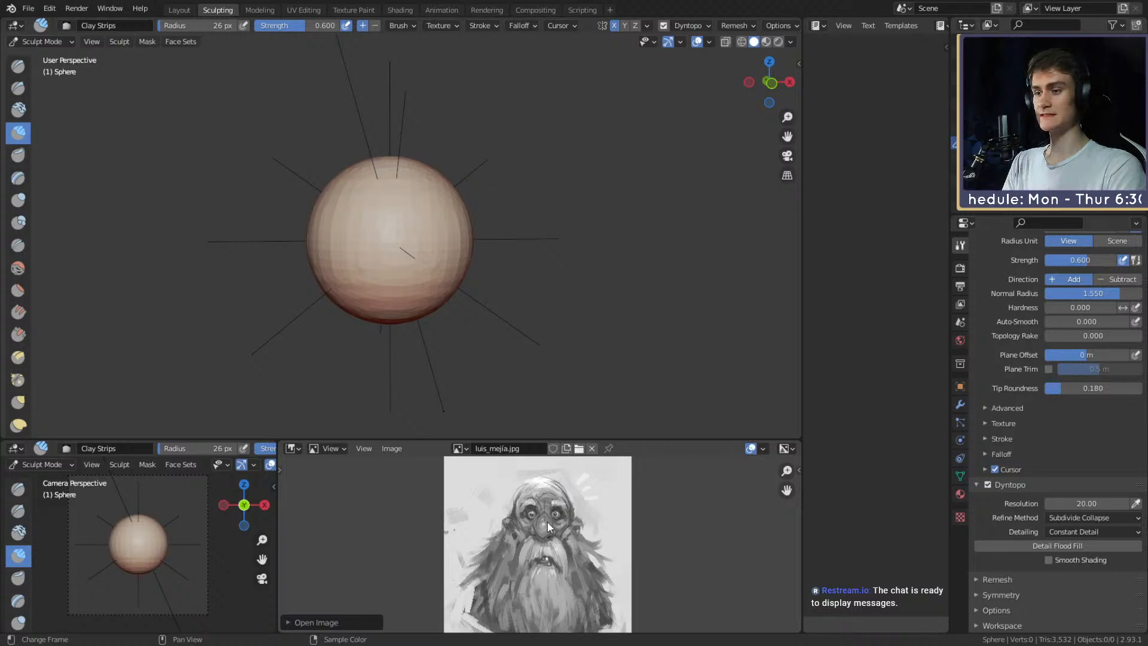
pyautogui.scroll(3, 534, 529)
pyautogui.scroll(-3, 551, 528)
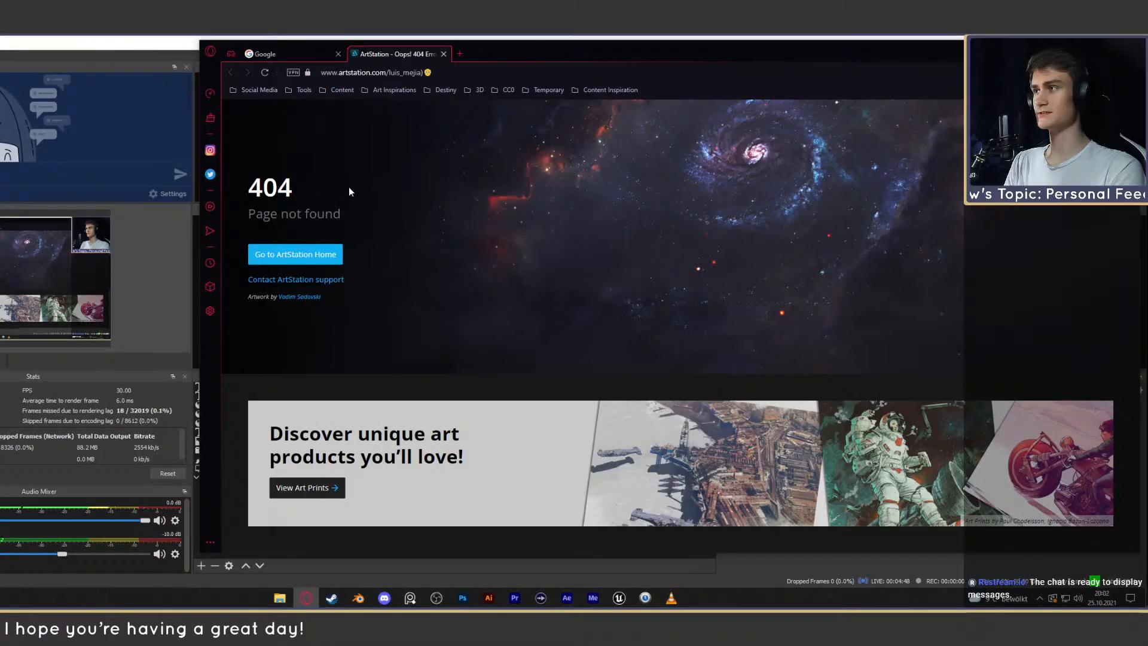
# Switch to the browser, remove the stray trailing characters from the artist's ArtStation address, and load the corrected profile page.
pyautogui.click(454, 72)
pyautogui.press('Right')
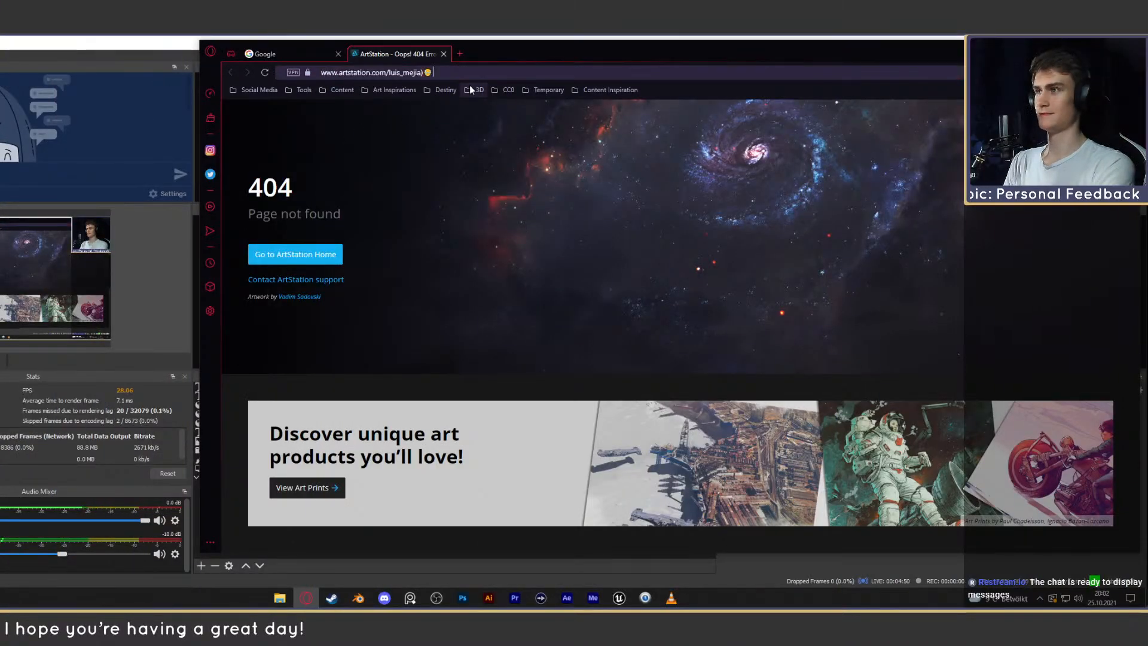
pyautogui.press('BackSpace')
pyautogui.press('BackSpace')
pyautogui.click(470, 92)
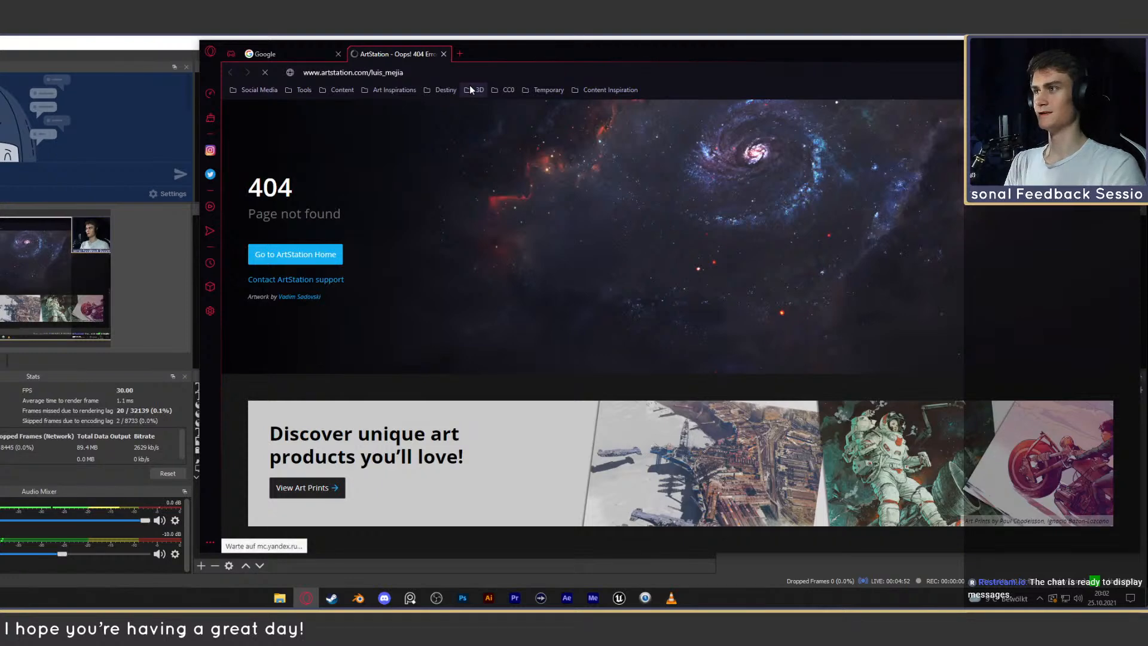
# Browse the artworks in the reference artist's ArtStation portfolio.
pyautogui.scroll(-4, 462, 271)
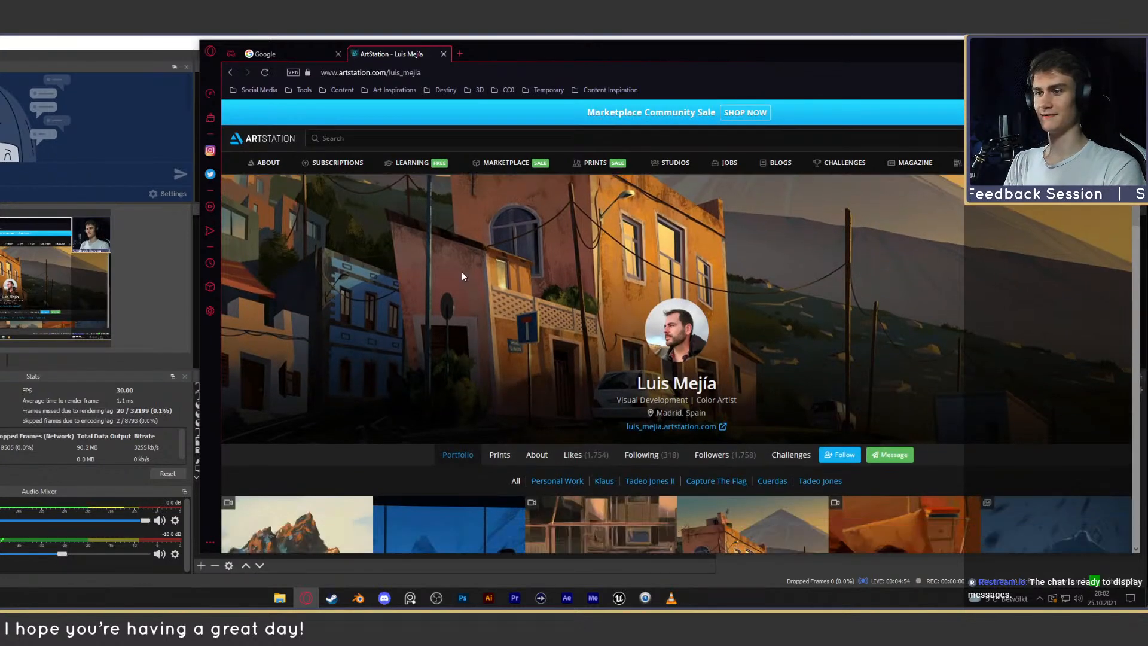
pyautogui.scroll(2, 617, 305)
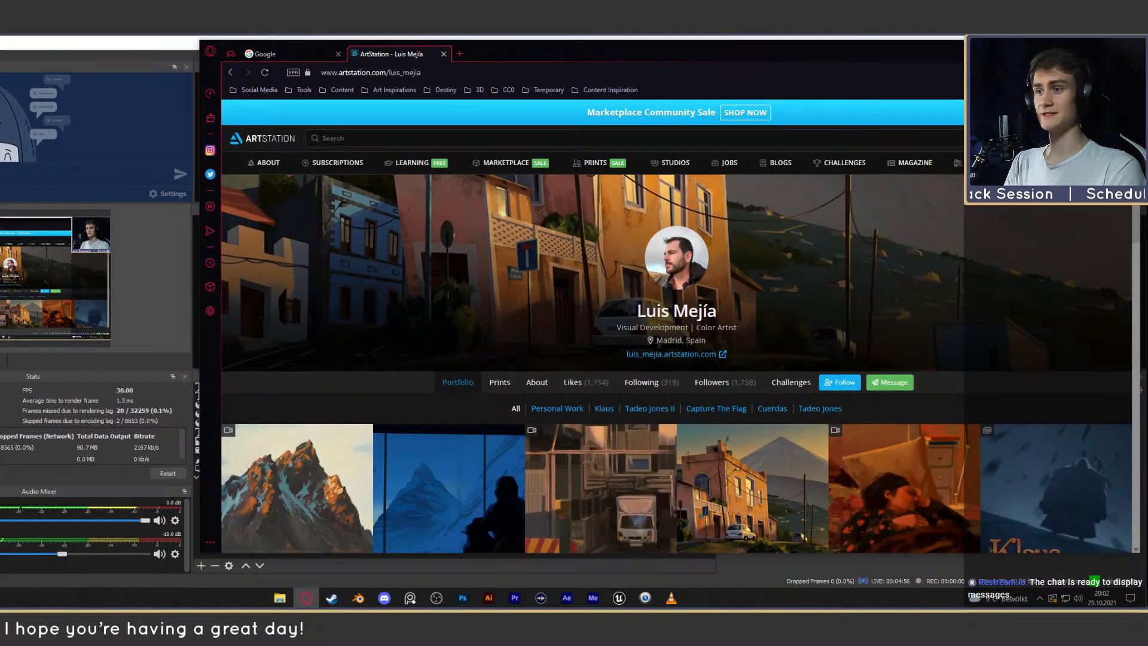
pyautogui.scroll(-5, 498, 311)
pyautogui.scroll(10, 598, 299)
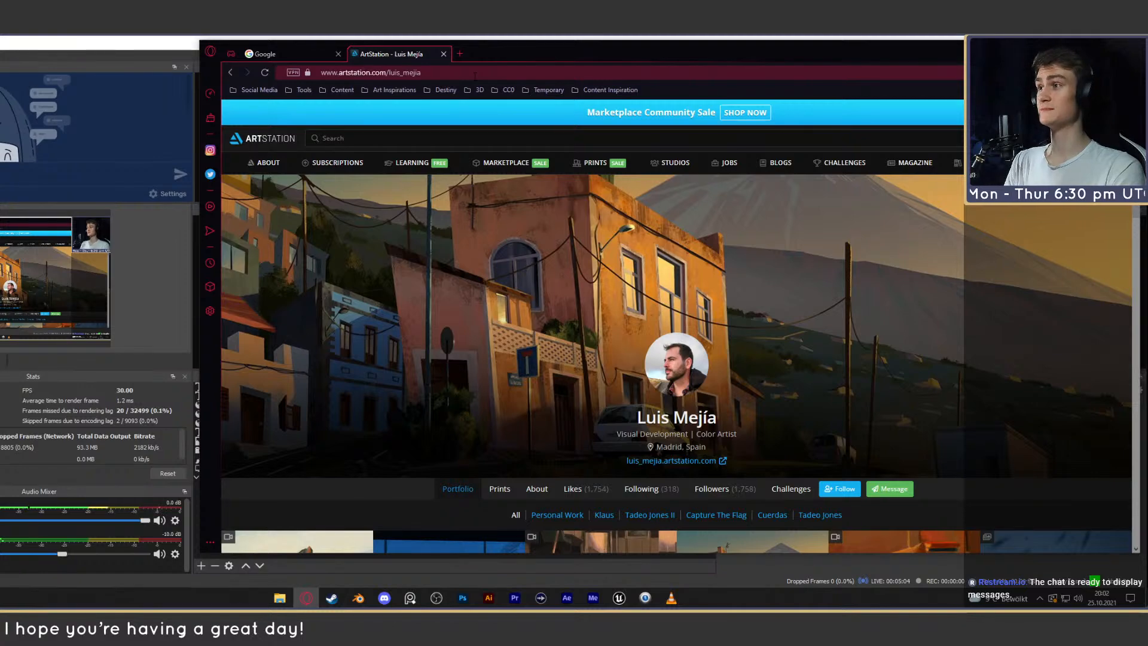
pyautogui.scroll(-5, 824, 329)
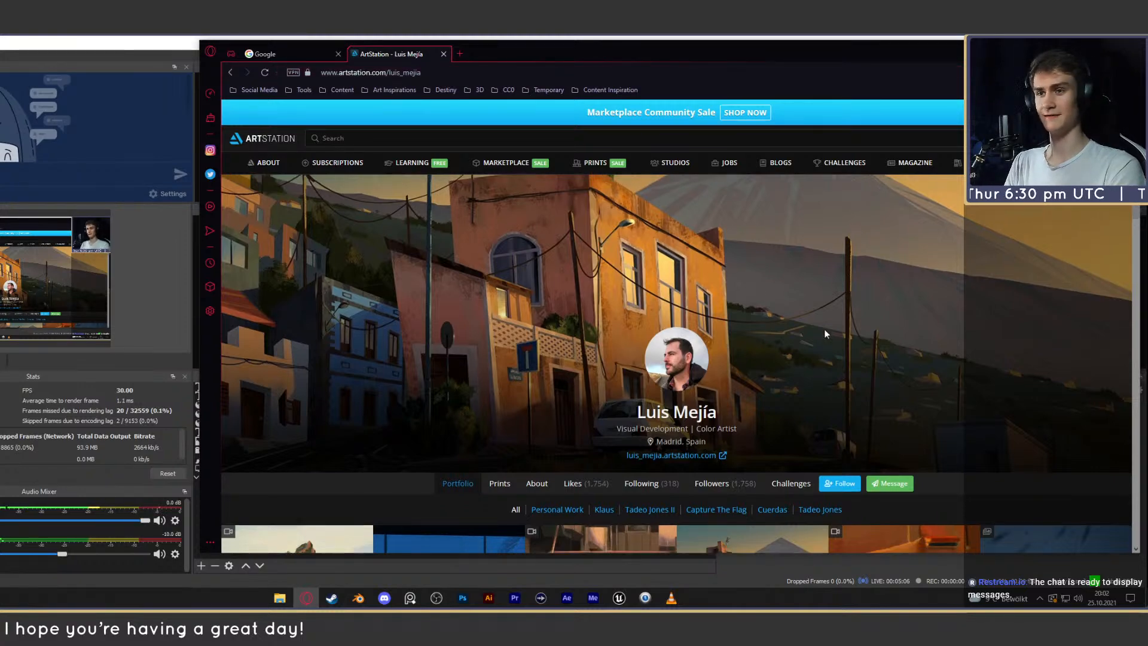
pyautogui.scroll(2, 565, 471)
pyautogui.scroll(-5, 708, 260)
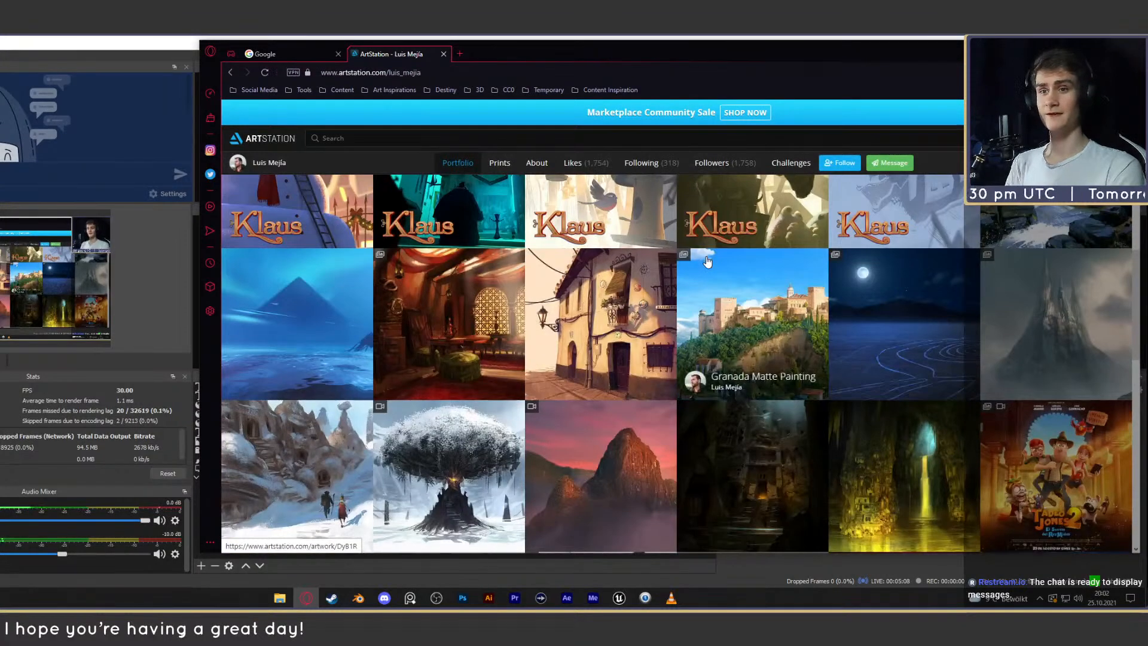
pyautogui.scroll(-5, 658, 335)
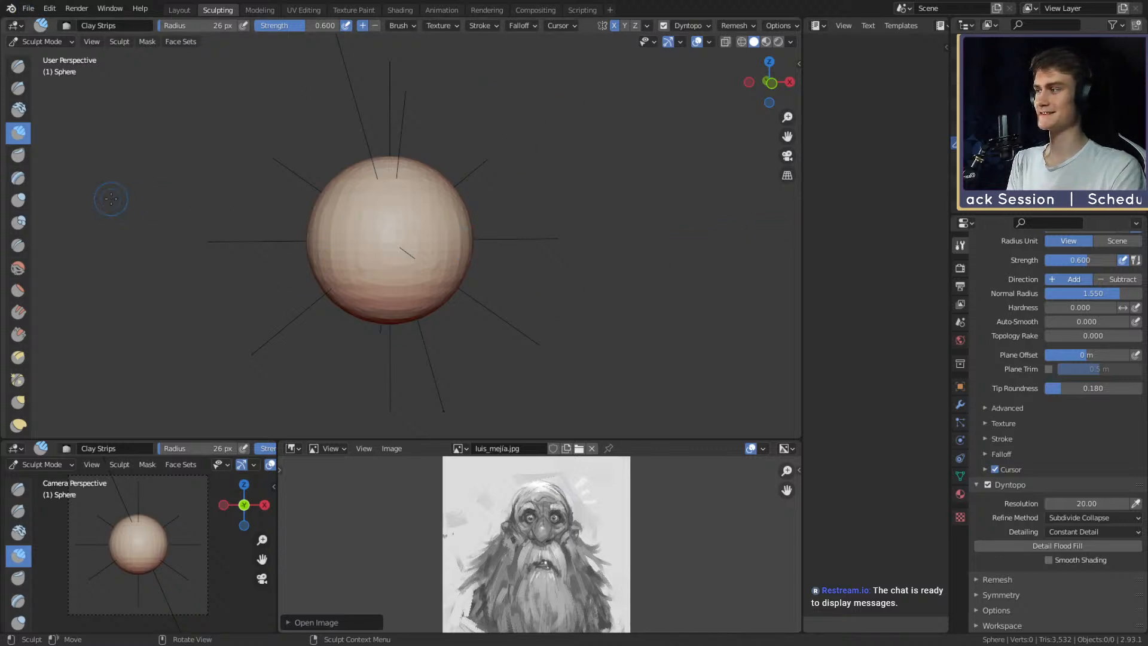
pyautogui.scroll(5, 1038, 317)
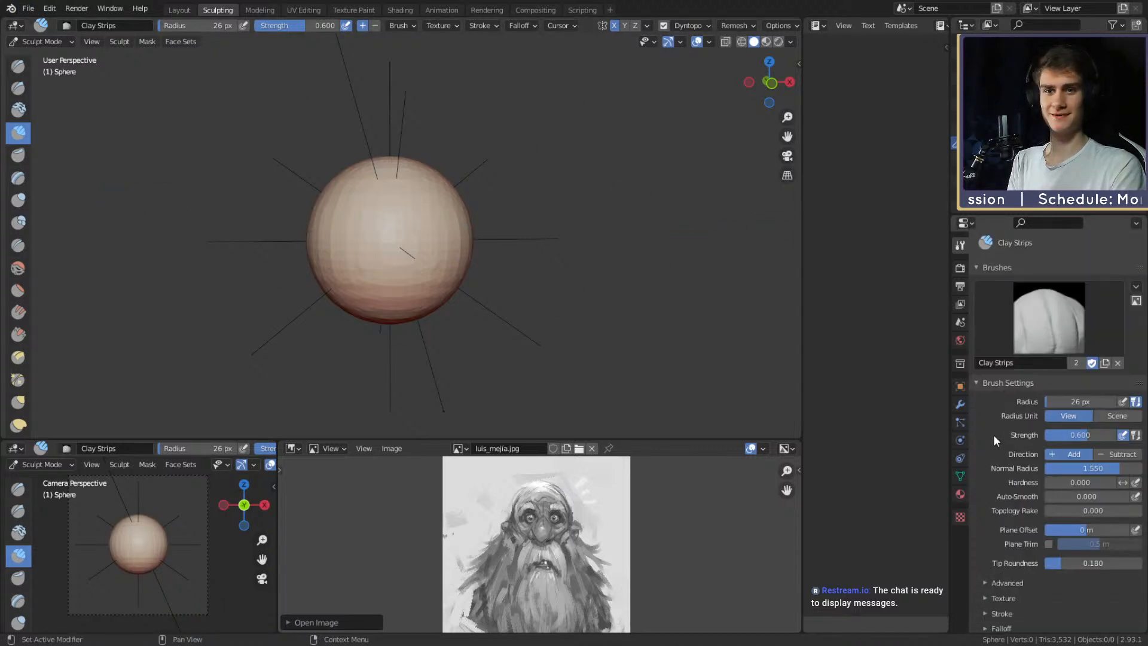
pyautogui.click(960, 269)
pyautogui.click(960, 248)
pyautogui.scroll(-6, 992, 376)
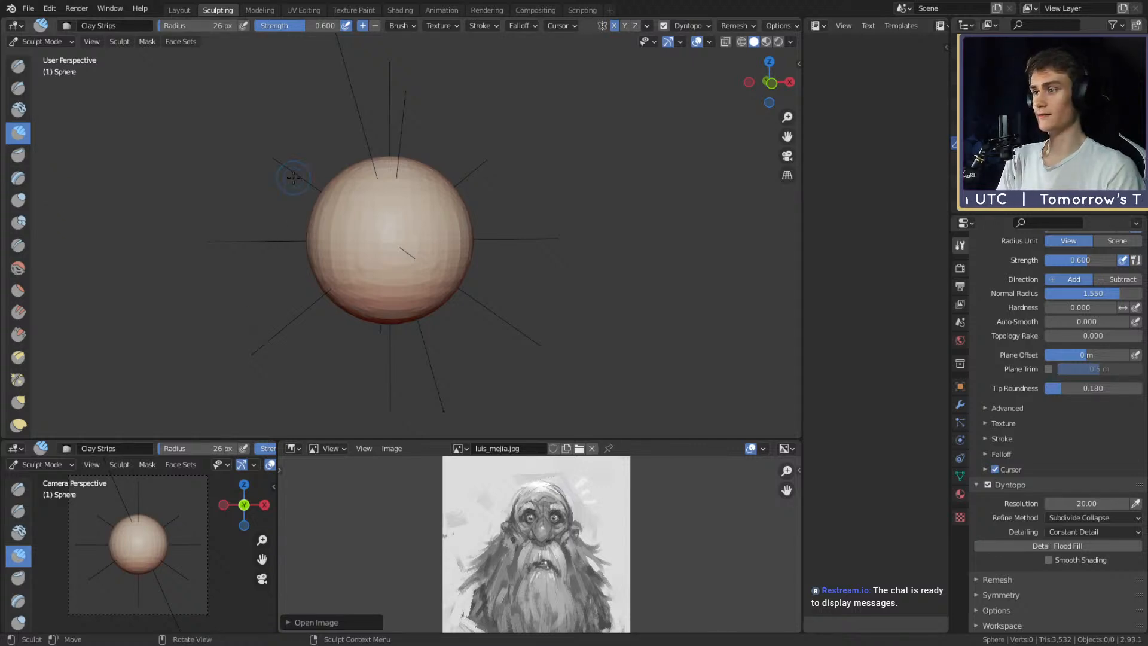
# Pull the lower part of the sphere downward with an enlarged Snake Hook brush to form an egg-shaped head.
pyautogui.press('k')
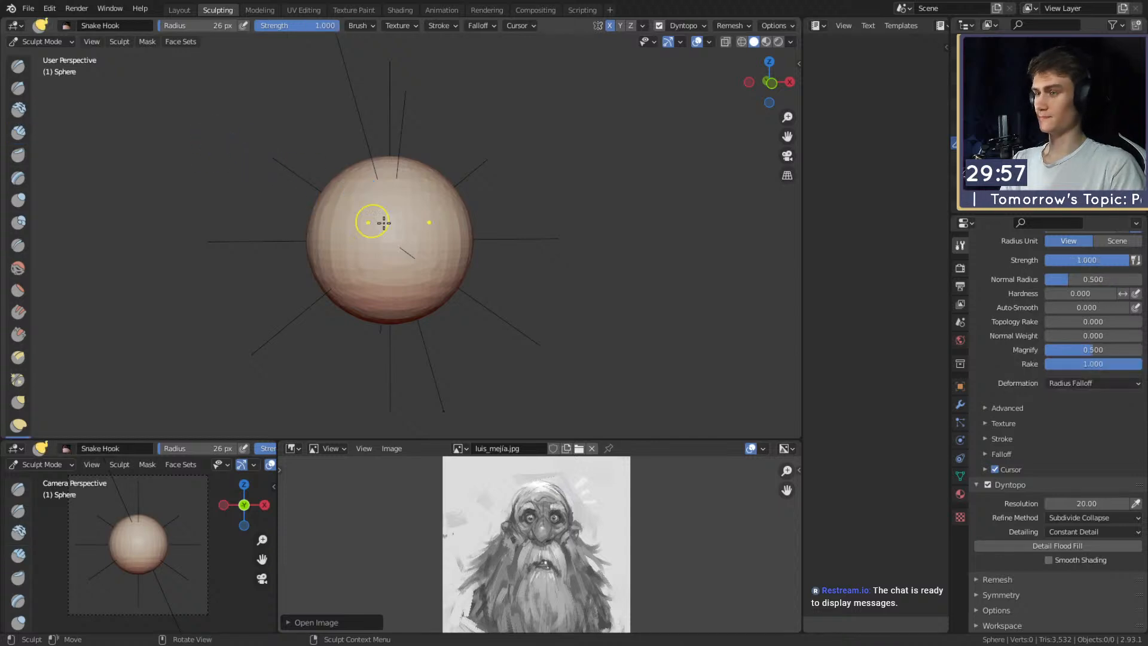
pyautogui.moveTo(418, 321)
pyautogui.keyDown('shift'); pyautogui.mouseDown(button='middle')
pyautogui.moveTo(418, 285)
pyautogui.moveTo(395, 255)
pyautogui.moveTo(371, 260)
pyautogui.mouseUp(button='middle'); pyautogui.keyUp('shift')
pyautogui.press('f')
pyautogui.click(461, 262)
pyautogui.press('f')
pyautogui.click(507, 262)
pyautogui.press('f')
pyautogui.click(368, 266)
pyautogui.press('f')
pyautogui.click(432, 260)
pyautogui.moveTo(395, 257); pyautogui.dragTo(400, 308)
pyautogui.moveTo(401, 308); pyautogui.dragTo(314, 287, button='middle')
# Set the Snake Hook radius to 181 px and pull the chin area forward.
pyautogui.press('f')
pyautogui.click(342, 288)
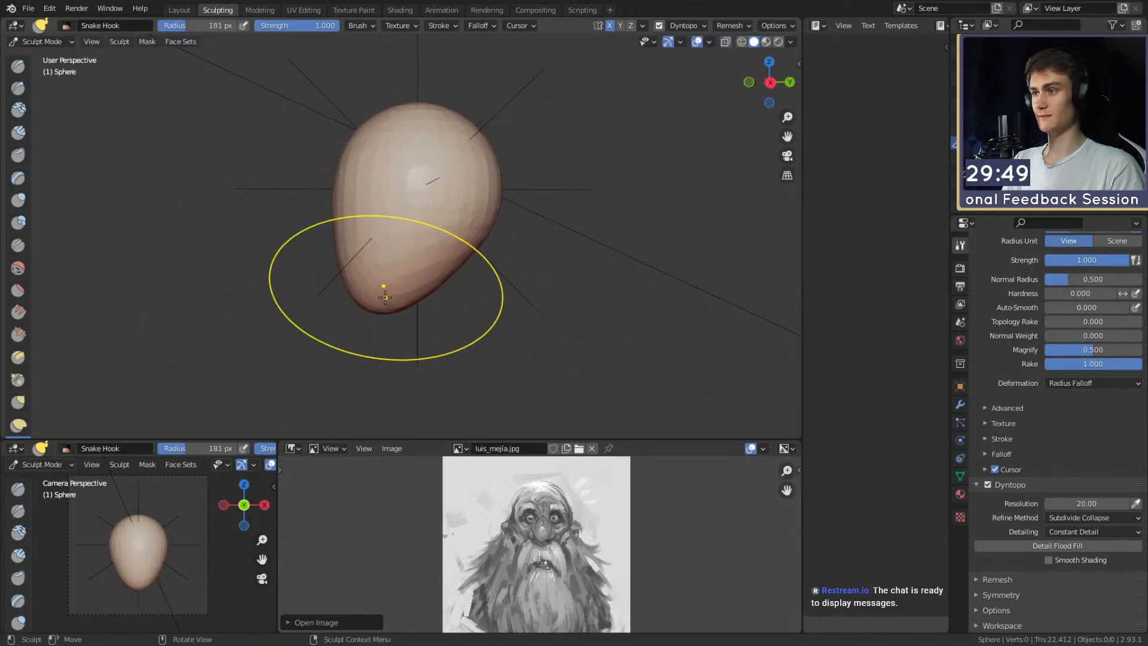
pyautogui.moveTo(386, 290); pyautogui.dragTo(366, 291)
pyautogui.moveTo(367, 292); pyautogui.dragTo(436, 287, button='middle')
pyautogui.moveTo(438, 287)
pyautogui.keyDown('ctrl'); pyautogui.mouseDown(button='middle')
pyautogui.moveTo(439, 256)
pyautogui.moveTo(352, 268)
pyautogui.moveTo(398, 269)
pyautogui.moveTo(385, 278)
pyautogui.mouseUp(button='middle'); pyautogui.keyUp('ctrl')
# Push the underside of the head up behind the jaw using Snake Hook at a 132 px radius.
pyautogui.press('f')
pyautogui.click(404, 267)
pyautogui.moveTo(385, 277)
pyautogui.keyDown('alt'); pyautogui.mouseDown()
pyautogui.moveTo(374, 278)
pyautogui.moveTo(424, 284)
pyautogui.mouseUp(); pyautogui.keyUp('alt')
pyautogui.press('f')
pyautogui.click(377, 288)
pyautogui.press('f')
pyautogui.click(405, 279)
pyautogui.keyDown('ctrl'); pyautogui.moveTo(428, 269); pyautogui.dragTo(443, 261, button='middle'); pyautogui.keyUp('ctrl')
pyautogui.moveTo(442, 260); pyautogui.dragTo(430, 282, button='middle')
pyautogui.press('f')
pyautogui.click(447, 277)
pyautogui.moveTo(445, 275); pyautogui.dragTo(428, 260)
pyautogui.moveTo(430, 260); pyautogui.dragTo(431, 248, button='middle')
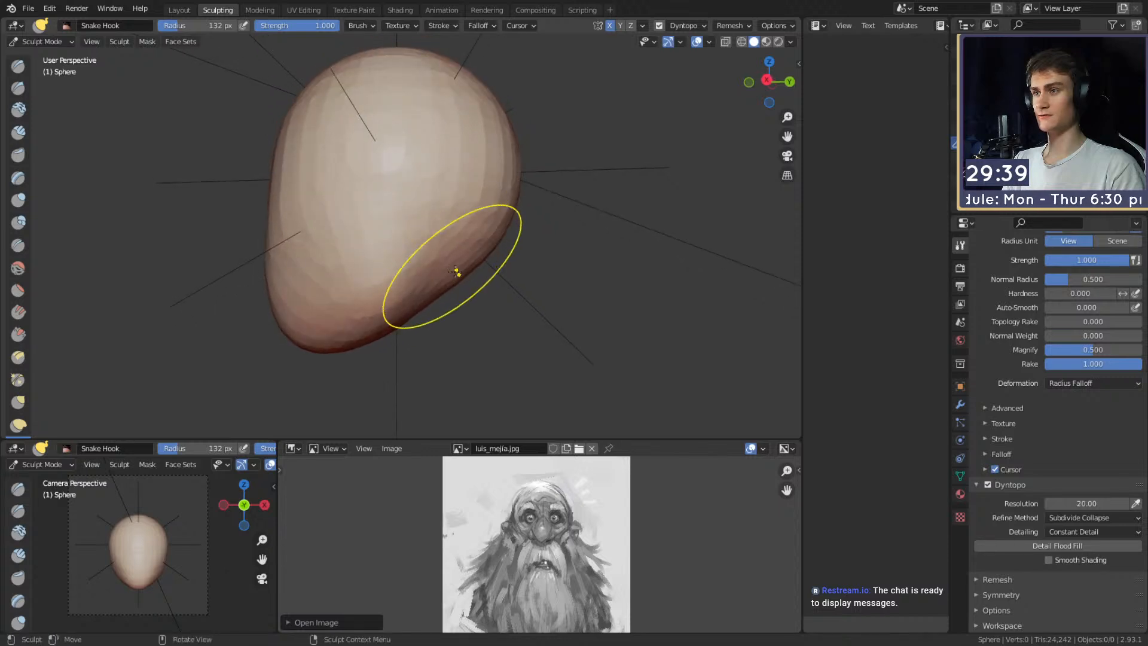
# Deepen the hollow behind the jaw and pull the rear base of the skull down with Snake Hook at 229 px.
pyautogui.press('f')
pyautogui.click(463, 271)
pyautogui.moveTo(457, 271); pyautogui.dragTo(451, 257)
pyautogui.moveTo(453, 252); pyautogui.dragTo(456, 259, button='middle')
pyautogui.press('f')
pyautogui.click(592, 249)
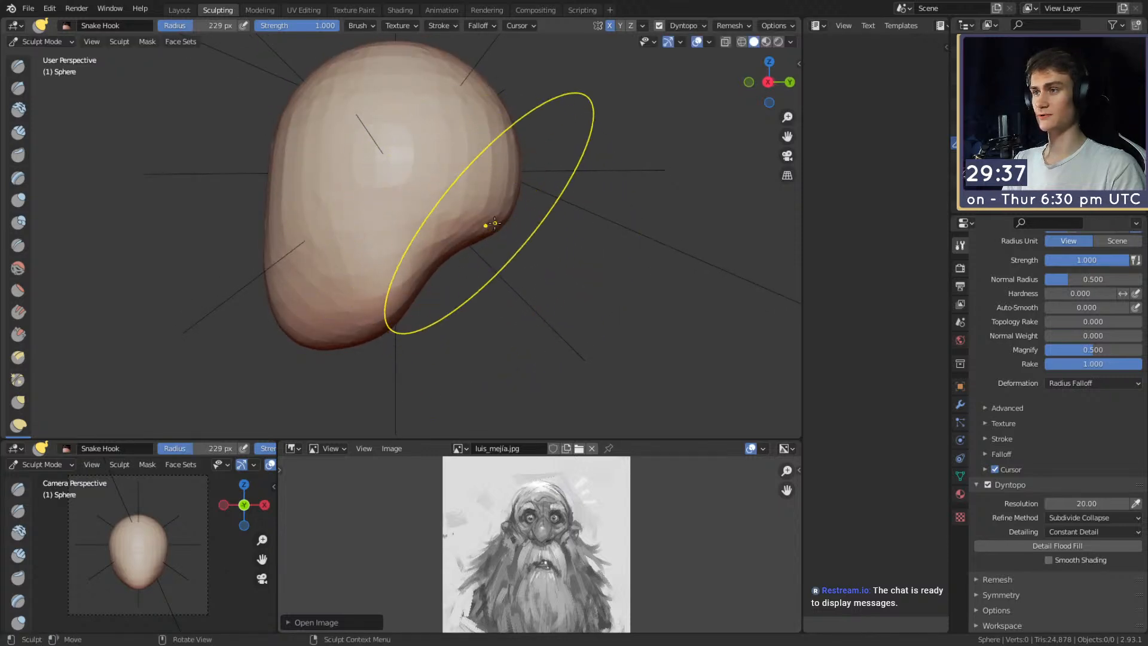
pyautogui.moveTo(489, 220); pyautogui.dragTo(486, 248)
pyautogui.moveTo(486, 242); pyautogui.dragTo(483, 257, button='middle')
# Set the Snake Hook radius to 281 px and push the crown of the skull down.
pyautogui.press('f')
pyautogui.click(519, 173)
pyautogui.keyDown('shift'); pyautogui.moveTo(433, 110); pyautogui.dragTo(463, 188, button='middle'); pyautogui.keyUp('shift')
pyautogui.moveTo(416, 145); pyautogui.dragTo(418, 154, button='middle')
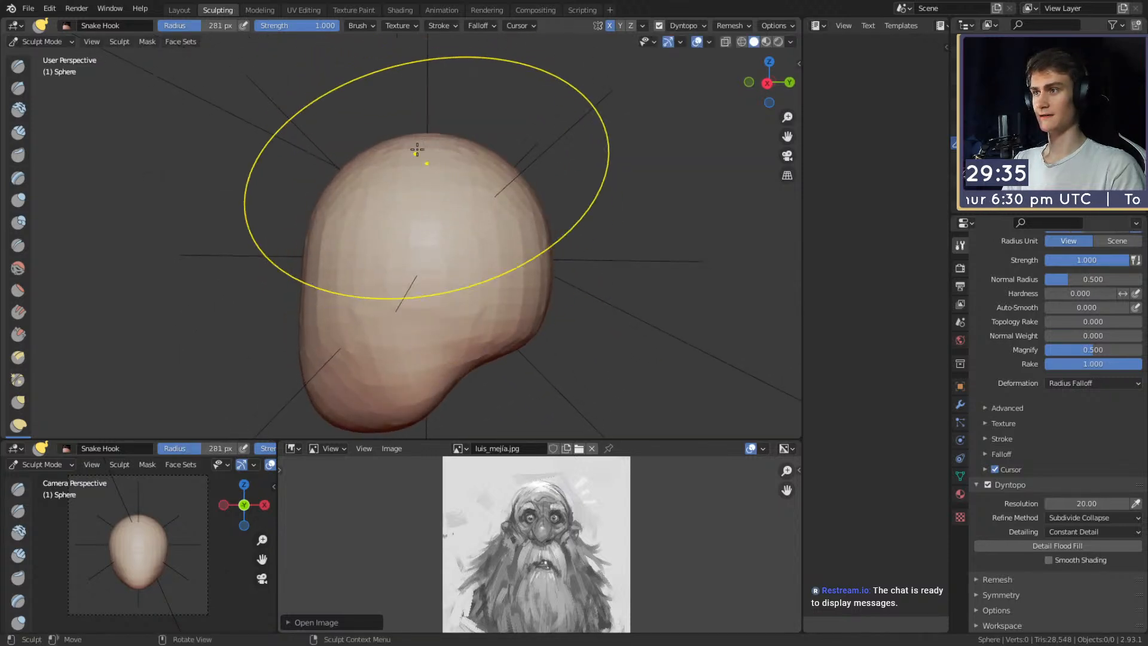
pyautogui.moveTo(432, 146); pyautogui.dragTo(432, 207)
# Pull the forehead and the front of the face slightly forward with Snake Hook, reducing the radius to 173 px.
pyautogui.press('f')
pyautogui.click(356, 195)
pyautogui.moveTo(359, 195); pyautogui.dragTo(371, 195, button='middle')
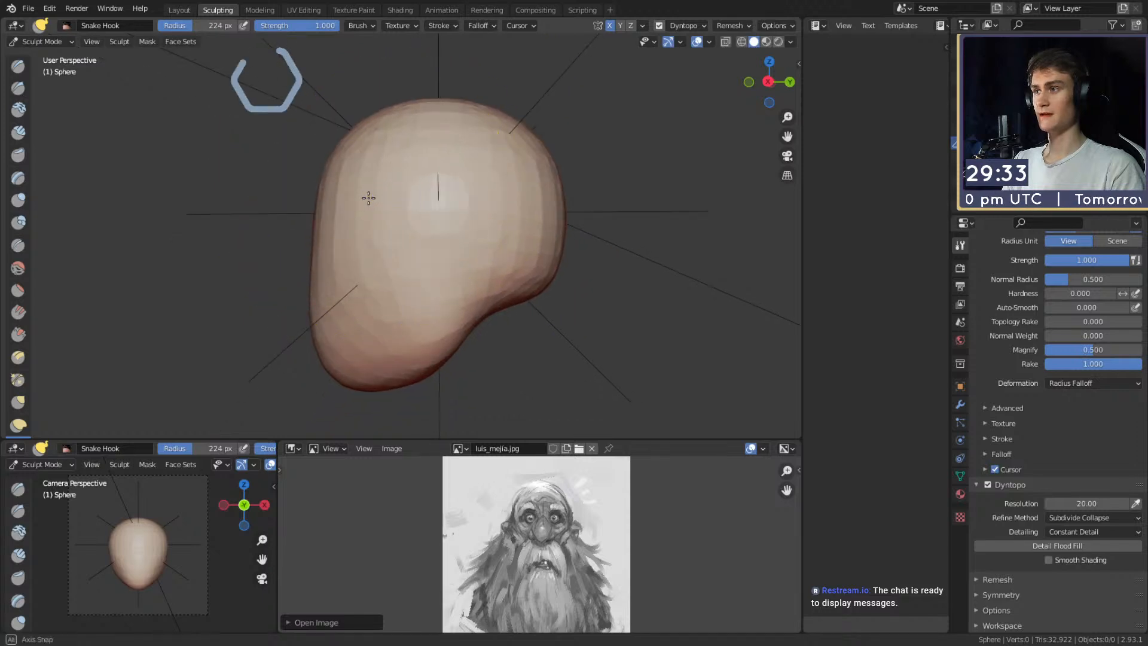
pyautogui.moveTo(339, 155); pyautogui.dragTo(330, 160)
pyautogui.keyDown('shift'); pyautogui.moveTo(333, 262); pyautogui.dragTo(341, 243, button='middle'); pyautogui.keyUp('shift')
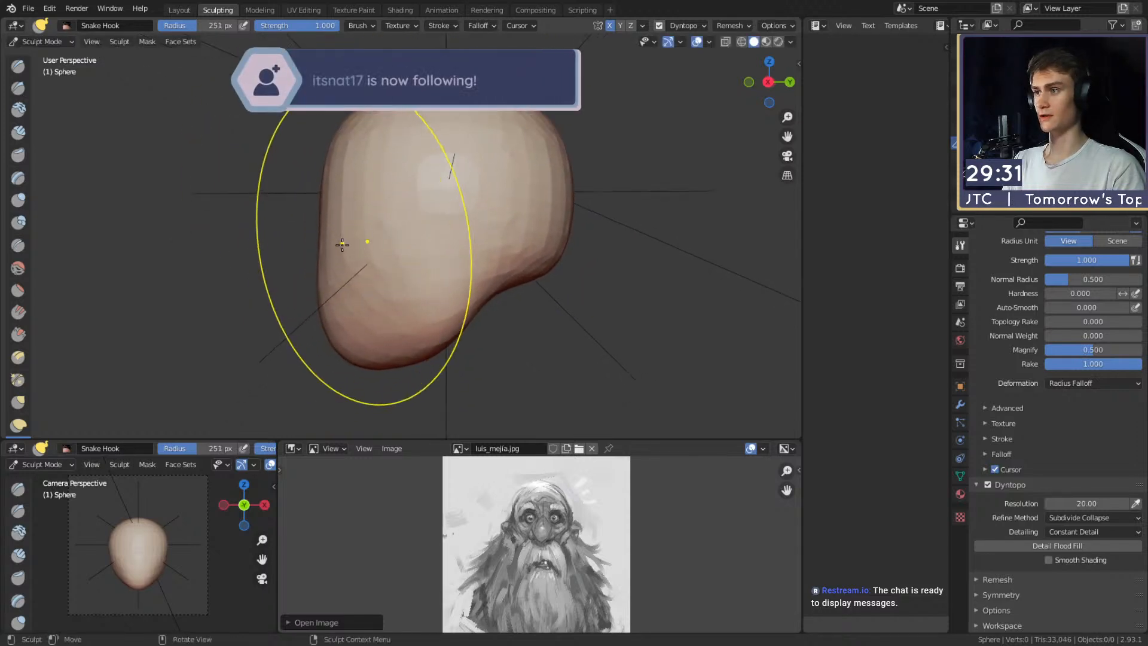
pyautogui.press('f')
pyautogui.click(295, 243)
pyautogui.moveTo(330, 238); pyautogui.dragTo(324, 239)
pyautogui.moveTo(352, 247); pyautogui.dragTo(371, 249, button='middle')
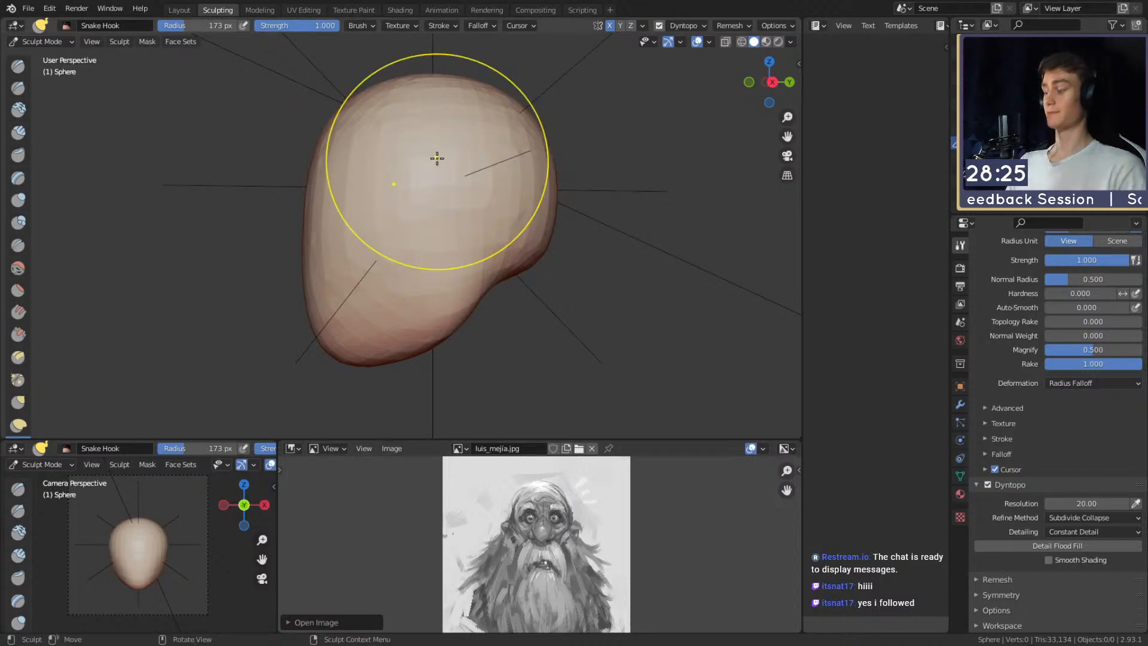
# Push both sides of the jaw inward with Snake Hook, reducing the radius to 129 px, to narrow the lower face.
pyautogui.moveTo(437, 158)
pyautogui.mouseDown(button='middle')
pyautogui.moveTo(428, 192)
pyautogui.moveTo(446, 148)
pyautogui.moveTo(485, 123)
pyautogui.moveTo(421, 174)
pyautogui.moveTo(400, 210)
pyautogui.moveTo(357, 234)
pyautogui.moveTo(446, 213)
pyautogui.moveTo(480, 159)
pyautogui.moveTo(500, 150)
pyautogui.moveTo(457, 222)
pyautogui.mouseUp(button='middle')
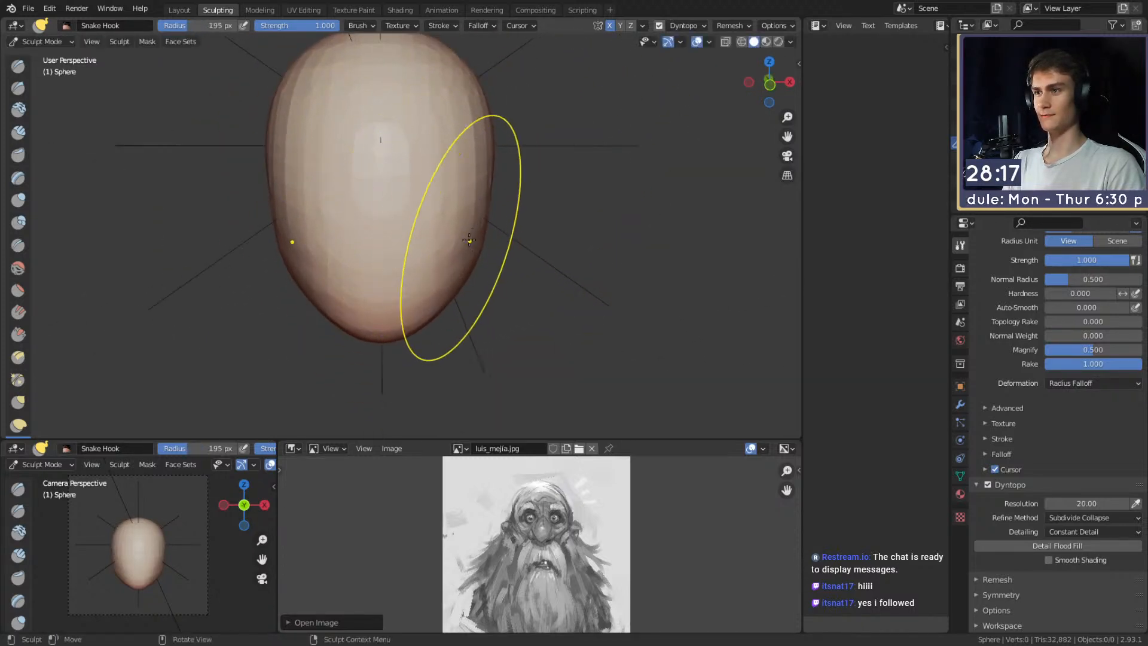
pyautogui.press('f')
pyautogui.click(457, 246)
pyautogui.moveTo(461, 250); pyautogui.dragTo(447, 251)
pyautogui.moveTo(465, 271); pyautogui.dragTo(460, 269, button='middle')
pyautogui.press('f')
pyautogui.click(444, 276)
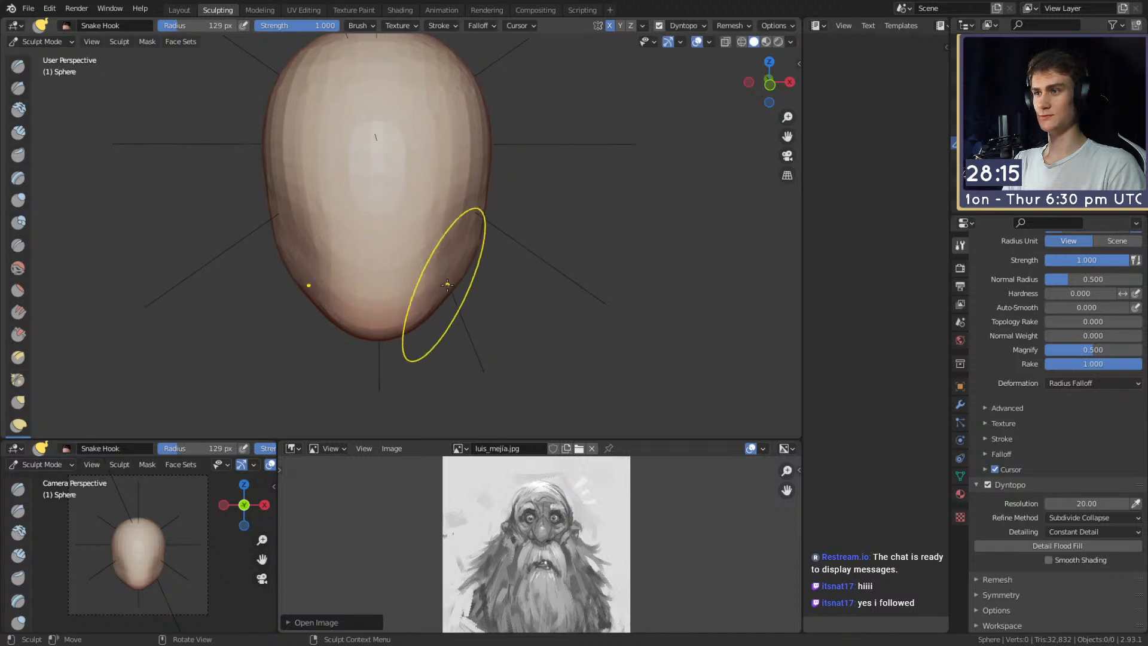
pyautogui.moveTo(447, 282); pyautogui.dragTo(438, 269)
pyautogui.moveTo(452, 232); pyautogui.dragTo(451, 226, button='middle')
# Resize the Snake Hook brush and push the sides of the head slightly inward at eye level.
pyautogui.press('f')
pyautogui.click(474, 162)
pyautogui.moveTo(474, 162); pyautogui.dragTo(462, 167)
pyautogui.scroll(1, 464, 230)
pyautogui.moveTo(464, 230); pyautogui.dragTo(459, 218, button='middle')
pyautogui.keyDown('alt'); pyautogui.moveTo(459, 219); pyautogui.dragTo(369, 200); pyautogui.keyUp('alt')
# Carve two round eye sockets into the front of the head with subtractive Clay Strips at a 40 px radius.
pyautogui.click(18, 133)
pyautogui.moveTo(374, 256)
pyautogui.keyDown('alt'); pyautogui.mouseDown()
pyautogui.moveTo(417, 193)
pyautogui.moveTo(423, 242)
pyautogui.moveTo(415, 198)
pyautogui.moveTo(415, 215)
pyautogui.moveTo(409, 206)
pyautogui.moveTo(445, 219)
pyautogui.moveTo(418, 195)
pyautogui.moveTo(441, 198)
pyautogui.moveTo(423, 182)
pyautogui.moveTo(431, 191)
pyautogui.mouseUp(); pyautogui.keyUp('alt')
pyautogui.press('f')
pyautogui.click(393, 203)
pyautogui.hotkey('ctrl', 'z')
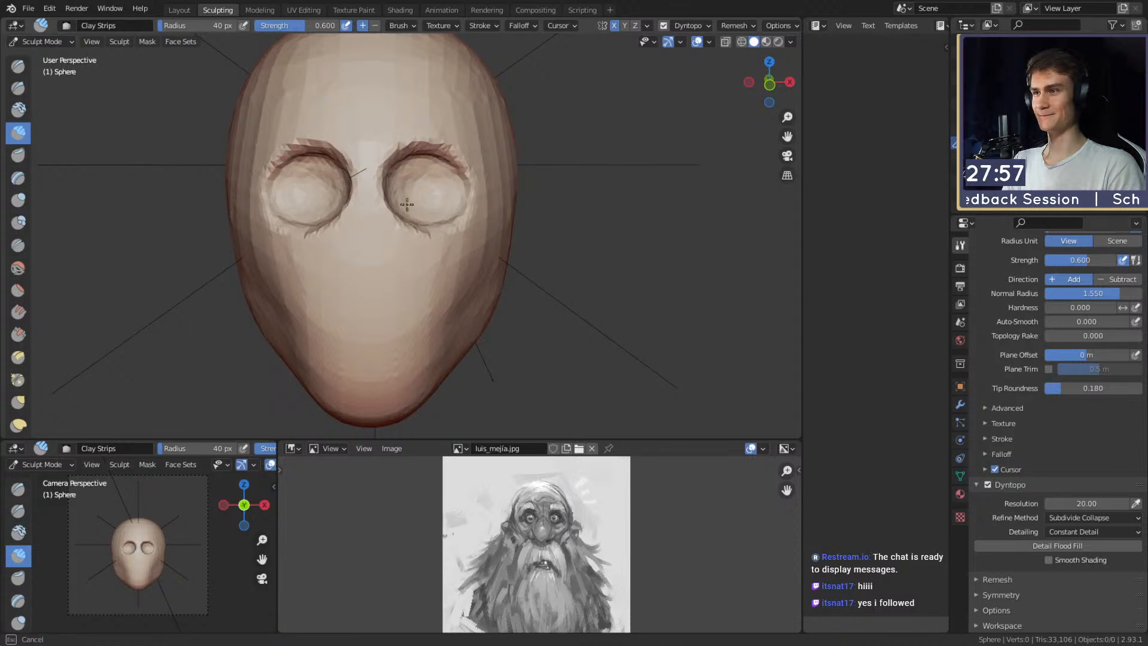
pyautogui.keyDown('ctrl'); pyautogui.moveTo(407, 204); pyautogui.dragTo(449, 212); pyautogui.keyUp('ctrl')
pyautogui.moveTo(436, 235); pyautogui.dragTo(433, 226, button='middle')
# Refine the eye sockets with the Grab brush, and set the Clay Strips radius to 47 px.
pyautogui.press('g')
pyautogui.press('f')
pyautogui.click(451, 185)
pyautogui.press('f')
pyautogui.click(431, 182)
pyautogui.moveTo(422, 183)
pyautogui.mouseDown(button='middle')
pyautogui.moveTo(430, 199)
pyautogui.moveTo(423, 162)
pyautogui.moveTo(423, 192)
pyautogui.mouseUp(button='middle')
pyautogui.press('f')
pyautogui.click(431, 192)
pyautogui.press('f')
pyautogui.click(435, 176)
pyautogui.press('c')
pyautogui.moveTo(377, 231)
pyautogui.mouseDown(button='middle')
pyautogui.moveTo(404, 234)
pyautogui.moveTo(302, 215)
pyautogui.moveTo(377, 221)
pyautogui.moveTo(432, 206)
pyautogui.mouseUp(button='middle')
pyautogui.scroll(1, 404, 233)
pyautogui.press('f')
pyautogui.click(413, 222)
pyautogui.scroll(-2, 377, 220)
pyautogui.scroll(1, 437, 205)
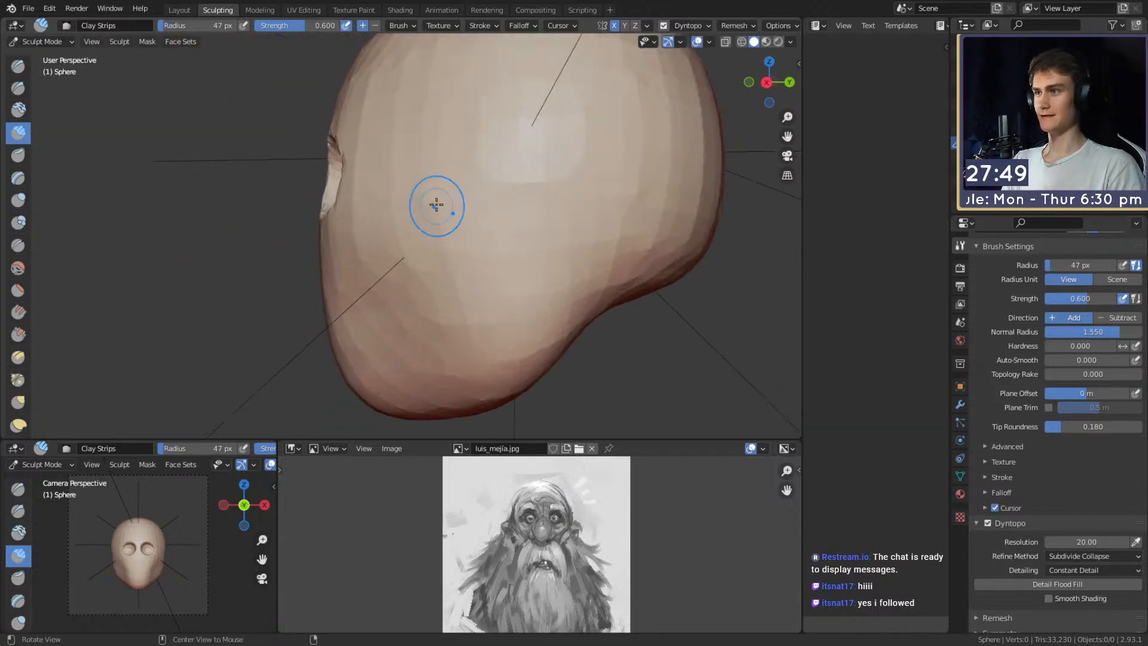
# Pull the outer edges of the eye sockets back along the sides of the head using Grab at 159 px.
pyautogui.press('g')
pyautogui.moveTo(390, 209)
pyautogui.keyDown('alt'); pyautogui.mouseDown()
pyautogui.moveTo(397, 217)
pyautogui.moveTo(451, 196)
pyautogui.moveTo(415, 200)
pyautogui.moveTo(421, 212)
pyautogui.moveTo(468, 215)
pyautogui.moveTo(431, 223)
pyautogui.moveTo(483, 198)
pyautogui.moveTo(426, 196)
pyautogui.mouseUp(); pyautogui.keyUp('alt')
pyautogui.press('f')
pyautogui.click(448, 210)
pyautogui.press('f')
pyautogui.click(496, 196)
pyautogui.press('f')
pyautogui.click(380, 205)
pyautogui.press('f')
pyautogui.click(492, 191)
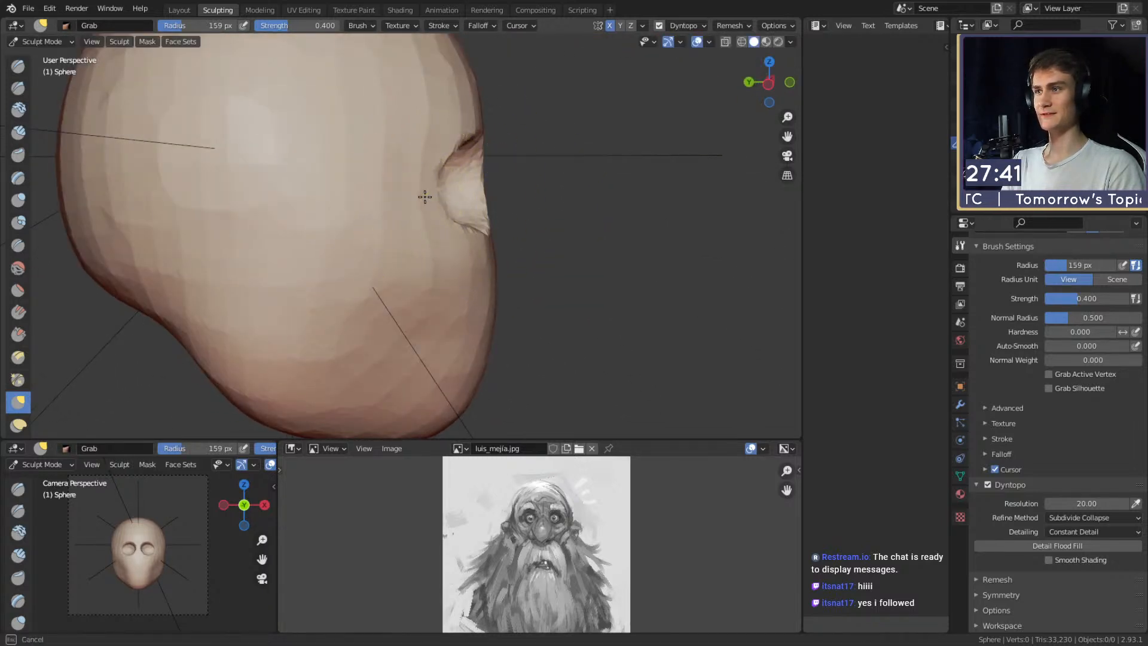
# Rough in the cheek planes and grooves under the eye sockets with Clay Strips at a 56 px radius.
pyautogui.press('c')
pyautogui.press('f')
pyautogui.click(428, 230)
pyautogui.moveTo(494, 232)
pyautogui.keyDown('alt'); pyautogui.mouseDown()
pyautogui.moveTo(374, 234)
pyautogui.moveTo(410, 225)
pyautogui.moveTo(402, 234)
pyautogui.moveTo(421, 253)
pyautogui.moveTo(388, 190)
pyautogui.mouseUp(); pyautogui.keyUp('alt')
pyautogui.press('f')
pyautogui.click(381, 232)
pyautogui.moveTo(400, 222)
pyautogui.keyDown('alt'); pyautogui.mouseDown()
pyautogui.moveTo(414, 224)
pyautogui.moveTo(393, 219)
pyautogui.mouseUp(); pyautogui.keyUp('alt')
pyautogui.press('f')
pyautogui.click(387, 209)
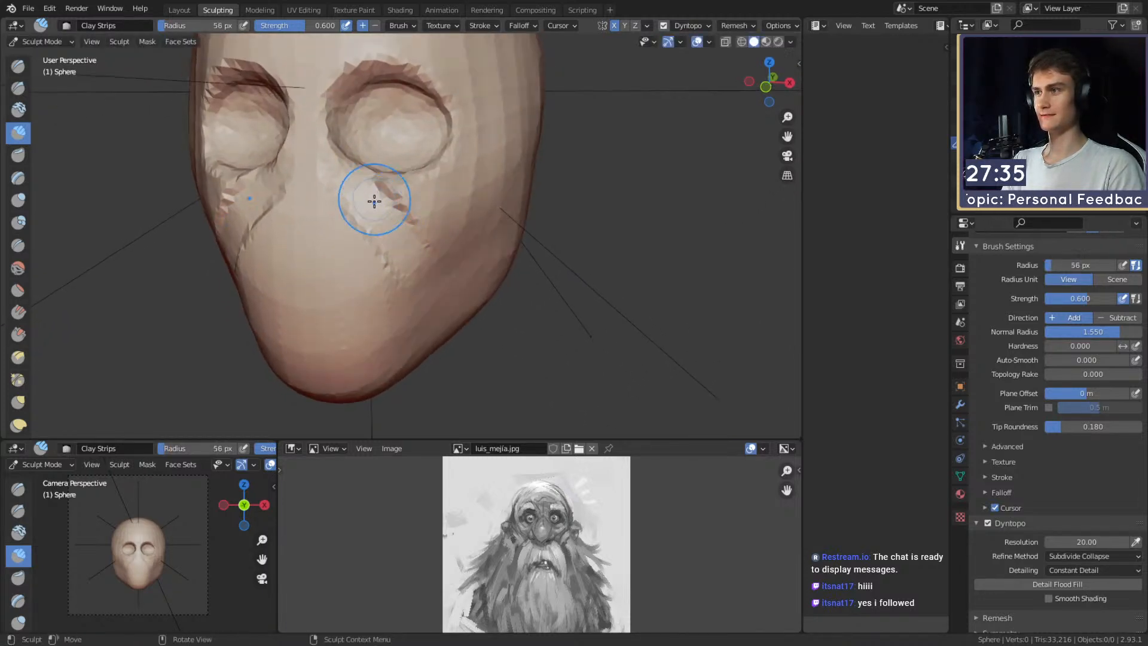
# Carve hollows beneath the eyes and along the cheekbones with subtractive Clay Strips at 72 px.
pyautogui.moveTo(434, 287)
pyautogui.keyDown('alt'); pyautogui.mouseDown()
pyautogui.moveTo(401, 243)
pyautogui.moveTo(421, 258)
pyautogui.mouseUp(); pyautogui.keyUp('alt')
pyautogui.press('f')
pyautogui.press('f')
pyautogui.click(396, 236)
pyautogui.moveTo(390, 197)
pyautogui.keyDown('ctrl'); pyautogui.mouseDown()
pyautogui.moveTo(429, 259)
pyautogui.moveTo(421, 251)
pyautogui.mouseUp(); pyautogui.keyUp('ctrl')
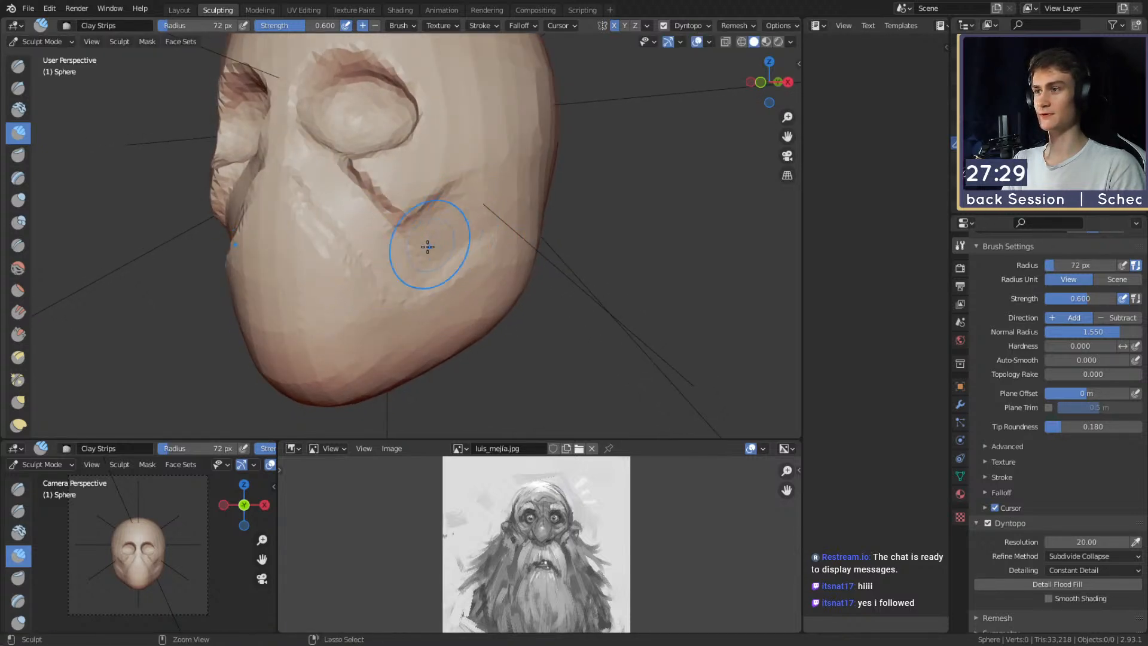
# Define the creases running from the inner eyes down the cheeks and shape the cheek forms using Clay Strips at 63 to 68 px.
pyautogui.keyDown('alt'); pyautogui.moveTo(523, 236); pyautogui.dragTo(459, 237); pyautogui.keyUp('alt')
pyautogui.press('f')
pyautogui.click(444, 231)
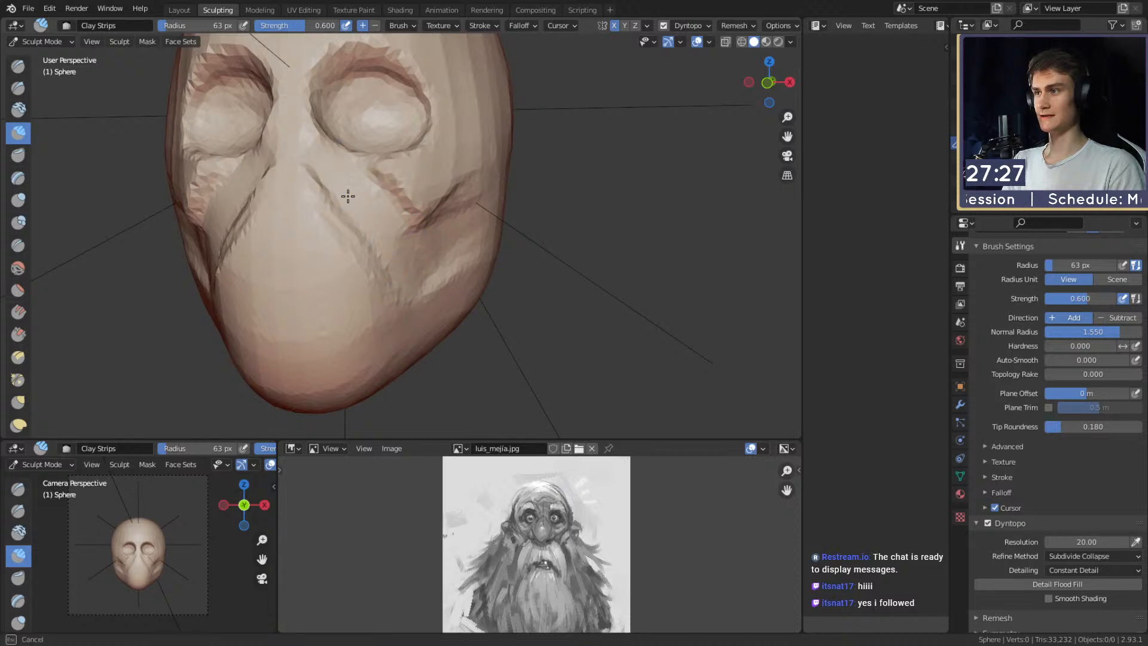
pyautogui.keyDown('alt'); pyautogui.moveTo(348, 196); pyautogui.dragTo(405, 235); pyautogui.keyUp('alt')
pyautogui.press('f')
pyautogui.click(374, 172)
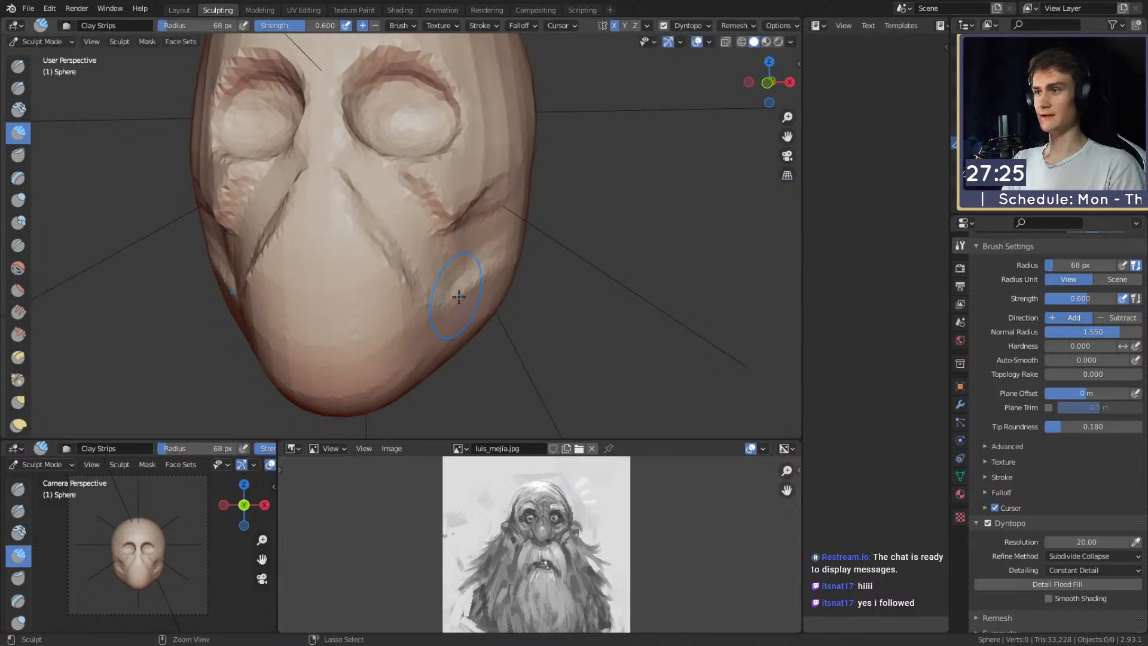
pyautogui.moveTo(459, 296)
pyautogui.keyDown('alt'); pyautogui.mouseDown()
pyautogui.moveTo(418, 249)
pyautogui.moveTo(492, 214)
pyautogui.moveTo(448, 217)
pyautogui.moveTo(461, 249)
pyautogui.moveTo(448, 211)
pyautogui.moveTo(418, 198)
pyautogui.moveTo(413, 212)
pyautogui.mouseUp(); pyautogui.keyUp('alt')
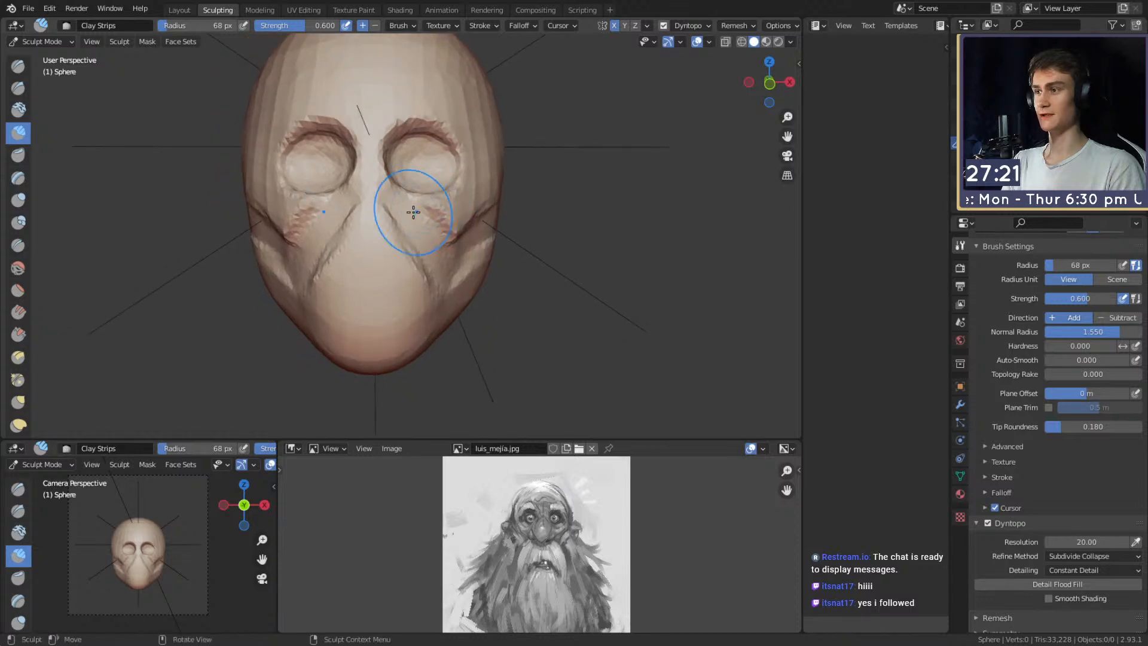
pyautogui.moveTo(532, 254)
pyautogui.keyDown('alt'); pyautogui.mouseDown()
pyautogui.moveTo(443, 257)
pyautogui.moveTo(418, 185)
pyautogui.mouseUp(); pyautogui.keyUp('alt')
# Cut a crease across the underside of the head behind the jaw using the Crease brush at 58 to 69 px.
pyautogui.hotkey('shift', 'c')
pyautogui.keyDown('alt'); pyautogui.moveTo(459, 227); pyautogui.dragTo(424, 173); pyautogui.keyUp('alt')
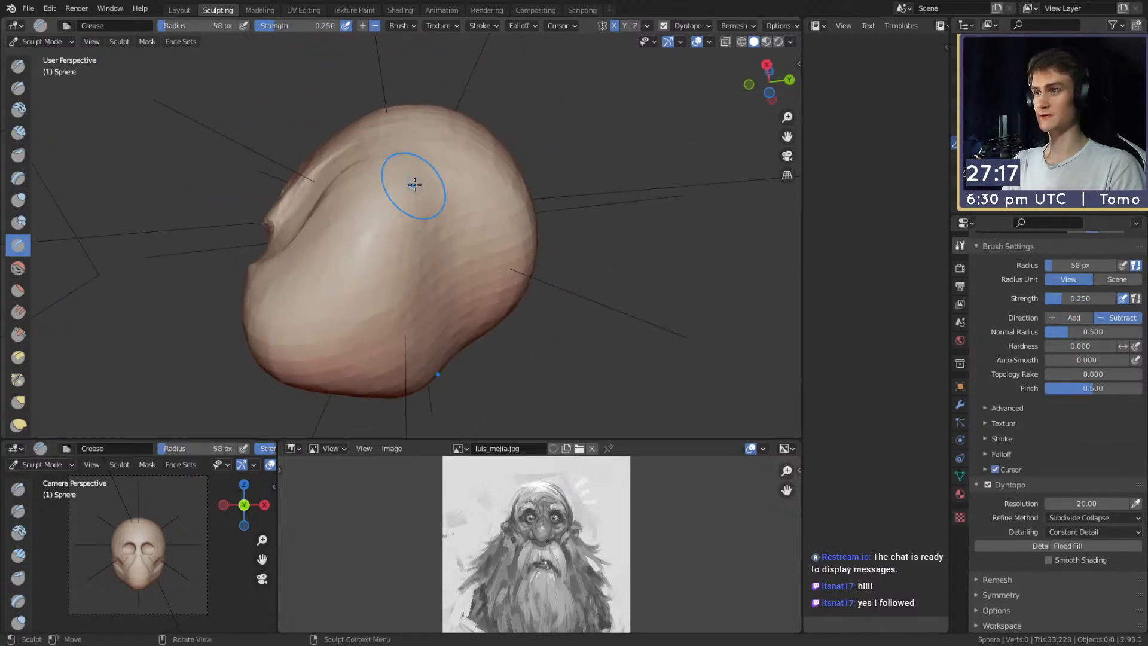
pyautogui.moveTo(438, 331); pyautogui.dragTo(435, 375)
pyautogui.press('f')
pyautogui.click(468, 256)
pyautogui.moveTo(415, 210); pyautogui.dragTo(430, 288)
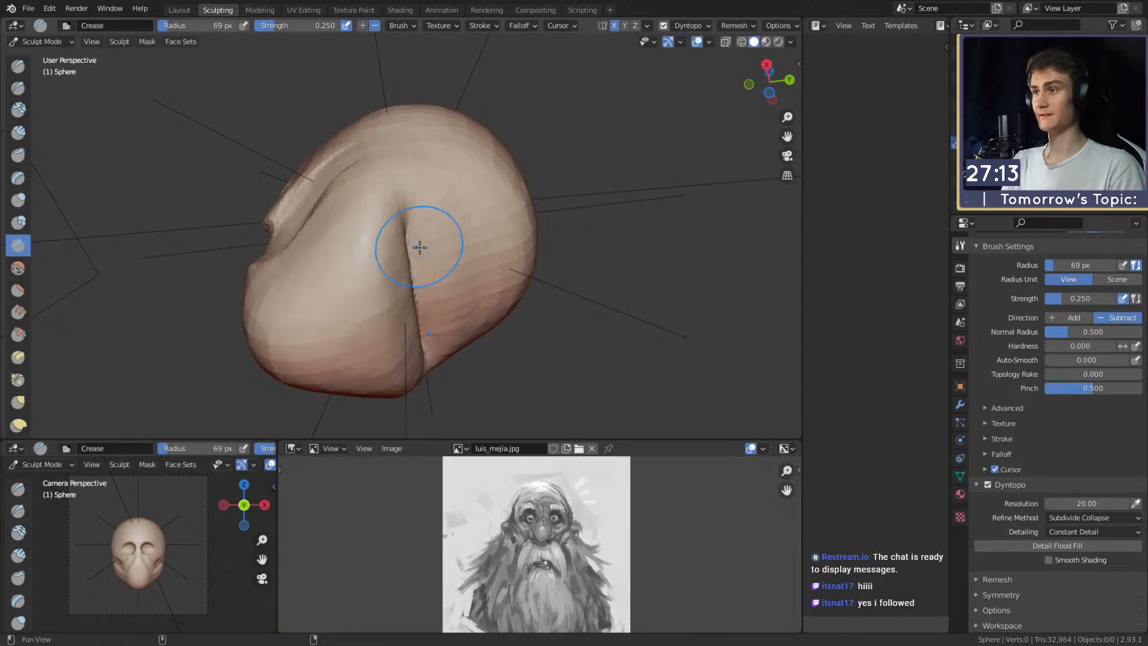
pyautogui.keyDown('alt'); pyautogui.moveTo(419, 247); pyautogui.dragTo(354, 174); pyautogui.keyUp('alt')
pyautogui.moveTo(448, 206); pyautogui.dragTo(369, 241, button='middle')
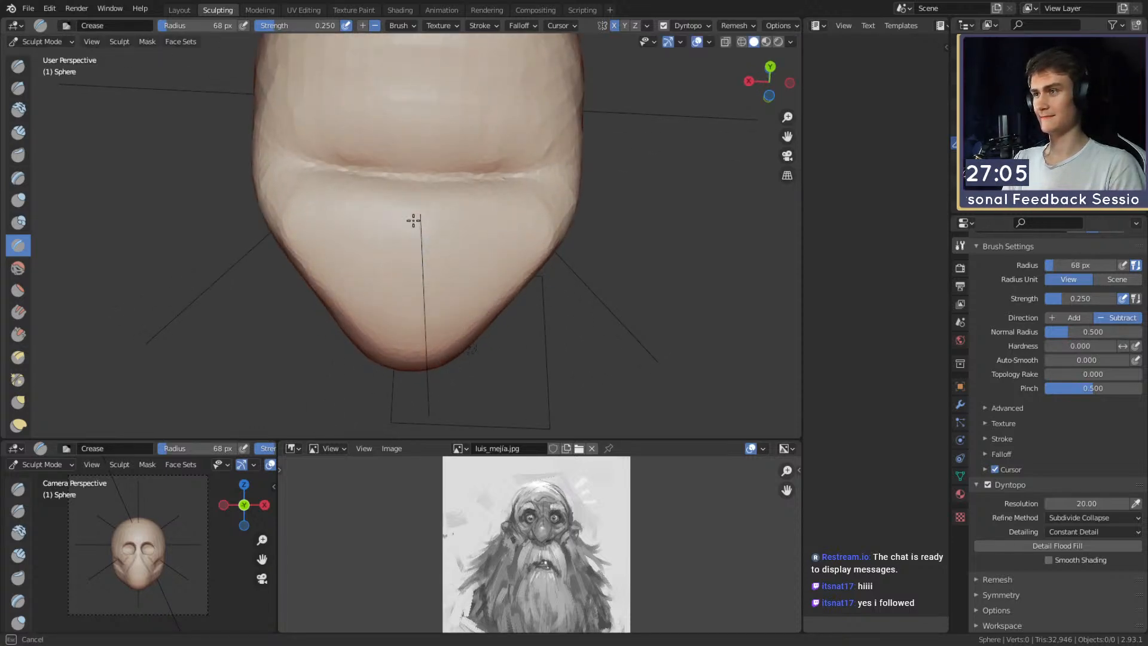
# Reshape the chin and lower jaw outline using the Snake Hook brush at a 96 px radius.
pyautogui.moveTo(398, 340); pyautogui.dragTo(525, 256, button='middle')
pyautogui.press('m')
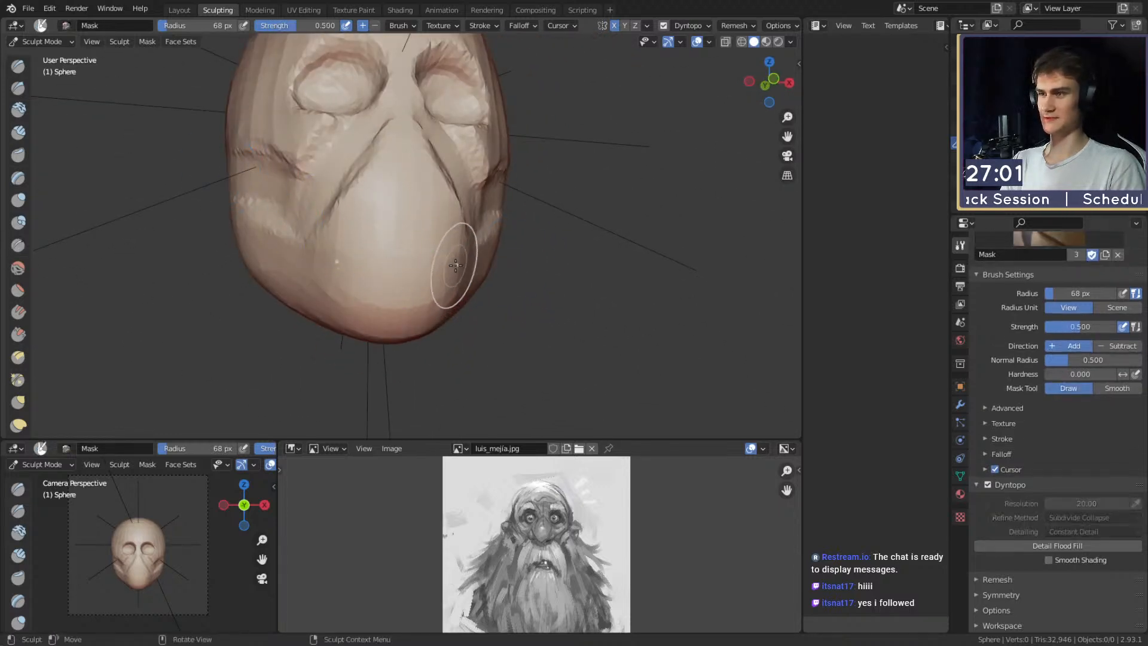
pyautogui.moveTo(454, 263)
pyautogui.mouseDown(button='middle')
pyautogui.moveTo(528, 282)
pyautogui.moveTo(474, 251)
pyautogui.moveTo(472, 209)
pyautogui.mouseUp(button='middle')
pyautogui.press('k')
pyautogui.press('f')
pyautogui.click(477, 245)
pyautogui.moveTo(472, 209)
pyautogui.keyDown('alt'); pyautogui.mouseDown()
pyautogui.moveTo(456, 244)
pyautogui.moveTo(506, 251)
pyautogui.moveTo(487, 261)
pyautogui.moveTo(498, 242)
pyautogui.mouseUp(); pyautogui.keyUp('alt')
pyautogui.press('f')
pyautogui.click(463, 246)
pyautogui.press('f')
pyautogui.click(498, 267)
pyautogui.press('f')
pyautogui.click(479, 294)
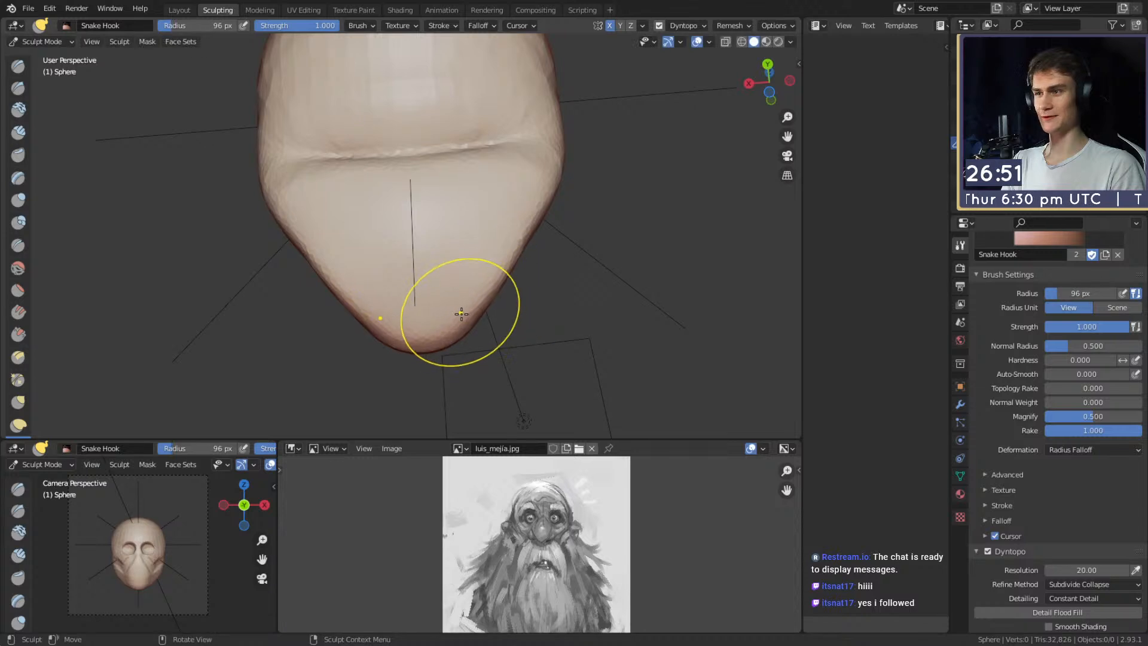
# Pull the jaw corners and the underside of the jaw into shape with Snake Hook at 148 and 107 px.
pyautogui.moveTo(465, 293)
pyautogui.keyDown('alt'); pyautogui.mouseDown()
pyautogui.moveTo(454, 328)
pyautogui.moveTo(439, 295)
pyautogui.moveTo(401, 277)
pyautogui.mouseUp(); pyautogui.keyUp('alt')
pyautogui.press('f')
pyautogui.click(381, 280)
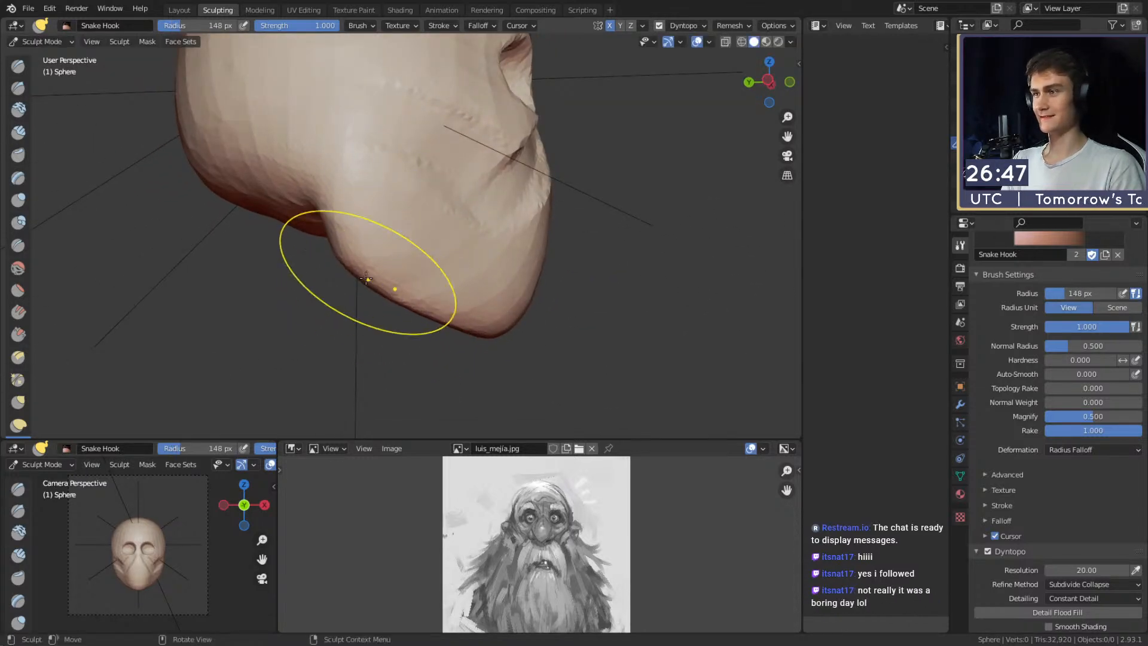
pyautogui.press('f')
pyautogui.moveTo(367, 279); pyautogui.dragTo(449, 251, button='middle')
pyautogui.click(352, 268)
pyautogui.press('f')
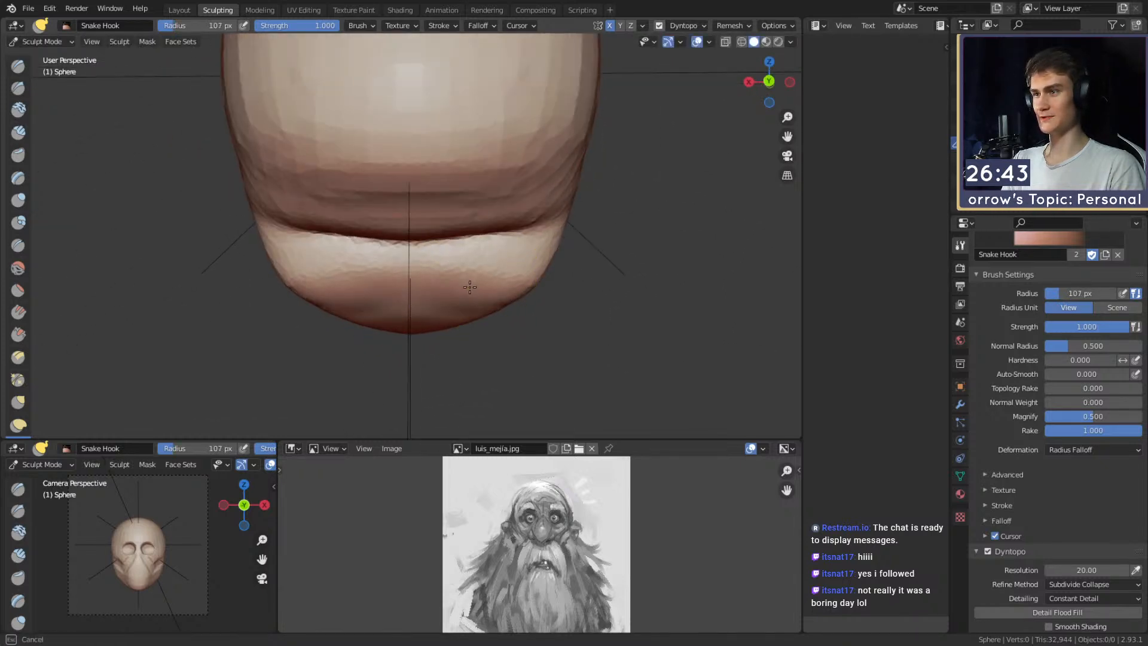
pyautogui.moveTo(388, 293)
pyautogui.mouseDown(button='middle')
pyautogui.moveTo(416, 251)
pyautogui.moveTo(482, 218)
pyautogui.moveTo(501, 305)
pyautogui.moveTo(484, 270)
pyautogui.moveTo(405, 282)
pyautogui.moveTo(422, 239)
pyautogui.moveTo(402, 212)
pyautogui.moveTo(403, 241)
pyautogui.mouseUp(button='middle')
pyautogui.press('f')
# Build up the brow ridge and the area between the eyebrows with Clay Strips at 32 px.
pyautogui.press('c')
pyautogui.moveTo(404, 241)
pyautogui.mouseDown(button='middle')
pyautogui.moveTo(418, 192)
pyautogui.moveTo(428, 195)
pyautogui.mouseUp(button='middle')
pyautogui.press('f')
pyautogui.click(423, 193)
pyautogui.press('f')
pyautogui.click(427, 195)
pyautogui.moveTo(397, 203); pyautogui.dragTo(402, 195)
pyautogui.keyDown('shift'); pyautogui.moveTo(414, 189); pyautogui.dragTo(427, 189, button='middle'); pyautogui.keyUp('shift')
pyautogui.press('f')
pyautogui.click(419, 184)
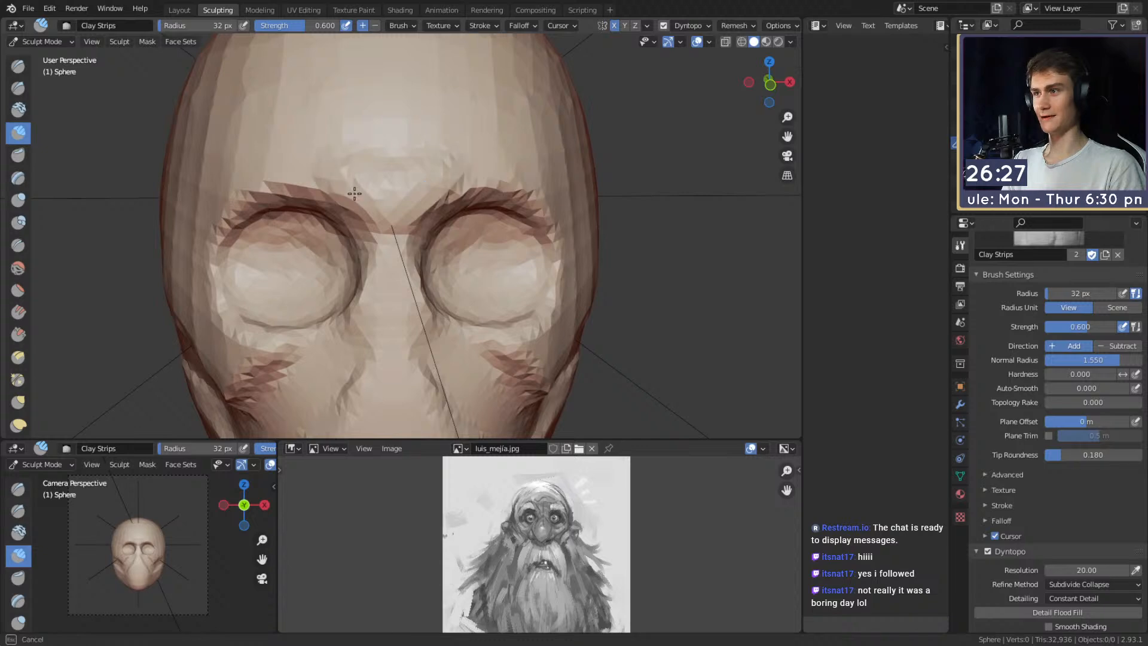
# Shape the outer brow and the edge beside the eye socket with Clay Strips at 28 to 37 px.
pyautogui.moveTo(484, 191)
pyautogui.mouseDown(button='middle')
pyautogui.moveTo(445, 179)
pyautogui.moveTo(403, 223)
pyautogui.mouseUp(button='middle')
pyautogui.press('f')
pyautogui.click(479, 153)
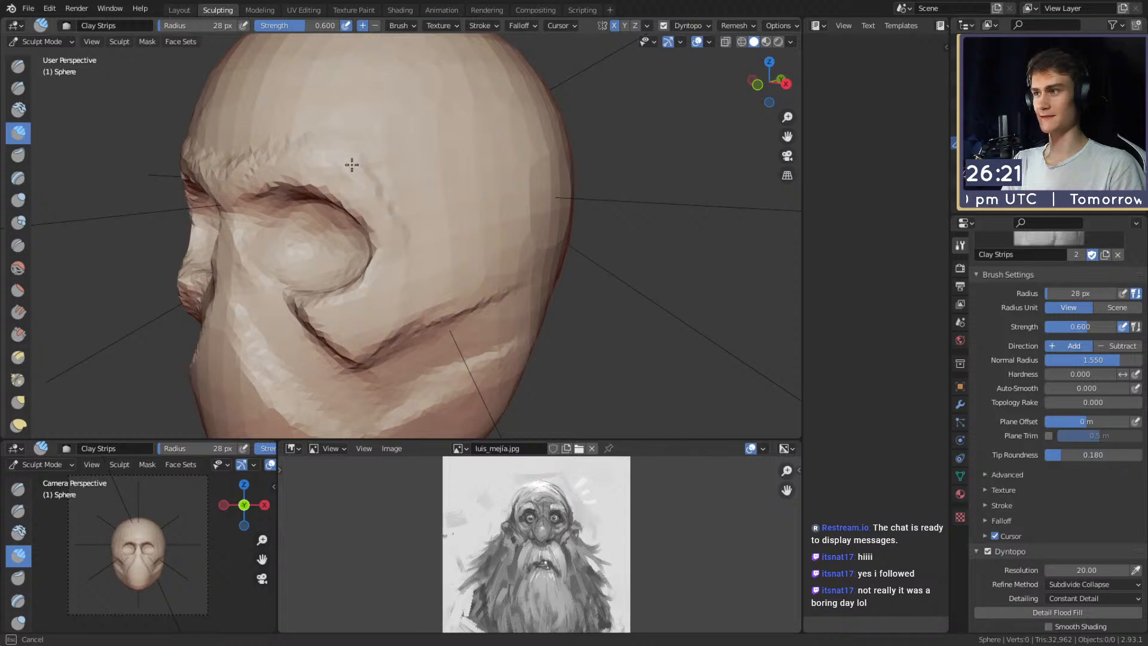
pyautogui.moveTo(352, 165); pyautogui.dragTo(367, 173)
pyautogui.press(']')
pyautogui.press(']')
pyautogui.press(']')
pyautogui.moveTo(369, 174)
pyautogui.mouseDown(button='middle')
pyautogui.moveTo(380, 197)
pyautogui.moveTo(435, 195)
pyautogui.mouseUp(button='middle')
pyautogui.press('g')
pyautogui.press('c')
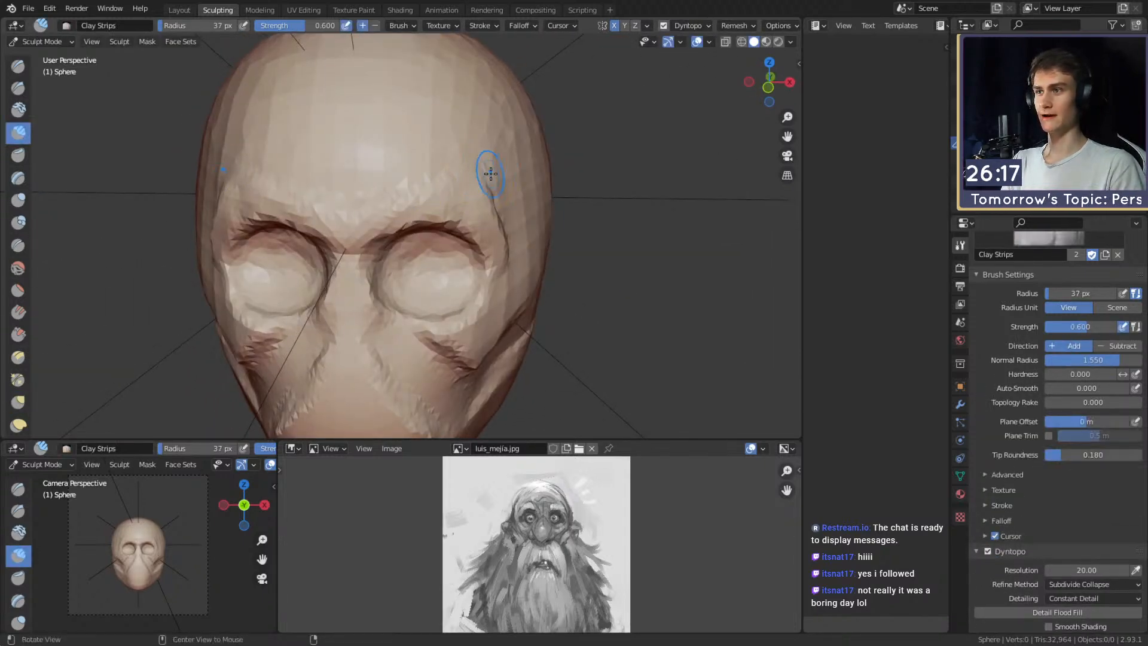
# Even out the temples at 104 px and raise the ridges along the forehead's sides with Clay Strips at 48 px.
pyautogui.moveTo(487, 167); pyautogui.dragTo(405, 184, button='middle')
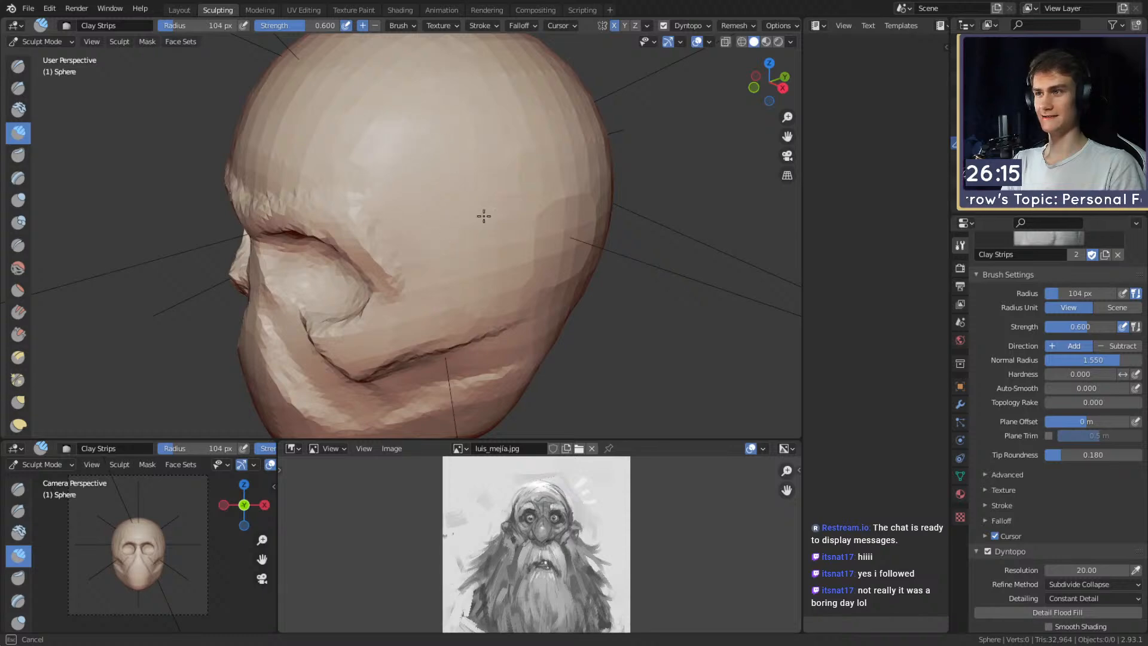
pyautogui.moveTo(394, 207)
pyautogui.keyDown('alt'); pyautogui.mouseDown()
pyautogui.moveTo(472, 164)
pyautogui.moveTo(429, 195)
pyautogui.moveTo(462, 148)
pyautogui.mouseUp(); pyautogui.keyUp('alt')
pyautogui.press('f')
pyautogui.click(423, 196)
pyautogui.press('f')
pyautogui.click(436, 226)
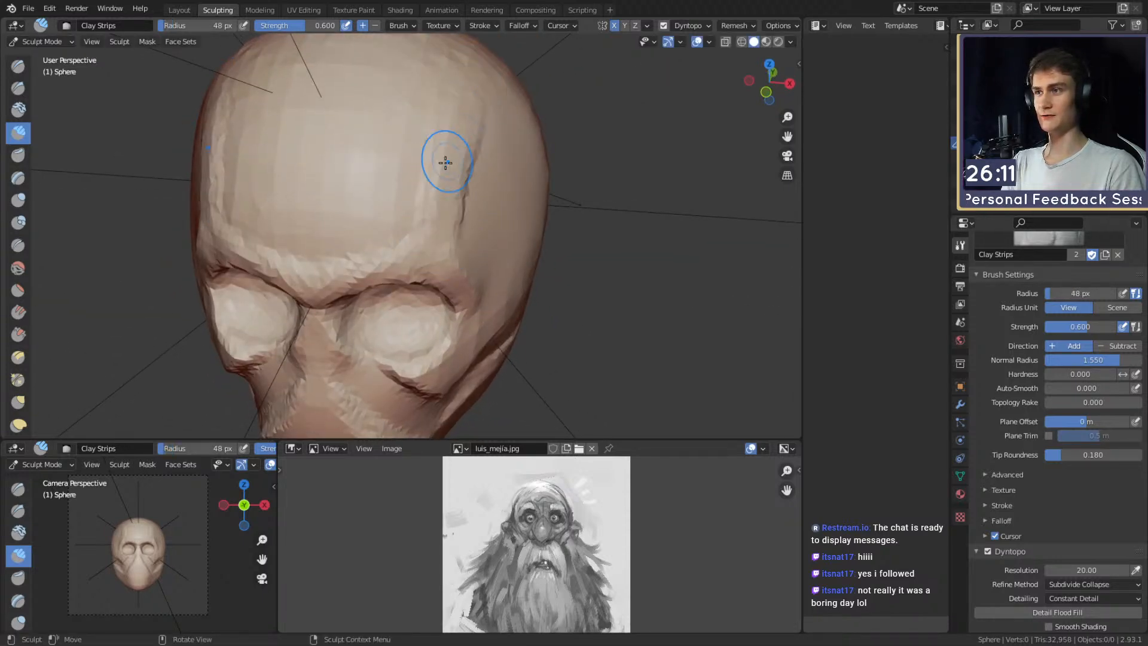
# Fill out the upper forehead between the side ridges with broad Clay Strips strokes at 75 px.
pyautogui.moveTo(373, 174)
pyautogui.mouseDown(button='middle')
pyautogui.moveTo(423, 154)
pyautogui.moveTo(403, 189)
pyautogui.mouseUp(button='middle')
pyautogui.press('f')
pyautogui.click(419, 188)
pyautogui.moveTo(455, 101); pyautogui.dragTo(455, 98)
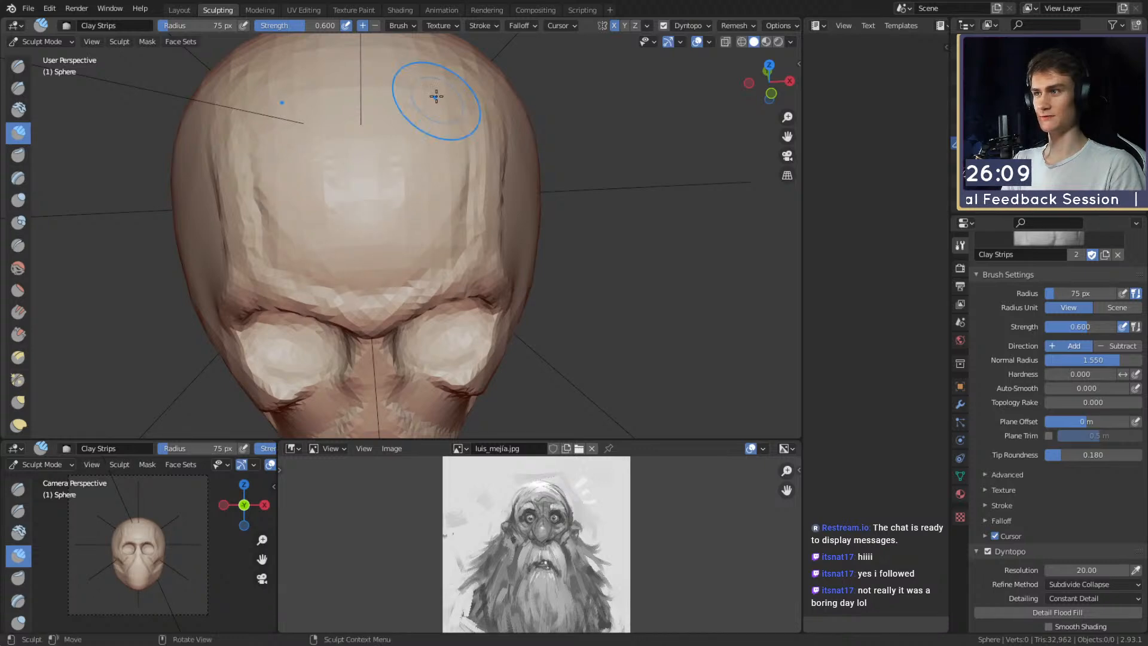
pyautogui.moveTo(406, 215); pyautogui.dragTo(270, 113)
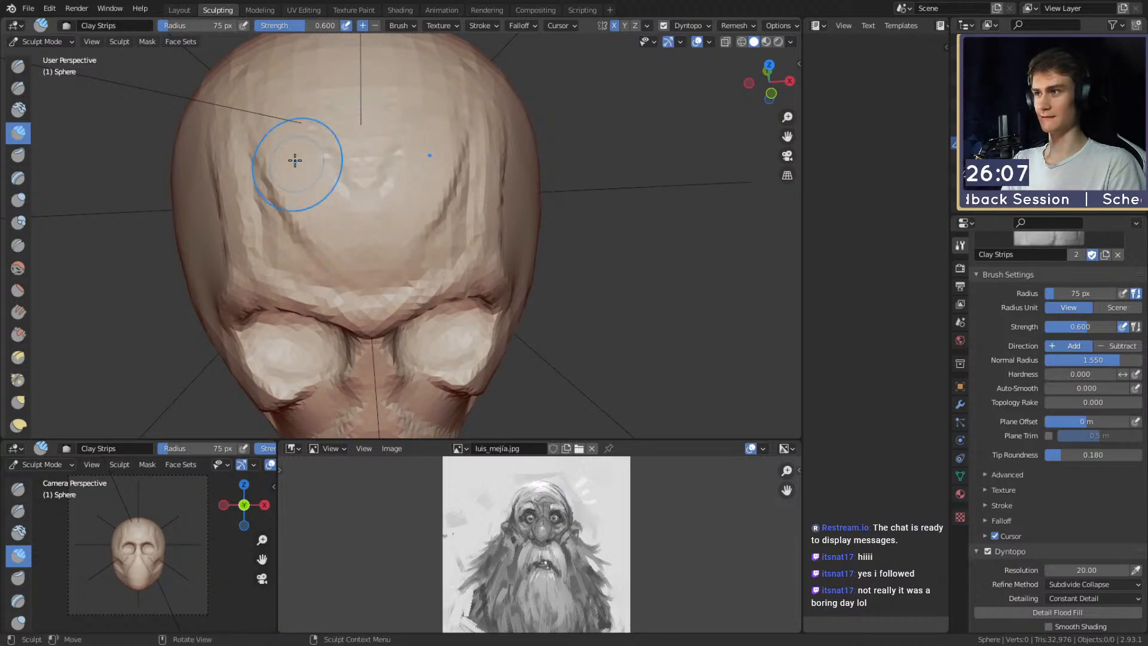
pyautogui.press('f')
pyautogui.moveTo(351, 247); pyautogui.dragTo(429, 112, button='middle')
pyautogui.keyDown('alt'); pyautogui.moveTo(429, 113); pyautogui.dragTo(378, 141); pyautogui.keyUp('alt')
pyautogui.moveTo(504, 231)
pyautogui.keyDown('alt'); pyautogui.mouseDown()
pyautogui.moveTo(463, 238)
pyautogui.moveTo(513, 245)
pyautogui.moveTo(398, 306)
pyautogui.mouseUp(); pyautogui.keyUp('alt')
# Try painting a mask streak over the temple with the Mask brush at 51 px, and undo it.
pyautogui.press('m')
pyautogui.hotkey('ctrl', 'z')
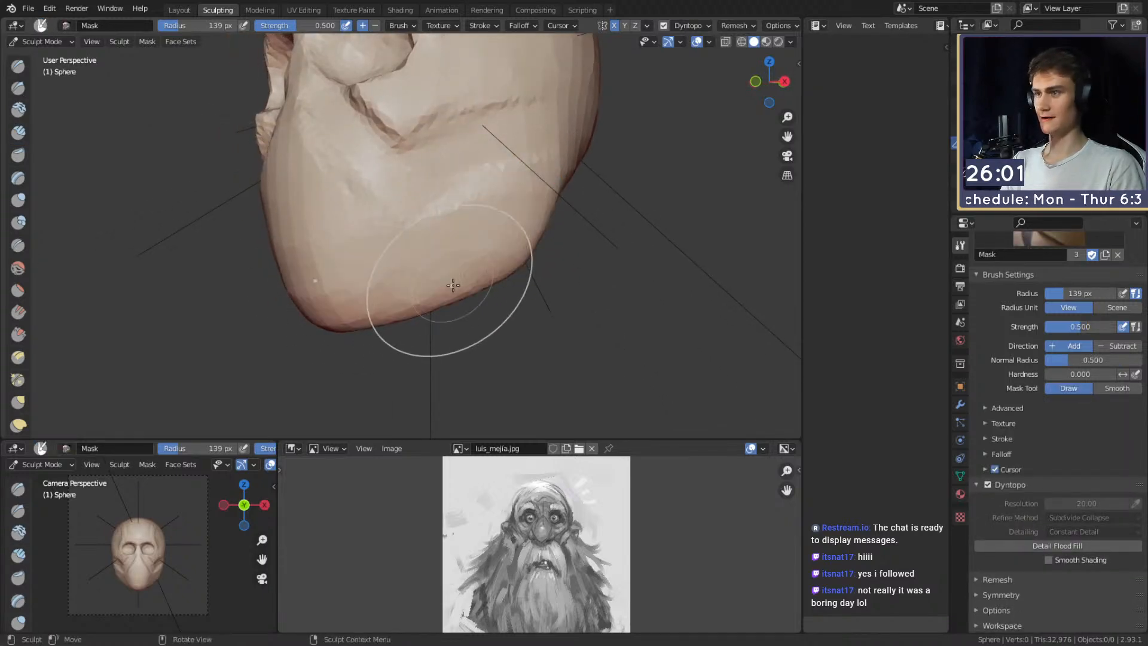
pyautogui.keyDown('alt'); pyautogui.moveTo(436, 133); pyautogui.dragTo(512, 275); pyautogui.keyUp('alt')
pyautogui.press('f')
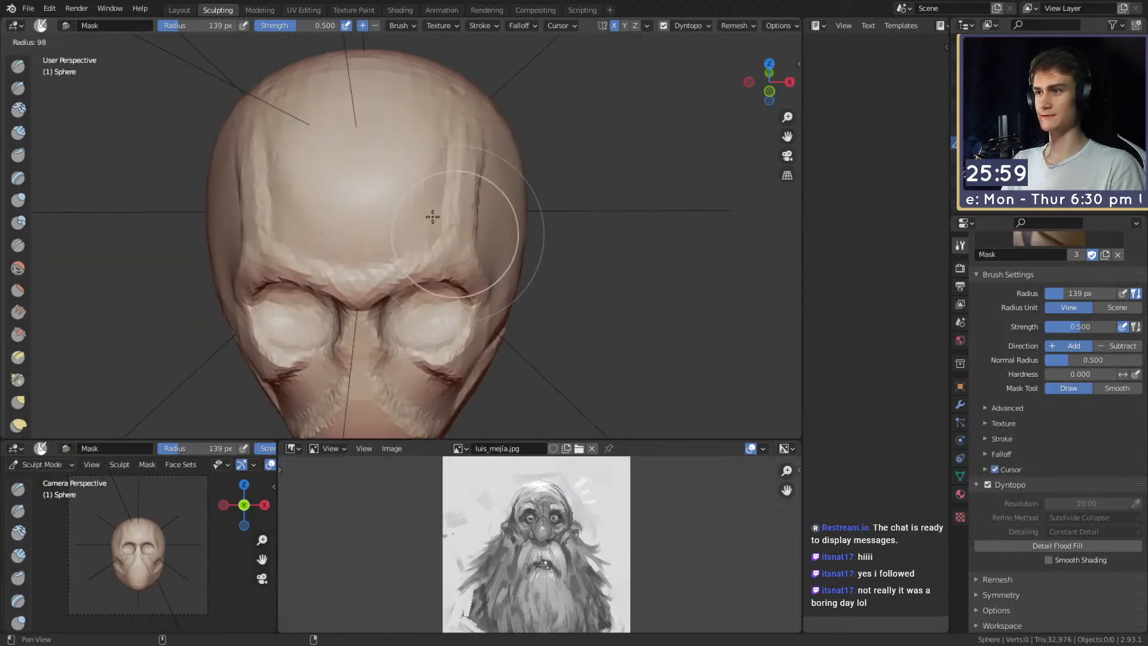
pyautogui.click(426, 215)
pyautogui.keyDown('alt'); pyautogui.moveTo(443, 197); pyautogui.dragTo(427, 218); pyautogui.keyUp('alt')
pyautogui.moveTo(454, 272)
pyautogui.keyDown('alt'); pyautogui.keyDown('shift'); pyautogui.mouseDown()
pyautogui.moveTo(404, 214)
pyautogui.moveTo(479, 231)
pyautogui.moveTo(424, 165)
pyautogui.mouseUp(); pyautogui.keyUp('shift'); pyautogui.keyUp('alt')
pyautogui.press('f')
pyautogui.click(436, 203)
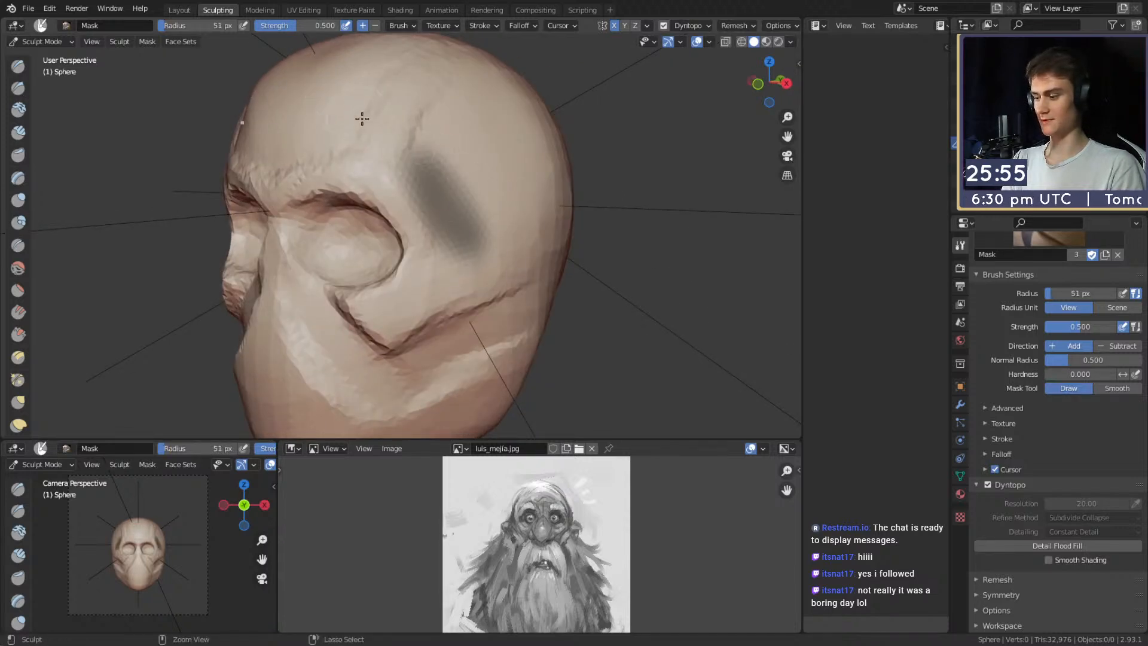
pyautogui.moveTo(347, 184)
pyautogui.keyDown('alt'); pyautogui.keyDown('shift'); pyautogui.mouseDown()
pyautogui.moveTo(371, 210)
pyautogui.moveTo(426, 212)
pyautogui.moveTo(366, 203)
pyautogui.moveTo(357, 214)
pyautogui.mouseUp(); pyautogui.keyUp('shift'); pyautogui.keyUp('alt')
pyautogui.press('f')
pyautogui.click(381, 216)
pyautogui.hotkey('ctrl', 'z')
# Try painting a mask patch across the upper forehead with the Mask brush at 39 px, and undo it.
pyautogui.keyDown('alt'); pyautogui.keyDown('shift'); pyautogui.moveTo(439, 201); pyautogui.dragTo(443, 185); pyautogui.keyUp('shift'); pyautogui.keyUp('alt')
pyautogui.press('f')
pyautogui.click(374, 128)
pyautogui.moveTo(359, 129)
pyautogui.mouseDown()
pyautogui.moveTo(375, 74)
pyautogui.moveTo(383, 82)
pyautogui.mouseUp()
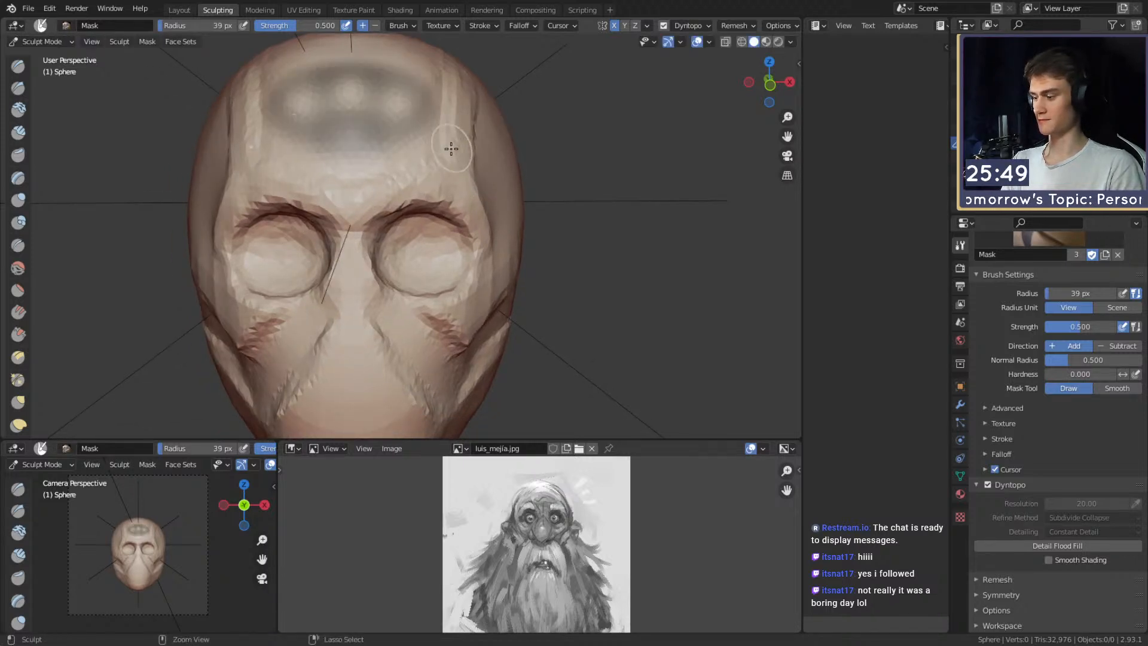
pyautogui.hotkey('ctrl', 'z')
pyautogui.keyDown('alt'); pyautogui.keyDown('shift'); pyautogui.moveTo(354, 178); pyautogui.dragTo(353, 161); pyautogui.keyUp('shift'); pyautogui.keyUp('alt')
# Refine the brow and temple transitions with Clay Strips, starting at a 34 px radius.
pyautogui.press('c')
pyautogui.keyDown('alt'); pyautogui.keyDown('shift'); pyautogui.moveTo(440, 188); pyautogui.dragTo(435, 215); pyautogui.keyUp('shift'); pyautogui.keyUp('alt')
pyautogui.moveTo(435, 216)
pyautogui.keyDown('alt'); pyautogui.mouseDown()
pyautogui.moveTo(379, 221)
pyautogui.moveTo(372, 199)
pyautogui.mouseUp(); pyautogui.keyUp('alt')
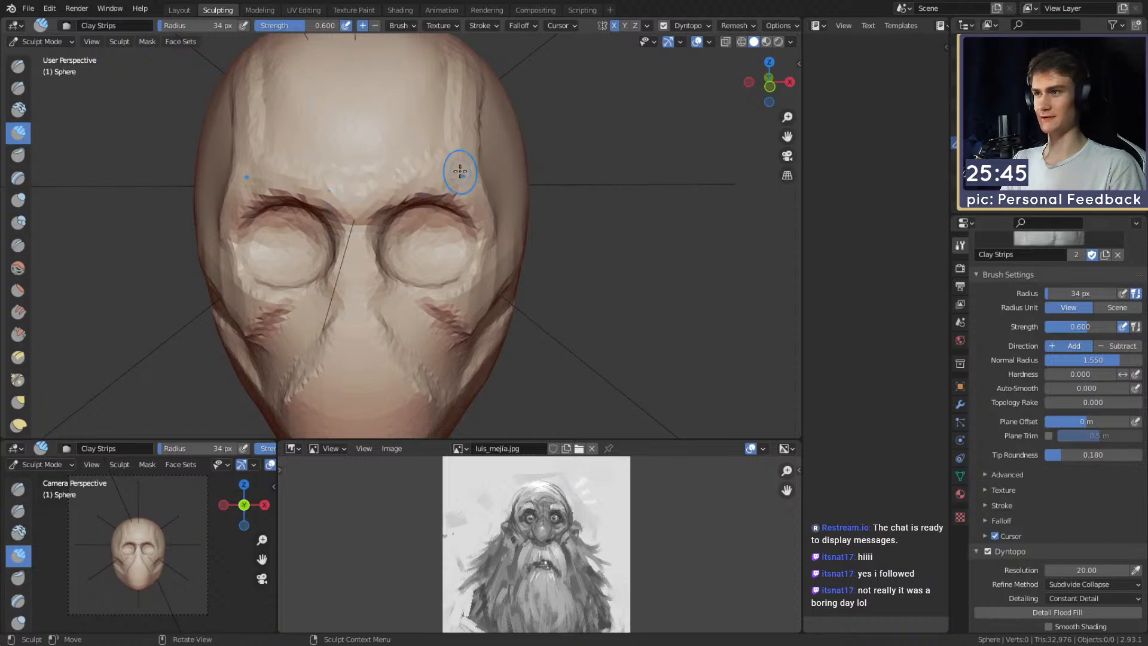
pyautogui.keyDown('alt'); pyautogui.moveTo(460, 172); pyautogui.dragTo(394, 232); pyautogui.keyUp('alt')
pyautogui.press('f')
pyautogui.click(420, 232)
pyautogui.keyDown('alt'); pyautogui.moveTo(405, 193); pyautogui.dragTo(392, 200); pyautogui.keyUp('alt')
# Round out the crown and upper skull with Clay Strips, starting at a 60 px radius.
pyautogui.moveTo(472, 174)
pyautogui.keyDown('alt'); pyautogui.mouseDown()
pyautogui.moveTo(435, 175)
pyautogui.moveTo(384, 230)
pyautogui.mouseUp(); pyautogui.keyUp('alt')
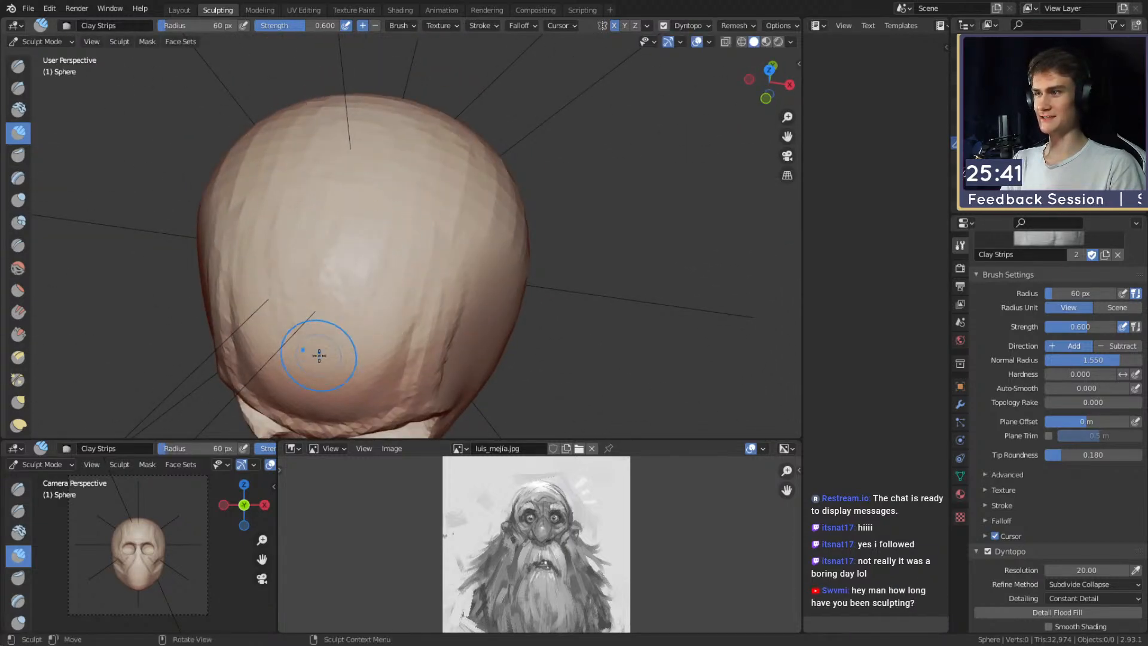
pyautogui.keyDown('alt'); pyautogui.moveTo(318, 354); pyautogui.dragTo(328, 299); pyautogui.keyUp('alt')
pyautogui.press('f')
pyautogui.click(386, 218)
pyautogui.keyDown('alt'); pyautogui.keyDown('shift'); pyautogui.moveTo(340, 261); pyautogui.dragTo(385, 192); pyautogui.keyUp('shift'); pyautogui.keyUp('alt')
pyautogui.press('f')
pyautogui.click(373, 183)
# Smooth and fill the cheeks and the sides of the jaw with Clay Strips at 128 and 112 px.
pyautogui.moveTo(274, 271)
pyautogui.keyDown('alt'); pyautogui.keyDown('shift'); pyautogui.mouseDown()
pyautogui.moveTo(290, 226)
pyautogui.moveTo(332, 209)
pyautogui.mouseUp(); pyautogui.keyUp('shift'); pyautogui.keyUp('alt')
pyautogui.keyDown('ctrl'); pyautogui.keyDown('alt'); pyautogui.moveTo(332, 209); pyautogui.dragTo(336, 181); pyautogui.keyUp('alt'); pyautogui.keyUp('ctrl')
pyautogui.moveTo(269, 131); pyautogui.dragTo(304, 149)
pyautogui.moveTo(326, 261)
pyautogui.keyDown('alt'); pyautogui.keyDown('shift'); pyautogui.mouseDown()
pyautogui.moveTo(334, 236)
pyautogui.moveTo(380, 236)
pyautogui.moveTo(350, 256)
pyautogui.mouseUp(); pyautogui.keyUp('shift'); pyautogui.keyUp('alt')
pyautogui.press('f')
pyautogui.click(330, 259)
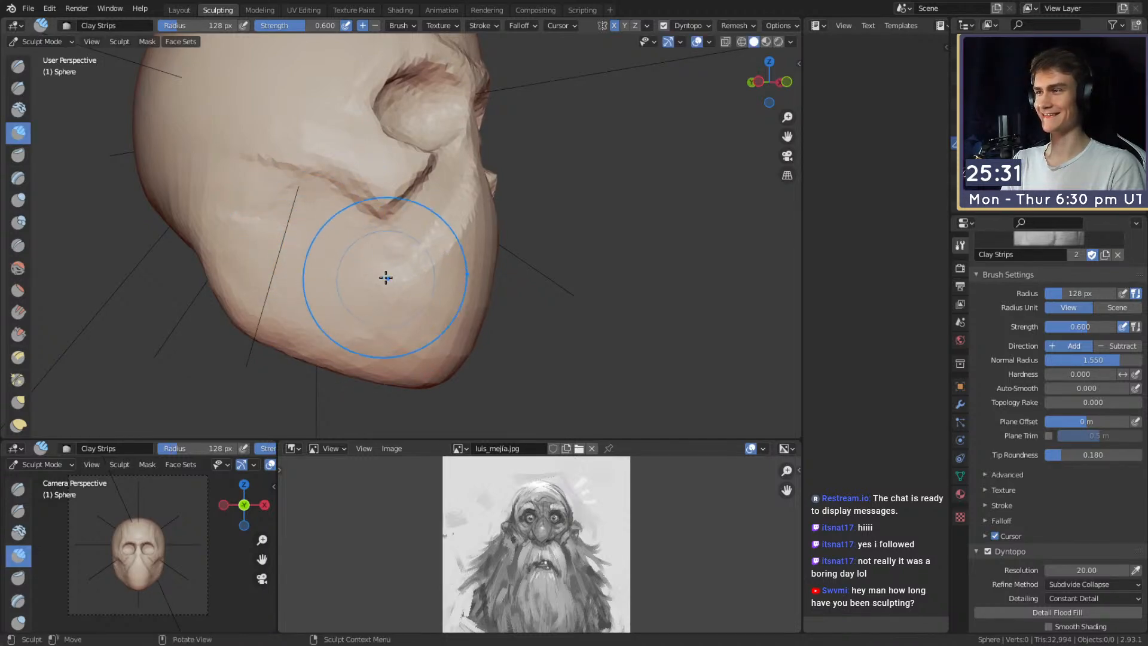
pyautogui.moveTo(385, 274)
pyautogui.keyDown('alt'); pyautogui.mouseDown()
pyautogui.moveTo(282, 259)
pyautogui.moveTo(423, 282)
pyautogui.moveTo(412, 241)
pyautogui.moveTo(405, 251)
pyautogui.moveTo(427, 224)
pyautogui.mouseUp(); pyautogui.keyUp('alt')
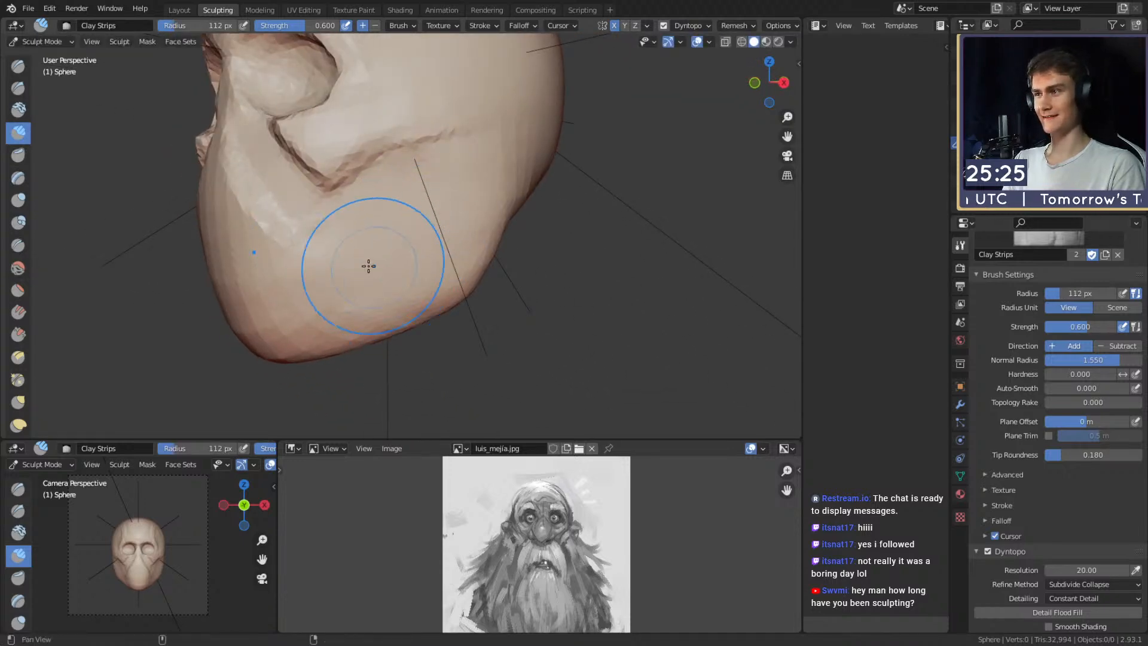
pyautogui.keyDown('alt'); pyautogui.moveTo(368, 266); pyautogui.dragTo(384, 226); pyautogui.keyUp('alt')
pyautogui.moveTo(443, 221)
pyautogui.mouseDown(button='middle')
pyautogui.moveTo(371, 195)
pyautogui.moveTo(402, 249)
pyautogui.moveTo(403, 232)
pyautogui.mouseUp(button='middle')
pyautogui.keyDown('alt'); pyautogui.moveTo(402, 232); pyautogui.dragTo(413, 241); pyautogui.keyUp('alt')
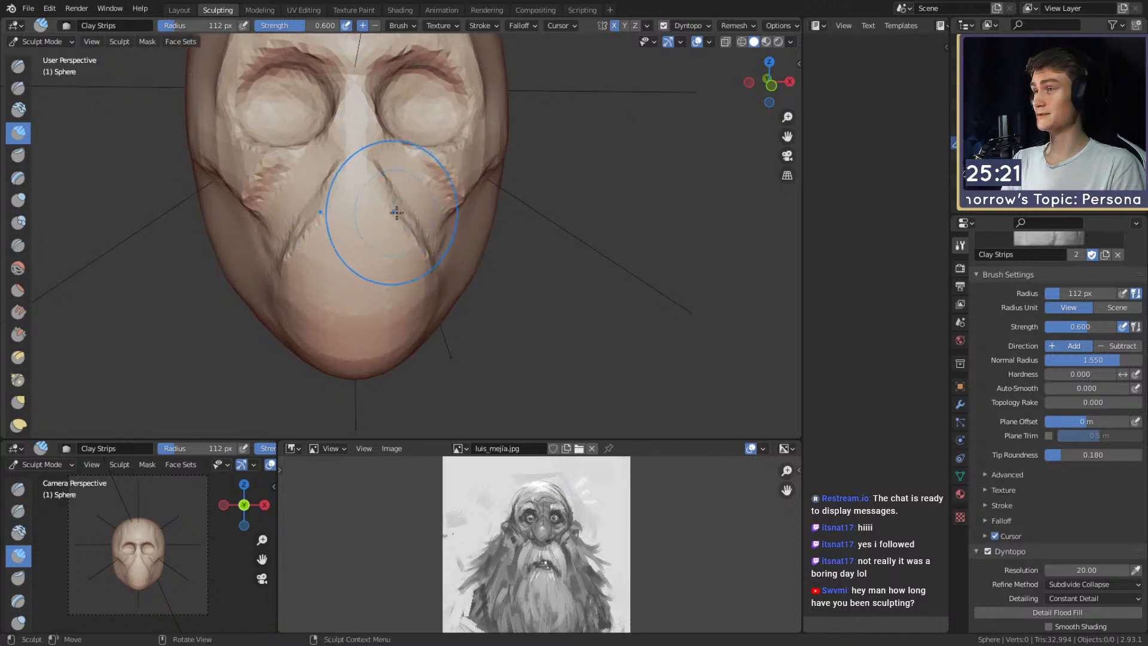
# Build up the main mass of the nose from the bridge to the tip with Clay Strips at 49 px.
pyautogui.press('f')
pyautogui.click(358, 206)
pyautogui.keyDown('alt'); pyautogui.keyDown('shift'); pyautogui.moveTo(385, 190); pyautogui.dragTo(393, 246); pyautogui.keyUp('shift'); pyautogui.keyUp('alt')
pyautogui.keyDown('ctrl'); pyautogui.keyDown('alt'); pyautogui.moveTo(393, 246); pyautogui.dragTo(366, 220); pyautogui.keyUp('alt'); pyautogui.keyUp('ctrl')
pyautogui.press('f')
pyautogui.click(377, 214)
pyautogui.moveTo(366, 220)
pyautogui.mouseDown(button='middle')
pyautogui.moveTo(381, 184)
pyautogui.moveTo(380, 196)
pyautogui.moveTo(372, 162)
pyautogui.moveTo(395, 226)
pyautogui.moveTo(375, 199)
pyautogui.moveTo(358, 207)
pyautogui.moveTo(370, 213)
pyautogui.mouseUp(button='middle')
pyautogui.press('f')
pyautogui.click(383, 185)
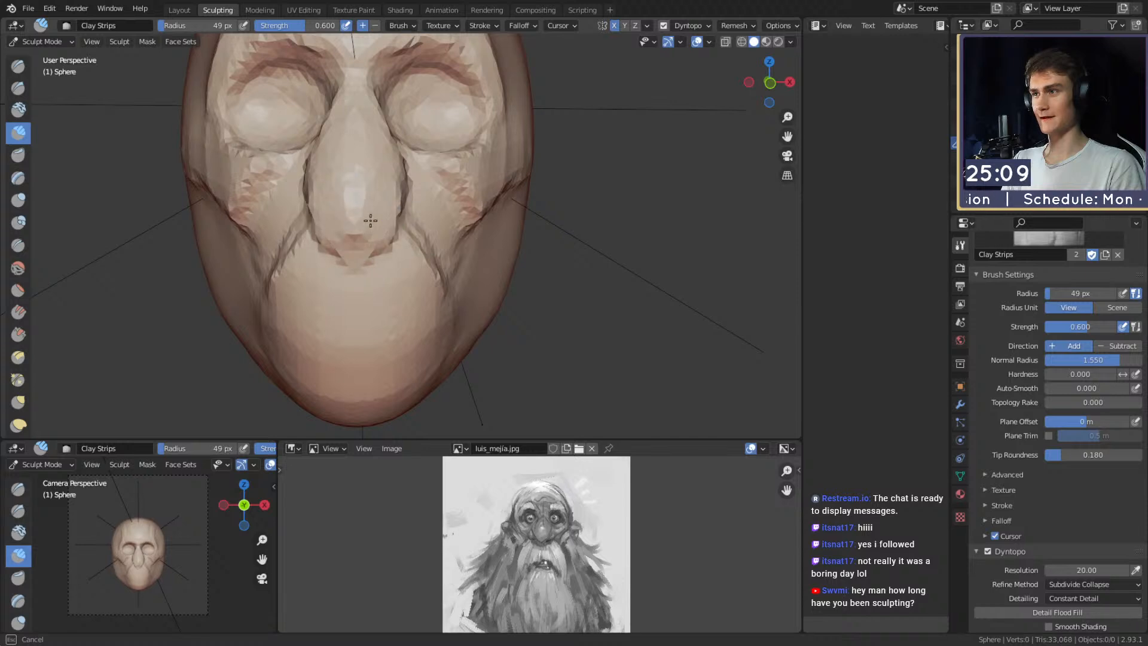
# Refine the nose bridge and round the bulbous tip with Clay Strips at 49 and 34 px.
pyautogui.moveTo(334, 168); pyautogui.dragTo(380, 214, button='middle')
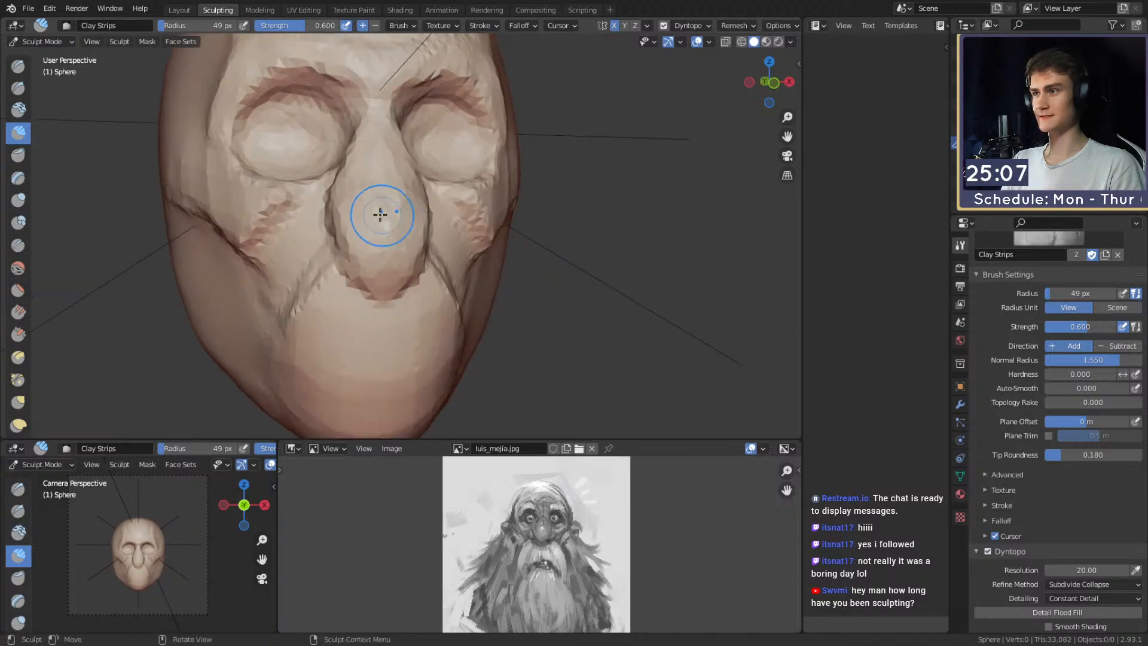
pyautogui.moveTo(368, 156); pyautogui.dragTo(369, 171)
pyautogui.moveTo(372, 183); pyautogui.dragTo(392, 209, button='middle')
pyautogui.press('f')
pyautogui.click(386, 205)
pyautogui.moveTo(387, 200); pyautogui.dragTo(389, 203)
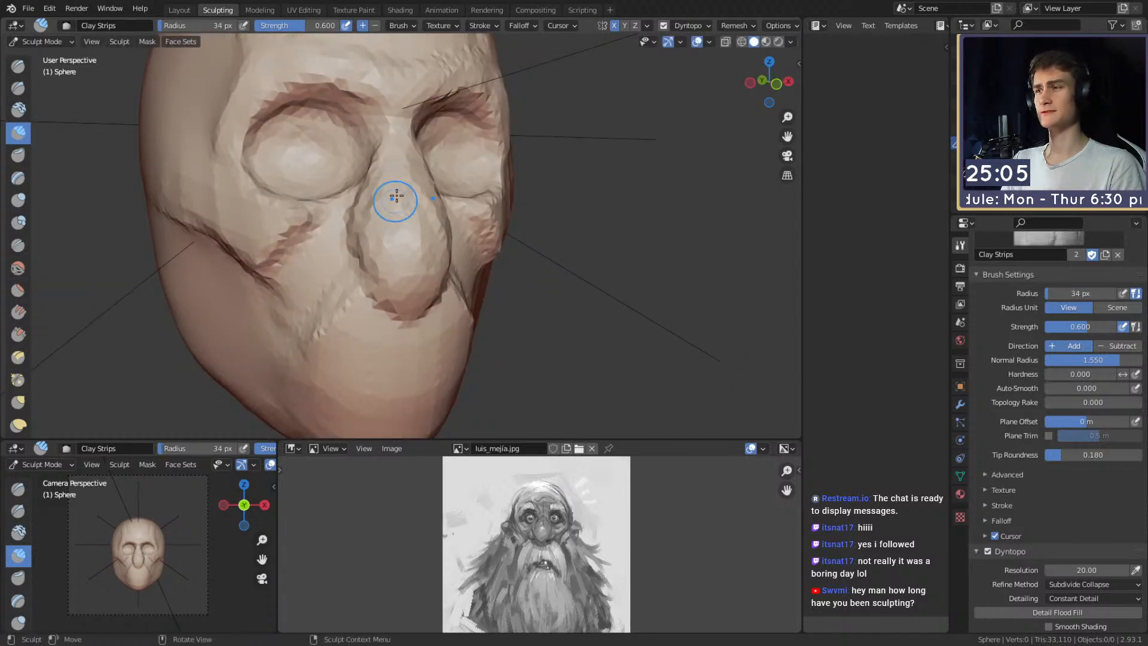
pyautogui.moveTo(407, 279); pyautogui.dragTo(373, 274, button='middle')
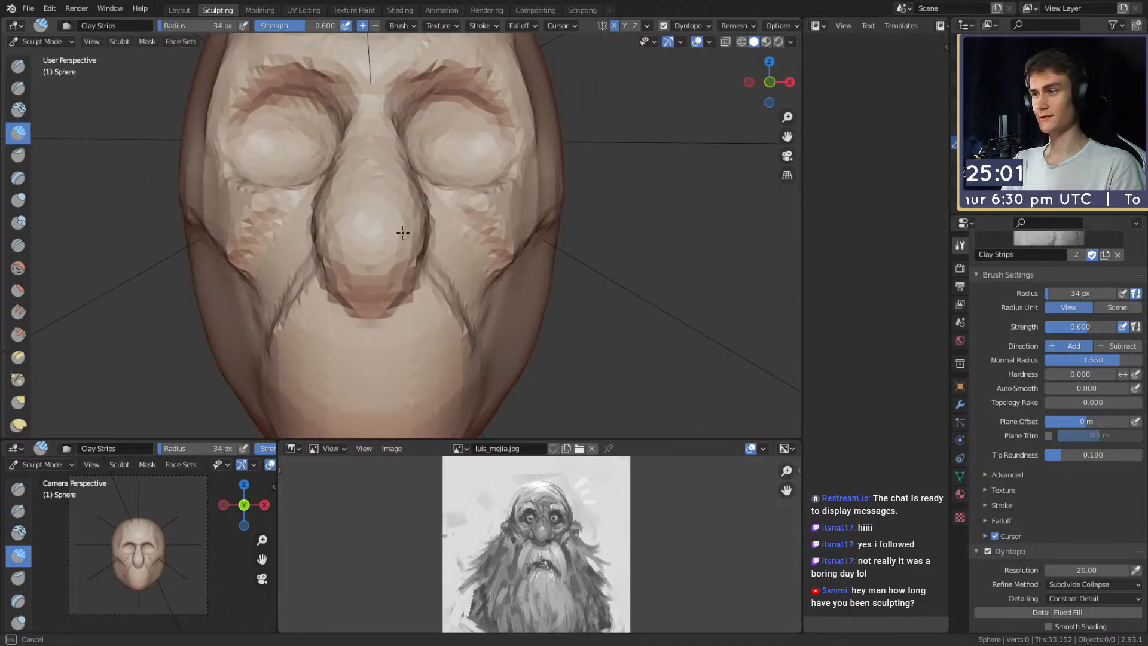
# Add the nostril wings on both sides of the nose with Clay Strips at 34 px.
pyautogui.moveTo(396, 226); pyautogui.dragTo(351, 238, button='middle')
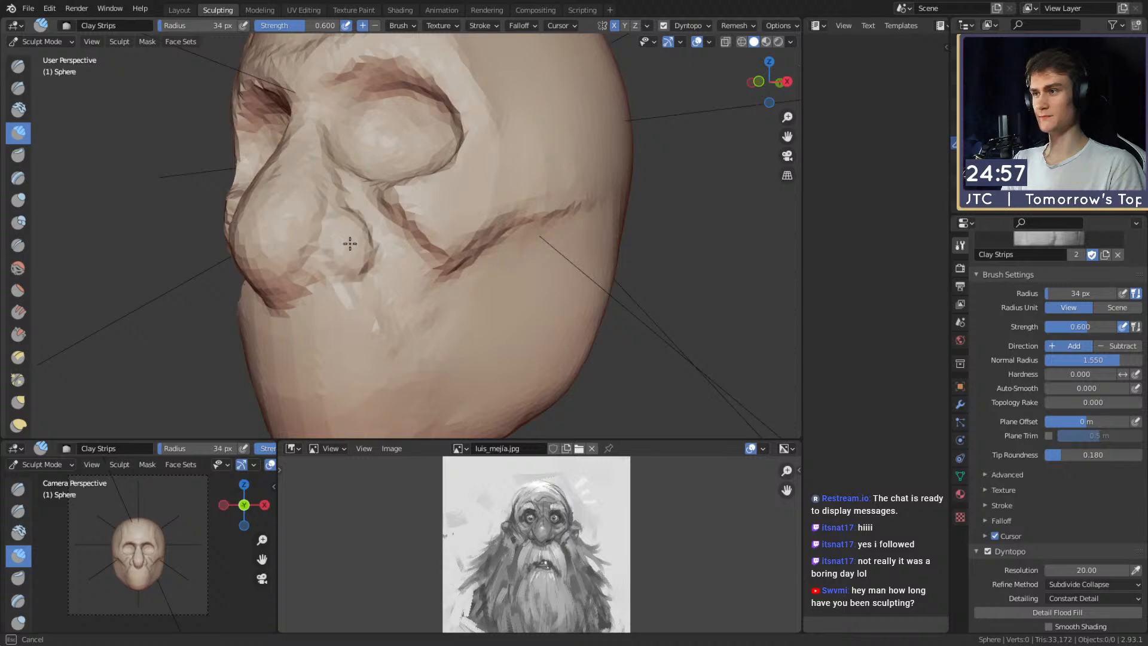
pyautogui.moveTo(388, 240); pyautogui.dragTo(429, 211, button='middle')
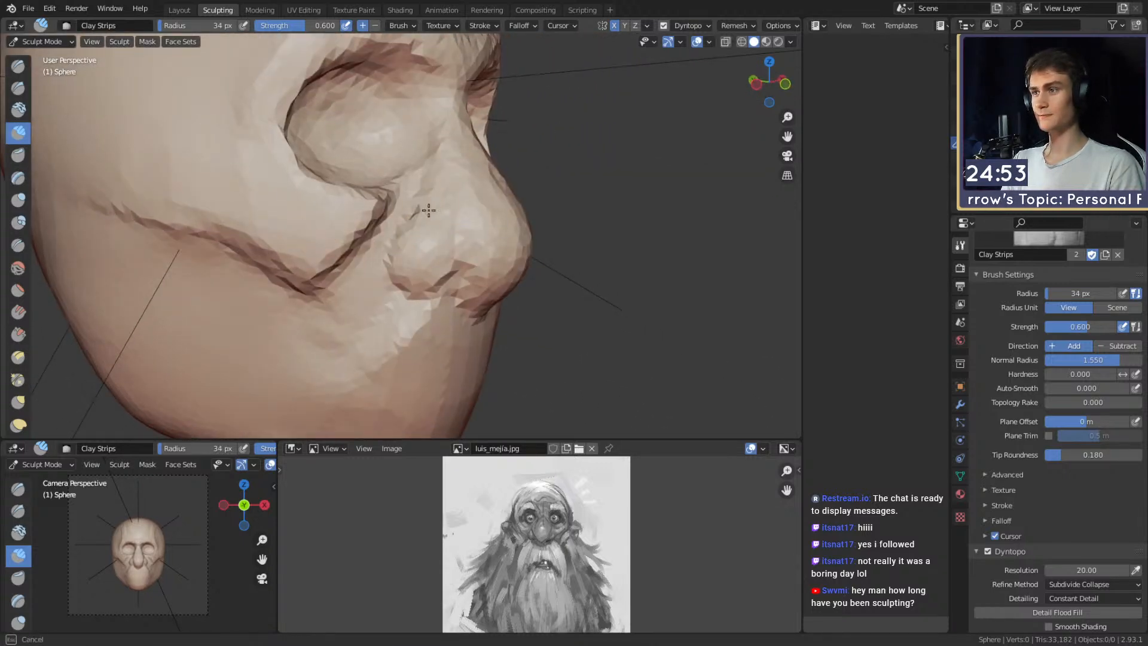
pyautogui.scroll(-6, 496, 227)
pyautogui.moveTo(497, 227); pyautogui.dragTo(533, 266, button='middle')
pyautogui.scroll(4, 428, 244)
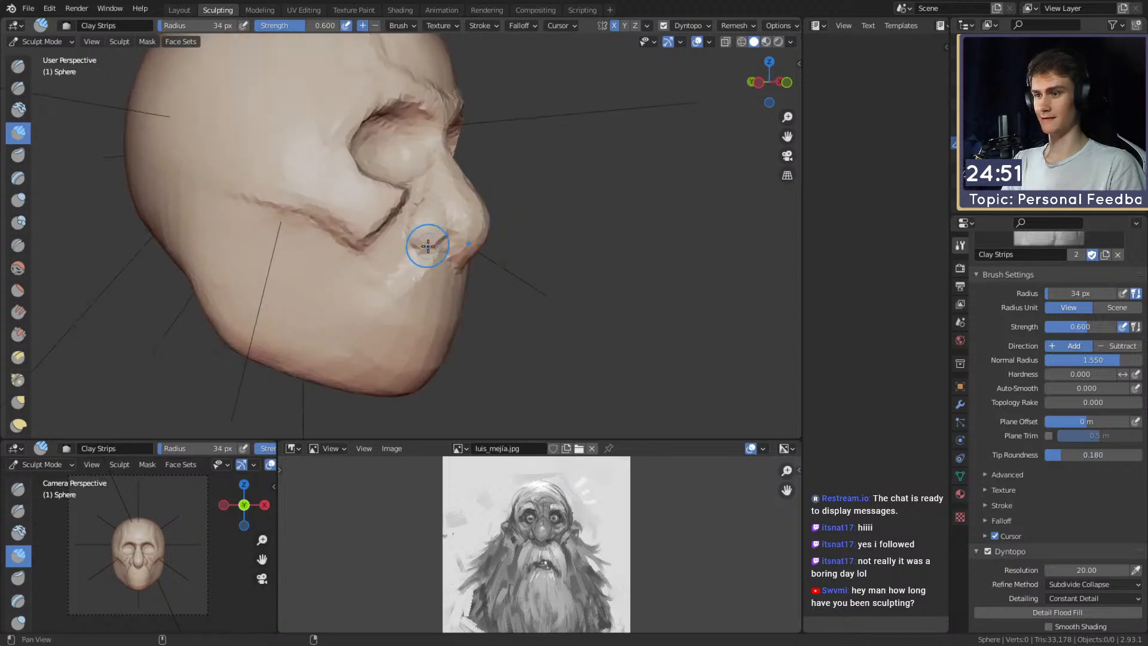
# Fill the deep cheek crease beneath the inner eye with Clay Strips at 59 px.
pyautogui.moveTo(428, 244)
pyautogui.mouseDown(button='middle')
pyautogui.moveTo(451, 233)
pyautogui.moveTo(430, 236)
pyautogui.mouseUp(button='middle')
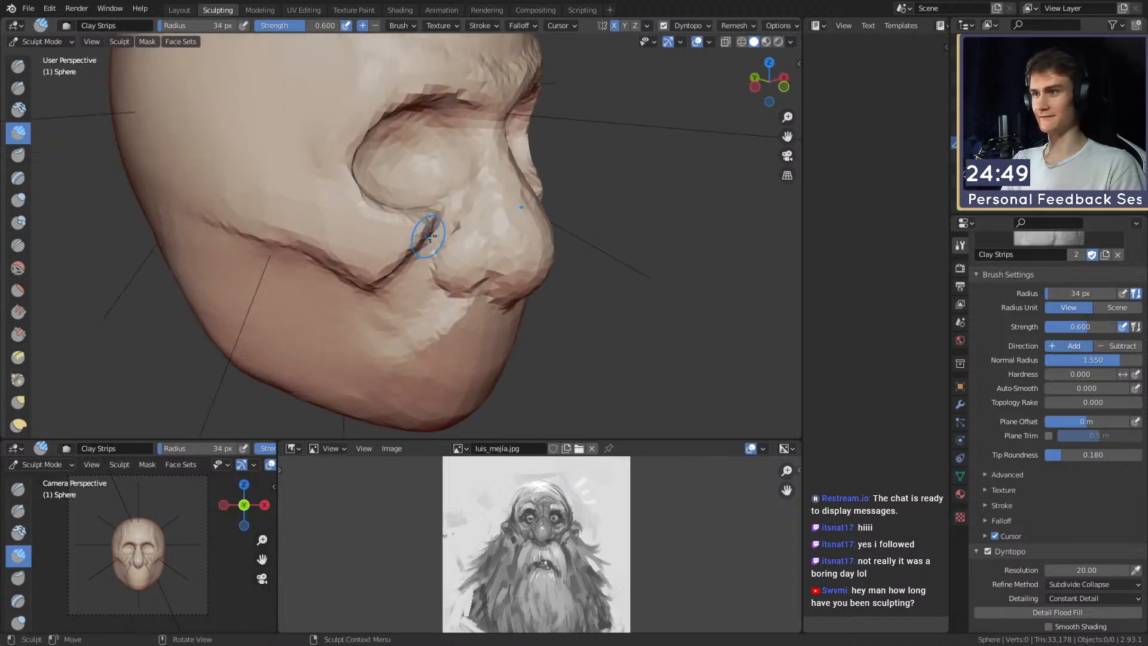
pyautogui.press('f')
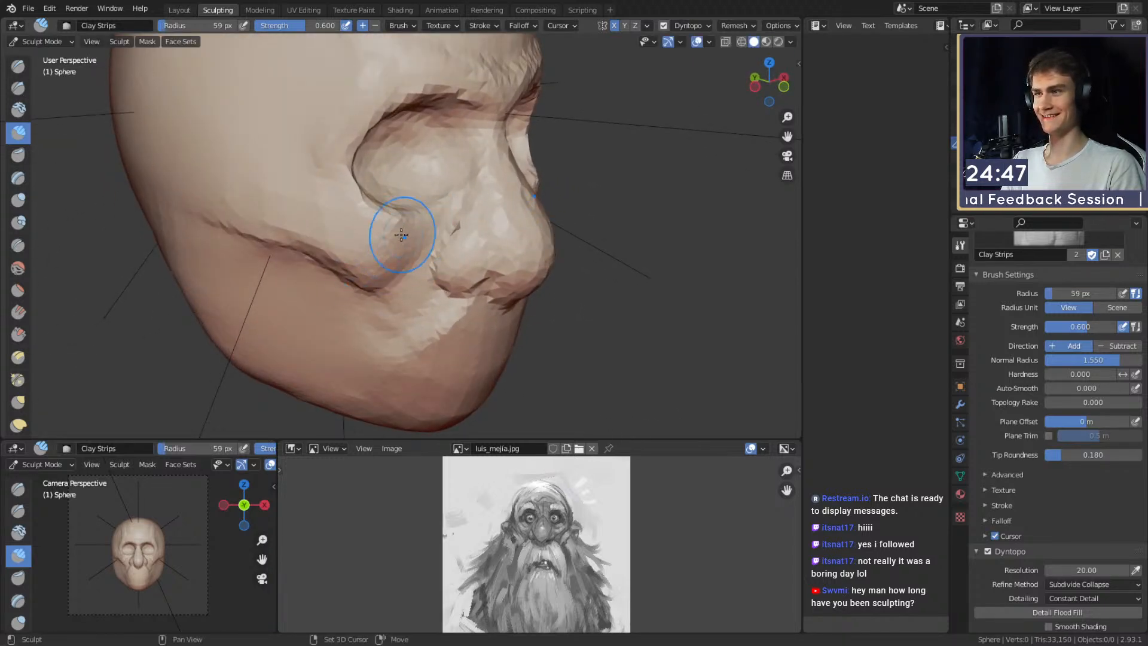
pyautogui.moveTo(370, 275)
pyautogui.mouseDown(button='middle')
pyautogui.moveTo(423, 225)
pyautogui.moveTo(436, 231)
pyautogui.moveTo(426, 257)
pyautogui.moveTo(403, 210)
pyautogui.moveTo(433, 198)
pyautogui.moveTo(435, 211)
pyautogui.moveTo(426, 180)
pyautogui.mouseUp(button='middle')
# Adjust the proportions of the nose and cheeks using the Grab brush.
pyautogui.press('g')
pyautogui.press('f')
pyautogui.click(440, 170)
pyautogui.moveTo(468, 215)
pyautogui.mouseDown(button='middle')
pyautogui.moveTo(461, 236)
pyautogui.moveTo(406, 230)
pyautogui.moveTo(461, 231)
pyautogui.moveTo(449, 246)
pyautogui.moveTo(441, 215)
pyautogui.moveTo(482, 210)
pyautogui.moveTo(461, 256)
pyautogui.moveTo(430, 240)
pyautogui.mouseUp(button='middle')
pyautogui.press('f')
pyautogui.click(460, 227)
pyautogui.press('f')
pyautogui.click(435, 233)
# Blend the cheeks beside the nose with Clay Strips at 73 px and adjust the face shape with Grab.
pyautogui.press('c')
pyautogui.press('f')
pyautogui.click(417, 245)
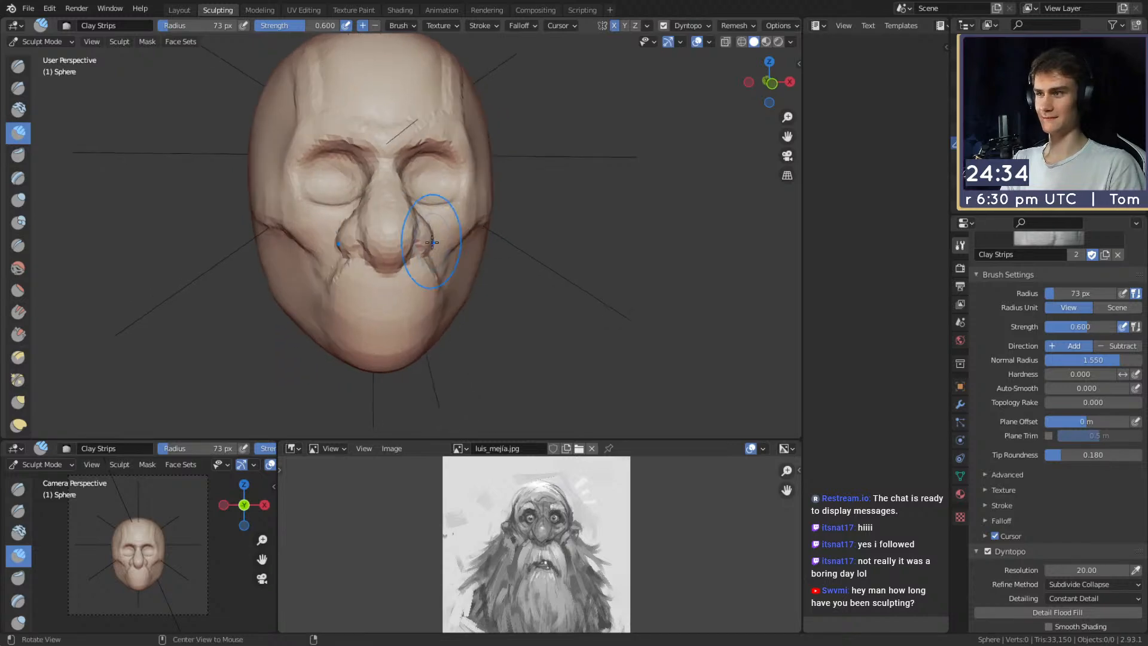
pyautogui.scroll(2, 433, 230)
pyautogui.press('g')
pyautogui.moveTo(417, 175)
pyautogui.mouseDown(button='middle')
pyautogui.moveTo(418, 228)
pyautogui.moveTo(410, 198)
pyautogui.moveTo(385, 201)
pyautogui.moveTo(420, 223)
pyautogui.mouseUp(button='middle')
# Refine the nose bridge and the inner brow area with Clay Strips at 36 px.
pyautogui.press('c')
pyautogui.press('f')
pyautogui.click(435, 193)
pyautogui.scroll(1, 359, 209)
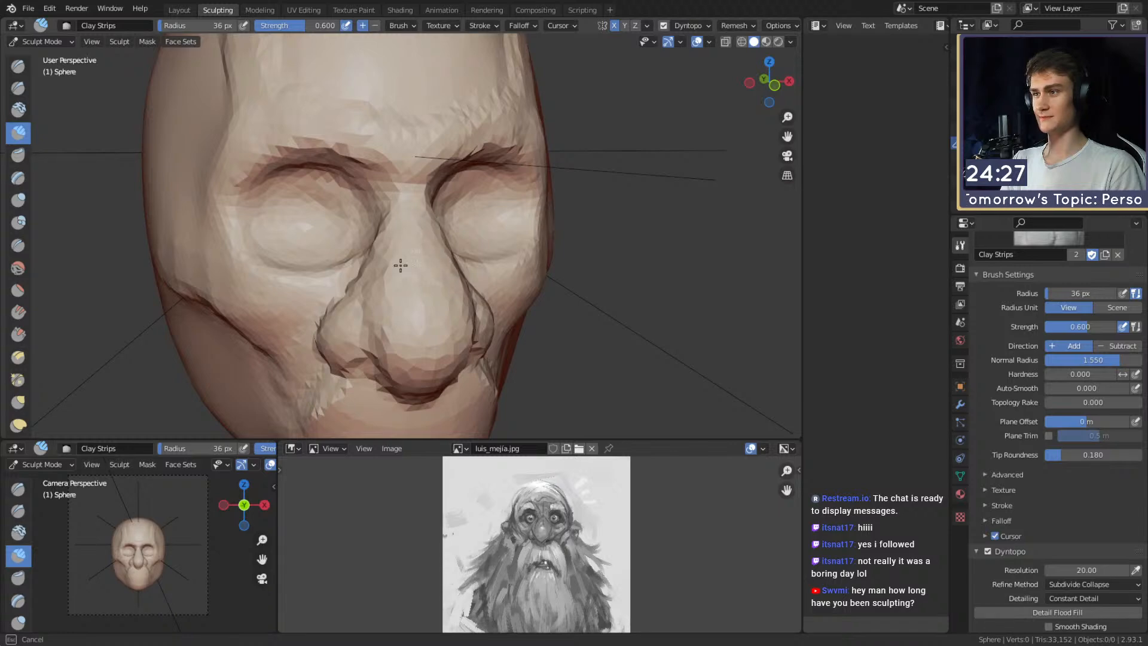
pyautogui.keyDown('ctrl'); pyautogui.moveTo(401, 265); pyautogui.dragTo(554, 246, button='middle'); pyautogui.keyUp('ctrl')
# Build up the mouth area below the nose and form the mouth line and lips with Clay Strips at 33 to 41 px.
pyautogui.keyDown('shift'); pyautogui.moveTo(425, 297); pyautogui.dragTo(445, 246, button='middle'); pyautogui.keyUp('shift')
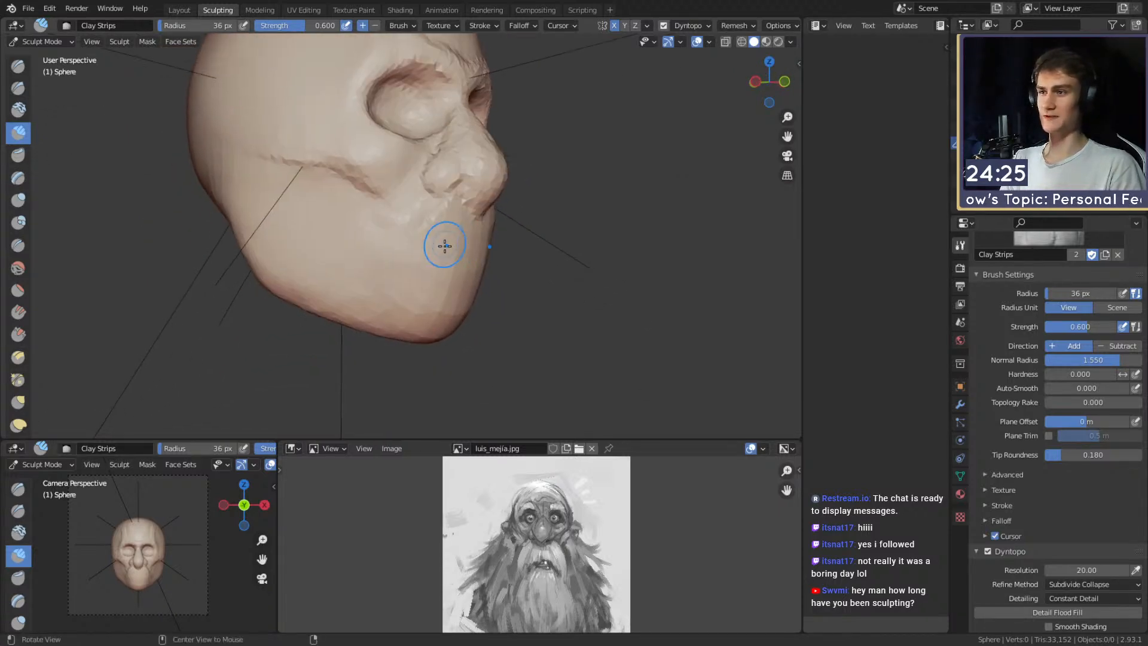
pyautogui.moveTo(445, 246)
pyautogui.keyDown('alt'); pyautogui.mouseDown()
pyautogui.moveTo(397, 239)
pyautogui.moveTo(397, 261)
pyautogui.moveTo(407, 259)
pyautogui.moveTo(397, 249)
pyautogui.mouseUp(); pyautogui.keyUp('alt')
pyautogui.press('f')
pyautogui.click(406, 262)
pyautogui.press('f')
pyautogui.click(400, 260)
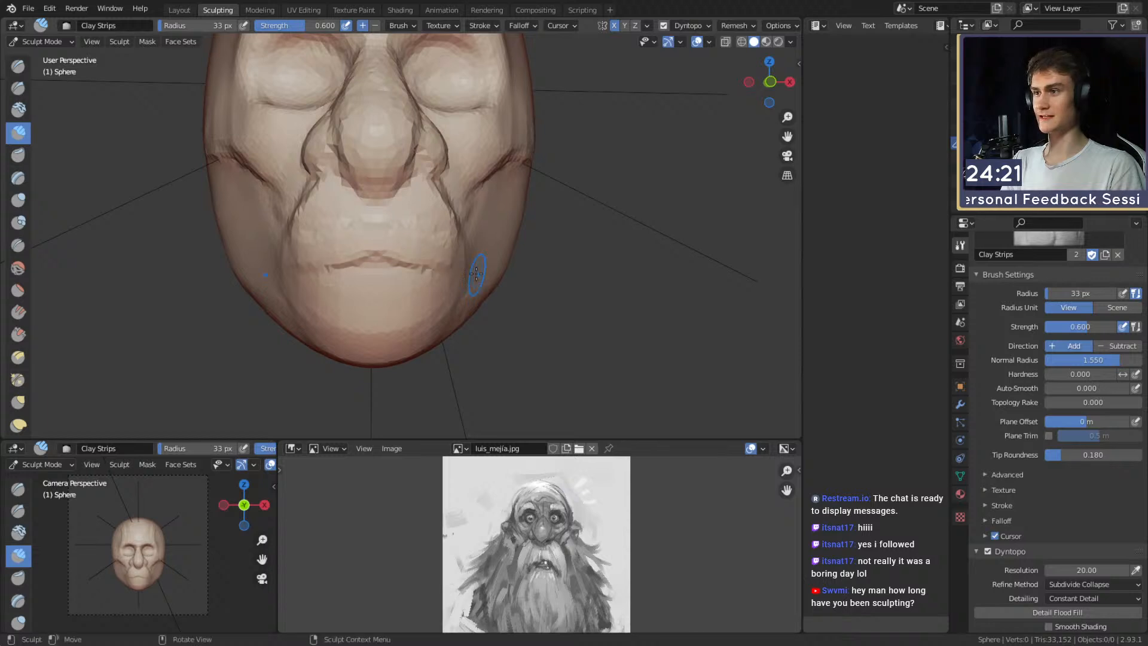
pyautogui.moveTo(477, 274); pyautogui.dragTo(419, 246, button='middle')
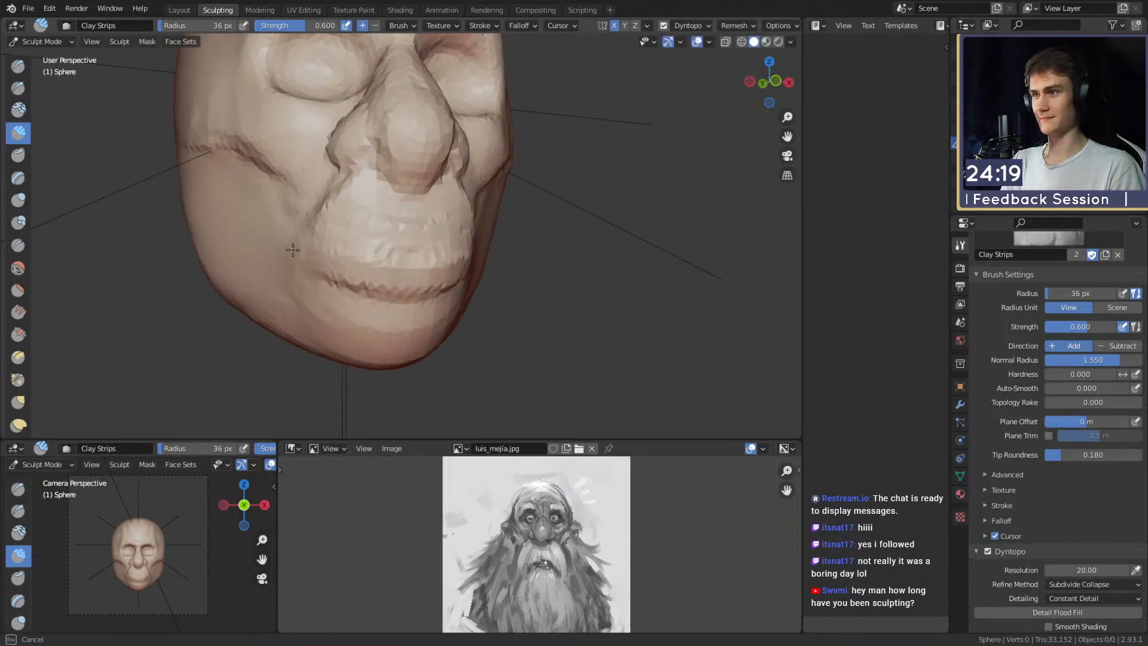
pyautogui.moveTo(312, 225); pyautogui.dragTo(381, 236, button='middle')
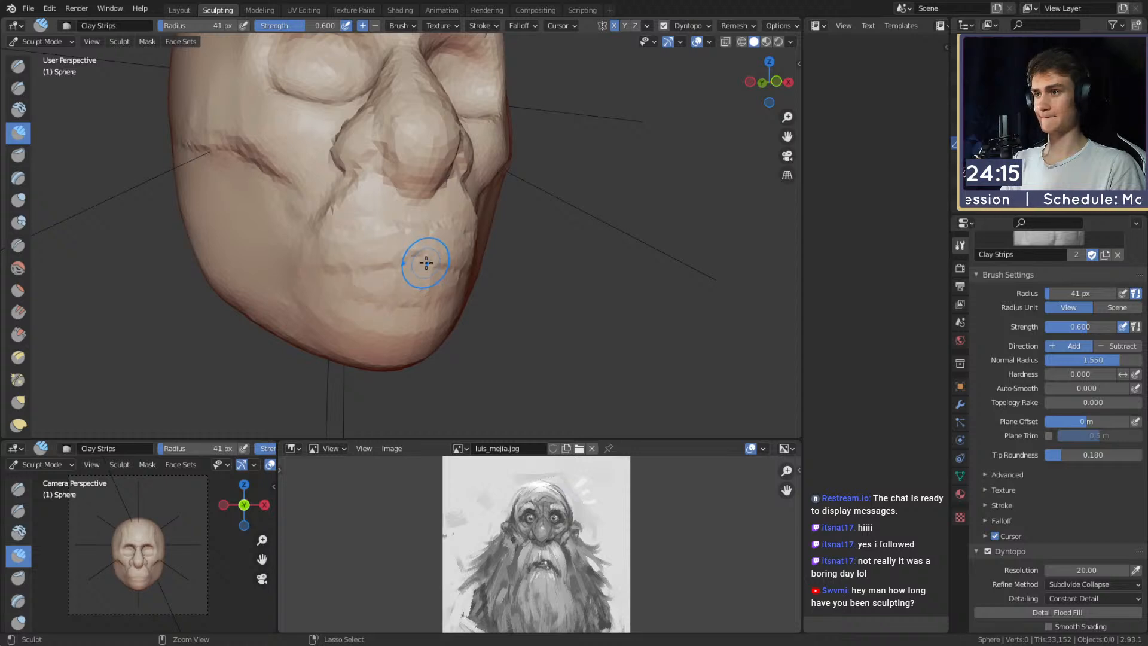
# Reshape the nose and the middle of the face using the Grab brush at 168 px.
pyautogui.moveTo(428, 262); pyautogui.dragTo(439, 238, button='middle')
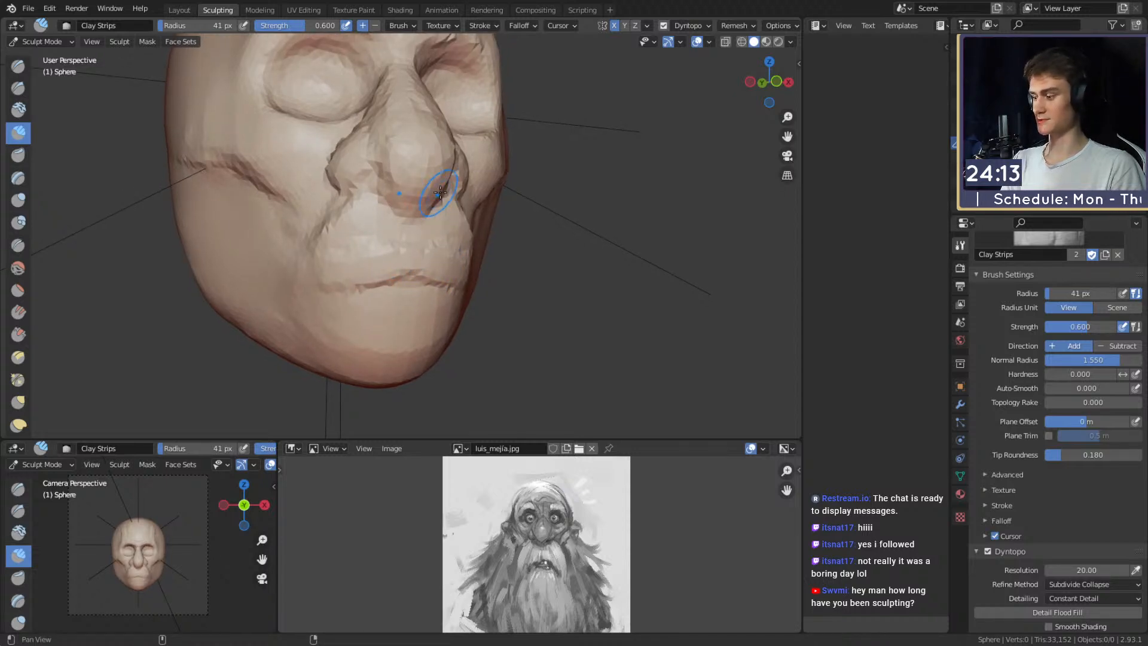
pyautogui.press('g')
pyautogui.moveTo(441, 193)
pyautogui.keyDown('shift'); pyautogui.mouseDown(button='middle')
pyautogui.moveTo(406, 245)
pyautogui.moveTo(428, 245)
pyautogui.moveTo(392, 272)
pyautogui.mouseUp(button='middle'); pyautogui.keyUp('shift')
pyautogui.press('f')
pyautogui.click(443, 246)
pyautogui.press('f')
pyautogui.click(389, 277)
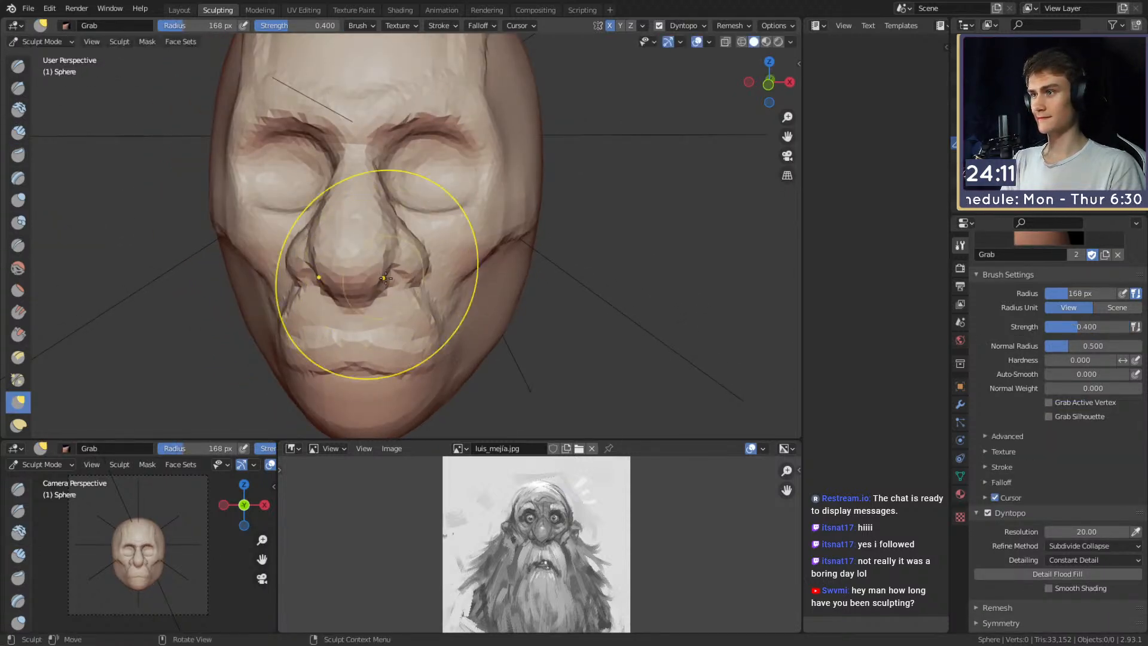
# Adjust the nostril wings and the folds beside them with the Grab brush at 63 px.
pyautogui.press('f')
pyautogui.click(362, 278)
pyautogui.moveTo(427, 260); pyautogui.dragTo(428, 259)
pyautogui.press('f')
pyautogui.click(397, 244)
pyautogui.moveTo(397, 243); pyautogui.dragTo(391, 216, button='middle')
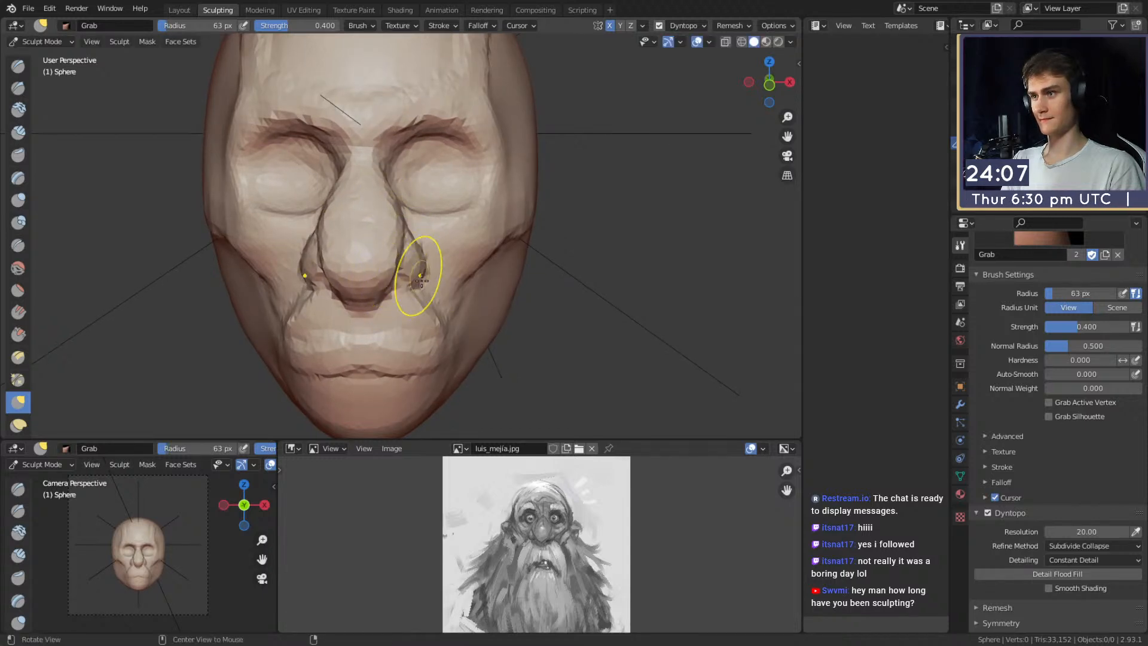
pyautogui.keyDown('alt'); pyautogui.keyDown('shift'); pyautogui.moveTo(421, 281); pyautogui.dragTo(397, 247); pyautogui.keyUp('shift'); pyautogui.keyUp('alt')
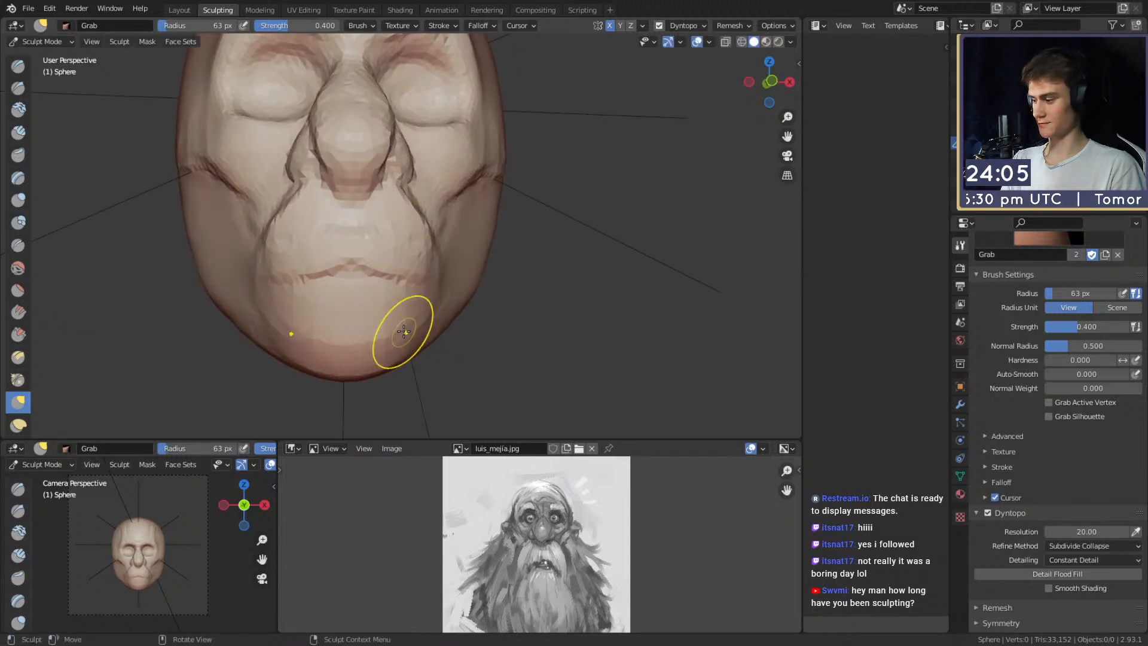
# Pull the chin and jaw outline into shape in profile with Snake Hook at 163 and 126 px.
pyautogui.press('k')
pyautogui.moveTo(385, 269)
pyautogui.mouseDown(button='middle')
pyautogui.moveTo(402, 282)
pyautogui.moveTo(371, 300)
pyautogui.moveTo(397, 313)
pyautogui.moveTo(379, 287)
pyautogui.moveTo(392, 279)
pyautogui.mouseUp(button='middle')
pyautogui.press('f')
pyautogui.click(409, 293)
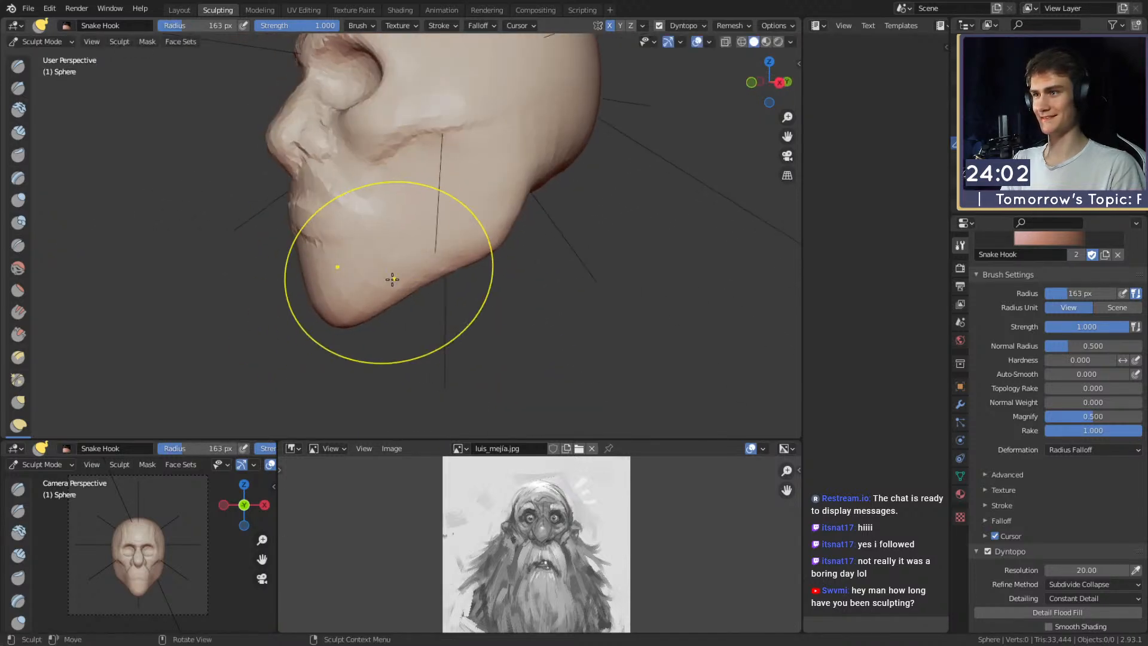
pyautogui.press('f')
pyautogui.click(386, 279)
pyautogui.moveTo(397, 270); pyautogui.dragTo(430, 281)
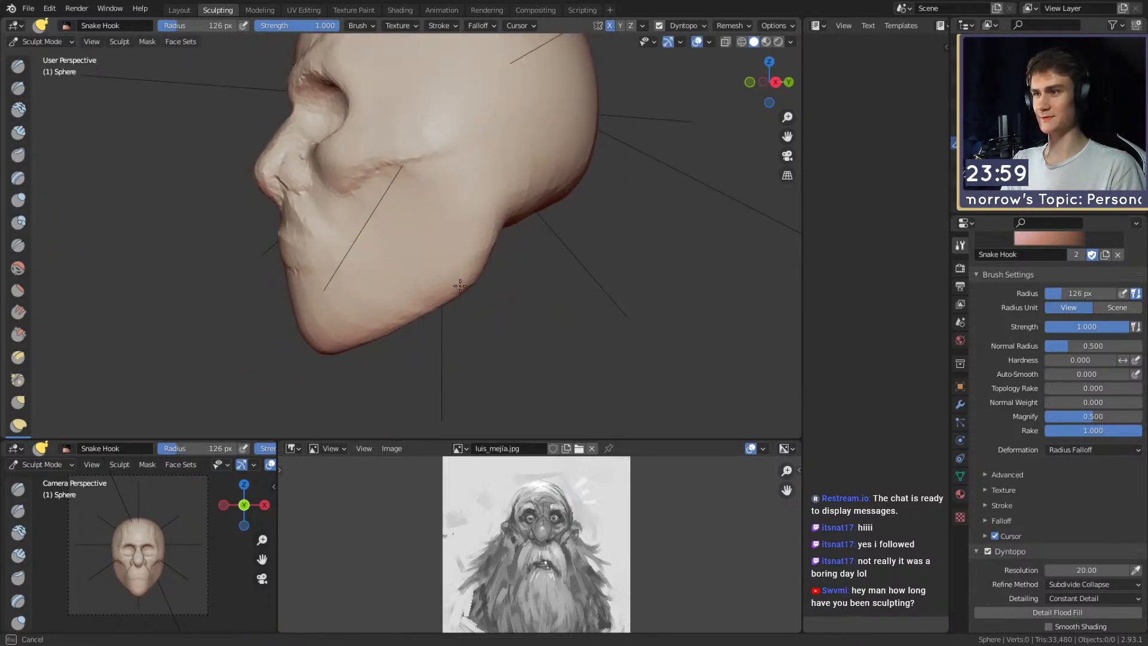
# Raise the upper lip edge with Clay Strips at 54 px and crease the area under the nose at 35 px.
pyautogui.moveTo(460, 285)
pyautogui.mouseDown(button='middle')
pyautogui.moveTo(411, 295)
pyautogui.moveTo(385, 282)
pyautogui.moveTo(411, 226)
pyautogui.moveTo(412, 249)
pyautogui.mouseUp(button='middle')
pyautogui.press('c')
pyautogui.press('f')
pyautogui.click(429, 258)
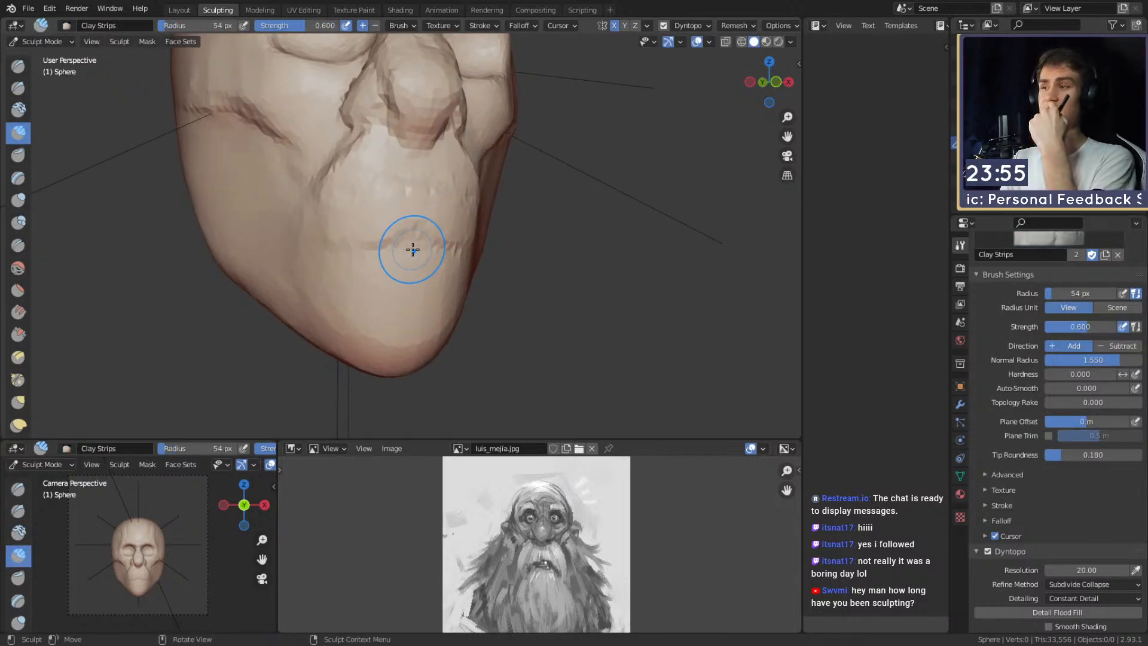
pyautogui.hotkey('shift', 'c')
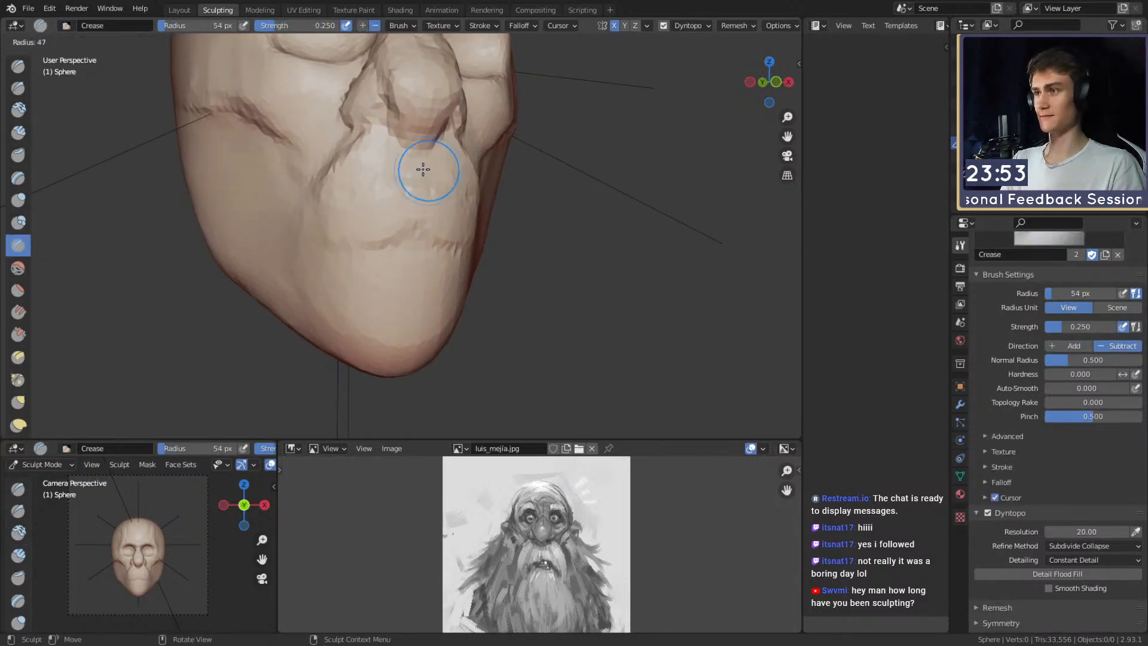
pyautogui.moveTo(429, 166)
pyautogui.mouseDown(button='middle')
pyautogui.moveTo(425, 226)
pyautogui.moveTo(401, 214)
pyautogui.mouseUp(button='middle')
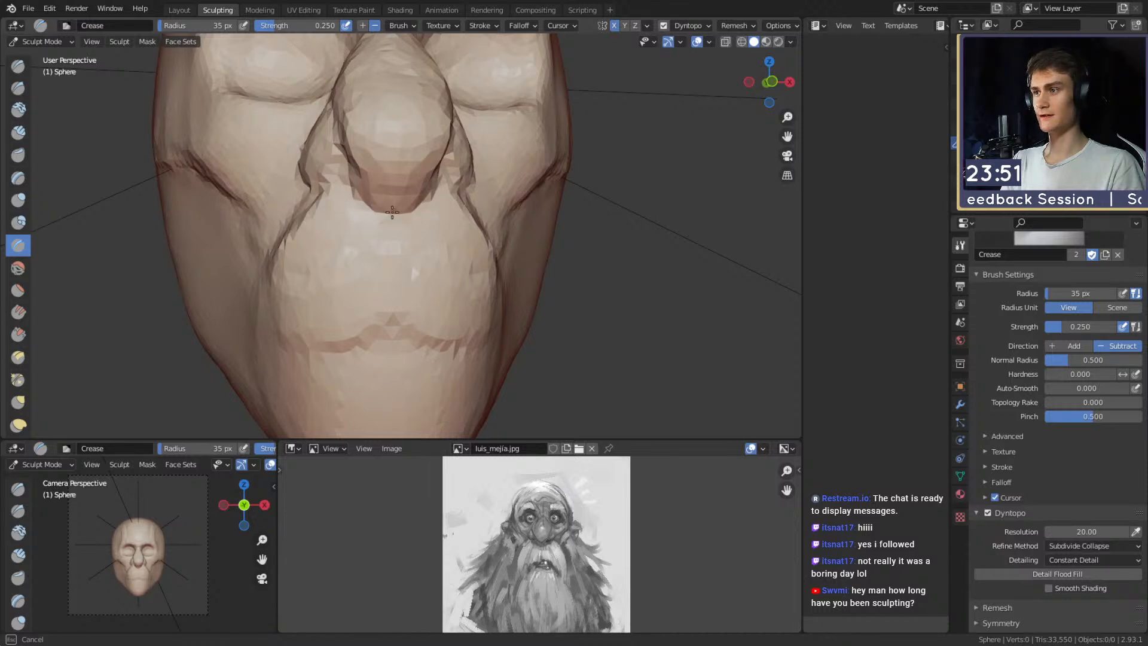
pyautogui.moveTo(417, 196)
pyautogui.keyDown('ctrl'); pyautogui.keyDown('alt'); pyautogui.mouseDown()
pyautogui.moveTo(403, 239)
pyautogui.moveTo(428, 256)
pyautogui.moveTo(406, 262)
pyautogui.moveTo(418, 238)
pyautogui.moveTo(405, 215)
pyautogui.mouseUp(); pyautogui.keyUp('alt'); pyautogui.keyUp('ctrl')
# Build up the arched upper lip and the area around the mouth with Clay Strips at 52 px.
pyautogui.press('c')
pyautogui.press('f')
pyautogui.click(403, 269)
pyautogui.press('f')
pyautogui.click(405, 229)
pyautogui.press('f')
pyautogui.click(441, 240)
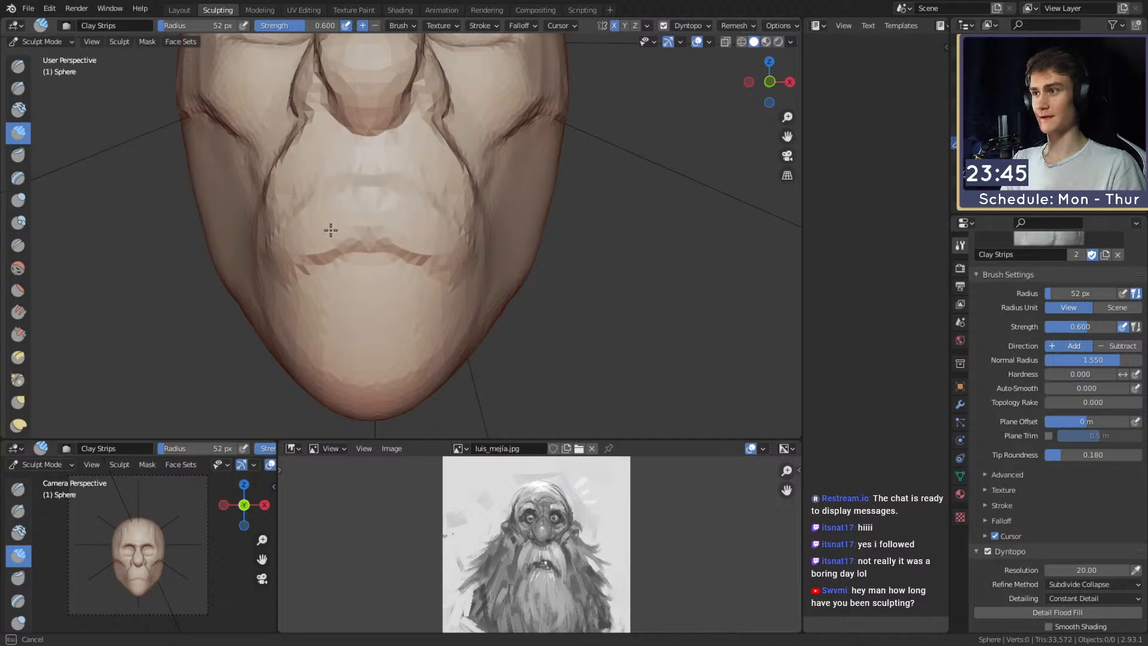
# Form the lower lip and the fold above the chin with Clay Strips, working from several angles.
pyautogui.keyDown('alt'); pyautogui.moveTo(331, 231); pyautogui.dragTo(426, 236); pyautogui.keyUp('alt')
pyautogui.moveTo(426, 237)
pyautogui.keyDown('alt'); pyautogui.mouseDown()
pyautogui.moveTo(493, 242)
pyautogui.moveTo(443, 256)
pyautogui.moveTo(462, 227)
pyautogui.moveTo(423, 225)
pyautogui.moveTo(441, 221)
pyautogui.moveTo(388, 243)
pyautogui.moveTo(351, 290)
pyautogui.mouseUp(); pyautogui.keyUp('alt')
pyautogui.press('f')
pyautogui.click(455, 227)
pyautogui.press('f')
pyautogui.click(407, 252)
pyautogui.moveTo(456, 279)
pyautogui.keyDown('alt'); pyautogui.mouseDown()
pyautogui.moveTo(410, 275)
pyautogui.moveTo(459, 228)
pyautogui.moveTo(471, 245)
pyautogui.moveTo(470, 220)
pyautogui.mouseUp(); pyautogui.keyUp('alt')
pyautogui.press('f')
pyautogui.click(400, 275)
pyautogui.moveTo(416, 218)
pyautogui.keyDown('alt'); pyautogui.mouseDown()
pyautogui.moveTo(472, 213)
pyautogui.moveTo(464, 231)
pyautogui.moveTo(471, 223)
pyautogui.moveTo(408, 197)
pyautogui.moveTo(381, 215)
pyautogui.mouseUp(); pyautogui.keyUp('alt')
pyautogui.scroll(-3, 455, 216)
pyautogui.scroll(3, 465, 229)
# Refine the lips and the philtrum below the nose with Clay Strips at 25 px.
pyautogui.press('f')
pyautogui.click(421, 196)
pyautogui.keyDown('alt'); pyautogui.moveTo(457, 224); pyautogui.dragTo(348, 163); pyautogui.keyUp('alt')
pyautogui.press('f')
pyautogui.click(384, 203)
pyautogui.moveTo(383, 204)
pyautogui.keyDown('alt'); pyautogui.mouseDown()
pyautogui.moveTo(380, 216)
pyautogui.moveTo(389, 195)
pyautogui.mouseUp(); pyautogui.keyUp('alt')
pyautogui.press('f')
pyautogui.click(380, 226)
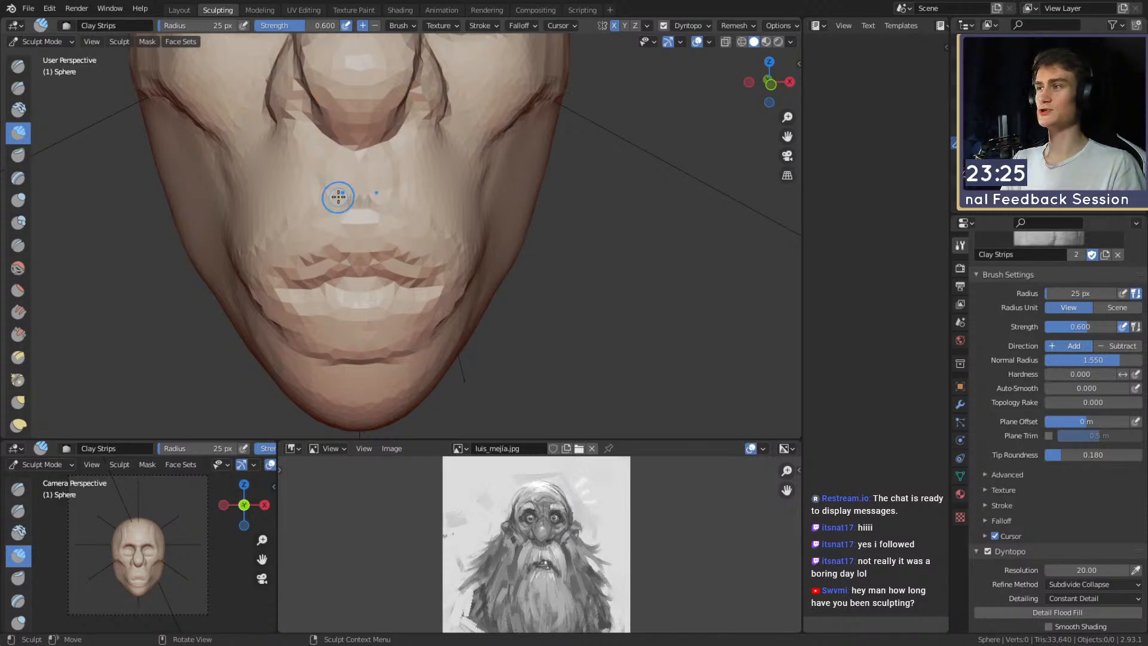
pyautogui.keyDown('alt'); pyautogui.moveTo(362, 163); pyautogui.dragTo(394, 217); pyautogui.keyUp('alt')
pyautogui.moveTo(454, 194); pyautogui.dragTo(478, 206)
pyautogui.moveTo(431, 206)
pyautogui.mouseDown()
pyautogui.moveTo(467, 229)
pyautogui.moveTo(464, 216)
pyautogui.moveTo(326, 236)
pyautogui.moveTo(403, 222)
pyautogui.moveTo(442, 192)
pyautogui.moveTo(354, 239)
pyautogui.moveTo(366, 257)
pyautogui.moveTo(332, 242)
pyautogui.moveTo(372, 231)
pyautogui.moveTo(360, 249)
pyautogui.moveTo(365, 240)
pyautogui.mouseUp()
# Adjust the shape of the lips and mouth area using the Grab brush at several sizes.
pyautogui.press('f')
pyautogui.click(388, 231)
pyautogui.press('g')
pyautogui.press(']')
pyautogui.press(']')
pyautogui.press(']')
pyautogui.press(']')
pyautogui.press(']')
pyautogui.press('f')
pyautogui.click(346, 245)
pyautogui.moveTo(365, 241)
pyautogui.keyDown('alt'); pyautogui.mouseDown()
pyautogui.moveTo(493, 239)
pyautogui.moveTo(512, 205)
pyautogui.moveTo(429, 232)
pyautogui.moveTo(512, 200)
pyautogui.moveTo(387, 223)
pyautogui.moveTo(487, 215)
pyautogui.moveTo(395, 232)
pyautogui.mouseUp(); pyautogui.keyUp('alt')
# Define the lip contours and the mouth folds with the Crease brush at 43 px.
pyautogui.hotkey('shift', 'c')
pyautogui.press('f')
pyautogui.click(464, 224)
pyautogui.press('g')
pyautogui.hotkey('shift', 'c')
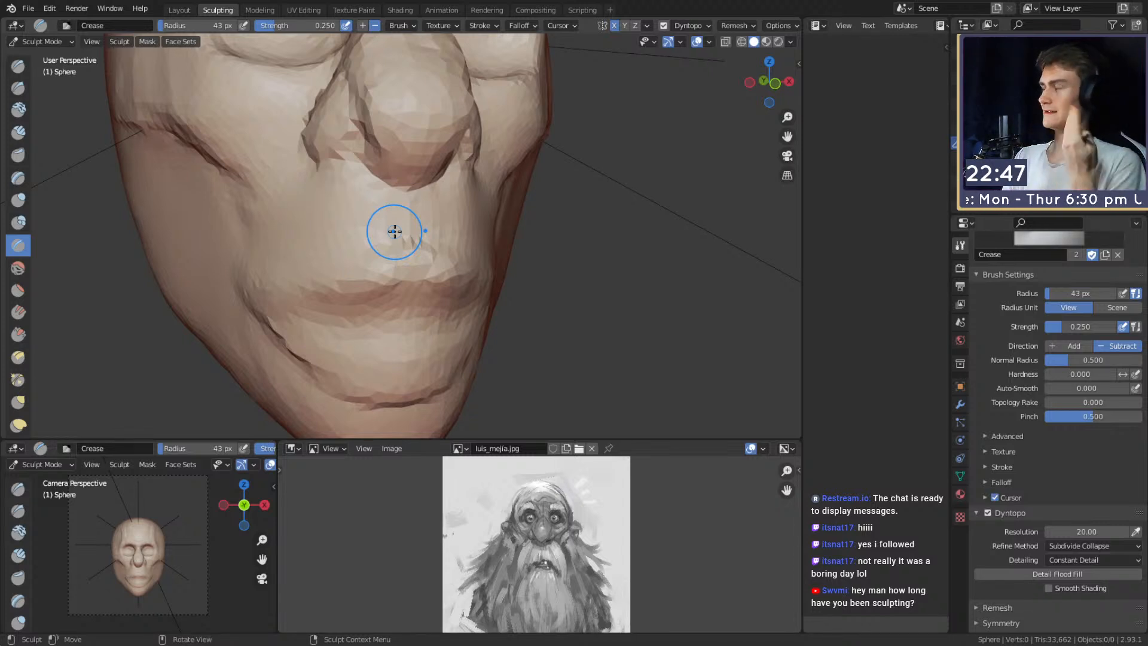
pyautogui.moveTo(305, 209); pyautogui.dragTo(330, 137, button='middle')
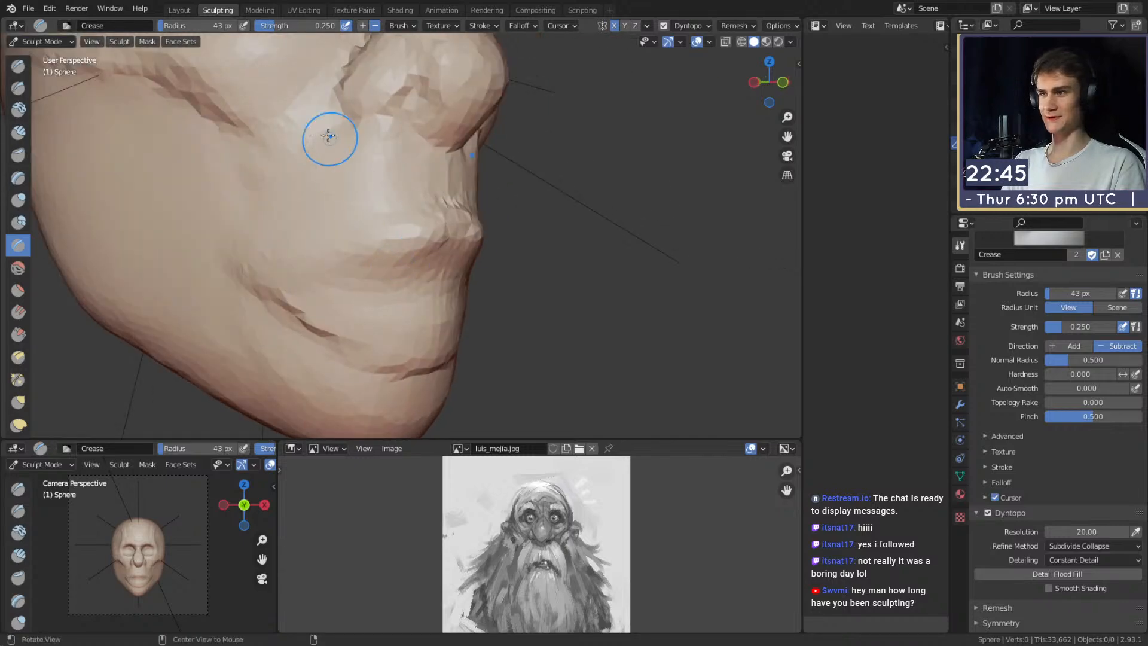
pyautogui.scroll(-1, 391, 245)
pyautogui.moveTo(417, 275); pyautogui.dragTo(376, 231, button='middle')
pyautogui.scroll(1, 376, 231)
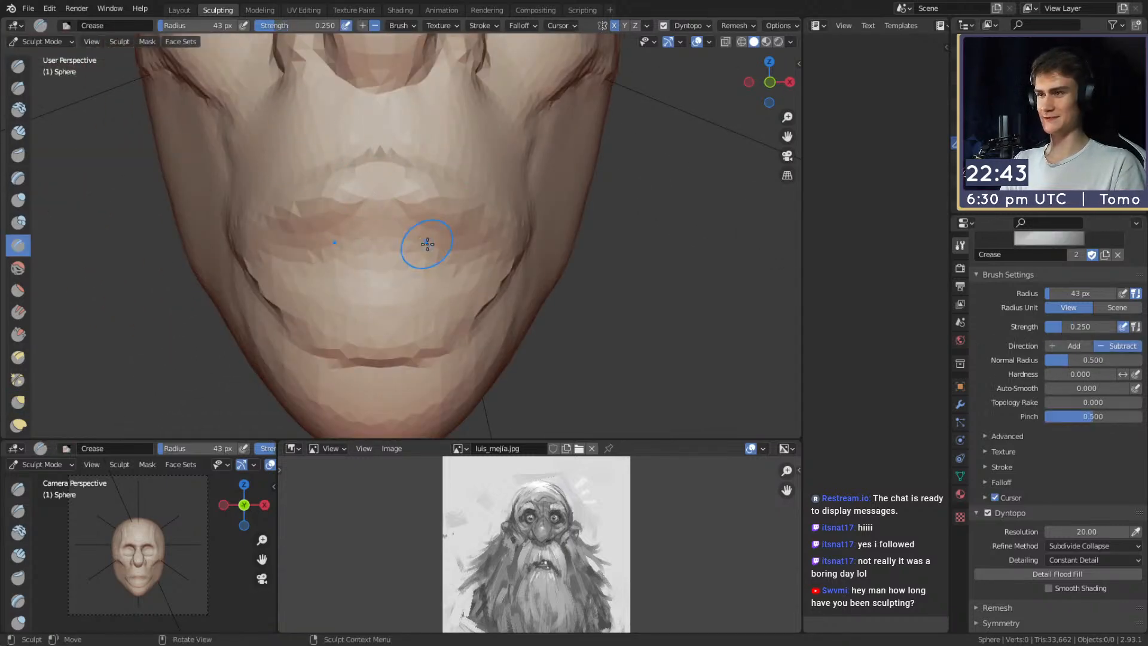
pyautogui.press('f')
pyautogui.click(421, 249)
pyautogui.moveTo(406, 230)
pyautogui.keyDown('alt'); pyautogui.mouseDown()
pyautogui.moveTo(458, 213)
pyautogui.moveTo(400, 241)
pyautogui.mouseUp(); pyautogui.keyUp('alt')
pyautogui.scroll(-1, 443, 218)
pyautogui.press('f')
pyautogui.click(429, 233)
pyautogui.moveTo(348, 206)
pyautogui.keyDown('alt'); pyautogui.mouseDown()
pyautogui.moveTo(328, 158)
pyautogui.moveTo(390, 225)
pyautogui.moveTo(277, 144)
pyautogui.mouseUp(); pyautogui.keyUp('alt')
# Work on the side of the face around the cheekbone and temple with Clay Strips at 56 px.
pyautogui.press('c')
pyautogui.press('f')
pyautogui.moveTo(374, 176)
pyautogui.keyDown('alt'); pyautogui.mouseDown()
pyautogui.moveTo(418, 224)
pyautogui.moveTo(397, 236)
pyautogui.moveTo(392, 203)
pyautogui.moveTo(361, 195)
pyautogui.moveTo(406, 207)
pyautogui.mouseUp(); pyautogui.keyUp('alt')
pyautogui.click(429, 226)
pyautogui.press('f')
pyautogui.click(402, 235)
pyautogui.scroll(-1, 393, 203)
pyautogui.press('f')
pyautogui.click(383, 199)
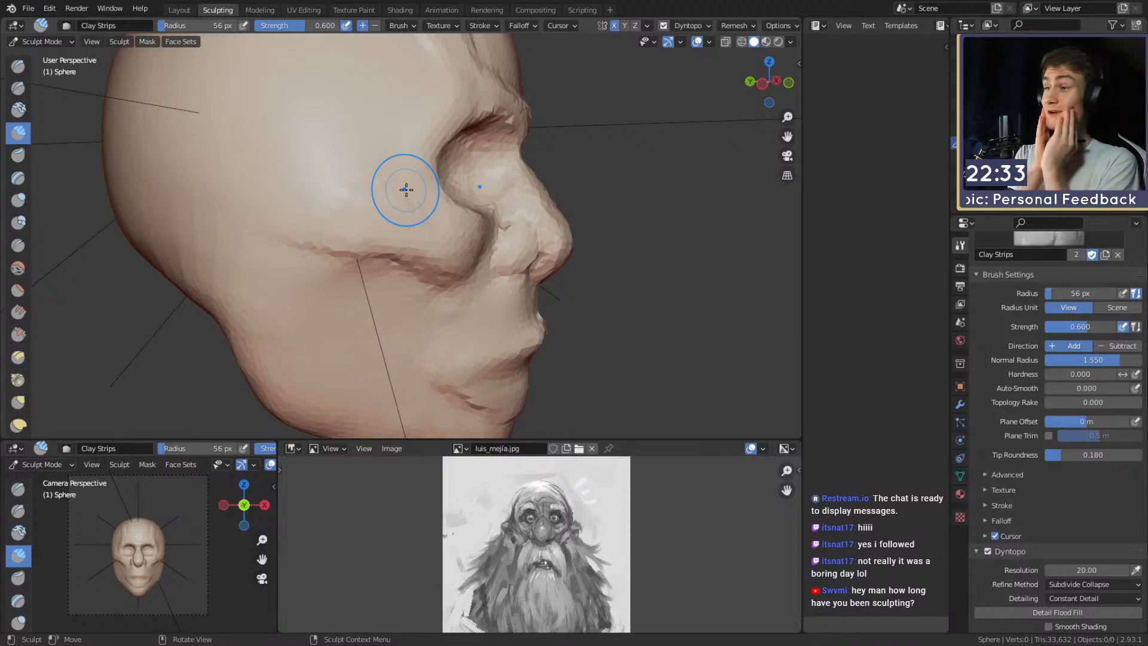
# Fill out the forehead and upper skull with Clay Strips at 98 px and smooth the surface.
pyautogui.keyDown('alt'); pyautogui.moveTo(490, 232); pyautogui.dragTo(299, 227); pyautogui.keyUp('alt')
pyautogui.keyDown('alt'); pyautogui.keyDown('shift'); pyautogui.moveTo(441, 169); pyautogui.dragTo(441, 235); pyautogui.keyUp('shift'); pyautogui.keyUp('alt')
pyautogui.press('f')
pyautogui.click(436, 220)
pyautogui.moveTo(439, 175)
pyautogui.keyDown('alt'); pyautogui.mouseDown()
pyautogui.moveTo(441, 234)
pyautogui.moveTo(371, 213)
pyautogui.mouseUp(); pyautogui.keyUp('alt')
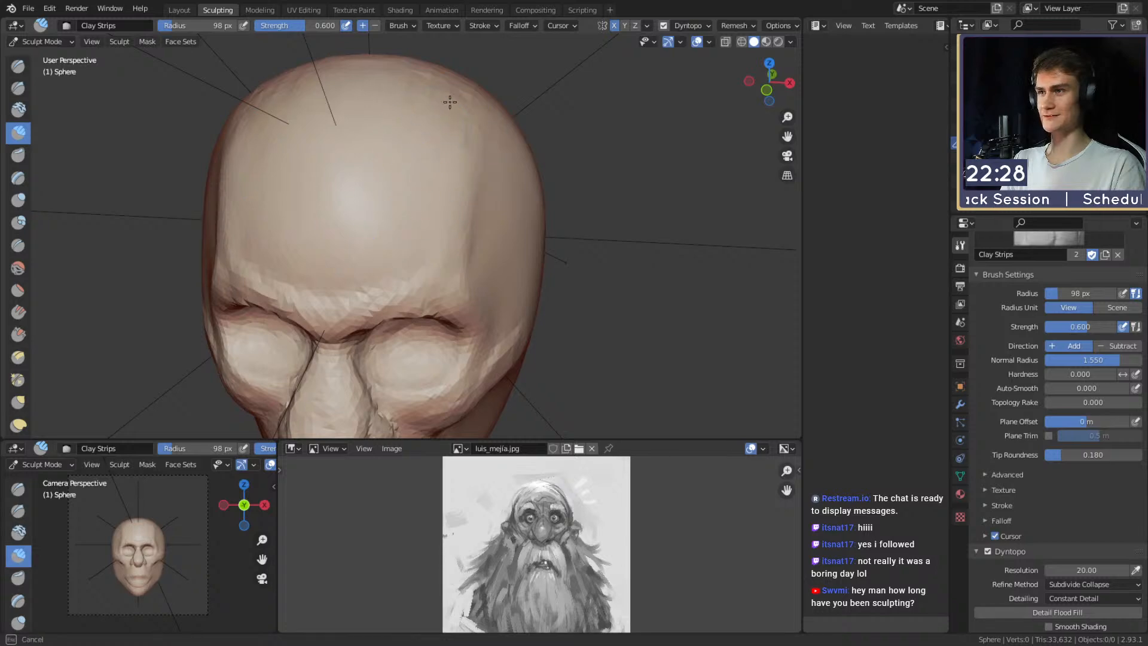
pyautogui.keyDown('alt'); pyautogui.moveTo(450, 101); pyautogui.dragTo(389, 141); pyautogui.keyUp('alt')
pyautogui.keyDown('shift'); pyautogui.moveTo(524, 95); pyautogui.dragTo(577, 82); pyautogui.keyUp('shift')
pyautogui.keyDown('shift'); pyautogui.moveTo(578, 81); pyautogui.dragTo(453, 91); pyautogui.keyUp('shift')
pyautogui.moveTo(453, 91)
pyautogui.keyDown('alt'); pyautogui.mouseDown()
pyautogui.moveTo(404, 184)
pyautogui.moveTo(418, 174)
pyautogui.moveTo(441, 213)
pyautogui.moveTo(415, 210)
pyautogui.moveTo(398, 234)
pyautogui.moveTo(383, 210)
pyautogui.mouseUp(); pyautogui.keyUp('alt')
# Refine the skull sides with Clay Strips at 56 px and adjust the head outline with Grab.
pyautogui.press('f')
pyautogui.click(394, 185)
pyautogui.scroll(-3, 441, 213)
pyautogui.scroll(2, 415, 209)
pyautogui.press('f')
pyautogui.click(398, 210)
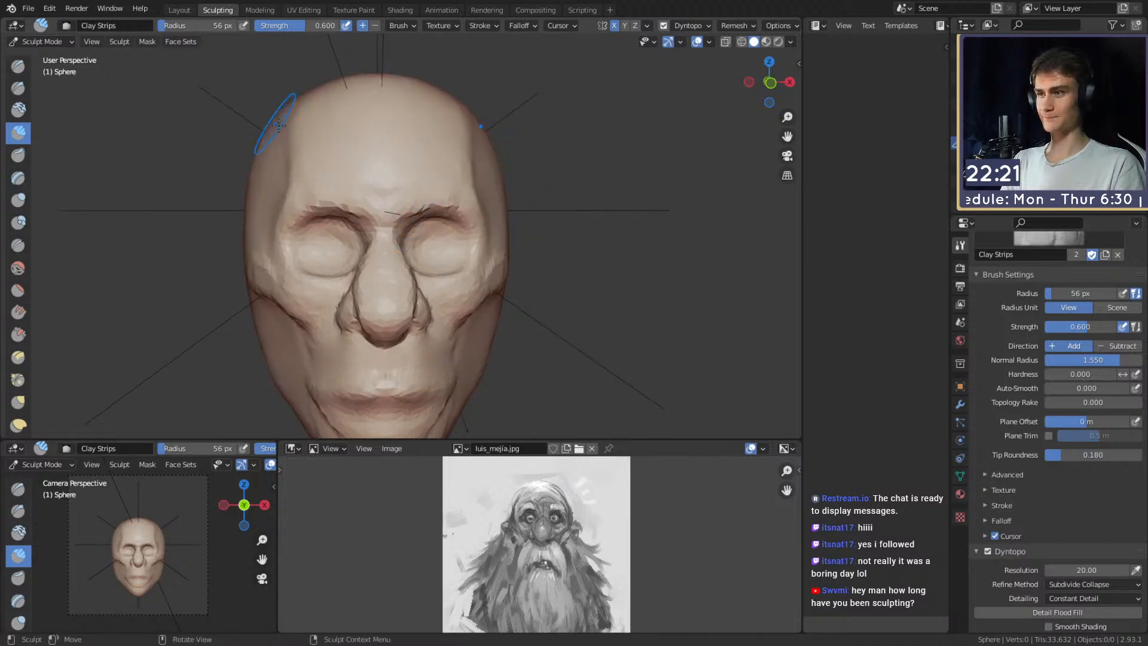
pyautogui.press('g')
pyautogui.keyDown('alt'); pyautogui.moveTo(323, 143); pyautogui.dragTo(347, 156); pyautogui.keyUp('alt')
pyautogui.scroll(2, 389, 173)
pyautogui.moveTo(407, 182)
pyautogui.mouseDown()
pyautogui.moveTo(407, 162)
pyautogui.moveTo(451, 226)
pyautogui.moveTo(441, 269)
pyautogui.moveTo(415, 227)
pyautogui.moveTo(505, 219)
pyautogui.mouseUp()
# Carve the nostril and the underside of the nose with the Crease brush at 39 px.
pyautogui.hotkey('shift', 'c')
pyautogui.press('f')
pyautogui.click(398, 241)
pyautogui.moveTo(394, 242)
pyautogui.mouseDown(button='middle')
pyautogui.moveTo(482, 230)
pyautogui.moveTo(440, 254)
pyautogui.mouseUp(button='middle')
pyautogui.keyDown('ctrl'); pyautogui.moveTo(439, 254); pyautogui.dragTo(423, 201, button='middle'); pyautogui.keyUp('ctrl')
pyautogui.moveTo(451, 211); pyautogui.dragTo(454, 212)
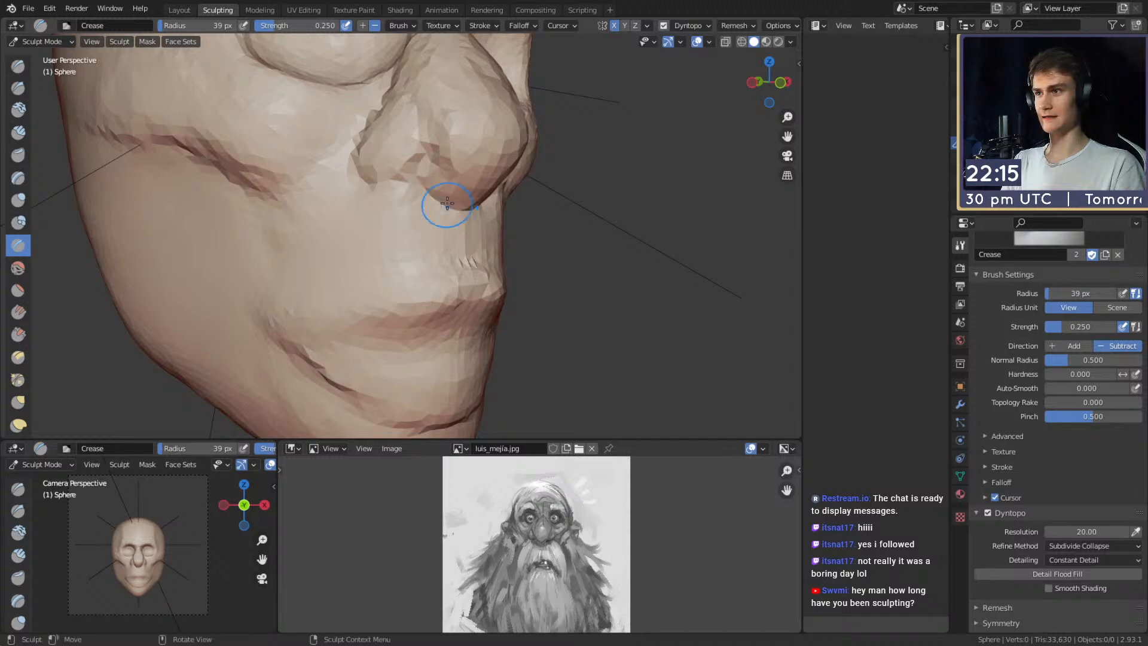
pyautogui.moveTo(447, 204); pyautogui.dragTo(441, 207, button='middle')
pyautogui.press('f')
pyautogui.click(453, 205)
pyautogui.moveTo(399, 206); pyautogui.dragTo(412, 173)
pyautogui.moveTo(428, 183)
pyautogui.mouseDown(button='middle')
pyautogui.moveTo(397, 192)
pyautogui.moveTo(433, 210)
pyautogui.moveTo(423, 175)
pyautogui.moveTo(423, 205)
pyautogui.moveTo(463, 159)
pyautogui.mouseUp(button='middle')
# Adjust the nostril wing and nose tip using the Grab brush at 68 px.
pyautogui.press('g')
pyautogui.press('f')
pyautogui.click(424, 170)
pyautogui.press('f')
pyautogui.click(460, 158)
pyautogui.moveTo(405, 141)
pyautogui.mouseDown()
pyautogui.moveTo(488, 279)
pyautogui.moveTo(556, 284)
pyautogui.mouseUp()
pyautogui.press('f')
pyautogui.click(422, 147)
pyautogui.moveTo(557, 284); pyautogui.dragTo(464, 230, button='middle')
pyautogui.scroll(3, 464, 230)
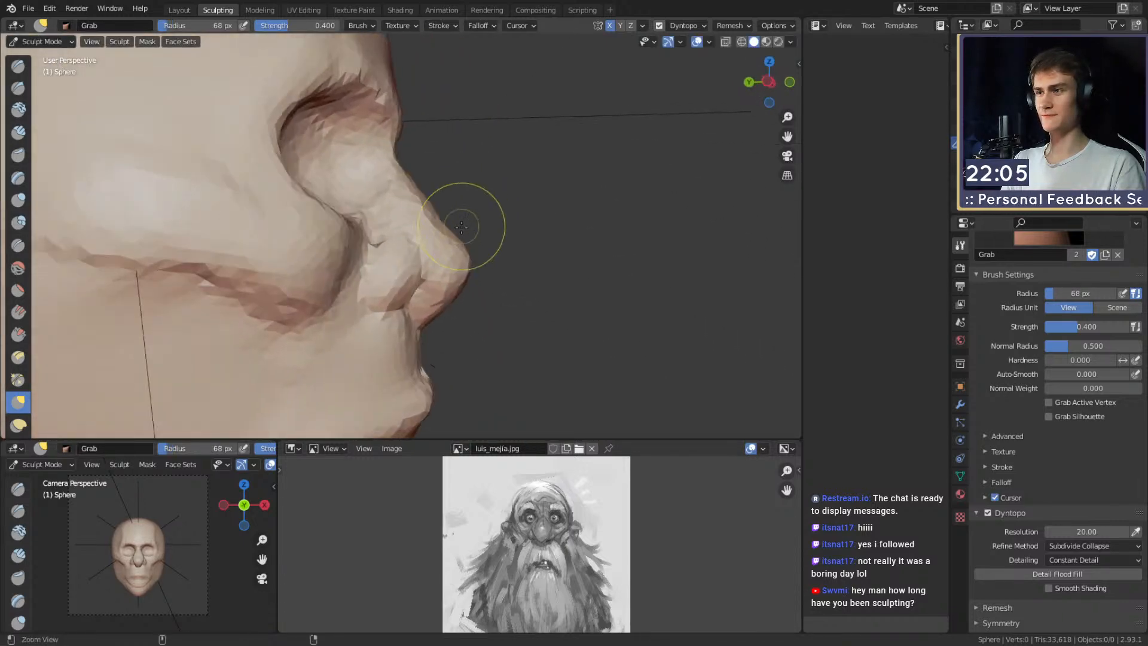
# Round out the nose bridge and nose tip with the Grab brush at 66 to 118 px.
pyautogui.press('f')
pyautogui.click(470, 208)
pyautogui.keyDown('alt'); pyautogui.moveTo(471, 207); pyautogui.dragTo(444, 215); pyautogui.keyUp('alt')
pyautogui.press('f')
pyautogui.click(455, 216)
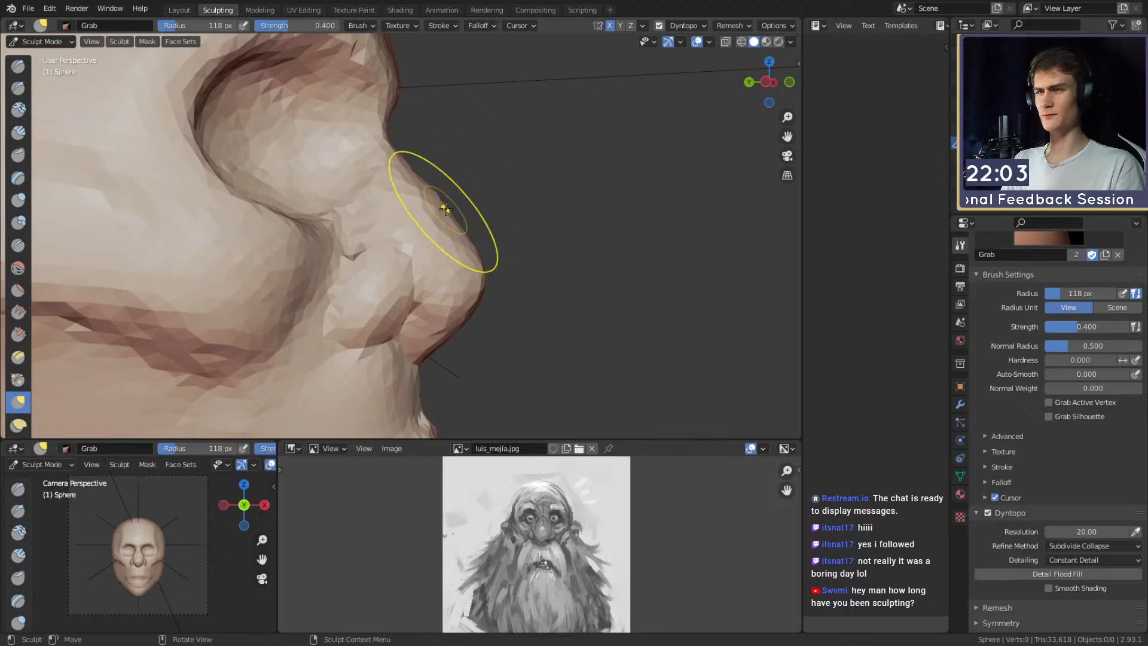
pyautogui.moveTo(459, 212)
pyautogui.mouseDown(button='middle')
pyautogui.moveTo(341, 208)
pyautogui.moveTo(428, 249)
pyautogui.moveTo(418, 238)
pyautogui.moveTo(486, 202)
pyautogui.moveTo(533, 202)
pyautogui.mouseUp(button='middle')
pyautogui.press('f')
pyautogui.click(396, 237)
pyautogui.moveTo(431, 200); pyautogui.dragTo(445, 196, button='middle')
pyautogui.moveTo(444, 196); pyautogui.dragTo(465, 192)
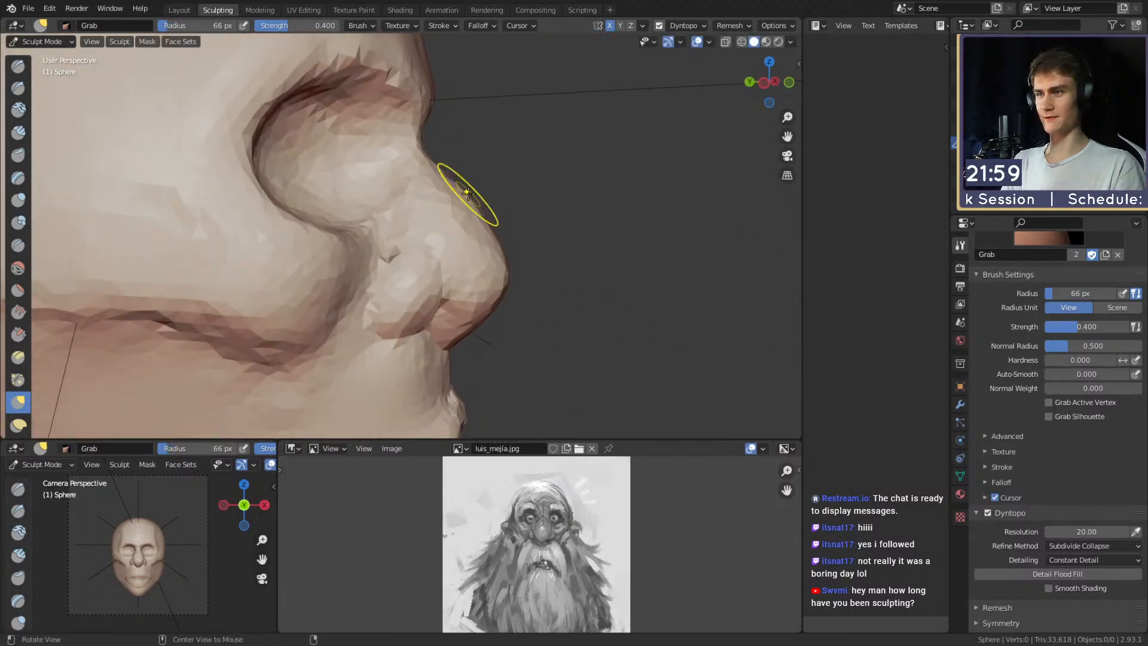
pyautogui.press('f')
pyautogui.click(419, 213)
pyautogui.moveTo(465, 193)
pyautogui.mouseDown(button='middle')
pyautogui.moveTo(405, 212)
pyautogui.moveTo(421, 218)
pyautogui.moveTo(397, 199)
pyautogui.mouseUp(button='middle')
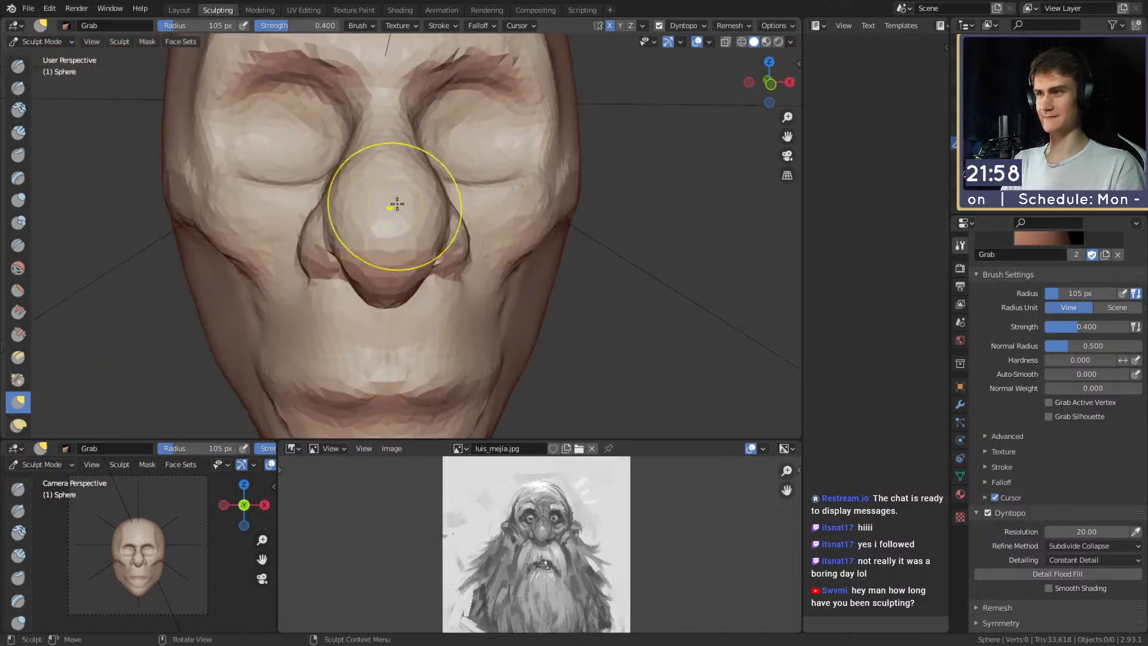
# Carve the line between the upper and lower lip with the Crease brush at 47 px.
pyautogui.press('c')
pyautogui.moveTo(459, 253)
pyautogui.mouseDown(button='middle')
pyautogui.moveTo(405, 174)
pyautogui.moveTo(436, 254)
pyautogui.moveTo(489, 223)
pyautogui.moveTo(456, 258)
pyautogui.mouseUp(button='middle')
pyautogui.hotkey('shift', 'c')
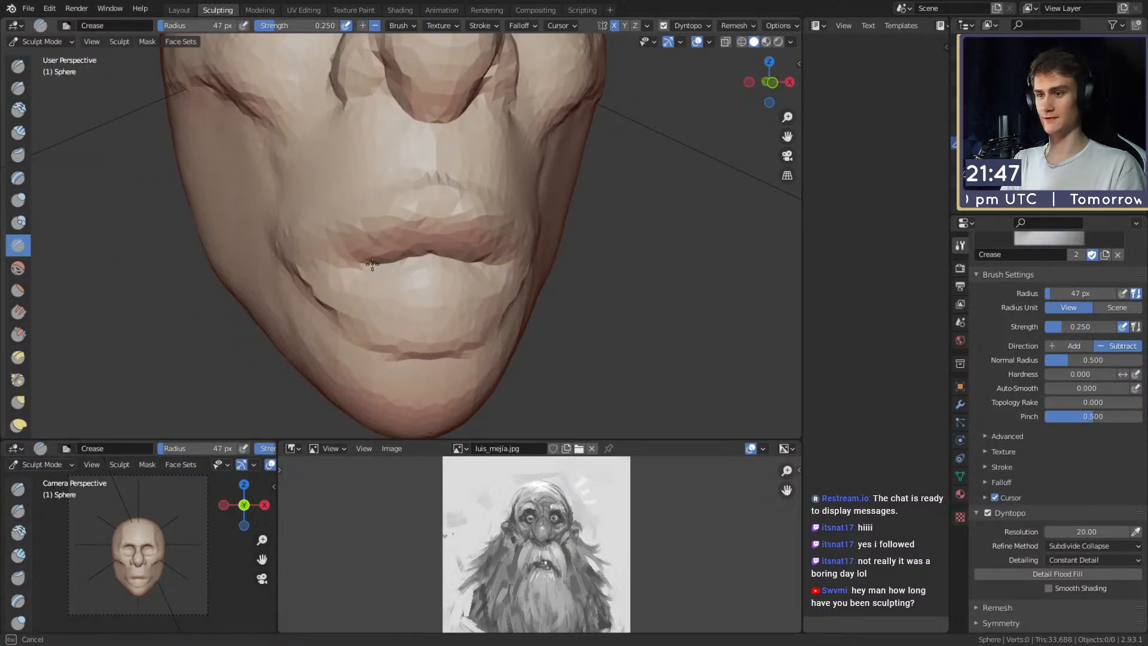
pyautogui.moveTo(372, 263); pyautogui.dragTo(407, 247, button='middle')
# Deepen the mouth opening and outline the lower lip with Crease at strength 0.673 and radius 36 px.
pyautogui.hotkey('shift', 'f')
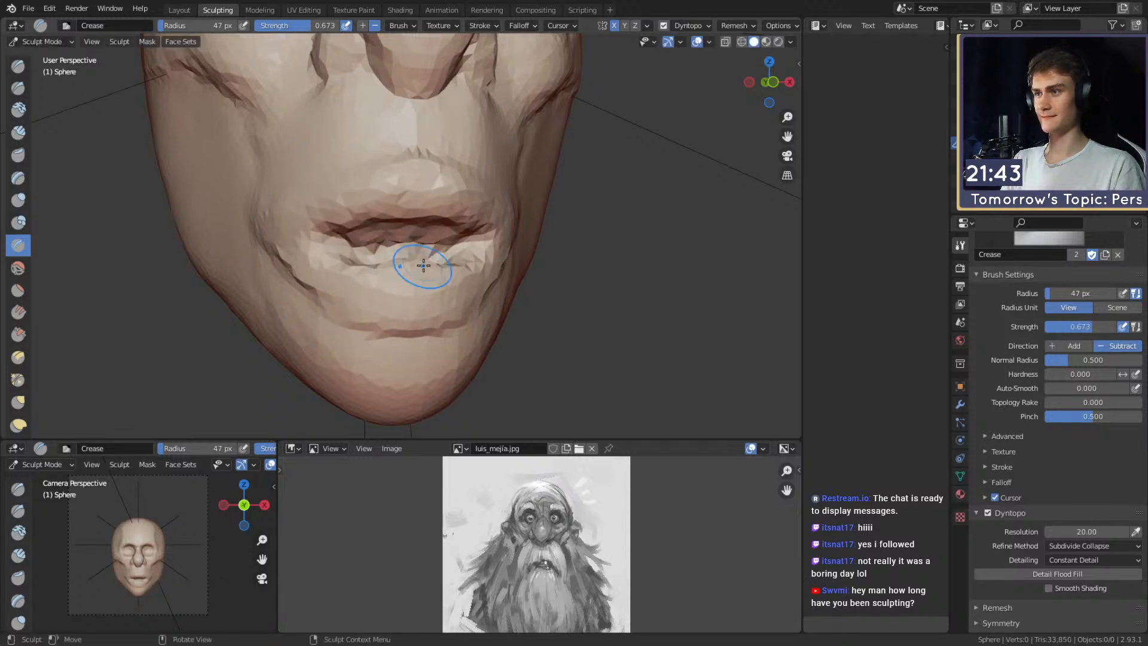
pyautogui.keyDown('shift'); pyautogui.moveTo(379, 255); pyautogui.dragTo(374, 251, button='middle'); pyautogui.keyUp('shift')
pyautogui.press('f')
pyautogui.click(399, 241)
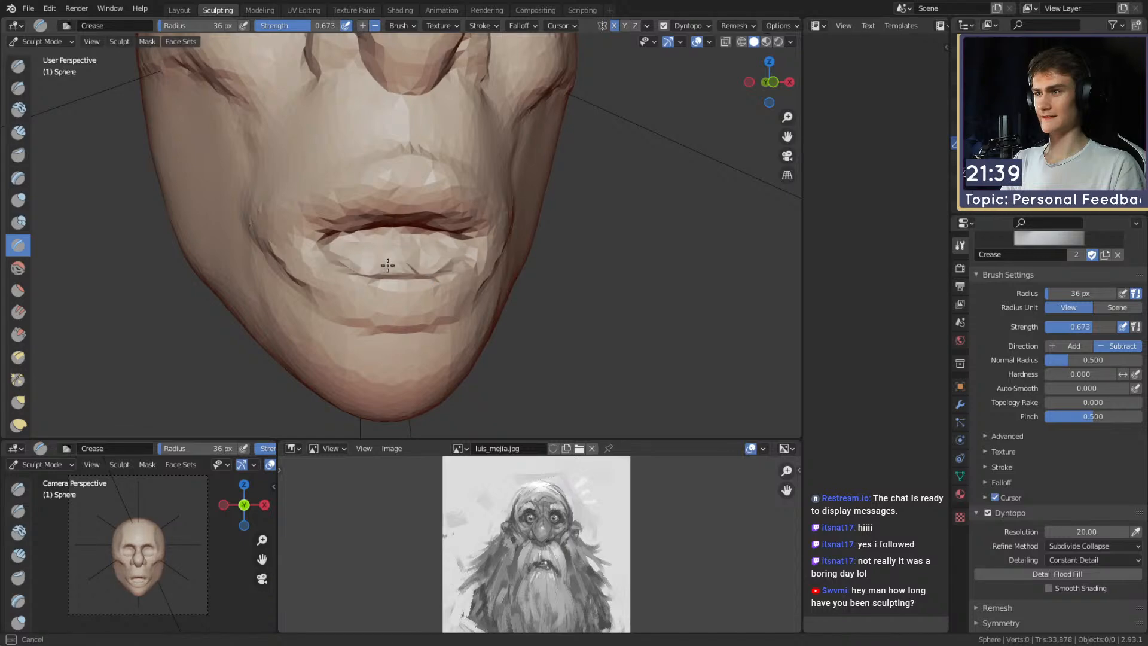
# Reshape the mouth corner and the adjoining cheek with the Grab brush at about 97 px.
pyautogui.moveTo(400, 245)
pyautogui.mouseDown(button='middle')
pyautogui.moveTo(366, 210)
pyautogui.moveTo(400, 246)
pyautogui.moveTo(387, 198)
pyautogui.mouseUp(button='middle')
pyautogui.press('g')
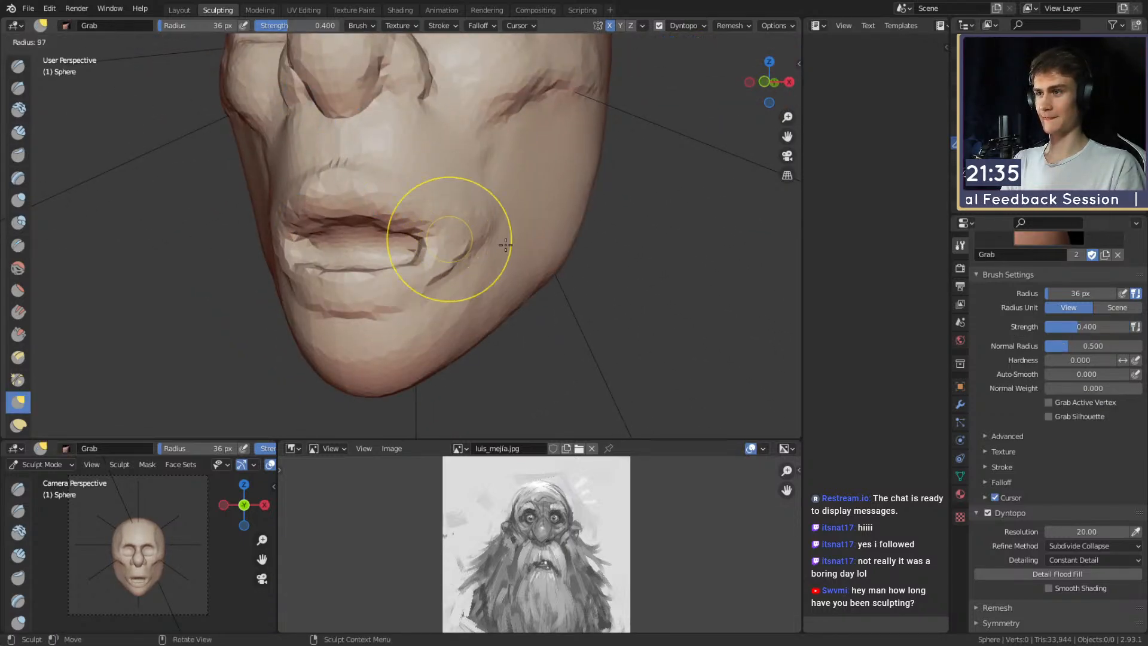
pyautogui.moveTo(449, 225); pyautogui.dragTo(449, 269, button='middle')
pyautogui.press('f')
pyautogui.moveTo(425, 234)
pyautogui.keyDown('alt'); pyautogui.mouseDown()
pyautogui.moveTo(441, 257)
pyautogui.moveTo(464, 192)
pyautogui.moveTo(471, 290)
pyautogui.moveTo(447, 281)
pyautogui.moveTo(423, 231)
pyautogui.moveTo(470, 241)
pyautogui.moveTo(405, 249)
pyautogui.moveTo(405, 204)
pyautogui.moveTo(423, 260)
pyautogui.mouseUp(); pyautogui.keyUp('alt')
pyautogui.click(405, 256)
pyautogui.scroll(-6, 464, 194)
pyautogui.scroll(4, 448, 281)
# Build up the chin from below and the front with Clay Strips at strength 0.600 and radius 61 to 40 px.
pyautogui.press('c')
pyautogui.press('f')
pyautogui.click(457, 230)
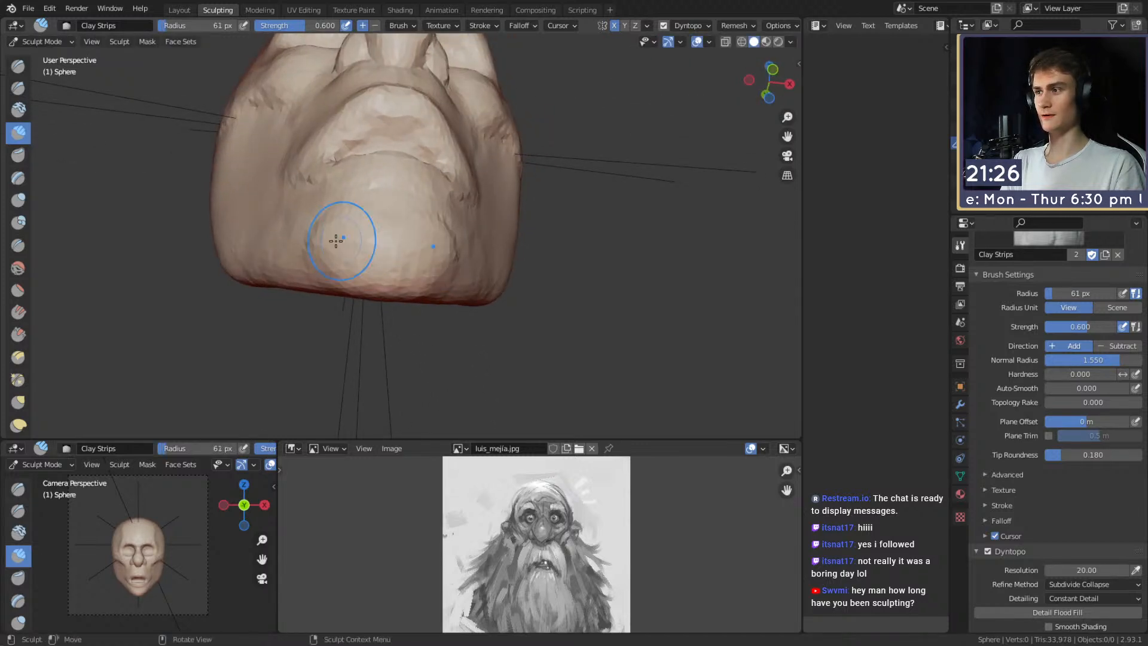
pyautogui.keyDown('alt'); pyautogui.moveTo(341, 241); pyautogui.dragTo(405, 235); pyautogui.keyUp('alt')
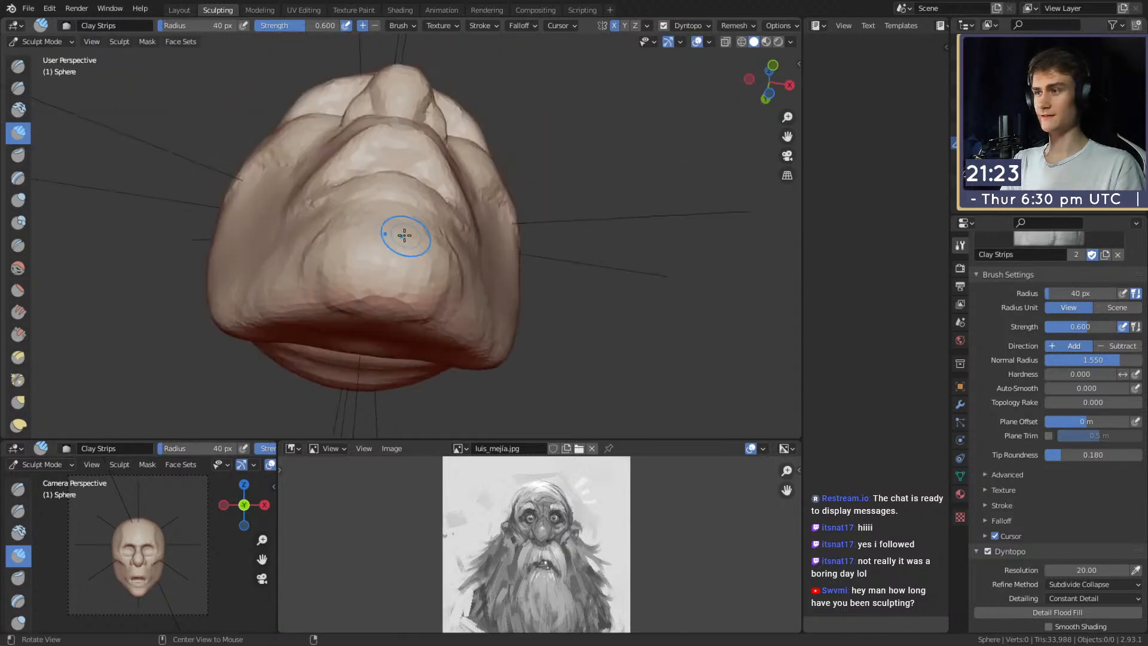
pyautogui.keyDown('alt'); pyautogui.moveTo(313, 300); pyautogui.dragTo(404, 301); pyautogui.keyUp('alt')
pyautogui.keyDown('alt'); pyautogui.moveTo(349, 326); pyautogui.dragTo(396, 337); pyautogui.keyUp('alt')
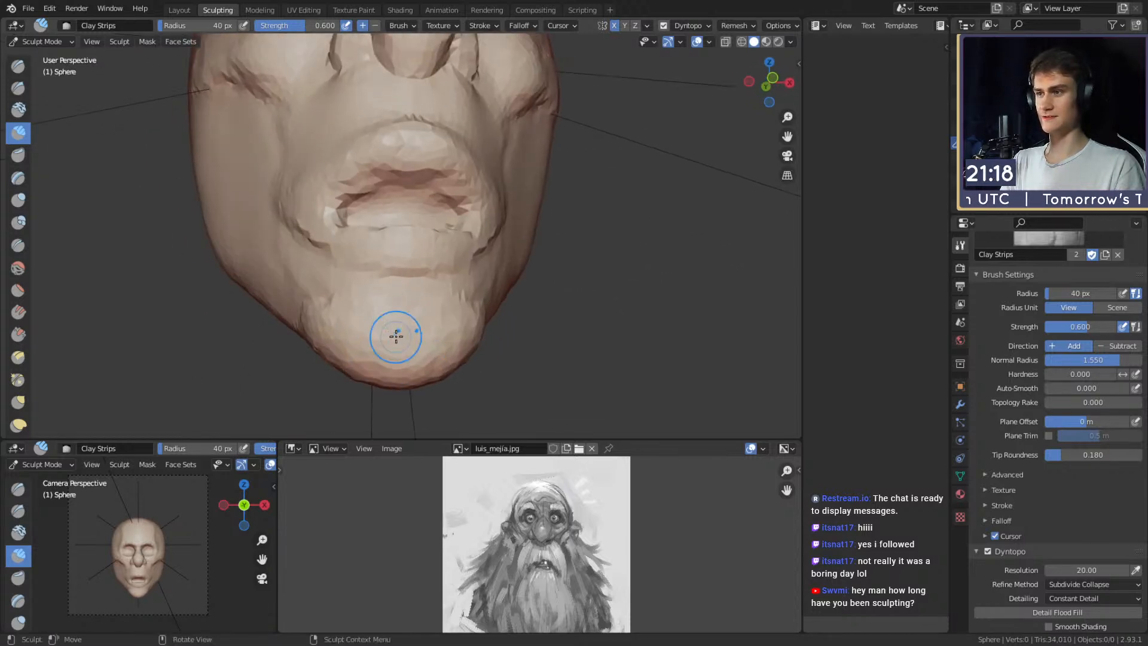
# Round out the chin and its transition into the jaw with Clay Strips, raising the radius to 80 px.
pyautogui.press('f')
pyautogui.click(488, 312)
pyautogui.keyDown('alt'); pyautogui.moveTo(480, 299); pyautogui.dragTo(389, 330); pyautogui.keyUp('alt')
pyautogui.press('f')
pyautogui.click(421, 327)
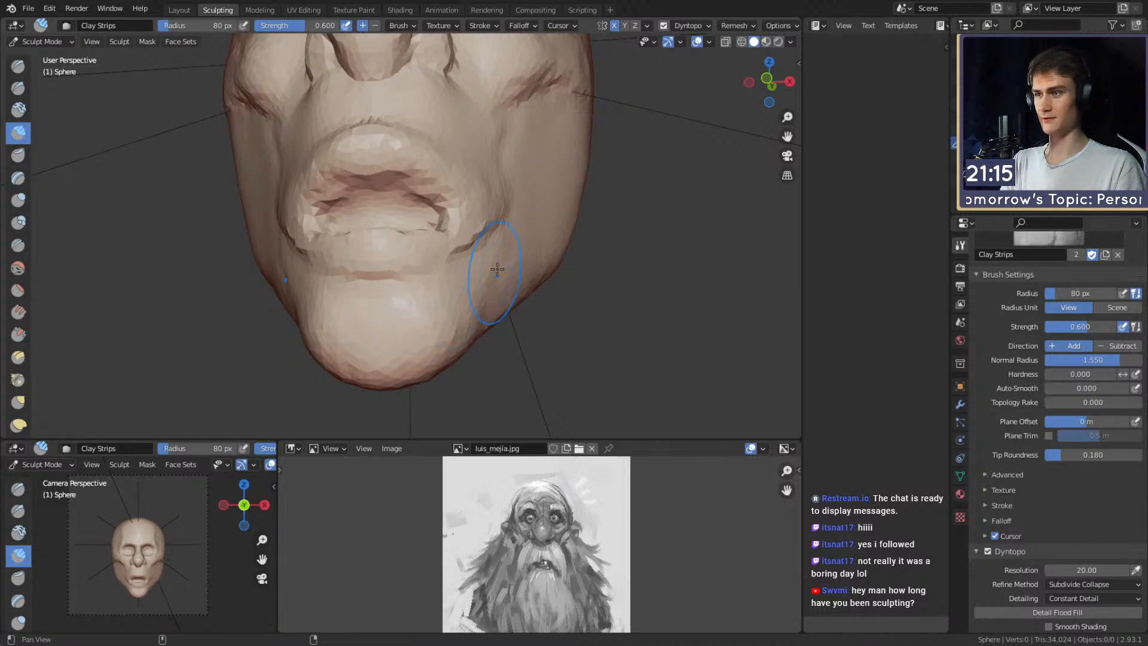
# Add clay along the lower edge of the jaw with Clay Strips at 45 px.
pyautogui.moveTo(497, 270)
pyautogui.keyDown('alt'); pyautogui.mouseDown()
pyautogui.moveTo(411, 295)
pyautogui.moveTo(435, 304)
pyautogui.mouseUp(); pyautogui.keyUp('alt')
pyautogui.press('f')
pyautogui.click(367, 322)
pyautogui.moveTo(445, 297); pyautogui.dragTo(404, 301, button='middle')
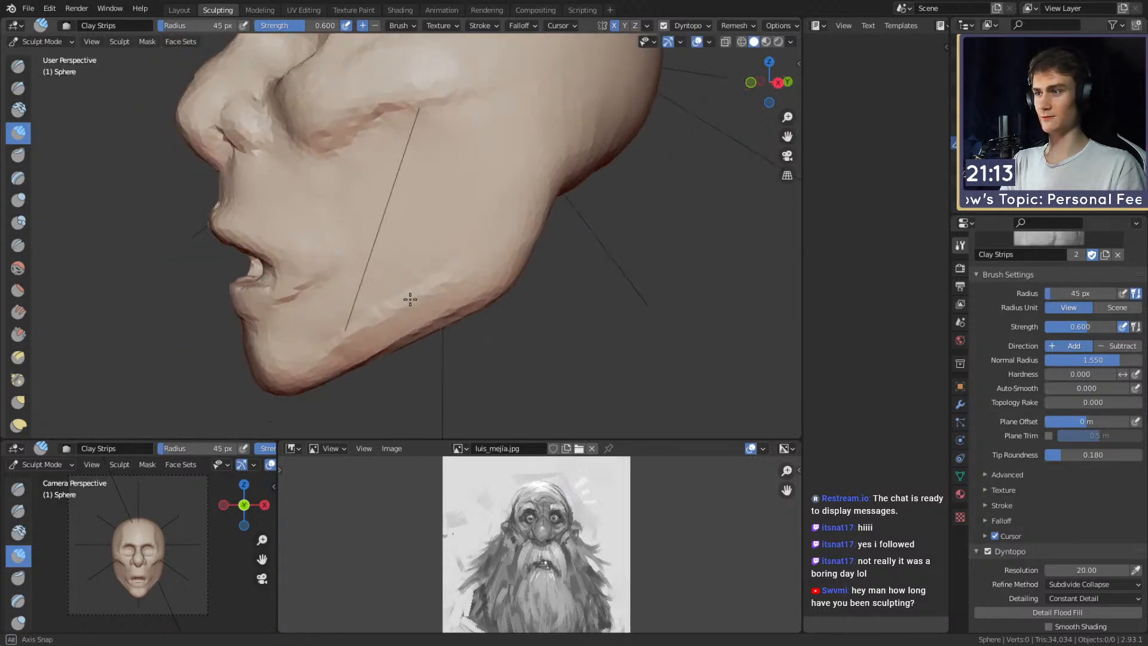
# Shape the side of the cheek below the cheekbone with Clay Strips at 62 px and 134 px.
pyautogui.press('f')
pyautogui.click(416, 299)
pyautogui.keyDown('shift'); pyautogui.moveTo(485, 239); pyautogui.dragTo(412, 299, button='middle'); pyautogui.keyUp('shift')
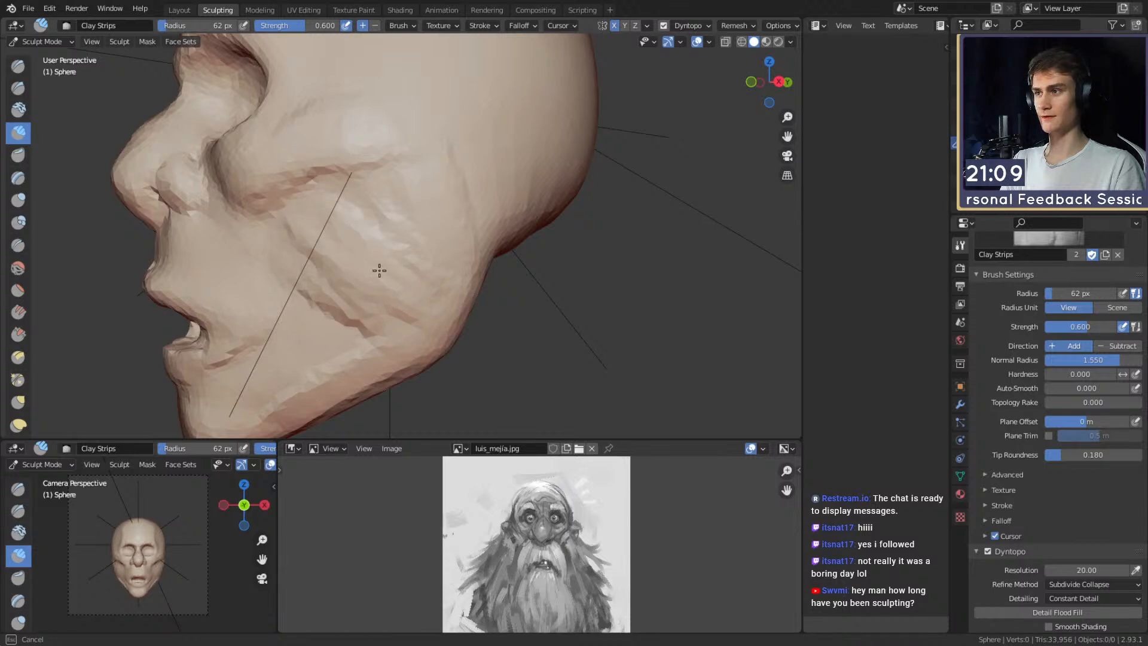
pyautogui.press('f')
pyautogui.click(369, 218)
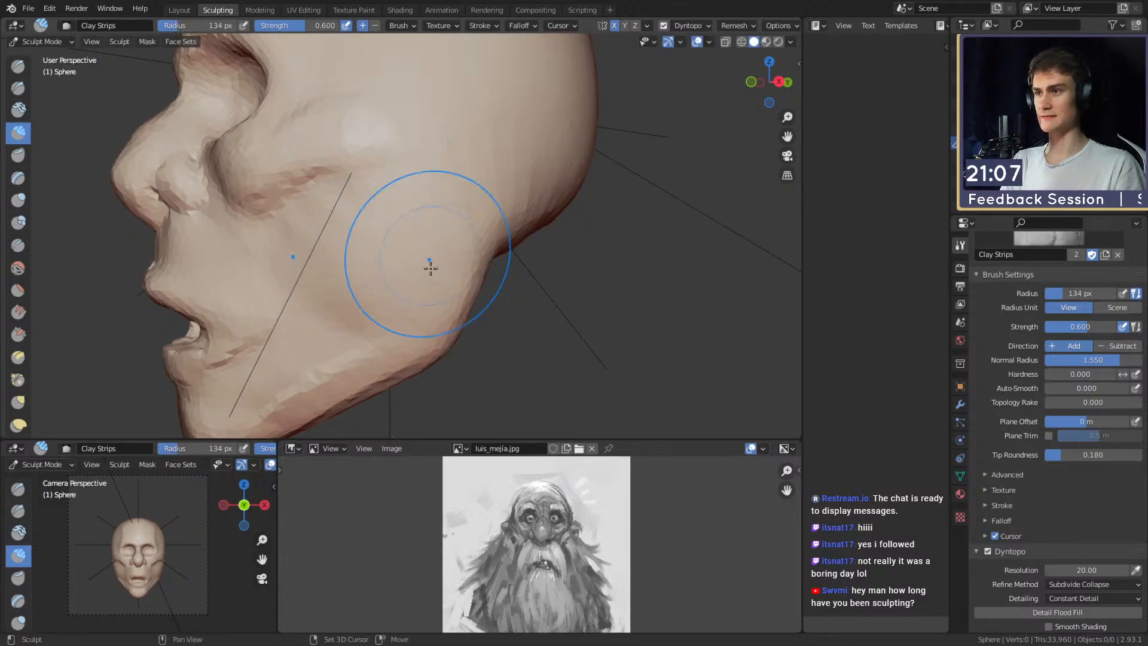
pyautogui.moveTo(337, 316); pyautogui.dragTo(342, 314)
# Refine the cheek surface toward the jaw corner with further resized Clay Strips strokes.
pyautogui.moveTo(365, 293); pyautogui.dragTo(423, 245, button='middle')
pyautogui.moveTo(353, 273)
pyautogui.keyDown('shift'); pyautogui.mouseDown(button='middle')
pyautogui.moveTo(451, 241)
pyautogui.moveTo(418, 279)
pyautogui.mouseUp(button='middle'); pyautogui.keyUp('shift')
pyautogui.press('f')
pyautogui.click(406, 244)
pyautogui.press('f')
pyautogui.click(418, 206)
pyautogui.moveTo(418, 202)
pyautogui.keyDown('shift'); pyautogui.mouseDown(button='middle')
pyautogui.moveTo(423, 326)
pyautogui.moveTo(520, 274)
pyautogui.moveTo(402, 303)
pyautogui.moveTo(429, 231)
pyautogui.moveTo(383, 232)
pyautogui.moveTo(350, 260)
pyautogui.mouseUp(button='middle'); pyautogui.keyUp('shift')
pyautogui.scroll(-5, 455, 295)
pyautogui.scroll(5, 402, 302)
# Adjust the side form of the head with the Grab brush, enlarging its radius to 208 px.
pyautogui.press('g')
pyautogui.press('f')
pyautogui.click(378, 234)
pyautogui.press('f')
pyautogui.moveTo(407, 232); pyautogui.dragTo(421, 251, button='middle')
pyautogui.click(431, 258)
pyautogui.scroll(-2, 365, 172)
pyautogui.scroll(2, 410, 269)
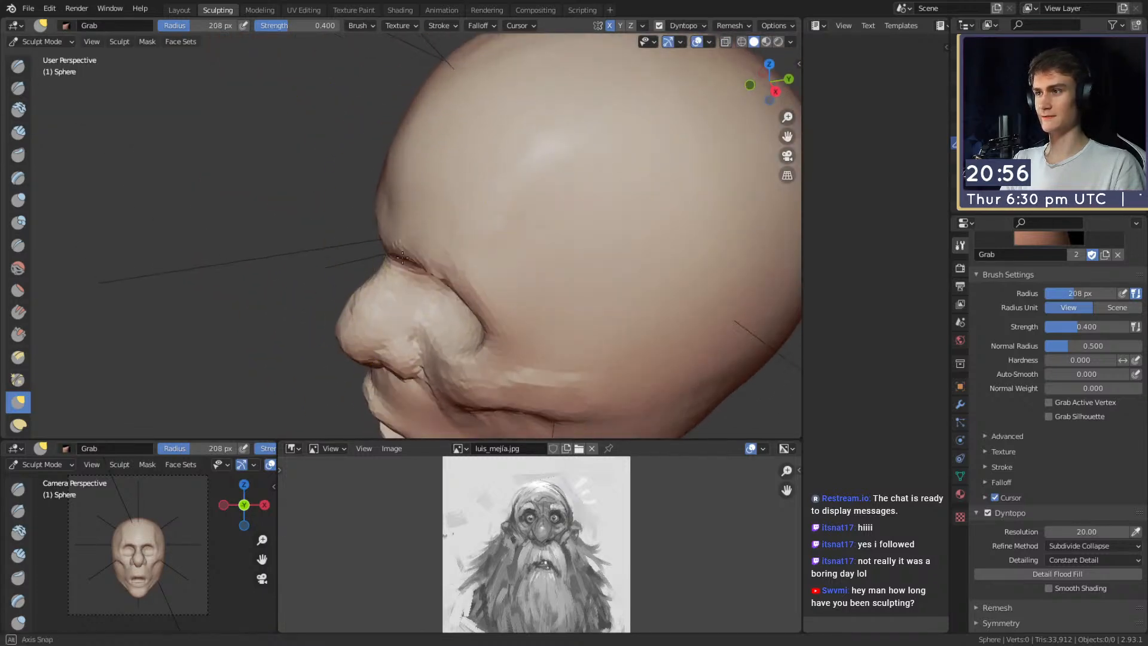
# Reshape the forehead profile above the brow with the Grab brush at 237 px.
pyautogui.press('f')
pyautogui.click(397, 246)
pyautogui.keyDown('alt'); pyautogui.moveTo(432, 253); pyautogui.dragTo(424, 228); pyautogui.keyUp('alt')
pyautogui.keyDown('alt'); pyautogui.keyDown('shift'); pyautogui.moveTo(424, 228); pyautogui.dragTo(361, 254); pyautogui.keyUp('shift'); pyautogui.keyUp('alt')
pyautogui.press('f')
pyautogui.click(440, 144)
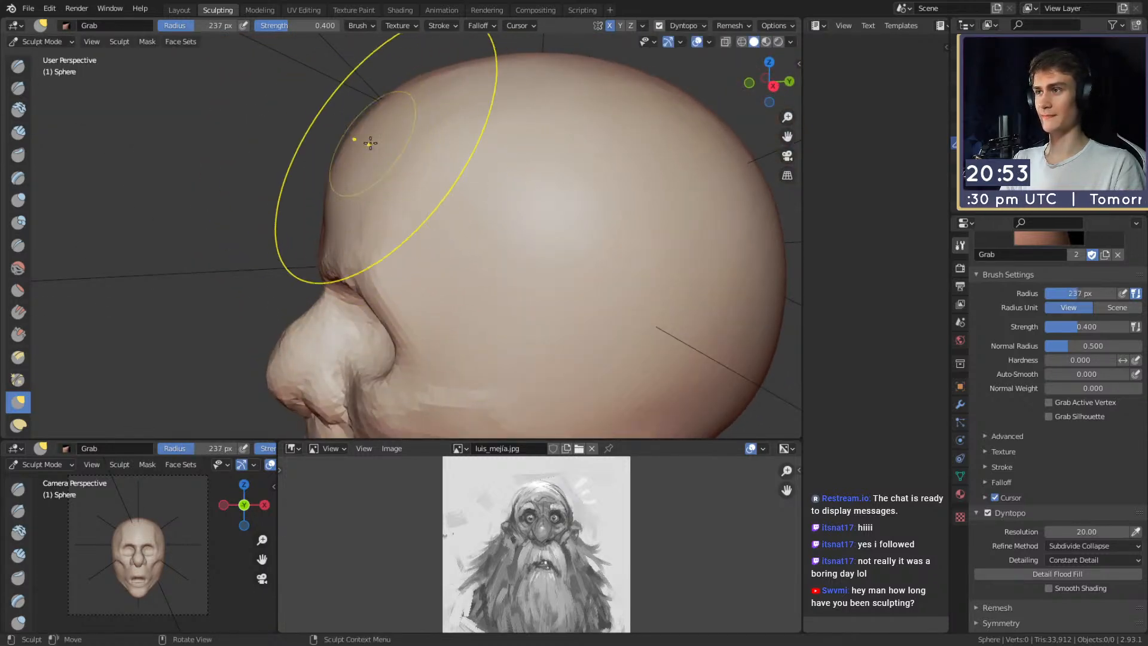
pyautogui.moveTo(370, 159); pyautogui.dragTo(366, 157)
pyautogui.keyDown('shift'); pyautogui.moveTo(452, 102); pyautogui.dragTo(354, 137, button='middle'); pyautogui.keyUp('shift')
pyautogui.scroll(-2, 365, 136)
# Shape the crown of the skull in profile with the Grab brush at 302 px and 254 px.
pyautogui.press('f')
pyautogui.click(417, 152)
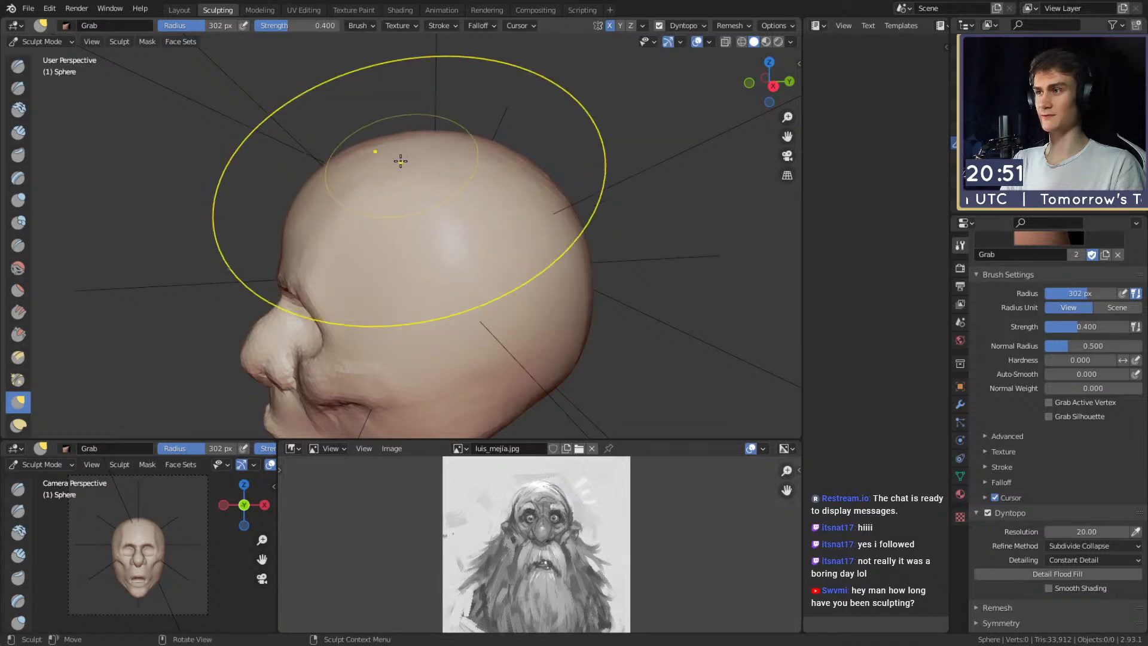
pyautogui.keyDown('shift'); pyautogui.moveTo(432, 161); pyautogui.dragTo(415, 150, button='middle'); pyautogui.keyUp('shift')
pyautogui.press('f')
pyautogui.click(407, 152)
pyautogui.moveTo(428, 268)
pyautogui.mouseDown(button='middle')
pyautogui.moveTo(537, 252)
pyautogui.moveTo(531, 261)
pyautogui.mouseUp(button='middle')
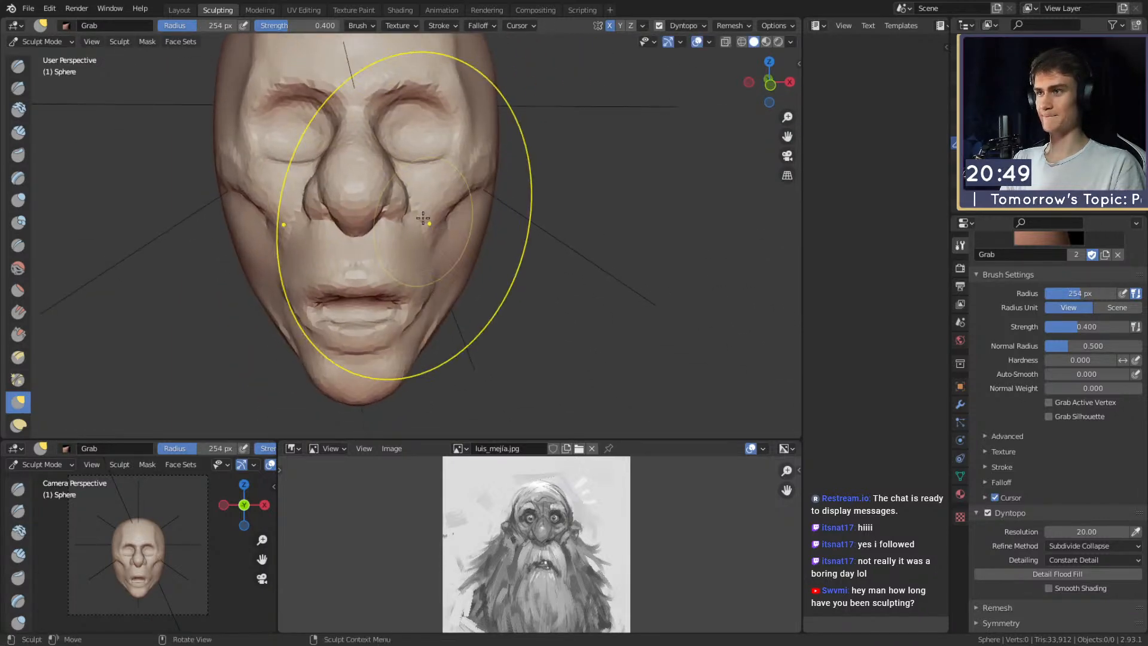
# Adjust the width of the temple and upper side of the head with the Grab brush at 205 px.
pyautogui.press('c')
pyautogui.press('f')
pyautogui.click(446, 174)
pyautogui.keyDown('shift'); pyautogui.moveTo(449, 167); pyautogui.dragTo(478, 305, button='middle'); pyautogui.keyUp('shift')
pyautogui.moveTo(495, 130)
pyautogui.keyDown('shift'); pyautogui.mouseDown(button='middle')
pyautogui.moveTo(464, 178)
pyautogui.moveTo(493, 198)
pyautogui.mouseUp(button='middle'); pyautogui.keyUp('shift')
pyautogui.press('g')
pyautogui.press('f')
pyautogui.click(506, 198)
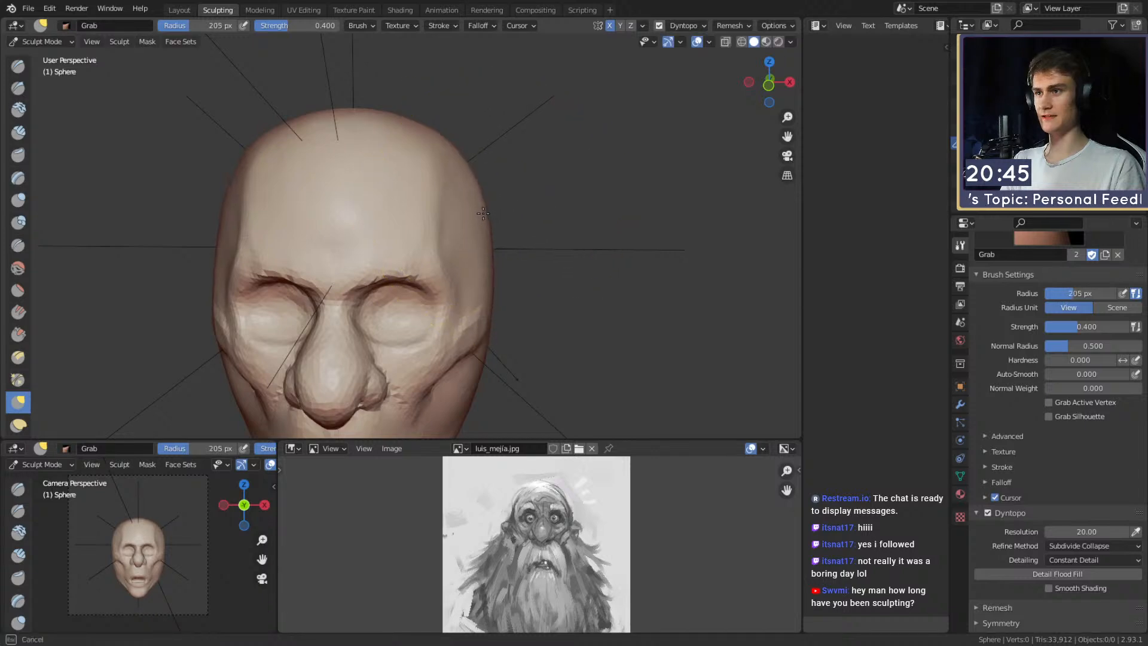
pyautogui.moveTo(483, 214); pyautogui.dragTo(488, 257)
# Adjust the outer contour of the cheekbones from the front with the Grab brush at 137 px and 124 px.
pyautogui.keyDown('shift'); pyautogui.moveTo(489, 263); pyautogui.dragTo(489, 195, button='middle'); pyautogui.keyUp('shift')
pyautogui.press('f')
pyautogui.click(447, 200)
pyautogui.keyDown('shift'); pyautogui.moveTo(458, 236); pyautogui.dragTo(455, 166, button='middle'); pyautogui.keyUp('shift')
pyautogui.scroll(1, 492, 235)
pyautogui.press('f')
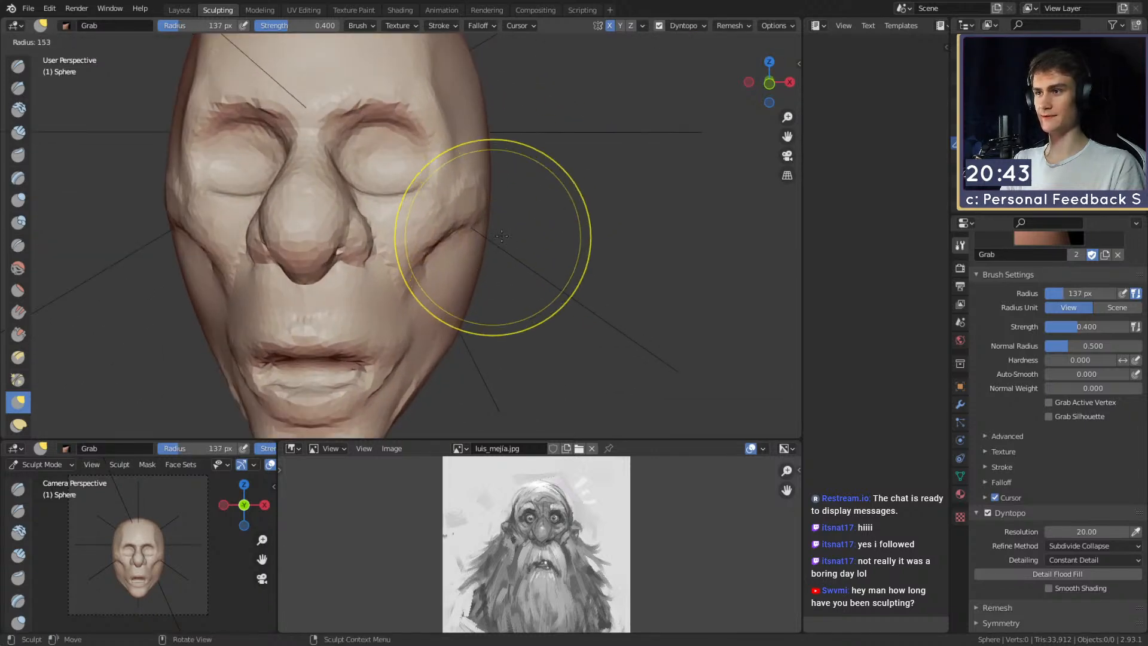
pyautogui.click(501, 235)
pyautogui.press('f')
pyautogui.click(472, 237)
# Build up the cheekbone below the outer eye corner with Clay Strips at 40 px.
pyautogui.press('c')
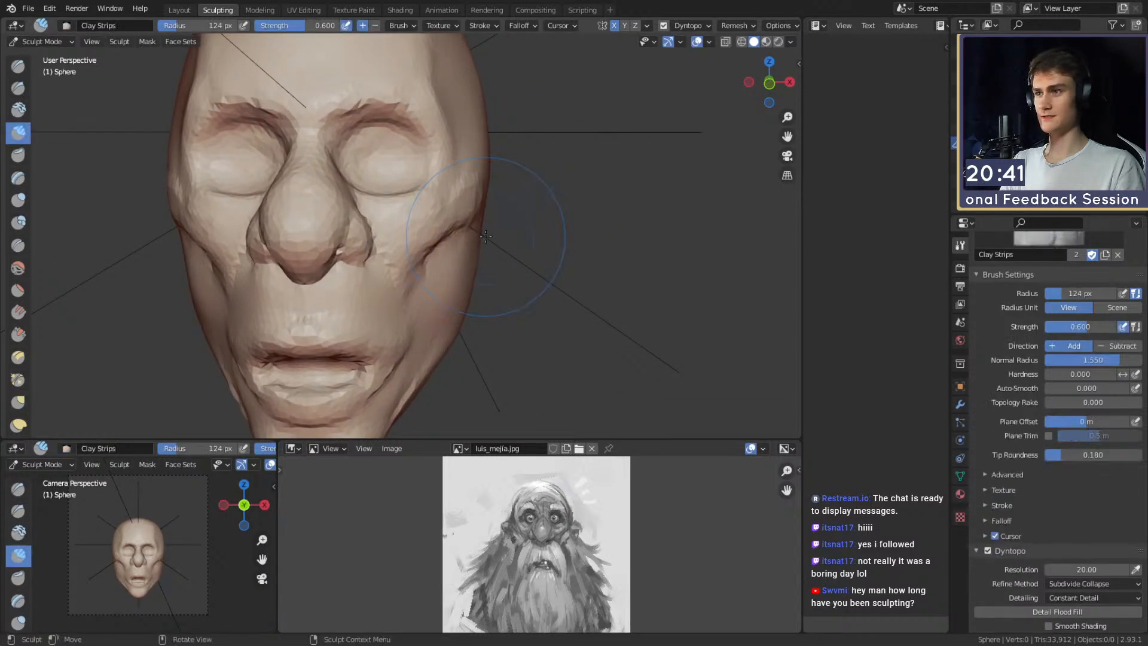
pyautogui.press('f')
pyautogui.click(476, 238)
pyautogui.moveTo(485, 238)
pyautogui.keyDown('alt'); pyautogui.mouseDown()
pyautogui.moveTo(426, 240)
pyautogui.moveTo(395, 208)
pyautogui.moveTo(360, 226)
pyautogui.mouseUp(); pyautogui.keyUp('alt')
pyautogui.press('f')
pyautogui.click(357, 208)
pyautogui.moveTo(360, 226); pyautogui.dragTo(367, 216)
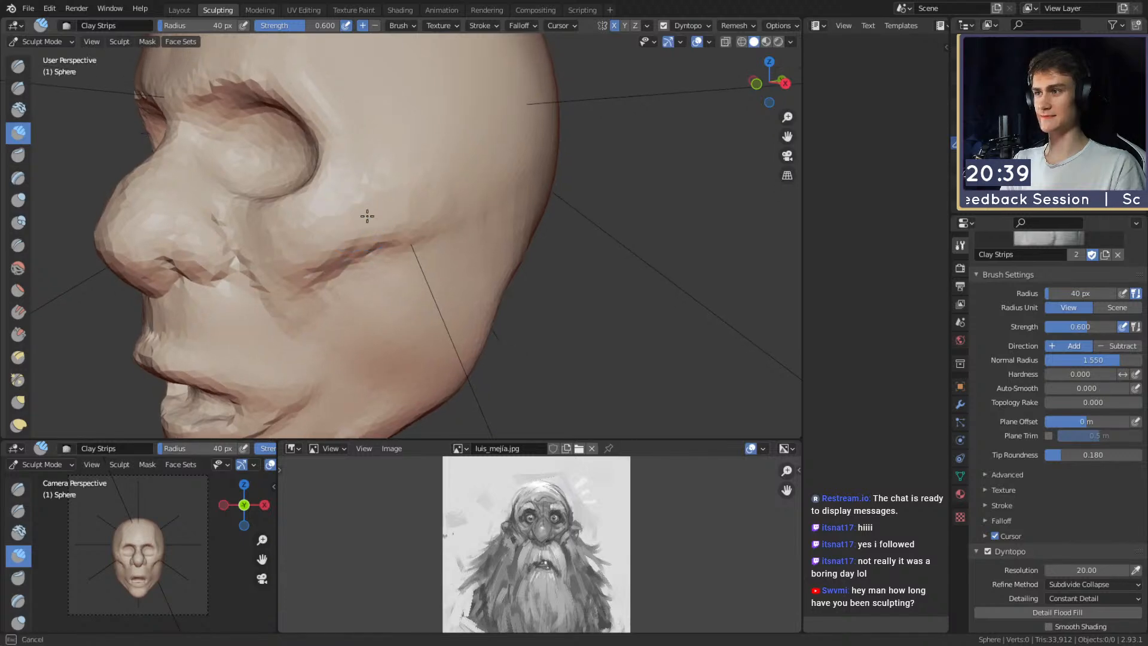
pyautogui.moveTo(452, 222)
pyautogui.keyDown('alt'); pyautogui.mouseDown()
pyautogui.moveTo(412, 197)
pyautogui.moveTo(403, 205)
pyautogui.moveTo(455, 245)
pyautogui.moveTo(423, 249)
pyautogui.mouseUp(); pyautogui.keyUp('alt')
# Pull the jaw corner and underside into shape with the Grab brush at 129 px.
pyautogui.press('g')
pyautogui.moveTo(420, 253)
pyautogui.keyDown('alt'); pyautogui.mouseDown()
pyautogui.moveTo(432, 261)
pyautogui.moveTo(426, 203)
pyautogui.mouseUp(); pyautogui.keyUp('alt')
pyautogui.press('f')
pyautogui.click(400, 275)
pyautogui.moveTo(399, 272)
pyautogui.keyDown('alt'); pyautogui.mouseDown()
pyautogui.moveTo(400, 233)
pyautogui.moveTo(410, 264)
pyautogui.moveTo(391, 244)
pyautogui.mouseUp(); pyautogui.keyUp('alt')
pyautogui.press('f')
pyautogui.click(385, 256)
pyautogui.moveTo(418, 297); pyautogui.dragTo(435, 247)
# Refine the rear edge and lower line of the jaw with the Grab brush at 102 px.
pyautogui.press('f')
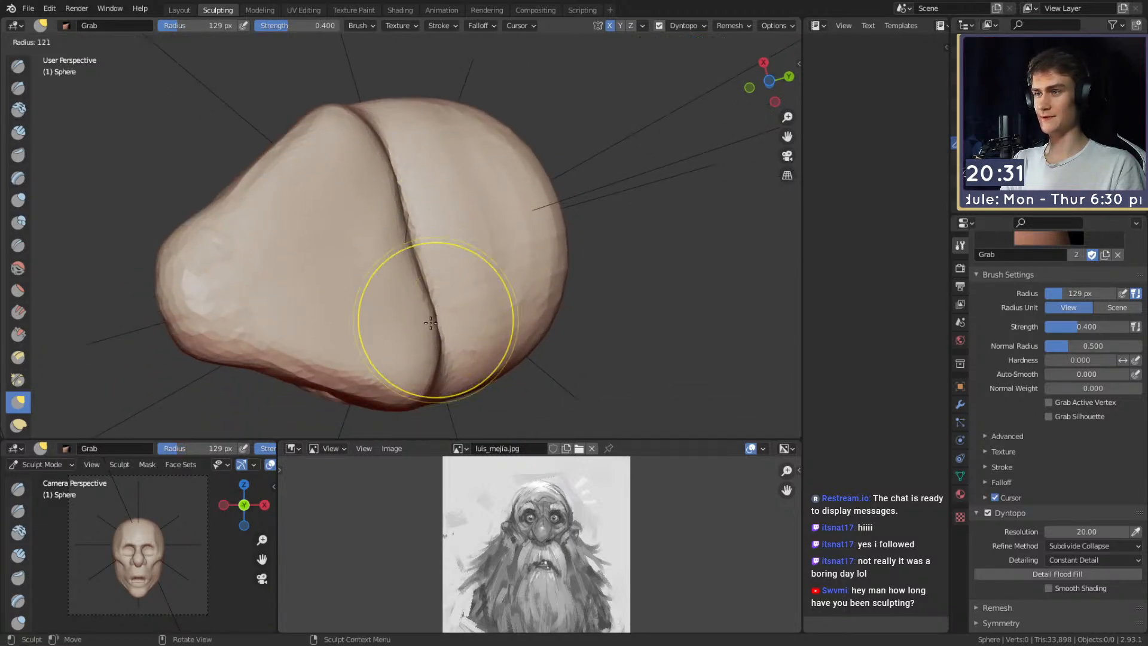
pyautogui.click(497, 321)
pyautogui.moveTo(441, 334); pyautogui.dragTo(428, 335)
pyautogui.keyDown('alt'); pyautogui.moveTo(431, 281); pyautogui.dragTo(475, 377); pyautogui.keyUp('alt')
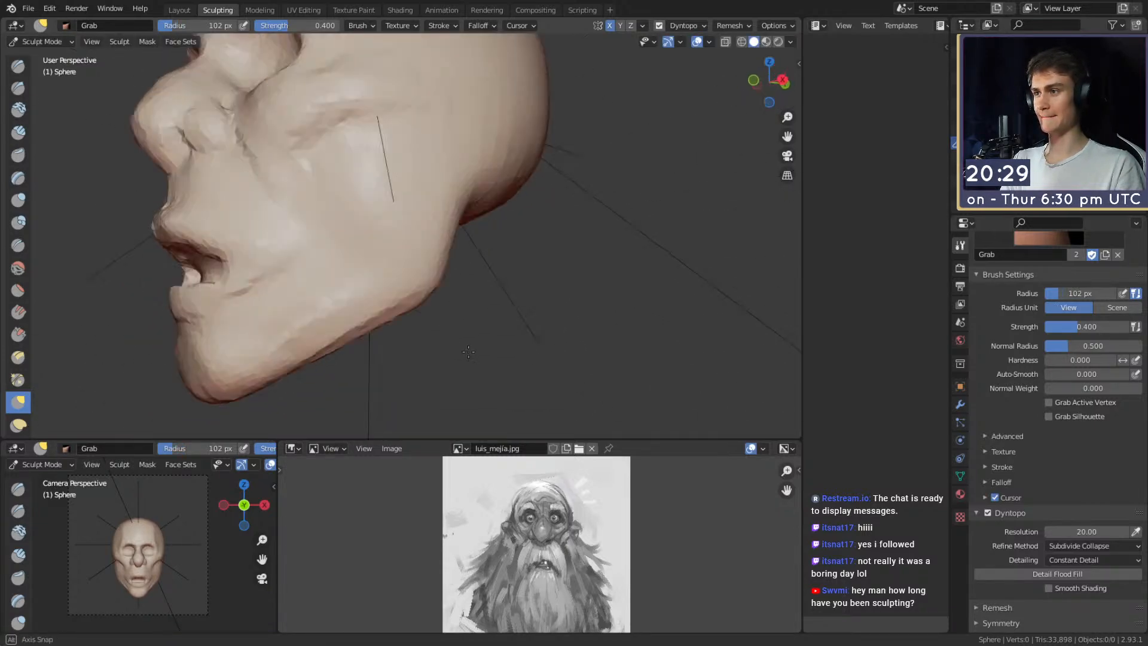
pyautogui.keyDown('alt'); pyautogui.keyDown('shift'); pyautogui.moveTo(445, 189); pyautogui.dragTo(461, 258); pyautogui.keyUp('shift'); pyautogui.keyUp('alt')
pyautogui.moveTo(360, 376); pyautogui.dragTo(357, 374)
pyautogui.moveTo(457, 220)
pyautogui.mouseDown(button='middle')
pyautogui.moveTo(428, 259)
pyautogui.moveTo(388, 263)
pyautogui.moveTo(442, 230)
pyautogui.moveTo(423, 243)
pyautogui.mouseUp(button='middle')
# Carve the groove between the back of the jaw and the skull with Crease at strength 0.673 and radius 49 px.
pyautogui.hotkey('shift', 'c')
pyautogui.moveTo(423, 242); pyautogui.dragTo(446, 285)
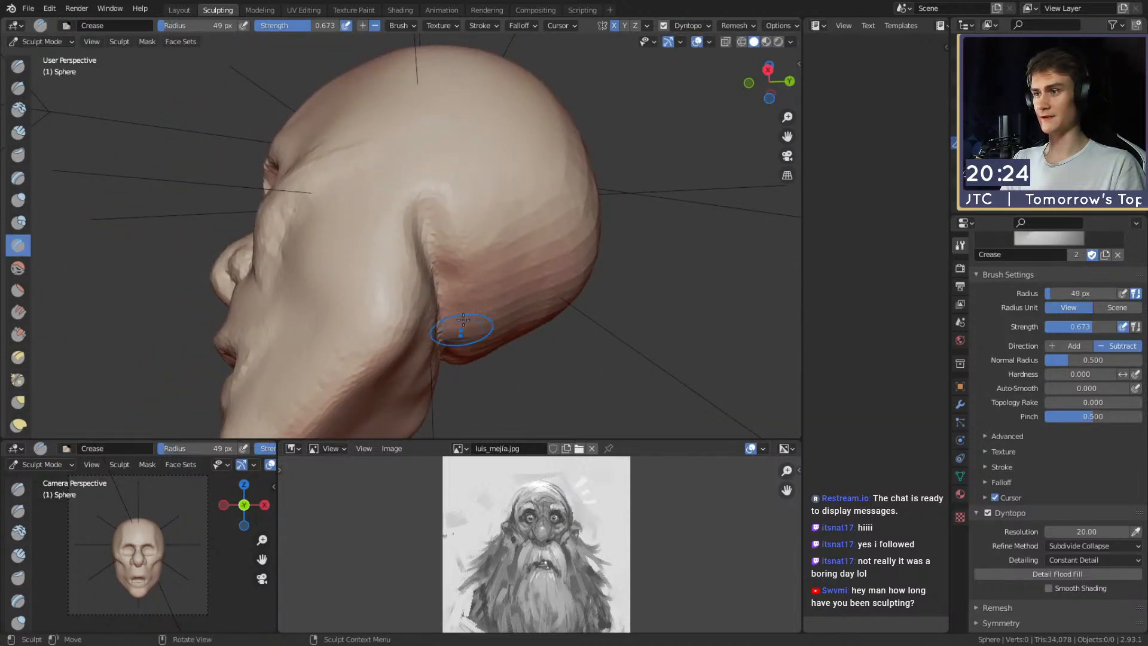
pyautogui.moveTo(464, 321); pyautogui.dragTo(426, 219, button='middle')
# Soften and deepen the transition behind the jaw with Crease at strength 0.406 and radius 61 to 104 px.
pyautogui.hotkey('shift', 'f')
pyautogui.click(438, 236)
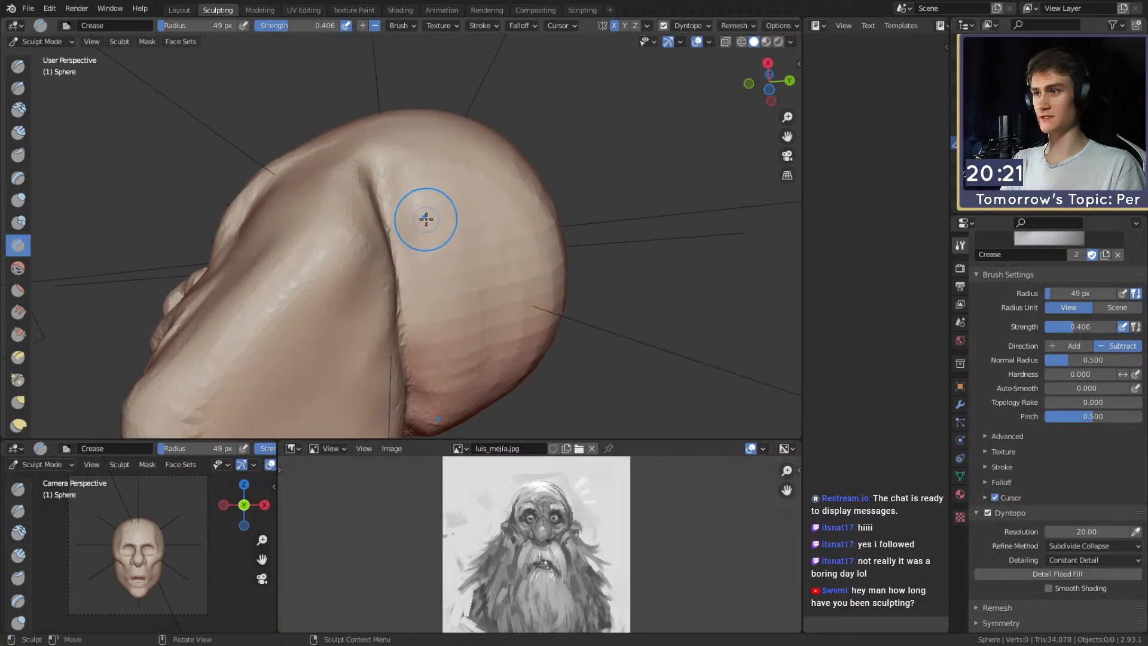
pyautogui.press('f')
pyautogui.click(411, 181)
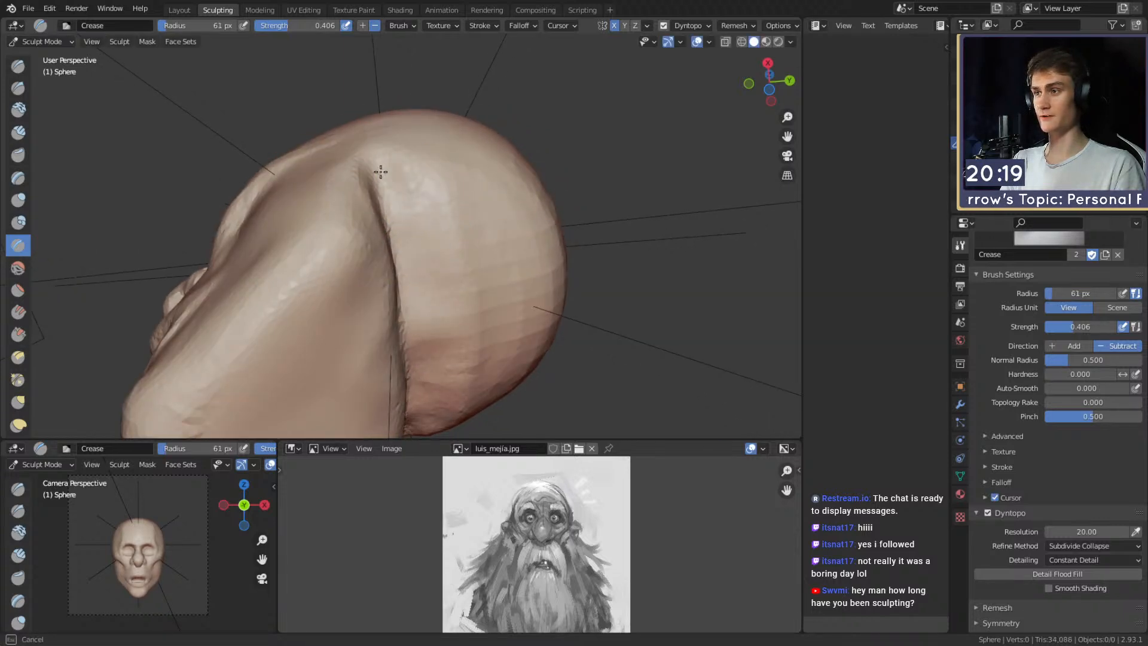
pyautogui.moveTo(421, 353); pyautogui.dragTo(375, 186, button='middle')
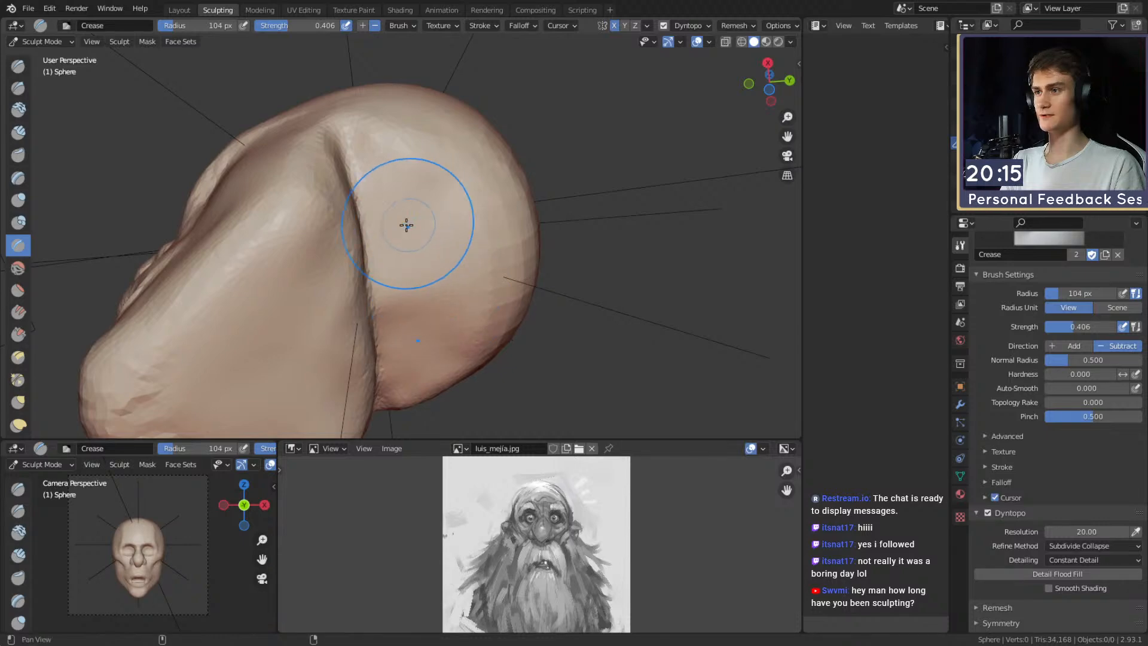
pyautogui.moveTo(407, 225); pyautogui.dragTo(458, 311, button='middle')
pyautogui.moveTo(380, 208); pyautogui.dragTo(459, 294, button='middle')
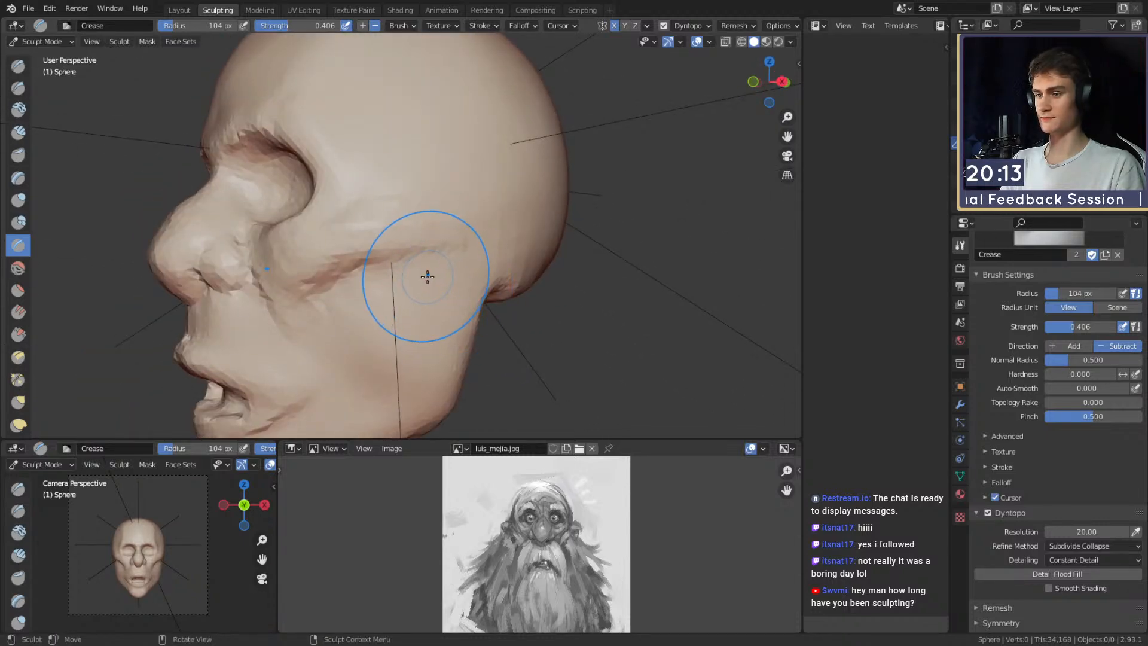
# Extend the cheekbone as a raised band toward the ear, alternating between the Grab and Clay Strips brushes.
pyautogui.press('g')
pyautogui.moveTo(382, 302)
pyautogui.mouseDown(button='middle')
pyautogui.moveTo(431, 281)
pyautogui.moveTo(459, 286)
pyautogui.moveTo(340, 226)
pyautogui.moveTo(408, 231)
pyautogui.mouseUp(button='middle')
pyautogui.press('c')
pyautogui.press('g')
pyautogui.press('c')
pyautogui.moveTo(302, 235)
pyautogui.mouseDown(button='middle')
pyautogui.moveTo(380, 231)
pyautogui.moveTo(414, 253)
pyautogui.mouseUp(button='middle')
pyautogui.press('g')
# Adjust the lower edge of the cheekbone band with the Grab brush.
pyautogui.moveTo(389, 244); pyautogui.dragTo(392, 251)
pyautogui.keyDown('shift'); pyautogui.moveTo(390, 263); pyautogui.dragTo(393, 228, button='middle'); pyautogui.keyUp('shift')
pyautogui.press('f')
pyautogui.click(413, 251)
pyautogui.moveTo(413, 251); pyautogui.dragTo(408, 247)
pyautogui.moveTo(404, 251)
pyautogui.keyDown('shift'); pyautogui.mouseDown(button='middle')
pyautogui.moveTo(418, 239)
pyautogui.moveTo(441, 267)
pyautogui.moveTo(462, 252)
pyautogui.mouseUp(button='middle'); pyautogui.keyUp('shift')
# Shape the hollow of the cheek beneath the cheekbone with Clay Strips at 93 px.
pyautogui.press('c')
pyautogui.moveTo(451, 208)
pyautogui.mouseDown(button='middle')
pyautogui.moveTo(421, 254)
pyautogui.moveTo(432, 222)
pyautogui.mouseUp(button='middle')
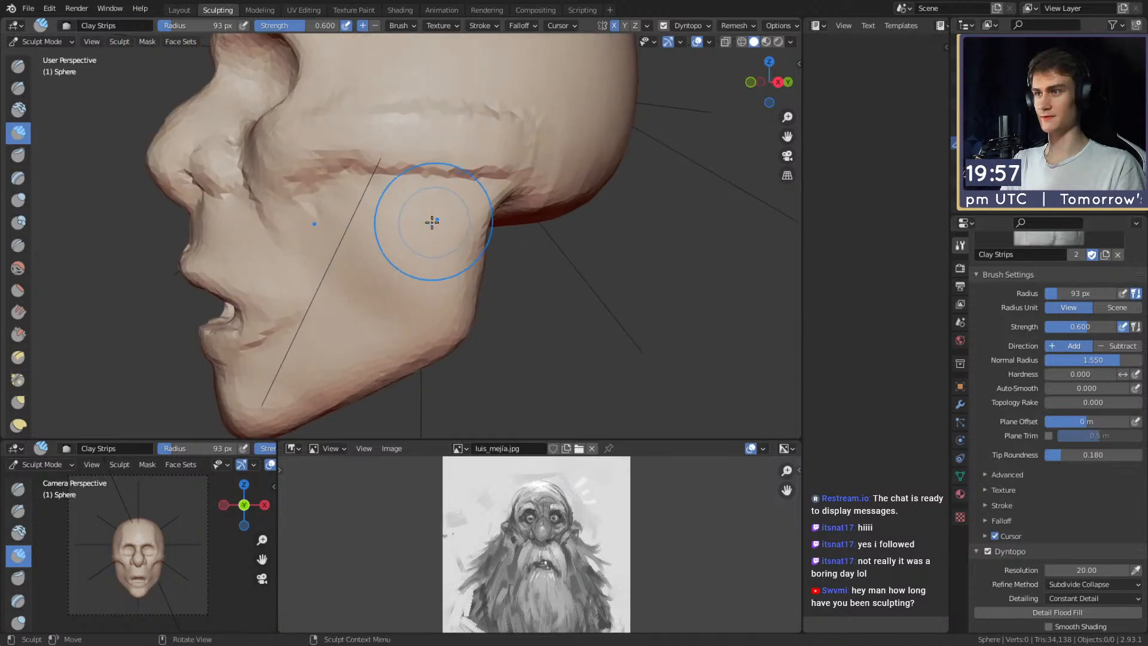
pyautogui.moveTo(443, 313)
pyautogui.mouseDown(button='middle')
pyautogui.moveTo(366, 295)
pyautogui.moveTo(398, 219)
pyautogui.mouseUp(button='middle')
pyautogui.moveTo(419, 178); pyautogui.dragTo(430, 185)
pyautogui.moveTo(432, 187); pyautogui.dragTo(413, 191, button='middle')
# Model the front of the cheekbone and the cheek hollow with Clay Strips at 39 px and 59 px.
pyautogui.press('f')
pyautogui.click(390, 192)
pyautogui.moveTo(376, 161); pyautogui.dragTo(405, 187)
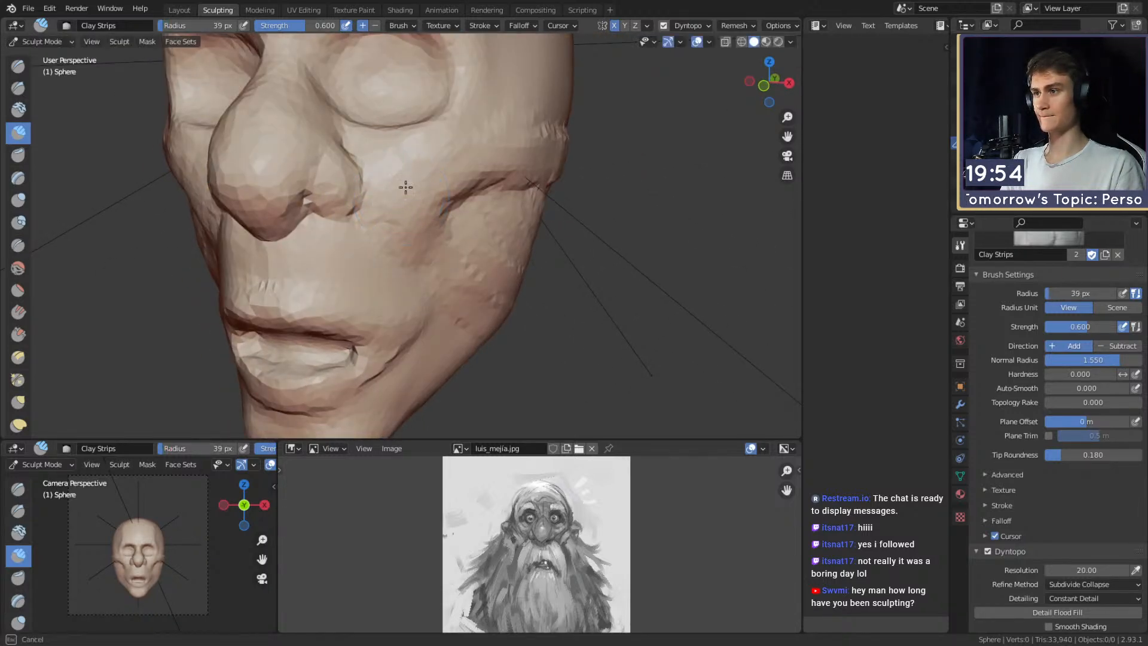
pyautogui.moveTo(450, 268); pyautogui.dragTo(472, 251)
pyautogui.press('f')
pyautogui.click(481, 253)
pyautogui.moveTo(486, 269); pyautogui.dragTo(467, 315)
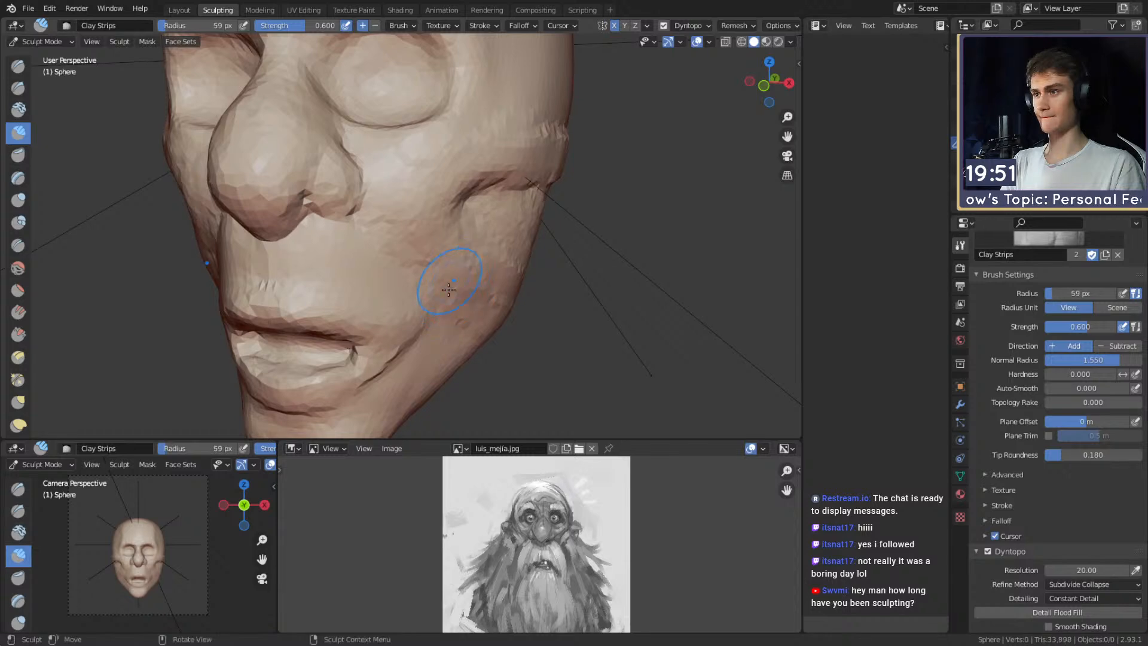
# Form the fold running from the nostril down past the mouth with Clay Strips, starting at 46 px.
pyautogui.moveTo(449, 341); pyautogui.dragTo(422, 243, button='middle')
pyautogui.press('f')
pyautogui.click(417, 241)
pyautogui.moveTo(399, 171); pyautogui.dragTo(372, 118)
pyautogui.moveTo(383, 122); pyautogui.dragTo(405, 207, button='middle')
pyautogui.press('f')
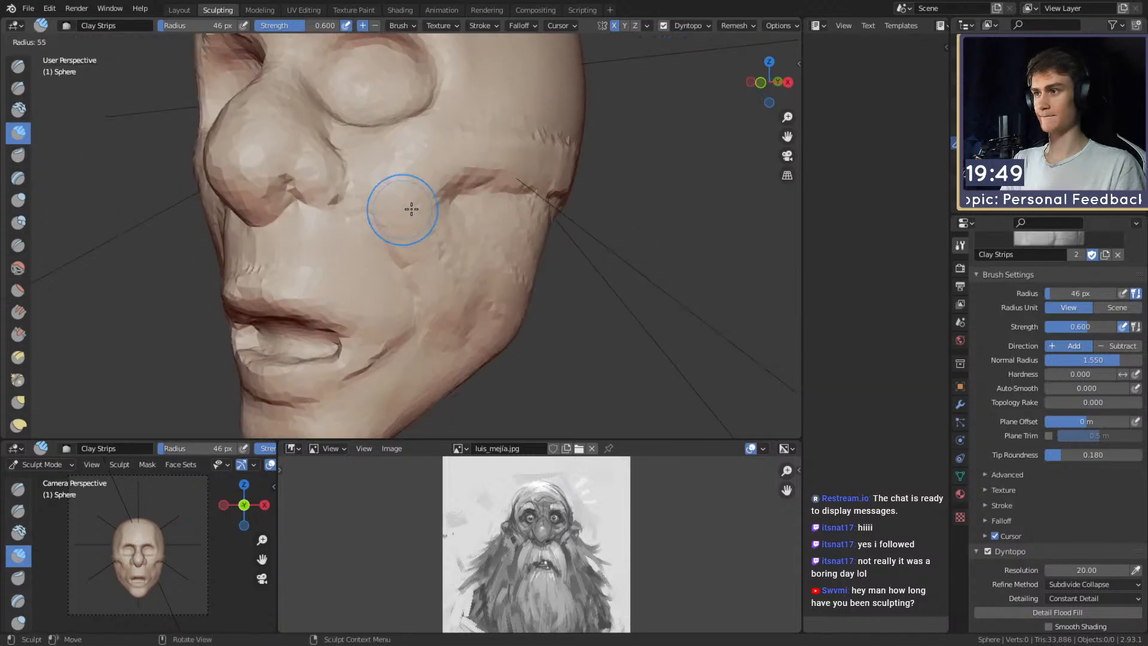
pyautogui.click(413, 208)
pyautogui.moveTo(361, 198)
pyautogui.mouseDown()
pyautogui.moveTo(421, 257)
pyautogui.moveTo(423, 276)
pyautogui.mouseUp()
# Fill out the lower cheek beside the mouth corner with Clay Strips at 44 px and 35 px.
pyautogui.moveTo(427, 299)
pyautogui.keyDown('alt'); pyautogui.mouseDown()
pyautogui.moveTo(441, 257)
pyautogui.moveTo(420, 308)
pyautogui.mouseUp(); pyautogui.keyUp('alt')
pyautogui.press('f')
pyautogui.click(427, 257)
pyautogui.keyDown('alt'); pyautogui.moveTo(420, 311); pyautogui.dragTo(416, 257); pyautogui.keyUp('alt')
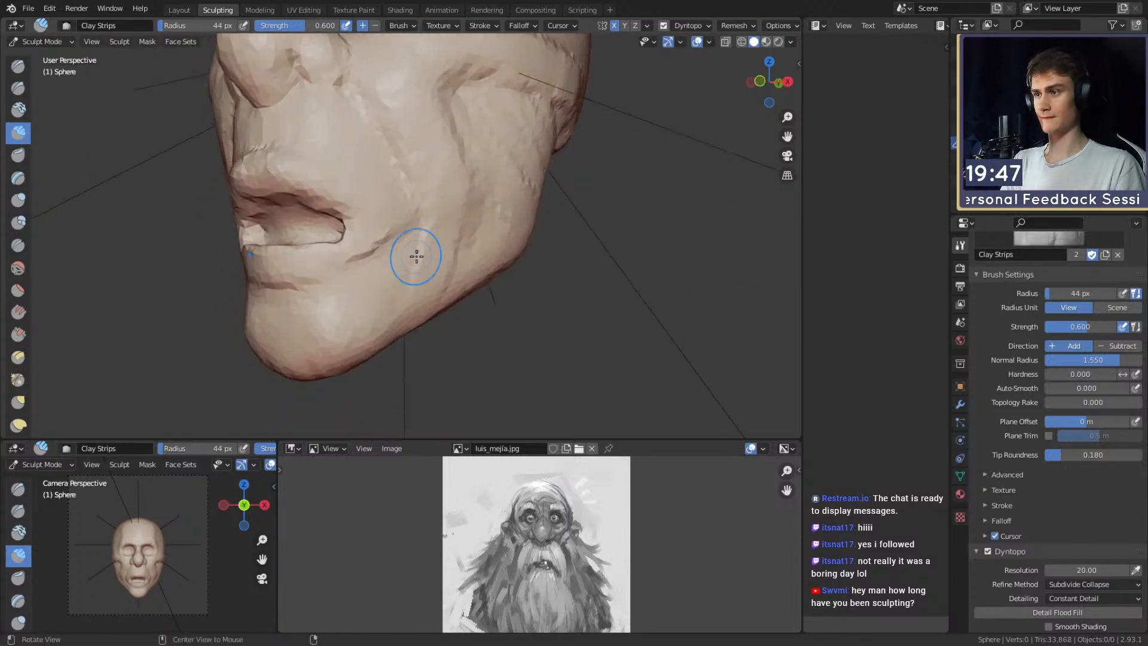
pyautogui.moveTo(489, 202)
pyautogui.mouseDown(button='middle')
pyautogui.moveTo(427, 288)
pyautogui.moveTo(452, 257)
pyautogui.mouseUp(button='middle')
pyautogui.press('f')
pyautogui.click(433, 262)
# Define the lower end of the nasolabial fold near the mouth corner with Clay Strips at 23 px.
pyautogui.moveTo(424, 322); pyautogui.dragTo(397, 300, button='middle')
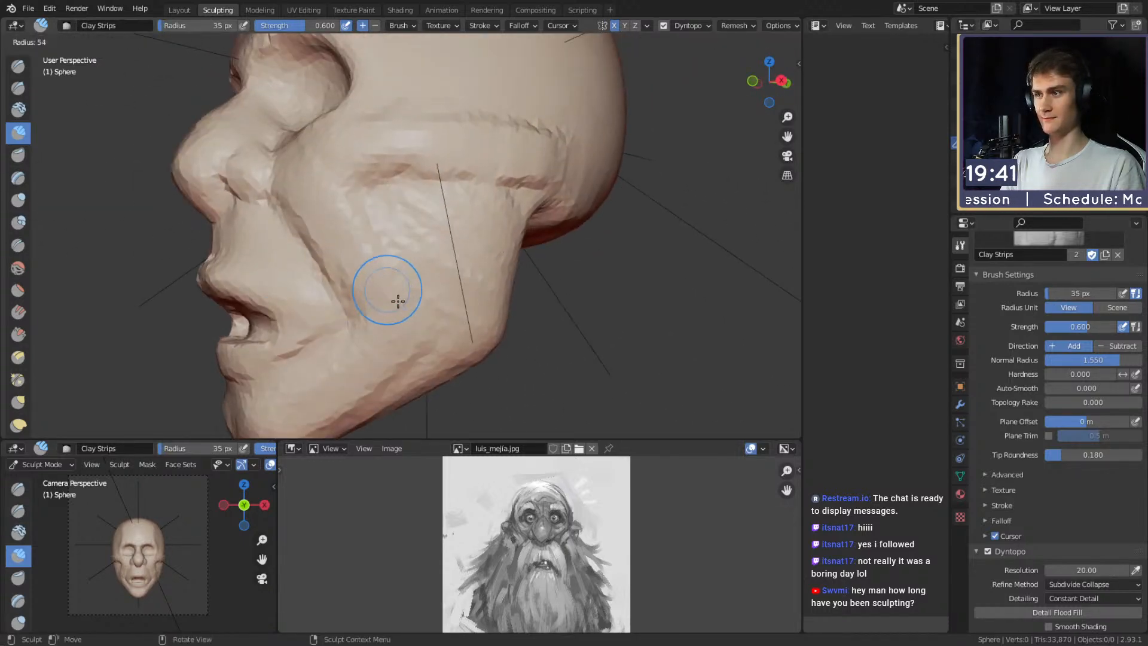
pyautogui.press('f')
pyautogui.click(351, 334)
pyautogui.click(349, 350)
pyautogui.moveTo(348, 350)
pyautogui.mouseDown(button='middle')
pyautogui.moveTo(347, 290)
pyautogui.moveTo(364, 284)
pyautogui.mouseUp(button='middle')
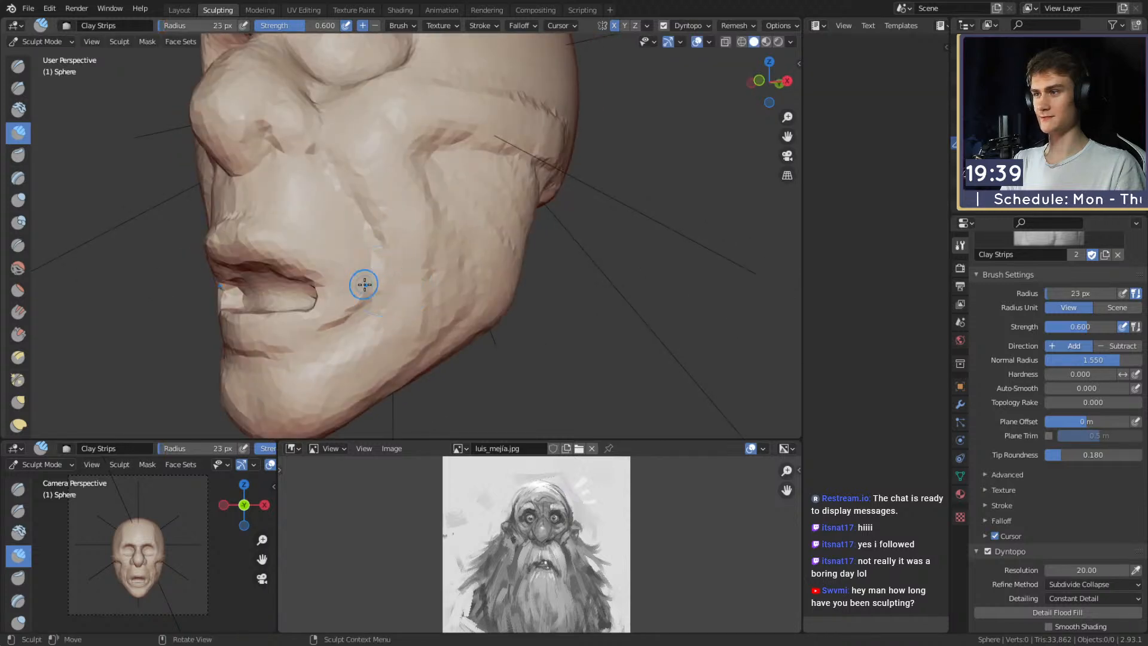
# Build up the nasolabial fold and the cheek beside the mouth with Clay Strips at 23 px and 43 px.
pyautogui.moveTo(348, 228); pyautogui.dragTo(359, 269)
pyautogui.press('f')
pyautogui.click(383, 293)
pyautogui.scroll(-6, 395, 281)
pyautogui.moveTo(426, 230)
pyautogui.mouseDown(button='middle')
pyautogui.moveTo(438, 221)
pyautogui.moveTo(483, 263)
pyautogui.moveTo(433, 279)
pyautogui.mouseUp(button='middle')
pyautogui.scroll(3, 478, 299)
pyautogui.press('f')
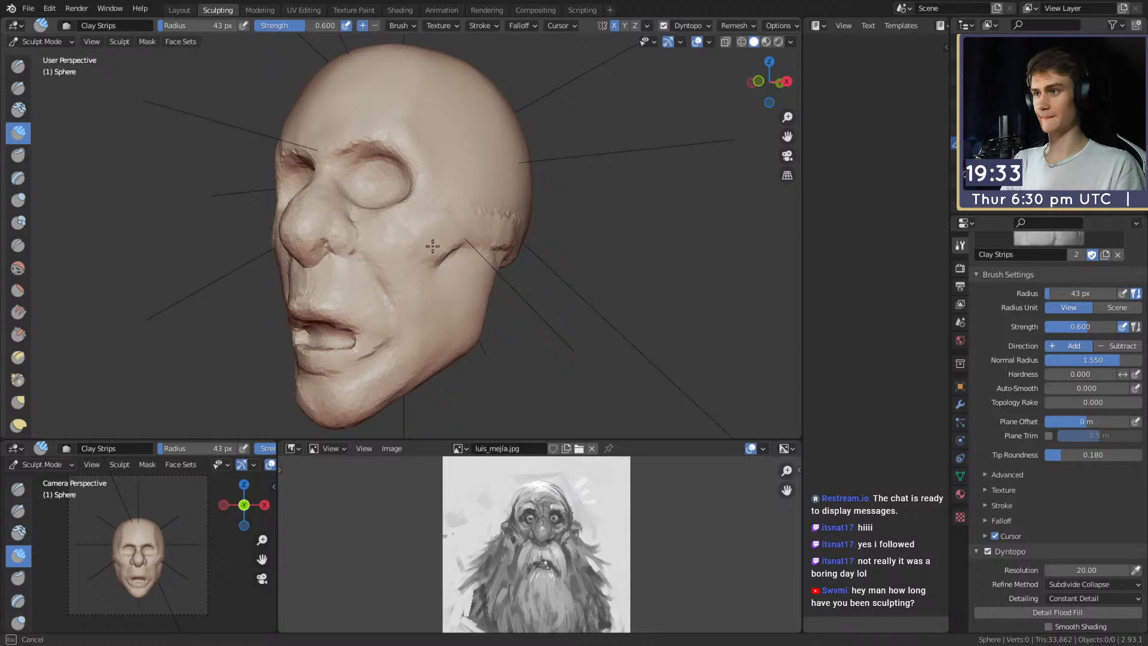
# Form the edge between the temple and the outer eye socket with Clay Strips at 33 px.
pyautogui.click(450, 236)
pyautogui.moveTo(450, 236)
pyautogui.mouseDown(button='middle')
pyautogui.moveTo(485, 228)
pyautogui.moveTo(432, 235)
pyautogui.mouseUp(button='middle')
pyautogui.press('f')
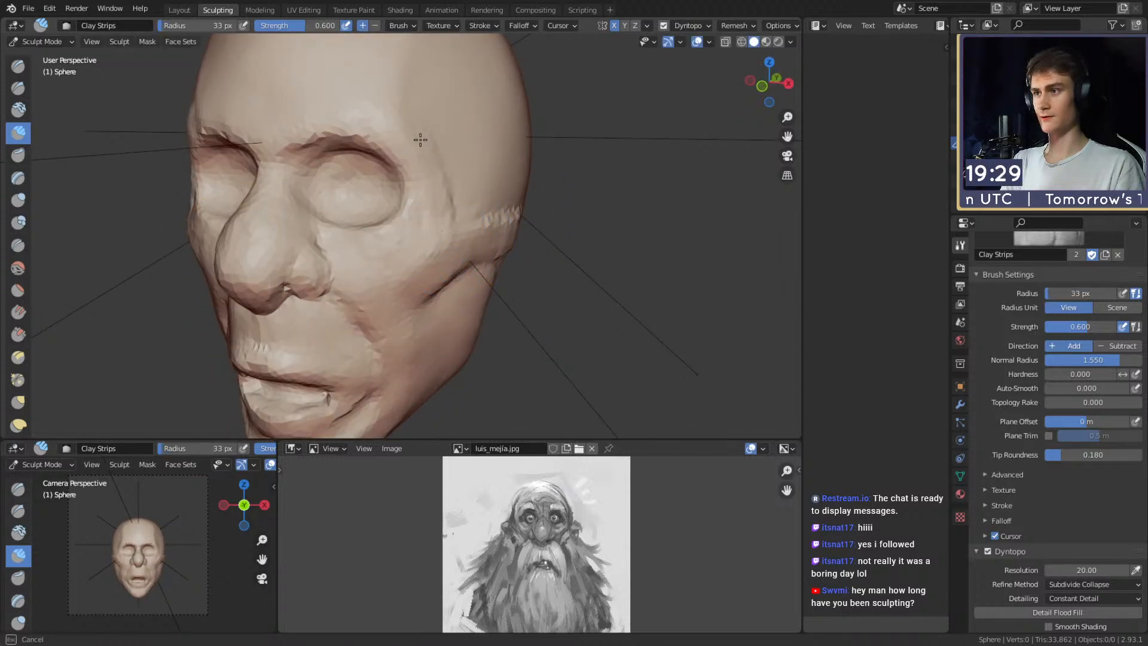
pyautogui.moveTo(446, 199); pyautogui.dragTo(457, 179)
pyautogui.press('f')
pyautogui.click(473, 156)
# Examine the head's profile, nose, cheekbones and eye area from the side and the front.
pyautogui.moveTo(431, 174)
pyautogui.mouseDown(button='middle')
pyautogui.moveTo(479, 140)
pyautogui.moveTo(483, 229)
pyautogui.moveTo(466, 200)
pyautogui.moveTo(412, 203)
pyautogui.moveTo(454, 223)
pyautogui.moveTo(384, 223)
pyautogui.moveTo(449, 254)
pyautogui.moveTo(384, 237)
pyautogui.mouseUp(button='middle')
pyautogui.press('g')
pyautogui.scroll(5, 384, 237)
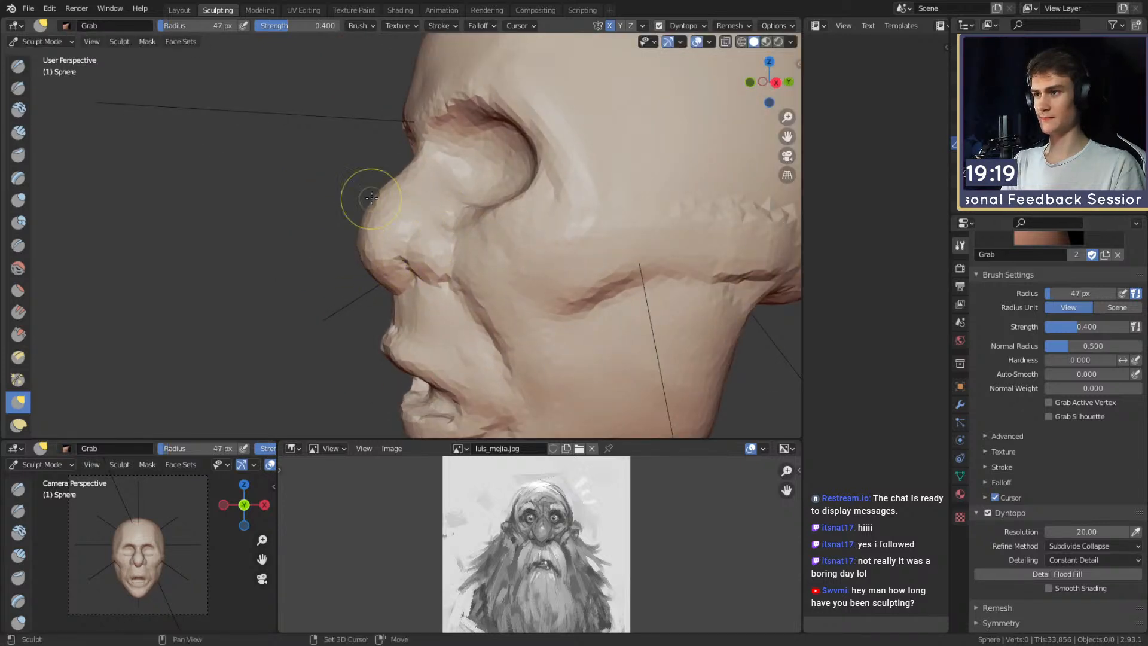
pyautogui.scroll(-5, 440, 167)
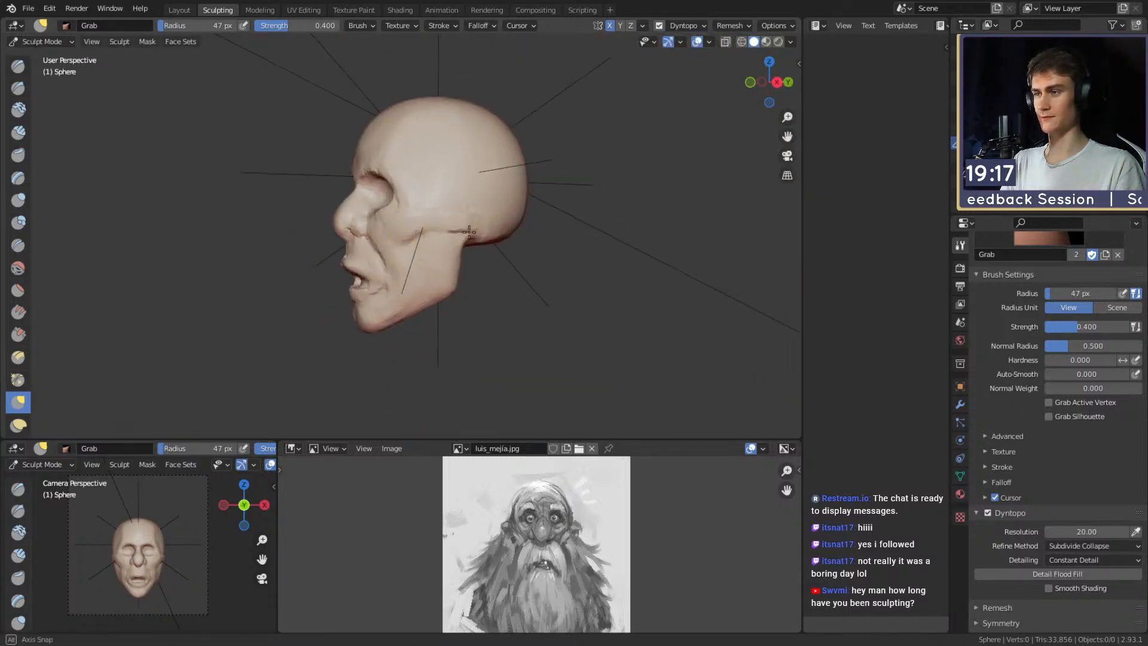
pyautogui.moveTo(441, 167); pyautogui.dragTo(498, 250, button='middle')
pyautogui.hotkey('shift', 'c')
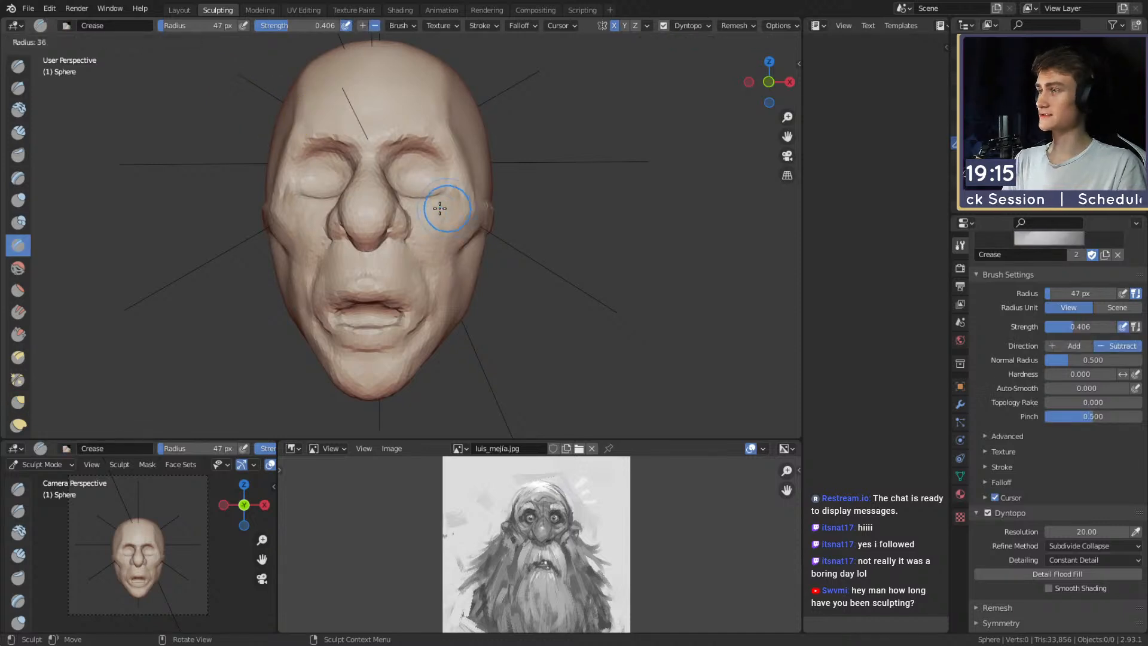
pyautogui.moveTo(441, 205)
pyautogui.mouseDown(button='middle')
pyautogui.moveTo(405, 225)
pyautogui.moveTo(430, 256)
pyautogui.moveTo(360, 213)
pyautogui.moveTo(389, 221)
pyautogui.moveTo(410, 210)
pyautogui.moveTo(379, 256)
pyautogui.moveTo(415, 225)
pyautogui.moveTo(392, 209)
pyautogui.moveTo(373, 234)
pyautogui.moveTo(453, 230)
pyautogui.moveTo(484, 256)
pyautogui.mouseUp(button='middle')
pyautogui.press('f')
pyautogui.click(435, 203)
pyautogui.press('c')
pyautogui.press('g')
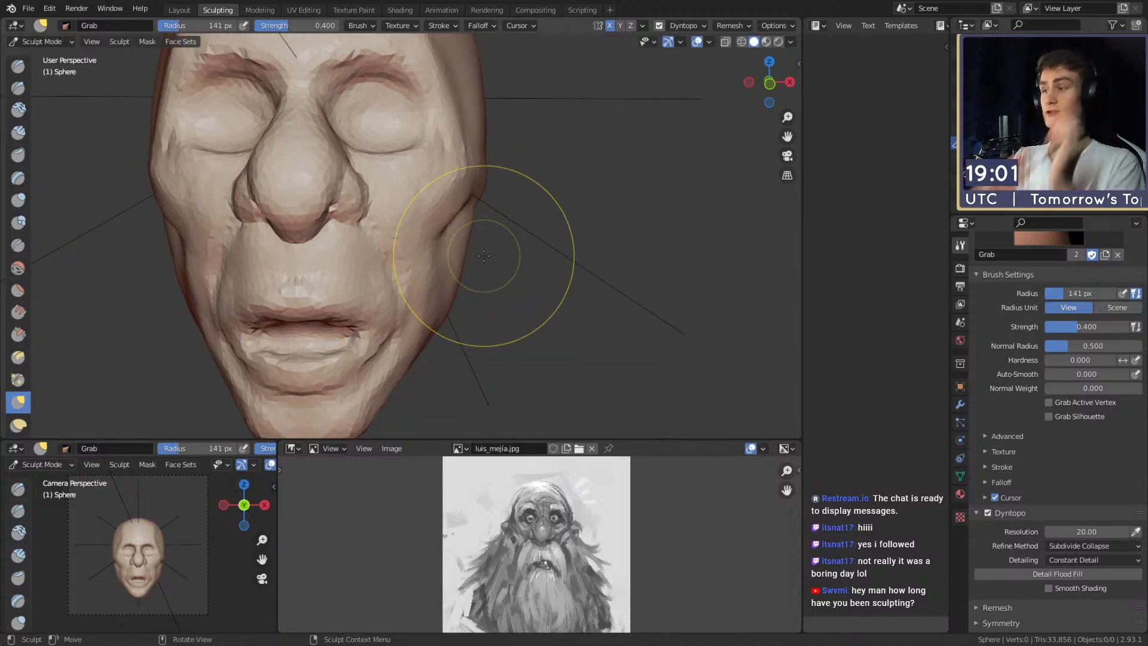
pyautogui.keyDown('shift'); pyautogui.moveTo(406, 138); pyautogui.dragTo(428, 252, button='middle'); pyautogui.keyUp('shift')
pyautogui.keyDown('shift'); pyautogui.moveTo(502, 221); pyautogui.dragTo(413, 211, button='middle'); pyautogui.keyUp('shift')
pyautogui.press('f')
pyautogui.click(426, 212)
pyautogui.keyDown('shift'); pyautogui.moveTo(413, 263); pyautogui.dragTo(442, 222, button='middle'); pyautogui.keyUp('shift')
pyautogui.scroll(3, 449, 217)
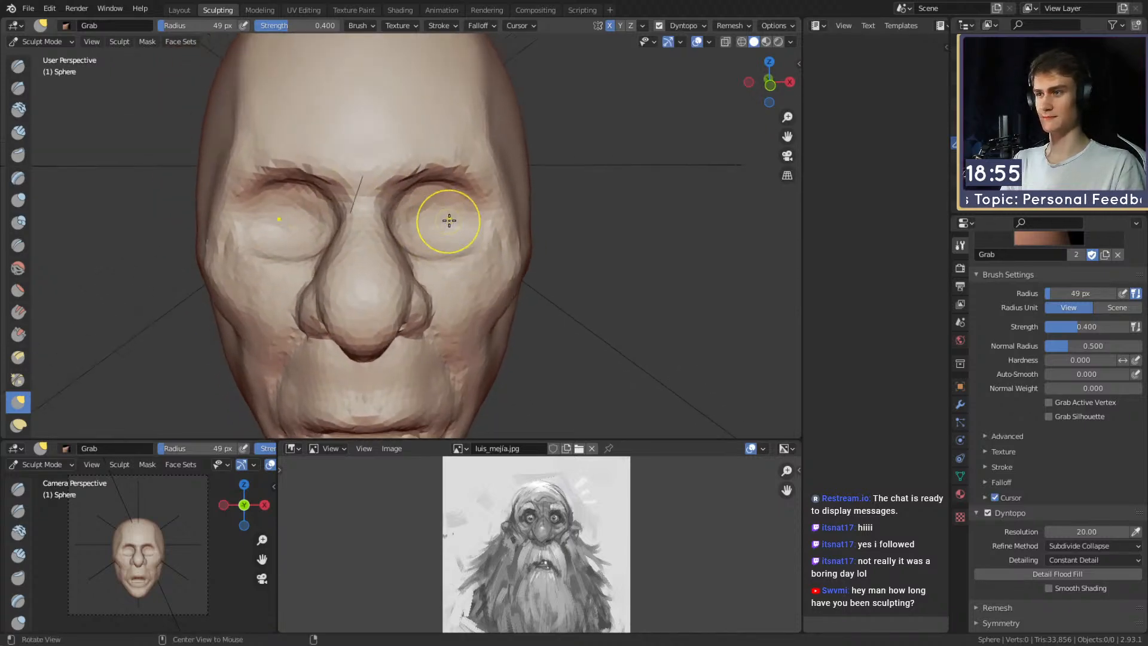
# Sculpt the eyeballs into distinct round forms inside the sockets with Clay Strips at about 48 px.
pyautogui.press('c')
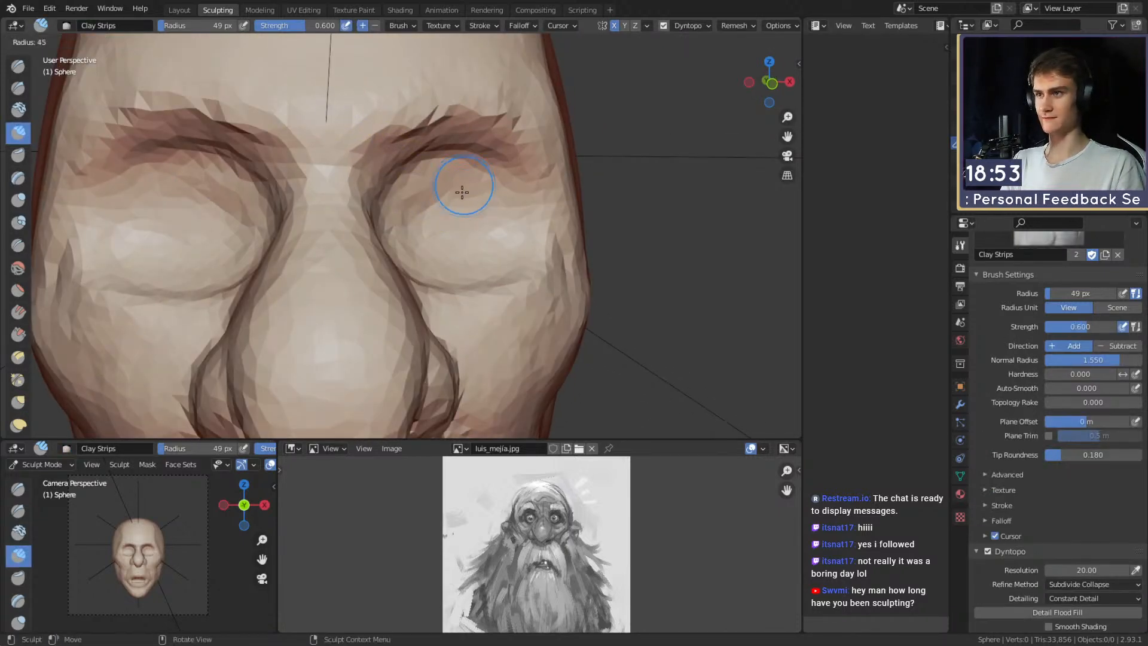
pyautogui.scroll(2, 456, 192)
pyautogui.moveTo(423, 206)
pyautogui.mouseDown()
pyautogui.moveTo(419, 197)
pyautogui.moveTo(504, 228)
pyautogui.moveTo(442, 251)
pyautogui.moveTo(469, 264)
pyautogui.moveTo(497, 244)
pyautogui.moveTo(462, 207)
pyautogui.mouseUp()
pyautogui.press('f')
pyautogui.click(445, 250)
pyautogui.moveTo(472, 256); pyautogui.dragTo(443, 269)
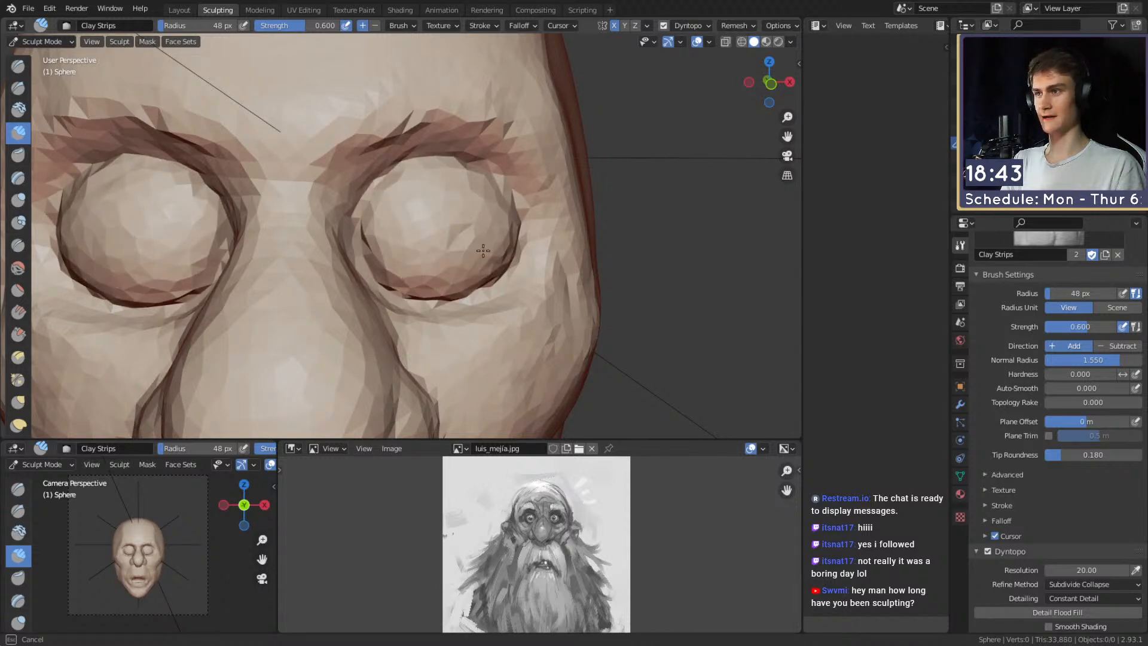
pyautogui.moveTo(484, 250); pyautogui.dragTo(473, 197)
# Round out the front of the eyeballs with Clay Strips at 66 px.
pyautogui.scroll(-7, 496, 236)
pyautogui.moveTo(539, 231)
pyautogui.mouseDown(button='middle')
pyautogui.moveTo(428, 233)
pyautogui.moveTo(484, 254)
pyautogui.moveTo(454, 228)
pyautogui.mouseUp(button='middle')
pyautogui.scroll(5, 463, 237)
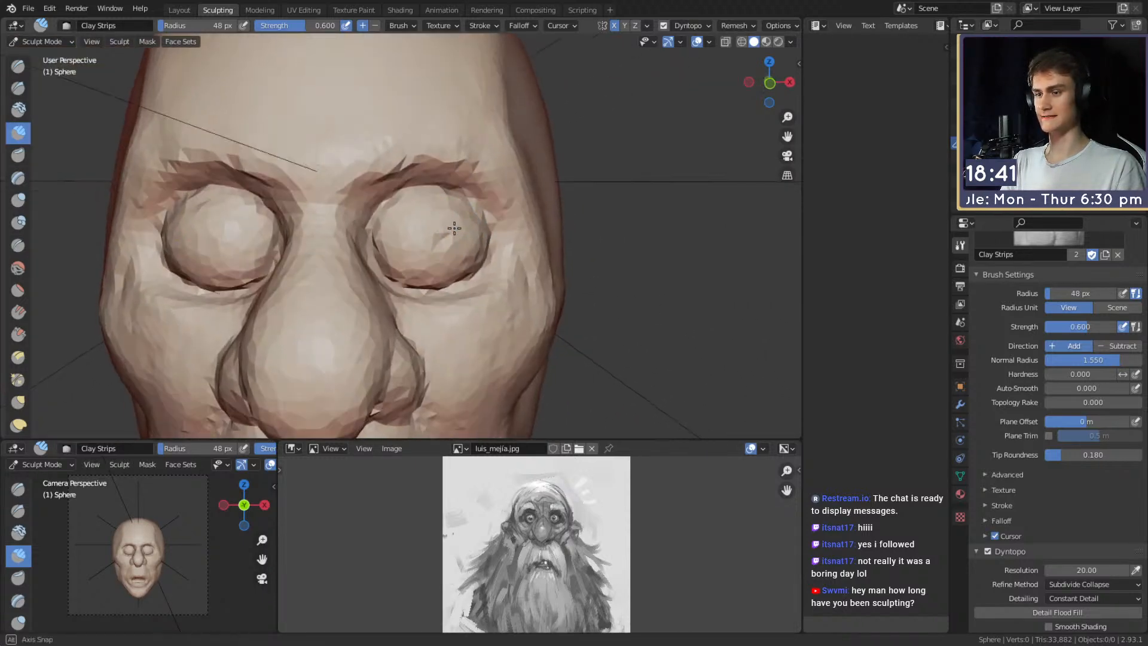
pyautogui.scroll(2, 454, 229)
pyautogui.press('f')
pyautogui.click(482, 233)
pyautogui.moveTo(454, 227); pyautogui.dragTo(463, 259)
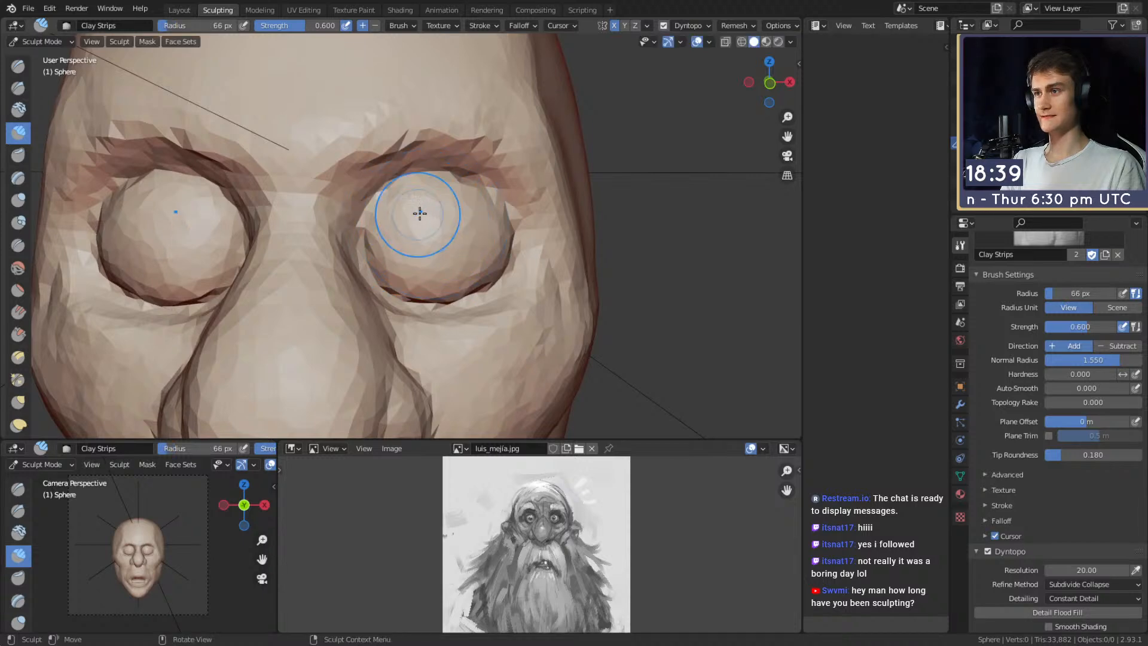
# Build up the outer end of the brow and the rim beside the eye with Clay Strips at 29 px and 33 px.
pyautogui.moveTo(420, 214); pyautogui.dragTo(443, 199, button='middle')
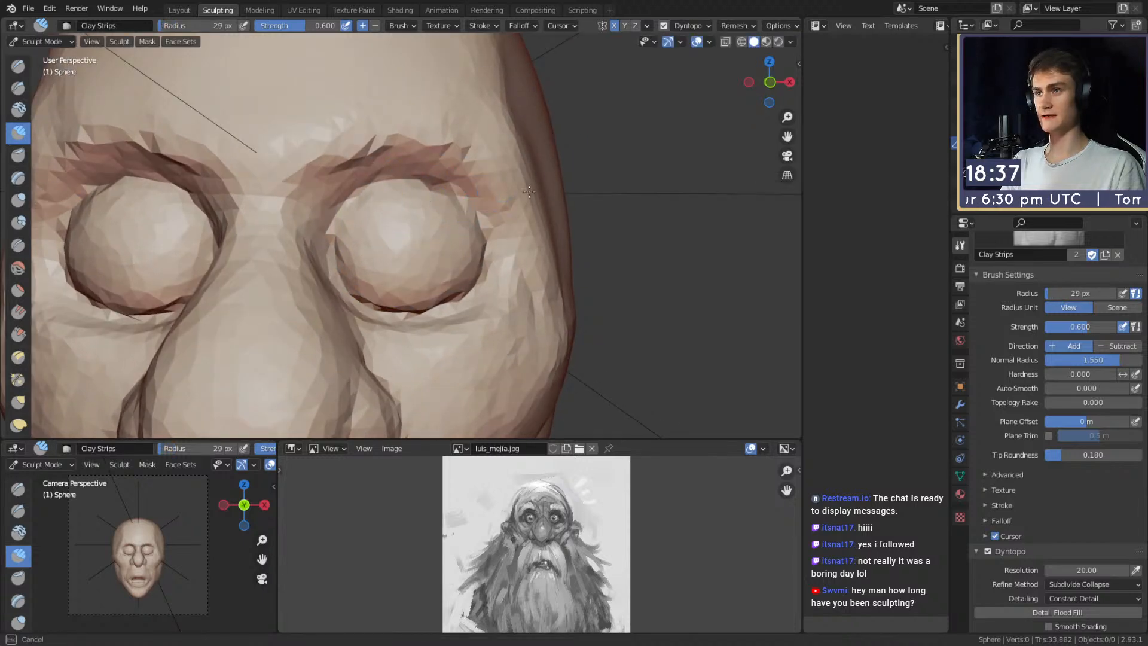
pyautogui.scroll(-2, 497, 155)
pyautogui.moveTo(498, 164); pyautogui.dragTo(469, 173, button='middle')
pyautogui.scroll(1, 457, 176)
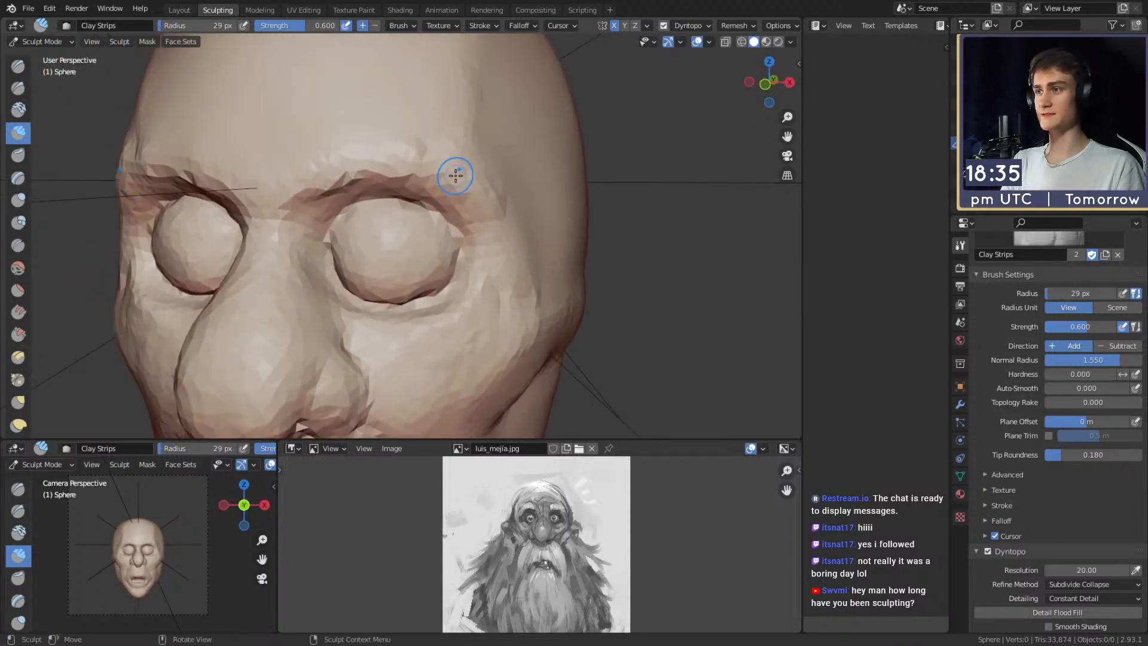
pyautogui.press('f')
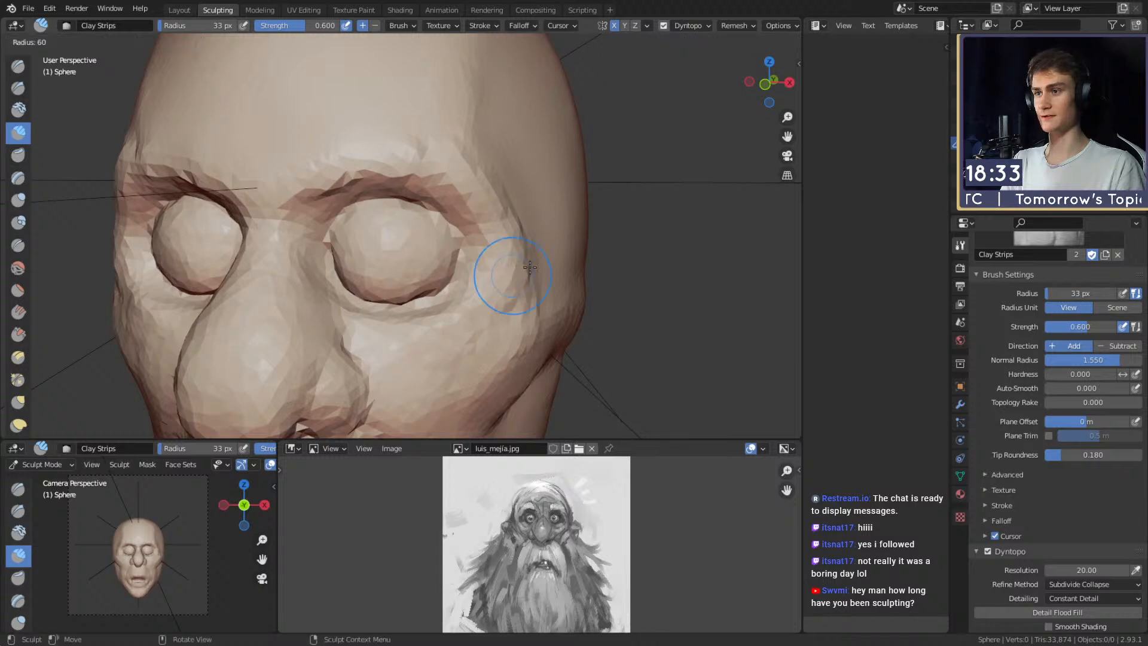
pyautogui.click(503, 208)
# Add a hooded upper lid beneath the brow, over the top of the eyeballs, with Clay Strips at 53 px.
pyautogui.moveTo(426, 206)
pyautogui.keyDown('alt'); pyautogui.mouseDown()
pyautogui.moveTo(441, 215)
pyautogui.moveTo(450, 173)
pyautogui.moveTo(382, 182)
pyautogui.mouseUp(); pyautogui.keyUp('alt')
pyautogui.scroll(1, 441, 200)
pyautogui.press('f')
pyautogui.click(436, 188)
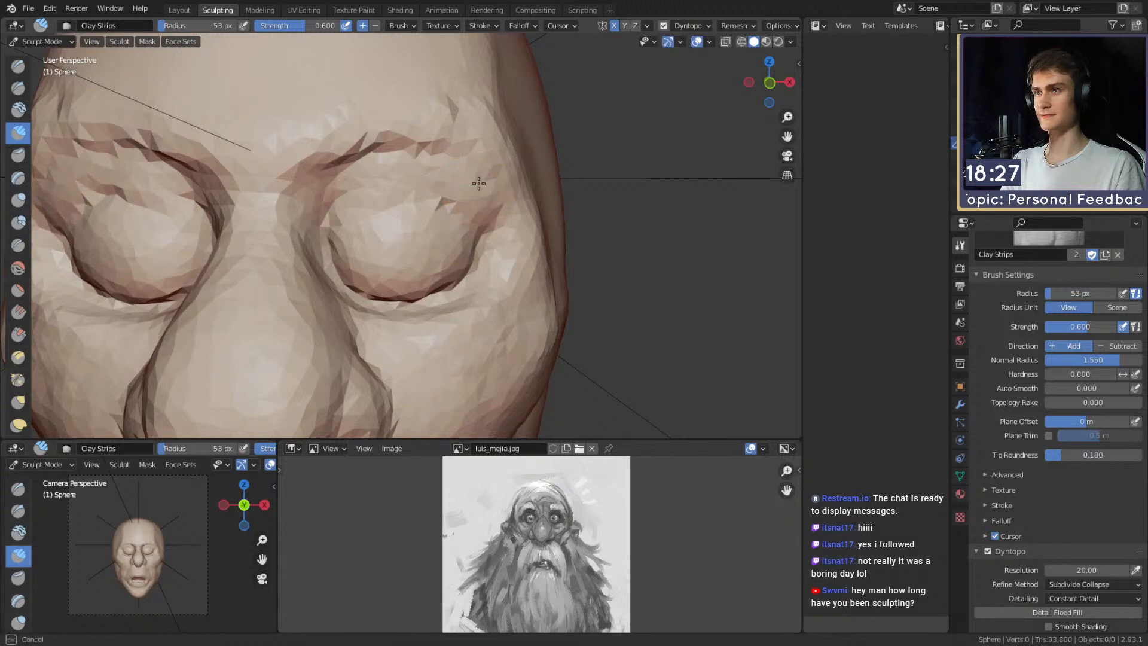
pyautogui.moveTo(376, 158); pyautogui.dragTo(422, 166)
# Extend the upper lid toward the outer eye corner and fill the area under the brow with Clay Strips at 42 px.
pyautogui.press('f')
pyautogui.click(421, 175)
pyautogui.keyDown('shift'); pyautogui.moveTo(423, 176); pyautogui.dragTo(413, 167, button='middle'); pyautogui.keyUp('shift')
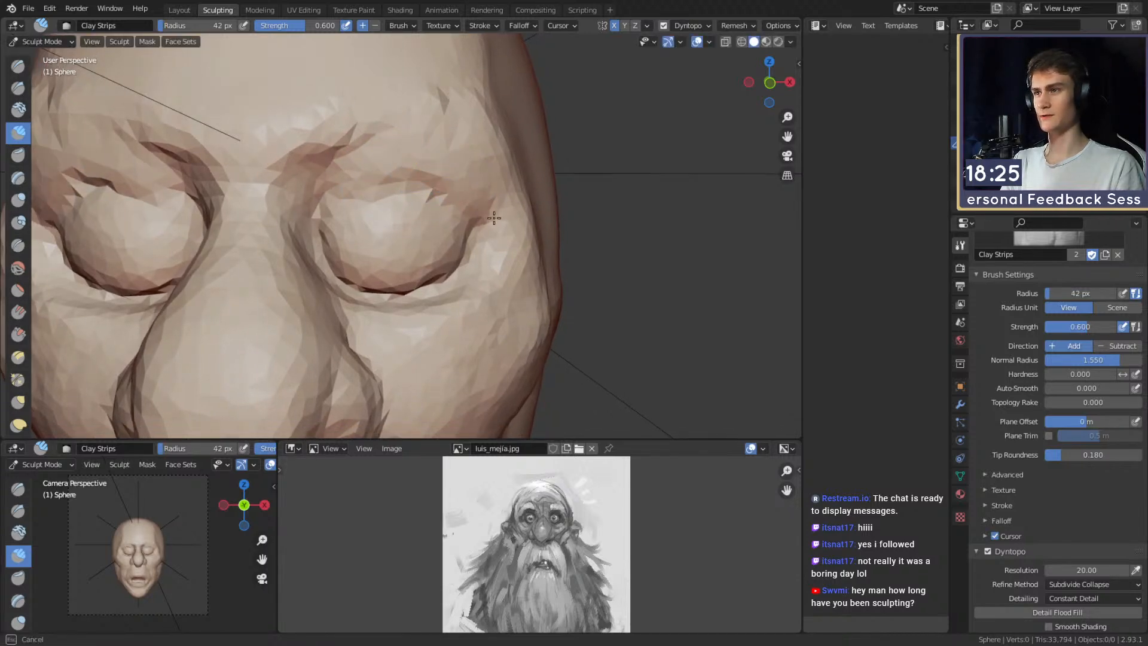
pyautogui.moveTo(495, 218); pyautogui.dragTo(477, 238)
pyautogui.keyDown('alt'); pyautogui.moveTo(470, 224); pyautogui.dragTo(459, 195); pyautogui.keyUp('alt')
pyautogui.moveTo(420, 150)
pyautogui.mouseDown()
pyautogui.moveTo(396, 125)
pyautogui.moveTo(400, 137)
pyautogui.mouseUp()
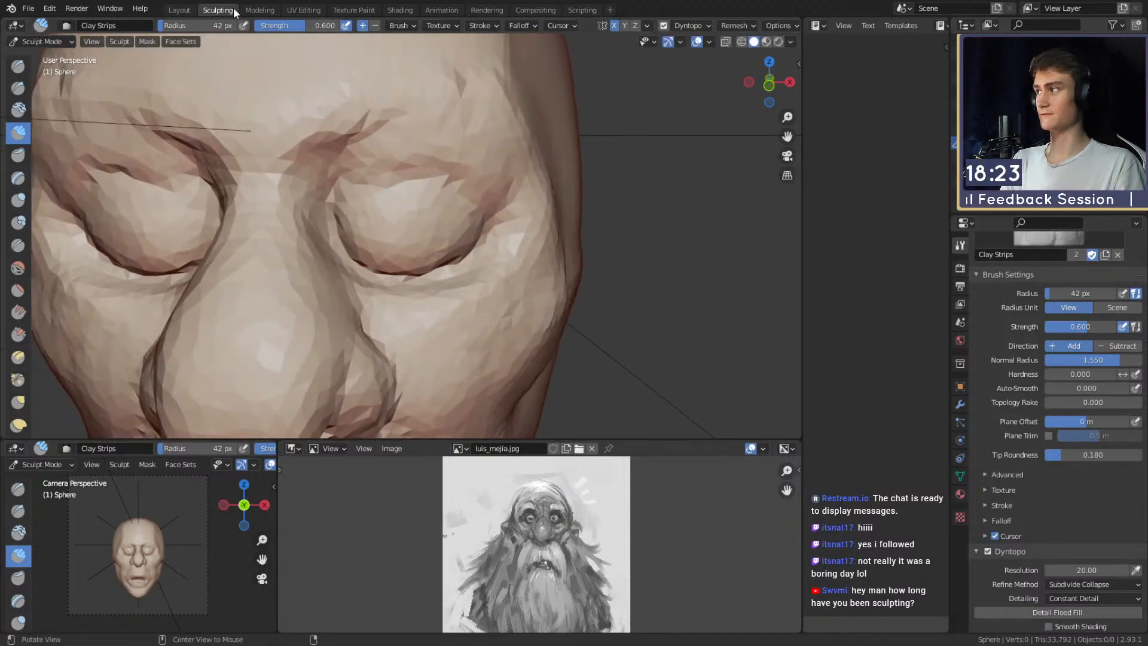
# Build up the lower eyelids along the bottom of the eyeballs with Clay Strips at 42 px.
pyautogui.keyDown('alt'); pyautogui.moveTo(382, 195); pyautogui.dragTo(373, 209); pyautogui.keyUp('alt')
pyautogui.moveTo(366, 251)
pyautogui.mouseDown()
pyautogui.moveTo(446, 238)
pyautogui.moveTo(412, 246)
pyautogui.mouseUp()
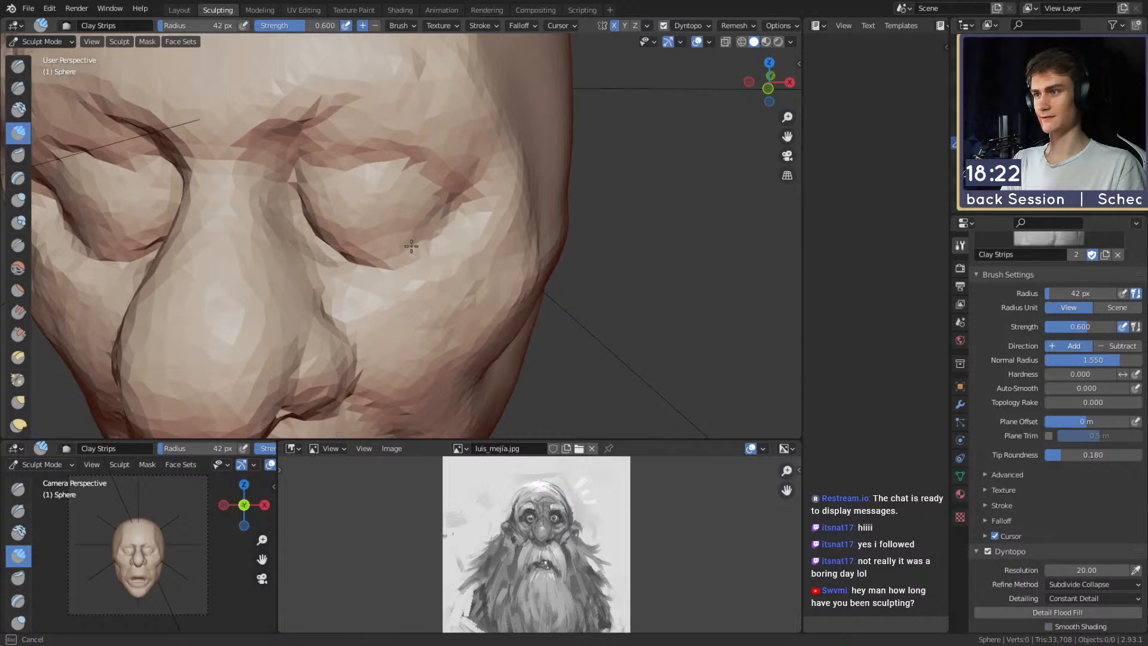
pyautogui.moveTo(326, 245); pyautogui.dragTo(332, 253)
pyautogui.moveTo(375, 254)
pyautogui.keyDown('alt'); pyautogui.mouseDown()
pyautogui.moveTo(325, 256)
pyautogui.moveTo(448, 247)
pyautogui.mouseUp(); pyautogui.keyUp('alt')
# Carve the line beneath the lower eyelids with the Crease brush at 42 px.
pyautogui.hotkey('shift', 'c')
pyautogui.moveTo(461, 236); pyautogui.dragTo(458, 240)
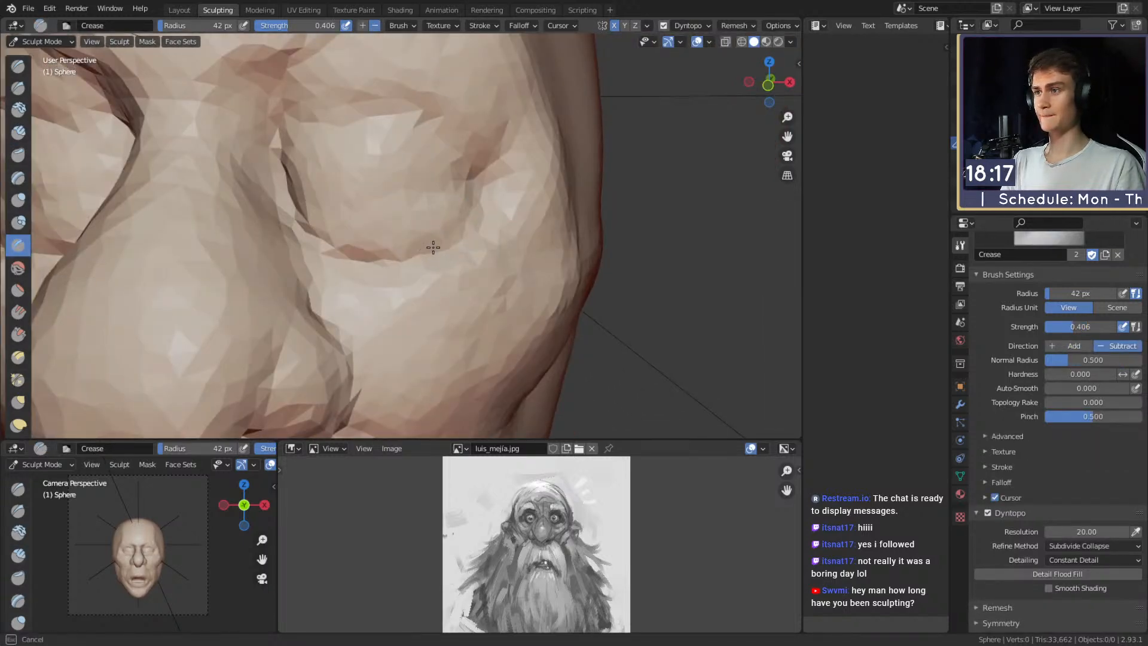
pyautogui.moveTo(318, 242); pyautogui.dragTo(313, 236)
pyautogui.moveTo(315, 234)
pyautogui.keyDown('alt'); pyautogui.keyDown('shift'); pyautogui.mouseDown()
pyautogui.moveTo(359, 263)
pyautogui.moveTo(359, 279)
pyautogui.moveTo(371, 237)
pyautogui.moveTo(341, 216)
pyautogui.mouseUp(); pyautogui.keyUp('shift'); pyautogui.keyUp('alt')
# Fill in the inner eye corners with Clay Strips at 51 px and refine the upper lid fold with Crease at 43 px.
pyautogui.press('c')
pyautogui.moveTo(381, 196)
pyautogui.keyDown('alt'); pyautogui.keyDown('shift'); pyautogui.mouseDown()
pyautogui.moveTo(387, 236)
pyautogui.moveTo(400, 225)
pyautogui.mouseUp(); pyautogui.keyUp('shift'); pyautogui.keyUp('alt')
pyautogui.press('f')
pyautogui.click(337, 210)
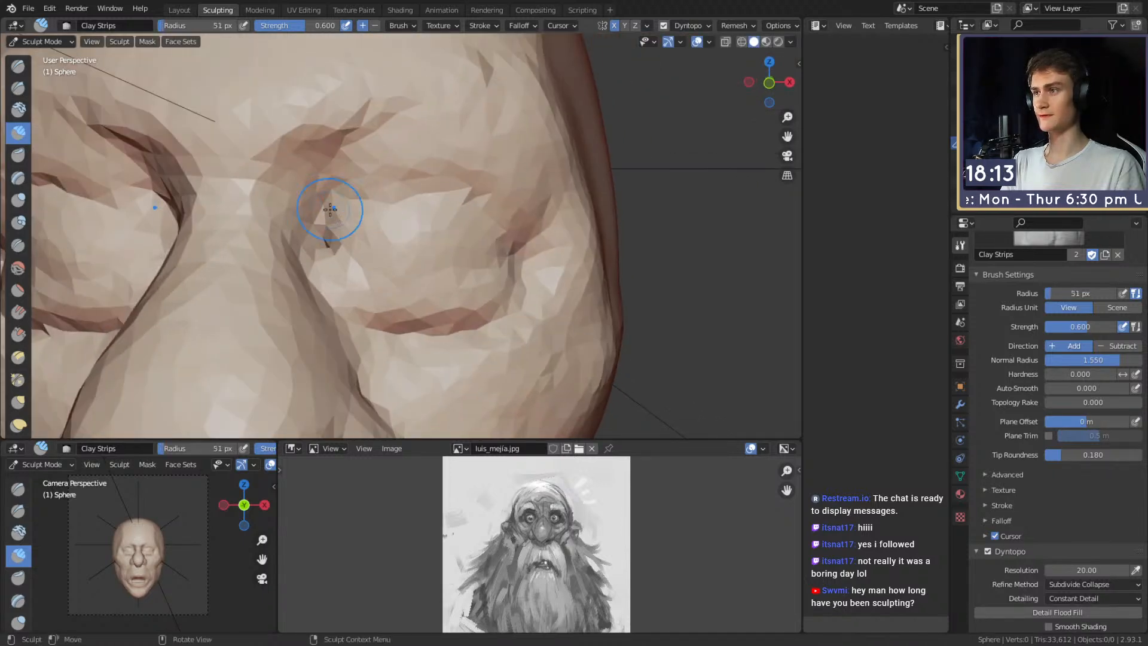
pyautogui.moveTo(330, 208); pyautogui.dragTo(378, 179)
pyautogui.hotkey('shift', 'c')
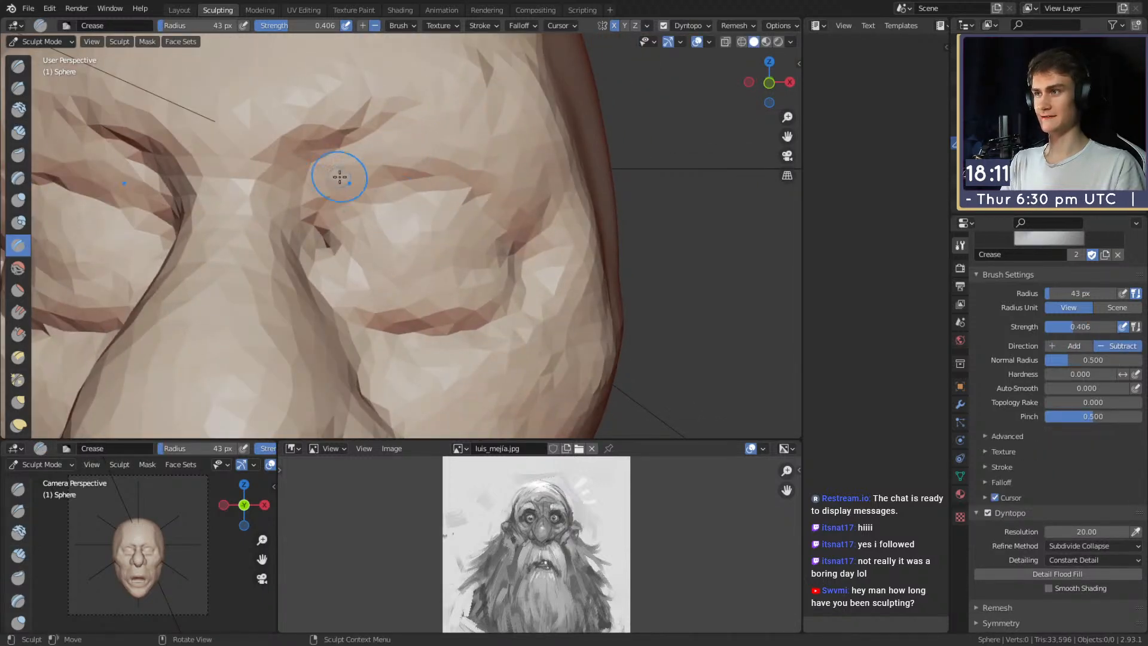
pyautogui.scroll(-6, 312, 205)
pyautogui.scroll(5, 413, 198)
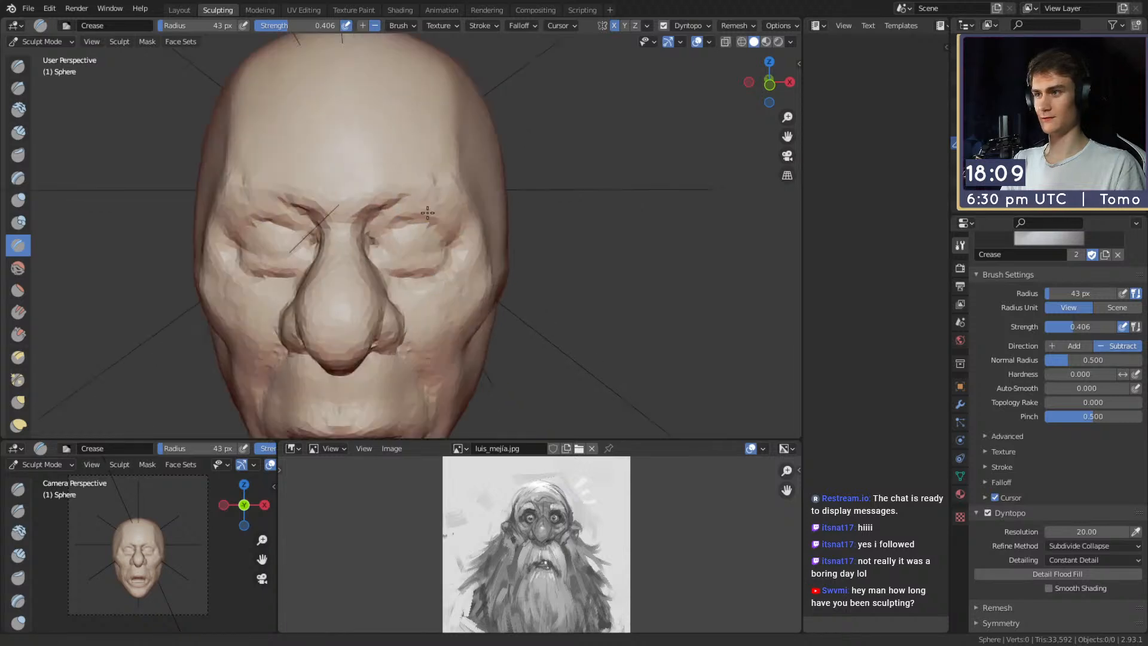
# Thicken the outer brow ridge and sharpen its transition to the temple with Clay Strips at 47 px and 70 px.
pyautogui.press('g')
pyautogui.keyDown('shift'); pyautogui.moveTo(480, 181); pyautogui.dragTo(416, 174, button='middle'); pyautogui.keyUp('shift')
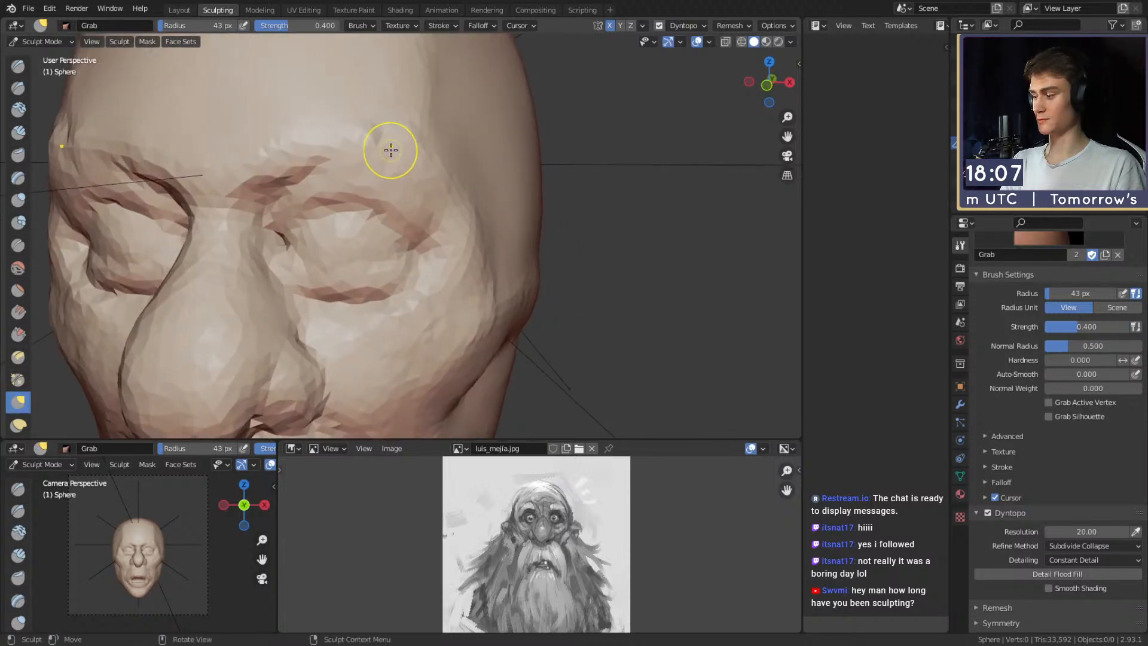
pyautogui.press('c')
pyautogui.press('f')
pyautogui.click(385, 145)
pyautogui.press('f')
pyautogui.click(459, 193)
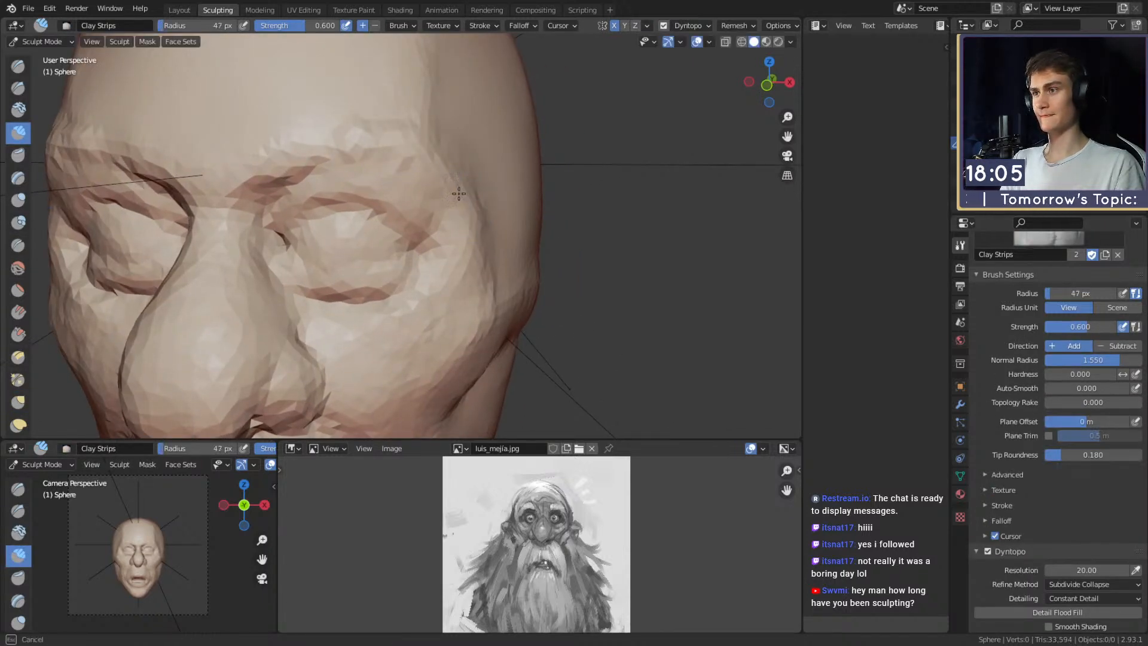
pyautogui.press('f')
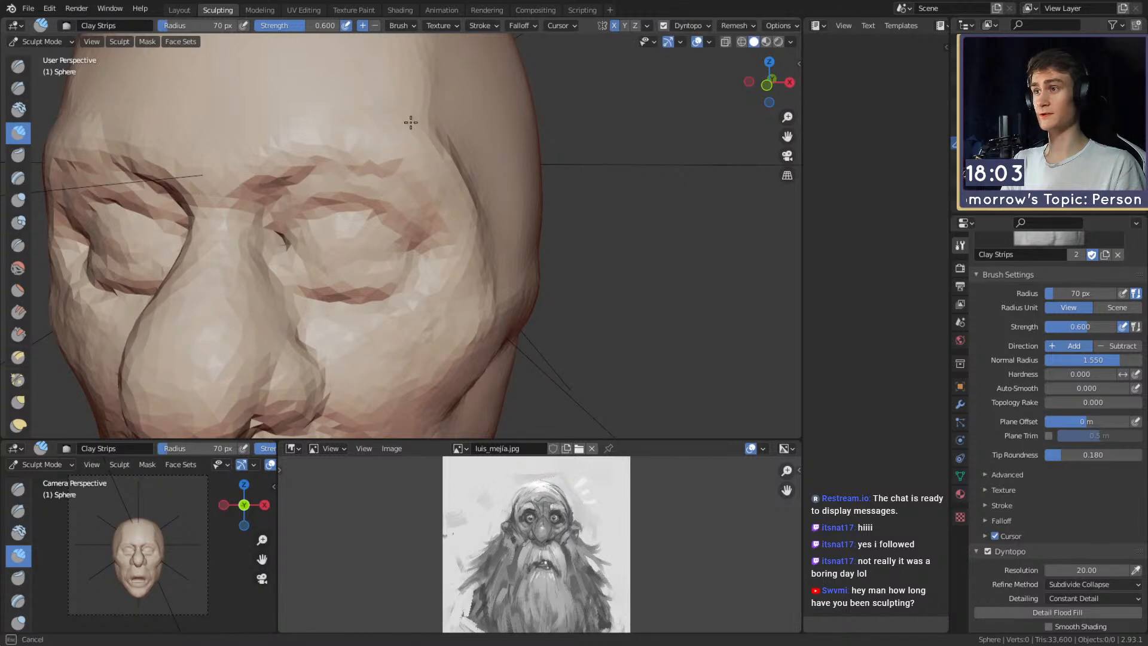
# Adjust the shape of the eyelids and eye area with the Grab brush, resizing it to 79 px.
pyautogui.keyDown('shift'); pyautogui.moveTo(462, 187); pyautogui.dragTo(457, 221, button='middle'); pyautogui.keyUp('shift')
pyautogui.moveTo(457, 221); pyautogui.dragTo(419, 221, button='middle')
pyautogui.keyDown('ctrl'); pyautogui.moveTo(391, 257); pyautogui.dragTo(390, 225, button='middle'); pyautogui.keyUp('ctrl')
pyautogui.moveTo(390, 225)
pyautogui.keyDown('shift'); pyautogui.mouseDown(button='middle')
pyautogui.moveTo(484, 198)
pyautogui.moveTo(353, 235)
pyautogui.mouseUp(button='middle'); pyautogui.keyUp('shift')
pyautogui.press('g')
pyautogui.press('f')
pyautogui.click(424, 235)
pyautogui.press('f')
pyautogui.moveTo(388, 234); pyautogui.dragTo(399, 232)
pyautogui.moveTo(399, 232)
pyautogui.mouseDown(button='middle')
pyautogui.moveTo(368, 220)
pyautogui.moveTo(385, 228)
pyautogui.moveTo(445, 208)
pyautogui.mouseUp(button='middle')
pyautogui.press('f')
pyautogui.click(342, 228)
pyautogui.press('f')
pyautogui.click(404, 208)
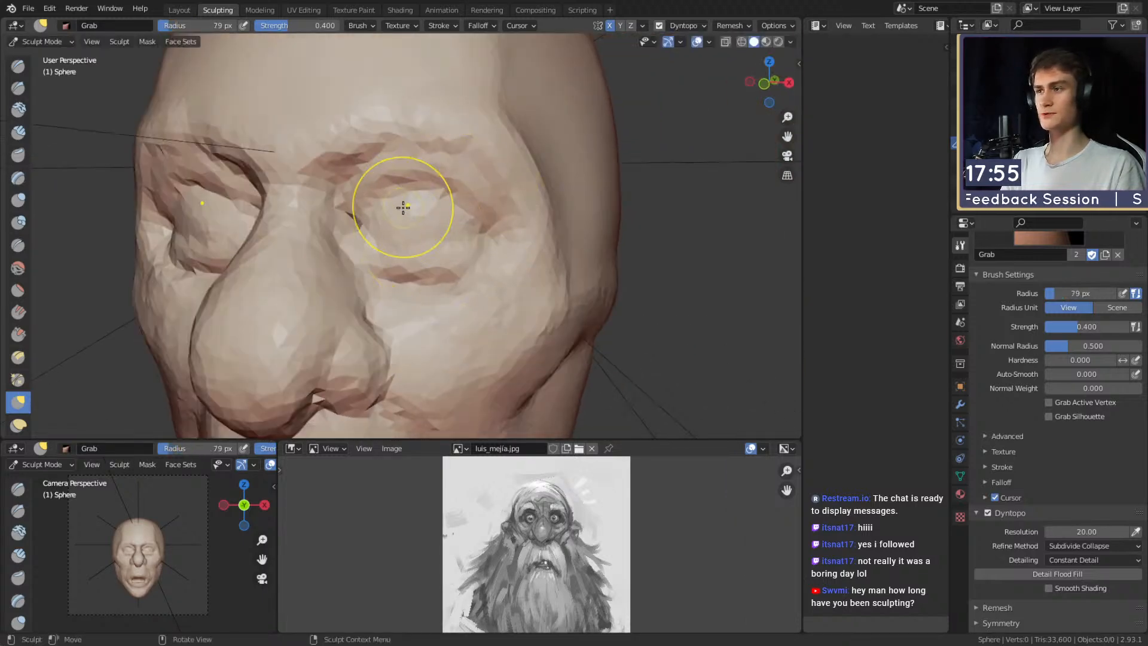
# Smooth the fold of the upper eyelids.
pyautogui.keyDown('shift'); pyautogui.moveTo(397, 186); pyautogui.dragTo(421, 183); pyautogui.keyUp('shift')
pyautogui.moveTo(463, 197); pyautogui.dragTo(476, 198, button='middle')
pyautogui.keyDown('ctrl'); pyautogui.moveTo(467, 216); pyautogui.dragTo(458, 195, button='middle'); pyautogui.keyUp('ctrl')
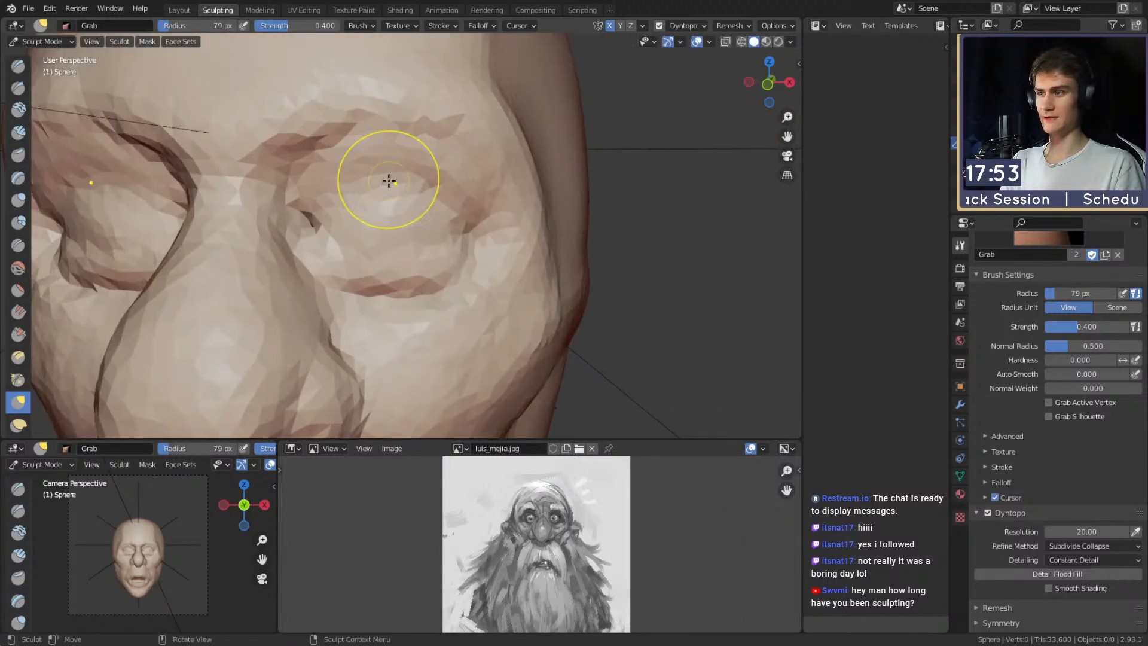
# Deepen the hollow between the brow and the top of the eyeballs with Crease at 64 px and 95 px.
pyautogui.hotkey('shift', 'c')
pyautogui.moveTo(467, 205)
pyautogui.mouseDown()
pyautogui.moveTo(413, 179)
pyautogui.moveTo(351, 172)
pyautogui.mouseUp()
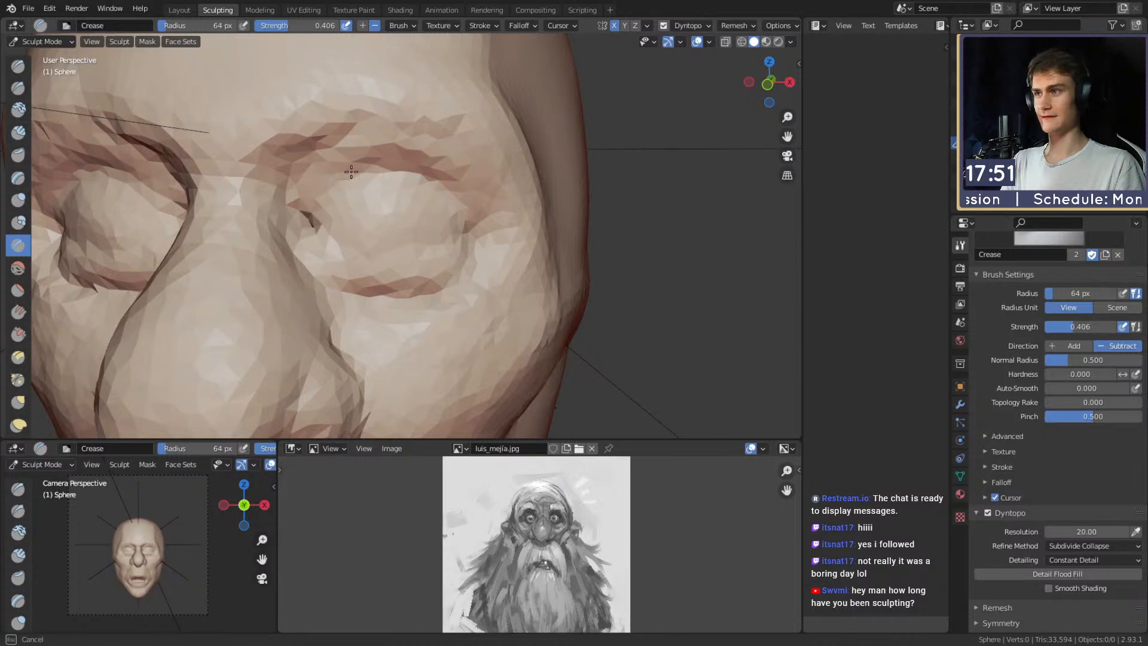
pyautogui.moveTo(307, 206); pyautogui.dragTo(399, 157)
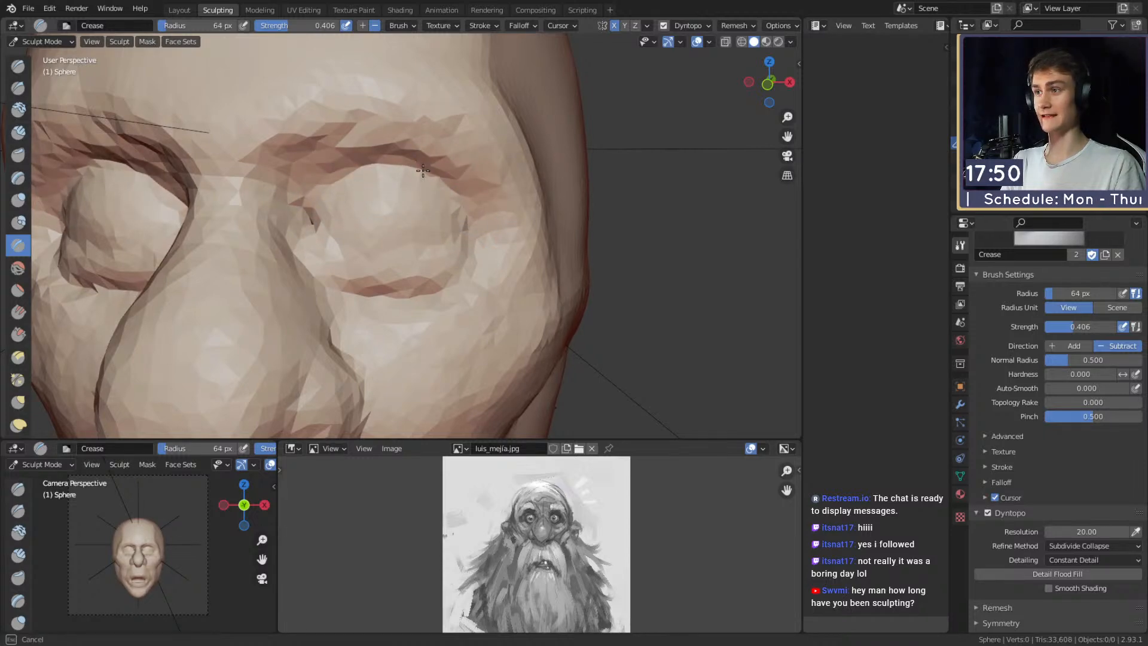
pyautogui.press('f')
pyautogui.moveTo(465, 183); pyautogui.dragTo(397, 159)
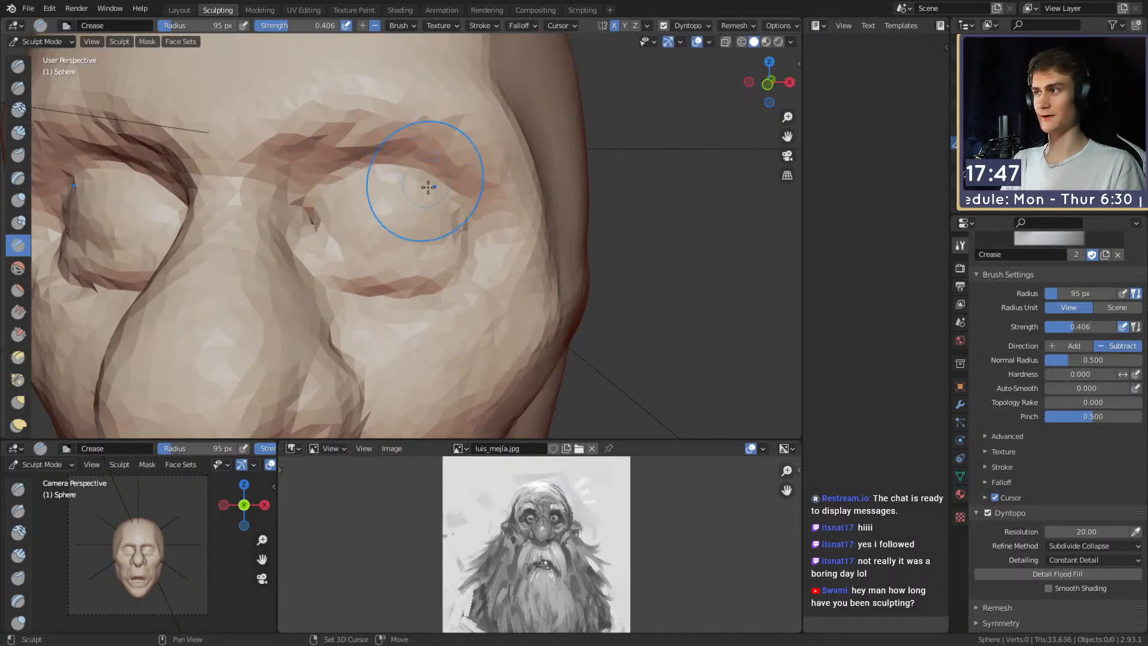
# Carve the inner eye corners beside the nose bridge with Crease at 60 px and 71 px.
pyautogui.moveTo(428, 187)
pyautogui.mouseDown(button='middle')
pyautogui.moveTo(438, 199)
pyautogui.moveTo(403, 202)
pyautogui.moveTo(389, 224)
pyautogui.mouseUp(button='middle')
pyautogui.press('f')
pyautogui.click(352, 228)
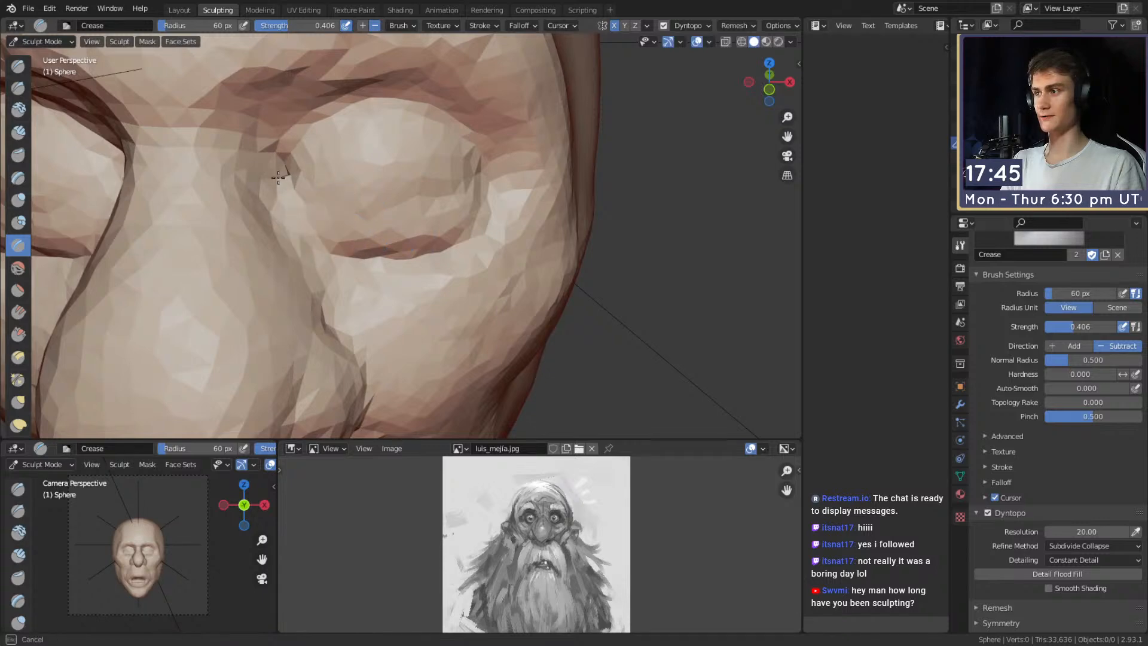
pyautogui.moveTo(278, 178); pyautogui.dragTo(328, 209, button='middle')
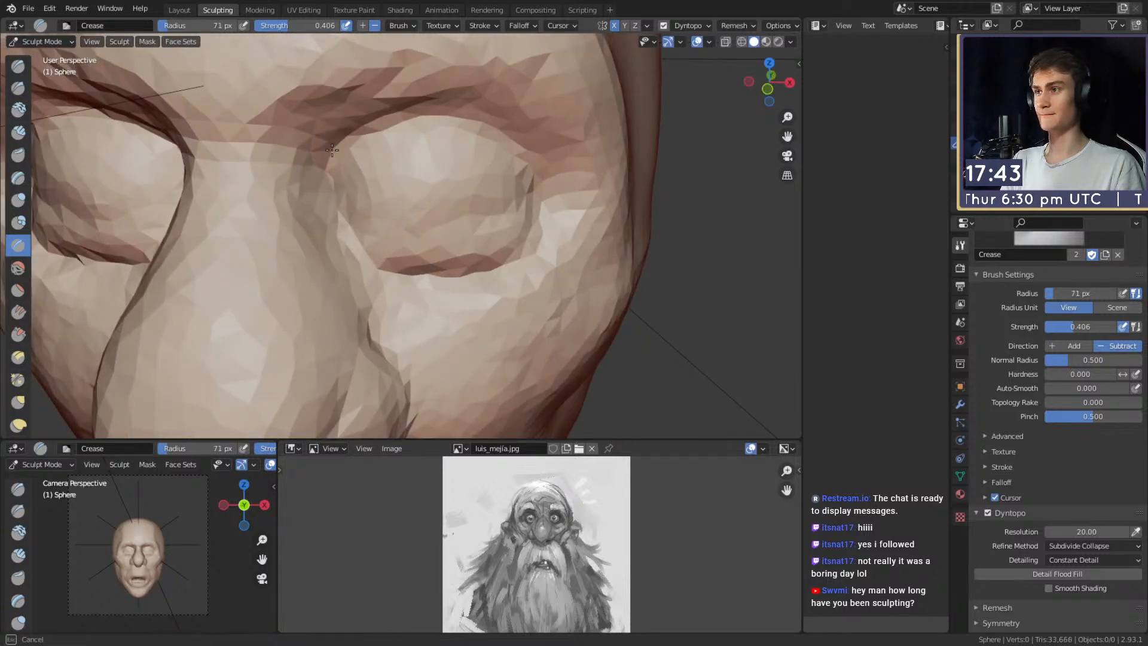
pyautogui.moveTo(332, 150); pyautogui.dragTo(386, 126)
pyautogui.moveTo(398, 135)
pyautogui.mouseDown(button='middle')
pyautogui.moveTo(383, 161)
pyautogui.moveTo(413, 162)
pyautogui.mouseUp(button='middle')
# Sharpen the upper edge around the eyeballs out to the outer corners with Crease at 49 px.
pyautogui.press('f')
pyautogui.click(400, 157)
pyautogui.moveTo(375, 141); pyautogui.dragTo(382, 136)
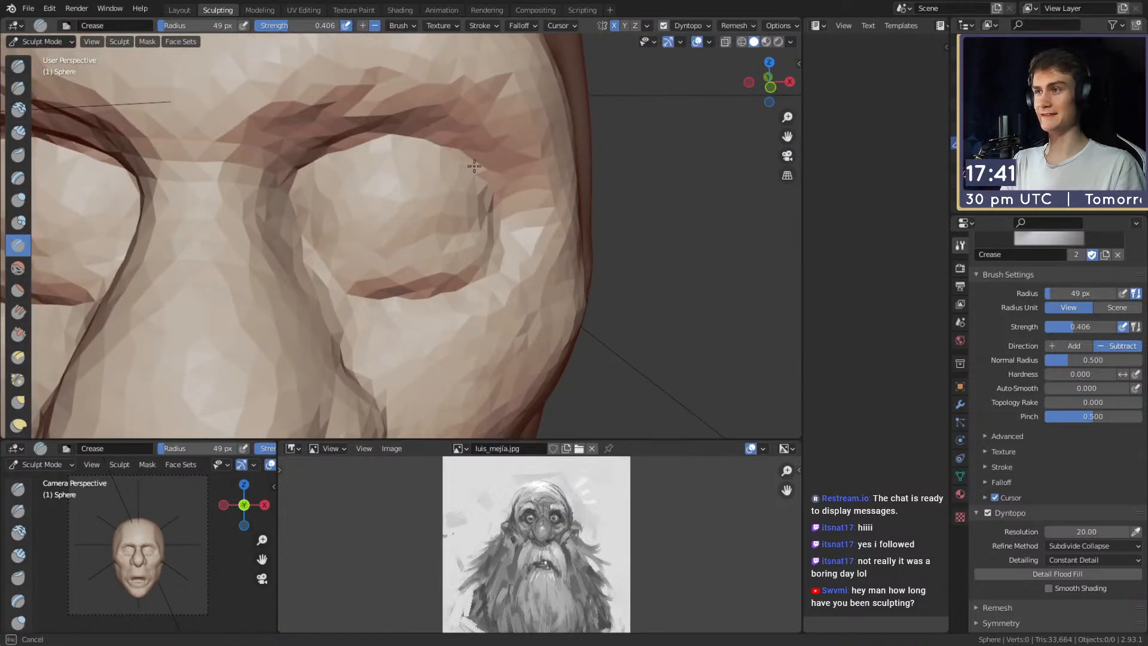
pyautogui.moveTo(452, 152); pyautogui.dragTo(479, 174)
# Deepen the crease along the inner and lower edge of the eyeballs, enlarging the Crease brush to 101 px.
pyautogui.moveTo(423, 180); pyautogui.dragTo(413, 161, button='middle')
pyautogui.moveTo(309, 229)
pyautogui.mouseDown()
pyautogui.moveTo(360, 247)
pyautogui.moveTo(359, 278)
pyautogui.moveTo(302, 262)
pyautogui.mouseUp()
pyautogui.press('f')
pyautogui.click(360, 280)
pyautogui.click(372, 280)
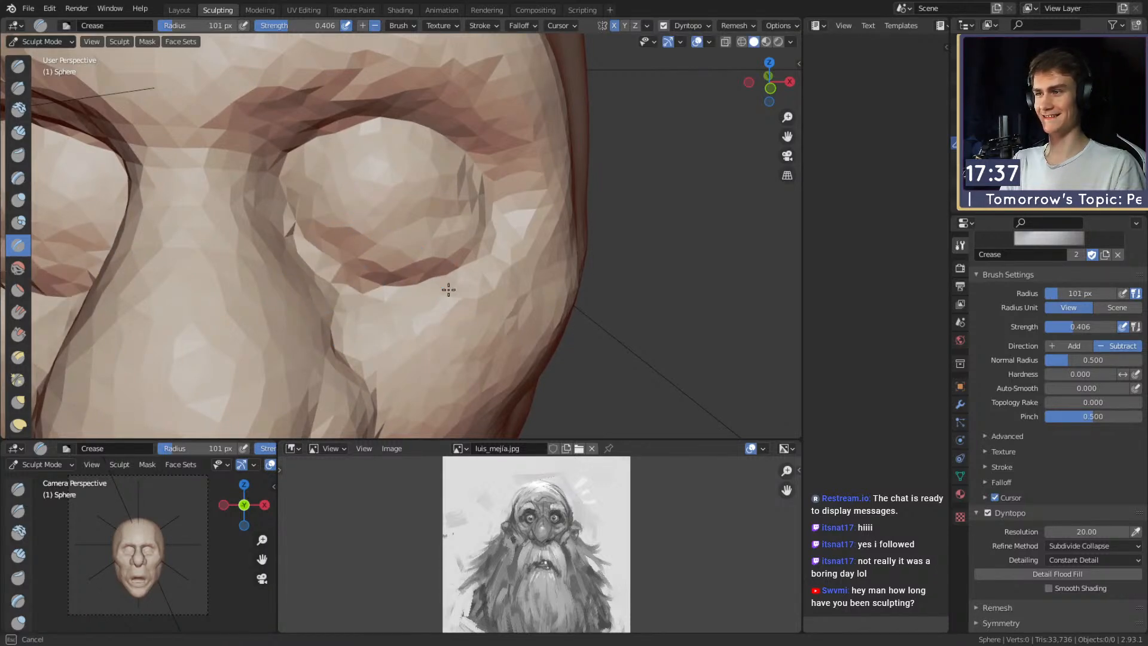
pyautogui.moveTo(482, 247); pyautogui.dragTo(340, 269)
pyautogui.scroll(-5, 383, 269)
pyautogui.moveTo(432, 266); pyautogui.dragTo(439, 241, button='middle')
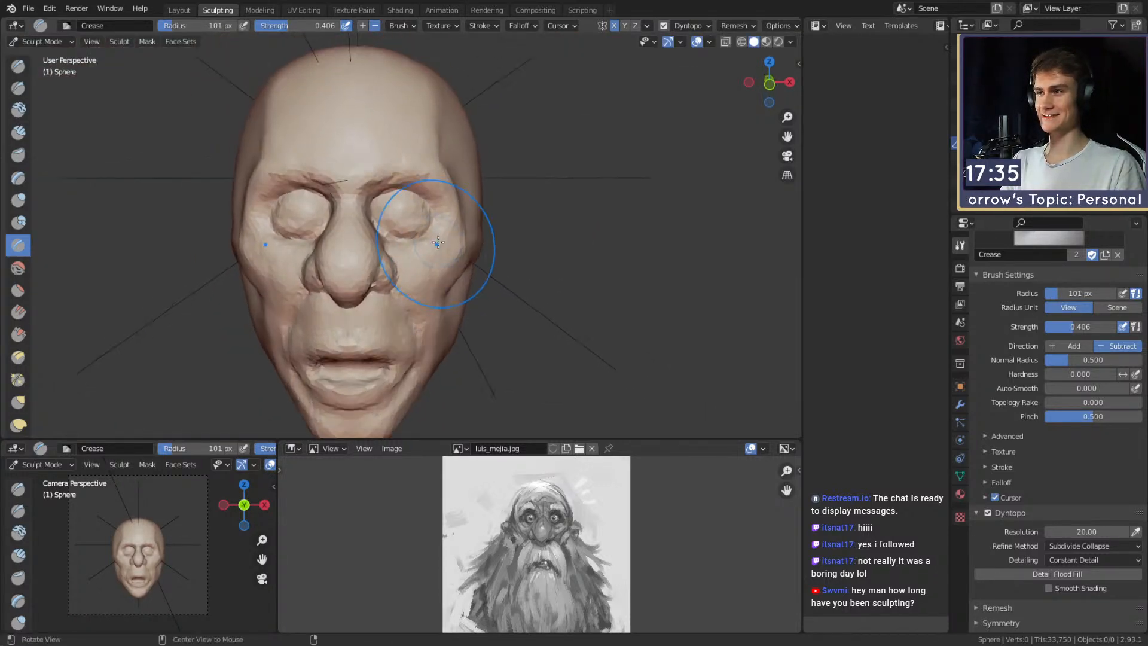
# Build up the upper eyelid surface across the eyeballs with Clay Strips at 28 px.
pyautogui.scroll(2, 438, 233)
pyautogui.press('f')
pyautogui.click(402, 227)
pyautogui.scroll(-5, 422, 231)
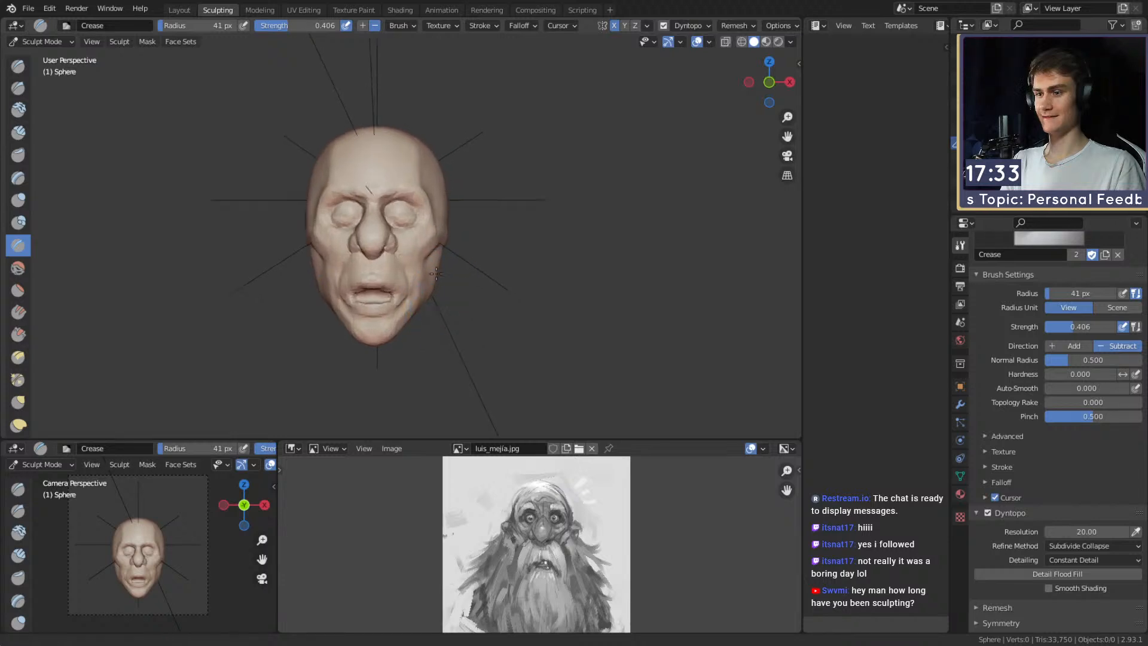
pyautogui.scroll(7, 428, 257)
pyautogui.press('c')
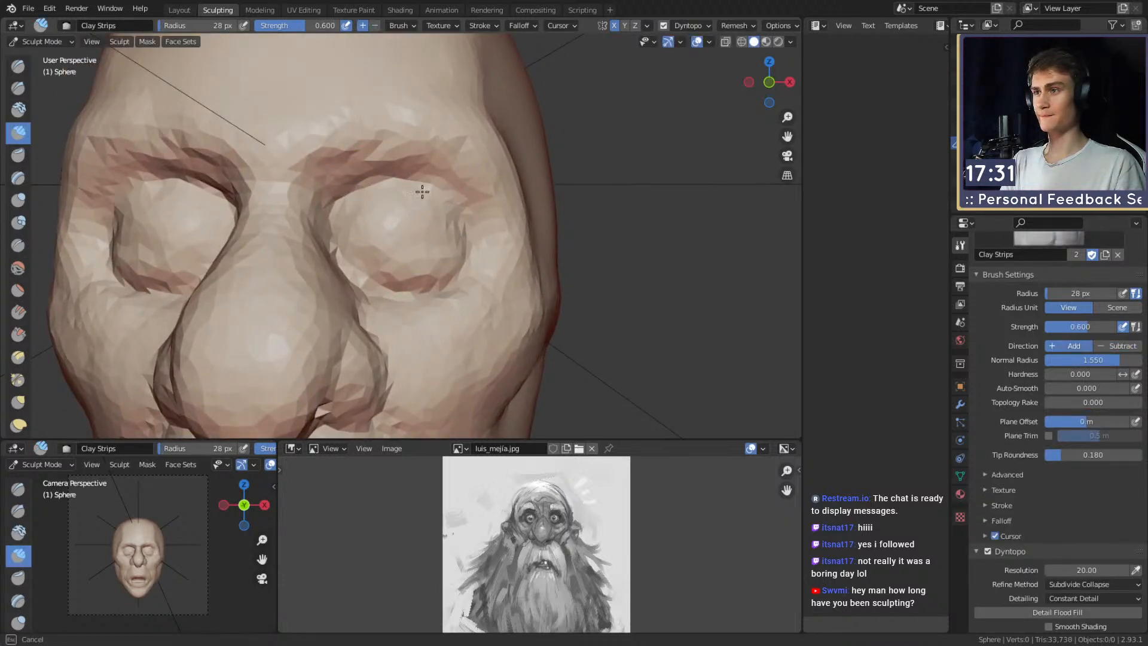
pyautogui.moveTo(423, 192); pyautogui.dragTo(345, 193)
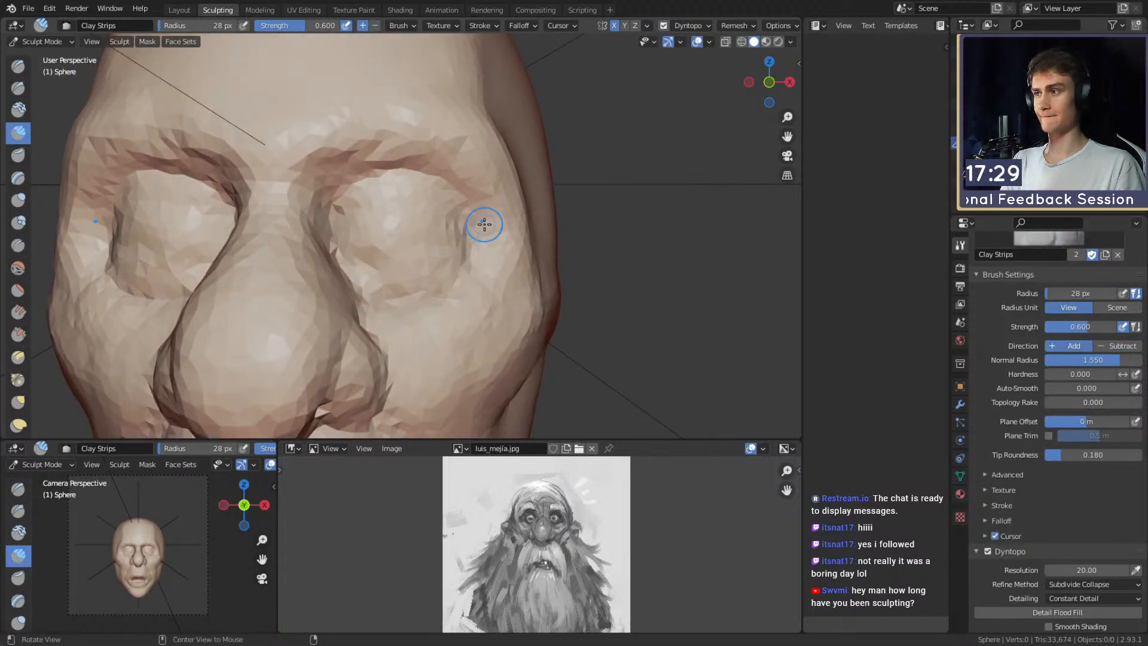
# Cut into the mouth opening between the upper and lower lips with Crease at 25 px.
pyautogui.scroll(-6, 484, 224)
pyautogui.moveTo(457, 272)
pyautogui.mouseDown(button='middle')
pyautogui.moveTo(398, 264)
pyautogui.moveTo(424, 253)
pyautogui.moveTo(394, 232)
pyautogui.mouseUp(button='middle')
pyautogui.scroll(3, 383, 254)
pyautogui.scroll(2, 386, 254)
pyautogui.hotkey('shift', 'c')
pyautogui.press('f')
pyautogui.click(394, 251)
pyautogui.scroll(1, 393, 231)
pyautogui.press('f')
pyautogui.click(388, 231)
pyautogui.moveTo(371, 230); pyautogui.dragTo(366, 198)
pyautogui.moveTo(371, 223); pyautogui.dragTo(369, 222, button='middle')
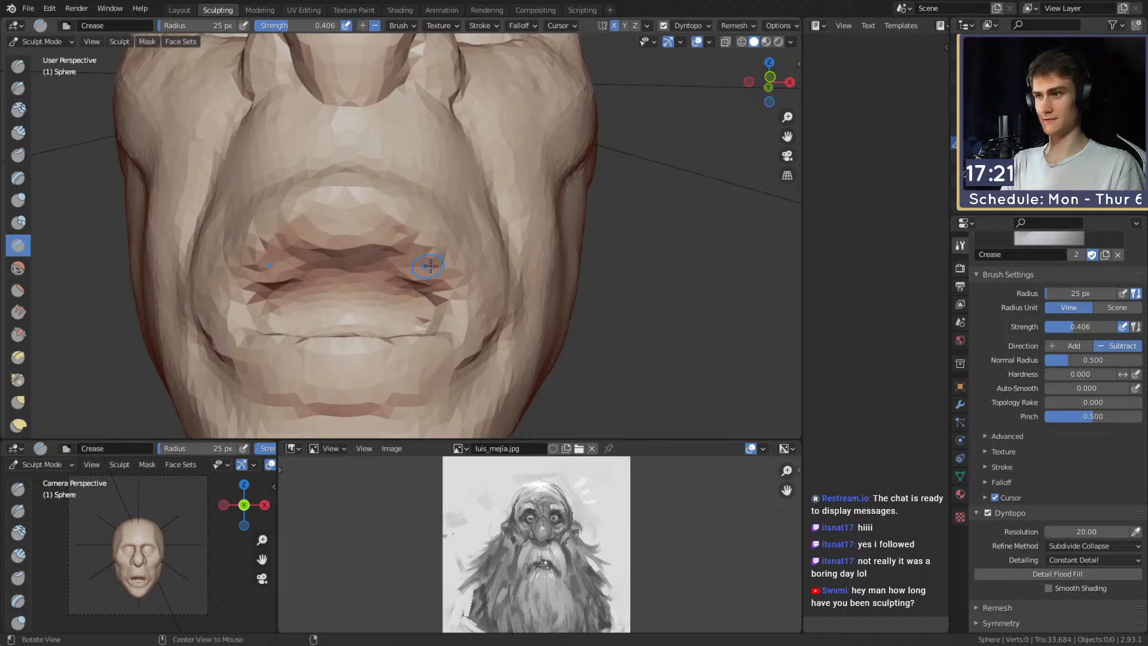
# Deepen the crease toward the mouth corners with Crease at 41 px.
pyautogui.moveTo(431, 265); pyautogui.dragTo(363, 225, button='middle')
pyautogui.moveTo(332, 231); pyautogui.dragTo(383, 242)
pyautogui.moveTo(389, 243); pyautogui.dragTo(371, 235, button='middle')
pyautogui.press('f')
pyautogui.click(398, 243)
pyautogui.moveTo(426, 273); pyautogui.dragTo(424, 274)
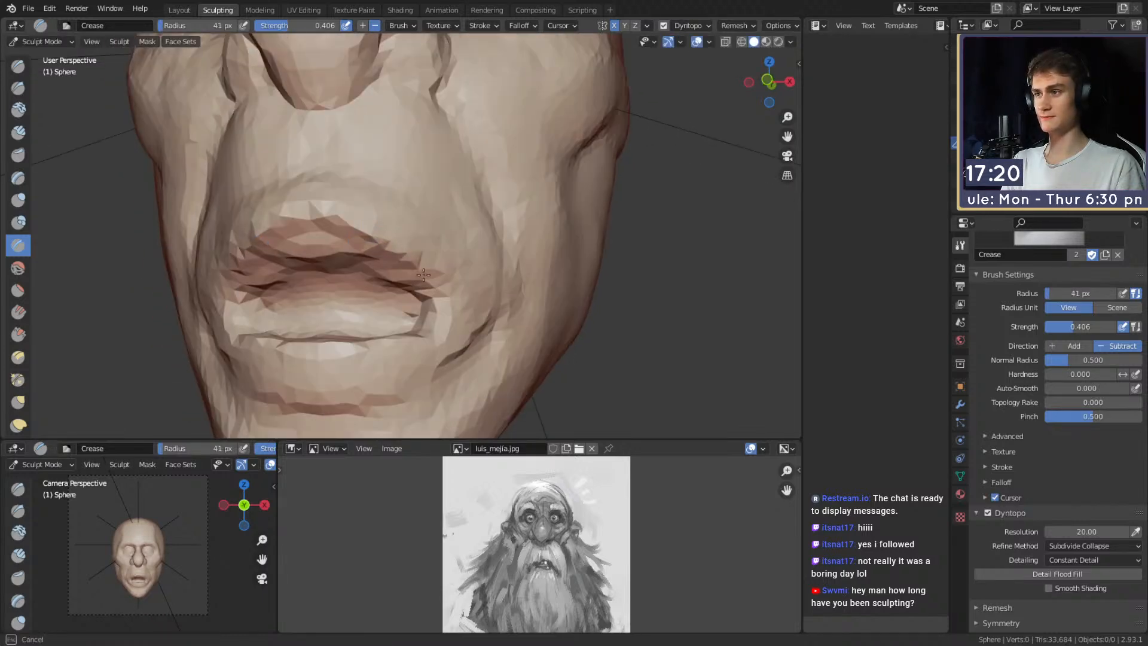
# Carve an arched line beneath the upper lip with Crease, setting the brush radius to 44 px.
pyautogui.moveTo(443, 297); pyautogui.dragTo(394, 241, button='middle')
pyautogui.press('f')
pyautogui.click(392, 251)
pyautogui.moveTo(328, 247); pyautogui.dragTo(354, 228)
pyautogui.moveTo(345, 224); pyautogui.dragTo(358, 299, button='middle')
pyautogui.scroll(1, 347, 239)
pyautogui.press('f')
pyautogui.click(320, 248)
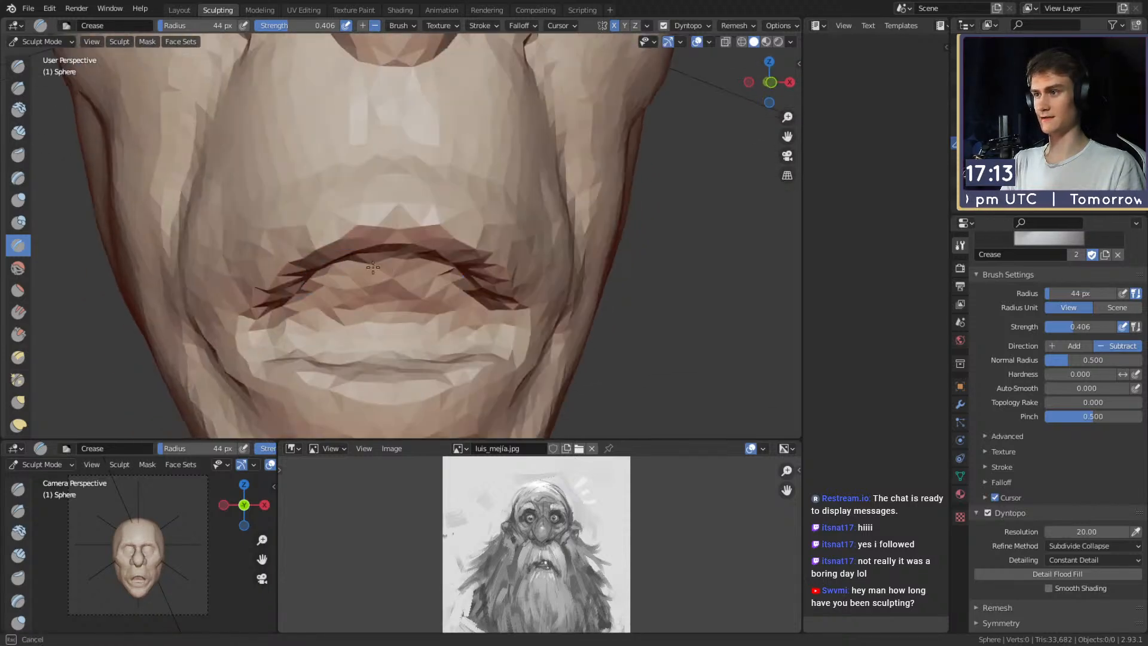
# Hollow the mouth below the upper lip with Crease at strength 1.000 and 51 px.
pyautogui.hotkey('shift', 'f')
pyautogui.click(378, 288)
pyautogui.moveTo(371, 286)
pyautogui.mouseDown()
pyautogui.moveTo(416, 310)
pyautogui.moveTo(398, 302)
pyautogui.mouseUp()
pyautogui.moveTo(392, 300); pyautogui.dragTo(387, 253, button='middle')
pyautogui.press('f')
pyautogui.click(374, 239)
pyautogui.moveTo(371, 209)
pyautogui.mouseDown()
pyautogui.moveTo(397, 197)
pyautogui.moveTo(312, 246)
pyautogui.moveTo(326, 244)
pyautogui.mouseUp()
# Deepen the mouth cavity out to its corners and behind the lower lip with Crease at 51 px.
pyautogui.moveTo(328, 243); pyautogui.dragTo(302, 269, button='middle')
pyautogui.moveTo(299, 272); pyautogui.dragTo(364, 238)
pyautogui.moveTo(364, 236)
pyautogui.mouseDown(button='middle')
pyautogui.moveTo(383, 206)
pyautogui.moveTo(299, 217)
pyautogui.mouseUp(button='middle')
pyautogui.moveTo(273, 206)
pyautogui.mouseDown()
pyautogui.moveTo(251, 231)
pyautogui.moveTo(248, 263)
pyautogui.mouseUp()
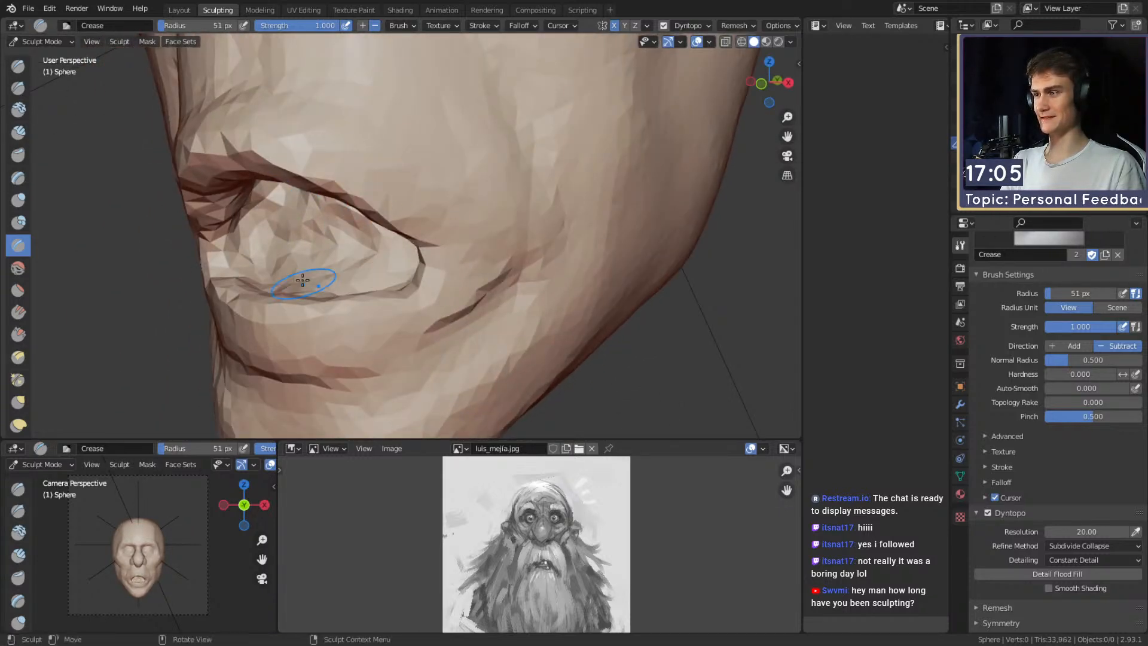
pyautogui.moveTo(311, 280); pyautogui.dragTo(279, 223)
# Pull the area below the lower lip forward in profile with Grab at 51 px.
pyautogui.moveTo(279, 223); pyautogui.dragTo(467, 241, button='middle')
pyautogui.press('g')
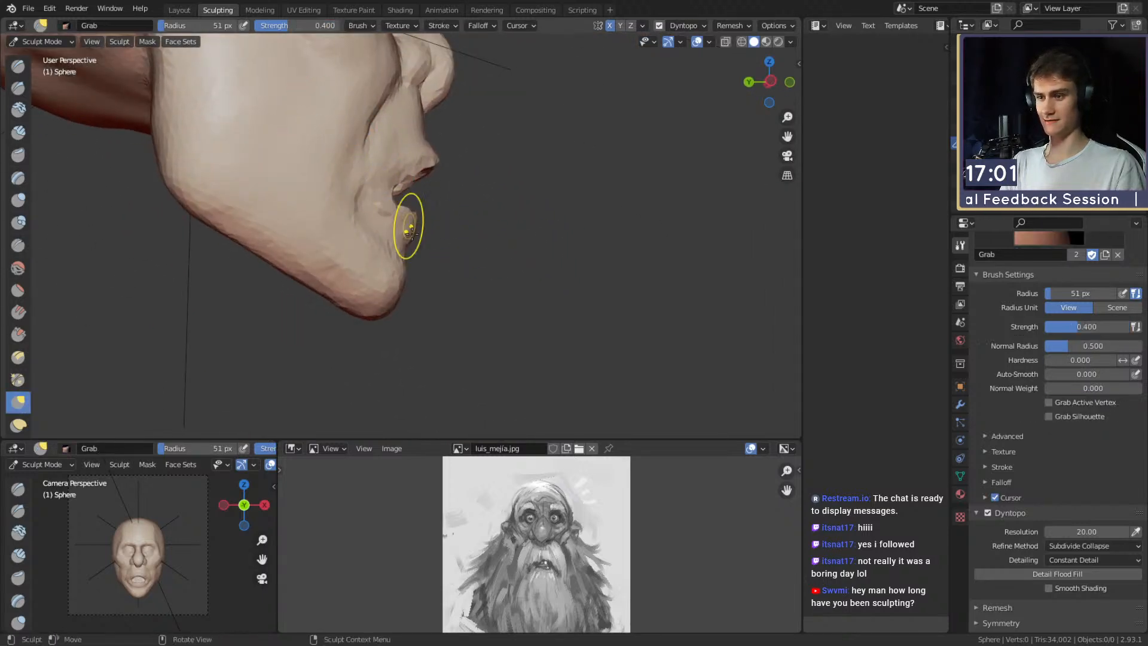
pyautogui.moveTo(401, 286)
pyautogui.mouseDown()
pyautogui.moveTo(423, 299)
pyautogui.moveTo(426, 287)
pyautogui.mouseUp()
pyautogui.moveTo(426, 287)
pyautogui.mouseDown(button='middle')
pyautogui.moveTo(461, 245)
pyautogui.moveTo(410, 250)
pyautogui.moveTo(412, 222)
pyautogui.mouseUp(button='middle')
# Move the lower lip and chin forward in profile with Grab at 194 px.
pyautogui.press('f')
pyautogui.click(426, 239)
pyautogui.scroll(3, 410, 249)
pyautogui.press('f')
pyautogui.click(397, 237)
pyautogui.press('f')
pyautogui.click(398, 234)
pyautogui.scroll(-1, 411, 263)
pyautogui.press('f')
pyautogui.click(436, 276)
pyautogui.moveTo(387, 301); pyautogui.dragTo(428, 297)
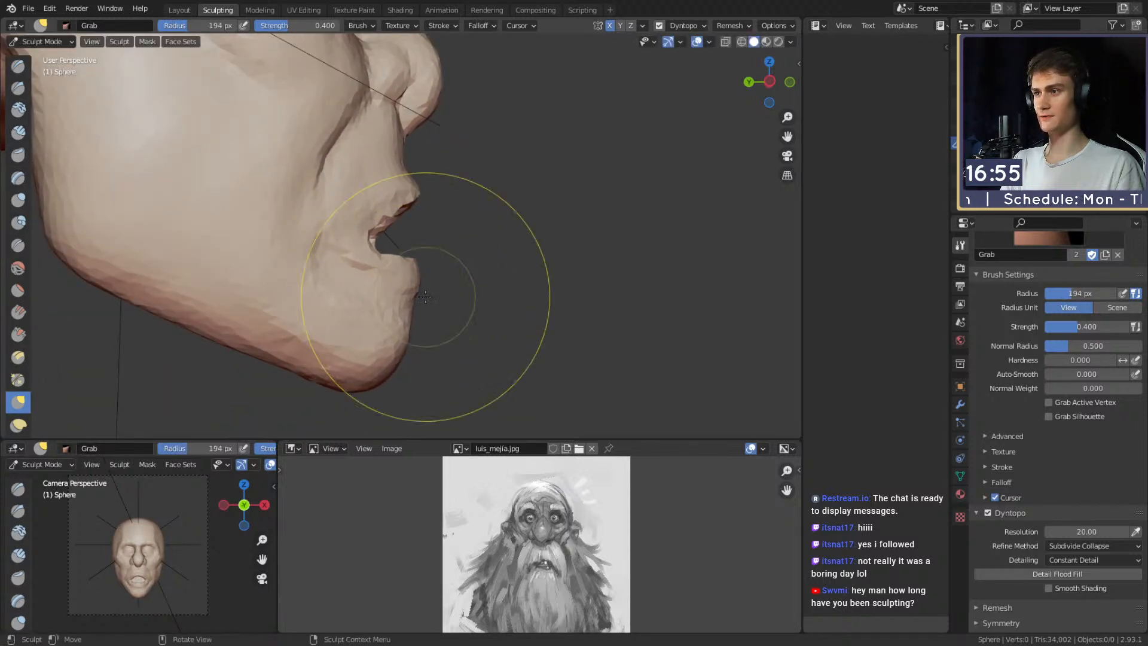
# Round out the chin's profile with Grab at 225 px and reduce the brush to 112 px.
pyautogui.keyDown('shift'); pyautogui.moveTo(381, 355); pyautogui.dragTo(394, 328, button='middle'); pyautogui.keyUp('shift')
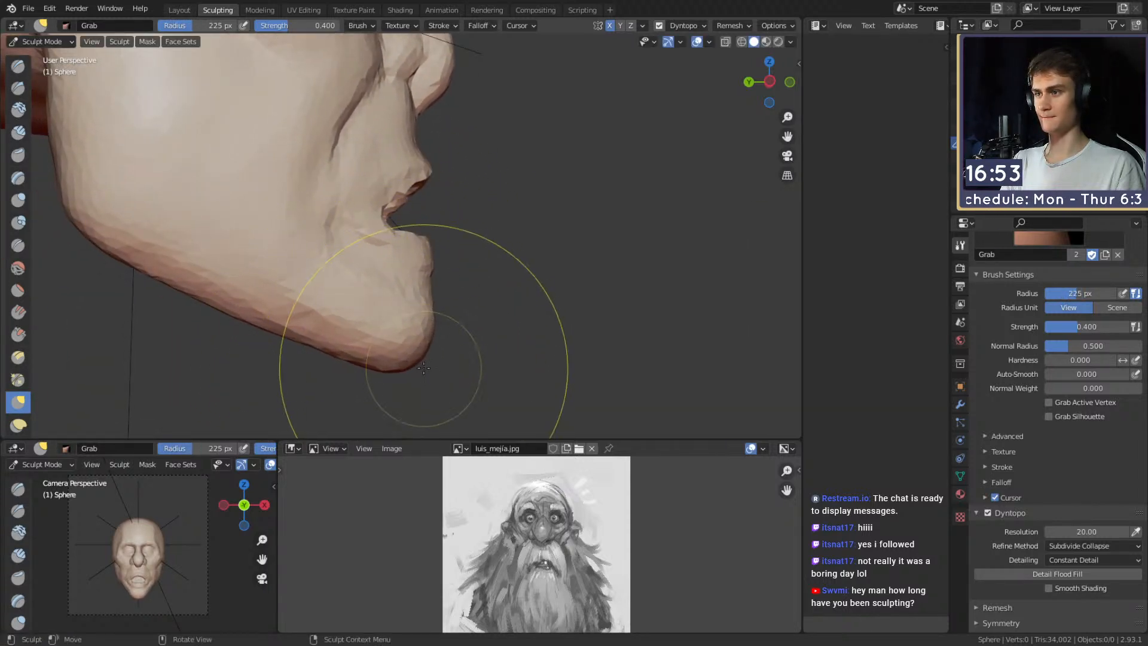
pyautogui.moveTo(423, 368); pyautogui.dragTo(432, 317, button='middle')
pyautogui.moveTo(435, 263)
pyautogui.keyDown('shift'); pyautogui.mouseDown(button='middle')
pyautogui.moveTo(403, 266)
pyautogui.moveTo(417, 245)
pyautogui.moveTo(298, 256)
pyautogui.mouseUp(button='middle'); pyautogui.keyUp('shift')
pyautogui.scroll(1, 410, 263)
pyautogui.press('f')
pyautogui.click(432, 246)
pyautogui.press('f')
pyautogui.click(377, 254)
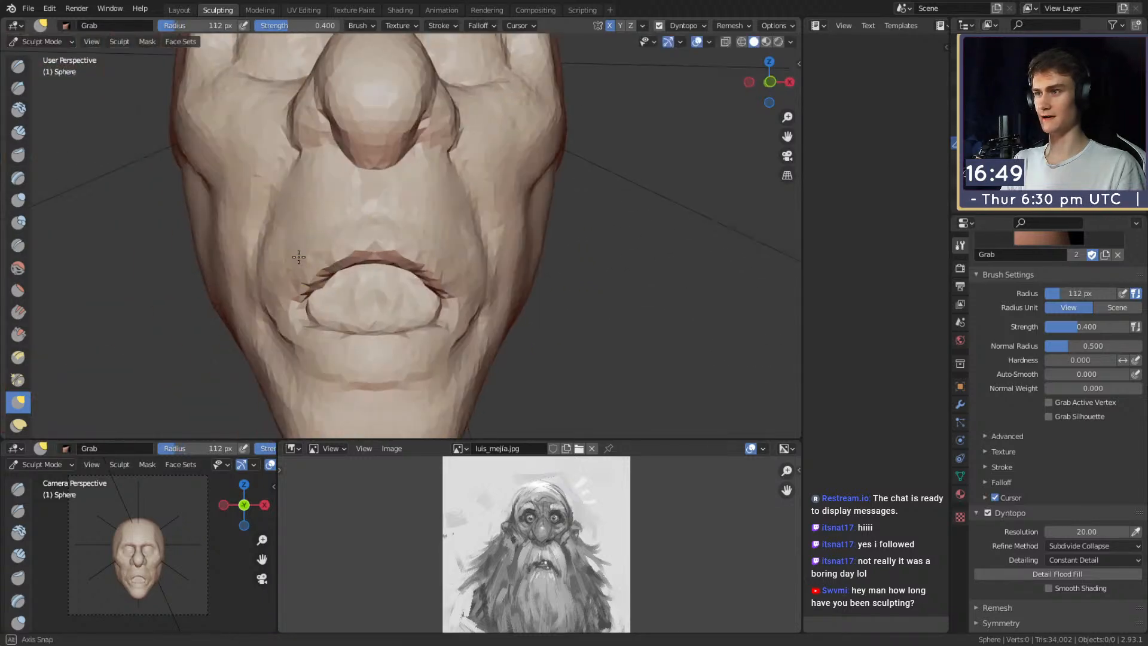
# Adjust the mouth opening's profile from the side with Grab at 74 px.
pyautogui.scroll(-3, 359, 257)
pyautogui.moveTo(436, 266)
pyautogui.mouseDown(button='middle')
pyautogui.moveTo(569, 277)
pyautogui.moveTo(436, 217)
pyautogui.moveTo(402, 257)
pyautogui.moveTo(315, 272)
pyautogui.moveTo(441, 243)
pyautogui.mouseUp(button='middle')
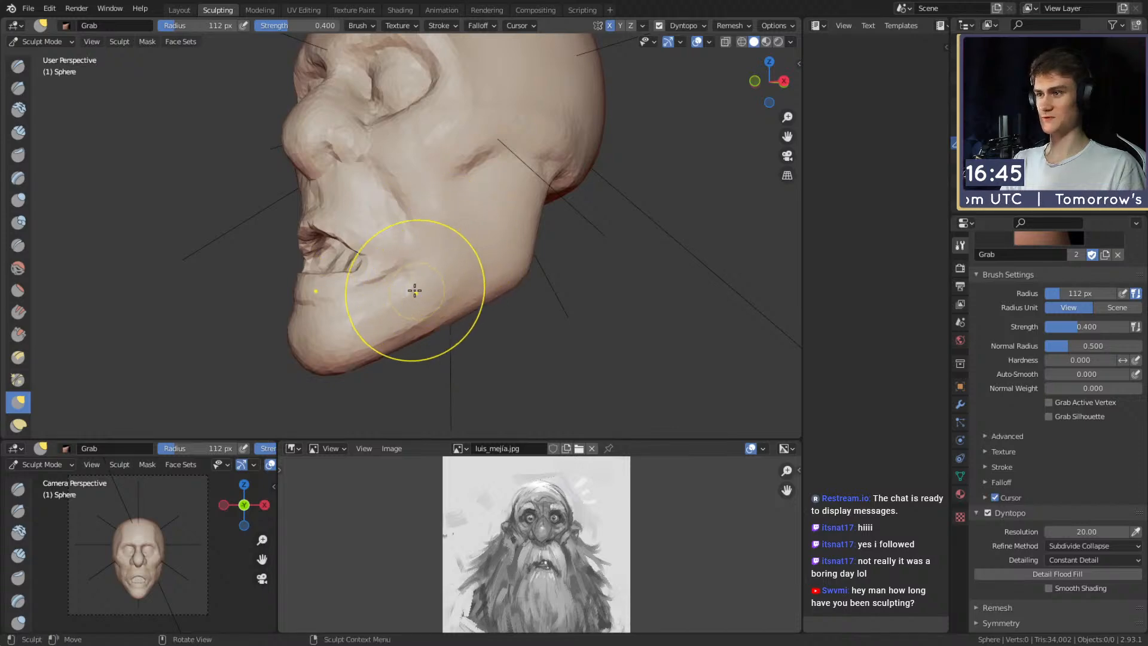
pyautogui.press('c')
pyautogui.moveTo(414, 291)
pyautogui.mouseDown(button='middle')
pyautogui.moveTo(410, 241)
pyautogui.moveTo(369, 257)
pyautogui.moveTo(399, 270)
pyautogui.mouseUp(button='middle')
pyautogui.scroll(1, 369, 257)
pyautogui.press('g')
pyautogui.press('f')
pyautogui.click(349, 217)
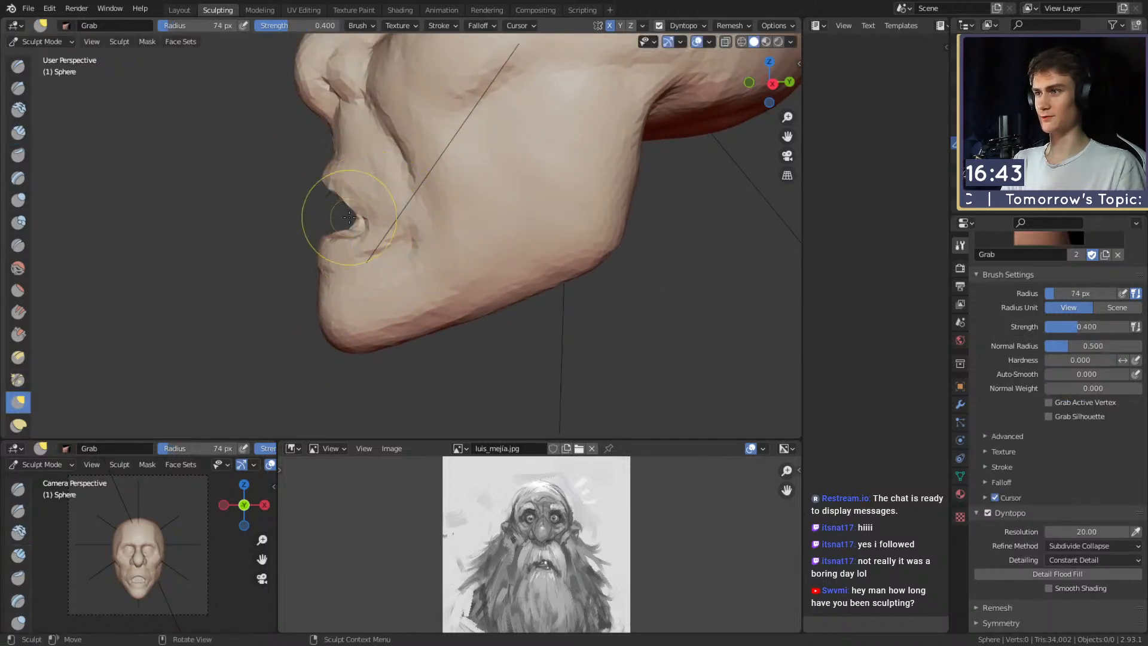
# Reshape the upper lip's edge and the mouth corners with Grab at 41 px.
pyautogui.moveTo(349, 217)
pyautogui.mouseDown(button='middle')
pyautogui.moveTo(441, 246)
pyautogui.moveTo(411, 233)
pyautogui.moveTo(507, 195)
pyautogui.moveTo(443, 235)
pyautogui.mouseUp(button='middle')
pyautogui.scroll(2, 441, 246)
pyautogui.press('f')
pyautogui.click(413, 232)
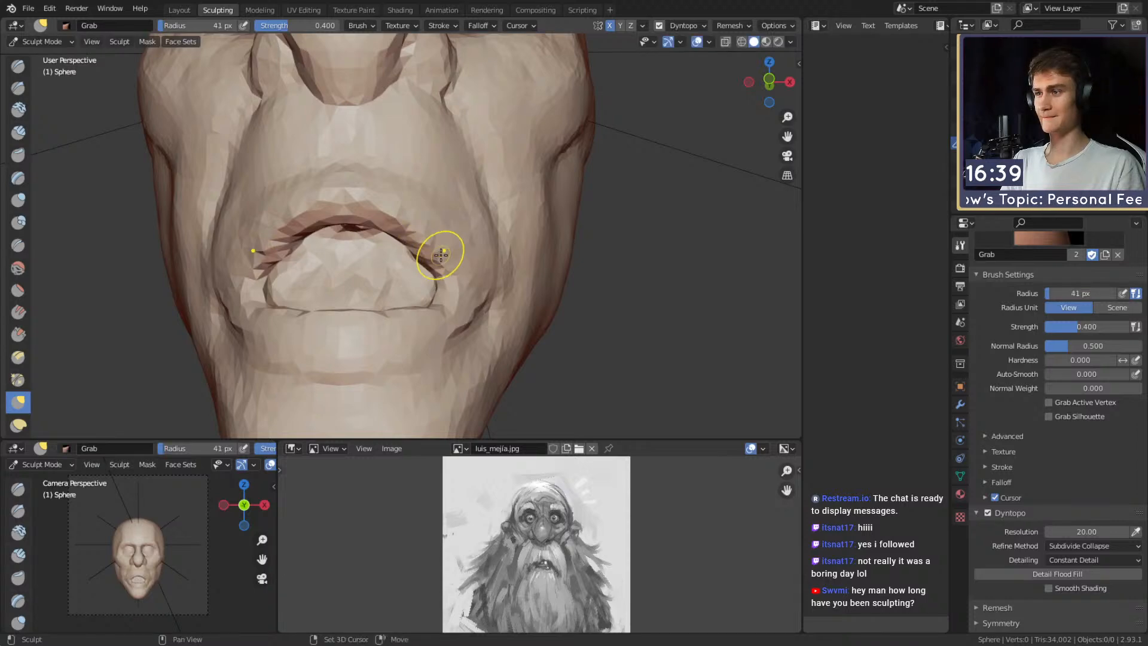
pyautogui.moveTo(396, 215); pyautogui.dragTo(397, 213)
# Mask the neck area on the underside of the head with the Mask brush at 70 px and 48 px.
pyautogui.scroll(-5, 397, 213)
pyautogui.moveTo(399, 213)
pyautogui.mouseDown(button='middle')
pyautogui.moveTo(513, 200)
pyautogui.moveTo(517, 214)
pyautogui.moveTo(379, 274)
pyautogui.moveTo(359, 263)
pyautogui.moveTo(412, 249)
pyautogui.moveTo(379, 162)
pyautogui.moveTo(417, 199)
pyautogui.mouseUp(button='middle')
pyautogui.press('c')
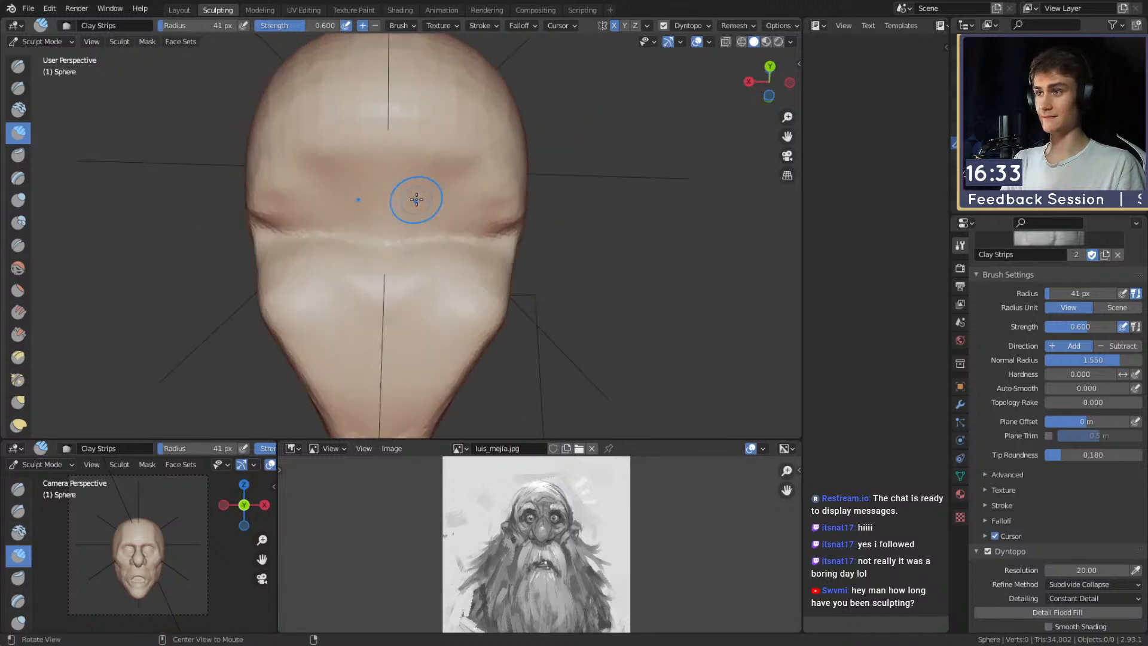
pyautogui.press('m')
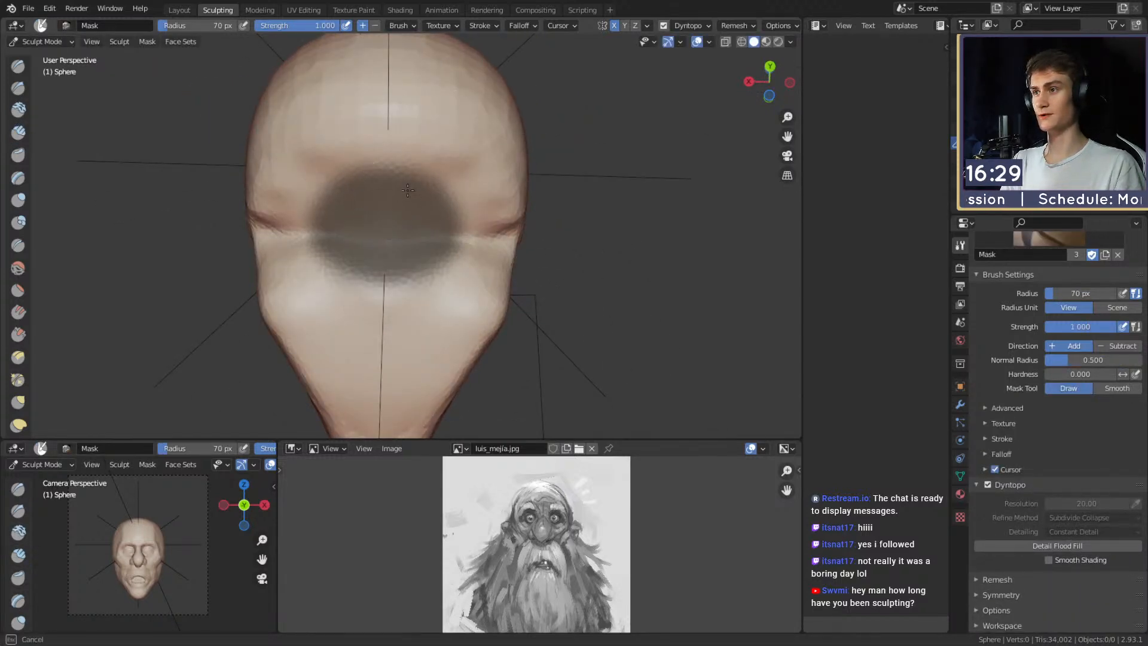
pyautogui.press('f')
pyautogui.click(421, 191)
pyautogui.moveTo(332, 162)
pyautogui.mouseDown()
pyautogui.moveTo(300, 260)
pyautogui.moveTo(443, 296)
pyautogui.moveTo(335, 311)
pyautogui.moveTo(295, 245)
pyautogui.mouseUp()
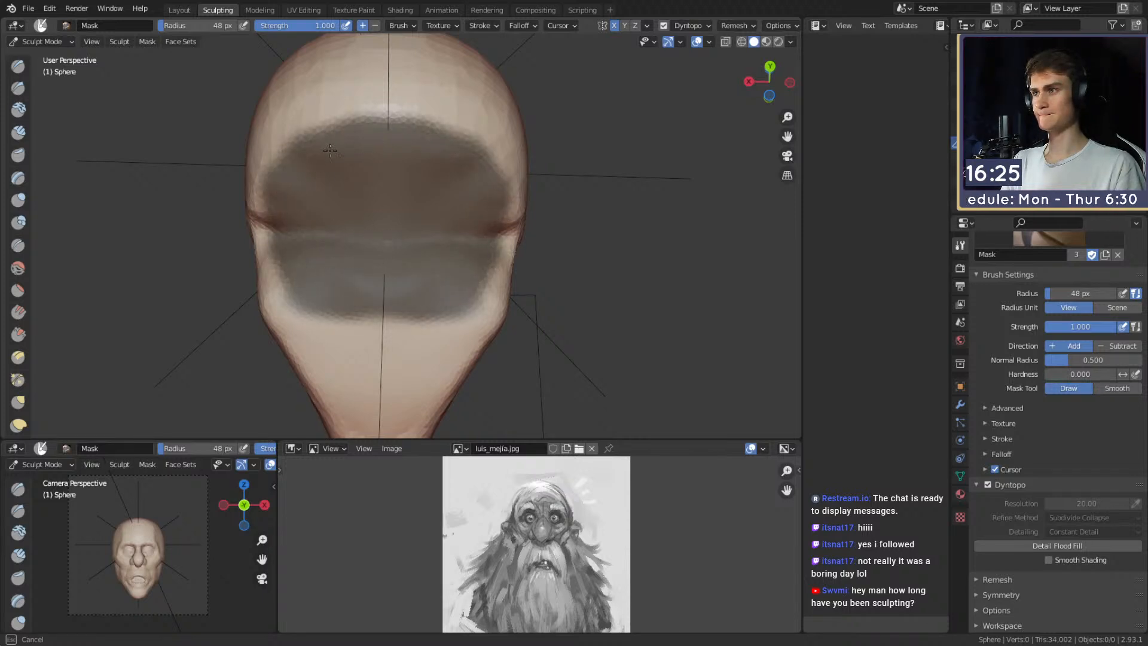
# Extend and refine the neck mask's outline toward the back of the skull and the jaw at 48 px and 36 px.
pyautogui.moveTo(419, 162)
pyautogui.mouseDown(button='middle')
pyautogui.moveTo(462, 256)
pyautogui.moveTo(449, 188)
pyautogui.moveTo(413, 141)
pyautogui.moveTo(390, 140)
pyautogui.mouseUp(button='middle')
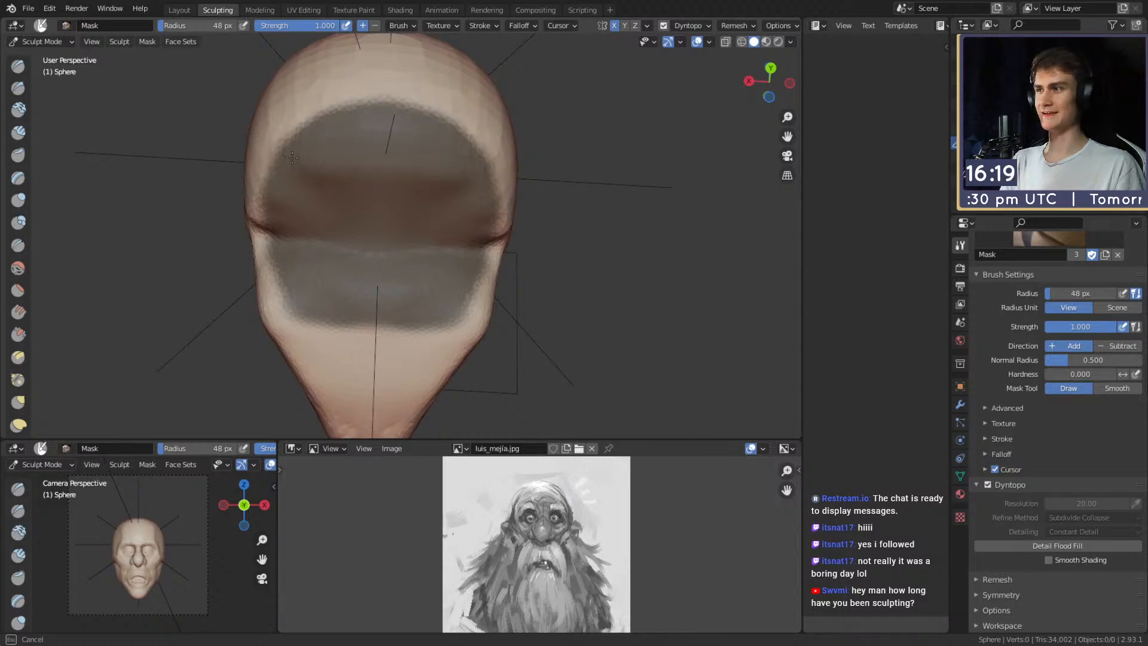
pyautogui.moveTo(368, 158)
pyautogui.mouseDown(button='middle')
pyautogui.moveTo(406, 198)
pyautogui.moveTo(419, 249)
pyautogui.moveTo(355, 240)
pyautogui.mouseUp(button='middle')
pyautogui.scroll(1, 355, 241)
pyautogui.press('f')
pyautogui.click(405, 249)
pyautogui.keyDown('alt'); pyautogui.moveTo(405, 248); pyautogui.dragTo(441, 239); pyautogui.keyUp('alt')
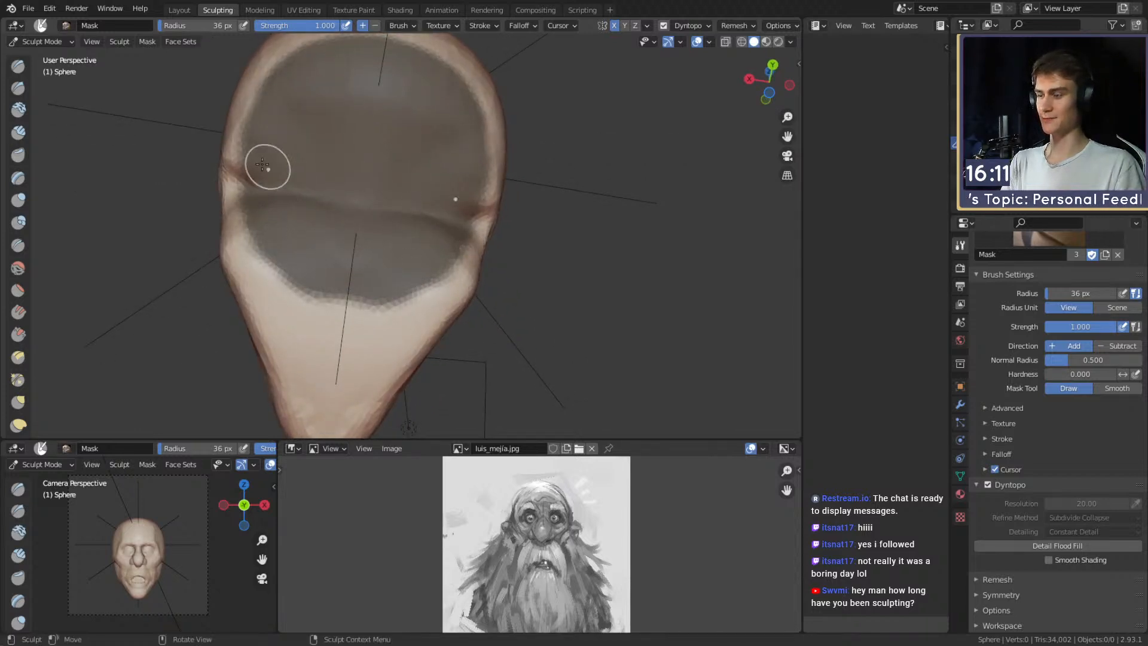
# Invert the mask and pull a neck down out of the unmasked underside with Snake Hook at 153 px.
pyautogui.hotkey('ctrl', 'i')
pyautogui.press('k')
pyautogui.moveTo(397, 254)
pyautogui.keyDown('alt'); pyautogui.mouseDown()
pyautogui.moveTo(469, 305)
pyautogui.moveTo(421, 332)
pyautogui.moveTo(421, 221)
pyautogui.moveTo(398, 241)
pyautogui.moveTo(409, 214)
pyautogui.moveTo(410, 276)
pyautogui.mouseUp(); pyautogui.keyUp('alt')
pyautogui.press('f')
pyautogui.click(509, 221)
pyautogui.press('f')
pyautogui.click(450, 240)
pyautogui.press('f')
pyautogui.click(329, 287)
pyautogui.keyDown('alt'); pyautogui.moveTo(328, 276); pyautogui.dragTo(412, 179); pyautogui.keyUp('alt')
pyautogui.keyDown('ctrl'); pyautogui.keyDown('alt'); pyautogui.moveTo(455, 230); pyautogui.dragTo(515, 173); pyautogui.keyUp('alt'); pyautogui.keyUp('ctrl')
# Smooth away the fold across the neck's lower end with a 91 px brush.
pyautogui.press('f')
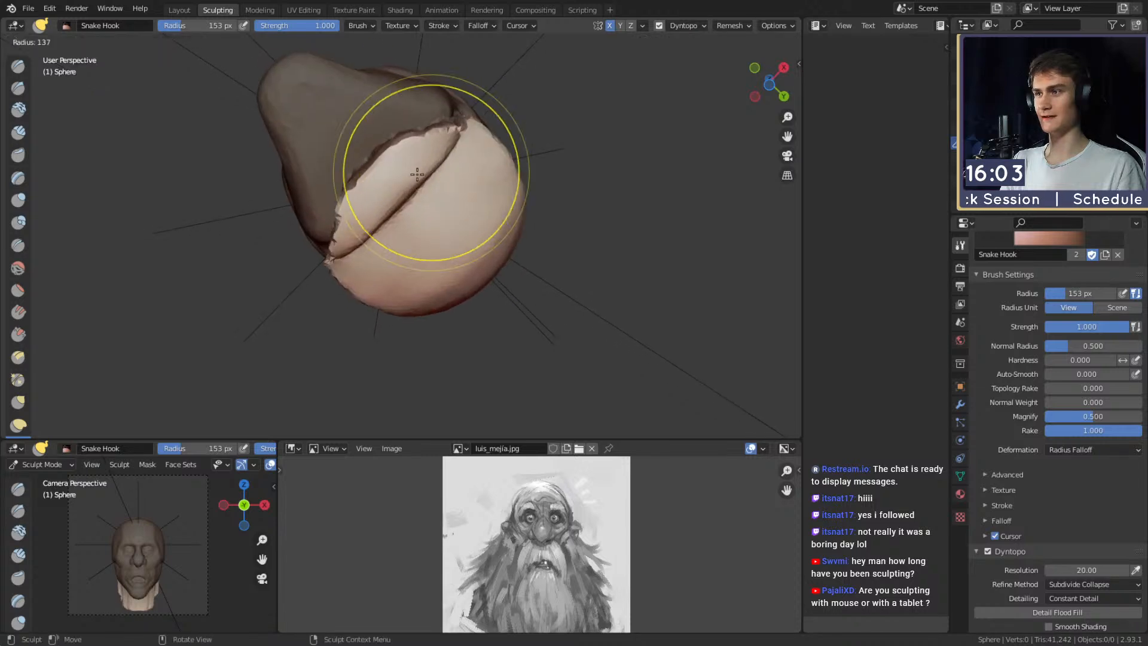
pyautogui.click(487, 172)
pyautogui.moveTo(420, 175); pyautogui.dragTo(412, 181)
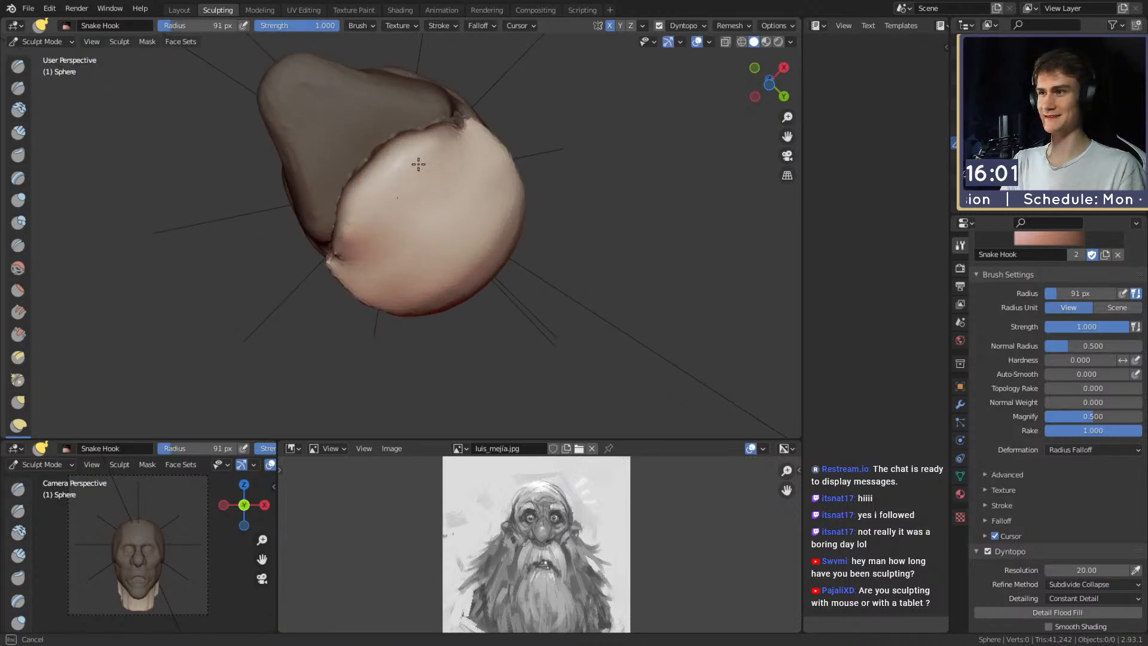
# Lengthen the neck from the side view with Snake Hook at 254 px.
pyautogui.moveTo(414, 164)
pyautogui.keyDown('alt'); pyautogui.mouseDown()
pyautogui.moveTo(438, 174)
pyautogui.moveTo(397, 328)
pyautogui.moveTo(419, 295)
pyautogui.moveTo(406, 277)
pyautogui.moveTo(473, 262)
pyautogui.moveTo(393, 252)
pyautogui.mouseUp(); pyautogui.keyUp('alt')
pyautogui.press('f')
pyautogui.click(456, 275)
pyautogui.press('f')
pyautogui.click(530, 263)
pyautogui.press('f')
pyautogui.click(377, 254)
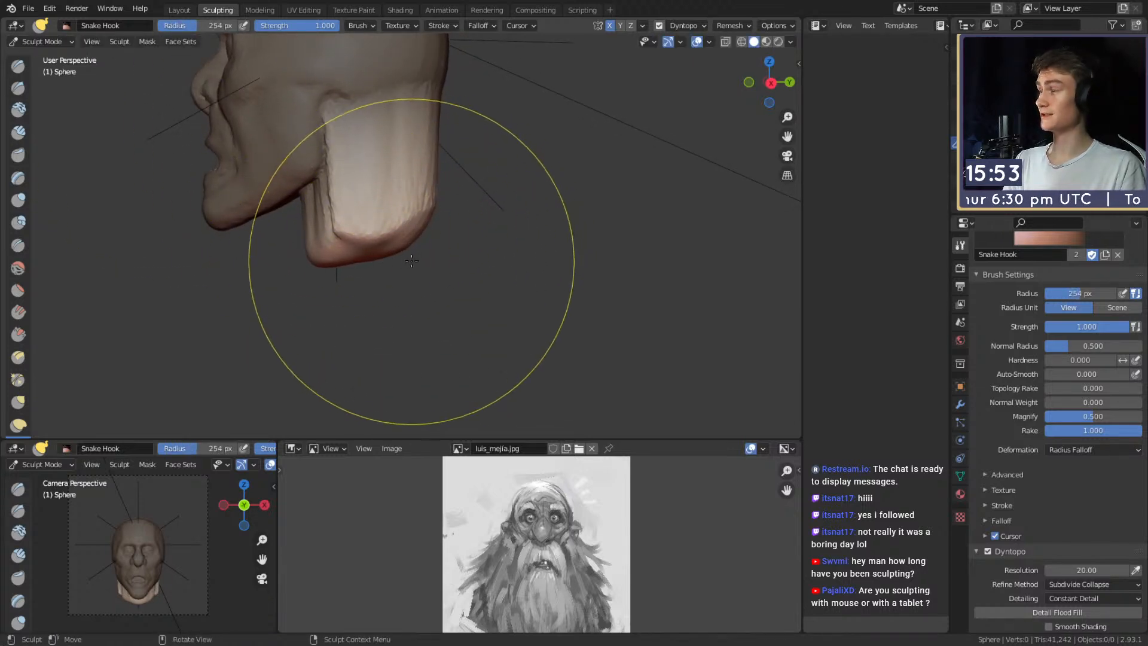
# Pull the neck's lower end further down with Snake Hook at 250 px.
pyautogui.moveTo(391, 258)
pyautogui.keyDown('alt'); pyautogui.keyDown('shift'); pyautogui.mouseDown()
pyautogui.moveTo(393, 242)
pyautogui.moveTo(366, 256)
pyautogui.mouseUp(); pyautogui.keyUp('shift'); pyautogui.keyUp('alt')
pyautogui.press('f')
pyautogui.click(380, 246)
pyautogui.press('f')
pyautogui.click(367, 239)
pyautogui.keyDown('alt'); pyautogui.moveTo(366, 251); pyautogui.dragTo(362, 244); pyautogui.keyUp('alt')
pyautogui.press('f')
pyautogui.click(338, 264)
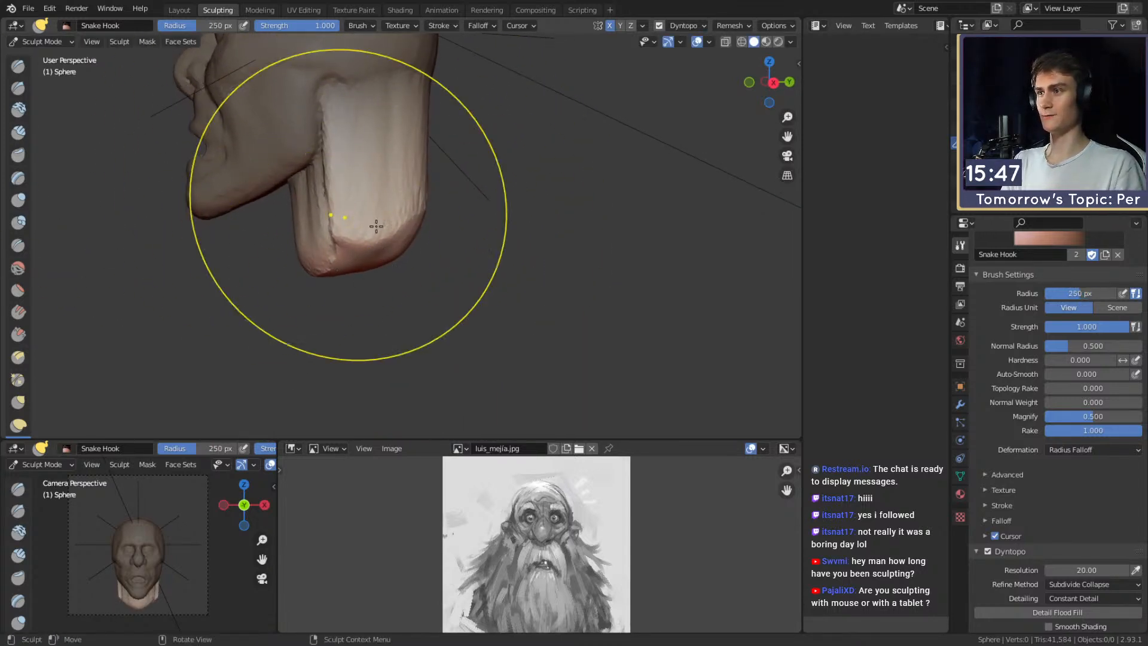
# Shift the base of the neck down and backward with Snake Hook at 261 px and 262 px.
pyautogui.press('f')
pyautogui.keyDown('alt'); pyautogui.moveTo(439, 248); pyautogui.dragTo(400, 243); pyautogui.keyUp('alt')
pyautogui.click(390, 251)
pyautogui.press('f')
pyautogui.click(383, 240)
pyautogui.press('f')
pyautogui.click(417, 244)
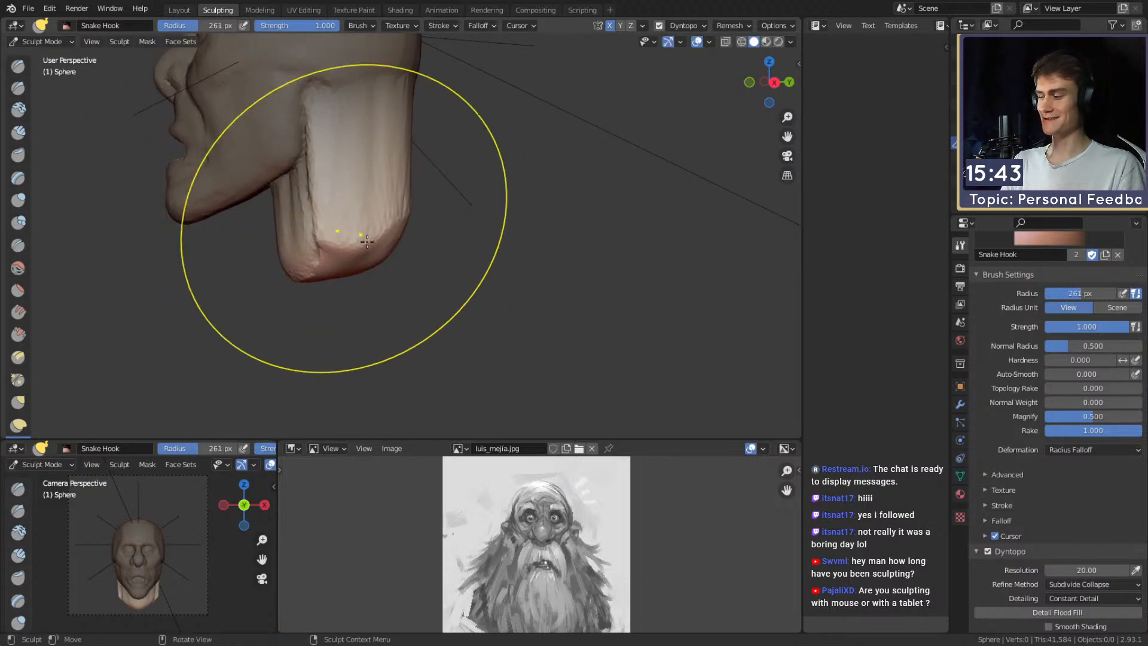
pyautogui.press('f')
pyautogui.click(361, 264)
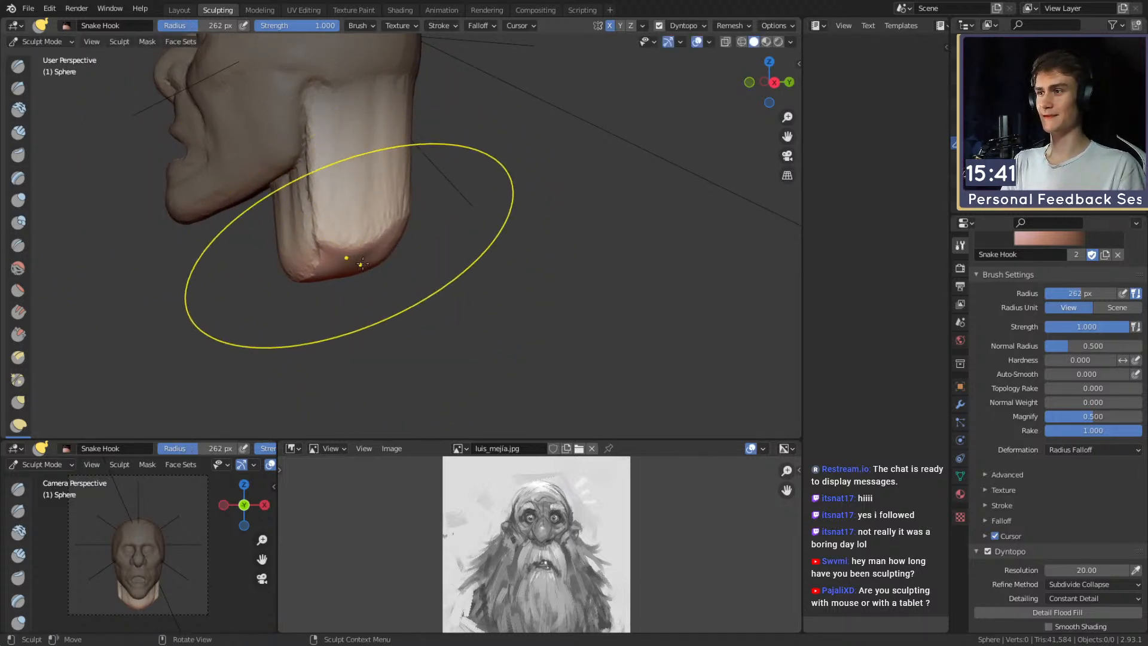
pyautogui.moveTo(413, 256); pyautogui.dragTo(415, 256)
# Shape the back contour of the neck below the skull with Snake Hook at 111 px.
pyautogui.keyDown('alt'); pyautogui.keyDown('shift'); pyautogui.moveTo(403, 215); pyautogui.dragTo(409, 261); pyautogui.keyUp('shift'); pyautogui.keyUp('alt')
pyautogui.press('f')
pyautogui.click(372, 210)
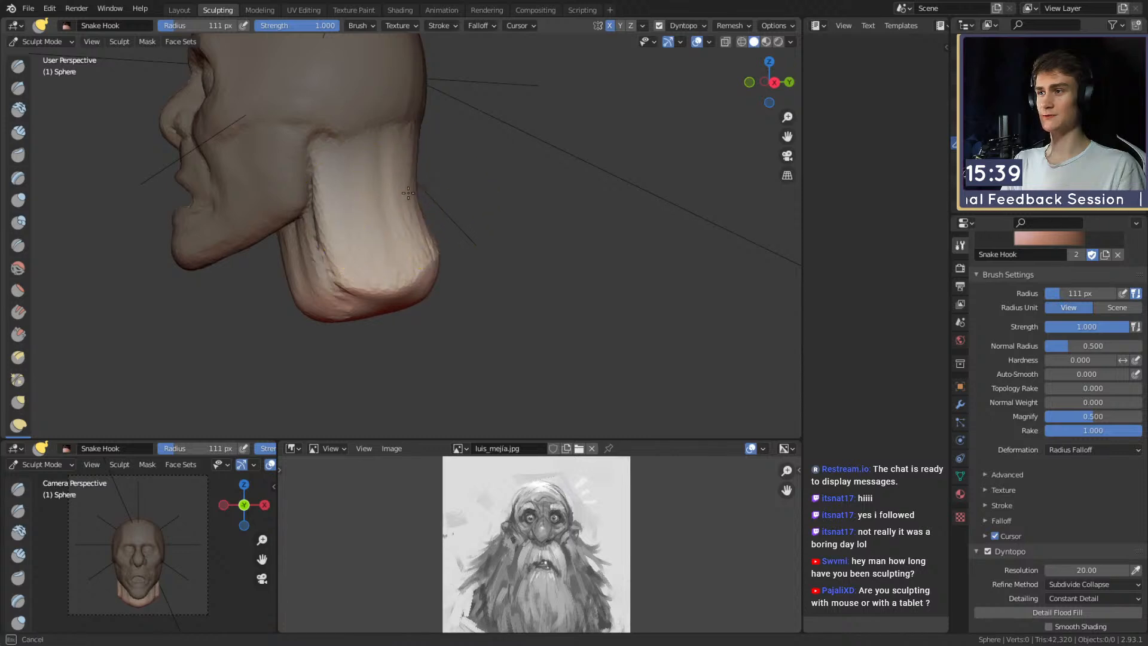
pyautogui.press('f')
pyautogui.click(420, 210)
# Narrow the sides of the neck from behind with Snake Hook at 234 px and 134 px.
pyautogui.moveTo(409, 186)
pyautogui.keyDown('alt'); pyautogui.keyDown('shift'); pyautogui.mouseDown()
pyautogui.moveTo(416, 206)
pyautogui.moveTo(263, 222)
pyautogui.mouseUp(); pyautogui.keyUp('shift'); pyautogui.keyUp('alt')
pyautogui.keyDown('alt'); pyautogui.moveTo(366, 227); pyautogui.dragTo(312, 256); pyautogui.keyUp('alt')
pyautogui.press('f')
pyautogui.click(316, 229)
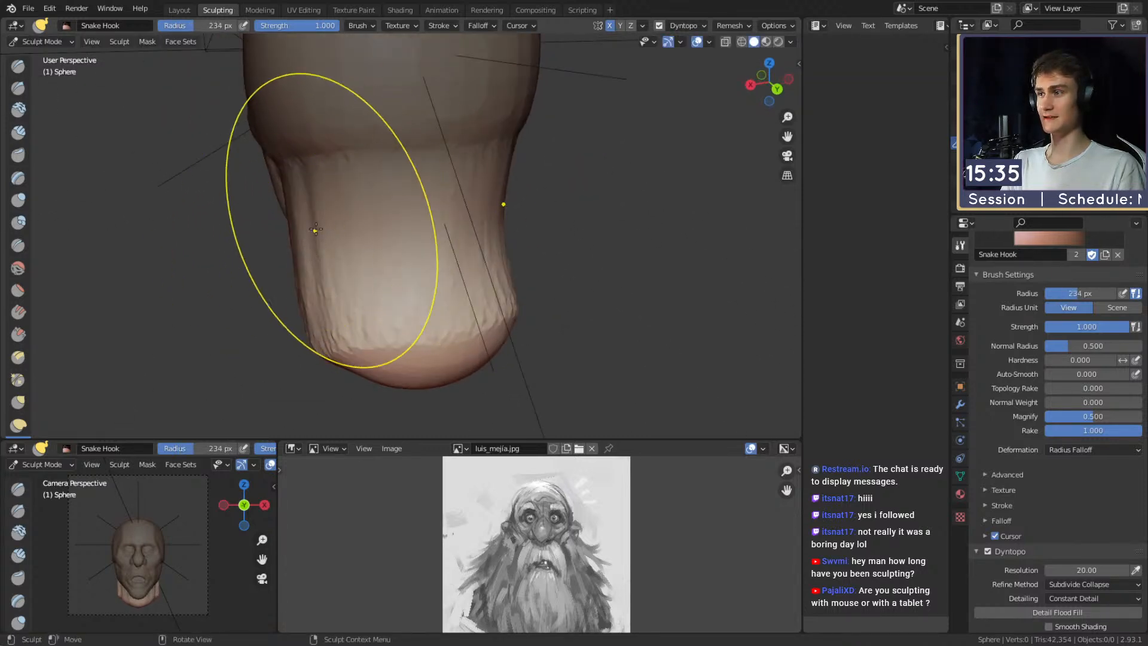
pyautogui.press('f')
pyautogui.click(322, 209)
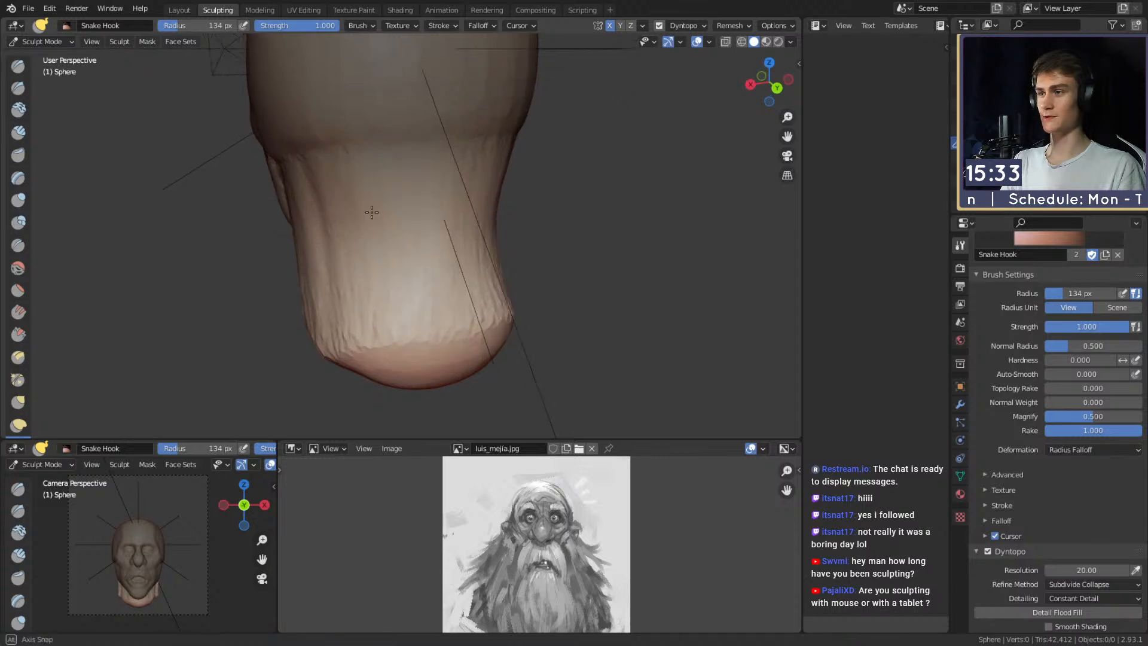
# Stretch the neck's lower end downward with Snake Hook at 213 px.
pyautogui.moveTo(372, 212)
pyautogui.mouseDown(button='middle')
pyautogui.moveTo(341, 215)
pyautogui.moveTo(490, 238)
pyautogui.moveTo(455, 236)
pyautogui.mouseUp(button='middle')
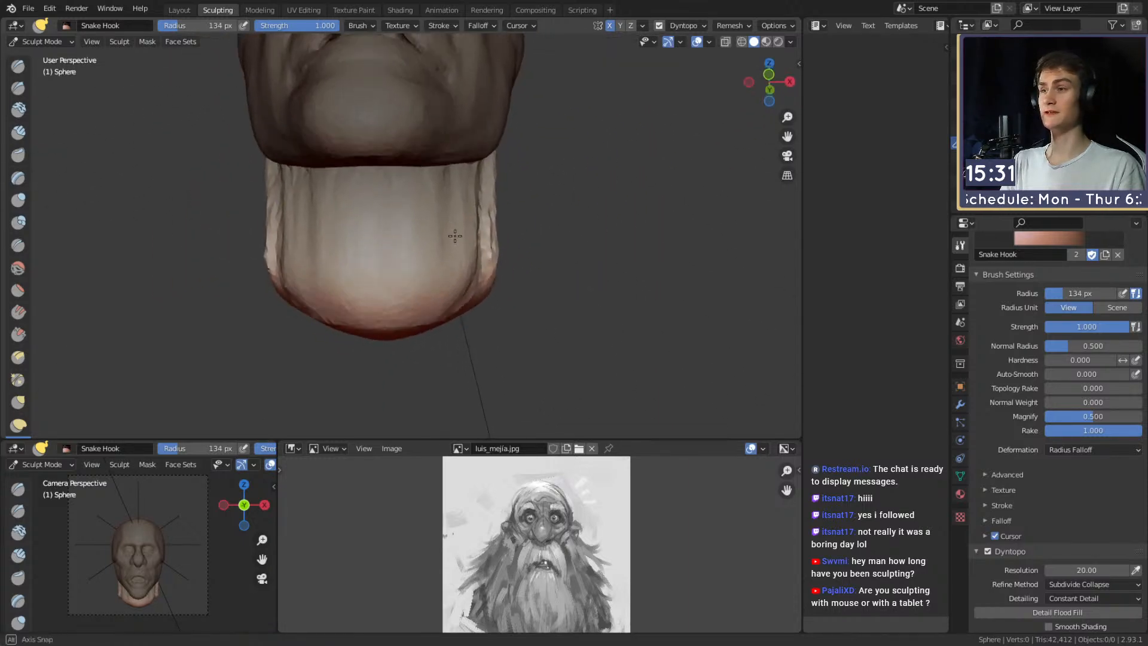
pyautogui.keyDown('alt'); pyautogui.moveTo(455, 236); pyautogui.dragTo(365, 250); pyautogui.keyUp('alt')
pyautogui.press('f')
pyautogui.click(492, 253)
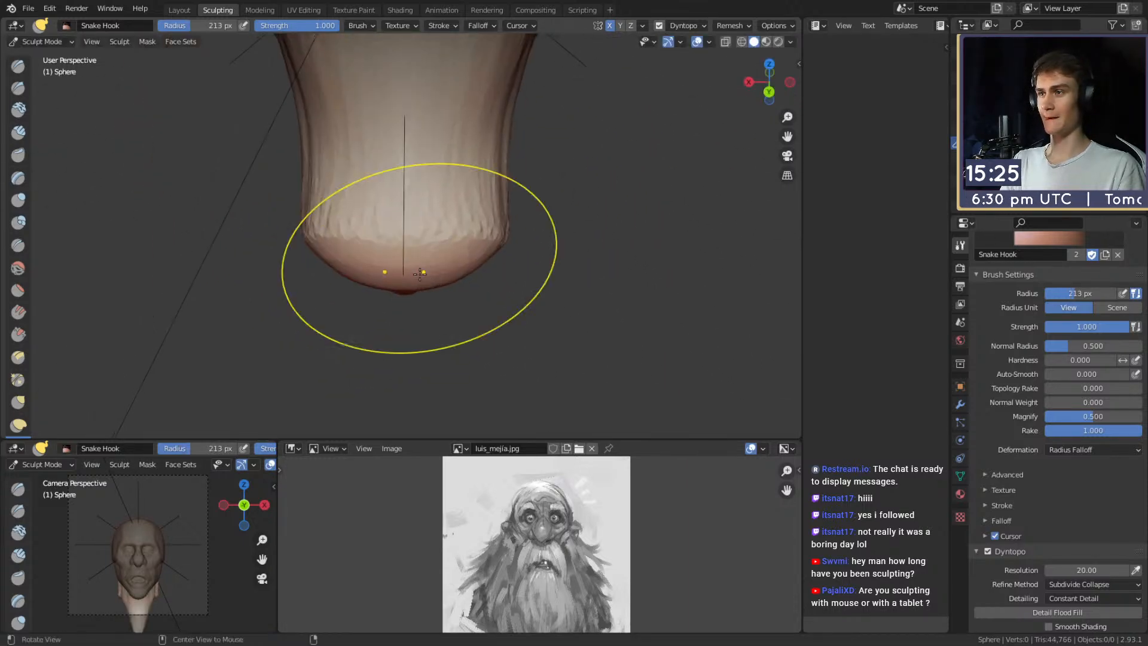
# Pull the shoulders out sideways from the base of the neck with Snake Hook.
pyautogui.moveTo(420, 274)
pyautogui.keyDown('alt'); pyautogui.mouseDown()
pyautogui.moveTo(475, 266)
pyautogui.moveTo(395, 252)
pyautogui.moveTo(517, 278)
pyautogui.mouseUp(); pyautogui.keyUp('alt')
pyautogui.press('f')
pyautogui.click(357, 249)
pyautogui.moveTo(516, 278)
pyautogui.mouseDown(button='middle')
pyautogui.moveTo(382, 259)
pyautogui.moveTo(363, 284)
pyautogui.mouseUp(button='middle')
# Pull the upper chest outward and down between the neck and shoulders with Snake Hook at 180 px and 153 px.
pyautogui.press('f')
pyautogui.press('f')
pyautogui.click(401, 248)
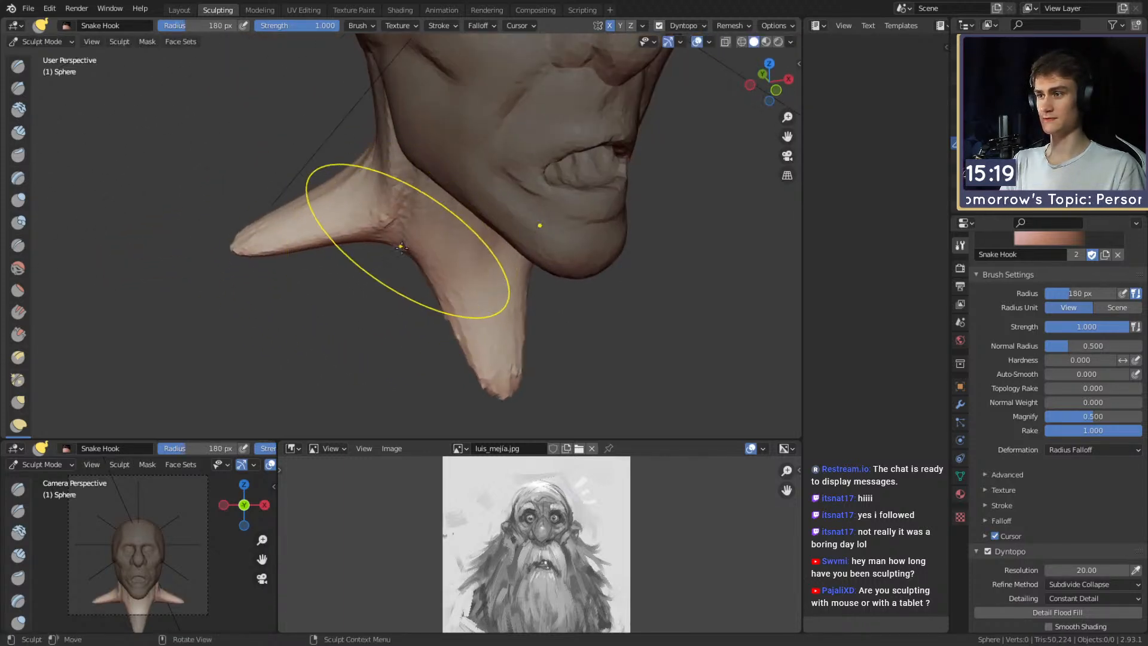
pyautogui.moveTo(339, 323); pyautogui.dragTo(371, 314, button='middle')
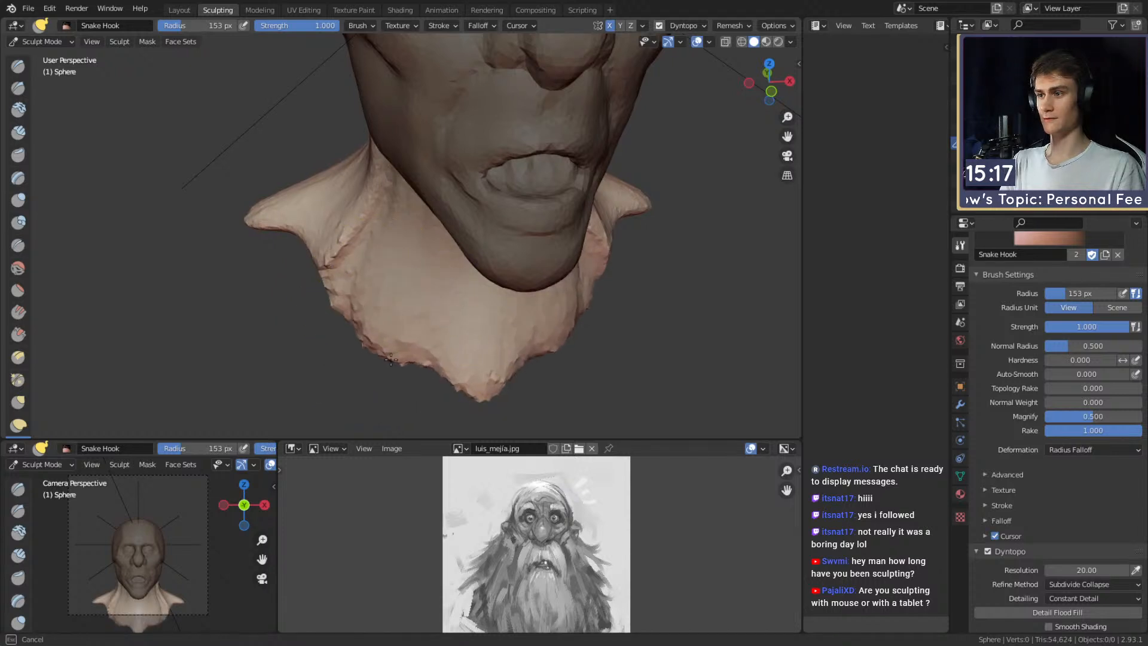
pyautogui.moveTo(390, 359); pyautogui.dragTo(383, 374)
pyautogui.keyDown('shift'); pyautogui.moveTo(375, 342); pyautogui.dragTo(468, 338, button='middle'); pyautogui.keyUp('shift')
pyautogui.press('f')
pyautogui.click(413, 304)
pyautogui.moveTo(404, 287); pyautogui.dragTo(299, 249)
# Fill out the lower edge of the chest between the shoulders with Snake Hook at 136 px and 140 px.
pyautogui.keyDown('shift'); pyautogui.moveTo(401, 318); pyautogui.dragTo(371, 295, button='middle'); pyautogui.keyUp('shift')
pyautogui.press('f')
pyautogui.click(363, 296)
pyautogui.moveTo(372, 302); pyautogui.dragTo(372, 329)
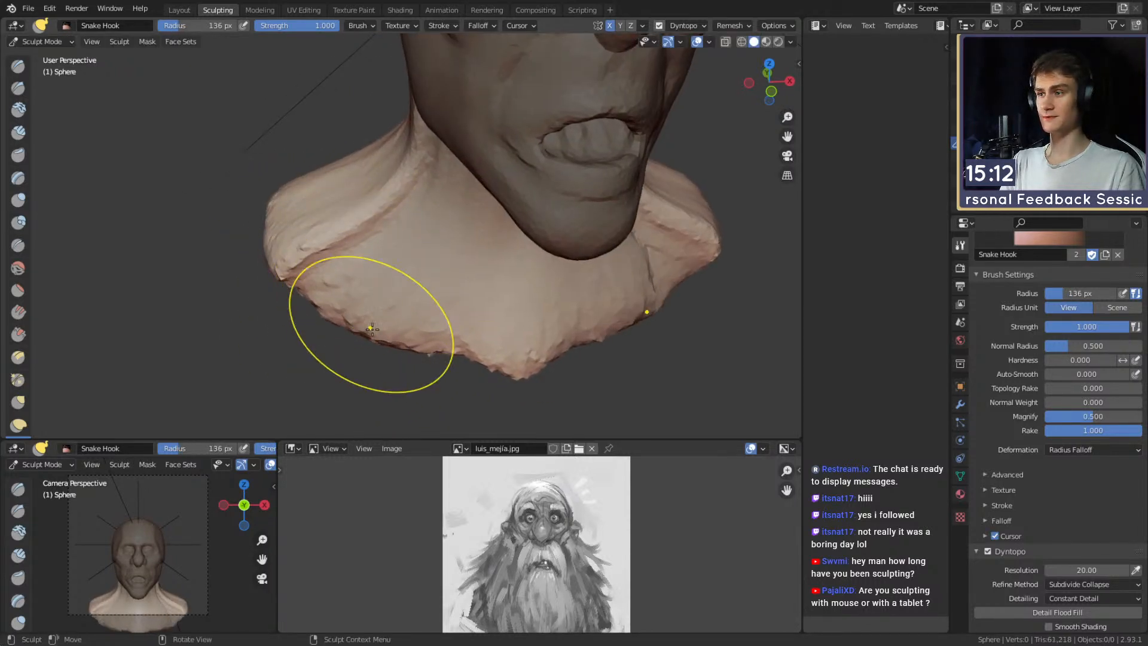
pyautogui.keyDown('shift'); pyautogui.moveTo(466, 334); pyautogui.dragTo(421, 347, button='middle'); pyautogui.keyUp('shift')
pyautogui.moveTo(393, 359); pyautogui.dragTo(398, 373)
pyautogui.press('f')
pyautogui.click(396, 365)
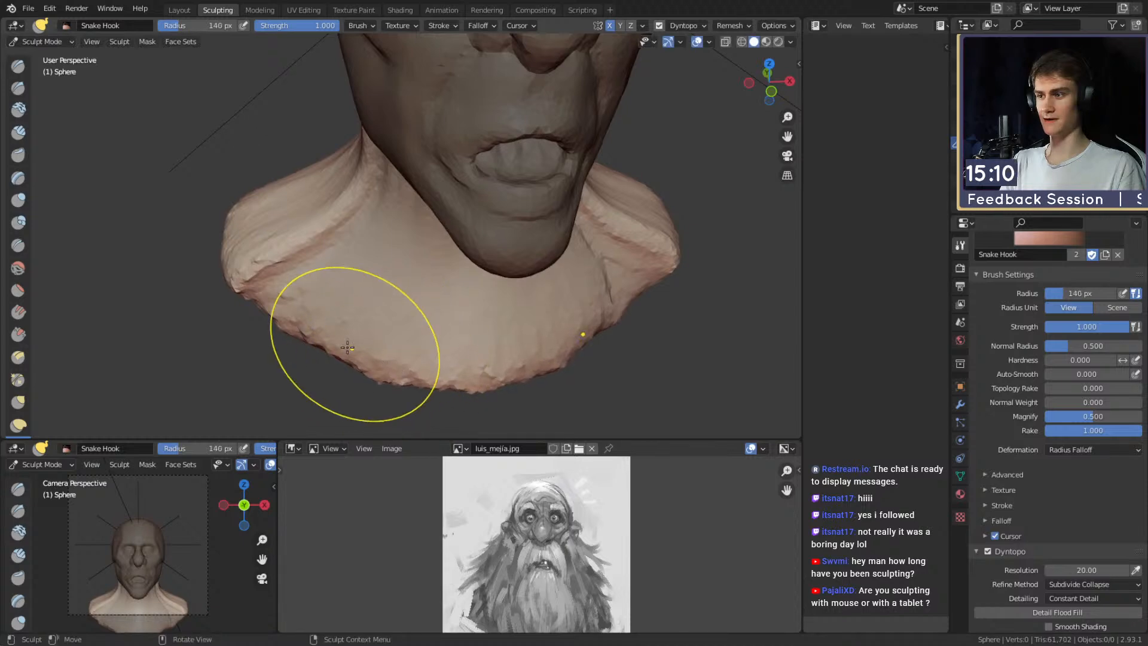
# Pull the upper back downward from the back of the neck with Snake Hook at 104 px.
pyautogui.moveTo(294, 337)
pyautogui.mouseDown(button='middle')
pyautogui.moveTo(359, 299)
pyautogui.moveTo(487, 256)
pyautogui.moveTo(399, 218)
pyautogui.moveTo(466, 226)
pyautogui.moveTo(393, 235)
pyautogui.moveTo(394, 223)
pyautogui.mouseUp(button='middle')
pyautogui.moveTo(399, 270); pyautogui.dragTo(442, 234, button='middle')
pyautogui.press('f')
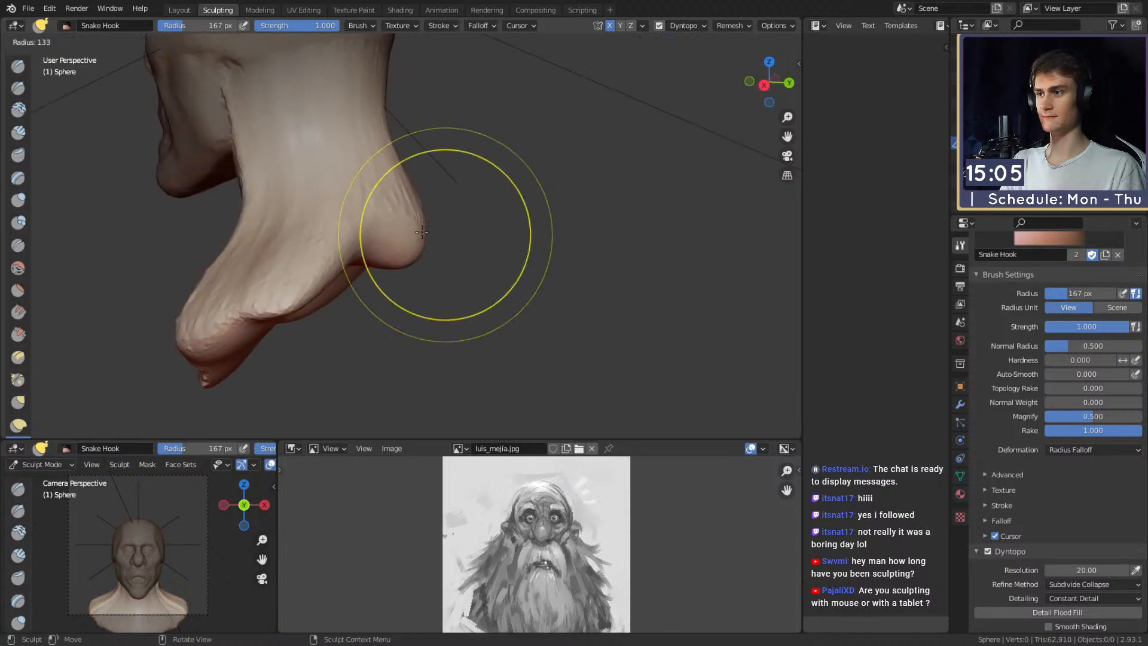
pyautogui.click(418, 235)
pyautogui.moveTo(413, 257); pyautogui.dragTo(424, 289)
pyautogui.moveTo(479, 281)
pyautogui.mouseDown(button='middle')
pyautogui.moveTo(389, 275)
pyautogui.moveTo(424, 268)
pyautogui.mouseUp(button='middle')
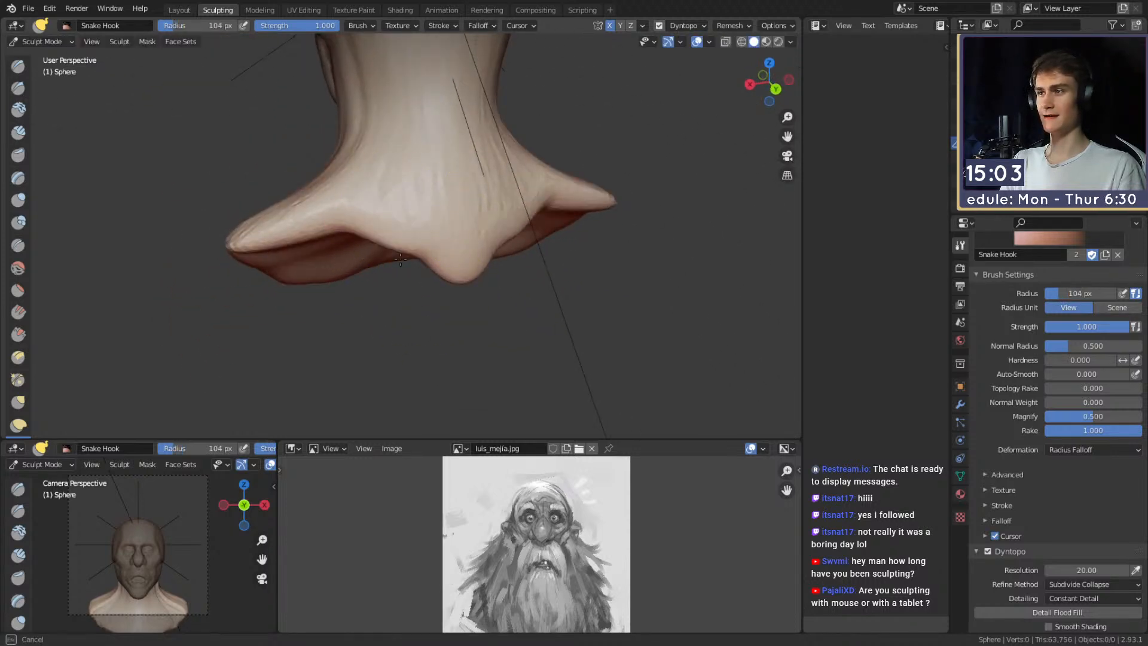
pyautogui.moveTo(401, 259); pyautogui.dragTo(406, 271)
pyautogui.moveTo(404, 261)
pyautogui.mouseDown(button='middle')
pyautogui.moveTo(423, 256)
pyautogui.moveTo(405, 259)
pyautogui.mouseUp(button='middle')
# Extend the upper back down on both sides of the spine with Snake Hook at 130 px and 167 px.
pyautogui.press('f')
pyautogui.click(420, 259)
pyautogui.moveTo(419, 259); pyautogui.dragTo(422, 286)
pyautogui.moveTo(428, 287); pyautogui.dragTo(457, 279, button='middle')
pyautogui.press('f')
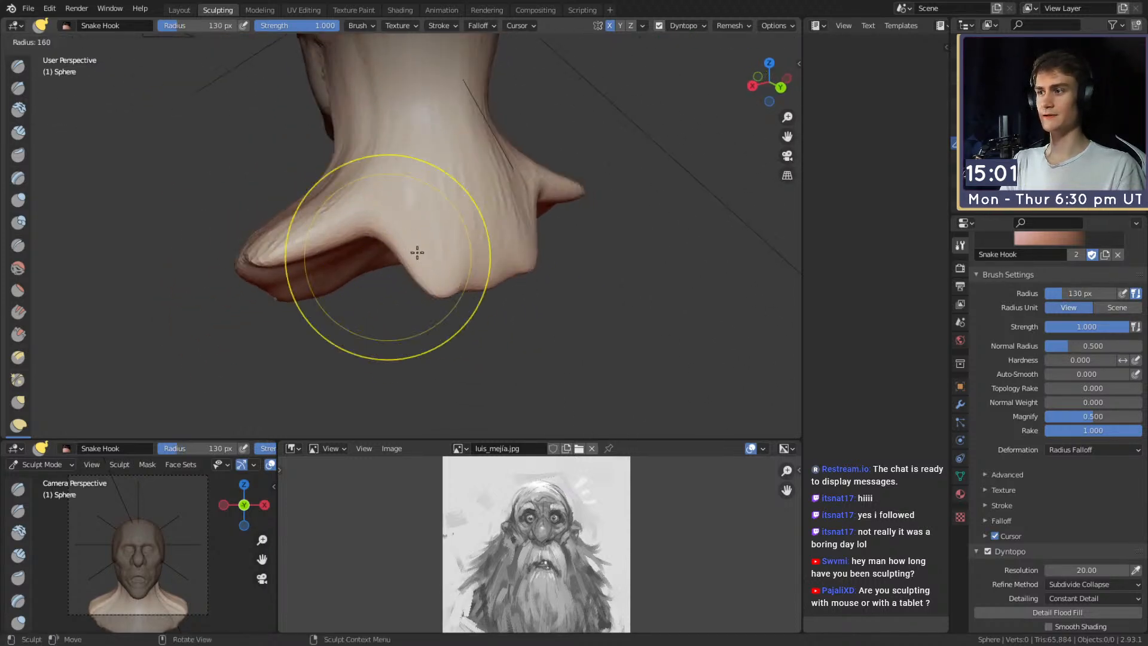
pyautogui.click(422, 253)
pyautogui.moveTo(378, 234); pyautogui.dragTo(393, 299)
pyautogui.moveTo(394, 299); pyautogui.dragTo(463, 289, button='middle')
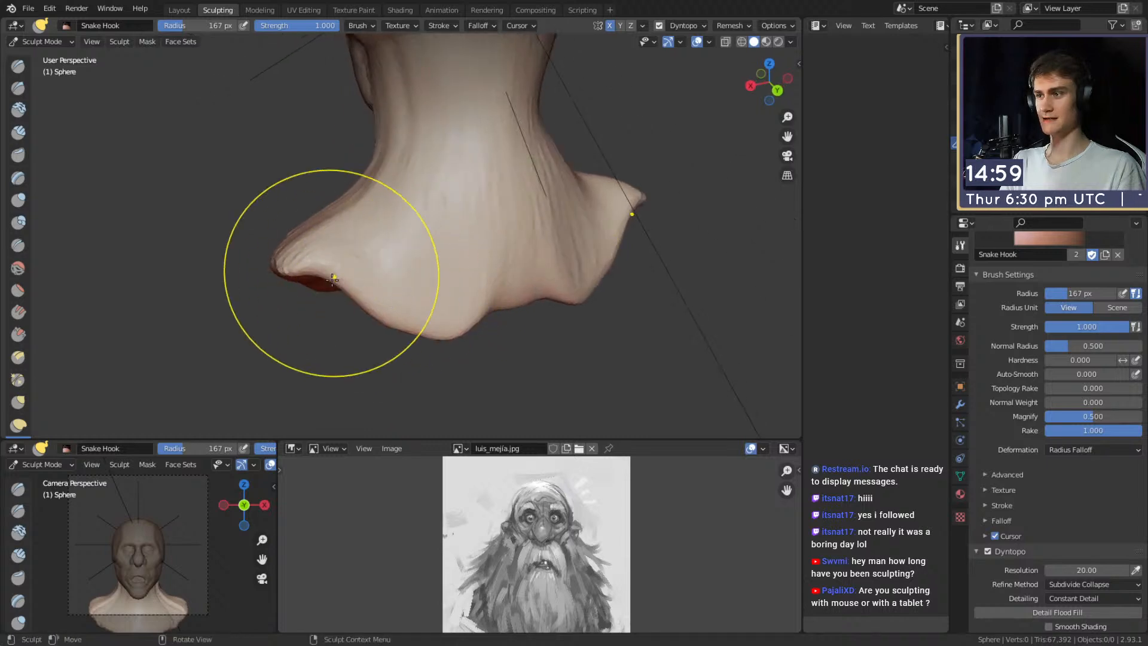
# Fill the gaps between the upper back and the shoulder ends with Snake Hook, refining the middle at 99 px.
pyautogui.press('f')
pyautogui.click(323, 292)
pyautogui.moveTo(333, 279)
pyautogui.mouseDown()
pyautogui.moveTo(339, 292)
pyautogui.moveTo(321, 312)
pyautogui.mouseUp()
pyautogui.moveTo(436, 289)
pyautogui.mouseDown(button='middle')
pyautogui.moveTo(386, 269)
pyautogui.moveTo(404, 272)
pyautogui.mouseUp(button='middle')
pyautogui.press('f')
pyautogui.click(384, 274)
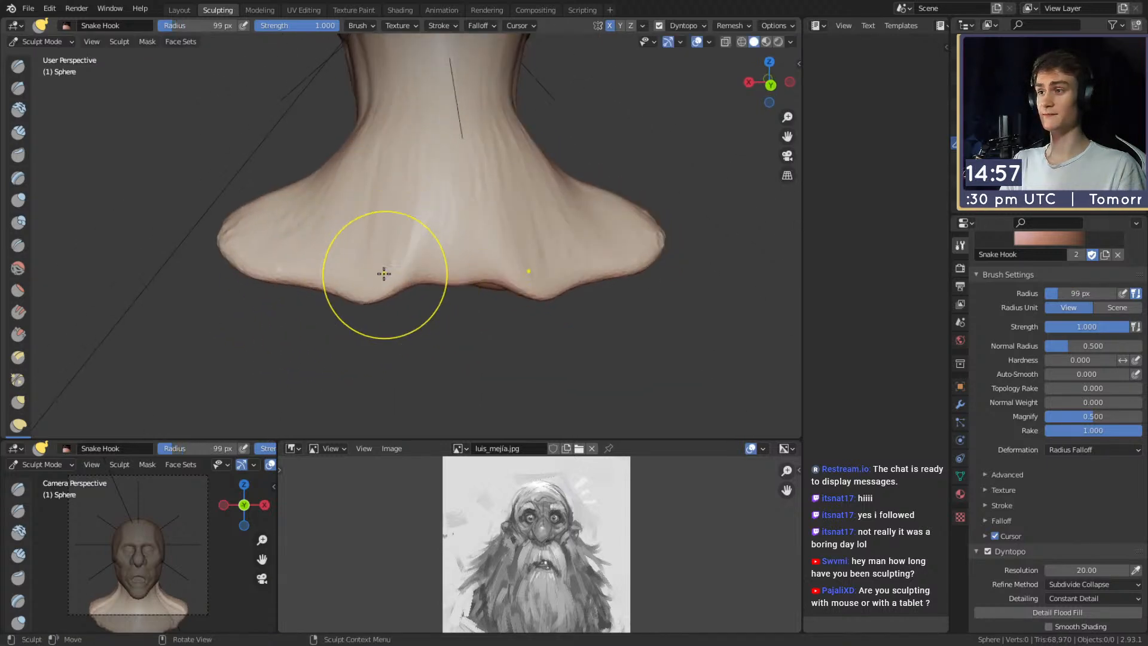
pyautogui.moveTo(415, 272)
pyautogui.mouseDown()
pyautogui.moveTo(423, 289)
pyautogui.moveTo(376, 277)
pyautogui.mouseUp()
pyautogui.press('f')
pyautogui.click(413, 285)
# Even out the lower edge of the upper back with Snake Hook, finishing at 93 px.
pyautogui.moveTo(390, 265); pyautogui.dragTo(402, 263, button='middle')
pyautogui.press('f')
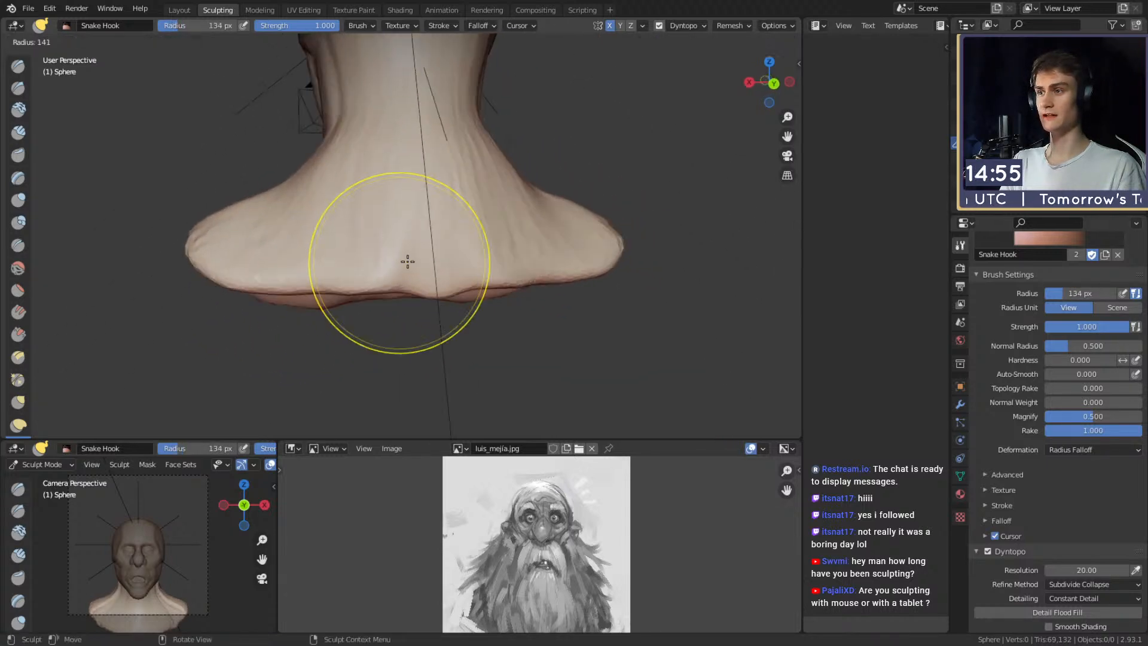
pyautogui.click(431, 264)
pyautogui.moveTo(423, 271); pyautogui.dragTo(430, 257)
pyautogui.press('f')
pyautogui.click(312, 275)
pyautogui.moveTo(346, 278); pyautogui.dragTo(354, 267)
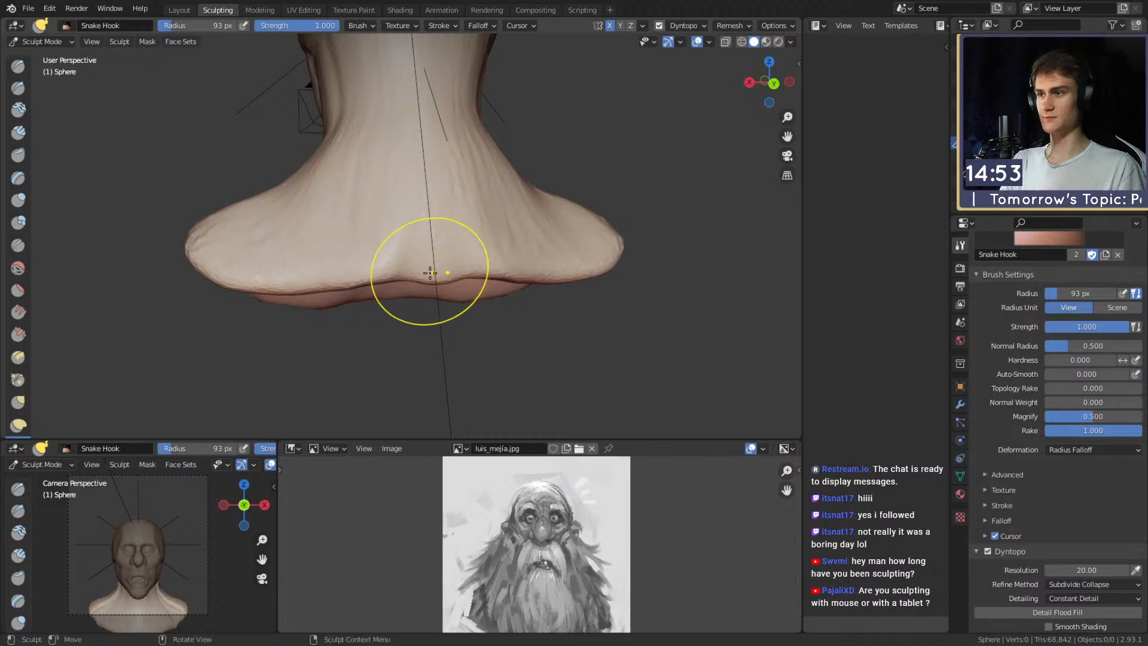
# Switch to the Clay Strips brush and enable Front Faces Only in its advanced brush settings.
pyautogui.moveTo(428, 269); pyautogui.dragTo(418, 197, button='middle')
pyautogui.click(18, 133)
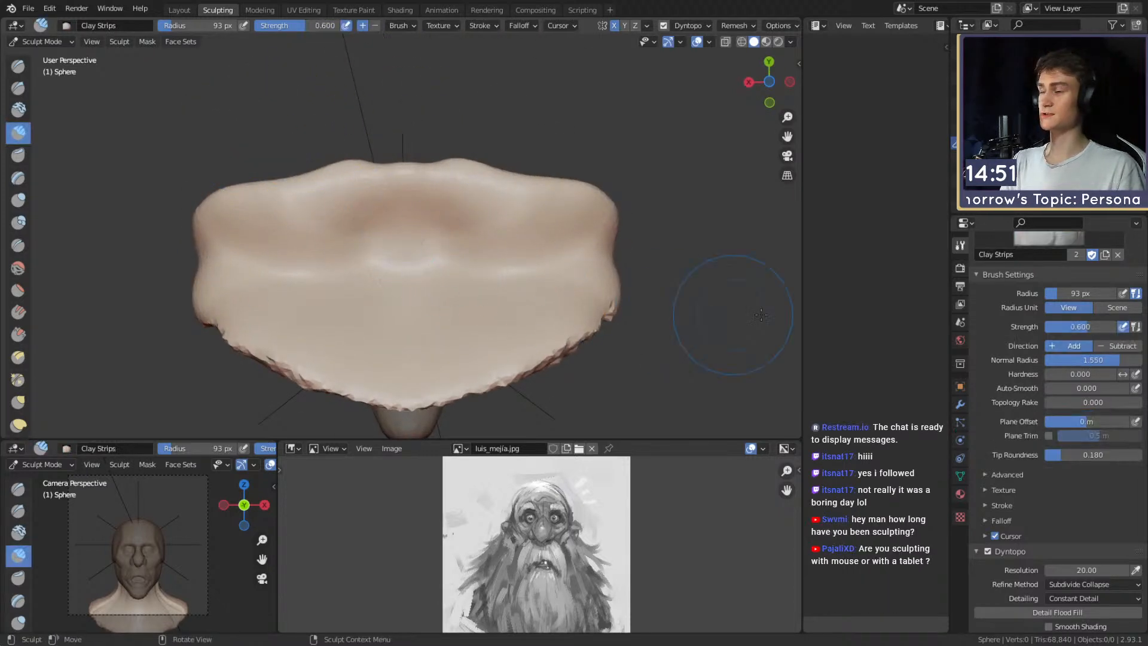
pyautogui.scroll(-3, 1004, 359)
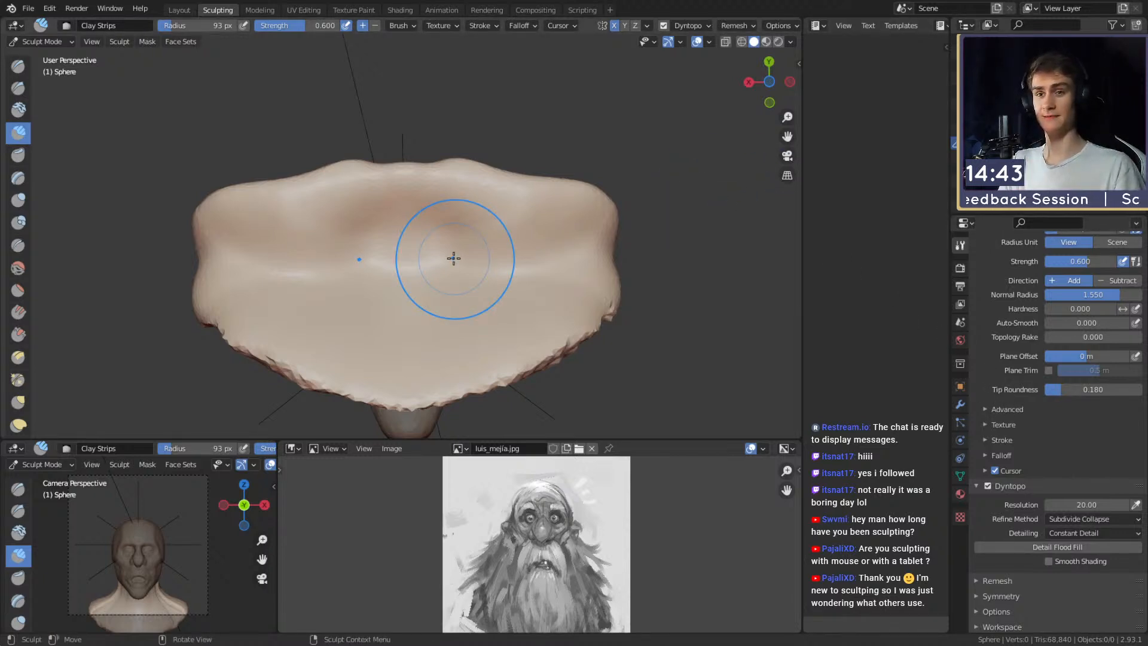
pyautogui.scroll(3, 990, 335)
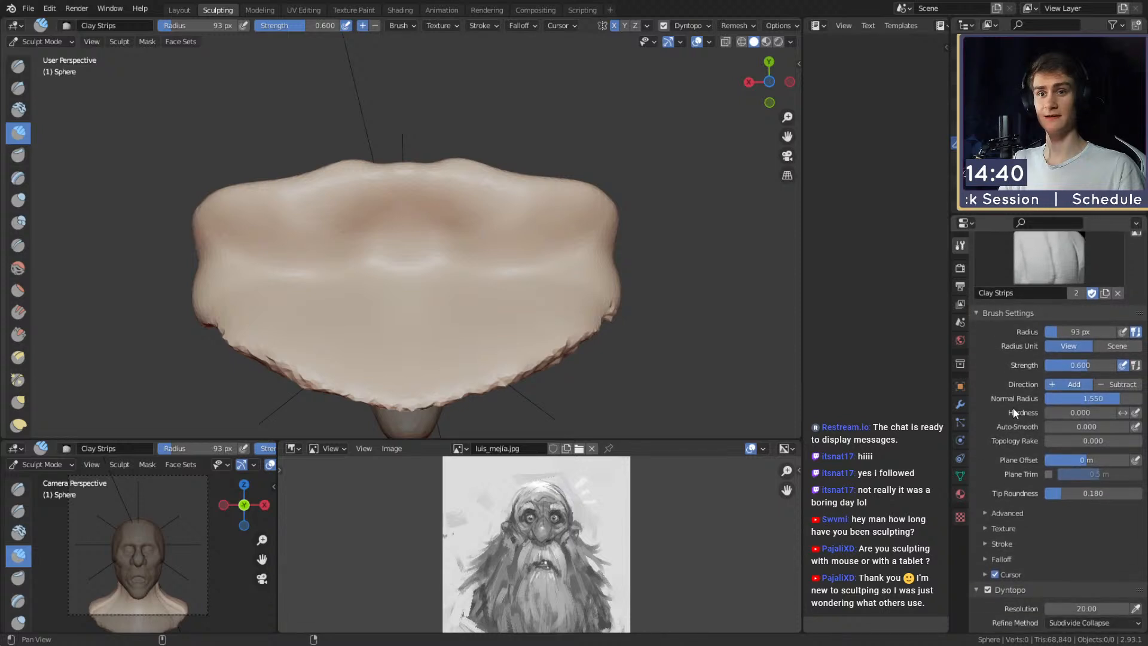
pyautogui.scroll(-3, 1009, 359)
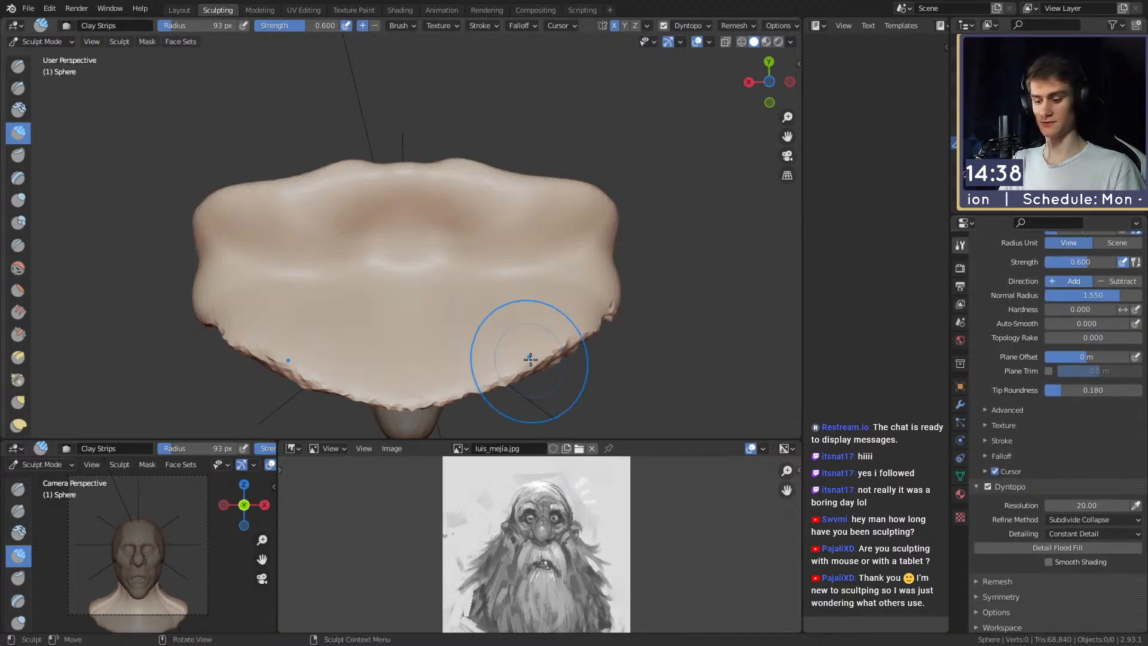
pyautogui.scroll(-3, 1008, 356)
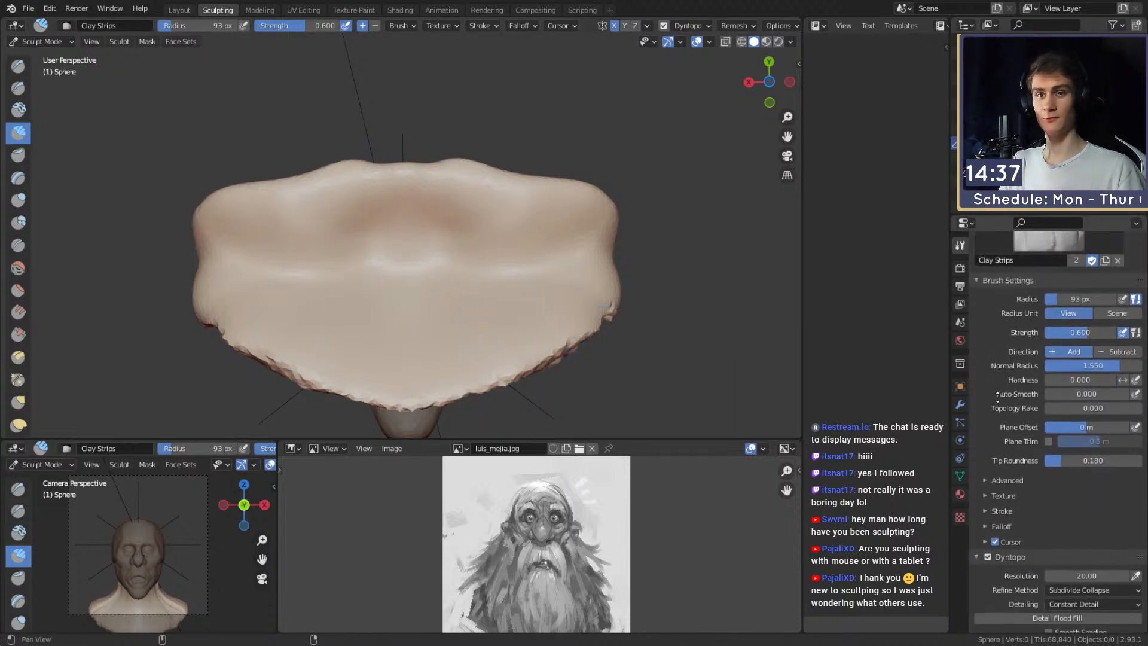
pyautogui.scroll(5, 1007, 357)
pyautogui.scroll(-2, 987, 395)
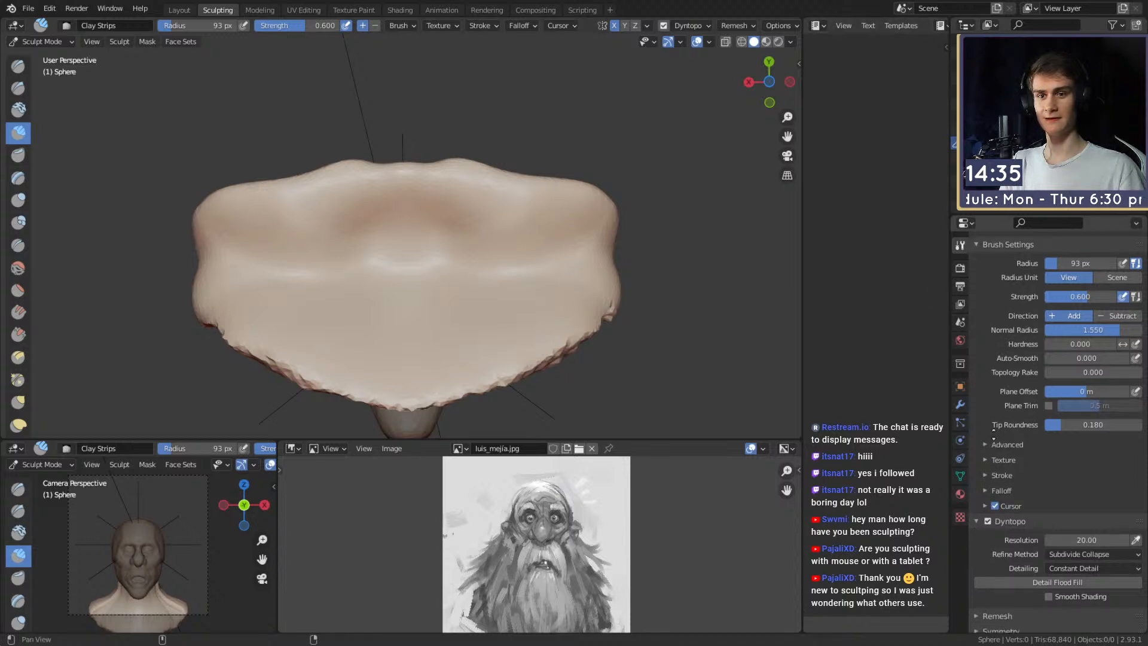
pyautogui.click(1000, 457)
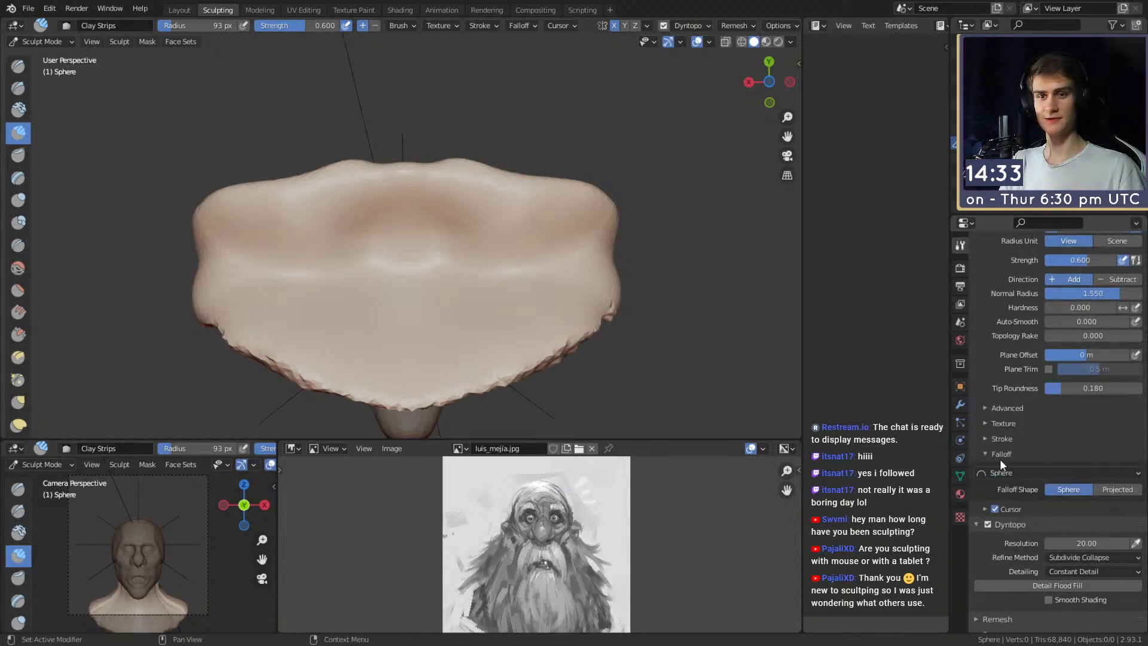
pyautogui.click(1001, 457)
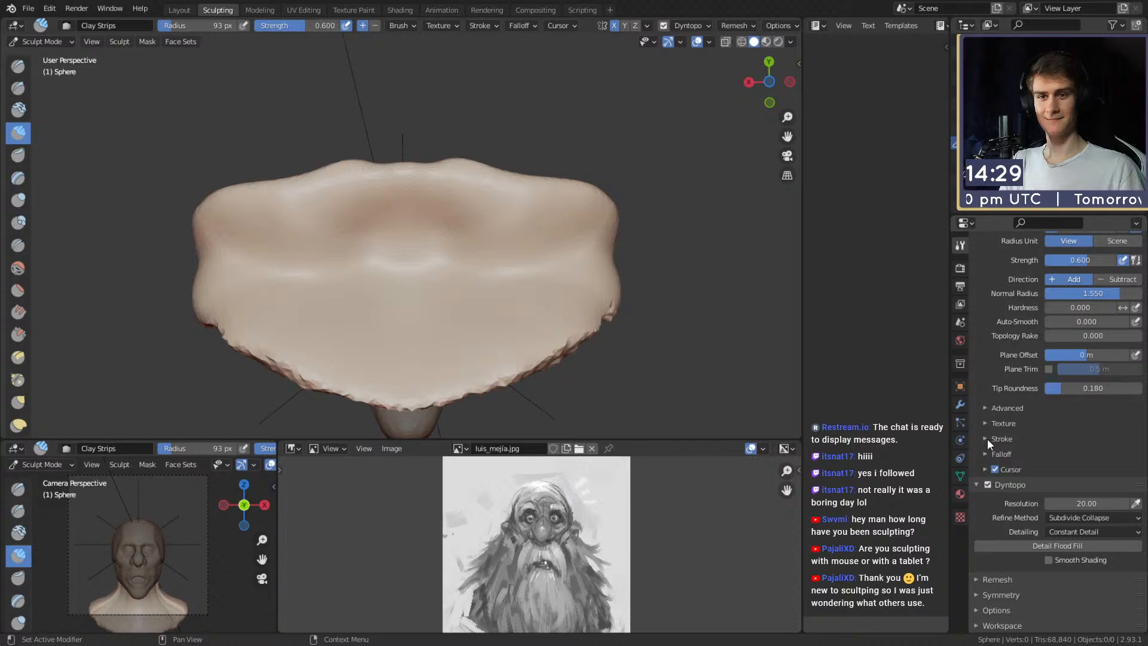
pyautogui.click(989, 439)
pyautogui.click(990, 439)
pyautogui.click(1009, 409)
pyautogui.scroll(-1, 1020, 440)
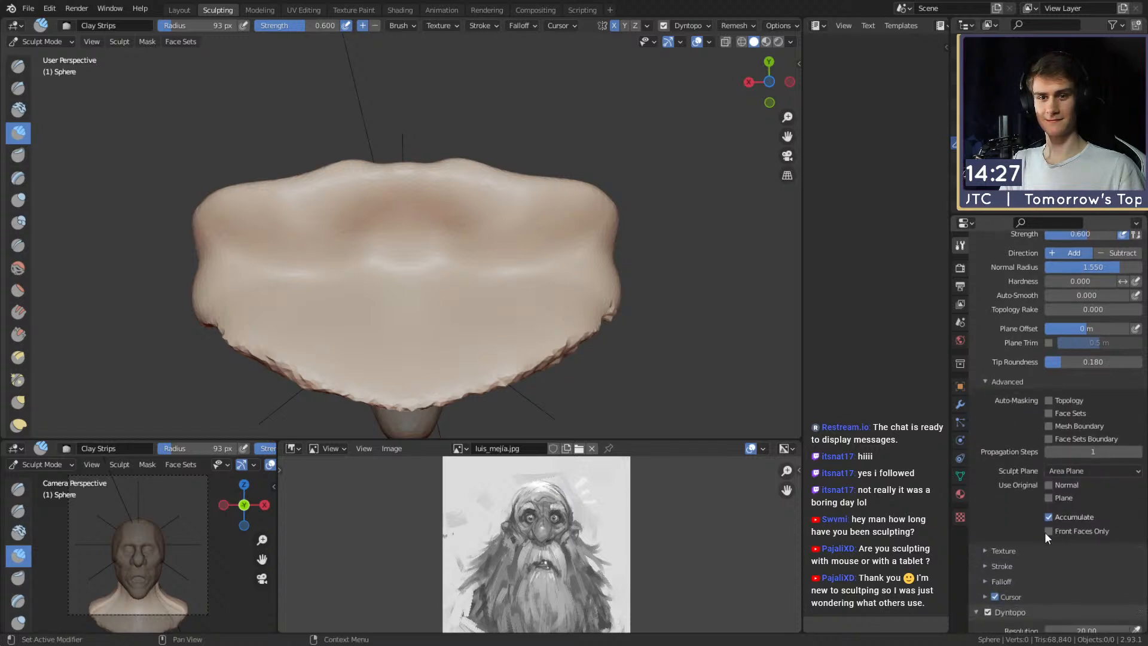
pyautogui.click(1046, 531)
pyautogui.click(984, 382)
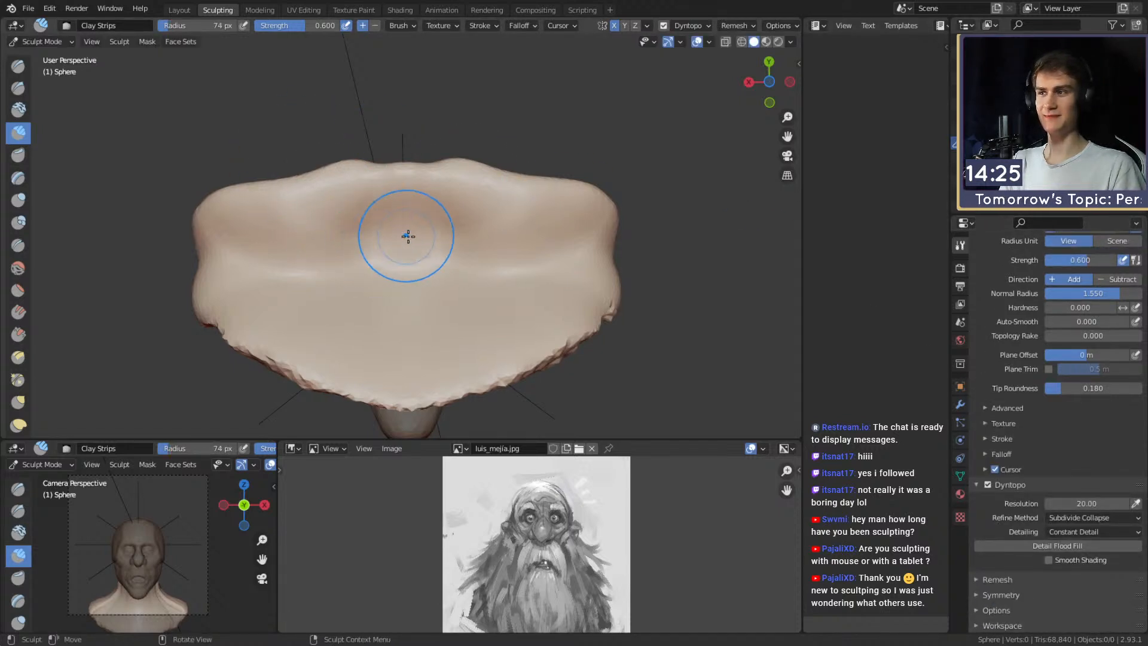
# Fill the hollow underside of the bust with Clay Strips at 74 px and 51 px, and smooth the surface.
pyautogui.moveTo(408, 237)
pyautogui.mouseDown()
pyautogui.moveTo(415, 231)
pyautogui.moveTo(369, 274)
pyautogui.moveTo(382, 263)
pyautogui.mouseUp()
pyautogui.moveTo(383, 278); pyautogui.dragTo(413, 303, button='middle')
pyautogui.press('f')
pyautogui.click(398, 303)
pyautogui.moveTo(383, 299)
pyautogui.mouseDown()
pyautogui.moveTo(391, 257)
pyautogui.moveTo(295, 244)
pyautogui.moveTo(214, 292)
pyautogui.moveTo(282, 318)
pyautogui.moveTo(338, 251)
pyautogui.moveTo(314, 328)
pyautogui.mouseUp()
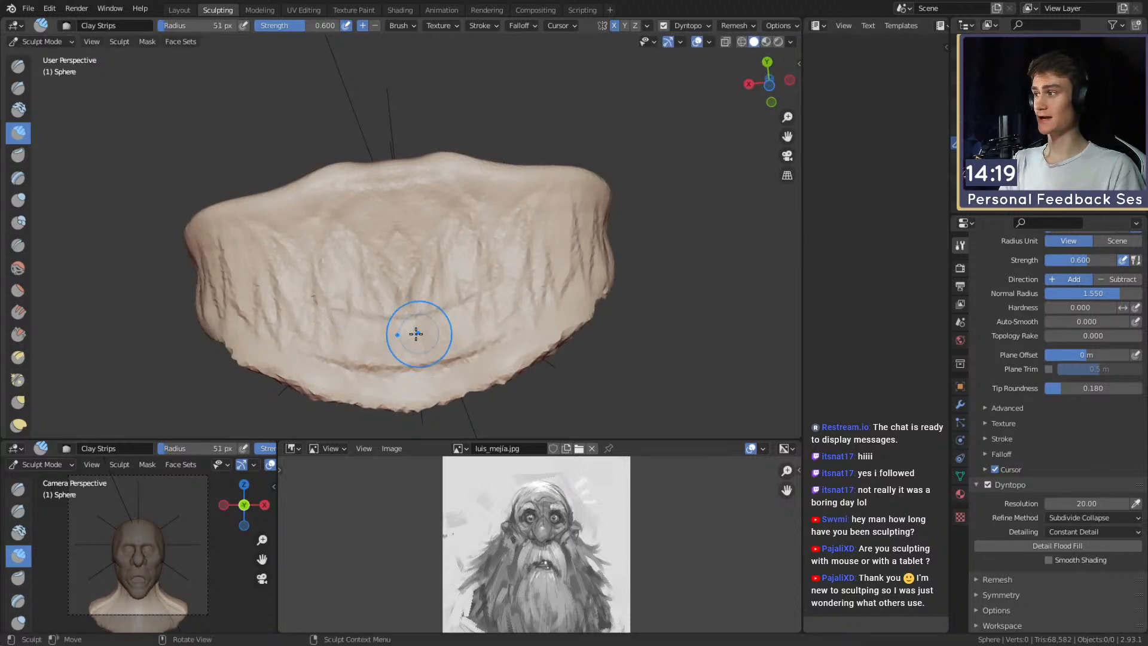
pyautogui.moveTo(441, 262)
pyautogui.mouseDown()
pyautogui.moveTo(528, 266)
pyautogui.moveTo(492, 216)
pyautogui.moveTo(466, 205)
pyautogui.moveTo(422, 263)
pyautogui.moveTo(330, 269)
pyautogui.moveTo(282, 339)
pyautogui.moveTo(249, 318)
pyautogui.moveTo(294, 263)
pyautogui.moveTo(408, 314)
pyautogui.mouseUp()
pyautogui.moveTo(477, 340)
pyautogui.keyDown('shift'); pyautogui.mouseDown()
pyautogui.moveTo(248, 318)
pyautogui.moveTo(229, 262)
pyautogui.mouseUp(); pyautogui.keyUp('shift')
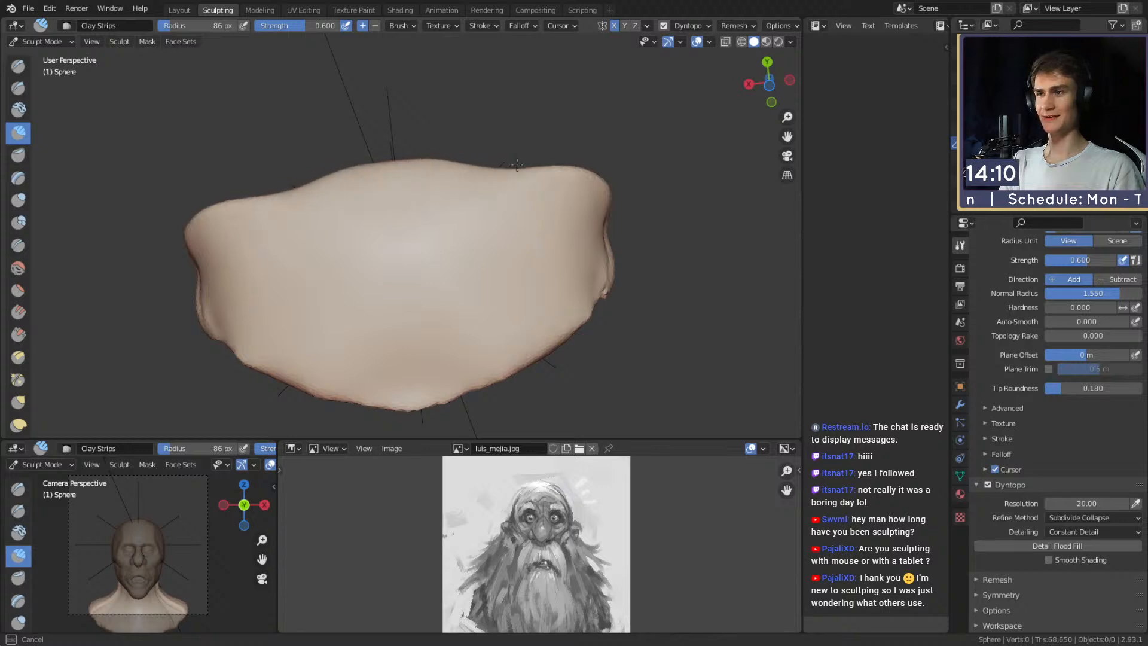
# Adjust the bust's back edge and contour with Grab at 111 px and 198 px.
pyautogui.press('g')
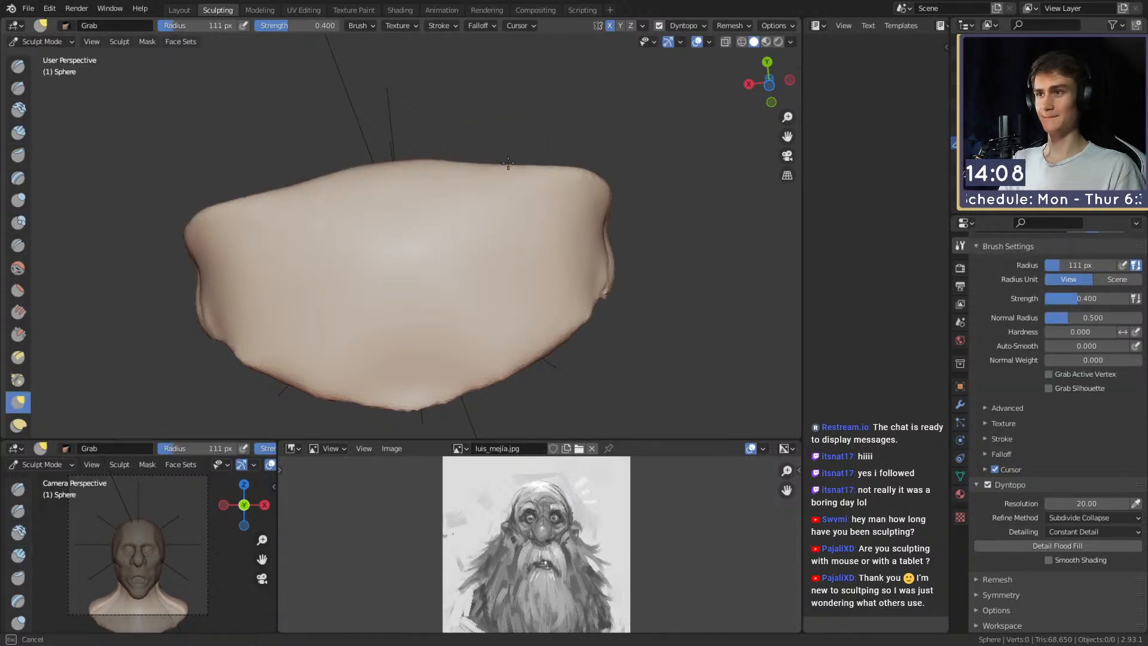
pyautogui.moveTo(494, 167)
pyautogui.mouseDown(button='middle')
pyautogui.moveTo(559, 299)
pyautogui.moveTo(449, 209)
pyautogui.moveTo(482, 231)
pyautogui.mouseUp(button='middle')
pyautogui.press('f')
pyautogui.click(568, 207)
pyautogui.moveTo(511, 227); pyautogui.dragTo(456, 241)
# Reshape the side of the neck behind the jaw with a smaller Grab brush.
pyautogui.moveTo(419, 230); pyautogui.dragTo(474, 223, button='middle')
pyautogui.press('f')
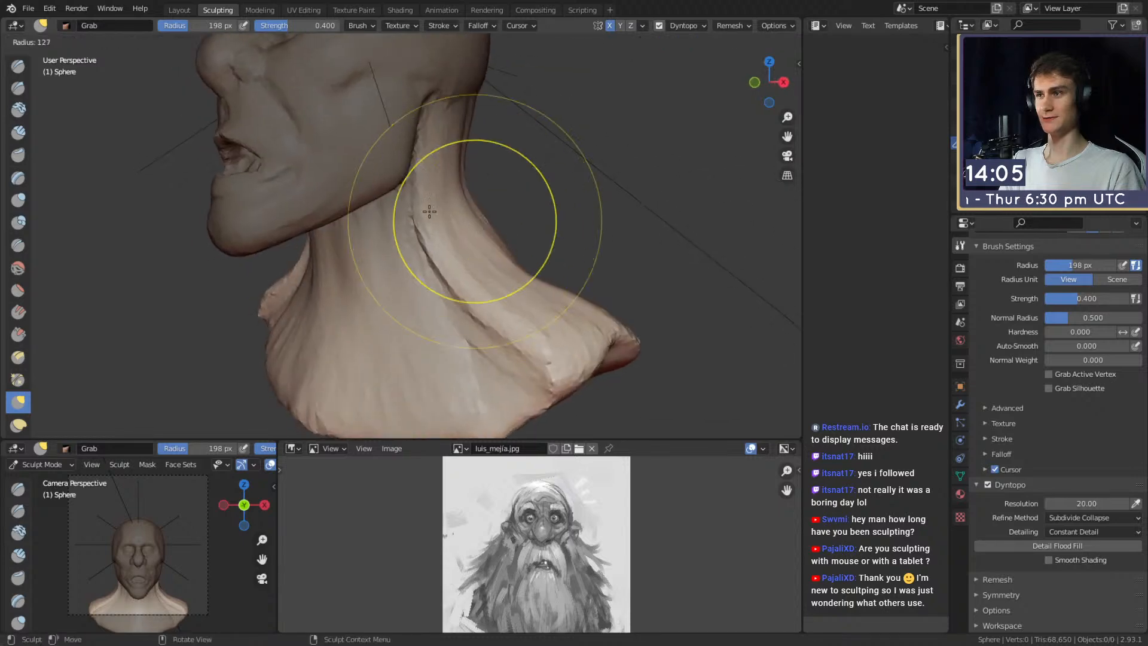
pyautogui.click(413, 218)
pyautogui.moveTo(439, 220); pyautogui.dragTo(432, 223)
pyautogui.moveTo(493, 298); pyautogui.dragTo(507, 213, button='middle')
pyautogui.moveTo(456, 215); pyautogui.dragTo(461, 217)
# Adjust the neck and shoulder contour from the side with Grab, enlarging the brush to 166 px.
pyautogui.press('f')
pyautogui.moveTo(479, 233)
pyautogui.mouseDown(button='middle')
pyautogui.moveTo(467, 212)
pyautogui.moveTo(467, 236)
pyautogui.moveTo(478, 240)
pyautogui.moveTo(423, 239)
pyautogui.moveTo(456, 269)
pyautogui.moveTo(380, 330)
pyautogui.mouseUp(button='middle')
pyautogui.click(618, 226)
pyautogui.press('f')
pyautogui.click(400, 245)
pyautogui.press('f')
pyautogui.click(391, 344)
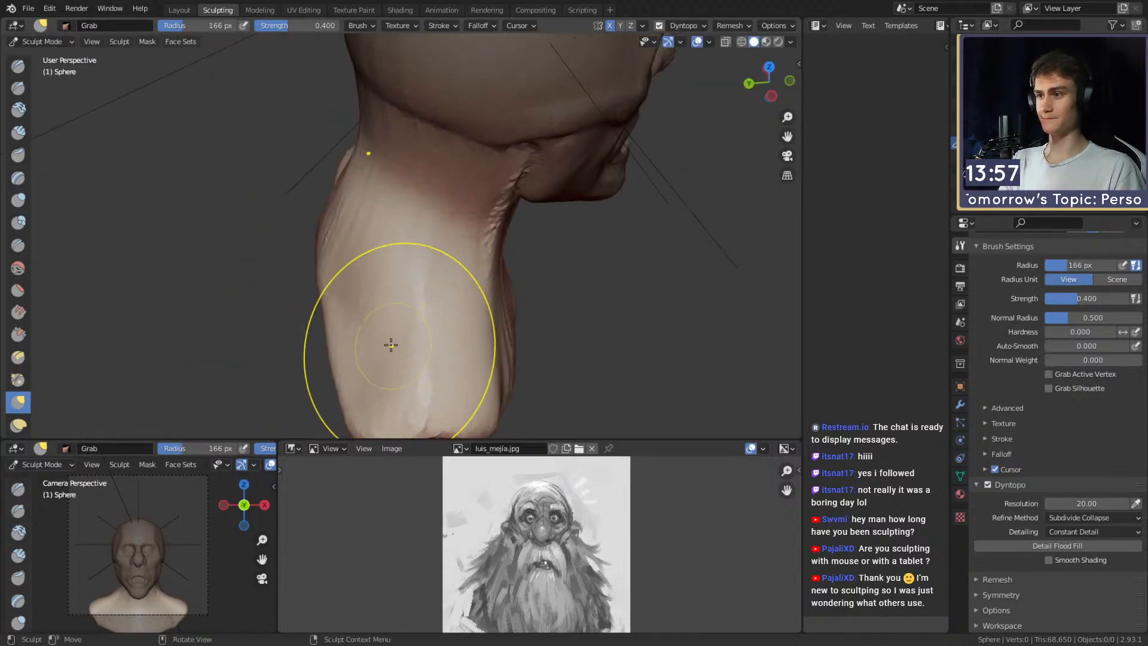
# Reshape the shoulder mass and upper back contour with Grab at 280 px and 246 px.
pyautogui.press('f')
pyautogui.moveTo(387, 339)
pyautogui.keyDown('alt'); pyautogui.mouseDown()
pyautogui.moveTo(419, 331)
pyautogui.moveTo(390, 320)
pyautogui.moveTo(407, 266)
pyautogui.moveTo(430, 366)
pyautogui.mouseUp(); pyautogui.keyUp('alt')
pyautogui.click(421, 331)
pyautogui.press('f')
pyautogui.click(426, 306)
pyautogui.press('f')
pyautogui.click(563, 329)
pyautogui.keyDown('alt'); pyautogui.moveTo(392, 286); pyautogui.dragTo(389, 326); pyautogui.keyUp('alt')
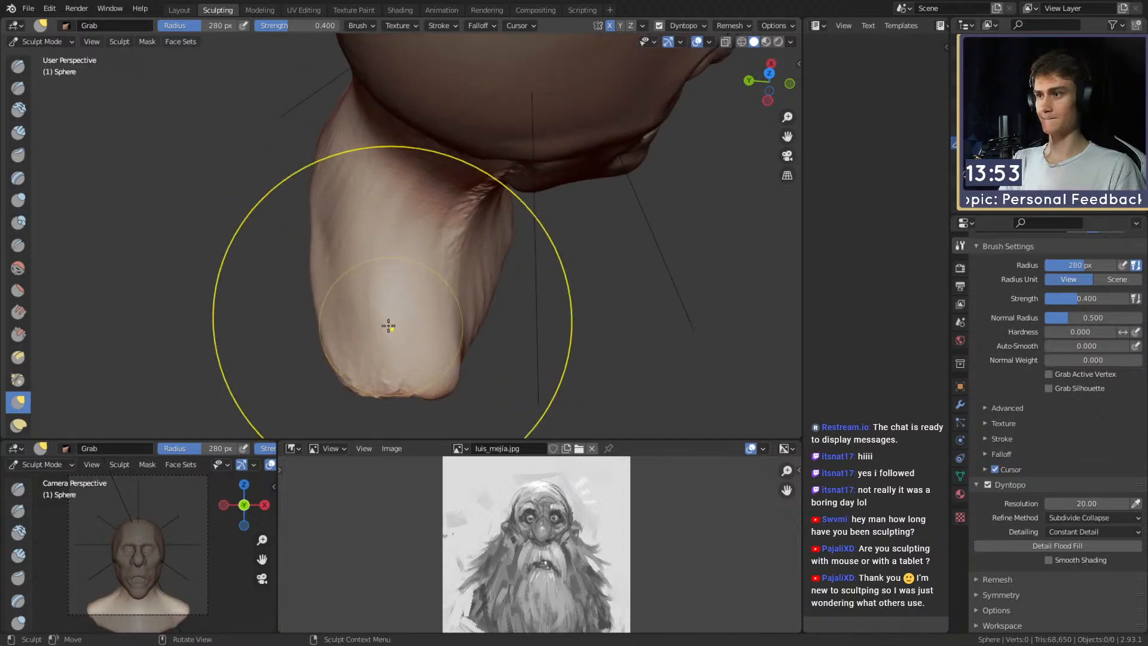
pyautogui.keyDown('alt'); pyautogui.moveTo(339, 222); pyautogui.dragTo(397, 192); pyautogui.keyUp('alt')
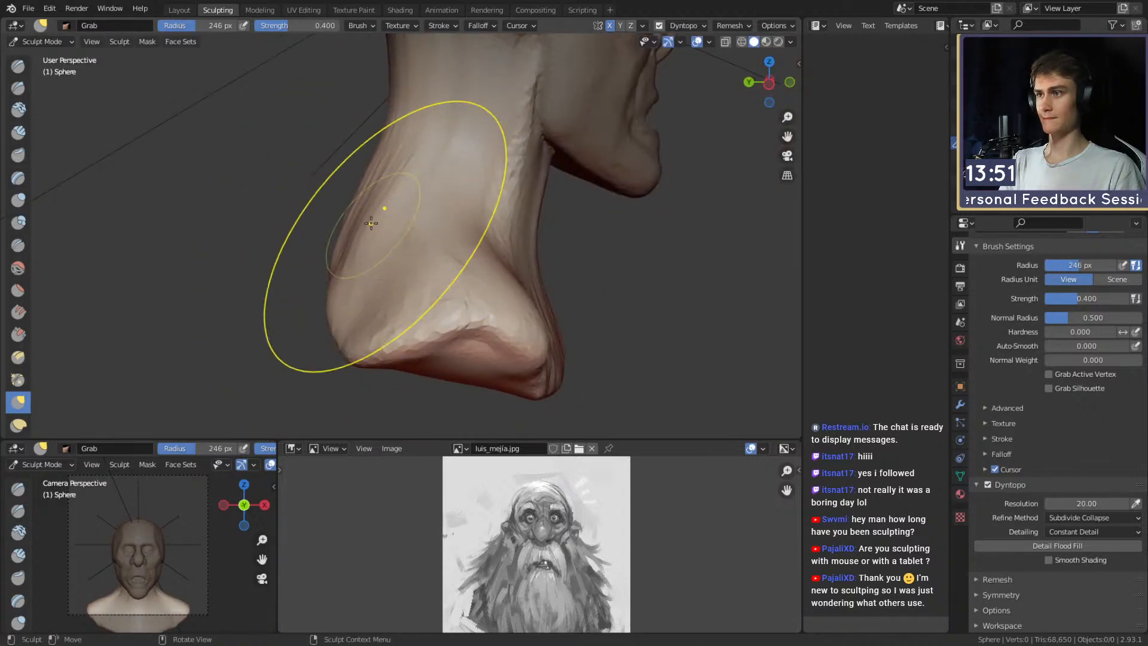
pyautogui.moveTo(355, 233)
pyautogui.keyDown('alt'); pyautogui.mouseDown()
pyautogui.moveTo(343, 234)
pyautogui.moveTo(431, 263)
pyautogui.moveTo(386, 258)
pyautogui.moveTo(497, 264)
pyautogui.mouseUp(); pyautogui.keyUp('alt')
# Build up the upper back and the backs of the shoulders with Clay Strips at 60 px.
pyautogui.press('c')
pyautogui.press('f')
pyautogui.click(387, 262)
pyautogui.moveTo(407, 255)
pyautogui.keyDown('alt'); pyautogui.mouseDown()
pyautogui.moveTo(407, 239)
pyautogui.moveTo(404, 283)
pyautogui.mouseUp(); pyautogui.keyUp('alt')
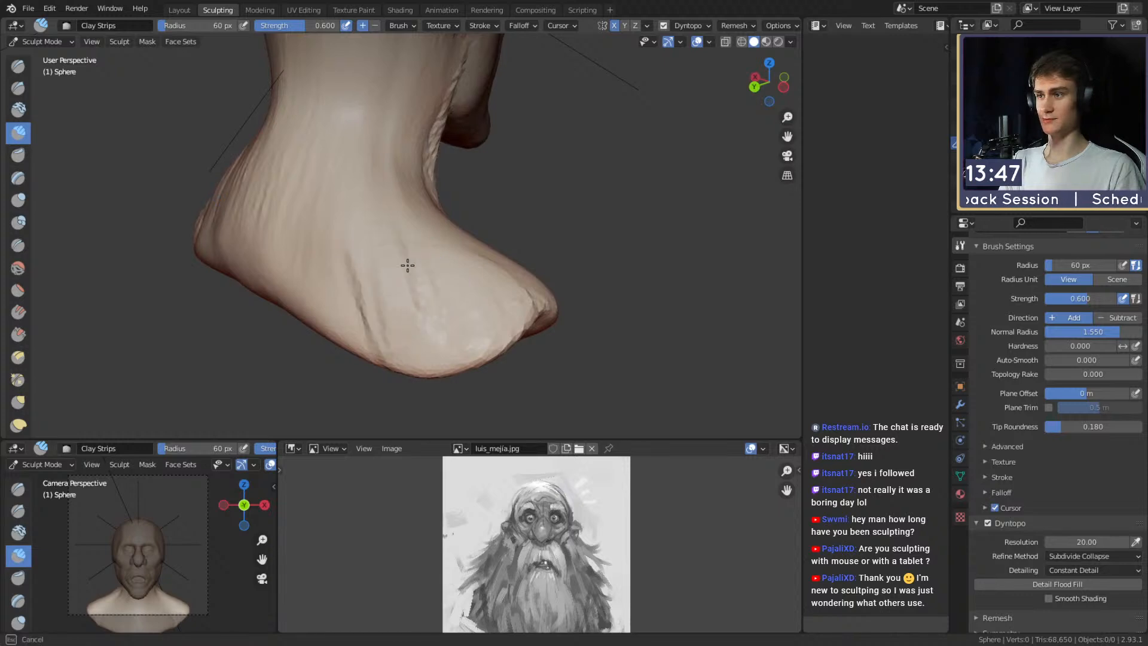
pyautogui.moveTo(349, 230)
pyautogui.keyDown('alt'); pyautogui.mouseDown()
pyautogui.moveTo(343, 251)
pyautogui.moveTo(359, 185)
pyautogui.mouseUp(); pyautogui.keyUp('alt')
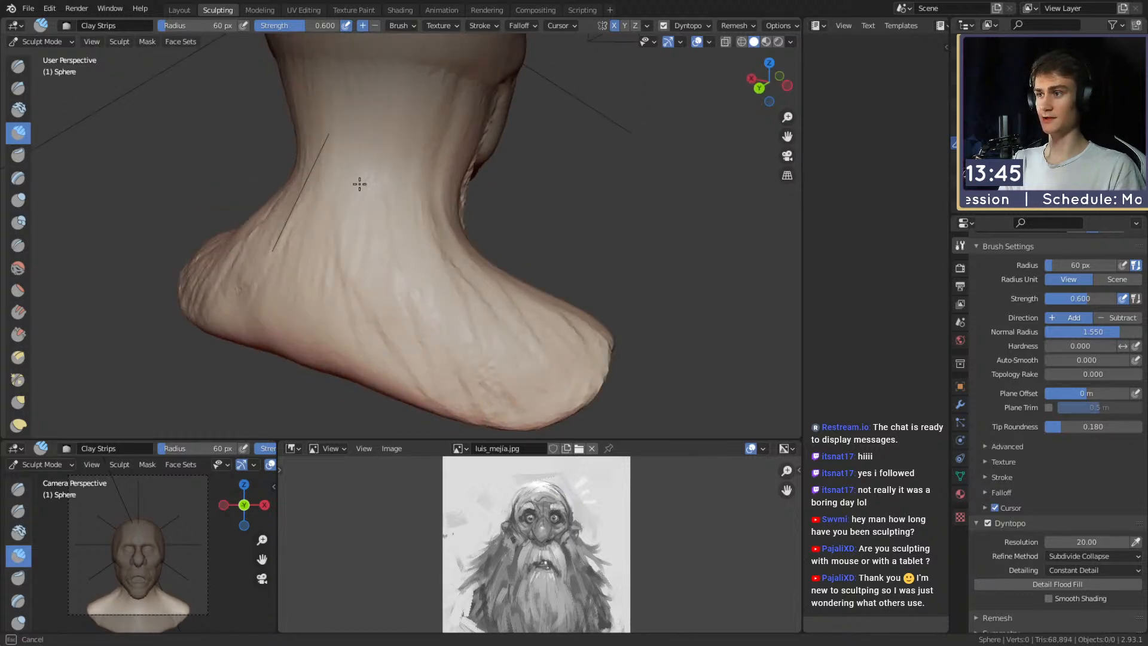
pyautogui.keyDown('alt'); pyautogui.moveTo(400, 147); pyautogui.dragTo(391, 230); pyautogui.keyUp('alt')
pyautogui.moveTo(405, 353)
pyautogui.keyDown('alt'); pyautogui.mouseDown()
pyautogui.moveTo(449, 248)
pyautogui.moveTo(383, 145)
pyautogui.mouseUp(); pyautogui.keyUp('alt')
# Refine the side profile of the upper back and neck with Grab, starting at 128 px.
pyautogui.press('g')
pyautogui.keyDown('alt'); pyautogui.moveTo(335, 236); pyautogui.dragTo(508, 203); pyautogui.keyUp('alt')
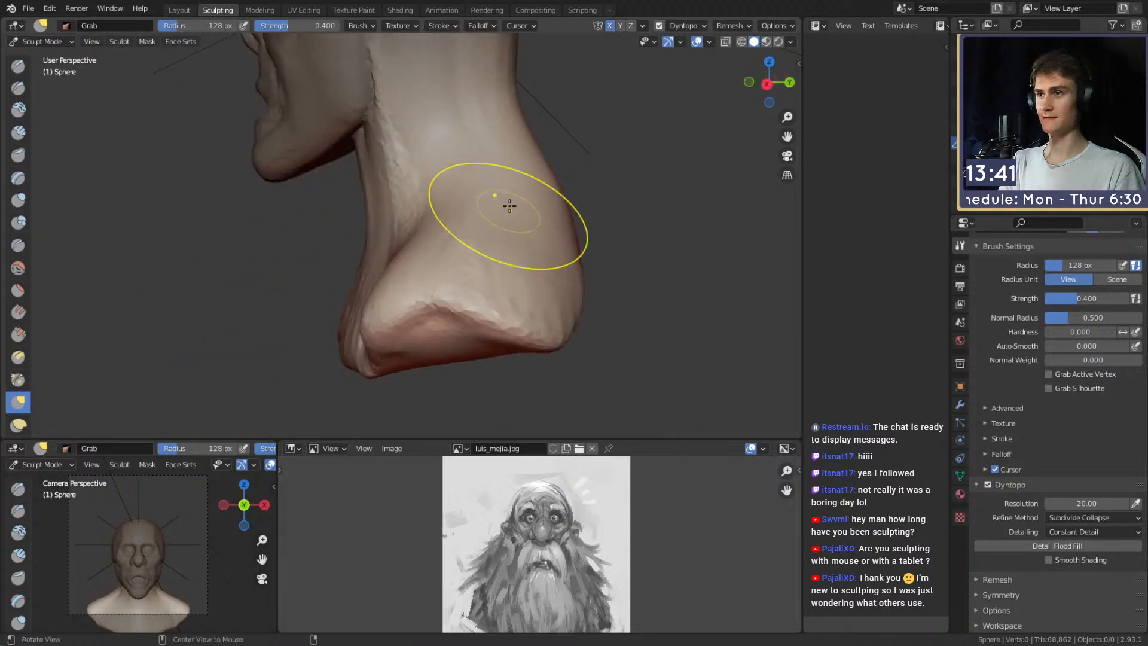
pyautogui.moveTo(472, 113)
pyautogui.keyDown('alt'); pyautogui.keyDown('shift'); pyautogui.mouseDown()
pyautogui.moveTo(446, 216)
pyautogui.moveTo(466, 223)
pyautogui.moveTo(448, 249)
pyautogui.moveTo(484, 213)
pyautogui.moveTo(423, 182)
pyautogui.moveTo(443, 190)
pyautogui.moveTo(460, 252)
pyautogui.moveTo(444, 269)
pyautogui.moveTo(516, 268)
pyautogui.moveTo(366, 290)
pyautogui.moveTo(412, 271)
pyautogui.moveTo(397, 251)
pyautogui.moveTo(403, 268)
pyautogui.mouseUp(); pyautogui.keyUp('shift'); pyautogui.keyUp('alt')
pyautogui.press('f')
pyautogui.click(509, 215)
pyautogui.press('f')
pyautogui.click(513, 222)
# Balance the slope of the shoulders and upper back from behind with Grab at up to 207 px.
pyautogui.press('f')
pyautogui.click(438, 186)
pyautogui.press('f')
pyautogui.click(500, 267)
pyautogui.press('f')
pyautogui.click(339, 268)
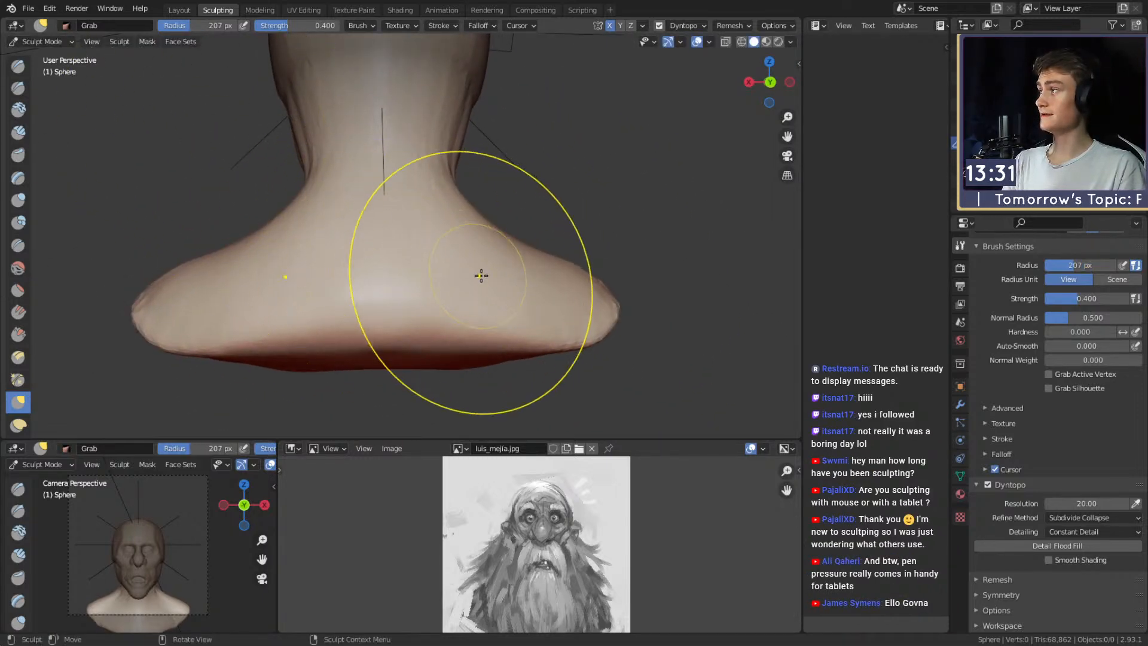
# Refine the back and sides of the neck below the skull with Grab at 186 px and 87 px.
pyautogui.moveTo(482, 291)
pyautogui.keyDown('alt'); pyautogui.mouseDown()
pyautogui.moveTo(410, 267)
pyautogui.moveTo(418, 285)
pyautogui.moveTo(405, 263)
pyautogui.moveTo(464, 257)
pyautogui.moveTo(389, 189)
pyautogui.moveTo(455, 202)
pyautogui.moveTo(453, 216)
pyautogui.moveTo(432, 194)
pyautogui.moveTo(454, 272)
pyautogui.moveTo(452, 249)
pyautogui.moveTo(282, 224)
pyautogui.moveTo(538, 239)
pyautogui.mouseUp(); pyautogui.keyUp('alt')
pyautogui.press('f')
pyautogui.click(420, 241)
pyautogui.press('f')
pyautogui.click(459, 194)
pyautogui.press('f')
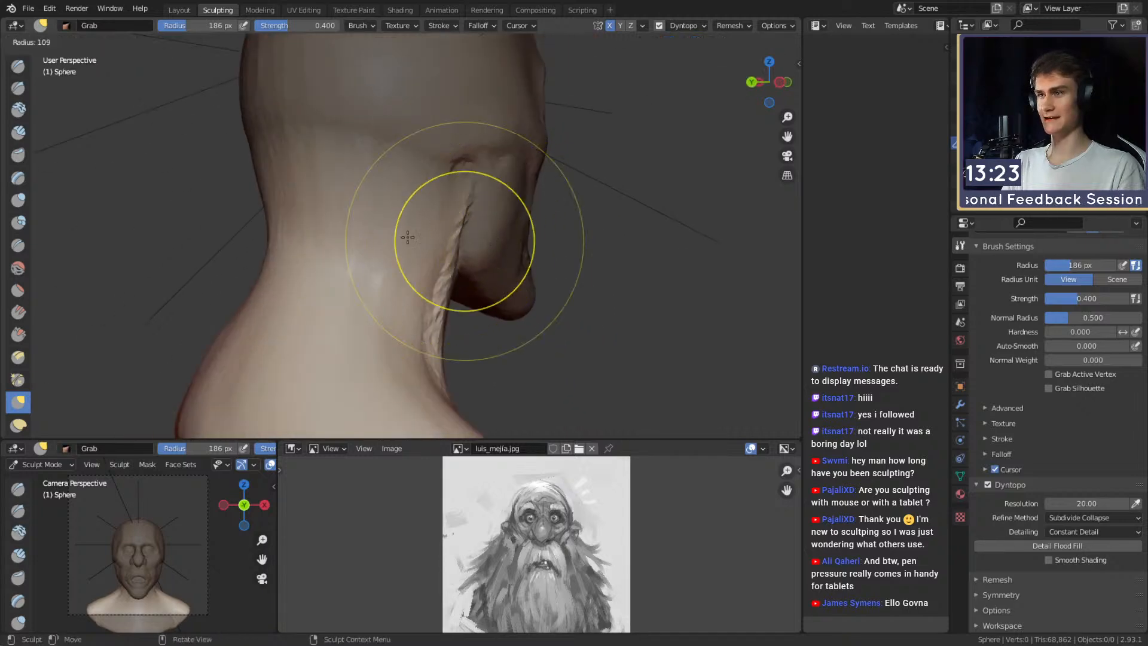
pyautogui.click(516, 241)
pyautogui.keyDown('alt'); pyautogui.moveTo(441, 311); pyautogui.dragTo(422, 296); pyautogui.keyUp('alt')
pyautogui.keyDown('alt'); pyautogui.moveTo(515, 257); pyautogui.dragTo(359, 308); pyautogui.keyUp('alt')
pyautogui.keyDown('shift'); pyautogui.moveTo(369, 314); pyautogui.dragTo(349, 194, button='middle'); pyautogui.keyUp('shift')
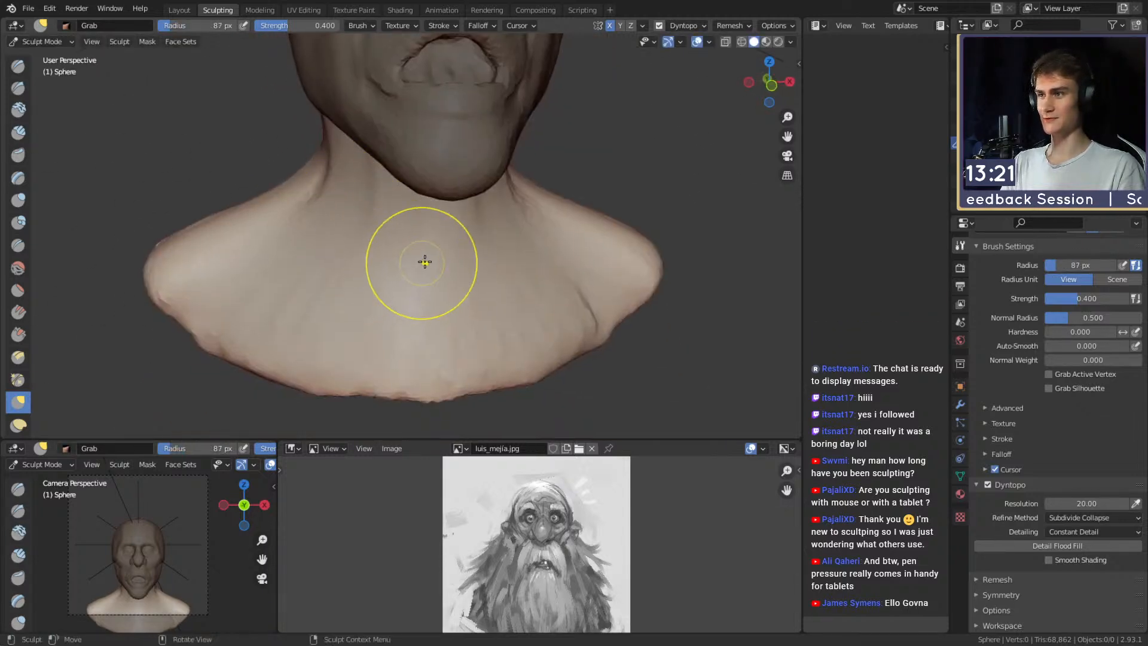
# Add clay along the side of the neck below the jaw with Clay Strips at 43 px.
pyautogui.press('c')
pyautogui.press('f')
pyautogui.click(410, 267)
pyautogui.keyDown('shift'); pyautogui.moveTo(358, 281); pyautogui.dragTo(457, 269, button='middle'); pyautogui.keyUp('shift')
pyautogui.keyDown('alt'); pyautogui.moveTo(456, 269); pyautogui.dragTo(390, 299); pyautogui.keyUp('alt')
pyautogui.moveTo(460, 192)
pyautogui.keyDown('alt'); pyautogui.keyDown('shift'); pyautogui.mouseDown()
pyautogui.moveTo(411, 300)
pyautogui.moveTo(398, 244)
pyautogui.mouseUp(); pyautogui.keyUp('shift'); pyautogui.keyUp('alt')
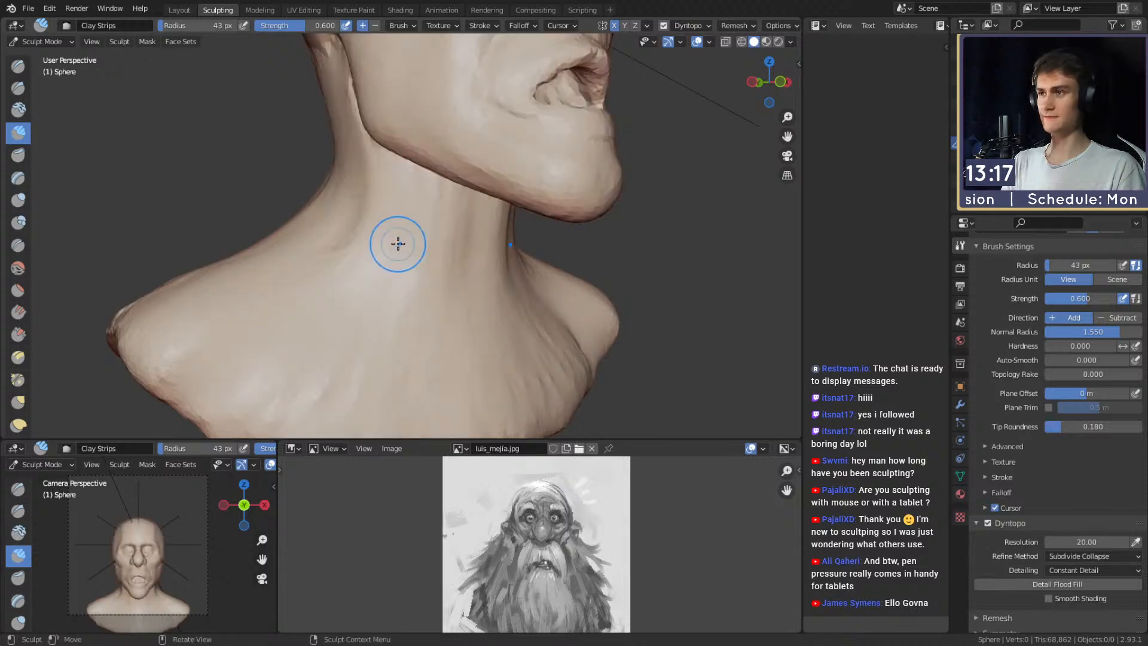
pyautogui.moveTo(418, 223); pyautogui.dragTo(403, 224, button='middle')
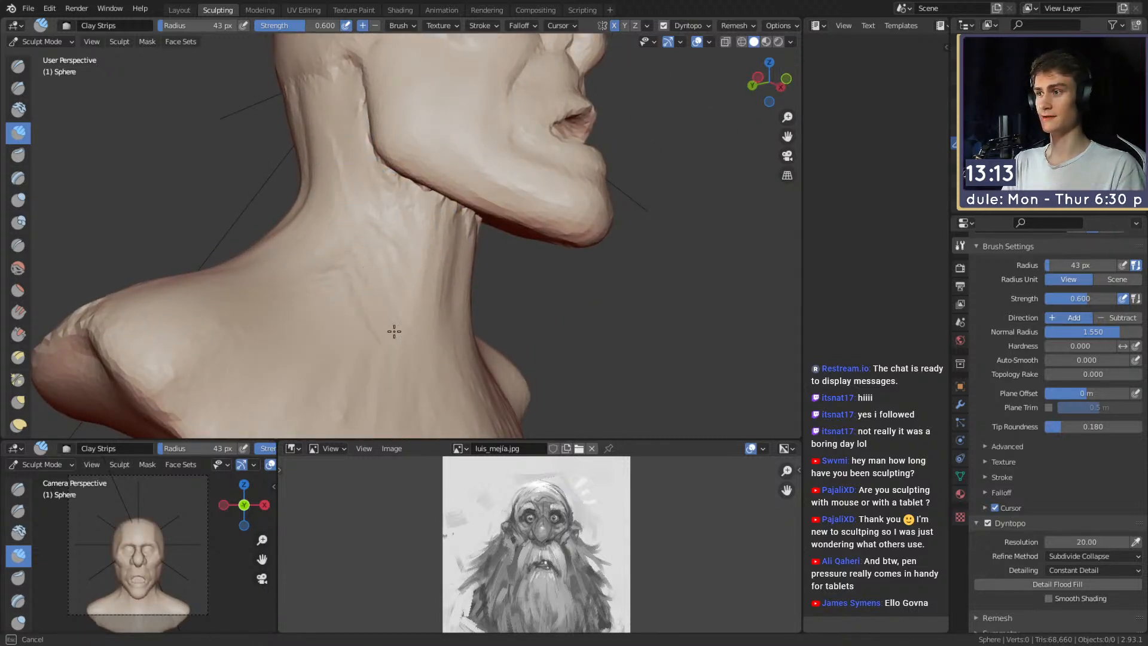
pyautogui.keyDown('alt'); pyautogui.moveTo(378, 301); pyautogui.dragTo(344, 227); pyautogui.keyUp('alt')
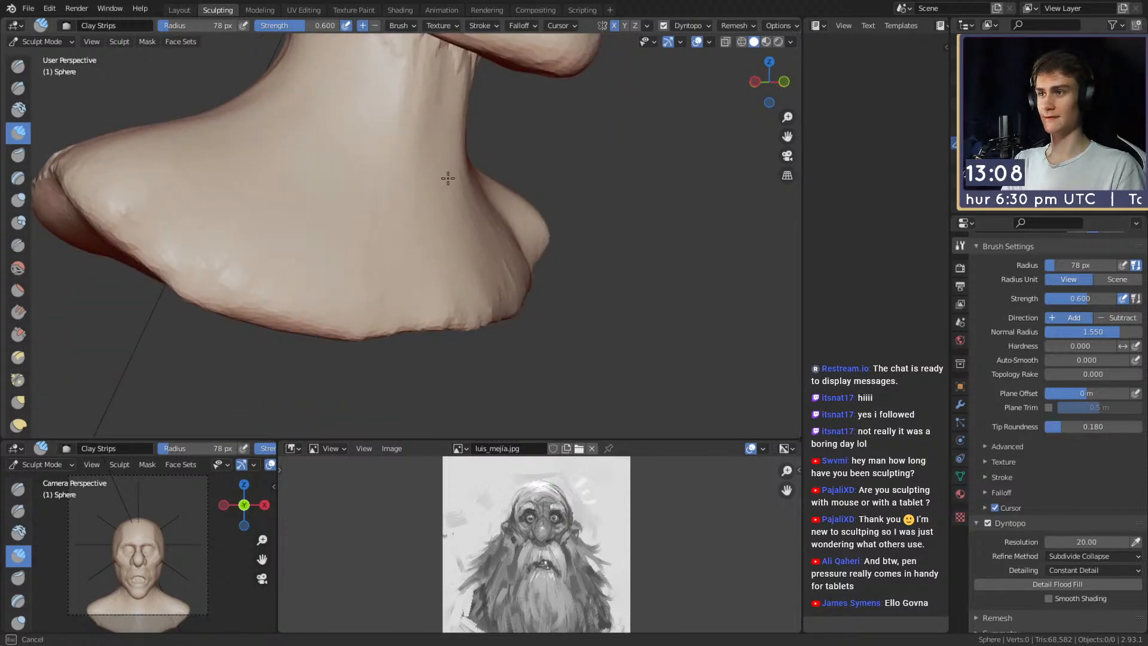
# Even out the side of the neck down to the chest with Clay Strips, starting at 78 px.
pyautogui.moveTo(448, 179)
pyautogui.keyDown('alt'); pyautogui.mouseDown()
pyautogui.moveTo(423, 259)
pyautogui.moveTo(408, 187)
pyautogui.moveTo(407, 290)
pyautogui.moveTo(328, 175)
pyautogui.moveTo(412, 234)
pyautogui.moveTo(394, 225)
pyautogui.mouseUp(); pyautogui.keyUp('alt')
pyautogui.press('[')
pyautogui.press('[')
pyautogui.press('[')
pyautogui.press('[')
pyautogui.press('[')
pyautogui.moveTo(372, 219)
pyautogui.mouseDown()
pyautogui.moveTo(358, 210)
pyautogui.moveTo(394, 235)
pyautogui.mouseUp()
pyautogui.press(']')
pyautogui.press(']')
pyautogui.press(']')
pyautogui.press(']')
pyautogui.press(']')
pyautogui.press(']')
pyautogui.press(']')
pyautogui.moveTo(410, 210)
pyautogui.mouseDown()
pyautogui.moveTo(417, 238)
pyautogui.moveTo(385, 256)
pyautogui.moveTo(383, 276)
pyautogui.mouseUp()
# Build up the throat and the underside of the jaw with Clay Strips at 39 px and 48 px.
pyautogui.keyDown('alt'); pyautogui.moveTo(426, 238); pyautogui.dragTo(400, 242); pyautogui.keyUp('alt')
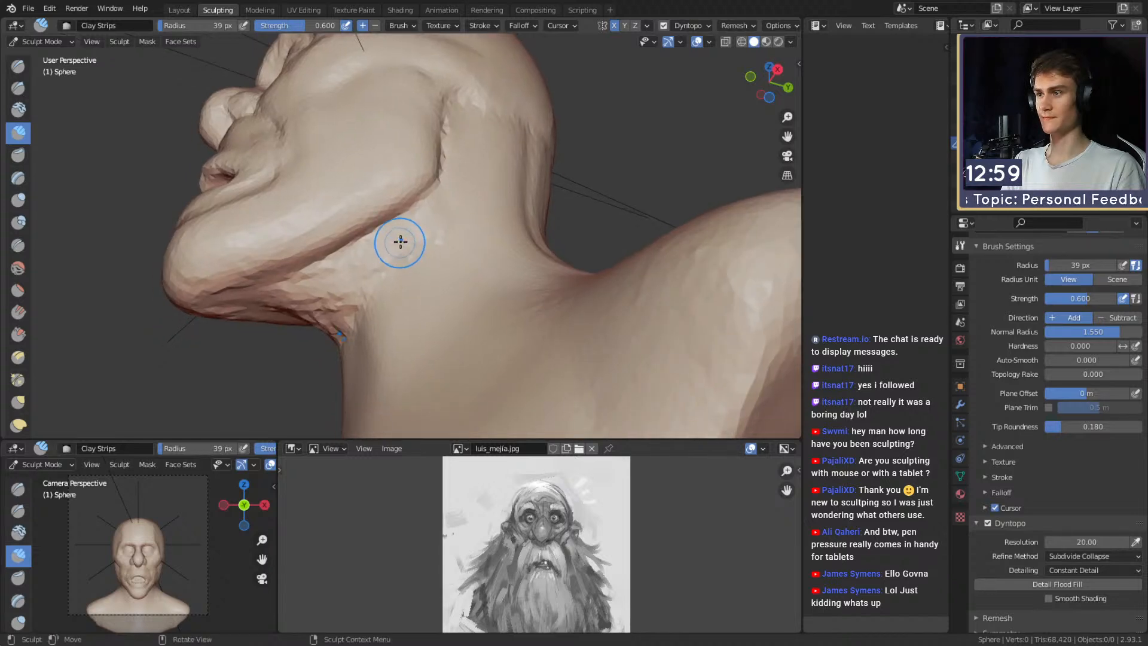
pyautogui.keyDown('alt'); pyautogui.moveTo(348, 313); pyautogui.dragTo(377, 278); pyautogui.keyUp('alt')
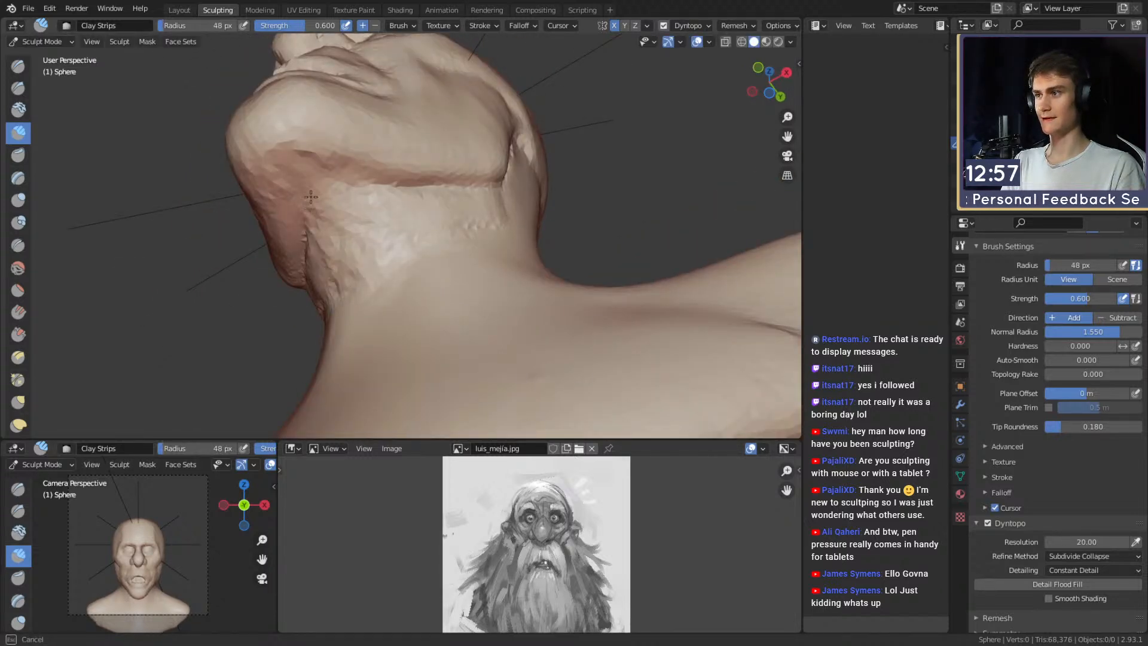
pyautogui.keyDown('alt'); pyautogui.moveTo(322, 210); pyautogui.dragTo(419, 288); pyautogui.keyUp('alt')
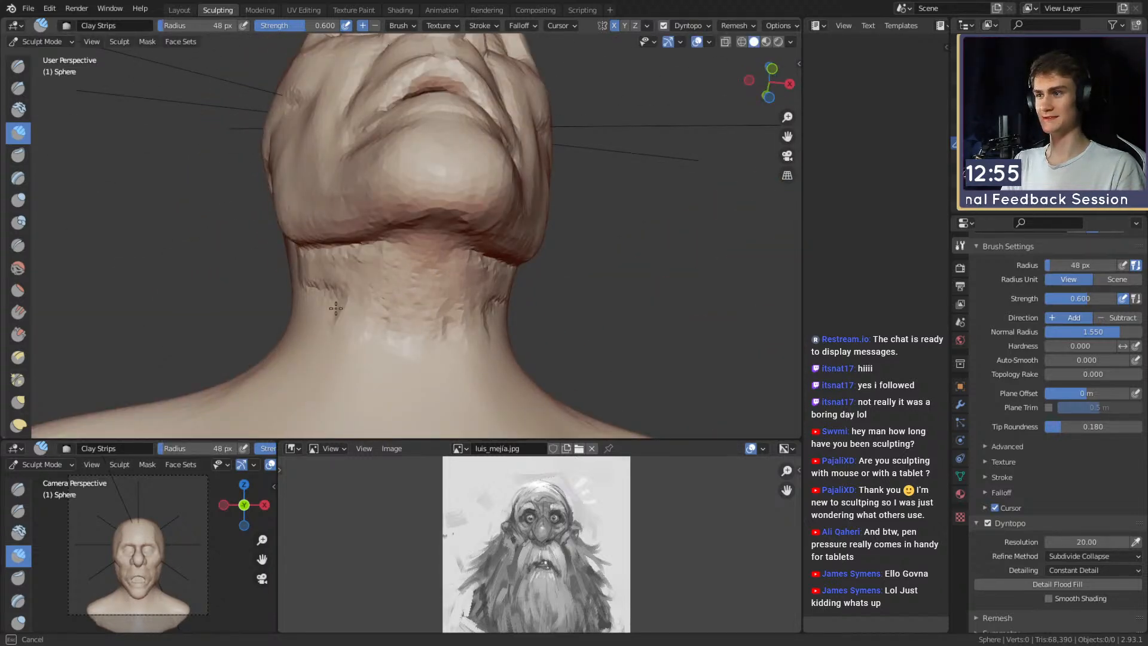
pyautogui.moveTo(336, 309); pyautogui.dragTo(335, 324)
# Smooth the fresh clay on the throat and upper neck with the brush at 80 px.
pyautogui.press('f')
pyautogui.click(400, 279)
pyautogui.moveTo(365, 270)
pyautogui.keyDown('shift'); pyautogui.mouseDown()
pyautogui.moveTo(367, 312)
pyautogui.moveTo(389, 335)
pyautogui.mouseUp(); pyautogui.keyUp('shift')
pyautogui.keyDown('alt'); pyautogui.moveTo(347, 302); pyautogui.dragTo(415, 289); pyautogui.keyUp('alt')
pyautogui.press('f')
pyautogui.click(396, 289)
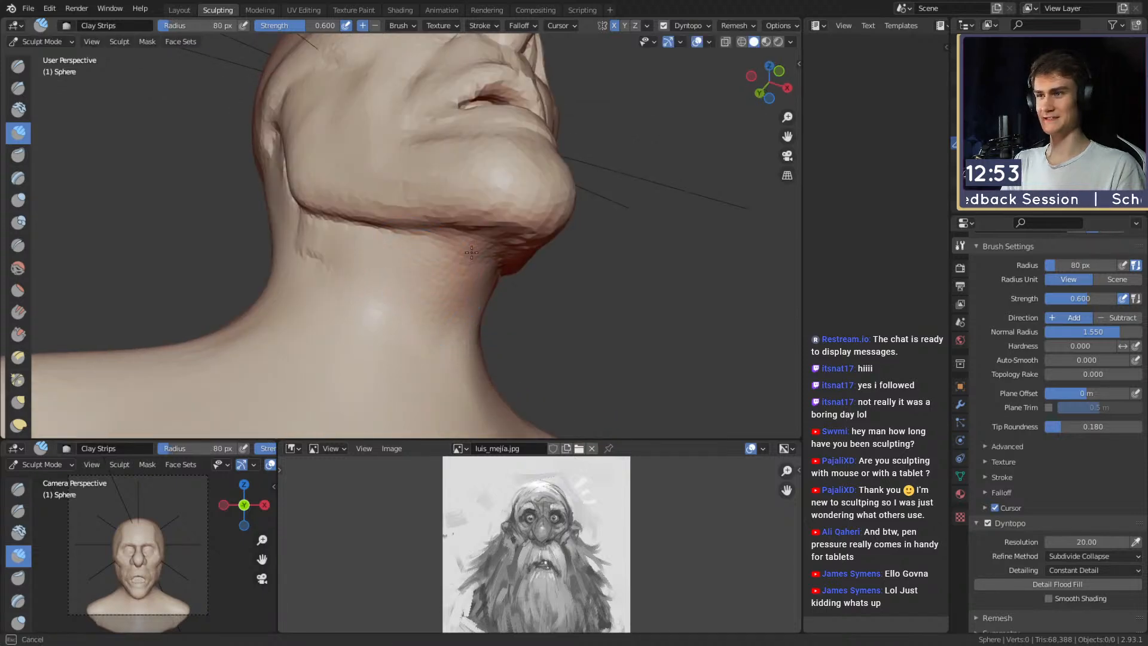
# Refine the contour of the throat and neck under the jaw with Grab at several brush sizes.
pyautogui.moveTo(332, 253)
pyautogui.keyDown('alt'); pyautogui.mouseDown()
pyautogui.moveTo(405, 295)
pyautogui.moveTo(421, 273)
pyautogui.moveTo(424, 230)
pyautogui.moveTo(419, 305)
pyautogui.moveTo(374, 260)
pyautogui.moveTo(400, 267)
pyautogui.moveTo(412, 285)
pyautogui.moveTo(362, 280)
pyautogui.moveTo(383, 255)
pyautogui.mouseUp(); pyautogui.keyUp('alt')
pyautogui.press('g')
pyautogui.press('f')
pyautogui.click(518, 263)
pyautogui.press('f')
pyautogui.click(357, 257)
pyautogui.moveTo(418, 322)
pyautogui.keyDown('alt'); pyautogui.keyDown('shift'); pyautogui.mouseDown()
pyautogui.moveTo(397, 269)
pyautogui.moveTo(367, 339)
pyautogui.moveTo(349, 318)
pyautogui.moveTo(358, 239)
pyautogui.moveTo(349, 290)
pyautogui.moveTo(356, 249)
pyautogui.moveTo(366, 250)
pyautogui.mouseUp(); pyautogui.keyUp('shift'); pyautogui.keyUp('alt')
pyautogui.press('f')
pyautogui.click(363, 335)
pyautogui.press('f')
pyautogui.click(378, 311)
pyautogui.press('f')
pyautogui.click(324, 314)
# Sharpen the transition between the jaw and the neck with the Crease brush.
pyautogui.moveTo(421, 280)
pyautogui.keyDown('alt'); pyautogui.mouseDown()
pyautogui.moveTo(436, 234)
pyautogui.moveTo(356, 231)
pyautogui.moveTo(395, 177)
pyautogui.moveTo(384, 251)
pyautogui.moveTo(395, 203)
pyautogui.mouseUp(); pyautogui.keyUp('alt')
pyautogui.hotkey('shift', 'c')
pyautogui.press('f')
pyautogui.click(388, 227)
pyautogui.press('f')
pyautogui.click(386, 189)
pyautogui.moveTo(392, 178)
pyautogui.mouseDown()
pyautogui.moveTo(359, 225)
pyautogui.moveTo(426, 246)
pyautogui.moveTo(415, 231)
pyautogui.moveTo(425, 222)
pyautogui.mouseUp()
# Smooth the back of the neck and skull with Clay Strips at 158 px, checking the form with Grab.
pyautogui.press('c')
pyautogui.keyDown('alt'); pyautogui.keyDown('shift'); pyautogui.moveTo(430, 273); pyautogui.dragTo(430, 233); pyautogui.keyUp('shift'); pyautogui.keyUp('alt')
pyautogui.keyDown('alt'); pyautogui.moveTo(429, 233); pyautogui.dragTo(398, 217); pyautogui.keyUp('alt')
pyautogui.press('f')
pyautogui.click(446, 210)
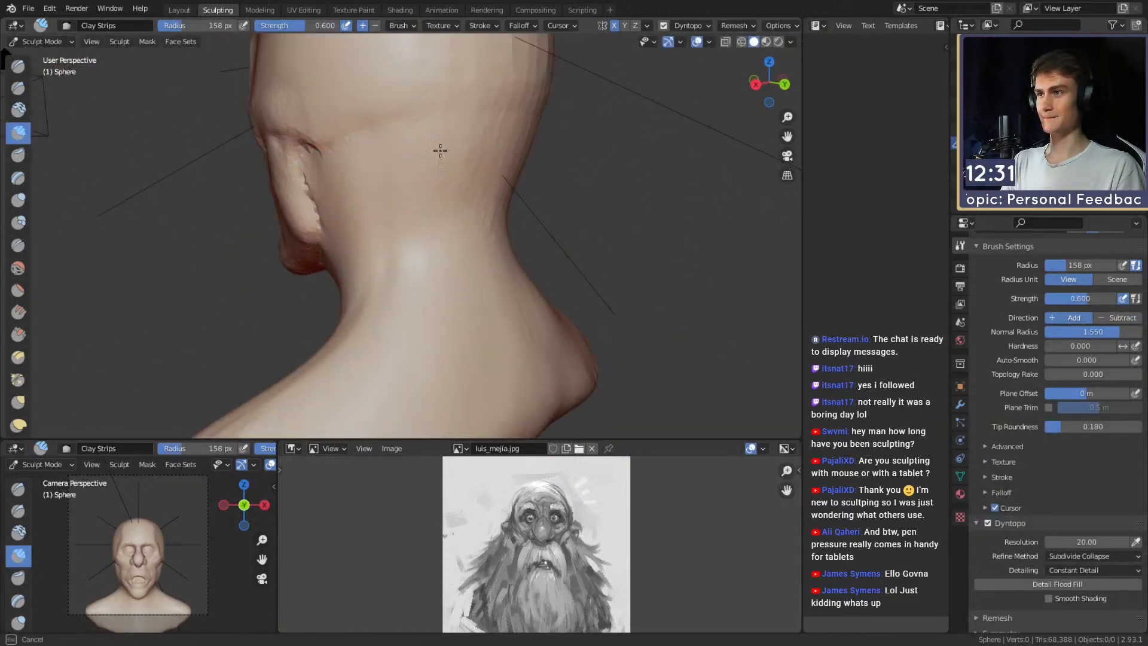
pyautogui.keyDown('alt'); pyautogui.keyDown('shift'); pyautogui.moveTo(441, 149); pyautogui.dragTo(443, 257); pyautogui.keyUp('shift'); pyautogui.keyUp('alt')
pyautogui.moveTo(422, 210)
pyautogui.keyDown('alt'); pyautogui.keyDown('shift'); pyautogui.mouseDown()
pyautogui.moveTo(429, 266)
pyautogui.moveTo(441, 115)
pyautogui.moveTo(457, 170)
pyautogui.mouseUp(); pyautogui.keyUp('shift'); pyautogui.keyUp('alt')
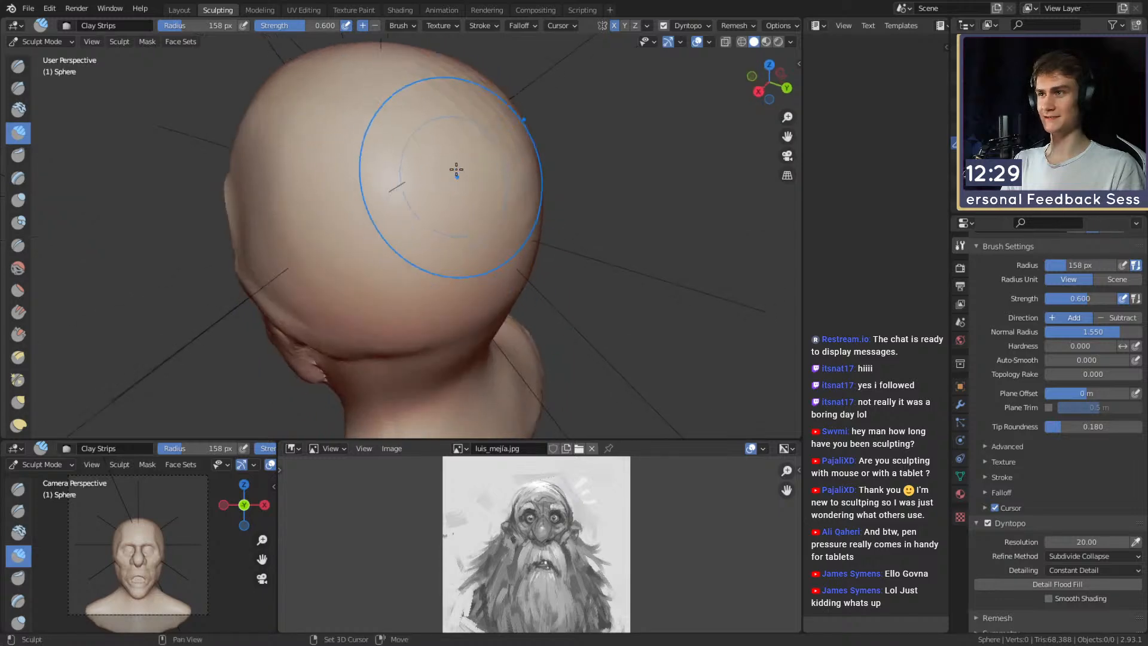
pyautogui.moveTo(416, 232)
pyautogui.keyDown('alt'); pyautogui.mouseDown()
pyautogui.moveTo(513, 231)
pyautogui.moveTo(377, 289)
pyautogui.moveTo(386, 268)
pyautogui.moveTo(282, 179)
pyautogui.mouseUp(); pyautogui.keyUp('alt')
pyautogui.press('g')
pyautogui.moveTo(341, 210)
pyautogui.keyDown('alt'); pyautogui.mouseDown()
pyautogui.moveTo(313, 197)
pyautogui.moveTo(464, 222)
pyautogui.moveTo(443, 251)
pyautogui.moveTo(361, 232)
pyautogui.moveTo(415, 228)
pyautogui.moveTo(420, 185)
pyautogui.mouseUp(); pyautogui.keyUp('alt')
# Build up the neck muscles from behind the jaw down to the collarbones with Clay Strips at 51 px and 55 px.
pyautogui.press('c')
pyautogui.press('f')
pyautogui.click(380, 244)
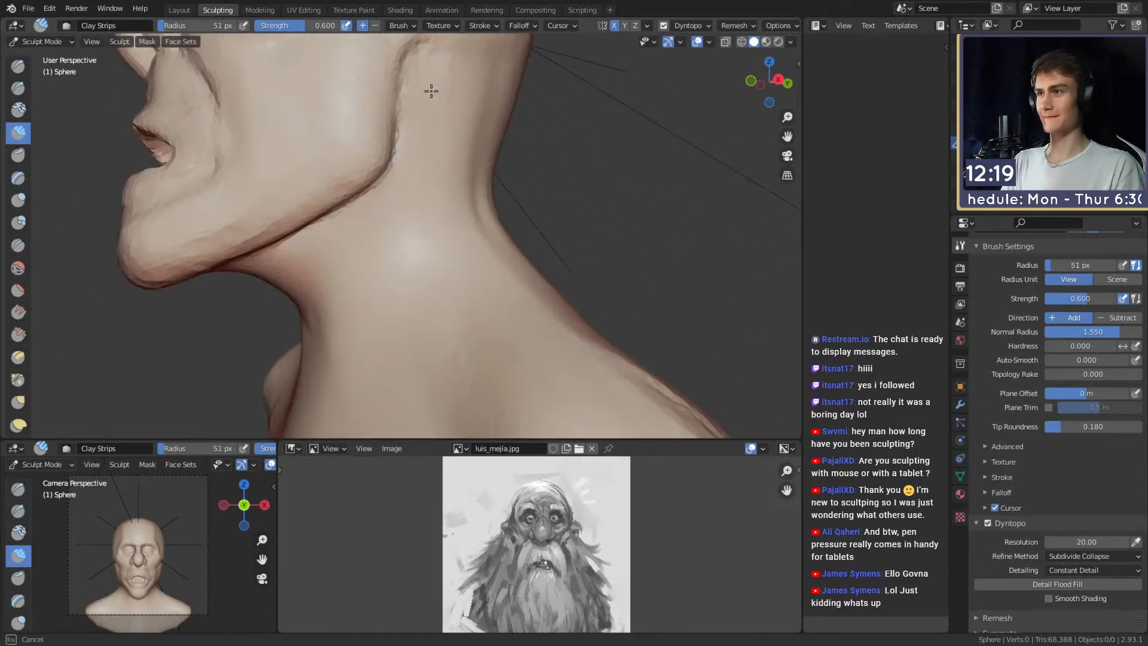
pyautogui.keyDown('alt'); pyautogui.moveTo(431, 91); pyautogui.dragTo(451, 201); pyautogui.keyUp('alt')
pyautogui.keyDown('alt'); pyautogui.moveTo(435, 239); pyautogui.dragTo(481, 218); pyautogui.keyUp('alt')
pyautogui.keyDown('alt'); pyautogui.moveTo(409, 258); pyautogui.dragTo(456, 199); pyautogui.keyUp('alt')
pyautogui.press('f')
pyautogui.click(447, 199)
pyautogui.moveTo(460, 139)
pyautogui.mouseDown()
pyautogui.moveTo(403, 293)
pyautogui.moveTo(452, 291)
pyautogui.mouseUp()
pyautogui.moveTo(448, 207)
pyautogui.mouseDown()
pyautogui.moveTo(395, 316)
pyautogui.moveTo(393, 378)
pyautogui.mouseUp()
pyautogui.moveTo(403, 287)
pyautogui.keyDown('alt'); pyautogui.mouseDown()
pyautogui.moveTo(431, 267)
pyautogui.moveTo(436, 317)
pyautogui.mouseUp(); pyautogui.keyUp('alt')
# Blend the neck muscles into the front of the neck and chest, reducing the Clay Strips radius to 49 px.
pyautogui.keyDown('alt'); pyautogui.keyDown('shift'); pyautogui.moveTo(438, 269); pyautogui.dragTo(439, 302); pyautogui.keyUp('shift'); pyautogui.keyUp('alt')
pyautogui.keyDown('ctrl'); pyautogui.keyDown('alt'); pyautogui.moveTo(439, 311); pyautogui.dragTo(440, 293); pyautogui.keyUp('alt'); pyautogui.keyUp('ctrl')
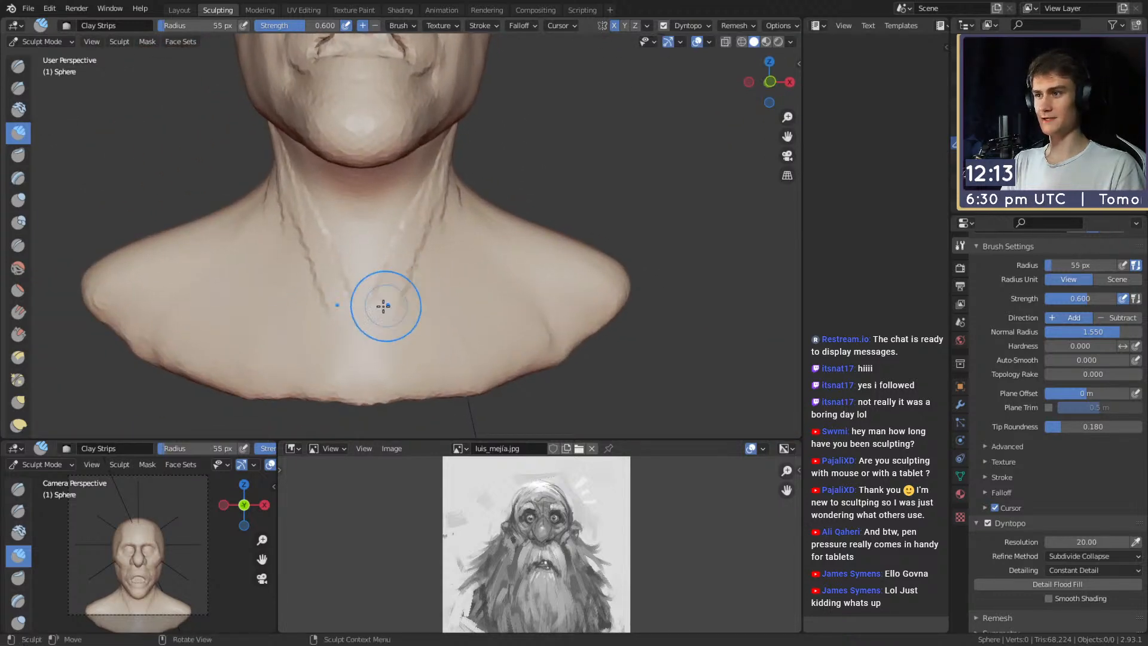
pyautogui.moveTo(464, 192); pyautogui.dragTo(458, 222)
pyautogui.moveTo(466, 317)
pyautogui.keyDown('alt'); pyautogui.mouseDown()
pyautogui.moveTo(464, 290)
pyautogui.moveTo(466, 347)
pyautogui.mouseUp(); pyautogui.keyUp('alt')
pyautogui.keyDown('alt'); pyautogui.moveTo(465, 299); pyautogui.dragTo(374, 239); pyautogui.keyUp('alt')
pyautogui.moveTo(377, 210)
pyautogui.keyDown('alt'); pyautogui.keyDown('shift'); pyautogui.mouseDown()
pyautogui.moveTo(384, 275)
pyautogui.moveTo(421, 242)
pyautogui.mouseUp(); pyautogui.keyUp('shift'); pyautogui.keyUp('alt')
pyautogui.press('f')
pyautogui.click(374, 237)
pyautogui.moveTo(368, 215)
pyautogui.keyDown('alt'); pyautogui.mouseDown()
pyautogui.moveTo(495, 268)
pyautogui.moveTo(428, 229)
pyautogui.mouseUp(); pyautogui.keyUp('alt')
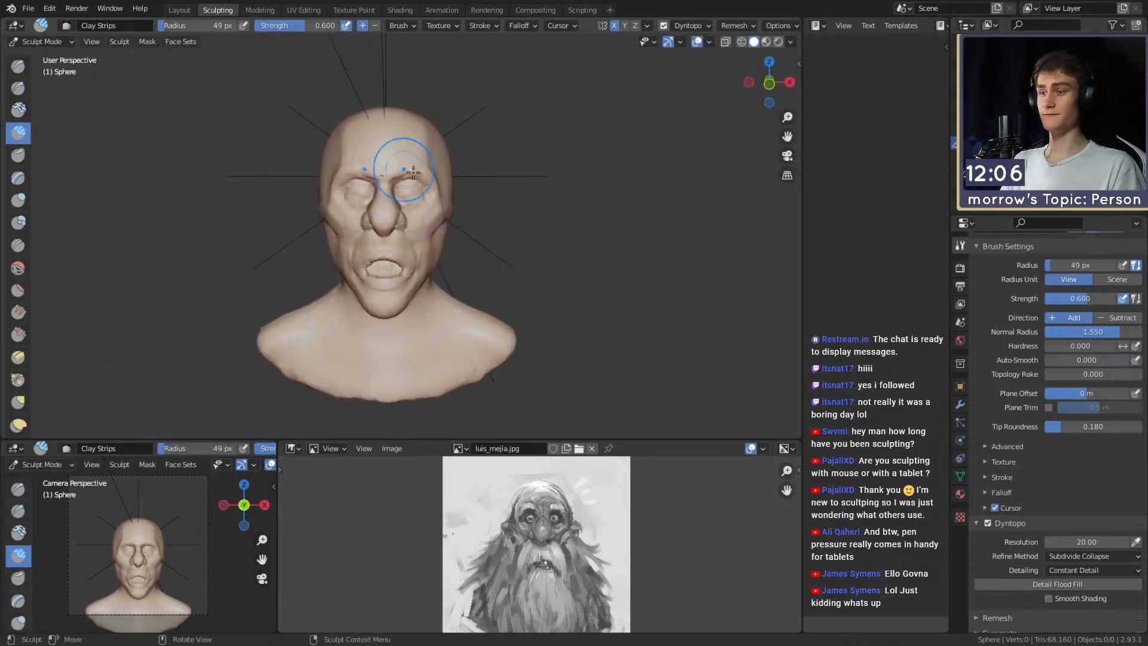
# Even out the forehead, temples and top of the skull with Clay Strips at 83 px and 197 px.
pyautogui.keyDown('alt'); pyautogui.keyDown('shift'); pyautogui.moveTo(414, 173); pyautogui.dragTo(423, 203); pyautogui.keyUp('shift'); pyautogui.keyUp('alt')
pyautogui.keyDown('ctrl'); pyautogui.keyDown('alt'); pyautogui.moveTo(431, 257); pyautogui.dragTo(427, 209); pyautogui.keyUp('alt'); pyautogui.keyUp('ctrl')
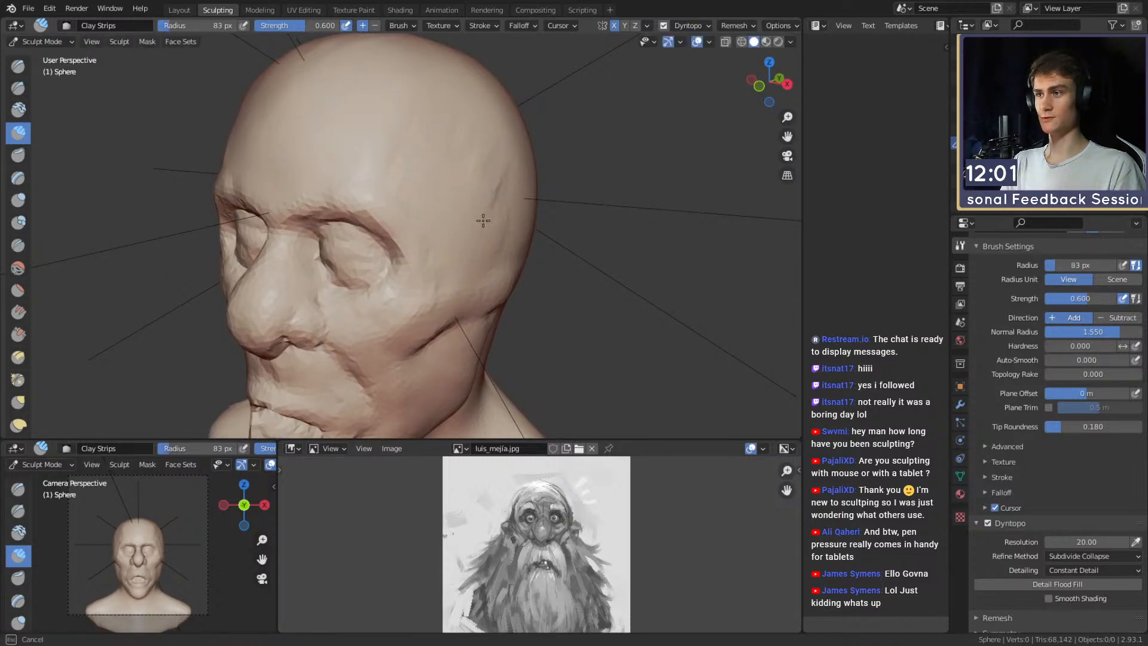
pyautogui.keyDown('alt'); pyautogui.moveTo(482, 205); pyautogui.dragTo(514, 178); pyautogui.keyUp('alt')
pyautogui.moveTo(457, 133); pyautogui.dragTo(442, 175, button='middle')
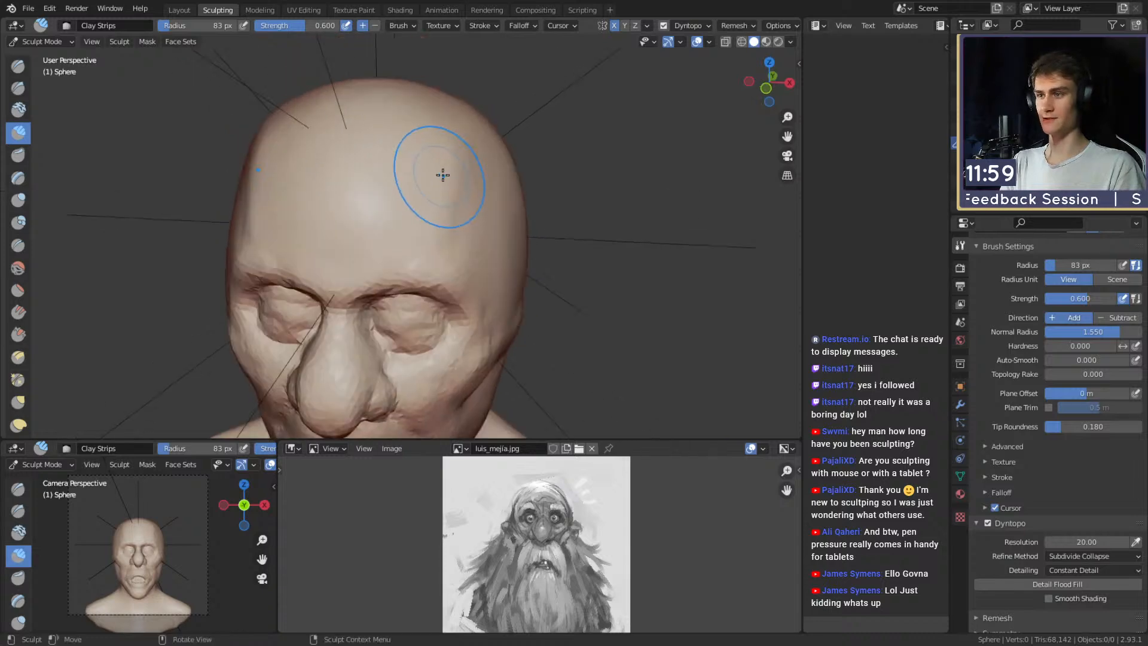
pyautogui.moveTo(399, 141); pyautogui.dragTo(447, 136, button='middle')
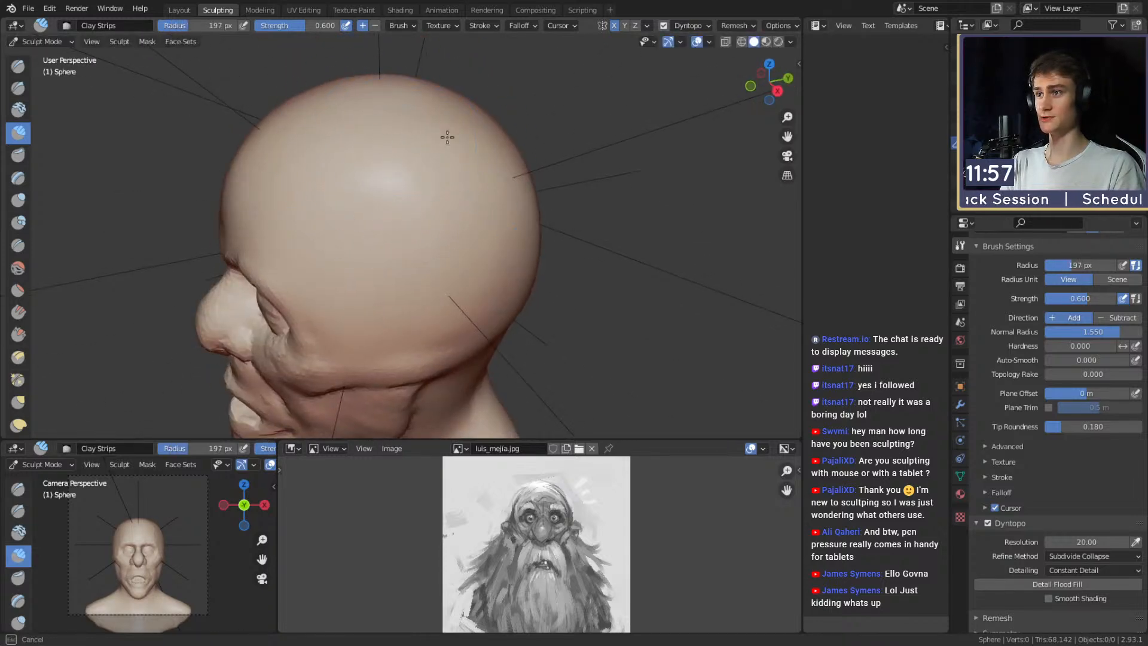
pyautogui.press('f')
pyautogui.click(366, 179)
pyautogui.moveTo(383, 173)
pyautogui.mouseDown(button='middle')
pyautogui.moveTo(481, 156)
pyautogui.moveTo(378, 171)
pyautogui.mouseUp(button='middle')
# Reshape the side profile of the skull with Grab at 274 px, 232 px and 198 px.
pyautogui.press('g')
pyautogui.moveTo(378, 171)
pyautogui.keyDown('ctrl'); pyautogui.keyDown('alt'); pyautogui.mouseDown()
pyautogui.moveTo(422, 230)
pyautogui.moveTo(428, 198)
pyautogui.mouseUp(); pyautogui.keyUp('alt'); pyautogui.keyUp('ctrl')
pyautogui.press('f')
pyautogui.click(539, 174)
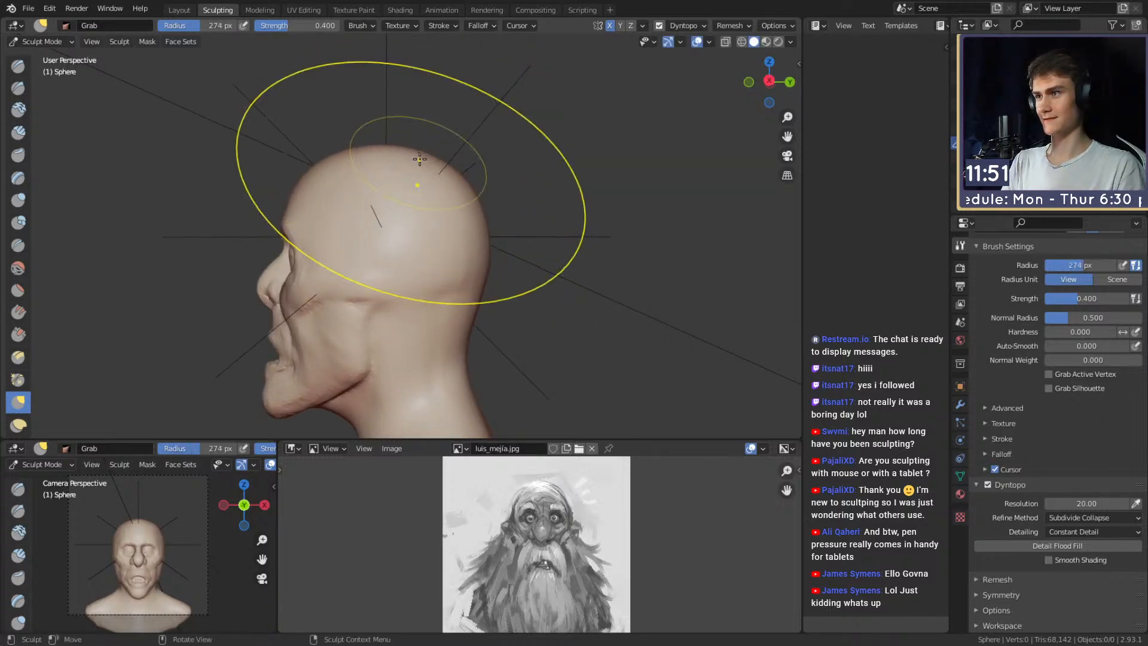
pyautogui.click(466, 281)
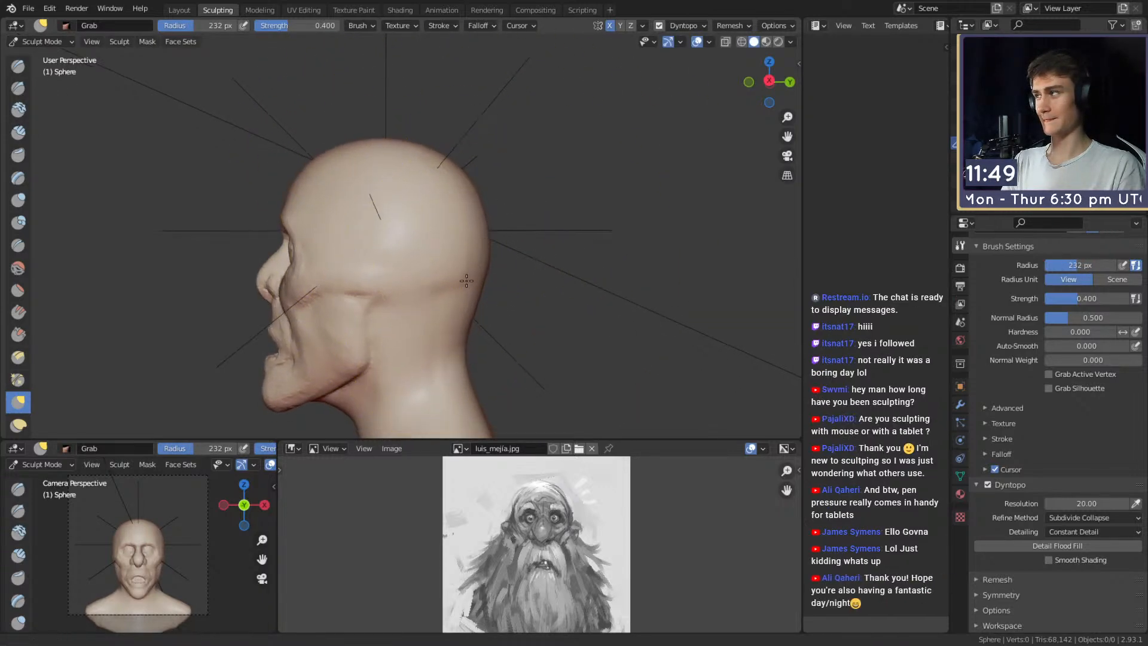
pyautogui.keyDown('alt'); pyautogui.moveTo(466, 281); pyautogui.dragTo(430, 261); pyautogui.keyUp('alt')
pyautogui.press('f')
pyautogui.click(430, 234)
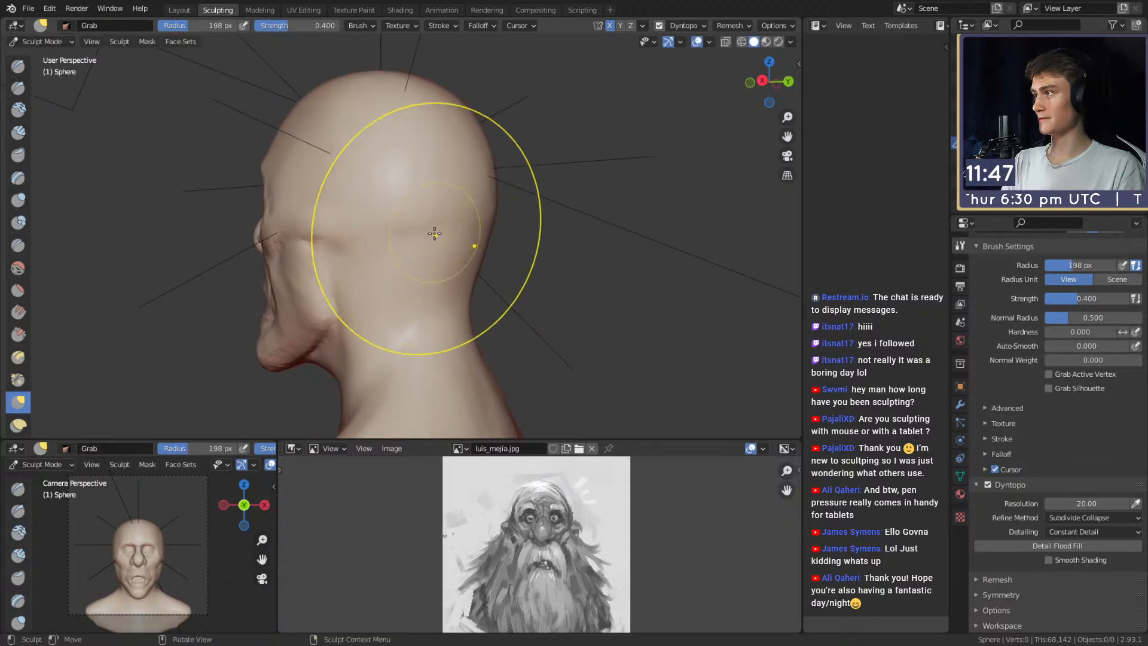
# Refine the forehead and the back of the skull with Grab at 178 px and 112 px.
pyautogui.scroll(-3, 416, 238)
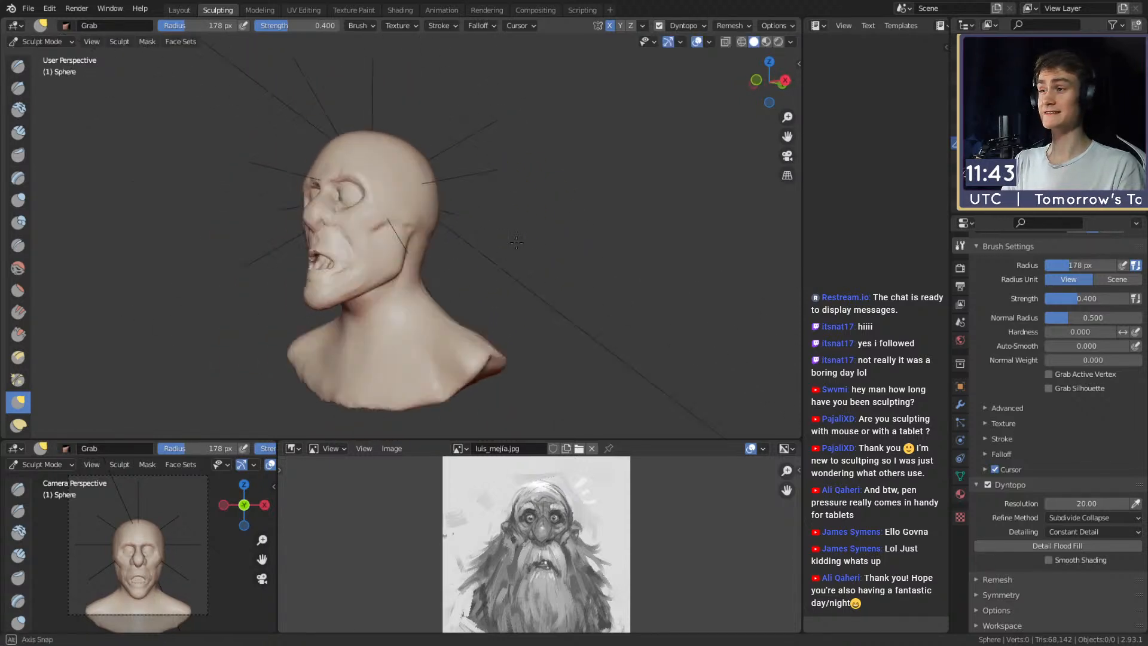
pyautogui.moveTo(517, 242); pyautogui.dragTo(558, 239, button='middle')
pyautogui.scroll(2, 461, 215)
pyautogui.moveTo(460, 216)
pyautogui.mouseDown(button='middle')
pyautogui.moveTo(494, 200)
pyautogui.moveTo(438, 241)
pyautogui.mouseUp(button='middle')
pyautogui.scroll(2, 439, 241)
pyautogui.press('f')
pyautogui.click(367, 197)
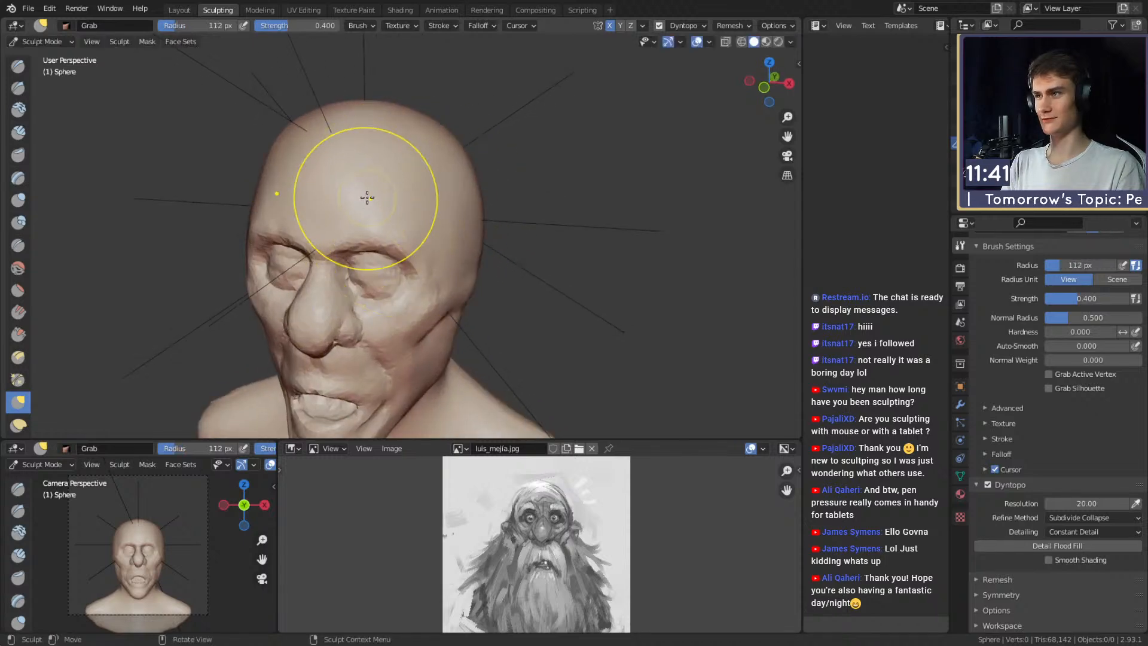
pyautogui.moveTo(367, 197); pyautogui.dragTo(335, 197, button='middle')
pyautogui.moveTo(489, 211); pyautogui.dragTo(415, 174, button='middle')
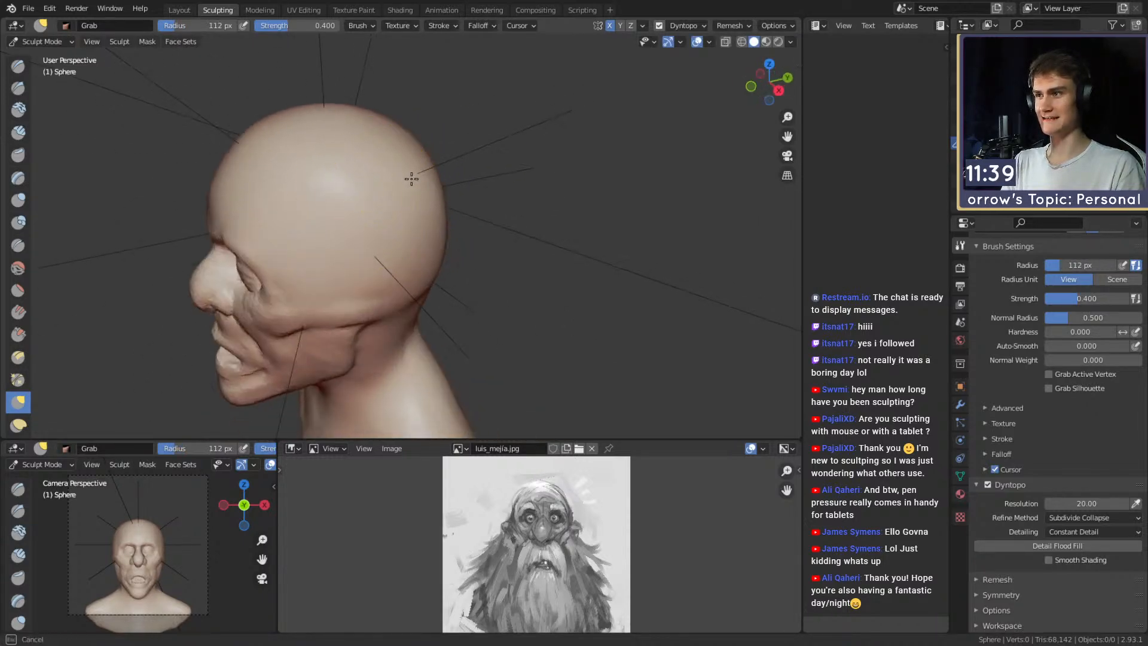
pyautogui.moveTo(418, 212); pyautogui.dragTo(469, 218, button='middle')
pyautogui.scroll(-3, 469, 218)
pyautogui.scroll(5, 496, 191)
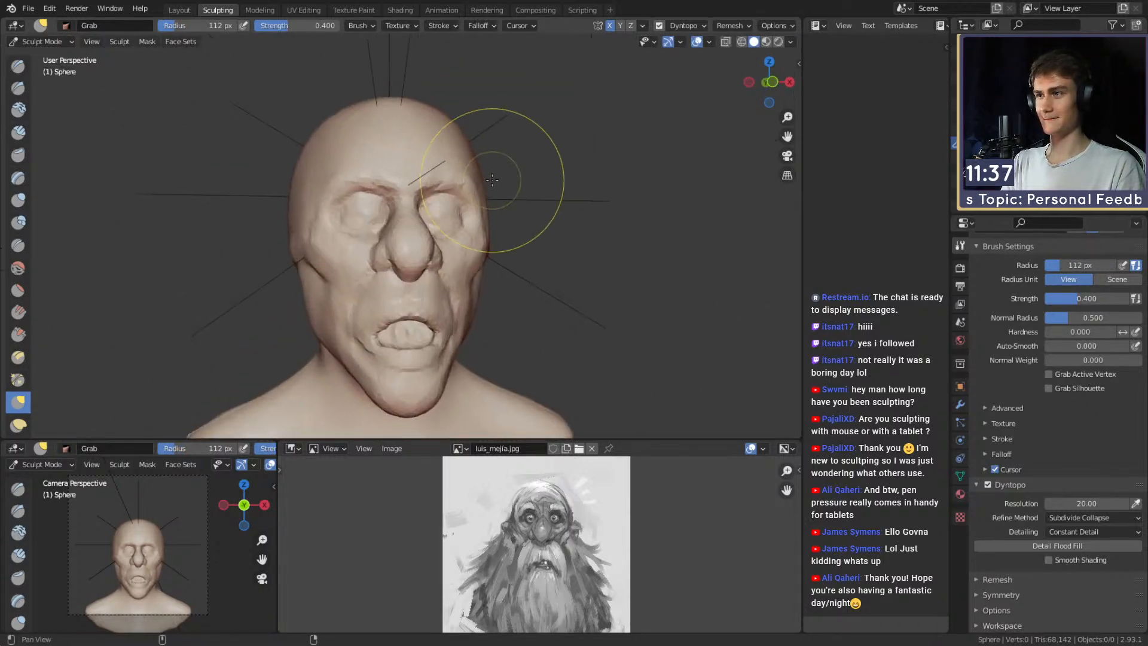
# Adjust the sides of the upper skull from the front with Grab at 187 px.
pyautogui.keyDown('alt'); pyautogui.moveTo(494, 181); pyautogui.dragTo(466, 163); pyautogui.keyUp('alt')
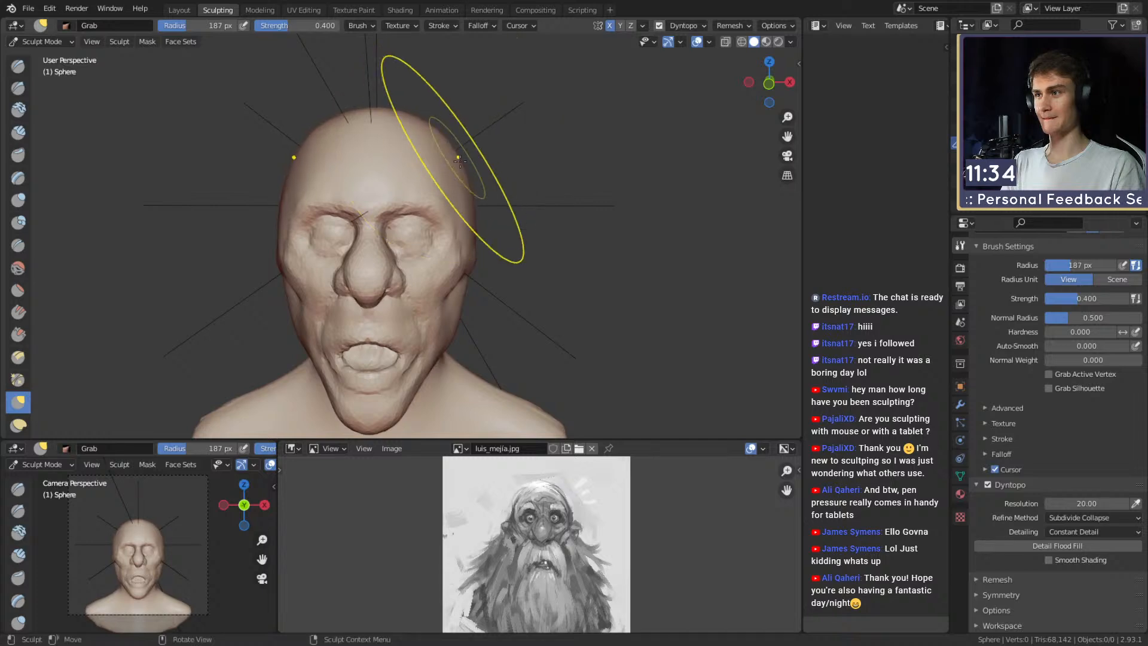
pyautogui.moveTo(460, 161); pyautogui.dragTo(457, 156, button='middle')
pyautogui.press('f')
pyautogui.click(440, 166)
pyautogui.moveTo(461, 155); pyautogui.dragTo(457, 157)
# Mask a near-vertical strip behind the cheekbone for the front edge of the ear, using the Mask brush at 33 px.
pyautogui.moveTo(458, 182)
pyautogui.keyDown('shift'); pyautogui.mouseDown(button='middle')
pyautogui.moveTo(454, 77)
pyautogui.moveTo(548, 217)
pyautogui.moveTo(573, 207)
pyautogui.moveTo(201, 183)
pyautogui.mouseUp(button='middle'); pyautogui.keyUp('shift')
pyautogui.press('f')
pyautogui.click(455, 200)
pyautogui.keyDown('ctrl'); pyautogui.moveTo(383, 218); pyautogui.dragTo(384, 185, button='middle'); pyautogui.keyUp('ctrl')
pyautogui.moveTo(384, 185)
pyautogui.keyDown('shift'); pyautogui.mouseDown(button='middle')
pyautogui.moveTo(407, 189)
pyautogui.moveTo(433, 172)
pyautogui.mouseUp(button='middle'); pyautogui.keyUp('shift')
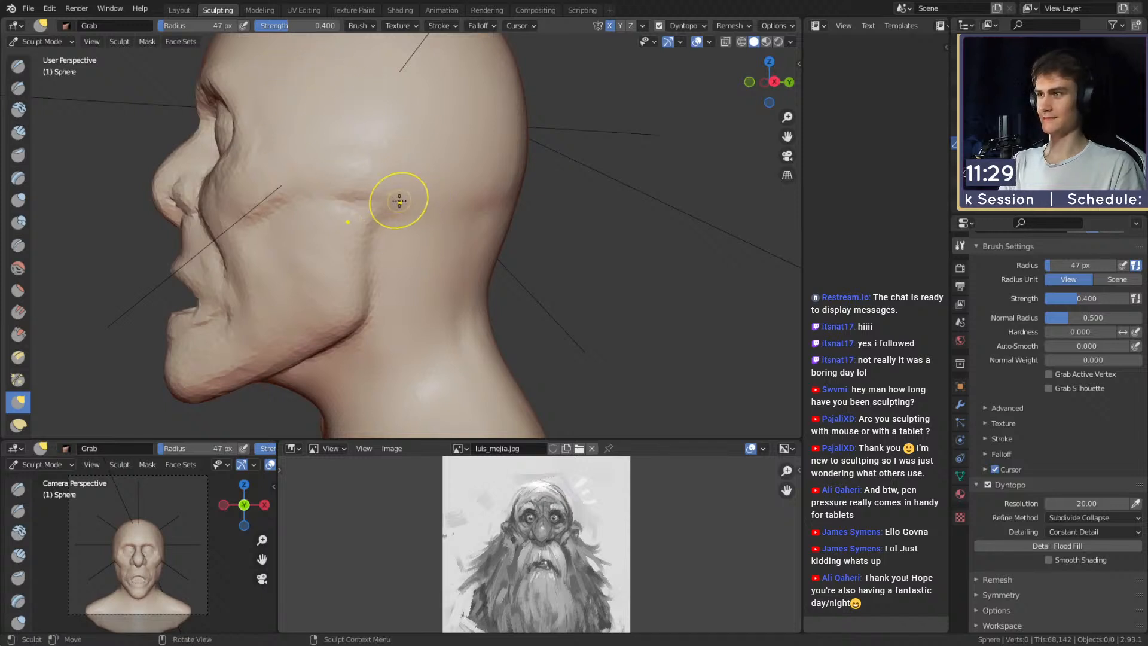
pyautogui.press('m')
pyautogui.scroll(2, 389, 207)
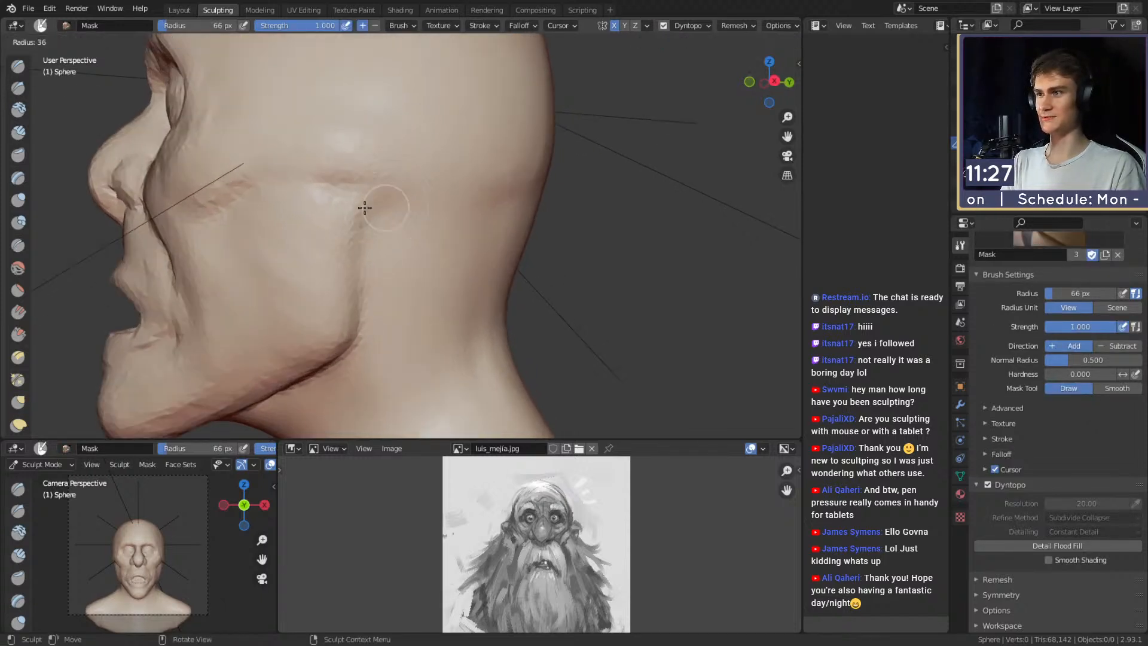
pyautogui.press('f')
pyautogui.moveTo(392, 182); pyautogui.dragTo(395, 210, button='middle')
pyautogui.click(412, 195)
pyautogui.moveTo(389, 130); pyautogui.dragTo(386, 166)
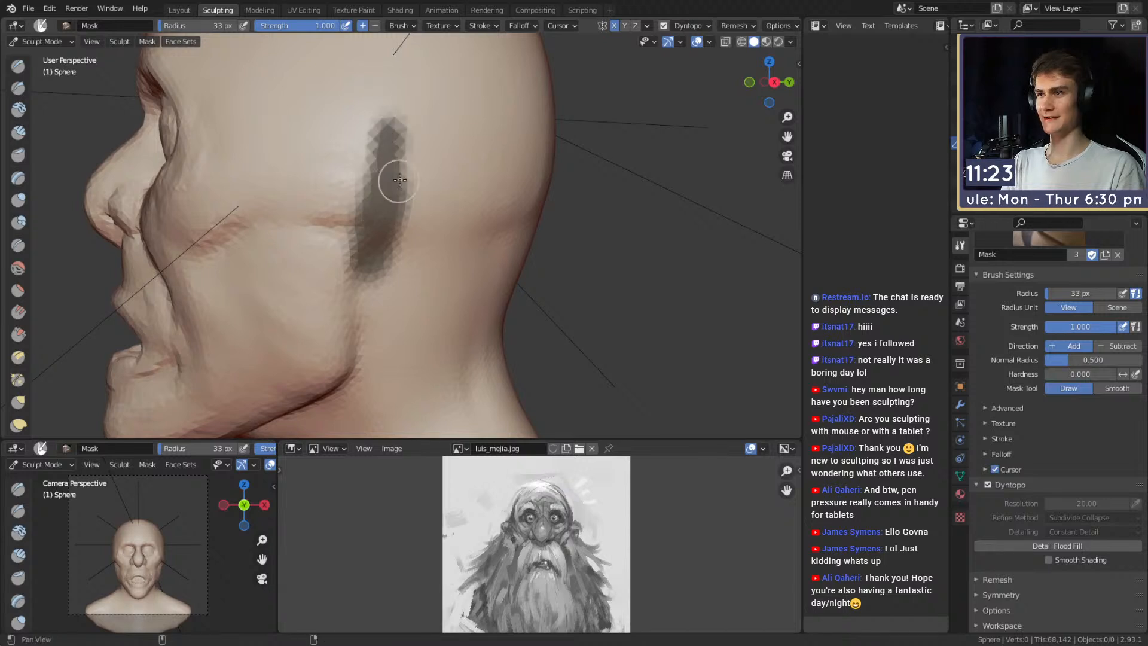
# Widen the mask backwards into a full ear shape, then invert the mask.
pyautogui.keyDown('shift'); pyautogui.moveTo(400, 180); pyautogui.dragTo(399, 185, button='middle'); pyautogui.keyUp('shift')
pyautogui.moveTo(431, 244); pyautogui.dragTo(432, 245)
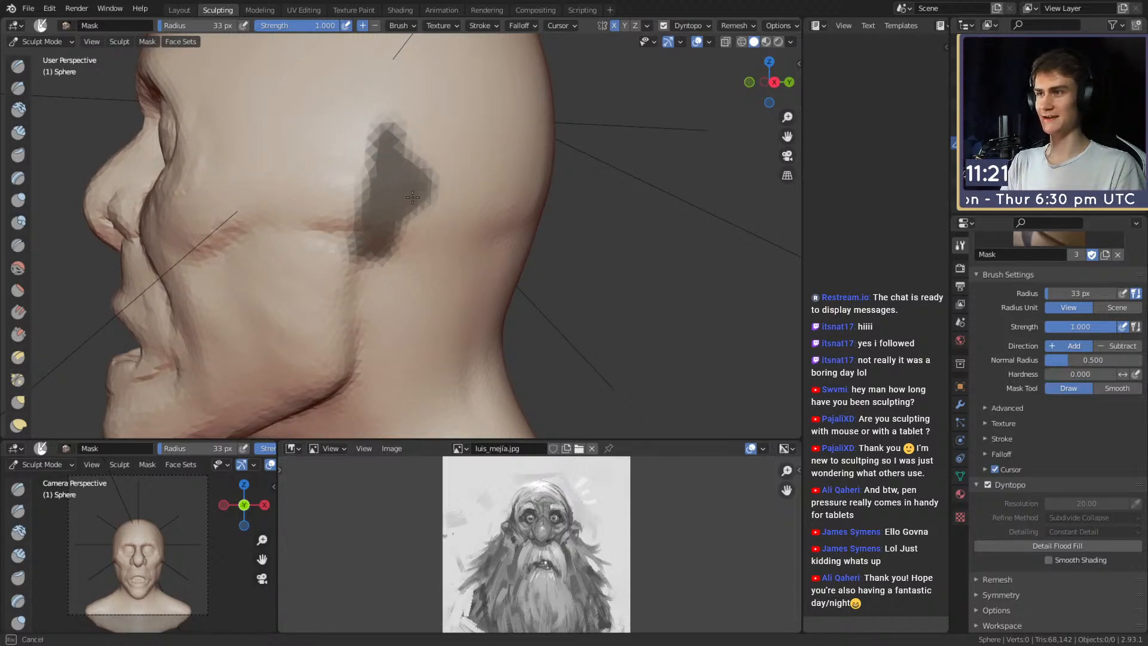
pyautogui.keyDown('shift'); pyautogui.moveTo(412, 171); pyautogui.dragTo(394, 188, button='middle'); pyautogui.keyUp('shift')
pyautogui.moveTo(395, 187); pyautogui.dragTo(394, 189)
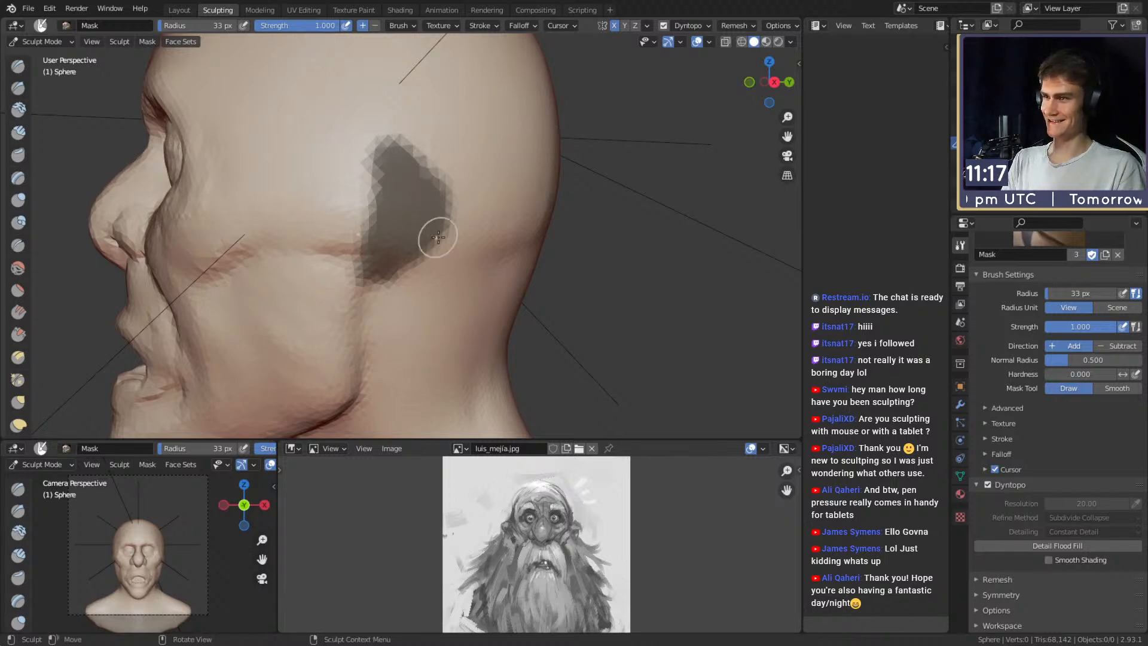
pyautogui.hotkey('ctrl', 'i')
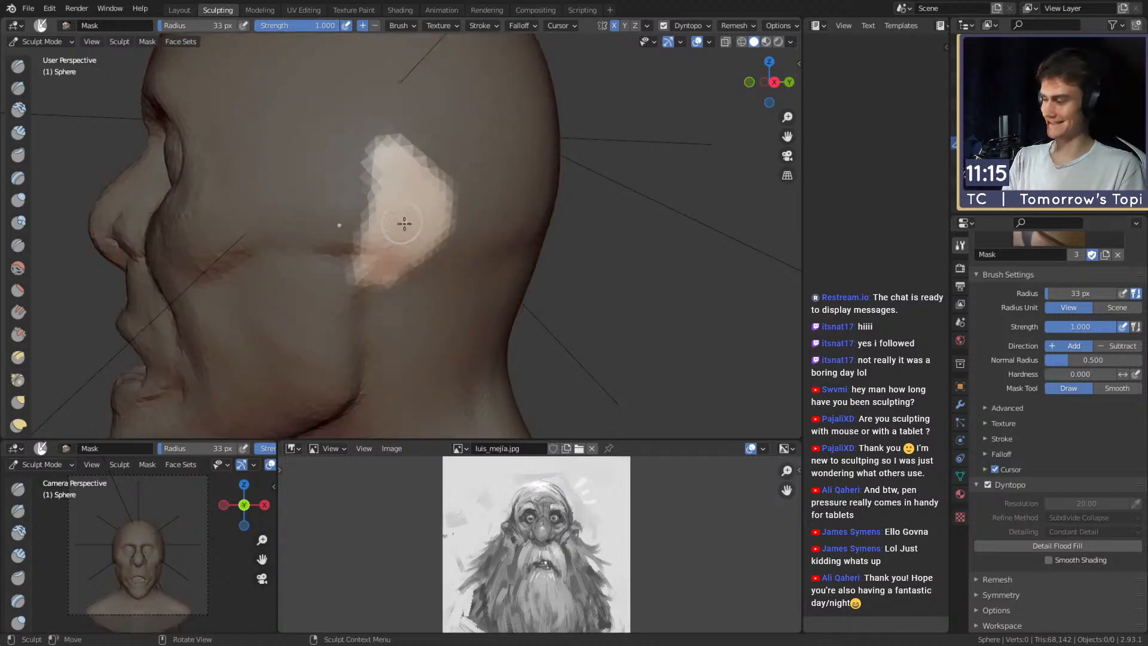
# Pull the unmasked ear area out from the head with Snake Hook at 298 px and 294 px.
pyautogui.press('k')
pyautogui.moveTo(461, 217)
pyautogui.mouseDown(button='middle')
pyautogui.moveTo(487, 205)
pyautogui.moveTo(454, 217)
pyautogui.mouseUp(button='middle')
pyautogui.moveTo(454, 217)
pyautogui.keyDown('ctrl'); pyautogui.keyDown('alt'); pyautogui.mouseDown()
pyautogui.moveTo(472, 238)
pyautogui.moveTo(414, 224)
pyautogui.mouseUp(); pyautogui.keyUp('alt'); pyautogui.keyUp('ctrl')
pyautogui.press('f')
pyautogui.click(466, 224)
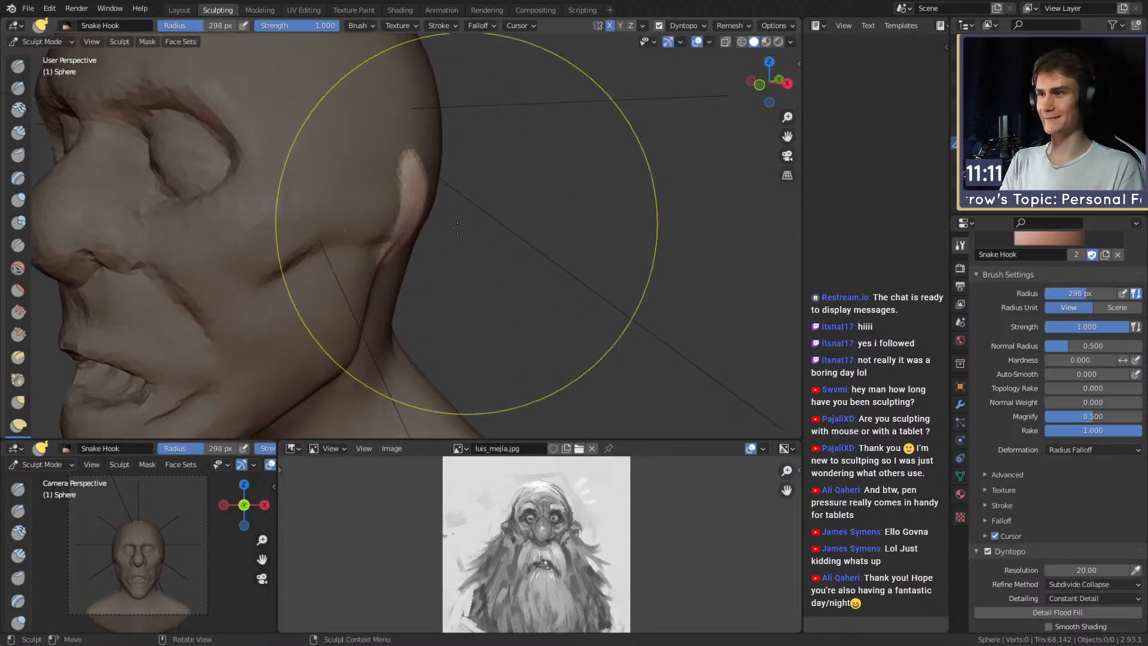
pyautogui.press('f')
pyautogui.click(432, 228)
pyautogui.moveTo(445, 225); pyautogui.dragTo(435, 220, button='middle')
pyautogui.press('f')
pyautogui.click(423, 221)
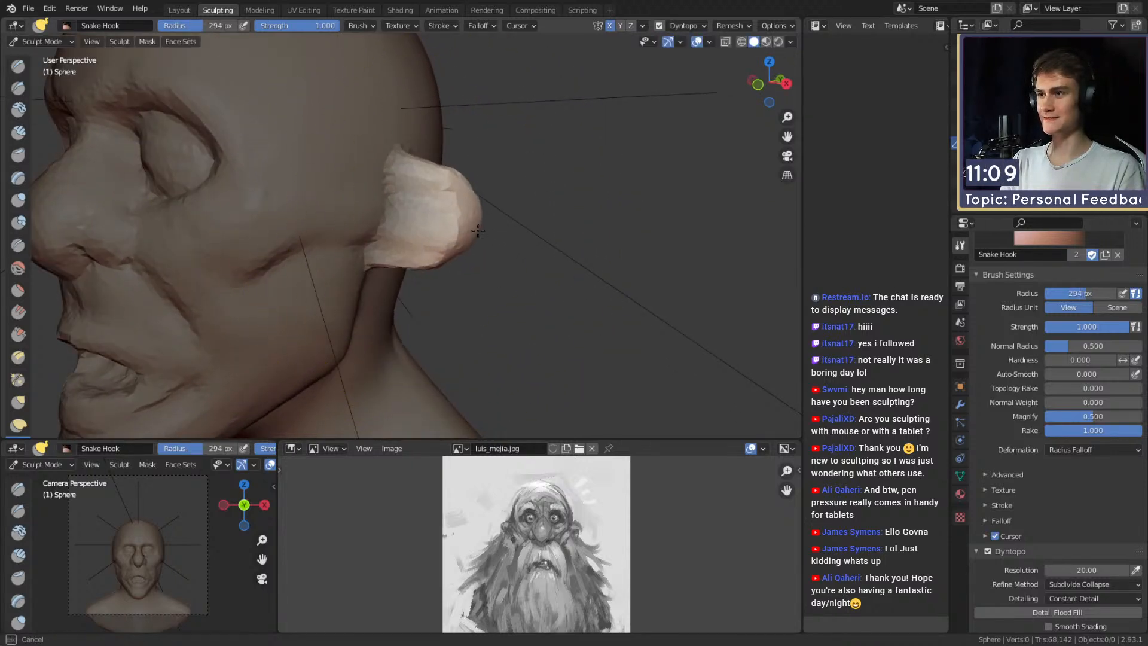
pyautogui.moveTo(478, 230); pyautogui.dragTo(481, 230)
# Stretch the ear's upper edge and lobe into shape with Snake Hook, ending at 177 px.
pyautogui.moveTo(463, 225)
pyautogui.mouseDown(button='middle')
pyautogui.moveTo(413, 231)
pyautogui.moveTo(423, 236)
pyautogui.mouseUp(button='middle')
pyautogui.press('f')
pyautogui.click(356, 237)
pyautogui.moveTo(412, 250)
pyautogui.mouseDown()
pyautogui.moveTo(403, 241)
pyautogui.moveTo(393, 256)
pyautogui.mouseUp()
pyautogui.press('f')
pyautogui.click(417, 255)
pyautogui.moveTo(412, 222)
pyautogui.mouseDown(button='middle')
pyautogui.moveTo(444, 210)
pyautogui.moveTo(469, 235)
pyautogui.mouseUp(button='middle')
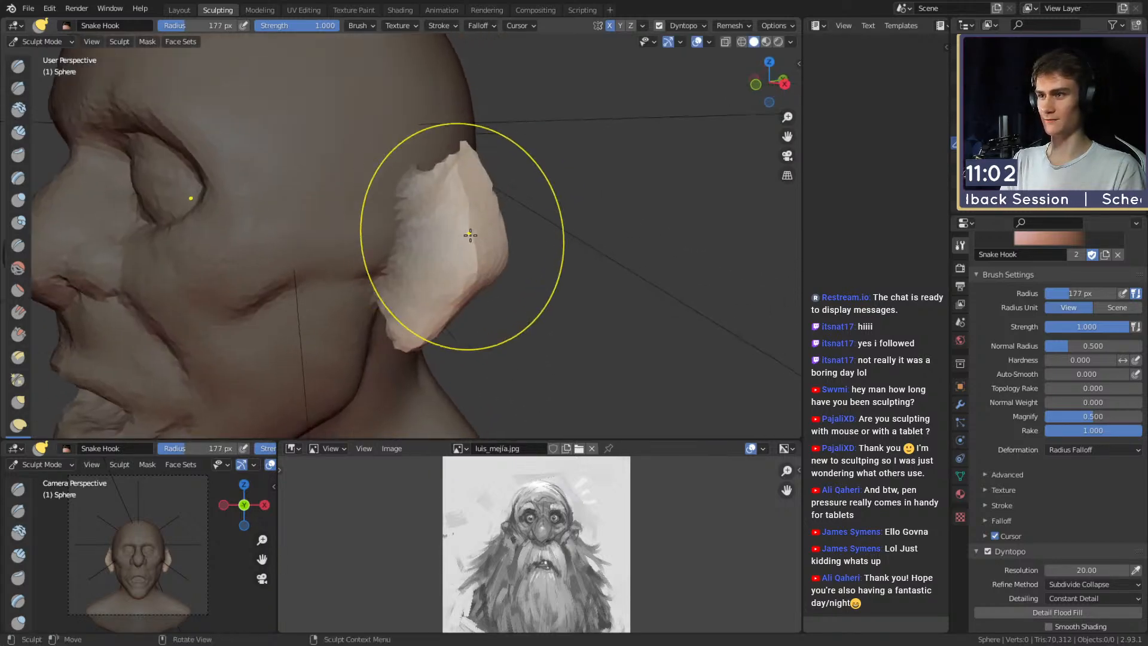
# Reshape the ear's rear contour and its flare from the head with Snake Hook at 161 px.
pyautogui.press('f')
pyautogui.click(453, 239)
pyautogui.moveTo(456, 250); pyautogui.dragTo(442, 254)
pyautogui.moveTo(455, 242)
pyautogui.mouseDown(button='middle')
pyautogui.moveTo(475, 238)
pyautogui.moveTo(379, 236)
pyautogui.moveTo(418, 256)
pyautogui.moveTo(414, 249)
pyautogui.mouseUp(button='middle')
pyautogui.press('f')
pyautogui.keyDown('alt'); pyautogui.moveTo(426, 262); pyautogui.dragTo(344, 266); pyautogui.keyUp('alt')
pyautogui.press('f')
pyautogui.click(381, 276)
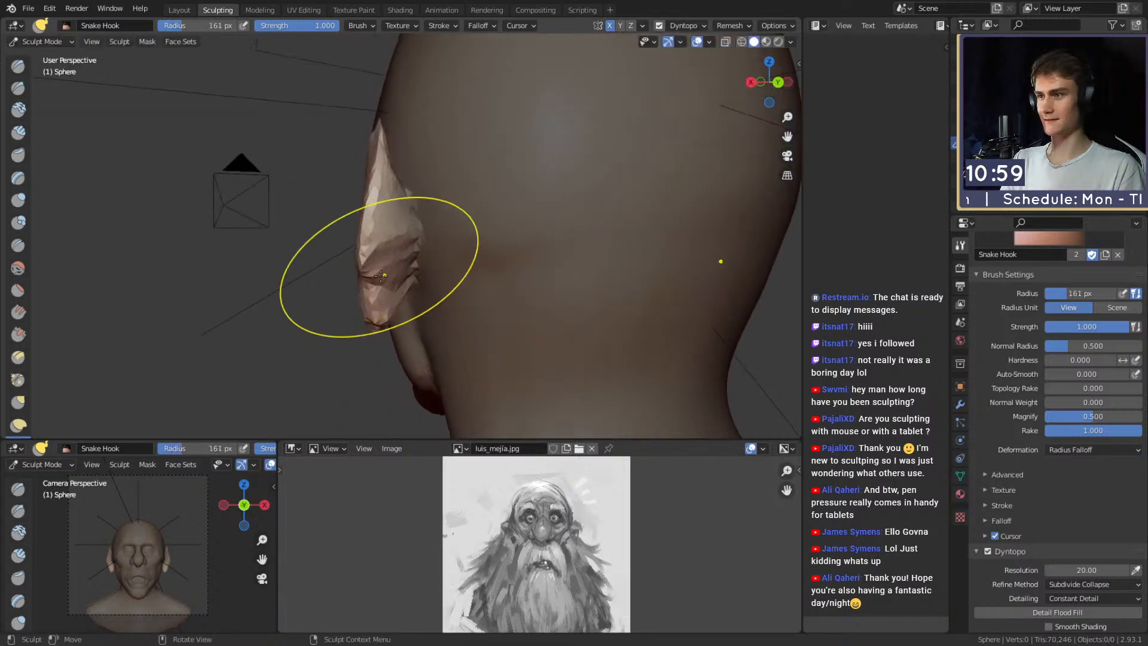
# Round out the ear's upper and rear edge with Snake Hook at 107 px and smooth its outer surface.
pyautogui.press('f')
pyautogui.click(365, 276)
pyautogui.keyDown('alt'); pyautogui.moveTo(381, 222); pyautogui.dragTo(452, 170); pyautogui.keyUp('alt')
pyautogui.press('f')
pyautogui.click(458, 213)
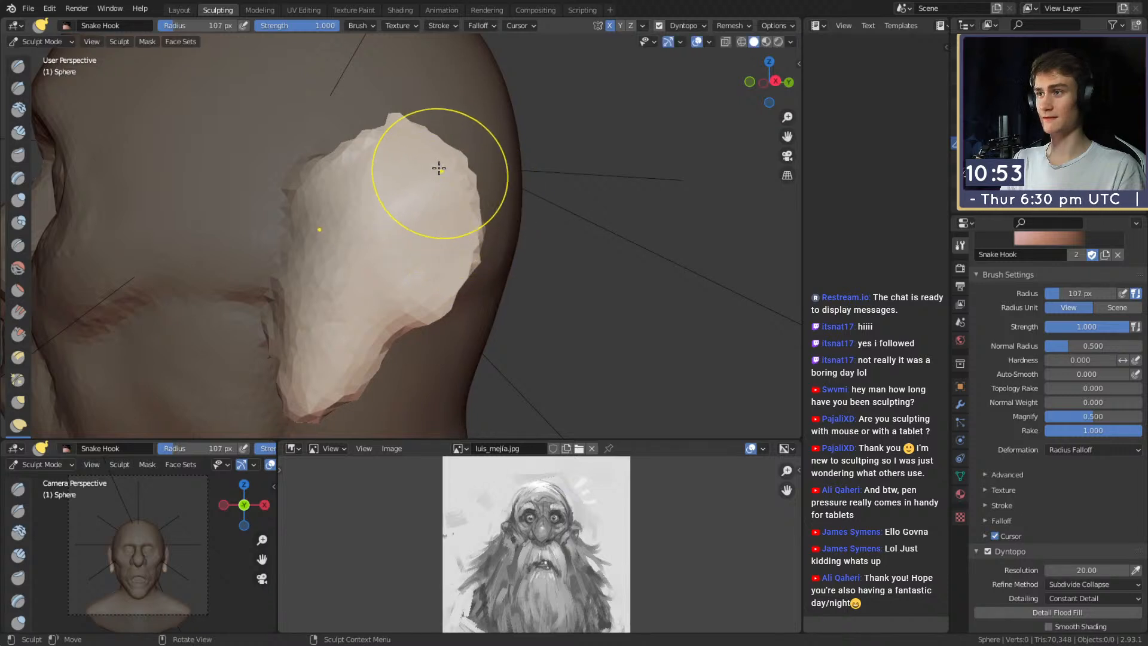
pyautogui.moveTo(412, 257)
pyautogui.keyDown('alt'); pyautogui.keyDown('shift'); pyautogui.mouseDown()
pyautogui.moveTo(403, 185)
pyautogui.moveTo(383, 264)
pyautogui.moveTo(388, 240)
pyautogui.mouseUp(); pyautogui.keyUp('shift'); pyautogui.keyUp('alt')
pyautogui.press('f')
pyautogui.click(387, 235)
pyautogui.press('f')
pyautogui.click(422, 262)
# Clear the mask and build up the back of the ear towards the skull with Clay Strips at 51 px.
pyautogui.moveTo(411, 213)
pyautogui.keyDown('alt'); pyautogui.mouseDown()
pyautogui.moveTo(378, 234)
pyautogui.moveTo(405, 215)
pyautogui.moveTo(106, 115)
pyautogui.mouseUp(); pyautogui.keyUp('alt')
pyautogui.press('f')
pyautogui.click(347, 228)
pyautogui.press('c')
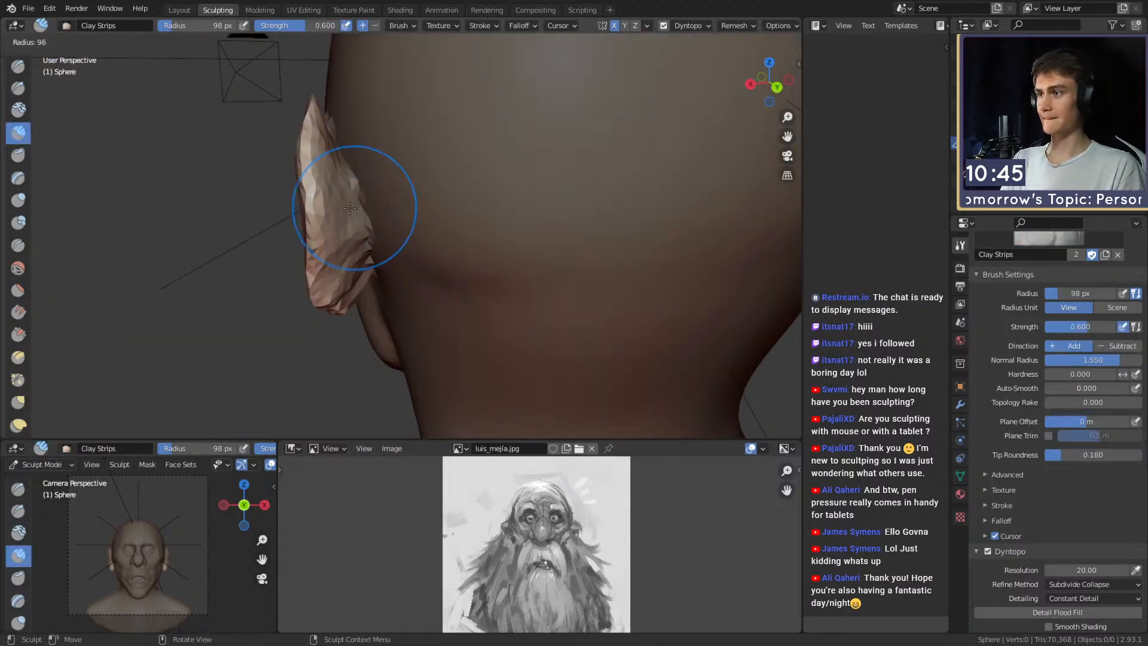
pyautogui.moveTo(359, 192)
pyautogui.keyDown('alt'); pyautogui.mouseDown()
pyautogui.moveTo(347, 205)
pyautogui.moveTo(360, 217)
pyautogui.mouseUp(); pyautogui.keyUp('alt')
pyautogui.press('f')
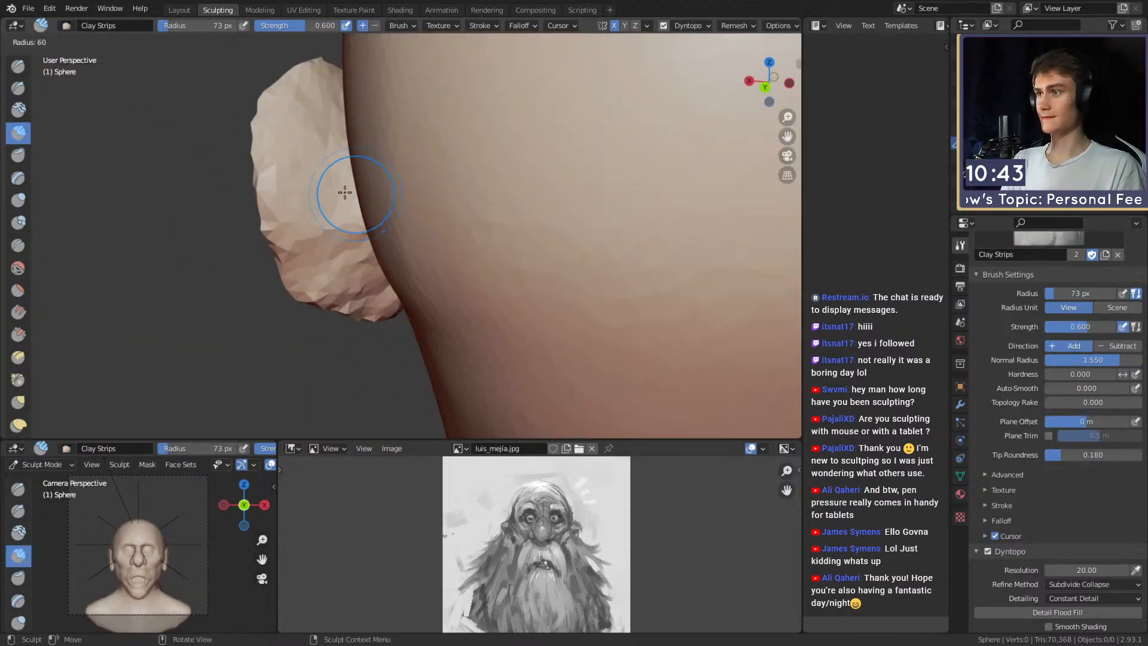
pyautogui.click(342, 192)
pyautogui.moveTo(346, 194)
pyautogui.mouseDown(button='middle')
pyautogui.moveTo(384, 215)
pyautogui.moveTo(350, 180)
pyautogui.mouseUp(button='middle')
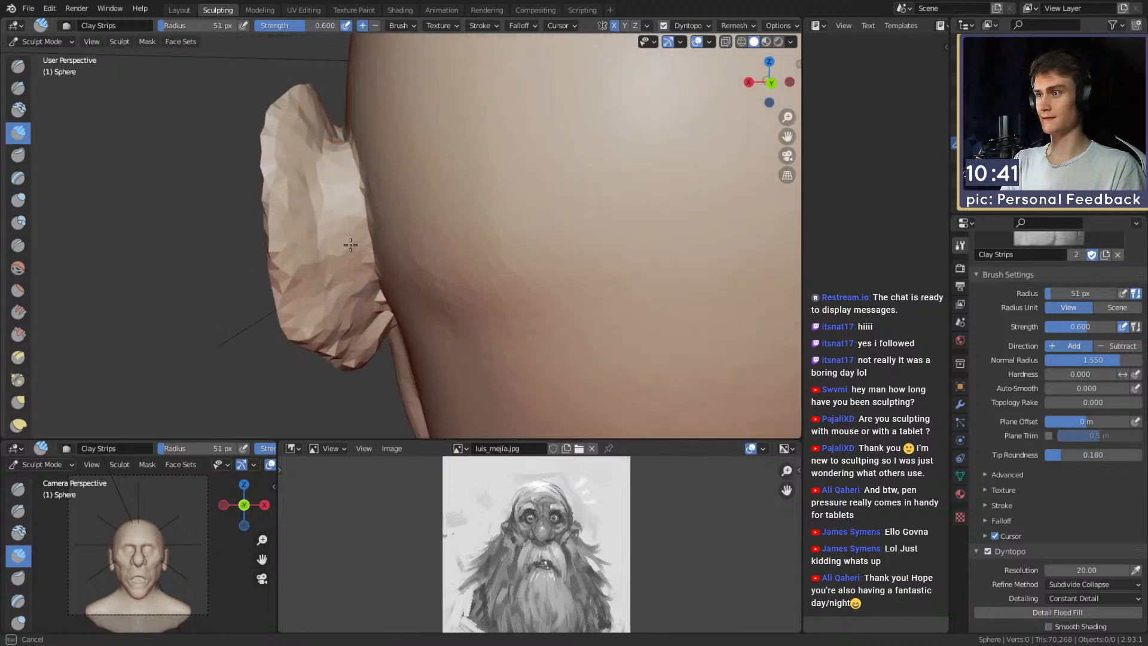
pyautogui.moveTo(351, 244); pyautogui.dragTo(356, 270)
pyautogui.moveTo(359, 294); pyautogui.dragTo(360, 224, button='middle')
# Carve the groove between the back of the ear and the skull with Crease at 54 px, strength 0.448.
pyautogui.press('f')
pyautogui.click(379, 303)
pyautogui.hotkey('shift', 'c')
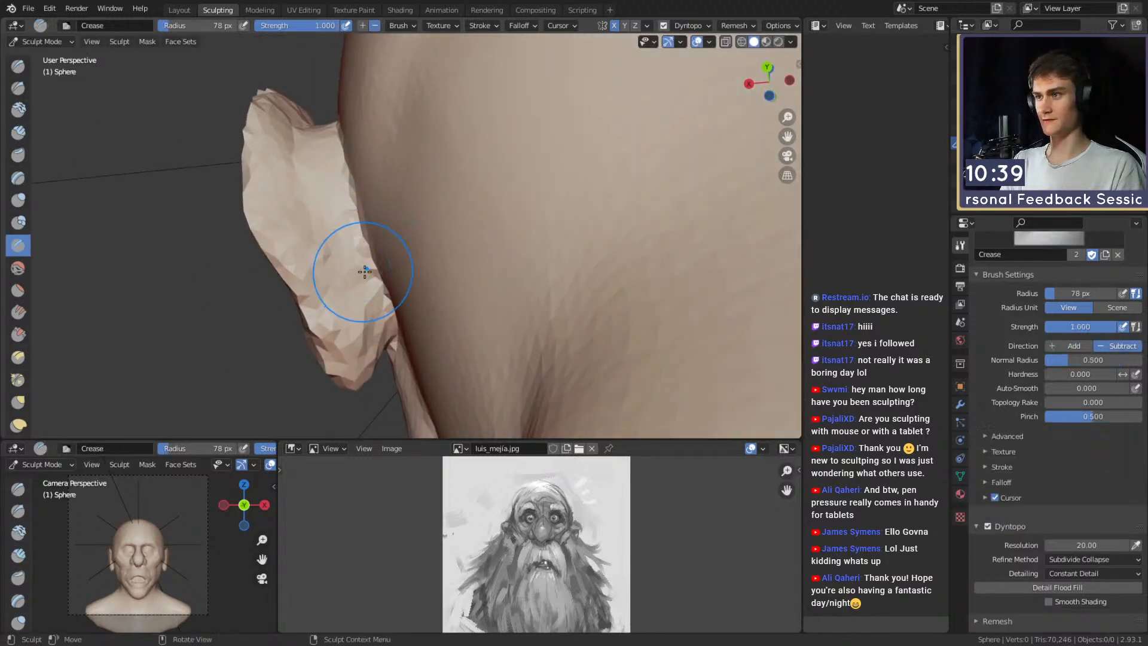
pyautogui.moveTo(365, 271); pyautogui.dragTo(341, 231, button='middle')
pyautogui.press('f')
pyautogui.moveTo(356, 288); pyautogui.dragTo(358, 293)
pyautogui.moveTo(359, 284)
pyautogui.mouseDown(button='middle')
pyautogui.moveTo(366, 260)
pyautogui.moveTo(363, 286)
pyautogui.mouseUp(button='middle')
pyautogui.hotkey('shift', 'f')
pyautogui.click(299, 247)
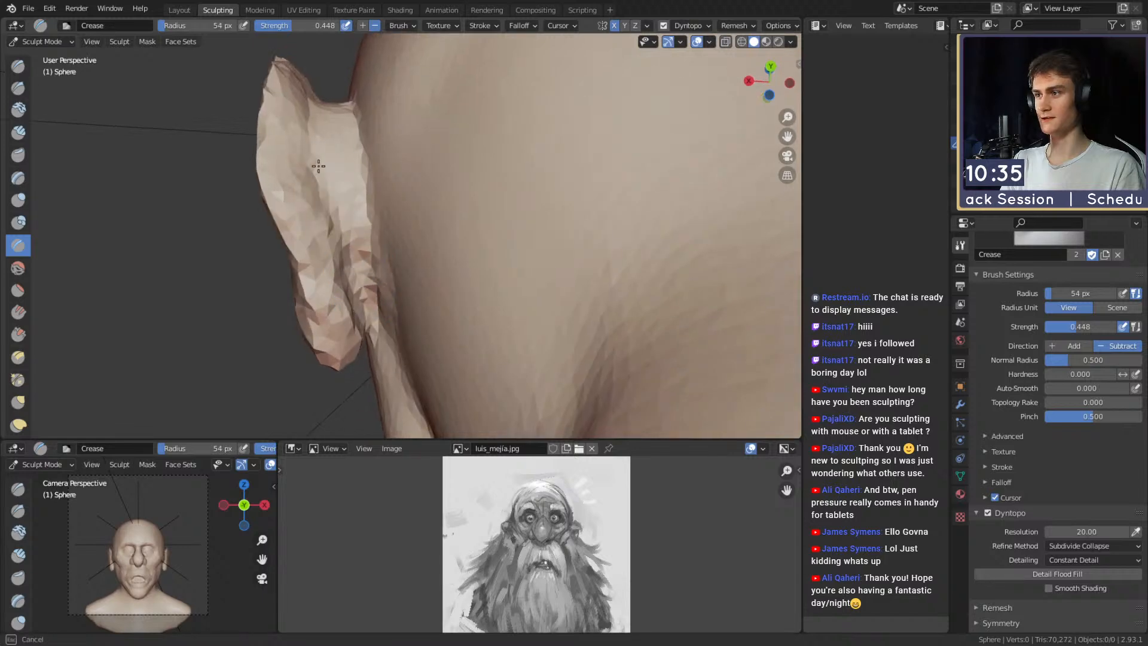
pyautogui.moveTo(339, 138); pyautogui.dragTo(359, 287, button='middle')
pyautogui.moveTo(332, 172)
pyautogui.mouseDown(button='middle')
pyautogui.moveTo(337, 245)
pyautogui.moveTo(361, 256)
pyautogui.mouseUp(button='middle')
pyautogui.moveTo(324, 195); pyautogui.dragTo(356, 183, button='middle')
# Define the inner edge of the ear's rear and lower rim with Crease strokes at 43 px.
pyautogui.moveTo(412, 158)
pyautogui.mouseDown(button='middle')
pyautogui.moveTo(423, 128)
pyautogui.moveTo(493, 133)
pyautogui.mouseUp(button='middle')
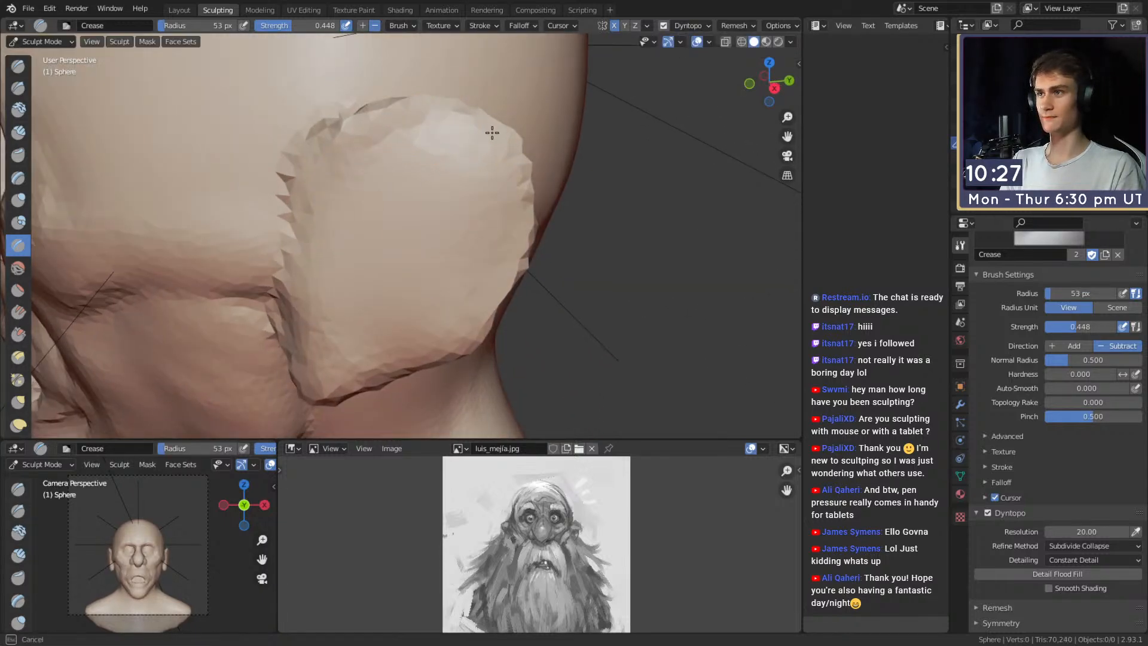
pyautogui.press('f')
pyautogui.moveTo(496, 143)
pyautogui.keyDown('alt'); pyautogui.mouseDown()
pyautogui.moveTo(487, 124)
pyautogui.moveTo(502, 238)
pyautogui.mouseUp(); pyautogui.keyUp('alt')
pyautogui.click(477, 120)
pyautogui.moveTo(502, 230)
pyautogui.keyDown('alt'); pyautogui.mouseDown()
pyautogui.moveTo(489, 192)
pyautogui.moveTo(508, 153)
pyautogui.moveTo(494, 257)
pyautogui.moveTo(450, 311)
pyautogui.mouseUp(); pyautogui.keyUp('alt')
pyautogui.press('f')
pyautogui.click(512, 147)
pyautogui.keyDown('shift'); pyautogui.moveTo(444, 279); pyautogui.dragTo(452, 257, button='middle'); pyautogui.keyUp('shift')
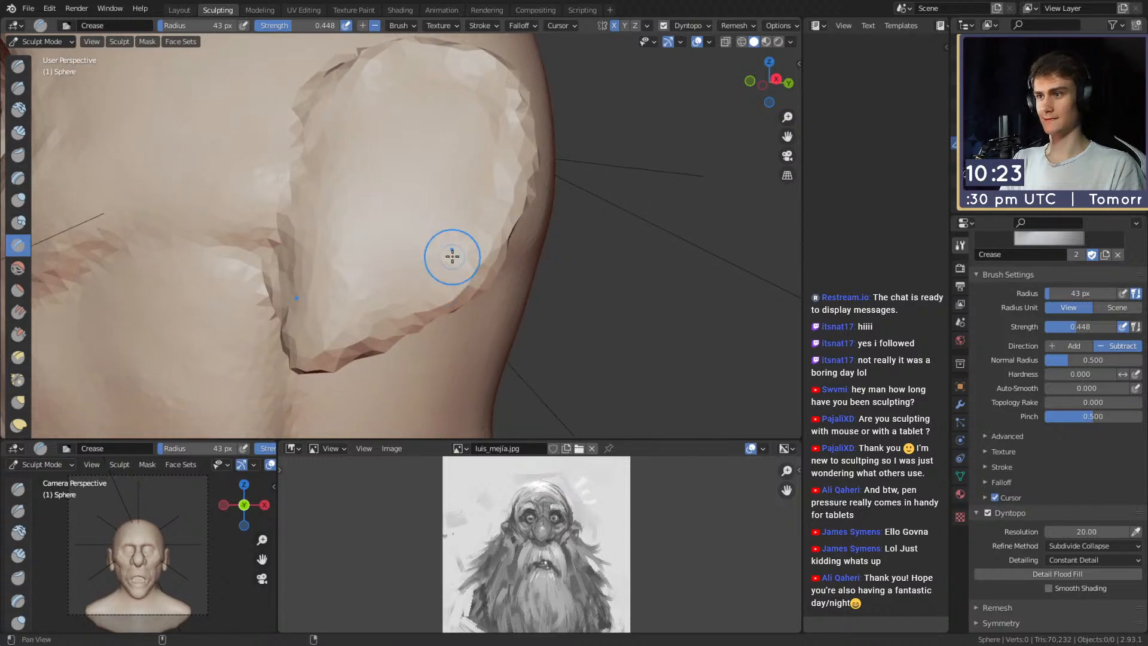
pyautogui.moveTo(439, 278)
pyautogui.mouseDown()
pyautogui.moveTo(362, 317)
pyautogui.moveTo(426, 289)
pyautogui.mouseUp()
pyautogui.moveTo(448, 273); pyautogui.dragTo(460, 267, button='middle')
pyautogui.moveTo(478, 274); pyautogui.dragTo(354, 339)
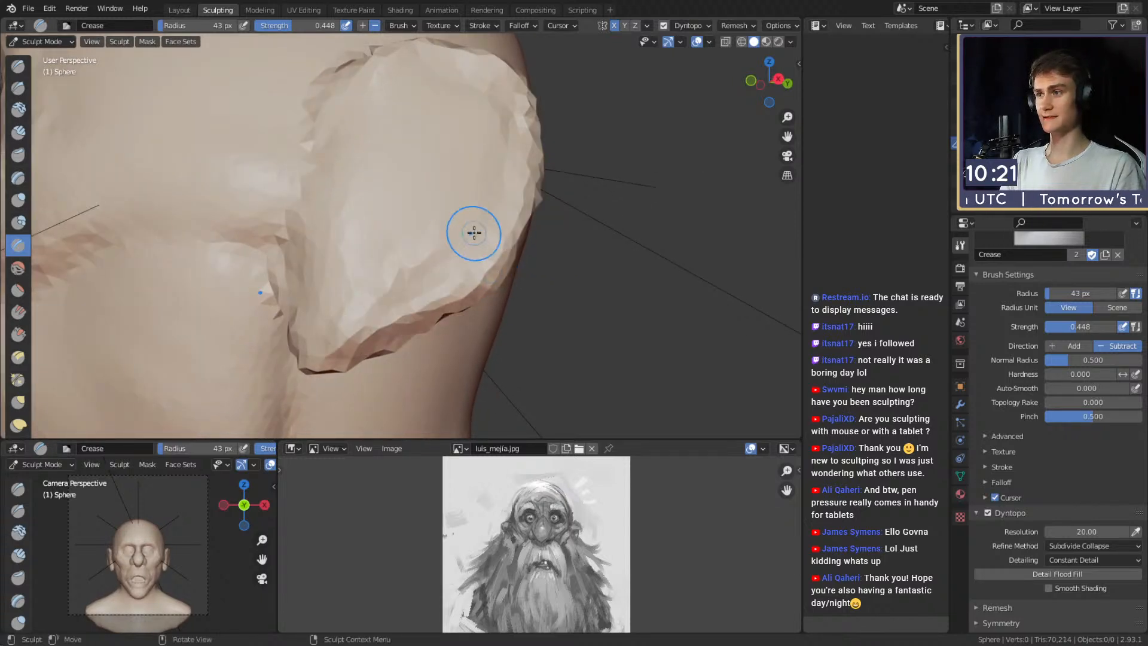
# Carve the first inner ear folds, including the bowl around the ear canal, with Crease at 50 px.
pyautogui.press('f')
pyautogui.moveTo(470, 210)
pyautogui.mouseDown(button='middle')
pyautogui.moveTo(444, 229)
pyautogui.moveTo(432, 222)
pyautogui.mouseUp(button='middle')
pyautogui.click(452, 224)
pyautogui.press('f')
pyautogui.click(424, 209)
pyautogui.moveTo(405, 159); pyautogui.dragTo(404, 161)
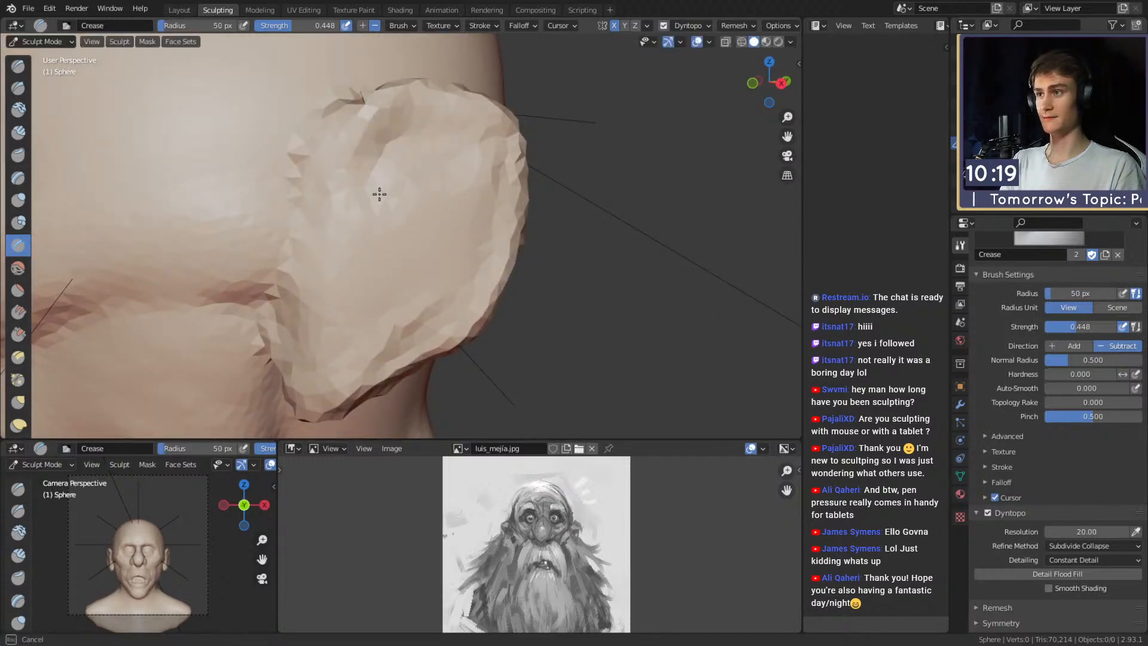
pyautogui.moveTo(379, 223)
pyautogui.mouseDown()
pyautogui.moveTo(389, 210)
pyautogui.moveTo(464, 223)
pyautogui.moveTo(451, 174)
pyautogui.moveTo(472, 269)
pyautogui.moveTo(379, 325)
pyautogui.moveTo(361, 282)
pyautogui.moveTo(376, 315)
pyautogui.moveTo(353, 287)
pyautogui.moveTo(437, 239)
pyautogui.moveTo(386, 288)
pyautogui.moveTo(395, 317)
pyautogui.mouseUp()
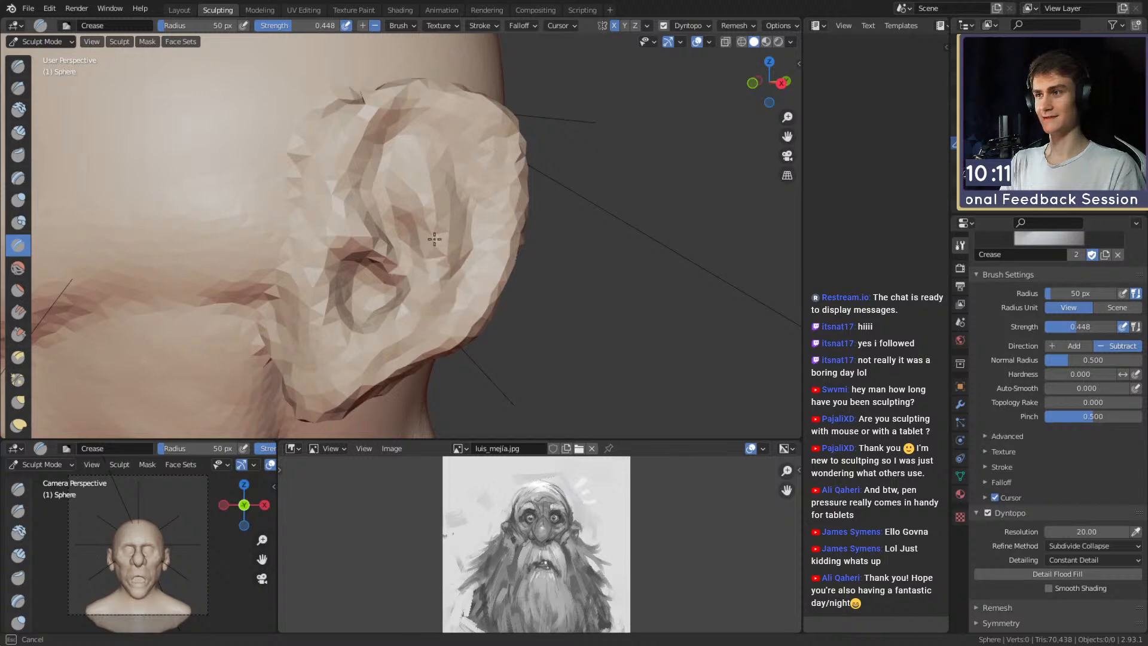
pyautogui.moveTo(435, 239); pyautogui.dragTo(389, 193)
pyautogui.moveTo(392, 120)
pyautogui.mouseDown()
pyautogui.moveTo(347, 189)
pyautogui.moveTo(362, 227)
pyautogui.moveTo(349, 174)
pyautogui.mouseUp()
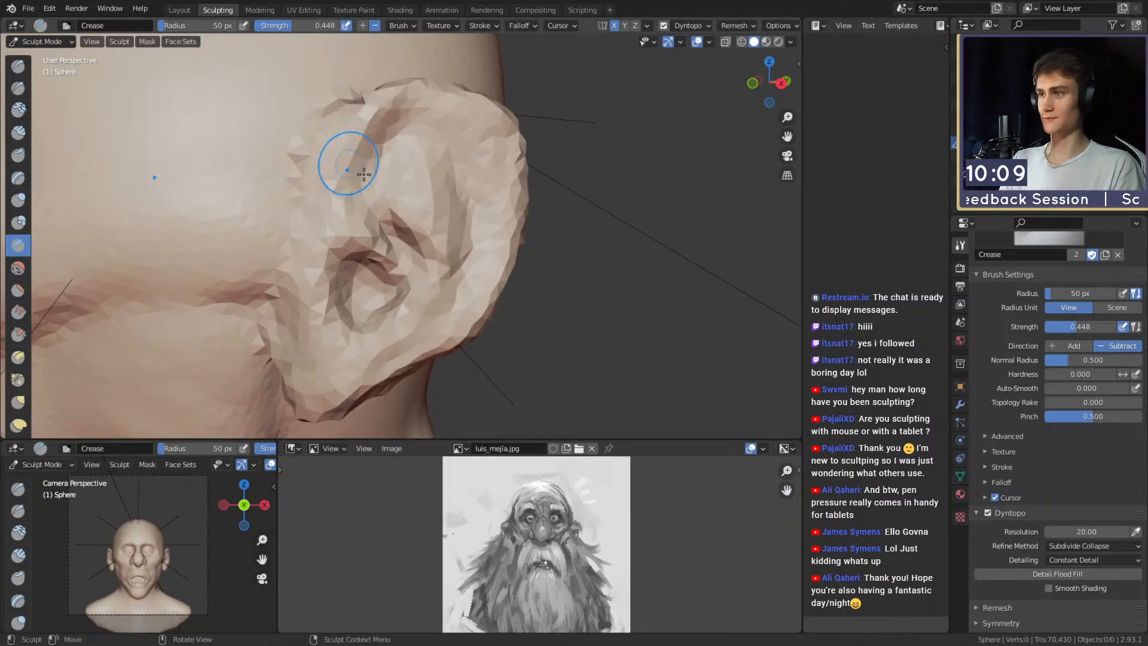
# Carve the groove under the helix along the ear's front and upper curve with Crease, starting at 34 px.
pyautogui.moveTo(385, 181); pyautogui.dragTo(339, 187, button='middle')
pyautogui.moveTo(340, 133); pyautogui.dragTo(320, 236)
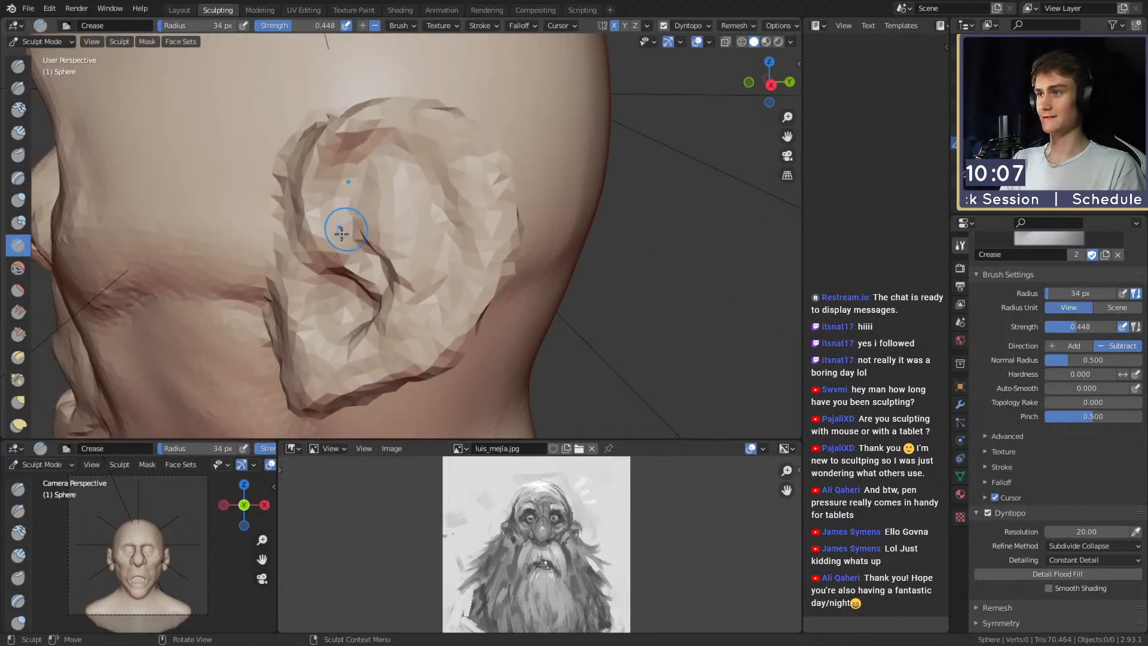
pyautogui.moveTo(386, 127); pyautogui.dragTo(323, 183)
pyautogui.moveTo(353, 149); pyautogui.dragTo(387, 140, button='middle')
pyautogui.press(']')
pyautogui.press(']')
pyautogui.press(']')
pyautogui.moveTo(338, 118)
pyautogui.mouseDown()
pyautogui.moveTo(431, 160)
pyautogui.moveTo(434, 232)
pyautogui.moveTo(363, 309)
pyautogui.moveTo(335, 319)
pyautogui.mouseUp()
pyautogui.press('f')
pyautogui.click(338, 322)
# Extend the helix groove around the ear's upper rear and raise the ridge above the bowl with Crease at 44 px.
pyautogui.moveTo(375, 308)
pyautogui.keyDown('shift'); pyautogui.mouseDown(button='middle')
pyautogui.moveTo(374, 265)
pyautogui.moveTo(415, 256)
pyautogui.mouseUp(button='middle'); pyautogui.keyUp('shift')
pyautogui.press('f')
pyautogui.click(431, 238)
pyautogui.moveTo(435, 211); pyautogui.dragTo(417, 161)
pyautogui.moveTo(409, 127); pyautogui.dragTo(318, 185, button='middle')
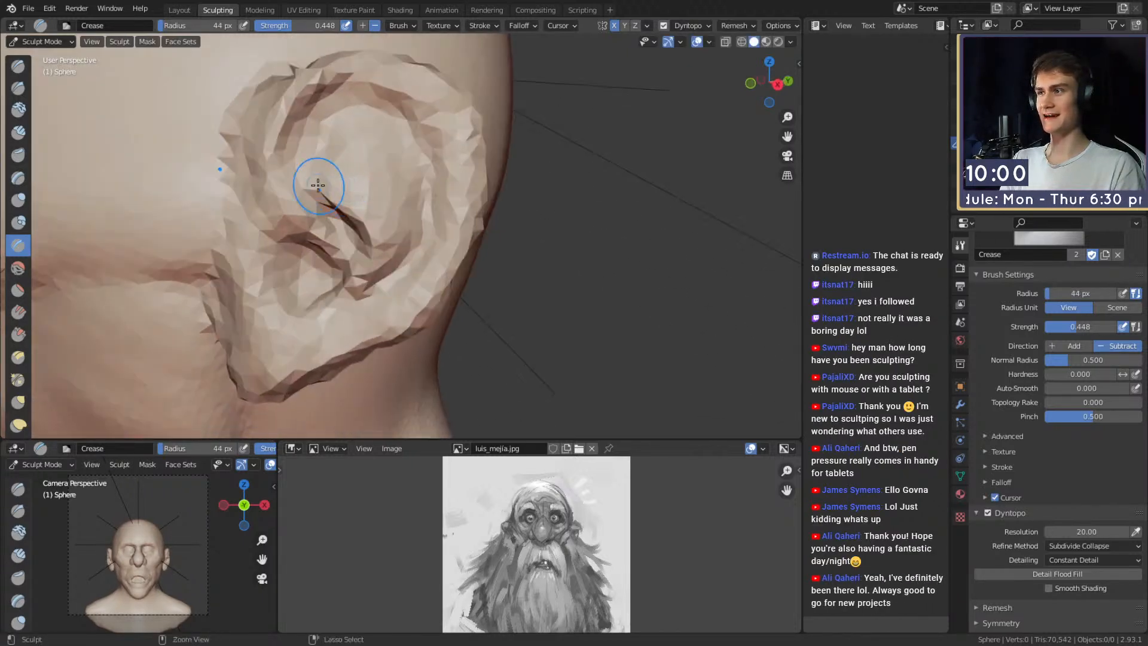
pyautogui.keyDown('ctrl'); pyautogui.moveTo(308, 188); pyautogui.dragTo(281, 142); pyautogui.keyUp('ctrl')
pyautogui.moveTo(332, 160)
pyautogui.mouseDown(button='middle')
pyautogui.moveTo(326, 182)
pyautogui.moveTo(290, 191)
pyautogui.moveTo(320, 173)
pyautogui.mouseUp(button='middle')
pyautogui.press('f')
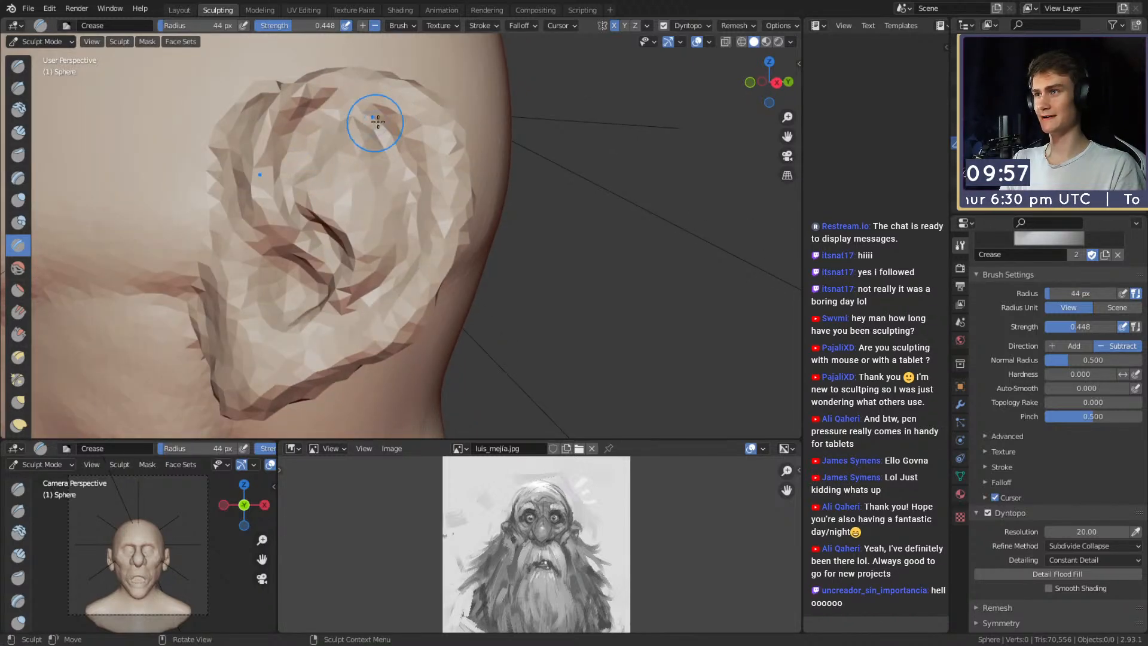
# Deepen the helix groove down the rear of the ear and hollow the upper inner fold with Crease at 48 px.
pyautogui.moveTo(377, 122); pyautogui.dragTo(334, 90)
pyautogui.moveTo(424, 113)
pyautogui.mouseDown()
pyautogui.moveTo(433, 280)
pyautogui.moveTo(397, 319)
pyautogui.mouseUp()
pyautogui.moveTo(383, 227); pyautogui.dragTo(422, 217, button='middle')
pyautogui.press('f')
pyautogui.click(419, 145)
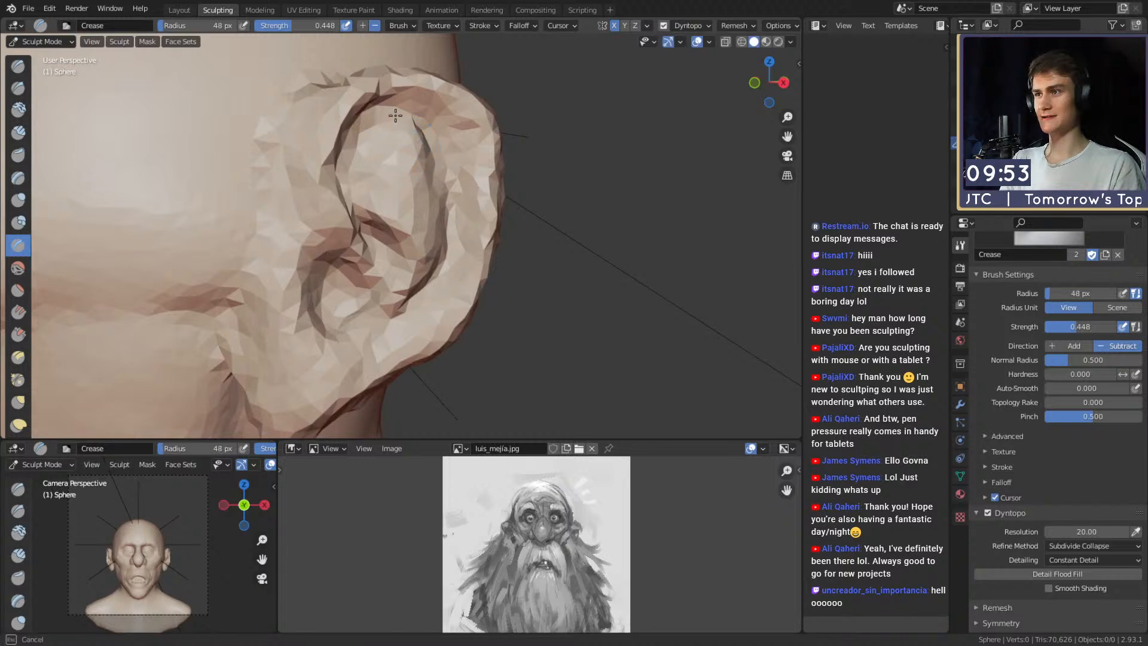
pyautogui.moveTo(383, 169); pyautogui.dragTo(389, 188)
pyautogui.moveTo(403, 170); pyautogui.dragTo(386, 162, button='middle')
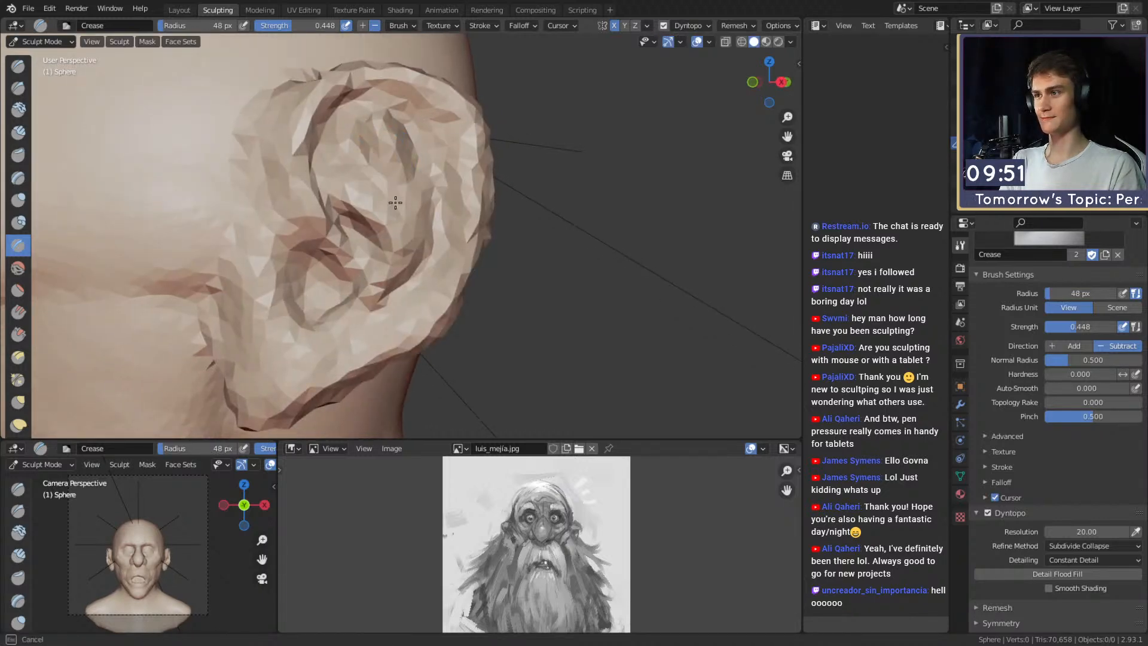
# Refine the upper inner folds of the ear and the crease behind it with Crease, ending at 65 px.
pyautogui.press('f')
pyautogui.moveTo(395, 202)
pyautogui.mouseDown()
pyautogui.moveTo(428, 131)
pyautogui.moveTo(410, 98)
pyautogui.moveTo(353, 158)
pyautogui.moveTo(374, 102)
pyautogui.mouseUp()
pyautogui.click(432, 152)
pyautogui.press('f')
pyautogui.click(460, 158)
pyautogui.press('f')
pyautogui.click(352, 158)
pyautogui.moveTo(392, 105)
pyautogui.mouseDown()
pyautogui.moveTo(361, 96)
pyautogui.moveTo(292, 114)
pyautogui.moveTo(432, 132)
pyautogui.moveTo(308, 141)
pyautogui.mouseUp()
pyautogui.press('f')
pyautogui.click(305, 115)
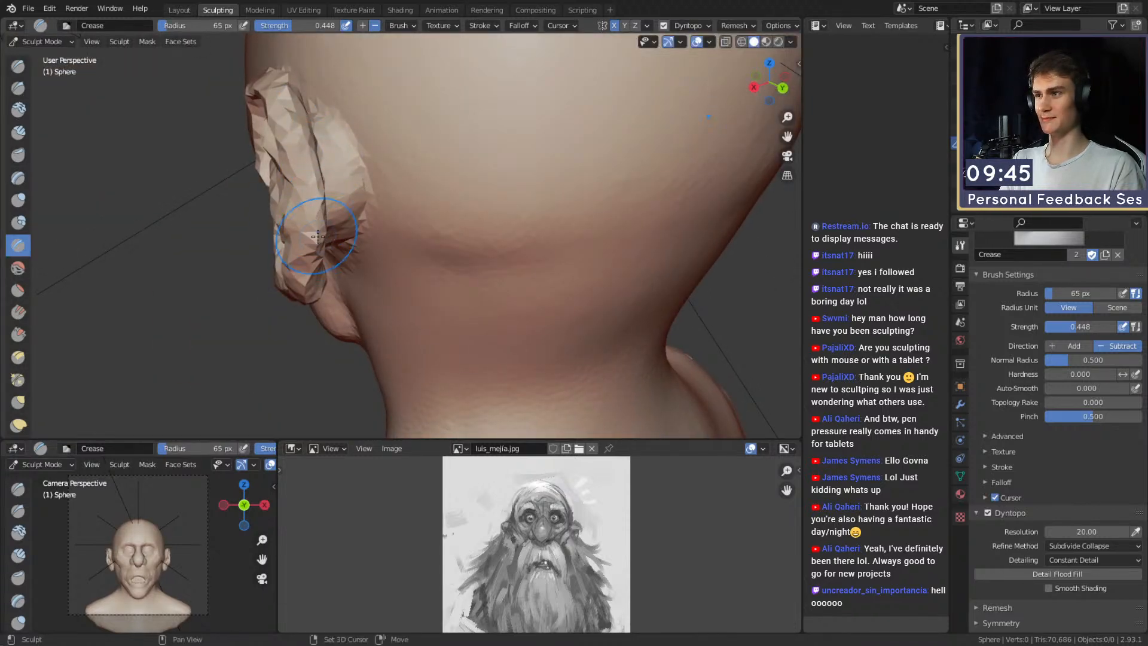
# Round the earlobe and reshape the ear's lower edge with Grab at 107 px.
pyautogui.moveTo(318, 237)
pyautogui.keyDown('alt'); pyautogui.mouseDown()
pyautogui.moveTo(346, 159)
pyautogui.moveTo(418, 182)
pyautogui.moveTo(415, 256)
pyautogui.moveTo(361, 256)
pyautogui.mouseUp(); pyautogui.keyUp('alt')
pyautogui.press('g')
pyautogui.hotkey('shift', 'c')
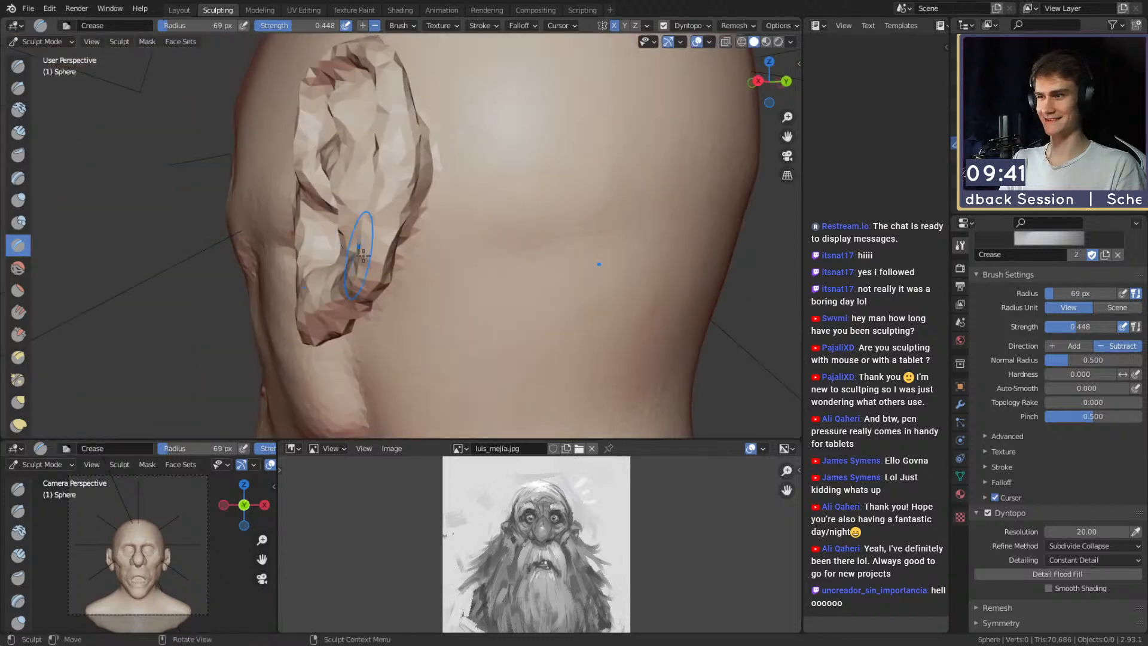
pyautogui.keyDown('alt'); pyautogui.moveTo(371, 306); pyautogui.dragTo(451, 293); pyautogui.keyUp('alt')
pyautogui.keyDown('alt'); pyautogui.moveTo(384, 281); pyautogui.dragTo(361, 305); pyautogui.keyUp('alt')
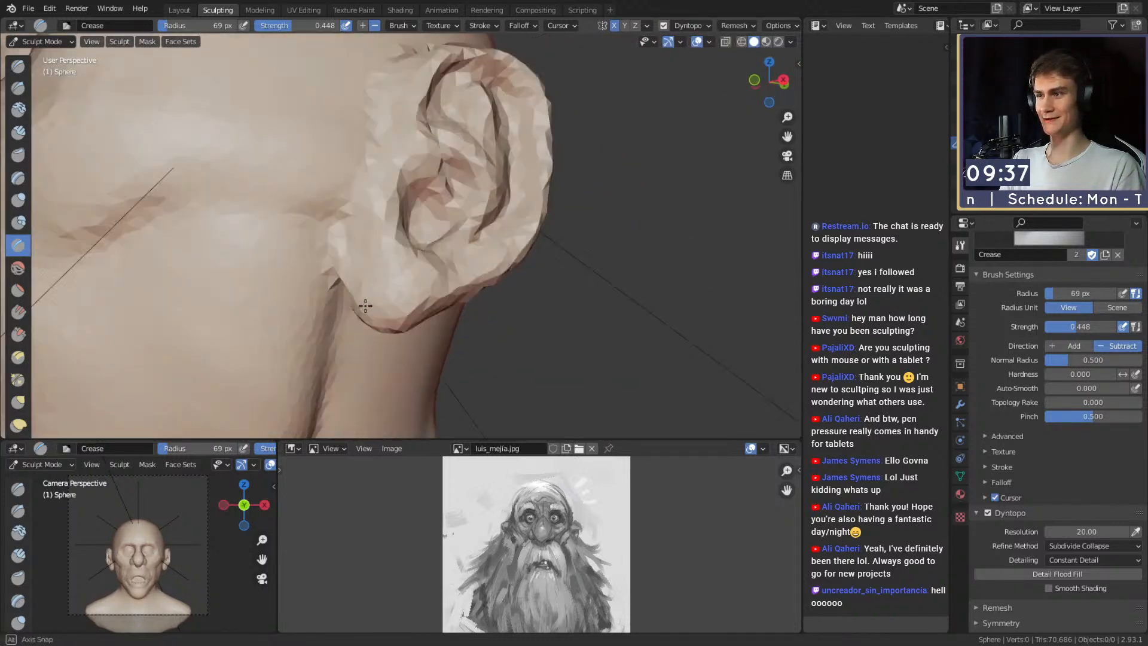
pyautogui.press('g')
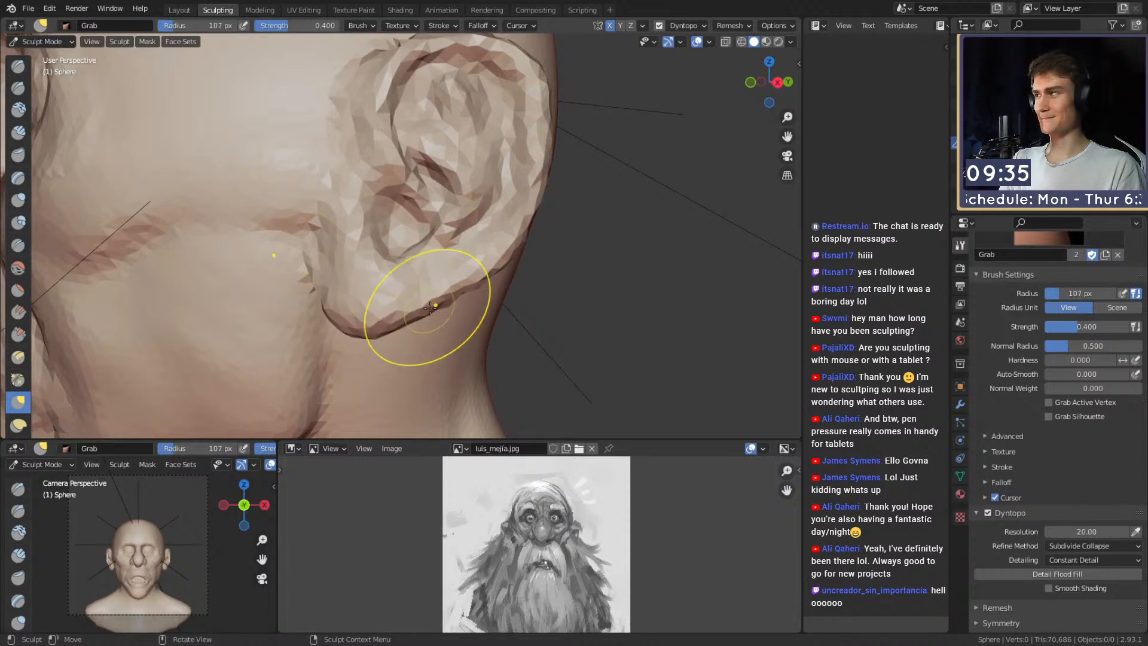
pyautogui.keyDown('alt'); pyautogui.moveTo(430, 307); pyautogui.dragTo(390, 293); pyautogui.keyUp('alt')
# Adjust the outline of the ear's upper half with Grab at 146 px.
pyautogui.press('c')
pyautogui.moveTo(359, 225)
pyautogui.keyDown('alt'); pyautogui.mouseDown()
pyautogui.moveTo(400, 193)
pyautogui.moveTo(401, 227)
pyautogui.moveTo(380, 223)
pyautogui.moveTo(379, 259)
pyautogui.moveTo(359, 252)
pyautogui.moveTo(423, 233)
pyautogui.moveTo(466, 163)
pyautogui.mouseUp(); pyautogui.keyUp('alt')
pyautogui.hotkey('shift', 'c')
pyautogui.press('f')
pyautogui.click(325, 287)
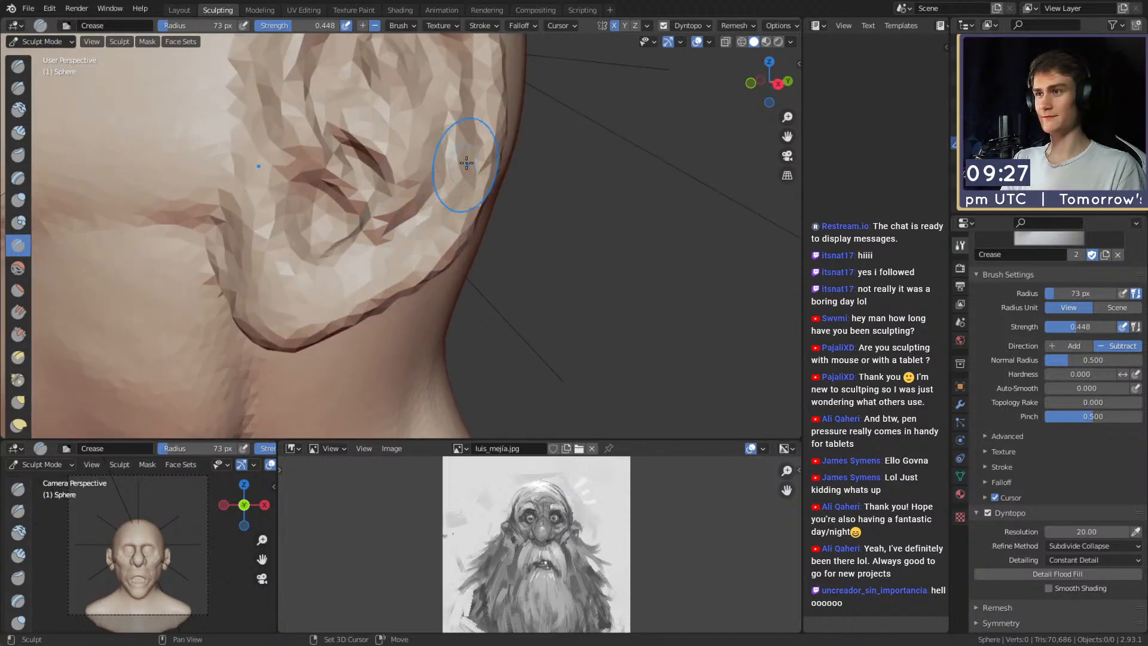
pyautogui.moveTo(474, 99)
pyautogui.keyDown('alt'); pyautogui.mouseDown()
pyautogui.moveTo(461, 170)
pyautogui.moveTo(410, 132)
pyautogui.moveTo(418, 91)
pyautogui.moveTo(431, 134)
pyautogui.mouseUp(); pyautogui.keyUp('alt')
pyautogui.press('g')
pyautogui.press('f')
pyautogui.click(459, 120)
pyautogui.press('f')
pyautogui.click(375, 128)
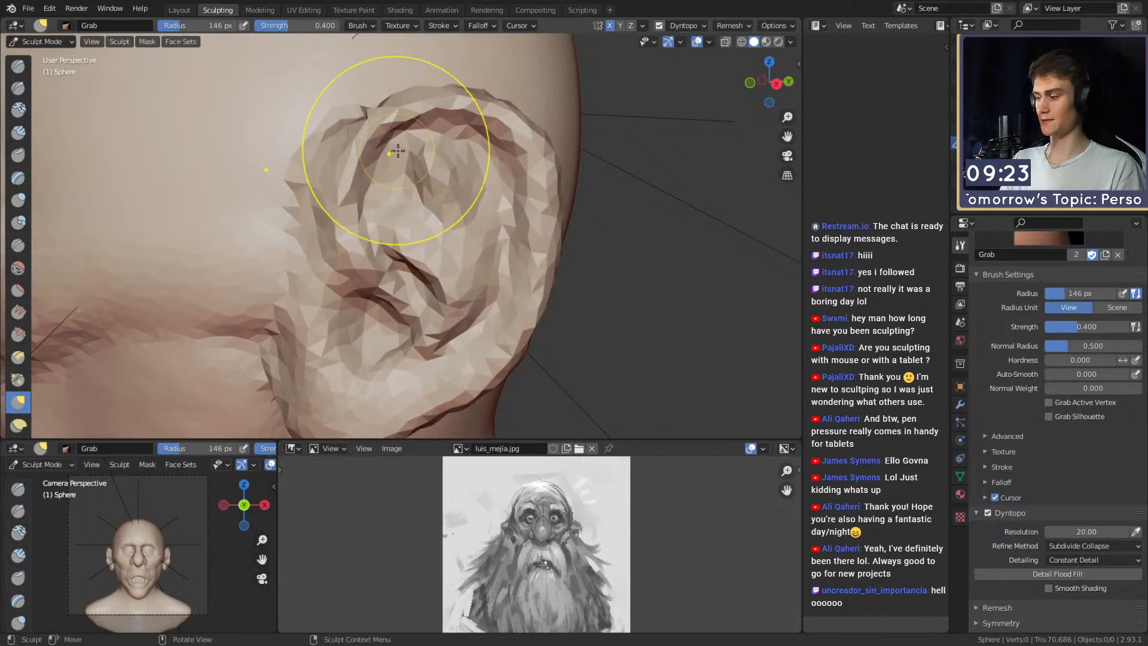
# Sharpen the front helix and the folds in the upper ear with further Crease strokes.
pyautogui.hotkey('shift', 'c')
pyautogui.moveTo(346, 142)
pyautogui.keyDown('alt'); pyautogui.mouseDown()
pyautogui.moveTo(456, 192)
pyautogui.moveTo(436, 236)
pyautogui.moveTo(382, 293)
pyautogui.mouseUp(); pyautogui.keyUp('alt')
pyautogui.keyDown('alt'); pyautogui.moveTo(411, 247); pyautogui.dragTo(400, 173); pyautogui.keyUp('alt')
pyautogui.moveTo(368, 255)
pyautogui.mouseDown()
pyautogui.moveTo(394, 166)
pyautogui.moveTo(365, 162)
pyautogui.moveTo(408, 158)
pyautogui.mouseUp()
pyautogui.press('f')
pyautogui.click(381, 209)
pyautogui.moveTo(410, 193)
pyautogui.mouseDown(button='middle')
pyautogui.moveTo(387, 191)
pyautogui.moveTo(383, 163)
pyautogui.mouseUp(button='middle')
pyautogui.moveTo(400, 179)
pyautogui.mouseDown(button='middle')
pyautogui.moveTo(378, 167)
pyautogui.moveTo(382, 177)
pyautogui.moveTo(405, 157)
pyautogui.mouseUp(button='middle')
pyautogui.press('f')
pyautogui.click(372, 161)
# Push the ear's upper front rim into shape with Grab at 145 px and adjust near the ear canal at 79 px.
pyautogui.press('g')
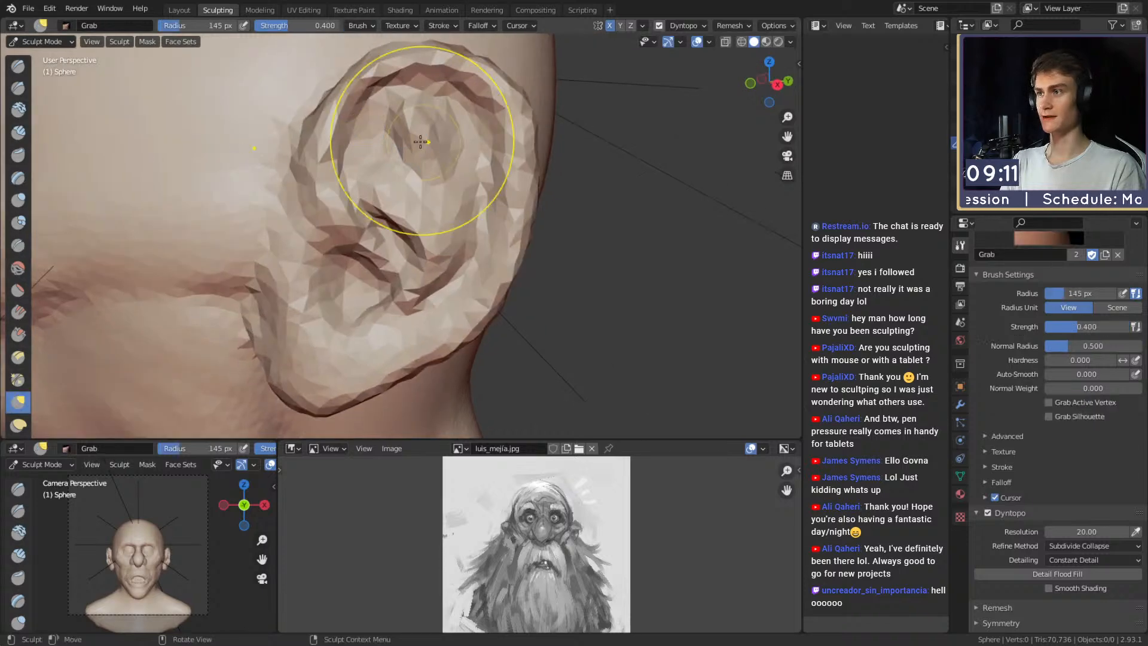
pyautogui.moveTo(343, 128); pyautogui.dragTo(336, 122)
pyautogui.keyDown('shift'); pyautogui.moveTo(375, 224); pyautogui.dragTo(393, 159, button='middle'); pyautogui.keyUp('shift')
pyautogui.press('f')
pyautogui.click(370, 162)
pyautogui.press('f')
pyautogui.click(362, 193)
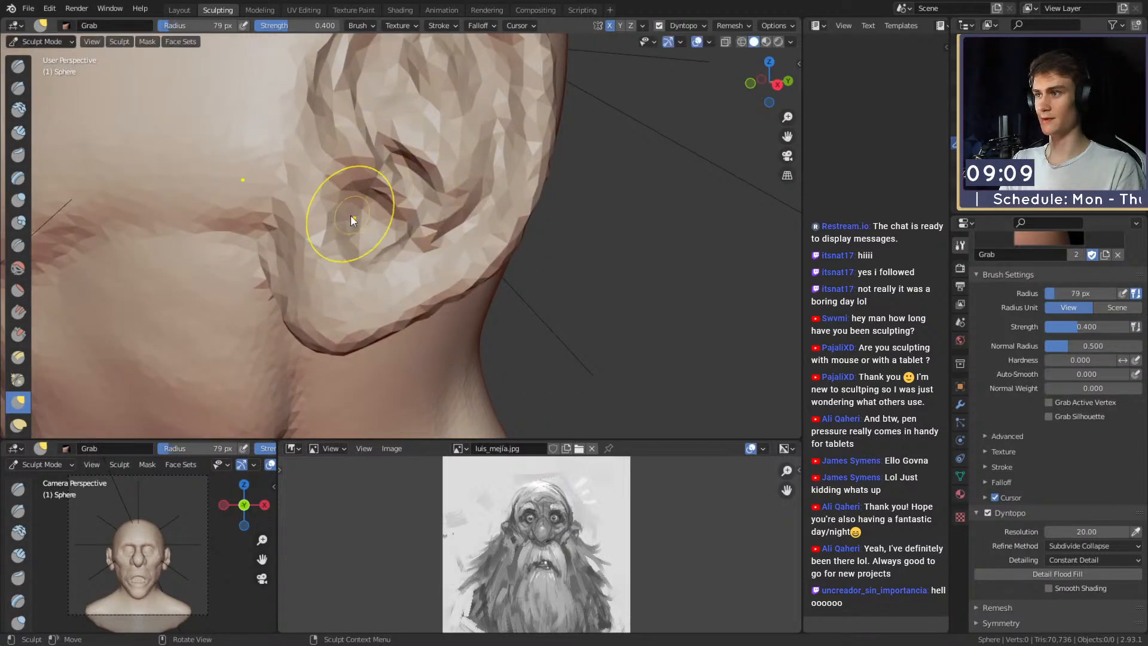
# Deepen the ear canal opening and the notch around the tragus with Crease.
pyautogui.hotkey('shift', 'c')
pyautogui.moveTo(349, 218); pyautogui.dragTo(316, 220, button='middle')
pyautogui.moveTo(326, 223)
pyautogui.mouseDown()
pyautogui.moveTo(318, 197)
pyautogui.moveTo(347, 236)
pyautogui.mouseUp()
pyautogui.moveTo(348, 233); pyautogui.dragTo(354, 217, button='middle')
pyautogui.press('f')
pyautogui.click(379, 208)
pyautogui.moveTo(387, 204)
pyautogui.mouseDown()
pyautogui.moveTo(347, 212)
pyautogui.moveTo(380, 227)
pyautogui.mouseUp()
# Adjust the overall shape and placement of the ear on the head with Grab at 181 px.
pyautogui.scroll(-6, 383, 230)
pyautogui.moveTo(383, 230)
pyautogui.mouseDown(button='middle')
pyautogui.moveTo(472, 230)
pyautogui.moveTo(389, 215)
pyautogui.moveTo(412, 203)
pyautogui.mouseUp(button='middle')
pyautogui.press('g')
pyautogui.press('f')
pyautogui.click(522, 218)
pyautogui.scroll(3, 392, 212)
pyautogui.press('f')
pyautogui.click(438, 184)
pyautogui.moveTo(415, 183); pyautogui.dragTo(421, 194)
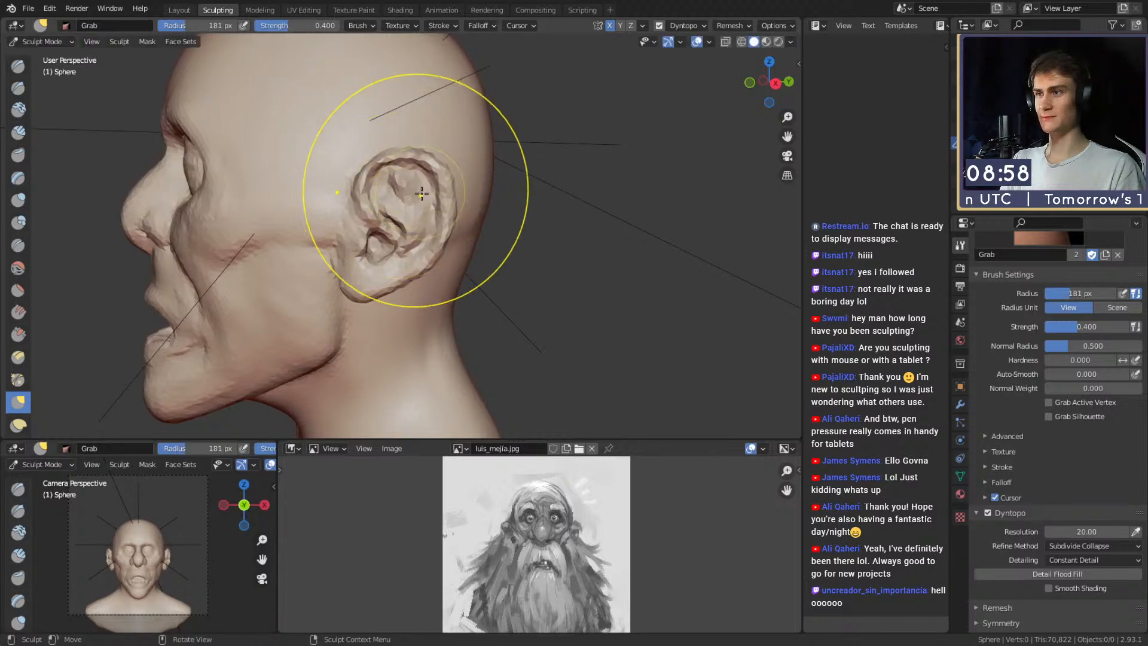
# Narrow the ear by pulling its rear rim forward with Grab at 126 px.
pyautogui.moveTo(426, 220); pyautogui.dragTo(425, 208, button='middle')
pyautogui.press('f')
pyautogui.click(407, 207)
pyautogui.moveTo(413, 210); pyautogui.dragTo(407, 204)
pyautogui.moveTo(413, 222); pyautogui.dragTo(423, 211, button='middle')
pyautogui.moveTo(426, 216); pyautogui.dragTo(418, 213)
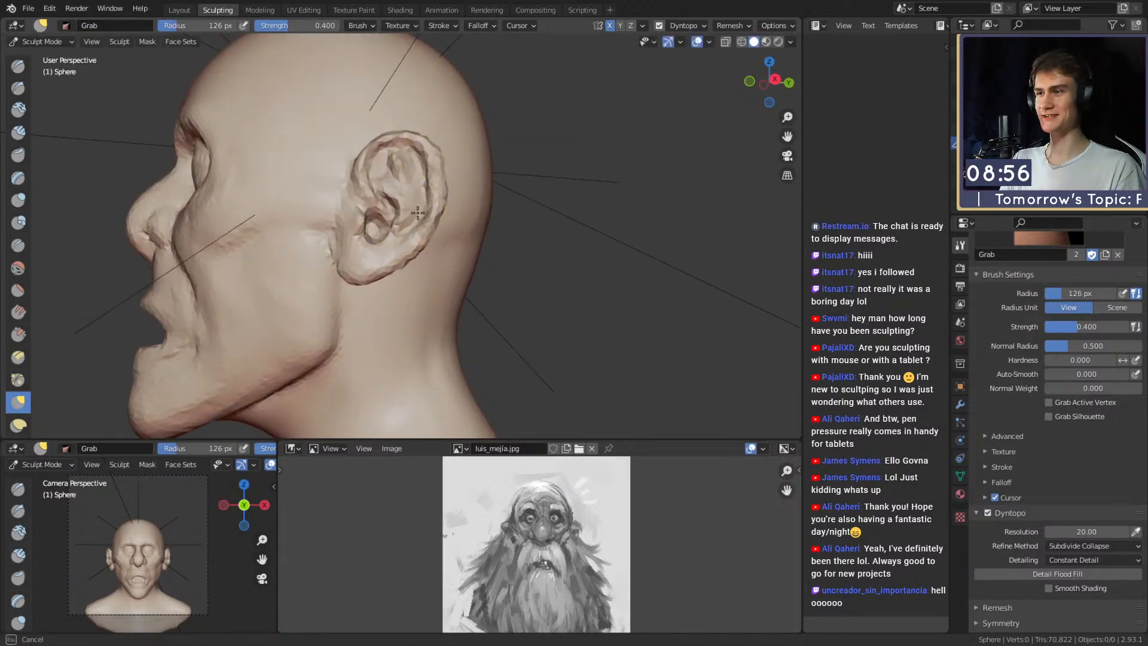
# Refine the lower ear and lobe outline with Grab, reducing the brush to 111 px.
pyautogui.moveTo(411, 251); pyautogui.dragTo(419, 254, button='middle')
pyautogui.press('f')
pyautogui.click(484, 249)
pyautogui.moveTo(392, 261); pyautogui.dragTo(385, 255)
pyautogui.press('f')
pyautogui.click(418, 247)
pyautogui.moveTo(412, 249); pyautogui.dragTo(416, 252, button='middle')
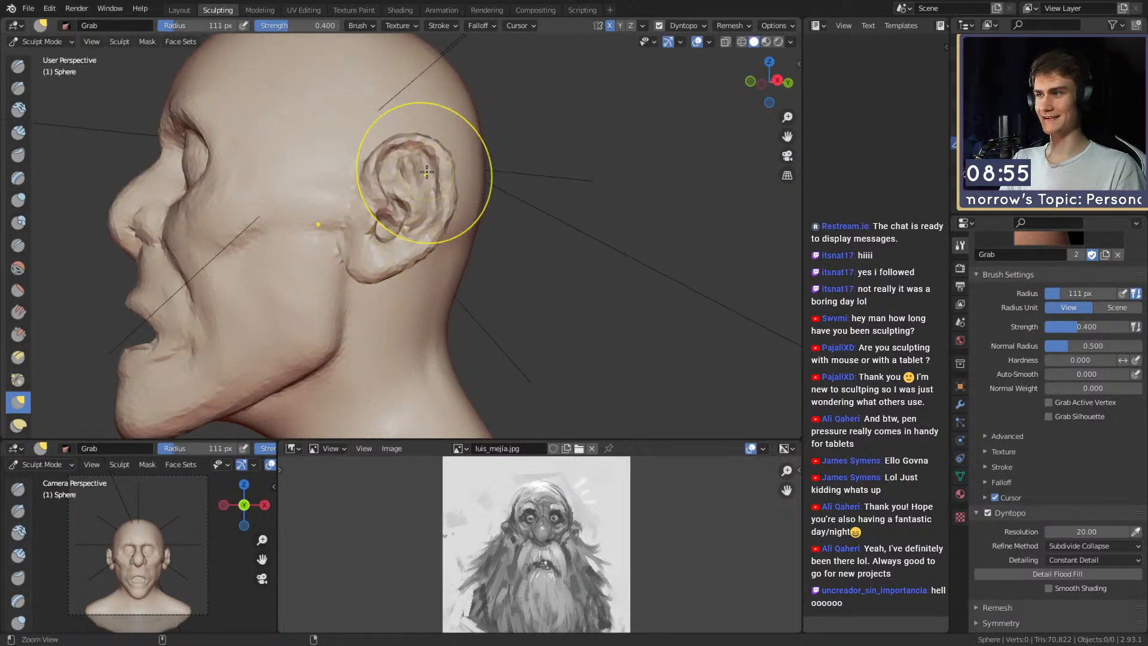
# Examine the head from the side and the front to check the ears against the overall proportions.
pyautogui.keyDown('ctrl'); pyautogui.moveTo(427, 172); pyautogui.dragTo(423, 257, button='middle'); pyautogui.keyUp('ctrl')
pyautogui.moveTo(419, 263); pyautogui.dragTo(325, 233, button='middle')
pyautogui.moveTo(329, 245); pyautogui.dragTo(556, 287, button='middle')
pyautogui.moveTo(526, 263); pyautogui.dragTo(462, 262, button='middle')
pyautogui.press('f')
pyautogui.moveTo(461, 262)
pyautogui.keyDown('ctrl'); pyautogui.mouseDown(button='middle')
pyautogui.moveTo(490, 221)
pyautogui.moveTo(434, 230)
pyautogui.moveTo(423, 179)
pyautogui.moveTo(440, 167)
pyautogui.mouseUp(button='middle'); pyautogui.keyUp('ctrl')
pyautogui.click(537, 241)
pyautogui.click(428, 238)
pyautogui.keyDown('ctrl'); pyautogui.moveTo(440, 167); pyautogui.dragTo(461, 249, button='middle'); pyautogui.keyUp('ctrl')
# Start building the moustache mass between the nose and upper lip with Clay Strips.
pyautogui.press('c')
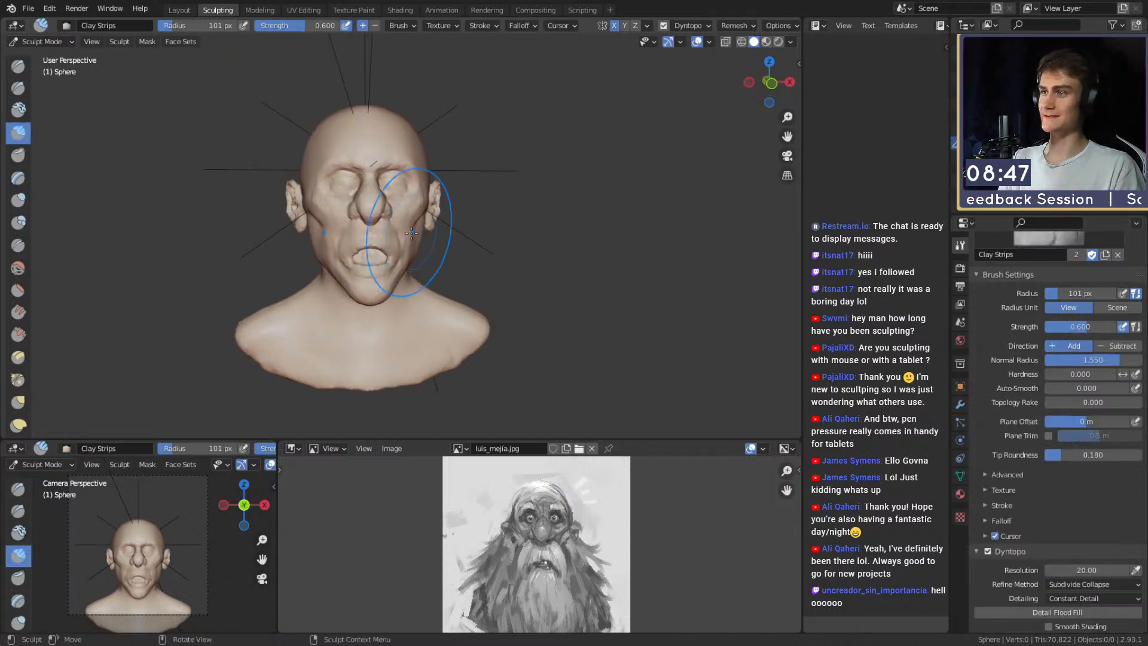
pyautogui.moveTo(407, 240)
pyautogui.keyDown('ctrl'); pyautogui.keyDown('alt'); pyautogui.mouseDown()
pyautogui.moveTo(409, 183)
pyautogui.moveTo(386, 225)
pyautogui.moveTo(373, 209)
pyautogui.moveTo(389, 234)
pyautogui.mouseUp(); pyautogui.keyUp('alt'); pyautogui.keyUp('ctrl')
pyautogui.press('f')
pyautogui.click(372, 237)
pyautogui.moveTo(373, 238)
pyautogui.mouseDown(button='middle')
pyautogui.moveTo(382, 239)
pyautogui.moveTo(359, 188)
pyautogui.mouseUp(button='middle')
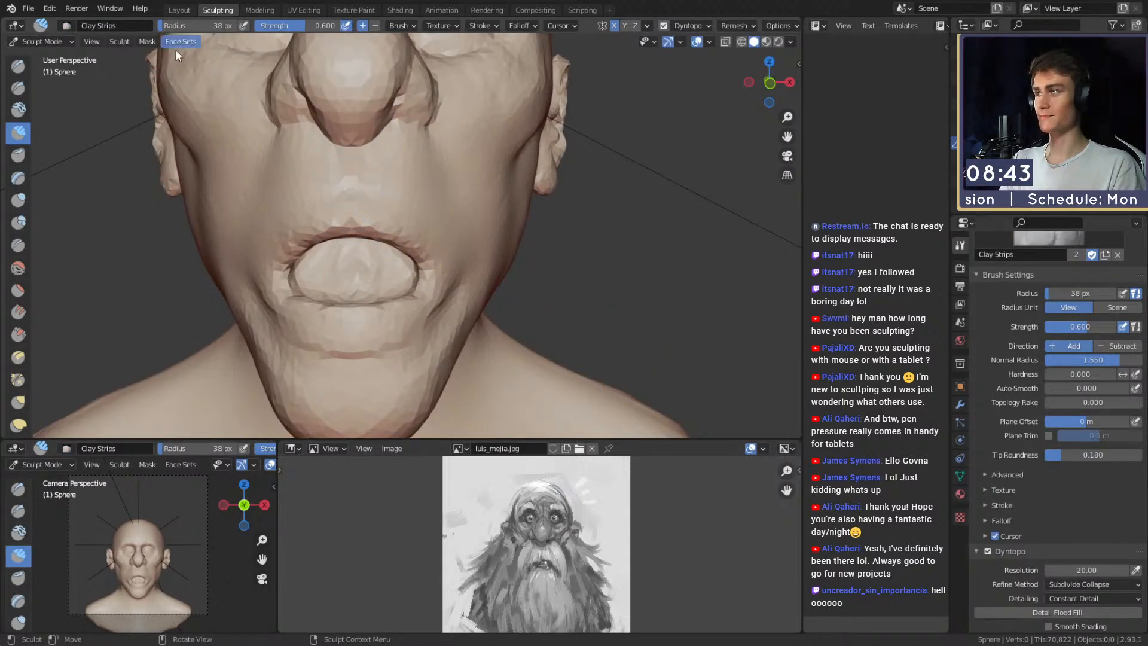
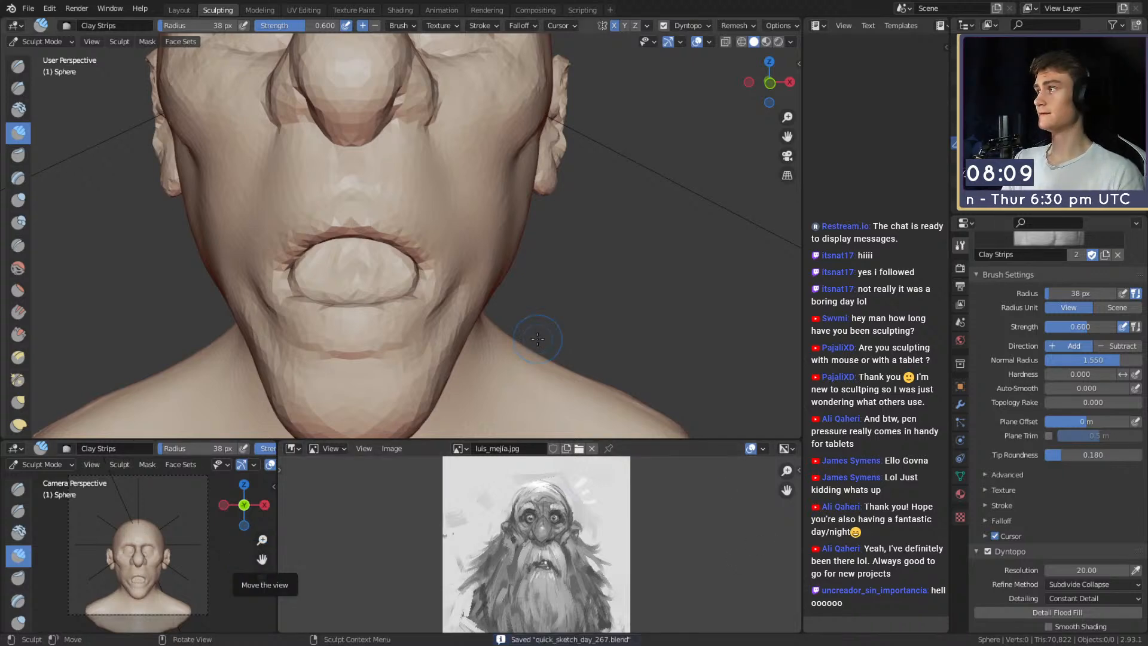
pyautogui.scroll(-4, 503, 212)
pyautogui.moveTo(505, 198)
pyautogui.mouseDown(button='middle')
pyautogui.moveTo(441, 192)
pyautogui.moveTo(418, 253)
pyautogui.moveTo(473, 246)
pyautogui.moveTo(321, 141)
pyautogui.moveTo(417, 225)
pyautogui.moveTo(391, 220)
pyautogui.mouseUp(button='middle')
pyautogui.scroll(1, 366, 204)
pyautogui.keyDown('shift'); pyautogui.moveTo(316, 193); pyautogui.dragTo(344, 203, button='middle'); pyautogui.keyUp('shift')
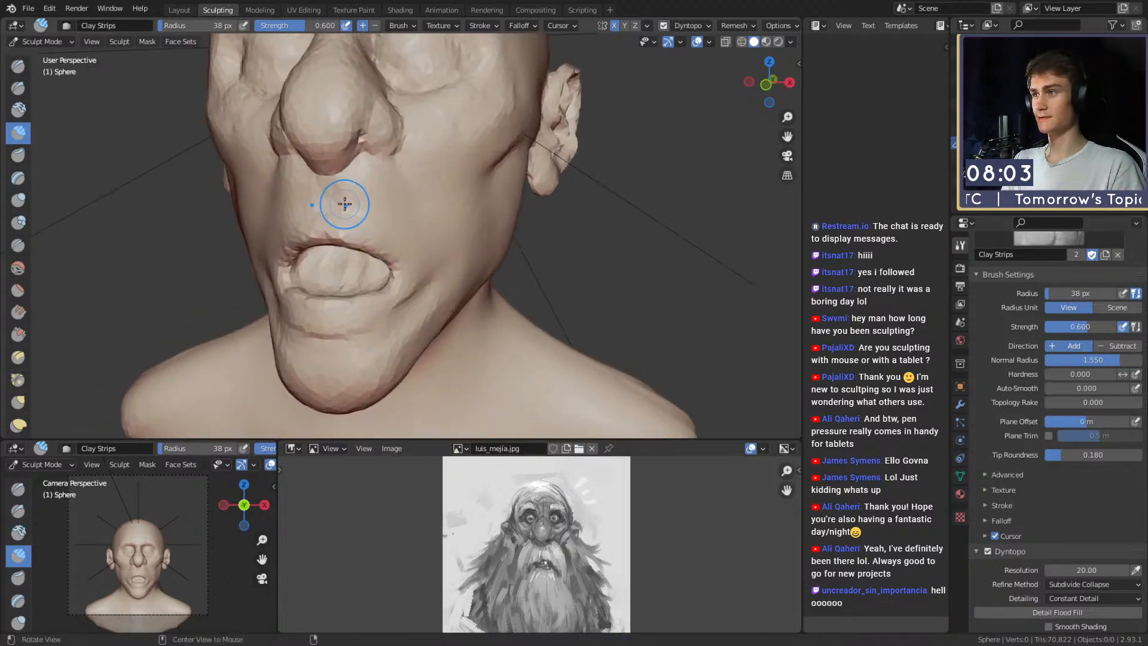
pyautogui.press('f')
pyautogui.click(341, 204)
pyautogui.moveTo(330, 207)
pyautogui.mouseDown()
pyautogui.moveTo(353, 200)
pyautogui.moveTo(369, 173)
pyautogui.moveTo(375, 196)
pyautogui.moveTo(410, 199)
pyautogui.moveTo(416, 221)
pyautogui.mouseUp()
# Extend the moustache outward and down around the corner of the mouth with Clay Strips.
pyautogui.press('f')
pyautogui.click(392, 196)
pyautogui.moveTo(416, 222)
pyautogui.mouseDown(button='middle')
pyautogui.moveTo(354, 161)
pyautogui.moveTo(421, 210)
pyautogui.mouseUp(button='middle')
pyautogui.scroll(1, 422, 211)
pyautogui.press('f')
pyautogui.click(423, 212)
pyautogui.moveTo(426, 207)
pyautogui.mouseDown()
pyautogui.moveTo(441, 264)
pyautogui.moveTo(413, 170)
pyautogui.moveTo(377, 200)
pyautogui.moveTo(353, 172)
pyautogui.moveTo(427, 194)
pyautogui.moveTo(438, 238)
pyautogui.mouseUp()
pyautogui.moveTo(435, 240); pyautogui.dragTo(360, 235, button='middle')
pyautogui.moveTo(343, 245); pyautogui.dragTo(371, 268)
pyautogui.moveTo(381, 267); pyautogui.dragTo(395, 239, button='middle')
pyautogui.moveTo(394, 239); pyautogui.dragTo(367, 261)
pyautogui.press('f')
pyautogui.click(390, 219)
pyautogui.moveTo(385, 223); pyautogui.dragTo(370, 163)
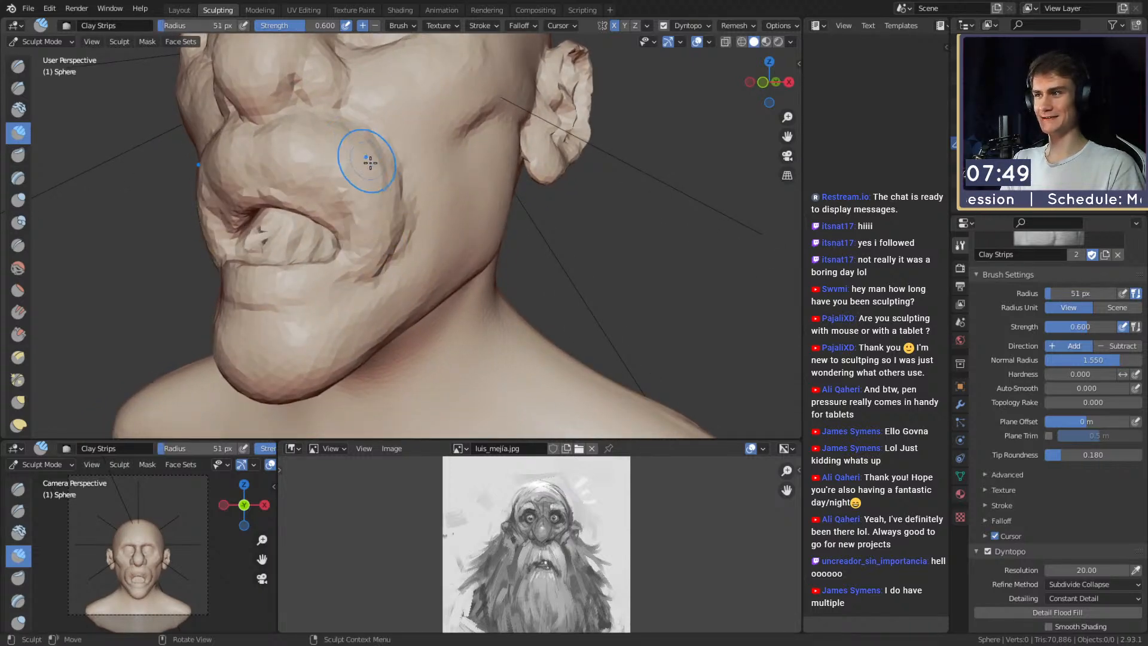
pyautogui.hotkey('ctrl', 'z')
# Refine the moustache's drooping end beside the mouth corner with Clay Strips at 34 px.
pyautogui.press('f')
pyautogui.click(407, 220)
pyautogui.moveTo(395, 222); pyautogui.dragTo(378, 224, button='middle')
pyautogui.moveTo(344, 254); pyautogui.dragTo(335, 270)
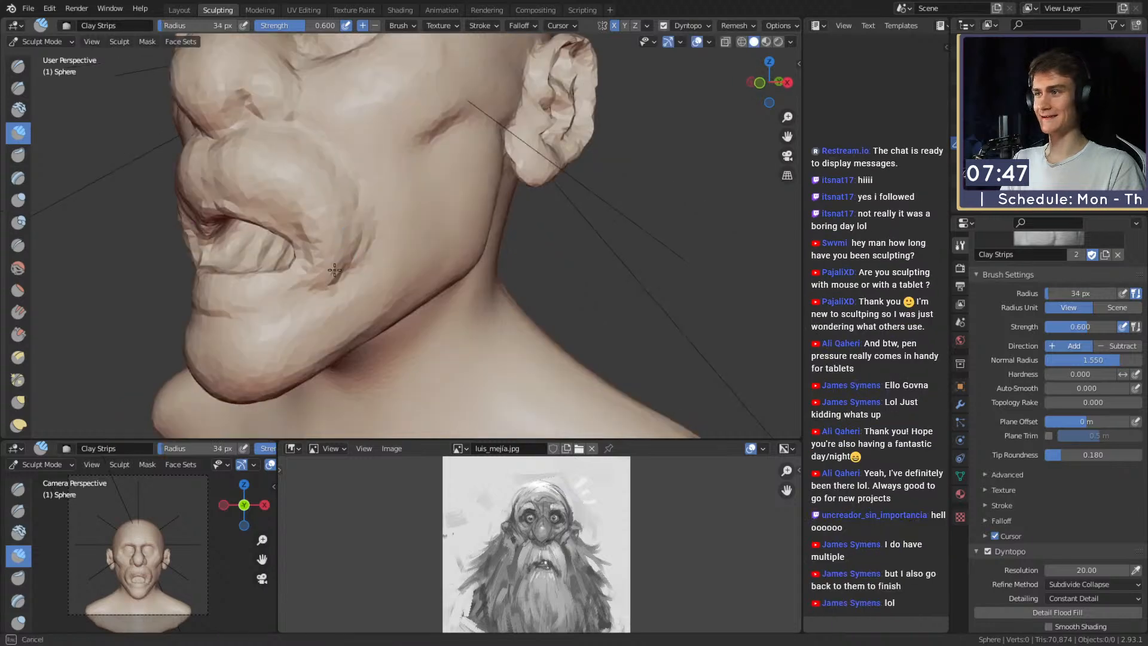
pyautogui.moveTo(299, 202)
pyautogui.mouseDown()
pyautogui.moveTo(240, 176)
pyautogui.moveTo(264, 203)
pyautogui.mouseUp()
pyautogui.moveTo(263, 203)
pyautogui.keyDown('alt'); pyautogui.mouseDown()
pyautogui.moveTo(320, 177)
pyautogui.moveTo(359, 203)
pyautogui.moveTo(371, 236)
pyautogui.mouseUp(); pyautogui.keyUp('alt')
pyautogui.moveTo(370, 236)
pyautogui.keyDown('alt'); pyautogui.mouseDown()
pyautogui.moveTo(391, 232)
pyautogui.moveTo(358, 230)
pyautogui.moveTo(361, 216)
pyautogui.moveTo(344, 249)
pyautogui.mouseUp(); pyautogui.keyUp('alt')
pyautogui.press('f')
pyautogui.click(350, 208)
pyautogui.moveTo(330, 200)
pyautogui.mouseDown()
pyautogui.moveTo(336, 262)
pyautogui.moveTo(360, 233)
pyautogui.mouseUp()
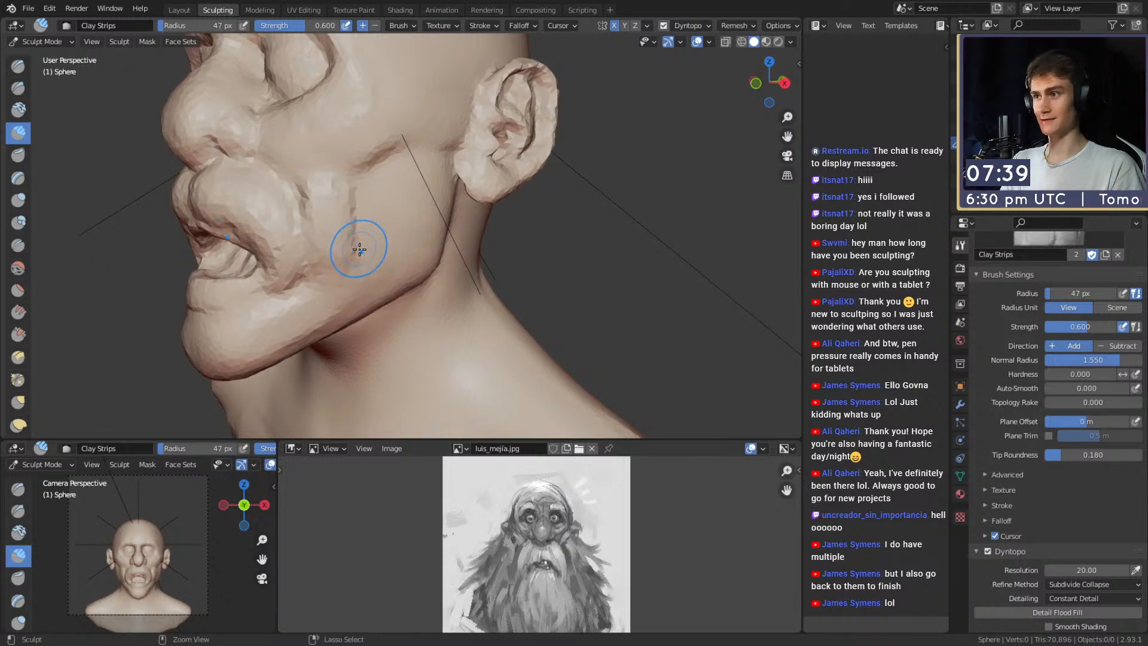
pyautogui.hotkey('ctrl', 'z')
# Build up the beard mass across the cheek toward the ear with Clay Strips at 54 px.
pyautogui.press('f')
pyautogui.click(337, 233)
pyautogui.moveTo(316, 222)
pyautogui.mouseDown()
pyautogui.moveTo(321, 261)
pyautogui.moveTo(382, 232)
pyautogui.mouseUp()
pyautogui.press('f')
pyautogui.click(404, 200)
pyautogui.moveTo(400, 179)
pyautogui.mouseDown()
pyautogui.moveTo(429, 217)
pyautogui.moveTo(421, 191)
pyautogui.mouseUp()
pyautogui.moveTo(421, 191); pyautogui.dragTo(392, 198, button='middle')
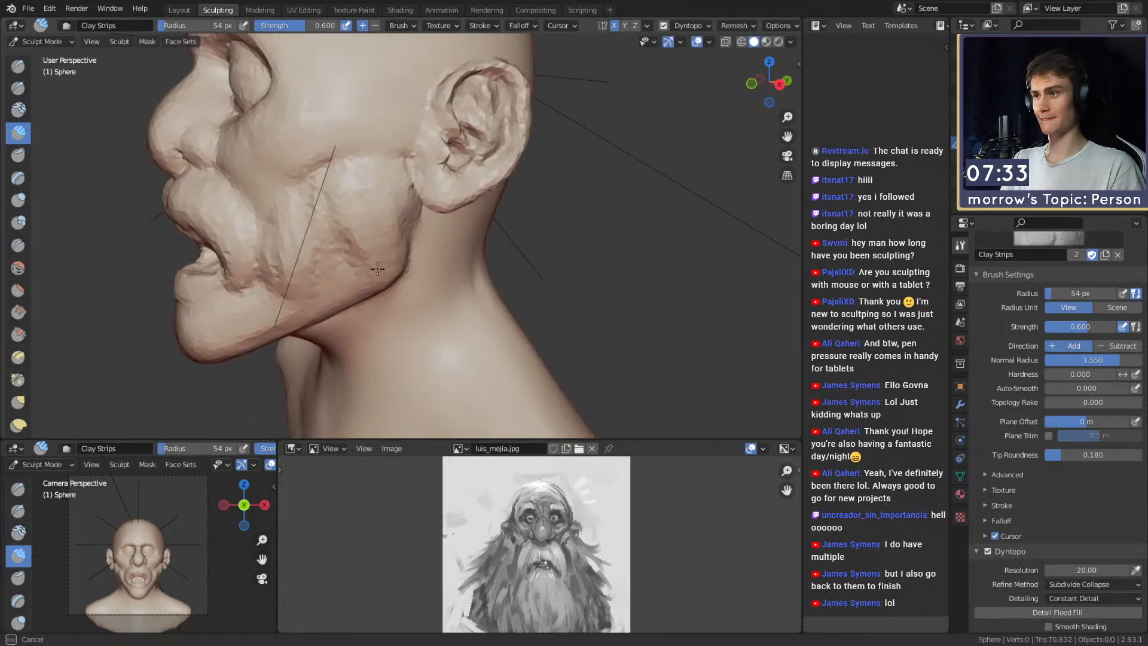
# Thicken the beard from the cheek down to the jawline, reducing Clay Strips to 43 px.
pyautogui.moveTo(378, 269); pyautogui.dragTo(385, 211, button='middle')
pyautogui.moveTo(406, 254); pyautogui.dragTo(402, 248)
pyautogui.moveTo(383, 235); pyautogui.dragTo(397, 229, button='middle')
pyautogui.moveTo(395, 226); pyautogui.dragTo(388, 234)
pyautogui.moveTo(364, 228)
pyautogui.mouseDown(button='middle')
pyautogui.moveTo(395, 219)
pyautogui.moveTo(419, 231)
pyautogui.mouseUp(button='middle')
pyautogui.press('f')
pyautogui.click(389, 218)
pyautogui.moveTo(419, 230); pyautogui.dragTo(407, 246)
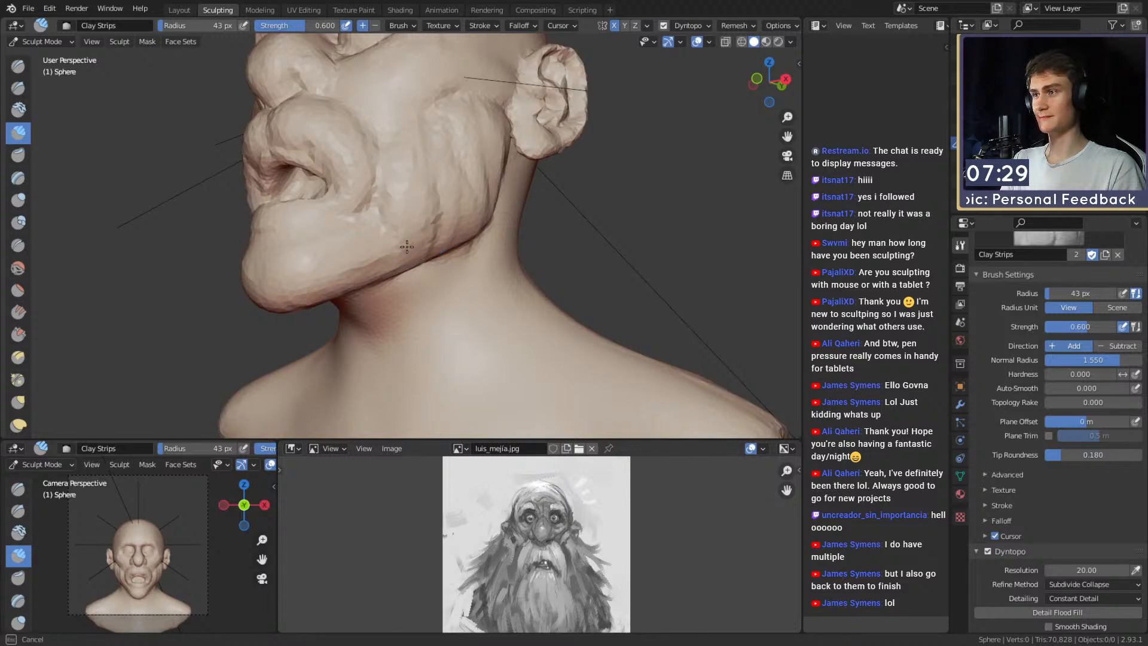
# Continue the beard volume along the lower jaw and over the chin with Clay Strips at 41 px.
pyautogui.moveTo(482, 157)
pyautogui.mouseDown(button='middle')
pyautogui.moveTo(436, 153)
pyautogui.moveTo(444, 199)
pyautogui.mouseUp(button='middle')
pyautogui.moveTo(411, 255); pyautogui.dragTo(408, 260)
pyautogui.moveTo(405, 233); pyautogui.dragTo(431, 230, button='middle')
pyautogui.moveTo(426, 235); pyautogui.dragTo(412, 259)
pyautogui.moveTo(395, 227); pyautogui.dragTo(421, 224, button='middle')
pyautogui.moveTo(409, 242); pyautogui.dragTo(393, 270)
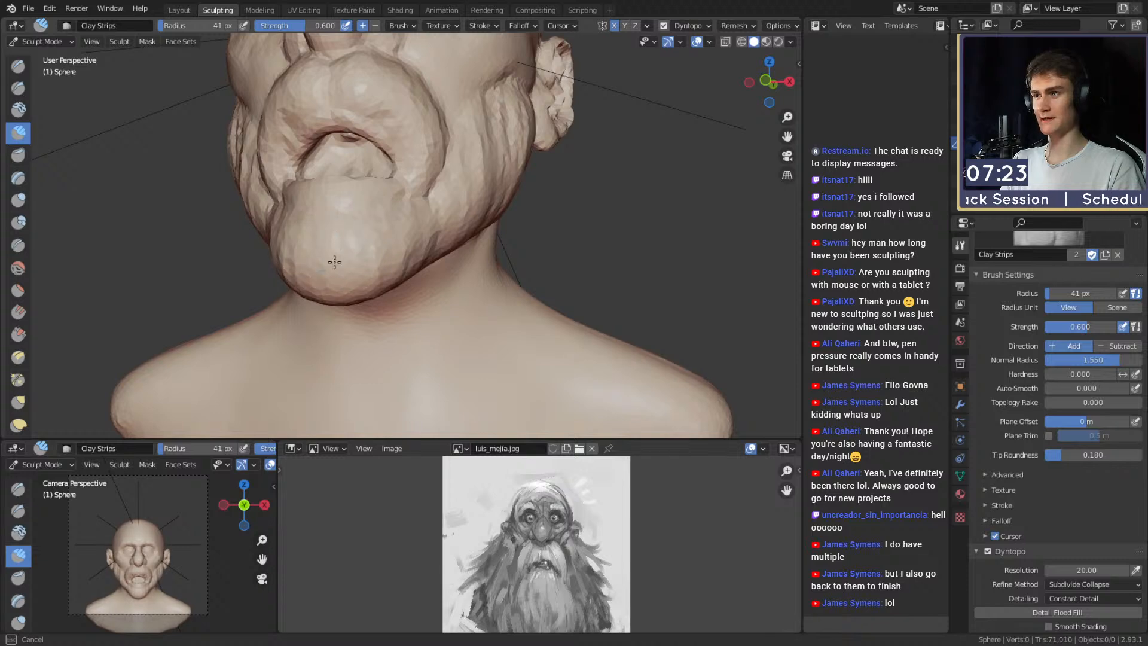
pyautogui.moveTo(401, 246)
pyautogui.mouseDown(button='middle')
pyautogui.moveTo(403, 217)
pyautogui.moveTo(389, 208)
pyautogui.mouseUp(button='middle')
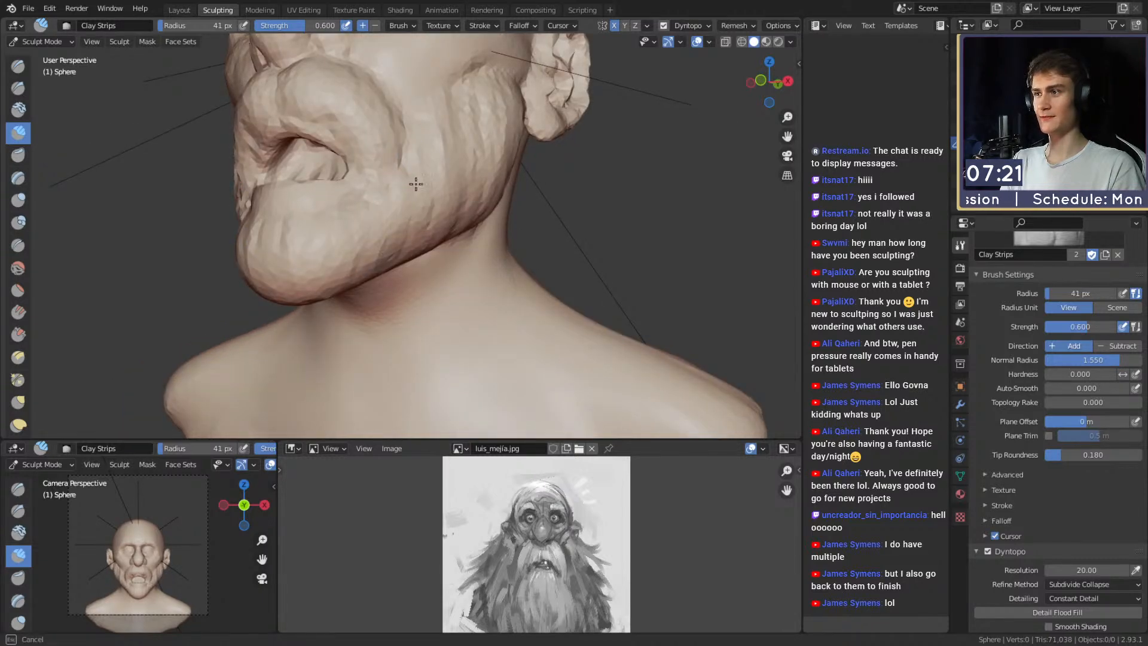
pyautogui.moveTo(339, 237)
pyautogui.mouseDown(button='middle')
pyautogui.moveTo(320, 236)
pyautogui.moveTo(385, 236)
pyautogui.moveTo(335, 221)
pyautogui.mouseUp(button='middle')
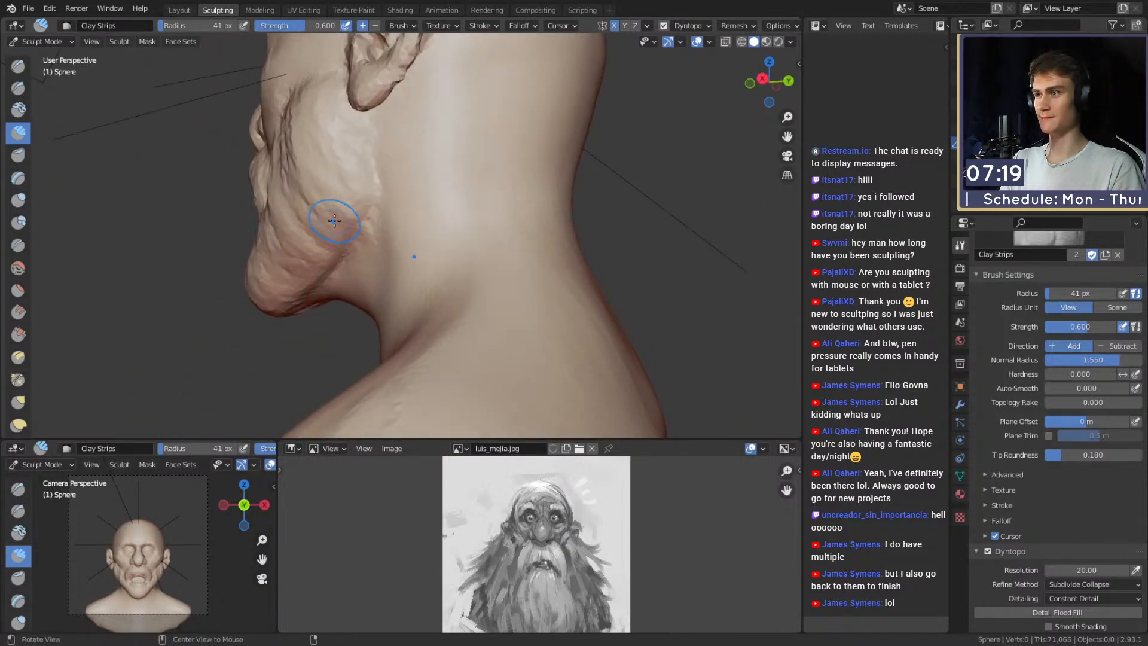
# Mask a band along the jaw's lower edge from ear to chin at 44 px, then invert the mask.
pyautogui.press('m')
pyautogui.moveTo(295, 185); pyautogui.dragTo(378, 186, button='middle')
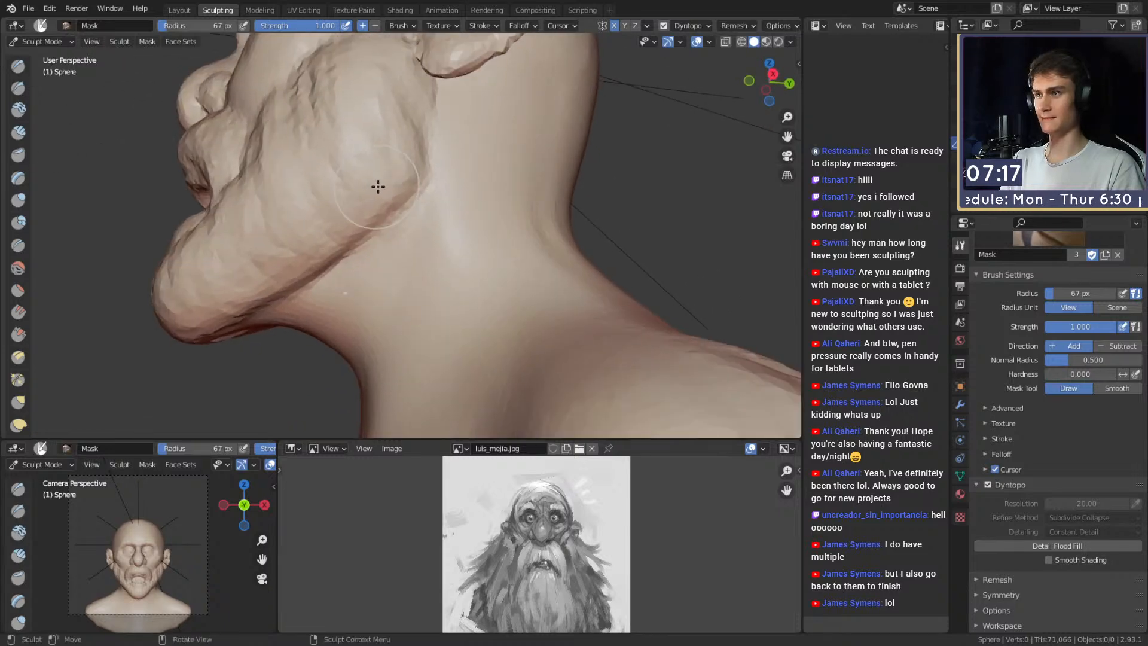
pyautogui.moveTo(398, 160); pyautogui.dragTo(382, 182)
pyautogui.moveTo(386, 152); pyautogui.dragTo(437, 210, button='middle')
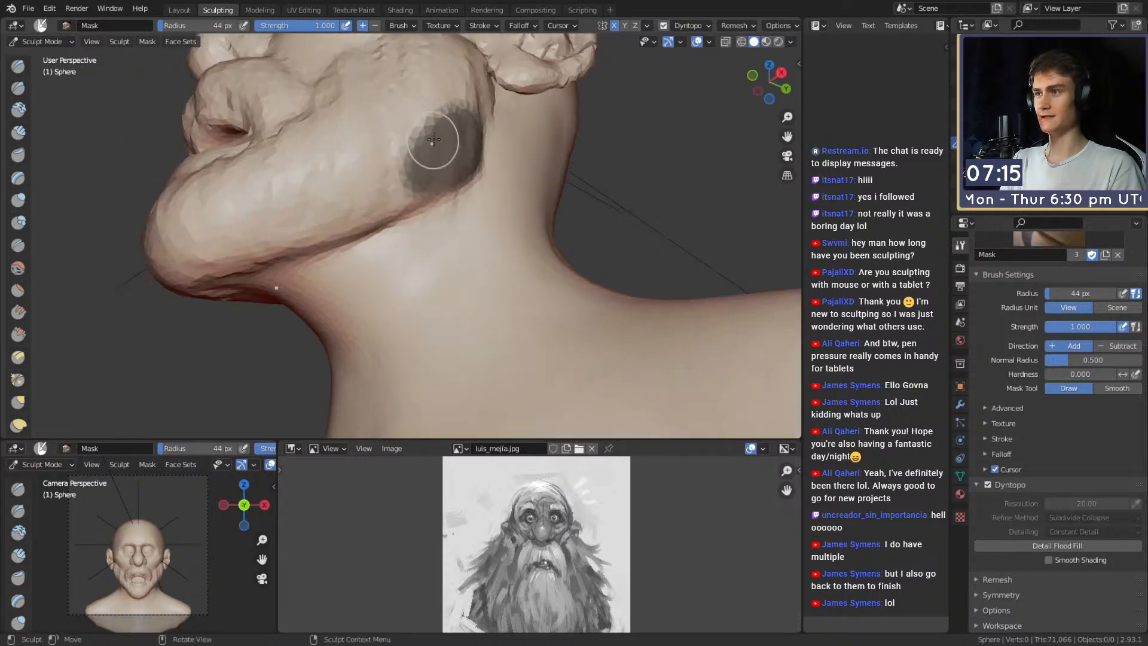
pyautogui.moveTo(436, 210); pyautogui.dragTo(366, 191)
pyautogui.moveTo(394, 196); pyautogui.dragTo(431, 226, button='middle')
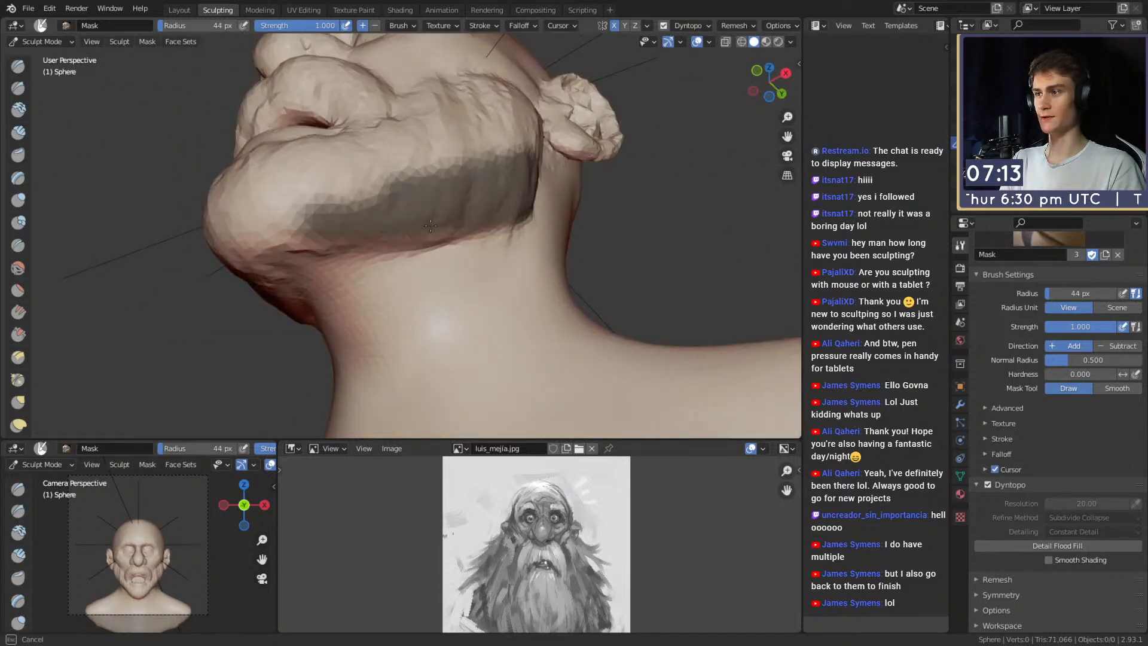
pyautogui.moveTo(360, 234)
pyautogui.mouseDown(button='middle')
pyautogui.moveTo(458, 191)
pyautogui.moveTo(429, 216)
pyautogui.moveTo(446, 242)
pyautogui.moveTo(412, 299)
pyautogui.moveTo(455, 314)
pyautogui.moveTo(454, 297)
pyautogui.moveTo(395, 265)
pyautogui.moveTo(497, 258)
pyautogui.mouseUp(button='middle')
pyautogui.hotkey('ctrl', 'i')
# Pull the unmasked jaw and chin band downward with Snake Hook to start the long beard.
pyautogui.press('k')
pyautogui.press('f')
pyautogui.click(538, 259)
pyautogui.moveTo(420, 258)
pyautogui.mouseDown(button='middle')
pyautogui.moveTo(361, 265)
pyautogui.moveTo(421, 262)
pyautogui.moveTo(389, 268)
pyautogui.mouseUp(button='middle')
pyautogui.press('f')
pyautogui.click(470, 261)
pyautogui.moveTo(388, 268); pyautogui.dragTo(394, 353)
# Draw the side of the beard down over the neck with Snake Hook at 202 px.
pyautogui.keyDown('alt'); pyautogui.moveTo(400, 335); pyautogui.dragTo(344, 323); pyautogui.keyUp('alt')
pyautogui.moveTo(371, 317)
pyautogui.keyDown('ctrl'); pyautogui.keyDown('alt'); pyautogui.mouseDown()
pyautogui.moveTo(396, 277)
pyautogui.moveTo(364, 248)
pyautogui.moveTo(403, 236)
pyautogui.moveTo(359, 244)
pyautogui.moveTo(414, 291)
pyautogui.mouseUp(); pyautogui.keyUp('alt'); pyautogui.keyUp('ctrl')
pyautogui.press('f')
pyautogui.click(334, 273)
pyautogui.press('f')
pyautogui.click(389, 257)
pyautogui.keyDown('alt'); pyautogui.moveTo(383, 293); pyautogui.dragTo(427, 286); pyautogui.keyUp('alt')
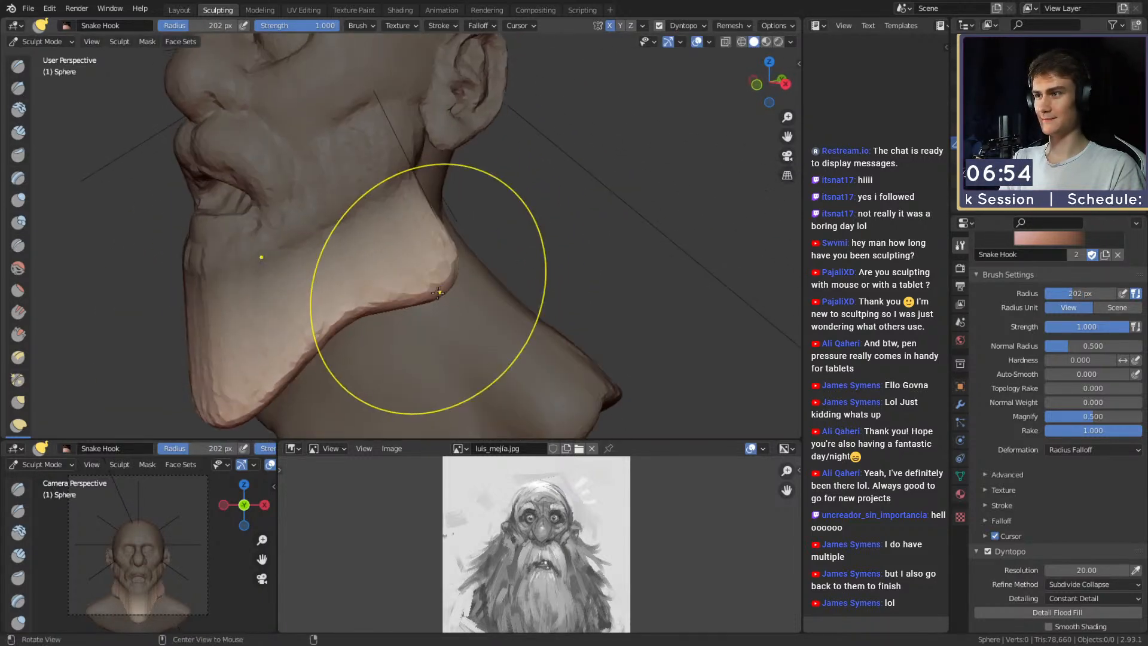
# Shape the beard's lower edge toward the chest with Snake Hook at 190 px.
pyautogui.press('f')
pyautogui.click(406, 221)
pyautogui.keyDown('alt'); pyautogui.keyDown('shift'); pyautogui.moveTo(422, 237); pyautogui.dragTo(426, 155); pyautogui.keyUp('shift'); pyautogui.keyUp('alt')
pyautogui.keyDown('alt'); pyautogui.moveTo(388, 220); pyautogui.dragTo(410, 223); pyautogui.keyUp('alt')
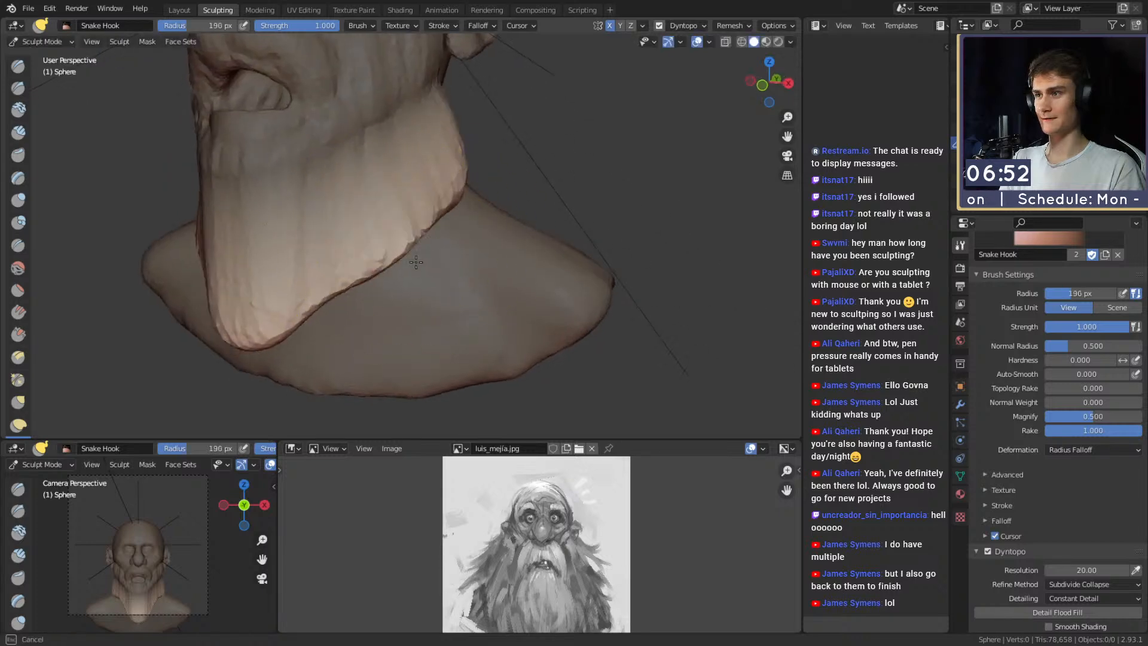
pyautogui.moveTo(416, 262); pyautogui.dragTo(416, 265)
pyautogui.moveTo(412, 257)
pyautogui.keyDown('alt'); pyautogui.mouseDown()
pyautogui.moveTo(402, 219)
pyautogui.moveTo(356, 156)
pyautogui.moveTo(422, 207)
pyautogui.moveTo(506, 217)
pyautogui.moveTo(469, 225)
pyautogui.moveTo(461, 251)
pyautogui.moveTo(459, 342)
pyautogui.moveTo(474, 316)
pyautogui.moveTo(470, 338)
pyautogui.mouseUp(); pyautogui.keyUp('alt')
# Lengthen the front tip of the beard below the chin with Snake Hook at 175 px.
pyautogui.press('f')
pyautogui.click(454, 253)
pyautogui.press('f')
pyautogui.click(467, 323)
pyautogui.keyDown('alt'); pyautogui.keyDown('shift'); pyautogui.moveTo(456, 293); pyautogui.dragTo(479, 336); pyautogui.keyUp('shift'); pyautogui.keyUp('alt')
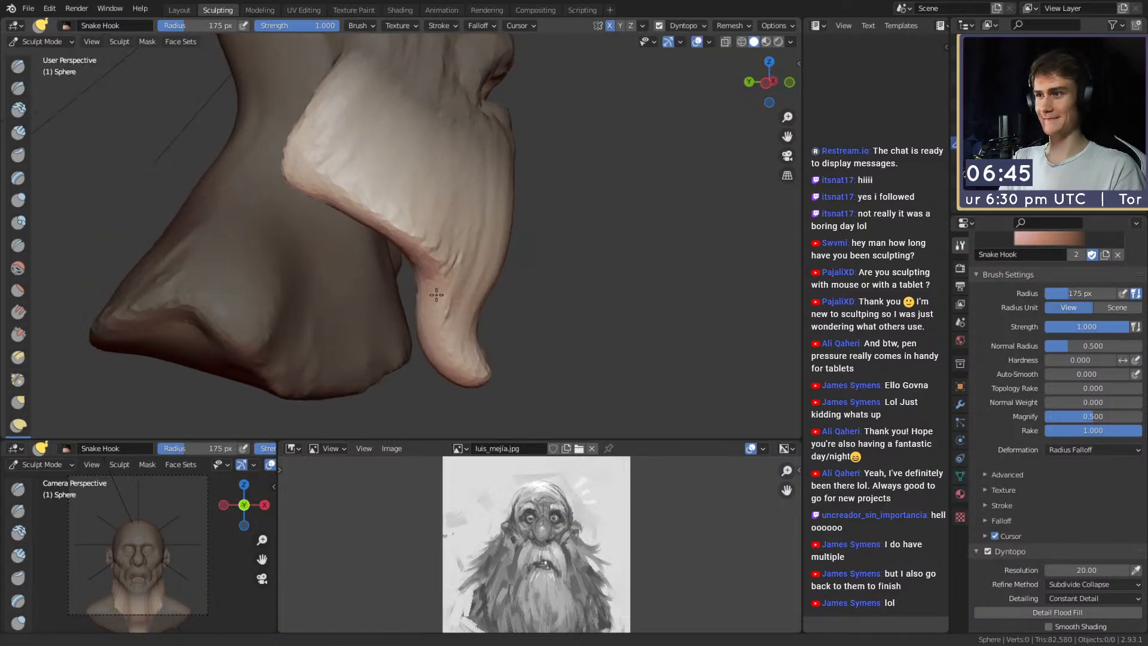
pyautogui.moveTo(417, 274)
pyautogui.mouseDown()
pyautogui.moveTo(393, 310)
pyautogui.moveTo(424, 298)
pyautogui.mouseUp()
# Adjust the beard's rear and side edges with Snake Hook at 149 px, then clear the mask.
pyautogui.moveTo(395, 239)
pyautogui.mouseDown()
pyautogui.moveTo(361, 258)
pyautogui.moveTo(518, 244)
pyautogui.moveTo(461, 251)
pyautogui.mouseUp()
pyautogui.press('f')
pyautogui.click(449, 233)
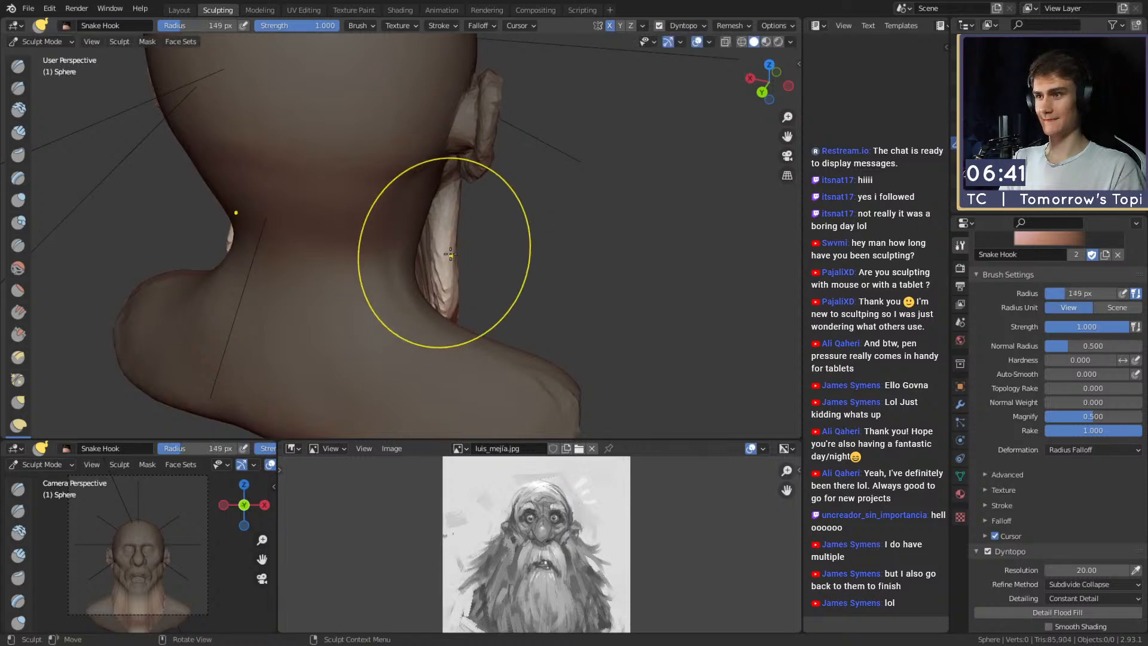
pyautogui.moveTo(462, 298); pyautogui.dragTo(472, 294)
pyautogui.keyDown('alt'); pyautogui.moveTo(515, 272); pyautogui.dragTo(397, 253); pyautogui.keyUp('alt')
pyautogui.keyDown('alt'); pyautogui.moveTo(484, 248); pyautogui.dragTo(371, 230); pyautogui.keyUp('alt')
pyautogui.moveTo(364, 133)
pyautogui.keyDown('alt'); pyautogui.mouseDown()
pyautogui.moveTo(423, 227)
pyautogui.moveTo(465, 241)
pyautogui.moveTo(450, 244)
pyautogui.moveTo(457, 269)
pyautogui.mouseUp(); pyautogui.keyUp('alt')
pyautogui.hotkey('alt', 'm')
# Refine the overall beard silhouette with Snake Hook, varying the brush radius.
pyautogui.moveTo(440, 269)
pyautogui.keyDown('ctrl'); pyautogui.keyDown('alt'); pyautogui.mouseDown()
pyautogui.moveTo(423, 236)
pyautogui.moveTo(426, 203)
pyautogui.moveTo(441, 234)
pyautogui.moveTo(426, 222)
pyautogui.moveTo(423, 192)
pyautogui.moveTo(379, 187)
pyautogui.mouseUp(); pyautogui.keyUp('alt'); pyautogui.keyUp('ctrl')
pyautogui.press('f')
pyautogui.click(440, 226)
pyautogui.press('f')
pyautogui.click(423, 225)
pyautogui.press('f')
pyautogui.click(408, 193)
pyautogui.press('f')
pyautogui.click(406, 187)
# Reshape the mouth opening beneath the moustache with Snake Hook at 84 px.
pyautogui.moveTo(413, 201)
pyautogui.keyDown('alt'); pyautogui.mouseDown()
pyautogui.moveTo(436, 187)
pyautogui.moveTo(443, 275)
pyautogui.moveTo(521, 272)
pyautogui.mouseUp(); pyautogui.keyUp('alt')
pyautogui.moveTo(520, 272)
pyautogui.keyDown('ctrl'); pyautogui.keyDown('alt'); pyautogui.mouseDown()
pyautogui.moveTo(520, 204)
pyautogui.moveTo(426, 238)
pyautogui.mouseUp(); pyautogui.keyUp('alt'); pyautogui.keyUp('ctrl')
pyautogui.press('f')
pyautogui.click(426, 238)
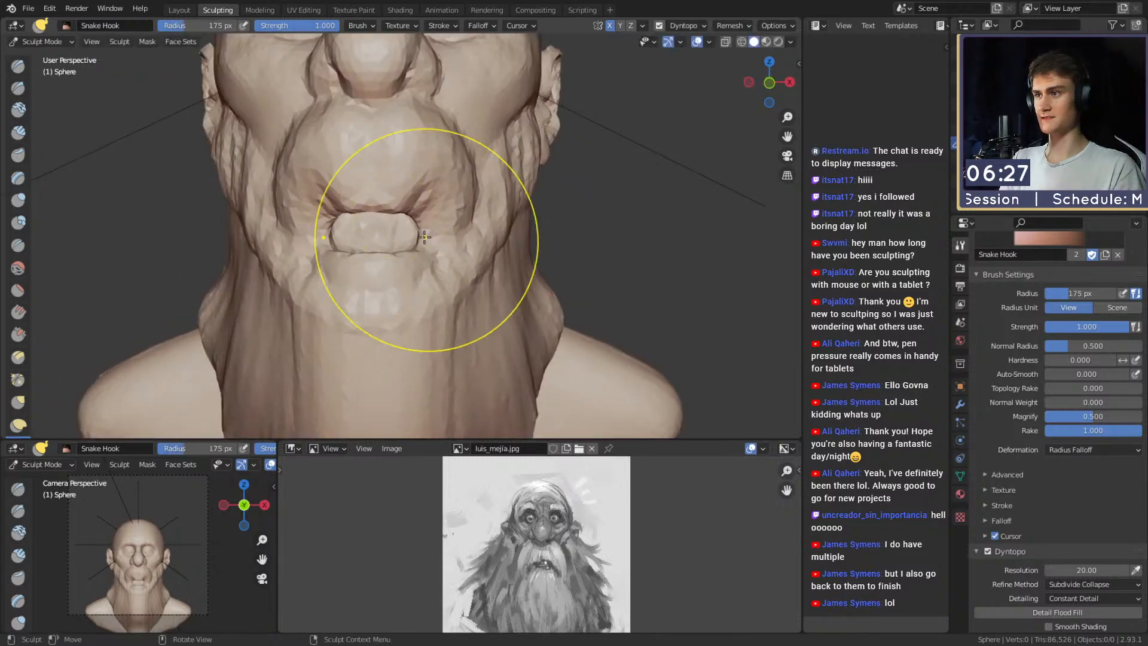
pyautogui.press('f')
pyautogui.click(400, 242)
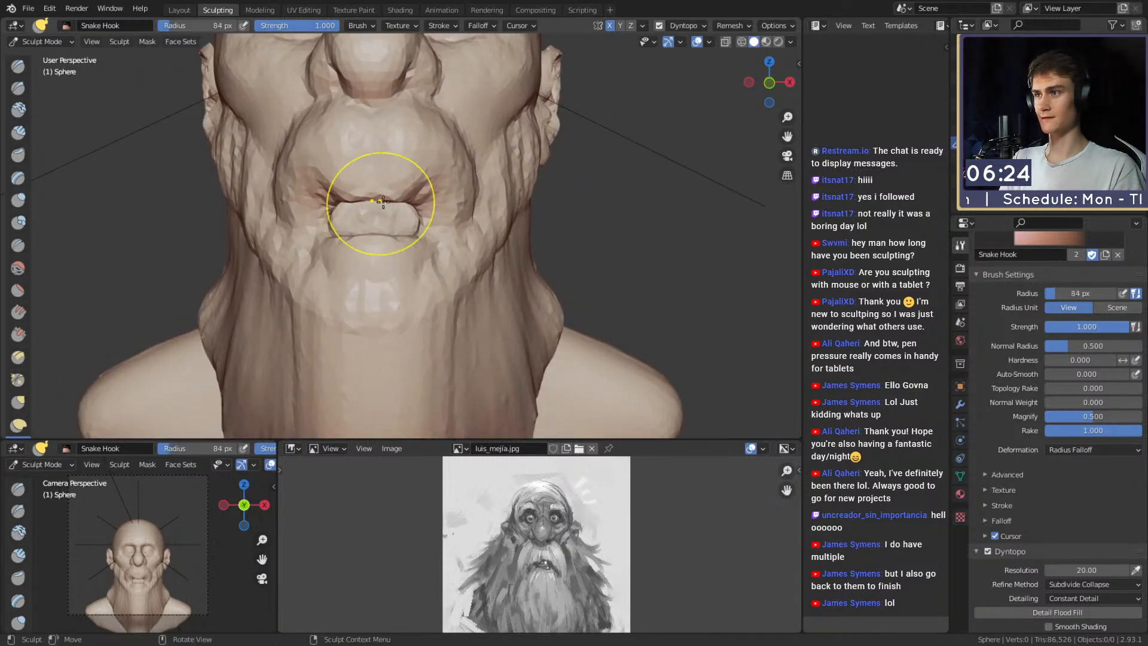
pyautogui.press('f')
# Build up the moustache around the mouth corners with Clay Strips at 33 px.
pyautogui.press('c')
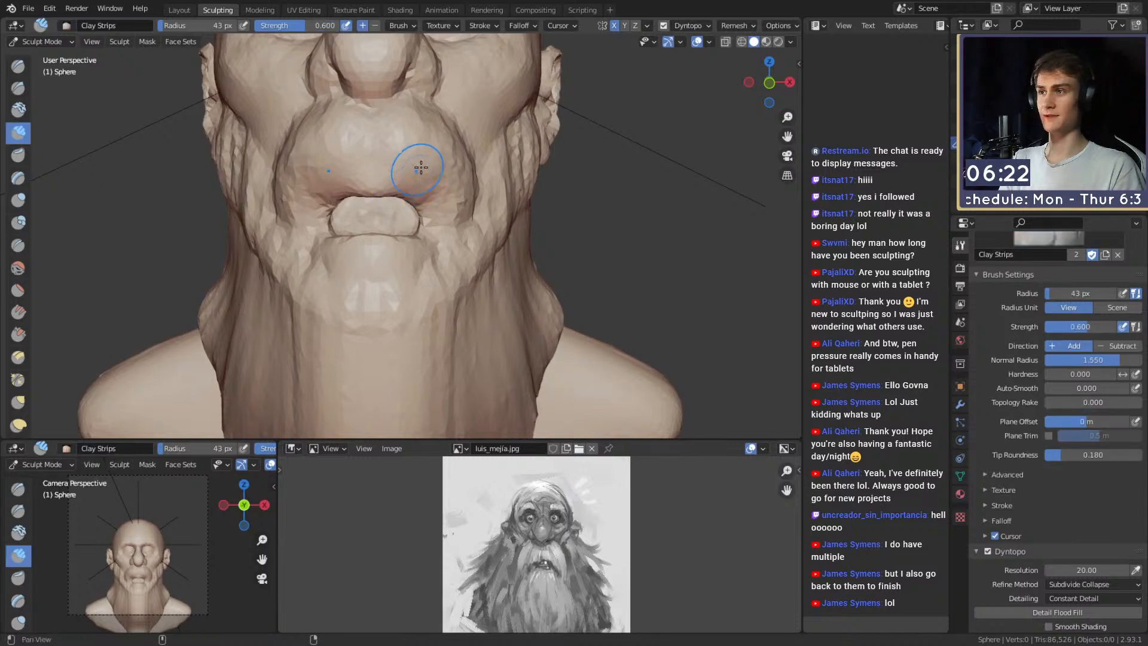
pyautogui.moveTo(422, 166)
pyautogui.keyDown('ctrl'); pyautogui.keyDown('alt'); pyautogui.mouseDown()
pyautogui.moveTo(424, 188)
pyautogui.moveTo(436, 184)
pyautogui.mouseUp(); pyautogui.keyUp('alt'); pyautogui.keyUp('ctrl')
pyautogui.moveTo(437, 225); pyautogui.dragTo(435, 161)
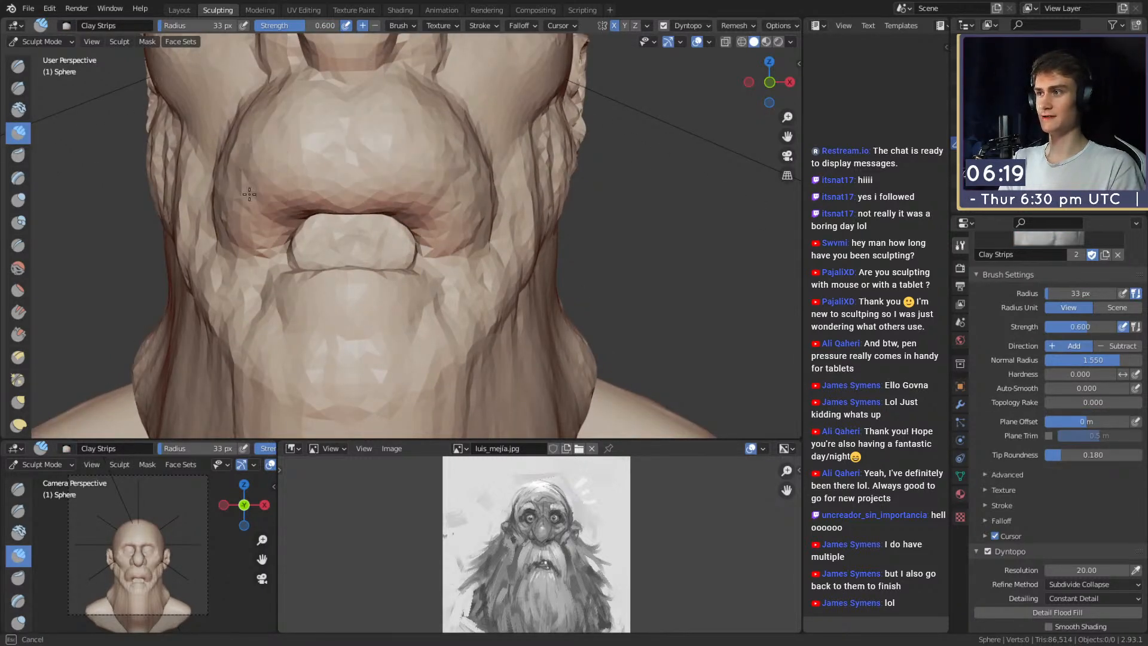
pyautogui.moveTo(333, 192)
pyautogui.mouseDown(button='middle')
pyautogui.moveTo(328, 223)
pyautogui.moveTo(295, 241)
pyautogui.moveTo(397, 275)
pyautogui.moveTo(400, 290)
pyautogui.moveTo(398, 247)
pyautogui.mouseUp(button='middle')
# Lay vertical clay strands from below the mouth down the front of the beard, using Clay Strips at 48 px.
pyautogui.press('f')
pyautogui.click(407, 244)
pyautogui.moveTo(368, 212); pyautogui.dragTo(362, 359)
pyautogui.moveTo(372, 299); pyautogui.dragTo(368, 221, button='middle')
pyautogui.press('f')
pyautogui.click(364, 220)
pyautogui.moveTo(327, 173); pyautogui.dragTo(326, 183)
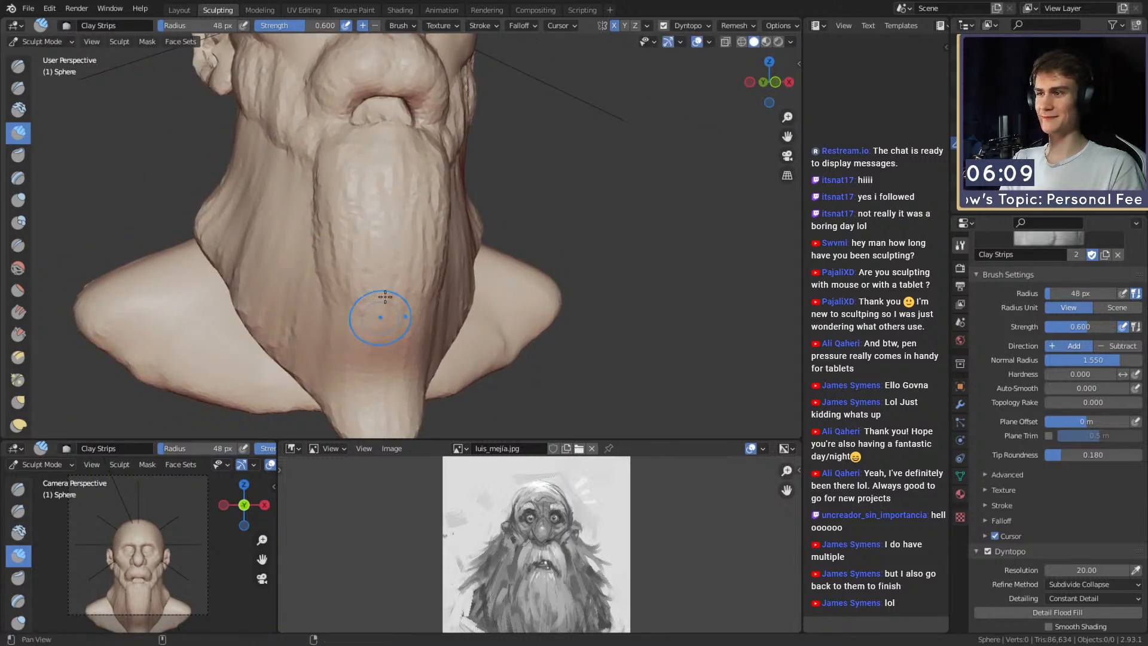
pyautogui.moveTo(385, 297)
pyautogui.mouseDown(button='middle')
pyautogui.moveTo(364, 334)
pyautogui.moveTo(333, 249)
pyautogui.moveTo(377, 295)
pyautogui.moveTo(369, 263)
pyautogui.moveTo(403, 257)
pyautogui.mouseUp(button='middle')
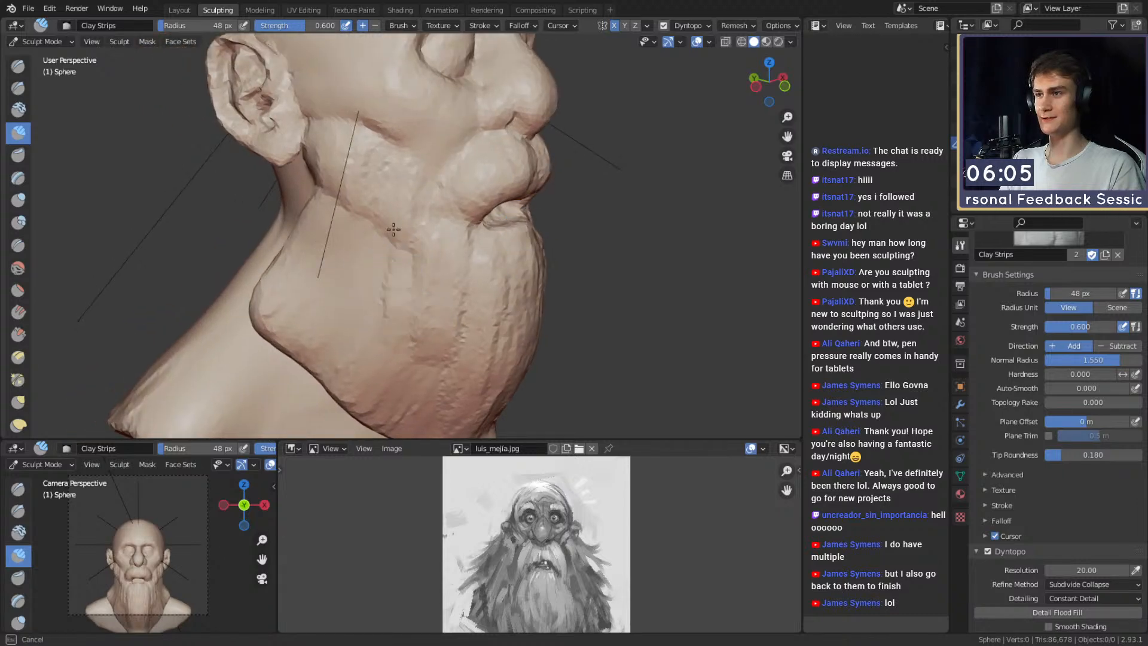
# Add flowing hair strands down the side of the beard from the cheek to its lower edge.
pyautogui.moveTo(342, 182); pyautogui.dragTo(378, 198, button='middle')
pyautogui.moveTo(302, 296)
pyautogui.mouseDown(button='middle')
pyautogui.moveTo(305, 238)
pyautogui.moveTo(362, 210)
pyautogui.moveTo(323, 236)
pyautogui.moveTo(363, 236)
pyautogui.moveTo(354, 230)
pyautogui.mouseUp(button='middle')
pyautogui.moveTo(391, 192); pyautogui.dragTo(377, 257)
pyautogui.moveTo(413, 258)
pyautogui.mouseDown(button='middle')
pyautogui.moveTo(379, 266)
pyautogui.moveTo(345, 254)
pyautogui.moveTo(384, 289)
pyautogui.moveTo(347, 327)
pyautogui.mouseUp(button='middle')
pyautogui.press('[')
pyautogui.press('[')
pyautogui.moveTo(382, 350); pyautogui.dragTo(382, 354)
# Layer more vertical strands over the beard's sides and front with Clay Strips at 57 px.
pyautogui.moveTo(427, 230)
pyautogui.mouseDown(button='middle')
pyautogui.moveTo(385, 233)
pyautogui.moveTo(375, 254)
pyautogui.mouseUp(button='middle')
pyautogui.press('f')
pyautogui.click(384, 251)
pyautogui.moveTo(333, 220); pyautogui.dragTo(331, 225)
pyautogui.keyDown('shift'); pyautogui.moveTo(331, 226); pyautogui.dragTo(332, 244, button='middle'); pyautogui.keyUp('shift')
pyautogui.moveTo(381, 248); pyautogui.dragTo(351, 251, button='middle')
pyautogui.moveTo(372, 196)
pyautogui.mouseDown()
pyautogui.moveTo(364, 174)
pyautogui.moveTo(406, 254)
pyautogui.mouseUp()
pyautogui.moveTo(323, 146); pyautogui.dragTo(305, 226)
pyautogui.keyDown('shift'); pyautogui.moveTo(339, 219); pyautogui.dragTo(376, 235, button='middle'); pyautogui.keyUp('shift')
pyautogui.moveTo(379, 287); pyautogui.dragTo(410, 231, button='middle')
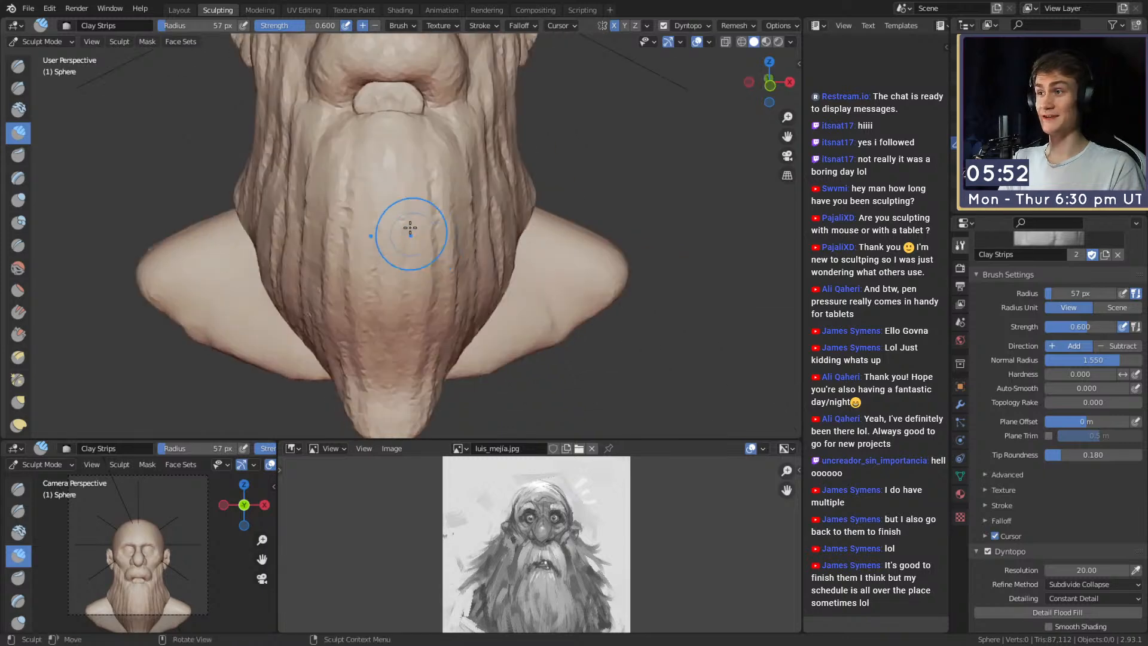
# Add more strands down the front and side of the beard with Clay Strips at 57 px.
pyautogui.moveTo(341, 226); pyautogui.dragTo(403, 265, button='middle')
pyautogui.moveTo(403, 265)
pyautogui.mouseDown()
pyautogui.moveTo(413, 146)
pyautogui.moveTo(419, 281)
pyautogui.moveTo(389, 410)
pyautogui.moveTo(357, 371)
pyautogui.mouseUp()
pyautogui.moveTo(323, 208)
pyautogui.keyDown('shift'); pyautogui.mouseDown(button='middle')
pyautogui.moveTo(324, 236)
pyautogui.moveTo(378, 242)
pyautogui.mouseUp(button='middle'); pyautogui.keyUp('shift')
pyautogui.moveTo(379, 242)
pyautogui.mouseDown()
pyautogui.moveTo(371, 174)
pyautogui.moveTo(377, 287)
pyautogui.mouseUp()
pyautogui.keyDown('shift'); pyautogui.moveTo(341, 305); pyautogui.dragTo(379, 318, button='middle'); pyautogui.keyUp('shift')
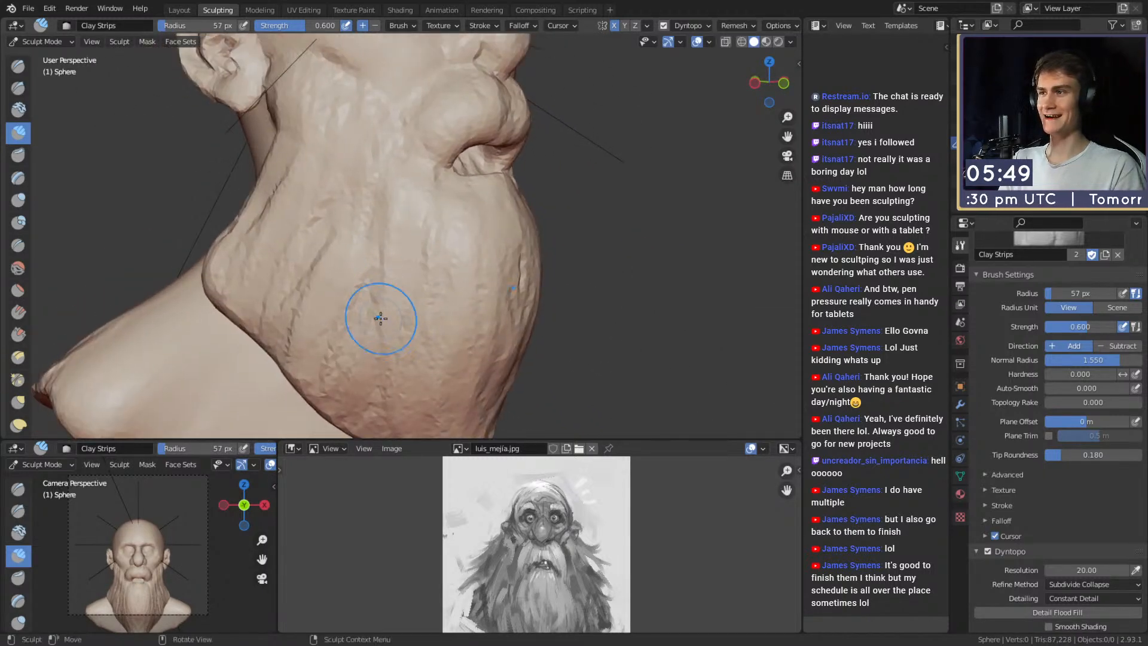
pyautogui.moveTo(371, 299)
pyautogui.mouseDown()
pyautogui.moveTo(335, 192)
pyautogui.moveTo(323, 263)
pyautogui.mouseUp()
# Build further clay strands over the side of the beard between the cheek and the jaw.
pyautogui.moveTo(323, 280)
pyautogui.mouseDown(button='middle')
pyautogui.moveTo(344, 304)
pyautogui.moveTo(314, 284)
pyautogui.moveTo(356, 239)
pyautogui.mouseUp(button='middle')
pyautogui.moveTo(362, 189); pyautogui.dragTo(383, 251)
pyautogui.moveTo(413, 263); pyautogui.dragTo(410, 213, button='middle')
pyautogui.moveTo(353, 198); pyautogui.dragTo(362, 257)
pyautogui.keyDown('shift'); pyautogui.moveTo(406, 270); pyautogui.dragTo(405, 228, button='middle'); pyautogui.keyUp('shift')
pyautogui.press('f')
pyautogui.click(394, 227)
pyautogui.moveTo(374, 239); pyautogui.dragTo(363, 185)
# Pull the first pointed tufts out of the beard's back edge below the ear with Snake Hook.
pyautogui.moveTo(363, 185)
pyautogui.mouseDown(button='middle')
pyautogui.moveTo(370, 173)
pyautogui.moveTo(390, 218)
pyautogui.moveTo(256, 128)
pyautogui.mouseUp(button='middle')
pyautogui.press('m')
pyautogui.press('f')
pyautogui.click(383, 164)
pyautogui.moveTo(383, 164)
pyautogui.mouseDown(button='middle')
pyautogui.moveTo(321, 159)
pyautogui.moveTo(379, 205)
pyautogui.moveTo(363, 204)
pyautogui.moveTo(350, 185)
pyautogui.moveTo(382, 186)
pyautogui.mouseUp(button='middle')
pyautogui.press('f')
pyautogui.click(371, 186)
pyautogui.press('k')
pyautogui.press('[')
pyautogui.press('[')
pyautogui.press('[')
pyautogui.press('[')
pyautogui.press('[')
pyautogui.moveTo(375, 186); pyautogui.dragTo(366, 204)
pyautogui.moveTo(366, 206)
pyautogui.mouseDown(button='middle')
pyautogui.moveTo(367, 187)
pyautogui.moveTo(332, 184)
pyautogui.mouseUp(button='middle')
# Pull a row of pointed tufts along the beard's back and lower edge with Snake Hook at 54 px.
pyautogui.press(']')
pyautogui.press(']')
pyautogui.press(']')
pyautogui.press(']')
pyautogui.moveTo(332, 184)
pyautogui.keyDown('alt'); pyautogui.mouseDown()
pyautogui.moveTo(357, 192)
pyautogui.moveTo(321, 203)
pyautogui.moveTo(333, 229)
pyautogui.moveTo(374, 180)
pyautogui.mouseUp(); pyautogui.keyUp('alt')
pyautogui.press('f')
pyautogui.click(357, 192)
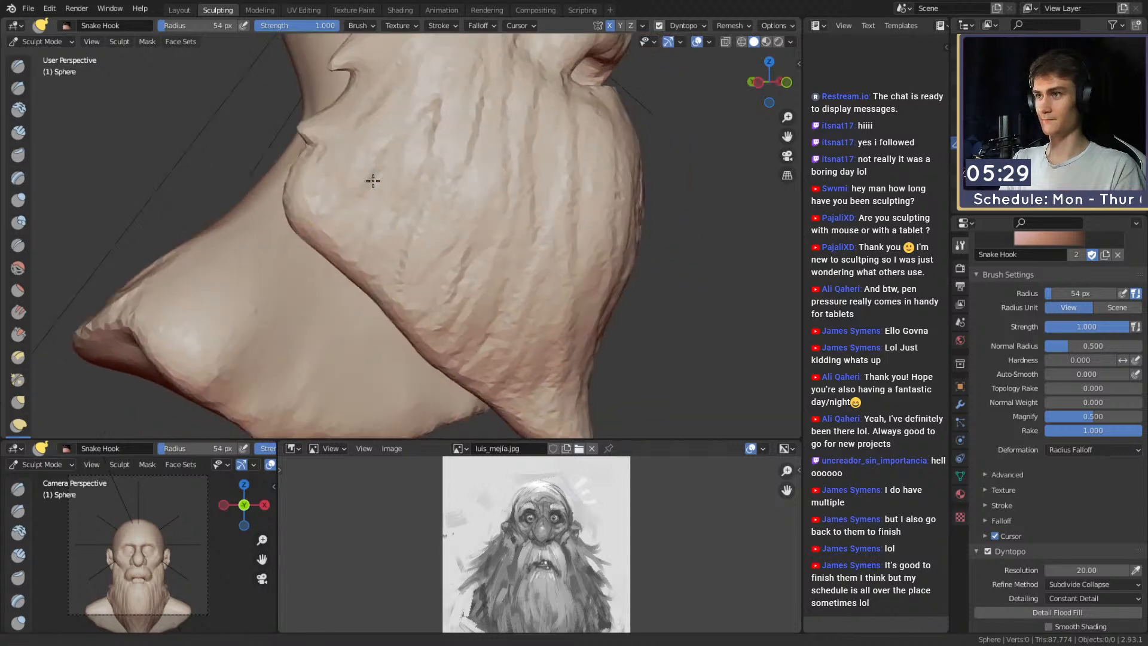
pyautogui.keyDown('alt'); pyautogui.moveTo(303, 213); pyautogui.dragTo(341, 277); pyautogui.keyUp('alt')
pyautogui.keyDown('alt'); pyautogui.moveTo(338, 317); pyautogui.dragTo(306, 243); pyautogui.keyUp('alt')
pyautogui.moveTo(354, 273)
pyautogui.keyDown('alt'); pyautogui.mouseDown()
pyautogui.moveTo(418, 254)
pyautogui.moveTo(393, 328)
pyautogui.moveTo(383, 287)
pyautogui.mouseUp(); pyautogui.keyUp('alt')
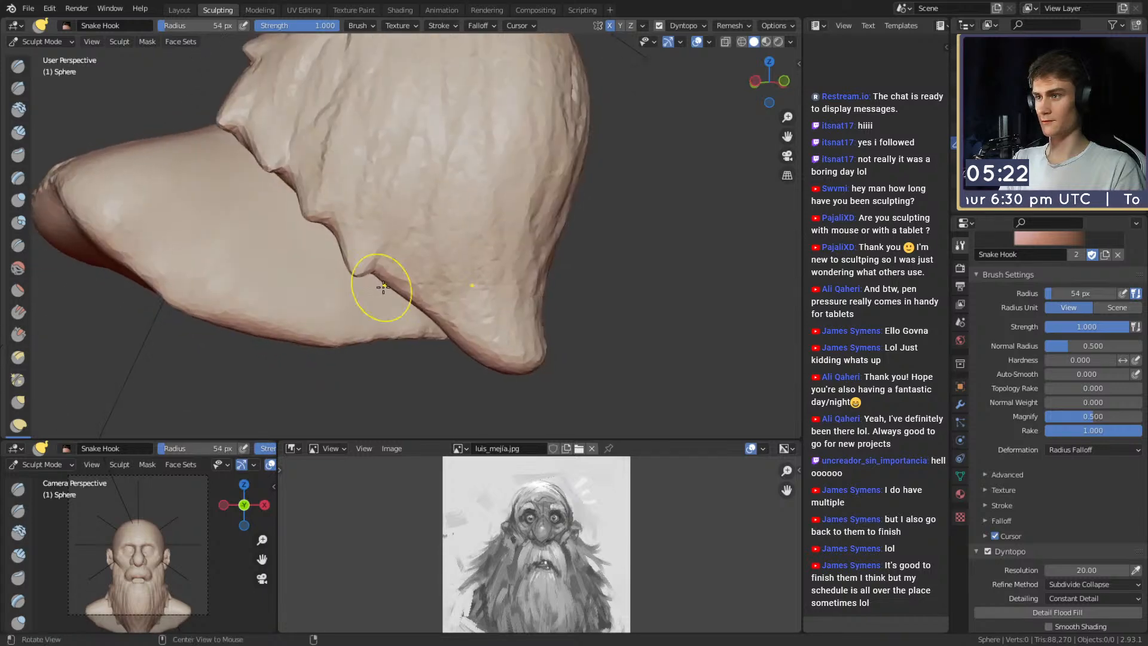
# Extend the tufts down to the beard's tip and draw its end into separate points.
pyautogui.moveTo(429, 318)
pyautogui.keyDown('alt'); pyautogui.mouseDown()
pyautogui.moveTo(372, 299)
pyautogui.moveTo(378, 281)
pyautogui.moveTo(413, 350)
pyautogui.mouseUp(); pyautogui.keyUp('alt')
pyautogui.moveTo(419, 311)
pyautogui.keyDown('alt'); pyautogui.mouseDown()
pyautogui.moveTo(438, 280)
pyautogui.moveTo(495, 239)
pyautogui.mouseUp(); pyautogui.keyUp('alt')
pyautogui.moveTo(480, 272)
pyautogui.mouseDown()
pyautogui.moveTo(453, 283)
pyautogui.moveTo(384, 213)
pyautogui.moveTo(423, 213)
pyautogui.moveTo(371, 179)
pyautogui.mouseUp()
pyautogui.scroll(2, 453, 225)
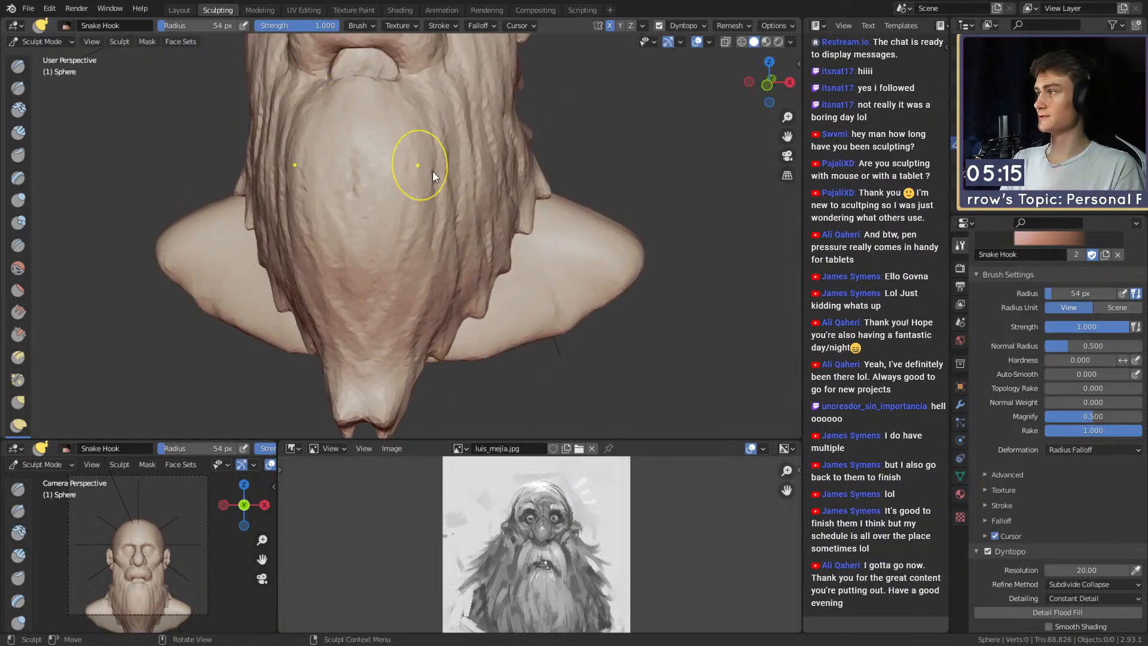
# Cut a groove around the moustache's outer edge and mouth corner with the Crease brush at 35 px.
pyautogui.hotkey('shift', 'c')
pyautogui.moveTo(436, 154)
pyautogui.keyDown('alt'); pyautogui.mouseDown()
pyautogui.moveTo(437, 259)
pyautogui.moveTo(418, 210)
pyautogui.mouseUp(); pyautogui.keyUp('alt')
pyautogui.scroll(3, 395, 196)
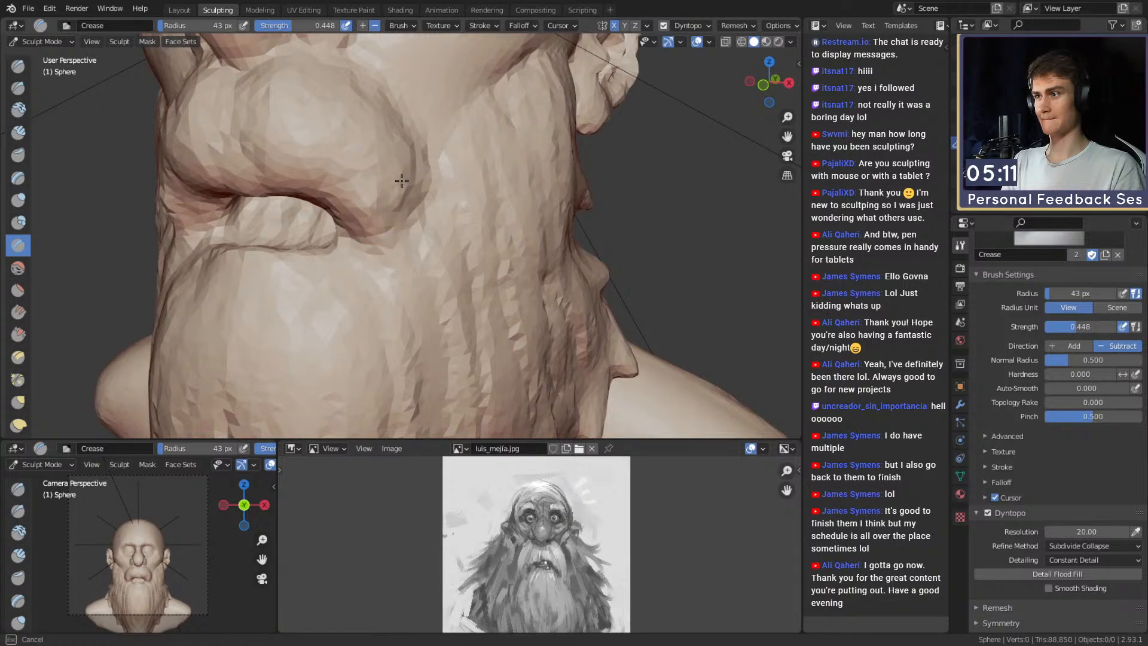
pyautogui.press('f')
pyautogui.moveTo(400, 223)
pyautogui.mouseDown()
pyautogui.moveTo(389, 229)
pyautogui.moveTo(421, 207)
pyautogui.mouseUp()
pyautogui.click(384, 230)
pyautogui.press('f')
pyautogui.click(407, 221)
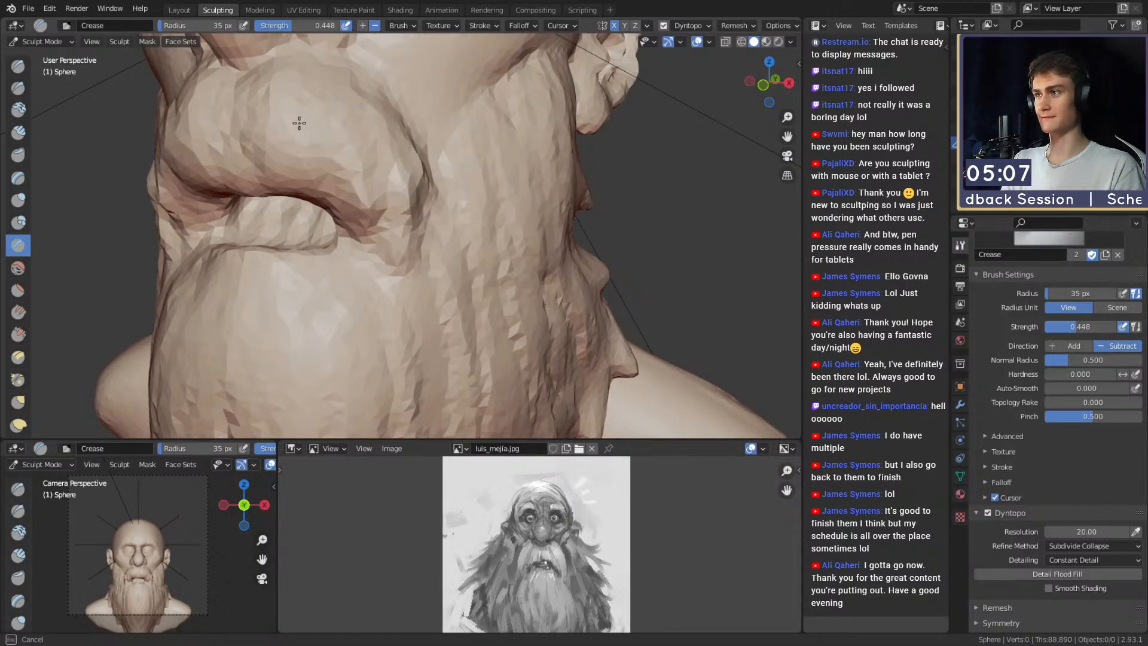
# Carve hair grooves into the moustache above the mouth and refine its edges with Crease.
pyautogui.moveTo(299, 123); pyautogui.dragTo(307, 172)
pyautogui.moveTo(306, 132)
pyautogui.keyDown('alt'); pyautogui.keyDown('shift'); pyautogui.mouseDown()
pyautogui.moveTo(339, 192)
pyautogui.moveTo(363, 192)
pyautogui.mouseUp(); pyautogui.keyUp('shift'); pyautogui.keyUp('alt')
pyautogui.moveTo(366, 180)
pyautogui.mouseDown()
pyautogui.moveTo(367, 189)
pyautogui.moveTo(395, 184)
pyautogui.mouseUp()
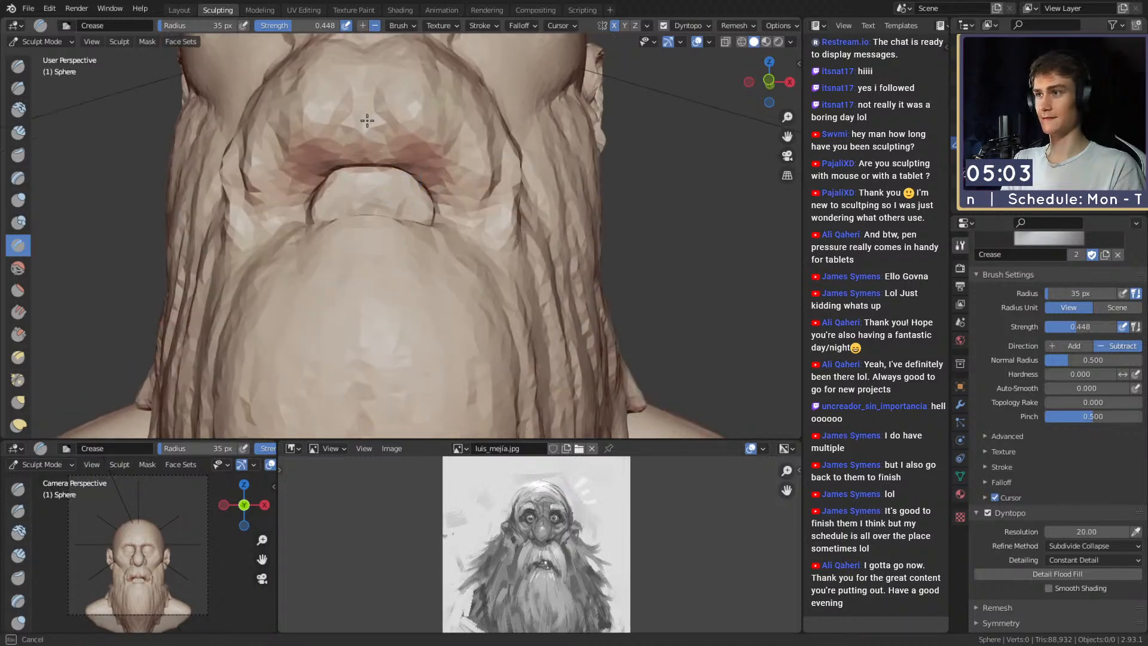
pyautogui.moveTo(367, 121); pyautogui.dragTo(378, 97)
pyautogui.moveTo(423, 111); pyautogui.dragTo(446, 177)
pyautogui.moveTo(440, 66)
pyautogui.mouseDown()
pyautogui.moveTo(469, 170)
pyautogui.moveTo(449, 202)
pyautogui.moveTo(388, 203)
pyautogui.moveTo(379, 216)
pyautogui.moveTo(418, 222)
pyautogui.moveTo(417, 246)
pyautogui.mouseUp()
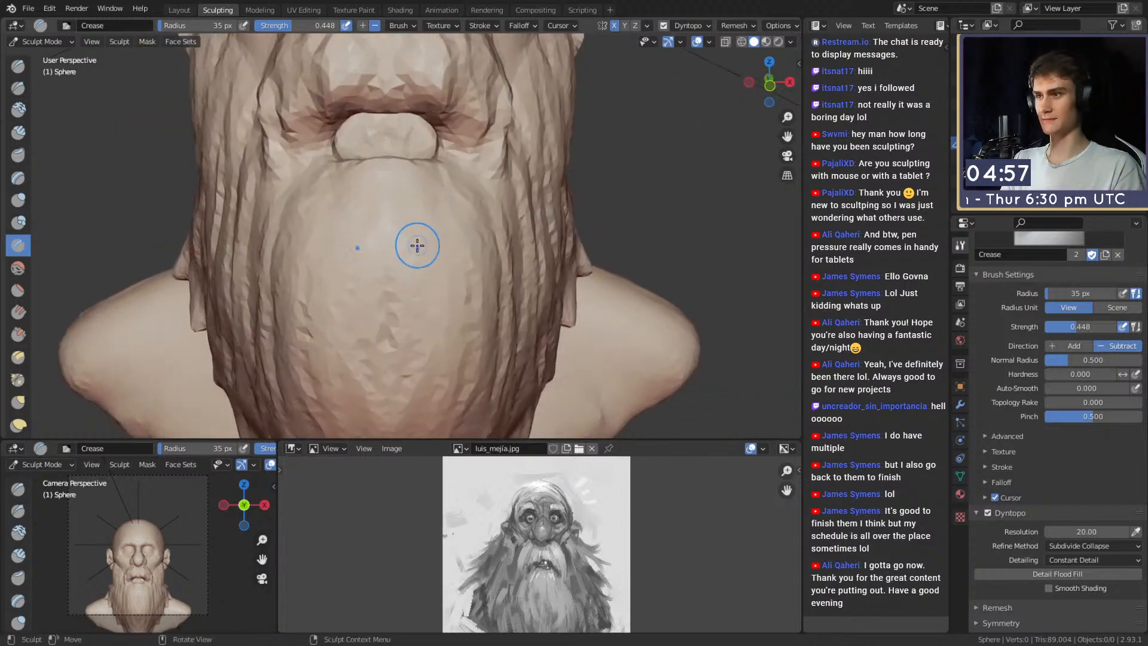
# Crease vertical hair grooves below the mouth on the front of the beard, reducing the brush to 32 px.
pyautogui.keyDown('alt'); pyautogui.moveTo(387, 210); pyautogui.dragTo(431, 200); pyautogui.keyUp('alt')
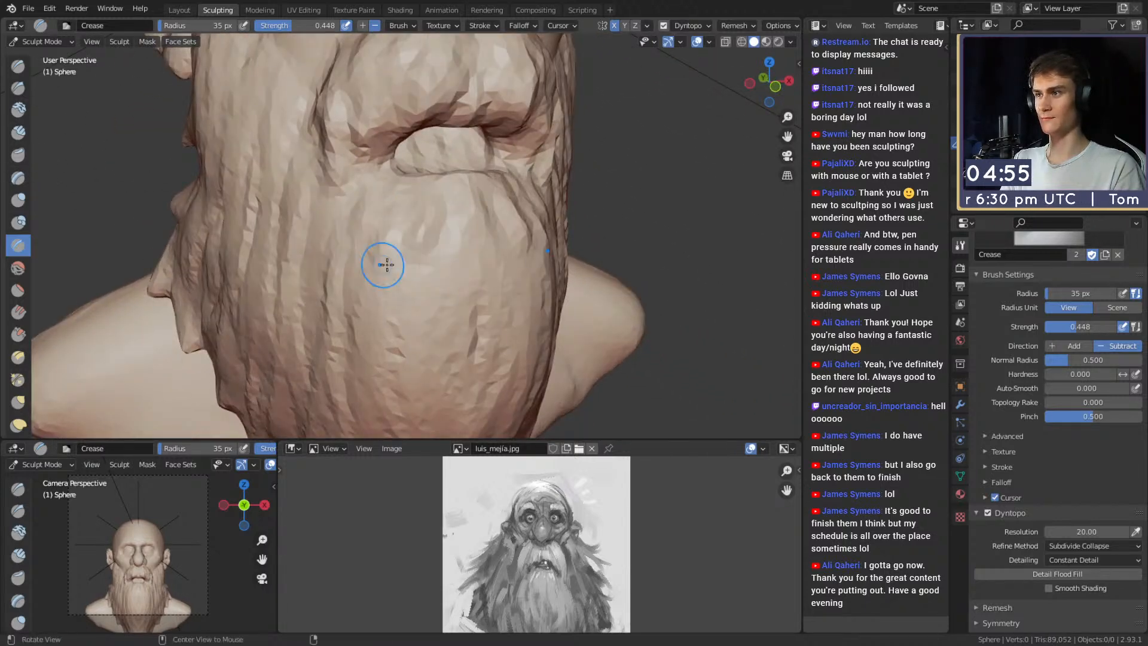
pyautogui.moveTo(387, 265)
pyautogui.keyDown('alt'); pyautogui.mouseDown()
pyautogui.moveTo(409, 185)
pyautogui.moveTo(442, 292)
pyautogui.mouseUp(); pyautogui.keyUp('alt')
pyautogui.moveTo(389, 210); pyautogui.dragTo(418, 282)
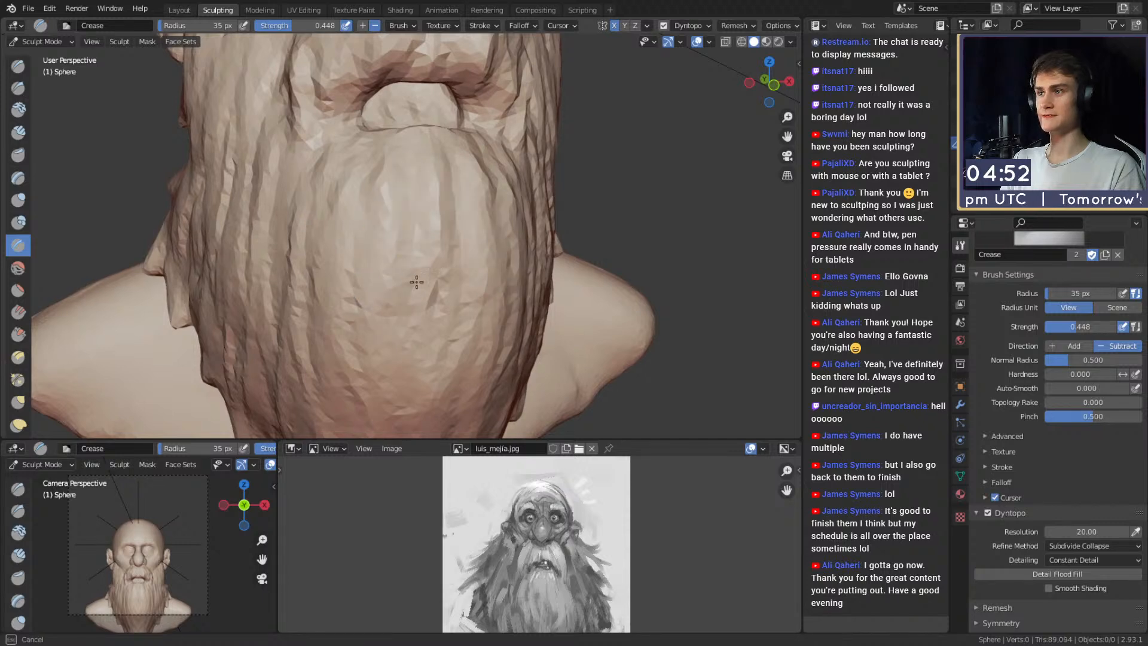
pyautogui.press('f')
pyautogui.click(405, 210)
pyautogui.moveTo(381, 164); pyautogui.dragTo(370, 220)
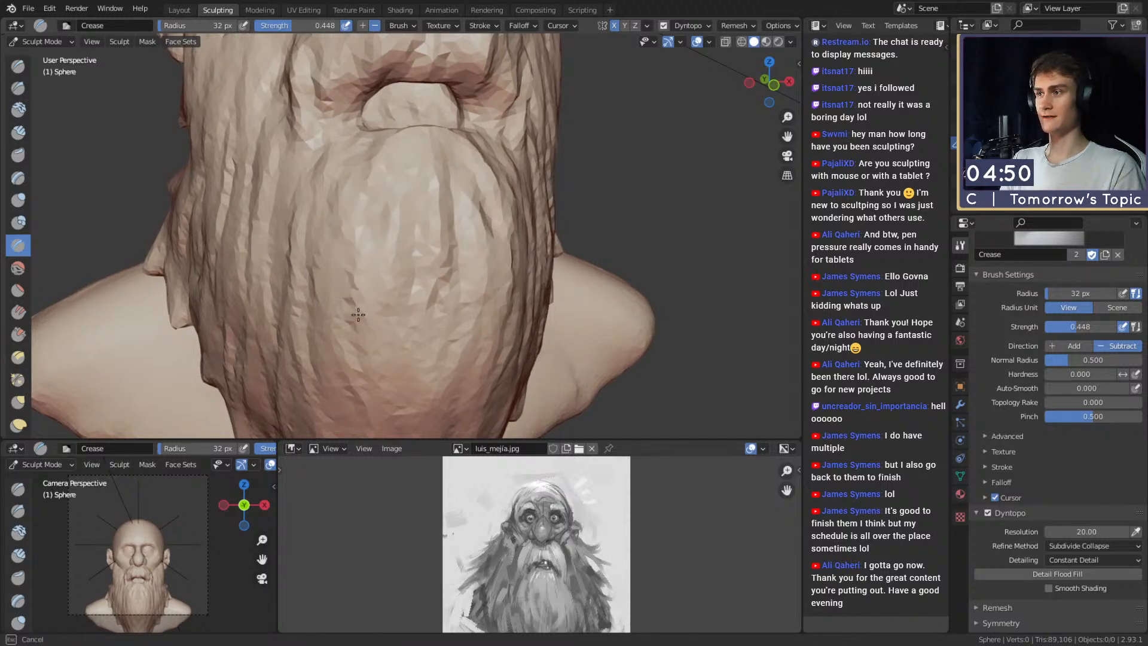
# Continue the creased hair grooves over the rounded chin and down the beard's front.
pyautogui.keyDown('alt'); pyautogui.moveTo(358, 314); pyautogui.dragTo(423, 247); pyautogui.keyUp('alt')
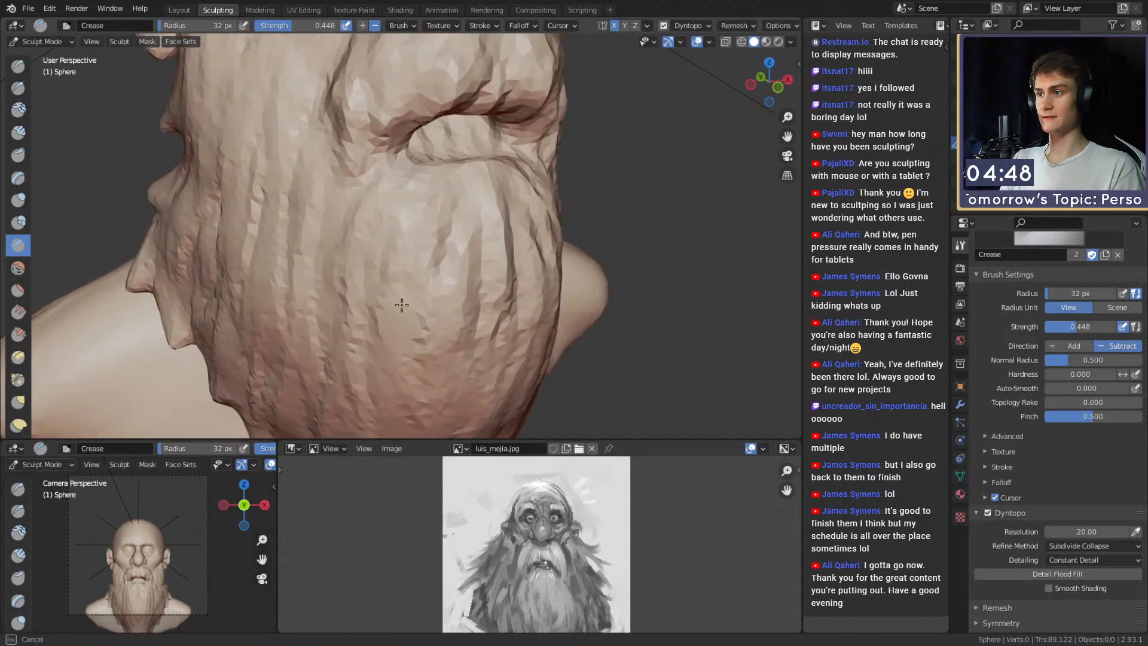
pyautogui.keyDown('alt'); pyautogui.moveTo(365, 271); pyautogui.dragTo(414, 201); pyautogui.keyUp('alt')
pyautogui.keyDown('alt'); pyautogui.moveTo(488, 199); pyautogui.dragTo(306, 146); pyautogui.keyUp('alt')
pyautogui.keyDown('alt'); pyautogui.moveTo(383, 206); pyautogui.dragTo(415, 184); pyautogui.keyUp('alt')
pyautogui.moveTo(389, 116); pyautogui.dragTo(383, 263)
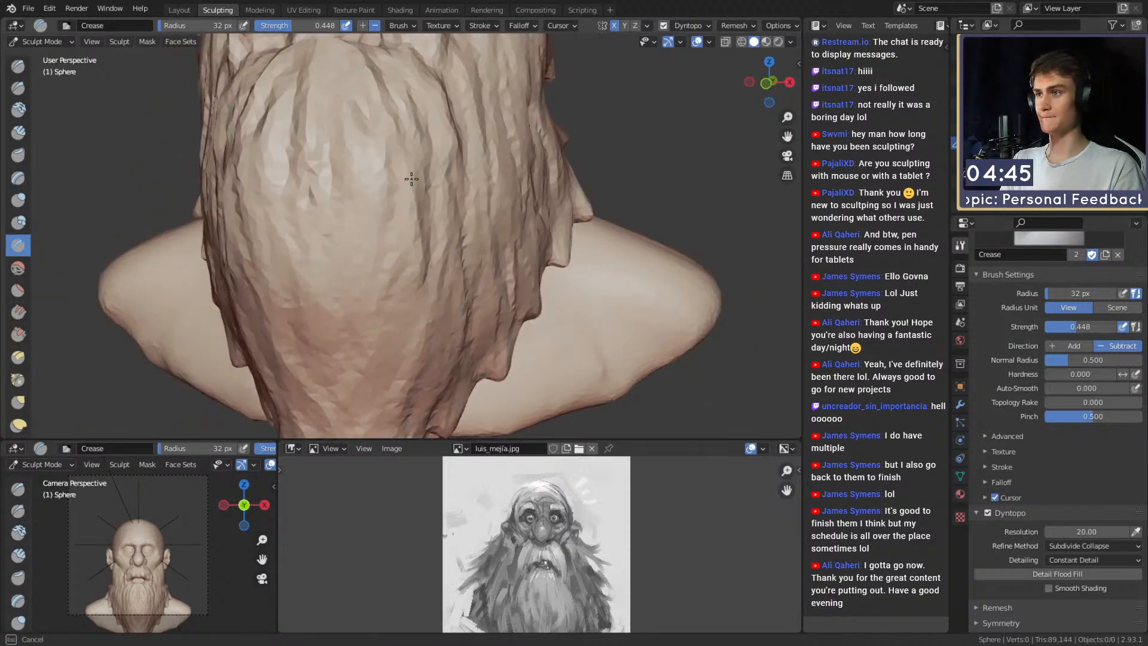
pyautogui.moveTo(365, 143); pyautogui.dragTo(341, 282)
pyautogui.moveTo(332, 210)
pyautogui.mouseDown()
pyautogui.moveTo(331, 272)
pyautogui.moveTo(370, 211)
pyautogui.mouseUp()
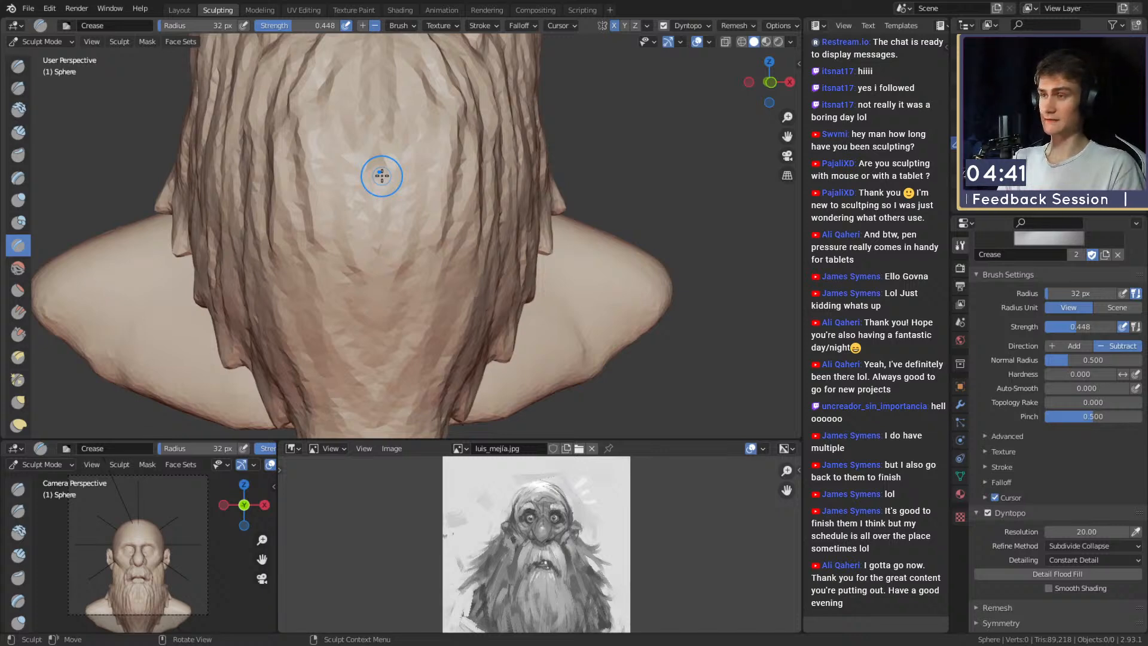
# Carve long grooves through the lower front of the beard and towards its side with Crease.
pyautogui.keyDown('alt'); pyautogui.moveTo(381, 176); pyautogui.dragTo(364, 162); pyautogui.keyUp('alt')
pyautogui.keyDown('alt'); pyautogui.moveTo(348, 229); pyautogui.dragTo(402, 226); pyautogui.keyUp('alt')
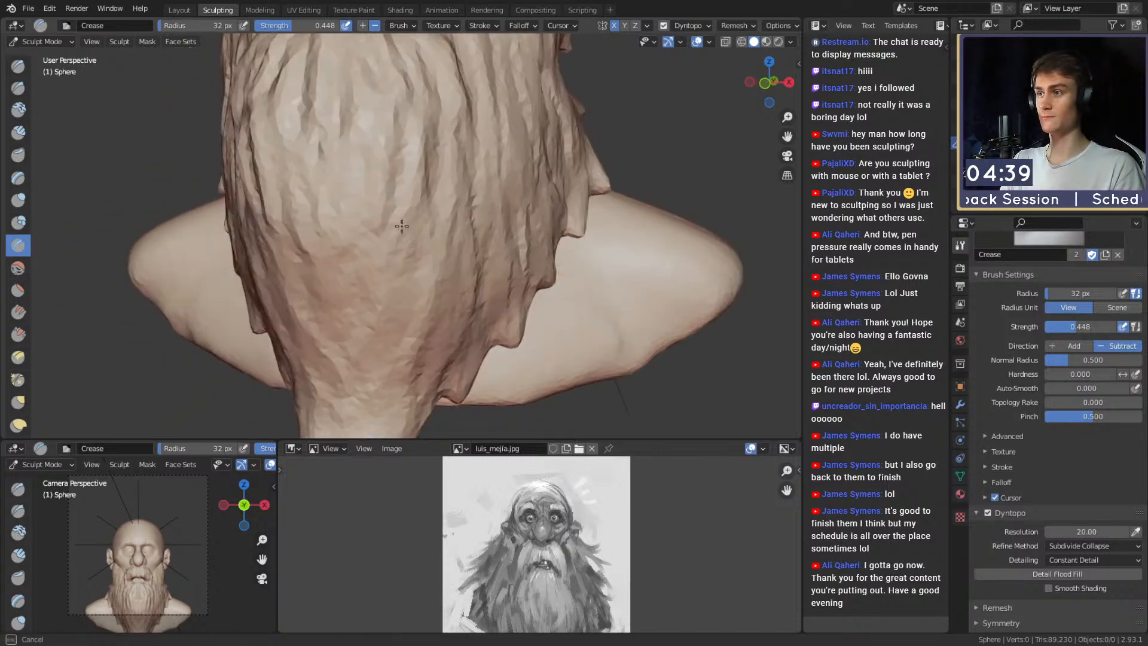
pyautogui.moveTo(369, 169); pyautogui.dragTo(349, 116)
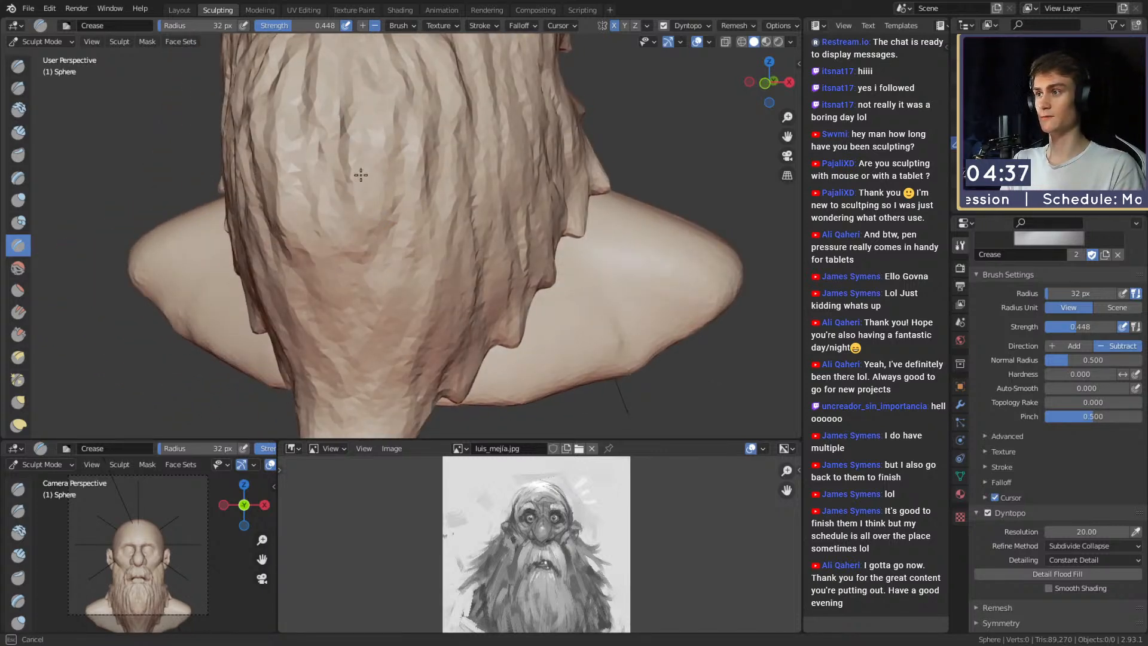
pyautogui.moveTo(326, 278); pyautogui.dragTo(315, 283)
pyautogui.keyDown('alt'); pyautogui.keyDown('shift'); pyautogui.moveTo(391, 247); pyautogui.dragTo(380, 205); pyautogui.keyUp('shift'); pyautogui.keyUp('alt')
pyautogui.moveTo(414, 165)
pyautogui.mouseDown()
pyautogui.moveTo(377, 278)
pyautogui.moveTo(414, 158)
pyautogui.moveTo(340, 269)
pyautogui.mouseUp()
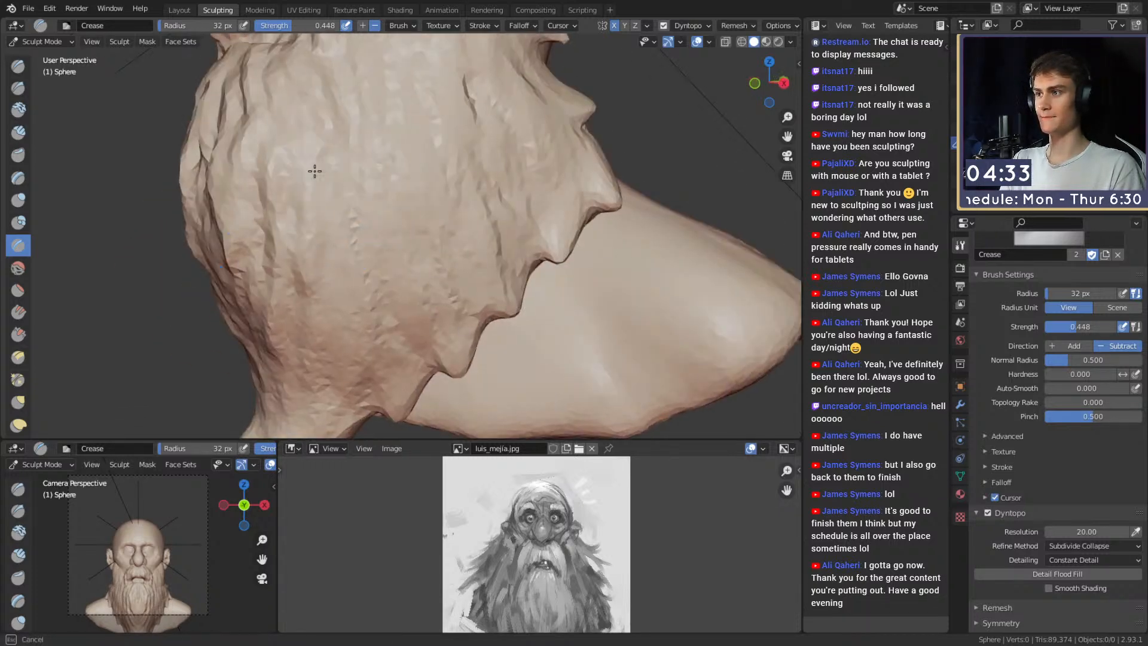
# Crease flowing hair grooves from the cheek below the ear down the side of the beard.
pyautogui.moveTo(314, 171); pyautogui.dragTo(311, 139)
pyautogui.moveTo(310, 135)
pyautogui.keyDown('alt'); pyautogui.keyDown('shift'); pyautogui.mouseDown()
pyautogui.moveTo(374, 231)
pyautogui.moveTo(407, 243)
pyautogui.moveTo(439, 288)
pyautogui.mouseUp(); pyautogui.keyUp('shift'); pyautogui.keyUp('alt')
pyautogui.moveTo(458, 185)
pyautogui.keyDown('alt'); pyautogui.mouseDown()
pyautogui.moveTo(433, 218)
pyautogui.moveTo(362, 232)
pyautogui.moveTo(374, 277)
pyautogui.moveTo(492, 226)
pyautogui.mouseUp(); pyautogui.keyUp('alt')
pyautogui.keyDown('alt'); pyautogui.moveTo(461, 210); pyautogui.dragTo(413, 206); pyautogui.keyUp('alt')
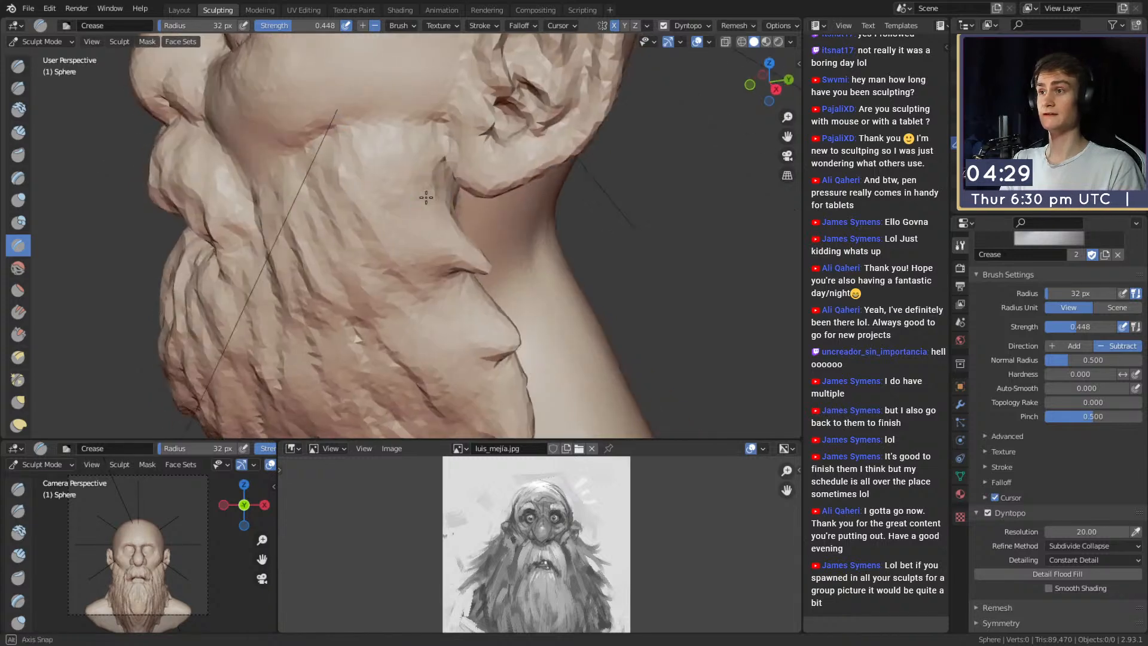
pyautogui.moveTo(360, 136)
pyautogui.mouseDown()
pyautogui.moveTo(412, 239)
pyautogui.moveTo(413, 186)
pyautogui.moveTo(402, 233)
pyautogui.moveTo(469, 186)
pyautogui.mouseUp()
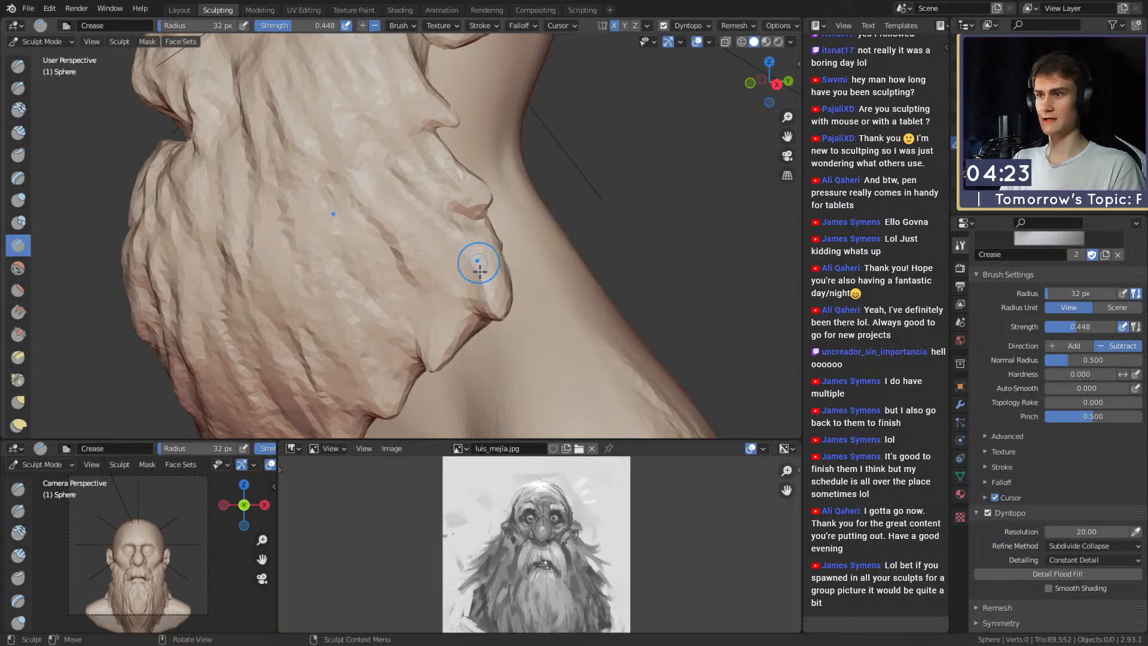
# Define the strands leading into the side tufts with Crease strokes at 32 px.
pyautogui.keyDown('alt'); pyautogui.moveTo(479, 270); pyautogui.dragTo(442, 210); pyautogui.keyUp('alt')
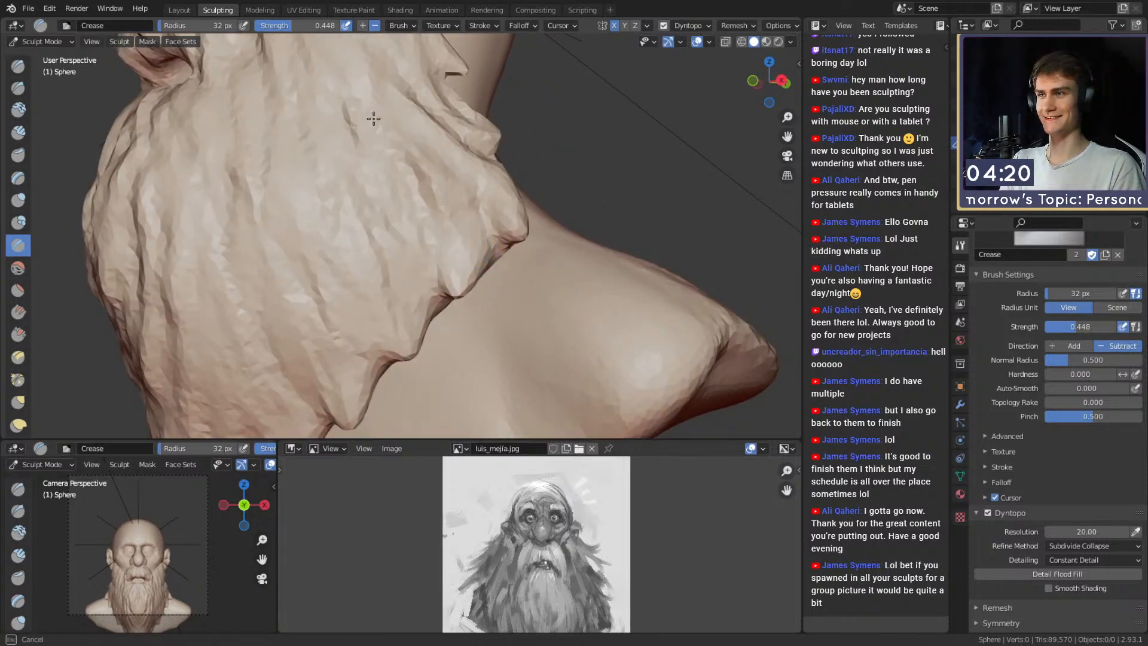
pyautogui.keyDown('alt'); pyautogui.moveTo(407, 137); pyautogui.dragTo(421, 198); pyautogui.keyUp('alt')
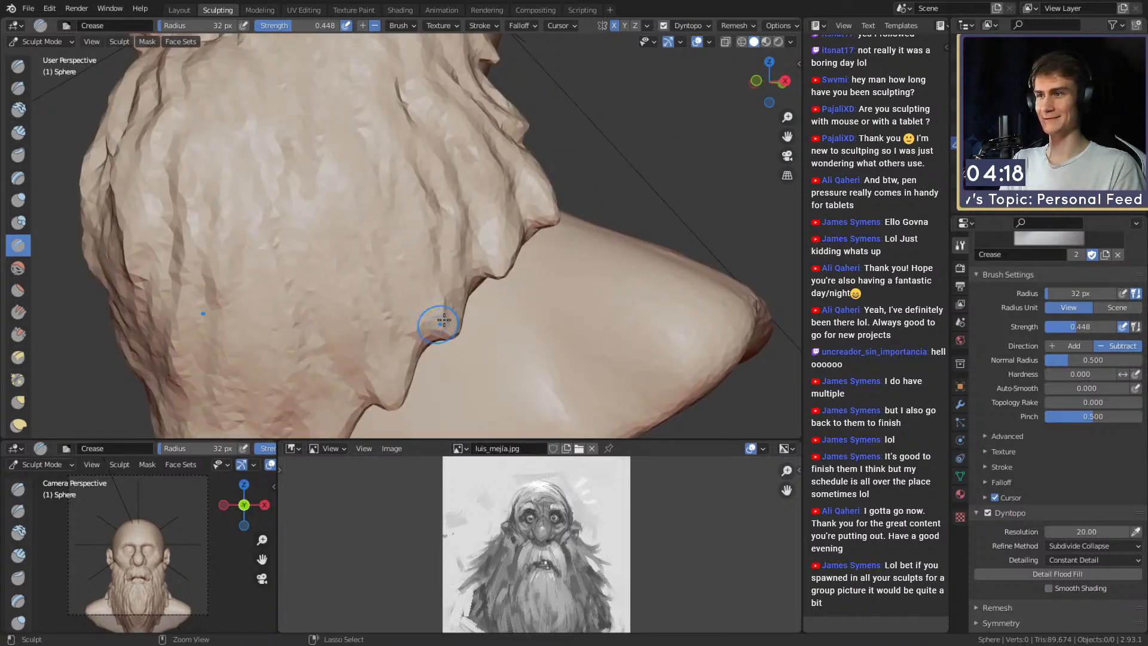
pyautogui.moveTo(412, 293)
pyautogui.keyDown('alt'); pyautogui.mouseDown()
pyautogui.moveTo(450, 316)
pyautogui.moveTo(455, 296)
pyautogui.mouseUp(); pyautogui.keyUp('alt')
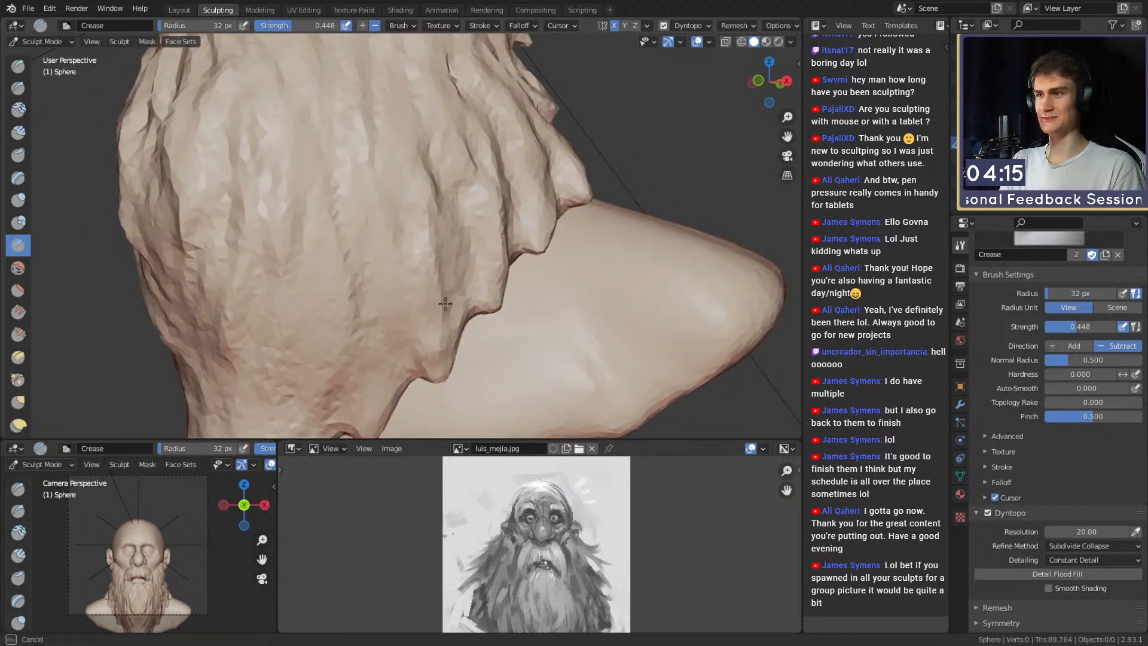
pyautogui.keyDown('alt'); pyautogui.moveTo(360, 179); pyautogui.dragTo(360, 114); pyautogui.keyUp('alt')
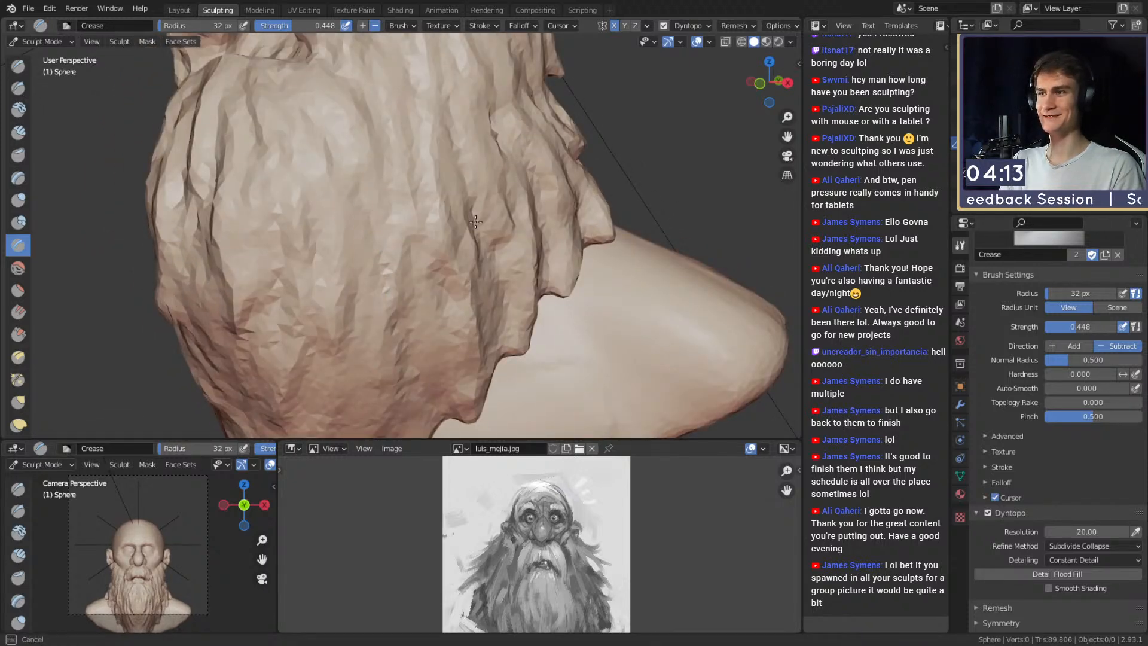
pyautogui.keyDown('alt'); pyautogui.moveTo(476, 222); pyautogui.dragTo(413, 269); pyautogui.keyUp('alt')
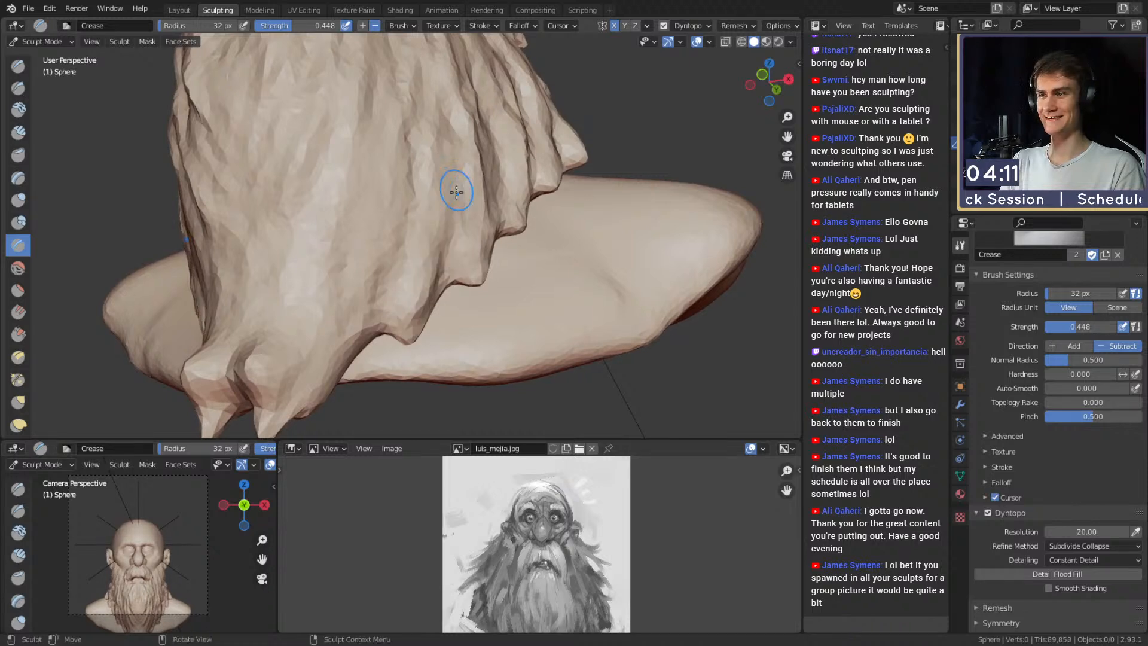
# Crease hair grooves down the lower beard to its forked tip, reducing the brush to 28 px.
pyautogui.keyDown('alt'); pyautogui.moveTo(456, 192); pyautogui.dragTo(378, 317); pyautogui.keyUp('alt')
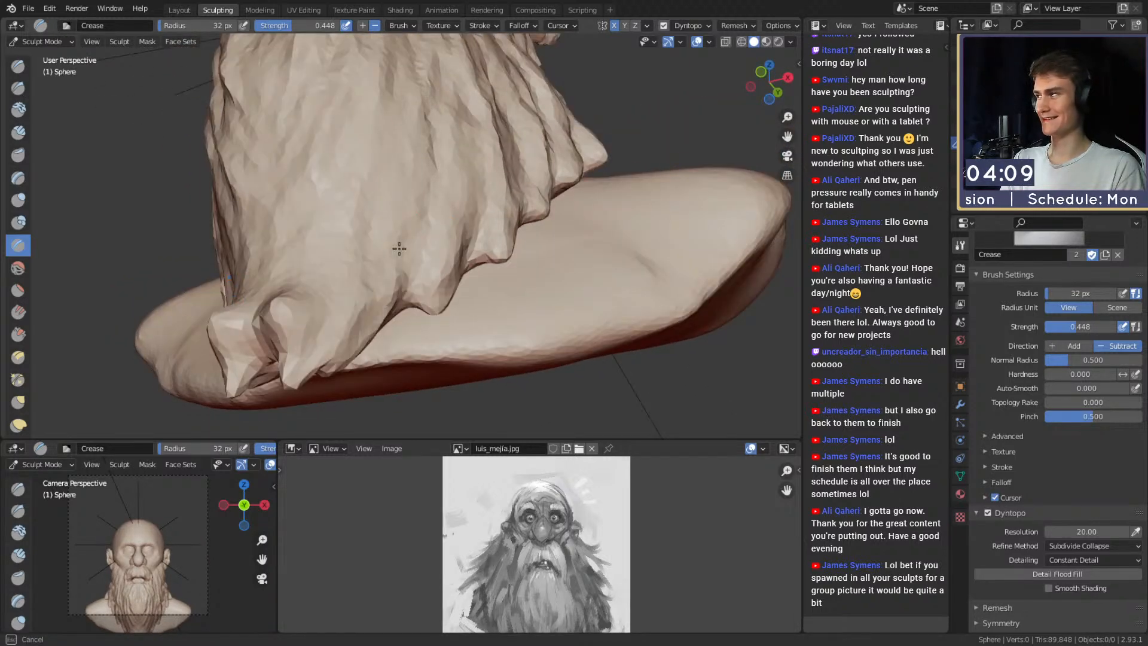
pyautogui.moveTo(399, 248)
pyautogui.keyDown('alt'); pyautogui.mouseDown()
pyautogui.moveTo(334, 146)
pyautogui.moveTo(423, 236)
pyautogui.moveTo(439, 284)
pyautogui.mouseUp(); pyautogui.keyUp('alt')
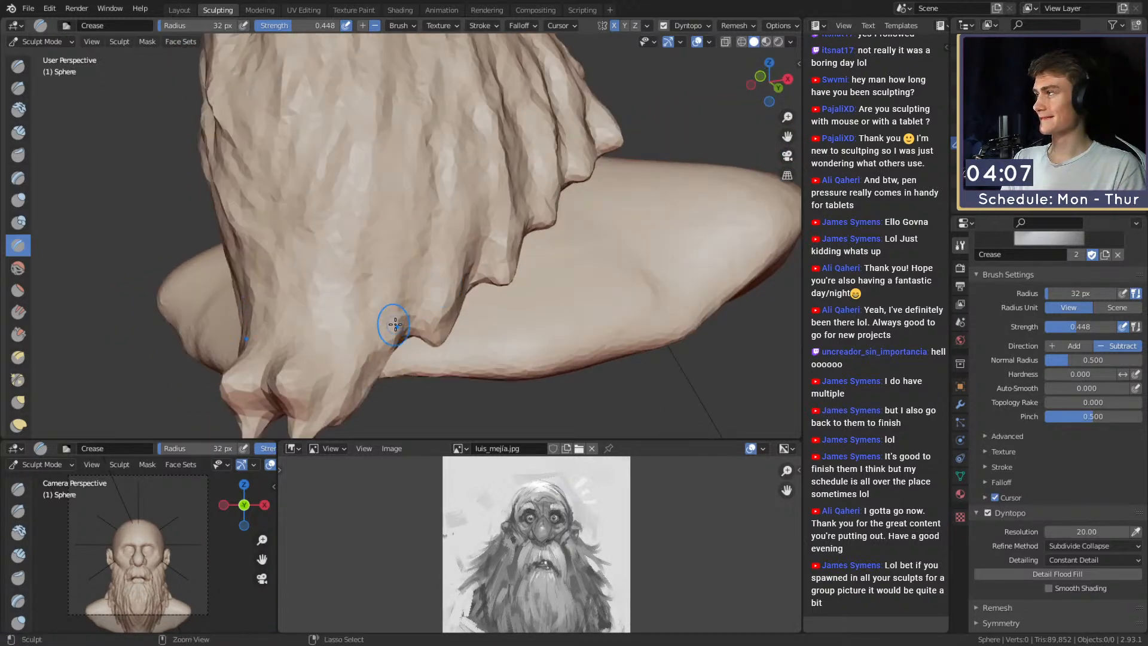
pyautogui.moveTo(395, 324)
pyautogui.keyDown('alt'); pyautogui.mouseDown()
pyautogui.moveTo(429, 182)
pyautogui.moveTo(423, 243)
pyautogui.moveTo(401, 252)
pyautogui.moveTo(411, 254)
pyautogui.moveTo(380, 236)
pyautogui.moveTo(430, 226)
pyautogui.moveTo(392, 239)
pyautogui.mouseUp(); pyautogui.keyUp('alt')
pyautogui.moveTo(392, 239)
pyautogui.keyDown('ctrl'); pyautogui.keyDown('alt'); pyautogui.mouseDown()
pyautogui.moveTo(387, 278)
pyautogui.moveTo(373, 247)
pyautogui.moveTo(354, 244)
pyautogui.moveTo(395, 260)
pyautogui.mouseUp(); pyautogui.keyUp('alt'); pyautogui.keyUp('ctrl')
pyautogui.press('f')
pyautogui.click(369, 249)
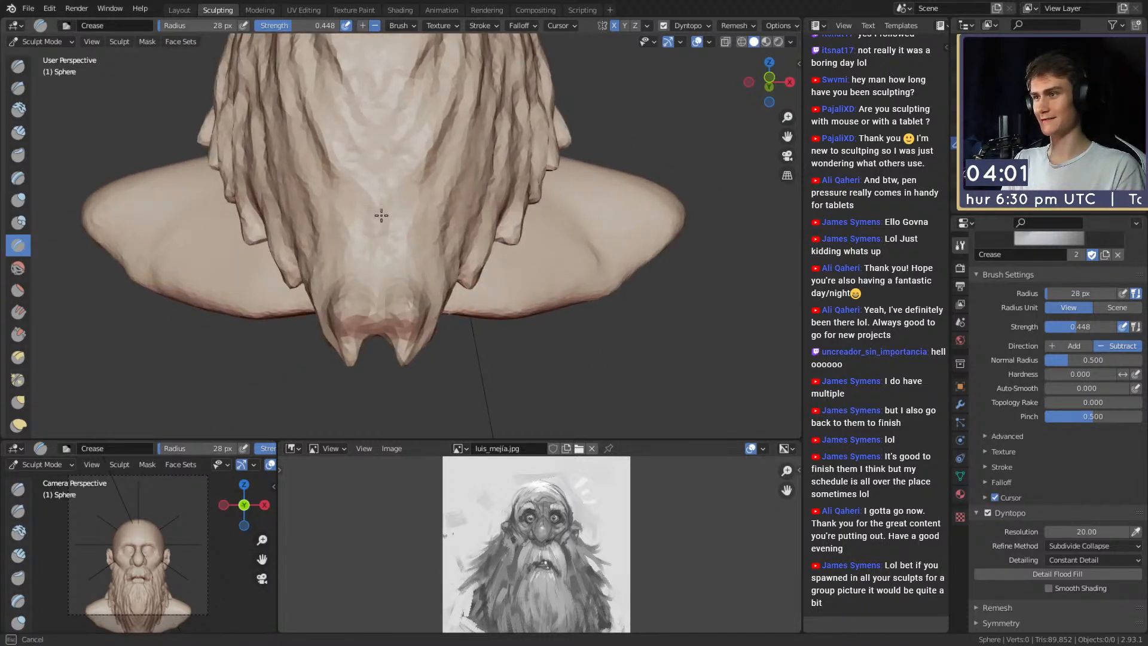
pyautogui.keyDown('alt'); pyautogui.moveTo(382, 216); pyautogui.dragTo(363, 219); pyautogui.keyUp('alt')
pyautogui.press('f')
pyautogui.click(384, 284)
pyautogui.moveTo(344, 325); pyautogui.dragTo(354, 204)
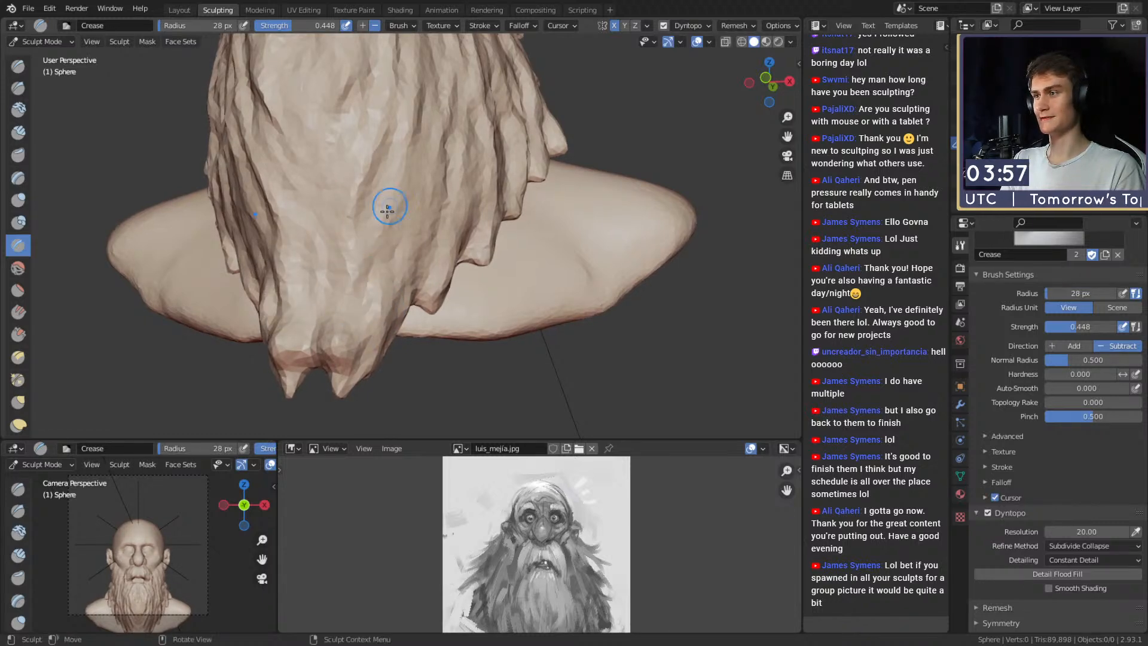
# Switch to the Snake Hook brush and set its falloff to Linear.
pyautogui.moveTo(391, 228)
pyautogui.keyDown('alt'); pyautogui.mouseDown()
pyautogui.moveTo(442, 254)
pyautogui.moveTo(425, 257)
pyautogui.moveTo(477, 253)
pyautogui.mouseUp(); pyautogui.keyUp('alt')
pyautogui.moveTo(478, 270)
pyautogui.keyDown('ctrl'); pyautogui.keyDown('alt'); pyautogui.mouseDown()
pyautogui.moveTo(477, 243)
pyautogui.moveTo(436, 195)
pyautogui.moveTo(439, 251)
pyautogui.mouseUp(); pyautogui.keyUp('alt'); pyautogui.keyUp('ctrl')
pyautogui.keyDown('alt'); pyautogui.moveTo(439, 251); pyautogui.dragTo(414, 246); pyautogui.keyUp('alt')
pyautogui.moveTo(424, 259)
pyautogui.keyDown('ctrl'); pyautogui.keyDown('alt'); pyautogui.mouseDown()
pyautogui.moveTo(434, 223)
pyautogui.moveTo(397, 198)
pyautogui.mouseUp(); pyautogui.keyUp('alt'); pyautogui.keyUp('ctrl')
pyautogui.moveTo(462, 239)
pyautogui.keyDown('alt'); pyautogui.mouseDown()
pyautogui.moveTo(430, 256)
pyautogui.moveTo(493, 264)
pyautogui.moveTo(485, 223)
pyautogui.mouseUp(); pyautogui.keyUp('alt')
pyautogui.press('k')
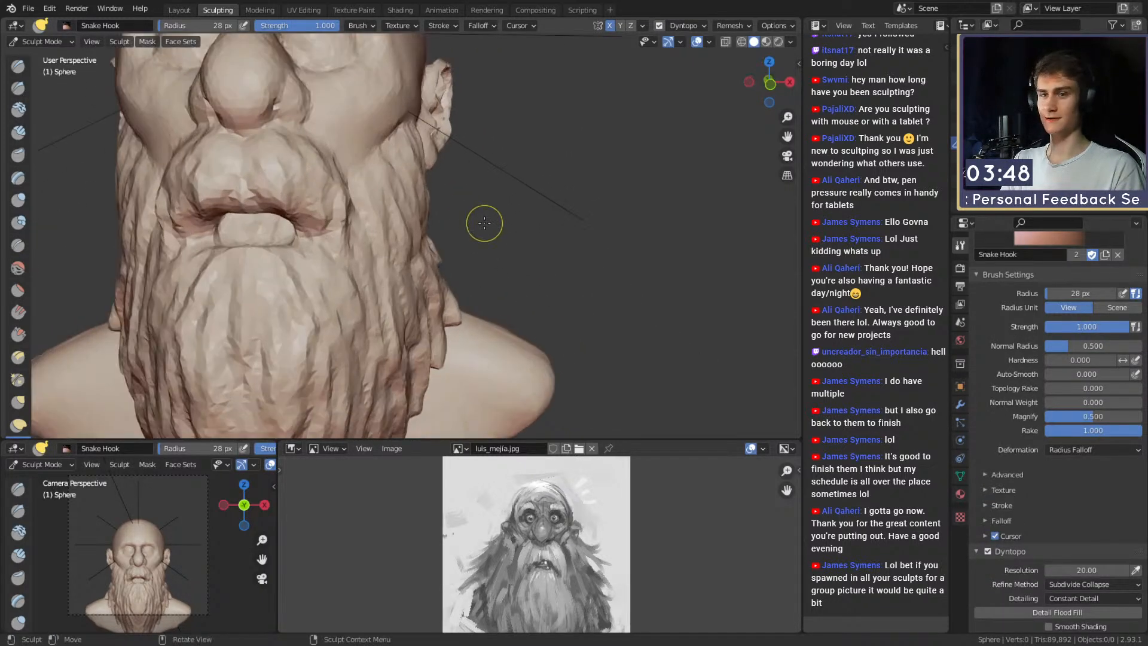
pyautogui.moveTo(982, 392)
pyautogui.keyDown('alt'); pyautogui.mouseDown()
pyautogui.moveTo(982, 413)
pyautogui.moveTo(1000, 330)
pyautogui.mouseUp(); pyautogui.keyUp('alt')
pyautogui.click(1003, 454)
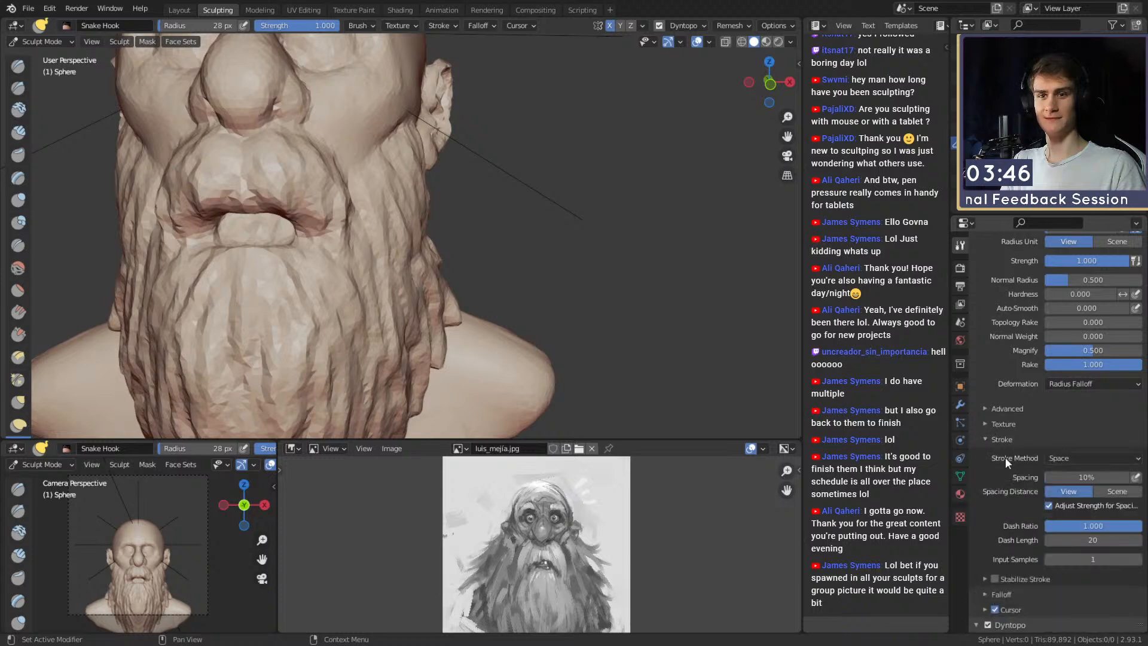
pyautogui.click(1036, 476)
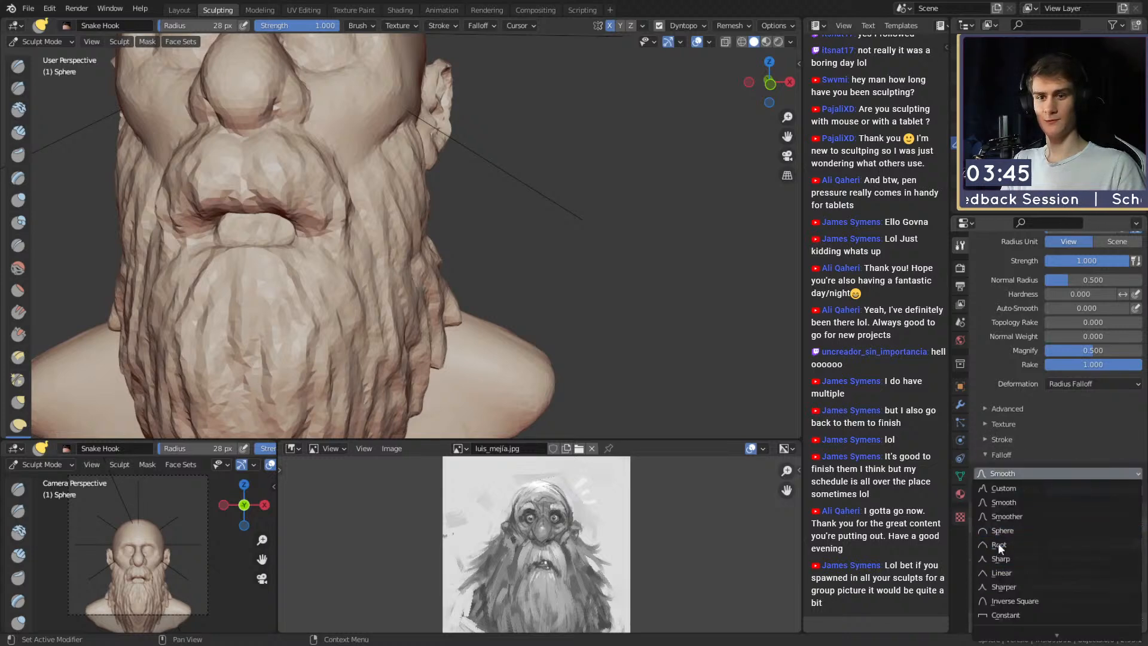
pyautogui.click(1001, 573)
# Pull pointed tufts outward from the cheek side of the beard with Snake Hook at 55 px.
pyautogui.keyDown('ctrl'); pyautogui.keyDown('alt'); pyautogui.moveTo(406, 217); pyautogui.dragTo(402, 169); pyautogui.keyUp('alt'); pyautogui.keyUp('ctrl')
pyautogui.press('f')
pyautogui.click(417, 167)
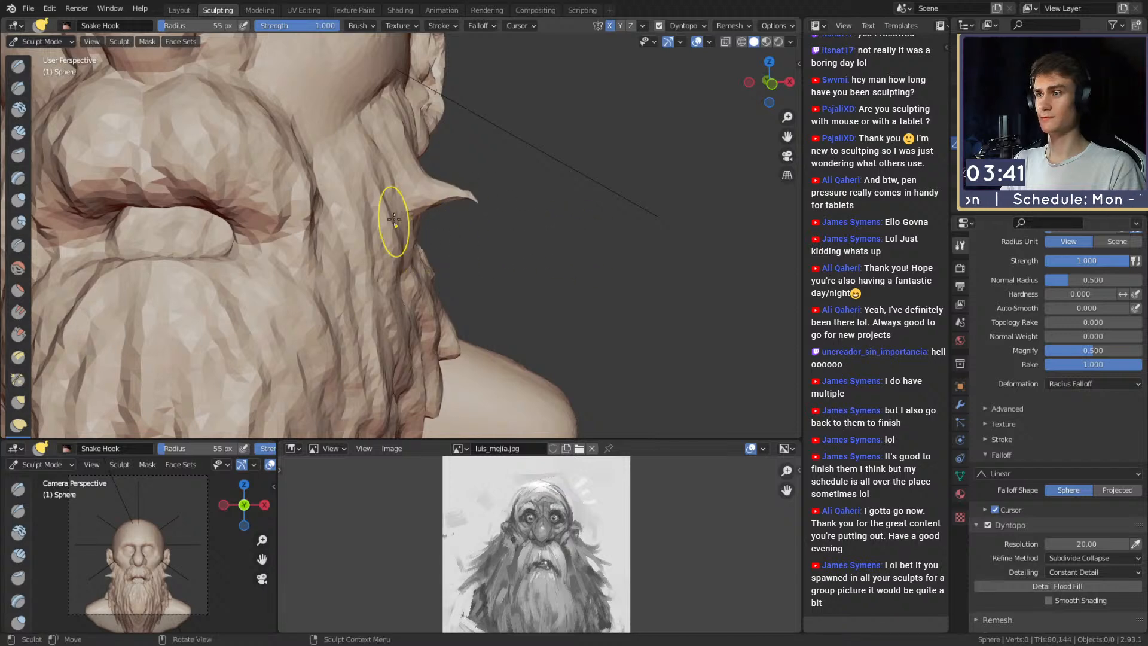
pyautogui.keyDown('alt'); pyautogui.moveTo(466, 263); pyautogui.dragTo(440, 262); pyautogui.keyUp('alt')
pyautogui.moveTo(470, 335)
pyautogui.keyDown('alt'); pyautogui.keyDown('shift'); pyautogui.mouseDown()
pyautogui.moveTo(490, 267)
pyautogui.moveTo(463, 237)
pyautogui.mouseUp(); pyautogui.keyUp('shift'); pyautogui.keyUp('alt')
pyautogui.moveTo(404, 154); pyautogui.dragTo(466, 182)
pyautogui.moveTo(485, 190)
pyautogui.keyDown('alt'); pyautogui.mouseDown()
pyautogui.moveTo(487, 208)
pyautogui.moveTo(469, 165)
pyautogui.mouseUp(); pyautogui.keyUp('alt')
# Pull more outward hair spikes further down the beard's side outline.
pyautogui.moveTo(391, 267); pyautogui.dragTo(432, 294)
pyautogui.keyDown('alt'); pyautogui.moveTo(432, 295); pyautogui.dragTo(474, 241); pyautogui.keyUp('alt')
pyautogui.moveTo(483, 300)
pyautogui.keyDown('alt'); pyautogui.mouseDown()
pyautogui.moveTo(435, 284)
pyautogui.moveTo(436, 307)
pyautogui.mouseUp(); pyautogui.keyUp('alt')
pyautogui.moveTo(436, 308)
pyautogui.keyDown('alt'); pyautogui.mouseDown()
pyautogui.moveTo(389, 272)
pyautogui.moveTo(455, 233)
pyautogui.moveTo(441, 154)
pyautogui.moveTo(460, 185)
pyautogui.mouseUp(); pyautogui.keyUp('alt')
pyautogui.moveTo(459, 185)
pyautogui.keyDown('alt'); pyautogui.mouseDown()
pyautogui.moveTo(456, 144)
pyautogui.moveTo(466, 210)
pyautogui.mouseUp(); pyautogui.keyUp('alt')
pyautogui.press('f')
pyautogui.click(470, 194)
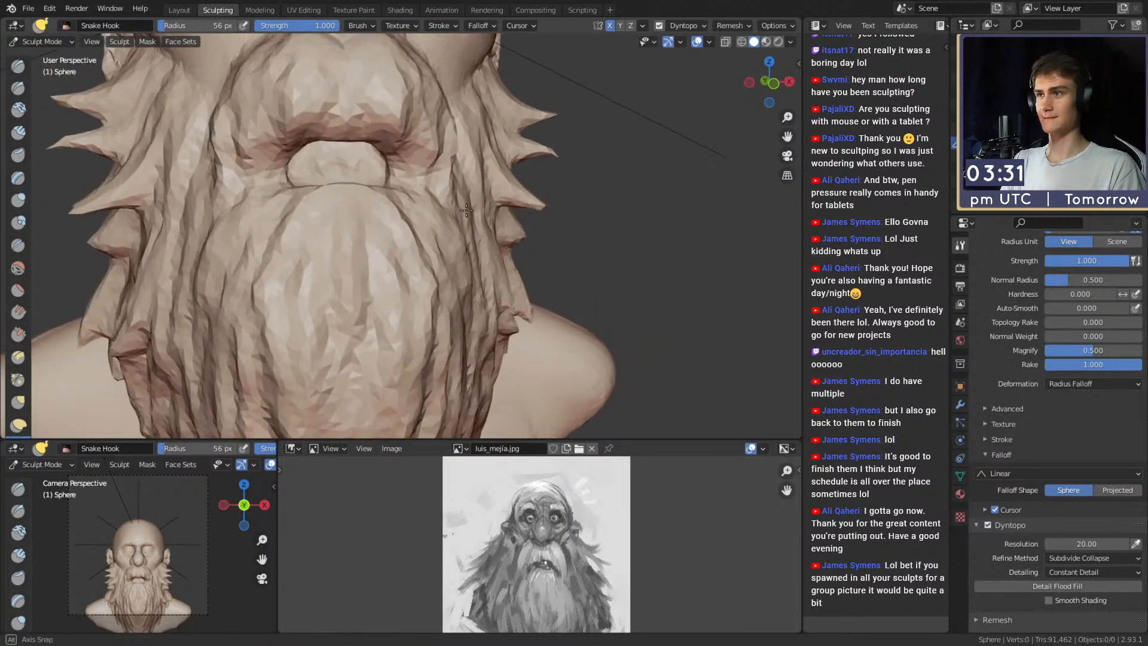
# Pull small hair points from the moustache around the mouth with Snake Hook, reducing the brush to 41 px.
pyautogui.press('f')
pyautogui.moveTo(417, 143)
pyautogui.keyDown('alt'); pyautogui.keyDown('shift'); pyautogui.mouseDown()
pyautogui.moveTo(437, 203)
pyautogui.moveTo(400, 197)
pyautogui.moveTo(403, 209)
pyautogui.mouseUp(); pyautogui.keyUp('shift'); pyautogui.keyUp('alt')
pyautogui.click(432, 185)
pyautogui.keyDown('alt'); pyautogui.moveTo(413, 216); pyautogui.dragTo(404, 226); pyautogui.keyUp('alt')
pyautogui.press('f')
pyautogui.click(392, 224)
pyautogui.moveTo(381, 222); pyautogui.dragTo(383, 223)
pyautogui.moveTo(389, 224)
pyautogui.keyDown('alt'); pyautogui.mouseDown()
pyautogui.moveTo(417, 247)
pyautogui.moveTo(410, 222)
pyautogui.moveTo(441, 206)
pyautogui.mouseUp(); pyautogui.keyUp('alt')
pyautogui.press('f')
pyautogui.click(399, 230)
pyautogui.moveTo(335, 179)
pyautogui.keyDown('alt'); pyautogui.mouseDown()
pyautogui.moveTo(299, 174)
pyautogui.moveTo(353, 239)
pyautogui.mouseUp(); pyautogui.keyUp('alt')
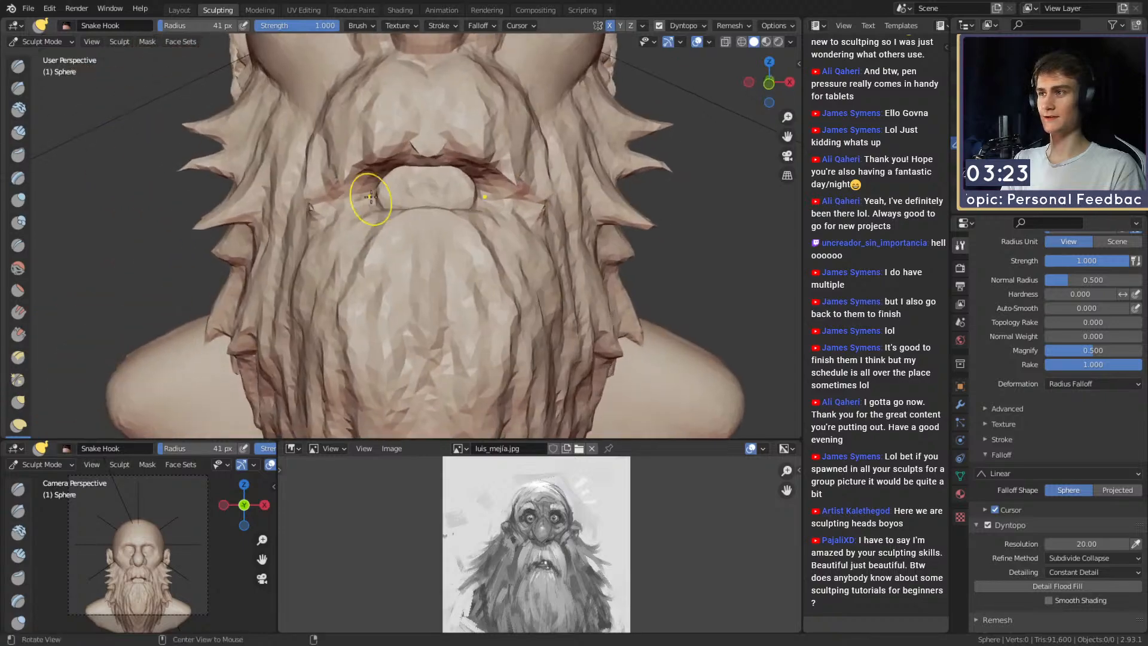
pyautogui.press('f')
pyautogui.click(365, 195)
pyautogui.moveTo(364, 194)
pyautogui.mouseDown()
pyautogui.moveTo(377, 174)
pyautogui.moveTo(531, 183)
pyautogui.moveTo(409, 186)
pyautogui.moveTo(440, 181)
pyautogui.moveTo(475, 254)
pyautogui.mouseUp()
# Pull pointed hair tips around the mouth and upper beard with Snake Hook at 52 px.
pyautogui.press('f')
pyautogui.click(446, 182)
pyautogui.moveTo(475, 254)
pyautogui.keyDown('alt'); pyautogui.keyDown('shift'); pyautogui.mouseDown()
pyautogui.moveTo(476, 227)
pyautogui.moveTo(448, 232)
pyautogui.mouseUp(); pyautogui.keyUp('shift'); pyautogui.keyUp('alt')
pyautogui.moveTo(432, 173); pyautogui.dragTo(444, 216)
pyautogui.moveTo(446, 222)
pyautogui.keyDown('alt'); pyautogui.mouseDown()
pyautogui.moveTo(389, 230)
pyautogui.moveTo(434, 234)
pyautogui.moveTo(442, 250)
pyautogui.mouseUp(); pyautogui.keyUp('alt')
pyautogui.moveTo(445, 245)
pyautogui.keyDown('alt'); pyautogui.mouseDown()
pyautogui.moveTo(371, 229)
pyautogui.moveTo(509, 244)
pyautogui.moveTo(430, 231)
pyautogui.mouseUp(); pyautogui.keyUp('alt')
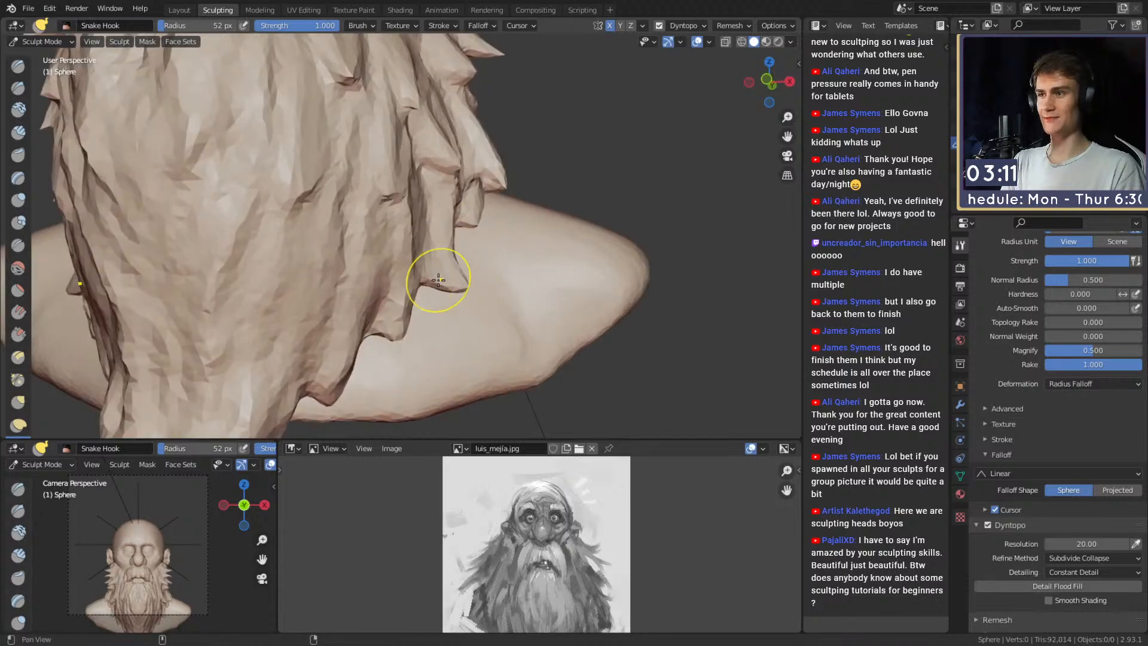
# Pull hanging tufts out of the lower beard's side edge with Snake Hook, enlarging the brush to 69 px.
pyautogui.moveTo(438, 280)
pyautogui.keyDown('alt'); pyautogui.keyDown('shift'); pyautogui.mouseDown()
pyautogui.moveTo(470, 250)
pyautogui.moveTo(431, 248)
pyautogui.moveTo(435, 273)
pyautogui.moveTo(431, 261)
pyautogui.mouseUp(); pyautogui.keyUp('shift'); pyautogui.keyUp('alt')
pyautogui.press('f')
pyautogui.click(455, 249)
pyautogui.keyDown('alt'); pyautogui.moveTo(469, 304); pyautogui.dragTo(419, 252); pyautogui.keyUp('alt')
pyautogui.press('f')
pyautogui.click(418, 264)
pyautogui.press('f')
pyautogui.click(408, 273)
# Pull raised hair points along the front profile of the beard below the lip with Snake Hook at 64 px.
pyautogui.keyDown('alt'); pyautogui.keyDown('shift'); pyautogui.moveTo(336, 350); pyautogui.dragTo(423, 218); pyautogui.keyUp('shift'); pyautogui.keyUp('alt')
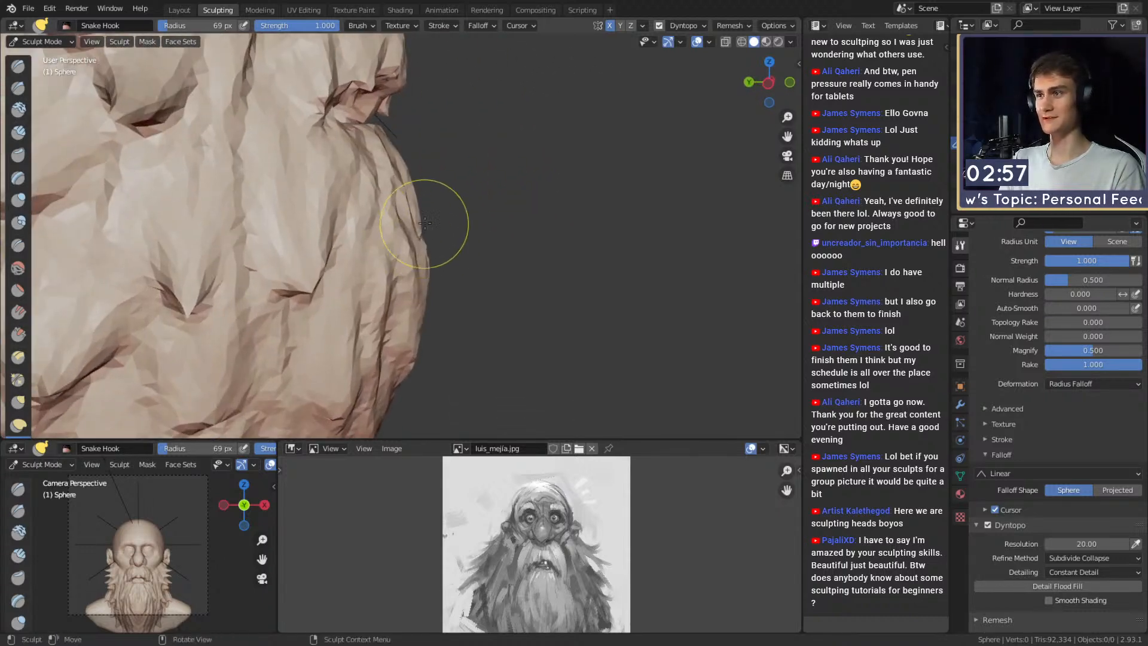
pyautogui.keyDown('alt'); pyautogui.moveTo(442, 263); pyautogui.dragTo(398, 202); pyautogui.keyUp('alt')
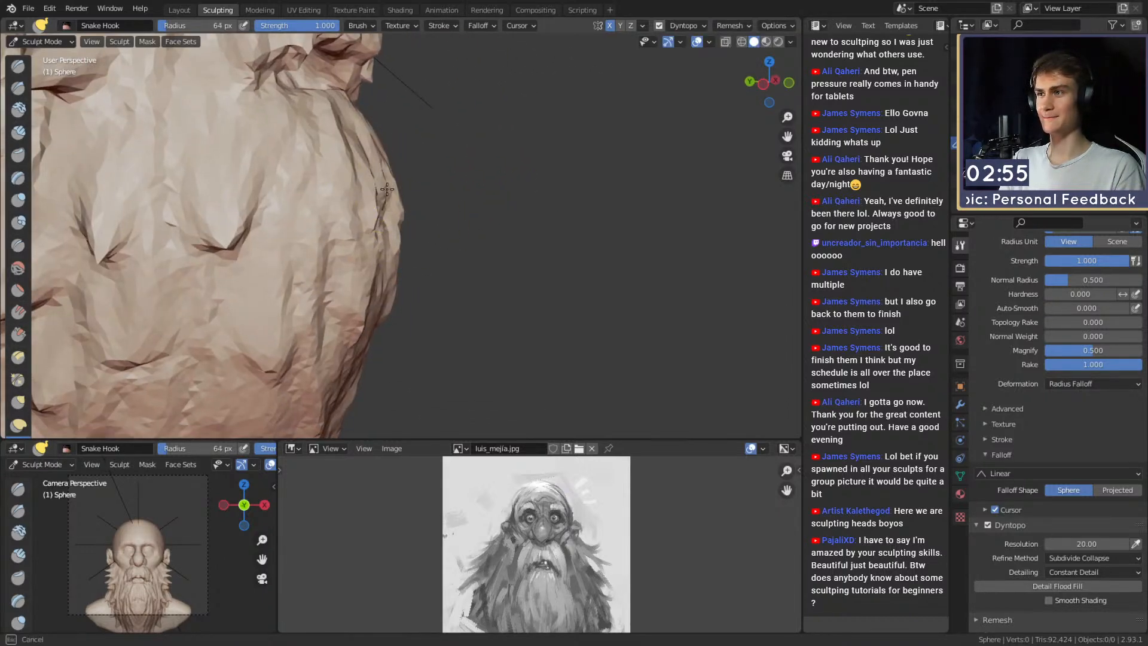
pyautogui.keyDown('alt'); pyautogui.moveTo(405, 323); pyautogui.dragTo(430, 217); pyautogui.keyUp('alt')
pyautogui.moveTo(416, 267)
pyautogui.keyDown('alt'); pyautogui.keyDown('shift'); pyautogui.mouseDown()
pyautogui.moveTo(465, 223)
pyautogui.moveTo(454, 245)
pyautogui.moveTo(390, 236)
pyautogui.moveTo(417, 250)
pyautogui.moveTo(393, 244)
pyautogui.moveTo(458, 227)
pyautogui.mouseUp(); pyautogui.keyUp('shift'); pyautogui.keyUp('alt')
pyautogui.press('f')
pyautogui.click(471, 233)
pyautogui.moveTo(455, 280)
pyautogui.keyDown('alt'); pyautogui.mouseDown()
pyautogui.moveTo(472, 239)
pyautogui.moveTo(430, 267)
pyautogui.moveTo(467, 287)
pyautogui.moveTo(414, 254)
pyautogui.moveTo(436, 300)
pyautogui.moveTo(392, 331)
pyautogui.moveTo(407, 348)
pyautogui.moveTo(530, 257)
pyautogui.moveTo(513, 292)
pyautogui.moveTo(359, 333)
pyautogui.moveTo(407, 299)
pyautogui.moveTo(448, 243)
pyautogui.moveTo(402, 257)
pyautogui.moveTo(415, 283)
pyautogui.mouseUp(); pyautogui.keyUp('alt')
# Carve grooves between the strands of the lower front beard with the Crease brush at 39 px.
pyautogui.hotkey('shift', 'c')
pyautogui.moveTo(415, 284)
pyautogui.mouseDown(button='middle')
pyautogui.moveTo(442, 281)
pyautogui.moveTo(413, 272)
pyautogui.moveTo(413, 209)
pyautogui.mouseUp(button='middle')
pyautogui.keyDown('ctrl'); pyautogui.moveTo(413, 210); pyautogui.dragTo(407, 269, button='middle'); pyautogui.keyUp('ctrl')
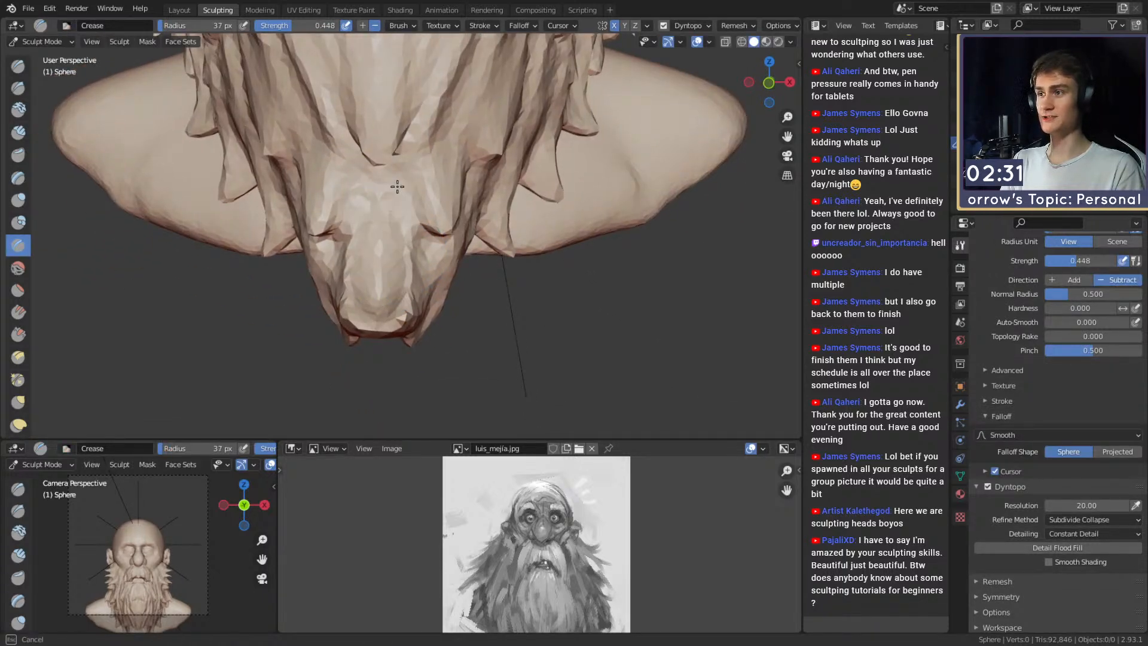
pyautogui.keyDown('shift'); pyautogui.moveTo(469, 90); pyautogui.dragTo(423, 200, button='middle'); pyautogui.keyUp('shift')
pyautogui.press('f')
pyautogui.click(426, 200)
pyautogui.moveTo(377, 264); pyautogui.dragTo(392, 191)
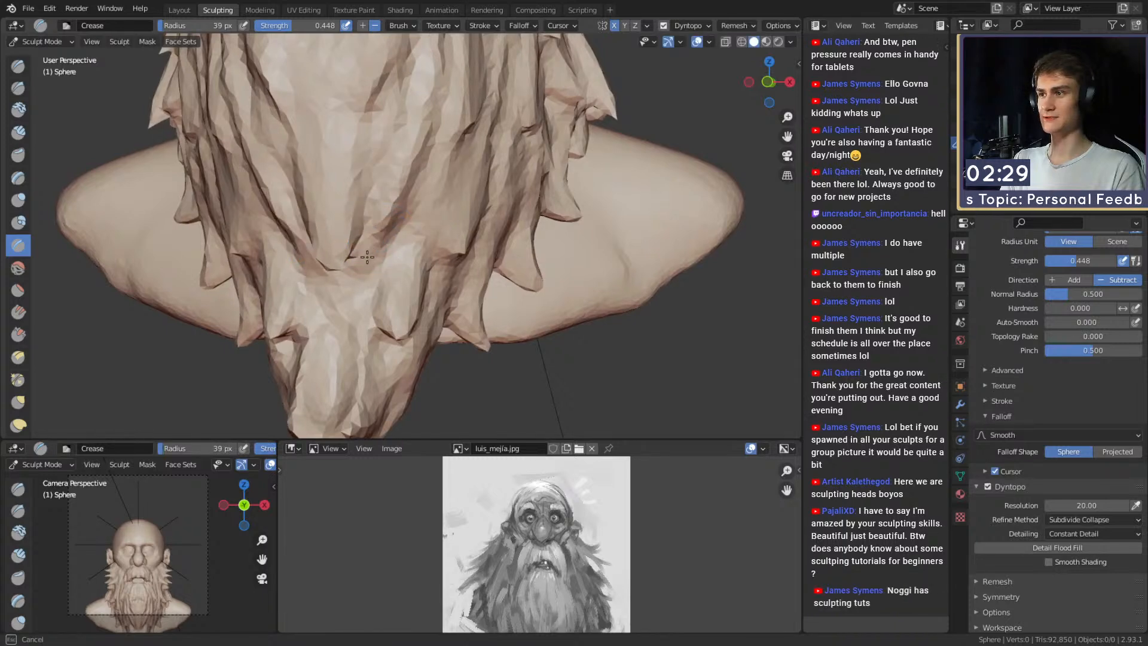
pyautogui.keyDown('shift'); pyautogui.moveTo(391, 180); pyautogui.dragTo(394, 265, button='middle'); pyautogui.keyUp('shift')
pyautogui.moveTo(420, 141)
pyautogui.keyDown('ctrl'); pyautogui.keyDown('alt'); pyautogui.mouseDown()
pyautogui.moveTo(430, 246)
pyautogui.moveTo(428, 236)
pyautogui.moveTo(401, 248)
pyautogui.mouseUp(); pyautogui.keyUp('alt'); pyautogui.keyUp('ctrl')
# Crease the hair strands beside and below the mouth to separate them from the surrounding beard.
pyautogui.moveTo(397, 162)
pyautogui.mouseDown(button='middle')
pyautogui.moveTo(395, 185)
pyautogui.moveTo(405, 167)
pyautogui.moveTo(408, 207)
pyautogui.moveTo(440, 239)
pyautogui.moveTo(418, 256)
pyautogui.moveTo(379, 232)
pyautogui.mouseUp(button='middle')
pyautogui.moveTo(384, 331); pyautogui.dragTo(432, 248, button='middle')
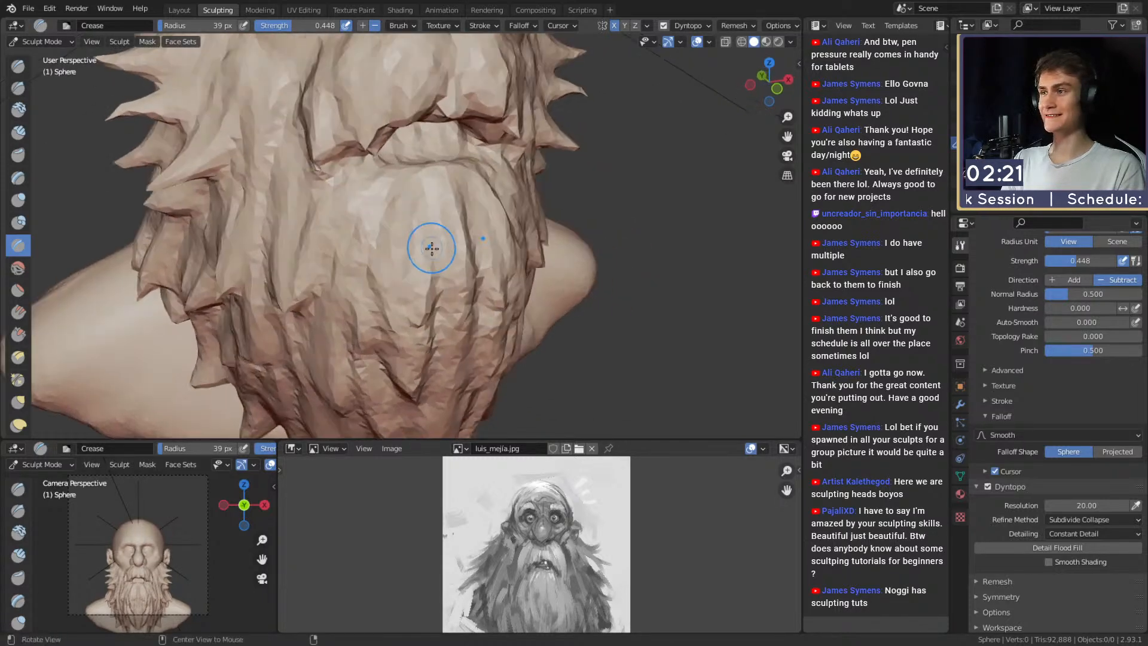
pyautogui.moveTo(327, 203); pyautogui.dragTo(327, 209)
pyautogui.moveTo(357, 177)
pyautogui.keyDown('ctrl'); pyautogui.mouseDown(button='middle')
pyautogui.moveTo(369, 213)
pyautogui.moveTo(410, 254)
pyautogui.moveTo(411, 221)
pyautogui.mouseUp(button='middle'); pyautogui.keyUp('ctrl')
pyautogui.moveTo(385, 110); pyautogui.dragTo(386, 123)
pyautogui.moveTo(392, 233)
pyautogui.keyDown('ctrl'); pyautogui.mouseDown(button='middle')
pyautogui.moveTo(411, 258)
pyautogui.moveTo(393, 220)
pyautogui.mouseUp(button='middle'); pyautogui.keyUp('ctrl')
pyautogui.moveTo(393, 220); pyautogui.dragTo(390, 265)
# Carve grooves between the tufts on the cheek side of the beard with Crease at 30 px.
pyautogui.moveTo(390, 264); pyautogui.dragTo(382, 222, button='middle')
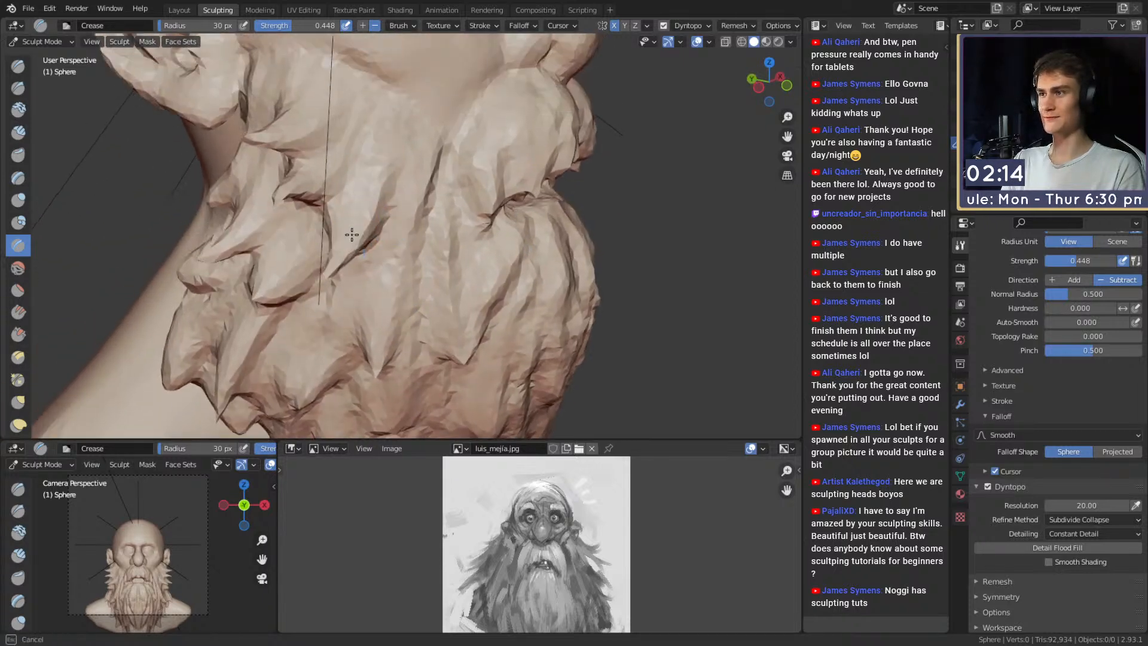
pyautogui.moveTo(352, 234); pyautogui.dragTo(345, 257)
pyautogui.keyDown('shift'); pyautogui.moveTo(341, 172); pyautogui.dragTo(361, 225, button='middle'); pyautogui.keyUp('shift')
pyautogui.moveTo(360, 174)
pyautogui.keyDown('ctrl'); pyautogui.mouseDown(button='middle')
pyautogui.moveTo(346, 213)
pyautogui.moveTo(405, 258)
pyautogui.mouseUp(button='middle'); pyautogui.keyUp('ctrl')
pyautogui.keyDown('alt'); pyautogui.moveTo(406, 259); pyautogui.dragTo(412, 275); pyautogui.keyUp('alt')
pyautogui.keyDown('ctrl'); pyautogui.keyDown('alt'); pyautogui.moveTo(413, 275); pyautogui.dragTo(386, 224); pyautogui.keyUp('alt'); pyautogui.keyUp('ctrl')
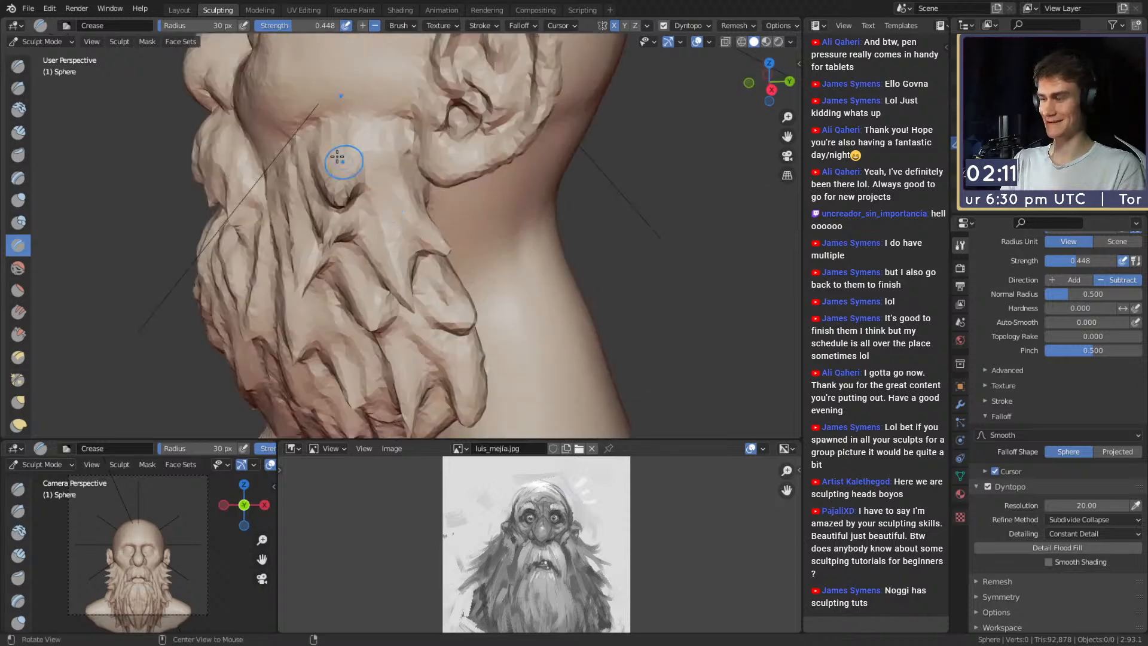
pyautogui.press('m')
pyautogui.moveTo(454, 230); pyautogui.dragTo(394, 225, button='middle')
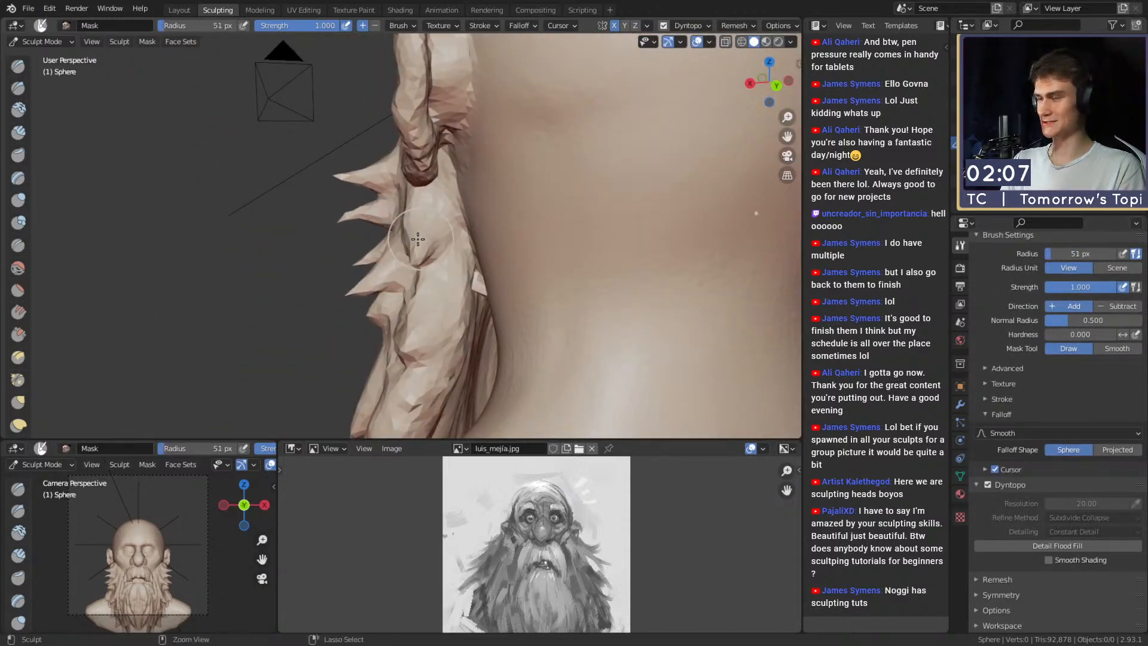
pyautogui.moveTo(478, 282)
pyautogui.mouseDown(button='middle')
pyautogui.moveTo(450, 263)
pyautogui.moveTo(464, 269)
pyautogui.moveTo(434, 274)
pyautogui.moveTo(409, 252)
pyautogui.mouseUp(button='middle')
pyautogui.press('f')
pyautogui.click(426, 267)
pyautogui.moveTo(408, 252); pyautogui.dragTo(423, 281)
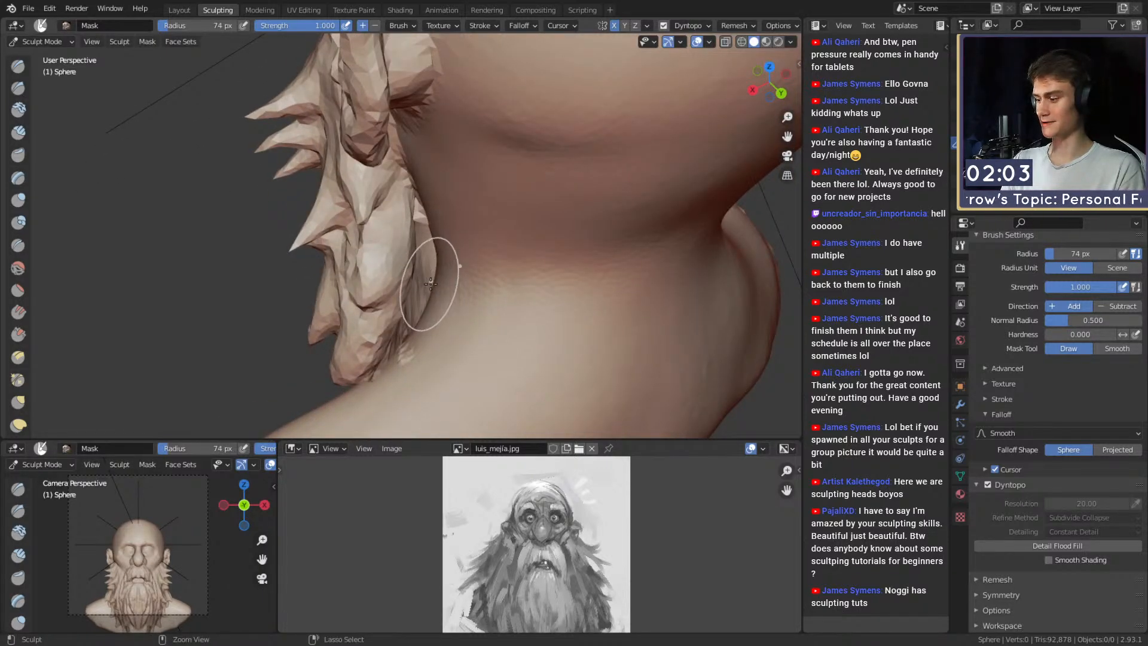
pyautogui.hotkey('ctrl', 'z')
# Adjust the back edge of the beard where it meets the neck with the Grab brush at 51 px.
pyautogui.press('g')
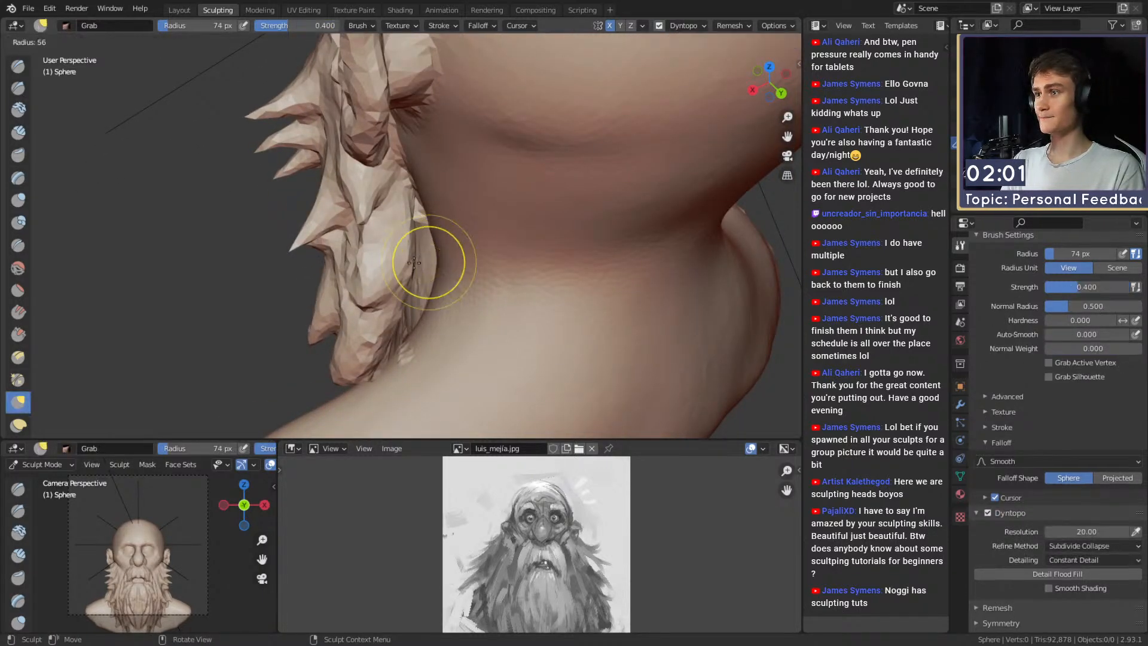
pyautogui.keyDown('alt'); pyautogui.moveTo(424, 295); pyautogui.dragTo(441, 301); pyautogui.keyUp('alt')
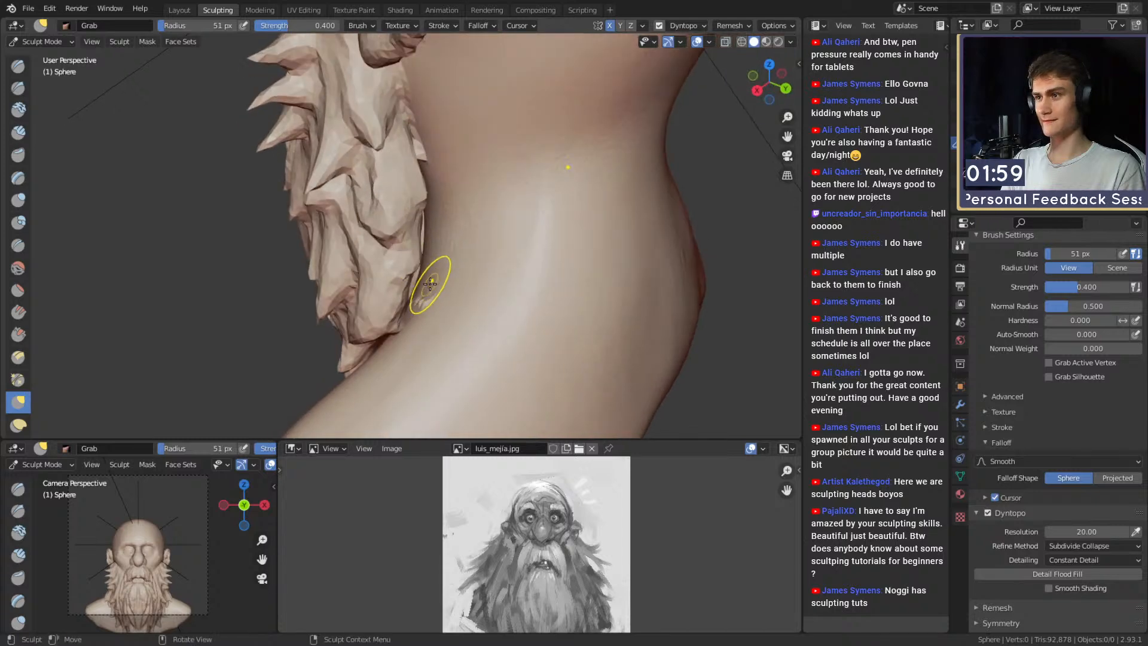
pyautogui.keyDown('alt'); pyautogui.moveTo(430, 281); pyautogui.dragTo(560, 278); pyautogui.keyUp('alt')
pyautogui.keyDown('ctrl'); pyautogui.keyDown('alt'); pyautogui.moveTo(560, 278); pyautogui.dragTo(588, 264); pyautogui.keyUp('alt'); pyautogui.keyUp('ctrl')
pyautogui.keyDown('ctrl'); pyautogui.keyDown('alt'); pyautogui.moveTo(588, 264); pyautogui.dragTo(541, 252); pyautogui.keyUp('alt'); pyautogui.keyUp('ctrl')
pyautogui.keyDown('shift'); pyautogui.moveTo(541, 252); pyautogui.dragTo(549, 272, button='middle'); pyautogui.keyUp('shift')
pyautogui.moveTo(546, 267)
pyautogui.mouseDown(button='middle')
pyautogui.moveTo(486, 249)
pyautogui.moveTo(423, 184)
pyautogui.moveTo(451, 201)
pyautogui.mouseUp(button='middle')
# Start building up the eyebrows above the eye sockets with the Clay Strips brush.
pyautogui.press('c')
pyautogui.press('f')
pyautogui.click(437, 200)
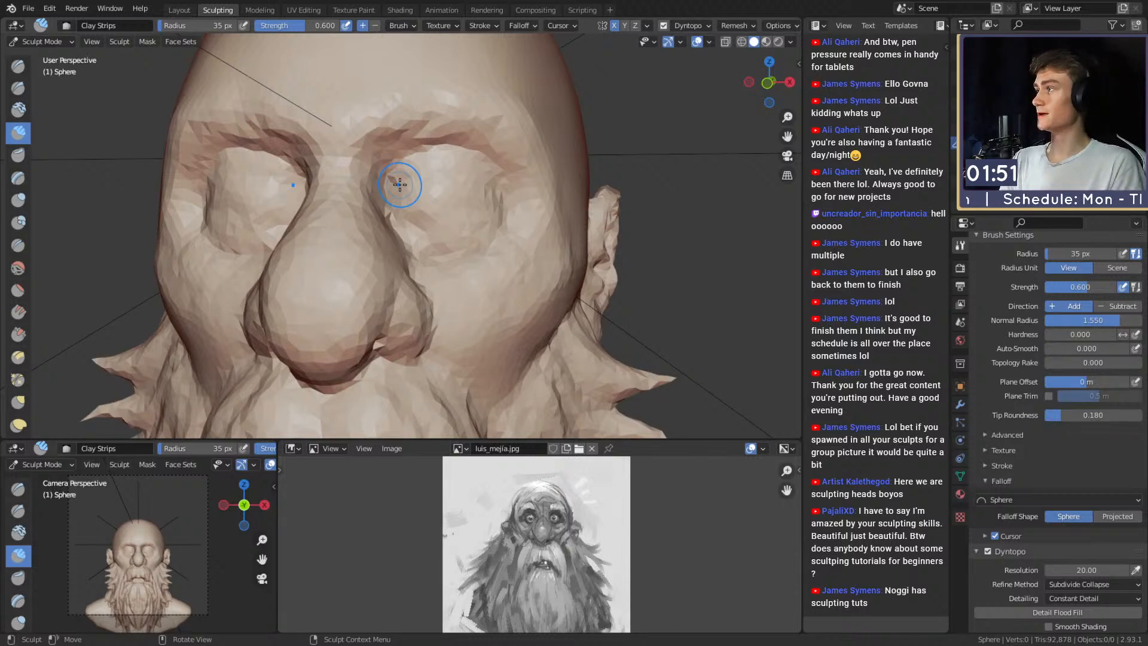
pyautogui.moveTo(410, 185); pyautogui.dragTo(372, 180, button='middle')
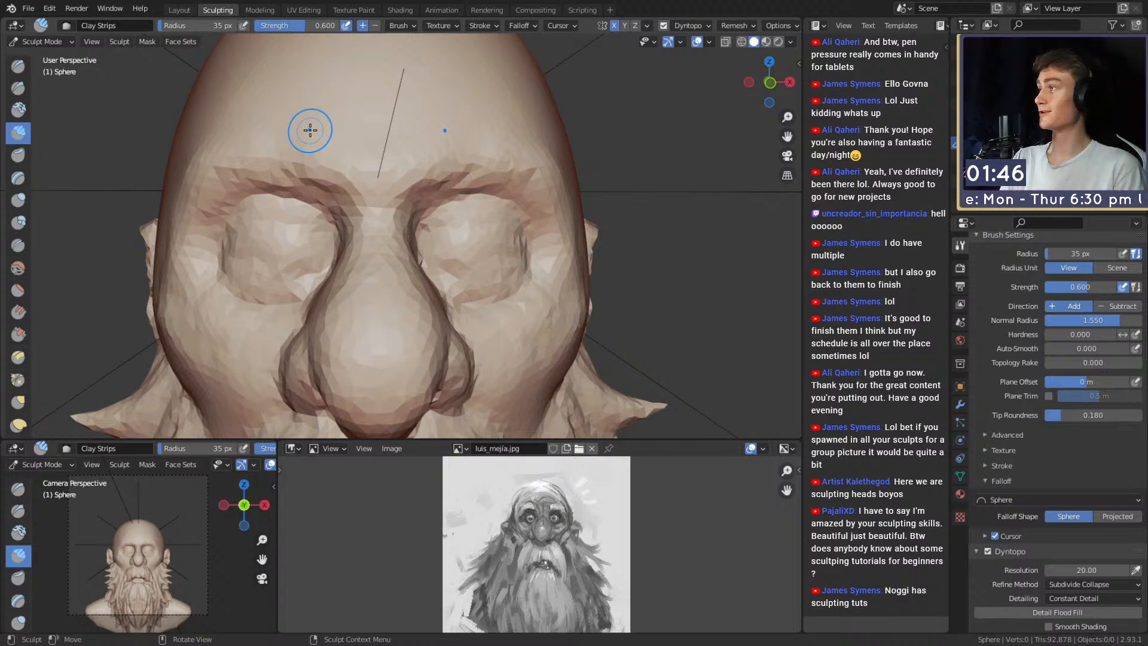
pyautogui.moveTo(490, 217); pyautogui.dragTo(469, 239, button='middle')
pyautogui.moveTo(442, 196)
pyautogui.mouseDown(button='middle')
pyautogui.moveTo(430, 213)
pyautogui.moveTo(411, 187)
pyautogui.mouseUp(button='middle')
pyautogui.scroll(1, 413, 192)
pyautogui.press('f')
pyautogui.click(419, 188)
pyautogui.moveTo(360, 156)
pyautogui.mouseDown()
pyautogui.moveTo(323, 113)
pyautogui.moveTo(277, 115)
pyautogui.moveTo(418, 188)
pyautogui.moveTo(377, 176)
pyautogui.moveTo(443, 170)
pyautogui.mouseUp()
# Thicken the eyebrows and extend them toward the temples with Clay Strips at 42 px.
pyautogui.moveTo(447, 179); pyautogui.dragTo(422, 192, button='middle')
pyautogui.press('f')
pyautogui.click(419, 192)
pyautogui.moveTo(418, 192)
pyautogui.mouseDown()
pyautogui.moveTo(359, 190)
pyautogui.moveTo(452, 185)
pyautogui.mouseUp()
pyautogui.moveTo(456, 185); pyautogui.dragTo(449, 184)
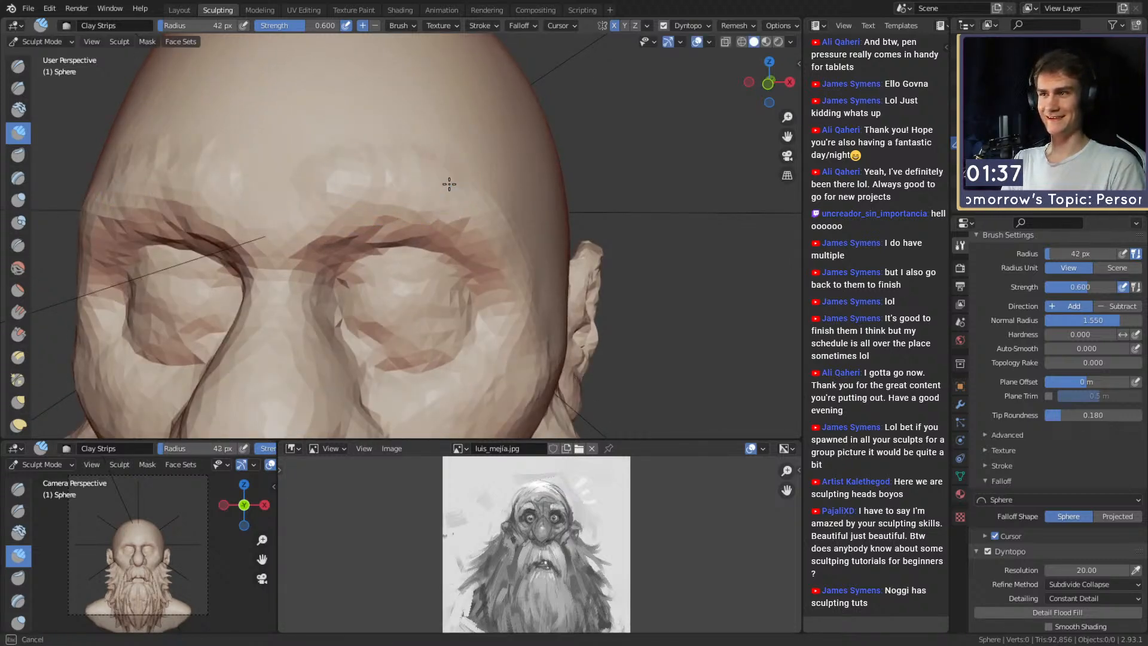
pyautogui.moveTo(489, 204); pyautogui.dragTo(454, 211, button='middle')
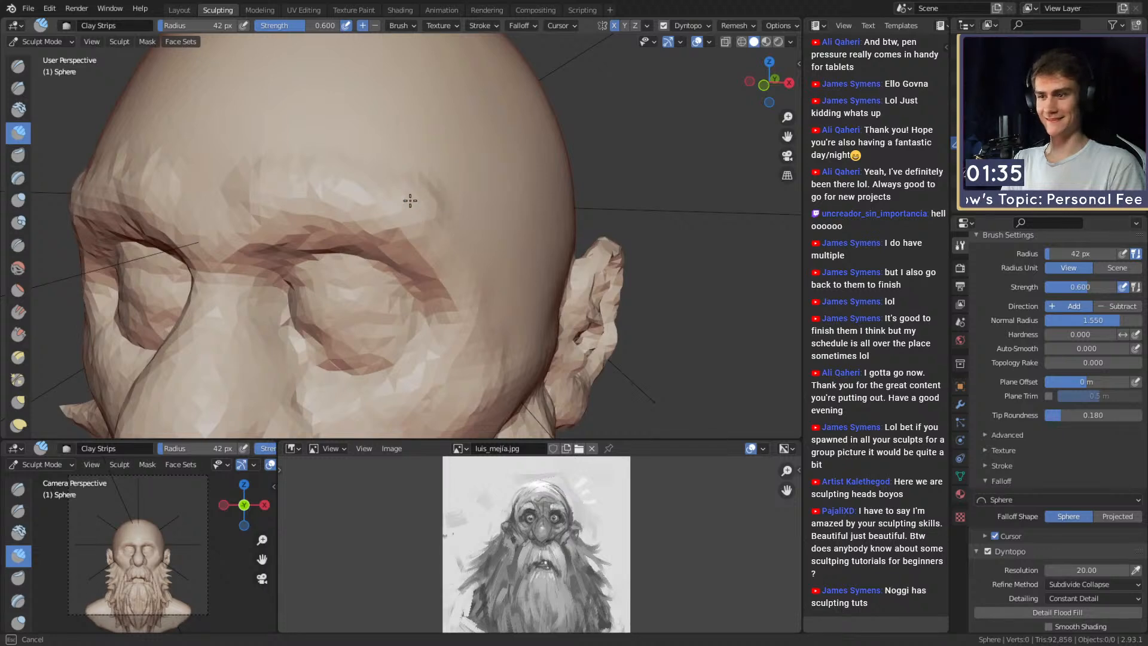
pyautogui.moveTo(410, 201); pyautogui.dragTo(428, 197)
pyautogui.moveTo(399, 203); pyautogui.dragTo(433, 205, button='middle')
pyautogui.moveTo(445, 195)
pyautogui.mouseDown()
pyautogui.moveTo(357, 164)
pyautogui.moveTo(318, 181)
pyautogui.mouseUp()
# Carve hair grooves and outline edges into the eyebrows with the Crease brush at 25 px.
pyautogui.hotkey('shift', 'c')
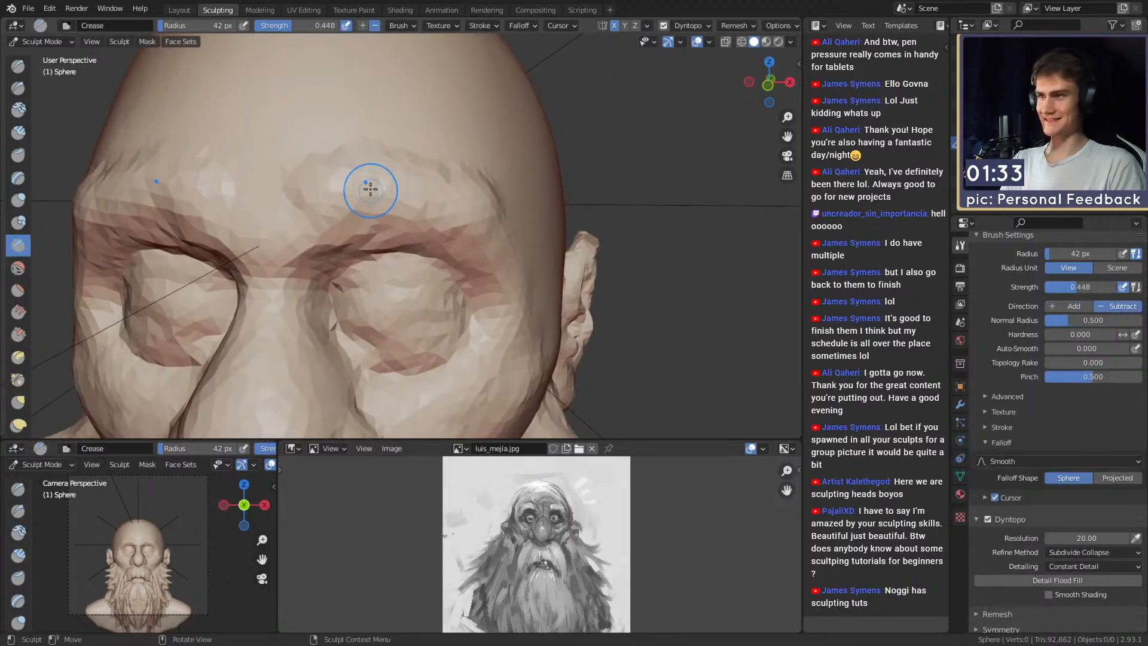
pyautogui.press('f')
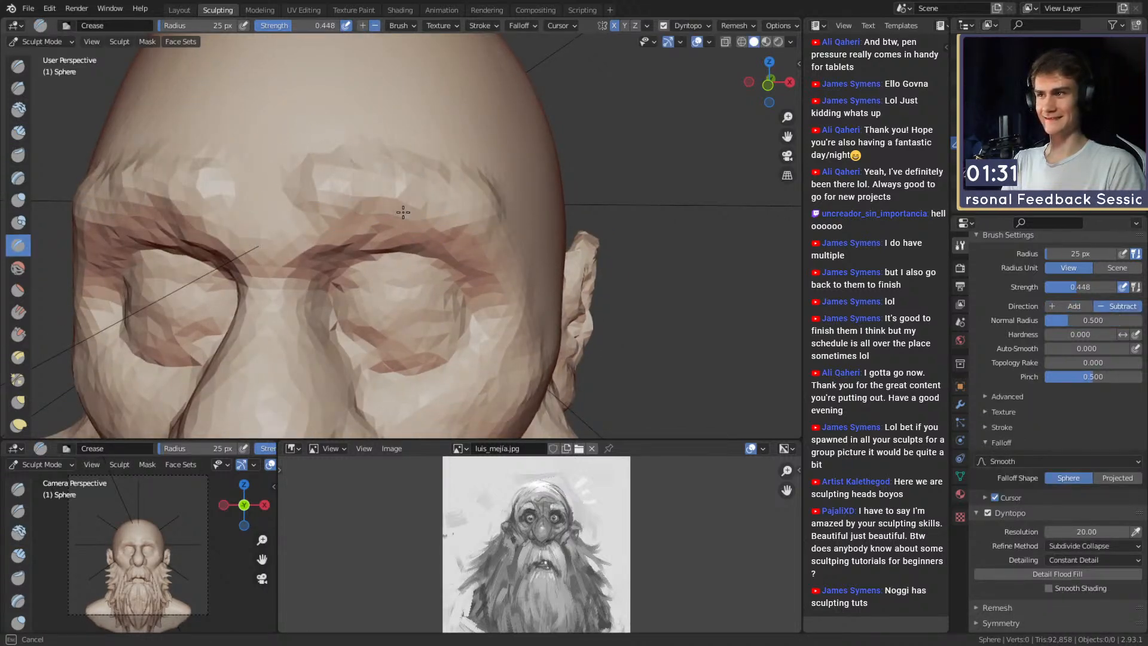
pyautogui.scroll(-4, 497, 202)
pyautogui.moveTo(459, 214)
pyautogui.mouseDown()
pyautogui.moveTo(492, 207)
pyautogui.moveTo(435, 196)
pyautogui.mouseUp()
pyautogui.scroll(4, 491, 198)
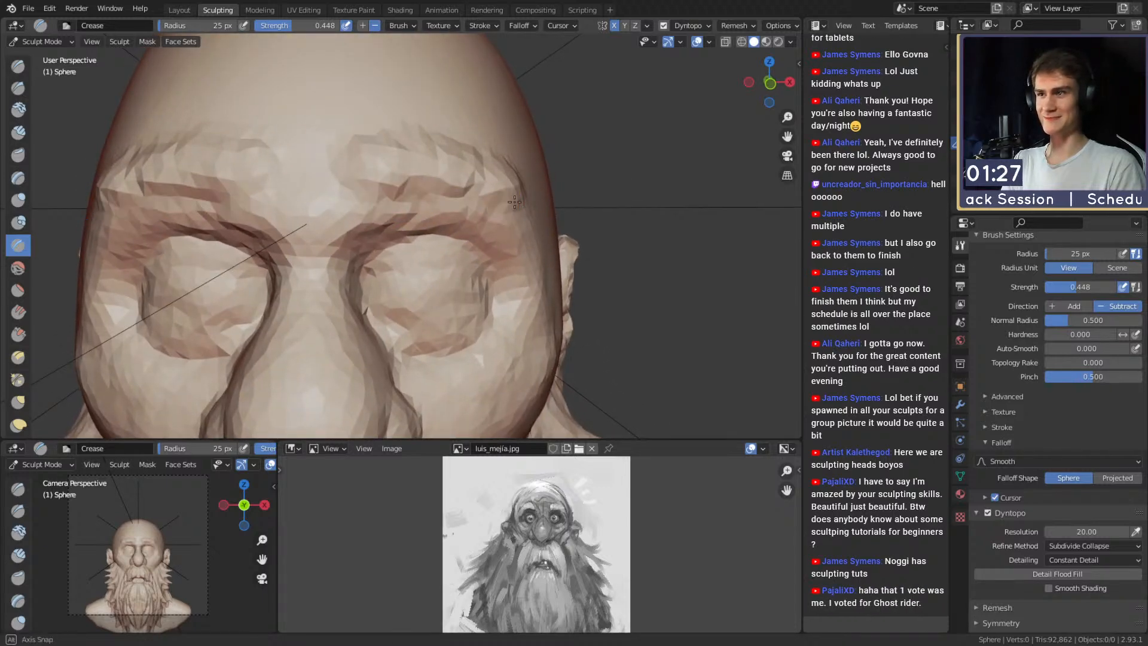
pyautogui.keyDown('alt'); pyautogui.moveTo(513, 213); pyautogui.dragTo(380, 122); pyautogui.keyUp('alt')
pyautogui.scroll(-4, 405, 190)
pyautogui.scroll(4, 423, 228)
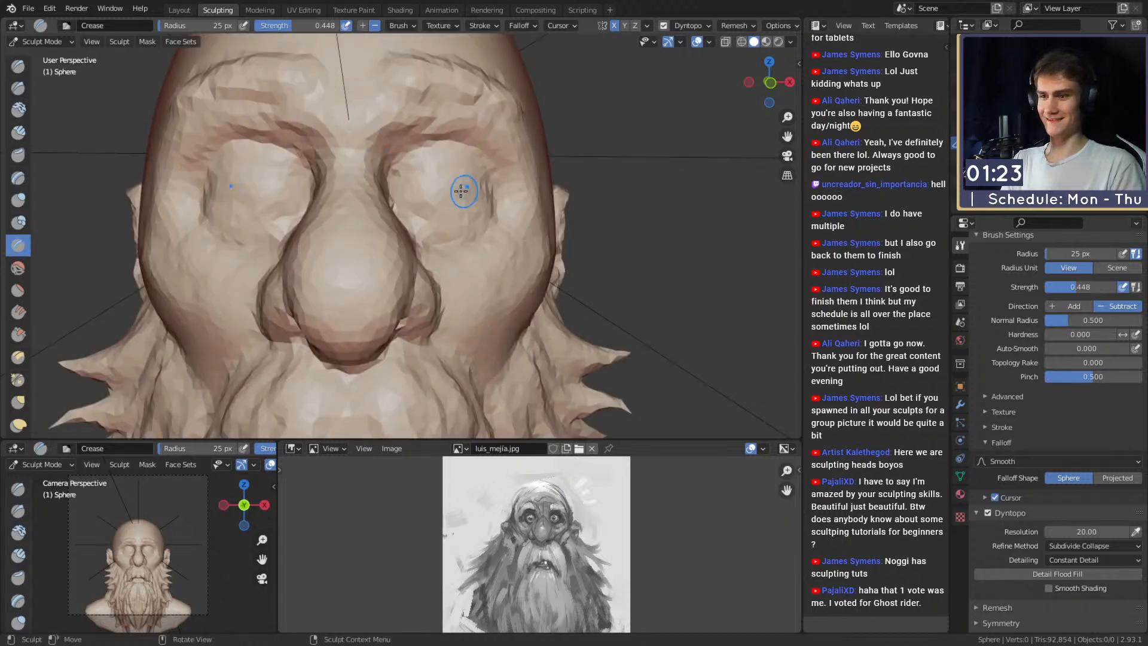
# Carve round eyelid openings around the eyeballs with Crease at 39 px, enlarging the brush to 60 px.
pyautogui.moveTo(461, 190)
pyautogui.mouseDown(button='middle')
pyautogui.moveTo(428, 228)
pyautogui.moveTo(415, 203)
pyautogui.mouseUp(button='middle')
pyautogui.press('f')
pyautogui.click(424, 202)
pyautogui.moveTo(413, 219); pyautogui.dragTo(445, 188)
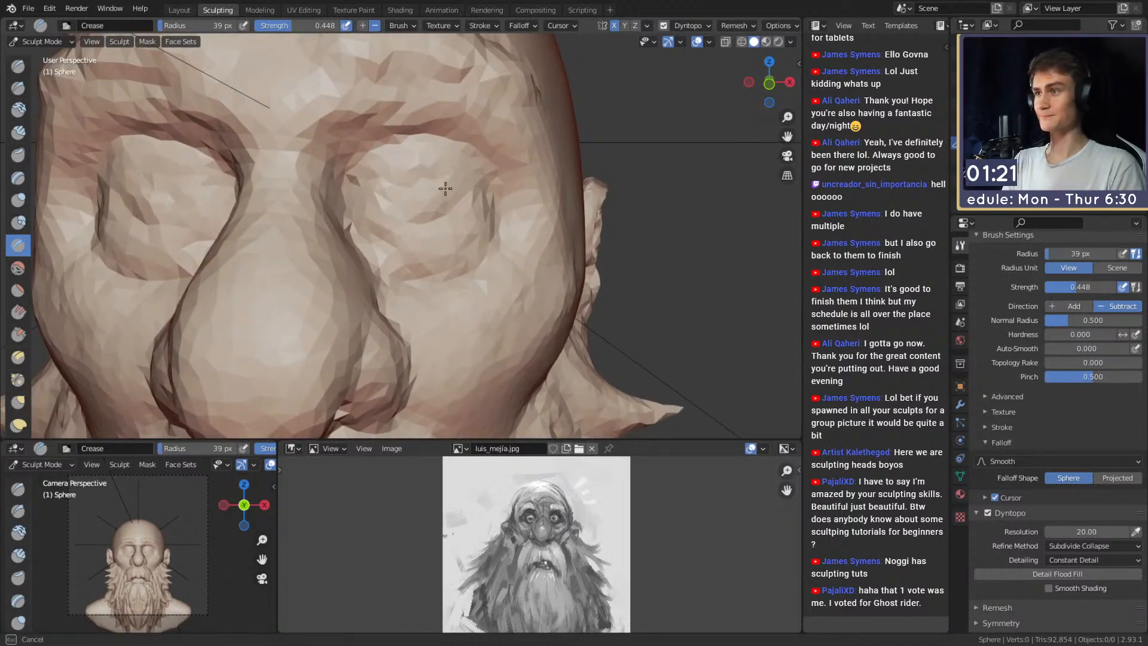
pyautogui.press('f')
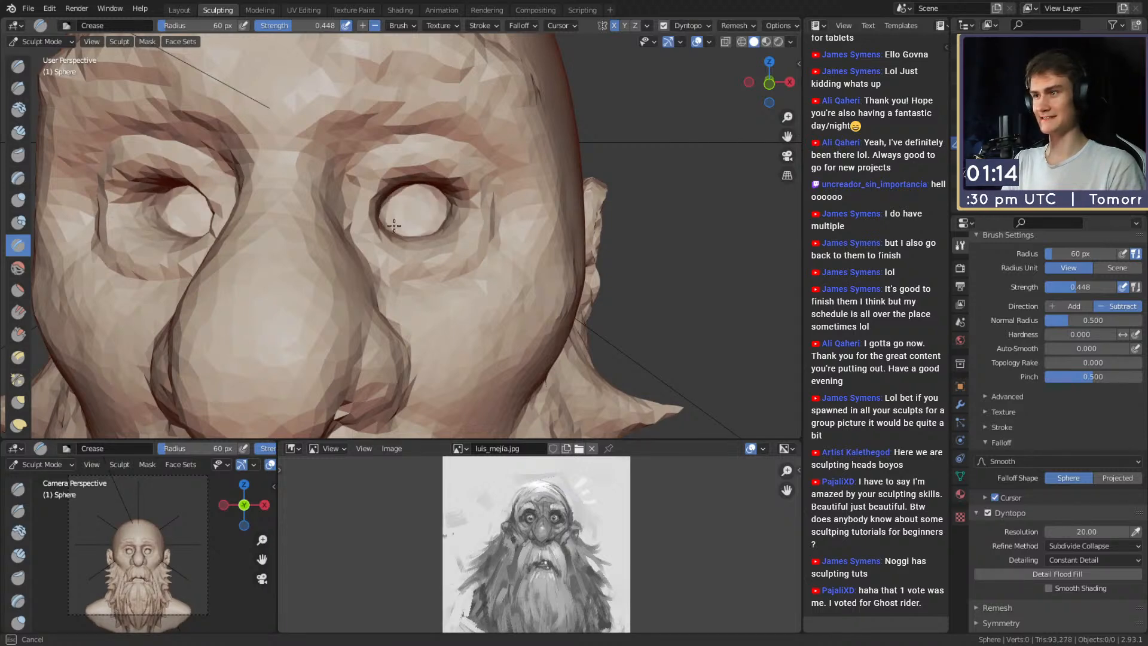
pyautogui.moveTo(449, 201)
pyautogui.keyDown('ctrl'); pyautogui.keyDown('alt'); pyautogui.mouseDown()
pyautogui.moveTo(456, 263)
pyautogui.moveTo(464, 210)
pyautogui.moveTo(438, 256)
pyautogui.moveTo(428, 201)
pyautogui.moveTo(431, 242)
pyautogui.mouseUp(); pyautogui.keyUp('alt'); pyautogui.keyUp('ctrl')
# Deepen the upper eyelid folds with the Crease brush at 38 px.
pyautogui.press('f')
pyautogui.click(425, 192)
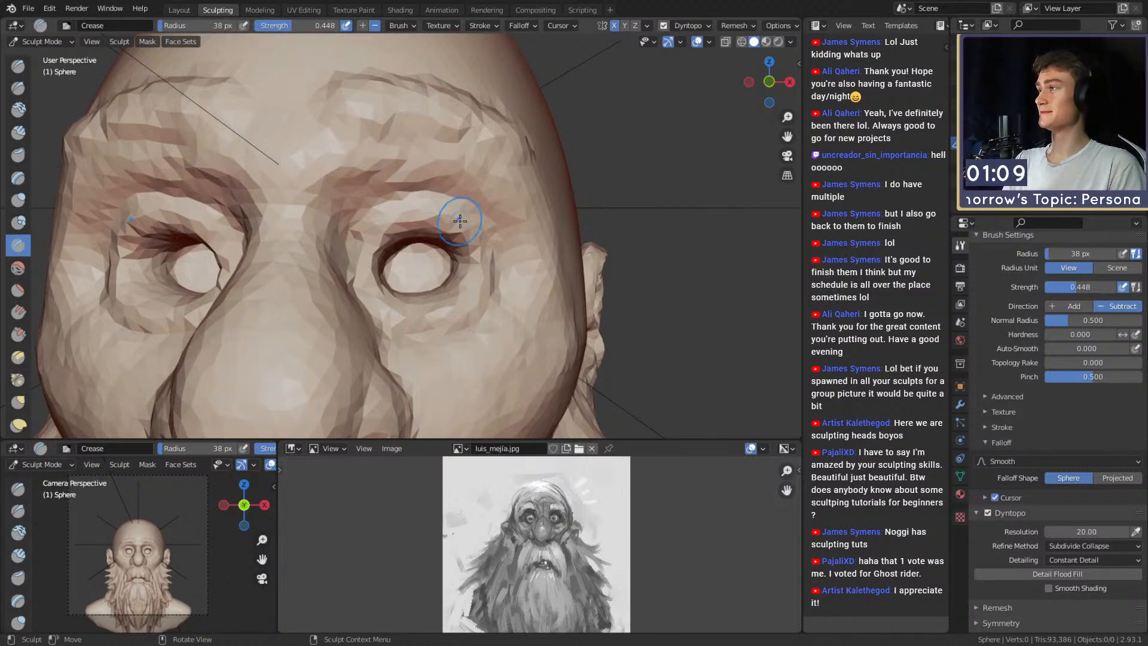
pyautogui.moveTo(433, 223)
pyautogui.keyDown('alt'); pyautogui.mouseDown()
pyautogui.moveTo(385, 200)
pyautogui.moveTo(402, 197)
pyautogui.moveTo(391, 166)
pyautogui.moveTo(409, 178)
pyautogui.moveTo(439, 261)
pyautogui.moveTo(403, 199)
pyautogui.moveTo(402, 233)
pyautogui.moveTo(384, 219)
pyautogui.moveTo(370, 227)
pyautogui.moveTo(469, 220)
pyautogui.moveTo(413, 209)
pyautogui.moveTo(405, 170)
pyautogui.moveTo(406, 228)
pyautogui.moveTo(389, 225)
pyautogui.moveTo(392, 203)
pyautogui.mouseUp(); pyautogui.keyUp('alt')
pyautogui.press('f')
pyautogui.click(414, 175)
# Reshape the eyelids and the surrounding eye area with the Grab brush, varying its radius.
pyautogui.scroll(-3, 411, 223)
pyautogui.press('g')
pyautogui.press('f')
pyautogui.click(399, 195)
pyautogui.scroll(2, 398, 195)
pyautogui.press('f')
pyautogui.click(412, 216)
pyautogui.press('f')
pyautogui.click(428, 221)
pyautogui.press('f')
pyautogui.click(390, 220)
pyautogui.press('f')
pyautogui.click(512, 218)
# Sharpen the upper lid and the outer corner of the eye with the Crease brush at 49 px.
pyautogui.hotkey('shift', 'c')
pyautogui.press('f')
pyautogui.click(362, 207)
pyautogui.keyDown('ctrl'); pyautogui.keyDown('alt'); pyautogui.moveTo(392, 203); pyautogui.dragTo(396, 175); pyautogui.keyUp('alt'); pyautogui.keyUp('ctrl')
pyautogui.press('f')
pyautogui.click(373, 175)
pyautogui.moveTo(405, 173); pyautogui.dragTo(409, 181, button='middle')
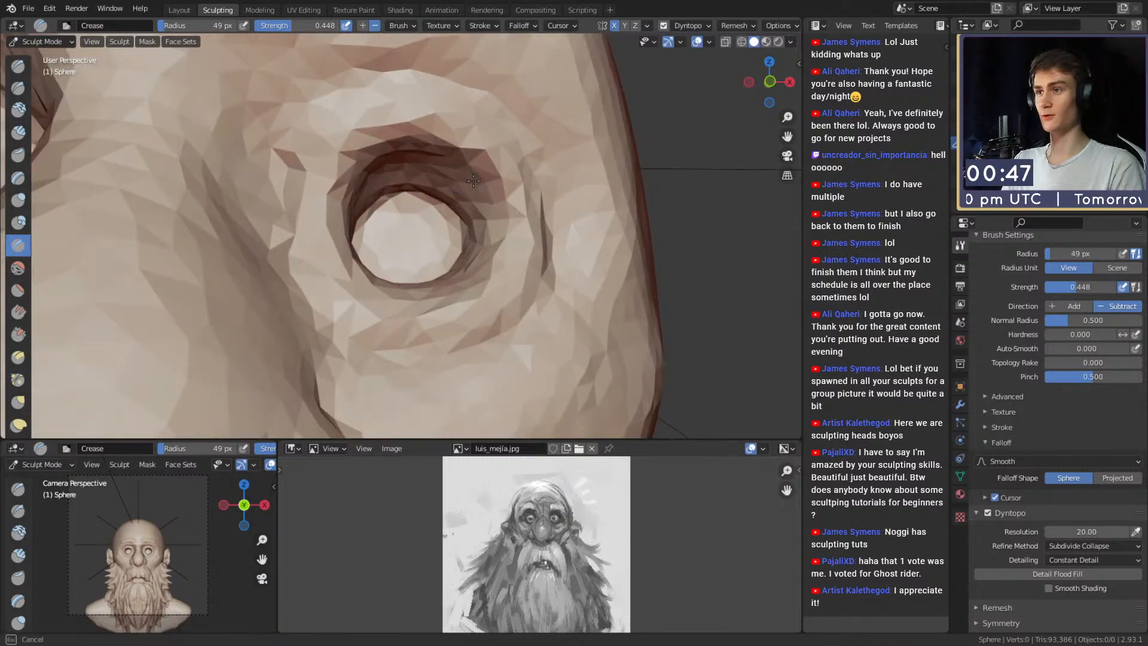
pyautogui.moveTo(474, 181); pyautogui.dragTo(482, 202)
# Carve the lower eyelid and the inner eye bag area with Crease at 40 px and 54 px.
pyautogui.moveTo(482, 206)
pyautogui.keyDown('alt'); pyautogui.mouseDown()
pyautogui.moveTo(374, 228)
pyautogui.moveTo(447, 169)
pyautogui.moveTo(455, 146)
pyautogui.moveTo(493, 171)
pyautogui.moveTo(450, 131)
pyautogui.moveTo(371, 124)
pyautogui.moveTo(340, 159)
pyautogui.moveTo(329, 212)
pyautogui.moveTo(400, 174)
pyautogui.moveTo(460, 223)
pyautogui.mouseUp(); pyautogui.keyUp('alt')
pyautogui.press('f')
pyautogui.click(482, 175)
pyautogui.press('f')
pyautogui.click(446, 223)
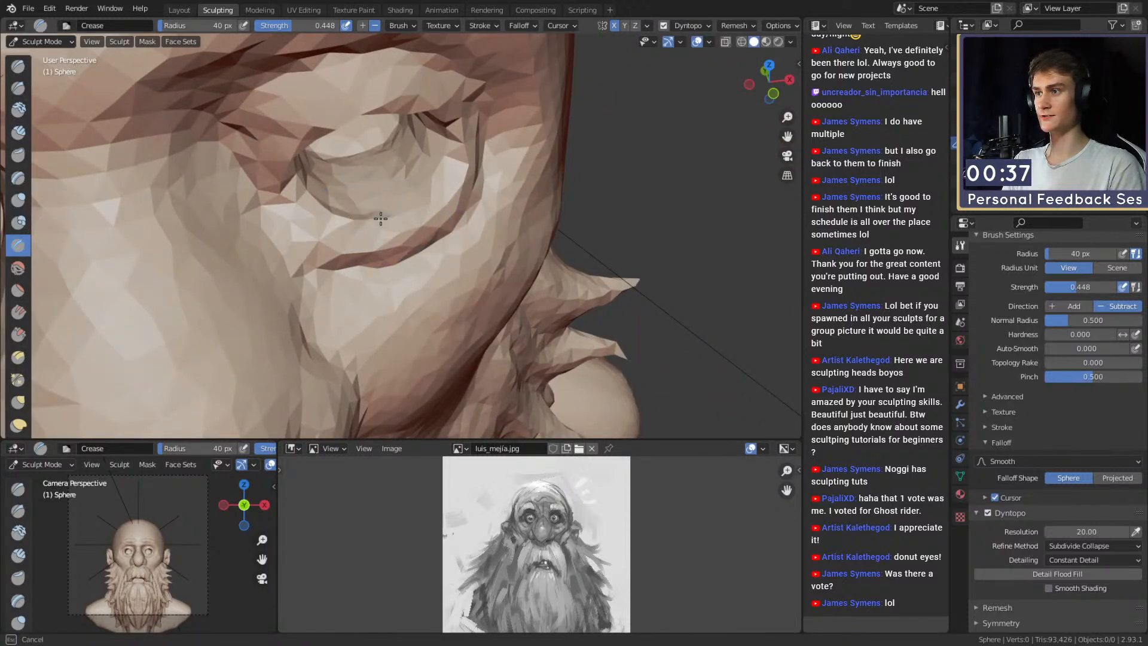
pyautogui.moveTo(394, 227)
pyautogui.keyDown('alt'); pyautogui.mouseDown()
pyautogui.moveTo(402, 188)
pyautogui.moveTo(381, 234)
pyautogui.mouseUp(); pyautogui.keyUp('alt')
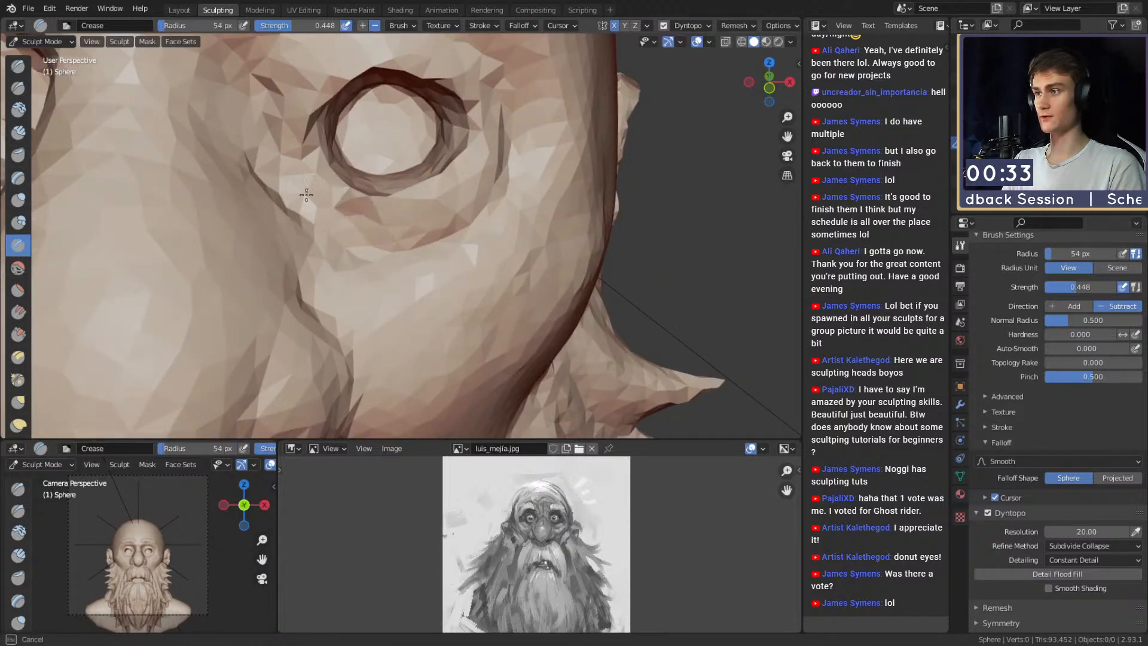
pyautogui.moveTo(306, 195); pyautogui.dragTo(314, 201)
pyautogui.moveTo(314, 201)
pyautogui.keyDown('alt'); pyautogui.mouseDown()
pyautogui.moveTo(358, 195)
pyautogui.moveTo(330, 221)
pyautogui.moveTo(262, 192)
pyautogui.moveTo(421, 112)
pyautogui.moveTo(397, 185)
pyautogui.moveTo(372, 173)
pyautogui.moveTo(361, 185)
pyautogui.mouseUp(); pyautogui.keyUp('alt')
# Adjust the depth and shape of the eyelids from below with the Grab brush, starting at 84 px.
pyautogui.press('g')
pyautogui.press('f')
pyautogui.press('f')
pyautogui.click(370, 177)
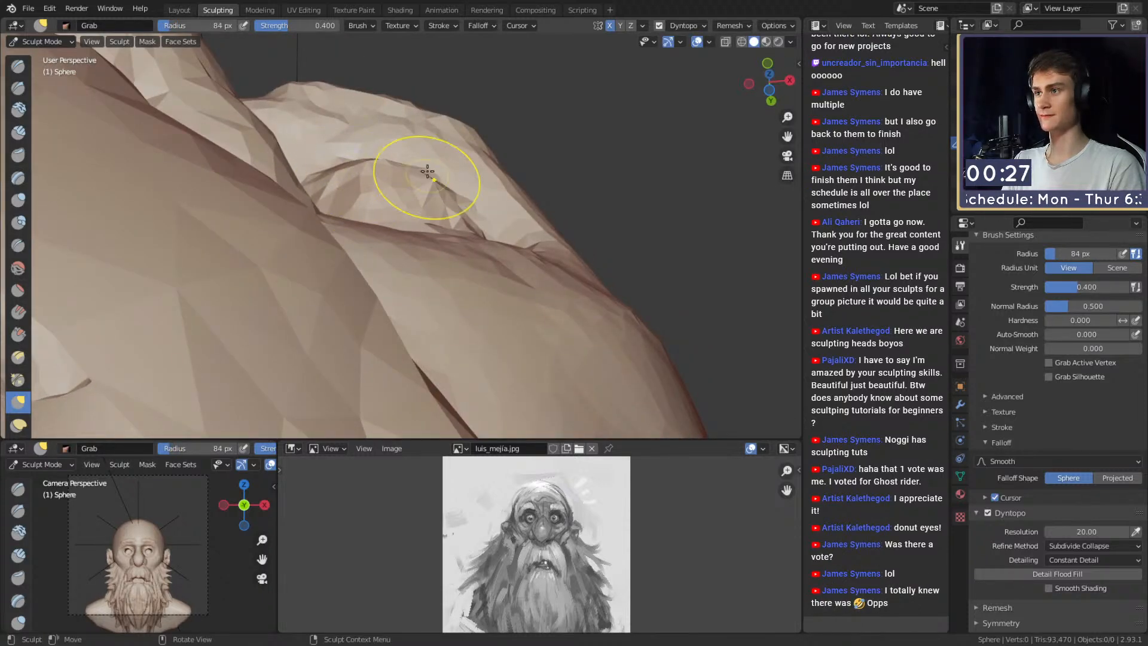
pyautogui.moveTo(428, 171)
pyautogui.keyDown('alt'); pyautogui.mouseDown()
pyautogui.moveTo(457, 324)
pyautogui.moveTo(397, 333)
pyautogui.moveTo(430, 326)
pyautogui.moveTo(410, 309)
pyautogui.moveTo(384, 325)
pyautogui.moveTo(413, 272)
pyautogui.moveTo(384, 281)
pyautogui.moveTo(375, 222)
pyautogui.moveTo(412, 187)
pyautogui.moveTo(353, 236)
pyautogui.moveTo(308, 227)
pyautogui.mouseUp(); pyautogui.keyUp('alt')
pyautogui.press('f')
pyautogui.click(428, 327)
pyautogui.press('f')
pyautogui.click(386, 286)
# Deepen the eye bag fold from the inner corner to the outer side with Crease at 46 px.
pyautogui.hotkey('shift', 'c')
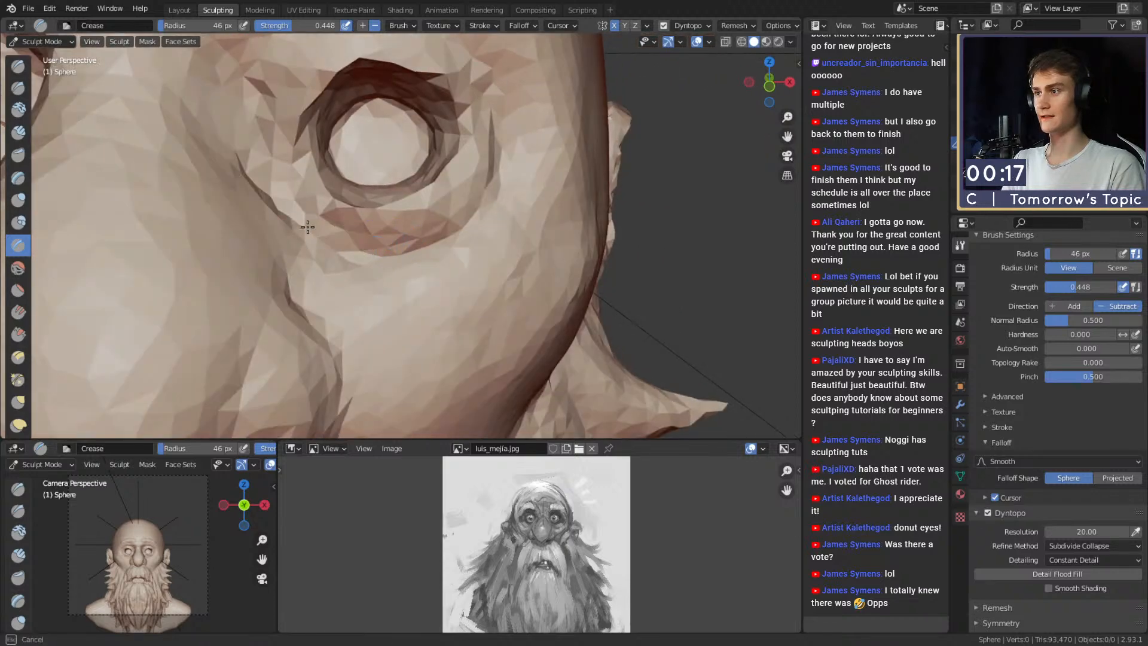
pyautogui.keyDown('alt'); pyautogui.moveTo(393, 237); pyautogui.dragTo(380, 273); pyautogui.keyUp('alt')
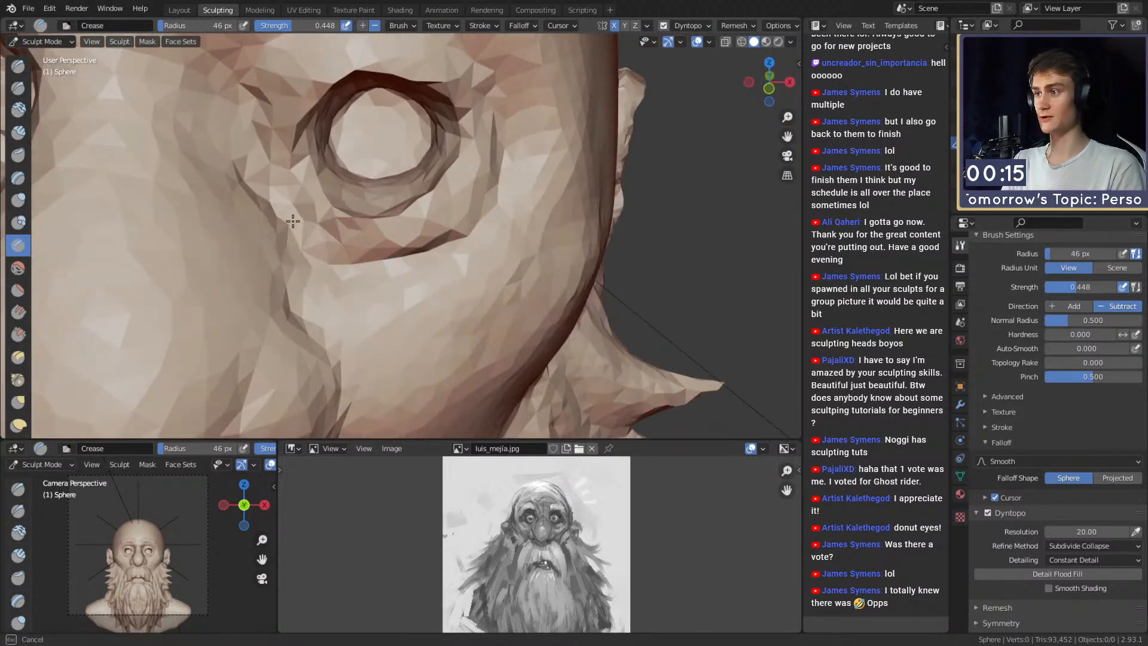
pyautogui.moveTo(294, 221)
pyautogui.keyDown('alt'); pyautogui.mouseDown()
pyautogui.moveTo(289, 244)
pyautogui.moveTo(246, 69)
pyautogui.moveTo(377, 231)
pyautogui.moveTo(499, 198)
pyautogui.mouseUp(); pyautogui.keyUp('alt')
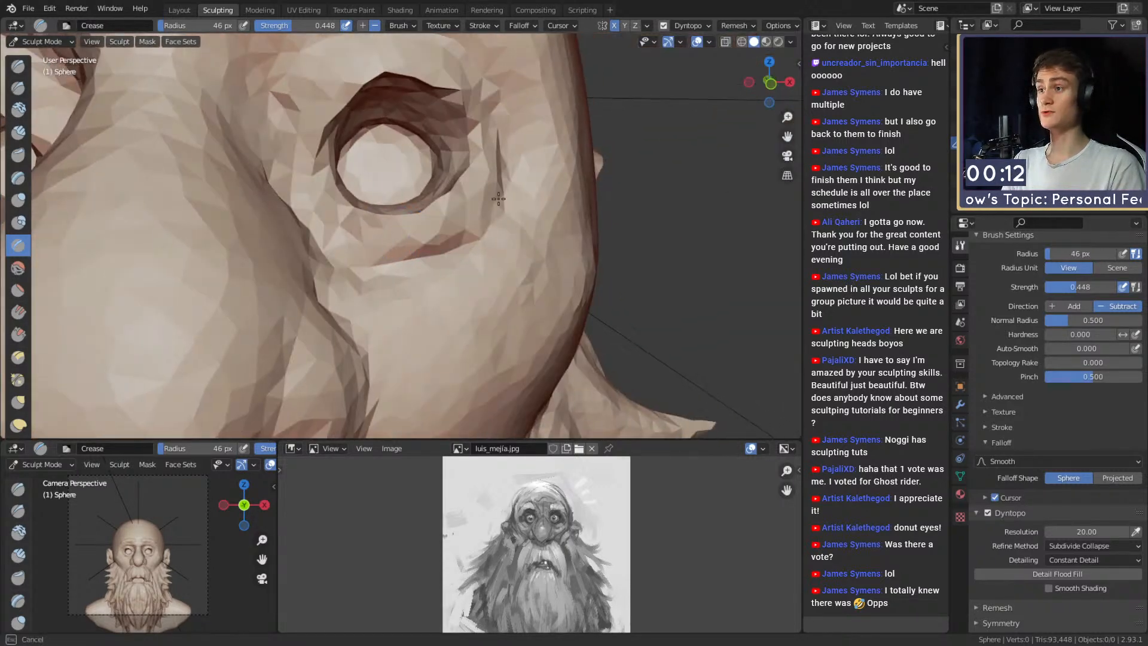
# Build up the lower eyelid and the inner corner of the eye with Clay Strips at 33 px.
pyautogui.press('c')
pyautogui.moveTo(351, 225); pyautogui.dragTo(349, 224)
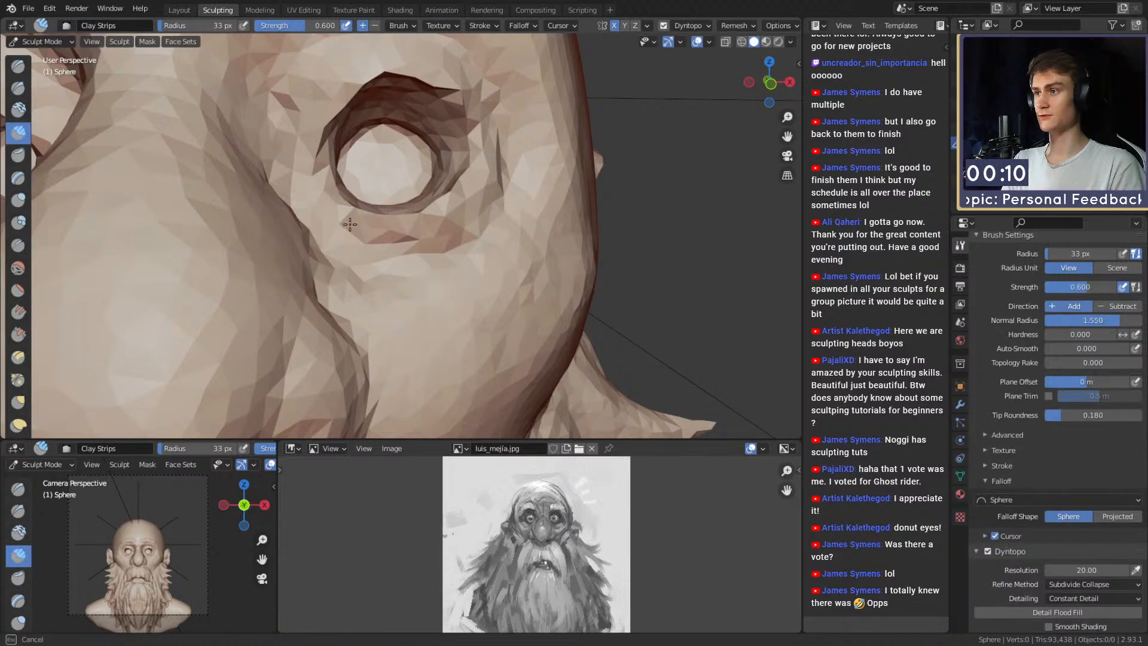
pyautogui.moveTo(314, 185); pyautogui.dragTo(319, 157)
pyautogui.keyDown('alt'); pyautogui.keyDown('shift'); pyautogui.moveTo(335, 162); pyautogui.dragTo(348, 195); pyautogui.keyUp('shift'); pyautogui.keyUp('alt')
pyautogui.moveTo(322, 190)
pyautogui.mouseDown()
pyautogui.moveTo(327, 160)
pyautogui.moveTo(351, 150)
pyautogui.moveTo(320, 186)
pyautogui.moveTo(331, 168)
pyautogui.mouseUp()
pyautogui.press('f')
pyautogui.click(357, 179)
pyautogui.moveTo(389, 122)
pyautogui.keyDown('alt'); pyautogui.mouseDown()
pyautogui.moveTo(377, 141)
pyautogui.moveTo(459, 163)
pyautogui.moveTo(483, 153)
pyautogui.moveTo(352, 107)
pyautogui.moveTo(317, 110)
pyautogui.moveTo(392, 167)
pyautogui.moveTo(400, 152)
pyautogui.mouseUp(); pyautogui.keyUp('alt')
pyautogui.press('f')
pyautogui.click(470, 178)
# Adjust the form of the lower eyelid and eye bag with the Grab brush, varying its radius between strokes.
pyautogui.hotkey('shift', 'c')
pyautogui.moveTo(413, 197)
pyautogui.keyDown('ctrl'); pyautogui.keyDown('alt'); pyautogui.mouseDown()
pyautogui.moveTo(418, 171)
pyautogui.moveTo(422, 183)
pyautogui.moveTo(394, 129)
pyautogui.moveTo(399, 205)
pyautogui.moveTo(281, 218)
pyautogui.moveTo(481, 275)
pyautogui.mouseUp(); pyautogui.keyUp('alt'); pyautogui.keyUp('ctrl')
pyautogui.press('g')
pyautogui.press('f')
pyautogui.moveTo(420, 246)
pyautogui.keyDown('alt'); pyautogui.mouseDown()
pyautogui.moveTo(423, 280)
pyautogui.moveTo(395, 272)
pyautogui.moveTo(366, 195)
pyautogui.moveTo(377, 246)
pyautogui.moveTo(375, 222)
pyautogui.moveTo(315, 217)
pyautogui.moveTo(432, 200)
pyautogui.moveTo(430, 216)
pyautogui.moveTo(341, 229)
pyautogui.mouseUp(); pyautogui.keyUp('alt')
pyautogui.click(467, 274)
pyautogui.press('f')
pyautogui.click(403, 262)
# Carve the creases beside the inner eye corner and under the eye bag with Crease at 38 px and 65 px.
pyautogui.press('c')
pyautogui.hotkey('shift', 'c')
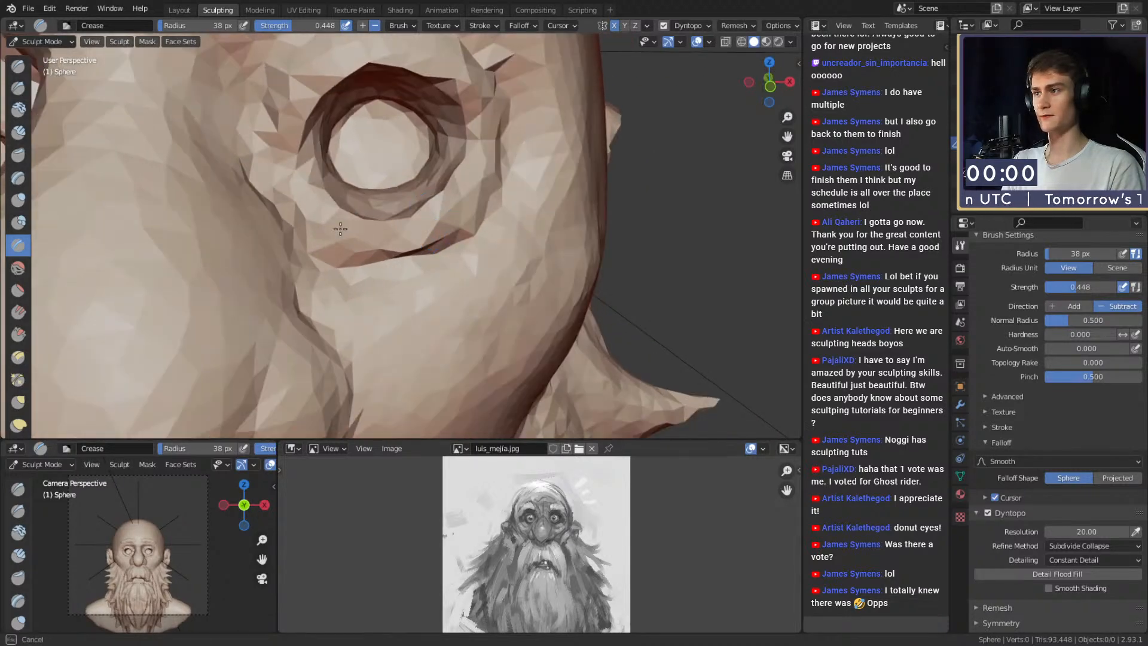
pyautogui.moveTo(298, 167); pyautogui.dragTo(301, 157)
pyautogui.moveTo(365, 173)
pyautogui.keyDown('alt'); pyautogui.mouseDown()
pyautogui.moveTo(399, 191)
pyautogui.moveTo(330, 193)
pyautogui.mouseUp(); pyautogui.keyUp('alt')
pyautogui.moveTo(333, 195)
pyautogui.mouseDown()
pyautogui.moveTo(362, 189)
pyautogui.moveTo(389, 217)
pyautogui.moveTo(394, 274)
pyautogui.moveTo(441, 226)
pyautogui.moveTo(423, 215)
pyautogui.moveTo(399, 224)
pyautogui.moveTo(441, 159)
pyautogui.moveTo(379, 141)
pyautogui.moveTo(314, 186)
pyautogui.moveTo(362, 244)
pyautogui.moveTo(429, 267)
pyautogui.moveTo(457, 254)
pyautogui.mouseUp()
pyautogui.press('f')
pyautogui.click(470, 227)
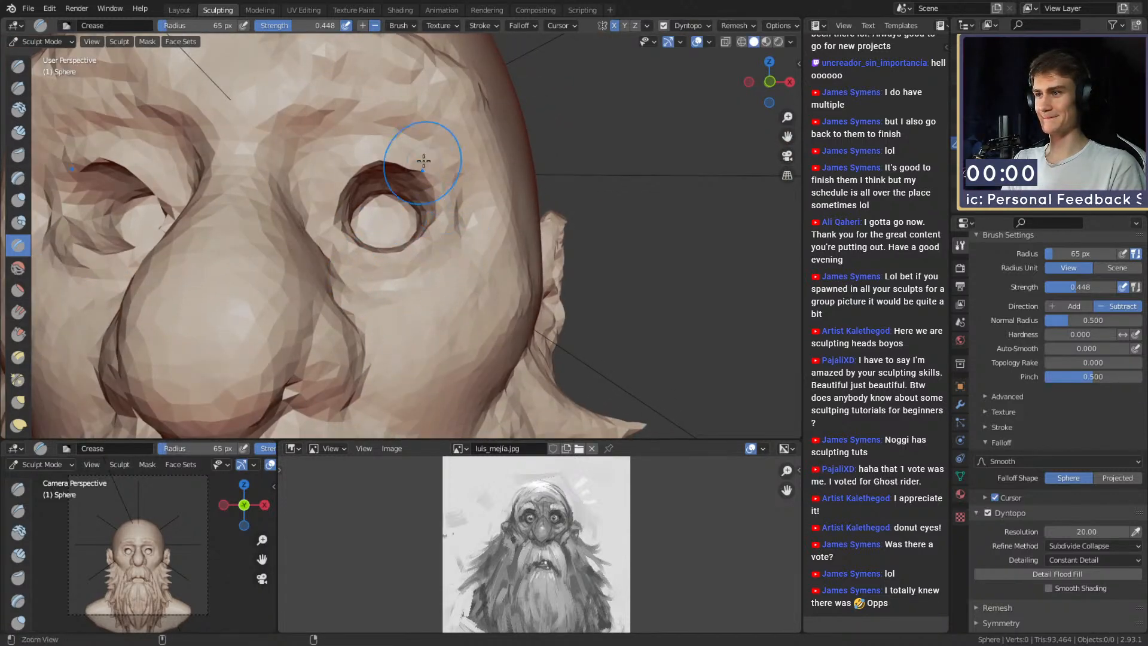
# Fill out the cheek surface below the eye bag beside the nose with Clay Strips at 37 px.
pyautogui.keyDown('ctrl'); pyautogui.keyDown('alt'); pyautogui.moveTo(423, 160); pyautogui.dragTo(430, 248); pyautogui.keyUp('alt'); pyautogui.keyUp('ctrl')
pyautogui.moveTo(430, 249)
pyautogui.keyDown('alt'); pyautogui.mouseDown()
pyautogui.moveTo(427, 271)
pyautogui.moveTo(383, 200)
pyautogui.moveTo(358, 186)
pyautogui.mouseUp(); pyautogui.keyUp('alt')
pyautogui.press('c')
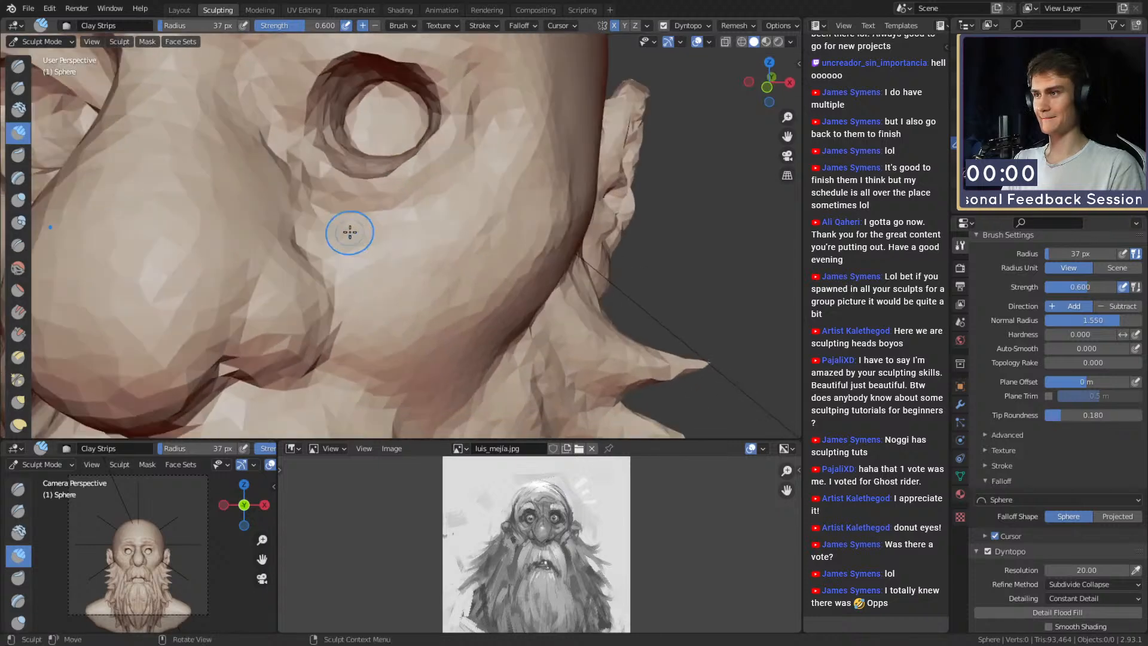
pyautogui.moveTo(349, 234); pyautogui.dragTo(372, 222)
# Sharpen the eye bag fold and the crease beneath the lower eyelid with Crease at 38 px and 31 px.
pyautogui.hotkey('shift', 'c')
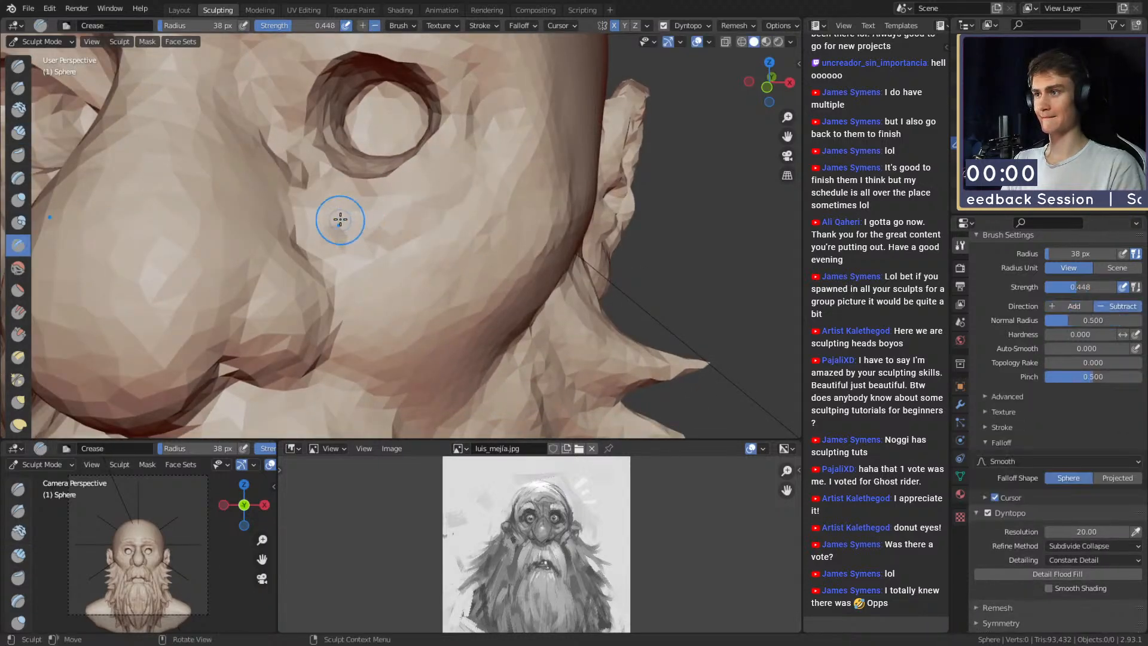
pyautogui.moveTo(480, 181); pyautogui.dragTo(483, 175)
pyautogui.moveTo(467, 173)
pyautogui.keyDown('ctrl'); pyautogui.keyDown('alt'); pyautogui.mouseDown()
pyautogui.moveTo(457, 270)
pyautogui.moveTo(434, 170)
pyautogui.mouseUp(); pyautogui.keyUp('alt'); pyautogui.keyUp('ctrl')
pyautogui.press('f')
pyautogui.click(424, 207)
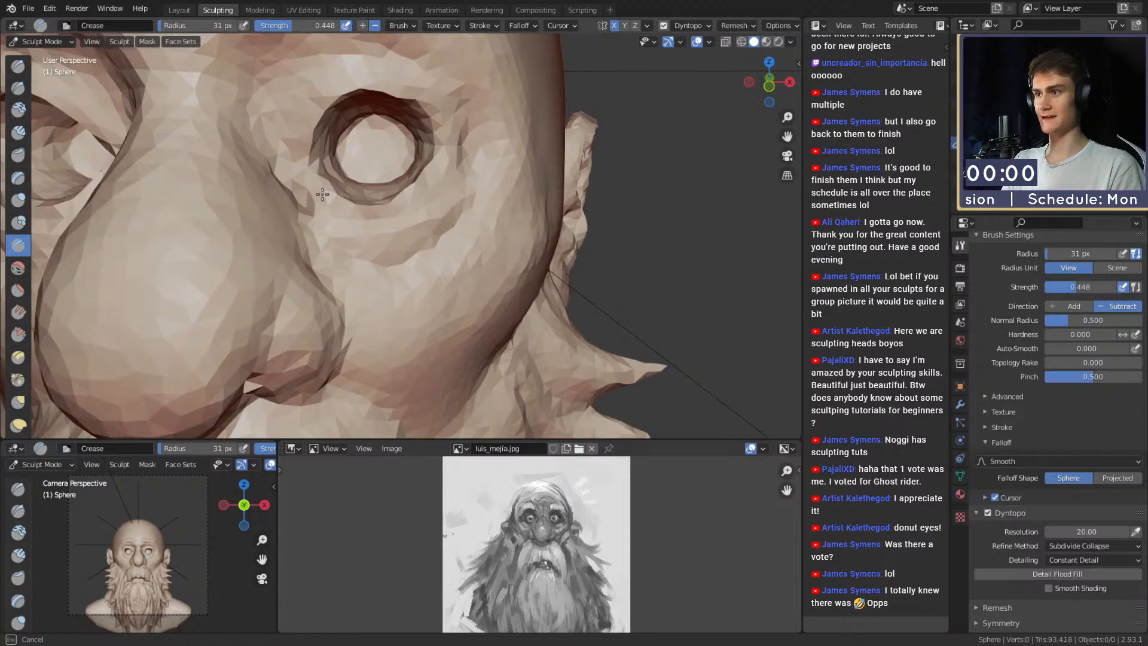
pyautogui.moveTo(322, 194); pyautogui.dragTo(428, 184)
# Refine the lower eyelid's shape with the Grab brush and define its edge with Crease.
pyautogui.moveTo(423, 193)
pyautogui.keyDown('alt'); pyautogui.mouseDown()
pyautogui.moveTo(374, 231)
pyautogui.moveTo(412, 218)
pyautogui.moveTo(365, 192)
pyautogui.moveTo(395, 359)
pyautogui.moveTo(428, 167)
pyautogui.moveTo(412, 231)
pyautogui.mouseUp(); pyautogui.keyUp('alt')
pyautogui.press('g')
pyautogui.press('f')
pyautogui.click(371, 202)
pyautogui.hotkey('shift', 'c')
pyautogui.moveTo(388, 183)
pyautogui.keyDown('ctrl'); pyautogui.keyDown('alt'); pyautogui.mouseDown()
pyautogui.moveTo(380, 146)
pyautogui.moveTo(424, 194)
pyautogui.mouseUp(); pyautogui.keyUp('alt'); pyautogui.keyUp('ctrl')
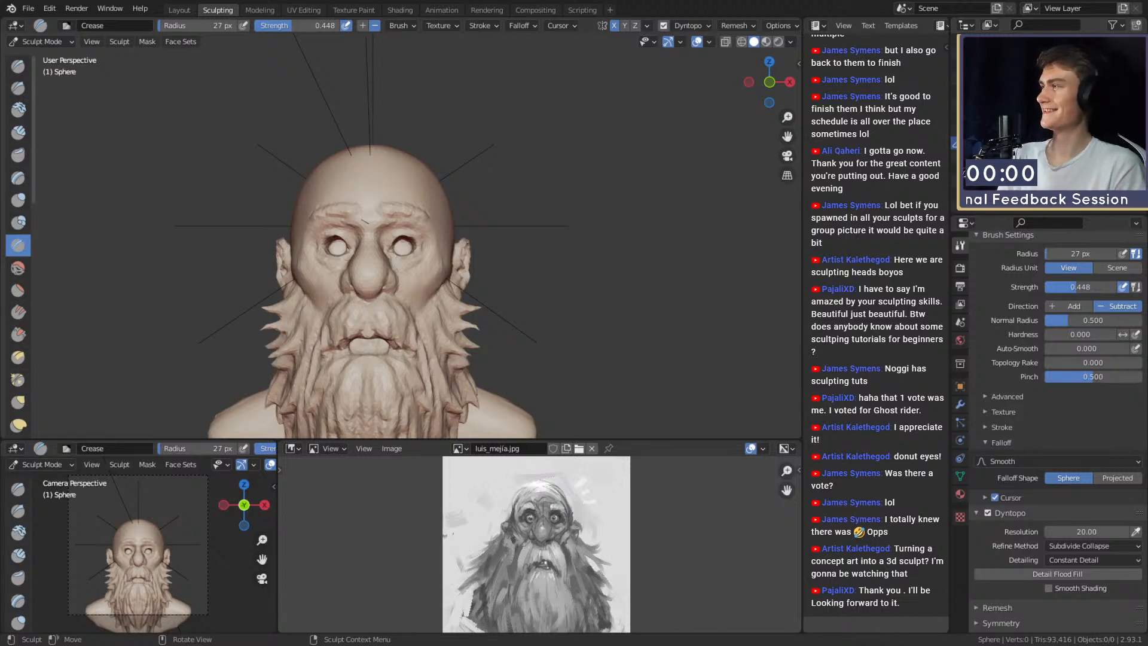
# Define the lip edges and the mouth opening with Crease at 27 px and 24 px.
pyautogui.moveTo(471, 228)
pyautogui.mouseDown(button='middle')
pyautogui.moveTo(487, 215)
pyautogui.moveTo(399, 207)
pyautogui.moveTo(393, 231)
pyautogui.moveTo(364, 234)
pyautogui.mouseUp(button='middle')
pyautogui.scroll(3, 481, 206)
pyautogui.scroll(3, 440, 207)
pyautogui.moveTo(365, 232); pyautogui.dragTo(445, 214)
pyautogui.moveTo(445, 214); pyautogui.dragTo(423, 223, button='middle')
pyautogui.moveTo(423, 224)
pyautogui.mouseDown()
pyautogui.moveTo(464, 227)
pyautogui.moveTo(441, 216)
pyautogui.moveTo(431, 231)
pyautogui.moveTo(410, 224)
pyautogui.moveTo(384, 202)
pyautogui.moveTo(461, 202)
pyautogui.mouseUp()
pyautogui.moveTo(461, 202)
pyautogui.keyDown('ctrl'); pyautogui.mouseDown(button='middle')
pyautogui.moveTo(462, 223)
pyautogui.moveTo(421, 211)
pyautogui.mouseUp(button='middle'); pyautogui.keyUp('ctrl')
pyautogui.keyDown('alt'); pyautogui.keyDown('shift'); pyautogui.moveTo(422, 211); pyautogui.dragTo(436, 230); pyautogui.keyUp('shift'); pyautogui.keyUp('alt')
pyautogui.press('f')
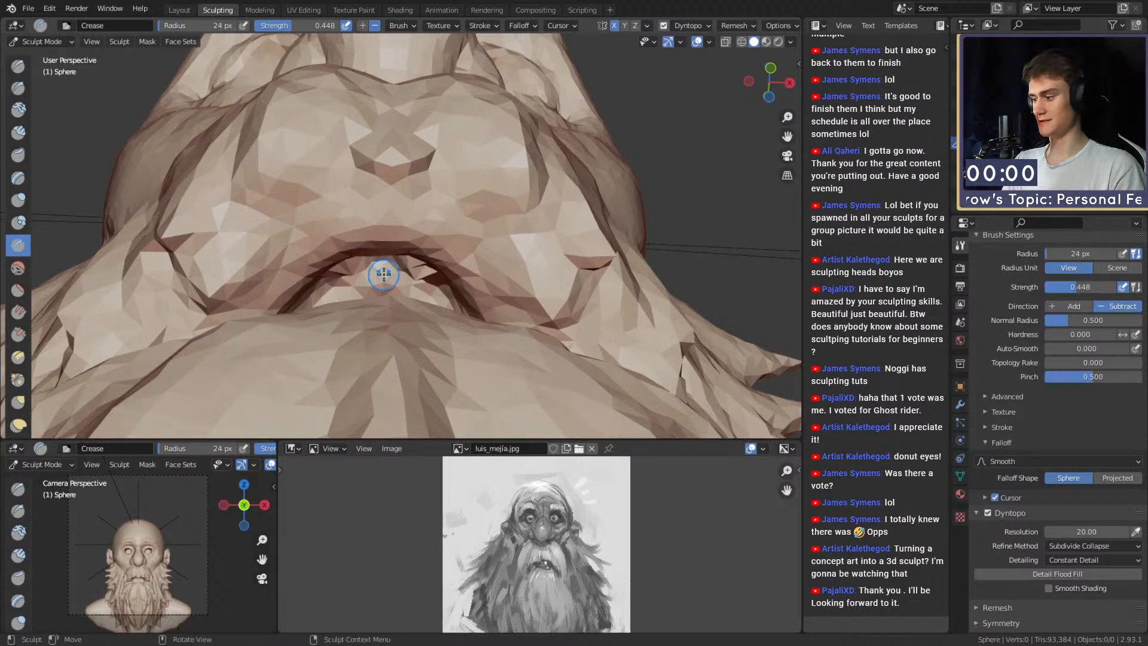
# Pull tooth-like shapes down from the inner upper lip with Snake Hook at 43 px and refine them with Crease at 33 px.
pyautogui.press('k')
pyautogui.moveTo(383, 276)
pyautogui.mouseDown(button='middle')
pyautogui.moveTo(397, 251)
pyautogui.moveTo(377, 323)
pyautogui.moveTo(362, 257)
pyautogui.moveTo(381, 265)
pyautogui.mouseUp(button='middle')
pyautogui.press('f')
pyautogui.click(359, 258)
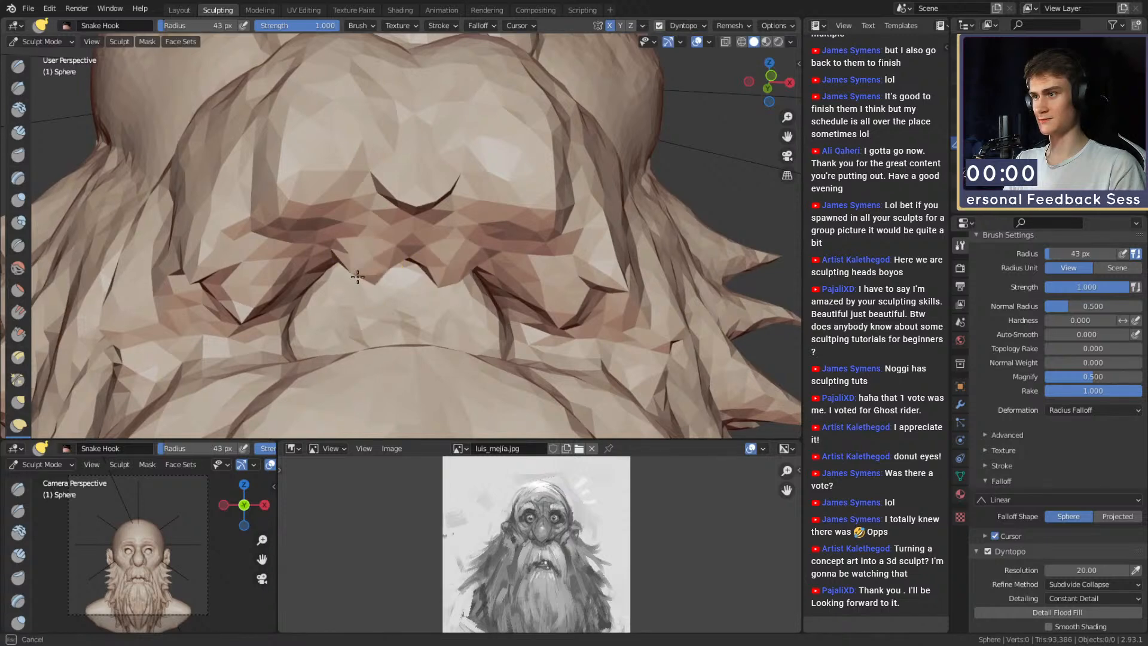
pyautogui.hotkey('shift', 'c')
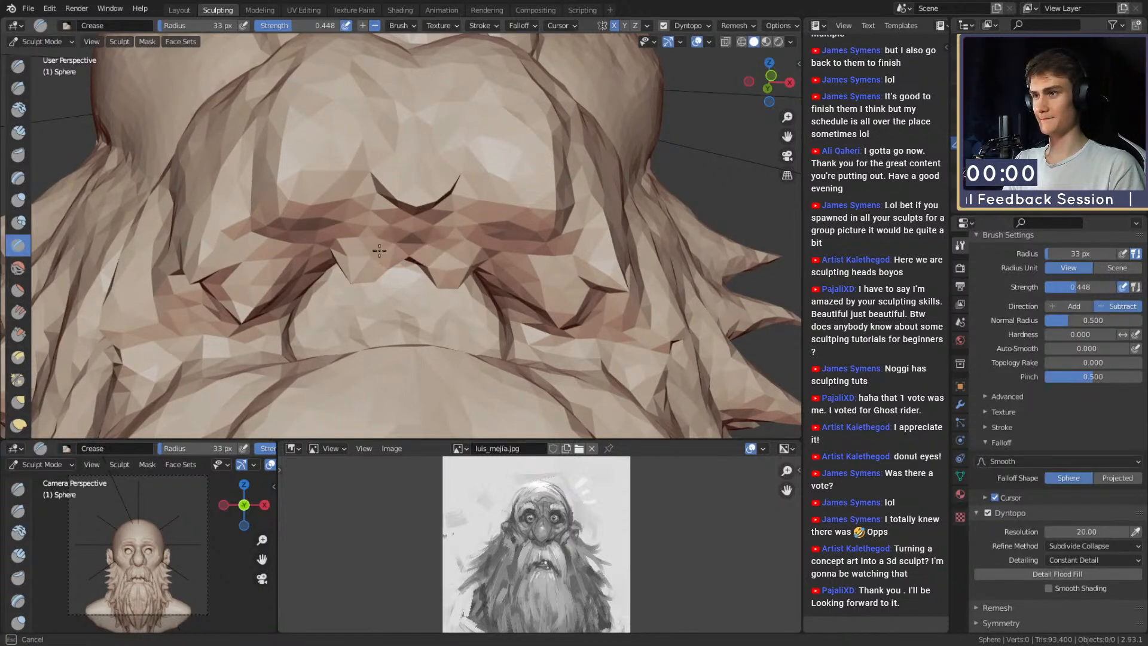
pyautogui.press('k')
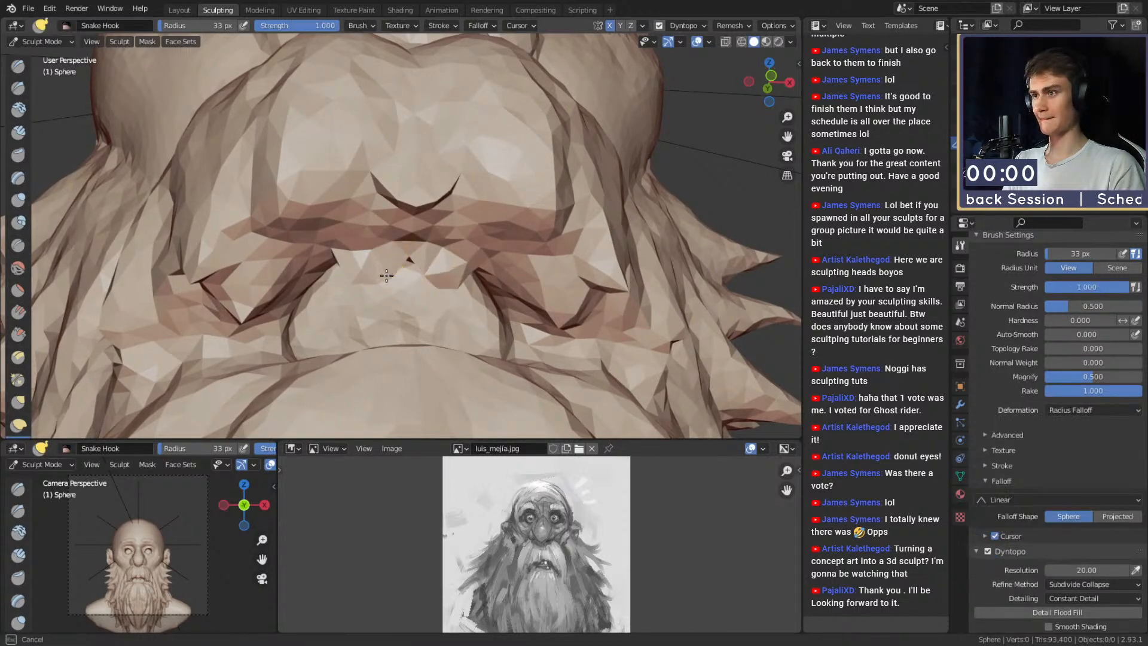
# Refine the mouth opening and lips beneath the moustache with the Snake Hook and Clay Strips brushes.
pyautogui.moveTo(386, 275)
pyautogui.mouseDown(button='middle')
pyautogui.moveTo(412, 307)
pyautogui.moveTo(375, 285)
pyautogui.mouseUp(button='middle')
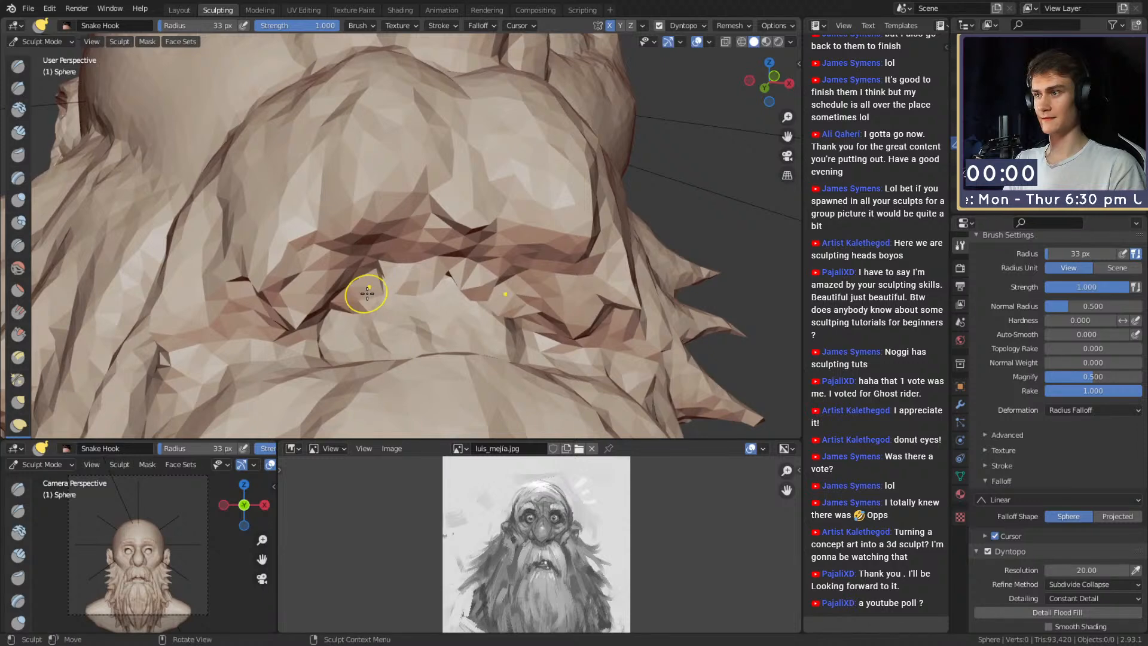
pyautogui.keyDown('ctrl'); pyautogui.keyDown('alt'); pyautogui.moveTo(367, 294); pyautogui.dragTo(383, 347); pyautogui.keyUp('alt'); pyautogui.keyUp('ctrl')
pyautogui.moveTo(407, 215)
pyautogui.keyDown('alt'); pyautogui.mouseDown()
pyautogui.moveTo(417, 261)
pyautogui.moveTo(432, 209)
pyautogui.moveTo(349, 250)
pyautogui.moveTo(390, 241)
pyautogui.mouseUp(); pyautogui.keyUp('alt')
pyautogui.press('c')
pyautogui.press('f')
pyautogui.click(393, 215)
pyautogui.moveTo(398, 223)
pyautogui.mouseDown(button='middle')
pyautogui.moveTo(392, 213)
pyautogui.moveTo(426, 300)
pyautogui.moveTo(328, 262)
pyautogui.moveTo(373, 216)
pyautogui.moveTo(469, 245)
pyautogui.moveTo(625, 248)
pyautogui.moveTo(353, 262)
pyautogui.moveTo(413, 284)
pyautogui.moveTo(419, 163)
pyautogui.mouseUp(button='middle')
# Carve wrinkles into the brow and lower forehead with the Crease brush at an 18 px radius.
pyautogui.hotkey('shift', 'c')
pyautogui.press('[')
pyautogui.press('[')
pyautogui.press('[')
pyautogui.scroll(-8, 339, 252)
pyautogui.scroll(-2, 383, 221)
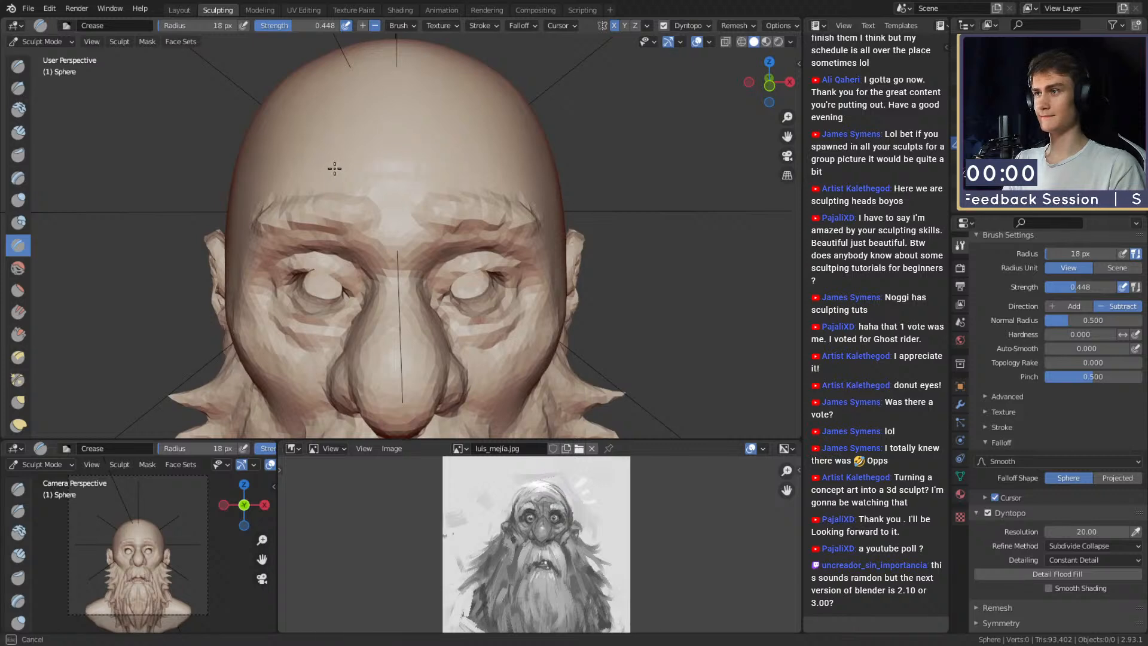
pyautogui.moveTo(482, 179)
pyautogui.mouseDown(button='middle')
pyautogui.moveTo(439, 180)
pyautogui.moveTo(465, 166)
pyautogui.mouseUp(button='middle')
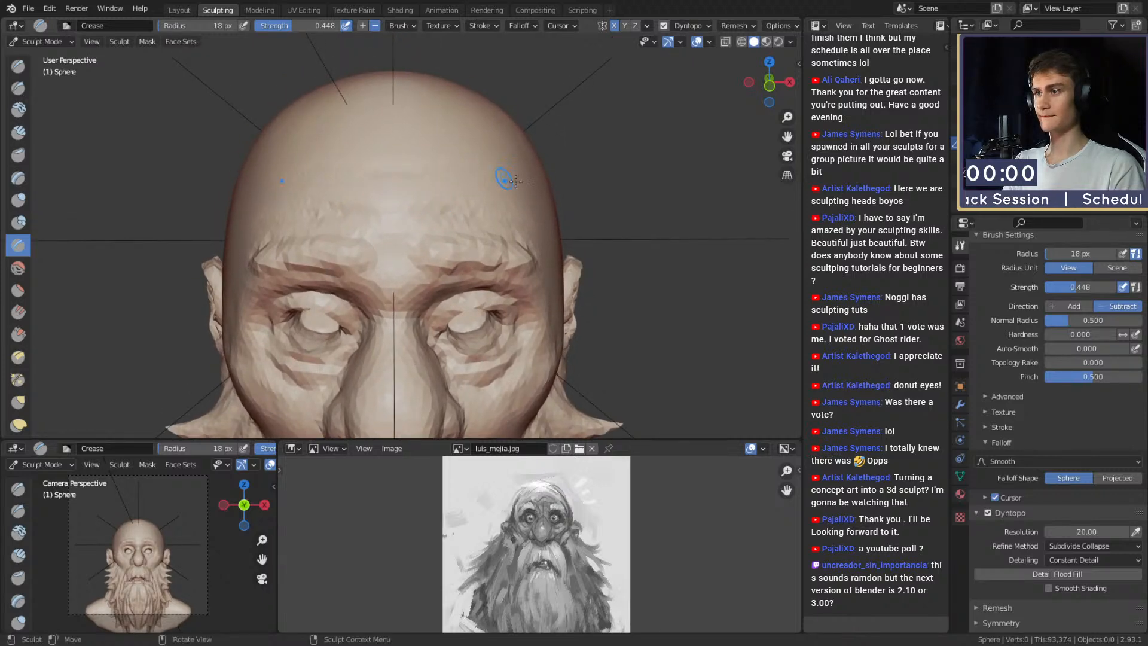
# Adjust the shape of the brow and forehead with the Grab brush at a 130 px radius.
pyautogui.press('g')
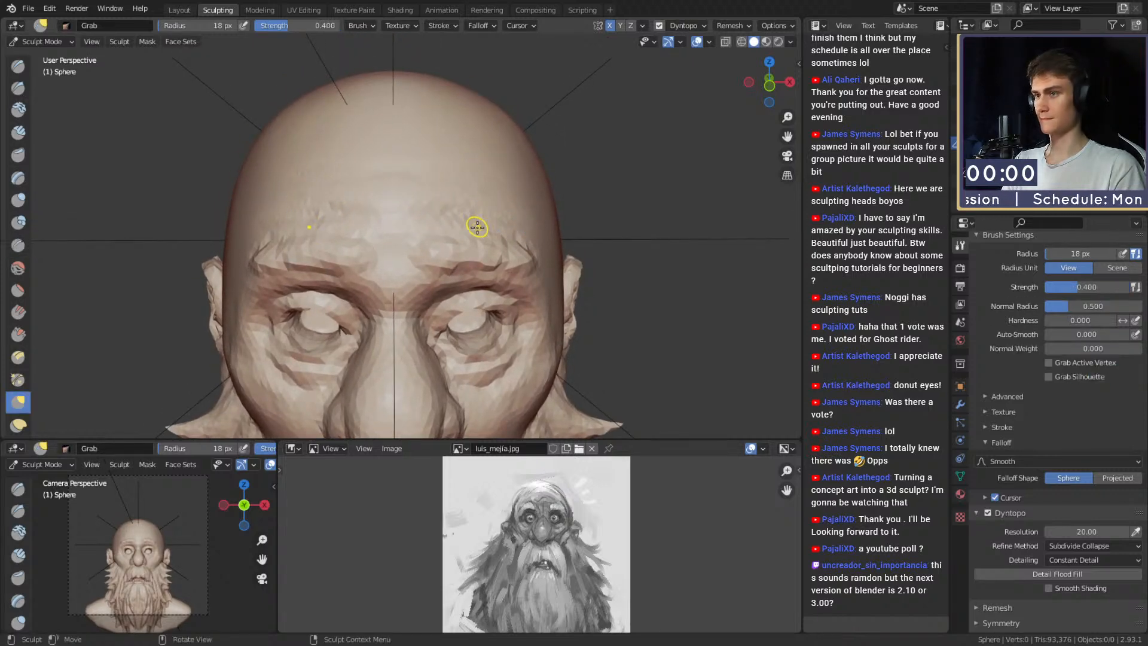
pyautogui.moveTo(475, 226)
pyautogui.mouseDown(button='middle')
pyautogui.moveTo(434, 168)
pyautogui.moveTo(461, 192)
pyautogui.mouseUp(button='middle')
pyautogui.moveTo(450, 173); pyautogui.dragTo(449, 177)
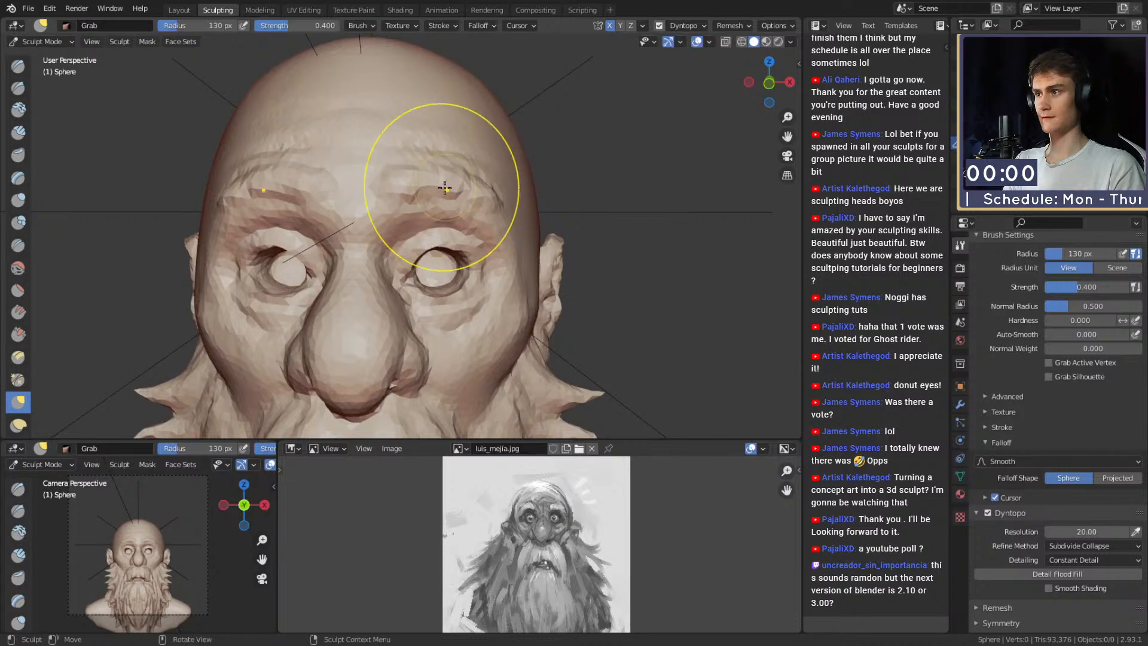
pyautogui.moveTo(437, 187)
pyautogui.keyDown('ctrl'); pyautogui.mouseDown(button='middle')
pyautogui.moveTo(473, 298)
pyautogui.moveTo(487, 249)
pyautogui.moveTo(482, 352)
pyautogui.moveTo(546, 274)
pyautogui.moveTo(575, 323)
pyautogui.moveTo(459, 257)
pyautogui.moveTo(421, 265)
pyautogui.moveTo(326, 84)
pyautogui.mouseUp(button='middle'); pyautogui.keyUp('ctrl')
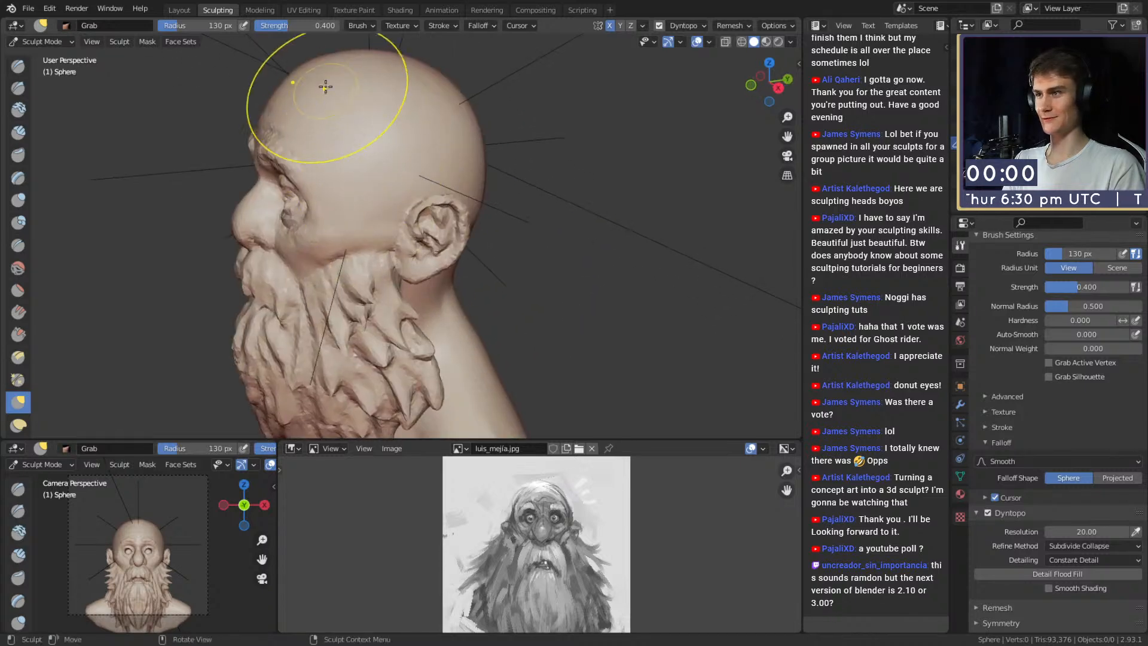
# Build up vertical hair strands on the side and back of the head with 48 px Clay Strips.
pyautogui.press('c')
pyautogui.moveTo(397, 184); pyautogui.dragTo(326, 238, button='middle')
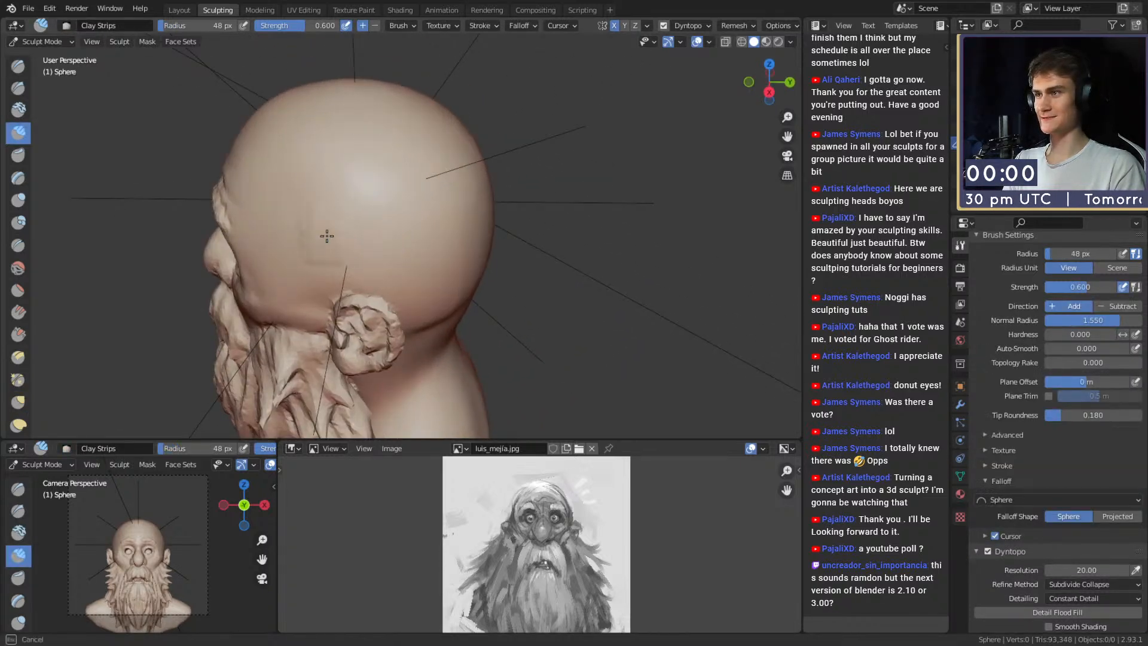
pyautogui.moveTo(420, 241); pyautogui.dragTo(357, 210, button='middle')
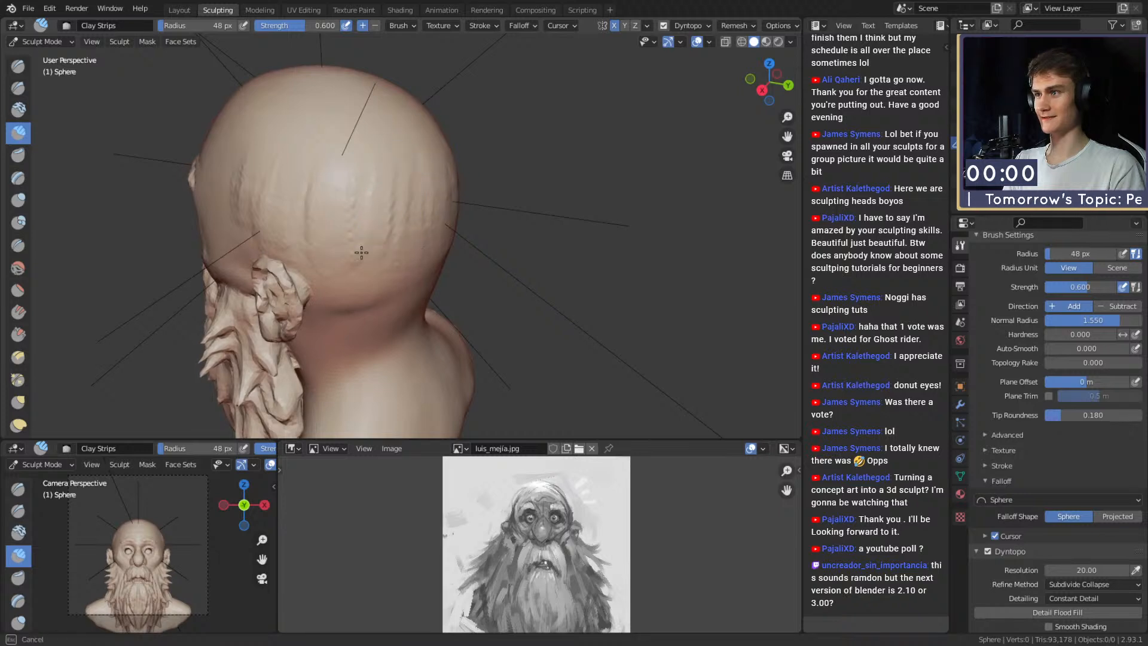
pyautogui.moveTo(244, 223)
pyautogui.mouseDown(button='middle')
pyautogui.moveTo(449, 162)
pyautogui.moveTo(514, 173)
pyautogui.moveTo(398, 197)
pyautogui.mouseUp(button='middle')
# Cut fine grooves between the hair strands on the side and back of the head with a 13 px Crease brush.
pyautogui.hotkey('shift', 'c')
pyautogui.press('f')
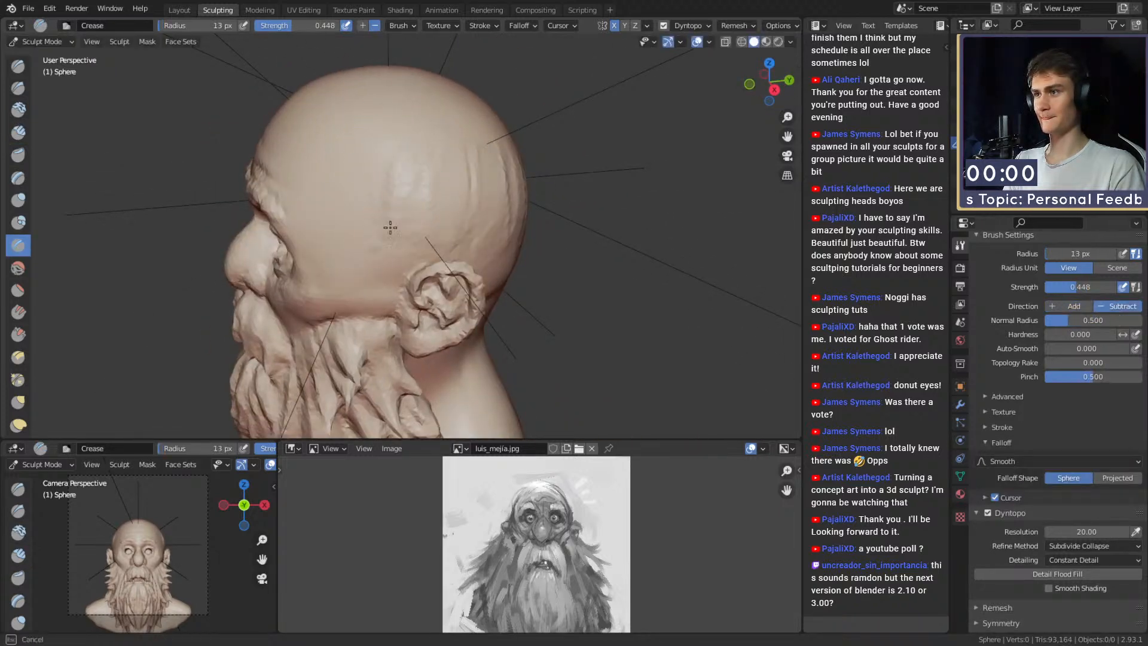
pyautogui.click(480, 185)
pyautogui.moveTo(480, 186); pyautogui.dragTo(355, 210, button='middle')
pyautogui.moveTo(343, 142); pyautogui.dragTo(341, 199, button='middle')
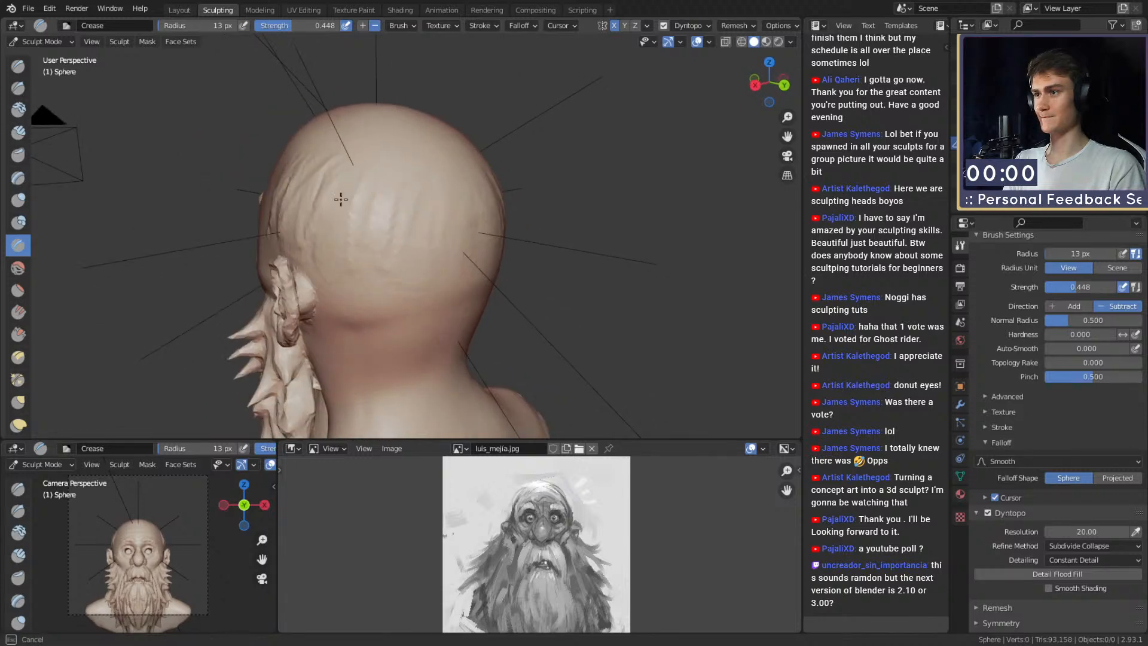
pyautogui.moveTo(461, 186)
pyautogui.mouseDown(button='middle')
pyautogui.moveTo(562, 249)
pyautogui.moveTo(530, 242)
pyautogui.mouseUp(button='middle')
pyautogui.scroll(2, 495, 241)
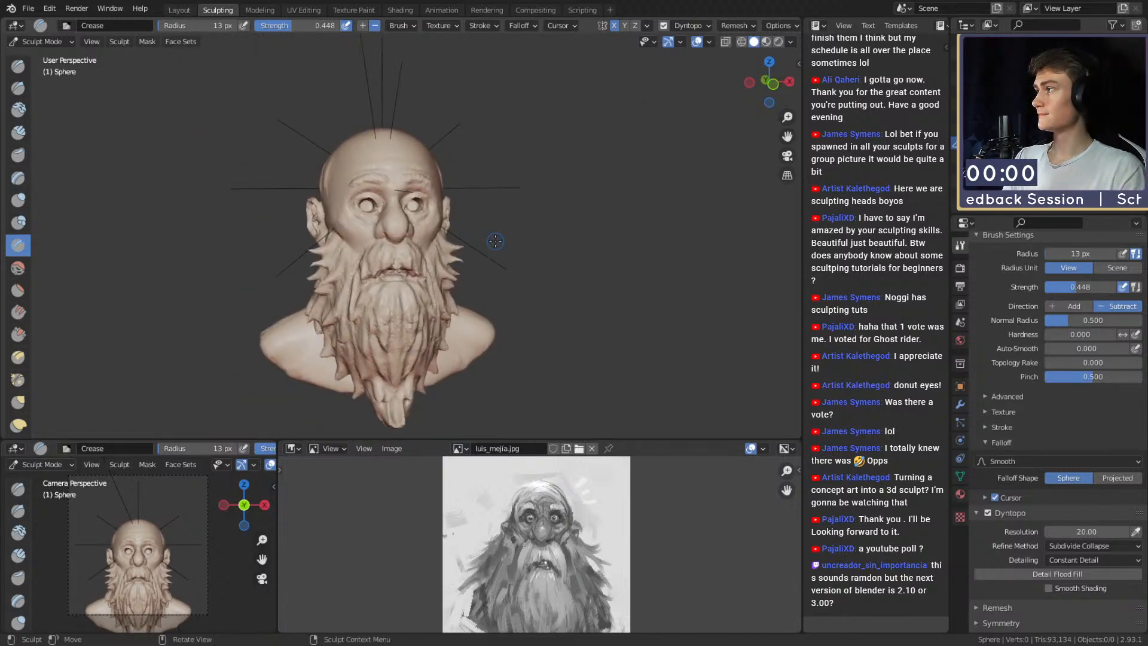
# Save the sculpt file.
pyautogui.click(28, 9)
pyautogui.click(53, 98)
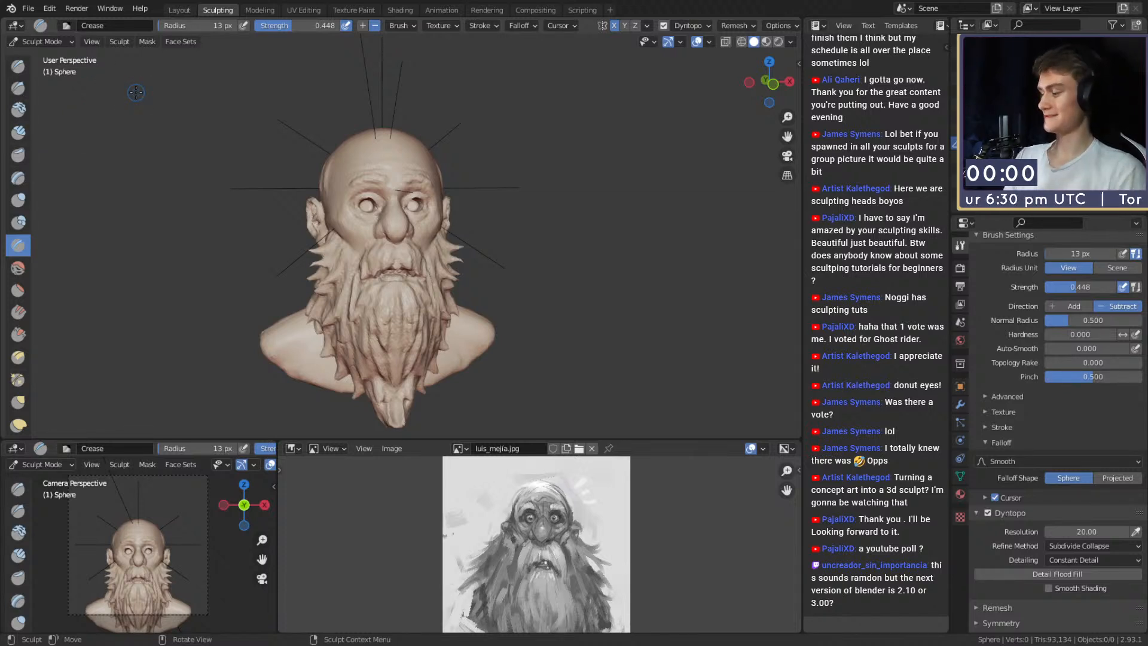
pyautogui.scroll(6, 294, 184)
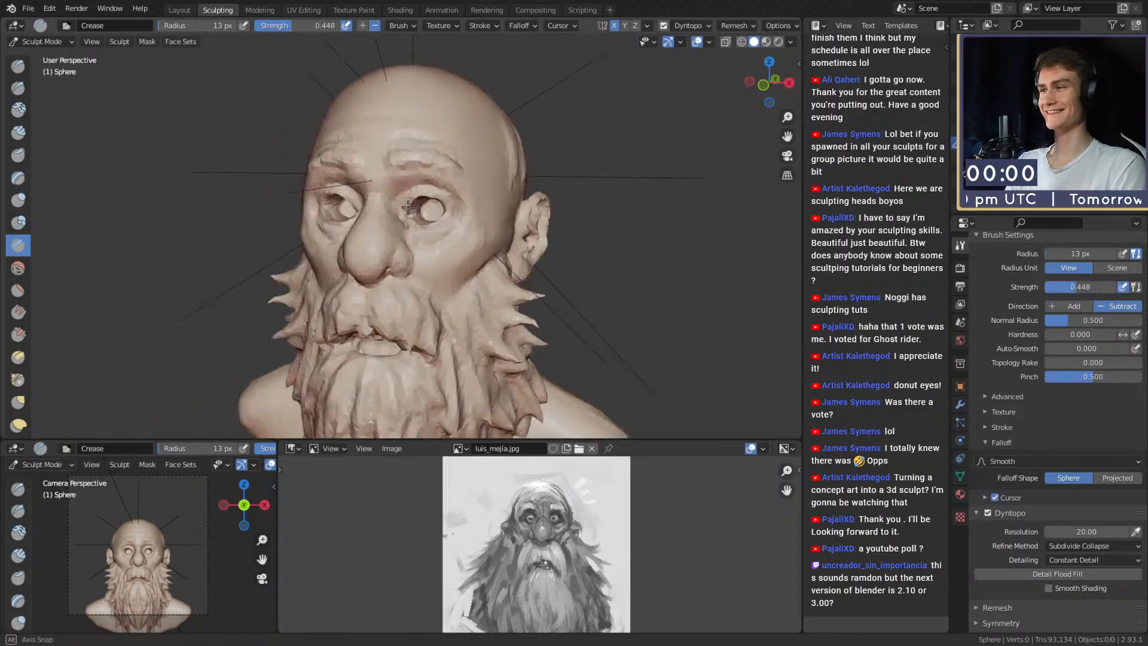
pyautogui.moveTo(398, 207); pyautogui.dragTo(401, 182, button='middle')
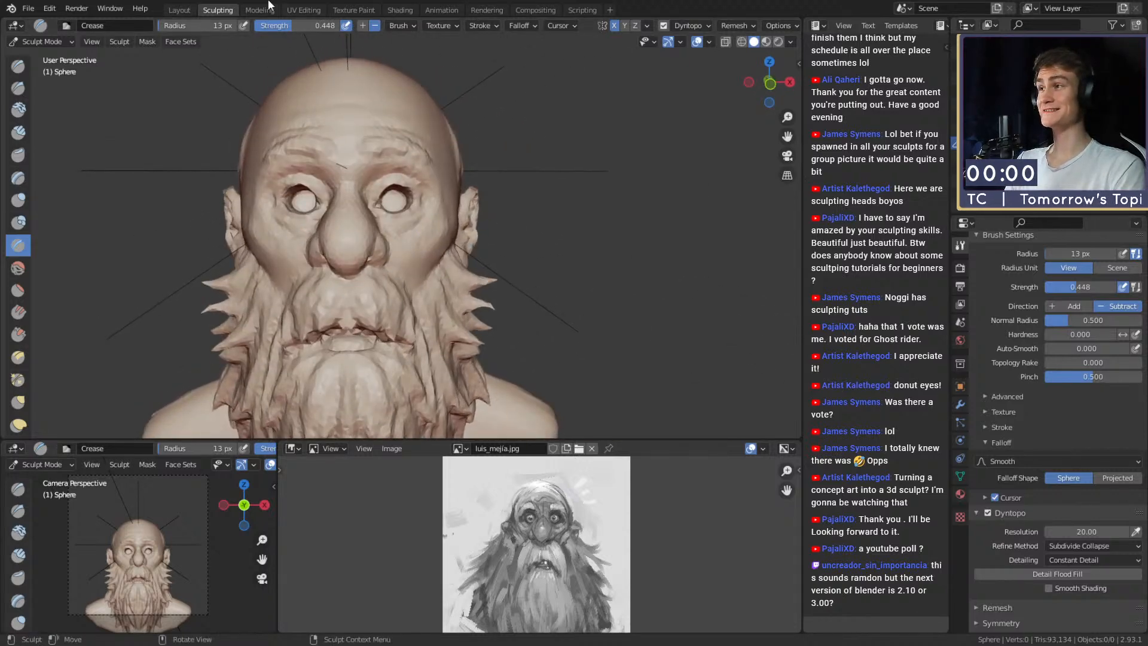
# Switch to the Layout workspace and delete the extra object near the head.
pyautogui.click(178, 10)
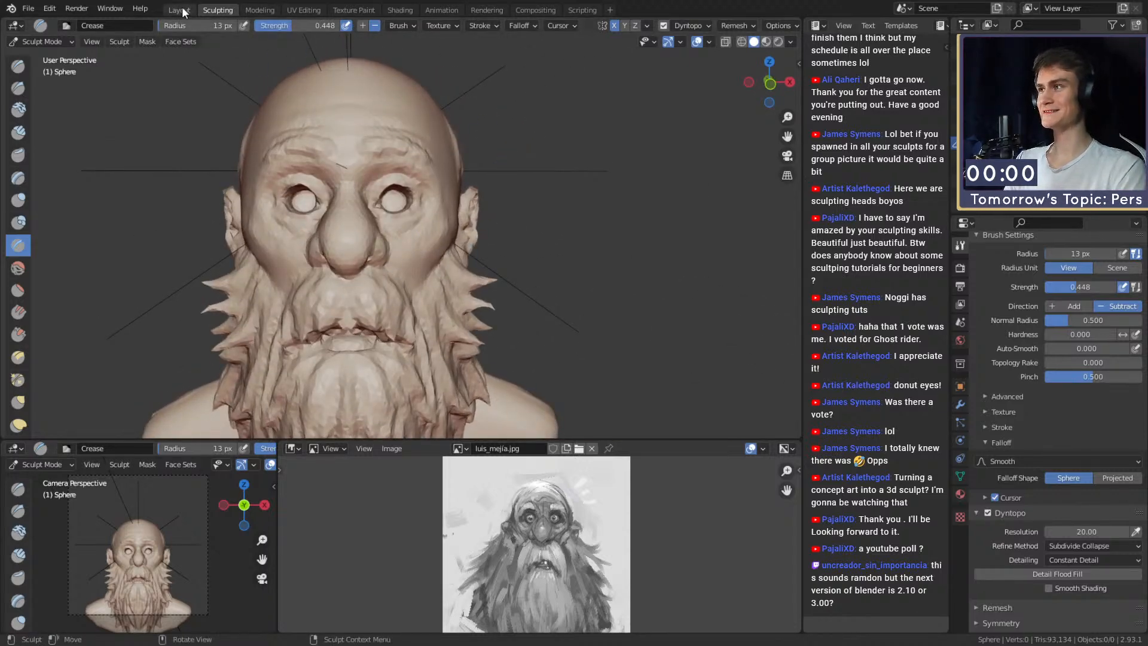
pyautogui.moveTo(392, 255)
pyautogui.mouseDown(button='middle')
pyautogui.moveTo(401, 354)
pyautogui.moveTo(262, 88)
pyautogui.moveTo(248, 150)
pyautogui.mouseUp(button='middle')
pyautogui.click(247, 145)
pyautogui.press('Delete')
pyautogui.scroll(5, 403, 324)
pyautogui.keyDown('shift'); pyautogui.moveTo(403, 324); pyautogui.dragTo(384, 302, button='middle'); pyautogui.keyUp('shift')
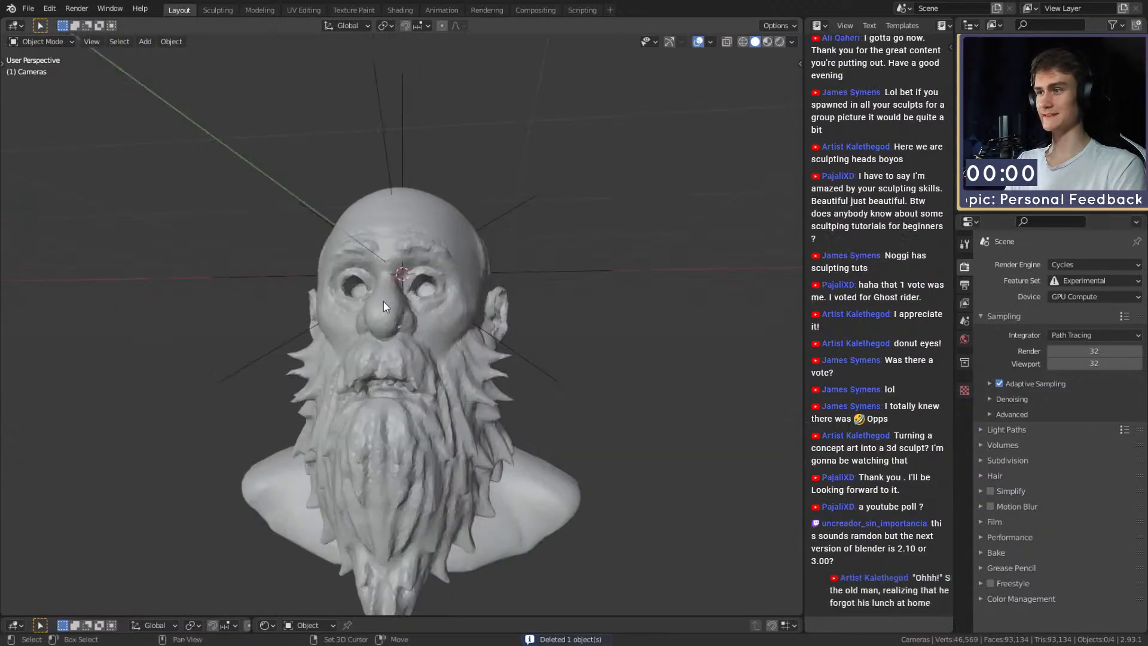
# Append the baby bust with its eye from another file and move both beside the bearded head along the X axis.
pyautogui.click(28, 8)
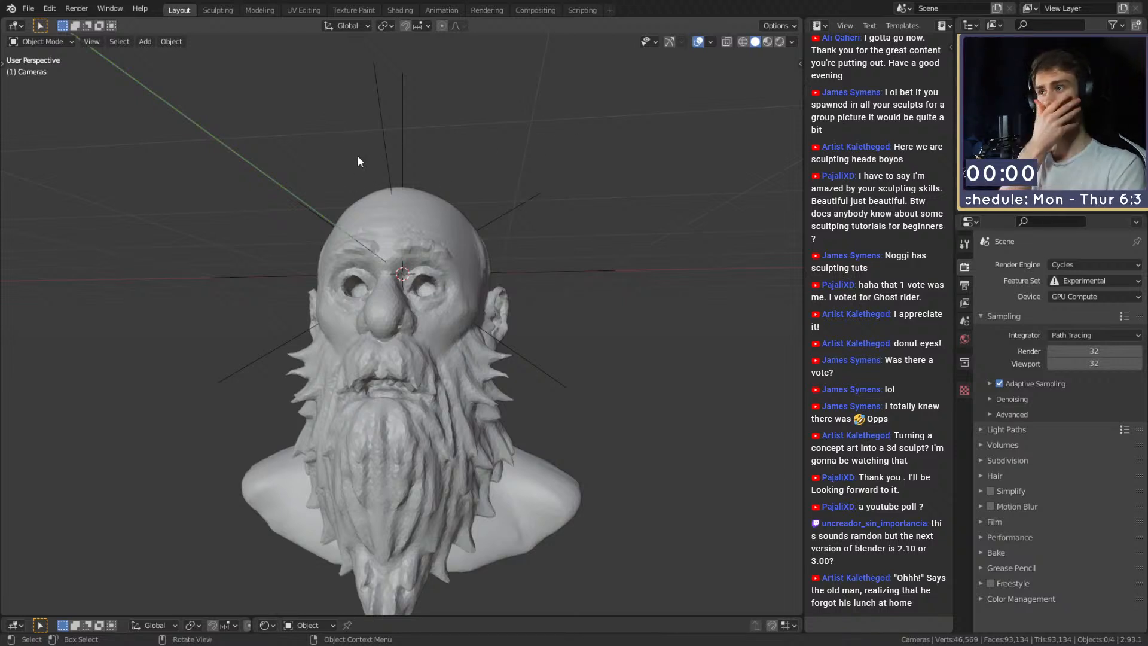
pyautogui.click(471, 245)
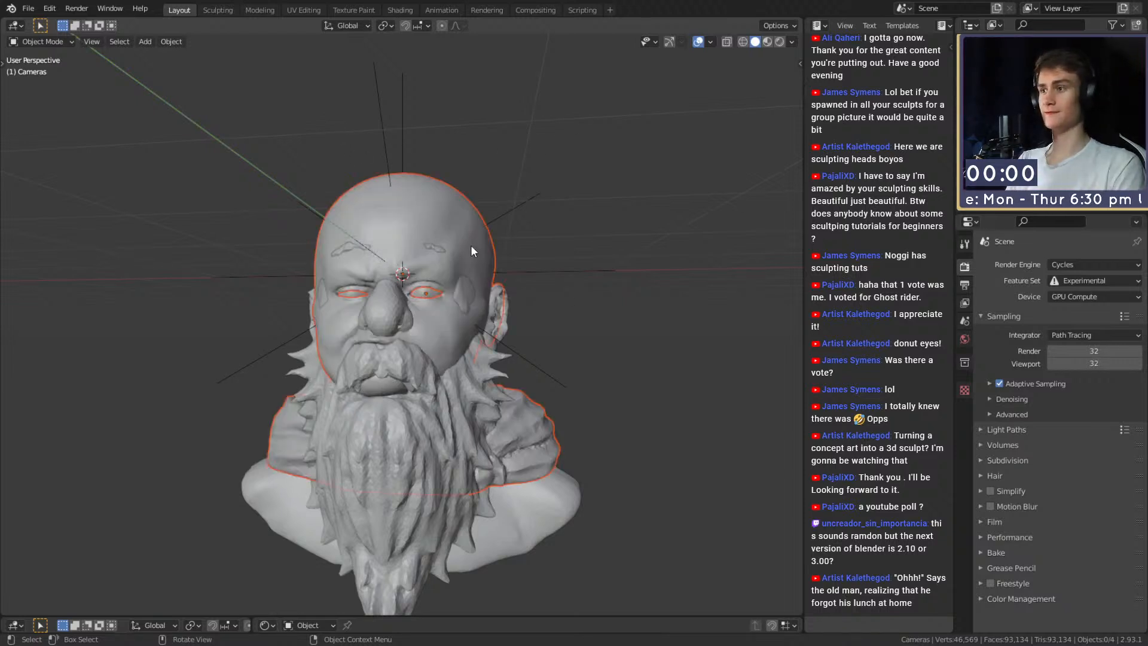
pyautogui.scroll(-3, 499, 326)
pyautogui.moveTo(499, 326); pyautogui.dragTo(529, 358, button='middle')
pyautogui.press('g')
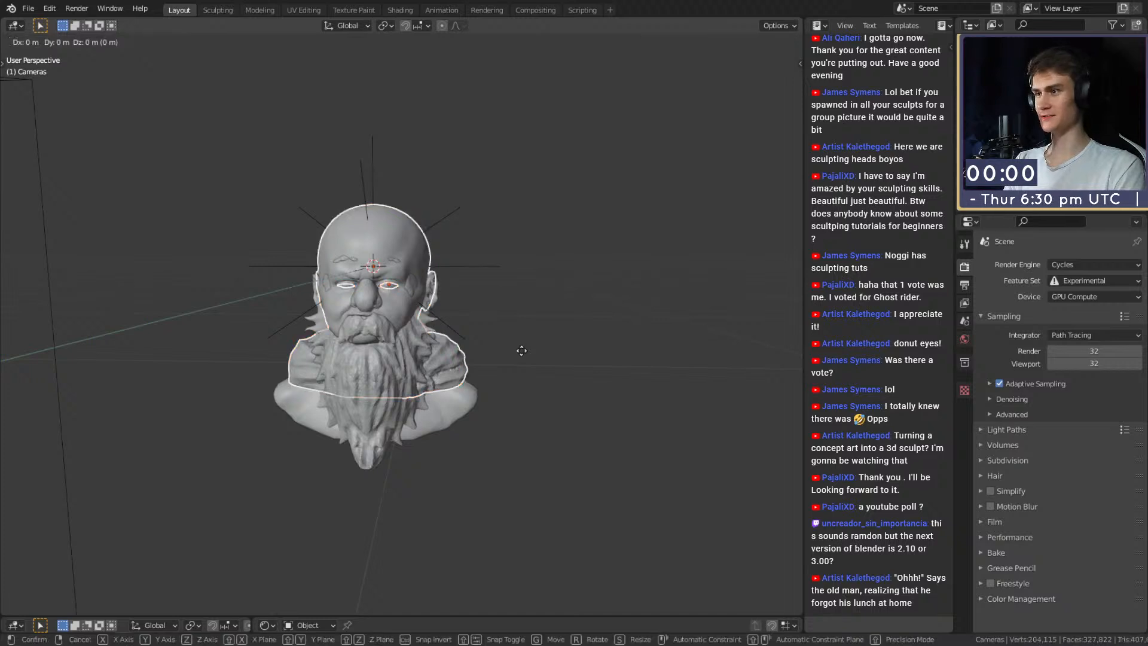
pyautogui.press('x')
pyautogui.click(730, 361)
pyautogui.moveTo(729, 361); pyautogui.dragTo(670, 306, button='middle')
pyautogui.click(670, 305)
# Delete the appended baby bust, keep its eyeball, and move the eyeball close to the bearded head.
pyautogui.click(616, 362)
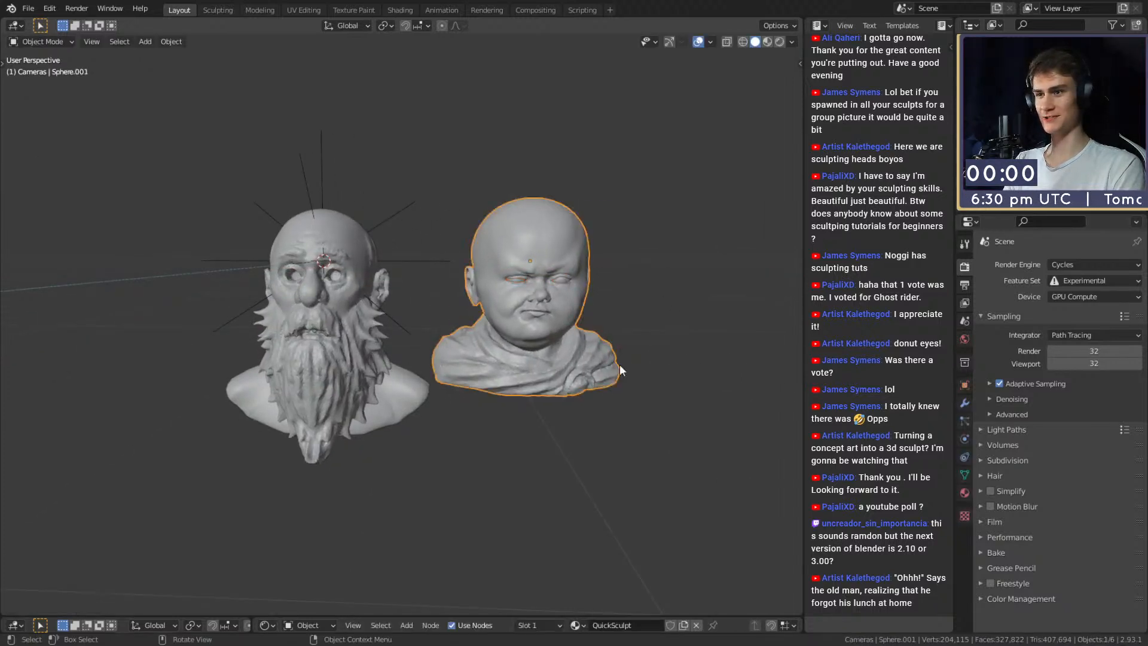
pyautogui.press('Delete')
pyautogui.click(558, 281)
pyautogui.press('g')
pyautogui.click(510, 291)
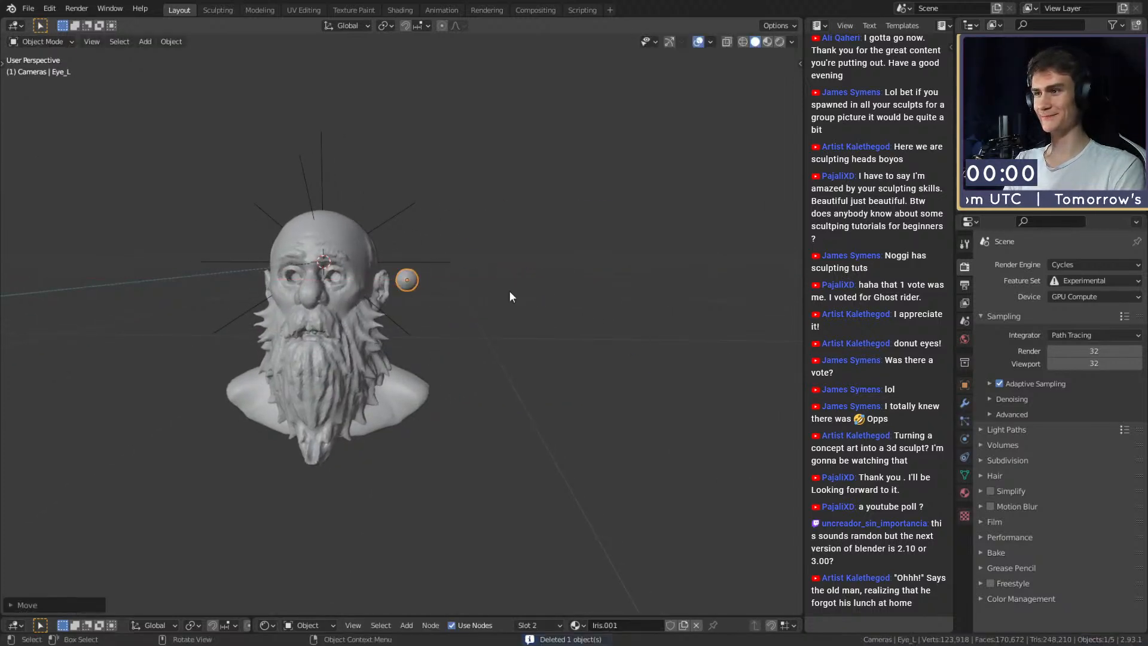
# Set the bearded head, Sphere, as the mirror object in the eyeball's Mirror modifier.
pyautogui.click(964, 403)
pyautogui.click(1120, 454)
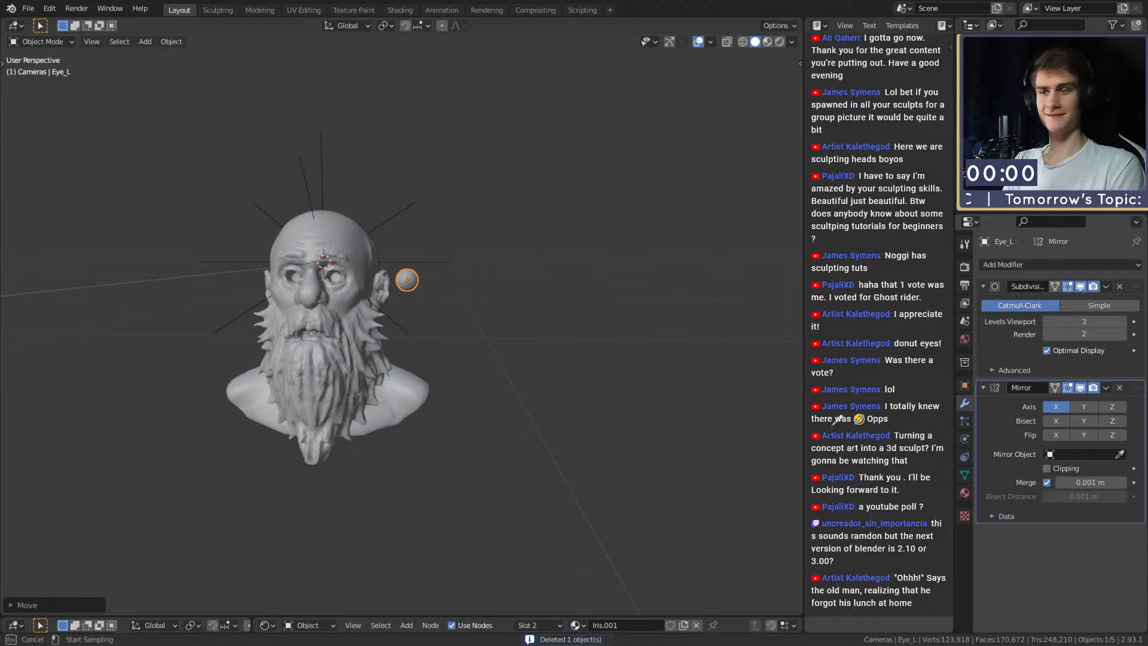
pyautogui.click(382, 310)
pyautogui.moveTo(381, 309); pyautogui.dragTo(637, 308, button='middle')
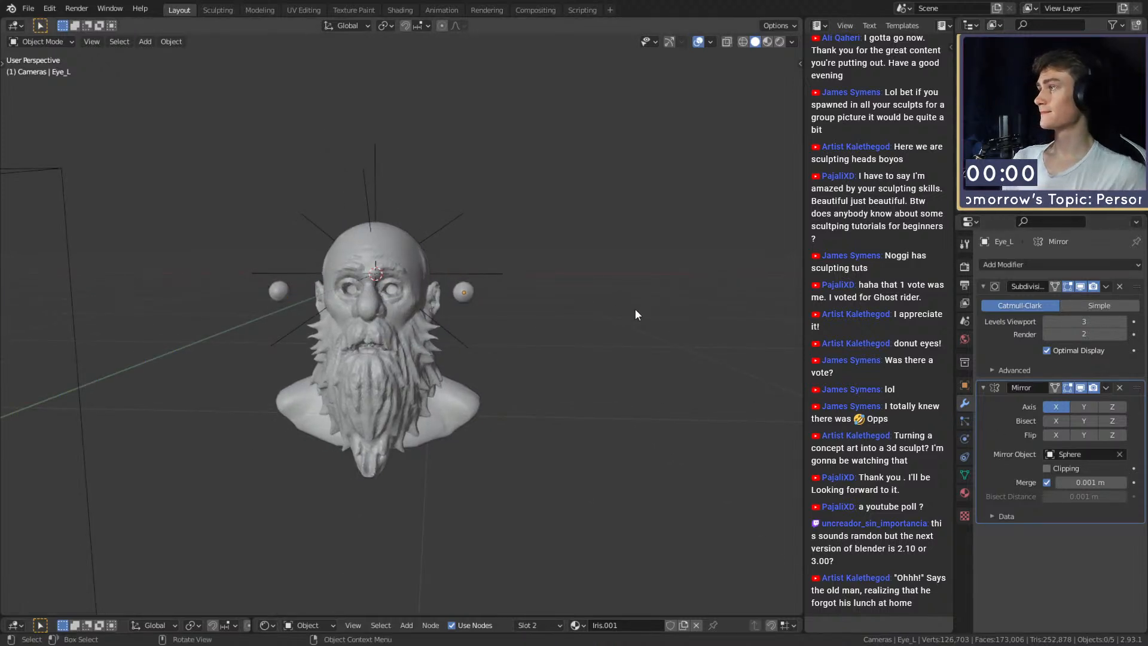
pyautogui.scroll(4, 538, 326)
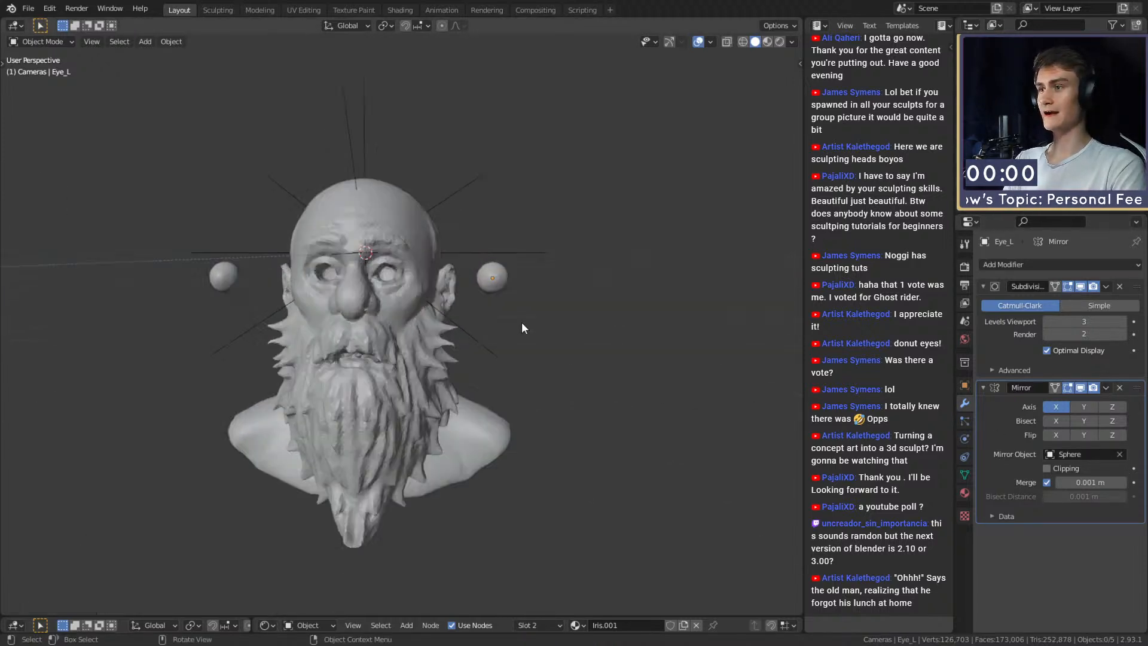
# Move the mirrored eyeballs from the sides of the head into the eye sockets.
pyautogui.moveTo(521, 322); pyautogui.dragTo(515, 329, button='middle')
pyautogui.click(512, 278)
pyautogui.moveTo(580, 307); pyautogui.dragTo(640, 322, button='middle')
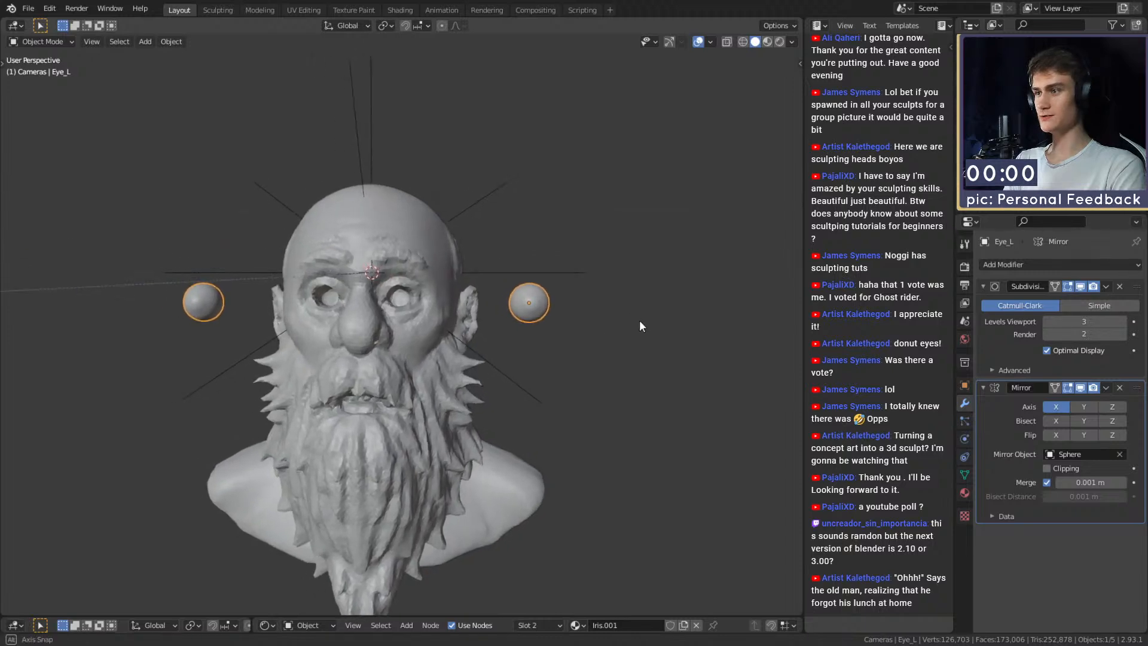
pyautogui.press('g')
pyautogui.click(509, 312)
pyautogui.moveTo(508, 311); pyautogui.dragTo(563, 318, button='middle')
pyautogui.press('g')
pyautogui.click(448, 306)
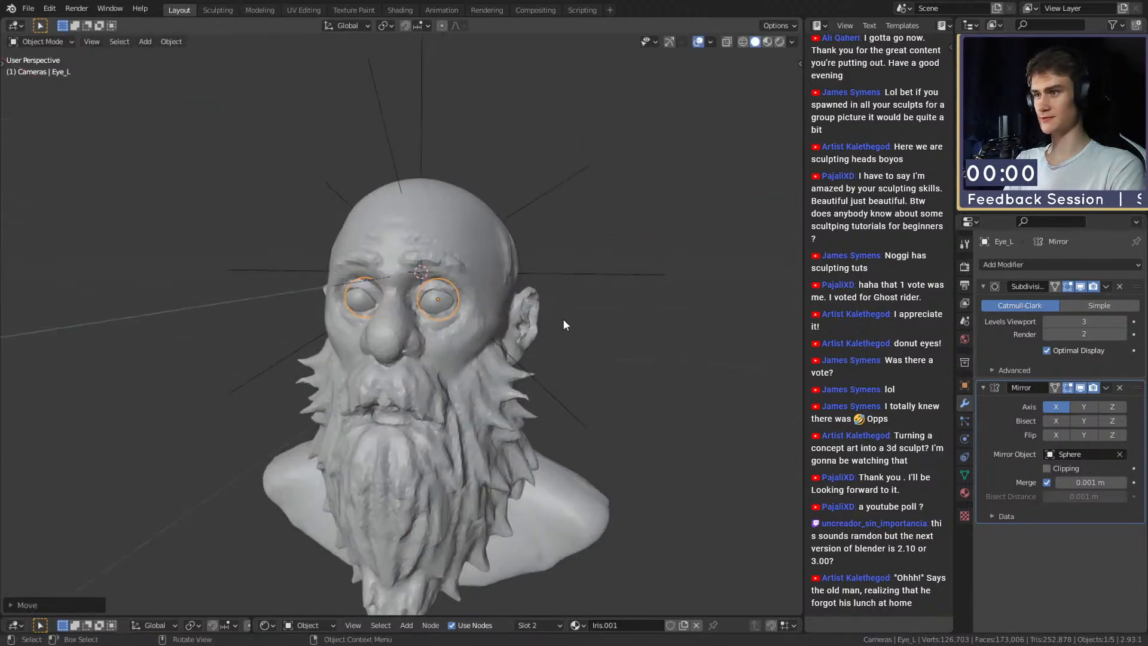
# Fine-tune the eyeballs' position so they sit within the eyelid openings.
pyautogui.scroll(6, 564, 319)
pyautogui.scroll(-4, 559, 313)
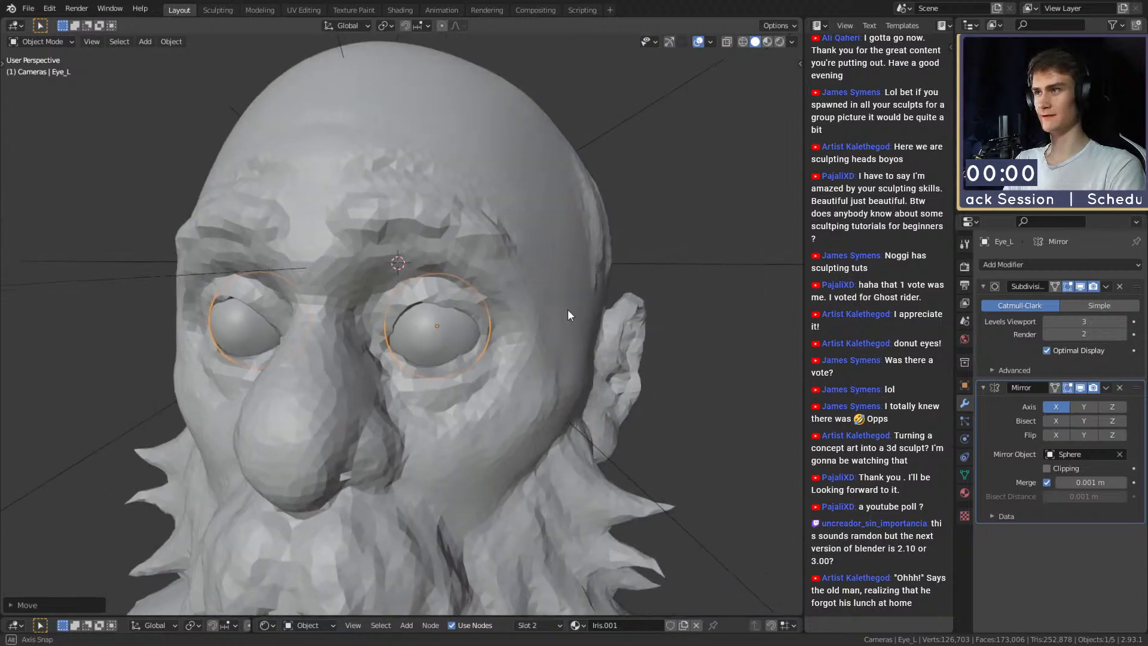
pyautogui.scroll(4, 569, 310)
pyautogui.press('g')
pyautogui.click(577, 308)
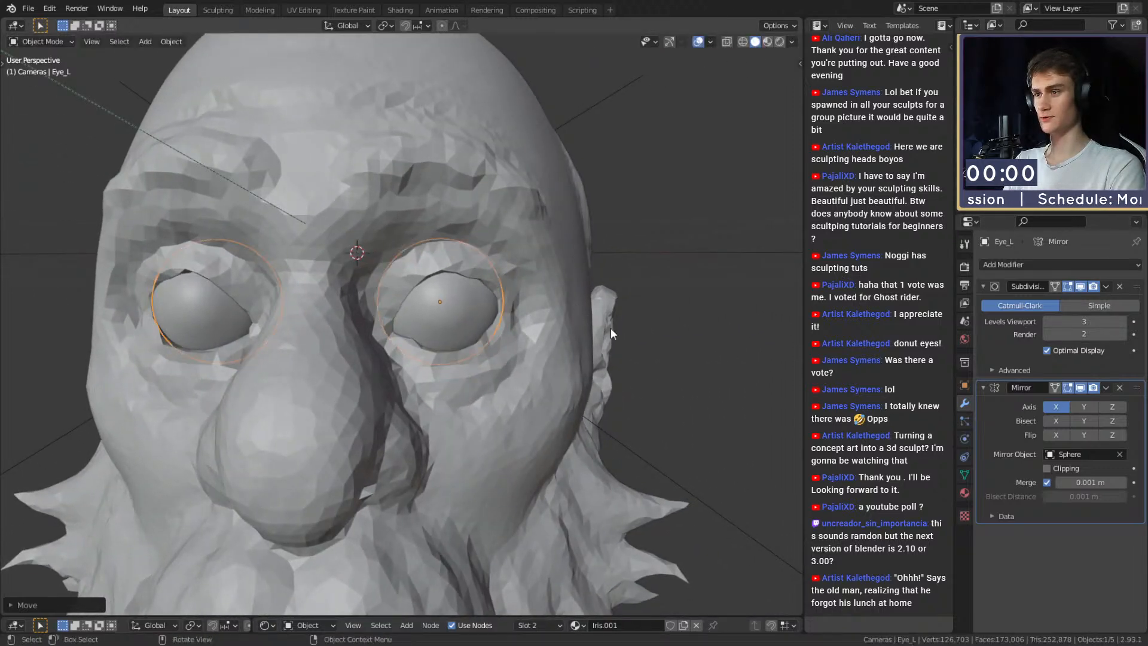
# Adjust the eyeballs' depth in the sockets along the Y axis and check the fit from the front.
pyautogui.moveTo(610, 333); pyautogui.dragTo(455, 304, button='middle')
pyautogui.press('g')
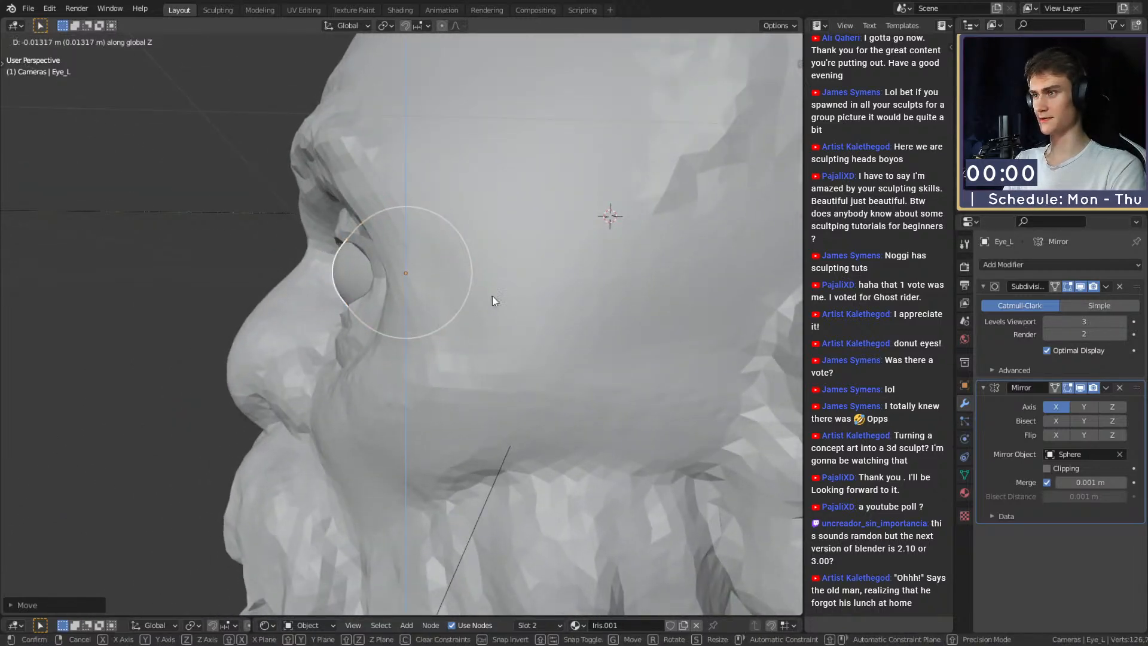
pyautogui.press('y')
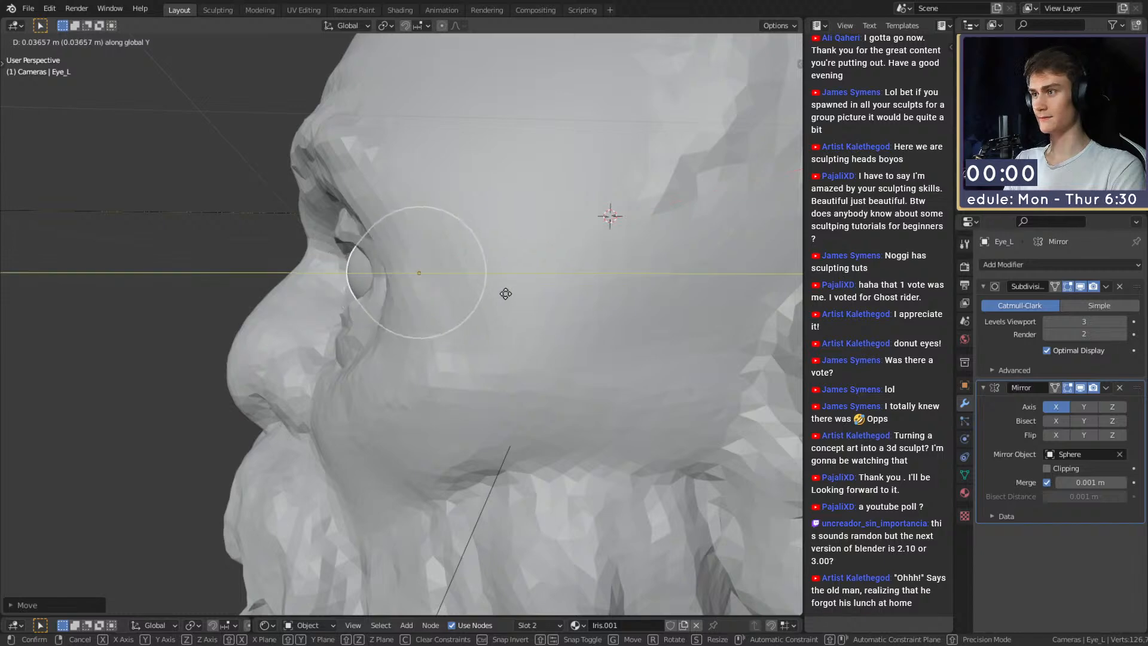
pyautogui.click(500, 297)
pyautogui.moveTo(500, 297); pyautogui.dragTo(608, 311, button='middle')
pyautogui.scroll(-4, 607, 311)
pyautogui.scroll(5, 600, 305)
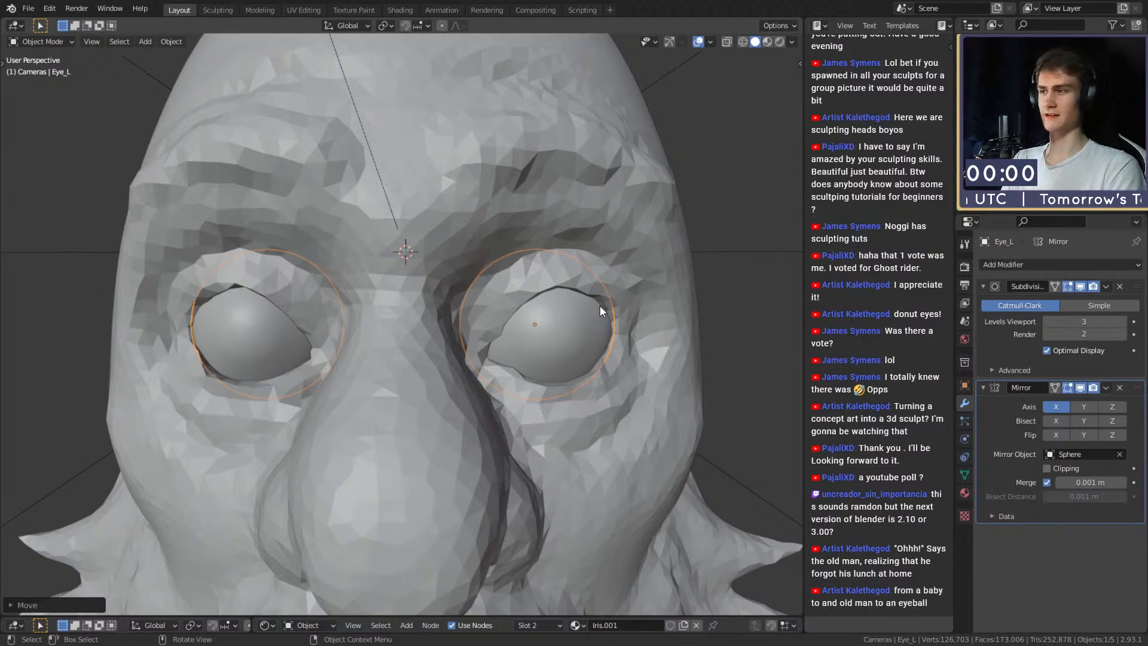
pyautogui.scroll(-5, 600, 306)
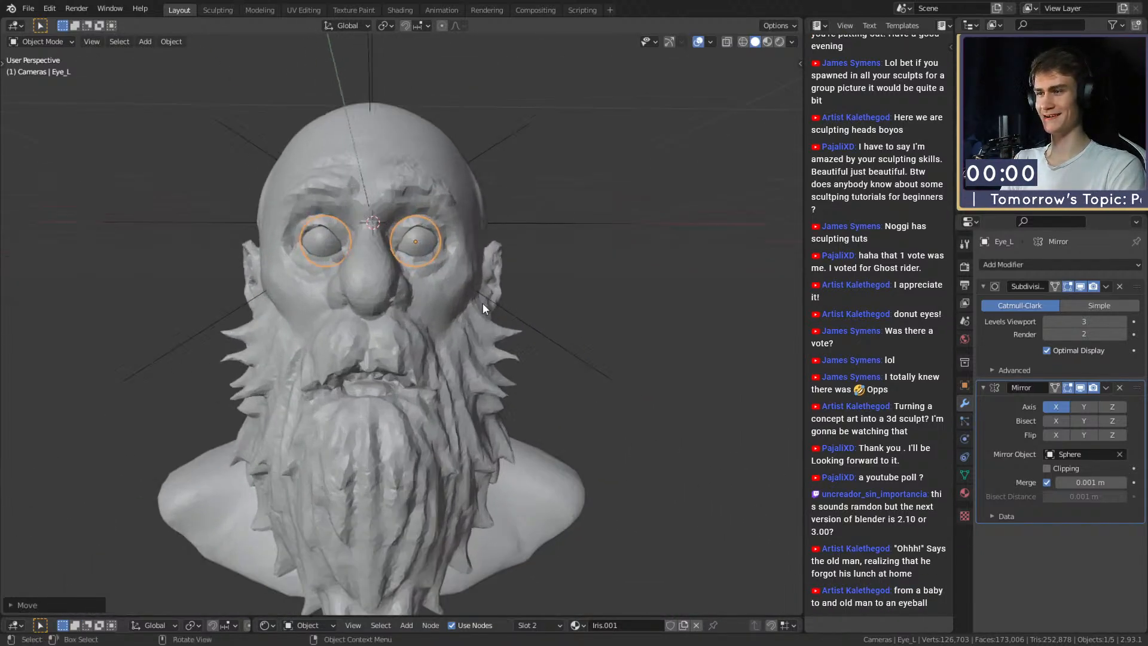
pyautogui.moveTo(483, 303); pyautogui.dragTo(493, 330, button='middle')
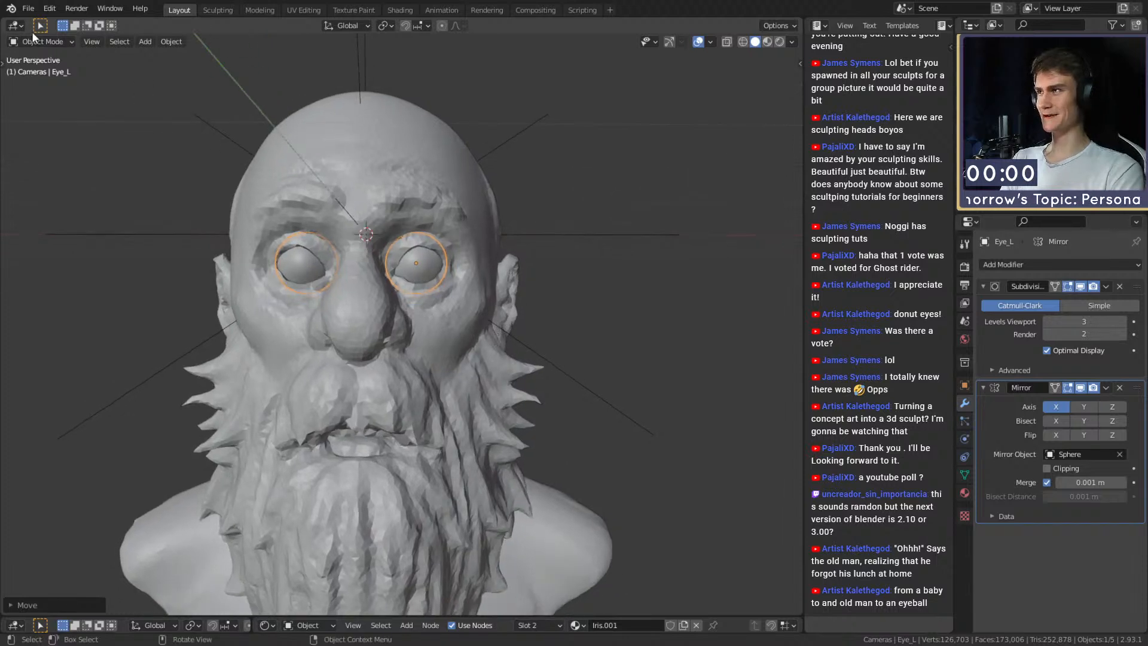
# Deselect the eyeballs and save the file.
pyautogui.click(612, 200)
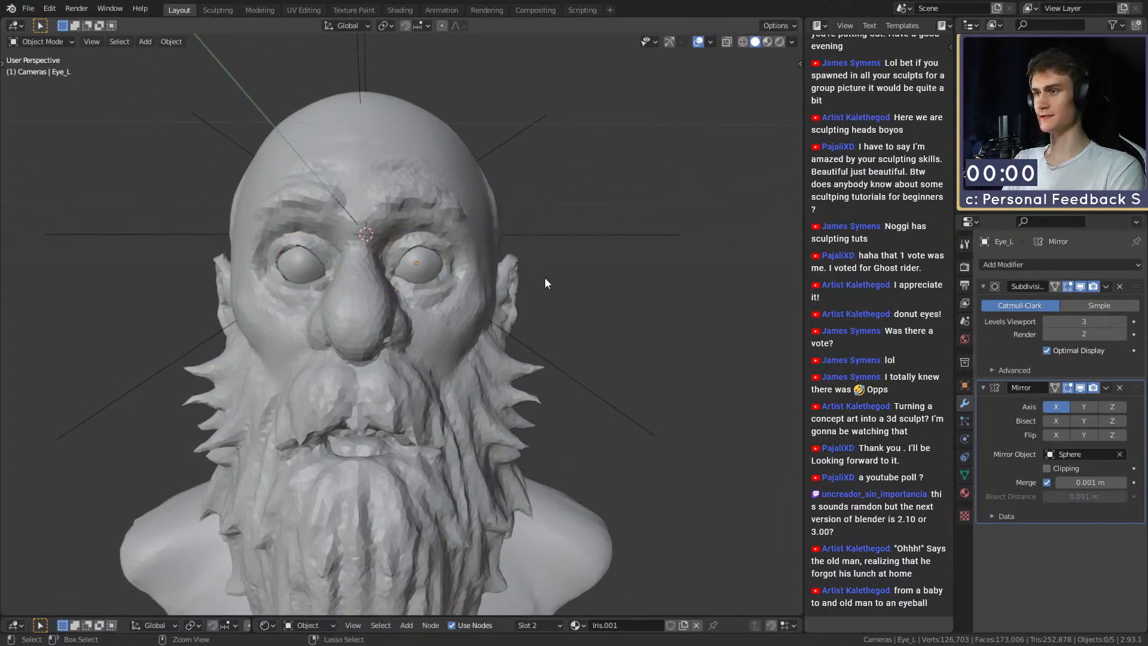
pyautogui.hotkey('ctrl', 's')
pyautogui.scroll(-3, 472, 299)
pyautogui.scroll(4, 466, 311)
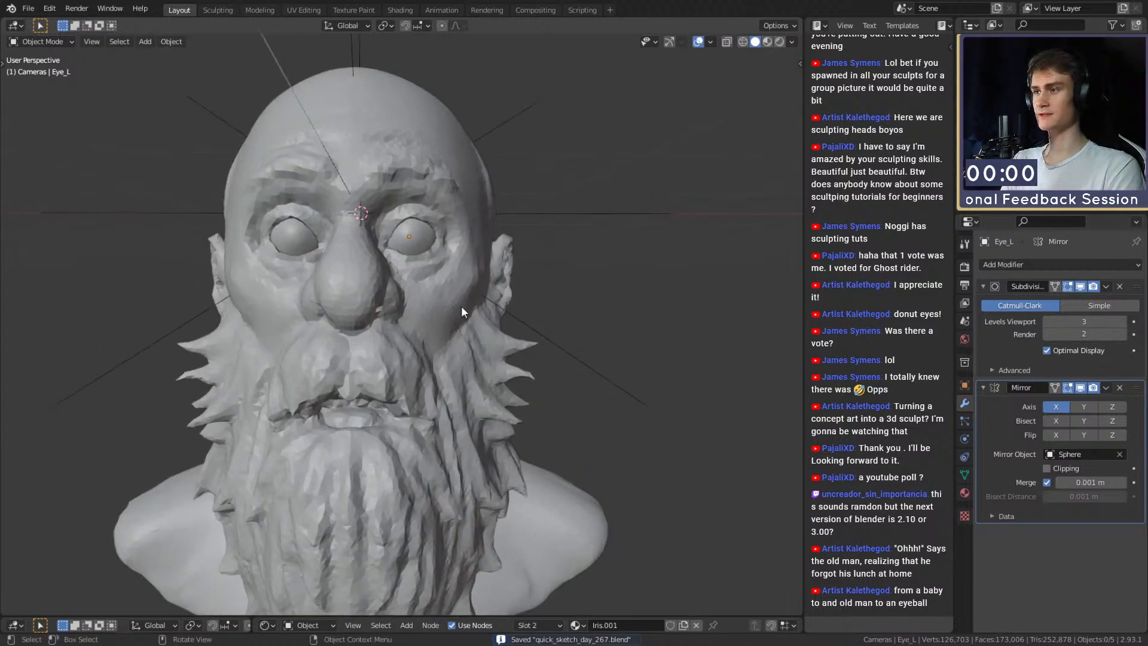
# Examine the eyeballs' fit in the sockets from several angles around the head.
pyautogui.moveTo(464, 310); pyautogui.dragTo(441, 324, button='middle')
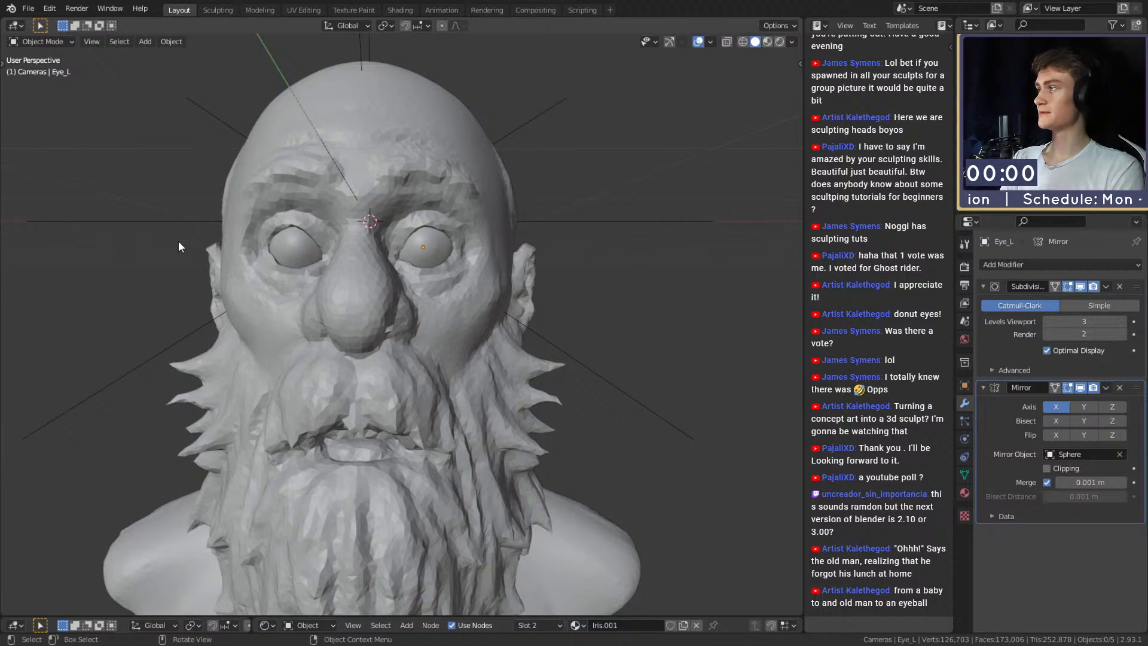
pyautogui.scroll(-3, 406, 314)
pyautogui.scroll(3, 439, 320)
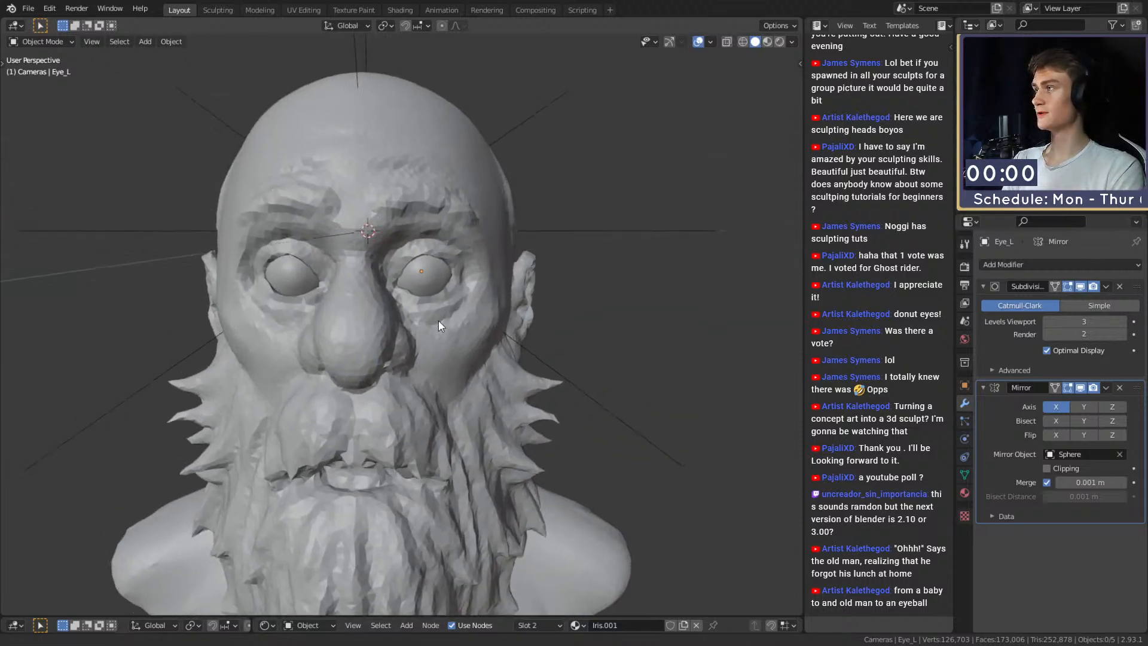
pyautogui.moveTo(439, 321); pyautogui.dragTo(465, 305, button='middle')
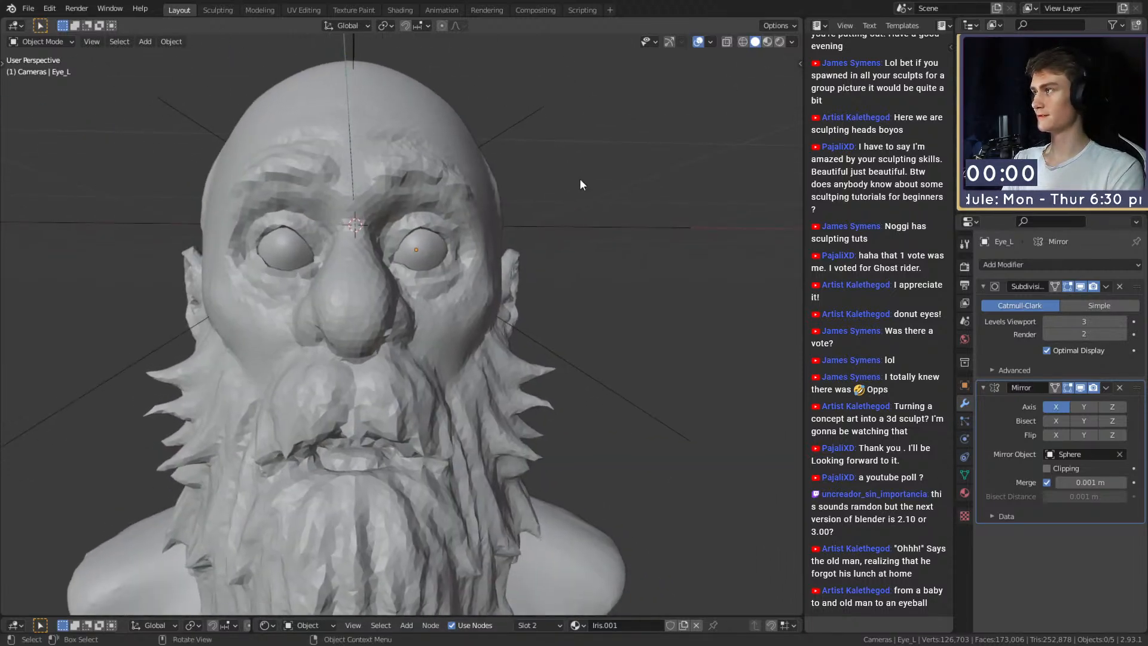
pyautogui.moveTo(579, 179); pyautogui.dragTo(474, 267, button='middle')
pyautogui.click(440, 244)
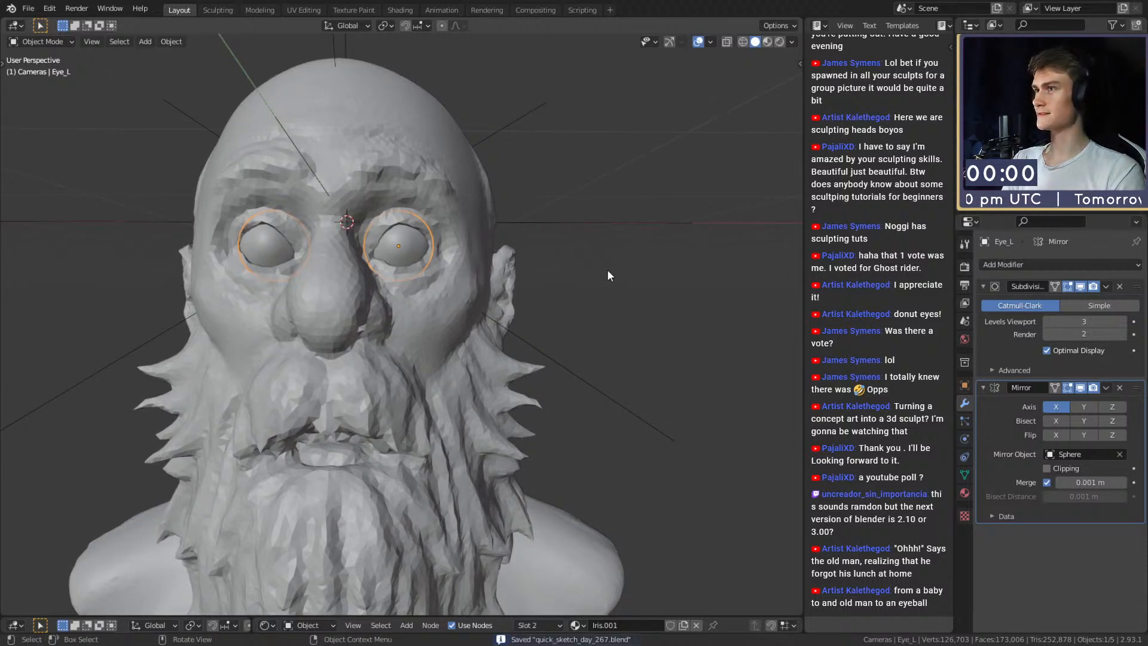
pyautogui.moveTo(607, 275)
pyautogui.mouseDown(button='middle')
pyautogui.moveTo(504, 249)
pyautogui.moveTo(500, 267)
pyautogui.moveTo(379, 311)
pyautogui.moveTo(459, 305)
pyautogui.moveTo(487, 332)
pyautogui.moveTo(457, 336)
pyautogui.mouseUp(button='middle')
pyautogui.scroll(-4, 487, 331)
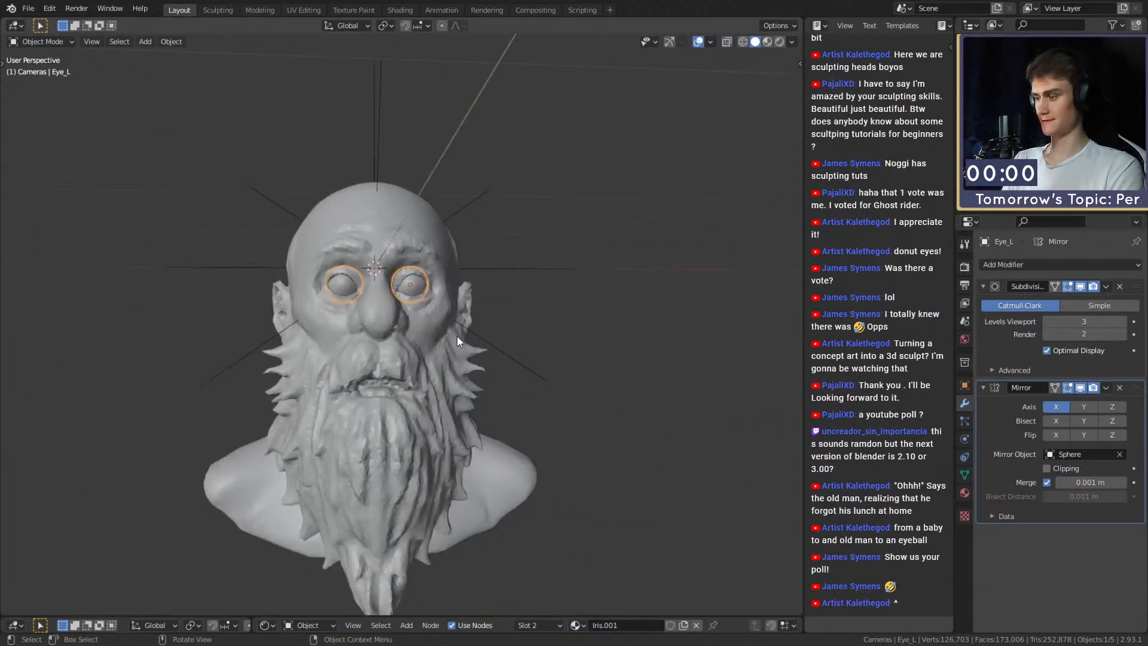
# Switch the main viewport to Material Preview shading and check the textured eyes up close and at a distance.
pyautogui.press('z')
pyautogui.click(480, 428)
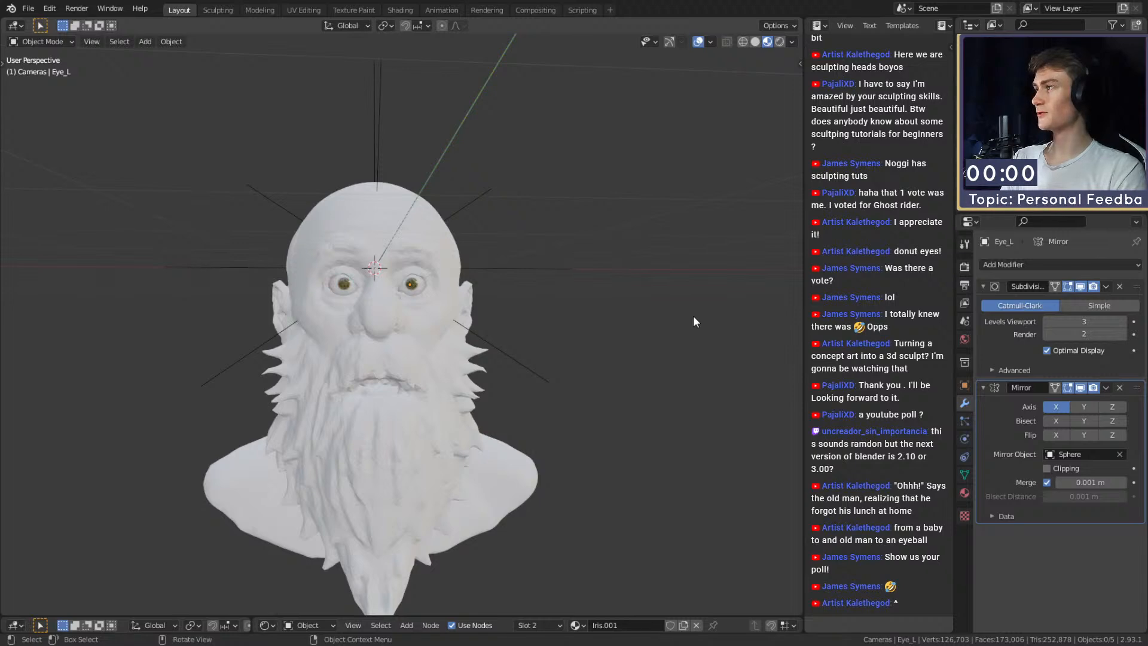
pyautogui.scroll(-5, 456, 307)
pyautogui.moveTo(454, 307); pyautogui.dragTo(514, 332, button='middle')
pyautogui.scroll(5, 456, 336)
pyautogui.scroll(-4, 503, 346)
pyautogui.scroll(4, 497, 335)
pyautogui.scroll(3, 521, 339)
pyautogui.scroll(-6, 517, 348)
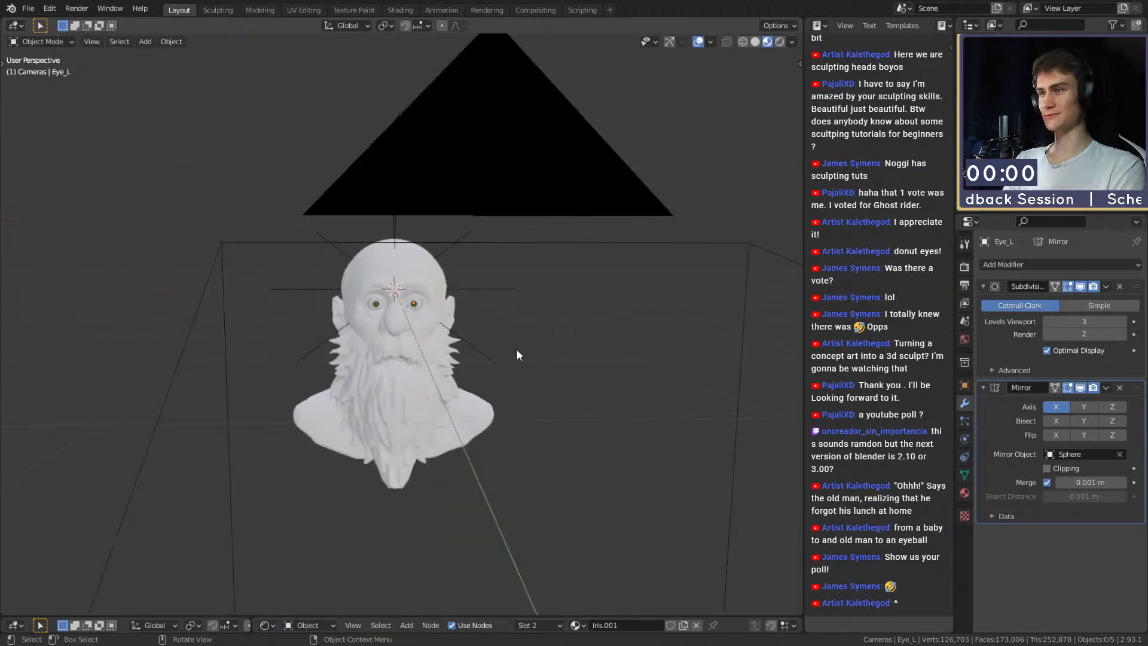
pyautogui.scroll(8, 514, 347)
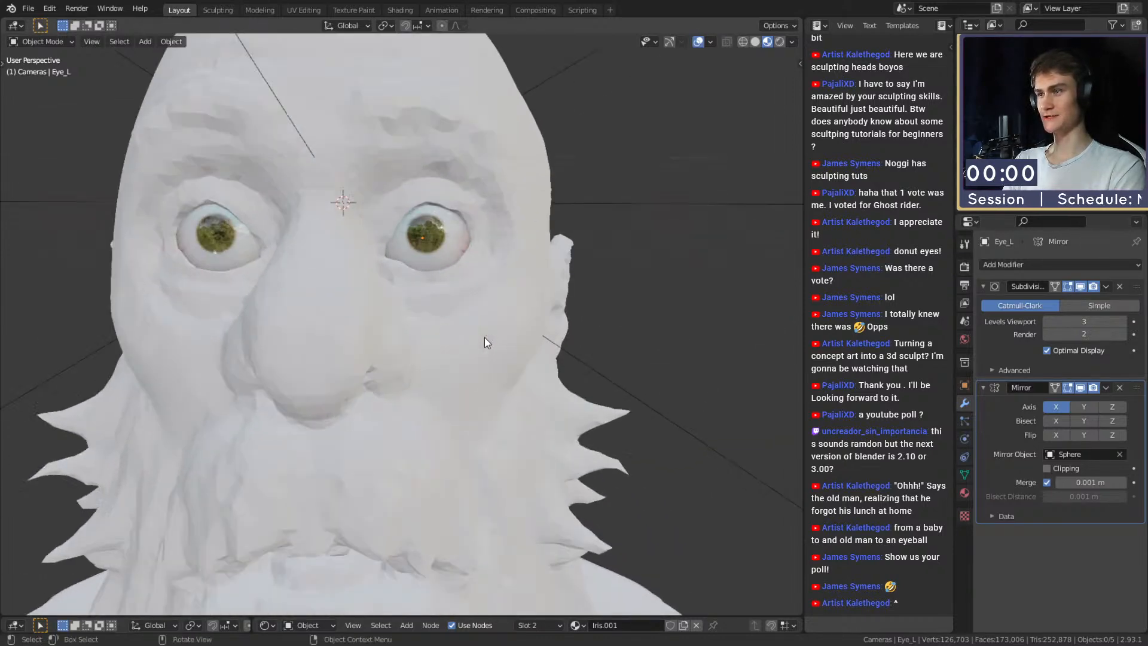
# Shift the mirrored eyeballs slightly along the X axis and save the file.
pyautogui.moveTo(484, 343); pyautogui.dragTo(520, 317, button='middle')
pyautogui.press('g')
pyautogui.press('x')
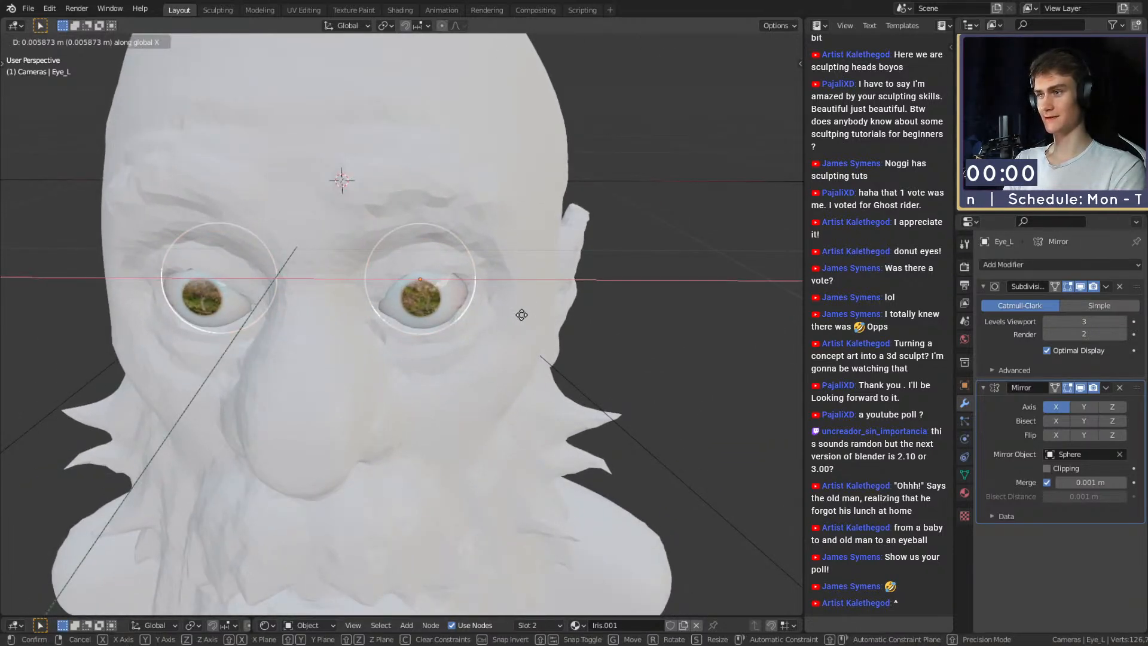
pyautogui.click(521, 315)
pyautogui.scroll(-8, 513, 358)
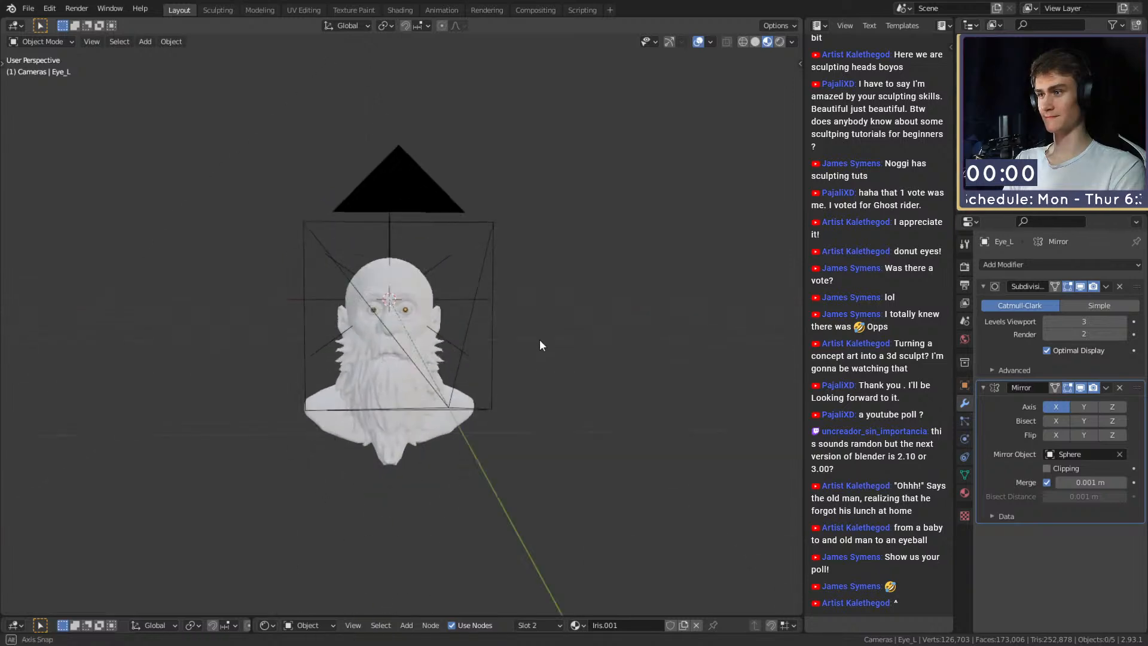
pyautogui.scroll(4, 540, 339)
pyautogui.moveTo(539, 339); pyautogui.dragTo(482, 366, button='middle')
pyautogui.scroll(-5, 480, 360)
pyautogui.scroll(5, 528, 361)
pyautogui.scroll(-3, 449, 314)
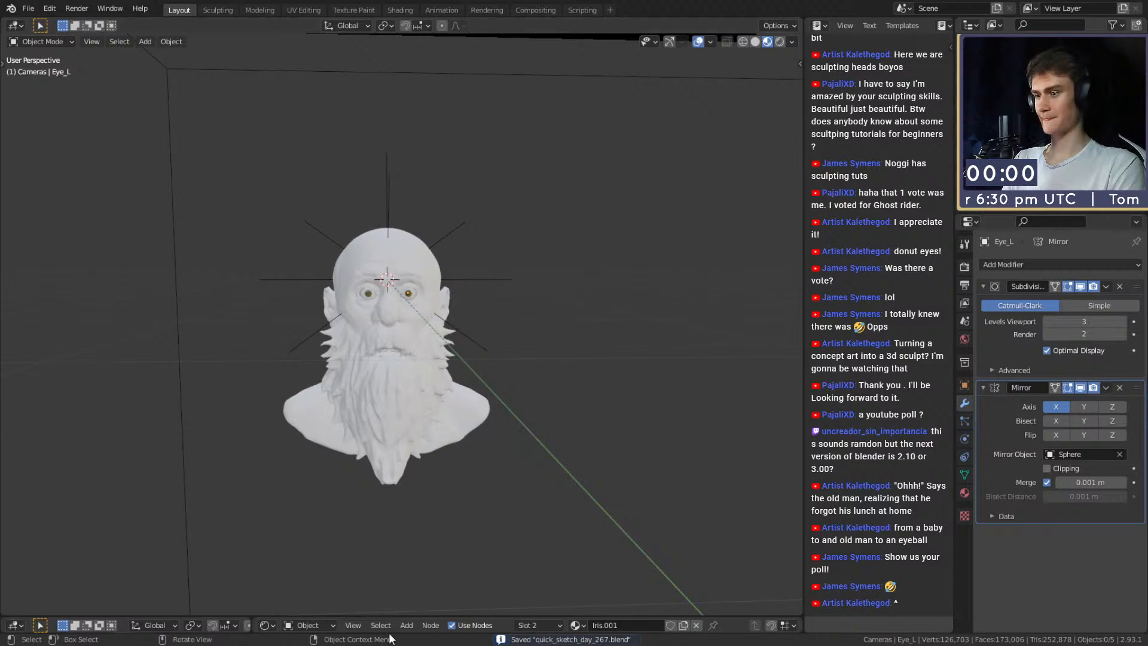
# Enlarge the areas below the main viewport to reveal the camera view and shader editor, and frame the camera view.
pyautogui.moveTo(407, 615); pyautogui.dragTo(479, 387)
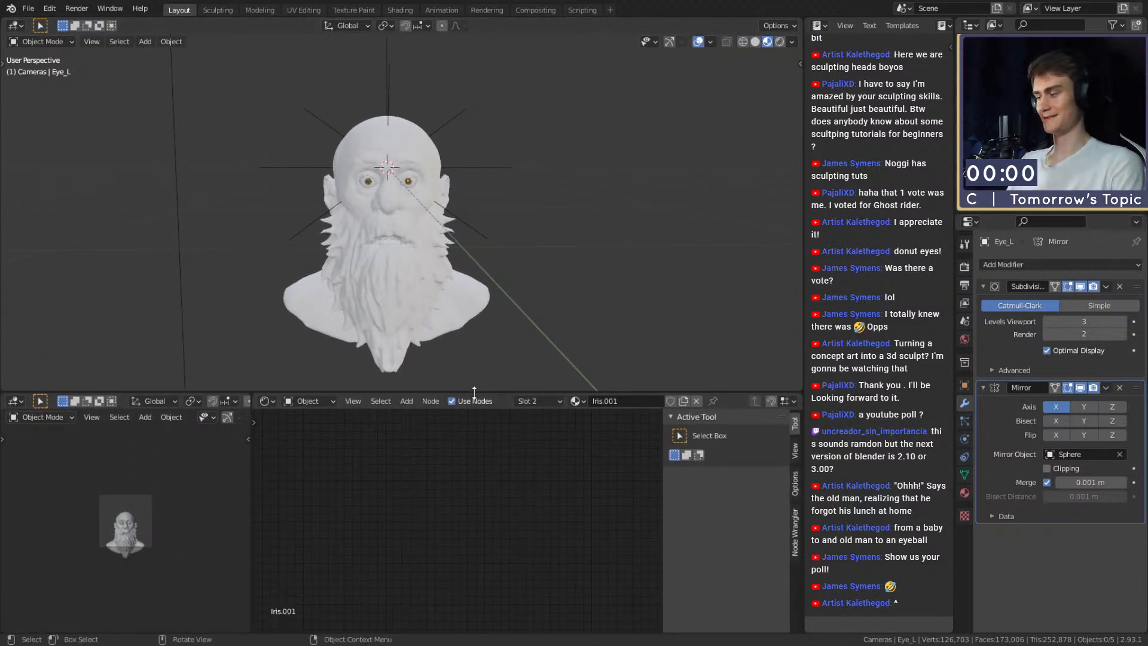
pyautogui.scroll(4, 174, 528)
pyautogui.keyDown('shift'); pyautogui.moveTo(164, 526); pyautogui.dragTo(165, 512, button='middle'); pyautogui.keyUp('shift')
# Select the eyeballs and the head together and scale them up to fill more of the camera frame.
pyautogui.scroll(-4, 394, 281)
pyautogui.moveTo(423, 263); pyautogui.dragTo(393, 254, button='middle')
pyautogui.scroll(4, 417, 230)
pyautogui.scroll(4, 393, 253)
pyautogui.click(350, 232)
pyautogui.keyDown('shift'); pyautogui.click(423, 282); pyautogui.keyUp('shift')
pyautogui.scroll(-5, 432, 296)
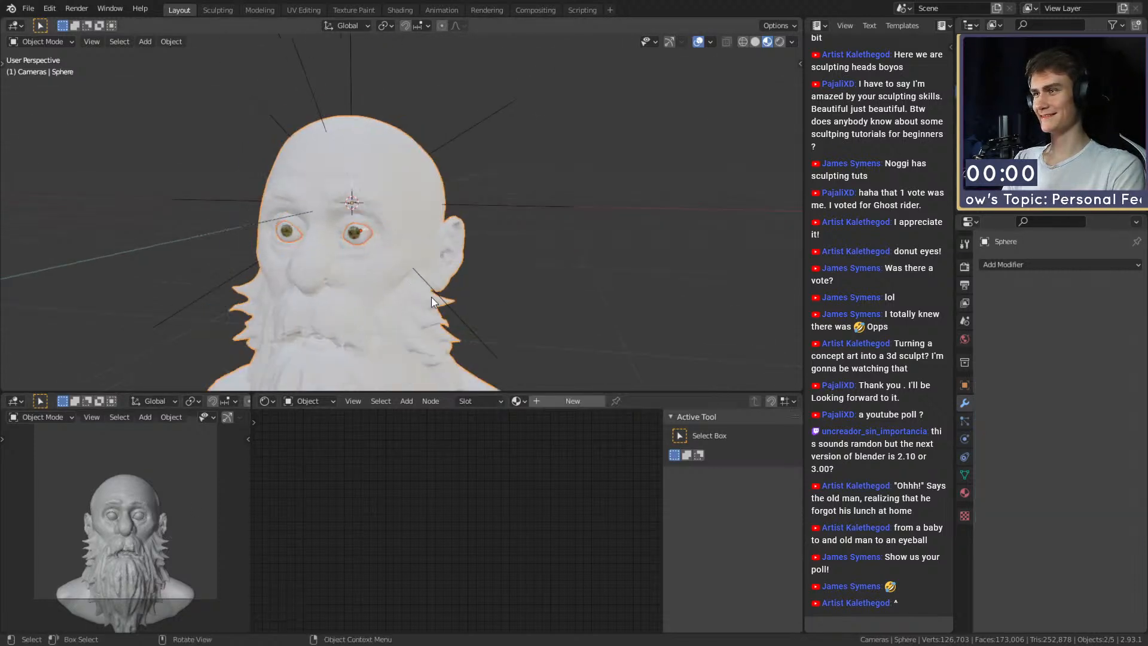
pyautogui.moveTo(432, 295); pyautogui.dragTo(451, 256, button='middle')
pyautogui.scroll(-3, 452, 255)
pyautogui.press('s')
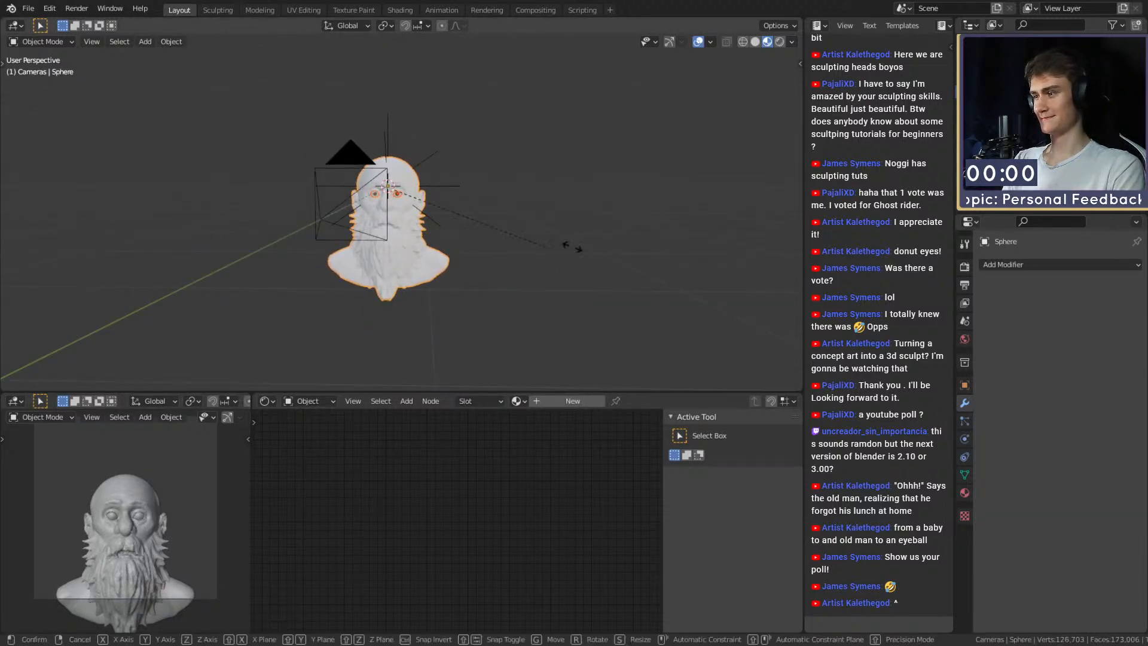
pyautogui.click(622, 239)
# Raise the head and eyeballs along the Z axis to fit the camera frame, then save the file.
pyautogui.press('g')
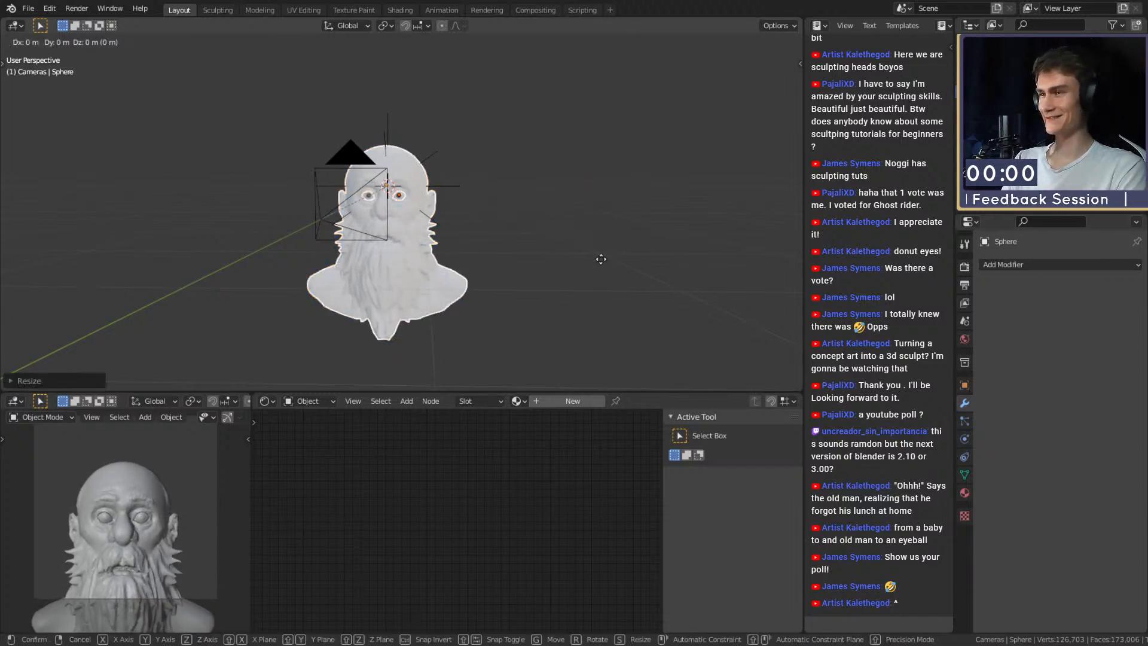
pyautogui.press('z')
pyautogui.click(607, 212)
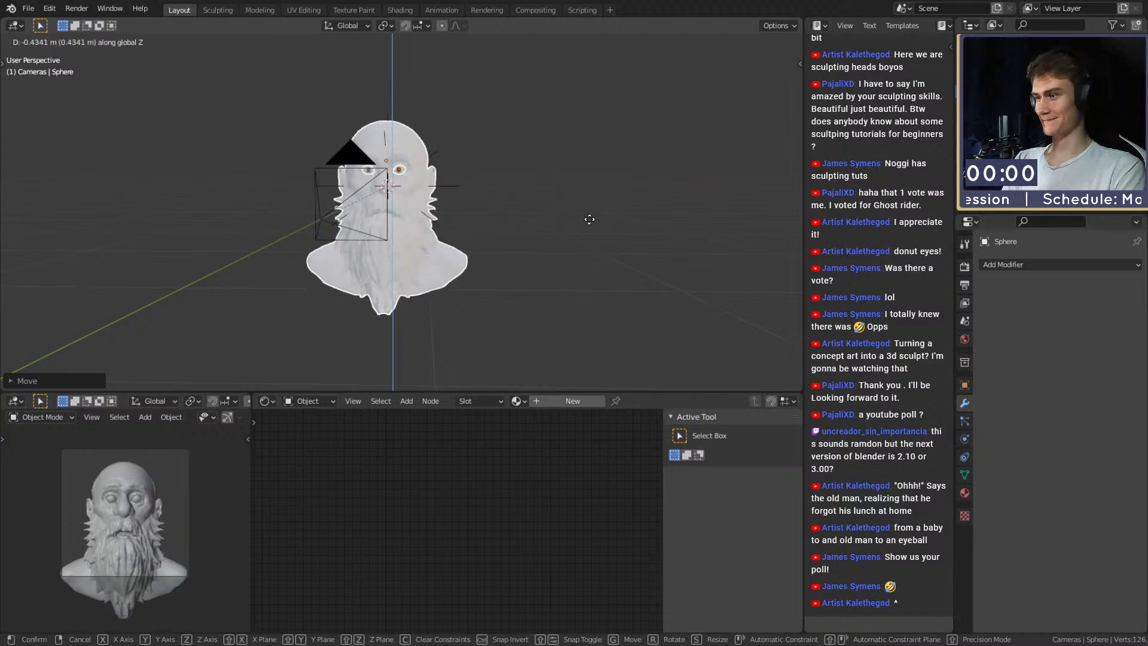
pyautogui.click(519, 263)
pyautogui.moveTo(519, 263); pyautogui.dragTo(575, 260, button='middle')
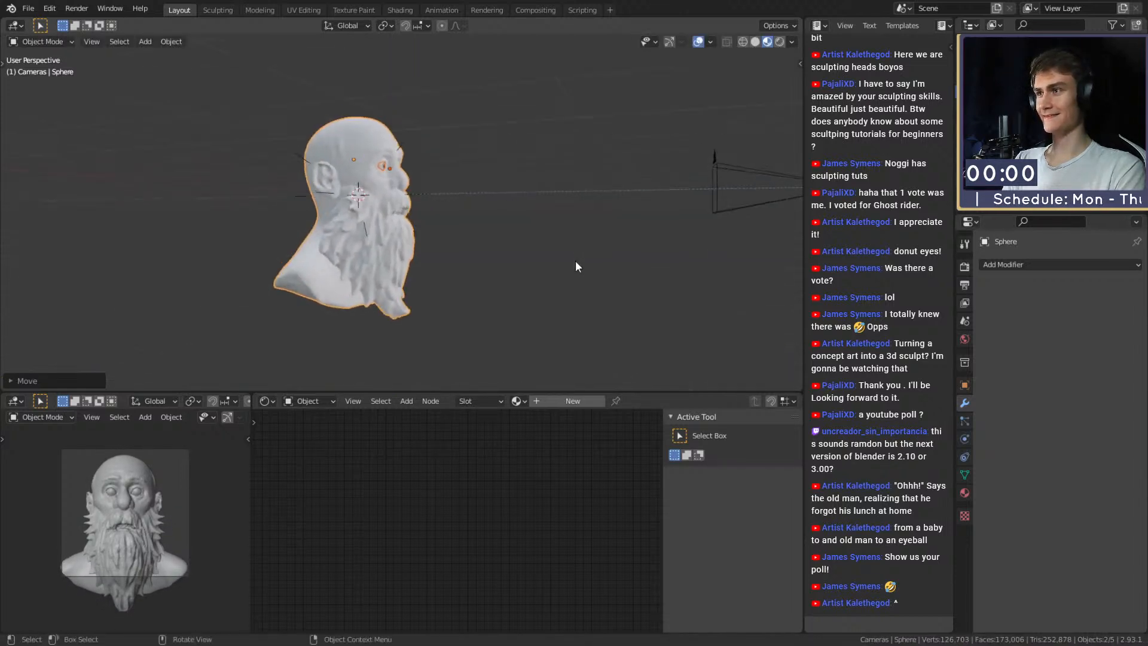
pyautogui.hotkey('ctrl', 's')
pyautogui.moveTo(533, 199); pyautogui.dragTo(481, 163, button='middle')
pyautogui.click(458, 193)
pyautogui.hotkey('ctrl', 's')
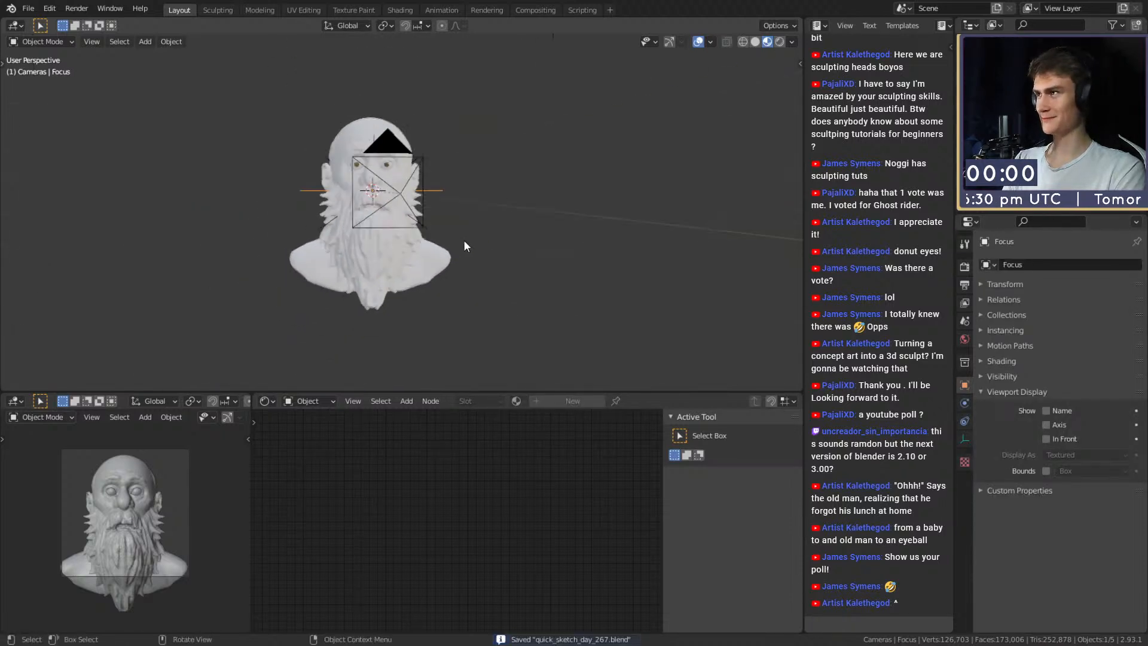
# Check the bust's framing in the camera view and select the camera in front of it.
pyautogui.moveTo(464, 240)
pyautogui.mouseDown(button='middle')
pyautogui.moveTo(542, 252)
pyautogui.moveTo(515, 169)
pyautogui.mouseUp(button='middle')
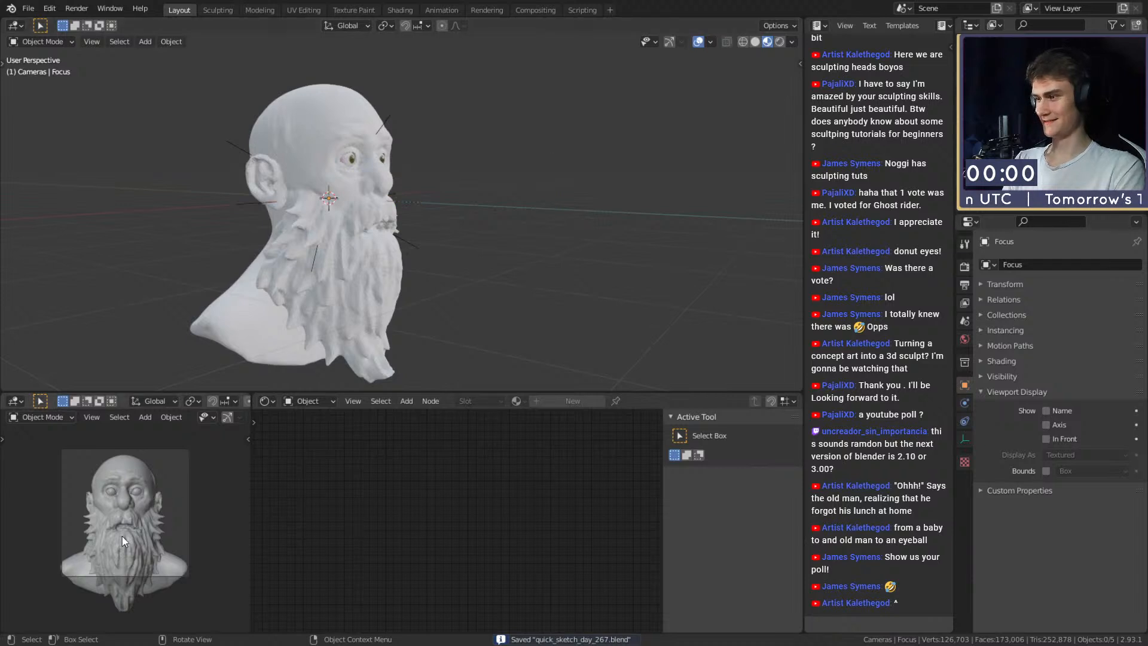
pyautogui.scroll(3, 142, 522)
pyautogui.scroll(-2, 142, 522)
pyautogui.scroll(-2, 134, 577)
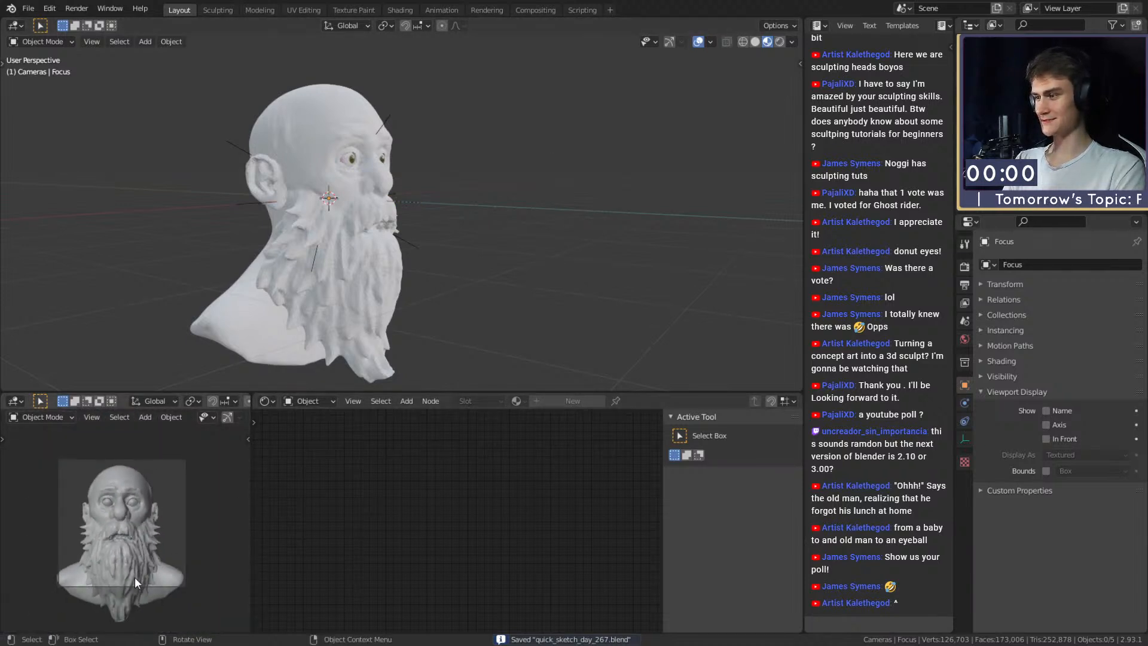
pyautogui.scroll(-4, 456, 256)
pyautogui.moveTo(490, 257); pyautogui.dragTo(436, 260, button='middle')
pyautogui.click(532, 234)
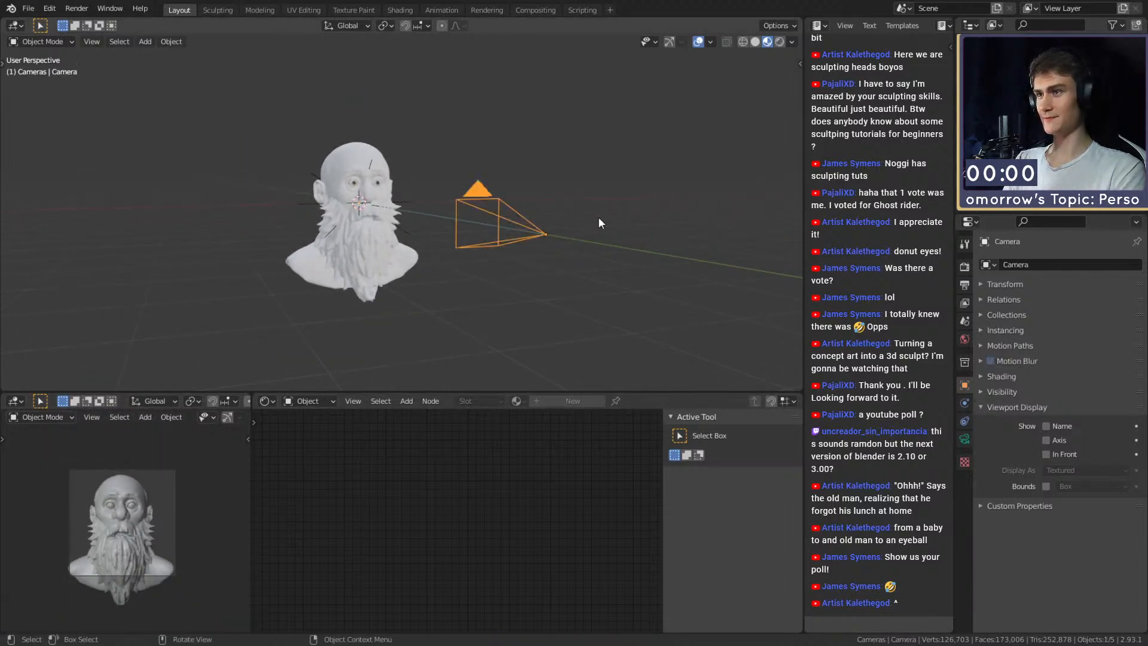
pyautogui.hotkey('alt', 'g')
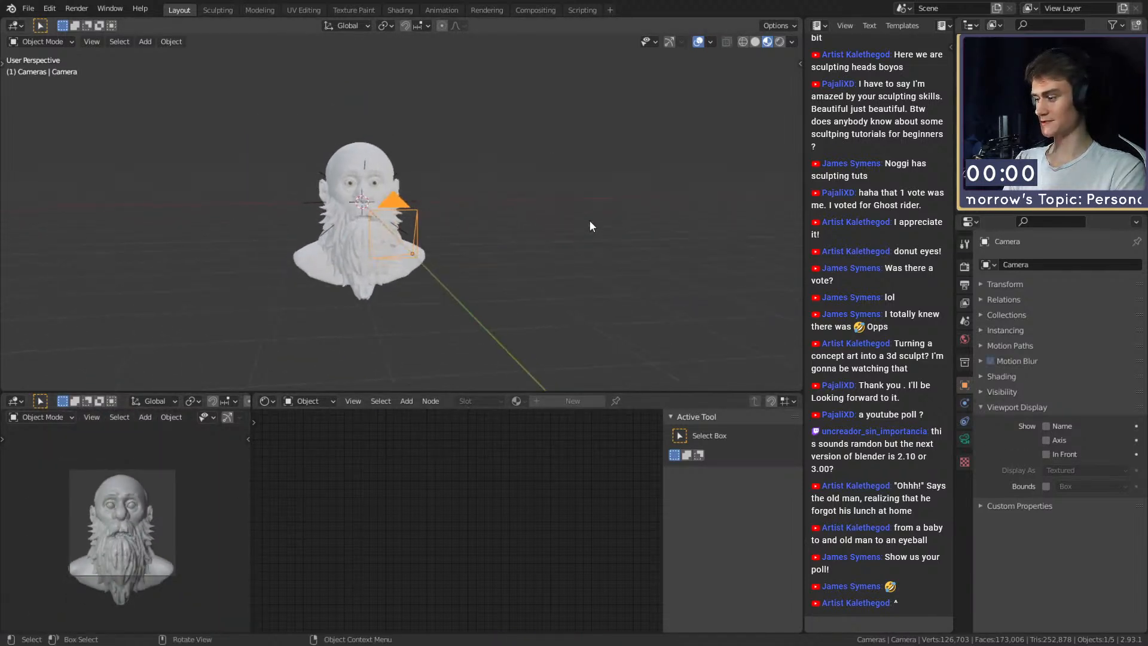
pyautogui.press('r')
pyautogui.press('y')
pyautogui.rightClick(591, 221)
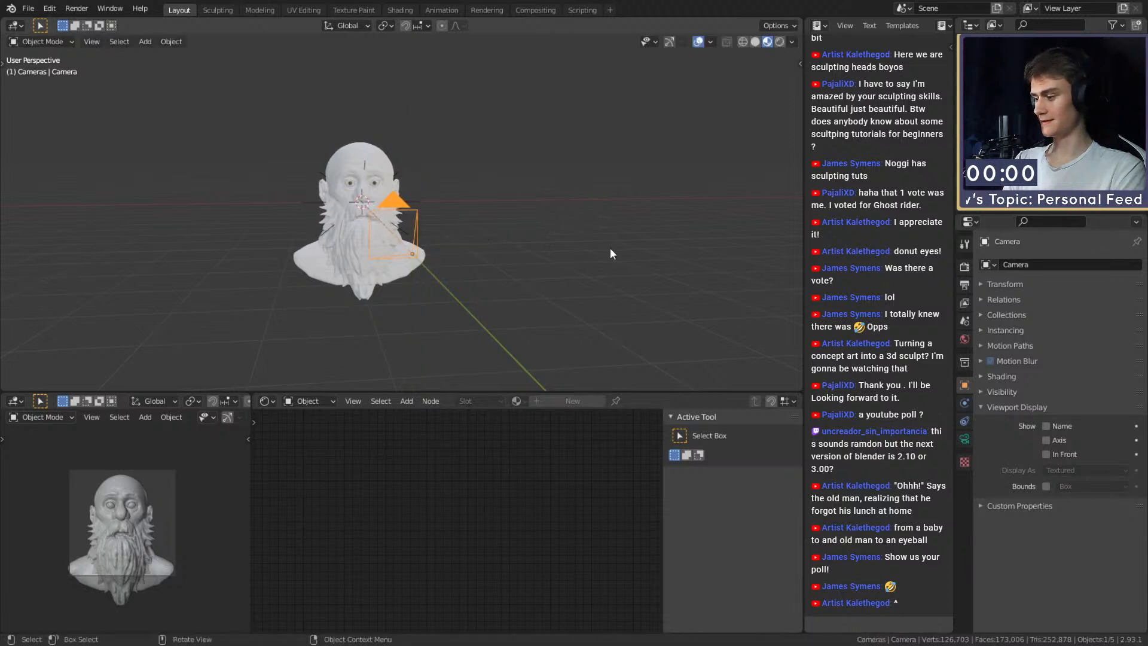
# Rotate the camera slightly about its local Z axis and save the file.
pyautogui.press('r')
pyautogui.press('z')
pyautogui.press('z')
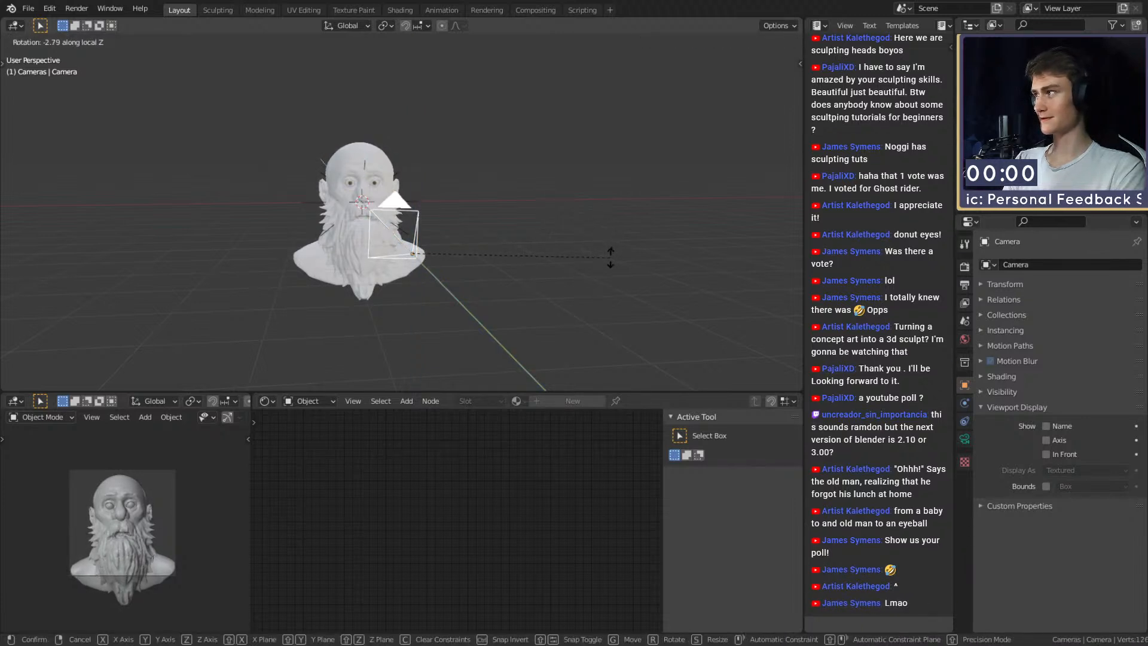
pyautogui.click(610, 261)
pyautogui.scroll(2, 84, 590)
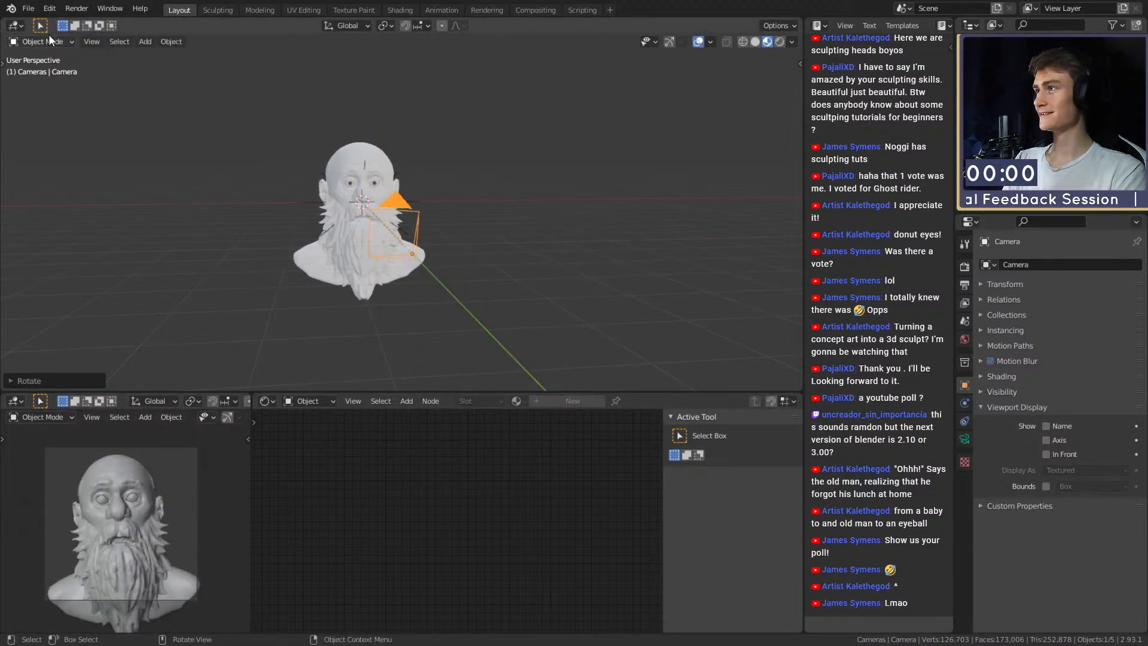
pyautogui.hotkey('ctrl', 's')
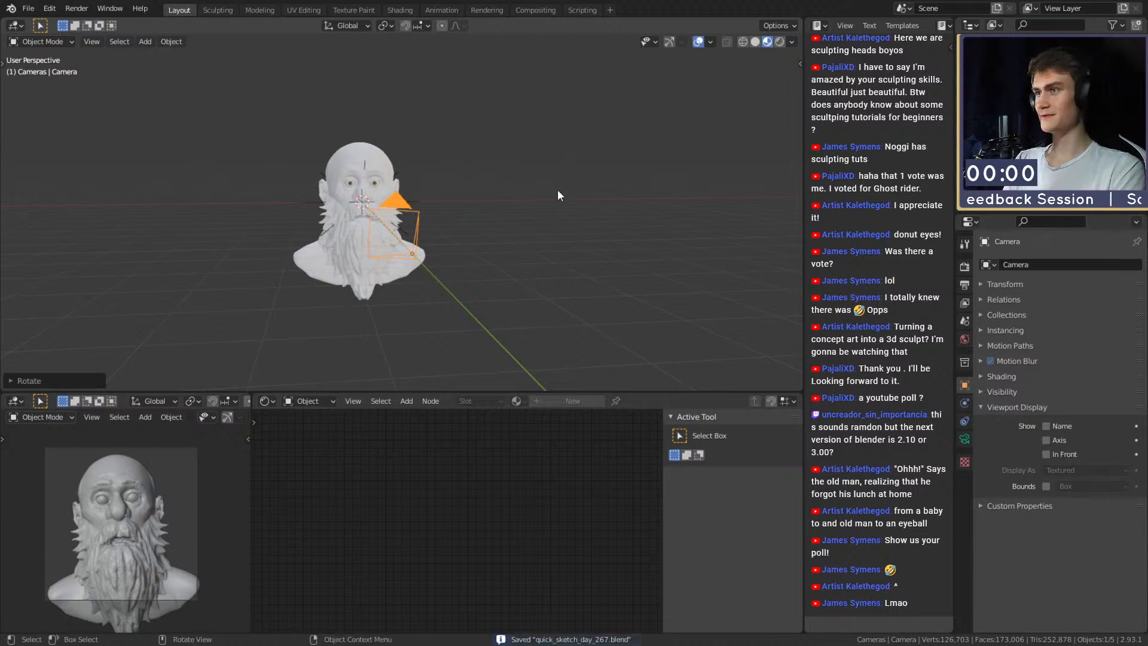
# Tilt the camera a few degrees in the opposite direction about its local Z axis.
pyautogui.moveTo(557, 189); pyautogui.dragTo(479, 189, button='middle')
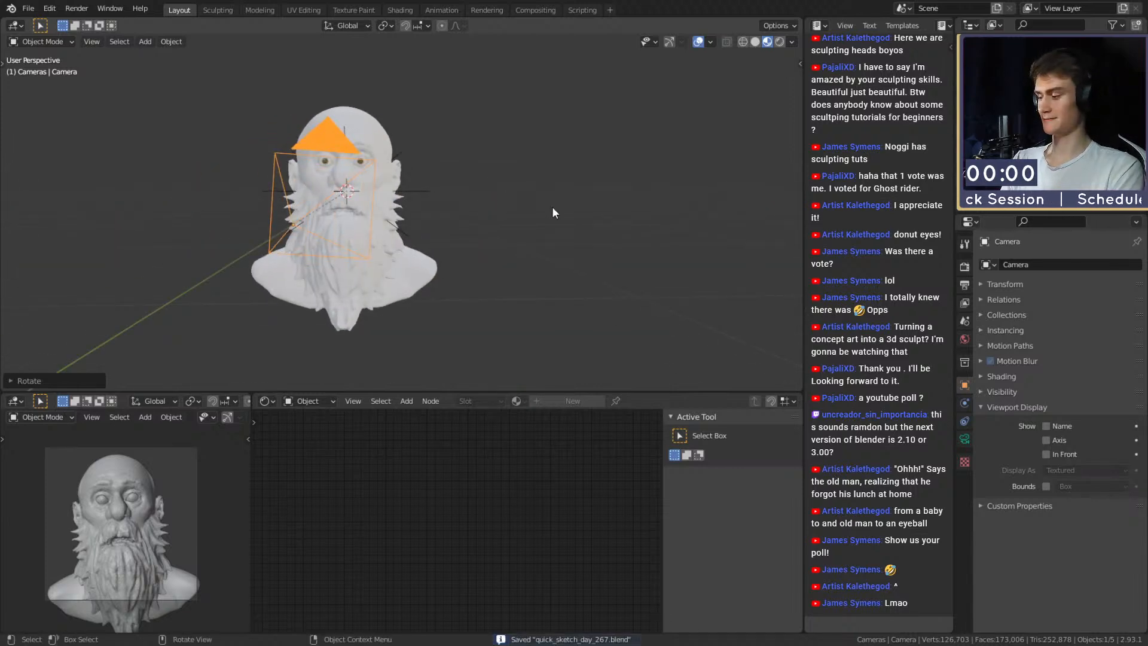
pyautogui.press('r')
pyautogui.press('z')
pyautogui.press('z')
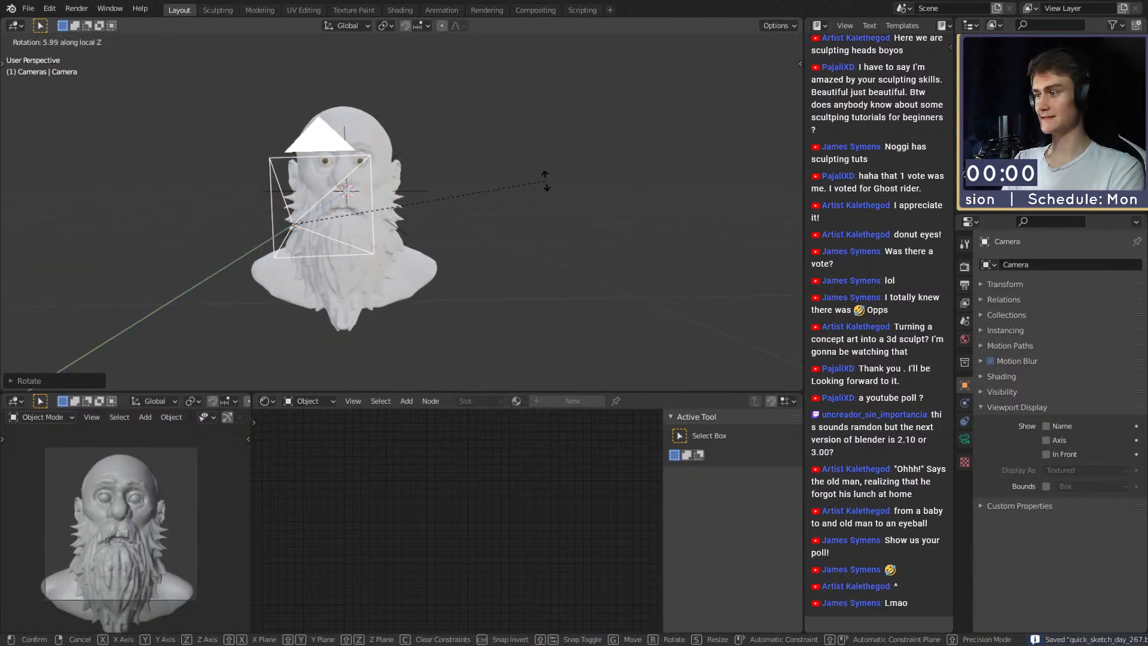
pyautogui.click(544, 178)
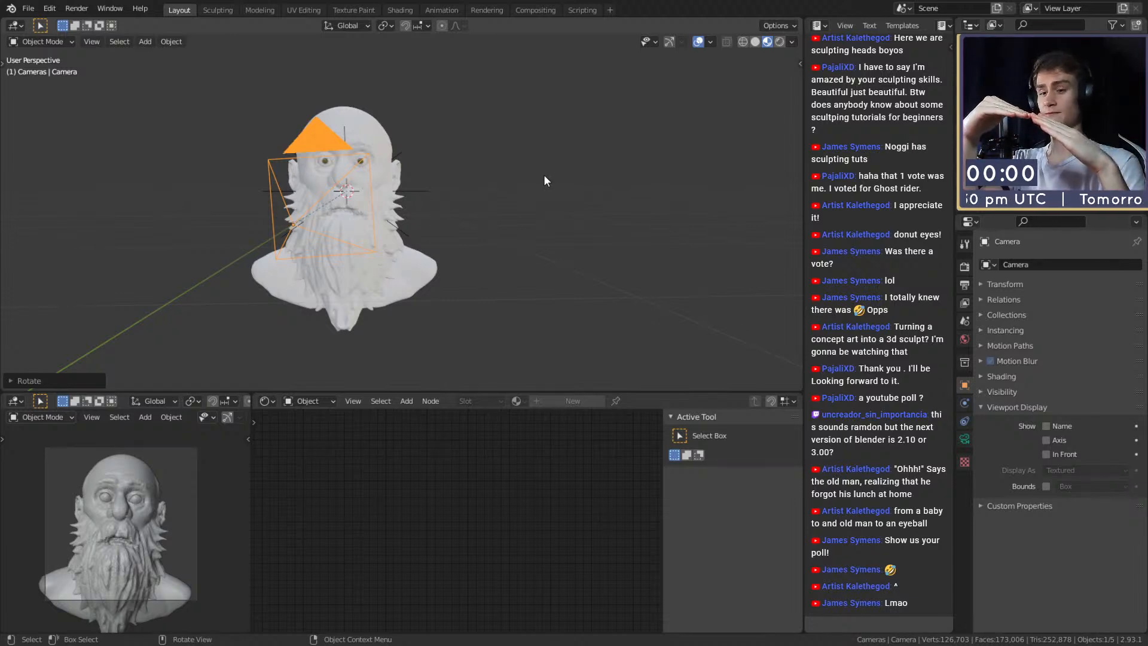
# Deselect the camera, save the file and switch the camera view to Rendered shading.
pyautogui.click(541, 137)
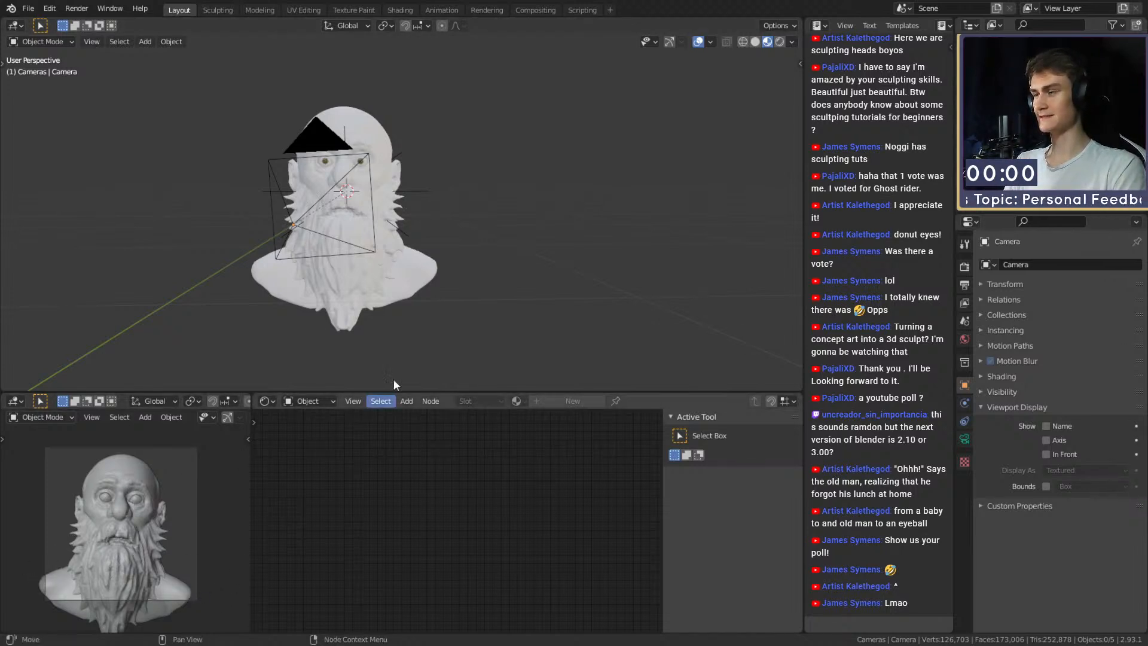
pyautogui.keyDown('shift'); pyautogui.moveTo(396, 225); pyautogui.dragTo(424, 252, button='middle'); pyautogui.keyUp('shift')
pyautogui.hotkey('ctrl', 's')
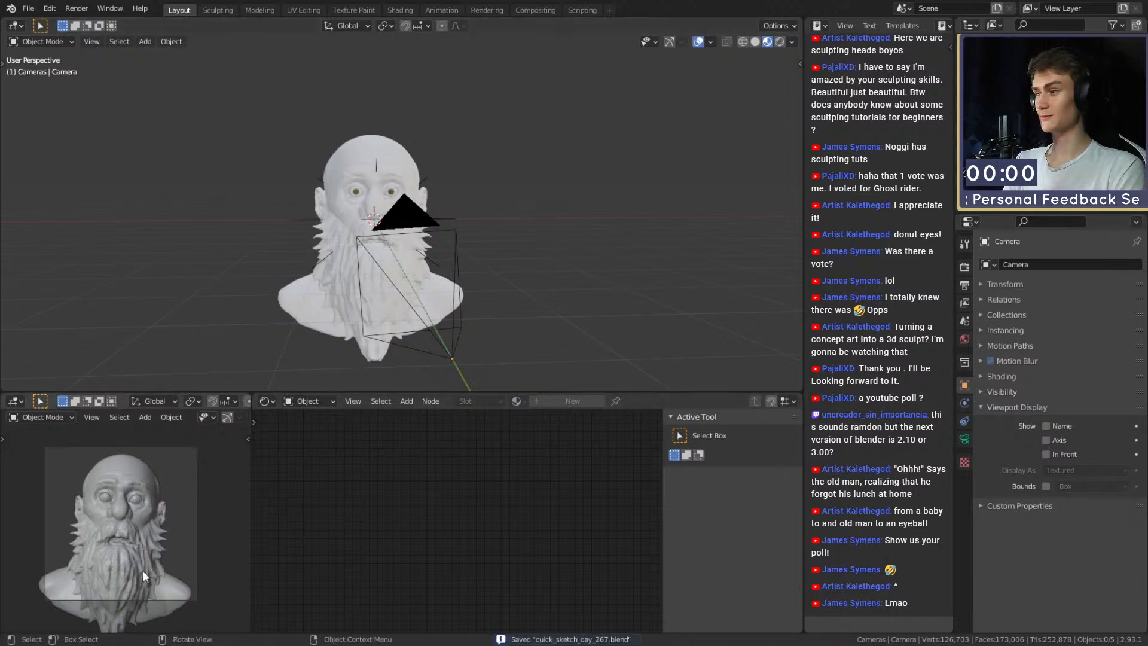
pyautogui.press('z')
pyautogui.click(156, 453)
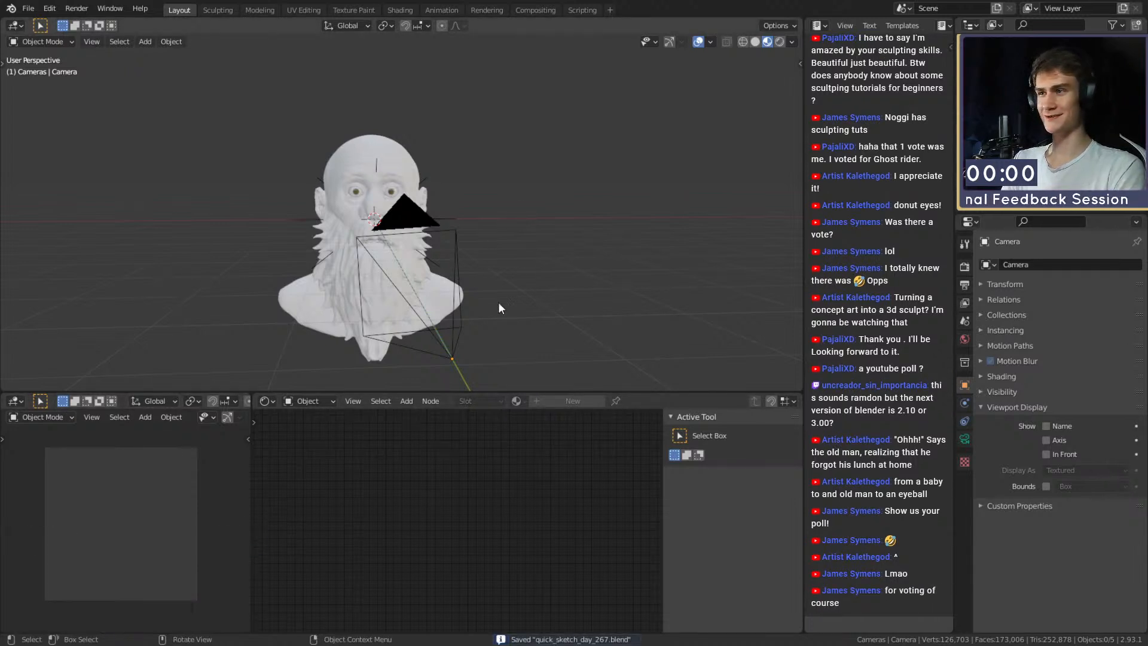
# Examine the camera's placement relative to the bust from the side.
pyautogui.scroll(-1, 464, 238)
pyautogui.moveTo(465, 236)
pyautogui.mouseDown(button='middle')
pyautogui.moveTo(508, 223)
pyautogui.moveTo(454, 222)
pyautogui.mouseUp(button='middle')
pyautogui.moveTo(296, 326); pyautogui.dragTo(529, 201, button='middle')
pyautogui.keyDown('shift'); pyautogui.moveTo(262, 211); pyautogui.dragTo(560, 185, button='middle'); pyautogui.keyUp('shift')
pyautogui.scroll(3, 427, 220)
pyautogui.scroll(-3, 472, 222)
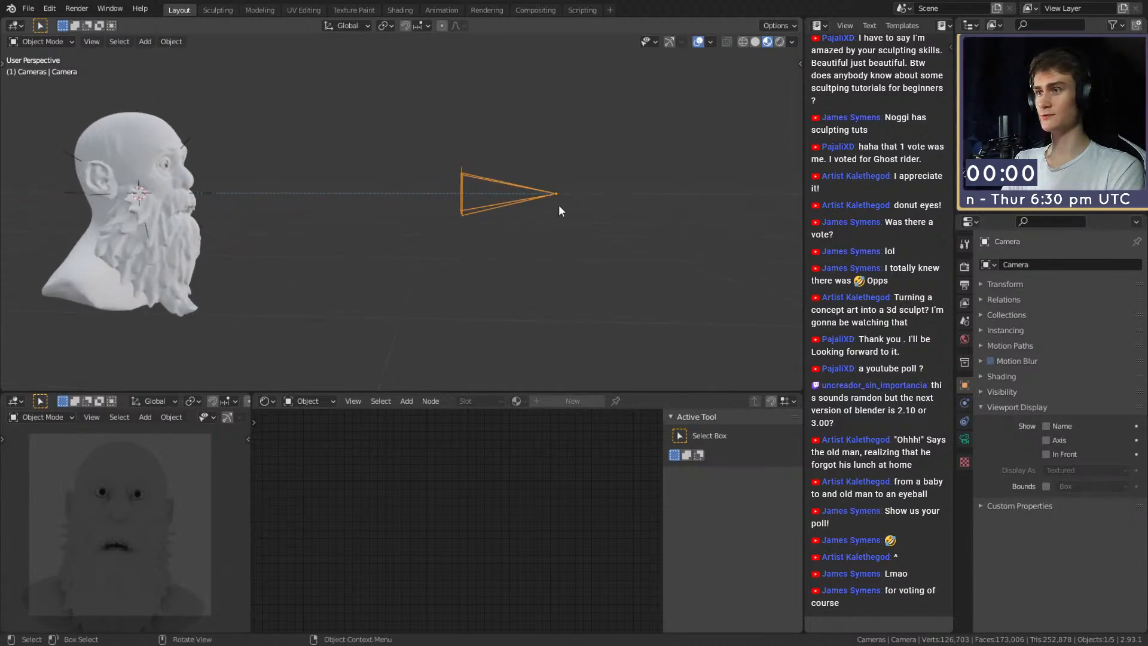
pyautogui.moveTo(479, 179); pyautogui.dragTo(514, 190, button='middle')
pyautogui.scroll(6, 514, 190)
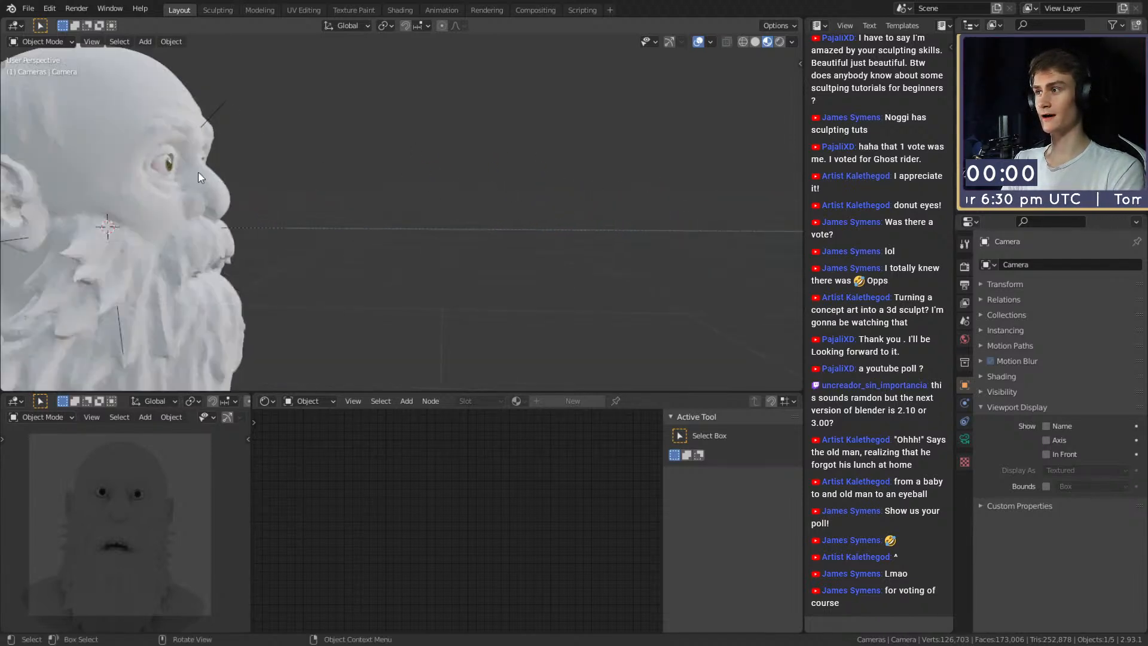
pyautogui.scroll(-7, 395, 230)
pyautogui.moveTo(403, 233); pyautogui.dragTo(394, 216, button='middle')
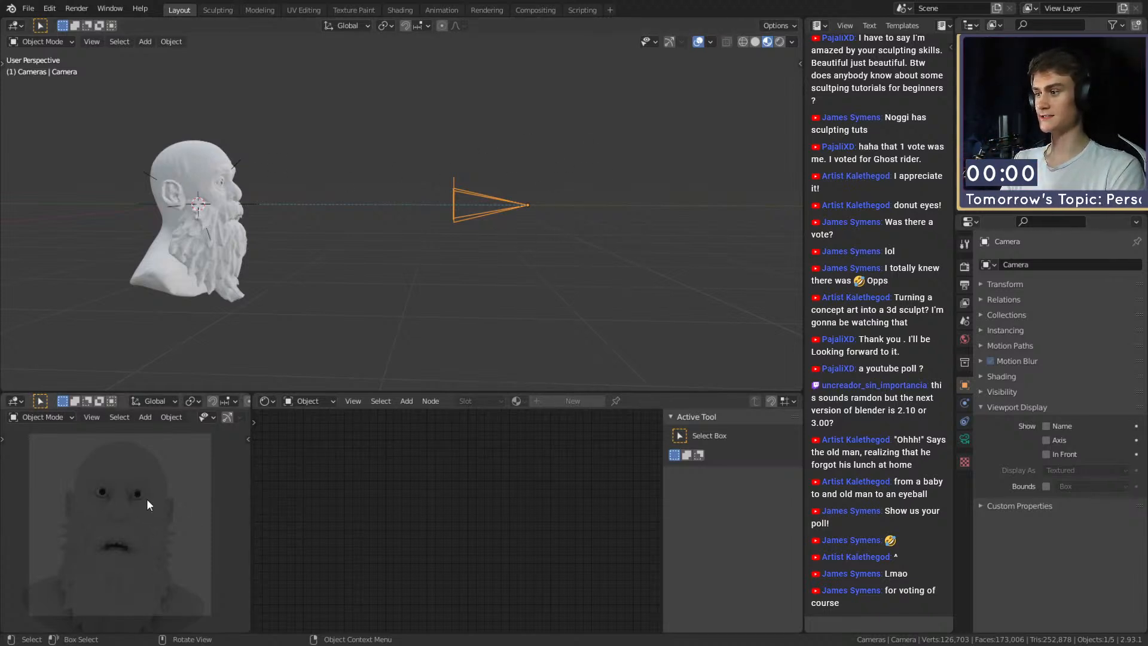
# Raise the camera a little over 1 m along the global Z axis, deselect it and save the file.
pyautogui.press('g')
pyautogui.press('z')
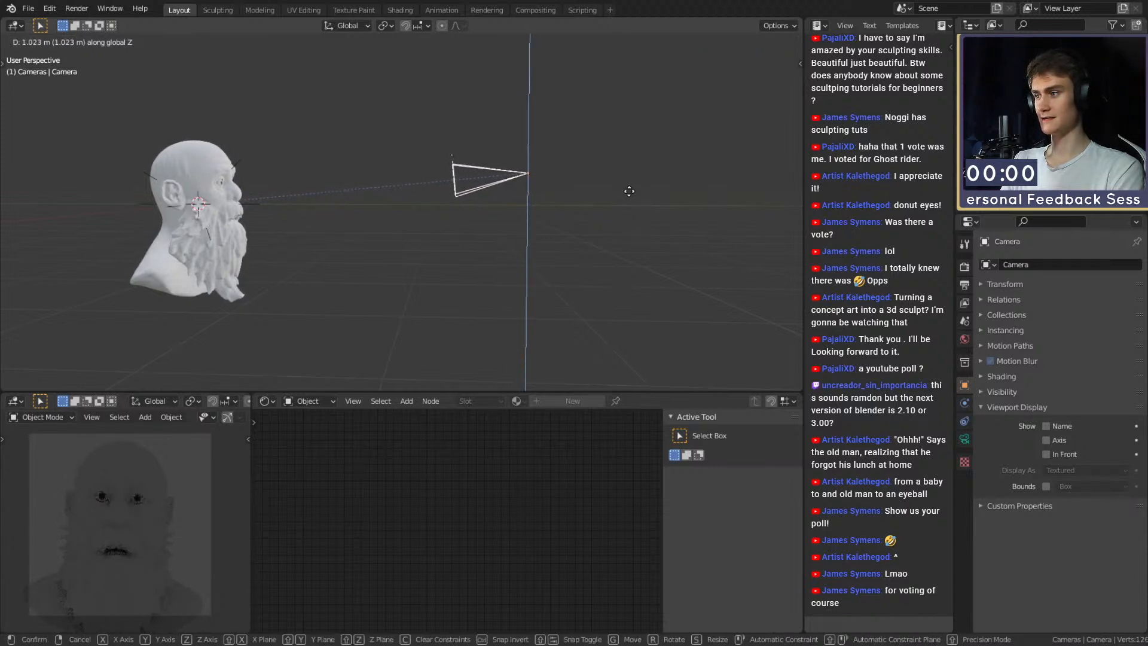
pyautogui.click(632, 189)
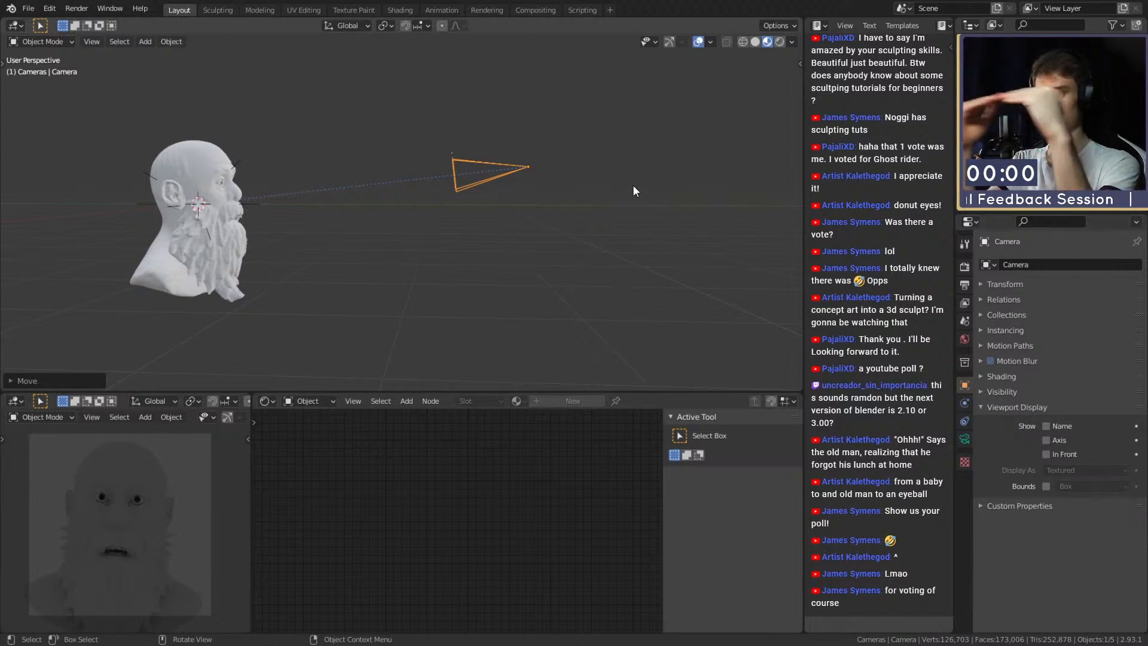
pyautogui.moveTo(376, 182); pyautogui.dragTo(504, 260, button='middle')
pyautogui.click(697, 238)
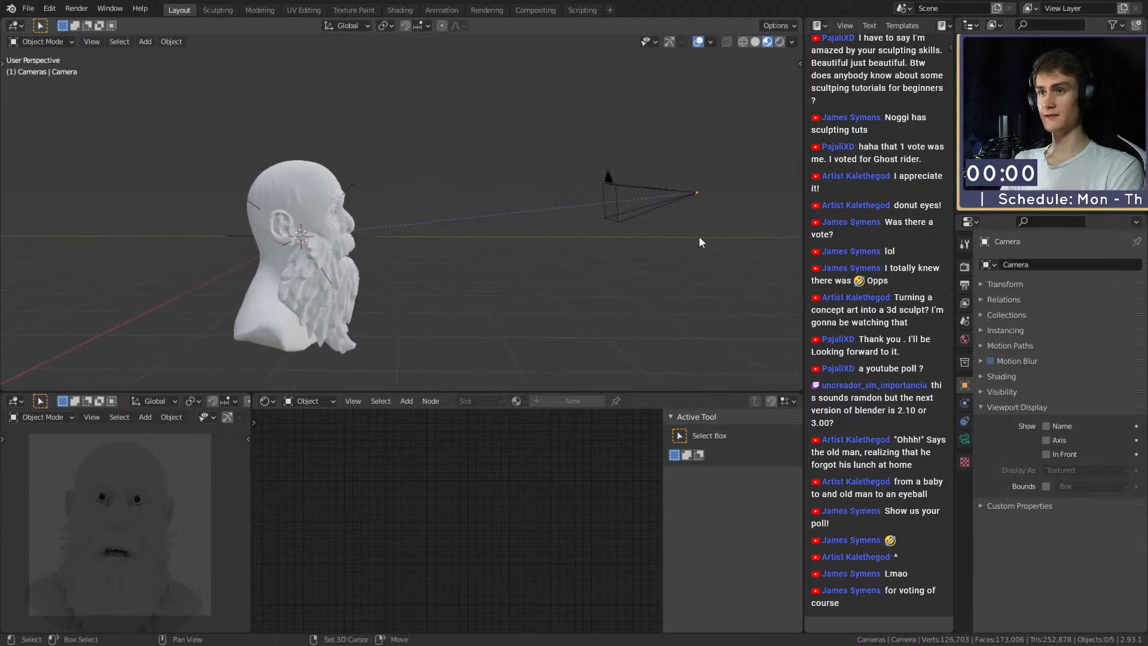
pyautogui.moveTo(697, 238); pyautogui.dragTo(616, 238, button='middle')
pyautogui.keyDown('shift'); pyautogui.moveTo(273, 225); pyautogui.dragTo(452, 242, button='middle'); pyautogui.keyUp('shift')
pyautogui.scroll(5, 411, 219)
pyautogui.scroll(4, 419, 200)
pyautogui.scroll(-8, 418, 203)
pyautogui.hotkey('ctrl', 's')
# Select the bearded bust sculpt and save the file.
pyautogui.moveTo(595, 162); pyautogui.dragTo(518, 214, button='middle')
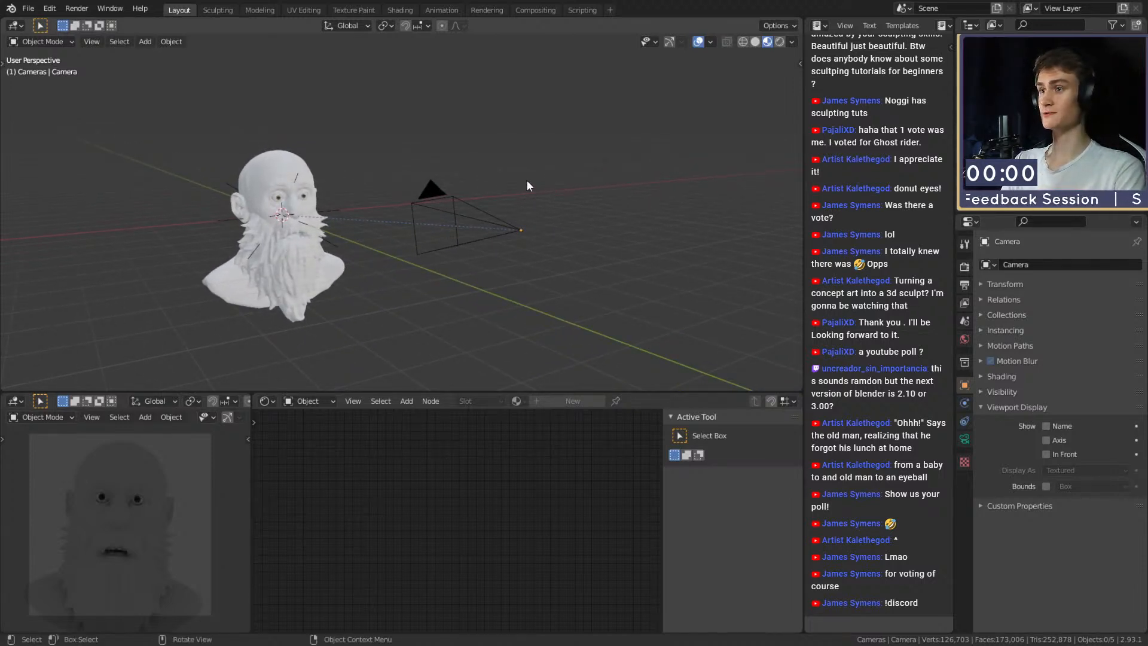
pyautogui.moveTo(526, 179); pyautogui.dragTo(497, 273, button='middle')
pyautogui.click(441, 293)
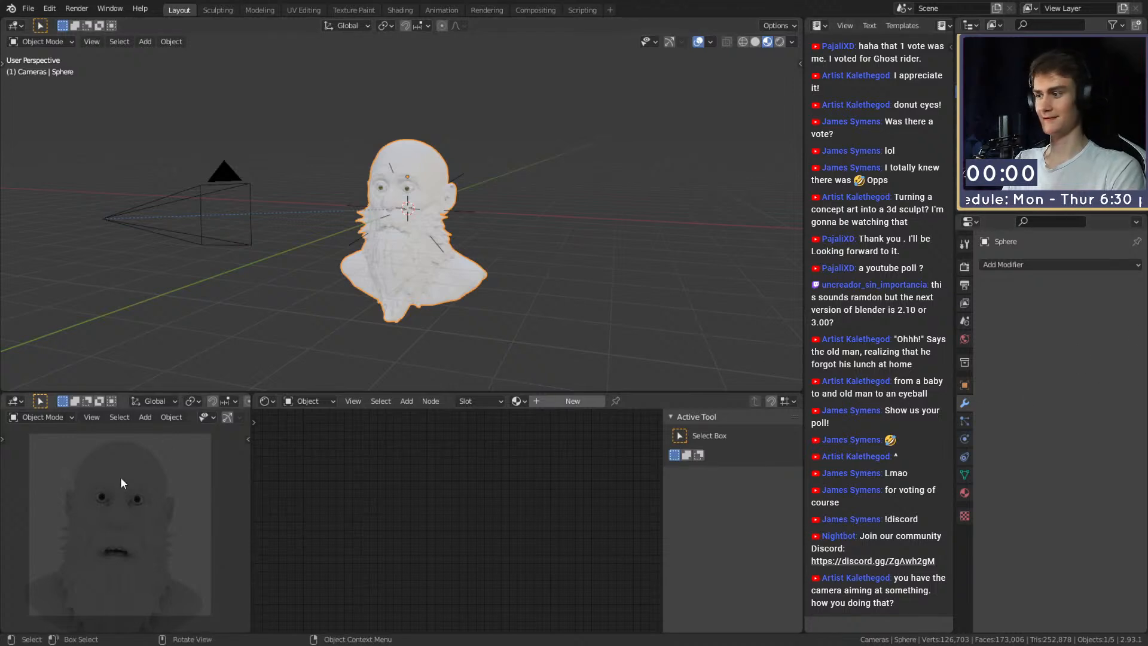
pyautogui.moveTo(483, 271); pyautogui.dragTo(461, 298, button='middle')
pyautogui.hotkey('ctrl', 's')
pyautogui.moveTo(583, 274); pyautogui.dragTo(539, 288, button='middle')
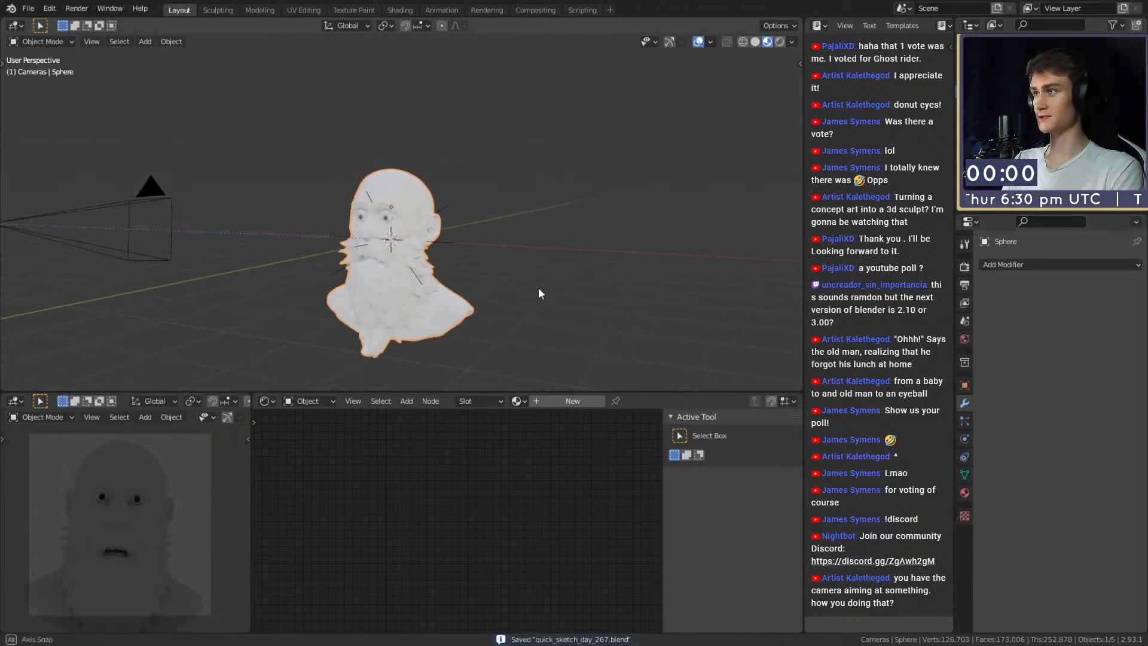
pyautogui.click(33, 11)
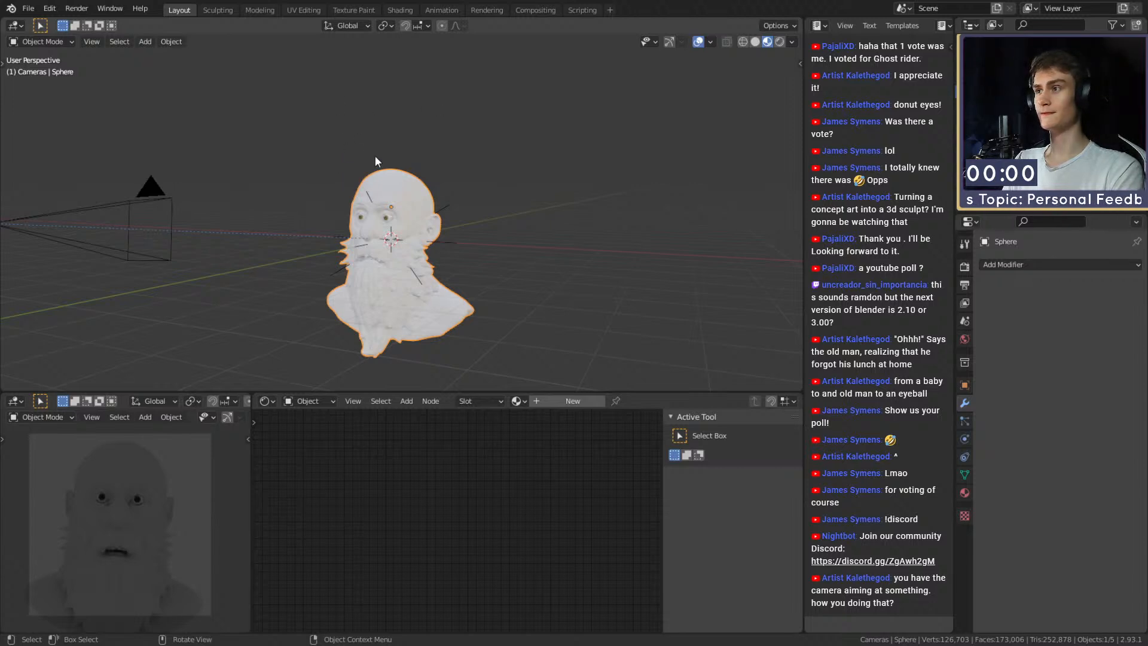
# Reveal the light rig around the bust and deselect all objects.
pyautogui.hotkey('ctrl', 'z')
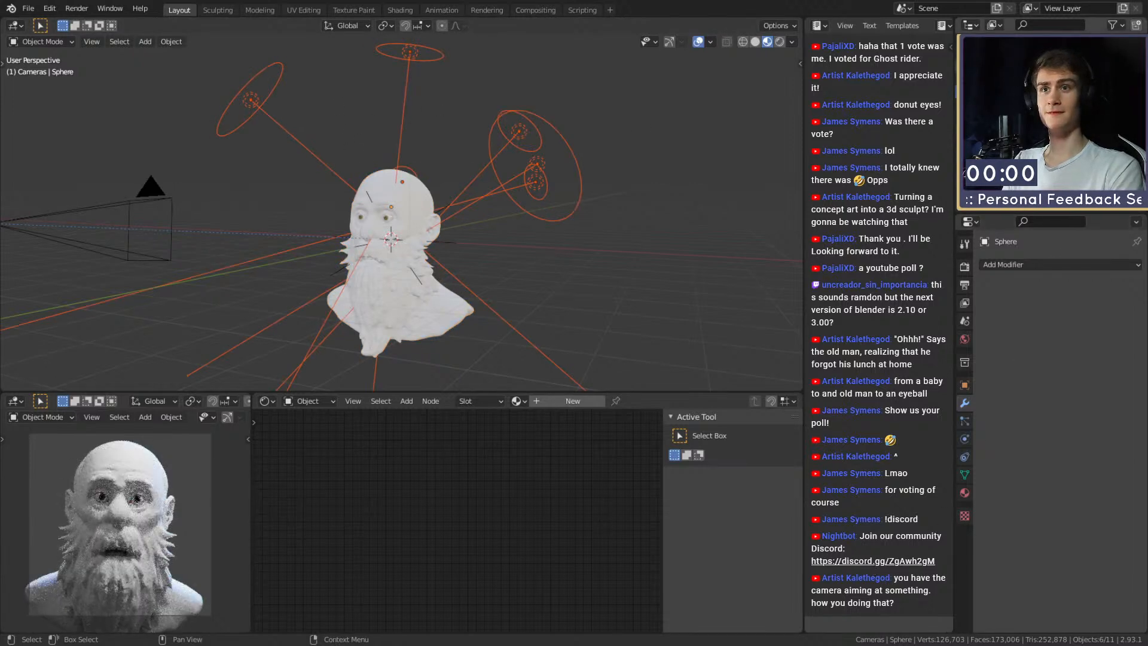
pyautogui.hotkey('alt', 'a')
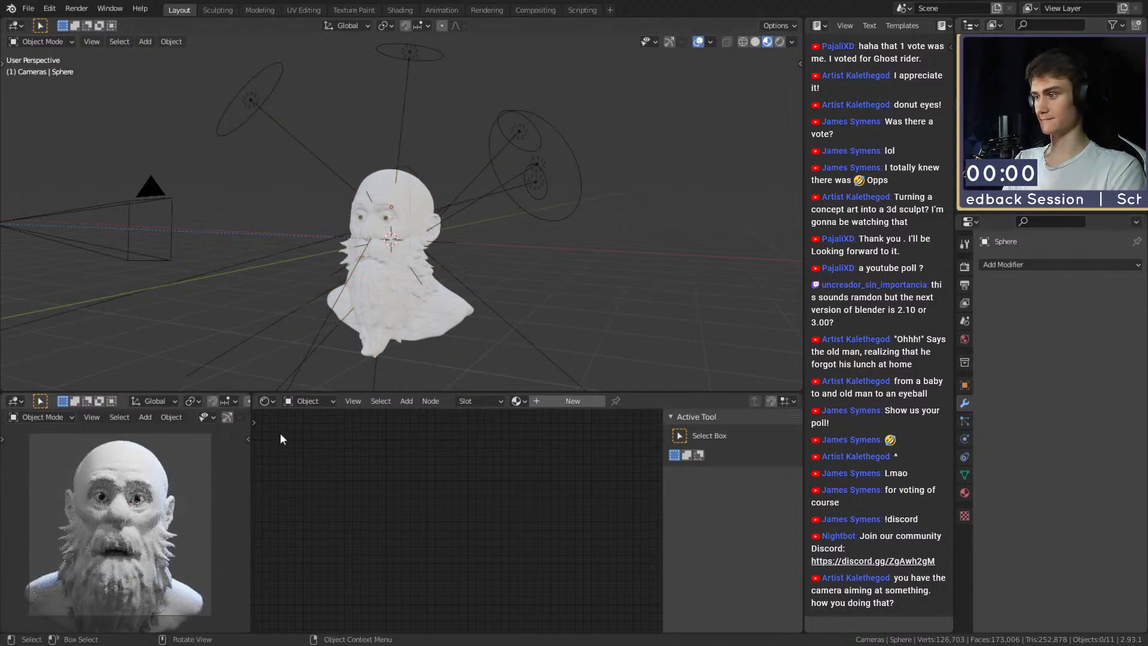
pyautogui.scroll(-2, 393, 263)
pyautogui.moveTo(392, 263); pyautogui.dragTo(464, 257, button='middle')
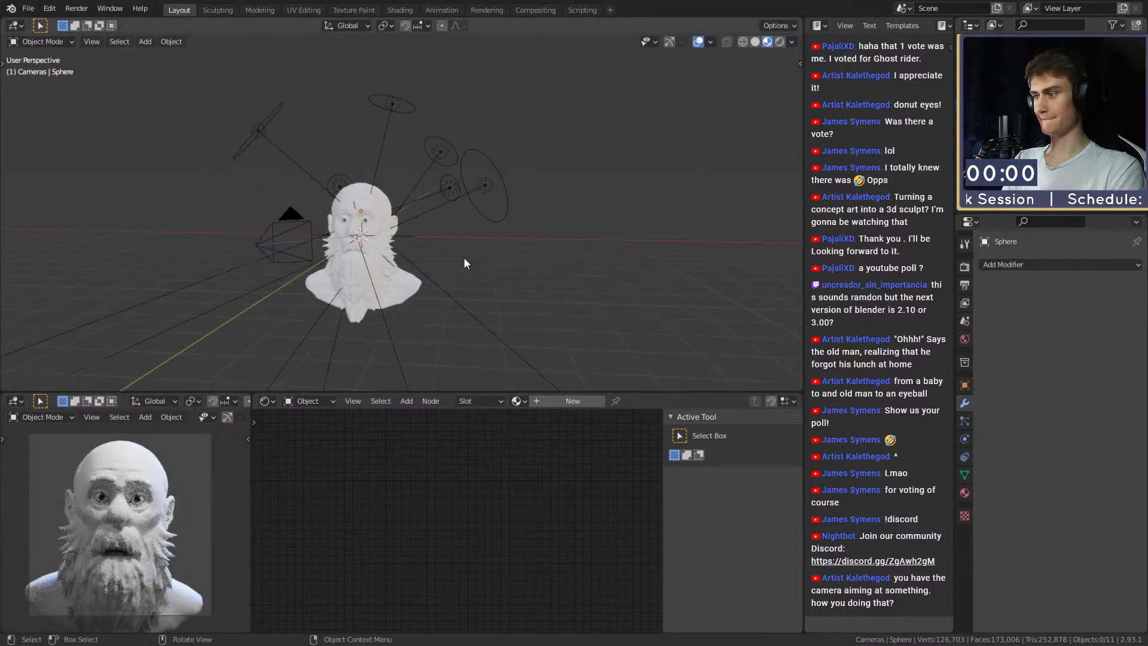
# Switch the shader editor to the World nodes and set the upper Background node's color to black.
pyautogui.click(310, 430)
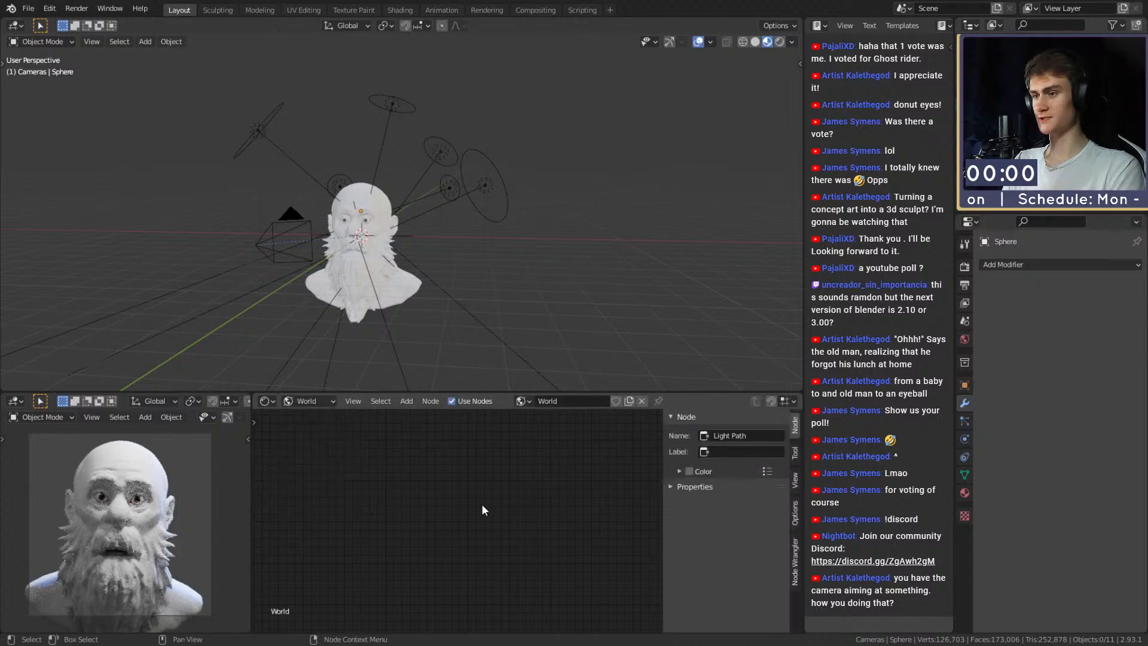
pyautogui.scroll(4, 418, 496)
pyautogui.scroll(2, 509, 489)
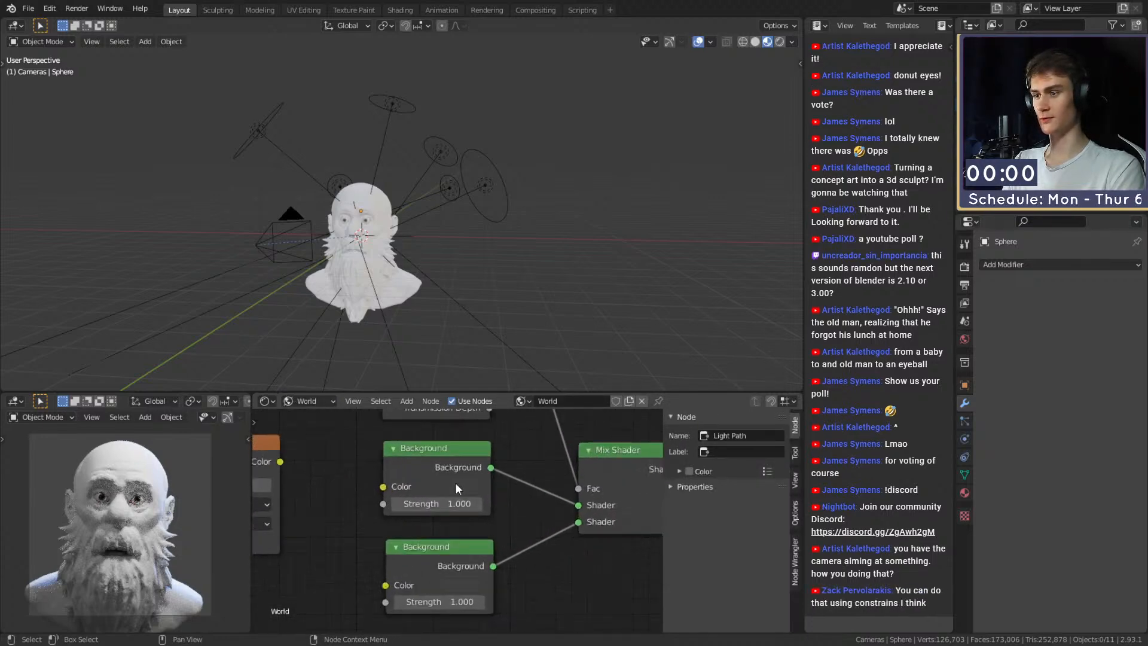
pyautogui.click(457, 485)
pyautogui.moveTo(553, 354); pyautogui.dragTo(554, 394)
# Hide every light except the area light above the bust and select that remaining light.
pyautogui.moveTo(454, 251)
pyautogui.mouseDown(button='middle')
pyautogui.moveTo(566, 283)
pyautogui.moveTo(467, 270)
pyautogui.mouseUp(button='middle')
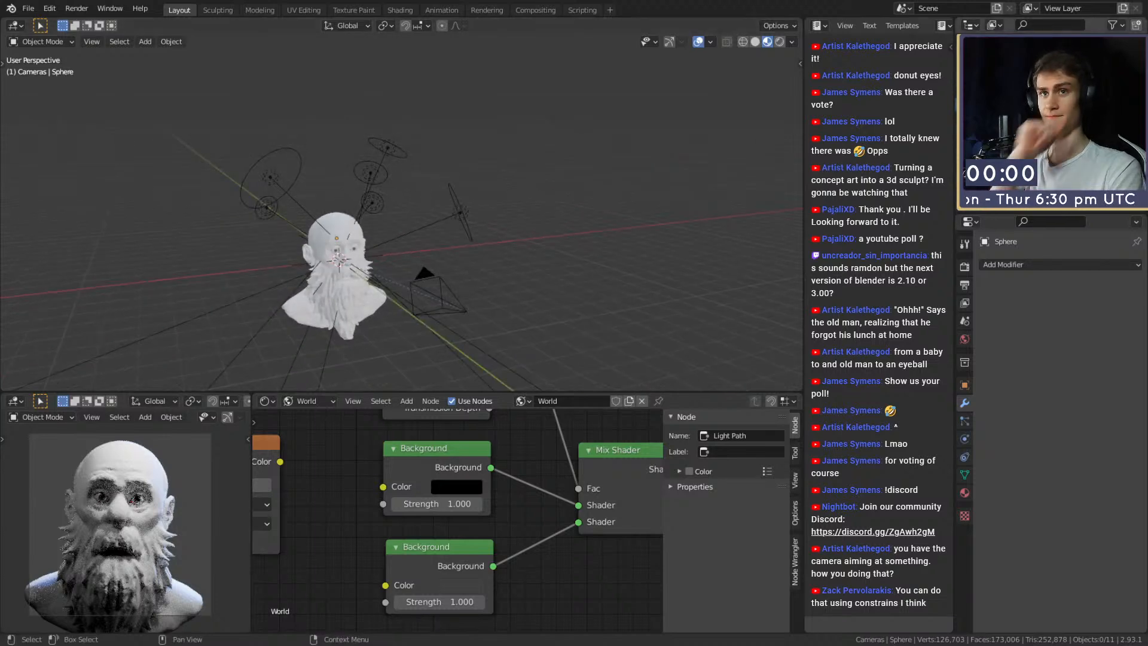
pyautogui.moveTo(1137, 113); pyautogui.dragTo(1137, 173)
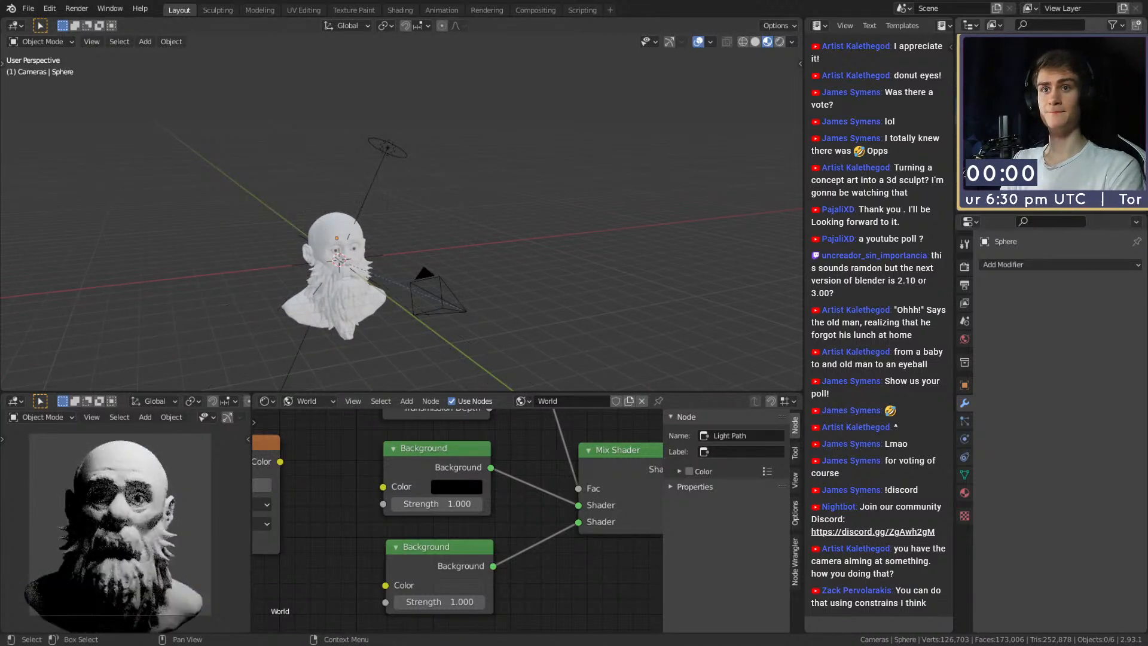
pyautogui.click(1028, 116)
# Set the transform pivot point to 3D Cursor and save the file.
pyautogui.moveTo(532, 170); pyautogui.dragTo(489, 179, button='middle')
pyautogui.click(386, 26)
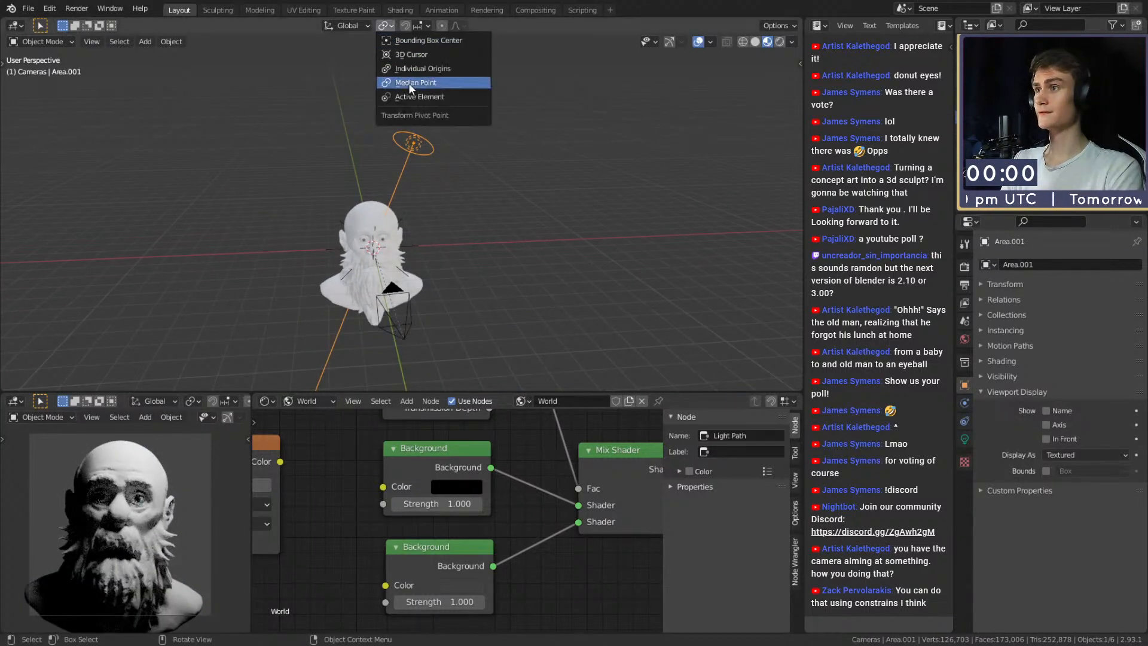
pyautogui.click(413, 58)
pyautogui.hotkey('ctrl', 's')
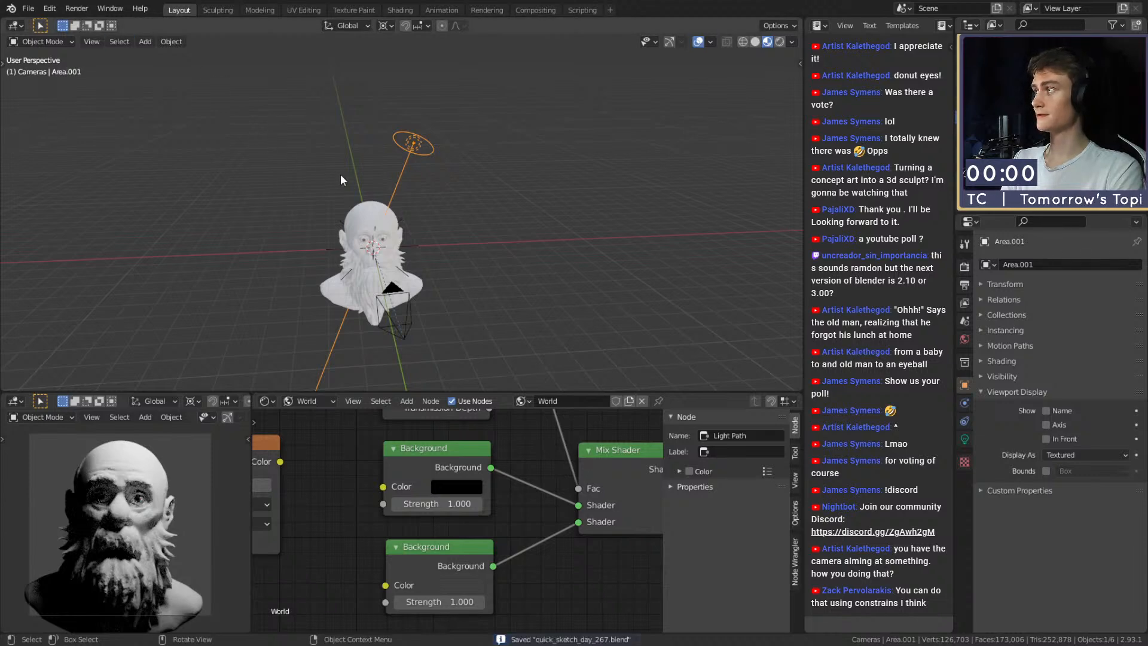
# Select the Focus empty at the center of the head and frame it in the view.
pyautogui.moveTo(340, 174); pyautogui.dragTo(407, 224, button='middle')
pyautogui.keyDown('ctrl'); pyautogui.moveTo(407, 225); pyautogui.dragTo(472, 189, button='middle'); pyautogui.keyUp('ctrl')
pyautogui.click(305, 159)
pyautogui.scroll(-3, 464, 153)
pyautogui.click(439, 189)
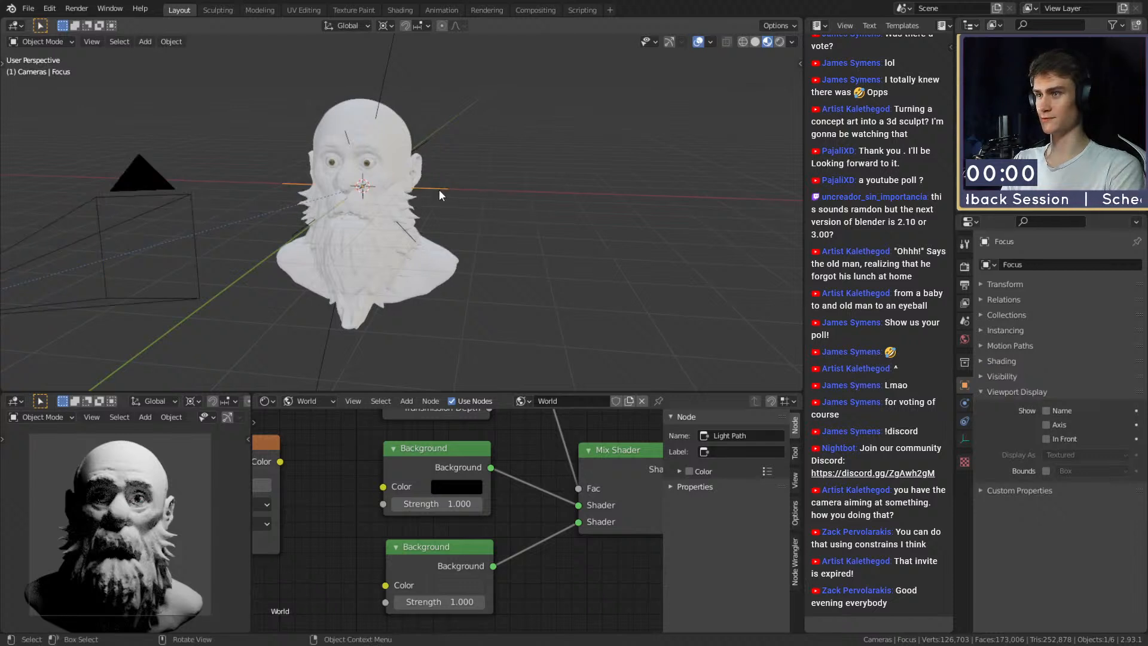
pyautogui.press('KP_Decimal')
# Select the DoF empty inside the head and examine its placement.
pyautogui.moveTo(537, 213); pyautogui.dragTo(504, 199, button='middle')
pyautogui.moveTo(504, 200)
pyautogui.keyDown('shift'); pyautogui.mouseDown(button='middle')
pyautogui.moveTo(387, 215)
pyautogui.moveTo(501, 214)
pyautogui.mouseUp(button='middle'); pyautogui.keyUp('shift')
pyautogui.scroll(-2, 387, 216)
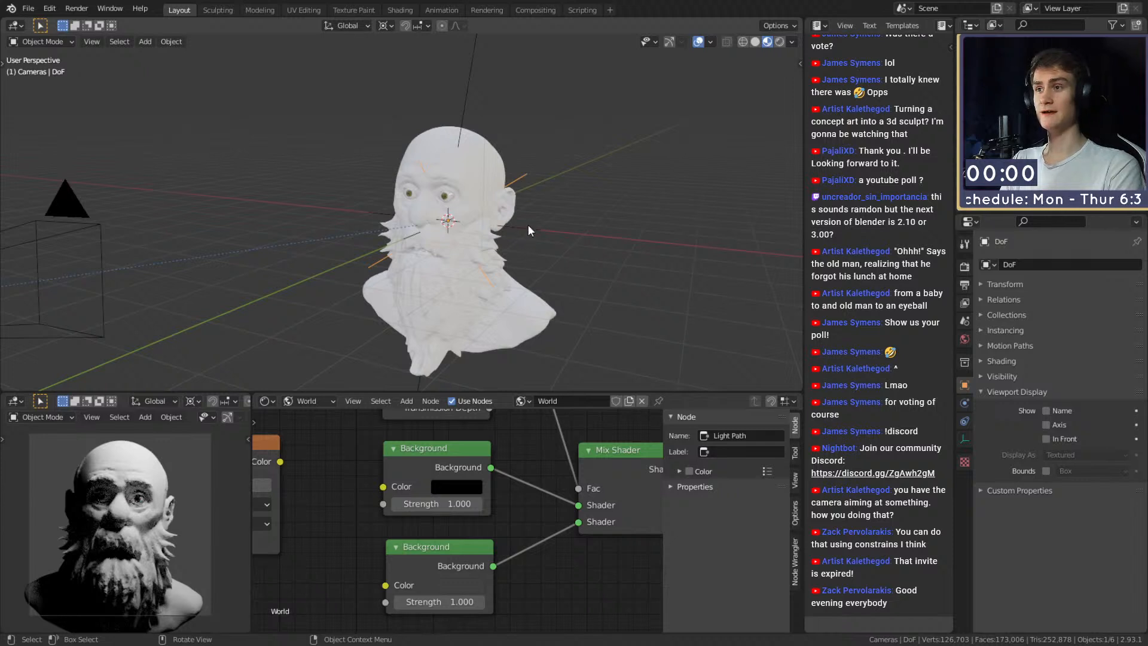
pyautogui.click(519, 180)
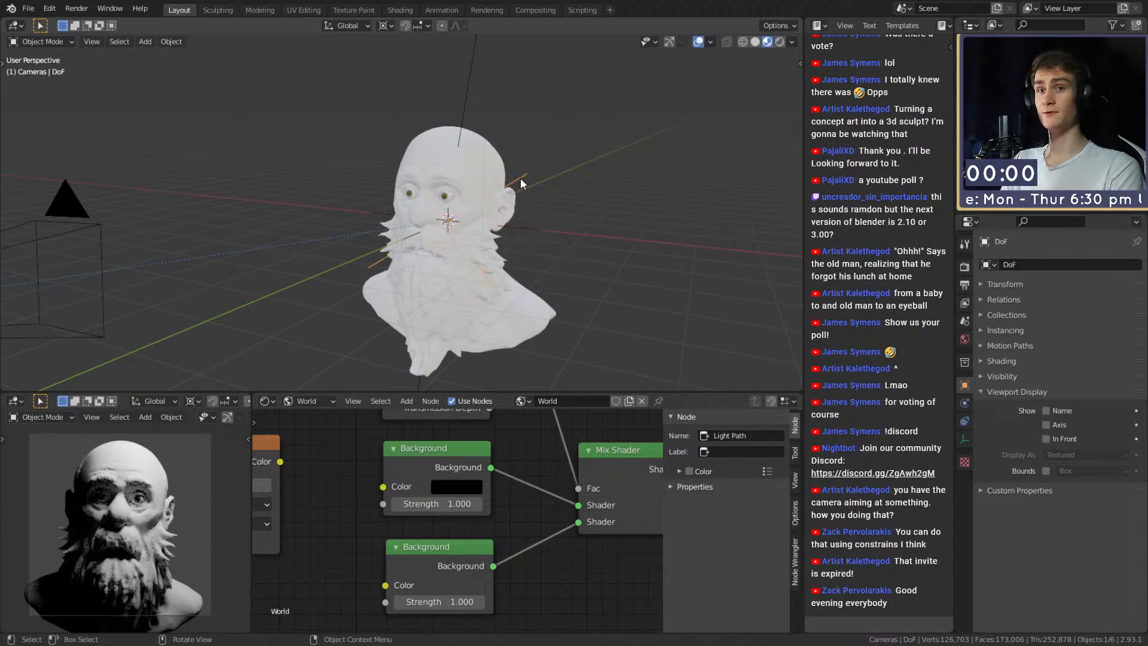
# Select the camera and review its Damped Track constraint and the tracking constraints available to add.
pyautogui.scroll(-4, 506, 208)
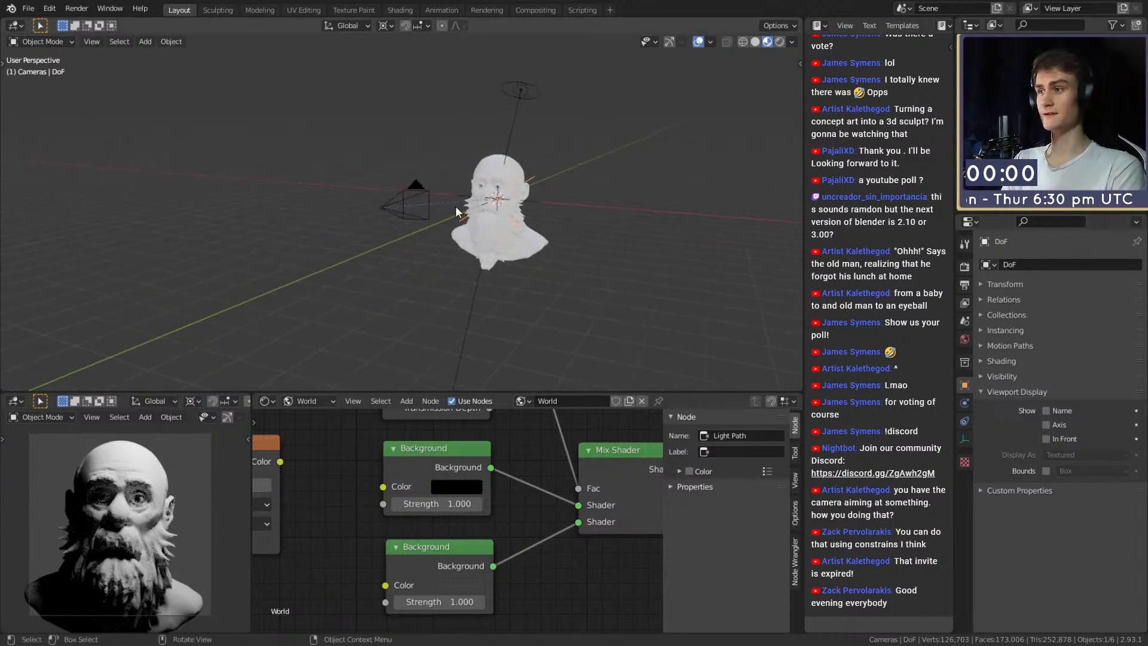
pyautogui.click(415, 192)
pyautogui.scroll(3, 414, 192)
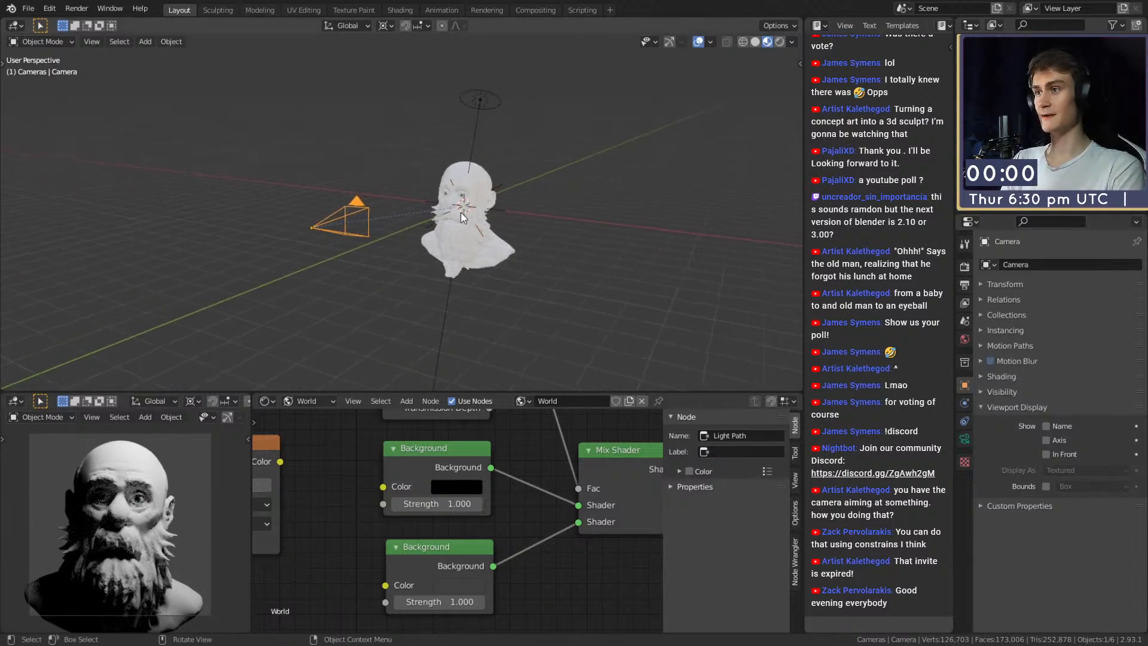
pyautogui.click(965, 421)
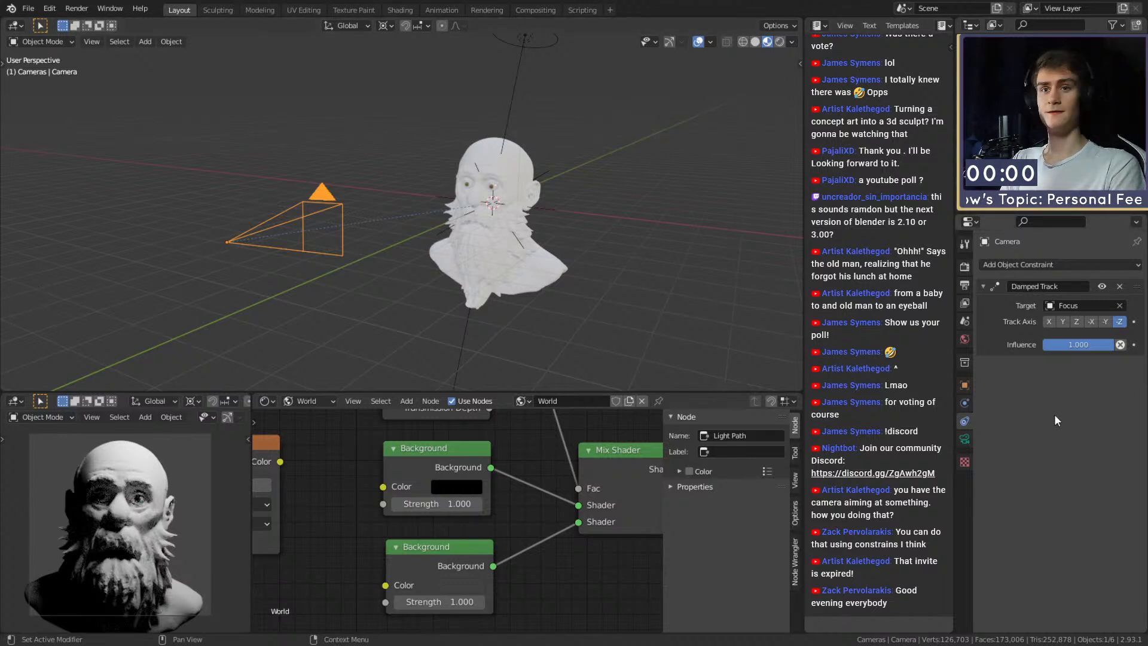
pyautogui.click(1025, 264)
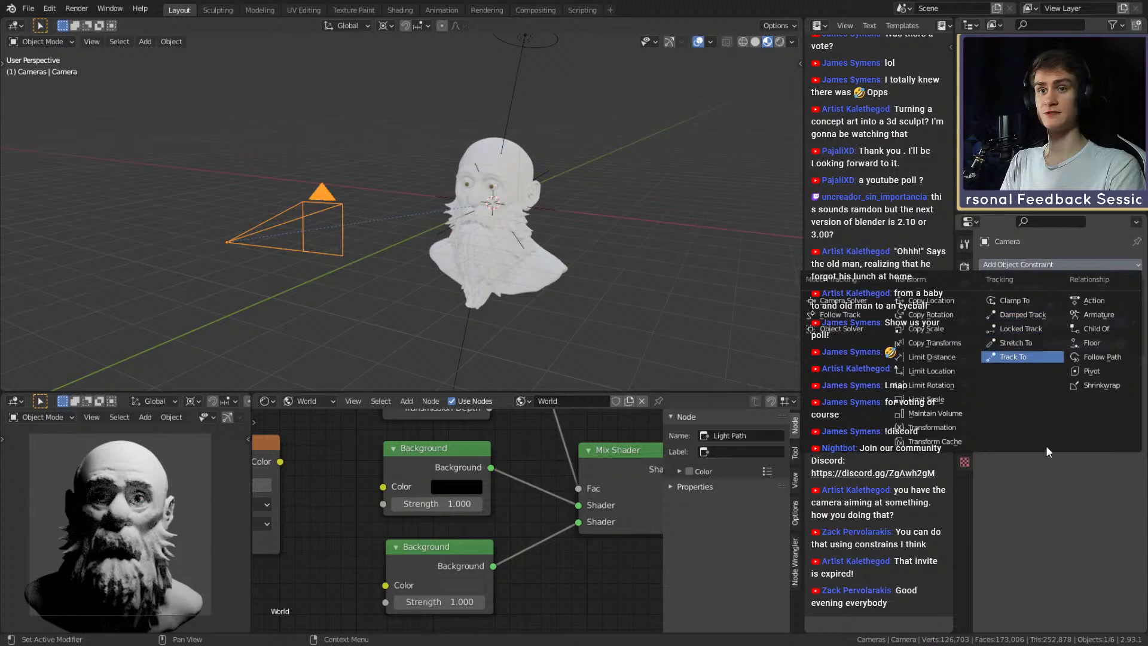
pyautogui.click(1020, 315)
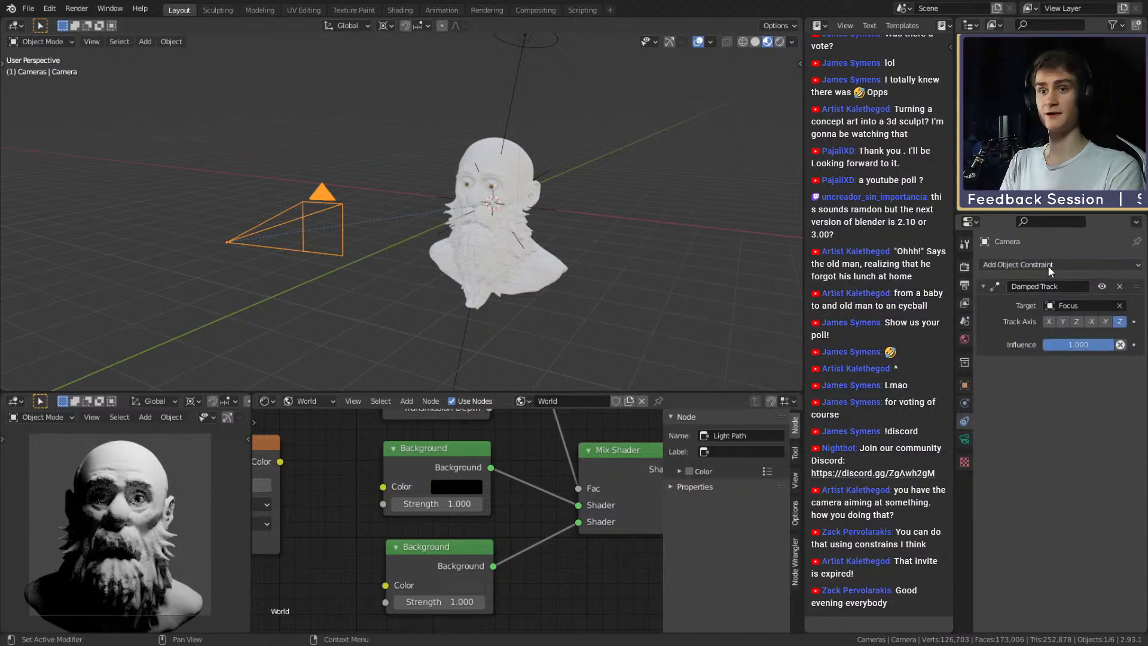
# Try moving the Focus empty above the head to test the camera's tracking, and cancel the move.
pyautogui.scroll(4, 422, 214)
pyautogui.moveTo(473, 235); pyautogui.dragTo(544, 231, button='middle')
pyautogui.click(531, 226)
pyautogui.scroll(-4, 538, 239)
pyautogui.press('g')
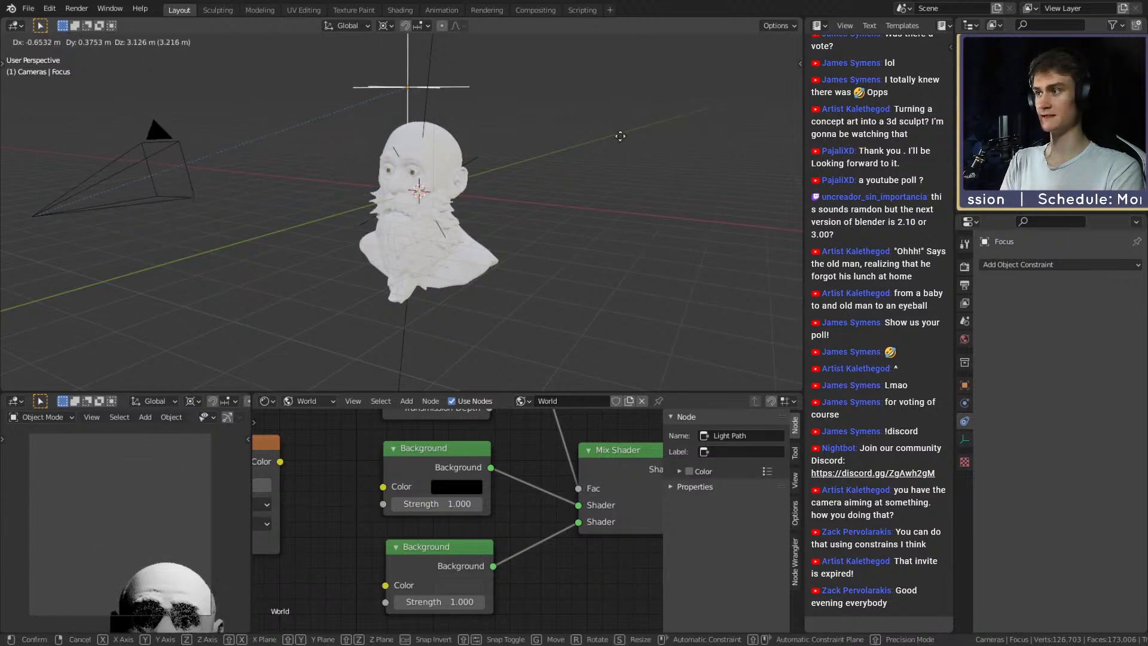
pyautogui.rightClick(772, 179)
pyautogui.moveTo(595, 219); pyautogui.dragTo(664, 225, button='middle')
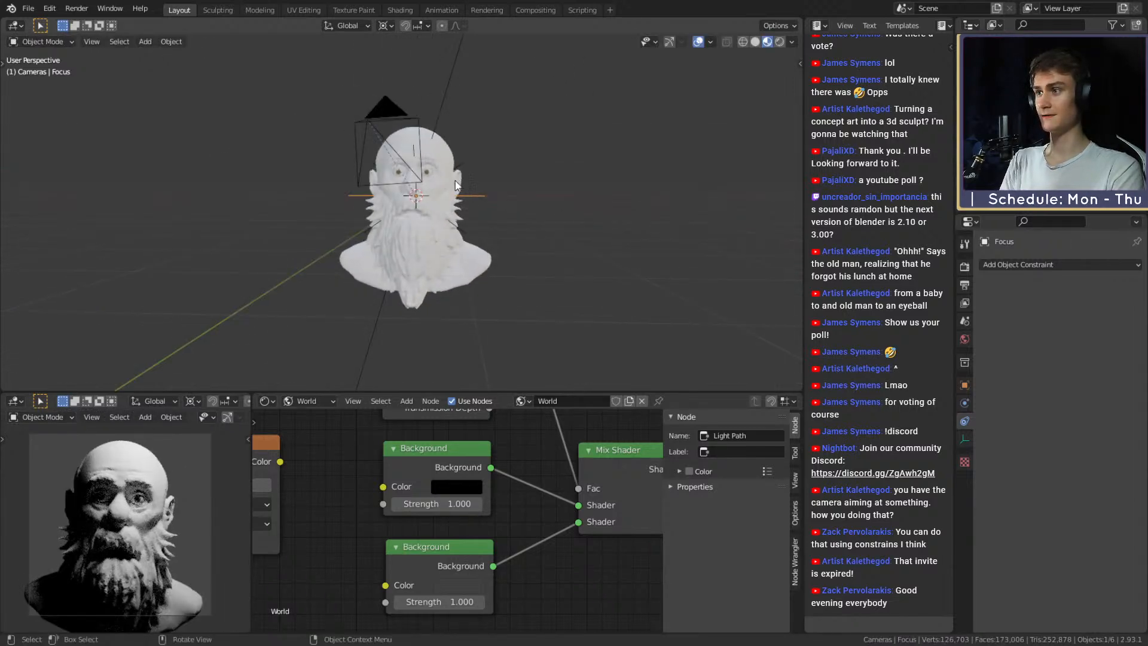
# Try moving the camera around the bust to test that it stays aimed at the Focus empty.
pyautogui.click(380, 94)
pyautogui.scroll(-3, 526, 215)
pyautogui.scroll(4, 480, 238)
pyautogui.moveTo(527, 214)
pyautogui.mouseDown(button='middle')
pyautogui.moveTo(480, 238)
pyautogui.moveTo(533, 230)
pyautogui.mouseUp(button='middle')
pyautogui.click(469, 206)
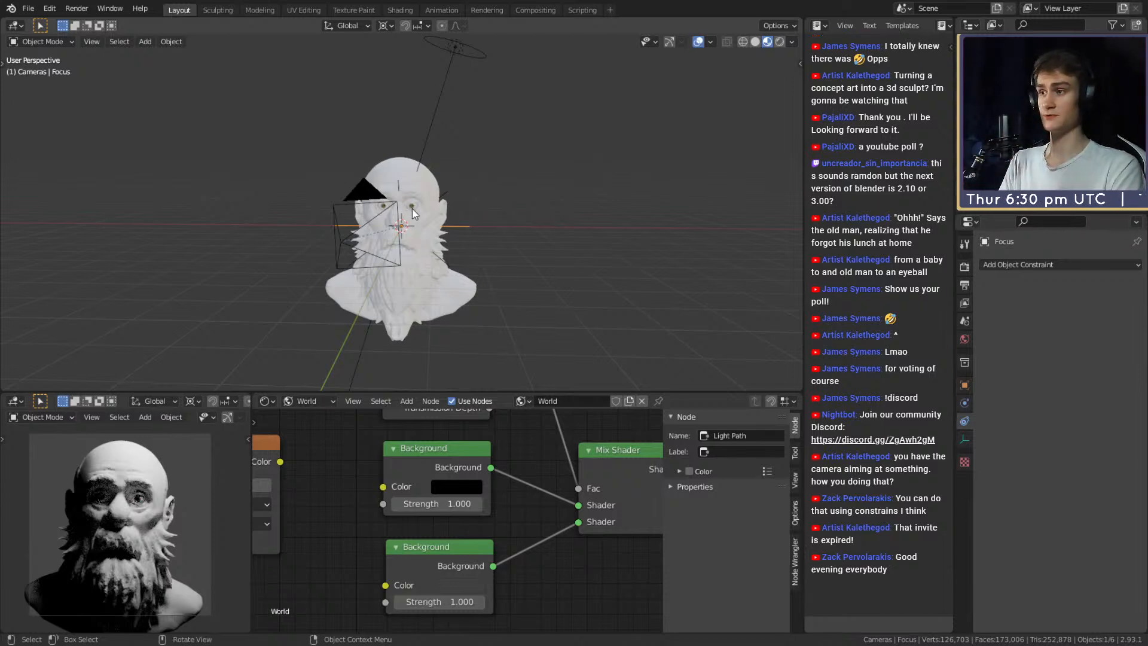
pyautogui.click(357, 194)
pyautogui.press('g')
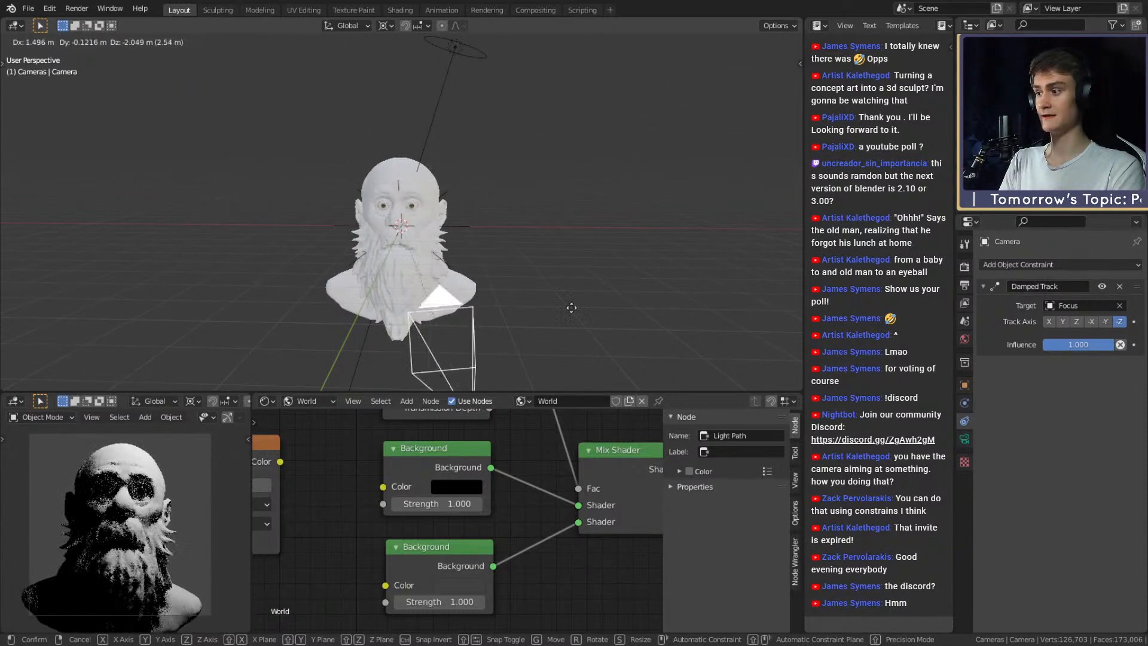
pyautogui.click(558, 237)
pyautogui.moveTo(558, 237); pyautogui.dragTo(596, 261, button='middle')
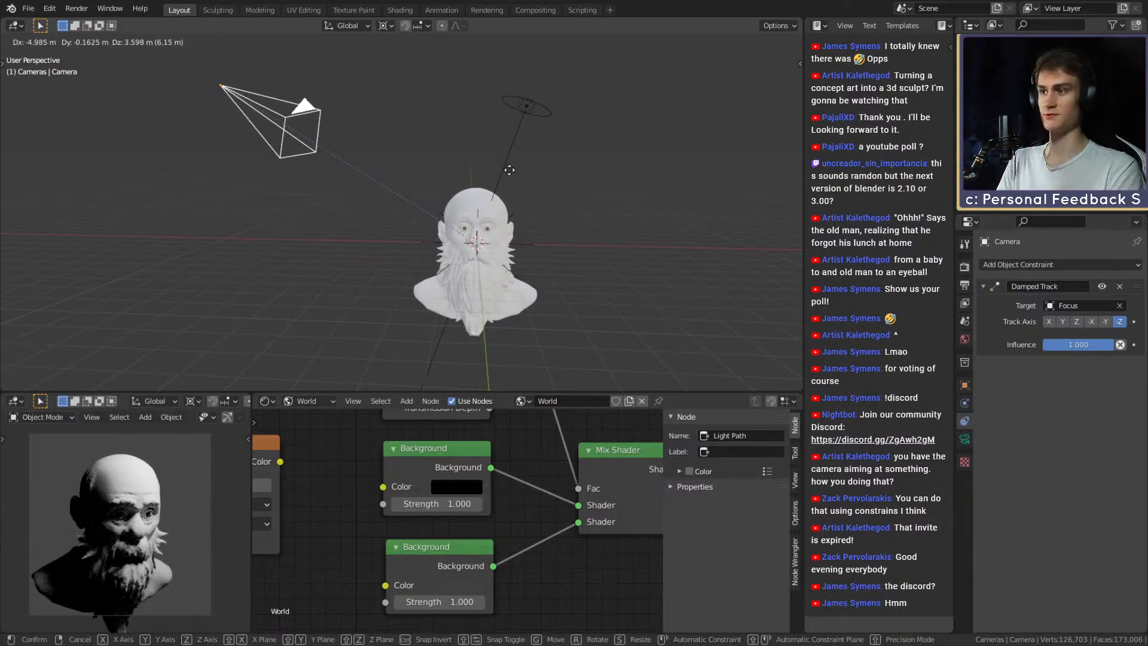
pyautogui.click(573, 223)
pyautogui.moveTo(572, 223); pyautogui.dragTo(489, 214, button='middle')
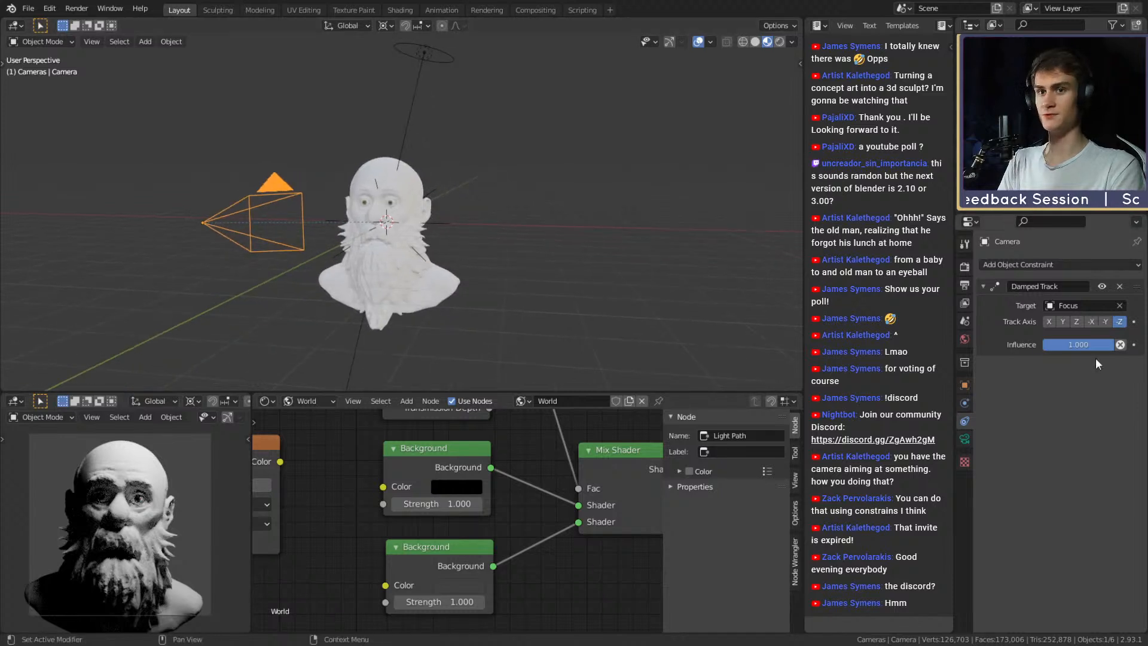
# Enable Depth of Field in the camera's lens settings.
pyautogui.scroll(3, 365, 226)
pyautogui.moveTo(365, 226); pyautogui.dragTo(512, 202, button='middle')
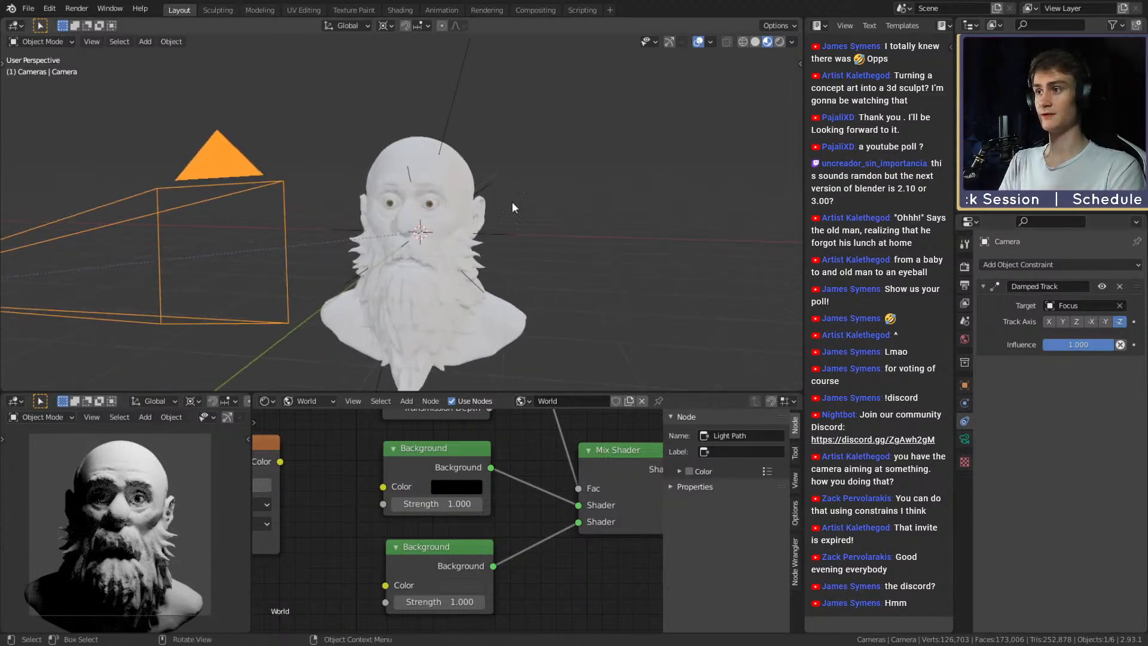
pyautogui.moveTo(239, 173); pyautogui.dragTo(431, 195, button='middle')
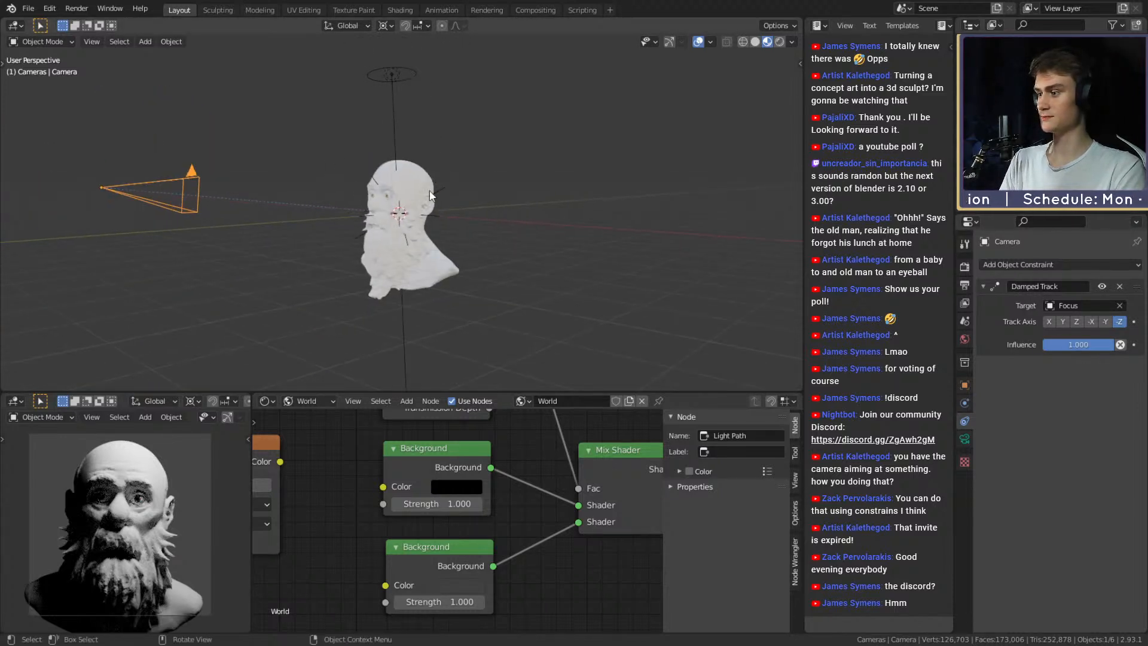
pyautogui.scroll(2, 433, 177)
pyautogui.moveTo(335, 173); pyautogui.dragTo(359, 177, button='middle')
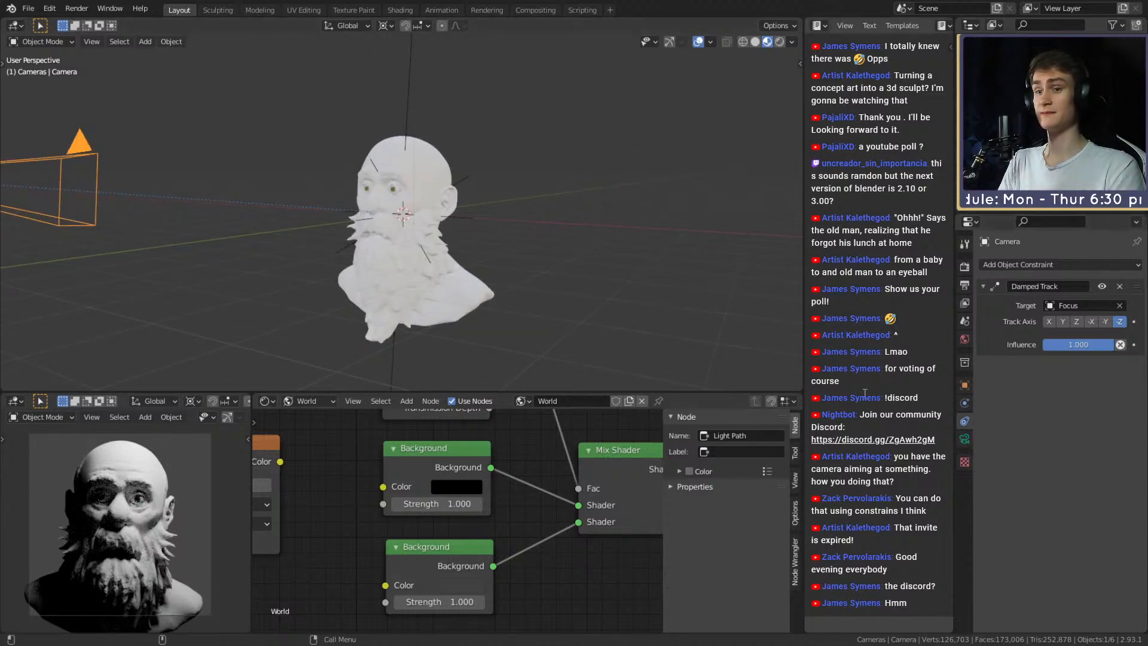
pyautogui.click(965, 439)
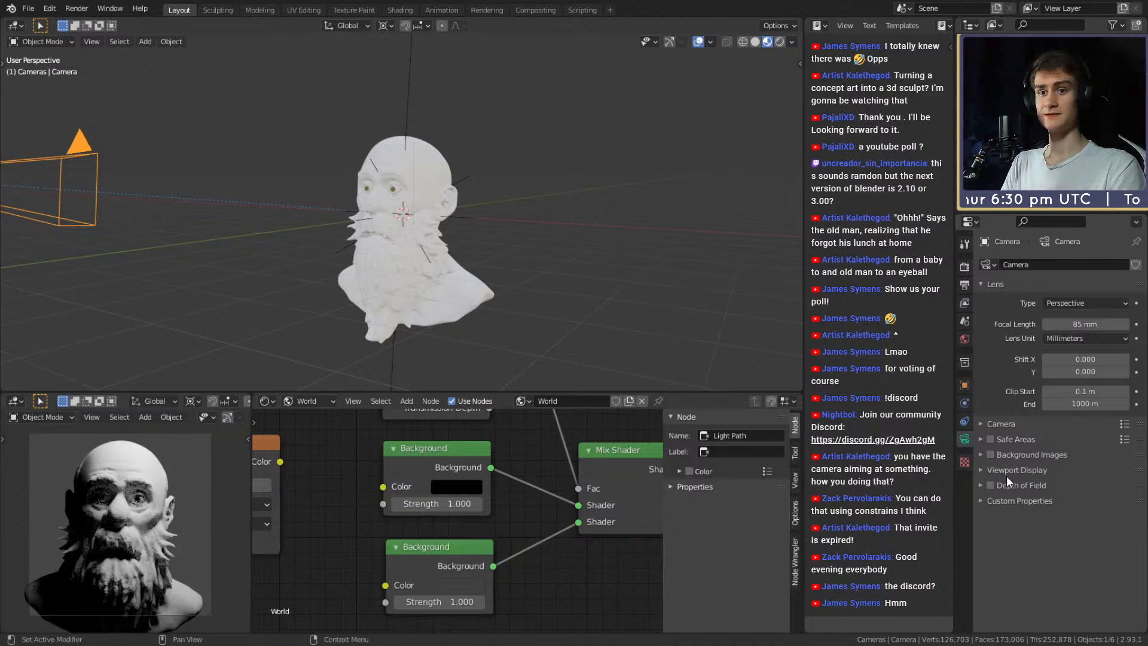
pyautogui.click(990, 484)
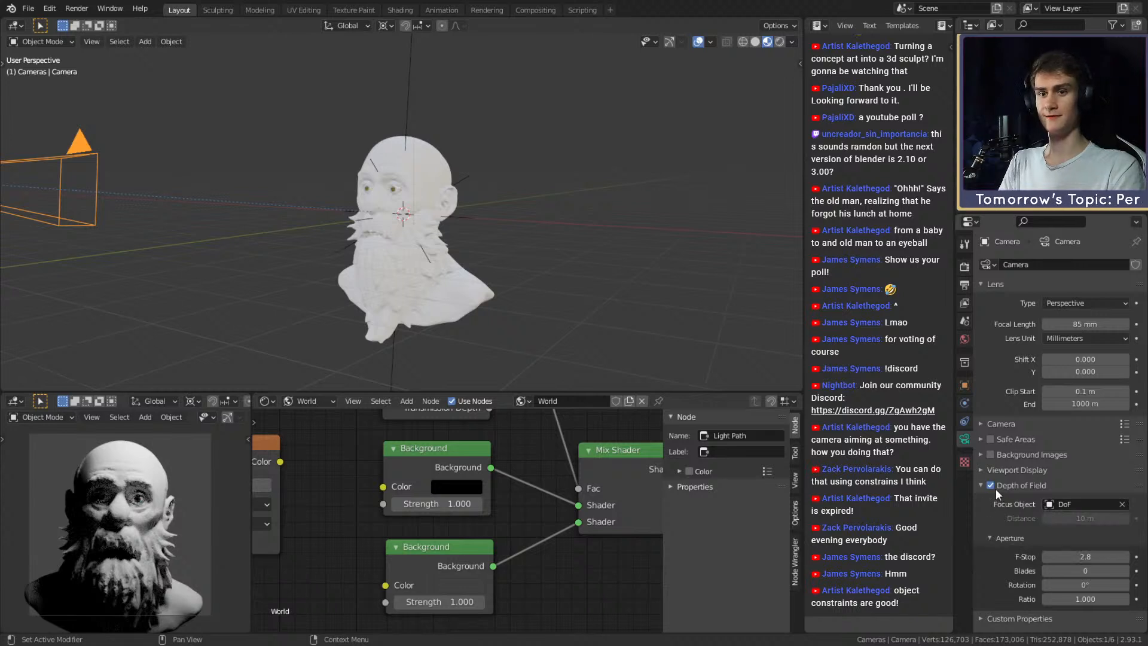
# Check the DoF empty inside the head, then select the camera and turn off its Depth of Field.
pyautogui.click(473, 178)
pyautogui.moveTo(479, 181); pyautogui.dragTo(598, 243, button='middle')
pyautogui.scroll(2, 598, 243)
pyautogui.scroll(-3, 586, 244)
pyautogui.moveTo(514, 242); pyautogui.dragTo(460, 234, button='middle')
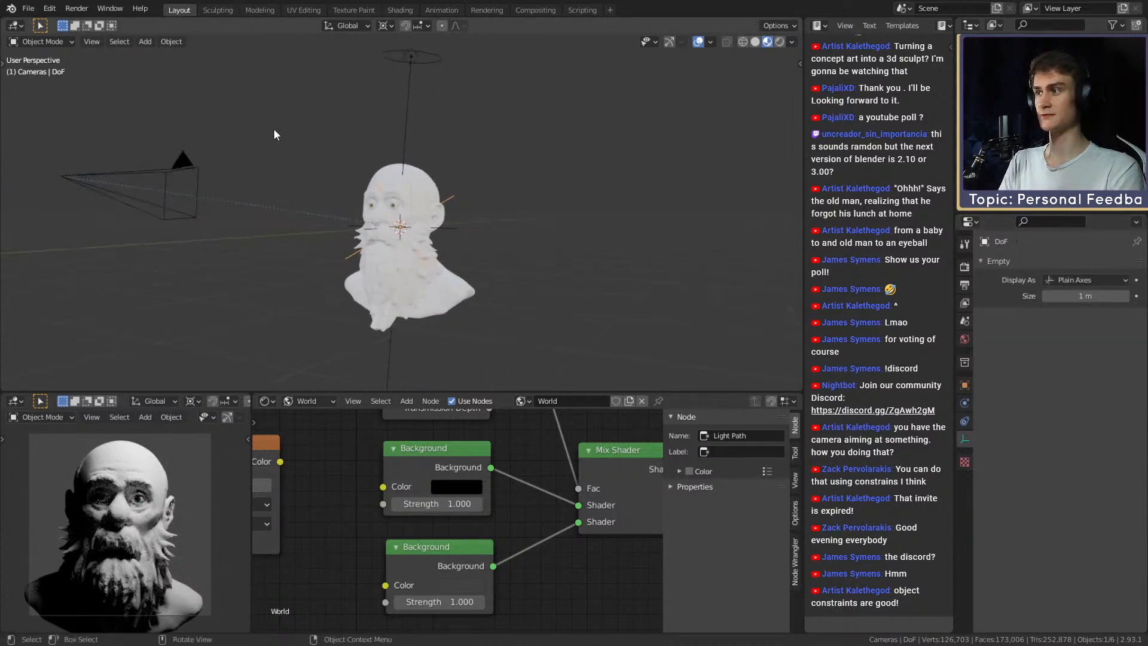
pyautogui.click(192, 170)
pyautogui.click(990, 486)
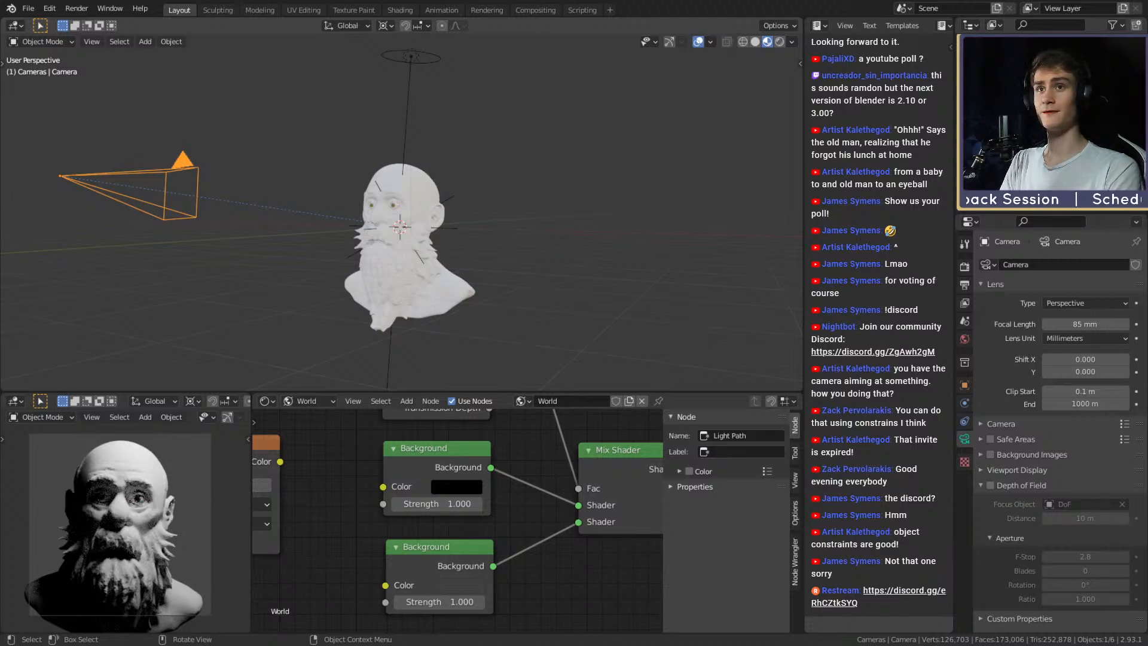
# Select the area light above the head, save the file and open the render settings.
pyautogui.moveTo(447, 225); pyautogui.dragTo(452, 9, button='middle')
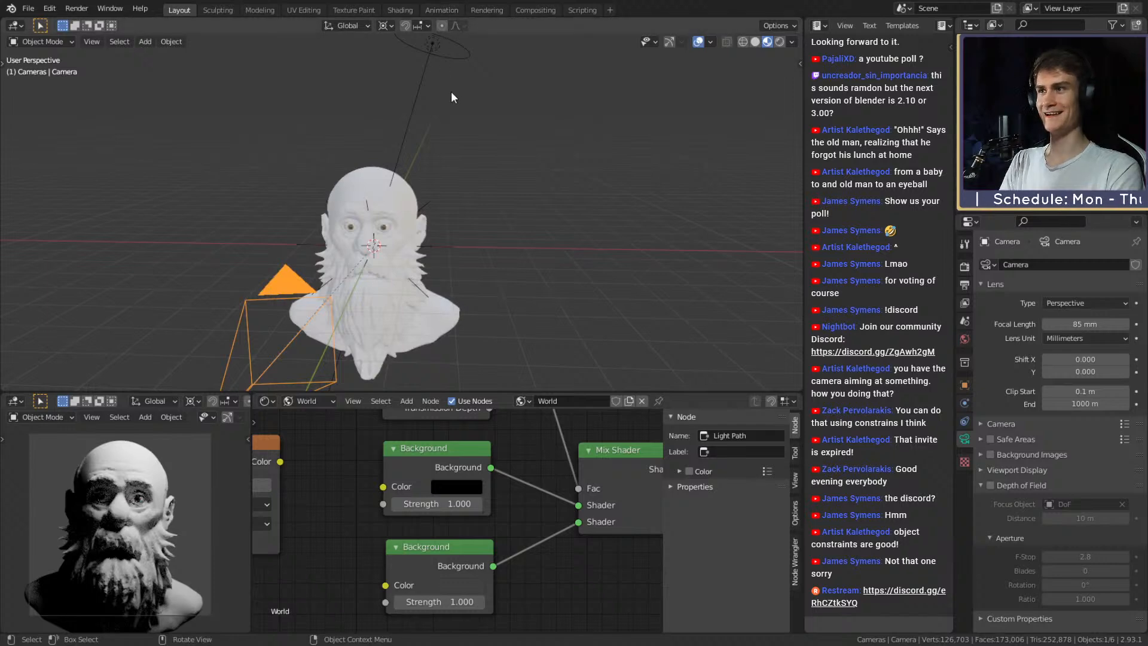
pyautogui.moveTo(451, 97); pyautogui.dragTo(418, 123, button='middle')
pyautogui.click(419, 125)
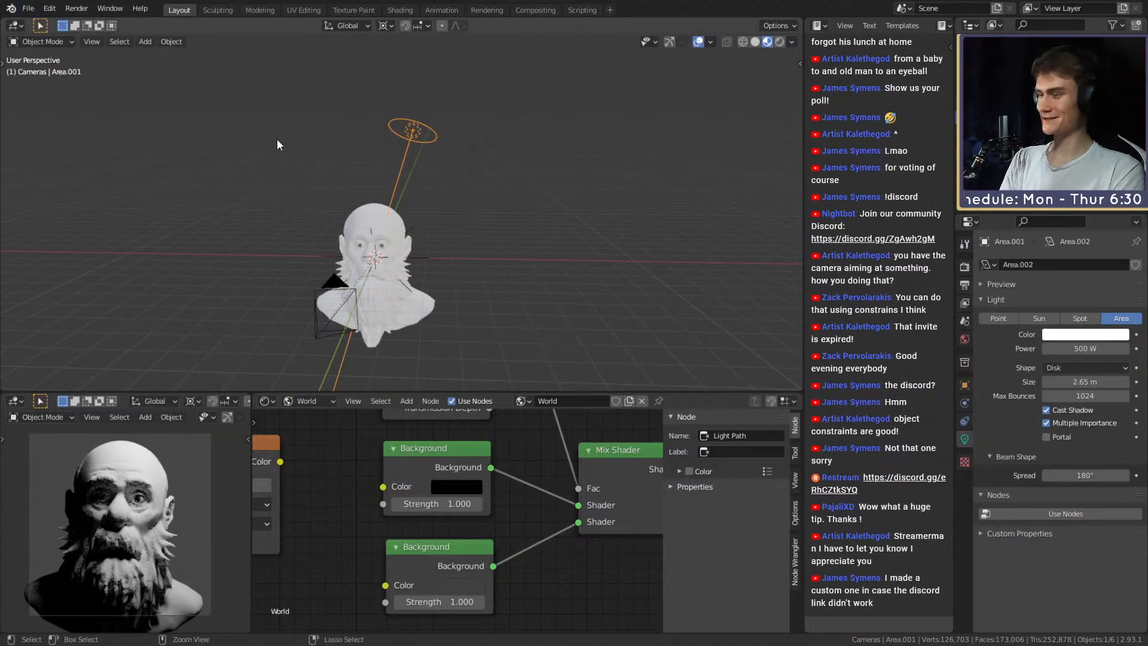
pyautogui.hotkey('ctrl', 's')
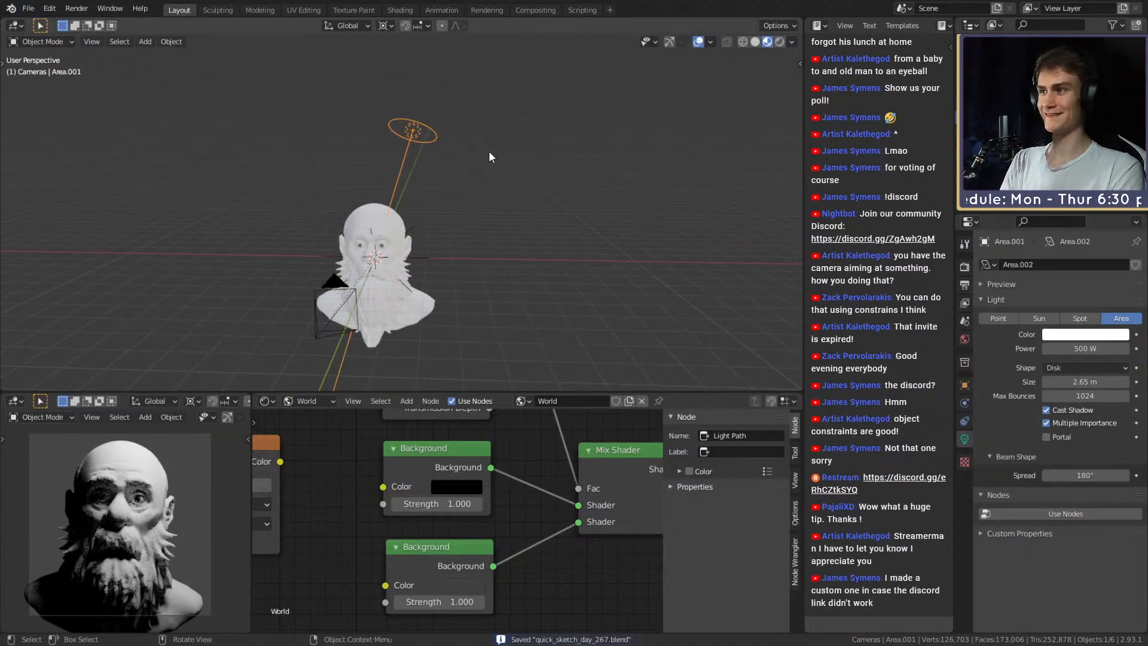
pyautogui.click(965, 268)
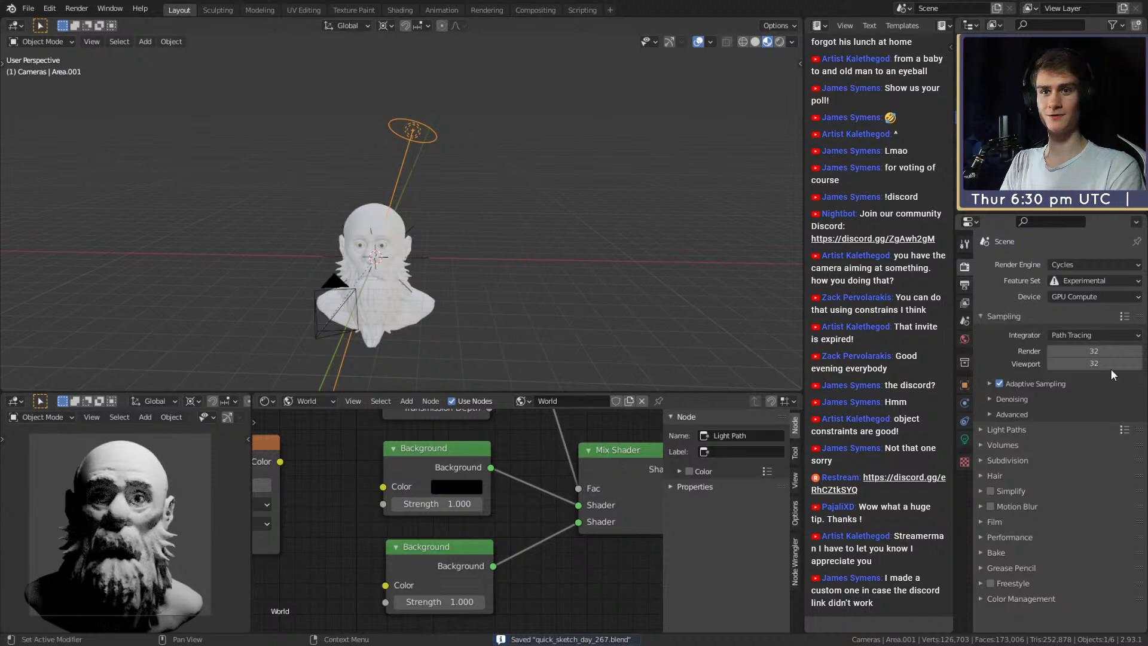
# Adjust the overhead area light's placement with a trackball rotation around the head, and save the file.
pyautogui.moveTo(291, 196); pyautogui.dragTo(490, 171, button='middle')
pyautogui.click(371, 191)
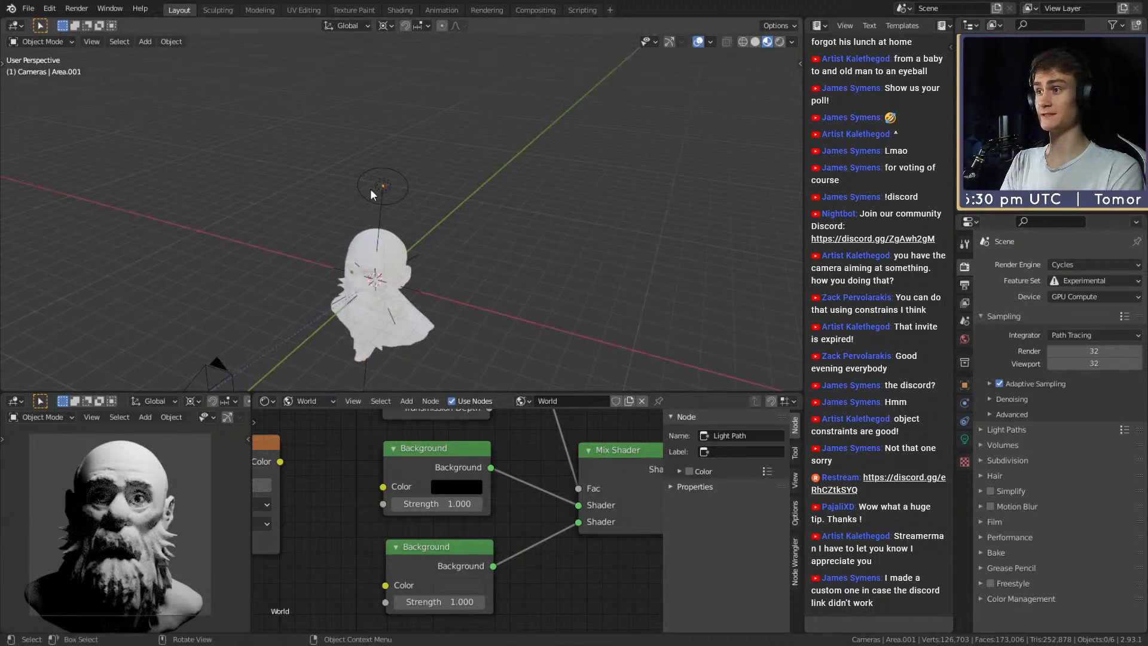
pyautogui.click(371, 189)
pyautogui.moveTo(389, 189); pyautogui.dragTo(421, 168, button='middle')
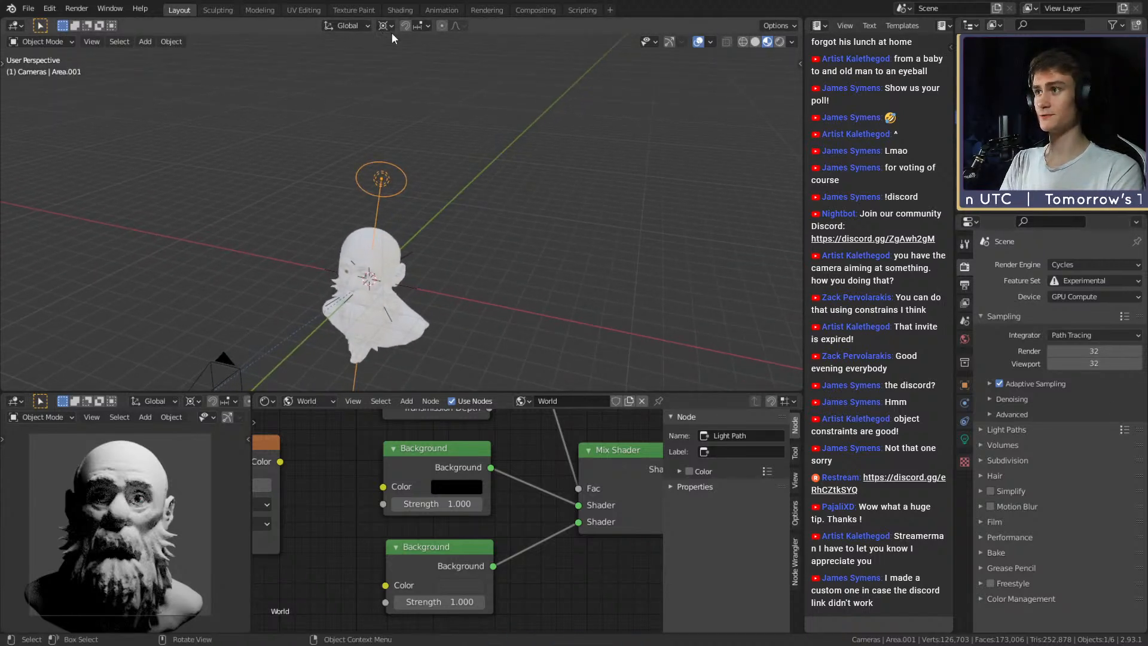
pyautogui.press('r')
pyautogui.press('r')
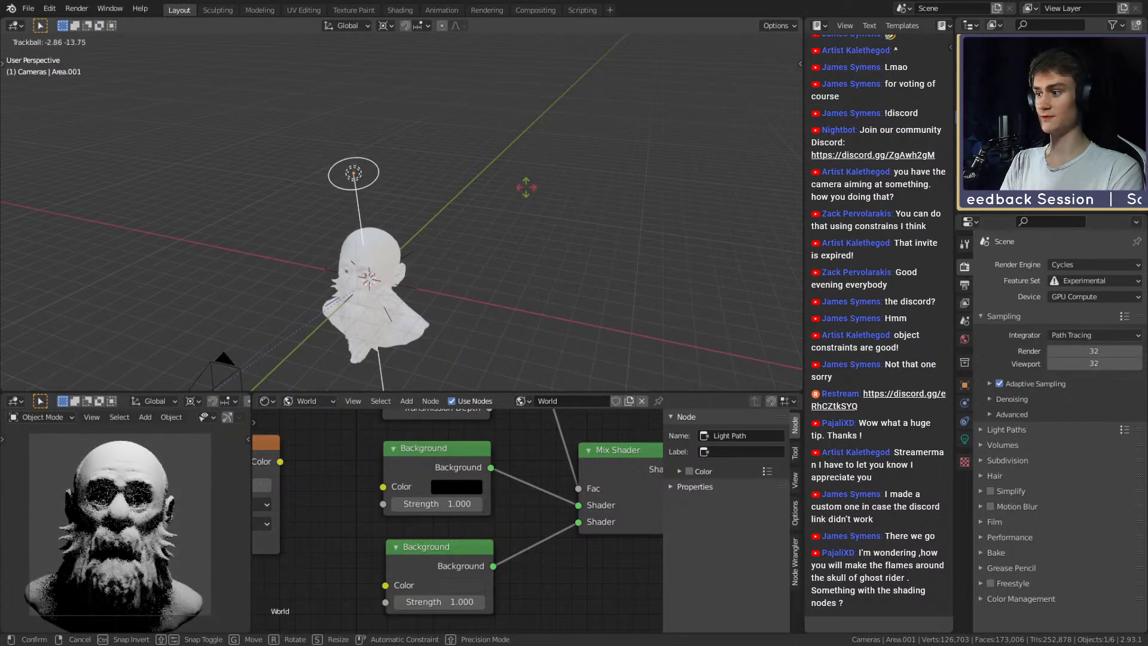
pyautogui.click(528, 187)
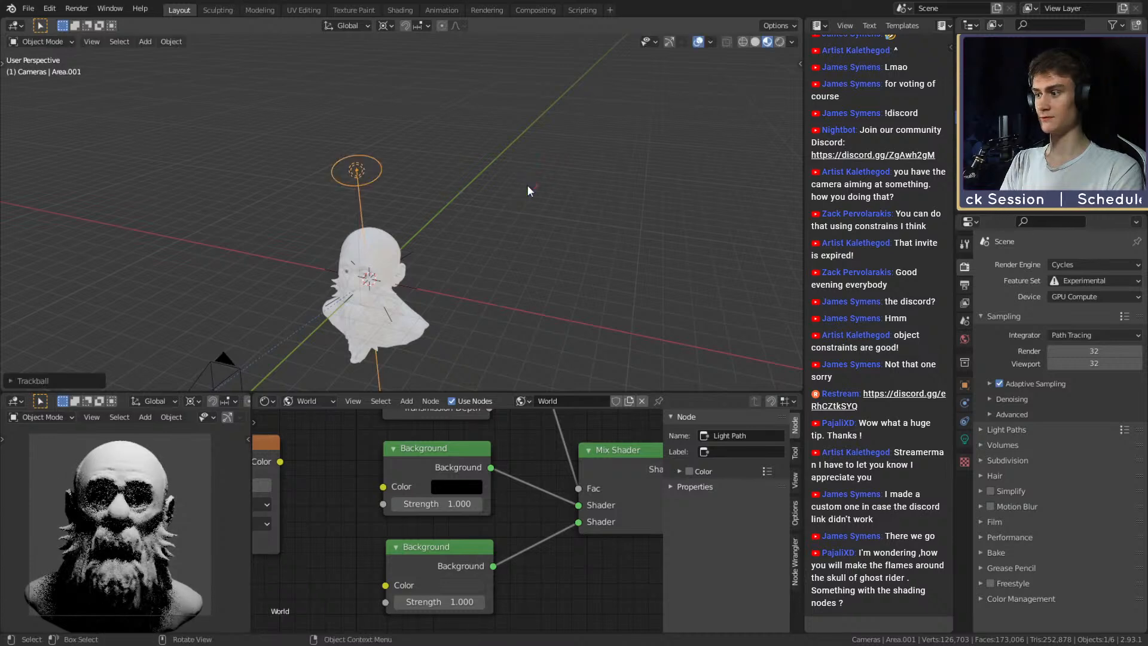
pyautogui.moveTo(425, 262); pyautogui.dragTo(449, 221, button='middle')
pyautogui.hotkey('ctrl', 's')
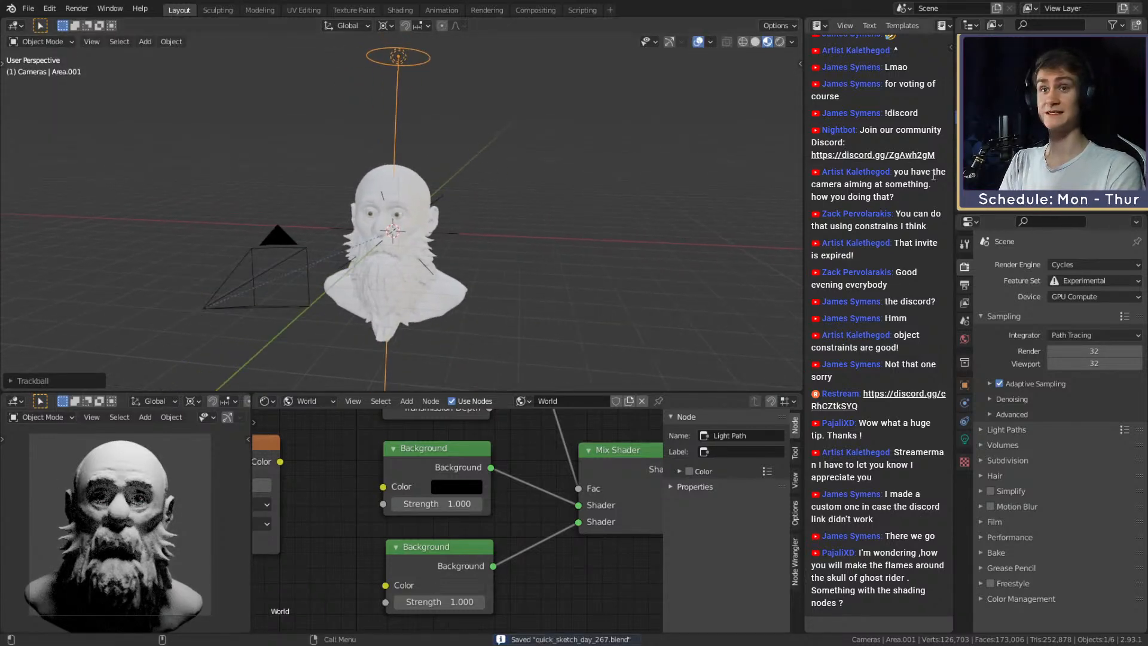
# Duplicate the overhead area light and trackball-rotate the copy around to the side of the head.
pyautogui.hotkey('shift', 'd')
pyautogui.press('r')
pyautogui.press('r')
pyautogui.click(577, 153)
pyautogui.moveTo(335, 143); pyautogui.dragTo(508, 220, button='middle')
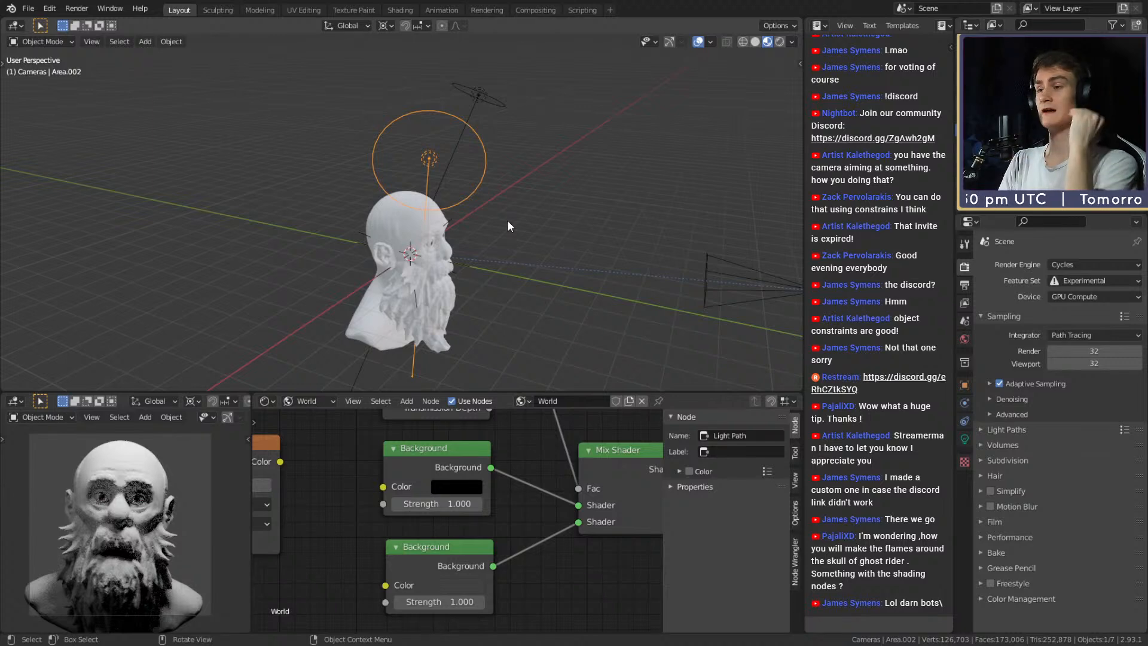
pyautogui.scroll(4, 436, 218)
pyautogui.moveTo(508, 231); pyautogui.dragTo(427, 223, button='middle')
pyautogui.scroll(-4, 437, 218)
pyautogui.scroll(2, 381, 258)
pyautogui.scroll(-4, 381, 258)
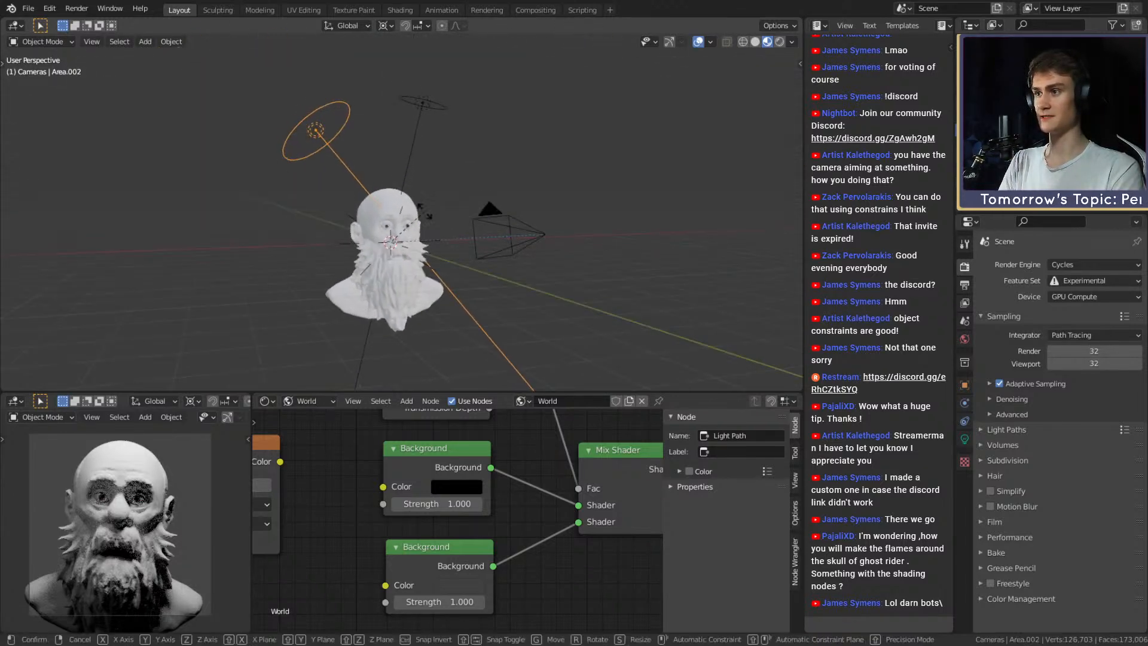
# Refine the duplicated light with further trackball rotations so it shines from above and beside the head.
pyautogui.press('r')
pyautogui.press('r')
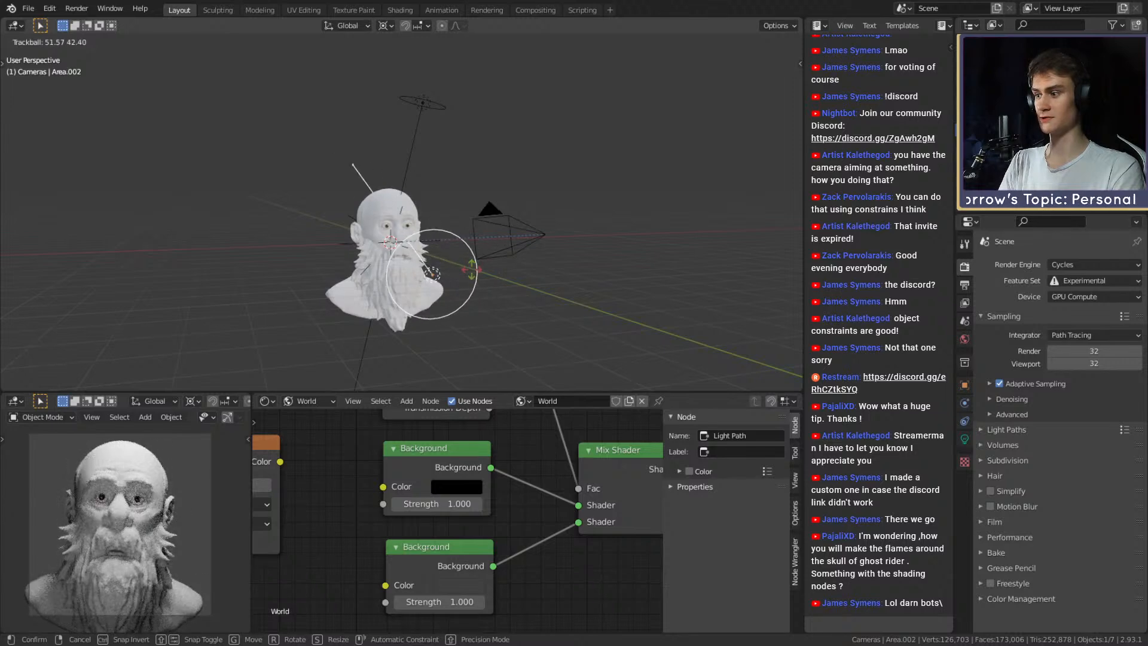
pyautogui.click(457, 276)
pyautogui.moveTo(457, 276); pyautogui.dragTo(573, 236, button='middle')
pyautogui.press('r')
pyautogui.press('r')
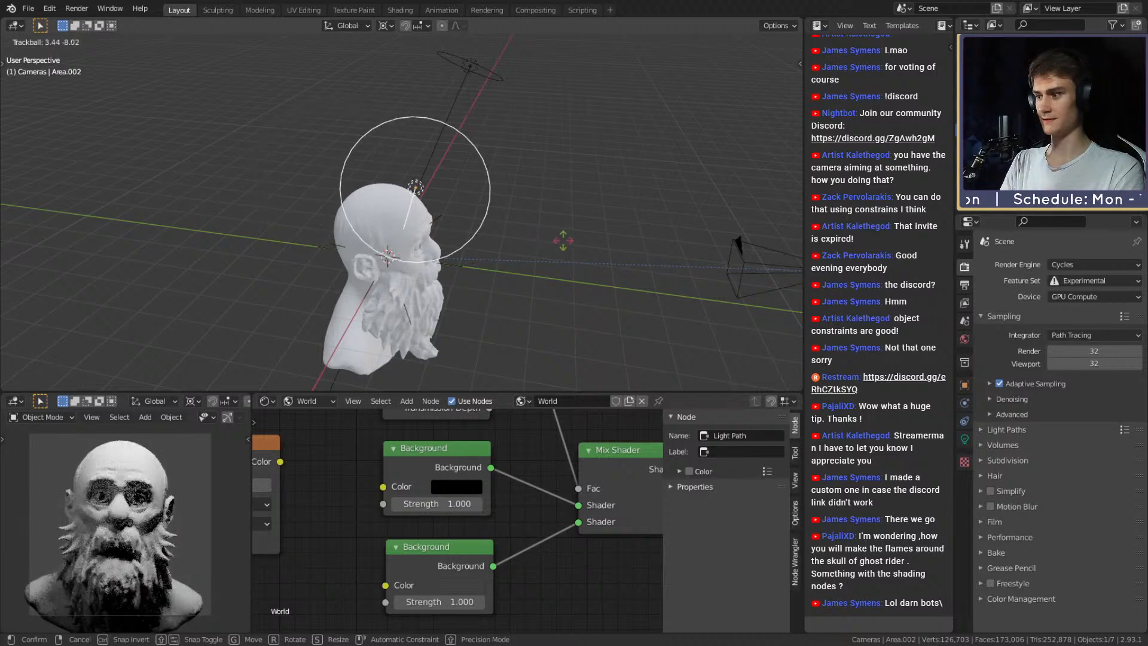
pyautogui.click(556, 241)
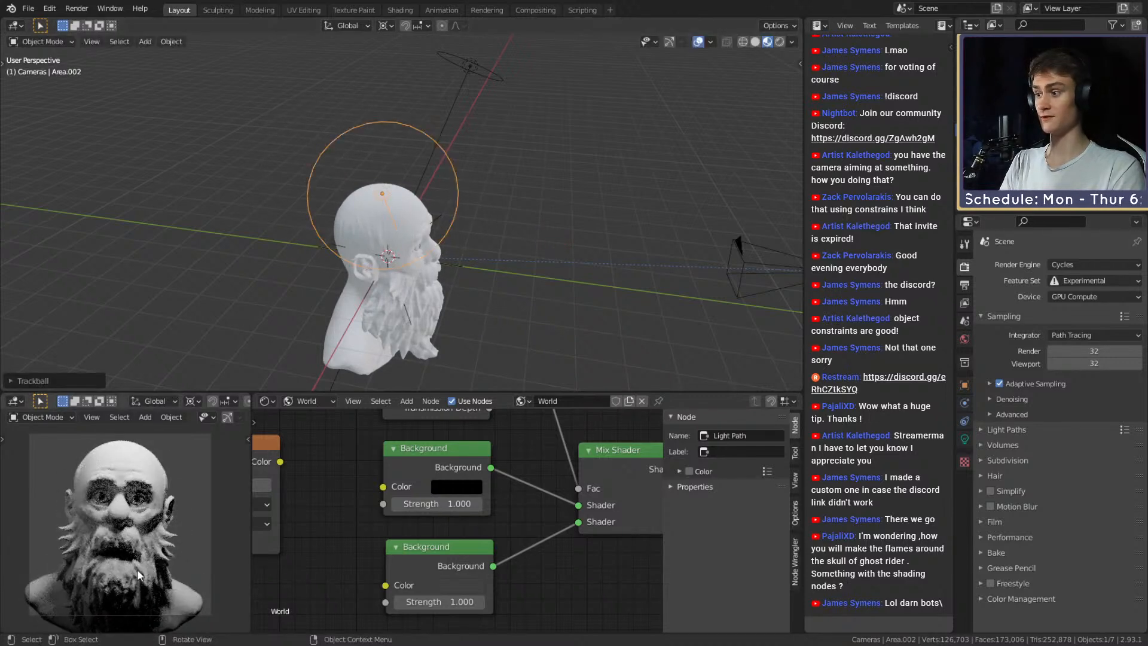
pyautogui.moveTo(541, 224); pyautogui.dragTo(454, 251, button='middle')
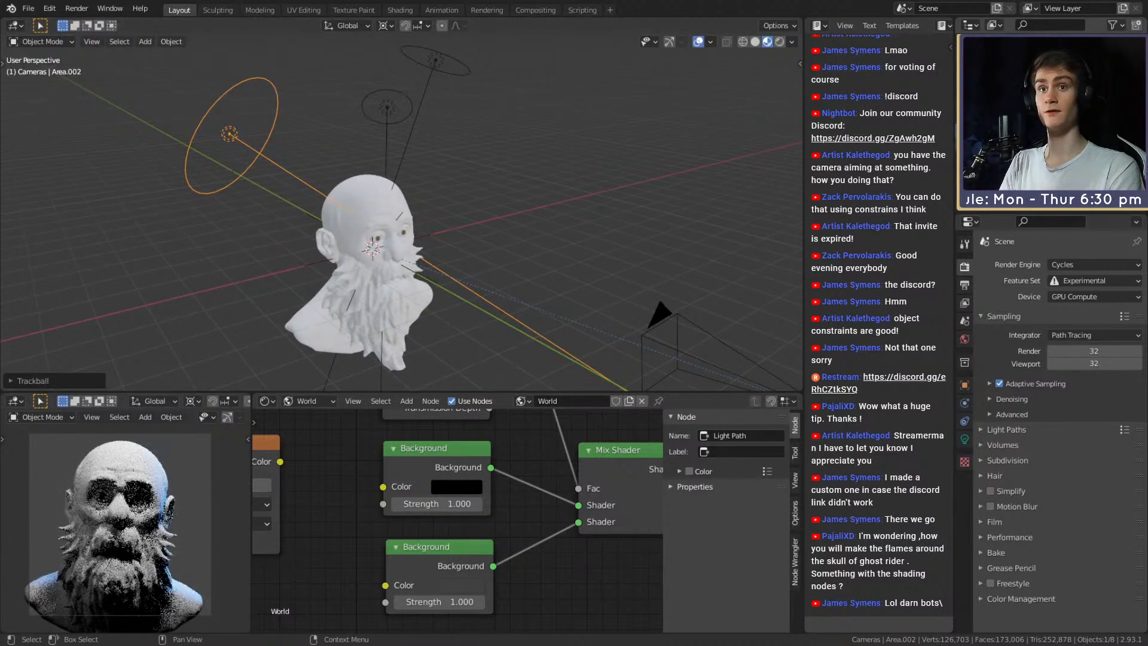
# Undo the recent light changes to remove the blue area light behind the head.
pyautogui.hotkey('ctrl', 'z')
pyautogui.hotkey('ctrl', 'z')
pyautogui.hotkey('ctrl', 'z')
pyautogui.moveTo(432, 195); pyautogui.dragTo(377, 191, button='middle')
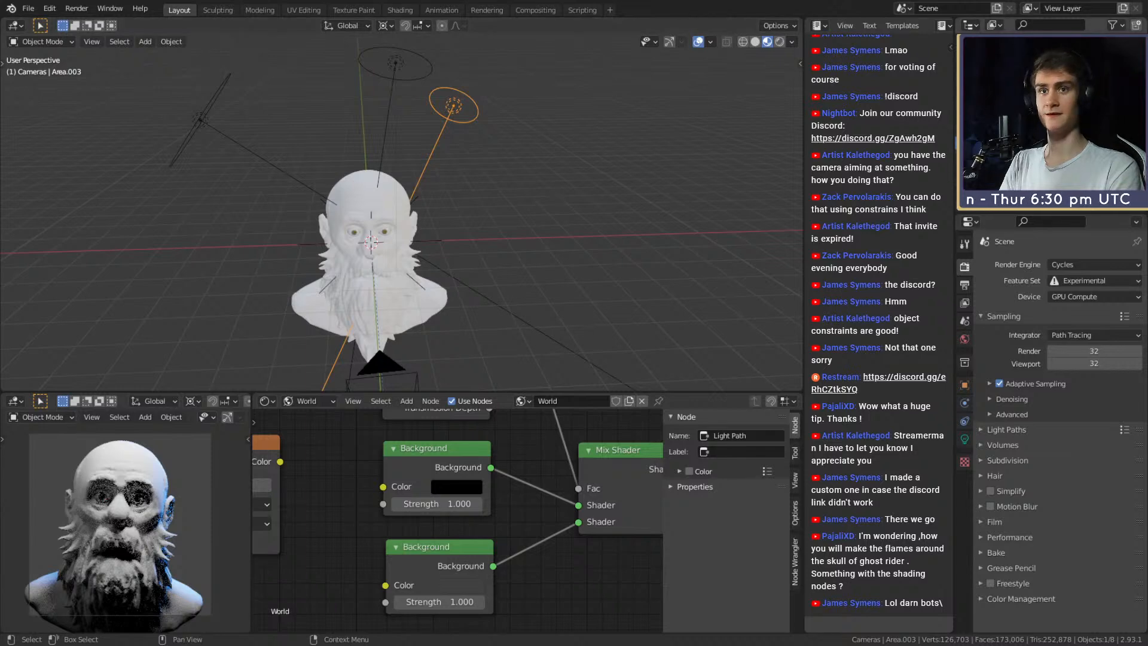
pyautogui.hotkey('ctrl', 'z')
pyautogui.hotkey('ctrl', 'z')
pyautogui.hotkey('ctrl', 'z')
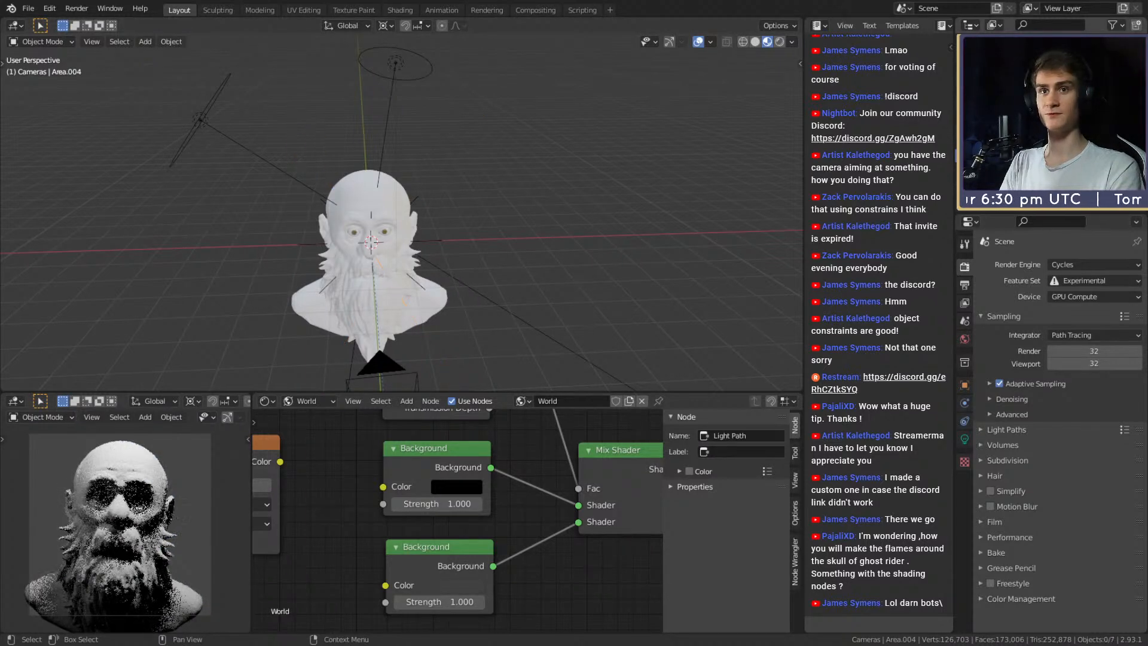
pyautogui.hotkey('ctrl', 'z')
pyautogui.hotkey('ctrl', 'z')
# Trackball-rotate the selected large area light around the bust so it shines from behind the head on the opposite side.
pyautogui.moveTo(666, 217); pyautogui.dragTo(523, 264, button='middle')
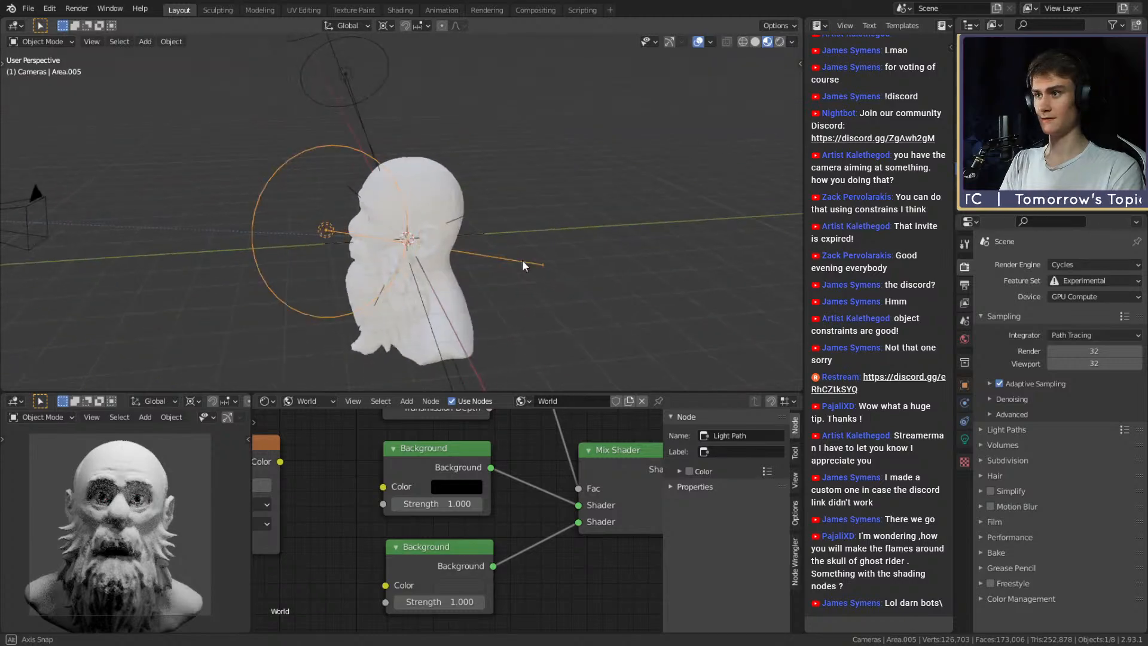
pyautogui.press('r')
pyautogui.press('r')
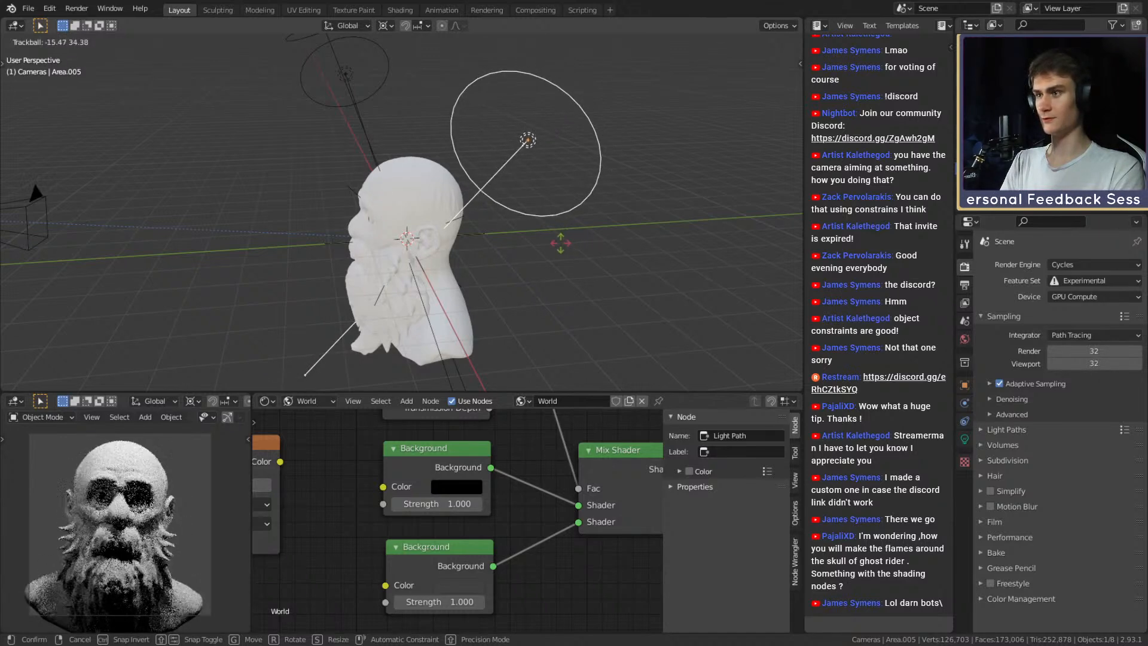
pyautogui.click(567, 238)
pyautogui.moveTo(567, 238); pyautogui.dragTo(635, 229, button='middle')
# Duplicate the rear side light in place and trackball-rotate the copy around to the front of the face.
pyautogui.hotkey('shift', 'd')
pyautogui.rightClick(671, 223)
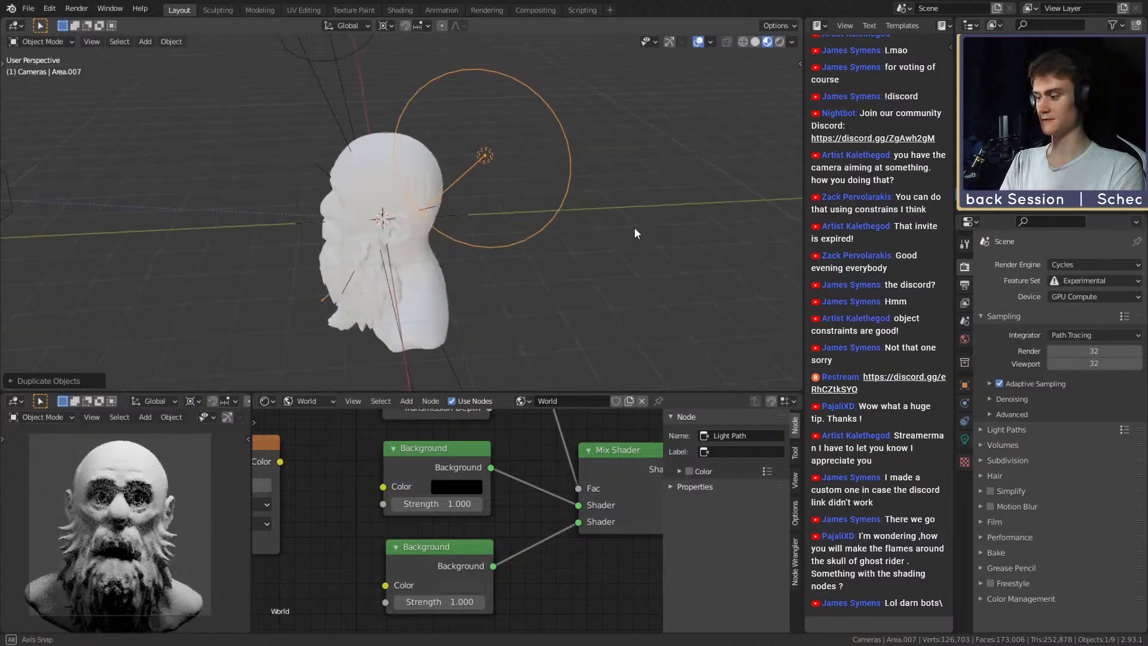
pyautogui.press('r')
pyautogui.press('r')
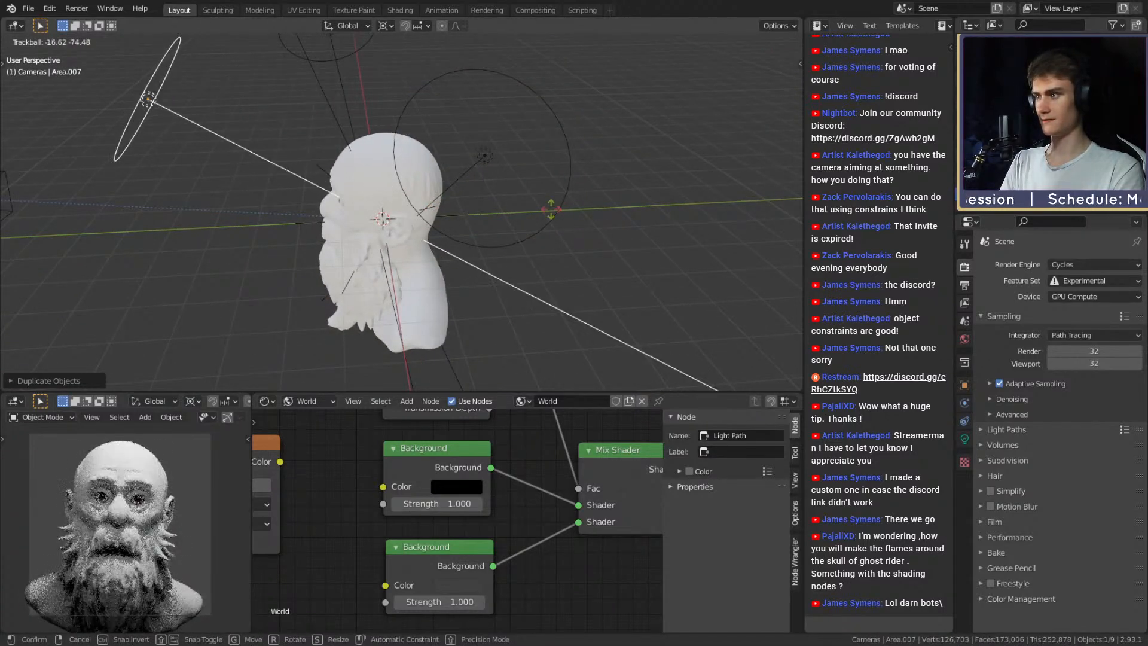
pyautogui.click(548, 205)
pyautogui.moveTo(520, 197); pyautogui.dragTo(575, 213, button='middle')
# Set the front area light's power to 30 W.
pyautogui.click(965, 439)
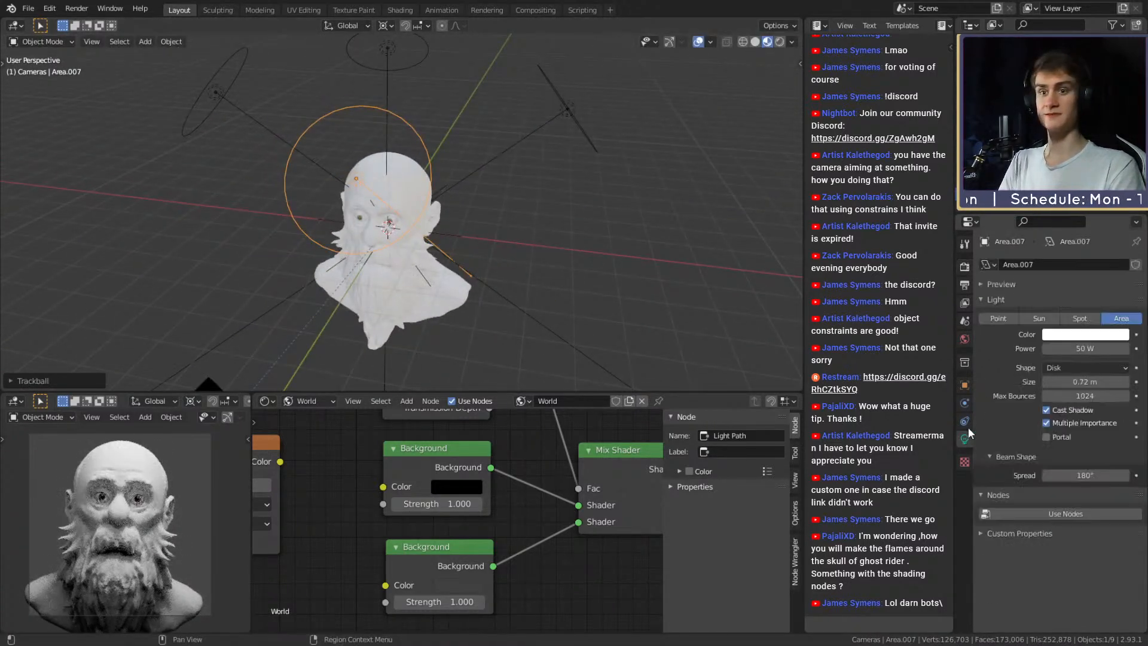
pyautogui.doubleClick(1086, 350)
pyautogui.write('30')
pyautogui.press('Return')
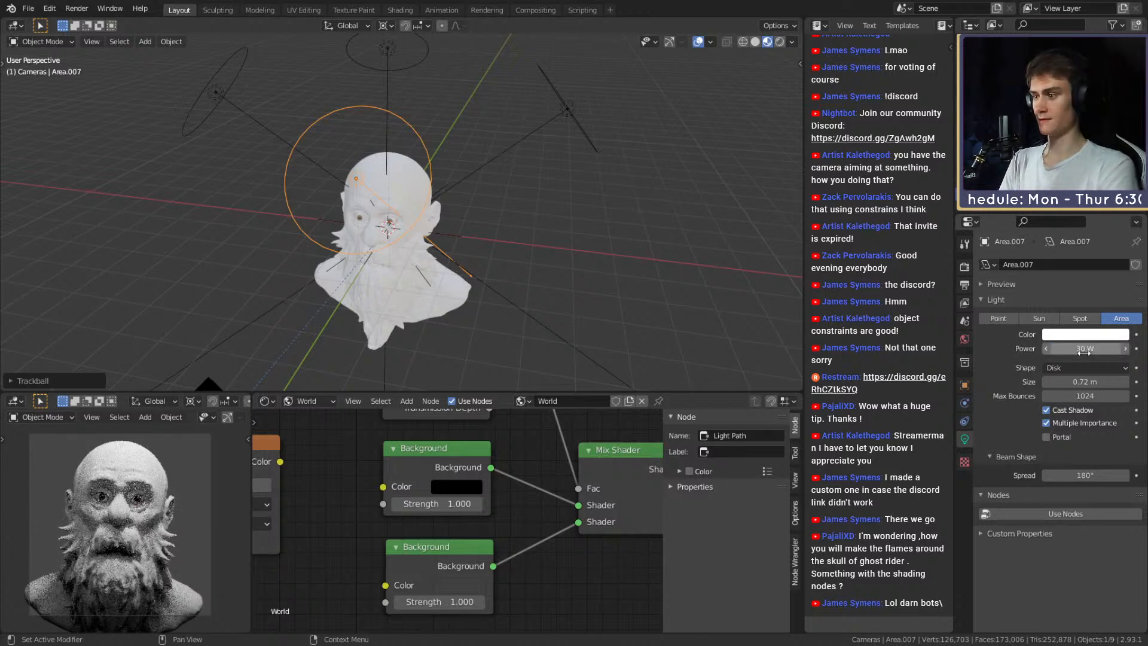
# Trackball-rotate the 30 W light to a higher position in front of the face and save the file.
pyautogui.press('r')
pyautogui.press('r')
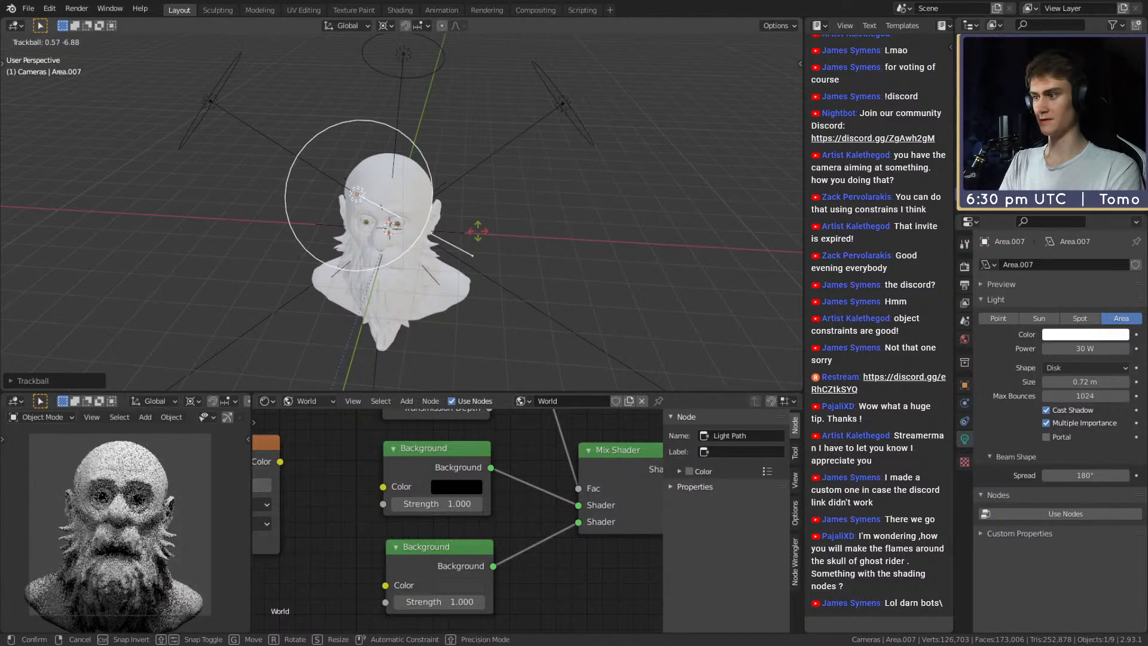
pyautogui.click(478, 234)
pyautogui.moveTo(479, 230); pyautogui.dragTo(497, 223, button='middle')
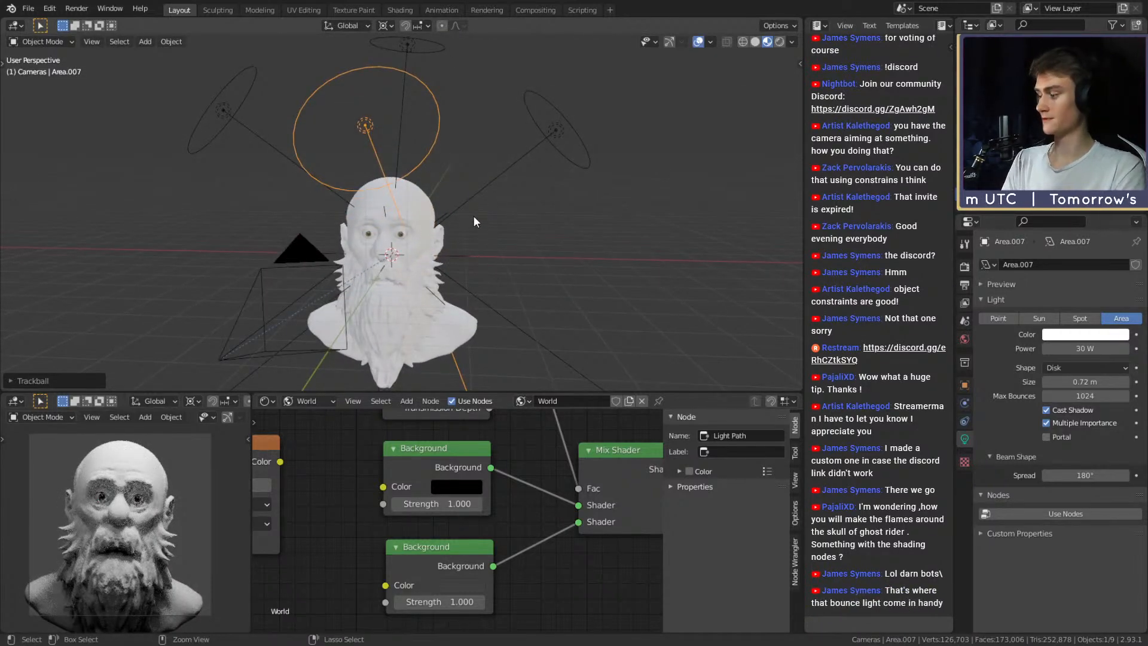
pyautogui.hotkey('ctrl', 's')
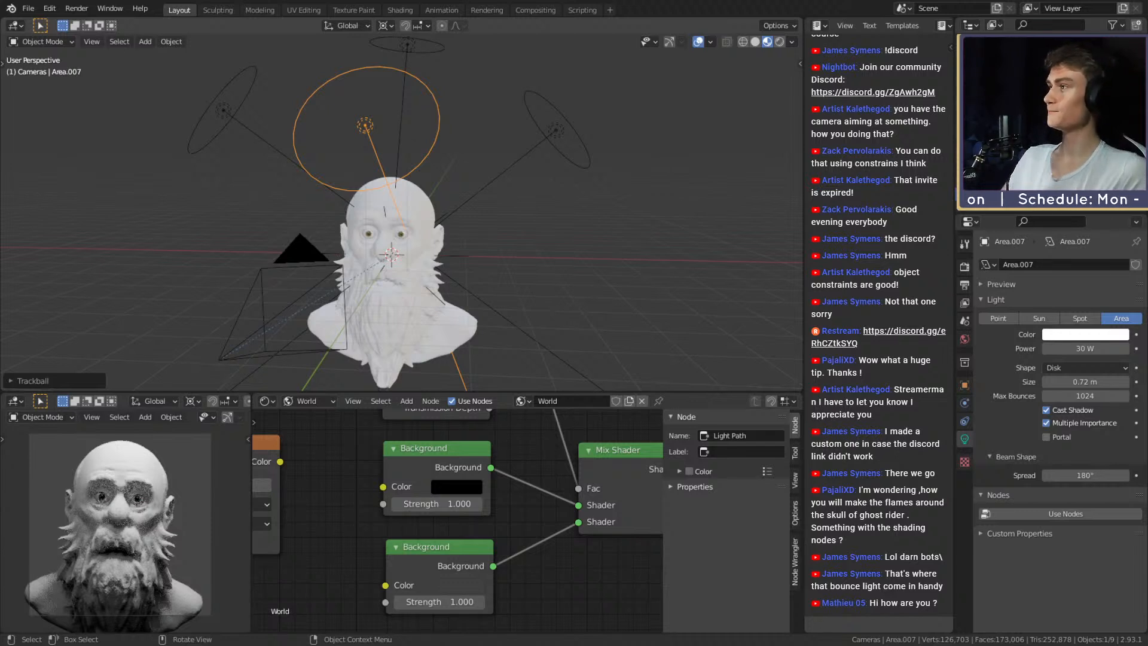
# Deselect the front area light and save the file again.
pyautogui.keyDown('shift'); pyautogui.moveTo(501, 203); pyautogui.dragTo(368, 397, button='middle'); pyautogui.keyUp('shift')
pyautogui.click(611, 181)
pyautogui.hotkey('ctrl', 's')
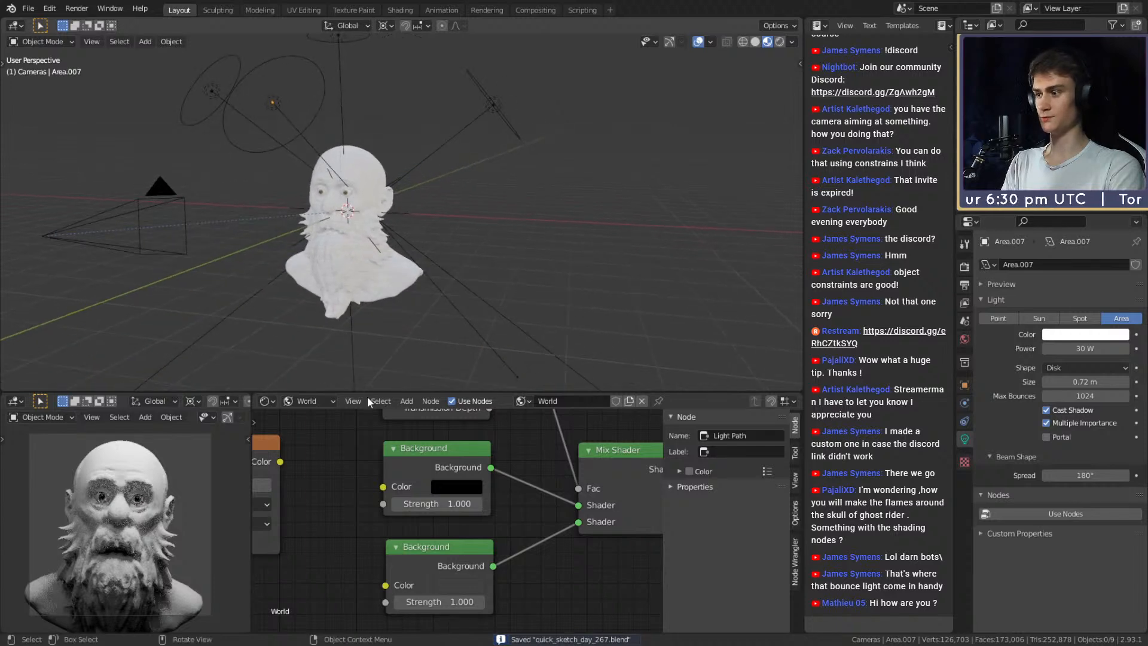
# Select the small 1000 W area light behind the head and delete it.
pyautogui.moveTo(425, 147); pyautogui.dragTo(448, 158, button='middle')
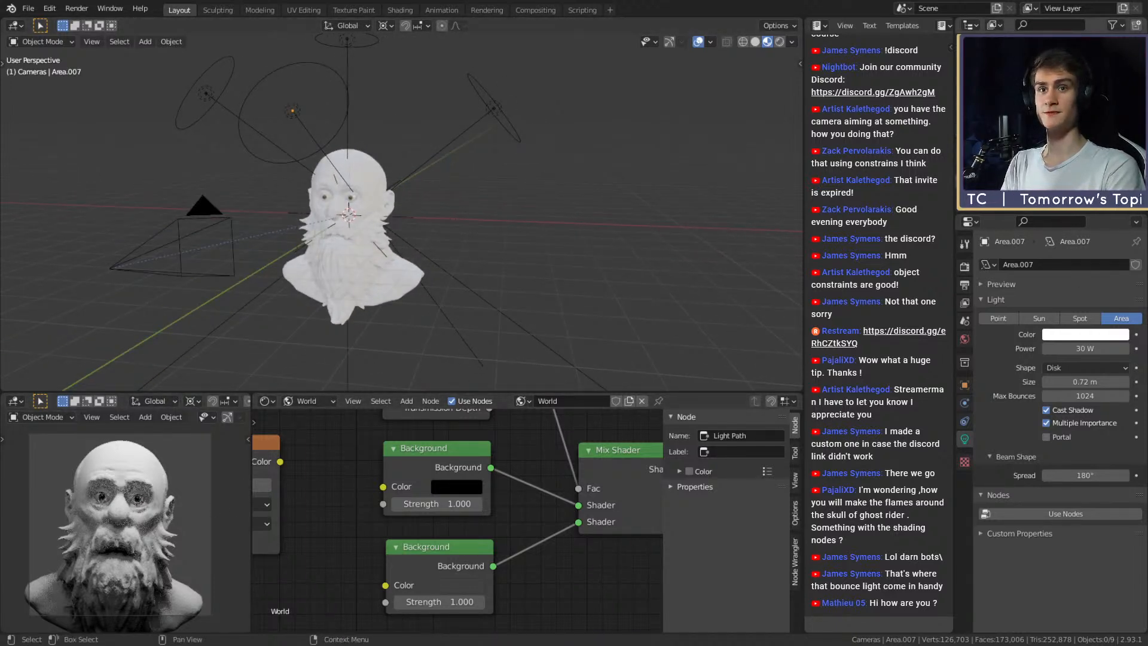
pyautogui.click(464, 155)
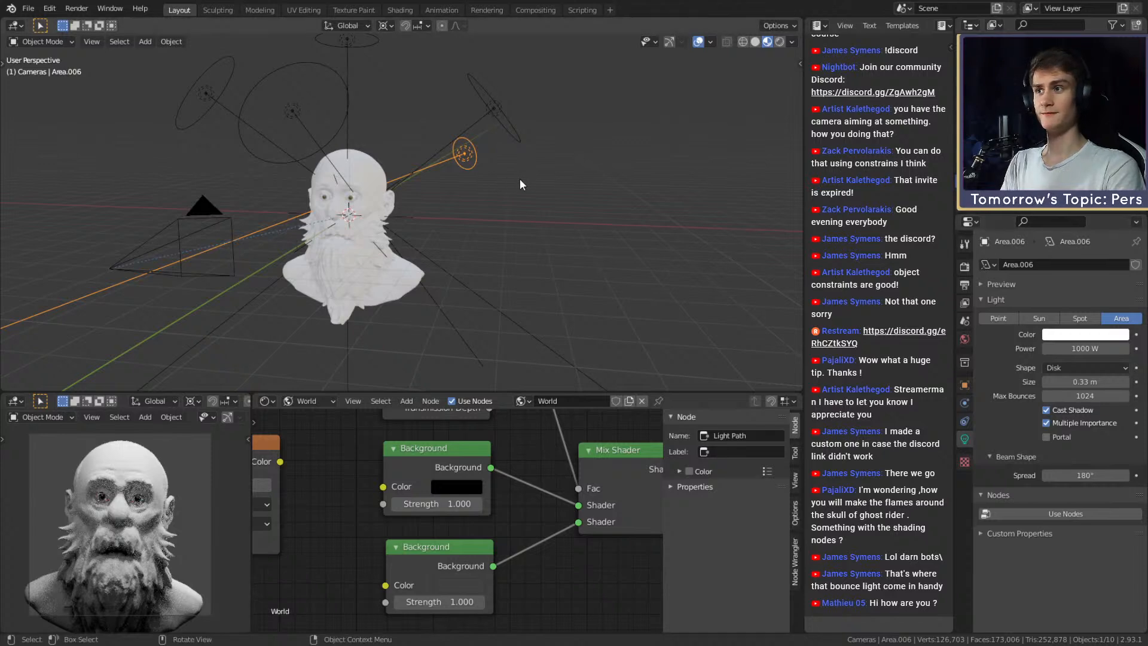
pyautogui.moveTo(522, 185); pyautogui.dragTo(551, 189, button='middle')
pyautogui.press('Delete')
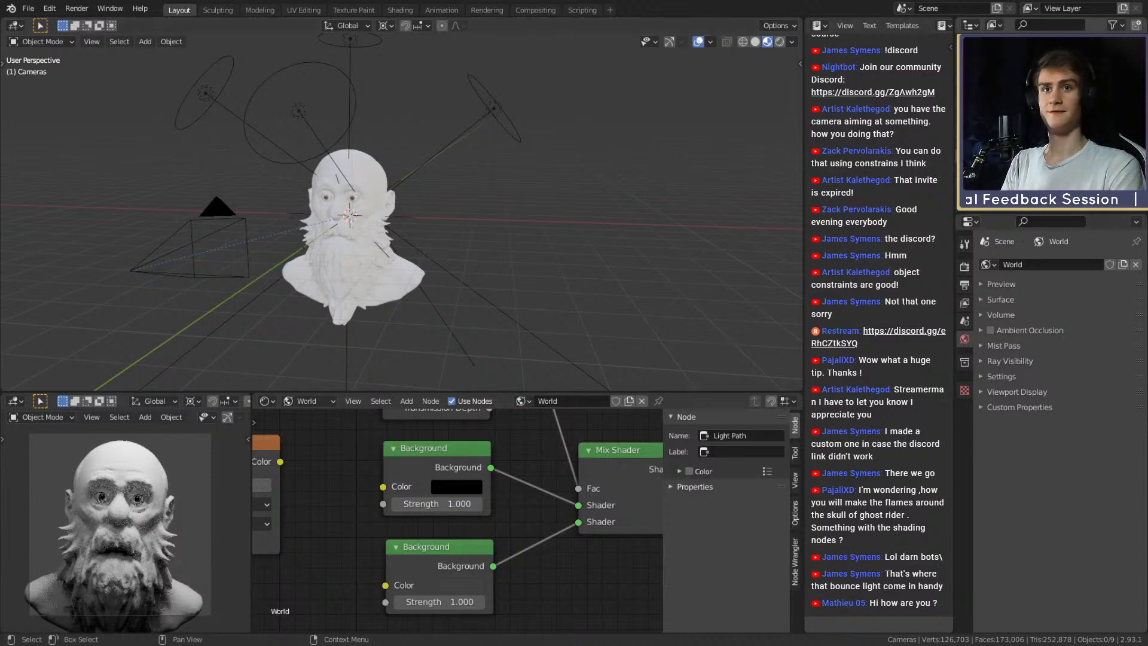
# Undo to bring back the blue 5000 W rim light behind the head, select it and save the file.
pyautogui.hotkey('ctrl', 'z')
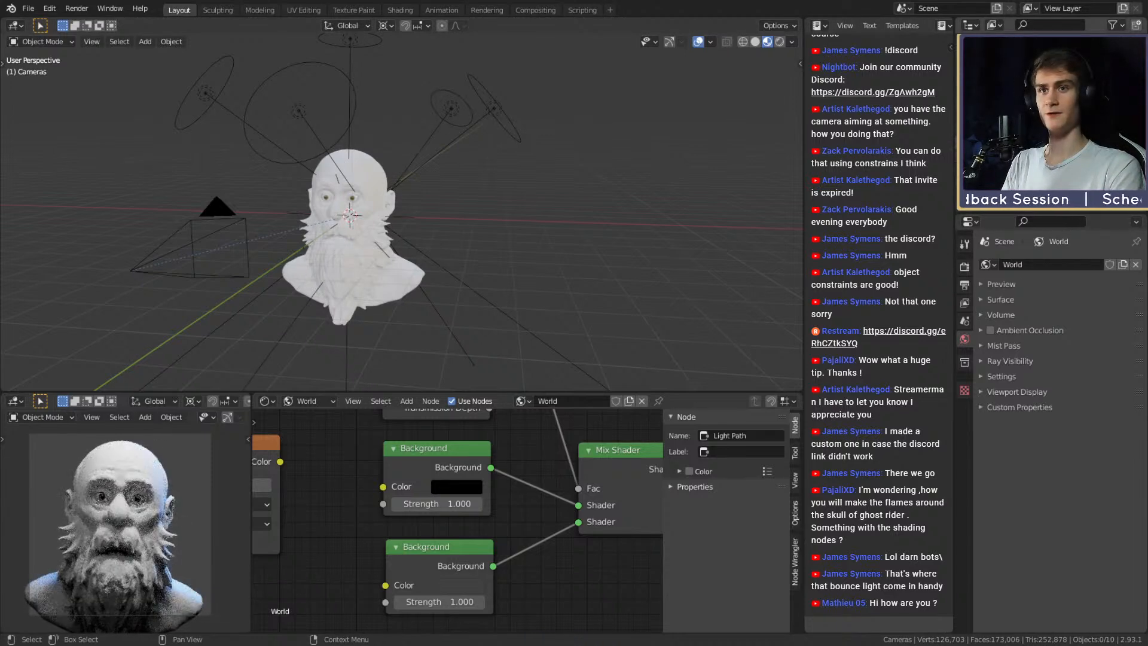
pyautogui.click(493, 109)
pyautogui.moveTo(688, 181)
pyautogui.mouseDown(button='middle')
pyautogui.moveTo(475, 172)
pyautogui.moveTo(688, 191)
pyautogui.mouseUp(button='middle')
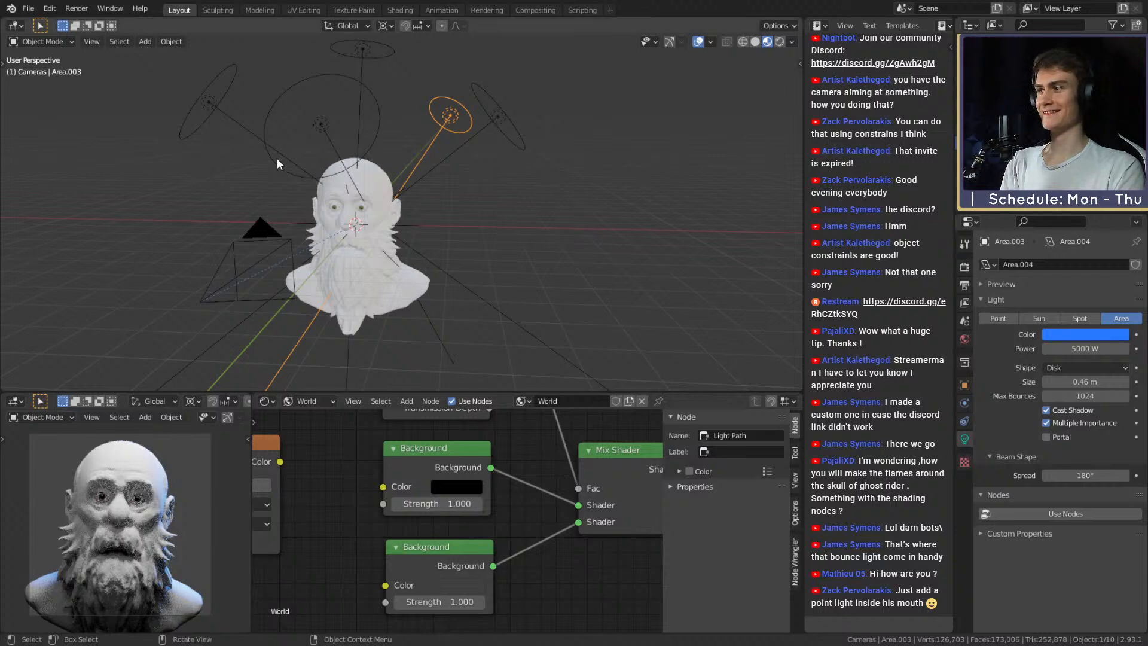
pyautogui.moveTo(278, 158); pyautogui.dragTo(377, 174, button='middle')
pyautogui.hotkey('ctrl', 's')
pyautogui.moveTo(437, 206)
pyautogui.mouseDown(button='middle')
pyautogui.moveTo(413, 196)
pyautogui.moveTo(431, 194)
pyautogui.mouseUp(button='middle')
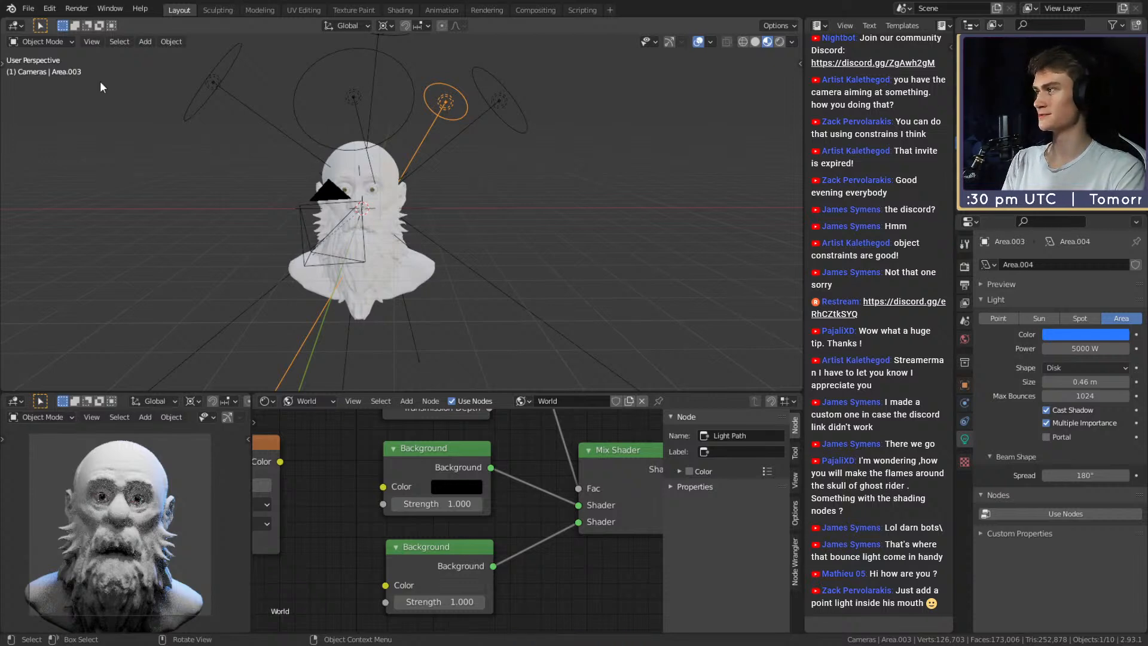
# Deselect the blue rim light behind the head and save the file.
pyautogui.moveTo(536, 177); pyautogui.dragTo(472, 226, button='middle')
pyautogui.click(542, 203)
pyautogui.moveTo(541, 203); pyautogui.dragTo(575, 192, button='middle')
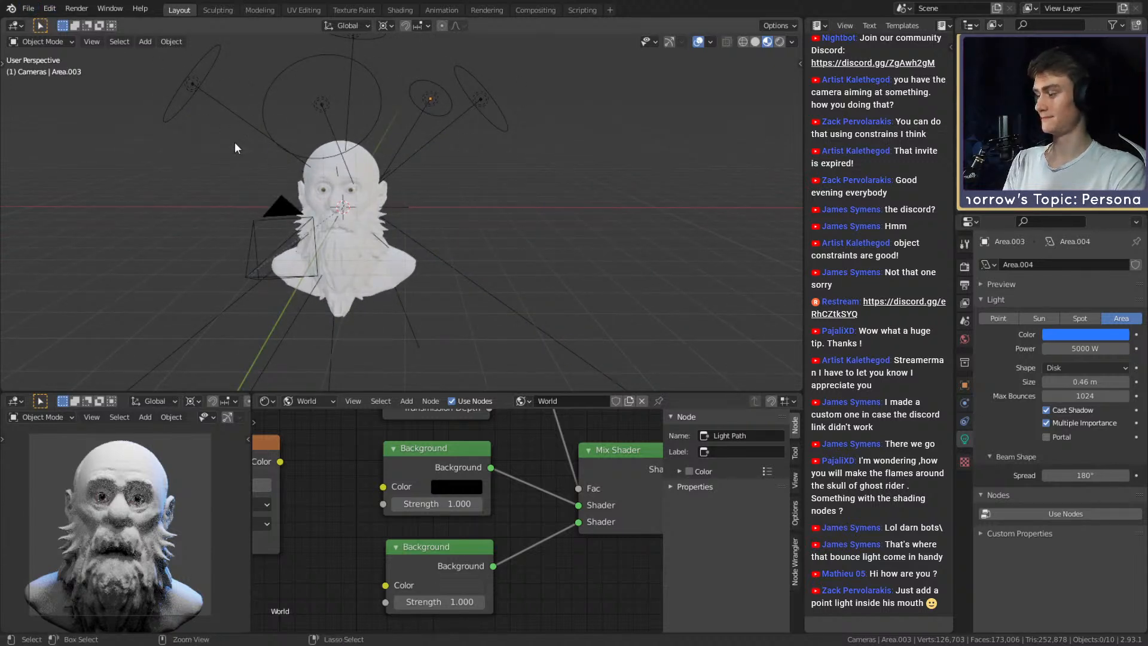
pyautogui.hotkey('ctrl', 's')
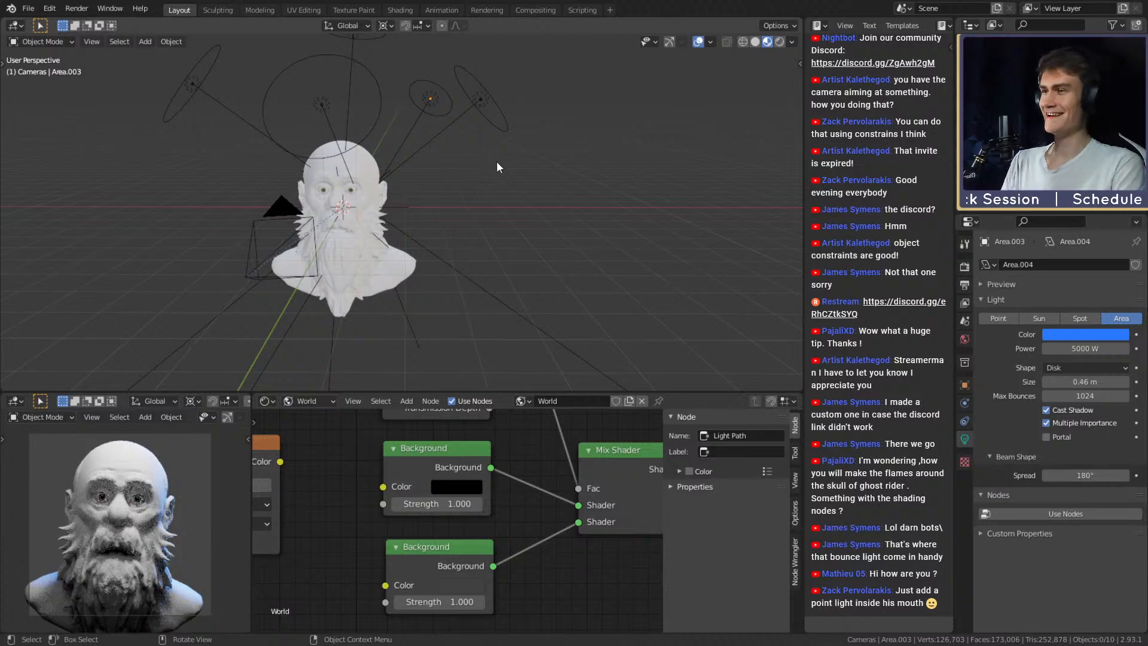
pyautogui.moveTo(496, 166); pyautogui.dragTo(443, 227, button='middle')
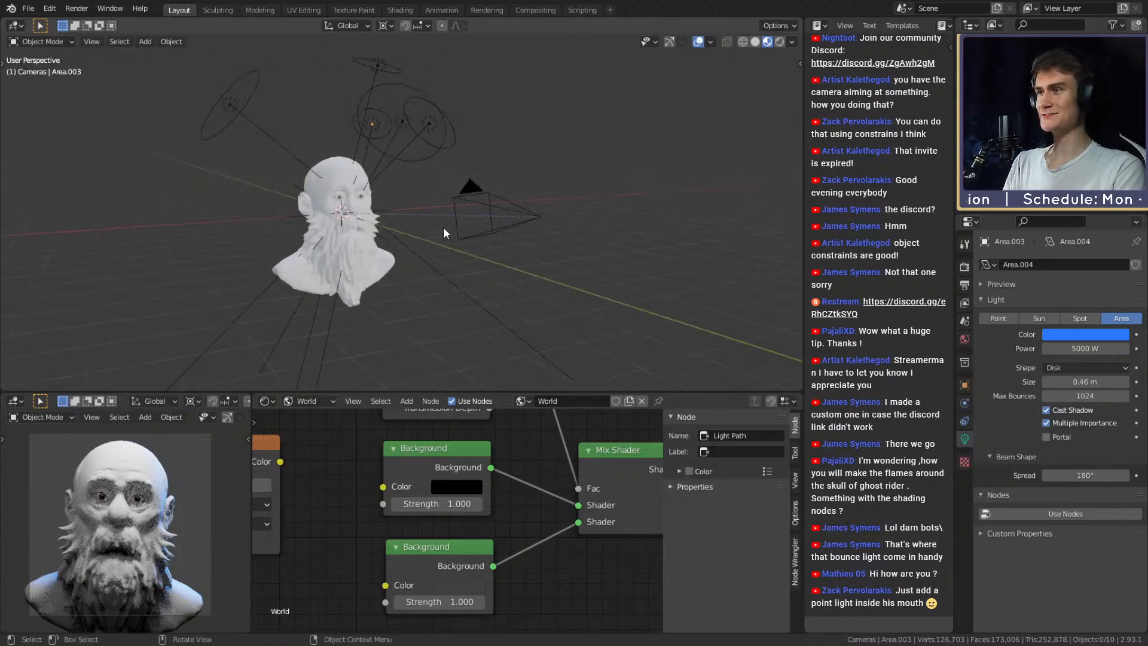
pyautogui.scroll(2, 509, 198)
pyautogui.moveTo(598, 159); pyautogui.dragTo(604, 132, button='middle')
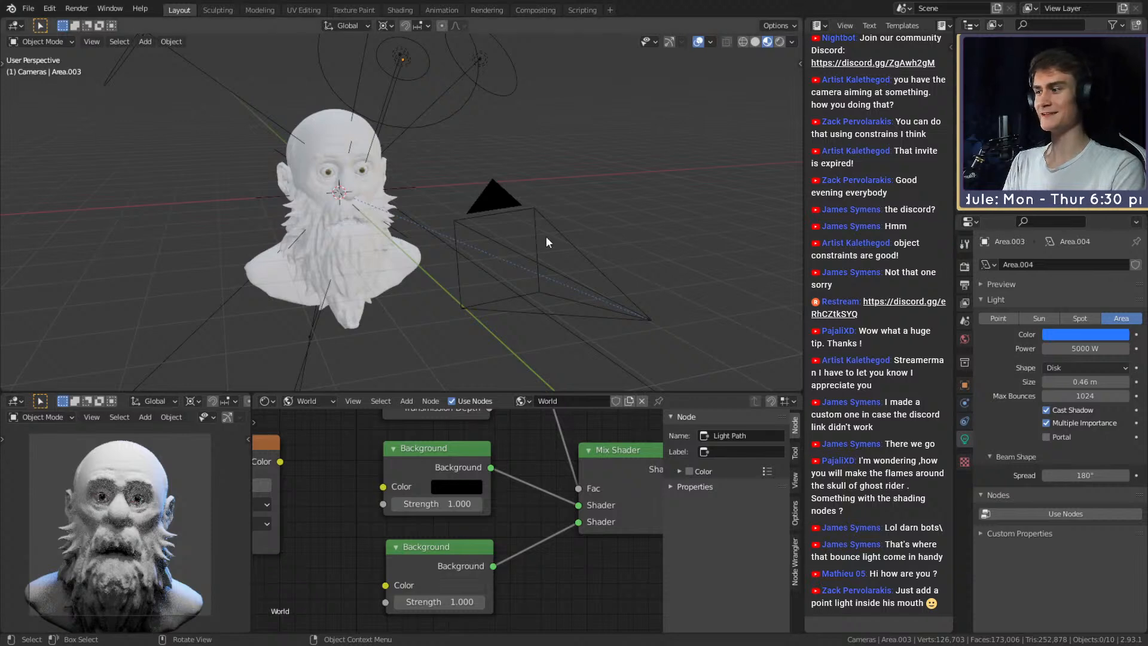
pyautogui.moveTo(549, 215)
pyautogui.mouseDown(button='middle')
pyautogui.moveTo(456, 235)
pyautogui.moveTo(530, 222)
pyautogui.mouseUp(button='middle')
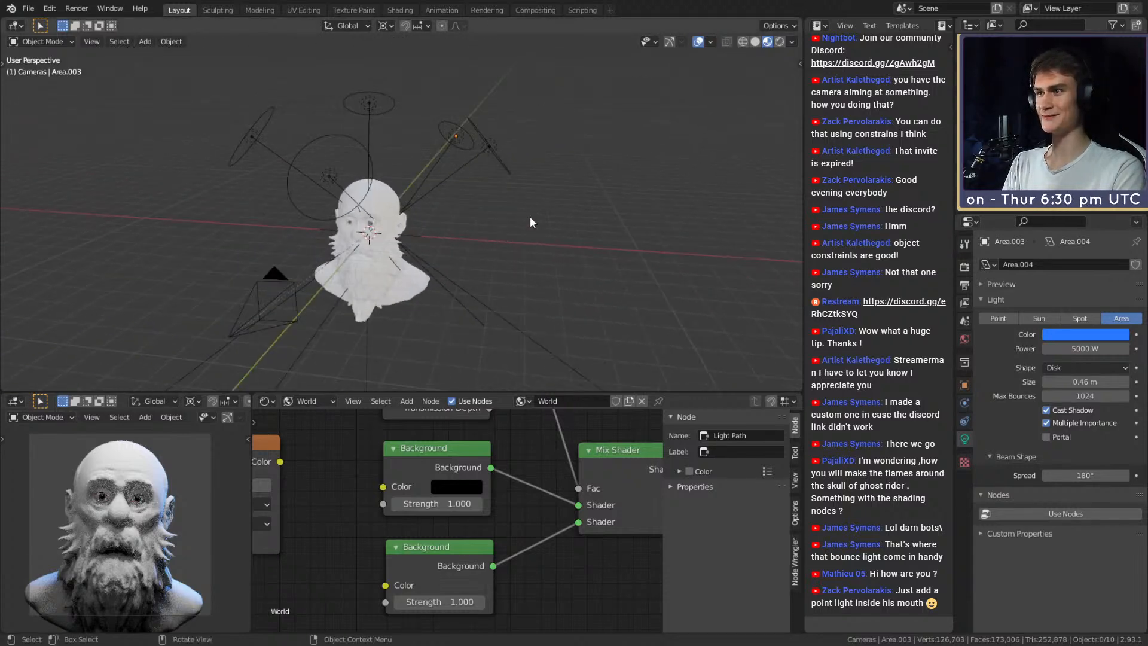
pyautogui.hotkey('ctrl', 's')
pyautogui.moveTo(522, 170); pyautogui.dragTo(419, 221, button='middle')
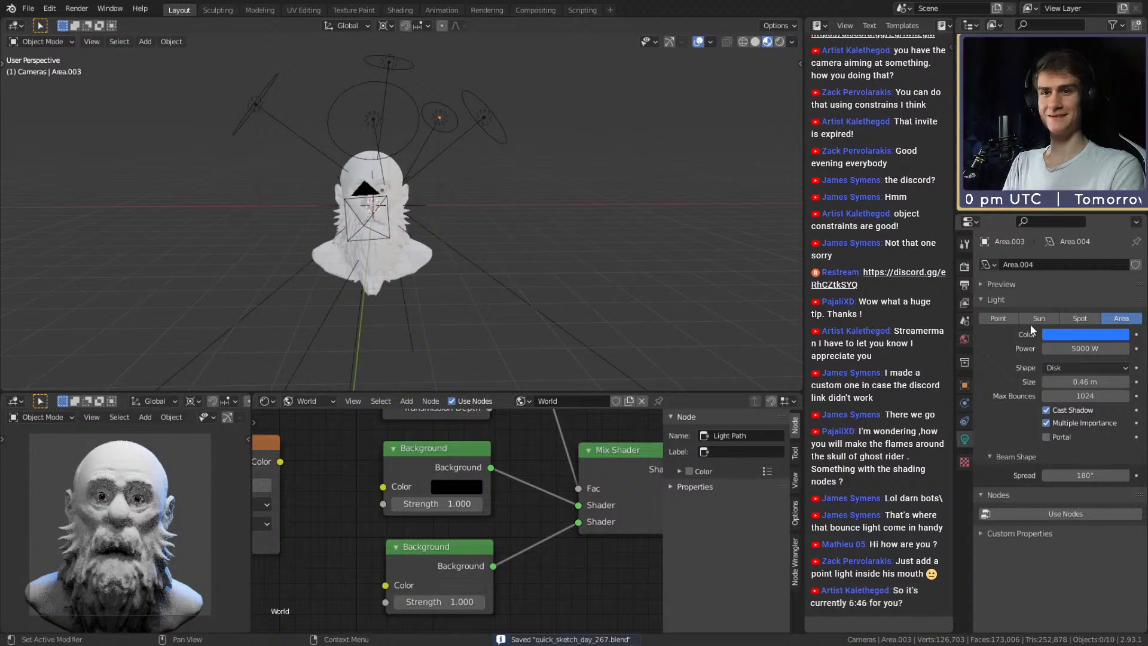
# Select the blue 5000 W rim light, save the file and change the light's colour to pure red.
pyautogui.moveTo(506, 164); pyautogui.dragTo(430, 173, button='middle')
pyautogui.click(459, 126)
pyautogui.moveTo(461, 128); pyautogui.dragTo(539, 165, button='middle')
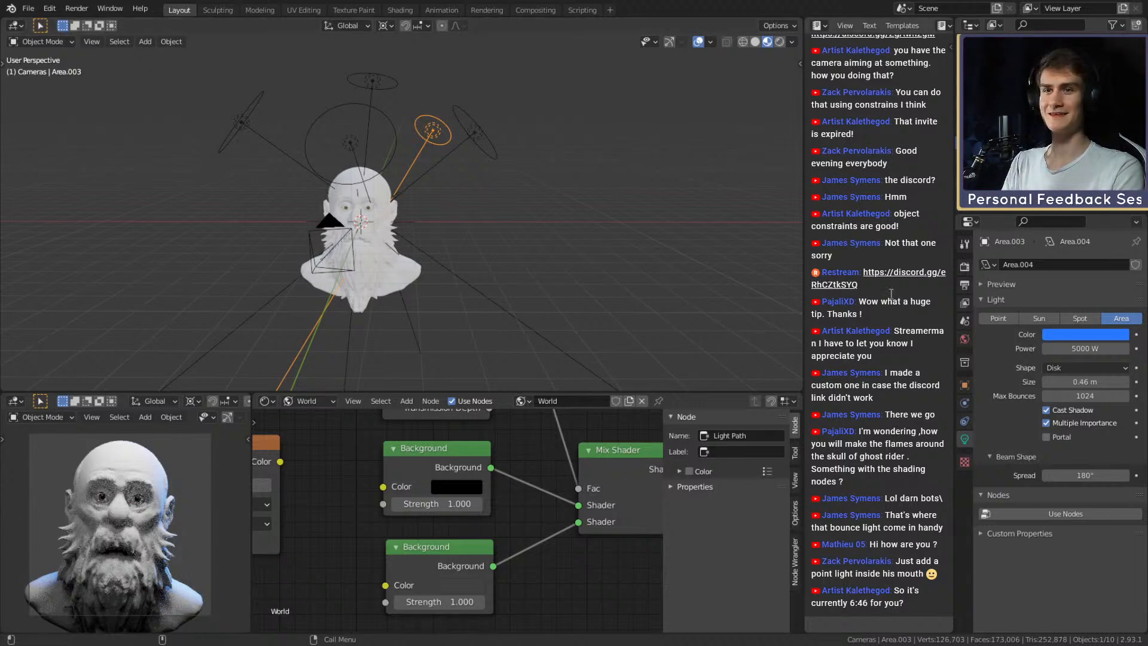
pyautogui.click(1074, 335)
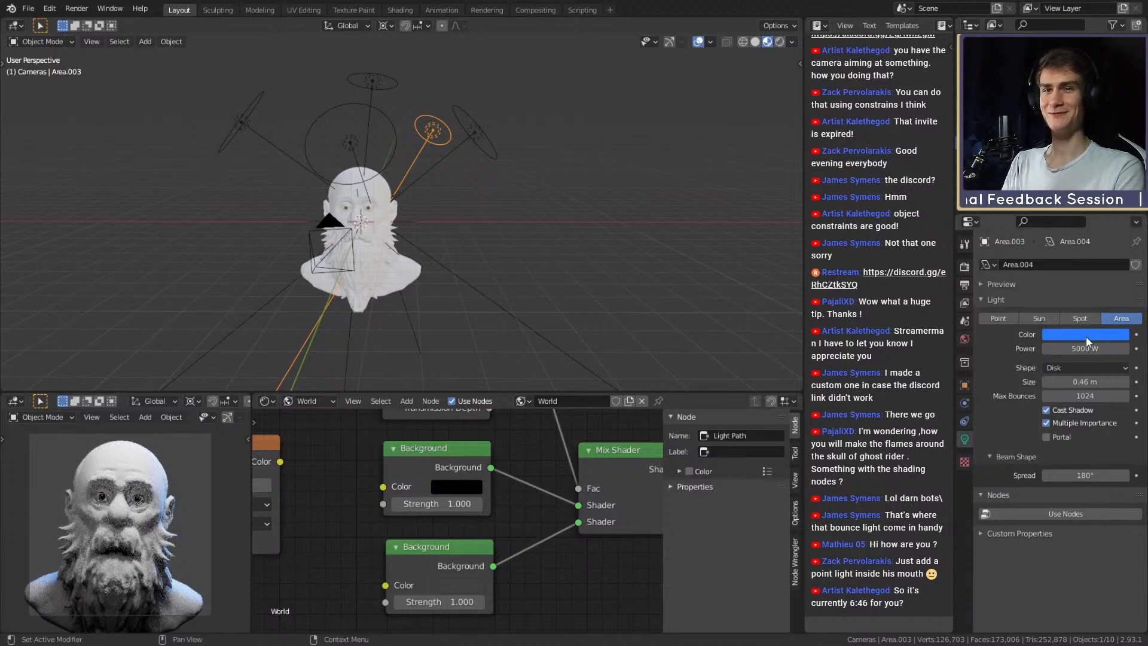
pyautogui.click(1073, 334)
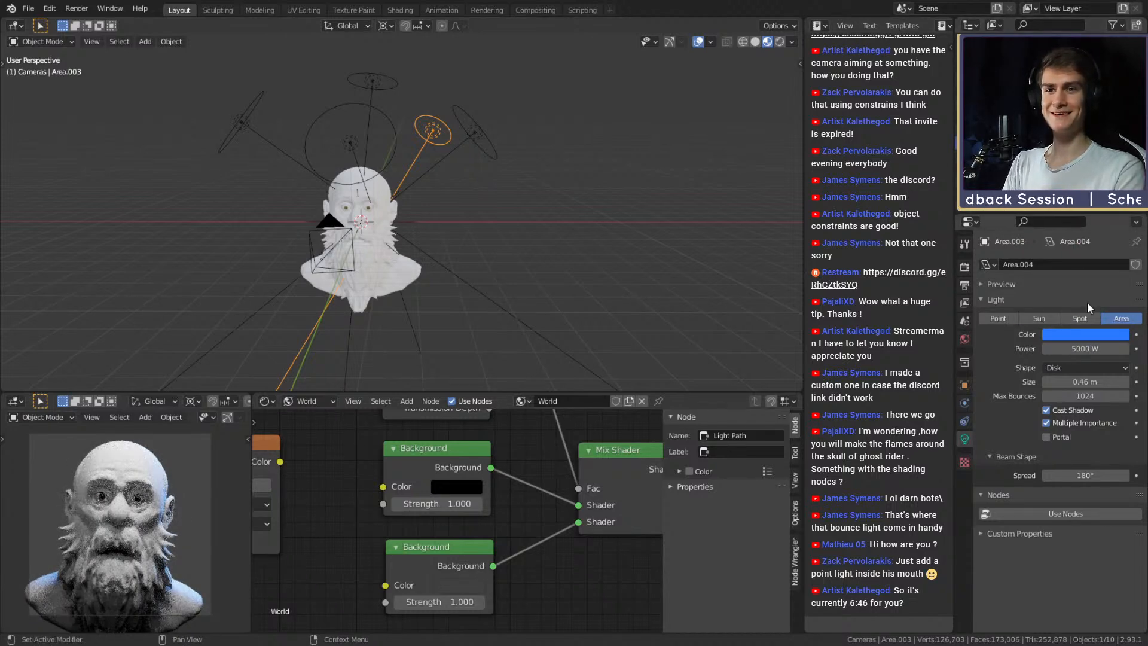
pyautogui.click(1074, 335)
pyautogui.hotkey('ctrl', 's')
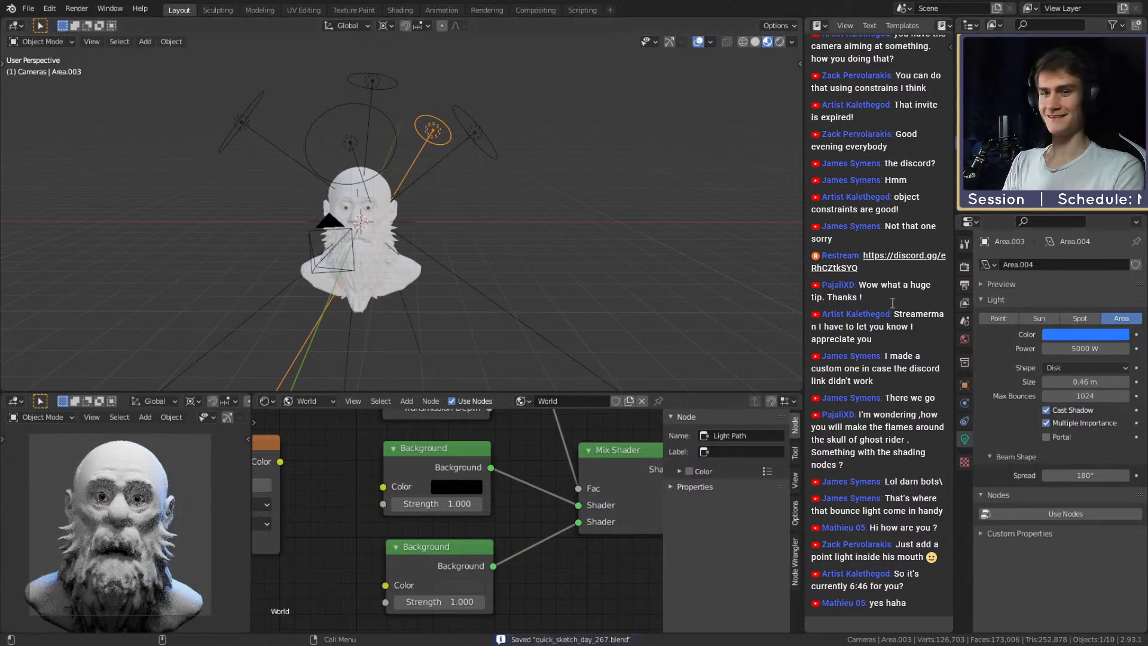
pyautogui.click(1070, 334)
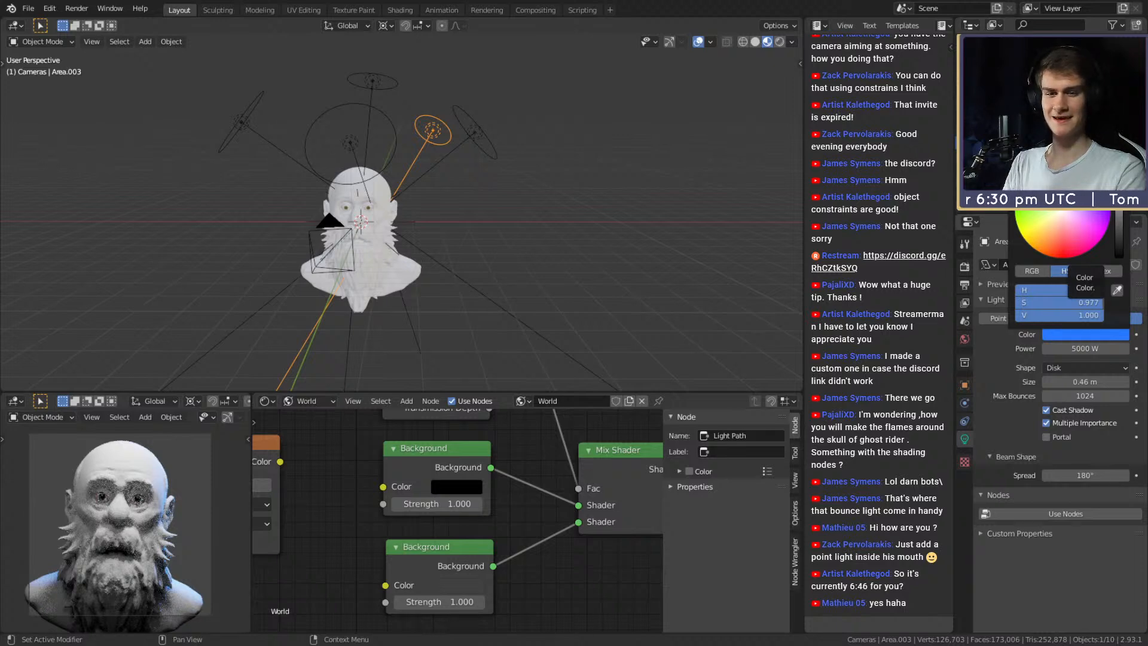
pyautogui.moveTo(1088, 179); pyautogui.dragTo(1063, 259)
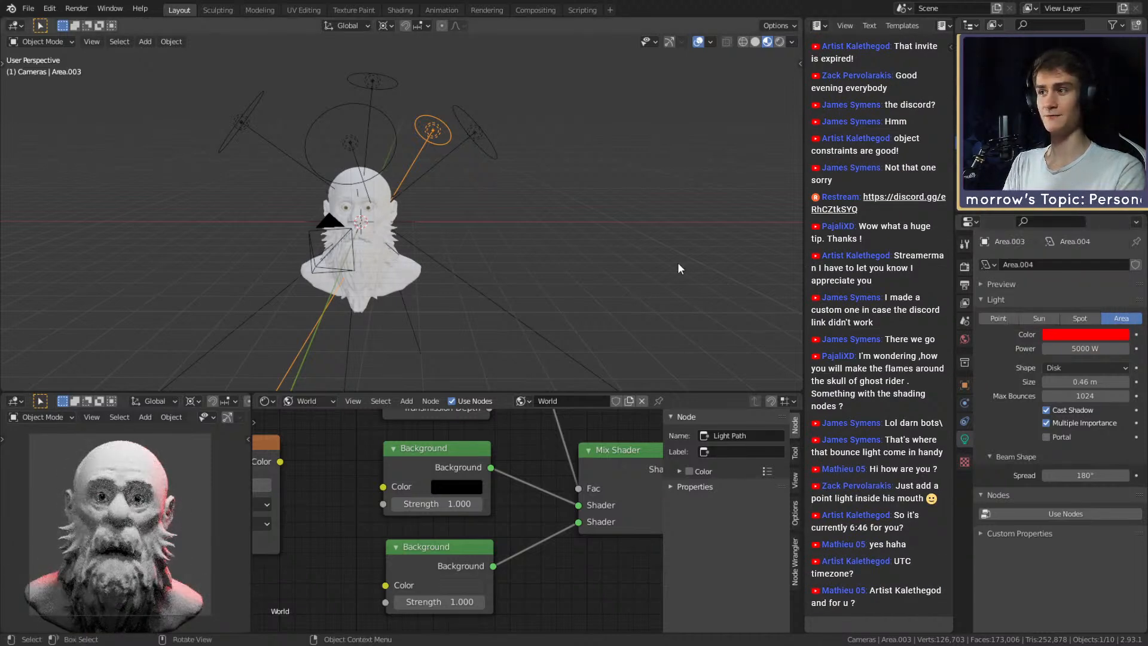
# Set the lower world Background node's colour to the same red as the rim light and save the file.
pyautogui.click(440, 585)
pyautogui.click(564, 516)
pyautogui.click(1074, 337)
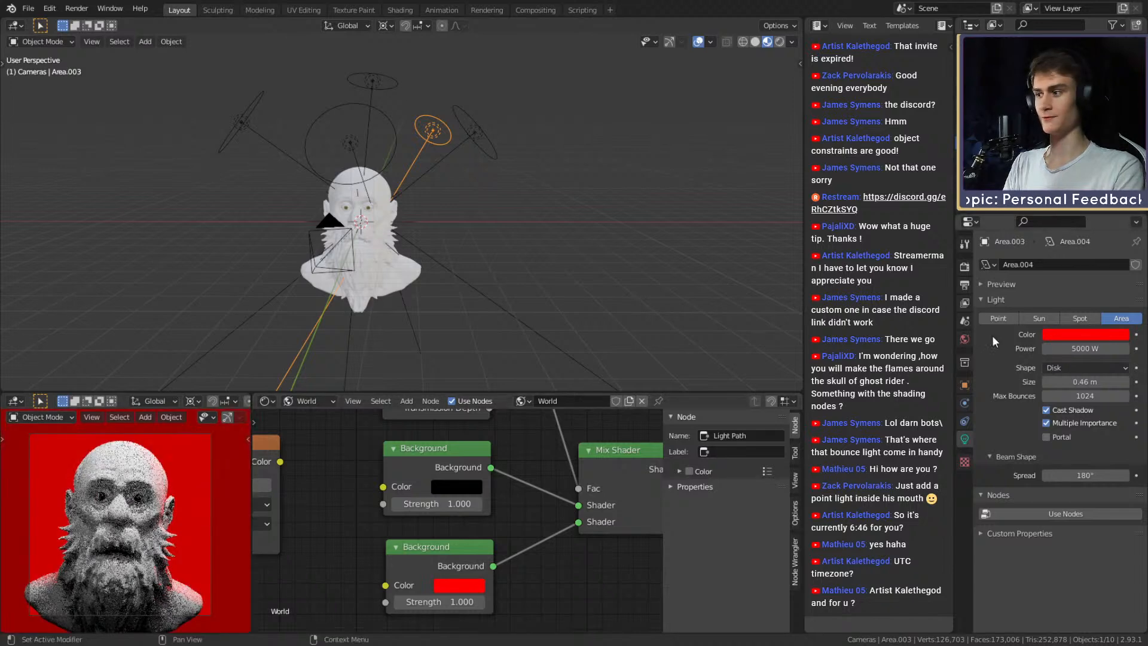
pyautogui.scroll(2, 157, 516)
pyautogui.moveTo(529, 124); pyautogui.dragTo(512, 223, button='middle')
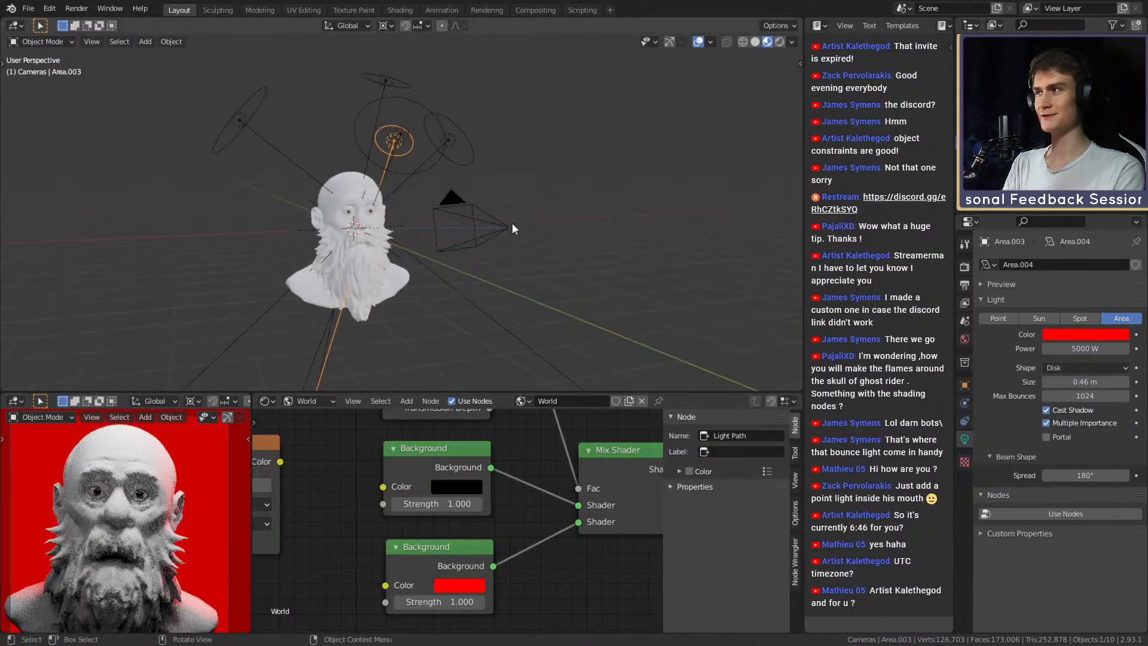
pyautogui.click(1085, 334)
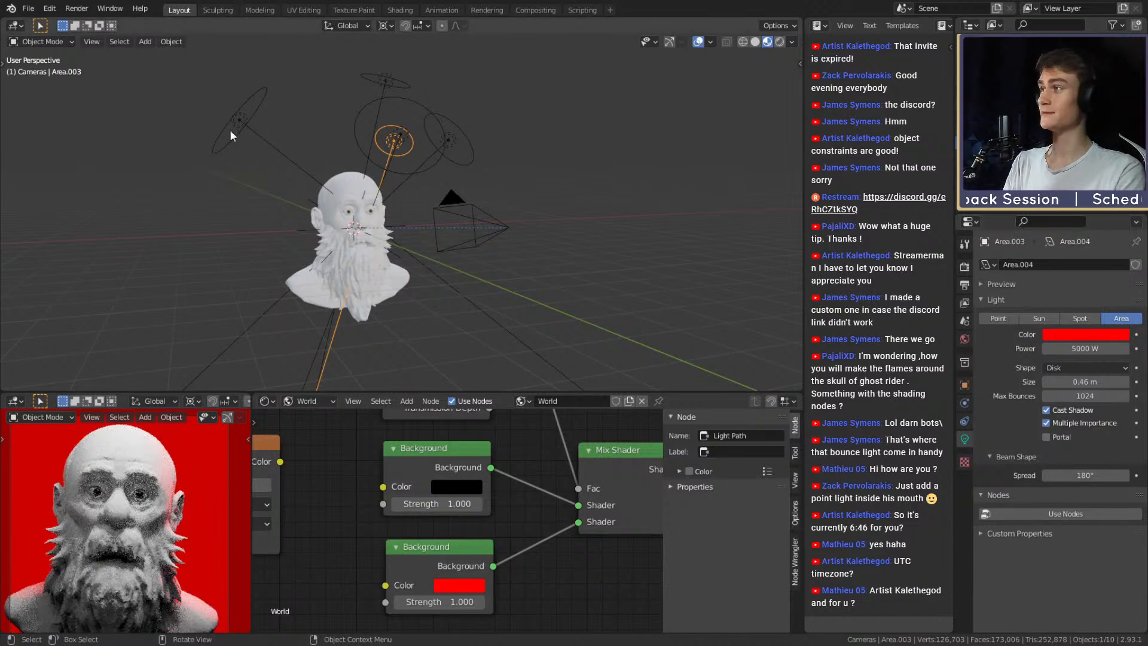
pyautogui.hotkey('ctrl', 's')
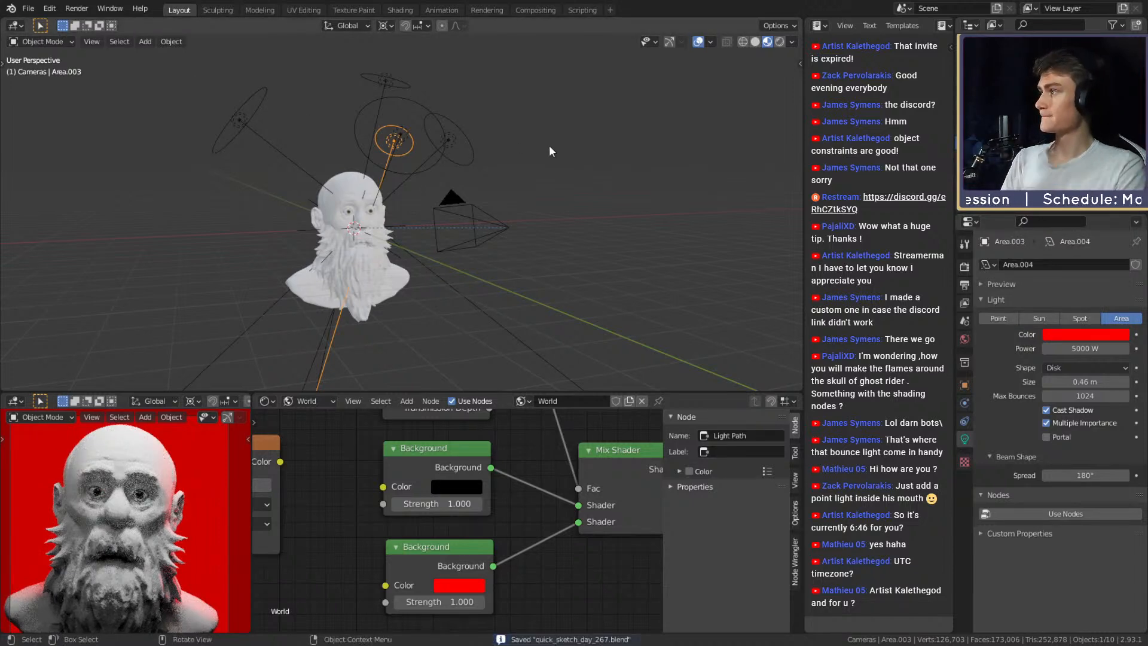
# Deselect the red rim light and save the file.
pyautogui.moveTo(513, 226); pyautogui.dragTo(497, 206, button='middle')
pyautogui.click(541, 175)
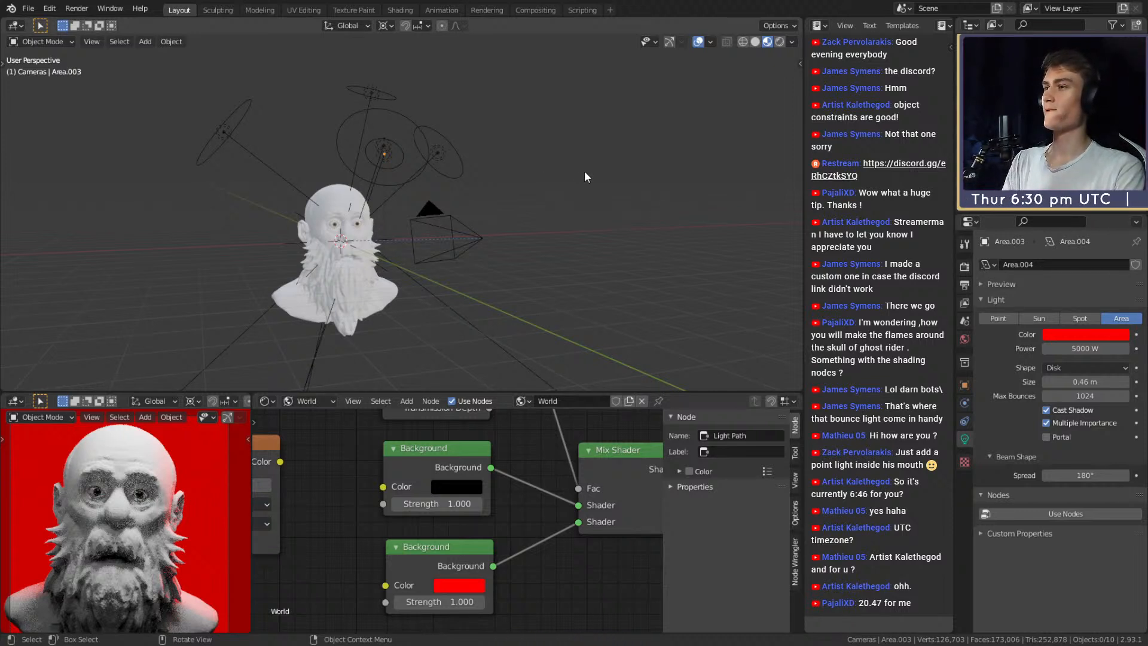
pyautogui.moveTo(584, 177); pyautogui.dragTo(526, 230, button='middle')
pyautogui.hotkey('ctrl', 's')
# Select the head sculpt, clear the selection again and save the file.
pyautogui.moveTo(602, 220); pyautogui.dragTo(484, 211, button='middle')
pyautogui.click(439, 171)
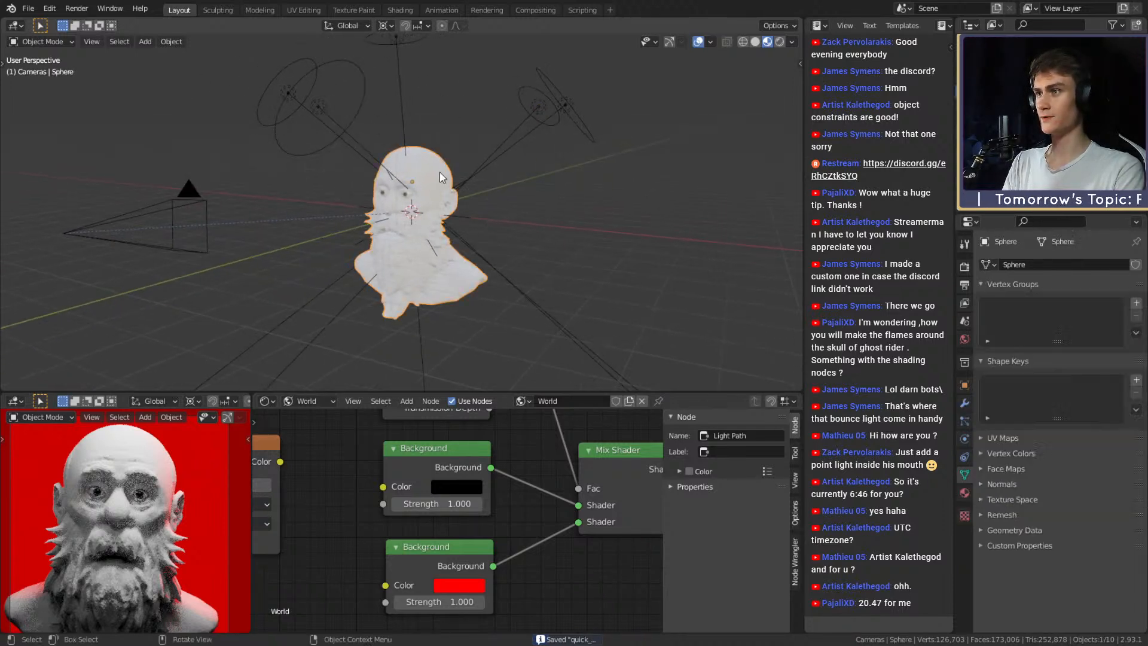
pyautogui.scroll(-3, 454, 186)
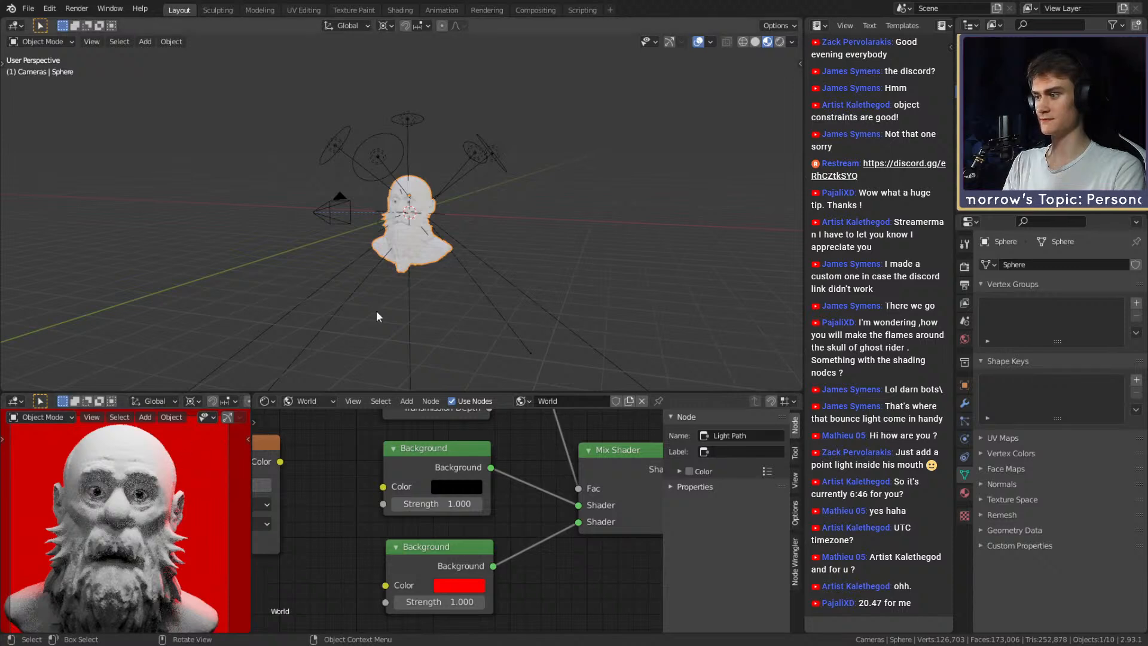
pyautogui.moveTo(416, 224); pyautogui.dragTo(465, 235, button='middle')
pyautogui.scroll(3, 439, 223)
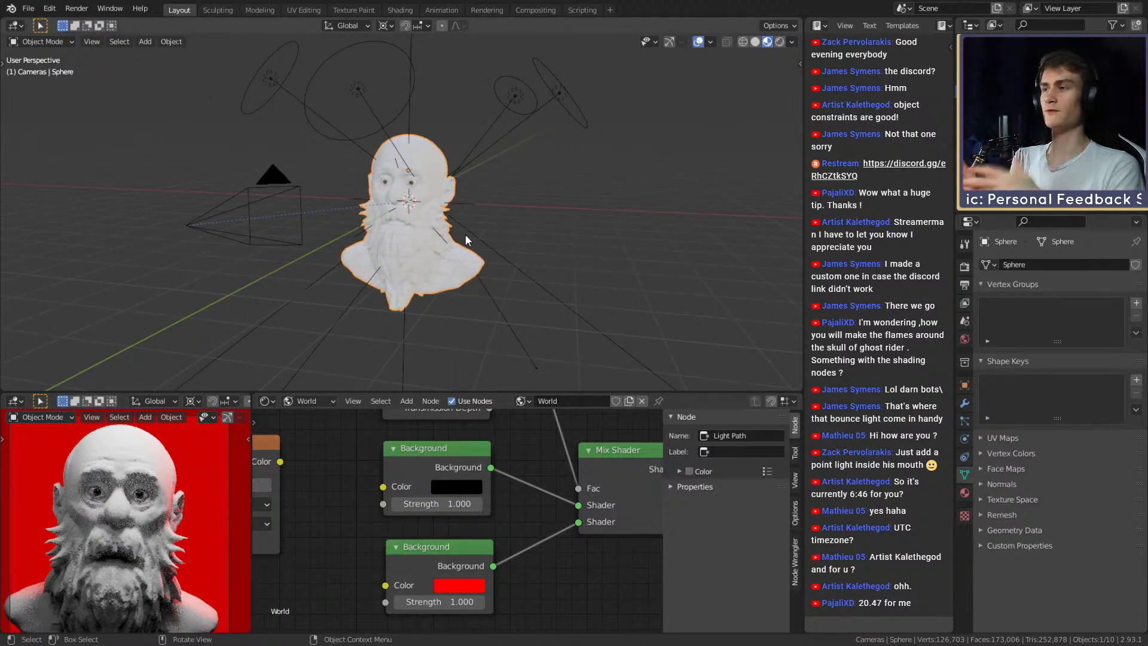
pyautogui.click(550, 237)
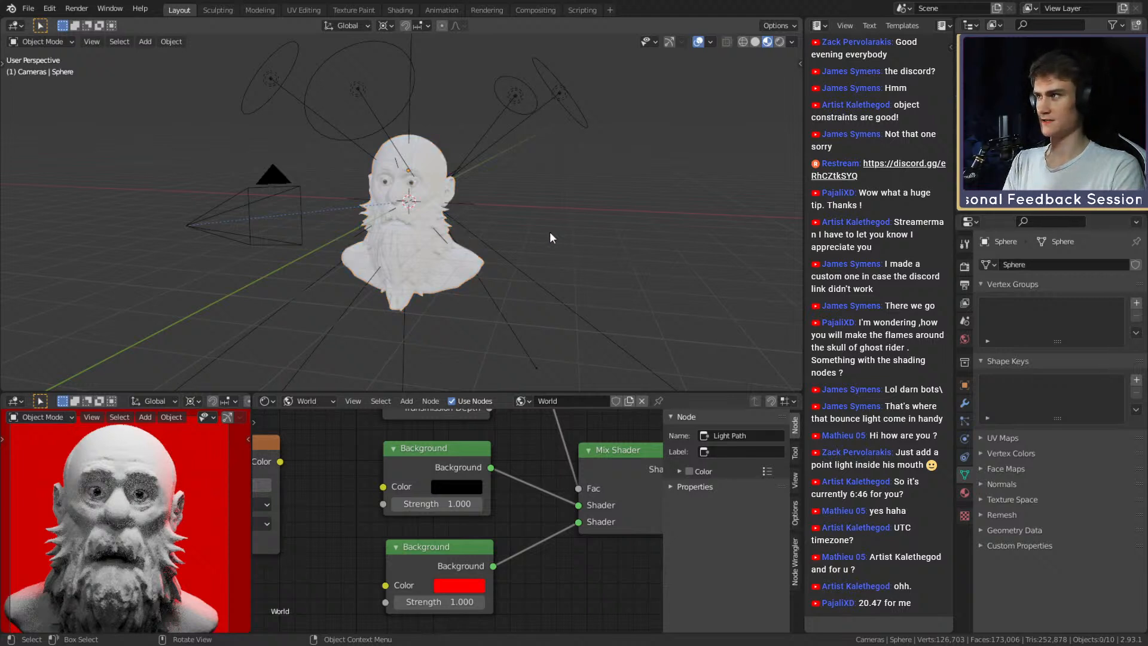
pyautogui.hotkey('ctrl', 's')
pyautogui.moveTo(531, 201); pyautogui.dragTo(545, 228, button='middle')
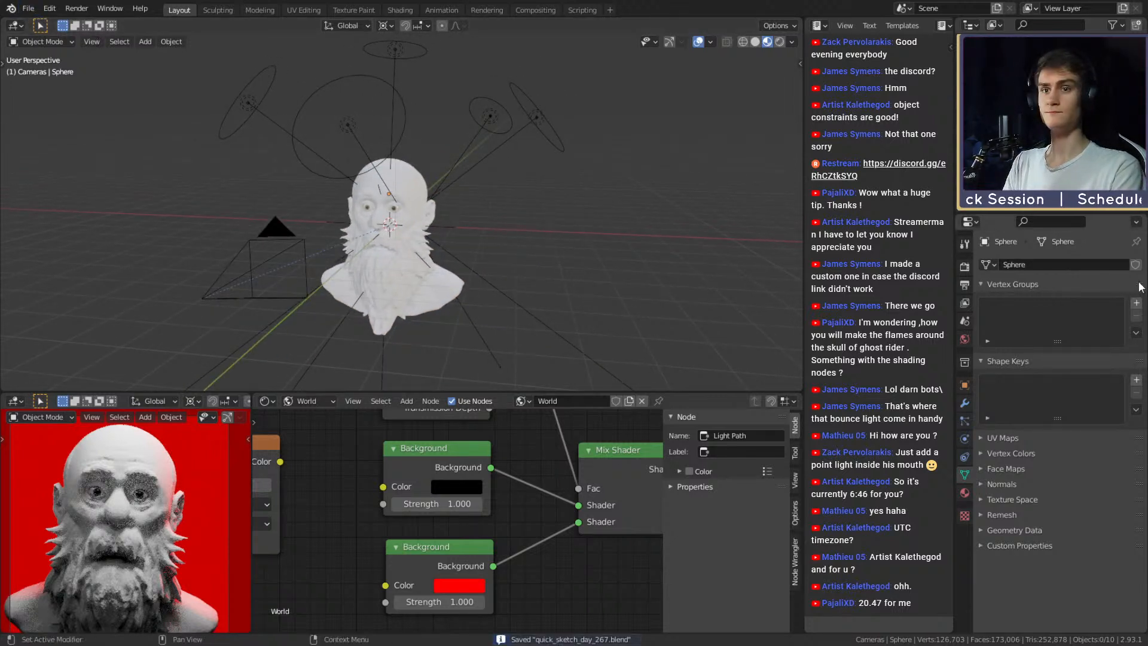
# Review the render engine and output dimensions, render the image from the camera and save the file.
pyautogui.click(964, 269)
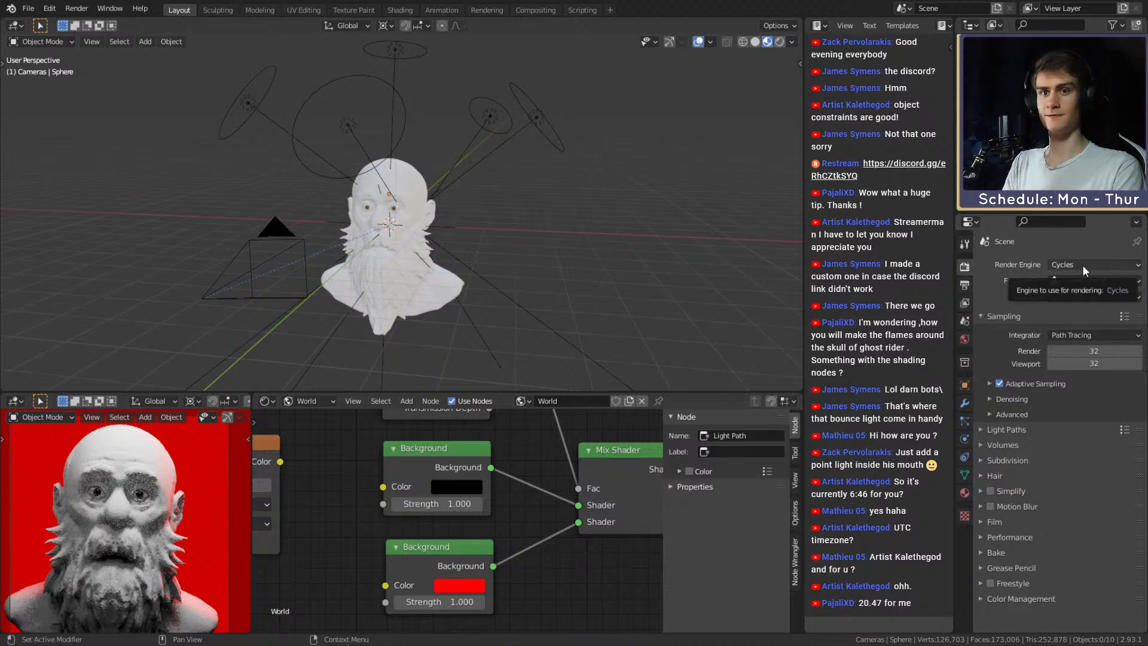
pyautogui.click(964, 285)
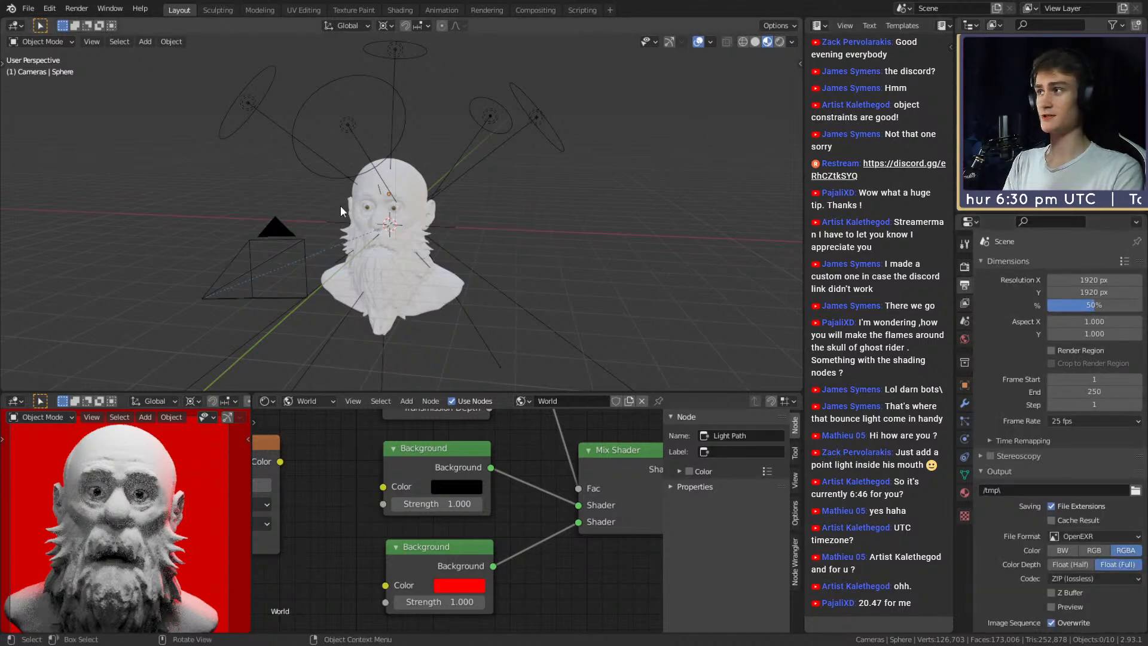
pyautogui.press('F12')
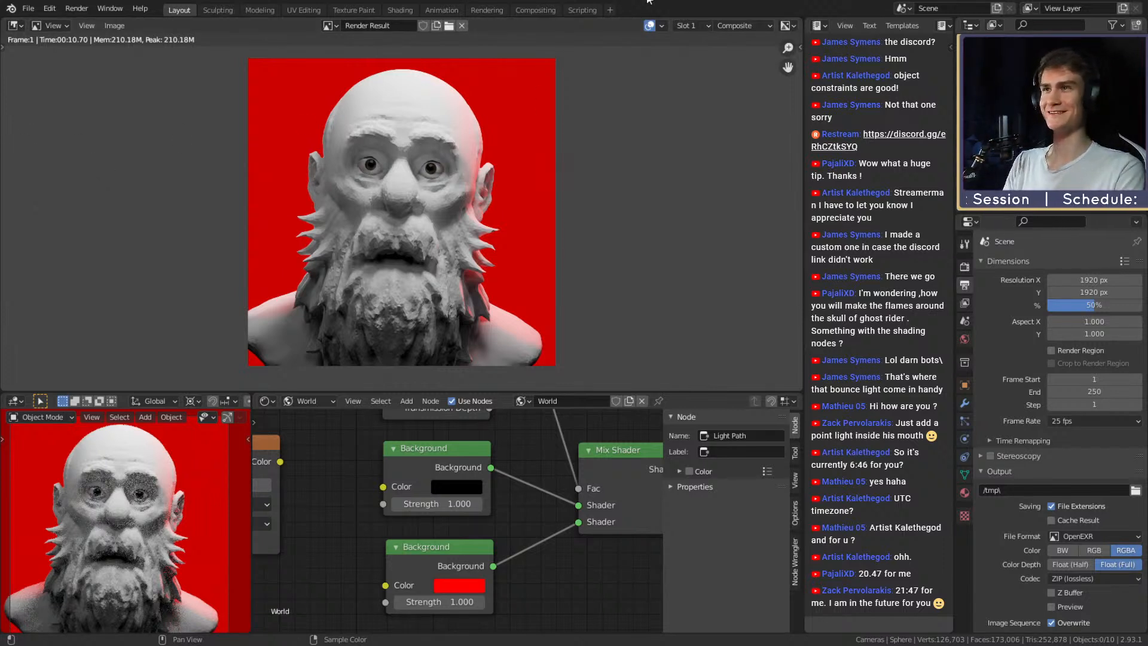
pyautogui.click(28, 8)
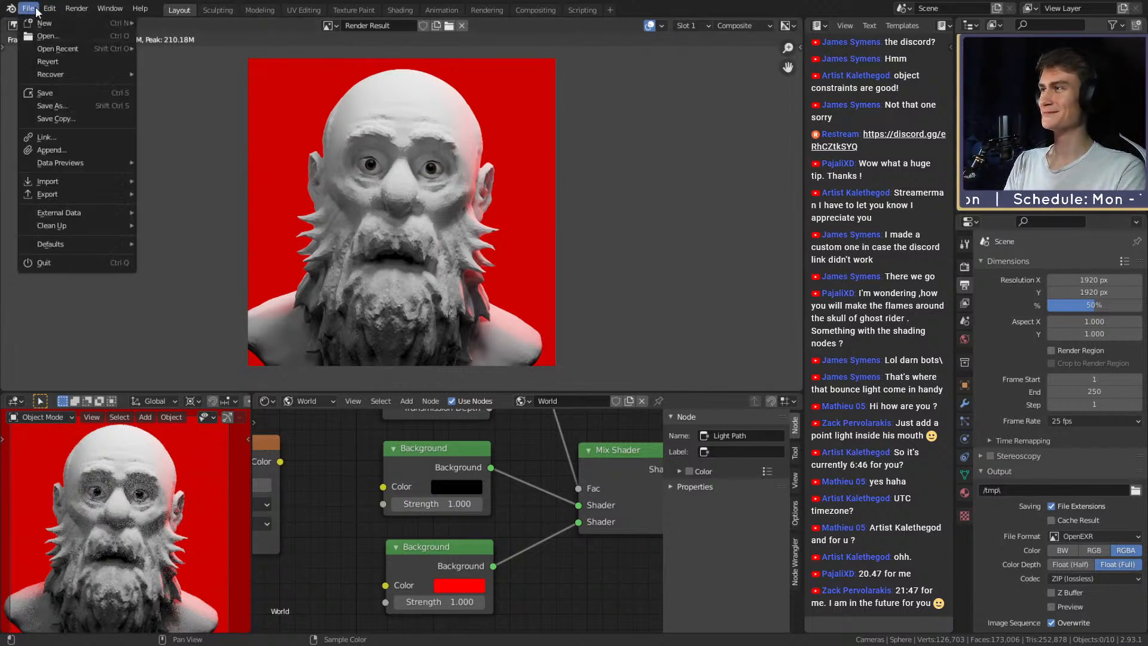
pyautogui.click(45, 93)
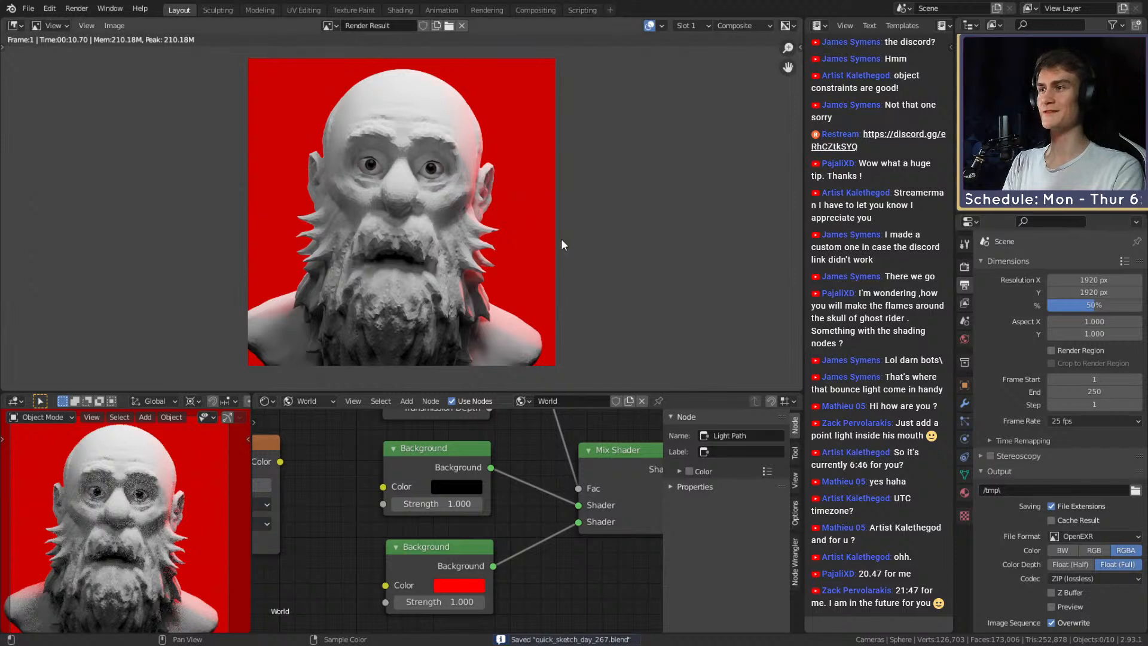
pyautogui.moveTo(468, 238); pyautogui.dragTo(478, 250, button='middle')
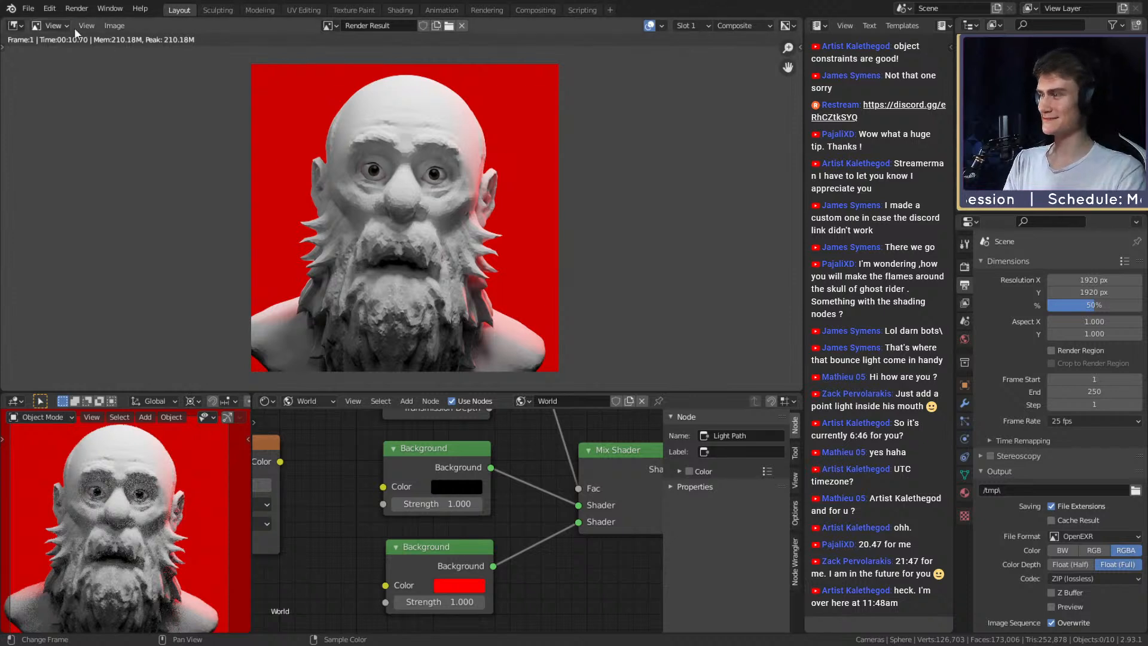
pyautogui.hotkey('ctrl', 's')
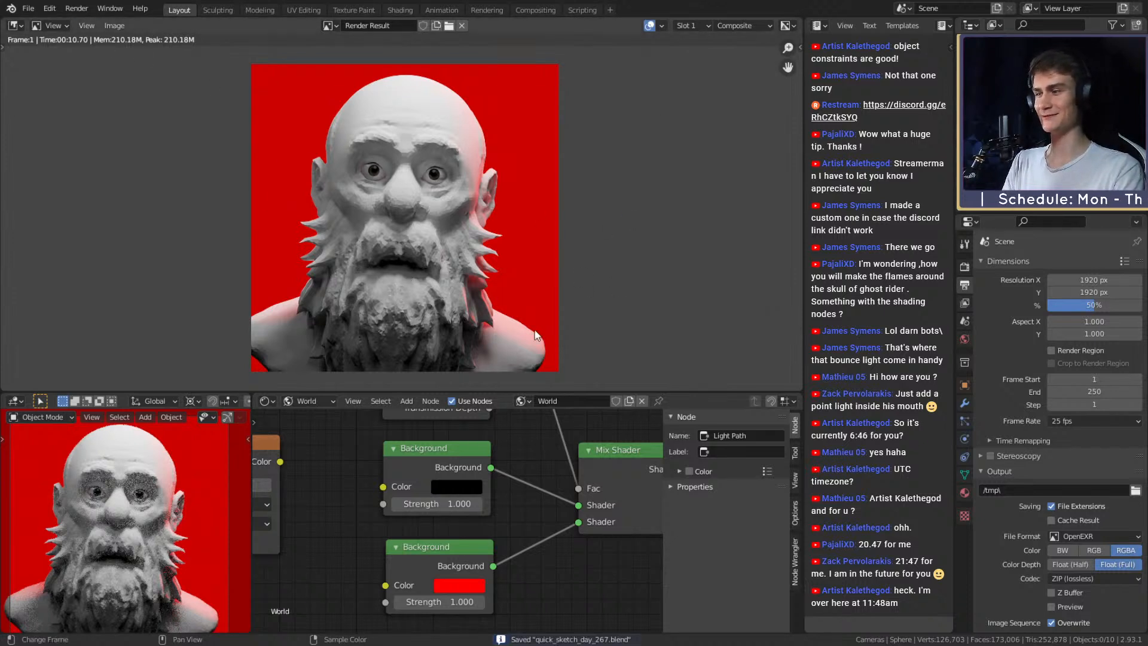
# Switch the node editor from the world shader to the compositor and bring the Denoise and Composite nodes into view.
pyautogui.scroll(-4, 514, 536)
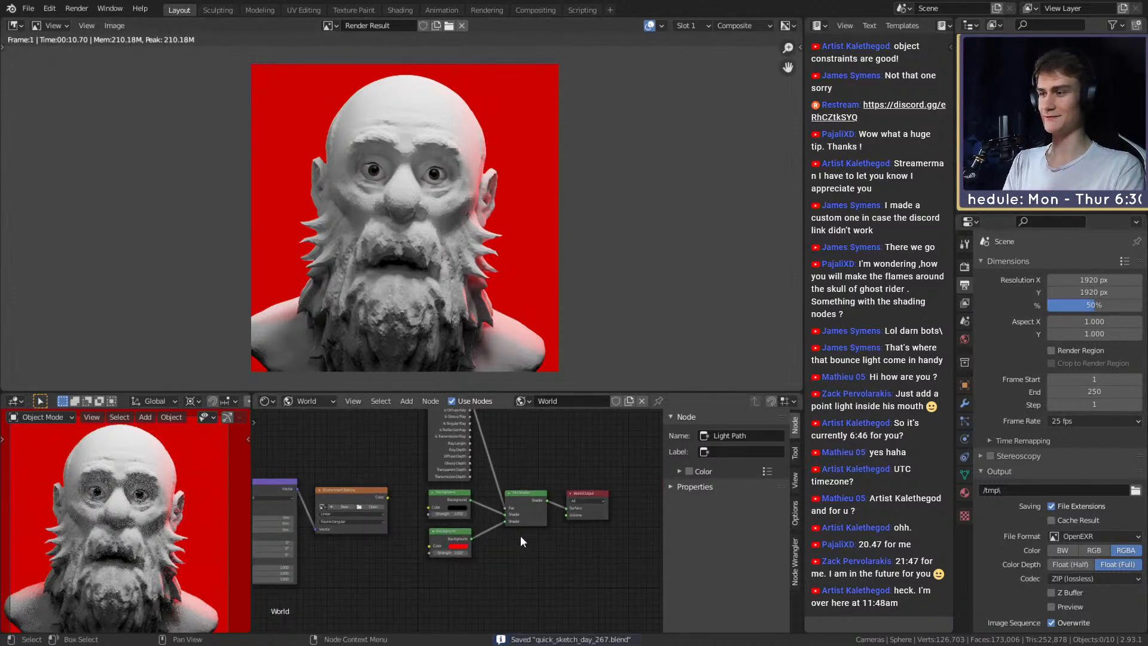
pyautogui.keyDown('shift'); pyautogui.scroll(1, 521, 536); pyautogui.keyUp('shift')
pyautogui.hotkey('shift', 'F3')
pyautogui.scroll(-3, 520, 535)
pyautogui.moveTo(551, 531); pyautogui.dragTo(383, 524, button='middle')
pyautogui.scroll(4, 397, 525)
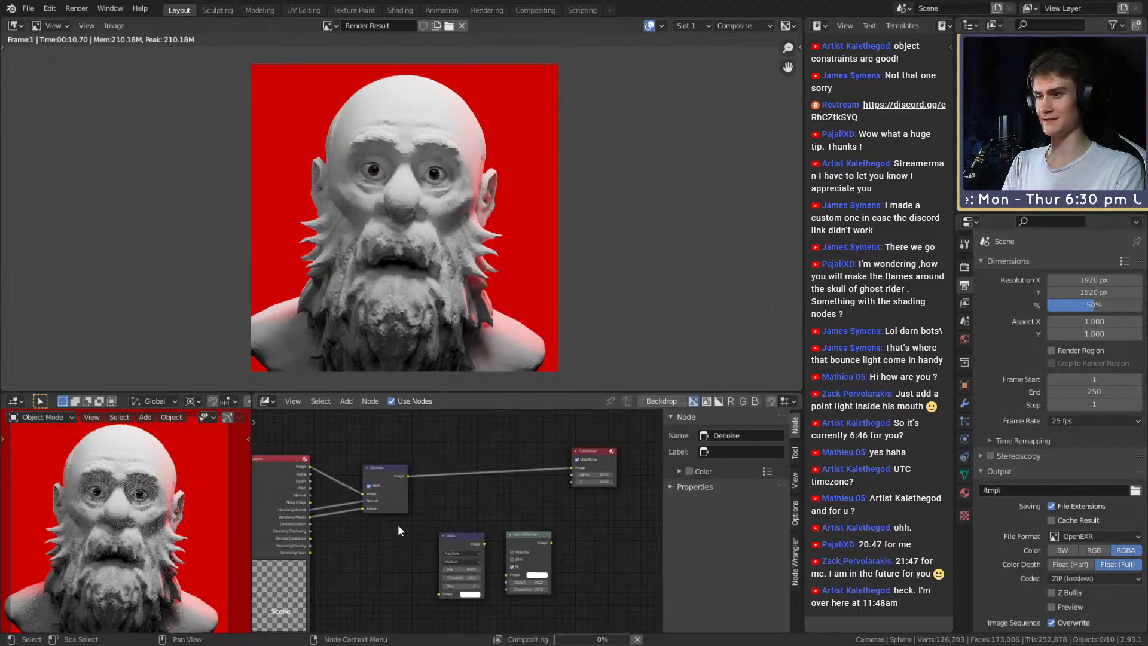
# Insert the unconnected Fog Glow Glare node into the link between the Denoise and Composite nodes.
pyautogui.scroll(3, 444, 529)
pyautogui.moveTo(454, 531); pyautogui.dragTo(462, 439)
pyautogui.scroll(5, 490, 502)
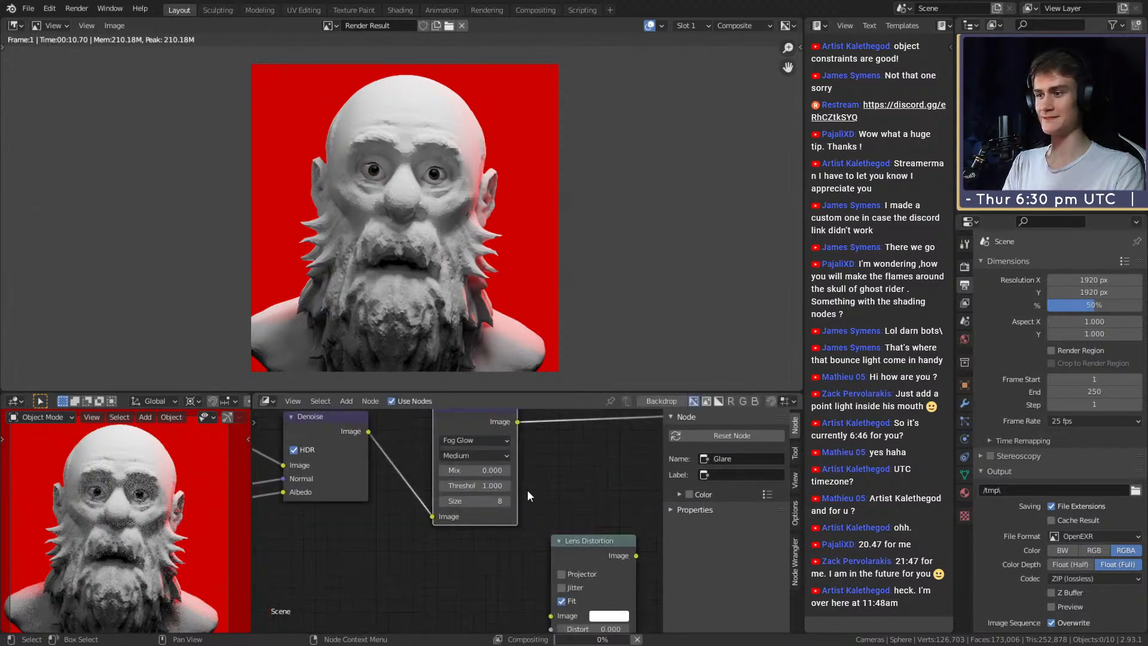
pyautogui.moveTo(527, 491); pyautogui.dragTo(535, 545, button='middle')
pyautogui.moveTo(477, 475)
pyautogui.mouseDown()
pyautogui.moveTo(484, 457)
pyautogui.moveTo(477, 463)
pyautogui.mouseUp()
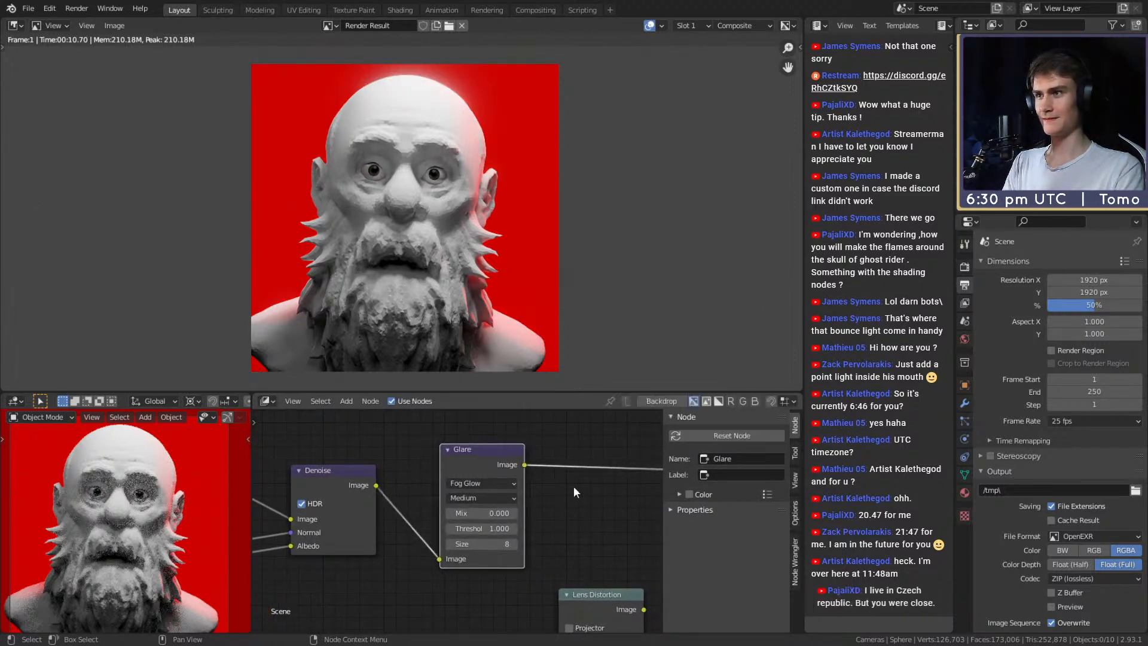
pyautogui.moveTo(574, 488); pyautogui.dragTo(564, 483, button='middle')
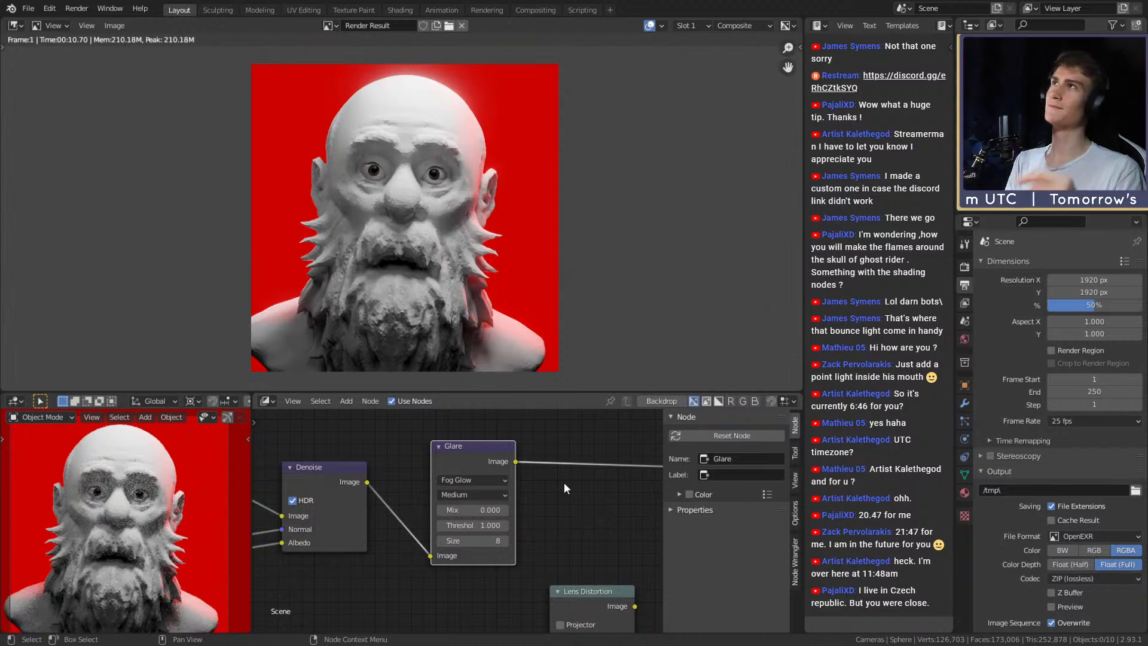
pyautogui.scroll(2, 559, 480)
pyautogui.moveTo(450, 440); pyautogui.dragTo(429, 456)
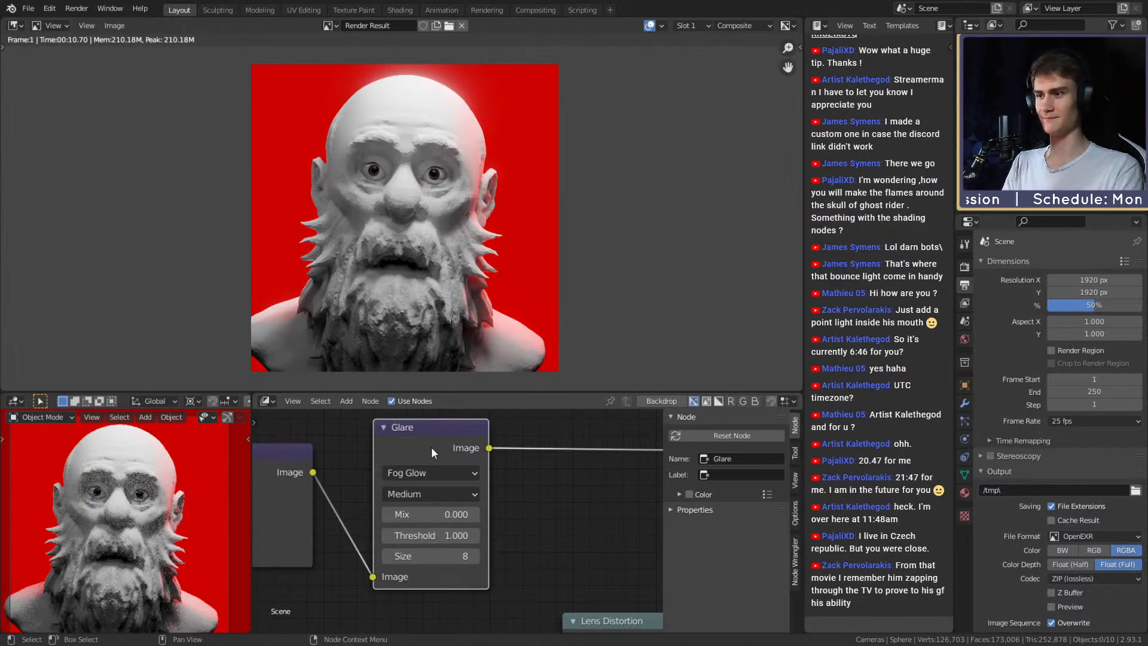
# Reposition the Glare node slightly between the Denoise and Composite nodes and save the file.
pyautogui.moveTo(423, 442); pyautogui.dragTo(431, 435)
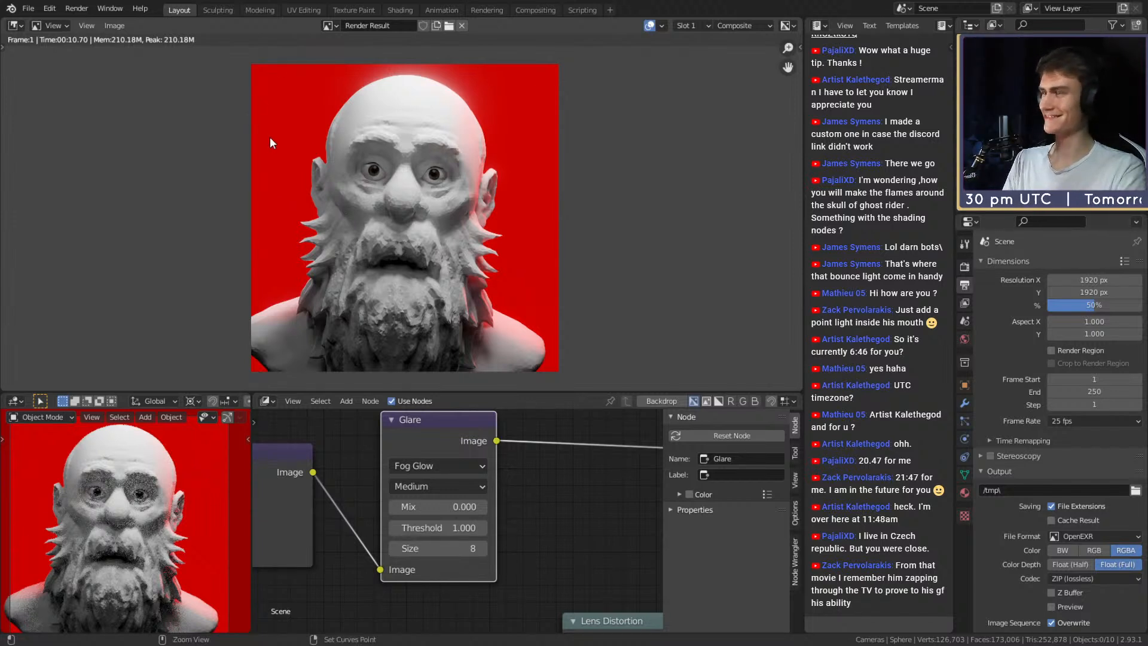
pyautogui.hotkey('ctrl', 's')
pyautogui.scroll(-3, 537, 506)
pyautogui.moveTo(537, 500); pyautogui.dragTo(514, 480, button='middle')
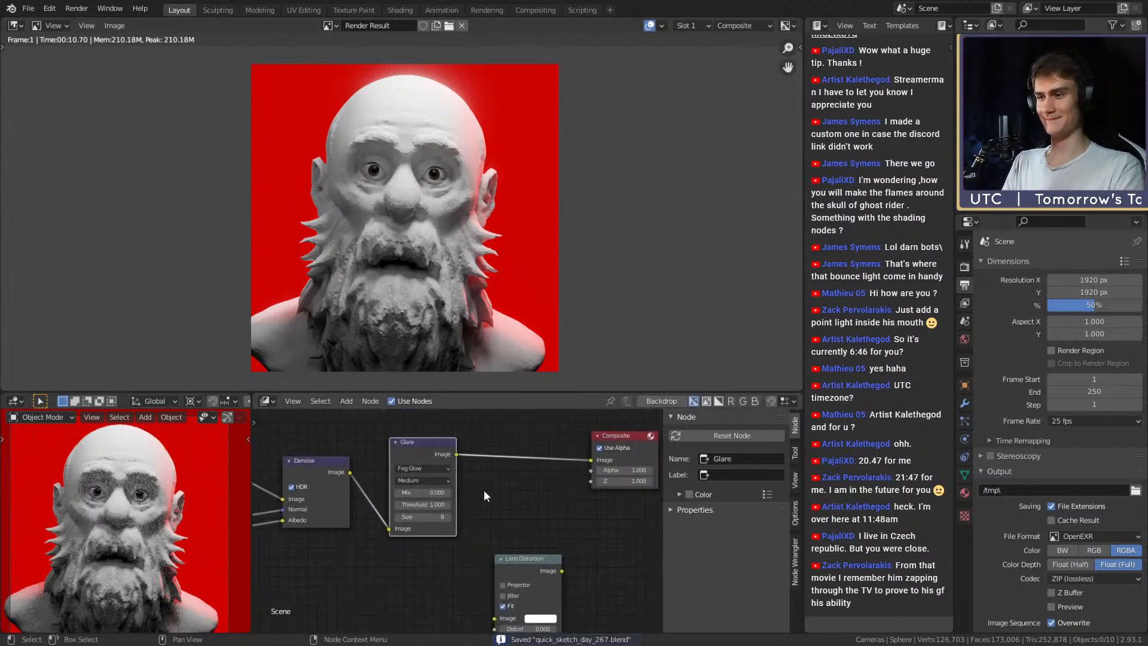
pyautogui.moveTo(421, 456); pyautogui.dragTo(421, 458)
# Move the Lens Distortion node up closer to the Glare-to-Composite link and select the Glare node again.
pyautogui.scroll(-2, 501, 490)
pyautogui.moveTo(500, 490); pyautogui.dragTo(478, 490, button='middle')
pyautogui.scroll(1, 490, 482)
pyautogui.moveTo(492, 536); pyautogui.dragTo(490, 485)
pyautogui.scroll(2, 495, 512)
pyautogui.moveTo(478, 482); pyautogui.dragTo(521, 508, button='middle')
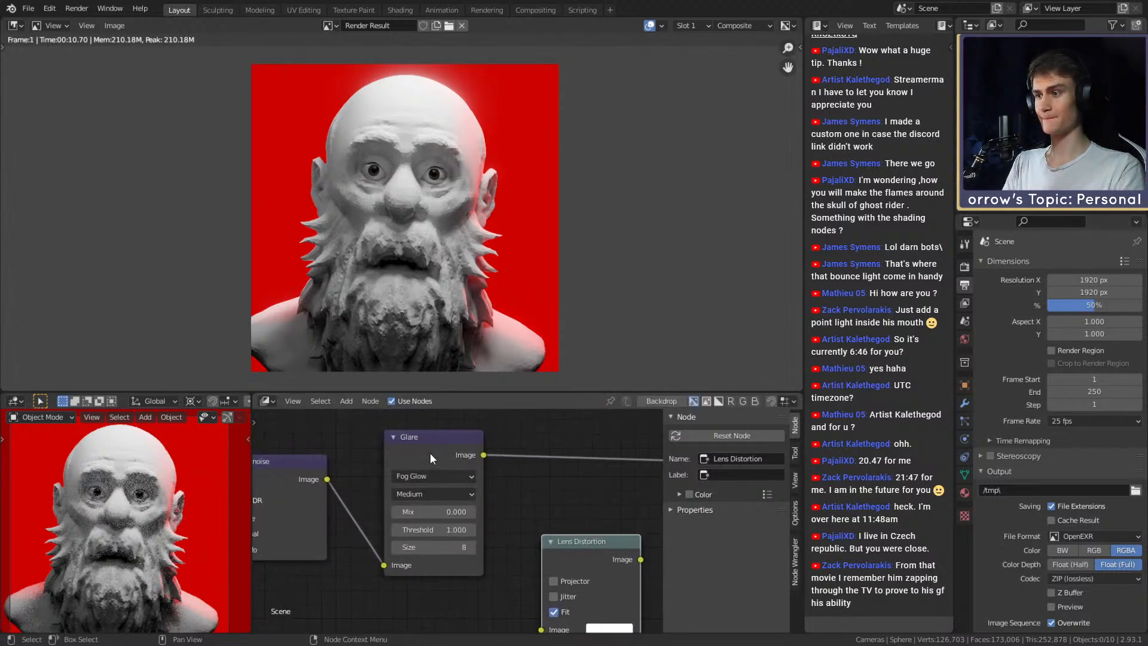
pyautogui.click(429, 454)
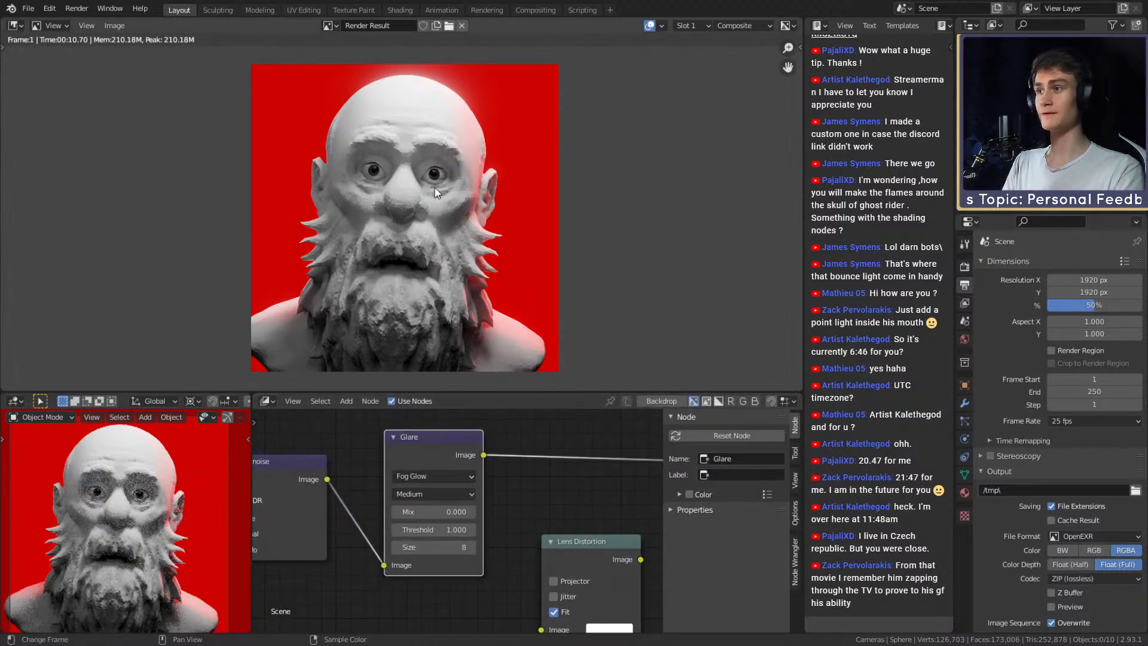
# Examine the rendered head up close and as a whole, and save the file.
pyautogui.scroll(5, 420, 112)
pyautogui.scroll(-5, 433, 186)
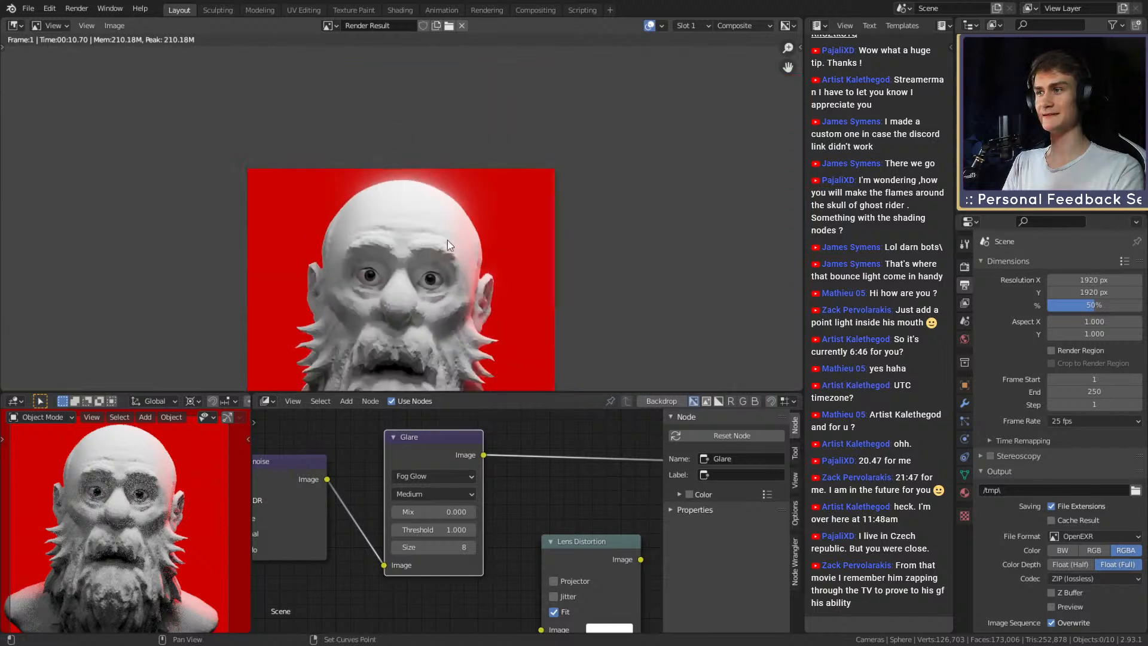
pyautogui.scroll(2, 533, 501)
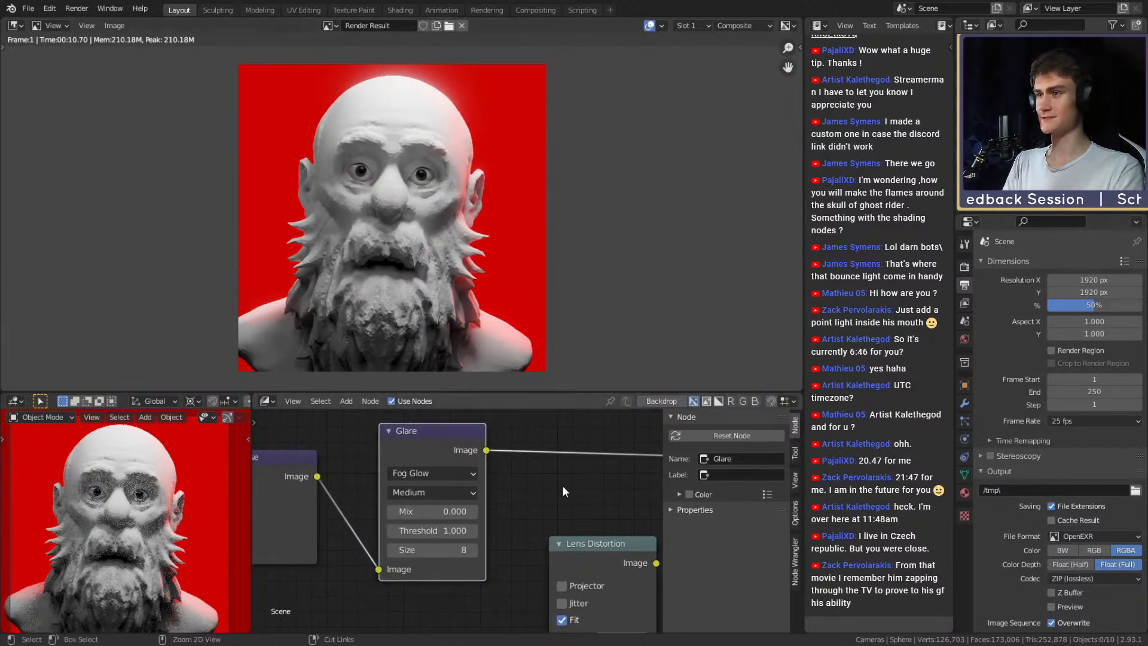
pyautogui.hotkey('ctrl', 's')
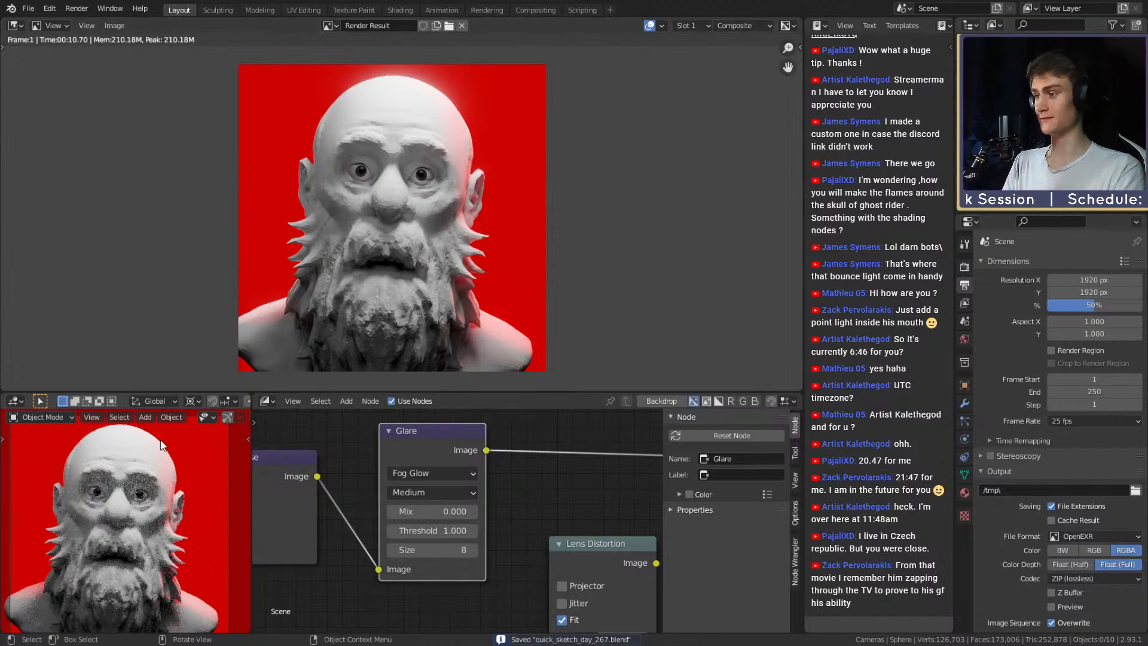
# Leave the render view, select the area light above the head and swing it around the head with a trackball rotation.
pyautogui.press('Escape')
pyautogui.moveTo(459, 224); pyautogui.dragTo(457, 145, button='middle')
pyautogui.click(457, 145)
pyautogui.moveTo(545, 177); pyautogui.dragTo(739, 215, button='middle')
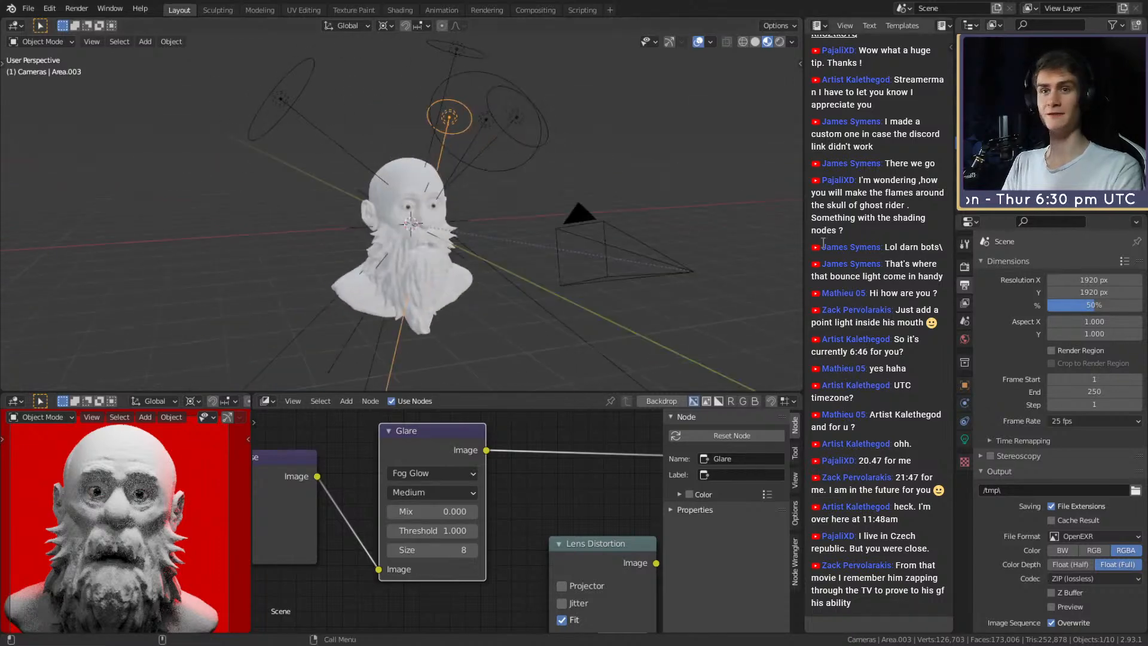
pyautogui.moveTo(634, 197); pyautogui.dragTo(529, 191, button='middle')
pyautogui.press('r')
pyautogui.press('r')
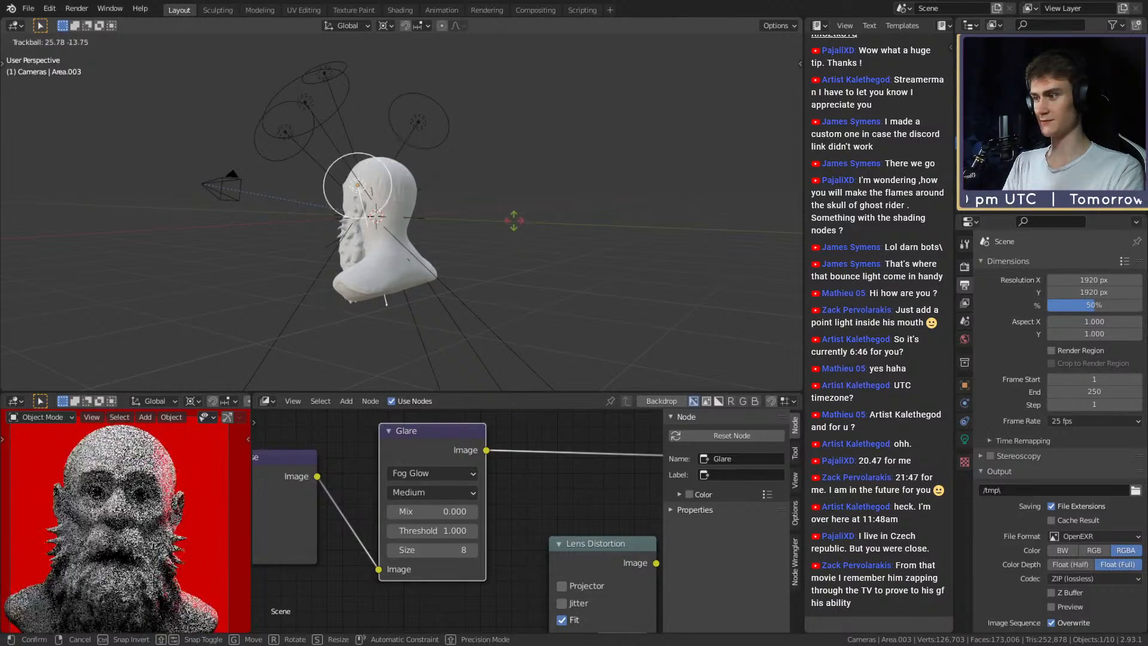
pyautogui.click(513, 220)
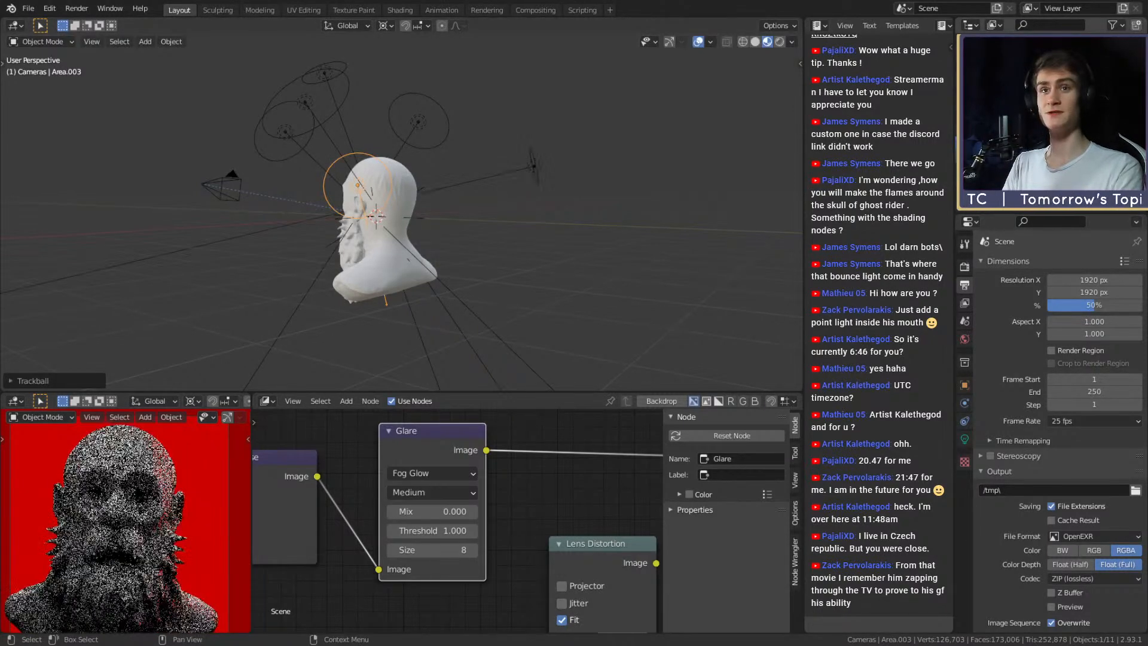
# Trackball-rotate the area light behind the head to a new angle and check the lighting through the camera.
pyautogui.moveTo(556, 207); pyautogui.dragTo(540, 229, button='middle')
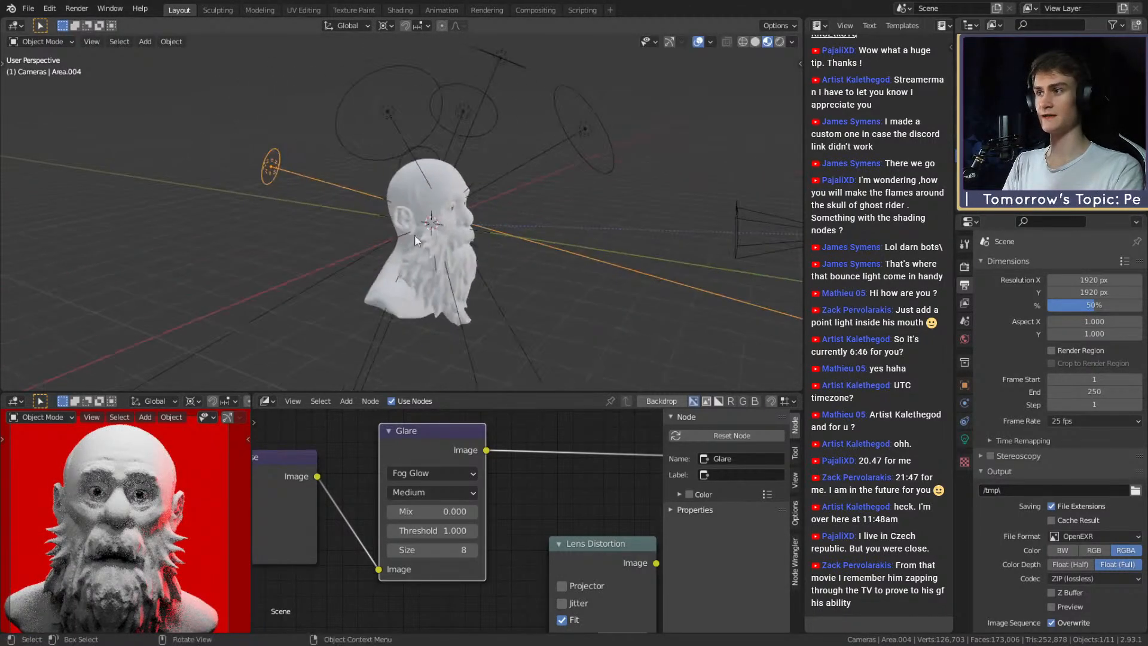
pyautogui.press('r')
pyautogui.press('r')
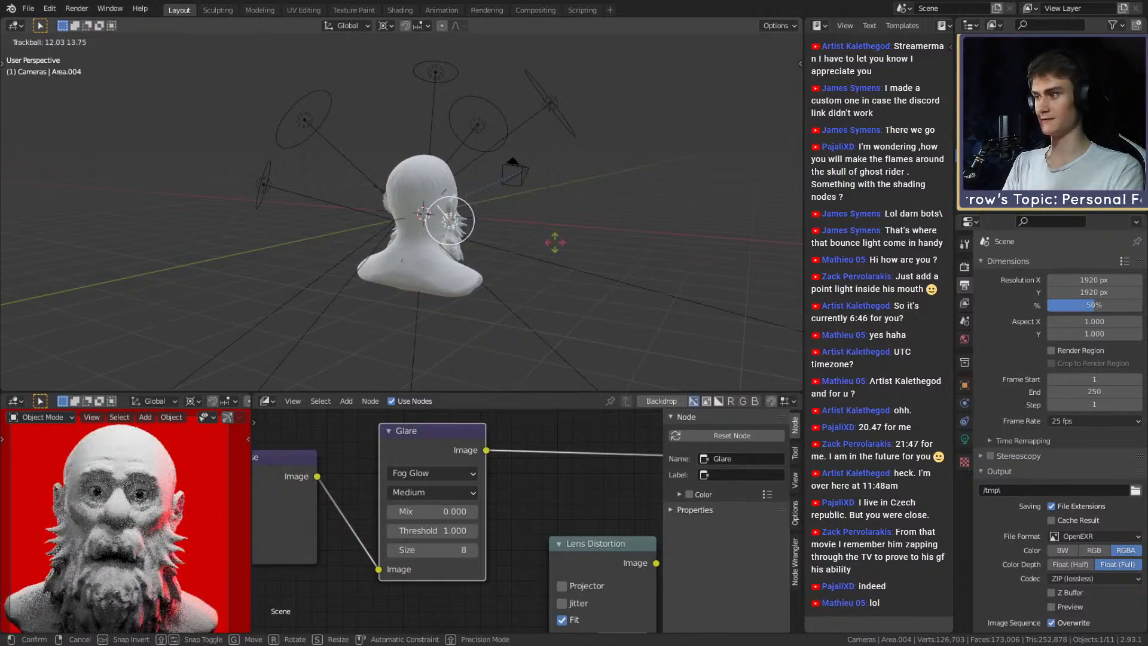
pyautogui.click(563, 252)
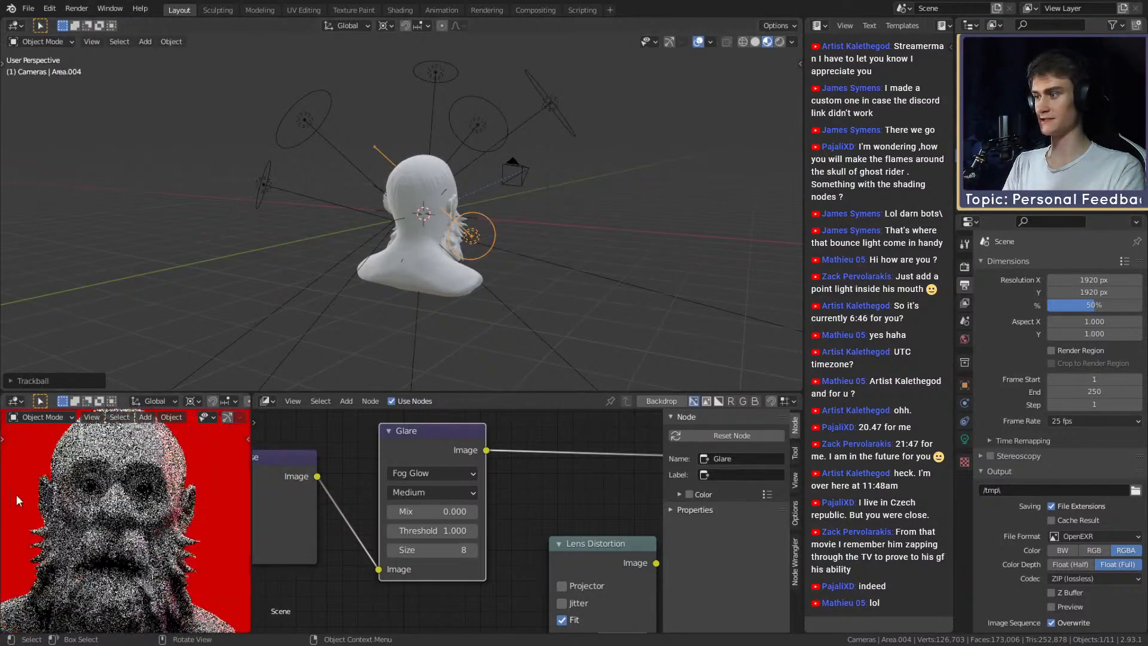
pyautogui.scroll(8, 166, 451)
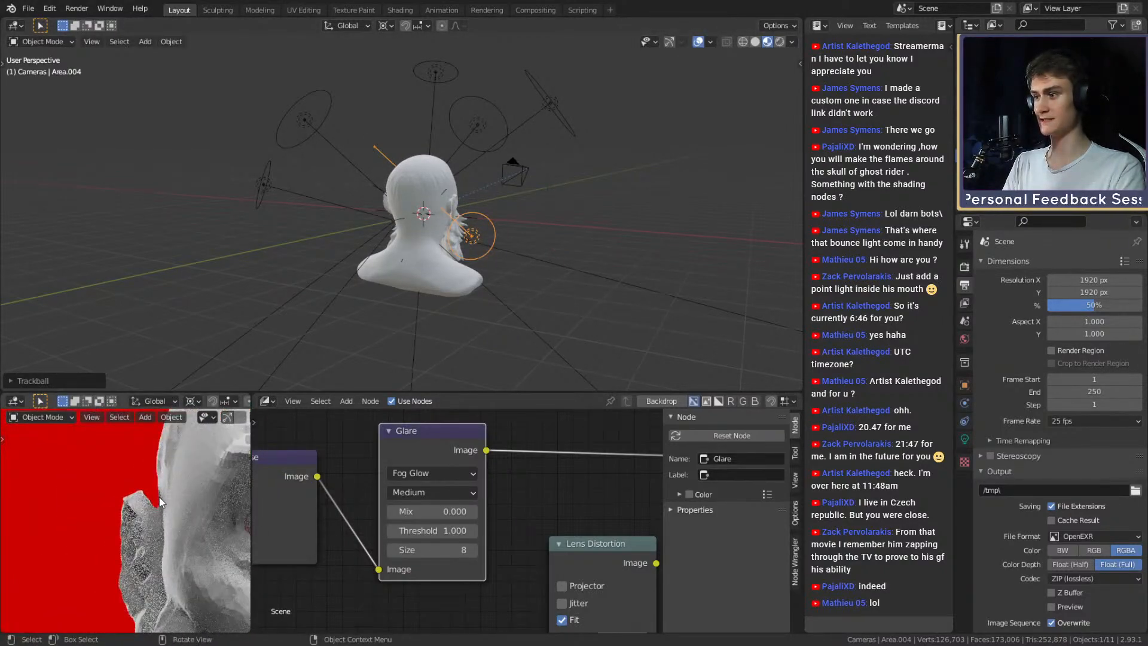
pyautogui.press('KP_0')
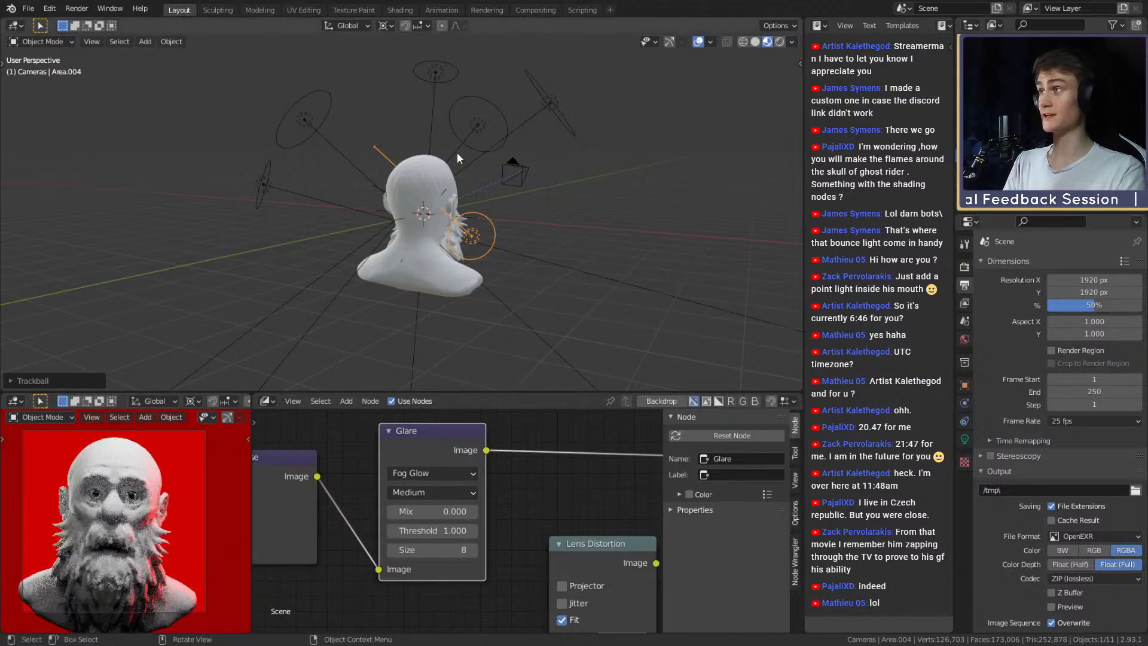
# Save the file, render the relit head from the camera and examine the result.
pyautogui.hotkey('ctrl', 's')
pyautogui.moveTo(558, 278); pyautogui.dragTo(453, 293, button='middle')
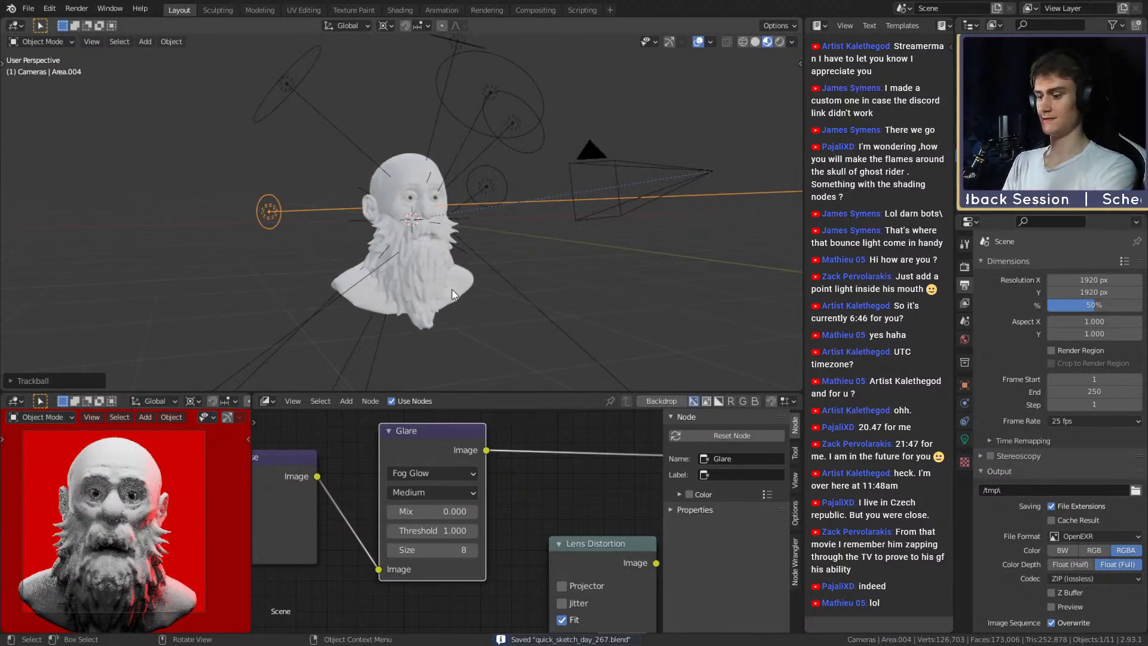
pyautogui.press('F12')
pyautogui.scroll(-3, 500, 514)
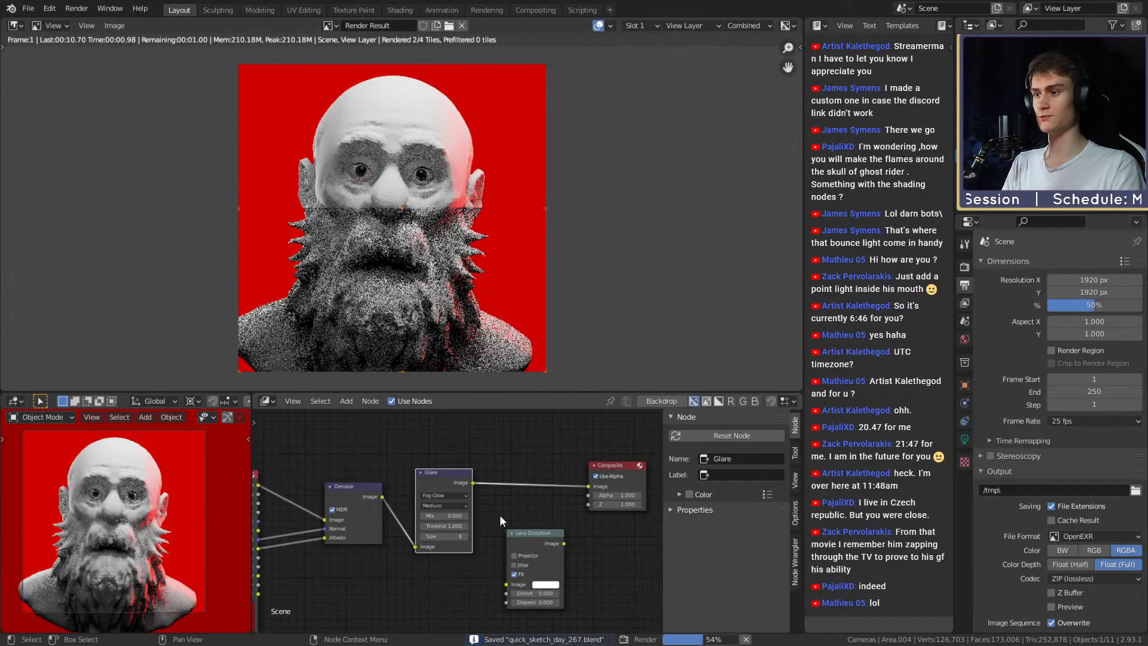
pyautogui.moveTo(500, 515); pyautogui.dragTo(480, 502, button='middle')
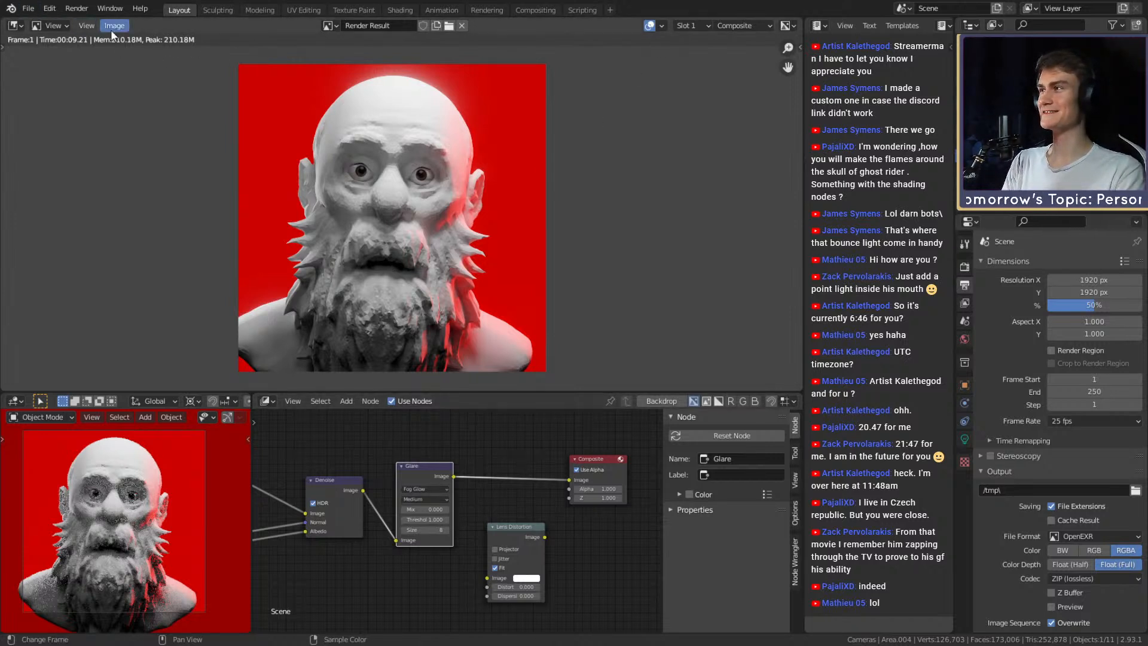
pyautogui.hotkey('ctrl', 's')
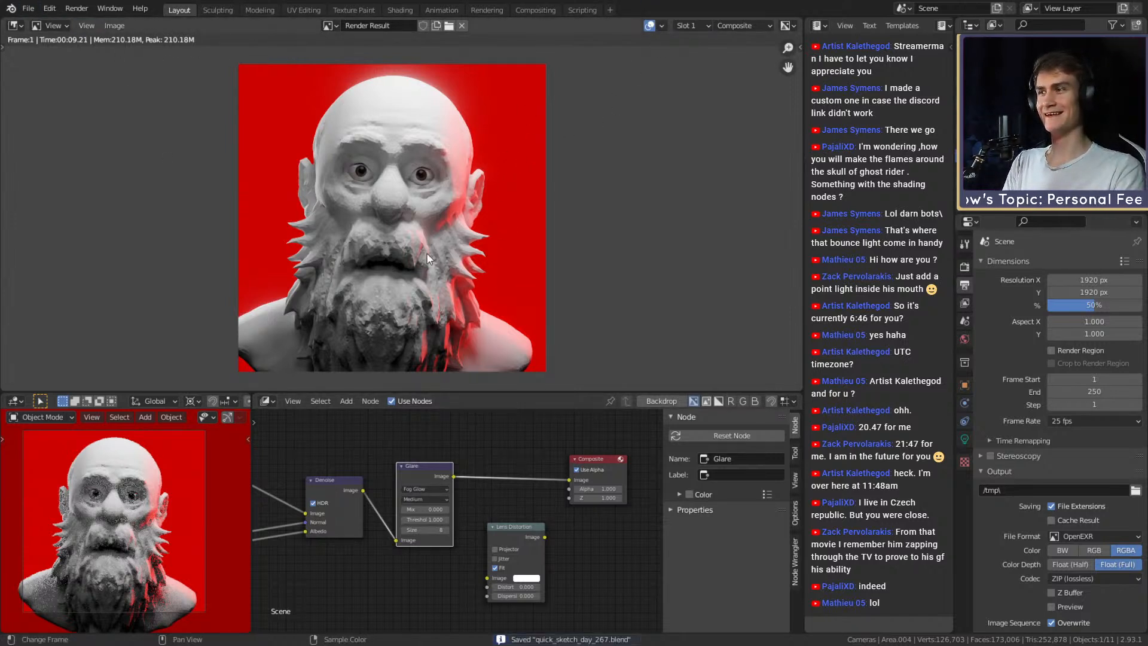
pyautogui.scroll(-4, 426, 263)
pyautogui.scroll(4, 415, 253)
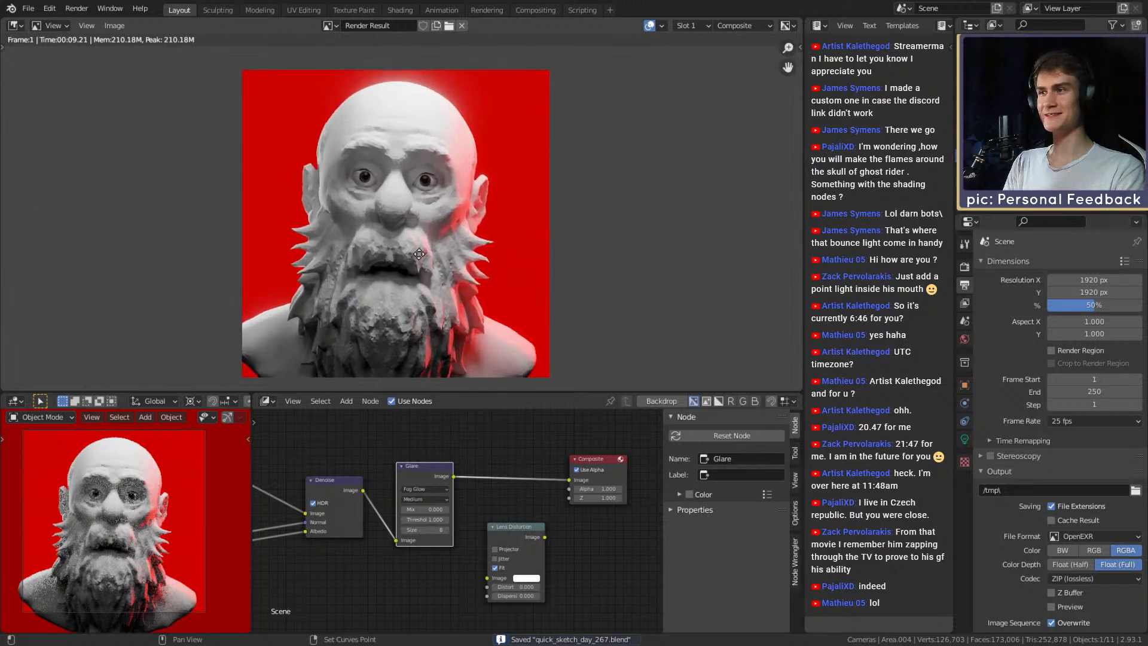
pyautogui.scroll(-1, 419, 255)
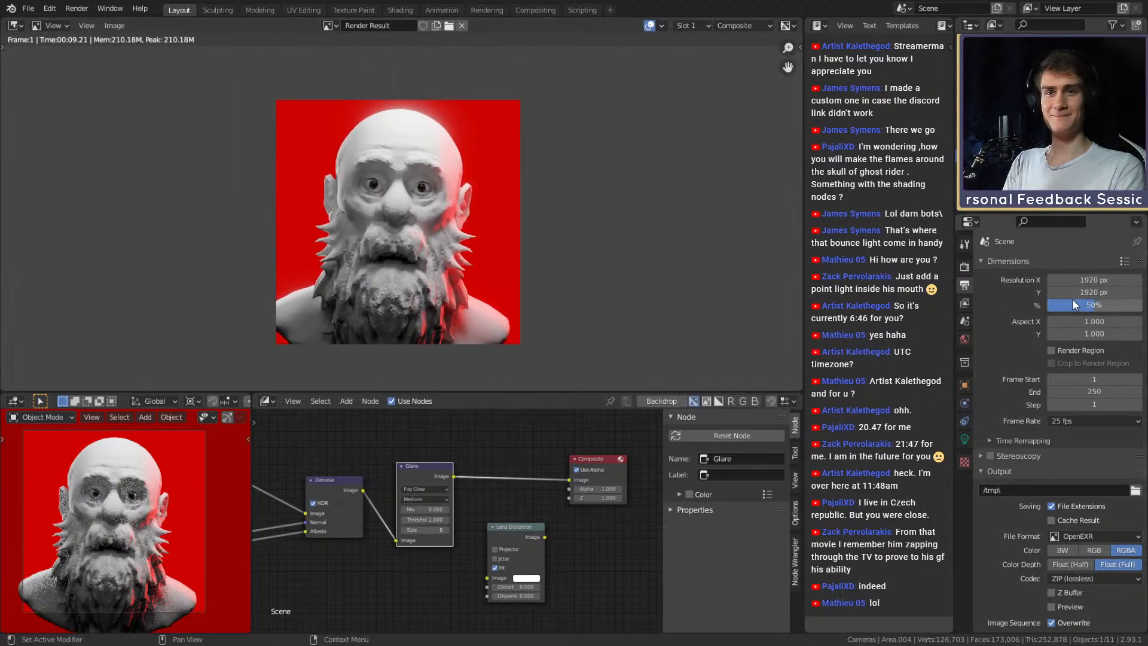
# Set the Cycles render samples to 256, save the file and render the image again.
pyautogui.click(964, 265)
pyautogui.doubleClick(1097, 350)
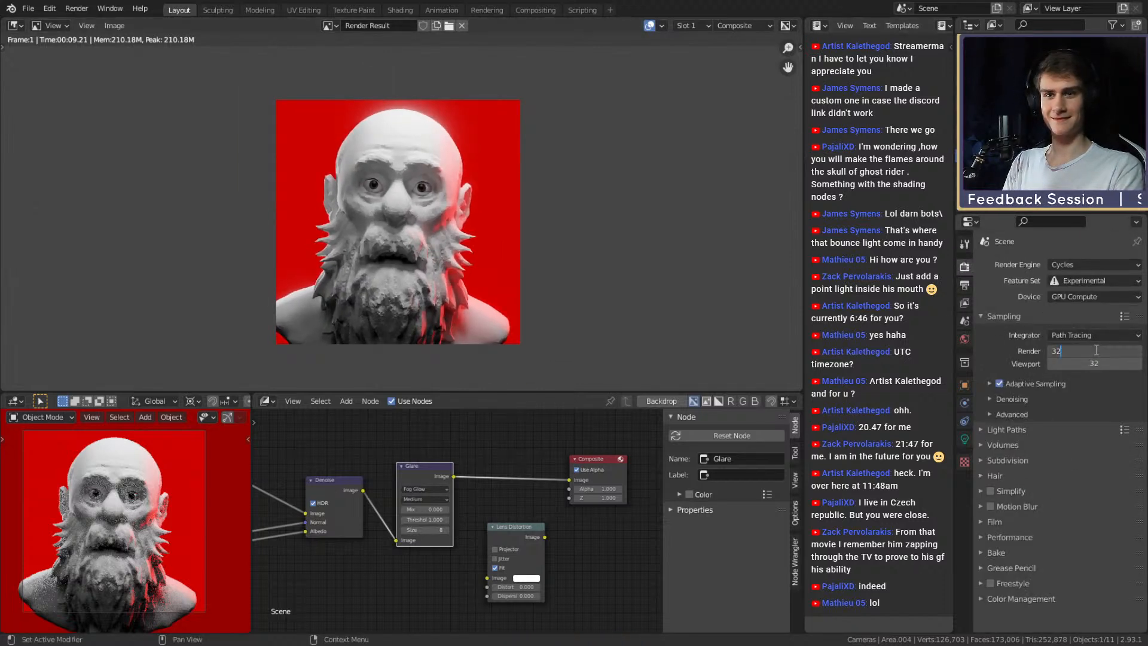
pyautogui.write('256')
pyautogui.press('Return')
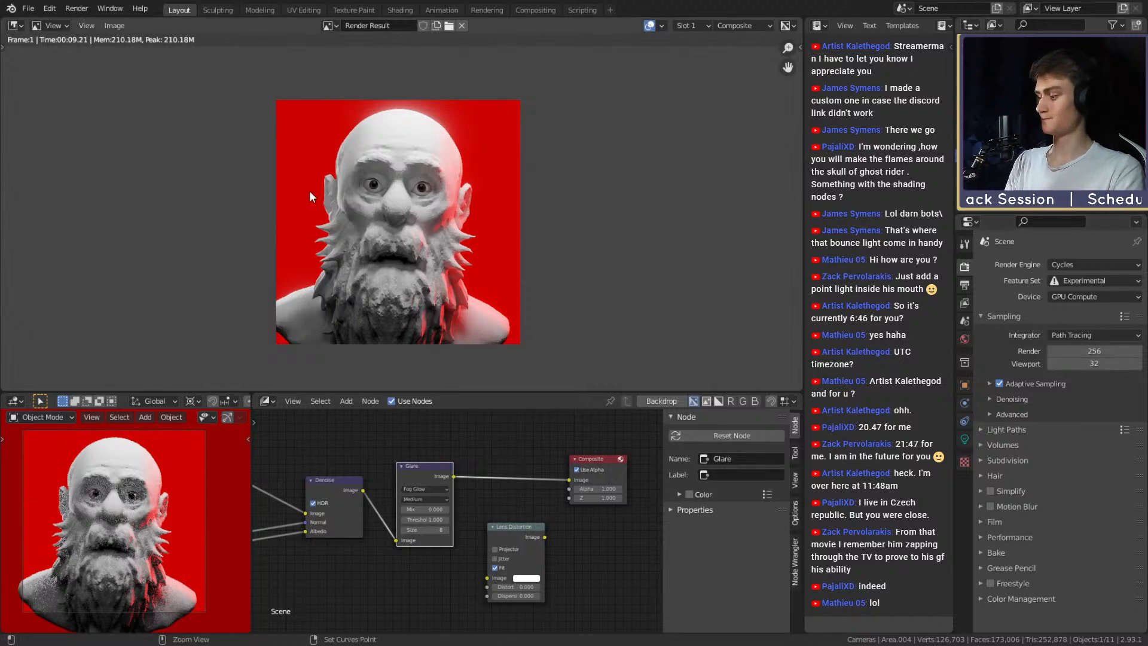
pyautogui.hotkey('ctrl', 's')
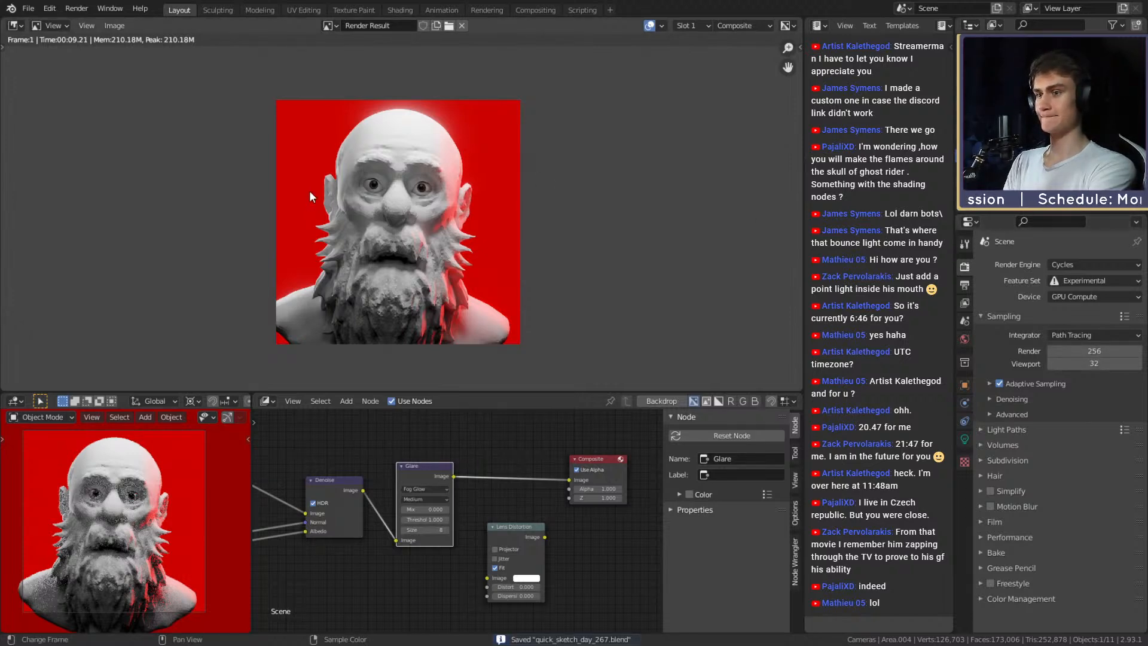
pyautogui.press('F12')
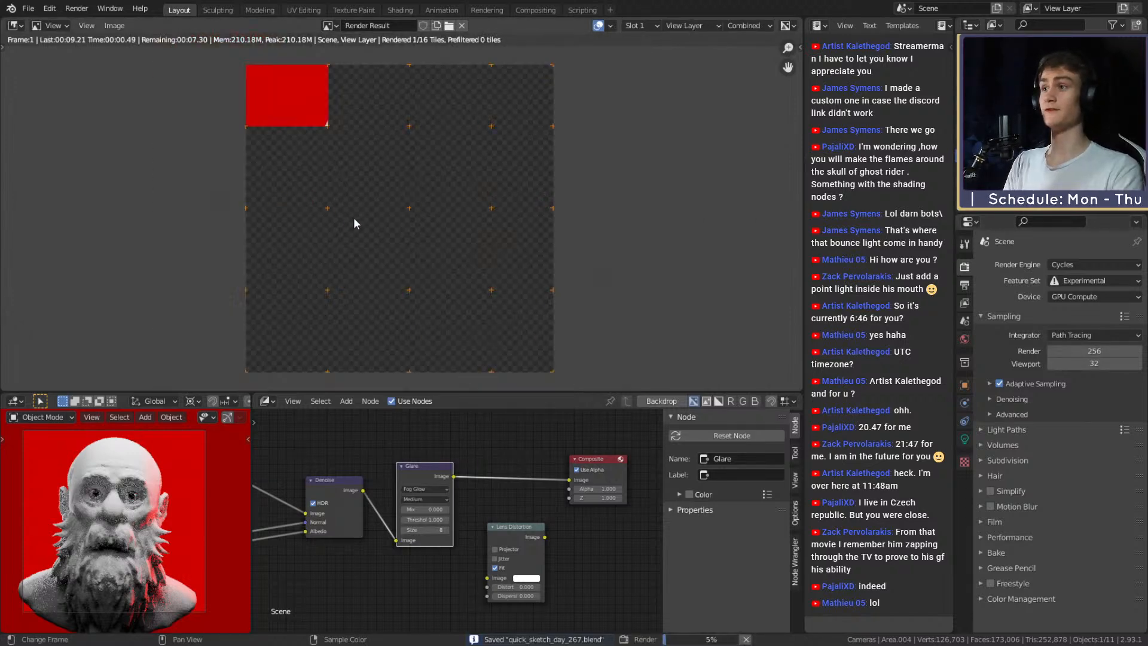
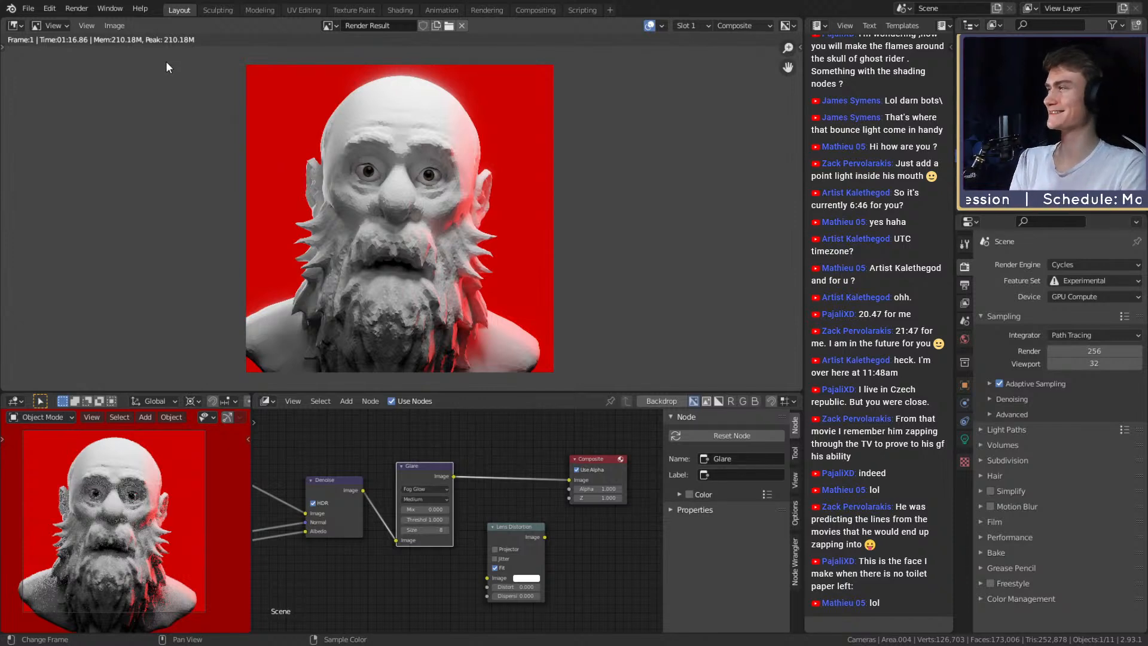
# Save the finished render as an image, and save the Blender file.
pyautogui.click(120, 27)
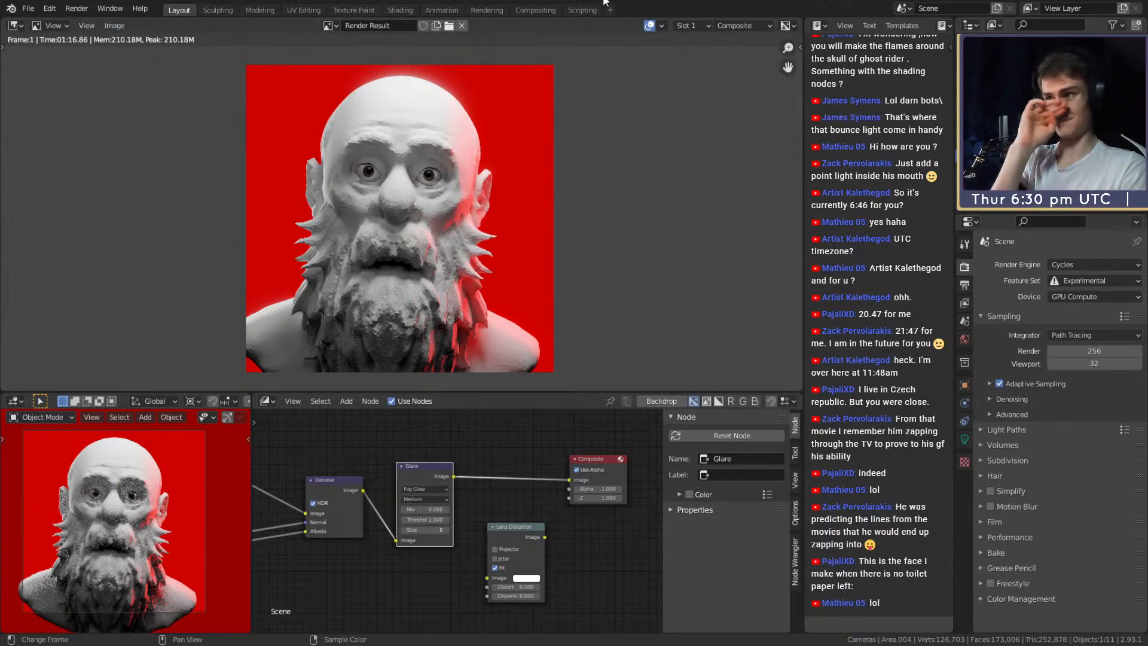
pyautogui.click(114, 25)
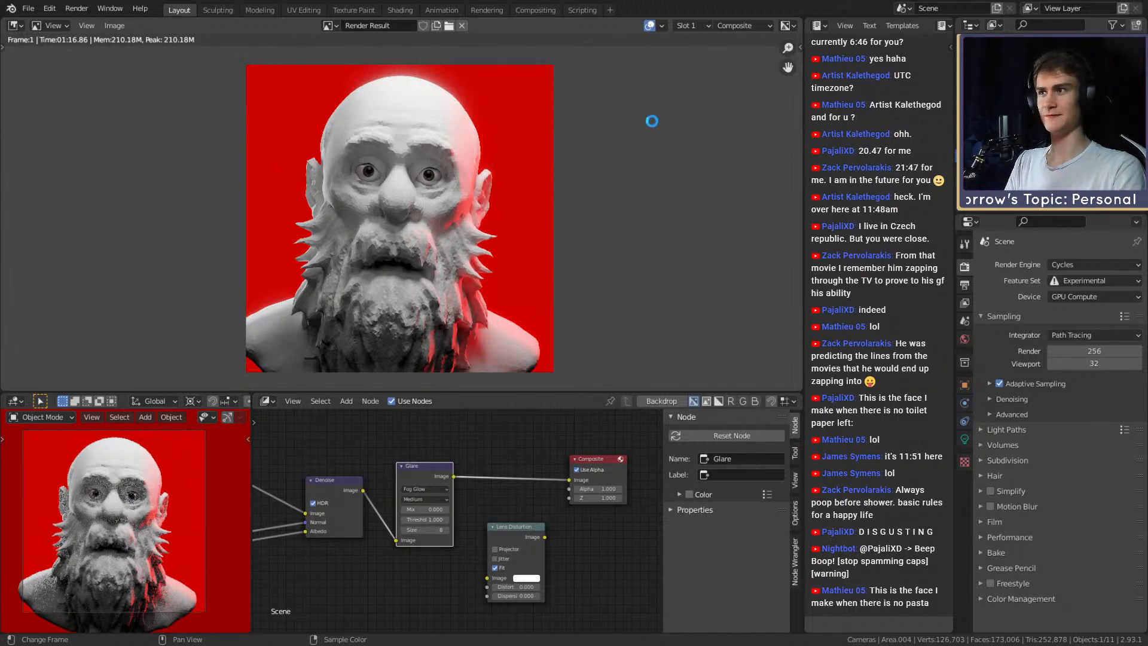
pyautogui.click(28, 8)
pyautogui.click(54, 94)
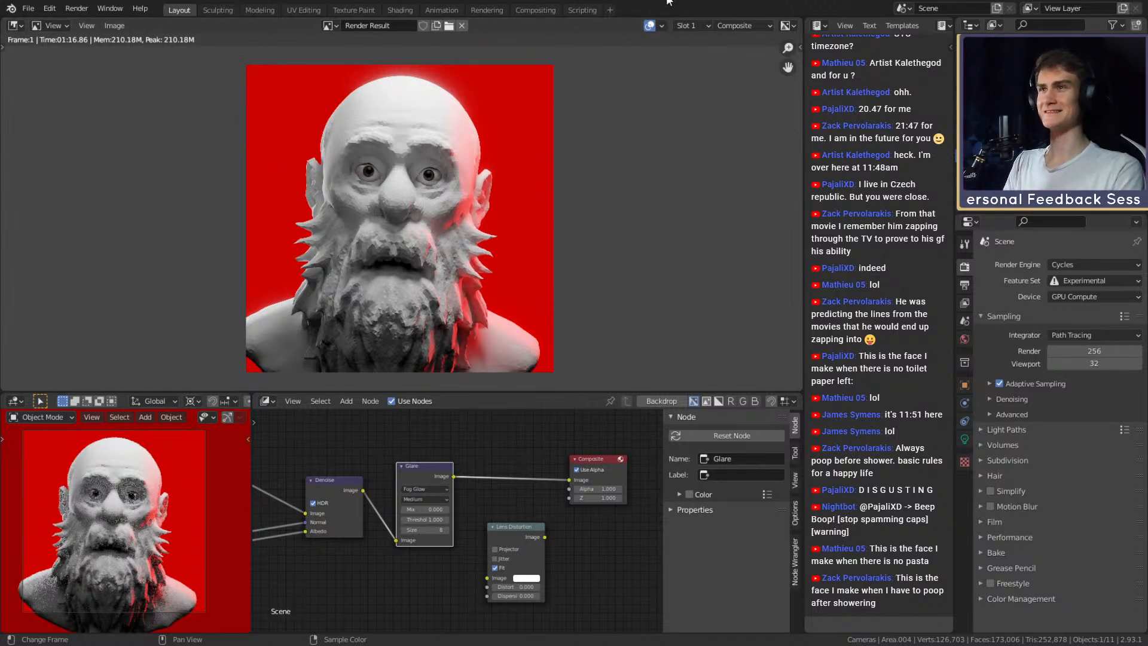
pyautogui.hotkey('ctrl', 's')
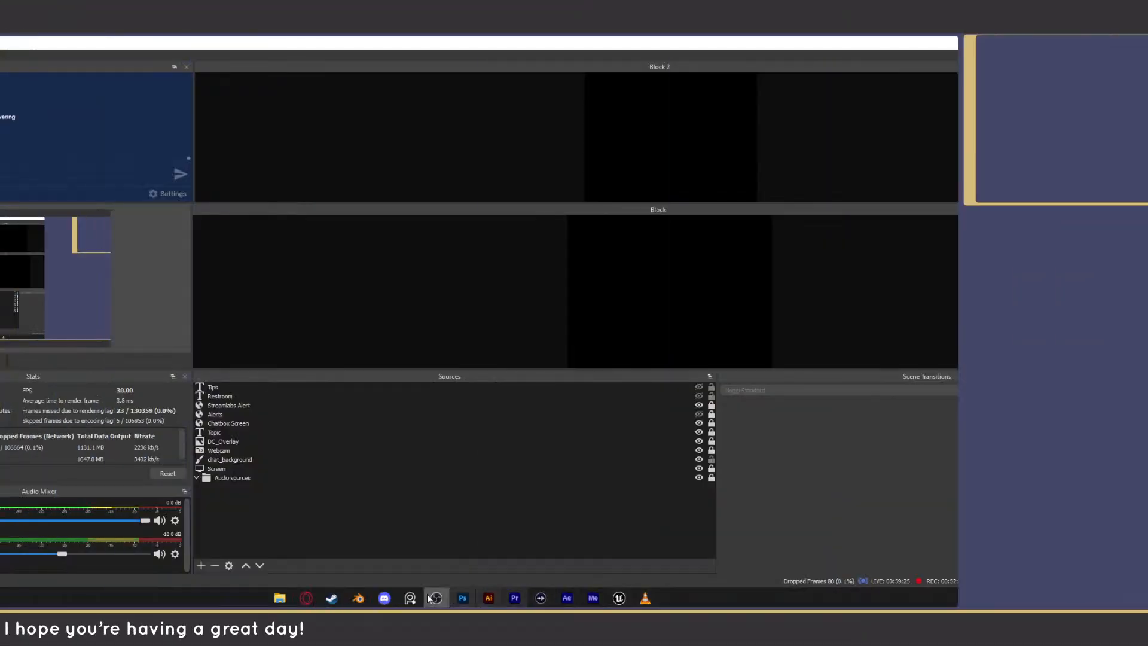
# Switch to the open PSD in Photoshop and compare the image with the Selective Color adjustment layer hidden and shown.
pyautogui.click(358, 598)
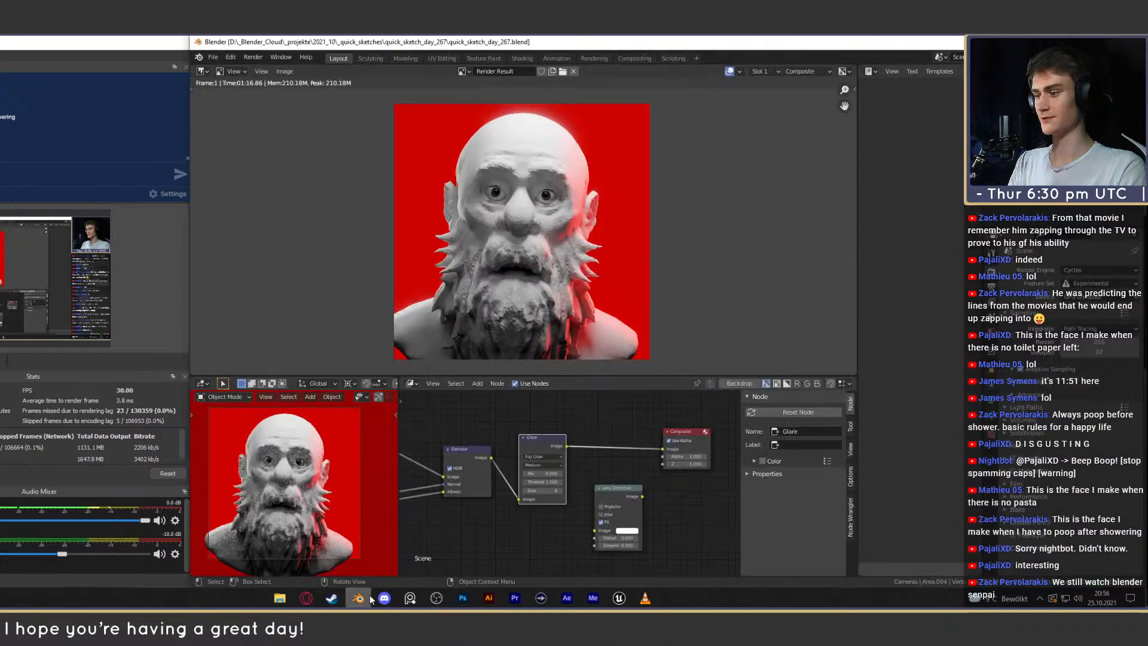
pyautogui.click(463, 598)
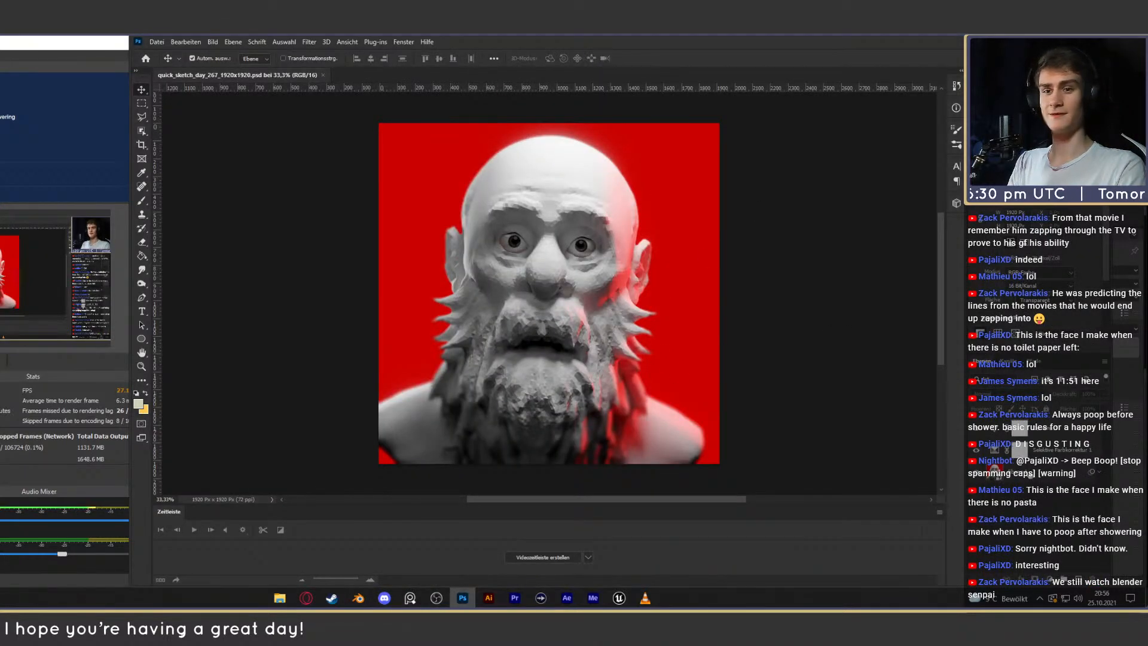
pyautogui.click(1101, 471)
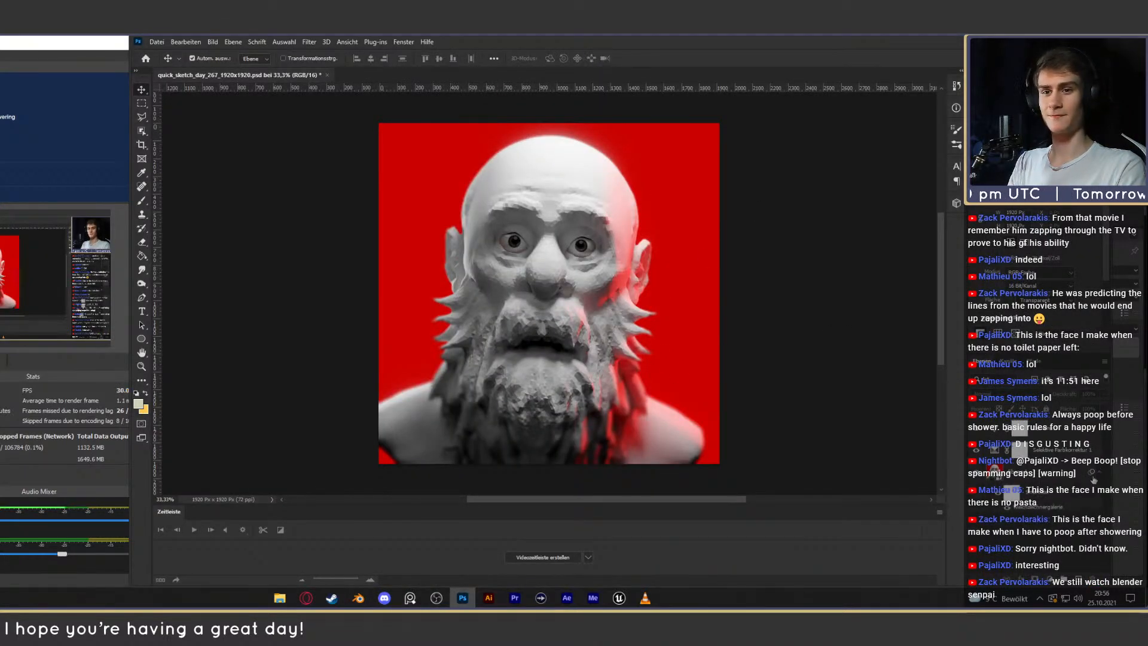
pyautogui.click(973, 451)
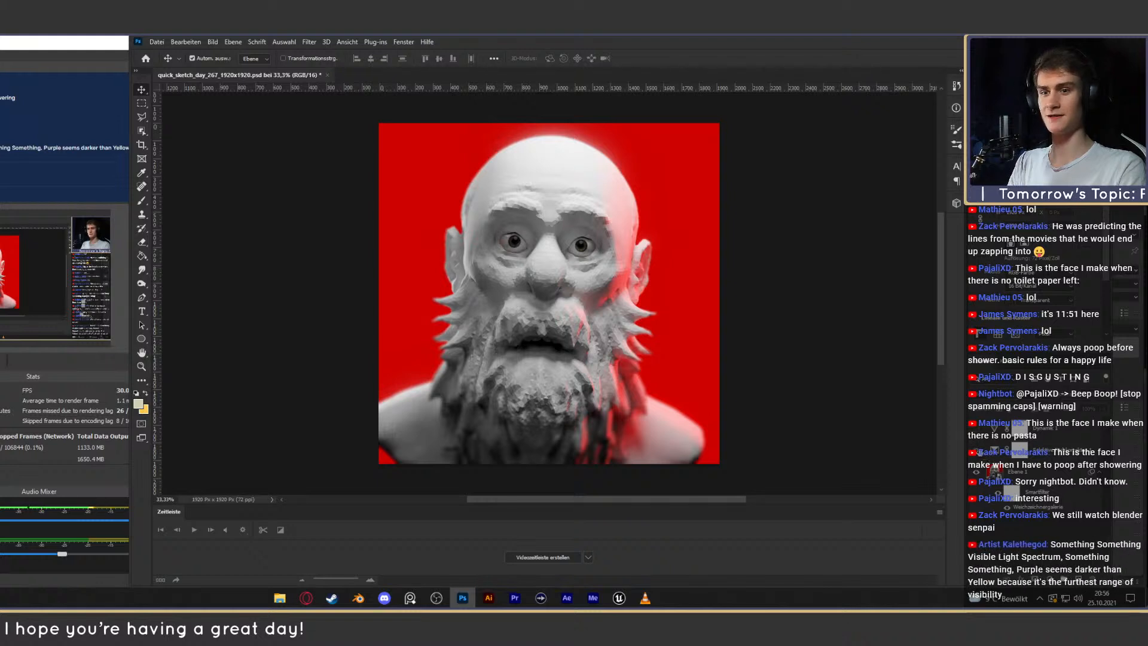
pyautogui.click(979, 452)
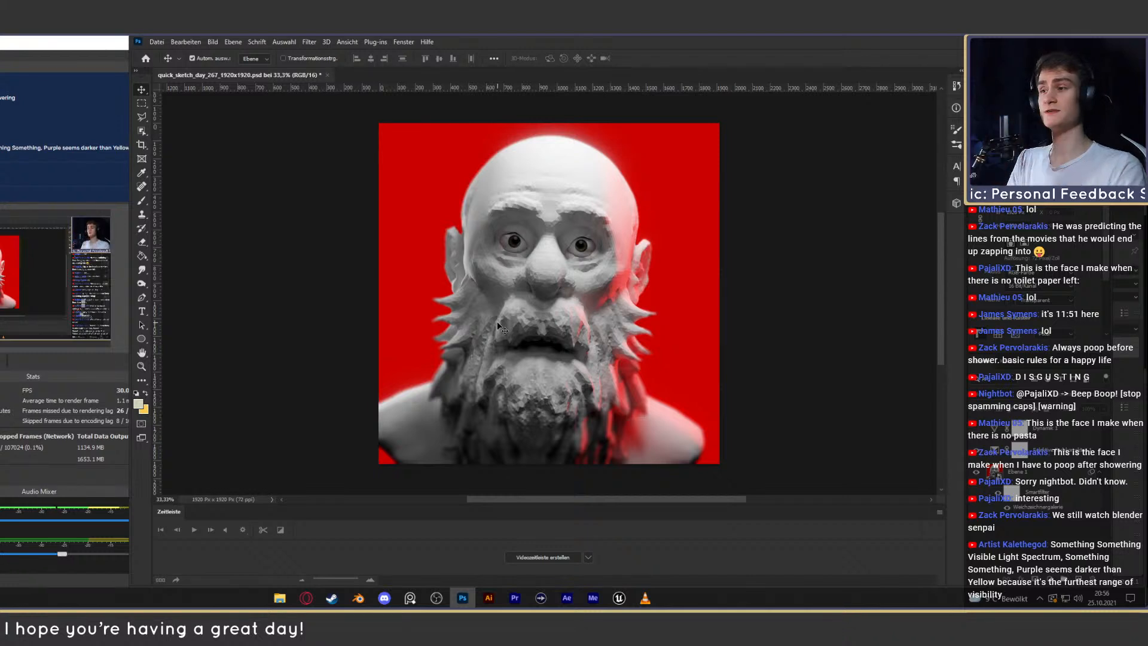
# Compare the image again with the Selective Color adjustment hidden and shown, and open the properties of the Dynamik 1 adjustment layer.
pyautogui.click(977, 452)
pyautogui.click(978, 452)
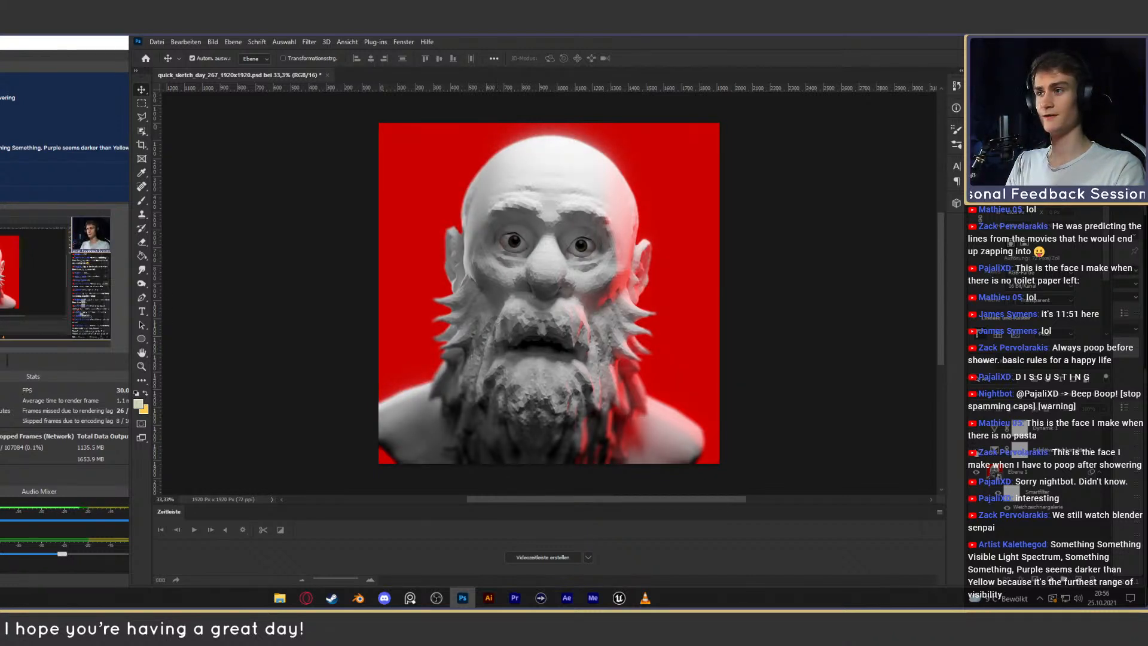
pyautogui.click(977, 452)
pyautogui.click(978, 452)
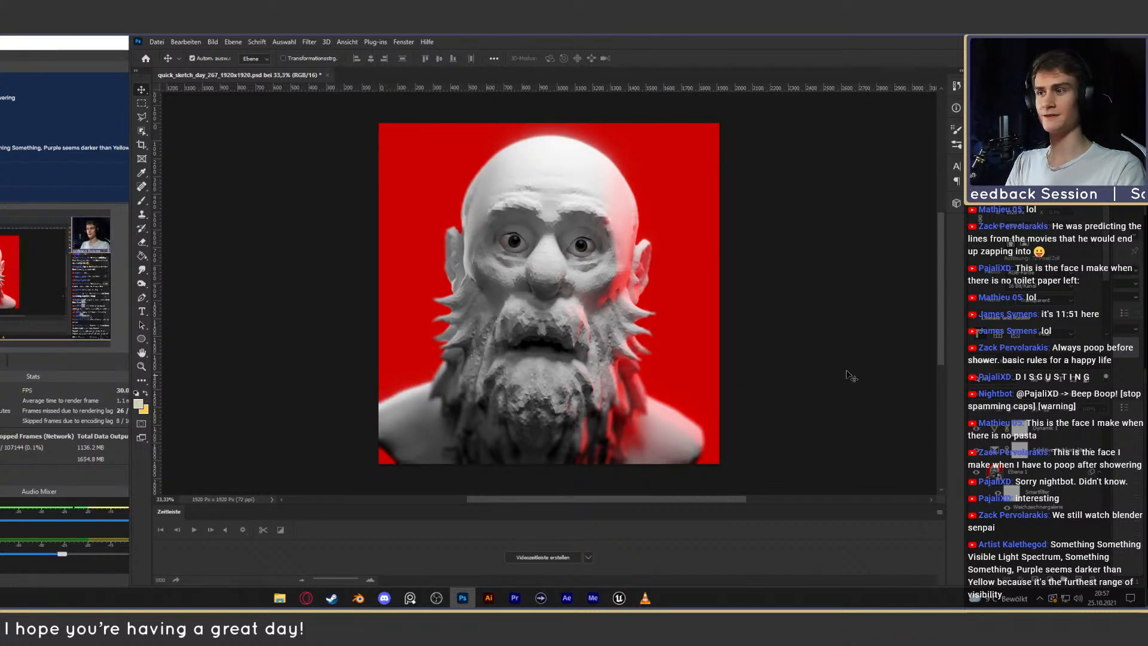
pyautogui.click(1020, 428)
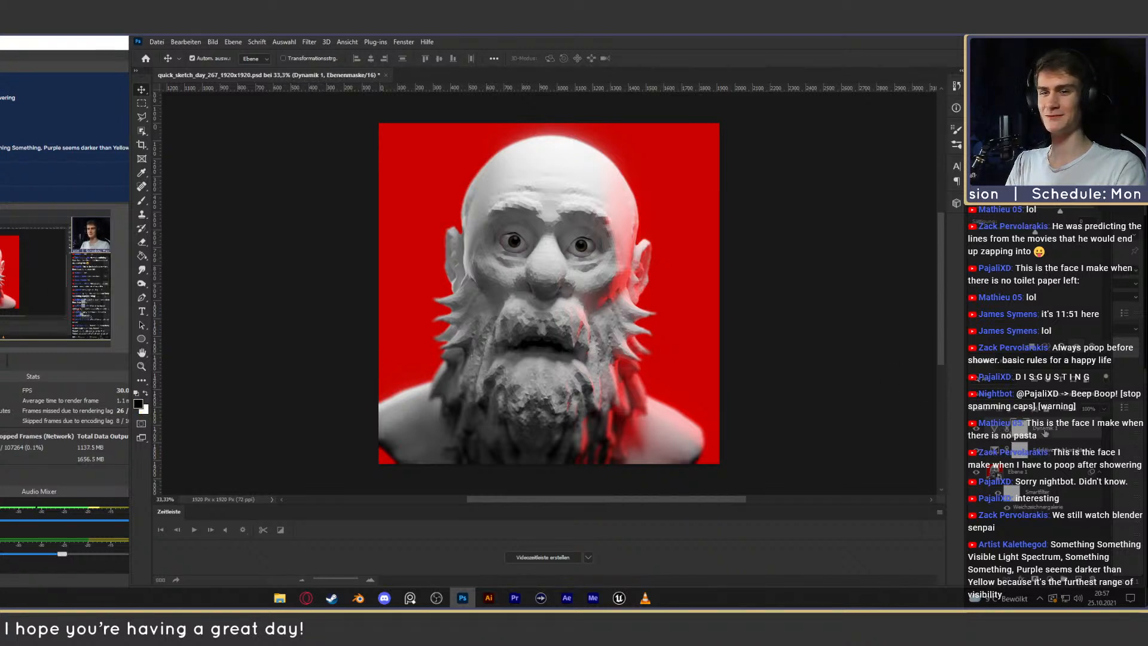
pyautogui.click(994, 429)
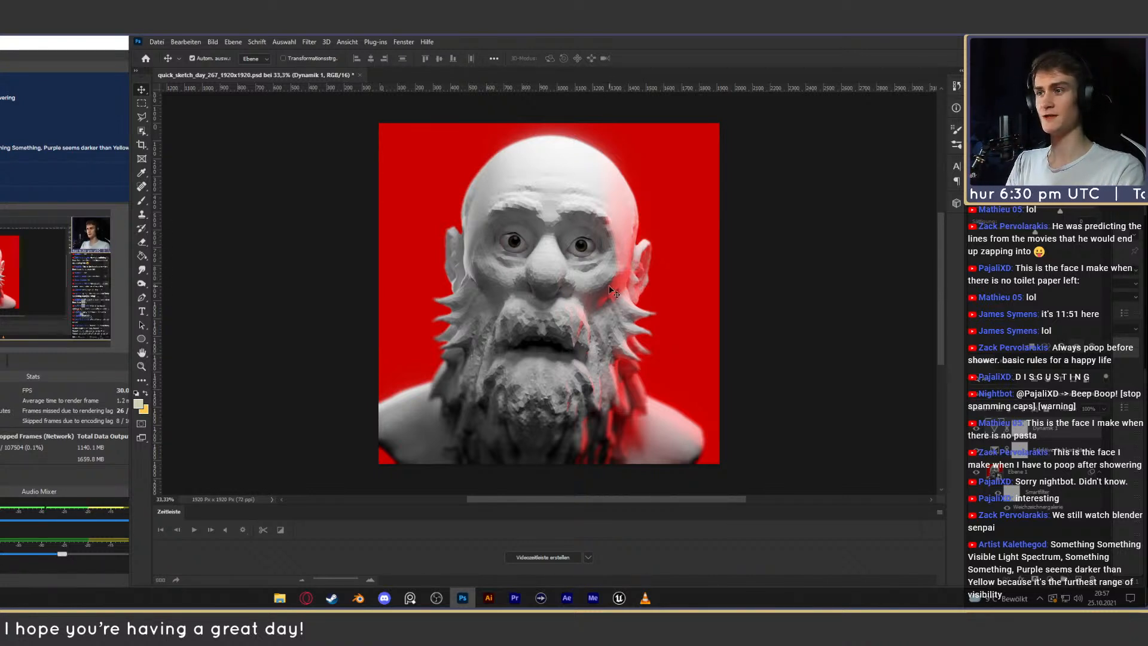
# Reopen the Blur Gallery smart filter on Ebene 1, pull the blur's inner feather points slightly towards the face centre, apply it and save the PSD.
pyautogui.doubleClick(1042, 510)
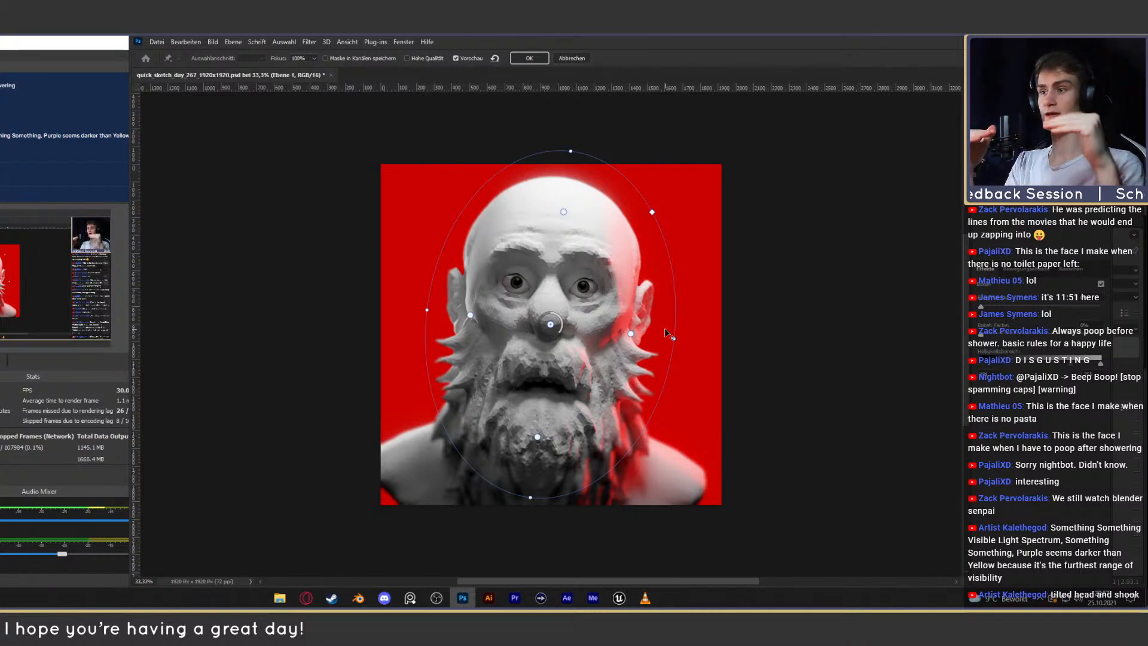
pyautogui.moveTo(630, 333); pyautogui.dragTo(630, 331)
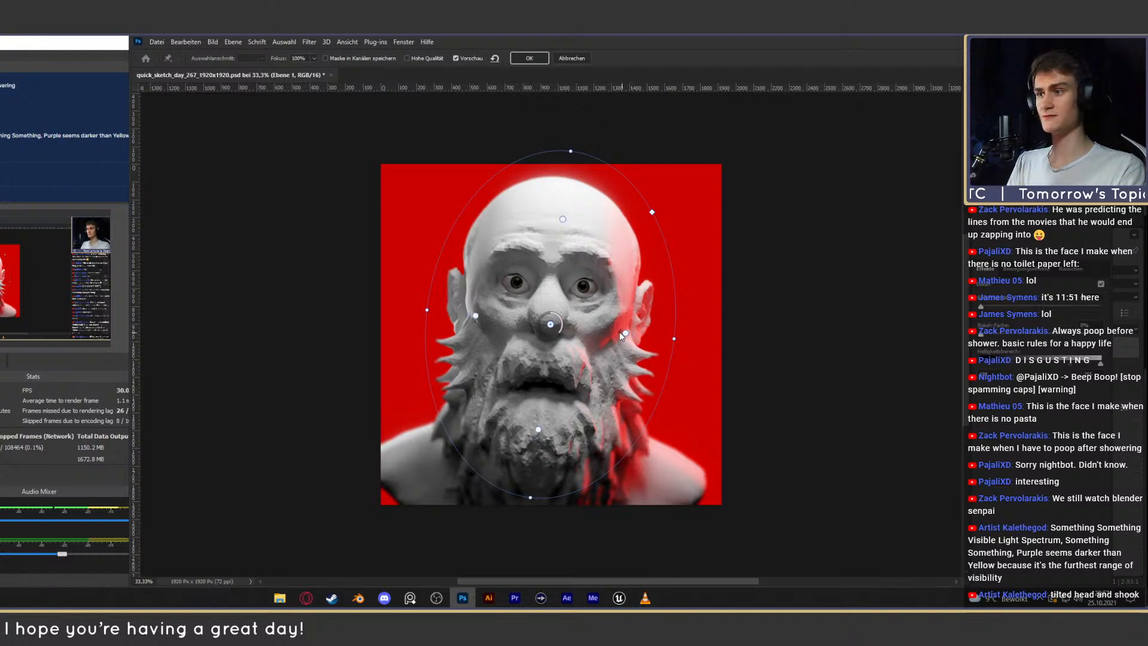
pyautogui.moveTo(605, 333); pyautogui.dragTo(594, 329)
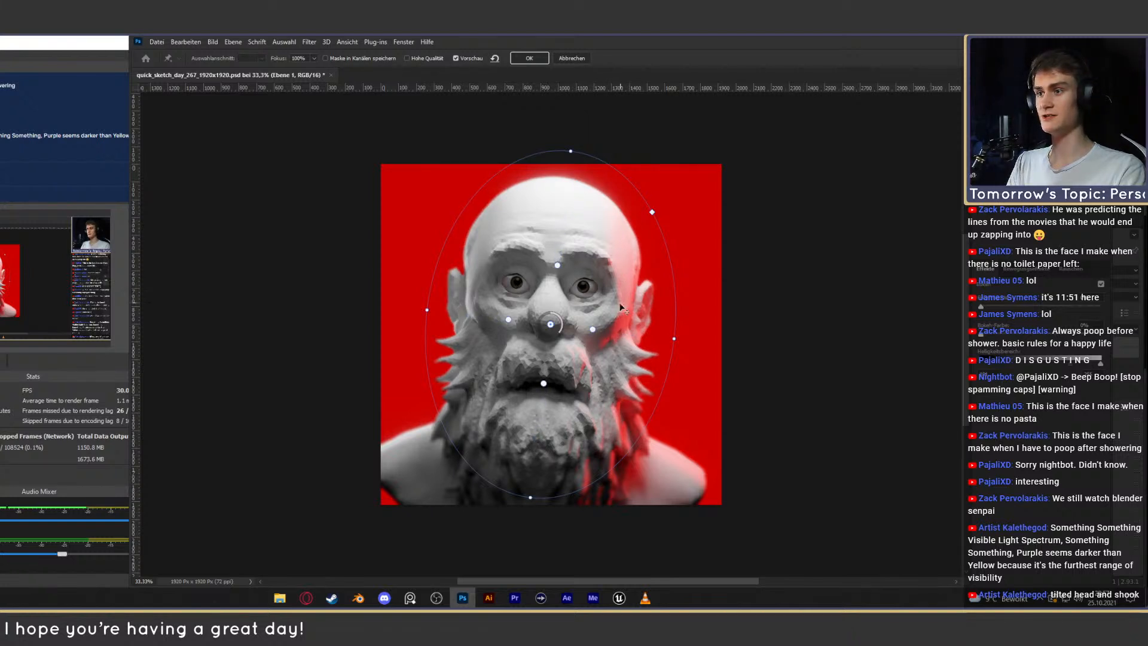
pyautogui.moveTo(592, 329); pyautogui.dragTo(631, 334)
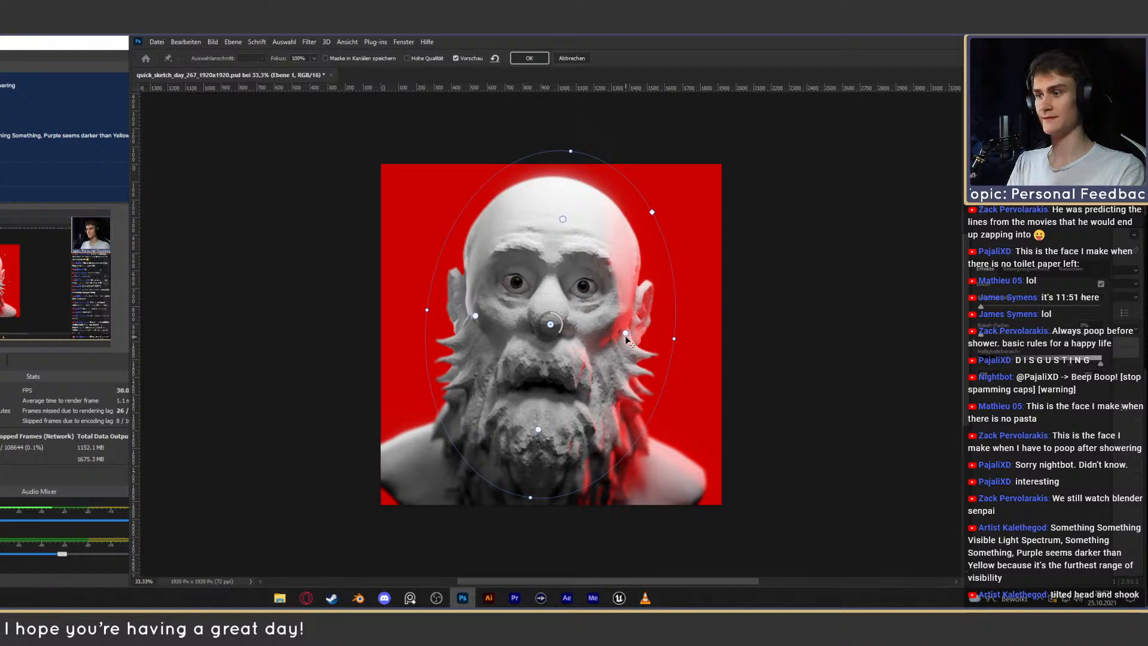
pyautogui.click(529, 58)
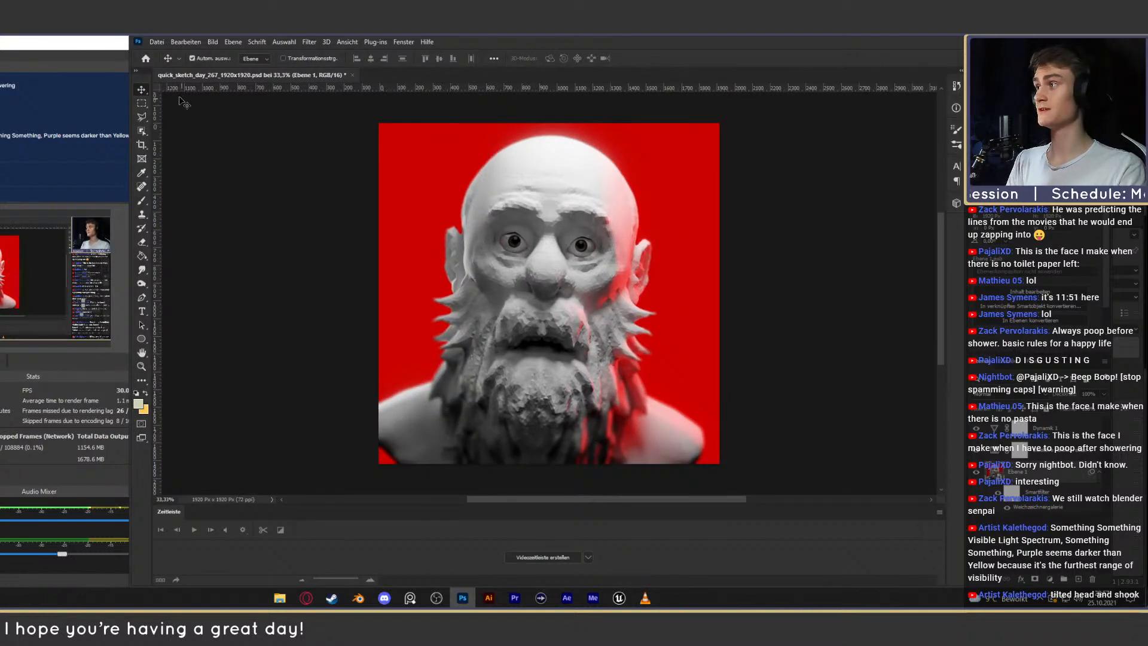
pyautogui.hotkey('ctrl', 's')
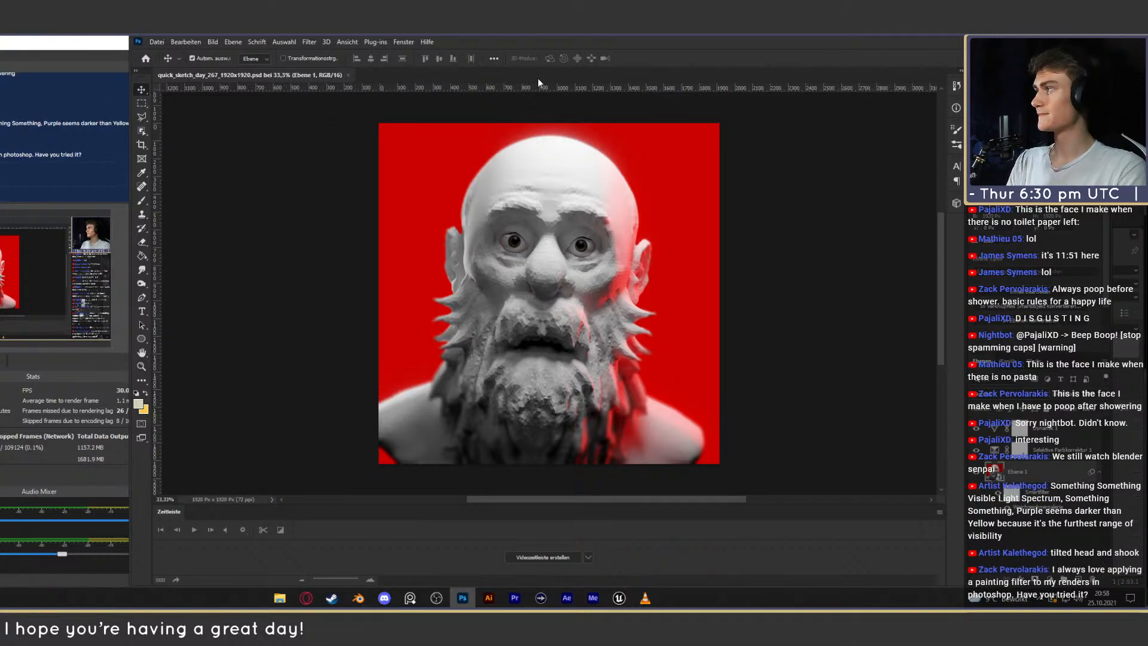
# Start a Save for Web export of the image as a high-quality JPEG and browse to the 2021_10 project folder.
pyautogui.moveTo(571, 41)
pyautogui.mouseDown()
pyautogui.moveTo(640, 37)
pyautogui.moveTo(551, 39)
pyautogui.moveTo(586, 37)
pyautogui.mouseUp()
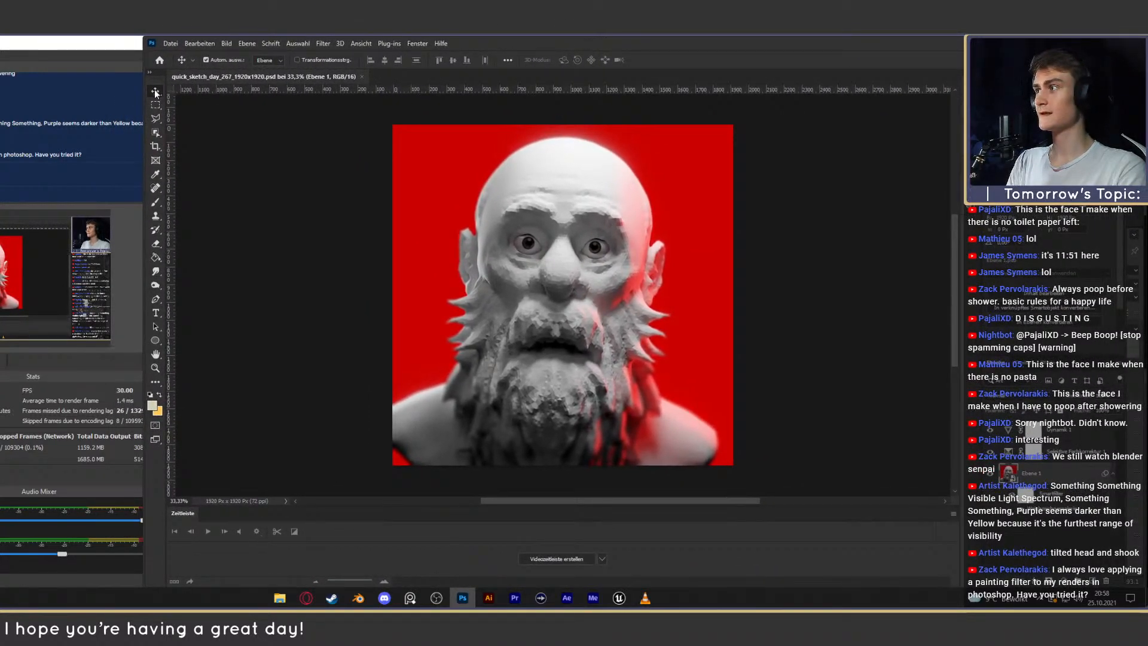
pyautogui.click(854, 385)
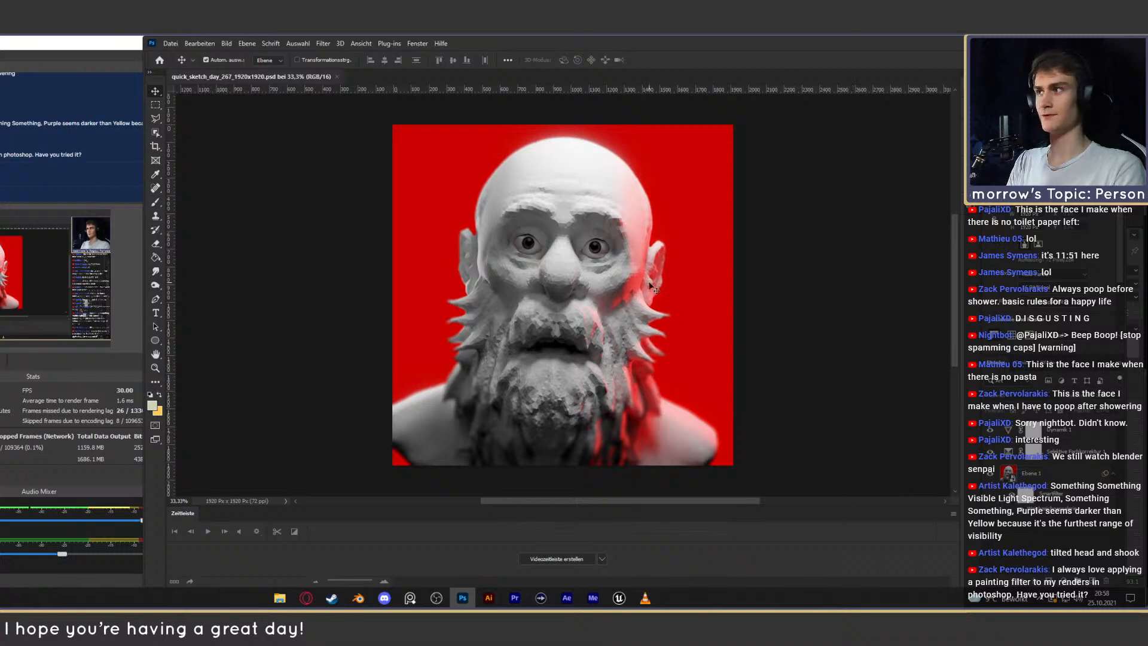
pyautogui.hotkey('ctrl', 'alt', 'shift', 's')
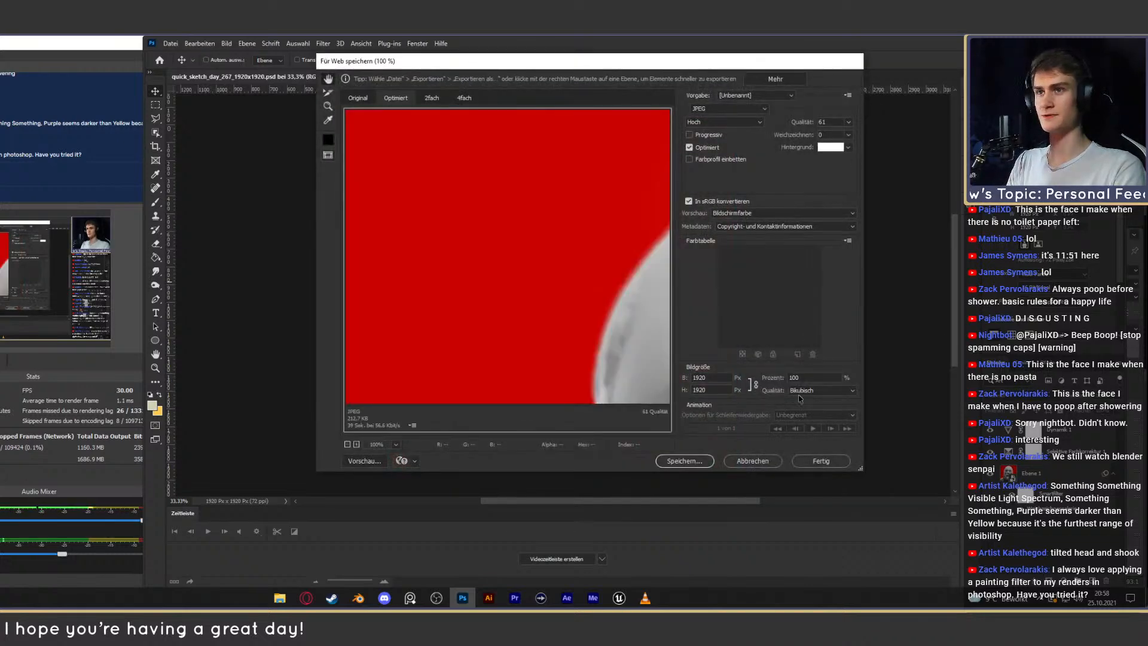
pyautogui.click(684, 461)
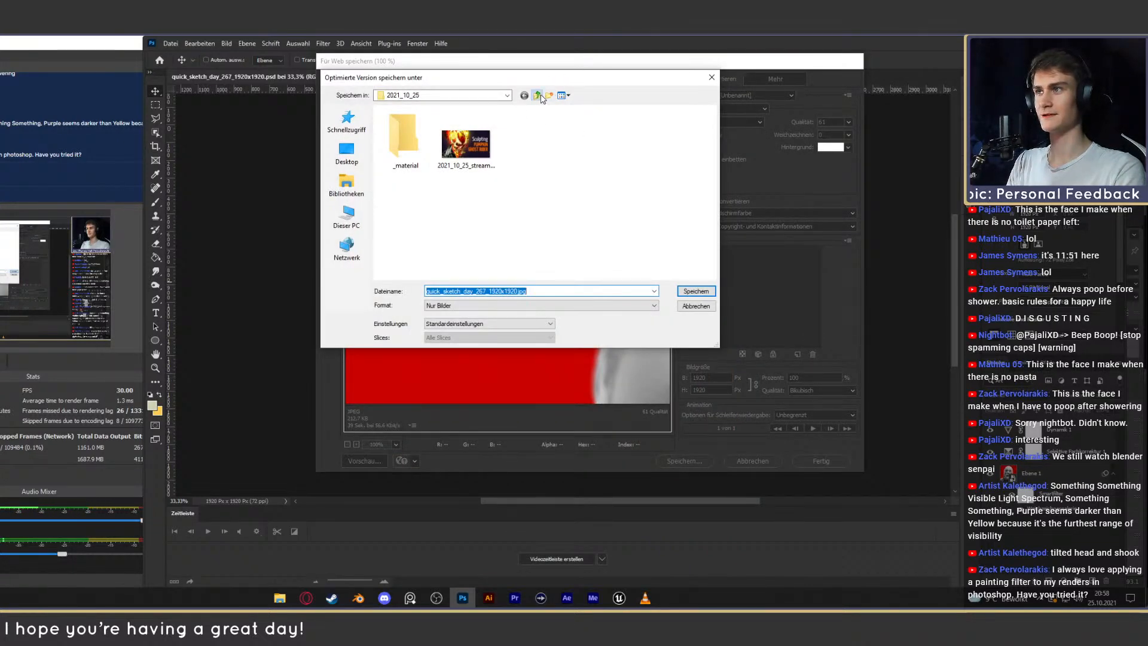
pyautogui.click(540, 96)
pyautogui.click(540, 97)
pyautogui.click(539, 97)
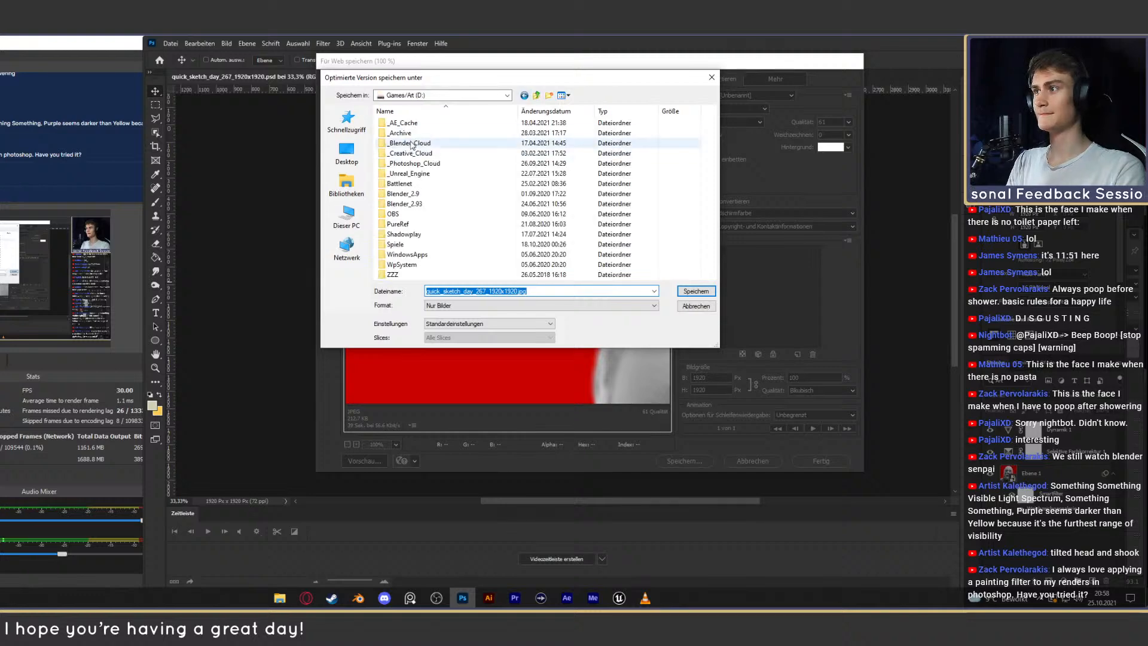
pyautogui.doubleClick(412, 143)
pyautogui.doubleClick(405, 144)
pyautogui.scroll(-10, 408, 145)
pyautogui.doubleClick(410, 276)
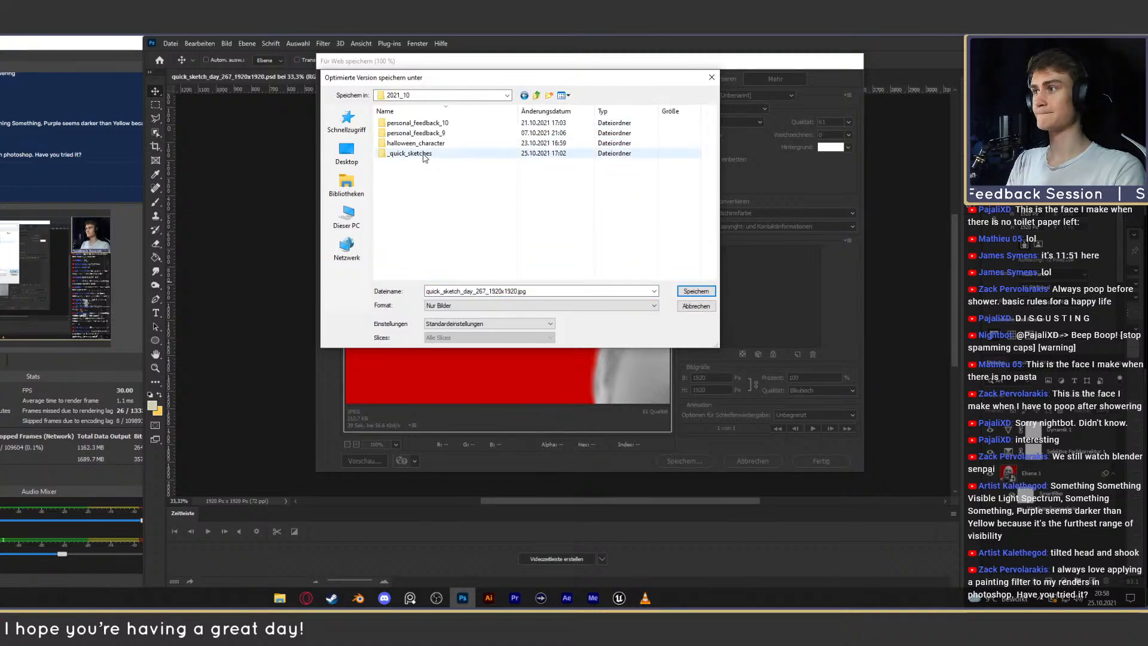
# Save the export as quick_sketch_day_267_1920x1920.jpg in the quick_sketch_day_267 folder inside _quick_sketches, and save the PSD.
pyautogui.doubleClick(413, 143)
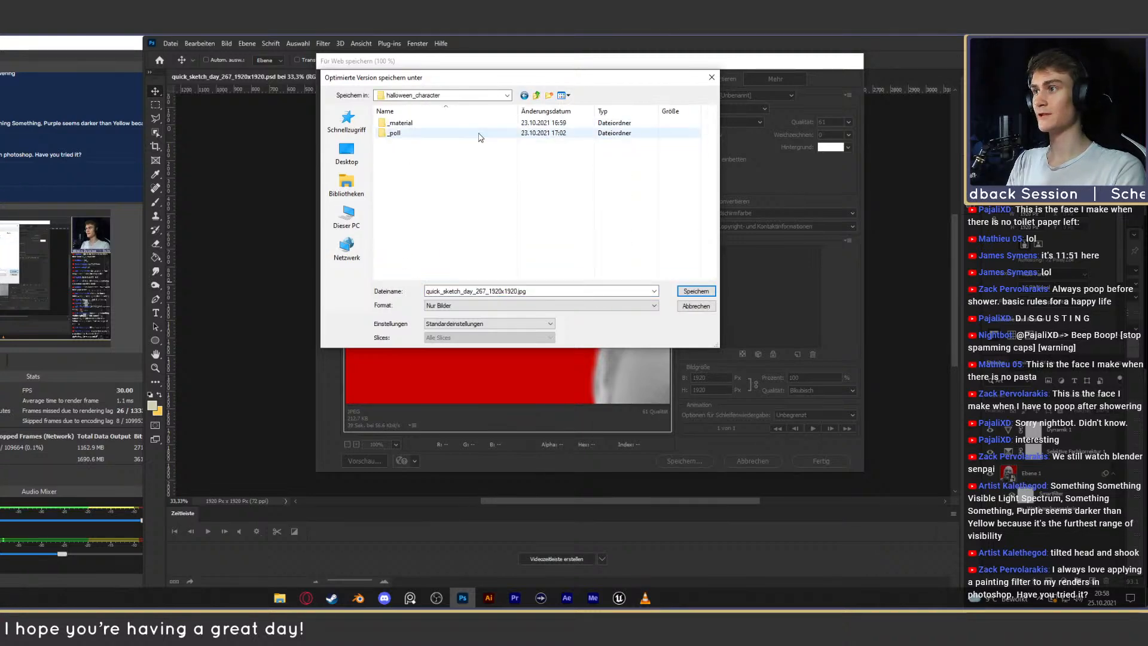
pyautogui.click(538, 96)
pyautogui.doubleClick(410, 154)
pyautogui.click(436, 276)
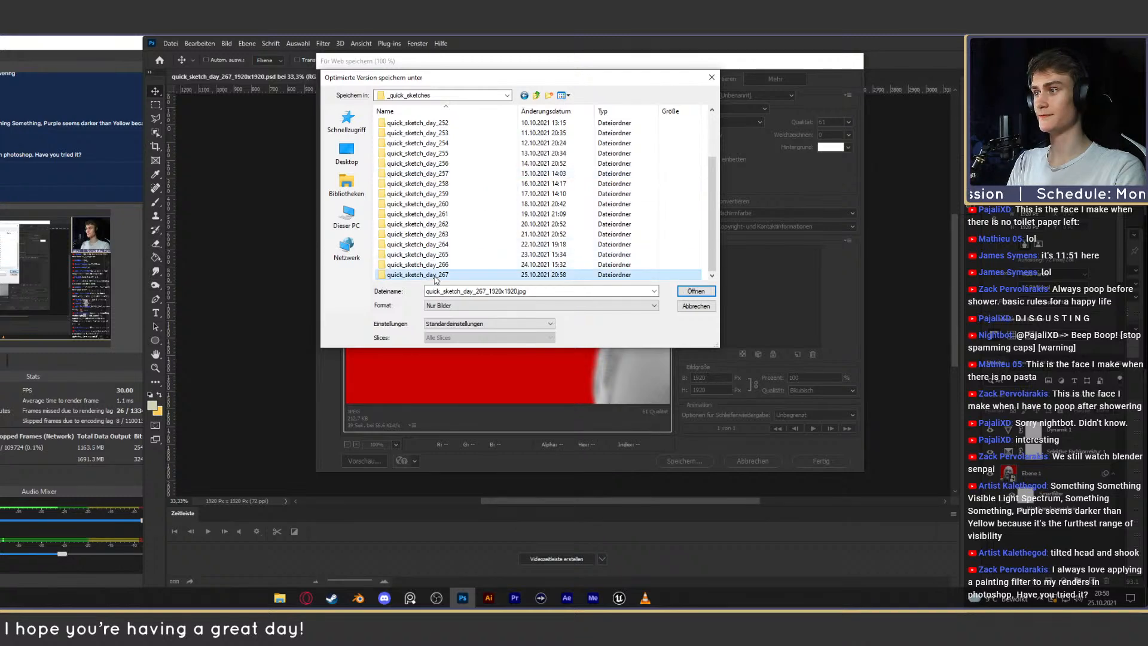
pyautogui.doubleClick(436, 276)
pyautogui.click(696, 291)
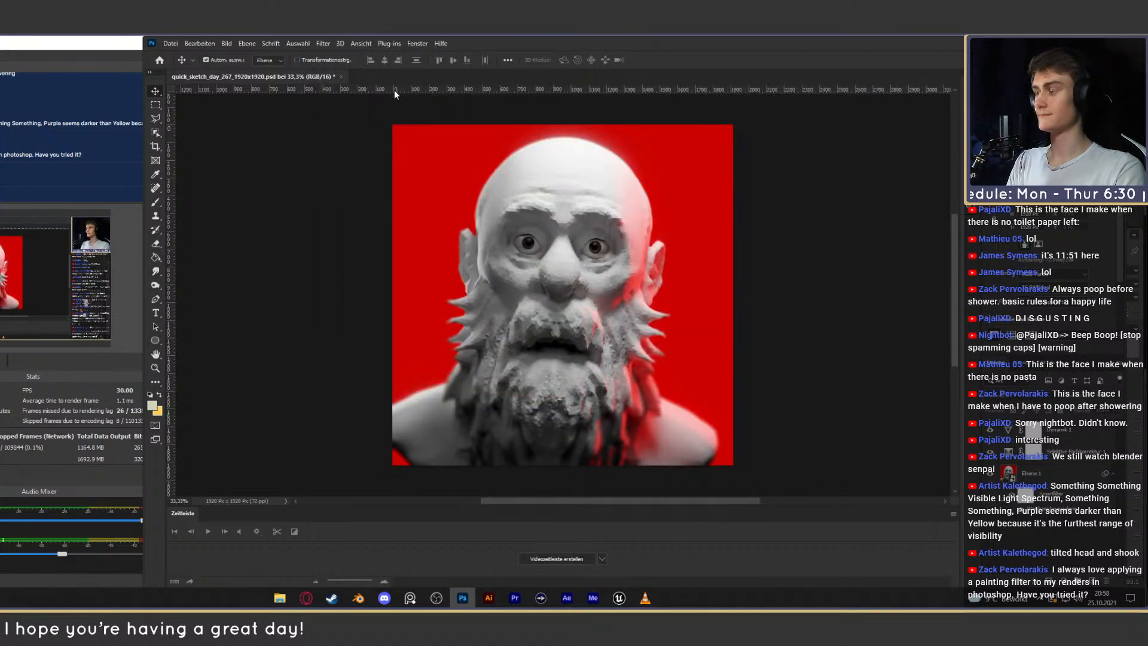
pyautogui.hotkey('ctrl', 's')
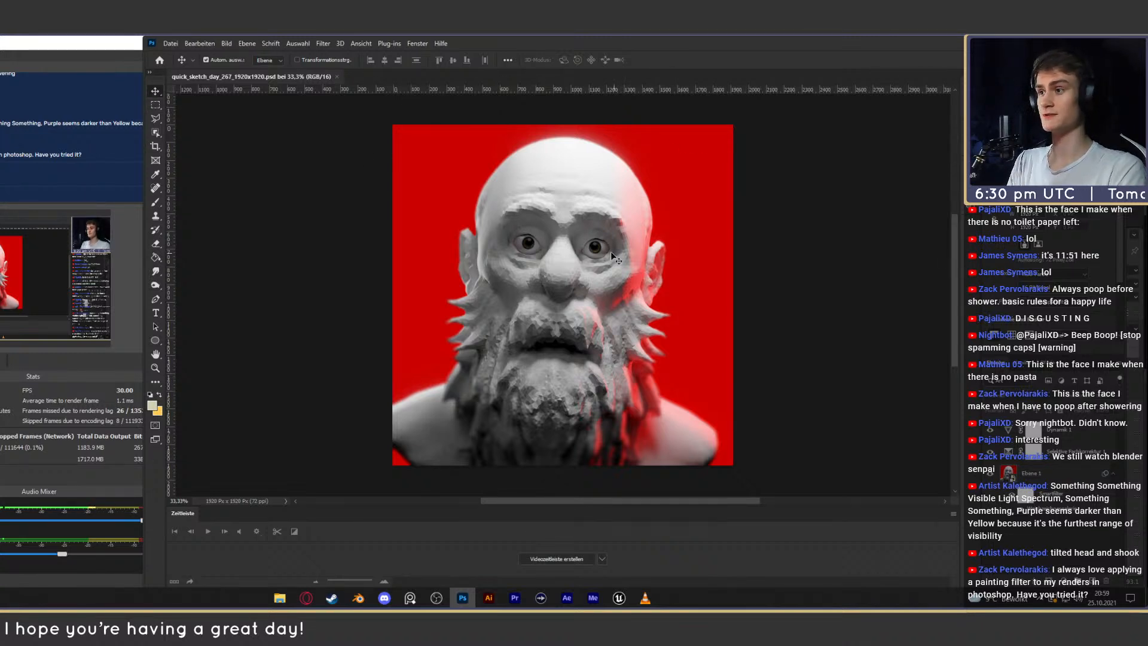
# Switch to File Explorer to check the exported files in the quick_sketch_day_267 folder, and bring up the OBS window.
pyautogui.click(279, 597)
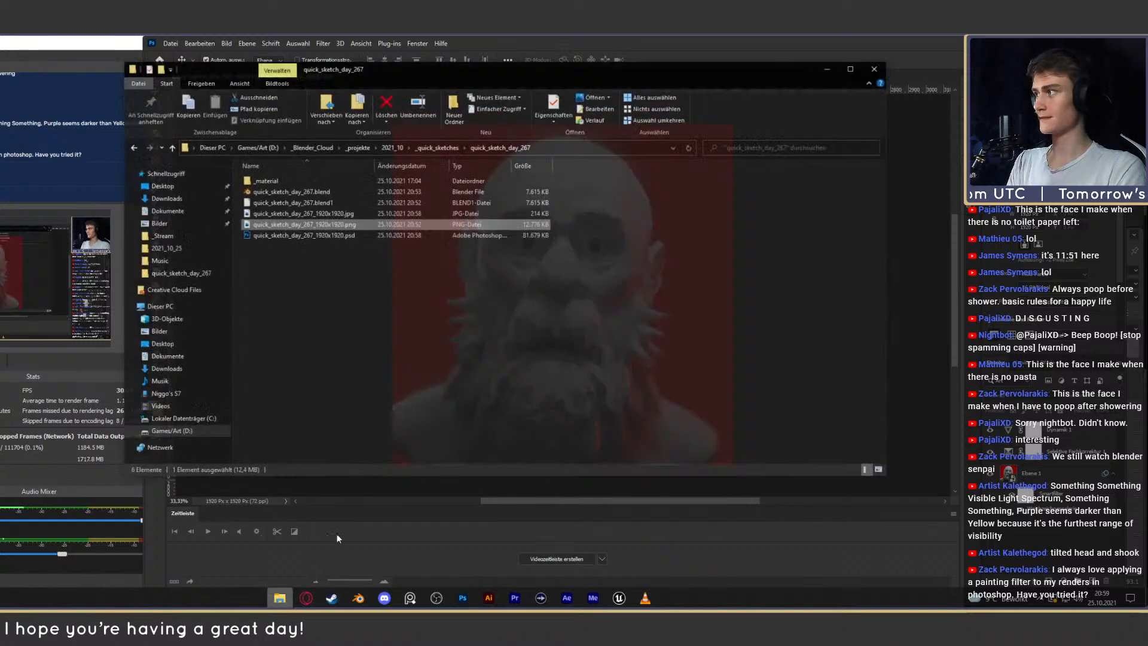
pyautogui.click(437, 597)
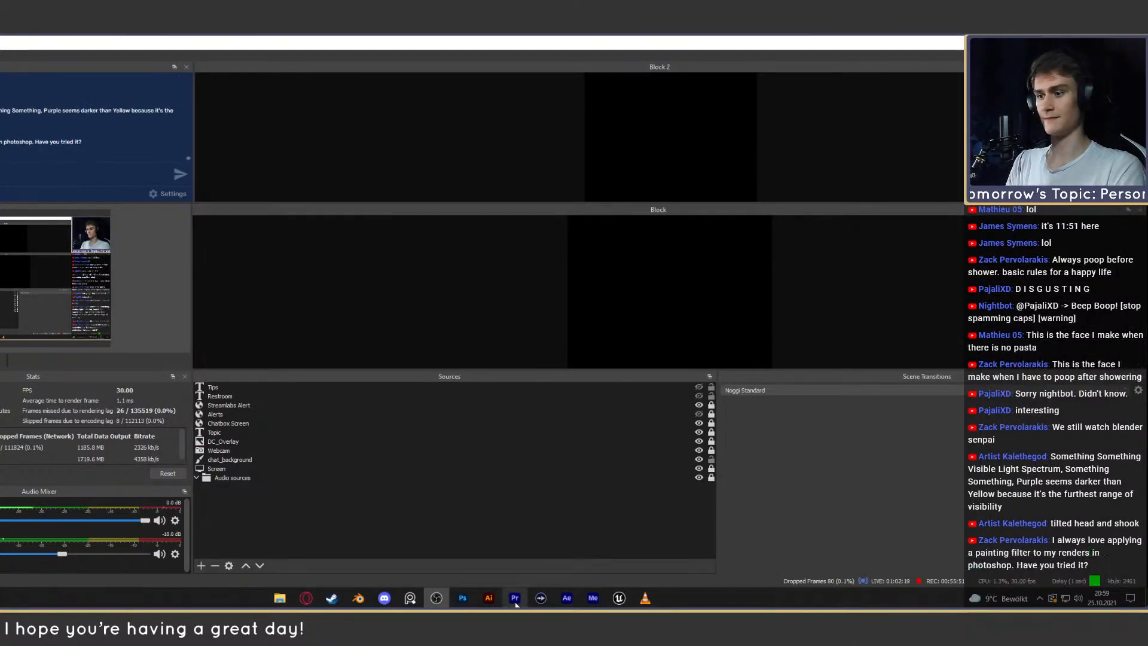
pyautogui.moveTo(358, 601)
pyautogui.click(394, 540)
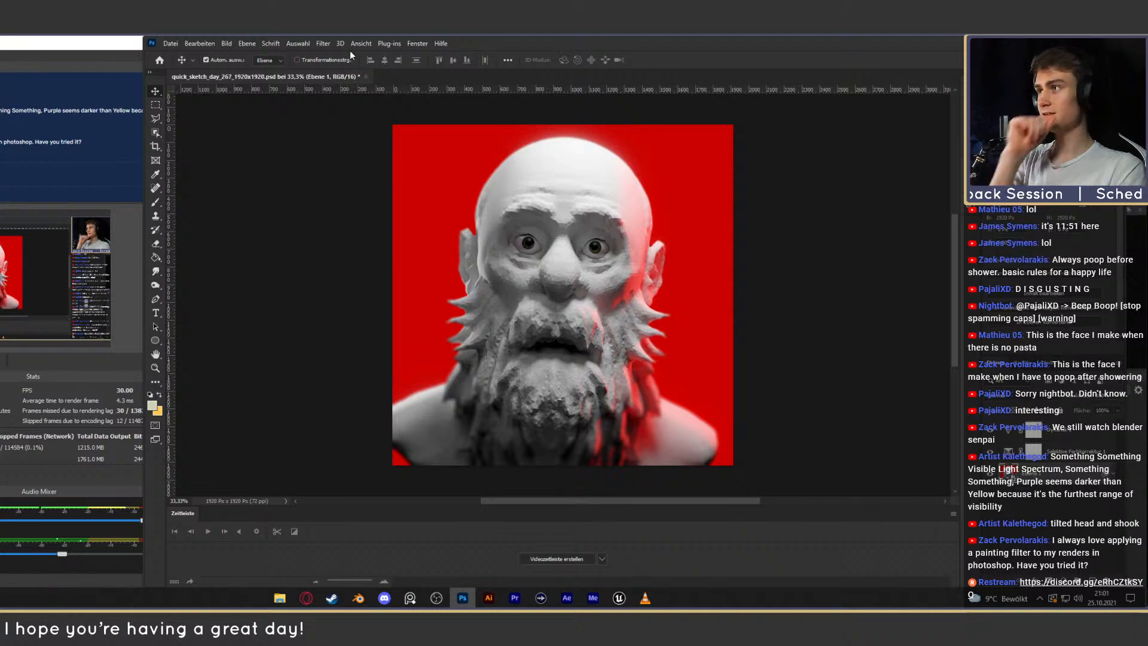
# Delete the Blur Gallery smart filter from the Ebene 1 layer and check which filters are available for it.
pyautogui.click(323, 43)
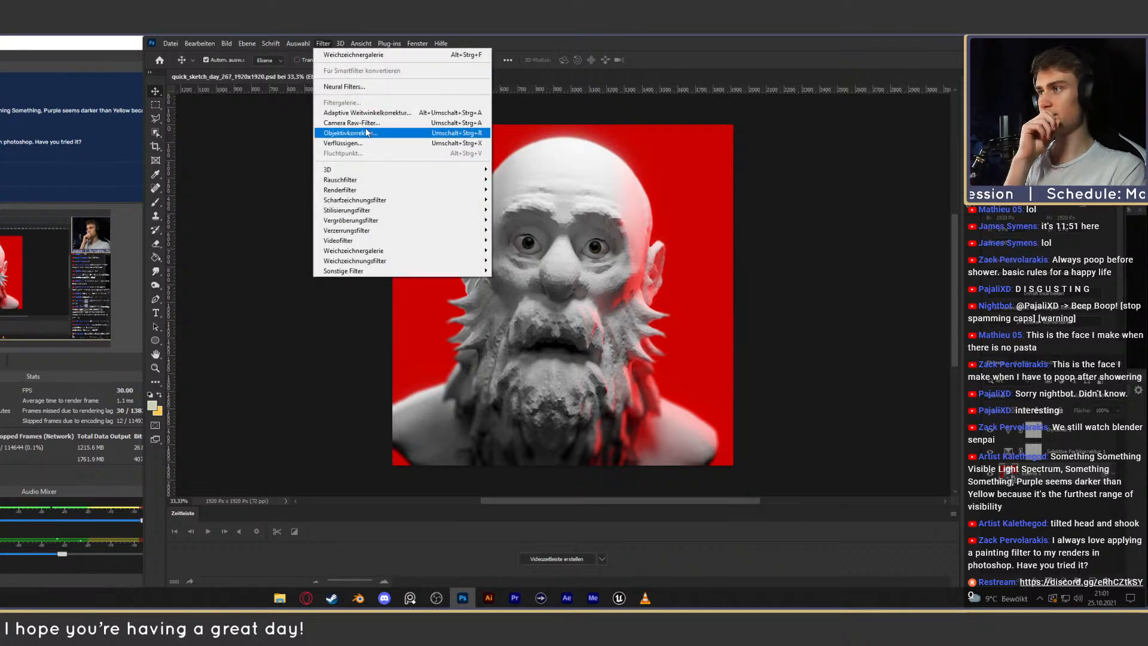
pyautogui.moveTo(363, 190)
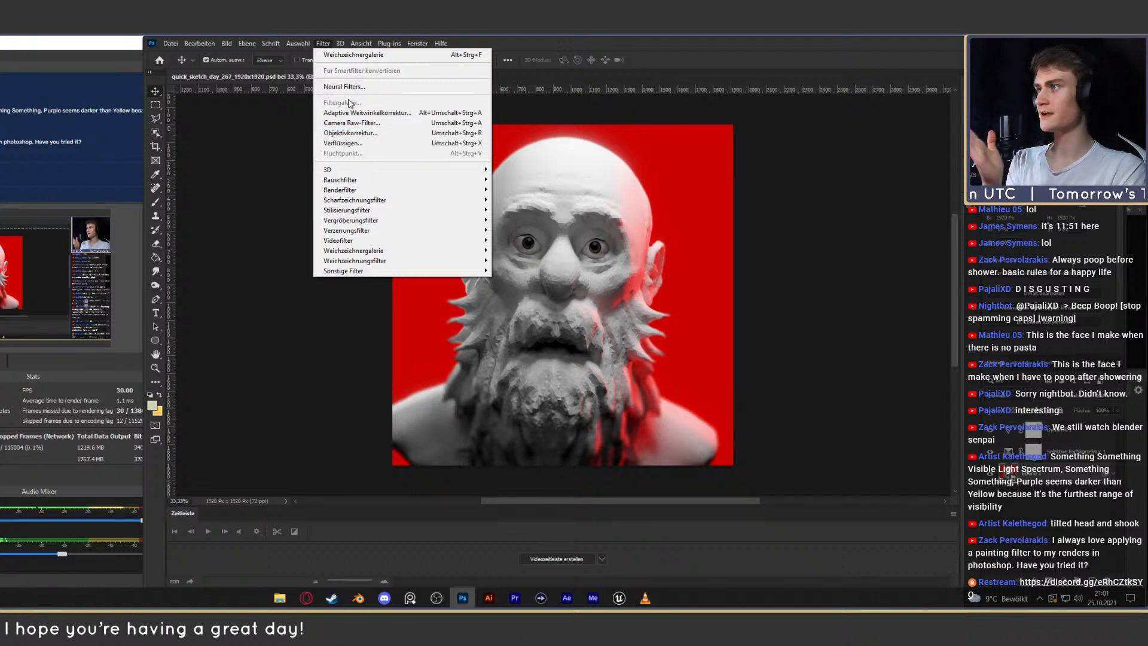
pyautogui.click(571, 82)
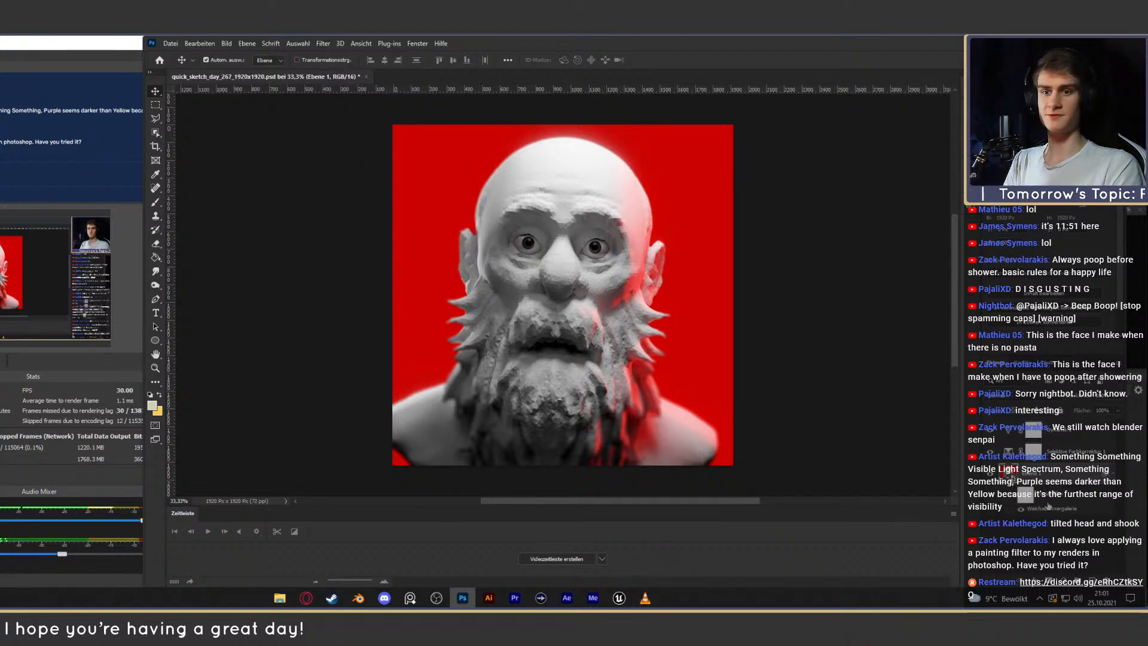
pyautogui.rightClick(1046, 509)
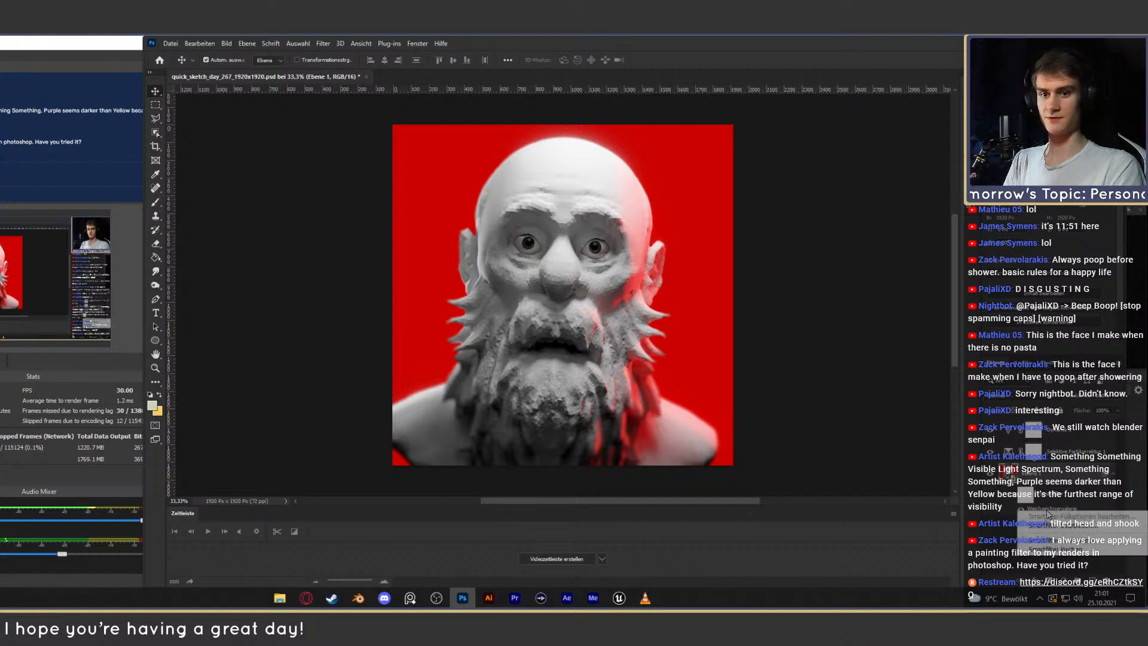
pyautogui.click(1053, 542)
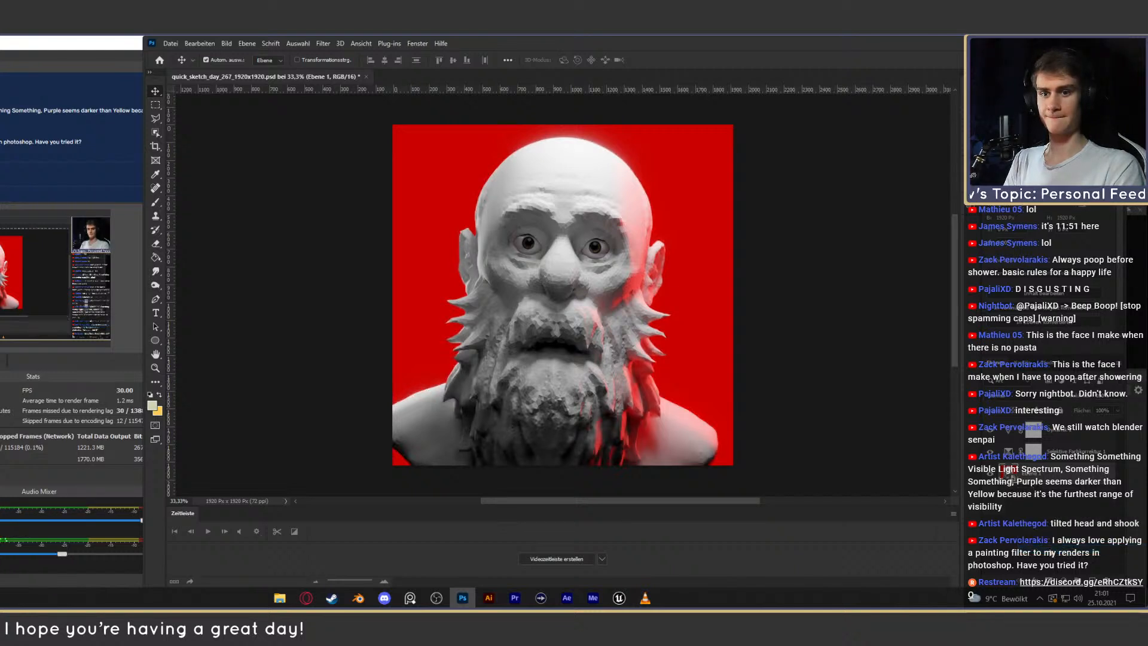
pyautogui.click(323, 43)
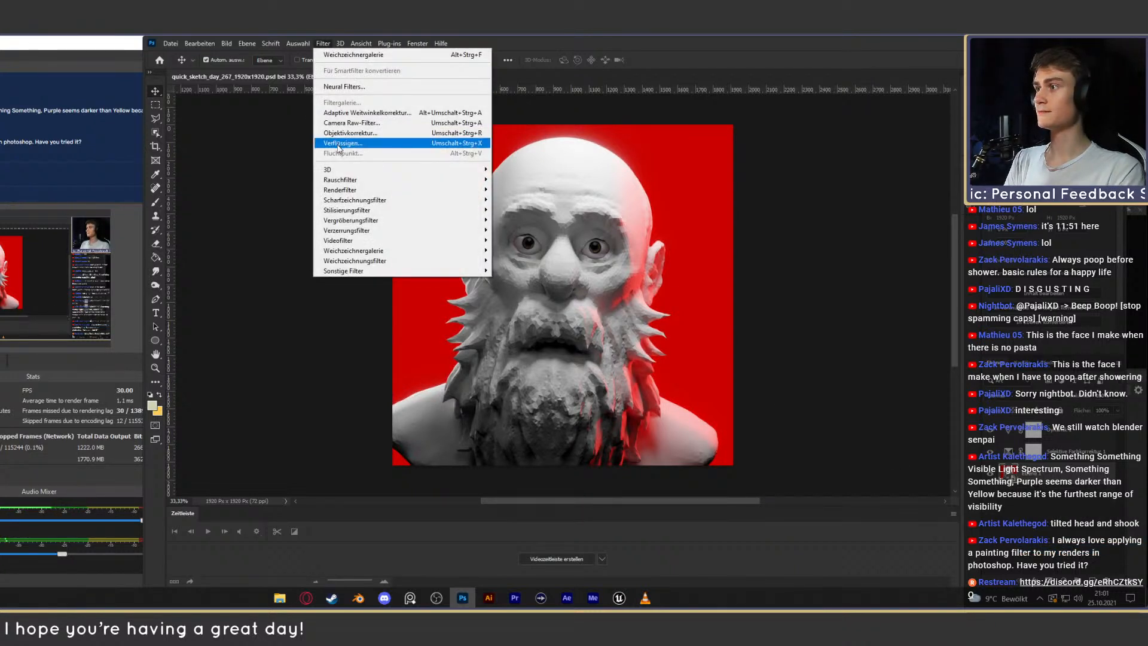
pyautogui.click(699, 69)
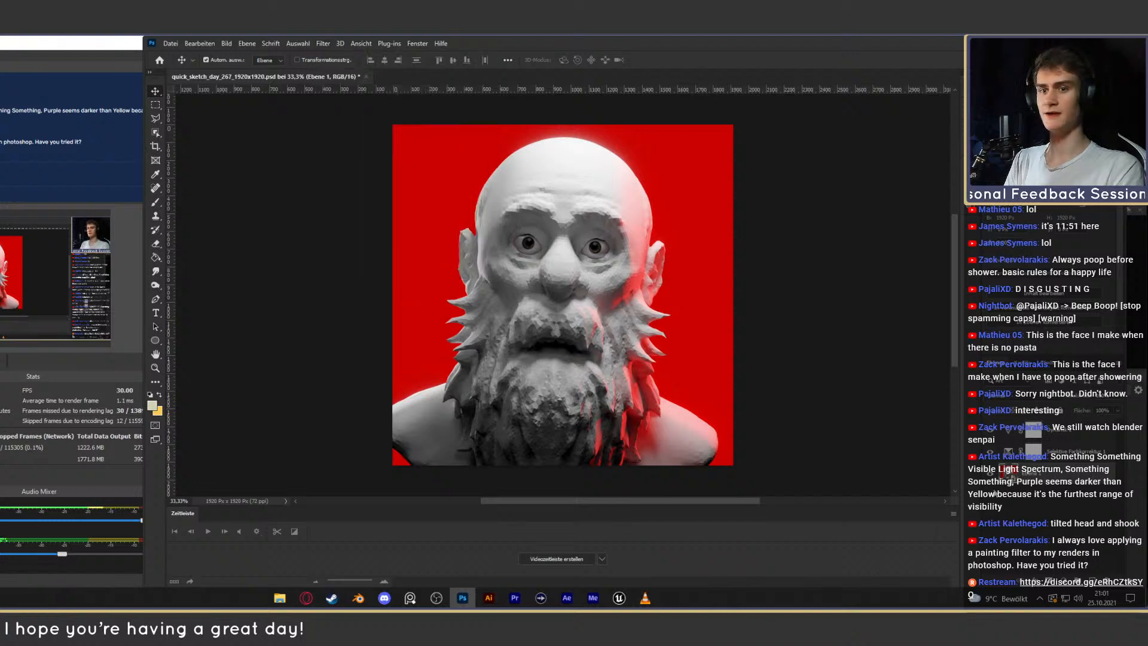
# Rasterize the Ebene 1 layer and look through the Pixelate filters for a painterly effect, applying none.
pyautogui.rightClick(1020, 479)
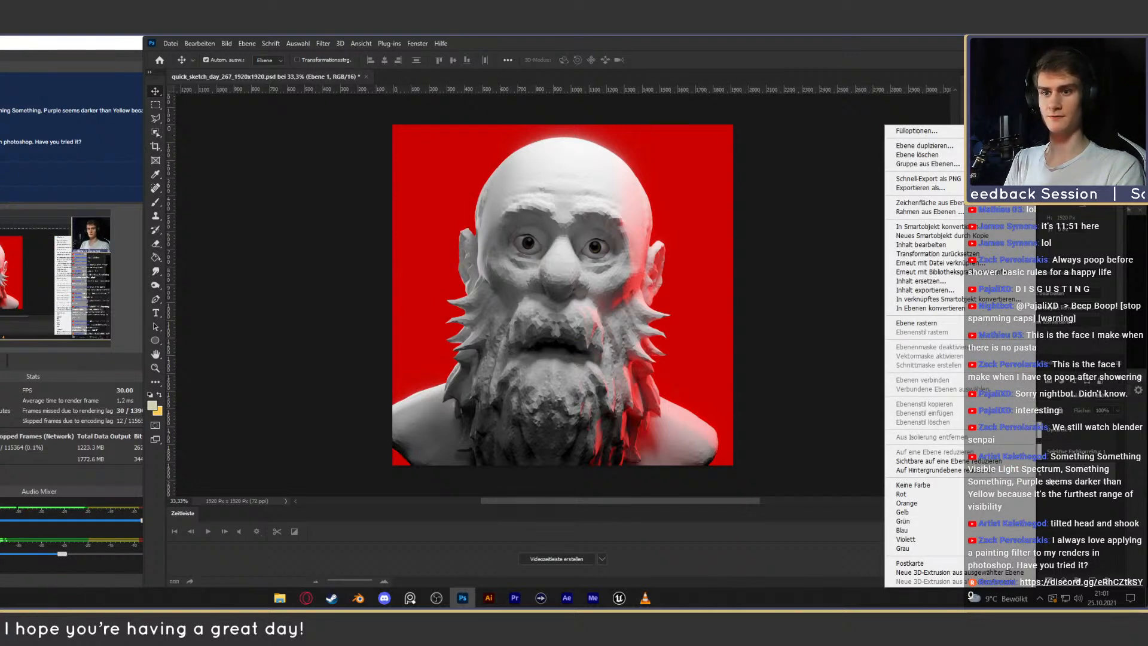
pyautogui.click(917, 323)
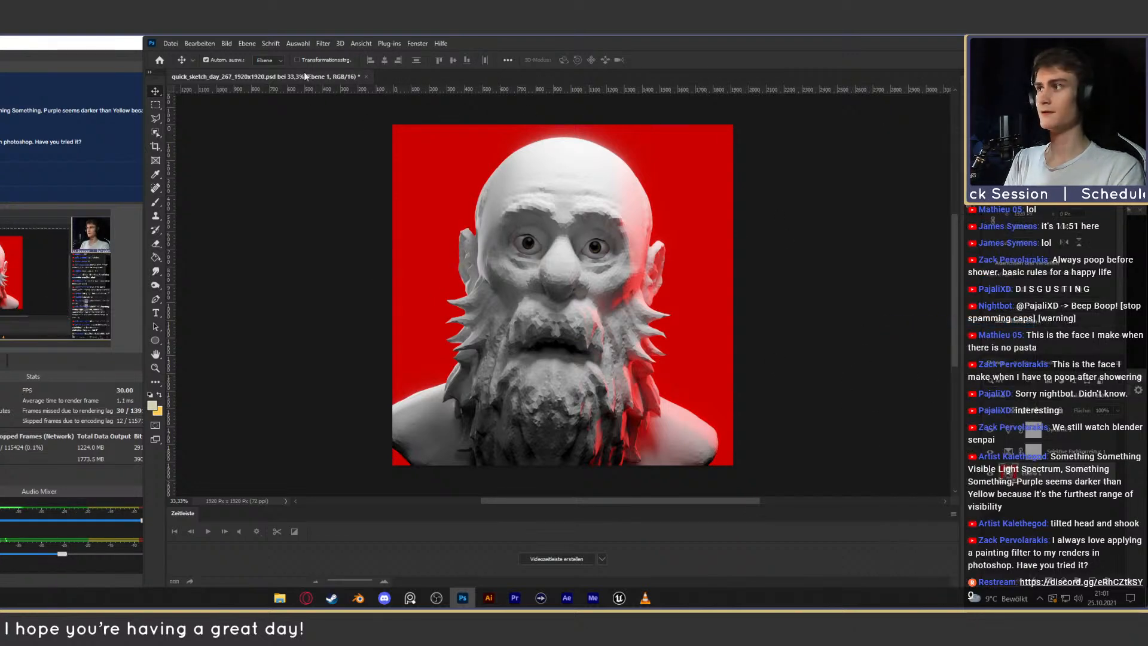
pyautogui.click(323, 43)
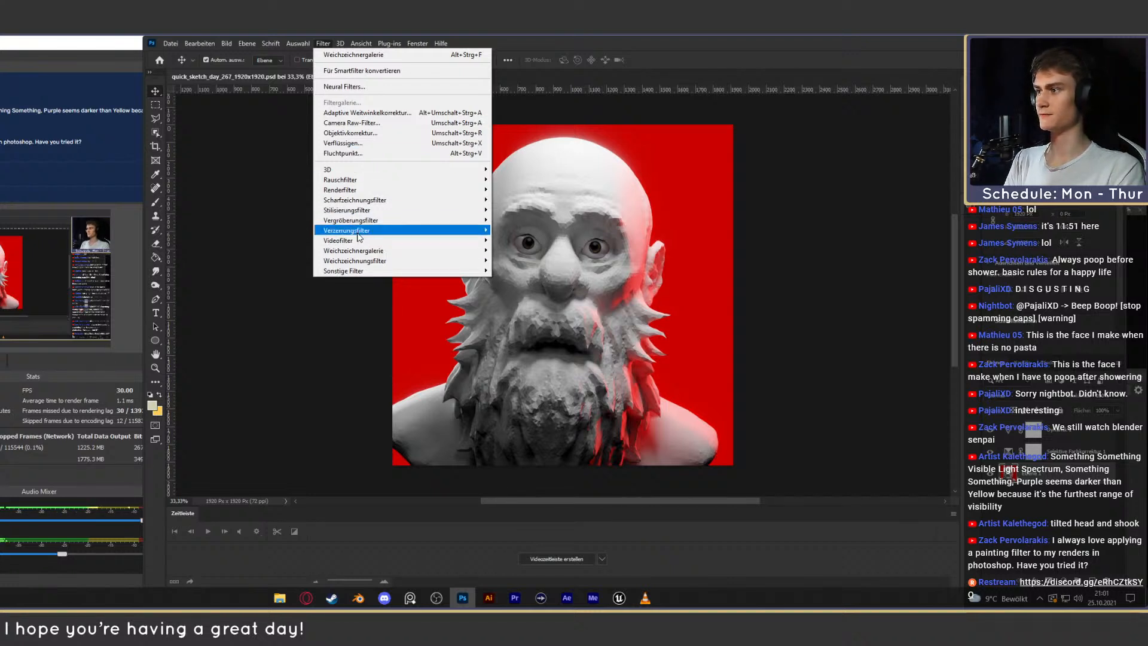
pyautogui.moveTo(360, 234)
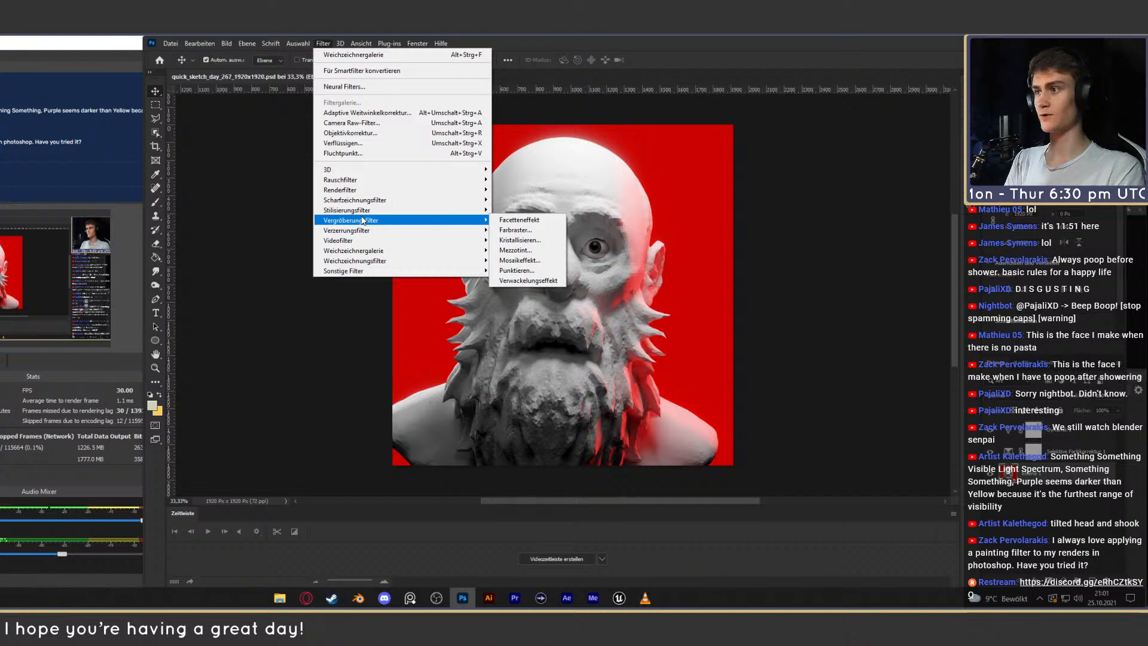
pyautogui.click(1064, 540)
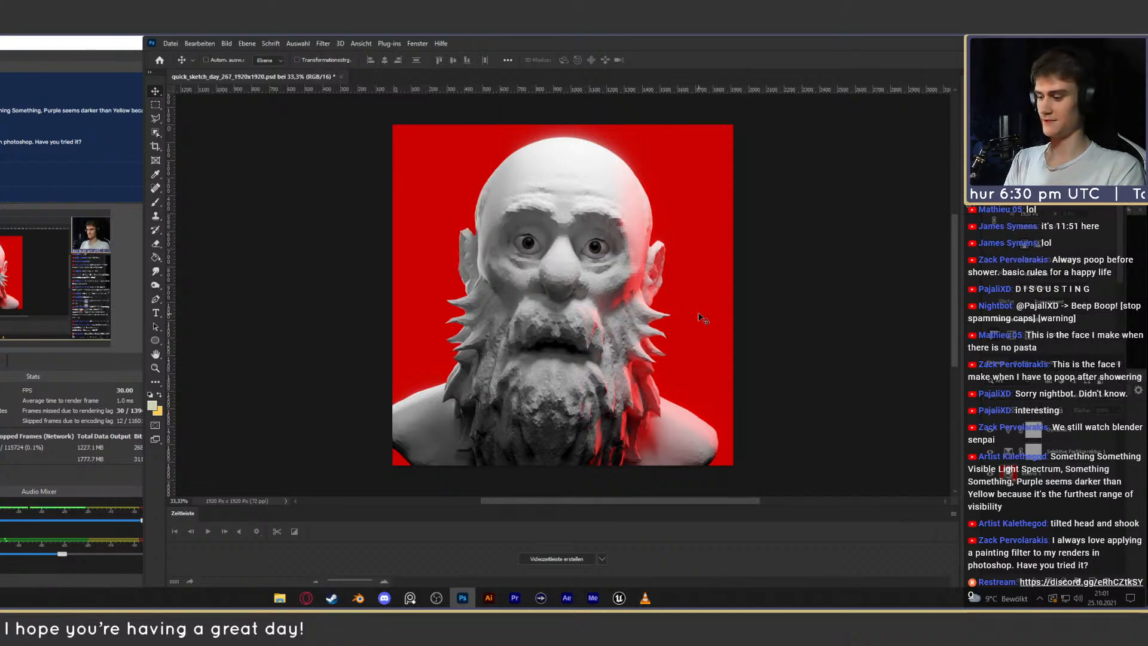
# Undo the rasterizing and the Blur Gallery deletion on the Ebene 1 layer, save the PSD, and recheck the available filters.
pyautogui.hotkey('ctrl', 'shift', 'z')
pyautogui.hotkey('ctrl', 'shift', 'z')
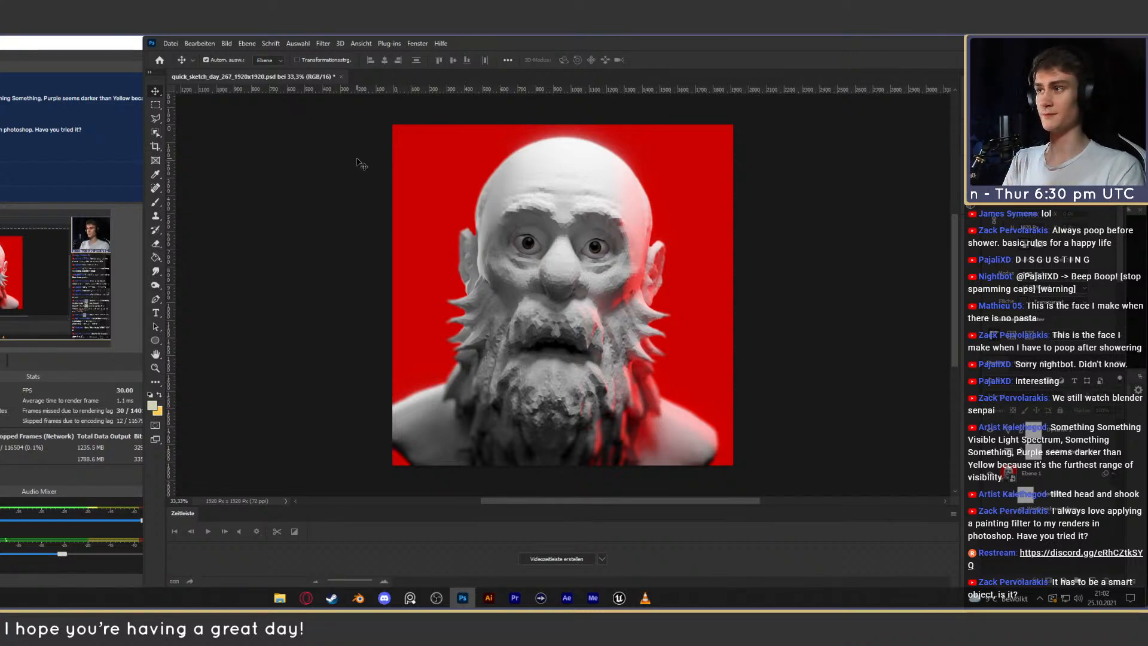
pyautogui.hotkey('ctrl', 's')
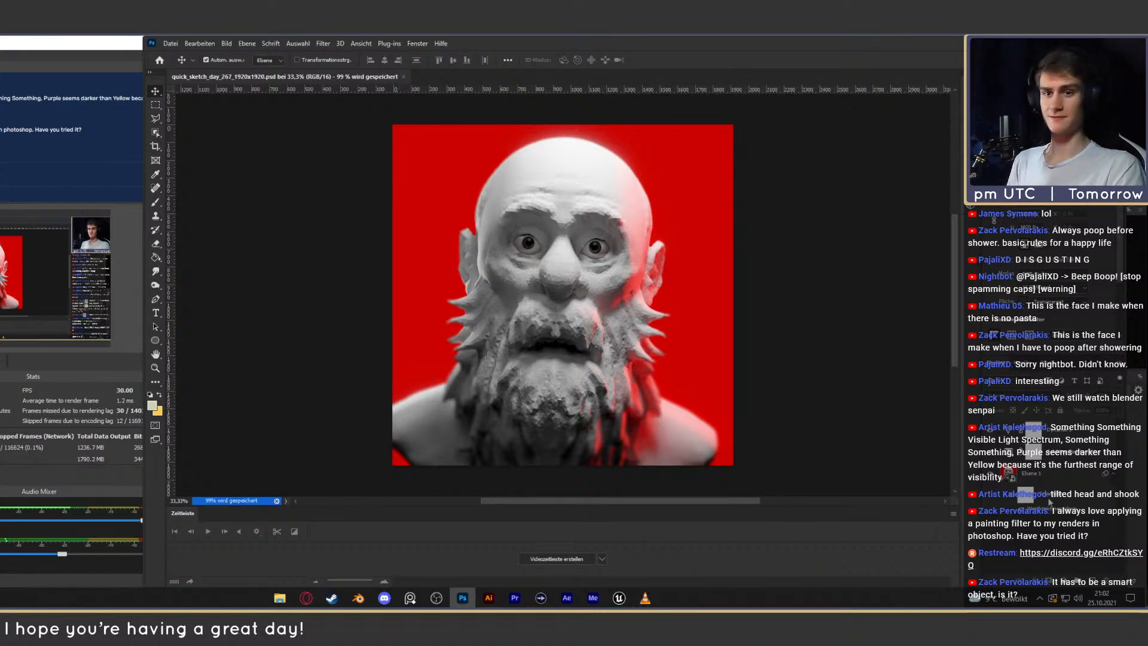
pyautogui.click(327, 44)
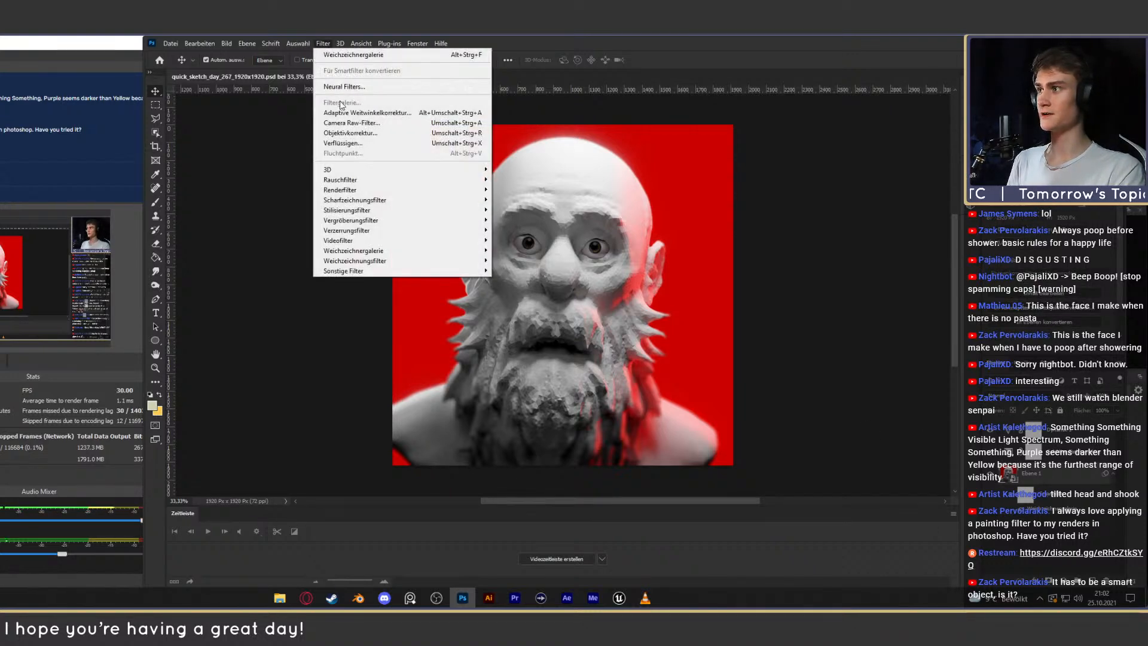
# Minimize Photoshop, switch to Blender, and open the Sculpting workspace in the new sphere scene.
pyautogui.click(1084, 41)
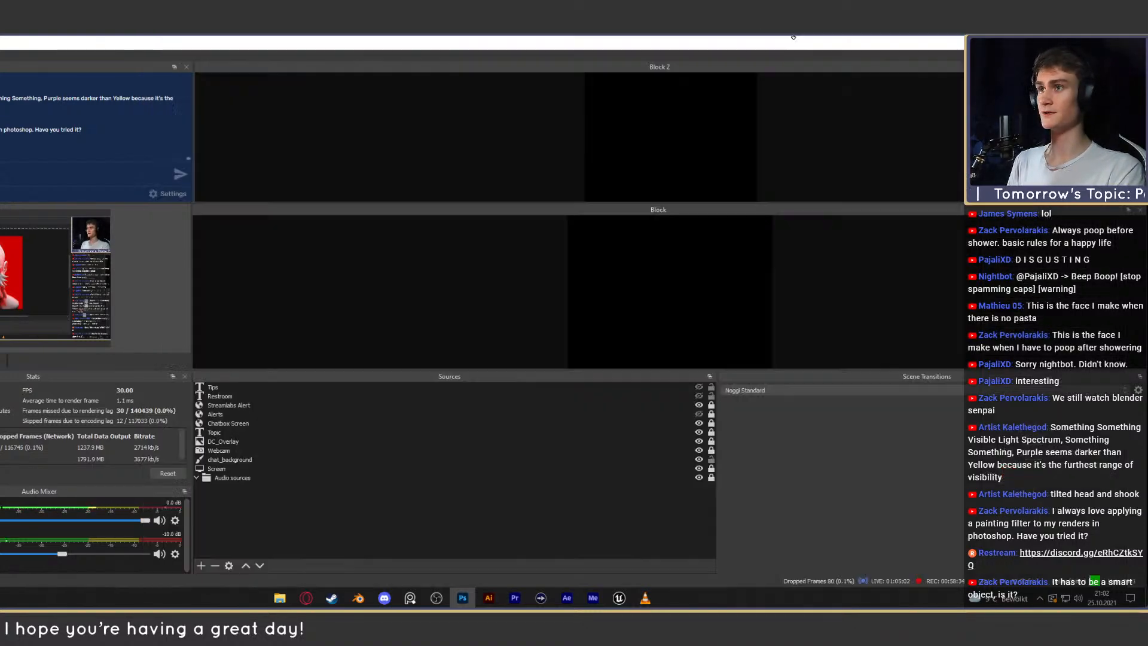
pyautogui.click(358, 598)
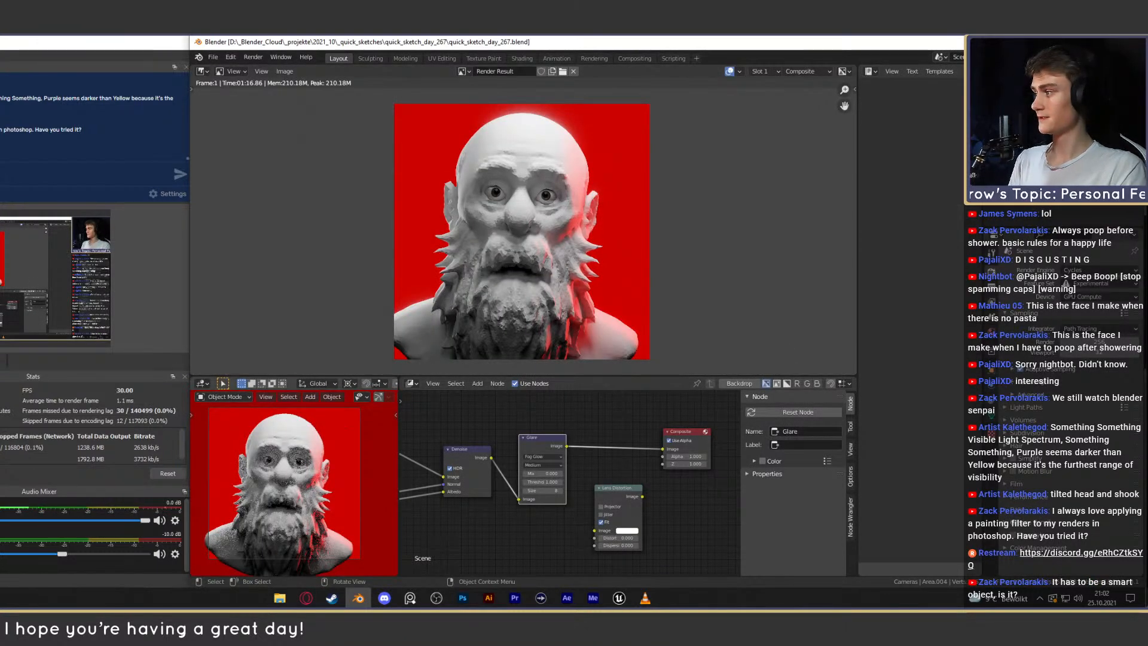
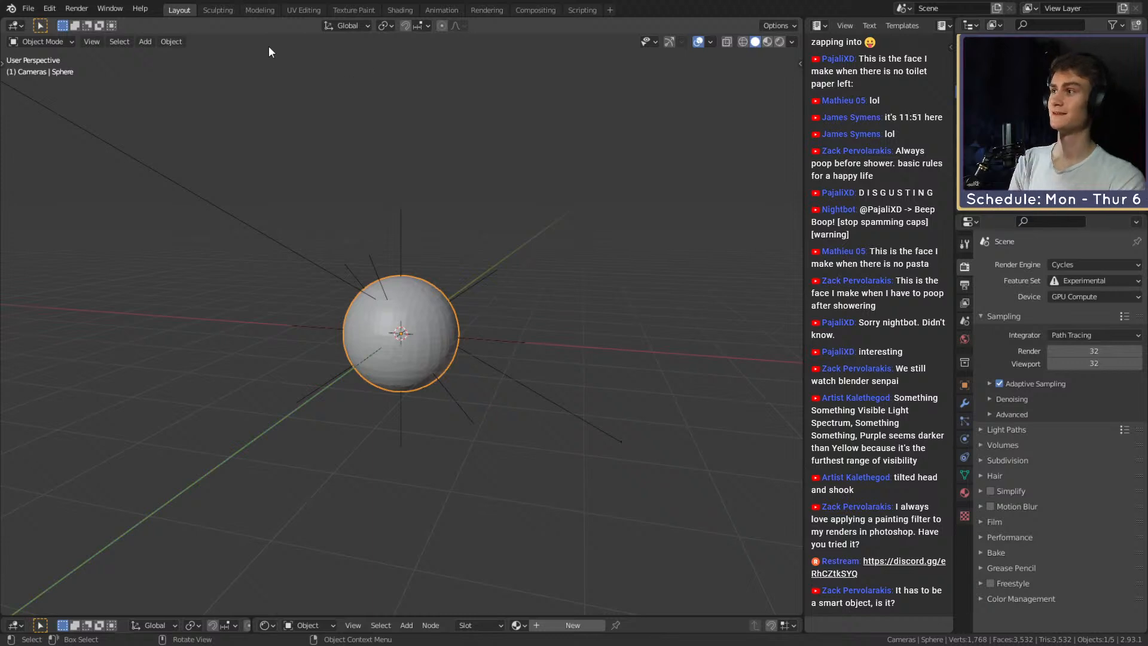
pyautogui.click(221, 11)
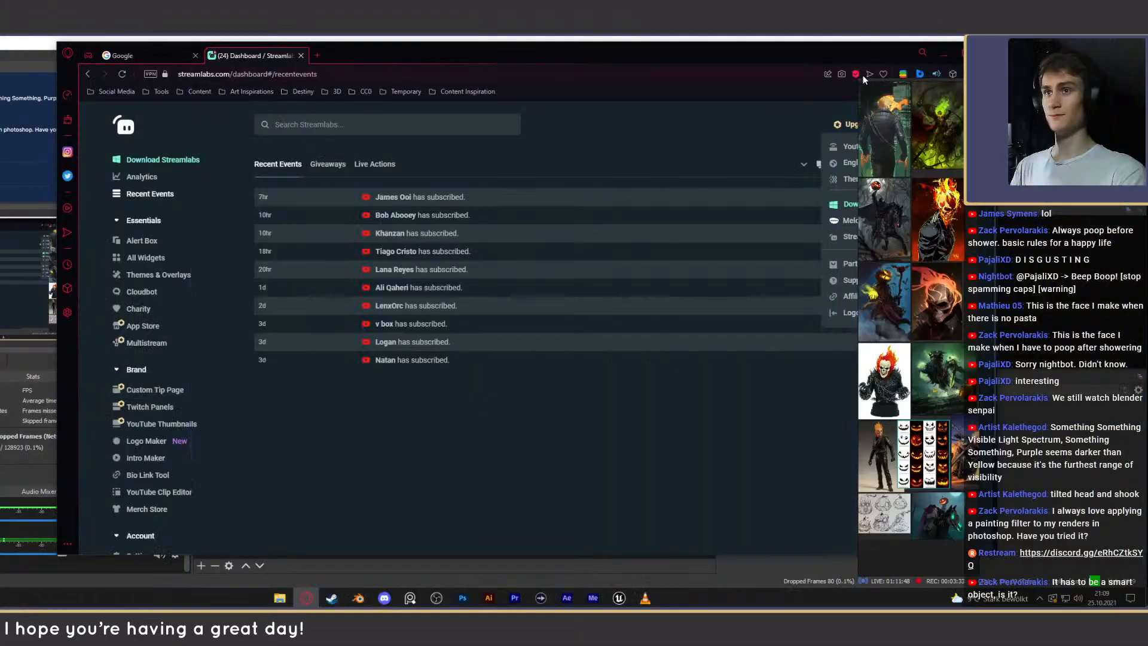
# Switch to File Explorer, enlarge the thumbnails in the pumpkin reference folder, and view the pumpkin-headed mage image.
pyautogui.click(306, 598)
pyautogui.click(279, 598)
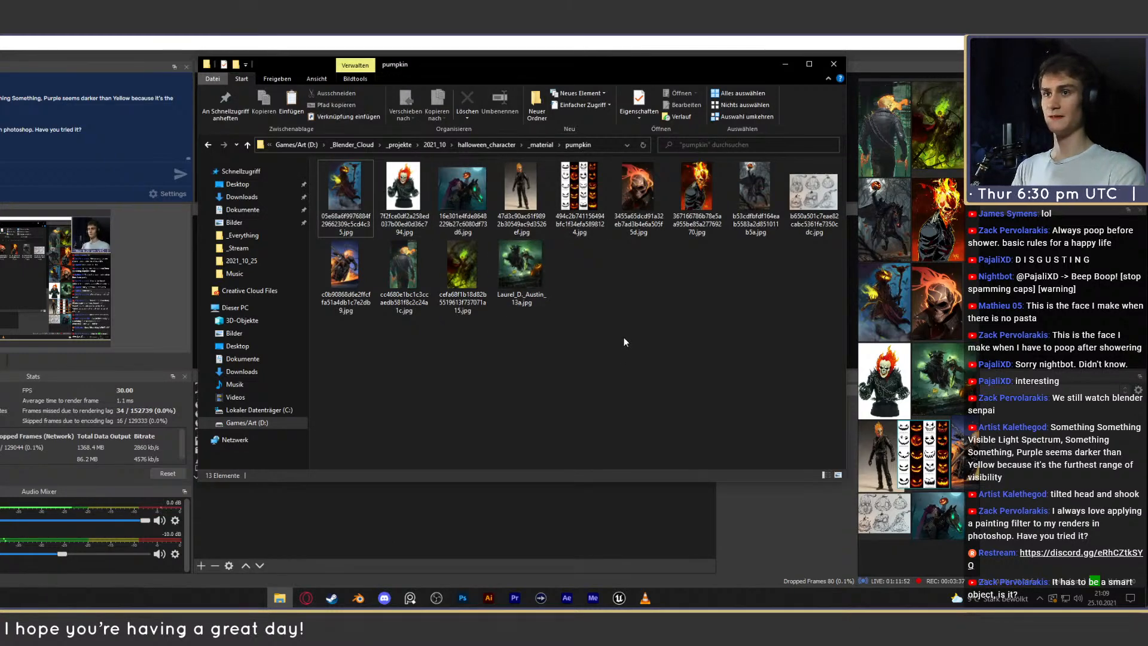
pyautogui.keyDown('ctrl'); pyautogui.scroll(2, 625, 341); pyautogui.keyUp('ctrl')
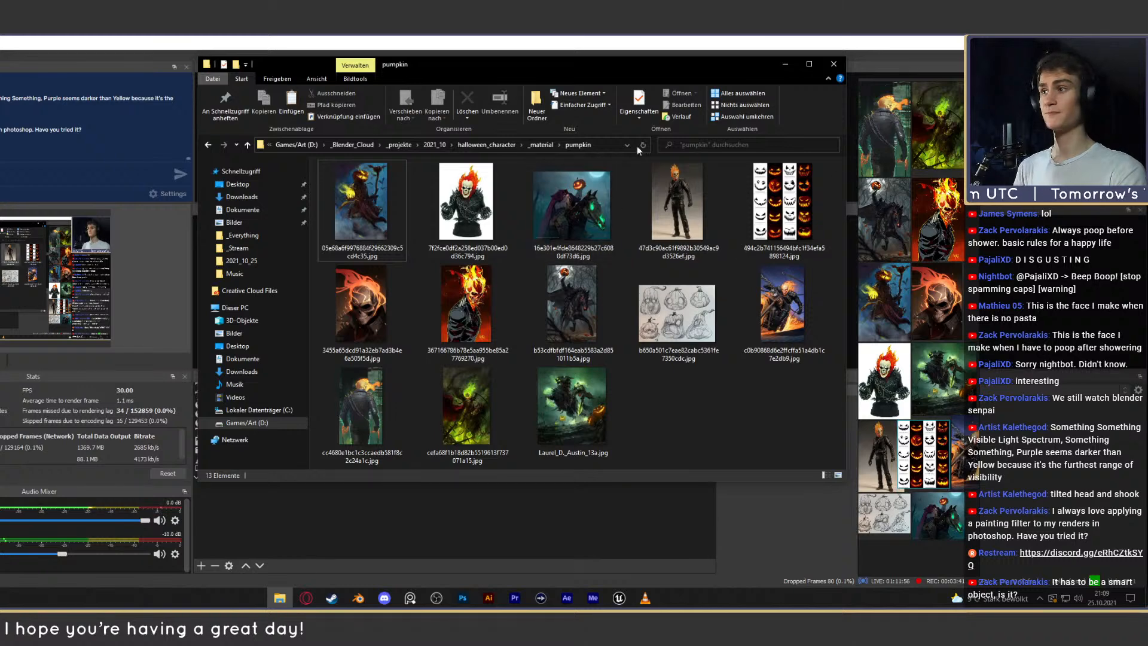
pyautogui.doubleClick(385, 205)
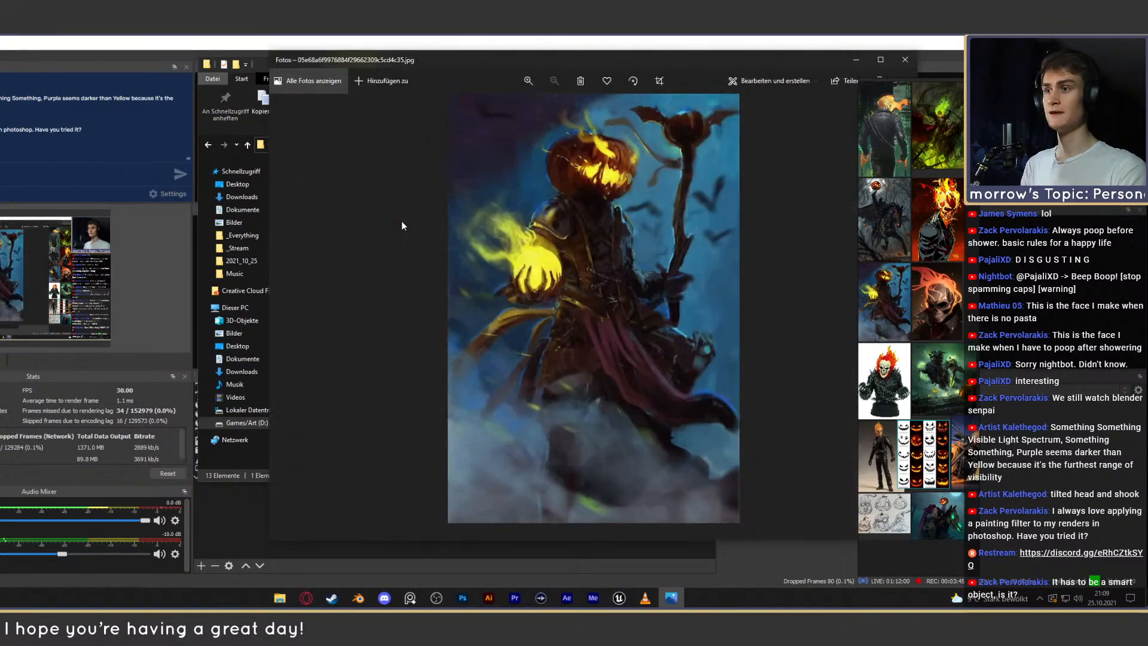
pyautogui.moveTo(709, 66); pyautogui.dragTo(589, 74)
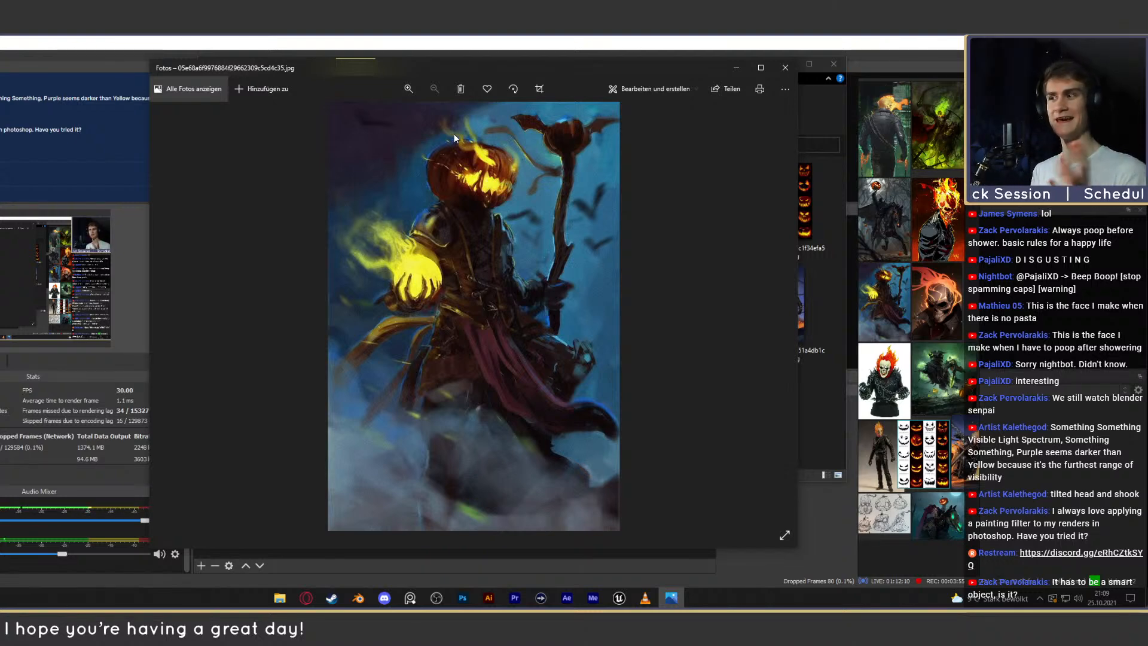
pyautogui.click(786, 67)
# View the flaming-skull references one by one: the bust, the standing figure, the motorcycle rider and the leather-jacket illustration.
pyautogui.doubleClick(467, 207)
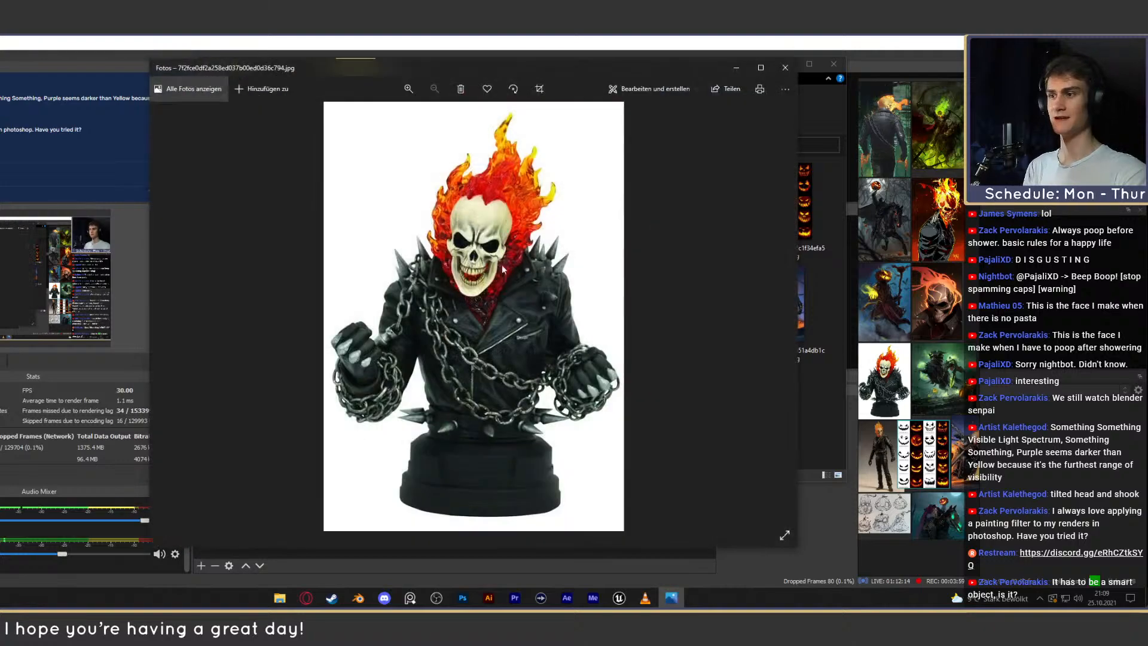
pyautogui.click(782, 89)
pyautogui.click(774, 67)
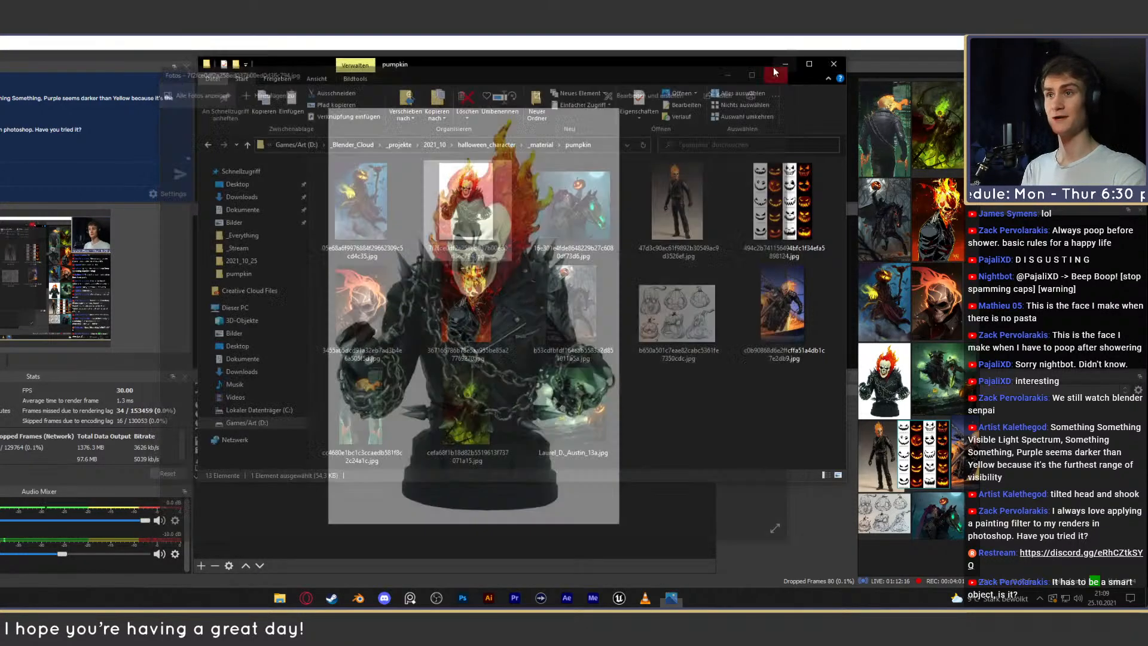
pyautogui.doubleClick(687, 208)
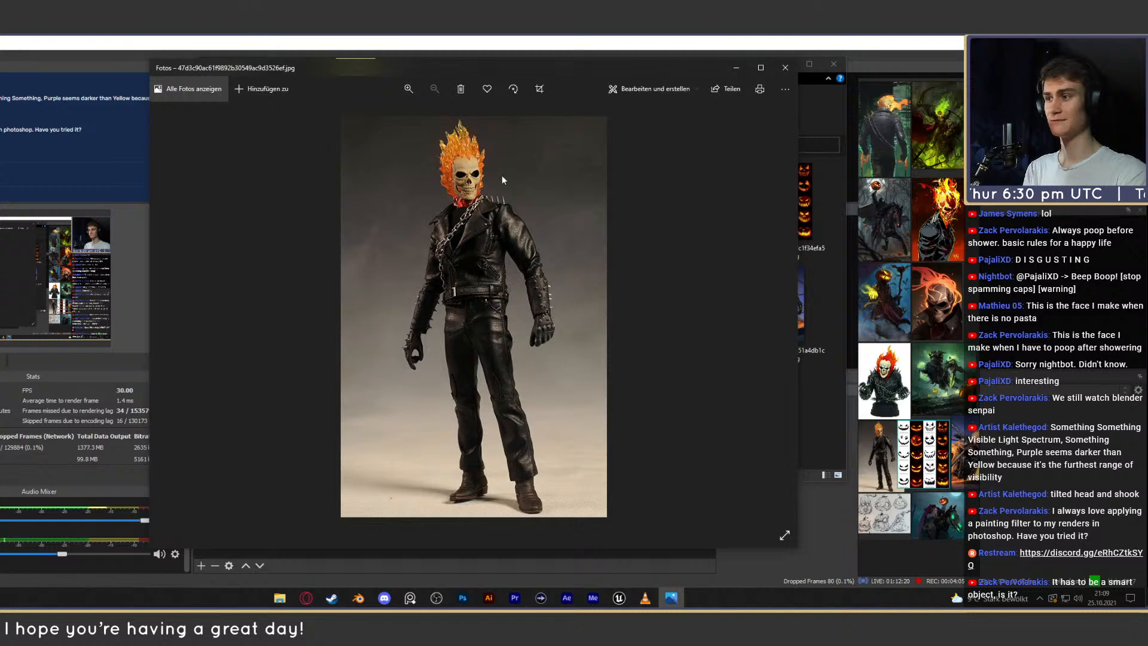
pyautogui.click(785, 67)
pyautogui.click(778, 312)
pyautogui.doubleClick(778, 312)
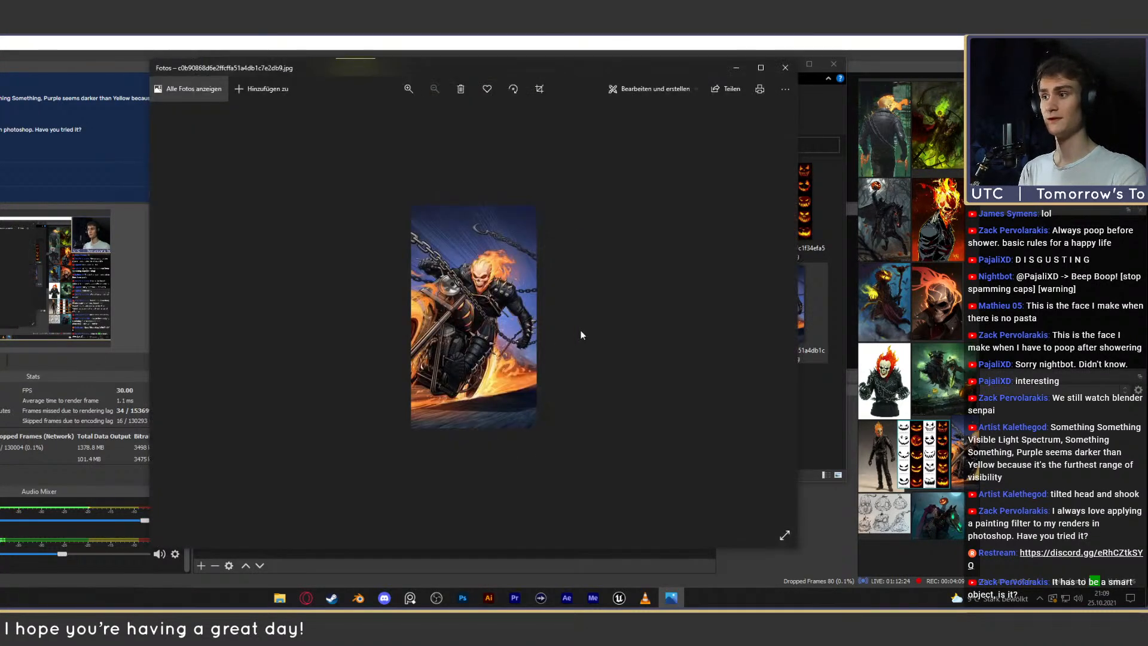
pyautogui.click(785, 67)
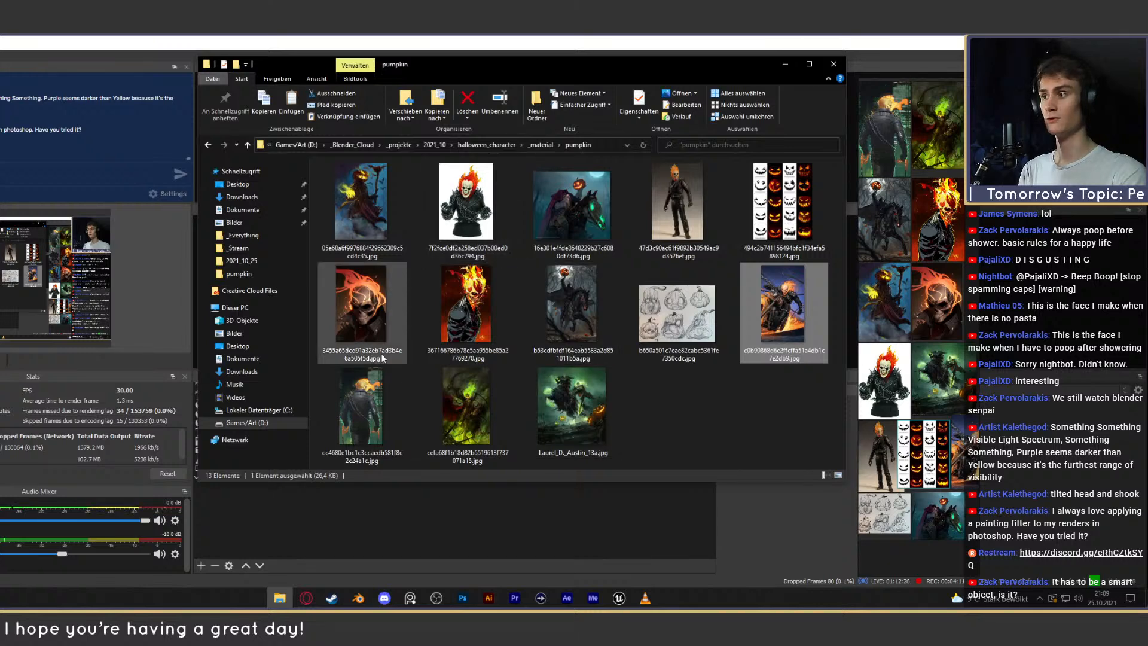
pyautogui.doubleClick(468, 300)
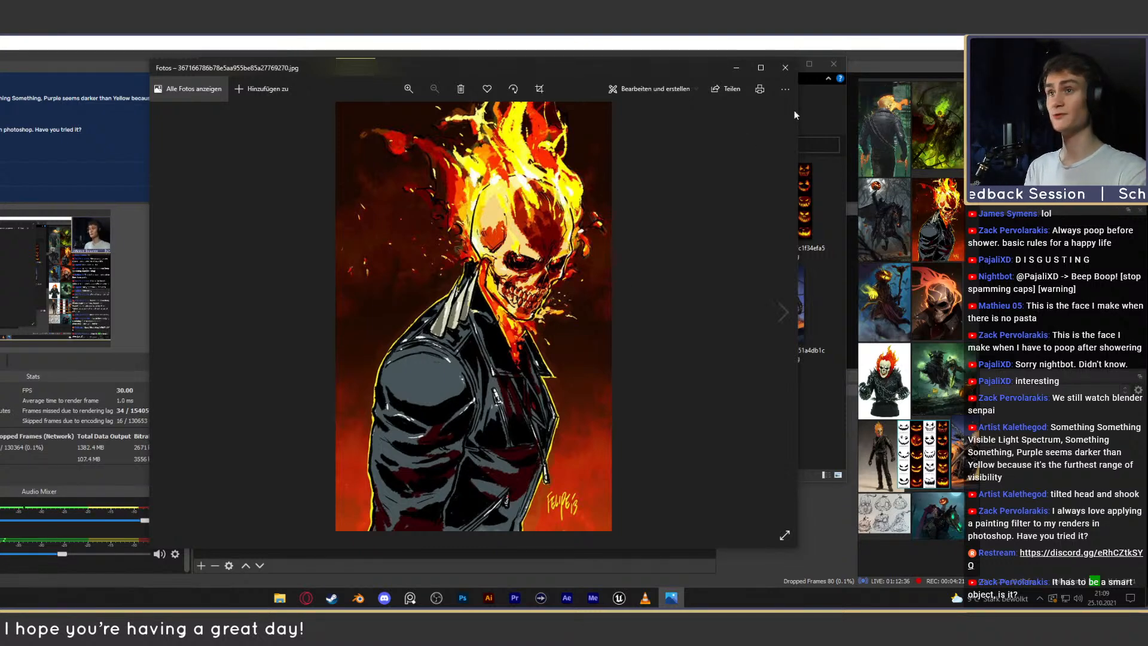
pyautogui.click(785, 67)
# View the two horseman references that show a rider holding up a glowing pumpkin.
pyautogui.doubleClick(576, 228)
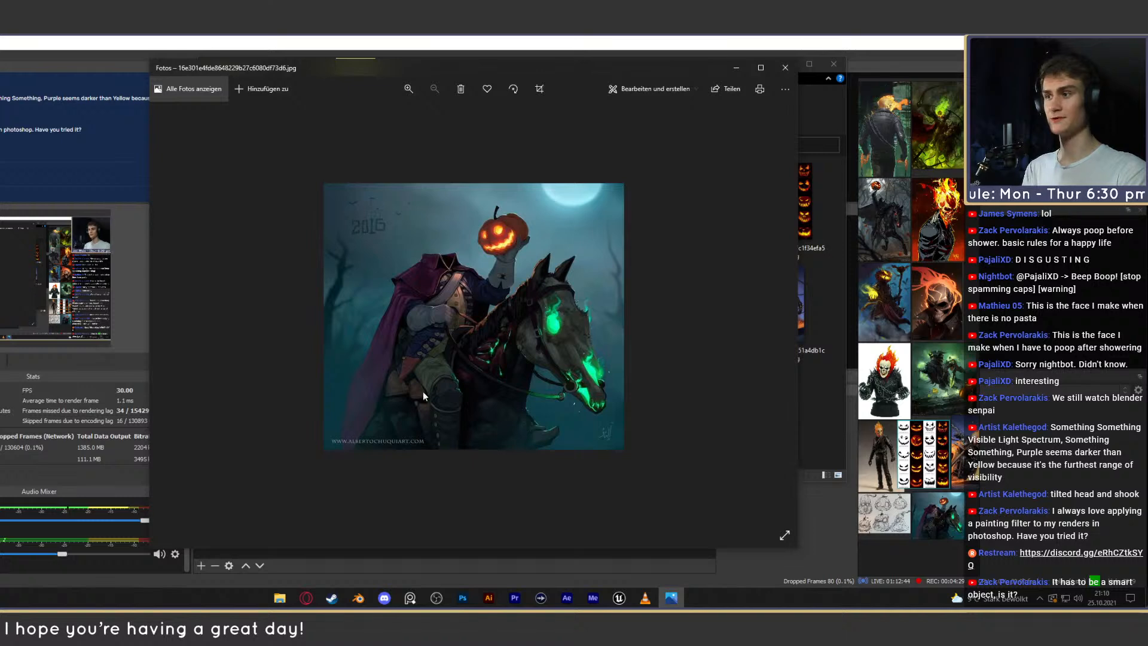
pyautogui.click(785, 67)
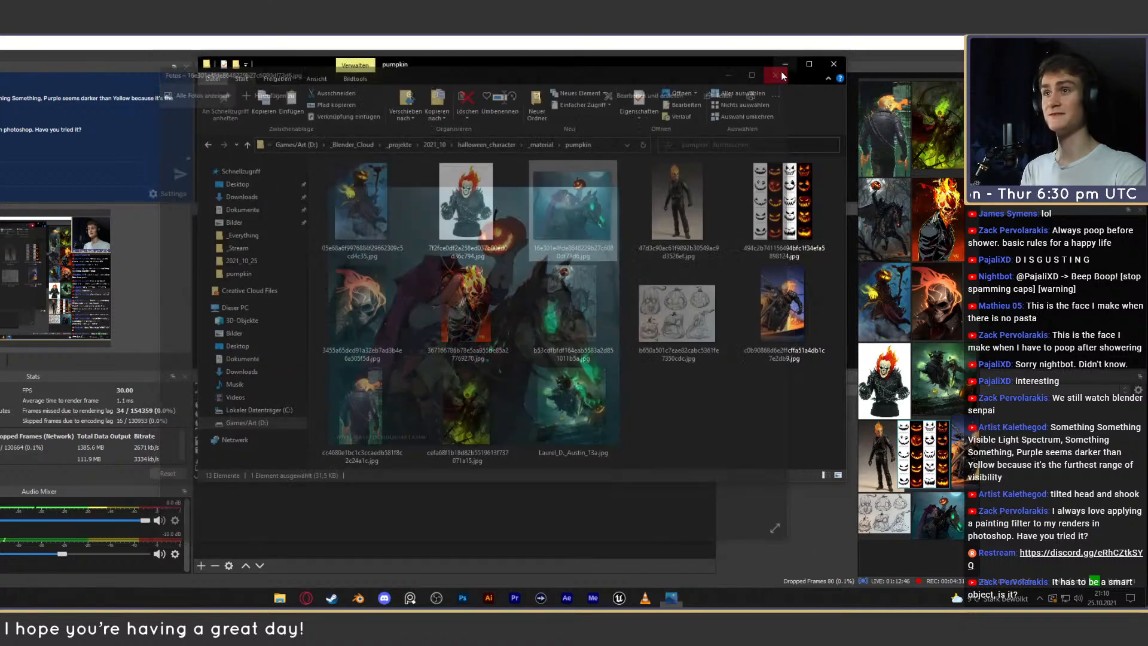
pyautogui.doubleClick(574, 329)
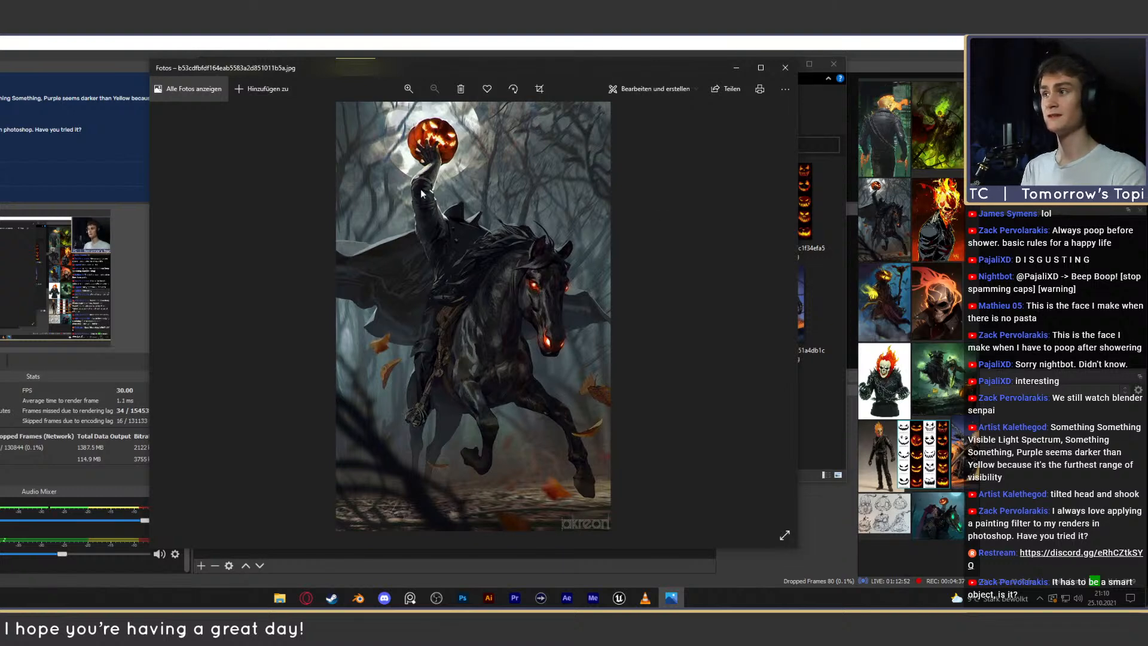
pyautogui.click(785, 69)
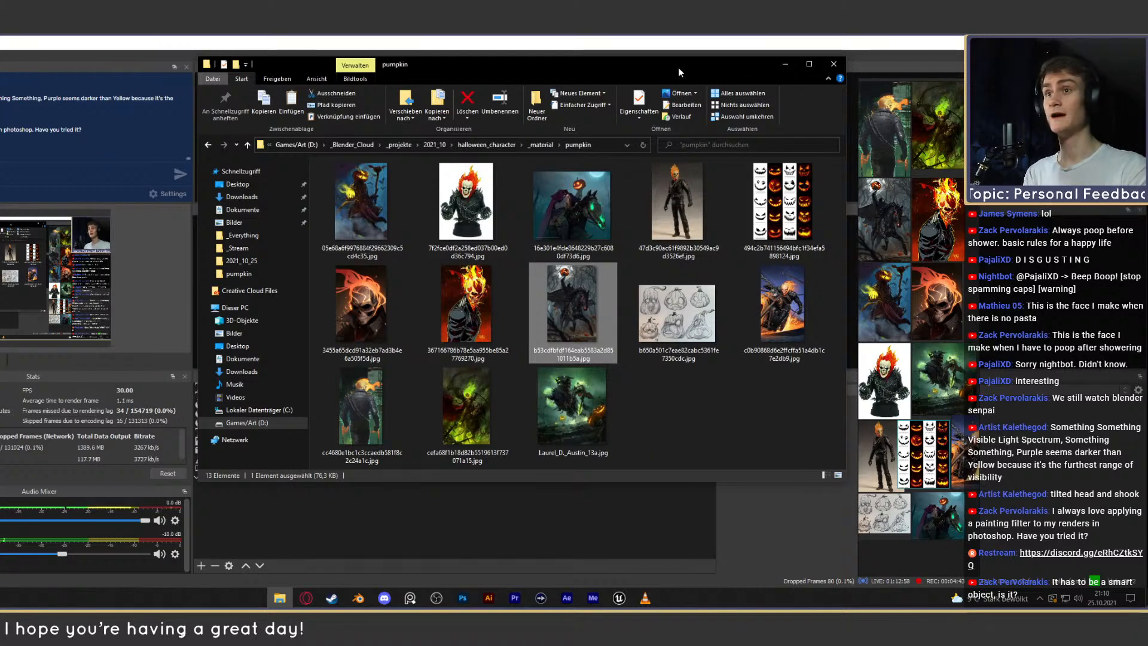
# View the pencil pumpkin sketches, the sheet of carved pumpkin faces and the green-flamed pumpkin creature.
pyautogui.doubleClick(681, 323)
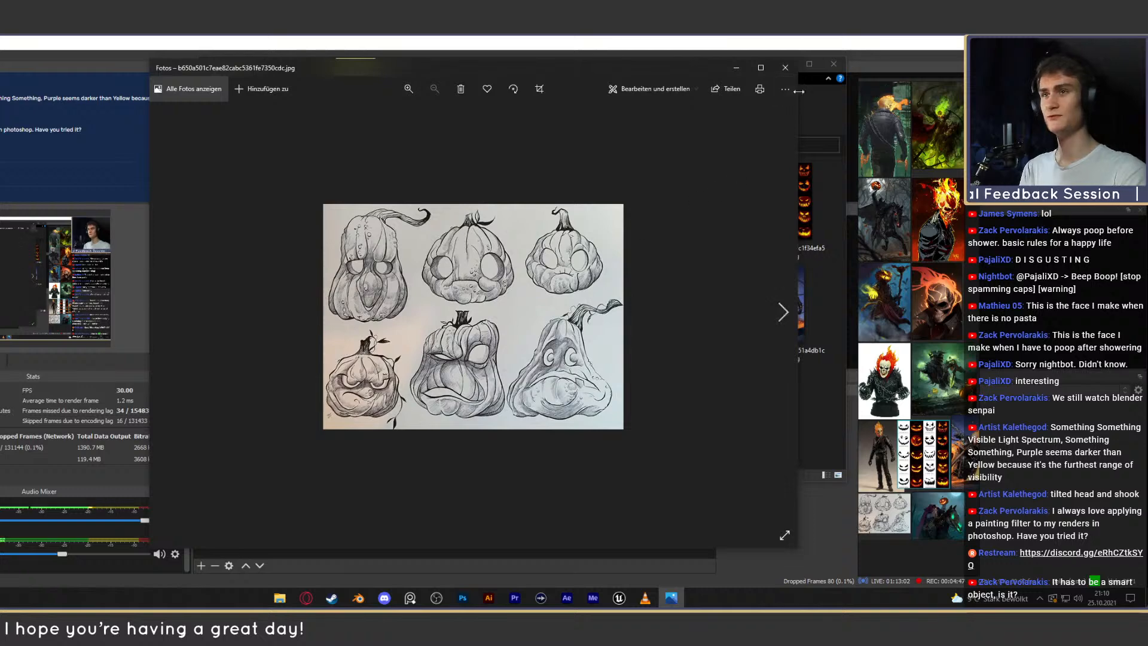
pyautogui.click(786, 67)
pyautogui.doubleClick(774, 203)
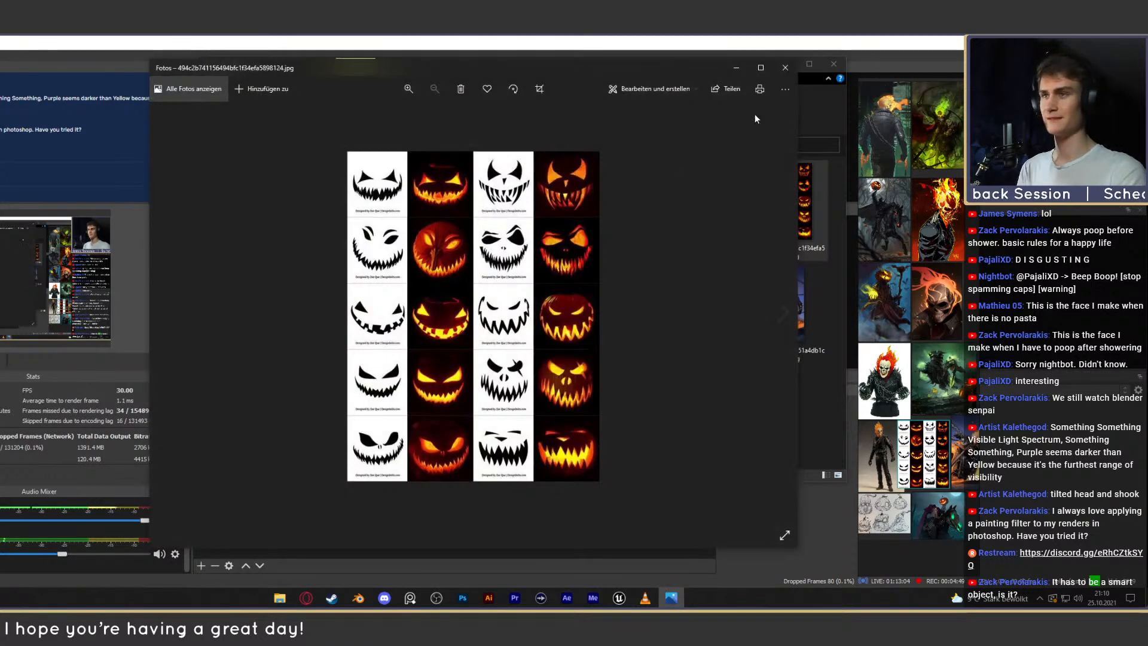
pyautogui.click(785, 67)
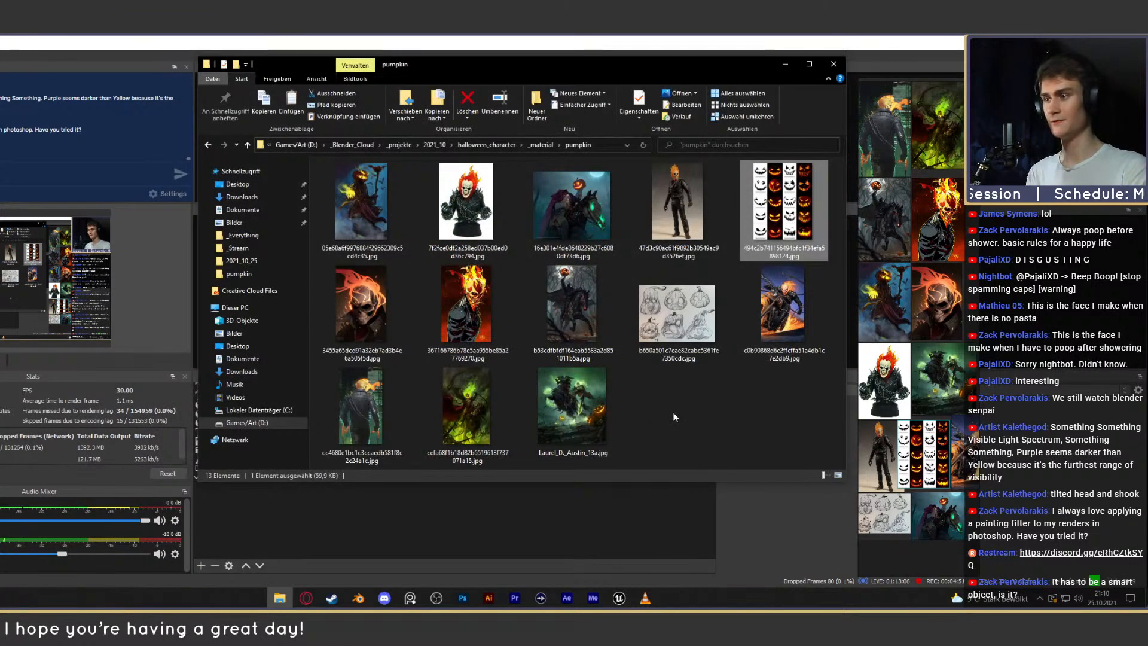
pyautogui.doubleClick(483, 417)
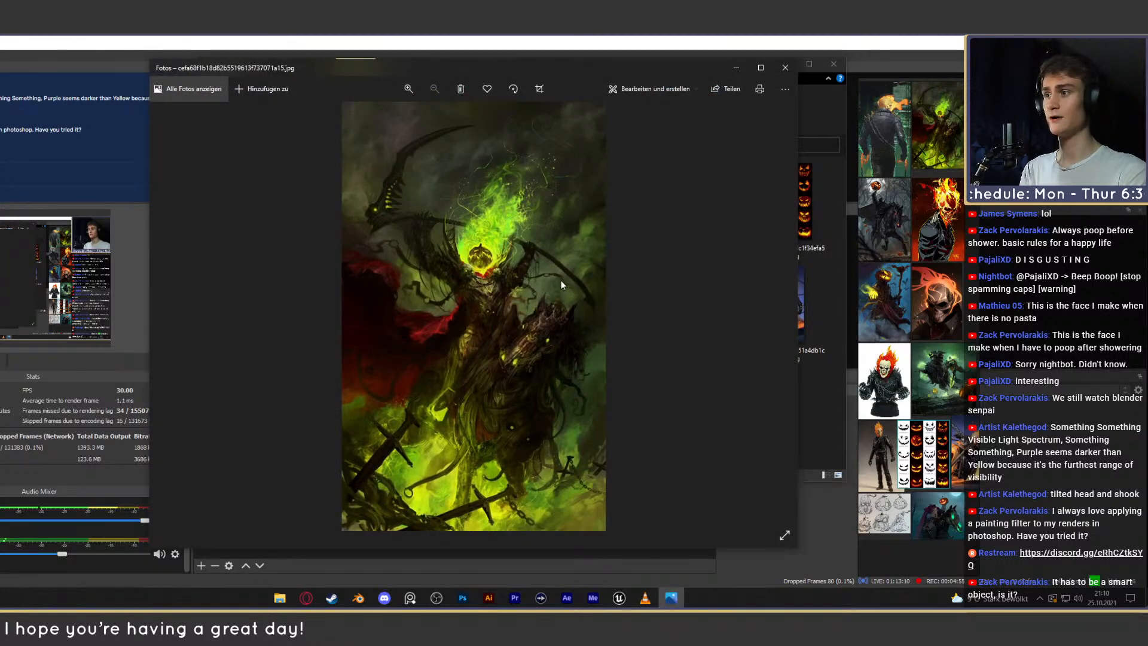
pyautogui.click(785, 67)
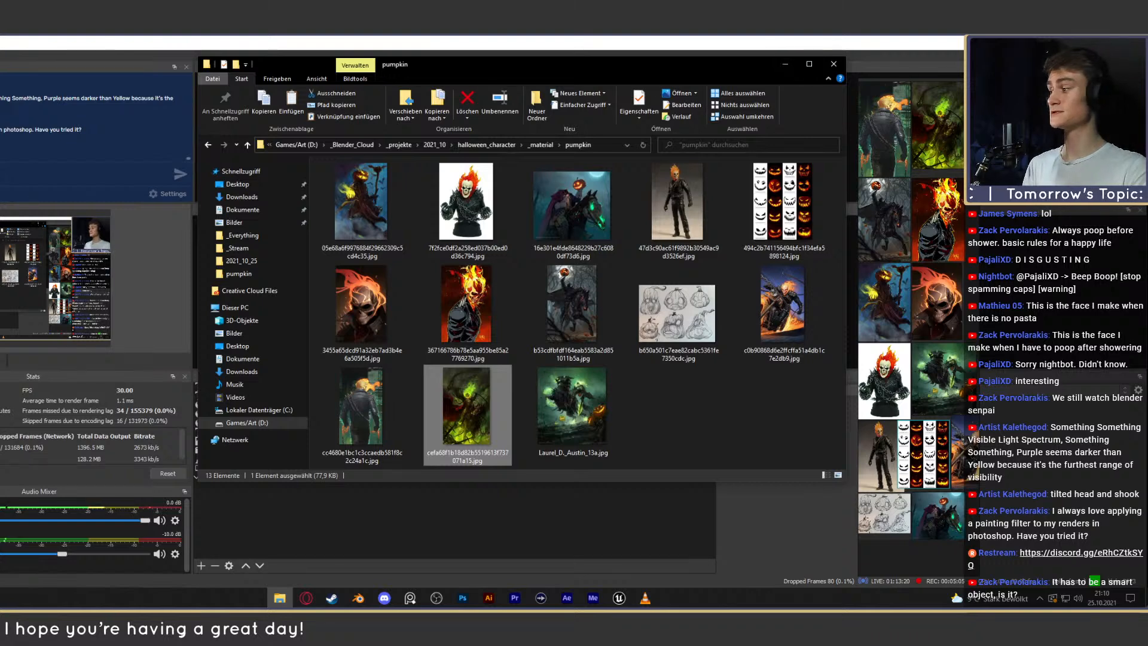
# Switch to Blender and select the Snake Hook brush with a radius of 146 px for sculpting the sphere.
pyautogui.click(1, 359)
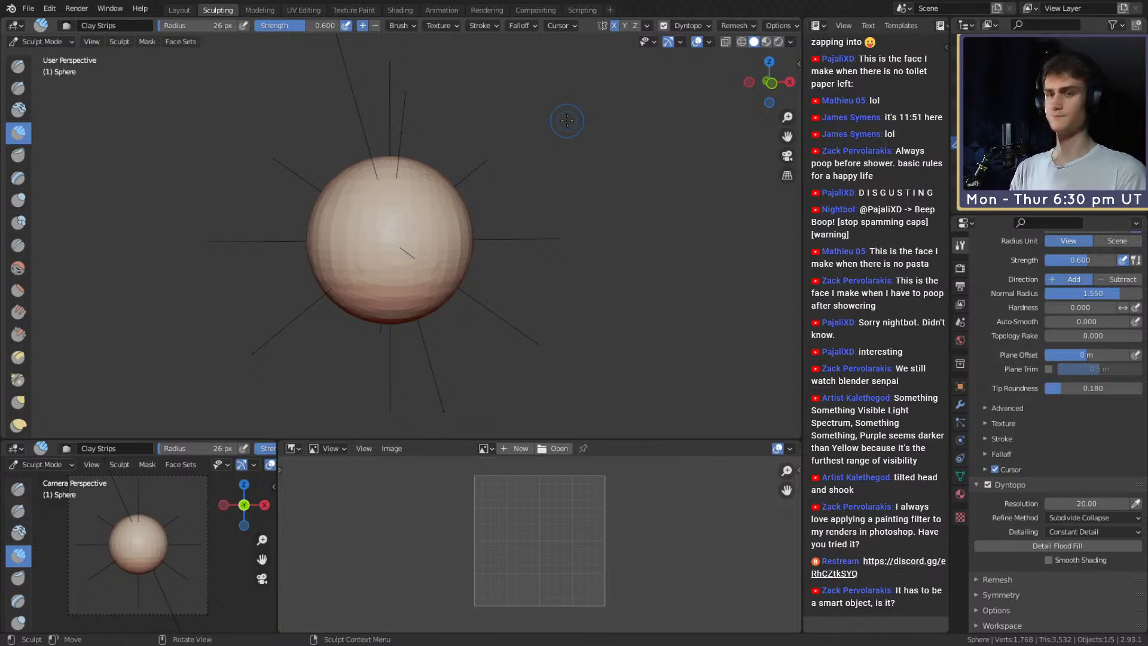
pyautogui.moveTo(461, 277)
pyautogui.keyDown('alt'); pyautogui.mouseDown()
pyautogui.moveTo(431, 285)
pyautogui.moveTo(414, 267)
pyautogui.mouseUp(); pyautogui.keyUp('alt')
pyautogui.moveTo(414, 267)
pyautogui.keyDown('alt'); pyautogui.mouseDown()
pyautogui.moveTo(430, 269)
pyautogui.moveTo(356, 275)
pyautogui.moveTo(408, 272)
pyautogui.moveTo(391, 263)
pyautogui.mouseUp(); pyautogui.keyUp('alt')
pyautogui.press('f')
pyautogui.click(472, 269)
pyautogui.press('k')
pyautogui.press('f')
pyautogui.click(374, 274)
pyautogui.press('f')
pyautogui.click(411, 273)
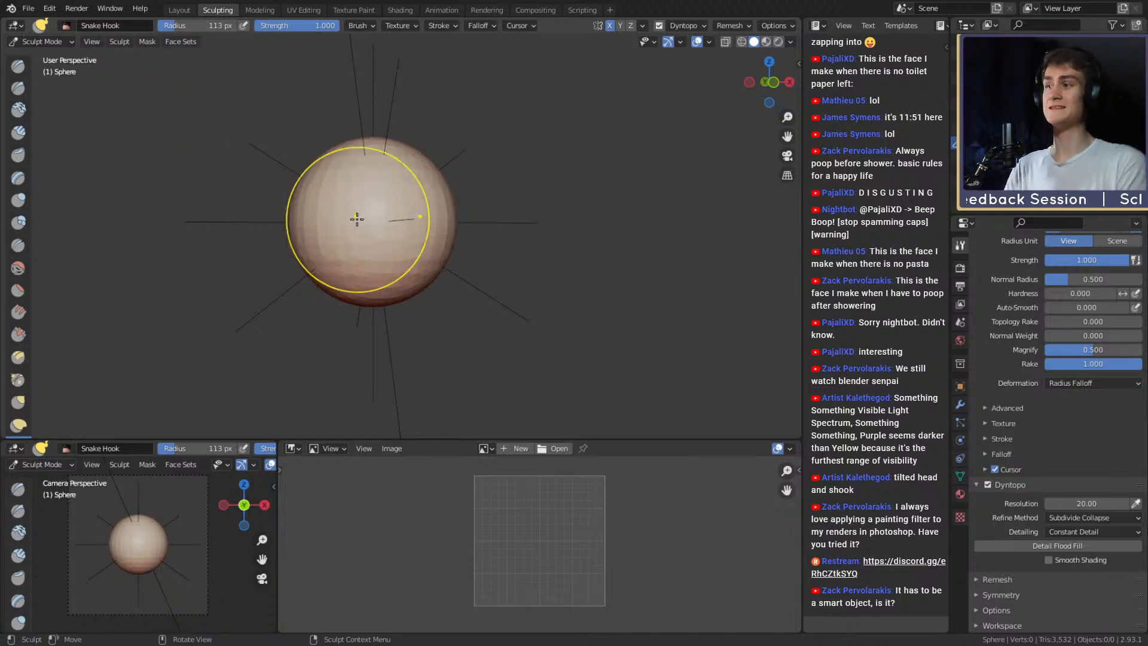
pyautogui.moveTo(486, 282)
pyautogui.mouseDown(button='middle')
pyautogui.moveTo(422, 277)
pyautogui.moveTo(429, 261)
pyautogui.moveTo(406, 263)
pyautogui.mouseUp(button='middle')
pyautogui.scroll(2, 437, 262)
pyautogui.press('f')
pyautogui.click(419, 270)
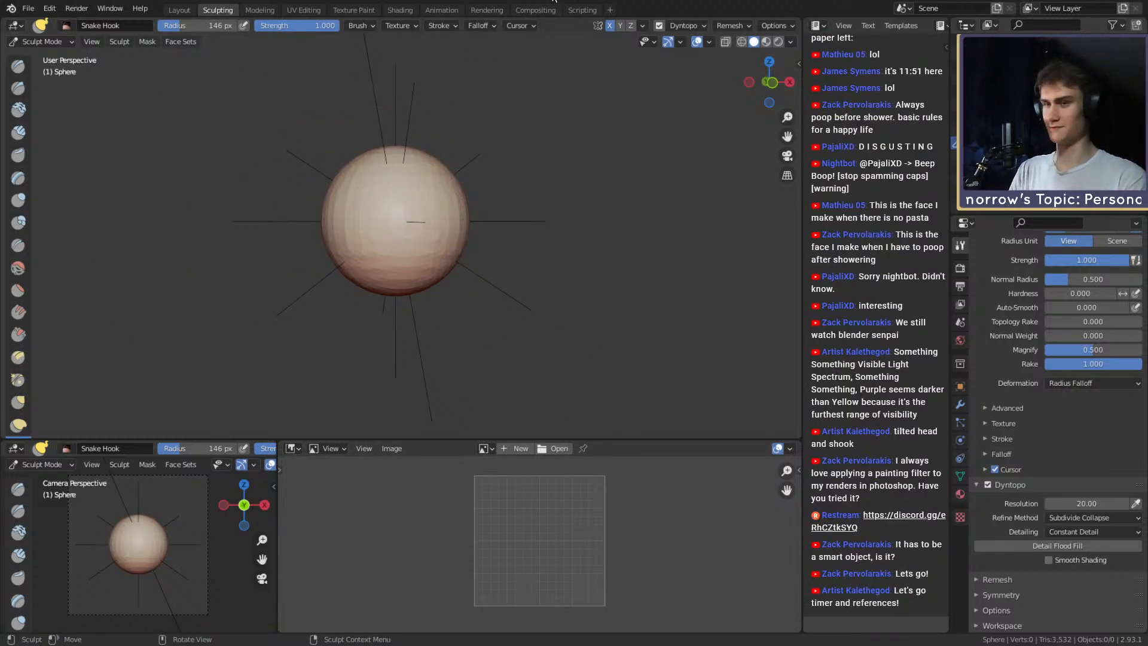
# Pull the sphere with the Snake Hook brush into an egg-shaped head that tapers to a narrow chin.
pyautogui.keyDown('alt'); pyautogui.moveTo(474, 314); pyautogui.dragTo(591, 323); pyautogui.keyUp('alt')
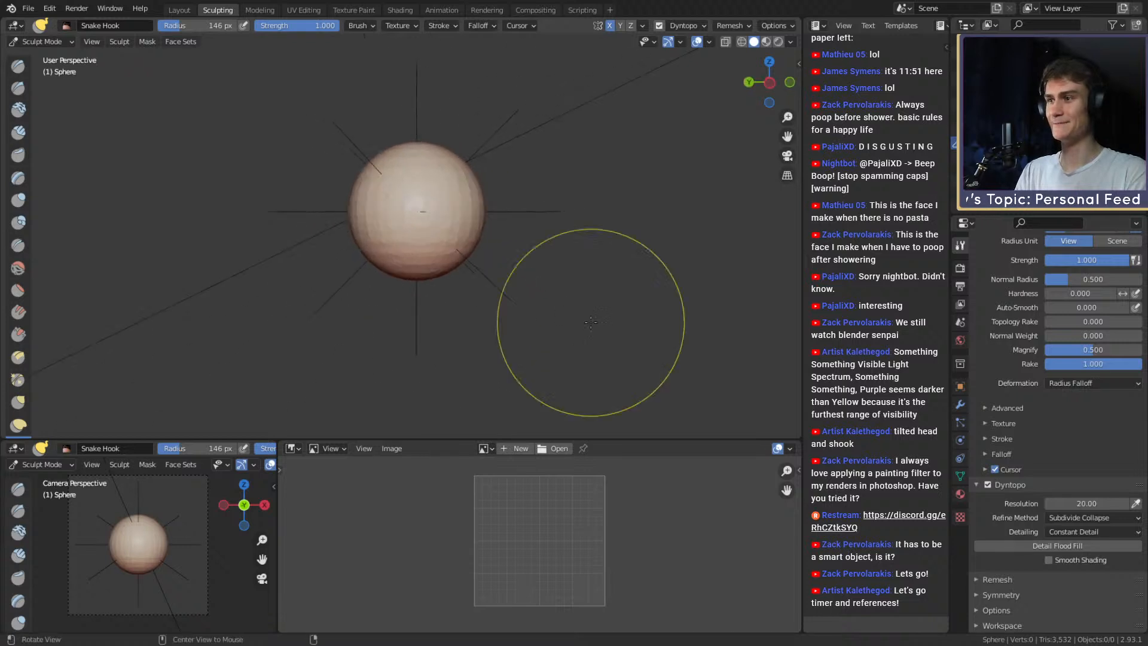
pyautogui.moveTo(443, 310)
pyautogui.keyDown('alt'); pyautogui.mouseDown()
pyautogui.moveTo(473, 279)
pyautogui.moveTo(427, 281)
pyautogui.moveTo(489, 238)
pyautogui.moveTo(426, 265)
pyautogui.moveTo(459, 279)
pyautogui.moveTo(443, 253)
pyautogui.moveTo(408, 246)
pyautogui.moveTo(427, 274)
pyautogui.moveTo(422, 251)
pyautogui.moveTo(409, 270)
pyautogui.moveTo(402, 249)
pyautogui.moveTo(424, 259)
pyautogui.mouseUp(); pyautogui.keyUp('alt')
pyautogui.press('f')
pyautogui.click(541, 275)
pyautogui.press('f')
pyautogui.click(414, 250)
pyautogui.press('f')
pyautogui.click(424, 253)
pyautogui.press('f')
pyautogui.click(442, 244)
pyautogui.press('f')
pyautogui.click(408, 245)
pyautogui.press('f')
pyautogui.click(386, 256)
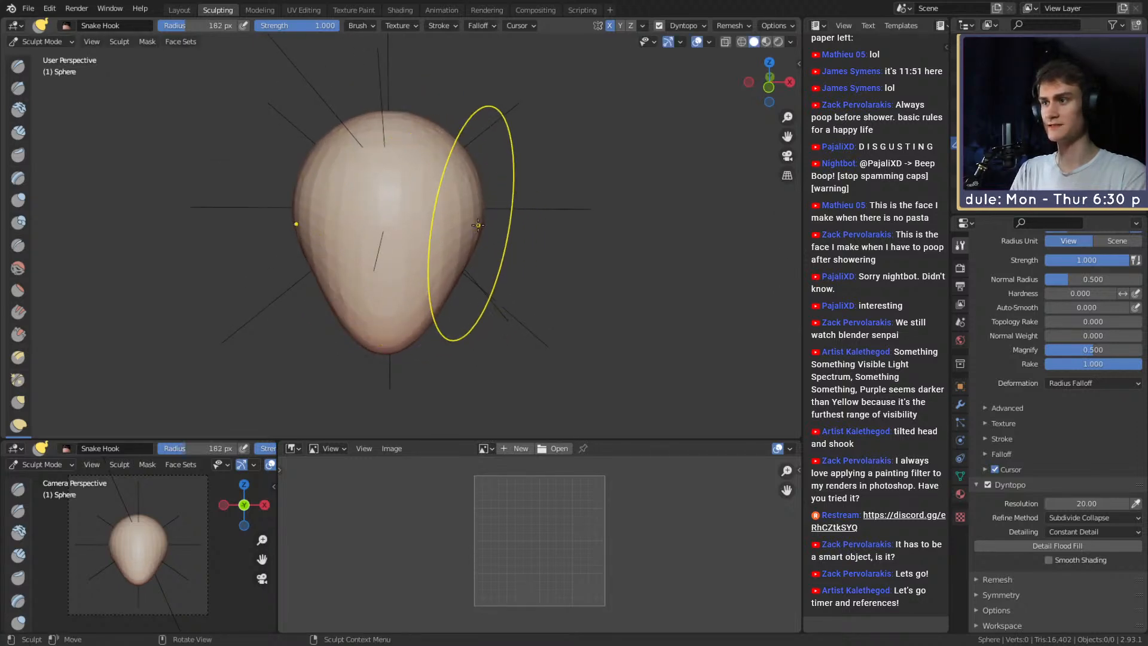
# Shape the head's side profile with Snake Hook, pushing in the neck area beneath the skull and forming the jaw.
pyautogui.moveTo(470, 221)
pyautogui.keyDown('alt'); pyautogui.mouseDown()
pyautogui.moveTo(333, 257)
pyautogui.moveTo(382, 277)
pyautogui.moveTo(364, 264)
pyautogui.moveTo(402, 248)
pyautogui.mouseUp(); pyautogui.keyUp('alt')
pyautogui.press('f')
pyautogui.click(369, 262)
pyautogui.press('f')
pyautogui.click(375, 258)
pyautogui.moveTo(343, 270)
pyautogui.mouseDown()
pyautogui.moveTo(445, 267)
pyautogui.moveTo(503, 246)
pyautogui.mouseUp()
pyautogui.press('f')
pyautogui.click(431, 236)
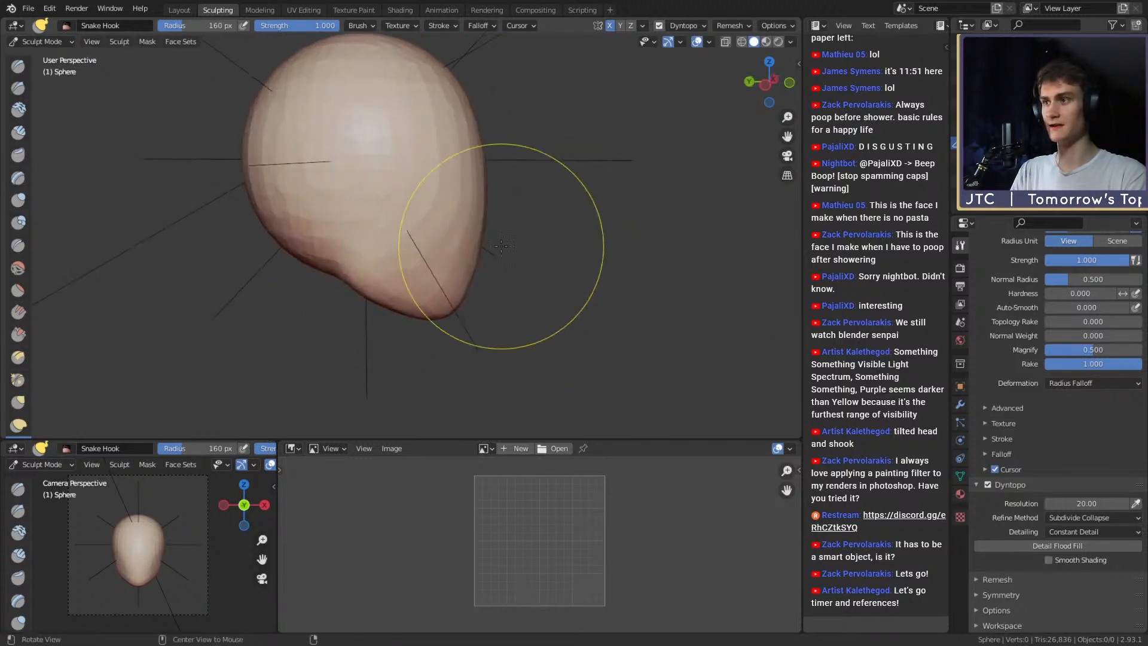
# Refine the head's front silhouette around the cheeks and jaw using Snake Hook at a 153 px radius.
pyautogui.moveTo(433, 239)
pyautogui.keyDown('alt'); pyautogui.mouseDown()
pyautogui.moveTo(467, 241)
pyautogui.moveTo(329, 256)
pyautogui.mouseUp(); pyautogui.keyUp('alt')
pyautogui.press('f')
pyautogui.click(458, 236)
pyautogui.press('f')
pyautogui.click(436, 256)
pyautogui.keyDown('alt'); pyautogui.moveTo(431, 263); pyautogui.dragTo(372, 306); pyautogui.keyUp('alt')
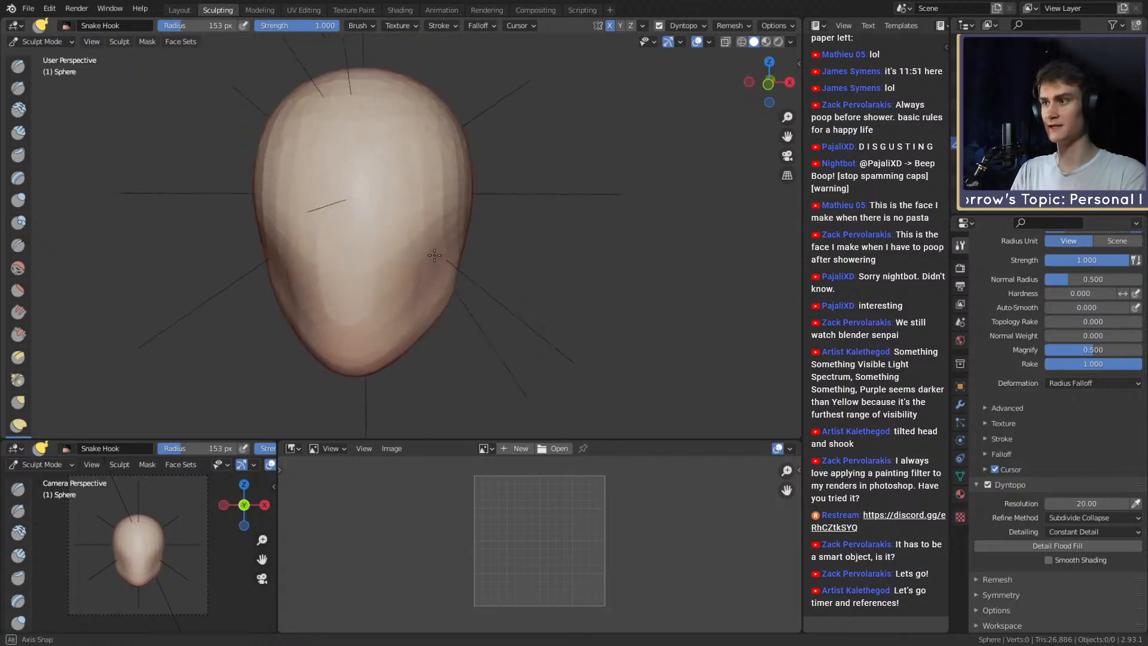
# Carve two round eye sockets into the front of the head using Clay Strips, finishing at a 42 px radius.
pyautogui.keyDown('ctrl'); pyautogui.keyDown('alt'); pyautogui.moveTo(353, 167); pyautogui.dragTo(344, 138); pyautogui.keyUp('alt'); pyautogui.keyUp('ctrl')
pyautogui.moveTo(385, 251)
pyautogui.keyDown('alt'); pyautogui.mouseDown()
pyautogui.moveTo(410, 257)
pyautogui.moveTo(397, 215)
pyautogui.moveTo(419, 222)
pyautogui.mouseUp(); pyautogui.keyUp('alt')
pyautogui.press('c')
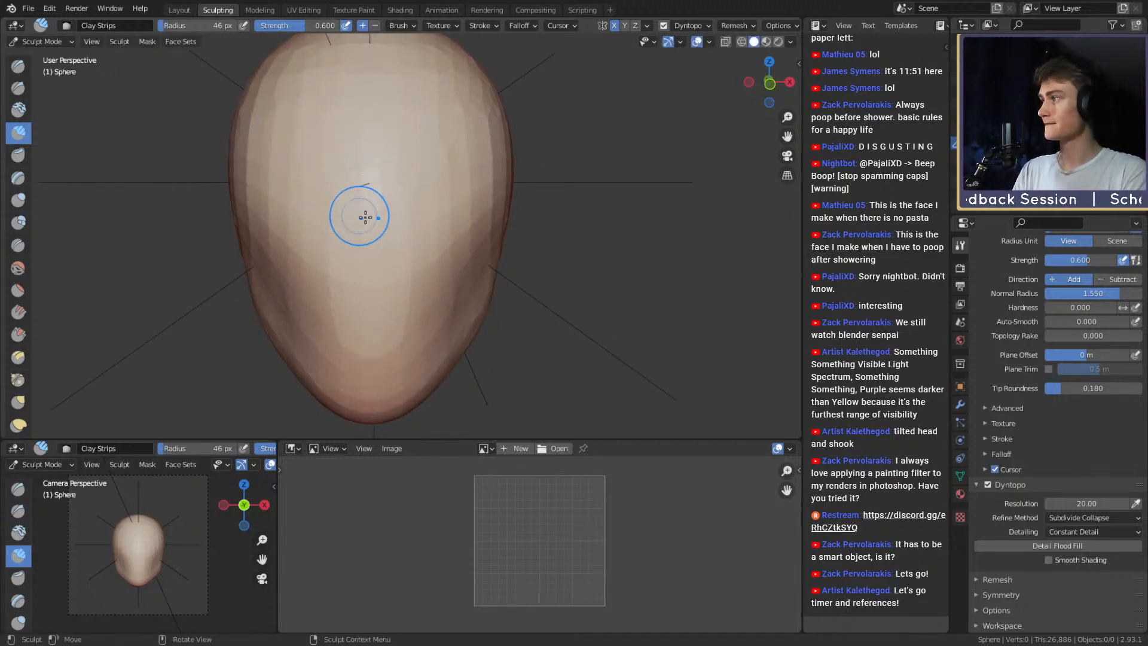
pyautogui.moveTo(435, 210)
pyautogui.keyDown('alt'); pyautogui.keyDown('shift'); pyautogui.mouseDown()
pyautogui.moveTo(413, 215)
pyautogui.moveTo(459, 231)
pyautogui.moveTo(423, 214)
pyautogui.mouseUp(); pyautogui.keyUp('shift'); pyautogui.keyUp('alt')
pyautogui.press('f')
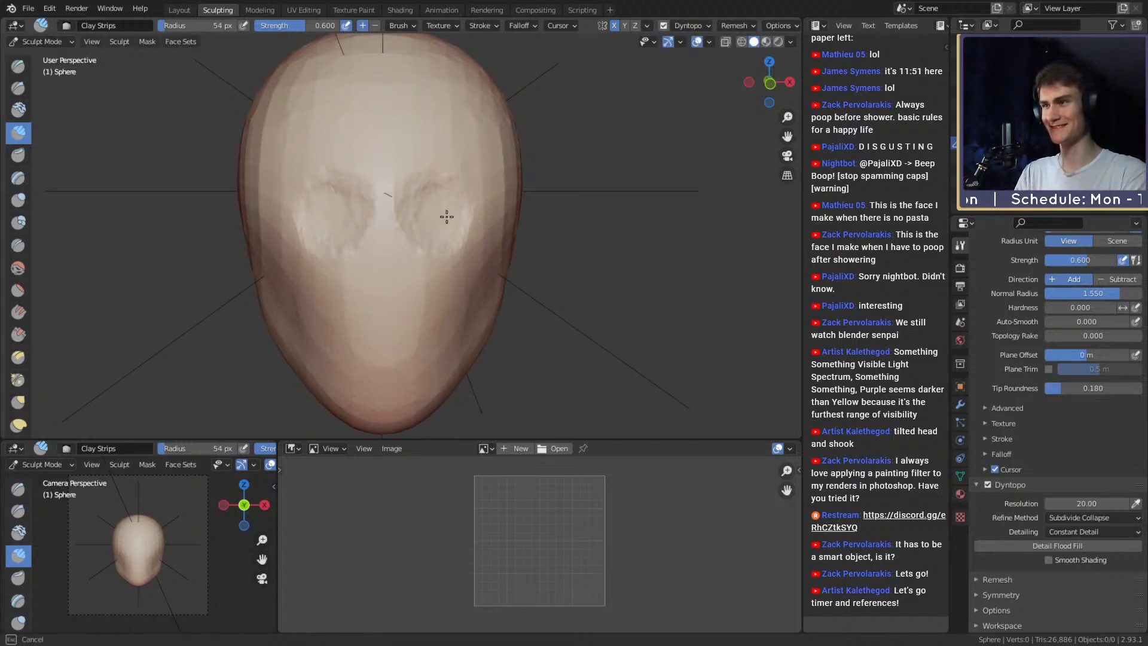
pyautogui.click(427, 207)
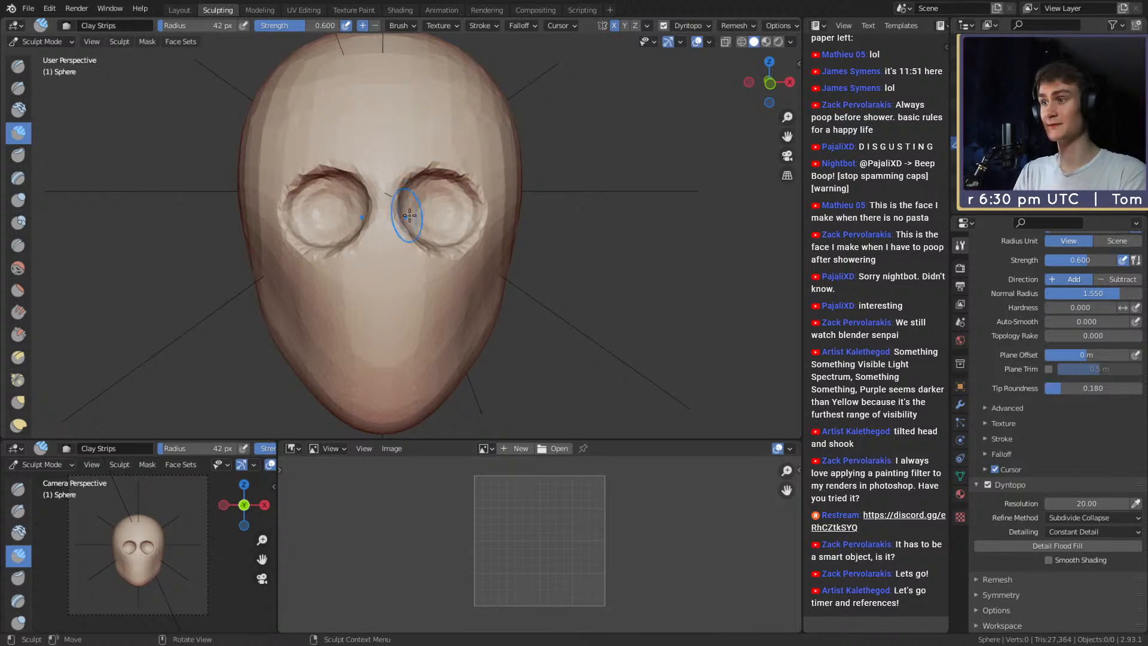
# Push the outer edges of the eye sockets back in side view with the Grab brush at a 140 px radius.
pyautogui.moveTo(410, 216)
pyautogui.mouseDown(button='middle')
pyautogui.moveTo(351, 230)
pyautogui.moveTo(393, 238)
pyautogui.mouseUp(button='middle')
pyautogui.press('g')
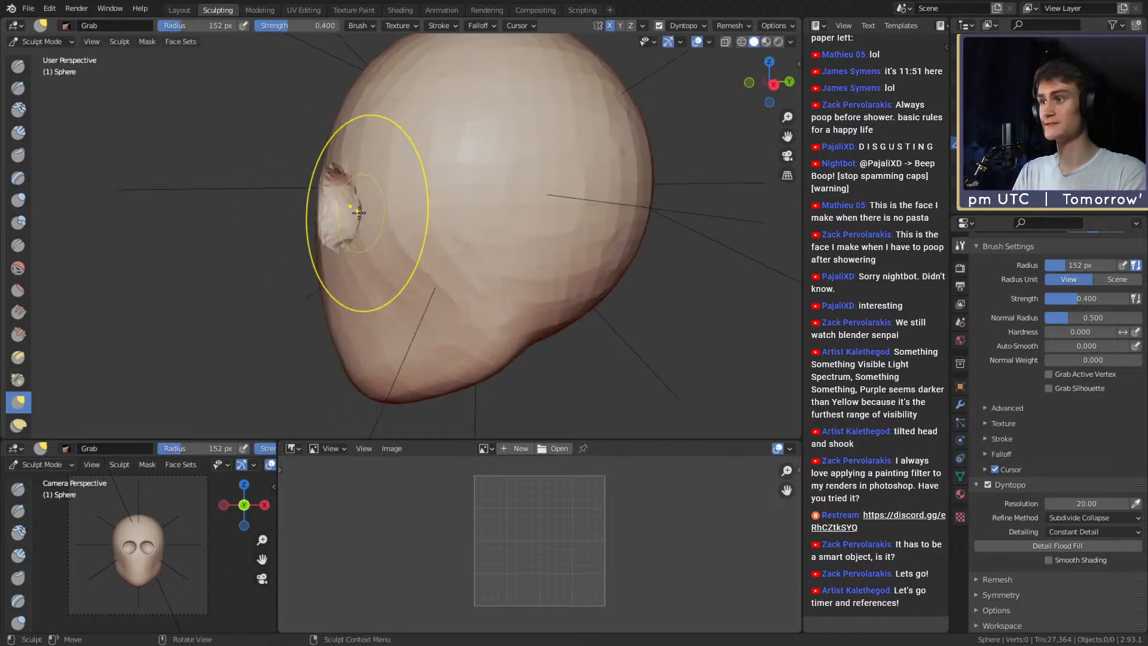
pyautogui.press('f')
pyautogui.click(359, 212)
pyautogui.press('f')
pyautogui.click(374, 207)
pyautogui.moveTo(375, 207); pyautogui.dragTo(513, 224, button='middle')
pyautogui.scroll(1, 435, 230)
pyautogui.press('f')
pyautogui.click(413, 227)
pyautogui.moveTo(413, 228); pyautogui.dragTo(539, 219, button='middle')
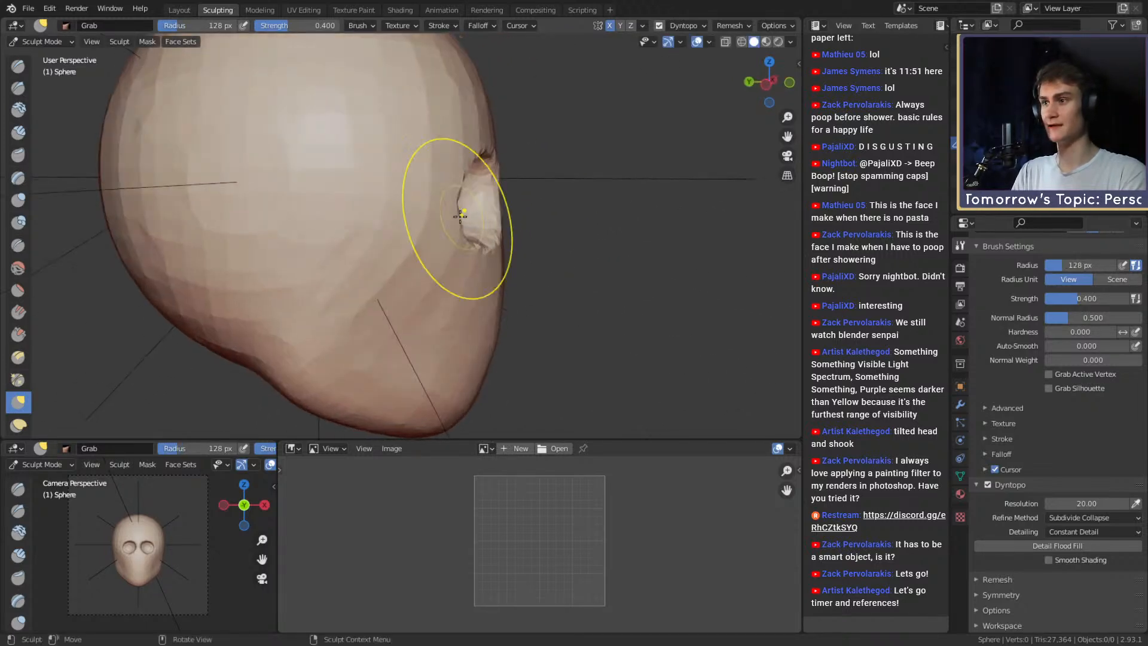
pyautogui.press('f')
pyautogui.click(460, 201)
pyautogui.press('f')
pyautogui.click(445, 208)
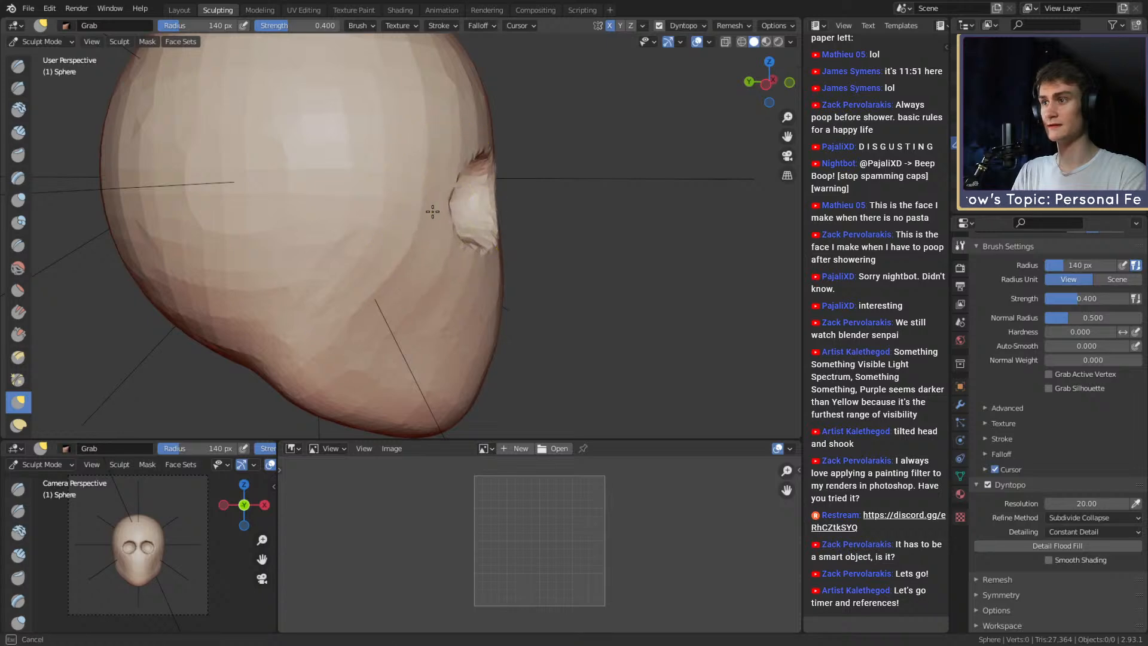
pyautogui.moveTo(432, 212); pyautogui.dragTo(430, 212)
# Sculpt diagonal cheekbone ridges beneath the eye sockets using Clay Strips at a 59 px radius.
pyautogui.press('c')
pyautogui.press('f')
pyautogui.click(469, 213)
pyautogui.moveTo(469, 213)
pyautogui.mouseDown(button='middle')
pyautogui.moveTo(425, 239)
pyautogui.moveTo(395, 217)
pyautogui.moveTo(418, 254)
pyautogui.moveTo(413, 220)
pyautogui.mouseUp(button='middle')
pyautogui.press('f')
pyautogui.click(393, 219)
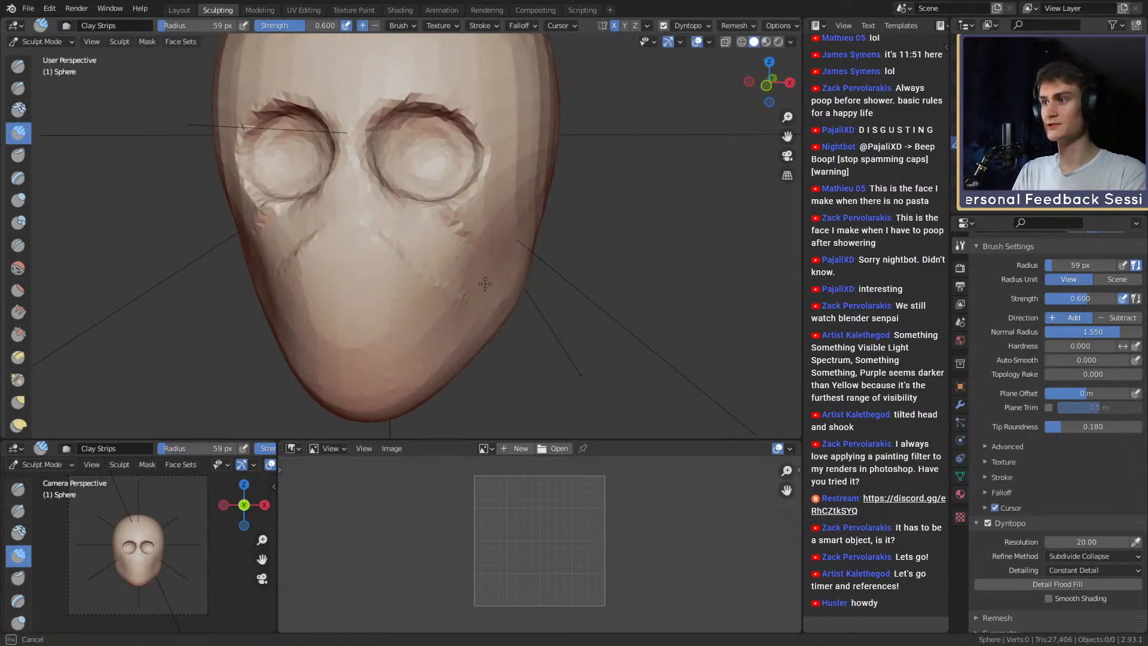
pyautogui.keyDown('ctrl'); pyautogui.keyDown('alt'); pyautogui.moveTo(478, 142); pyautogui.dragTo(493, 161); pyautogui.keyUp('alt'); pyautogui.keyUp('ctrl')
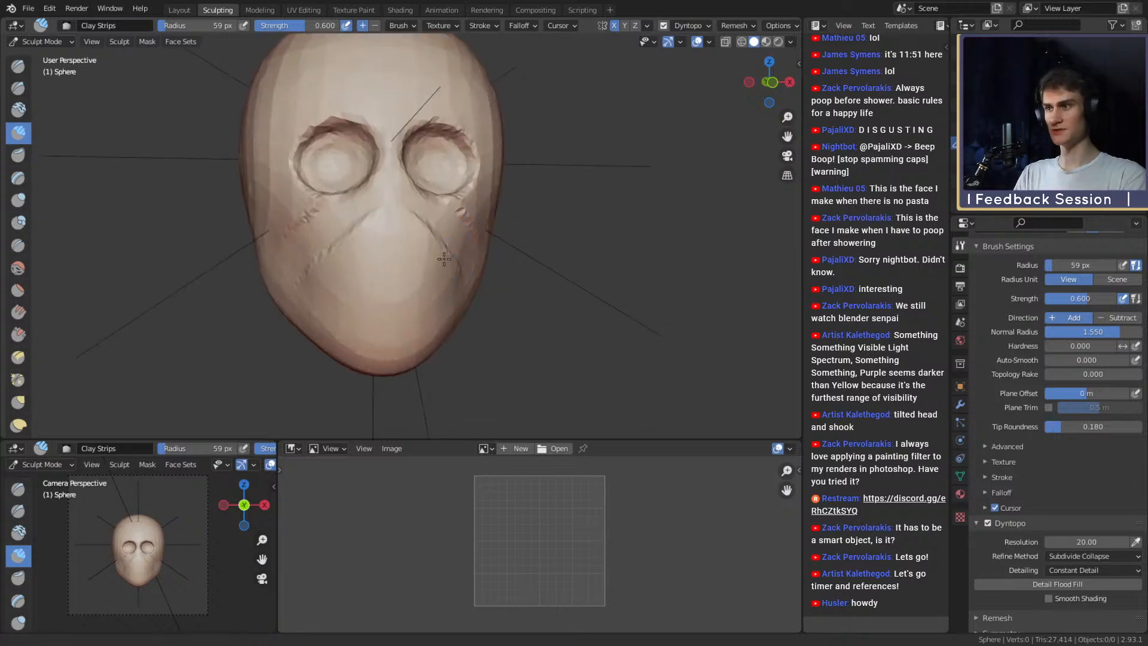
pyautogui.keyDown('alt'); pyautogui.moveTo(413, 179); pyautogui.dragTo(457, 165); pyautogui.keyUp('alt')
pyautogui.keyDown('alt'); pyautogui.moveTo(456, 206); pyautogui.dragTo(441, 244); pyautogui.keyUp('alt')
# Carve the temples into the sides of the skull behind the eye sockets, starting Clay Strips at 92 px.
pyautogui.keyDown('alt'); pyautogui.keyDown('shift'); pyautogui.moveTo(500, 164); pyautogui.dragTo(424, 251); pyautogui.keyUp('shift'); pyautogui.keyUp('alt')
pyautogui.press('f')
pyautogui.click(452, 210)
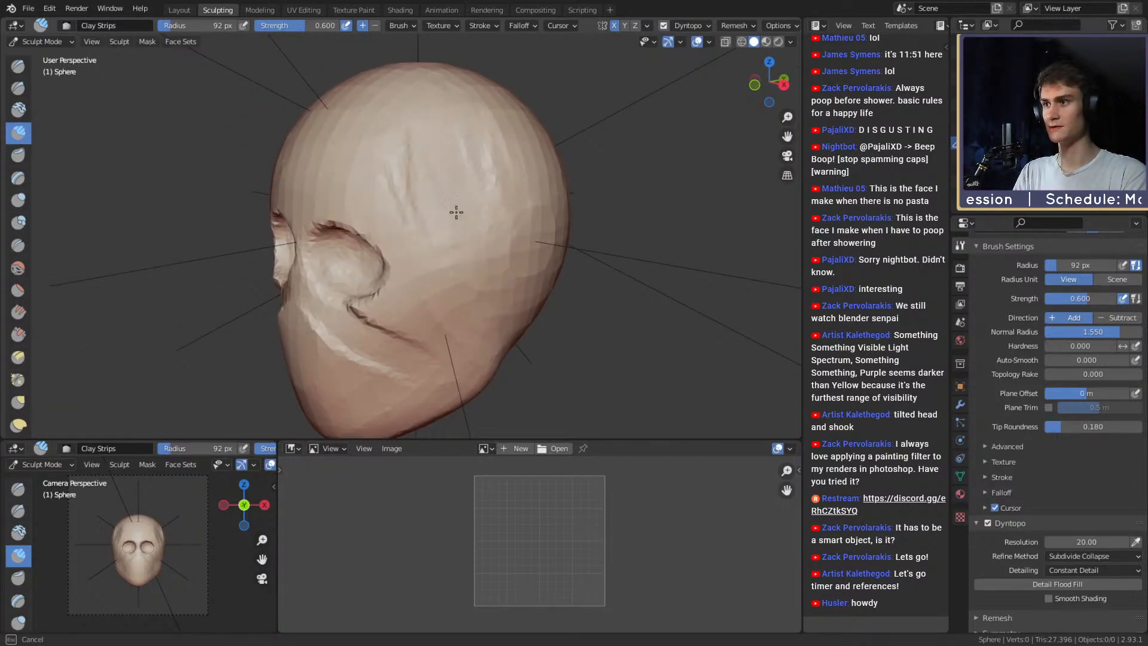
pyautogui.press('f')
pyautogui.click(449, 210)
pyautogui.moveTo(448, 210)
pyautogui.keyDown('alt'); pyautogui.mouseDown()
pyautogui.moveTo(464, 208)
pyautogui.moveTo(483, 173)
pyautogui.moveTo(456, 216)
pyautogui.moveTo(481, 195)
pyautogui.mouseUp(); pyautogui.keyUp('alt')
pyautogui.press('f')
pyautogui.click(444, 171)
pyautogui.press('f')
pyautogui.keyDown('alt'); pyautogui.moveTo(461, 190); pyautogui.dragTo(500, 192); pyautogui.keyUp('alt')
pyautogui.moveTo(490, 193)
pyautogui.keyDown('ctrl'); pyautogui.keyDown('alt'); pyautogui.mouseDown()
pyautogui.moveTo(452, 231)
pyautogui.moveTo(450, 181)
pyautogui.moveTo(470, 135)
pyautogui.moveTo(474, 248)
pyautogui.mouseUp(); pyautogui.keyUp('alt'); pyautogui.keyUp('ctrl')
# Build up the brow and forehead above the eye sockets using Clay Strips at a 35 px radius.
pyautogui.press('f')
pyautogui.click(423, 185)
pyautogui.press('f')
pyautogui.click(487, 225)
pyautogui.moveTo(470, 226)
pyautogui.keyDown('alt'); pyautogui.mouseDown()
pyautogui.moveTo(476, 218)
pyautogui.moveTo(397, 195)
pyautogui.moveTo(409, 181)
pyautogui.moveTo(383, 190)
pyautogui.moveTo(465, 178)
pyautogui.mouseUp(); pyautogui.keyUp('alt')
pyautogui.press('f')
pyautogui.click(410, 192)
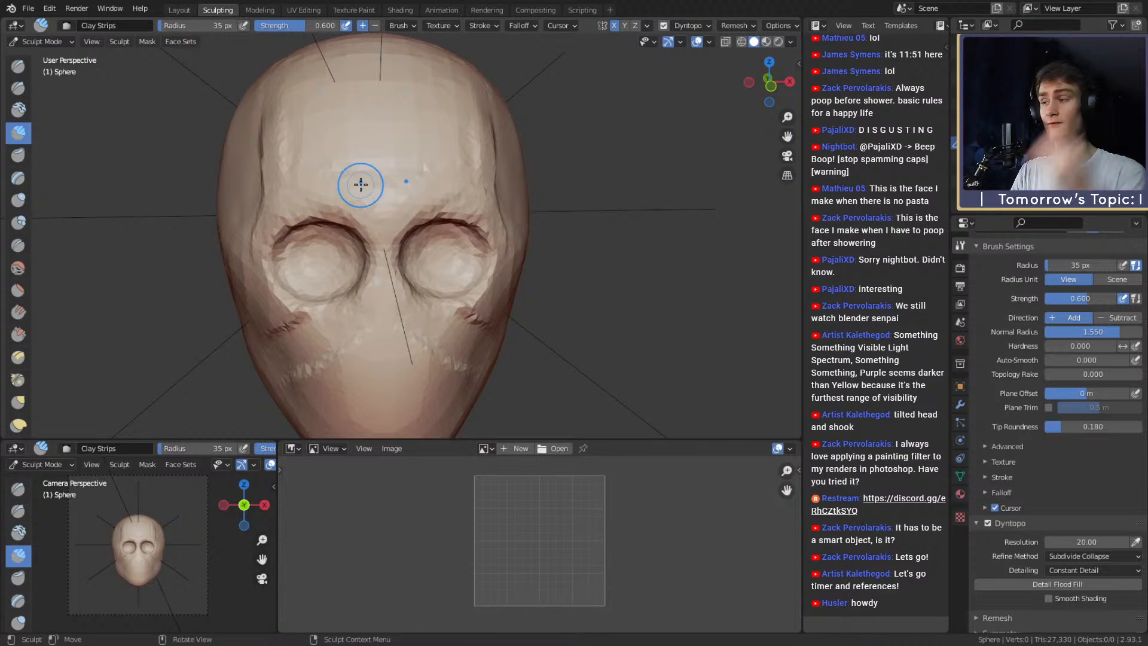
pyautogui.keyDown('alt'); pyautogui.moveTo(509, 195); pyautogui.dragTo(436, 189); pyautogui.keyUp('alt')
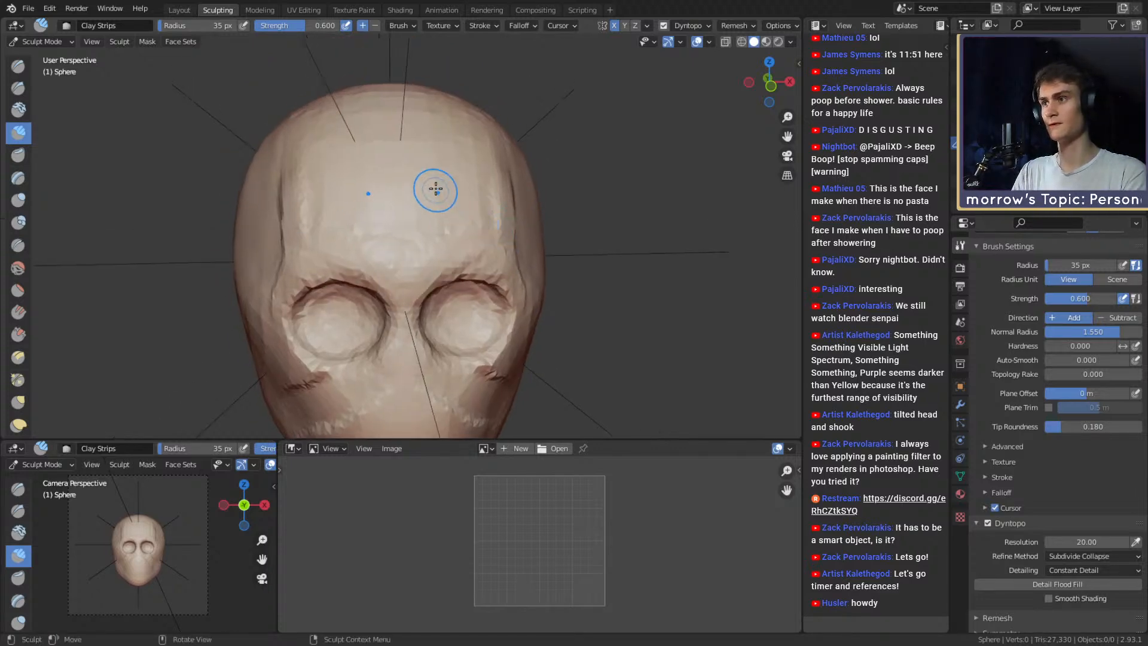
pyautogui.moveTo(372, 138); pyautogui.dragTo(366, 141)
pyautogui.moveTo(335, 149)
pyautogui.keyDown('alt'); pyautogui.mouseDown()
pyautogui.moveTo(349, 141)
pyautogui.moveTo(366, 190)
pyautogui.moveTo(418, 205)
pyautogui.moveTo(429, 179)
pyautogui.mouseUp(); pyautogui.keyUp('alt')
# Broaden and smooth the forehead planes with larger brush strokes, using radii of 140 px and 109 px.
pyautogui.press('f')
pyautogui.click(393, 121)
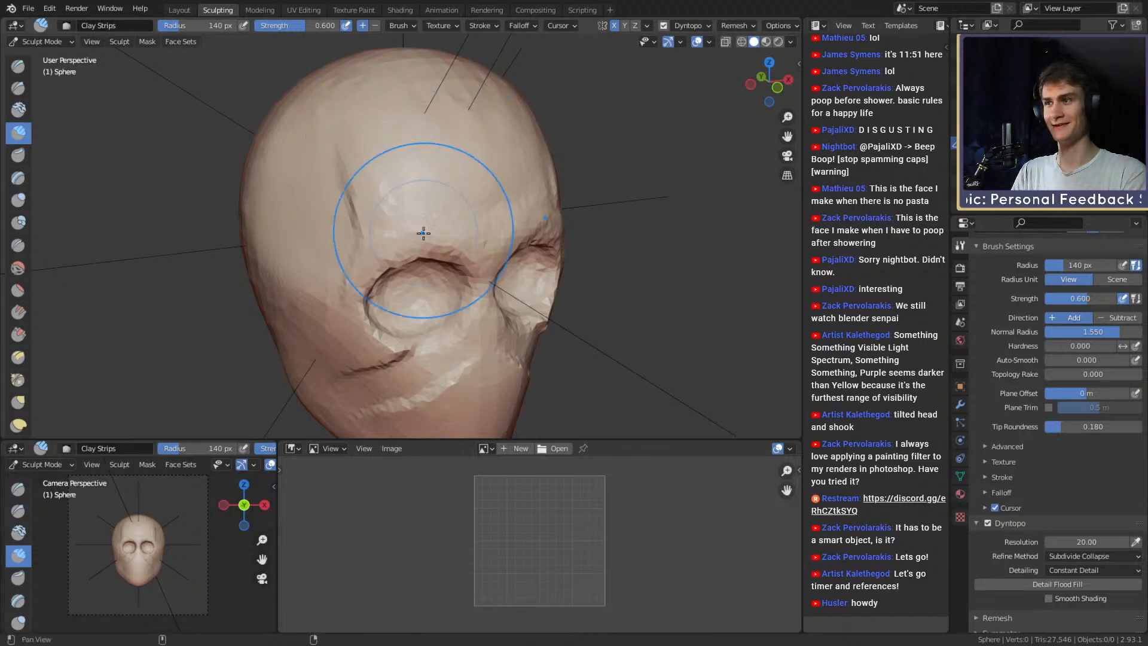
pyautogui.keyDown('alt'); pyautogui.keyDown('shift'); pyautogui.moveTo(423, 233); pyautogui.dragTo(417, 185); pyautogui.keyUp('shift'); pyautogui.keyUp('alt')
pyautogui.press('f')
pyautogui.click(422, 105)
pyautogui.keyDown('alt'); pyautogui.keyDown('shift'); pyautogui.moveTo(425, 106); pyautogui.dragTo(432, 180); pyautogui.keyUp('shift'); pyautogui.keyUp('alt')
pyautogui.moveTo(450, 110); pyautogui.dragTo(459, 113)
pyautogui.keyDown('alt'); pyautogui.keyDown('shift'); pyautogui.moveTo(435, 185); pyautogui.dragTo(424, 144); pyautogui.keyUp('shift'); pyautogui.keyUp('alt')
pyautogui.moveTo(423, 144)
pyautogui.keyDown('alt'); pyautogui.mouseDown()
pyautogui.moveTo(403, 133)
pyautogui.moveTo(378, 172)
pyautogui.moveTo(381, 204)
pyautogui.mouseUp(); pyautogui.keyUp('alt')
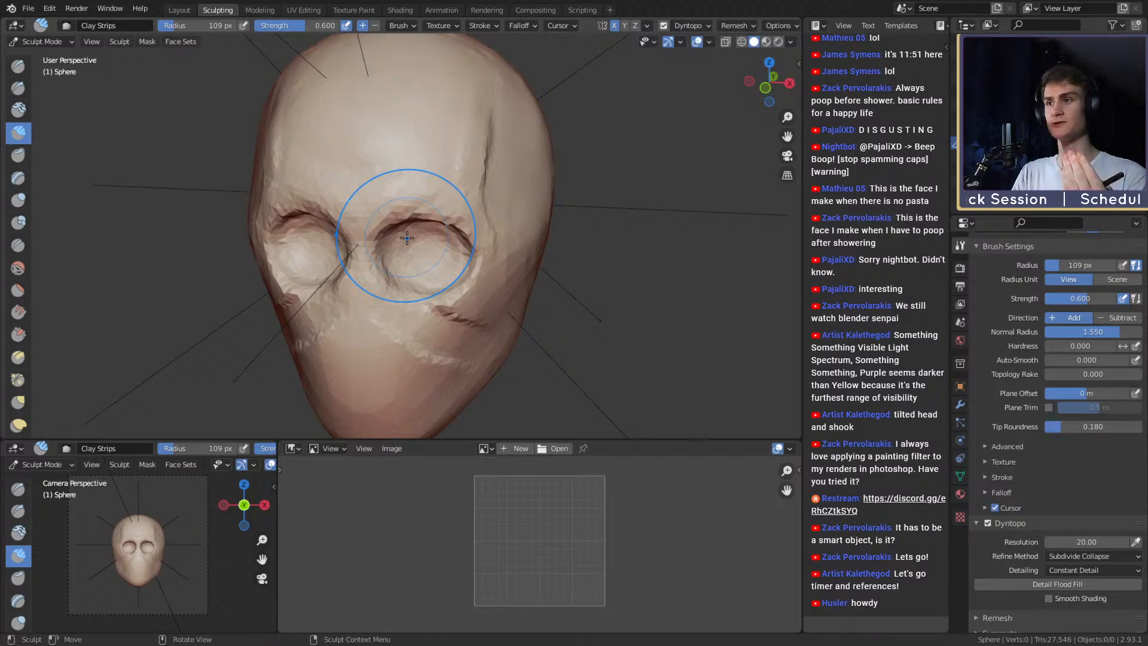
# Rework the temple area with Clay Strips at 64 px and smooth it at a 118 px radius.
pyautogui.keyDown('alt'); pyautogui.keyDown('shift'); pyautogui.moveTo(462, 250); pyautogui.dragTo(484, 246); pyautogui.keyUp('shift'); pyautogui.keyUp('alt')
pyautogui.moveTo(485, 247)
pyautogui.keyDown('alt'); pyautogui.mouseDown()
pyautogui.moveTo(421, 228)
pyautogui.moveTo(399, 234)
pyautogui.mouseUp(); pyautogui.keyUp('alt')
pyautogui.press('f')
pyautogui.click(401, 237)
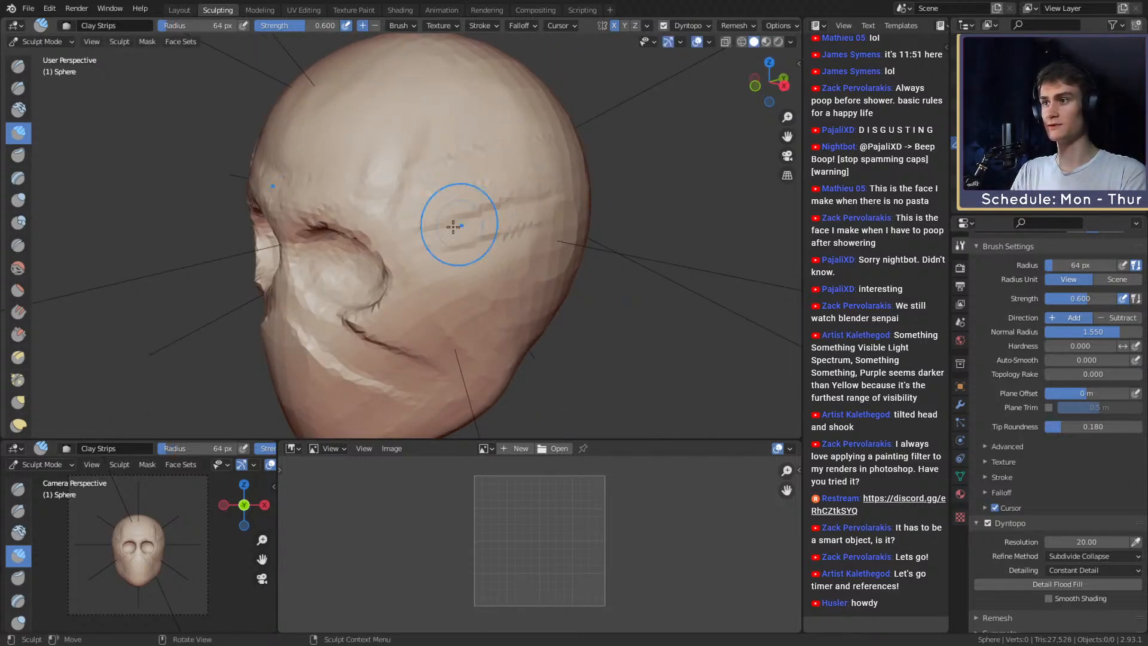
pyautogui.keyDown('shift'); pyautogui.moveTo(512, 125); pyautogui.dragTo(503, 111); pyautogui.keyUp('shift')
pyautogui.press('f')
pyautogui.click(516, 134)
pyautogui.moveTo(439, 206)
pyautogui.keyDown('shift'); pyautogui.mouseDown()
pyautogui.moveTo(420, 136)
pyautogui.moveTo(457, 197)
pyautogui.mouseUp(); pyautogui.keyUp('shift')
pyautogui.keyDown('alt'); pyautogui.moveTo(427, 141); pyautogui.dragTo(473, 140); pyautogui.keyUp('alt')
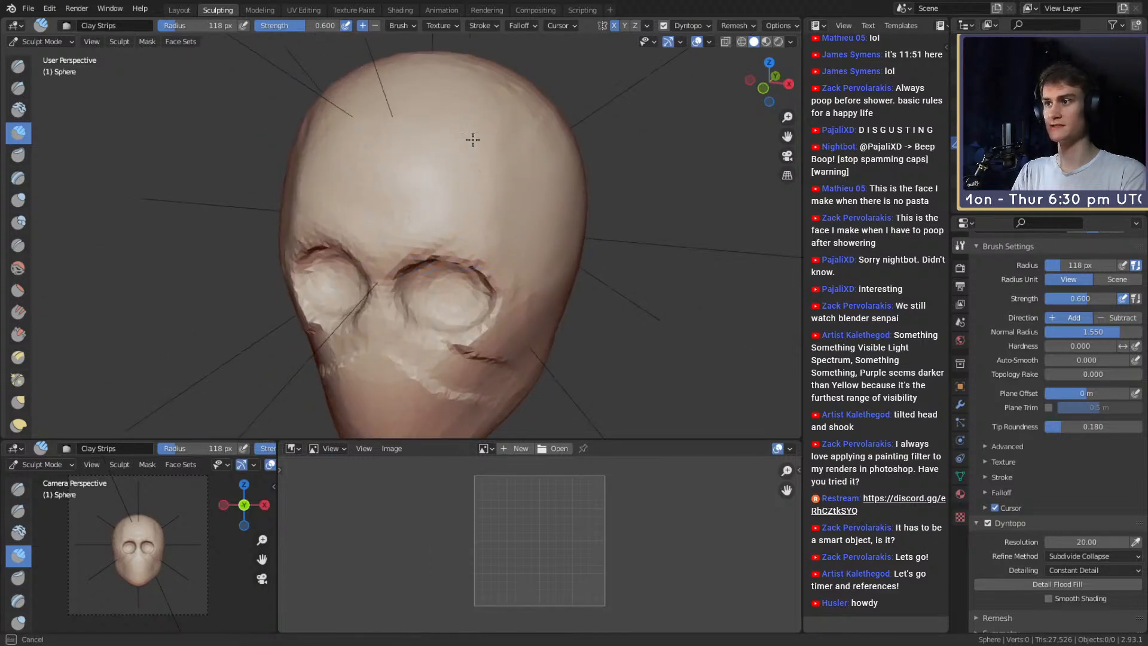
# Smooth the forehead, sides and back of the skull with the brush radius at 172 px.
pyautogui.keyDown('alt'); pyautogui.keyDown('shift'); pyautogui.moveTo(379, 141); pyautogui.dragTo(356, 114); pyautogui.keyUp('shift'); pyautogui.keyUp('alt')
pyautogui.keyDown('alt'); pyautogui.moveTo(368, 122); pyautogui.dragTo(469, 187); pyautogui.keyUp('alt')
pyautogui.keyDown('alt'); pyautogui.keyDown('shift'); pyautogui.moveTo(335, 160); pyautogui.dragTo(427, 195); pyautogui.keyUp('shift'); pyautogui.keyUp('alt')
pyautogui.press('f')
pyautogui.click(431, 195)
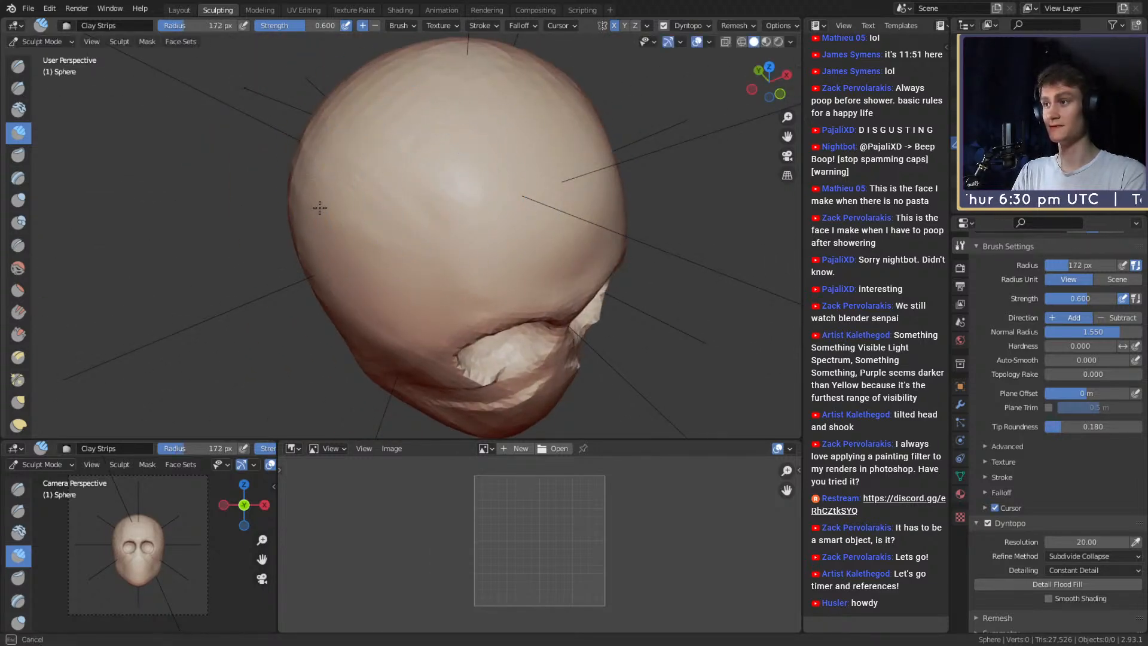
pyautogui.moveTo(359, 223)
pyautogui.keyDown('alt'); pyautogui.mouseDown()
pyautogui.moveTo(421, 196)
pyautogui.moveTo(379, 272)
pyautogui.mouseUp(); pyautogui.keyUp('alt')
pyautogui.moveTo(393, 354)
pyautogui.keyDown('alt'); pyautogui.mouseDown()
pyautogui.moveTo(410, 213)
pyautogui.moveTo(405, 227)
pyautogui.mouseUp(); pyautogui.keyUp('alt')
pyautogui.moveTo(380, 276)
pyautogui.keyDown('alt'); pyautogui.mouseDown()
pyautogui.moveTo(341, 250)
pyautogui.moveTo(382, 312)
pyautogui.mouseUp(); pyautogui.keyUp('alt')
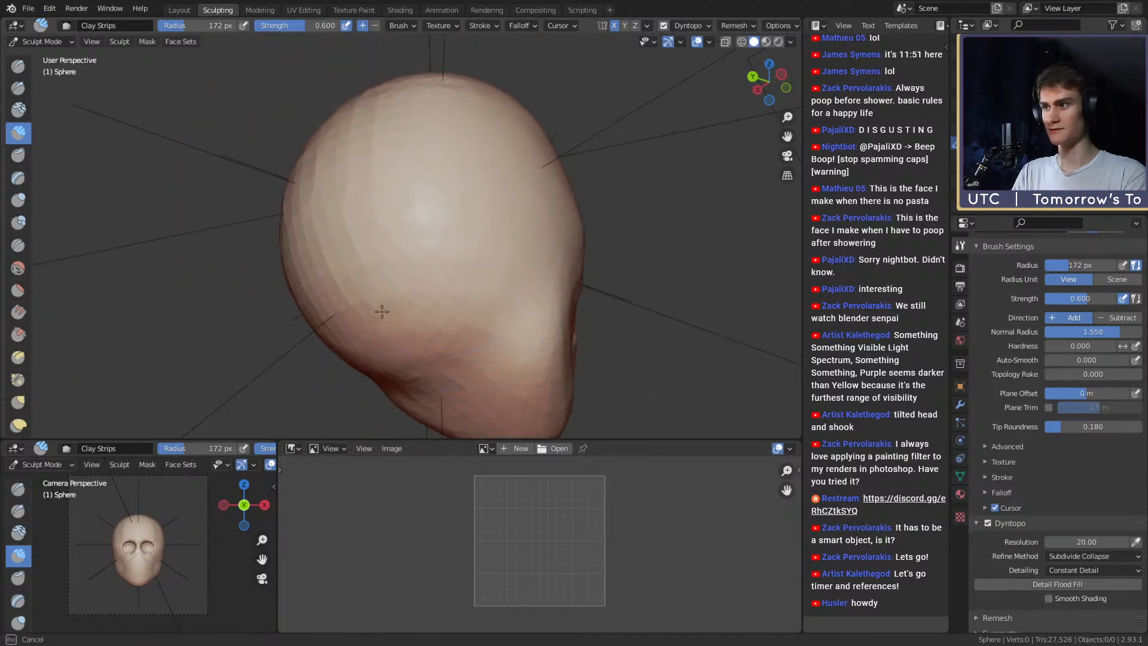
pyautogui.moveTo(360, 154)
pyautogui.keyDown('alt'); pyautogui.mouseDown()
pyautogui.moveTo(397, 203)
pyautogui.moveTo(403, 249)
pyautogui.moveTo(491, 202)
pyautogui.mouseUp(); pyautogui.keyUp('alt')
# Shape the crown and back of the skull with Snake Hook, using radii of 228 px and 105 px.
pyautogui.press('k')
pyautogui.press('f')
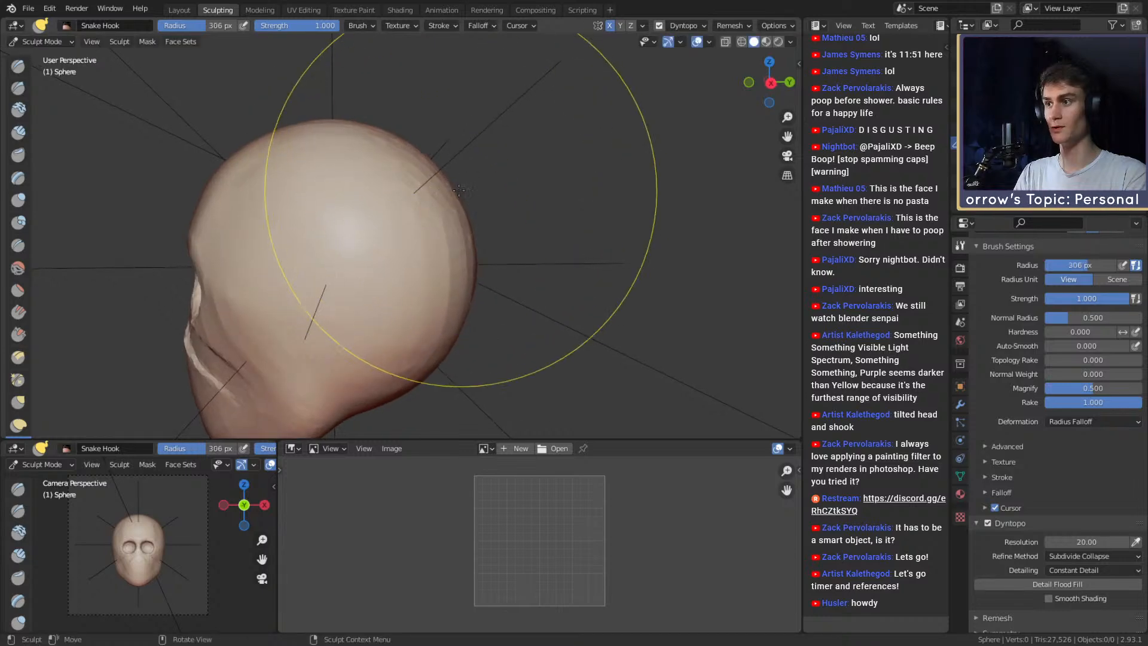
pyautogui.click(653, 199)
pyautogui.press('f')
pyautogui.click(328, 141)
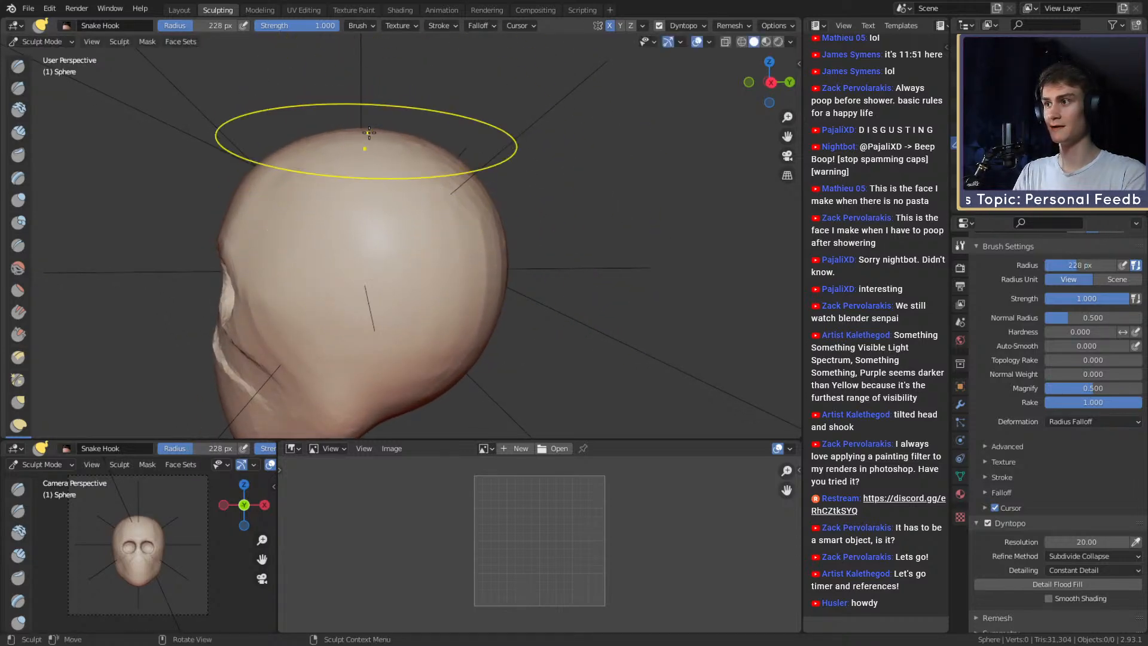
pyautogui.keyDown('alt'); pyautogui.moveTo(329, 141); pyautogui.dragTo(402, 232); pyautogui.keyUp('alt')
pyautogui.press('f')
pyautogui.click(339, 166)
pyautogui.keyDown('alt'); pyautogui.moveTo(339, 167); pyautogui.dragTo(328, 203); pyautogui.keyUp('alt')
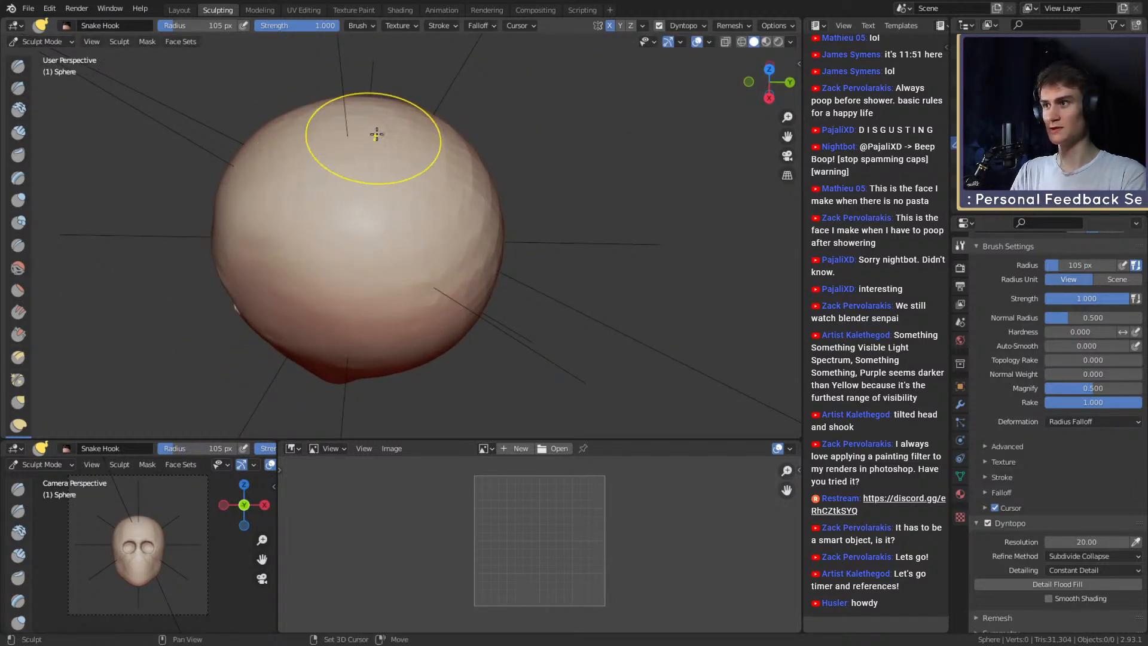
# Smooth the top and back of the cranium with the Clay Strips brush at a 142 px radius.
pyautogui.press('c')
pyautogui.moveTo(393, 175)
pyautogui.keyDown('alt'); pyautogui.mouseDown()
pyautogui.moveTo(441, 187)
pyautogui.moveTo(404, 169)
pyautogui.mouseUp(); pyautogui.keyUp('alt')
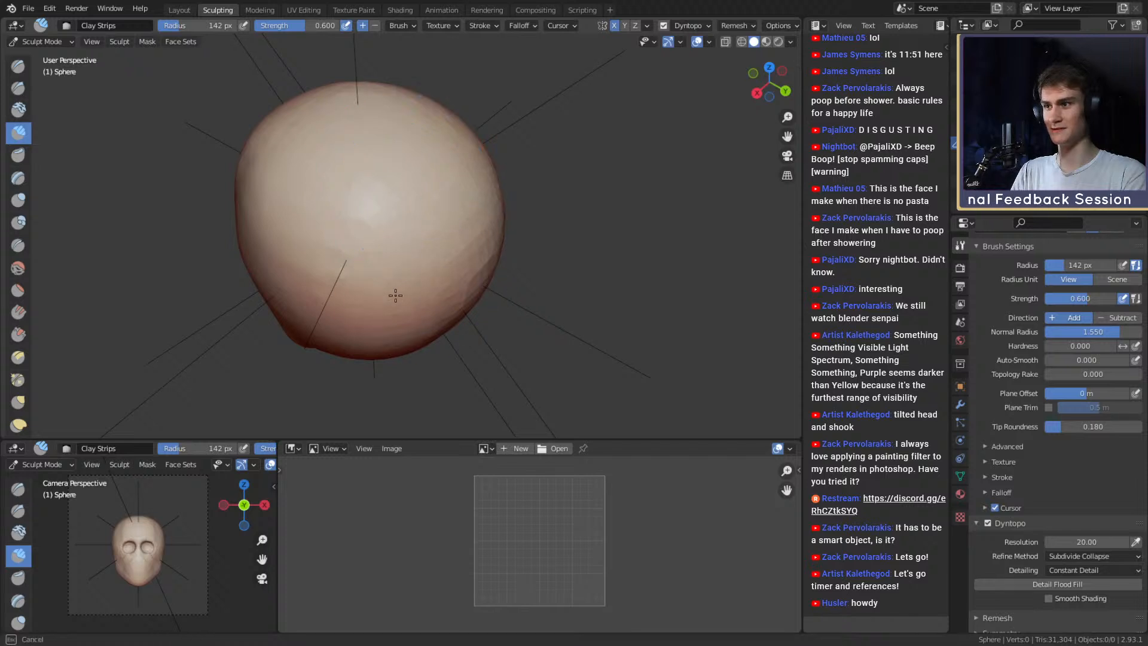
pyautogui.moveTo(395, 295)
pyautogui.keyDown('alt'); pyautogui.mouseDown()
pyautogui.moveTo(410, 198)
pyautogui.moveTo(418, 295)
pyautogui.moveTo(433, 238)
pyautogui.moveTo(385, 254)
pyautogui.moveTo(461, 254)
pyautogui.moveTo(415, 243)
pyautogui.moveTo(457, 233)
pyautogui.mouseUp(); pyautogui.keyUp('alt')
# Reshape the lower back of the skull above the neck with Snake Hook at a 169 px radius.
pyautogui.press('k')
pyautogui.press('[')
pyautogui.press('[')
pyautogui.press('[')
pyautogui.press('[')
pyautogui.press('[')
pyautogui.moveTo(457, 233); pyautogui.dragTo(428, 222)
pyautogui.moveTo(427, 227); pyautogui.dragTo(426, 239)
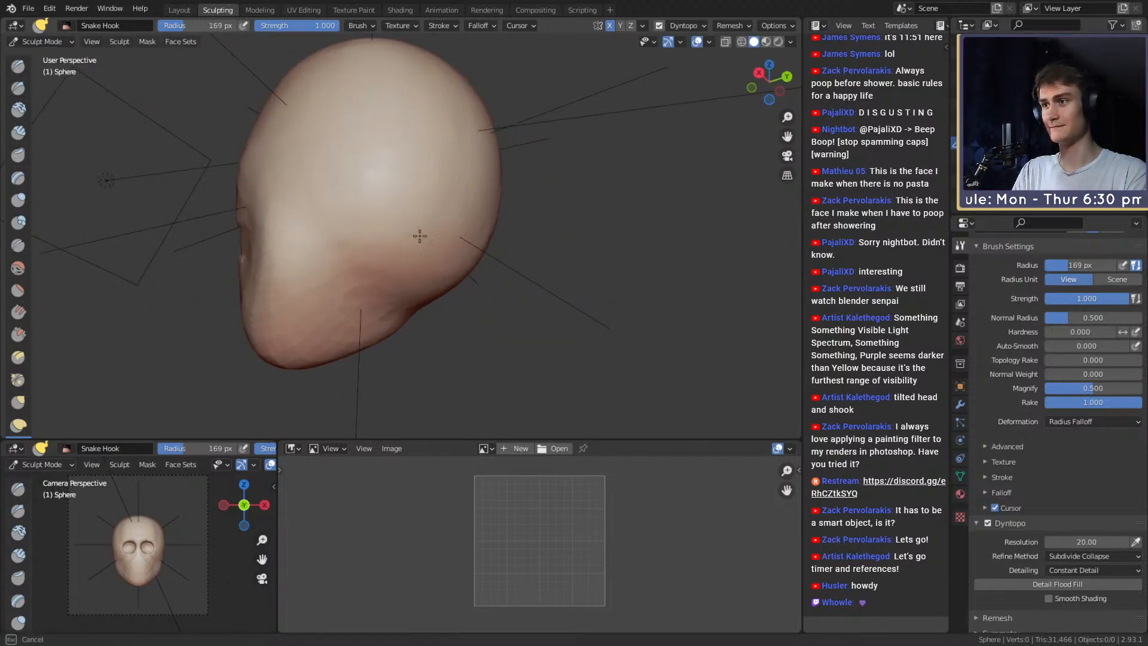
# Carve a deep groove between the jaw's underside and the skull base using Crease at 63, 88 and 67 px.
pyautogui.moveTo(420, 236)
pyautogui.mouseDown(button='middle')
pyautogui.moveTo(441, 236)
pyautogui.moveTo(461, 277)
pyautogui.moveTo(444, 187)
pyautogui.mouseUp(button='middle')
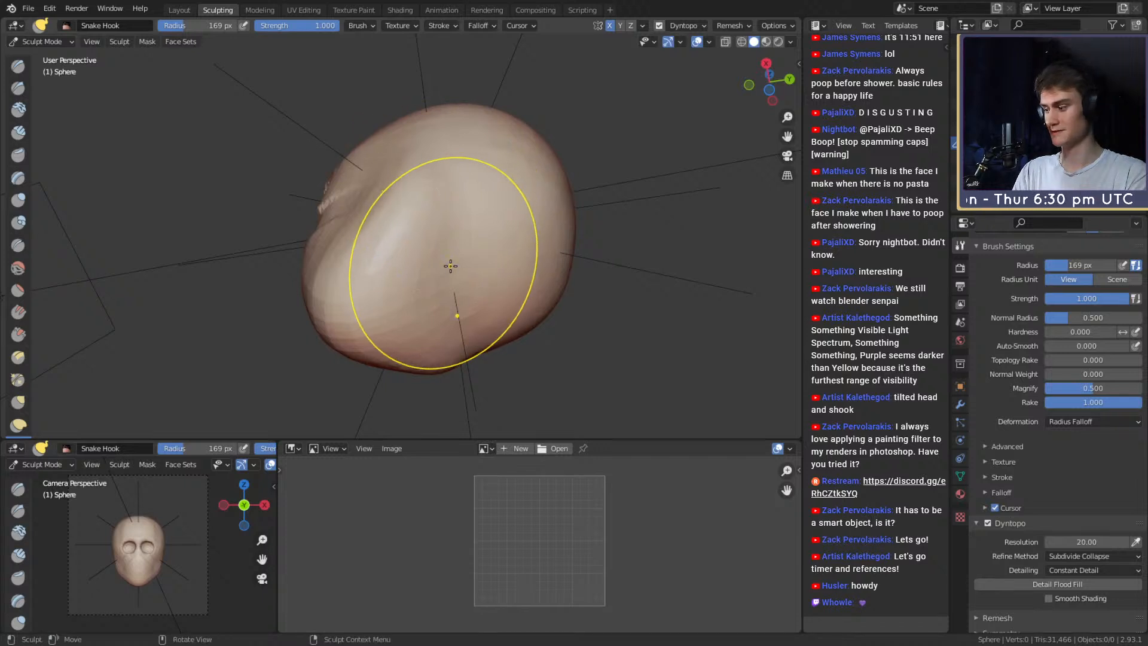
pyautogui.hotkey('shift', 'c')
pyautogui.moveTo(398, 254)
pyautogui.mouseDown(button='middle')
pyautogui.moveTo(441, 210)
pyautogui.moveTo(415, 210)
pyautogui.mouseUp(button='middle')
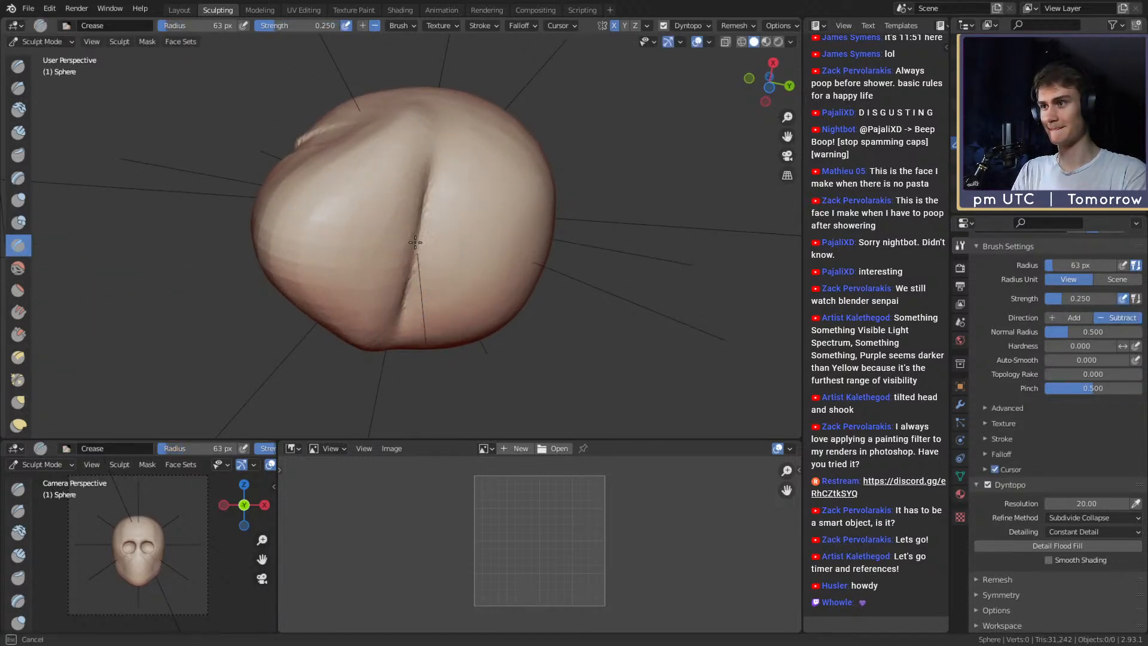
pyautogui.press('f')
pyautogui.click(429, 230)
pyautogui.moveTo(434, 193); pyautogui.dragTo(427, 262)
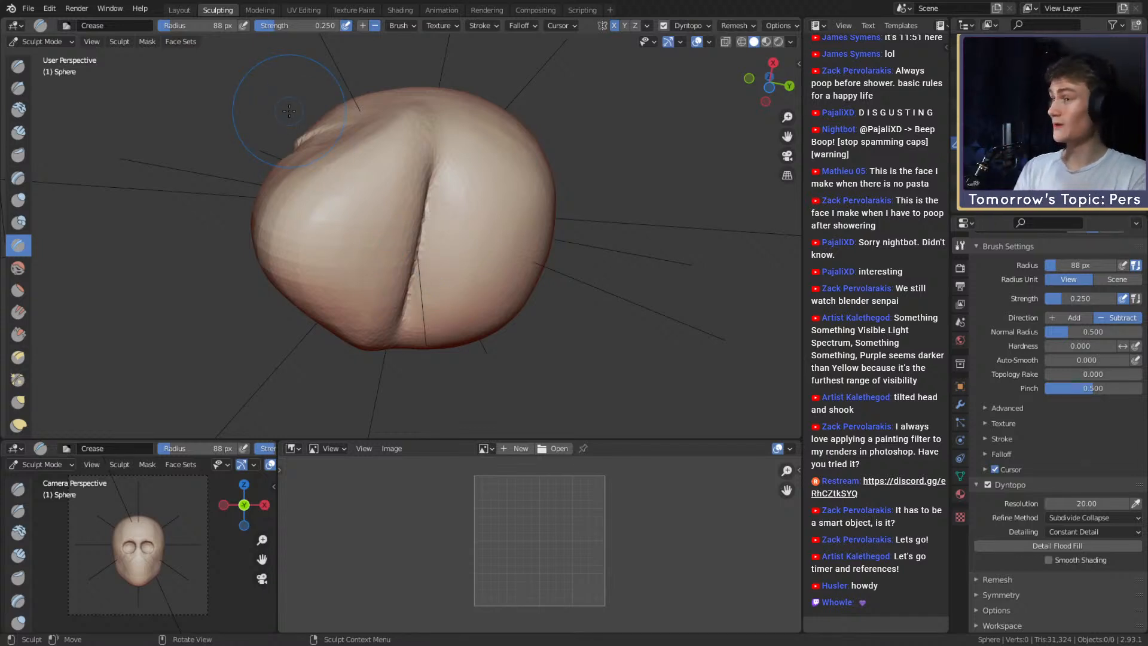
pyautogui.moveTo(369, 239)
pyautogui.mouseDown(button='middle')
pyautogui.moveTo(346, 231)
pyautogui.moveTo(374, 256)
pyautogui.moveTo(375, 244)
pyautogui.moveTo(389, 242)
pyautogui.mouseUp(button='middle')
pyautogui.moveTo(405, 217)
pyautogui.mouseDown()
pyautogui.moveTo(303, 200)
pyautogui.moveTo(360, 226)
pyautogui.mouseUp()
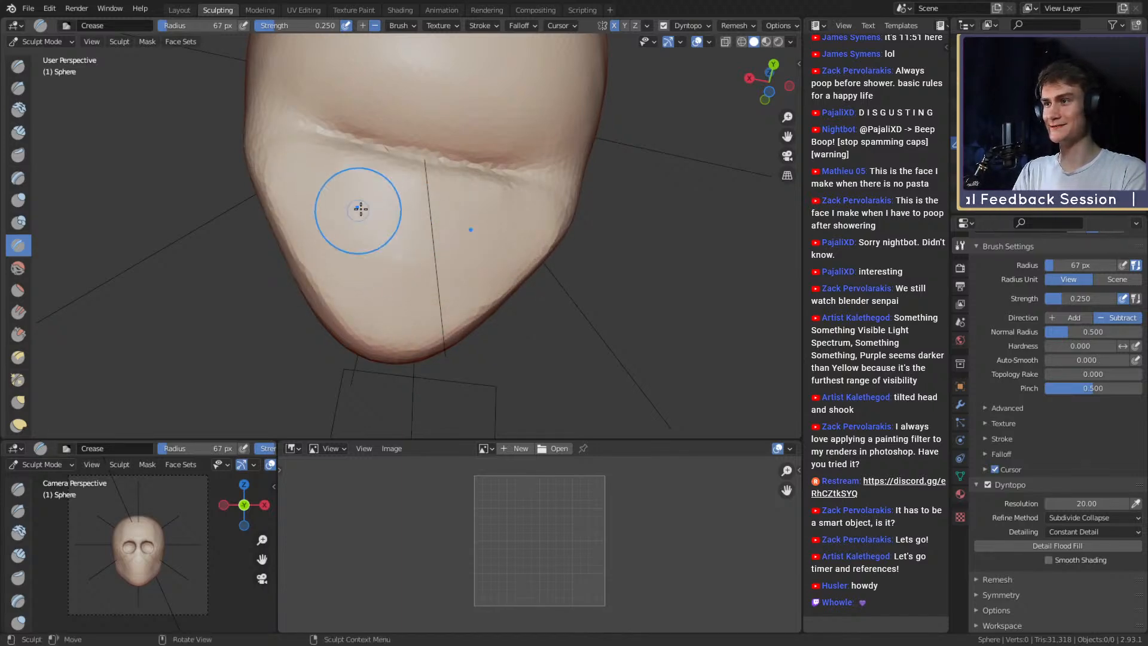
pyautogui.moveTo(359, 209)
pyautogui.mouseDown(button='middle')
pyautogui.moveTo(495, 259)
pyautogui.moveTo(431, 231)
pyautogui.moveTo(375, 172)
pyautogui.mouseUp(button='middle')
pyautogui.press('m')
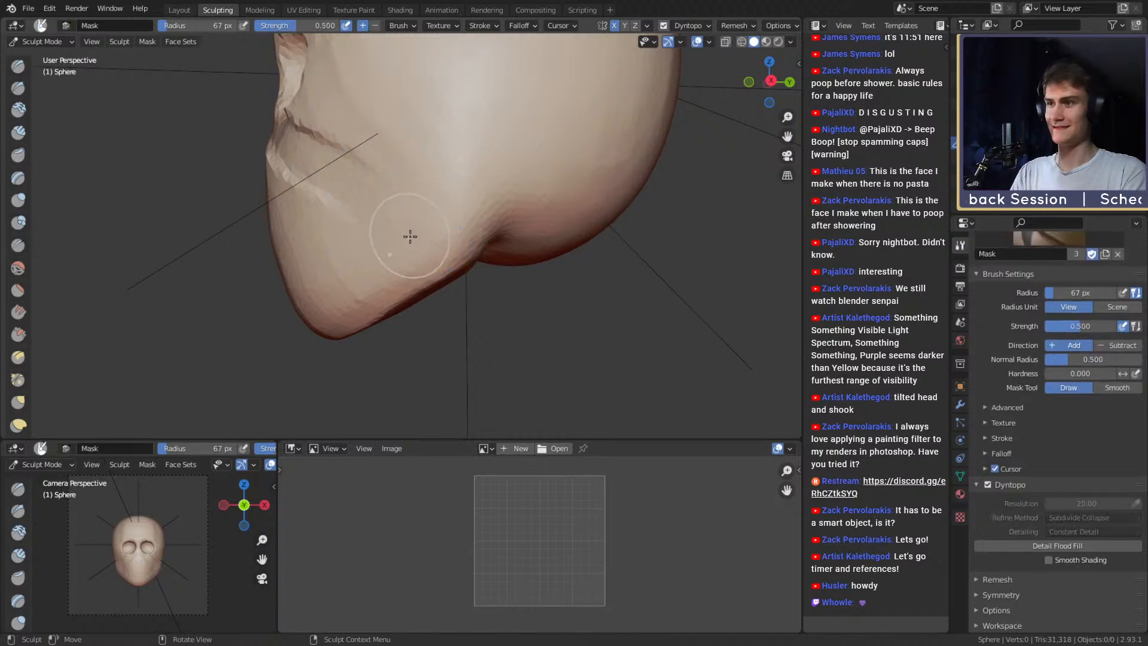
pyautogui.press('f')
pyautogui.click(450, 235)
pyautogui.moveTo(473, 229); pyautogui.dragTo(464, 236, button='middle')
pyautogui.press('f')
pyautogui.click(479, 250)
pyautogui.press('f')
pyautogui.click(476, 257)
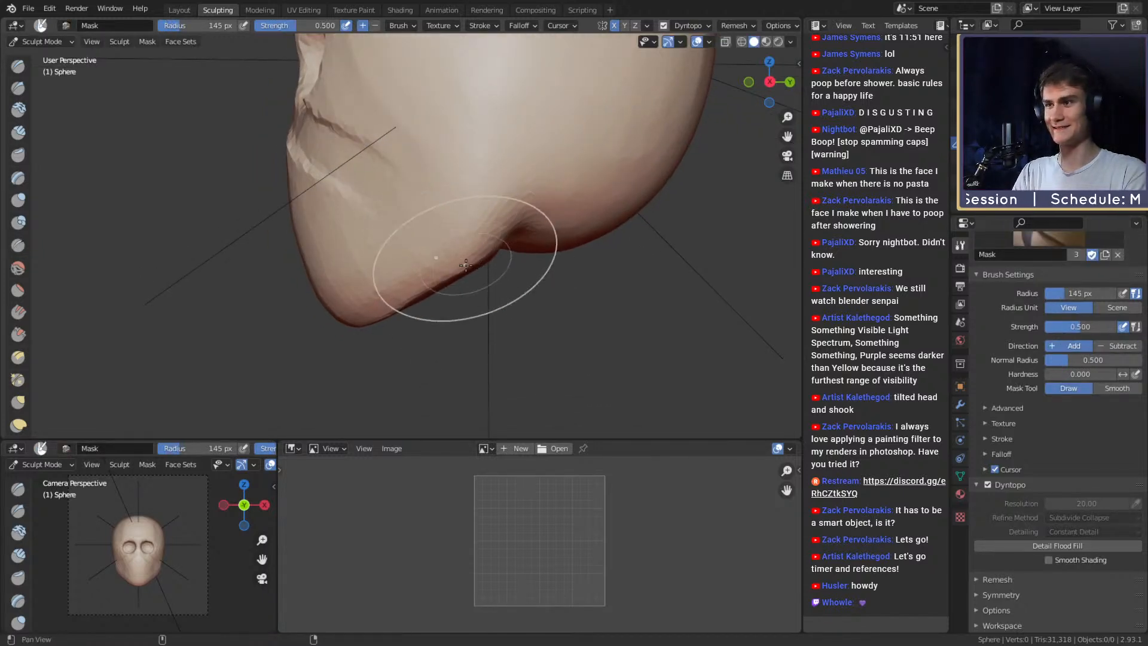
# Pull the jaw's underside into a more angular jawline with Snake Hook, starting at a 170 px radius.
pyautogui.press('k')
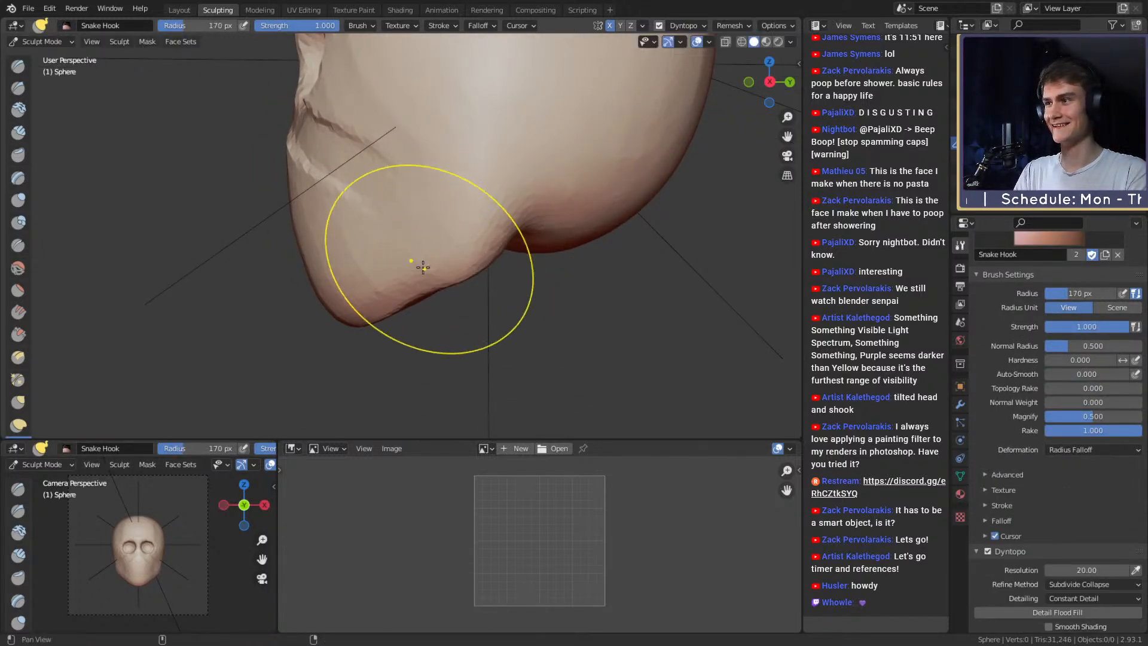
pyautogui.moveTo(418, 264)
pyautogui.mouseDown(button='middle')
pyautogui.moveTo(400, 299)
pyautogui.moveTo(454, 271)
pyautogui.moveTo(440, 292)
pyautogui.mouseUp(button='middle')
pyautogui.press('f')
pyautogui.click(361, 306)
pyautogui.moveTo(439, 292)
pyautogui.mouseDown(button='middle')
pyautogui.moveTo(559, 281)
pyautogui.moveTo(447, 268)
pyautogui.moveTo(497, 226)
pyautogui.mouseUp(button='middle')
# Push the rear base of the skull upward and inward in side profile using Snake Hook.
pyautogui.keyDown('shift'); pyautogui.moveTo(496, 226); pyautogui.dragTo(443, 255, button='middle'); pyautogui.keyUp('shift')
pyautogui.press('f')
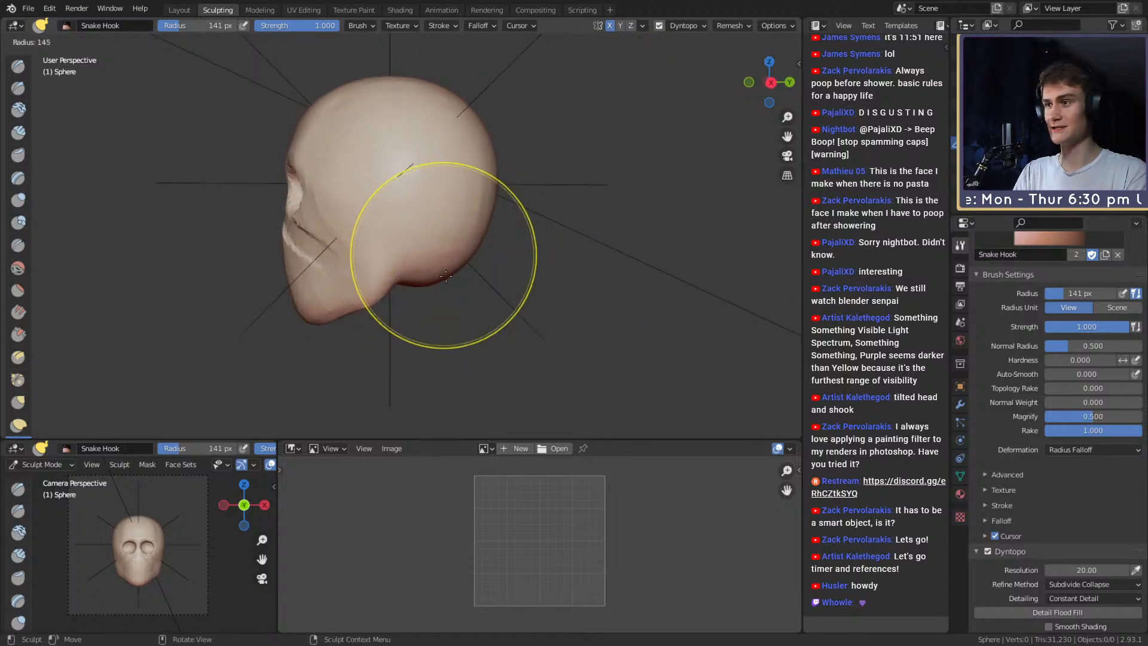
pyautogui.click(466, 259)
pyautogui.moveTo(454, 276); pyautogui.dragTo(444, 257)
pyautogui.keyDown('shift'); pyautogui.moveTo(446, 242); pyautogui.dragTo(461, 260, button='middle'); pyautogui.keyUp('shift')
pyautogui.press('f')
pyautogui.click(442, 260)
pyautogui.moveTo(466, 276); pyautogui.dragTo(455, 264)
pyautogui.moveTo(478, 270); pyautogui.dragTo(471, 262)
# Adjust the skull base from behind with Snake Hook at a 181 px radius.
pyautogui.moveTo(508, 268)
pyautogui.mouseDown(button='middle')
pyautogui.moveTo(401, 277)
pyautogui.moveTo(413, 269)
pyautogui.mouseUp(button='middle')
pyautogui.press('f')
pyautogui.click(436, 271)
pyautogui.moveTo(435, 272); pyautogui.dragTo(411, 277)
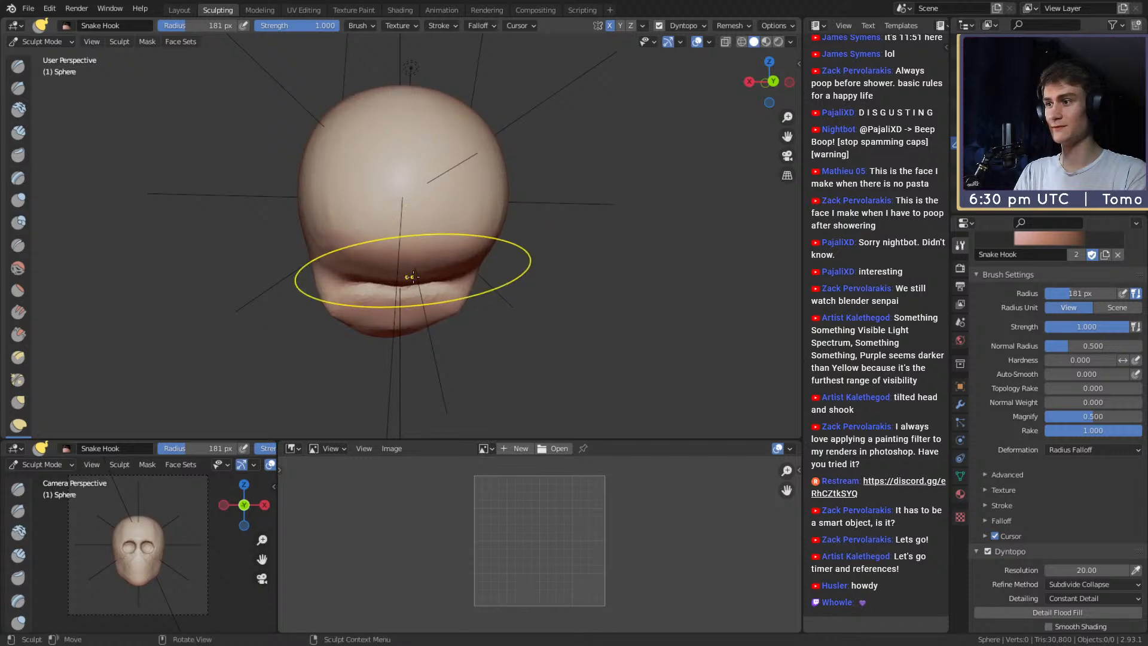
# Refine the back of the skull in side profile with Snake Hook, using radii of 190 px and 222 px.
pyautogui.moveTo(412, 276); pyautogui.dragTo(494, 212, button='middle')
pyautogui.keyDown('shift'); pyautogui.moveTo(495, 212); pyautogui.dragTo(500, 221, button='middle'); pyautogui.keyUp('shift')
pyautogui.press('f')
pyautogui.click(553, 216)
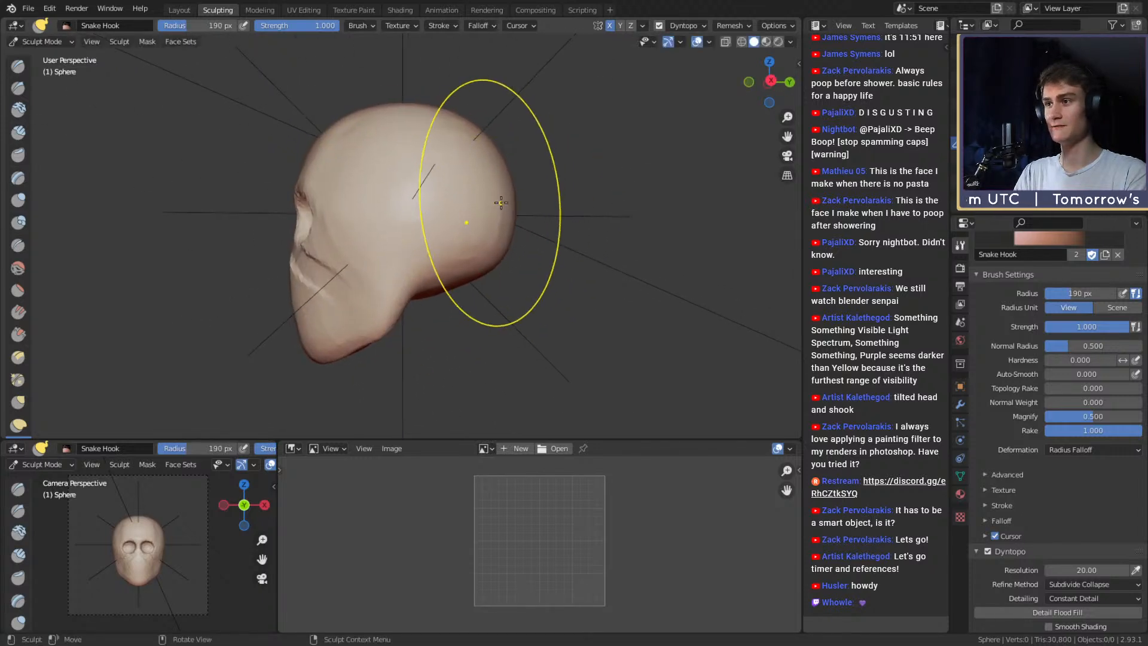
pyautogui.moveTo(504, 202)
pyautogui.mouseDown()
pyautogui.moveTo(482, 208)
pyautogui.moveTo(473, 192)
pyautogui.moveTo(493, 179)
pyautogui.moveTo(563, 178)
pyautogui.moveTo(482, 235)
pyautogui.moveTo(482, 197)
pyautogui.moveTo(508, 188)
pyautogui.moveTo(495, 174)
pyautogui.mouseUp()
pyautogui.press('f')
pyautogui.click(447, 182)
pyautogui.press('f')
pyautogui.click(530, 186)
# Adjust the head's side contours around the temples and cheeks from the front with Snake Hook.
pyautogui.keyDown('alt'); pyautogui.moveTo(485, 217); pyautogui.dragTo(484, 199); pyautogui.keyUp('alt')
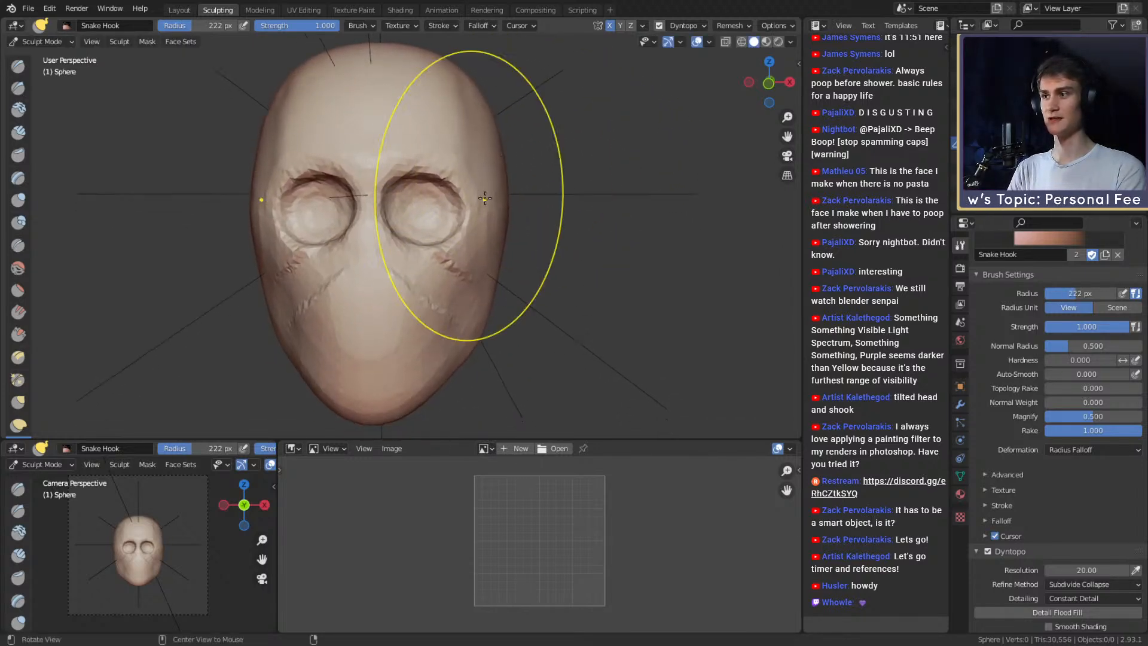
pyautogui.press('f')
pyautogui.click(468, 200)
pyautogui.keyDown('alt'); pyautogui.keyDown('shift'); pyautogui.moveTo(473, 239); pyautogui.dragTo(465, 212); pyautogui.keyUp('shift'); pyautogui.keyUp('alt')
pyautogui.moveTo(468, 266)
pyautogui.keyDown('alt'); pyautogui.mouseDown()
pyautogui.moveTo(467, 252)
pyautogui.moveTo(431, 225)
pyautogui.mouseUp(); pyautogui.keyUp('alt')
# Build up the cheekbones below the outer eye sockets with Clay Strips at radii of 35 px and 54 px.
pyautogui.press('c')
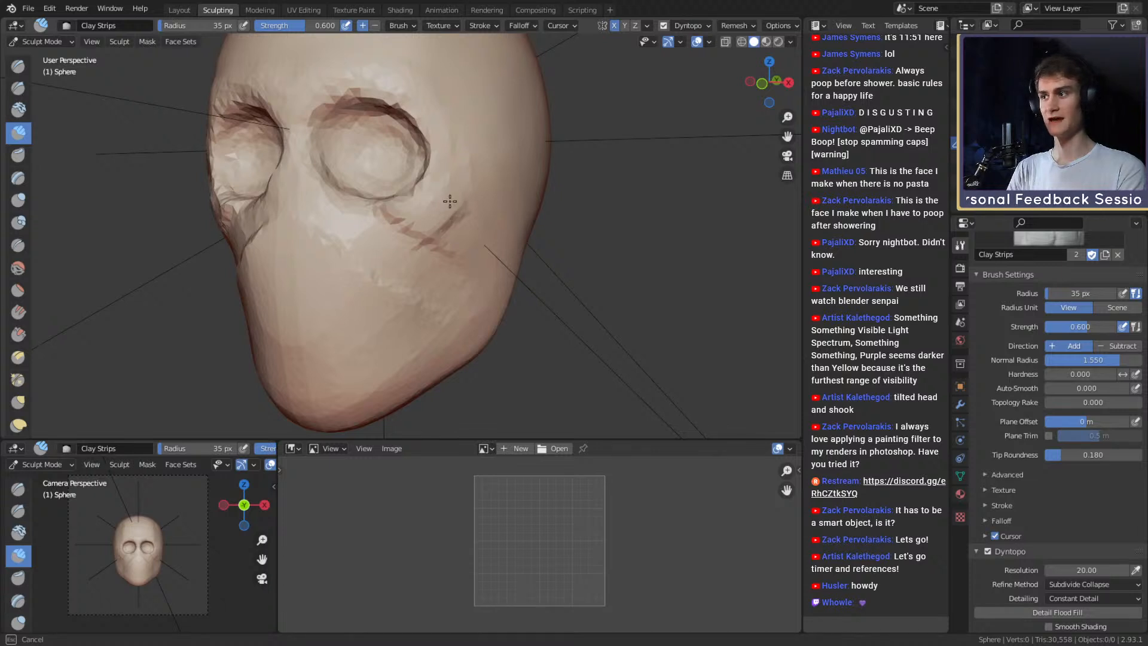
pyautogui.moveTo(441, 224); pyautogui.dragTo(473, 198)
pyautogui.moveTo(472, 198); pyautogui.dragTo(448, 196, button='middle')
pyautogui.press('f')
pyautogui.click(457, 192)
pyautogui.moveTo(460, 189); pyautogui.dragTo(465, 186)
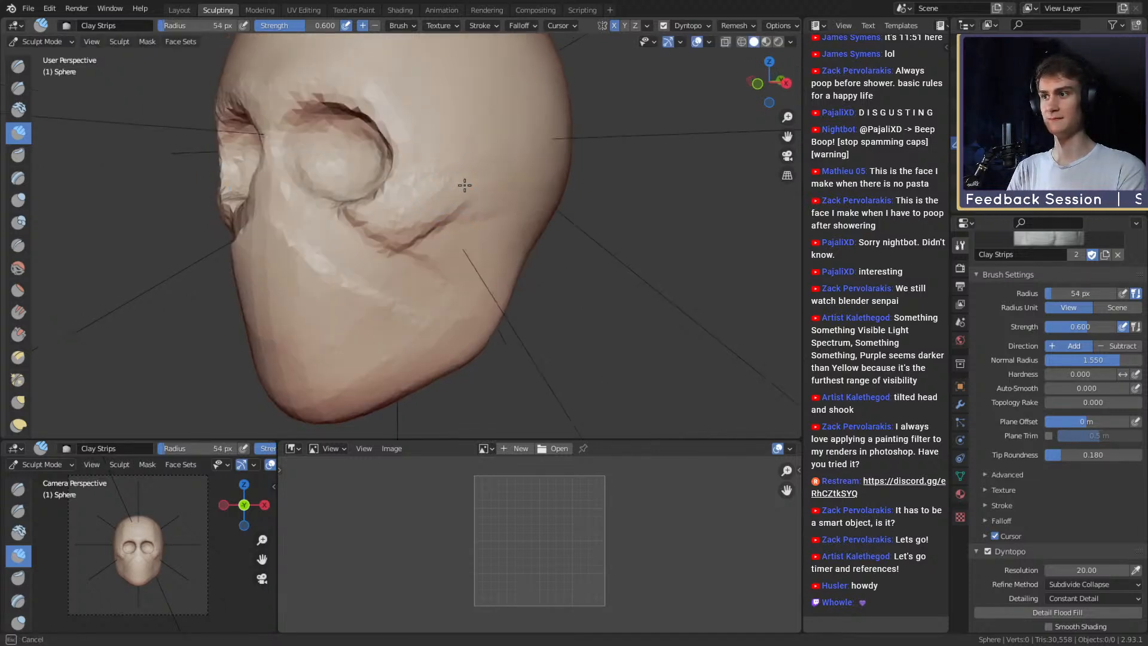
pyautogui.click(434, 197)
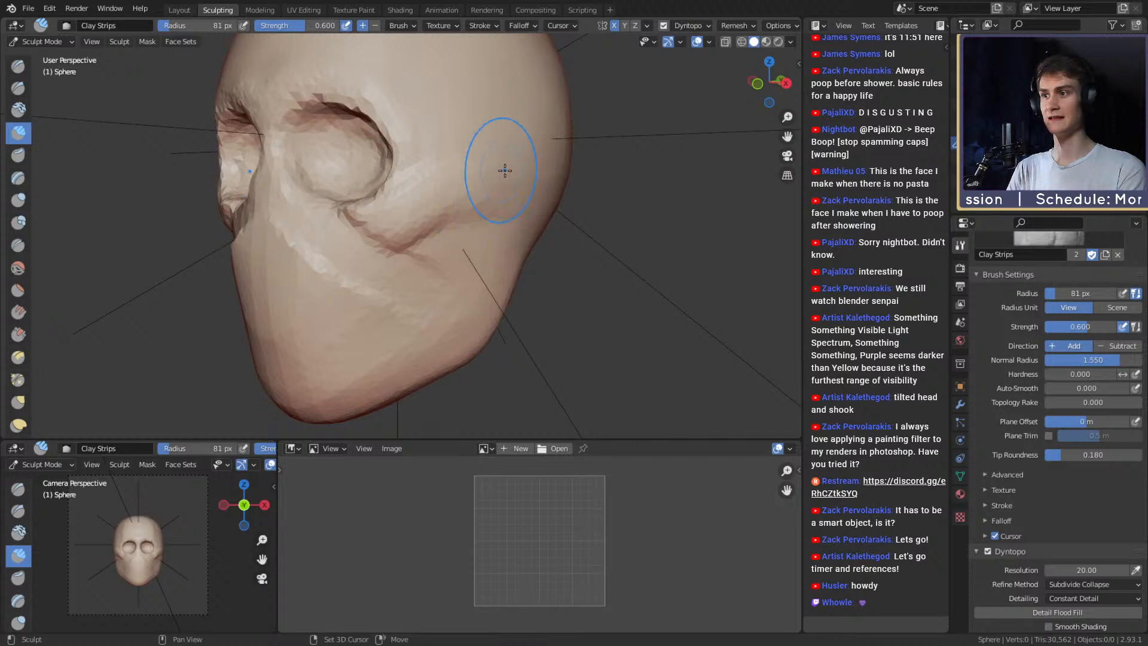
# Extend the cheekbones back along the sides of the head with Clay Strips at 81 px and 89 px radii.
pyautogui.keyDown('ctrl'); pyautogui.keyDown('alt'); pyautogui.moveTo(488, 131); pyautogui.dragTo(486, 174); pyautogui.keyUp('alt'); pyautogui.keyUp('ctrl')
pyautogui.keyDown('alt'); pyautogui.moveTo(454, 185); pyautogui.dragTo(509, 196); pyautogui.keyUp('alt')
pyautogui.moveTo(479, 245)
pyautogui.keyDown('ctrl'); pyautogui.keyDown('alt'); pyautogui.mouseDown()
pyautogui.moveTo(477, 218)
pyautogui.moveTo(426, 206)
pyautogui.moveTo(433, 224)
pyautogui.mouseUp(); pyautogui.keyUp('alt'); pyautogui.keyUp('ctrl')
pyautogui.press('f')
pyautogui.click(455, 217)
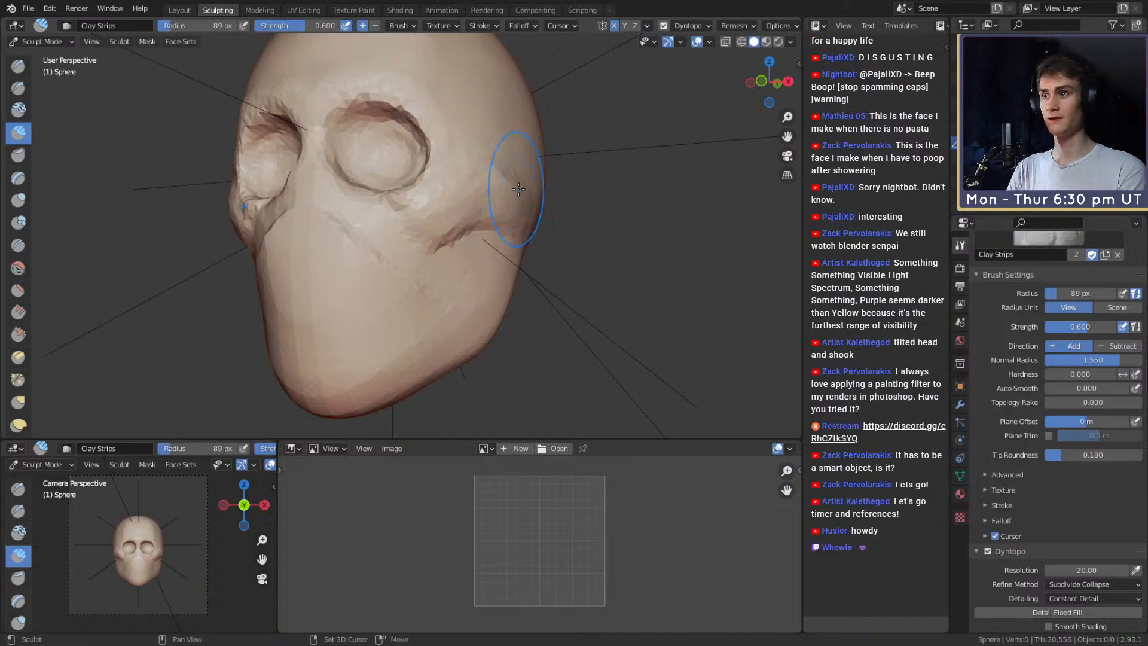
pyautogui.keyDown('alt'); pyautogui.moveTo(475, 179); pyautogui.dragTo(454, 231); pyautogui.keyUp('alt')
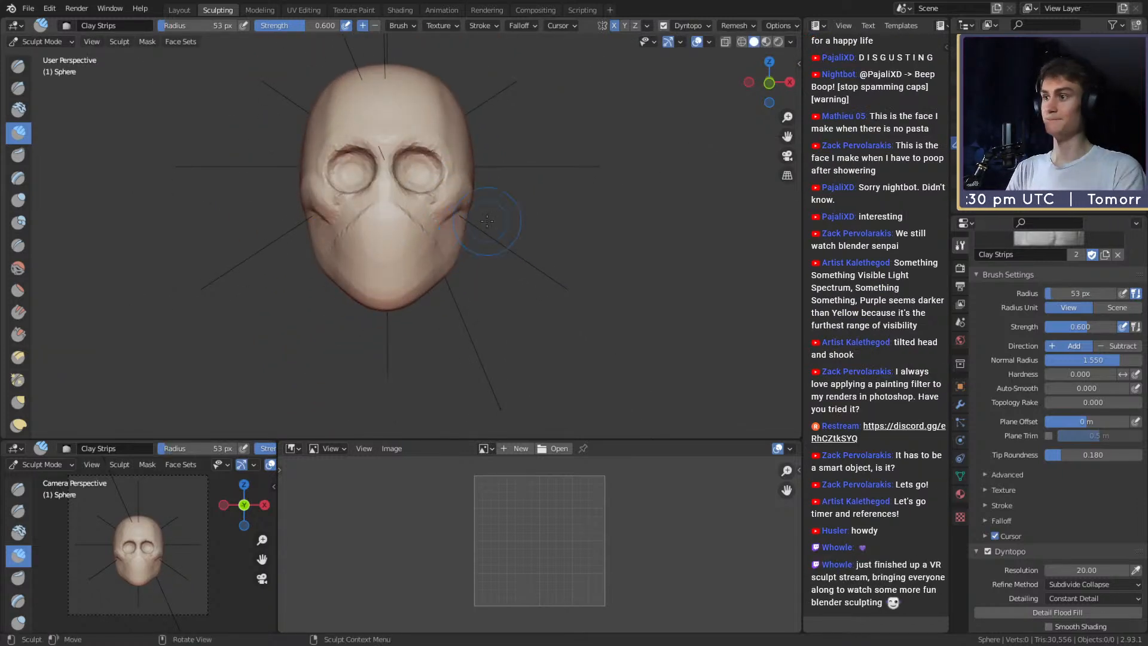
# Refine the outer cheekbones from the front using Clay Strips at a 53 px radius.
pyautogui.moveTo(473, 243)
pyautogui.keyDown('ctrl'); pyautogui.mouseDown(button='middle')
pyautogui.moveTo(416, 204)
pyautogui.moveTo(466, 226)
pyautogui.moveTo(410, 223)
pyautogui.moveTo(466, 175)
pyautogui.moveTo(459, 226)
pyautogui.mouseUp(button='middle'); pyautogui.keyUp('ctrl')
pyautogui.moveTo(459, 226); pyautogui.dragTo(459, 231, button='middle')
pyautogui.keyDown('alt'); pyautogui.moveTo(458, 232); pyautogui.dragTo(452, 231); pyautogui.keyUp('alt')
pyautogui.keyDown('ctrl'); pyautogui.keyDown('alt'); pyautogui.moveTo(452, 231); pyautogui.dragTo(463, 206); pyautogui.keyUp('alt'); pyautogui.keyUp('ctrl')
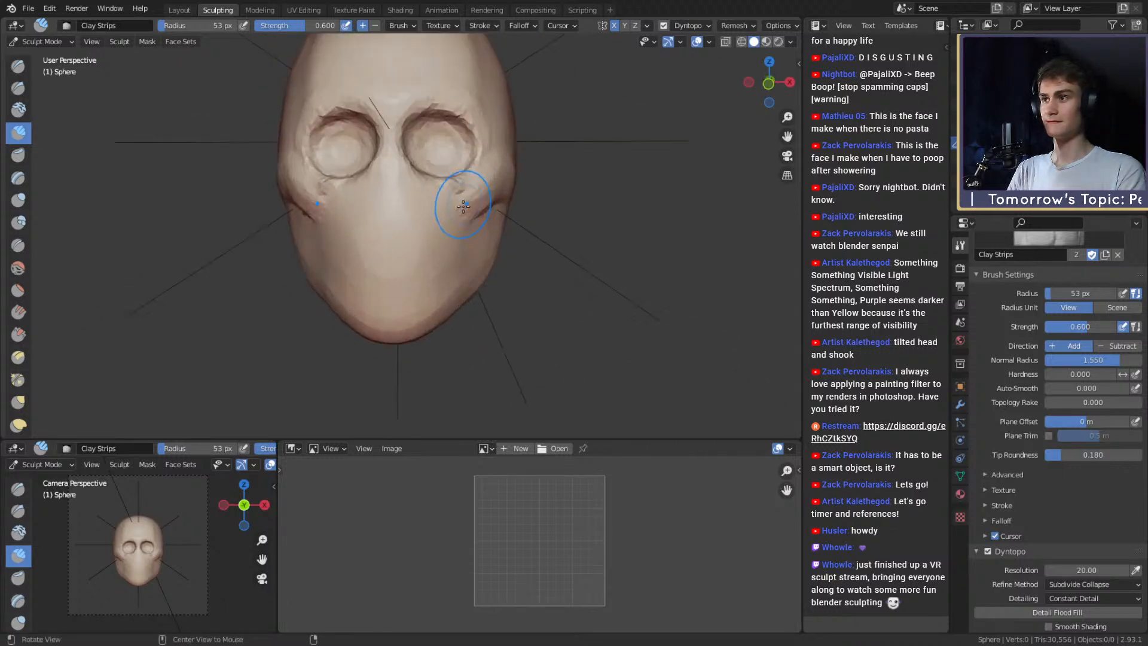
pyautogui.moveTo(458, 213); pyautogui.dragTo(395, 217, button='middle')
pyautogui.moveTo(433, 173)
pyautogui.keyDown('ctrl'); pyautogui.mouseDown(button='middle')
pyautogui.moveTo(442, 206)
pyautogui.moveTo(431, 228)
pyautogui.mouseUp(button='middle'); pyautogui.keyUp('ctrl')
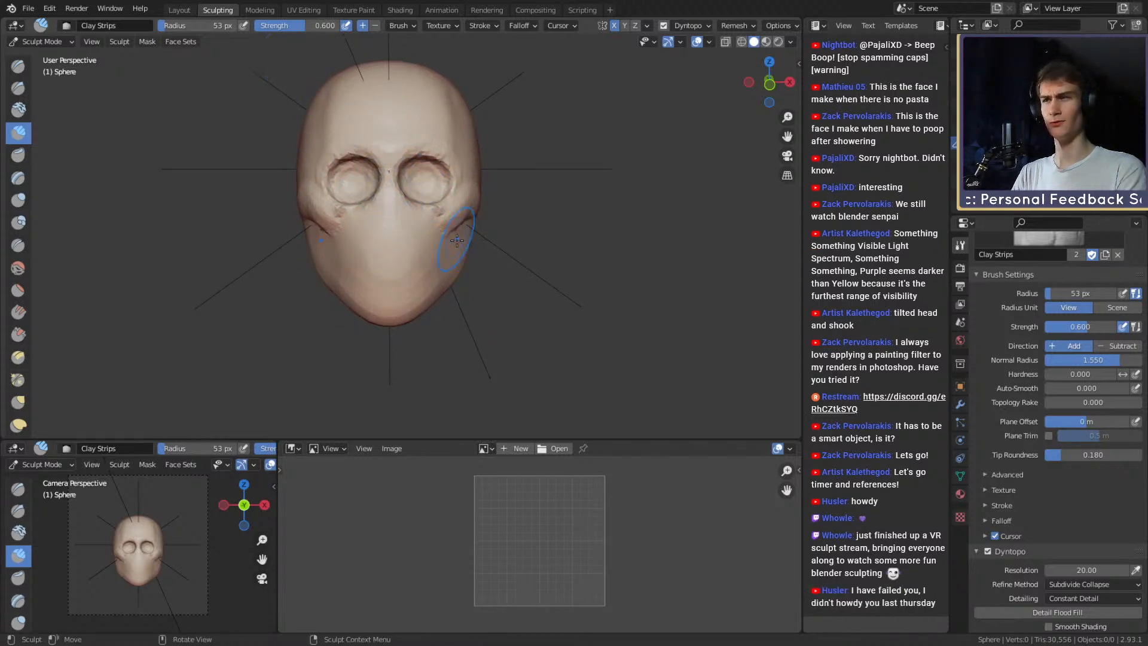
# Shape the areas under the eye sockets and around the nose with Clay Strips at 53 px and 39 px radii.
pyautogui.moveTo(437, 275)
pyautogui.keyDown('ctrl'); pyautogui.mouseDown(button='middle')
pyautogui.moveTo(415, 246)
pyautogui.moveTo(441, 222)
pyautogui.mouseUp(button='middle'); pyautogui.keyUp('ctrl')
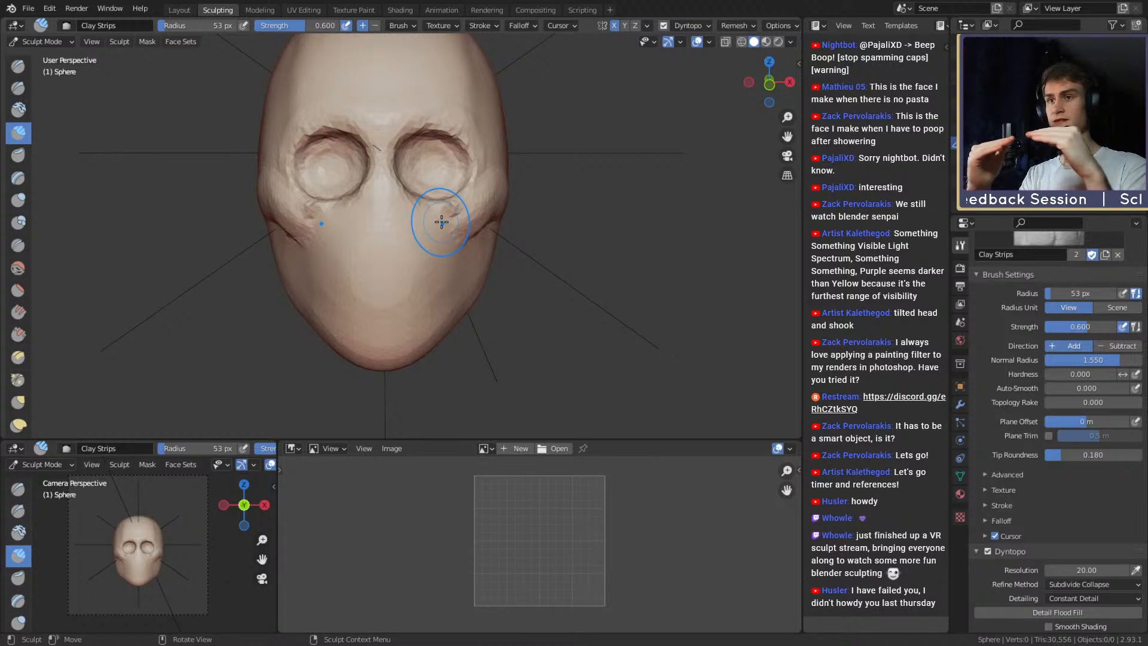
pyautogui.moveTo(400, 257)
pyautogui.mouseDown(button='middle')
pyautogui.moveTo(340, 146)
pyautogui.moveTo(371, 191)
pyautogui.moveTo(303, 236)
pyautogui.moveTo(428, 237)
pyautogui.mouseUp(button='middle')
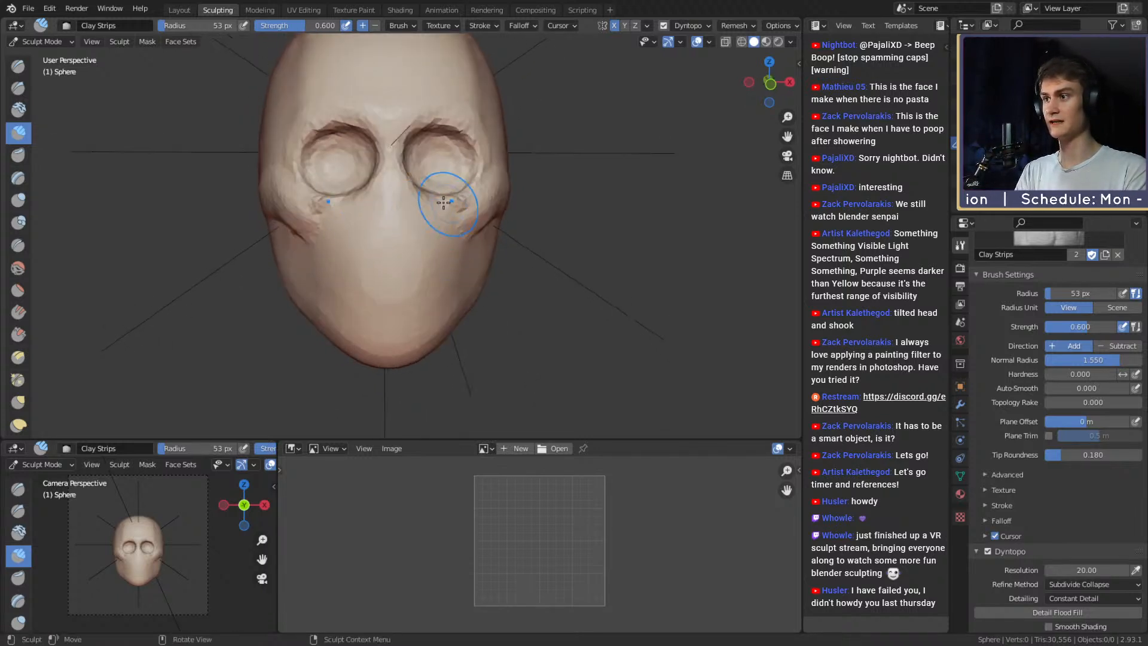
pyautogui.moveTo(384, 179); pyautogui.dragTo(400, 223, button='middle')
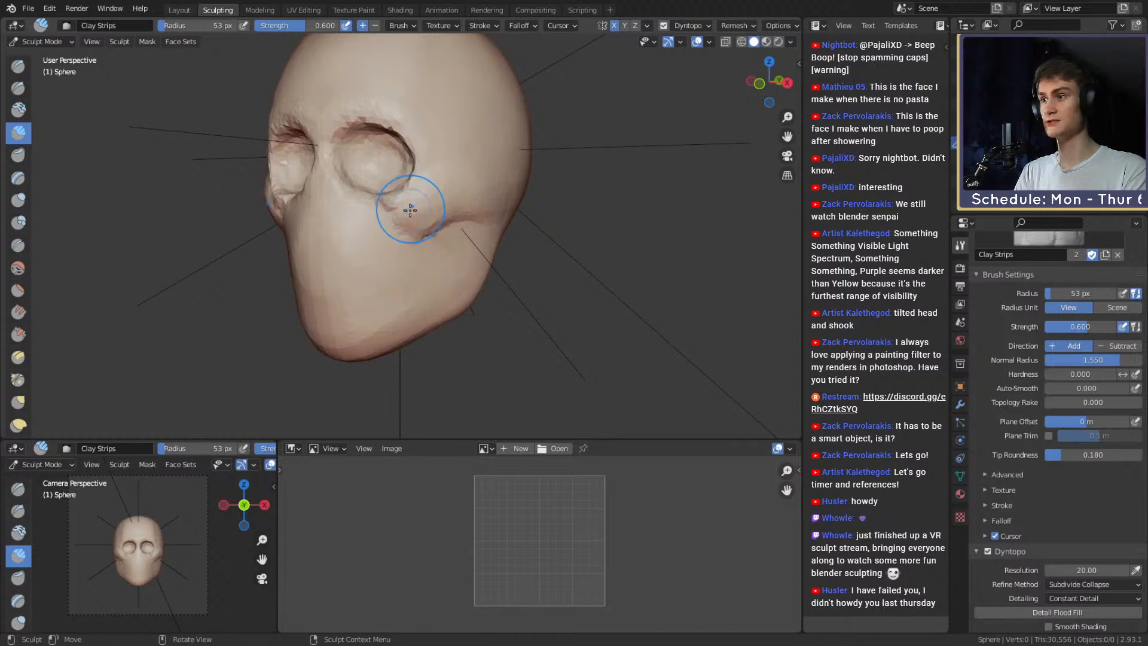
pyautogui.moveTo(385, 225); pyautogui.dragTo(412, 219, button='middle')
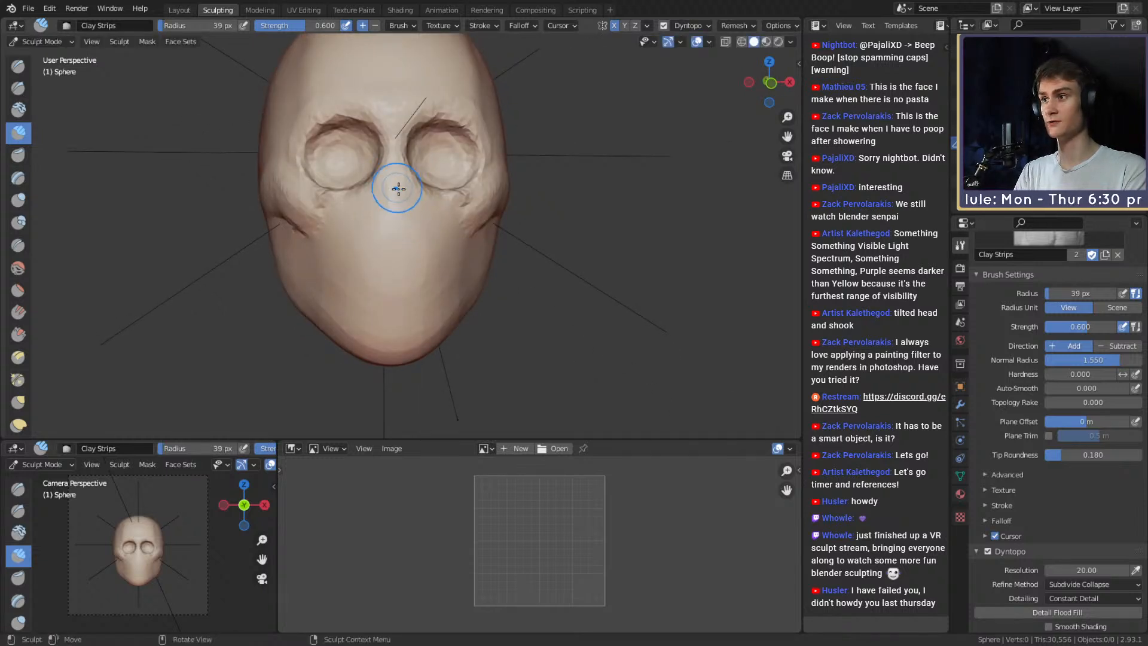
pyautogui.moveTo(396, 166); pyautogui.dragTo(392, 196, button='middle')
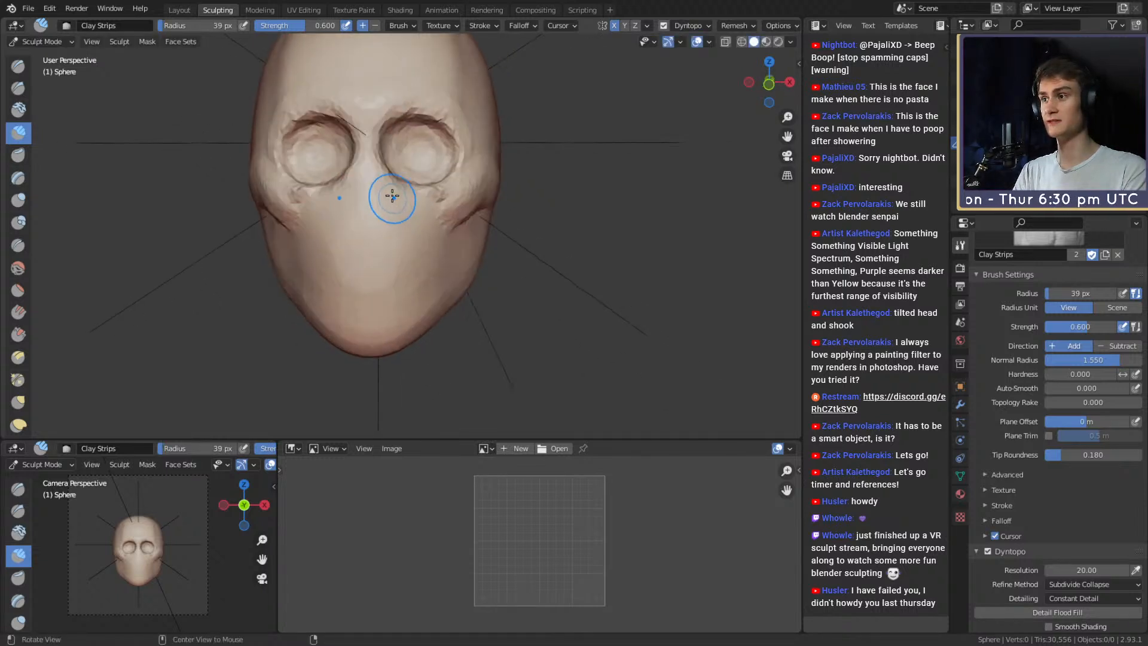
# Adjust the rear base of the skull in side profile using Grab at an 89 px radius.
pyautogui.moveTo(441, 249)
pyautogui.mouseDown(button='middle')
pyautogui.moveTo(401, 231)
pyautogui.moveTo(418, 198)
pyautogui.moveTo(467, 219)
pyautogui.mouseUp(button='middle')
pyautogui.press('g')
pyautogui.press('f')
pyautogui.click(477, 220)
pyautogui.press('f')
pyautogui.click(485, 219)
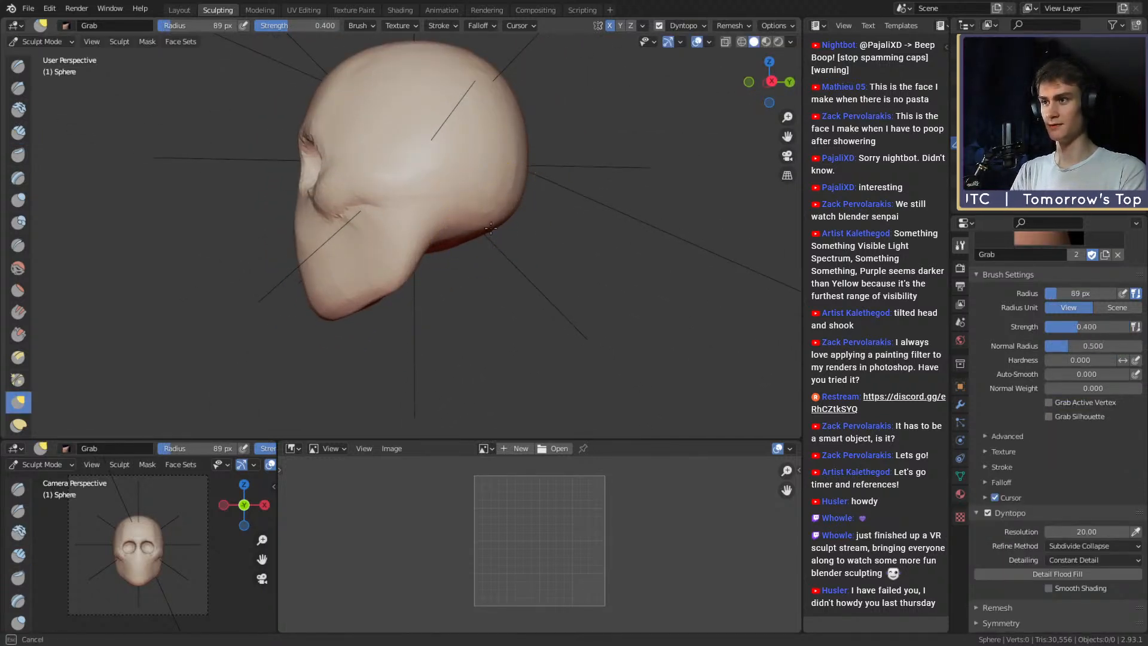
pyautogui.moveTo(491, 228); pyautogui.dragTo(489, 224)
# Reshape the cranium in side profile with a large Grab brush, including a 239 px radius.
pyautogui.keyDown('alt'); pyautogui.moveTo(515, 220); pyautogui.dragTo(419, 227); pyautogui.keyUp('alt')
pyautogui.press('f')
pyautogui.click(477, 231)
pyautogui.press('f')
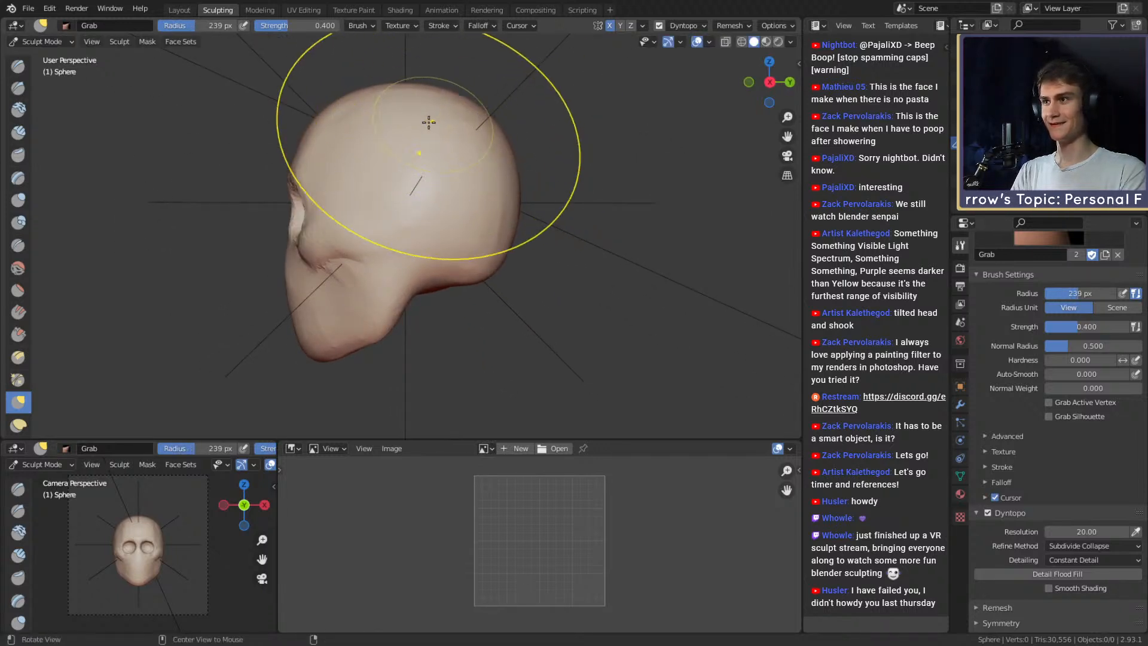
pyautogui.moveTo(428, 122)
pyautogui.keyDown('alt'); pyautogui.keyDown('shift'); pyautogui.mouseDown()
pyautogui.moveTo(482, 144)
pyautogui.moveTo(460, 152)
pyautogui.moveTo(411, 115)
pyautogui.moveTo(464, 181)
pyautogui.moveTo(461, 169)
pyautogui.moveTo(443, 202)
pyautogui.moveTo(467, 185)
pyautogui.moveTo(456, 202)
pyautogui.moveTo(435, 190)
pyautogui.mouseUp(); pyautogui.keyUp('shift'); pyautogui.keyUp('alt')
pyautogui.press('f')
pyautogui.click(494, 114)
pyautogui.press('f')
pyautogui.click(467, 154)
# Adjust the upper head contour with Grab, using a 132 px radius.
pyautogui.press('f')
pyautogui.click(472, 185)
pyautogui.press('f')
pyautogui.click(435, 197)
pyautogui.press('f')
pyautogui.click(461, 179)
pyautogui.moveTo(472, 175)
pyautogui.mouseDown()
pyautogui.moveTo(477, 165)
pyautogui.moveTo(435, 179)
pyautogui.moveTo(499, 179)
pyautogui.mouseUp()
pyautogui.press('f')
pyautogui.click(440, 180)
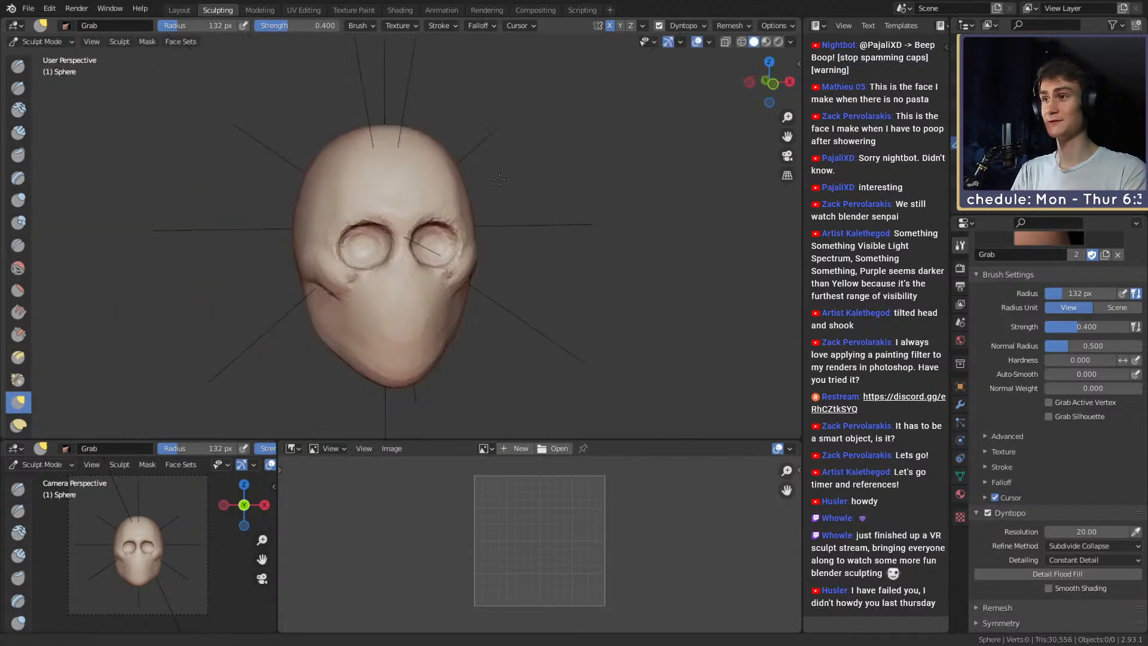
# Correct the forehead and temple contours from the front with Grab at varied radii.
pyautogui.moveTo(474, 223)
pyautogui.keyDown('ctrl'); pyautogui.keyDown('alt'); pyautogui.mouseDown()
pyautogui.moveTo(464, 156)
pyautogui.moveTo(438, 223)
pyautogui.moveTo(441, 209)
pyautogui.mouseUp(); pyautogui.keyUp('alt'); pyautogui.keyUp('ctrl')
pyautogui.press('f')
pyautogui.click(433, 193)
pyautogui.moveTo(433, 193)
pyautogui.mouseDown()
pyautogui.moveTo(450, 219)
pyautogui.moveTo(520, 128)
pyautogui.moveTo(502, 161)
pyautogui.moveTo(469, 184)
pyautogui.moveTo(447, 182)
pyautogui.moveTo(500, 177)
pyautogui.moveTo(546, 191)
pyautogui.moveTo(533, 163)
pyautogui.mouseUp()
pyautogui.press('f')
pyautogui.click(486, 181)
pyautogui.press('f')
pyautogui.moveTo(507, 273)
pyautogui.keyDown('ctrl'); pyautogui.keyDown('alt'); pyautogui.mouseDown()
pyautogui.moveTo(504, 238)
pyautogui.moveTo(482, 290)
pyautogui.moveTo(295, 285)
pyautogui.mouseUp(); pyautogui.keyUp('alt'); pyautogui.keyUp('ctrl')
pyautogui.click(465, 238)
# Adjust the sides of the lower face below the cheekbones with Grab at a 157 px radius.
pyautogui.keyDown('alt'); pyautogui.moveTo(459, 281); pyautogui.dragTo(392, 287); pyautogui.keyUp('alt')
pyautogui.press('f')
pyautogui.click(344, 286)
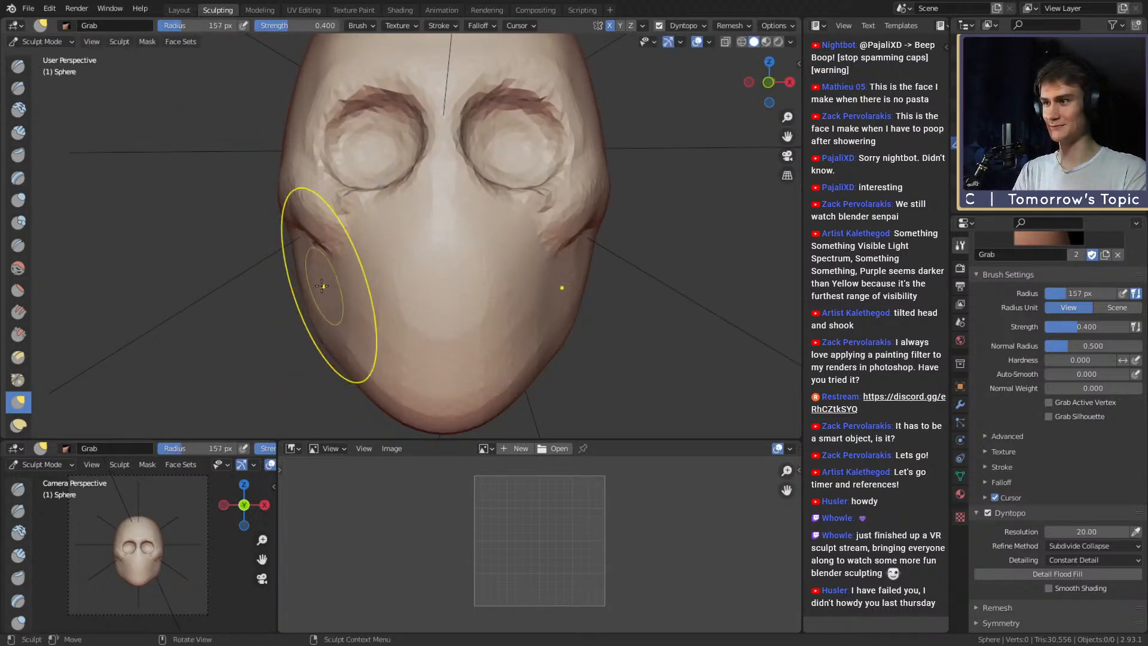
pyautogui.moveTo(305, 281); pyautogui.dragTo(310, 281)
pyautogui.moveTo(415, 193)
pyautogui.keyDown('ctrl'); pyautogui.keyDown('alt'); pyautogui.mouseDown()
pyautogui.moveTo(421, 257)
pyautogui.moveTo(447, 247)
pyautogui.moveTo(311, 194)
pyautogui.mouseUp(); pyautogui.keyUp('alt'); pyautogui.keyUp('ctrl')
pyautogui.hotkey('shift', 'c')
pyautogui.press('f')
pyautogui.click(444, 231)
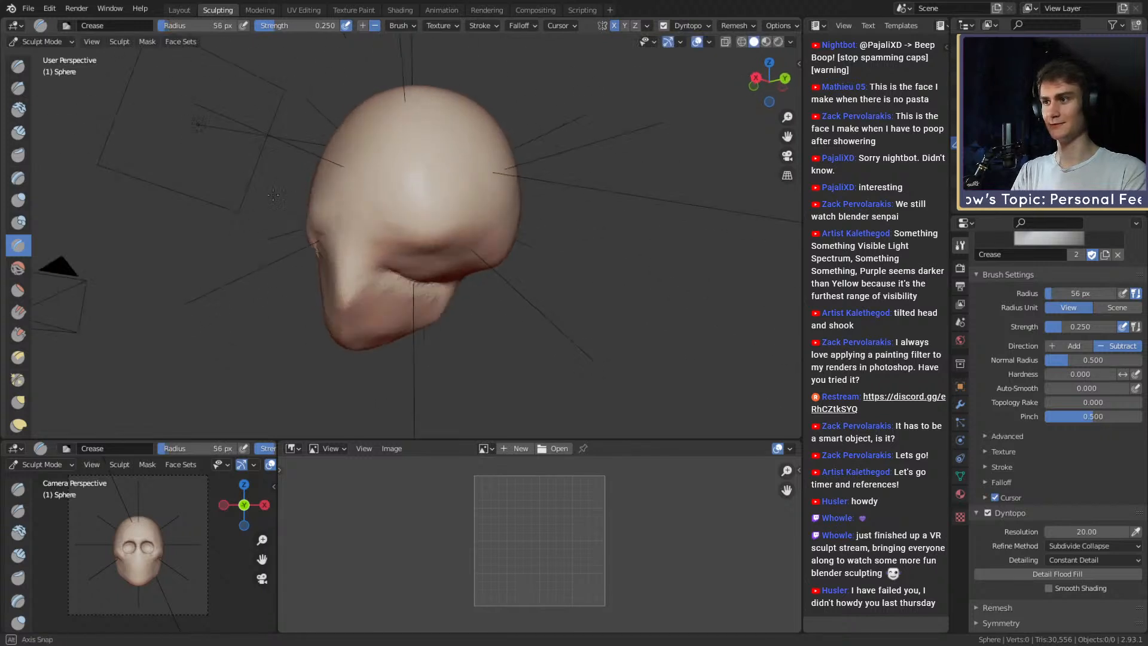
# Mask a rounded neck area on the skull's underside with a 52 px brush at strength 1.000, and invert the mask.
pyautogui.moveTo(478, 231)
pyautogui.keyDown('alt'); pyautogui.mouseDown()
pyautogui.moveTo(380, 174)
pyautogui.moveTo(426, 240)
pyautogui.moveTo(397, 180)
pyautogui.moveTo(435, 203)
pyautogui.moveTo(411, 221)
pyautogui.mouseUp(); pyautogui.keyUp('alt')
pyautogui.press('m')
pyautogui.press('f')
pyautogui.click(412, 209)
pyautogui.hotkey('shift', 'f')
pyautogui.click(421, 210)
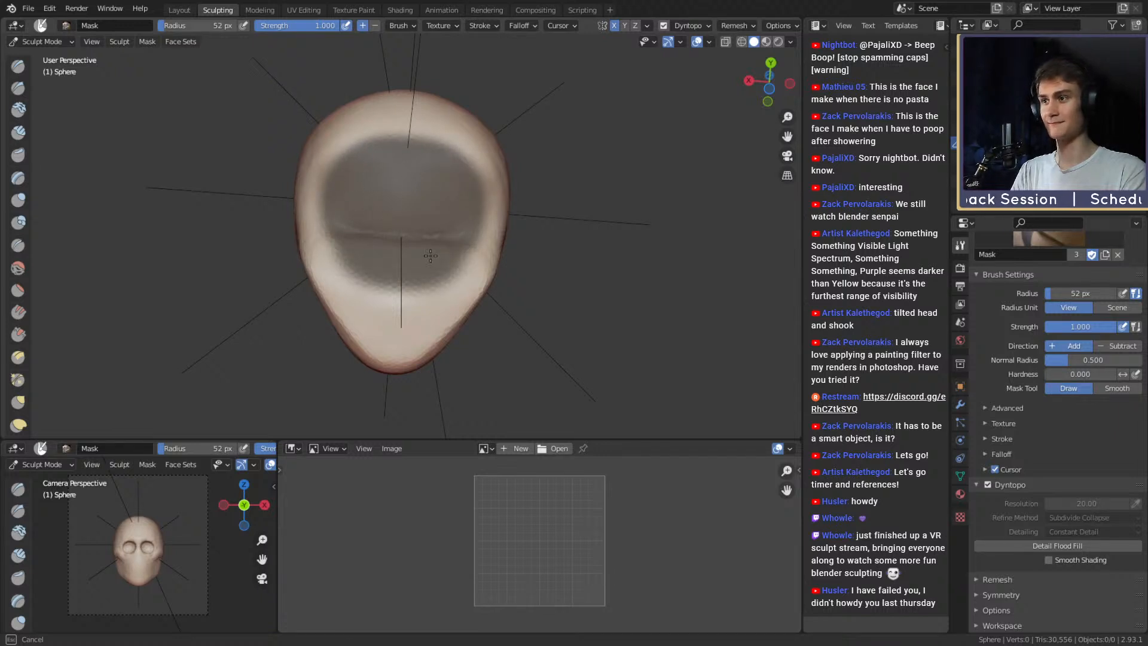
pyautogui.keyDown('alt'); pyautogui.moveTo(384, 149); pyautogui.dragTo(510, 276); pyautogui.keyUp('alt')
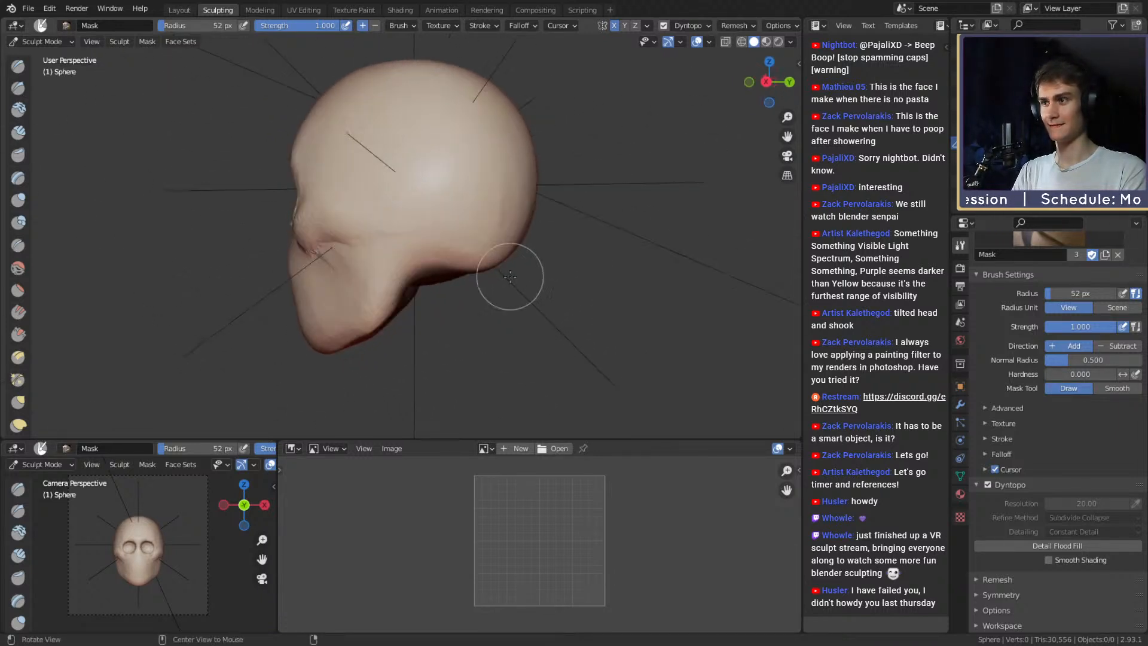
pyautogui.hotkey('ctrl', 'i')
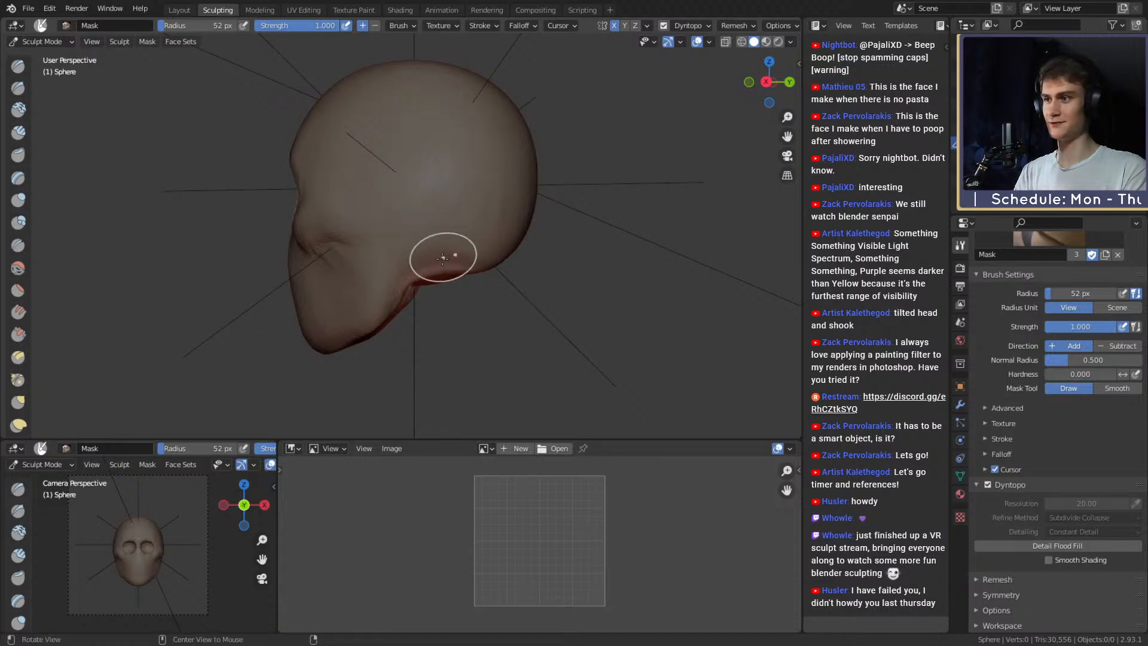
pyautogui.keyDown('alt'); pyautogui.moveTo(443, 259); pyautogui.dragTo(426, 222); pyautogui.keyUp('alt')
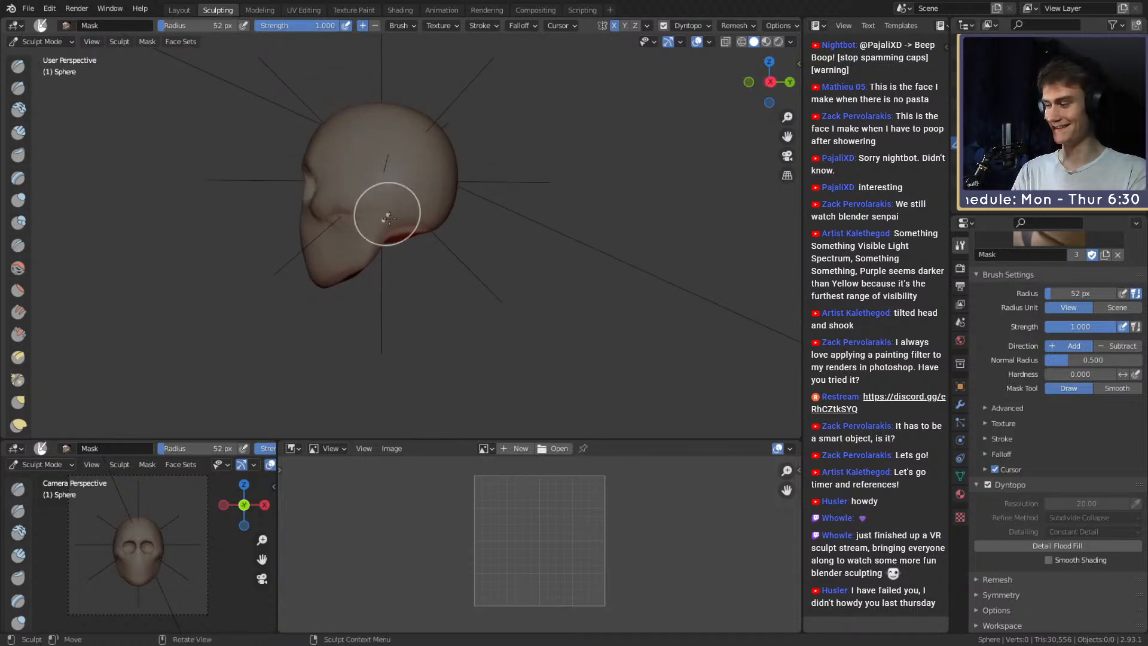
# Pull the unmasked underside of the skull downward into a neck with Snake Hook.
pyautogui.press('k')
pyautogui.press('f')
pyautogui.click(469, 233)
pyautogui.keyDown('alt'); pyautogui.keyDown('shift'); pyautogui.moveTo(431, 263); pyautogui.dragTo(432, 246); pyautogui.keyUp('shift'); pyautogui.keyUp('alt')
pyautogui.moveTo(432, 257)
pyautogui.keyDown('ctrl'); pyautogui.keyDown('alt'); pyautogui.mouseDown()
pyautogui.moveTo(433, 246)
pyautogui.moveTo(403, 293)
pyautogui.moveTo(387, 259)
pyautogui.moveTo(416, 269)
pyautogui.mouseUp(); pyautogui.keyUp('alt'); pyautogui.keyUp('ctrl')
pyautogui.press('f')
pyautogui.click(546, 251)
pyautogui.press('f')
pyautogui.click(522, 265)
# Lengthen and fill out the neck with Snake Hook at varied radii.
pyautogui.press('f')
pyautogui.moveTo(417, 276)
pyautogui.keyDown('ctrl'); pyautogui.keyDown('alt'); pyautogui.mouseDown()
pyautogui.moveTo(417, 265)
pyautogui.moveTo(557, 267)
pyautogui.moveTo(518, 289)
pyautogui.moveTo(545, 293)
pyautogui.mouseUp(); pyautogui.keyUp('alt'); pyautogui.keyUp('ctrl')
pyautogui.click(538, 297)
pyautogui.press('f')
pyautogui.click(404, 299)
pyautogui.keyDown('alt'); pyautogui.moveTo(447, 284); pyautogui.dragTo(479, 289); pyautogui.keyUp('alt')
pyautogui.press('f')
pyautogui.click(530, 280)
# Refine the neck's profile and lower end with Snake Hook, using an 84 px radius.
pyautogui.moveTo(386, 290)
pyautogui.mouseDown()
pyautogui.moveTo(384, 304)
pyautogui.moveTo(405, 298)
pyautogui.moveTo(412, 272)
pyautogui.moveTo(426, 279)
pyautogui.moveTo(413, 280)
pyautogui.mouseUp()
pyautogui.press('f')
pyautogui.click(495, 291)
pyautogui.moveTo(398, 272)
pyautogui.keyDown('alt'); pyautogui.mouseDown()
pyautogui.moveTo(436, 272)
pyautogui.moveTo(430, 247)
pyautogui.moveTo(402, 248)
pyautogui.mouseUp(); pyautogui.keyUp('alt')
pyautogui.press('f')
pyautogui.click(491, 249)
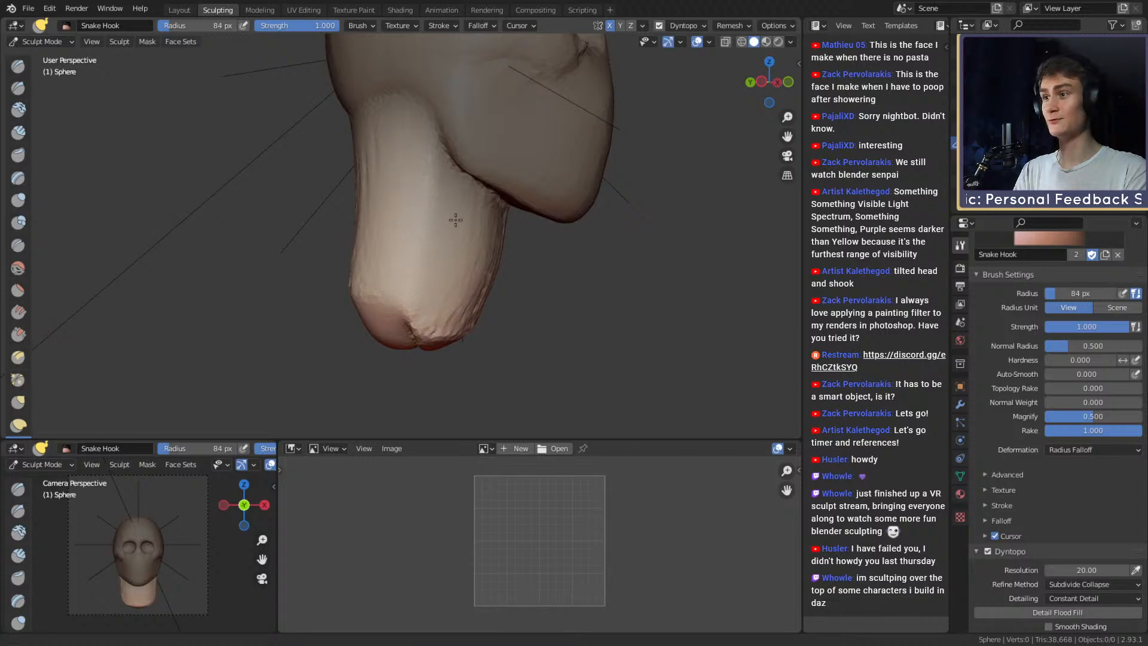
pyautogui.keyDown('alt'); pyautogui.moveTo(456, 221); pyautogui.dragTo(427, 267); pyautogui.keyUp('alt')
pyautogui.moveTo(400, 214)
pyautogui.keyDown('alt'); pyautogui.mouseDown()
pyautogui.moveTo(403, 233)
pyautogui.moveTo(441, 174)
pyautogui.mouseUp(); pyautogui.keyUp('alt')
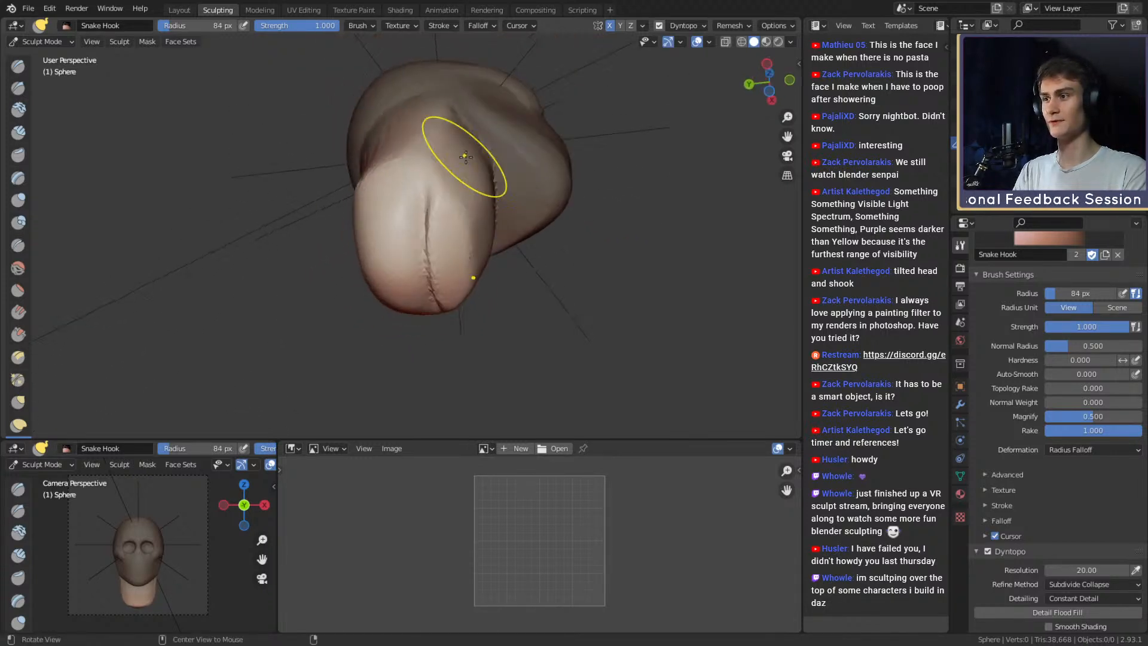
# Even out the central seam and bottom surface of the neck with Snake Hook at radii of 40 px and 58 px.
pyautogui.press('f')
pyautogui.click(437, 238)
pyautogui.moveTo(432, 258)
pyautogui.mouseDown()
pyautogui.moveTo(430, 241)
pyautogui.moveTo(444, 267)
pyautogui.mouseUp()
pyautogui.press('f')
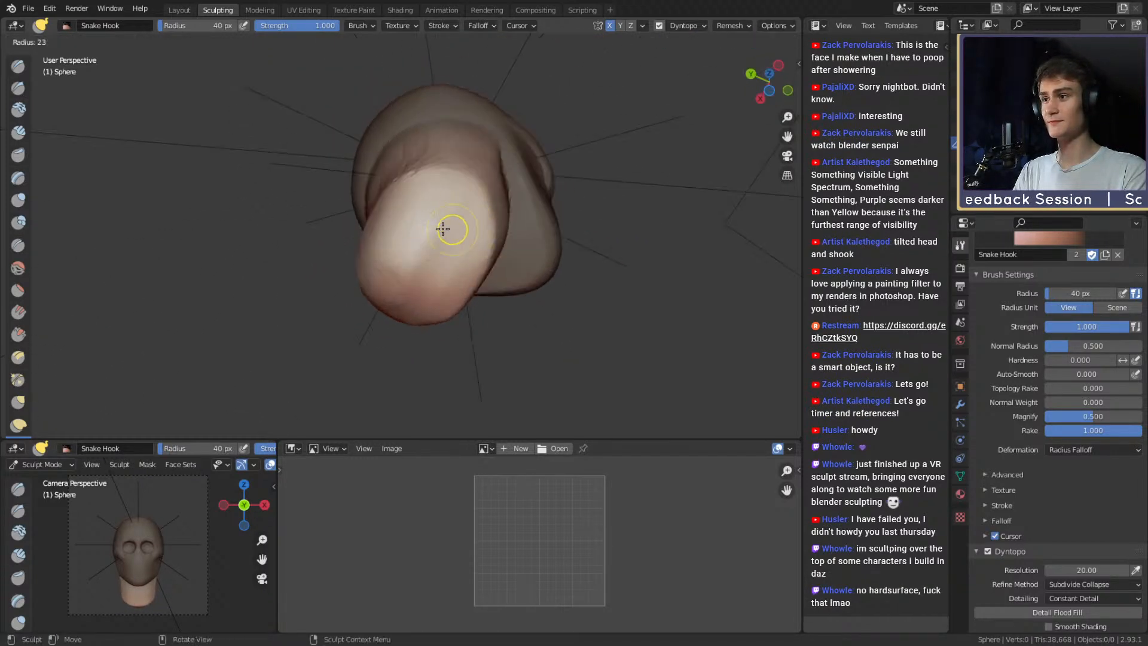
pyautogui.click(444, 229)
pyautogui.moveTo(438, 228); pyautogui.dragTo(405, 225)
pyautogui.press('f')
pyautogui.click(417, 223)
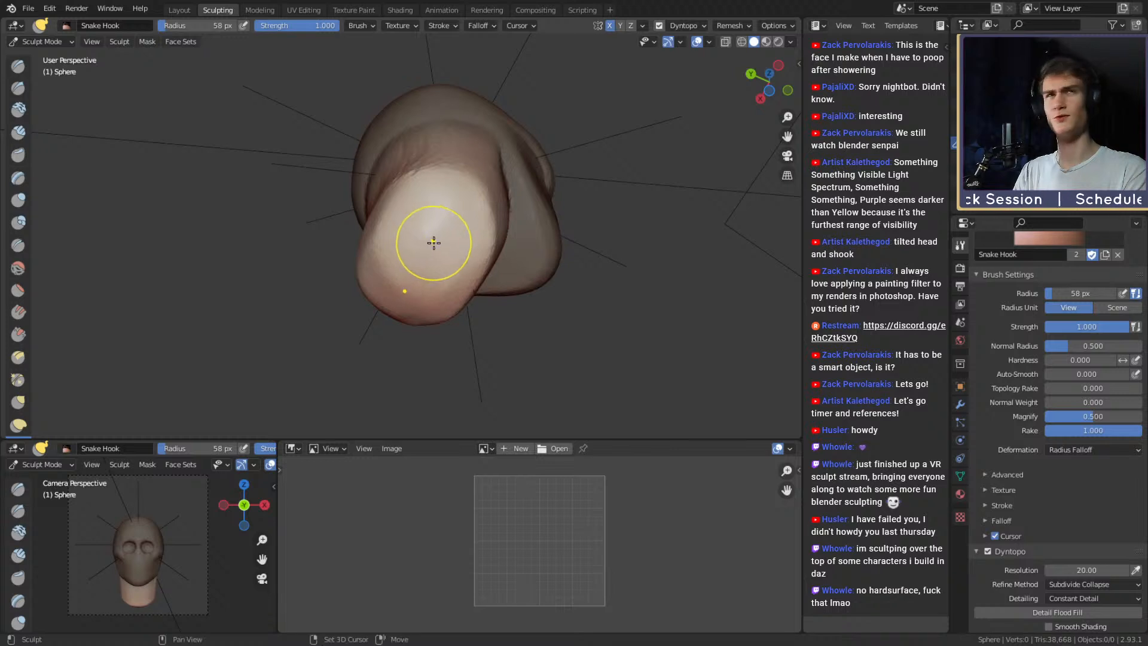
pyautogui.moveTo(380, 232); pyautogui.dragTo(378, 234)
# Adjust the neck's shape from behind with Snake Hook at a 110 px radius.
pyautogui.keyDown('alt'); pyautogui.moveTo(441, 206); pyautogui.dragTo(466, 246); pyautogui.keyUp('alt')
pyautogui.press('f')
pyautogui.click(401, 201)
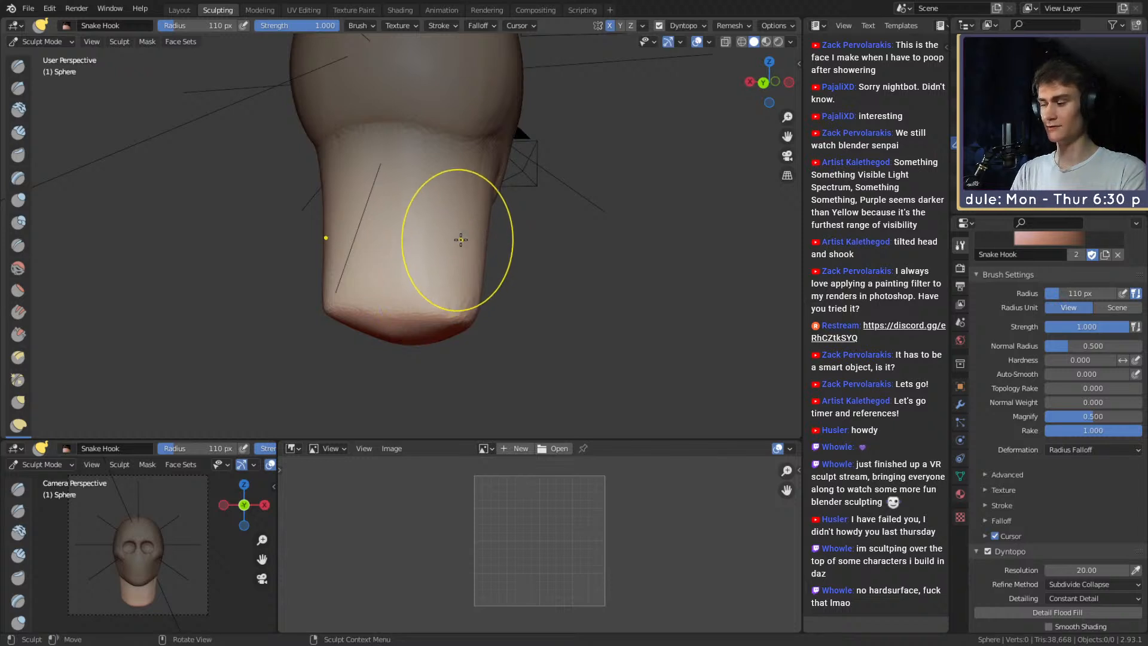
# Adjust the neck's thickness and side contours from several angles with Grab.
pyautogui.press('g')
pyautogui.press('f')
pyautogui.click(579, 222)
pyautogui.moveTo(580, 222); pyautogui.dragTo(610, 220, button='middle')
pyautogui.press('f')
pyautogui.click(605, 220)
pyautogui.moveTo(483, 186); pyautogui.dragTo(474, 190)
pyautogui.moveTo(504, 209); pyautogui.dragTo(326, 218, button='middle')
pyautogui.press('f')
pyautogui.click(403, 228)
pyautogui.moveTo(449, 215); pyautogui.dragTo(336, 236, button='middle')
pyautogui.moveTo(440, 248)
pyautogui.mouseDown(button='middle')
pyautogui.moveTo(392, 265)
pyautogui.moveTo(464, 238)
pyautogui.mouseUp(button='middle')
# Pull the base of the neck outward into shoulders with Snake Hook at a 164 px radius.
pyautogui.press('k')
pyautogui.press('f')
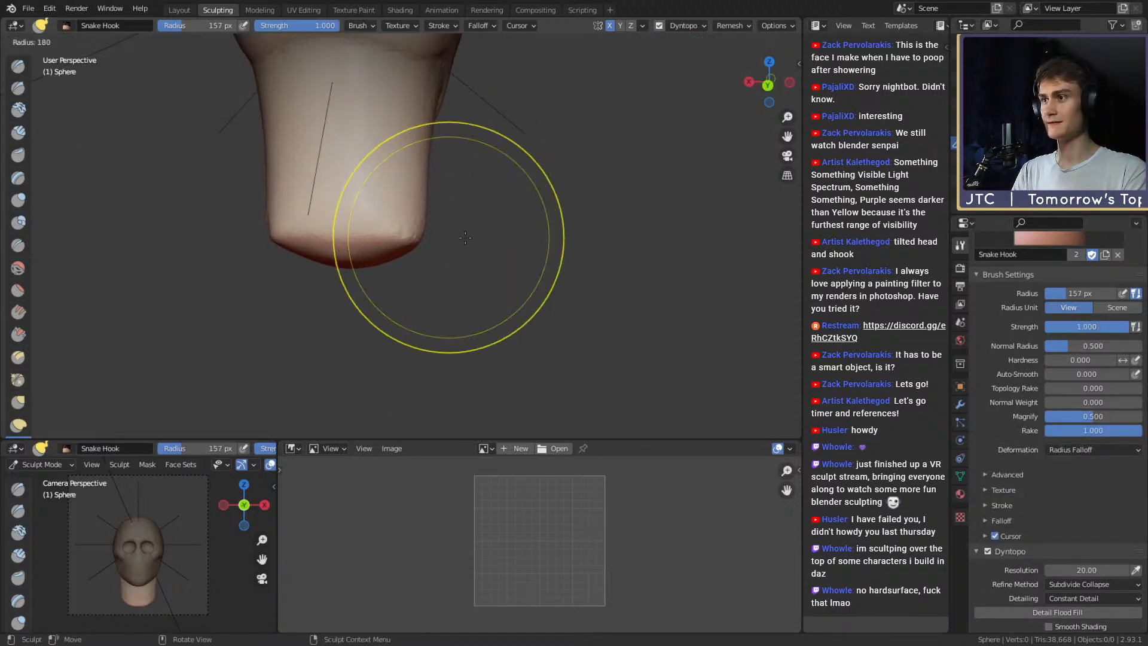
pyautogui.click(555, 236)
pyautogui.press('f')
pyautogui.click(534, 238)
pyautogui.press('f')
pyautogui.click(438, 239)
pyautogui.moveTo(425, 240)
pyautogui.mouseDown()
pyautogui.moveTo(518, 296)
pyautogui.moveTo(359, 278)
pyautogui.mouseUp()
# Pull the front of the neck's base forward and down into a chest with Snake Hook at a 179 px radius.
pyautogui.moveTo(439, 269)
pyautogui.keyDown('alt'); pyautogui.mouseDown()
pyautogui.moveTo(417, 266)
pyautogui.moveTo(460, 267)
pyautogui.mouseUp(); pyautogui.keyUp('alt')
pyautogui.keyDown('alt'); pyautogui.keyDown('shift'); pyautogui.moveTo(461, 267); pyautogui.dragTo(458, 238); pyautogui.keyUp('shift'); pyautogui.keyUp('alt')
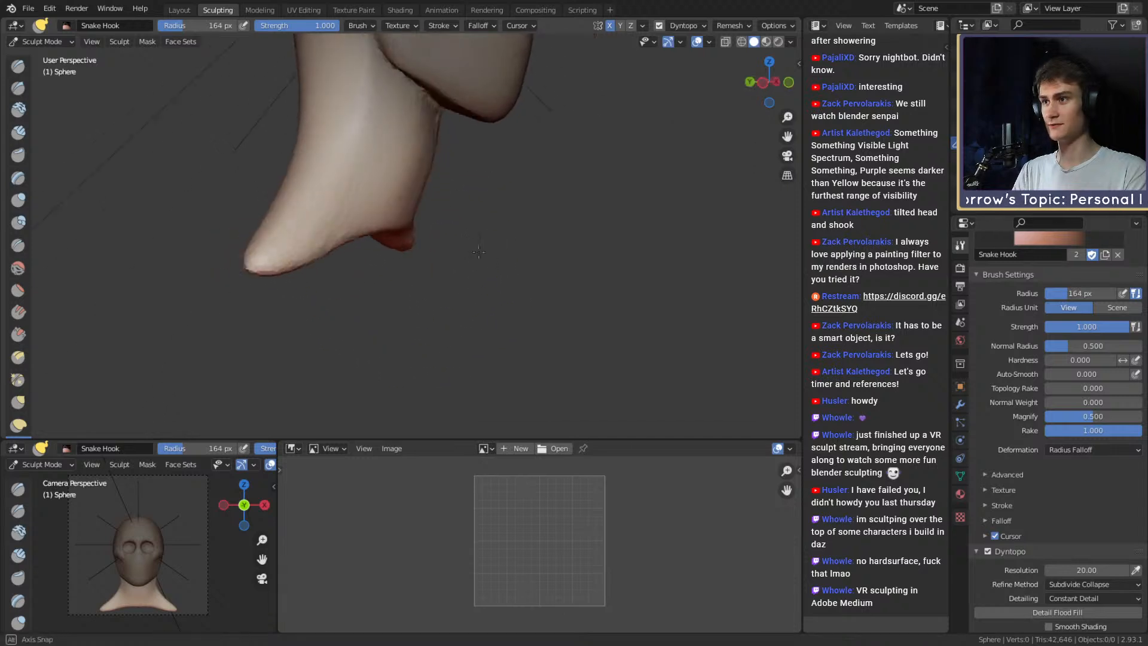
pyautogui.press('f')
pyautogui.click(414, 238)
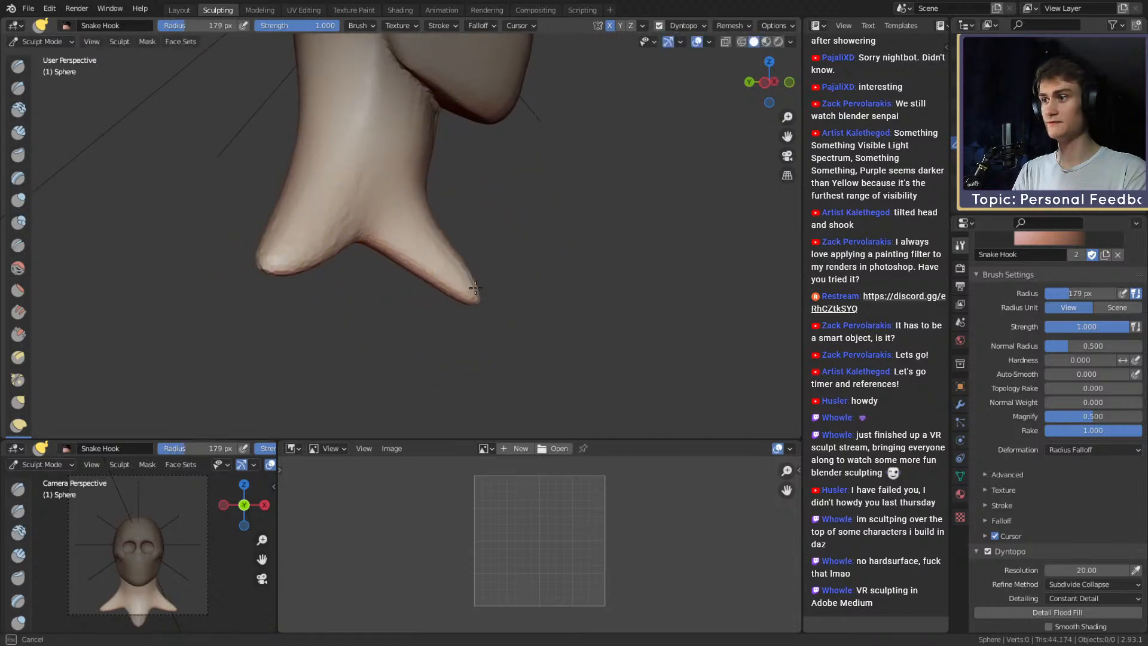
pyautogui.moveTo(476, 288); pyautogui.dragTo(471, 289)
pyautogui.moveTo(466, 287)
pyautogui.mouseDown(button='middle')
pyautogui.moveTo(525, 279)
pyautogui.moveTo(509, 305)
pyautogui.mouseUp(button='middle')
# Broaden the pulled-out chest tip and draw its lower edge down with repeated Snake Hook strokes.
pyautogui.press('f')
pyautogui.click(424, 306)
pyautogui.moveTo(424, 304)
pyautogui.mouseDown(button='middle')
pyautogui.moveTo(356, 285)
pyautogui.moveTo(422, 275)
pyautogui.moveTo(447, 303)
pyautogui.mouseUp(button='middle')
pyautogui.press('f')
pyautogui.click(408, 276)
pyautogui.press('f')
pyautogui.click(443, 281)
pyautogui.moveTo(434, 267); pyautogui.dragTo(418, 289)
pyautogui.moveTo(431, 297); pyautogui.dragTo(399, 308, button='middle')
pyautogui.moveTo(441, 317); pyautogui.dragTo(421, 343)
pyautogui.moveTo(445, 331); pyautogui.dragTo(425, 354)
# Fill out the chest between its center and the shoulders with Snake Hook, finishing at a 177 px radius.
pyautogui.keyDown('shift'); pyautogui.moveTo(362, 280); pyautogui.dragTo(393, 287, button='middle'); pyautogui.keyUp('shift')
pyautogui.moveTo(381, 256); pyautogui.dragTo(370, 263)
pyautogui.keyDown('shift'); pyautogui.moveTo(409, 291); pyautogui.dragTo(373, 276, button='middle'); pyautogui.keyUp('shift')
pyautogui.press('f')
pyautogui.click(393, 287)
pyautogui.moveTo(389, 293); pyautogui.dragTo(374, 310)
pyautogui.moveTo(412, 328); pyautogui.dragTo(402, 342)
pyautogui.keyDown('shift'); pyautogui.moveTo(384, 276); pyautogui.dragTo(407, 279, button='middle'); pyautogui.keyUp('shift')
pyautogui.press('f')
pyautogui.click(399, 263)
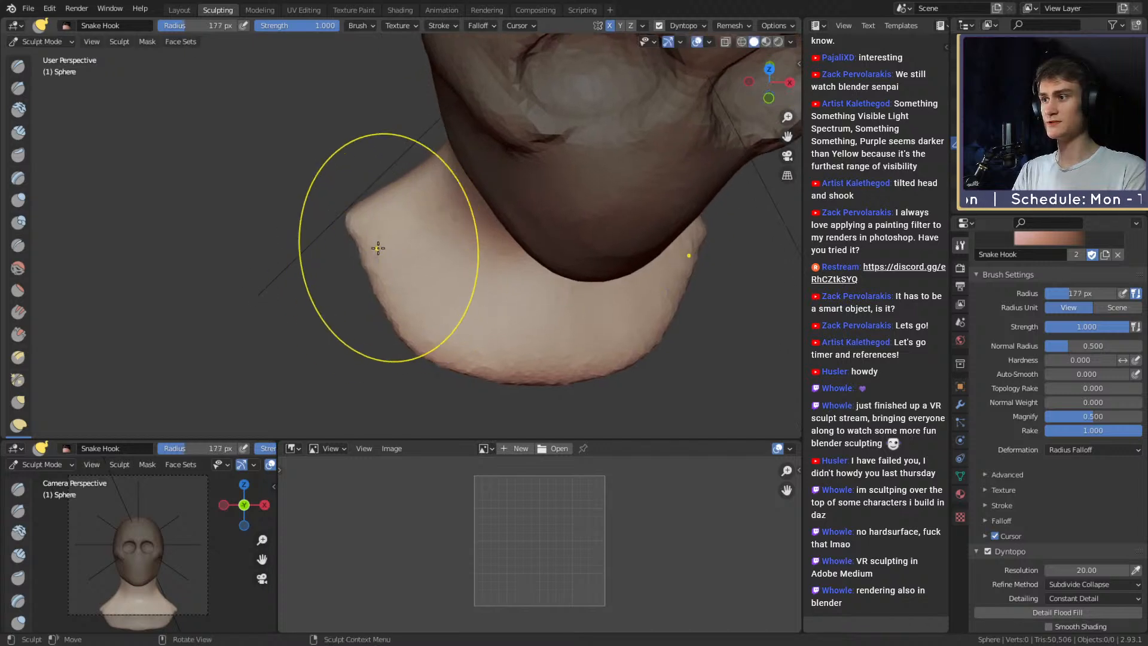
pyautogui.moveTo(378, 252); pyautogui.dragTo(357, 274)
# Pull the upper back down and outward with Snake Hook at a 179 px radius.
pyautogui.moveTo(371, 283)
pyautogui.mouseDown(button='middle')
pyautogui.moveTo(467, 233)
pyautogui.moveTo(450, 210)
pyautogui.moveTo(389, 210)
pyautogui.moveTo(577, 210)
pyautogui.mouseUp(button='middle')
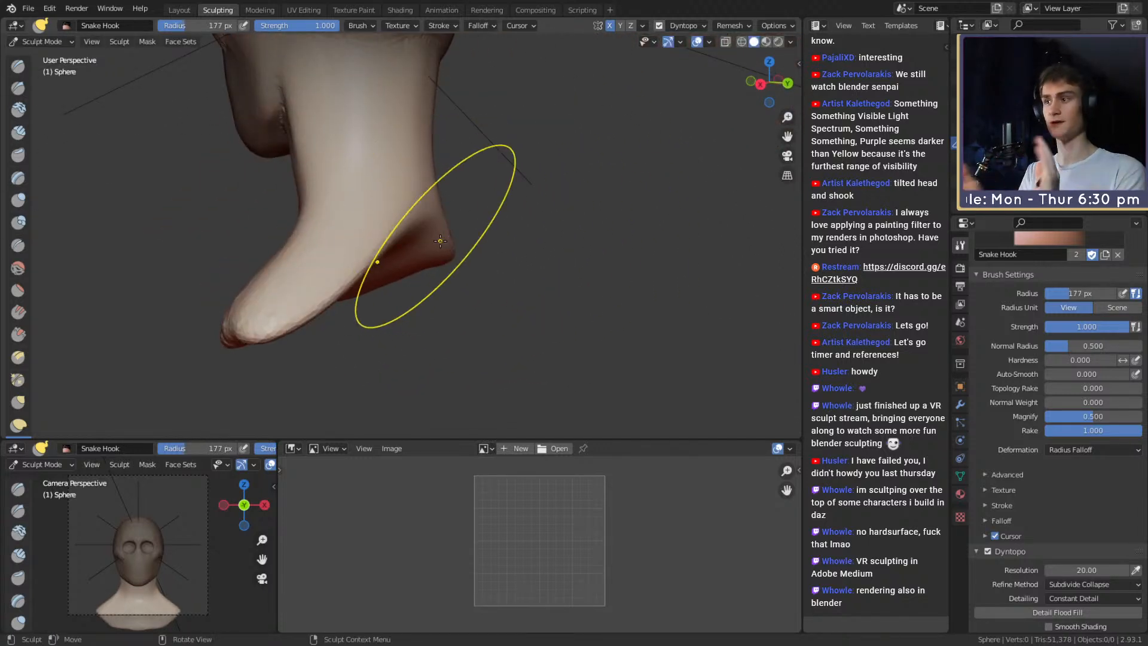
pyautogui.moveTo(440, 241)
pyautogui.mouseDown(button='middle')
pyautogui.moveTo(426, 190)
pyautogui.moveTo(413, 227)
pyautogui.mouseUp(button='middle')
pyautogui.press('f')
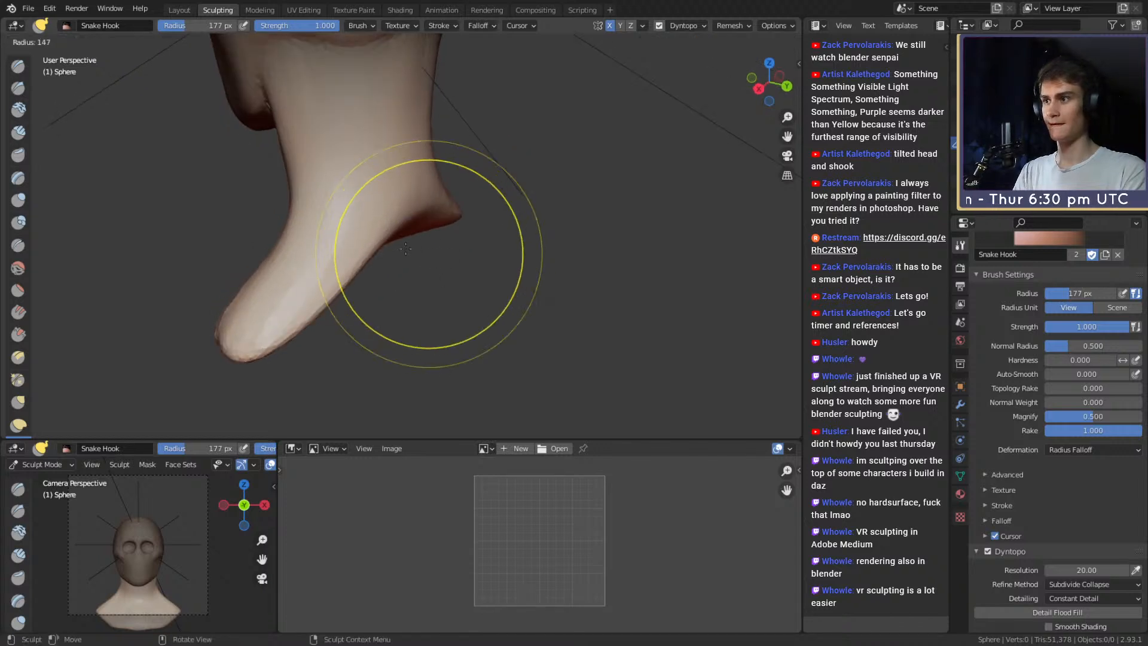
pyautogui.click(430, 235)
pyautogui.moveTo(427, 209); pyautogui.dragTo(453, 273)
pyautogui.moveTo(440, 259); pyautogui.dragTo(467, 231, button='middle')
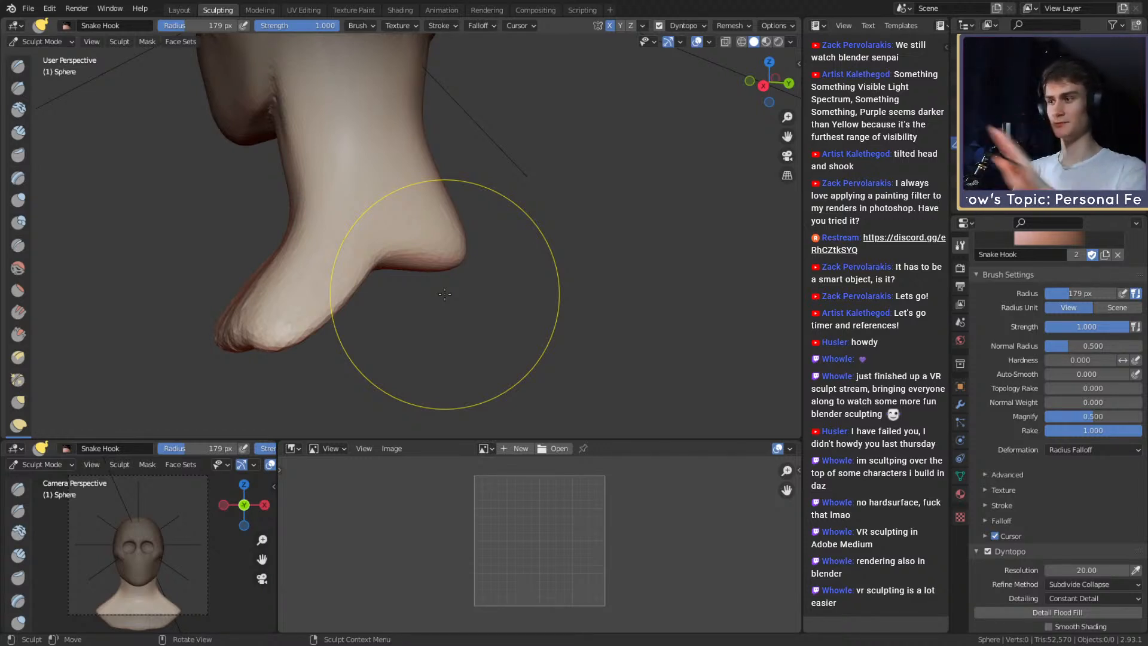
# Extend the lower side of the shoulder downward between chest and back with Snake Hook, using radii up to 185 px.
pyautogui.moveTo(469, 278)
pyautogui.mouseDown(button='middle')
pyautogui.moveTo(420, 282)
pyautogui.moveTo(418, 305)
pyautogui.mouseUp(button='middle')
pyautogui.press('f')
pyautogui.click(399, 278)
pyautogui.moveTo(376, 261); pyautogui.dragTo(403, 306)
pyautogui.moveTo(378, 299)
pyautogui.keyDown('alt'); pyautogui.mouseDown()
pyautogui.moveTo(405, 303)
pyautogui.moveTo(454, 279)
pyautogui.moveTo(383, 307)
pyautogui.moveTo(396, 351)
pyautogui.moveTo(386, 334)
pyautogui.moveTo(363, 366)
pyautogui.mouseUp(); pyautogui.keyUp('alt')
pyautogui.press('f')
pyautogui.click(509, 216)
pyautogui.press('f')
pyautogui.click(364, 335)
pyautogui.press('f')
pyautogui.keyDown('alt'); pyautogui.moveTo(383, 317); pyautogui.dragTo(440, 299); pyautogui.keyUp('alt')
pyautogui.keyDown('alt'); pyautogui.moveTo(479, 216); pyautogui.dragTo(508, 236); pyautogui.keyUp('alt')
# Adjust the back's contour and the neck-to-shoulder transition with Snake Hook, starting with a larger radius and reducing it to 147 px.
pyautogui.press('f')
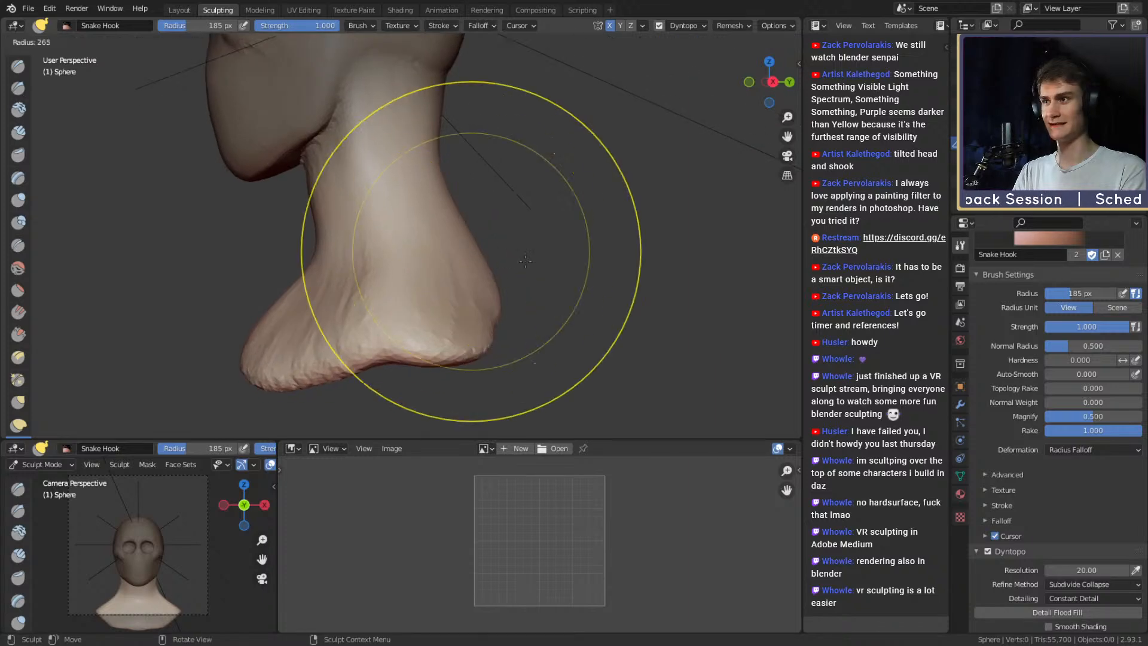
pyautogui.click(631, 251)
pyautogui.moveTo(481, 293); pyautogui.dragTo(472, 276)
pyautogui.moveTo(471, 275)
pyautogui.keyDown('alt'); pyautogui.mouseDown()
pyautogui.moveTo(495, 271)
pyautogui.moveTo(368, 278)
pyautogui.moveTo(310, 259)
pyautogui.moveTo(353, 263)
pyautogui.moveTo(341, 284)
pyautogui.moveTo(335, 264)
pyautogui.moveTo(399, 264)
pyautogui.moveTo(353, 283)
pyautogui.mouseUp(); pyautogui.keyUp('alt')
pyautogui.press('f')
pyautogui.click(328, 277)
pyautogui.press('f')
pyautogui.click(323, 274)
pyautogui.press('f')
pyautogui.click(320, 289)
pyautogui.press('f')
pyautogui.click(344, 248)
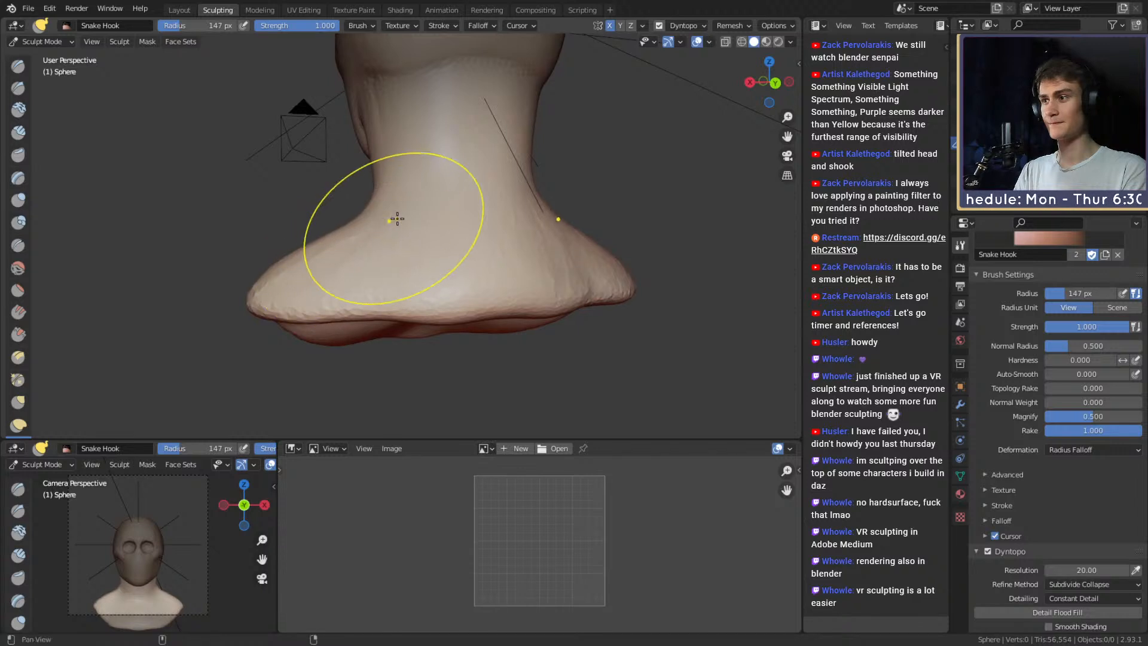
pyautogui.keyDown('alt'); pyautogui.moveTo(398, 219); pyautogui.dragTo(541, 228); pyautogui.keyUp('alt')
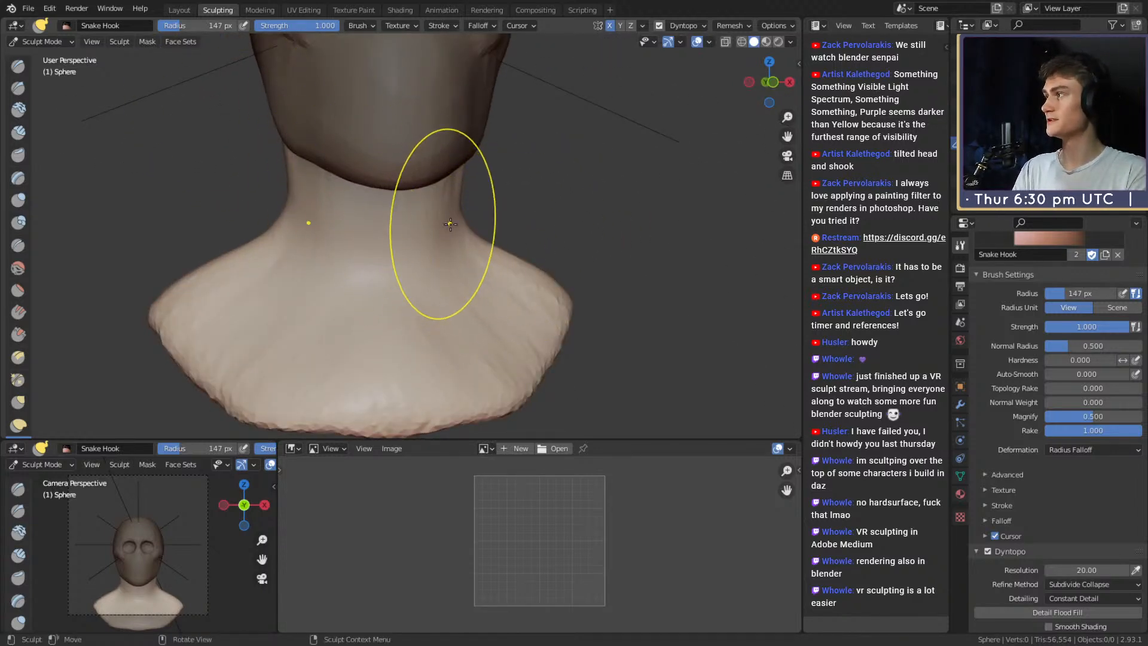
pyautogui.moveTo(457, 209)
pyautogui.keyDown('alt'); pyautogui.mouseDown()
pyautogui.moveTo(413, 236)
pyautogui.moveTo(436, 220)
pyautogui.moveTo(404, 216)
pyautogui.mouseUp(); pyautogui.keyUp('alt')
# Define the diagonal neck muscles with Crease at an 82 px radius and Clay Strips at a 50 px radius.
pyautogui.hotkey('shift', 'c')
pyautogui.press('f')
pyautogui.click(417, 209)
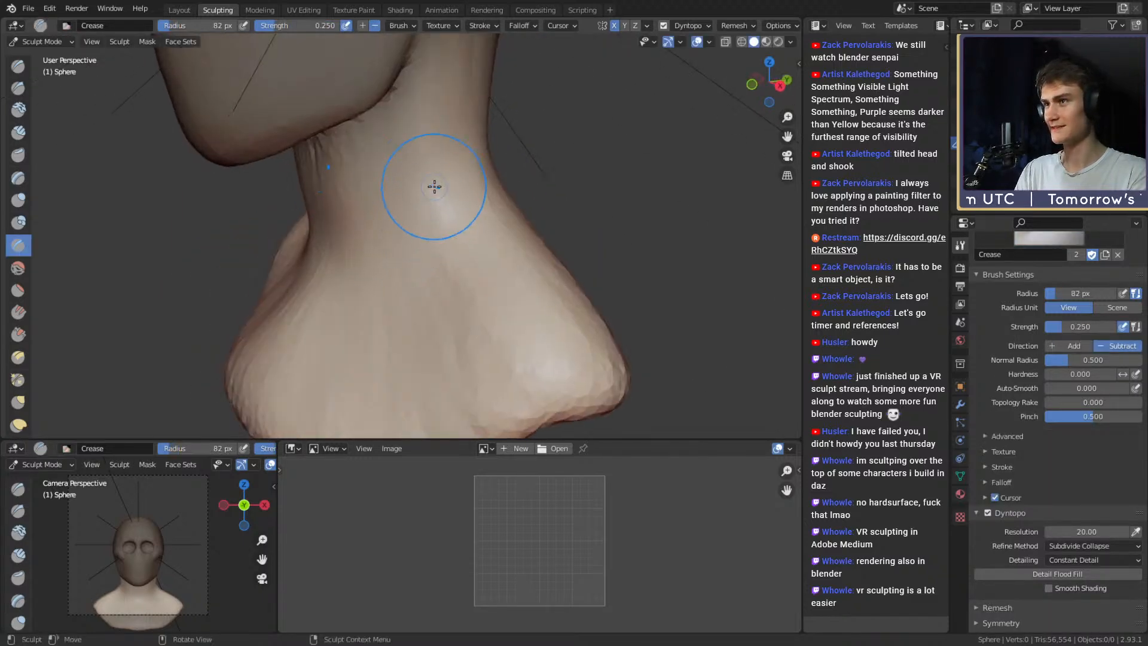
pyautogui.moveTo(398, 255)
pyautogui.keyDown('alt'); pyautogui.mouseDown()
pyautogui.moveTo(447, 205)
pyautogui.moveTo(484, 249)
pyautogui.mouseUp(); pyautogui.keyUp('alt')
pyautogui.press('c')
pyautogui.press('f')
pyautogui.click(453, 203)
pyautogui.keyDown('alt'); pyautogui.moveTo(432, 213); pyautogui.dragTo(478, 257); pyautogui.keyUp('alt')
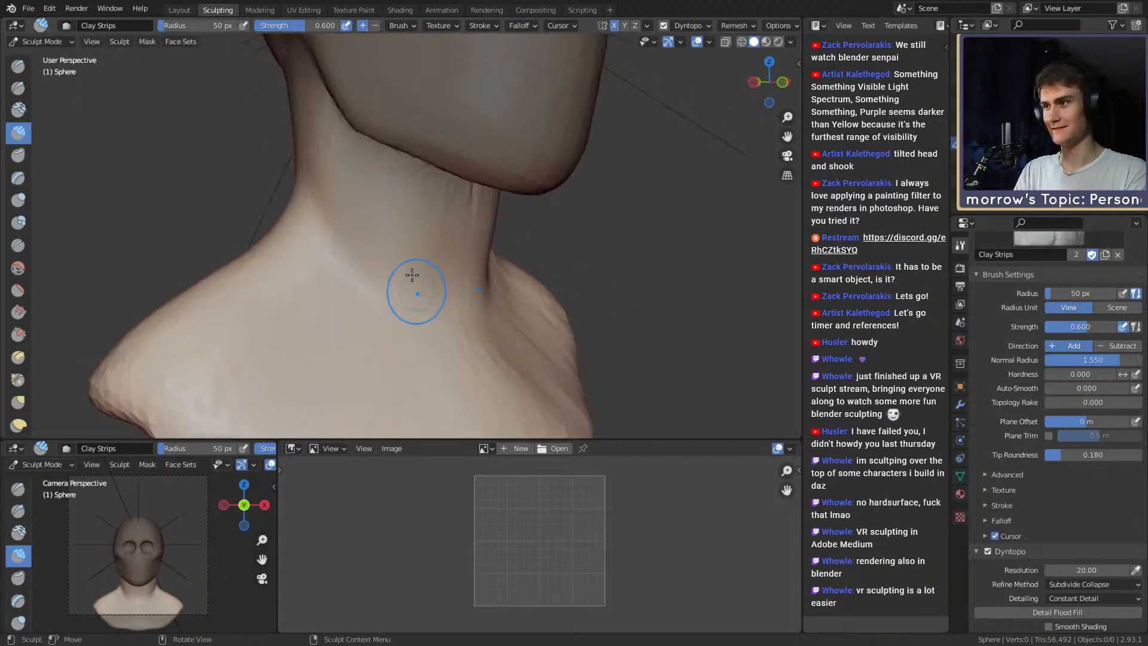
pyautogui.moveTo(426, 323)
pyautogui.keyDown('alt'); pyautogui.mouseDown()
pyautogui.moveTo(369, 275)
pyautogui.moveTo(400, 249)
pyautogui.moveTo(473, 282)
pyautogui.mouseUp(); pyautogui.keyUp('alt')
# Adjust the front and side contours of the neck around the new muscles with Grab.
pyautogui.press('g')
pyautogui.scroll(2, 438, 263)
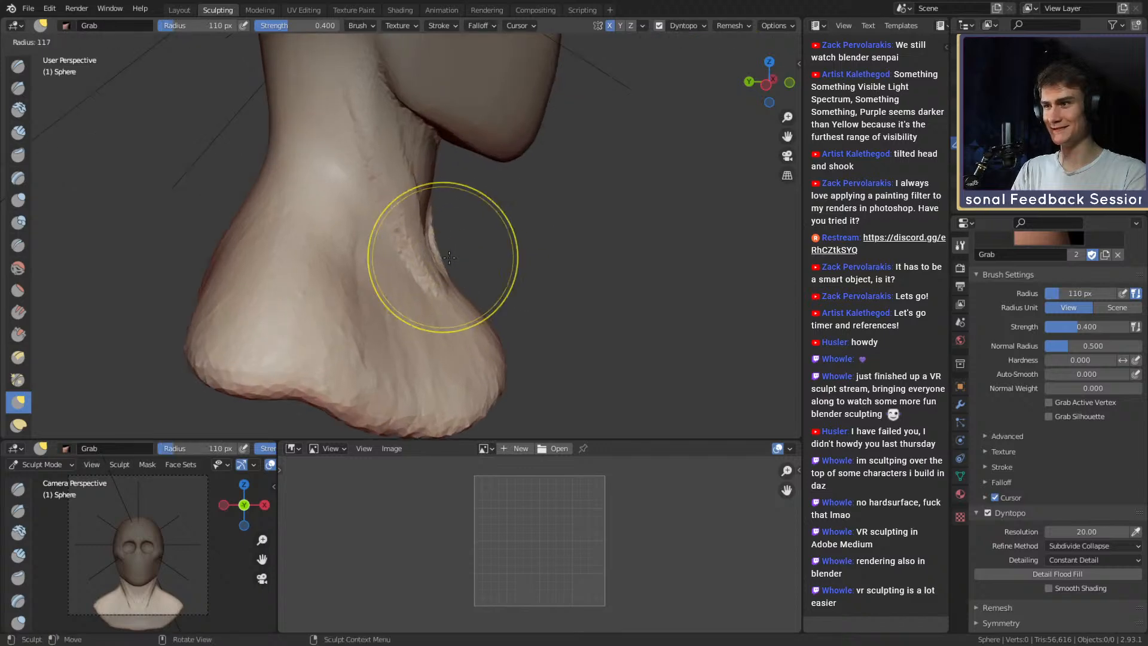
pyautogui.moveTo(457, 250)
pyautogui.mouseDown(button='middle')
pyautogui.moveTo(399, 259)
pyautogui.moveTo(457, 240)
pyautogui.moveTo(359, 263)
pyautogui.moveTo(333, 205)
pyautogui.mouseUp(button='middle')
pyautogui.press('f')
pyautogui.click(425, 259)
pyautogui.press('f')
pyautogui.click(451, 245)
# Reshape the neck beneath the jaw from low angles with Grab at radii of 141 px and 181 px.
pyautogui.press('c')
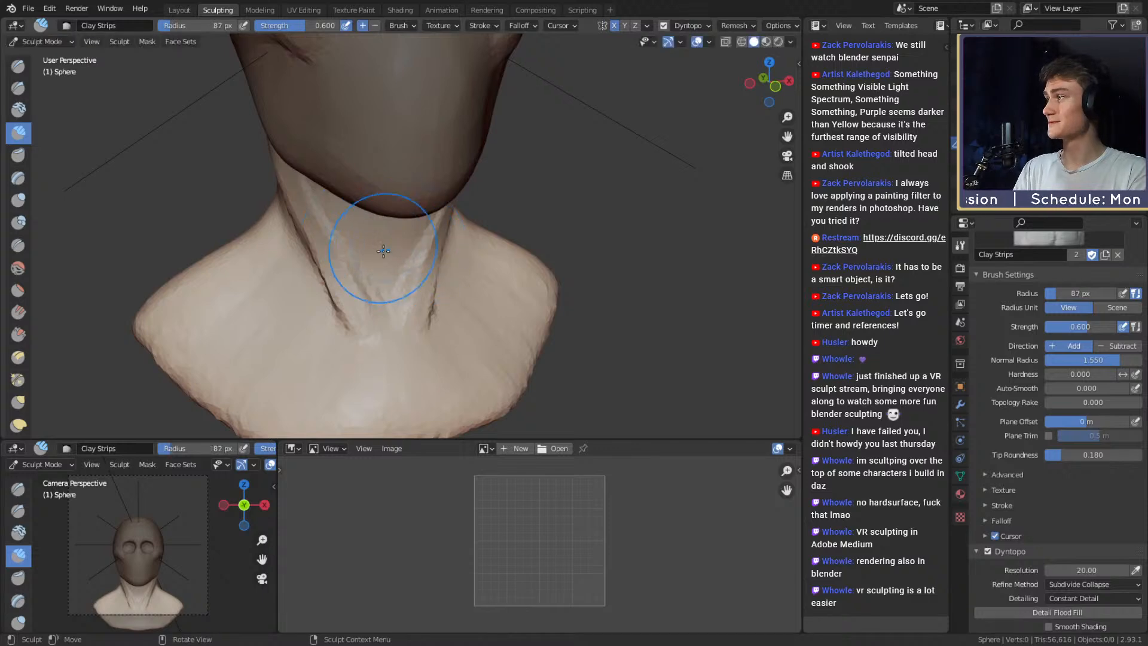
pyautogui.moveTo(383, 251)
pyautogui.mouseDown(button='middle')
pyautogui.moveTo(407, 256)
pyautogui.moveTo(412, 273)
pyautogui.mouseUp(button='middle')
pyautogui.moveTo(420, 230)
pyautogui.mouseDown(button='middle')
pyautogui.moveTo(410, 245)
pyautogui.moveTo(526, 257)
pyautogui.moveTo(361, 252)
pyautogui.moveTo(478, 227)
pyautogui.moveTo(448, 225)
pyautogui.moveTo(477, 216)
pyautogui.moveTo(311, 107)
pyautogui.mouseUp(button='middle')
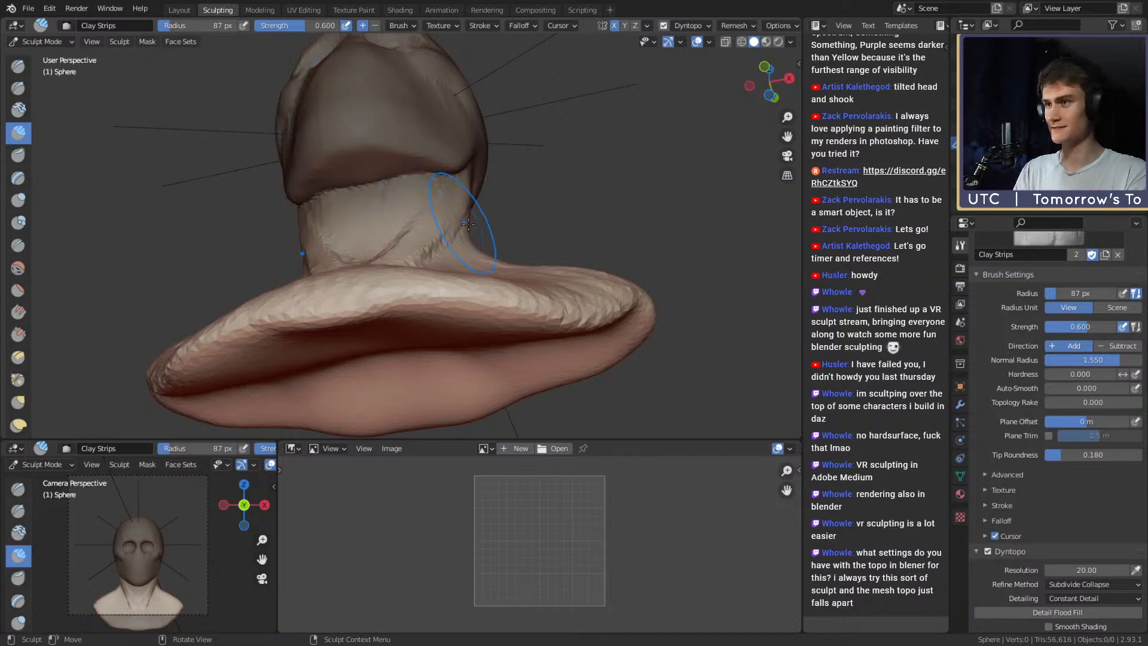
pyautogui.moveTo(468, 224); pyautogui.dragTo(478, 275, button='middle')
pyautogui.press('g')
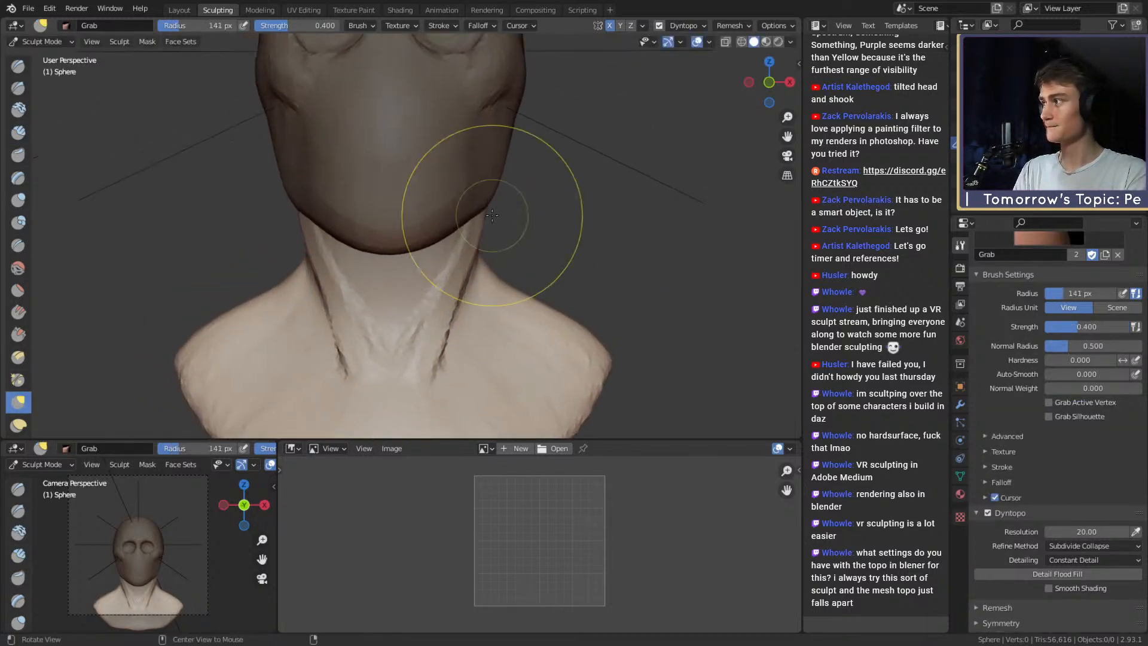
pyautogui.moveTo(492, 215)
pyautogui.keyDown('alt'); pyautogui.mouseDown()
pyautogui.moveTo(479, 172)
pyautogui.moveTo(485, 222)
pyautogui.mouseUp(); pyautogui.keyUp('alt')
pyautogui.press('f')
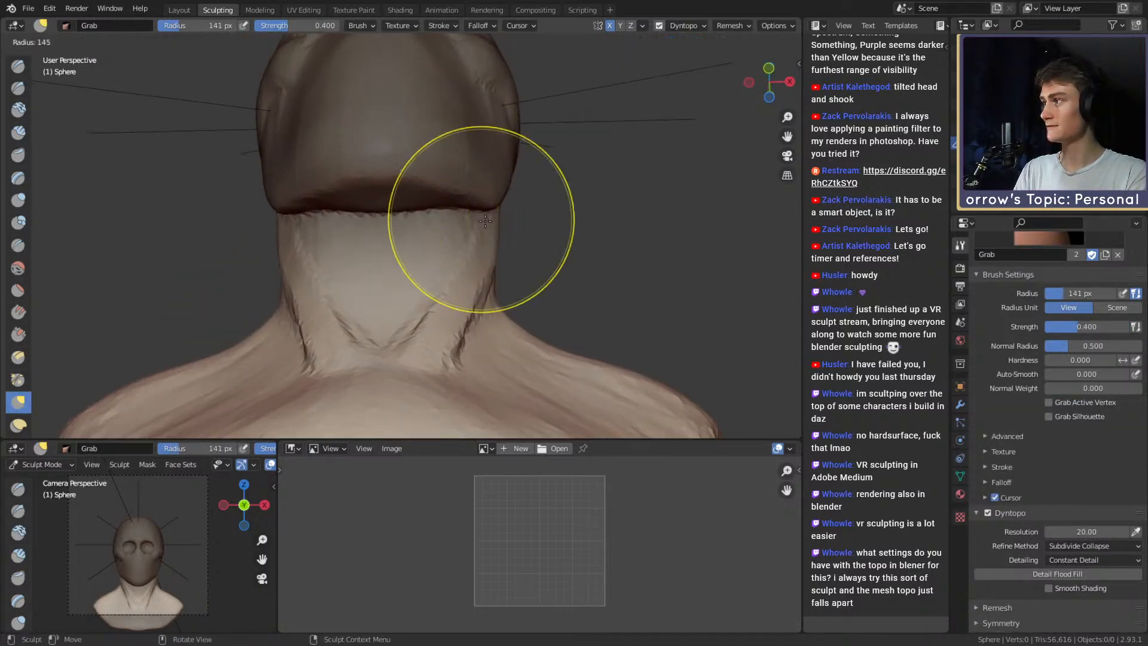
pyautogui.click(506, 221)
pyautogui.moveTo(502, 219); pyautogui.dragTo(487, 228, button='middle')
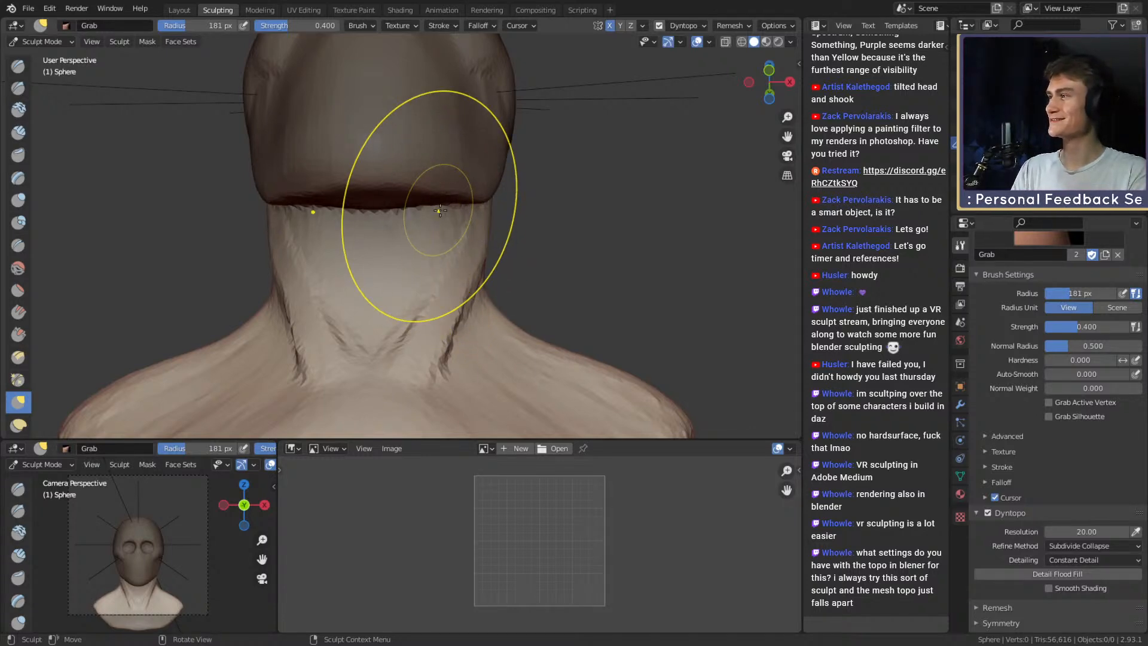
pyautogui.moveTo(487, 231)
pyautogui.mouseDown(button='middle')
pyautogui.moveTo(505, 222)
pyautogui.moveTo(477, 269)
pyautogui.moveTo(531, 311)
pyautogui.mouseUp(button='middle')
# Push the front of the chest back with Grab at a 165 px radius.
pyautogui.press('f')
pyautogui.click(511, 222)
pyautogui.press('f')
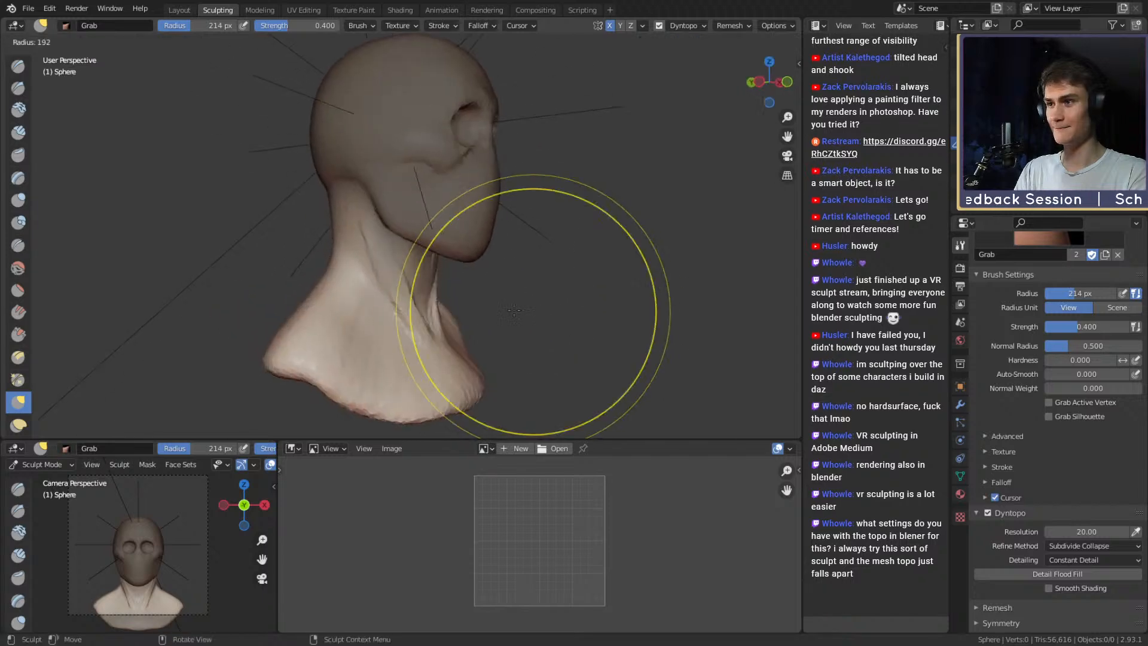
pyautogui.click(437, 304)
pyautogui.moveTo(437, 304)
pyautogui.mouseDown(button='middle')
pyautogui.moveTo(500, 293)
pyautogui.moveTo(494, 300)
pyautogui.mouseUp(button='middle')
pyautogui.keyDown('shift'); pyautogui.moveTo(494, 300); pyautogui.dragTo(487, 212, button='middle'); pyautogui.keyUp('shift')
pyautogui.moveTo(445, 257); pyautogui.dragTo(401, 268, button='middle')
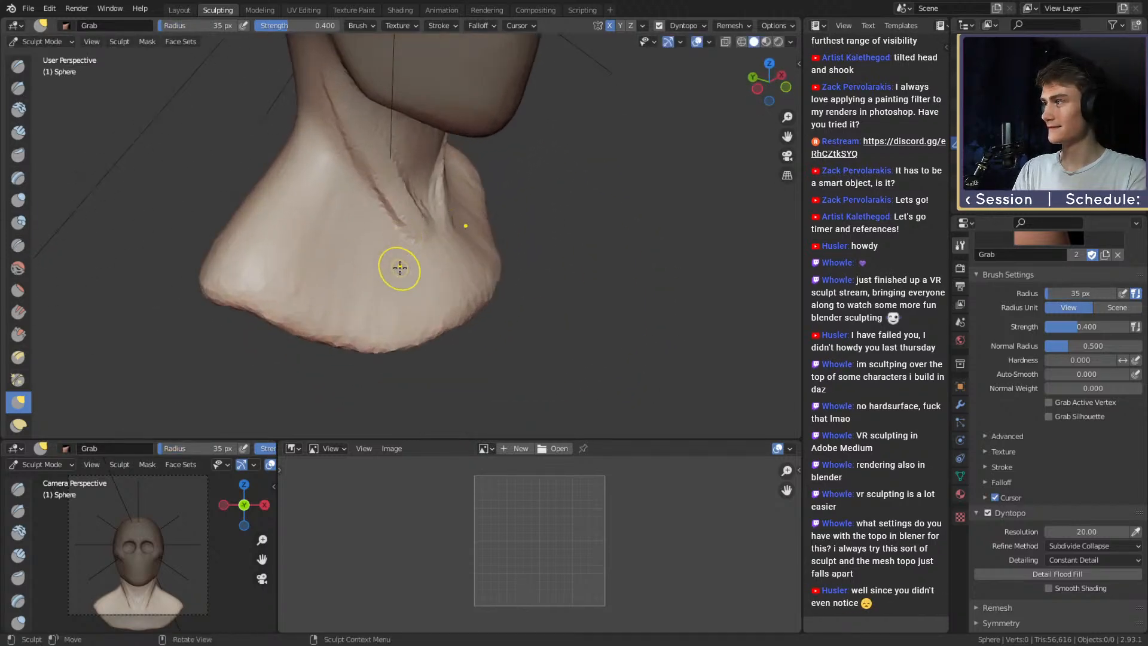
pyautogui.press('f')
pyautogui.click(556, 281)
pyautogui.moveTo(526, 284); pyautogui.dragTo(563, 270, button='middle')
pyautogui.moveTo(492, 280)
pyautogui.mouseDown()
pyautogui.moveTo(454, 296)
pyautogui.moveTo(463, 284)
pyautogui.mouseUp()
pyautogui.moveTo(508, 291); pyautogui.dragTo(480, 290, button='middle')
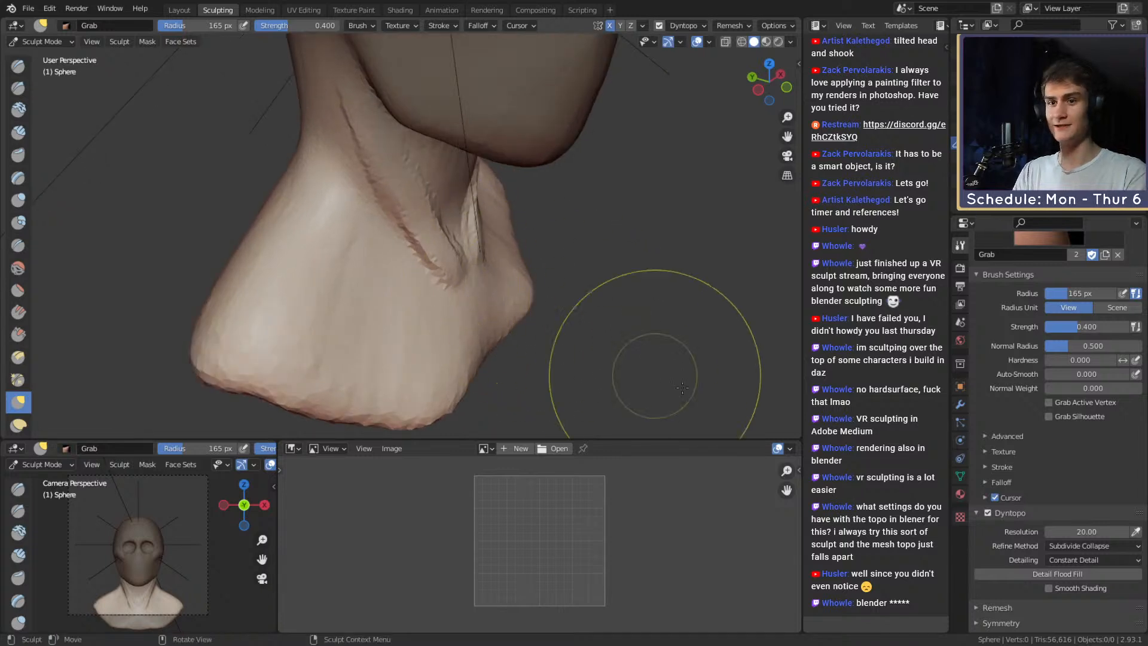
# Bring up the Dyntopo settings and look at the Detailing options.
pyautogui.moveTo(1020, 435); pyautogui.dragTo(1019, 407, button='middle')
pyautogui.moveTo(492, 247); pyautogui.dragTo(457, 280, button='middle')
pyautogui.press('f')
pyautogui.click(506, 312)
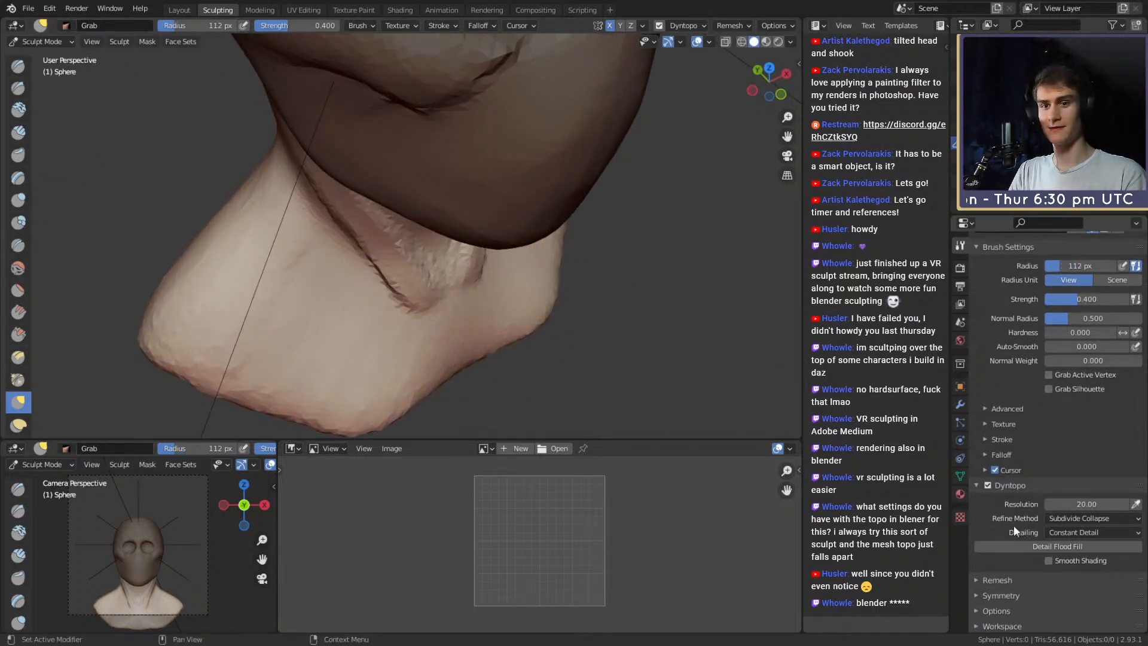
pyautogui.click(1082, 531)
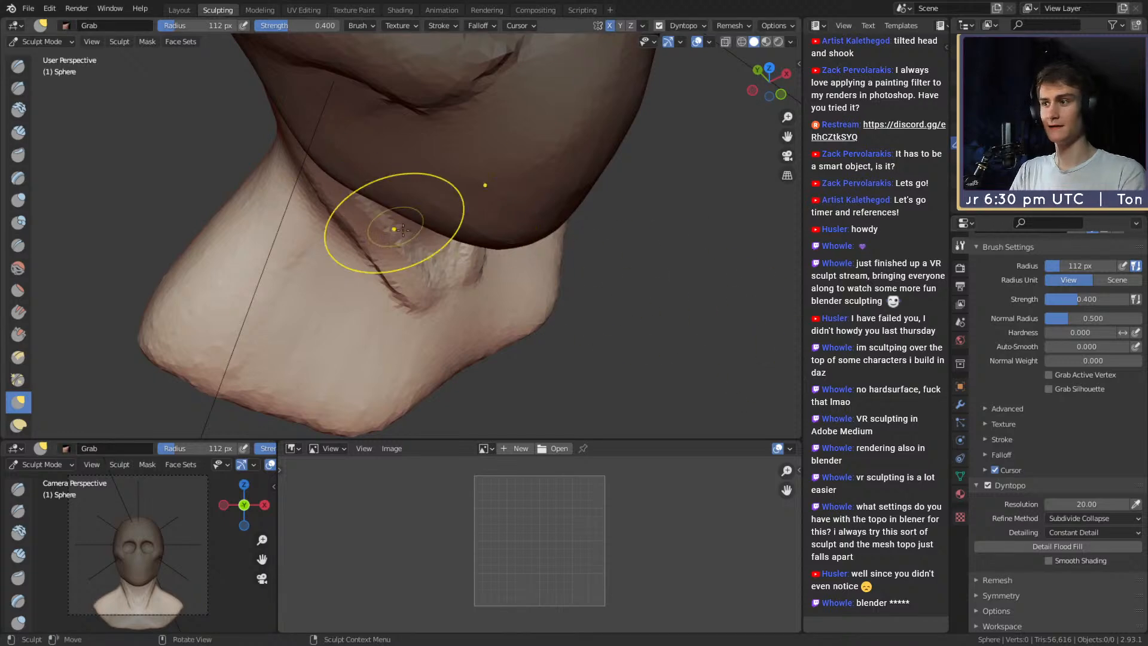
# Adjust the base of the throat and the front neck contour with Grab at radii of 140 px and 160 px.
pyautogui.moveTo(473, 254)
pyautogui.mouseDown(button='middle')
pyautogui.moveTo(420, 272)
pyautogui.moveTo(559, 275)
pyautogui.mouseUp(button='middle')
pyautogui.press('f')
pyautogui.click(431, 273)
pyautogui.press('f')
pyautogui.click(564, 275)
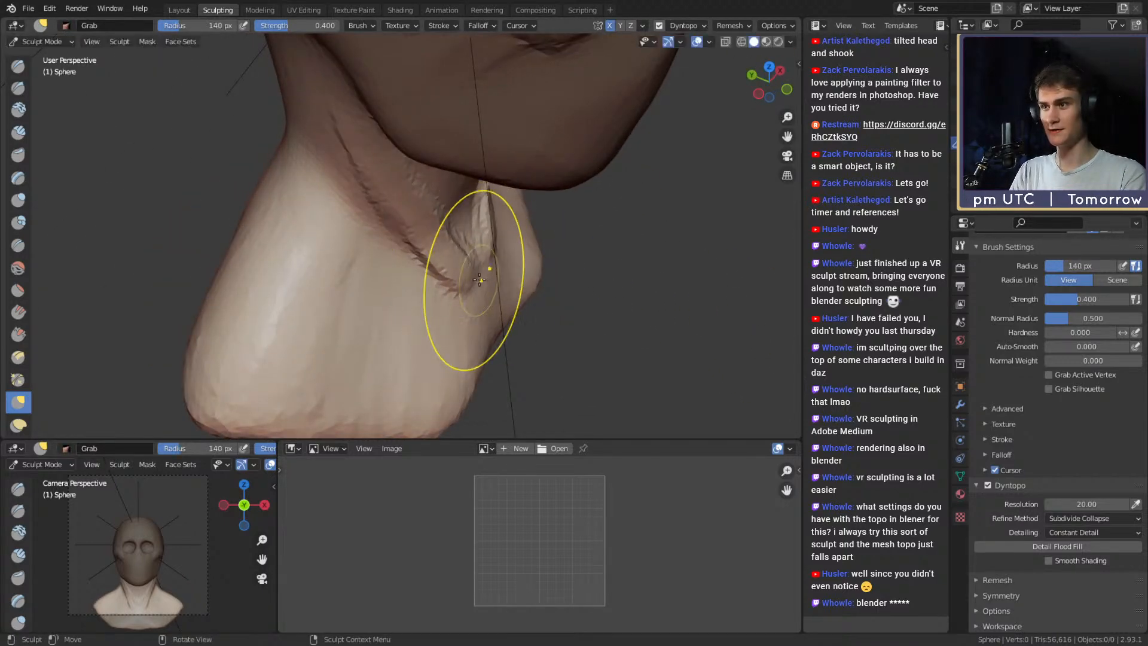
pyautogui.moveTo(483, 278); pyautogui.dragTo(482, 277)
pyautogui.moveTo(450, 252); pyautogui.dragTo(472, 210, button='middle')
pyautogui.press('f')
pyautogui.click(483, 210)
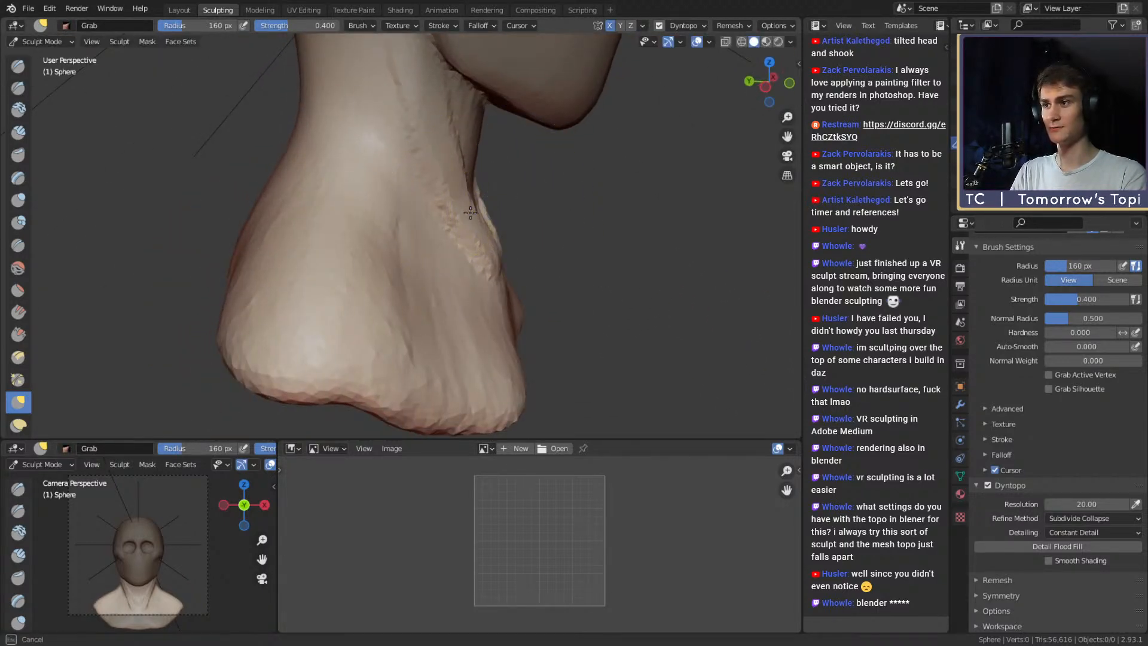
pyautogui.click(456, 213)
# Check the Detailing method again and examine the mesh density on the front of the neck up close.
pyautogui.click(1072, 532)
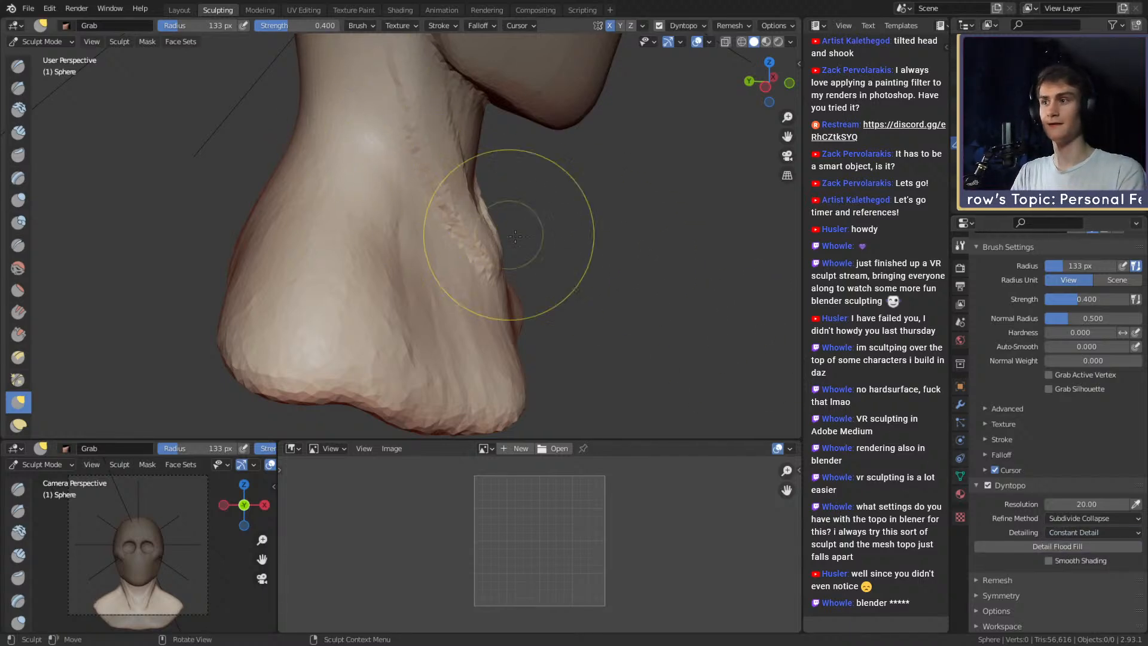
pyautogui.moveTo(515, 237); pyautogui.dragTo(497, 243, button='middle')
pyautogui.press('f')
pyautogui.click(553, 258)
pyautogui.moveTo(554, 272); pyautogui.dragTo(438, 295, button='middle')
pyautogui.scroll(7, 437, 293)
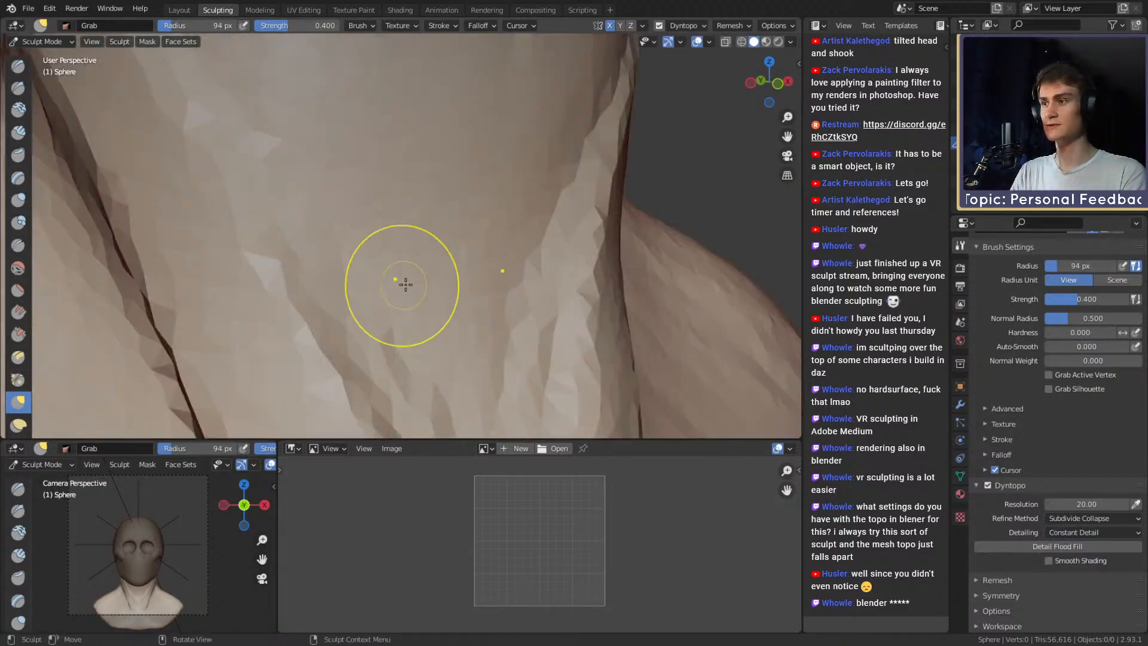
pyautogui.scroll(-5, 399, 233)
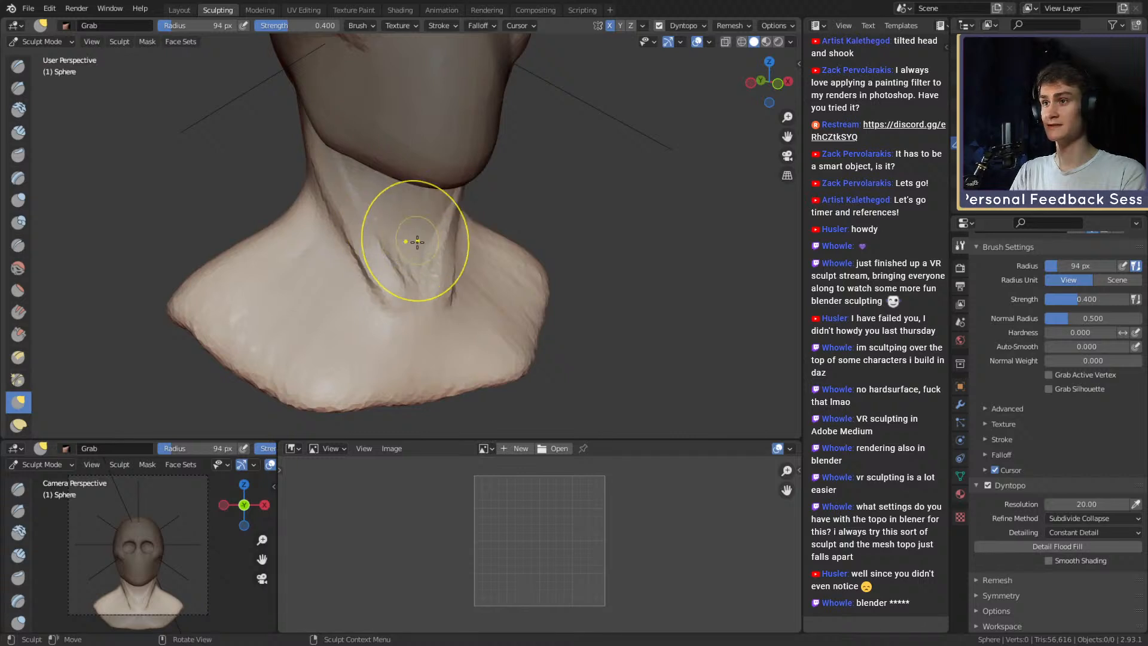
pyautogui.scroll(2, 418, 242)
pyautogui.press('f')
pyautogui.click(404, 242)
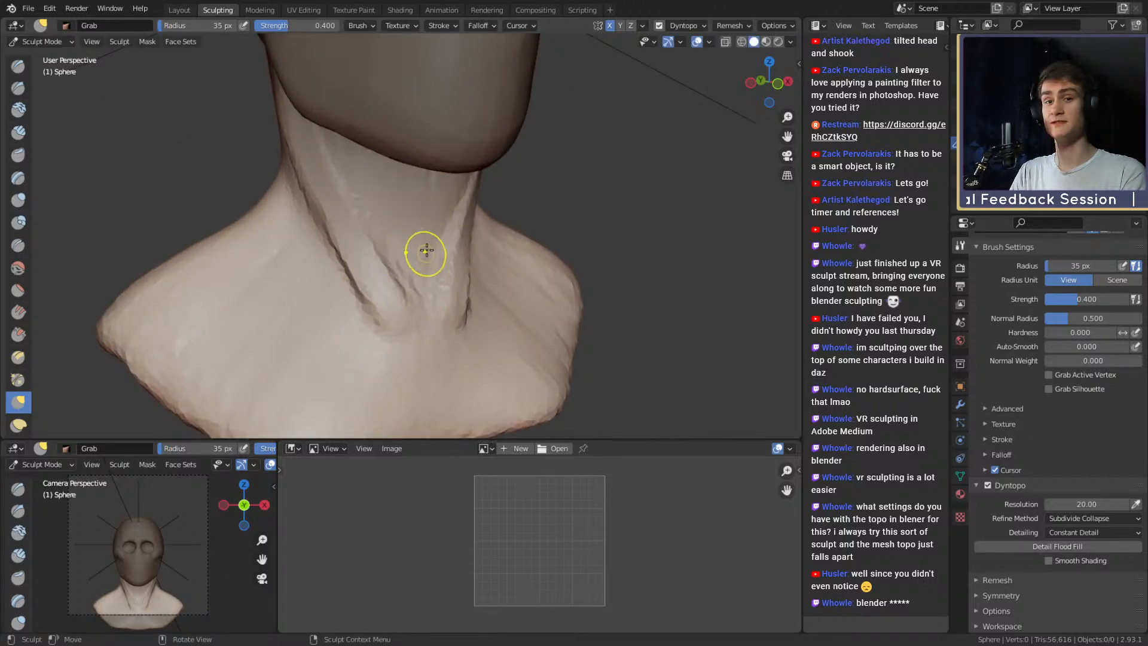
# Deepen the grooves along the neck muscles with Crease at a 40 px radius.
pyautogui.moveTo(426, 250)
pyautogui.mouseDown(button='middle')
pyautogui.moveTo(455, 257)
pyautogui.moveTo(431, 264)
pyautogui.moveTo(523, 233)
pyautogui.moveTo(428, 226)
pyautogui.moveTo(449, 235)
pyautogui.moveTo(371, 303)
pyautogui.moveTo(441, 256)
pyautogui.moveTo(377, 274)
pyautogui.moveTo(372, 256)
pyautogui.moveTo(423, 268)
pyautogui.mouseUp(button='middle')
pyautogui.hotkey('shift', 'c')
pyautogui.press('f')
pyautogui.click(378, 258)
pyautogui.press('f')
pyautogui.click(354, 291)
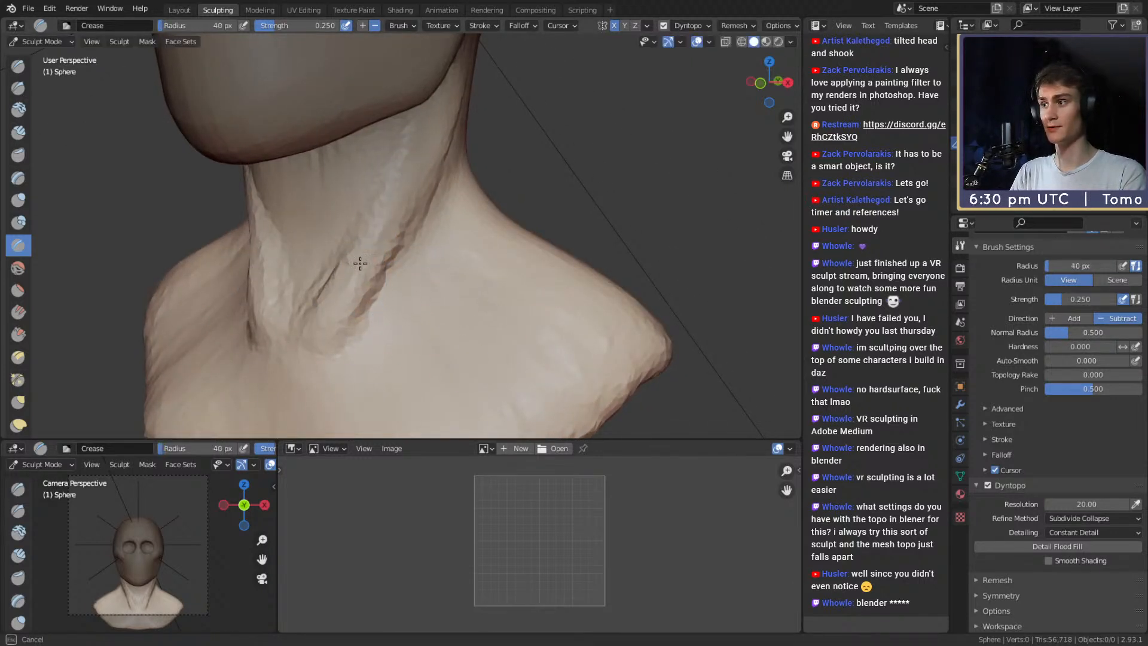
pyautogui.moveTo(412, 184); pyautogui.dragTo(398, 250, button='middle')
pyautogui.moveTo(360, 326)
pyautogui.mouseDown(button='middle')
pyautogui.moveTo(373, 299)
pyautogui.moveTo(410, 338)
pyautogui.moveTo(386, 302)
pyautogui.moveTo(421, 280)
pyautogui.moveTo(415, 290)
pyautogui.mouseUp(button='middle')
# Build up the collarbones from the base of the throat toward the shoulders with Clay Strips at a 34 px radius.
pyautogui.press('c')
pyautogui.press('f')
pyautogui.click(408, 290)
pyautogui.moveTo(391, 292); pyautogui.dragTo(514, 244)
pyautogui.moveTo(516, 235); pyautogui.dragTo(426, 278, button='middle')
pyautogui.press('f')
pyautogui.click(419, 283)
pyautogui.moveTo(415, 276); pyautogui.dragTo(328, 250)
pyautogui.moveTo(371, 286)
pyautogui.keyDown('shift'); pyautogui.mouseDown(button='middle')
pyautogui.moveTo(403, 290)
pyautogui.moveTo(467, 233)
pyautogui.mouseUp(button='middle'); pyautogui.keyUp('shift')
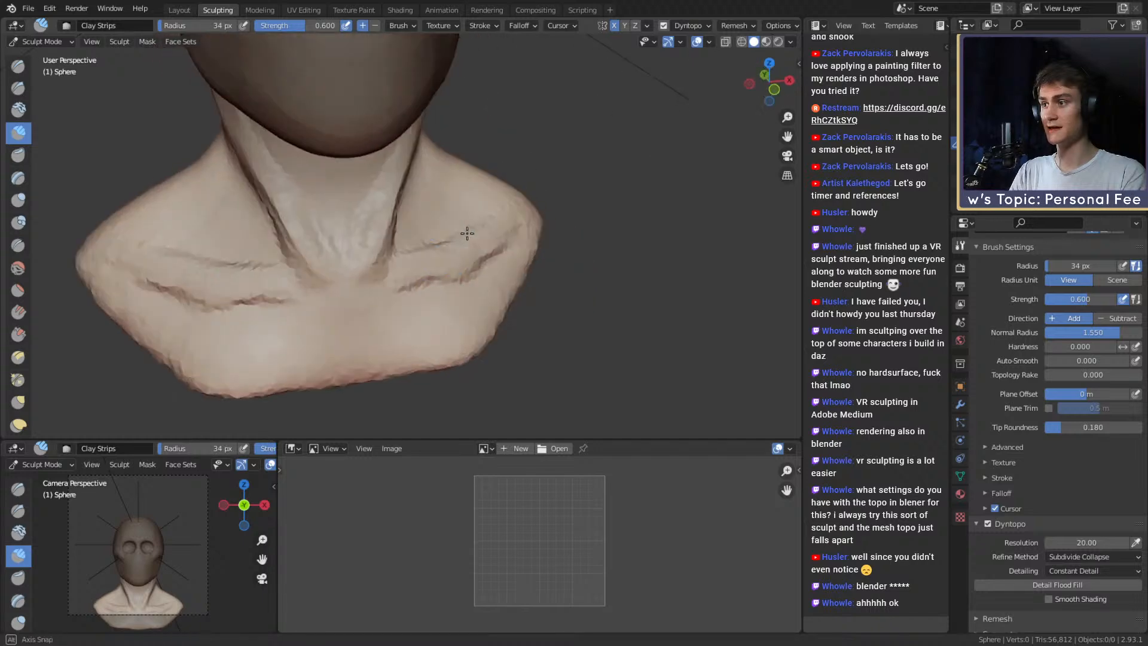
# Fill in the chest below the collarbones with Clay Strips at a 66 px radius.
pyautogui.press('f')
pyautogui.moveTo(456, 263)
pyautogui.mouseDown()
pyautogui.moveTo(470, 277)
pyautogui.moveTo(441, 299)
pyautogui.moveTo(468, 281)
pyautogui.mouseUp()
pyautogui.click(447, 287)
pyautogui.moveTo(453, 300); pyautogui.dragTo(447, 287, button='middle')
pyautogui.moveTo(472, 266)
pyautogui.mouseDown()
pyautogui.moveTo(470, 323)
pyautogui.moveTo(368, 340)
pyautogui.mouseUp()
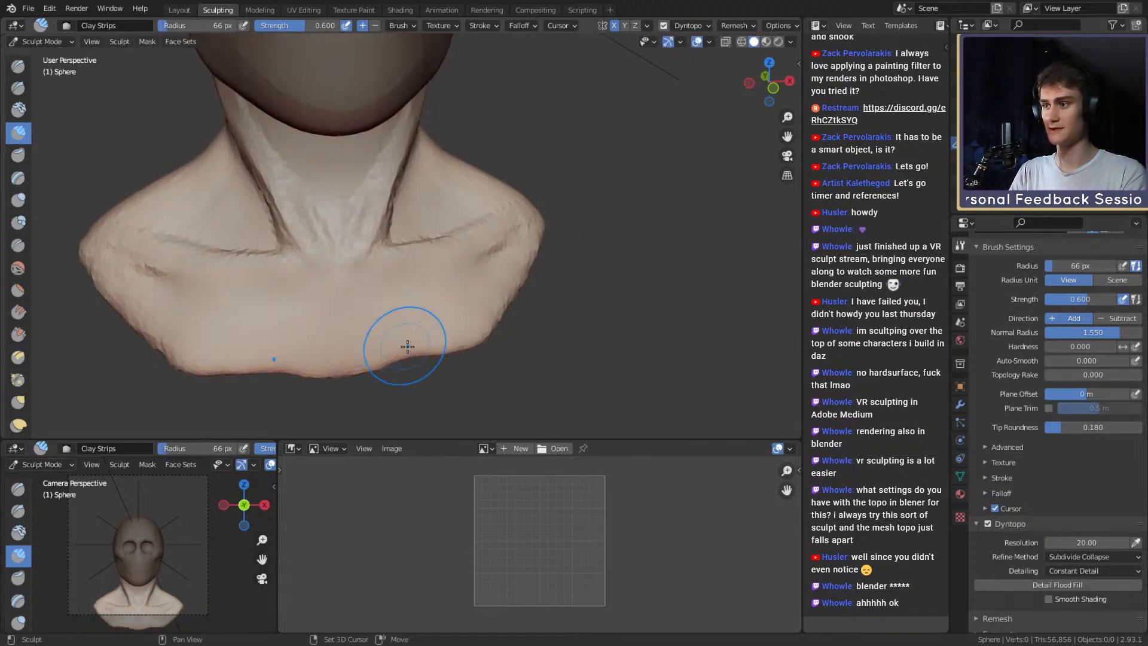
# Pull the front of the upper chest slightly forward from the side with Grab at a 129 px radius.
pyautogui.moveTo(408, 346); pyautogui.dragTo(512, 313, button='middle')
pyautogui.moveTo(346, 192)
pyautogui.mouseDown(button='middle')
pyautogui.moveTo(322, 325)
pyautogui.moveTo(269, 321)
pyautogui.mouseUp(button='middle')
pyautogui.press('g')
pyautogui.moveTo(383, 294)
pyautogui.mouseDown(button='middle')
pyautogui.moveTo(408, 295)
pyautogui.moveTo(353, 284)
pyautogui.mouseUp(button='middle')
pyautogui.press('f')
pyautogui.click(385, 275)
pyautogui.moveTo(362, 273); pyautogui.dragTo(346, 272)
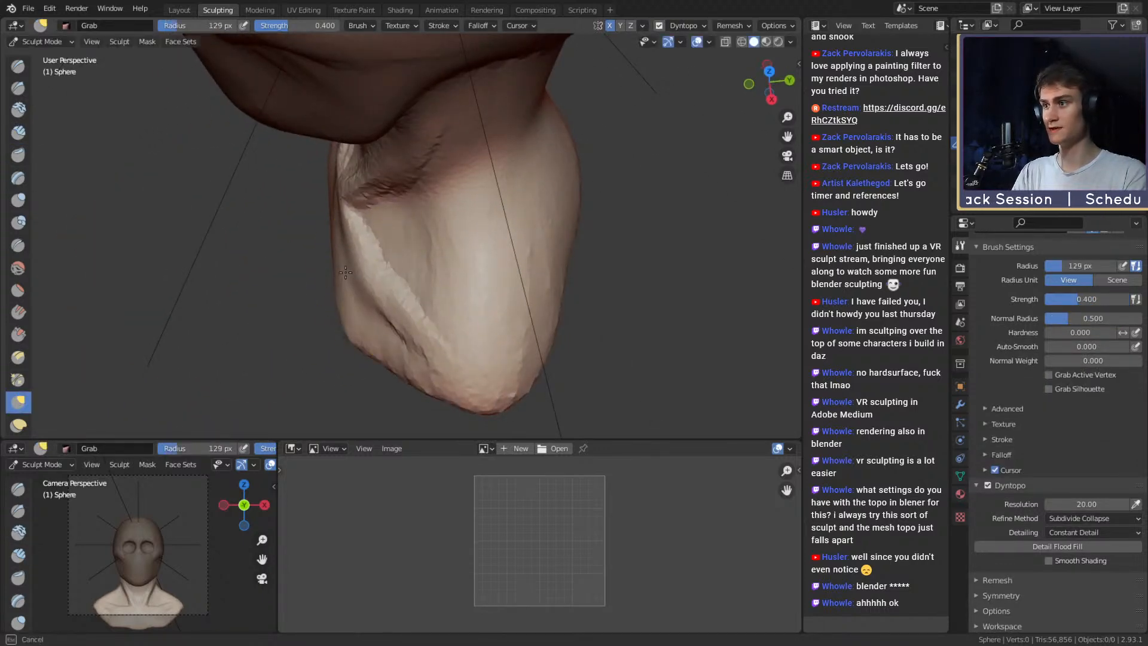
# Refine the chest and shoulder profile from the side with Grab, adjusting the radius to 107 and 113 px.
pyautogui.press('f')
pyautogui.moveTo(365, 272)
pyautogui.mouseDown(button='middle')
pyautogui.moveTo(383, 255)
pyautogui.moveTo(358, 281)
pyautogui.mouseUp(button='middle')
pyautogui.click(413, 259)
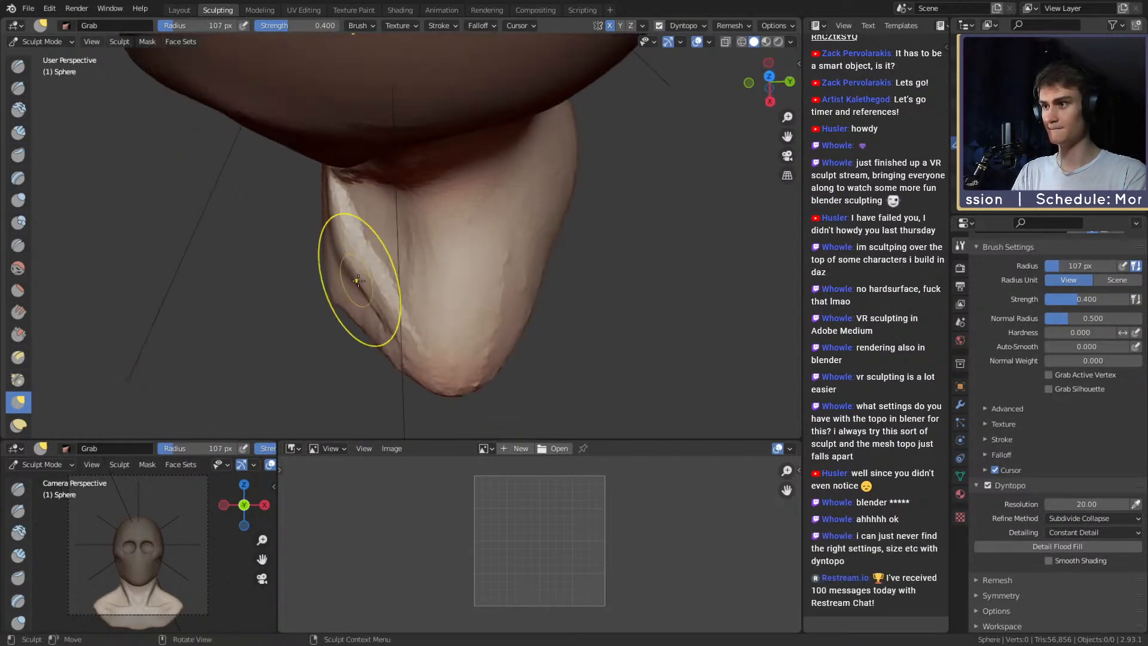
pyautogui.press('f')
pyautogui.keyDown('alt'); pyautogui.moveTo(361, 314); pyautogui.dragTo(389, 300); pyautogui.keyUp('alt')
pyautogui.click(439, 297)
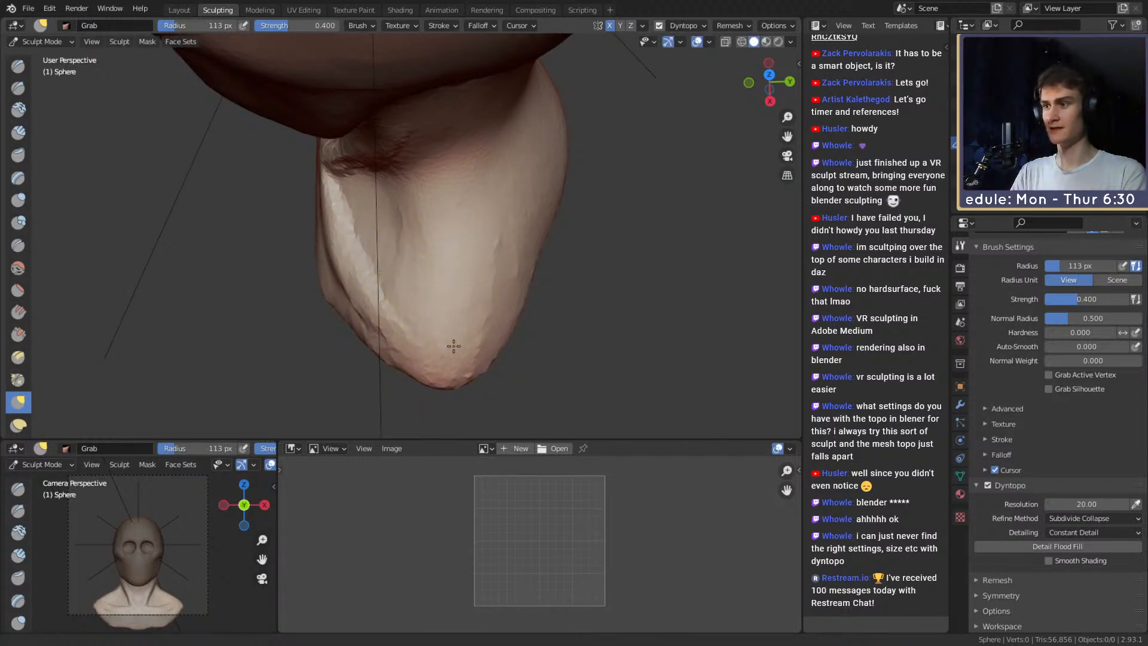
# Stretch the shoulder ends outward with Snake Hook, bringing the radius to 93 px.
pyautogui.moveTo(454, 346); pyautogui.dragTo(433, 261, button='middle')
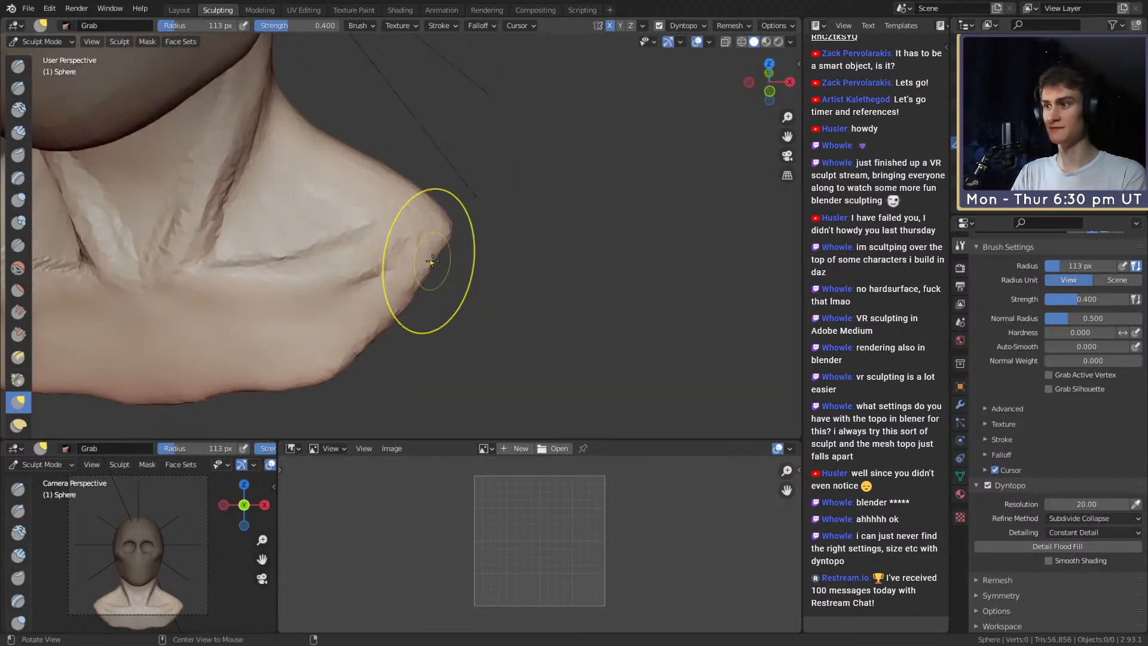
pyautogui.moveTo(432, 260)
pyautogui.keyDown('alt'); pyautogui.mouseDown()
pyautogui.moveTo(480, 228)
pyautogui.moveTo(428, 254)
pyautogui.moveTo(389, 253)
pyautogui.moveTo(397, 266)
pyautogui.moveTo(439, 261)
pyautogui.moveTo(372, 267)
pyautogui.moveTo(460, 254)
pyautogui.moveTo(436, 267)
pyautogui.moveTo(367, 223)
pyautogui.mouseUp(); pyautogui.keyUp('alt')
pyautogui.press('f')
pyautogui.click(460, 248)
pyautogui.press('k')
pyautogui.press('f')
pyautogui.click(532, 239)
pyautogui.press('f')
pyautogui.click(356, 255)
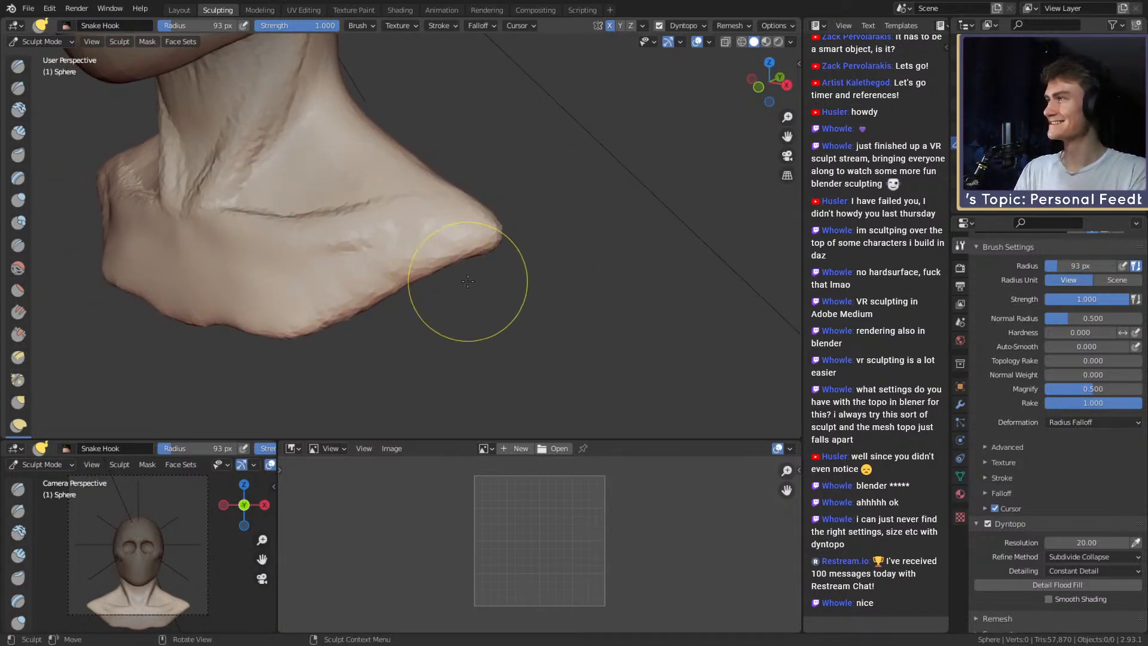
# Pull the shoulder tips further out and down with Snake Hook at a 121 px radius.
pyautogui.moveTo(456, 282)
pyautogui.mouseDown(button='middle')
pyautogui.moveTo(402, 263)
pyautogui.moveTo(493, 285)
pyautogui.moveTo(506, 258)
pyautogui.moveTo(492, 243)
pyautogui.moveTo(515, 211)
pyautogui.mouseUp(button='middle')
pyautogui.press('f')
pyautogui.click(581, 221)
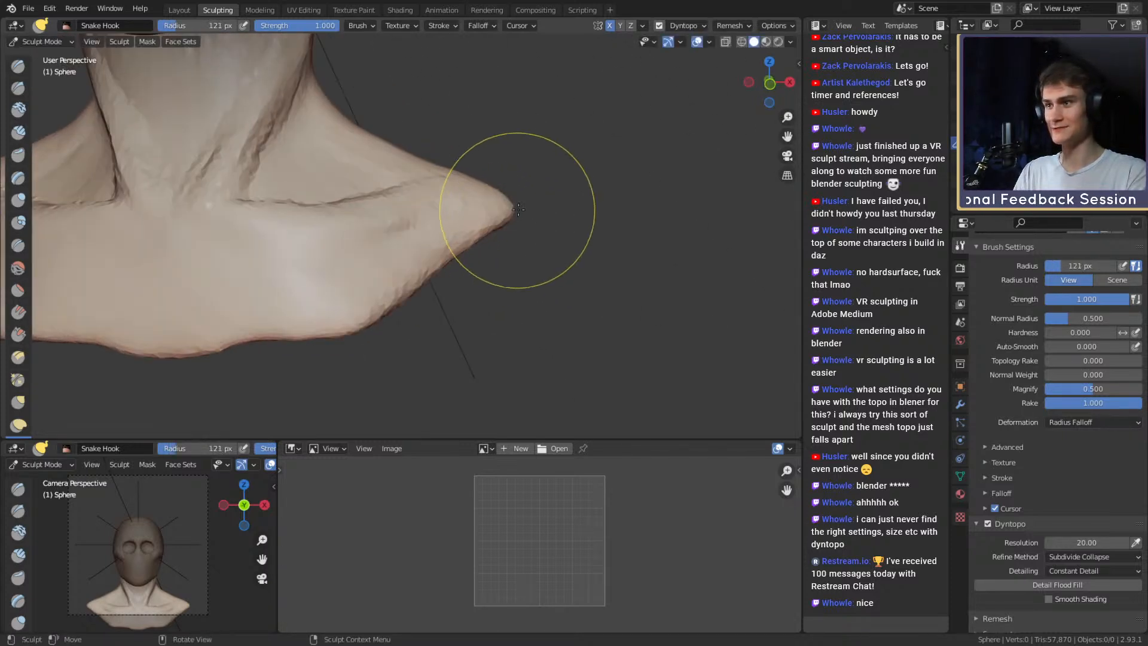
pyautogui.moveTo(528, 219)
pyautogui.mouseDown()
pyautogui.moveTo(538, 248)
pyautogui.moveTo(551, 241)
pyautogui.mouseUp()
pyautogui.press('f')
pyautogui.click(626, 251)
pyautogui.press('f')
pyautogui.click(618, 226)
# Draw the shoulders down into the start of the upper arms with Snake Hook at a 103 px radius.
pyautogui.moveTo(523, 206)
pyautogui.keyDown('ctrl'); pyautogui.mouseDown(button='middle')
pyautogui.moveTo(505, 262)
pyautogui.moveTo(479, 261)
pyautogui.moveTo(479, 242)
pyautogui.moveTo(459, 246)
pyautogui.mouseUp(button='middle'); pyautogui.keyUp('ctrl')
pyautogui.press('f')
pyautogui.click(468, 245)
pyautogui.press('f')
pyautogui.click(449, 245)
pyautogui.moveTo(470, 241)
pyautogui.mouseDown()
pyautogui.moveTo(468, 287)
pyautogui.moveTo(444, 292)
pyautogui.mouseUp()
pyautogui.moveTo(478, 289); pyautogui.dragTo(462, 293, button='middle')
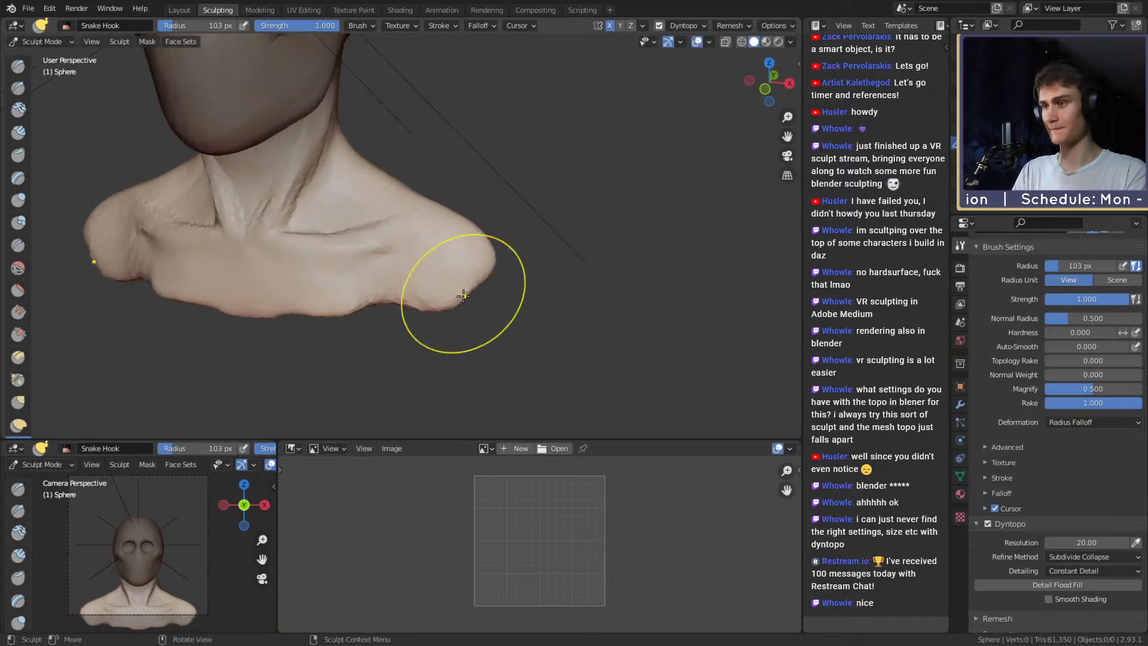
# Extend the lower edge by the armpit downward and round out the outer upper arm with Snake Hook.
pyautogui.press('f')
pyautogui.click(442, 292)
pyautogui.moveTo(404, 286); pyautogui.dragTo(396, 314)
pyautogui.moveTo(472, 285); pyautogui.dragTo(488, 300)
# Pull the rear underside of the shoulder downward from the side with Snake Hook at a 114 px radius.
pyautogui.moveTo(487, 301)
pyautogui.mouseDown(button='middle')
pyautogui.moveTo(377, 310)
pyautogui.moveTo(397, 274)
pyautogui.moveTo(385, 285)
pyautogui.moveTo(430, 269)
pyautogui.moveTo(408, 249)
pyautogui.mouseUp(button='middle')
pyautogui.press('f')
pyautogui.click(423, 281)
pyautogui.press('f')
pyautogui.click(410, 248)
pyautogui.moveTo(407, 250); pyautogui.dragTo(390, 287)
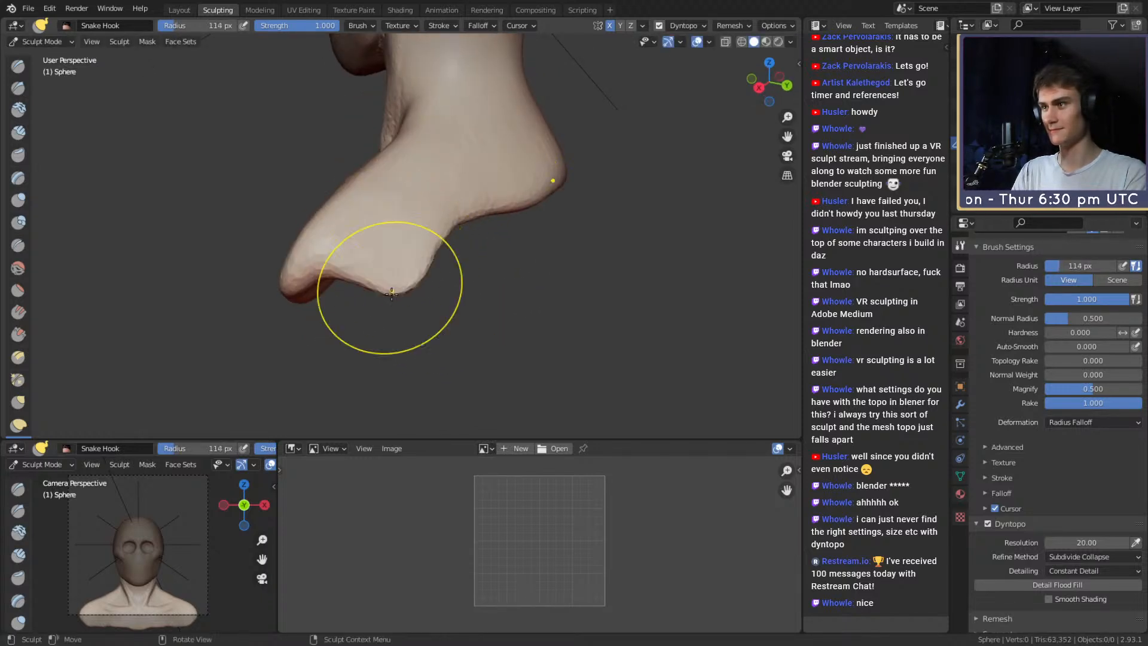
# Extend the lower edge between the upper arm and the back with Snake Hook, bringing the radius to 101 px.
pyautogui.moveTo(390, 287); pyautogui.dragTo(439, 257, button='middle')
pyautogui.moveTo(416, 269); pyautogui.dragTo(423, 284)
pyautogui.moveTo(432, 270)
pyautogui.mouseDown(button='middle')
pyautogui.moveTo(461, 256)
pyautogui.moveTo(384, 260)
pyautogui.mouseUp(button='middle')
pyautogui.press('f')
pyautogui.click(453, 226)
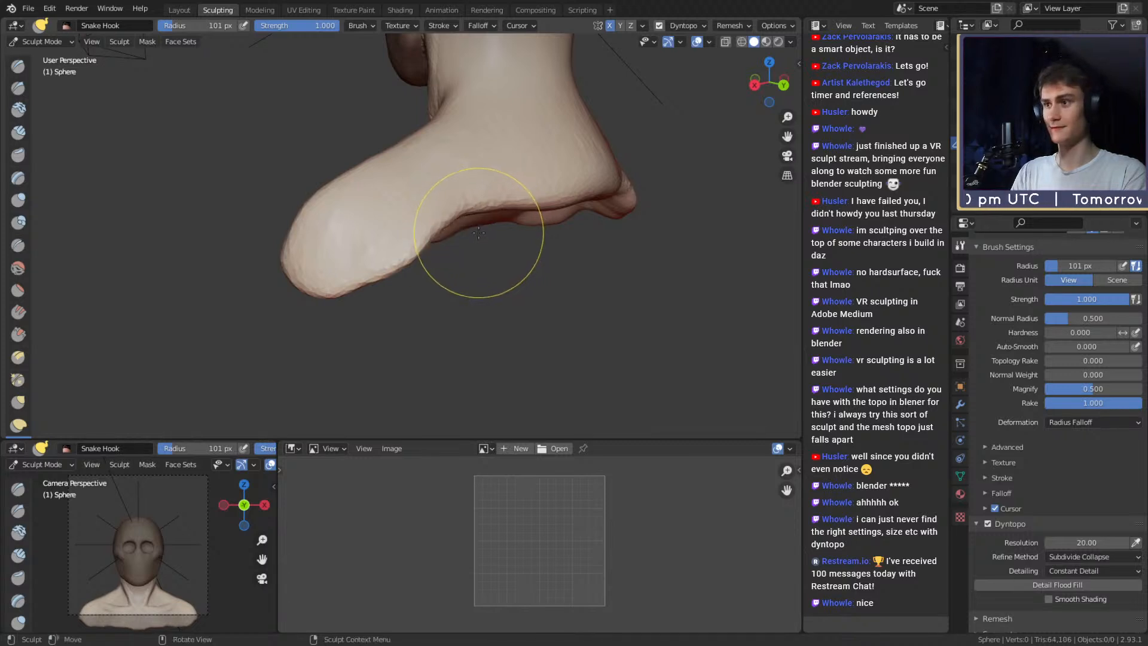
# Pull the lower edge of the back down toward the arm level with Snake Hook, bringing the radius to 118 px.
pyautogui.moveTo(562, 215); pyautogui.dragTo(455, 219, button='middle')
pyautogui.press('f')
pyautogui.click(499, 219)
pyautogui.moveTo(498, 220)
pyautogui.mouseDown()
pyautogui.moveTo(490, 235)
pyautogui.moveTo(443, 242)
pyautogui.mouseUp()
pyautogui.press('f')
pyautogui.click(456, 235)
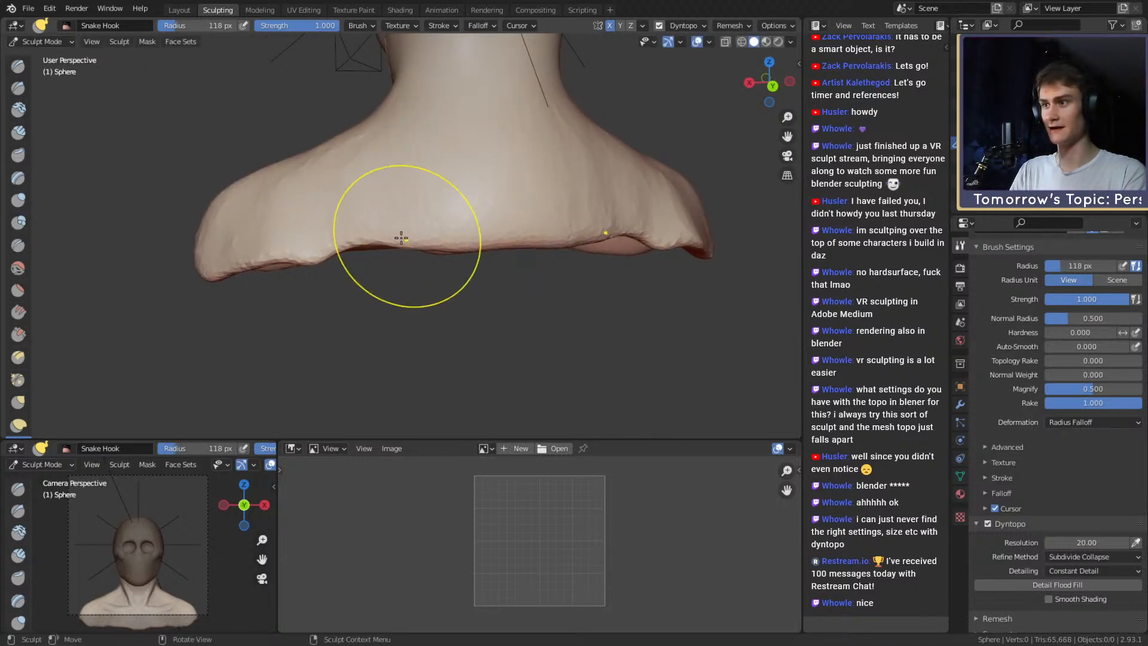
# Even out the dent in the lower edge behind the arm with Snake Hook at a 56 px radius.
pyautogui.moveTo(401, 238); pyautogui.dragTo(456, 241, button='middle')
pyautogui.press('f')
pyautogui.click(432, 240)
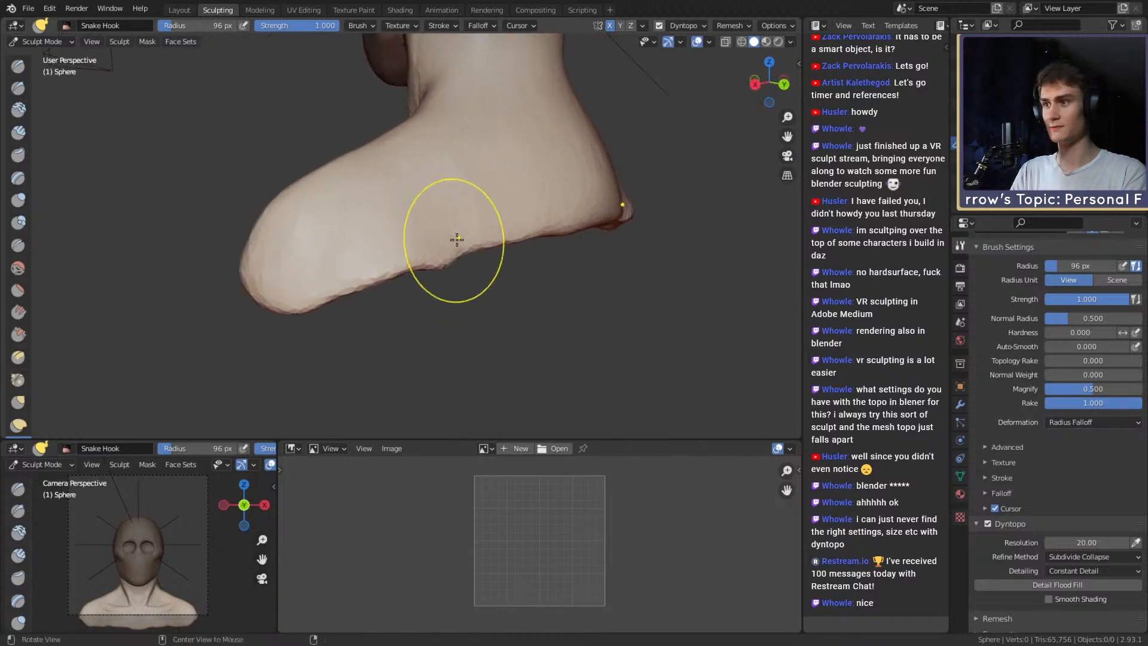
pyautogui.press('f')
pyautogui.click(447, 256)
pyautogui.moveTo(447, 257); pyautogui.dragTo(442, 272)
# Fill in the hollow underside of the bust with Clay Strips at a 52 px radius, working from the middle toward the sides.
pyautogui.moveTo(458, 261)
pyautogui.mouseDown(button='middle')
pyautogui.moveTo(425, 249)
pyautogui.moveTo(457, 231)
pyautogui.moveTo(423, 226)
pyautogui.mouseUp(button='middle')
pyautogui.moveTo(491, 237); pyautogui.dragTo(438, 159, button='middle')
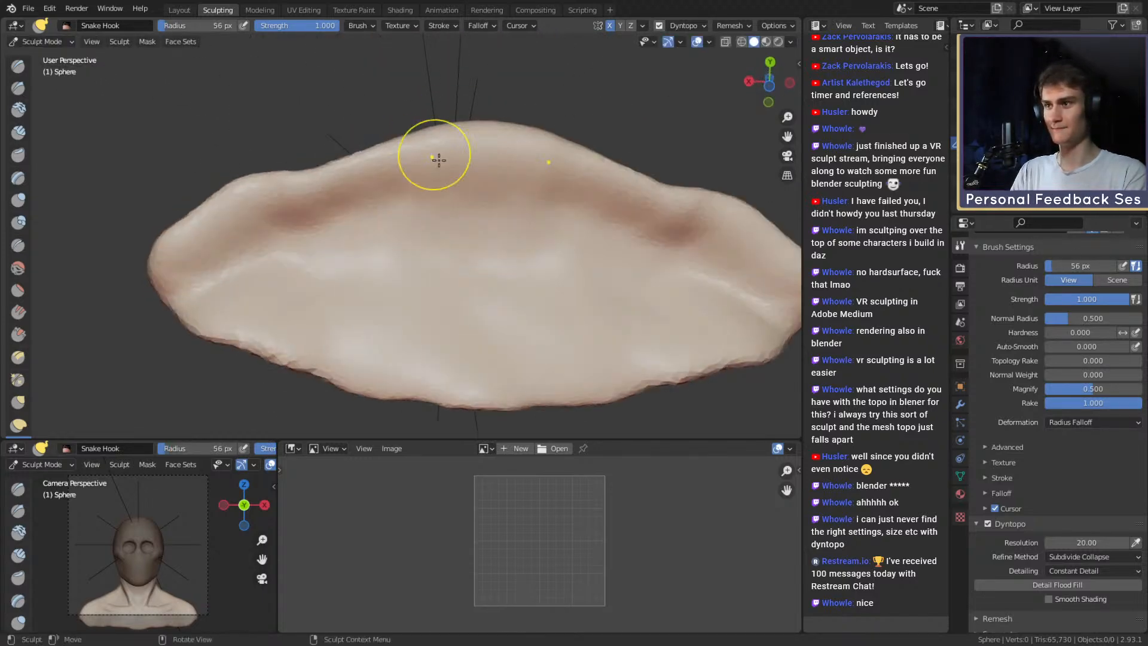
pyautogui.press('c')
pyautogui.press('f')
pyautogui.click(459, 268)
pyautogui.moveTo(475, 255)
pyautogui.keyDown('ctrl'); pyautogui.mouseDown(button='middle')
pyautogui.moveTo(476, 267)
pyautogui.moveTo(448, 257)
pyautogui.mouseUp(button='middle'); pyautogui.keyUp('ctrl')
pyautogui.press('f')
pyautogui.click(461, 258)
pyautogui.moveTo(440, 293); pyautogui.dragTo(453, 217)
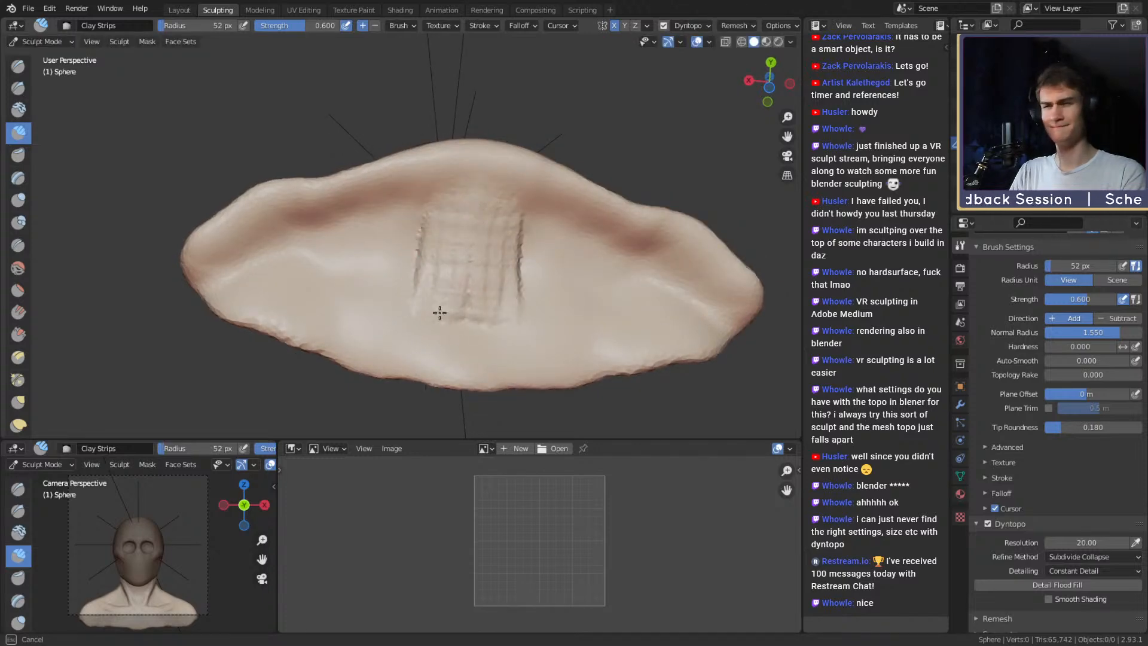
pyautogui.moveTo(439, 312)
pyautogui.mouseDown()
pyautogui.moveTo(392, 213)
pyautogui.moveTo(295, 257)
pyautogui.mouseUp()
pyautogui.moveTo(295, 257)
pyautogui.mouseDown(button='middle')
pyautogui.moveTo(488, 293)
pyautogui.moveTo(384, 192)
pyautogui.mouseUp(button='middle')
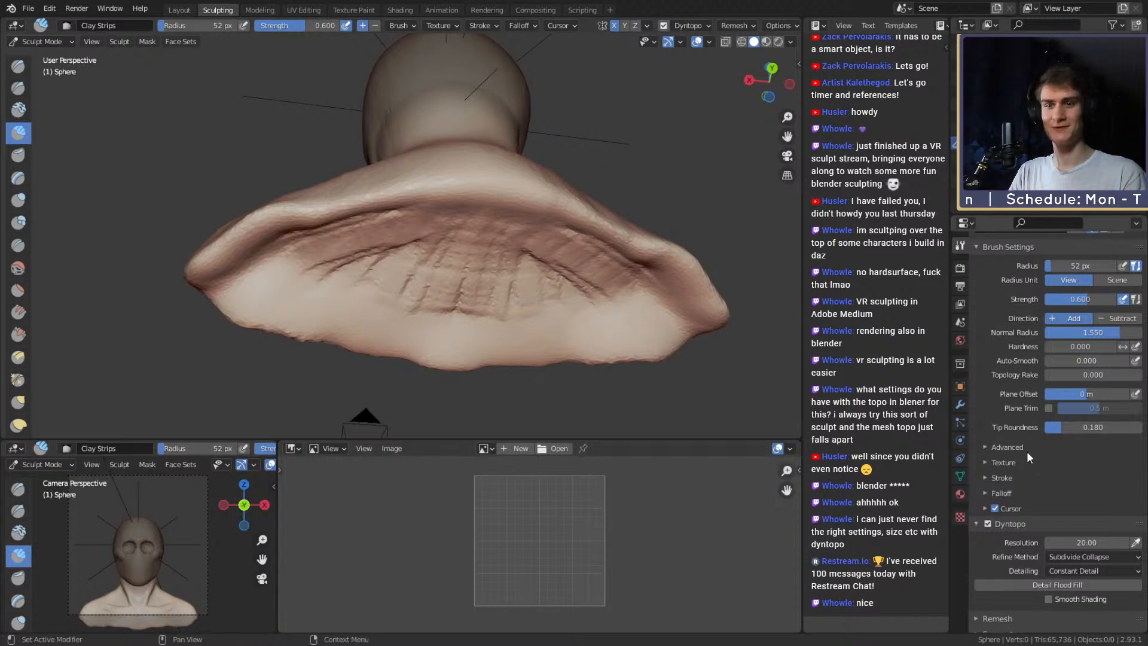
# Review the Clay Strips brush settings, including the advanced auto-masking options.
pyautogui.scroll(4, 998, 413)
pyautogui.scroll(-6, 993, 431)
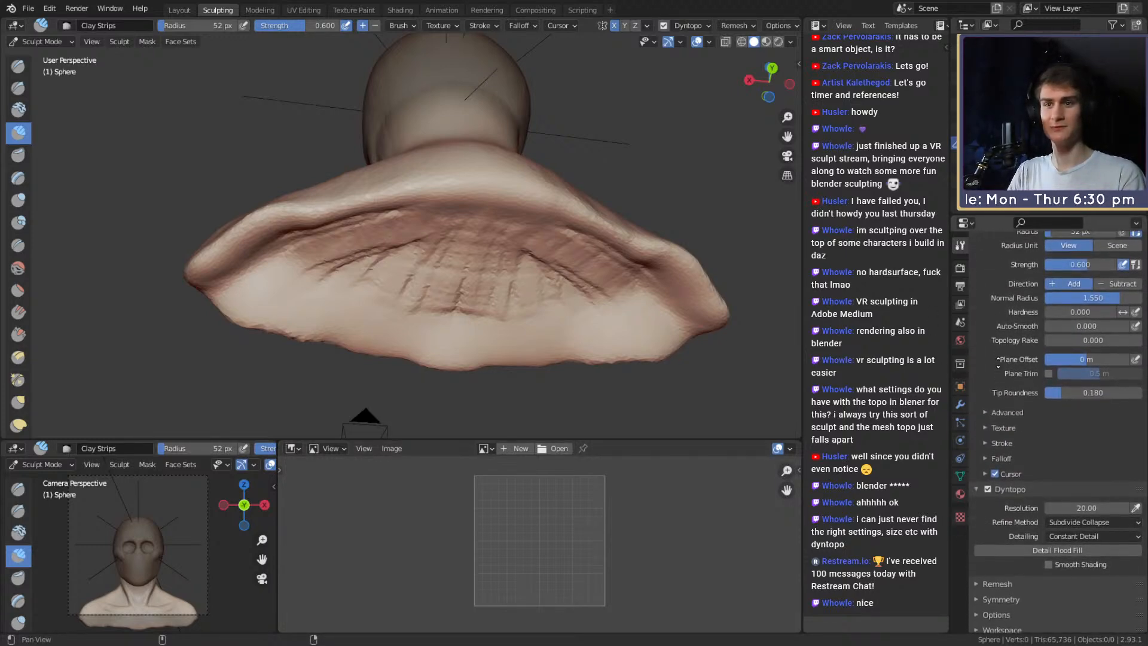
pyautogui.moveTo(526, 281)
pyautogui.mouseDown(button='middle')
pyautogui.moveTo(432, 240)
pyautogui.moveTo(435, 277)
pyautogui.mouseUp(button='middle')
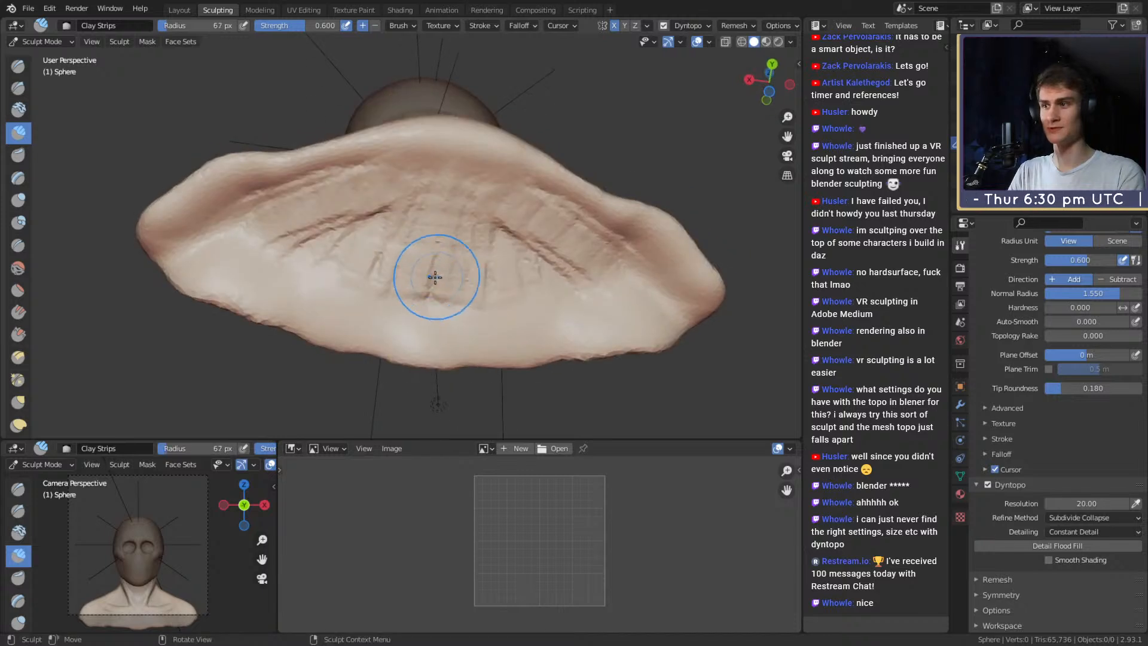
pyautogui.click(991, 408)
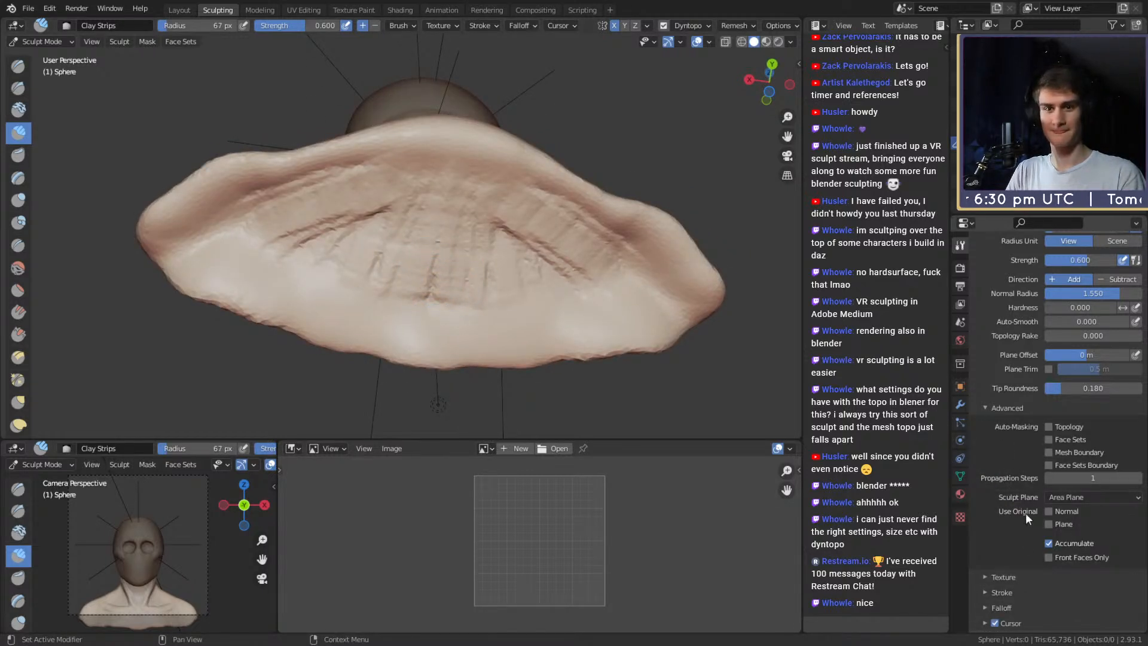
pyautogui.click(991, 407)
# Fill in the grooved underside of the bust with Clay Strips and smooth it with the brush radius enlarged to 112 px.
pyautogui.moveTo(451, 236)
pyautogui.mouseDown()
pyautogui.moveTo(402, 246)
pyautogui.moveTo(379, 276)
pyautogui.moveTo(424, 310)
pyautogui.moveTo(216, 256)
pyautogui.moveTo(210, 228)
pyautogui.moveTo(335, 215)
pyautogui.moveTo(411, 173)
pyautogui.moveTo(329, 195)
pyautogui.moveTo(299, 228)
pyautogui.moveTo(371, 320)
pyautogui.moveTo(335, 281)
pyautogui.mouseUp()
pyautogui.press('f')
pyautogui.click(378, 235)
pyautogui.moveTo(371, 239)
pyautogui.keyDown('shift'); pyautogui.mouseDown()
pyautogui.moveTo(325, 293)
pyautogui.moveTo(332, 221)
pyautogui.mouseUp(); pyautogui.keyUp('shift')
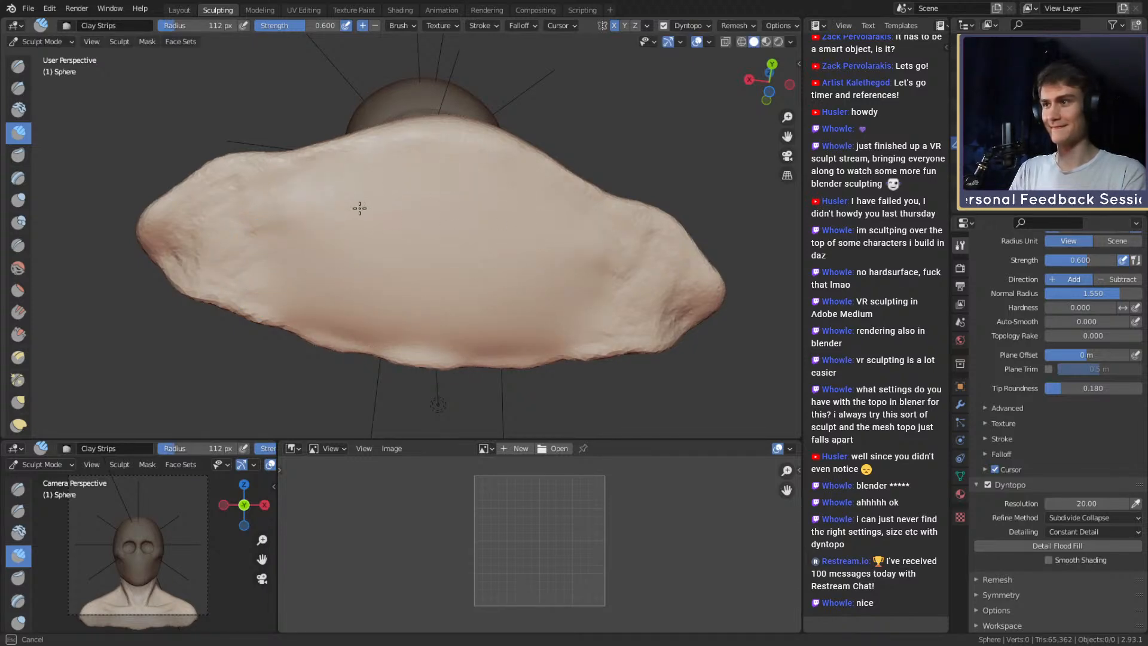
pyautogui.keyDown('shift'); pyautogui.moveTo(238, 253); pyautogui.dragTo(259, 250); pyautogui.keyUp('shift')
# Even out the underside near the shoulder tip with the brush at 88 px radius.
pyautogui.moveTo(229, 183)
pyautogui.mouseDown(button='middle')
pyautogui.moveTo(410, 278)
pyautogui.moveTo(531, 292)
pyautogui.moveTo(533, 236)
pyautogui.moveTo(482, 206)
pyautogui.mouseUp(button='middle')
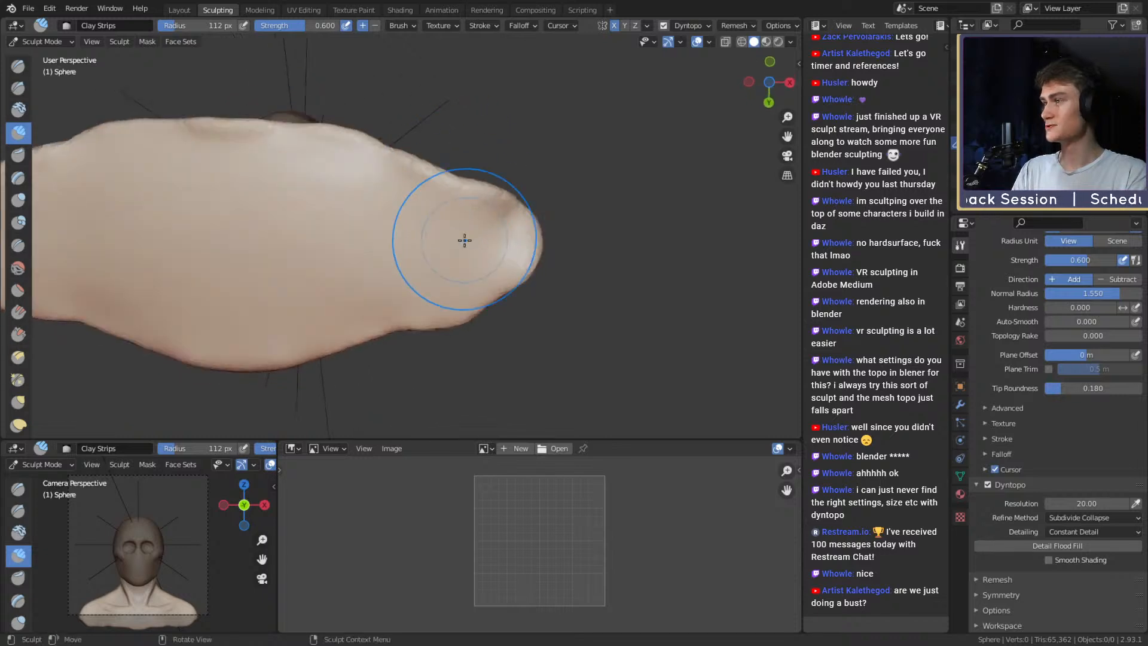
pyautogui.press('f')
pyautogui.click(501, 237)
pyautogui.moveTo(493, 237); pyautogui.dragTo(521, 247)
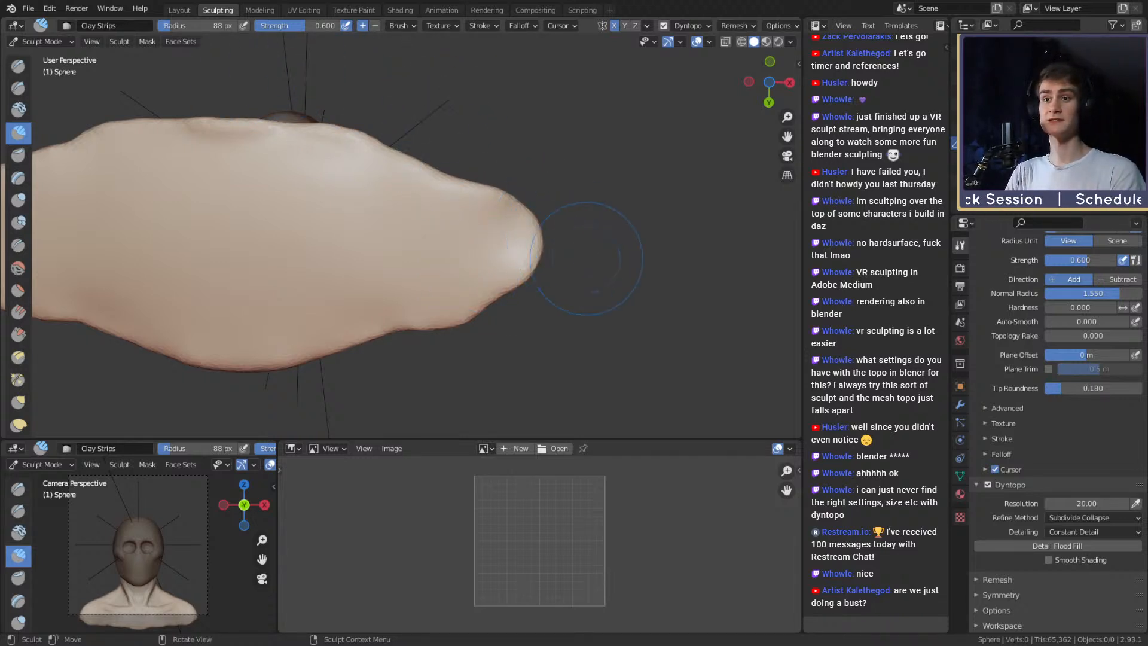
# Refine the lower front surface between chest and shoulder with the brush at 59 px radius.
pyautogui.moveTo(450, 155)
pyautogui.mouseDown(button='middle')
pyautogui.moveTo(442, 254)
pyautogui.moveTo(415, 290)
pyautogui.moveTo(416, 237)
pyautogui.mouseUp(button='middle')
pyautogui.scroll(-3, 446, 231)
pyautogui.moveTo(415, 236)
pyautogui.keyDown('shift'); pyautogui.mouseDown(button='middle')
pyautogui.moveTo(446, 221)
pyautogui.moveTo(433, 126)
pyautogui.mouseUp(button='middle'); pyautogui.keyUp('shift')
pyautogui.press('f')
pyautogui.click(389, 142)
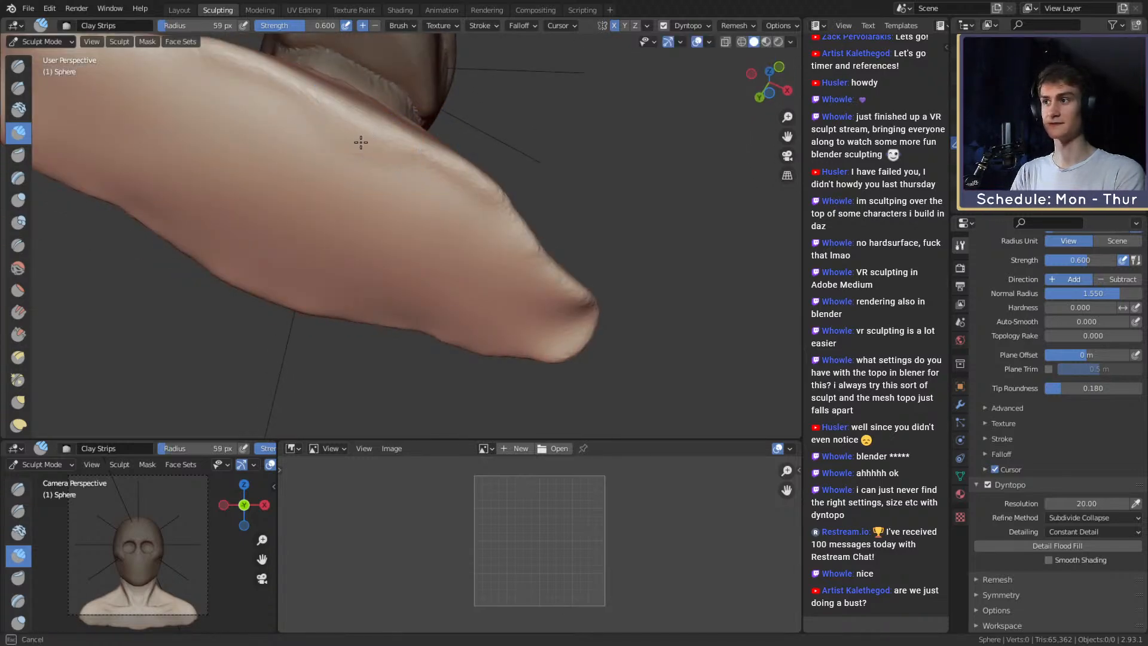
pyautogui.keyDown('shift'); pyautogui.moveTo(388, 195); pyautogui.dragTo(400, 167, button='middle'); pyautogui.keyUp('shift')
# Reshape the front of the outer shoulder with the Grab brush at 84 px radius.
pyautogui.keyDown('ctrl'); pyautogui.moveTo(515, 221); pyautogui.dragTo(508, 269, button='middle'); pyautogui.keyUp('ctrl')
pyautogui.moveTo(484, 194); pyautogui.dragTo(456, 228, button='middle')
pyautogui.press('g')
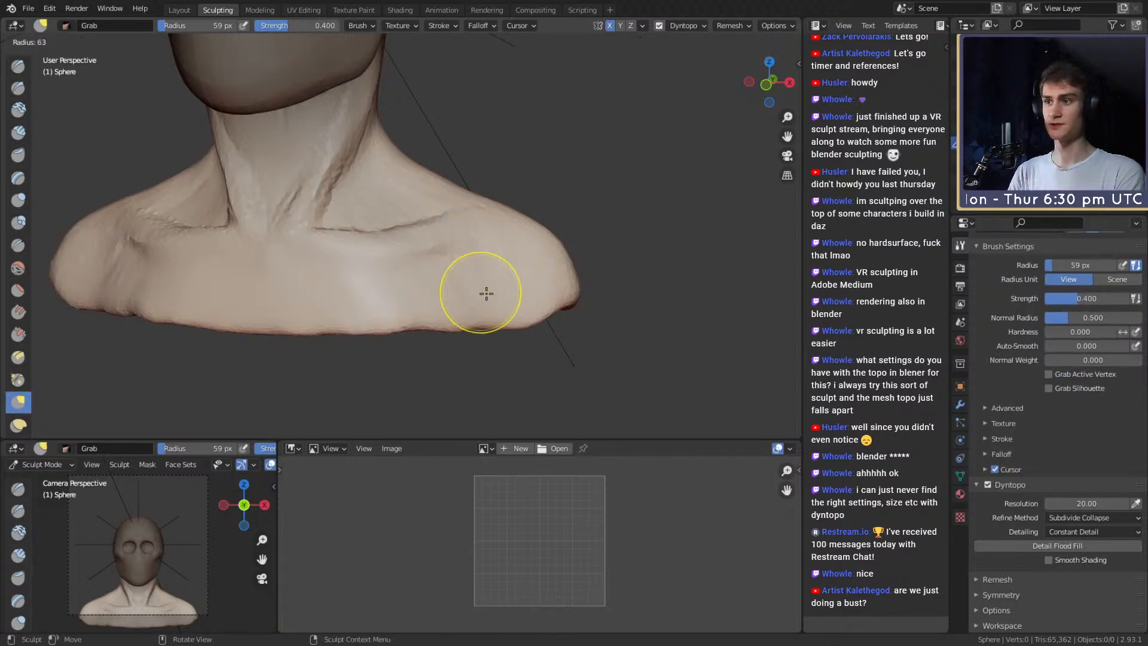
pyautogui.press('f')
pyautogui.click(484, 309)
pyautogui.moveTo(512, 302); pyautogui.dragTo(517, 275, button='middle')
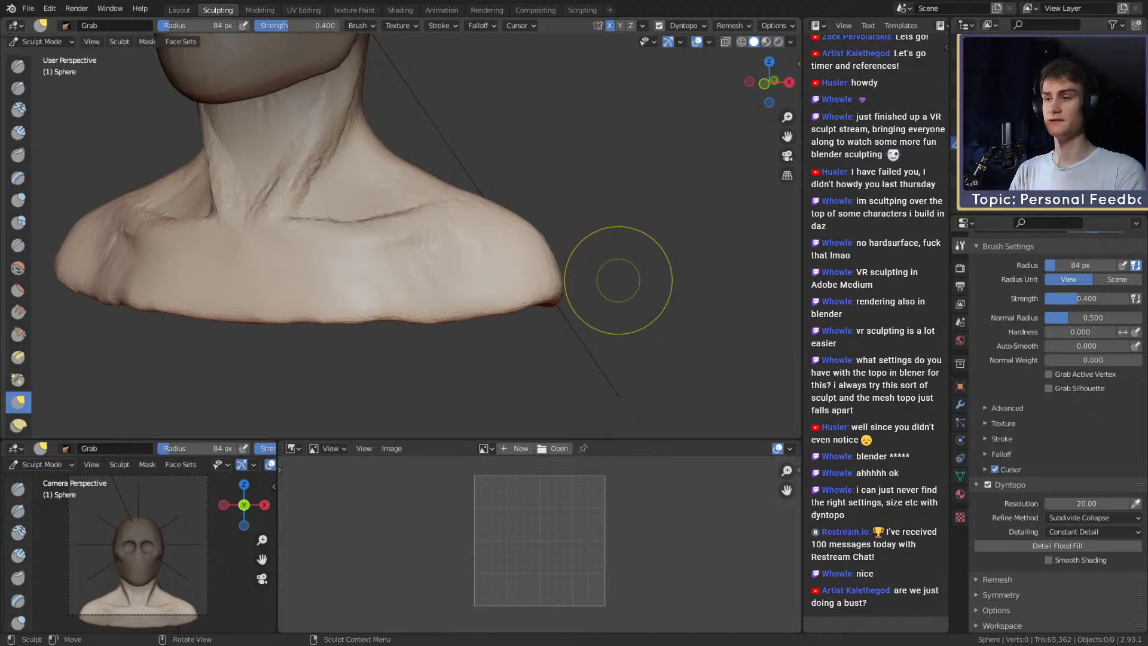
pyautogui.moveTo(478, 278)
pyautogui.keyDown('ctrl'); pyautogui.mouseDown()
pyautogui.moveTo(390, 192)
pyautogui.moveTo(486, 262)
pyautogui.mouseUp(); pyautogui.keyUp('ctrl')
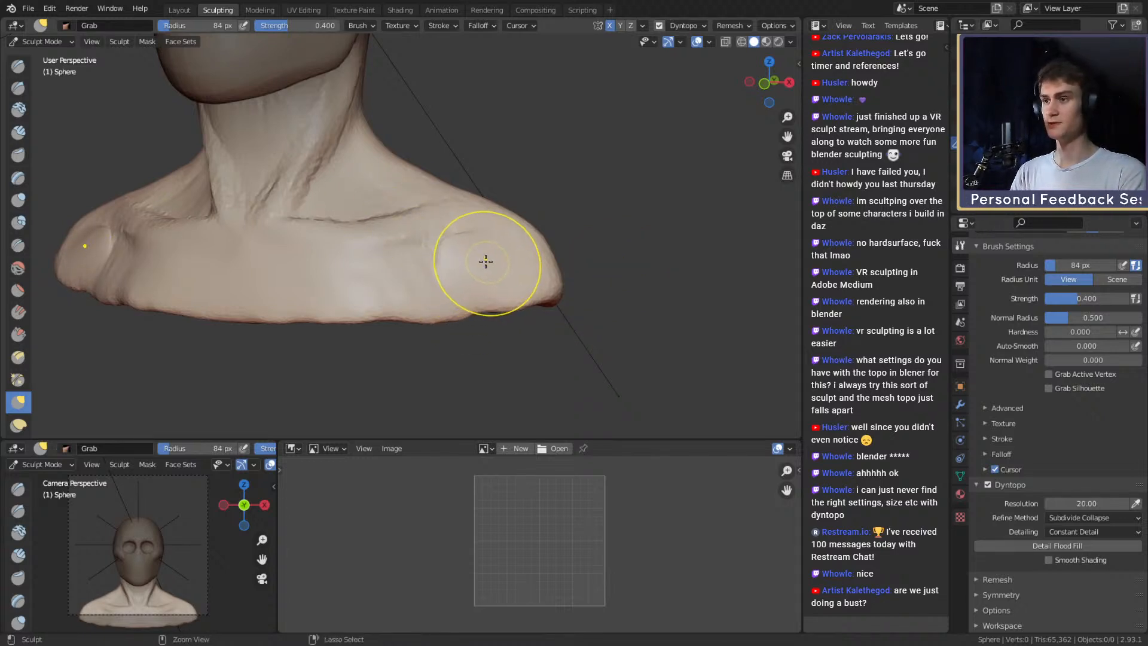
# Build up the underside of the shoulder tip with Clay Strips at 48 px radius.
pyautogui.moveTo(504, 256); pyautogui.dragTo(439, 169, button='middle')
pyautogui.press('c')
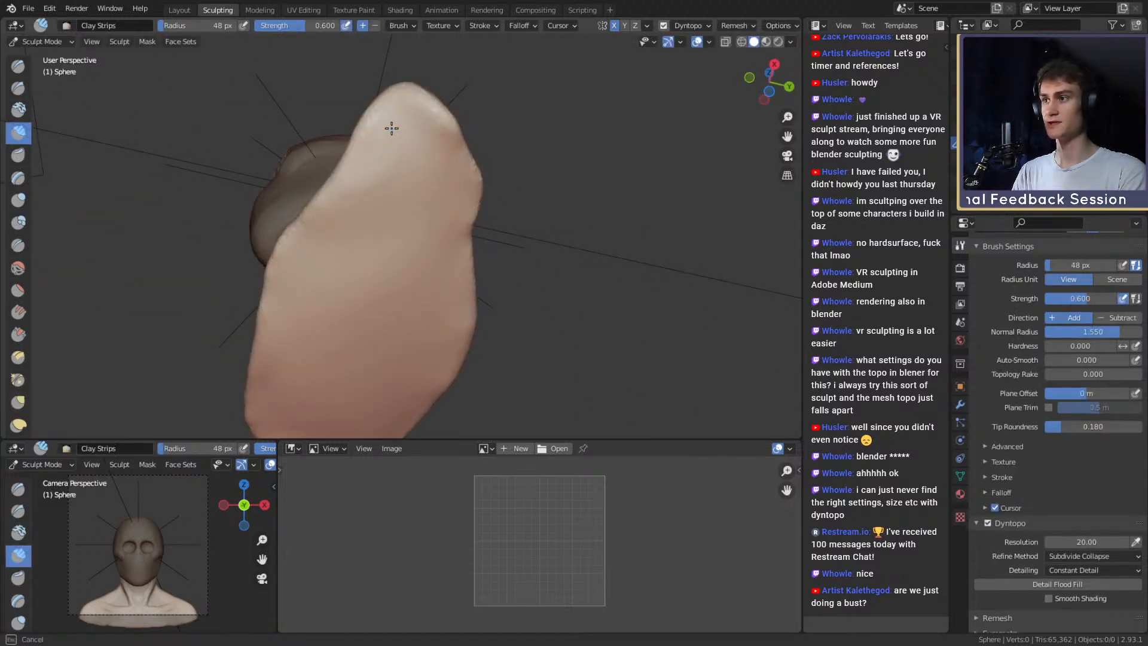
pyautogui.moveTo(392, 128); pyautogui.dragTo(401, 163)
pyautogui.moveTo(379, 159); pyautogui.dragTo(369, 162, button='middle')
pyautogui.moveTo(369, 162); pyautogui.dragTo(377, 125)
pyautogui.moveTo(383, 135)
pyautogui.mouseDown(button='middle')
pyautogui.moveTo(422, 167)
pyautogui.moveTo(407, 193)
pyautogui.mouseUp(button='middle')
pyautogui.moveTo(395, 157); pyautogui.dragTo(376, 135)
# Adjust the front contour of the shoulder from above with the Grab brush at 132 px radius.
pyautogui.moveTo(399, 149)
pyautogui.mouseDown(button='middle')
pyautogui.moveTo(436, 192)
pyautogui.moveTo(457, 357)
pyautogui.moveTo(423, 359)
pyautogui.moveTo(413, 323)
pyautogui.mouseUp(button='middle')
pyautogui.press('g')
pyautogui.press('f')
pyautogui.click(426, 321)
pyautogui.moveTo(407, 332); pyautogui.dragTo(404, 329)
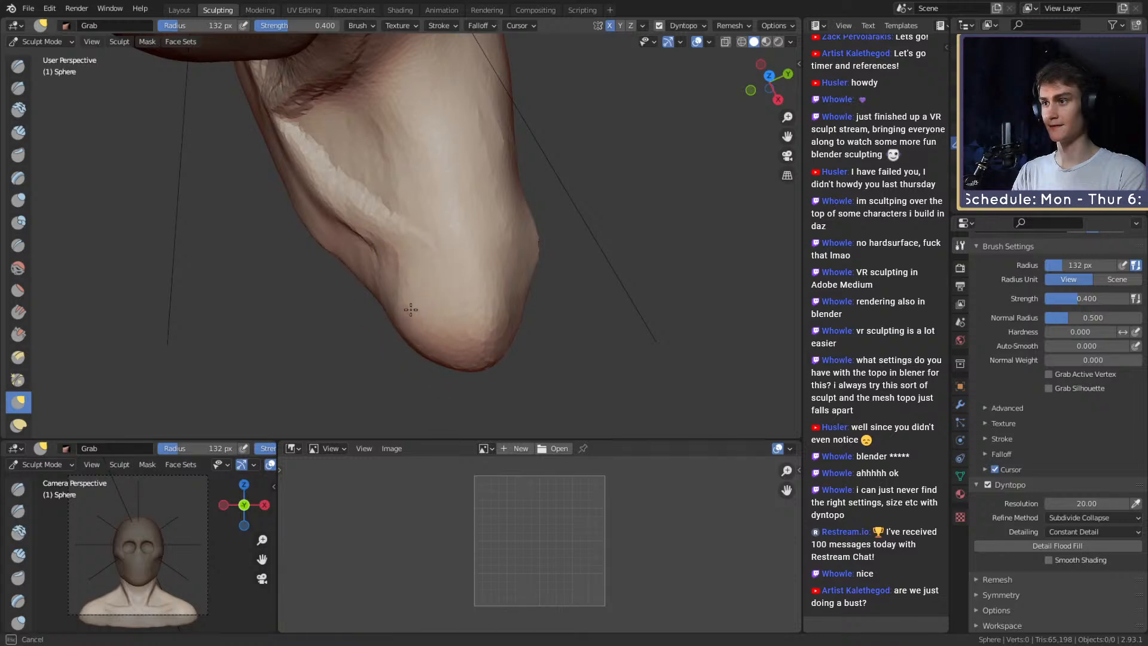
# Reshape the bust's lower edge from below with the Grab brush at 119 px radius.
pyautogui.moveTo(386, 280)
pyautogui.mouseDown(button='middle')
pyautogui.moveTo(348, 208)
pyautogui.moveTo(374, 243)
pyautogui.moveTo(415, 256)
pyautogui.moveTo(431, 128)
pyautogui.moveTo(428, 193)
pyautogui.mouseUp(button='middle')
pyautogui.press('f')
pyautogui.click(411, 192)
pyautogui.moveTo(412, 189); pyautogui.dragTo(417, 176)
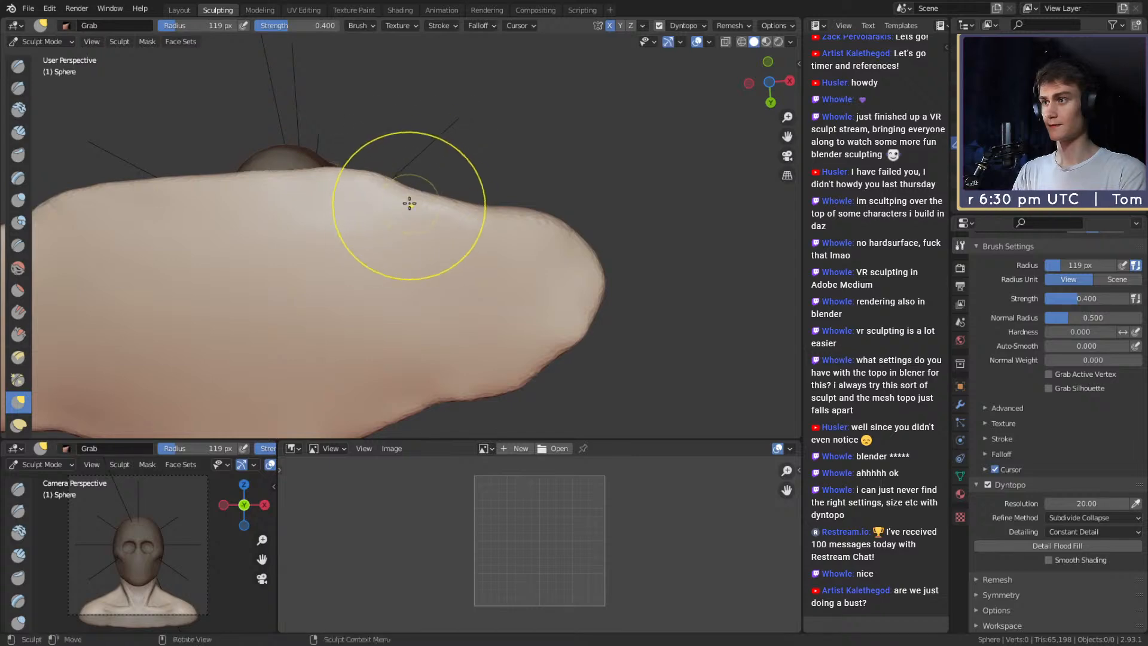
# Adjust the profile of the upper back and neck with the Grab brush, reducing its radius to 93 px and then further.
pyautogui.moveTo(409, 203); pyautogui.dragTo(478, 304, button='middle')
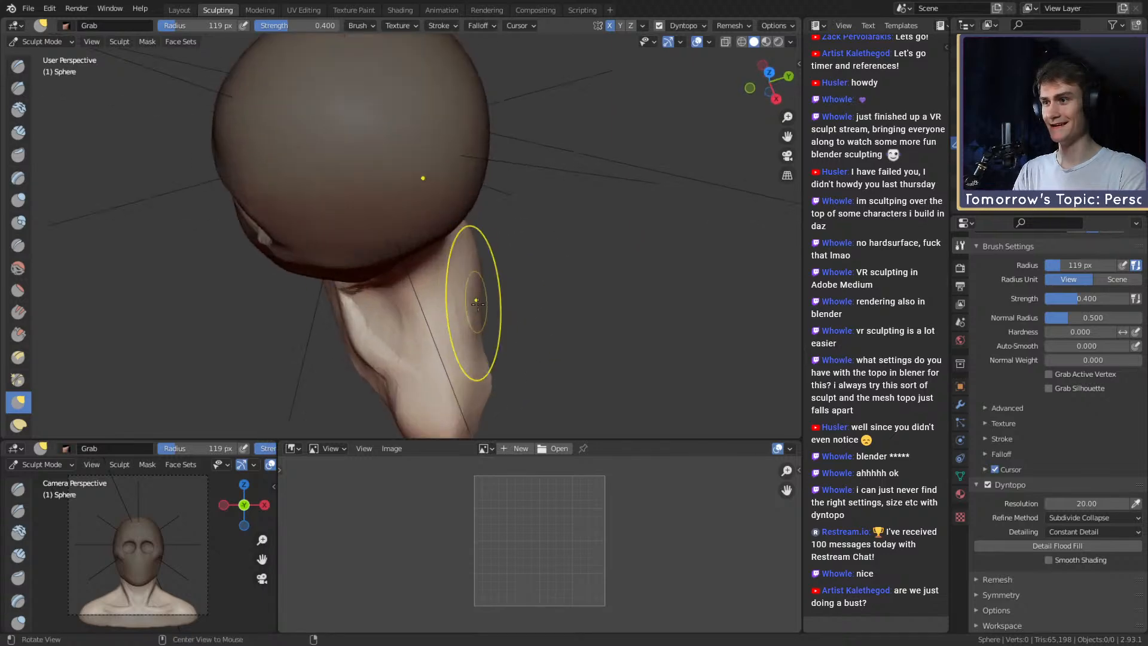
pyautogui.moveTo(478, 304)
pyautogui.keyDown('alt'); pyautogui.keyDown('shift'); pyautogui.mouseDown()
pyautogui.moveTo(447, 295)
pyautogui.moveTo(449, 275)
pyautogui.mouseUp(); pyautogui.keyUp('shift'); pyautogui.keyUp('alt')
pyautogui.press('f')
pyautogui.click(437, 287)
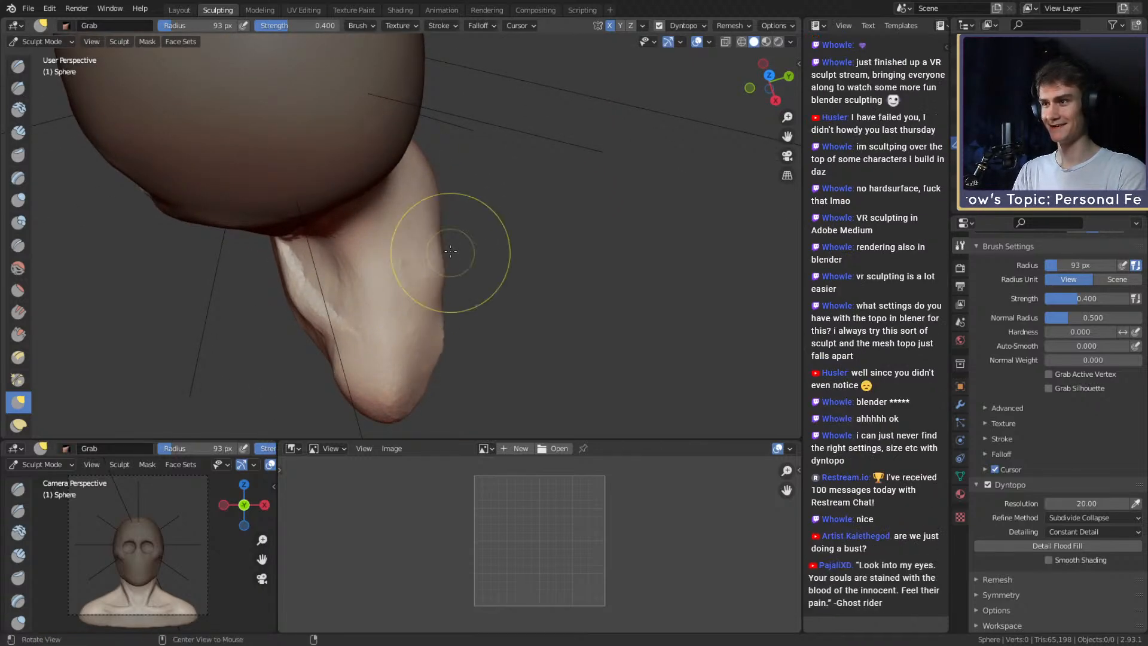
pyautogui.moveTo(461, 256); pyautogui.dragTo(445, 253, button='middle')
pyautogui.press('f')
pyautogui.click(433, 250)
pyautogui.press('f')
pyautogui.moveTo(430, 298)
pyautogui.mouseDown(button='middle')
pyautogui.moveTo(461, 269)
pyautogui.moveTo(400, 197)
pyautogui.moveTo(436, 246)
pyautogui.moveTo(423, 236)
pyautogui.moveTo(434, 220)
pyautogui.mouseUp(button='middle')
pyautogui.click(419, 247)
# Lay vertical Clay Strips strokes down the upper back beside the spine at 62 px radius.
pyautogui.press('c')
pyautogui.press('f')
pyautogui.click(407, 193)
pyautogui.press('f')
pyautogui.click(437, 228)
pyautogui.moveTo(457, 291); pyautogui.dragTo(457, 302)
pyautogui.keyDown('shift'); pyautogui.moveTo(457, 291); pyautogui.dragTo(456, 279, button='middle'); pyautogui.keyUp('shift')
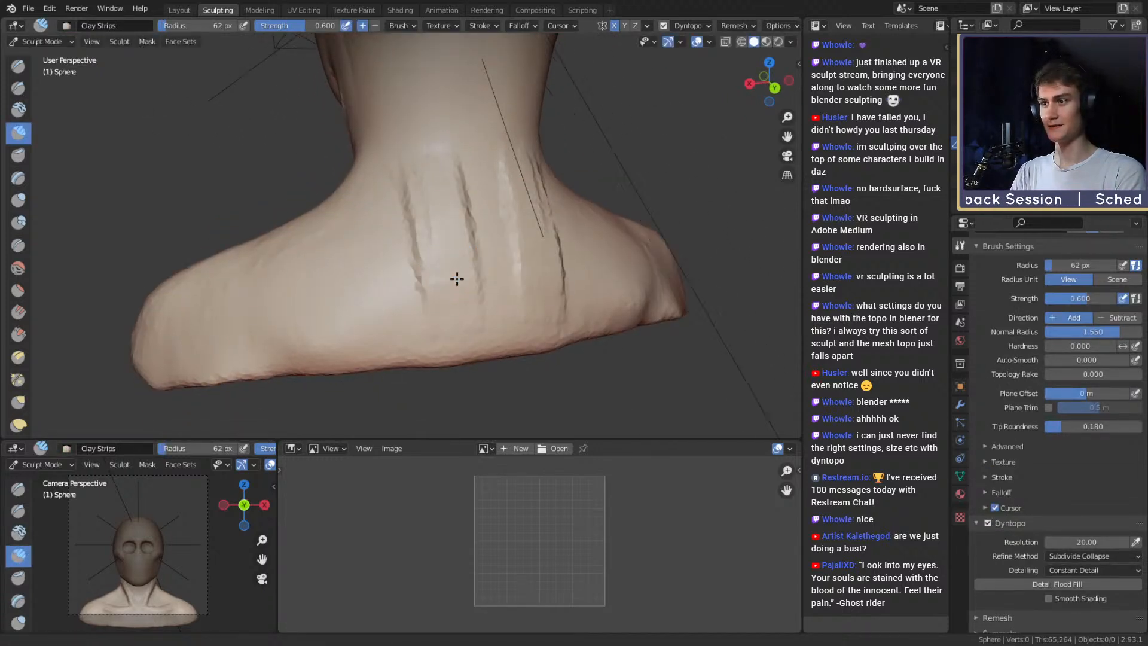
# Extend the strips from the nape down the upper back with Clay Strips at 50 px radius.
pyautogui.press('f')
pyautogui.click(454, 227)
pyautogui.moveTo(454, 170); pyautogui.dragTo(456, 200)
pyautogui.moveTo(459, 296); pyautogui.dragTo(459, 291, button='middle')
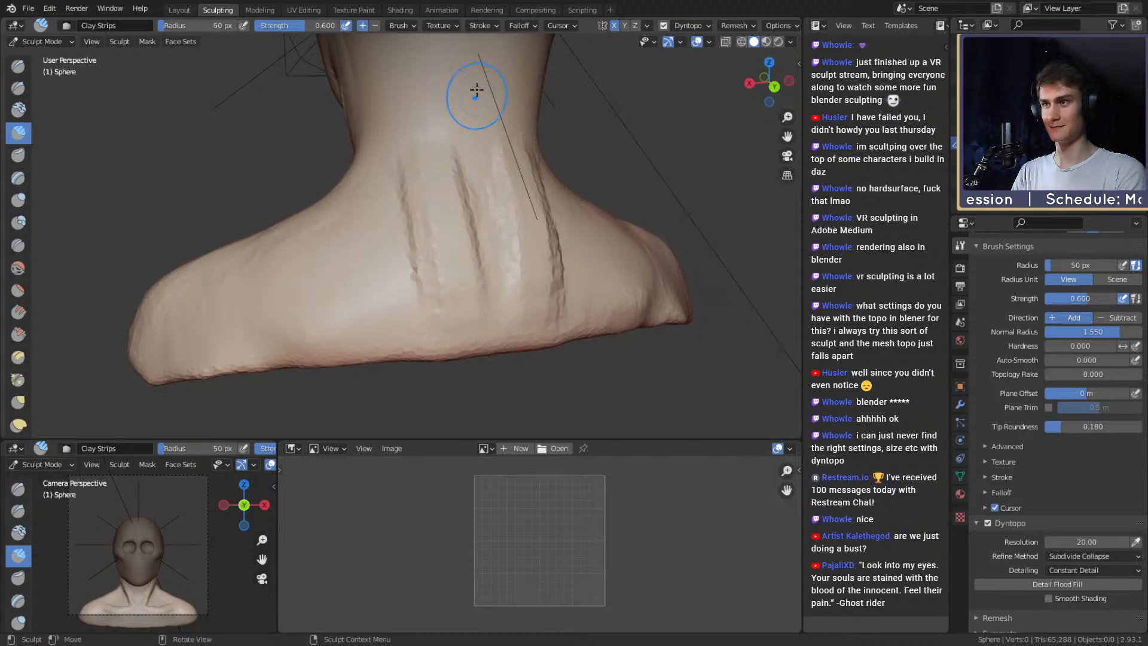
pyautogui.keyDown('shift'); pyautogui.moveTo(452, 139); pyautogui.dragTo(464, 192, button='middle'); pyautogui.keyUp('shift')
pyautogui.moveTo(463, 190); pyautogui.dragTo(420, 254)
# Build up the back and side of the neck with Clay Strips at 63 px radius.
pyautogui.moveTo(423, 190)
pyautogui.mouseDown(button='middle')
pyautogui.moveTo(459, 182)
pyautogui.moveTo(457, 151)
pyautogui.moveTo(474, 150)
pyautogui.mouseUp(button='middle')
pyautogui.press('f')
pyautogui.click(464, 182)
pyautogui.moveTo(444, 109); pyautogui.dragTo(450, 174)
pyautogui.moveTo(458, 180); pyautogui.dragTo(426, 180, button='middle')
pyautogui.moveTo(426, 200); pyautogui.dragTo(432, 222)
# Add Clay Strips volume where the neck flows into the trapezius and back of the shoulder.
pyautogui.moveTo(451, 201); pyautogui.dragTo(440, 195, button='middle')
pyautogui.moveTo(446, 180); pyautogui.dragTo(460, 224)
pyautogui.moveTo(454, 224); pyautogui.dragTo(522, 247, button='middle')
pyautogui.moveTo(413, 174); pyautogui.dragTo(445, 191, button='middle')
pyautogui.moveTo(407, 246); pyautogui.dragTo(401, 266)
pyautogui.moveTo(395, 257); pyautogui.dragTo(460, 239, button='middle')
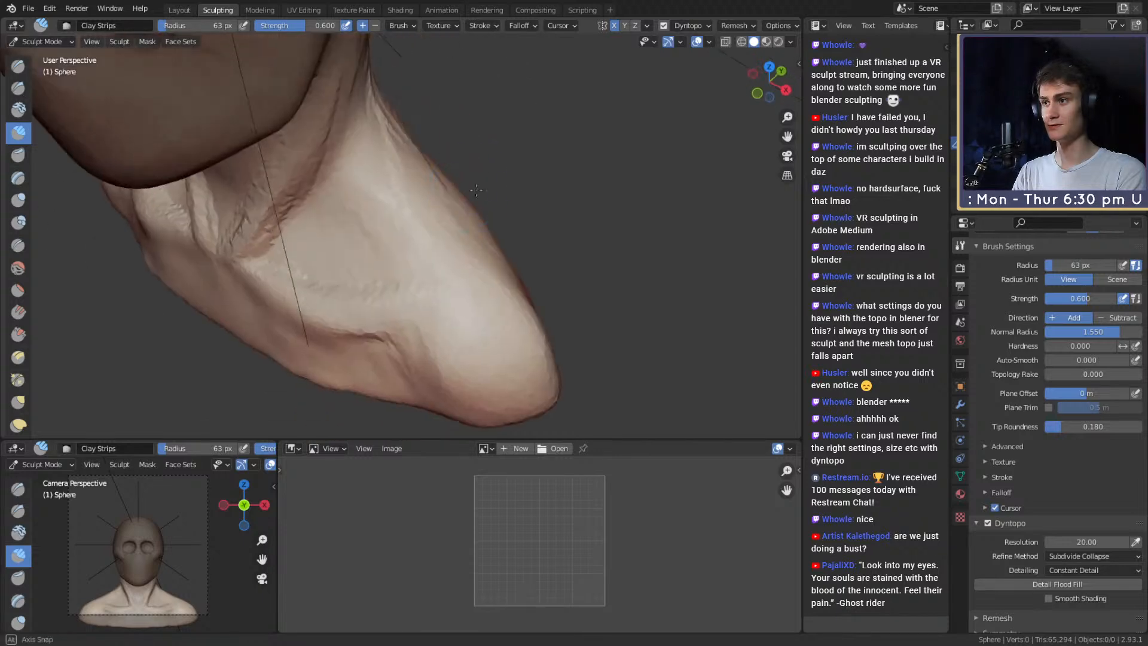
# Sculpt the trapezius running from the neck down to the collarbone with Clay Strips at 43 px radius.
pyautogui.press('f')
pyautogui.click(432, 153)
pyautogui.moveTo(430, 155); pyautogui.dragTo(368, 278)
pyautogui.moveTo(380, 230); pyautogui.dragTo(369, 274)
pyautogui.moveTo(366, 254)
pyautogui.mouseDown(button='middle')
pyautogui.moveTo(387, 247)
pyautogui.moveTo(404, 169)
pyautogui.mouseUp(button='middle')
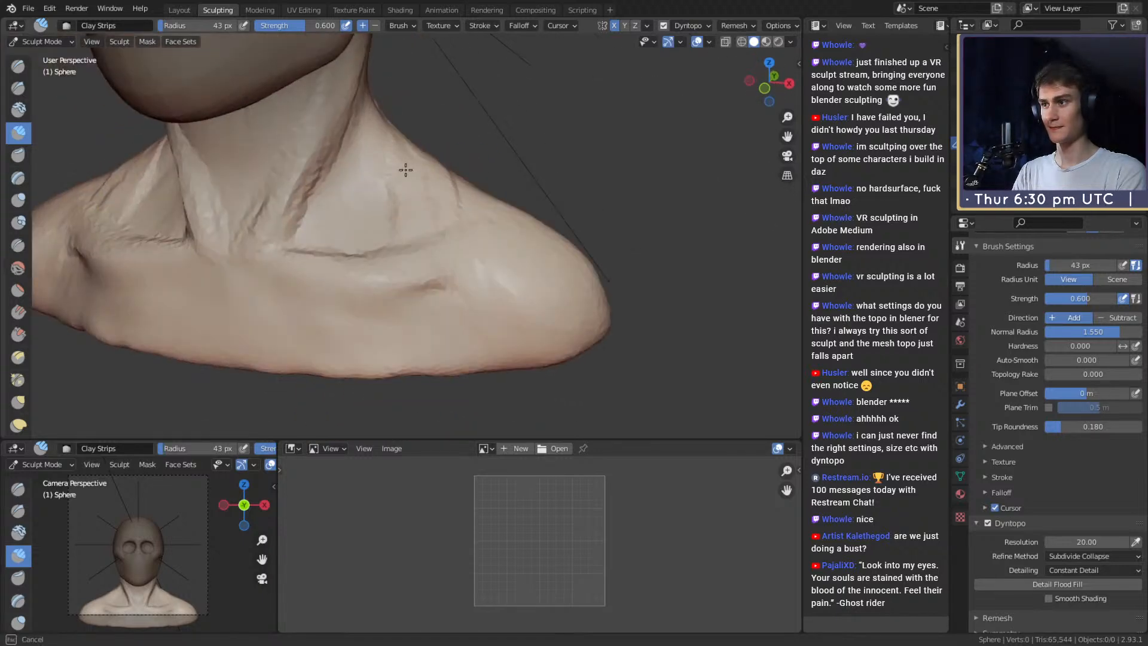
pyautogui.moveTo(405, 170); pyautogui.dragTo(424, 200)
# Lay Clay Strips across the back of the shoulder toward the trapezius at 51 px radius.
pyautogui.press('f')
pyautogui.click(423, 149)
pyautogui.moveTo(424, 168)
pyautogui.mouseDown(button='middle')
pyautogui.moveTo(411, 246)
pyautogui.moveTo(353, 262)
pyautogui.mouseUp(button='middle')
pyautogui.moveTo(366, 254)
pyautogui.mouseDown()
pyautogui.moveTo(382, 274)
pyautogui.moveTo(388, 263)
pyautogui.mouseUp()
pyautogui.moveTo(387, 261)
pyautogui.mouseDown(button='middle')
pyautogui.moveTo(313, 245)
pyautogui.moveTo(413, 254)
pyautogui.moveTo(389, 239)
pyautogui.mouseUp(button='middle')
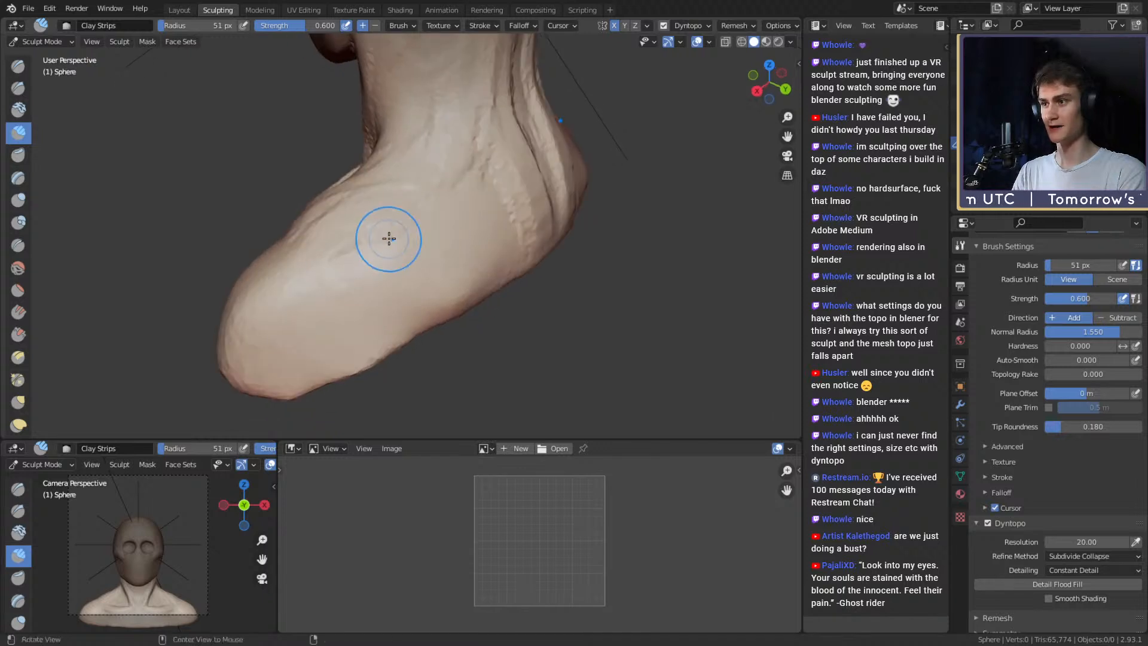
pyautogui.moveTo(389, 239); pyautogui.dragTo(441, 220)
# Define the shoulder blade and the muscle beside the spine with more Clay Strips strokes.
pyautogui.moveTo(490, 219); pyautogui.dragTo(440, 223, button='middle')
pyautogui.moveTo(433, 236)
pyautogui.mouseDown()
pyautogui.moveTo(405, 244)
pyautogui.moveTo(415, 249)
pyautogui.mouseUp()
pyautogui.moveTo(411, 206); pyautogui.dragTo(393, 198, button='middle')
pyautogui.moveTo(415, 268); pyautogui.dragTo(453, 312)
pyautogui.moveTo(432, 251)
pyautogui.mouseDown()
pyautogui.moveTo(423, 210)
pyautogui.moveTo(441, 138)
pyautogui.moveTo(481, 245)
pyautogui.mouseUp()
pyautogui.moveTo(457, 135); pyautogui.dragTo(457, 266)
# Cut a groove along the spine at the base of the neck with the Crease brush at 45 px radius.
pyautogui.press('g')
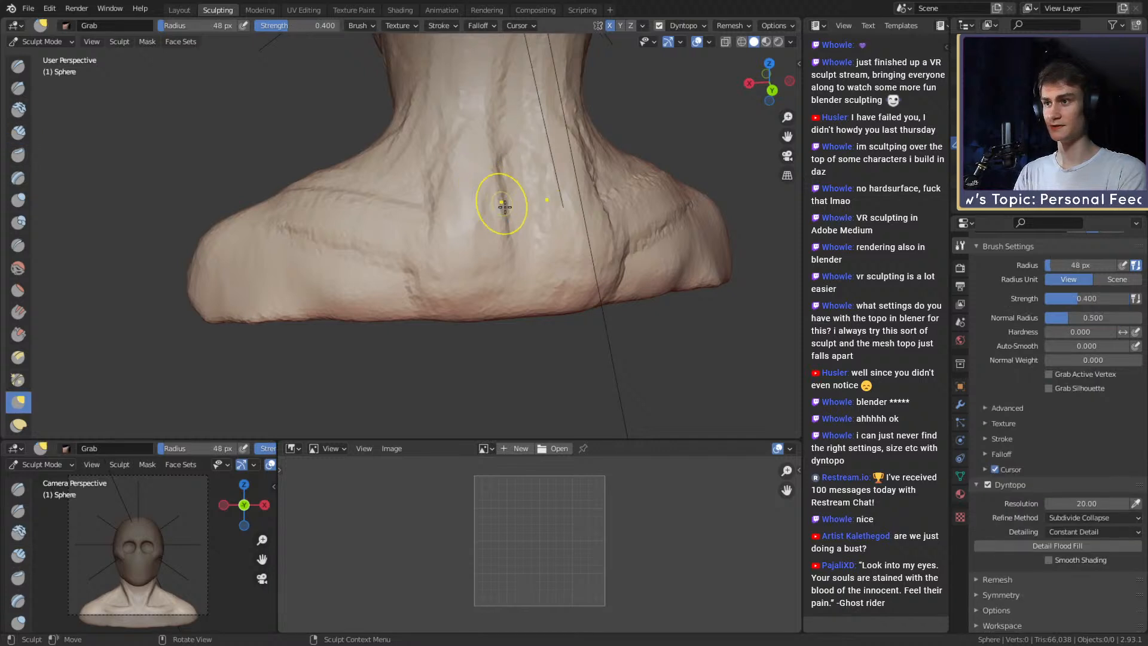
pyautogui.hotkey('shift', 'c')
pyautogui.moveTo(494, 200); pyautogui.dragTo(491, 206)
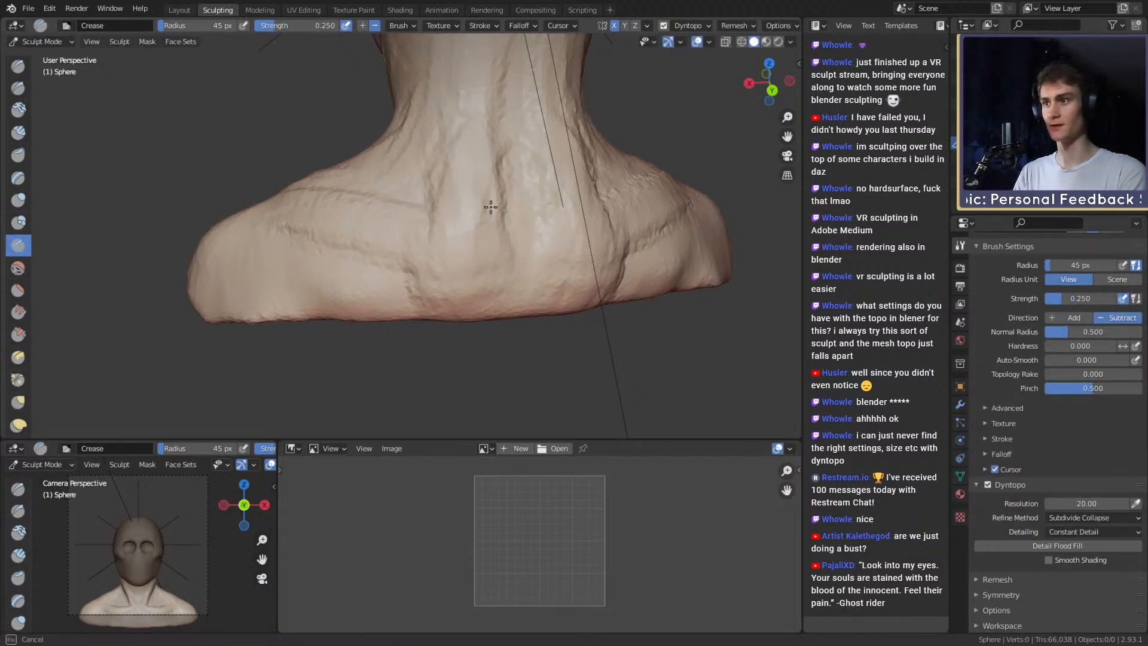
pyautogui.moveTo(508, 147)
pyautogui.mouseDown()
pyautogui.moveTo(520, 133)
pyautogui.moveTo(471, 172)
pyautogui.mouseUp()
# Return to Clay Strips and add a horizontal stroke across the upper back beside the spine.
pyautogui.press('c')
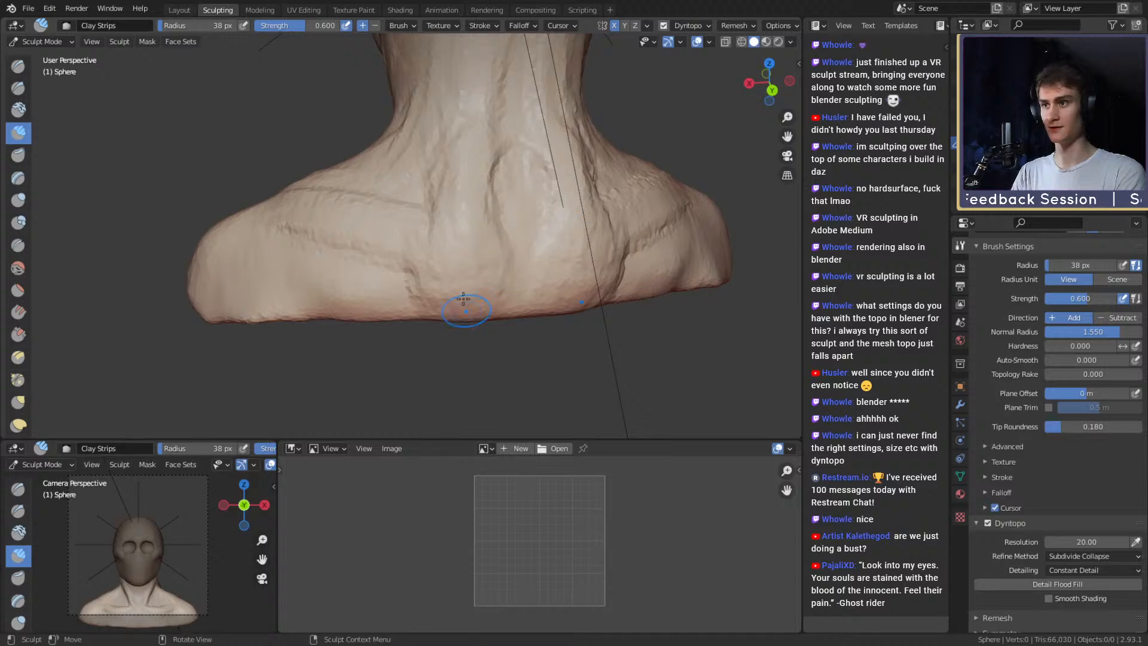
pyautogui.moveTo(464, 293); pyautogui.dragTo(484, 281, button='middle')
pyautogui.press('f')
pyautogui.click(453, 201)
pyautogui.moveTo(451, 200); pyautogui.dragTo(411, 200)
pyautogui.moveTo(411, 200); pyautogui.dragTo(440, 200, button='middle')
# Sculpt the trapezius from the nape down toward the shoulder blade with Clay Strips at 45 px radius.
pyautogui.press('f')
pyautogui.click(460, 176)
pyautogui.moveTo(461, 174); pyautogui.dragTo(421, 235)
pyautogui.moveTo(370, 195); pyautogui.dragTo(445, 210, button='middle')
pyautogui.moveTo(469, 95); pyautogui.dragTo(440, 225)
pyautogui.moveTo(399, 210); pyautogui.dragTo(481, 220, button='middle')
# Strengthen the long muscle forms on the upper back with downward Clay Strips strokes.
pyautogui.moveTo(450, 168); pyautogui.dragTo(419, 271)
pyautogui.moveTo(420, 158); pyautogui.dragTo(415, 287)
pyautogui.moveTo(415, 287); pyautogui.dragTo(358, 271, button='middle')
pyautogui.moveTo(452, 209); pyautogui.dragTo(406, 320)
# Build up the ridge running across the shoulder blade to the rear of the shoulder with Clay Strips.
pyautogui.moveTo(395, 291)
pyautogui.mouseDown(button='middle')
pyautogui.moveTo(341, 289)
pyautogui.moveTo(418, 264)
pyautogui.moveTo(429, 235)
pyautogui.mouseUp(button='middle')
pyautogui.moveTo(429, 236); pyautogui.dragTo(366, 256)
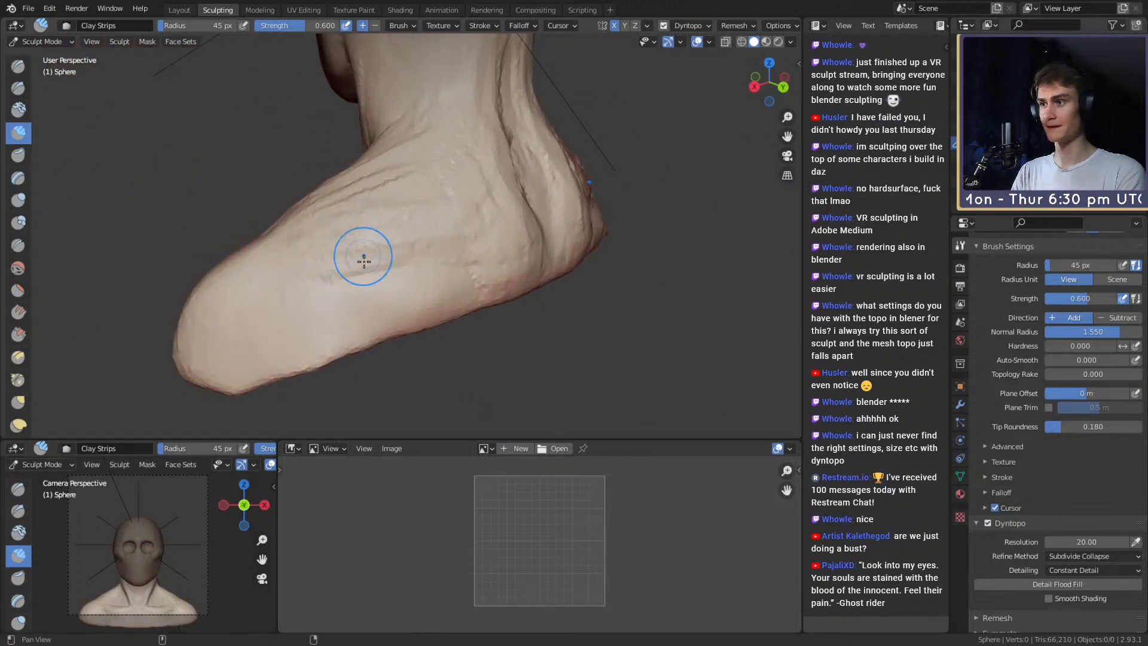
pyautogui.moveTo(367, 256); pyautogui.dragTo(389, 256, button='middle')
pyautogui.moveTo(415, 234)
pyautogui.mouseDown()
pyautogui.moveTo(337, 304)
pyautogui.moveTo(431, 216)
pyautogui.moveTo(449, 217)
pyautogui.moveTo(294, 304)
pyautogui.mouseUp()
# Sculpt the rear and side of the deltoid with Clay Strips at 46 px radius.
pyautogui.press('f')
pyautogui.click(406, 248)
pyautogui.moveTo(335, 286); pyautogui.dragTo(431, 249, button='middle')
pyautogui.moveTo(430, 249)
pyautogui.mouseDown()
pyautogui.moveTo(399, 244)
pyautogui.moveTo(367, 299)
pyautogui.mouseUp()
pyautogui.moveTo(368, 287); pyautogui.dragTo(389, 307, button='middle')
pyautogui.moveTo(390, 307); pyautogui.dragTo(383, 353)
# Shape the outer and front deltoid with Clay Strips strokes running toward the chest.
pyautogui.moveTo(380, 359); pyautogui.dragTo(440, 344, button='middle')
pyautogui.moveTo(440, 343); pyautogui.dragTo(436, 243)
pyautogui.moveTo(436, 244); pyautogui.dragTo(505, 251, button='middle')
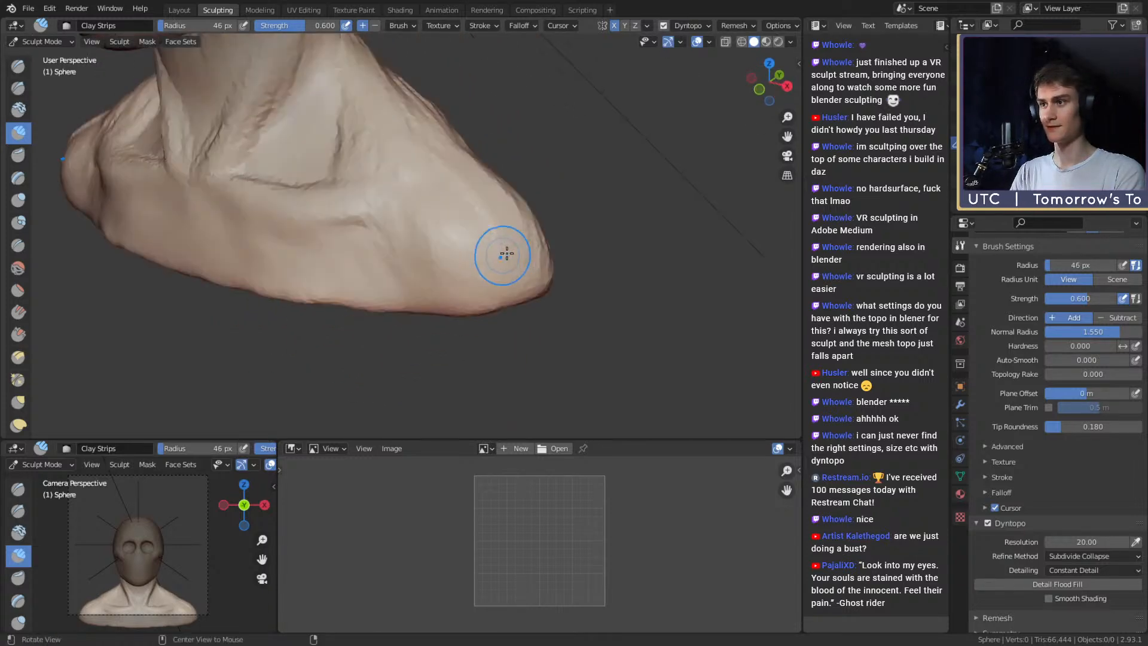
pyautogui.moveTo(505, 253); pyautogui.dragTo(465, 299)
pyautogui.moveTo(465, 298); pyautogui.dragTo(472, 243, button='middle')
pyautogui.moveTo(471, 245); pyautogui.dragTo(422, 232)
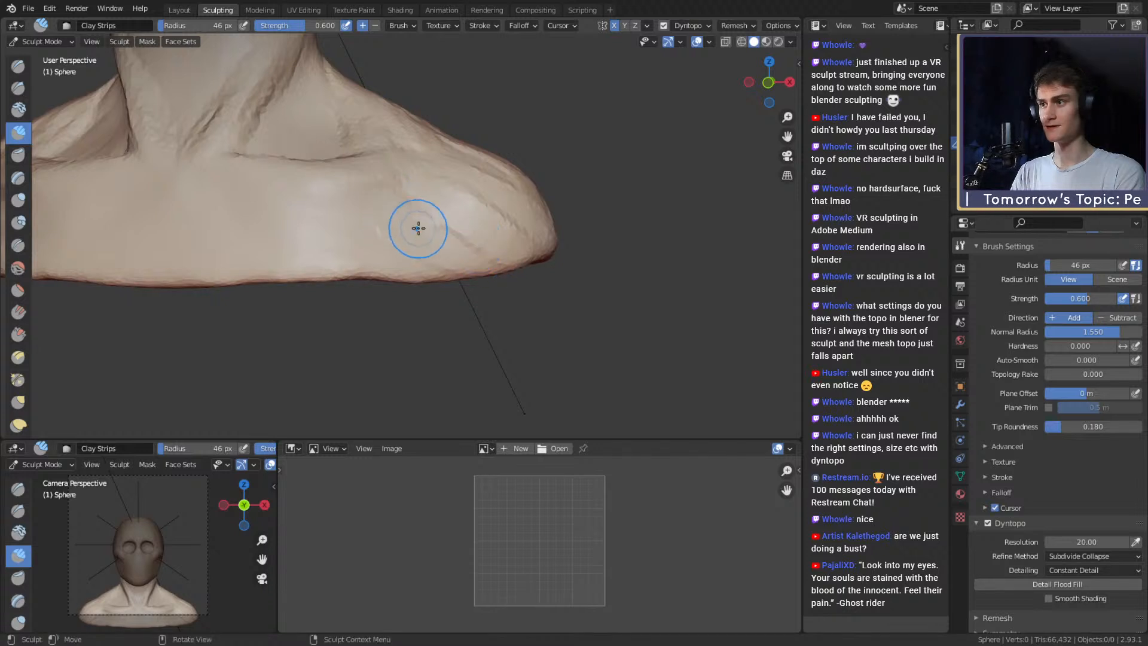
# Add diagonal Clay Strips strokes between the chest and the front deltoid at 43 px radius.
pyautogui.press('f')
pyautogui.click(417, 229)
pyautogui.moveTo(422, 227); pyautogui.dragTo(418, 262, button='middle')
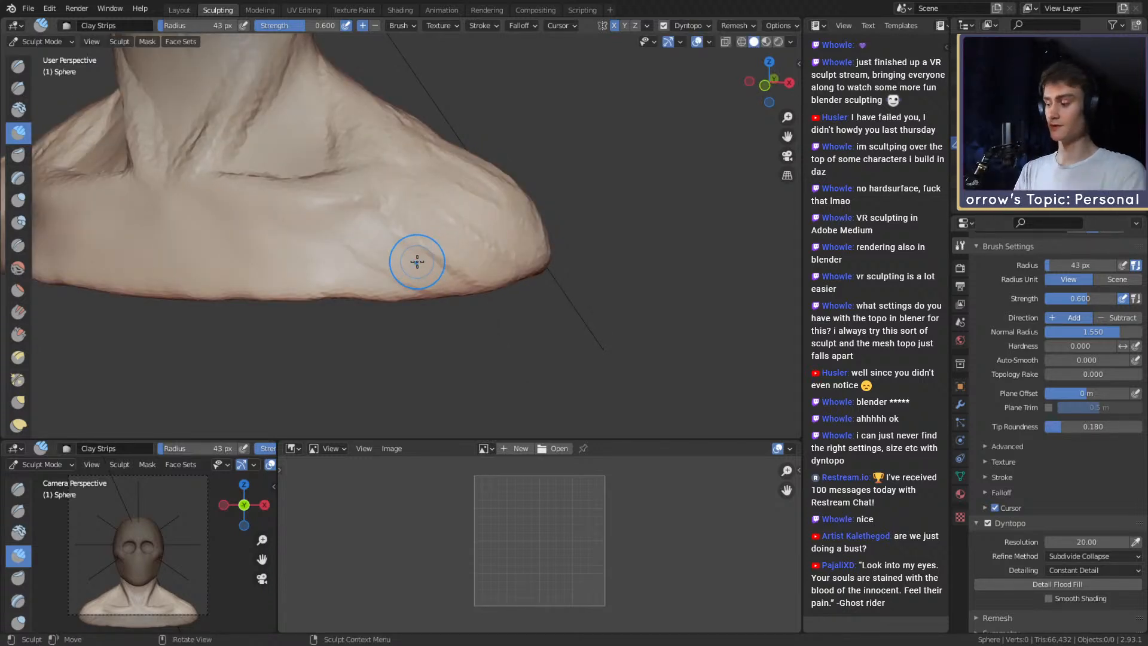
pyautogui.moveTo(328, 226); pyautogui.dragTo(376, 271)
pyautogui.moveTo(421, 284); pyautogui.dragTo(425, 287)
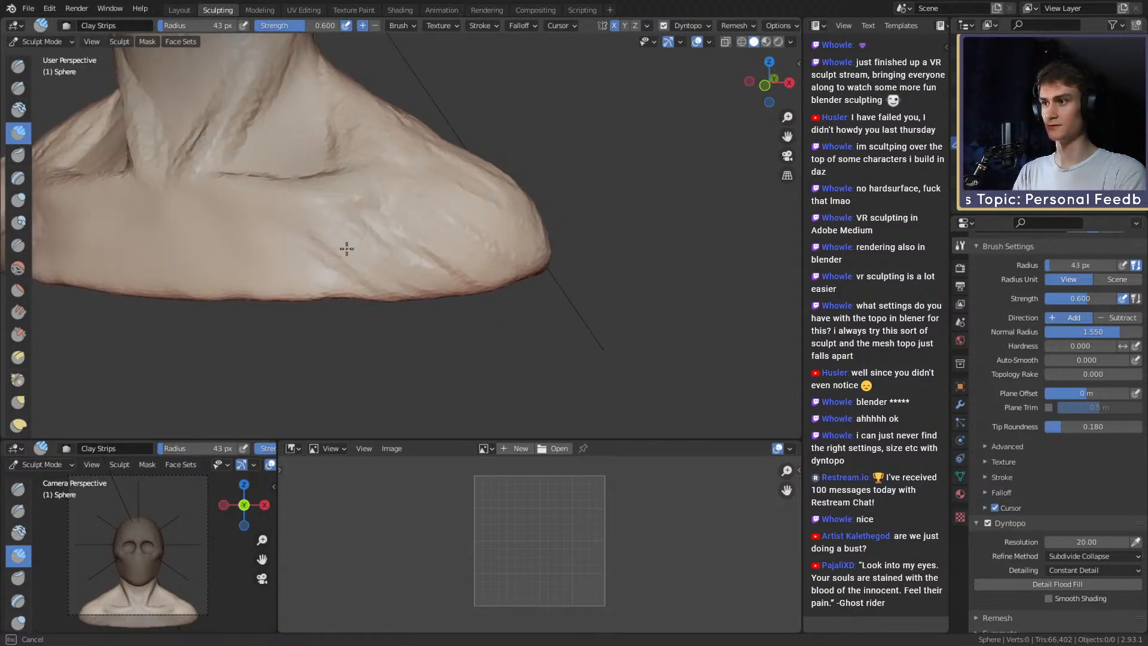
pyautogui.moveTo(347, 248); pyautogui.dragTo(405, 281)
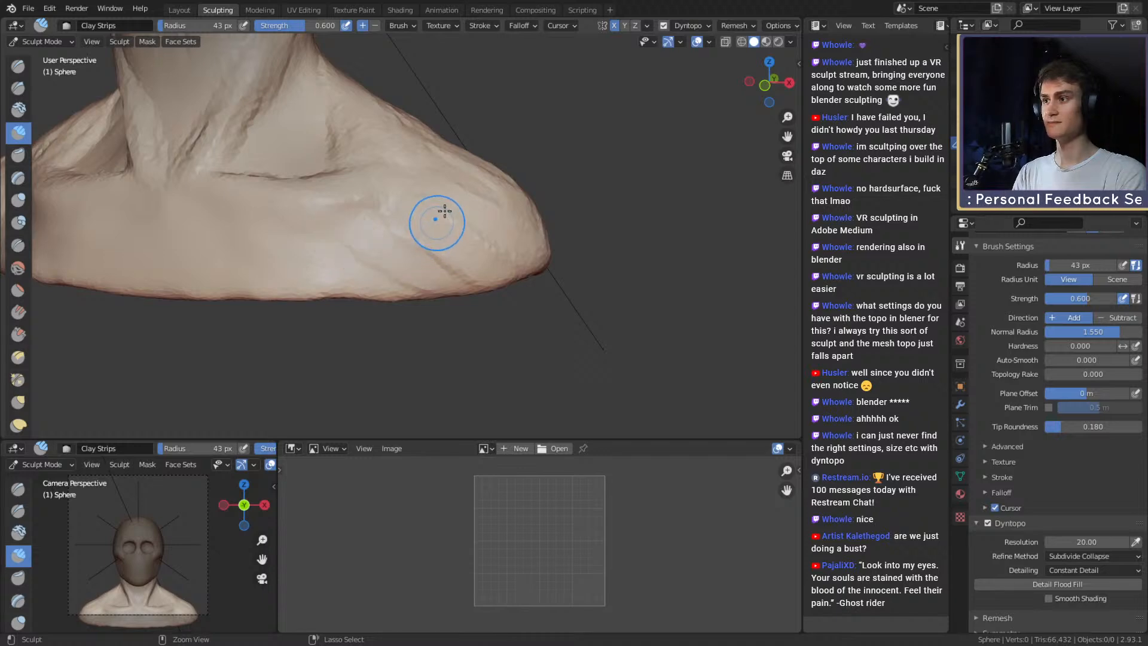
pyautogui.moveTo(412, 200); pyautogui.dragTo(396, 215, button='middle')
# Mask a line from the side of the neck over the collarbone at 24 px radius, undoing the extra stroke toward the shoulder.
pyautogui.press('m')
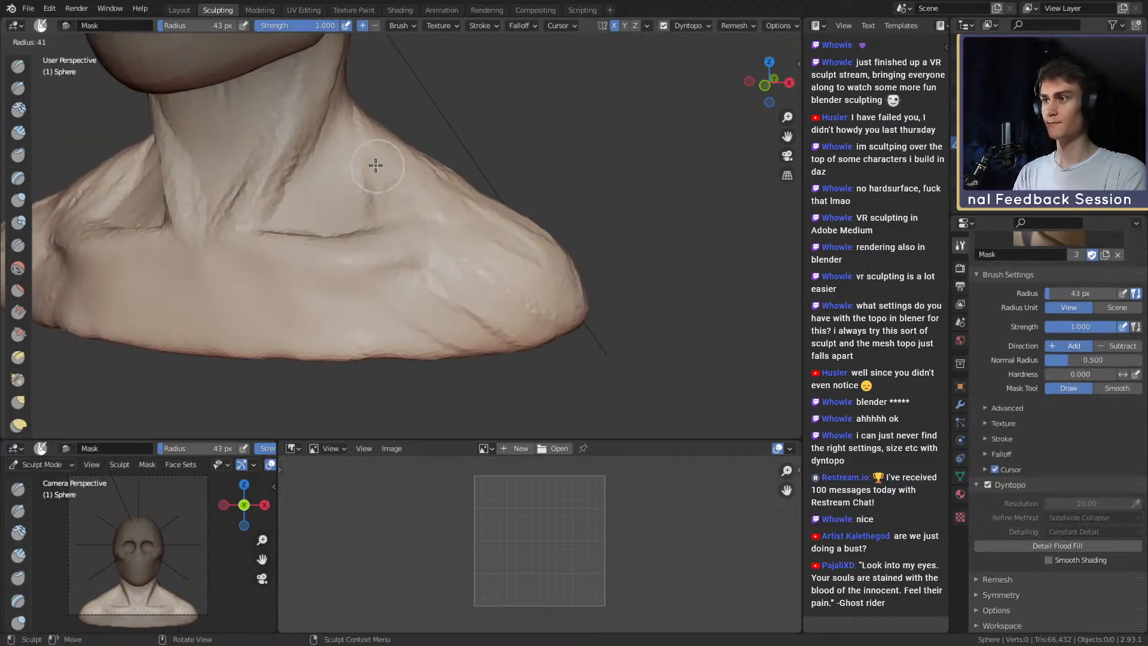
pyautogui.moveTo(374, 163); pyautogui.dragTo(359, 179, button='middle')
pyautogui.moveTo(350, 123)
pyautogui.mouseDown()
pyautogui.moveTo(369, 272)
pyautogui.moveTo(389, 308)
pyautogui.mouseUp()
pyautogui.moveTo(389, 300); pyautogui.dragTo(387, 268, button='middle')
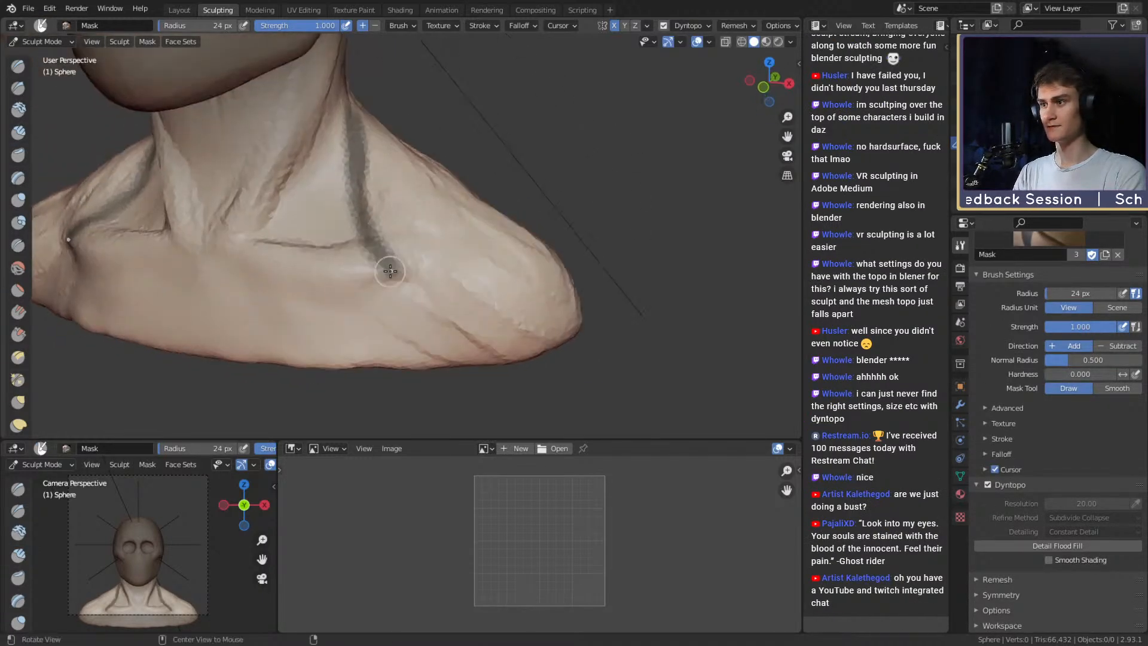
pyautogui.moveTo(378, 255)
pyautogui.mouseDown()
pyautogui.moveTo(413, 307)
pyautogui.moveTo(486, 359)
pyautogui.mouseUp()
pyautogui.hotkey('ctrl', 'z')
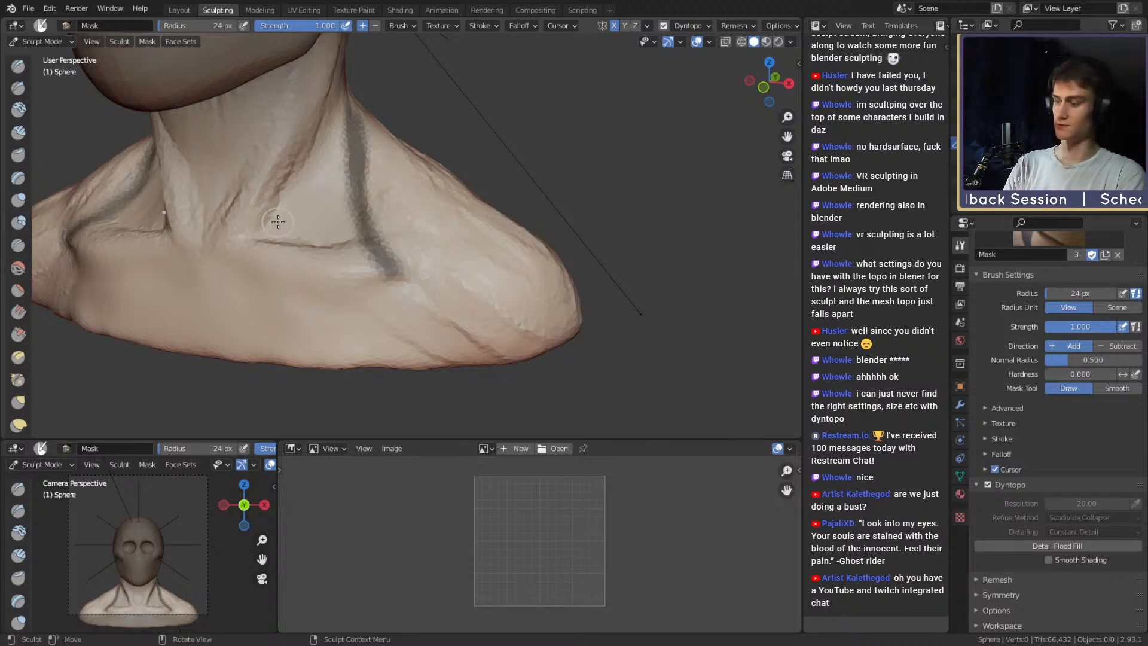
# Adjust the unmasked surface beside the masked neck-to-collarbone line with Grab at 127 px radius.
pyautogui.moveTo(418, 285)
pyautogui.mouseDown(button='middle')
pyautogui.moveTo(385, 282)
pyautogui.moveTo(414, 238)
pyautogui.moveTo(372, 269)
pyautogui.moveTo(407, 216)
pyautogui.moveTo(395, 198)
pyautogui.moveTo(407, 227)
pyautogui.mouseUp(button='middle')
pyautogui.press('c')
pyautogui.press('g')
pyautogui.press('f')
pyautogui.click(411, 194)
pyautogui.moveTo(406, 221); pyautogui.dragTo(395, 207)
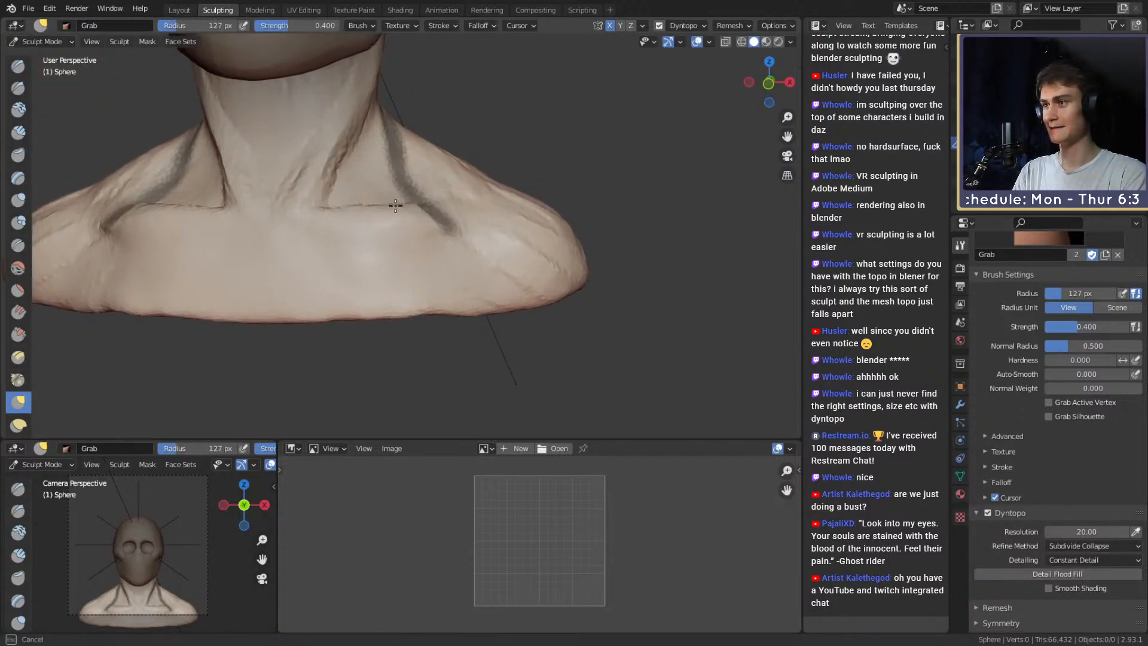
pyautogui.moveTo(400, 216); pyautogui.dragTo(269, 130, button='middle')
# Clear the mask and carve the hollow beneath the collarbone with Clay Strips at 56 px radius.
pyautogui.moveTo(418, 254)
pyautogui.mouseDown(button='middle')
pyautogui.moveTo(359, 308)
pyautogui.moveTo(443, 225)
pyautogui.moveTo(386, 256)
pyautogui.moveTo(369, 297)
pyautogui.moveTo(449, 233)
pyautogui.moveTo(390, 249)
pyautogui.mouseUp(button='middle')
pyautogui.hotkey('shift', 'c')
pyautogui.press('f')
pyautogui.click(369, 249)
pyautogui.hotkey('alt', 'm')
pyautogui.moveTo(311, 282); pyautogui.dragTo(333, 279)
pyautogui.moveTo(357, 264)
pyautogui.mouseDown(button='middle')
pyautogui.moveTo(421, 221)
pyautogui.moveTo(416, 232)
pyautogui.mouseUp(button='middle')
pyautogui.press('f')
pyautogui.click(452, 227)
pyautogui.press('f')
pyautogui.click(408, 257)
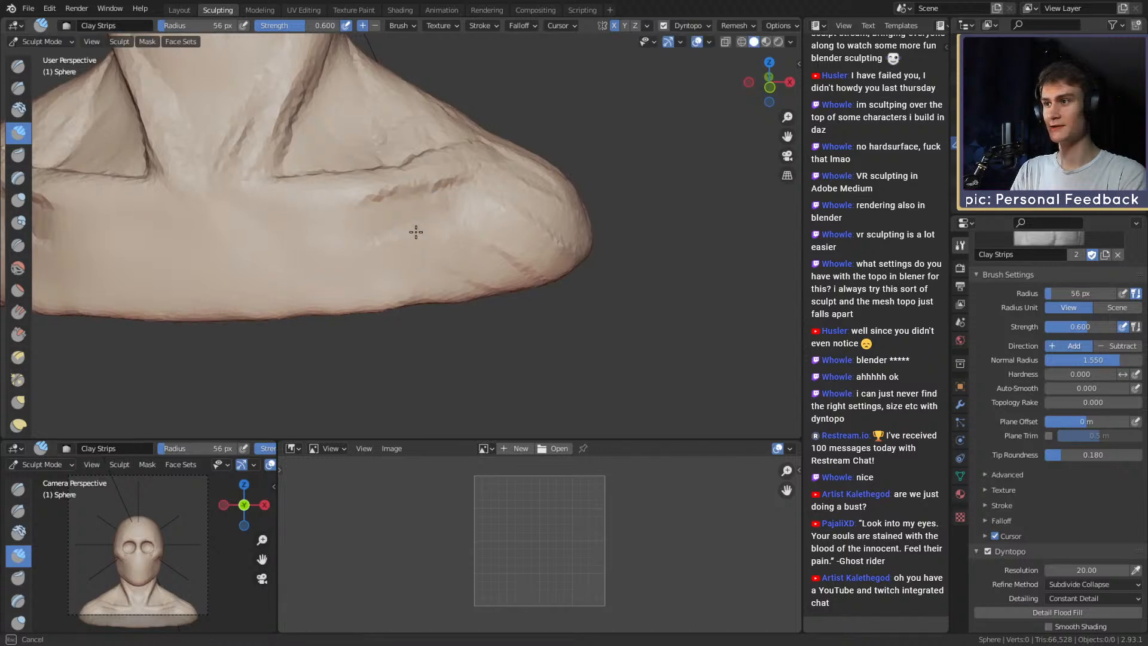
pyautogui.moveTo(420, 223)
pyautogui.keyDown('ctrl'); pyautogui.mouseDown()
pyautogui.moveTo(357, 223)
pyautogui.moveTo(382, 210)
pyautogui.moveTo(338, 219)
pyautogui.mouseUp(); pyautogui.keyUp('ctrl')
# Carve the diagonal crease between the chest and front deltoid with Clay Strips at 49 and 41 px radius.
pyautogui.moveTo(366, 230)
pyautogui.mouseDown(button='middle')
pyautogui.moveTo(361, 254)
pyautogui.moveTo(379, 259)
pyautogui.mouseUp(button='middle')
pyautogui.press('f')
pyautogui.click(386, 263)
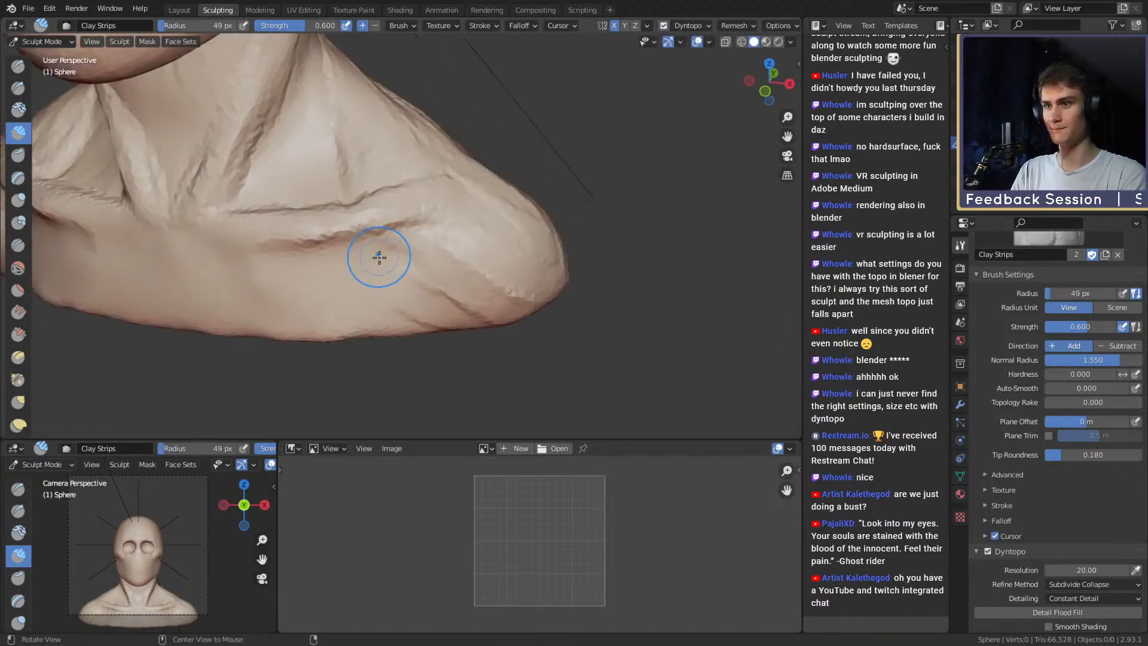
pyautogui.press('f')
pyautogui.click(434, 296)
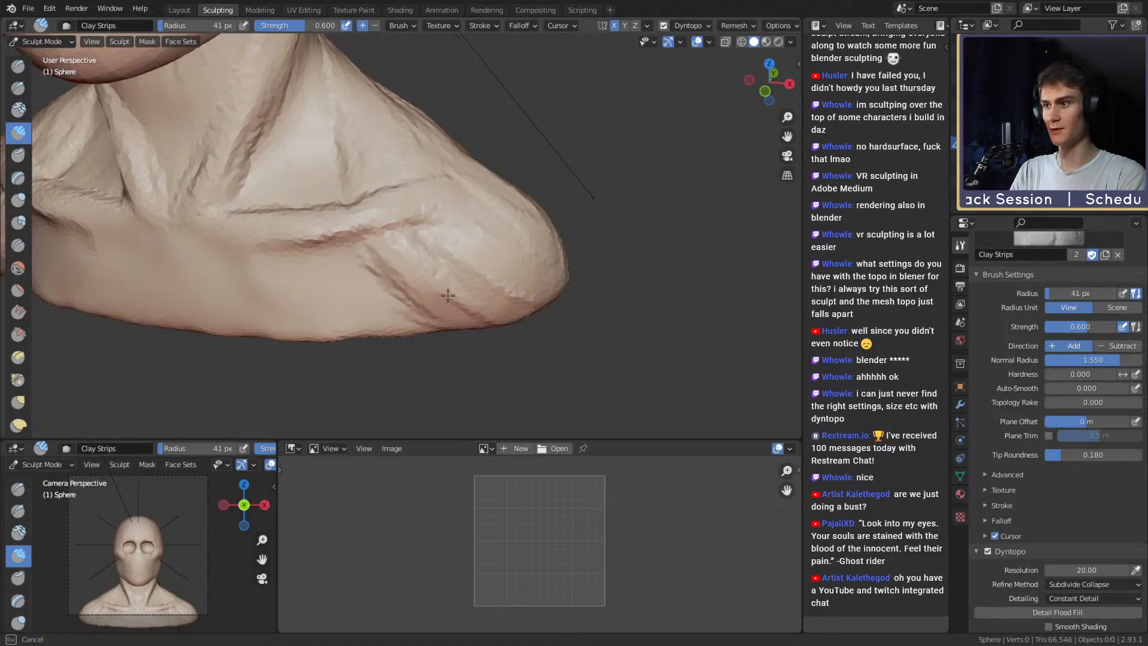
pyautogui.moveTo(505, 311); pyautogui.dragTo(417, 284, button='middle')
# Reshape the outer end of the shoulder from beneath the bust with the Grab brush.
pyautogui.moveTo(331, 265); pyautogui.dragTo(386, 263, button='middle')
pyautogui.moveTo(415, 221)
pyautogui.mouseDown(button='middle')
pyautogui.moveTo(328, 267)
pyautogui.moveTo(405, 308)
pyautogui.moveTo(384, 321)
pyautogui.moveTo(403, 120)
pyautogui.moveTo(353, 205)
pyautogui.moveTo(372, 226)
pyautogui.mouseUp(button='middle')
pyautogui.press('f')
pyautogui.click(418, 310)
pyautogui.press('g')
pyautogui.press('f')
pyautogui.press('f')
pyautogui.click(373, 226)
pyautogui.moveTo(373, 226); pyautogui.dragTo(357, 245)
# Refine the shoulder's outline from below with Grab at 99 px radius.
pyautogui.press('f')
pyautogui.click(358, 211)
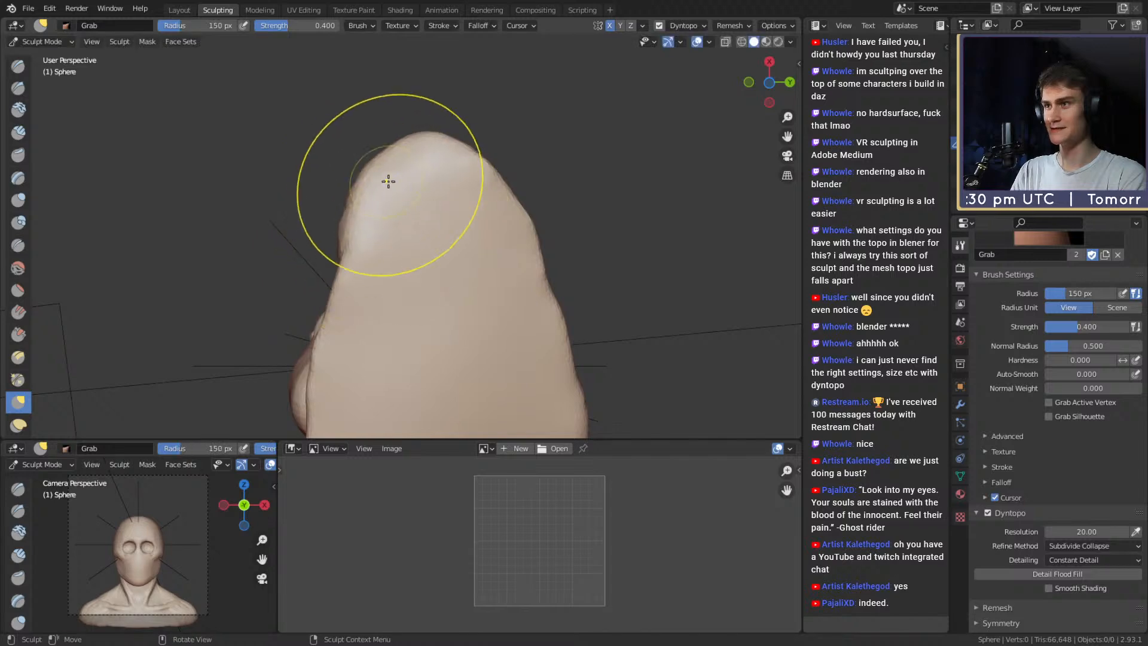
pyautogui.keyDown('shift'); pyautogui.moveTo(446, 190); pyautogui.dragTo(395, 185, button='middle'); pyautogui.keyUp('shift')
pyautogui.press('f')
pyautogui.click(415, 169)
pyautogui.moveTo(415, 169); pyautogui.dragTo(435, 170)
# Adjust the rear contour of the deltoid and upper shoulder in side view with Grab at 153 px radius.
pyautogui.moveTo(436, 178)
pyautogui.keyDown('shift'); pyautogui.mouseDown(button='middle')
pyautogui.moveTo(433, 161)
pyautogui.moveTo(449, 325)
pyautogui.moveTo(459, 311)
pyautogui.mouseUp(button='middle'); pyautogui.keyUp('shift')
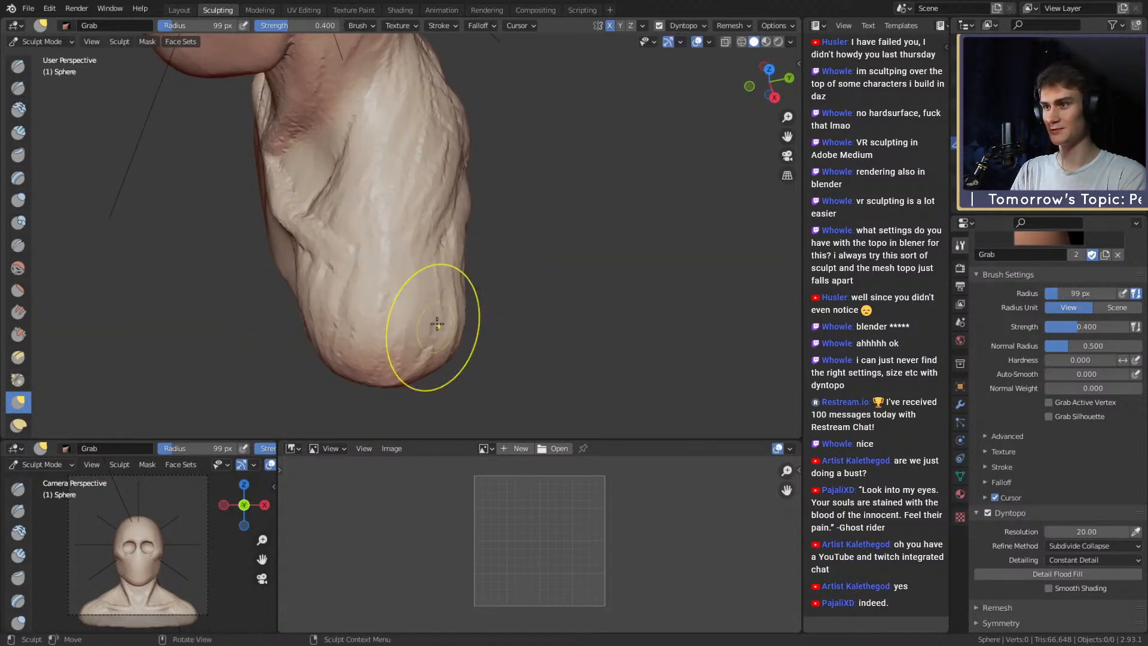
pyautogui.moveTo(446, 251); pyautogui.dragTo(445, 270, button='middle')
pyautogui.press('f')
pyautogui.click(473, 256)
pyautogui.moveTo(460, 236); pyautogui.dragTo(465, 235)
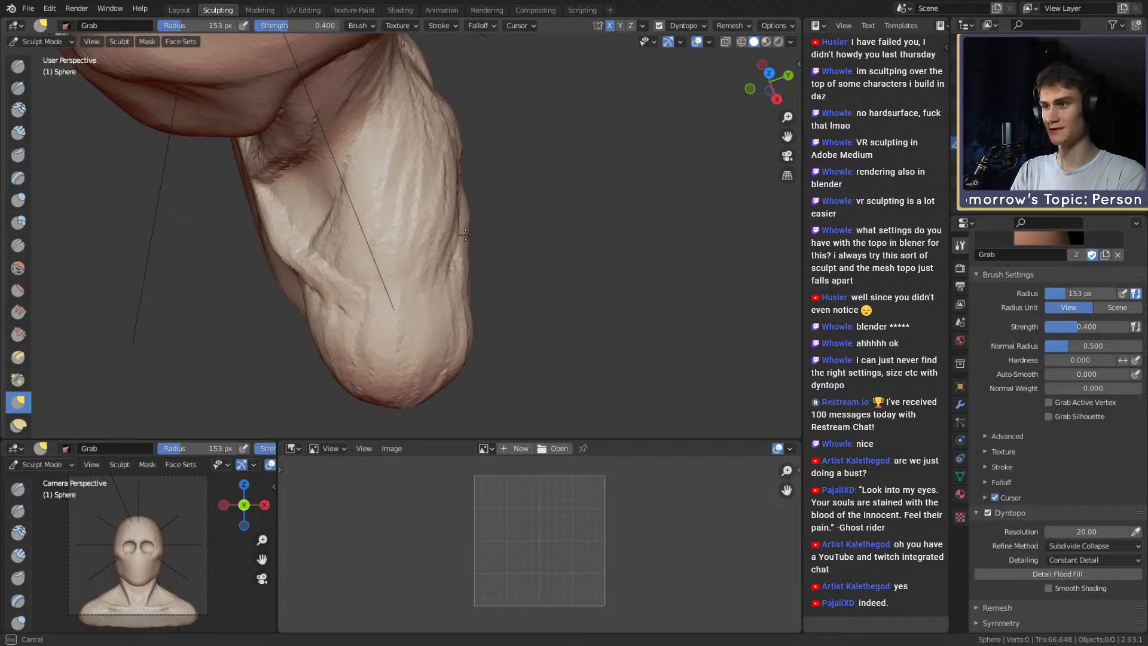
pyautogui.moveTo(432, 179); pyautogui.dragTo(434, 165)
pyautogui.press('f')
pyautogui.moveTo(436, 157)
pyautogui.mouseDown(button='middle')
pyautogui.moveTo(432, 183)
pyautogui.moveTo(394, 180)
pyautogui.moveTo(415, 208)
pyautogui.moveTo(371, 185)
pyautogui.moveTo(377, 199)
pyautogui.mouseUp(button='middle')
pyautogui.click(425, 185)
pyautogui.press('c')
pyautogui.press('f')
pyautogui.click(390, 199)
# Reshape the outer tip of the shoulder from behind with Snake Hook at 304 px radius.
pyautogui.moveTo(457, 226)
pyautogui.mouseDown(button='middle')
pyautogui.moveTo(397, 200)
pyautogui.moveTo(418, 234)
pyautogui.moveTo(333, 231)
pyautogui.moveTo(209, 100)
pyautogui.mouseUp(button='middle')
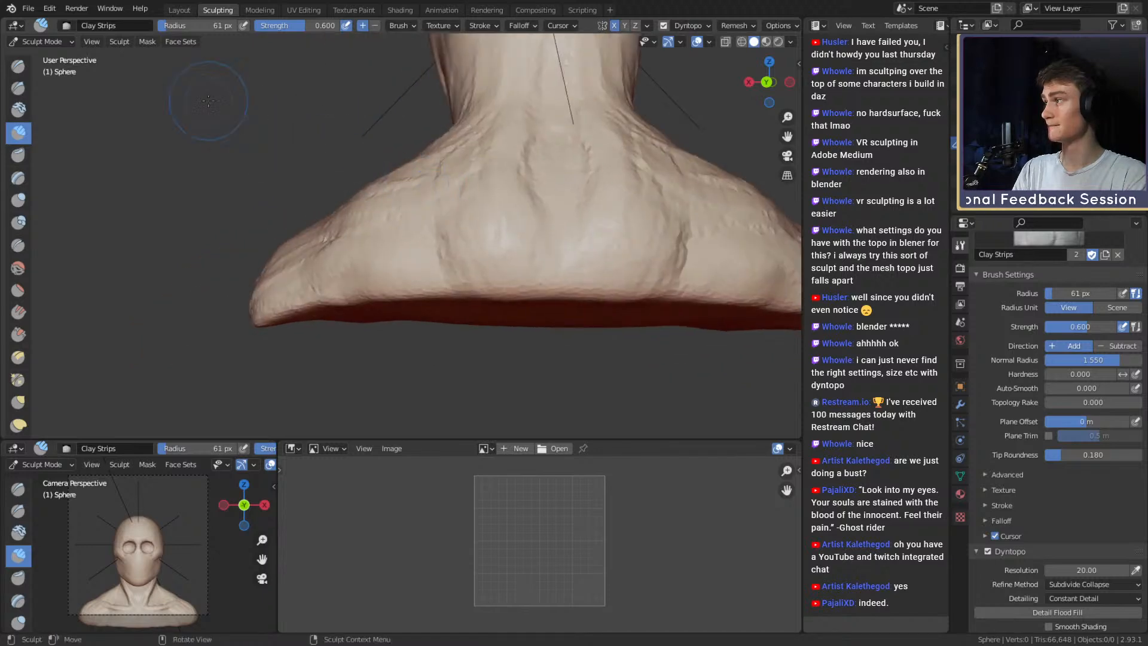
pyautogui.press('k')
pyautogui.press('f')
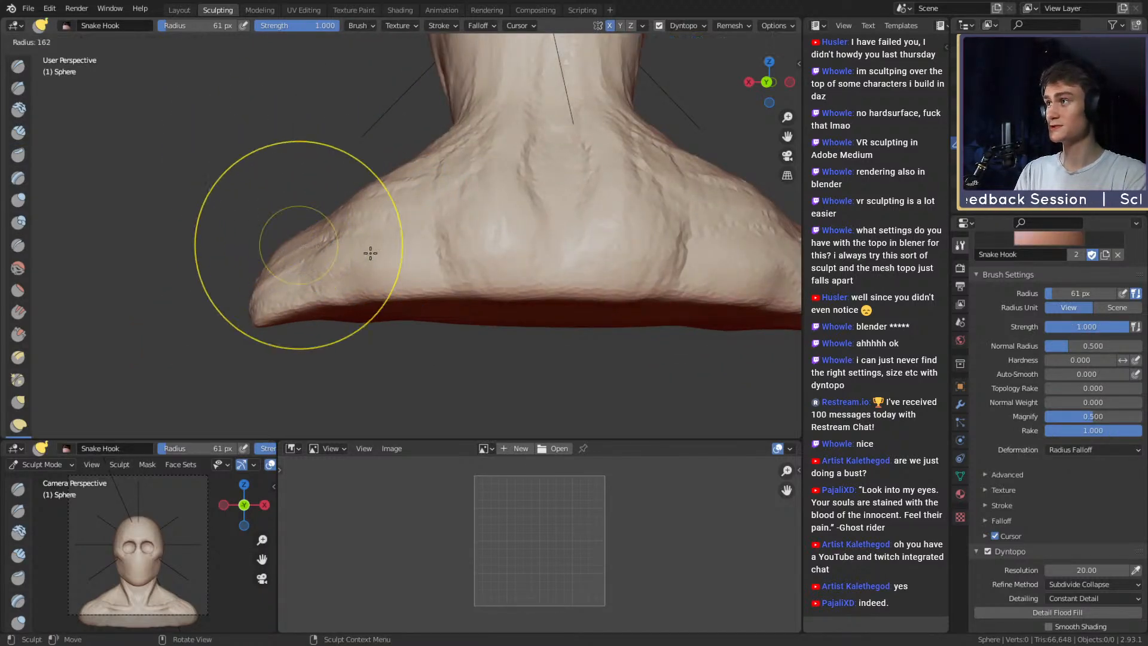
pyautogui.click(371, 251)
pyautogui.moveTo(371, 251)
pyautogui.mouseDown(button='middle')
pyautogui.moveTo(346, 256)
pyautogui.moveTo(357, 239)
pyautogui.moveTo(343, 249)
pyautogui.mouseUp(button='middle')
pyautogui.press('f')
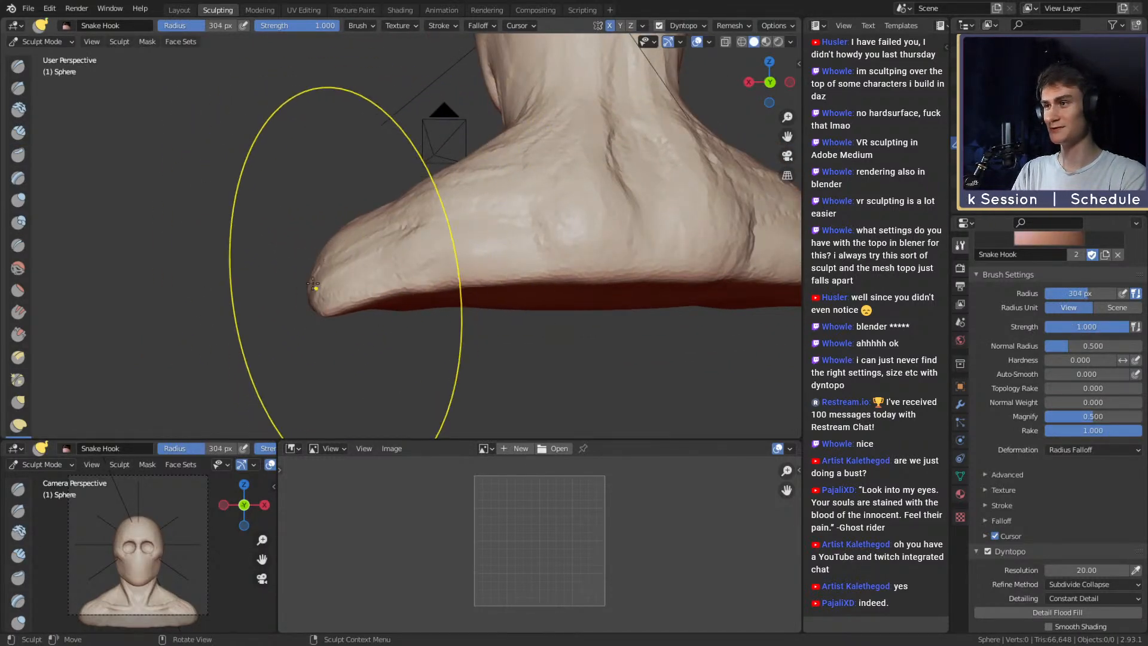
pyautogui.moveTo(314, 272); pyautogui.dragTo(317, 270)
pyautogui.keyDown('alt'); pyautogui.keyDown('shift'); pyautogui.moveTo(598, 254); pyautogui.dragTo(538, 253); pyautogui.keyUp('shift'); pyautogui.keyUp('alt')
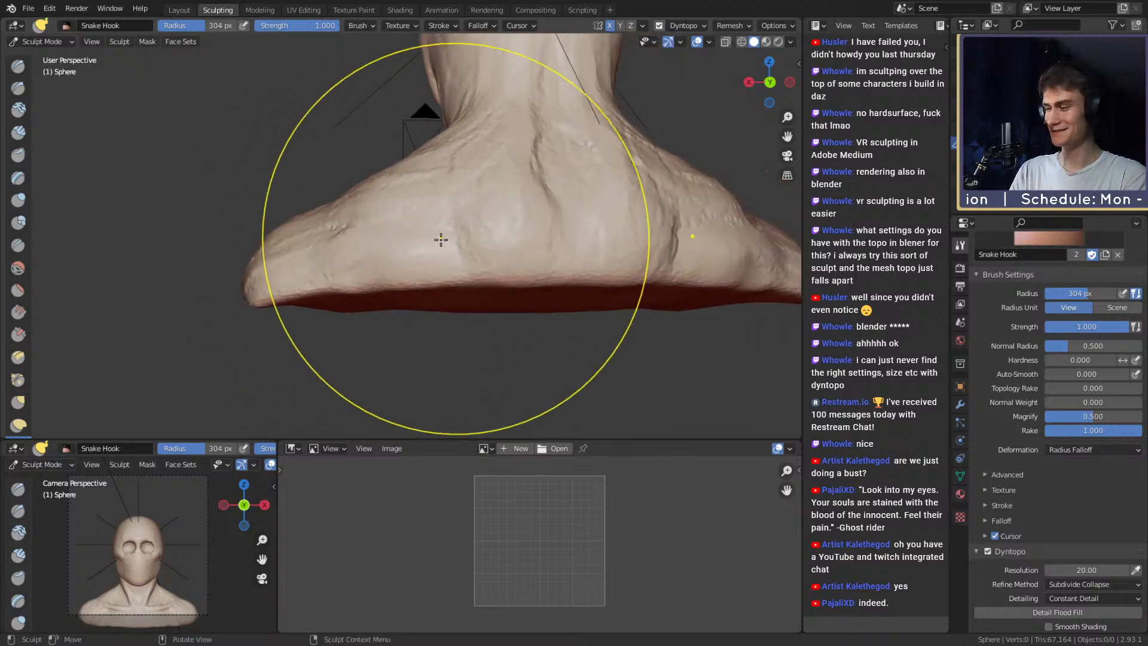
# Build up the back of the shoulder toward the upper back with Clay Strips at 51 px radius.
pyautogui.press('c')
pyautogui.press('f')
pyautogui.click(351, 235)
pyautogui.moveTo(351, 235)
pyautogui.keyDown('alt'); pyautogui.mouseDown()
pyautogui.moveTo(408, 254)
pyautogui.moveTo(411, 220)
pyautogui.moveTo(450, 286)
pyautogui.moveTo(456, 241)
pyautogui.moveTo(478, 245)
pyautogui.mouseUp(); pyautogui.keyUp('alt')
pyautogui.press('f')
pyautogui.click(379, 220)
pyautogui.moveTo(398, 311); pyautogui.dragTo(472, 185)
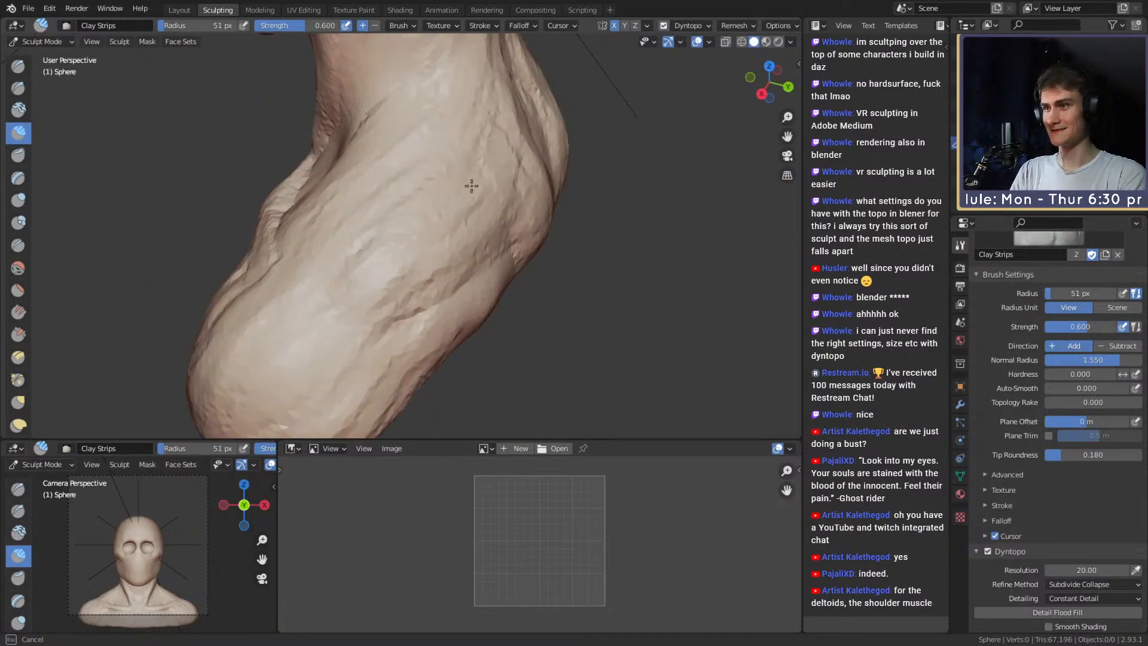
# Add Clay Strips strokes over the side and rear of the deltoid at 51 px radius.
pyautogui.moveTo(393, 242)
pyautogui.keyDown('alt'); pyautogui.mouseDown()
pyautogui.moveTo(410, 306)
pyautogui.moveTo(469, 225)
pyautogui.moveTo(412, 296)
pyautogui.mouseUp(); pyautogui.keyUp('alt')
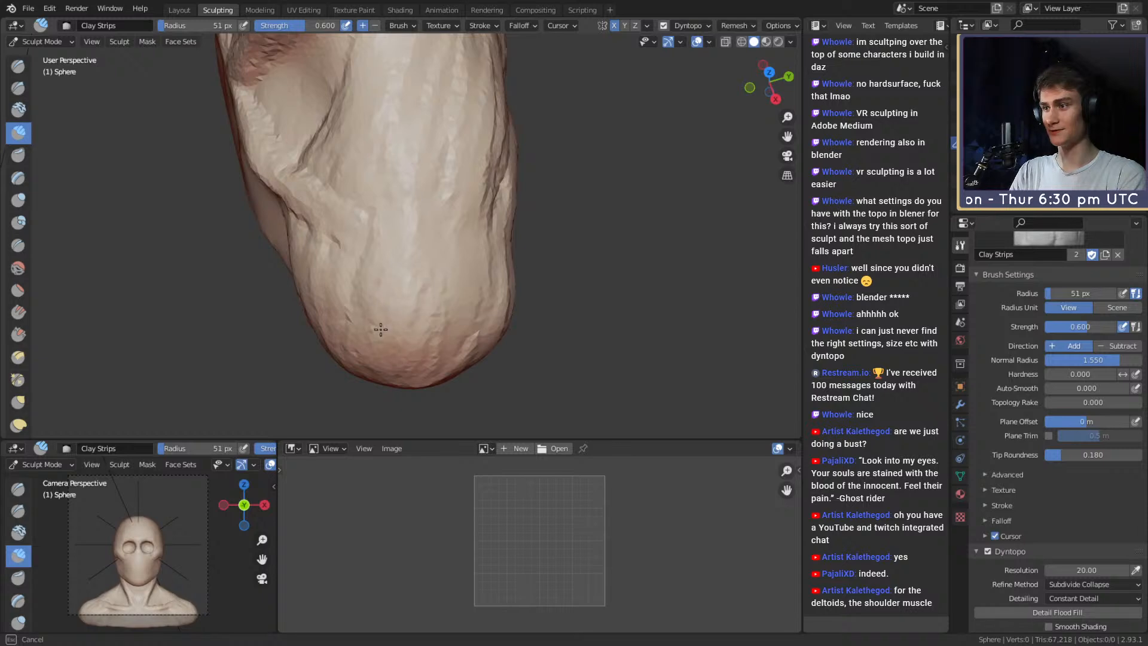
pyautogui.moveTo(343, 286); pyautogui.dragTo(346, 298)
pyautogui.moveTo(347, 263)
pyautogui.keyDown('alt'); pyautogui.mouseDown()
pyautogui.moveTo(433, 254)
pyautogui.moveTo(416, 323)
pyautogui.moveTo(362, 263)
pyautogui.mouseUp(); pyautogui.keyUp('alt')
pyautogui.keyDown('alt'); pyautogui.moveTo(442, 270); pyautogui.dragTo(374, 276); pyautogui.keyUp('alt')
pyautogui.moveTo(448, 317)
pyautogui.mouseDown()
pyautogui.moveTo(455, 255)
pyautogui.moveTo(497, 287)
pyautogui.moveTo(510, 257)
pyautogui.mouseUp()
pyautogui.moveTo(510, 257)
pyautogui.keyDown('alt'); pyautogui.mouseDown()
pyautogui.moveTo(402, 245)
pyautogui.moveTo(383, 299)
pyautogui.moveTo(276, 278)
pyautogui.moveTo(342, 273)
pyautogui.mouseUp(); pyautogui.keyUp('alt')
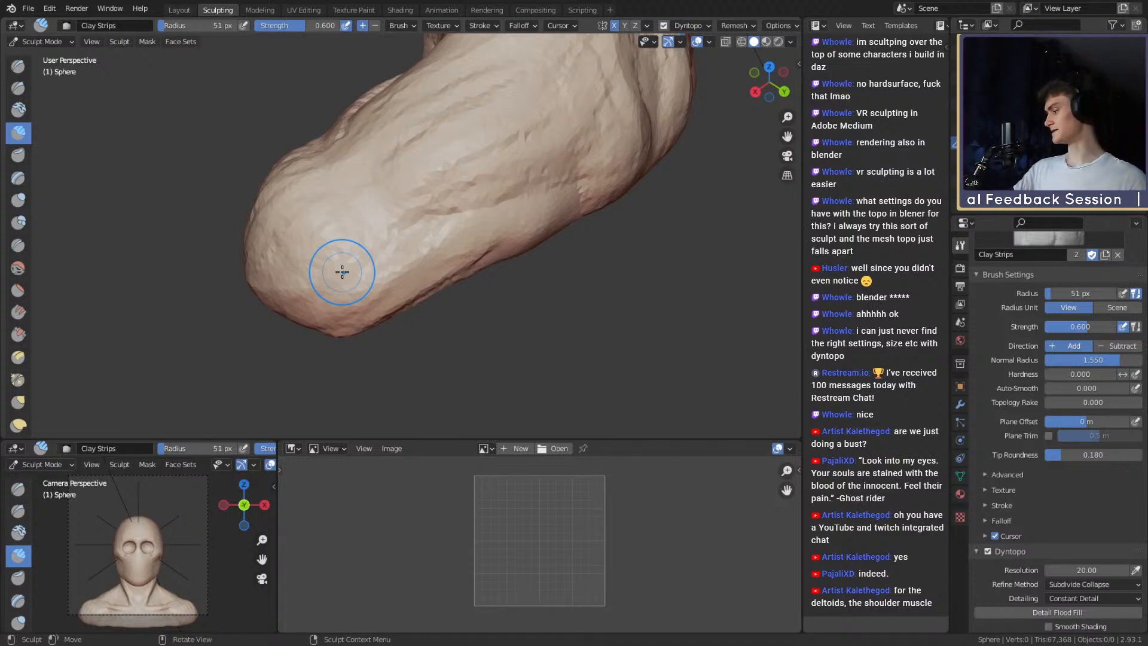
pyautogui.moveTo(497, 272)
pyautogui.mouseDown(button='middle')
pyautogui.moveTo(512, 194)
pyautogui.moveTo(418, 226)
pyautogui.moveTo(508, 236)
pyautogui.moveTo(384, 290)
pyautogui.moveTo(453, 291)
pyautogui.mouseUp(button='middle')
pyautogui.press('g')
pyautogui.press('f')
pyautogui.keyDown('alt'); pyautogui.moveTo(453, 290); pyautogui.dragTo(442, 326); pyautogui.keyUp('alt')
pyautogui.click(407, 346)
pyautogui.moveTo(351, 308); pyautogui.dragTo(316, 144, button='middle')
pyautogui.press('f')
pyautogui.click(405, 262)
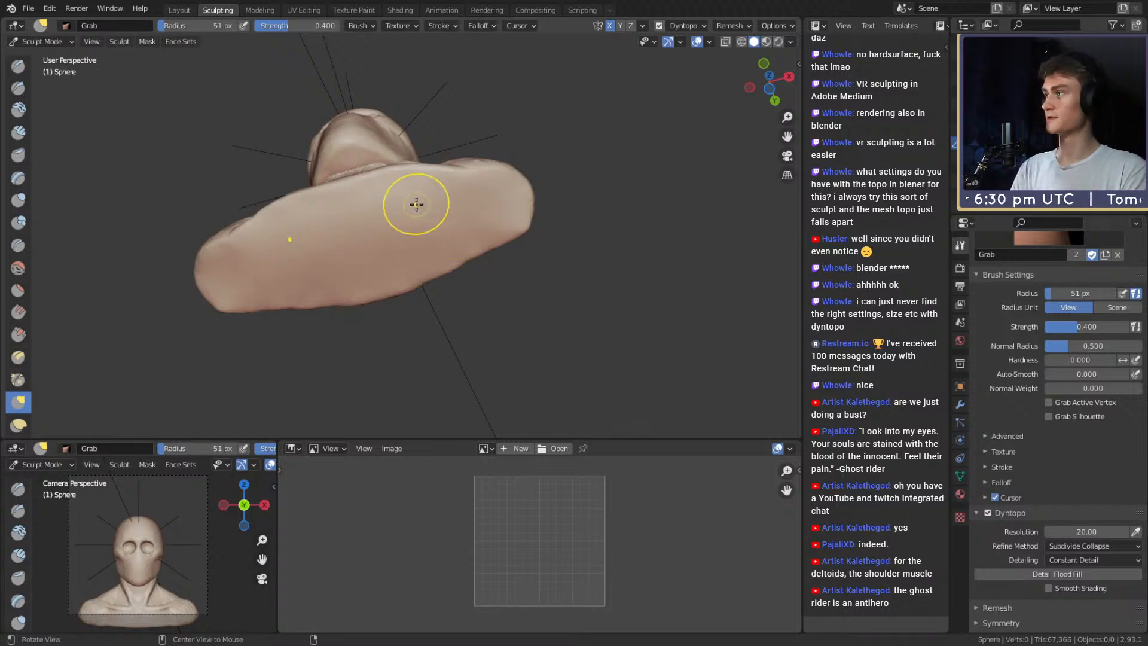
# Mask the rim of the bust's underside around the shoulder ends and along the back at 33 px radius.
pyautogui.moveTo(374, 168)
pyautogui.mouseDown(button='middle')
pyautogui.moveTo(412, 212)
pyautogui.moveTo(416, 189)
pyautogui.moveTo(398, 219)
pyautogui.moveTo(329, 230)
pyautogui.mouseUp(button='middle')
pyautogui.press('m')
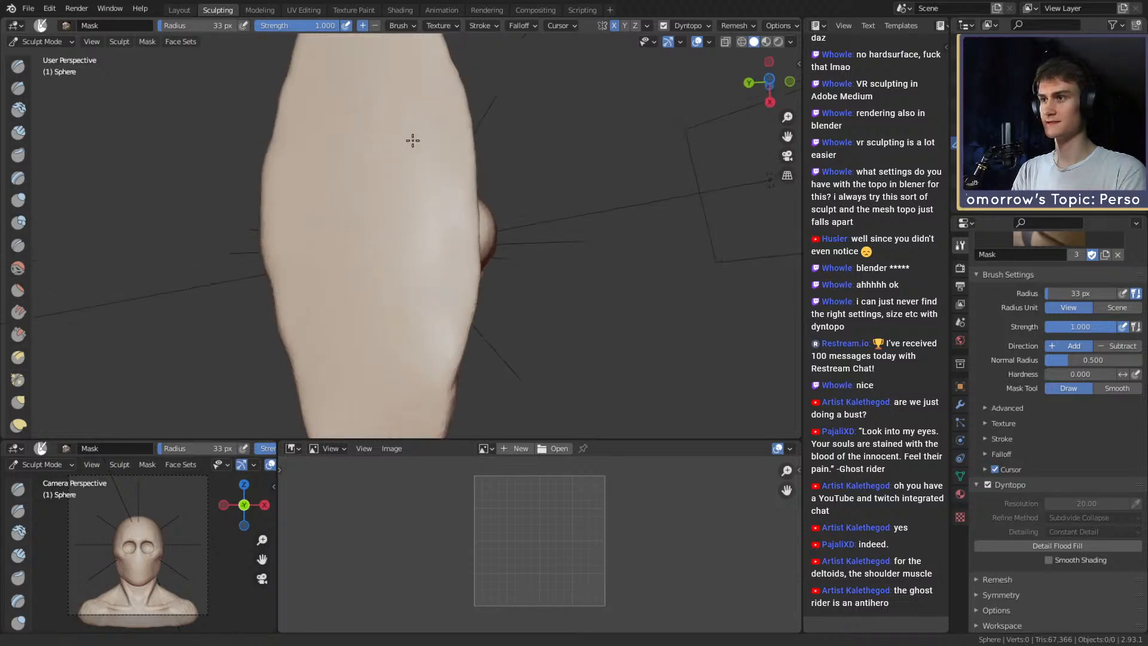
pyautogui.moveTo(412, 138)
pyautogui.mouseDown(button='middle')
pyautogui.moveTo(449, 275)
pyautogui.moveTo(410, 207)
pyautogui.moveTo(441, 199)
pyautogui.moveTo(467, 212)
pyautogui.mouseUp(button='middle')
pyautogui.moveTo(467, 212); pyautogui.dragTo(459, 167)
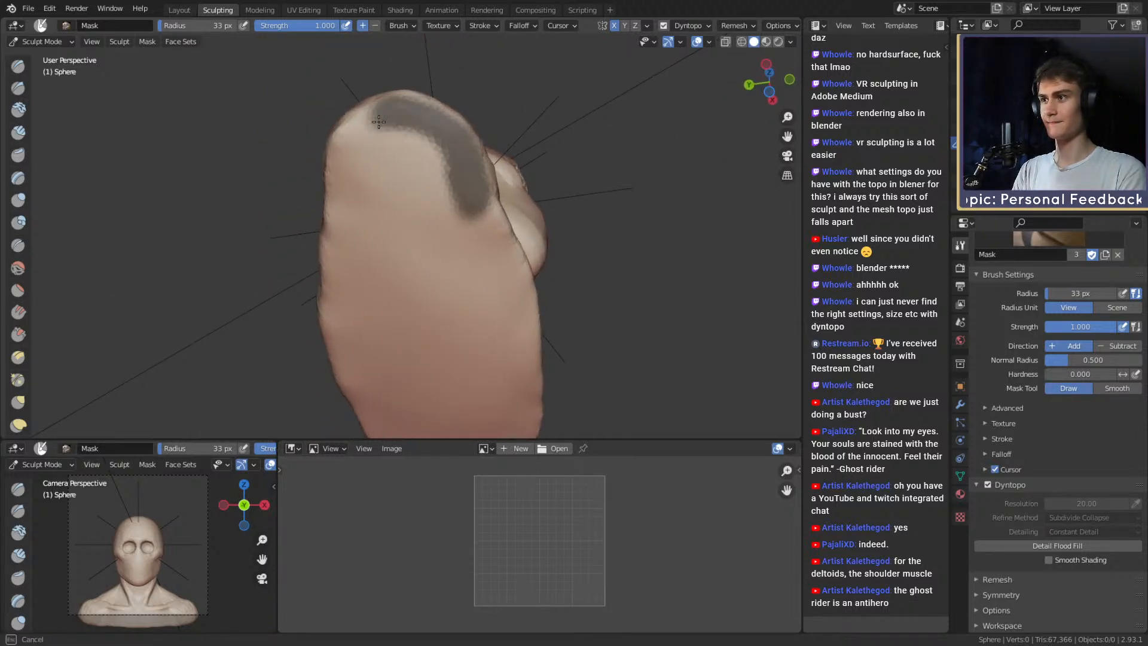
pyautogui.moveTo(378, 122); pyautogui.dragTo(495, 161, button='middle')
pyautogui.moveTo(466, 144); pyautogui.dragTo(383, 197)
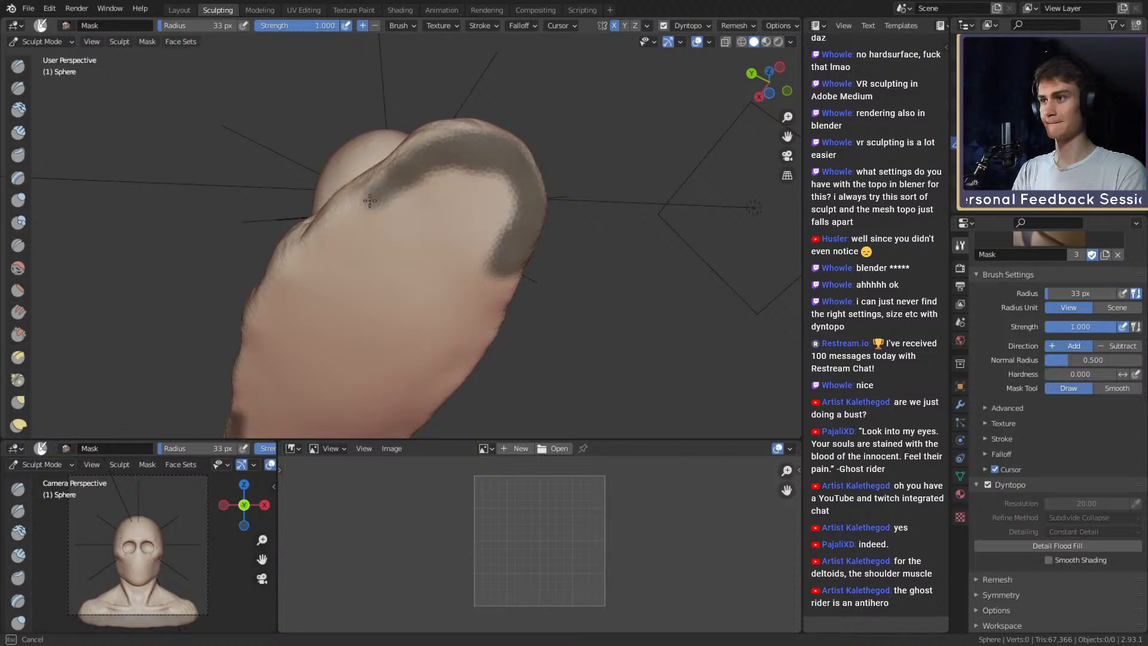
pyautogui.moveTo(383, 197); pyautogui.dragTo(479, 216, button='middle')
pyautogui.moveTo(479, 216)
pyautogui.mouseDown()
pyautogui.moveTo(346, 190)
pyautogui.moveTo(249, 204)
pyautogui.moveTo(294, 223)
pyautogui.mouseUp()
pyautogui.moveTo(294, 223); pyautogui.dragTo(315, 210, button='middle')
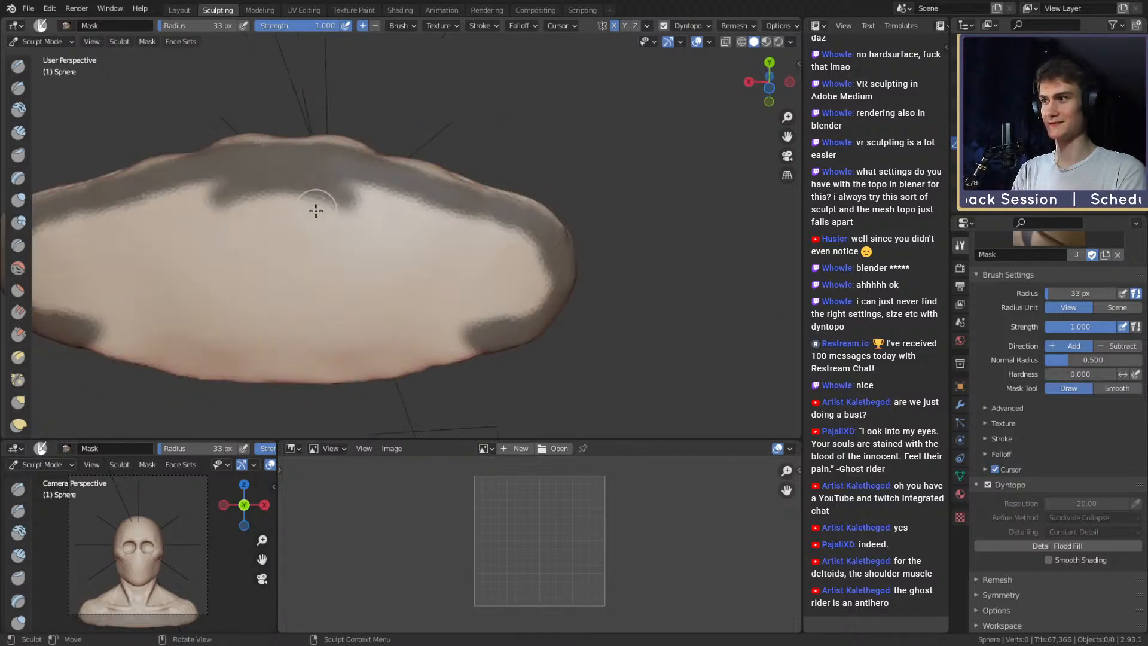
# Extend the underside mask inward from the back rim toward the chest at 29 px radius.
pyautogui.press('f')
pyautogui.click(330, 205)
pyautogui.moveTo(331, 205)
pyautogui.mouseDown()
pyautogui.moveTo(277, 207)
pyautogui.moveTo(339, 226)
pyautogui.moveTo(503, 245)
pyautogui.mouseUp()
pyautogui.moveTo(412, 211); pyautogui.dragTo(423, 212, button='middle')
pyautogui.press('f')
pyautogui.click(410, 214)
pyautogui.moveTo(419, 232); pyautogui.dragTo(470, 294)
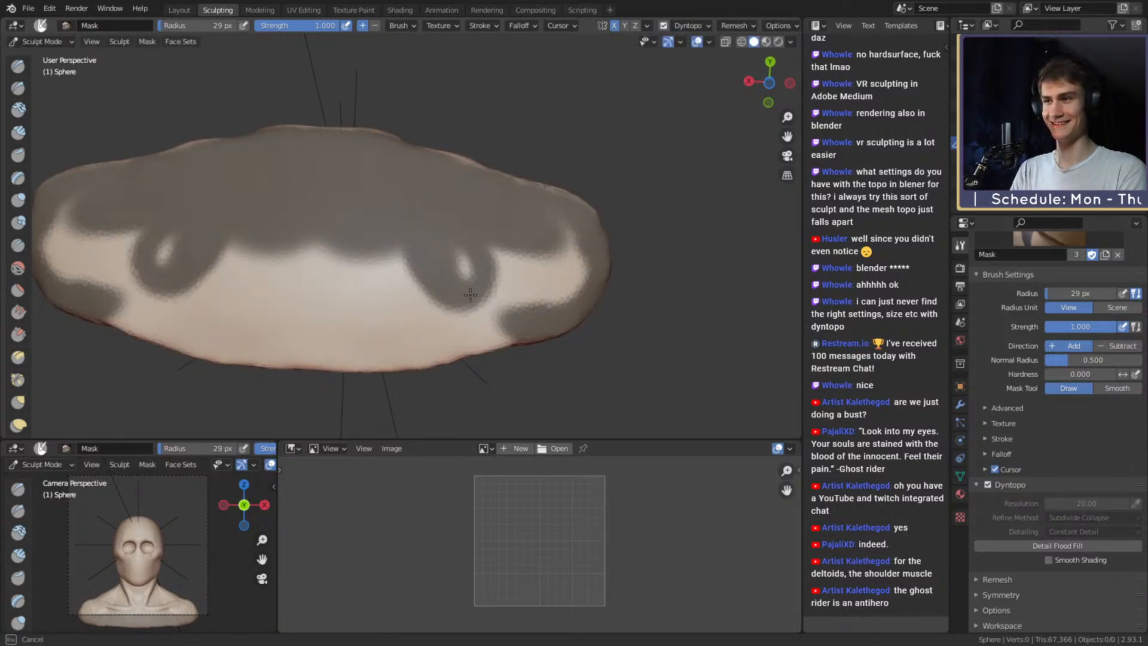
pyautogui.moveTo(449, 247)
pyautogui.mouseDown()
pyautogui.moveTo(531, 289)
pyautogui.moveTo(584, 258)
pyautogui.moveTo(497, 226)
pyautogui.mouseUp()
# Cover the rest of the bust's underside with the mask at 63 px radius.
pyautogui.moveTo(239, 204); pyautogui.dragTo(443, 216, button='middle')
pyautogui.press('f')
pyautogui.click(461, 218)
pyautogui.moveTo(450, 230)
pyautogui.mouseDown()
pyautogui.moveTo(338, 224)
pyautogui.moveTo(413, 192)
pyautogui.moveTo(382, 153)
pyautogui.moveTo(402, 147)
pyautogui.mouseUp()
pyautogui.moveTo(519, 159); pyautogui.dragTo(531, 187, button='middle')
pyautogui.press('f')
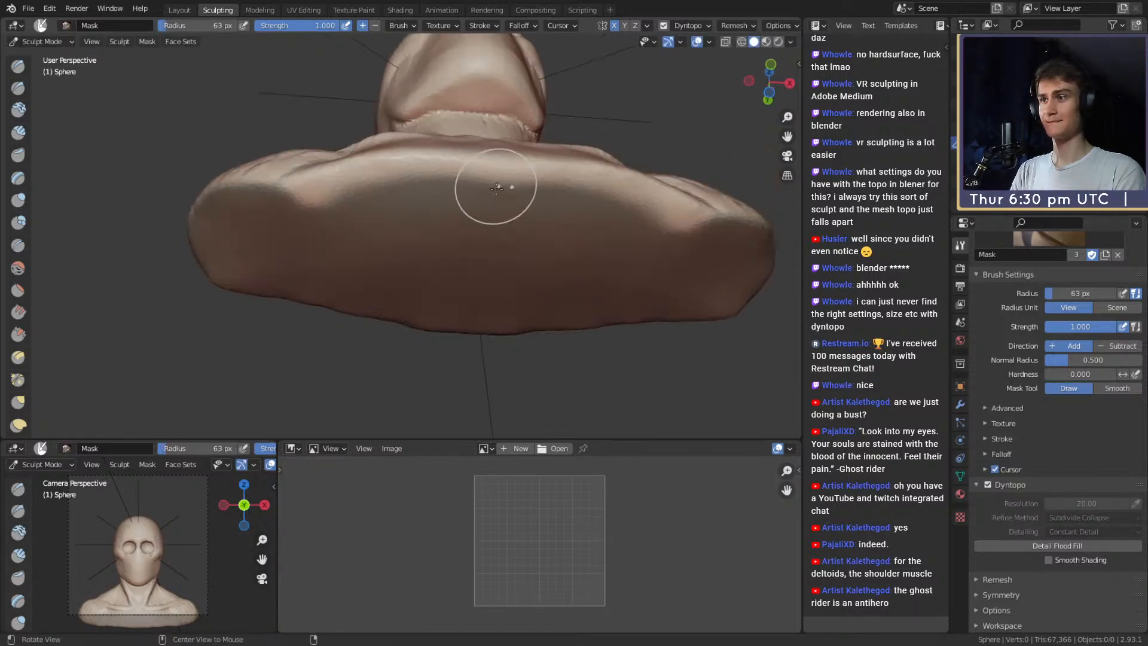
pyautogui.click(519, 188)
pyautogui.moveTo(492, 195)
pyautogui.mouseDown()
pyautogui.moveTo(407, 171)
pyautogui.moveTo(346, 176)
pyautogui.moveTo(328, 189)
pyautogui.moveTo(350, 210)
pyautogui.mouseUp()
# Set the Mask brush radius to 31 px and invert the mask so only the underside is editable.
pyautogui.moveTo(440, 195); pyautogui.dragTo(461, 224, button='middle')
pyautogui.press('f')
pyautogui.click(457, 225)
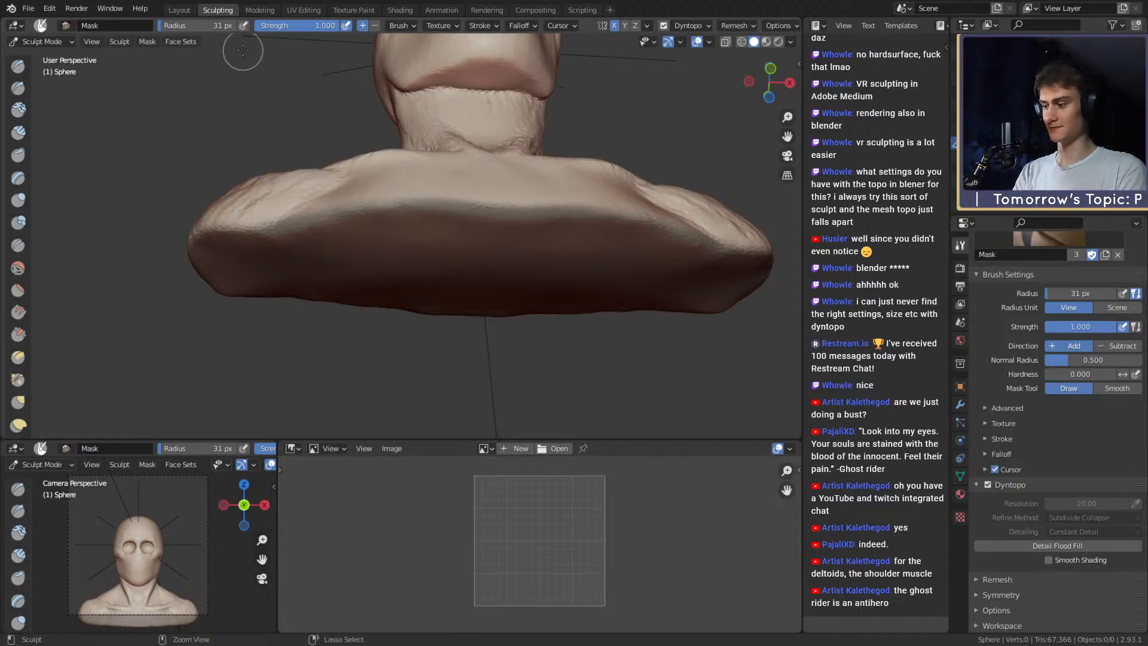
pyautogui.hotkey('ctrl', 'i')
# Try to pull the whole unmasked underside downward with Snake Hook at 366 px radius, and undo the pull.
pyautogui.moveTo(476, 153)
pyautogui.mouseDown(button='middle')
pyautogui.moveTo(446, 242)
pyautogui.moveTo(463, 271)
pyautogui.mouseUp(button='middle')
pyautogui.scroll(1, 445, 242)
pyautogui.press('k')
pyautogui.press('f')
pyautogui.click(487, 261)
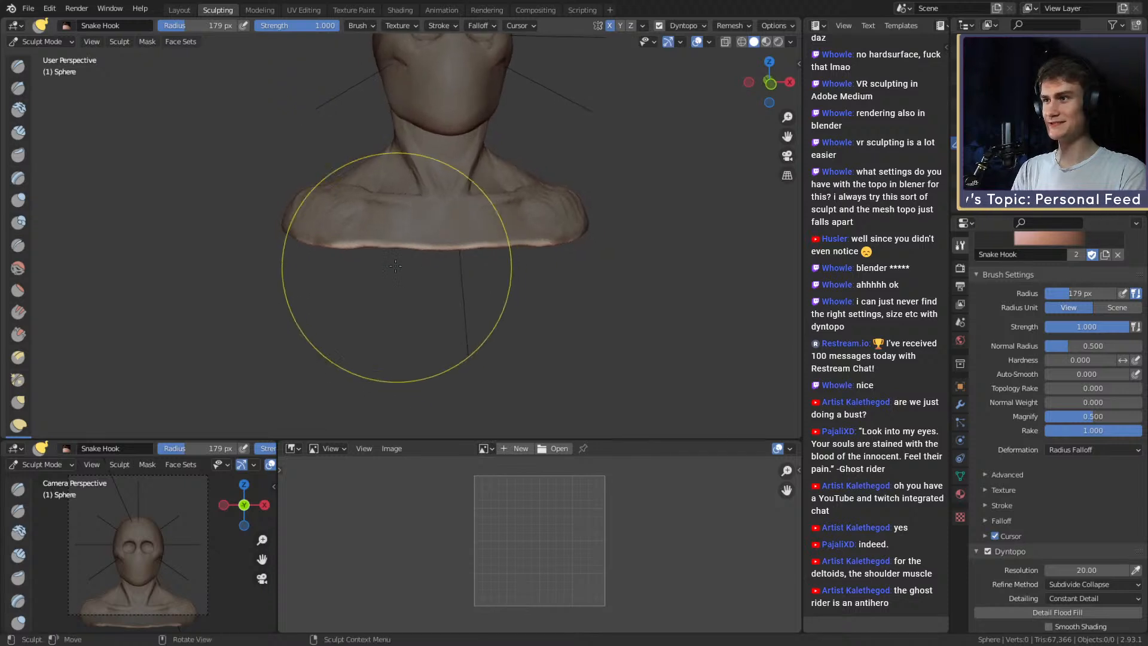
pyautogui.press('f')
pyautogui.click(577, 261)
pyautogui.press('f')
pyautogui.click(583, 256)
pyautogui.press('f')
pyautogui.click(611, 257)
pyautogui.press('f')
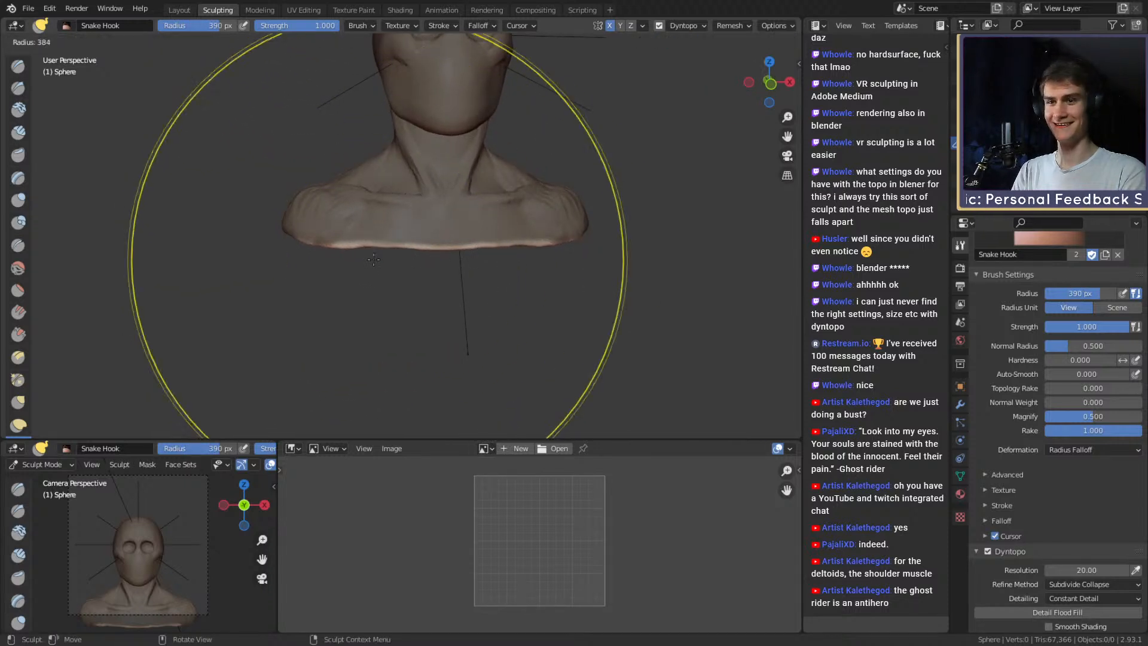
pyautogui.click(613, 257)
pyautogui.moveTo(354, 255); pyautogui.dragTo(394, 306)
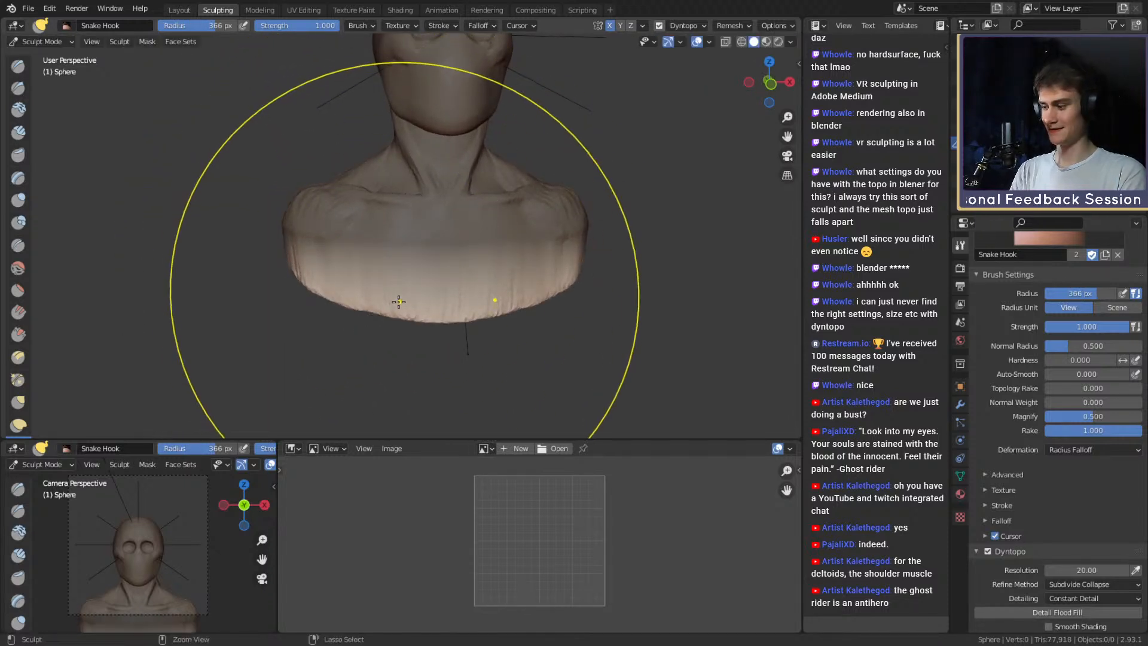
pyautogui.hotkey('ctrl', 'z')
# Mask both shoulder ends of the underside at 68 px radius and refine the inner boundary at 52 px.
pyautogui.moveTo(395, 293); pyautogui.dragTo(399, 172, button='middle')
pyautogui.press('m')
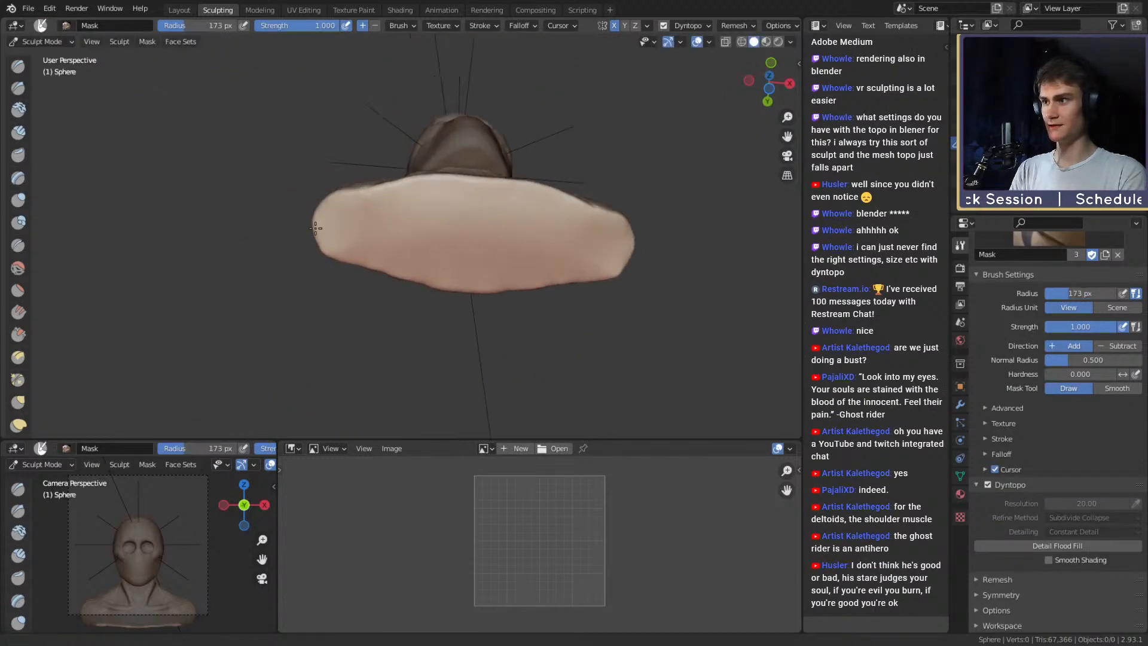
pyautogui.scroll(3, 378, 225)
pyautogui.keyDown('ctrl'); pyautogui.moveTo(377, 225); pyautogui.dragTo(377, 214, button='middle'); pyautogui.keyUp('ctrl')
pyautogui.press('f')
pyautogui.click(375, 213)
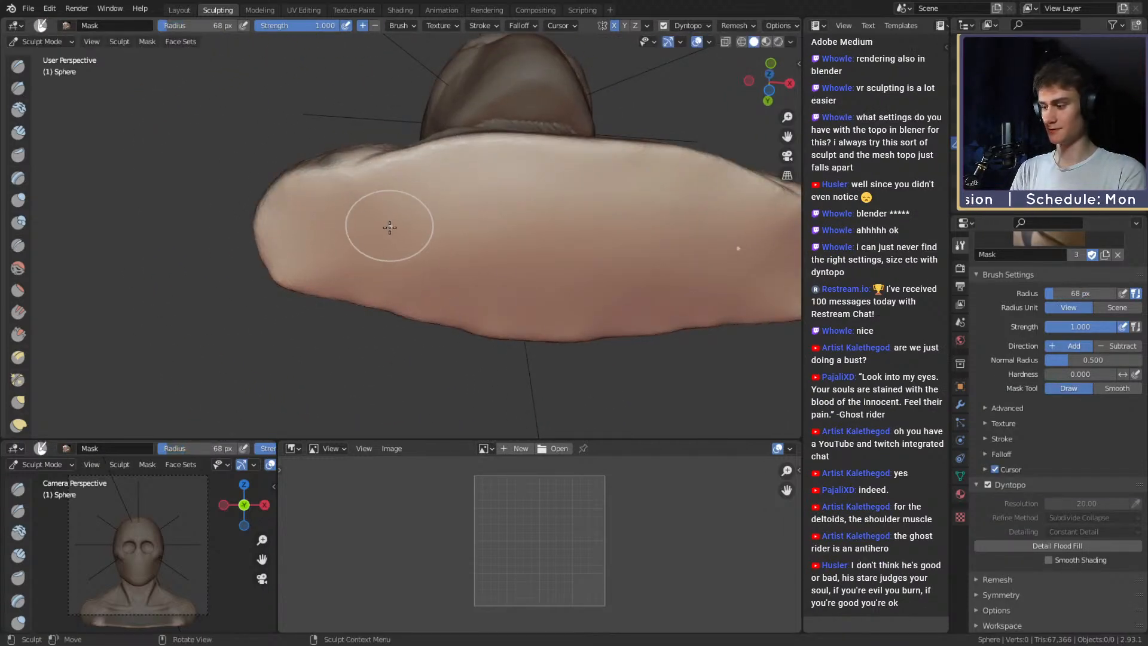
pyautogui.moveTo(390, 227); pyautogui.dragTo(269, 237)
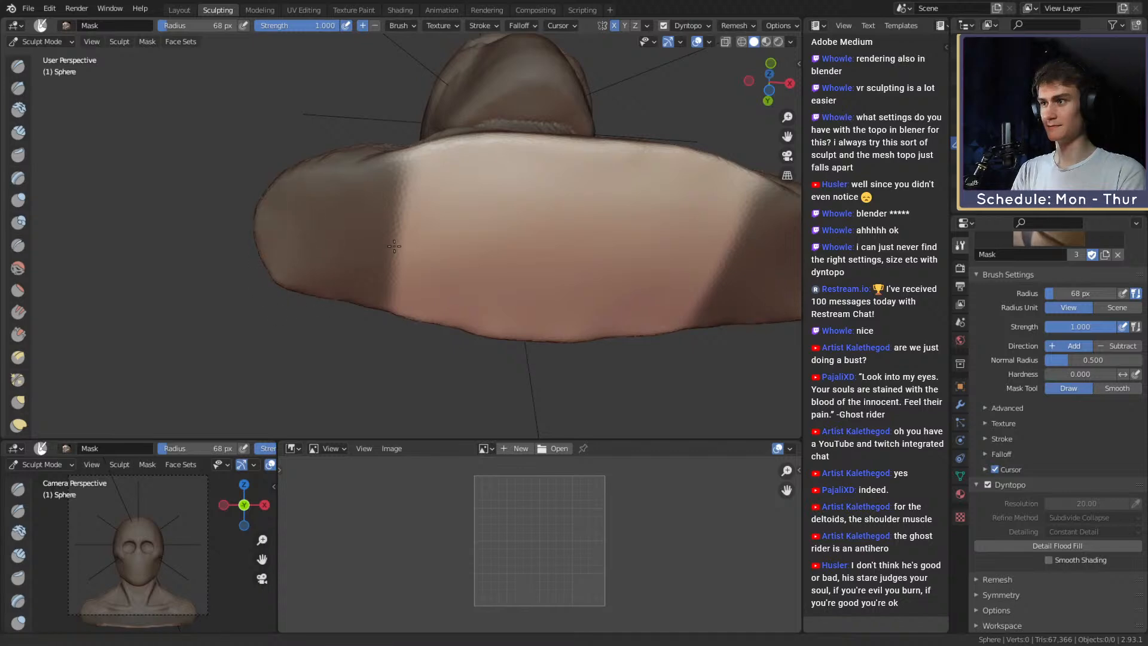
pyautogui.moveTo(394, 246); pyautogui.dragTo(380, 272, button='middle')
pyautogui.moveTo(418, 221); pyautogui.dragTo(367, 192, button='middle')
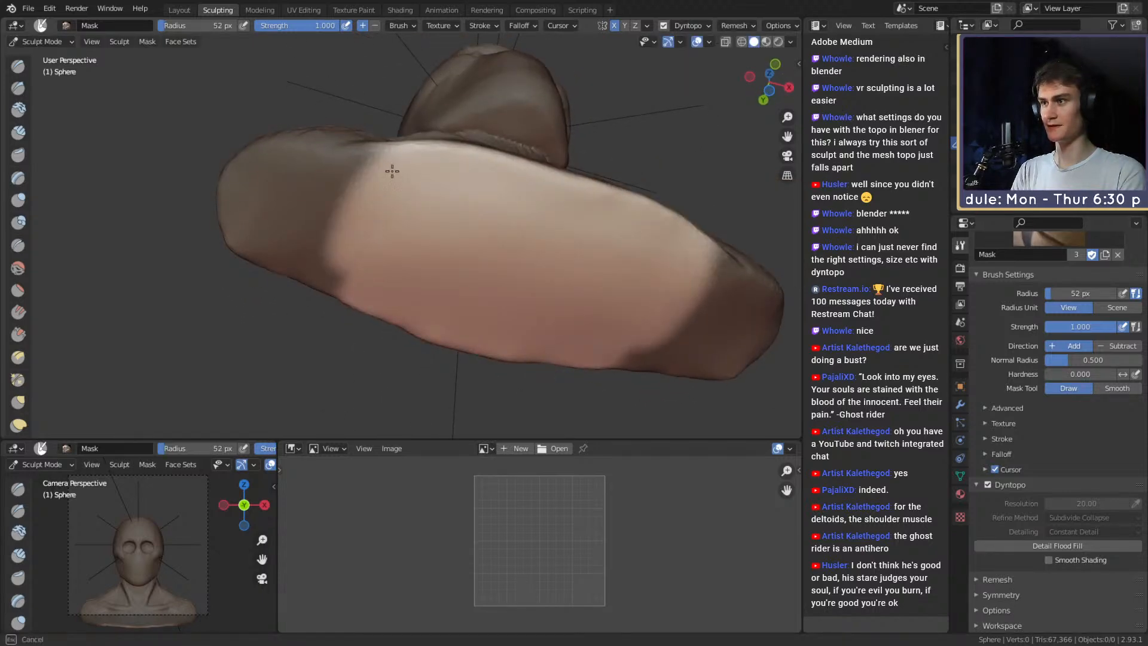
pyautogui.moveTo(360, 308); pyautogui.dragTo(456, 238, button='middle')
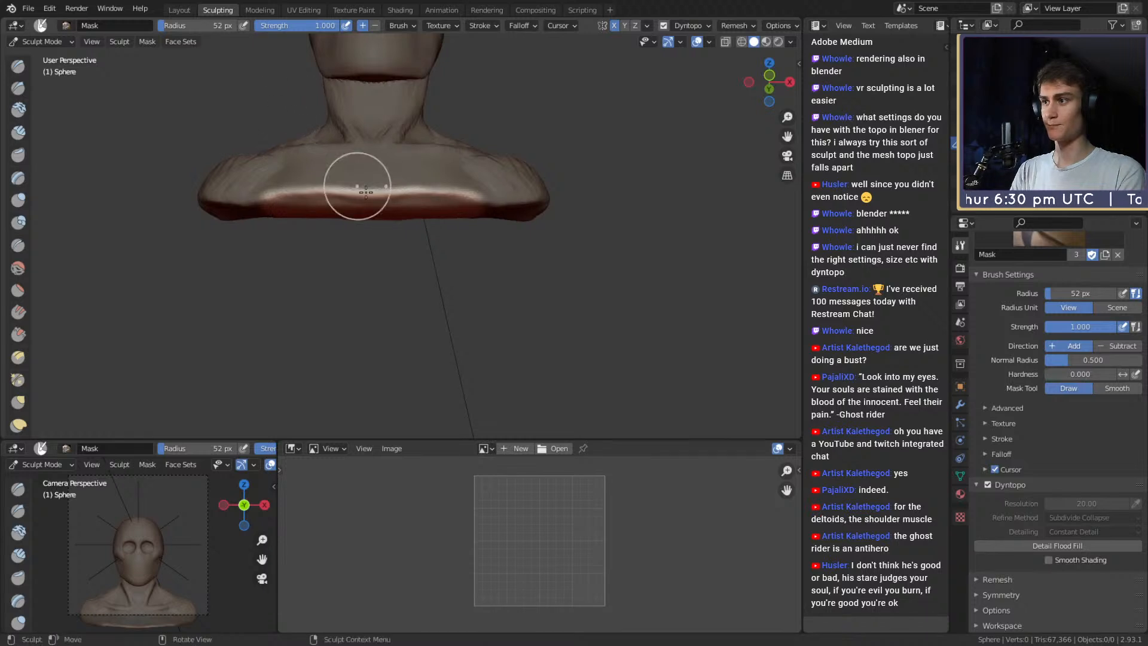
# Pull the unmasked middle of the underside down into a long torso with Snake Hook at about 317 px radius.
pyautogui.moveTo(365, 192); pyautogui.dragTo(359, 181, button='middle')
pyautogui.moveTo(415, 261); pyautogui.dragTo(423, 249, button='middle')
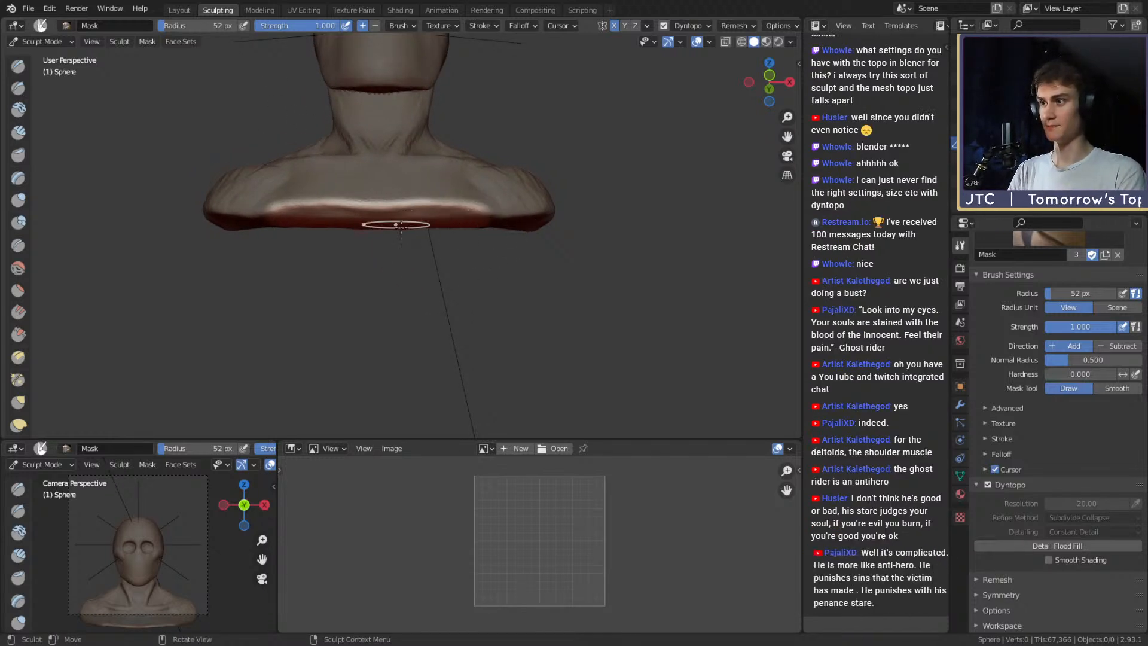
pyautogui.press('k')
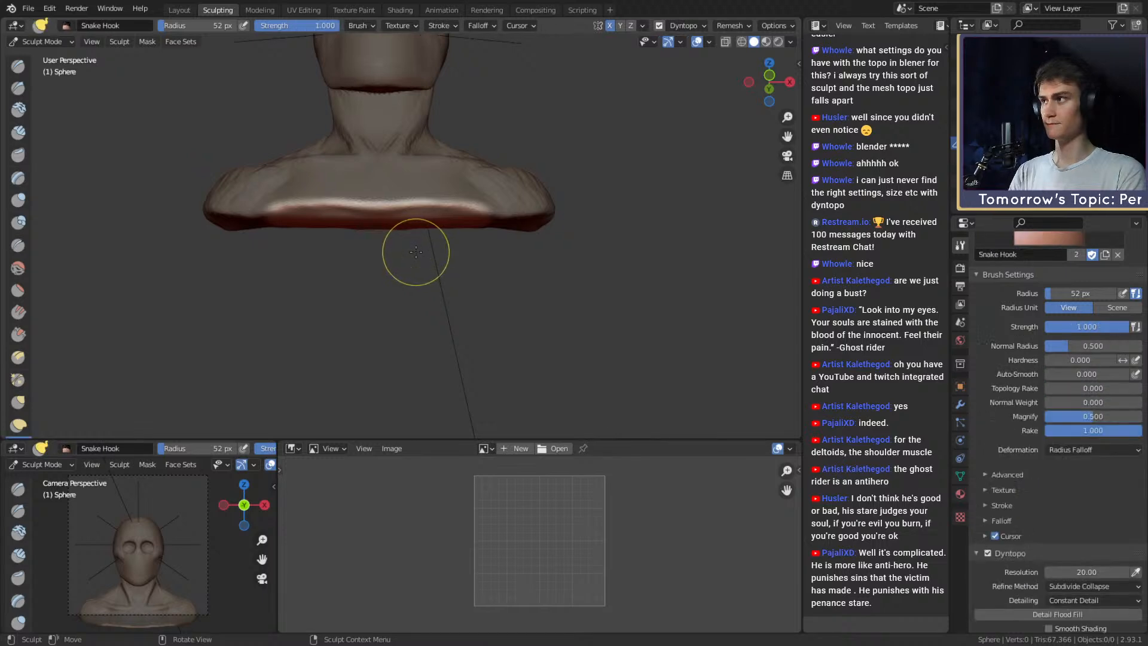
pyautogui.press('f')
pyautogui.click(515, 232)
pyautogui.moveTo(435, 255)
pyautogui.mouseDown(button='middle')
pyautogui.moveTo(416, 243)
pyautogui.moveTo(422, 274)
pyautogui.mouseUp(button='middle')
pyautogui.press('f')
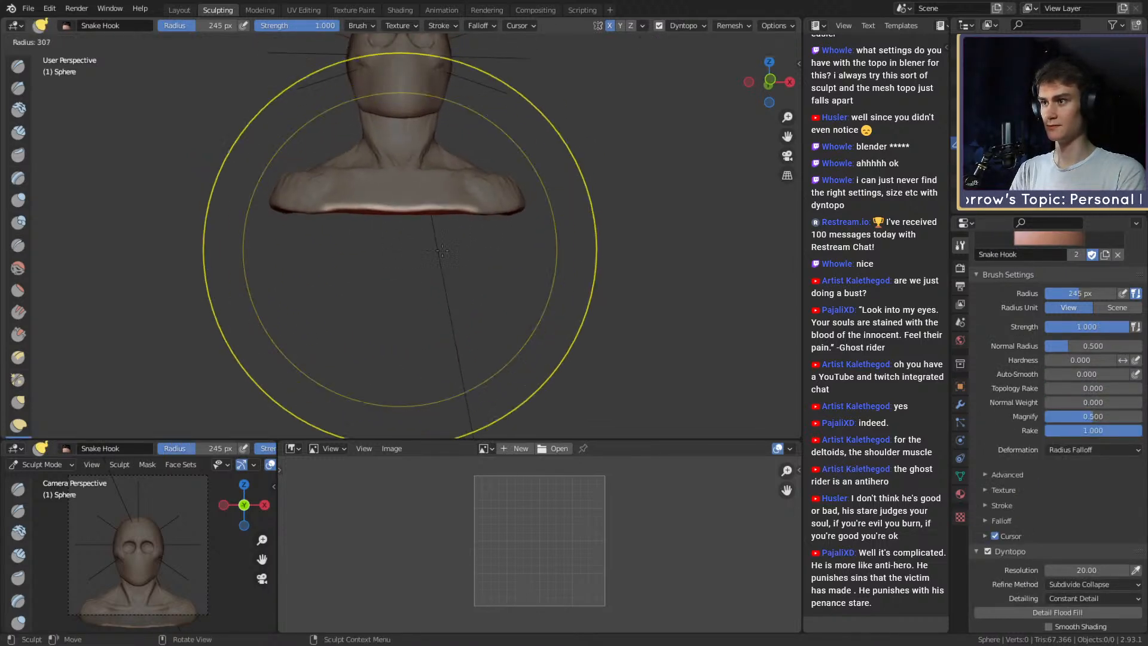
pyautogui.click(443, 250)
pyautogui.moveTo(414, 226)
pyautogui.mouseDown(button='middle')
pyautogui.moveTo(410, 238)
pyautogui.moveTo(413, 227)
pyautogui.mouseUp(button='middle')
pyautogui.press('f')
pyautogui.click(341, 227)
pyautogui.press('f')
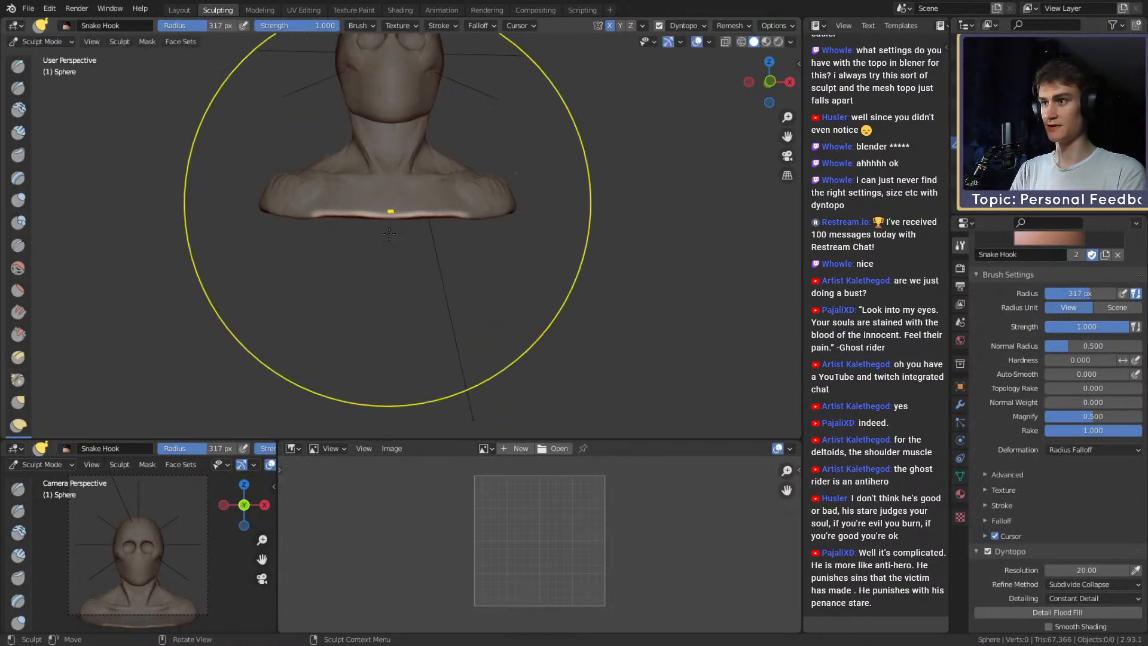
pyautogui.click(385, 210)
pyautogui.moveTo(386, 212); pyautogui.dragTo(389, 391)
# Pull the back surface of the torso downward with Snake Hook strokes at 174 px radius.
pyautogui.moveTo(384, 358); pyautogui.dragTo(469, 296, button='middle')
pyautogui.press('f')
pyautogui.click(347, 299)
pyautogui.moveTo(366, 284); pyautogui.dragTo(486, 300, button='middle')
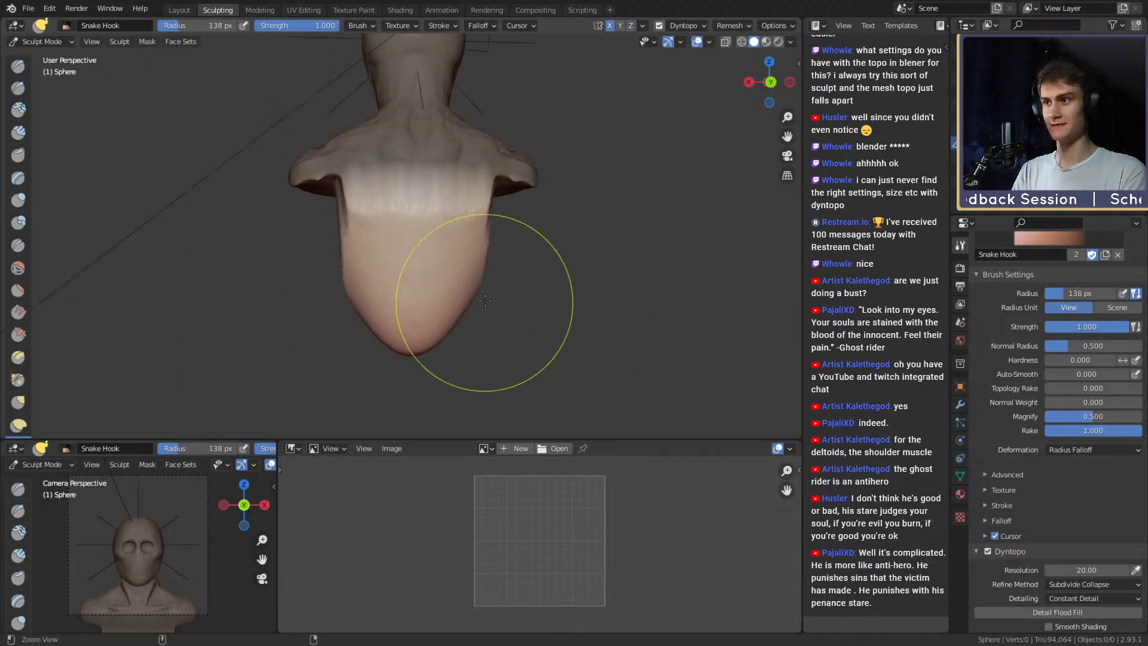
pyautogui.moveTo(485, 301)
pyautogui.keyDown('ctrl'); pyautogui.keyDown('alt'); pyautogui.mouseDown()
pyautogui.moveTo(414, 251)
pyautogui.moveTo(393, 277)
pyautogui.moveTo(397, 311)
pyautogui.mouseUp(); pyautogui.keyUp('alt'); pyautogui.keyUp('ctrl')
pyautogui.press('f')
pyautogui.click(412, 256)
pyautogui.moveTo(412, 280)
pyautogui.keyDown('alt'); pyautogui.mouseDown()
pyautogui.moveTo(400, 286)
pyautogui.moveTo(453, 255)
pyautogui.mouseUp(); pyautogui.keyUp('alt')
pyautogui.moveTo(448, 259); pyautogui.dragTo(417, 317)
pyautogui.moveTo(390, 229); pyautogui.dragTo(384, 284)
pyautogui.keyDown('alt'); pyautogui.moveTo(388, 262); pyautogui.dragTo(379, 270); pyautogui.keyUp('alt')
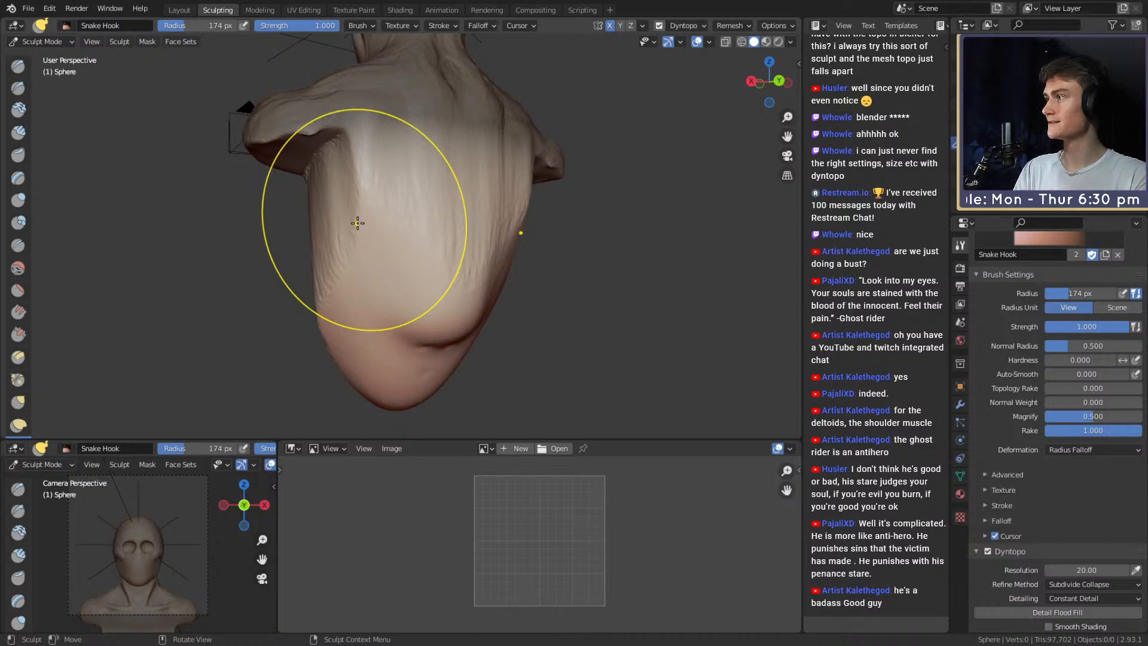
# Reshape the torso's side and protruding lower end with Snake Hook, reducing the radius to 112 px.
pyautogui.moveTo(394, 258)
pyautogui.keyDown('alt'); pyautogui.mouseDown()
pyautogui.moveTo(359, 264)
pyautogui.moveTo(450, 232)
pyautogui.moveTo(393, 233)
pyautogui.moveTo(355, 253)
pyautogui.mouseUp(); pyautogui.keyUp('alt')
pyautogui.press('f')
pyautogui.click(353, 264)
pyautogui.press('f')
pyautogui.click(450, 228)
pyautogui.moveTo(396, 236)
pyautogui.keyDown('alt'); pyautogui.mouseDown()
pyautogui.moveTo(364, 231)
pyautogui.moveTo(375, 264)
pyautogui.moveTo(400, 284)
pyautogui.moveTo(410, 263)
pyautogui.moveTo(399, 270)
pyautogui.moveTo(463, 285)
pyautogui.moveTo(425, 277)
pyautogui.moveTo(441, 275)
pyautogui.mouseUp(); pyautogui.keyUp('alt')
pyautogui.press('f')
pyautogui.click(379, 285)
pyautogui.press('f')
pyautogui.click(439, 281)
# Fill out the notch under the torso's lower end with Snake Hook at 137 px radius.
pyautogui.press('f')
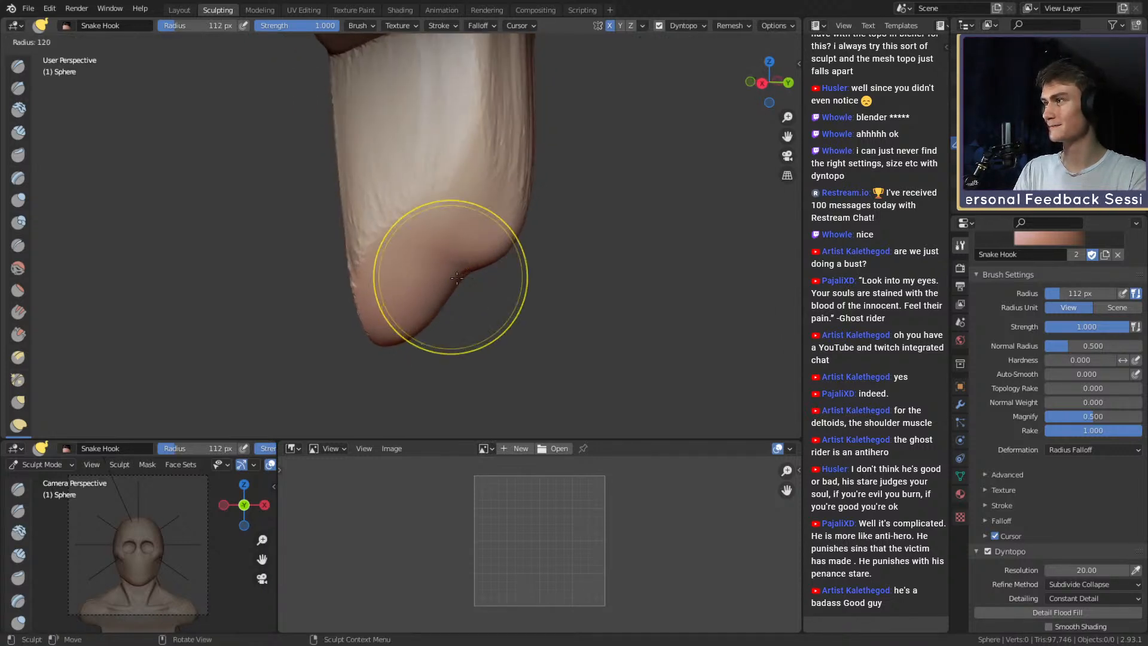
pyautogui.click(532, 274)
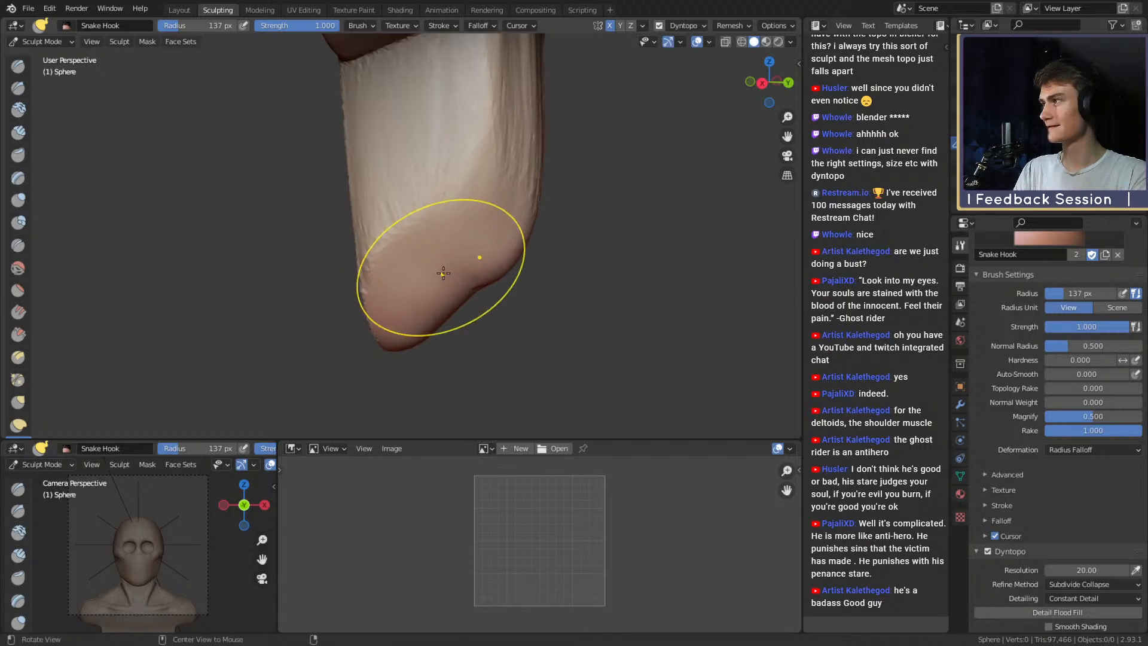
pyautogui.press('f')
pyautogui.click(472, 278)
# Round off the torso's lower end from the side and back with Snake Hook, varying the brush radius.
pyautogui.moveTo(464, 278)
pyautogui.keyDown('alt'); pyautogui.mouseDown()
pyautogui.moveTo(352, 291)
pyautogui.moveTo(383, 282)
pyautogui.moveTo(367, 267)
pyautogui.moveTo(428, 257)
pyautogui.moveTo(455, 269)
pyautogui.moveTo(333, 291)
pyautogui.moveTo(377, 307)
pyautogui.mouseUp(); pyautogui.keyUp('alt')
pyautogui.press('f')
pyautogui.click(376, 280)
pyautogui.press('f')
pyautogui.click(464, 282)
pyautogui.press('f')
pyautogui.click(372, 292)
pyautogui.moveTo(314, 298)
pyautogui.keyDown('alt'); pyautogui.mouseDown()
pyautogui.moveTo(416, 294)
pyautogui.moveTo(477, 256)
pyautogui.moveTo(436, 263)
pyautogui.mouseUp(); pyautogui.keyUp('alt')
pyautogui.press('f')
pyautogui.click(440, 256)
# Even out the middle of the back with Snake Hook at 122 px and reduce the radius to 120 px.
pyautogui.press('f')
pyautogui.click(418, 185)
pyautogui.moveTo(343, 195)
pyautogui.keyDown('alt'); pyautogui.mouseDown()
pyautogui.moveTo(337, 73)
pyautogui.moveTo(335, 185)
pyautogui.moveTo(444, 245)
pyautogui.mouseUp(); pyautogui.keyUp('alt')
pyautogui.keyDown('alt'); pyautogui.moveTo(369, 133); pyautogui.dragTo(441, 207); pyautogui.keyUp('alt')
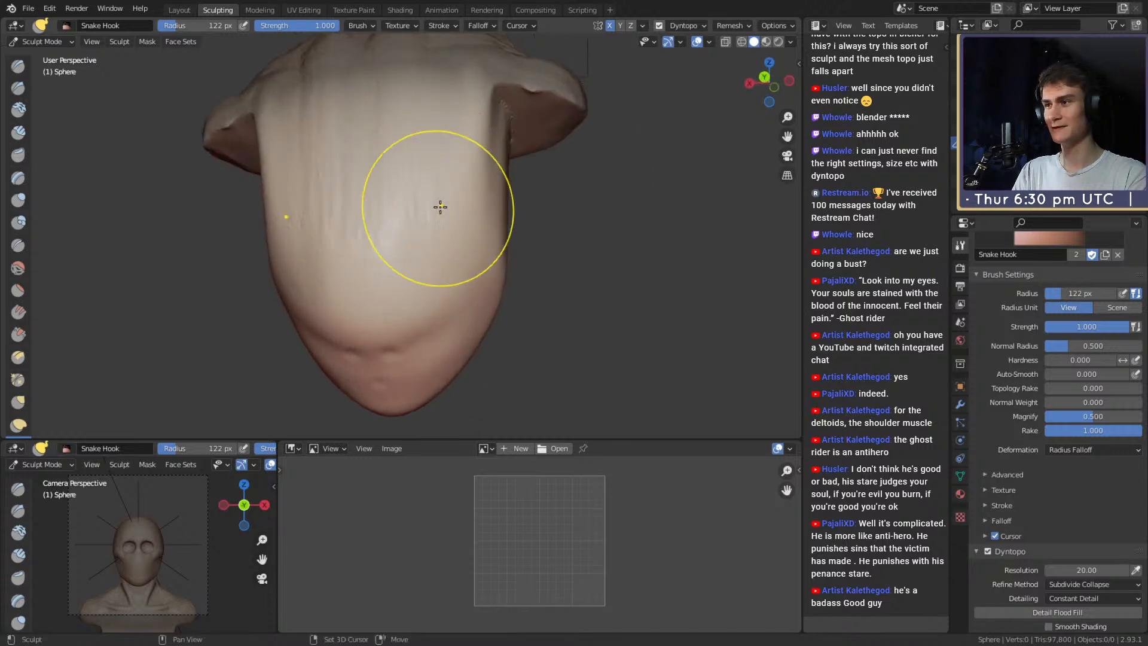
pyautogui.keyDown('alt'); pyautogui.moveTo(361, 210); pyautogui.dragTo(413, 239); pyautogui.keyUp('alt')
pyautogui.press('f')
pyautogui.click(360, 285)
pyautogui.moveTo(348, 292)
pyautogui.keyDown('alt'); pyautogui.mouseDown()
pyautogui.moveTo(453, 242)
pyautogui.moveTo(500, 270)
pyautogui.moveTo(359, 198)
pyautogui.mouseUp(); pyautogui.keyUp('alt')
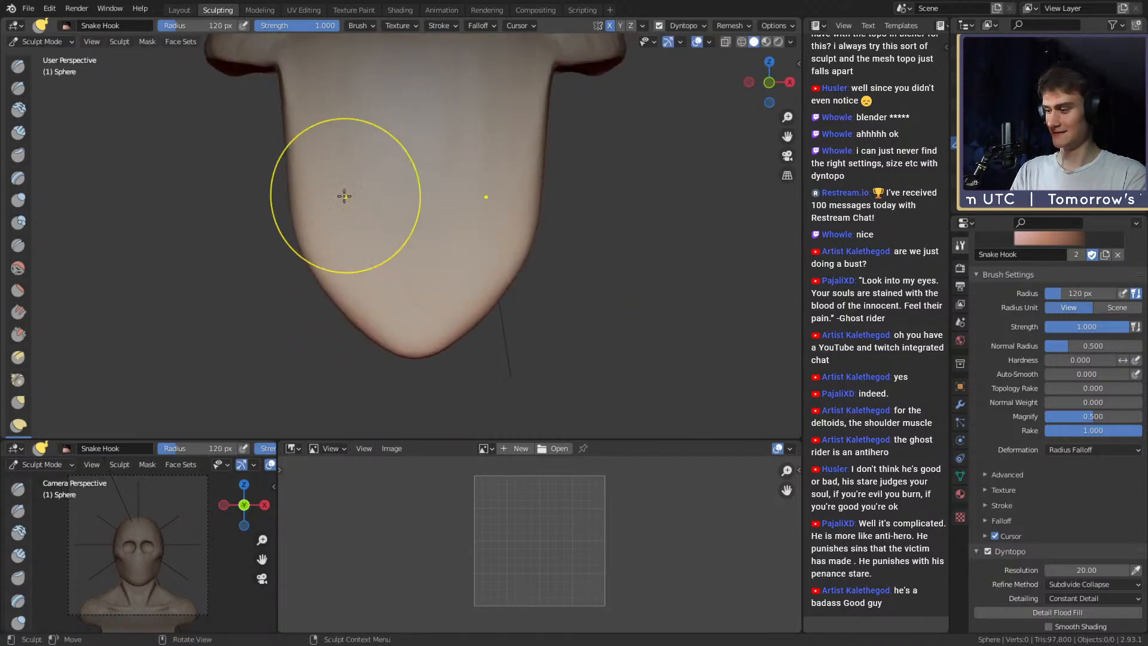
pyautogui.press('m')
pyautogui.press('f')
pyautogui.click(459, 284)
pyautogui.keyDown('alt'); pyautogui.moveTo(462, 289); pyautogui.dragTo(472, 291); pyautogui.keyUp('alt')
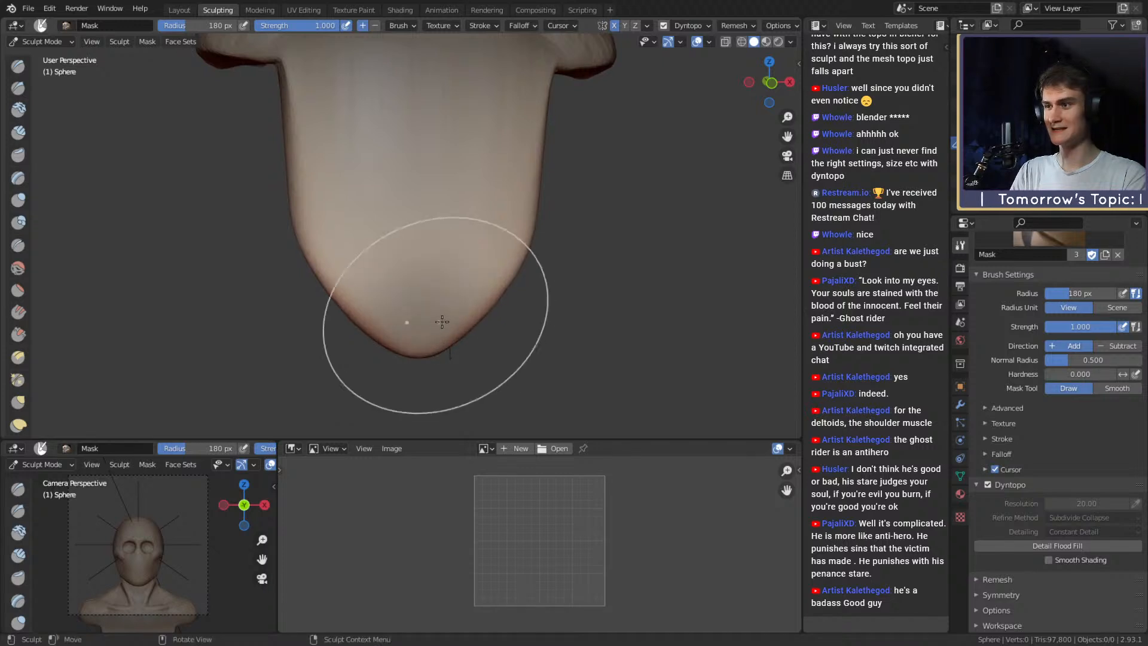
pyautogui.press('k')
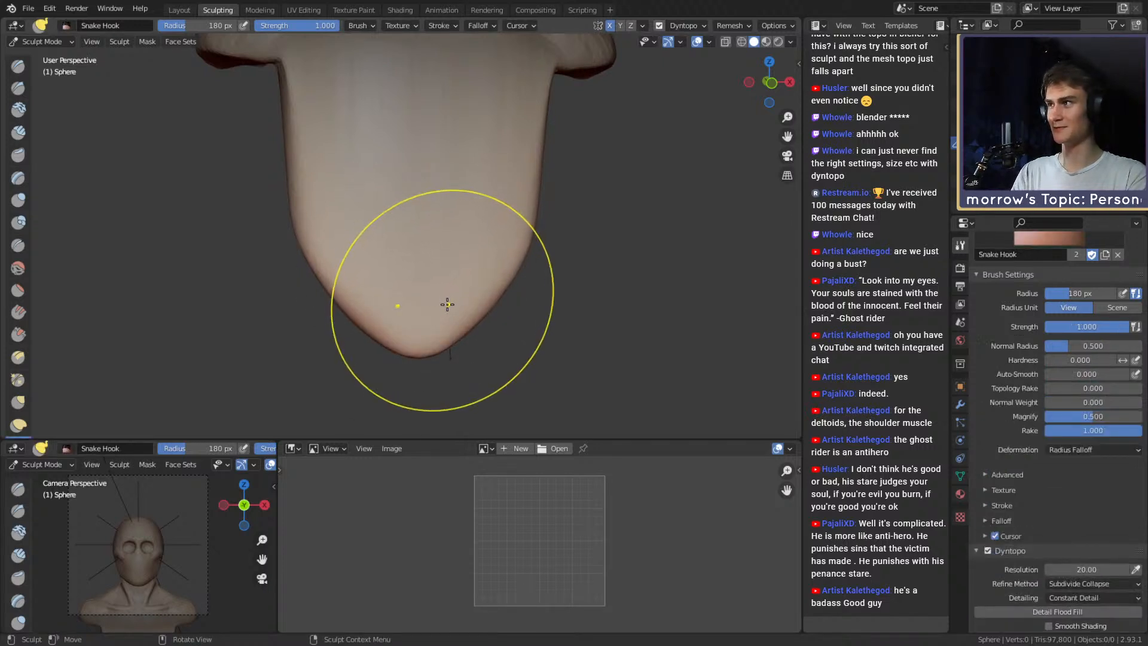
# Reshape and widen the torso's pointed lower end with Snake Hook at 191 px radius.
pyautogui.press('f')
pyautogui.click(430, 321)
pyautogui.press('f')
pyautogui.moveTo(432, 321)
pyautogui.keyDown('alt'); pyautogui.mouseDown()
pyautogui.moveTo(437, 295)
pyautogui.moveTo(557, 295)
pyautogui.mouseUp(); pyautogui.keyUp('alt')
pyautogui.click(447, 308)
pyautogui.keyDown('alt'); pyautogui.keyDown('shift'); pyautogui.moveTo(532, 186); pyautogui.dragTo(536, 294); pyautogui.keyUp('shift'); pyautogui.keyUp('alt')
pyautogui.moveTo(519, 244)
pyautogui.keyDown('alt'); pyautogui.mouseDown()
pyautogui.moveTo(499, 241)
pyautogui.moveTo(467, 303)
pyautogui.mouseUp(); pyautogui.keyUp('alt')
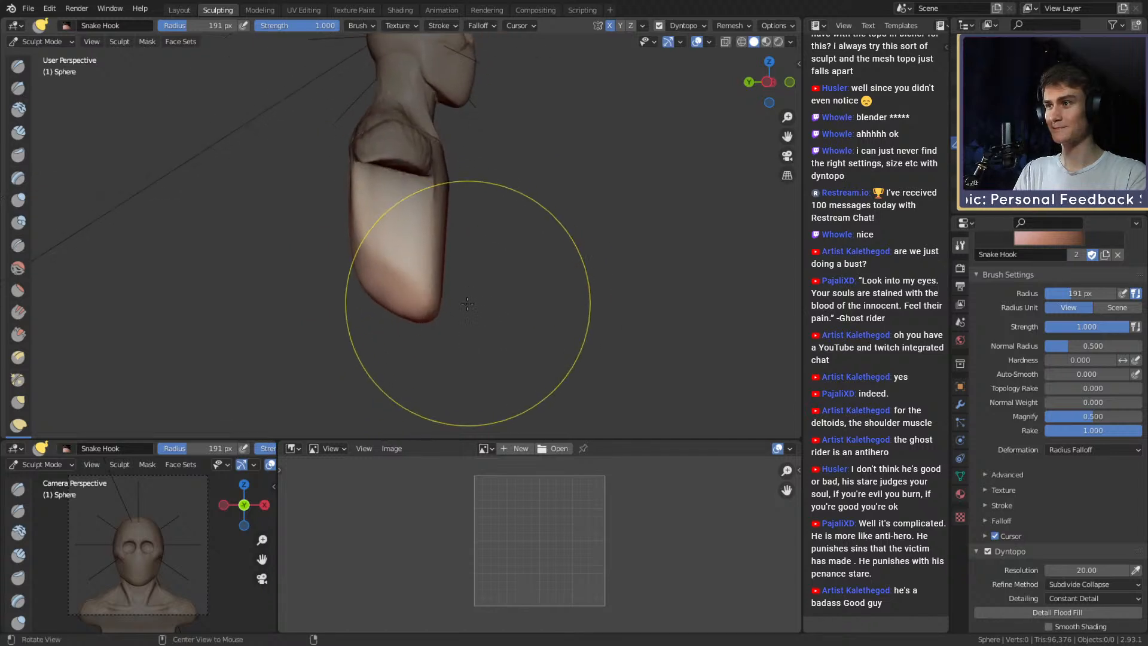
# Push the torso's lower end forward in profile with Snake Hook and reduce the radius to 138 px.
pyautogui.press('f')
pyautogui.click(419, 277)
pyautogui.moveTo(409, 275); pyautogui.dragTo(421, 274)
pyautogui.press('f')
pyautogui.click(364, 259)
pyautogui.moveTo(490, 269)
pyautogui.mouseDown(button='middle')
pyautogui.moveTo(390, 289)
pyautogui.moveTo(400, 264)
pyautogui.moveTo(495, 271)
pyautogui.moveTo(308, 197)
pyautogui.mouseUp(button='middle')
# Add Clay Strips strokes down the sides of the chest at 66 px radius and smooth them at 109 px.
pyautogui.press('c')
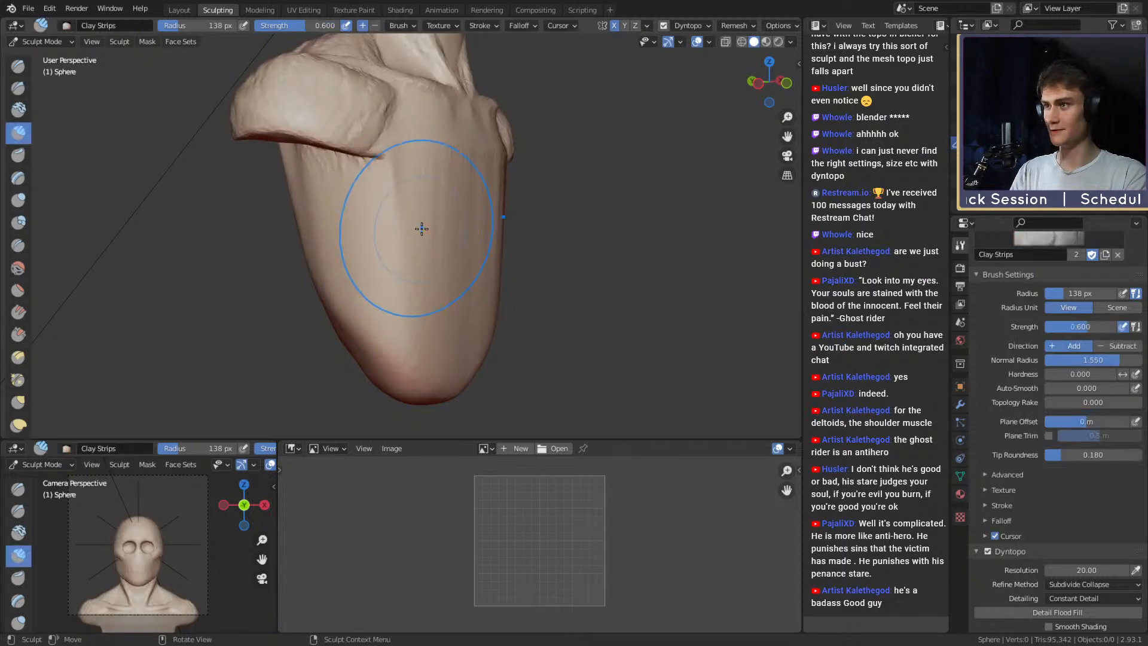
pyautogui.moveTo(394, 226); pyautogui.dragTo(334, 212, button='middle')
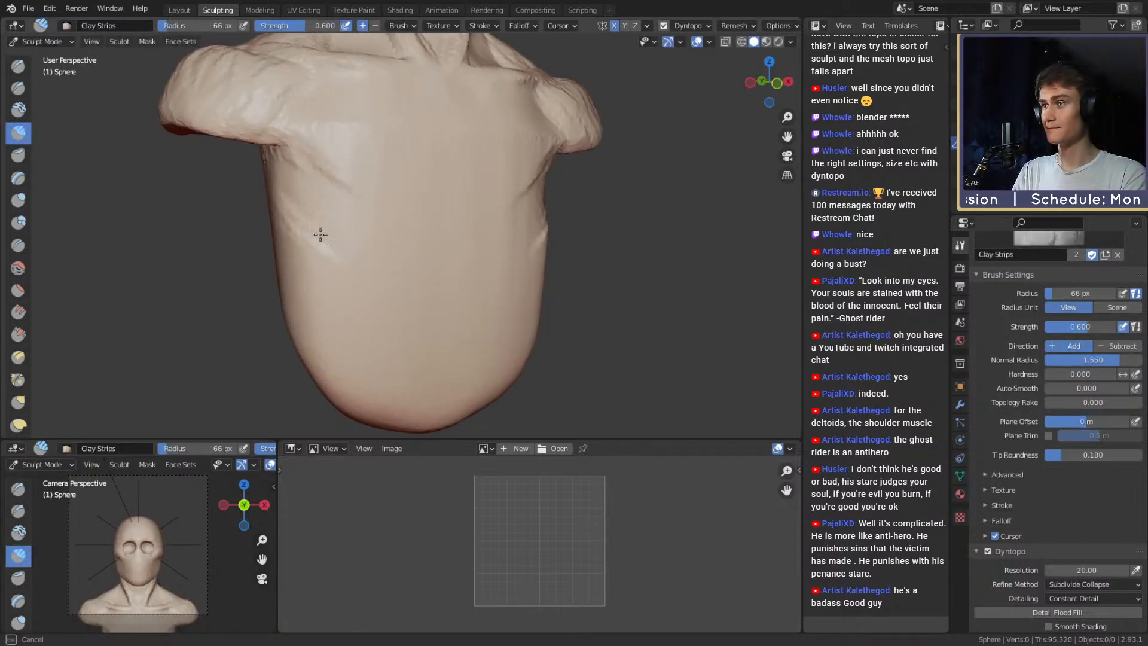
pyautogui.moveTo(355, 328); pyautogui.dragTo(330, 357)
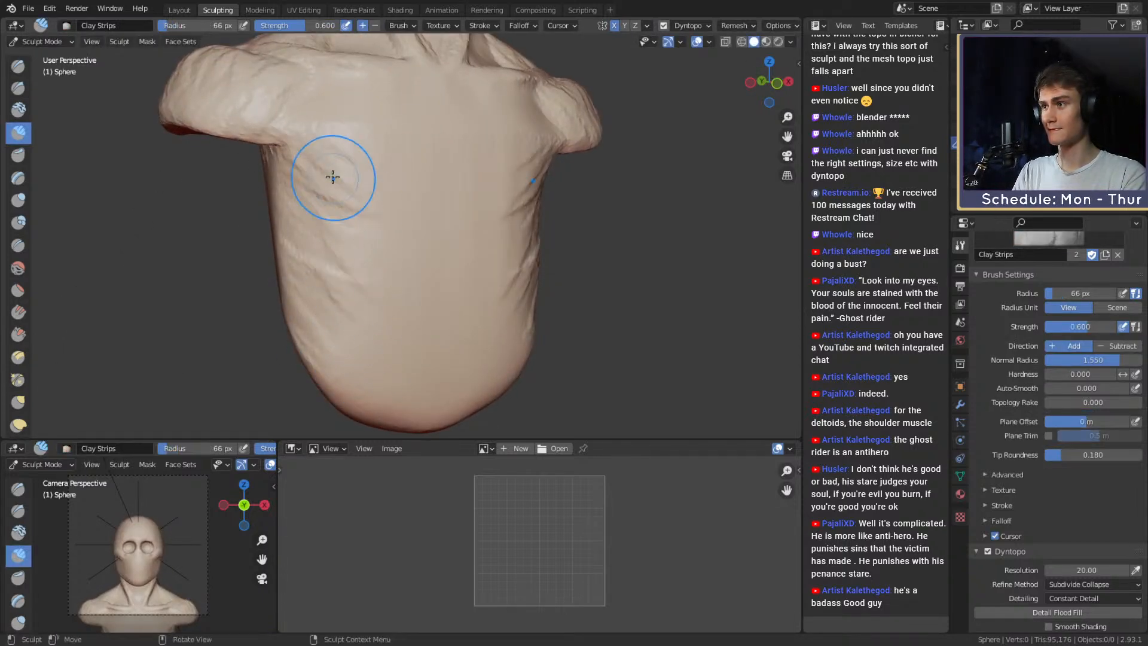
pyautogui.press('f')
pyautogui.click(324, 160)
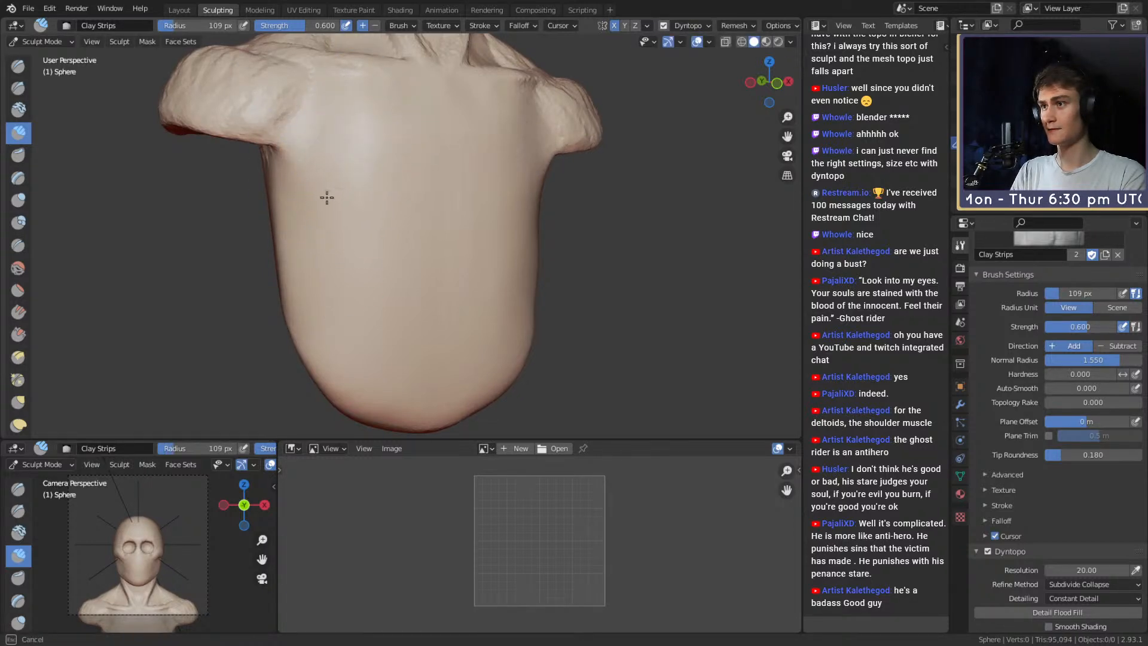
pyautogui.moveTo(412, 283)
pyautogui.mouseDown(button='middle')
pyautogui.moveTo(514, 263)
pyautogui.moveTo(414, 281)
pyautogui.mouseUp(button='middle')
# Lay Clay Strips across the chest and lower belly at 69 px radius and smooth the front at 129 px.
pyautogui.press('f')
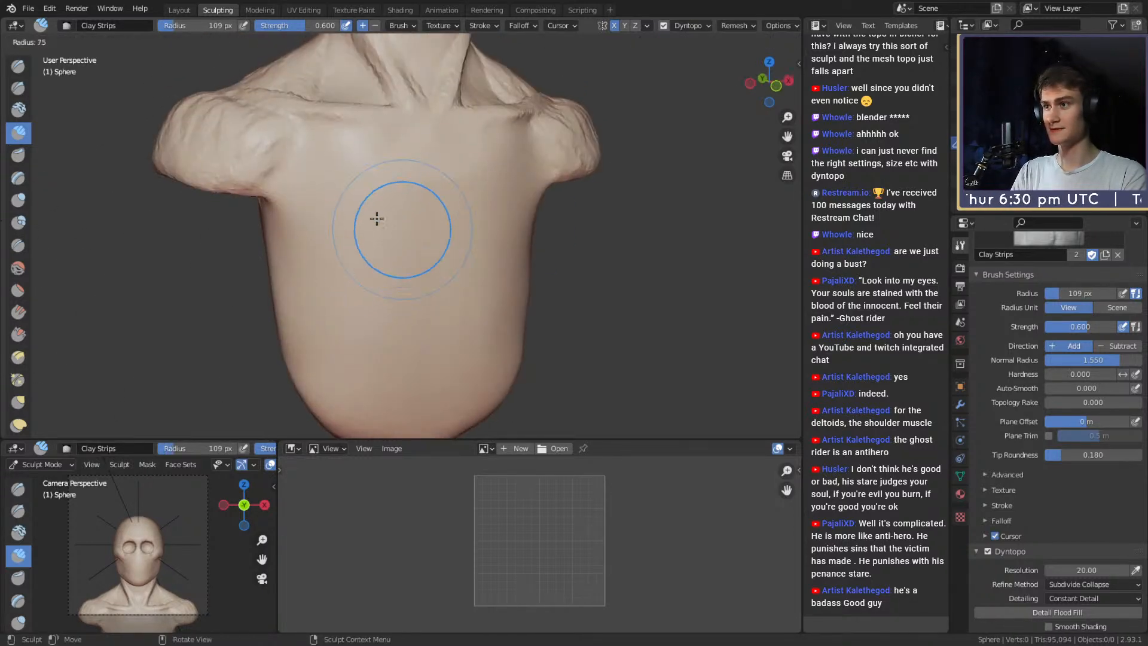
pyautogui.click(440, 244)
pyautogui.moveTo(408, 215); pyautogui.dragTo(447, 245)
pyautogui.keyDown('shift'); pyautogui.moveTo(435, 234); pyautogui.dragTo(410, 198, button='middle'); pyautogui.keyUp('shift')
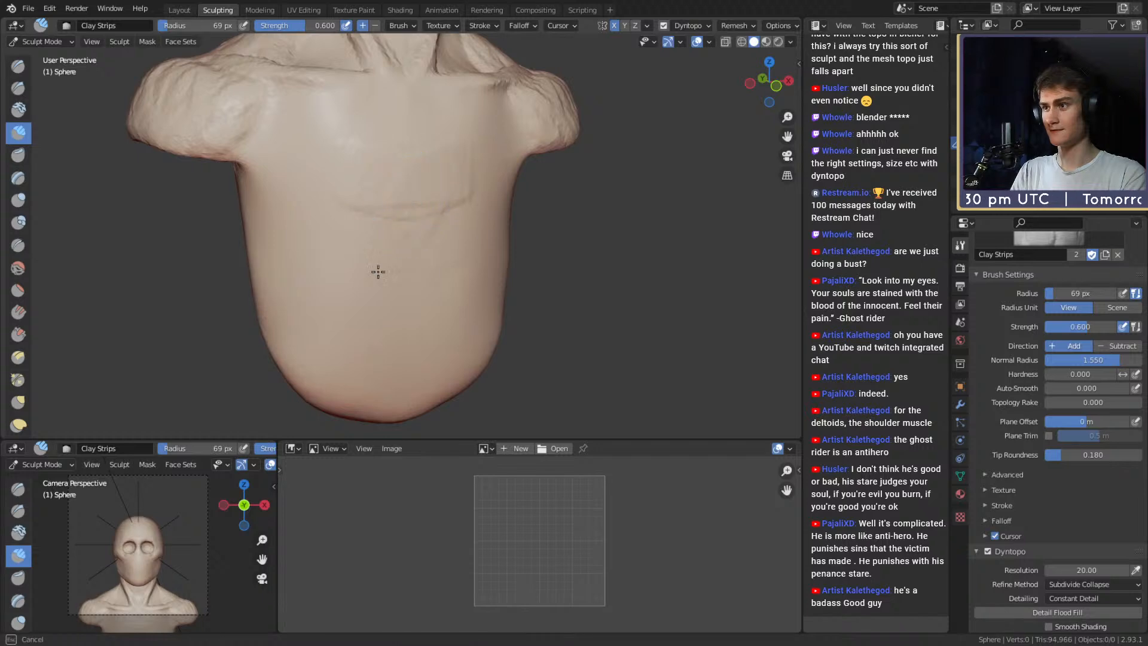
pyautogui.moveTo(366, 358); pyautogui.dragTo(355, 299)
pyautogui.press('f')
pyautogui.click(396, 201)
pyautogui.keyDown('shift'); pyautogui.moveTo(398, 192); pyautogui.dragTo(379, 191); pyautogui.keyUp('shift')
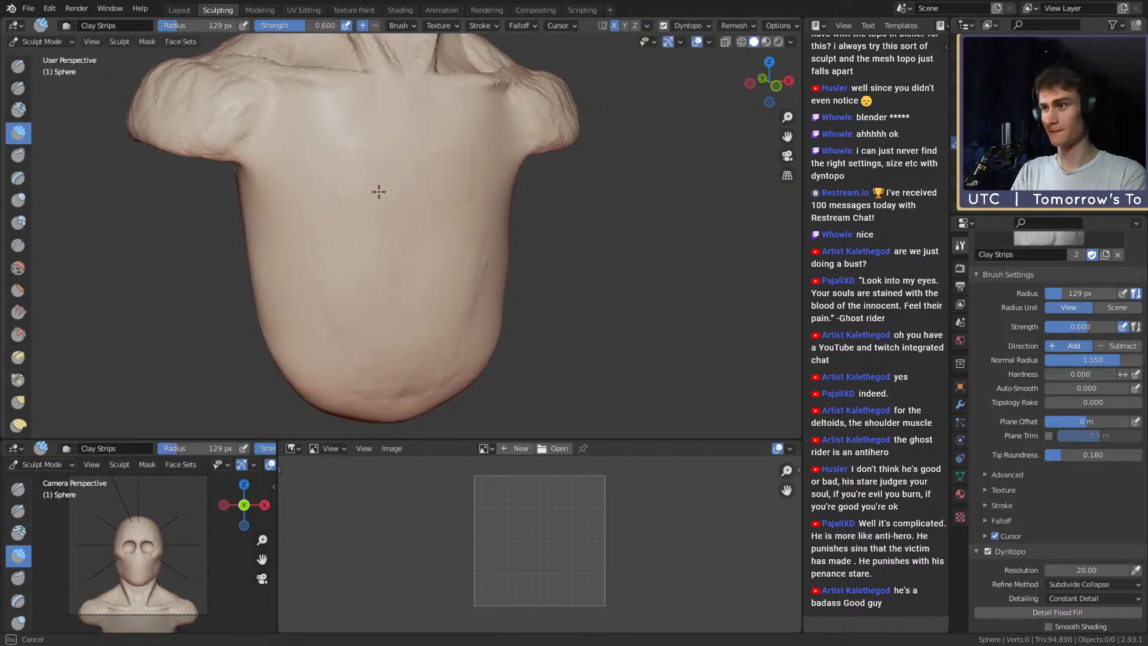
pyautogui.keyDown('shift'); pyautogui.moveTo(357, 237); pyautogui.dragTo(374, 292); pyautogui.keyUp('shift')
# Build up long vertical muscle columns on both sides of the spine with Clay Strips at 59 px radius.
pyautogui.moveTo(383, 281)
pyautogui.mouseDown(button='middle')
pyautogui.moveTo(558, 249)
pyautogui.moveTo(418, 244)
pyautogui.moveTo(393, 199)
pyautogui.mouseUp(button='middle')
pyautogui.press('f')
pyautogui.click(389, 245)
pyautogui.moveTo(366, 167); pyautogui.dragTo(367, 194)
pyautogui.press('f')
pyautogui.click(367, 149)
pyautogui.moveTo(378, 129); pyautogui.dragTo(385, 344)
pyautogui.keyDown('shift'); pyautogui.moveTo(385, 362); pyautogui.dragTo(389, 331, button='middle'); pyautogui.keyUp('shift')
pyautogui.moveTo(360, 90); pyautogui.dragTo(376, 350)
pyautogui.moveTo(387, 182)
pyautogui.keyDown('ctrl'); pyautogui.mouseDown(button='middle')
pyautogui.moveTo(392, 241)
pyautogui.moveTo(381, 214)
pyautogui.mouseUp(button='middle'); pyautogui.keyUp('ctrl')
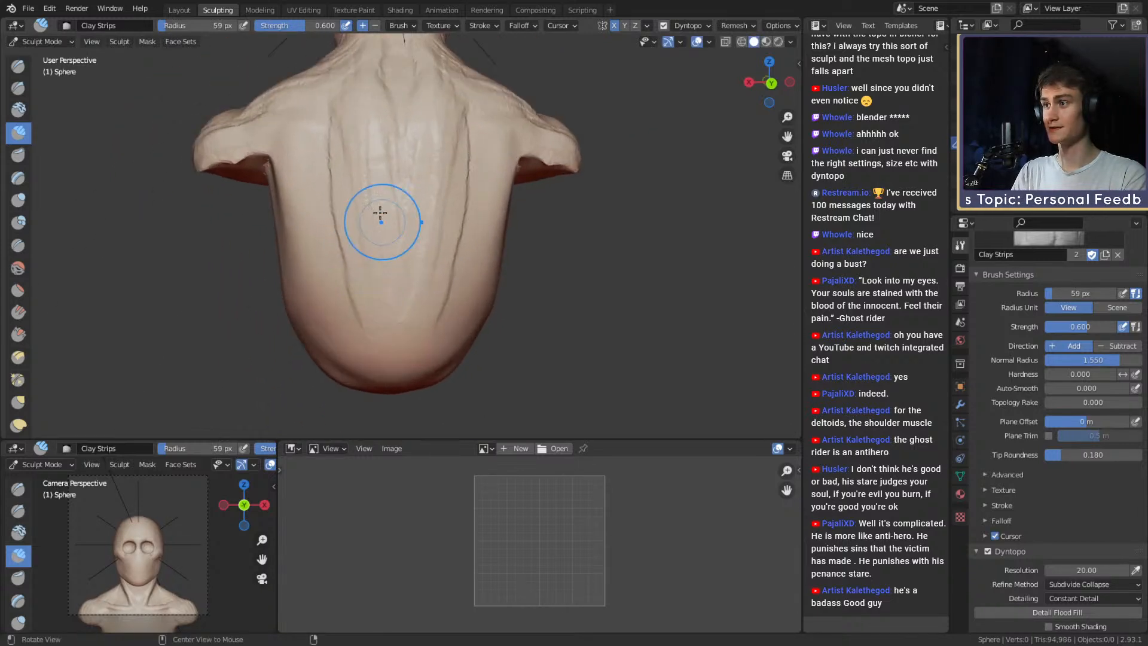
# Refine the spine and its flanking muscles with finer Clay Strips strokes at 26 px and 36 px radius.
pyautogui.press('f')
pyautogui.click(367, 207)
pyautogui.moveTo(368, 165)
pyautogui.keyDown('shift'); pyautogui.mouseDown(button='middle')
pyautogui.moveTo(371, 198)
pyautogui.moveTo(413, 231)
pyautogui.mouseUp(button='middle'); pyautogui.keyUp('shift')
pyautogui.press('f')
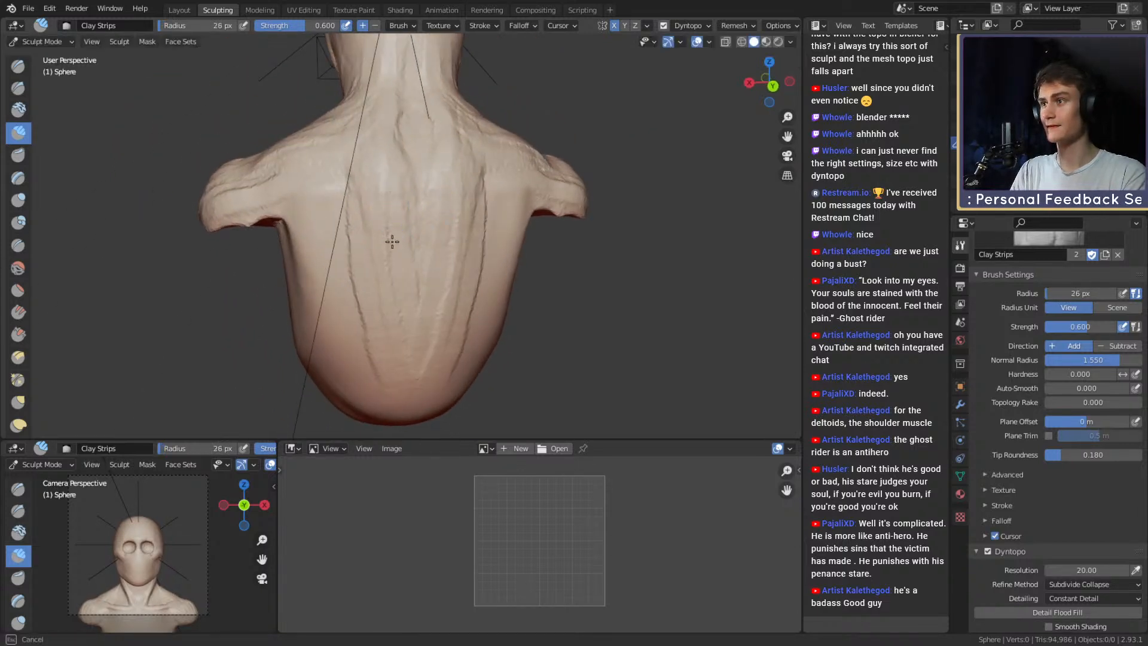
pyautogui.moveTo(387, 237); pyautogui.dragTo(391, 353)
pyautogui.moveTo(394, 281); pyautogui.dragTo(392, 248, button='middle')
pyautogui.press('f')
pyautogui.click(386, 173)
pyautogui.moveTo(384, 153); pyautogui.dragTo(386, 199)
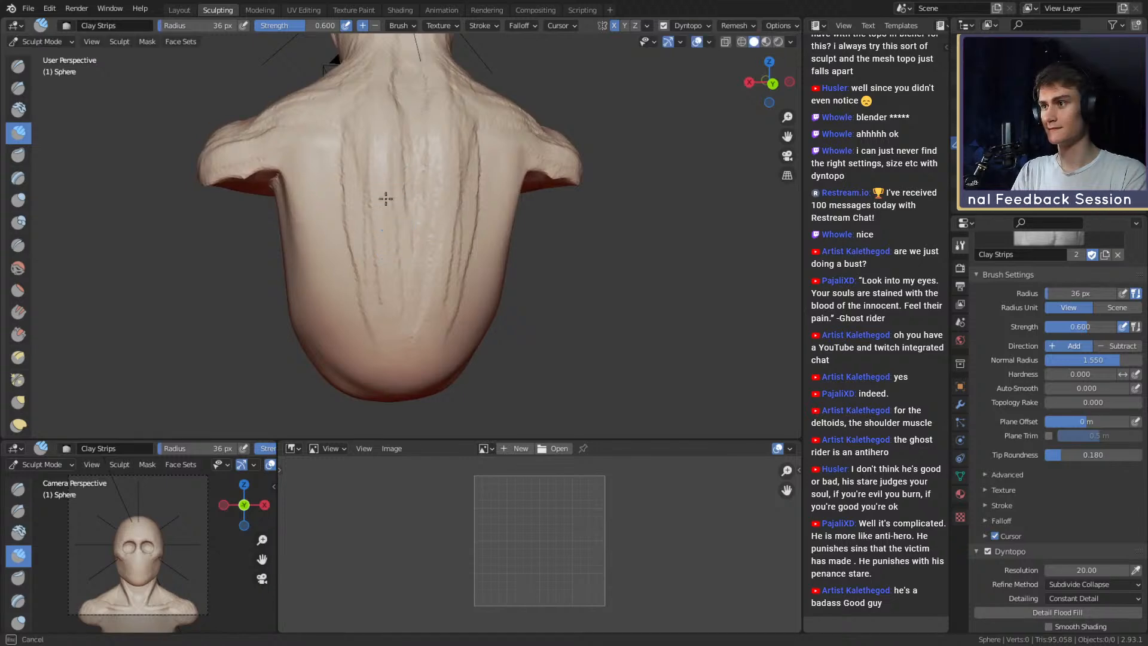
# Build up the rounded shoulder blade and its lower edge beside the spine with Clay Strips at 36 px radius.
pyautogui.moveTo(344, 122)
pyautogui.mouseDown(button='middle')
pyautogui.moveTo(375, 215)
pyautogui.moveTo(397, 213)
pyautogui.moveTo(377, 174)
pyautogui.mouseUp(button='middle')
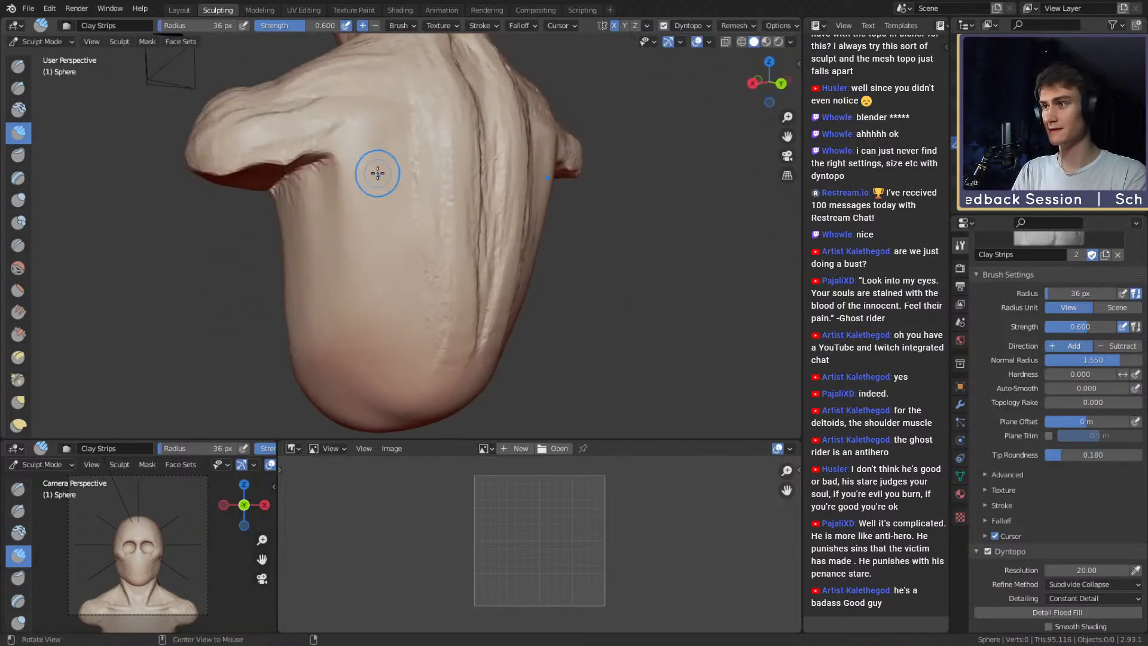
pyautogui.moveTo(287, 160)
pyautogui.mouseDown(button='middle')
pyautogui.moveTo(349, 164)
pyautogui.moveTo(333, 152)
pyautogui.mouseUp(button='middle')
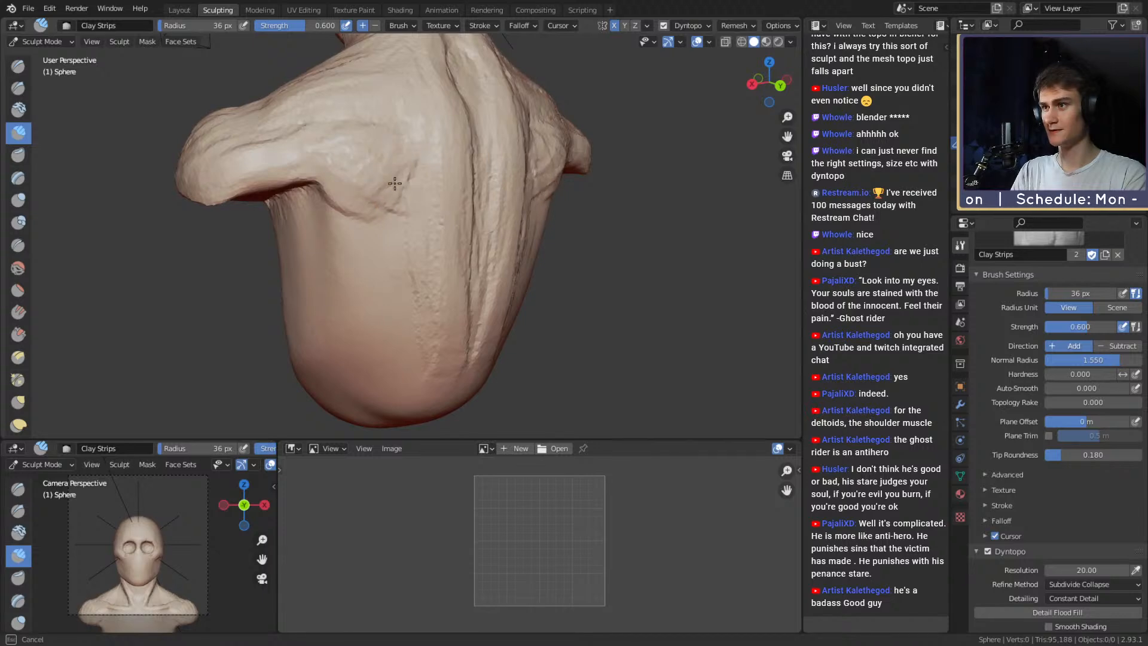
pyautogui.moveTo(395, 184)
pyautogui.mouseDown(button='middle')
pyautogui.moveTo(370, 200)
pyautogui.moveTo(323, 195)
pyautogui.mouseUp(button='middle')
pyautogui.press('g')
pyautogui.scroll(2, 323, 195)
pyautogui.hotkey('shift', 'c')
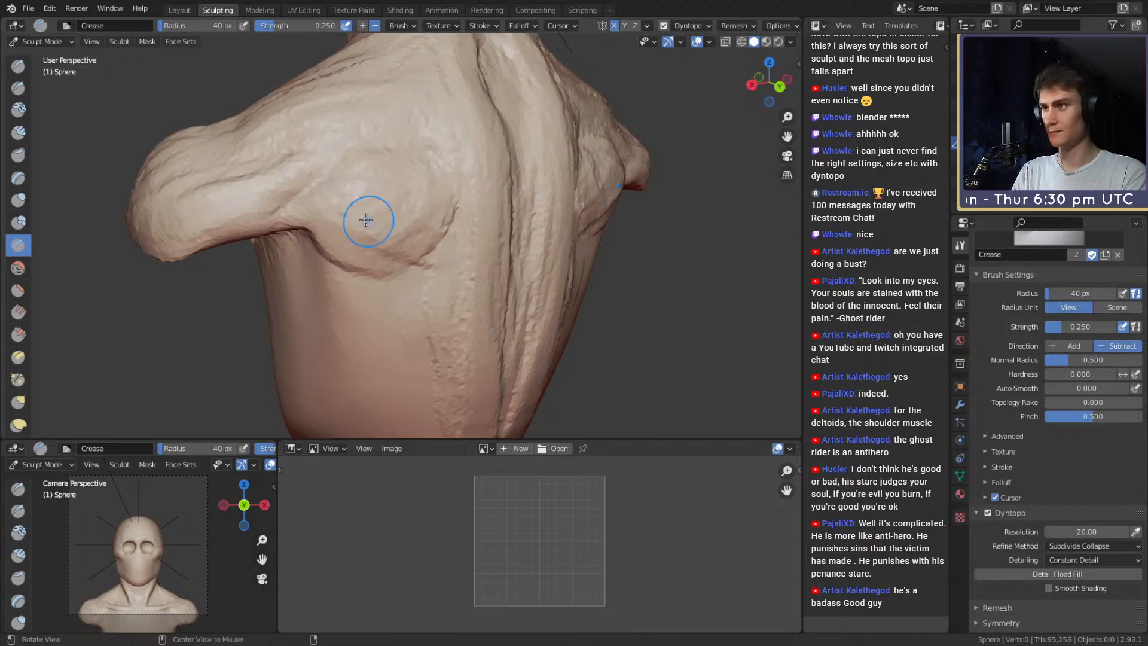
pyautogui.moveTo(366, 220); pyautogui.dragTo(375, 219, button='middle')
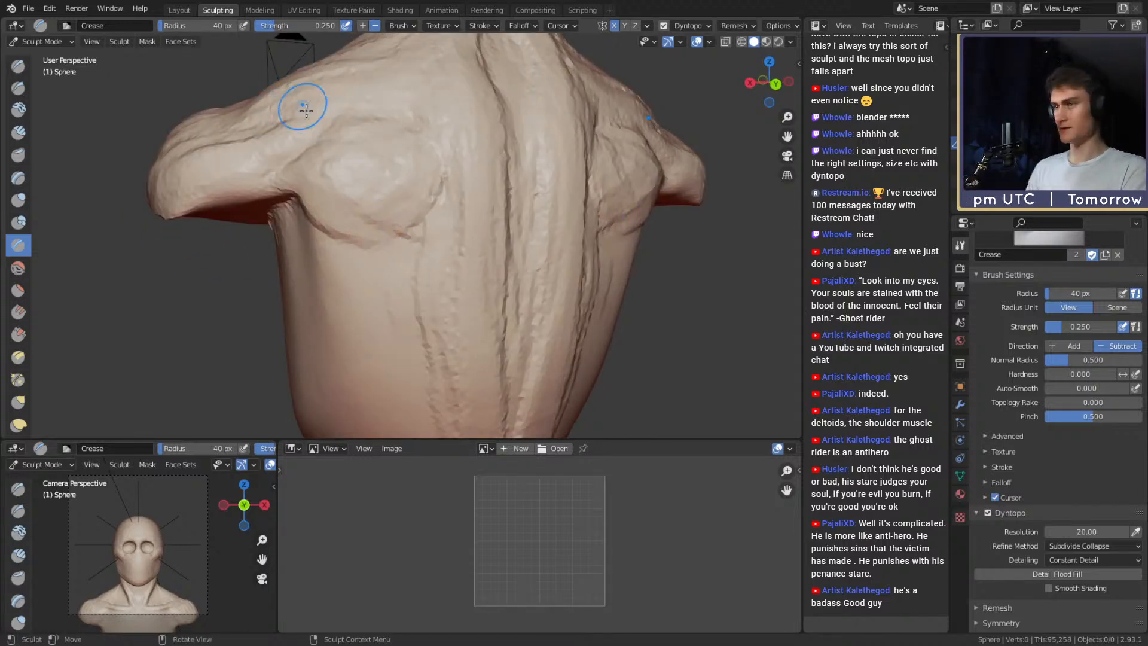
pyautogui.moveTo(436, 245)
pyautogui.mouseDown(button='middle')
pyautogui.moveTo(418, 225)
pyautogui.moveTo(333, 206)
pyautogui.mouseUp(button='middle')
# Sketch the shoulder blade's outline and diagonal ridge with the Mask brush at 13 px radius, and clear the mask.
pyautogui.press('m')
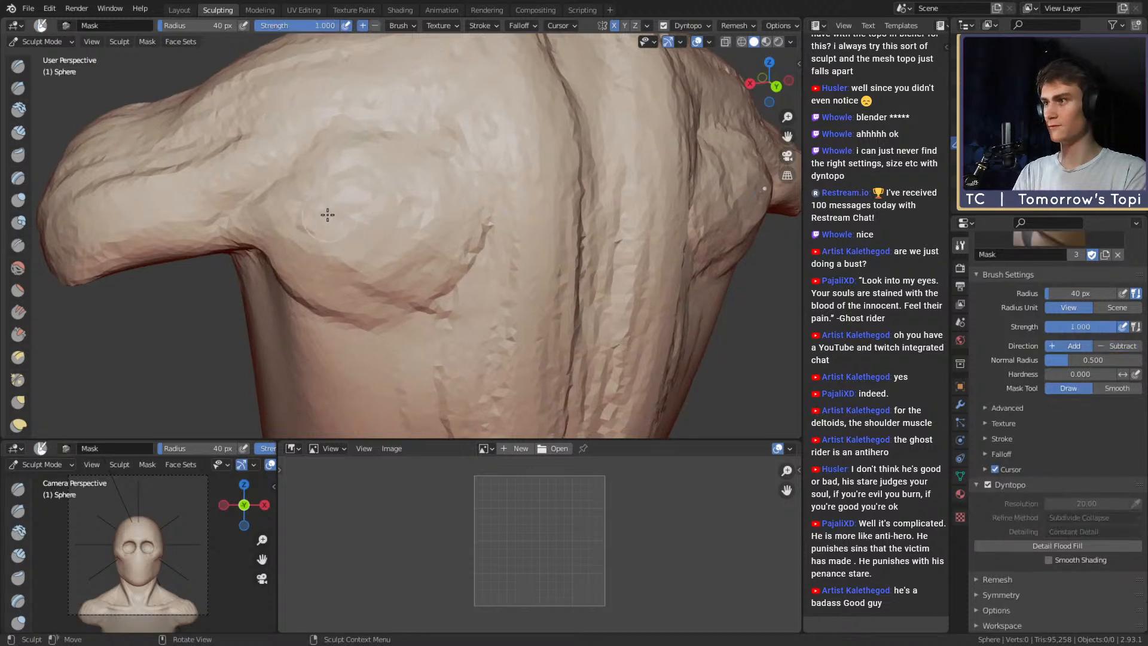
pyautogui.press('f')
pyautogui.click(245, 221)
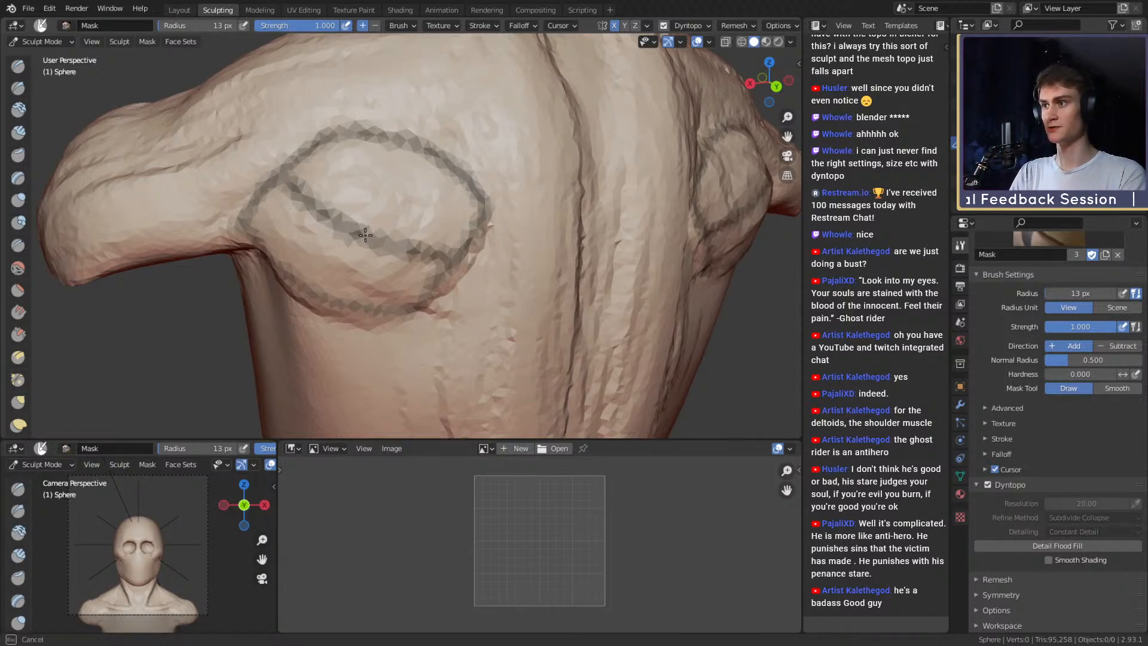
pyautogui.moveTo(351, 134)
pyautogui.mouseDown()
pyautogui.moveTo(415, 167)
pyautogui.moveTo(426, 236)
pyautogui.mouseUp()
pyautogui.hotkey('ctrl', 'z')
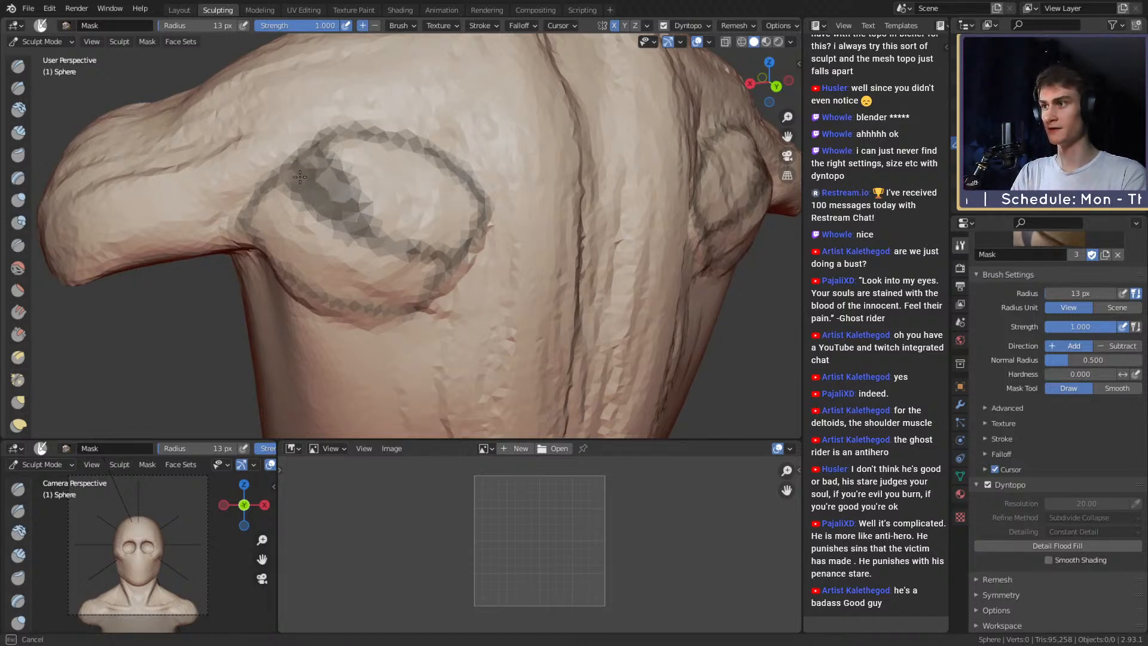
pyautogui.moveTo(390, 223)
pyautogui.keyDown('ctrl'); pyautogui.keyDown('alt'); pyautogui.mouseDown()
pyautogui.moveTo(392, 299)
pyautogui.moveTo(396, 200)
pyautogui.mouseUp(); pyautogui.keyUp('alt'); pyautogui.keyUp('ctrl')
pyautogui.hotkey('alt', 'm')
# Build up the shoulder blade's lower border and diagonal ridge with Clay Strips at 47 px radius.
pyautogui.press('g')
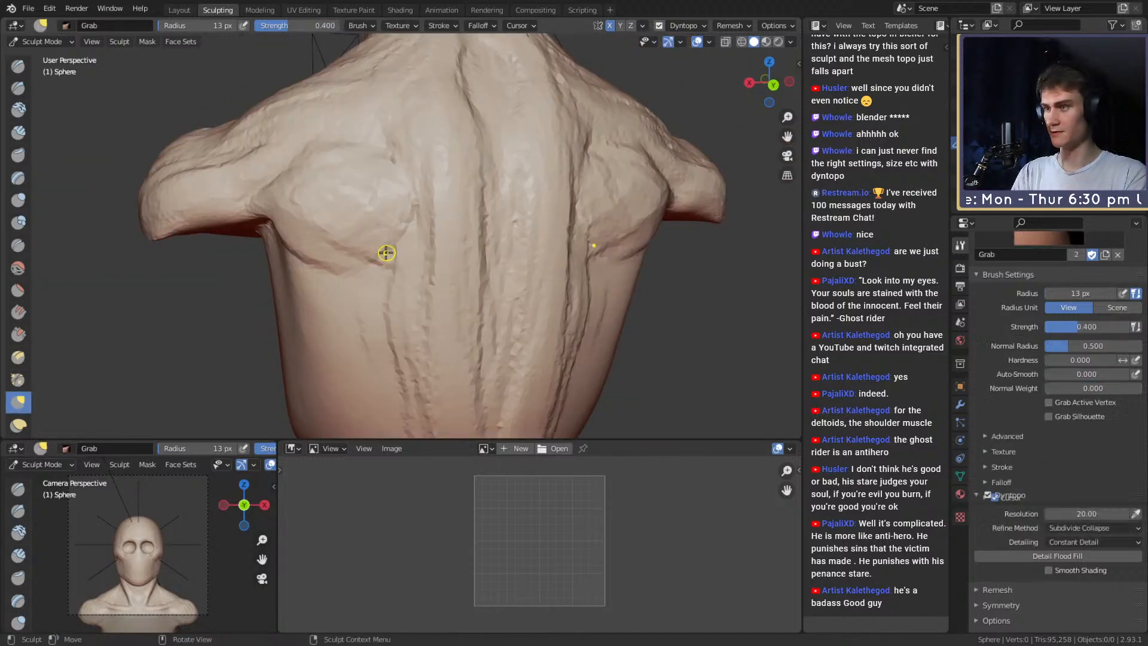
pyautogui.press('f')
pyautogui.click(393, 254)
pyautogui.press('c')
pyautogui.press('f')
pyautogui.click(351, 234)
pyautogui.moveTo(342, 235); pyautogui.dragTo(370, 222, button='middle')
pyautogui.press('f')
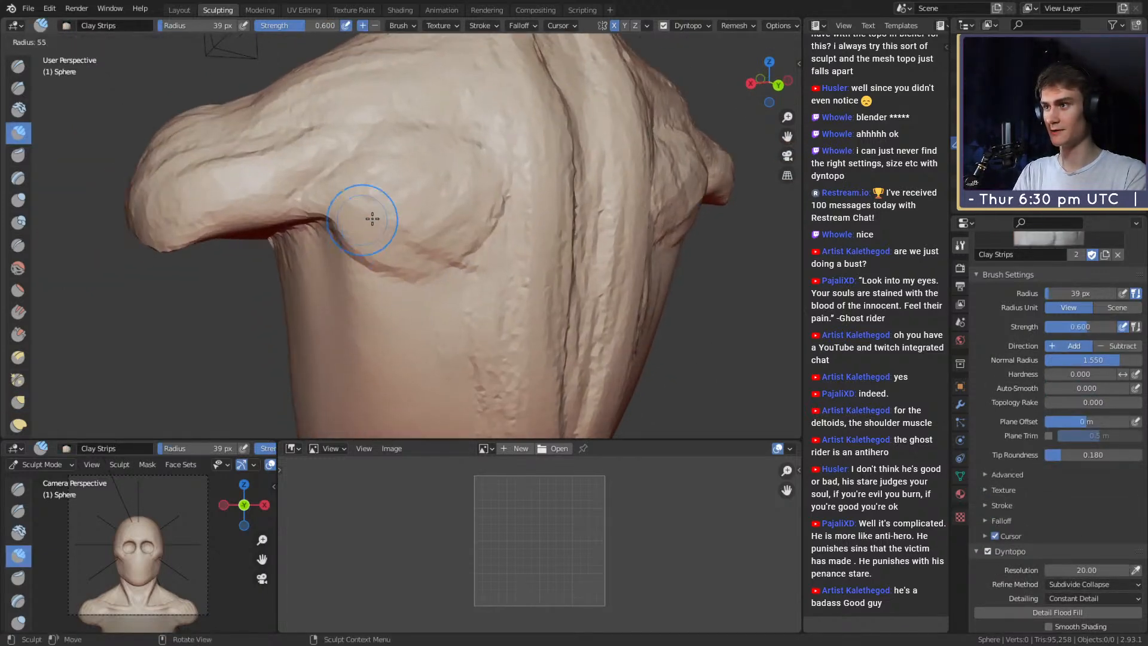
pyautogui.click(371, 218)
pyautogui.moveTo(341, 230); pyautogui.dragTo(439, 251)
pyautogui.moveTo(461, 242)
pyautogui.mouseDown(button='middle')
pyautogui.moveTo(329, 233)
pyautogui.moveTo(370, 217)
pyautogui.mouseUp(button='middle')
pyautogui.moveTo(370, 213)
pyautogui.mouseDown()
pyautogui.moveTo(360, 219)
pyautogui.moveTo(409, 268)
pyautogui.moveTo(399, 260)
pyautogui.mouseUp()
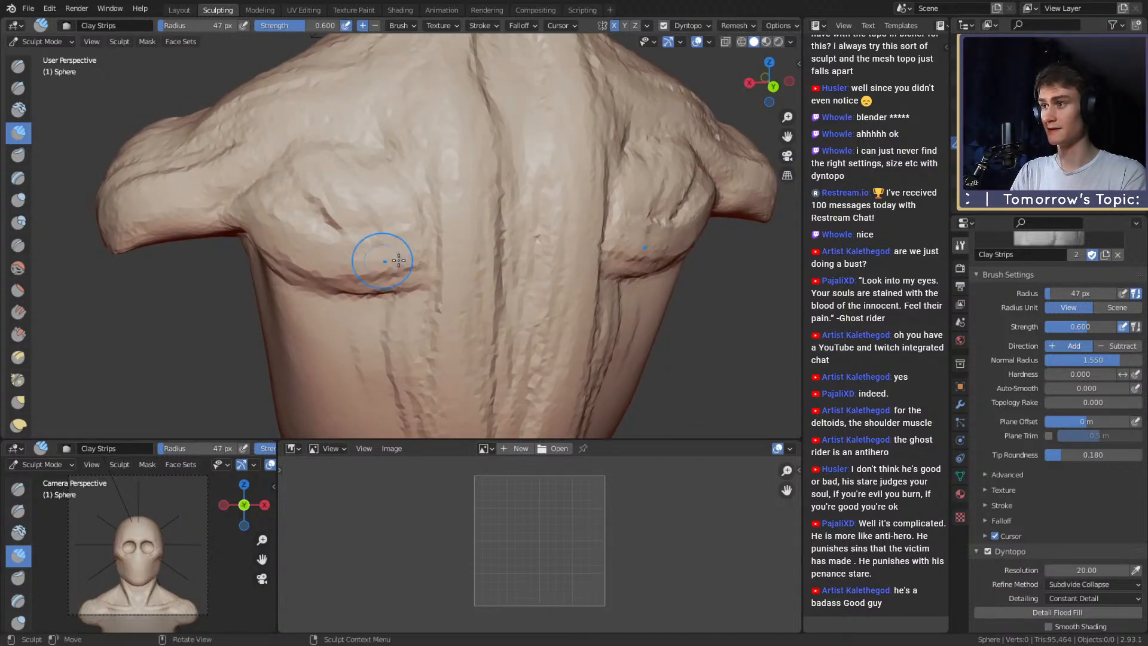
# Pull the outer edge of the shoulder blade and armpit outward with Grab at 203 px radius.
pyautogui.scroll(-6, 386, 255)
pyautogui.moveTo(403, 264)
pyautogui.mouseDown(button='middle')
pyautogui.moveTo(423, 241)
pyautogui.moveTo(412, 231)
pyautogui.moveTo(397, 256)
pyautogui.mouseUp(button='middle')
pyautogui.scroll(4, 407, 231)
pyautogui.press('g')
pyautogui.press('f')
pyautogui.click(458, 239)
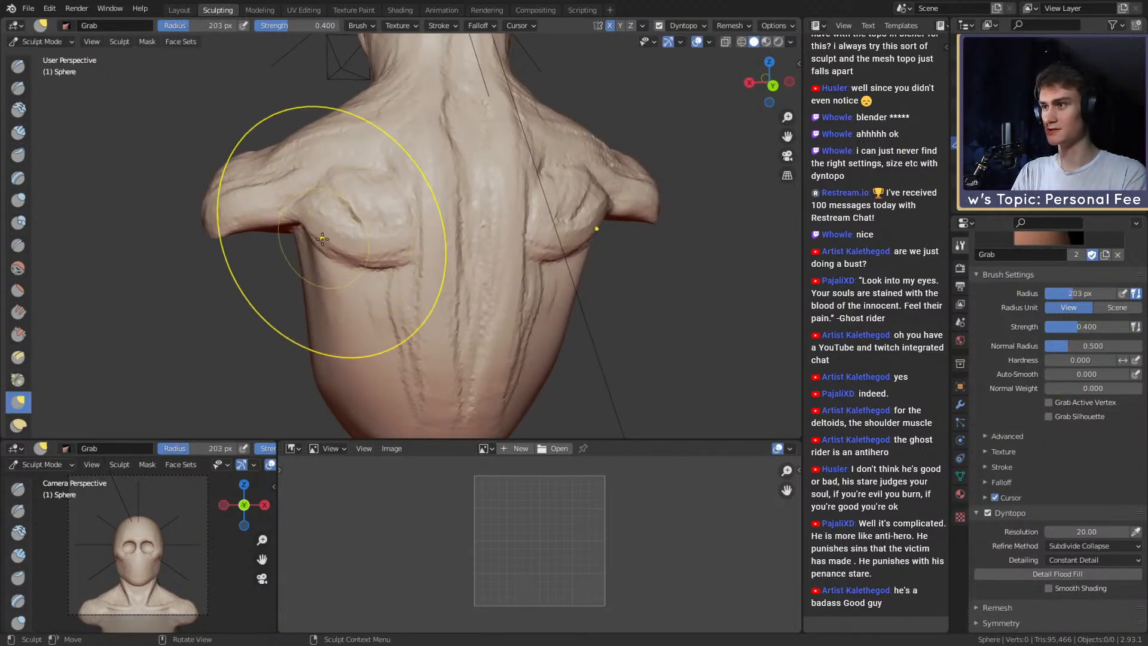
pyautogui.moveTo(320, 236); pyautogui.dragTo(295, 240)
pyautogui.moveTo(346, 272); pyautogui.dragTo(332, 251, button='middle')
pyautogui.moveTo(418, 274); pyautogui.dragTo(432, 265, button='middle')
# Adjust the torso's sides and the upper back around the shoulder blades with Grab, setting the radius to 149 px.
pyautogui.press('f')
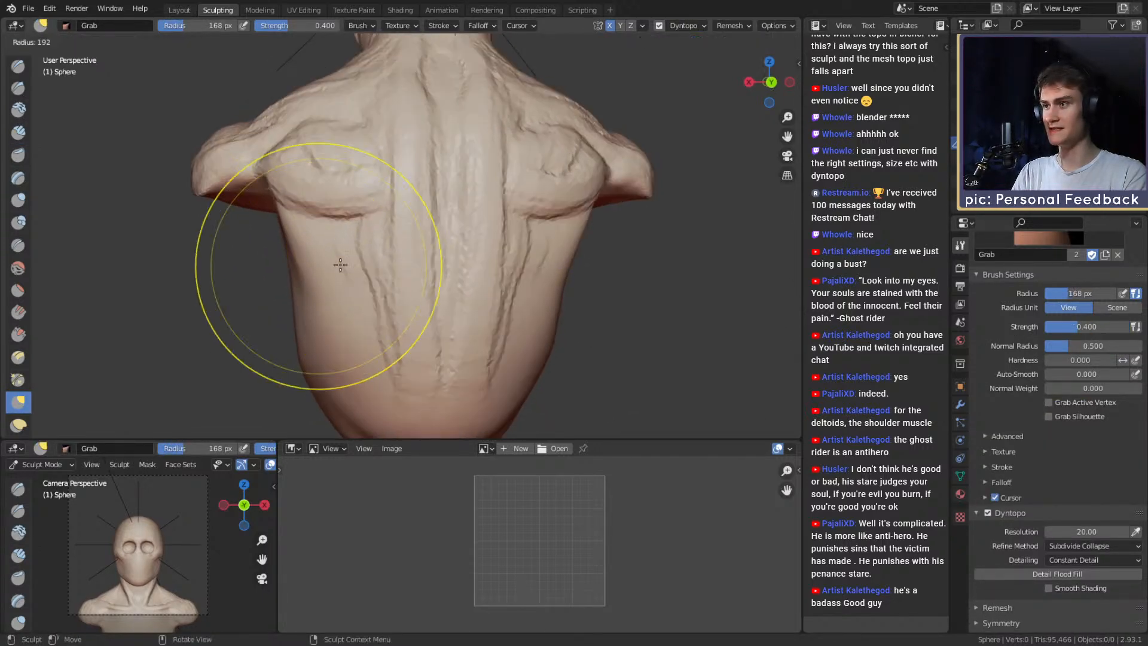
pyautogui.click(439, 265)
pyautogui.moveTo(345, 267)
pyautogui.mouseDown(button='middle')
pyautogui.moveTo(410, 256)
pyautogui.moveTo(430, 335)
pyautogui.moveTo(428, 298)
pyautogui.mouseUp(button='middle')
pyautogui.keyDown('ctrl'); pyautogui.keyDown('alt'); pyautogui.moveTo(427, 298); pyautogui.dragTo(443, 245); pyautogui.keyUp('alt'); pyautogui.keyUp('ctrl')
pyautogui.keyDown('alt'); pyautogui.moveTo(444, 245); pyautogui.dragTo(353, 229); pyautogui.keyUp('alt')
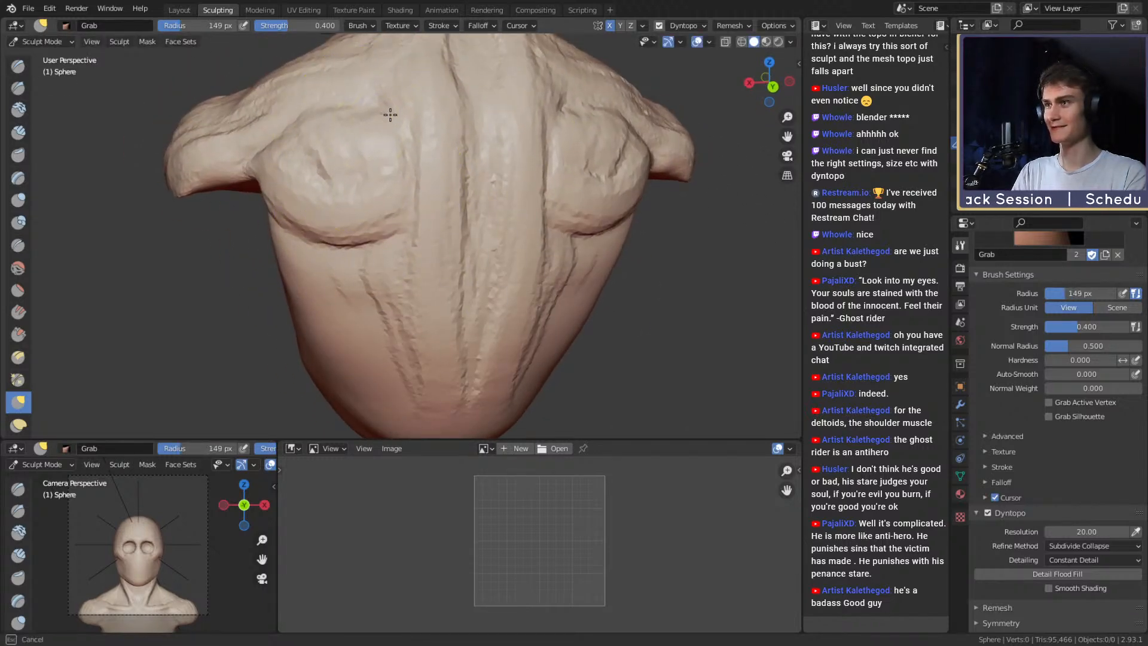
pyautogui.moveTo(410, 48)
pyautogui.keyDown('ctrl'); pyautogui.keyDown('alt'); pyautogui.mouseDown()
pyautogui.moveTo(416, 180)
pyautogui.moveTo(287, 128)
pyautogui.mouseUp(); pyautogui.keyUp('alt'); pyautogui.keyUp('ctrl')
# Adjust the shape of the back around the shoulder blades with Grab, reducing the radius to 109 px.
pyautogui.hotkey('shift', 'c')
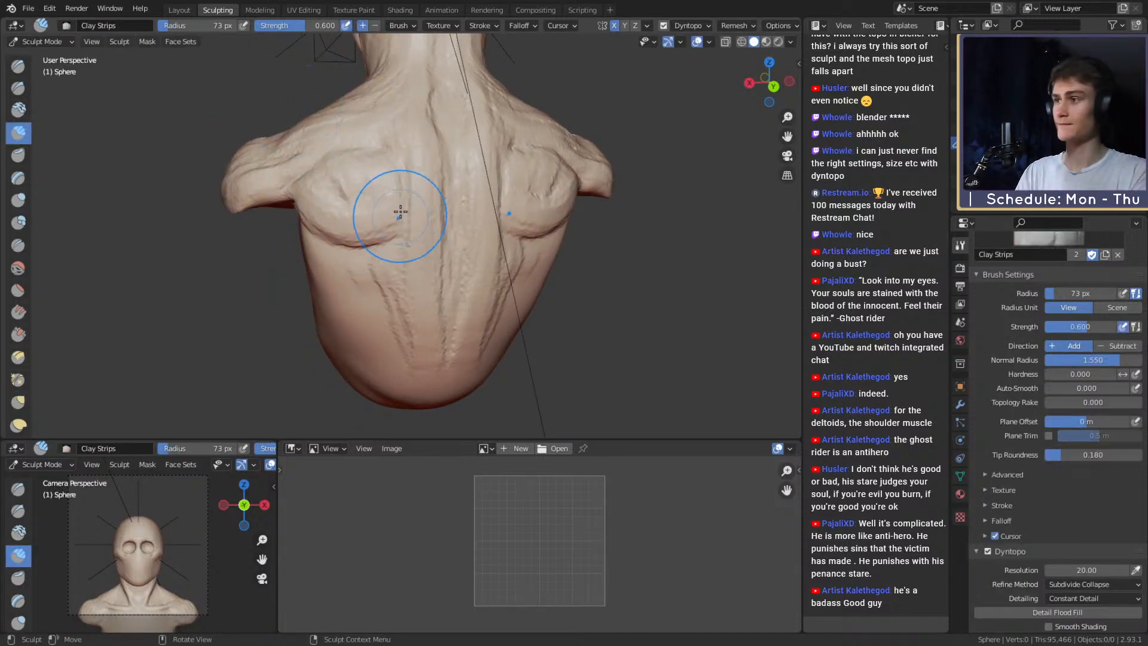
pyautogui.press('g')
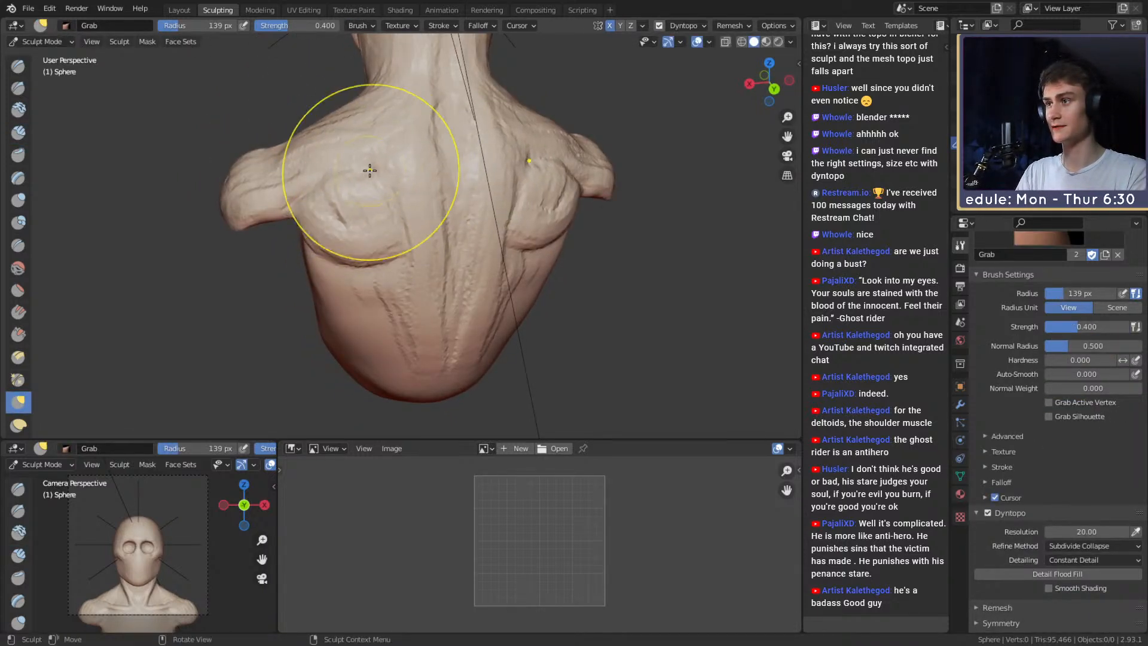
pyautogui.press('f')
pyautogui.click(389, 250)
pyautogui.moveTo(409, 251); pyautogui.dragTo(393, 207, button='middle')
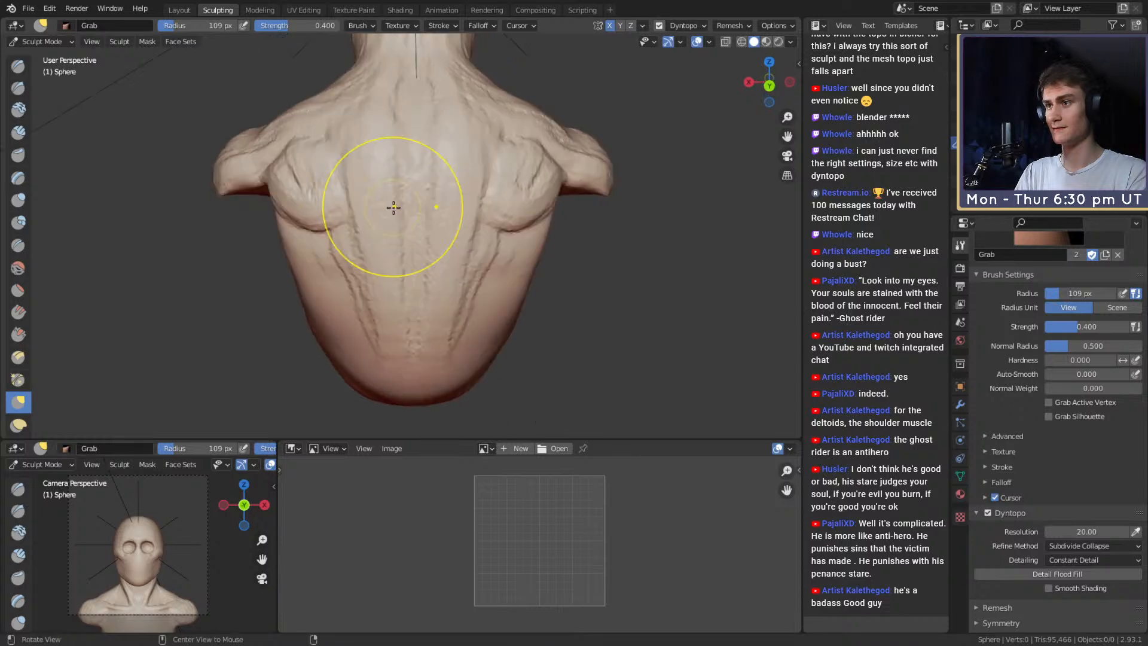
pyautogui.moveTo(504, 209)
pyautogui.keyDown('shift'); pyautogui.mouseDown(button='middle')
pyautogui.moveTo(388, 210)
pyautogui.moveTo(616, 189)
pyautogui.moveTo(634, 200)
pyautogui.mouseUp(button='middle'); pyautogui.keyUp('shift')
pyautogui.press('f')
pyautogui.click(403, 208)
pyautogui.press('f')
pyautogui.click(380, 205)
pyautogui.keyDown('shift'); pyautogui.moveTo(439, 174); pyautogui.dragTo(370, 227, button='middle'); pyautogui.keyUp('shift')
pyautogui.moveTo(413, 185)
pyautogui.keyDown('ctrl'); pyautogui.mouseDown(button='middle')
pyautogui.moveTo(423, 278)
pyautogui.moveTo(382, 186)
pyautogui.mouseUp(button='middle'); pyautogui.keyUp('ctrl')
# Reshape the slope of the shoulders from the front with Grab, enlarging the radius to 213 px.
pyautogui.press('f')
pyautogui.click(442, 220)
pyautogui.moveTo(442, 220); pyautogui.dragTo(460, 195, button='middle')
pyautogui.keyDown('shift'); pyautogui.moveTo(477, 294); pyautogui.dragTo(433, 172, button='middle'); pyautogui.keyUp('shift')
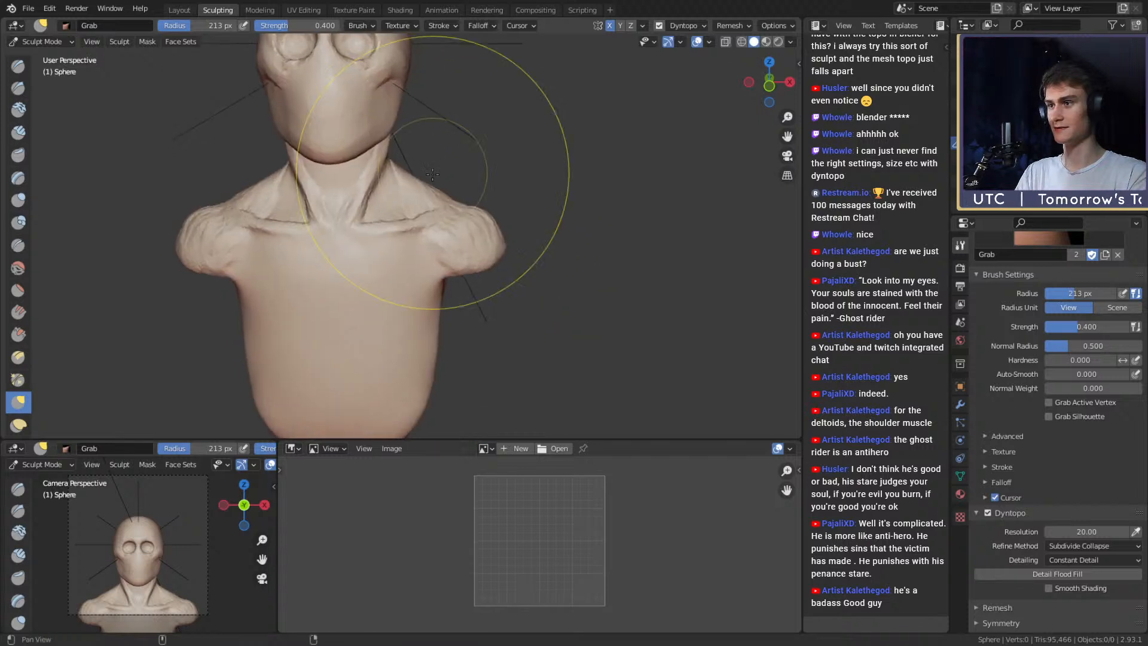
pyautogui.keyDown('shift'); pyautogui.moveTo(511, 260); pyautogui.dragTo(487, 250, button='middle'); pyautogui.keyUp('shift')
pyautogui.press('f')
pyautogui.click(475, 228)
pyautogui.moveTo(475, 226)
pyautogui.mouseDown()
pyautogui.moveTo(519, 223)
pyautogui.moveTo(479, 205)
pyautogui.mouseUp()
# Refine the outer contour of the shoulders with Grab, setting the radius to 194 px.
pyautogui.press('f')
pyautogui.click(474, 223)
pyautogui.keyDown('ctrl'); pyautogui.moveTo(477, 204); pyautogui.dragTo(466, 287, button='middle'); pyautogui.keyUp('ctrl')
pyautogui.keyDown('shift'); pyautogui.moveTo(389, 252); pyautogui.dragTo(403, 193, button='middle'); pyautogui.keyUp('shift')
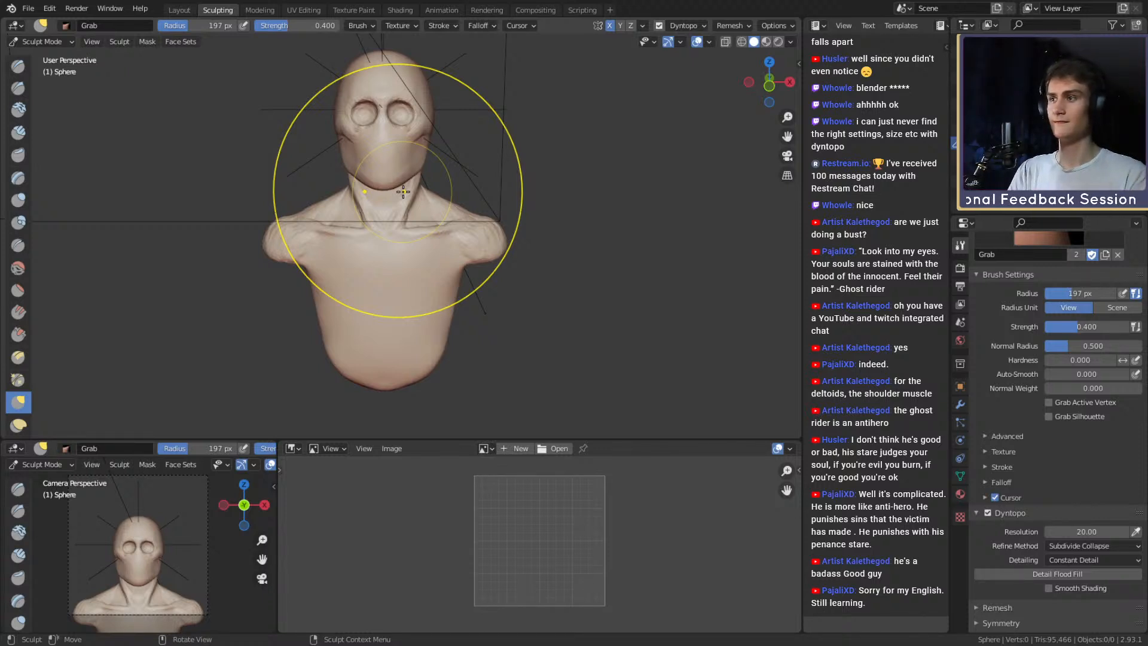
pyautogui.click(499, 241)
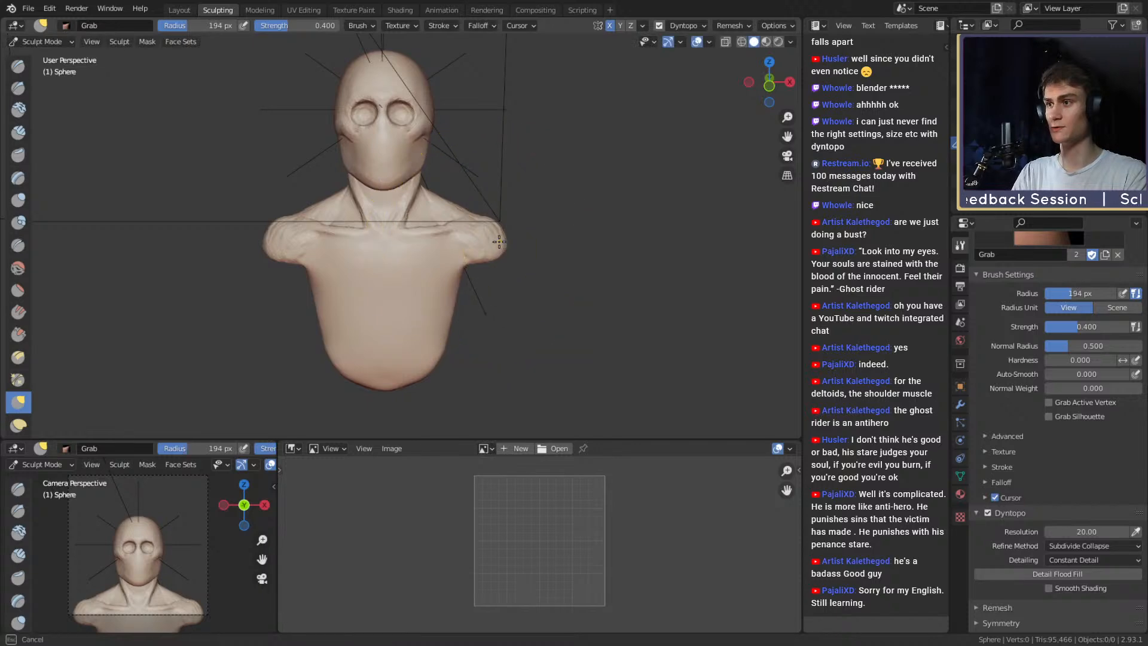
pyautogui.moveTo(467, 257); pyautogui.dragTo(429, 193, button='middle')
pyautogui.moveTo(551, 231)
pyautogui.mouseDown(button='middle')
pyautogui.moveTo(389, 192)
pyautogui.moveTo(369, 239)
pyautogui.mouseUp(button='middle')
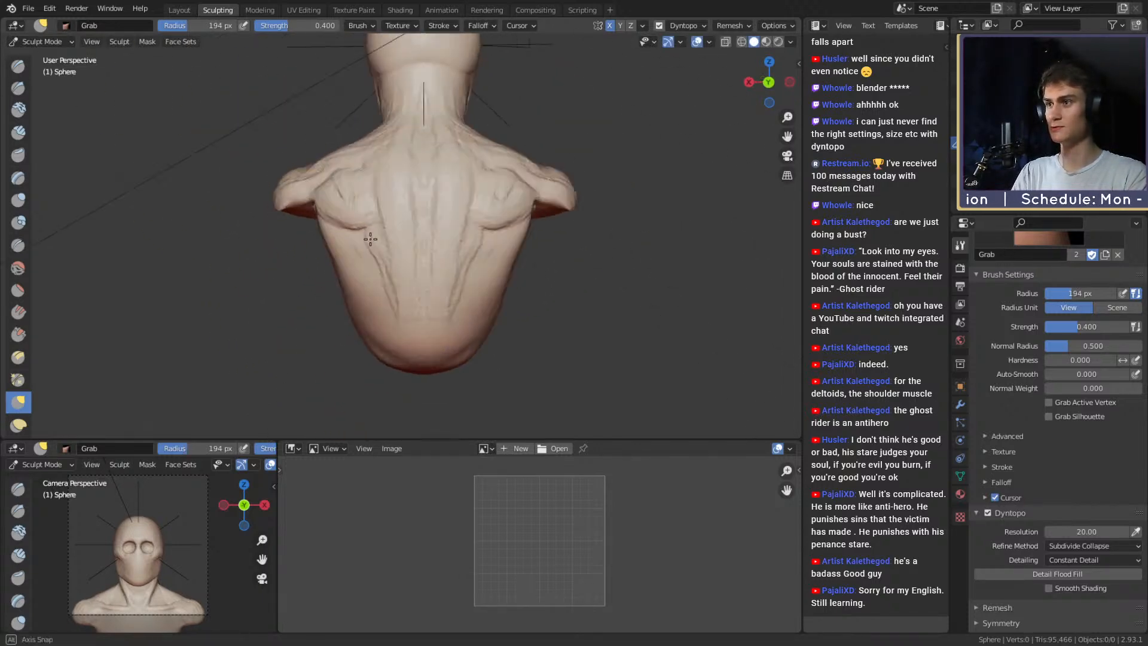
# Adjust the torso's side below the shoulder blade with Grab, reducing the radius to 126 px.
pyautogui.moveTo(418, 268)
pyautogui.keyDown('ctrl'); pyautogui.mouseDown(button='middle')
pyautogui.moveTo(484, 234)
pyautogui.moveTo(412, 237)
pyautogui.moveTo(406, 215)
pyautogui.mouseUp(button='middle'); pyautogui.keyUp('ctrl')
pyautogui.press('[')
pyautogui.press('[')
pyautogui.press('[')
pyautogui.press('[')
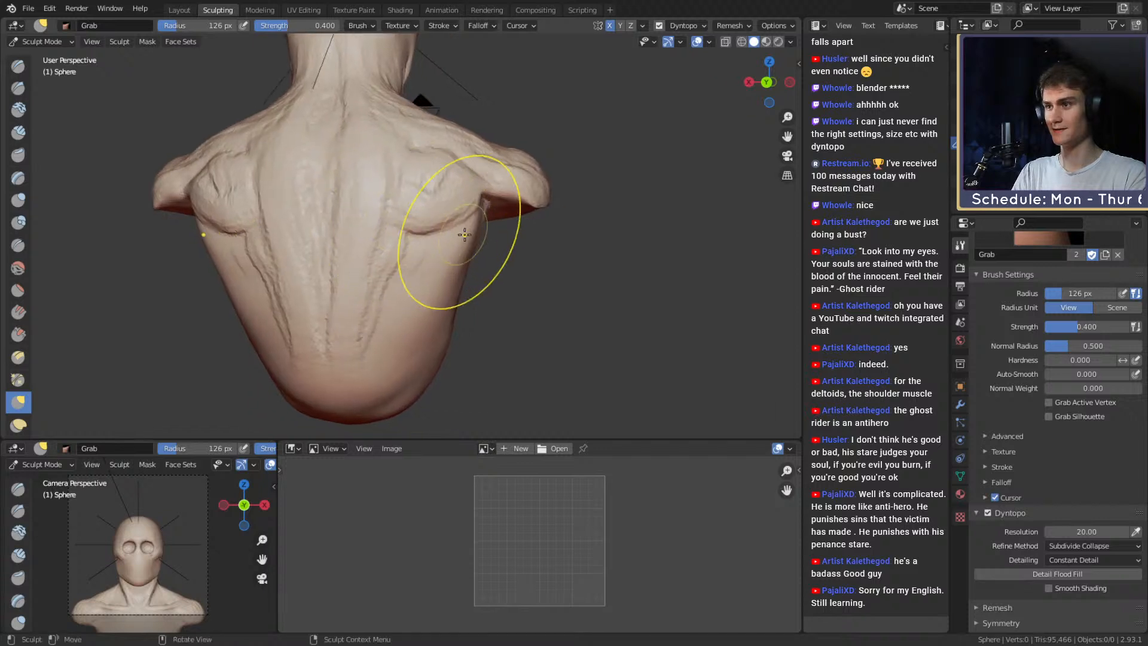
# Start building the latissimus just below the armpit with Clay Strips, setting the radius to 48 px.
pyautogui.press('[')
pyautogui.press('[')
pyautogui.press('[')
pyautogui.press('[')
pyautogui.moveTo(467, 235); pyautogui.dragTo(428, 226, button='middle')
pyautogui.press('c')
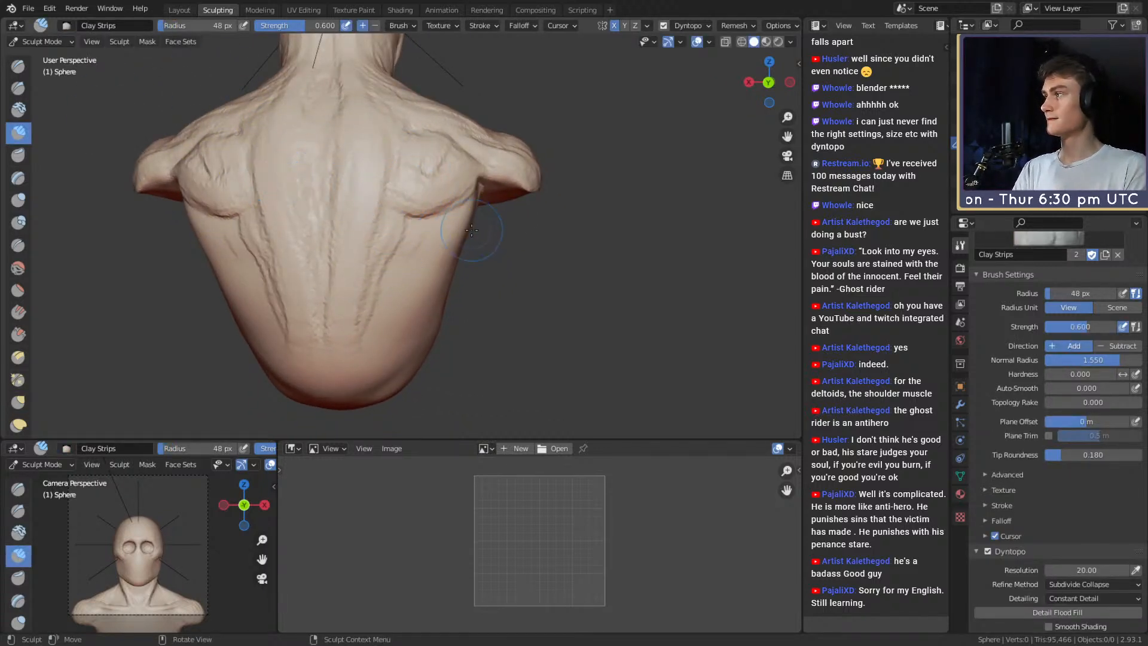
pyautogui.moveTo(472, 230)
pyautogui.mouseDown(button='middle')
pyautogui.moveTo(415, 213)
pyautogui.moveTo(389, 238)
pyautogui.moveTo(410, 234)
pyautogui.mouseUp(button='middle')
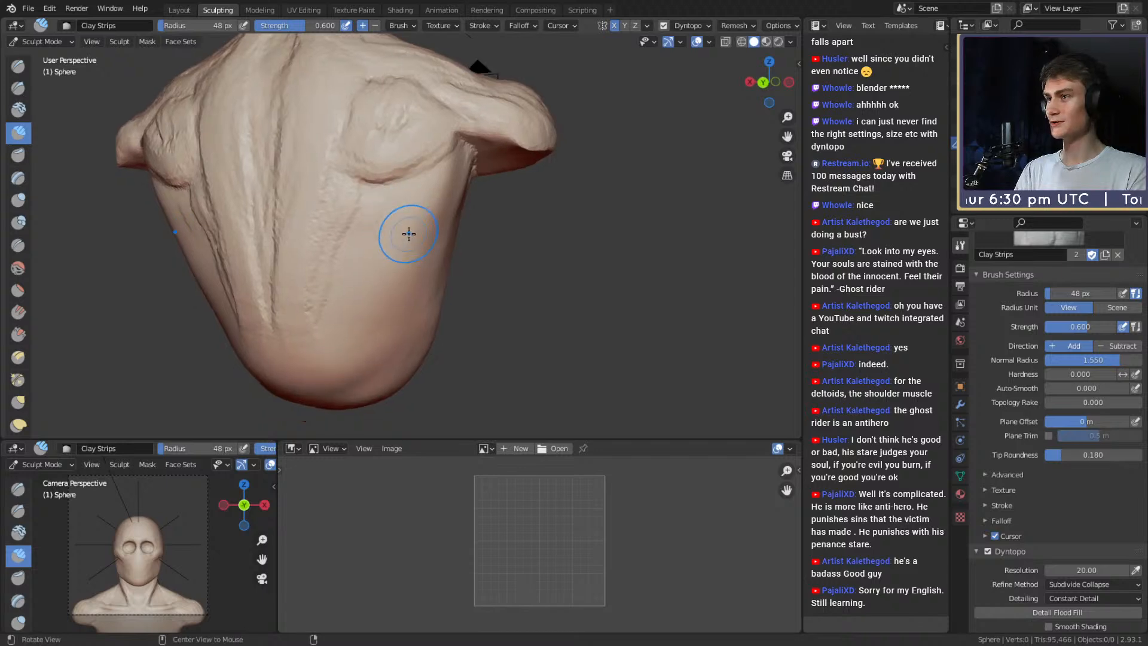
pyautogui.moveTo(409, 233)
pyautogui.keyDown('alt'); pyautogui.keyDown('shift'); pyautogui.mouseDown()
pyautogui.moveTo(423, 210)
pyautogui.moveTo(403, 218)
pyautogui.moveTo(356, 199)
pyautogui.moveTo(411, 218)
pyautogui.moveTo(445, 195)
pyautogui.mouseUp(); pyautogui.keyUp('shift'); pyautogui.keyUp('alt')
pyautogui.moveTo(445, 194)
pyautogui.keyDown('alt'); pyautogui.mouseDown()
pyautogui.moveTo(367, 198)
pyautogui.moveTo(413, 198)
pyautogui.moveTo(443, 174)
pyautogui.moveTo(385, 308)
pyautogui.moveTo(405, 173)
pyautogui.moveTo(379, 213)
pyautogui.moveTo(402, 203)
pyautogui.moveTo(430, 222)
pyautogui.moveTo(419, 209)
pyautogui.mouseUp(); pyautogui.keyUp('alt')
# Build up the latissimus diagonally from the armpit down to the lower back with Clay Strips.
pyautogui.press('f')
pyautogui.click(444, 195)
pyautogui.press('f')
pyautogui.click(412, 170)
pyautogui.press('f')
pyautogui.click(453, 174)
pyautogui.moveTo(403, 209); pyautogui.dragTo(360, 311)
pyautogui.keyDown('alt'); pyautogui.moveTo(368, 293); pyautogui.dragTo(392, 278); pyautogui.keyUp('alt')
pyautogui.press('f')
pyautogui.click(446, 261)
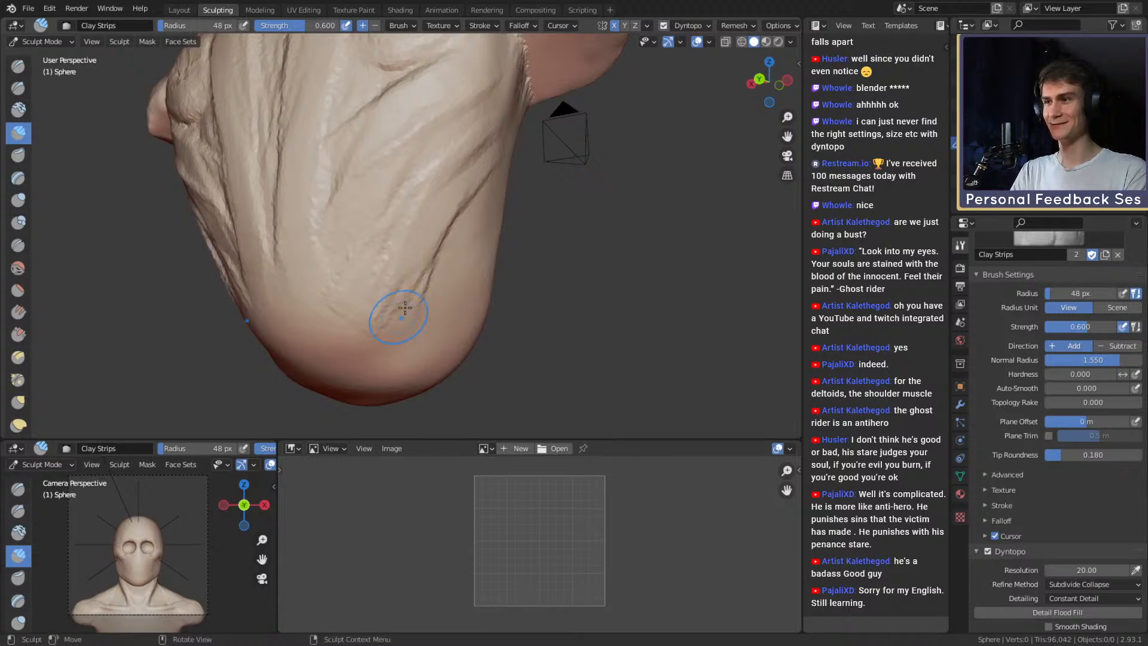
# Fill in the lower back beside the spine with Clay Strips at 41 px radius.
pyautogui.moveTo(405, 308); pyautogui.dragTo(442, 293, button='middle')
pyautogui.moveTo(441, 293)
pyautogui.mouseDown()
pyautogui.moveTo(438, 205)
pyautogui.moveTo(413, 287)
pyautogui.mouseUp()
pyautogui.moveTo(388, 264); pyautogui.dragTo(419, 215, button='middle')
pyautogui.press('f')
pyautogui.click(394, 206)
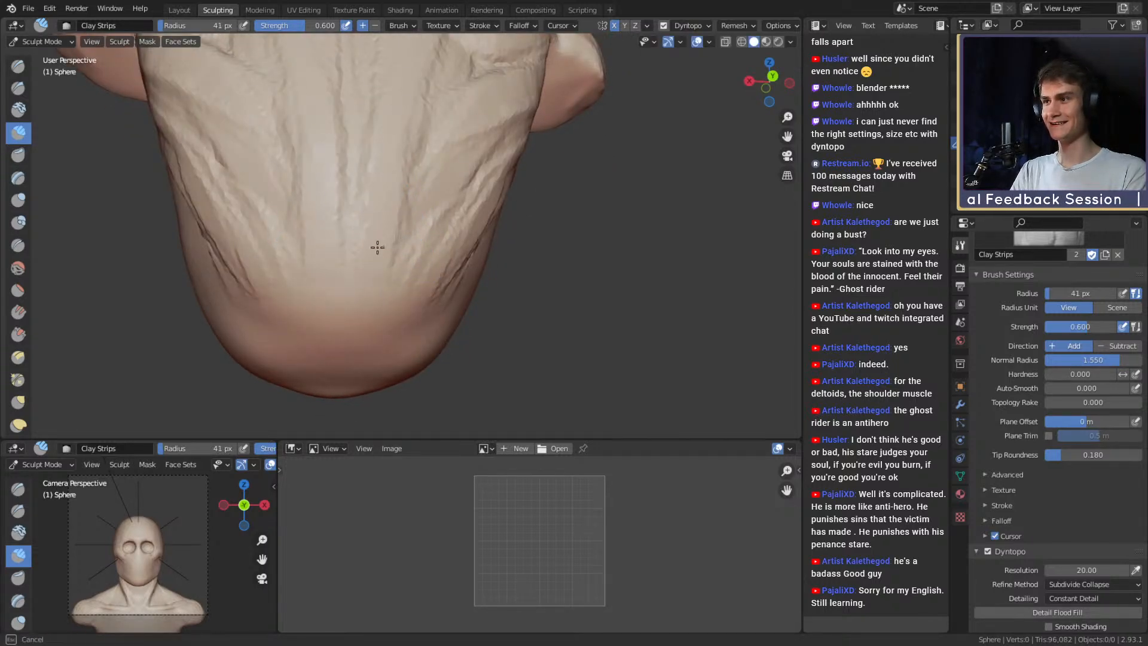
pyautogui.moveTo(390, 240); pyautogui.dragTo(389, 258)
# Add volume along the outer edge of the latissimus with Clay Strips, setting the radius to 49 px.
pyautogui.moveTo(434, 178); pyautogui.dragTo(431, 190, button='middle')
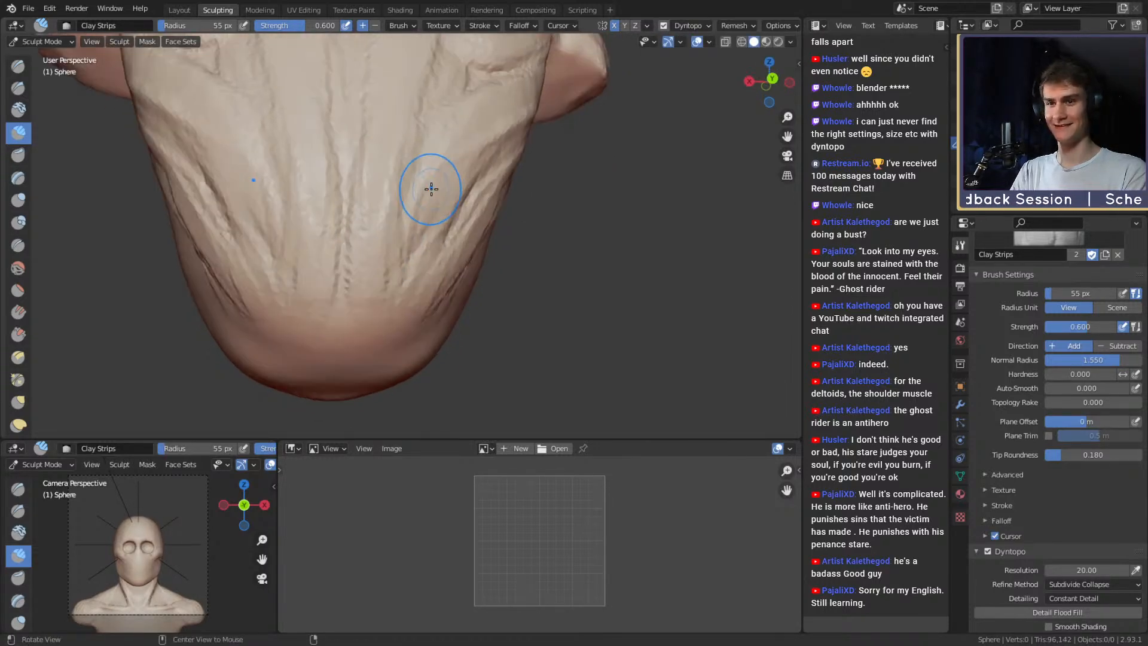
pyautogui.press('f')
pyautogui.click(427, 190)
pyautogui.moveTo(487, 128); pyautogui.dragTo(493, 110)
pyautogui.moveTo(408, 234); pyautogui.dragTo(391, 218, button='middle')
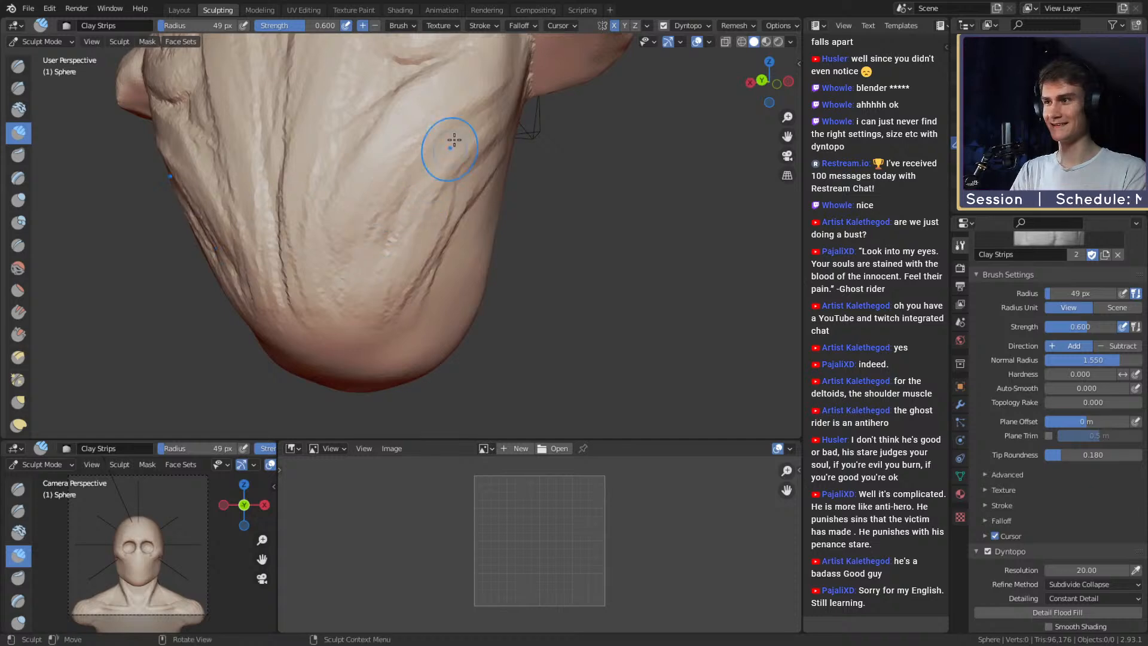
# Adjust the lower back's profile from the side with Grab, setting the radius to 247 px and then 210 px.
pyautogui.moveTo(480, 181)
pyautogui.mouseDown(button='middle')
pyautogui.moveTo(371, 225)
pyautogui.moveTo(366, 187)
pyautogui.moveTo(340, 256)
pyautogui.moveTo(291, 237)
pyautogui.moveTo(325, 247)
pyautogui.mouseUp(button='middle')
pyautogui.press('g')
pyautogui.press('f')
pyautogui.click(294, 237)
pyautogui.press('f')
pyautogui.click(328, 252)
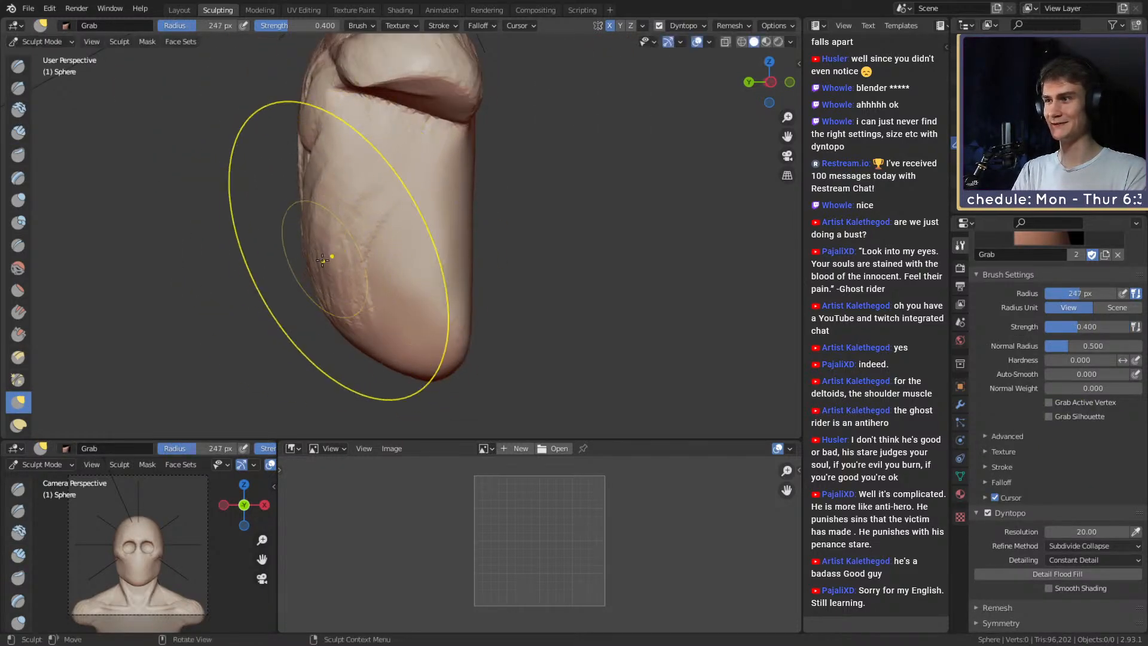
pyautogui.press('f')
pyautogui.click(341, 255)
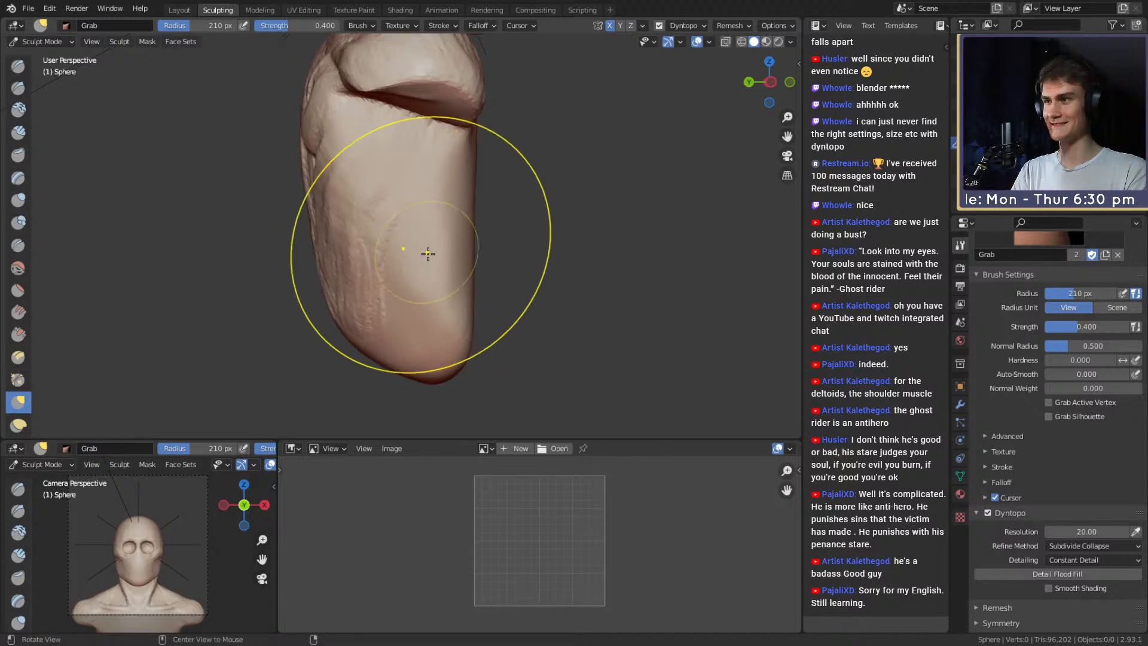
# Pull the torso's flank and lower end into a fuller shape with Grab.
pyautogui.moveTo(428, 256); pyautogui.dragTo(325, 290, button='middle')
pyautogui.press('c')
pyautogui.press('g')
pyautogui.moveTo(380, 238)
pyautogui.mouseDown(button='middle')
pyautogui.moveTo(479, 240)
pyautogui.moveTo(475, 251)
pyautogui.mouseUp(button='middle')
pyautogui.press('f')
pyautogui.click(474, 250)
pyautogui.moveTo(454, 248)
pyautogui.mouseDown()
pyautogui.moveTo(470, 260)
pyautogui.moveTo(459, 305)
pyautogui.mouseUp()
pyautogui.moveTo(459, 308)
pyautogui.mouseDown(button='middle')
pyautogui.moveTo(474, 256)
pyautogui.moveTo(346, 264)
pyautogui.mouseUp(button='middle')
# Square off the lower corners of the torso with Grab, using radii of 115 px and 142 px.
pyautogui.press('c')
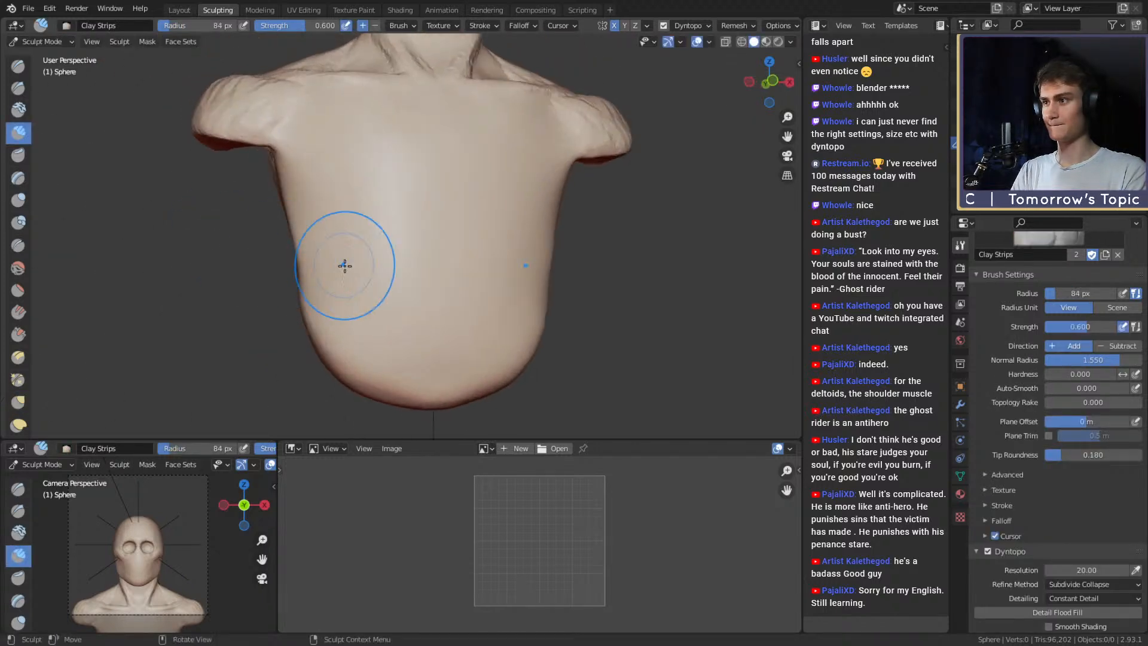
pyautogui.press('g')
pyautogui.press('f')
pyautogui.click(372, 285)
pyautogui.keyDown('alt'); pyautogui.moveTo(372, 285); pyautogui.dragTo(358, 267); pyautogui.keyUp('alt')
pyautogui.press('f')
pyautogui.click(344, 267)
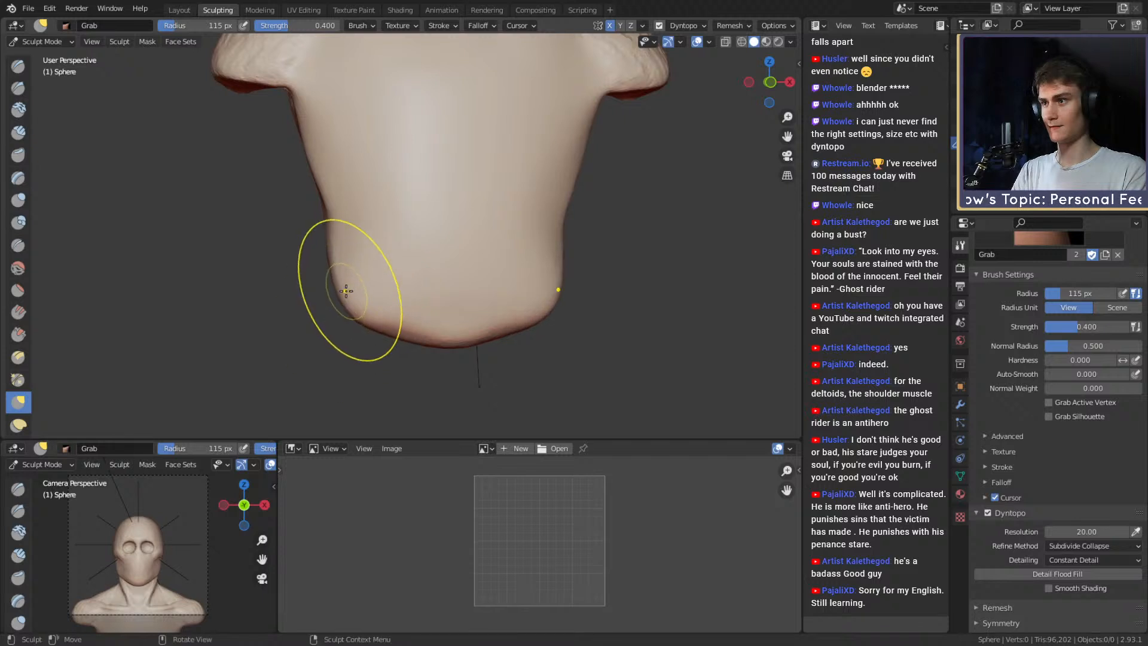
pyautogui.moveTo(352, 288); pyautogui.dragTo(425, 286, button='middle')
pyautogui.press('f')
pyautogui.click(439, 288)
pyautogui.moveTo(433, 291); pyautogui.dragTo(424, 294)
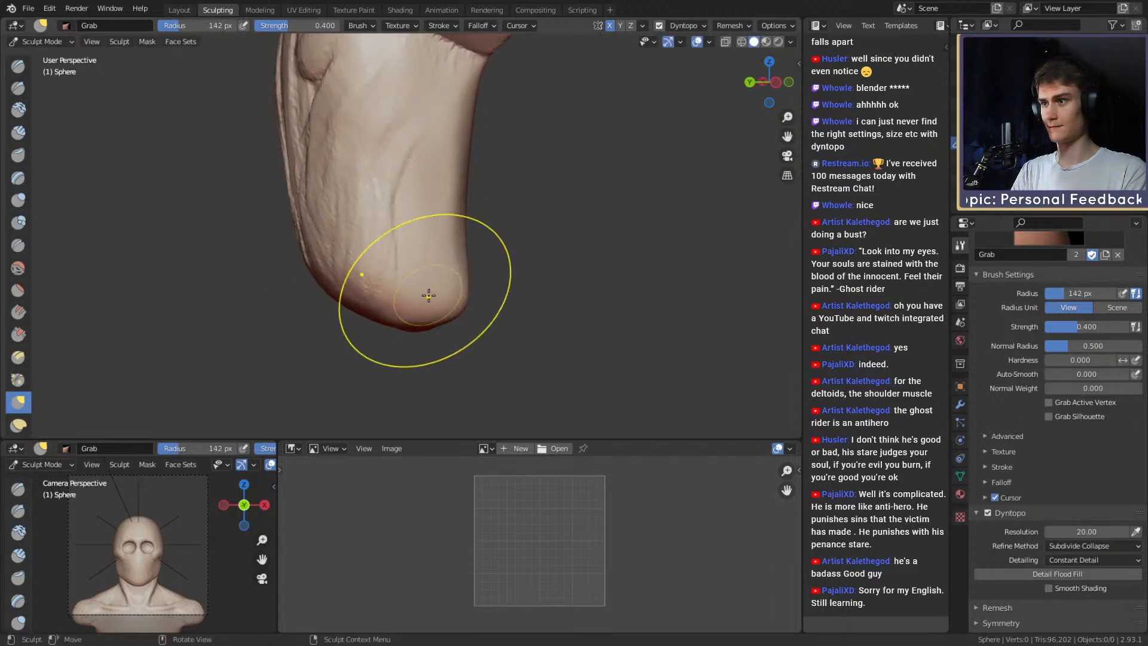
# Try sketching diagonal ribs across the side of the ribcage with Clay Strips at 76 px radius.
pyautogui.press('c')
pyautogui.moveTo(410, 272)
pyautogui.mouseDown(button='middle')
pyautogui.moveTo(464, 279)
pyautogui.moveTo(421, 200)
pyautogui.mouseUp(button='middle')
pyautogui.moveTo(389, 122); pyautogui.dragTo(442, 131)
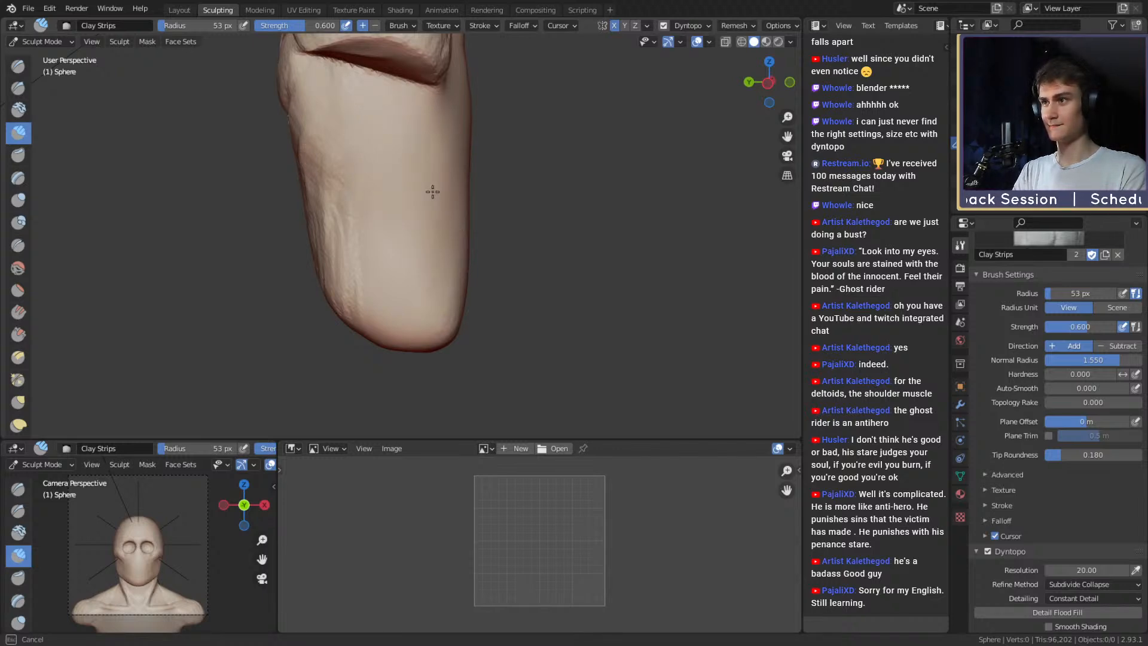
pyautogui.moveTo(432, 191); pyautogui.dragTo(452, 207)
pyautogui.moveTo(471, 212)
pyautogui.mouseDown(button='middle')
pyautogui.moveTo(353, 210)
pyautogui.moveTo(398, 206)
pyautogui.moveTo(403, 239)
pyautogui.moveTo(385, 206)
pyautogui.mouseUp(button='middle')
pyautogui.hotkey('shift', 'c')
pyautogui.press('c')
pyautogui.moveTo(384, 205); pyautogui.dragTo(361, 197)
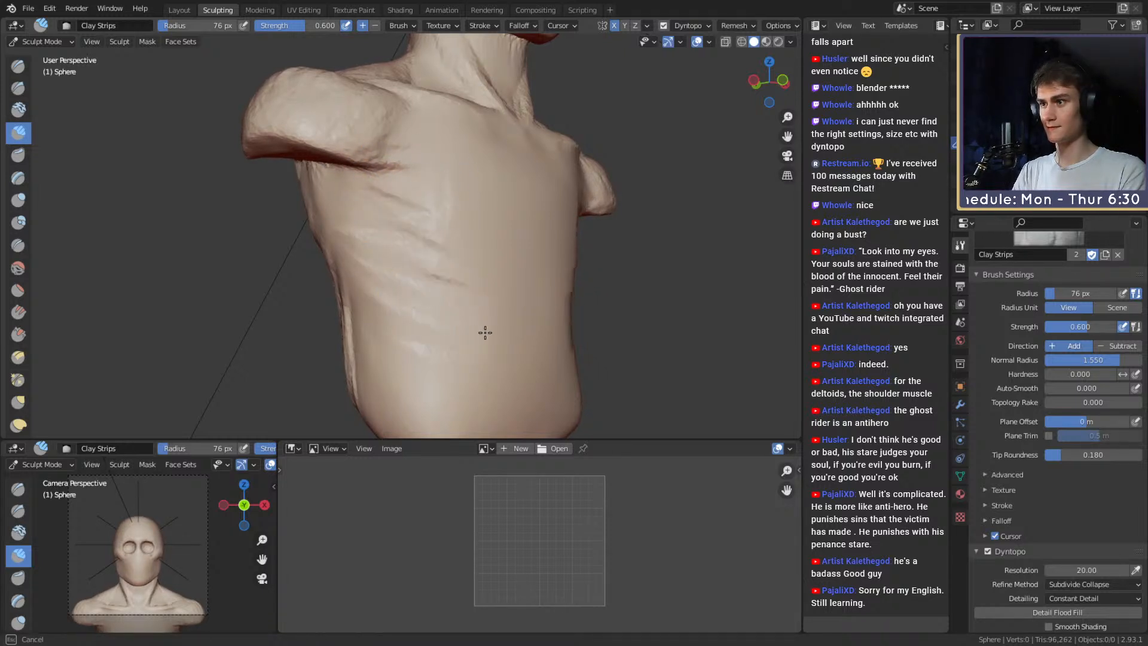
pyautogui.keyDown('ctrl'); pyautogui.moveTo(469, 259); pyautogui.dragTo(433, 231); pyautogui.keyUp('ctrl')
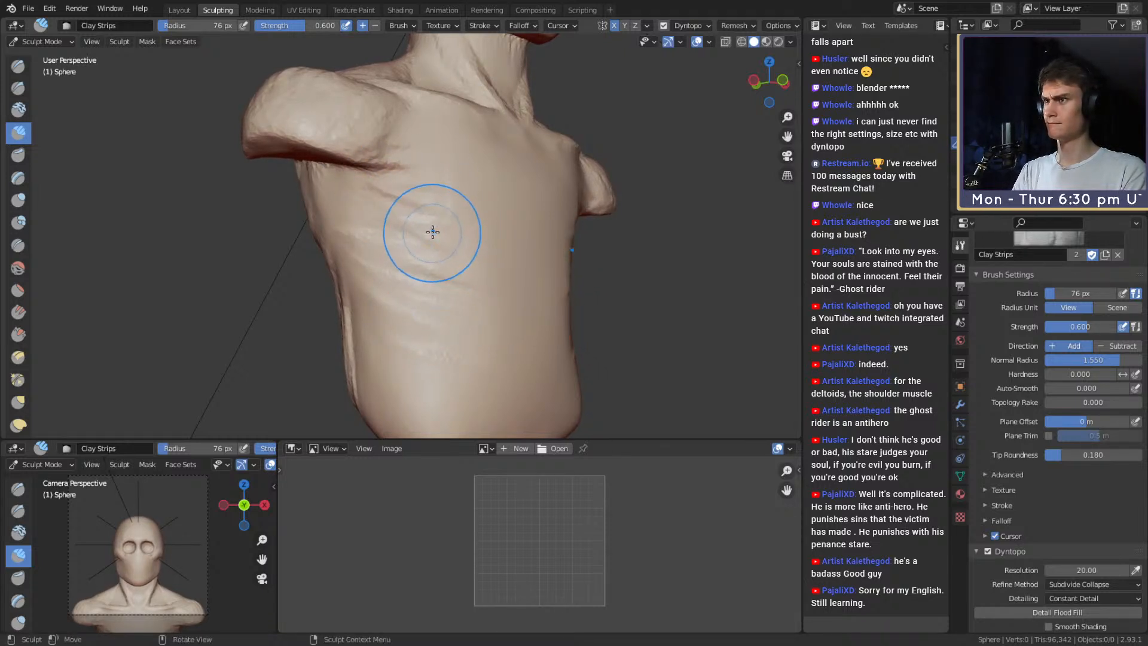
pyautogui.press('f')
pyautogui.click(447, 213)
pyautogui.moveTo(447, 209)
pyautogui.mouseDown(button='middle')
pyautogui.moveTo(372, 390)
pyautogui.moveTo(436, 313)
pyautogui.mouseUp(button='middle')
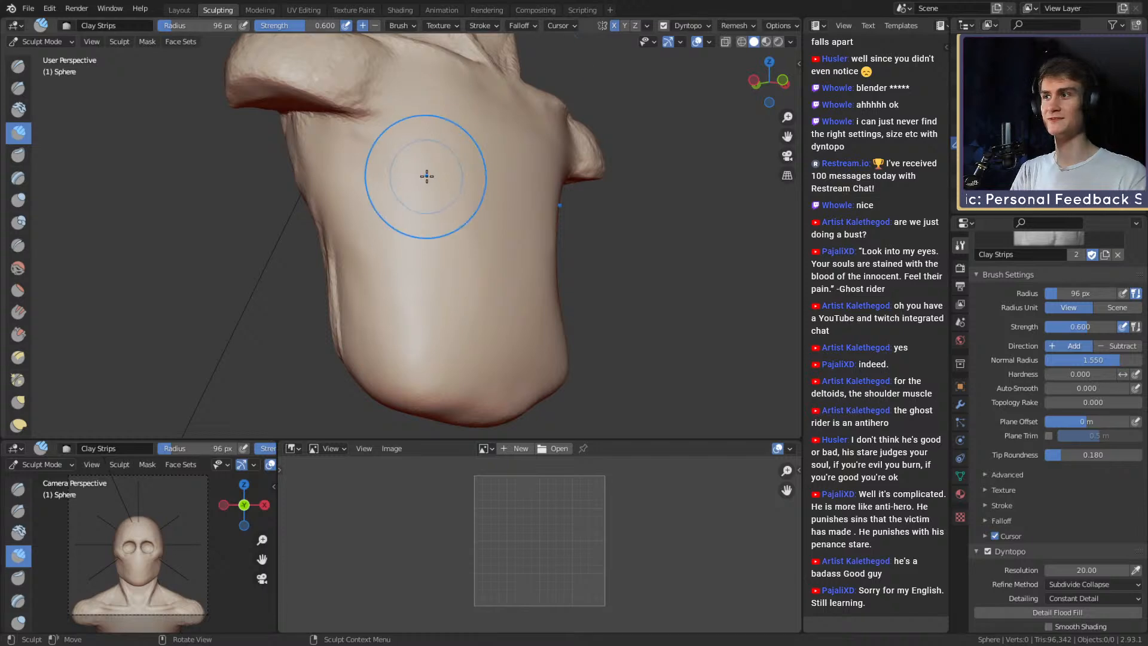
# Define the latissimus and the diagonal muscle strands below the armpit with Clay Strips, setting the radius to 56 px.
pyautogui.moveTo(426, 176)
pyautogui.mouseDown(button='middle')
pyautogui.moveTo(397, 267)
pyautogui.moveTo(526, 270)
pyautogui.moveTo(482, 245)
pyautogui.moveTo(443, 248)
pyautogui.mouseUp(button='middle')
pyautogui.press('f')
pyautogui.click(464, 245)
pyautogui.moveTo(454, 241)
pyautogui.mouseDown()
pyautogui.moveTo(513, 171)
pyautogui.moveTo(445, 242)
pyautogui.mouseUp()
pyautogui.moveTo(508, 215); pyautogui.dragTo(452, 207, button='middle')
pyautogui.press('f')
pyautogui.click(453, 158)
pyautogui.moveTo(408, 146); pyautogui.dragTo(446, 114)
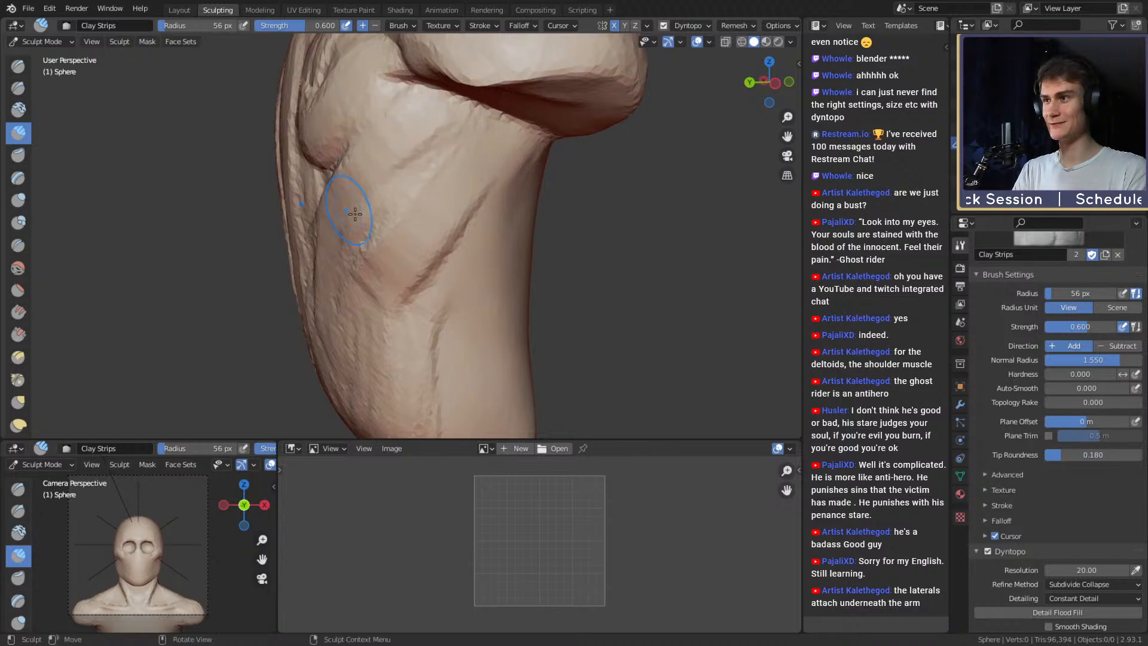
# Thicken the latissimus around the side and onto the back with Clay Strips at 56 px radius.
pyautogui.moveTo(353, 215); pyautogui.dragTo(387, 212, button='middle')
pyautogui.moveTo(512, 113); pyautogui.dragTo(428, 260)
pyautogui.moveTo(427, 259); pyautogui.dragTo(471, 234, button='middle')
pyautogui.moveTo(488, 205)
pyautogui.mouseDown()
pyautogui.moveTo(512, 187)
pyautogui.moveTo(492, 274)
pyautogui.mouseUp()
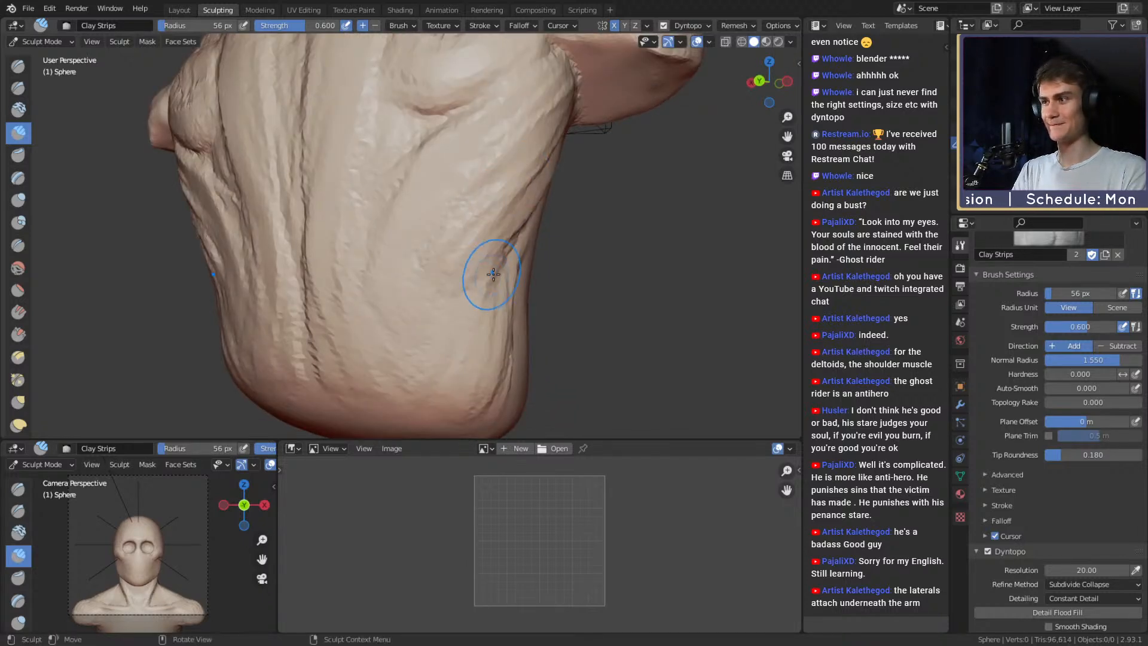
pyautogui.moveTo(492, 269); pyautogui.dragTo(470, 230, button='middle')
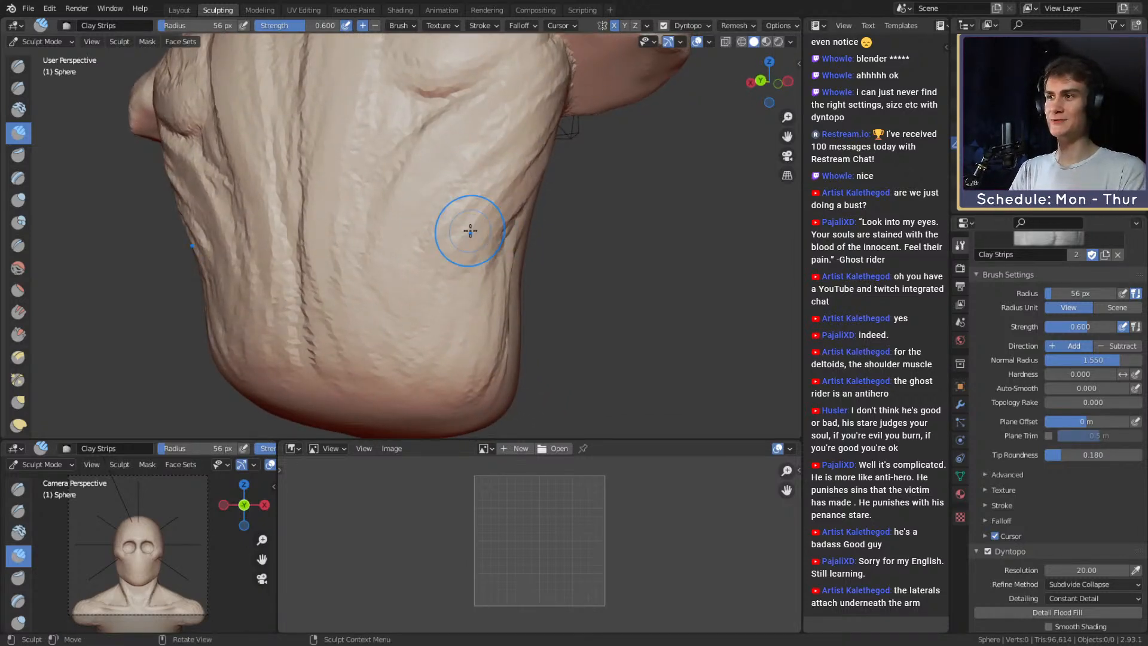
pyautogui.moveTo(516, 202)
pyautogui.mouseDown()
pyautogui.moveTo(486, 167)
pyautogui.moveTo(496, 191)
pyautogui.mouseUp()
# Strengthen the muscle columns between the shoulder blade and lower back with Clay Strips at 45 px radius.
pyautogui.moveTo(392, 257)
pyautogui.mouseDown(button='middle')
pyautogui.moveTo(436, 224)
pyautogui.moveTo(459, 226)
pyautogui.moveTo(413, 205)
pyautogui.moveTo(414, 271)
pyautogui.mouseUp(button='middle')
pyautogui.press('f')
pyautogui.click(442, 247)
pyautogui.moveTo(442, 247); pyautogui.dragTo(421, 209)
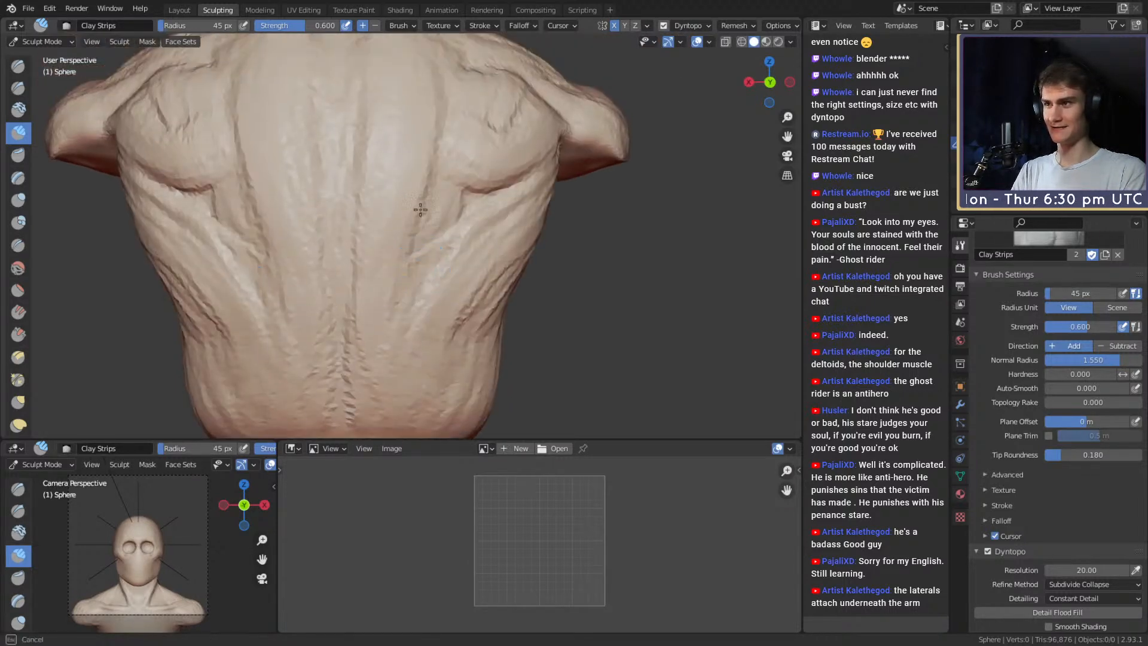
pyautogui.keyDown('shift'); pyautogui.moveTo(401, 269); pyautogui.dragTo(409, 219, button='middle'); pyautogui.keyUp('shift')
pyautogui.moveTo(426, 250); pyautogui.dragTo(404, 360)
# Build up the long muscles along both sides of the spine with Clay Strips at 34 px radius.
pyautogui.press('f')
pyautogui.moveTo(418, 310)
pyautogui.keyDown('shift'); pyautogui.mouseDown(button='middle')
pyautogui.moveTo(434, 259)
pyautogui.moveTo(414, 311)
pyautogui.mouseUp(button='middle'); pyautogui.keyUp('shift')
pyautogui.click(433, 259)
pyautogui.moveTo(424, 242)
pyautogui.keyDown('shift'); pyautogui.mouseDown(button='middle')
pyautogui.moveTo(428, 264)
pyautogui.moveTo(420, 248)
pyautogui.mouseUp(button='middle'); pyautogui.keyUp('shift')
pyautogui.press('f')
pyautogui.click(405, 276)
pyautogui.moveTo(395, 266); pyautogui.dragTo(400, 162)
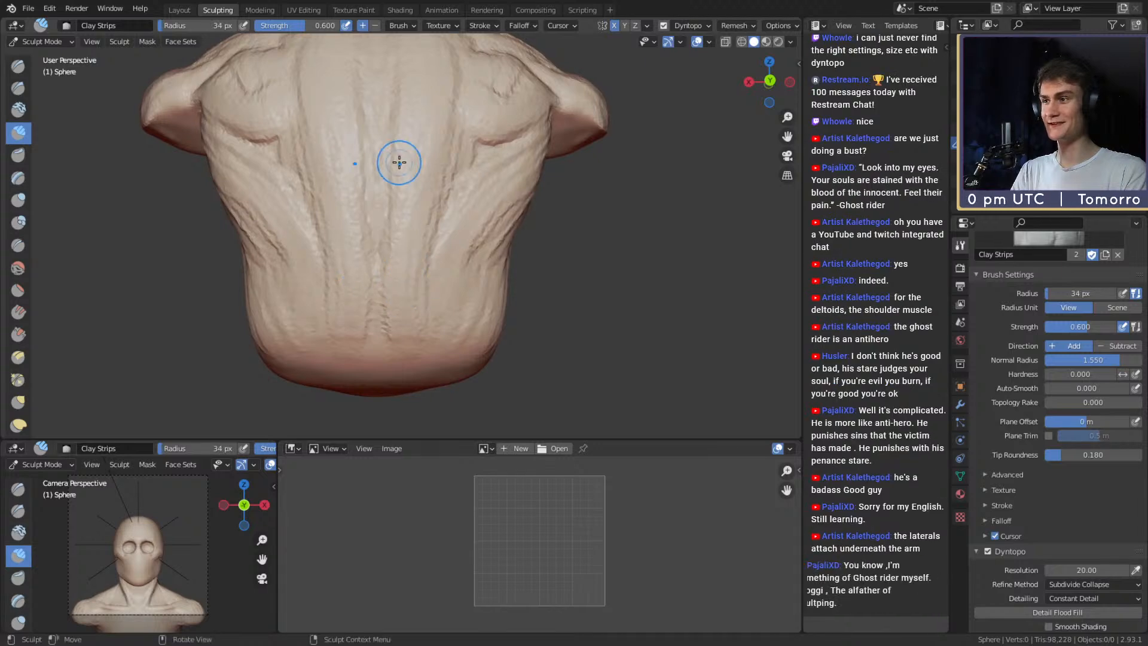
pyautogui.keyDown('shift'); pyautogui.moveTo(407, 212); pyautogui.dragTo(412, 249, button='middle'); pyautogui.keyUp('shift')
pyautogui.moveTo(413, 225); pyautogui.dragTo(422, 87)
pyautogui.moveTo(433, 191)
pyautogui.keyDown('shift'); pyautogui.mouseDown(button='middle')
pyautogui.moveTo(429, 220)
pyautogui.moveTo(419, 197)
pyautogui.moveTo(351, 157)
pyautogui.mouseUp(button='middle'); pyautogui.keyUp('shift')
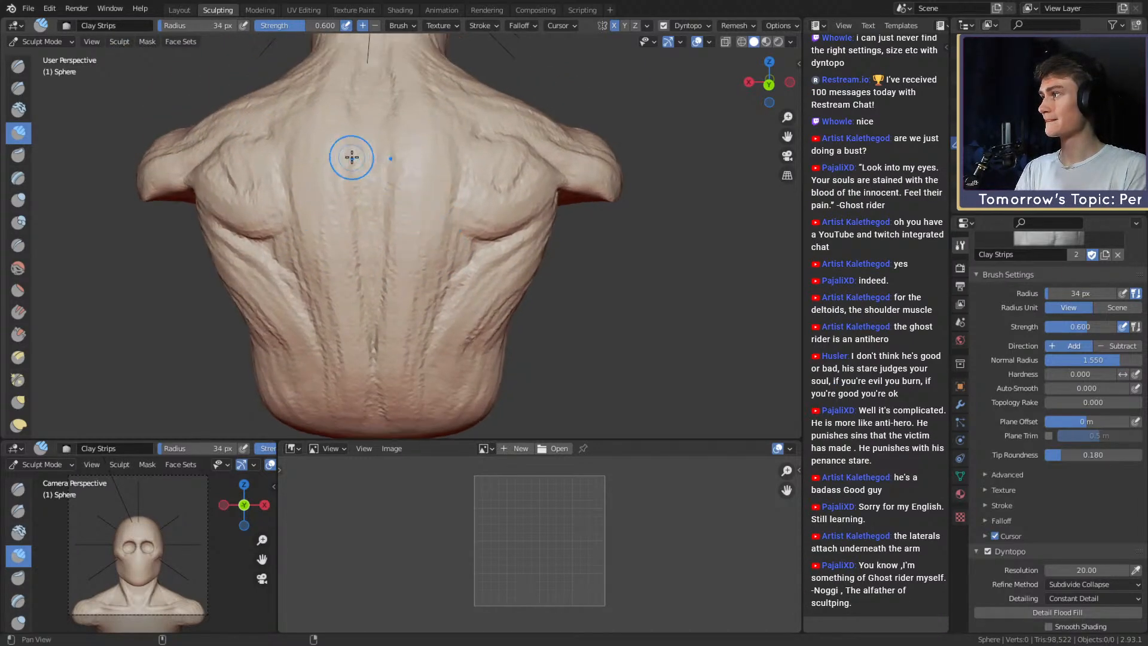
# Refine the front edge of the latissimus below the armpit with the Crease brush at 71 px radius.
pyautogui.moveTo(488, 255); pyautogui.dragTo(418, 202, button='middle')
pyautogui.moveTo(418, 257); pyautogui.dragTo(564, 230, button='middle')
pyautogui.keyDown('ctrl'); pyautogui.moveTo(464, 265); pyautogui.dragTo(342, 191, button='middle'); pyautogui.keyUp('ctrl')
pyautogui.moveTo(409, 209)
pyautogui.mouseDown(button='middle')
pyautogui.moveTo(540, 248)
pyautogui.moveTo(423, 245)
pyautogui.moveTo(388, 234)
pyautogui.moveTo(436, 233)
pyautogui.moveTo(384, 218)
pyautogui.moveTo(461, 226)
pyautogui.mouseUp(button='middle')
pyautogui.hotkey('shift', 'c')
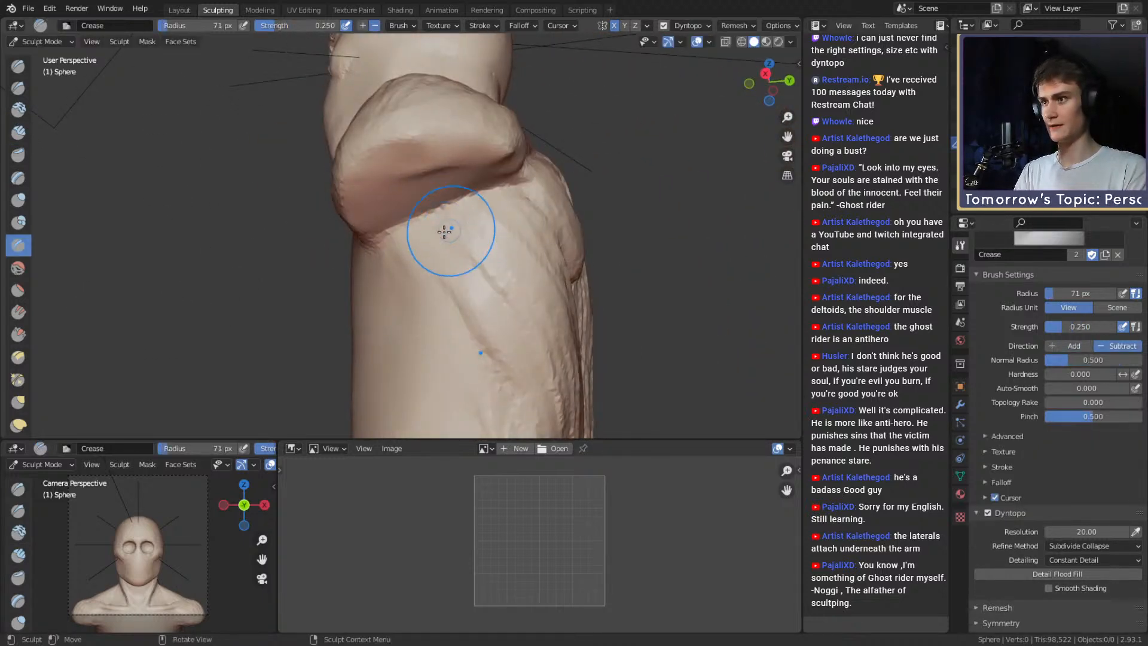
pyautogui.moveTo(445, 232)
pyautogui.mouseDown()
pyautogui.moveTo(499, 210)
pyautogui.moveTo(459, 297)
pyautogui.moveTo(464, 254)
pyautogui.mouseUp()
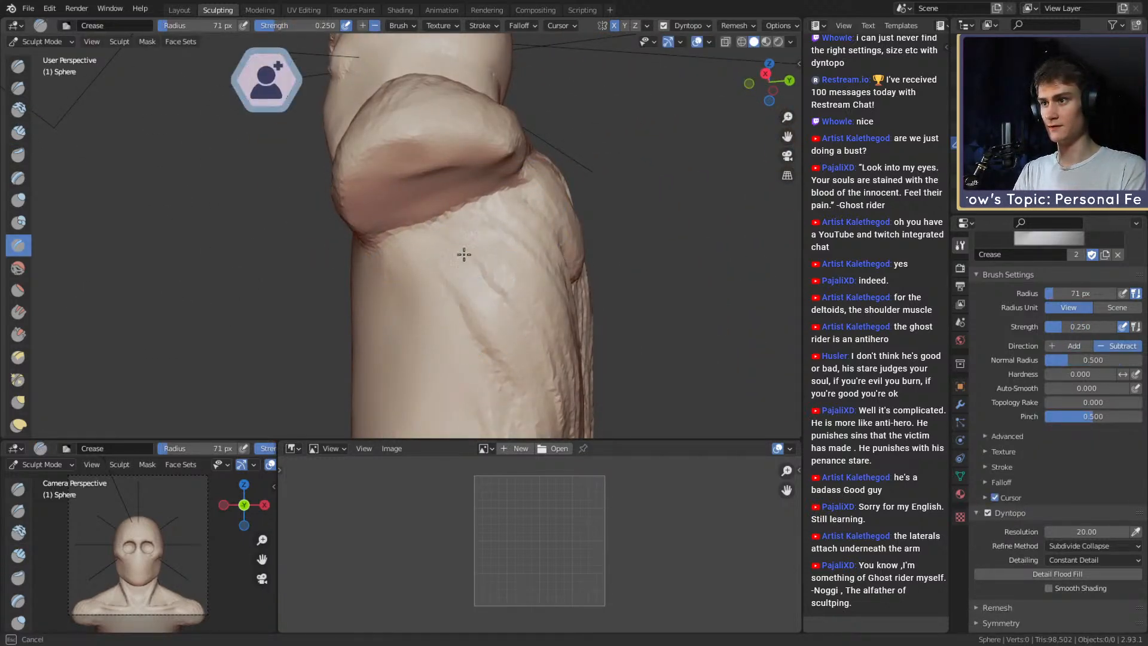
pyautogui.moveTo(400, 263); pyautogui.dragTo(514, 241, button='middle')
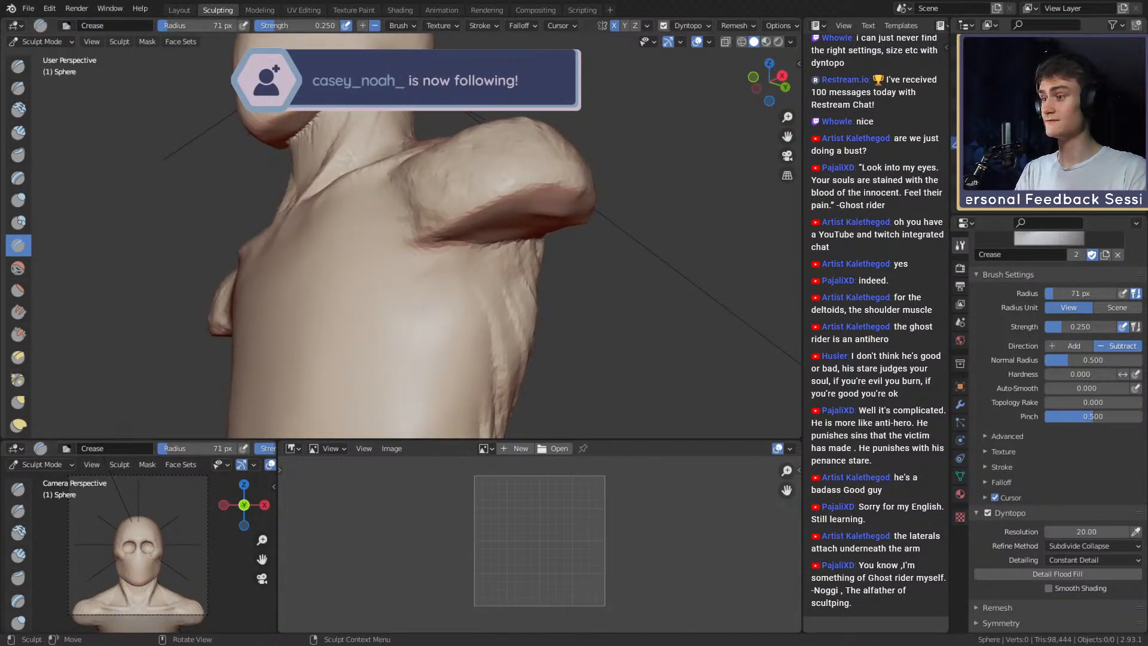
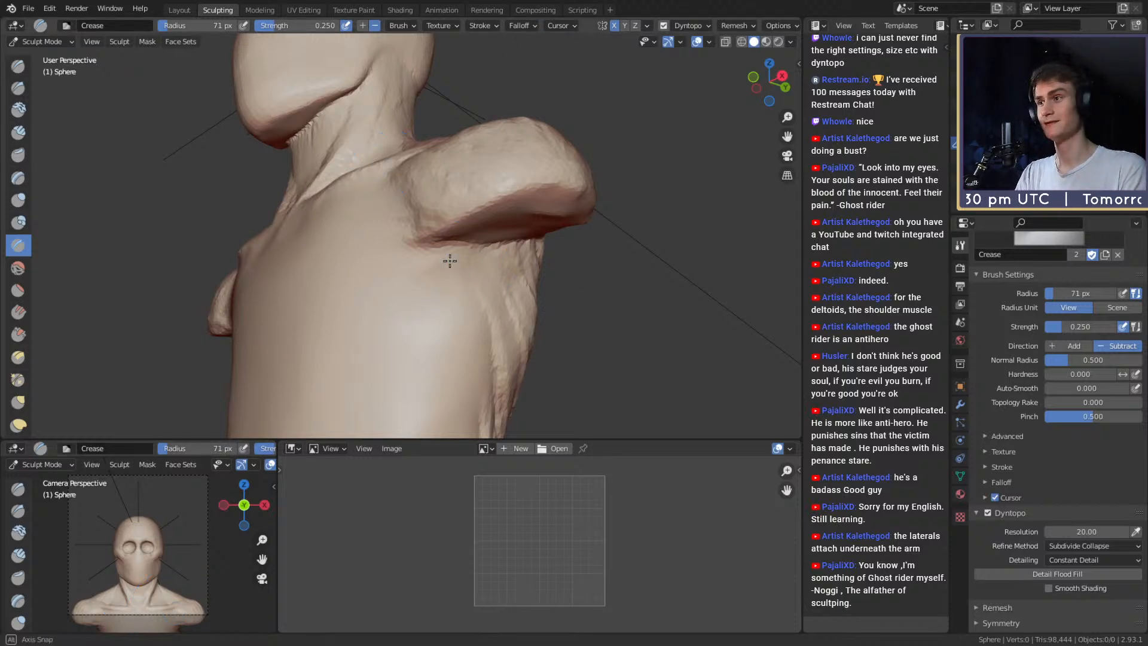
# Carve faint rib grooves into the side of the ribcage with Clay Strips at 60 px radius.
pyautogui.scroll(-3, 500, 303)
pyautogui.moveTo(450, 261)
pyautogui.mouseDown(button='middle')
pyautogui.moveTo(500, 302)
pyautogui.moveTo(377, 297)
pyautogui.mouseUp(button='middle')
pyautogui.scroll(2, 377, 297)
pyautogui.press('f')
pyautogui.click(428, 294)
pyautogui.moveTo(433, 264)
pyautogui.mouseDown(button='middle')
pyautogui.moveTo(431, 283)
pyautogui.moveTo(417, 241)
pyautogui.mouseUp(button='middle')
pyautogui.click(18, 133)
pyautogui.keyDown('shift'); pyautogui.moveTo(423, 284); pyautogui.dragTo(447, 250, button='middle'); pyautogui.keyUp('shift')
pyautogui.moveTo(447, 250)
pyautogui.mouseDown(button='middle')
pyautogui.moveTo(424, 256)
pyautogui.moveTo(425, 244)
pyautogui.mouseUp(button='middle')
pyautogui.keyDown('ctrl'); pyautogui.moveTo(443, 203); pyautogui.dragTo(437, 204); pyautogui.keyUp('ctrl')
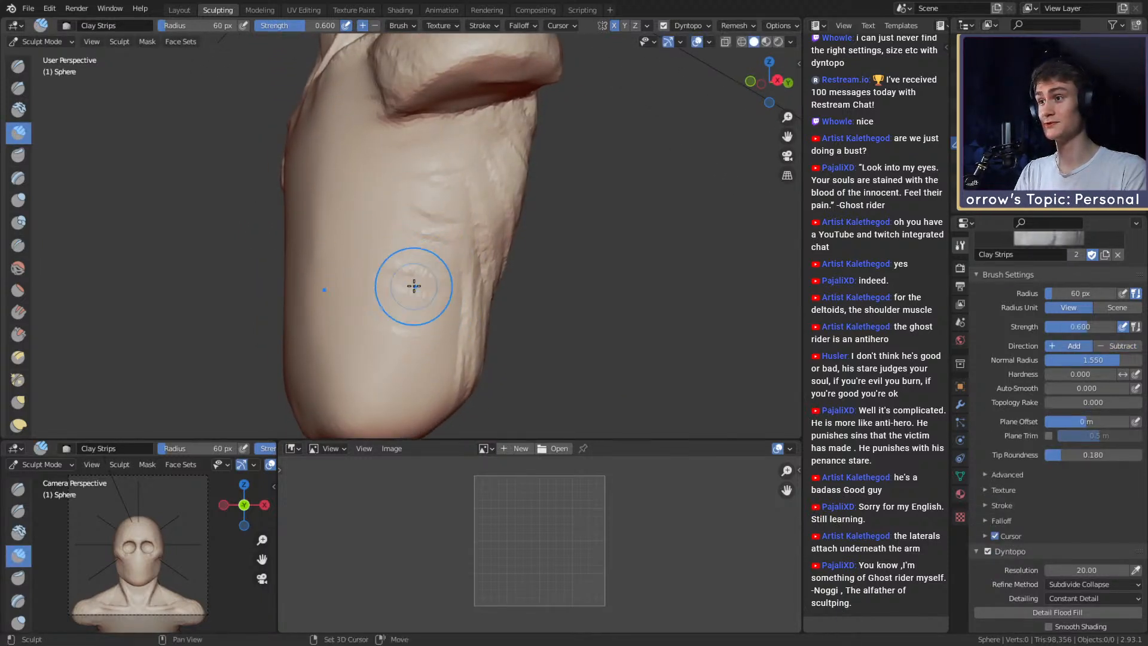
# Pull the side of the chest inward below the armpit with the Grab brush at 177 px radius.
pyautogui.press('f')
pyautogui.scroll(-2, 421, 252)
pyautogui.moveTo(338, 254)
pyautogui.keyDown('alt'); pyautogui.mouseDown()
pyautogui.moveTo(451, 253)
pyautogui.moveTo(446, 232)
pyautogui.moveTo(312, 222)
pyautogui.moveTo(448, 230)
pyautogui.mouseUp(); pyautogui.keyUp('alt')
pyautogui.press('f')
pyautogui.click(427, 253)
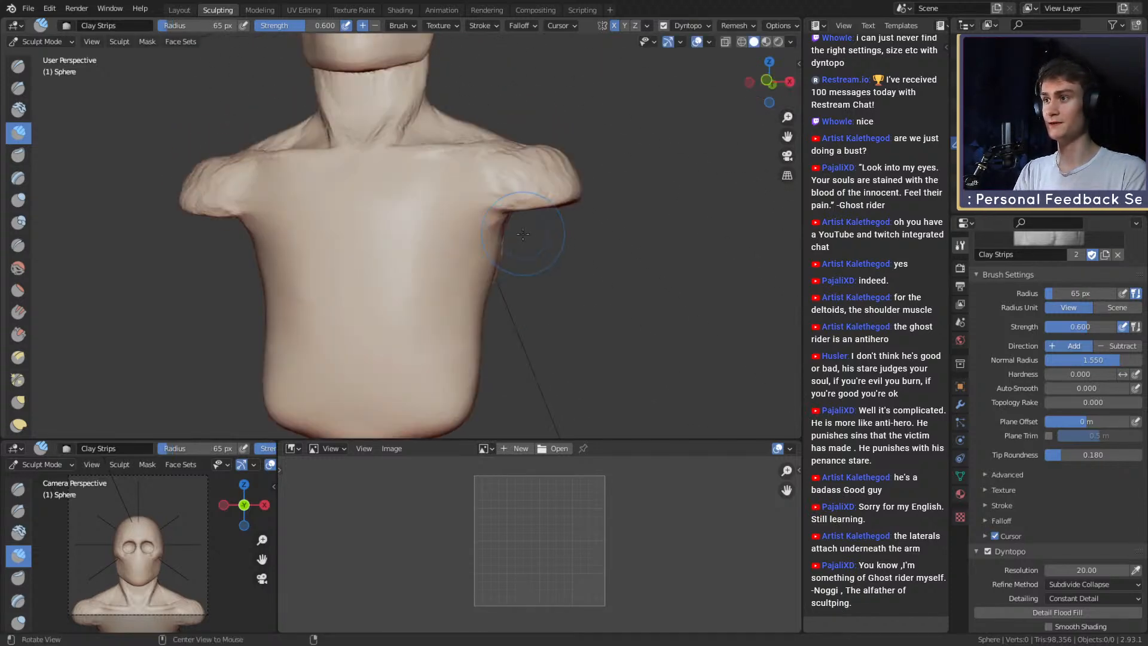
pyautogui.scroll(2, 512, 249)
pyautogui.keyDown('alt'); pyautogui.keyDown('shift'); pyautogui.moveTo(556, 237); pyautogui.dragTo(481, 258); pyautogui.keyUp('shift'); pyautogui.keyUp('alt')
pyautogui.press('g')
pyautogui.moveTo(482, 258); pyautogui.dragTo(479, 261, button='middle')
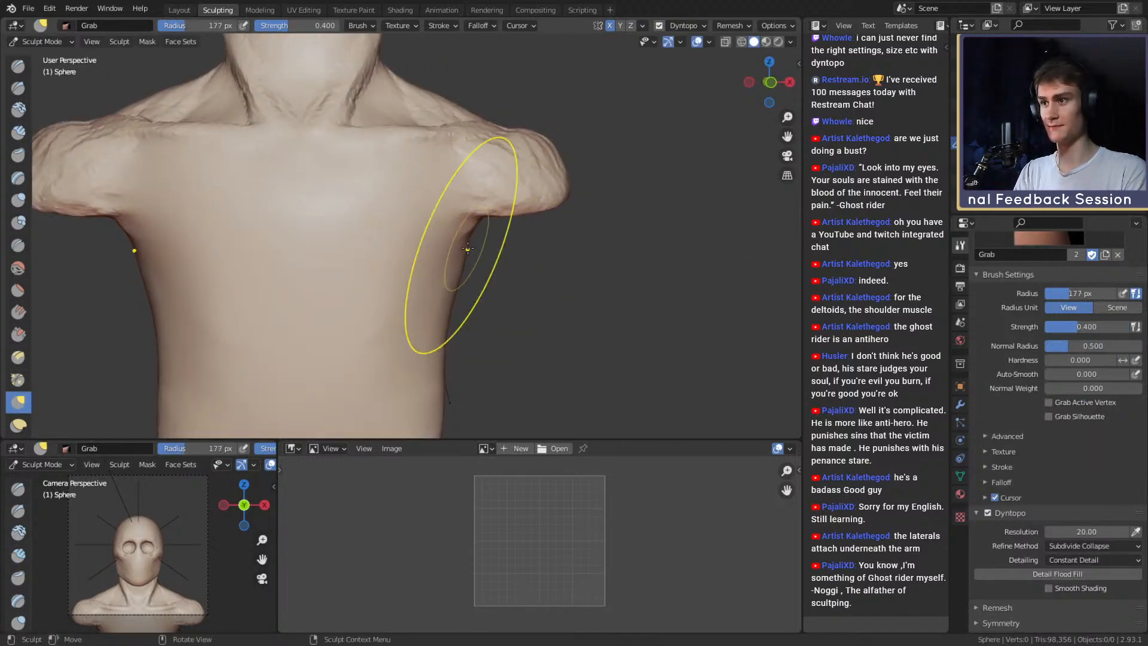
pyautogui.moveTo(466, 249); pyautogui.dragTo(453, 246)
# Nudge the top of the shoulder slightly upward with the Grab brush.
pyautogui.keyDown('shift'); pyautogui.moveTo(489, 183); pyautogui.dragTo(470, 270, button='middle'); pyautogui.keyUp('shift')
pyautogui.press('f')
pyautogui.click(467, 214)
pyautogui.press('f')
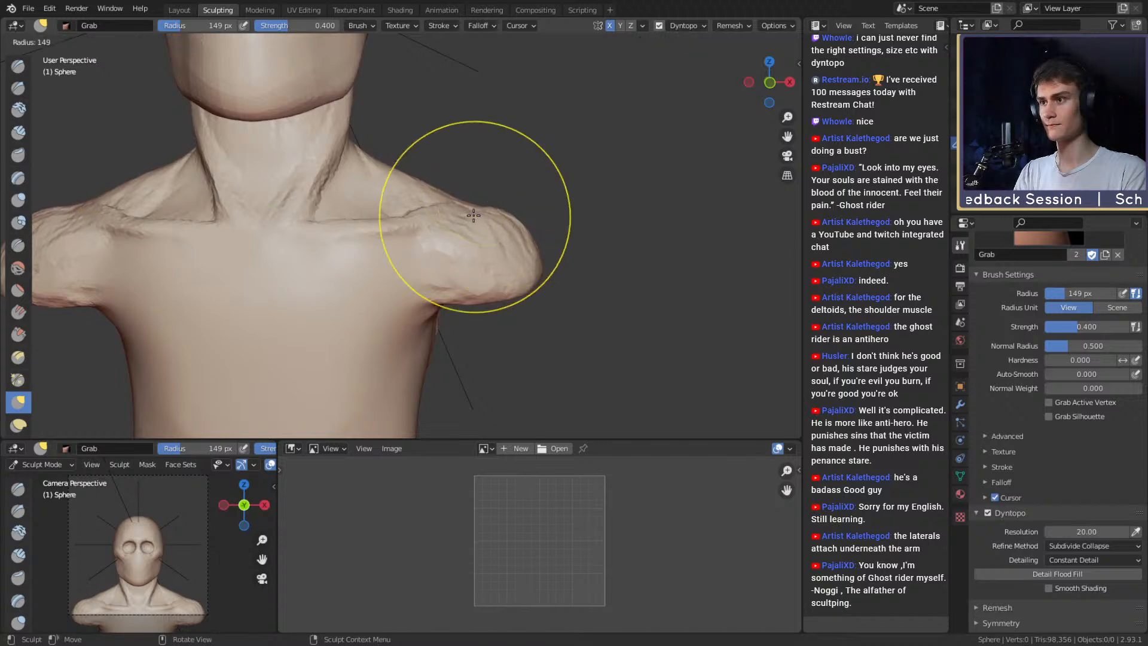
pyautogui.click(476, 216)
pyautogui.moveTo(470, 218); pyautogui.dragTo(474, 211)
pyautogui.keyDown('shift'); pyautogui.moveTo(446, 181); pyautogui.dragTo(469, 177, button='middle'); pyautogui.keyUp('shift')
pyautogui.keyDown('ctrl'); pyautogui.moveTo(469, 173); pyautogui.dragTo(468, 181, button='middle'); pyautogui.keyUp('ctrl')
pyautogui.moveTo(467, 182)
pyautogui.keyDown('ctrl'); pyautogui.keyDown('alt'); pyautogui.mouseDown()
pyautogui.moveTo(467, 239)
pyautogui.moveTo(352, 238)
pyautogui.mouseUp(); pyautogui.keyUp('alt'); pyautogui.keyUp('ctrl')
# Build up the muscle surface along the top of the shoulder with the Clay Strips brush.
pyautogui.press('c')
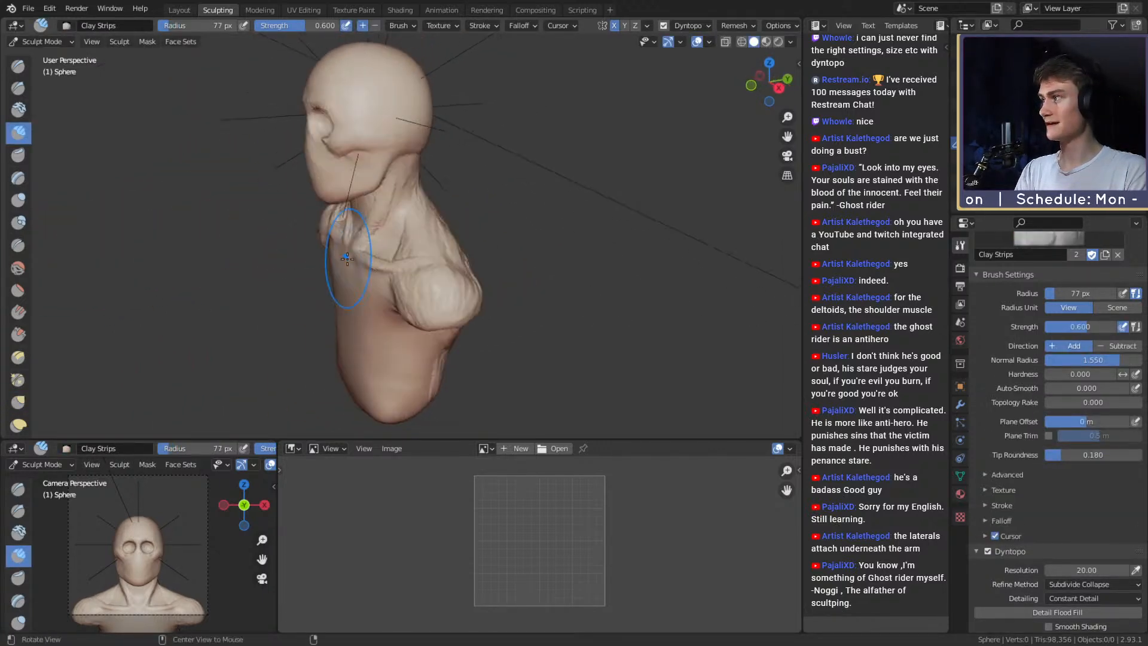
pyautogui.moveTo(408, 270)
pyautogui.keyDown('ctrl'); pyautogui.keyDown('alt'); pyautogui.mouseDown()
pyautogui.moveTo(423, 244)
pyautogui.moveTo(394, 269)
pyautogui.mouseUp(); pyautogui.keyUp('alt'); pyautogui.keyUp('ctrl')
pyautogui.moveTo(392, 223)
pyautogui.keyDown('alt'); pyautogui.keyDown('shift'); pyautogui.mouseDown()
pyautogui.moveTo(396, 255)
pyautogui.moveTo(397, 234)
pyautogui.mouseUp(); pyautogui.keyUp('shift'); pyautogui.keyUp('alt')
pyautogui.press('f')
pyautogui.click(384, 255)
pyautogui.moveTo(336, 191)
pyautogui.keyDown('alt'); pyautogui.mouseDown()
pyautogui.moveTo(410, 225)
pyautogui.moveTo(483, 215)
pyautogui.moveTo(477, 200)
pyautogui.moveTo(361, 287)
pyautogui.moveTo(371, 225)
pyautogui.moveTo(420, 226)
pyautogui.mouseUp(); pyautogui.keyUp('alt')
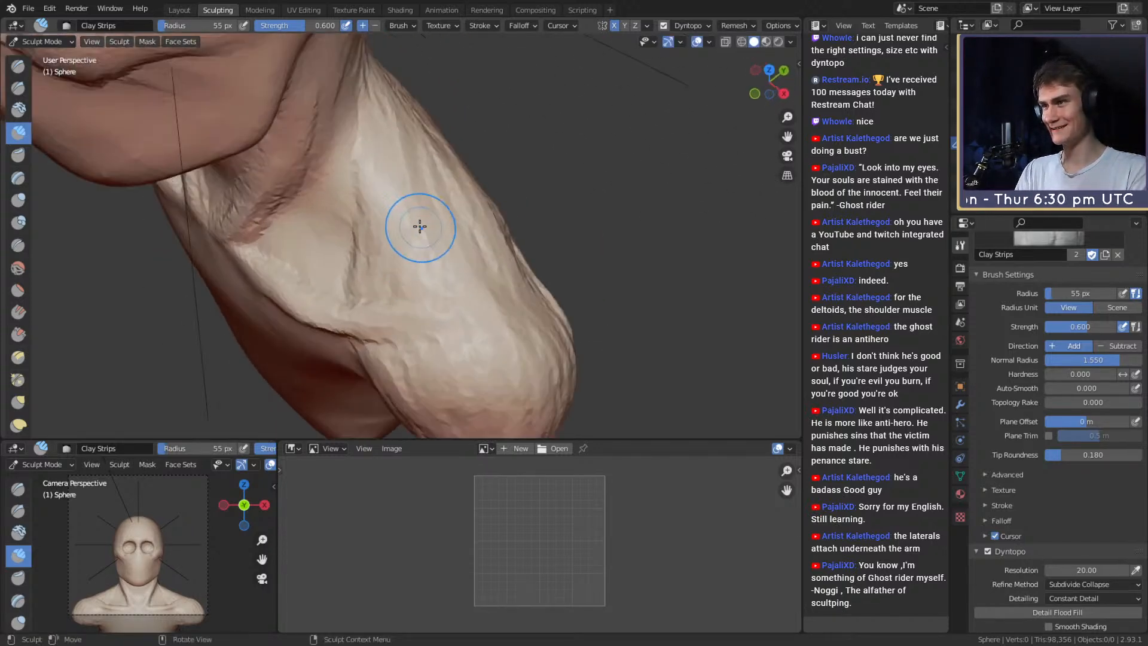
pyautogui.keyDown('alt'); pyautogui.moveTo(384, 143); pyautogui.dragTo(404, 165); pyautogui.keyUp('alt')
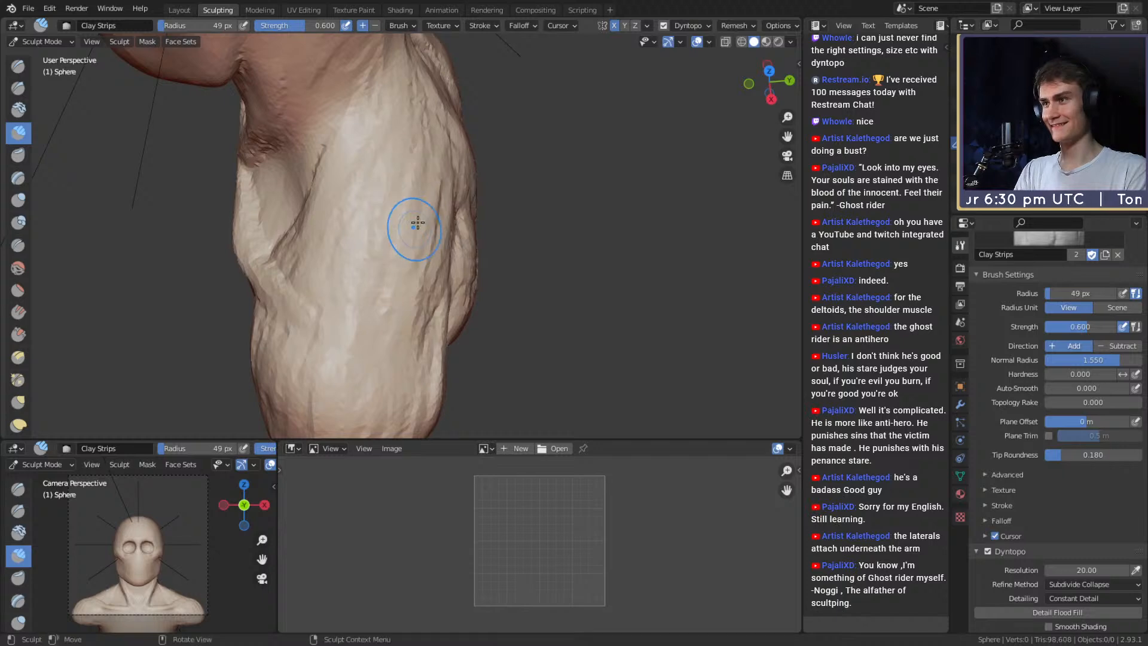
pyautogui.keyDown('alt'); pyautogui.moveTo(418, 222); pyautogui.dragTo(385, 216); pyautogui.keyUp('alt')
pyautogui.press('f')
pyautogui.click(402, 179)
pyautogui.moveTo(420, 175); pyautogui.dragTo(383, 234)
# Fill in the upper back between the neck and shoulder blade with Clay Strips at 57 px and 36 px radius.
pyautogui.keyDown('alt'); pyautogui.moveTo(390, 225); pyautogui.dragTo(347, 201); pyautogui.keyUp('alt')
pyautogui.press('f')
pyautogui.click(353, 200)
pyautogui.moveTo(383, 202); pyautogui.dragTo(392, 197)
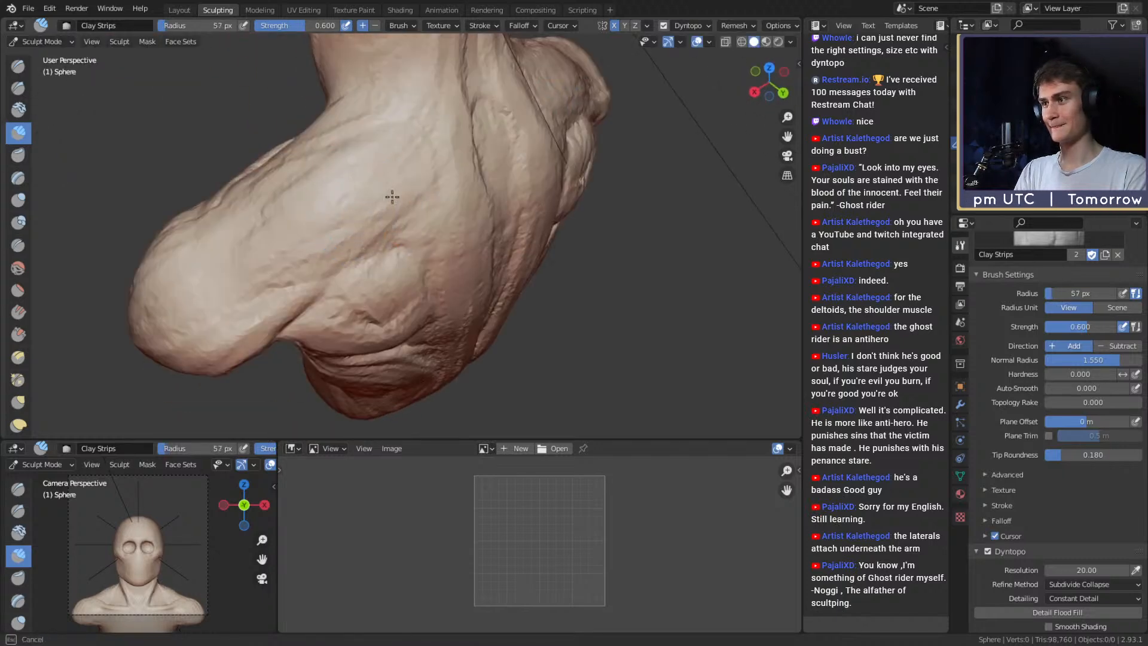
pyautogui.moveTo(398, 115)
pyautogui.keyDown('alt'); pyautogui.mouseDown()
pyautogui.moveTo(404, 106)
pyautogui.moveTo(421, 192)
pyautogui.mouseUp(); pyautogui.keyUp('alt')
pyautogui.press('f')
pyautogui.click(410, 190)
pyautogui.moveTo(412, 183)
pyautogui.mouseDown()
pyautogui.moveTo(431, 145)
pyautogui.moveTo(453, 173)
pyautogui.mouseUp()
pyautogui.keyDown('ctrl'); pyautogui.keyDown('alt'); pyautogui.moveTo(460, 179); pyautogui.dragTo(462, 309); pyautogui.keyUp('alt'); pyautogui.keyUp('ctrl')
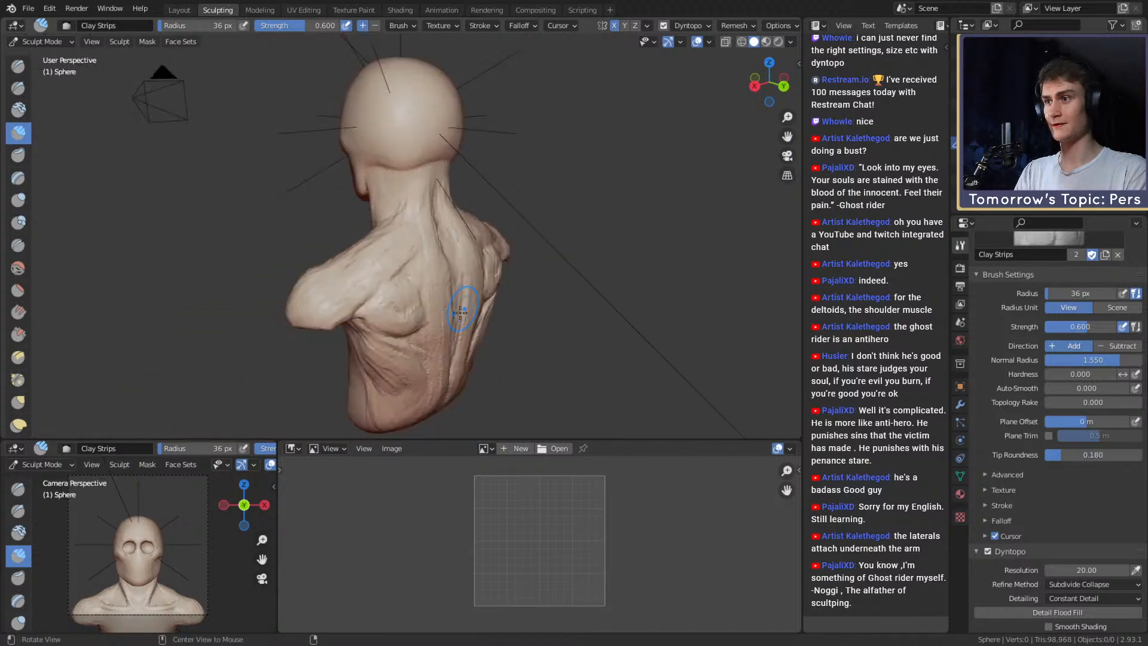
# Add a Clay Strips stroke at 62 px radius to the side of the chest and smooth the area.
pyautogui.moveTo(359, 281)
pyautogui.keyDown('alt'); pyautogui.mouseDown()
pyautogui.moveTo(444, 245)
pyautogui.moveTo(495, 241)
pyautogui.moveTo(537, 268)
pyautogui.moveTo(482, 263)
pyautogui.moveTo(449, 222)
pyautogui.mouseUp(); pyautogui.keyUp('alt')
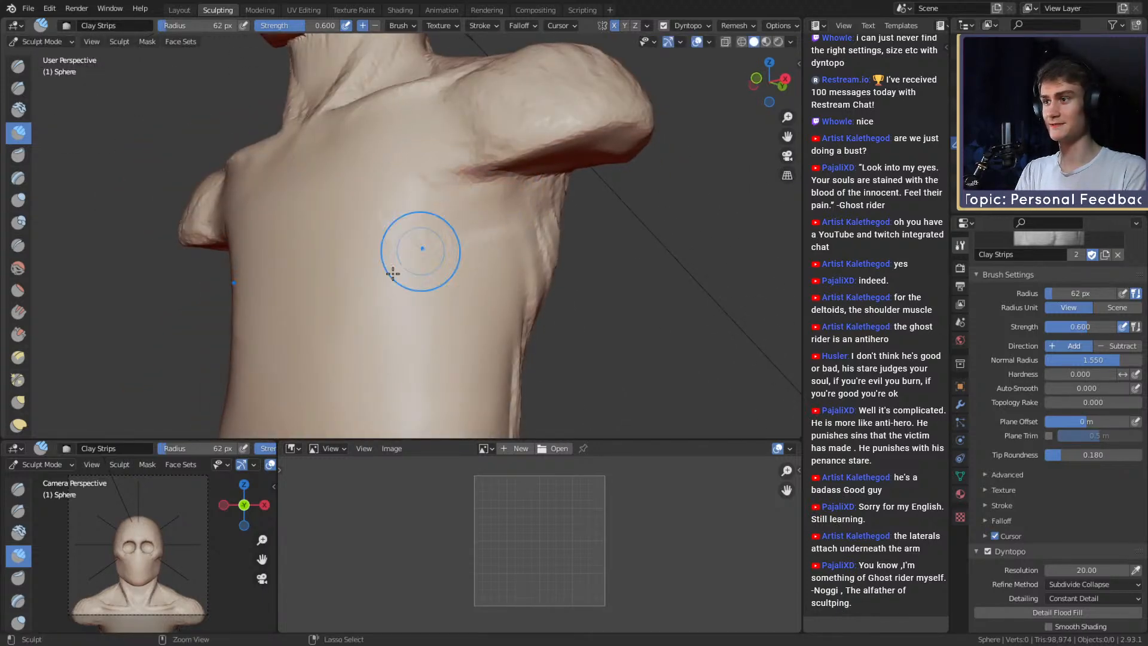
pyautogui.moveTo(393, 273); pyautogui.dragTo(372, 289)
pyautogui.keyDown('alt'); pyautogui.moveTo(387, 240); pyautogui.dragTo(419, 232); pyautogui.keyUp('alt')
pyautogui.press('f')
pyautogui.click(396, 211)
pyautogui.keyDown('shift'); pyautogui.moveTo(420, 277); pyautogui.dragTo(413, 224); pyautogui.keyUp('shift')
pyautogui.press('f')
pyautogui.click(417, 221)
pyautogui.moveTo(417, 221)
pyautogui.keyDown('shift'); pyautogui.mouseDown()
pyautogui.moveTo(432, 280)
pyautogui.moveTo(448, 245)
pyautogui.moveTo(474, 299)
pyautogui.moveTo(415, 280)
pyautogui.mouseUp(); pyautogui.keyUp('shift')
pyautogui.moveTo(416, 280)
pyautogui.keyDown('ctrl'); pyautogui.keyDown('alt'); pyautogui.mouseDown()
pyautogui.moveTo(418, 241)
pyautogui.moveTo(397, 259)
pyautogui.moveTo(425, 204)
pyautogui.mouseUp(); pyautogui.keyUp('alt'); pyautogui.keyUp('ctrl')
pyautogui.press('f')
pyautogui.click(390, 244)
pyautogui.press('m')
pyautogui.moveTo(462, 129)
pyautogui.keyDown('alt'); pyautogui.keyDown('shift'); pyautogui.mouseDown()
pyautogui.moveTo(456, 210)
pyautogui.moveTo(377, 237)
pyautogui.moveTo(372, 269)
pyautogui.mouseUp(); pyautogui.keyUp('shift'); pyautogui.keyUp('alt')
pyautogui.keyDown('ctrl'); pyautogui.keyDown('alt'); pyautogui.moveTo(413, 257); pyautogui.dragTo(420, 186); pyautogui.keyUp('alt'); pyautogui.keyUp('ctrl')
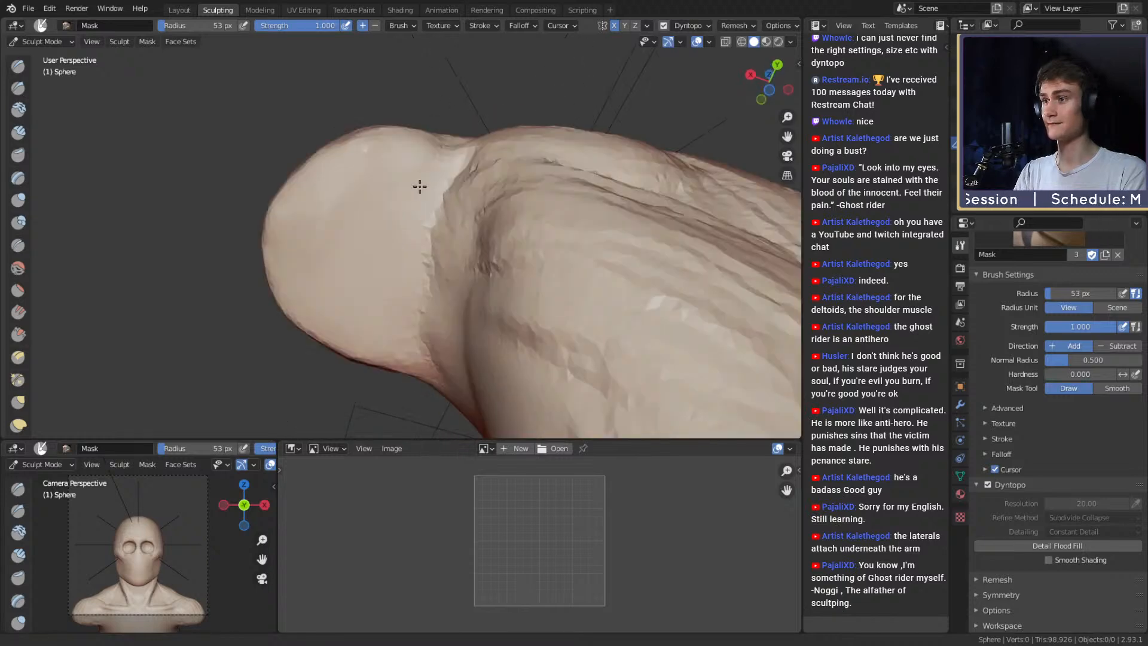
pyautogui.press('f')
pyautogui.click(370, 209)
pyautogui.moveTo(304, 211)
pyautogui.keyDown('alt'); pyautogui.keyDown('shift'); pyautogui.mouseDown()
pyautogui.moveTo(372, 208)
pyautogui.moveTo(345, 222)
pyautogui.moveTo(293, 211)
pyautogui.mouseUp(); pyautogui.keyUp('shift'); pyautogui.keyUp('alt')
pyautogui.press('f')
pyautogui.click(477, 210)
pyautogui.hotkey('ctrl', 'z')
pyautogui.hotkey('ctrl', 'z')
# Round out the arm stump's end with the Snake Hook brush at 241 px and 255 px radius.
pyautogui.press('k')
pyautogui.press('f')
pyautogui.click(508, 210)
pyautogui.press('f')
pyautogui.click(322, 206)
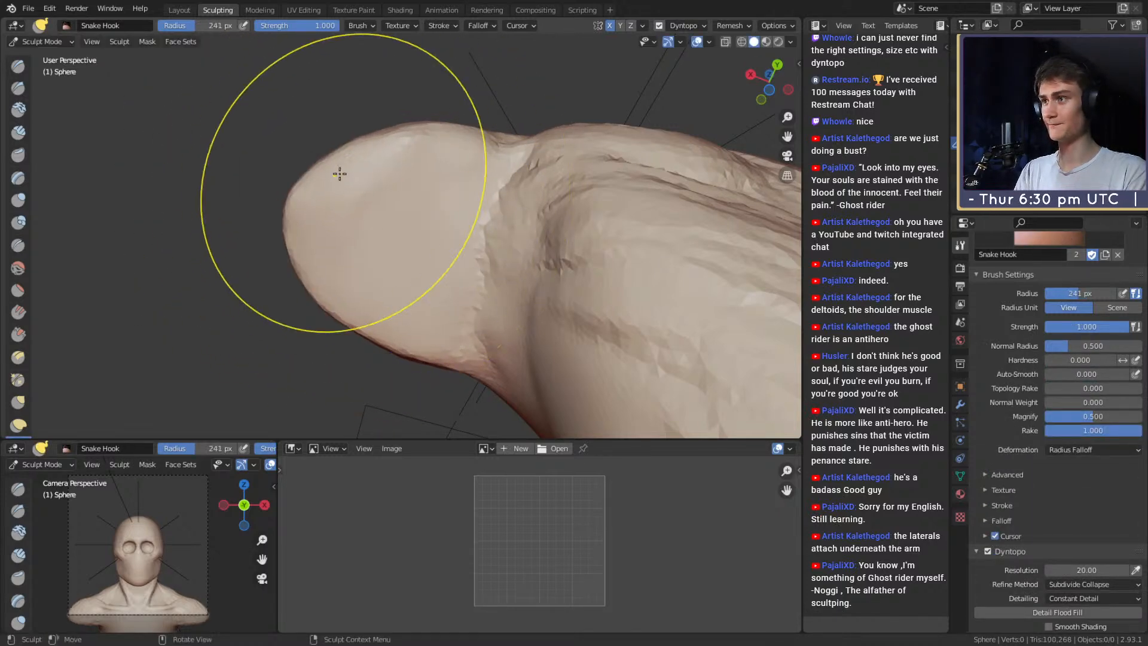
pyautogui.moveTo(382, 136); pyautogui.dragTo(372, 123)
pyautogui.keyDown('shift'); pyautogui.moveTo(385, 128); pyautogui.dragTo(396, 64, button='middle'); pyautogui.keyUp('shift')
pyautogui.moveTo(350, 231)
pyautogui.mouseDown()
pyautogui.moveTo(336, 259)
pyautogui.moveTo(350, 257)
pyautogui.mouseUp()
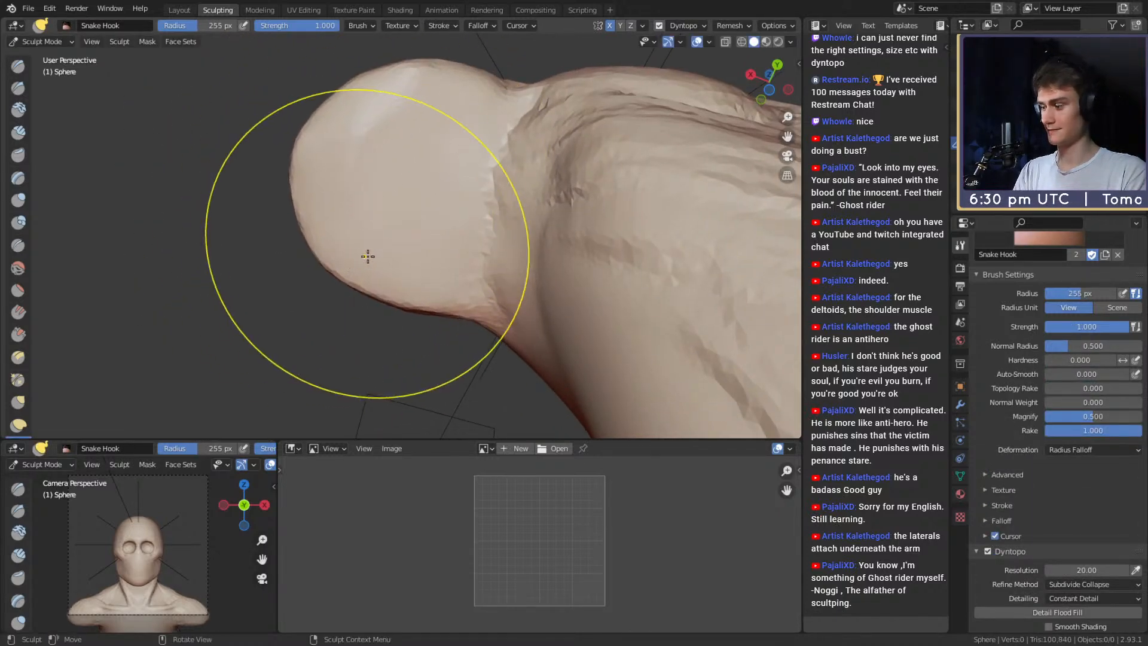
pyautogui.press('f')
pyautogui.click(319, 241)
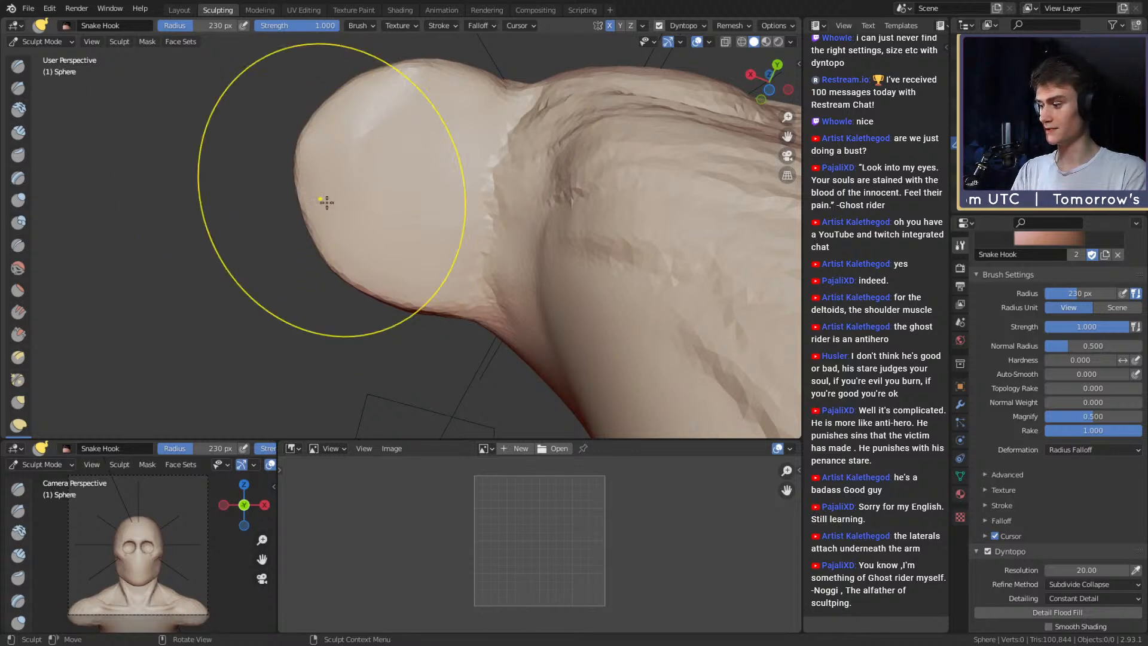
# Paint a mask over the arm stump's end face at 54 px radius and invert it.
pyautogui.press('m')
pyautogui.press('f')
pyautogui.click(388, 208)
pyautogui.keyDown('shift'); pyautogui.moveTo(402, 209); pyautogui.dragTo(390, 208, button='middle'); pyautogui.keyUp('shift')
pyautogui.press('f')
pyautogui.click(391, 209)
pyautogui.moveTo(407, 222)
pyautogui.mouseDown()
pyautogui.moveTo(457, 98)
pyautogui.moveTo(317, 180)
pyautogui.moveTo(365, 257)
pyautogui.moveTo(394, 247)
pyautogui.moveTo(362, 261)
pyautogui.mouseUp()
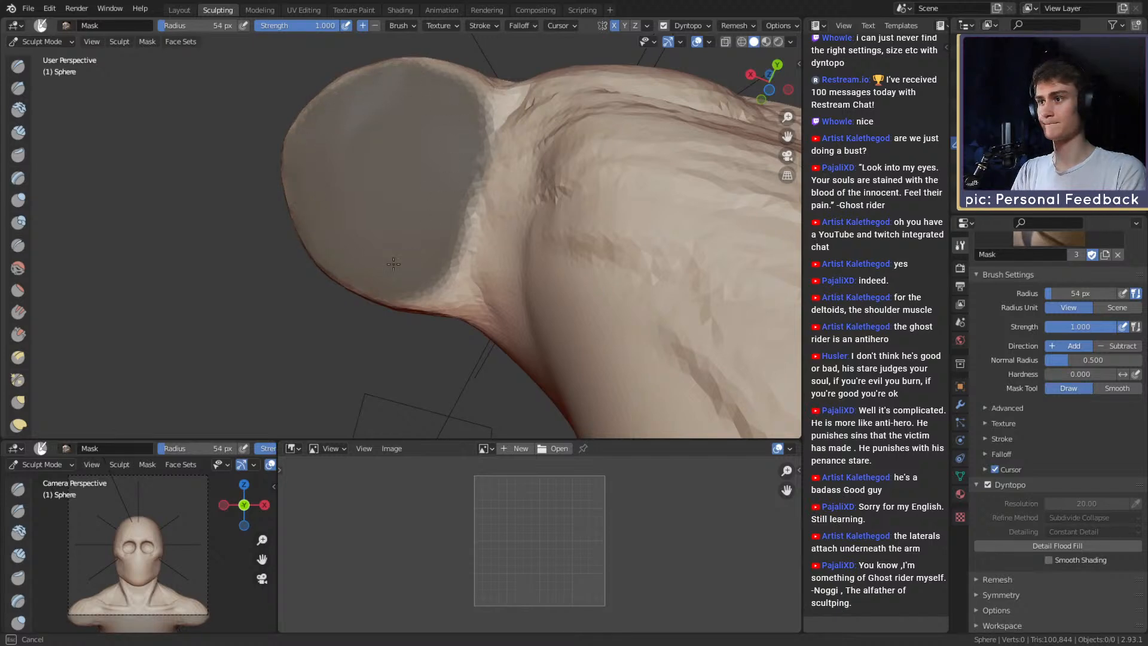
pyautogui.hotkey('ctrl', 'i')
# Try to pull the unmasked stump ends down and outward into upper arms with the Snake Hook brush.
pyautogui.moveTo(384, 202); pyautogui.dragTo(425, 258, button='middle')
pyautogui.scroll(-3, 426, 258)
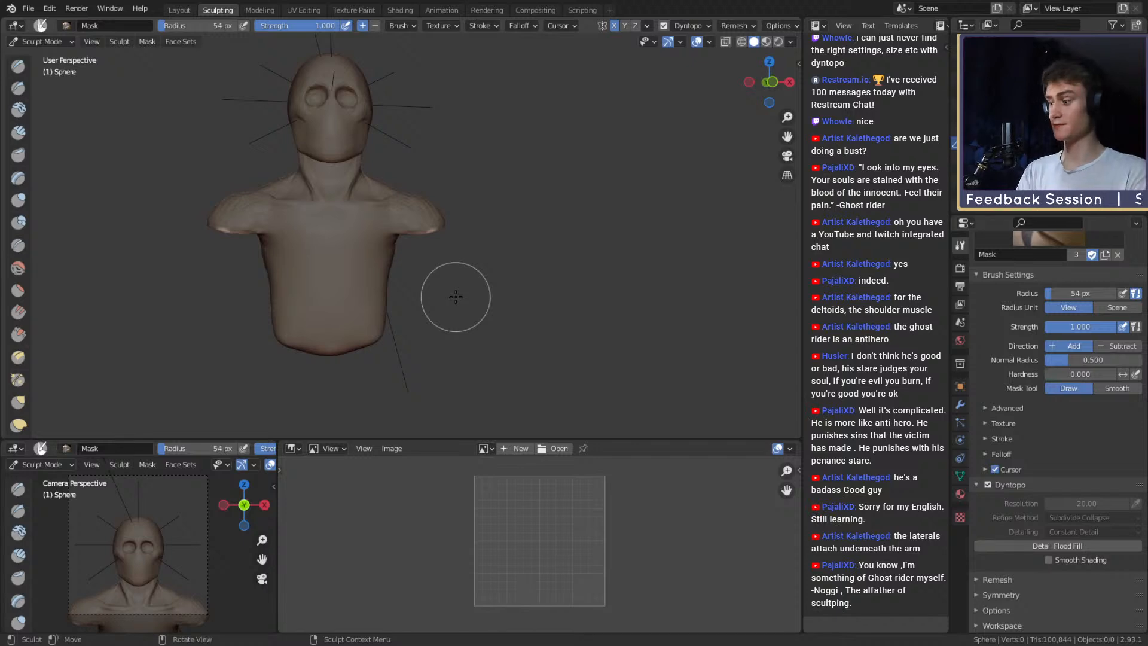
pyautogui.press('k')
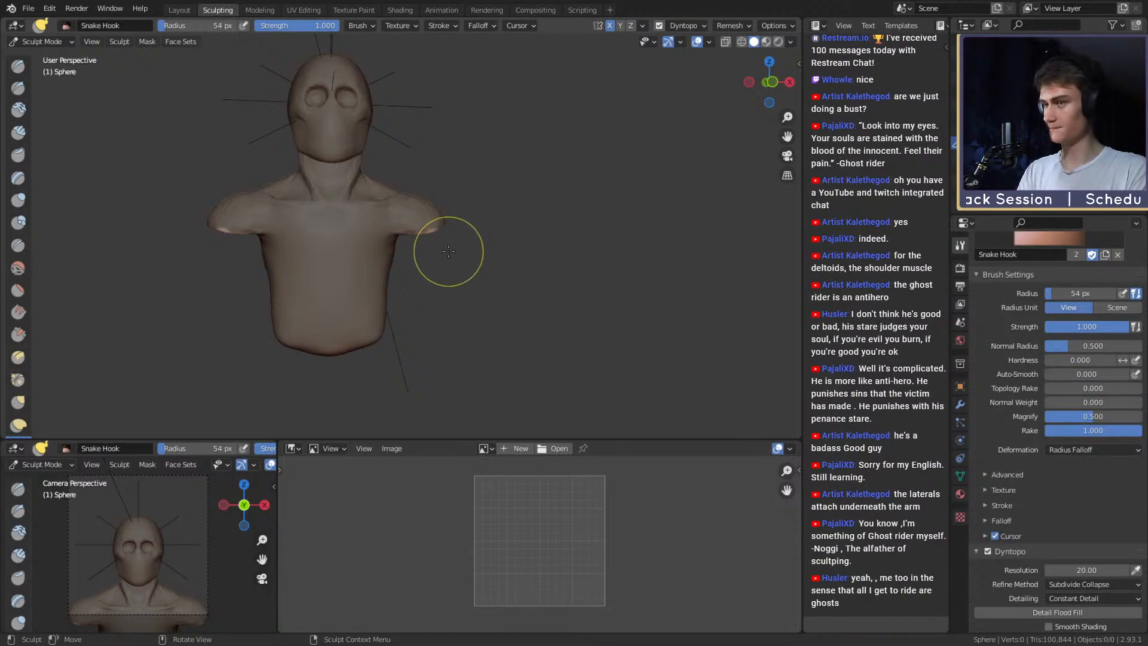
pyautogui.scroll(4, 446, 261)
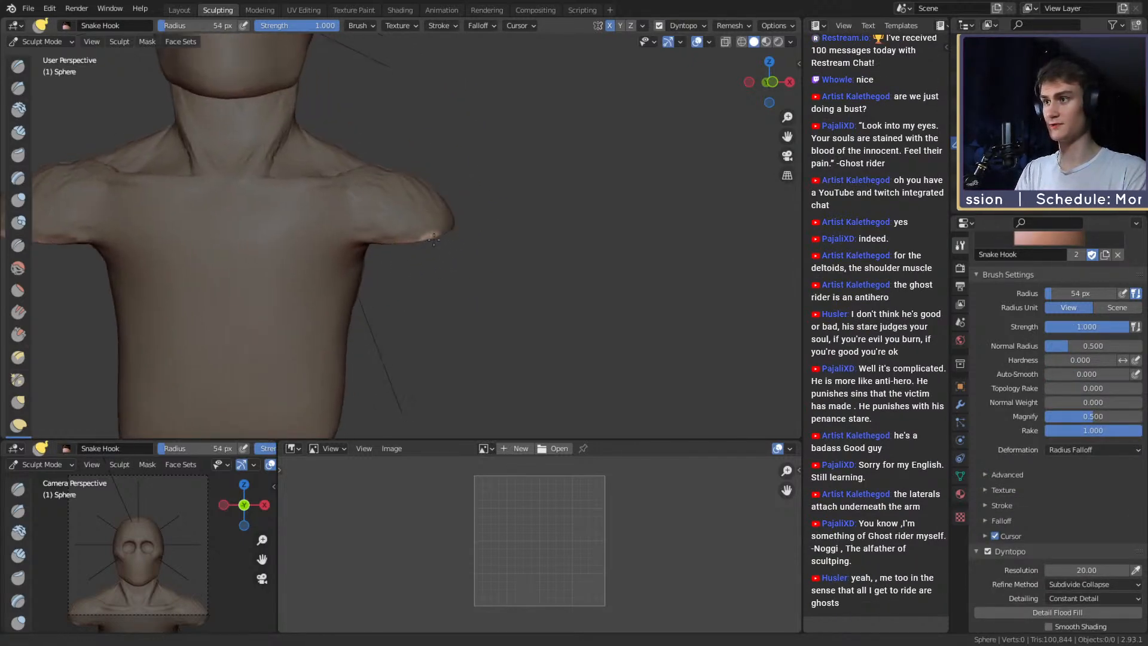
pyautogui.press('f')
pyautogui.click(550, 225)
pyautogui.keyDown('shift'); pyautogui.moveTo(553, 245); pyautogui.dragTo(572, 223); pyautogui.keyUp('shift')
pyautogui.keyDown('shift'); pyautogui.moveTo(571, 224); pyautogui.dragTo(579, 218, button='middle'); pyautogui.keyUp('shift')
pyautogui.press('f')
pyautogui.click(613, 222)
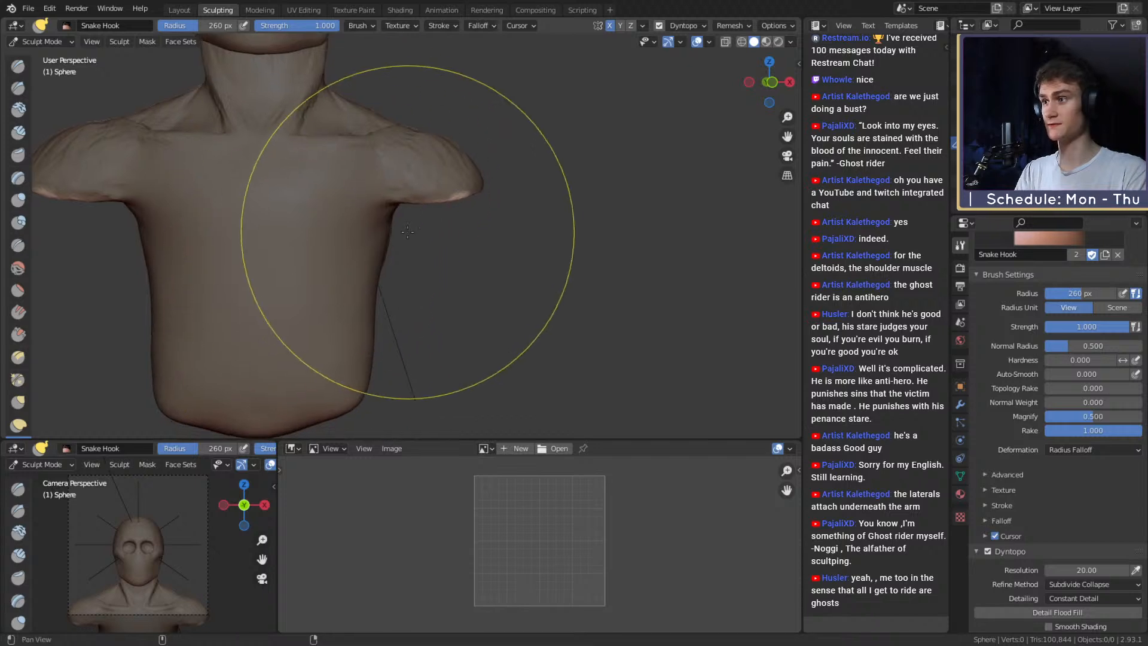
pyautogui.press('f')
pyautogui.click(634, 222)
pyautogui.moveTo(466, 220); pyautogui.dragTo(457, 218, button='middle')
pyautogui.moveTo(447, 174); pyautogui.dragTo(502, 343)
pyautogui.press('f')
pyautogui.click(443, 331)
pyautogui.moveTo(483, 286)
pyautogui.mouseDown(button='middle')
pyautogui.moveTo(557, 265)
pyautogui.moveTo(502, 274)
pyautogui.moveTo(499, 298)
pyautogui.moveTo(513, 235)
pyautogui.moveTo(472, 227)
pyautogui.mouseUp(button='middle')
pyautogui.press('f')
pyautogui.click(450, 219)
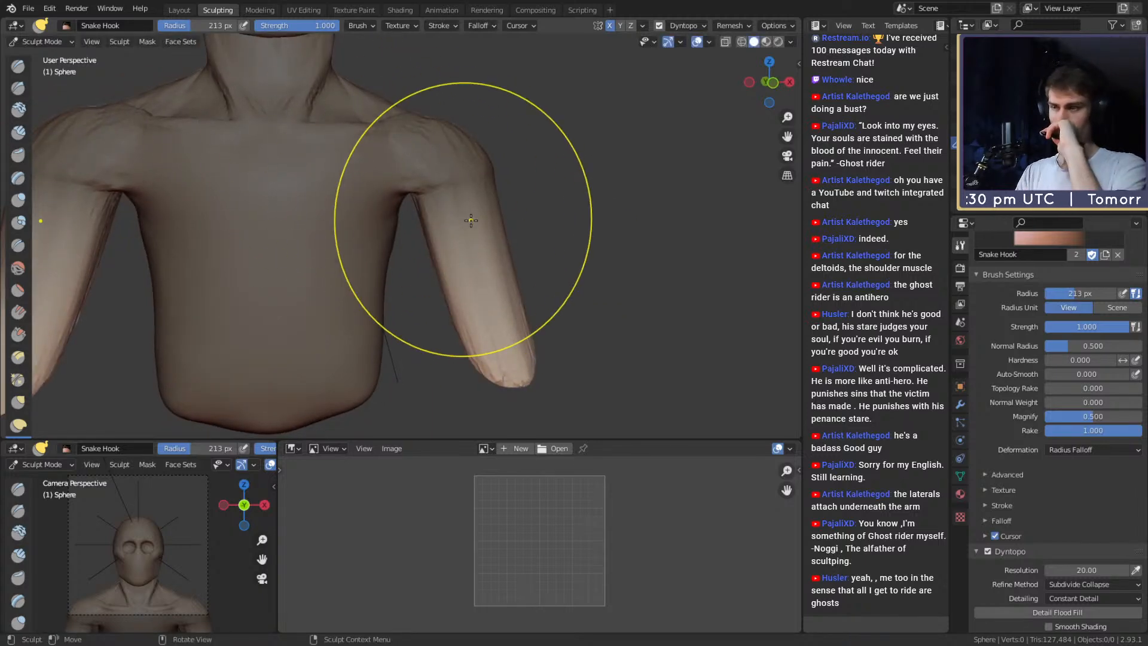
pyautogui.hotkey('ctrl', 'z')
# Touch up the mask border around the underside of the arm stump at 58 px radius.
pyautogui.moveTo(479, 199)
pyautogui.keyDown('shift'); pyautogui.mouseDown(button='middle')
pyautogui.moveTo(464, 251)
pyautogui.moveTo(404, 207)
pyautogui.moveTo(445, 202)
pyautogui.mouseUp(button='middle'); pyautogui.keyUp('shift')
pyautogui.scroll(4, 419, 212)
pyautogui.press('m')
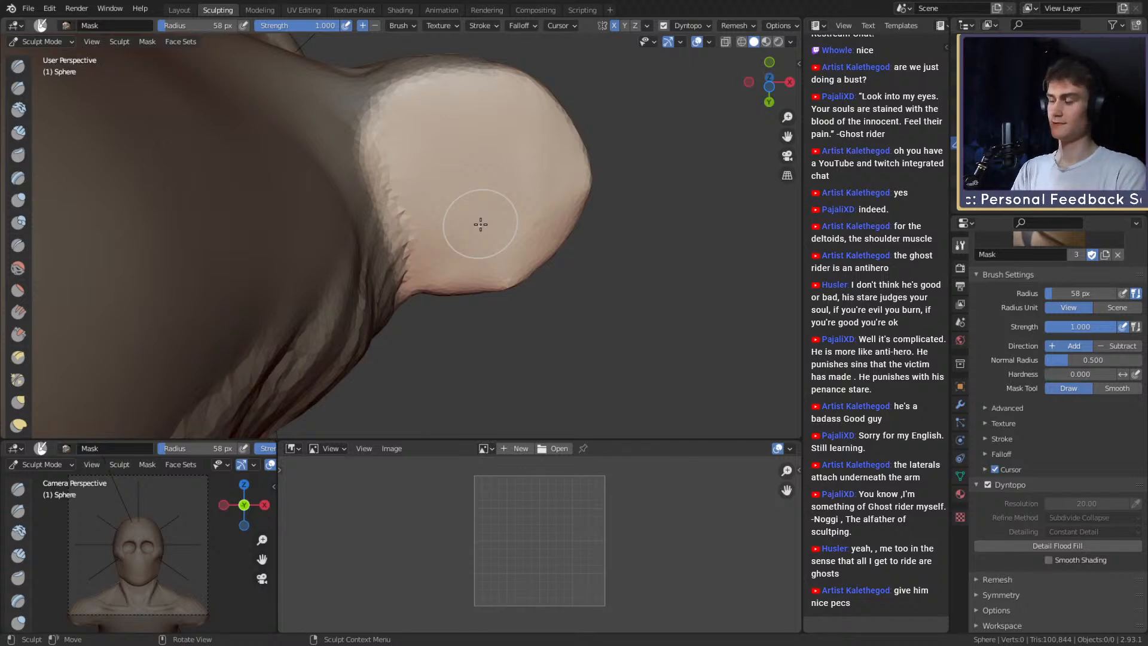
pyautogui.moveTo(475, 188); pyautogui.dragTo(472, 285, button='middle')
pyautogui.moveTo(439, 245); pyautogui.dragTo(432, 141, button='middle')
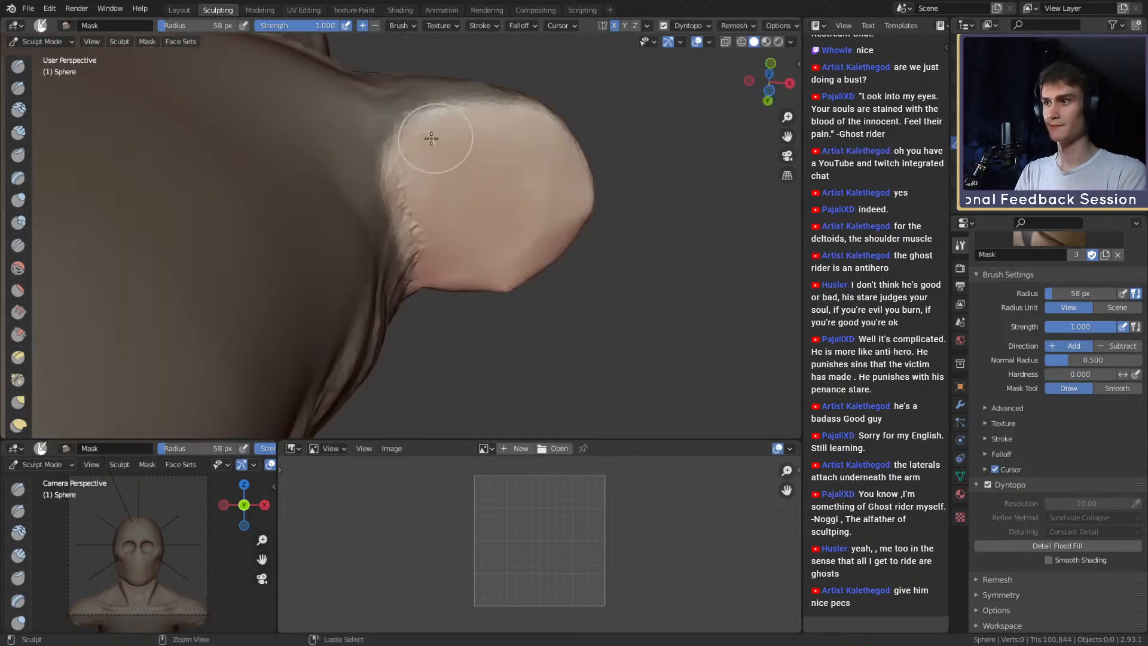
pyautogui.moveTo(464, 198)
pyautogui.mouseDown()
pyautogui.moveTo(359, 149)
pyautogui.moveTo(366, 166)
pyautogui.mouseUp()
pyautogui.moveTo(358, 193); pyautogui.dragTo(444, 313, button='middle')
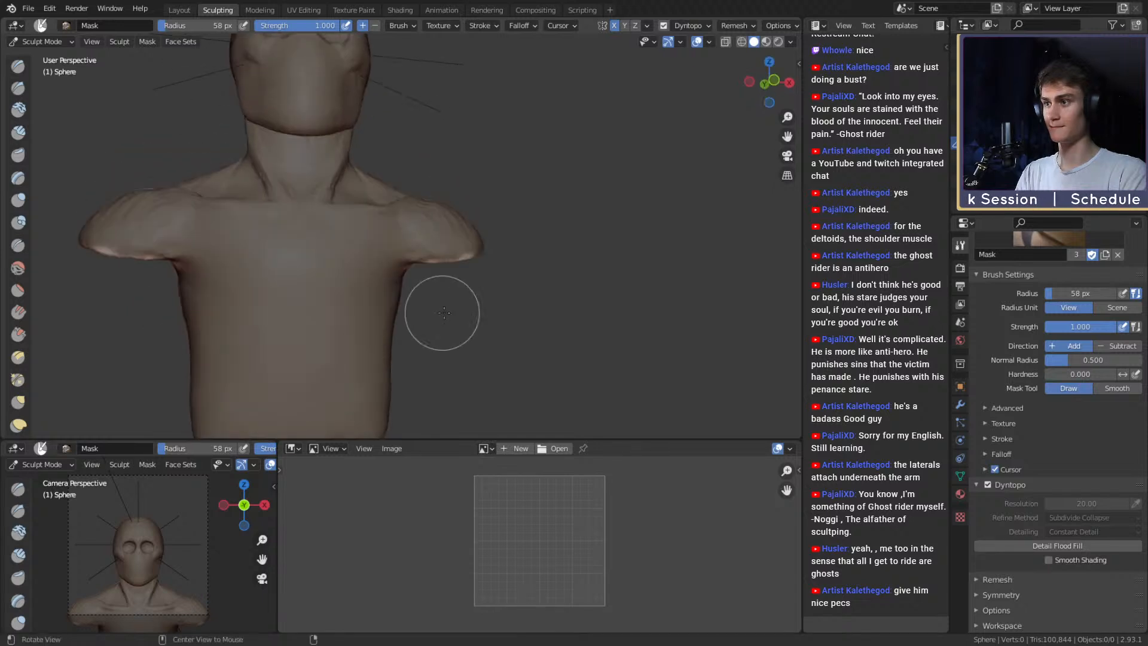
# Try to draw short upper arms down from the stumps with Snake Hook at 323 px radius.
pyautogui.hotkey('ctrl', 'i')
pyautogui.press('k')
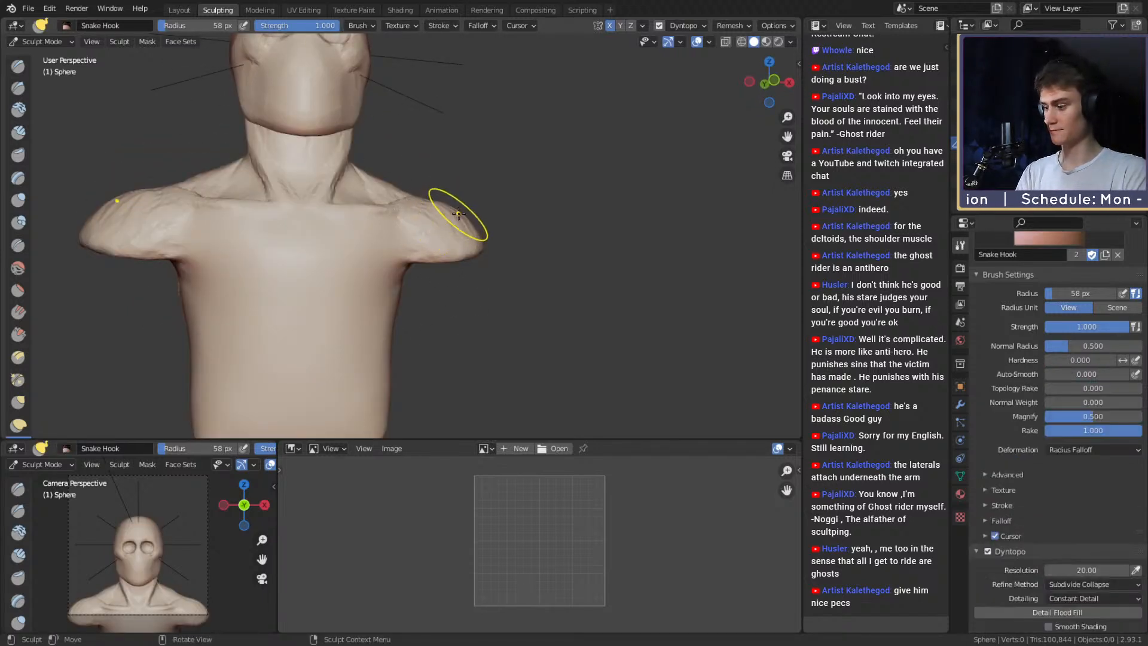
pyautogui.hotkey('ctrl', 'i')
pyautogui.keyDown('shift'); pyautogui.moveTo(467, 270); pyautogui.dragTo(457, 217, button='middle'); pyautogui.keyUp('shift')
pyautogui.press('f')
pyautogui.click(529, 220)
pyautogui.press('f')
pyautogui.click(463, 227)
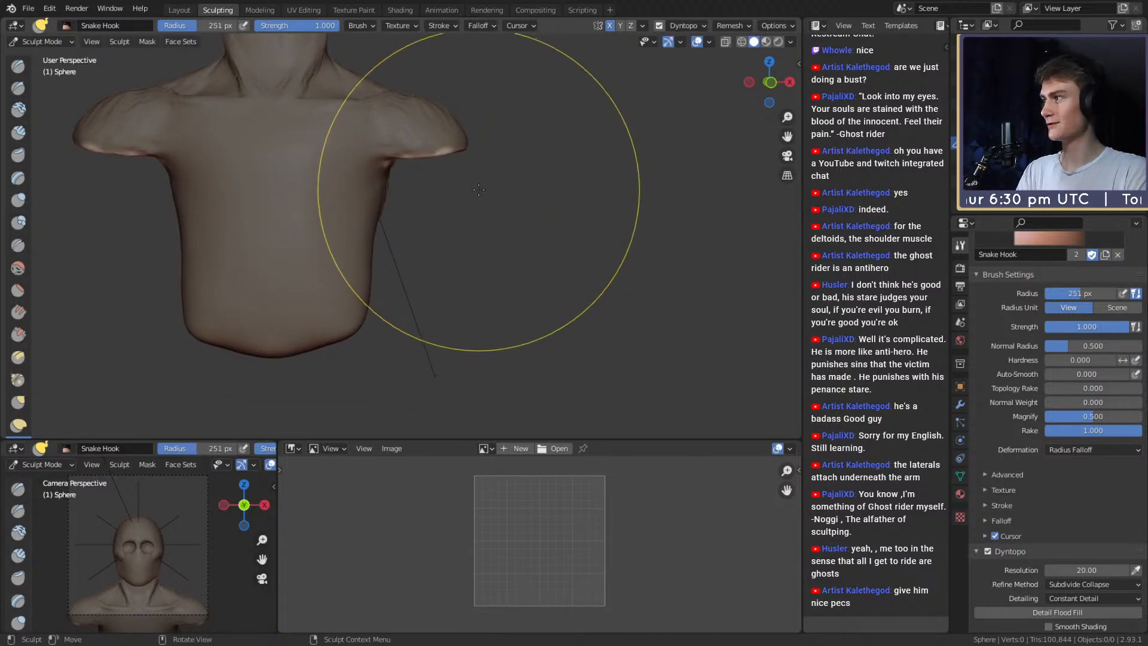
pyautogui.moveTo(467, 194); pyautogui.dragTo(457, 192, button='middle')
pyautogui.moveTo(457, 191)
pyautogui.keyDown('shift'); pyautogui.mouseDown(button='middle')
pyautogui.moveTo(488, 233)
pyautogui.moveTo(466, 203)
pyautogui.moveTo(374, 196)
pyautogui.moveTo(435, 190)
pyautogui.moveTo(430, 199)
pyautogui.moveTo(449, 206)
pyautogui.mouseUp(button='middle'); pyautogui.keyUp('shift')
pyautogui.press('f')
pyautogui.click(456, 196)
pyautogui.press('f')
pyautogui.click(448, 203)
pyautogui.press('f')
pyautogui.click(472, 200)
pyautogui.moveTo(447, 169); pyautogui.dragTo(482, 304)
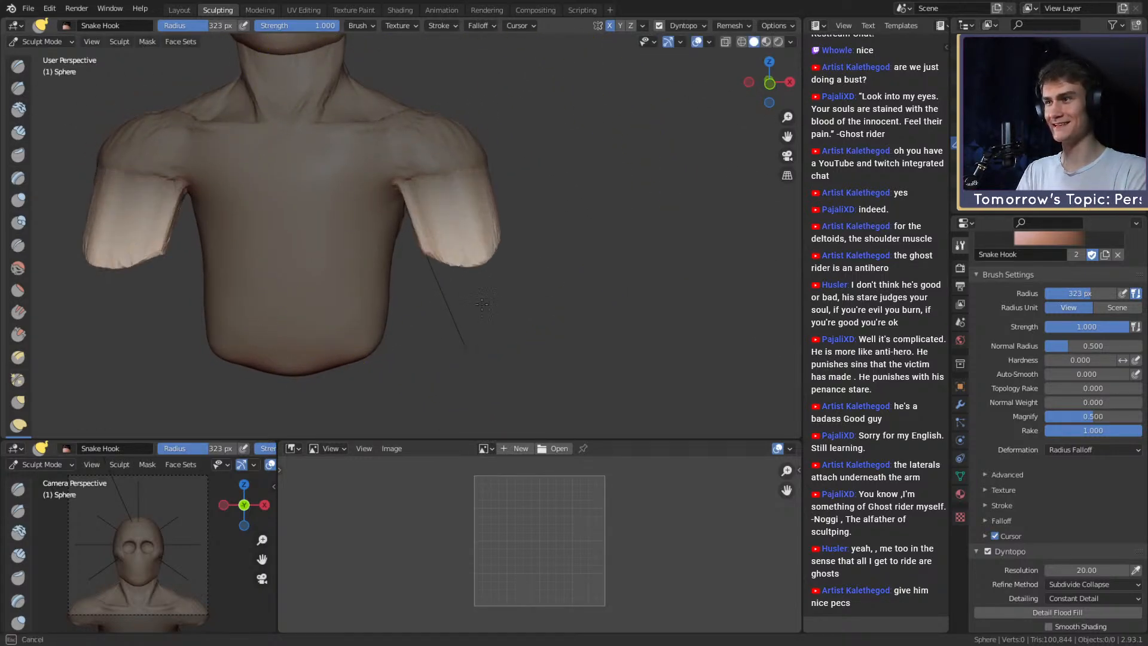
pyautogui.hotkey('ctrl', 'z')
# Try a longer Snake Hook pull on the stumps, past the bottom of the torso.
pyautogui.press('f')
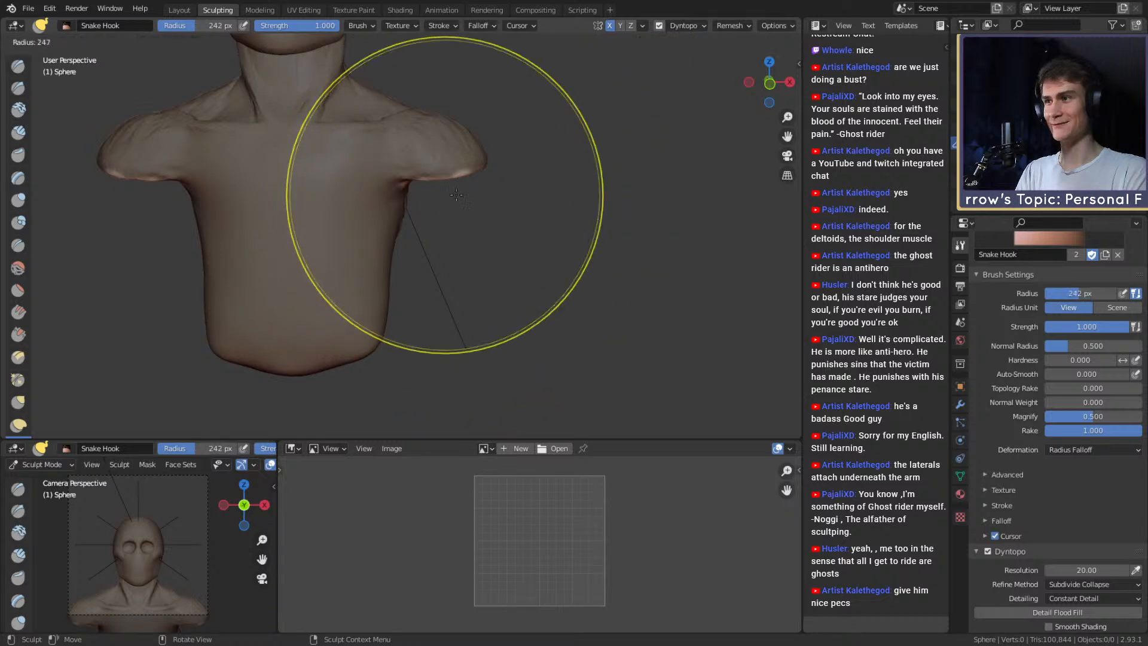
pyautogui.click(456, 194)
pyautogui.moveTo(447, 180); pyautogui.dragTo(499, 406)
pyautogui.moveTo(487, 344)
pyautogui.mouseDown(button='middle')
pyautogui.moveTo(380, 308)
pyautogui.moveTo(422, 285)
pyautogui.moveTo(363, 236)
pyautogui.moveTo(374, 250)
pyautogui.moveTo(568, 227)
pyautogui.mouseUp(button='middle')
pyautogui.hotkey('ctrl', 'z')
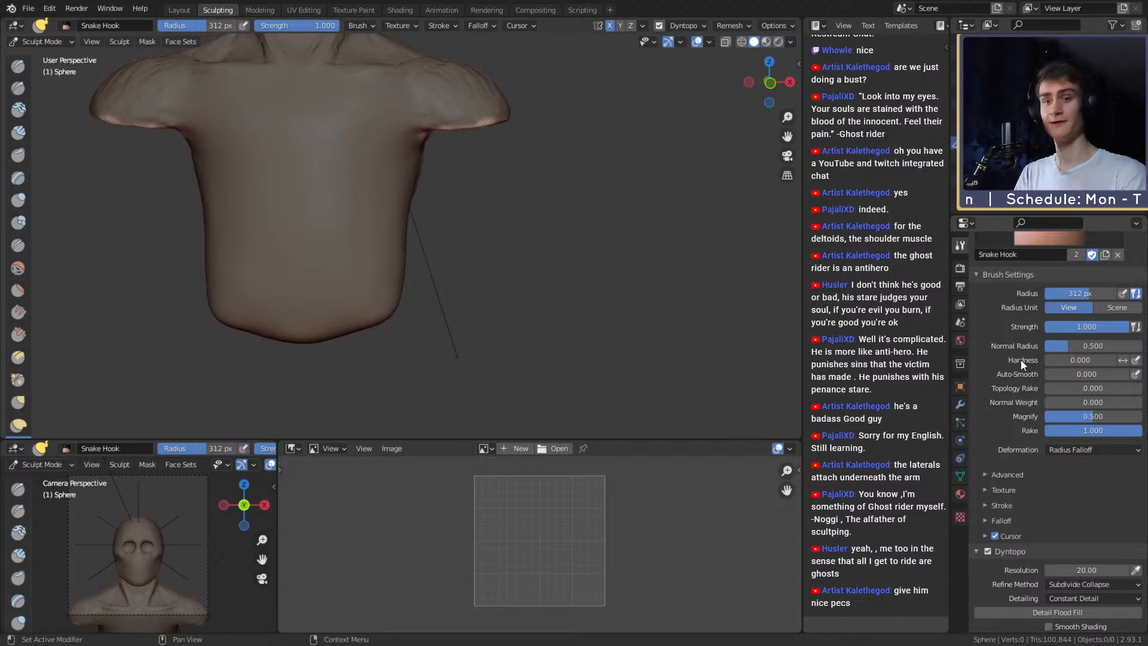
# Set the Snake Hook falloff to Constant and pull the stumps down into upper arms at 312 px radius.
pyautogui.click(995, 518)
pyautogui.click(1003, 539)
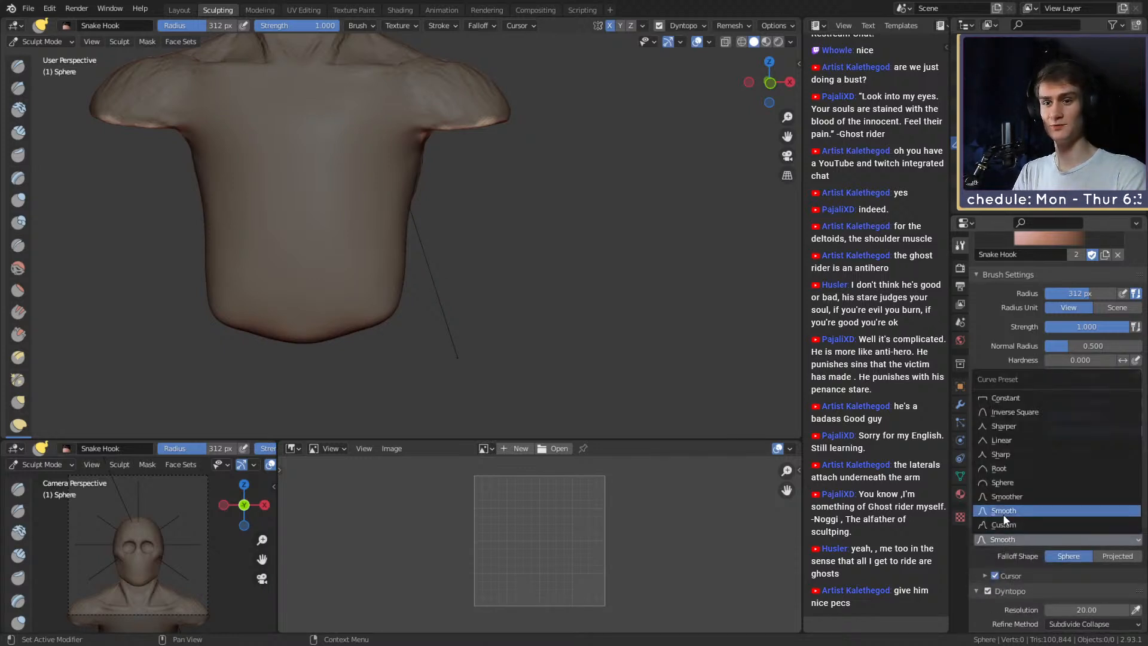
pyautogui.click(1001, 398)
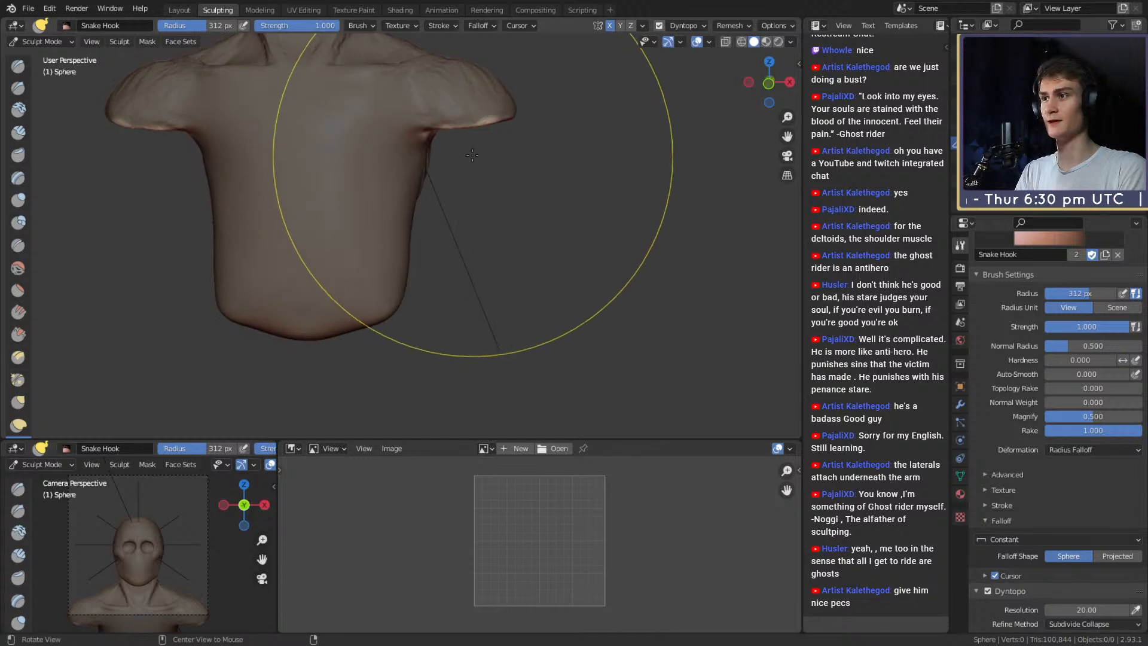
pyautogui.moveTo(467, 133)
pyautogui.mouseDown()
pyautogui.moveTo(493, 337)
pyautogui.moveTo(487, 290)
pyautogui.mouseUp()
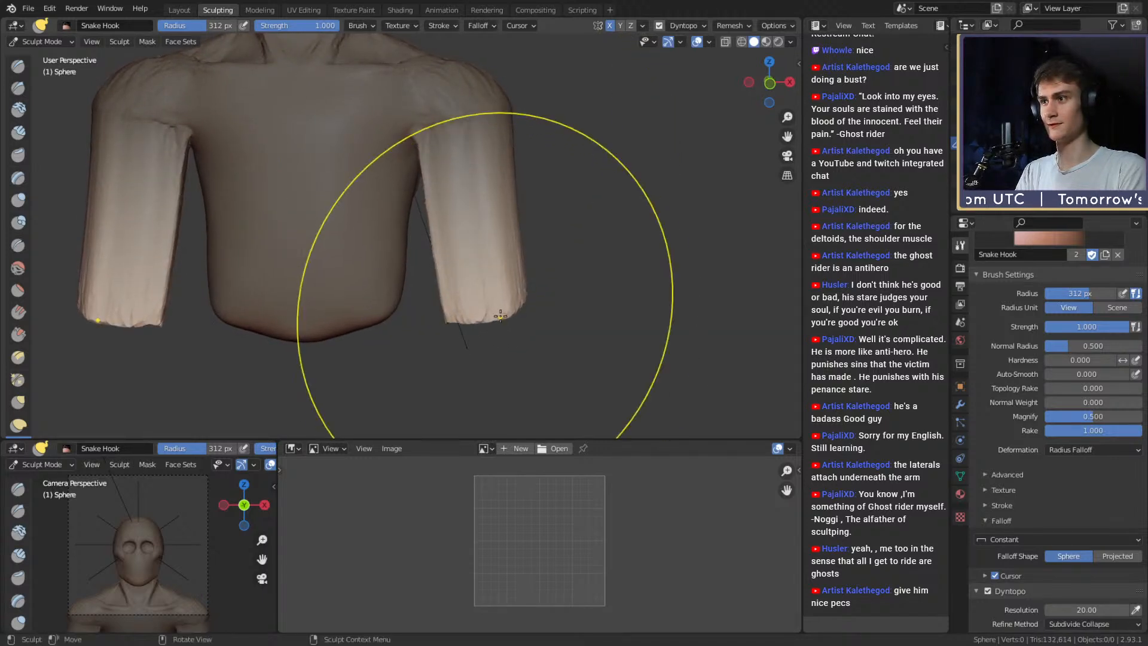
# Inspect the shape of the pulled-out upper arms from the front and back.
pyautogui.scroll(-5, 486, 269)
pyautogui.scroll(4, 484, 247)
pyautogui.moveTo(485, 247); pyautogui.dragTo(287, 258, button='middle')
pyautogui.moveTo(443, 260); pyautogui.dragTo(396, 251, button='middle')
pyautogui.scroll(2, 396, 251)
pyautogui.press('f')
pyautogui.click(292, 230)
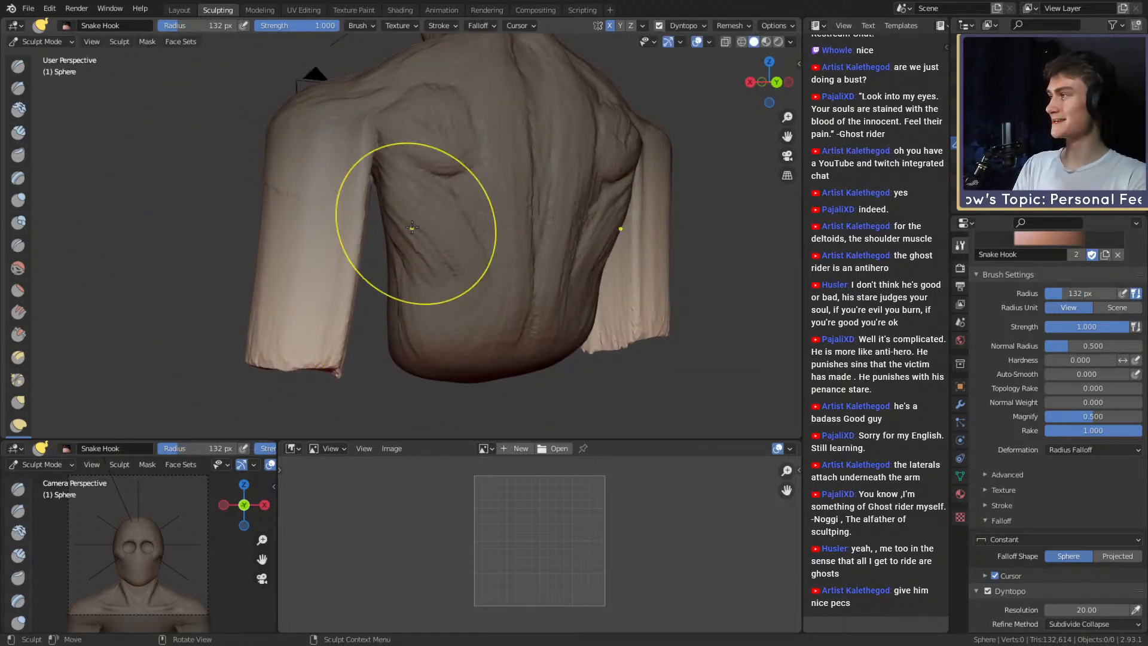
pyautogui.moveTo(595, 277)
pyautogui.mouseDown(button='middle')
pyautogui.moveTo(384, 200)
pyautogui.moveTo(663, 231)
pyautogui.moveTo(479, 205)
pyautogui.moveTo(531, 226)
pyautogui.mouseUp(button='middle')
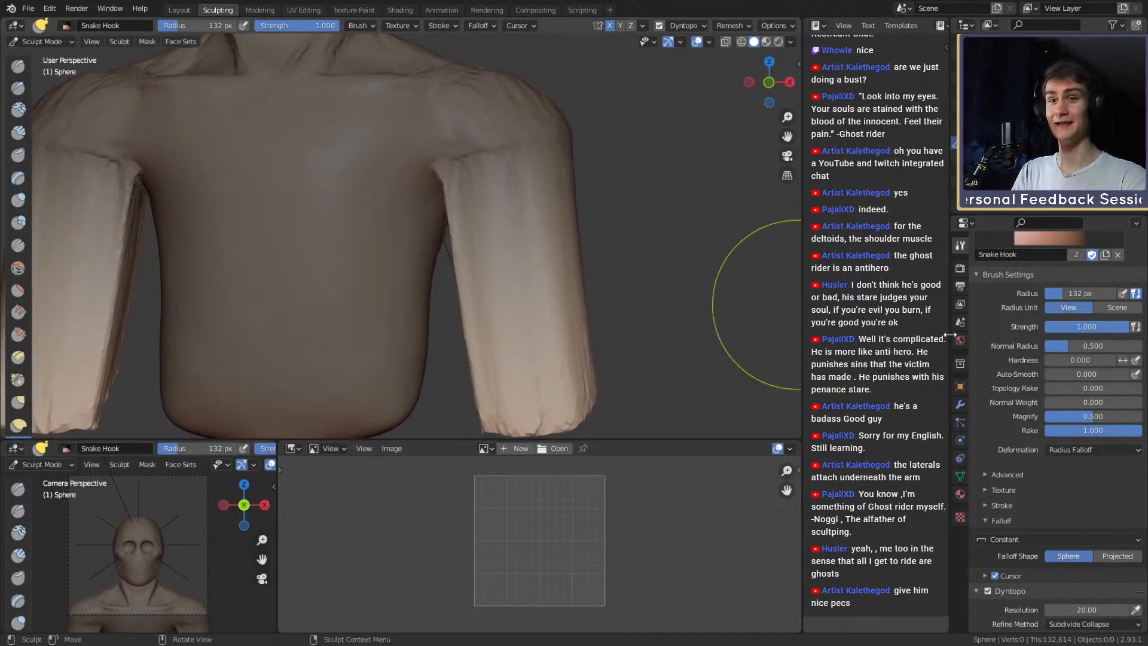
# Restore the Snake Hook falloff to Smooth and clear the mask from the bust.
pyautogui.scroll(-5, 1019, 412)
pyautogui.click(1017, 435)
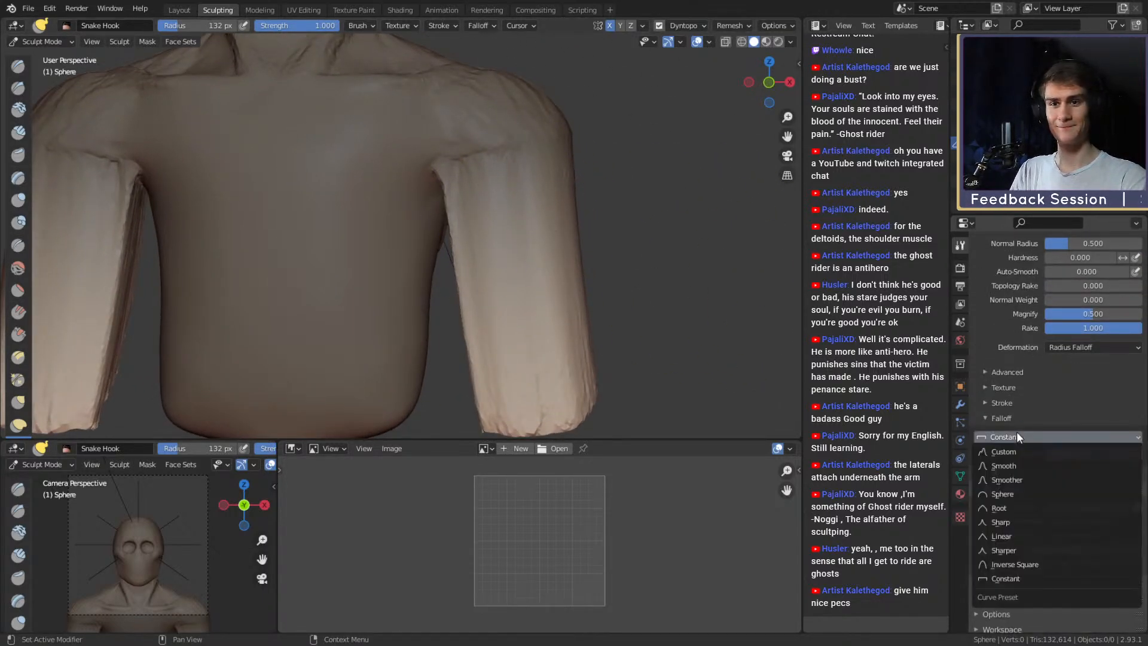
pyautogui.click(1005, 466)
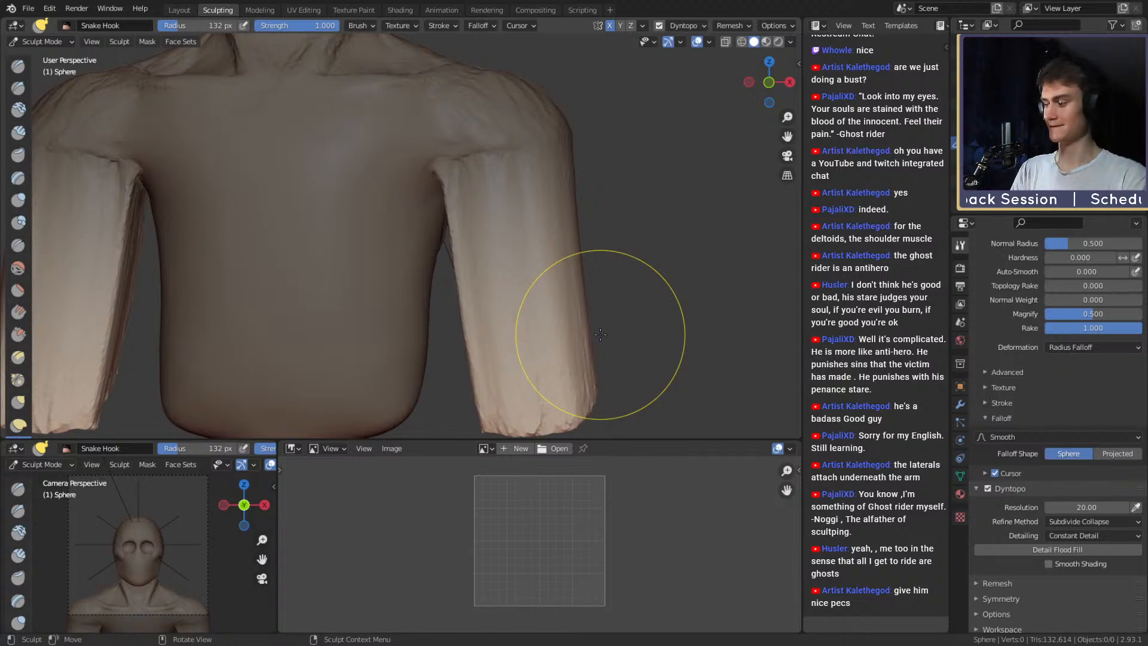
pyautogui.hotkey('alt', 'm')
# Shape the inner front of the upper arm from the armpit down with Clay Strips, starting at 75 px radius.
pyautogui.press('c')
pyautogui.press('f')
pyautogui.click(479, 221)
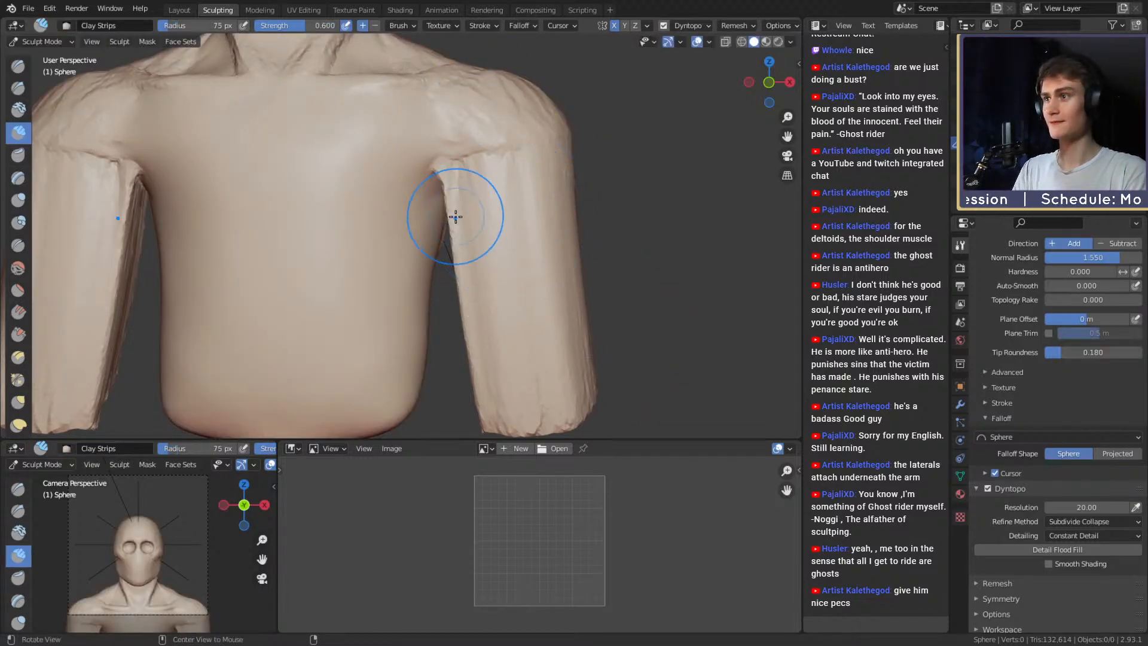
pyautogui.moveTo(456, 219); pyautogui.dragTo(471, 207, button='middle')
pyautogui.press('f')
pyautogui.click(455, 196)
pyautogui.moveTo(435, 207)
pyautogui.mouseDown()
pyautogui.moveTo(433, 184)
pyautogui.moveTo(470, 395)
pyautogui.mouseUp()
pyautogui.moveTo(472, 392)
pyautogui.mouseDown(button='middle')
pyautogui.moveTo(457, 281)
pyautogui.moveTo(456, 317)
pyautogui.mouseUp(button='middle')
pyautogui.press('f')
pyautogui.click(485, 359)
# Build up the rear deltoid above the back of the armpit with Clay Strips at 68 and 49 px radius.
pyautogui.moveTo(555, 284)
pyautogui.mouseDown(button='middle')
pyautogui.moveTo(546, 235)
pyautogui.moveTo(485, 269)
pyautogui.moveTo(454, 202)
pyautogui.moveTo(473, 258)
pyautogui.mouseUp(button='middle')
pyautogui.press('f')
pyautogui.click(450, 251)
pyautogui.moveTo(482, 215); pyautogui.dragTo(479, 231)
pyautogui.moveTo(479, 224); pyautogui.dragTo(443, 193, button='middle')
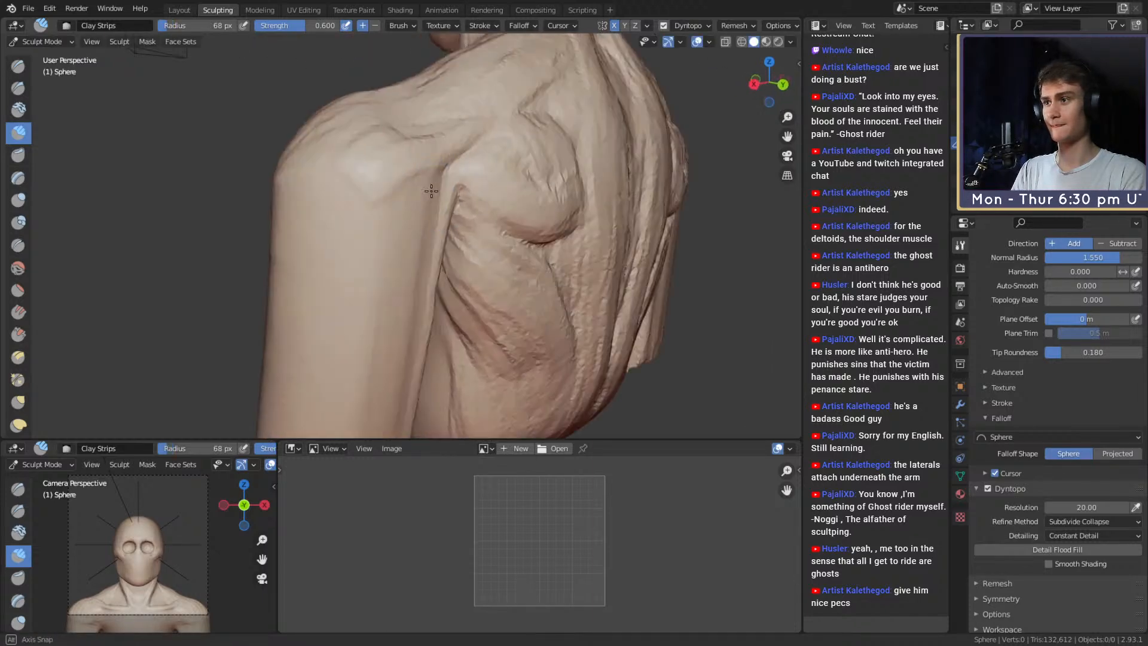
pyautogui.press('f')
pyautogui.click(427, 190)
pyautogui.moveTo(431, 177); pyautogui.dragTo(427, 185)
pyautogui.moveTo(427, 197); pyautogui.dragTo(421, 169, button='middle')
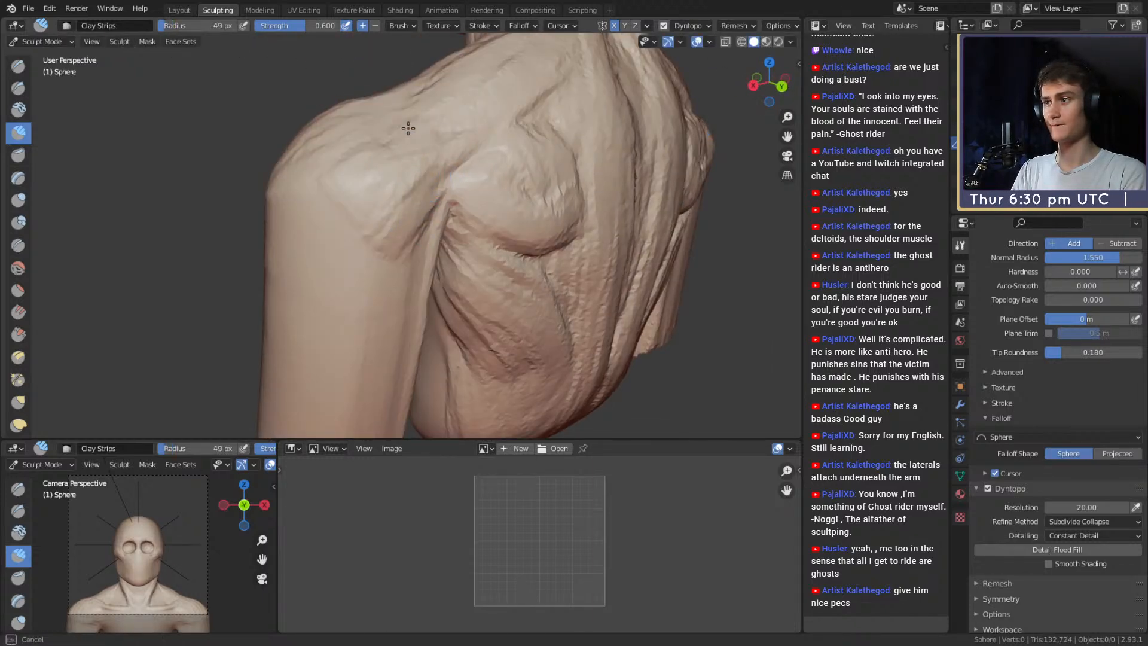
# Sculpt the deltoid's lower edge diagonally across the outer arm with Clay Strips at 69 px radius.
pyautogui.moveTo(409, 128); pyautogui.dragTo(447, 262, button='middle')
pyautogui.moveTo(435, 217)
pyautogui.mouseDown(button='middle')
pyautogui.moveTo(538, 231)
pyautogui.moveTo(415, 233)
pyautogui.mouseUp(button='middle')
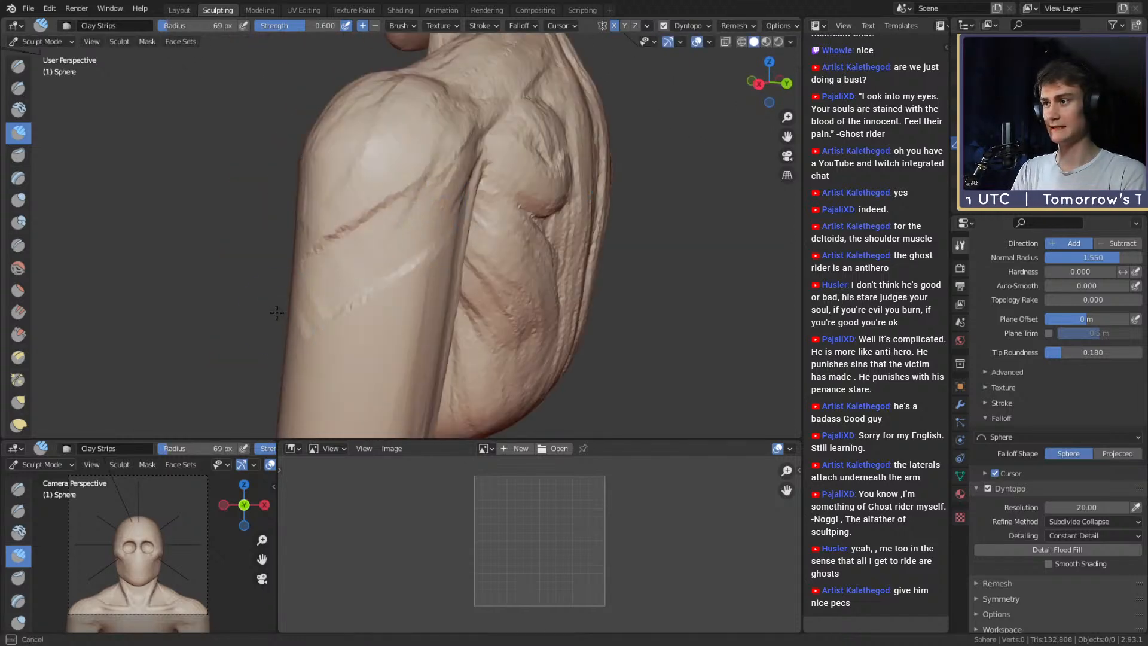
pyautogui.moveTo(277, 312); pyautogui.dragTo(365, 296, button='middle')
pyautogui.moveTo(481, 254); pyautogui.dragTo(524, 199, button='middle')
# Carve a groove down the outer upper arm below the deltoid with inverted Clay Strips at 78 and 67 px radius.
pyautogui.keyDown('shift'); pyautogui.moveTo(414, 335); pyautogui.dragTo(447, 239, button='middle'); pyautogui.keyUp('shift')
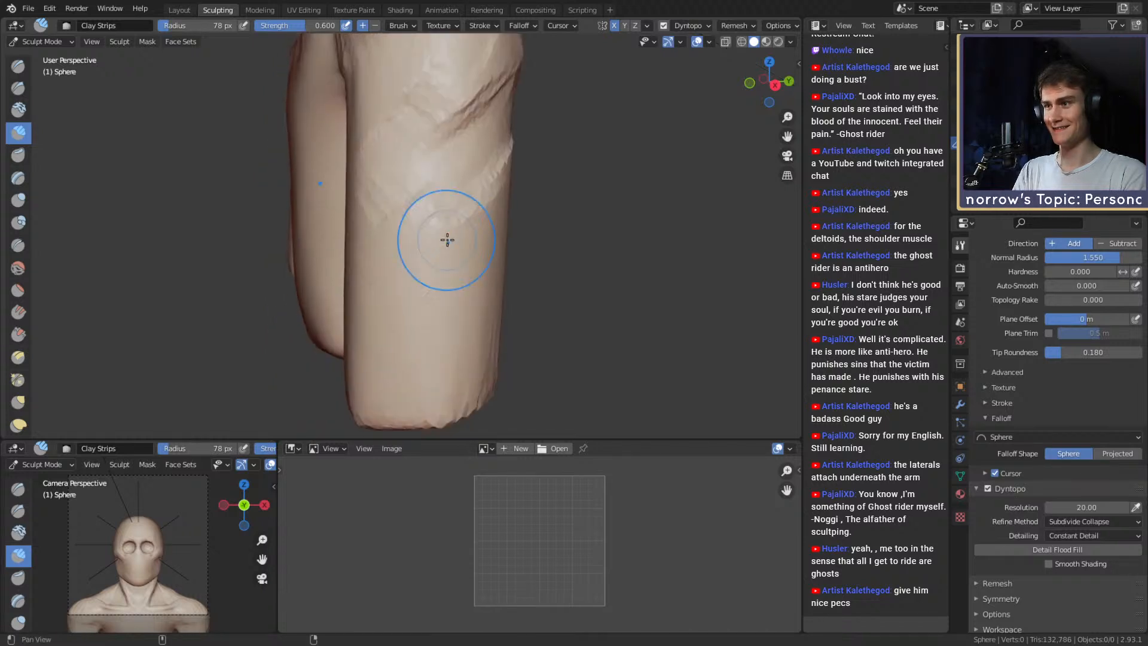
pyautogui.press('f')
pyautogui.click(453, 235)
pyautogui.keyDown('ctrl'); pyautogui.moveTo(443, 196); pyautogui.dragTo(462, 182); pyautogui.keyUp('ctrl')
pyautogui.keyDown('ctrl'); pyautogui.moveTo(419, 219); pyautogui.dragTo(389, 392); pyautogui.keyUp('ctrl')
pyautogui.press('f')
pyautogui.click(387, 315)
pyautogui.keyDown('ctrl'); pyautogui.moveTo(386, 318); pyautogui.dragTo(393, 393); pyautogui.keyUp('ctrl')
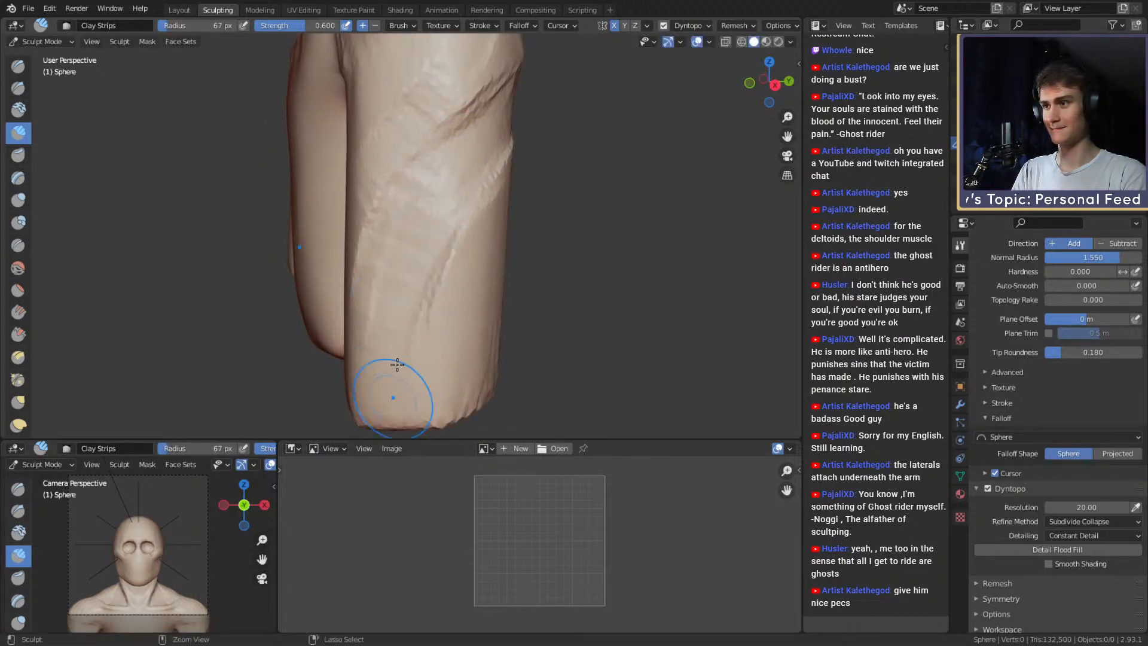
pyautogui.keyDown('alt'); pyautogui.moveTo(441, 261); pyautogui.dragTo(416, 260); pyautogui.keyUp('alt')
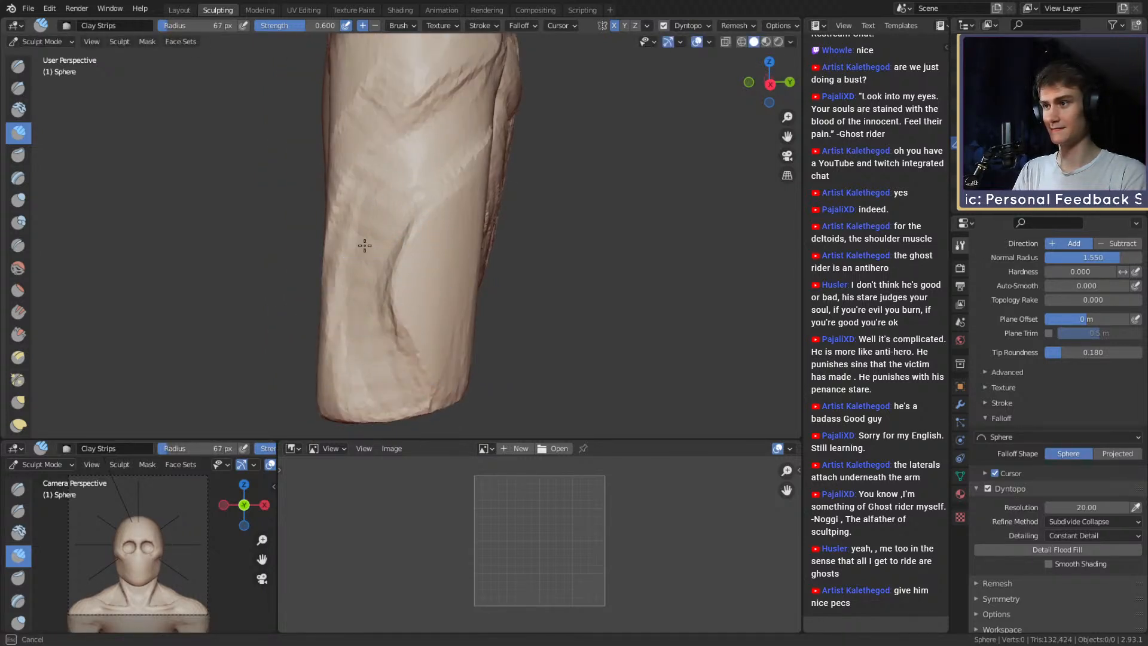
# Refine the muscle separation on the outer upper arm with Clay Strips at 60 px radius.
pyautogui.moveTo(365, 245)
pyautogui.mouseDown(button='middle')
pyautogui.moveTo(461, 185)
pyautogui.moveTo(442, 185)
pyautogui.moveTo(426, 267)
pyautogui.moveTo(425, 225)
pyautogui.moveTo(389, 244)
pyautogui.moveTo(430, 164)
pyautogui.moveTo(443, 203)
pyautogui.moveTo(464, 192)
pyautogui.moveTo(454, 175)
pyautogui.moveTo(401, 192)
pyautogui.mouseUp(button='middle')
pyautogui.press('f')
pyautogui.click(464, 192)
pyautogui.press('f')
pyautogui.click(398, 192)
pyautogui.moveTo(359, 225); pyautogui.dragTo(456, 233, button='middle')
pyautogui.moveTo(426, 196)
pyautogui.mouseDown(button='middle')
pyautogui.moveTo(490, 199)
pyautogui.moveTo(443, 212)
pyautogui.moveTo(420, 252)
pyautogui.moveTo(395, 264)
pyautogui.moveTo(574, 304)
pyautogui.moveTo(500, 315)
pyautogui.mouseUp(button='middle')
pyautogui.scroll(-5, 420, 252)
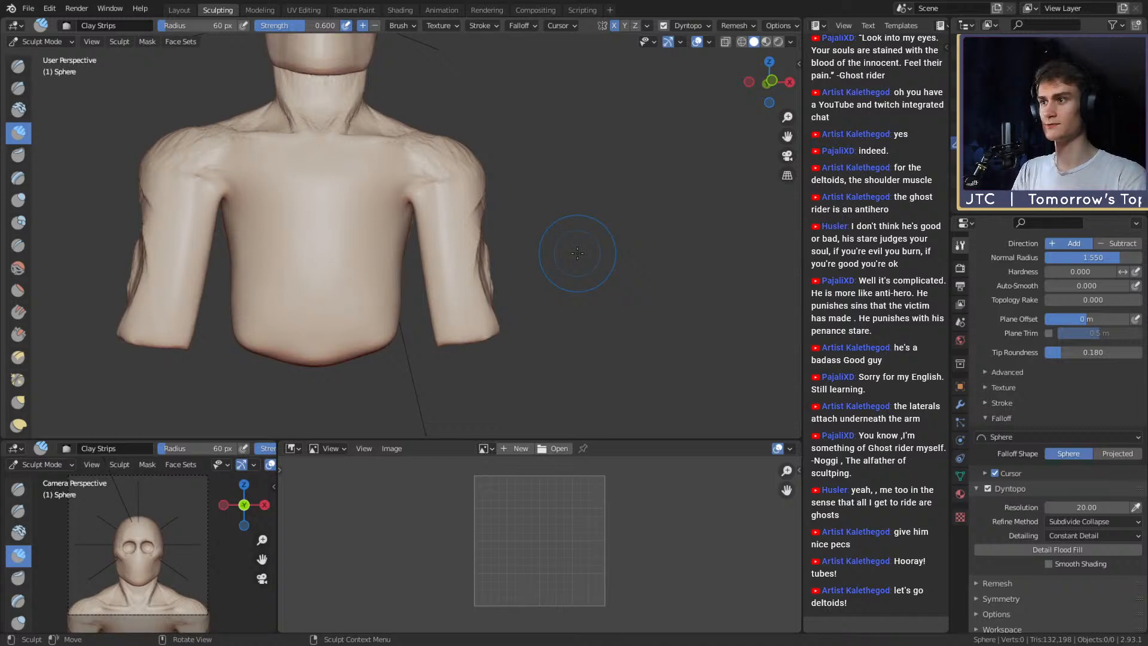
# Define the rear deltoid's lower border against the arm with Clay Strips at 66 and 45 px radius.
pyautogui.moveTo(459, 277); pyautogui.dragTo(473, 252, button='middle')
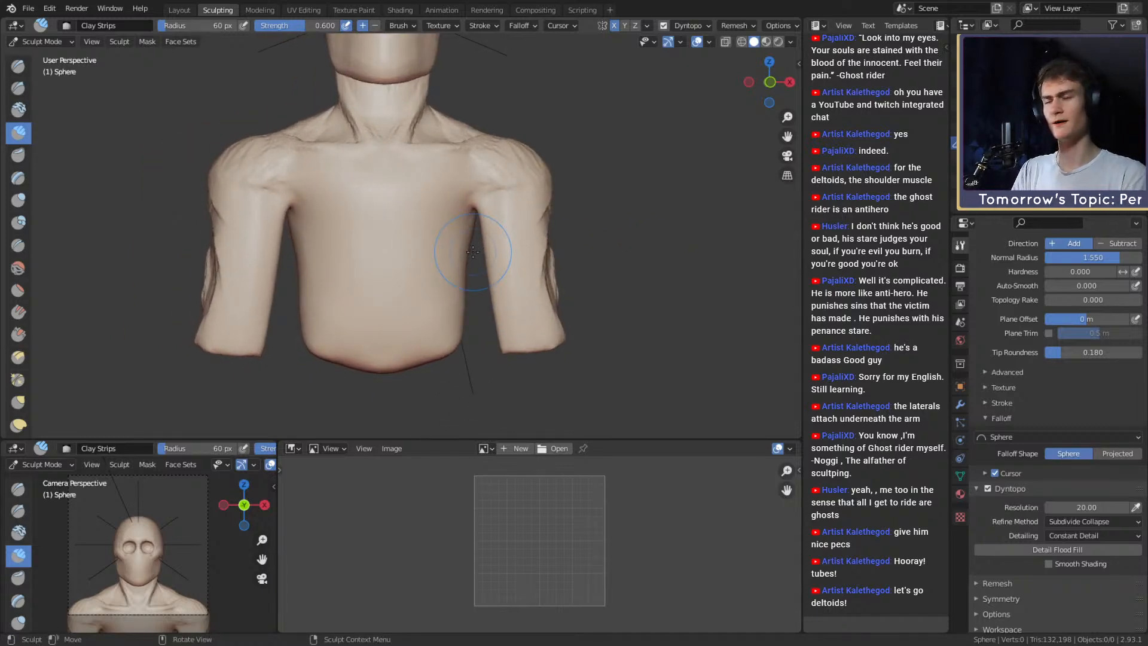
pyautogui.moveTo(584, 267); pyautogui.dragTo(455, 251, button='middle')
pyautogui.scroll(5, 418, 241)
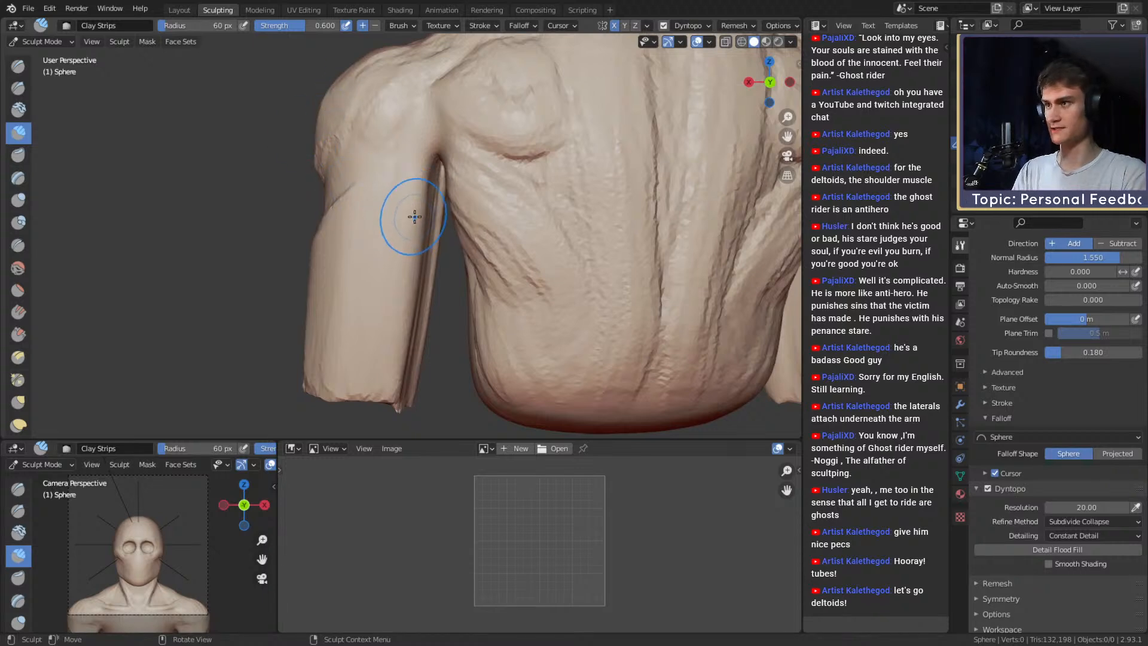
pyautogui.scroll(2, 415, 217)
pyautogui.moveTo(419, 197)
pyautogui.mouseDown(button='middle')
pyautogui.moveTo(530, 135)
pyautogui.moveTo(413, 228)
pyautogui.mouseUp(button='middle')
pyautogui.press(']')
pyautogui.moveTo(440, 221); pyautogui.dragTo(406, 267)
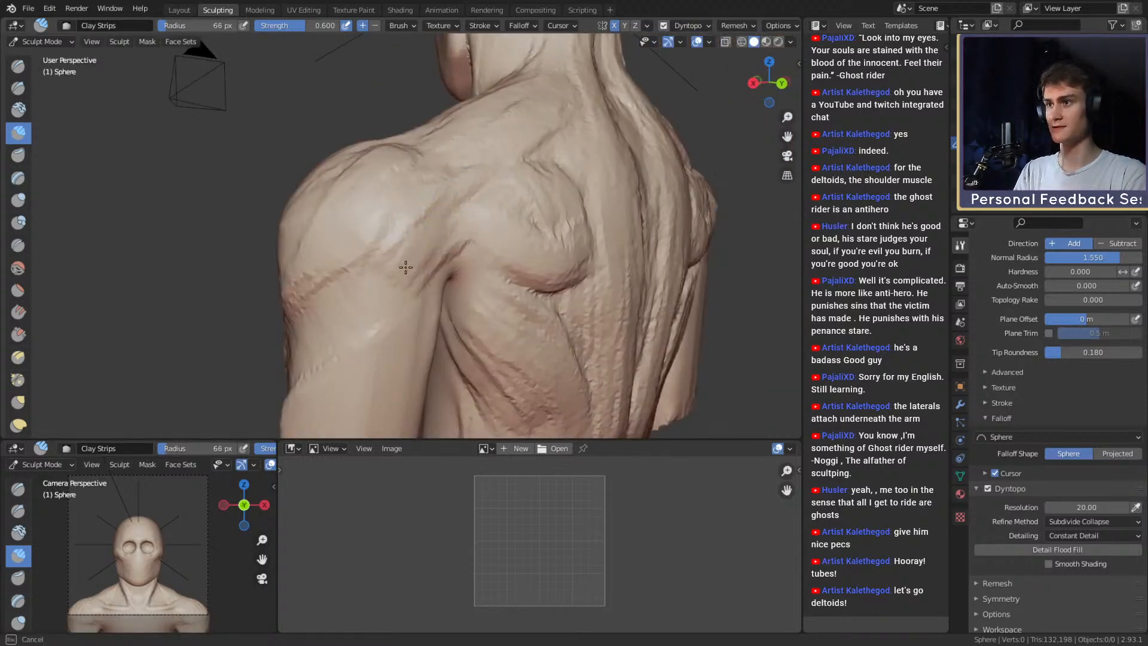
pyautogui.moveTo(485, 159)
pyautogui.mouseDown(button='middle')
pyautogui.moveTo(427, 219)
pyautogui.moveTo(450, 190)
pyautogui.mouseUp(button='middle')
pyautogui.moveTo(321, 263); pyautogui.dragTo(483, 207, button='middle')
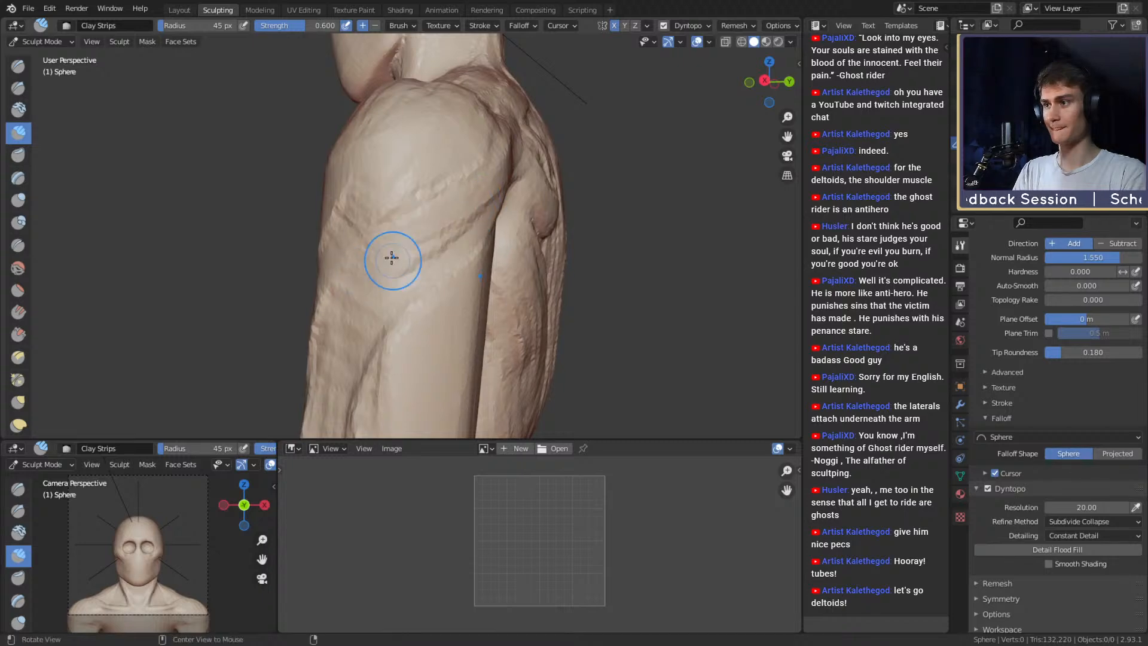
# Build up the triceps on the back of the upper arm with Clay Strips at 45 and 34 px radius.
pyautogui.moveTo(392, 257)
pyautogui.mouseDown(button='middle')
pyautogui.moveTo(405, 215)
pyautogui.moveTo(399, 256)
pyautogui.mouseUp(button='middle')
pyautogui.moveTo(359, 287); pyautogui.dragTo(357, 235, button='middle')
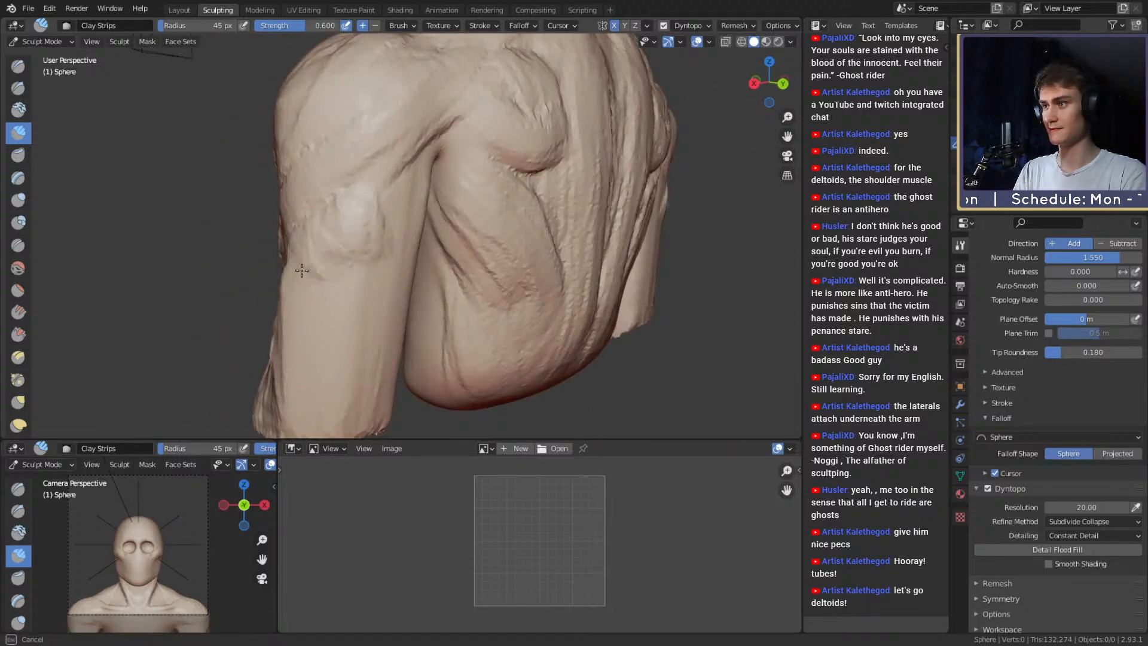
pyautogui.moveTo(302, 271); pyautogui.dragTo(314, 257, button='middle')
pyautogui.moveTo(312, 217); pyautogui.dragTo(370, 220, button='middle')
pyautogui.moveTo(371, 220); pyautogui.dragTo(358, 219, button='middle')
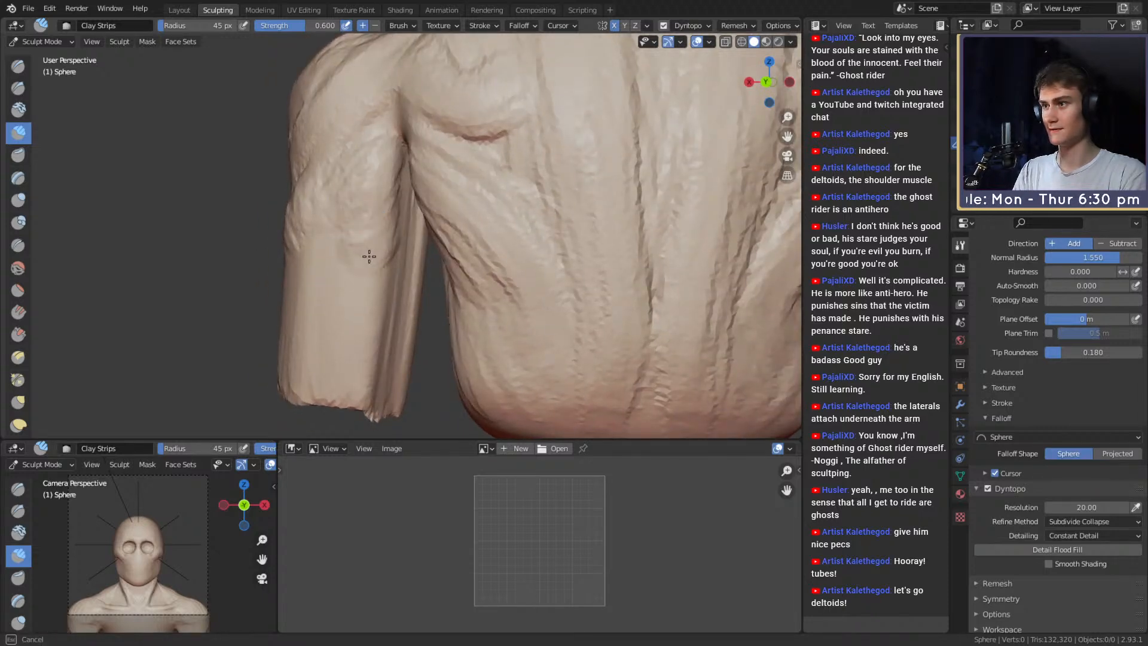
pyautogui.moveTo(384, 289); pyautogui.dragTo(377, 269, button='middle')
pyautogui.moveTo(369, 241); pyautogui.dragTo(366, 263)
pyautogui.moveTo(366, 275)
pyautogui.mouseDown(button='middle')
pyautogui.moveTo(353, 281)
pyautogui.moveTo(371, 245)
pyautogui.moveTo(435, 204)
pyautogui.mouseUp(button='middle')
pyautogui.press('f')
pyautogui.click(341, 289)
pyautogui.press('f')
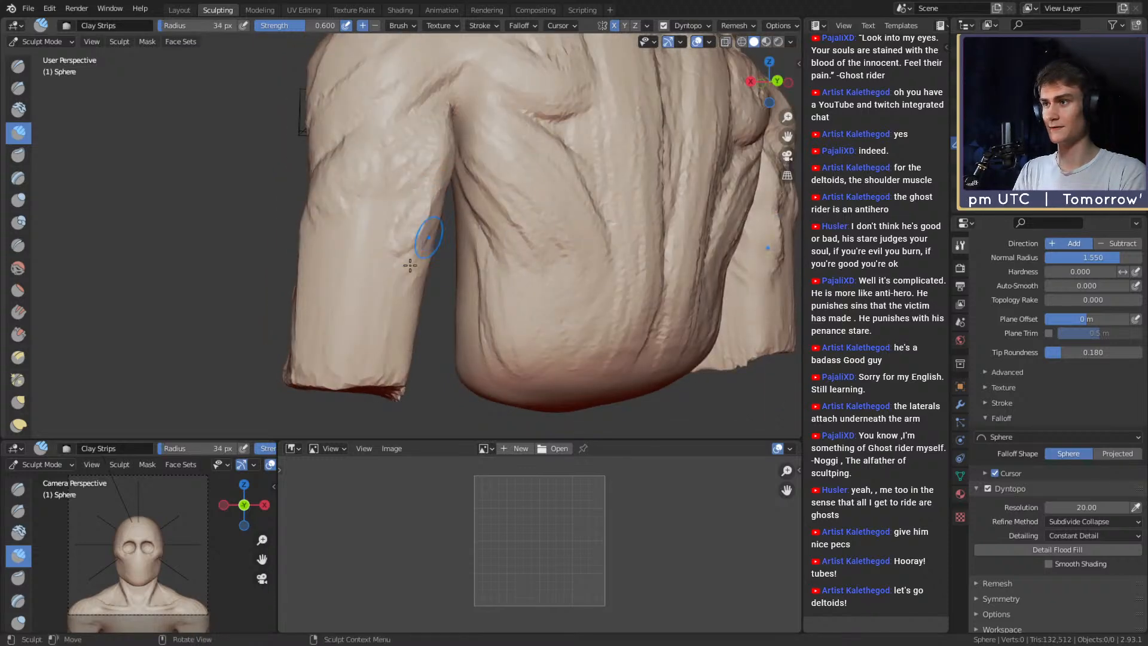
# Pull the lower end of the upper arm inward toward the torso with the Grab brush at 166 px radius.
pyautogui.moveTo(411, 266)
pyautogui.mouseDown(button='middle')
pyautogui.moveTo(376, 215)
pyautogui.moveTo(612, 213)
pyautogui.moveTo(479, 197)
pyautogui.moveTo(502, 197)
pyautogui.mouseUp(button='middle')
pyautogui.press('g')
pyautogui.press('f')
pyautogui.click(495, 174)
pyautogui.press('f')
pyautogui.click(510, 286)
pyautogui.moveTo(481, 289); pyautogui.dragTo(449, 287)
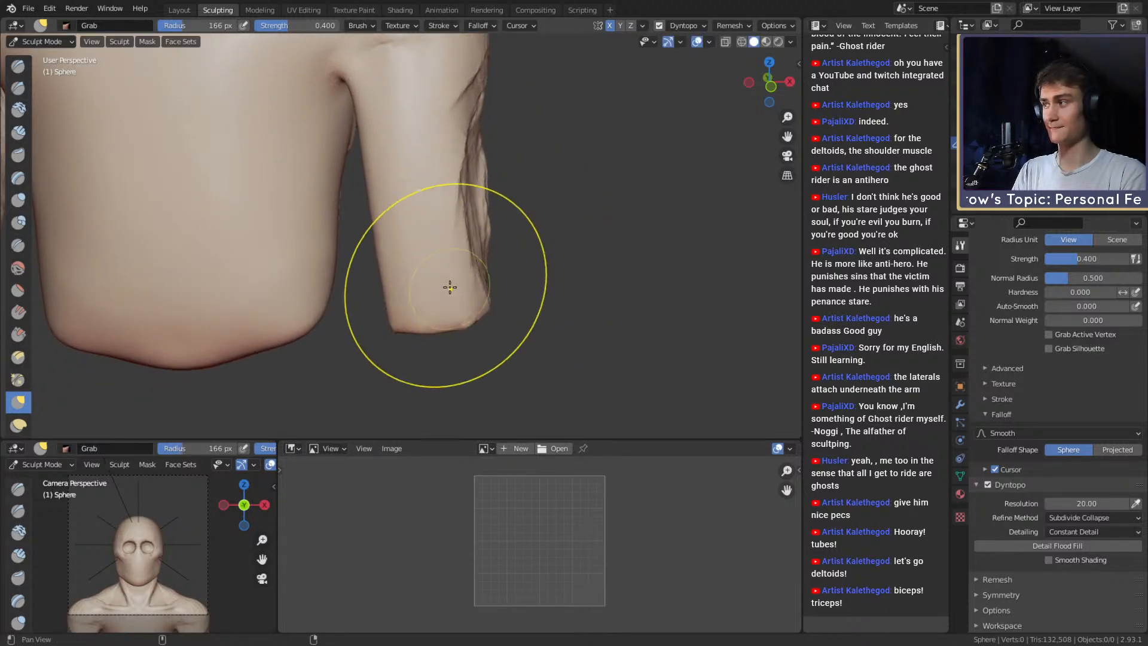
# Sculpt the inner edge of the biceps below the armpit with Clay Strips at 68 and 51 px radius.
pyautogui.moveTo(450, 287)
pyautogui.keyDown('shift'); pyautogui.mouseDown(button='middle')
pyautogui.moveTo(438, 226)
pyautogui.moveTo(472, 223)
pyautogui.moveTo(387, 180)
pyautogui.mouseUp(button='middle'); pyautogui.keyUp('shift')
pyautogui.press('c')
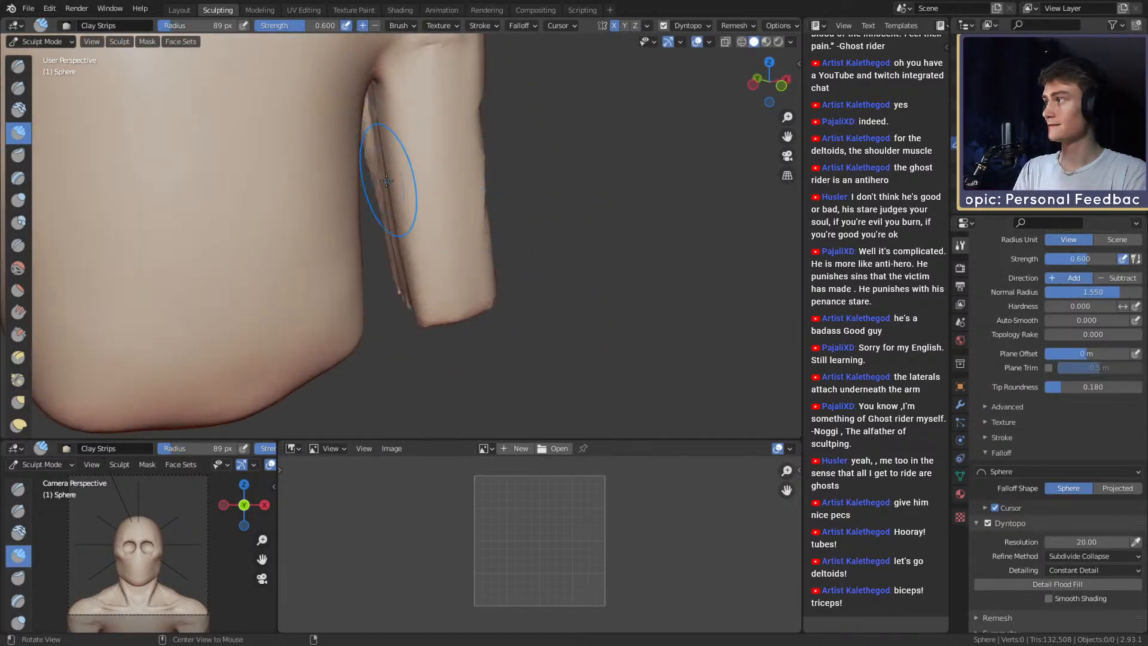
pyautogui.moveTo(386, 180)
pyautogui.keyDown('alt'); pyautogui.mouseDown()
pyautogui.moveTo(451, 208)
pyautogui.moveTo(425, 180)
pyautogui.moveTo(441, 209)
pyautogui.moveTo(389, 192)
pyautogui.mouseUp(); pyautogui.keyUp('alt')
pyautogui.press('f')
pyautogui.click(429, 211)
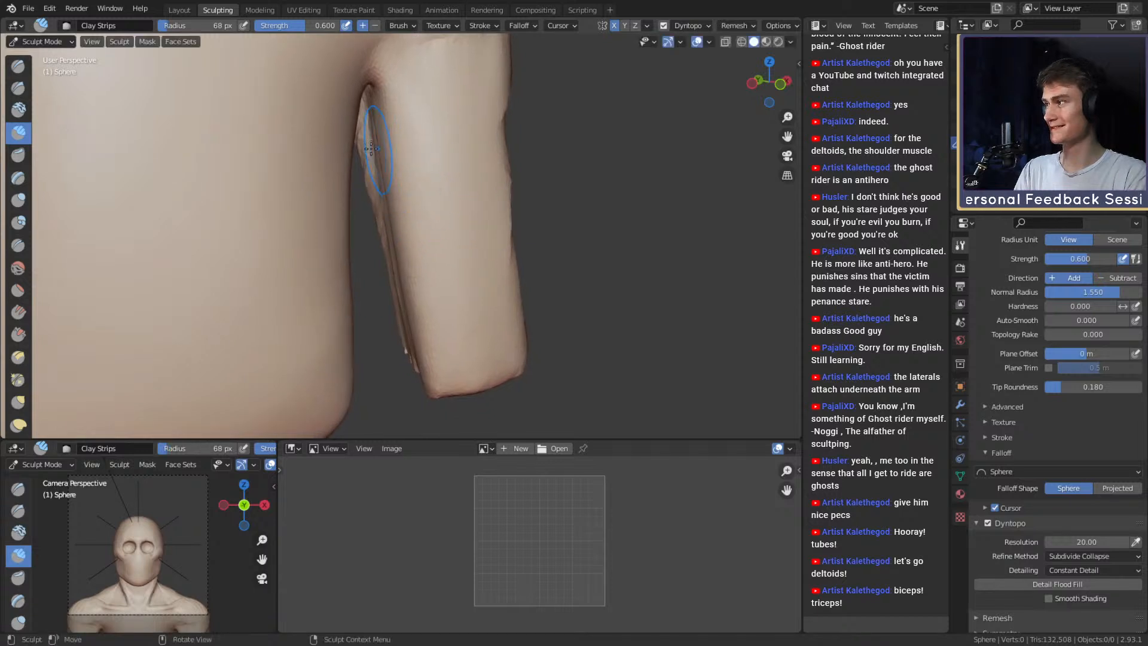
pyautogui.keyDown('shift'); pyautogui.moveTo(436, 176); pyautogui.dragTo(455, 226, button='middle'); pyautogui.keyUp('shift')
pyautogui.press('f')
pyautogui.click(430, 178)
pyautogui.moveTo(433, 196); pyautogui.dragTo(433, 201)
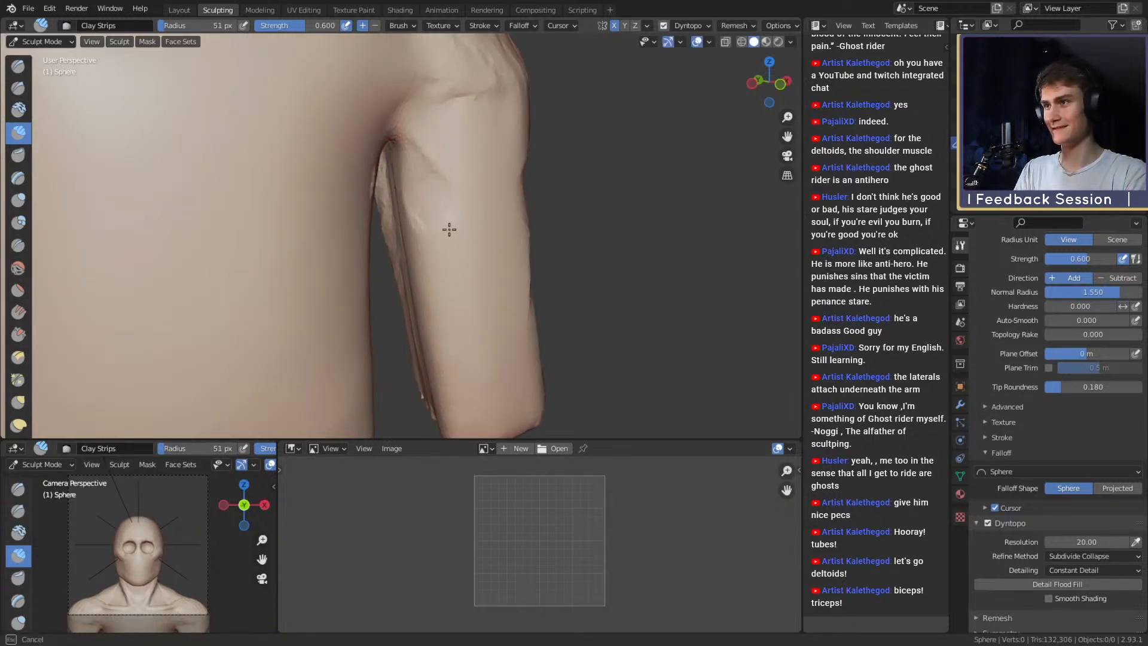
pyautogui.moveTo(424, 247); pyautogui.dragTo(440, 288)
# Extend the muscle forms down the inner upper arm with Clay Strips at 59 and 66 px radius.
pyautogui.moveTo(417, 225); pyautogui.dragTo(436, 208, button='middle')
pyautogui.press('f')
pyautogui.click(412, 183)
pyautogui.moveTo(396, 172); pyautogui.dragTo(401, 186)
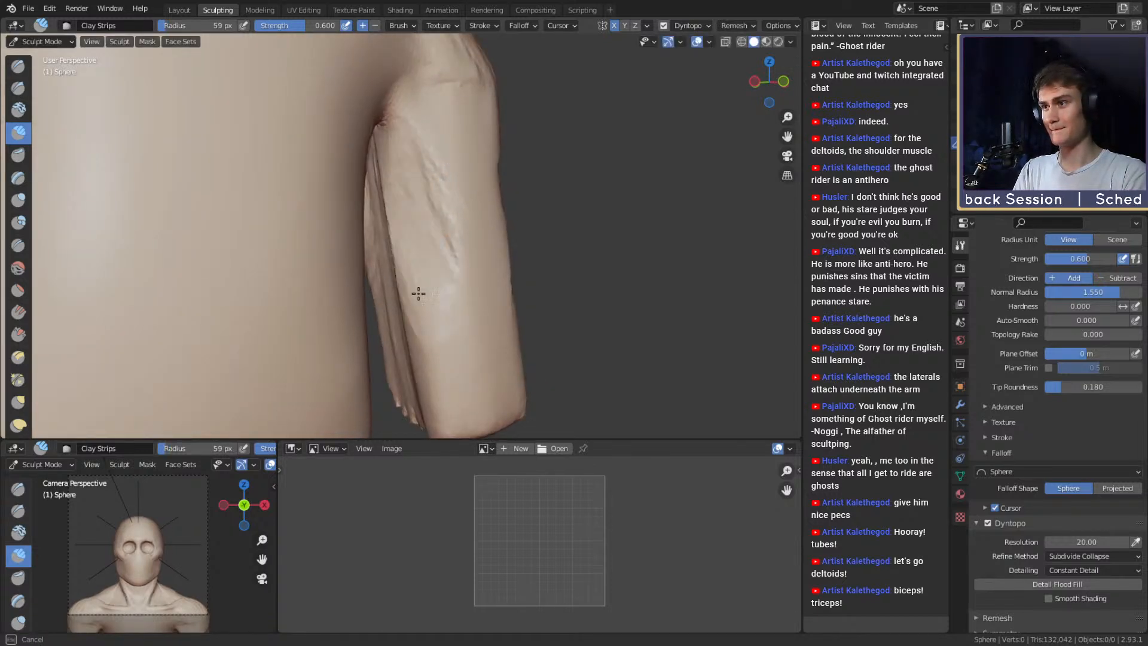
pyautogui.moveTo(418, 293); pyautogui.dragTo(424, 257, button='middle')
pyautogui.click(435, 260)
pyautogui.moveTo(435, 288); pyautogui.dragTo(432, 364)
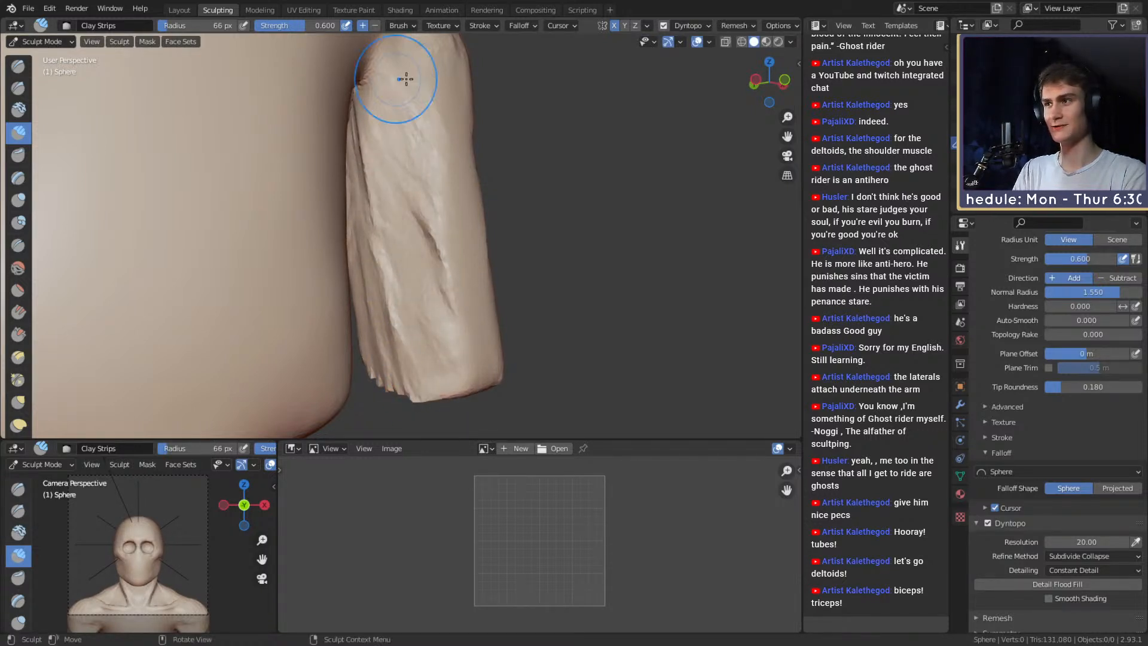
# Smooth the lower end of the inner arm and refine the area under the armpit at 46 px radius.
pyautogui.moveTo(406, 79); pyautogui.dragTo(411, 189, button='middle')
pyautogui.press('f')
pyautogui.keyDown('shift'); pyautogui.moveTo(455, 408); pyautogui.dragTo(470, 356); pyautogui.keyUp('shift')
pyautogui.moveTo(422, 252)
pyautogui.mouseDown(button='middle')
pyautogui.moveTo(410, 223)
pyautogui.moveTo(432, 233)
pyautogui.mouseUp(button='middle')
pyautogui.press('f')
pyautogui.click(424, 201)
pyautogui.moveTo(426, 195)
pyautogui.mouseDown(button='middle')
pyautogui.moveTo(545, 150)
pyautogui.moveTo(449, 204)
pyautogui.moveTo(443, 179)
pyautogui.moveTo(385, 180)
pyautogui.moveTo(439, 177)
pyautogui.moveTo(427, 171)
pyautogui.mouseUp(button='middle')
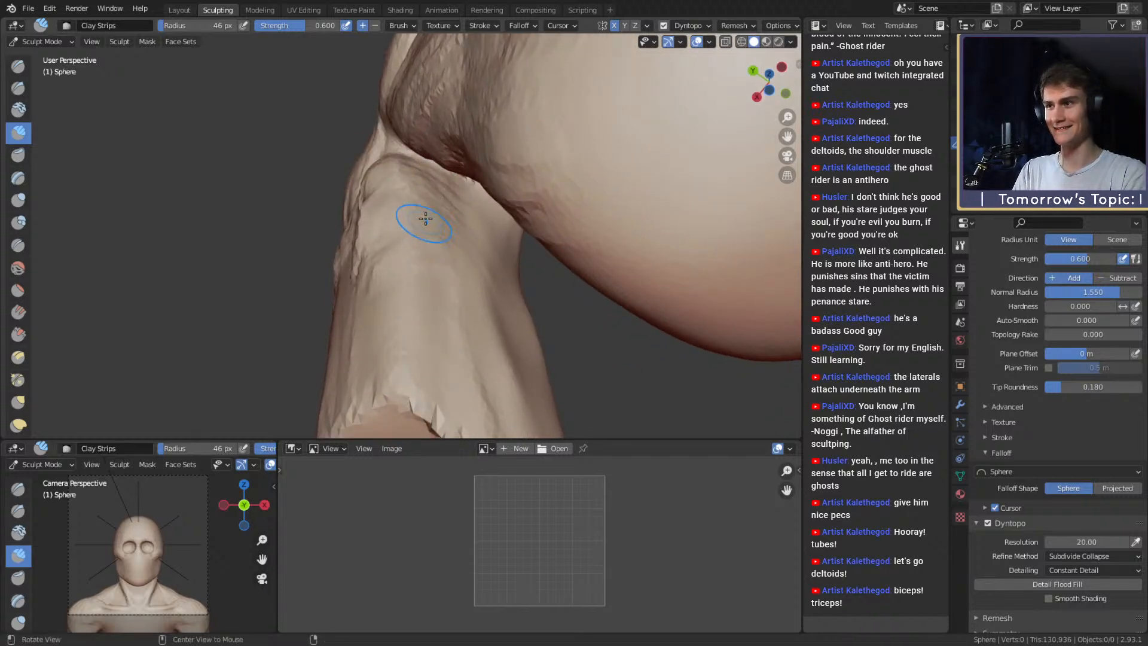
# Shape the outer triceps along the upper arm with Clay Strips at 53 and 57 px radius.
pyautogui.moveTo(425, 219)
pyautogui.mouseDown(button='middle')
pyautogui.moveTo(385, 270)
pyautogui.moveTo(415, 231)
pyautogui.mouseUp(button='middle')
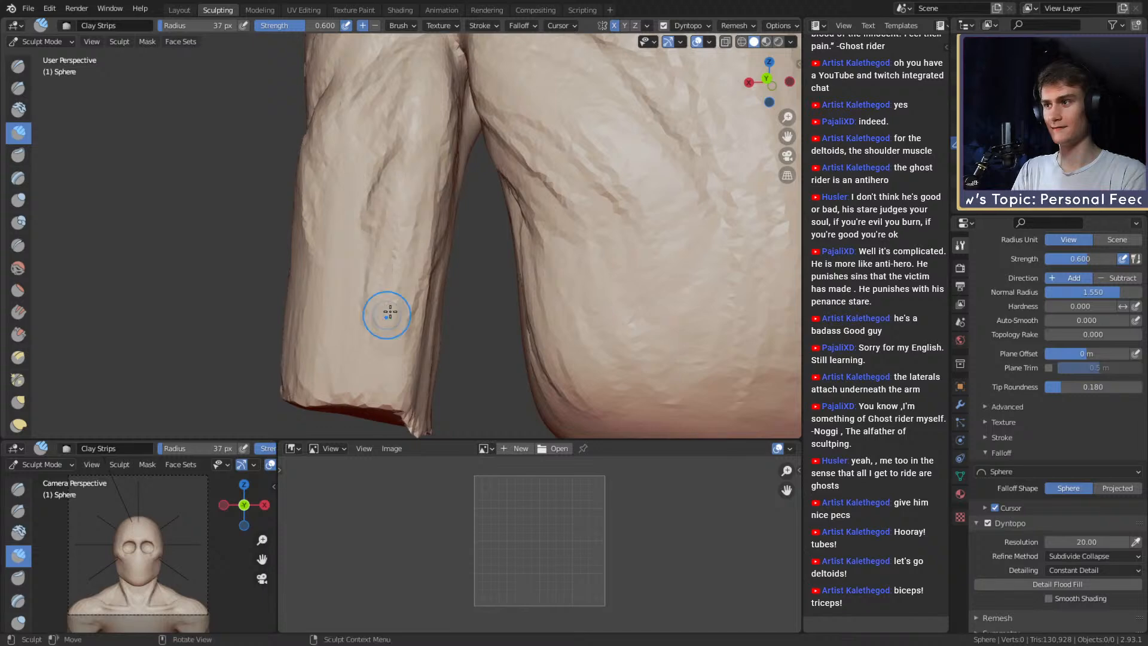
pyautogui.moveTo(390, 312)
pyautogui.mouseDown(button='middle')
pyautogui.moveTo(518, 249)
pyautogui.moveTo(379, 172)
pyautogui.moveTo(381, 156)
pyautogui.mouseUp(button='middle')
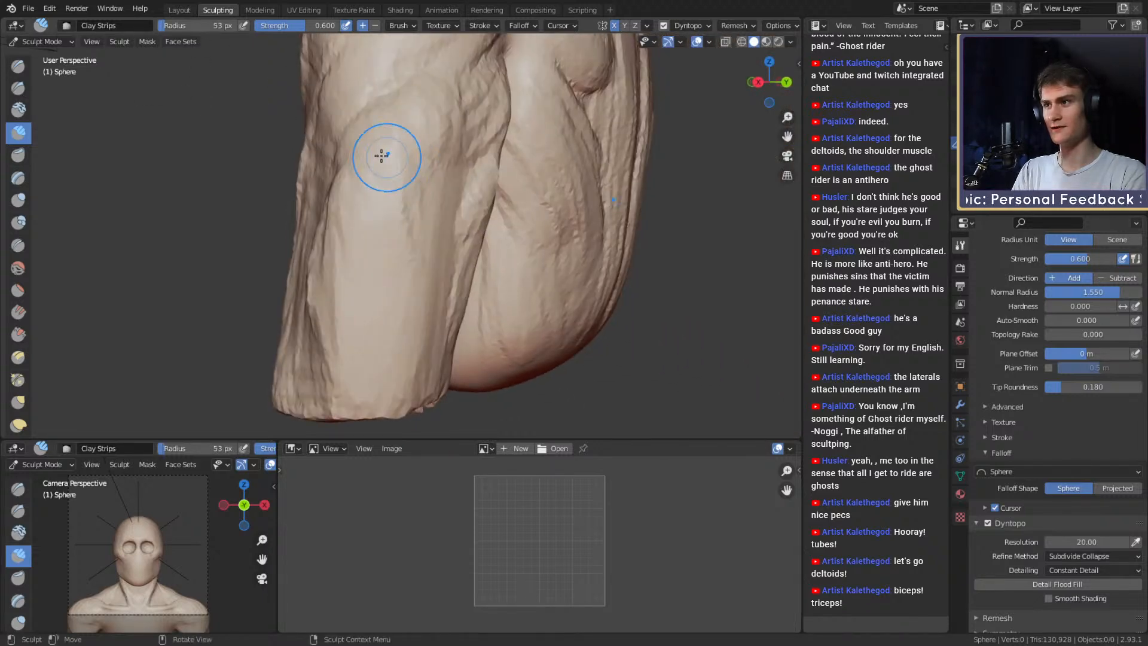
pyautogui.moveTo(361, 287); pyautogui.dragTo(371, 285, button='middle')
pyautogui.keyDown('shift'); pyautogui.moveTo(371, 285); pyautogui.dragTo(387, 220, button='middle'); pyautogui.keyUp('shift')
pyautogui.press('f')
pyautogui.click(386, 209)
pyautogui.moveTo(380, 204); pyautogui.dragTo(375, 185)
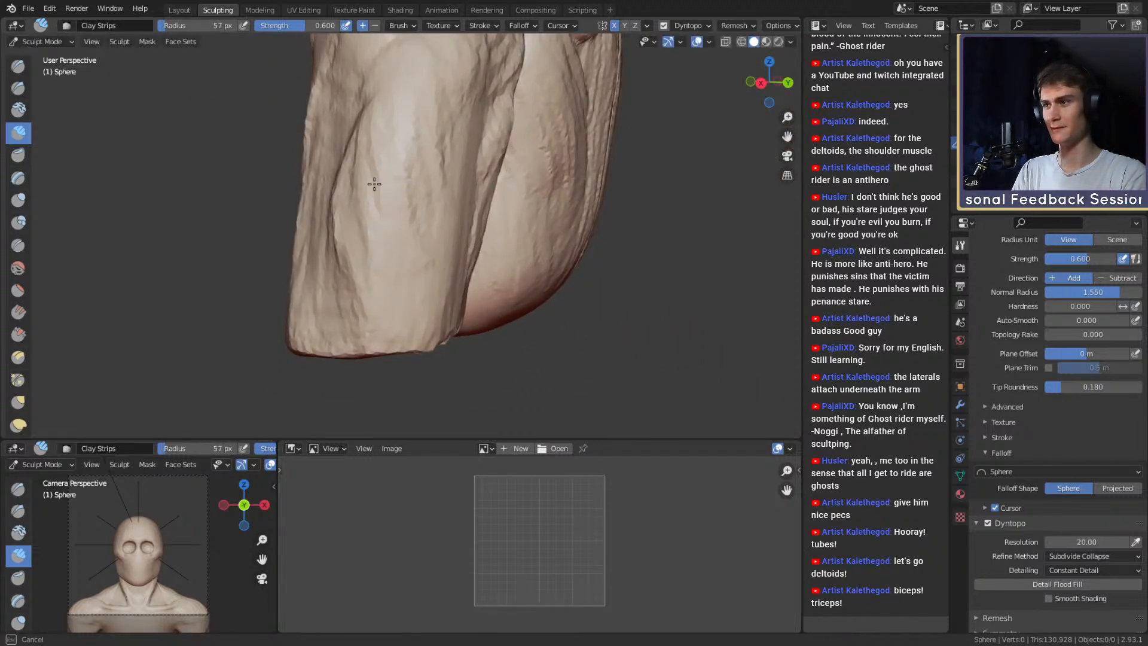
pyautogui.press('f')
pyautogui.click(396, 291)
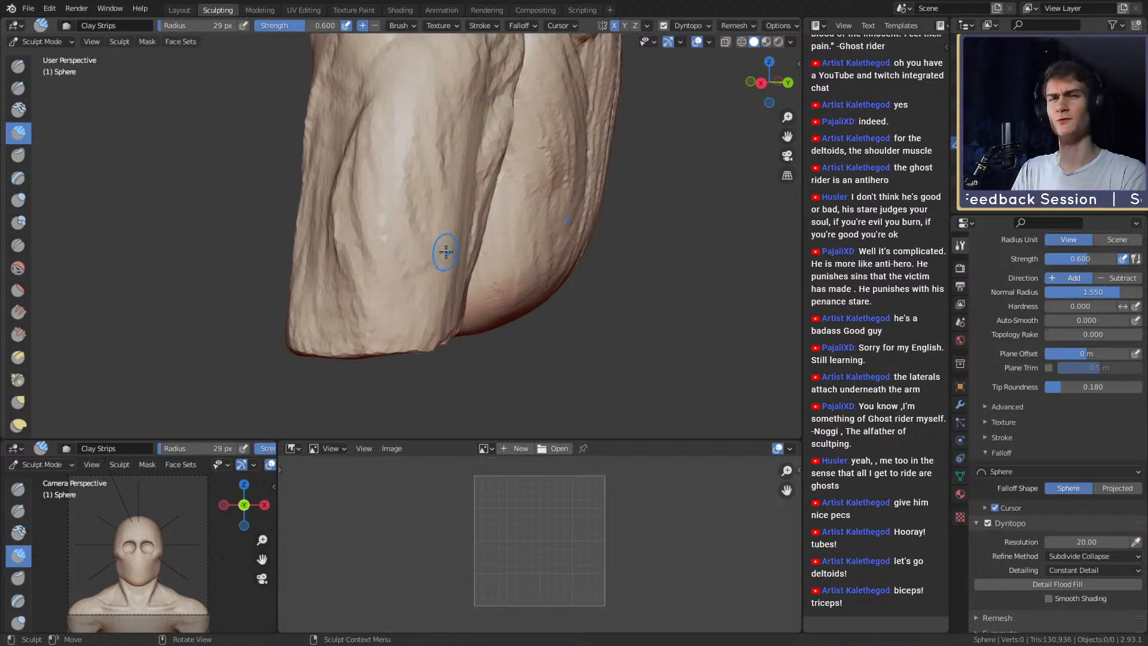
# Build up the upper triceps beneath the rear deltoid with Clay Strips at 43 and 47 px radius.
pyautogui.moveTo(373, 186)
pyautogui.mouseDown(button='middle')
pyautogui.moveTo(376, 269)
pyautogui.moveTo(374, 249)
pyautogui.moveTo(454, 267)
pyautogui.moveTo(421, 210)
pyautogui.mouseUp(button='middle')
pyautogui.moveTo(454, 184); pyautogui.dragTo(450, 198)
pyautogui.moveTo(450, 192); pyautogui.dragTo(389, 195, button='middle')
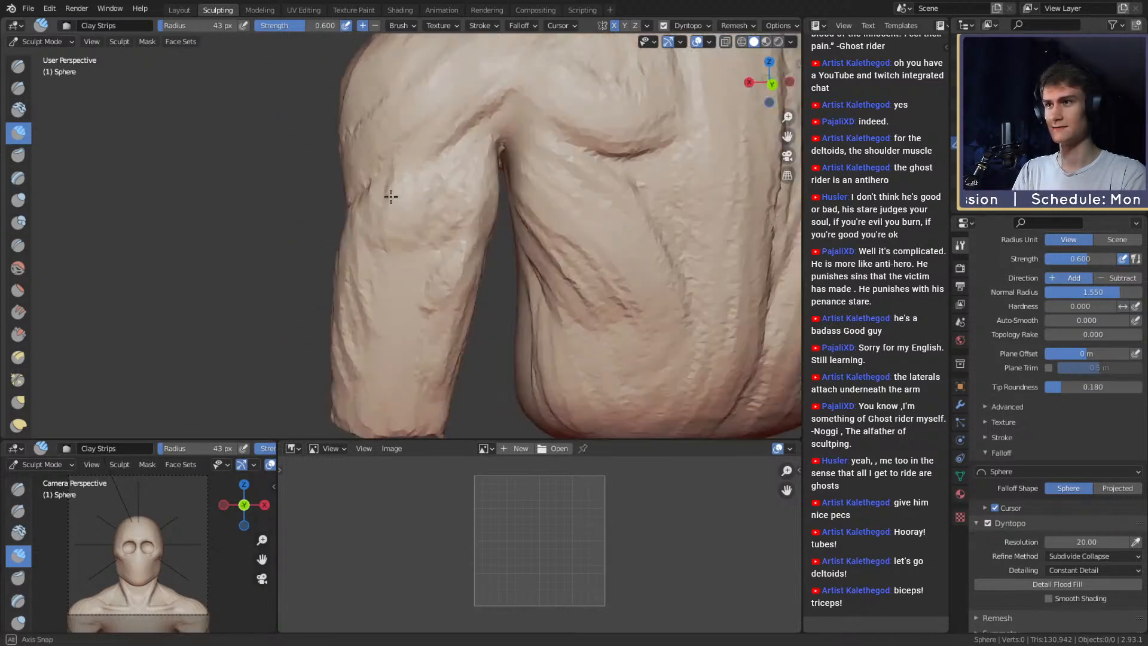
pyautogui.moveTo(443, 169); pyautogui.dragTo(454, 179)
pyautogui.moveTo(455, 185); pyautogui.dragTo(413, 192, button='middle')
pyautogui.press('f')
pyautogui.click(419, 203)
pyautogui.moveTo(422, 212); pyautogui.dragTo(427, 232)
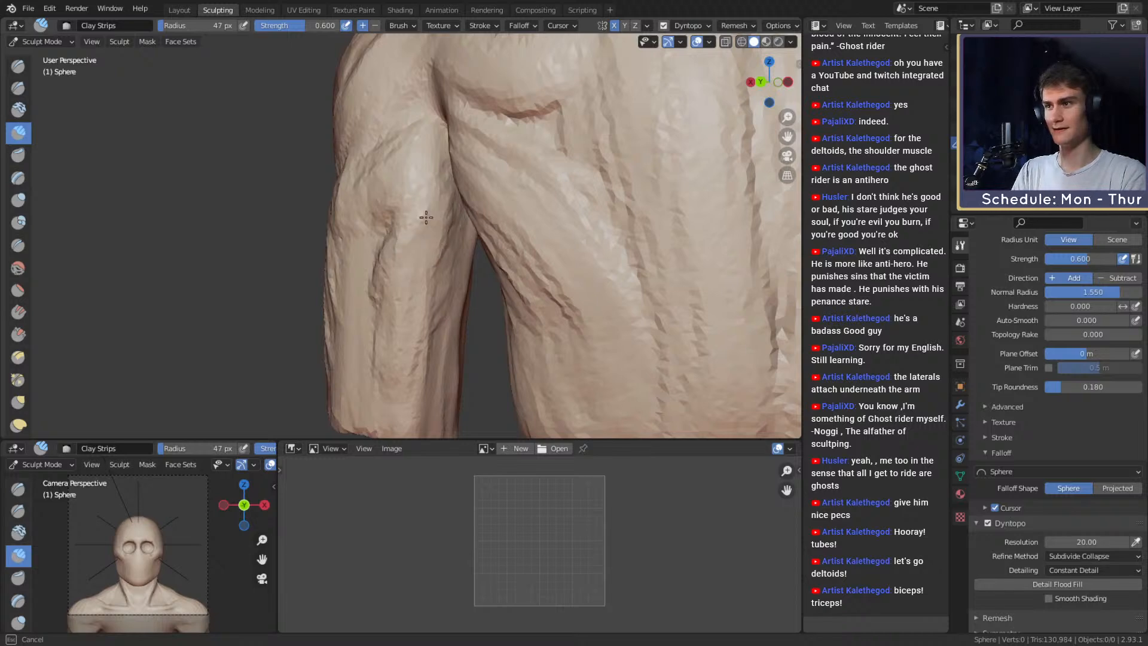
pyautogui.moveTo(426, 217); pyautogui.dragTo(417, 230, button='middle')
pyautogui.moveTo(417, 277); pyautogui.dragTo(457, 192, button='middle')
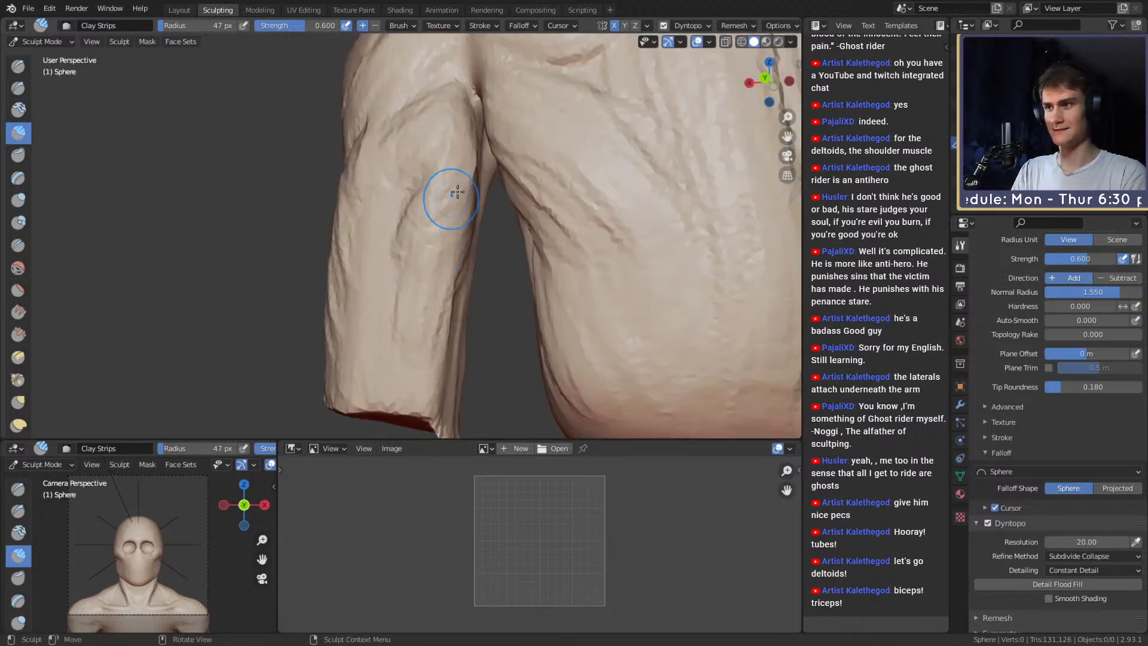
# Refine the inner part of the triceps with a smaller Clay Strips brush.
pyautogui.keyDown('alt'); pyautogui.moveTo(463, 204); pyautogui.dragTo(421, 218); pyautogui.keyUp('alt')
pyautogui.press('[')
pyautogui.press('[')
pyautogui.moveTo(446, 221); pyautogui.dragTo(404, 209)
pyautogui.moveTo(401, 273)
pyautogui.mouseDown(button='middle')
pyautogui.moveTo(446, 185)
pyautogui.moveTo(425, 159)
pyautogui.moveTo(456, 186)
pyautogui.mouseUp(button='middle')
# Reshape the lower half of the upper arm with the Grab brush at 173 px radius.
pyautogui.press('g')
pyautogui.keyDown('shift'); pyautogui.moveTo(509, 152); pyautogui.dragTo(484, 230, button='middle'); pyautogui.keyUp('shift')
pyautogui.press('f')
pyautogui.click(423, 156)
pyautogui.moveTo(460, 277)
pyautogui.keyDown('shift'); pyautogui.mouseDown(button='middle')
pyautogui.moveTo(494, 167)
pyautogui.moveTo(436, 247)
pyautogui.moveTo(372, 261)
pyautogui.mouseUp(button='middle'); pyautogui.keyUp('shift')
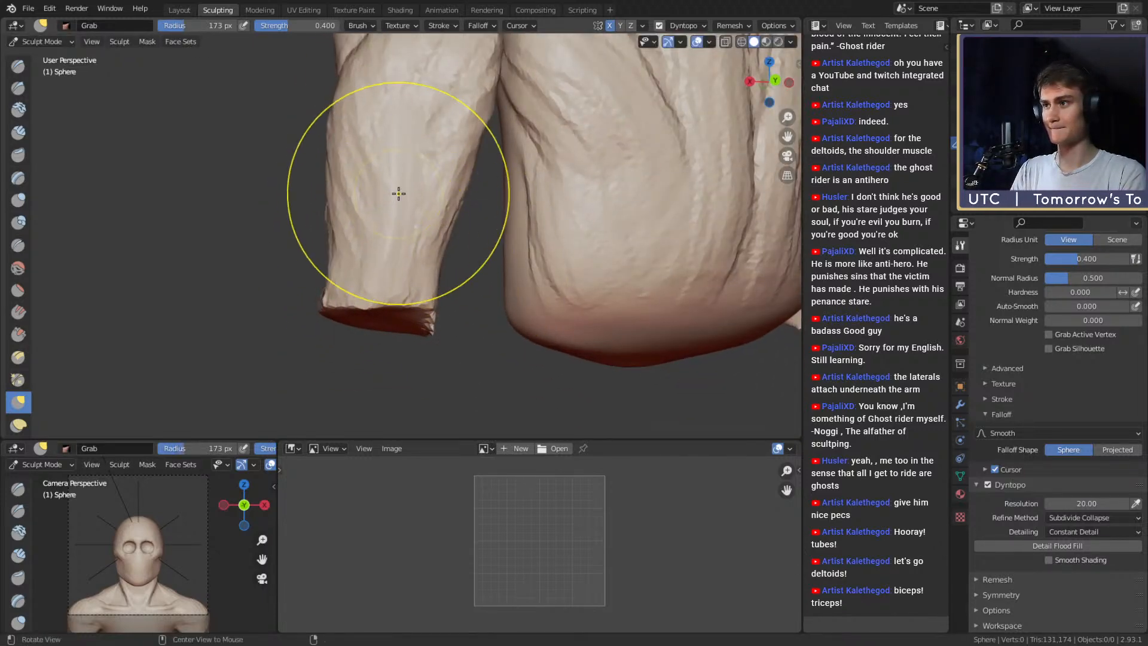
pyautogui.keyDown('alt'); pyautogui.moveTo(399, 194); pyautogui.dragTo(564, 233); pyautogui.keyUp('alt')
pyautogui.moveTo(359, 263)
pyautogui.keyDown('alt'); pyautogui.mouseDown()
pyautogui.moveTo(456, 278)
pyautogui.moveTo(421, 297)
pyautogui.mouseUp(); pyautogui.keyUp('alt')
pyautogui.press('f')
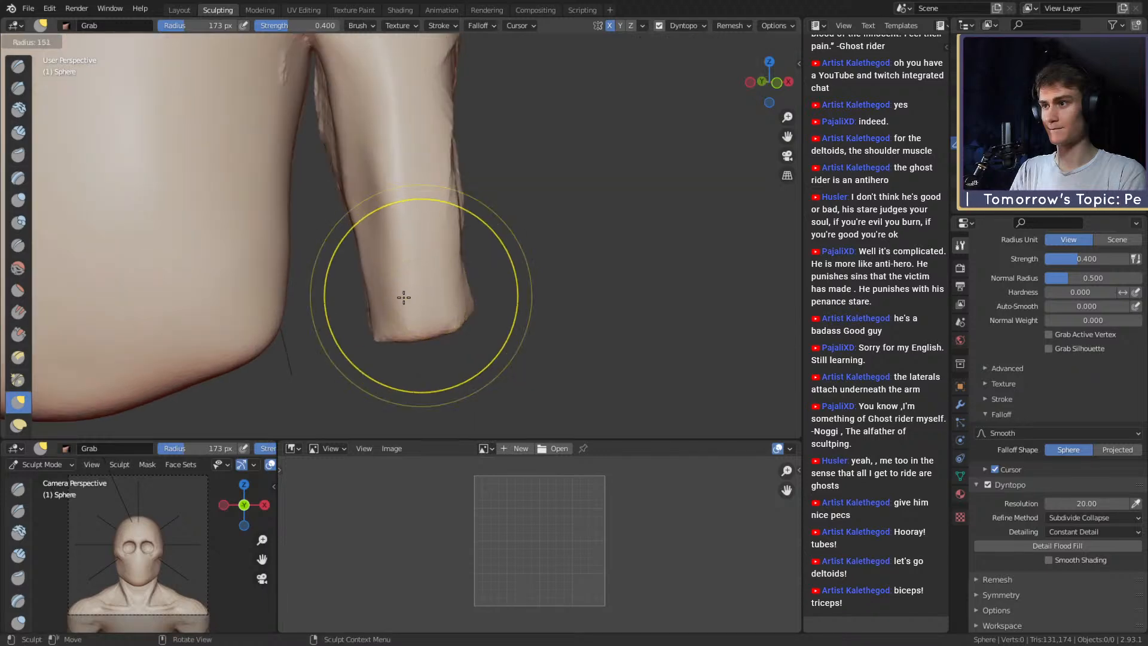
pyautogui.click(396, 296)
# Define the front deltoid's border against the chest and biceps with Clay Strips at 33 and 43 px radius.
pyautogui.keyDown('alt'); pyautogui.keyDown('shift'); pyautogui.moveTo(393, 162); pyautogui.dragTo(417, 263); pyautogui.keyUp('shift'); pyautogui.keyUp('alt')
pyautogui.press('c')
pyautogui.press('f')
pyautogui.click(368, 224)
pyautogui.moveTo(407, 203)
pyautogui.keyDown('alt'); pyautogui.keyDown('shift'); pyautogui.mouseDown()
pyautogui.moveTo(448, 296)
pyautogui.moveTo(378, 235)
pyautogui.moveTo(421, 213)
pyautogui.moveTo(422, 282)
pyautogui.moveTo(428, 241)
pyautogui.moveTo(449, 228)
pyautogui.mouseUp(); pyautogui.keyUp('shift'); pyautogui.keyUp('alt')
pyautogui.press('f')
pyautogui.click(459, 245)
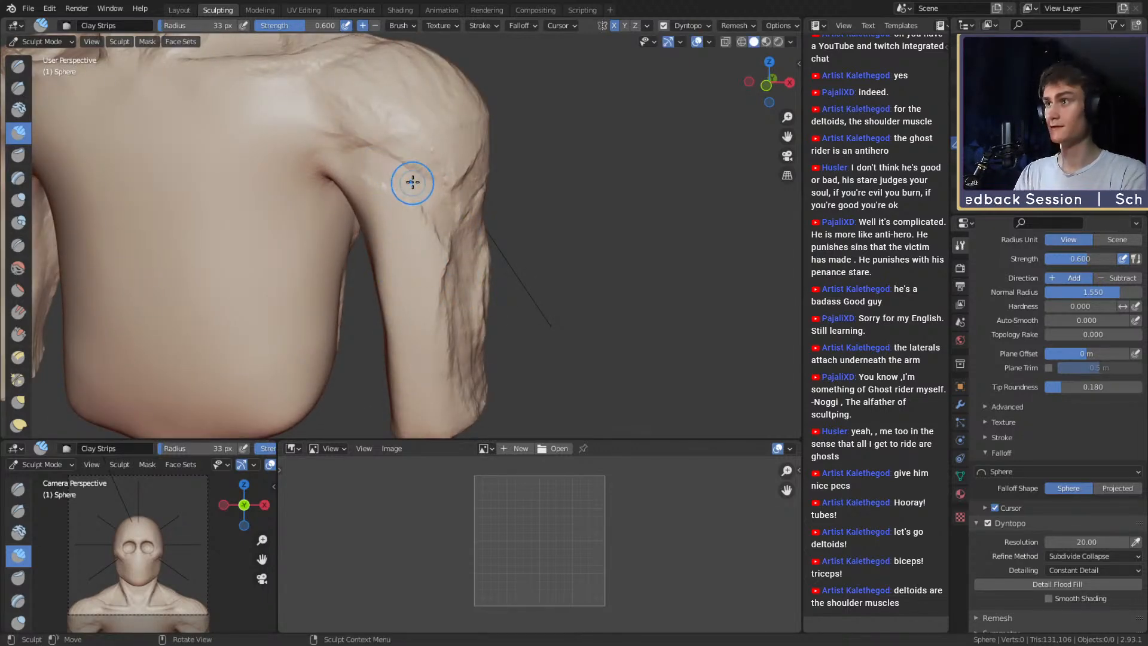
pyautogui.keyDown('alt'); pyautogui.keyDown('shift'); pyautogui.moveTo(355, 122); pyautogui.dragTo(388, 236); pyautogui.keyUp('shift'); pyautogui.keyUp('alt')
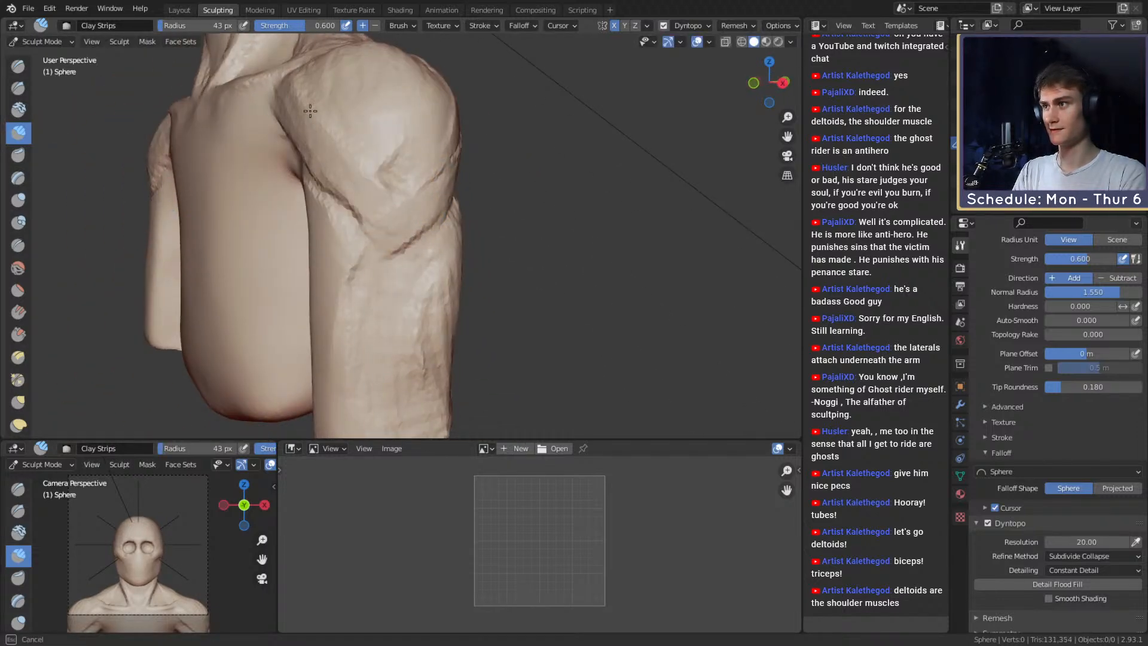
# Pull the outer shoulder and upper arm inward with the Grab brush at 196 px radius.
pyautogui.scroll(-5, 428, 197)
pyautogui.moveTo(429, 196)
pyautogui.mouseDown(button='middle')
pyautogui.moveTo(508, 187)
pyautogui.moveTo(492, 202)
pyautogui.mouseUp(button='middle')
pyautogui.scroll(3, 464, 192)
pyautogui.press('g')
pyautogui.press('f')
pyautogui.click(483, 179)
pyautogui.moveTo(444, 212); pyautogui.dragTo(432, 208)
pyautogui.moveTo(498, 163); pyautogui.dragTo(480, 160)
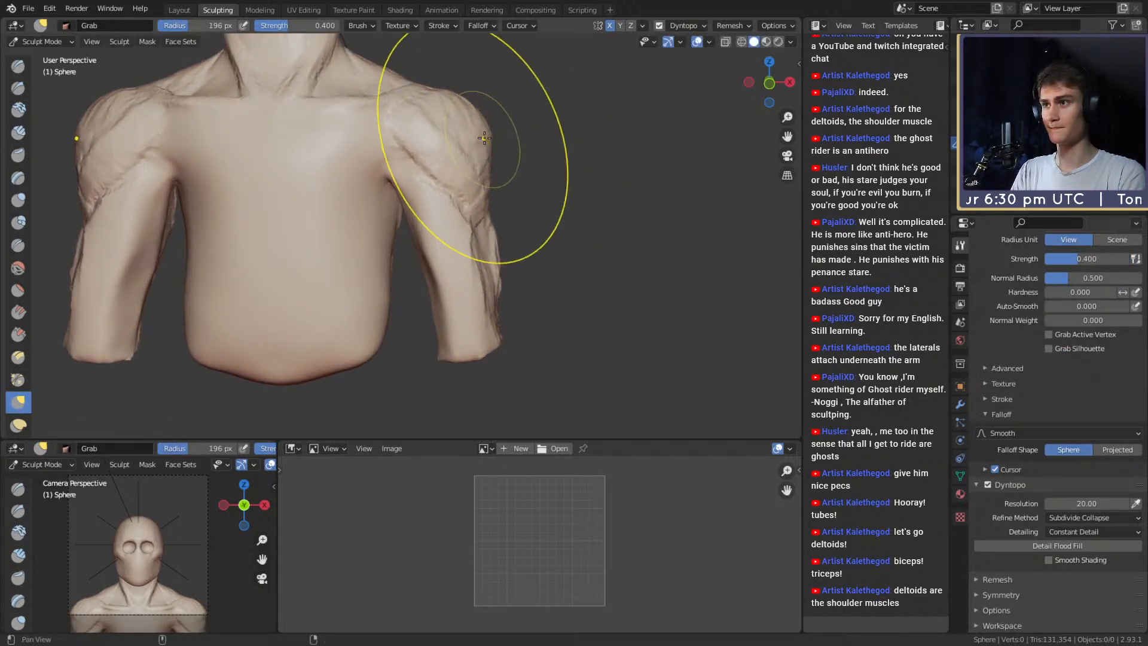
# Move the lower part of the upper arms closer to the torso with the Grab brush at 256 px radius.
pyautogui.keyDown('shift'); pyautogui.moveTo(492, 145); pyautogui.dragTo(500, 163, button='middle'); pyautogui.keyUp('shift')
pyautogui.press('f')
pyautogui.click(478, 151)
pyautogui.keyDown('shift'); pyautogui.moveTo(472, 281); pyautogui.dragTo(464, 223, button='middle'); pyautogui.keyUp('shift')
pyautogui.press('f')
pyautogui.click(477, 244)
pyautogui.moveTo(474, 269); pyautogui.dragTo(436, 277)
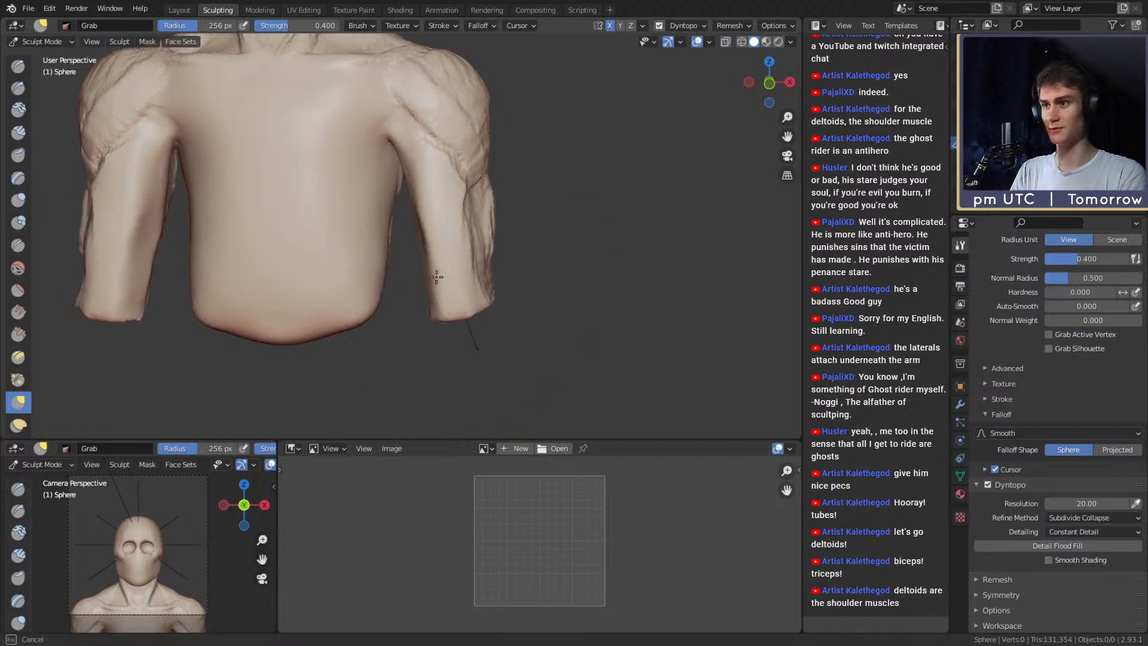
# Reshape the inner contour of the upper arms with the Grab brush at 110 px radius.
pyautogui.press('f')
pyautogui.click(507, 238)
pyautogui.moveTo(494, 239); pyautogui.dragTo(482, 238)
pyautogui.press('f')
pyautogui.moveTo(479, 237)
pyautogui.mouseDown(button='middle')
pyautogui.moveTo(497, 228)
pyautogui.moveTo(469, 211)
pyautogui.mouseUp(button='middle')
pyautogui.click(441, 225)
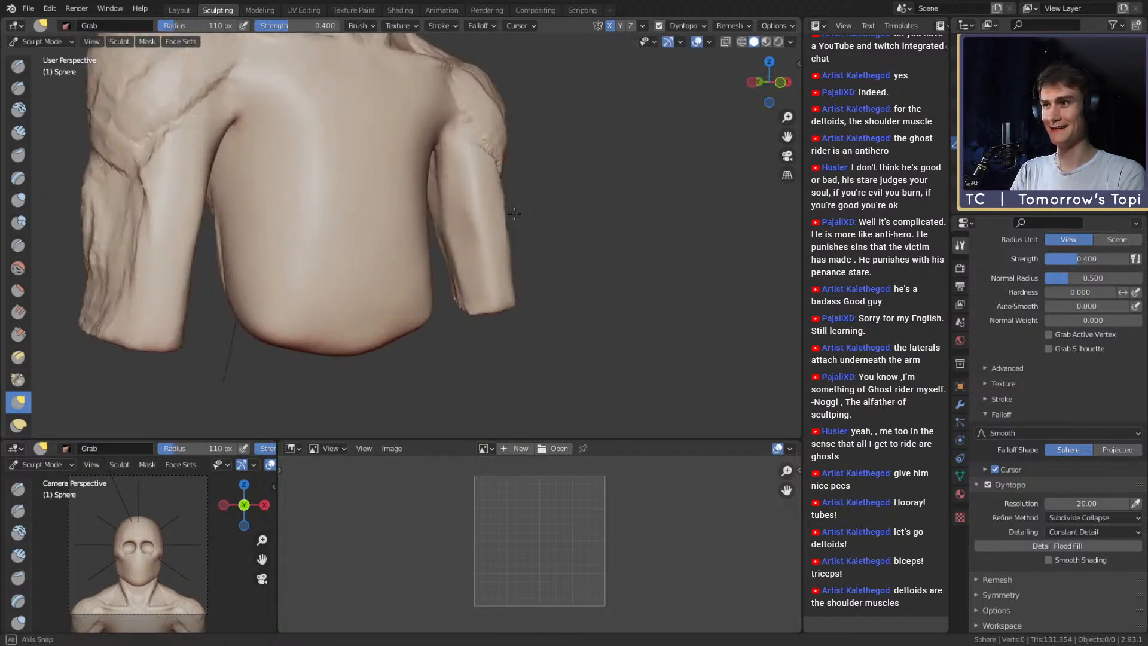
pyautogui.moveTo(466, 206); pyautogui.dragTo(479, 194)
# Build up the inner upper arm just below the armpit with Clay Strips at 44 px radius.
pyautogui.press('c')
pyautogui.press('f')
pyautogui.click(432, 184)
pyautogui.moveTo(432, 186); pyautogui.dragTo(402, 189, button='middle')
pyautogui.moveTo(468, 239)
pyautogui.keyDown('ctrl'); pyautogui.mouseDown(button='middle')
pyautogui.moveTo(489, 131)
pyautogui.moveTo(375, 235)
pyautogui.mouseUp(button='middle'); pyautogui.keyUp('ctrl')
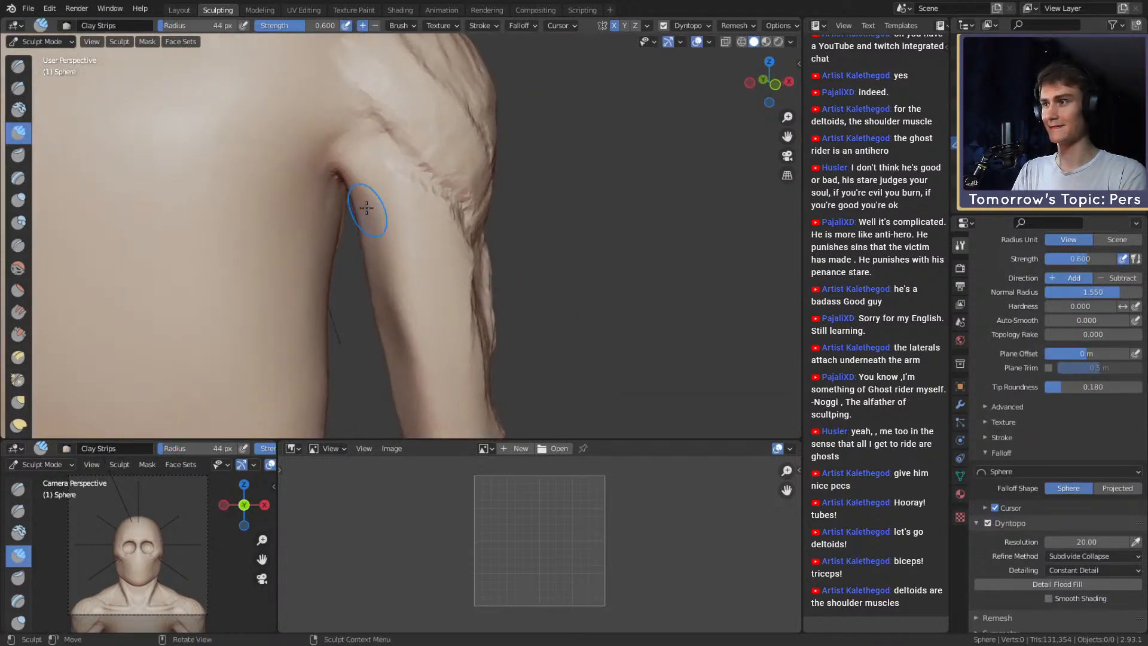
pyautogui.moveTo(388, 249); pyautogui.dragTo(392, 257)
# Add muscle mass down the inner biceps from the armpit with Clay Strips at 53 px radius.
pyautogui.moveTo(386, 208); pyautogui.dragTo(408, 192, button='middle')
pyautogui.press('f')
pyautogui.click(413, 191)
pyautogui.moveTo(377, 187); pyautogui.dragTo(397, 241)
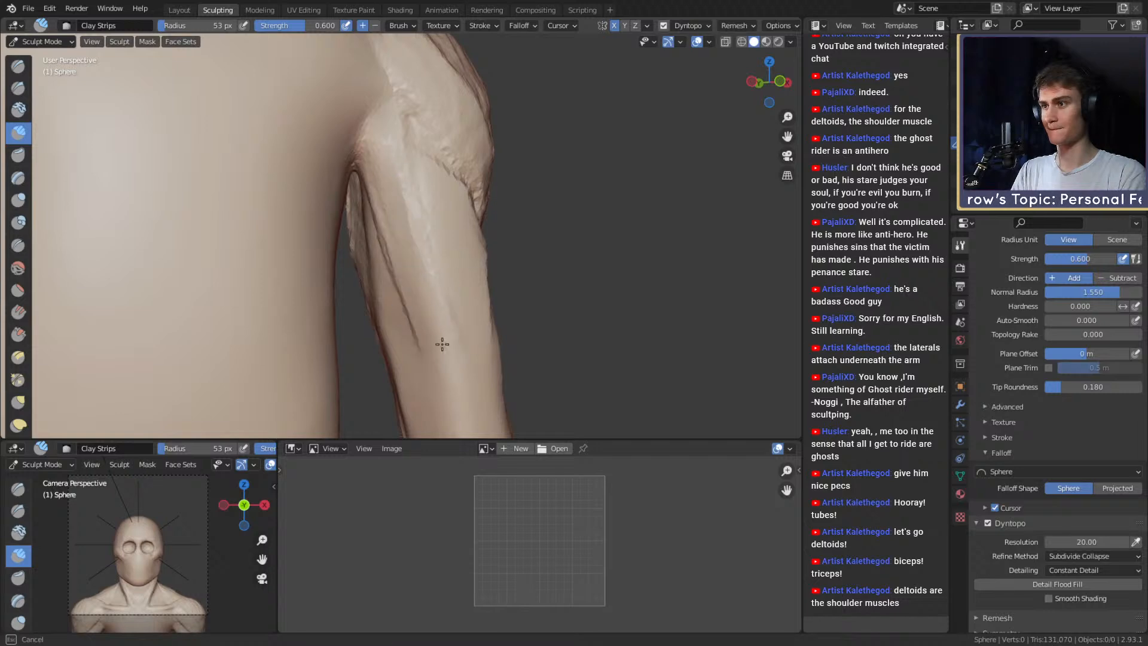
# Thicken the upper biceps below the front deltoid with Clay Strips at 68 px radius.
pyautogui.keyDown('shift'); pyautogui.moveTo(426, 257); pyautogui.dragTo(419, 248, button='middle'); pyautogui.keyUp('shift')
pyautogui.press('f')
pyautogui.click(413, 225)
pyautogui.moveTo(381, 160); pyautogui.dragTo(383, 165)
pyautogui.moveTo(387, 204); pyautogui.dragTo(401, 246, button='middle')
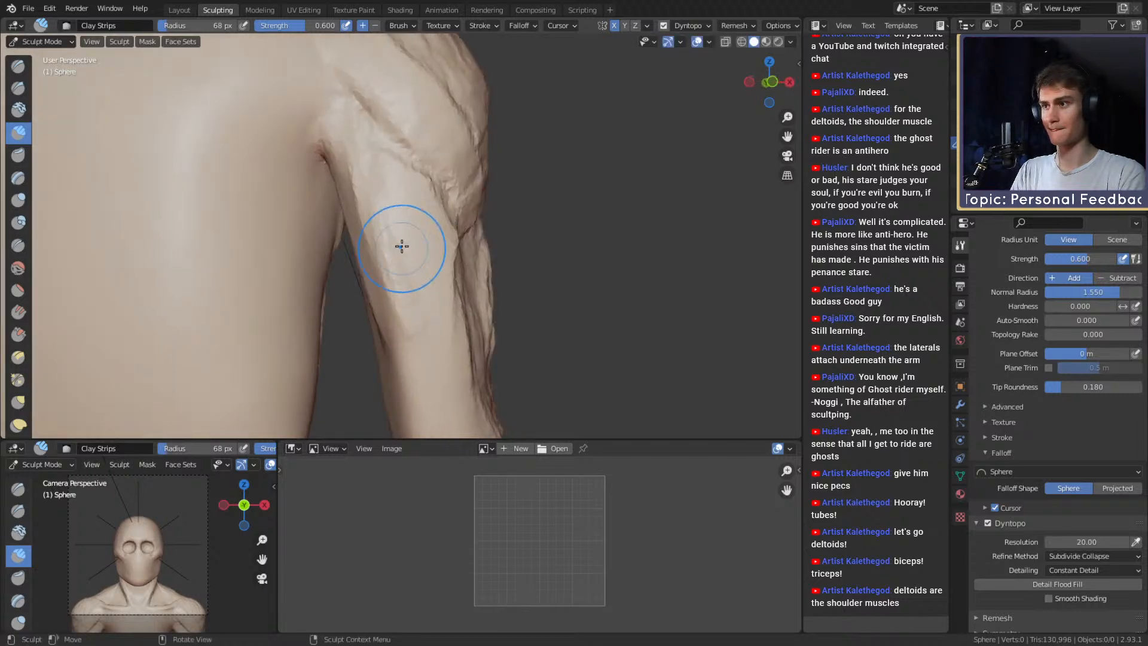
# Build up the front and inner side of the biceps with Clay Strips at 41 and 58 px radius.
pyautogui.moveTo(436, 292); pyautogui.dragTo(399, 272, button='middle')
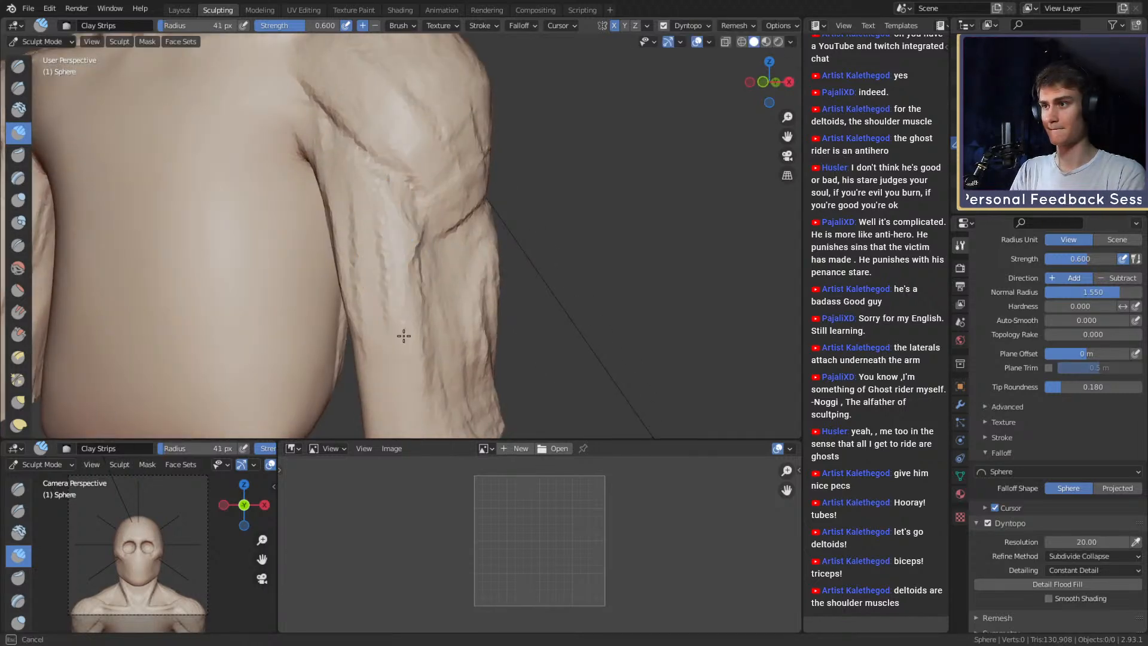
pyautogui.moveTo(404, 336); pyautogui.dragTo(402, 344)
pyautogui.keyDown('shift'); pyautogui.moveTo(406, 299); pyautogui.dragTo(398, 252, button='middle'); pyautogui.keyUp('shift')
pyautogui.moveTo(400, 240); pyautogui.dragTo(410, 246, button='middle')
pyautogui.press('f')
pyautogui.click(436, 227)
pyautogui.moveTo(368, 154); pyautogui.dragTo(371, 162)
pyautogui.moveTo(360, 218); pyautogui.dragTo(397, 153, button='middle')
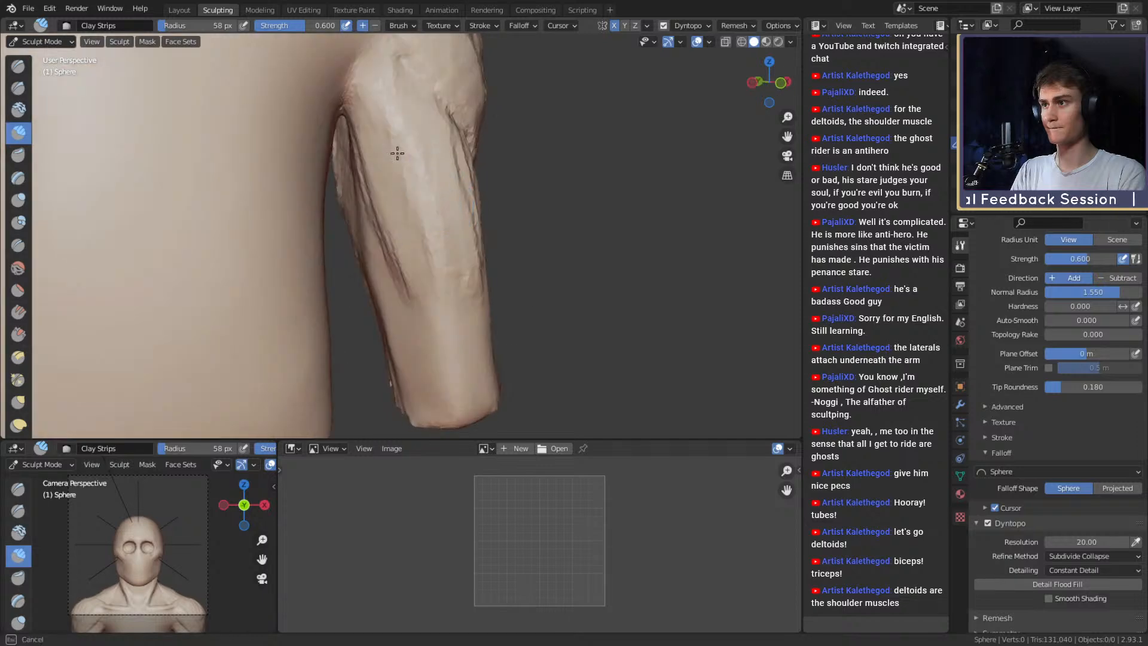
# Define the border between the biceps and the outer arm muscles with Clay Strips at 36 px radius.
pyautogui.moveTo(381, 80); pyautogui.dragTo(391, 114)
pyautogui.moveTo(450, 173)
pyautogui.keyDown('alt'); pyautogui.mouseDown()
pyautogui.moveTo(431, 192)
pyautogui.moveTo(467, 287)
pyautogui.moveTo(411, 126)
pyautogui.moveTo(438, 164)
pyautogui.mouseUp(); pyautogui.keyUp('alt')
pyautogui.moveTo(397, 160); pyautogui.dragTo(390, 277, button='middle')
pyautogui.moveTo(340, 185); pyautogui.dragTo(403, 176, button='middle')
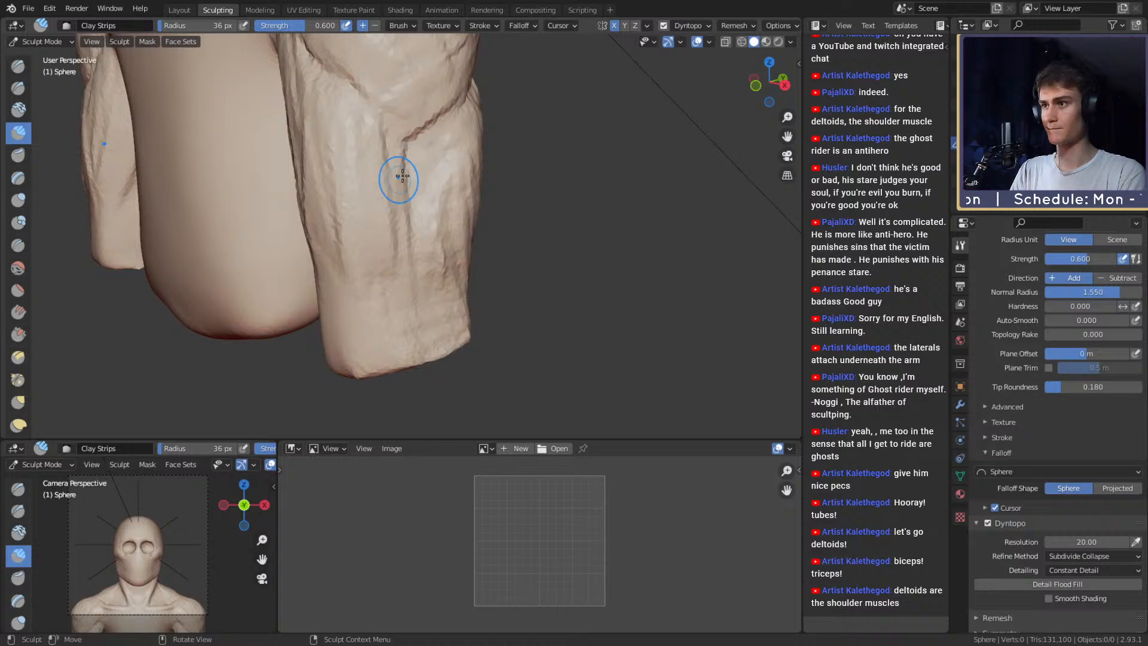
pyautogui.moveTo(411, 215); pyautogui.dragTo(411, 262, button='middle')
pyautogui.keyDown('alt'); pyautogui.moveTo(383, 276); pyautogui.dragTo(411, 276); pyautogui.keyUp('alt')
# Shape the lower biceps and its inner groove with Clay Strips at 53 and 34 px radius.
pyautogui.press('f')
pyautogui.click(408, 217)
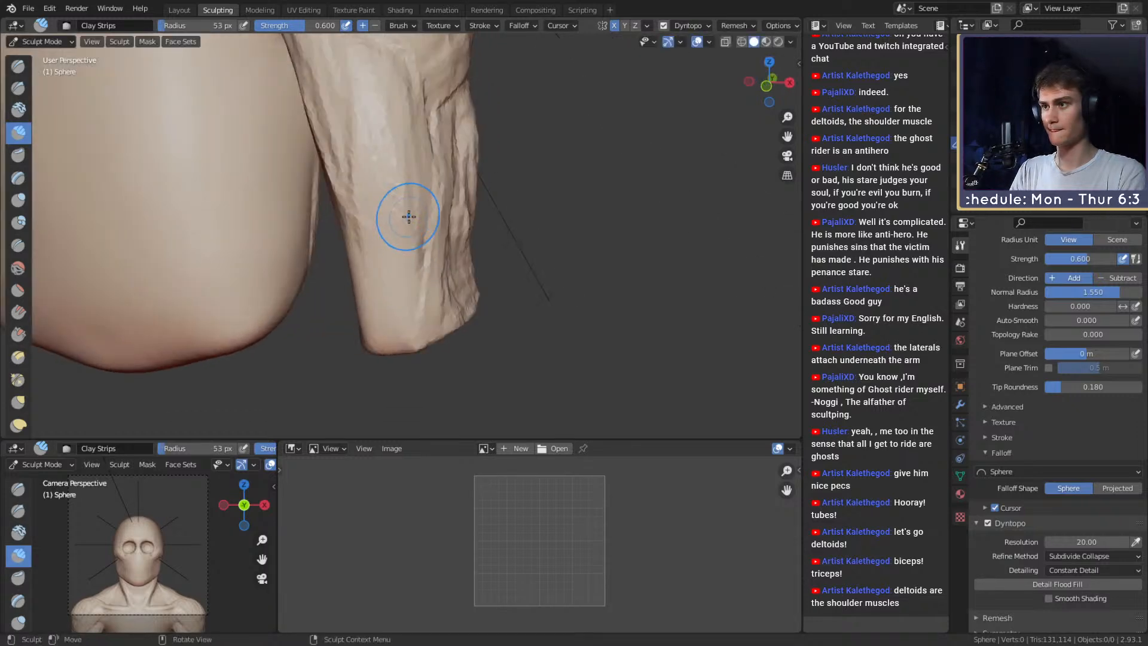
pyautogui.moveTo(401, 304)
pyautogui.mouseDown(button='middle')
pyautogui.moveTo(439, 252)
pyautogui.moveTo(397, 231)
pyautogui.moveTo(402, 213)
pyautogui.mouseUp(button='middle')
pyautogui.moveTo(377, 122); pyautogui.dragTo(414, 222, button='middle')
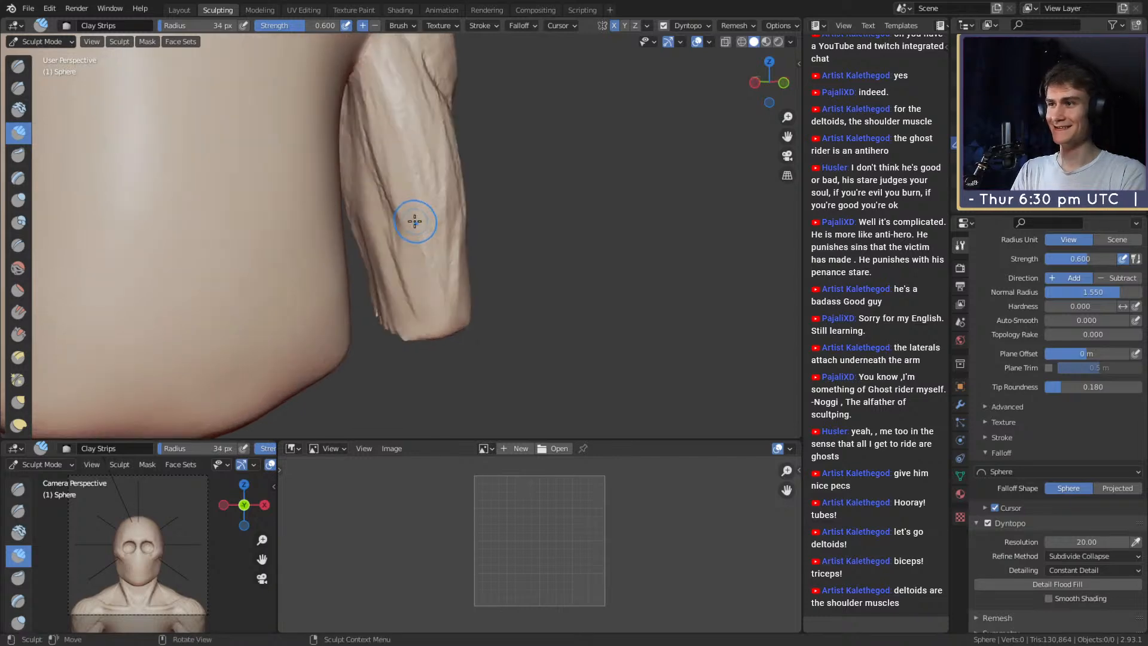
pyautogui.moveTo(434, 218); pyautogui.dragTo(436, 236)
# Refine the front of the upper arm with Clay Strips at 46 px radius.
pyautogui.moveTo(436, 213); pyautogui.dragTo(402, 205, button='middle')
pyautogui.scroll(-5, 458, 247)
pyautogui.moveTo(461, 249)
pyautogui.mouseDown(button='middle')
pyautogui.moveTo(397, 257)
pyautogui.moveTo(443, 247)
pyautogui.moveTo(413, 240)
pyautogui.mouseUp(button='middle')
pyautogui.scroll(2, 394, 256)
pyautogui.scroll(2, 411, 239)
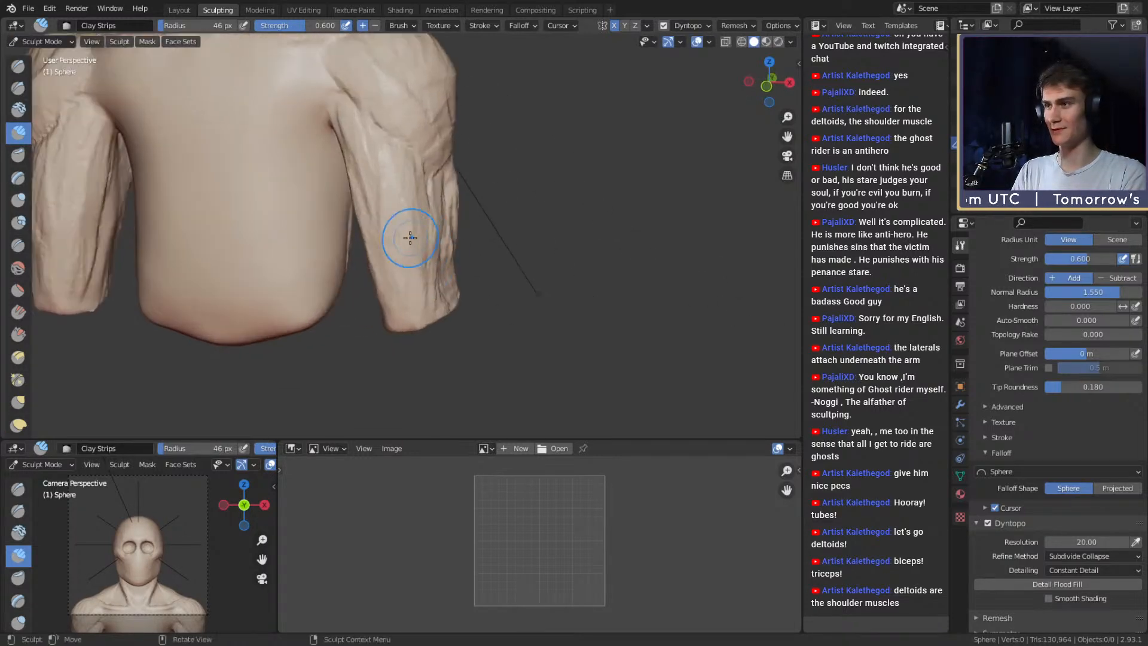
# Refine the front of the shoulder above the armpit with the Crease brush at 46 px radius.
pyautogui.press('g')
pyautogui.keyDown('shift'); pyautogui.moveTo(406, 192); pyautogui.dragTo(467, 221, button='middle'); pyautogui.keyUp('shift')
pyautogui.hotkey('shift', 'c')
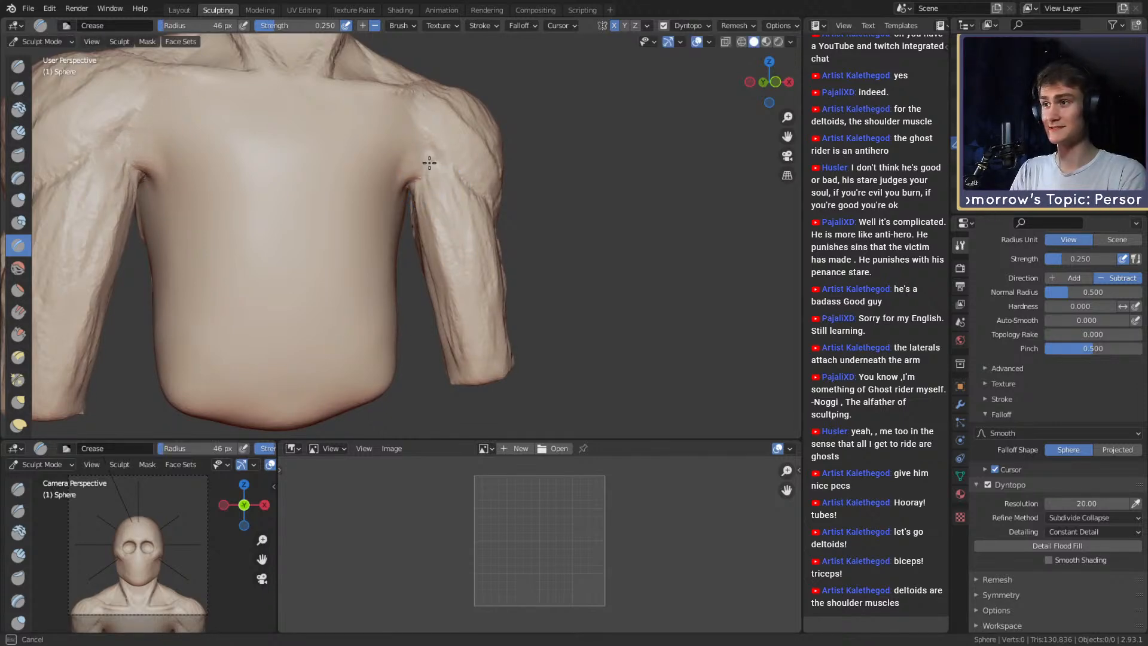
# Adjust the front and outer contour of the shoulder with the Grab brush.
pyautogui.press('g')
pyautogui.moveTo(436, 213)
pyautogui.mouseDown(button='middle')
pyautogui.moveTo(423, 231)
pyautogui.moveTo(406, 179)
pyautogui.moveTo(446, 180)
pyautogui.mouseUp(button='middle')
pyautogui.press('f')
pyautogui.click(465, 189)
pyautogui.moveTo(446, 180); pyautogui.dragTo(439, 177)
pyautogui.keyDown('shift'); pyautogui.moveTo(419, 157); pyautogui.dragTo(410, 199, button='middle'); pyautogui.keyUp('shift')
pyautogui.moveTo(473, 194); pyautogui.dragTo(480, 195)
# Round the outer deltoid silhouette with the Grab brush at 103 px radius.
pyautogui.moveTo(509, 214)
pyautogui.mouseDown(button='middle')
pyautogui.moveTo(482, 212)
pyautogui.moveTo(491, 199)
pyautogui.mouseUp(button='middle')
pyautogui.press('f')
pyautogui.click(495, 213)
pyautogui.moveTo(487, 195); pyautogui.dragTo(494, 196)
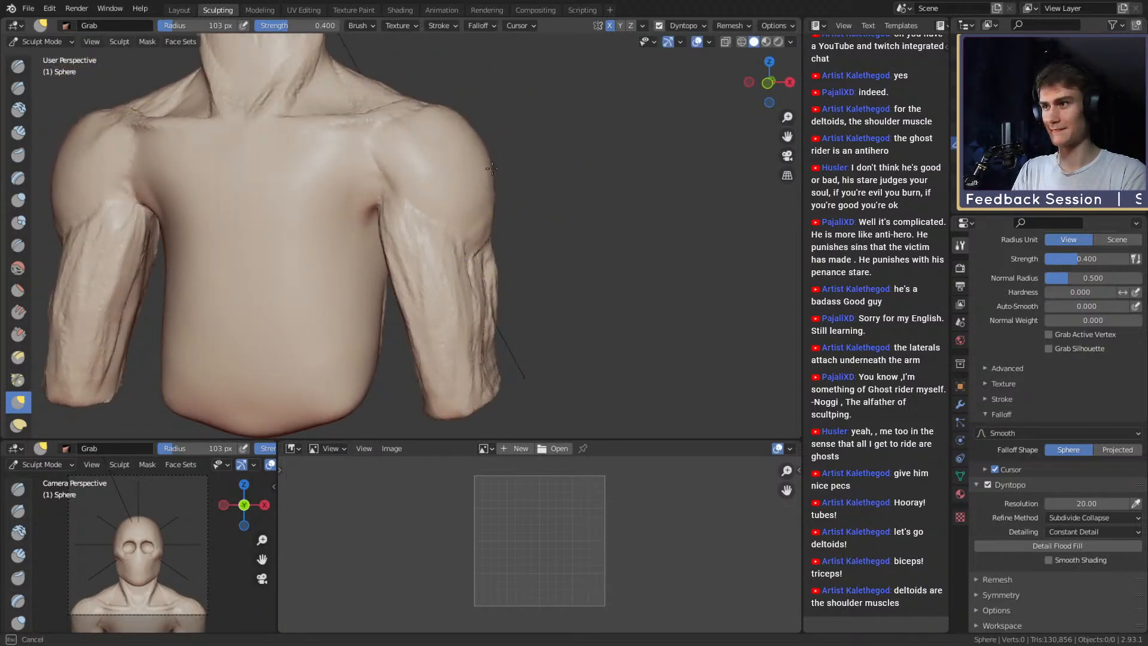
# Adjust the outer silhouette of the deltoid and upper arm with the Grab brush at 119 px radius.
pyautogui.press('f')
pyautogui.keyDown('shift'); pyautogui.moveTo(491, 173); pyautogui.dragTo(515, 187, button='middle'); pyautogui.keyUp('shift')
pyautogui.click(536, 173)
pyautogui.press('f')
pyautogui.click(581, 187)
pyautogui.moveTo(491, 228); pyautogui.dragTo(498, 229)
pyautogui.keyDown('shift'); pyautogui.moveTo(495, 227); pyautogui.dragTo(487, 188, button='middle'); pyautogui.keyUp('shift')
pyautogui.press('f')
pyautogui.click(572, 215)
pyautogui.moveTo(498, 189); pyautogui.dragTo(492, 189)
pyautogui.moveTo(494, 197); pyautogui.dragTo(459, 200, button='middle')
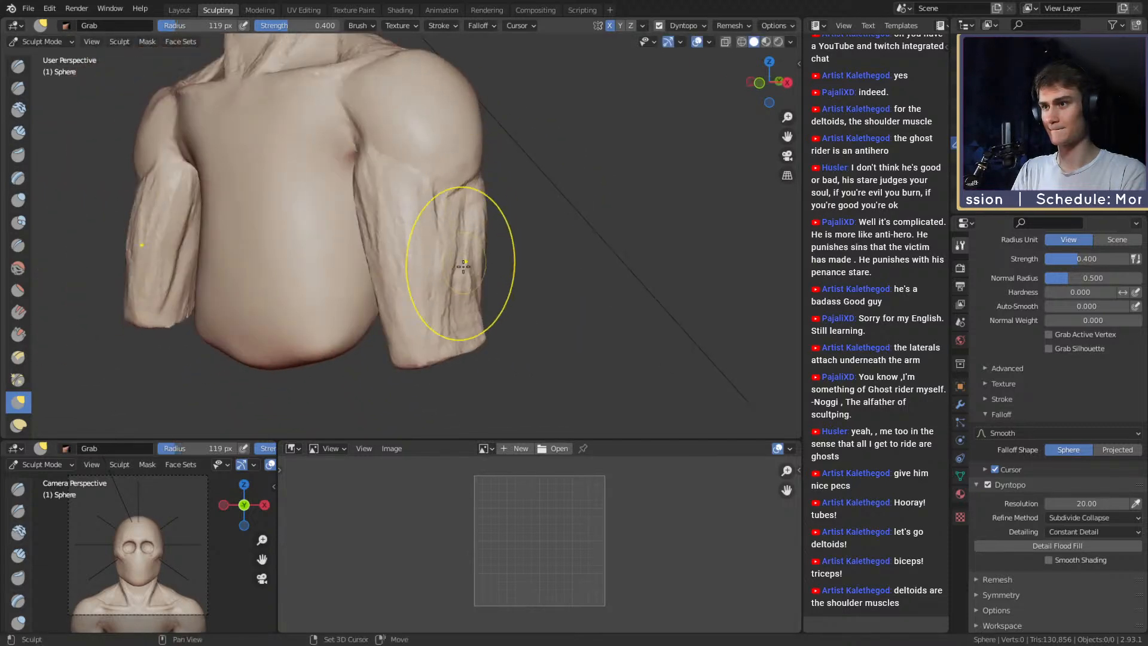
pyautogui.moveTo(423, 255); pyautogui.dragTo(468, 331, button='middle')
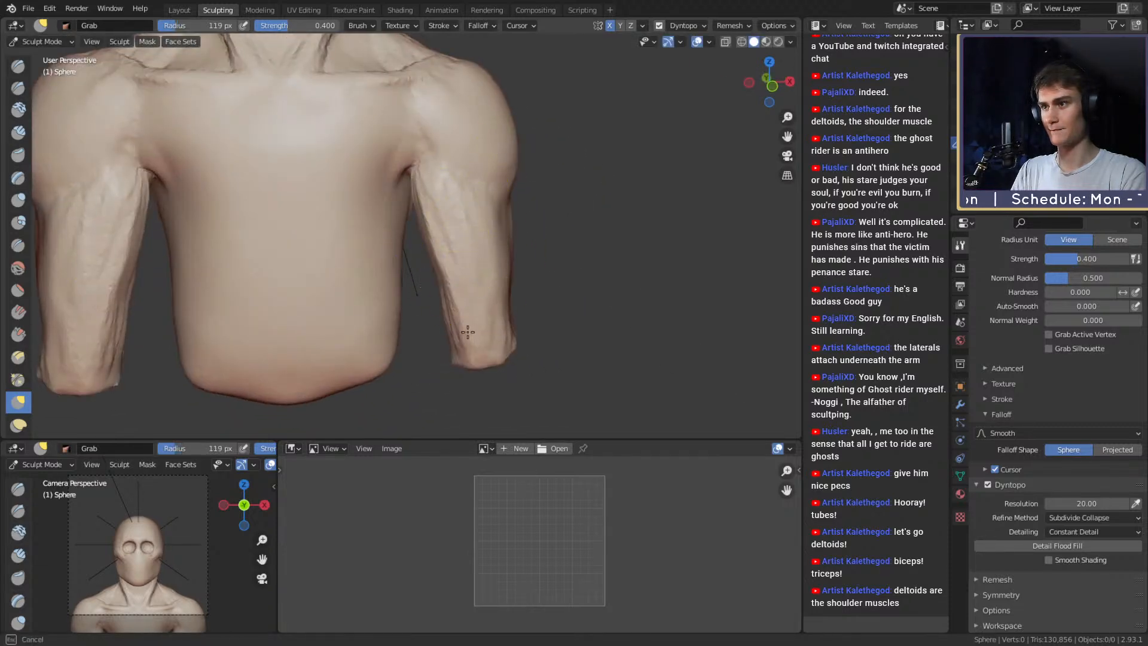
# Reshape the outer side of the upper arm below the deltoid with the Grab brush at 189 px radius.
pyautogui.press('c')
pyautogui.moveTo(419, 188)
pyautogui.mouseDown(button='middle')
pyautogui.moveTo(329, 210)
pyautogui.moveTo(335, 229)
pyautogui.moveTo(403, 231)
pyautogui.moveTo(380, 236)
pyautogui.moveTo(458, 253)
pyautogui.moveTo(522, 230)
pyautogui.moveTo(463, 235)
pyautogui.mouseUp(button='middle')
pyautogui.press('g')
pyautogui.press('f')
pyautogui.click(451, 236)
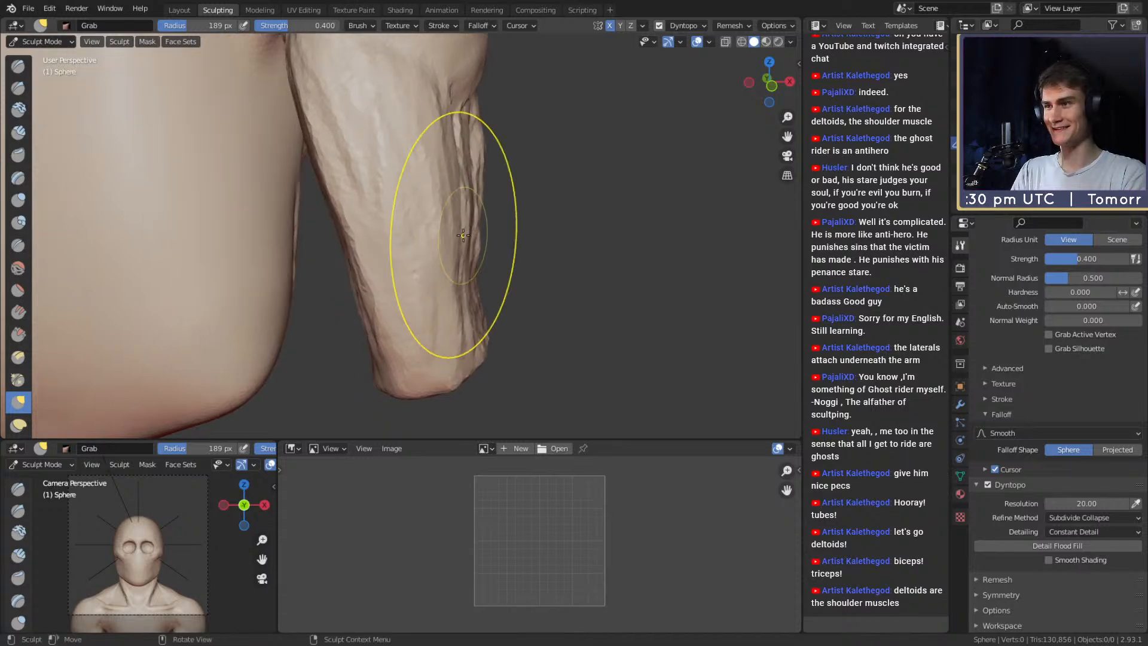
pyautogui.moveTo(473, 304)
pyautogui.keyDown('alt'); pyautogui.keyDown('shift'); pyautogui.mouseDown()
pyautogui.moveTo(446, 235)
pyautogui.moveTo(419, 240)
pyautogui.moveTo(515, 221)
pyautogui.moveTo(431, 202)
pyautogui.moveTo(428, 226)
pyautogui.moveTo(428, 217)
pyautogui.mouseUp(); pyautogui.keyUp('shift'); pyautogui.keyUp('alt')
# Rework the underside of the upper arm, switching from Grab to Clay Strips with an enlarged radius.
pyautogui.press('f')
pyautogui.click(448, 238)
pyautogui.press('f')
pyautogui.click(461, 222)
pyautogui.press('c')
pyautogui.press('f')
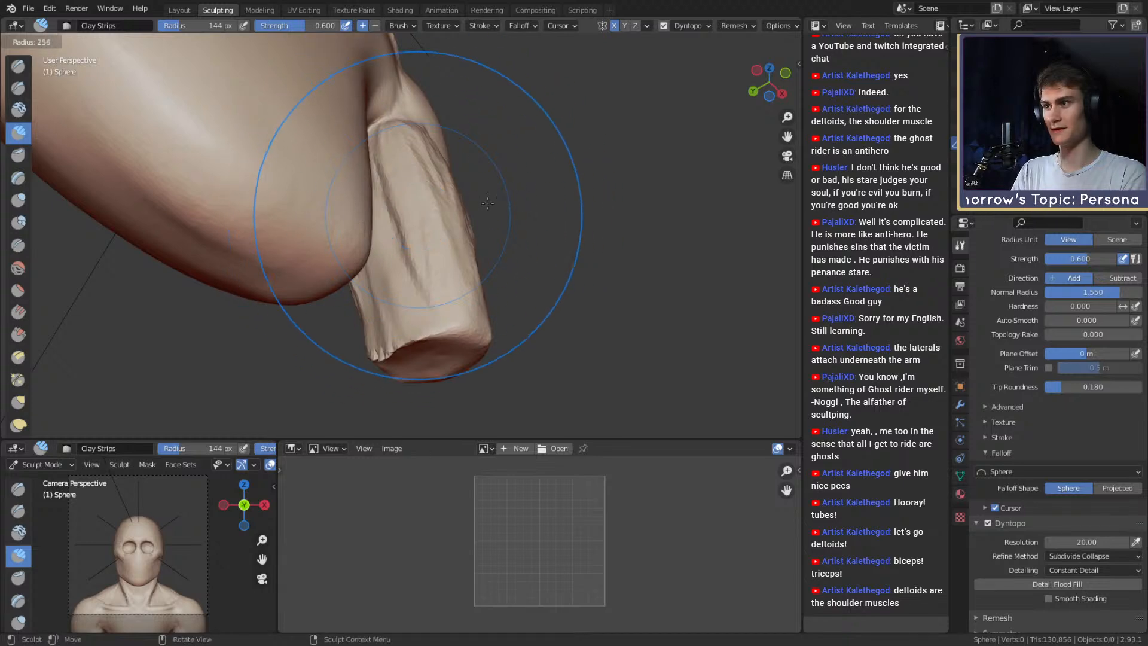
pyautogui.click(351, 211)
pyautogui.moveTo(352, 210)
pyautogui.keyDown('alt'); pyautogui.mouseDown()
pyautogui.moveTo(446, 204)
pyautogui.moveTo(466, 227)
pyautogui.moveTo(430, 167)
pyautogui.moveTo(439, 240)
pyautogui.moveTo(501, 237)
pyautogui.mouseUp(); pyautogui.keyUp('alt')
# Refine the inner upper arm with Clay Strips, varying the brush radius.
pyautogui.press('f')
pyautogui.click(450, 178)
pyautogui.press('f')
pyautogui.click(423, 221)
pyautogui.press('f')
pyautogui.moveTo(437, 224)
pyautogui.mouseDown(button='middle')
pyautogui.moveTo(393, 225)
pyautogui.moveTo(520, 210)
pyautogui.moveTo(383, 228)
pyautogui.moveTo(411, 225)
pyautogui.moveTo(443, 197)
pyautogui.moveTo(423, 184)
pyautogui.moveTo(403, 210)
pyautogui.moveTo(602, 218)
pyautogui.moveTo(497, 233)
pyautogui.moveTo(364, 145)
pyautogui.mouseUp(button='middle')
# Adjust the shape of the upper arm and armpit with the Grab brush at 81 px radius.
pyautogui.press('g')
pyautogui.press('f')
pyautogui.click(468, 209)
pyautogui.press('f')
pyautogui.click(425, 197)
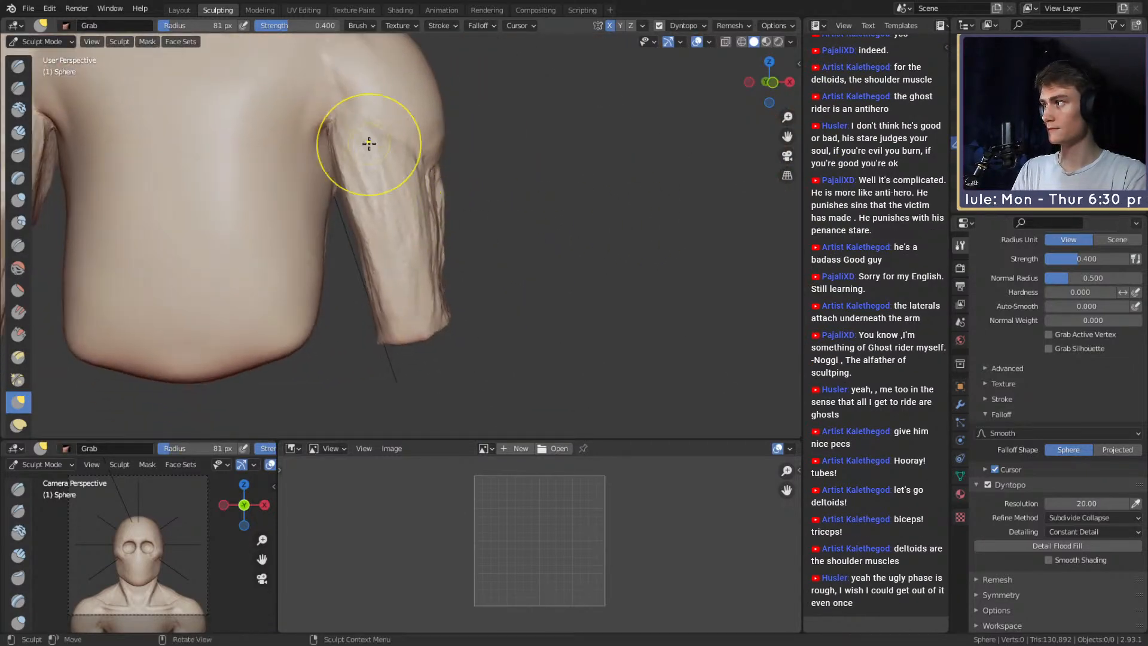
# Sculpt the tapered lower end of the biceps above the arm's cut end with Clay Strips at 48 px radius.
pyautogui.press('c')
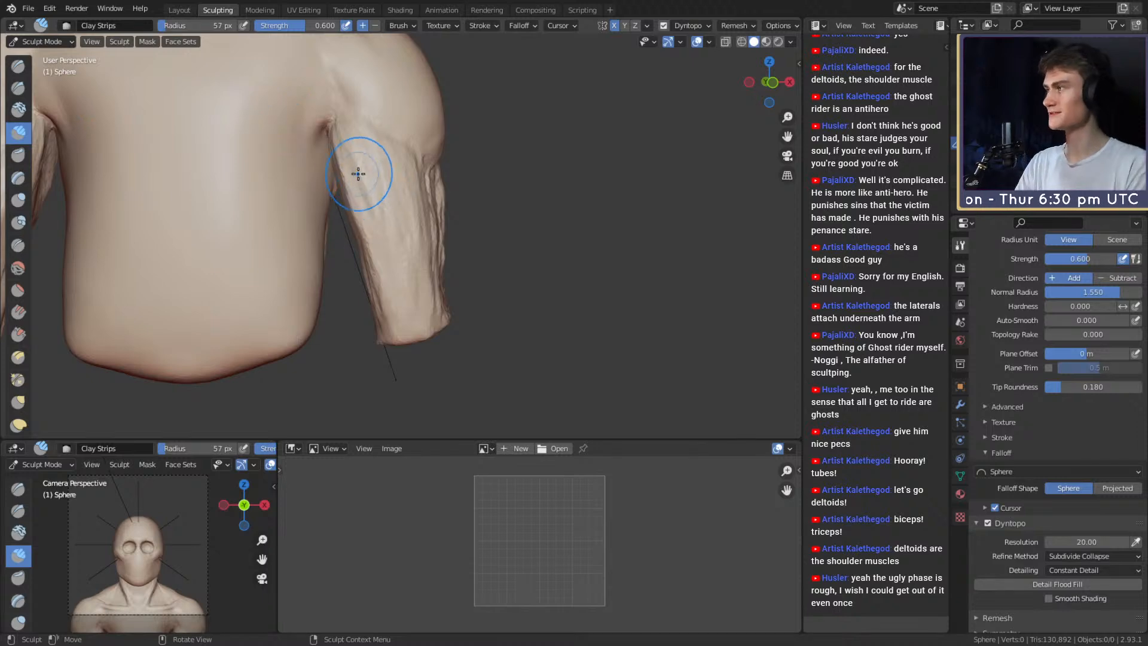
pyautogui.moveTo(452, 208)
pyautogui.mouseDown(button='middle')
pyautogui.moveTo(413, 221)
pyautogui.moveTo(440, 227)
pyautogui.mouseUp(button='middle')
pyautogui.press('f')
pyautogui.click(426, 221)
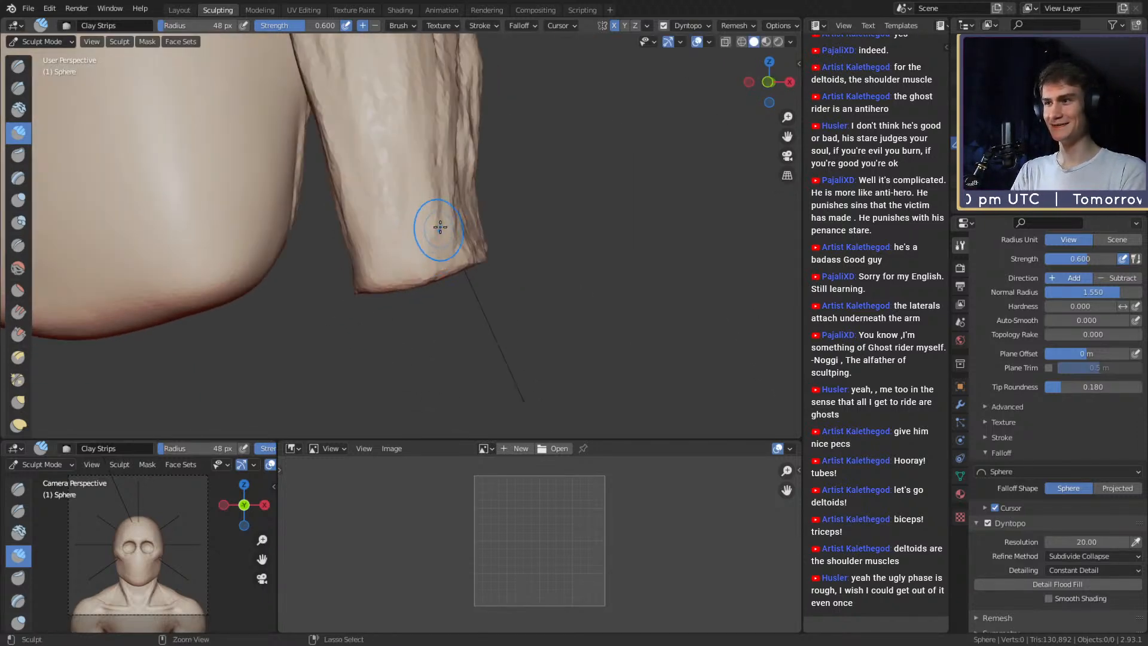
pyautogui.moveTo(396, 274); pyautogui.dragTo(339, 230, button='middle')
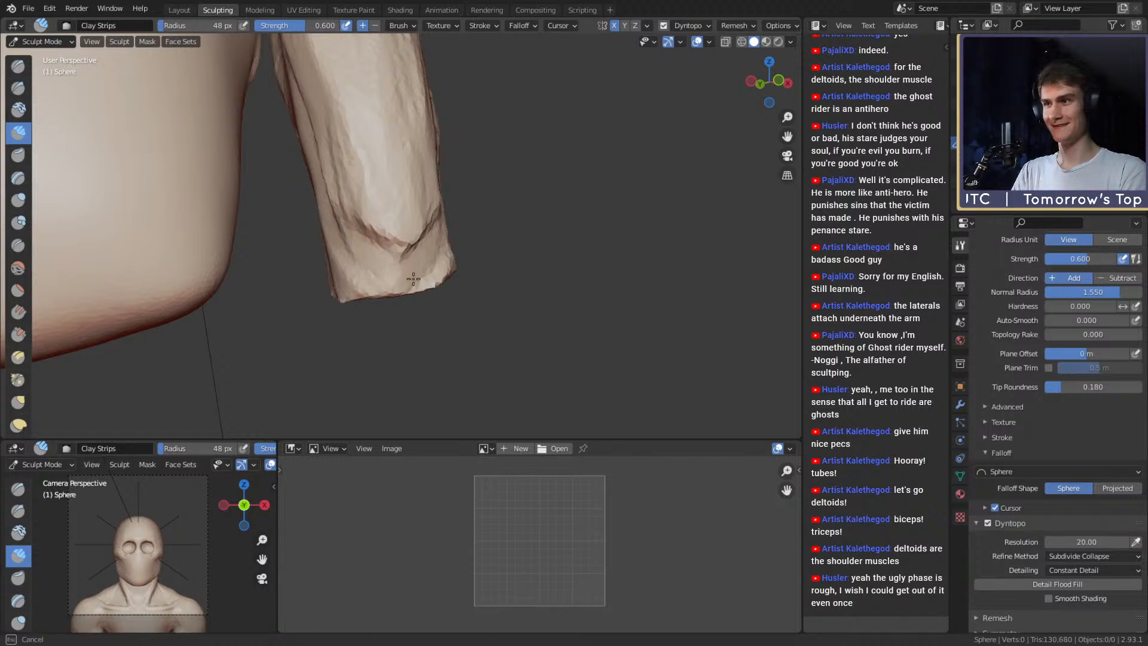
pyautogui.moveTo(383, 287)
pyautogui.mouseDown(button='middle')
pyautogui.moveTo(411, 269)
pyautogui.moveTo(389, 213)
pyautogui.moveTo(346, 225)
pyautogui.mouseUp(button='middle')
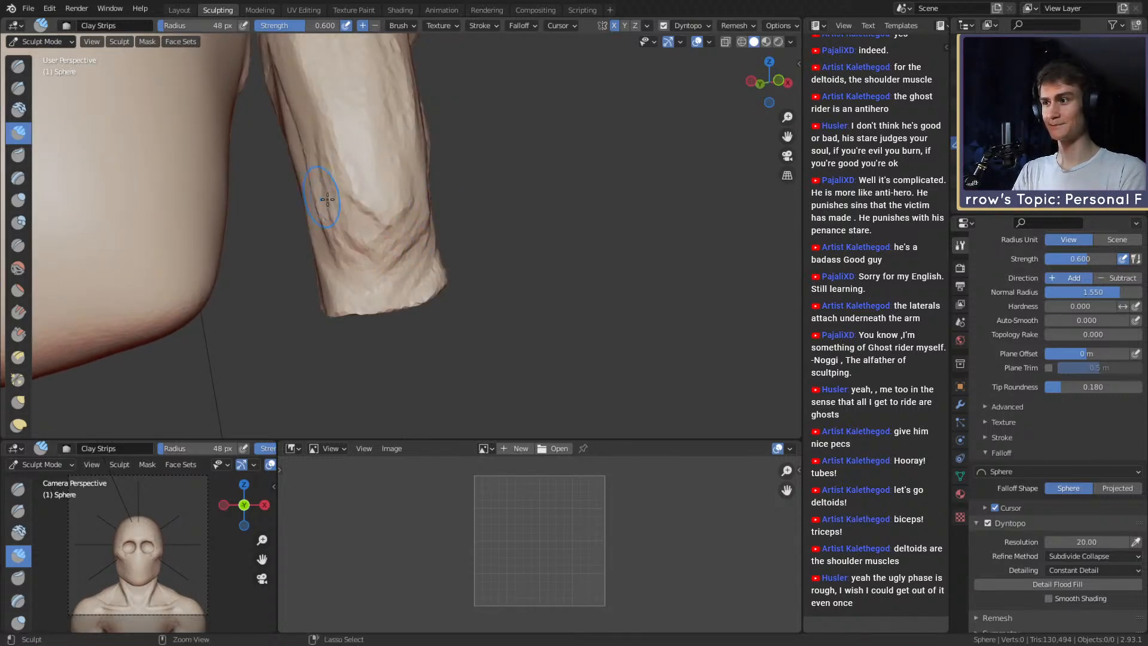
# Blend the lower end of the biceps into the arm with the brush radius at 109 px.
pyautogui.press('f')
pyautogui.keyDown('shift'); pyautogui.moveTo(418, 259); pyautogui.dragTo(400, 284, button='middle'); pyautogui.keyUp('shift')
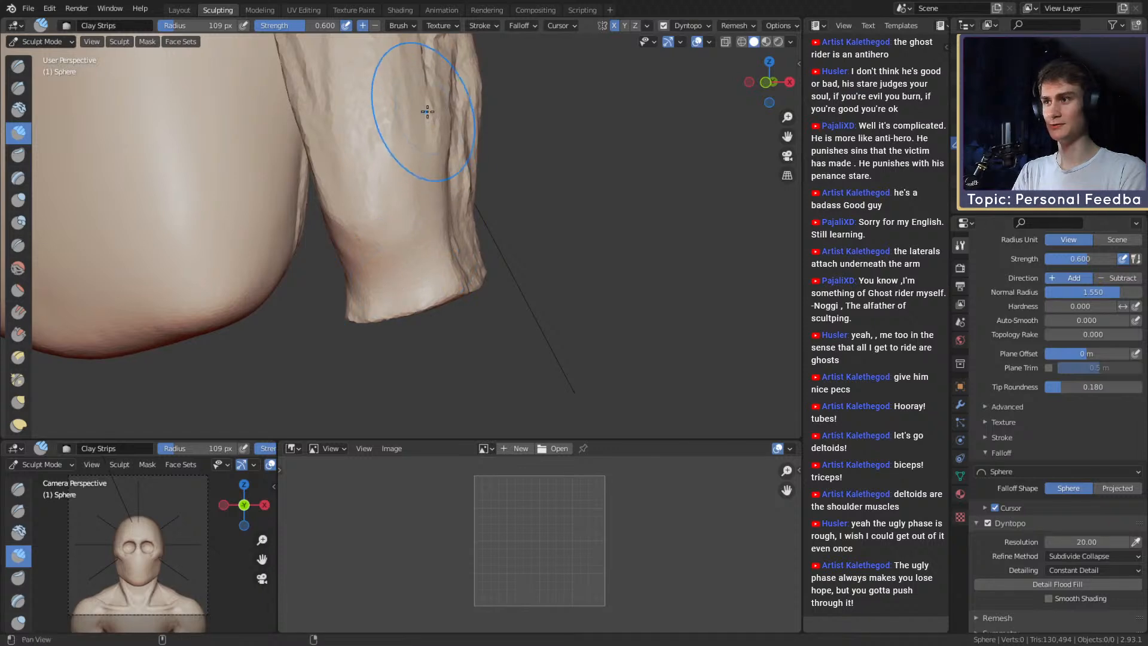
pyautogui.keyDown('alt'); pyautogui.keyDown('shift'); pyautogui.moveTo(427, 112); pyautogui.dragTo(424, 185); pyautogui.keyUp('shift'); pyautogui.keyUp('alt')
pyautogui.keyDown('alt'); pyautogui.moveTo(424, 185); pyautogui.dragTo(394, 228); pyautogui.keyUp('alt')
# Sharpen the grooves around the biceps along the upper arm with the Crease brush.
pyautogui.hotkey('shift', 'c')
pyautogui.moveTo(400, 177)
pyautogui.keyDown('alt'); pyautogui.mouseDown()
pyautogui.moveTo(386, 186)
pyautogui.moveTo(397, 261)
pyautogui.mouseUp(); pyautogui.keyUp('alt')
pyautogui.keyDown('alt'); pyautogui.moveTo(386, 307); pyautogui.dragTo(410, 302); pyautogui.keyUp('alt')
pyautogui.moveTo(410, 133); pyautogui.dragTo(377, 322)
pyautogui.keyDown('alt'); pyautogui.moveTo(353, 269); pyautogui.dragTo(389, 261); pyautogui.keyUp('alt')
pyautogui.press('f')
pyautogui.click(357, 190)
pyautogui.moveTo(356, 186)
pyautogui.keyDown('alt'); pyautogui.mouseDown()
pyautogui.moveTo(428, 220)
pyautogui.moveTo(361, 172)
pyautogui.moveTo(393, 249)
pyautogui.mouseUp(); pyautogui.keyUp('alt')
# Build up the top of the inner upper arm near the armpit with Clay Strips.
pyautogui.press('c')
pyautogui.press('f')
pyautogui.click(361, 172)
pyautogui.moveTo(348, 96); pyautogui.dragTo(350, 130)
pyautogui.keyDown('alt'); pyautogui.moveTo(353, 111); pyautogui.dragTo(349, 134); pyautogui.keyUp('alt')
pyautogui.moveTo(366, 110)
pyautogui.mouseDown()
pyautogui.moveTo(396, 212)
pyautogui.moveTo(450, 221)
pyautogui.mouseUp()
# Cut the crease where the inner arm meets the armpit with the Crease brush at 46 px radius.
pyautogui.press('f')
pyautogui.hotkey('shift', 'c')
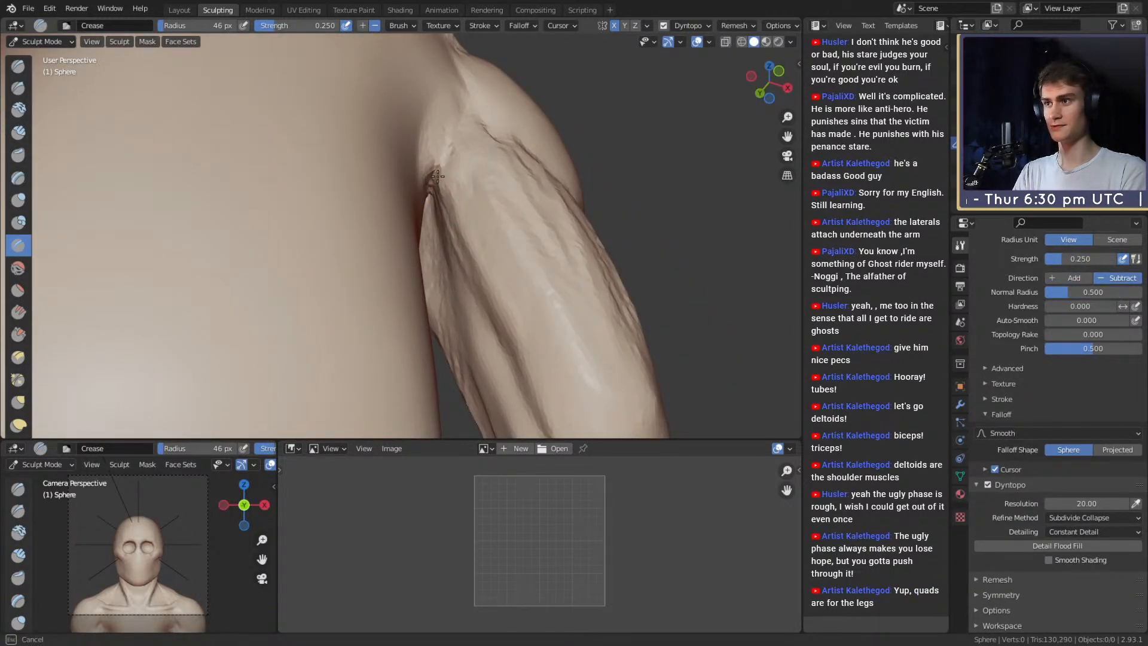
pyautogui.moveTo(465, 180)
pyautogui.keyDown('alt'); pyautogui.mouseDown()
pyautogui.moveTo(445, 172)
pyautogui.moveTo(419, 225)
pyautogui.mouseUp(); pyautogui.keyUp('alt')
# Build up the inner triceps beneath the armpit with Clay Strips at 42 px radius.
pyautogui.press('c')
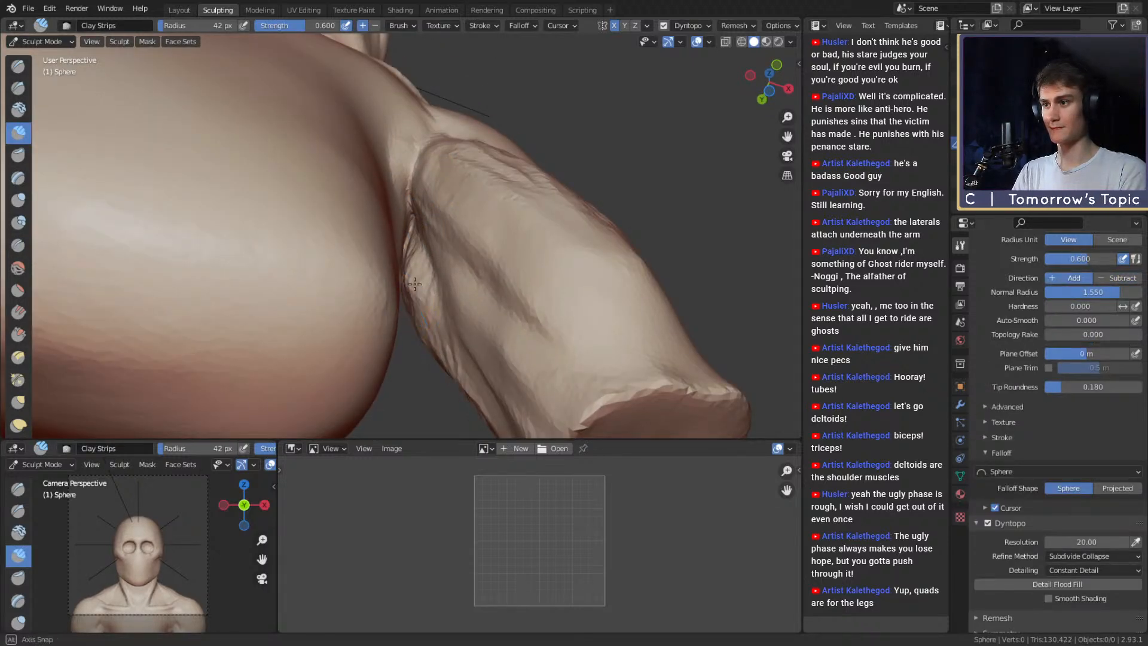
pyautogui.keyDown('alt'); pyautogui.moveTo(415, 283); pyautogui.dragTo(460, 271); pyautogui.keyUp('alt')
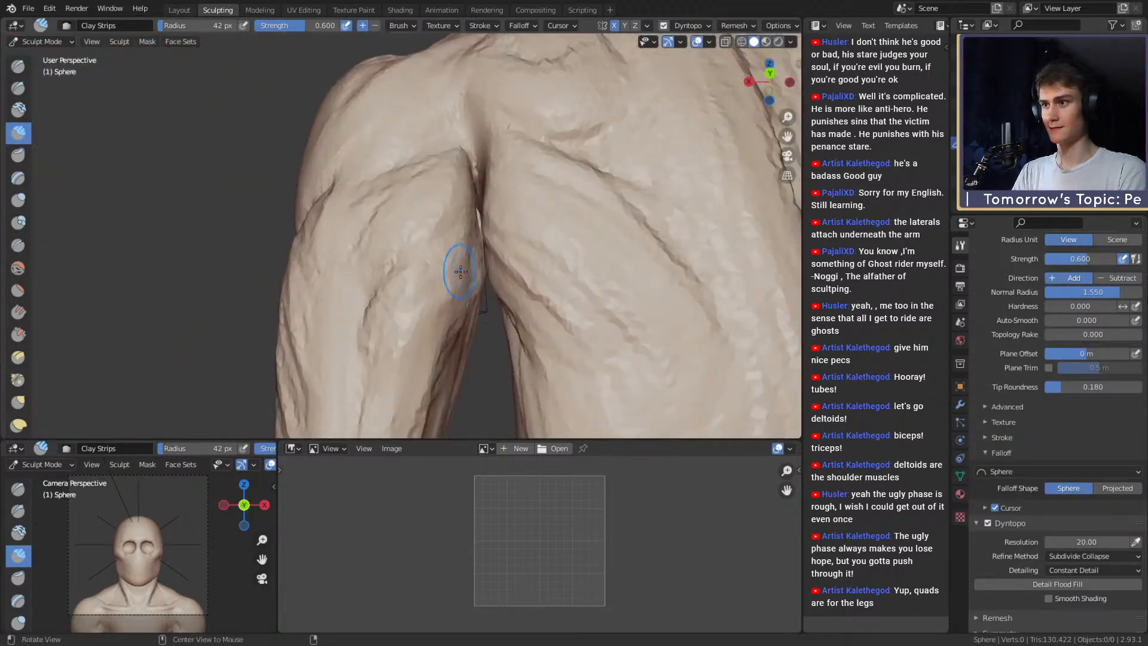
pyautogui.press('f')
pyautogui.click(450, 309)
# Refine the transition from the rear armpit to the back with Clay Strips.
pyautogui.keyDown('ctrl'); pyautogui.keyDown('alt'); pyautogui.moveTo(471, 140); pyautogui.dragTo(703, 248); pyautogui.keyUp('alt'); pyautogui.keyUp('ctrl')
pyautogui.moveTo(486, 238)
pyautogui.keyDown('ctrl'); pyautogui.keyDown('alt'); pyautogui.mouseDown()
pyautogui.moveTo(467, 256)
pyautogui.moveTo(434, 231)
pyautogui.mouseUp(); pyautogui.keyUp('alt'); pyautogui.keyUp('ctrl')
pyautogui.press('f')
pyautogui.click(459, 255)
pyautogui.moveTo(434, 231)
pyautogui.keyDown('alt'); pyautogui.mouseDown()
pyautogui.moveTo(389, 226)
pyautogui.moveTo(440, 216)
pyautogui.moveTo(419, 209)
pyautogui.mouseUp(); pyautogui.keyUp('alt')
# Reshape the armpit area with the Grab brush.
pyautogui.press('g')
pyautogui.press('f')
pyautogui.click(387, 229)
pyautogui.press('f')
pyautogui.click(387, 228)
# Refine the muscle connection between the armpit and the torso with Clay Strips.
pyautogui.press('c')
pyautogui.keyDown('alt'); pyautogui.moveTo(466, 313); pyautogui.dragTo(432, 280); pyautogui.keyUp('alt')
pyautogui.keyDown('ctrl'); pyautogui.keyDown('alt'); pyautogui.moveTo(432, 280); pyautogui.dragTo(426, 222); pyautogui.keyUp('alt'); pyautogui.keyUp('ctrl')
pyautogui.moveTo(425, 223)
pyautogui.keyDown('alt'); pyautogui.keyDown('shift'); pyautogui.mouseDown()
pyautogui.moveTo(432, 249)
pyautogui.moveTo(470, 243)
pyautogui.moveTo(443, 252)
pyautogui.moveTo(456, 200)
pyautogui.moveTo(430, 227)
pyautogui.moveTo(490, 187)
pyautogui.moveTo(484, 205)
pyautogui.mouseUp(); pyautogui.keyUp('shift'); pyautogui.keyUp('alt')
# Adjust the chest and shoulder contour near the armpit with the Grab brush.
pyautogui.press('g')
pyautogui.press('f')
pyautogui.click(474, 241)
# Build up the pectorals from the armpits to the sternum, including their lower edge, with Clay Strips at 53 px radius.
pyautogui.press('c')
pyautogui.press('f')
pyautogui.click(453, 251)
pyautogui.press('f')
pyautogui.click(426, 228)
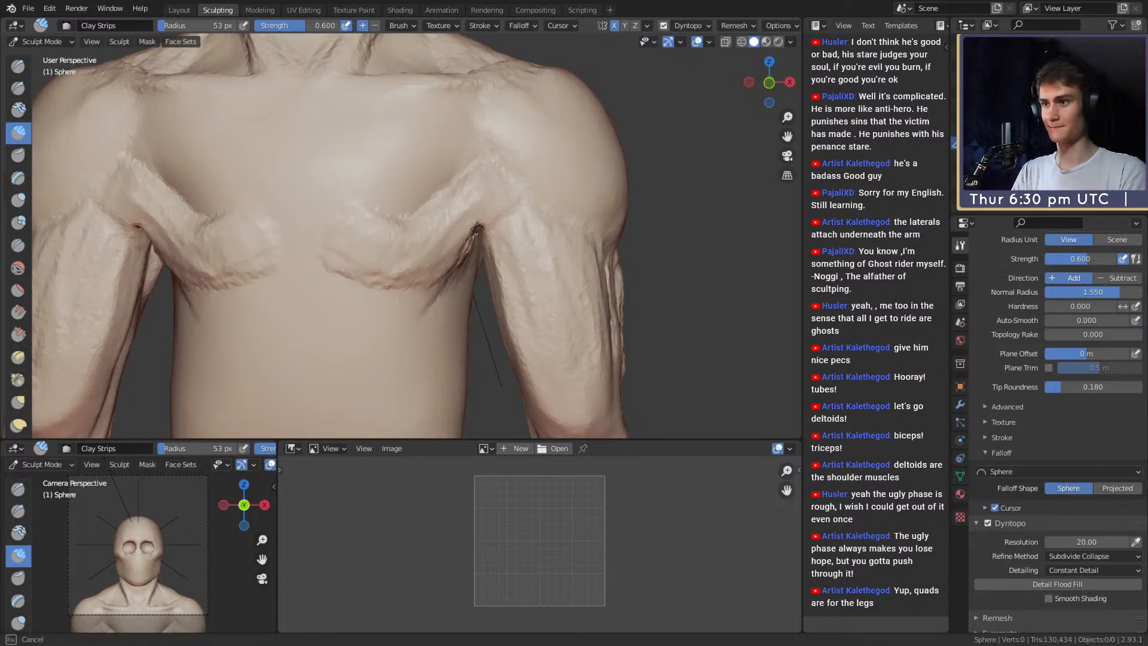
pyautogui.moveTo(446, 223); pyautogui.dragTo(428, 213)
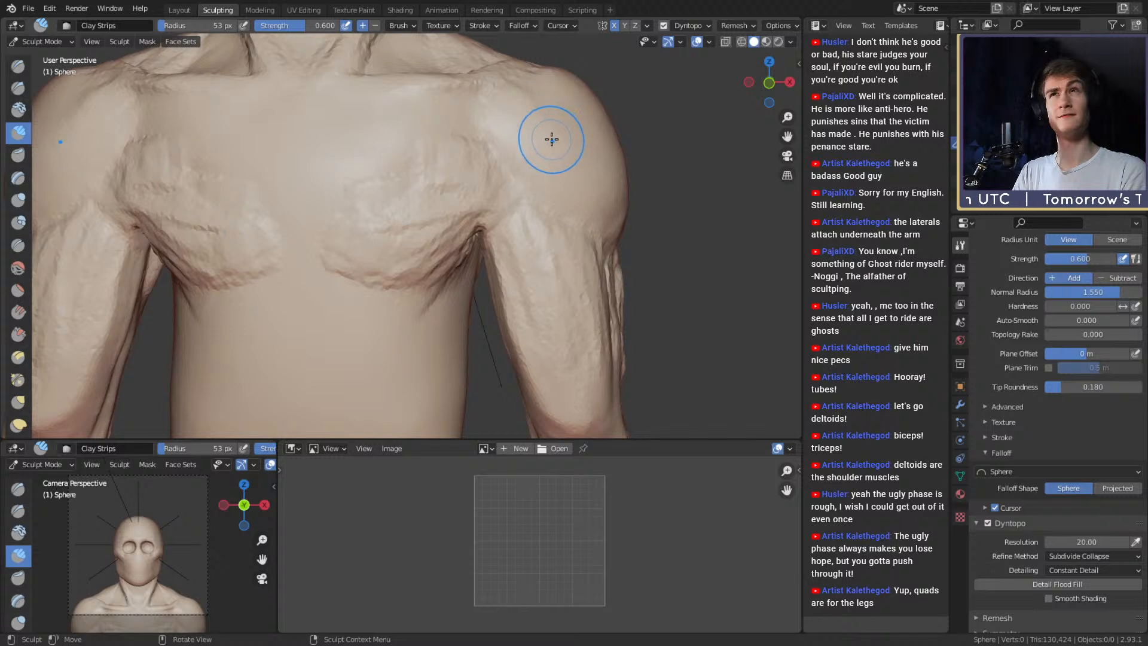
pyautogui.moveTo(441, 235); pyautogui.dragTo(458, 248, button='middle')
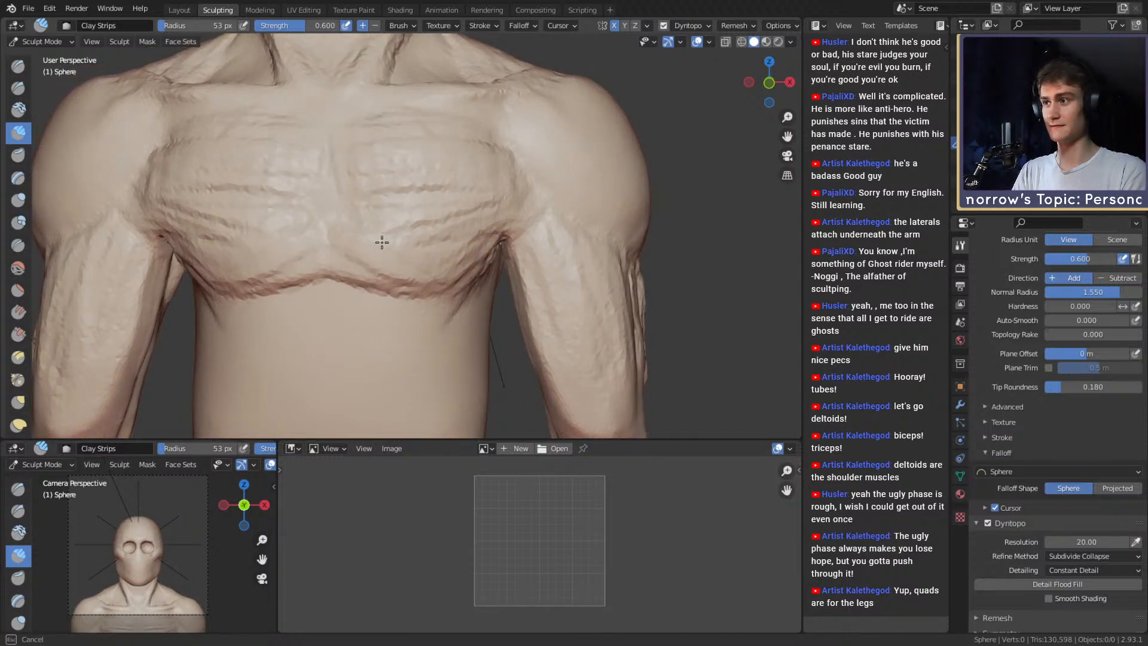
# Smooth the surface of the pectorals with the brush radius at 138 px.
pyautogui.press('f')
pyautogui.click(418, 208)
pyautogui.keyDown('shift'); pyautogui.moveTo(393, 165); pyautogui.dragTo(401, 205); pyautogui.keyUp('shift')
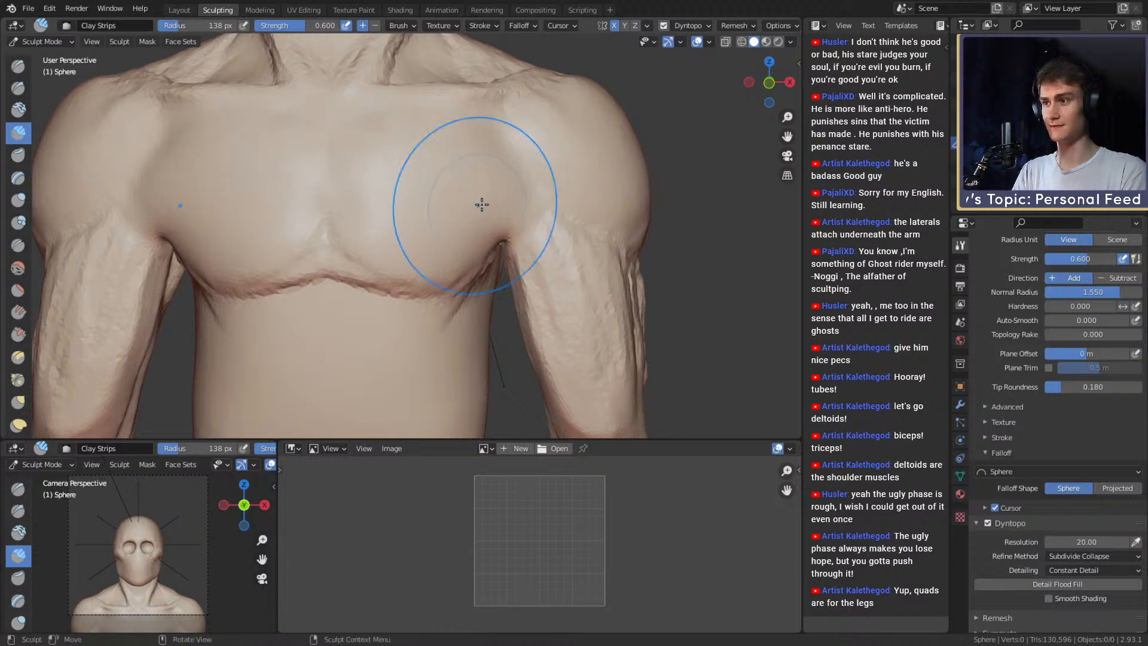
# Reshape the lower outer edge of the pectorals near the armpits with the Grab brush at 241 px radius.
pyautogui.scroll(-5, 467, 220)
pyautogui.moveTo(454, 231)
pyautogui.mouseDown(button='middle')
pyautogui.moveTo(580, 257)
pyautogui.moveTo(525, 278)
pyautogui.moveTo(418, 247)
pyautogui.moveTo(435, 239)
pyautogui.moveTo(410, 198)
pyautogui.moveTo(494, 226)
pyautogui.mouseUp(button='middle')
pyautogui.scroll(2, 525, 279)
pyautogui.scroll(3, 435, 239)
pyautogui.press('g')
pyautogui.press('f')
pyautogui.click(606, 222)
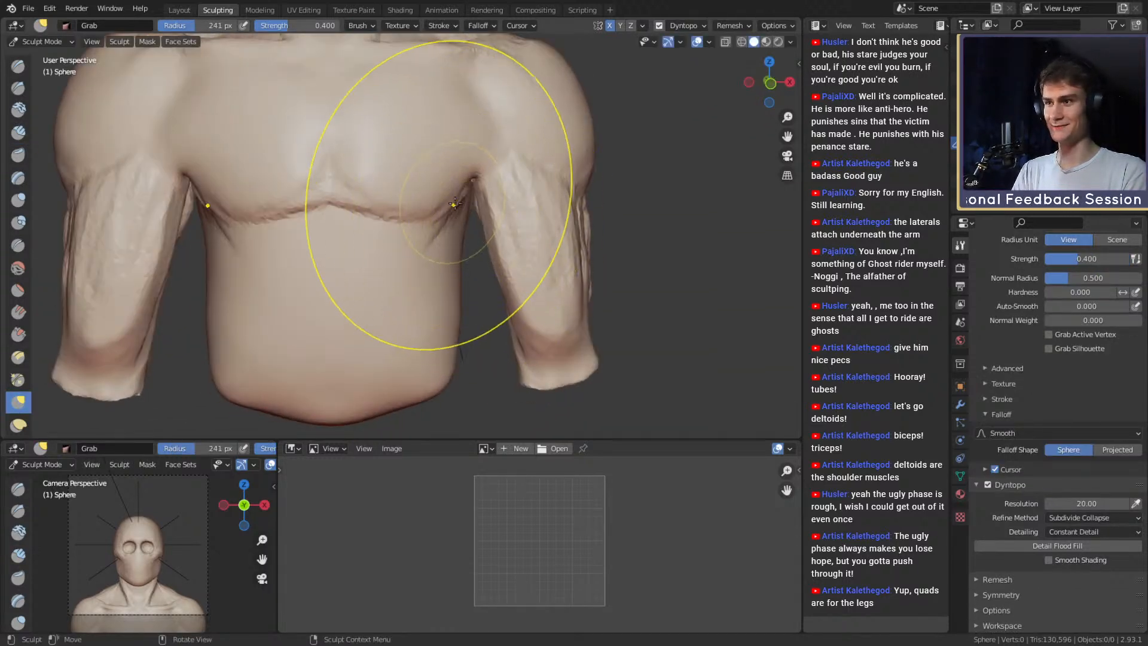
pyautogui.moveTo(455, 204); pyautogui.dragTo(471, 200)
# Pull the armpit fold between chest and arm outward with the Grab brush at 125 px radius.
pyautogui.moveTo(492, 209); pyautogui.dragTo(482, 215, button='middle')
pyautogui.press('f')
pyautogui.click(408, 216)
pyautogui.moveTo(469, 173); pyautogui.dragTo(480, 174)
# Refine the armpit corner and the outer upper-arm contour with the Grab brush at 86 px radius.
pyautogui.press('f')
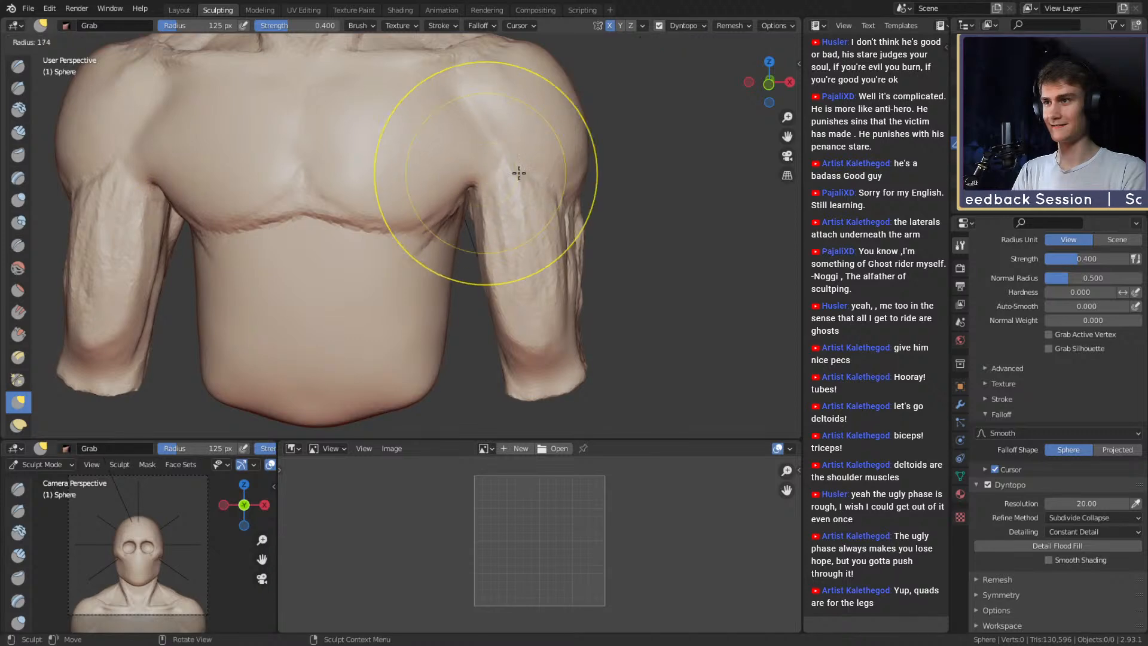
pyautogui.click(519, 172)
pyautogui.keyDown('shift'); pyautogui.moveTo(542, 147); pyautogui.dragTo(505, 206, button='middle'); pyautogui.keyUp('shift')
pyautogui.press('f')
pyautogui.click(458, 195)
pyautogui.moveTo(464, 185); pyautogui.dragTo(469, 182)
pyautogui.moveTo(539, 206); pyautogui.dragTo(536, 207)
pyautogui.moveTo(557, 206); pyautogui.dragTo(500, 220, button='middle')
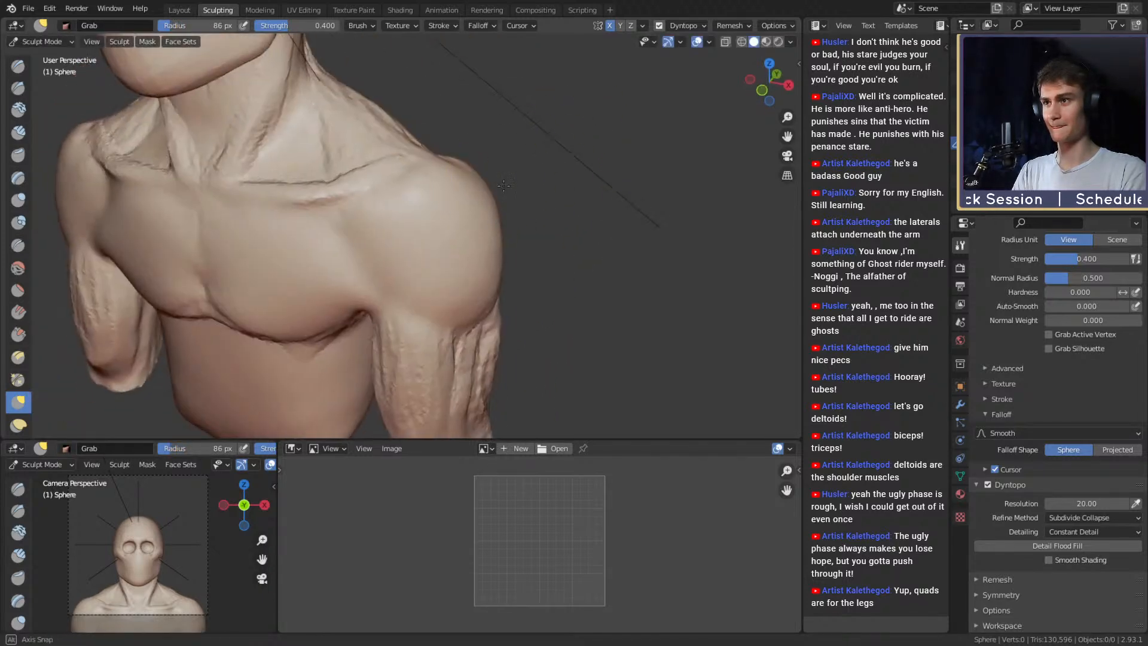
# Pull in the top of the shoulder and the outer deltoid contour with the Grab brush, ending at 171 px radius.
pyautogui.press('f')
pyautogui.click(664, 167)
pyautogui.moveTo(508, 171); pyautogui.dragTo(562, 157, button='middle')
pyautogui.moveTo(482, 138); pyautogui.dragTo(468, 122)
pyautogui.press('f')
pyautogui.moveTo(486, 122)
pyautogui.keyDown('shift'); pyautogui.mouseDown(button='middle')
pyautogui.moveTo(513, 146)
pyautogui.moveTo(530, 122)
pyautogui.mouseUp(button='middle'); pyautogui.keyUp('shift')
pyautogui.click(473, 147)
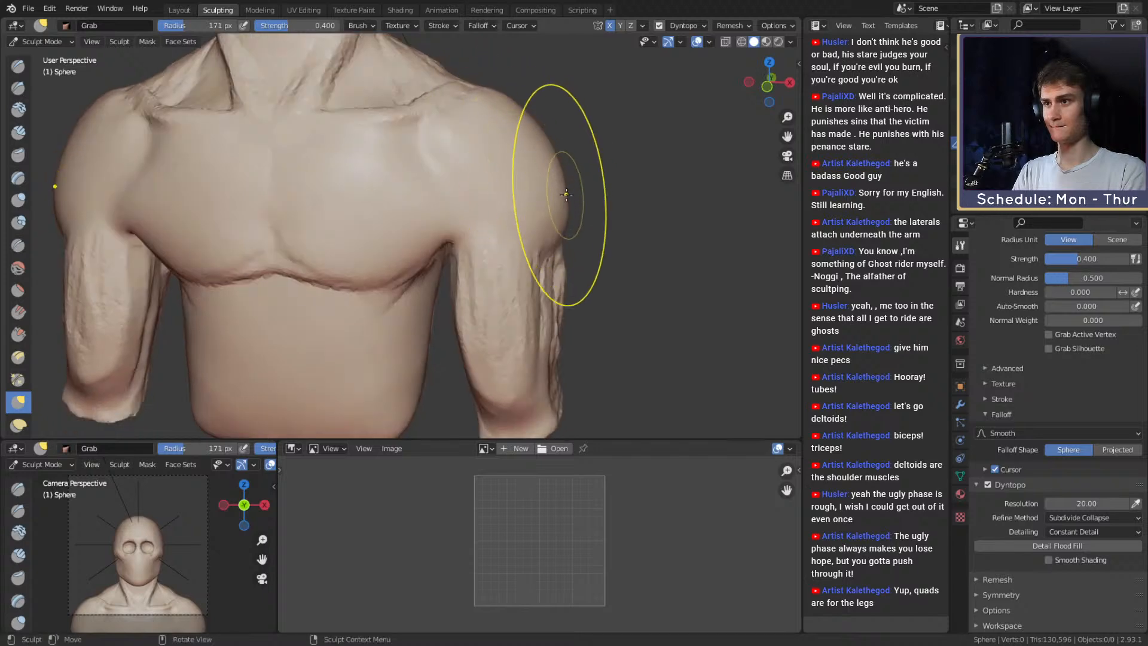
pyautogui.moveTo(563, 192); pyautogui.dragTo(552, 192)
# Adjust the deltoid and rear shoulder shape from the side with the Grab brush, starting at 101 px radius.
pyautogui.press('f')
pyautogui.click(504, 192)
pyautogui.moveTo(502, 194); pyautogui.dragTo(432, 220, button='middle')
pyautogui.moveTo(461, 167); pyautogui.dragTo(382, 208, button='middle')
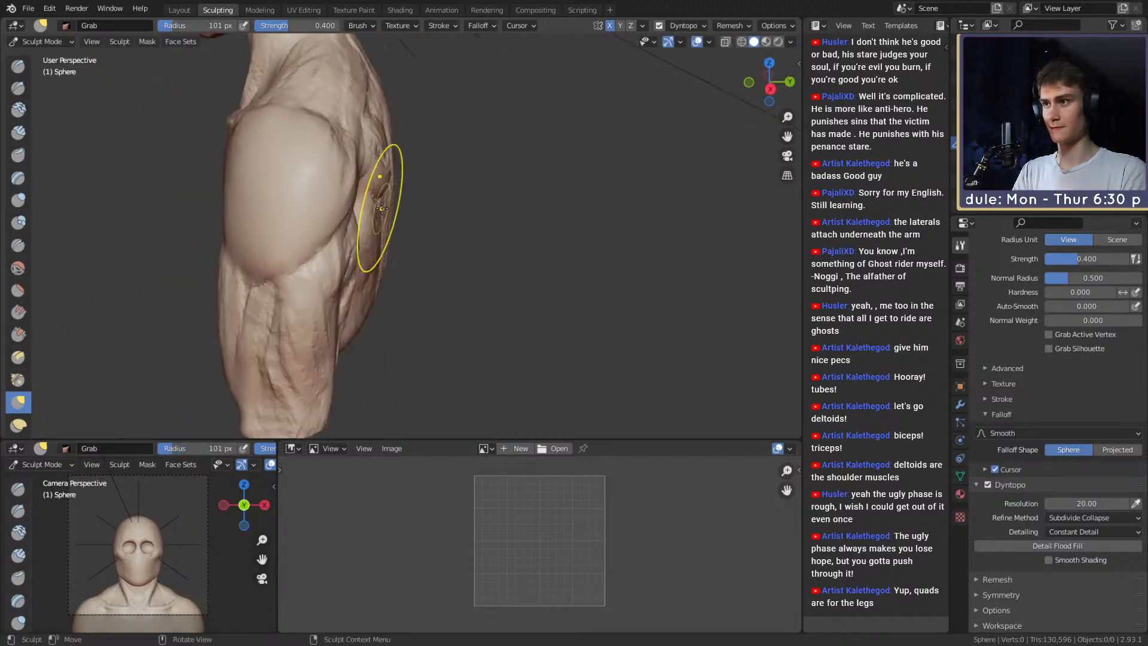
pyautogui.moveTo(325, 180); pyautogui.dragTo(322, 183)
pyautogui.moveTo(282, 204)
pyautogui.keyDown('shift'); pyautogui.mouseDown(button='middle')
pyautogui.moveTo(426, 225)
pyautogui.moveTo(380, 230)
pyautogui.mouseUp(button='middle'); pyautogui.keyUp('shift')
pyautogui.press('f')
pyautogui.click(470, 223)
pyautogui.moveTo(358, 233); pyautogui.dragTo(356, 234)
# Shift the rear deltoid beside the shoulder blade with the Grab brush at 179 px radius.
pyautogui.moveTo(402, 241)
pyautogui.mouseDown(button='middle')
pyautogui.moveTo(395, 210)
pyautogui.moveTo(412, 202)
pyautogui.moveTo(326, 195)
pyautogui.moveTo(408, 204)
pyautogui.mouseUp(button='middle')
pyautogui.press('f')
pyautogui.click(420, 200)
pyautogui.press('f')
pyautogui.click(422, 201)
pyautogui.moveTo(422, 201); pyautogui.dragTo(418, 195)
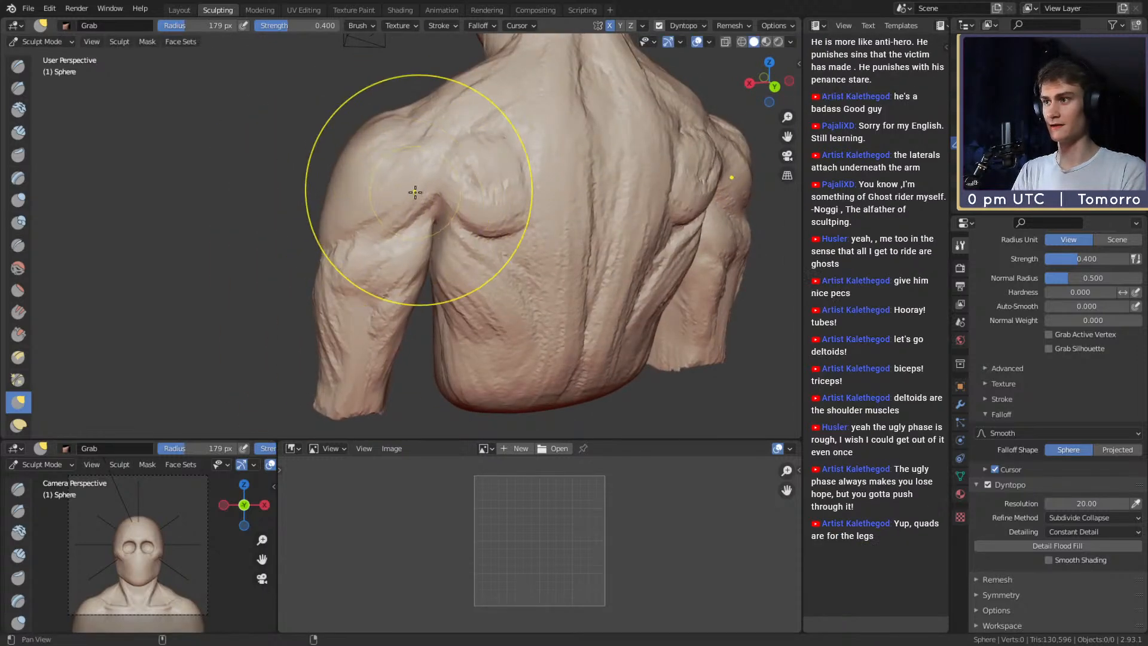
# Refine the upper rear deltoid with the Grab brush at 114 px radius, then reduce the radius to 82 px.
pyautogui.moveTo(418, 195)
pyautogui.mouseDown(button='middle')
pyautogui.moveTo(446, 192)
pyautogui.moveTo(382, 207)
pyautogui.mouseUp(button='middle')
pyautogui.press('f')
pyautogui.click(405, 194)
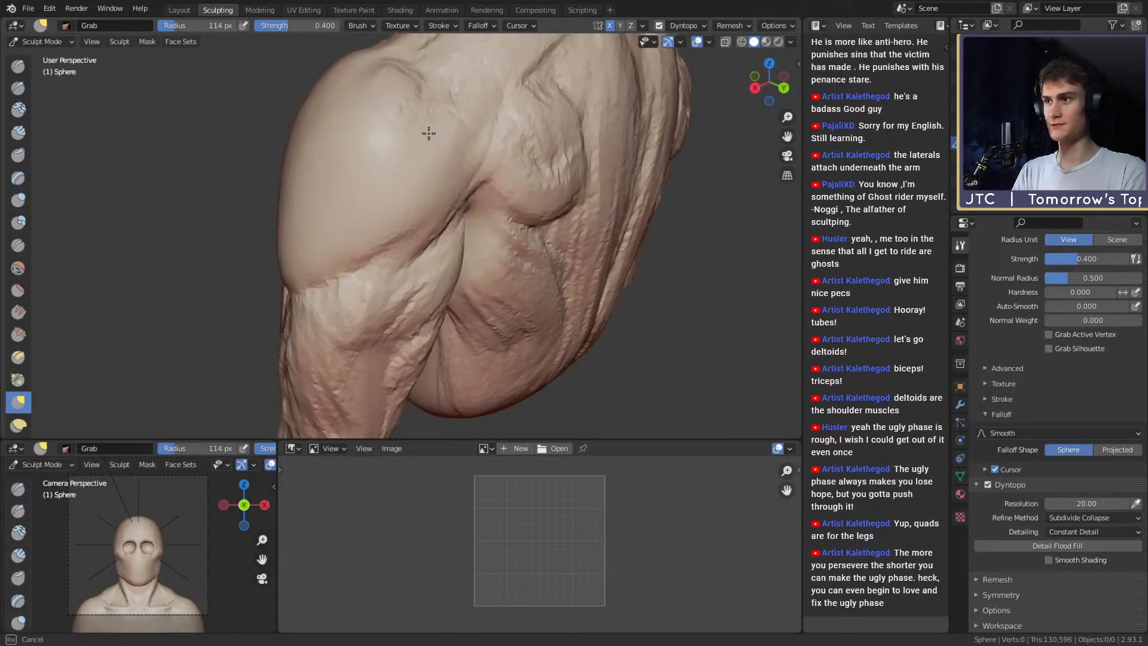
pyautogui.moveTo(429, 134); pyautogui.dragTo(427, 130)
pyautogui.moveTo(428, 130)
pyautogui.mouseDown(button='middle')
pyautogui.moveTo(377, 167)
pyautogui.moveTo(429, 219)
pyautogui.moveTo(436, 174)
pyautogui.moveTo(390, 159)
pyautogui.mouseUp(button='middle')
pyautogui.press('f')
pyautogui.click(413, 220)
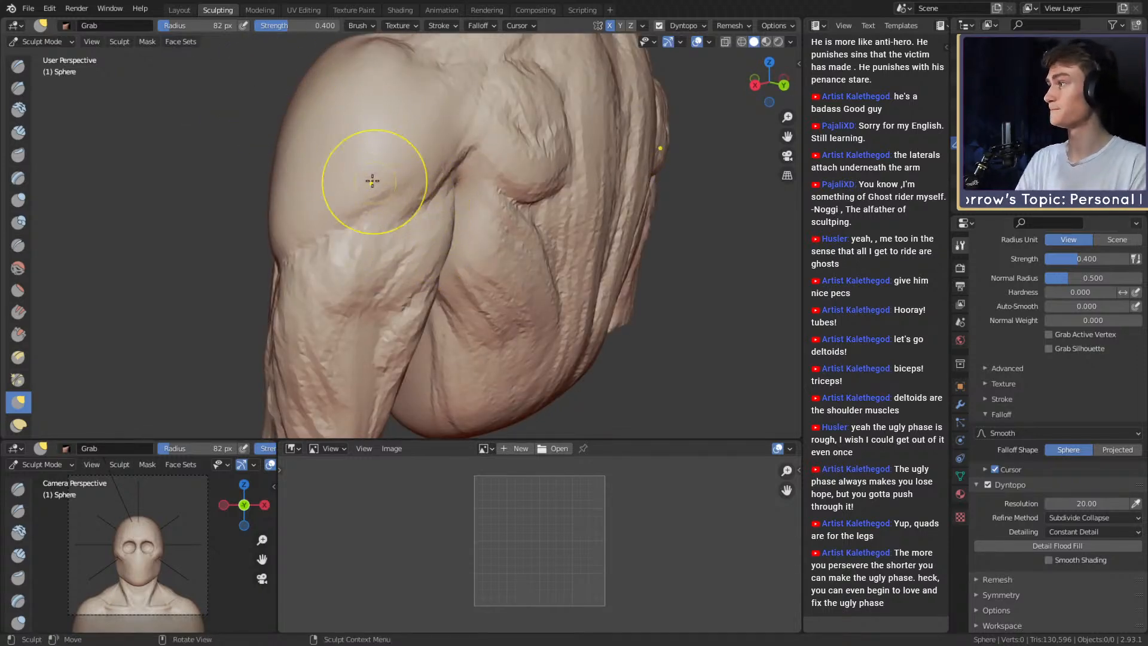
# Sharpen the furrow between the rear deltoid and the triceps with the Crease brush at 45 px radius.
pyautogui.moveTo(388, 206); pyautogui.dragTo(404, 203, button='middle')
pyautogui.hotkey('shift', 'c')
pyautogui.moveTo(323, 197); pyautogui.dragTo(424, 161, button='middle')
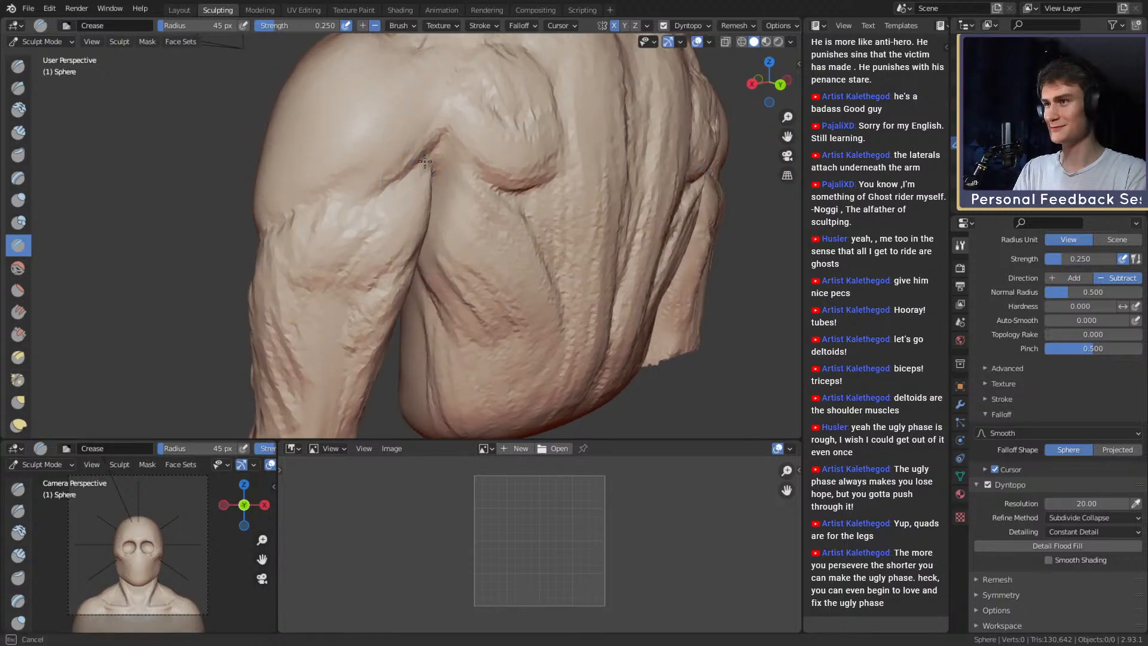
pyautogui.moveTo(360, 203)
pyautogui.mouseDown(button='middle')
pyautogui.moveTo(424, 185)
pyautogui.moveTo(486, 193)
pyautogui.mouseUp(button='middle')
pyautogui.moveTo(422, 208)
pyautogui.mouseDown(button='middle')
pyautogui.moveTo(439, 204)
pyautogui.moveTo(420, 192)
pyautogui.moveTo(492, 174)
pyautogui.moveTo(468, 174)
pyautogui.moveTo(479, 243)
pyautogui.moveTo(446, 221)
pyautogui.mouseUp(button='middle')
pyautogui.moveTo(346, 280)
pyautogui.mouseDown(button='middle')
pyautogui.moveTo(410, 274)
pyautogui.moveTo(402, 241)
pyautogui.moveTo(379, 259)
pyautogui.moveTo(502, 138)
pyautogui.mouseUp(button='middle')
# Examine the shoulder and upper-arm shape from the front and the side.
pyautogui.press('g')
pyautogui.press('f')
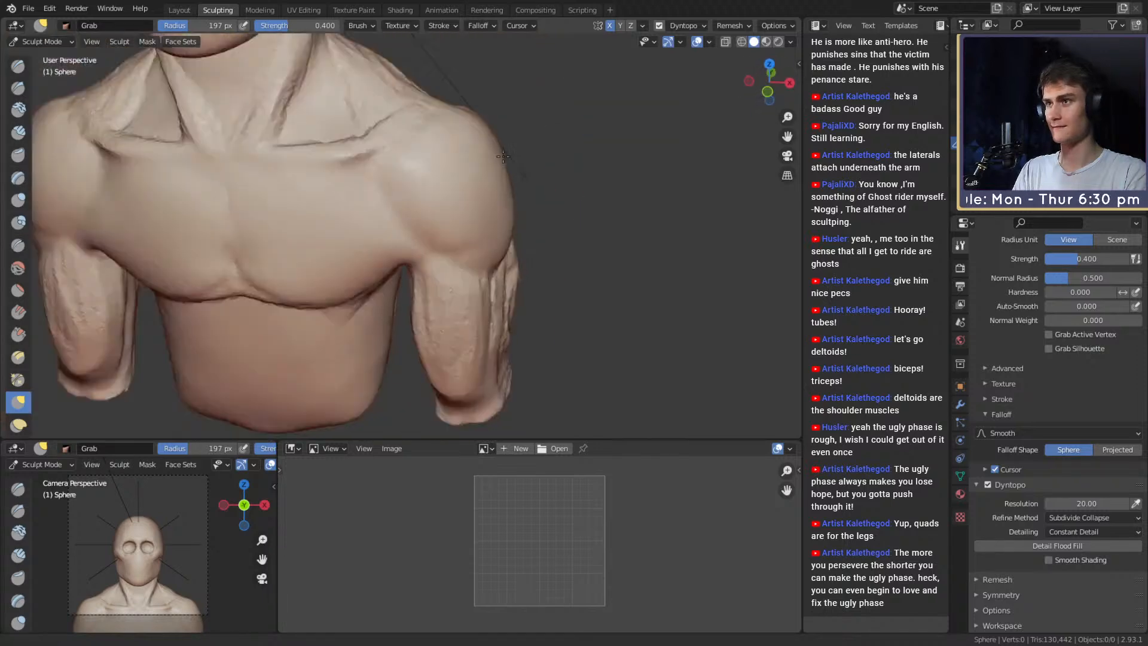
pyautogui.scroll(-4, 574, 179)
pyautogui.press('f')
pyautogui.click(438, 203)
pyautogui.moveTo(437, 202)
pyautogui.mouseDown(button='middle')
pyautogui.moveTo(477, 209)
pyautogui.moveTo(398, 234)
pyautogui.moveTo(412, 233)
pyautogui.mouseUp(button='middle')
pyautogui.scroll(2, 477, 209)
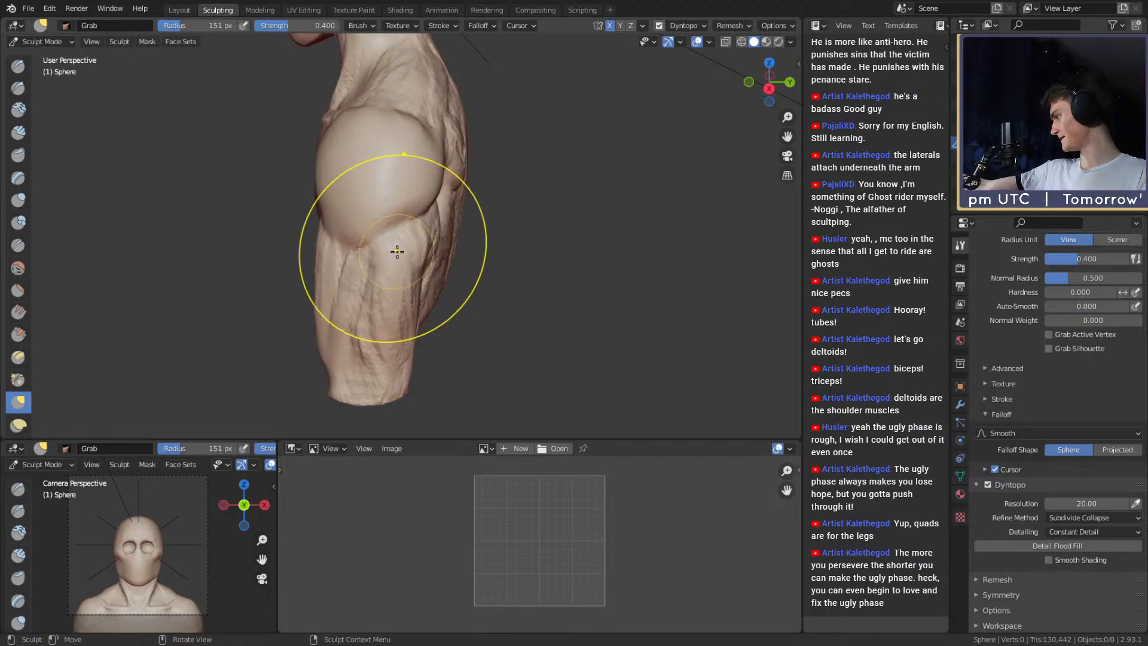
pyautogui.moveTo(459, 239); pyautogui.dragTo(548, 222, button='middle')
pyautogui.scroll(2, 478, 213)
# Build up the rib and side muscles from the armpit down the torso with Clay Strips at 47 px radius.
pyautogui.press('f')
pyautogui.moveTo(432, 205)
pyautogui.mouseDown(button='middle')
pyautogui.moveTo(473, 217)
pyautogui.moveTo(476, 193)
pyautogui.mouseUp(button='middle')
pyautogui.click(511, 221)
pyautogui.scroll(-1, 454, 192)
pyautogui.press('c')
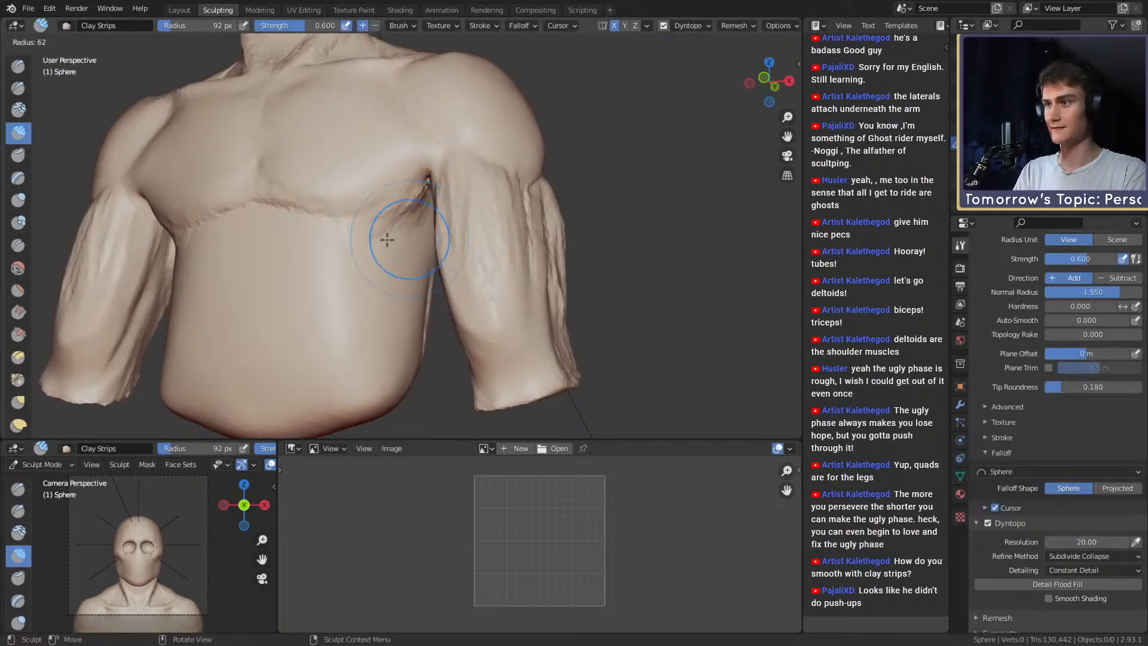
pyautogui.moveTo(386, 238); pyautogui.dragTo(433, 212, button='middle')
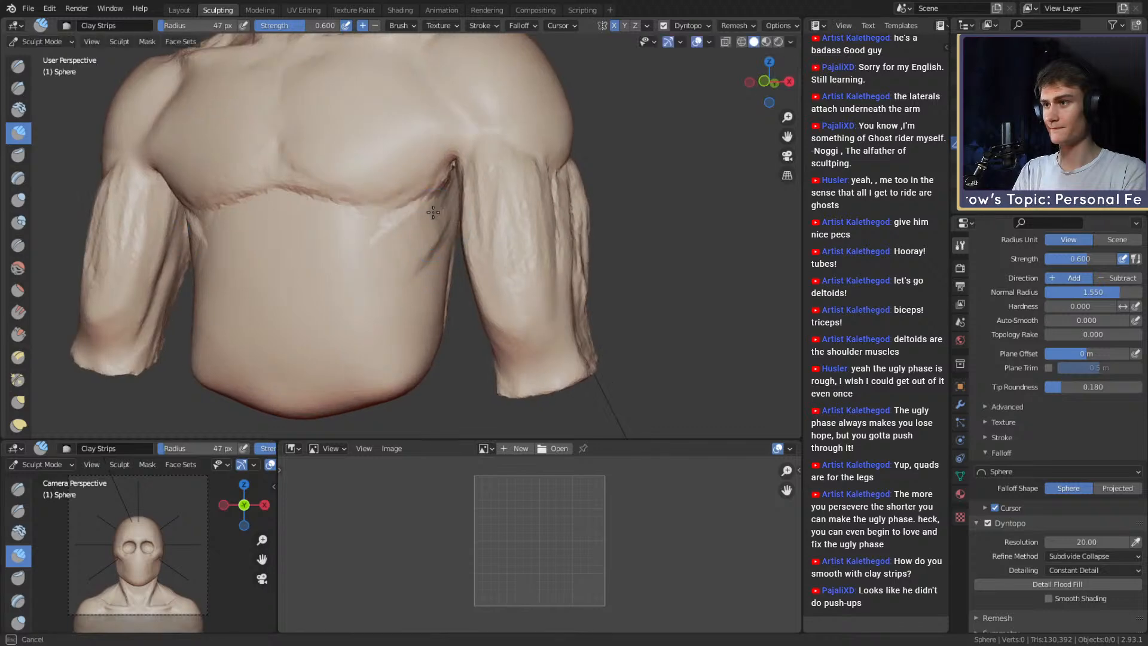
pyautogui.moveTo(385, 357); pyautogui.dragTo(402, 303, button='middle')
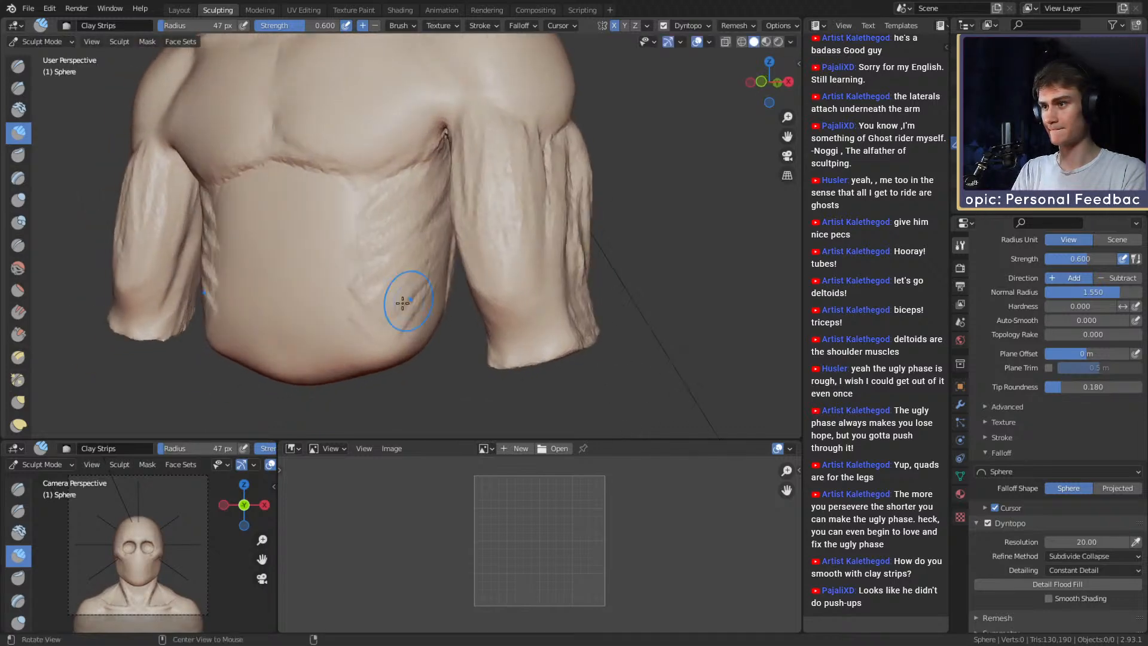
# Sculpt the rib cage arch and the abdominal muscles with Clay Strips and smooth the lower abdomen.
pyautogui.moveTo(431, 241); pyautogui.dragTo(424, 265, button='middle')
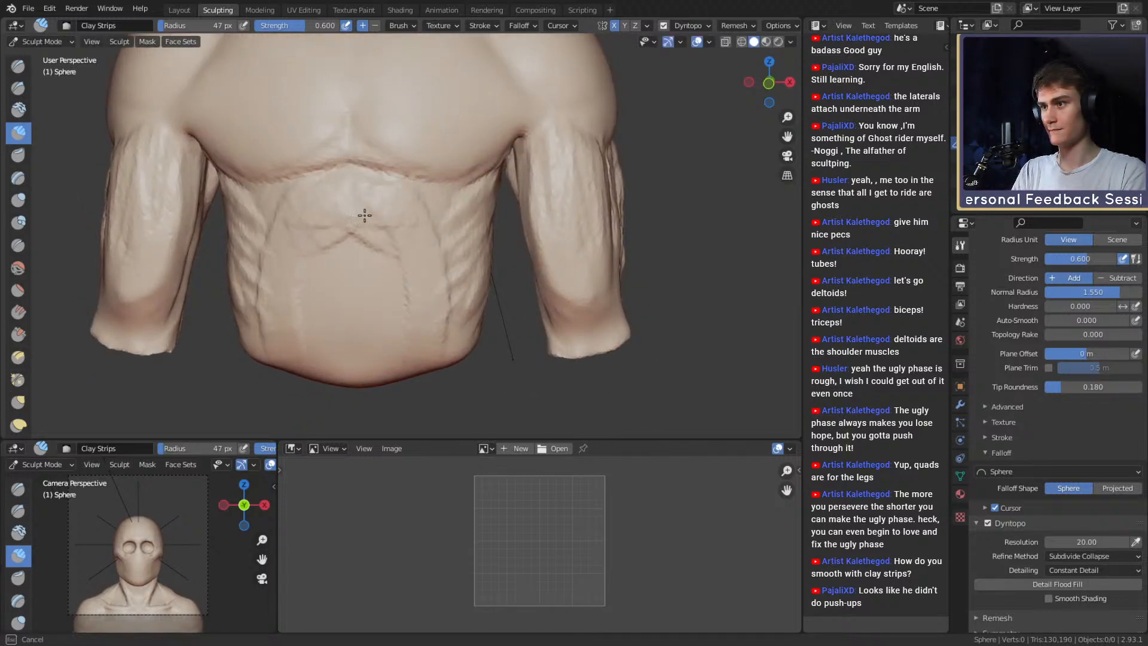
pyautogui.moveTo(373, 325); pyautogui.dragTo(408, 276, button='middle')
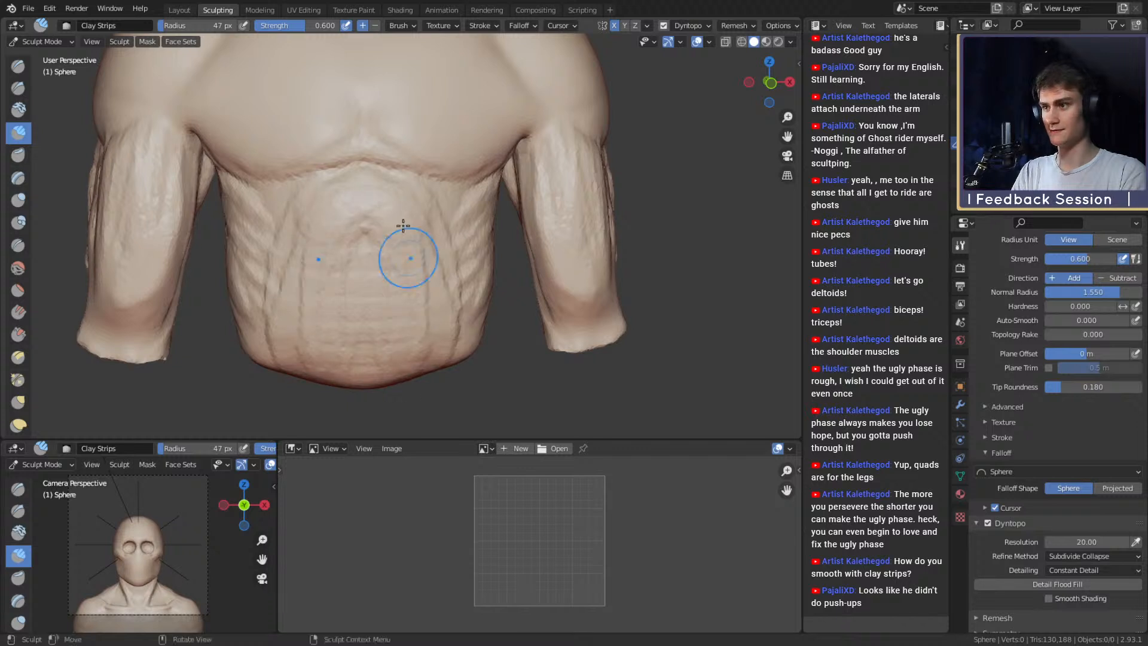
pyautogui.press('f')
pyautogui.click(402, 259)
pyautogui.moveTo(397, 261); pyautogui.dragTo(405, 252)
pyautogui.press('f')
pyautogui.click(423, 334)
pyautogui.moveTo(402, 335)
pyautogui.keyDown('shift'); pyautogui.mouseDown()
pyautogui.moveTo(397, 246)
pyautogui.moveTo(409, 287)
pyautogui.mouseUp(); pyautogui.keyUp('shift')
pyautogui.moveTo(412, 247)
pyautogui.mouseDown(button='middle')
pyautogui.moveTo(413, 258)
pyautogui.moveTo(418, 238)
pyautogui.moveTo(402, 212)
pyautogui.mouseUp(button='middle')
# Reshape the abdomen and waist volume with the Grab brush at a large radius of up to 220 px.
pyautogui.press('g')
pyautogui.moveTo(392, 217)
pyautogui.keyDown('alt'); pyautogui.mouseDown()
pyautogui.moveTo(390, 243)
pyautogui.moveTo(374, 207)
pyautogui.moveTo(395, 218)
pyautogui.moveTo(366, 250)
pyautogui.mouseUp(); pyautogui.keyUp('alt')
pyautogui.press('f')
pyautogui.click(406, 238)
pyautogui.press('f')
pyautogui.click(382, 258)
pyautogui.moveTo(337, 305); pyautogui.dragTo(349, 281)
pyautogui.keyDown('alt'); pyautogui.moveTo(354, 273); pyautogui.dragTo(343, 274); pyautogui.keyUp('alt')
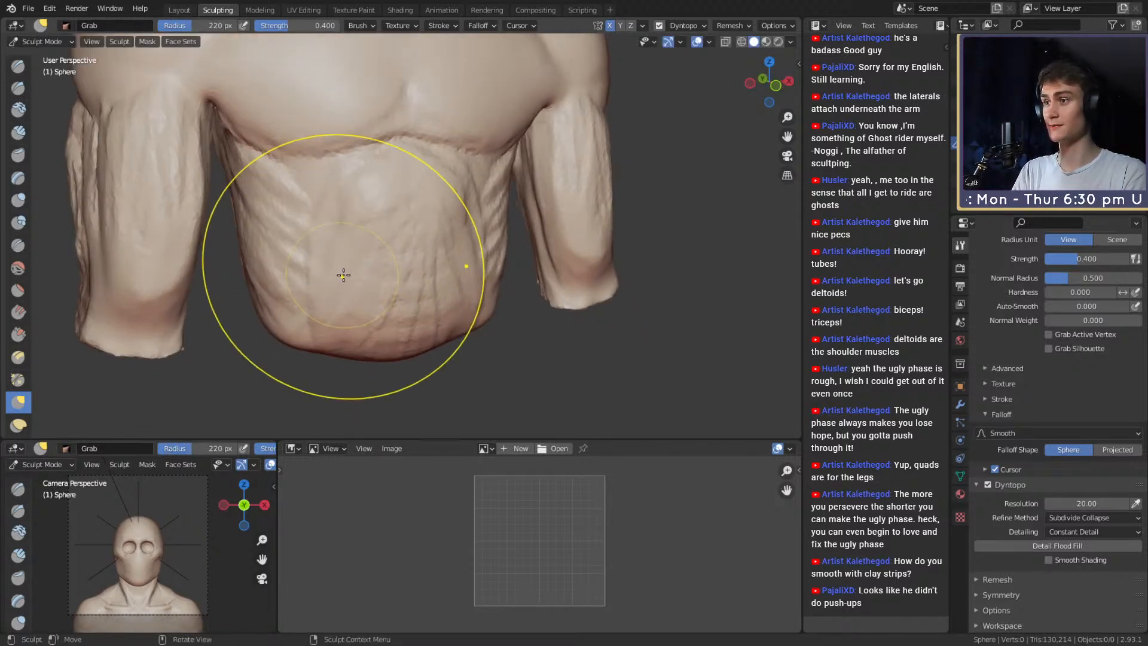
pyautogui.press('f')
pyautogui.click(288, 262)
pyautogui.keyDown('alt'); pyautogui.moveTo(378, 222); pyautogui.dragTo(350, 222); pyautogui.keyUp('alt')
# Refine the muscles along the side of the rib cage with Clay Strips at 29 px radius.
pyautogui.press('c')
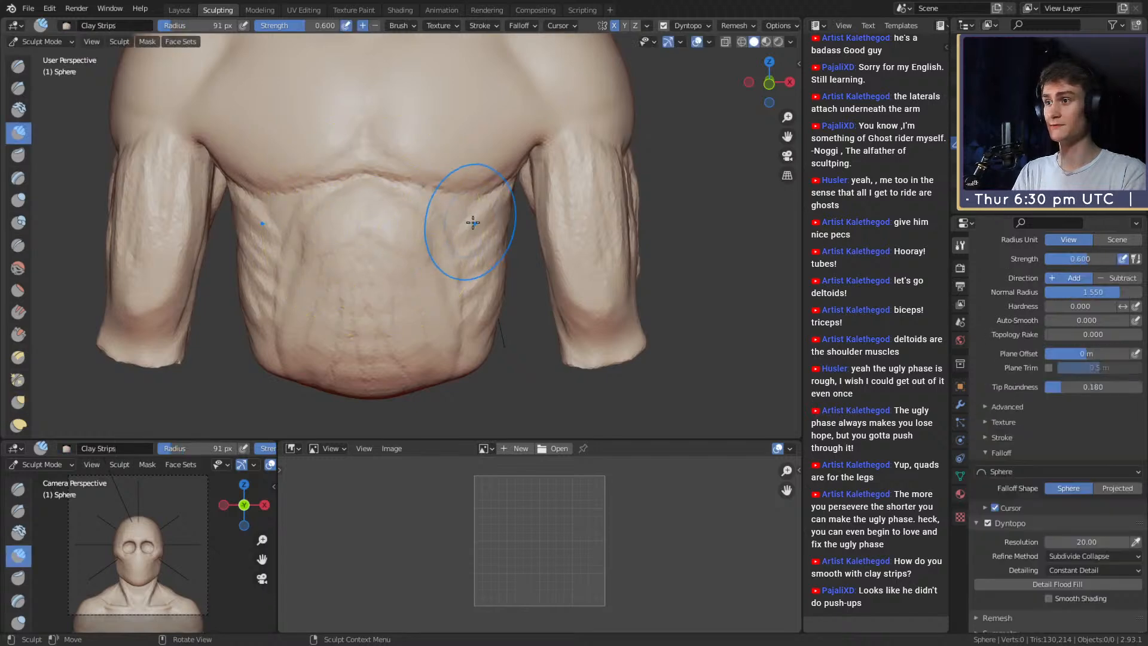
pyautogui.moveTo(469, 222)
pyautogui.keyDown('alt'); pyautogui.mouseDown()
pyautogui.moveTo(425, 223)
pyautogui.moveTo(436, 185)
pyautogui.moveTo(383, 187)
pyautogui.moveTo(543, 281)
pyautogui.moveTo(538, 293)
pyautogui.mouseUp(); pyautogui.keyUp('alt')
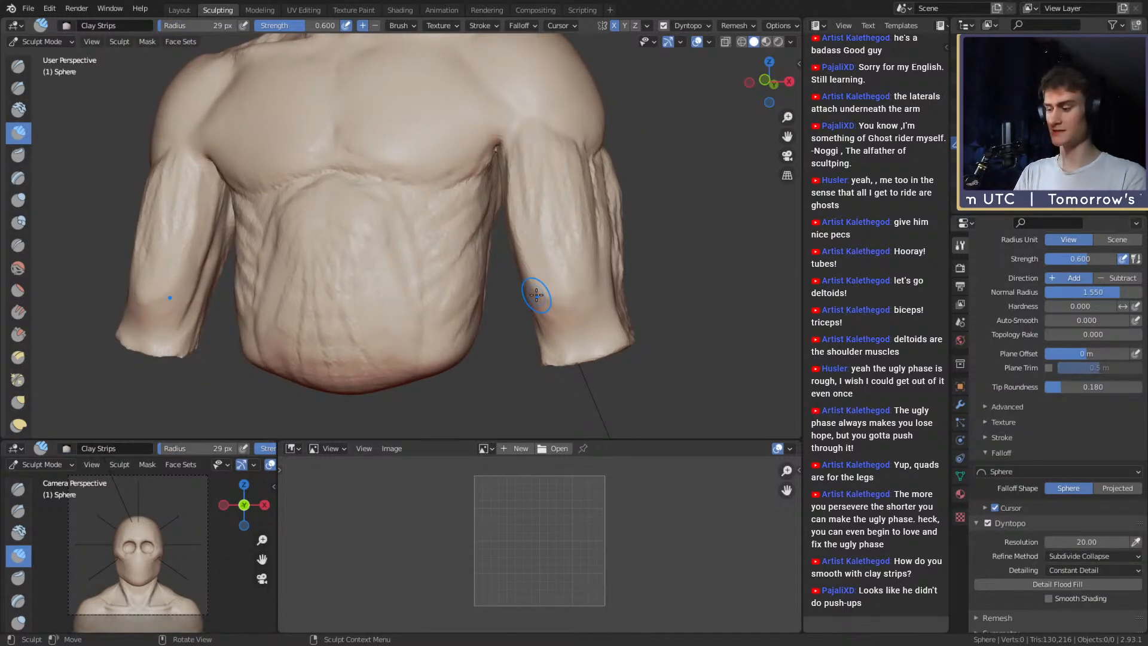
pyautogui.keyDown('alt'); pyautogui.moveTo(450, 176); pyautogui.dragTo(413, 218); pyautogui.keyUp('alt')
pyautogui.keyDown('alt'); pyautogui.moveTo(399, 176); pyautogui.dragTo(521, 271); pyautogui.keyUp('alt')
# Examine the proportions of the whole bust from the side and the front.
pyautogui.keyDown('alt'); pyautogui.keyDown('shift'); pyautogui.moveTo(521, 271); pyautogui.dragTo(553, 251); pyautogui.keyUp('shift'); pyautogui.keyUp('alt')
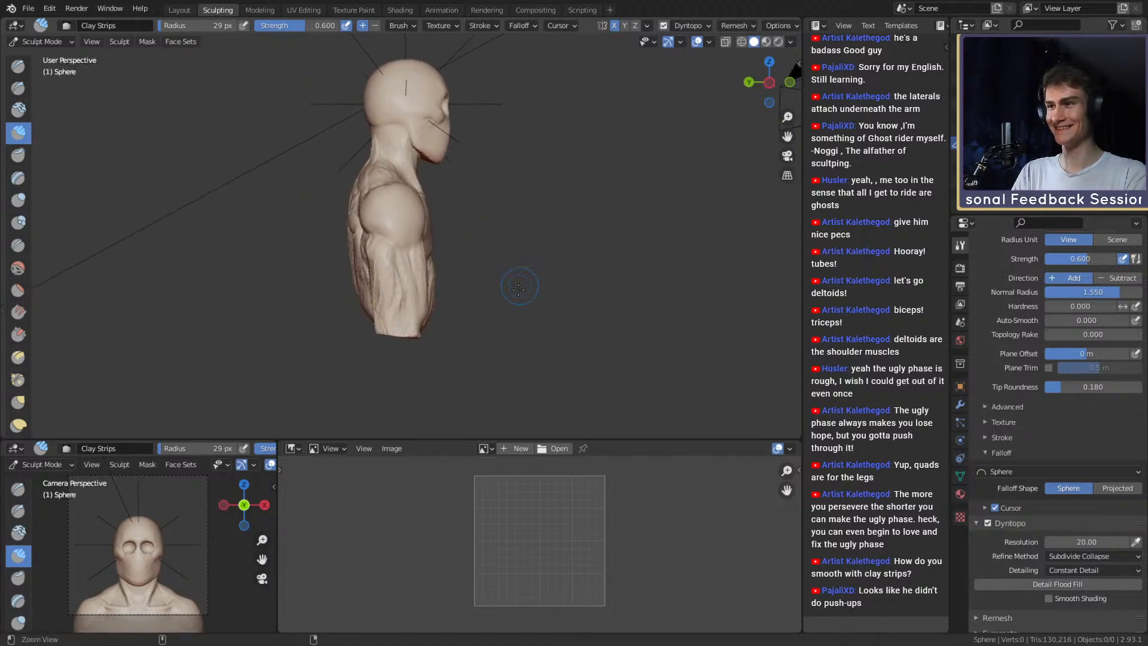
pyautogui.keyDown('ctrl'); pyautogui.keyDown('alt'); pyautogui.moveTo(519, 289); pyautogui.dragTo(519, 263); pyautogui.keyUp('alt'); pyautogui.keyUp('ctrl')
pyautogui.keyDown('alt'); pyautogui.moveTo(519, 263); pyautogui.dragTo(407, 236); pyautogui.keyUp('alt')
pyautogui.press('f')
pyautogui.click(449, 273)
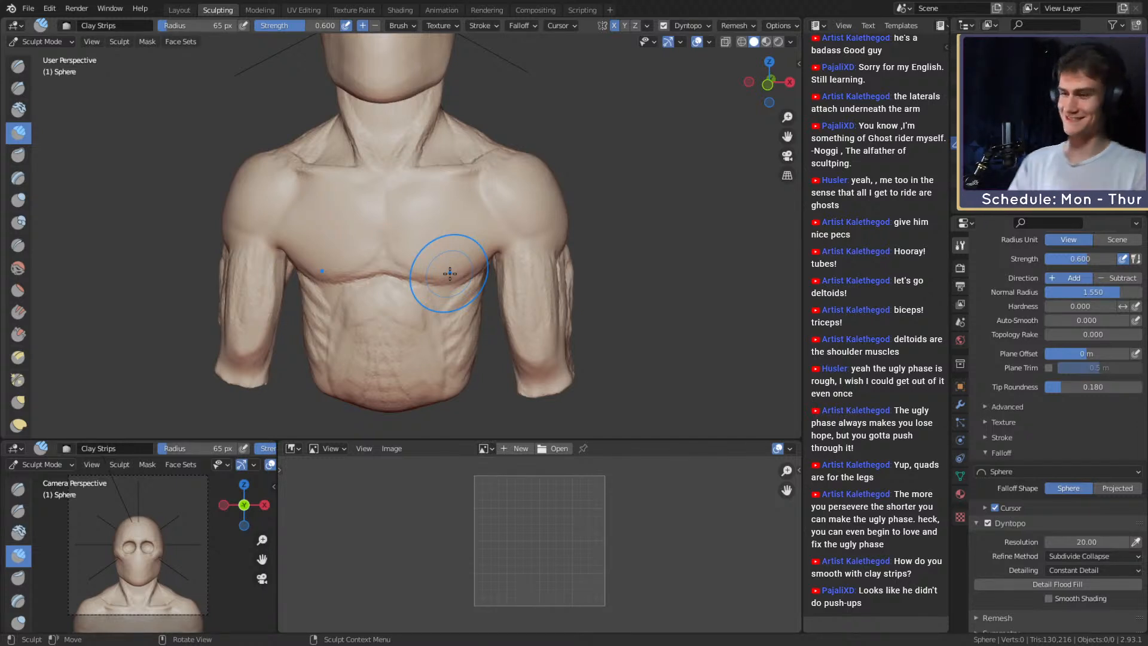
pyautogui.scroll(5, 479, 268)
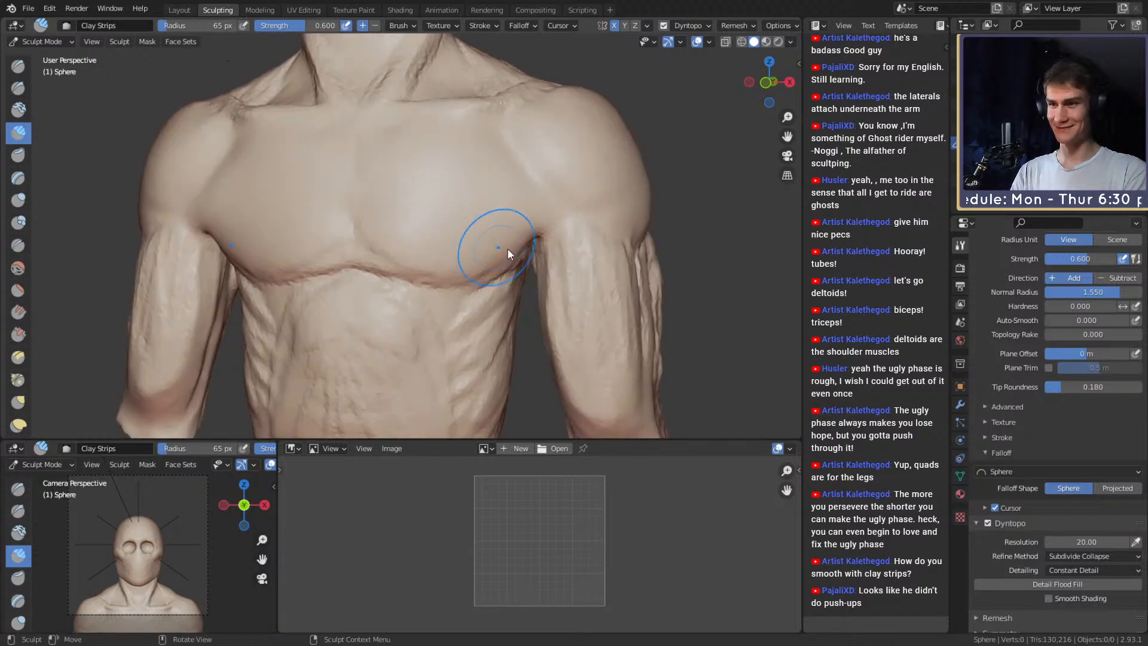
# Adjust the outer pectoral contour with the Grab brush and set its radius to 145 px.
pyautogui.press('g')
pyautogui.moveTo(473, 215); pyautogui.dragTo(468, 213)
pyautogui.moveTo(469, 213)
pyautogui.mouseDown(button='middle')
pyautogui.moveTo(510, 223)
pyautogui.moveTo(487, 216)
pyautogui.moveTo(515, 190)
pyautogui.mouseUp(button='middle')
pyautogui.press('f')
pyautogui.click(512, 180)
pyautogui.press('f')
pyautogui.click(501, 192)
# Pull in the top of the deltoid to refine the shoulder outline with the Grab brush.
pyautogui.press('f')
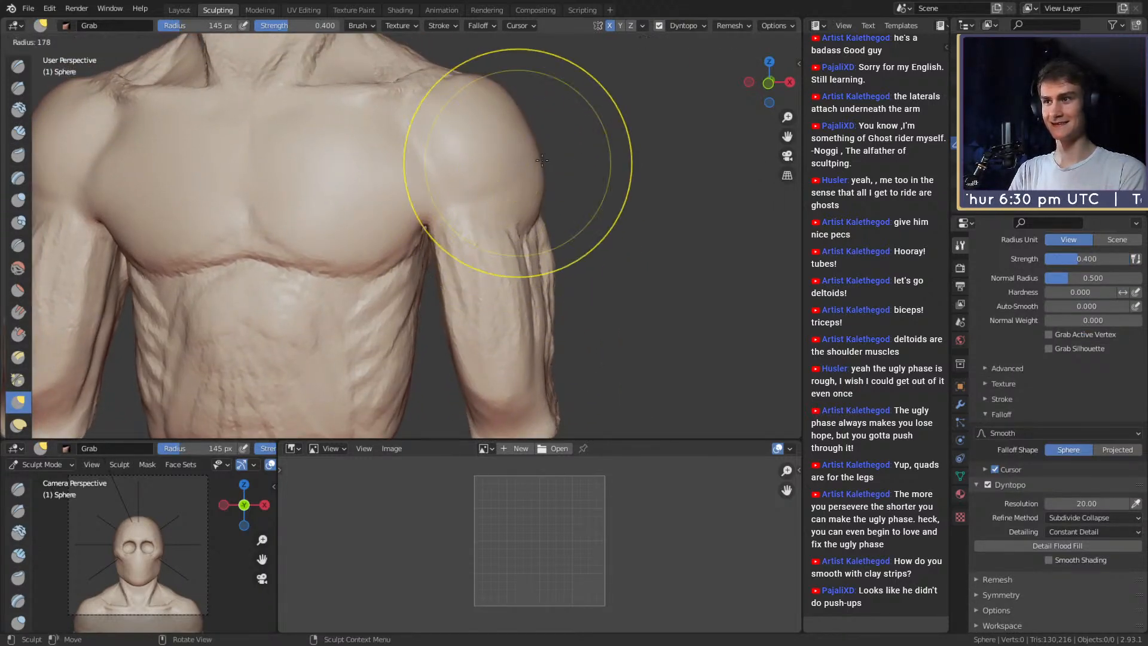
pyautogui.click(532, 162)
pyautogui.keyDown('shift'); pyautogui.moveTo(504, 121); pyautogui.dragTo(533, 153, button='middle'); pyautogui.keyUp('shift')
pyautogui.press('f')
pyautogui.click(511, 134)
pyautogui.moveTo(512, 111); pyautogui.dragTo(501, 110)
pyautogui.moveTo(491, 113)
pyautogui.keyDown('alt'); pyautogui.mouseDown()
pyautogui.moveTo(477, 127)
pyautogui.moveTo(515, 159)
pyautogui.moveTo(510, 179)
pyautogui.mouseUp(); pyautogui.keyUp('alt')
pyautogui.press('f')
pyautogui.click(506, 129)
pyautogui.moveTo(487, 107)
pyautogui.keyDown('ctrl'); pyautogui.keyDown('alt'); pyautogui.mouseDown()
pyautogui.moveTo(457, 174)
pyautogui.moveTo(464, 215)
pyautogui.moveTo(463, 183)
pyautogui.moveTo(428, 185)
pyautogui.moveTo(446, 159)
pyautogui.moveTo(438, 203)
pyautogui.mouseUp(); pyautogui.keyUp('alt'); pyautogui.keyUp('ctrl')
pyautogui.press('f')
pyautogui.click(410, 169)
# Sculpt muscle fibers across the lower and outer pectorals with Clay Strips at 68 px radius.
pyautogui.moveTo(452, 293)
pyautogui.keyDown('alt'); pyautogui.keyDown('shift'); pyautogui.mouseDown()
pyautogui.moveTo(450, 219)
pyautogui.moveTo(449, 240)
pyautogui.mouseUp(); pyautogui.keyUp('shift'); pyautogui.keyUp('alt')
pyautogui.moveTo(449, 239)
pyautogui.keyDown('alt'); pyautogui.mouseDown()
pyautogui.moveTo(418, 241)
pyautogui.moveTo(409, 174)
pyautogui.mouseUp(); pyautogui.keyUp('alt')
pyautogui.press('c')
pyautogui.press('f')
pyautogui.click(411, 214)
pyautogui.moveTo(409, 173)
pyautogui.keyDown('alt'); pyautogui.keyDown('shift'); pyautogui.mouseDown()
pyautogui.moveTo(437, 214)
pyautogui.moveTo(463, 184)
pyautogui.mouseUp(); pyautogui.keyUp('shift'); pyautogui.keyUp('alt')
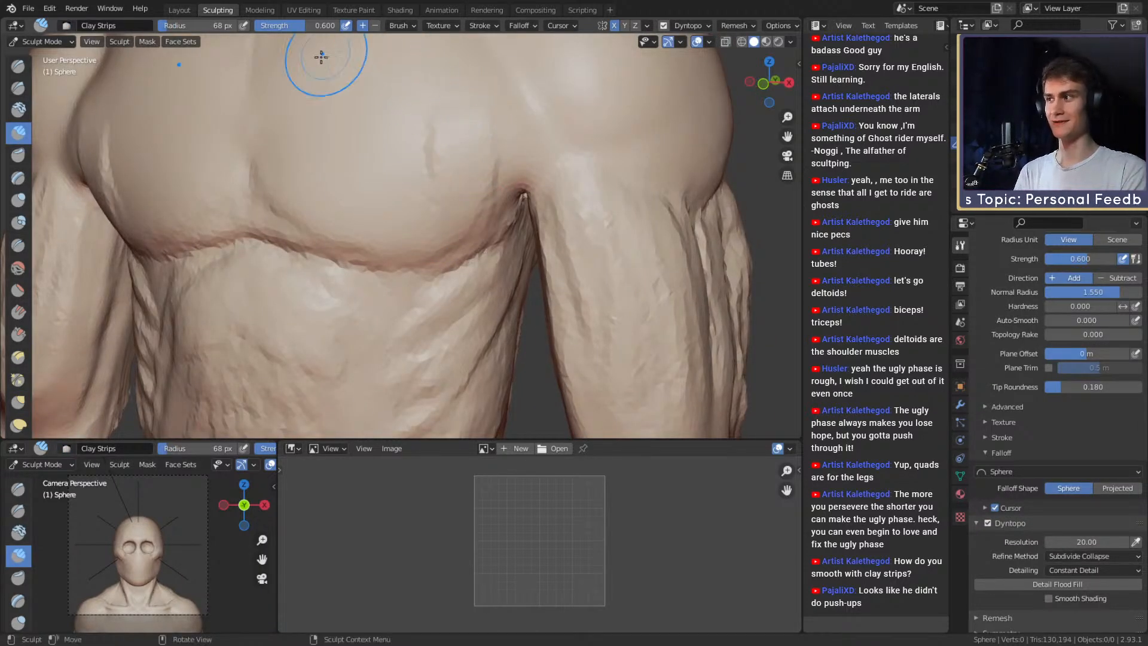
pyautogui.moveTo(494, 149)
pyautogui.mouseDown()
pyautogui.moveTo(429, 123)
pyautogui.moveTo(387, 207)
pyautogui.moveTo(468, 216)
pyautogui.mouseUp()
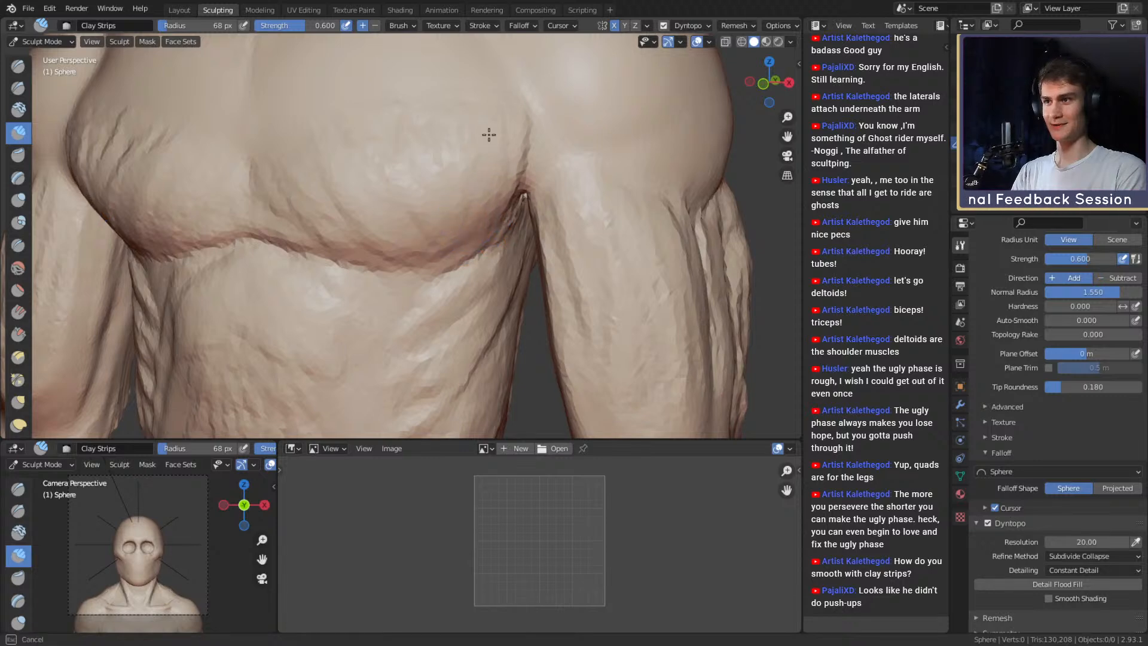
pyautogui.moveTo(353, 227); pyautogui.dragTo(302, 149)
# Extend the pectoral fibers from the sternum up to the deltoid boundary with Clay Strips at 68 px radius.
pyautogui.moveTo(357, 176); pyautogui.dragTo(396, 192, button='middle')
pyautogui.moveTo(352, 194); pyautogui.dragTo(341, 123)
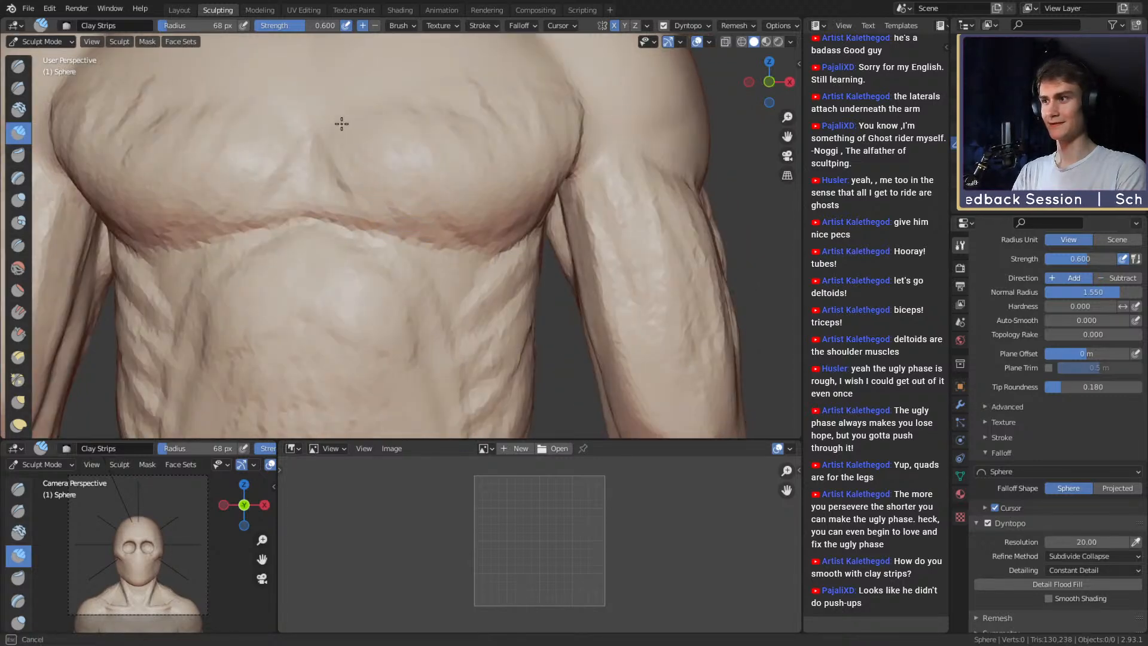
pyautogui.moveTo(349, 150); pyautogui.dragTo(386, 227, button='middle')
pyautogui.moveTo(411, 160)
pyautogui.mouseDown()
pyautogui.moveTo(492, 92)
pyautogui.moveTo(521, 121)
pyautogui.mouseUp()
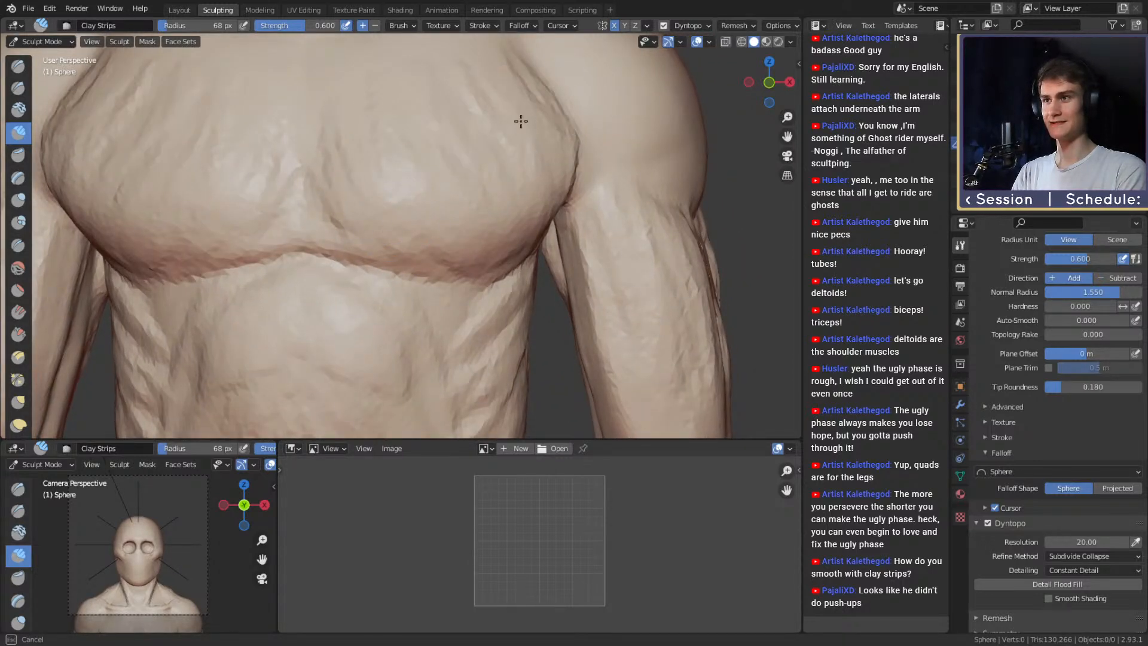
pyautogui.moveTo(458, 247); pyautogui.dragTo(450, 176)
# Add finer fiber strokes to the middle and upper pectorals with Clay Strips at 43 px radius.
pyautogui.scroll(-4, 430, 191)
pyautogui.moveTo(419, 203)
pyautogui.keyDown('alt'); pyautogui.mouseDown()
pyautogui.moveTo(538, 223)
pyautogui.moveTo(378, 233)
pyautogui.moveTo(412, 246)
pyautogui.moveTo(395, 233)
pyautogui.moveTo(398, 254)
pyautogui.mouseUp(); pyautogui.keyUp('alt')
pyautogui.scroll(2, 395, 230)
pyautogui.press('[')
pyautogui.press('[')
pyautogui.press('[')
pyautogui.press('[')
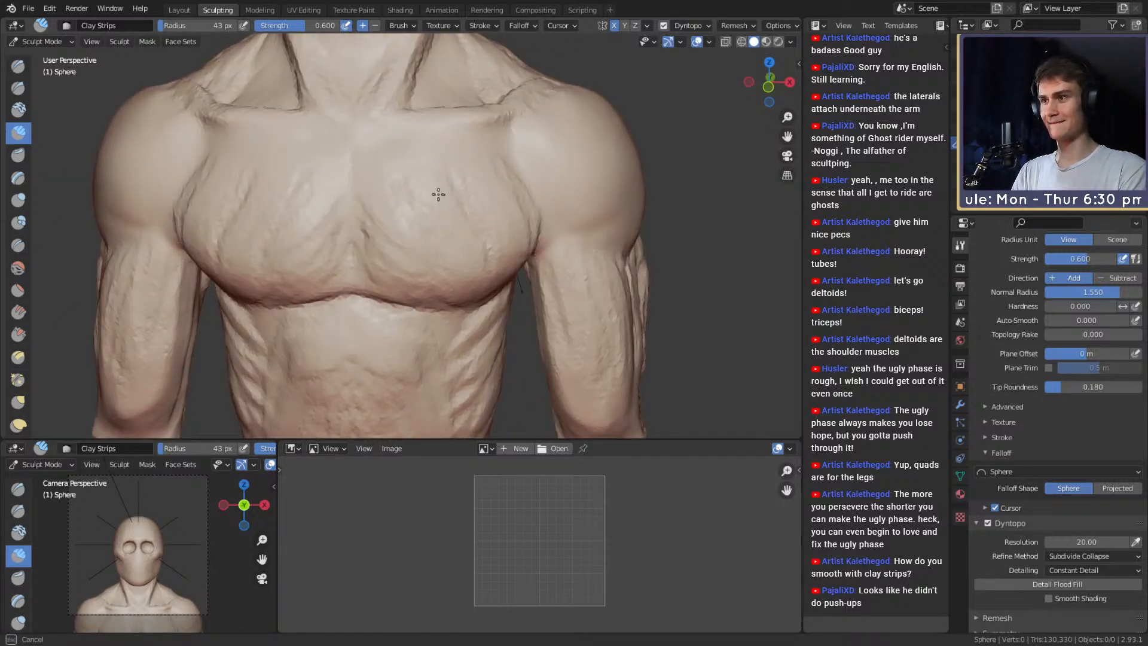
pyautogui.moveTo(508, 184); pyautogui.dragTo(476, 192, button='middle')
# Reshape the transition between the pectoral and the deltoid with the Grab brush.
pyautogui.press('g')
pyautogui.moveTo(490, 258)
pyautogui.mouseDown(button='middle')
pyautogui.moveTo(510, 174)
pyautogui.moveTo(448, 257)
pyautogui.moveTo(333, 295)
pyautogui.moveTo(381, 291)
pyautogui.moveTo(379, 231)
pyautogui.moveTo(371, 238)
pyautogui.moveTo(410, 282)
pyautogui.moveTo(350, 233)
pyautogui.moveTo(423, 199)
pyautogui.moveTo(441, 134)
pyautogui.moveTo(441, 184)
pyautogui.moveTo(421, 231)
pyautogui.mouseUp(button='middle')
pyautogui.moveTo(421, 231)
pyautogui.keyDown('alt'); pyautogui.mouseDown()
pyautogui.moveTo(364, 237)
pyautogui.moveTo(503, 158)
pyautogui.mouseUp(); pyautogui.keyUp('alt')
pyautogui.press('f')
pyautogui.click(455, 182)
pyautogui.press('f')
pyautogui.click(460, 161)
pyautogui.moveTo(474, 159)
pyautogui.mouseDown(button='middle')
pyautogui.moveTo(509, 161)
pyautogui.moveTo(509, 196)
pyautogui.mouseUp(button='middle')
pyautogui.press('f')
pyautogui.click(454, 199)
pyautogui.moveTo(478, 200)
pyautogui.keyDown('shift'); pyautogui.mouseDown()
pyautogui.moveTo(518, 202)
pyautogui.moveTo(455, 208)
pyautogui.mouseUp(); pyautogui.keyUp('shift')
# Reshape the top of the deltoid with the Grab brush at 102 px radius.
pyautogui.press('f')
pyautogui.click(457, 204)
pyautogui.moveTo(512, 248); pyautogui.dragTo(434, 211, button='middle')
pyautogui.press('f')
pyautogui.click(430, 213)
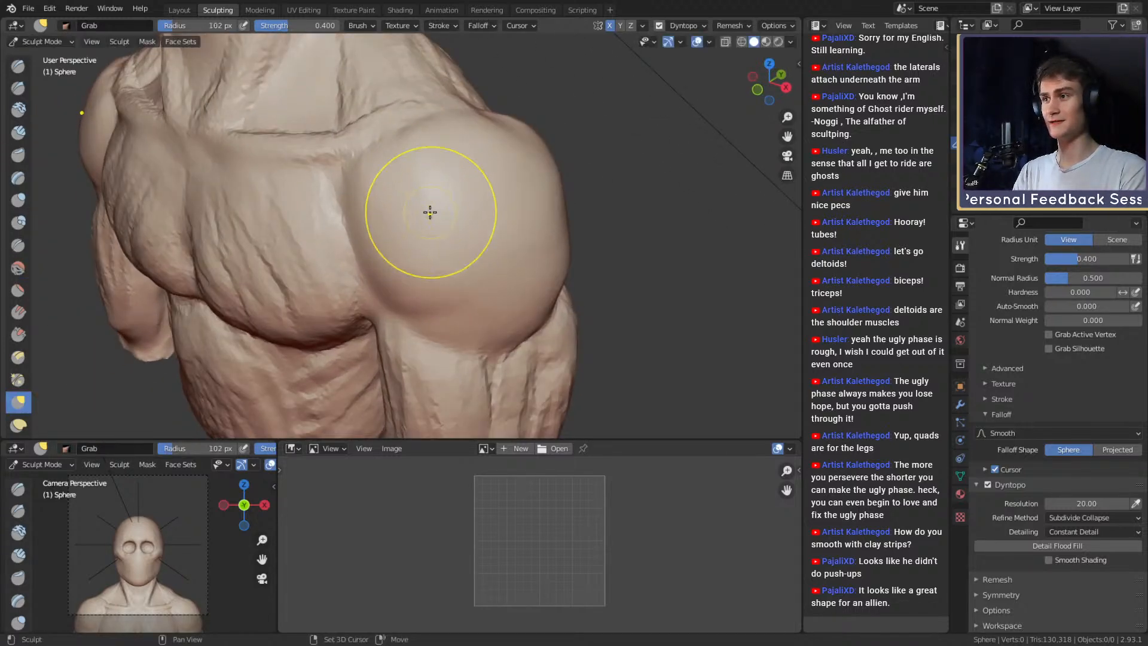
pyautogui.moveTo(487, 163); pyautogui.dragTo(494, 156)
pyautogui.moveTo(491, 165); pyautogui.dragTo(469, 207, button='middle')
# Adjust the front and lower edge of the deltoid with the Grab brush, starting at 59 px radius.
pyautogui.press('f')
pyautogui.click(400, 203)
pyautogui.moveTo(452, 254); pyautogui.dragTo(469, 226, button='middle')
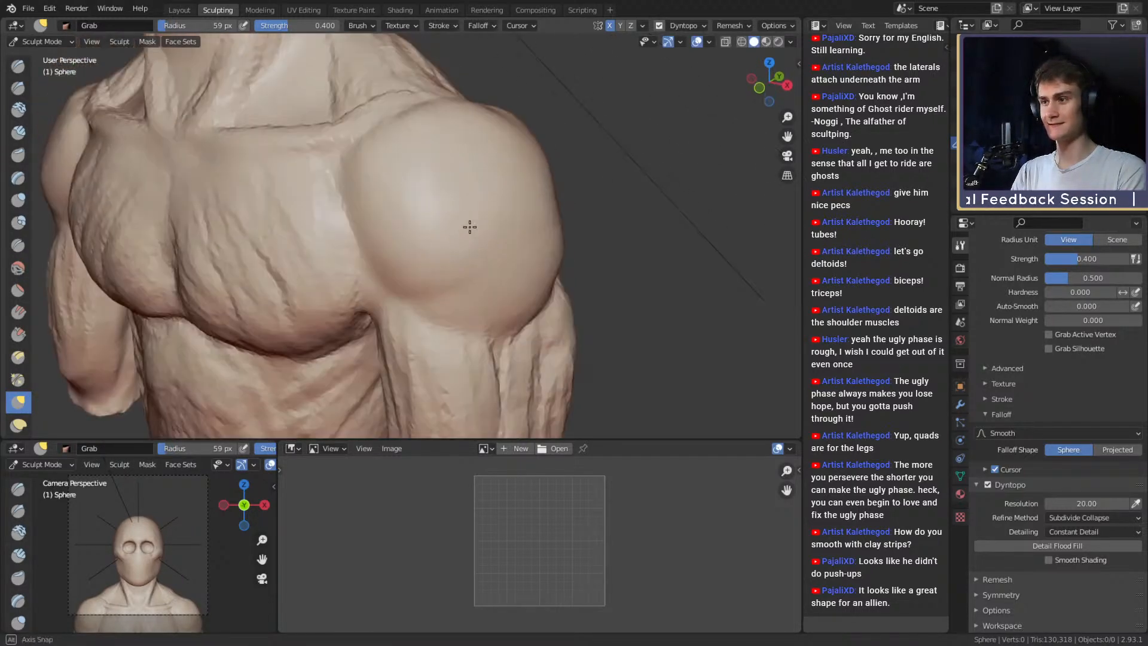
pyautogui.press('f')
pyautogui.click(465, 240)
pyautogui.moveTo(466, 263); pyautogui.dragTo(473, 279)
pyautogui.moveTo(461, 246); pyautogui.dragTo(419, 206, button='middle')
# Carve the groove along the deltoid's lower front edge with the Crease brush at 43 px radius.
pyautogui.hotkey('shift', 'c')
pyautogui.press('f')
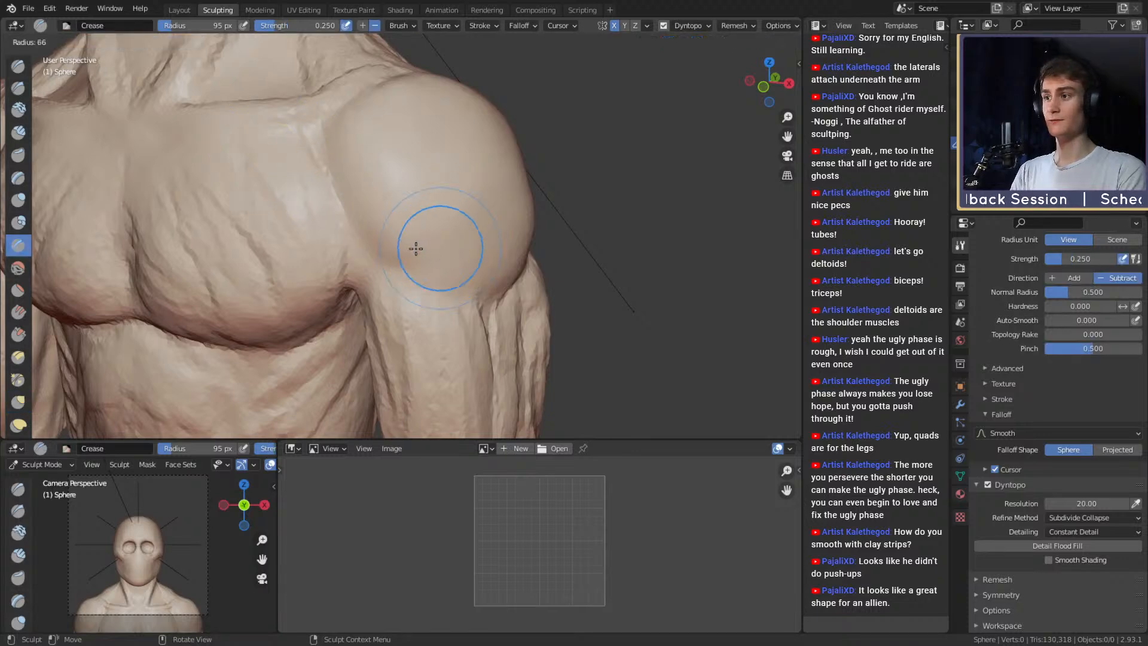
pyautogui.click(413, 249)
pyautogui.moveTo(413, 250); pyautogui.dragTo(411, 218, button='middle')
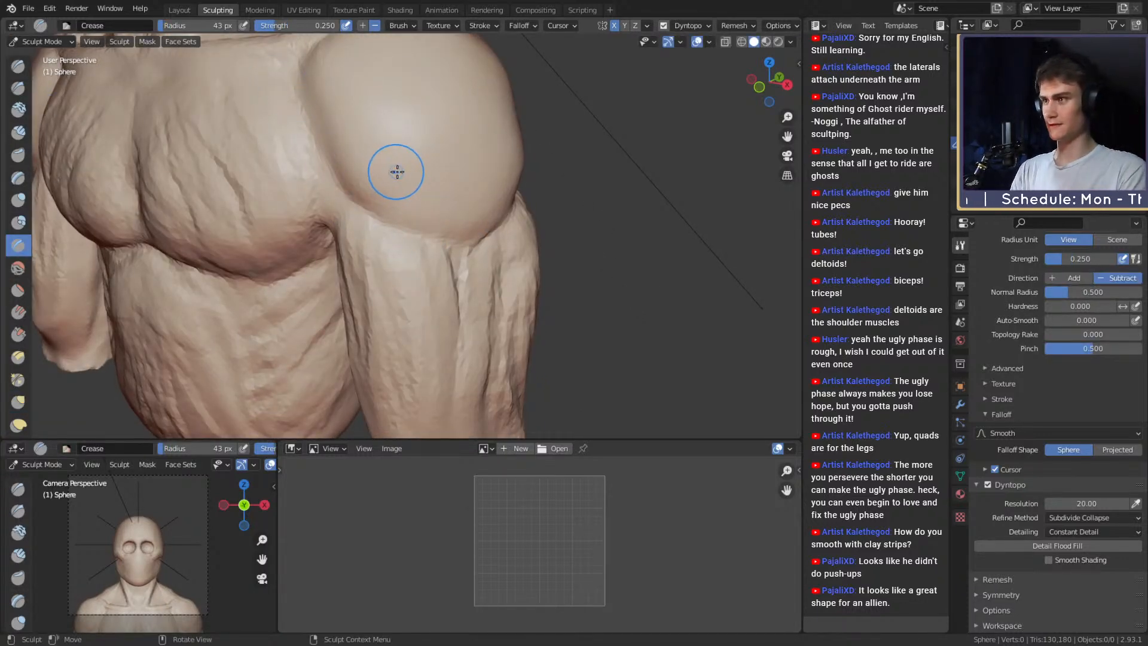
pyautogui.press('c')
pyautogui.moveTo(423, 156); pyautogui.dragTo(412, 156, button='middle')
pyautogui.press('f')
pyautogui.click(442, 155)
pyautogui.press('f')
pyautogui.moveTo(492, 164)
pyautogui.mouseDown(button='middle')
pyautogui.moveTo(400, 163)
pyautogui.moveTo(450, 152)
pyautogui.mouseUp(button='middle')
pyautogui.click(473, 188)
pyautogui.press('f')
pyautogui.click(404, 162)
pyautogui.keyDown('alt'); pyautogui.moveTo(390, 163); pyautogui.dragTo(530, 125); pyautogui.keyUp('alt')
# Reshape the outer contour of the deltoid with a large Grab brush.
pyautogui.press('g')
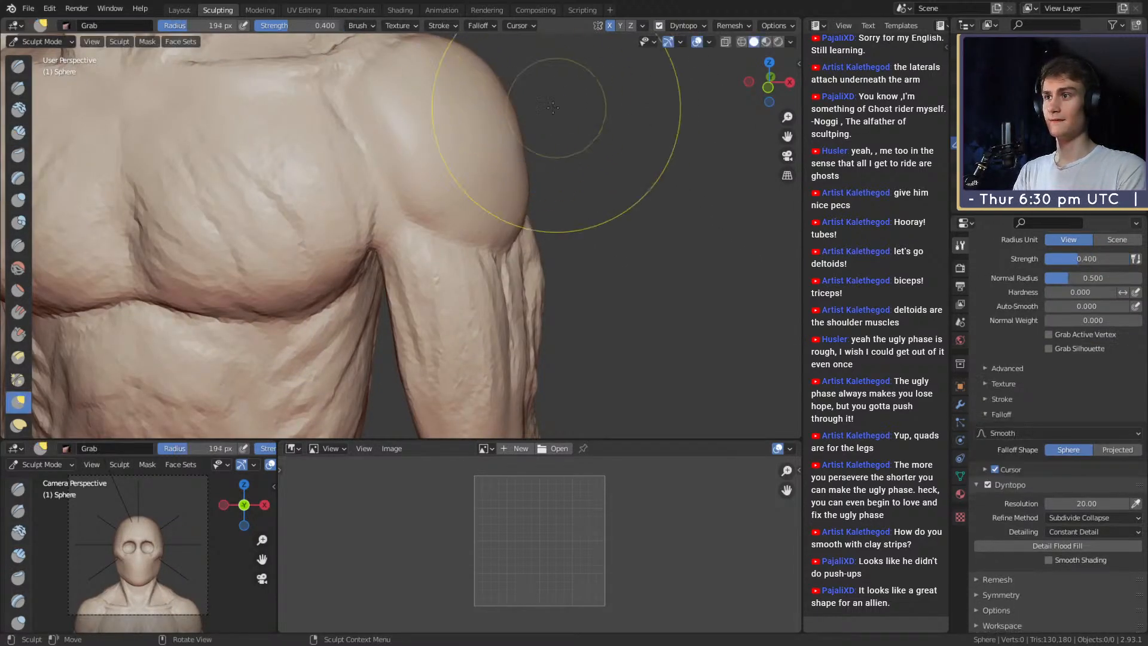
pyautogui.press('f')
pyautogui.moveTo(556, 86)
pyautogui.keyDown('alt'); pyautogui.keyDown('shift'); pyautogui.mouseDown()
pyautogui.moveTo(580, 113)
pyautogui.moveTo(518, 98)
pyautogui.mouseUp(); pyautogui.keyUp('shift'); pyautogui.keyUp('alt')
pyautogui.click(661, 107)
pyautogui.moveTo(518, 98)
pyautogui.keyDown('alt'); pyautogui.mouseDown()
pyautogui.moveTo(525, 120)
pyautogui.moveTo(457, 192)
pyautogui.moveTo(445, 226)
pyautogui.moveTo(426, 189)
pyautogui.moveTo(455, 196)
pyautogui.mouseUp(); pyautogui.keyUp('alt')
pyautogui.press('f')
pyautogui.click(466, 128)
# Fine-tune the shoulder and upper chest shape with the Grab brush, resizing it between strokes.
pyautogui.moveTo(456, 197)
pyautogui.keyDown('alt'); pyautogui.mouseDown()
pyautogui.moveTo(441, 213)
pyautogui.moveTo(438, 163)
pyautogui.moveTo(448, 172)
pyautogui.mouseUp(); pyautogui.keyUp('alt')
pyautogui.press('f')
pyautogui.click(436, 184)
pyautogui.press('f')
pyautogui.click(444, 167)
pyautogui.press('f')
pyautogui.moveTo(448, 172)
pyautogui.keyDown('alt'); pyautogui.mouseDown()
pyautogui.moveTo(429, 182)
pyautogui.moveTo(432, 129)
pyautogui.mouseUp(); pyautogui.keyUp('alt')
pyautogui.click(426, 165)
pyautogui.moveTo(432, 130)
pyautogui.keyDown('alt'); pyautogui.mouseDown()
pyautogui.moveTo(441, 154)
pyautogui.moveTo(457, 154)
pyautogui.moveTo(438, 149)
pyautogui.mouseUp(); pyautogui.keyUp('alt')
pyautogui.press('f')
pyautogui.click(439, 154)
# Sculpt the underside of the jaw where it meets the throat with Clay Strips at 50 px radius.
pyautogui.moveTo(437, 150)
pyautogui.keyDown('ctrl'); pyautogui.keyDown('alt'); pyautogui.mouseDown()
pyautogui.moveTo(430, 179)
pyautogui.moveTo(443, 188)
pyautogui.moveTo(416, 215)
pyautogui.moveTo(411, 197)
pyautogui.moveTo(417, 257)
pyautogui.mouseUp(); pyautogui.keyUp('alt'); pyautogui.keyUp('ctrl')
pyautogui.keyDown('alt'); pyautogui.moveTo(417, 257); pyautogui.dragTo(416, 186); pyautogui.keyUp('alt')
pyautogui.moveTo(416, 187)
pyautogui.keyDown('ctrl'); pyautogui.keyDown('alt'); pyautogui.mouseDown()
pyautogui.moveTo(395, 133)
pyautogui.moveTo(436, 184)
pyautogui.moveTo(427, 210)
pyautogui.mouseUp(); pyautogui.keyUp('alt'); pyautogui.keyUp('ctrl')
pyautogui.press('c')
pyautogui.keyDown('alt'); pyautogui.moveTo(366, 168); pyautogui.dragTo(403, 233); pyautogui.keyUp('alt')
pyautogui.moveTo(404, 234)
pyautogui.keyDown('ctrl'); pyautogui.keyDown('alt'); pyautogui.mouseDown()
pyautogui.moveTo(403, 197)
pyautogui.moveTo(425, 197)
pyautogui.moveTo(392, 217)
pyautogui.mouseUp(); pyautogui.keyUp('alt'); pyautogui.keyUp('ctrl')
pyautogui.press('f')
pyautogui.click(400, 199)
pyautogui.press('f')
pyautogui.click(414, 196)
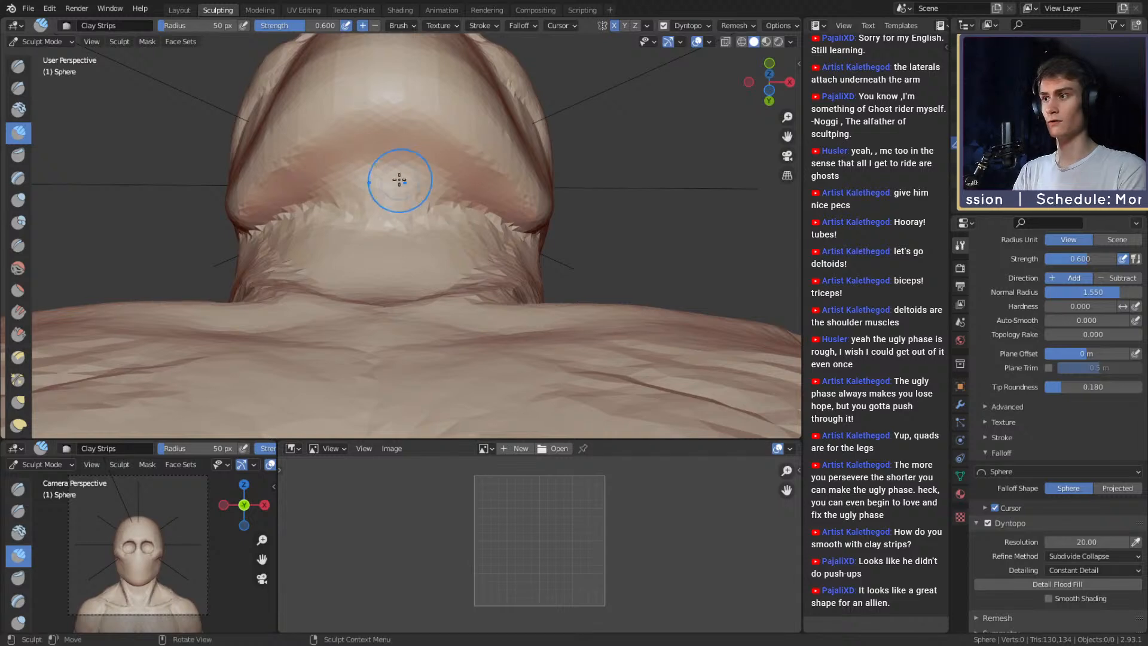
# Build up the windpipe down the front of the neck with Clay Strips at 37 px radius.
pyautogui.keyDown('alt'); pyautogui.moveTo(370, 193); pyautogui.dragTo(381, 246); pyautogui.keyUp('alt')
pyautogui.keyDown('ctrl'); pyautogui.keyDown('alt'); pyautogui.moveTo(382, 174); pyautogui.dragTo(394, 143); pyautogui.keyUp('alt'); pyautogui.keyUp('ctrl')
pyautogui.press('f')
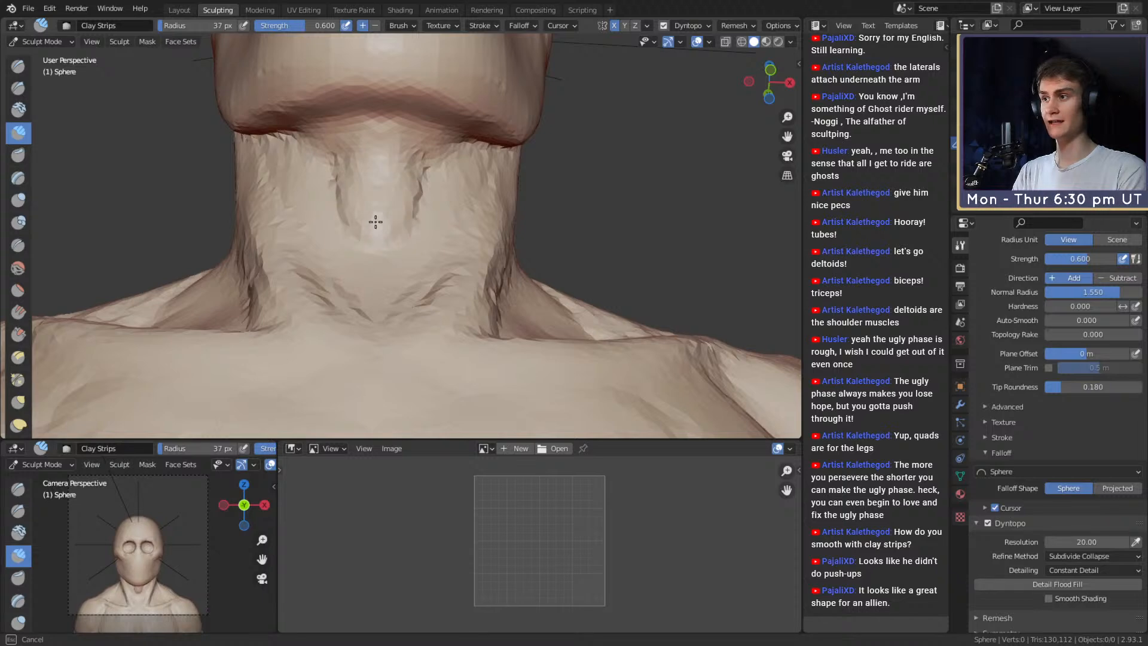
pyautogui.moveTo(375, 222); pyautogui.dragTo(376, 226)
pyautogui.moveTo(383, 189)
pyautogui.mouseDown(button='middle')
pyautogui.moveTo(392, 213)
pyautogui.moveTo(384, 204)
pyautogui.mouseUp(button='middle')
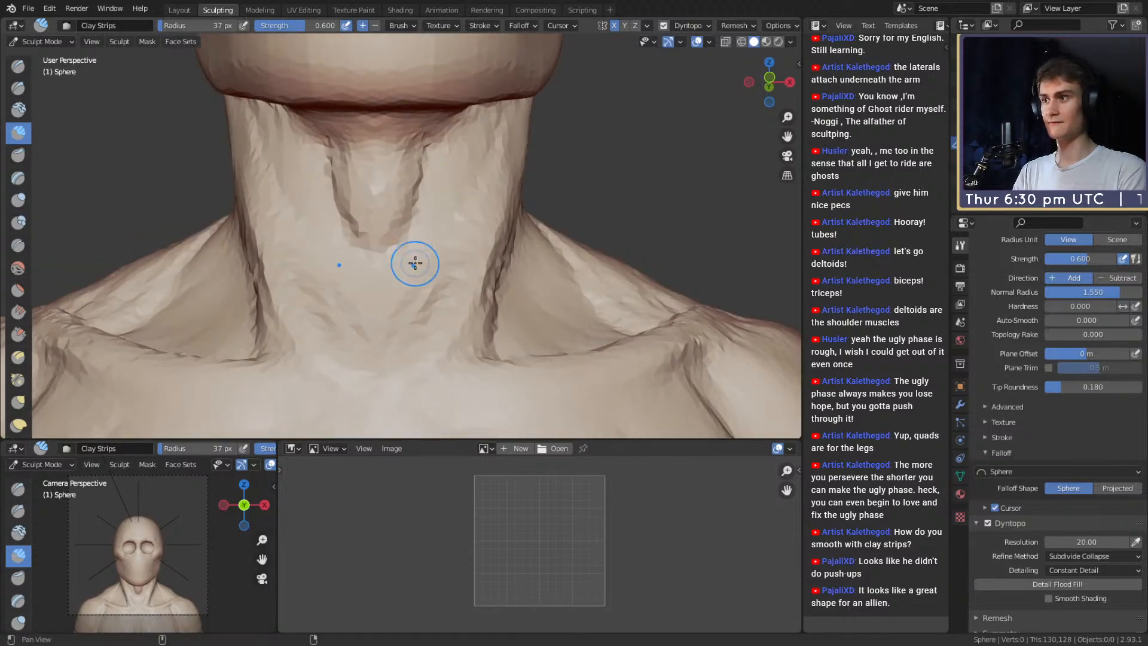
pyautogui.moveTo(415, 263)
pyautogui.keyDown('alt'); pyautogui.keyDown('shift'); pyautogui.mouseDown()
pyautogui.moveTo(424, 218)
pyautogui.moveTo(404, 332)
pyautogui.moveTo(394, 206)
pyautogui.moveTo(371, 224)
pyautogui.mouseUp(); pyautogui.keyUp('shift'); pyautogui.keyUp('alt')
# Sculpt the neck muscles running from the jaw down to the pit of the neck with Clay Strips at 37 and 58 px radius.
pyautogui.moveTo(413, 234); pyautogui.dragTo(419, 163, button='middle')
pyautogui.moveTo(427, 124); pyautogui.dragTo(446, 70)
pyautogui.moveTo(445, 150); pyautogui.dragTo(443, 205, button='middle')
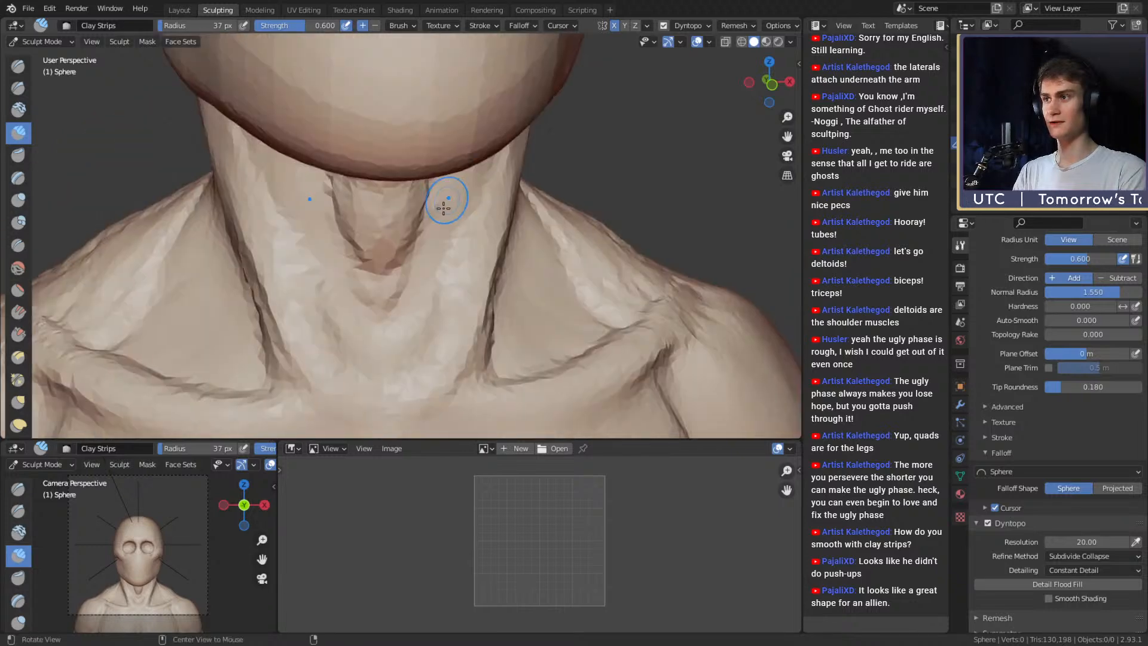
pyautogui.moveTo(442, 287)
pyautogui.mouseDown(button='middle')
pyautogui.moveTo(438, 221)
pyautogui.moveTo(407, 217)
pyautogui.moveTo(409, 192)
pyautogui.mouseUp(button='middle')
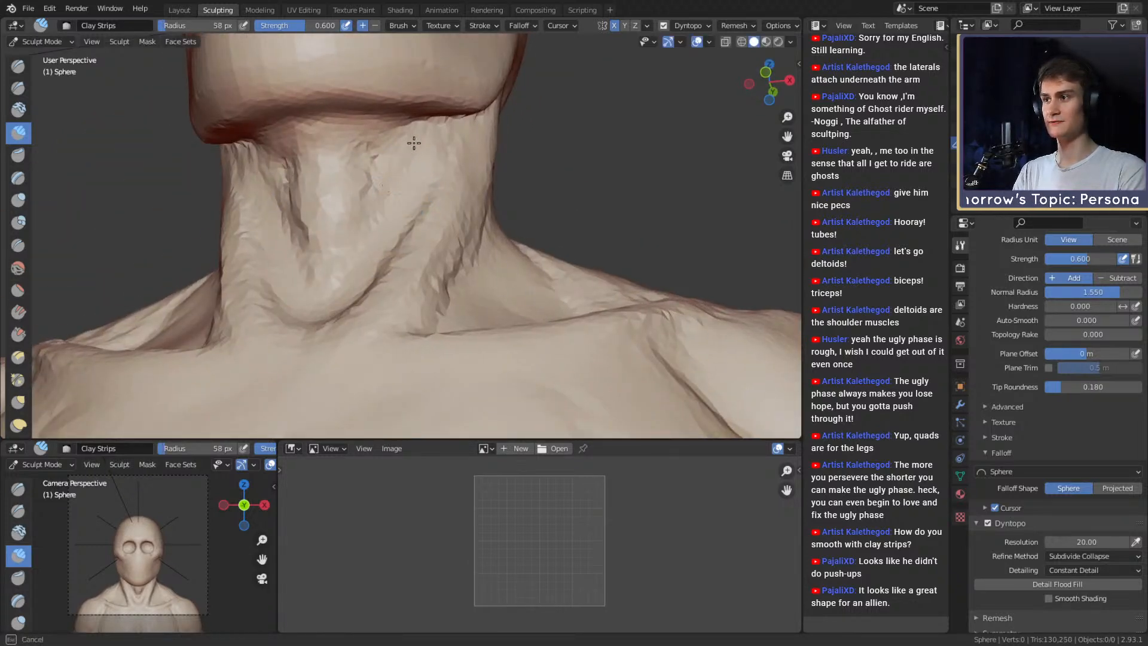
pyautogui.moveTo(414, 143); pyautogui.dragTo(409, 197)
# Fill the hollows beside the windpipe and under the chin with Clay Strips at 43 px radius.
pyautogui.press('f')
pyautogui.click(382, 177)
pyautogui.press('f')
pyautogui.click(353, 151)
pyautogui.moveTo(338, 157); pyautogui.dragTo(325, 191)
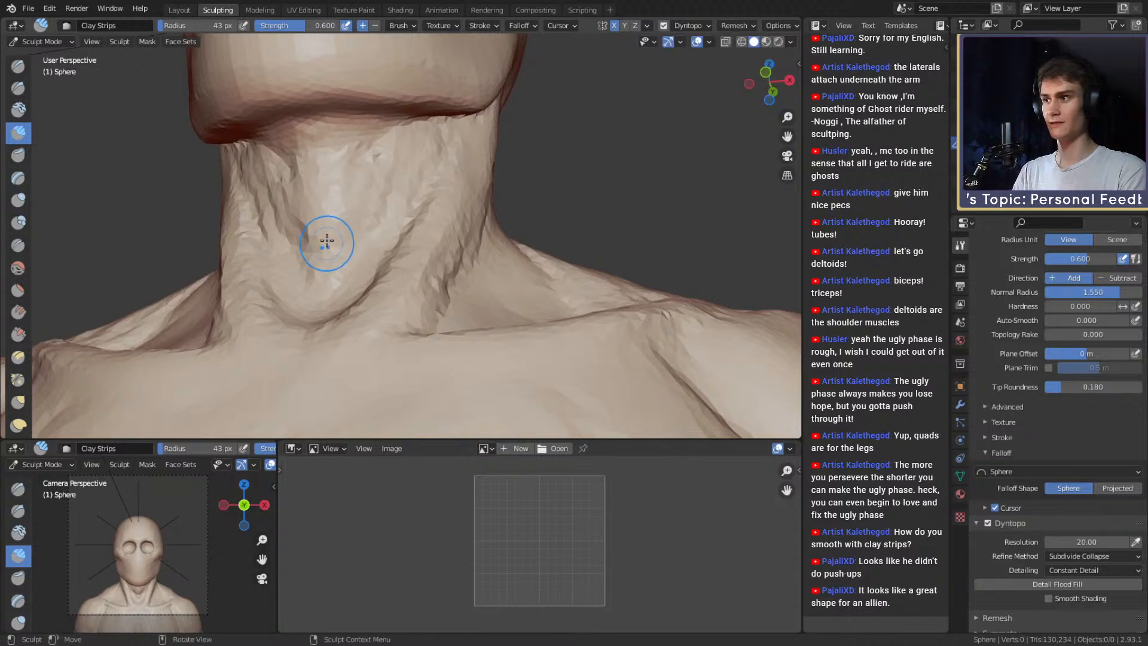
pyautogui.moveTo(317, 232); pyautogui.dragTo(402, 211, button='middle')
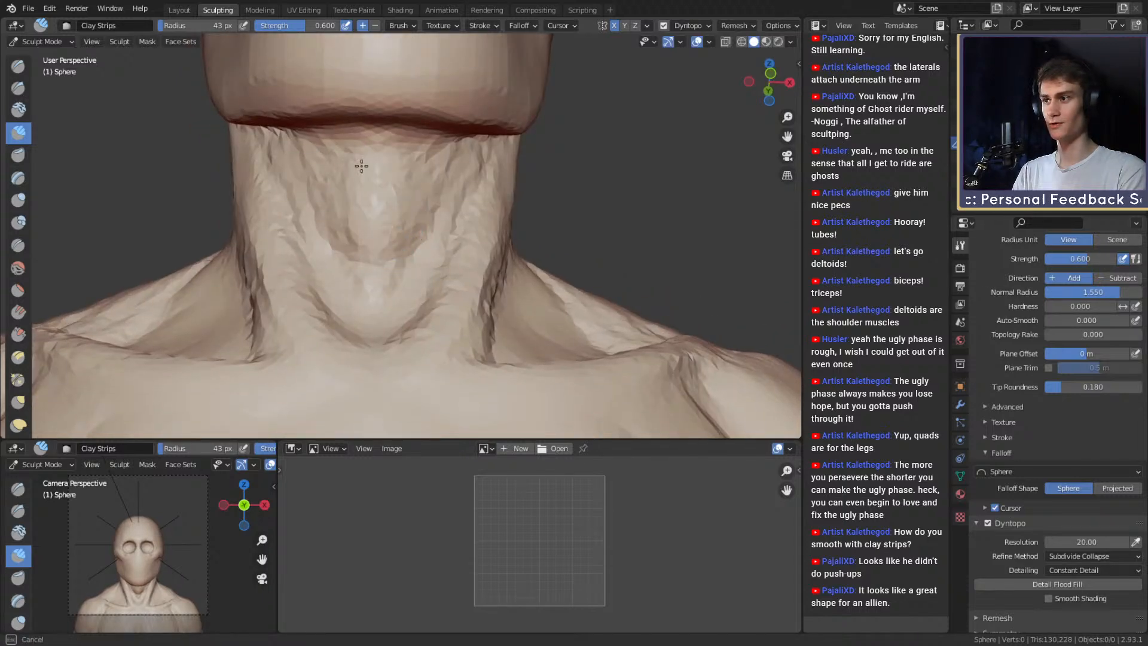
pyautogui.moveTo(348, 180)
pyautogui.keyDown('ctrl'); pyautogui.mouseDown(button='middle')
pyautogui.moveTo(365, 263)
pyautogui.moveTo(388, 195)
pyautogui.moveTo(467, 179)
pyautogui.moveTo(429, 198)
pyautogui.moveTo(407, 231)
pyautogui.moveTo(353, 215)
pyautogui.moveTo(409, 206)
pyautogui.moveTo(436, 185)
pyautogui.mouseUp(button='middle'); pyautogui.keyUp('ctrl')
pyautogui.moveTo(435, 185)
pyautogui.keyDown('ctrl'); pyautogui.mouseDown(button='middle')
pyautogui.moveTo(444, 238)
pyautogui.moveTo(457, 227)
pyautogui.mouseUp(button='middle'); pyautogui.keyUp('ctrl')
pyautogui.scroll(6, 430, 238)
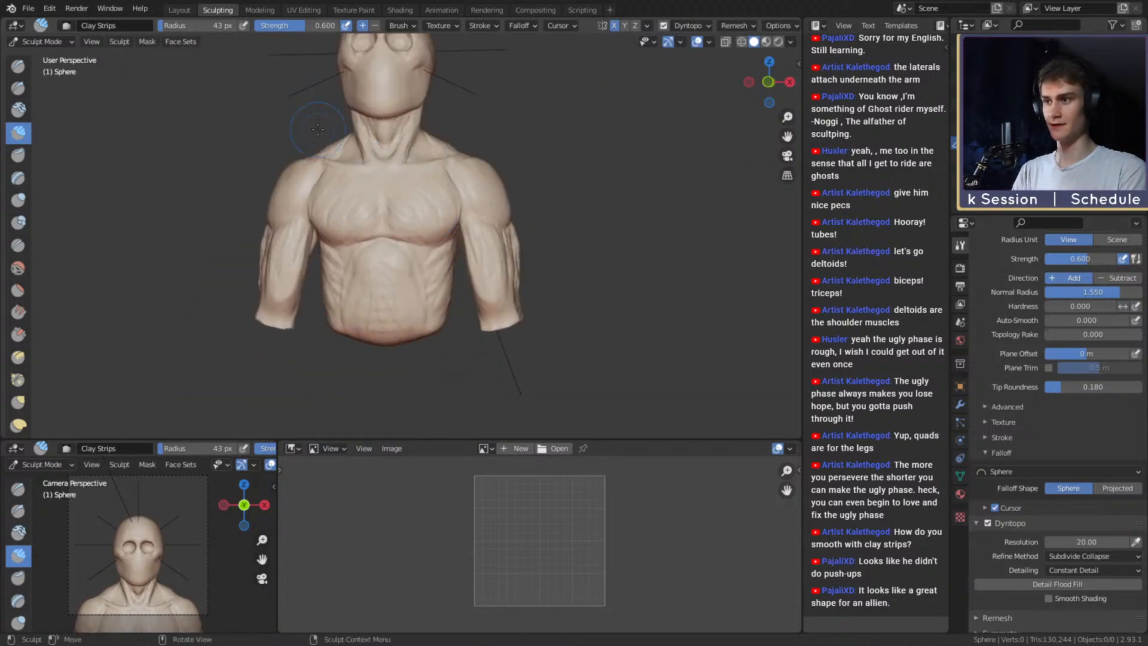
# Adjust the outer silhouette of the upper arm with the Grab brush at 185 px radius.
pyautogui.press('g')
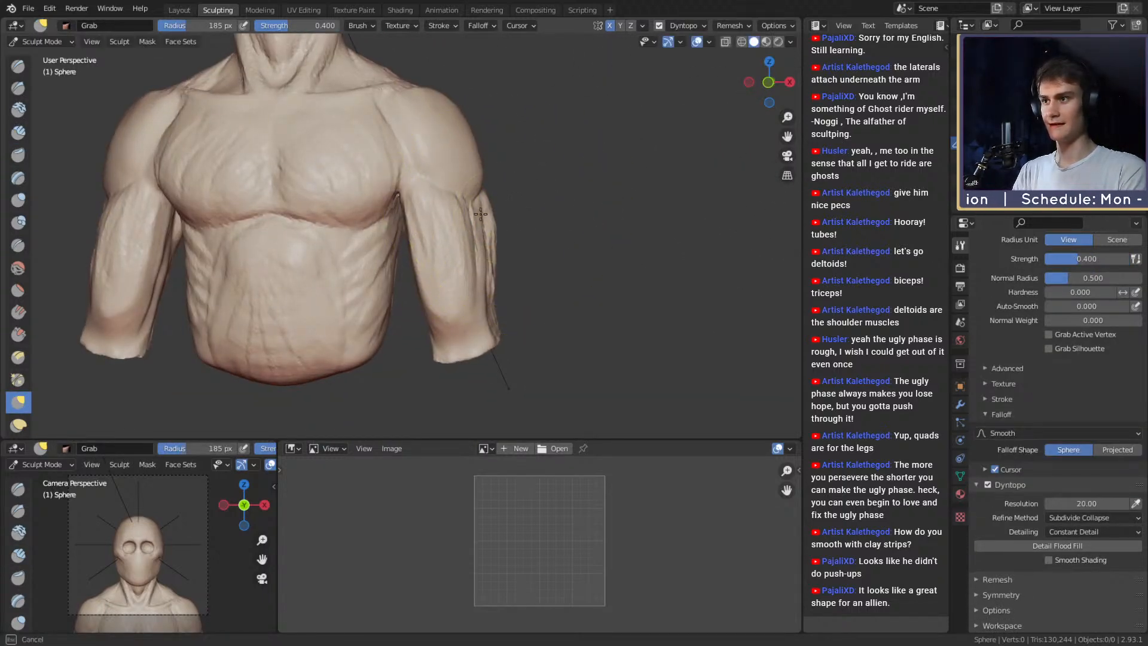
pyautogui.moveTo(480, 214)
pyautogui.mouseDown(button='middle')
pyautogui.moveTo(509, 207)
pyautogui.moveTo(328, 220)
pyautogui.moveTo(395, 220)
pyautogui.mouseUp(button='middle')
pyautogui.press('f')
pyautogui.click(524, 210)
pyautogui.scroll(2, 446, 222)
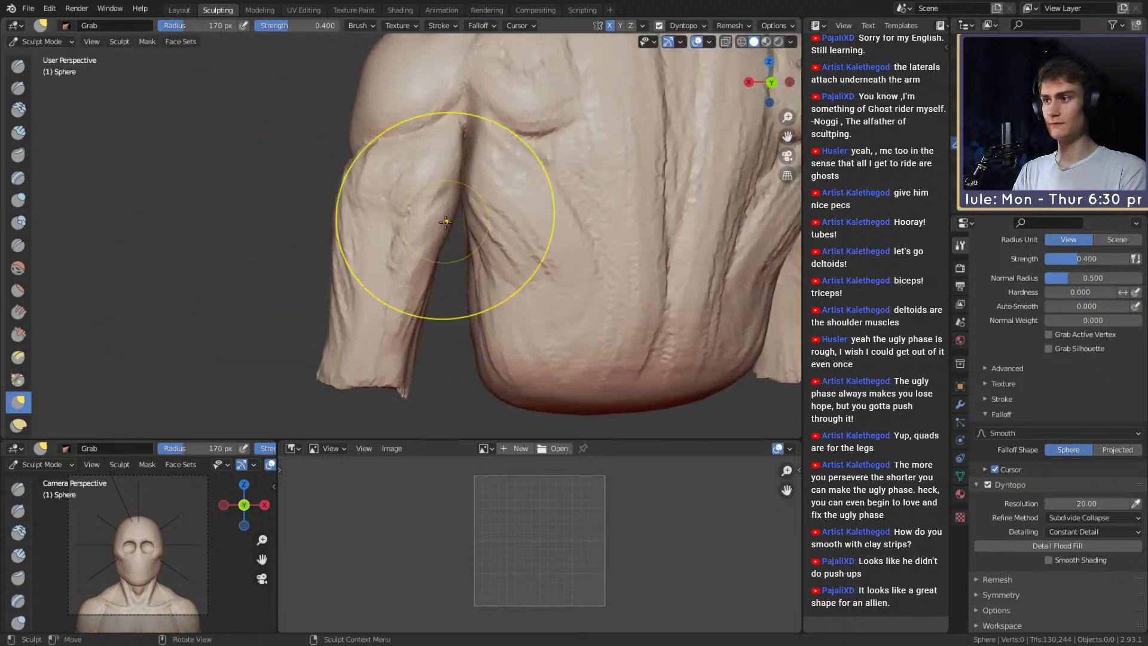
# Reshape the back of the upper arm around the triceps with the Grab brush at 172 px radius.
pyautogui.press('f')
pyautogui.click(413, 222)
pyautogui.keyDown('shift'); pyautogui.moveTo(488, 233); pyautogui.dragTo(454, 244, button='middle'); pyautogui.keyUp('shift')
pyautogui.press('f')
pyautogui.click(432, 205)
pyautogui.keyDown('shift'); pyautogui.moveTo(405, 206); pyautogui.dragTo(450, 209, button='middle'); pyautogui.keyUp('shift')
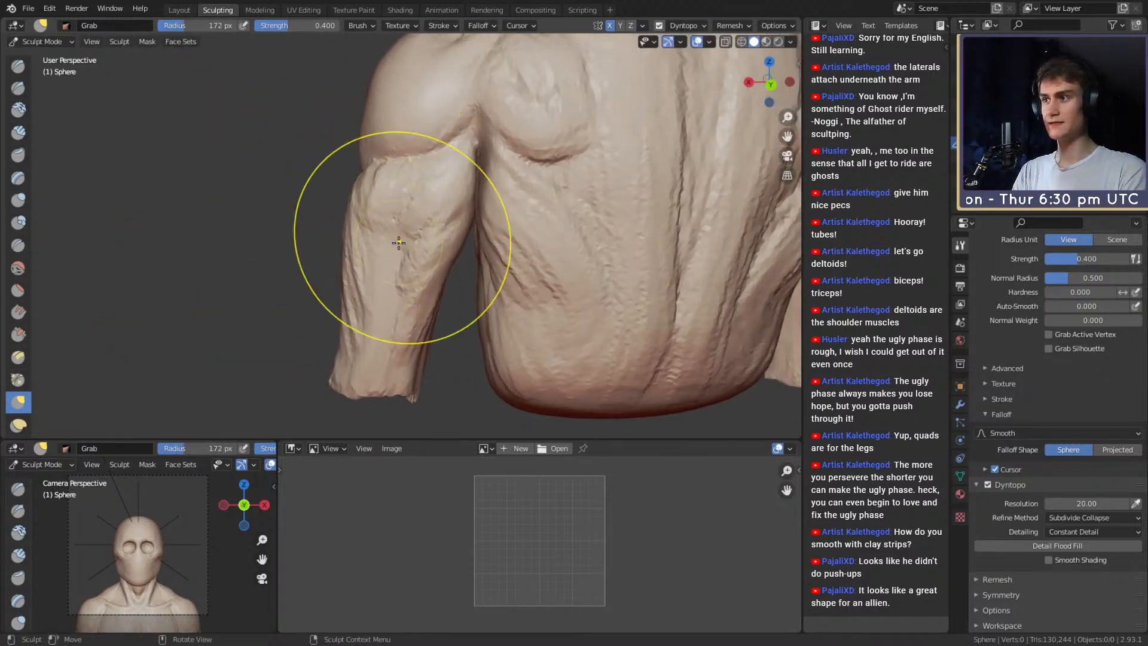
# Refine the arm's shape near the armpit with the Grab brush.
pyautogui.press('f')
pyautogui.moveTo(485, 269)
pyautogui.keyDown('shift'); pyautogui.mouseDown(button='middle')
pyautogui.moveTo(487, 210)
pyautogui.moveTo(628, 200)
pyautogui.mouseUp(button='middle'); pyautogui.keyUp('shift')
pyautogui.click(499, 251)
pyautogui.keyDown('shift'); pyautogui.moveTo(512, 203); pyautogui.dragTo(475, 197, button='middle'); pyautogui.keyUp('shift')
pyautogui.press('f')
pyautogui.click(412, 206)
pyautogui.moveTo(433, 186)
pyautogui.keyDown('alt'); pyautogui.keyDown('shift'); pyautogui.mouseDown()
pyautogui.moveTo(477, 231)
pyautogui.moveTo(459, 207)
pyautogui.moveTo(441, 217)
pyautogui.moveTo(446, 192)
pyautogui.mouseUp(); pyautogui.keyUp('shift'); pyautogui.keyUp('alt')
# Define the fold between the pectoral and the arm at the armpit with the Crease brush at 53 px radius.
pyautogui.hotkey('shift', 'c')
pyautogui.press('f')
pyautogui.click(440, 207)
pyautogui.press('f')
pyautogui.click(462, 180)
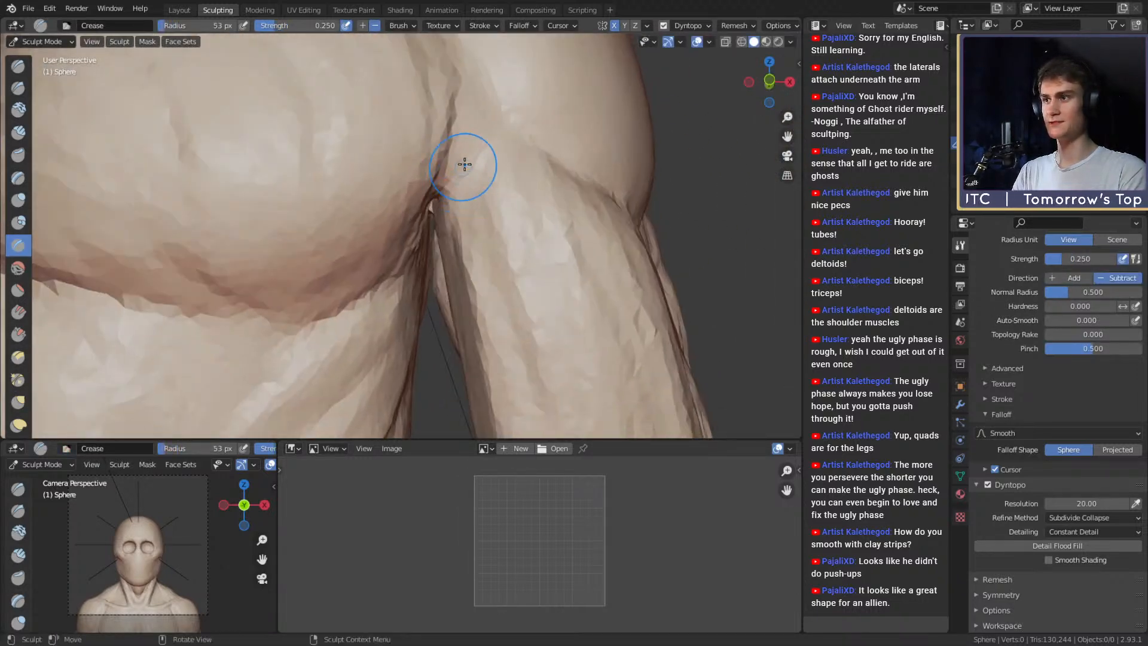
# Build up the pectoral's attachment strands above the armpit with Clay Strips at 40 and 30 px radius.
pyautogui.press('c')
pyautogui.moveTo(466, 128)
pyautogui.keyDown('alt'); pyautogui.mouseDown()
pyautogui.moveTo(429, 161)
pyautogui.moveTo(426, 182)
pyautogui.moveTo(378, 244)
pyautogui.mouseUp(); pyautogui.keyUp('alt')
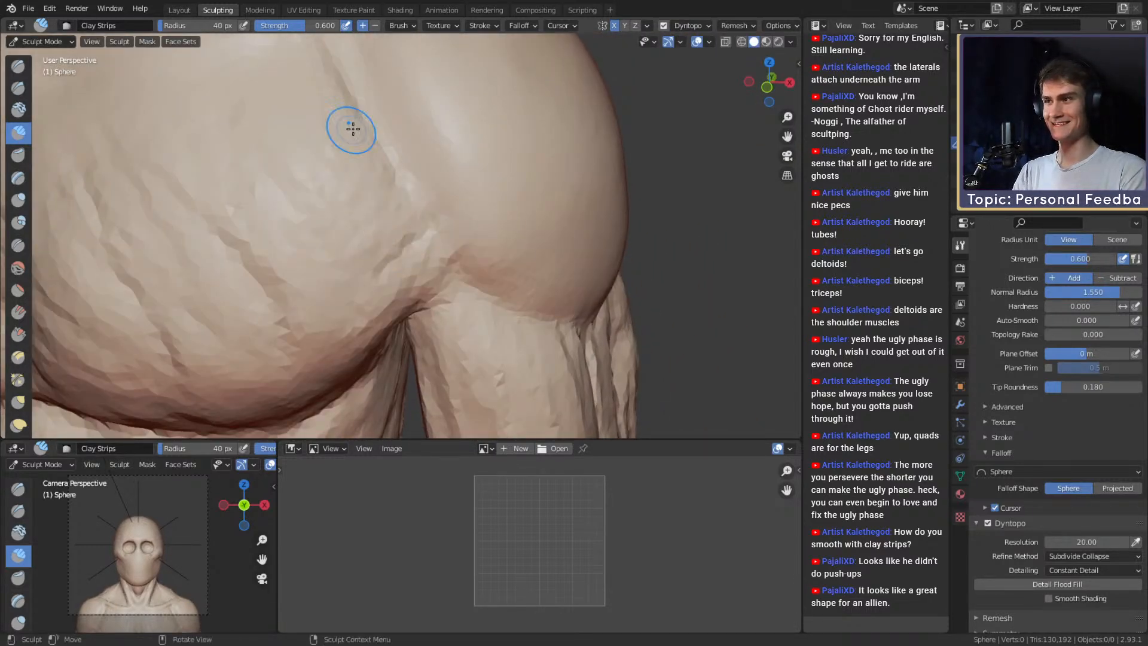
pyautogui.moveTo(353, 129)
pyautogui.keyDown('ctrl'); pyautogui.keyDown('alt'); pyautogui.mouseDown()
pyautogui.moveTo(405, 221)
pyautogui.moveTo(405, 192)
pyautogui.moveTo(412, 203)
pyautogui.moveTo(402, 199)
pyautogui.mouseUp(); pyautogui.keyUp('alt'); pyautogui.keyUp('ctrl')
pyautogui.press('f')
pyautogui.click(429, 202)
pyautogui.moveTo(402, 199)
pyautogui.keyDown('alt'); pyautogui.mouseDown()
pyautogui.moveTo(410, 169)
pyautogui.moveTo(400, 195)
pyautogui.moveTo(432, 194)
pyautogui.mouseUp(); pyautogui.keyUp('alt')
pyautogui.moveTo(432, 195); pyautogui.dragTo(383, 231)
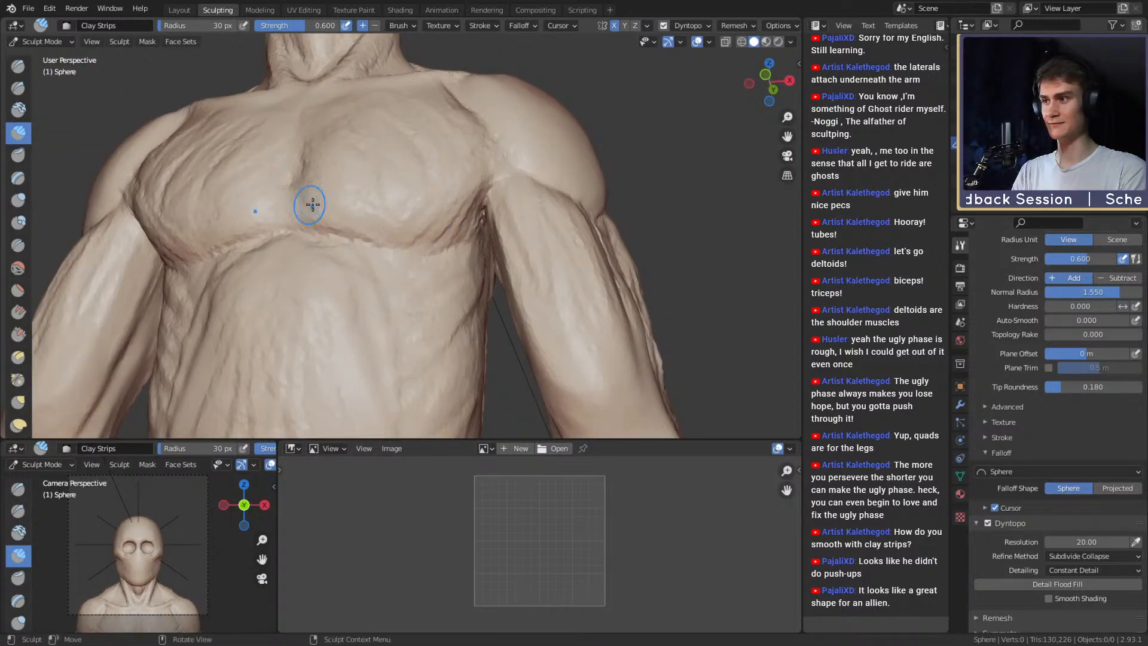
# Add fine fiber strokes across both pectorals with Clay Strips at 30 px radius.
pyautogui.keyDown('alt'); pyautogui.moveTo(312, 205); pyautogui.dragTo(339, 226); pyautogui.keyUp('alt')
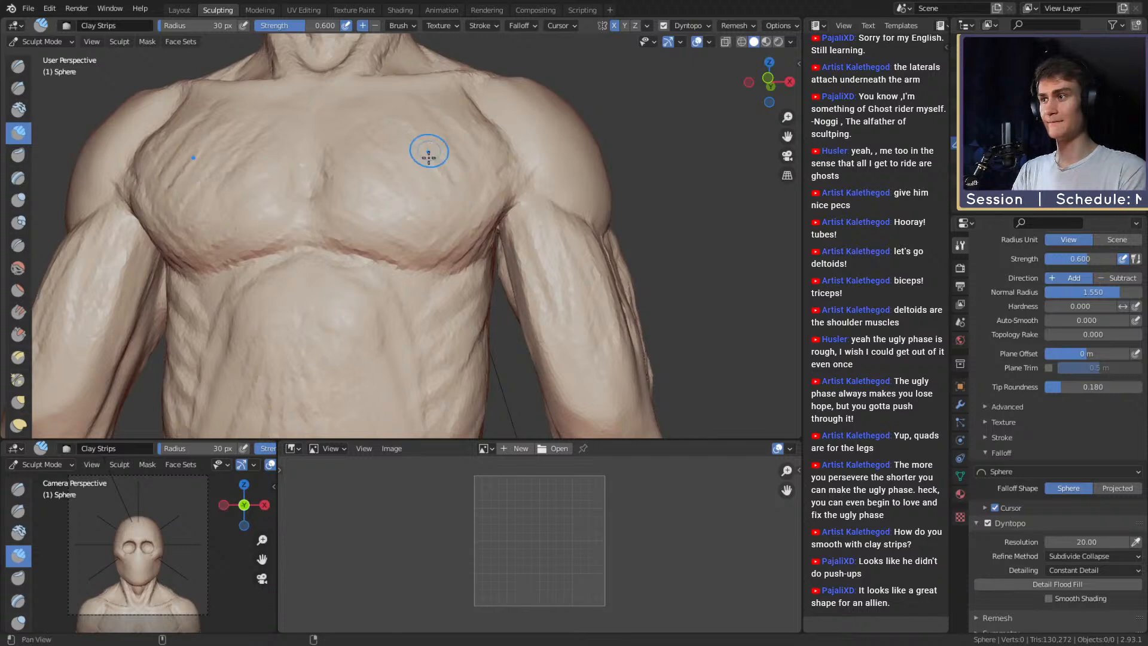
pyautogui.keyDown('alt'); pyautogui.moveTo(429, 154); pyautogui.dragTo(349, 197); pyautogui.keyUp('alt')
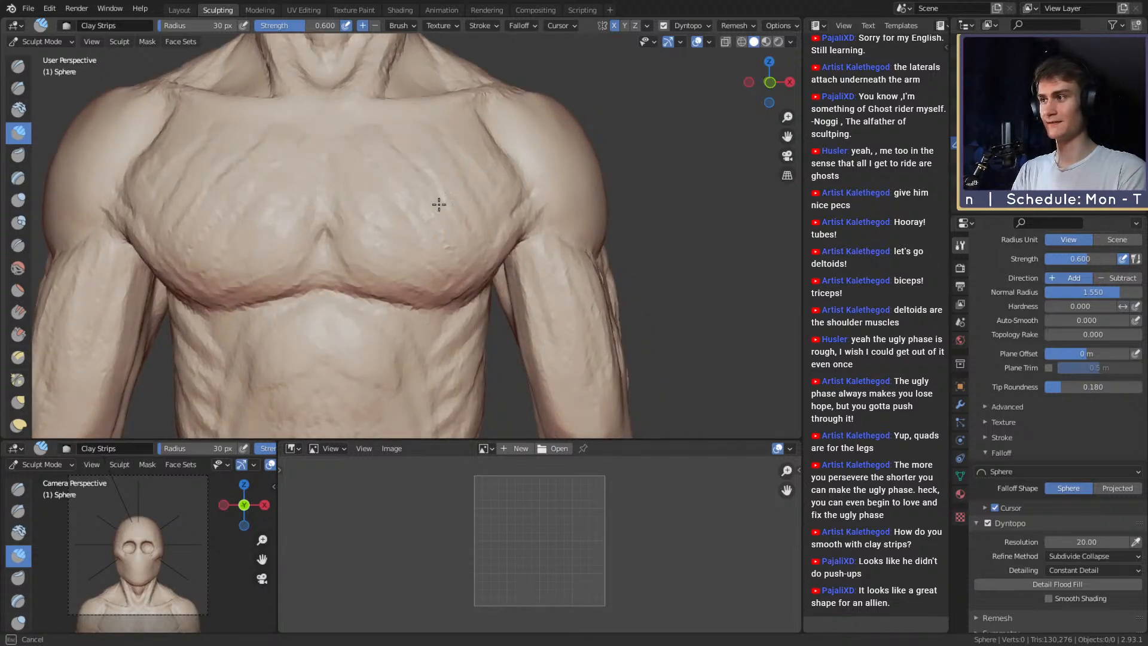
pyautogui.keyDown('alt'); pyautogui.moveTo(439, 204); pyautogui.dragTo(379, 234); pyautogui.keyUp('alt')
# Fill out the pectoral surface between the fibers with Clay Strips at 47 px radius.
pyautogui.keyDown('alt'); pyautogui.moveTo(328, 276); pyautogui.dragTo(362, 274); pyautogui.keyUp('alt')
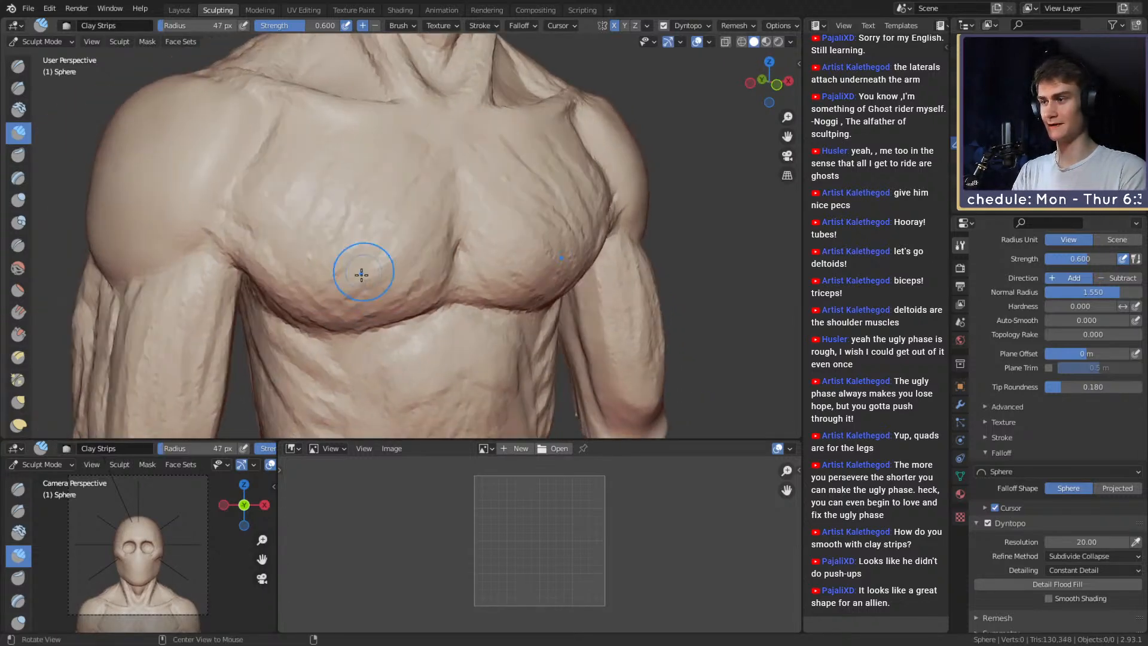
pyautogui.keyDown('alt'); pyautogui.moveTo(327, 149); pyautogui.dragTo(359, 220); pyautogui.keyUp('alt')
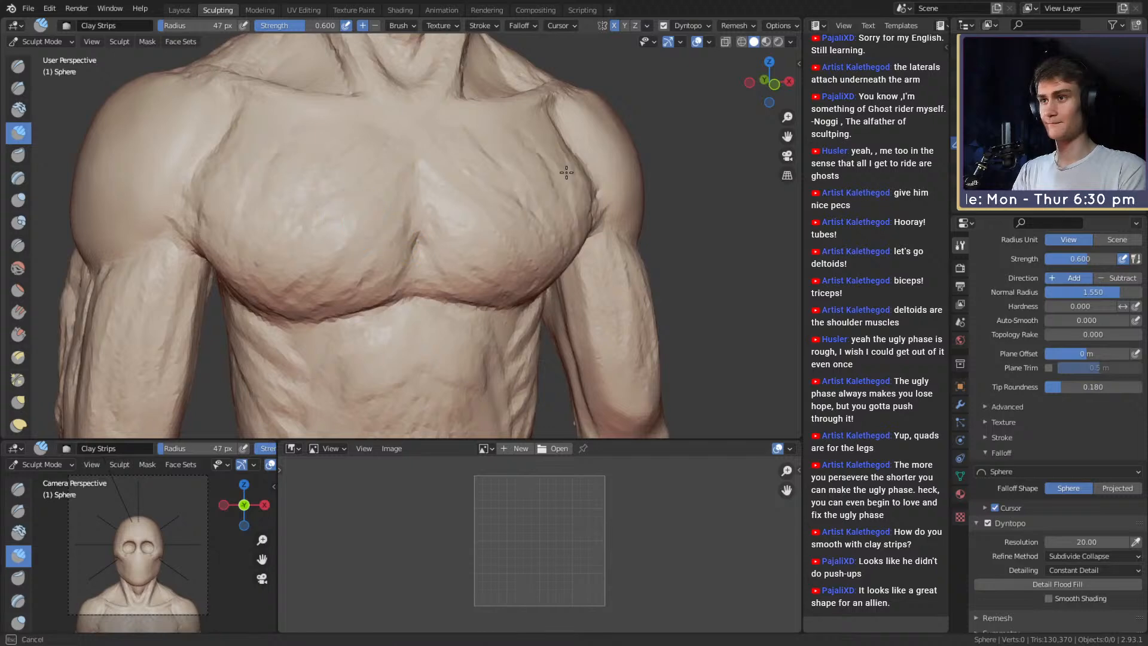
pyautogui.keyDown('alt'); pyautogui.moveTo(531, 166); pyautogui.dragTo(514, 159); pyautogui.keyUp('alt')
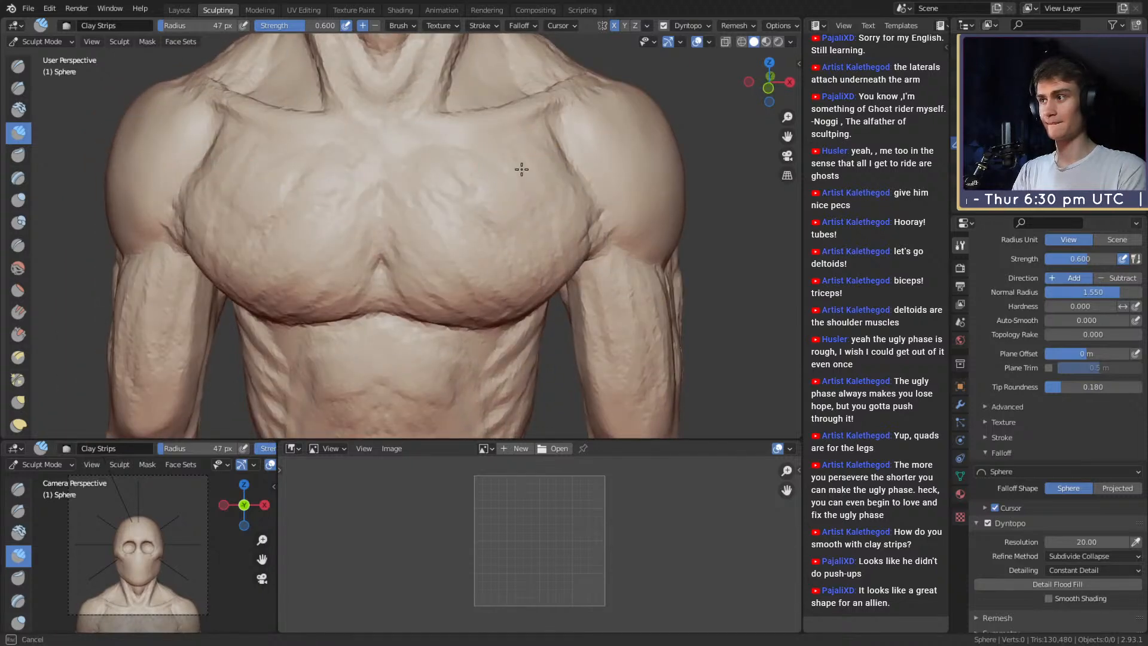
# Smooth the fiber texture on the pectorals and stroke the upper chest with Clay Strips at 39 px radius.
pyautogui.moveTo(442, 186)
pyautogui.keyDown('alt'); pyautogui.mouseDown()
pyautogui.moveTo(477, 193)
pyautogui.moveTo(384, 192)
pyautogui.moveTo(470, 234)
pyautogui.moveTo(491, 220)
pyautogui.mouseUp(); pyautogui.keyUp('alt')
pyautogui.press('f')
pyautogui.click(472, 190)
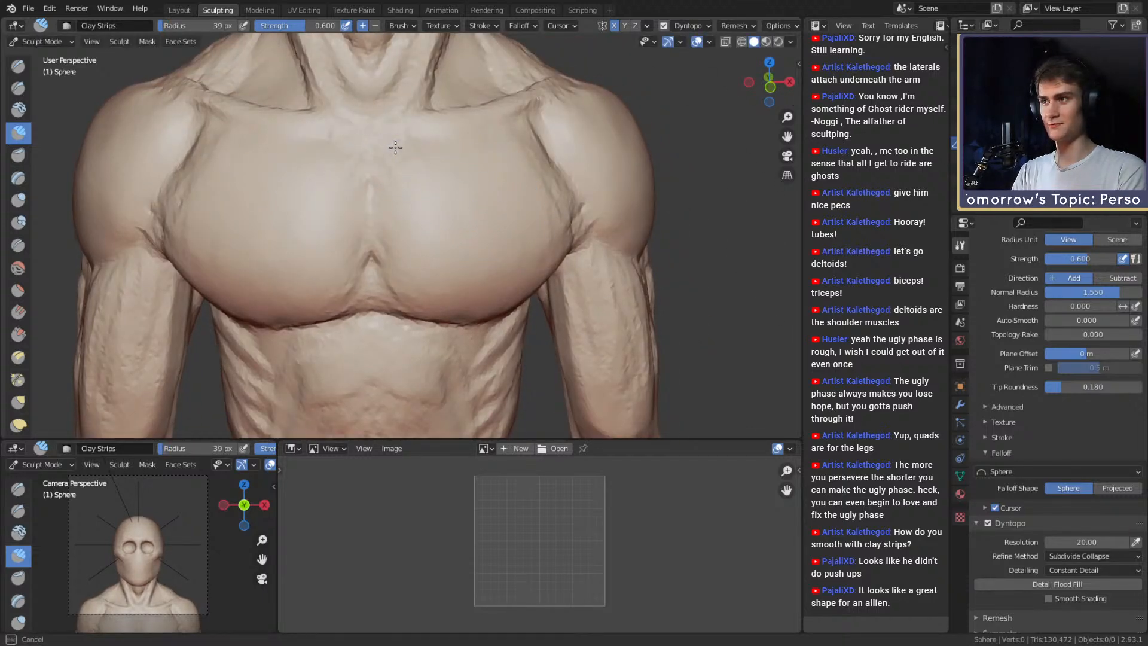
pyautogui.moveTo(541, 179); pyautogui.dragTo(547, 182)
# Smooth the outer edge of the pectoral along the deltoid with a larger brush.
pyautogui.press('f')
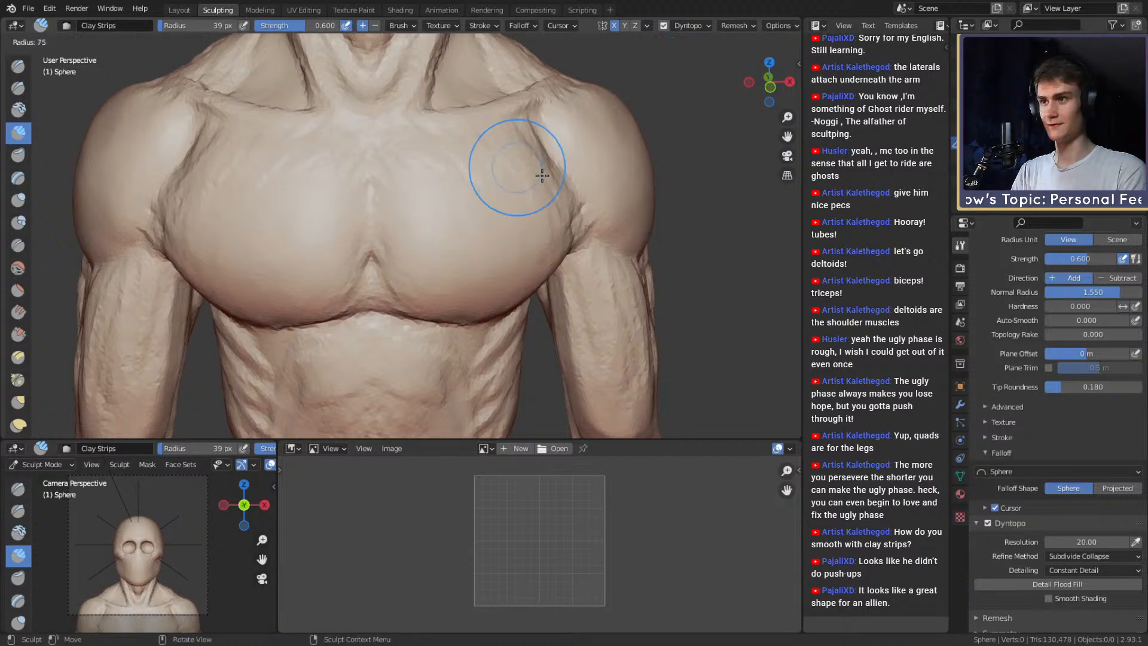
pyautogui.click(563, 173)
pyautogui.keyDown('shift'); pyautogui.moveTo(533, 115); pyautogui.dragTo(549, 189); pyautogui.keyUp('shift')
# Add volume to the upper and middle pectorals with Clay Strips at 51 px radius.
pyautogui.scroll(-5, 526, 218)
pyautogui.moveTo(413, 217); pyautogui.dragTo(494, 225, button='middle')
pyautogui.scroll(4, 493, 224)
pyautogui.moveTo(493, 225); pyautogui.dragTo(418, 209, button='middle')
pyautogui.scroll(2, 437, 204)
pyautogui.press('f')
pyautogui.click(426, 214)
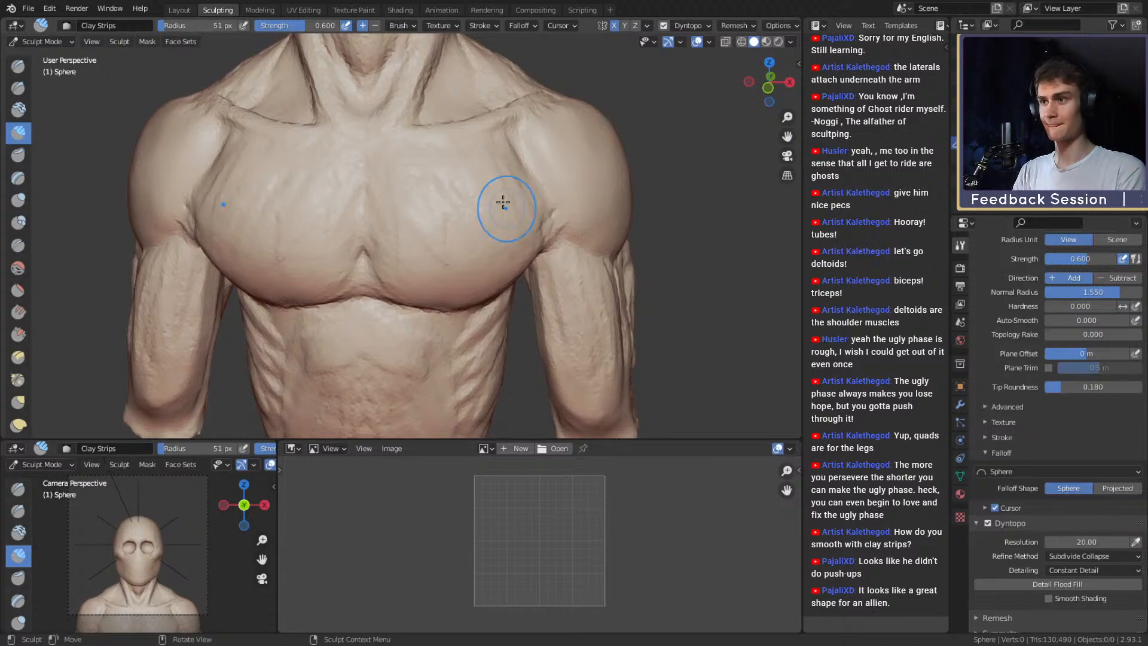
# Smooth the new strokes across both pectorals at 79 px brush radius.
pyautogui.moveTo(414, 186); pyautogui.dragTo(452, 199, button='middle')
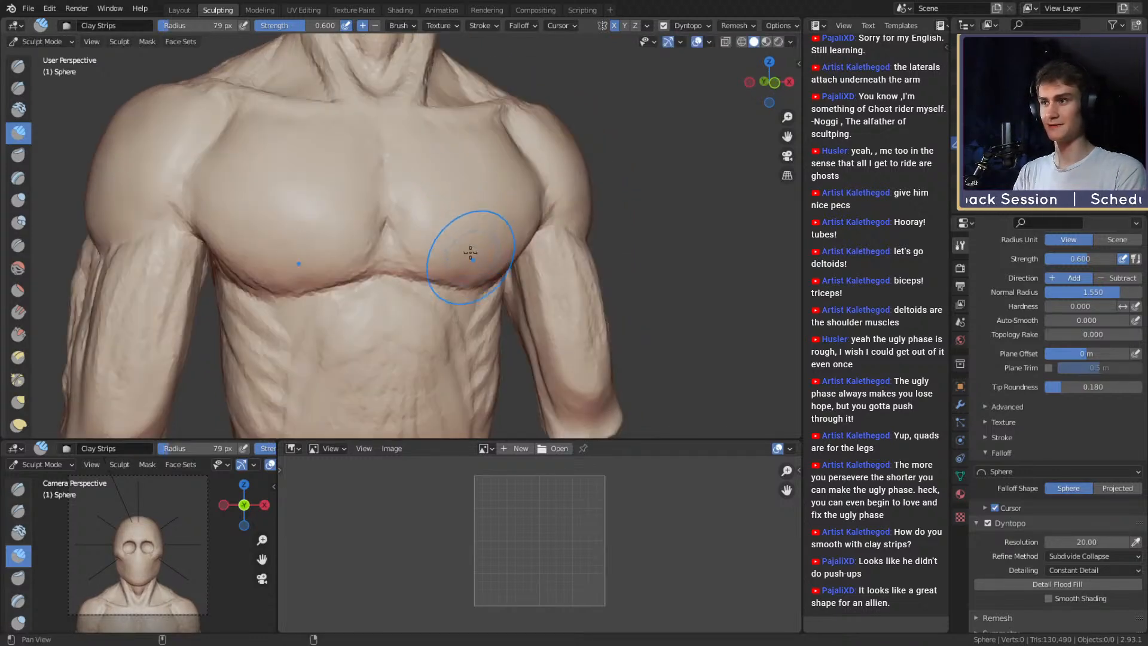
pyautogui.moveTo(471, 253)
pyautogui.keyDown('shift'); pyautogui.mouseDown(button='middle')
pyautogui.moveTo(461, 198)
pyautogui.moveTo(477, 234)
pyautogui.mouseUp(button='middle'); pyautogui.keyUp('shift')
pyautogui.moveTo(477, 234)
pyautogui.mouseDown(button='middle')
pyautogui.moveTo(421, 247)
pyautogui.moveTo(469, 244)
pyautogui.moveTo(433, 264)
pyautogui.moveTo(438, 248)
pyautogui.mouseUp(button='middle')
# Reshape the lower contour of the pectorals with the Grab brush at 165 and 131 px radius.
pyautogui.press('g')
pyautogui.press('f')
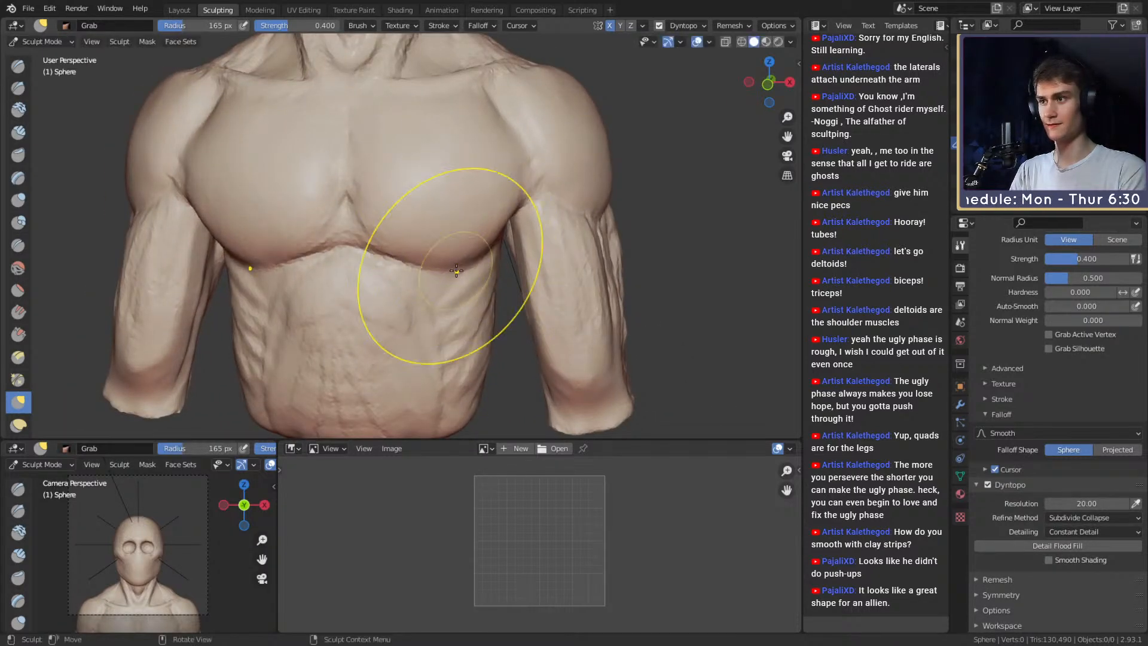
pyautogui.click(405, 258)
pyautogui.scroll(-5, 379, 243)
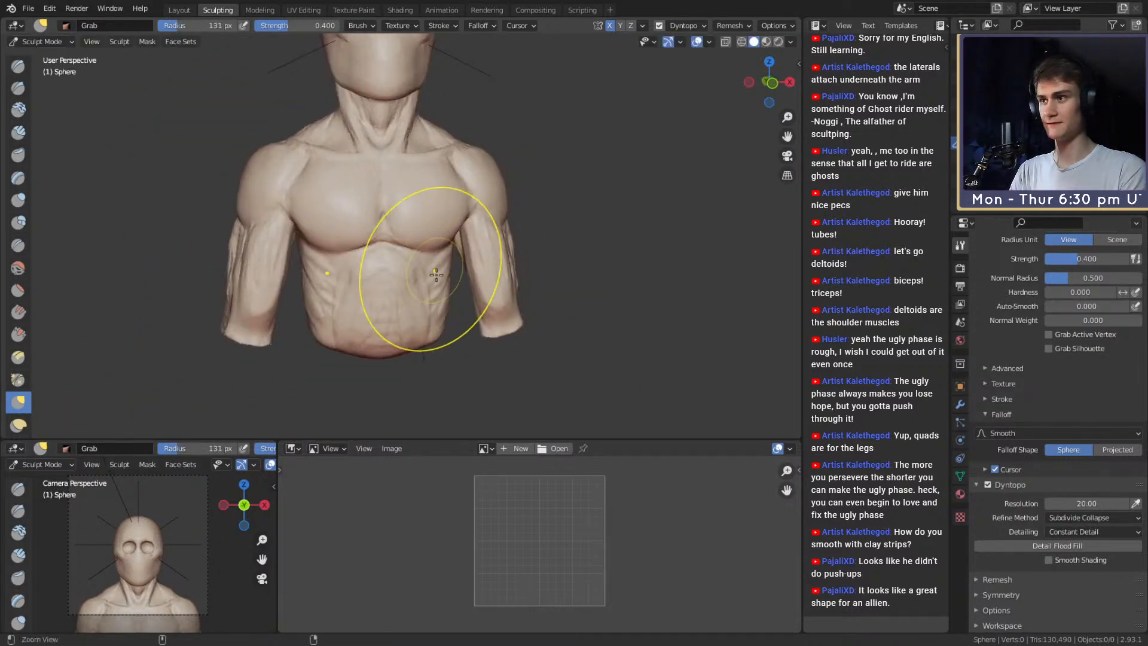
pyautogui.scroll(6, 428, 241)
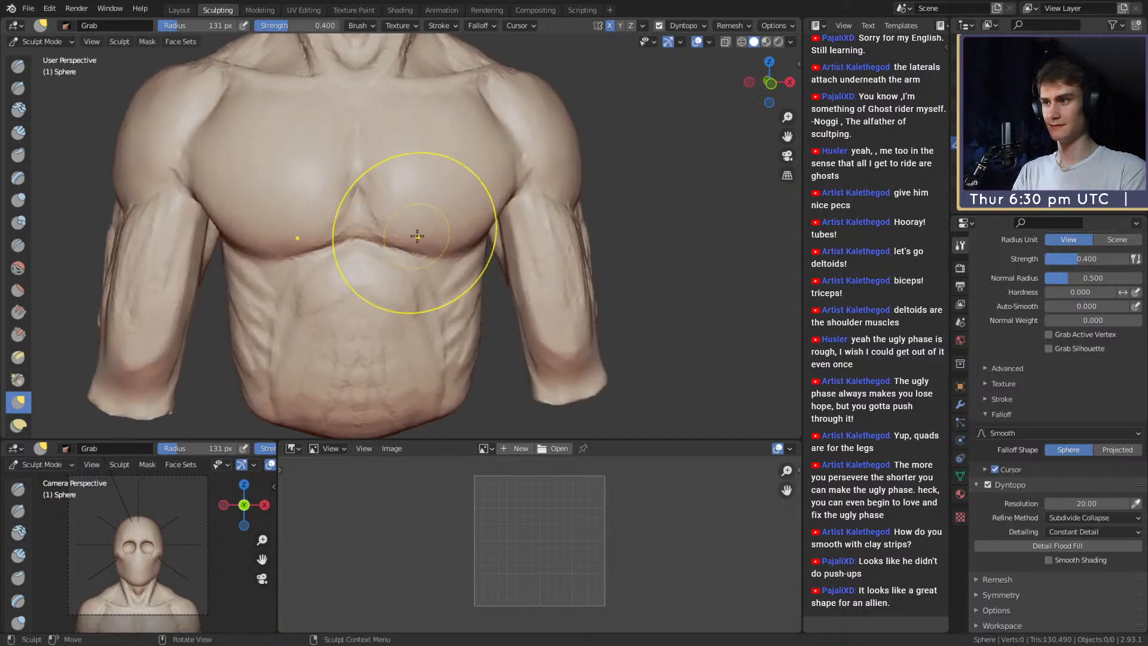
# Adjust the inner part of the pectorals beside the sternum with a smaller Grab brush.
pyautogui.press('f')
pyautogui.click(391, 234)
pyautogui.moveTo(389, 232); pyautogui.dragTo(398, 235, button='middle')
pyautogui.press('f')
pyautogui.click(375, 234)
pyautogui.moveTo(389, 224); pyautogui.dragTo(395, 173)
# Nudge the lower outer edge of the pectorals with the Grab brush at a radius below 131 px.
pyautogui.keyDown('shift'); pyautogui.moveTo(408, 225); pyautogui.dragTo(391, 246, button='middle'); pyautogui.keyUp('shift')
pyautogui.press('f')
pyautogui.click(420, 241)
pyautogui.moveTo(479, 244); pyautogui.dragTo(458, 241, button='middle')
pyautogui.press('f')
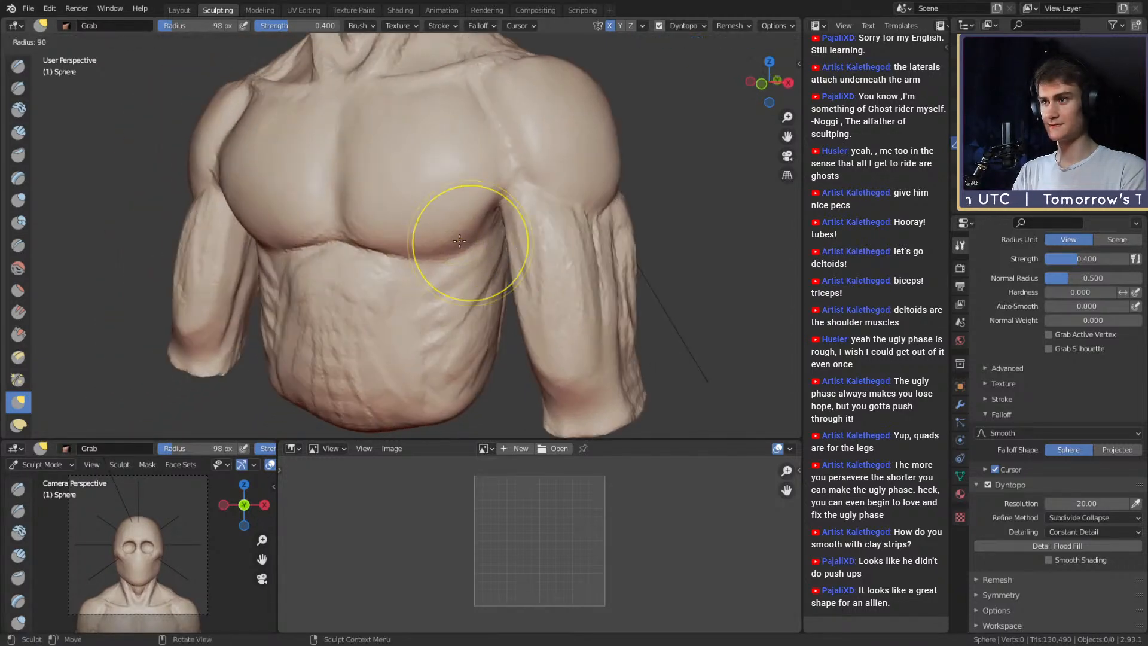
pyautogui.click(523, 238)
pyautogui.moveTo(489, 240); pyautogui.dragTo(487, 230)
pyautogui.moveTo(449, 206)
pyautogui.mouseDown(button='middle')
pyautogui.moveTo(406, 201)
pyautogui.moveTo(403, 179)
pyautogui.moveTo(333, 231)
pyautogui.moveTo(399, 230)
pyautogui.moveTo(385, 266)
pyautogui.moveTo(398, 267)
pyautogui.moveTo(519, 219)
pyautogui.moveTo(479, 200)
pyautogui.moveTo(389, 281)
pyautogui.moveTo(436, 263)
pyautogui.moveTo(470, 196)
pyautogui.moveTo(421, 218)
pyautogui.mouseUp(button='middle')
# Reshape the outer pectorals near the armpit with the Grab brush, resizing it between strokes.
pyautogui.press('f')
pyautogui.click(372, 233)
pyautogui.press('f')
pyautogui.click(432, 181)
pyautogui.moveTo(421, 217); pyautogui.dragTo(436, 195)
pyautogui.press('f')
pyautogui.click(457, 198)
pyautogui.moveTo(457, 200); pyautogui.dragTo(461, 180, button='middle')
pyautogui.press('f')
pyautogui.click(487, 218)
pyautogui.moveTo(488, 218); pyautogui.dragTo(445, 171, button='middle')
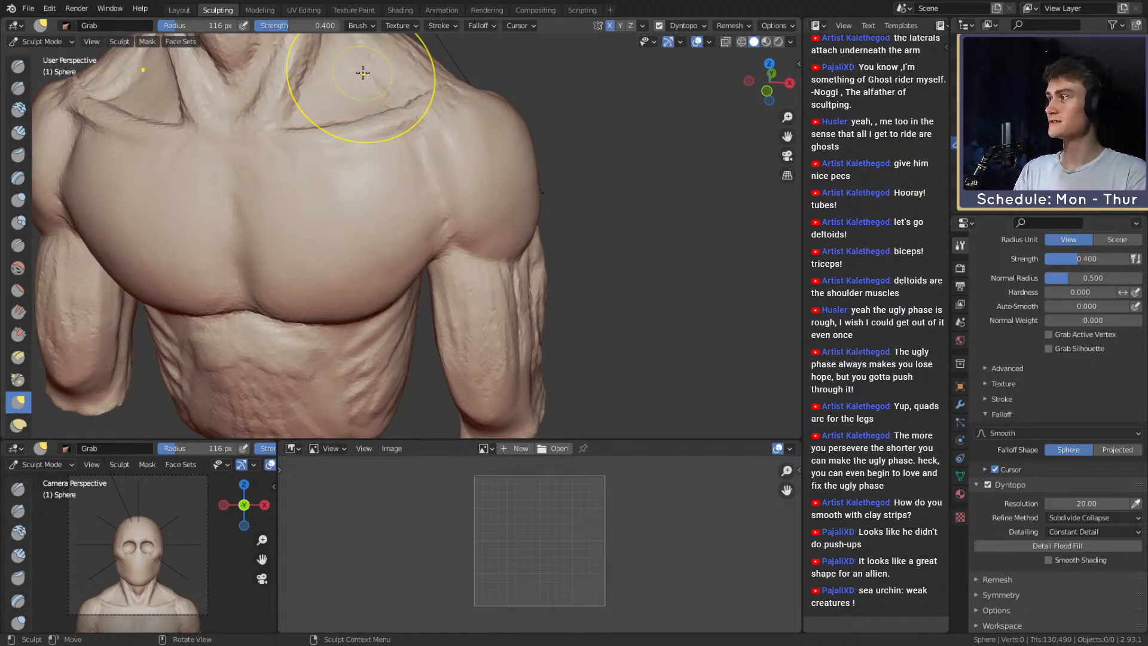
# Adjust the upper chest where the pectorals meet the shoulders, using the Grab brush at varied radii.
pyautogui.moveTo(415, 223)
pyautogui.mouseDown(button='middle')
pyautogui.moveTo(479, 200)
pyautogui.moveTo(462, 226)
pyautogui.moveTo(481, 306)
pyautogui.moveTo(462, 271)
pyautogui.moveTo(457, 185)
pyautogui.moveTo(452, 217)
pyautogui.moveTo(464, 197)
pyautogui.moveTo(469, 236)
pyautogui.moveTo(380, 252)
pyautogui.moveTo(351, 203)
pyautogui.moveTo(395, 222)
pyautogui.moveTo(430, 209)
pyautogui.moveTo(392, 208)
pyautogui.moveTo(470, 183)
pyautogui.moveTo(451, 201)
pyautogui.mouseUp(button='middle')
pyautogui.press('f')
pyautogui.click(412, 224)
pyautogui.press('f')
pyautogui.click(389, 233)
pyautogui.press('f')
pyautogui.click(407, 177)
pyautogui.moveTo(407, 177)
pyautogui.mouseDown()
pyautogui.moveTo(405, 167)
pyautogui.moveTo(402, 185)
pyautogui.mouseUp()
pyautogui.moveTo(404, 189); pyautogui.dragTo(434, 207, button='middle')
# Rework the back surface between the shoulder blade and rear deltoid with Clay Strips at 62 and 27 px radius.
pyautogui.keyDown('ctrl'); pyautogui.moveTo(389, 179); pyautogui.dragTo(359, 113, button='middle'); pyautogui.keyUp('ctrl')
pyautogui.press('c')
pyautogui.press('f')
pyautogui.click(411, 216)
pyautogui.moveTo(412, 217); pyautogui.dragTo(400, 215, button='middle')
pyautogui.press('f')
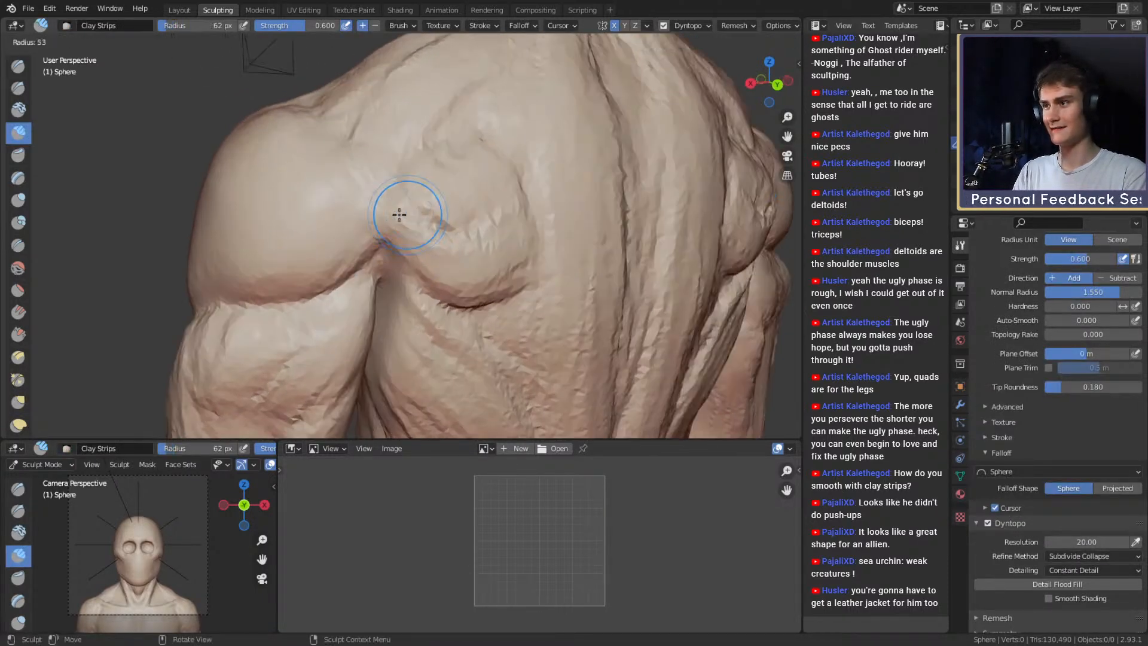
pyautogui.click(381, 219)
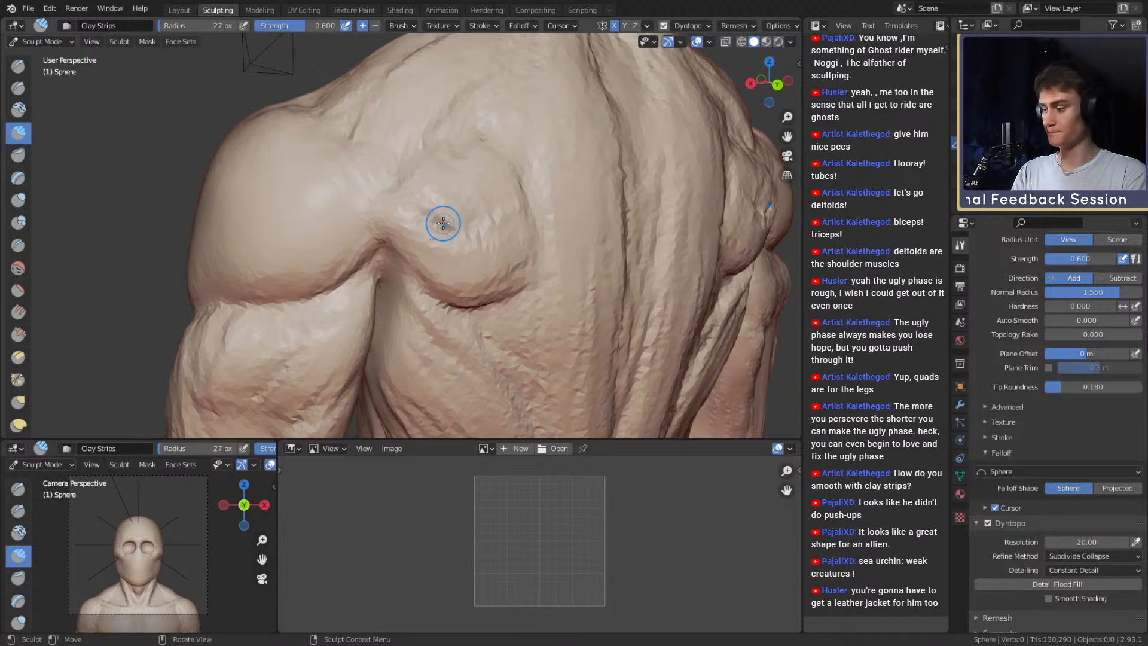
# Reshape the shoulder blade muscles and their junction with the rear deltoid using Grab at up to 99 px radius.
pyautogui.press('g')
pyautogui.press('f')
pyautogui.click(539, 223)
pyautogui.moveTo(509, 219); pyautogui.dragTo(446, 216, button='middle')
pyautogui.press('f')
pyautogui.click(479, 220)
pyautogui.moveTo(428, 233); pyautogui.dragTo(377, 243)
pyautogui.press('f')
pyautogui.click(407, 206)
pyautogui.moveTo(441, 124); pyautogui.dragTo(445, 159)
pyautogui.moveTo(411, 171); pyautogui.dragTo(415, 185)
pyautogui.press('f')
pyautogui.click(388, 203)
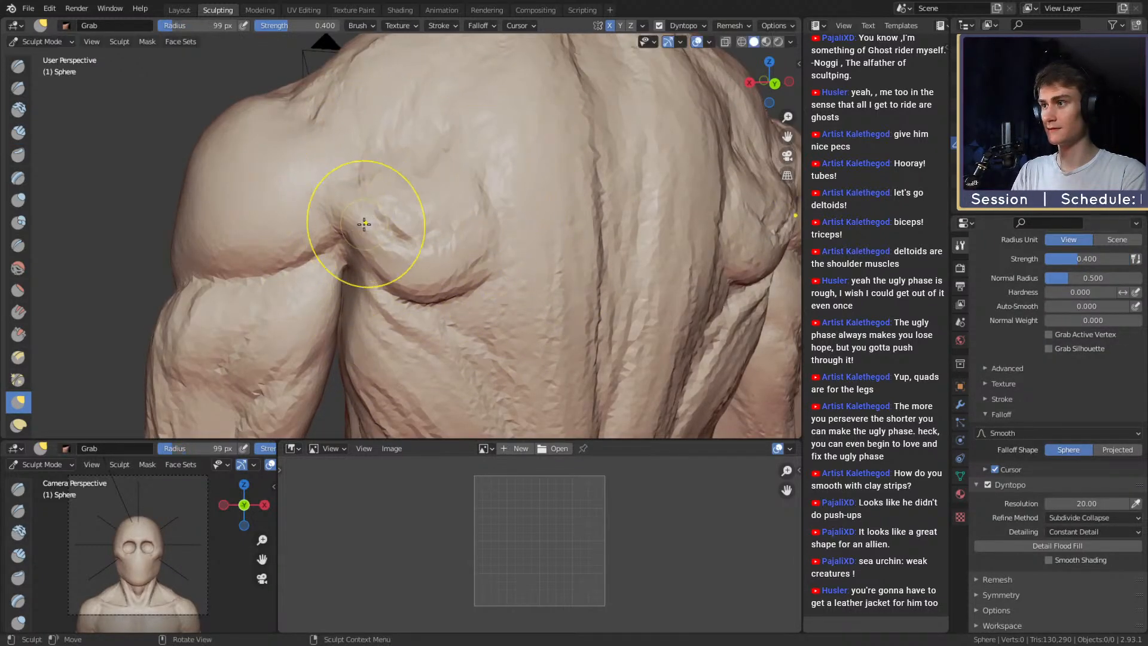
# Refine the muscle behind the armpit with Clay Strips at 56 and 10 px radius.
pyautogui.press('c')
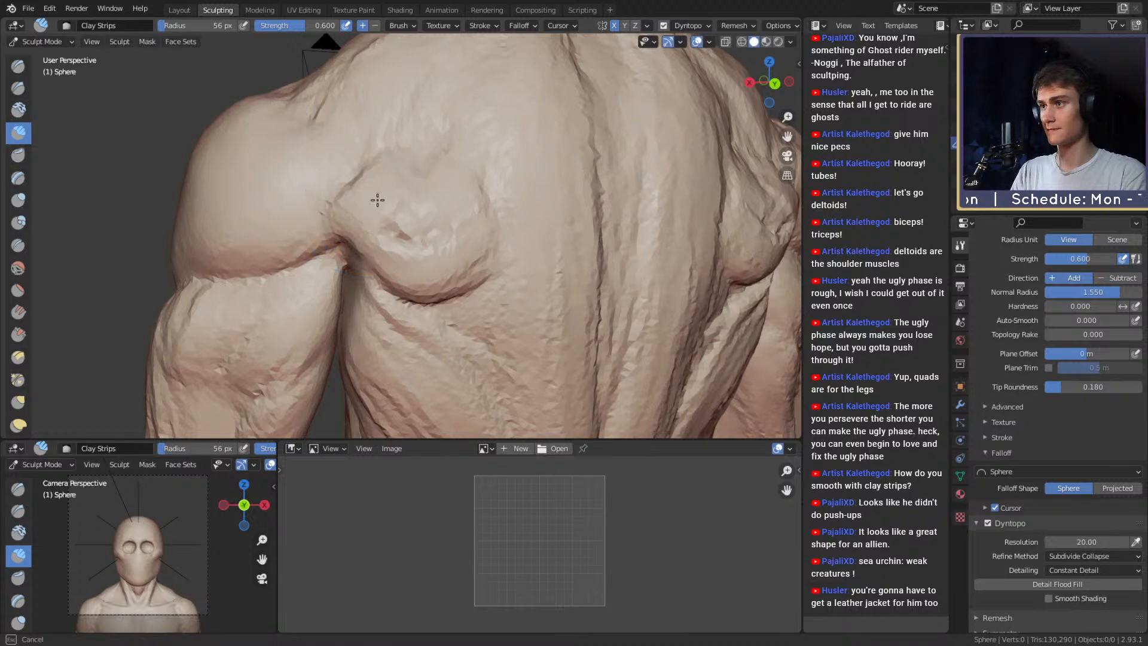
pyautogui.press('f')
pyautogui.click(368, 199)
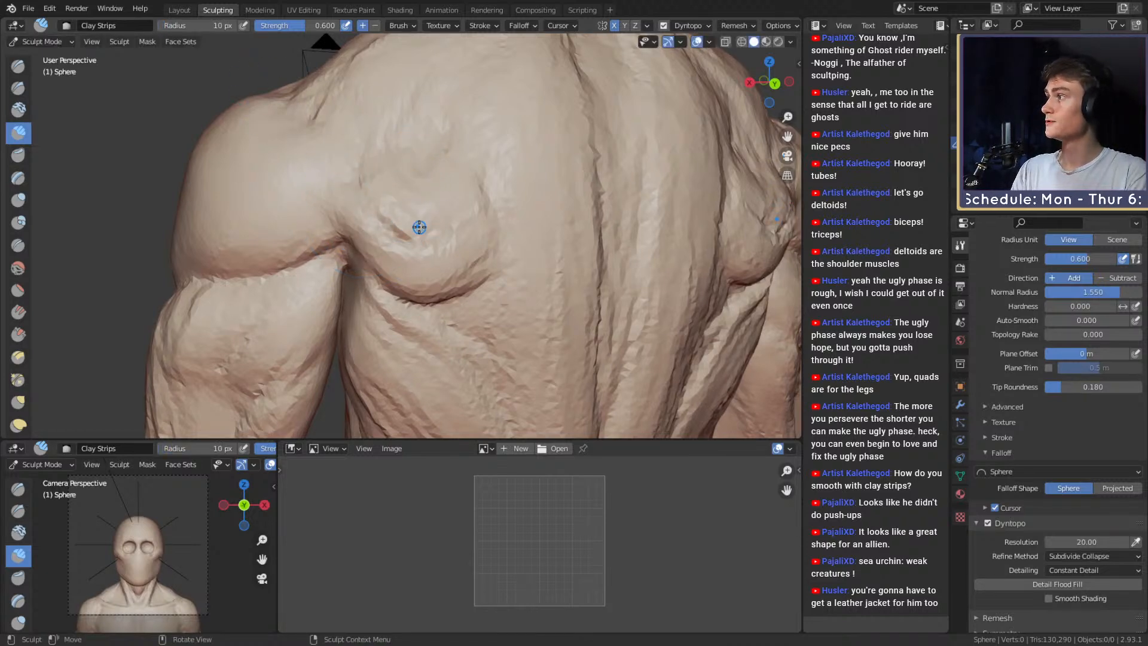
pyautogui.moveTo(420, 227)
pyautogui.mouseDown(button='middle')
pyautogui.moveTo(402, 206)
pyautogui.moveTo(430, 218)
pyautogui.mouseUp(button='middle')
# Crease the rear deltoid's border at 61 px, build up the muscle with Clay Strips and smooth it at 126 px radius.
pyautogui.hotkey('shift', 'c')
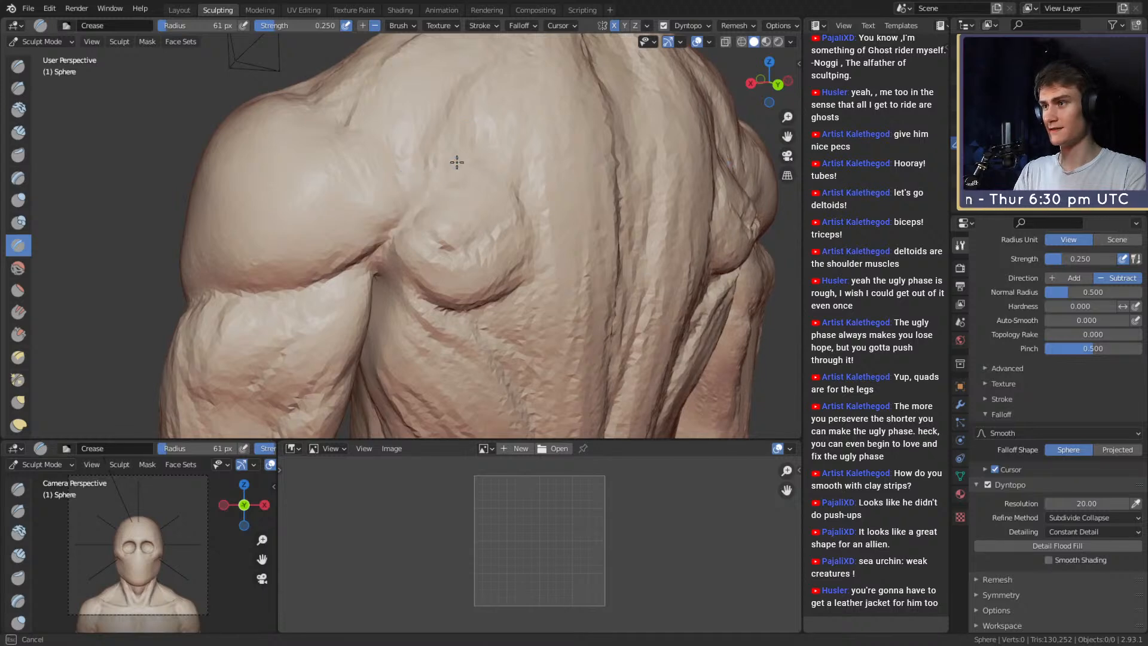
pyautogui.press('c')
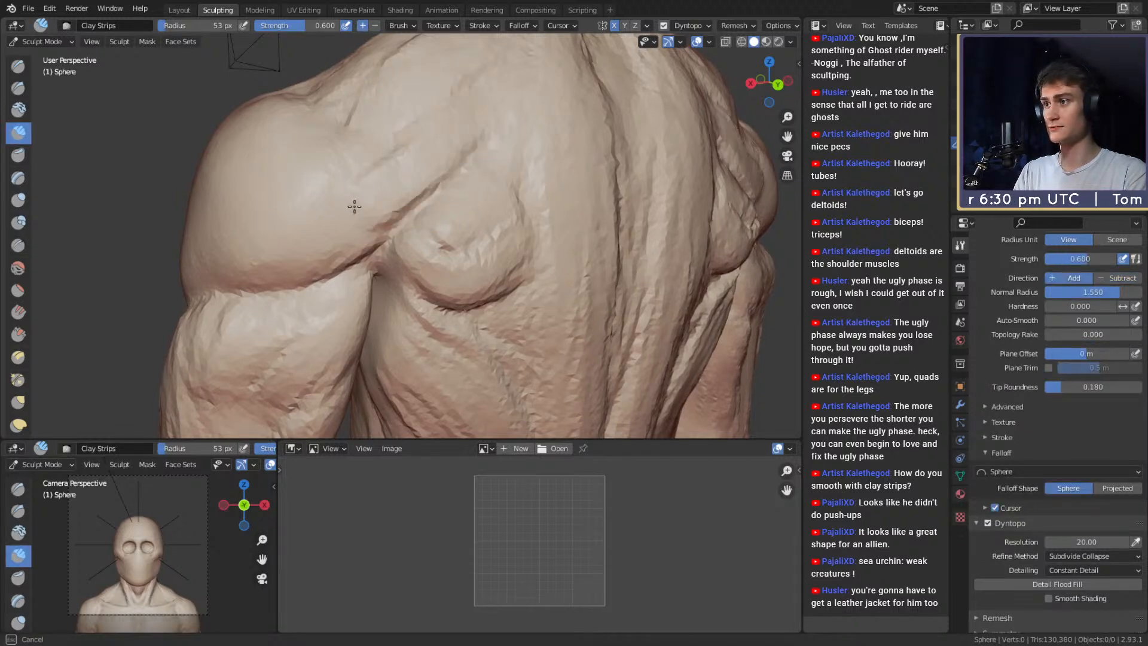
pyautogui.moveTo(317, 238); pyautogui.dragTo(436, 155, button='middle')
pyautogui.moveTo(354, 177)
pyautogui.mouseDown(button='middle')
pyautogui.moveTo(437, 152)
pyautogui.moveTo(435, 200)
pyautogui.mouseUp(button='middle')
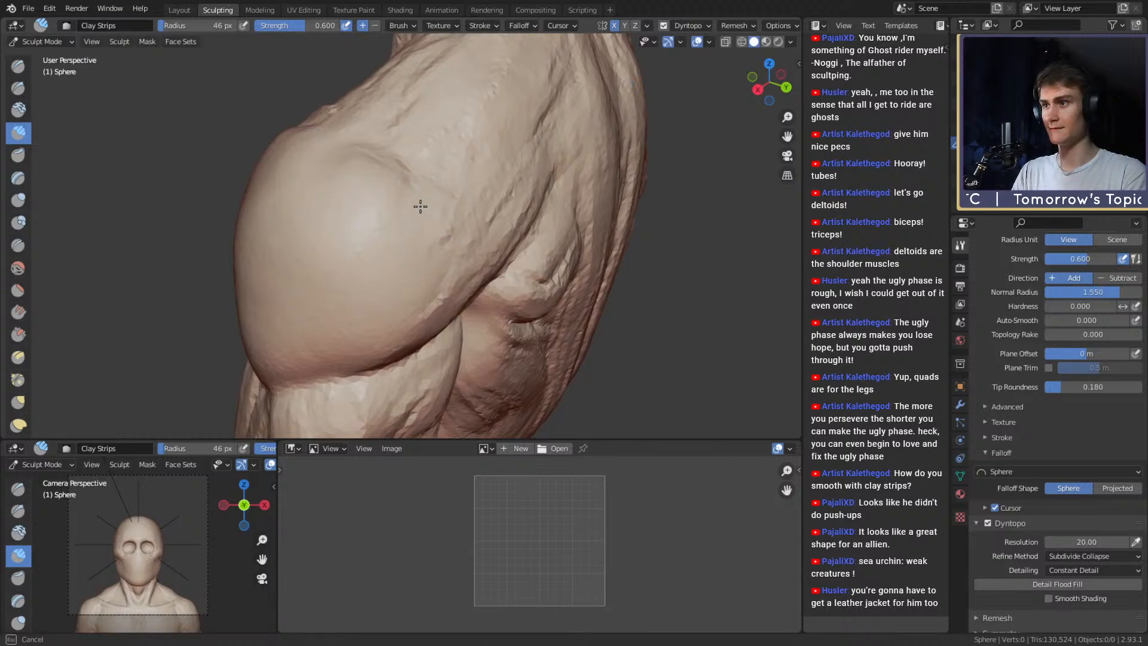
pyautogui.moveTo(420, 206)
pyautogui.mouseDown(button='middle')
pyautogui.moveTo(449, 197)
pyautogui.moveTo(415, 192)
pyautogui.mouseUp(button='middle')
pyautogui.press('f')
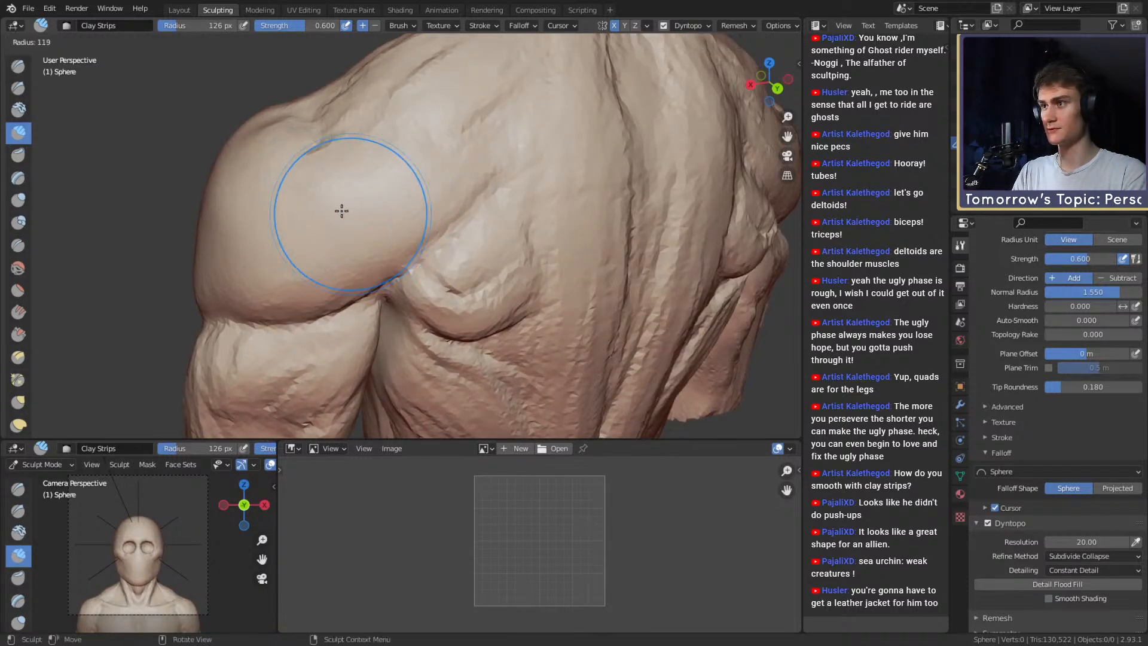
pyautogui.click(342, 211)
# Sharpen the groove between the rear deltoid and the back with the Crease brush at 22 px radius.
pyautogui.moveTo(352, 212)
pyautogui.mouseDown(button='middle')
pyautogui.moveTo(431, 235)
pyautogui.moveTo(546, 180)
pyautogui.mouseUp(button='middle')
pyautogui.hotkey('shift', 'c')
pyautogui.press('f')
pyautogui.click(405, 221)
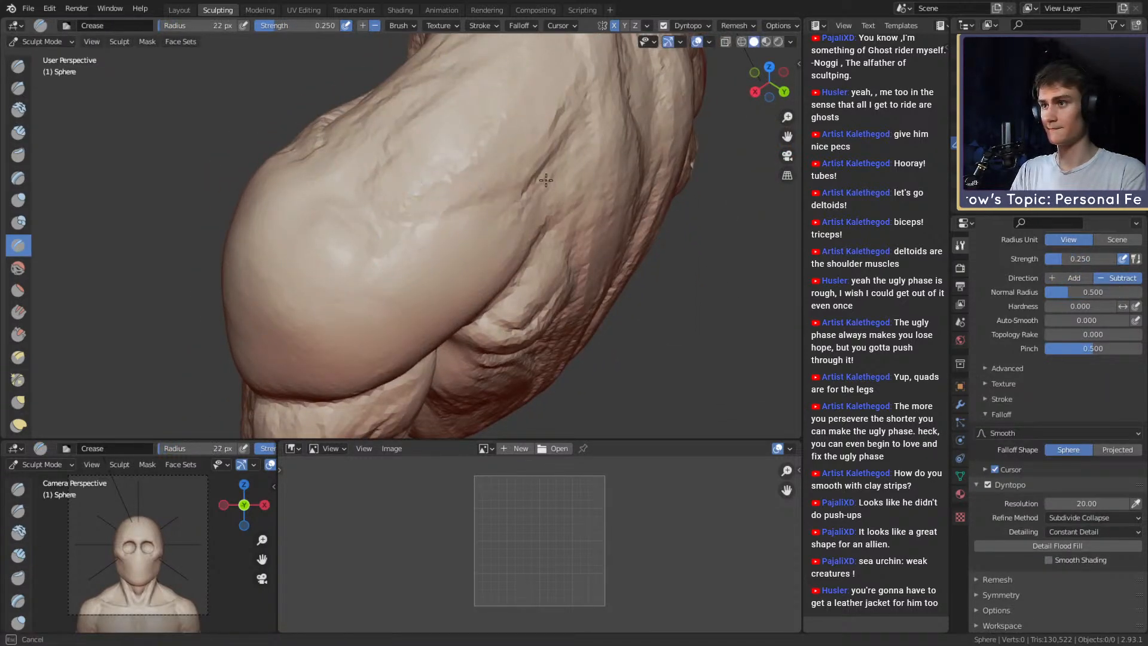
pyautogui.moveTo(308, 172)
pyautogui.mouseDown(button='middle')
pyautogui.moveTo(490, 264)
pyautogui.moveTo(507, 259)
pyautogui.mouseUp(button='middle')
# Reposition the muscle mass below the shoulder blade with the Grab brush at about 90 px radius.
pyautogui.press('g')
pyautogui.press('f')
pyautogui.click(526, 285)
pyautogui.moveTo(442, 298)
pyautogui.mouseDown()
pyautogui.moveTo(432, 320)
pyautogui.moveTo(313, 170)
pyautogui.moveTo(418, 225)
pyautogui.mouseUp()
pyautogui.press('f')
pyautogui.click(479, 251)
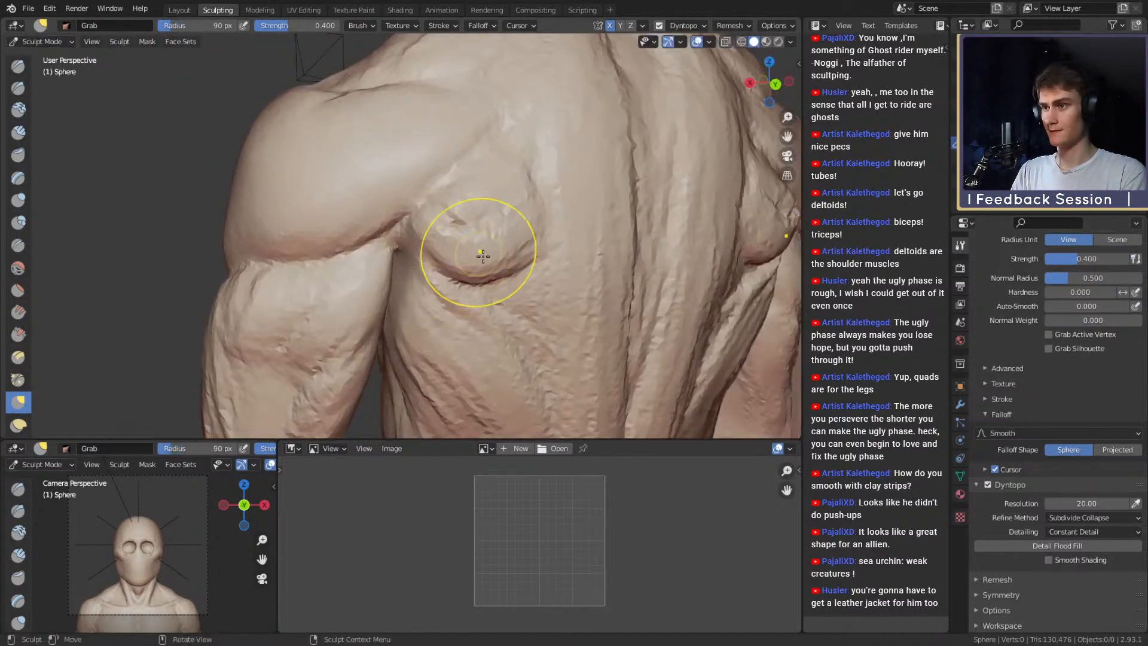
pyautogui.moveTo(482, 254)
pyautogui.keyDown('alt'); pyautogui.mouseDown()
pyautogui.moveTo(433, 219)
pyautogui.moveTo(449, 182)
pyautogui.moveTo(415, 167)
pyautogui.mouseUp(); pyautogui.keyUp('alt')
pyautogui.press('f')
pyautogui.click(457, 171)
pyautogui.keyDown('alt'); pyautogui.moveTo(407, 185); pyautogui.dragTo(426, 204); pyautogui.keyUp('alt')
pyautogui.moveTo(418, 206); pyautogui.dragTo(421, 221)
pyautogui.moveTo(397, 206)
pyautogui.keyDown('alt'); pyautogui.mouseDown()
pyautogui.moveTo(426, 217)
pyautogui.moveTo(392, 190)
pyautogui.moveTo(369, 212)
pyautogui.moveTo(348, 207)
pyautogui.mouseUp(); pyautogui.keyUp('alt')
# Adjust the sides of the torso beneath the pectorals with the Grab brush at 157 px radius.
pyautogui.press('f')
pyautogui.click(446, 185)
pyautogui.press('f')
pyautogui.click(395, 213)
pyautogui.moveTo(365, 210)
pyautogui.keyDown('ctrl'); pyautogui.keyDown('alt'); pyautogui.mouseDown()
pyautogui.moveTo(371, 257)
pyautogui.moveTo(407, 260)
pyautogui.moveTo(405, 239)
pyautogui.mouseUp(); pyautogui.keyUp('alt'); pyautogui.keyUp('ctrl')
pyautogui.moveTo(410, 252)
pyautogui.keyDown('alt'); pyautogui.mouseDown()
pyautogui.moveTo(383, 281)
pyautogui.moveTo(560, 272)
pyautogui.moveTo(431, 263)
pyautogui.mouseUp(); pyautogui.keyUp('alt')
pyautogui.press('f')
pyautogui.click(363, 272)
pyautogui.press('f')
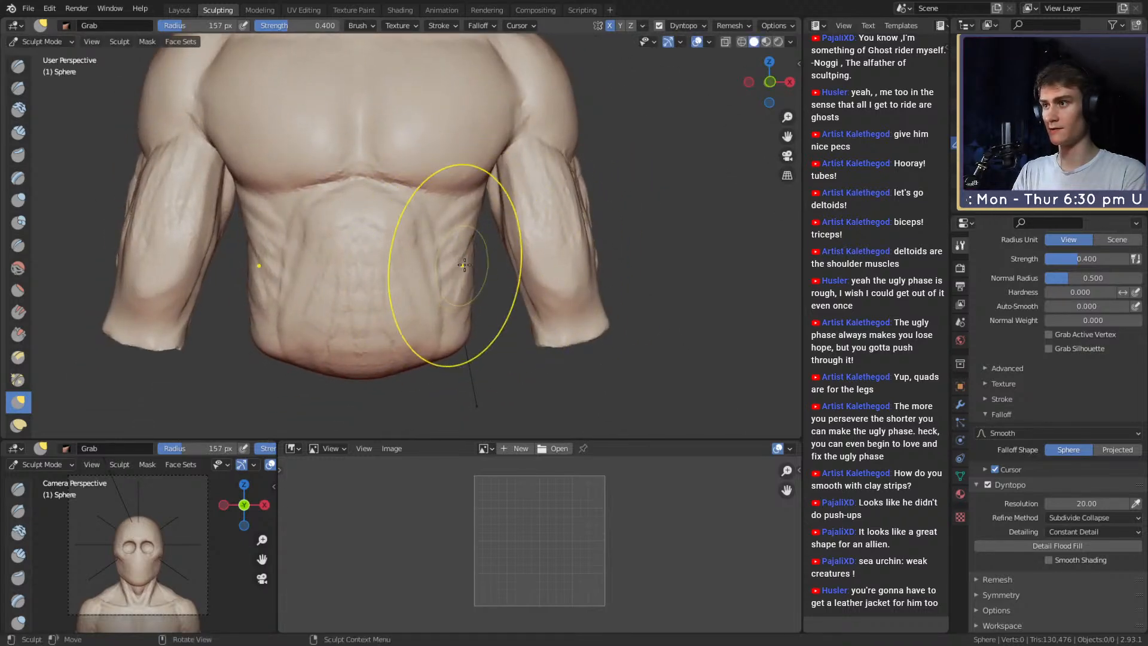
pyautogui.click(476, 232)
pyautogui.keyDown('alt'); pyautogui.moveTo(477, 233); pyautogui.dragTo(440, 263); pyautogui.keyUp('alt')
pyautogui.press('f')
pyautogui.click(468, 239)
pyautogui.keyDown('ctrl'); pyautogui.keyDown('alt'); pyautogui.moveTo(434, 293); pyautogui.dragTo(418, 267); pyautogui.keyUp('alt'); pyautogui.keyUp('ctrl')
# Reshape the lower end of the arm with the Grab brush at 137 and 177 px radius.
pyautogui.press('f')
pyautogui.click(382, 272)
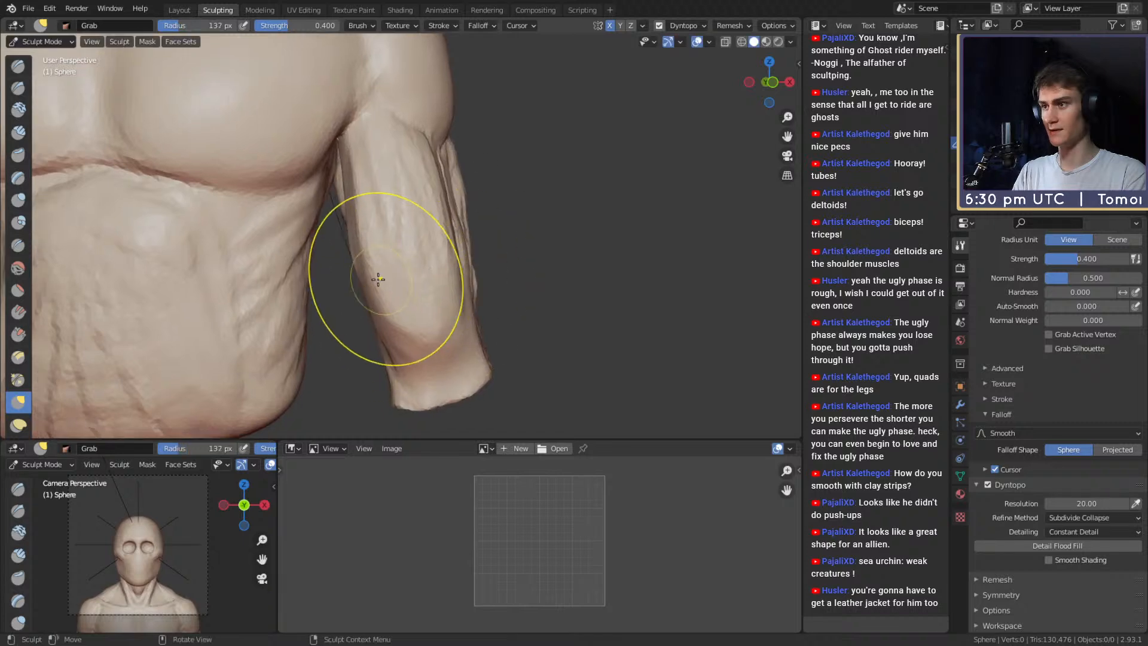
pyautogui.keyDown('shift'); pyautogui.moveTo(407, 326); pyautogui.dragTo(399, 275, button='middle'); pyautogui.keyUp('shift')
pyautogui.press('f')
pyautogui.click(412, 299)
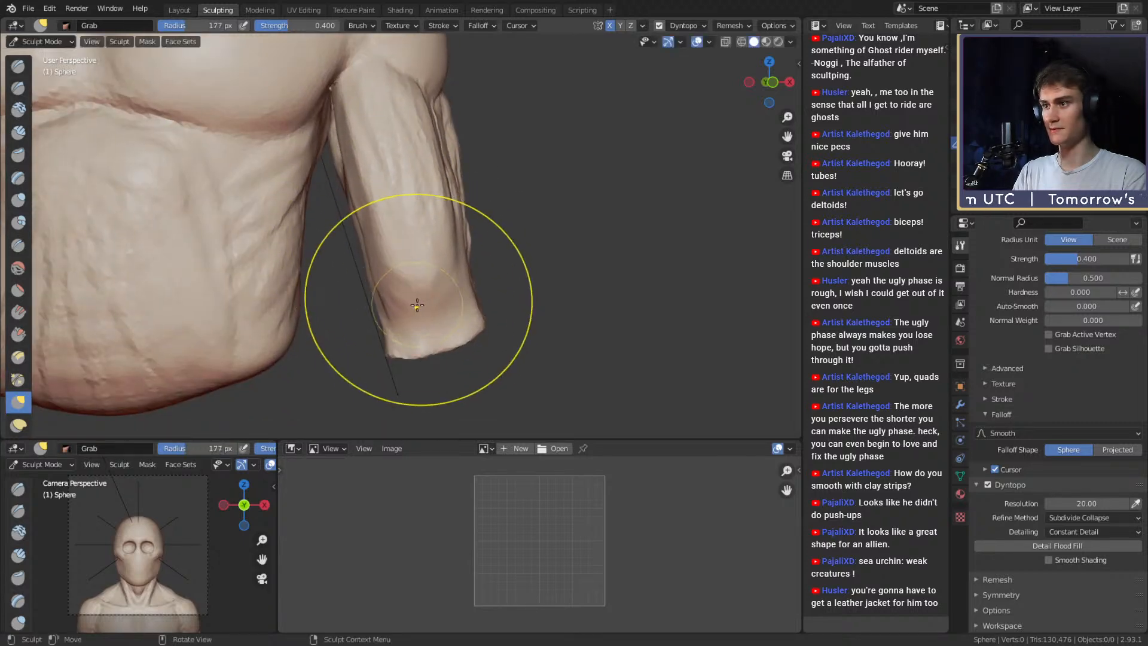
pyautogui.moveTo(423, 266); pyautogui.dragTo(422, 274)
pyautogui.moveTo(437, 284)
pyautogui.mouseDown(button='middle')
pyautogui.moveTo(343, 293)
pyautogui.moveTo(467, 295)
pyautogui.mouseUp(button='middle')
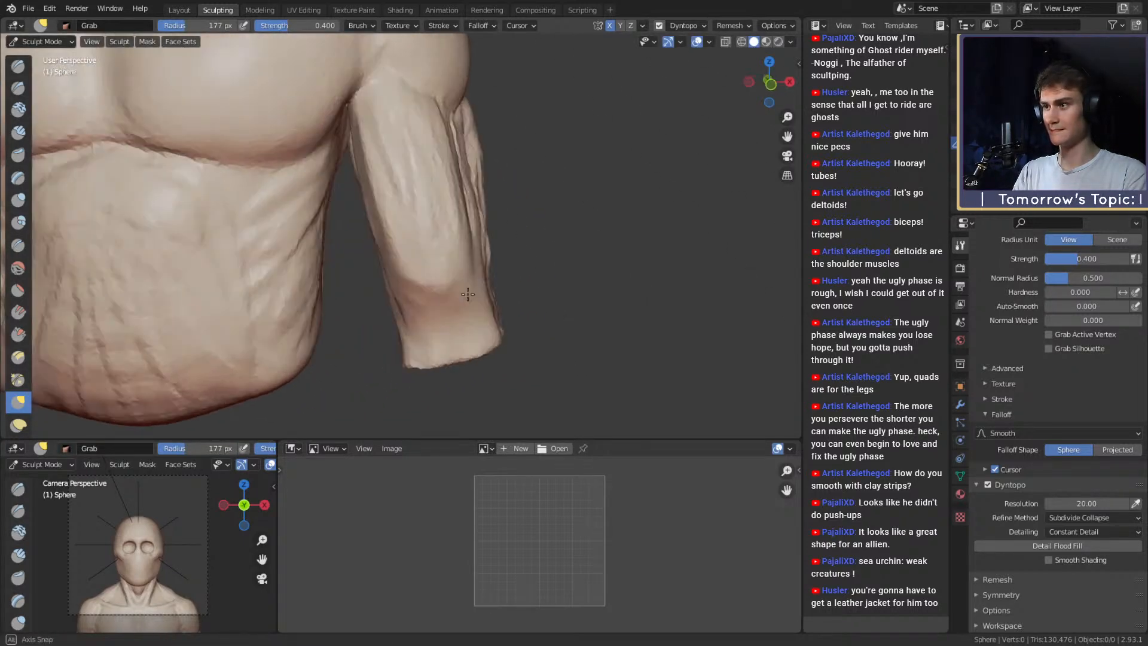
# Refine the contours of the torso side and upper arm with the Grab brush at 83 and 163 px radius.
pyautogui.press('f')
pyautogui.click(435, 291)
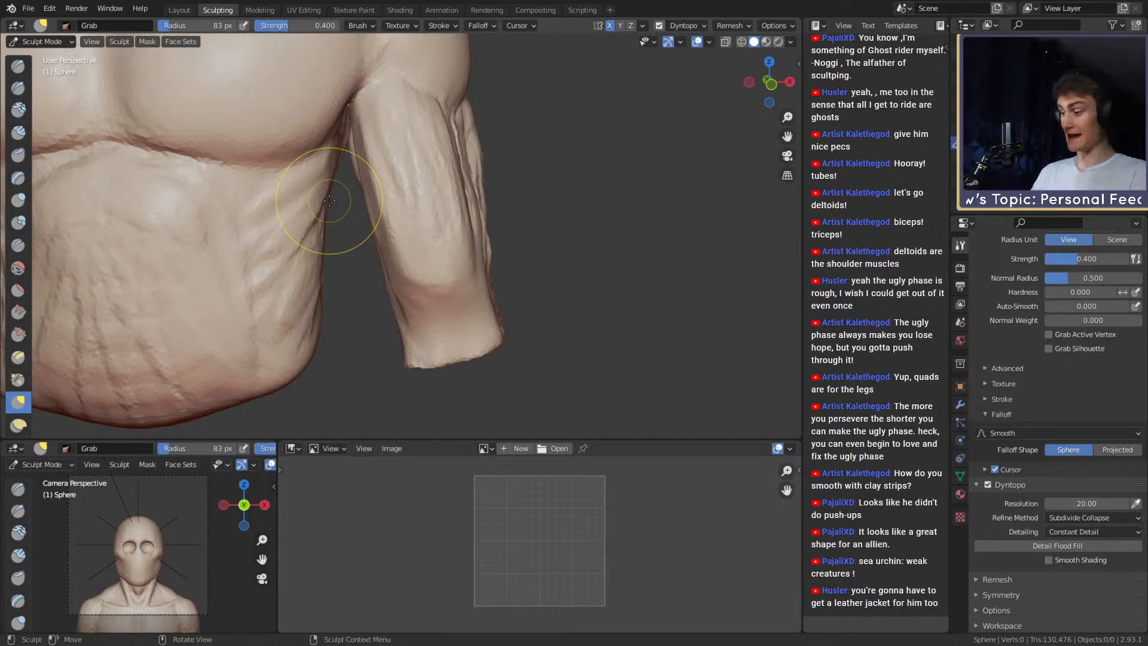
pyautogui.moveTo(431, 241); pyautogui.dragTo(381, 229, button='middle')
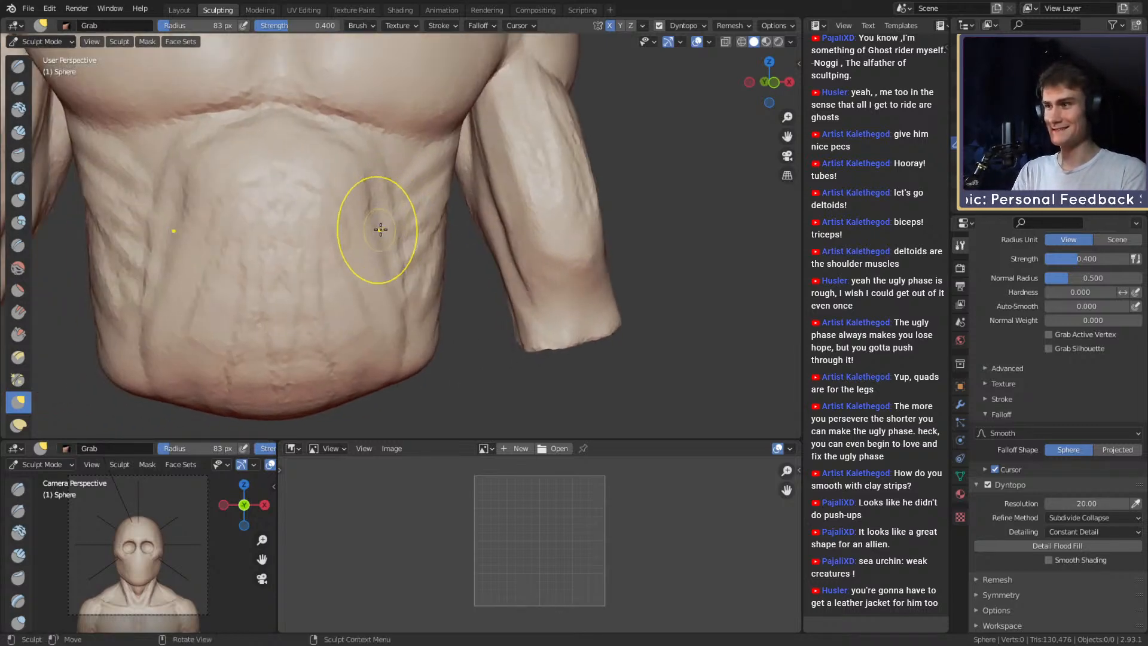
pyautogui.keyDown('shift'); pyautogui.moveTo(553, 231); pyautogui.dragTo(428, 228, button='middle'); pyautogui.keyUp('shift')
pyautogui.press('f')
pyautogui.click(478, 229)
pyautogui.moveTo(447, 235)
pyautogui.mouseDown()
pyautogui.moveTo(444, 208)
pyautogui.moveTo(325, 274)
pyautogui.moveTo(375, 256)
pyautogui.mouseUp()
pyautogui.press('f')
pyautogui.click(356, 256)
# Smooth the cut end of the arm and adjust its rim with the Grab brush at 75 px radius.
pyautogui.keyDown('alt'); pyautogui.moveTo(502, 254); pyautogui.dragTo(442, 213); pyautogui.keyUp('alt')
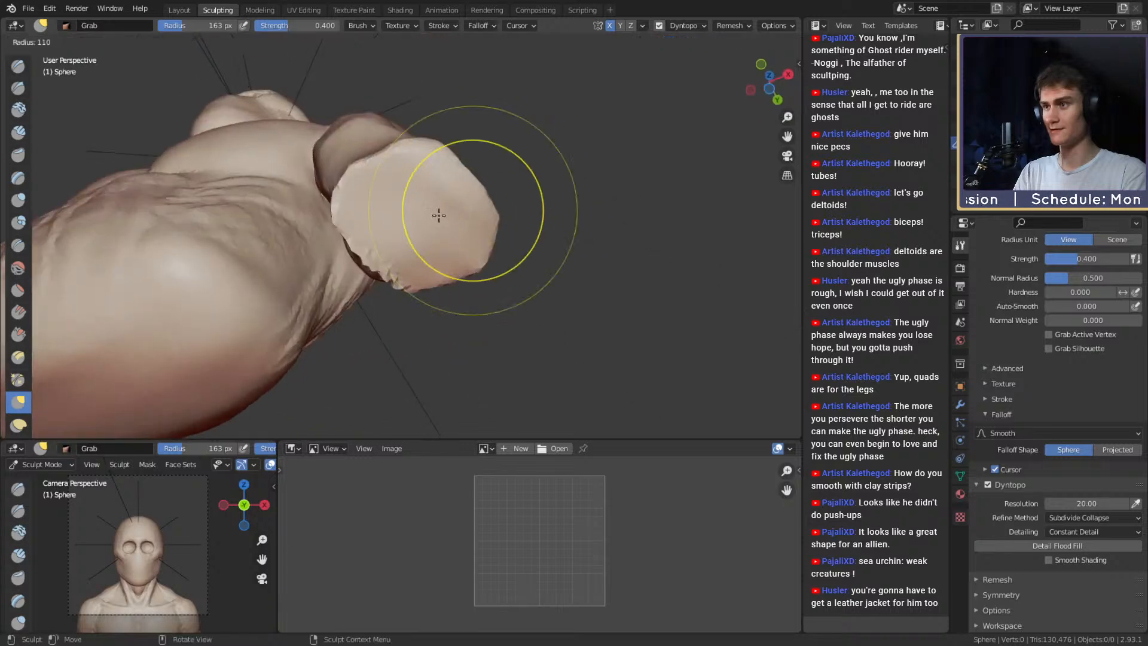
pyautogui.press('f')
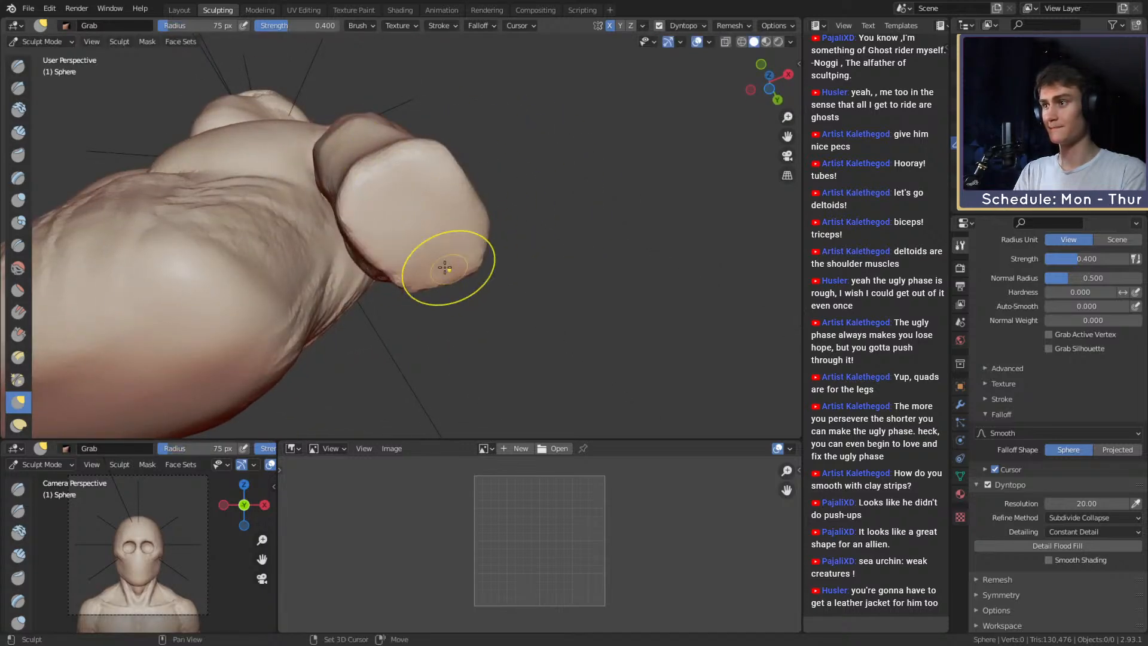
pyautogui.keyDown('alt'); pyautogui.moveTo(398, 214); pyautogui.dragTo(437, 224); pyautogui.keyUp('alt')
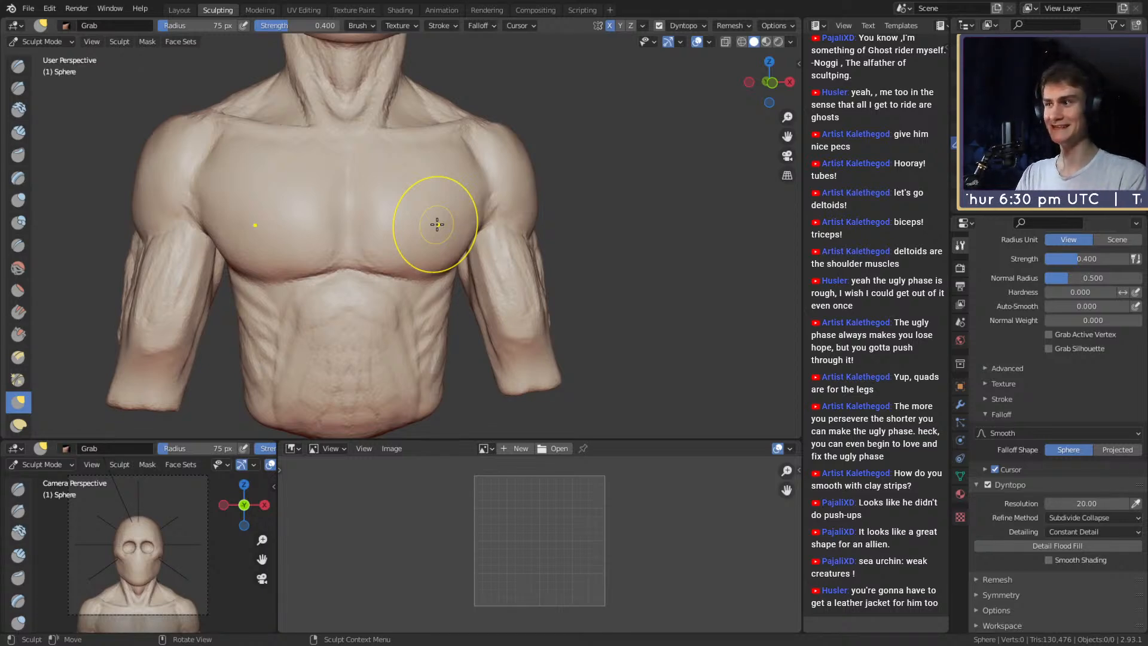
# Correct the arm's silhouette from several angles with the Grab brush at up to 108 px radius.
pyautogui.moveTo(437, 224)
pyautogui.keyDown('alt'); pyautogui.mouseDown()
pyautogui.moveTo(418, 244)
pyautogui.moveTo(526, 192)
pyautogui.moveTo(457, 323)
pyautogui.mouseUp(); pyautogui.keyUp('alt')
pyautogui.moveTo(457, 323)
pyautogui.keyDown('ctrl'); pyautogui.keyDown('alt'); pyautogui.mouseDown()
pyautogui.moveTo(467, 241)
pyautogui.moveTo(432, 240)
pyautogui.mouseUp(); pyautogui.keyUp('alt'); pyautogui.keyUp('ctrl')
pyautogui.press('f')
pyautogui.click(482, 232)
pyautogui.keyDown('alt'); pyautogui.moveTo(432, 239); pyautogui.dragTo(445, 198); pyautogui.keyUp('alt')
pyautogui.press('f')
pyautogui.click(457, 197)
pyautogui.moveTo(445, 197)
pyautogui.keyDown('alt'); pyautogui.mouseDown()
pyautogui.moveTo(460, 183)
pyautogui.moveTo(435, 263)
pyautogui.moveTo(444, 276)
pyautogui.moveTo(411, 249)
pyautogui.mouseUp(); pyautogui.keyUp('alt')
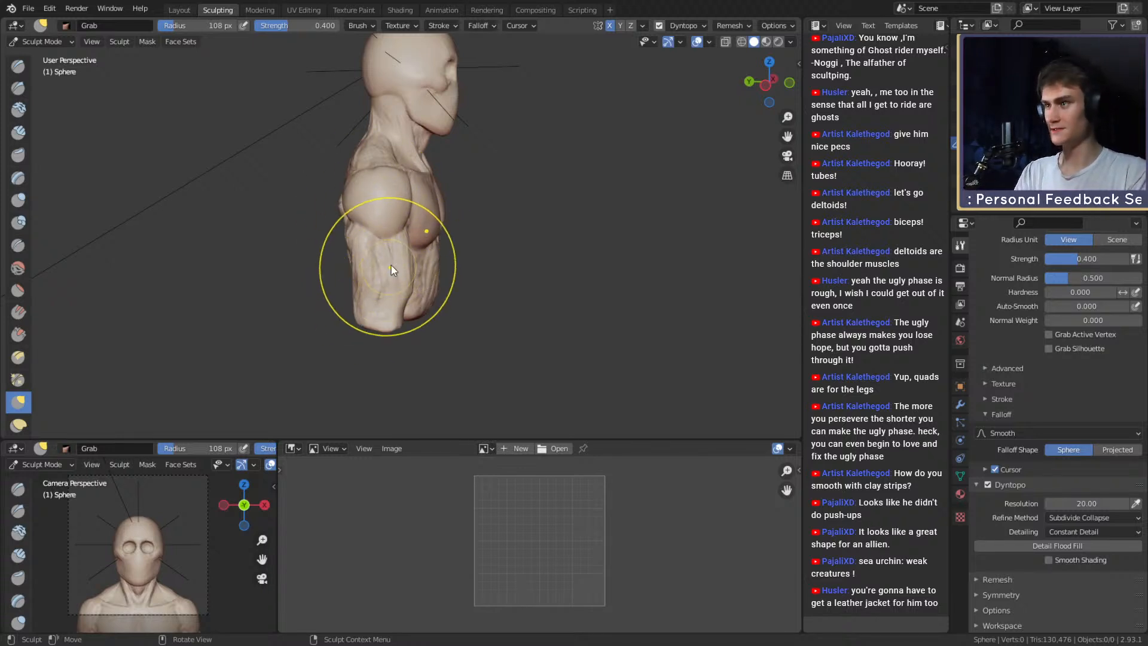
# Build up the deltoid's pointed lower insertion with Clay Strips at 35 px radius and smooth it at 88 px.
pyautogui.press('c')
pyautogui.scroll(1, 397, 266)
pyautogui.scroll(4, 397, 265)
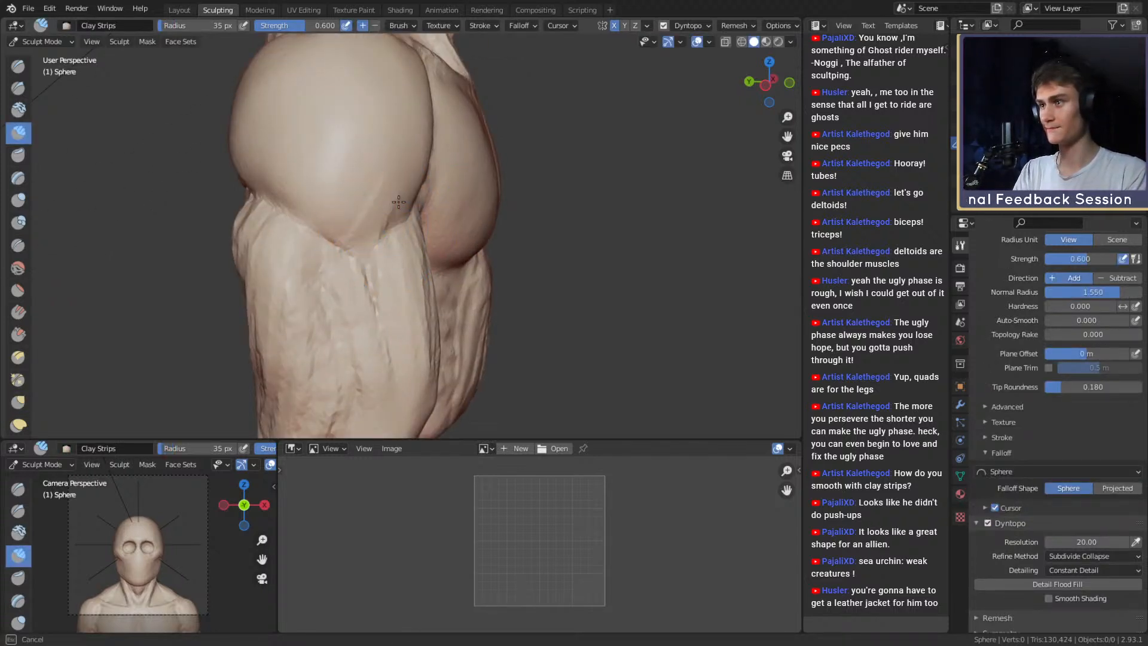
pyautogui.moveTo(399, 202); pyautogui.dragTo(375, 229)
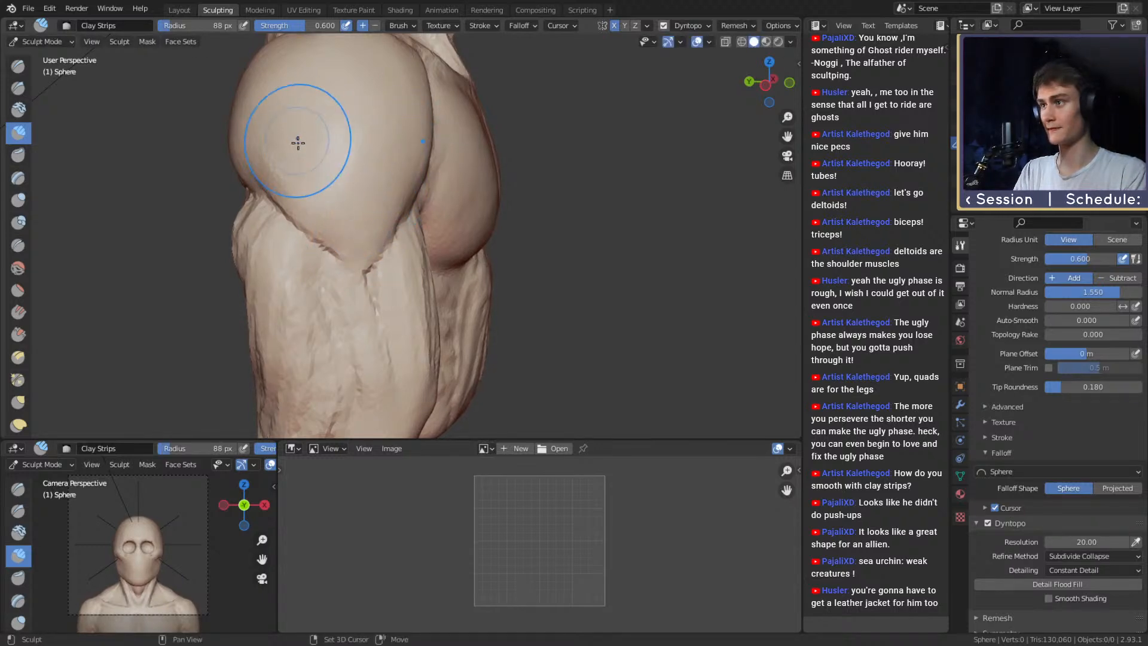
pyautogui.keyDown('alt'); pyautogui.moveTo(405, 141); pyautogui.dragTo(335, 150); pyautogui.keyUp('alt')
pyautogui.moveTo(439, 144)
pyautogui.keyDown('ctrl'); pyautogui.keyDown('alt'); pyautogui.mouseDown()
pyautogui.moveTo(449, 197)
pyautogui.moveTo(385, 234)
pyautogui.moveTo(346, 185)
pyautogui.mouseUp(); pyautogui.keyUp('alt'); pyautogui.keyUp('ctrl')
# Reshape the deltoid and shoulder outline with the Grab brush, starting at 177 px radius.
pyautogui.press('g')
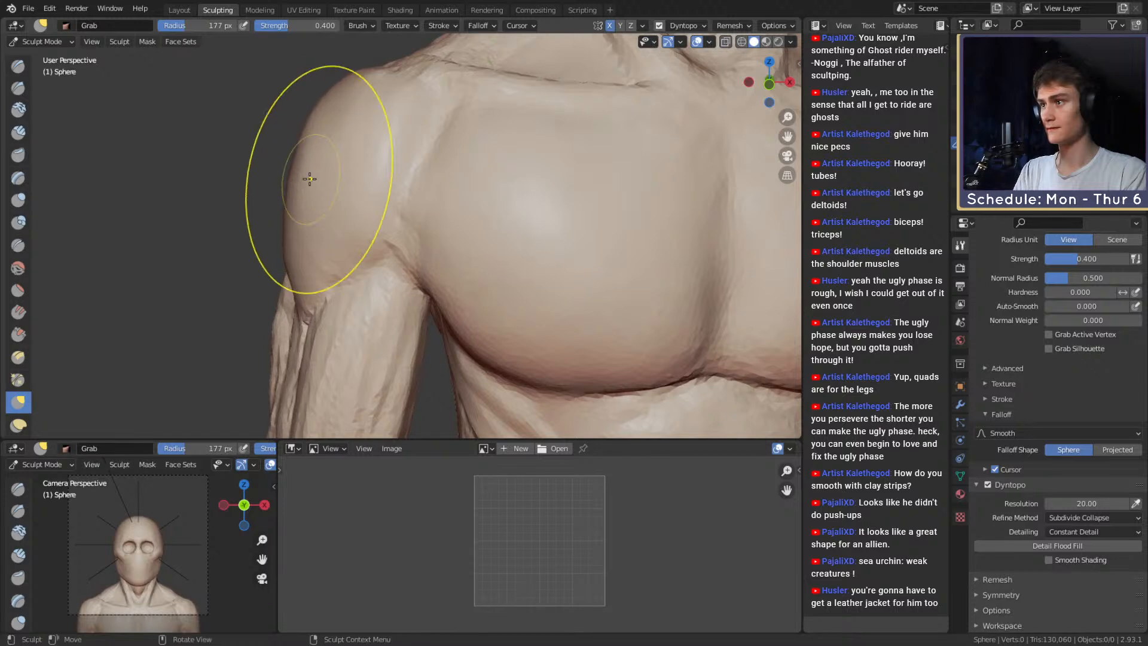
pyautogui.moveTo(308, 174)
pyautogui.mouseDown(button='middle')
pyautogui.moveTo(515, 205)
pyautogui.moveTo(508, 185)
pyautogui.moveTo(395, 244)
pyautogui.moveTo(320, 307)
pyautogui.moveTo(433, 230)
pyautogui.moveTo(508, 203)
pyautogui.mouseUp(button='middle')
pyautogui.press('f')
pyautogui.click(386, 245)
pyautogui.press('f')
pyautogui.click(563, 202)
pyautogui.moveTo(454, 207)
pyautogui.mouseDown()
pyautogui.moveTo(405, 216)
pyautogui.moveTo(415, 204)
pyautogui.moveTo(436, 249)
pyautogui.moveTo(415, 196)
pyautogui.moveTo(457, 234)
pyautogui.moveTo(444, 208)
pyautogui.mouseUp()
pyautogui.press('f')
pyautogui.click(436, 245)
pyautogui.press('f')
pyautogui.click(424, 226)
pyautogui.press('f')
pyautogui.click(454, 231)
# Shape the biceps and the upper arm's contour with the Grab brush at 104 and 84 px radius.
pyautogui.moveTo(437, 187)
pyautogui.keyDown('ctrl'); pyautogui.keyDown('alt'); pyautogui.mouseDown()
pyautogui.moveTo(424, 223)
pyautogui.moveTo(622, 233)
pyautogui.mouseUp(); pyautogui.keyUp('alt'); pyautogui.keyUp('ctrl')
pyautogui.keyDown('alt'); pyautogui.keyDown('shift'); pyautogui.moveTo(610, 232); pyautogui.dragTo(467, 223); pyautogui.keyUp('shift'); pyautogui.keyUp('alt')
pyautogui.moveTo(471, 263)
pyautogui.keyDown('ctrl'); pyautogui.keyDown('alt'); pyautogui.mouseDown()
pyautogui.moveTo(474, 230)
pyautogui.moveTo(371, 238)
pyautogui.moveTo(413, 249)
pyautogui.moveTo(418, 223)
pyautogui.mouseUp(); pyautogui.keyUp('alt'); pyautogui.keyUp('ctrl')
pyautogui.press('f')
pyautogui.click(402, 250)
pyautogui.keyDown('alt'); pyautogui.keyDown('shift'); pyautogui.moveTo(419, 223); pyautogui.dragTo(335, 223); pyautogui.keyUp('shift'); pyautogui.keyUp('alt')
pyautogui.keyDown('alt'); pyautogui.moveTo(335, 222); pyautogui.dragTo(355, 219); pyautogui.keyUp('alt')
pyautogui.moveTo(377, 190)
pyautogui.keyDown('alt'); pyautogui.mouseDown()
pyautogui.moveTo(367, 206)
pyautogui.moveTo(362, 178)
pyautogui.mouseUp(); pyautogui.keyUp('alt')
pyautogui.press('f')
pyautogui.click(326, 182)
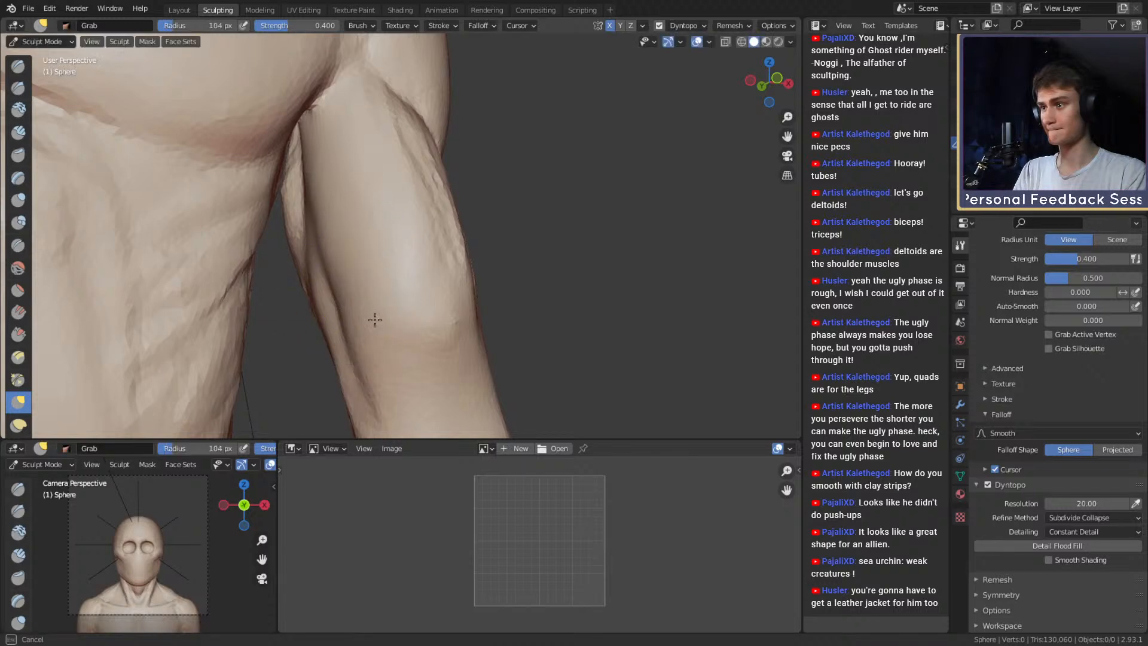
pyautogui.keyDown('alt'); pyautogui.moveTo(417, 202); pyautogui.dragTo(358, 185); pyautogui.keyUp('alt')
pyautogui.moveTo(444, 301)
pyautogui.keyDown('alt'); pyautogui.mouseDown()
pyautogui.moveTo(423, 259)
pyautogui.moveTo(388, 278)
pyautogui.mouseUp(); pyautogui.keyUp('alt')
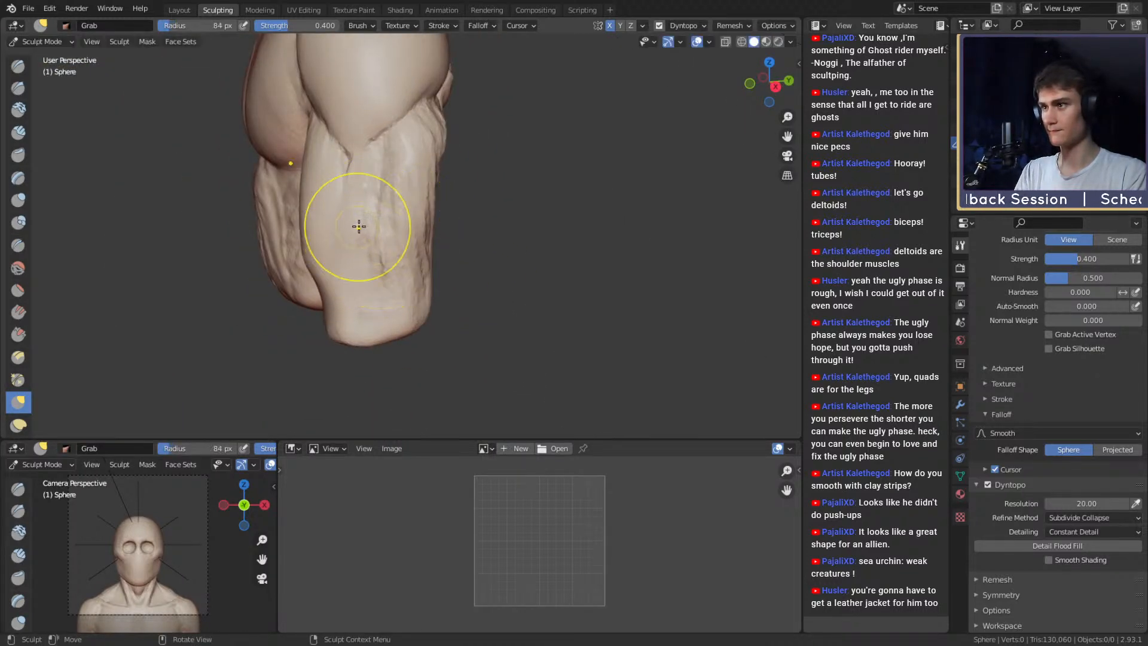
# Build up the outer upper arm below the deltoid with Clay Strips at 46 and 60 px radius.
pyautogui.press('c')
pyautogui.keyDown('alt'); pyautogui.moveTo(367, 192); pyautogui.dragTo(287, 127); pyautogui.keyUp('alt')
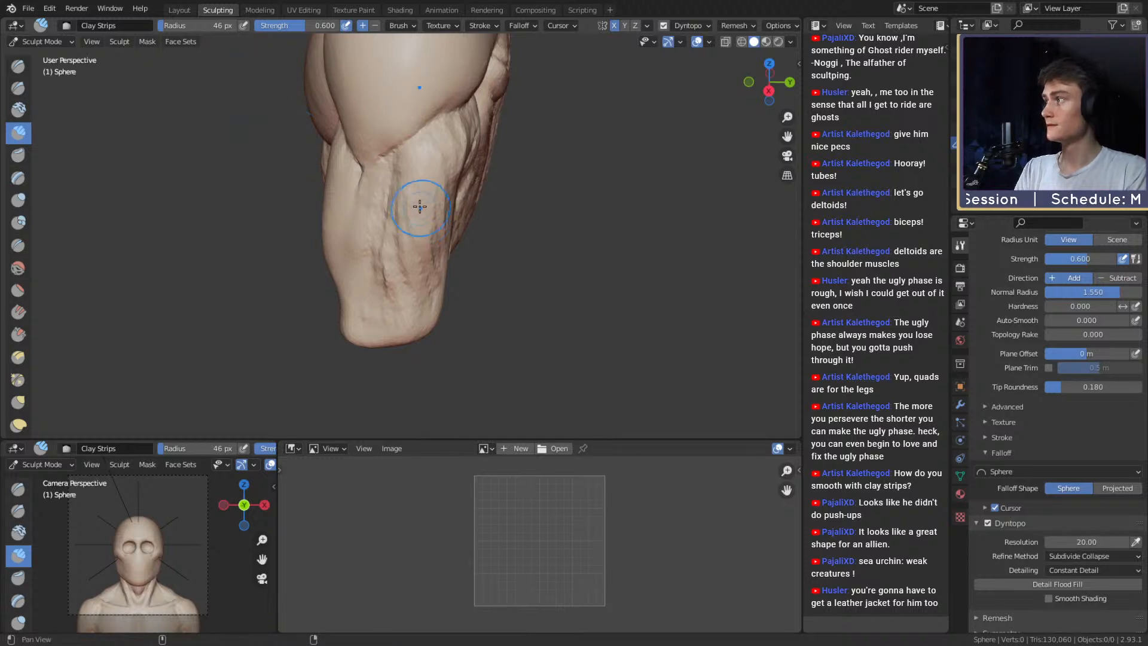
pyautogui.keyDown('alt'); pyautogui.keyDown('shift'); pyautogui.moveTo(420, 206); pyautogui.dragTo(421, 238); pyautogui.keyUp('shift'); pyautogui.keyUp('alt')
pyautogui.moveTo(421, 238)
pyautogui.keyDown('alt'); pyautogui.mouseDown()
pyautogui.moveTo(436, 217)
pyautogui.moveTo(426, 198)
pyautogui.moveTo(380, 192)
pyautogui.mouseUp(); pyautogui.keyUp('alt')
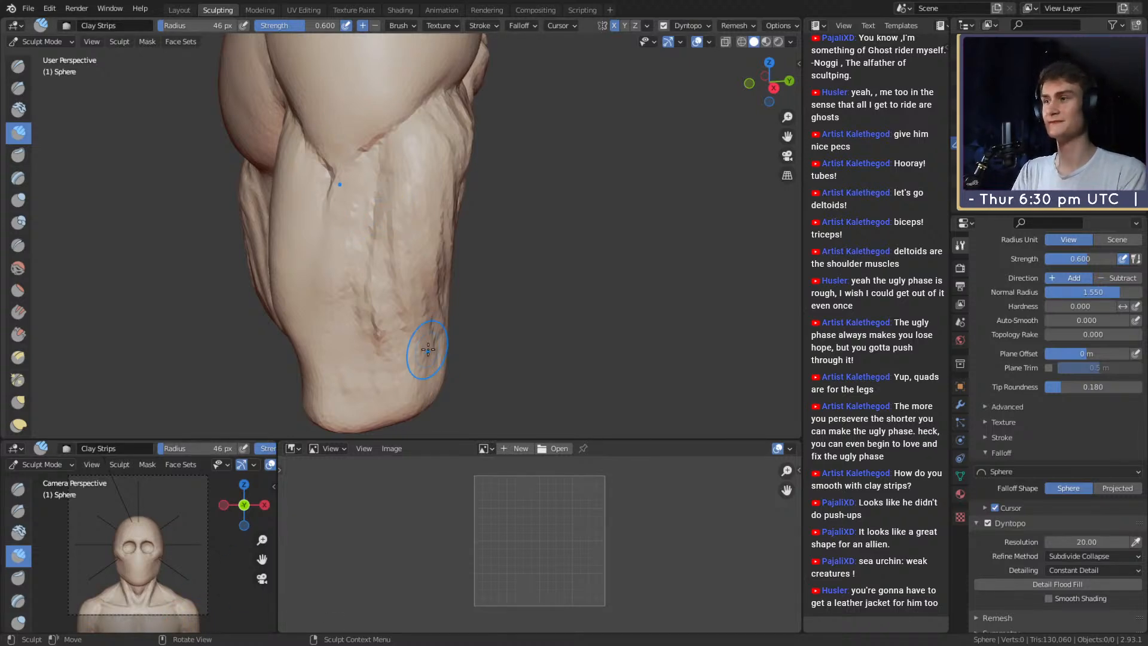
pyautogui.moveTo(412, 207)
pyautogui.mouseDown(button='middle')
pyautogui.moveTo(449, 200)
pyautogui.moveTo(405, 215)
pyautogui.moveTo(404, 192)
pyautogui.moveTo(405, 238)
pyautogui.moveTo(393, 218)
pyautogui.moveTo(380, 304)
pyautogui.moveTo(405, 276)
pyautogui.mouseUp(button='middle')
pyautogui.press('f')
pyautogui.click(449, 200)
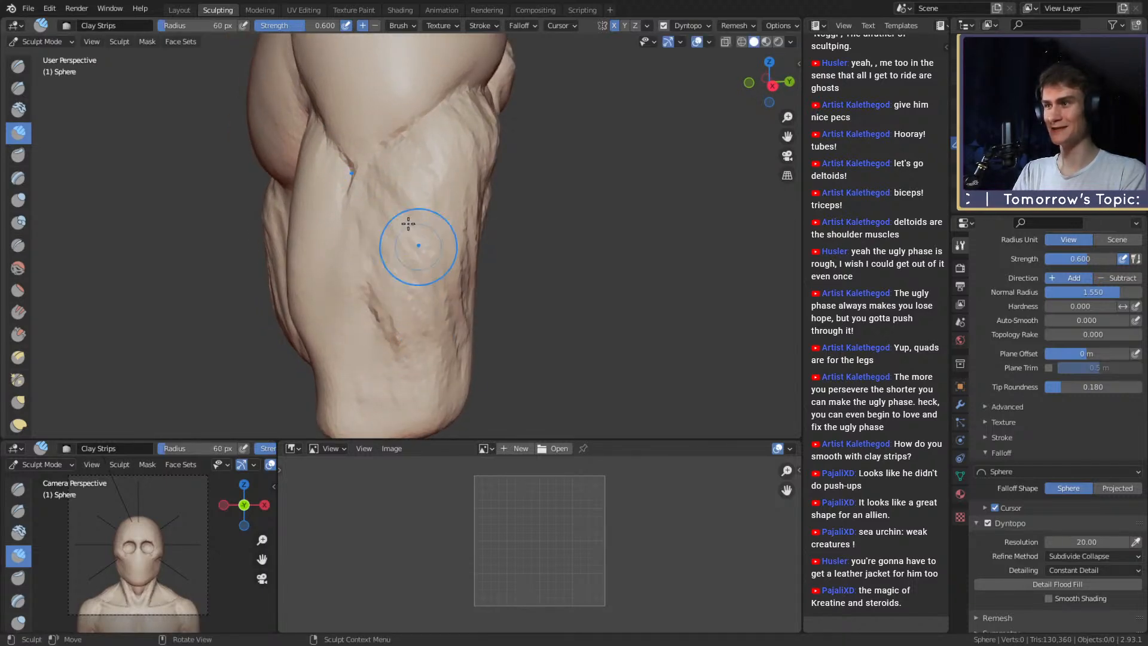
pyautogui.moveTo(408, 224)
pyautogui.mouseDown(button='middle')
pyautogui.moveTo(338, 218)
pyautogui.moveTo(436, 226)
pyautogui.moveTo(425, 189)
pyautogui.moveTo(405, 185)
pyautogui.moveTo(351, 221)
pyautogui.moveTo(377, 218)
pyautogui.moveTo(367, 252)
pyautogui.moveTo(373, 213)
pyautogui.moveTo(421, 205)
pyautogui.mouseUp(button='middle')
# Define the triceps heads on the back of the upper arm with Clay Strips at 46 px radius.
pyautogui.hotkey('shift', 'c')
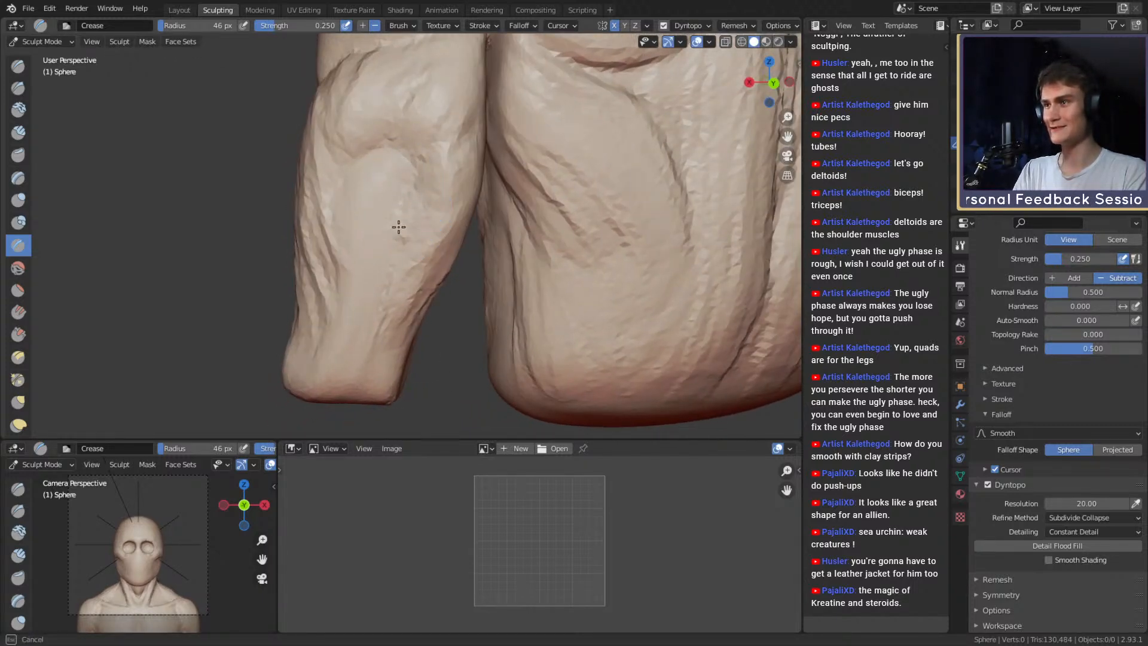
pyautogui.press('c')
pyautogui.moveTo(415, 146); pyautogui.dragTo(436, 165, button='middle')
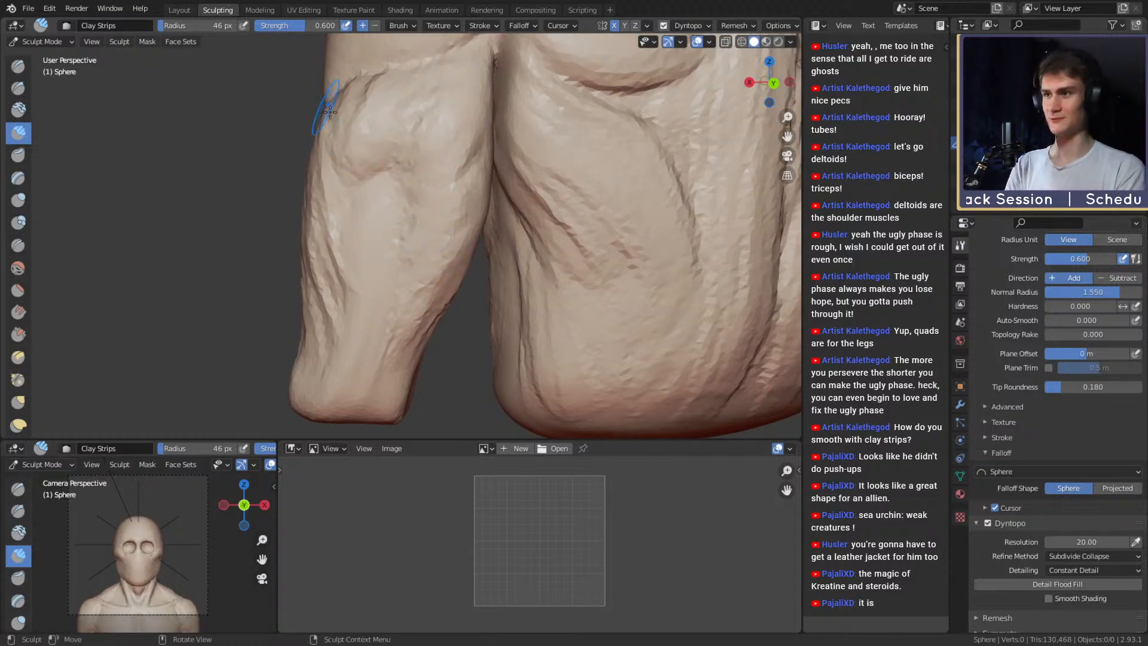
pyautogui.moveTo(331, 114); pyautogui.dragTo(377, 203, button='middle')
pyautogui.moveTo(379, 213); pyautogui.dragTo(387, 203)
pyautogui.moveTo(388, 201); pyautogui.dragTo(433, 181, button='middle')
pyautogui.moveTo(436, 177); pyautogui.dragTo(442, 162)
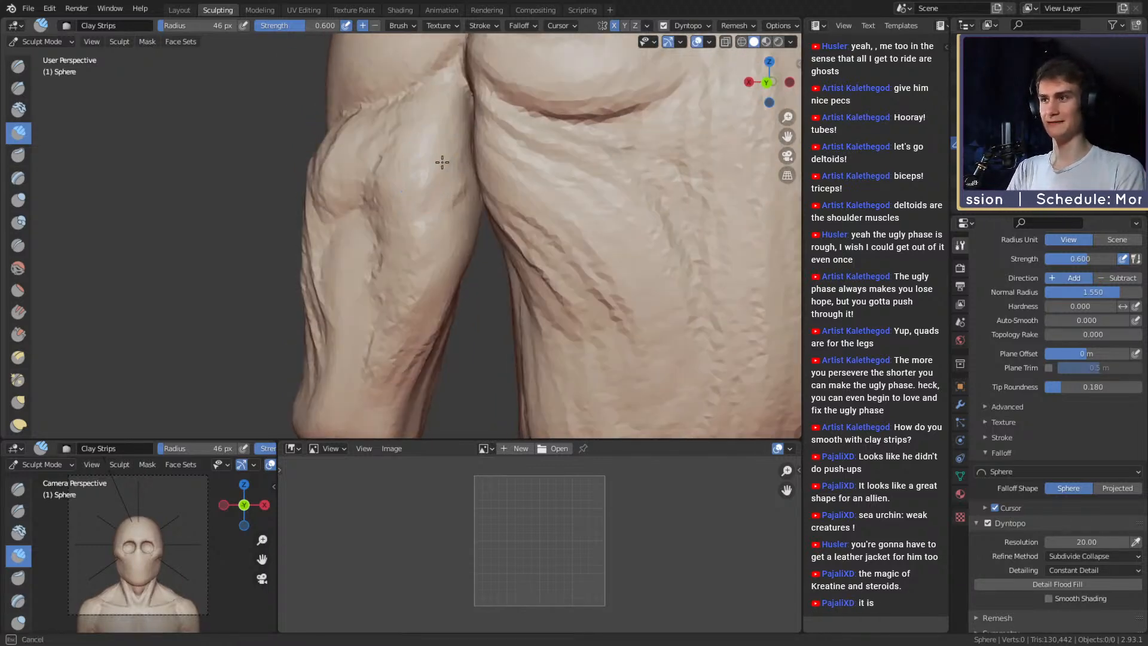
pyautogui.moveTo(424, 217); pyautogui.dragTo(408, 184, button='middle')
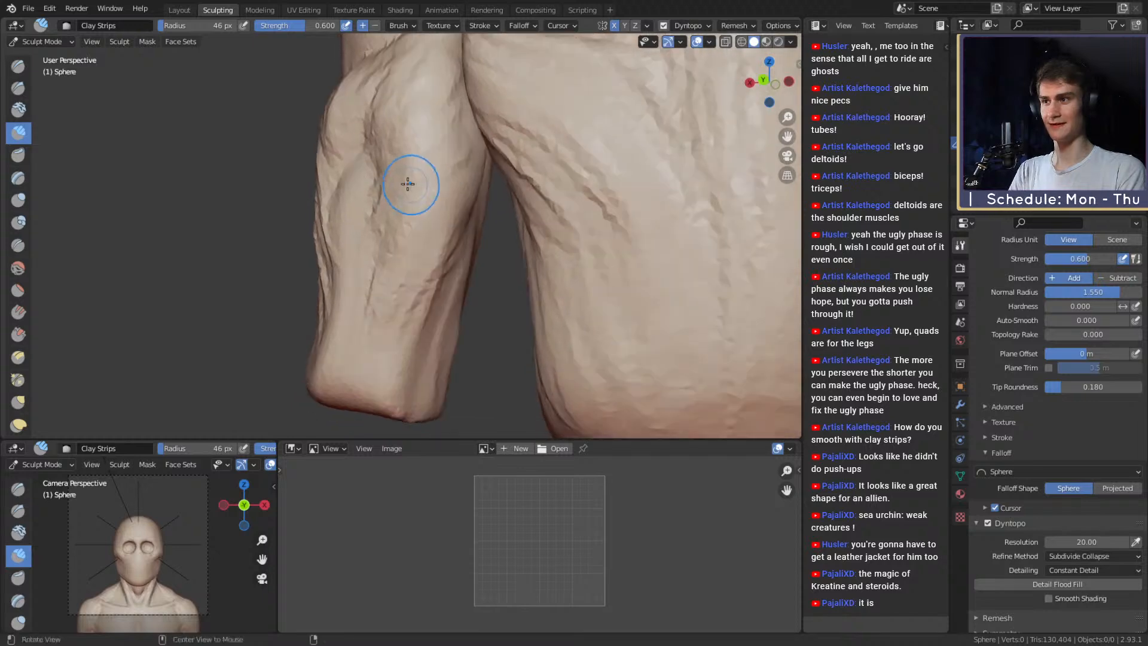
pyautogui.moveTo(424, 242); pyautogui.dragTo(448, 180, button='middle')
pyautogui.moveTo(327, 238)
pyautogui.mouseDown(button='middle')
pyautogui.moveTo(405, 149)
pyautogui.moveTo(454, 223)
pyautogui.mouseUp(button='middle')
# Reshape the outer upper arm with the Grab brush, starting at 139 px radius.
pyautogui.press('g')
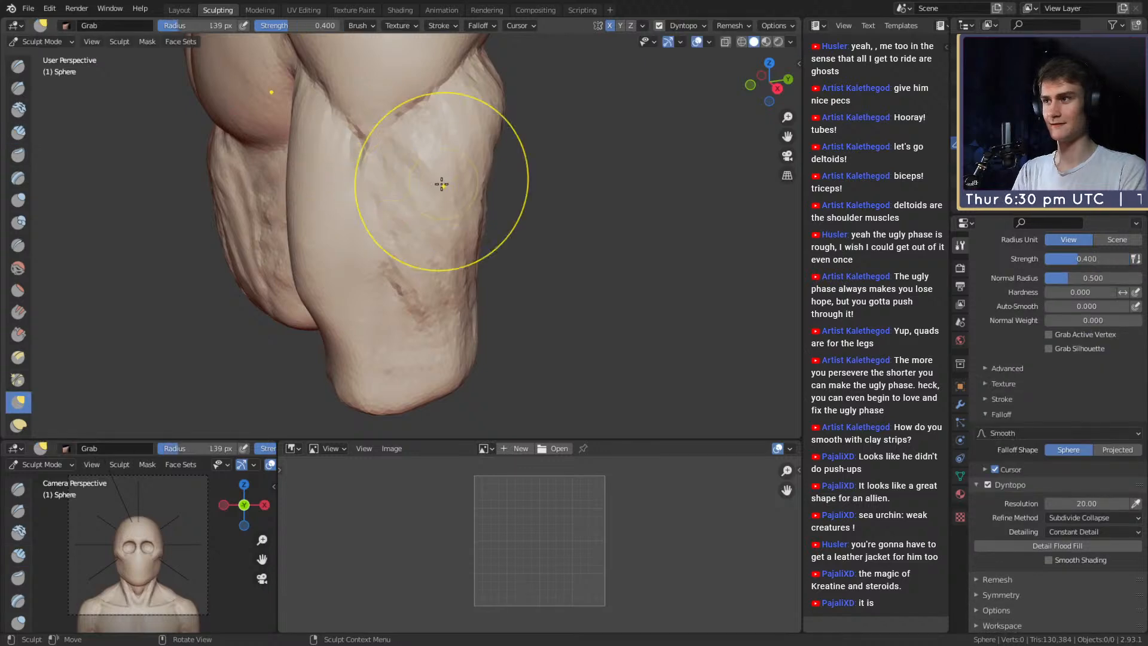
pyautogui.moveTo(370, 165); pyautogui.dragTo(359, 177, button='middle')
pyautogui.press('f')
pyautogui.click(384, 158)
pyautogui.moveTo(402, 222)
pyautogui.keyDown('alt'); pyautogui.keyDown('shift'); pyautogui.mouseDown()
pyautogui.moveTo(408, 179)
pyautogui.moveTo(369, 199)
pyautogui.moveTo(429, 204)
pyautogui.moveTo(377, 210)
pyautogui.moveTo(397, 211)
pyautogui.moveTo(425, 177)
pyautogui.mouseUp(); pyautogui.keyUp('shift'); pyautogui.keyUp('alt')
pyautogui.press('f')
pyautogui.click(394, 210)
pyautogui.press('f')
pyautogui.click(397, 213)
# Refine the contour of the upper arm and shoulder from further angles with the Grab brush.
pyautogui.moveTo(425, 177)
pyautogui.keyDown('alt'); pyautogui.keyDown('shift'); pyautogui.mouseDown()
pyautogui.moveTo(431, 228)
pyautogui.moveTo(453, 238)
pyautogui.moveTo(450, 150)
pyautogui.moveTo(426, 230)
pyautogui.moveTo(454, 233)
pyautogui.moveTo(472, 311)
pyautogui.mouseUp(); pyautogui.keyUp('shift'); pyautogui.keyUp('alt')
pyautogui.moveTo(472, 311)
pyautogui.keyDown('ctrl'); pyautogui.keyDown('alt'); pyautogui.mouseDown()
pyautogui.moveTo(441, 231)
pyautogui.moveTo(408, 196)
pyautogui.mouseUp(); pyautogui.keyUp('alt'); pyautogui.keyUp('ctrl')
pyautogui.press('f')
pyautogui.click(389, 203)
pyautogui.keyDown('alt'); pyautogui.moveTo(416, 219); pyautogui.dragTo(428, 184); pyautogui.keyUp('alt')
pyautogui.press('f')
pyautogui.click(429, 218)
pyautogui.keyDown('alt'); pyautogui.keyDown('shift'); pyautogui.moveTo(510, 235); pyautogui.dragTo(471, 247); pyautogui.keyUp('shift'); pyautogui.keyUp('alt')
pyautogui.moveTo(471, 248)
pyautogui.keyDown('ctrl'); pyautogui.keyDown('alt'); pyautogui.mouseDown()
pyautogui.moveTo(474, 223)
pyautogui.moveTo(425, 249)
pyautogui.moveTo(431, 266)
pyautogui.moveTo(420, 268)
pyautogui.mouseUp(); pyautogui.keyUp('alt'); pyautogui.keyUp('ctrl')
pyautogui.press('f')
pyautogui.click(455, 233)
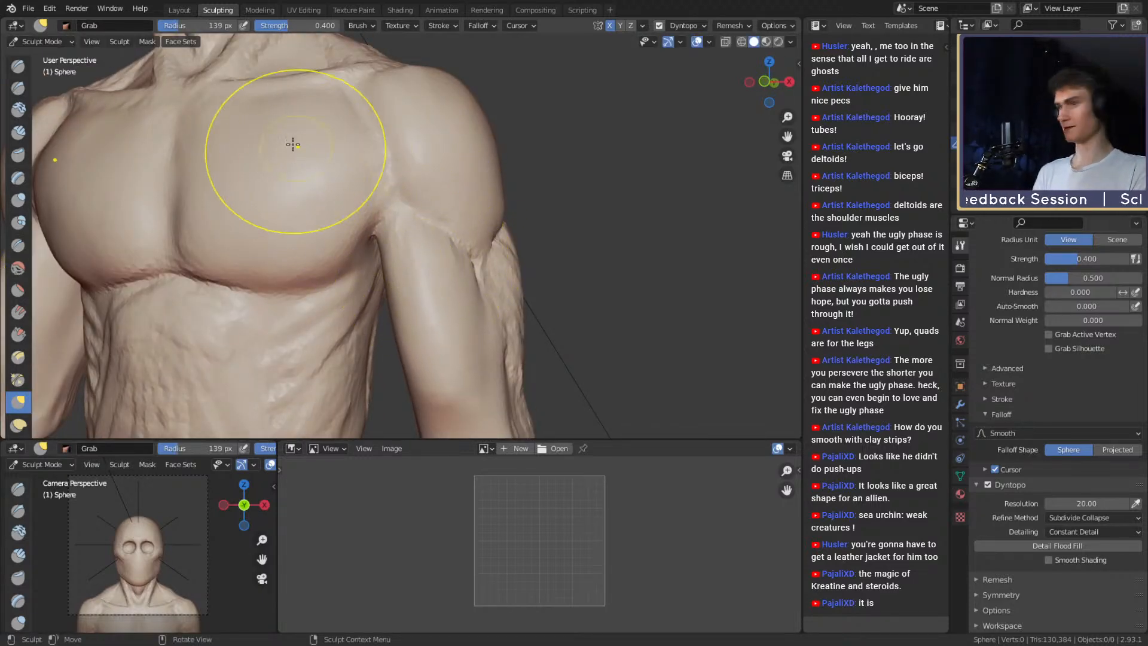
# Carve a shallow groove across the upper pectoral toward the armpit with the Crease brush at 28 and 52 px radius.
pyautogui.hotkey('shift', 'c')
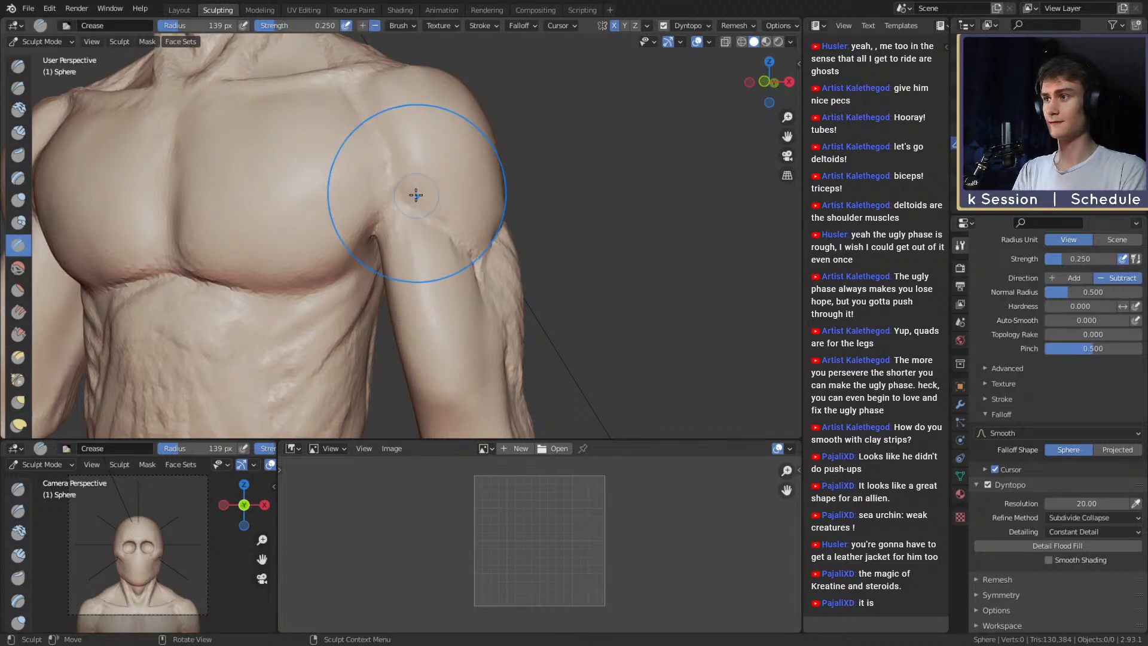
pyautogui.moveTo(401, 189)
pyautogui.keyDown('alt'); pyautogui.keyDown('shift'); pyautogui.mouseDown()
pyautogui.moveTo(392, 218)
pyautogui.moveTo(440, 206)
pyautogui.mouseUp(); pyautogui.keyUp('shift'); pyautogui.keyUp('alt')
pyautogui.press('f')
pyautogui.moveTo(440, 206)
pyautogui.keyDown('alt'); pyautogui.mouseDown()
pyautogui.moveTo(479, 224)
pyautogui.moveTo(332, 167)
pyautogui.mouseUp(); pyautogui.keyUp('alt')
pyautogui.click(398, 225)
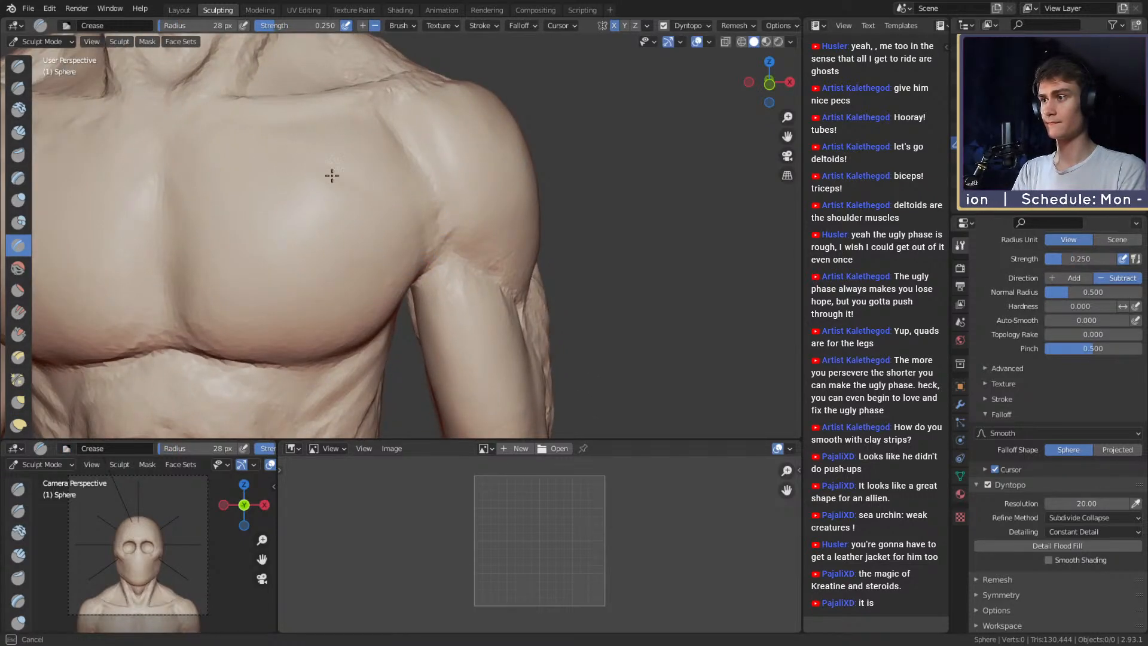
pyautogui.press('f')
pyautogui.click(326, 154)
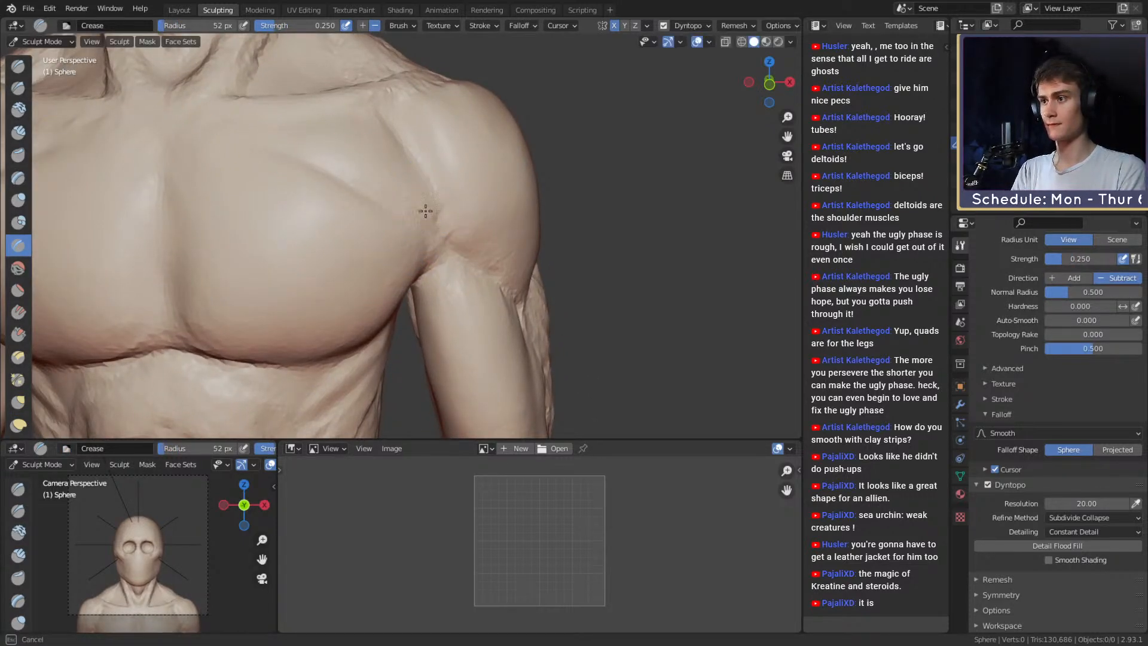
# Touch up the chest with Clay Strips at 18 px radius and smooth the rough surface of the upper arm.
pyautogui.moveTo(448, 118)
pyautogui.keyDown('ctrl'); pyautogui.keyDown('alt'); pyautogui.mouseDown()
pyautogui.moveTo(448, 311)
pyautogui.moveTo(449, 177)
pyautogui.moveTo(458, 174)
pyautogui.moveTo(382, 158)
pyautogui.mouseUp(); pyautogui.keyUp('alt'); pyautogui.keyUp('ctrl')
pyautogui.press('c')
pyautogui.press('f')
pyautogui.click(435, 187)
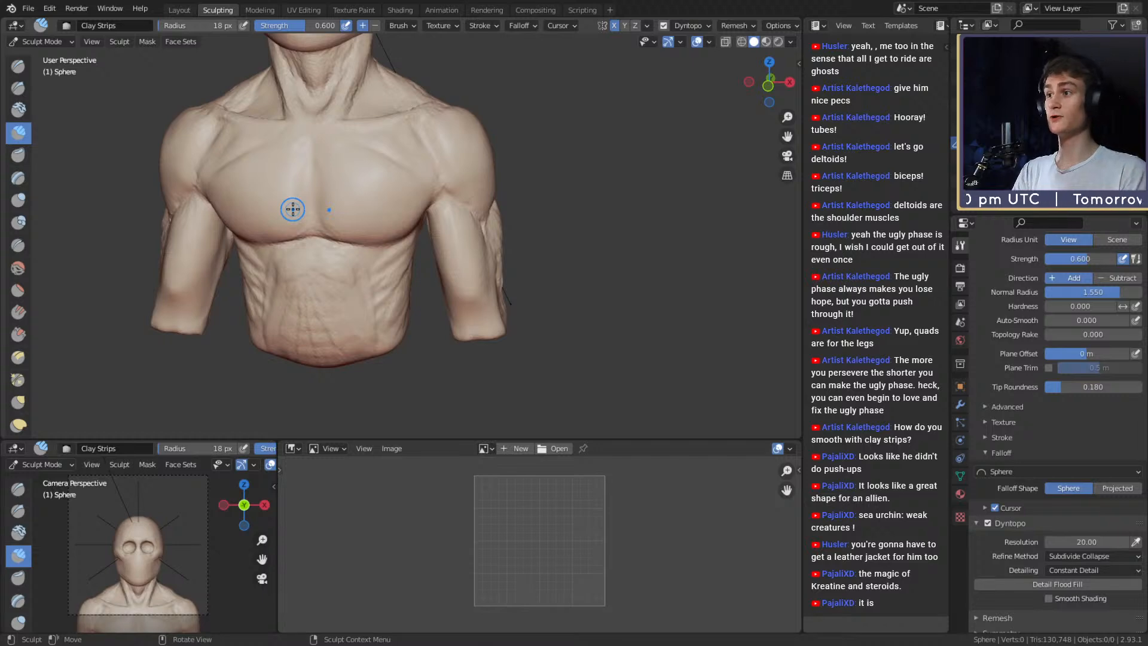
pyautogui.moveTo(480, 257)
pyautogui.keyDown('alt'); pyautogui.mouseDown()
pyautogui.moveTo(397, 228)
pyautogui.moveTo(469, 285)
pyautogui.moveTo(349, 195)
pyautogui.moveTo(425, 234)
pyautogui.moveTo(353, 267)
pyautogui.moveTo(399, 238)
pyautogui.mouseUp(); pyautogui.keyUp('alt')
pyautogui.press('f')
pyautogui.click(484, 239)
pyautogui.keyDown('shift'); pyautogui.moveTo(471, 227); pyautogui.dragTo(464, 215); pyautogui.keyUp('shift')
pyautogui.moveTo(449, 318)
pyautogui.keyDown('alt'); pyautogui.mouseDown()
pyautogui.moveTo(421, 267)
pyautogui.moveTo(422, 287)
pyautogui.moveTo(396, 212)
pyautogui.moveTo(426, 171)
pyautogui.moveTo(469, 234)
pyautogui.moveTo(478, 208)
pyautogui.moveTo(403, 250)
pyautogui.mouseUp(); pyautogui.keyUp('alt')
# Adjust the triceps and upper arm shape with the Grab brush at 129 px radius.
pyautogui.press('g')
pyautogui.press('f')
pyautogui.click(443, 174)
pyautogui.press('f')
pyautogui.press('f')
pyautogui.click(526, 204)
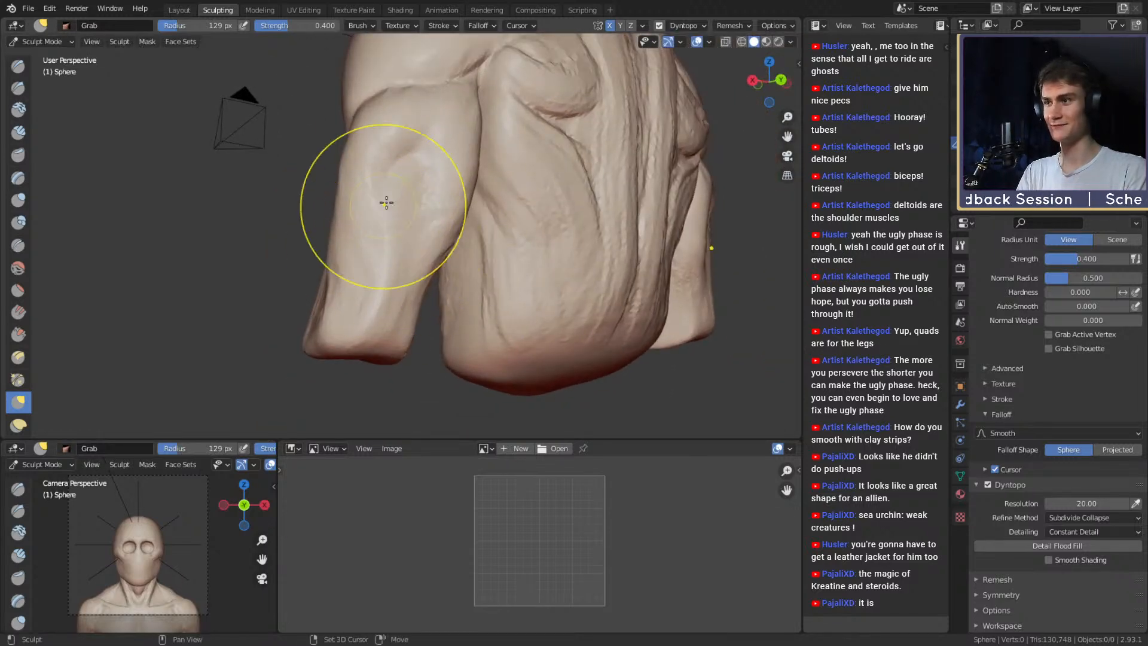
pyautogui.moveTo(386, 203)
pyautogui.keyDown('alt'); pyautogui.mouseDown()
pyautogui.moveTo(472, 257)
pyautogui.moveTo(419, 263)
pyautogui.moveTo(423, 285)
pyautogui.moveTo(438, 266)
pyautogui.moveTo(531, 233)
pyautogui.moveTo(467, 221)
pyautogui.moveTo(454, 232)
pyautogui.mouseUp(); pyautogui.keyUp('alt')
pyautogui.press('f')
pyautogui.click(416, 280)
# Crease the separation lines down the outer arm below the deltoid's tip, starting at 47 px radius.
pyautogui.hotkey('shift', 'c')
pyautogui.keyDown('alt'); pyautogui.moveTo(432, 236); pyautogui.dragTo(453, 246); pyautogui.keyUp('alt')
pyautogui.press('f')
pyautogui.click(430, 156)
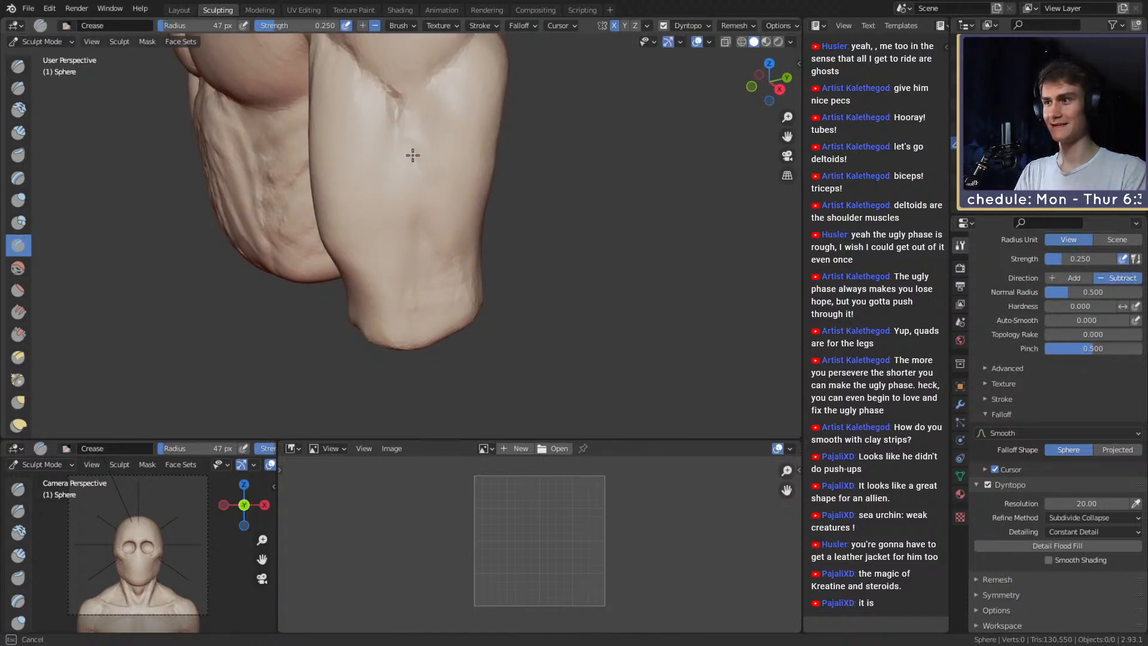
pyautogui.moveTo(413, 155); pyautogui.dragTo(418, 200)
pyautogui.keyDown('alt'); pyautogui.moveTo(419, 204); pyautogui.dragTo(448, 203); pyautogui.keyUp('alt')
pyautogui.press('f')
pyautogui.click(432, 85)
pyautogui.moveTo(431, 82); pyautogui.dragTo(428, 93)
pyautogui.moveTo(428, 243)
pyautogui.keyDown('alt'); pyautogui.mouseDown()
pyautogui.moveTo(425, 185)
pyautogui.moveTo(425, 228)
pyautogui.moveTo(435, 224)
pyautogui.moveTo(422, 202)
pyautogui.mouseUp(); pyautogui.keyUp('alt')
# Build up the deltoid's pointed insertion on the outer arm with Clay Strips at 39 and 99 px radius.
pyautogui.press('c')
pyautogui.press('f')
pyautogui.click(429, 205)
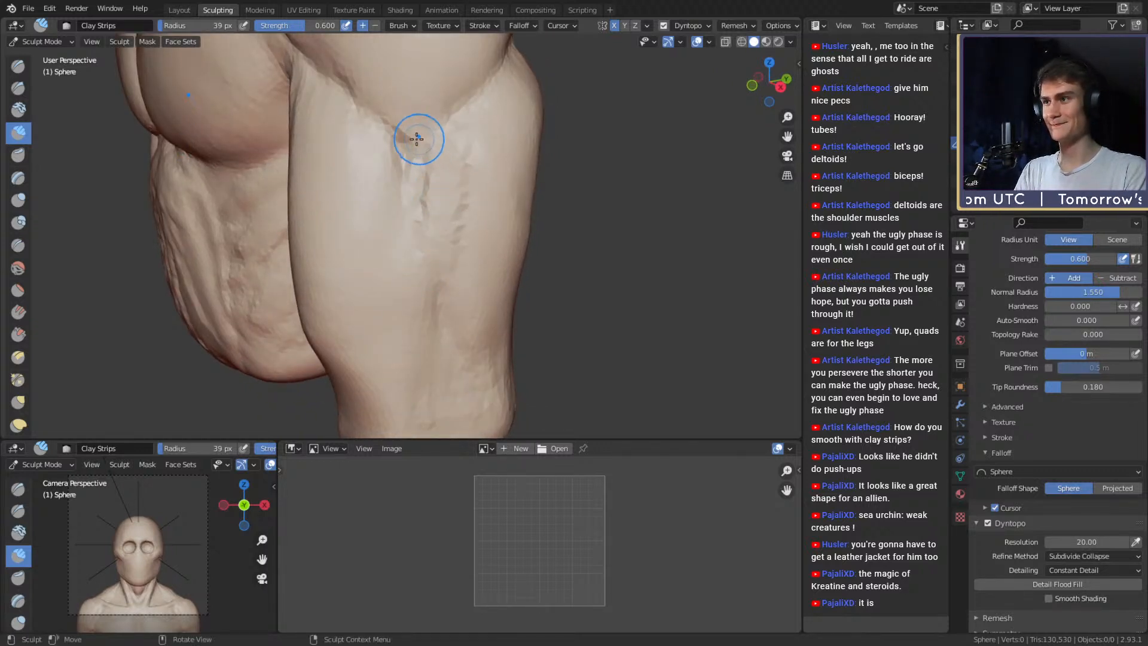
pyautogui.press('f')
pyautogui.click(410, 90)
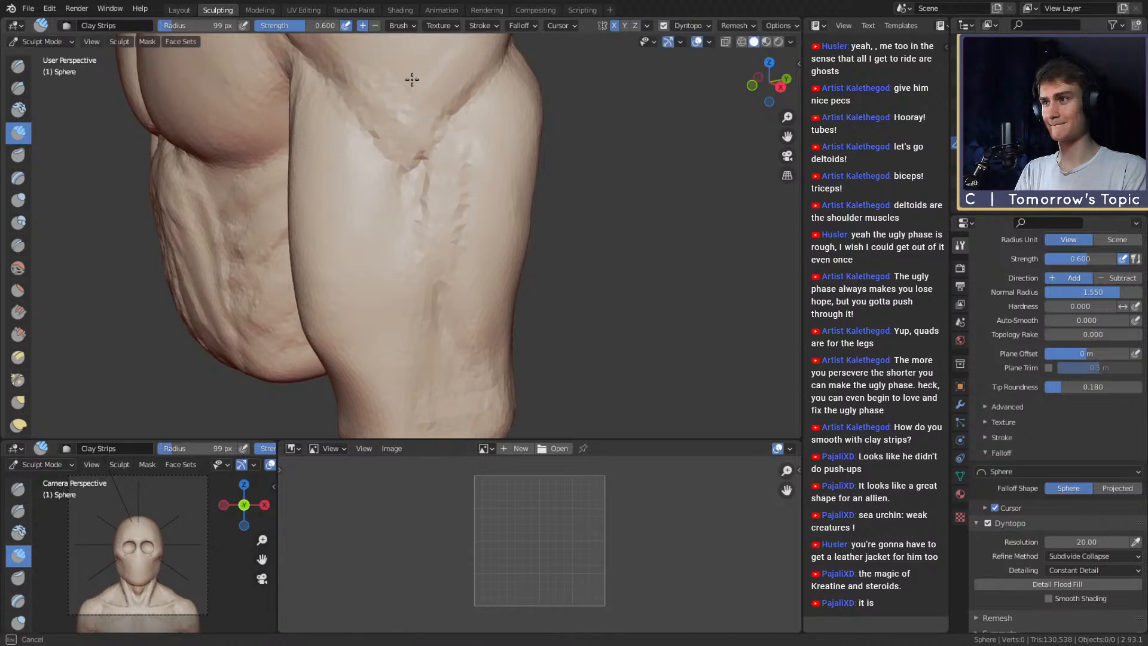
pyautogui.moveTo(410, 77); pyautogui.dragTo(400, 103)
# Add the narrow muscle between biceps and triceps down to the elbow end with Clay Strips, starting at 48 px radius.
pyautogui.press('f')
pyautogui.click(398, 128)
pyautogui.keyDown('shift'); pyautogui.moveTo(437, 241); pyautogui.dragTo(428, 200, button='middle'); pyautogui.keyUp('shift')
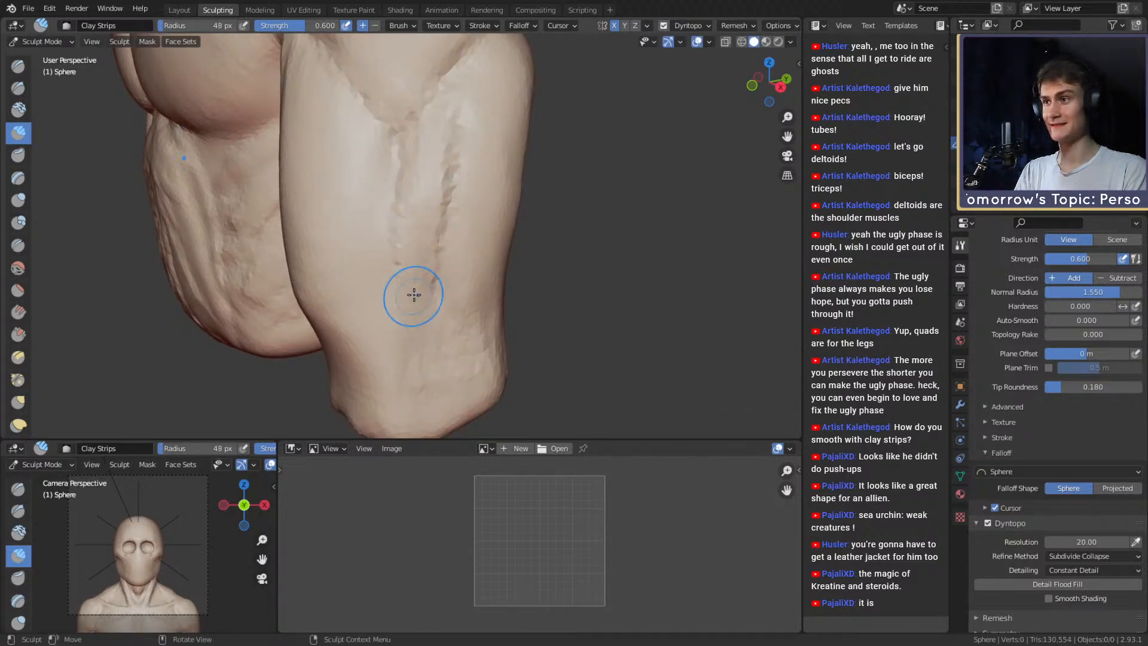
pyautogui.moveTo(413, 300); pyautogui.dragTo(413, 234, button='middle')
pyautogui.moveTo(407, 203); pyautogui.dragTo(369, 331)
pyautogui.moveTo(372, 325); pyautogui.dragTo(414, 311, button='middle')
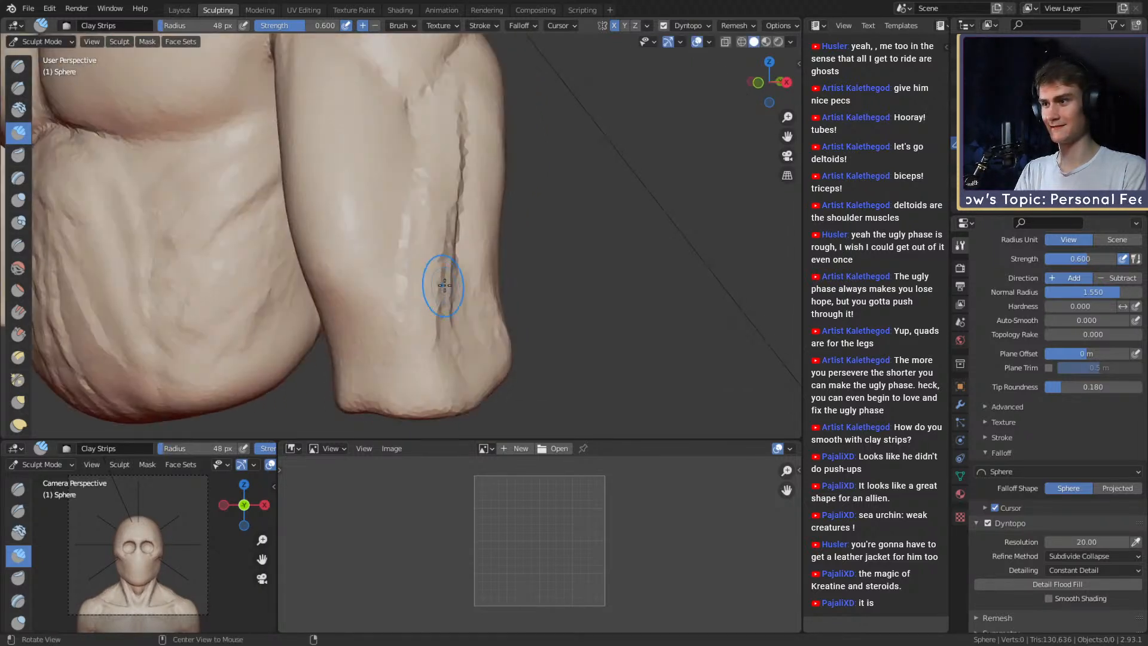
pyautogui.press('f')
pyautogui.click(437, 278)
pyautogui.moveTo(434, 284); pyautogui.dragTo(415, 359)
# Sharpen the grooves between the outer arm muscles with the Crease brush at 91 and 51 px radius.
pyautogui.hotkey('shift', 'c')
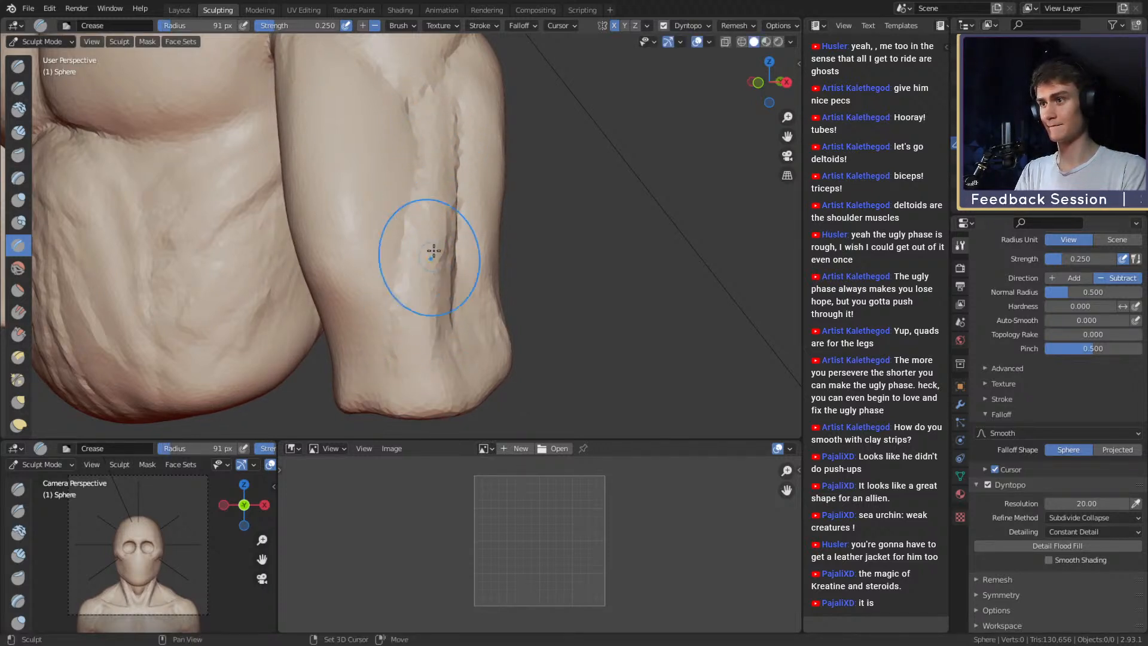
pyautogui.moveTo(437, 119); pyautogui.dragTo(439, 115)
pyautogui.moveTo(439, 122)
pyautogui.mouseDown(button='middle')
pyautogui.moveTo(403, 159)
pyautogui.moveTo(416, 222)
pyautogui.mouseUp(button='middle')
pyautogui.press('f')
pyautogui.click(402, 167)
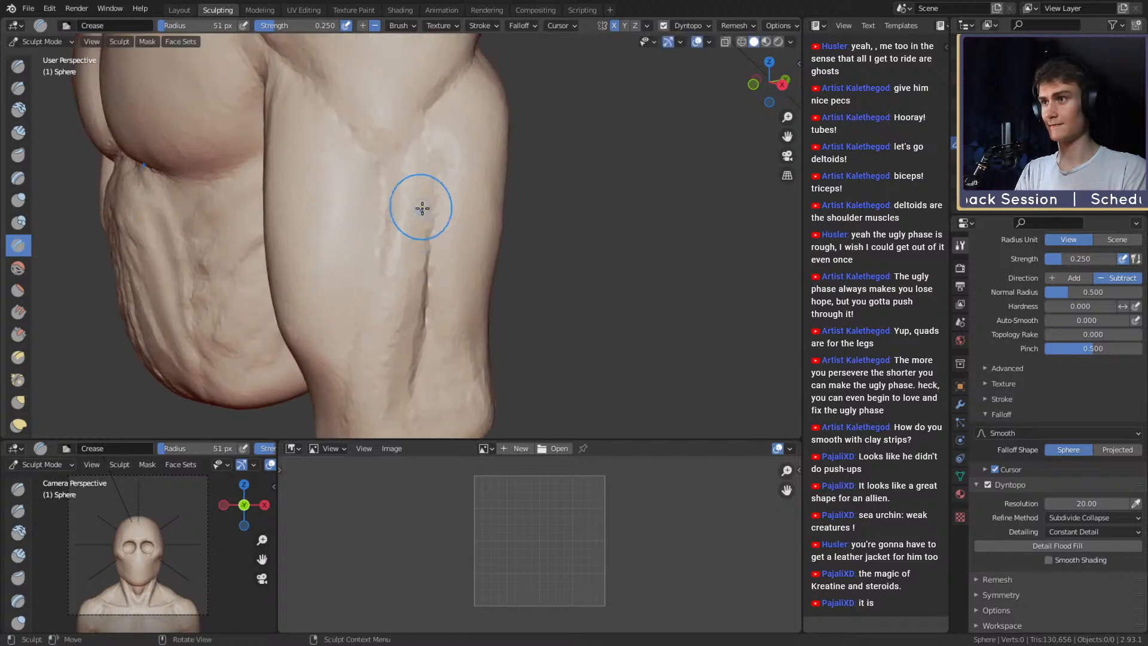
pyautogui.moveTo(422, 112)
pyautogui.mouseDown(button='middle')
pyautogui.moveTo(402, 182)
pyautogui.moveTo(396, 147)
pyautogui.mouseUp(button='middle')
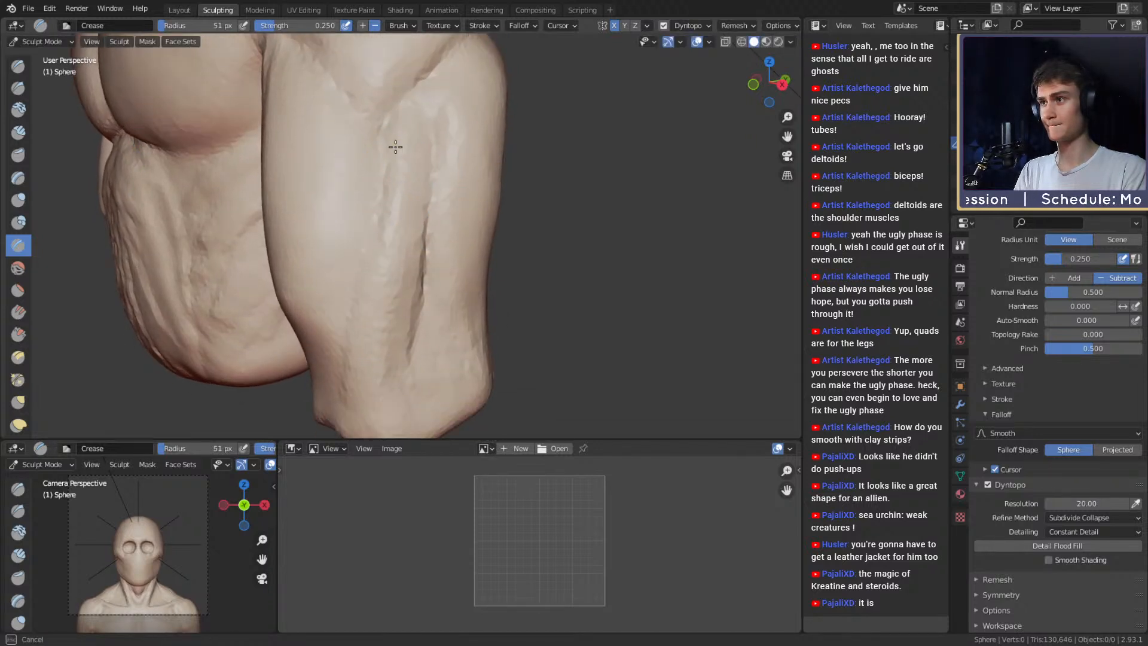
# Reshape the outer arm muscles and the triceps bulge with the Grab brush.
pyautogui.moveTo(426, 225)
pyautogui.mouseDown(button='middle')
pyautogui.moveTo(418, 213)
pyautogui.moveTo(415, 228)
pyautogui.moveTo(398, 192)
pyautogui.moveTo(425, 231)
pyautogui.moveTo(526, 205)
pyautogui.moveTo(505, 256)
pyautogui.moveTo(460, 211)
pyautogui.mouseUp(button='middle')
pyautogui.press('c')
pyautogui.press('f')
pyautogui.click(405, 228)
pyautogui.press('g')
pyautogui.press('f')
pyautogui.click(547, 151)
pyautogui.moveTo(437, 120)
pyautogui.keyDown('shift'); pyautogui.mouseDown(button='middle')
pyautogui.moveTo(479, 176)
pyautogui.moveTo(428, 167)
pyautogui.moveTo(359, 198)
pyautogui.mouseUp(button='middle'); pyautogui.keyUp('shift')
pyautogui.moveTo(425, 231); pyautogui.dragTo(433, 235)
pyautogui.moveTo(476, 227)
pyautogui.mouseDown(button='middle')
pyautogui.moveTo(423, 216)
pyautogui.moveTo(461, 167)
pyautogui.moveTo(484, 186)
pyautogui.mouseUp(button='middle')
pyautogui.press('f')
pyautogui.click(383, 213)
# Fill out the upper triceps beneath the rear deltoid with Clay Strips at 50 and 65 px radius.
pyautogui.press('c')
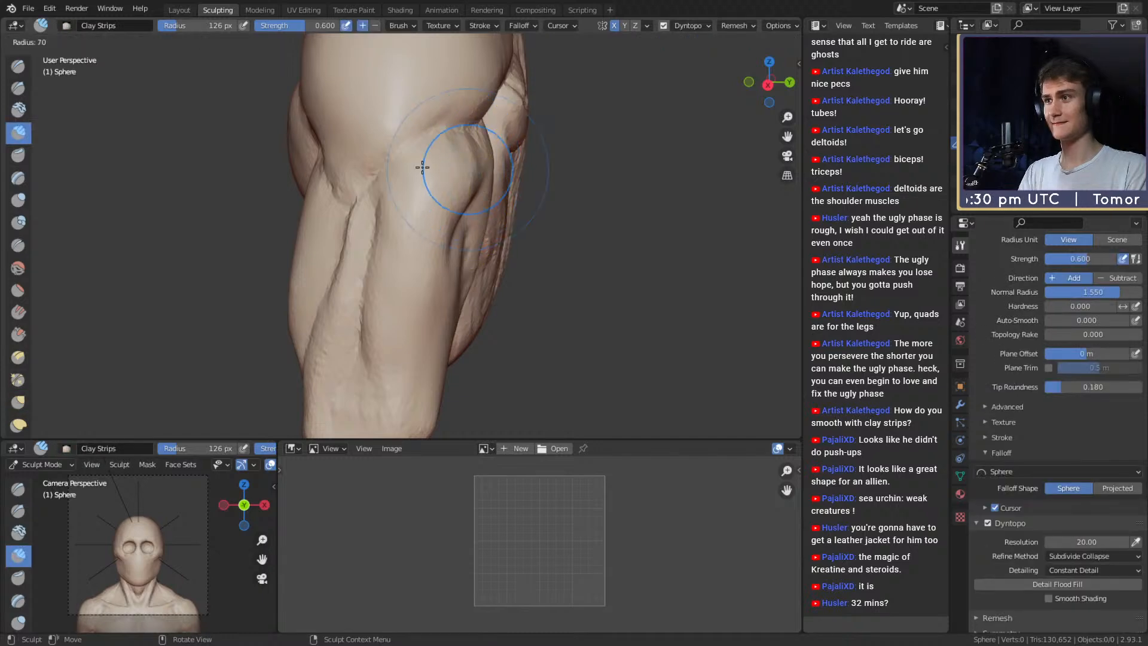
pyautogui.moveTo(422, 167)
pyautogui.mouseDown(button='middle')
pyautogui.moveTo(401, 199)
pyautogui.moveTo(412, 205)
pyautogui.moveTo(414, 192)
pyautogui.mouseUp(button='middle')
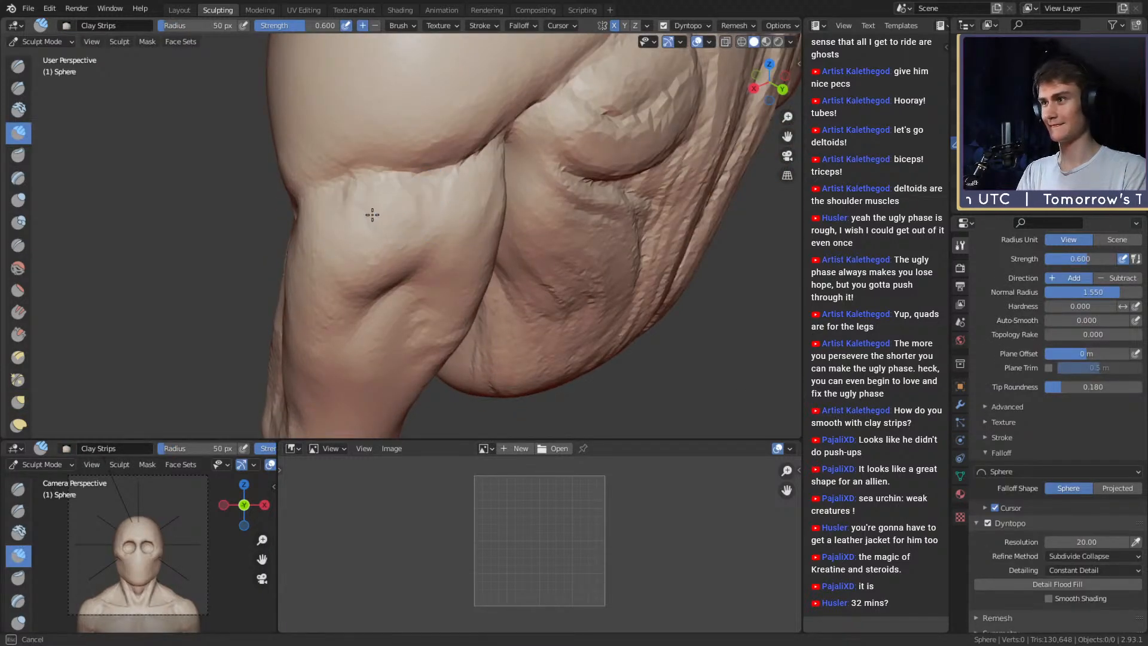
pyautogui.keyDown('alt'); pyautogui.moveTo(460, 205); pyautogui.dragTo(420, 189); pyautogui.keyUp('alt')
pyautogui.press('f')
pyautogui.click(417, 162)
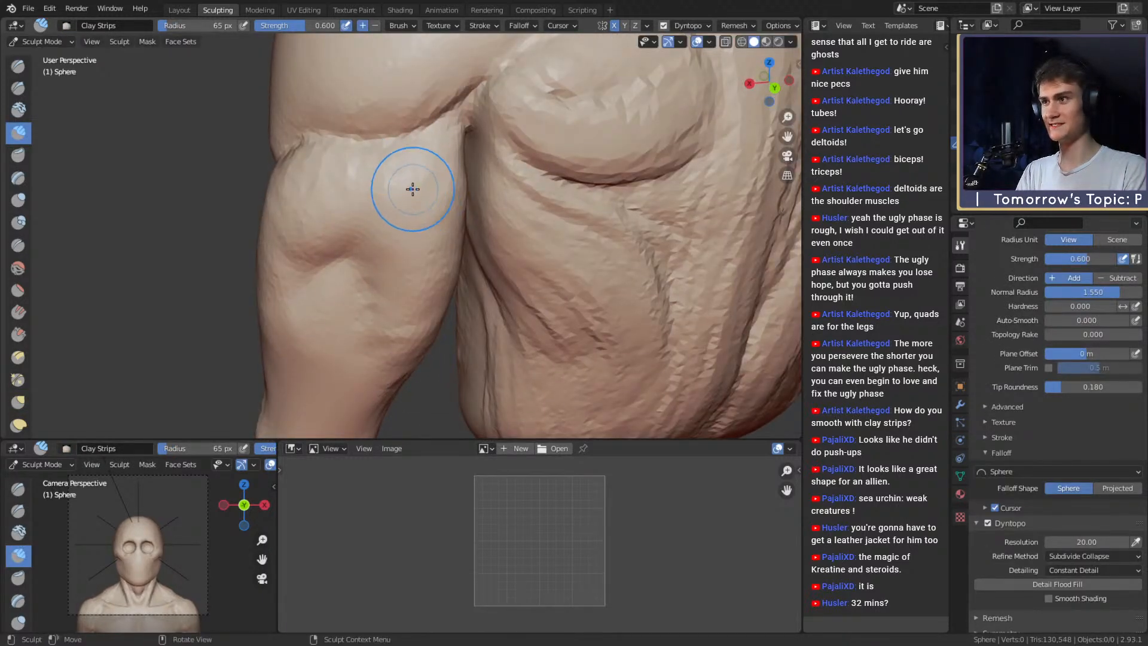
# Adjust the deltoid's lower edge and the upper arm's outline with the Grab brush, ending at 159 px radius.
pyautogui.press('f')
pyautogui.moveTo(295, 183); pyautogui.dragTo(469, 133, button='middle')
pyautogui.scroll(-6, 469, 134)
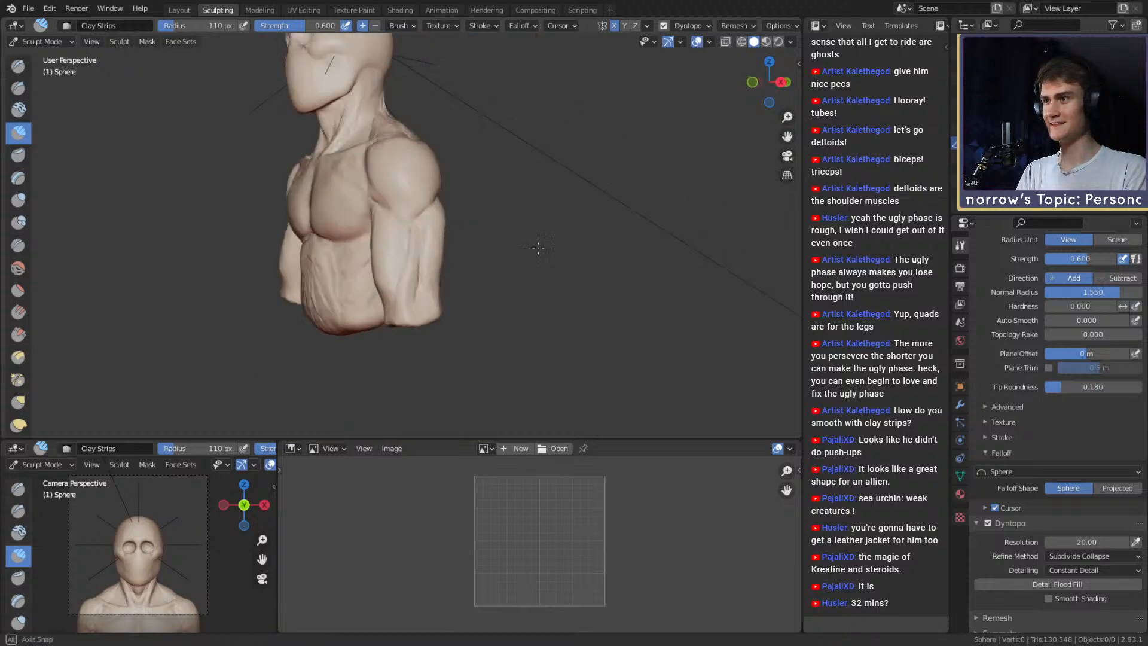
pyautogui.moveTo(395, 194)
pyautogui.mouseDown(button='middle')
pyautogui.moveTo(500, 226)
pyautogui.moveTo(456, 241)
pyautogui.mouseUp(button='middle')
pyautogui.scroll(4, 456, 239)
pyautogui.press('f')
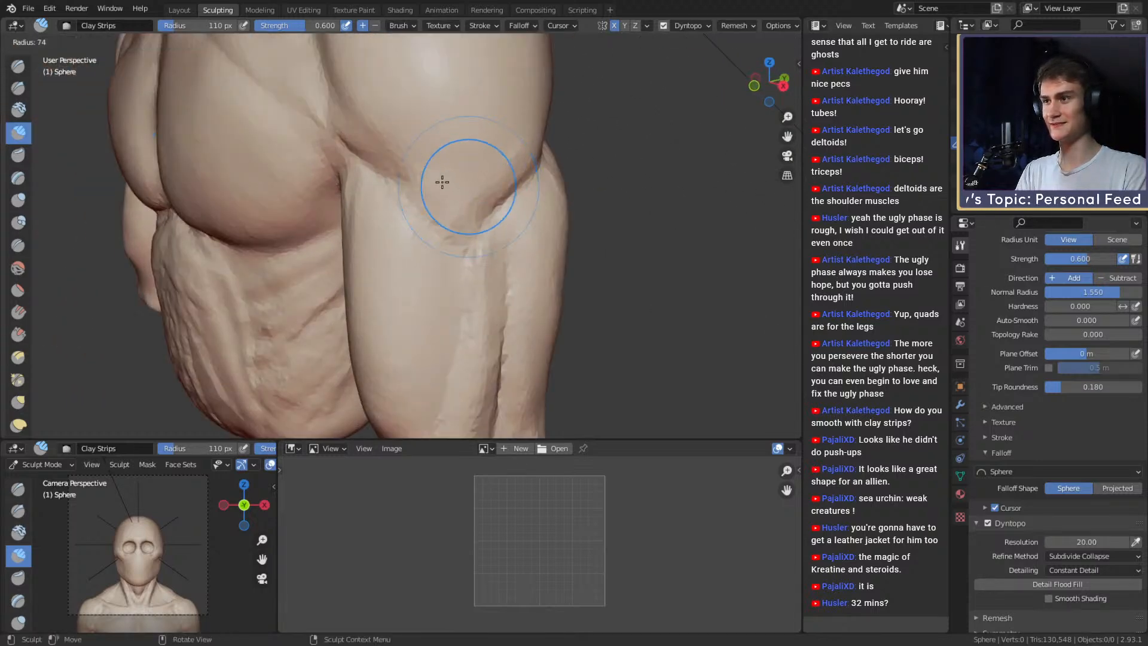
pyautogui.click(440, 182)
pyautogui.moveTo(528, 118)
pyautogui.mouseDown(button='middle')
pyautogui.moveTo(515, 161)
pyautogui.moveTo(561, 160)
pyautogui.moveTo(453, 189)
pyautogui.moveTo(526, 208)
pyautogui.moveTo(374, 221)
pyautogui.moveTo(446, 269)
pyautogui.moveTo(493, 224)
pyautogui.moveTo(397, 139)
pyautogui.moveTo(449, 270)
pyautogui.moveTo(508, 233)
pyautogui.mouseUp(button='middle')
pyautogui.press('g')
pyautogui.press('f')
pyautogui.click(572, 209)
pyautogui.press('f')
pyautogui.click(436, 270)
# Check the bust's proportions from the front and below, correcting them with the Grab brush at up to 191 px radius.
pyautogui.press('c')
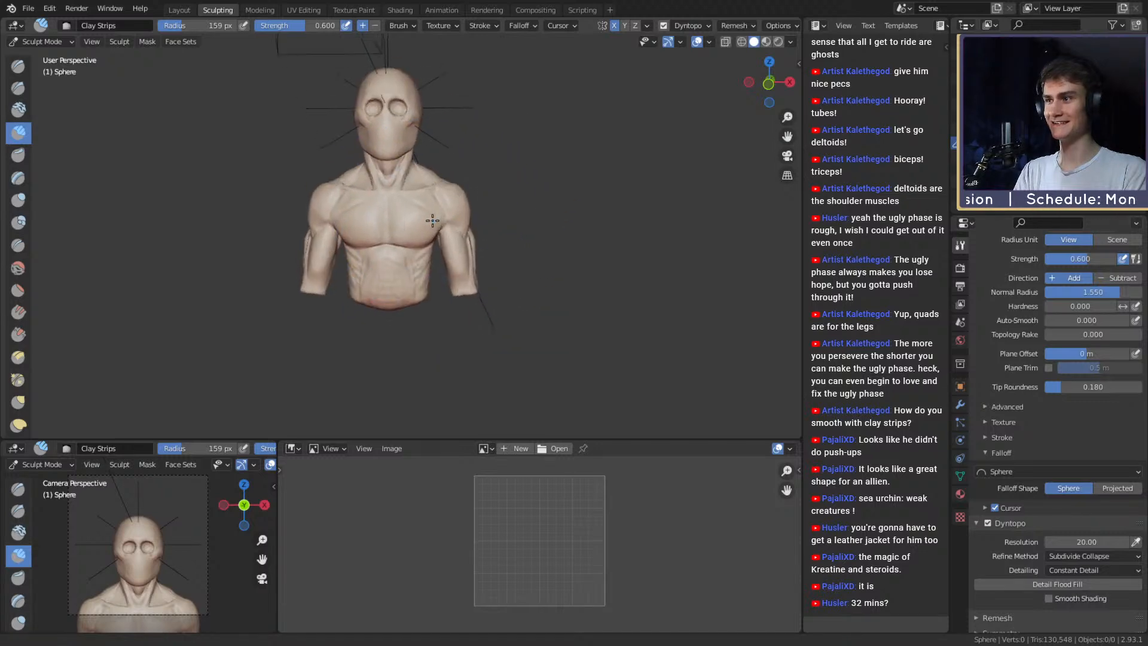
pyautogui.press('f')
pyautogui.click(392, 231)
pyautogui.moveTo(398, 232); pyautogui.dragTo(466, 233, button='middle')
pyautogui.press('g')
pyautogui.moveTo(455, 180)
pyautogui.keyDown('shift'); pyautogui.mouseDown(button='middle')
pyautogui.moveTo(448, 211)
pyautogui.moveTo(474, 217)
pyautogui.moveTo(474, 234)
pyautogui.mouseUp(button='middle'); pyautogui.keyUp('shift')
pyautogui.press('f')
pyautogui.click(493, 220)
pyautogui.keyDown('ctrl'); pyautogui.moveTo(474, 235); pyautogui.dragTo(446, 184, button='middle'); pyautogui.keyUp('ctrl')
pyautogui.press('f')
pyautogui.click(481, 213)
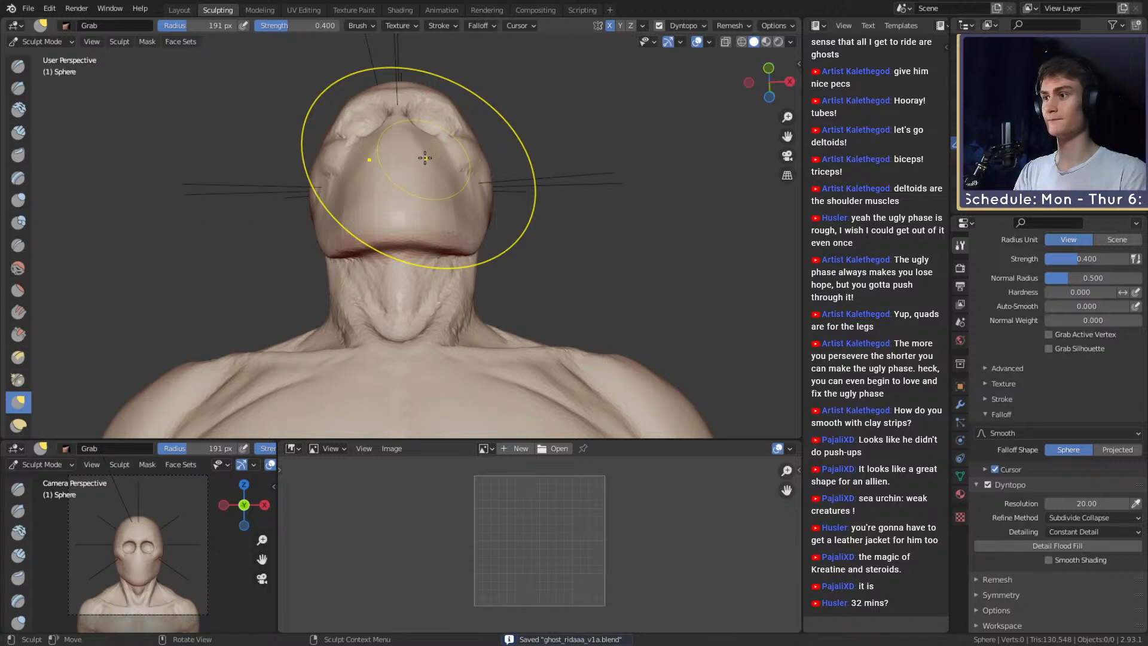
# Adjust the head and jaw shape with the Grab brush at 165 and 190 px radius.
pyautogui.moveTo(461, 222)
pyautogui.mouseDown(button='middle')
pyautogui.moveTo(459, 296)
pyautogui.moveTo(427, 278)
pyautogui.mouseUp(button='middle')
pyautogui.scroll(-2, 426, 295)
pyautogui.press('f')
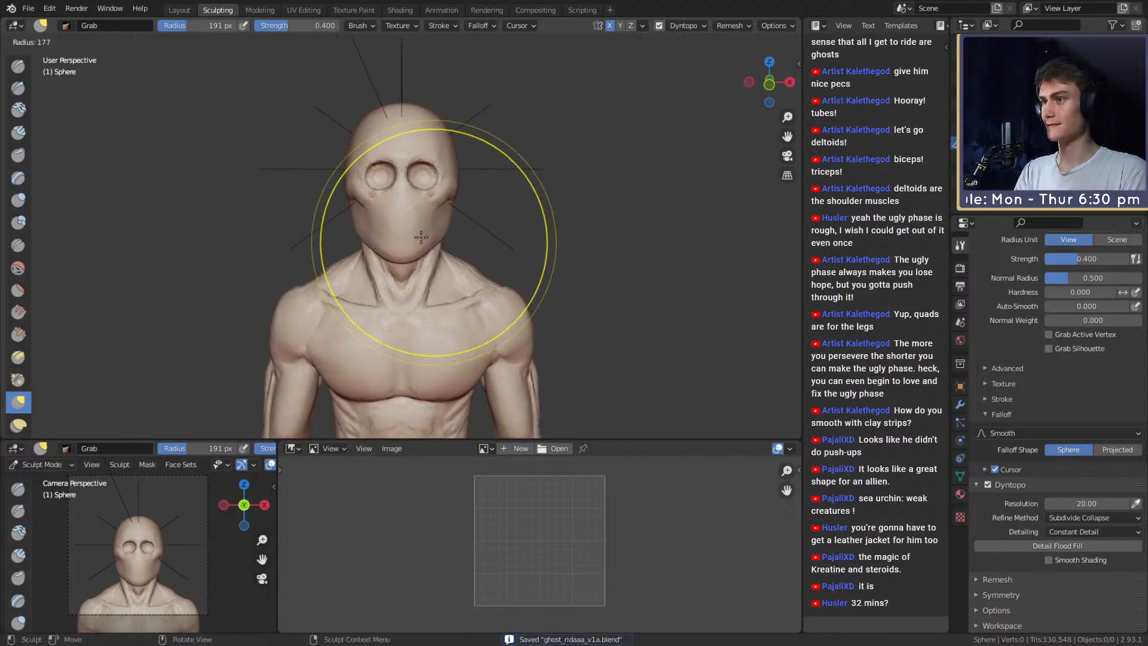
pyautogui.click(409, 236)
pyautogui.press('f')
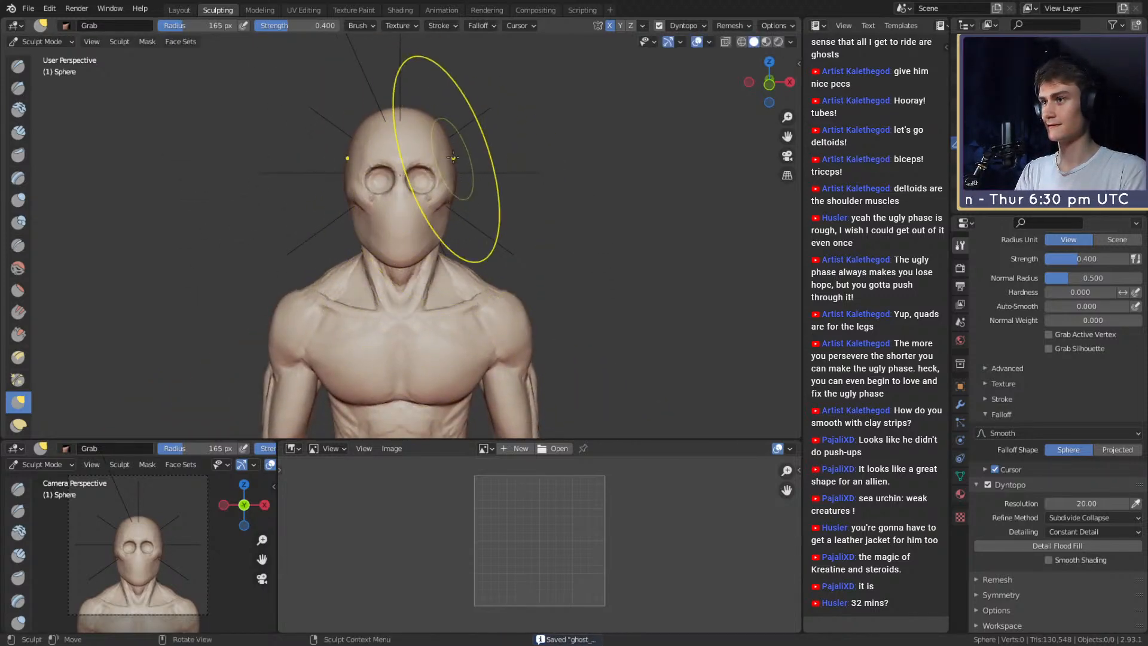
pyautogui.click(455, 179)
pyautogui.moveTo(455, 179); pyautogui.dragTo(441, 147, button='middle')
pyautogui.scroll(1, 438, 210)
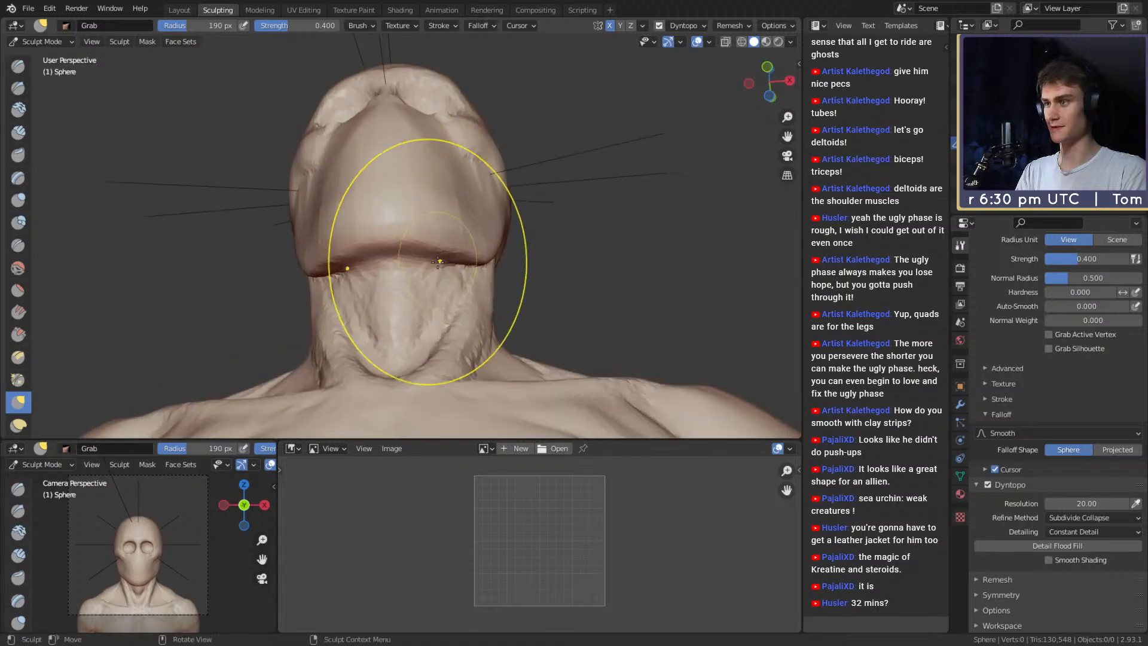
# Paint a mask over the lower face and jaw with the Mask brush at 78 px radius.
pyautogui.press('m')
pyautogui.moveTo(388, 253); pyautogui.dragTo(404, 233, button='middle')
pyautogui.scroll(1, 404, 233)
pyautogui.press('f')
pyautogui.click(413, 230)
pyautogui.moveTo(409, 221)
pyautogui.mouseDown()
pyautogui.moveTo(371, 212)
pyautogui.moveTo(386, 170)
pyautogui.moveTo(357, 186)
pyautogui.moveTo(376, 153)
pyautogui.mouseUp()
pyautogui.moveTo(377, 154); pyautogui.dragTo(432, 227, button='middle')
pyautogui.moveTo(432, 229)
pyautogui.mouseDown()
pyautogui.moveTo(487, 210)
pyautogui.moveTo(450, 216)
pyautogui.moveTo(413, 249)
pyautogui.moveTo(384, 230)
pyautogui.mouseUp()
pyautogui.moveTo(385, 231); pyautogui.dragTo(453, 242, button='middle')
pyautogui.moveTo(457, 256); pyautogui.dragTo(412, 228)
pyautogui.scroll(-3, 439, 236)
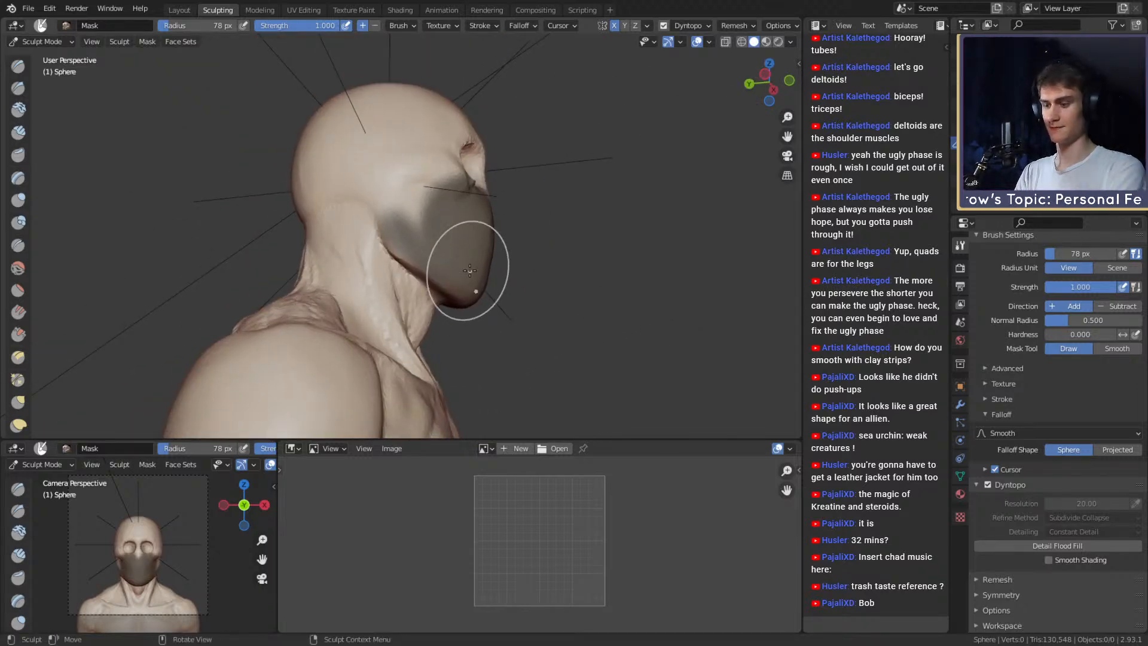
# Mask the whole head down to the jaw and nape from the side view with the Lasso Mask tool.
pyautogui.press('KP_3')
pyautogui.scroll(-10, 20, 275)
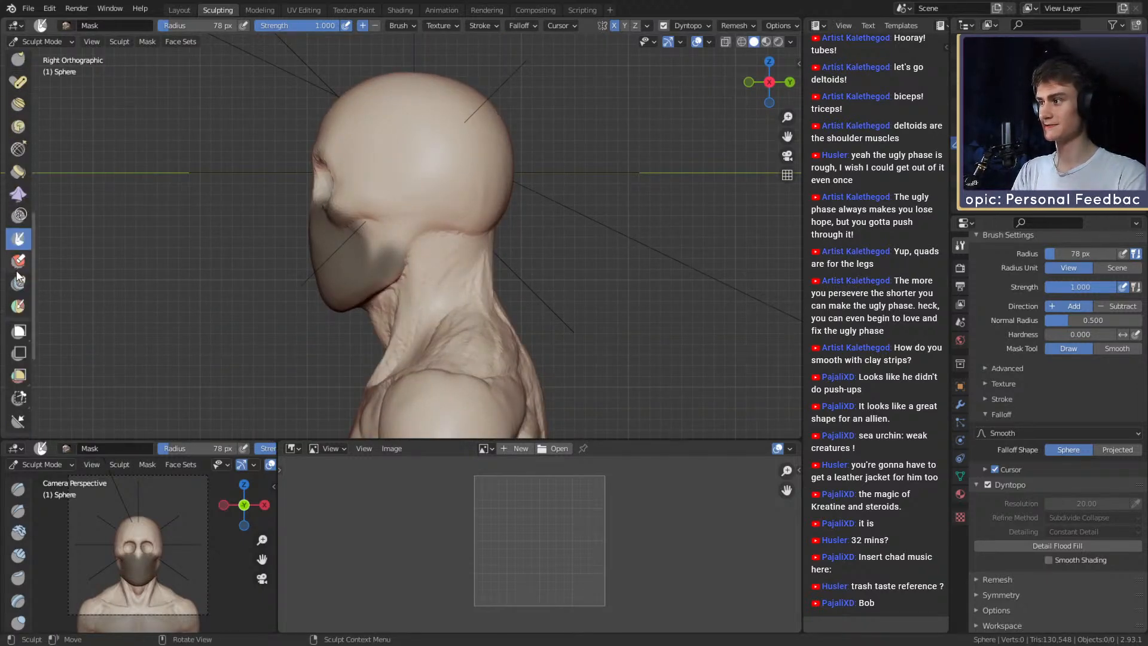
pyautogui.moveTo(25, 234); pyautogui.dragTo(60, 286)
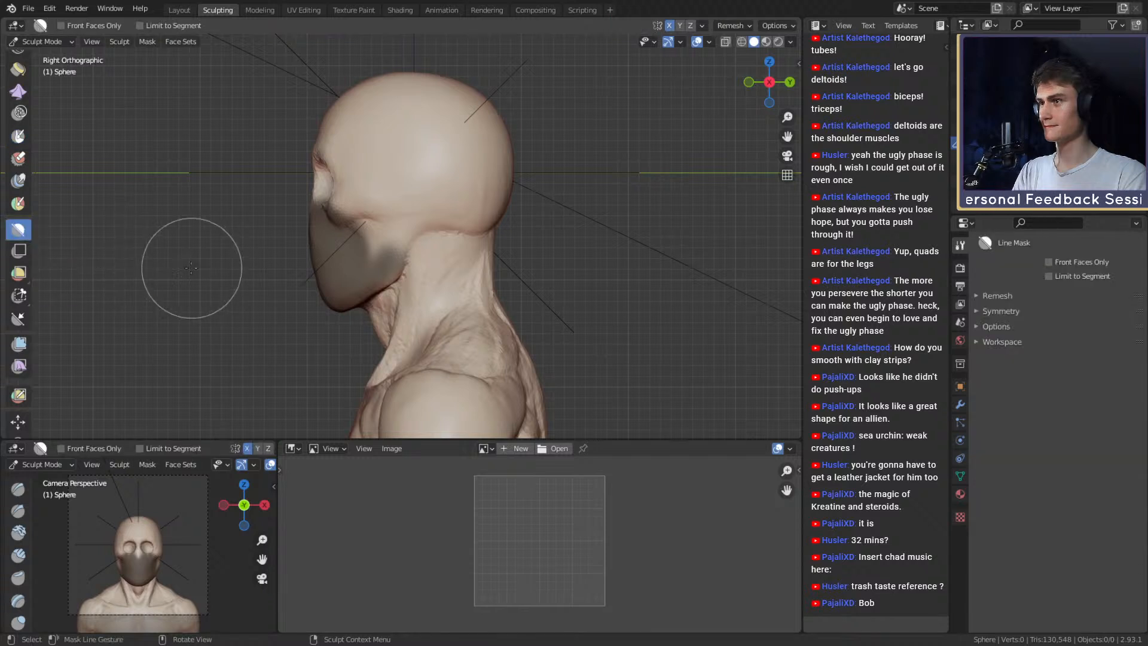
pyautogui.moveTo(18, 231)
pyautogui.mouseDown()
pyautogui.moveTo(63, 232)
pyautogui.moveTo(66, 259)
pyautogui.mouseUp()
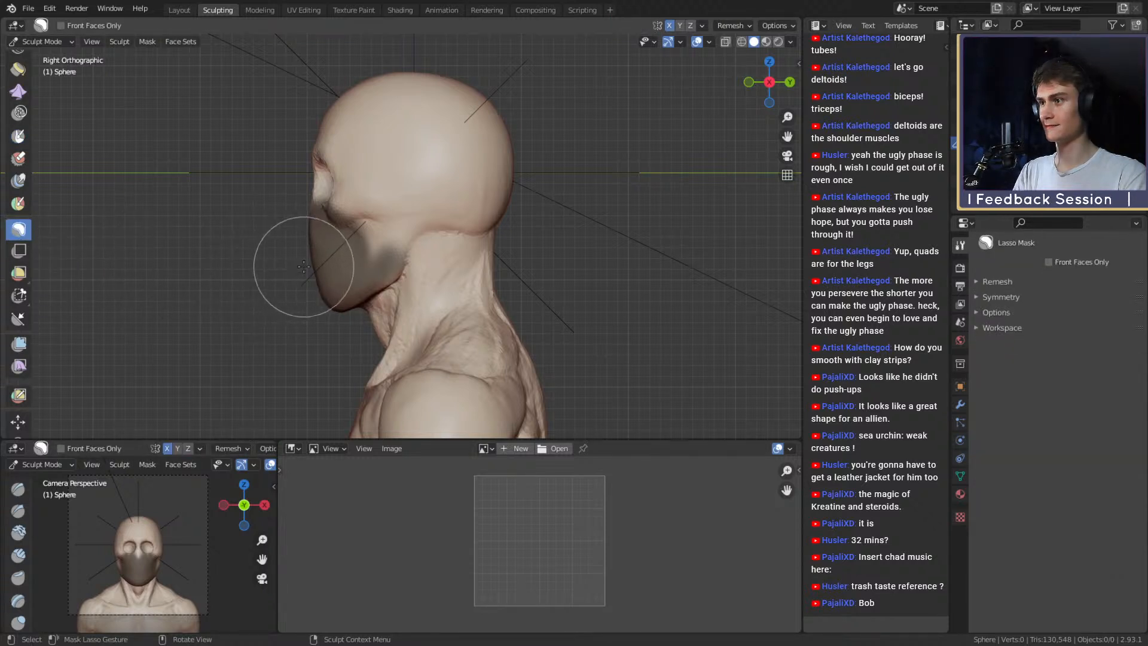
pyautogui.moveTo(509, 224)
pyautogui.mouseDown()
pyautogui.moveTo(335, 59)
pyautogui.moveTo(302, 267)
pyautogui.mouseUp()
pyautogui.moveTo(317, 370); pyautogui.dragTo(452, 184, button='middle')
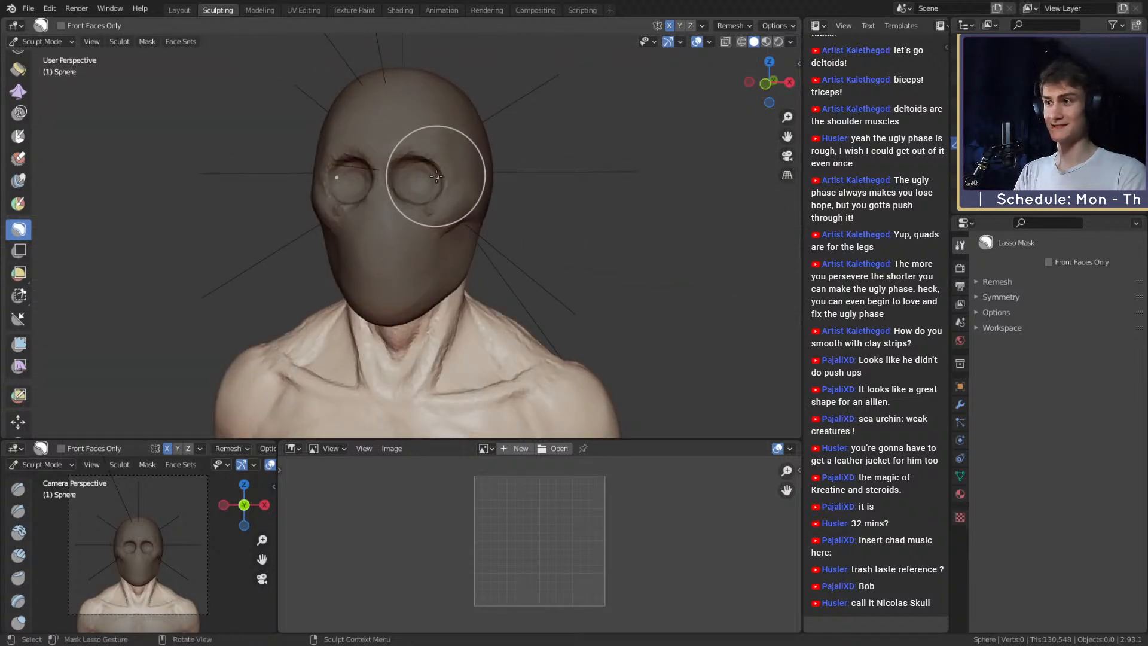
pyautogui.moveTo(395, 266)
pyautogui.mouseDown(button='middle')
pyautogui.moveTo(362, 251)
pyautogui.moveTo(382, 249)
pyautogui.mouseUp(button='middle')
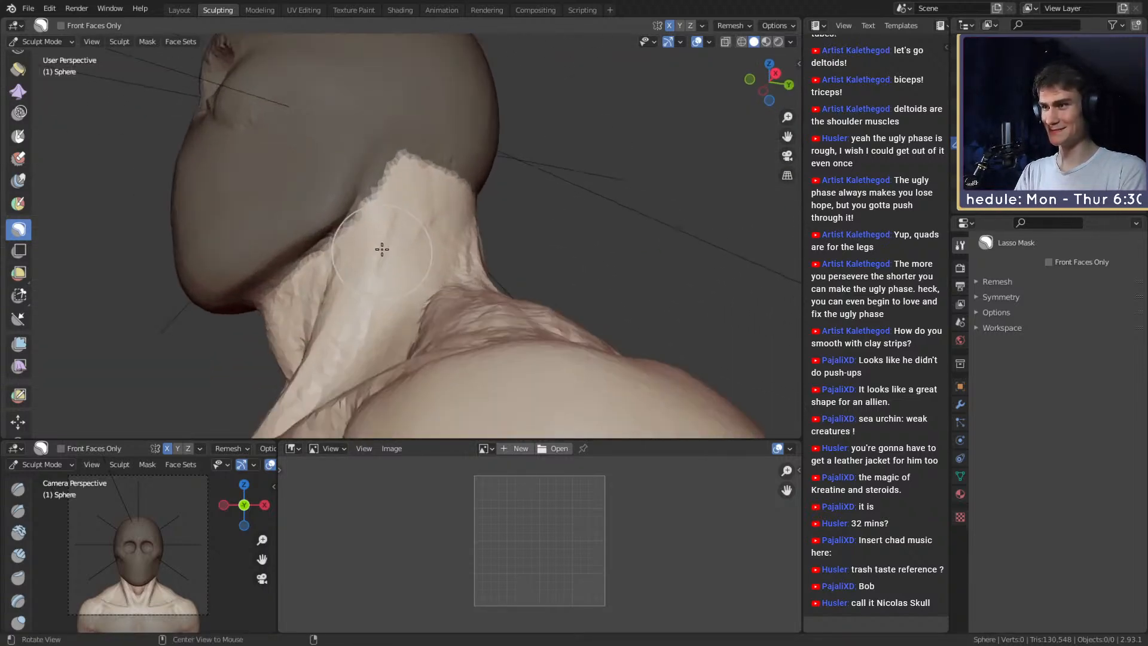
# Extend the head mask under the jaw and around the nape with the Mask brush at up to 89 px radius, and invert the mask.
pyautogui.press('m')
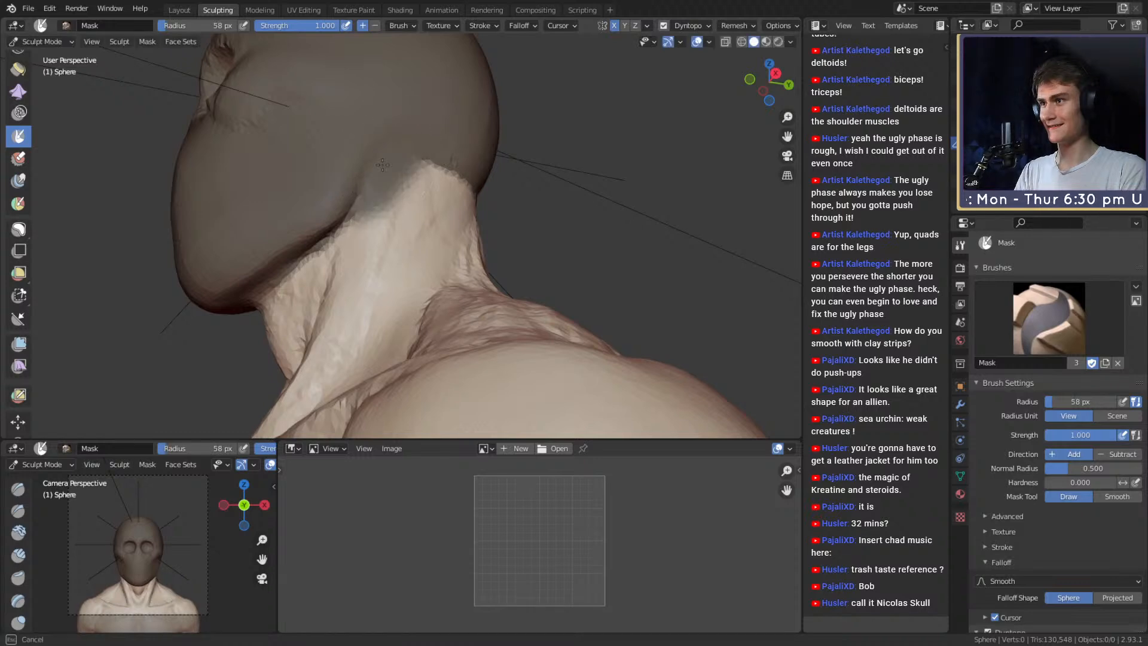
pyautogui.moveTo(308, 256); pyautogui.dragTo(358, 239, button='middle')
pyautogui.moveTo(317, 269)
pyautogui.mouseDown()
pyautogui.moveTo(373, 256)
pyautogui.moveTo(336, 288)
pyautogui.mouseUp()
pyautogui.press('f')
pyautogui.click(359, 272)
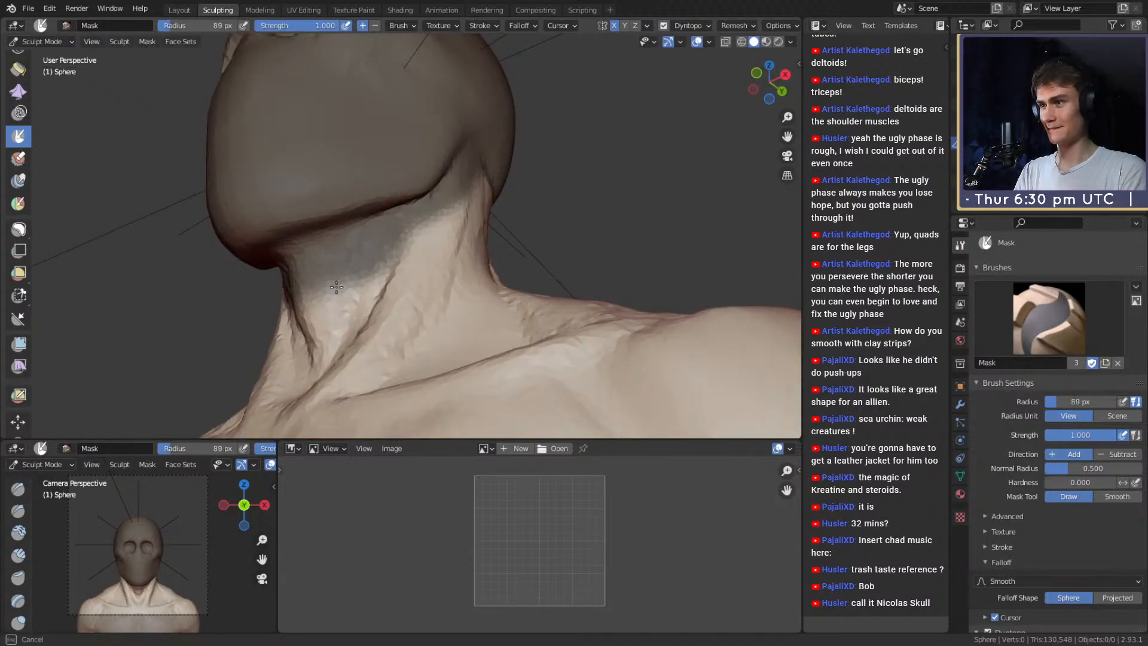
pyautogui.moveTo(470, 209); pyautogui.dragTo(338, 241, button='middle')
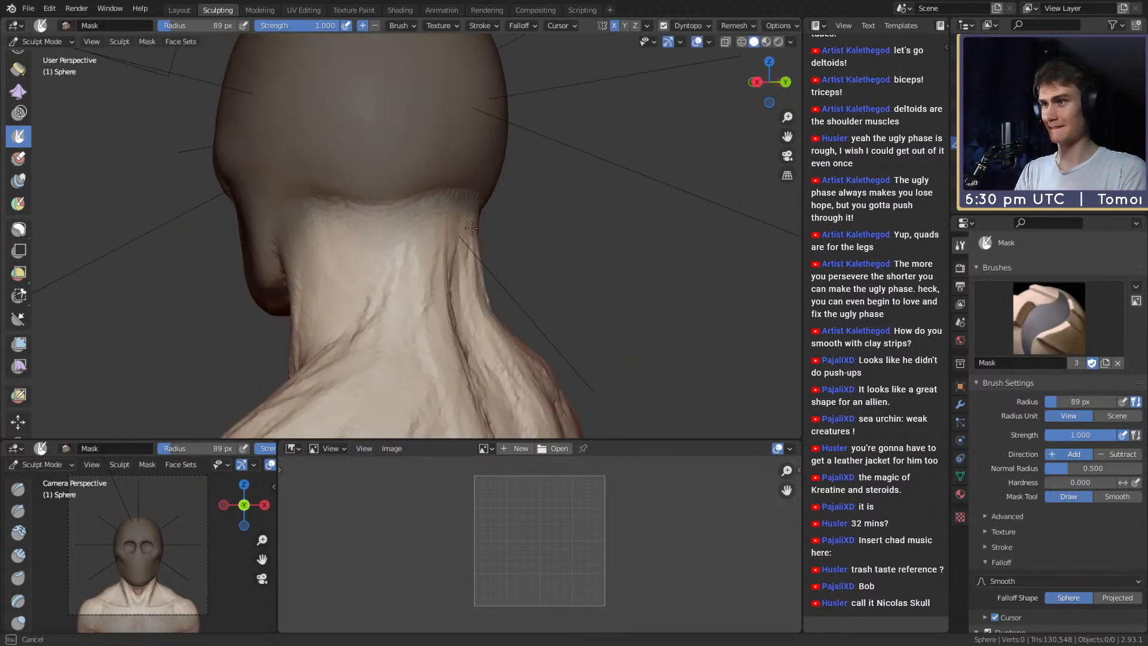
pyautogui.moveTo(472, 227); pyautogui.dragTo(462, 258, button='middle')
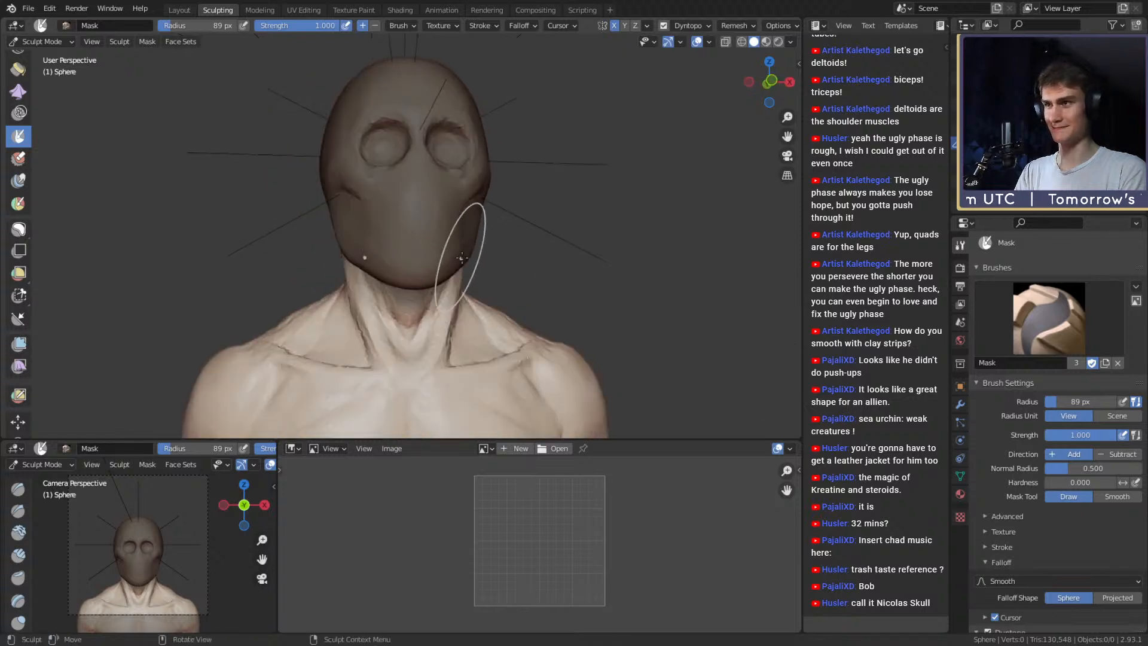
pyautogui.hotkey('ctrl', 'i')
# Try to shrink the unmasked head slightly with the Mesh Filter set to Inflate at strength 1.000, and undo it.
pyautogui.scroll(-3, 26, 278)
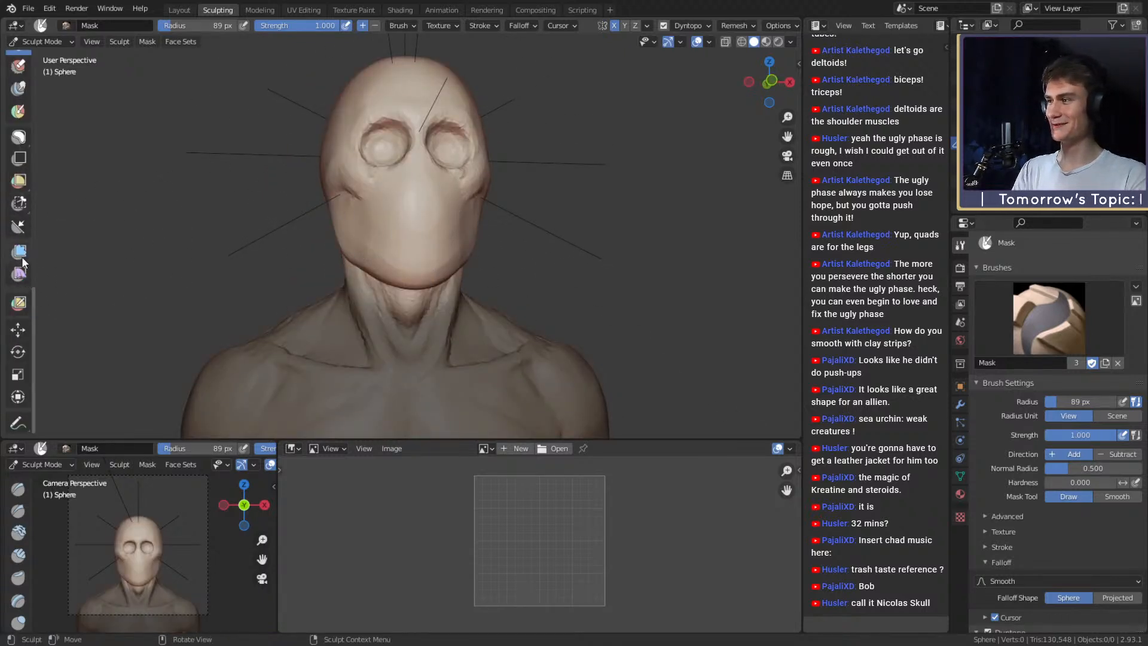
pyautogui.click(21, 256)
pyautogui.scroll(-1, 444, 257)
pyautogui.moveTo(444, 258); pyautogui.dragTo(433, 274, button='middle')
pyautogui.press('f')
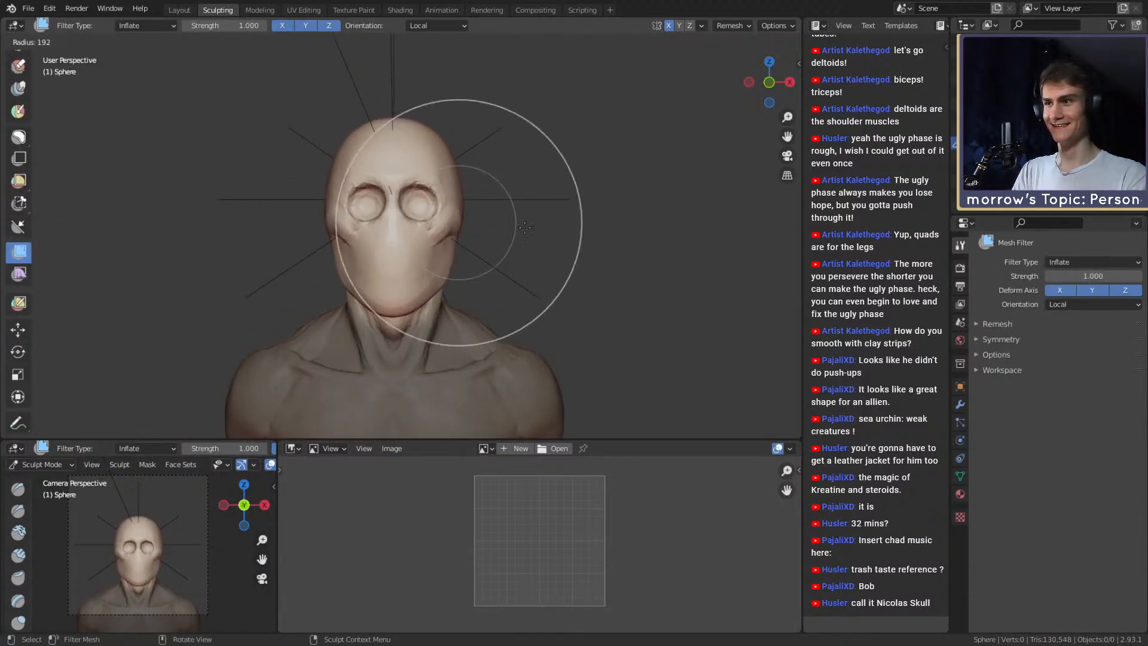
pyautogui.click(525, 227)
pyautogui.moveTo(510, 231); pyautogui.dragTo(403, 234)
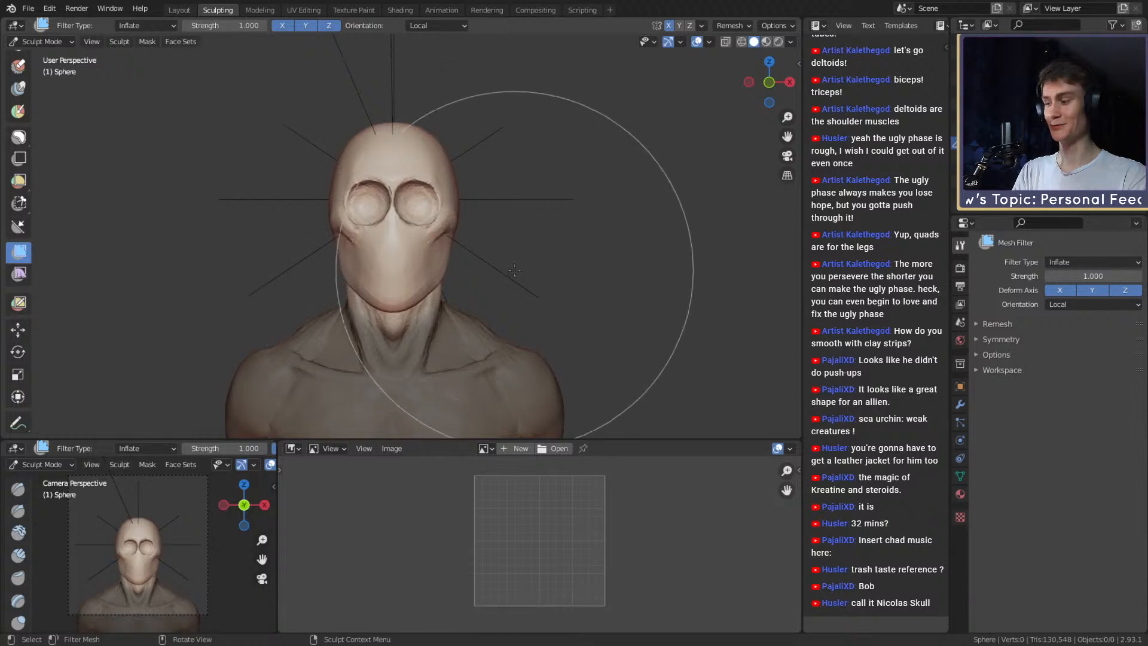
pyautogui.hotkey('ctrl', 'z')
# Try a much stronger negative Inflate filter on the unmasked head, inspect the shape and undo it.
pyautogui.scroll(-2, 450, 247)
pyautogui.scroll(1, 444, 242)
pyautogui.moveTo(439, 234); pyautogui.dragTo(400, 226, button='middle')
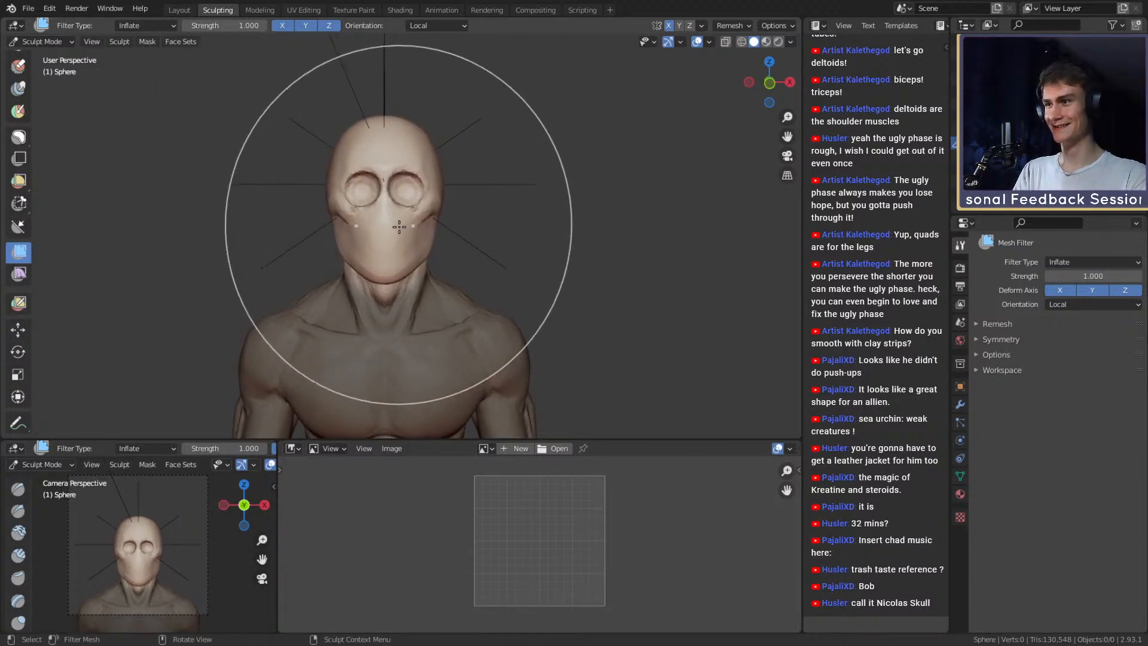
pyautogui.moveTo(400, 227); pyautogui.dragTo(359, 246)
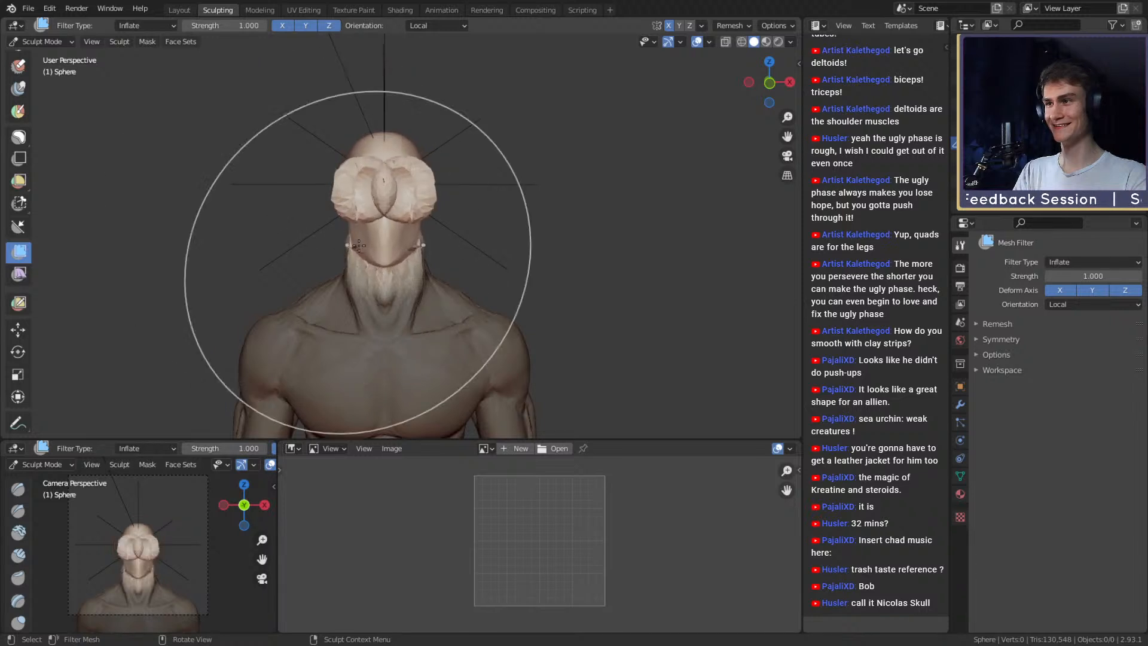
pyautogui.scroll(-2, 362, 246)
pyautogui.moveTo(373, 247); pyautogui.dragTo(444, 271, button='middle')
pyautogui.scroll(-2, 592, 271)
pyautogui.scroll(5, 396, 269)
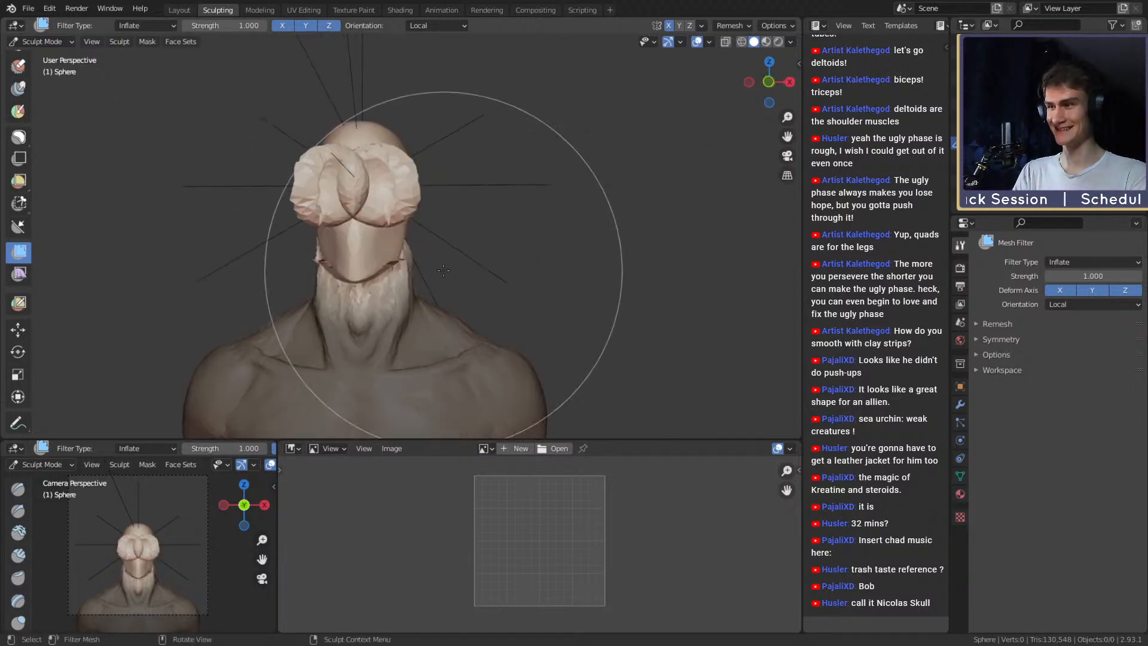
pyautogui.hotkey('ctrl', 'z')
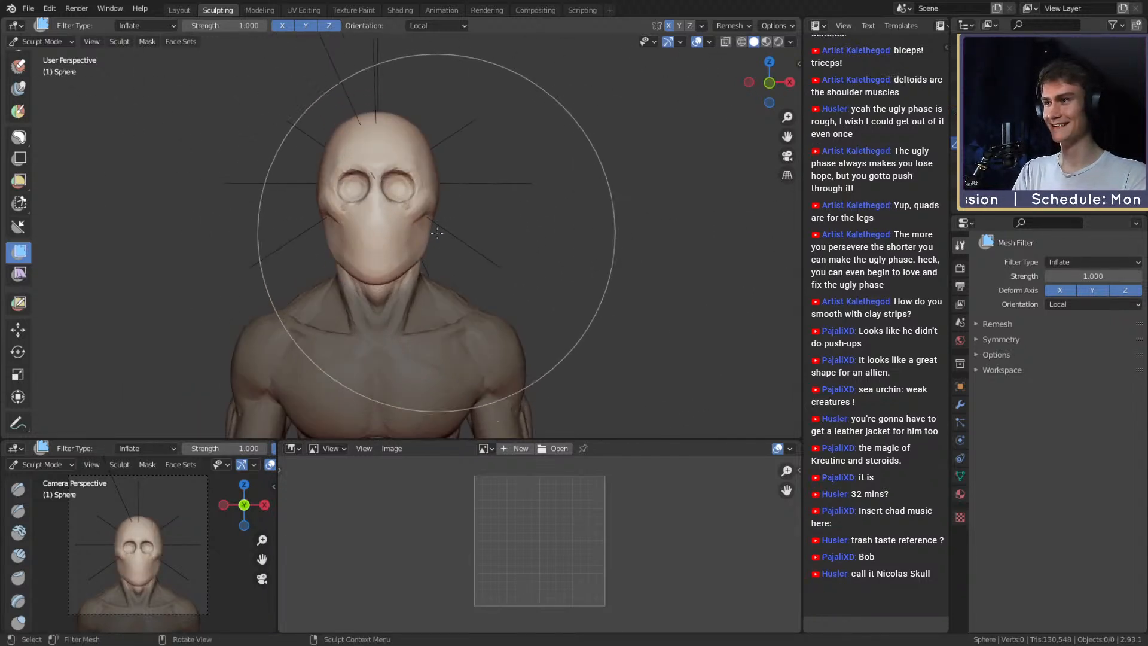
pyautogui.scroll(-4, 437, 234)
pyautogui.moveTo(472, 235)
pyautogui.mouseDown(button='middle')
pyautogui.moveTo(496, 250)
pyautogui.moveTo(558, 250)
pyautogui.moveTo(453, 244)
pyautogui.mouseUp(button='middle')
pyautogui.scroll(2, 558, 250)
pyautogui.hotkey('ctrl', 'z')
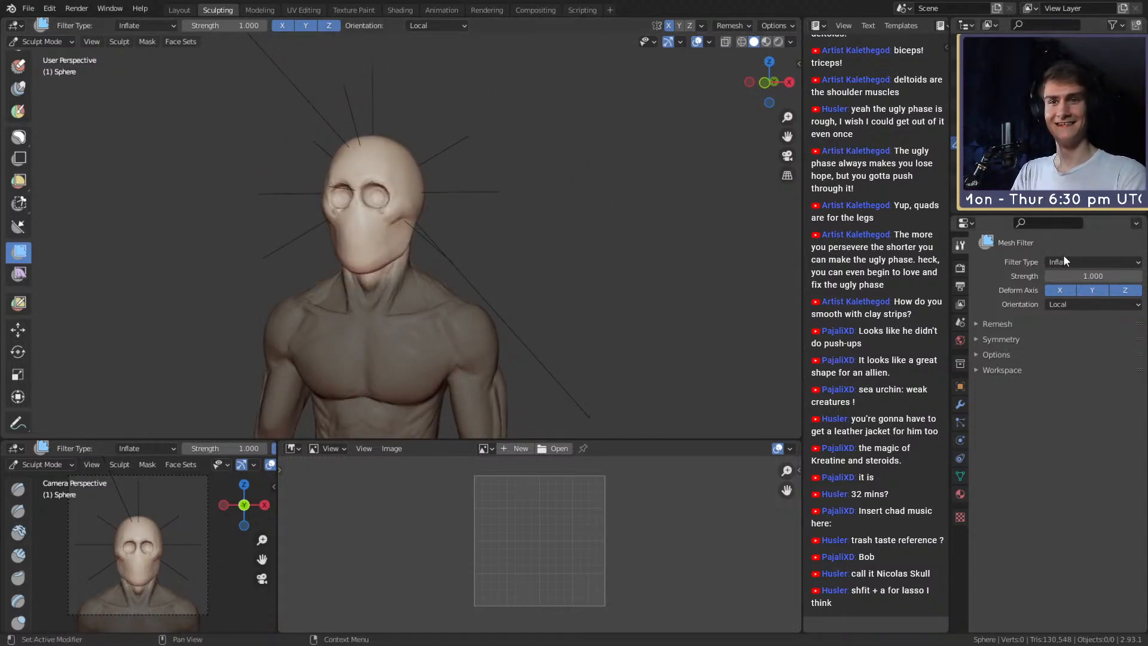
# Set the Mesh Filter type to Scale.
pyautogui.scroll(-3, 509, 209)
pyautogui.moveTo(450, 210)
pyautogui.mouseDown(button='middle')
pyautogui.moveTo(475, 212)
pyautogui.moveTo(469, 246)
pyautogui.mouseUp(button='middle')
pyautogui.scroll(2, 474, 213)
pyautogui.scroll(3, 470, 242)
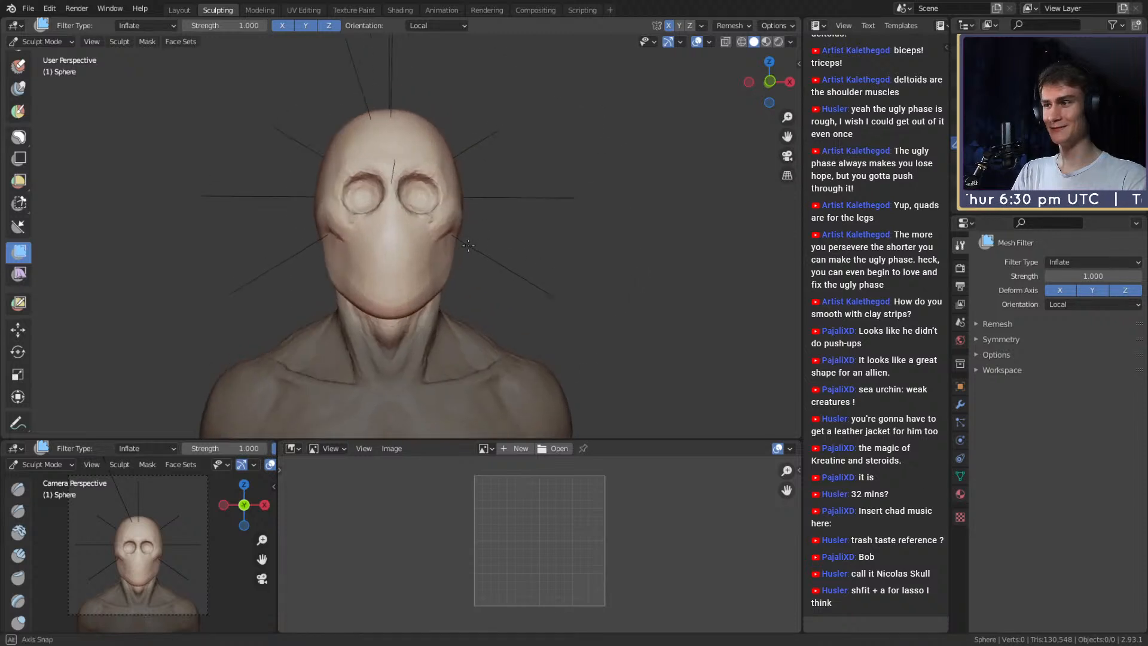
pyautogui.click(1055, 262)
pyautogui.click(1070, 265)
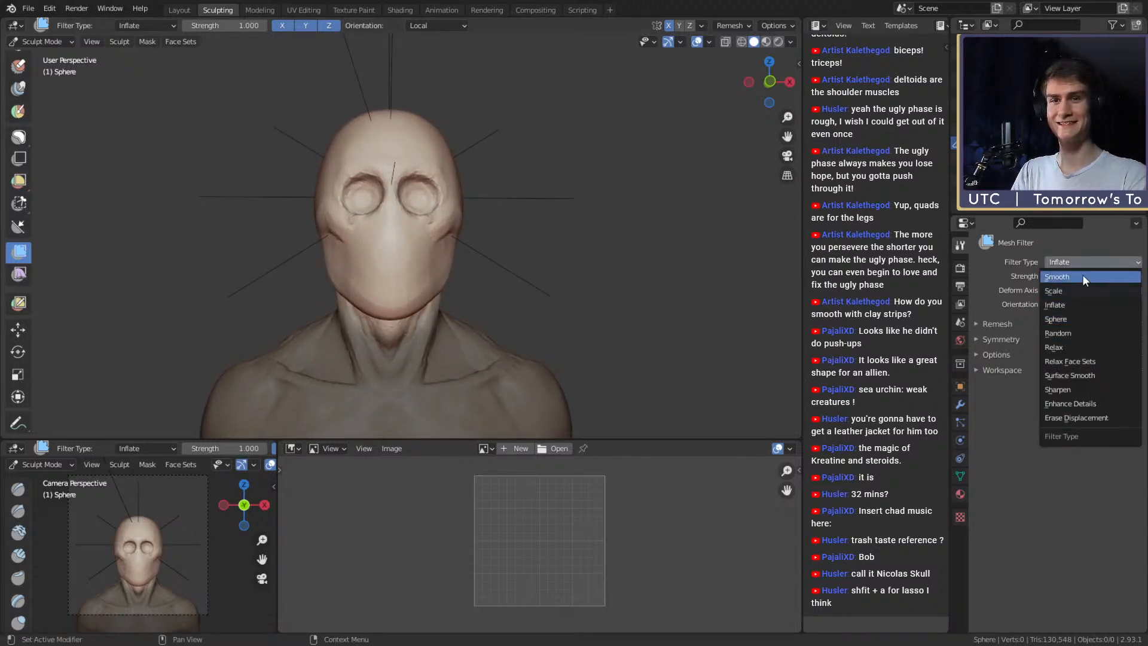
pyautogui.click(1075, 262)
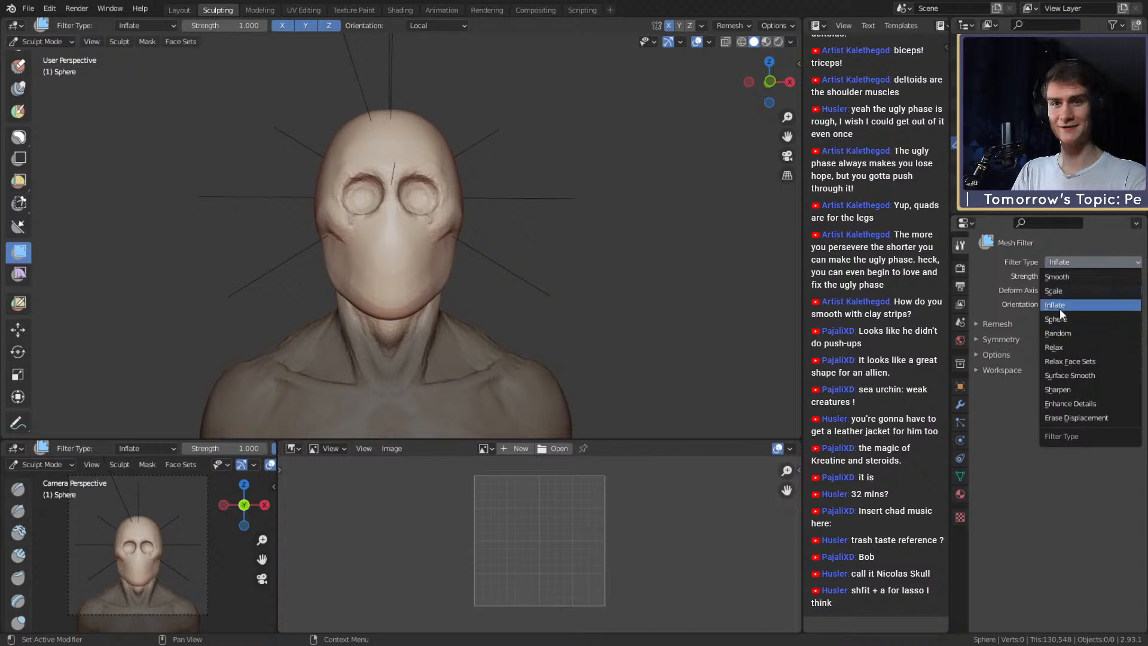
pyautogui.click(1054, 291)
# Try to scale down the unmasked head with the Scale filter, check it against the torso and undo it.
pyautogui.scroll(-3, 412, 258)
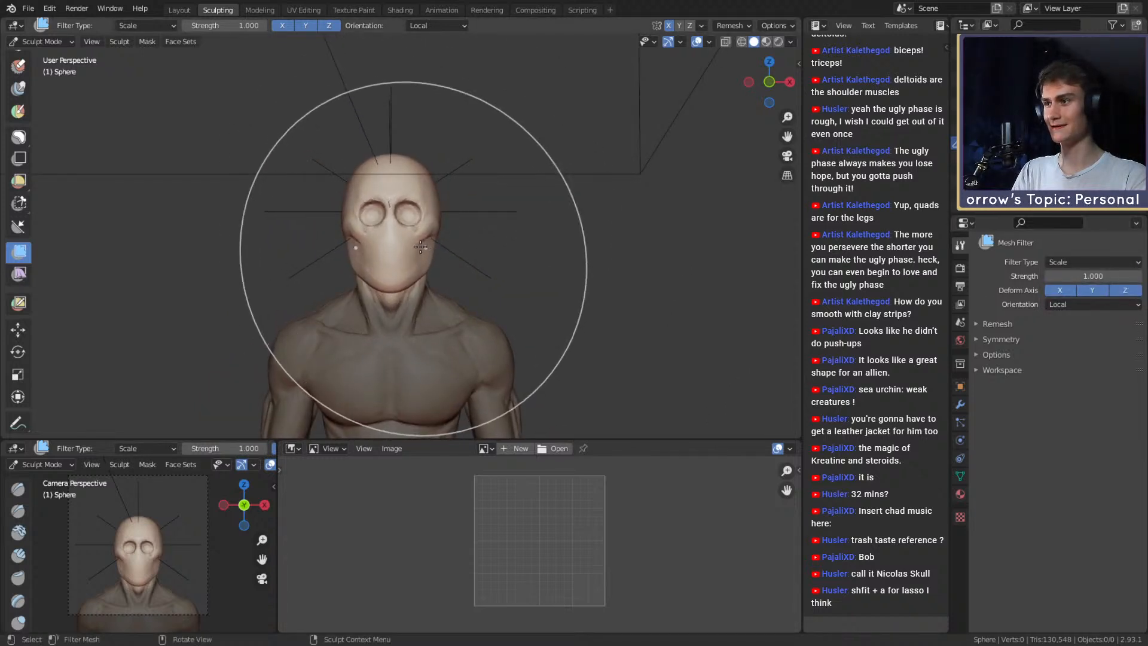
pyautogui.moveTo(420, 247); pyautogui.dragTo(229, 214)
pyautogui.scroll(-5, 490, 250)
pyautogui.scroll(3, 470, 243)
pyautogui.moveTo(472, 269)
pyautogui.keyDown('shift'); pyautogui.mouseDown(button='middle')
pyautogui.moveTo(469, 235)
pyautogui.moveTo(432, 233)
pyautogui.moveTo(589, 242)
pyautogui.moveTo(446, 249)
pyautogui.moveTo(424, 204)
pyautogui.moveTo(424, 234)
pyautogui.mouseUp(button='middle'); pyautogui.keyUp('shift')
pyautogui.scroll(2, 468, 236)
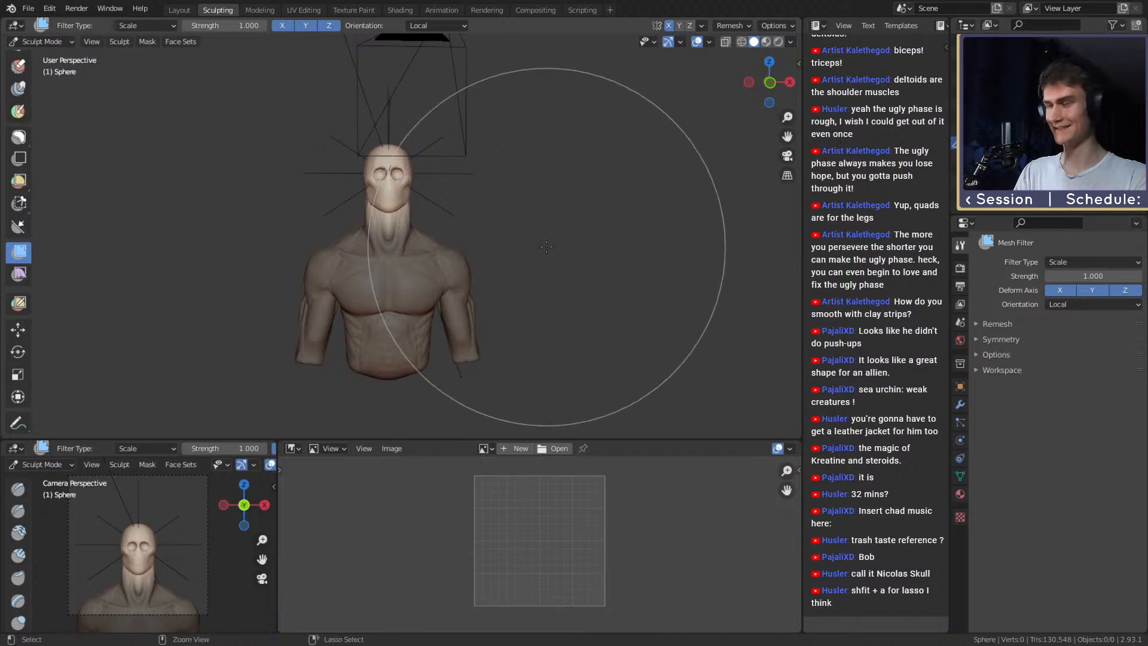
pyautogui.hotkey('ctrl', 'z')
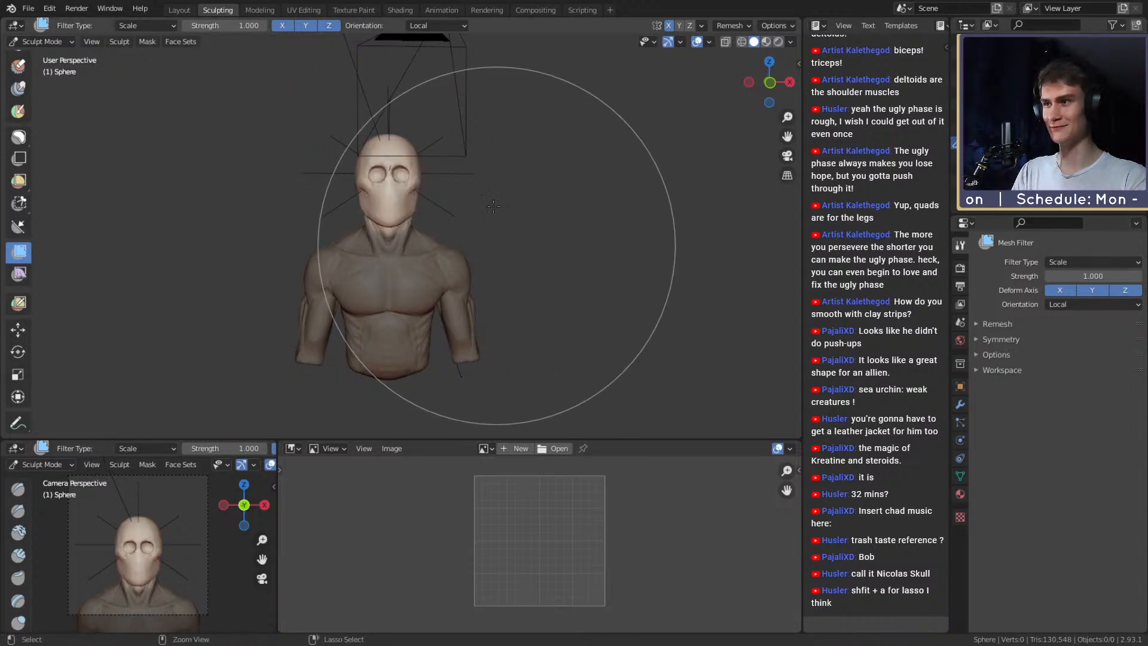
# Try to enlarge the unmasked head with the Scale filter, compare it with the shoulders and undo it.
pyautogui.moveTo(396, 199); pyautogui.dragTo(530, 193)
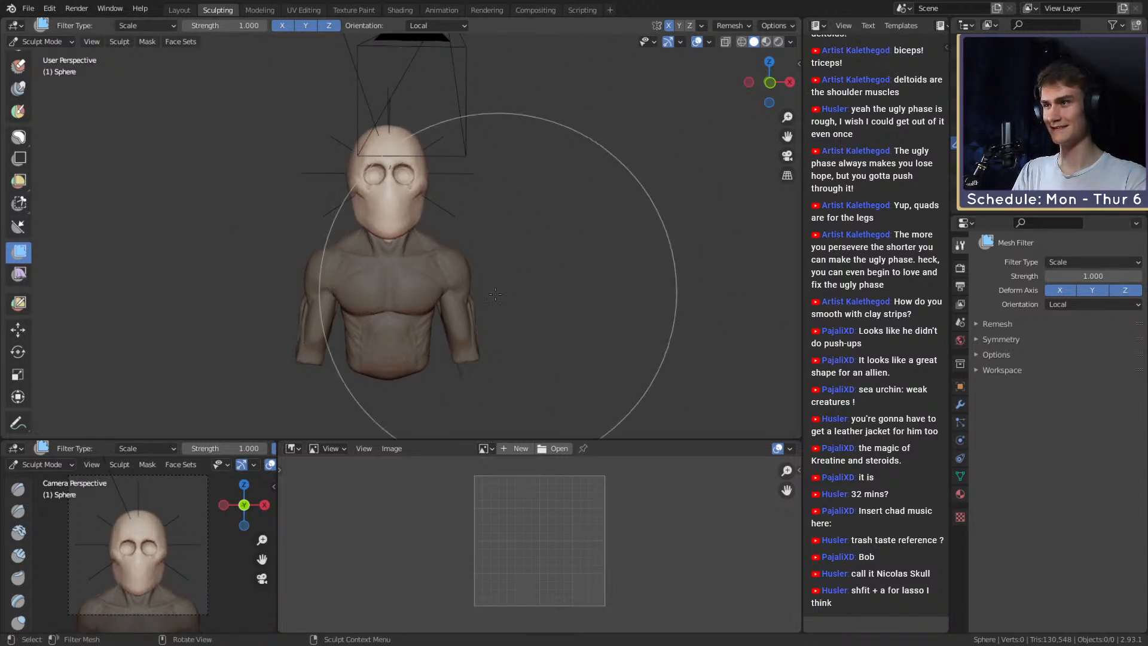
pyautogui.keyDown('ctrl'); pyautogui.moveTo(496, 294); pyautogui.dragTo(489, 382, button='middle'); pyautogui.keyUp('ctrl')
pyautogui.moveTo(490, 383); pyautogui.dragTo(591, 347, button='middle')
pyautogui.keyDown('ctrl'); pyautogui.moveTo(592, 347); pyautogui.dragTo(423, 277, button='middle'); pyautogui.keyUp('ctrl')
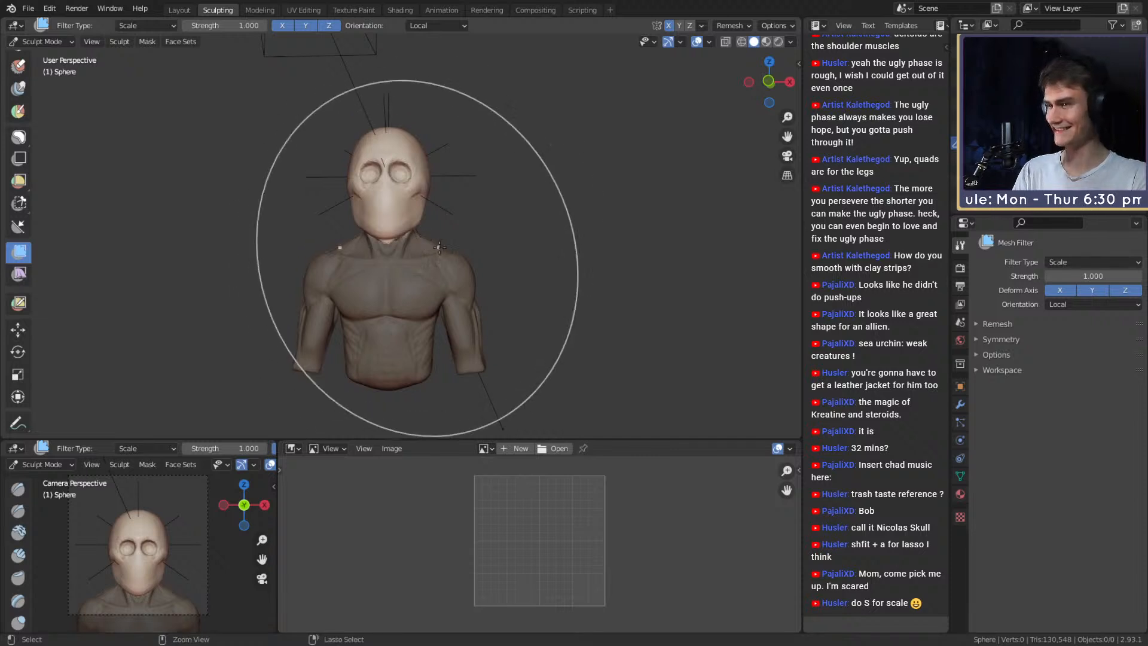
pyautogui.moveTo(430, 238); pyautogui.dragTo(439, 247, button='middle')
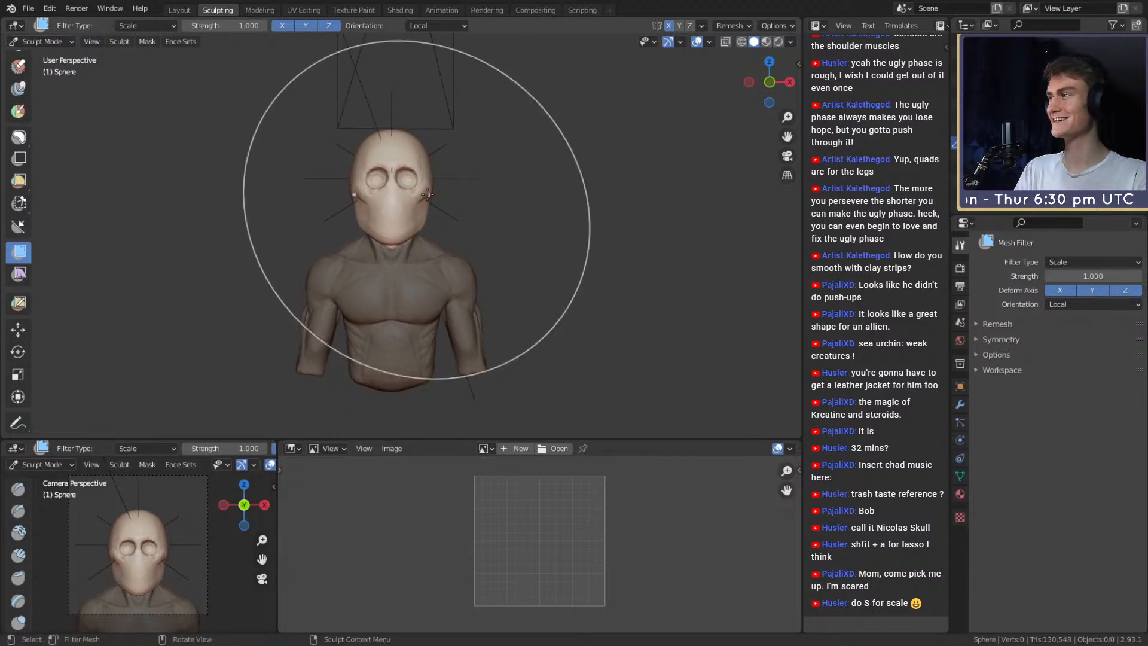
pyautogui.hotkey('ctrl', 'z')
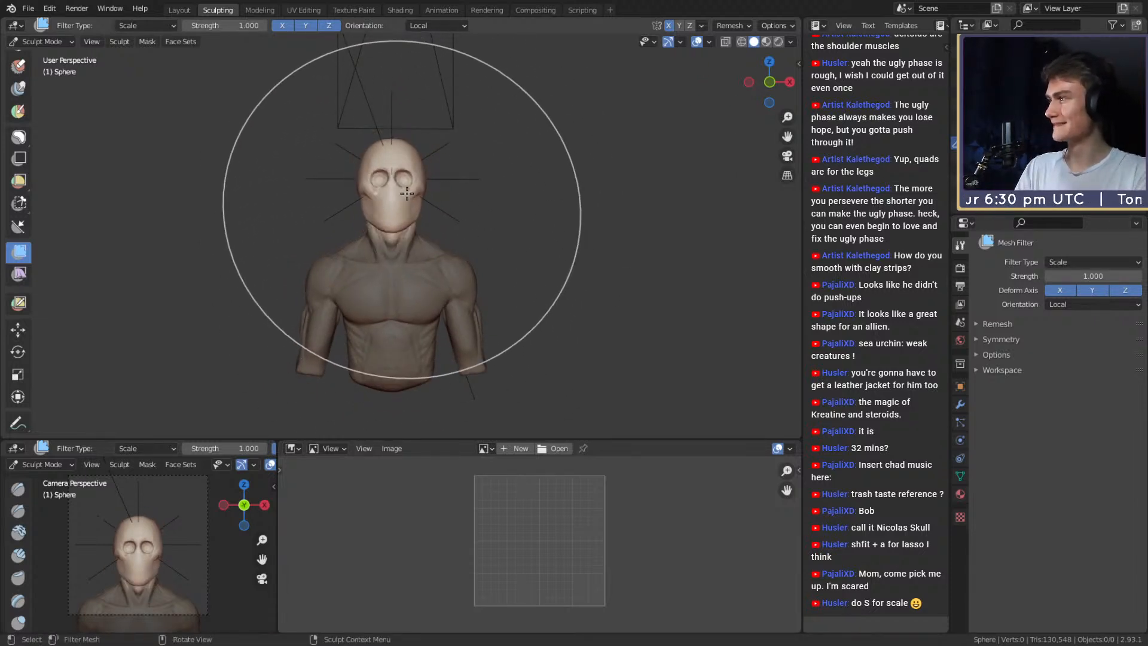
# Save the file and try the Cloth Filter with the Inflate type at strength 1.000 on the unmasked head.
pyautogui.moveTo(379, 203)
pyautogui.keyDown('ctrl'); pyautogui.mouseDown(button='middle')
pyautogui.moveTo(384, 250)
pyautogui.moveTo(392, 217)
pyautogui.moveTo(384, 238)
pyautogui.mouseUp(button='middle'); pyautogui.keyUp('ctrl')
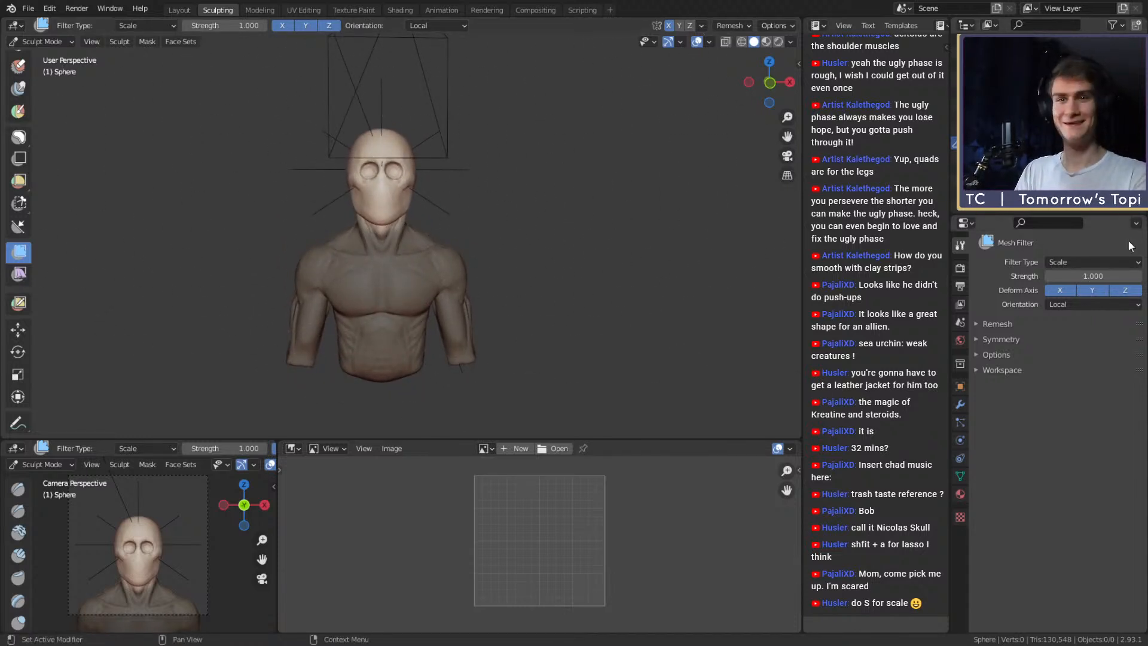
pyautogui.click(1068, 262)
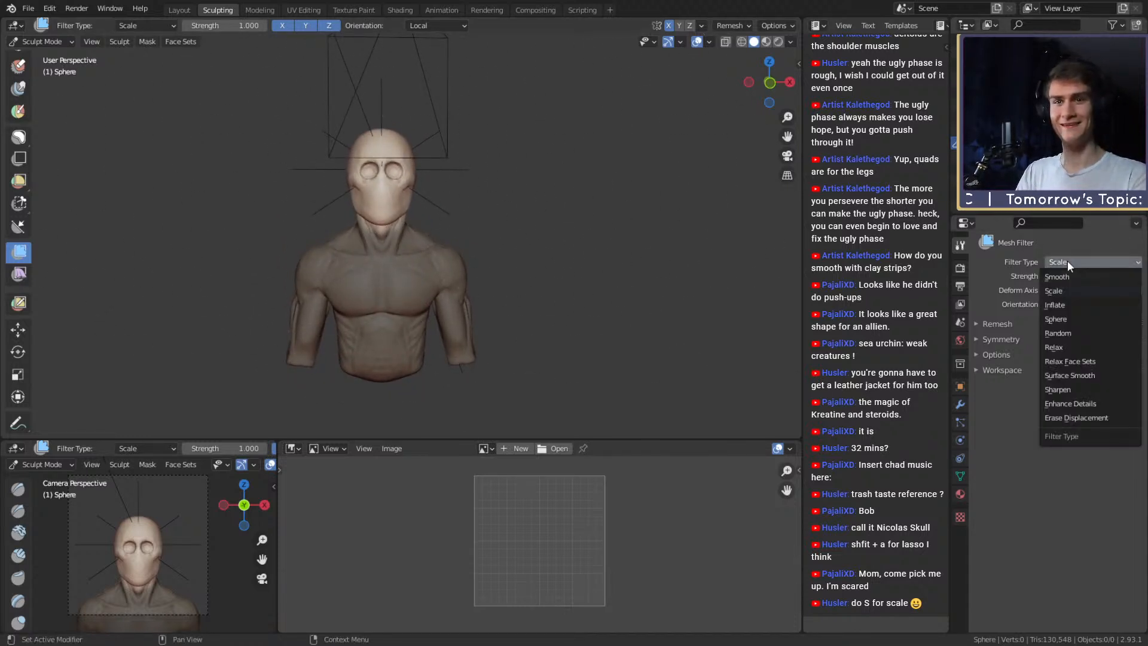
pyautogui.click(18, 276)
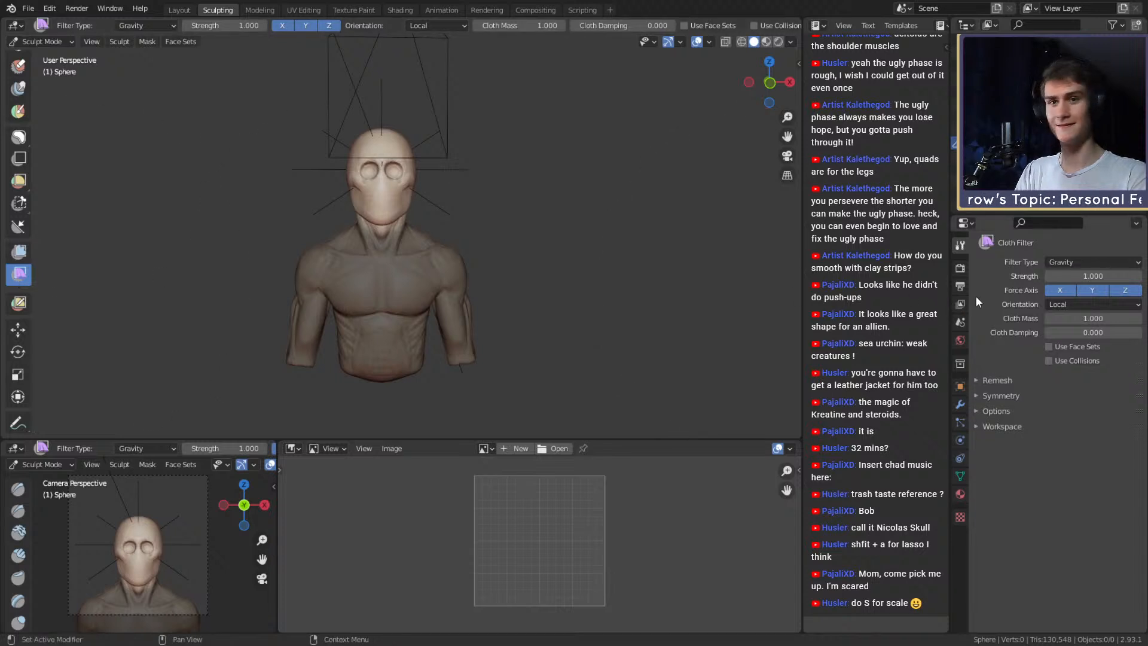
pyautogui.click(1080, 262)
pyautogui.click(1058, 291)
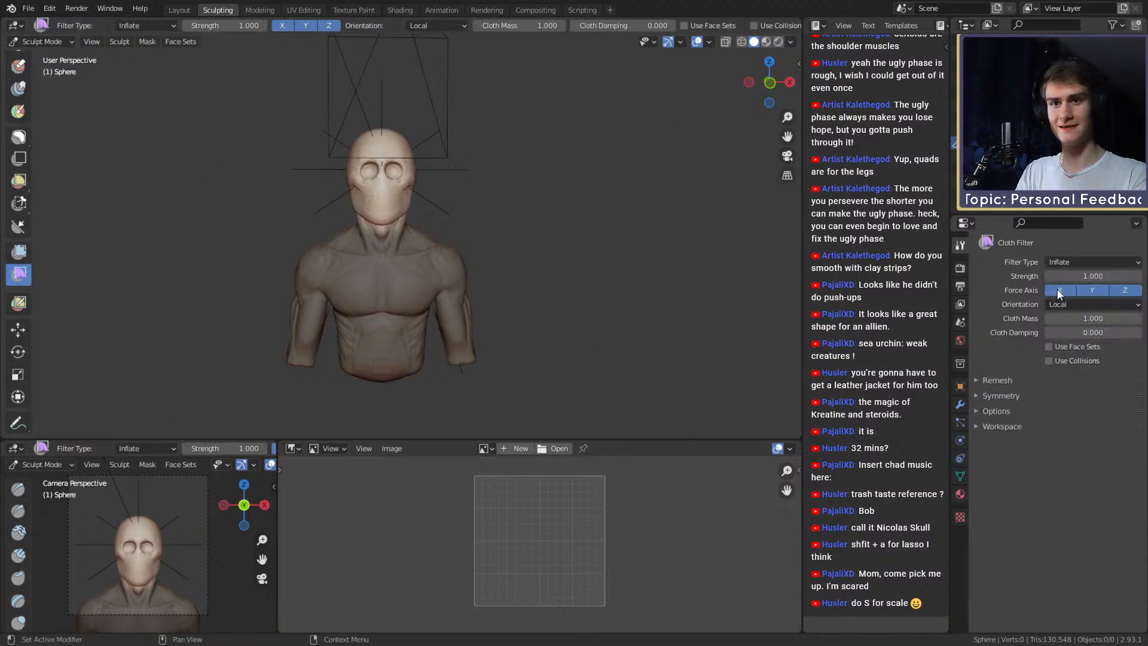
pyautogui.hotkey('ctrl', 's')
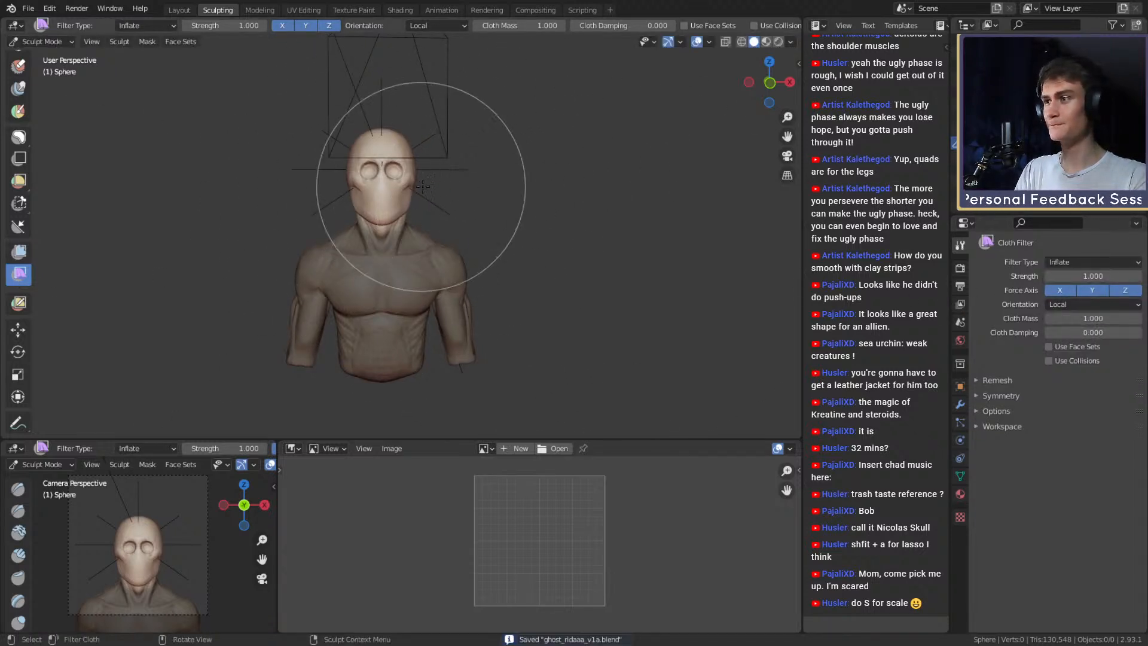
pyautogui.scroll(3, 407, 195)
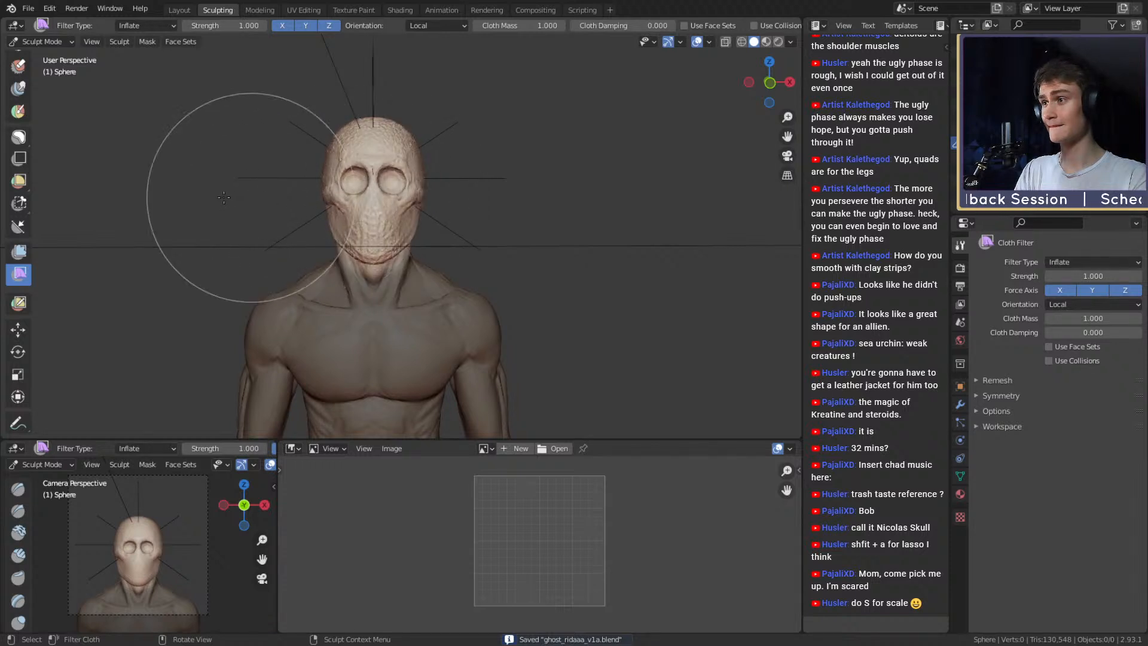
# Try the Inflate cloth filter at strength 1.000 on the head twice and undo both results.
pyautogui.moveTo(163, 198); pyautogui.dragTo(137, 200)
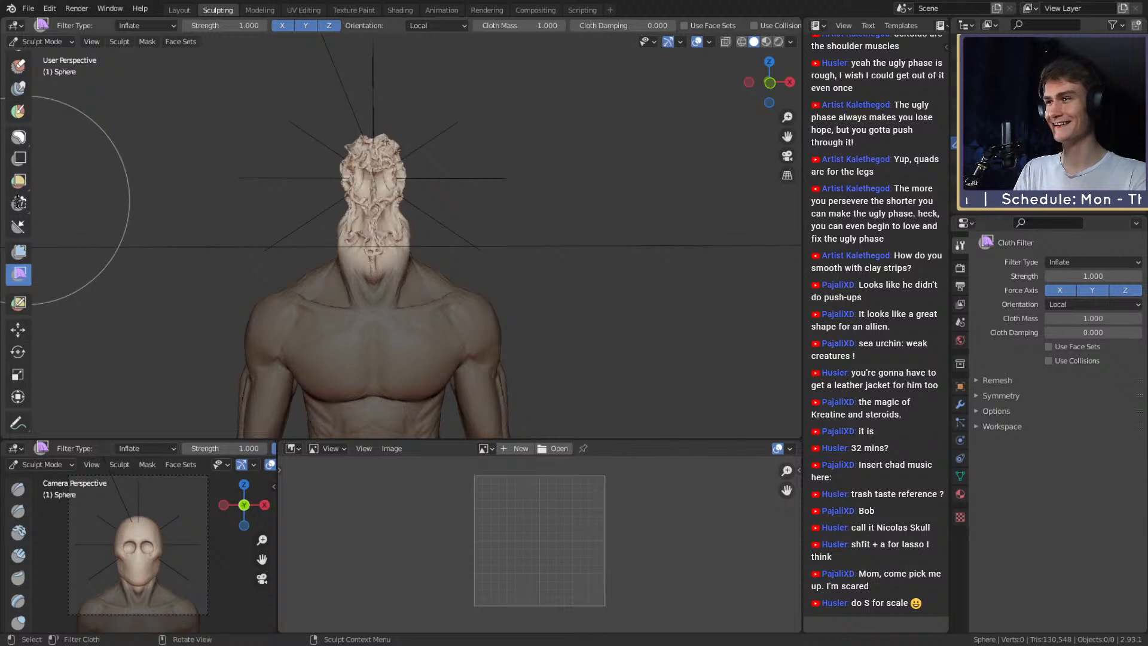
pyautogui.moveTo(398, 223); pyautogui.dragTo(443, 264, button='middle')
pyautogui.scroll(6, 556, 239)
pyautogui.scroll(-5, 443, 264)
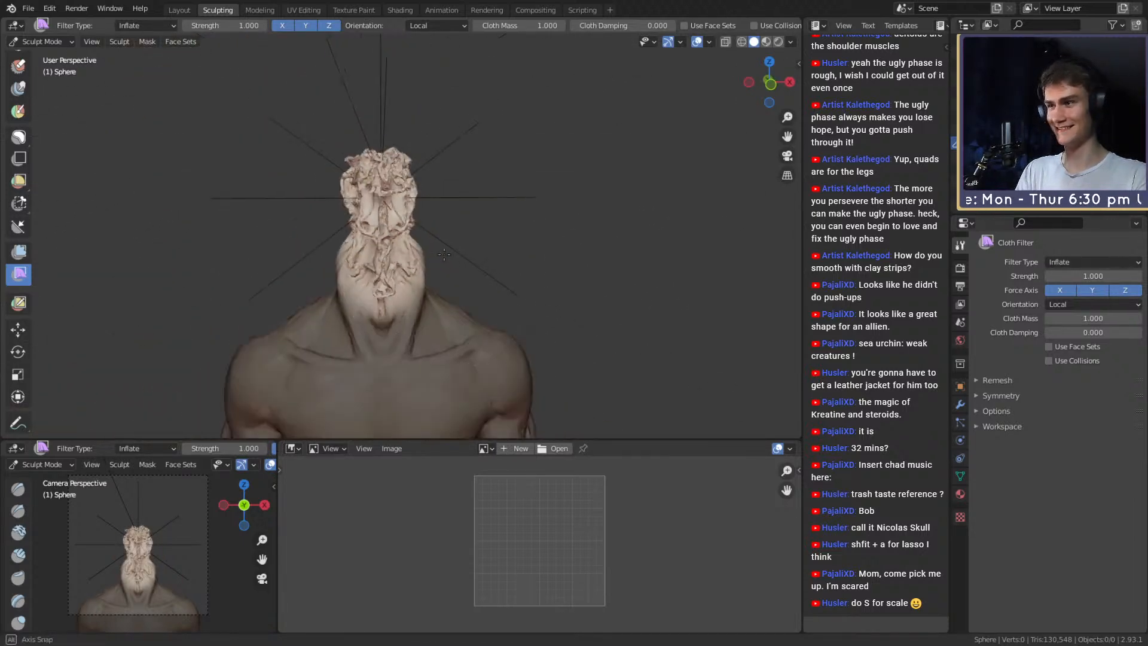
pyautogui.hotkey('ctrl', 'z')
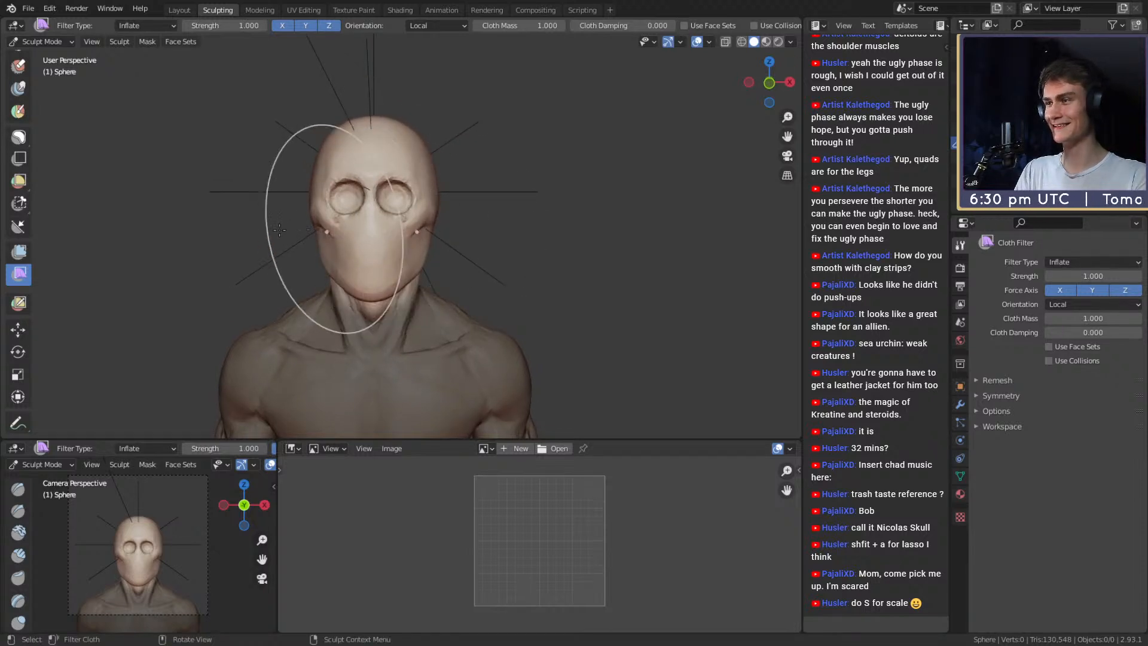
pyautogui.moveTo(279, 230); pyautogui.dragTo(205, 232)
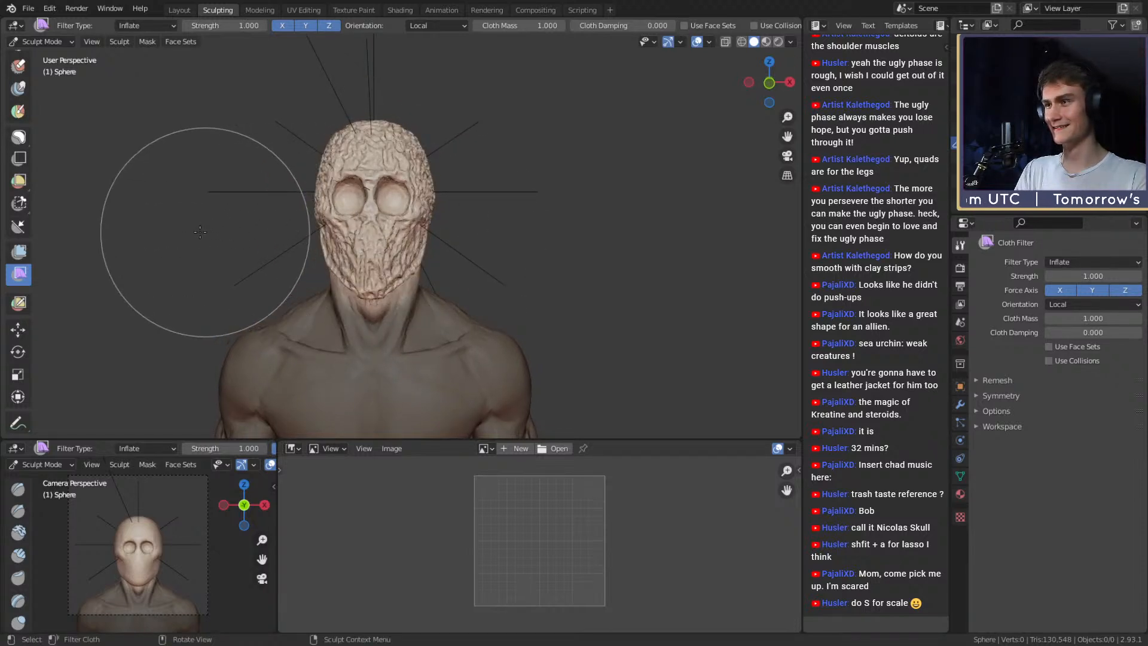
pyautogui.moveTo(264, 233)
pyautogui.mouseDown(button='middle')
pyautogui.moveTo(539, 248)
pyautogui.moveTo(490, 243)
pyautogui.moveTo(553, 262)
pyautogui.moveTo(574, 239)
pyautogui.moveTo(459, 253)
pyautogui.moveTo(679, 205)
pyautogui.moveTo(592, 251)
pyautogui.moveTo(615, 269)
pyautogui.moveTo(545, 233)
pyautogui.moveTo(487, 224)
pyautogui.moveTo(476, 275)
pyautogui.moveTo(459, 230)
pyautogui.mouseUp(button='middle')
pyautogui.hotkey('ctrl', 'z')
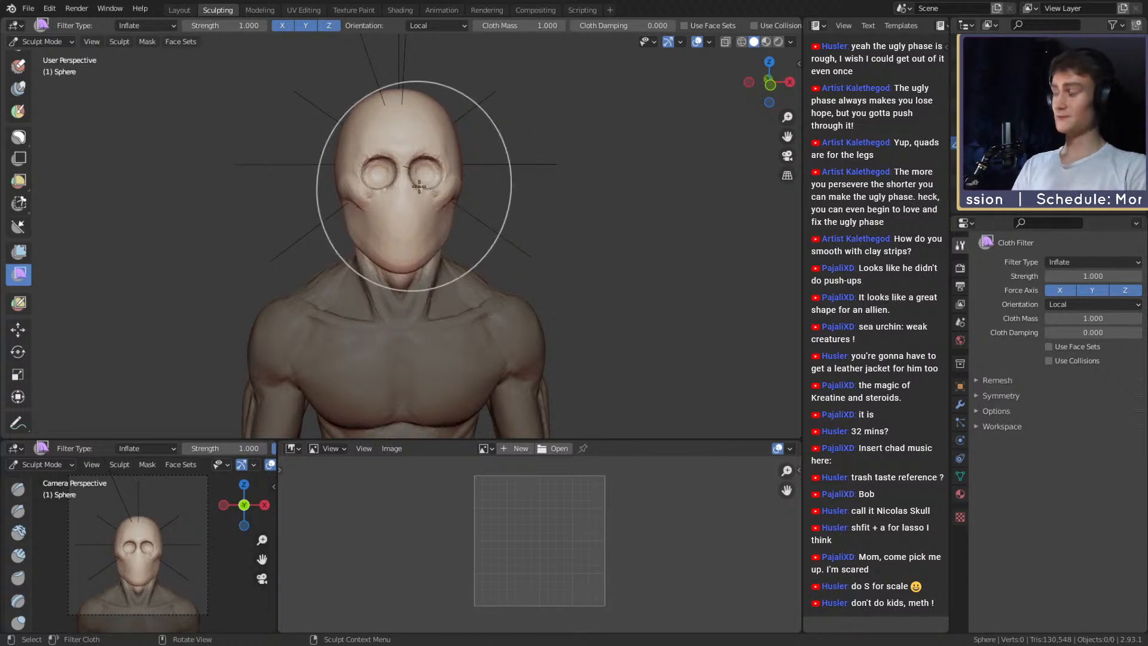
# Switch to the Clay Strips brush and set its radius to 47 px.
pyautogui.scroll(10, 27, 232)
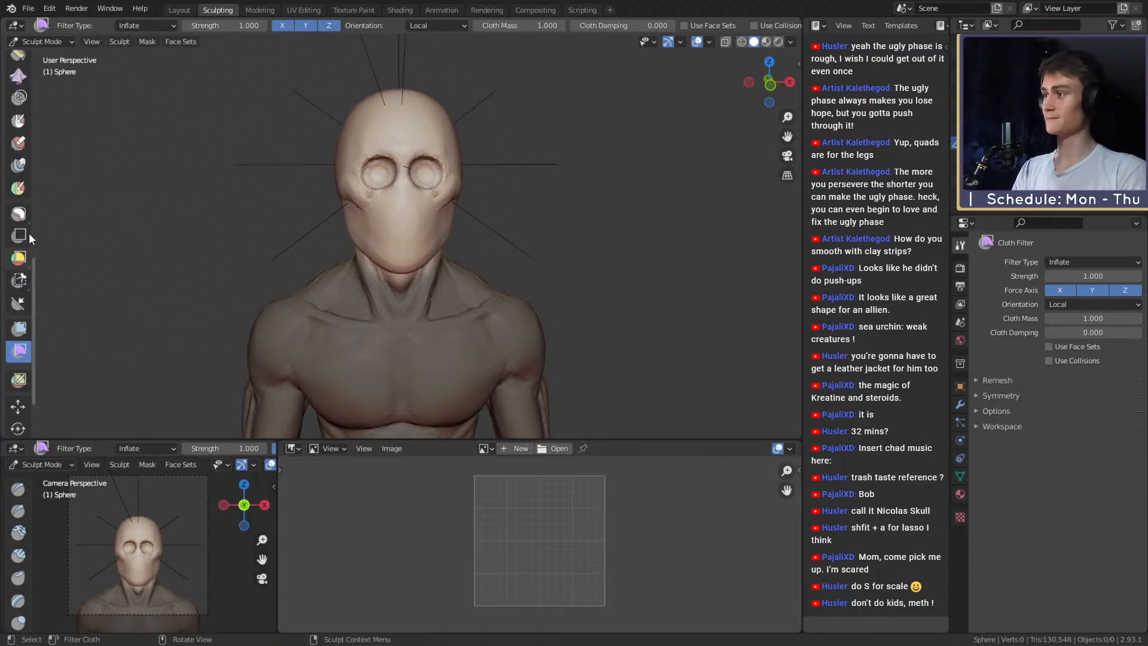
pyautogui.click(19, 133)
pyautogui.scroll(-2, 522, 223)
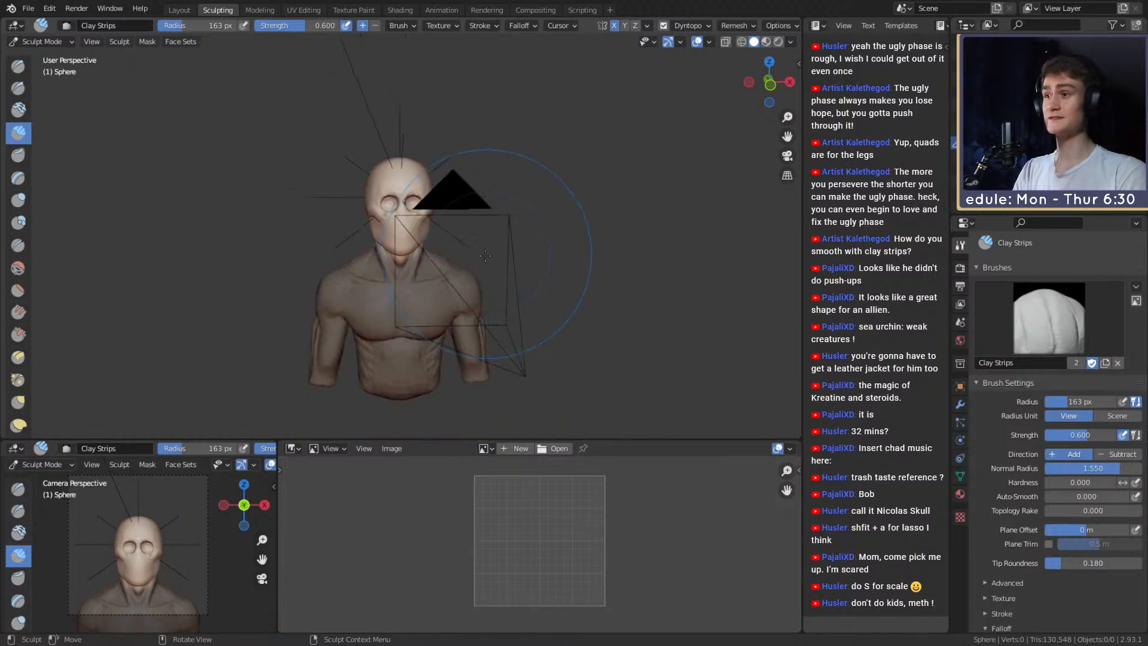
pyautogui.keyDown('shift'); pyautogui.moveTo(524, 223); pyautogui.dragTo(519, 184, button='middle'); pyautogui.keyUp('shift')
pyautogui.scroll(1, 514, 191)
pyautogui.press('f')
pyautogui.click(494, 232)
pyautogui.moveTo(445, 242)
pyautogui.mouseDown(button='middle')
pyautogui.moveTo(570, 171)
pyautogui.moveTo(451, 230)
pyautogui.moveTo(552, 231)
pyautogui.mouseUp(button='middle')
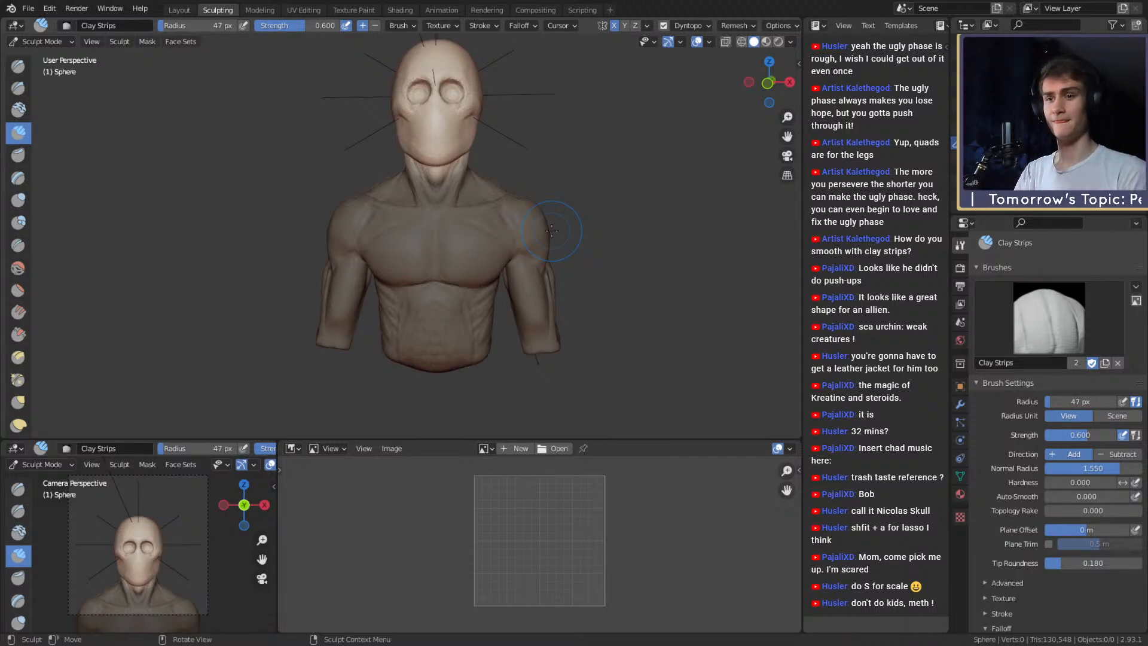
pyautogui.moveTo(406, 394); pyautogui.dragTo(466, 306, button='middle')
pyautogui.moveTo(385, 222)
pyautogui.mouseDown(button='middle')
pyautogui.moveTo(450, 257)
pyautogui.moveTo(410, 259)
pyautogui.moveTo(466, 234)
pyautogui.moveTo(562, 226)
pyautogui.mouseUp(button='middle')
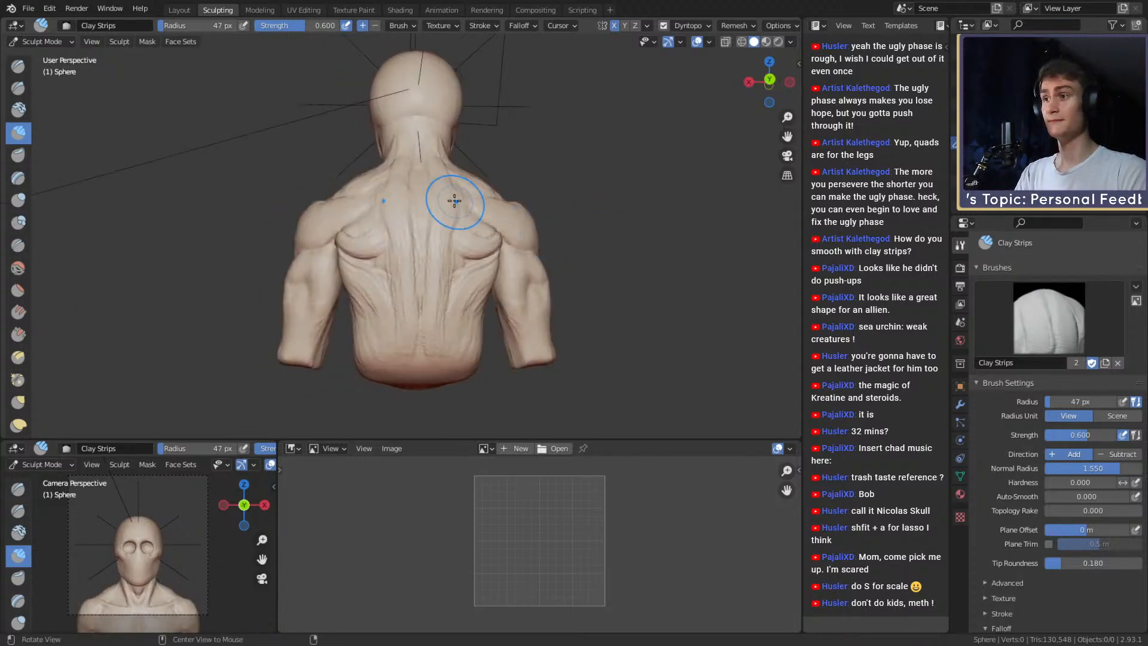
# Check the bust from the back and set the Clay Strips radius to 81 px.
pyautogui.moveTo(456, 200); pyautogui.dragTo(494, 210, button='middle')
pyautogui.press('f')
pyautogui.click(436, 222)
pyautogui.press('f')
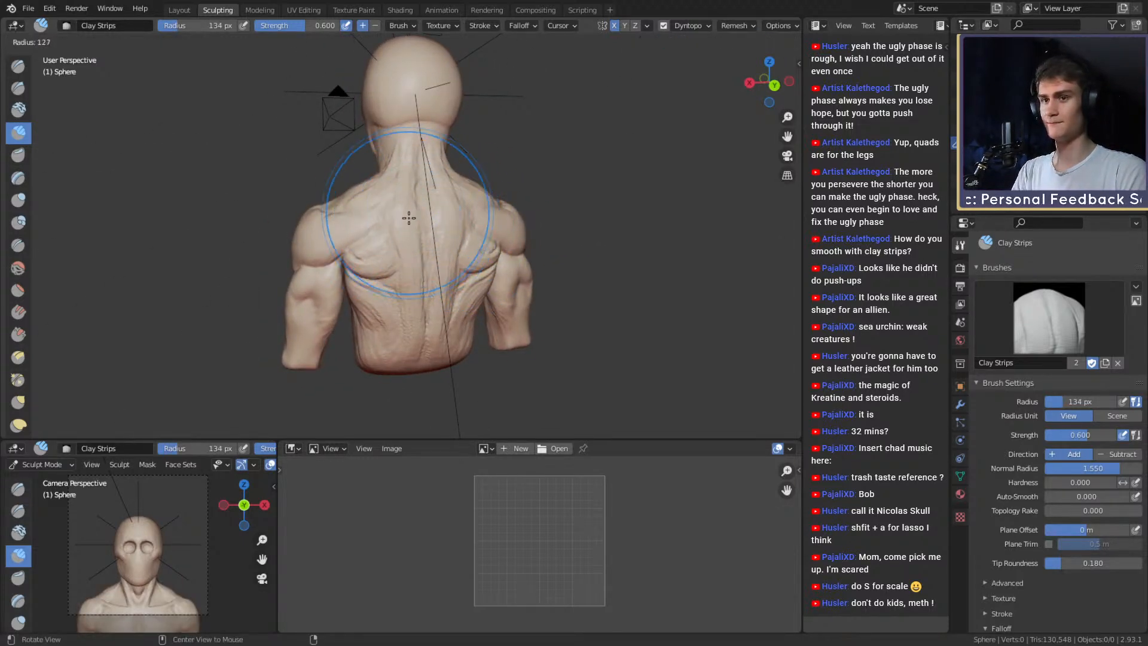
pyautogui.click(374, 230)
pyautogui.moveTo(374, 230); pyautogui.dragTo(556, 264, button='middle')
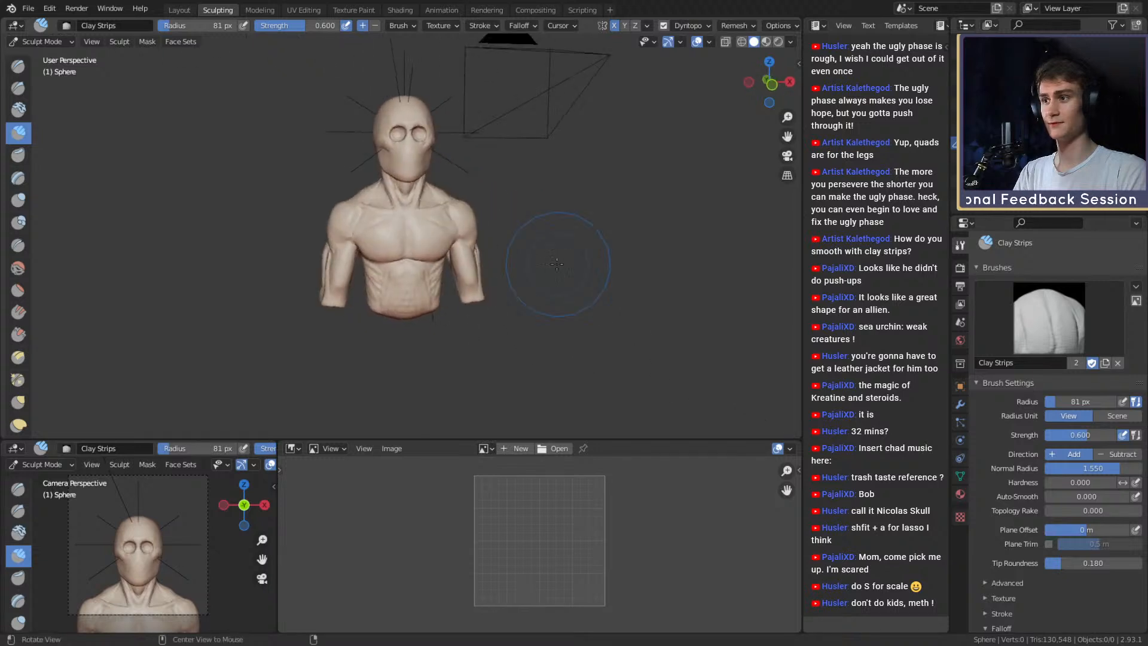
pyautogui.scroll(4, 472, 236)
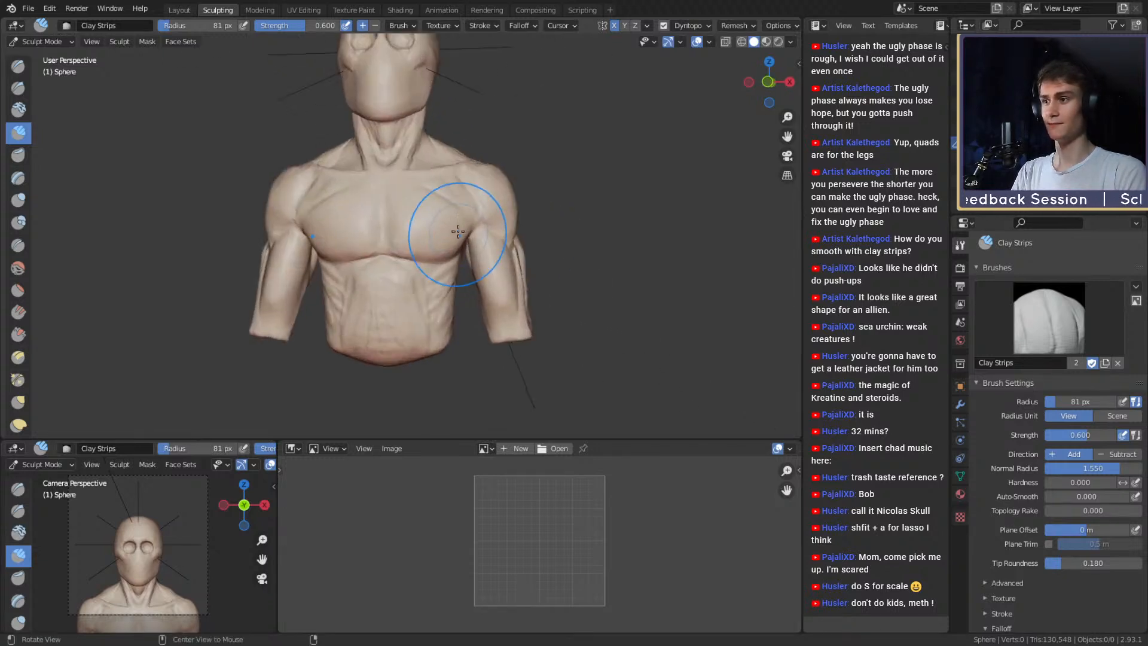
# Switch to the Grab brush and set its radius to 159 px.
pyautogui.press('g')
pyautogui.press('f')
pyautogui.click(457, 248)
pyautogui.moveTo(457, 248); pyautogui.dragTo(448, 232, button='middle')
pyautogui.scroll(-5, 448, 231)
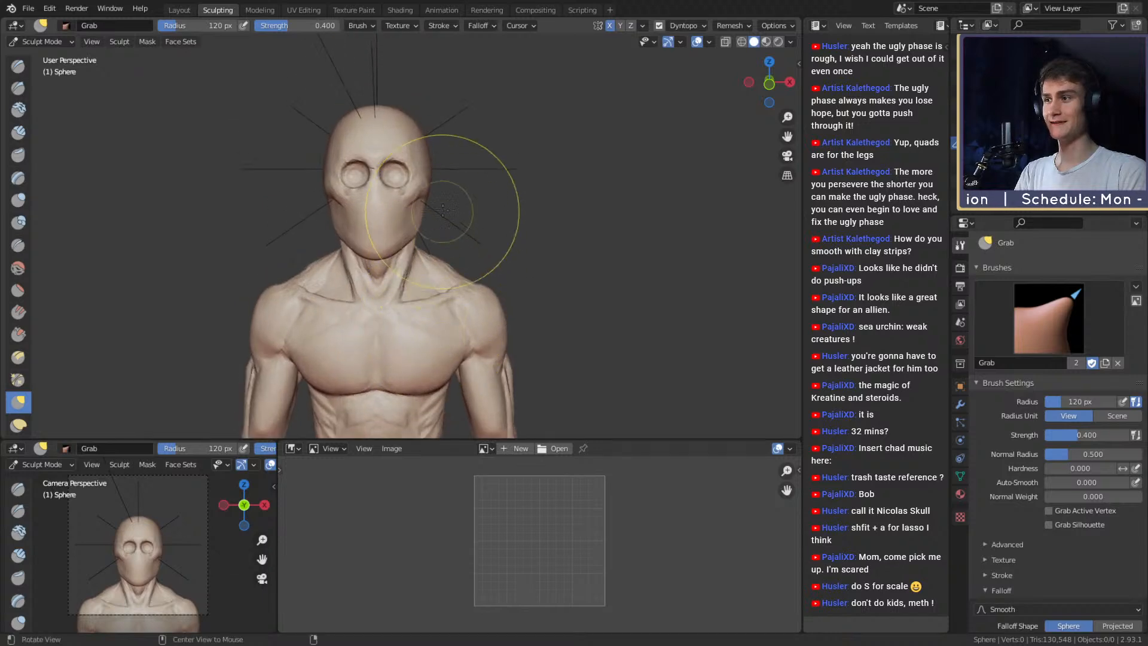
pyautogui.press('f')
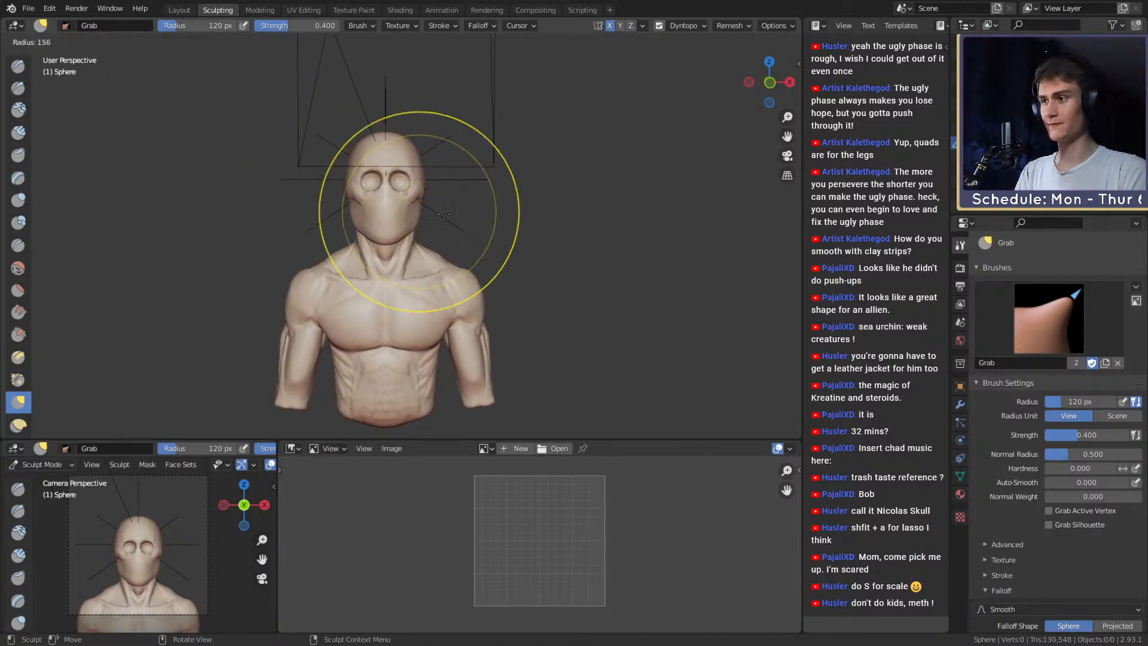
pyautogui.click(505, 218)
# Examine the proportions of the torso, abdomen and arms, and bring the Dyntopo settings into view.
pyautogui.moveTo(505, 218); pyautogui.dragTo(622, 228, button='middle')
pyautogui.moveTo(747, 231)
pyautogui.mouseDown(button='middle')
pyautogui.moveTo(529, 231)
pyautogui.moveTo(446, 271)
pyautogui.moveTo(404, 250)
pyautogui.mouseUp(button='middle')
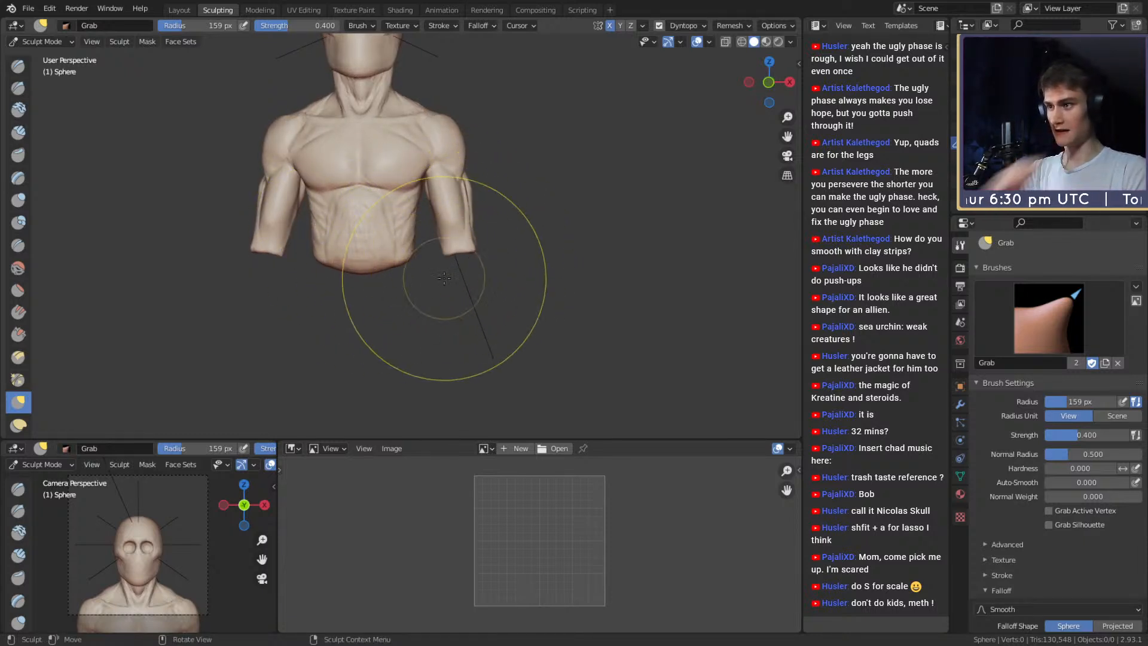
pyautogui.scroll(3, 414, 280)
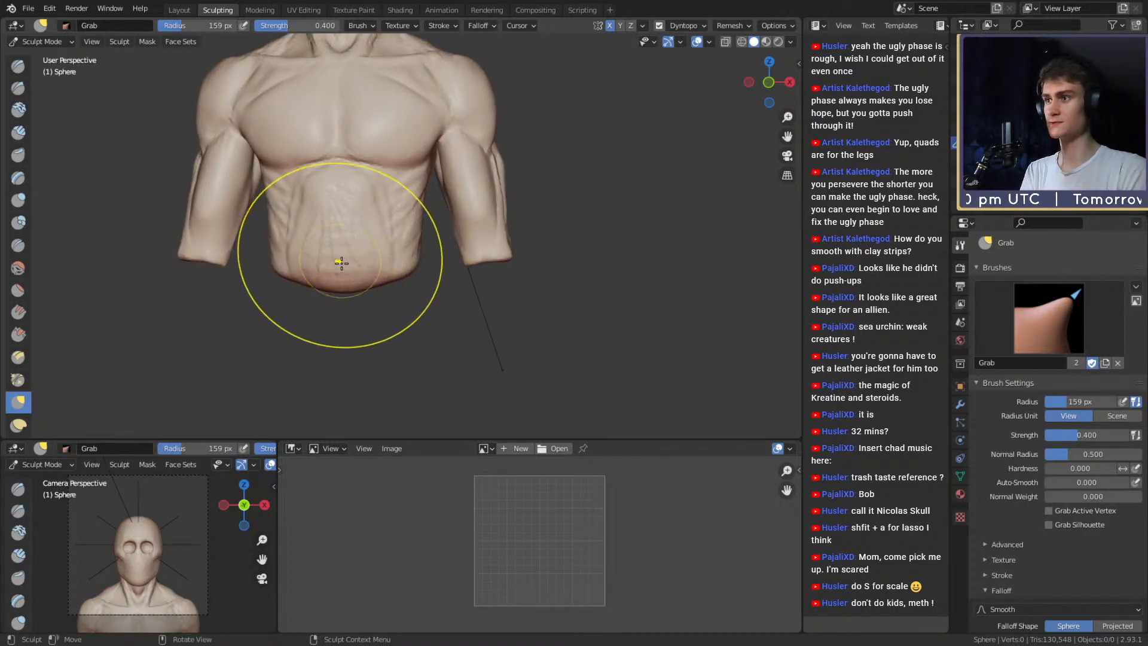
pyautogui.scroll(-3, 390, 238)
pyautogui.keyDown('shift'); pyautogui.moveTo(425, 222); pyautogui.dragTo(424, 246, button='middle'); pyautogui.keyUp('shift')
pyautogui.moveTo(424, 245)
pyautogui.mouseDown(button='middle')
pyautogui.moveTo(351, 243)
pyautogui.moveTo(431, 253)
pyautogui.moveTo(450, 270)
pyautogui.mouseUp(button='middle')
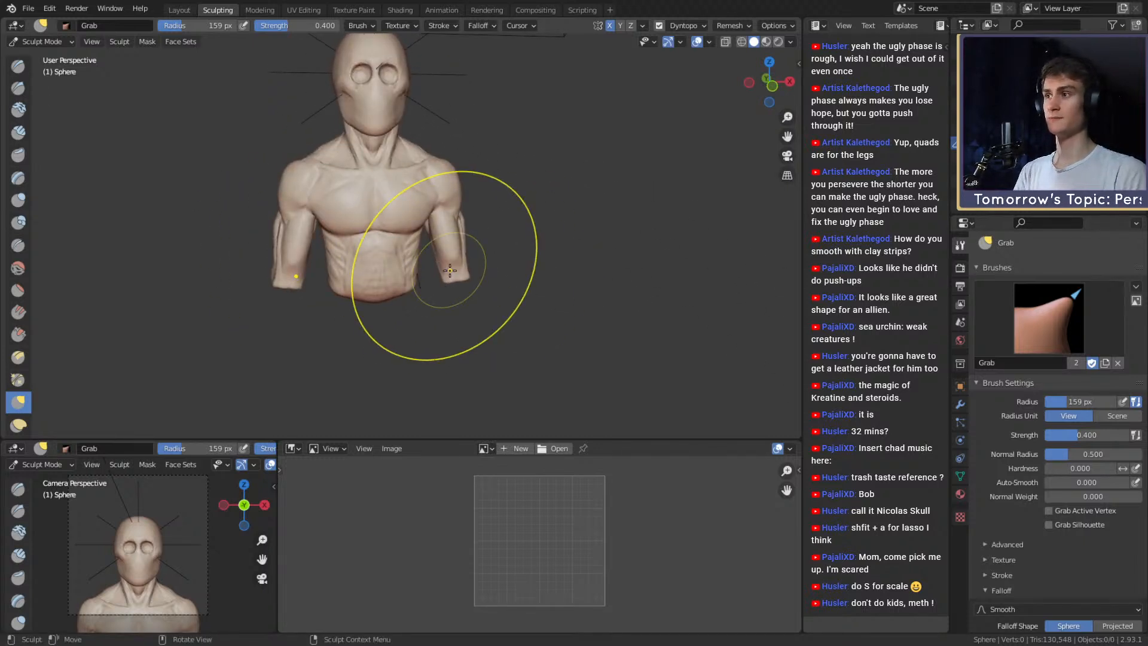
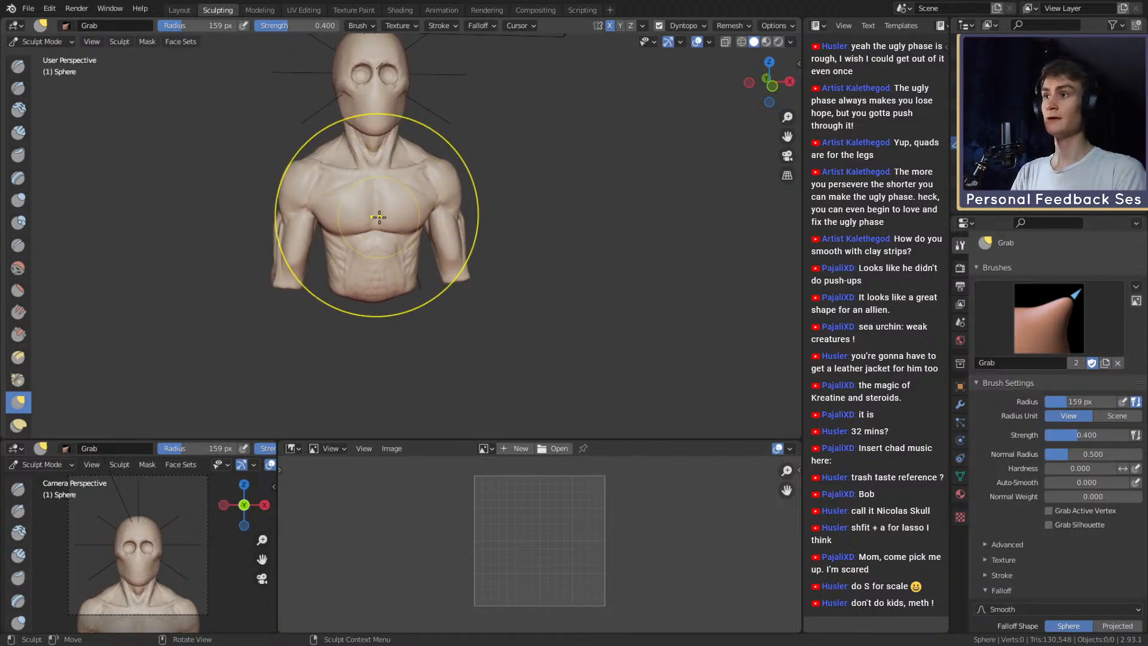
pyautogui.keyDown('shift'); pyautogui.moveTo(449, 216); pyautogui.dragTo(459, 243, button='middle'); pyautogui.keyUp('shift')
pyautogui.moveTo(458, 243)
pyautogui.mouseDown(button='middle')
pyautogui.moveTo(428, 235)
pyautogui.moveTo(446, 237)
pyautogui.moveTo(431, 267)
pyautogui.moveTo(421, 254)
pyautogui.mouseUp(button='middle')
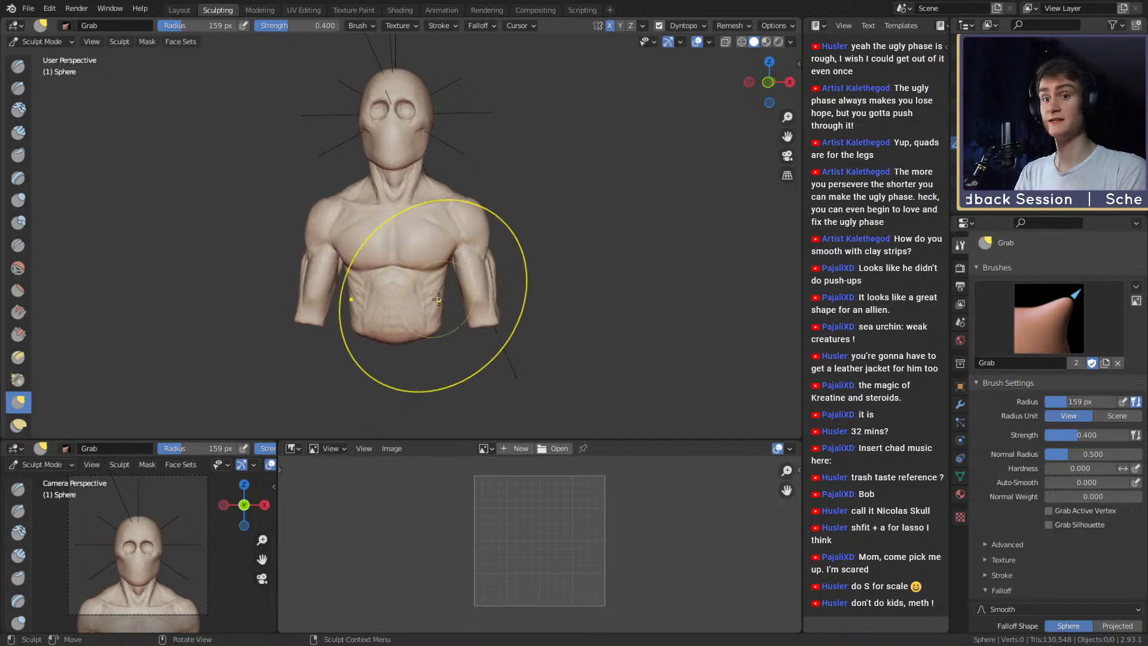
pyautogui.moveTo(1034, 500); pyautogui.dragTo(1036, 258, button='middle')
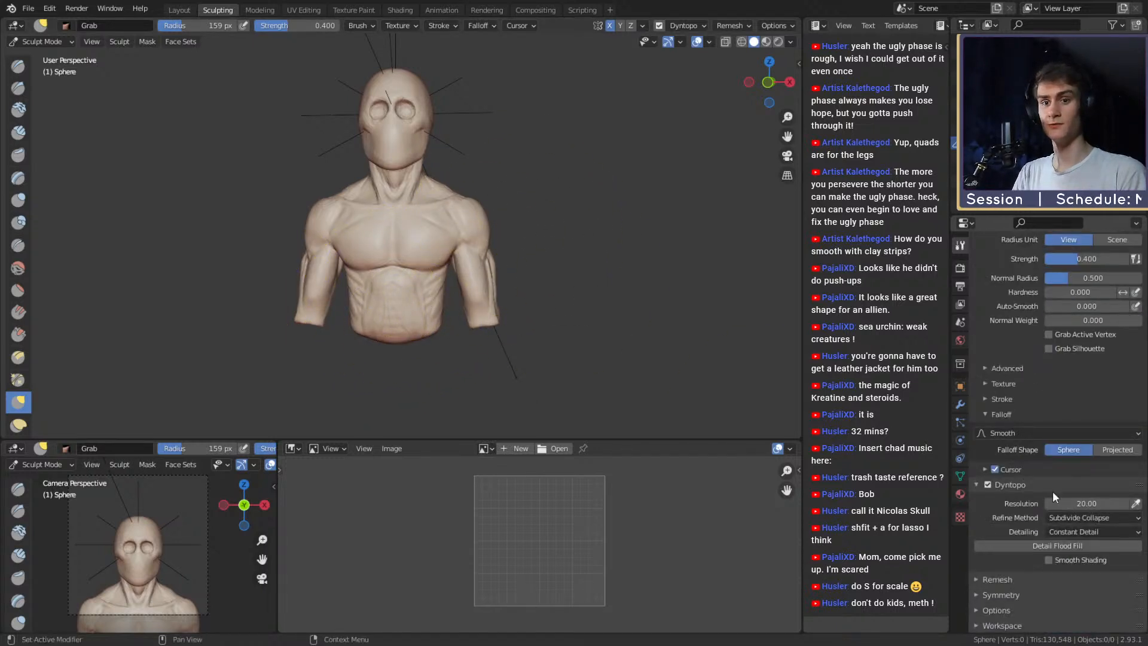
# Set the Grab radius to 95 px and switch to Clay Strips with a 29 px radius at the abdomen.
pyautogui.press('f')
pyautogui.moveTo(413, 195)
pyautogui.keyDown('shift'); pyautogui.mouseDown(button='middle')
pyautogui.moveTo(427, 220)
pyautogui.moveTo(414, 232)
pyautogui.moveTo(447, 220)
pyautogui.mouseUp(button='middle'); pyautogui.keyUp('shift')
pyautogui.click(488, 223)
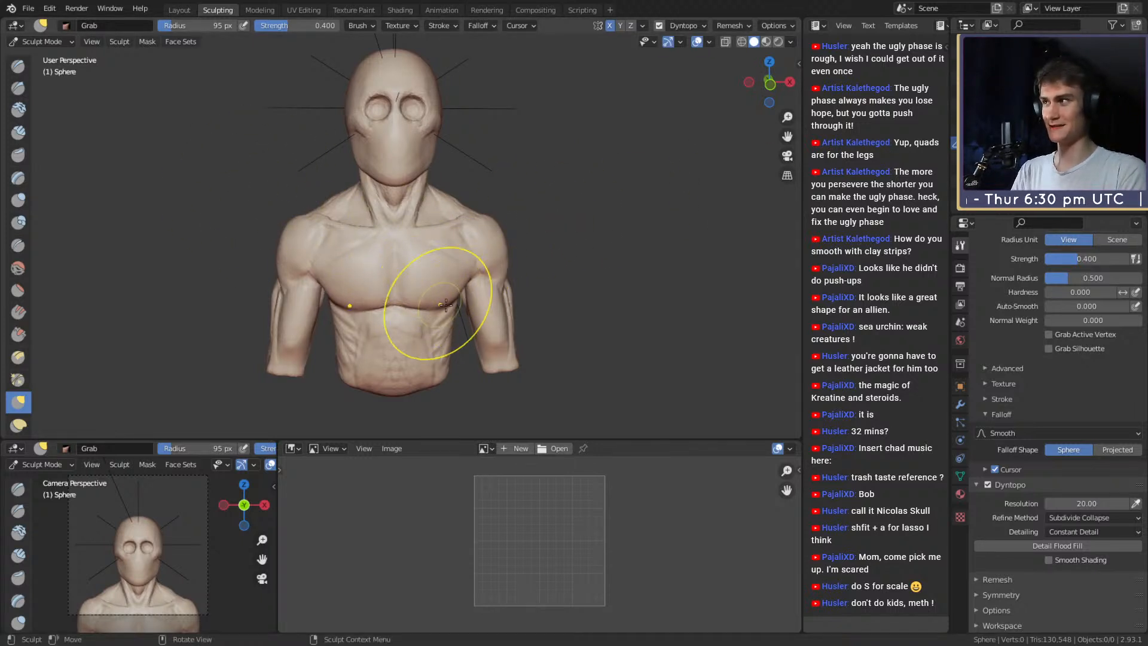
pyautogui.press('c')
pyautogui.press('f')
pyautogui.click(370, 279)
pyautogui.keyDown('shift'); pyautogui.moveTo(398, 317); pyautogui.dragTo(402, 245, button='middle'); pyautogui.keyUp('shift')
pyautogui.keyDown('ctrl'); pyautogui.moveTo(420, 287); pyautogui.dragTo(421, 256, button='middle'); pyautogui.keyUp('ctrl')
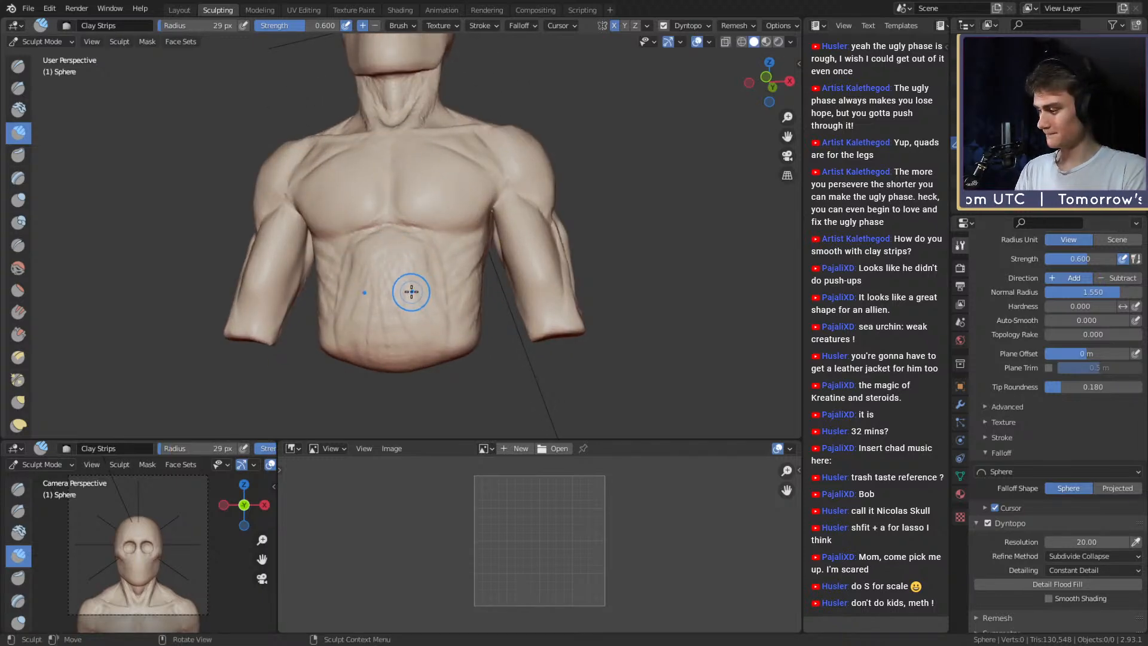
# Smooth away the ridges on the abdomen with the brush radius enlarged to 94 px.
pyautogui.press('f')
pyautogui.keyDown('shift'); pyautogui.moveTo(394, 272); pyautogui.dragTo(435, 208, button='middle'); pyautogui.keyUp('shift')
pyautogui.click(406, 257)
pyautogui.press('f')
pyautogui.click(434, 250)
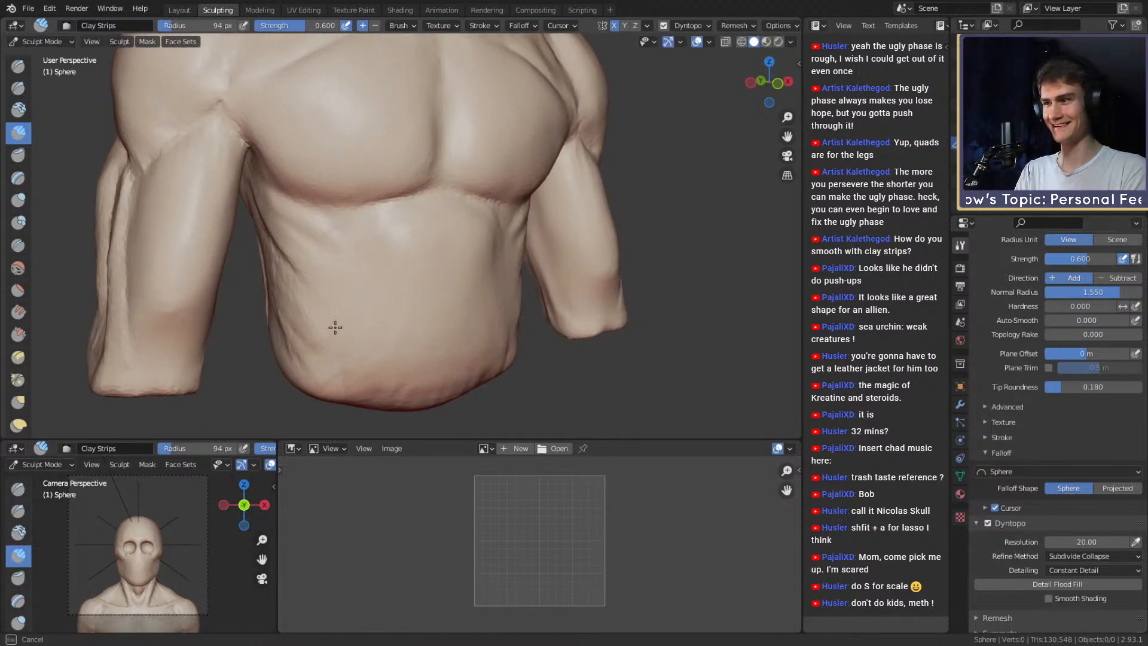
pyautogui.moveTo(336, 327); pyautogui.dragTo(363, 238, button='middle')
pyautogui.moveTo(390, 292)
pyautogui.mouseDown(button='middle')
pyautogui.moveTo(416, 283)
pyautogui.moveTo(422, 239)
pyautogui.mouseUp(button='middle')
# Smooth the rough strips along the spine and across the back and shoulders.
pyautogui.scroll(-4, 418, 282)
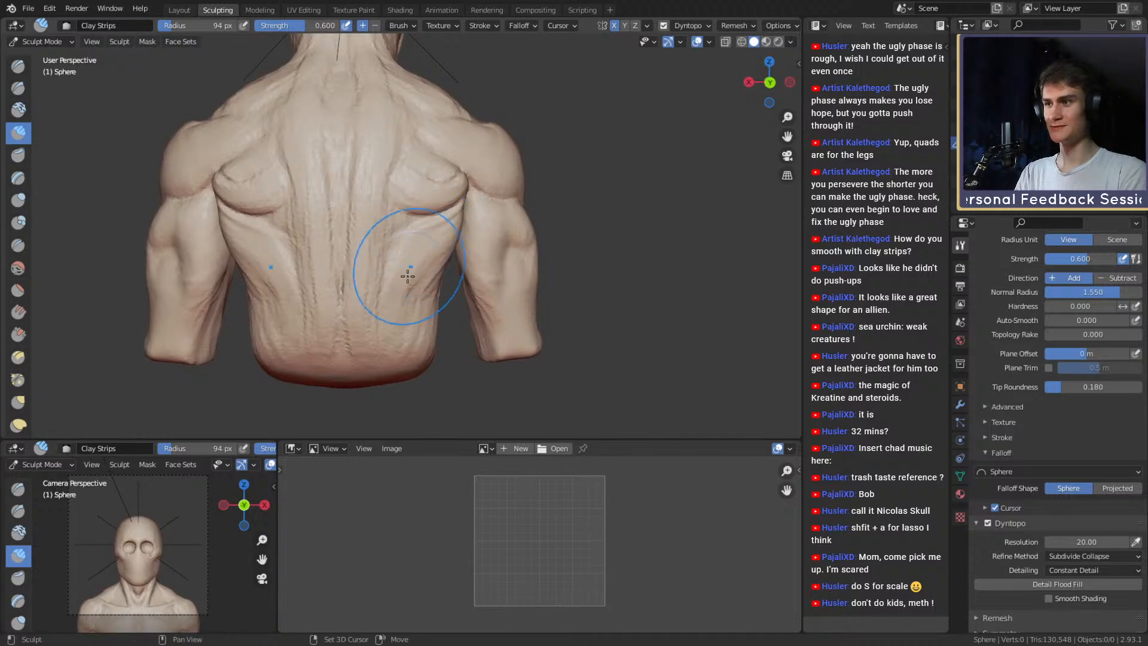
pyautogui.moveTo(418, 195); pyautogui.dragTo(400, 212, button='middle')
pyautogui.moveTo(481, 166); pyautogui.dragTo(365, 167, button='middle')
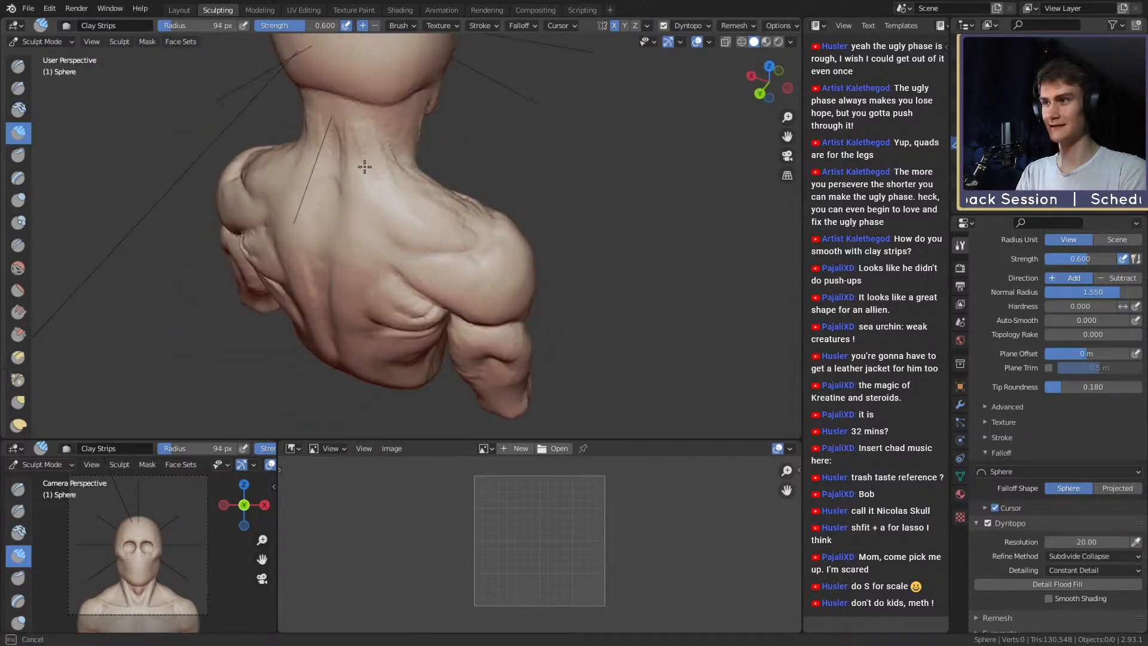
pyautogui.moveTo(467, 210)
pyautogui.mouseDown(button='middle')
pyautogui.moveTo(374, 231)
pyautogui.moveTo(389, 249)
pyautogui.moveTo(390, 194)
pyautogui.mouseUp(button='middle')
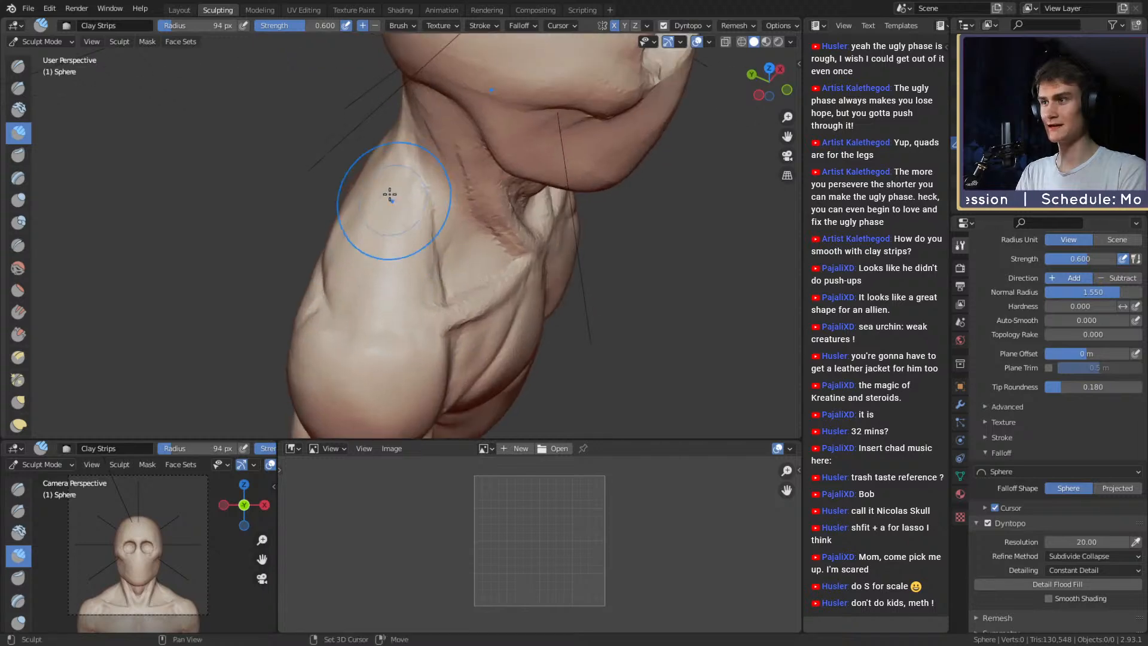
pyautogui.moveTo(458, 217)
pyautogui.mouseDown(button='middle')
pyautogui.moveTo(397, 230)
pyautogui.moveTo(387, 210)
pyautogui.moveTo(388, 241)
pyautogui.mouseUp(button='middle')
# Smooth the back of the neck using the Clay Strips brush with a 107 px radius.
pyautogui.hotkey('shift', 'c')
pyautogui.moveTo(378, 193)
pyautogui.mouseDown(button='middle')
pyautogui.moveTo(344, 224)
pyautogui.moveTo(478, 177)
pyautogui.moveTo(390, 177)
pyautogui.moveTo(469, 159)
pyautogui.moveTo(440, 143)
pyautogui.mouseUp(button='middle')
pyautogui.press('c')
pyautogui.hotkey('shift', 'c')
pyautogui.press('c')
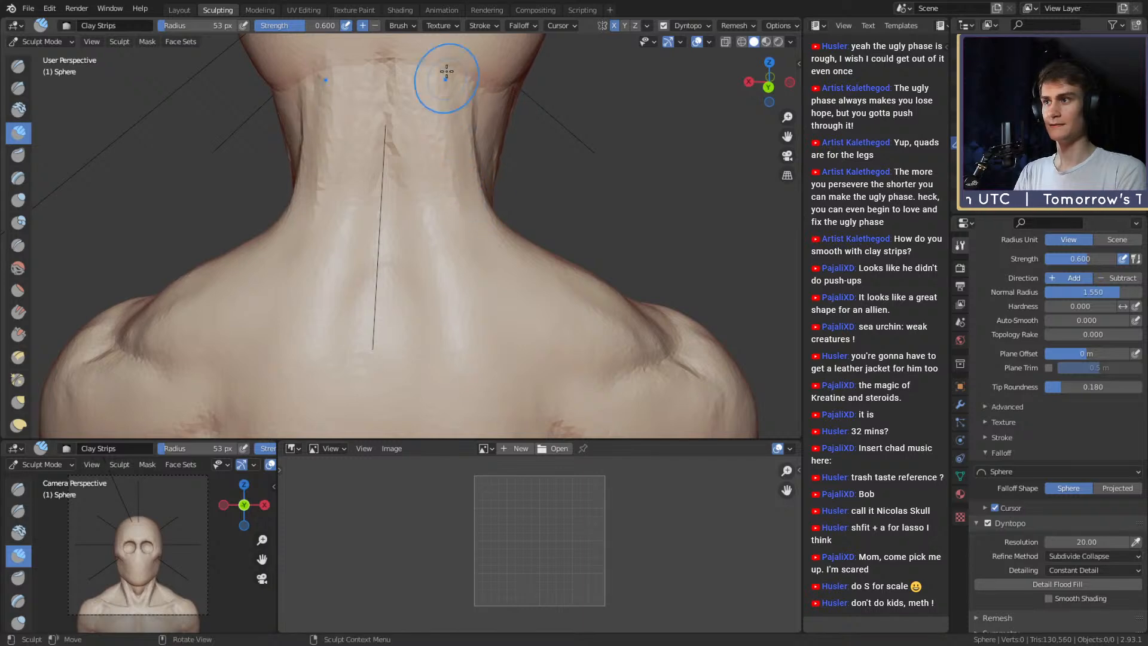
pyautogui.press('f')
pyautogui.click(441, 132)
pyautogui.moveTo(428, 73); pyautogui.dragTo(430, 88)
pyautogui.moveTo(478, 261); pyautogui.dragTo(451, 218, button='middle')
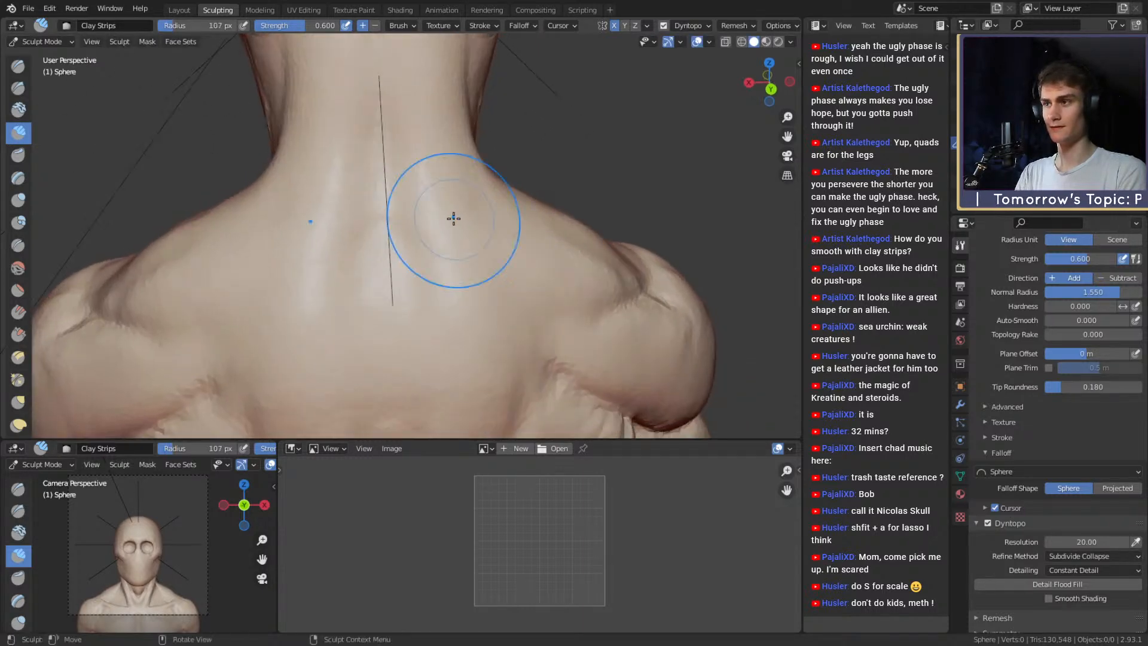
# Carve the spine groove between the shoulder blades with the Crease brush and set its radius to 73 px.
pyautogui.hotkey('shift', 'c')
pyautogui.moveTo(432, 288); pyautogui.dragTo(418, 210, button='middle')
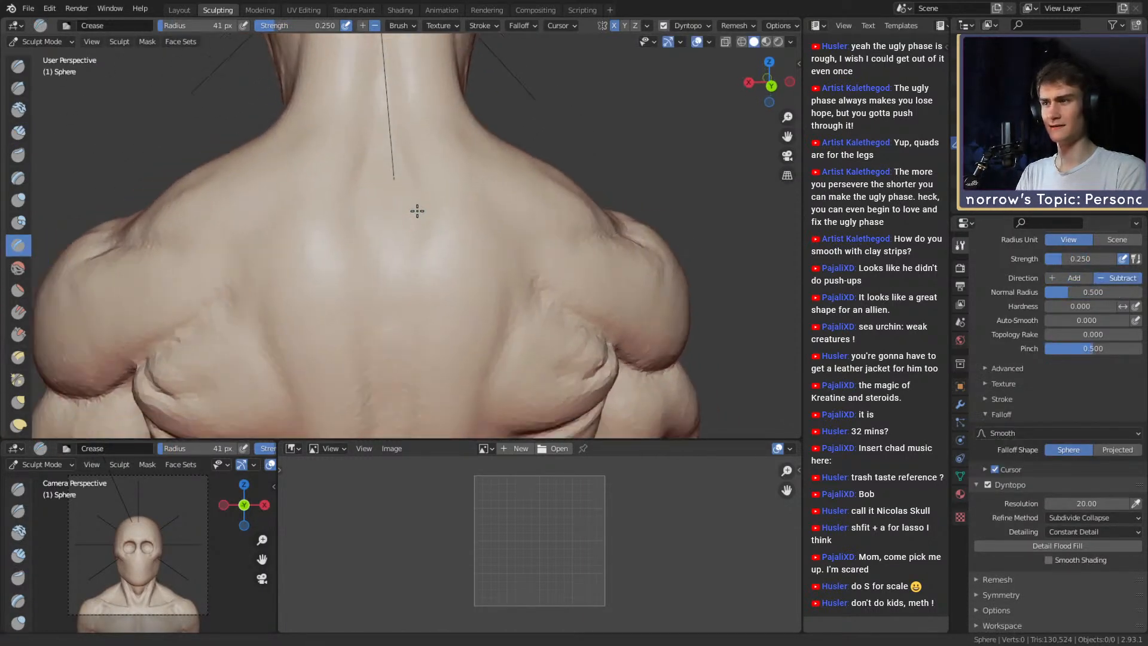
pyautogui.press('f')
pyautogui.click(411, 281)
pyautogui.moveTo(410, 282); pyautogui.dragTo(409, 289)
pyautogui.press('f')
pyautogui.click(418, 186)
pyautogui.keyDown('ctrl'); pyautogui.keyDown('alt'); pyautogui.moveTo(418, 186); pyautogui.dragTo(418, 248); pyautogui.keyUp('alt'); pyautogui.keyUp('ctrl')
pyautogui.keyDown('alt'); pyautogui.moveTo(311, 239); pyautogui.dragTo(470, 256); pyautogui.keyUp('alt')
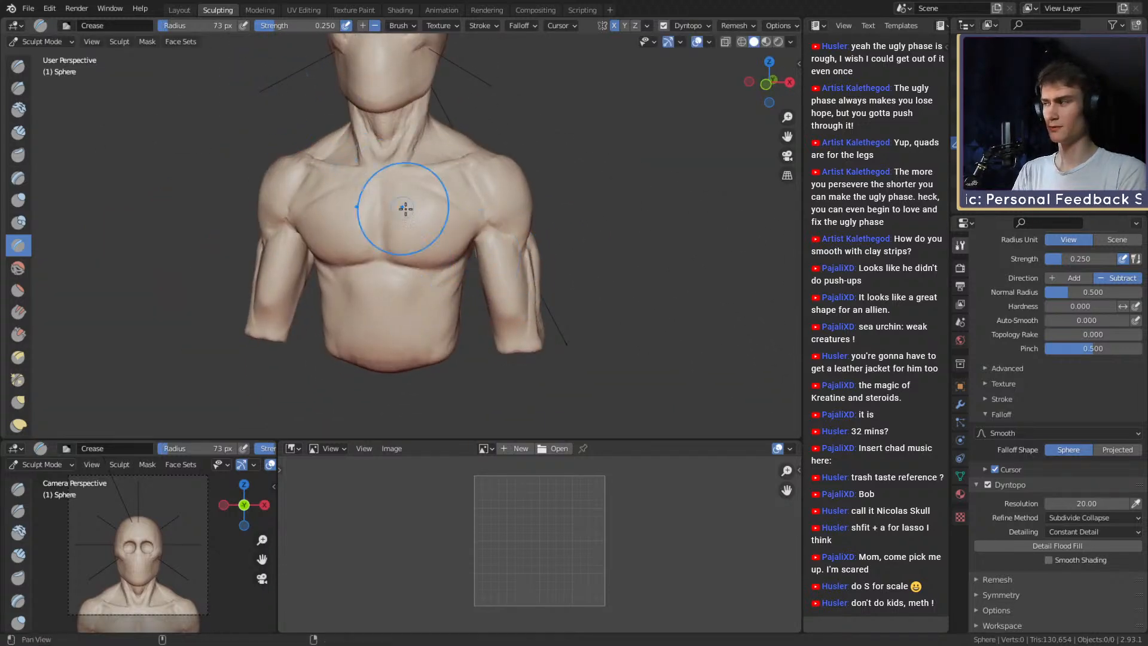
pyautogui.moveTo(406, 208)
pyautogui.keyDown('alt'); pyautogui.mouseDown()
pyautogui.moveTo(317, 239)
pyautogui.moveTo(398, 288)
pyautogui.moveTo(436, 226)
pyautogui.moveTo(457, 259)
pyautogui.moveTo(443, 266)
pyautogui.moveTo(443, 184)
pyautogui.moveTo(454, 249)
pyautogui.moveTo(474, 269)
pyautogui.moveTo(420, 252)
pyautogui.moveTo(423, 231)
pyautogui.mouseUp(); pyautogui.keyUp('alt')
# Switch to the Grab brush and set its radius to 158 px.
pyautogui.press('g')
pyautogui.press('f')
pyautogui.click(441, 270)
pyautogui.press('f')
pyautogui.click(442, 253)
pyautogui.press('f')
pyautogui.click(421, 254)
# Enlarge the Grab radius and pull the lower back's contour slightly inward from the side.
pyautogui.moveTo(428, 230)
pyautogui.mouseDown(button='middle')
pyautogui.moveTo(473, 217)
pyautogui.moveTo(437, 245)
pyautogui.mouseUp(button='middle')
pyautogui.press('f')
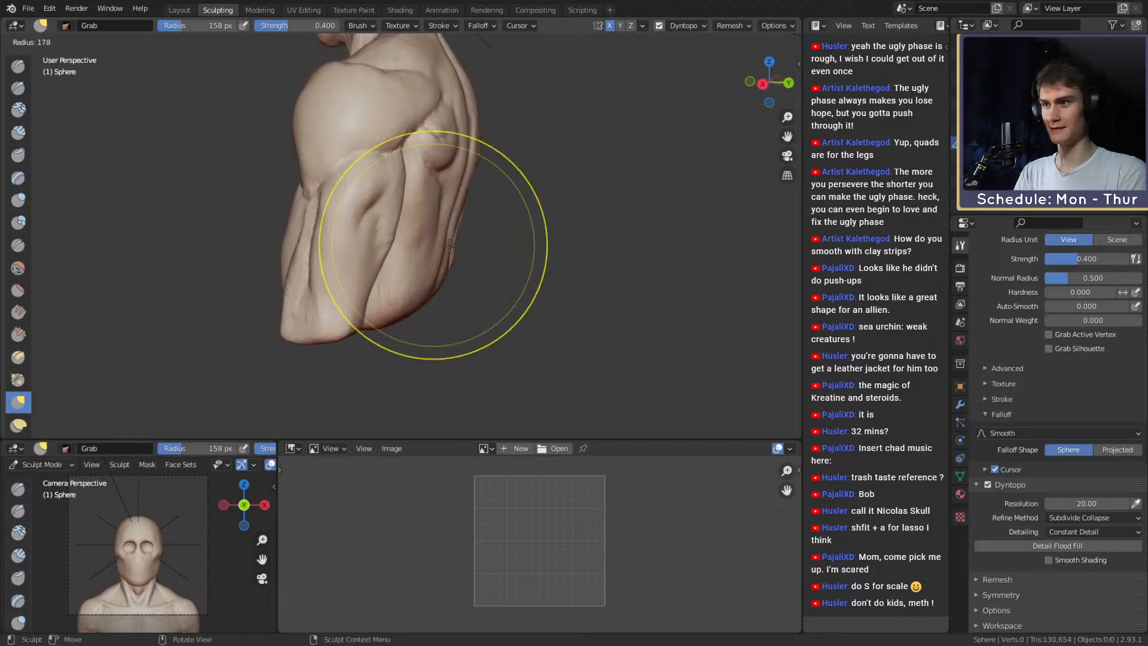
pyautogui.click(449, 246)
pyautogui.moveTo(453, 244); pyautogui.dragTo(442, 237)
pyautogui.moveTo(441, 236); pyautogui.dragTo(546, 229, button='middle')
# Set the Grab radius to 69 px over the abdomen and switch to the Clay Strips brush.
pyautogui.scroll(2, 488, 230)
pyautogui.press('f')
pyautogui.click(414, 228)
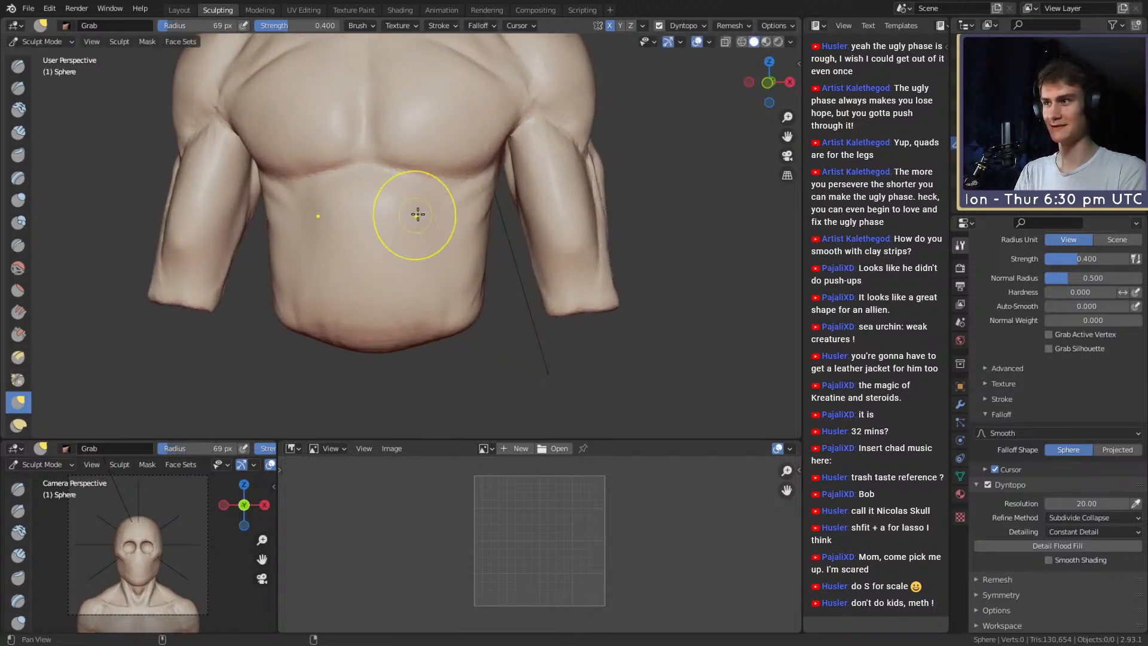
pyautogui.moveTo(418, 214); pyautogui.dragTo(407, 226, button='middle')
pyautogui.press('c')
pyautogui.scroll(-4, 440, 243)
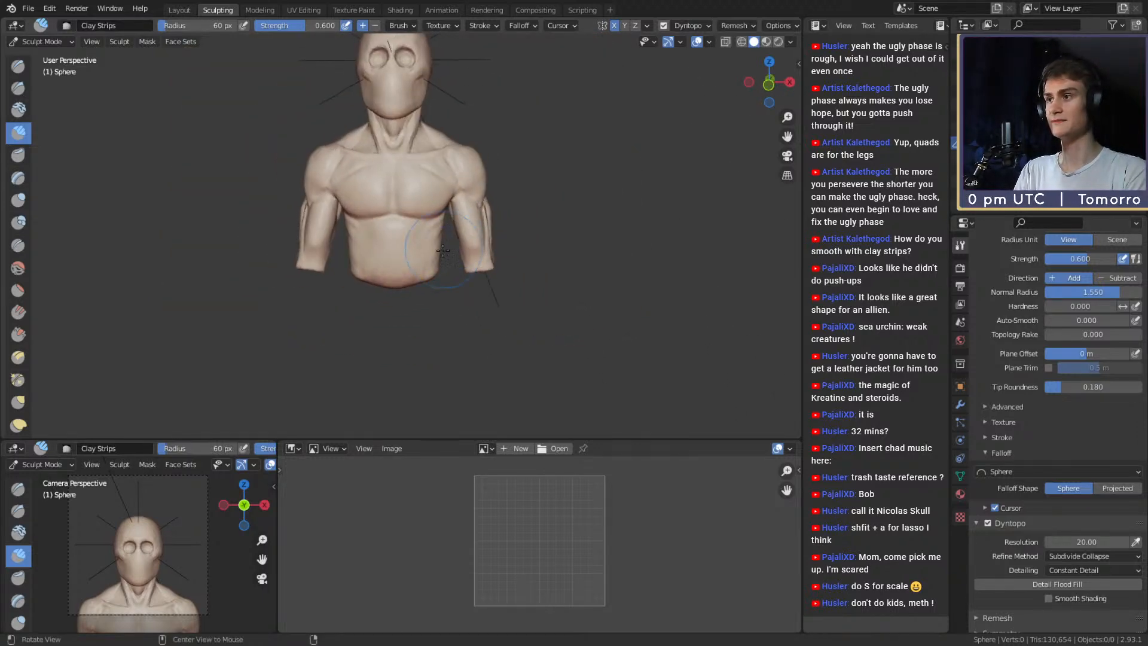
# Reshape the side of the ribcage below the chest with the Grab brush, reducing its radius from 145 px to 82 px.
pyautogui.scroll(5, 445, 233)
pyautogui.press('g')
pyautogui.moveTo(476, 206); pyautogui.dragTo(456, 201, button='middle')
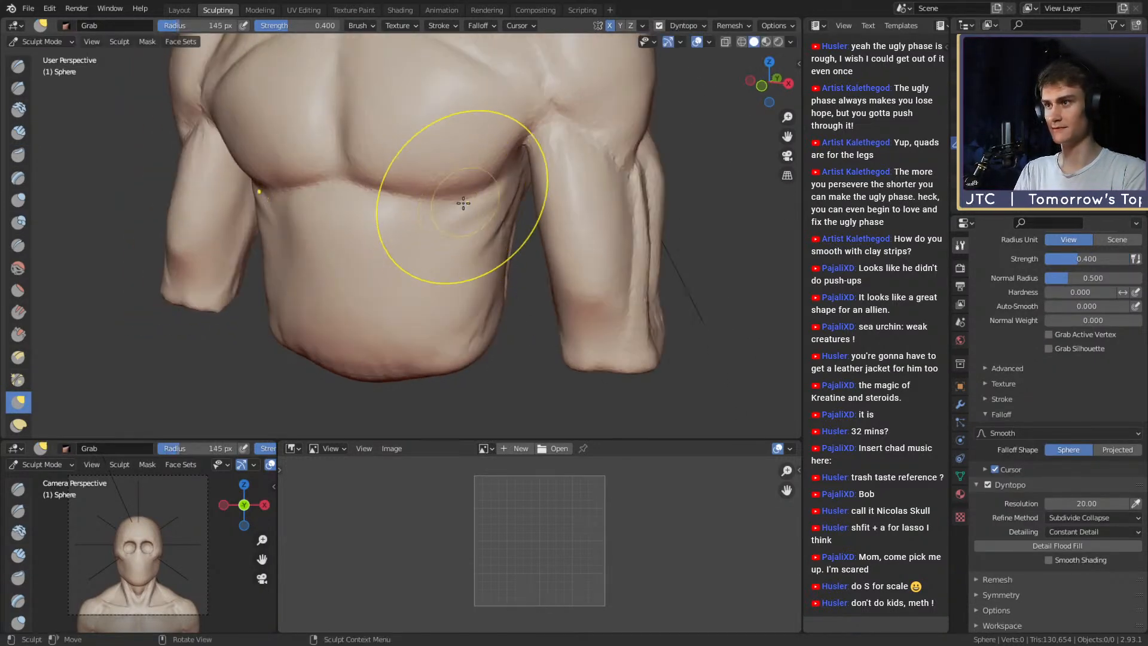
pyautogui.moveTo(456, 210)
pyautogui.keyDown('alt'); pyautogui.mouseDown()
pyautogui.moveTo(472, 177)
pyautogui.moveTo(461, 202)
pyautogui.mouseUp(); pyautogui.keyUp('alt')
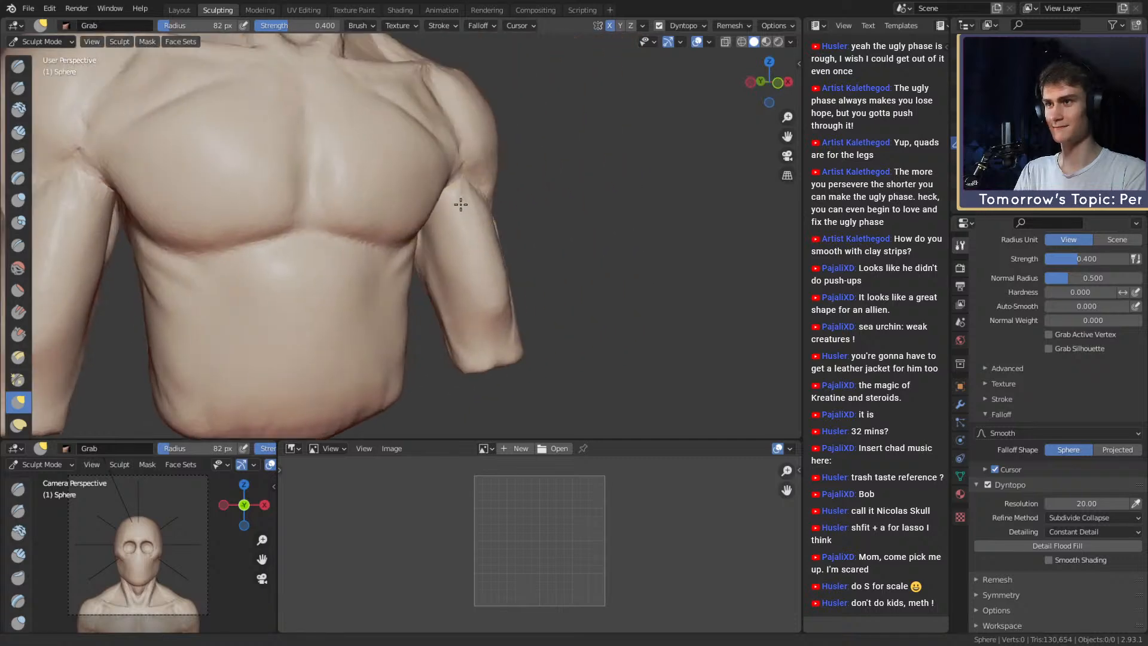
pyautogui.scroll(2, 464, 199)
pyautogui.press('f')
pyautogui.click(455, 213)
pyautogui.press('f')
pyautogui.moveTo(455, 213); pyautogui.dragTo(423, 216, button='middle')
pyautogui.click(456, 217)
pyautogui.press('f')
pyautogui.click(481, 230)
pyautogui.scroll(-6, 463, 153)
# Sharpen the contour beneath the chest muscles with the Crease brush at a 34 px radius.
pyautogui.hotkey('shift', 'c')
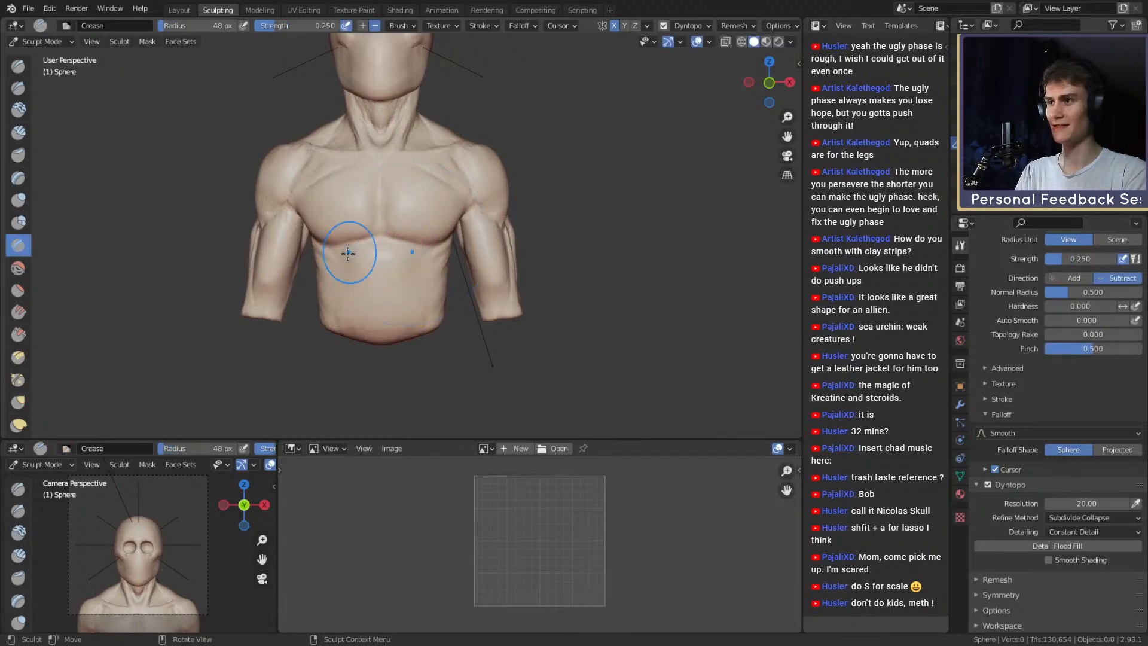
pyautogui.scroll(6, 410, 264)
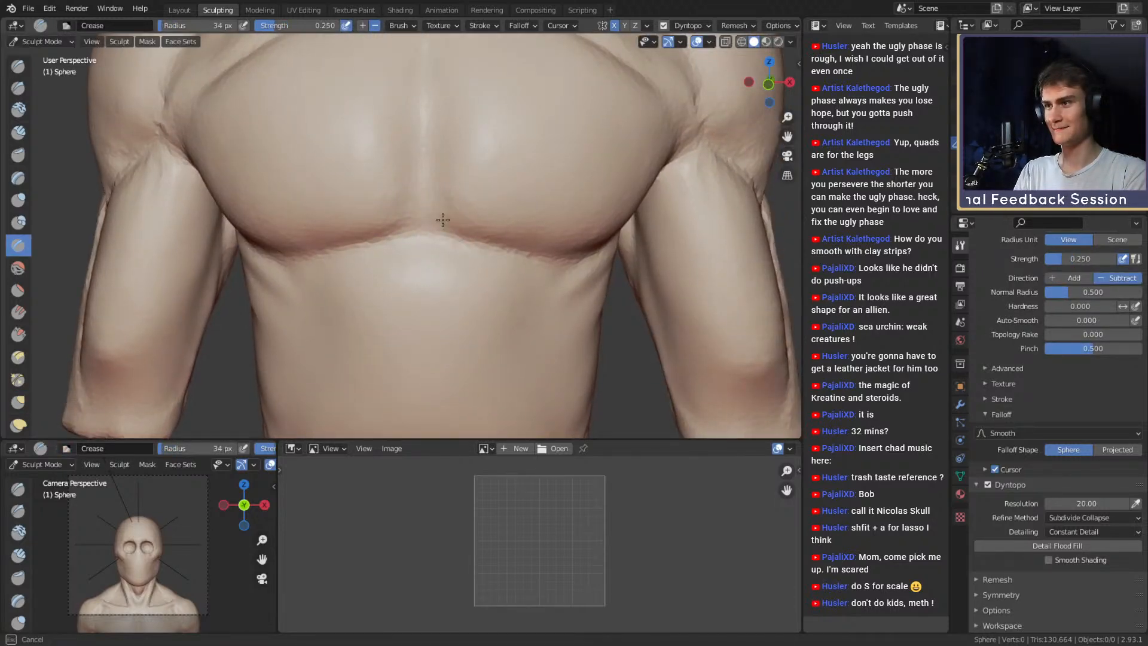
pyautogui.scroll(-8, 482, 147)
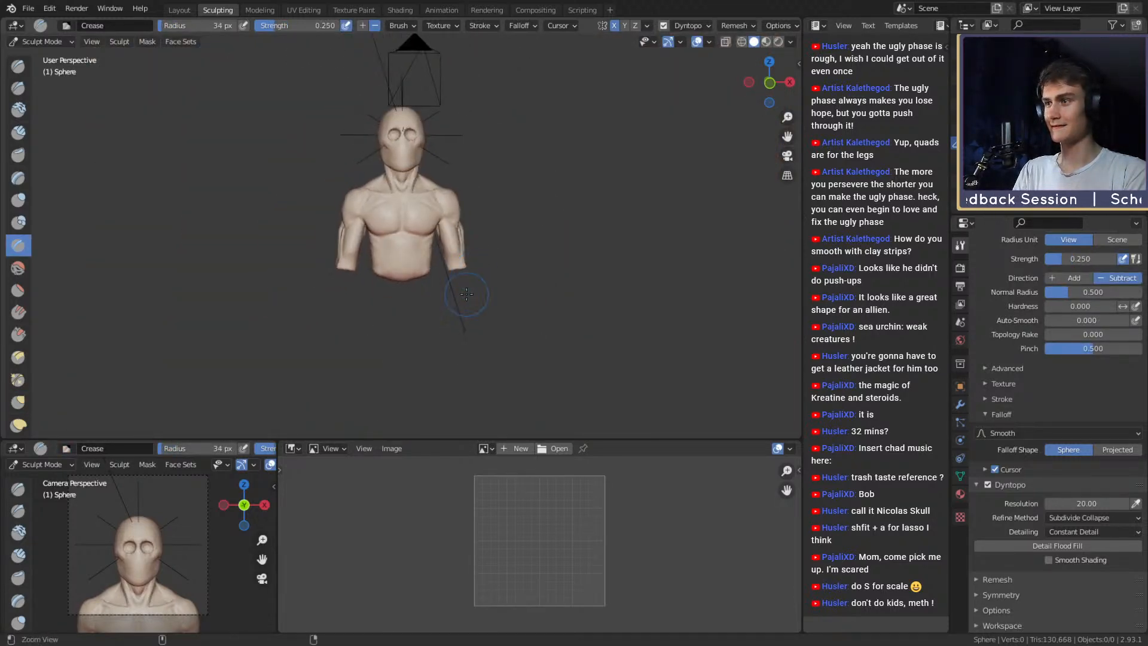
# Switch to the Grab brush and enlarge its radius to 158 px over the upper arm.
pyautogui.scroll(3, 336, 107)
pyautogui.press('g')
pyautogui.moveTo(448, 257); pyautogui.dragTo(418, 226, button='middle')
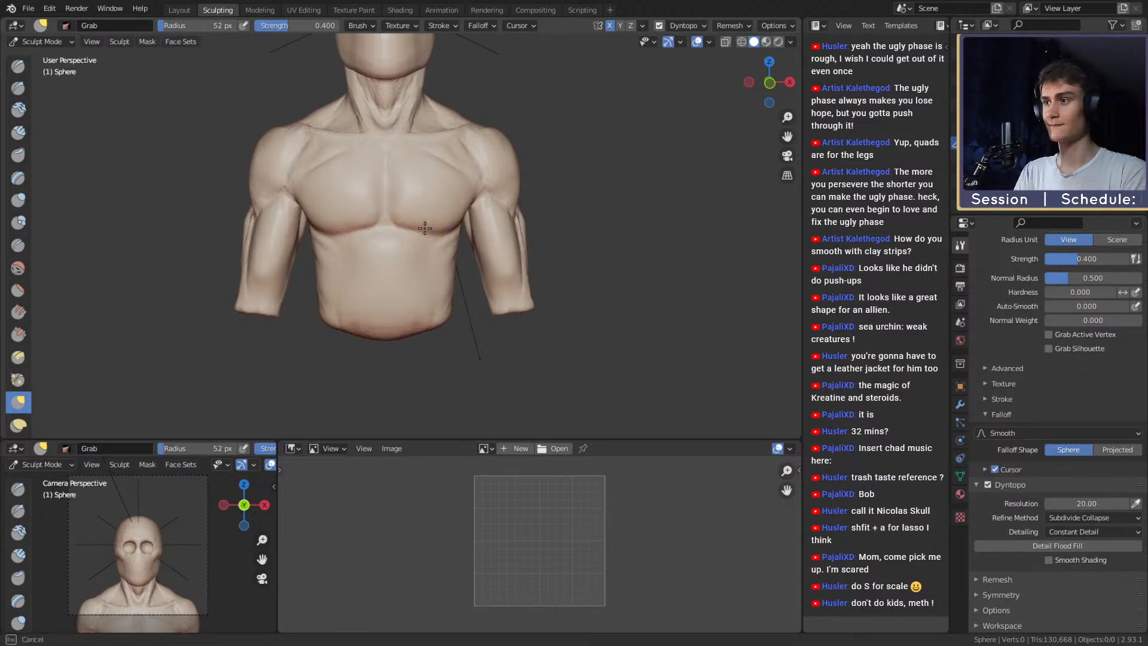
pyautogui.moveTo(464, 220)
pyautogui.keyDown('alt'); pyautogui.mouseDown()
pyautogui.moveTo(466, 233)
pyautogui.moveTo(448, 222)
pyautogui.moveTo(511, 240)
pyautogui.moveTo(501, 224)
pyautogui.moveTo(469, 236)
pyautogui.moveTo(460, 211)
pyautogui.mouseUp(); pyautogui.keyUp('alt')
pyautogui.press('f')
pyautogui.click(461, 218)
pyautogui.press('f')
pyautogui.keyDown('shift'); pyautogui.moveTo(461, 211); pyautogui.dragTo(550, 226, button='middle'); pyautogui.keyUp('shift')
pyautogui.click(530, 229)
# Adjust the arm's contour from behind with the Grab brush at a 125 px radius and save the file.
pyautogui.press('f')
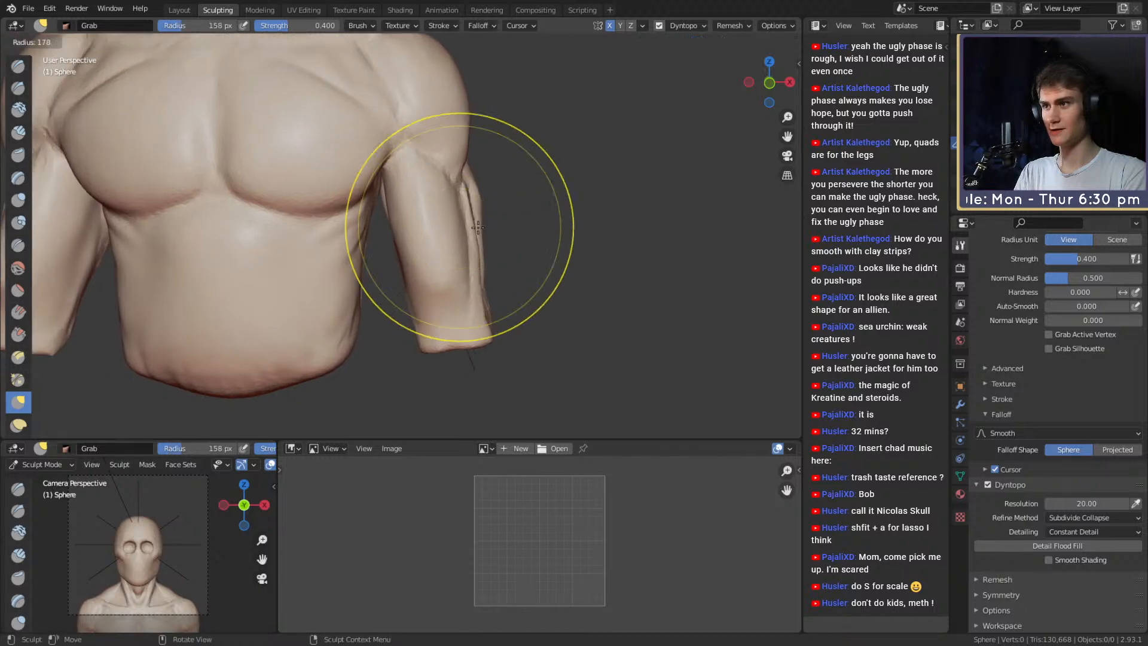
pyautogui.click(568, 227)
pyautogui.moveTo(483, 238); pyautogui.dragTo(403, 243, button='middle')
pyautogui.keyDown('alt'); pyautogui.moveTo(404, 242); pyautogui.dragTo(378, 216); pyautogui.keyUp('alt')
pyautogui.press('f')
pyautogui.click(366, 210)
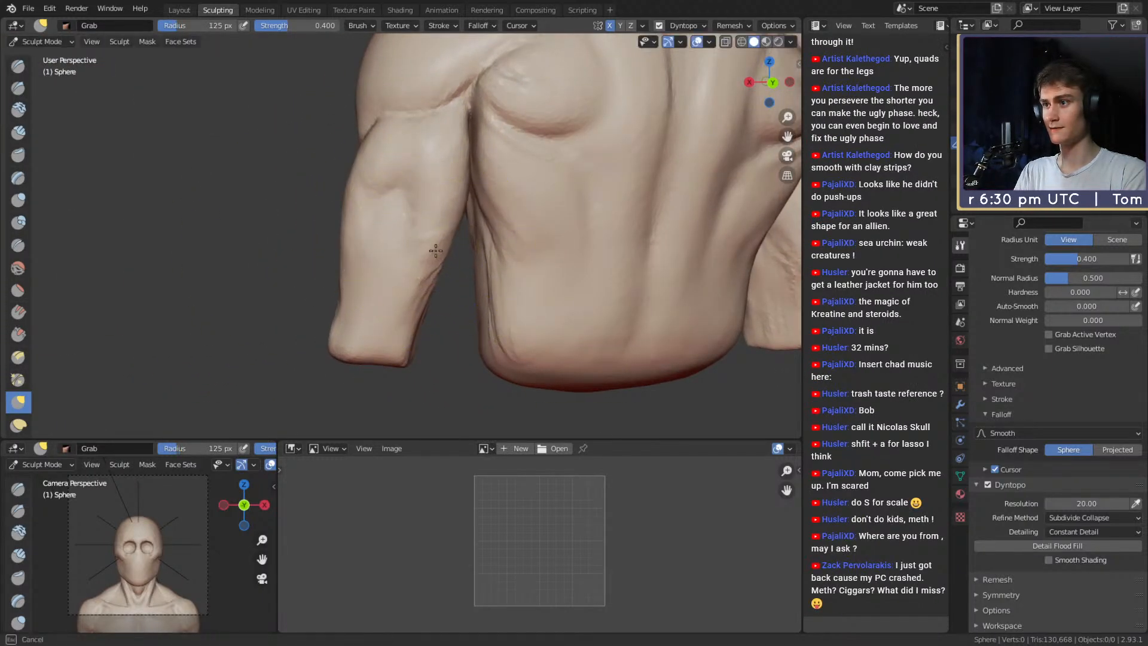
pyautogui.moveTo(436, 250); pyautogui.dragTo(435, 249)
pyautogui.keyDown('shift'); pyautogui.moveTo(435, 250); pyautogui.dragTo(428, 232, button='middle'); pyautogui.keyUp('shift')
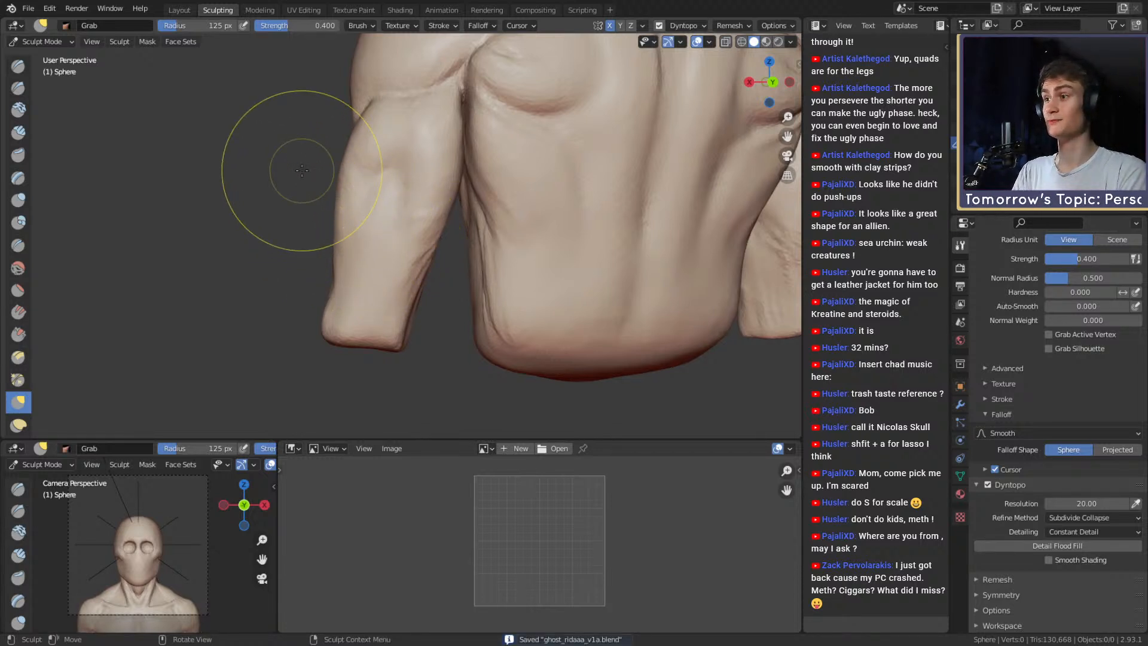
# Reduce the Grab radius to 91 px and 64 px while shaping the outer arm below the shoulder muscle.
pyautogui.moveTo(393, 260)
pyautogui.mouseDown(button='middle')
pyautogui.moveTo(457, 259)
pyautogui.moveTo(494, 228)
pyautogui.moveTo(358, 230)
pyautogui.mouseUp(button='middle')
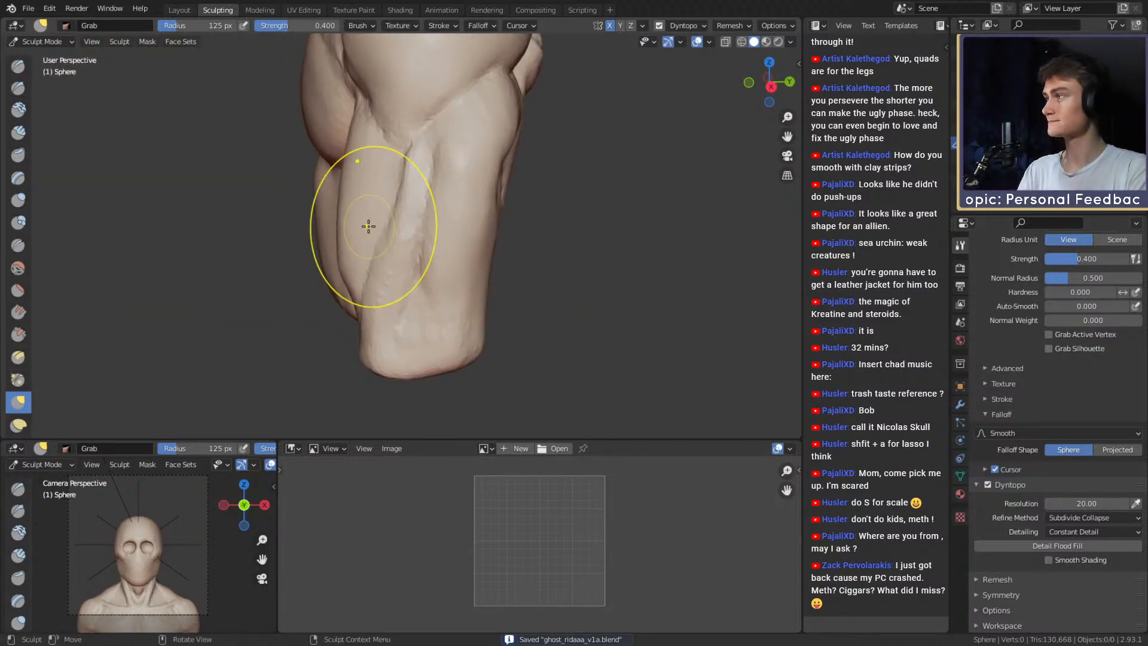
pyautogui.moveTo(428, 238)
pyautogui.mouseDown(button='middle')
pyautogui.moveTo(411, 246)
pyautogui.moveTo(367, 216)
pyautogui.moveTo(394, 192)
pyautogui.moveTo(390, 236)
pyautogui.moveTo(389, 216)
pyautogui.moveTo(418, 242)
pyautogui.moveTo(389, 238)
pyautogui.moveTo(564, 217)
pyautogui.moveTo(526, 205)
pyautogui.moveTo(451, 236)
pyautogui.moveTo(462, 267)
pyautogui.mouseUp(button='middle')
pyautogui.press('[')
pyautogui.press('[')
pyautogui.press('[')
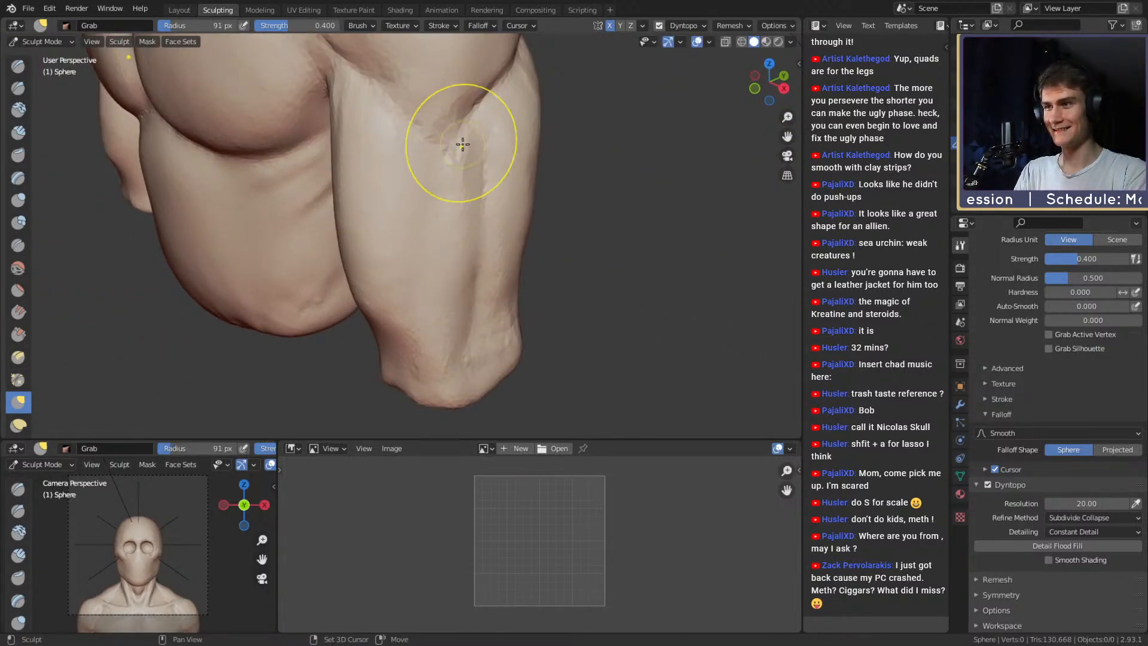
pyautogui.moveTo(463, 144)
pyautogui.mouseDown(button='middle')
pyautogui.moveTo(526, 116)
pyautogui.moveTo(449, 205)
pyautogui.mouseUp(button='middle')
pyautogui.press('[')
pyautogui.press('[')
pyautogui.press('[')
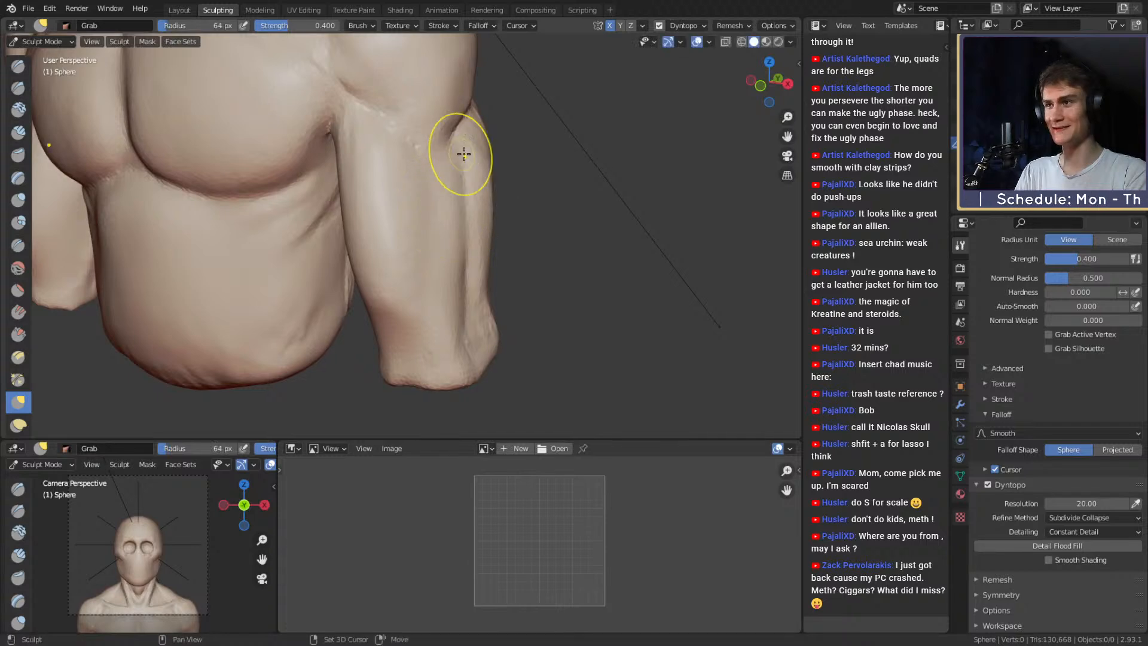
# Reshape the cut end of the arm with the Grab brush at a 153 px radius.
pyautogui.moveTo(464, 154)
pyautogui.mouseDown(button='middle')
pyautogui.moveTo(389, 235)
pyautogui.moveTo(450, 211)
pyautogui.moveTo(526, 219)
pyautogui.moveTo(308, 231)
pyautogui.moveTo(397, 235)
pyautogui.mouseUp(button='middle')
pyautogui.press('[')
pyautogui.press('[')
pyautogui.press('[')
pyautogui.press('[')
pyautogui.press('[')
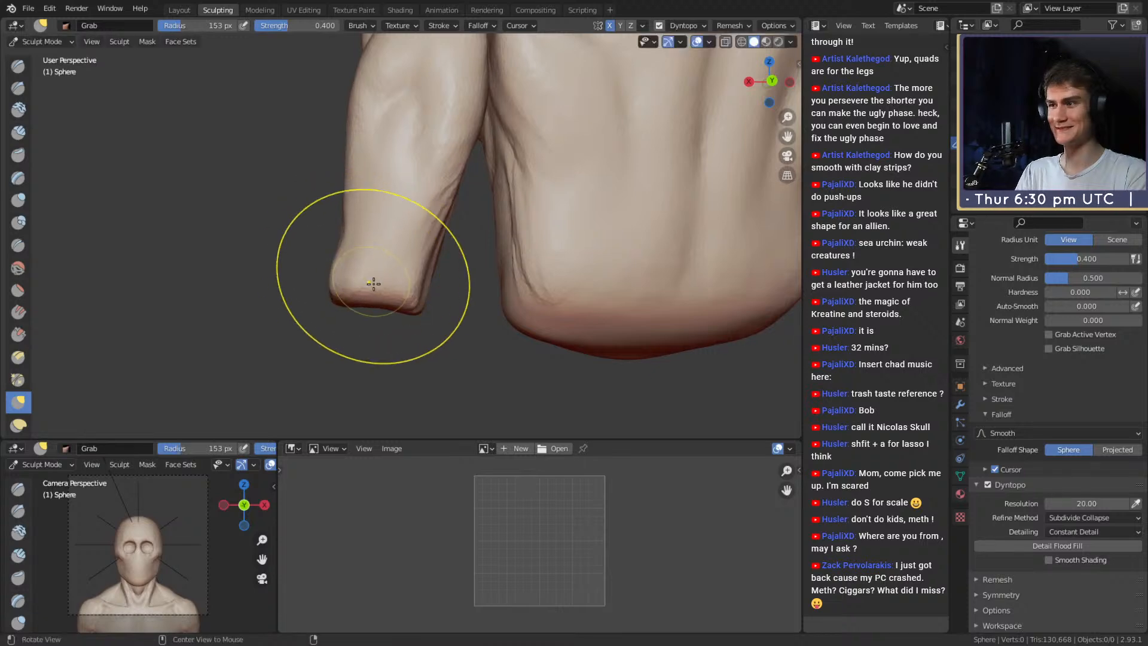
pyautogui.moveTo(374, 284)
pyautogui.mouseDown(button='middle')
pyautogui.moveTo(415, 198)
pyautogui.moveTo(403, 246)
pyautogui.moveTo(256, 64)
pyautogui.moveTo(457, 240)
pyautogui.moveTo(336, 233)
pyautogui.moveTo(430, 245)
pyautogui.moveTo(383, 246)
pyautogui.moveTo(397, 218)
pyautogui.moveTo(422, 247)
pyautogui.moveTo(449, 154)
pyautogui.mouseUp(button='middle')
# Adjust the lower abdomen's front contour from the side with the Grab brush at a 154 px radius.
pyautogui.press('c')
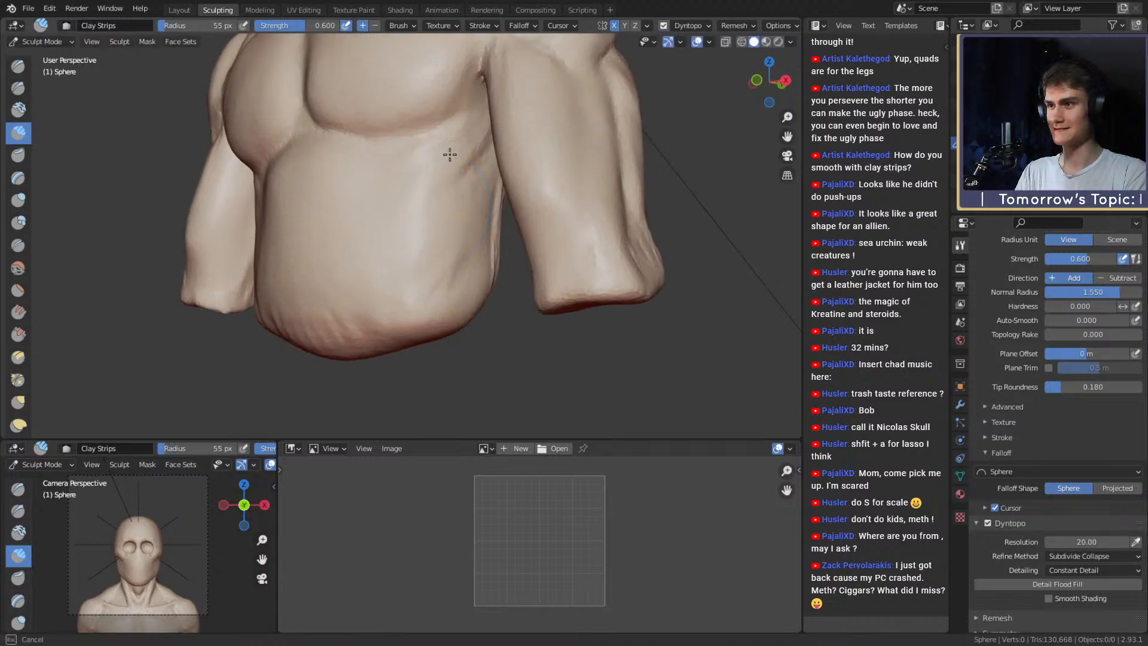
pyautogui.moveTo(413, 190)
pyautogui.mouseDown(button='middle')
pyautogui.moveTo(456, 220)
pyautogui.moveTo(440, 192)
pyautogui.moveTo(375, 145)
pyautogui.moveTo(431, 182)
pyautogui.moveTo(454, 246)
pyautogui.moveTo(403, 273)
pyautogui.moveTo(418, 228)
pyautogui.mouseUp(button='middle')
pyautogui.press('g')
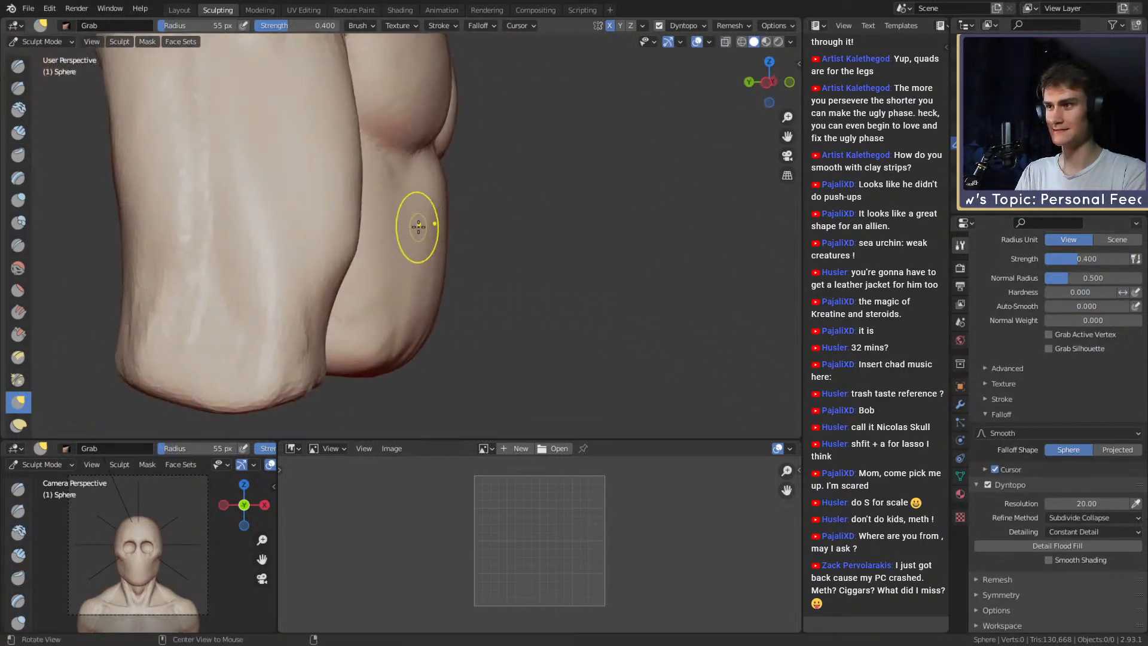
pyautogui.press('f')
pyautogui.click(422, 227)
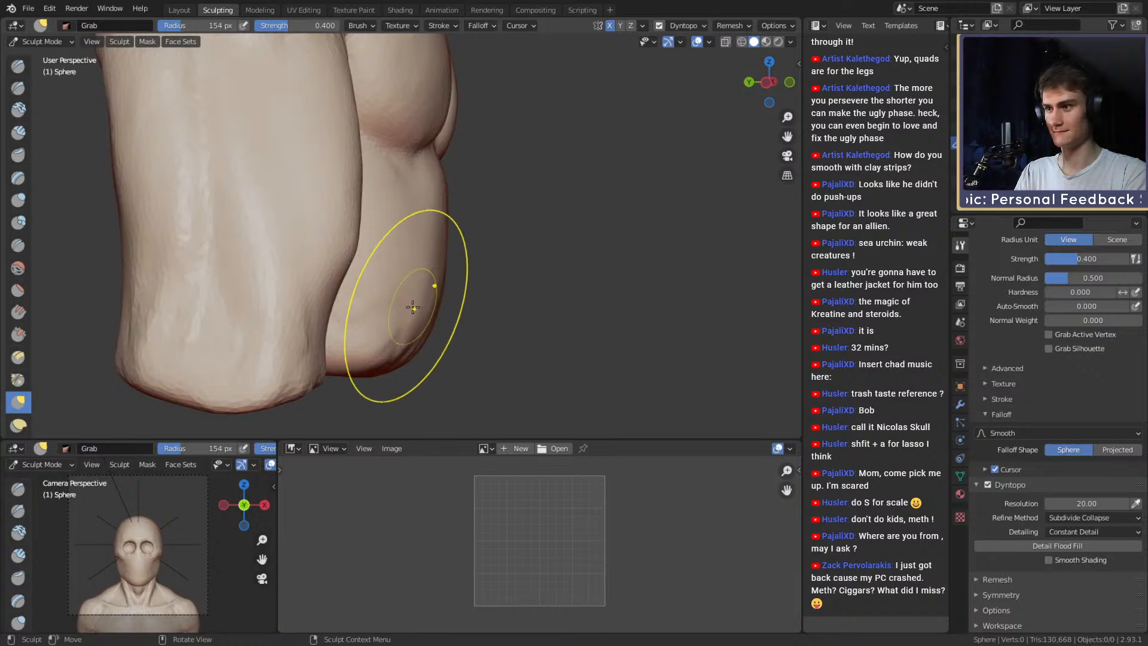
pyautogui.moveTo(413, 307)
pyautogui.mouseDown(button='middle')
pyautogui.moveTo(384, 290)
pyautogui.moveTo(396, 212)
pyautogui.mouseUp(button='middle')
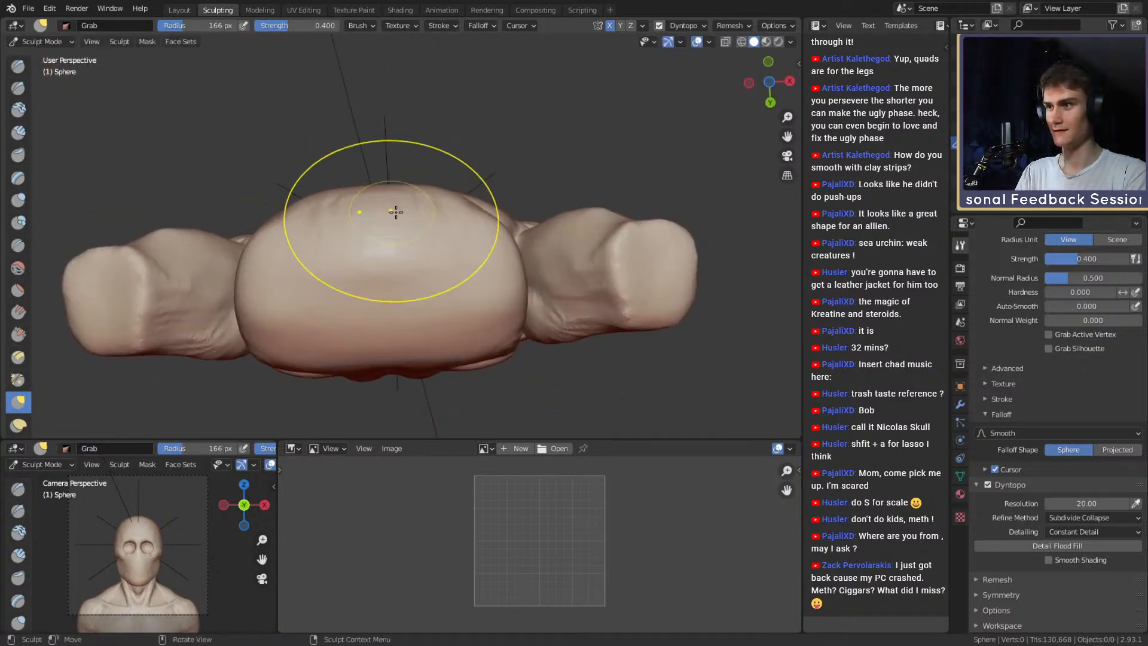
# Flatten the underside and lower edge of the torso with the Grab brush, varying its radius between 76 and 146 px.
pyautogui.moveTo(435, 197); pyautogui.dragTo(437, 192)
pyautogui.moveTo(437, 192)
pyautogui.mouseDown(button='middle')
pyautogui.moveTo(423, 210)
pyautogui.moveTo(427, 267)
pyautogui.moveTo(453, 226)
pyautogui.mouseUp(button='middle')
pyautogui.press('f')
pyautogui.click(396, 269)
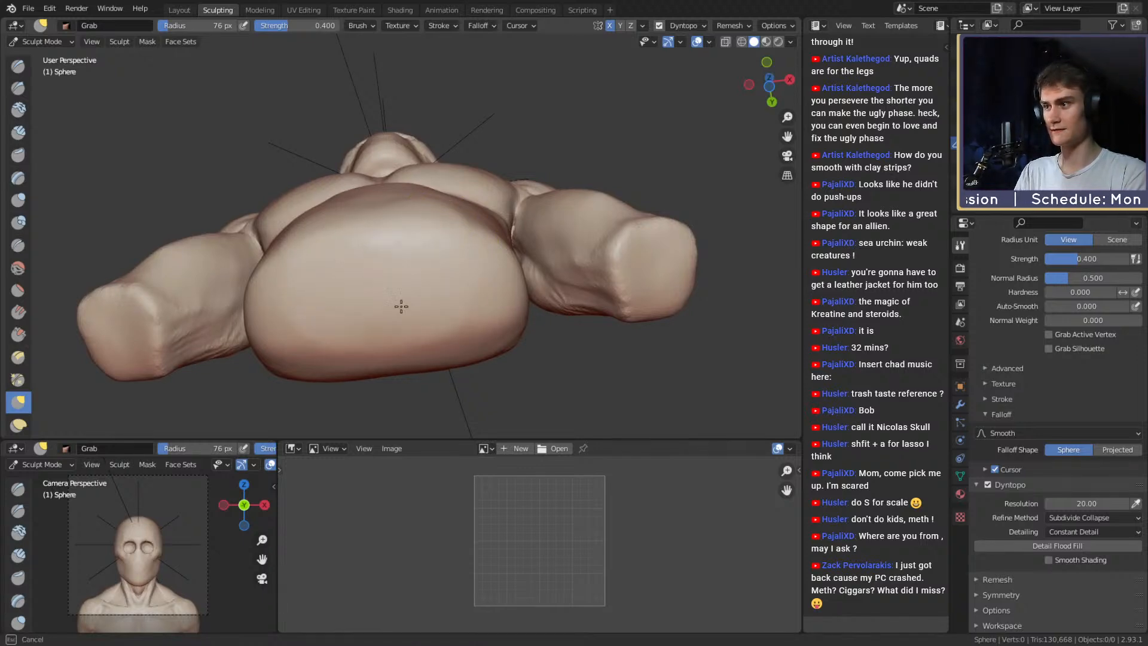
pyautogui.moveTo(417, 330); pyautogui.dragTo(361, 261, button='middle')
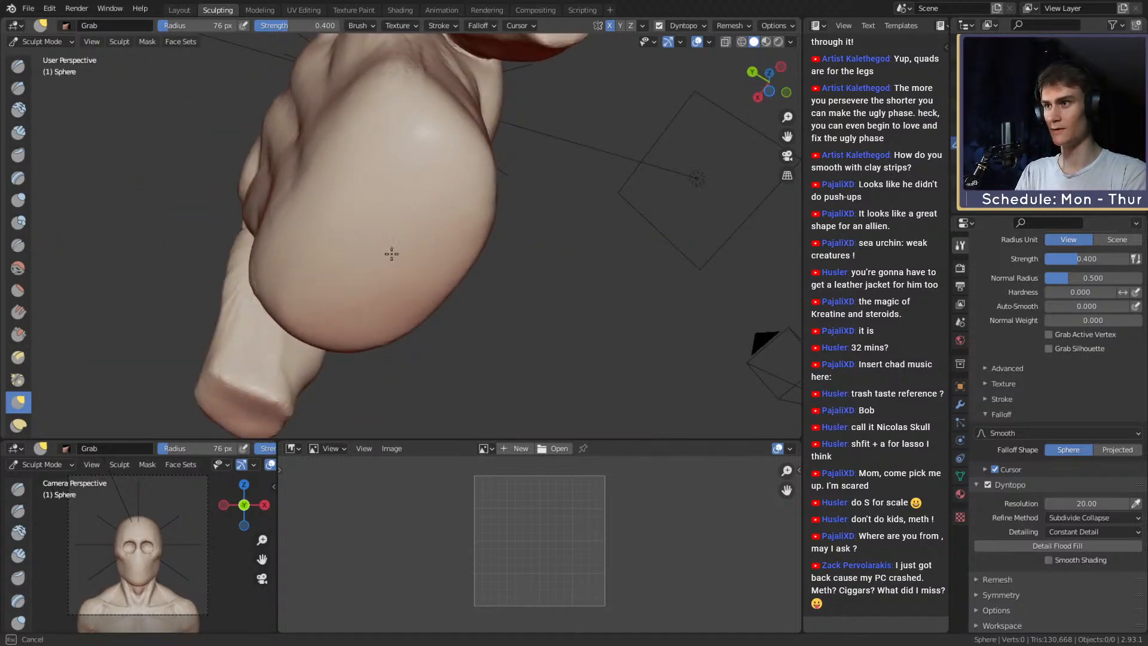
pyautogui.moveTo(384, 189)
pyautogui.mouseDown(button='middle')
pyautogui.moveTo(454, 303)
pyautogui.moveTo(443, 274)
pyautogui.mouseUp(button='middle')
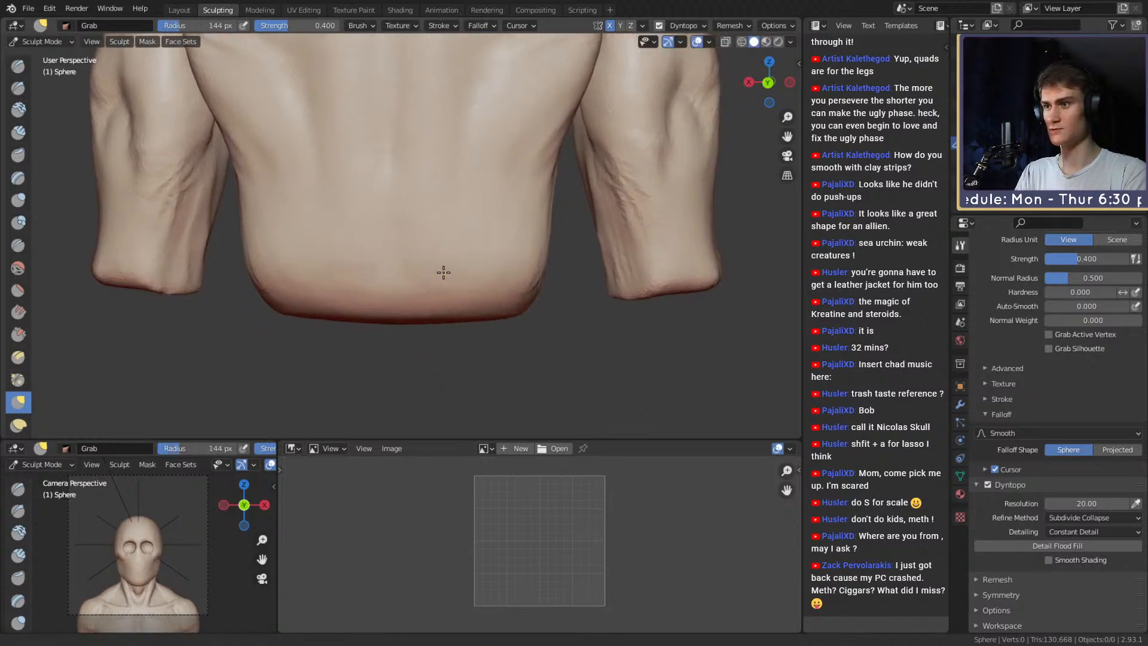
pyautogui.press('f')
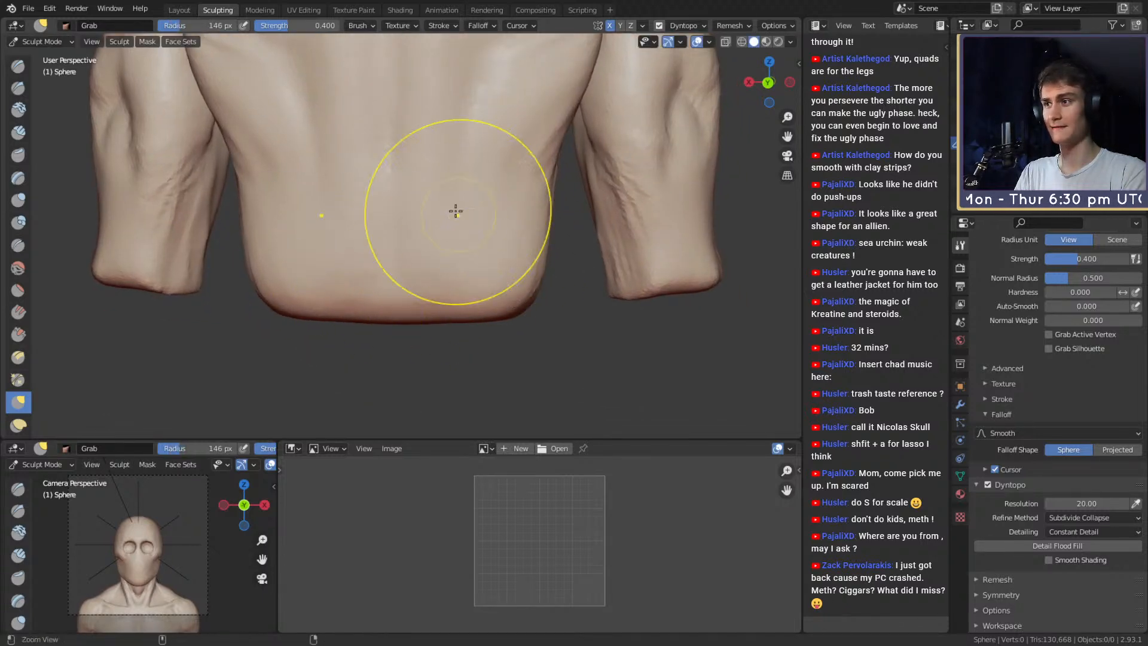
# Build up diagonal muscle strips along the side of the ribcage with the Clay Strips brush at a 40 px radius.
pyautogui.moveTo(454, 210)
pyautogui.mouseDown(button='middle')
pyautogui.moveTo(546, 239)
pyautogui.moveTo(447, 227)
pyautogui.moveTo(412, 206)
pyautogui.mouseUp(button='middle')
pyautogui.keyDown('ctrl'); pyautogui.moveTo(412, 207); pyautogui.dragTo(404, 162, button='middle'); pyautogui.keyUp('ctrl')
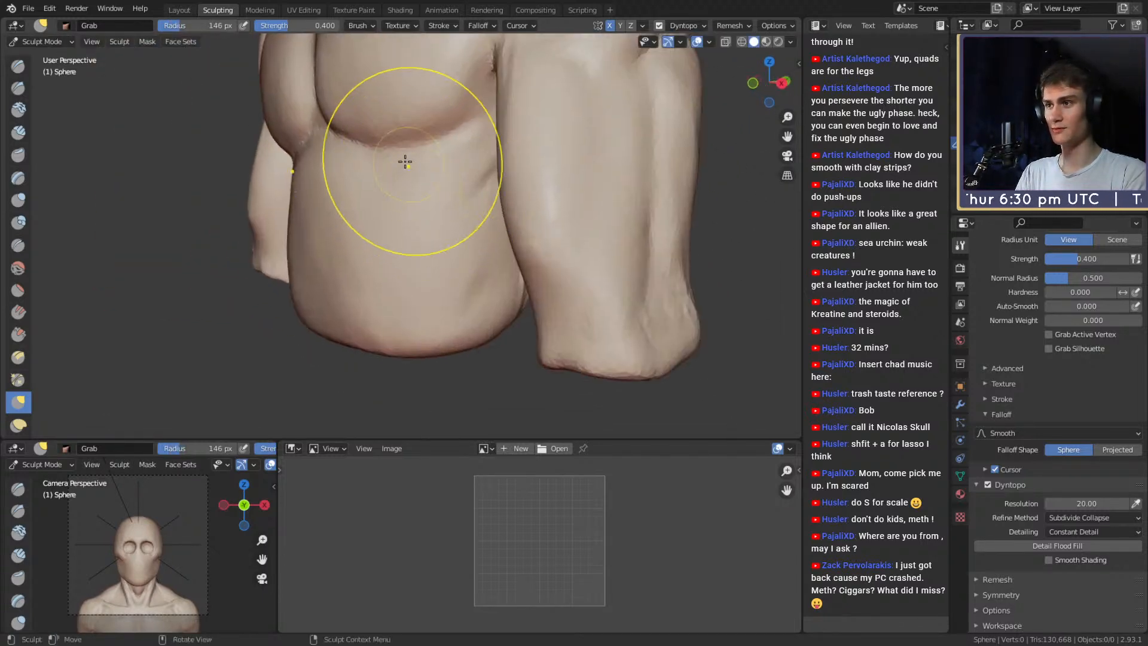
pyautogui.press('c')
pyautogui.press('f')
pyautogui.click(388, 210)
pyautogui.moveTo(389, 210); pyautogui.dragTo(436, 181, button='middle')
pyautogui.press('f')
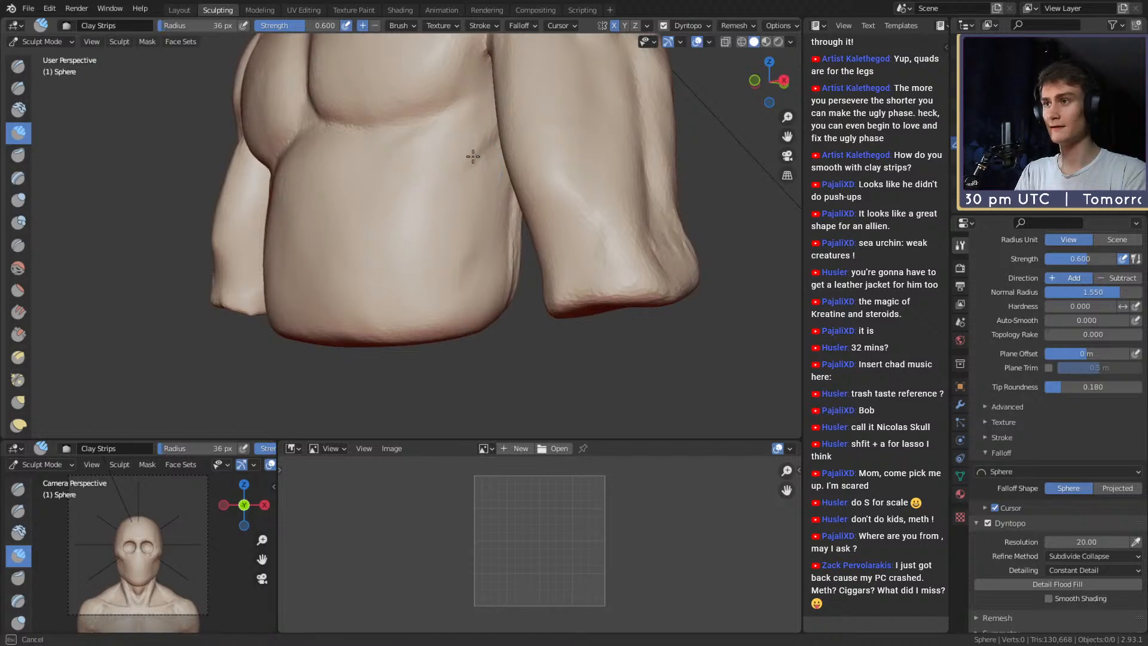
pyautogui.moveTo(494, 160)
pyautogui.mouseDown(button='middle')
pyautogui.moveTo(481, 142)
pyautogui.moveTo(469, 187)
pyautogui.moveTo(440, 187)
pyautogui.moveTo(489, 182)
pyautogui.moveTo(475, 219)
pyautogui.mouseUp(button='middle')
pyautogui.moveTo(527, 248); pyautogui.dragTo(471, 233, button='middle')
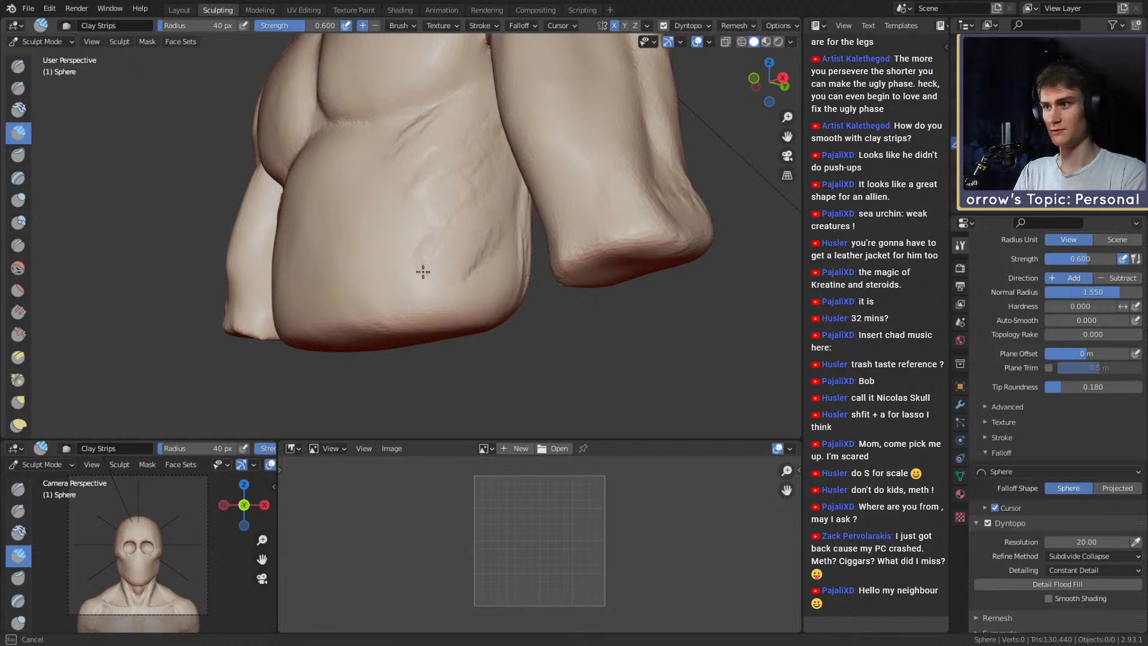
pyautogui.moveTo(450, 152)
pyautogui.keyDown('alt'); pyautogui.mouseDown(button='middle')
pyautogui.moveTo(533, 244)
pyautogui.moveTo(463, 247)
pyautogui.mouseUp(button='middle'); pyautogui.keyUp('alt')
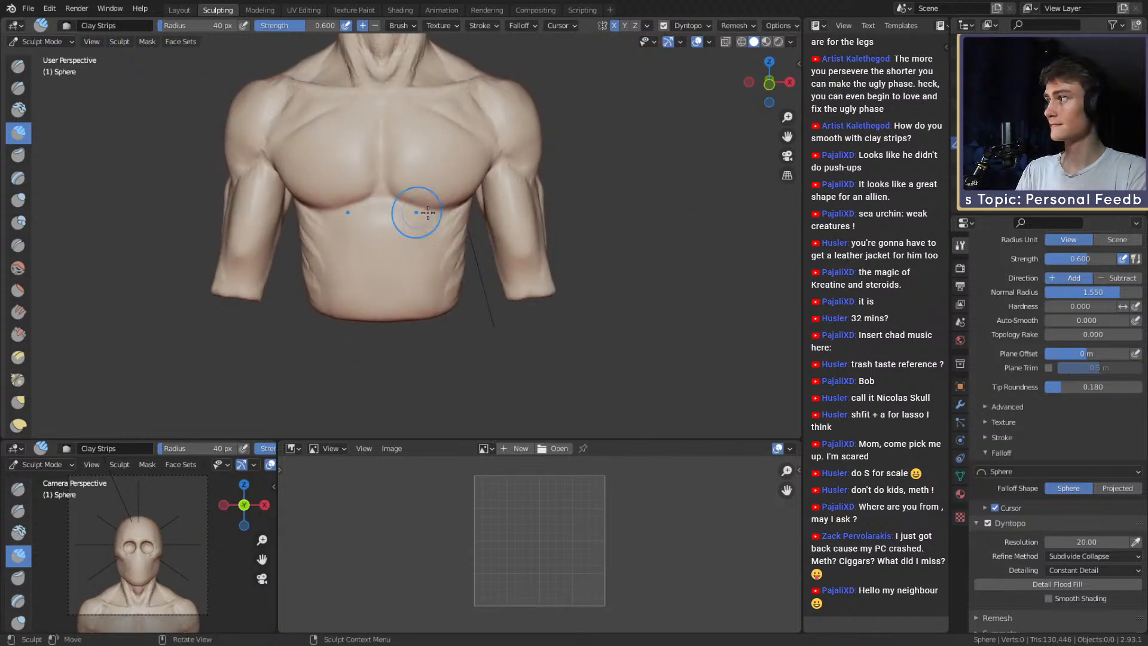
pyautogui.keyDown('shift'); pyautogui.moveTo(428, 213); pyautogui.dragTo(430, 243, button='middle'); pyautogui.keyUp('shift')
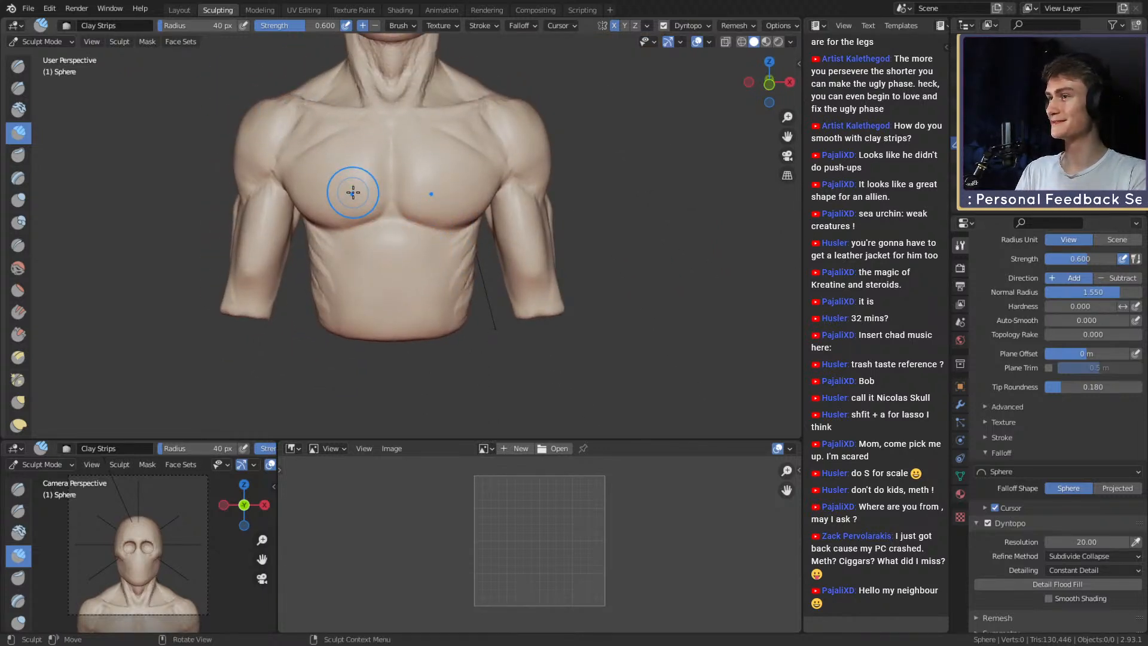
# Shape the side of the torso below the chest with the Grab brush at a 147 px radius.
pyautogui.press('g')
pyautogui.moveTo(536, 293)
pyautogui.keyDown('ctrl'); pyautogui.mouseDown(button='middle')
pyautogui.moveTo(487, 221)
pyautogui.moveTo(436, 204)
pyautogui.mouseUp(button='middle'); pyautogui.keyUp('ctrl')
pyautogui.press('f')
pyautogui.click(445, 205)
pyautogui.moveTo(445, 205); pyautogui.dragTo(441, 200)
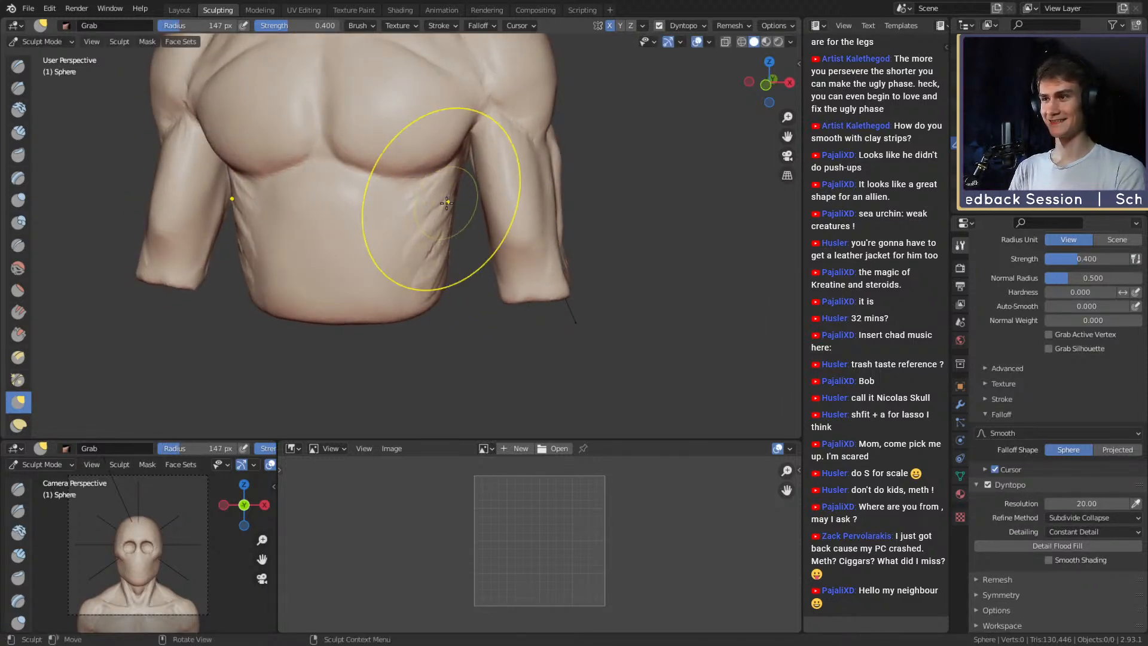
pyautogui.press('f')
pyautogui.click(452, 213)
pyautogui.moveTo(465, 226)
pyautogui.mouseDown(button='middle')
pyautogui.moveTo(458, 190)
pyautogui.moveTo(438, 220)
pyautogui.moveTo(479, 181)
pyautogui.moveTo(467, 135)
pyautogui.mouseUp(button='middle')
# Refine the armpit and upper side of the ribcage with the Grab brush at a 133 px radius.
pyautogui.press('f')
pyautogui.click(434, 210)
pyautogui.press('f')
pyautogui.click(432, 200)
pyautogui.keyDown('ctrl'); pyautogui.moveTo(464, 119); pyautogui.dragTo(502, 195, button='middle'); pyautogui.keyUp('ctrl')
pyautogui.press('f')
pyautogui.click(526, 191)
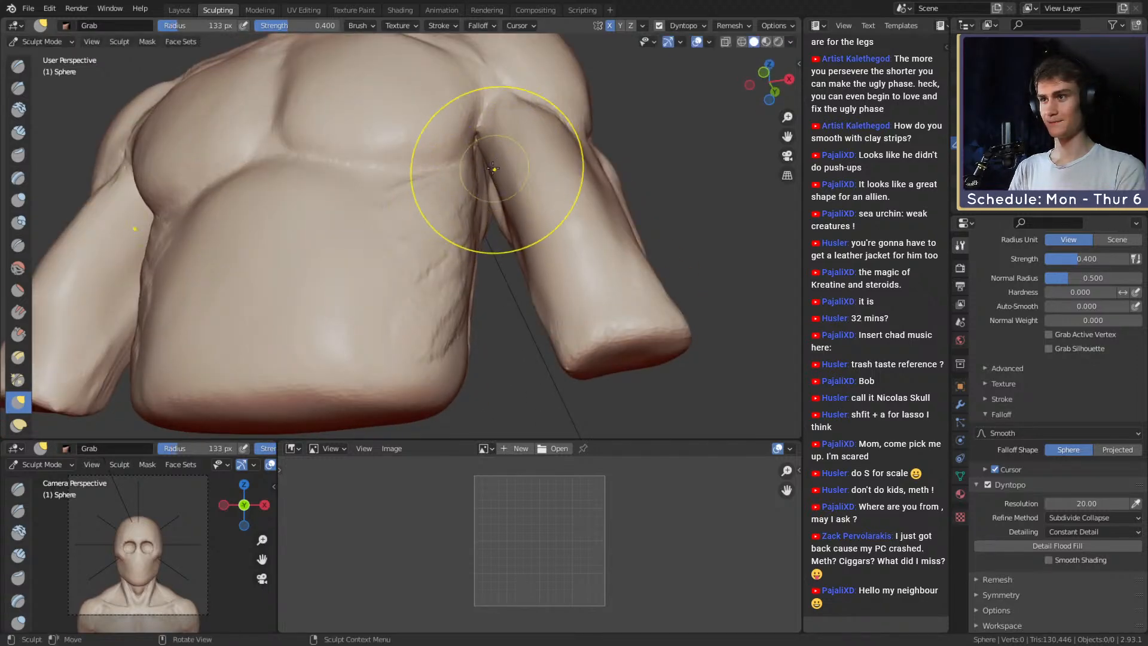
pyautogui.keyDown('ctrl'); pyautogui.moveTo(481, 146); pyautogui.dragTo(478, 204, button='middle'); pyautogui.keyUp('ctrl')
pyautogui.moveTo(478, 203); pyautogui.dragTo(475, 237, button='middle')
# Refine the torso and arm proportions with the Grab brush, changing its radius to 73 px.
pyautogui.press('f')
pyautogui.click(433, 228)
pyautogui.press('f')
pyautogui.click(383, 223)
pyautogui.press('f')
pyautogui.click(341, 216)
pyautogui.press('f')
pyautogui.click(326, 185)
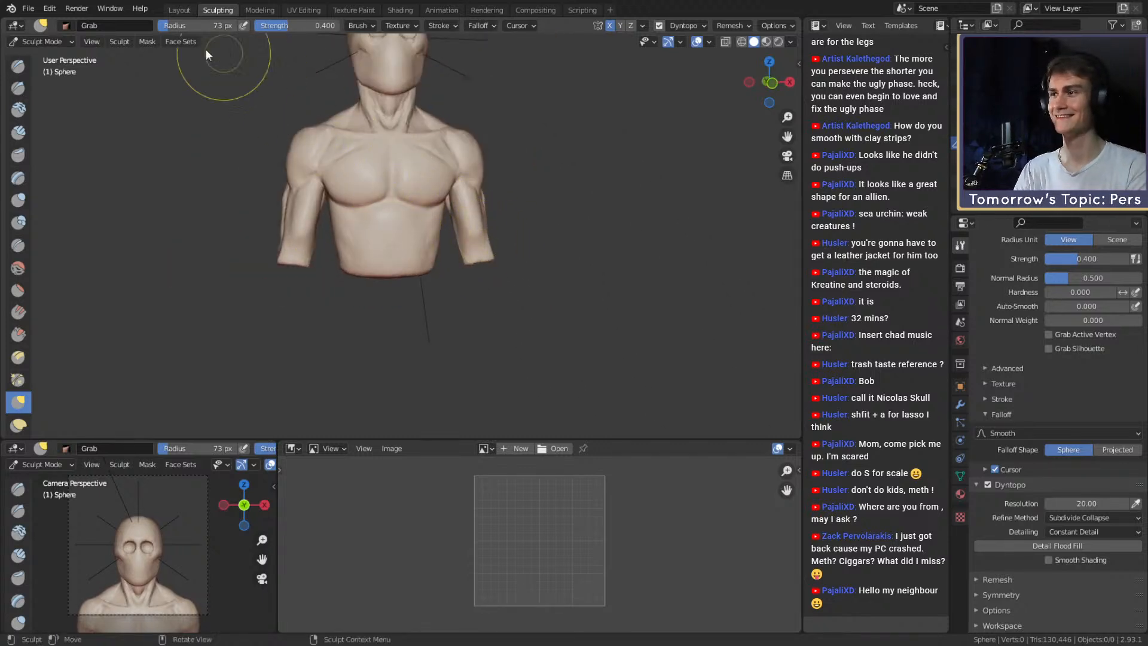
# Pull the waist inward from the back view with the Grab brush at a 153 px radius.
pyautogui.hotkey('shift', 'c')
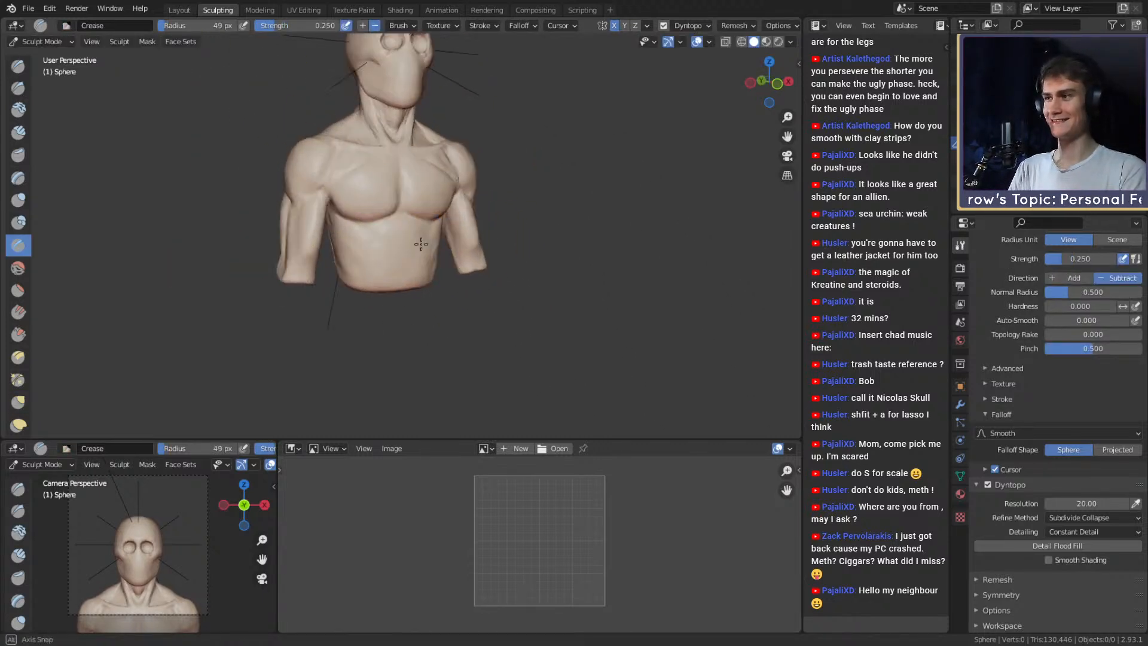
pyautogui.moveTo(554, 210)
pyautogui.mouseDown(button='middle')
pyautogui.moveTo(487, 243)
pyautogui.moveTo(379, 243)
pyautogui.mouseUp(button='middle')
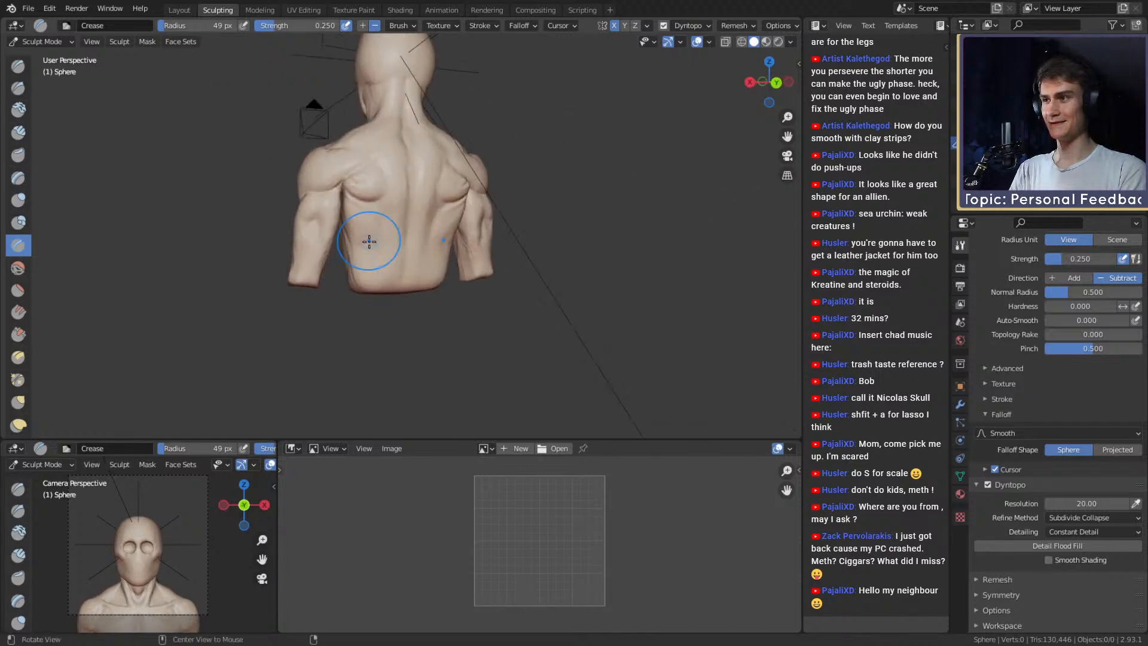
pyautogui.scroll(3, 359, 205)
pyautogui.press('g')
pyautogui.moveTo(382, 200); pyautogui.dragTo(356, 204, button='middle')
pyautogui.press('f')
pyautogui.click(390, 244)
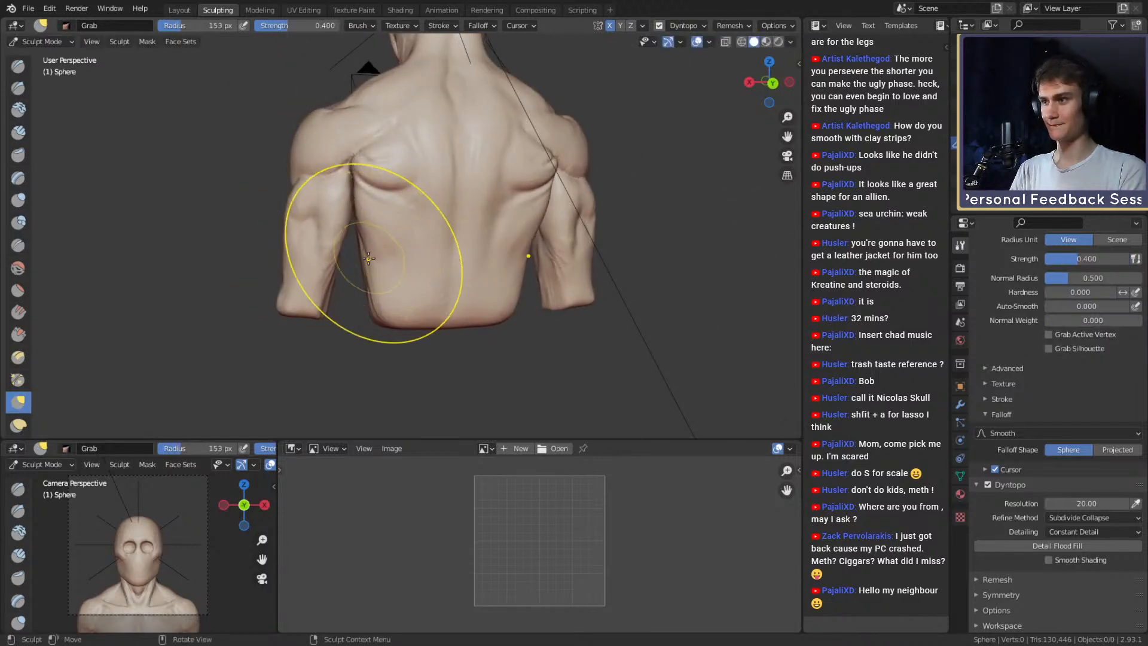
pyautogui.moveTo(374, 254); pyautogui.dragTo(390, 255)
pyautogui.moveTo(390, 257)
pyautogui.mouseDown(button='middle')
pyautogui.moveTo(377, 253)
pyautogui.moveTo(513, 256)
pyautogui.moveTo(451, 274)
pyautogui.mouseUp(button='middle')
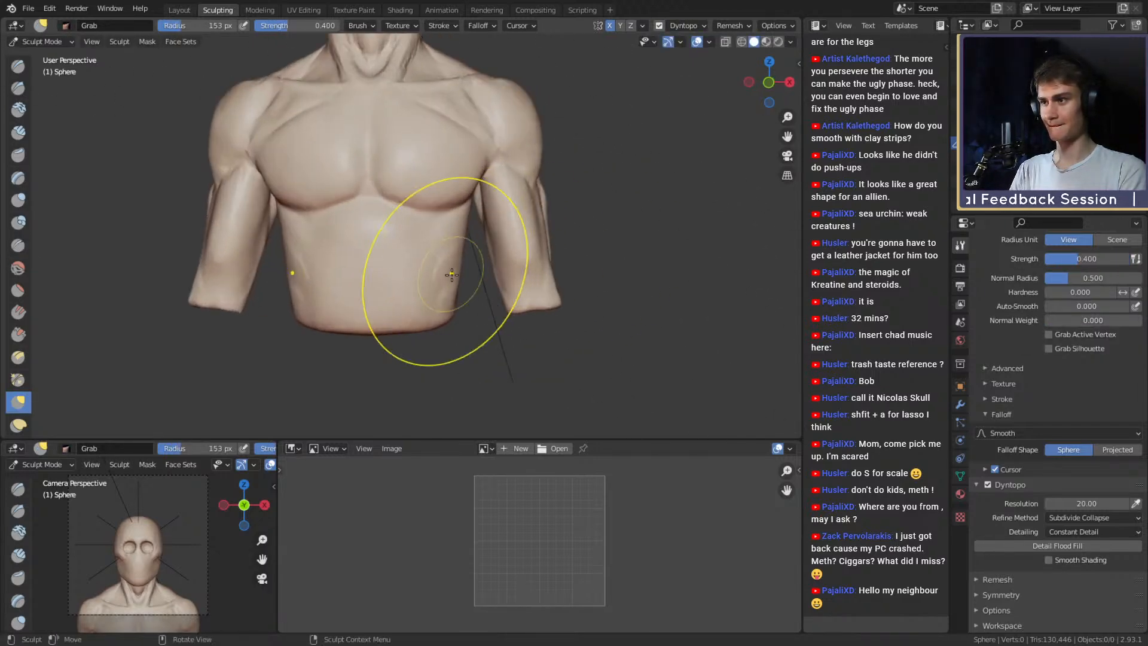
# Refine the lower sides of the waist from the front with the Grab brush, reducing its radius to 92 and 72 px.
pyautogui.moveTo(445, 284); pyautogui.dragTo(447, 285)
pyautogui.keyDown('shift'); pyautogui.moveTo(460, 290); pyautogui.dragTo(448, 263, button='middle'); pyautogui.keyUp('shift')
pyautogui.press('f')
pyautogui.click(519, 273)
pyautogui.press('f')
pyautogui.click(444, 271)
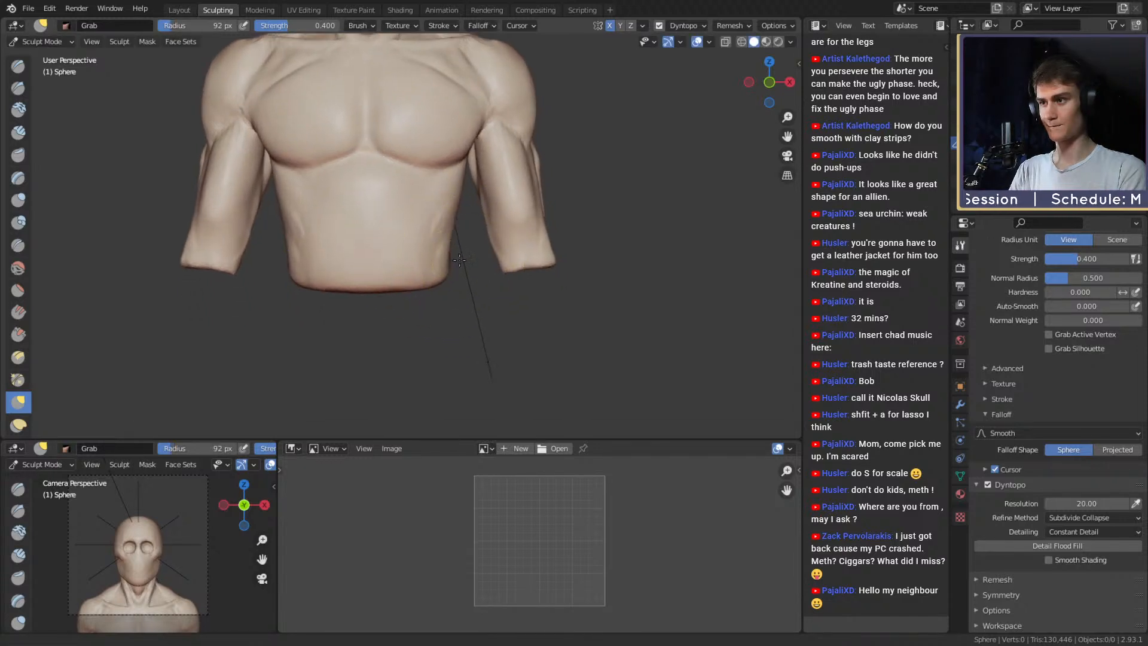
pyautogui.press('f')
pyautogui.click(453, 261)
pyautogui.moveTo(462, 247)
pyautogui.keyDown('alt'); pyautogui.keyDown('shift'); pyautogui.mouseDown()
pyautogui.moveTo(429, 292)
pyautogui.moveTo(486, 251)
pyautogui.mouseUp(); pyautogui.keyUp('shift'); pyautogui.keyUp('alt')
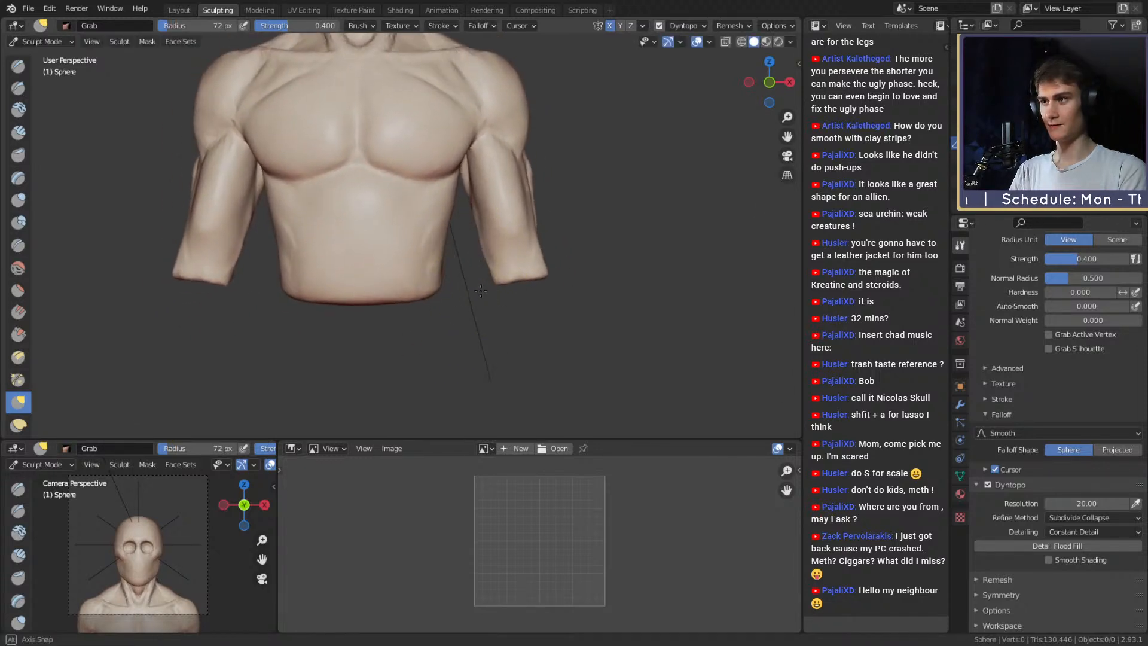
# Adjust the lower back edge of the torso with the Snake Hook brush at an 80 px radius.
pyautogui.moveTo(479, 197)
pyautogui.keyDown('ctrl'); pyautogui.keyDown('alt'); pyautogui.mouseDown()
pyautogui.moveTo(471, 267)
pyautogui.moveTo(416, 179)
pyautogui.mouseUp(); pyautogui.keyUp('alt'); pyautogui.keyUp('ctrl')
pyautogui.keyDown('alt'); pyautogui.moveTo(404, 237); pyautogui.dragTo(437, 223); pyautogui.keyUp('alt')
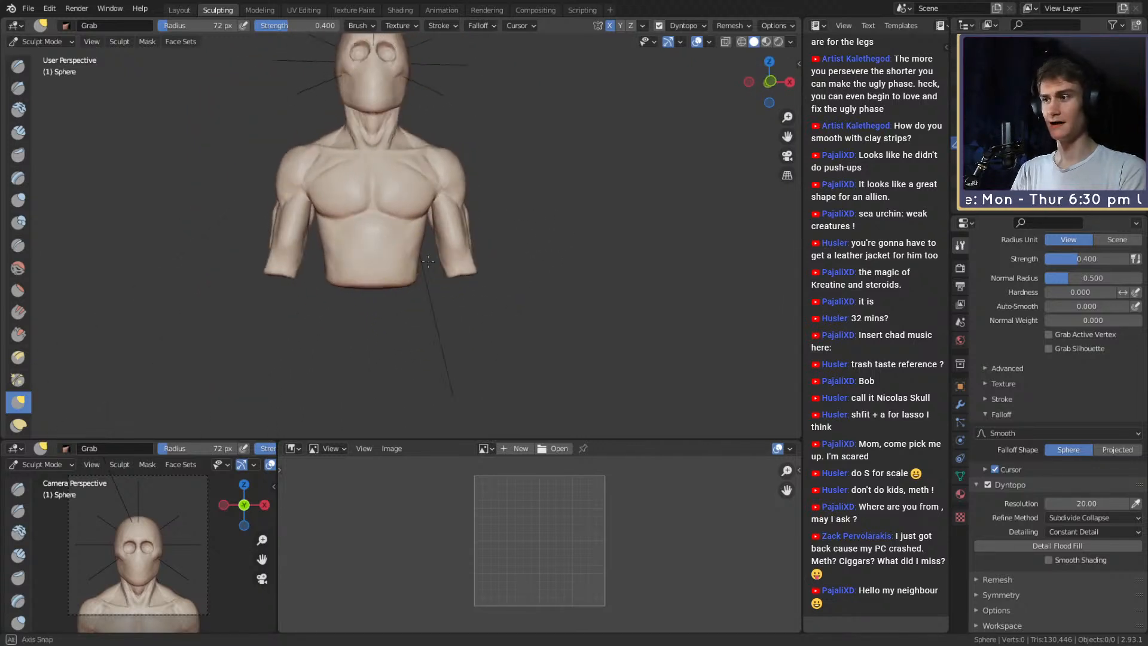
pyautogui.scroll(3, 426, 256)
pyautogui.keyDown('alt'); pyautogui.moveTo(358, 280); pyautogui.dragTo(464, 239); pyautogui.keyUp('alt')
pyautogui.scroll(-4, 449, 238)
pyautogui.scroll(3, 434, 257)
pyautogui.keyDown('alt'); pyautogui.moveTo(392, 269); pyautogui.dragTo(414, 275); pyautogui.keyUp('alt')
pyautogui.scroll(2, 413, 272)
pyautogui.press('m')
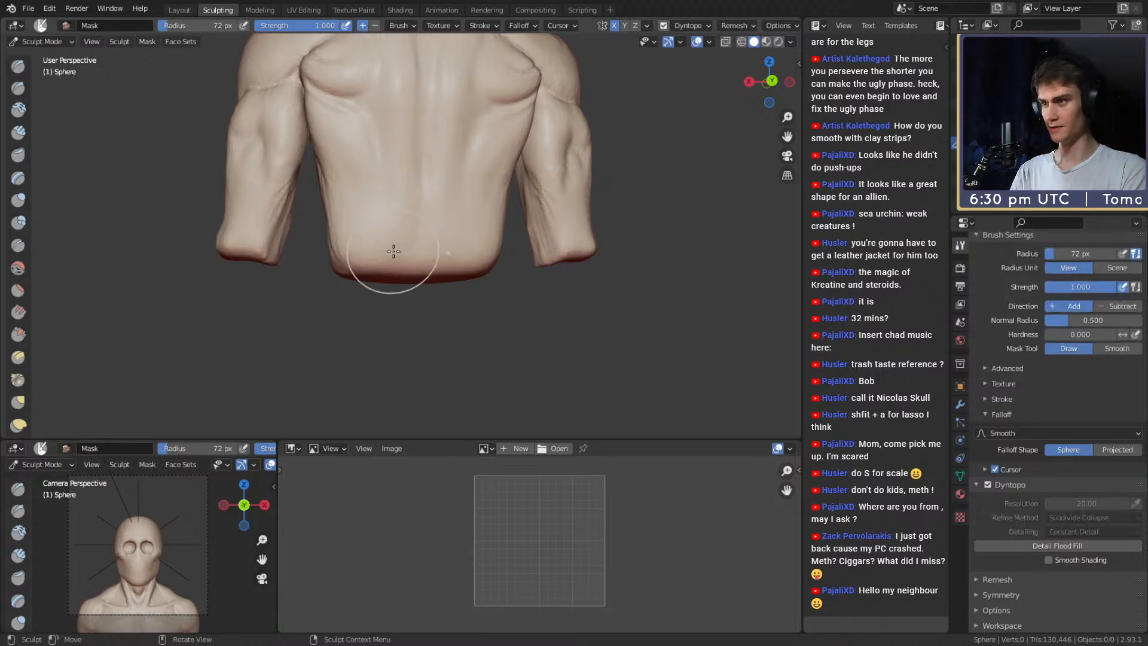
pyautogui.scroll(1, 383, 263)
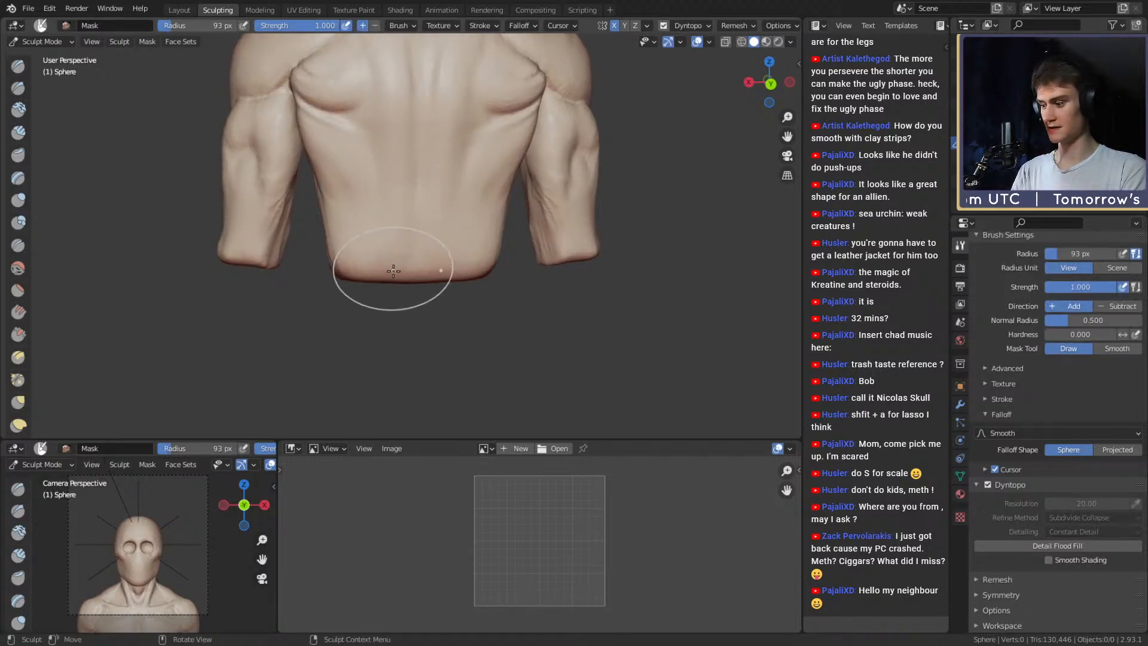
pyautogui.press('k')
pyautogui.moveTo(365, 277); pyautogui.dragTo(370, 272)
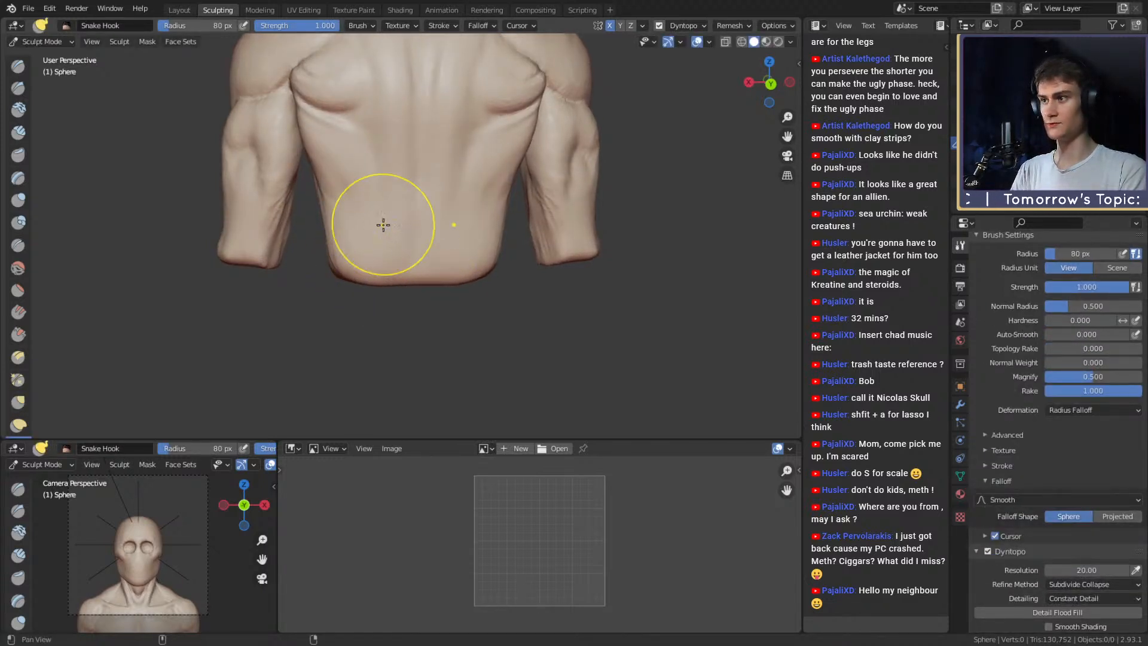
# Examine the torso and both arms from the sides, back and front.
pyautogui.keyDown('alt'); pyautogui.moveTo(384, 226); pyautogui.dragTo(622, 215); pyautogui.keyUp('alt')
pyautogui.scroll(-4, 527, 209)
pyautogui.moveTo(481, 206)
pyautogui.keyDown('alt'); pyautogui.mouseDown()
pyautogui.moveTo(470, 232)
pyautogui.moveTo(336, 216)
pyautogui.moveTo(251, 231)
pyautogui.mouseUp(); pyautogui.keyUp('alt')
pyautogui.scroll(5, 474, 239)
pyautogui.scroll(1, 419, 217)
pyautogui.keyDown('alt'); pyautogui.moveTo(423, 213); pyautogui.dragTo(604, 232); pyautogui.keyUp('alt')
pyautogui.moveTo(604, 232); pyautogui.dragTo(628, 231, button='middle')
pyautogui.scroll(-4, 622, 231)
pyautogui.scroll(4, 440, 217)
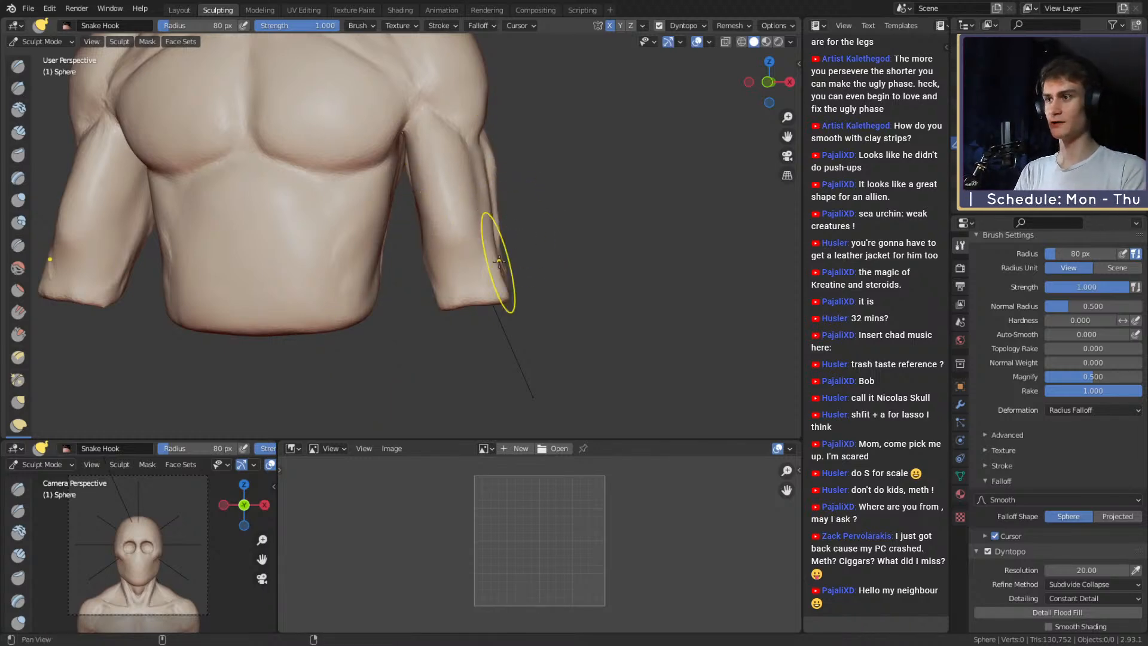
# Mask the cut end of the upper arm from below with the Mask brush at a 38 px radius.
pyautogui.moveTo(499, 261)
pyautogui.mouseDown(button='middle')
pyautogui.moveTo(482, 217)
pyautogui.moveTo(461, 256)
pyautogui.moveTo(553, 225)
pyautogui.moveTo(533, 264)
pyautogui.moveTo(209, 123)
pyautogui.moveTo(428, 261)
pyautogui.moveTo(368, 245)
pyautogui.moveTo(382, 184)
pyautogui.moveTo(410, 216)
pyautogui.moveTo(440, 197)
pyautogui.moveTo(448, 211)
pyautogui.mouseUp(button='middle')
pyautogui.press('m')
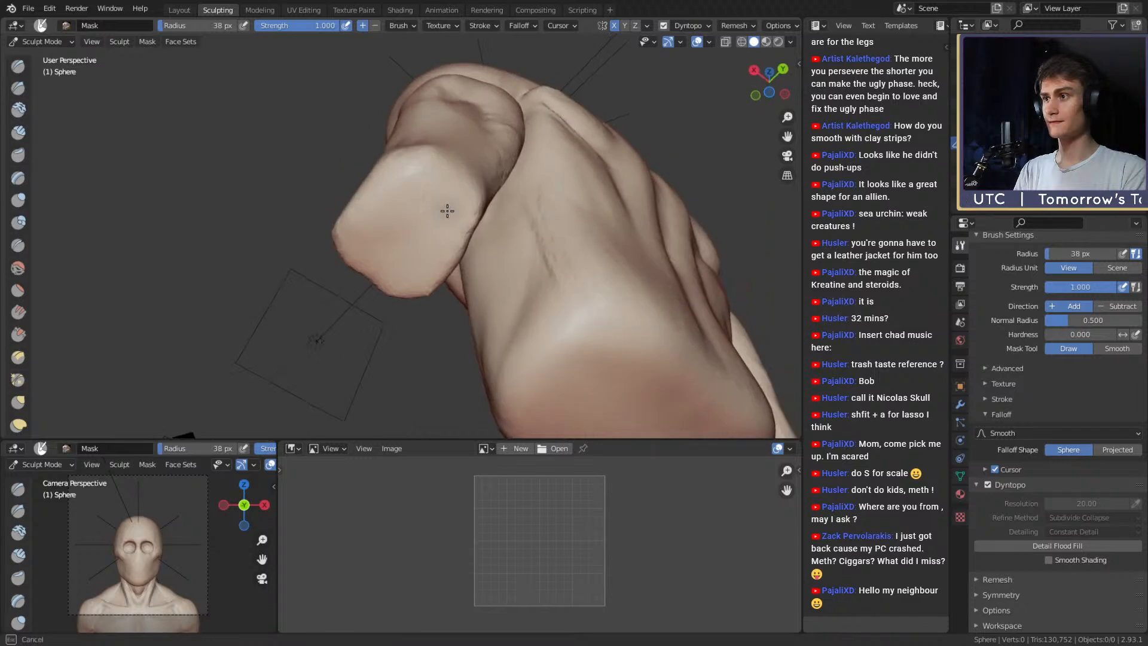
pyautogui.moveTo(451, 183); pyautogui.dragTo(438, 201)
pyautogui.moveTo(438, 203); pyautogui.dragTo(506, 214, button='middle')
pyautogui.moveTo(504, 224)
pyautogui.mouseDown()
pyautogui.moveTo(485, 252)
pyautogui.moveTo(441, 240)
pyautogui.mouseUp()
pyautogui.moveTo(441, 239)
pyautogui.mouseDown(button='middle')
pyautogui.moveTo(480, 218)
pyautogui.moveTo(431, 241)
pyautogui.moveTo(489, 258)
pyautogui.moveTo(343, 299)
pyautogui.mouseUp(button='middle')
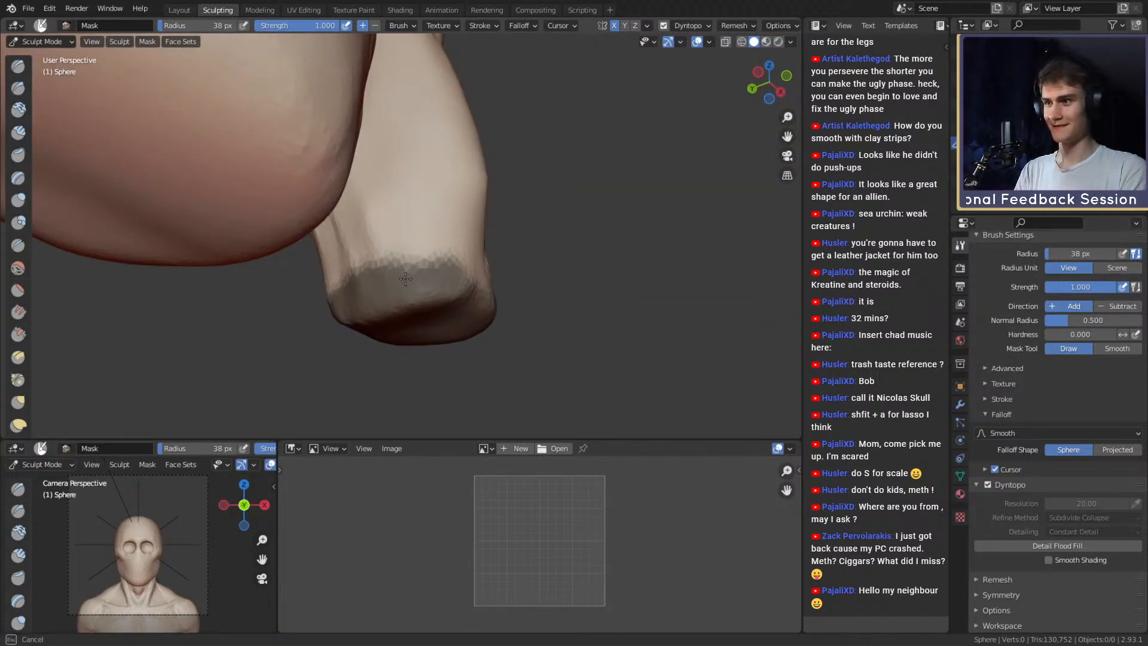
# Extend the mask around the back, front and outer side of the arm end at 41 and 35 px radii.
pyautogui.moveTo(405, 279)
pyautogui.mouseDown(button='middle')
pyautogui.moveTo(379, 302)
pyautogui.moveTo(375, 329)
pyautogui.moveTo(513, 292)
pyautogui.moveTo(480, 308)
pyautogui.moveTo(374, 305)
pyautogui.mouseUp(button='middle')
pyautogui.moveTo(353, 302); pyautogui.dragTo(377, 326)
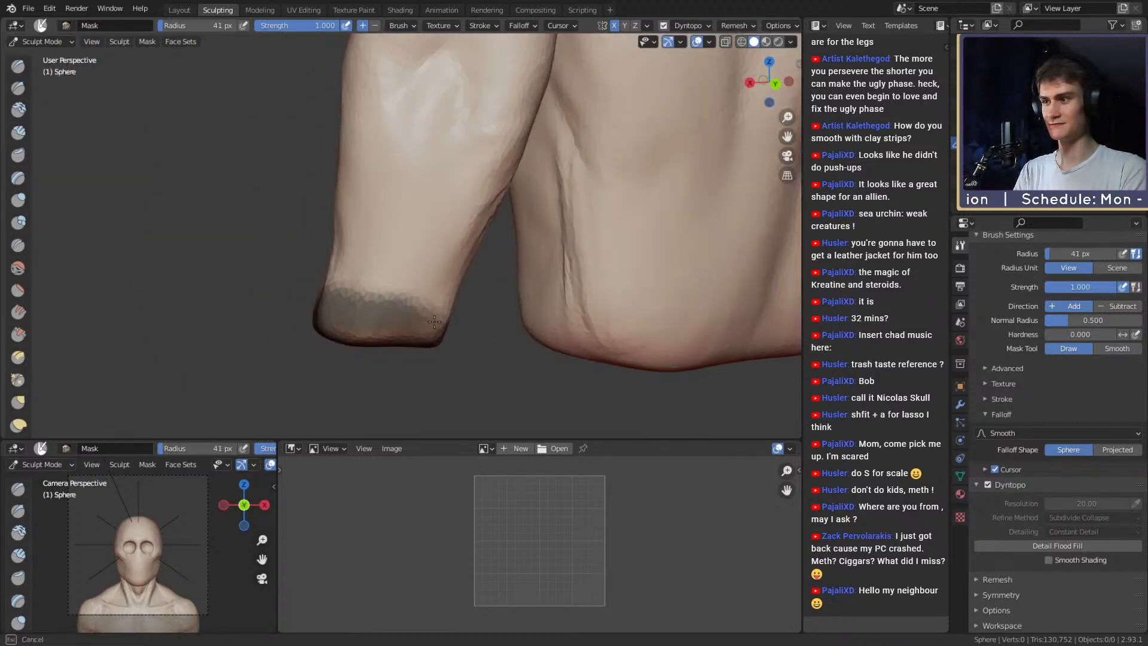
pyautogui.moveTo(425, 311); pyautogui.dragTo(374, 302, button='middle')
pyautogui.moveTo(486, 309); pyautogui.dragTo(353, 217, button='middle')
pyautogui.moveTo(439, 247)
pyautogui.mouseDown(button='middle')
pyautogui.moveTo(405, 299)
pyautogui.moveTo(401, 283)
pyautogui.moveTo(380, 290)
pyautogui.mouseUp(button='middle')
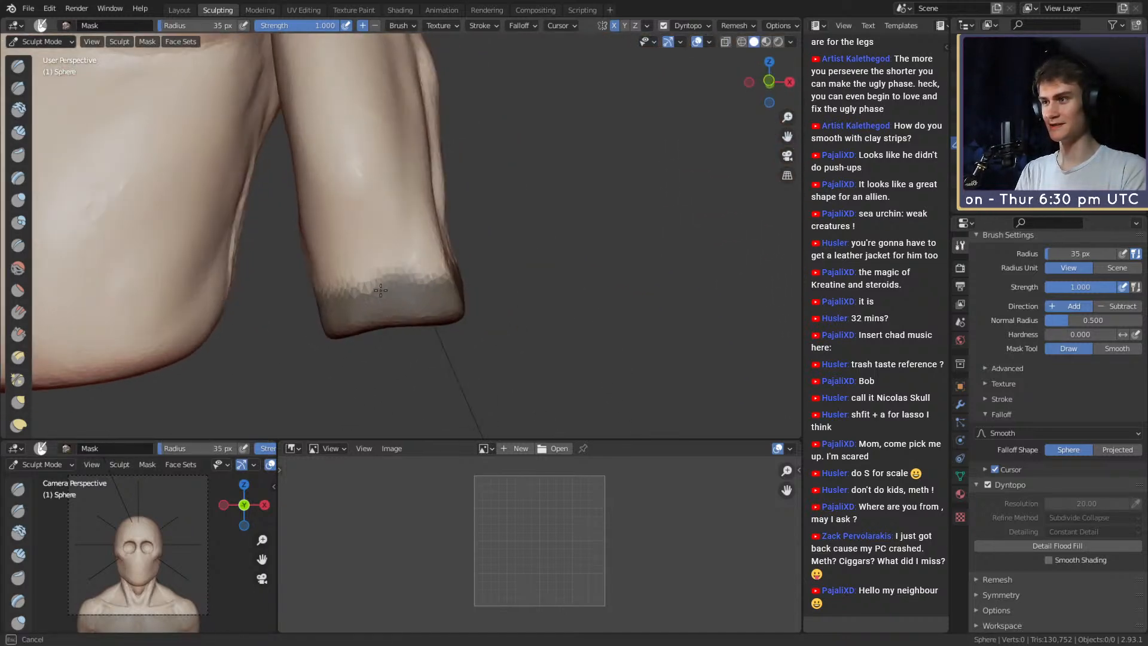
pyautogui.moveTo(458, 281); pyautogui.dragTo(418, 281, button='middle')
pyautogui.moveTo(423, 266); pyautogui.dragTo(437, 249)
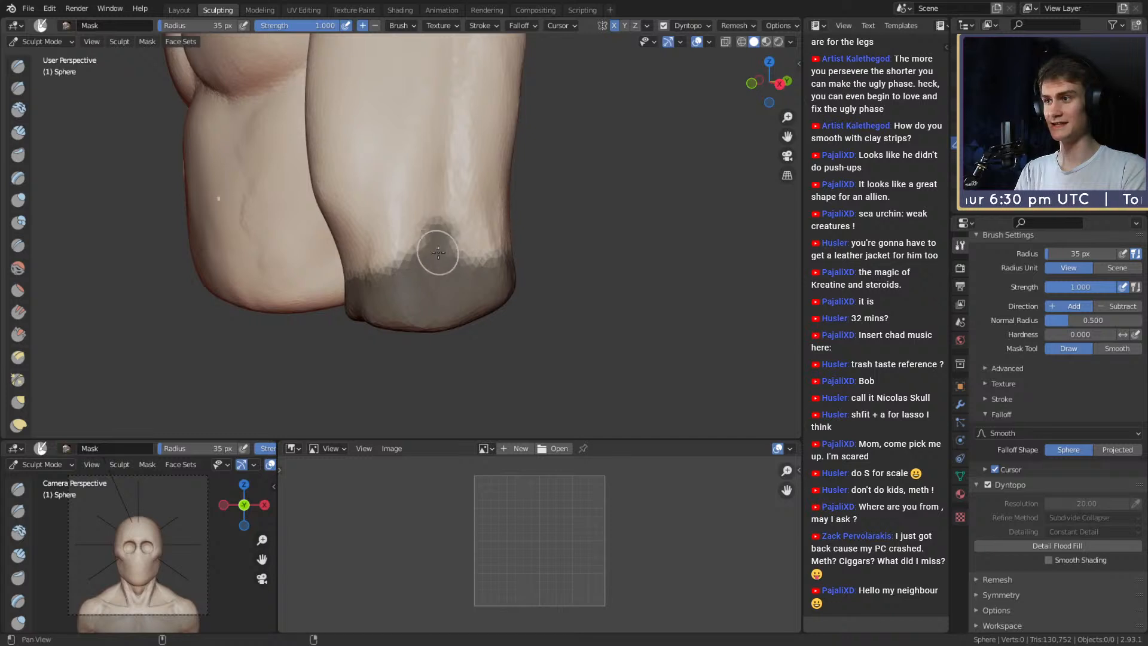
pyautogui.moveTo(439, 251); pyautogui.dragTo(403, 250, button='middle')
pyautogui.moveTo(412, 245); pyautogui.dragTo(443, 241)
# Complete the mask band around the arm end at a 43 px radius and invert the mask.
pyautogui.moveTo(443, 251); pyautogui.dragTo(462, 256, button='middle')
pyautogui.press('f')
pyautogui.click(445, 225)
pyautogui.moveTo(445, 225)
pyautogui.keyDown('ctrl'); pyautogui.mouseDown()
pyautogui.moveTo(472, 235)
pyautogui.moveTo(454, 238)
pyautogui.mouseUp(); pyautogui.keyUp('ctrl')
pyautogui.moveTo(454, 239); pyautogui.dragTo(408, 249, button='middle')
pyautogui.press('f')
pyautogui.click(401, 257)
pyautogui.moveTo(442, 264)
pyautogui.mouseDown()
pyautogui.moveTo(396, 271)
pyautogui.moveTo(487, 282)
pyautogui.moveTo(486, 292)
pyautogui.mouseUp()
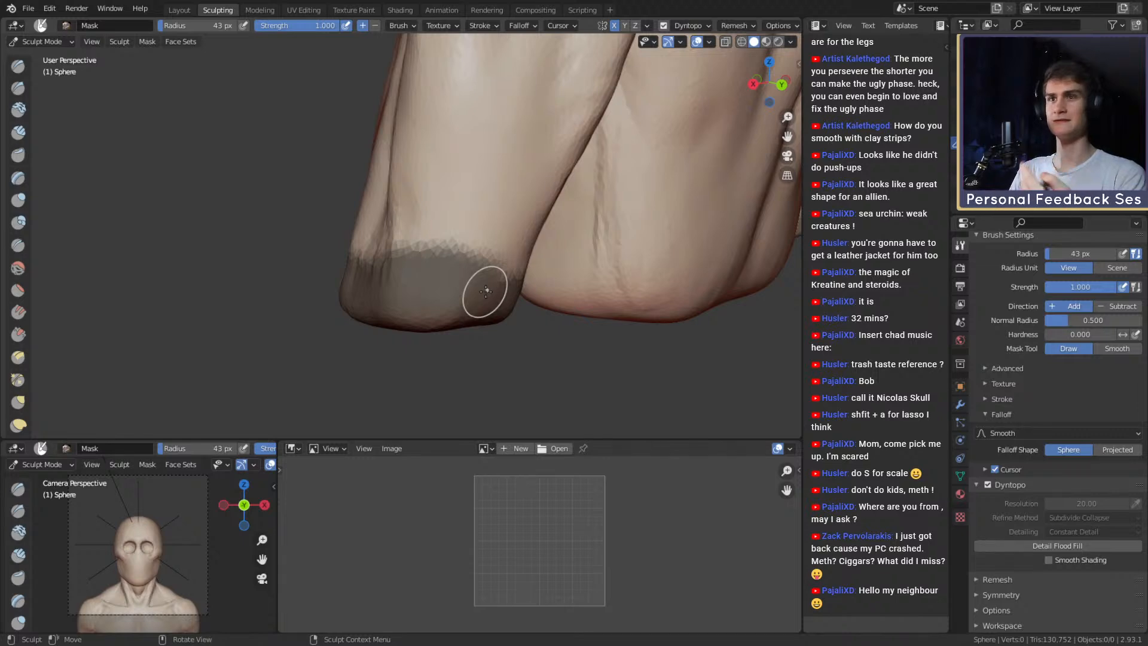
pyautogui.moveTo(478, 295)
pyautogui.mouseDown(button='middle')
pyautogui.moveTo(394, 258)
pyautogui.moveTo(419, 279)
pyautogui.mouseUp(button='middle')
pyautogui.keyDown('alt'); pyautogui.moveTo(418, 279); pyautogui.dragTo(441, 277); pyautogui.keyUp('alt')
pyautogui.moveTo(350, 301)
pyautogui.mouseDown()
pyautogui.moveTo(452, 293)
pyautogui.moveTo(446, 303)
pyautogui.mouseUp()
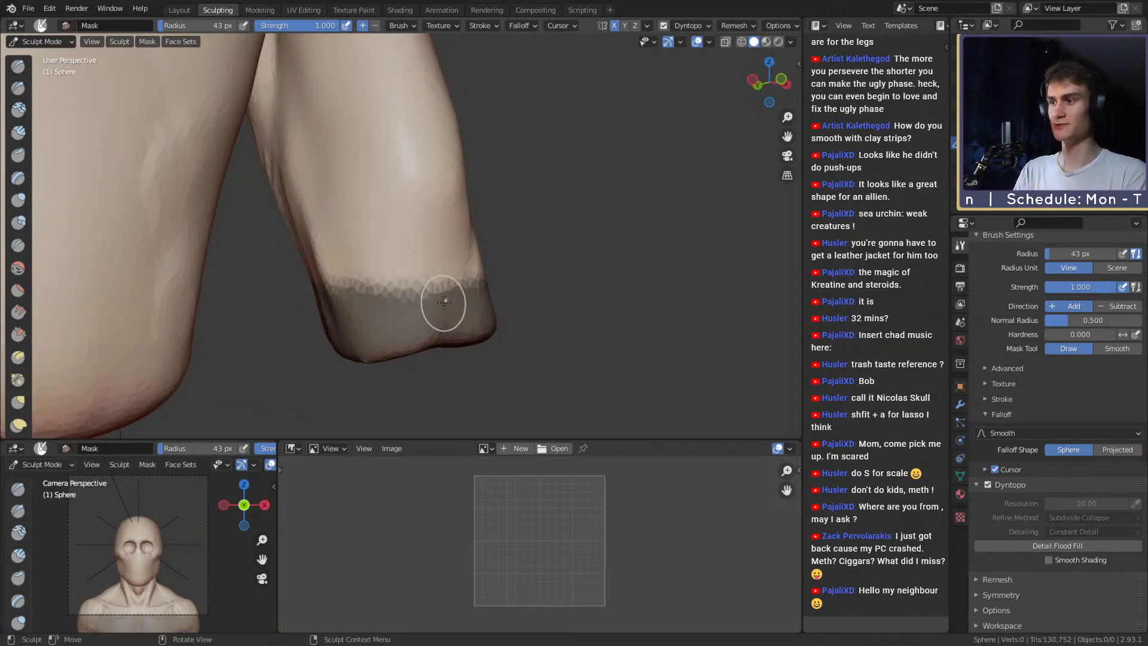
pyautogui.hotkey('ctrl', 'i')
pyautogui.moveTo(449, 210)
pyautogui.keyDown('ctrl'); pyautogui.keyDown('alt'); pyautogui.mouseDown()
pyautogui.moveTo(438, 312)
pyautogui.moveTo(402, 299)
pyautogui.moveTo(445, 295)
pyautogui.moveTo(408, 250)
pyautogui.mouseUp(); pyautogui.keyUp('alt'); pyautogui.keyUp('ctrl')
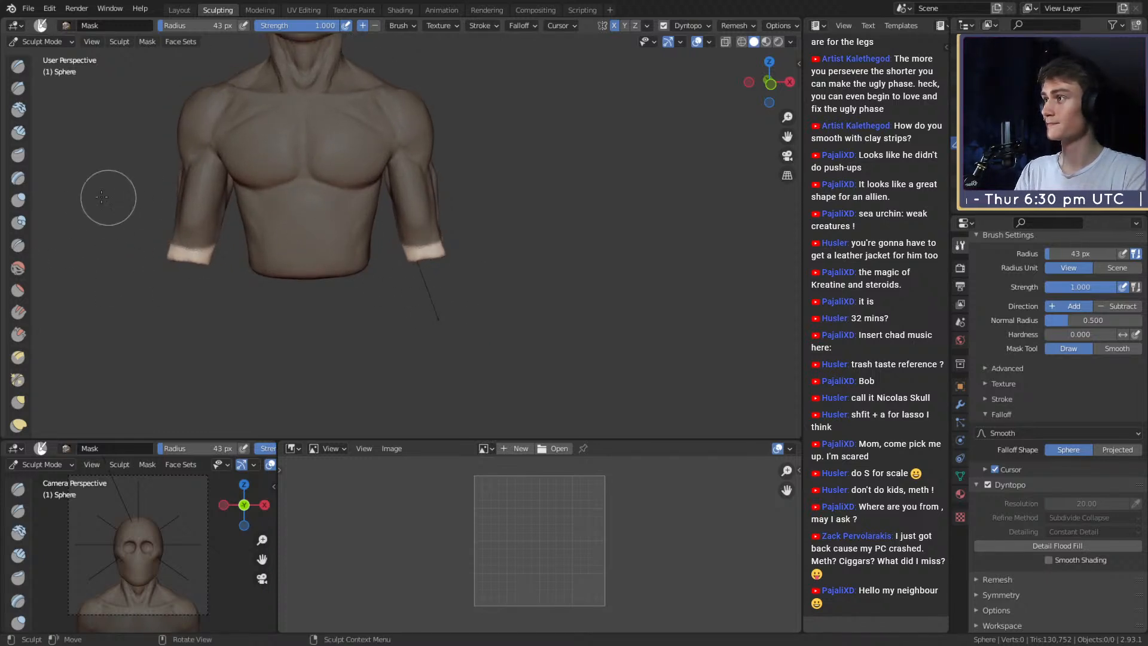
# Switch to the Snake Hook brush and give it a Constant falloff and a 123 px radius.
pyautogui.press('p')
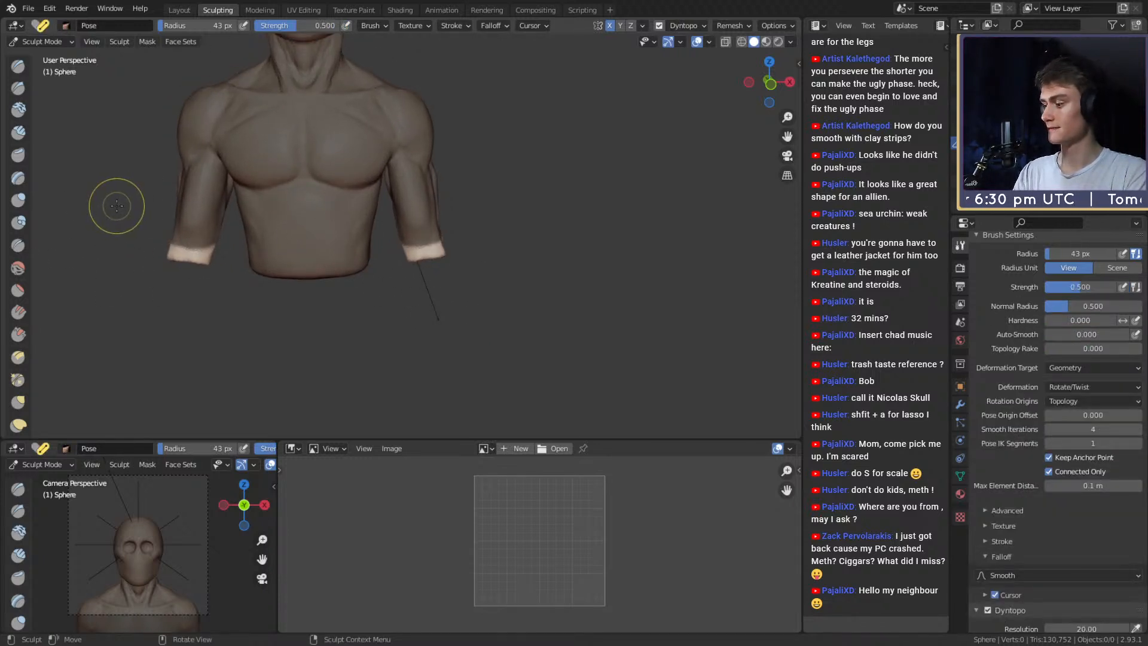
pyautogui.press('k')
pyautogui.click(1011, 500)
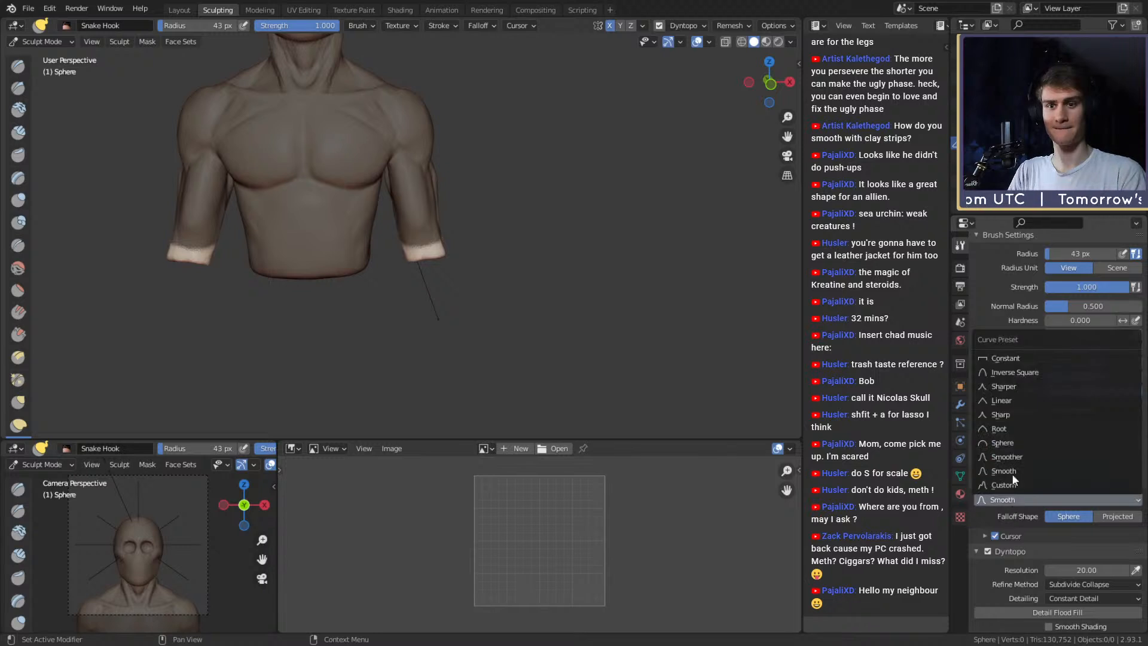
pyautogui.click(999, 358)
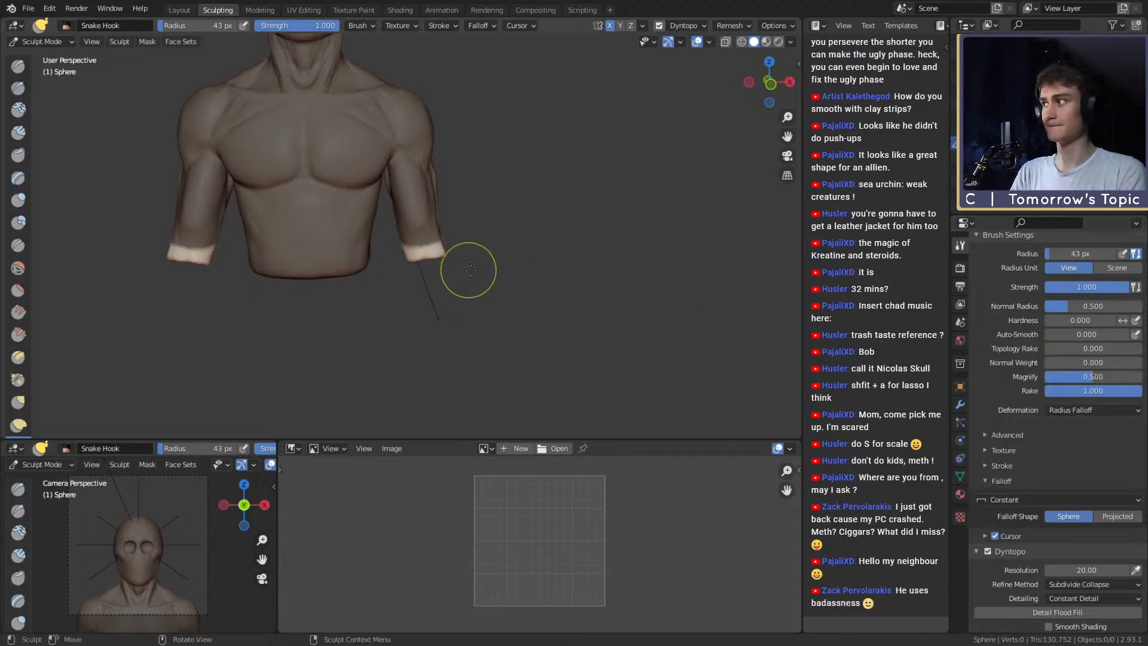
pyautogui.keyDown('shift'); pyautogui.moveTo(451, 262); pyautogui.dragTo(457, 244, button='middle'); pyautogui.keyUp('shift')
pyautogui.press('f')
pyautogui.click(503, 250)
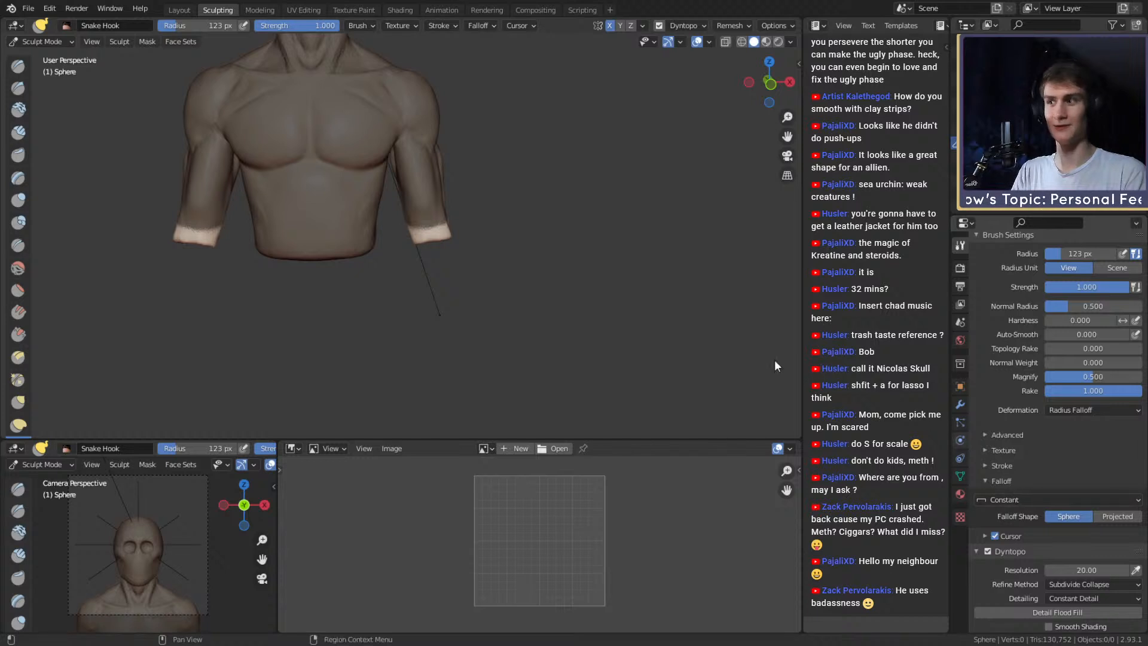
# Try to pull the unmasked arm ends down with Snake Hook at Smooth falloff, 0.650 magnify and a 162 px radius, and undo the stroke.
pyautogui.click(1011, 500)
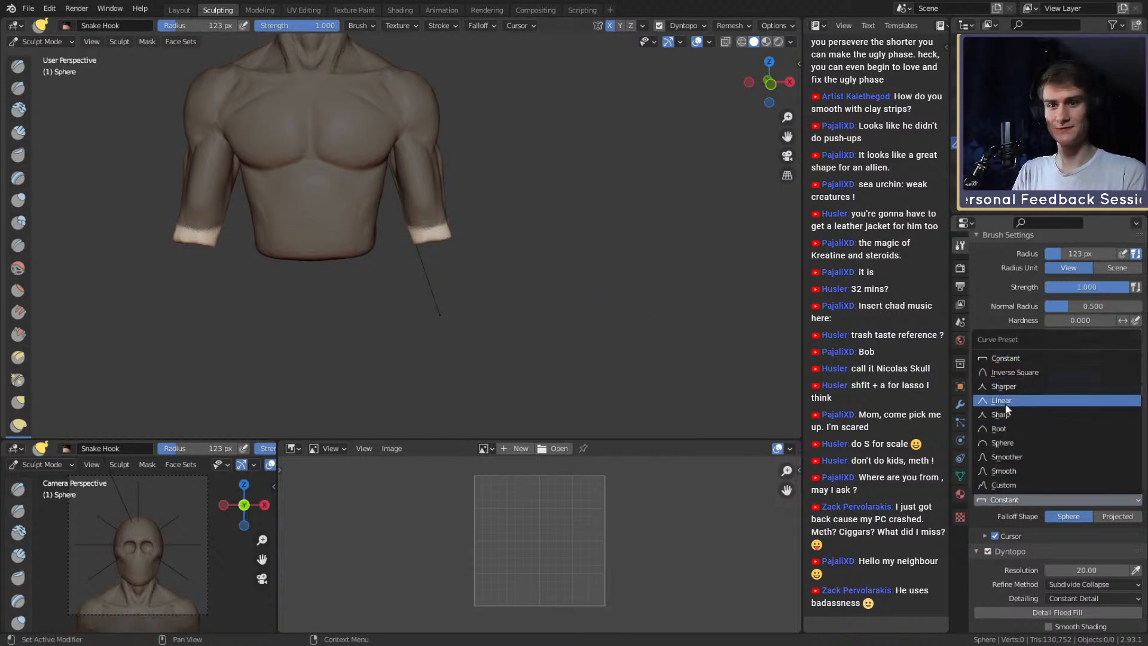
pyautogui.click(1006, 470)
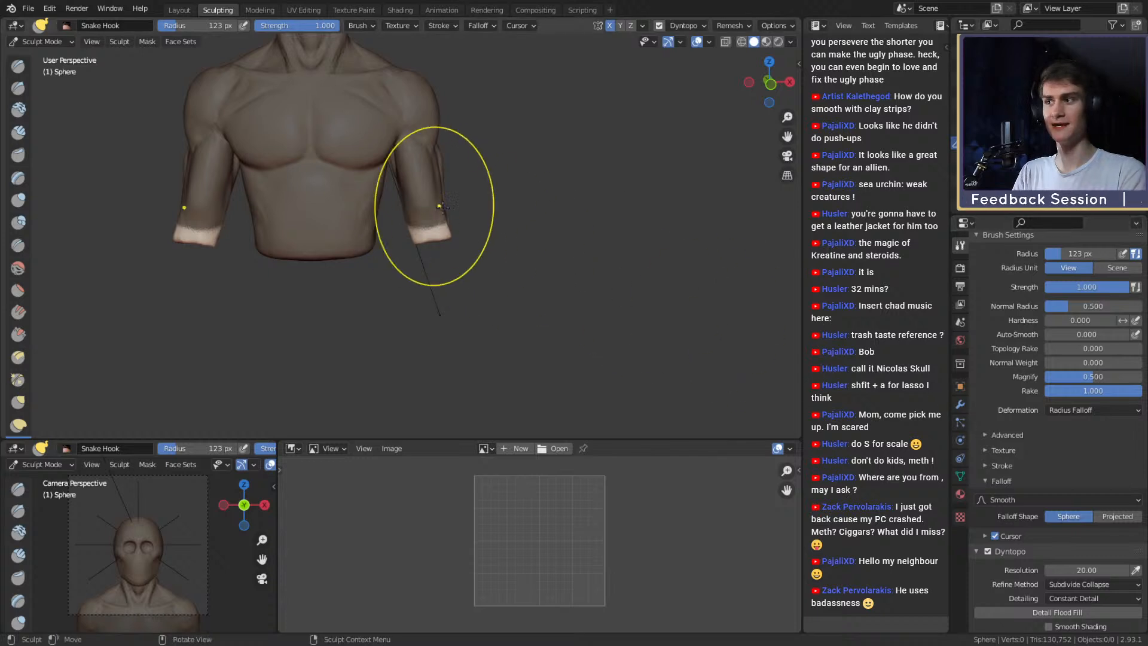
pyautogui.moveTo(434, 206); pyautogui.dragTo(481, 215, button='middle')
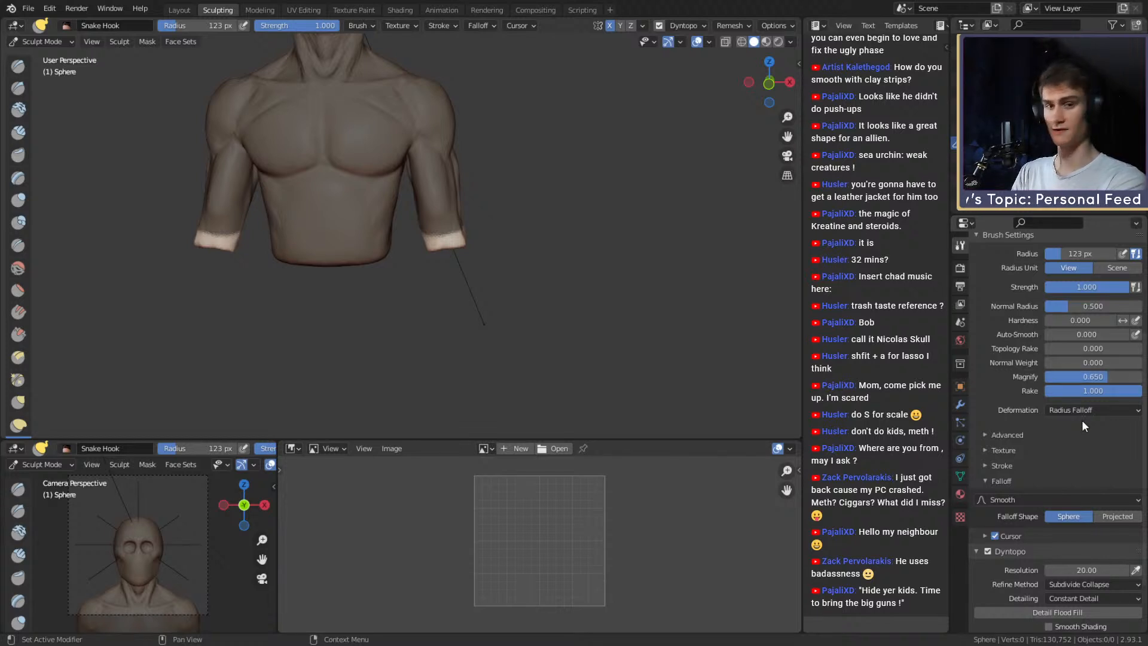
pyautogui.press('f')
pyautogui.click(482, 265)
pyautogui.click(459, 260)
pyautogui.moveTo(456, 250); pyautogui.dragTo(460, 411)
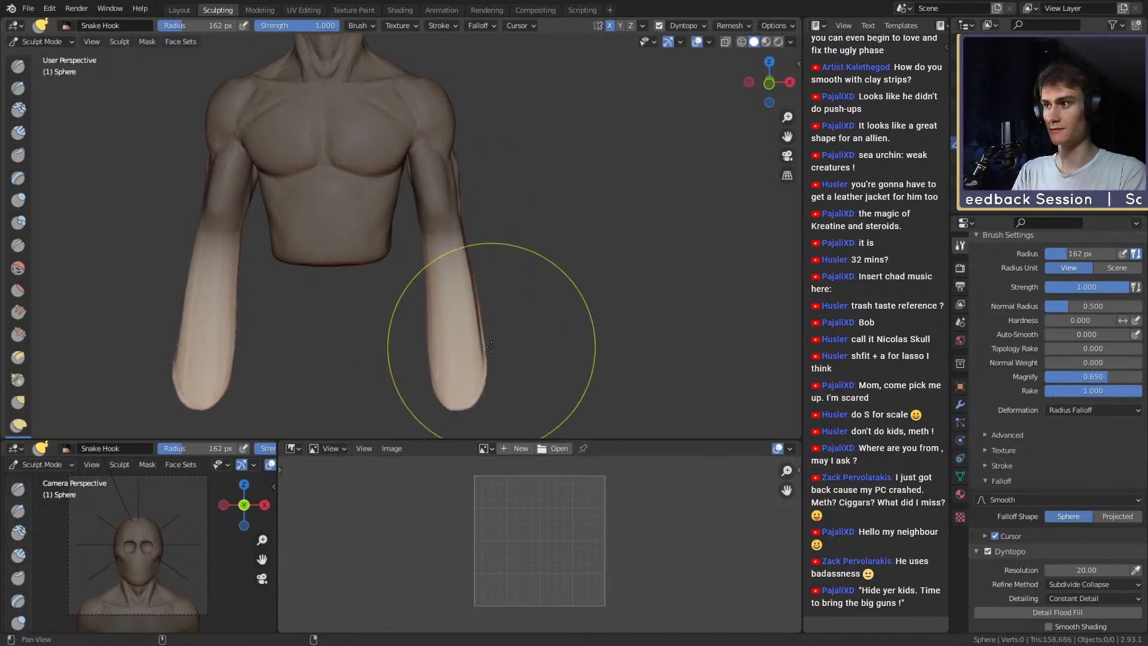
pyautogui.moveTo(494, 358)
pyautogui.mouseDown(button='middle')
pyautogui.moveTo(479, 311)
pyautogui.moveTo(489, 291)
pyautogui.moveTo(423, 287)
pyautogui.moveTo(400, 228)
pyautogui.moveTo(431, 210)
pyautogui.moveTo(415, 202)
pyautogui.moveTo(468, 190)
pyautogui.moveTo(590, 192)
pyautogui.mouseUp(button='middle')
pyautogui.hotkey('ctrl', 'z')
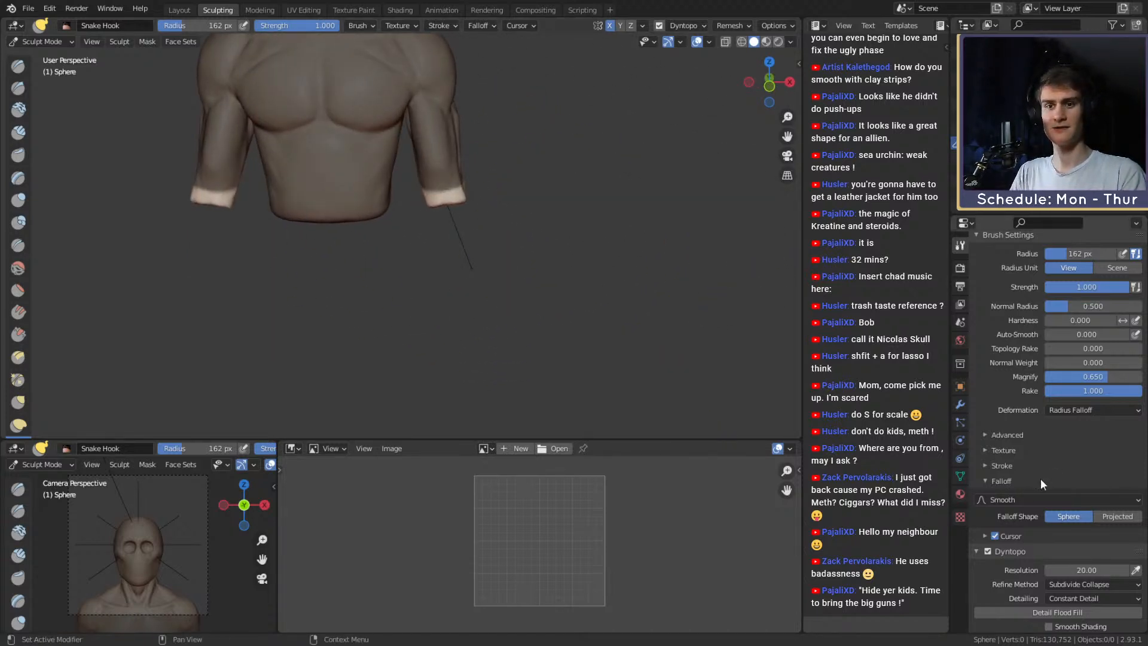
# Set the Snake Hook brush to a Constant falloff with a magnify value of 0.5.
pyautogui.click(1041, 499)
pyautogui.click(1009, 358)
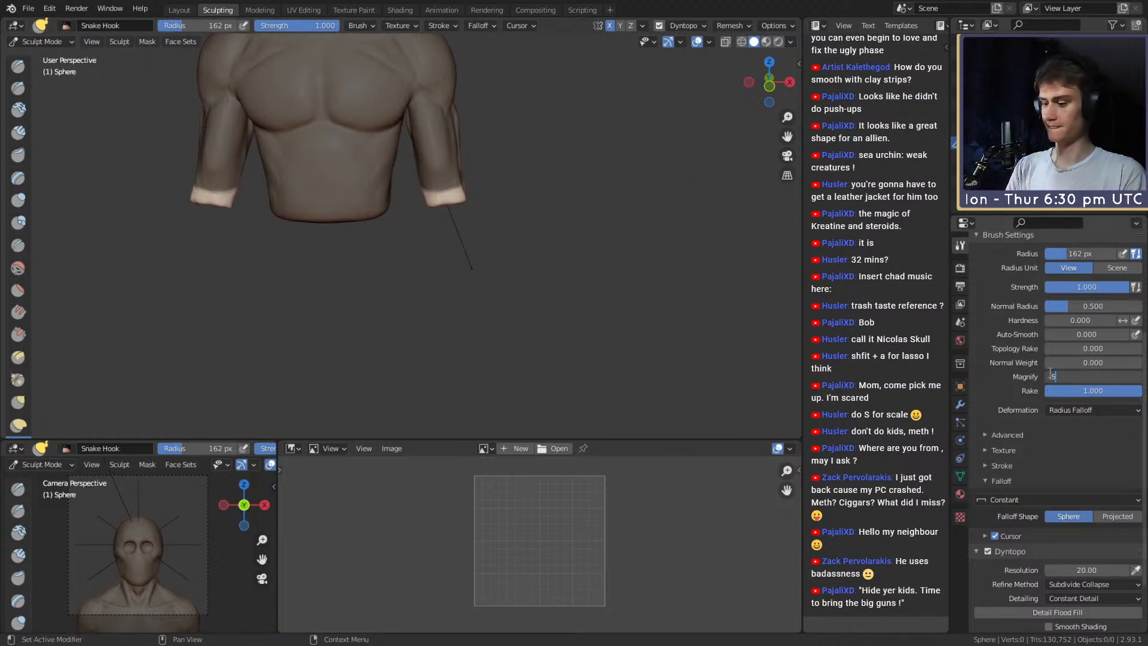
pyautogui.press('Return')
# Stretch the unmasked arm ends downward into forearms with the Snake Hook brush, adjusting its radius down to 116 px.
pyautogui.press('f')
pyautogui.click(569, 207)
pyautogui.press('f')
pyautogui.moveTo(570, 207)
pyautogui.keyDown('alt'); pyautogui.mouseDown()
pyautogui.moveTo(467, 206)
pyautogui.moveTo(479, 202)
pyautogui.moveTo(450, 221)
pyautogui.moveTo(468, 336)
pyautogui.moveTo(466, 294)
pyautogui.moveTo(449, 282)
pyautogui.moveTo(462, 290)
pyautogui.mouseUp(); pyautogui.keyUp('alt')
pyautogui.click(548, 214)
pyautogui.press('f')
pyautogui.click(571, 205)
pyautogui.press('f')
pyautogui.click(454, 324)
pyautogui.press('f')
pyautogui.click(480, 311)
pyautogui.press('f')
pyautogui.click(446, 283)
pyautogui.press('f')
pyautogui.click(464, 287)
pyautogui.press('f')
pyautogui.click(454, 230)
pyautogui.moveTo(459, 230); pyautogui.dragTo(452, 232)
pyautogui.moveTo(443, 295); pyautogui.dragTo(451, 294)
pyautogui.press('f')
pyautogui.click(439, 293)
pyautogui.keyDown('shift'); pyautogui.moveTo(469, 271); pyautogui.dragTo(479, 320, button='middle'); pyautogui.keyUp('shift')
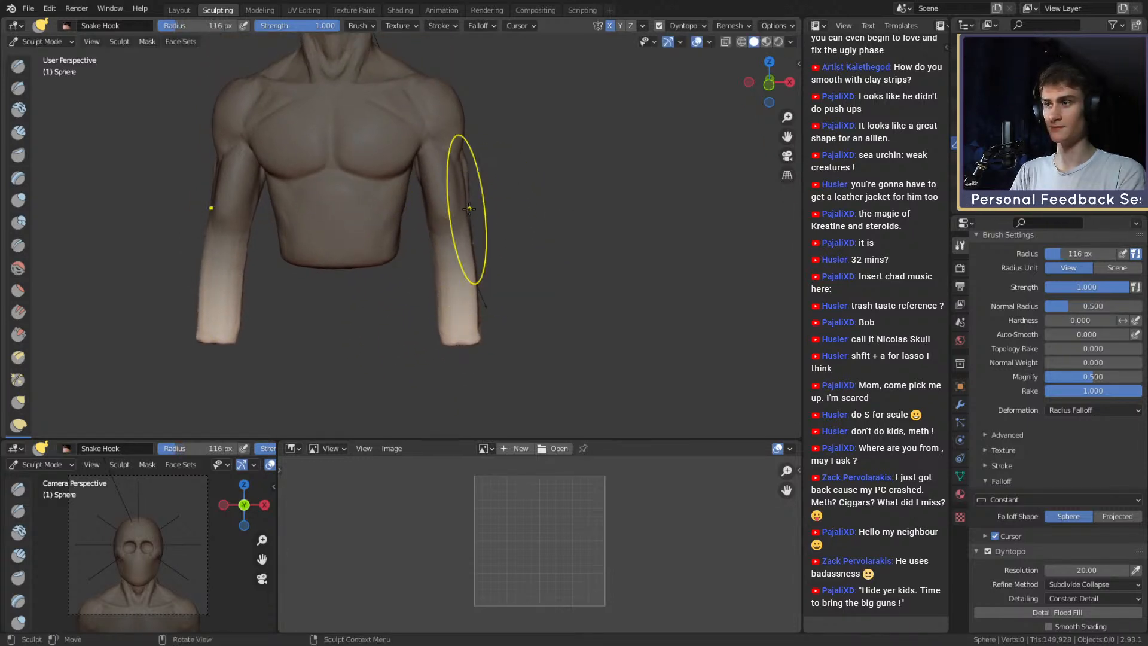
# Gauge the upper arm's length against the forearm with the brush circle, resizing its radius to 86, 92, 94 and 107 px.
pyautogui.press('f')
pyautogui.click(440, 183)
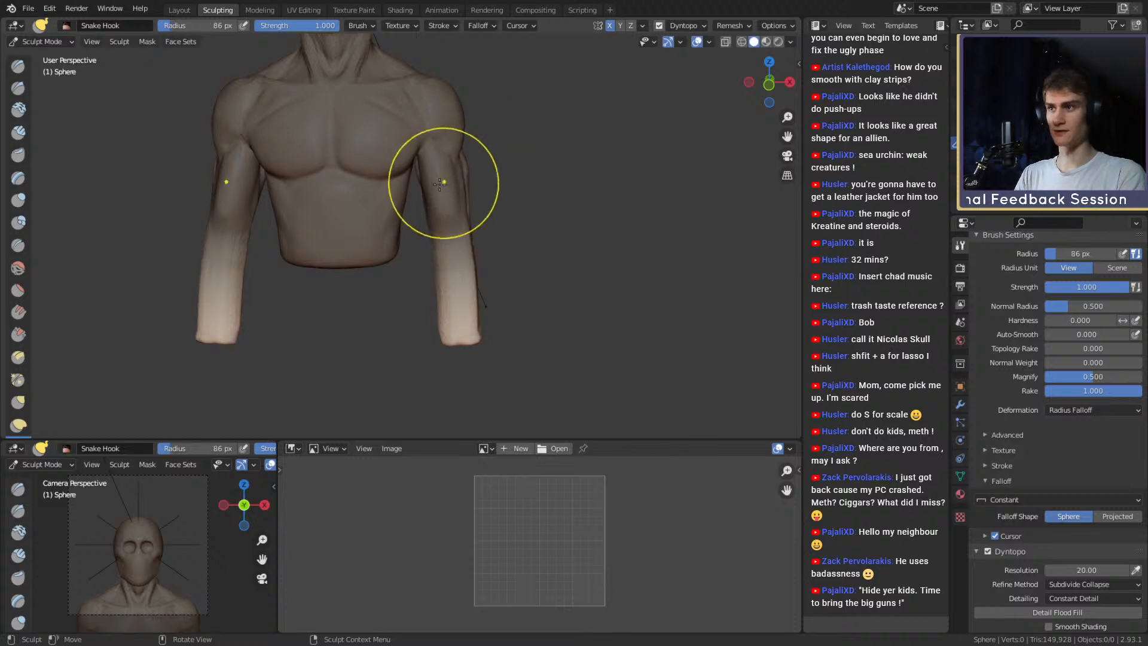
pyautogui.press('f')
pyautogui.click(439, 182)
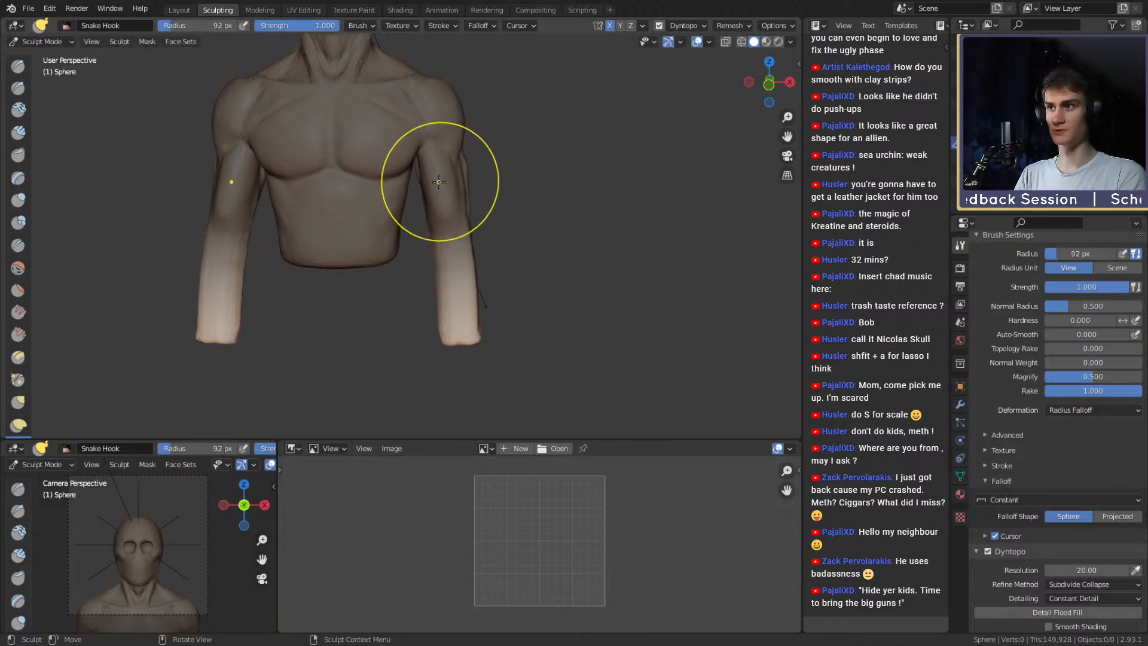
pyautogui.press('f')
pyautogui.click(443, 172)
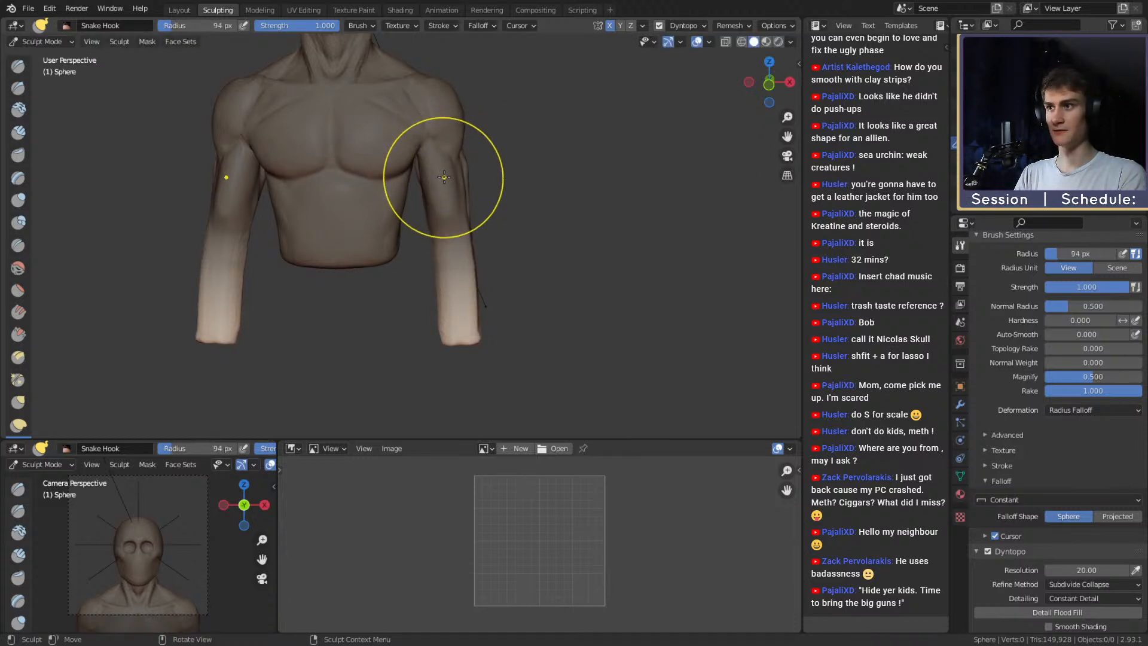
pyautogui.press('f')
pyautogui.click(442, 166)
pyautogui.press('f')
pyautogui.click(441, 163)
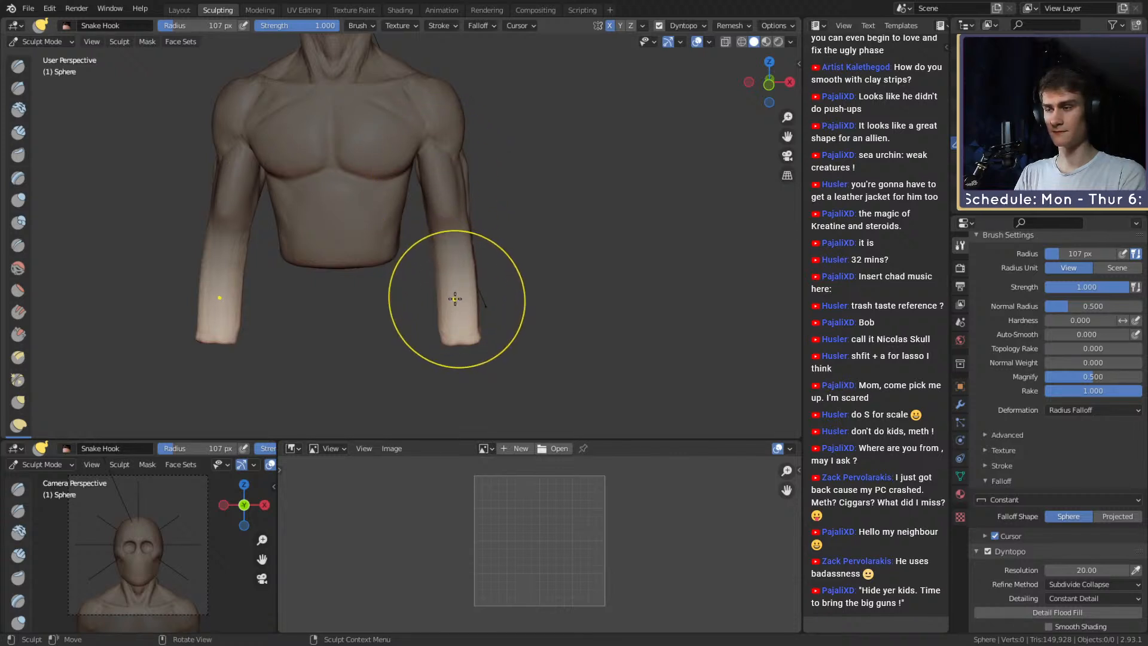
# Pull the forearm end slightly forward and down from the side with the Snake Hook brush at a 160 px radius.
pyautogui.moveTo(455, 313)
pyautogui.keyDown('shift'); pyautogui.mouseDown(button='middle')
pyautogui.moveTo(449, 267)
pyautogui.moveTo(390, 279)
pyautogui.mouseUp(button='middle'); pyautogui.keyUp('shift')
pyautogui.press('f')
pyautogui.click(466, 284)
pyautogui.press('f')
pyautogui.click(403, 289)
pyautogui.moveTo(391, 284); pyautogui.dragTo(379, 299)
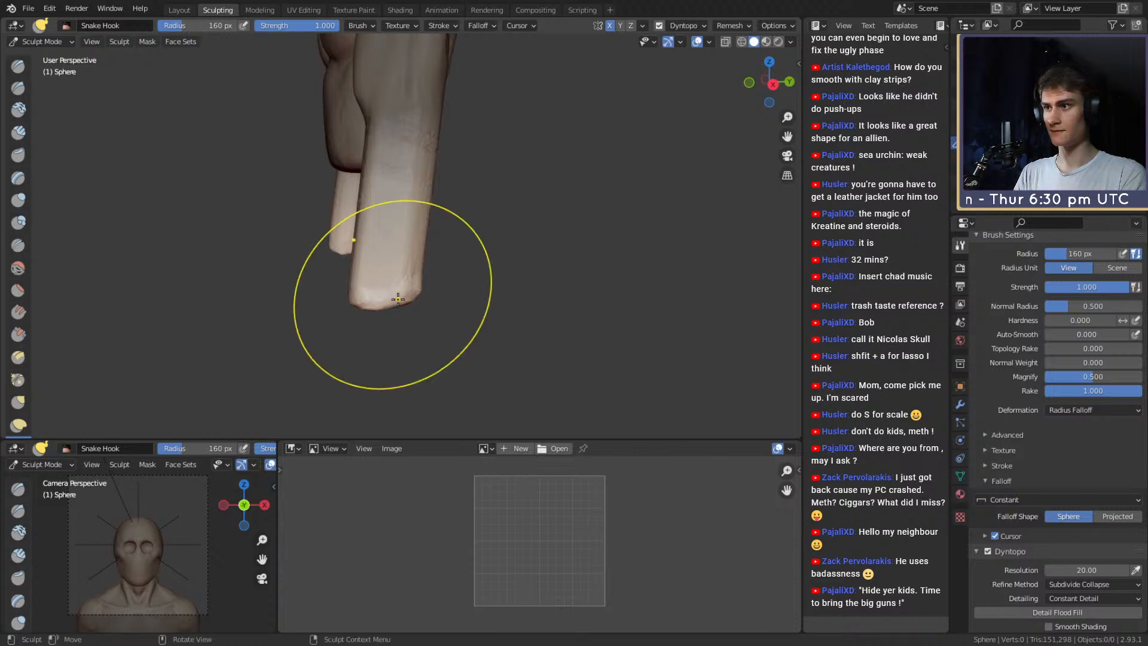
pyautogui.moveTo(380, 300)
pyautogui.mouseDown(button='middle')
pyautogui.moveTo(521, 269)
pyautogui.moveTo(482, 235)
pyautogui.moveTo(463, 252)
pyautogui.mouseUp(button='middle')
# Change the Snake Hook brush's falloff to Smooth and its radius to 130 px, and enlarge the radius to 198 px.
pyautogui.press('[')
pyautogui.press('[')
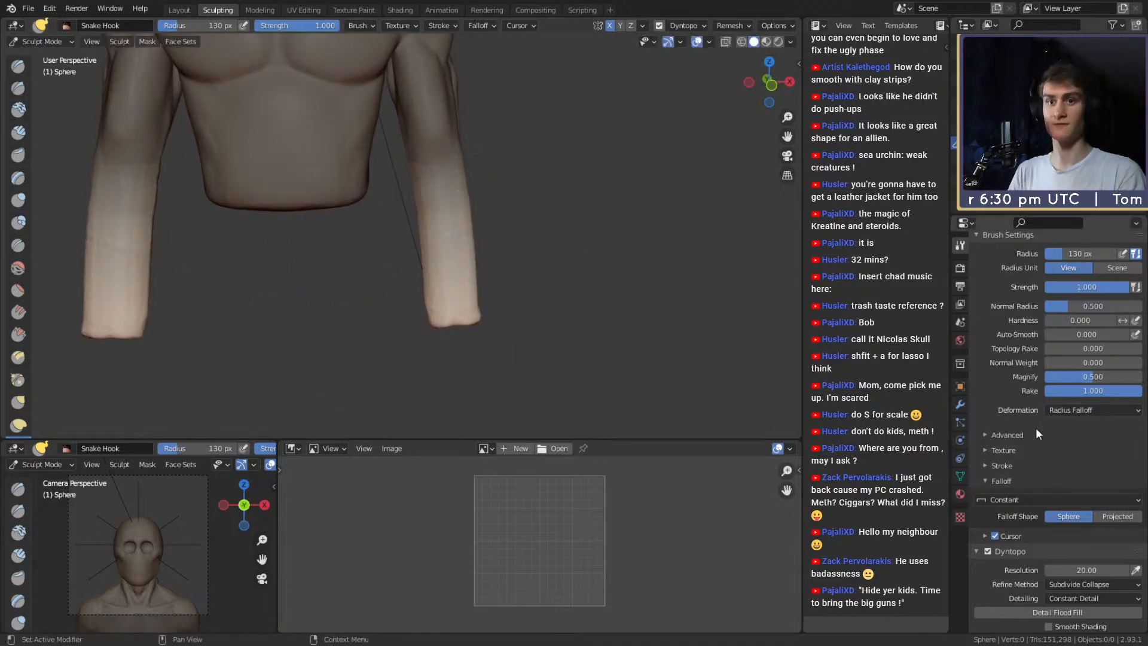
pyautogui.click(1024, 498)
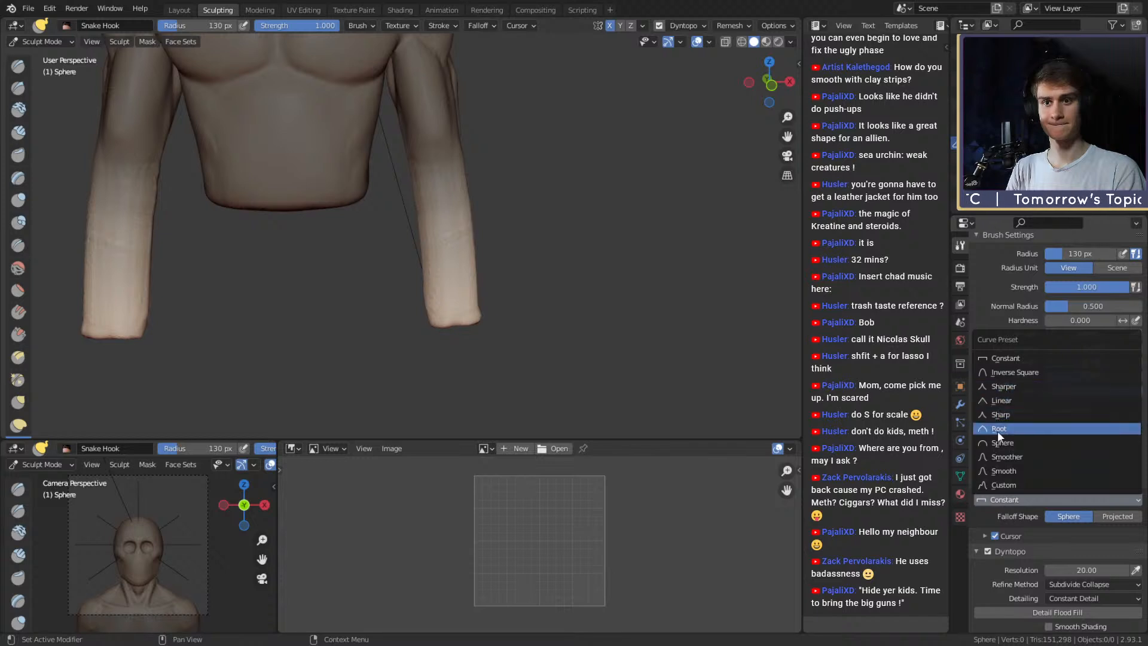
pyautogui.click(998, 471)
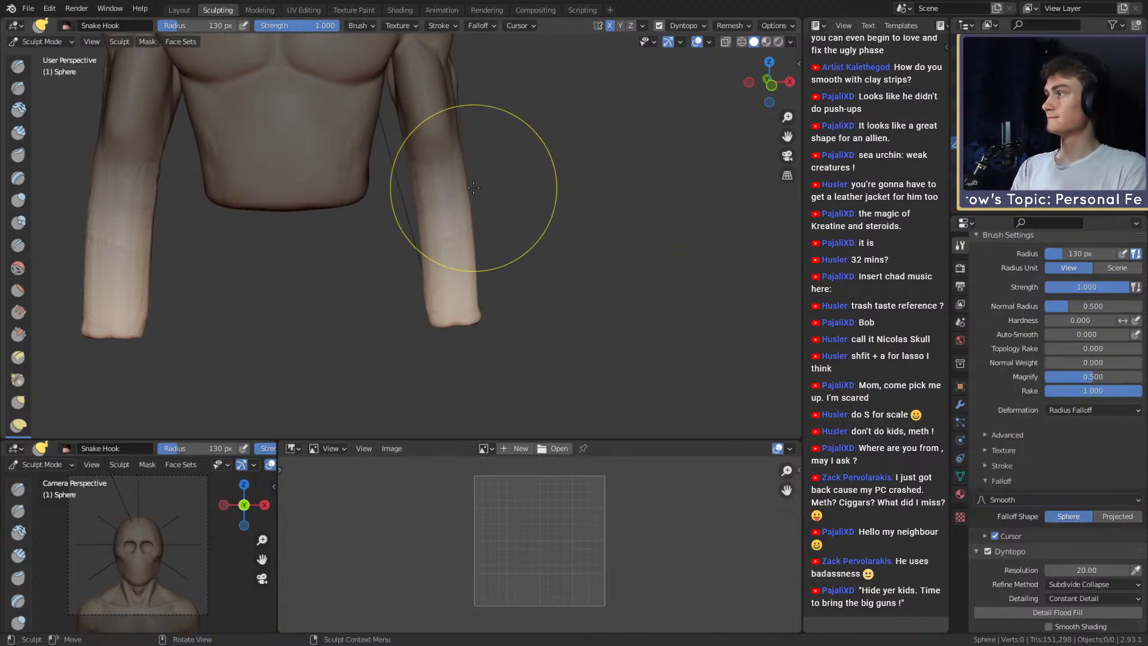
pyautogui.keyDown('alt'); pyautogui.keyDown('shift'); pyautogui.moveTo(493, 219); pyautogui.dragTo(469, 221); pyautogui.keyUp('shift'); pyautogui.keyUp('alt')
pyautogui.press('f')
pyautogui.click(496, 216)
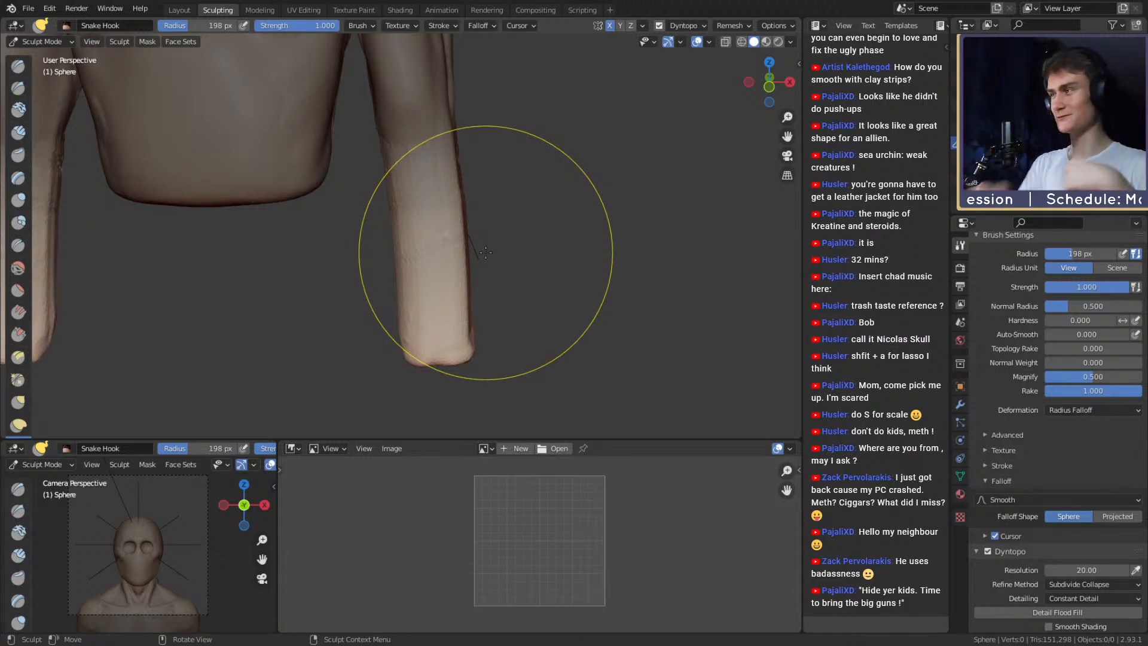
# Reshape the lower end of the forearm from the side with the Snake Hook brush.
pyautogui.keyDown('alt'); pyautogui.moveTo(412, 244); pyautogui.dragTo(459, 230); pyautogui.keyUp('alt')
pyautogui.press('f')
pyautogui.click(456, 229)
pyautogui.press('f')
pyautogui.click(458, 232)
pyautogui.moveTo(463, 231)
pyautogui.keyDown('alt'); pyautogui.mouseDown()
pyautogui.moveTo(453, 229)
pyautogui.moveTo(479, 238)
pyautogui.mouseUp(); pyautogui.keyUp('alt')
pyautogui.keyDown('alt'); pyautogui.moveTo(480, 238); pyautogui.dragTo(383, 271); pyautogui.keyUp('alt')
pyautogui.press('f')
pyautogui.click(366, 304)
pyautogui.moveTo(348, 331); pyautogui.dragTo(373, 329)
# Refine the forearm's side outline from wrist to elbow with the Snake Hook brush, setting its radius to 129 px.
pyautogui.press('f')
pyautogui.click(349, 232)
pyautogui.keyDown('alt'); pyautogui.keyDown('shift'); pyautogui.moveTo(366, 246); pyautogui.dragTo(362, 231); pyautogui.keyUp('shift'); pyautogui.keyUp('alt')
pyautogui.press('f')
pyautogui.click(395, 290)
pyautogui.moveTo(382, 317)
pyautogui.mouseDown()
pyautogui.moveTo(527, 245)
pyautogui.moveTo(477, 238)
pyautogui.mouseUp()
pyautogui.press('f')
pyautogui.click(387, 266)
pyautogui.moveTo(389, 266)
pyautogui.keyDown('alt'); pyautogui.mouseDown()
pyautogui.moveTo(522, 232)
pyautogui.moveTo(413, 276)
pyautogui.mouseUp(); pyautogui.keyUp('alt')
pyautogui.moveTo(415, 270)
pyautogui.mouseDown()
pyautogui.moveTo(398, 262)
pyautogui.moveTo(431, 251)
pyautogui.moveTo(419, 248)
pyautogui.moveTo(410, 209)
pyautogui.mouseUp()
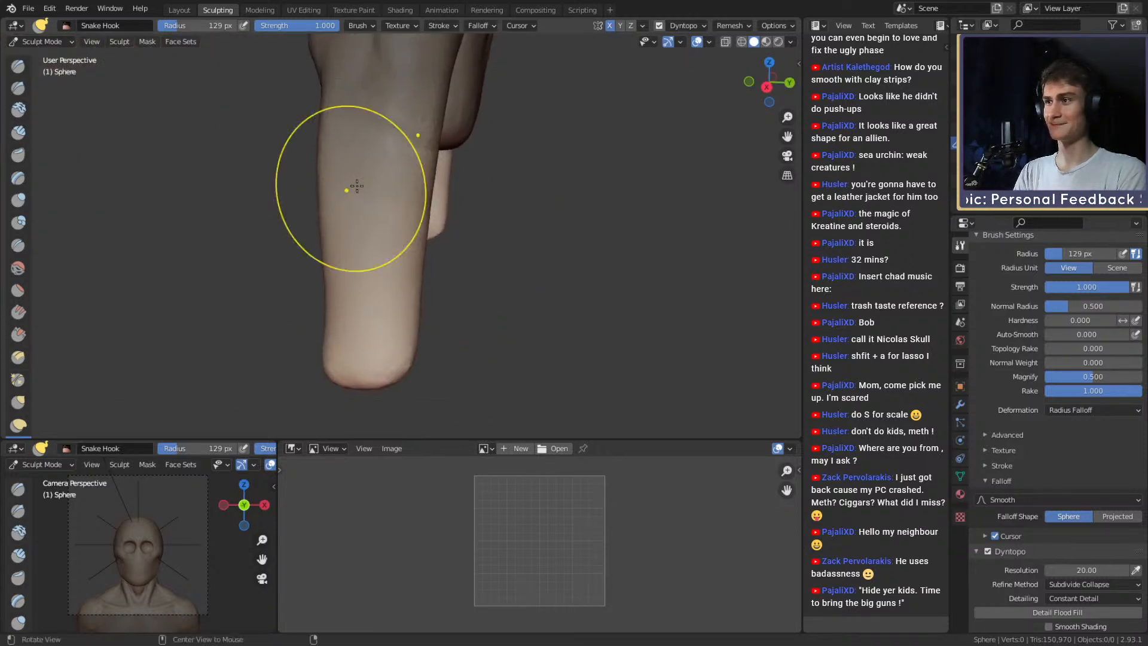
pyautogui.keyDown('alt'); pyautogui.moveTo(351, 185); pyautogui.dragTo(433, 244); pyautogui.keyUp('alt')
pyautogui.moveTo(395, 177)
pyautogui.keyDown('alt'); pyautogui.mouseDown()
pyautogui.moveTo(463, 185)
pyautogui.moveTo(449, 224)
pyautogui.mouseUp(); pyautogui.keyUp('alt')
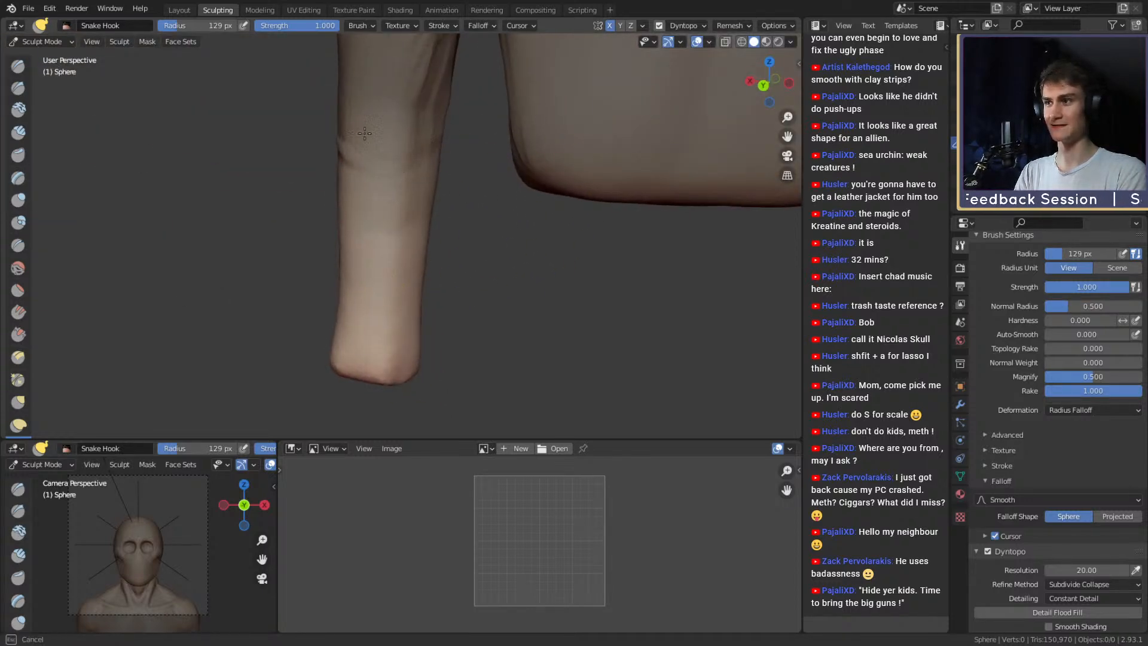
# Clear the mask from the whole sculpt.
pyautogui.moveTo(365, 133)
pyautogui.keyDown('alt'); pyautogui.mouseDown()
pyautogui.moveTo(423, 221)
pyautogui.moveTo(508, 130)
pyautogui.moveTo(334, 189)
pyautogui.mouseUp(); pyautogui.keyUp('alt')
pyautogui.hotkey('alt', 'm')
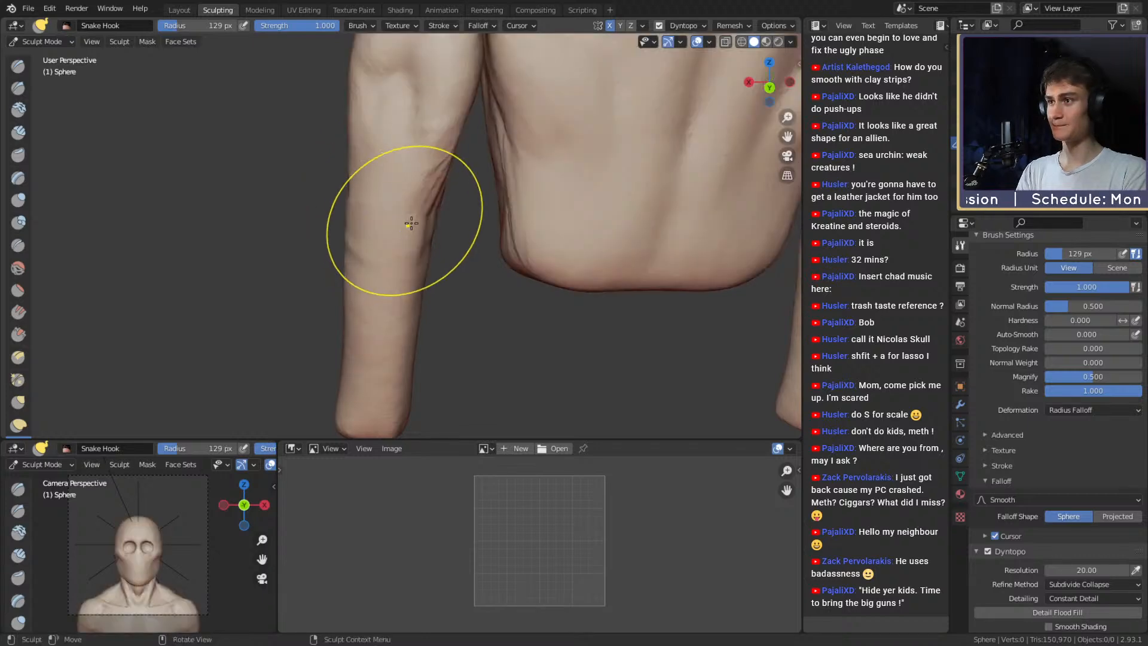
pyautogui.moveTo(411, 223)
pyautogui.keyDown('alt'); pyautogui.mouseDown()
pyautogui.moveTo(430, 206)
pyautogui.moveTo(392, 208)
pyautogui.moveTo(508, 220)
pyautogui.moveTo(466, 226)
pyautogui.moveTo(459, 244)
pyautogui.mouseUp(); pyautogui.keyUp('alt')
# Reshape the elbow and upper forearm from several sides with the Grab brush, ending at a 144 px radius.
pyautogui.press('g')
pyautogui.press('f')
pyautogui.click(397, 220)
pyautogui.press('f')
pyautogui.click(502, 244)
pyautogui.moveTo(459, 244)
pyautogui.keyDown('alt'); pyautogui.mouseDown()
pyautogui.moveTo(403, 246)
pyautogui.moveTo(363, 230)
pyautogui.moveTo(406, 247)
pyautogui.moveTo(401, 179)
pyautogui.mouseUp(); pyautogui.keyUp('alt')
pyautogui.press('f')
pyautogui.click(392, 237)
pyautogui.press('f')
pyautogui.click(403, 214)
pyautogui.moveTo(403, 246)
pyautogui.keyDown('alt'); pyautogui.keyDown('shift'); pyautogui.mouseDown()
pyautogui.moveTo(401, 233)
pyautogui.moveTo(505, 249)
pyautogui.moveTo(568, 236)
pyautogui.mouseUp(); pyautogui.keyUp('shift'); pyautogui.keyUp('alt')
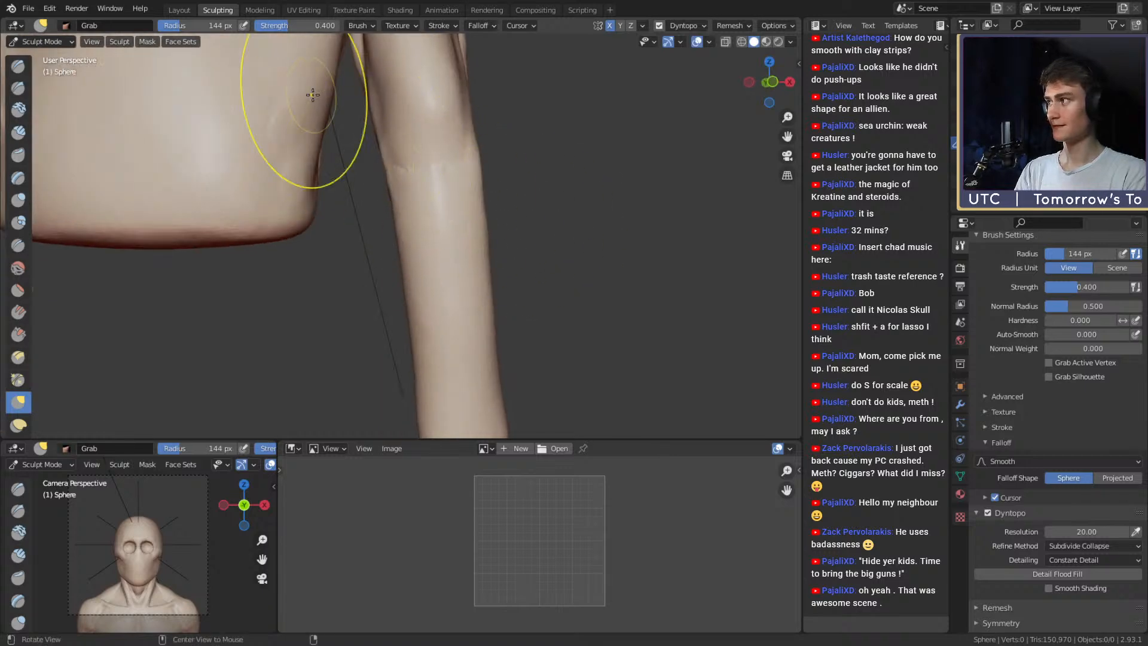
# Build up the muscle mass just below the elbow with the Clay Strips brush.
pyautogui.keyDown('alt'); pyautogui.moveTo(464, 257); pyautogui.dragTo(454, 234); pyautogui.keyUp('alt')
pyautogui.press('c')
pyautogui.moveTo(421, 178)
pyautogui.keyDown('alt'); pyautogui.mouseDown()
pyautogui.moveTo(425, 210)
pyautogui.moveTo(453, 180)
pyautogui.moveTo(342, 192)
pyautogui.moveTo(314, 210)
pyautogui.mouseUp(); pyautogui.keyUp('alt')
pyautogui.press('f')
pyautogui.click(327, 194)
pyautogui.moveTo(328, 166)
pyautogui.keyDown('alt'); pyautogui.mouseDown()
pyautogui.moveTo(400, 196)
pyautogui.moveTo(398, 220)
pyautogui.moveTo(385, 208)
pyautogui.moveTo(404, 195)
pyautogui.mouseUp(); pyautogui.keyUp('alt')
pyautogui.press('f')
pyautogui.click(384, 193)
pyautogui.moveTo(386, 187); pyautogui.dragTo(338, 237)
# Extend the forearm muscle strips from the elbow down toward the wrist with Clay Strips at a 47 px radius.
pyautogui.moveTo(342, 211)
pyautogui.keyDown('alt'); pyautogui.mouseDown()
pyautogui.moveTo(384, 157)
pyautogui.moveTo(382, 182)
pyautogui.moveTo(389, 173)
pyautogui.mouseUp(); pyautogui.keyUp('alt')
pyautogui.press('f')
pyautogui.click(391, 170)
pyautogui.moveTo(388, 162)
pyautogui.mouseDown()
pyautogui.moveTo(372, 238)
pyautogui.moveTo(362, 193)
pyautogui.mouseUp()
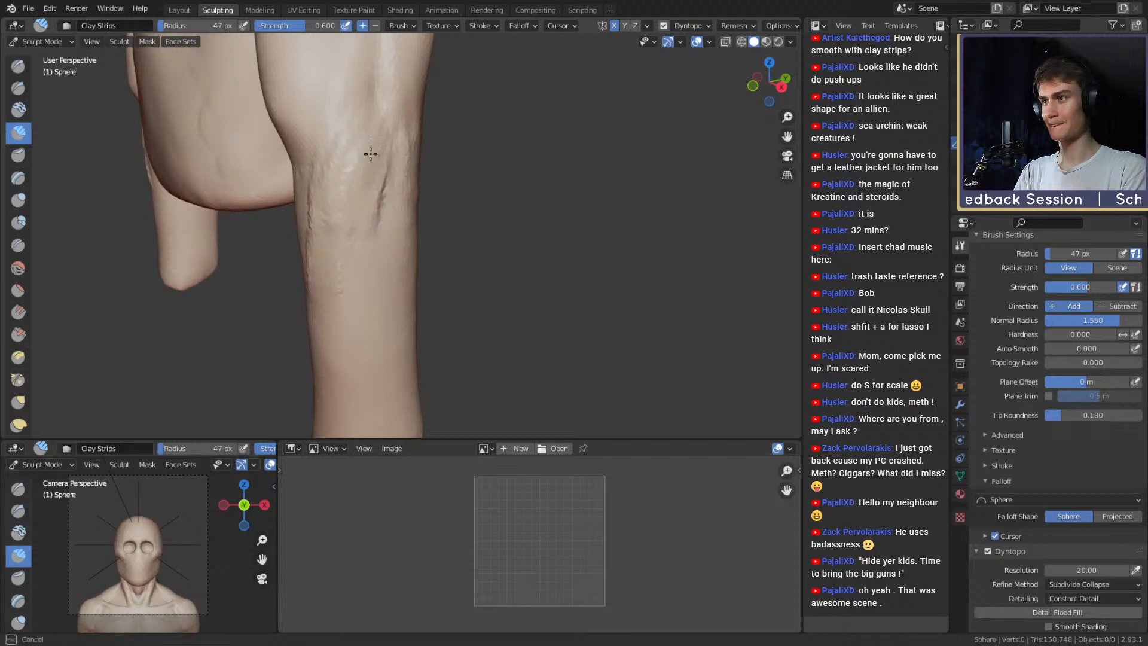
pyautogui.moveTo(371, 153)
pyautogui.keyDown('alt'); pyautogui.mouseDown()
pyautogui.moveTo(402, 187)
pyautogui.moveTo(423, 174)
pyautogui.moveTo(394, 164)
pyautogui.moveTo(409, 154)
pyautogui.mouseUp(); pyautogui.keyUp('alt')
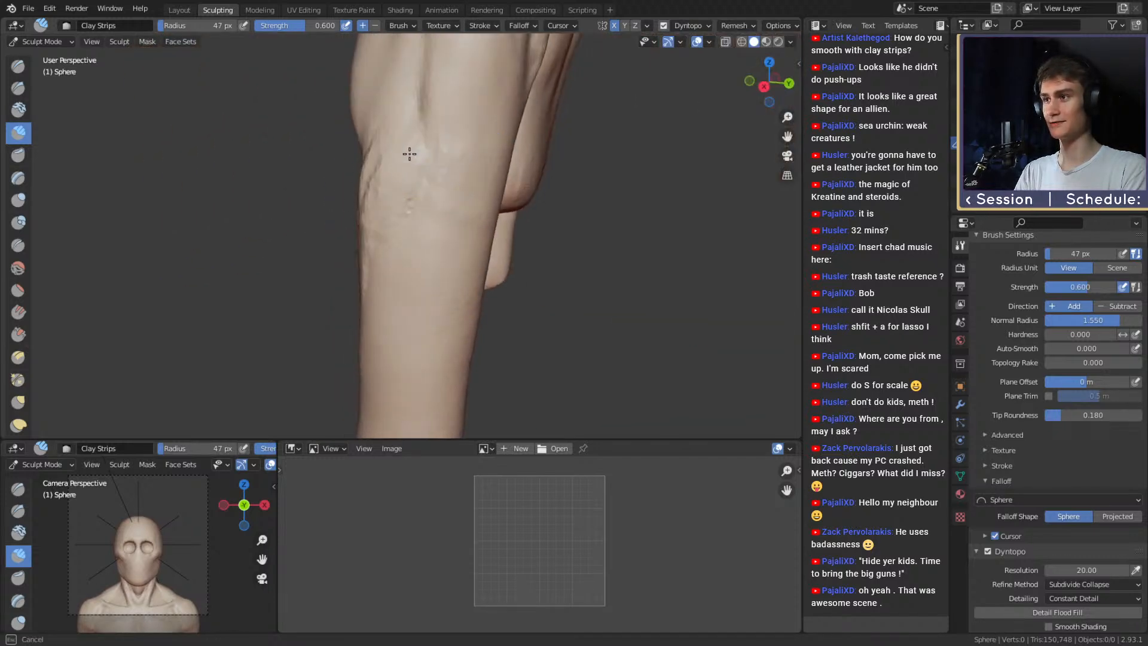
pyautogui.moveTo(397, 268)
pyautogui.keyDown('alt'); pyautogui.mouseDown()
pyautogui.moveTo(405, 152)
pyautogui.moveTo(397, 216)
pyautogui.moveTo(412, 382)
pyautogui.mouseUp(); pyautogui.keyUp('alt')
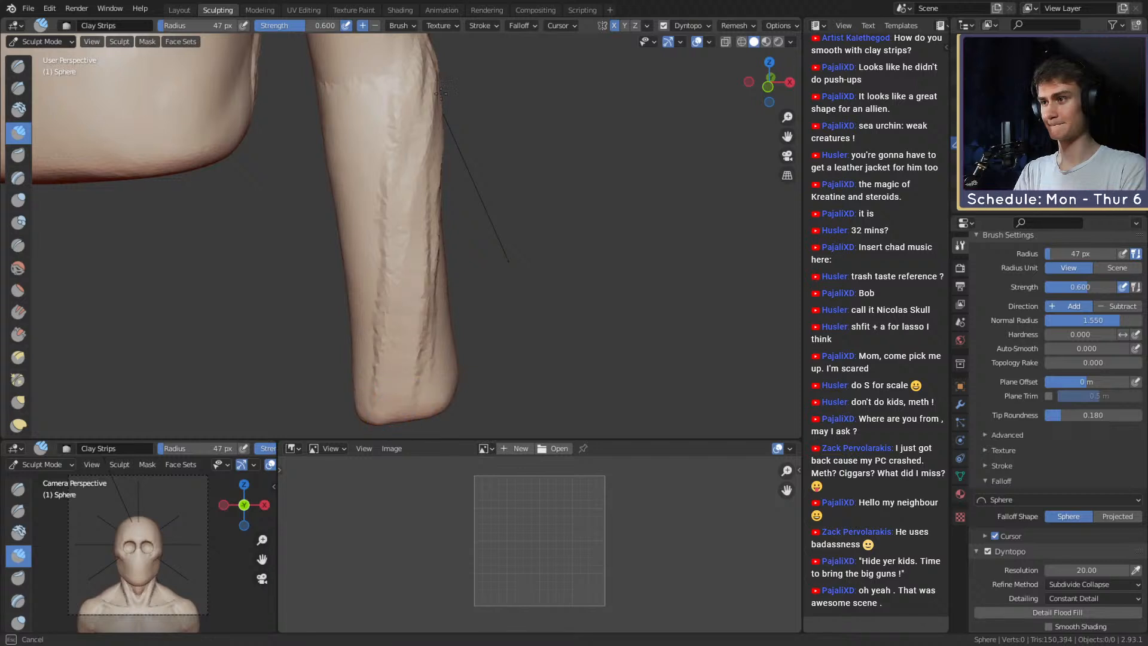
# Shape the planes of the lower forearm and wrist end with the Clay Strips brush at a 76 px radius.
pyautogui.moveTo(441, 93)
pyautogui.keyDown('alt'); pyautogui.mouseDown()
pyautogui.moveTo(371, 277)
pyautogui.moveTo(352, 215)
pyautogui.moveTo(376, 202)
pyautogui.mouseUp(); pyautogui.keyUp('alt')
pyautogui.press('f')
pyautogui.click(394, 201)
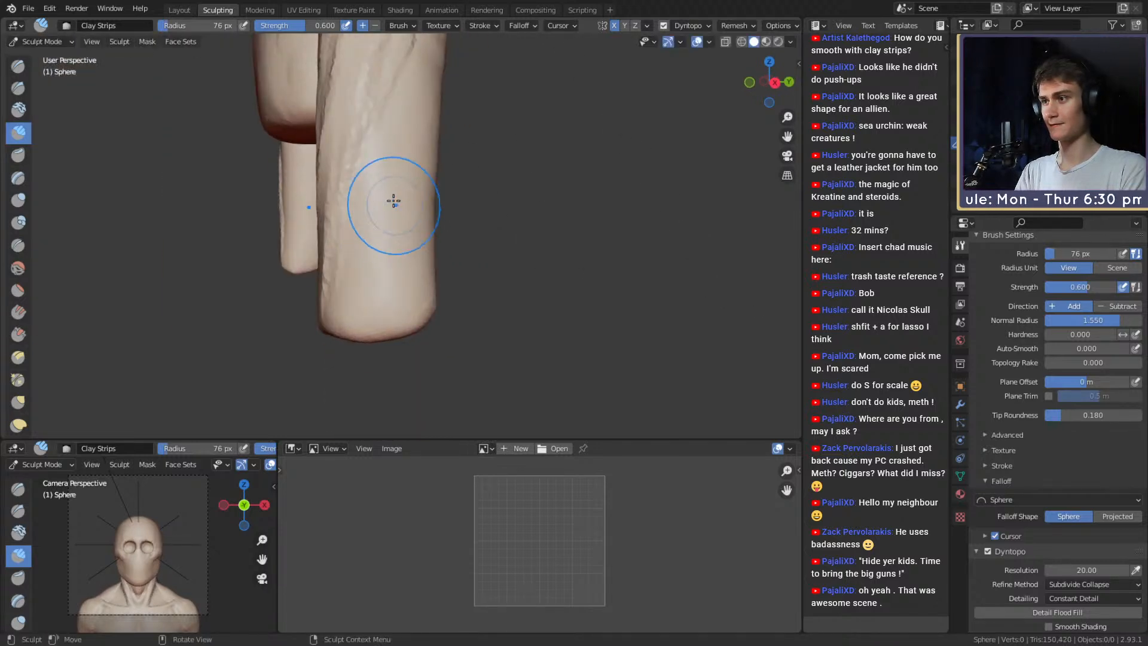
pyautogui.keyDown('alt'); pyautogui.moveTo(388, 312); pyautogui.dragTo(360, 172); pyautogui.keyUp('alt')
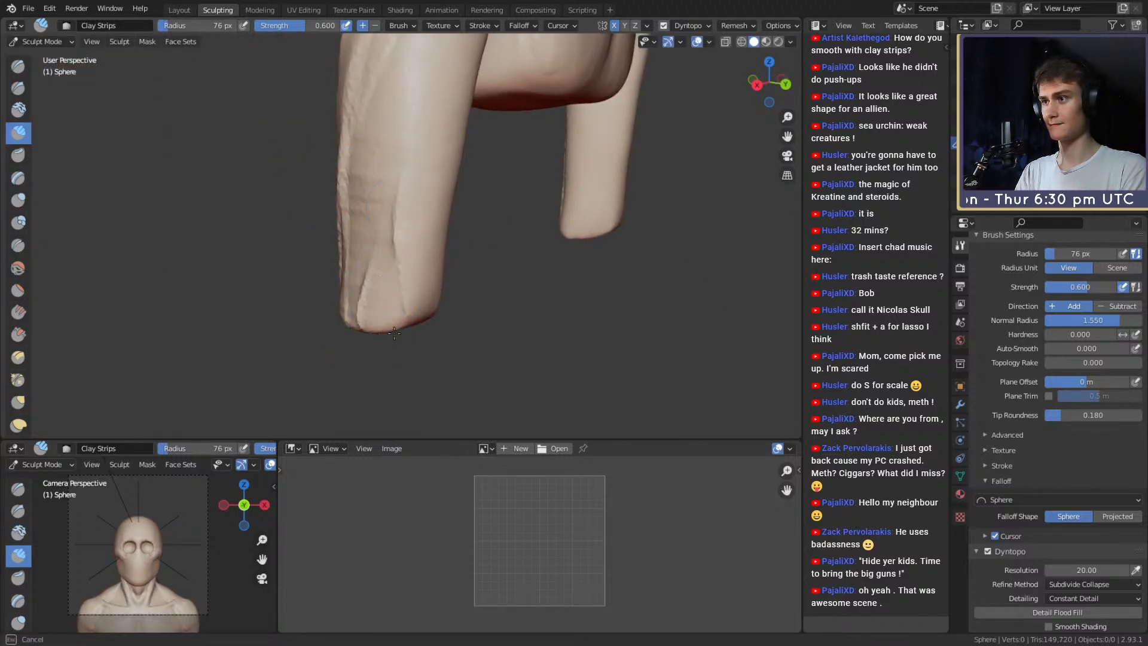
pyautogui.keyDown('alt'); pyautogui.moveTo(360, 339); pyautogui.dragTo(400, 333); pyautogui.keyUp('alt')
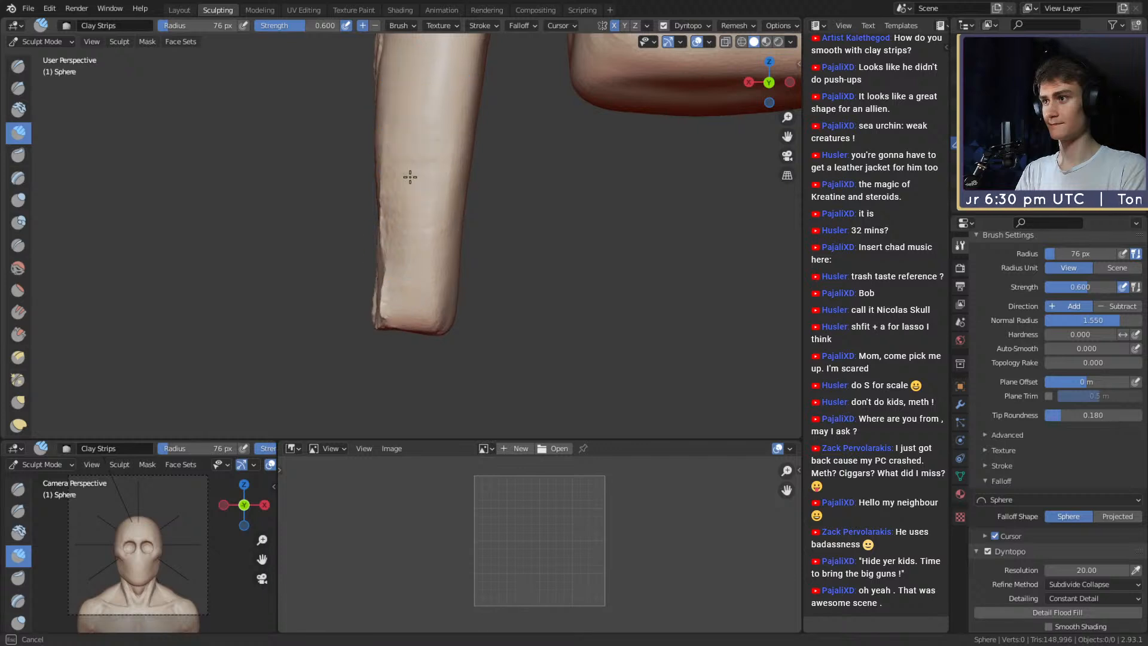
pyautogui.moveTo(430, 199)
pyautogui.keyDown('alt'); pyautogui.mouseDown()
pyautogui.moveTo(410, 238)
pyautogui.moveTo(449, 275)
pyautogui.moveTo(437, 310)
pyautogui.mouseUp(); pyautogui.keyUp('alt')
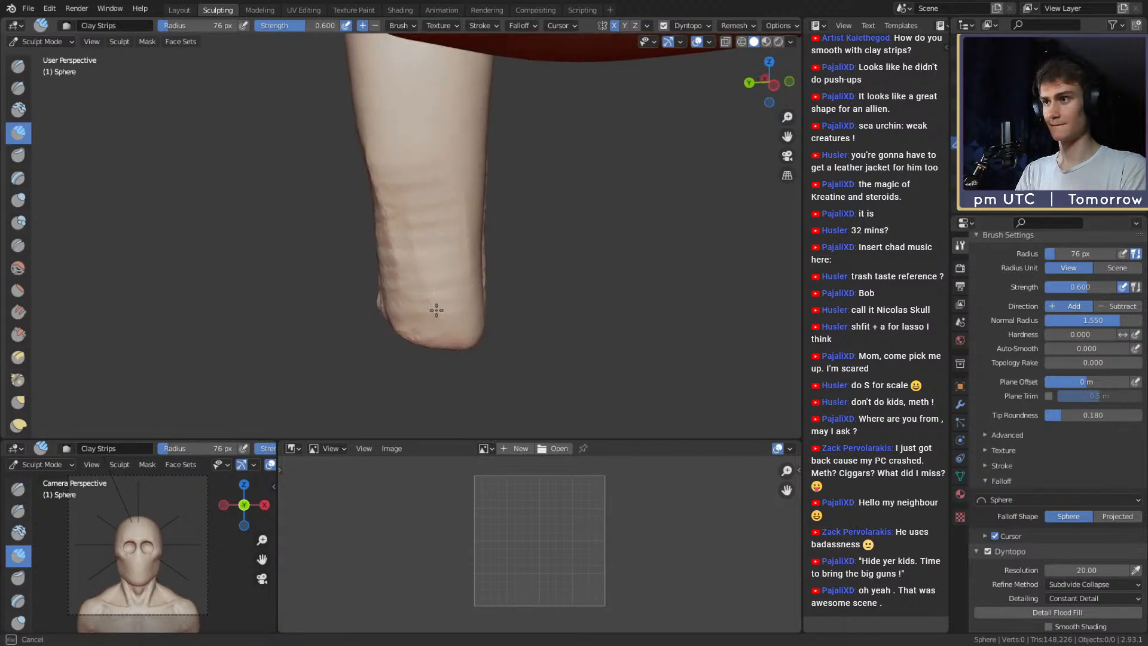
# Broaden and even out the wrist end of the forearm with Clay Strips at a 106 px radius.
pyautogui.moveTo(381, 119)
pyautogui.keyDown('alt'); pyautogui.mouseDown()
pyautogui.moveTo(418, 52)
pyautogui.moveTo(423, 128)
pyautogui.moveTo(434, 137)
pyautogui.moveTo(431, 125)
pyautogui.mouseUp(); pyautogui.keyUp('alt')
pyautogui.keyDown('alt'); pyautogui.keyDown('shift'); pyautogui.moveTo(432, 111); pyautogui.dragTo(429, 156); pyautogui.keyUp('shift'); pyautogui.keyUp('alt')
pyautogui.press('f')
pyautogui.click(448, 106)
pyautogui.keyDown('alt'); pyautogui.keyDown('shift'); pyautogui.moveTo(439, 255); pyautogui.dragTo(419, 131); pyautogui.keyUp('shift'); pyautogui.keyUp('alt')
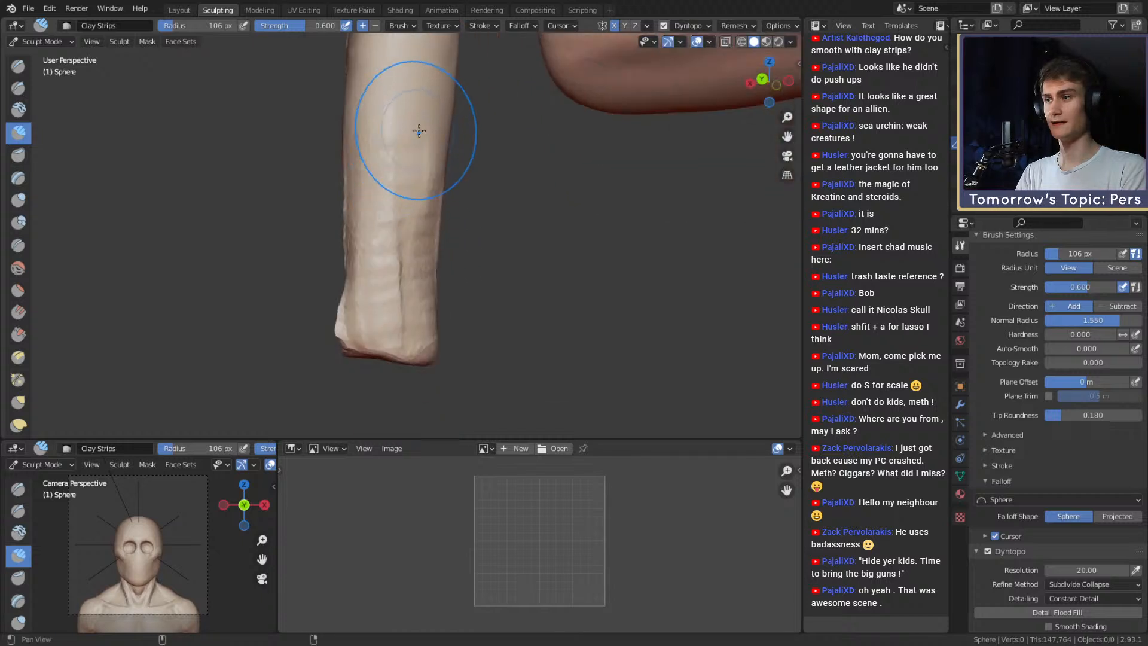
pyautogui.keyDown('alt'); pyautogui.moveTo(448, 341); pyautogui.dragTo(486, 307); pyautogui.keyUp('alt')
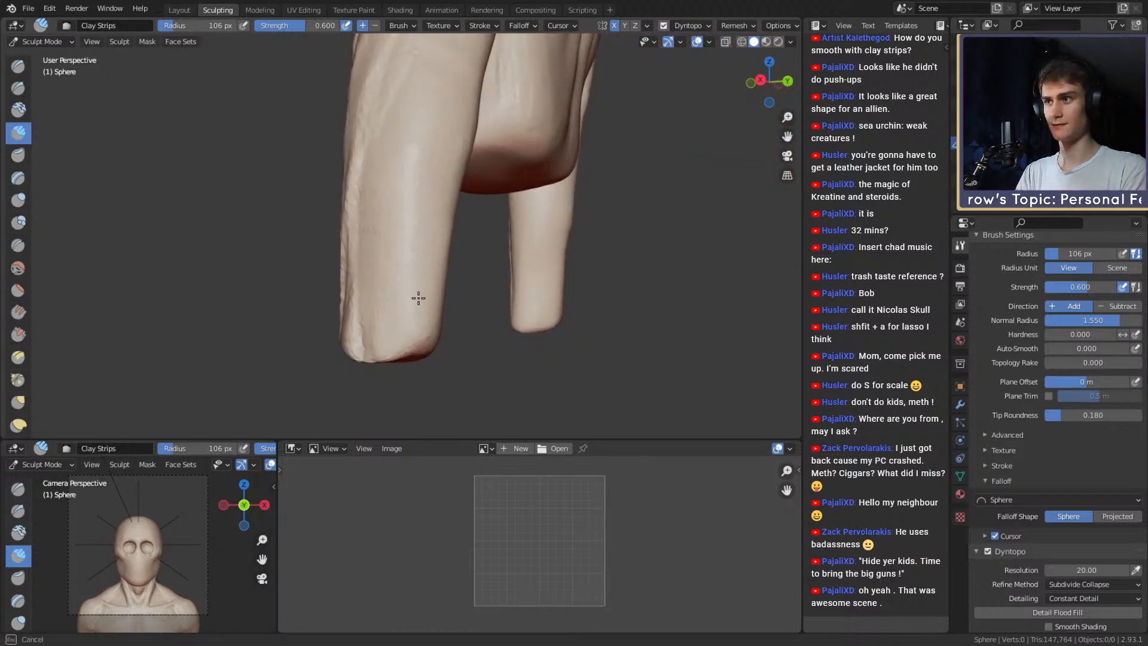
# Build up the outer forearm muscle below the elbow with Clay Strips at a 64 px radius.
pyautogui.moveTo(378, 253)
pyautogui.keyDown('alt'); pyautogui.mouseDown()
pyautogui.moveTo(486, 286)
pyautogui.moveTo(482, 209)
pyautogui.moveTo(418, 133)
pyautogui.moveTo(467, 252)
pyautogui.moveTo(426, 209)
pyautogui.mouseUp(); pyautogui.keyUp('alt')
pyautogui.press('f')
pyautogui.click(404, 207)
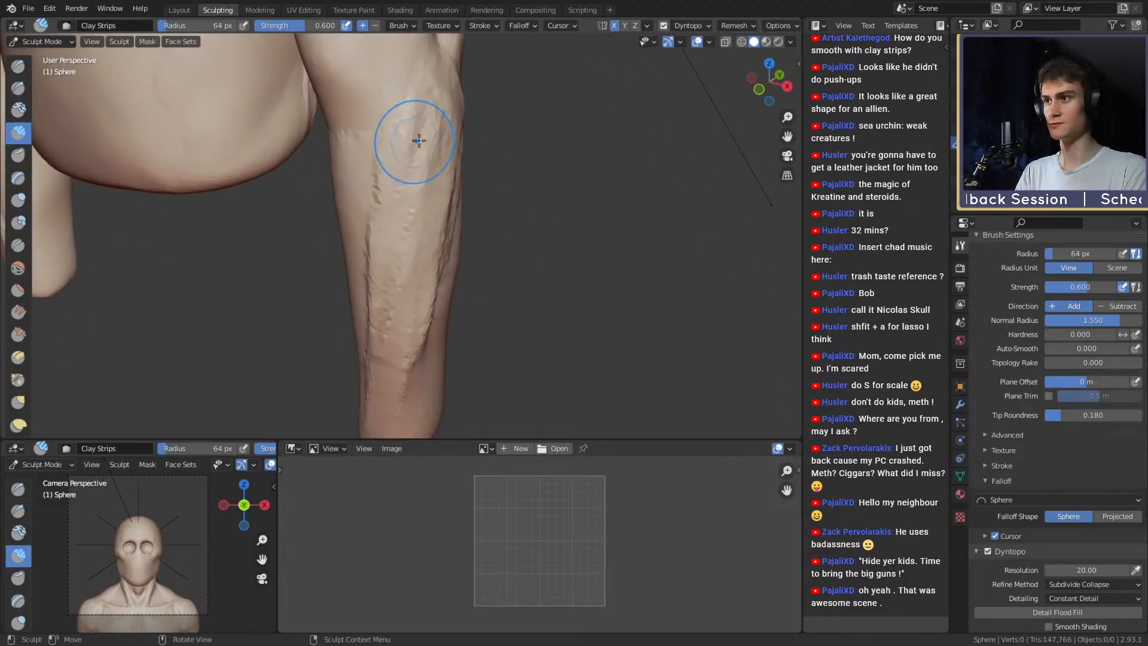
pyautogui.moveTo(419, 141)
pyautogui.mouseDown()
pyautogui.moveTo(392, 304)
pyautogui.moveTo(402, 190)
pyautogui.moveTo(459, 201)
pyautogui.moveTo(400, 255)
pyautogui.mouseUp()
pyautogui.press('f')
pyautogui.click(415, 192)
# Carve the groove between the outer upper-arm muscles above the elbow with the Crease brush at a 43 px radius.
pyautogui.hotkey('shift', 'c')
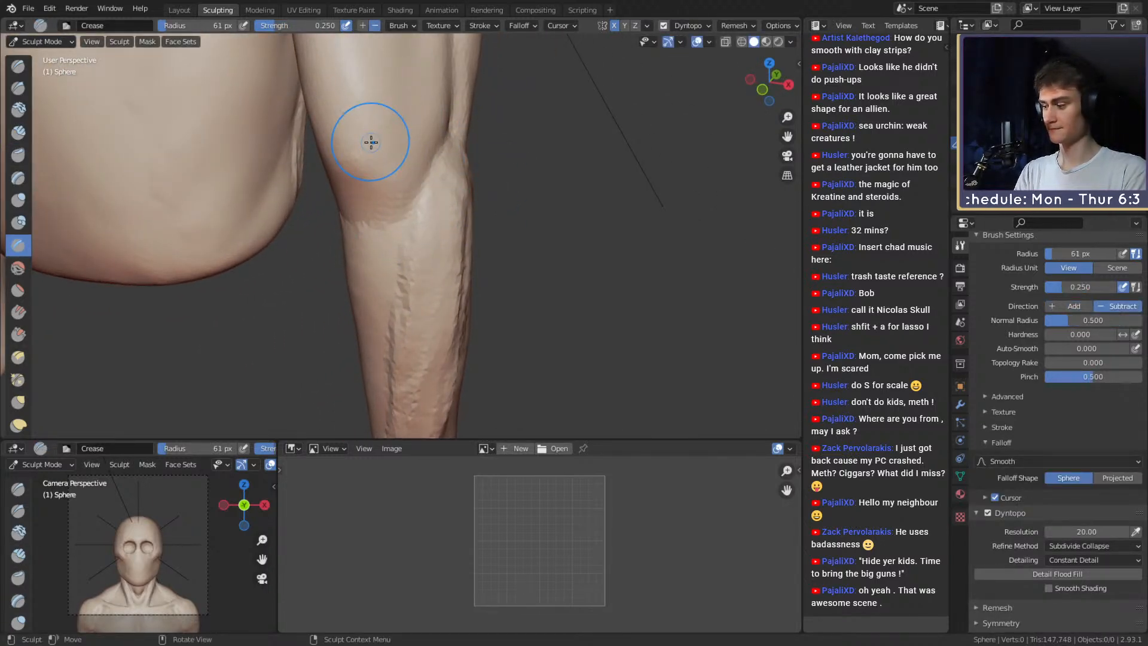
pyautogui.press('c')
pyautogui.keyDown('alt'); pyautogui.moveTo(487, 169); pyautogui.dragTo(435, 238); pyautogui.keyUp('alt')
pyautogui.press('f')
pyautogui.click(421, 240)
pyautogui.hotkey('shift', 'c')
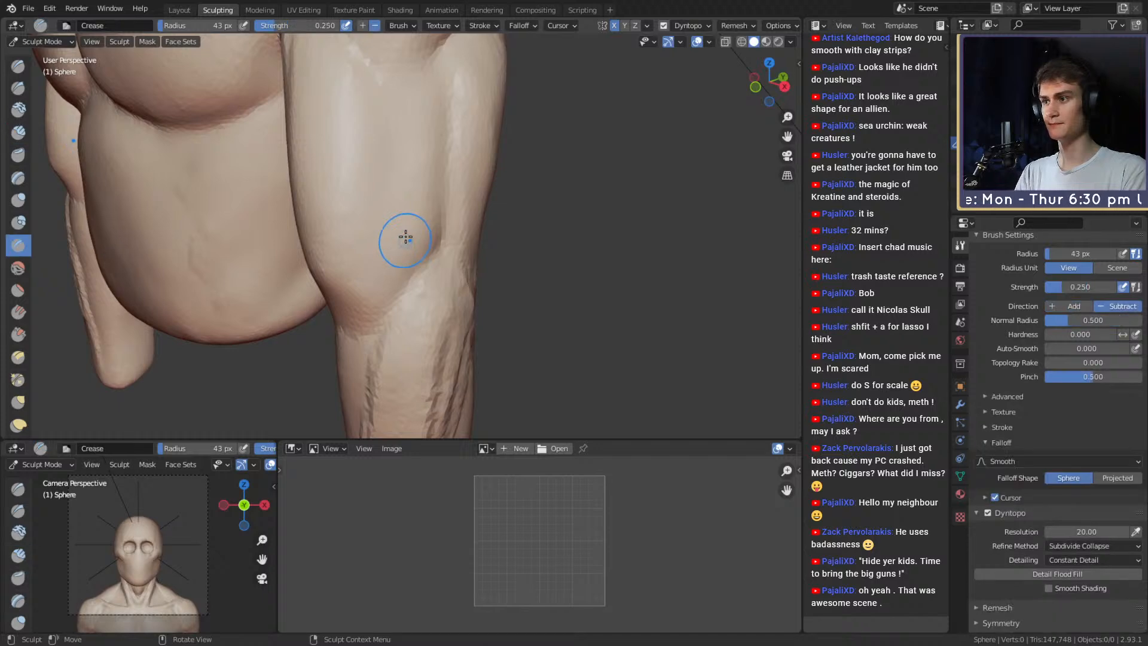
pyautogui.moveTo(389, 86); pyautogui.dragTo(403, 190, button='middle')
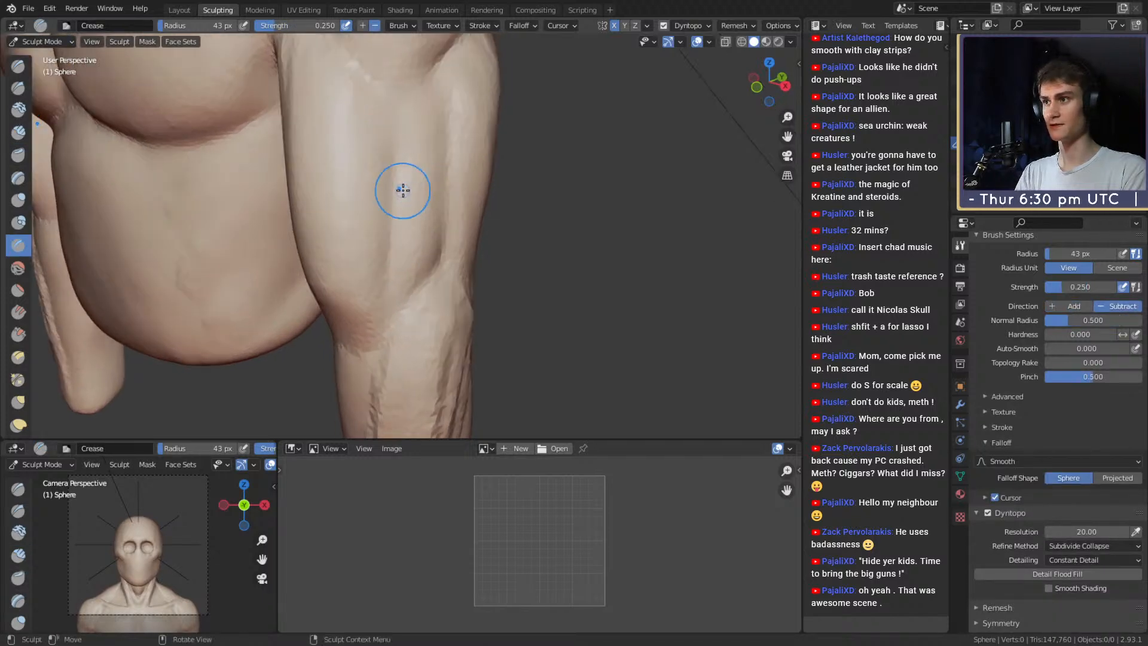
pyautogui.moveTo(435, 71); pyautogui.dragTo(446, 84)
# Define the outer forearm muscle from elbow to mid-forearm with the Clay Strips brush at a 33 px radius.
pyautogui.scroll(-11, 418, 206)
pyautogui.moveTo(418, 205)
pyautogui.mouseDown(button='middle')
pyautogui.moveTo(456, 239)
pyautogui.moveTo(467, 287)
pyautogui.moveTo(374, 203)
pyautogui.mouseUp(button='middle')
pyautogui.scroll(6, 466, 284)
pyautogui.scroll(3, 373, 202)
pyautogui.keyDown('alt'); pyautogui.moveTo(432, 217); pyautogui.dragTo(359, 249); pyautogui.keyUp('alt')
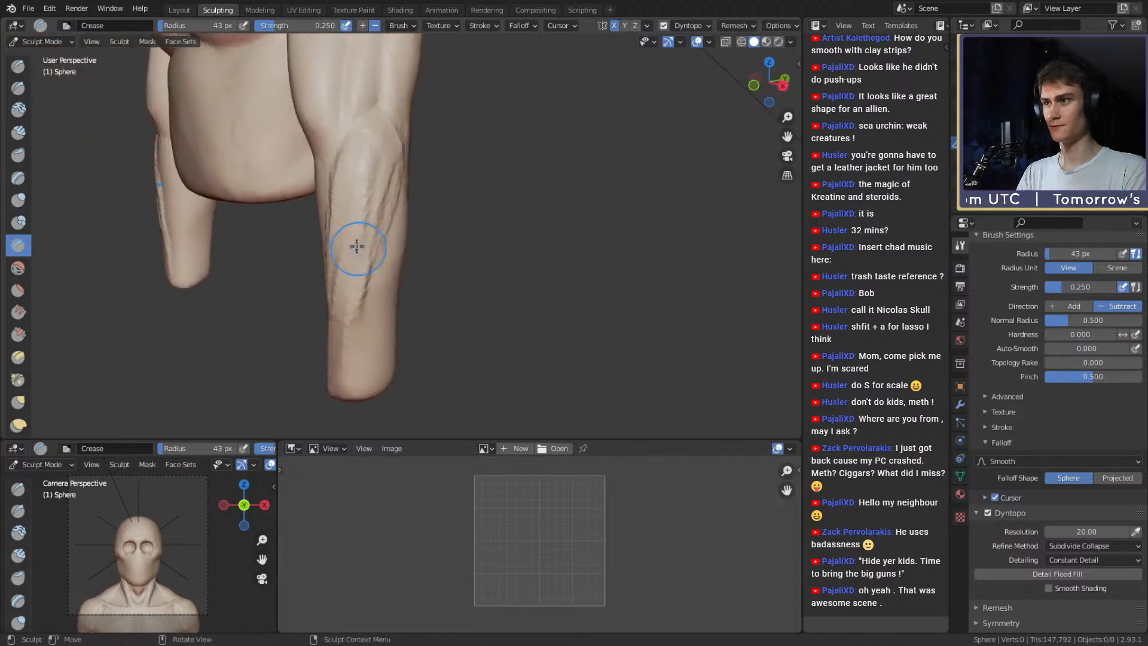
pyautogui.press('c')
pyautogui.moveTo(405, 205)
pyautogui.keyDown('alt'); pyautogui.mouseDown()
pyautogui.moveTo(412, 228)
pyautogui.moveTo(412, 209)
pyautogui.moveTo(364, 185)
pyautogui.moveTo(402, 212)
pyautogui.mouseUp(); pyautogui.keyUp('alt')
pyautogui.press('f')
pyautogui.click(397, 189)
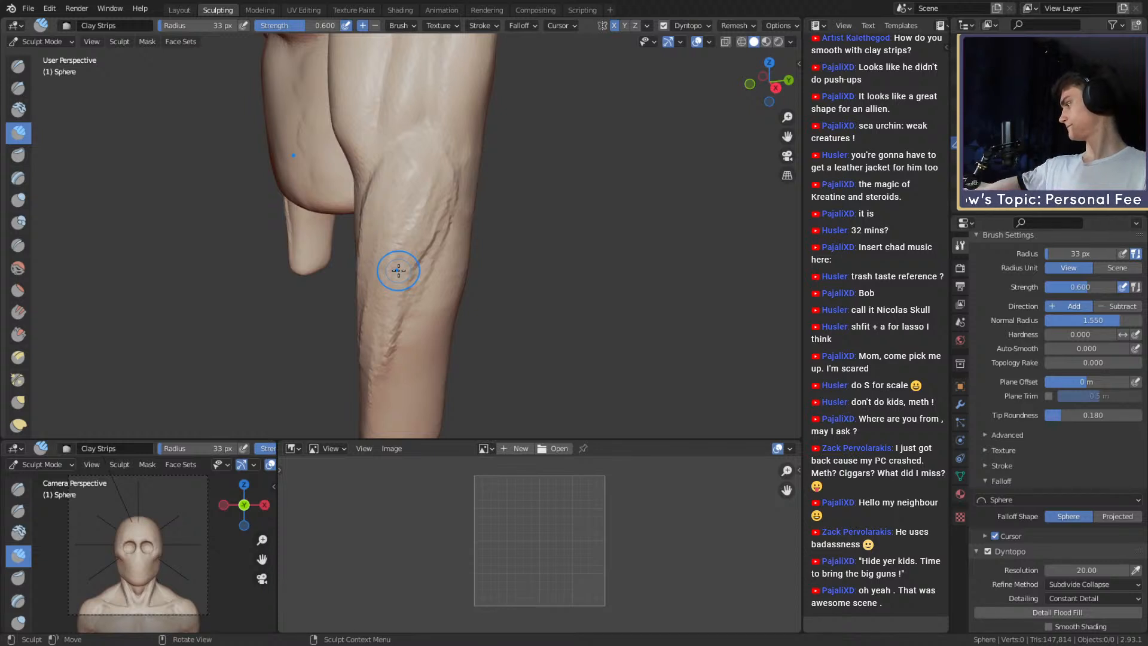
pyautogui.moveTo(393, 263)
pyautogui.keyDown('alt'); pyautogui.mouseDown()
pyautogui.moveTo(476, 239)
pyautogui.moveTo(436, 223)
pyautogui.moveTo(431, 205)
pyautogui.moveTo(452, 275)
pyautogui.moveTo(430, 264)
pyautogui.moveTo(438, 222)
pyautogui.moveTo(430, 246)
pyautogui.moveTo(400, 226)
pyautogui.moveTo(389, 195)
pyautogui.moveTo(418, 178)
pyautogui.moveTo(397, 221)
pyautogui.moveTo(387, 187)
pyautogui.moveTo(471, 232)
pyautogui.moveTo(409, 194)
pyautogui.mouseUp(); pyautogui.keyUp('alt')
# Add muscle strips around the other sides of the upper forearm with Clay Strips at a 52 px radius.
pyautogui.moveTo(411, 245)
pyautogui.keyDown('alt'); pyautogui.mouseDown()
pyautogui.moveTo(447, 207)
pyautogui.moveTo(421, 254)
pyautogui.mouseUp(); pyautogui.keyUp('alt')
pyautogui.moveTo(432, 239)
pyautogui.keyDown('alt'); pyautogui.mouseDown()
pyautogui.moveTo(397, 223)
pyautogui.moveTo(328, 227)
pyautogui.moveTo(326, 287)
pyautogui.mouseUp(); pyautogui.keyUp('alt')
pyautogui.press('f')
pyautogui.click(332, 257)
pyautogui.moveTo(335, 294)
pyautogui.keyDown('alt'); pyautogui.mouseDown()
pyautogui.moveTo(479, 287)
pyautogui.moveTo(431, 244)
pyautogui.moveTo(417, 196)
pyautogui.mouseUp(); pyautogui.keyUp('alt')
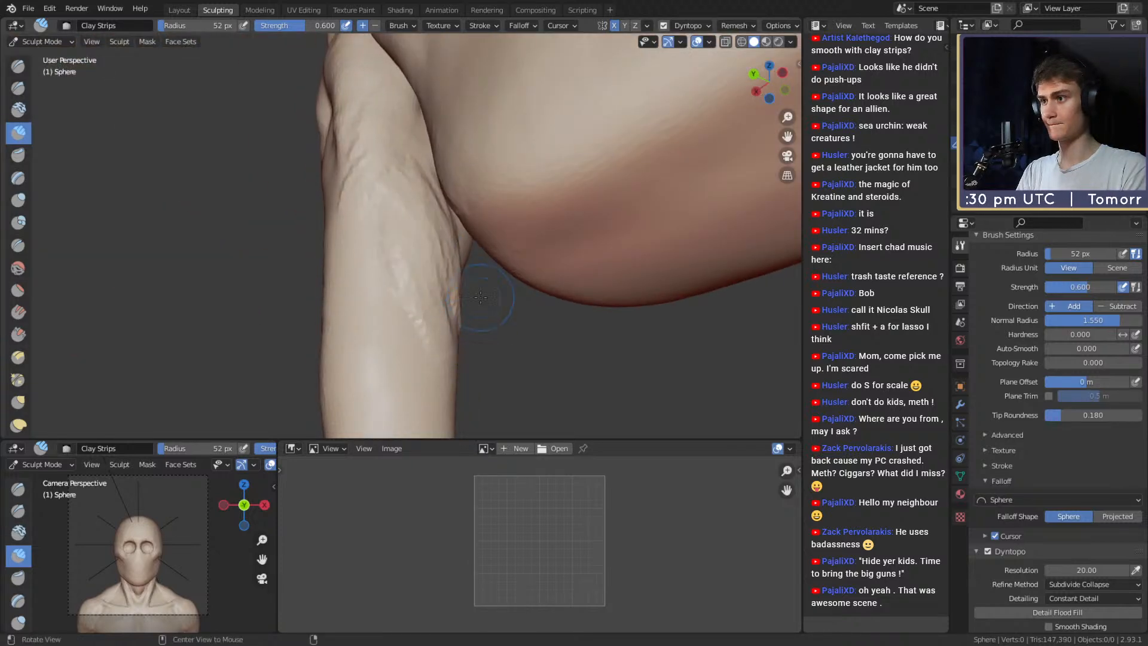
# Box-mask the torso below the chest from the front orthographic view.
pyautogui.keyDown('alt'); pyautogui.moveTo(481, 298); pyautogui.dragTo(478, 207); pyautogui.keyUp('alt')
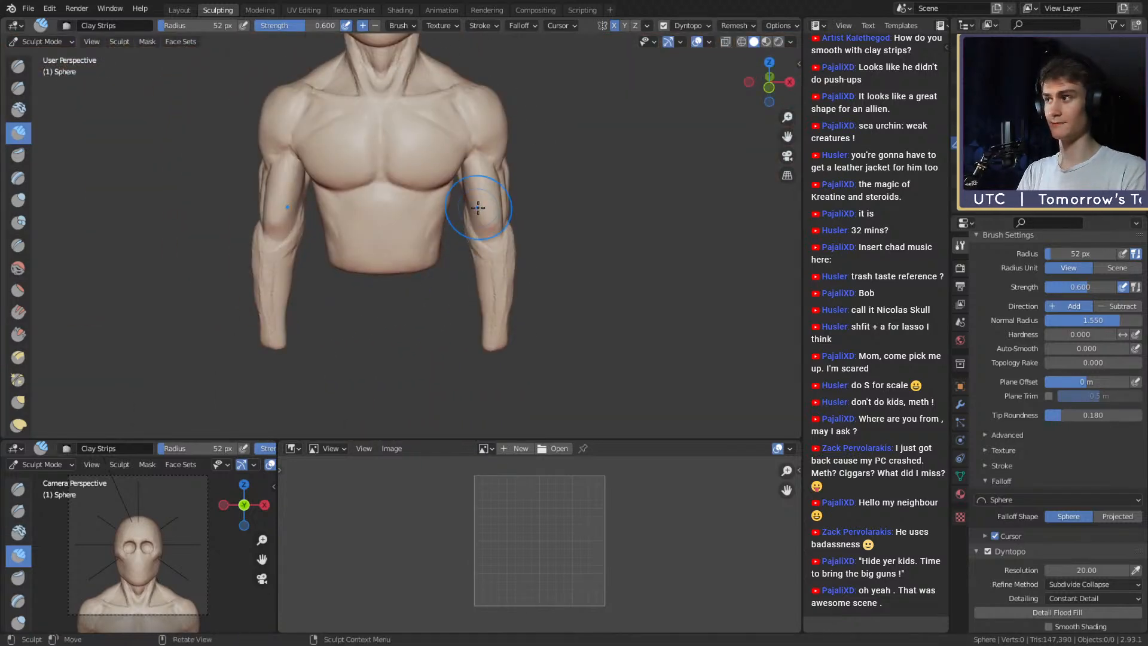
pyautogui.scroll(-7, 383, 239)
pyautogui.scroll(7, 376, 249)
pyautogui.keyDown('shift'); pyautogui.moveTo(376, 249); pyautogui.dragTo(399, 270, button='middle'); pyautogui.keyUp('shift')
pyautogui.moveTo(399, 271); pyautogui.dragTo(407, 249, button='middle')
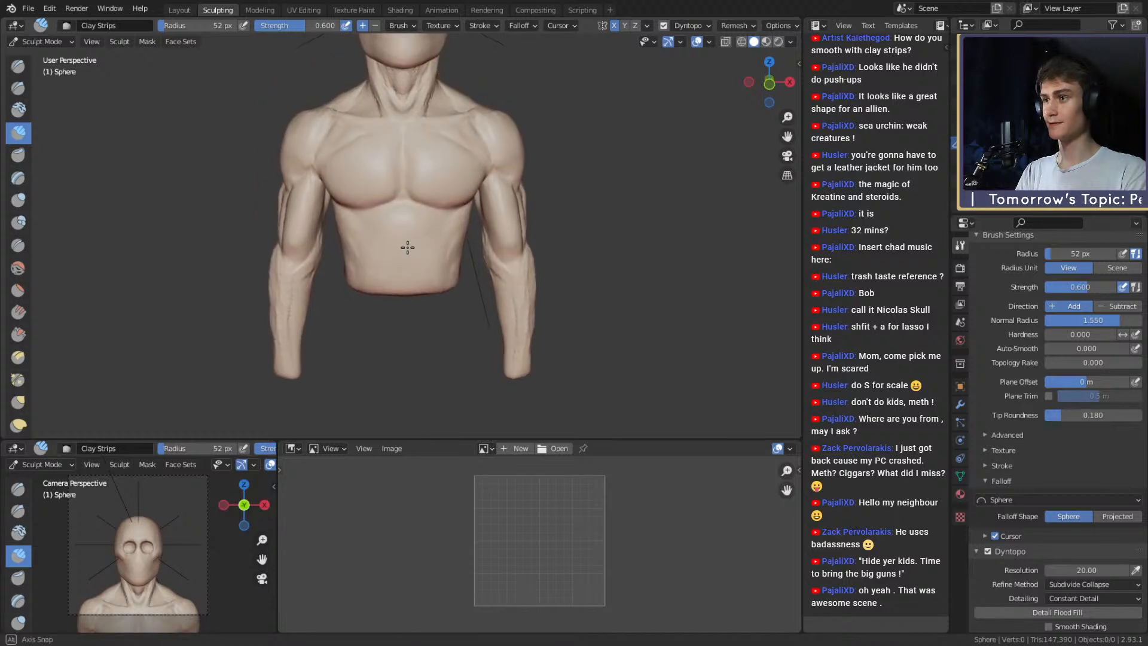
pyautogui.scroll(-10, 22, 396)
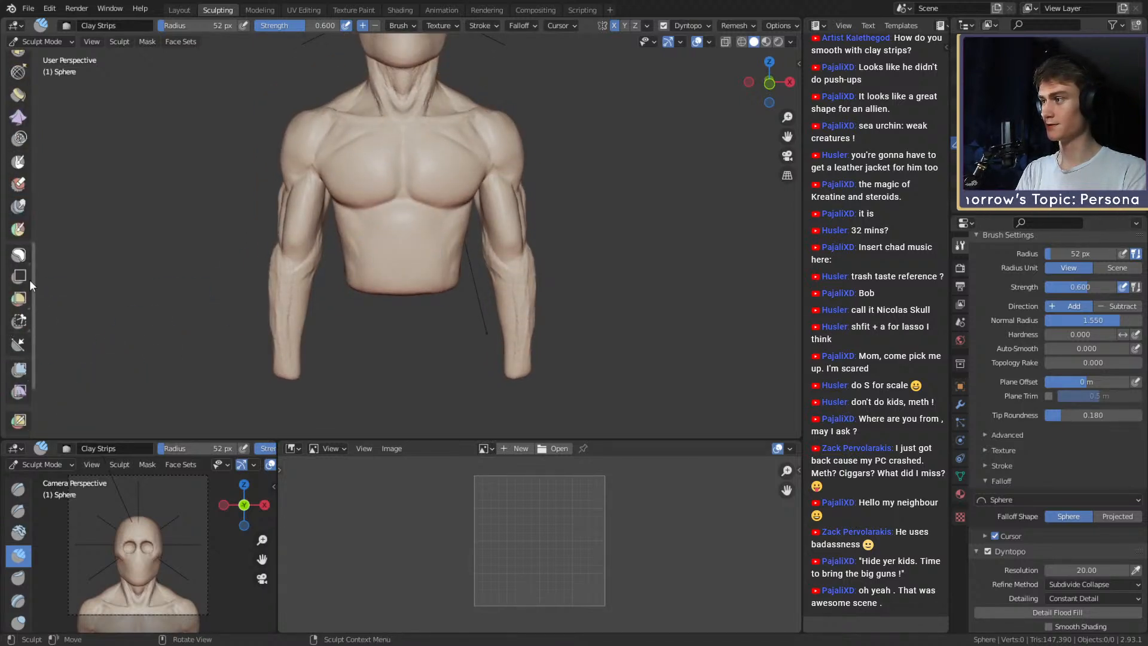
pyautogui.moveTo(16, 270); pyautogui.dragTo(64, 259)
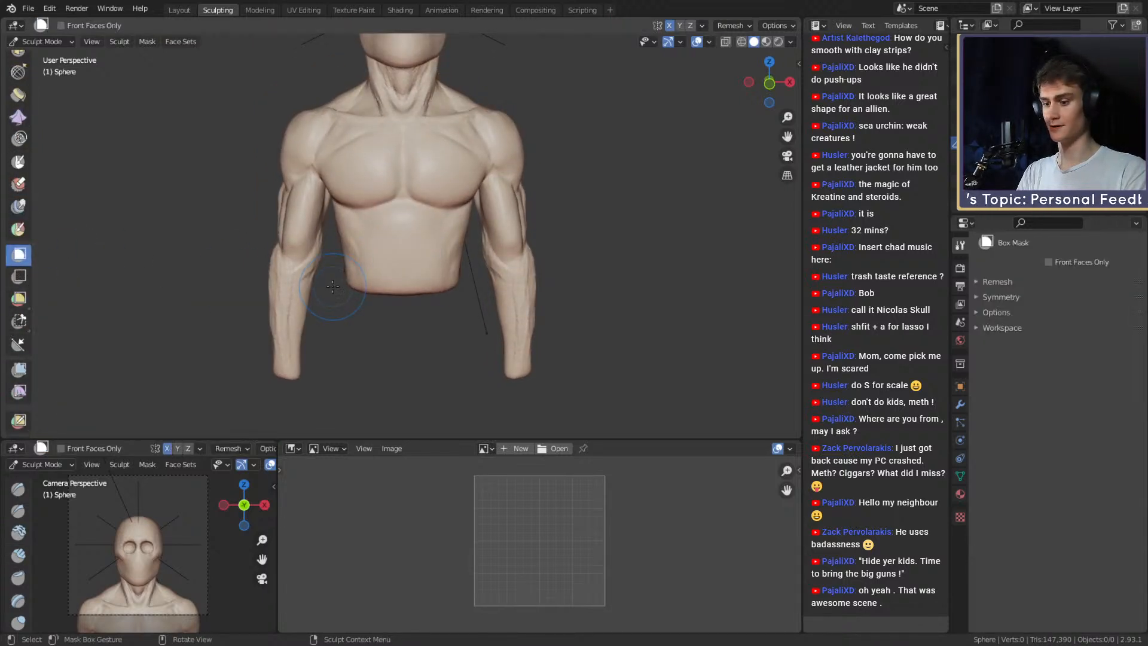
pyautogui.press('KP_1')
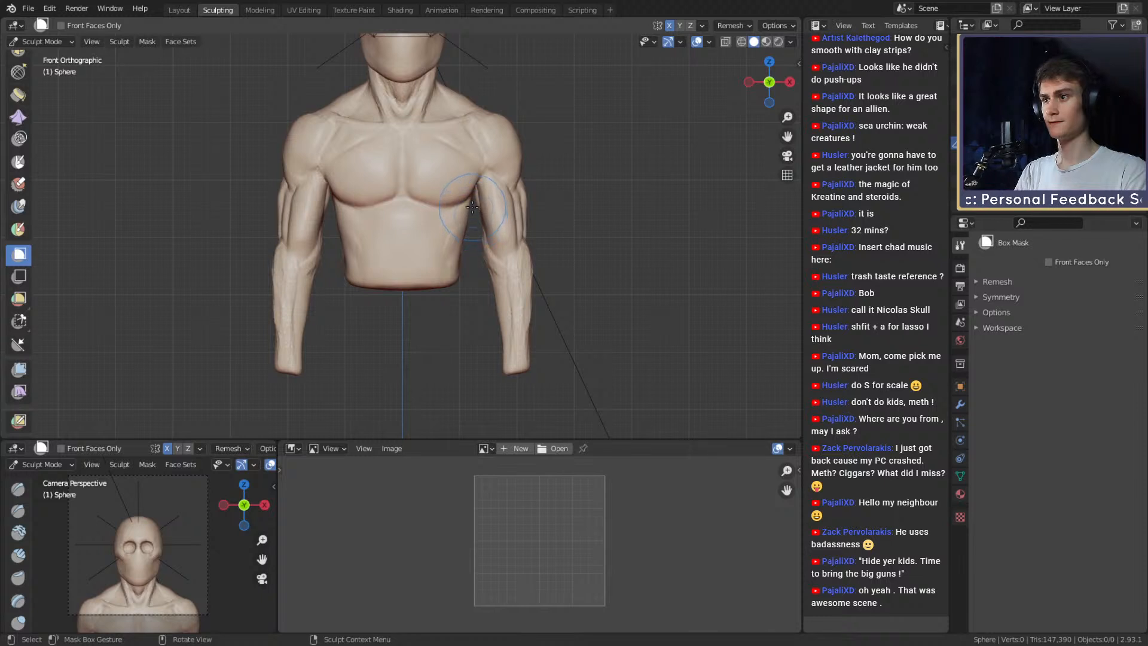
pyautogui.moveTo(472, 207); pyautogui.dragTo(333, 302)
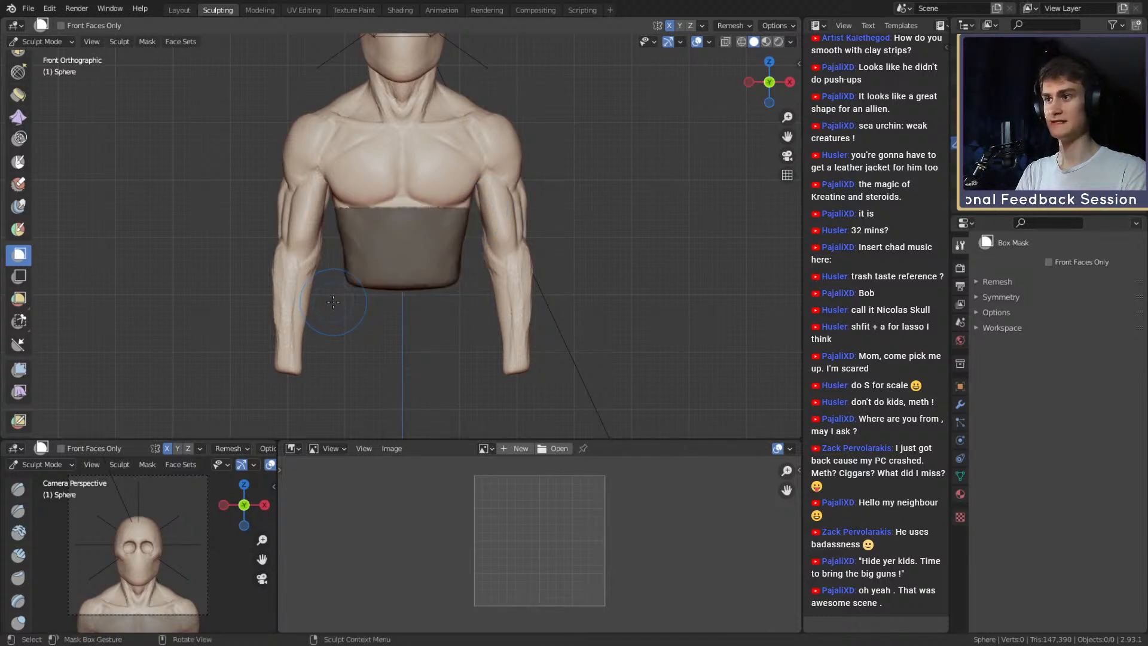
# Hide the masked lower torso to expose the inner sides of the arms.
pyautogui.moveTo(593, 186); pyautogui.dragTo(544, 223, button='middle')
pyautogui.click(147, 41)
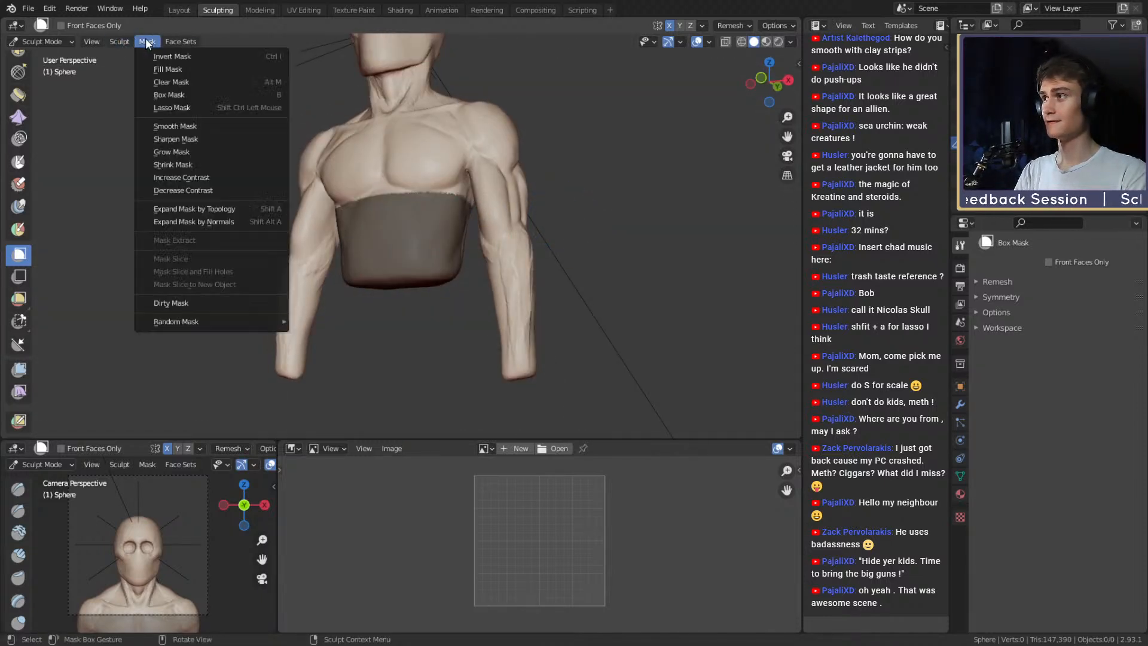
pyautogui.click(120, 42)
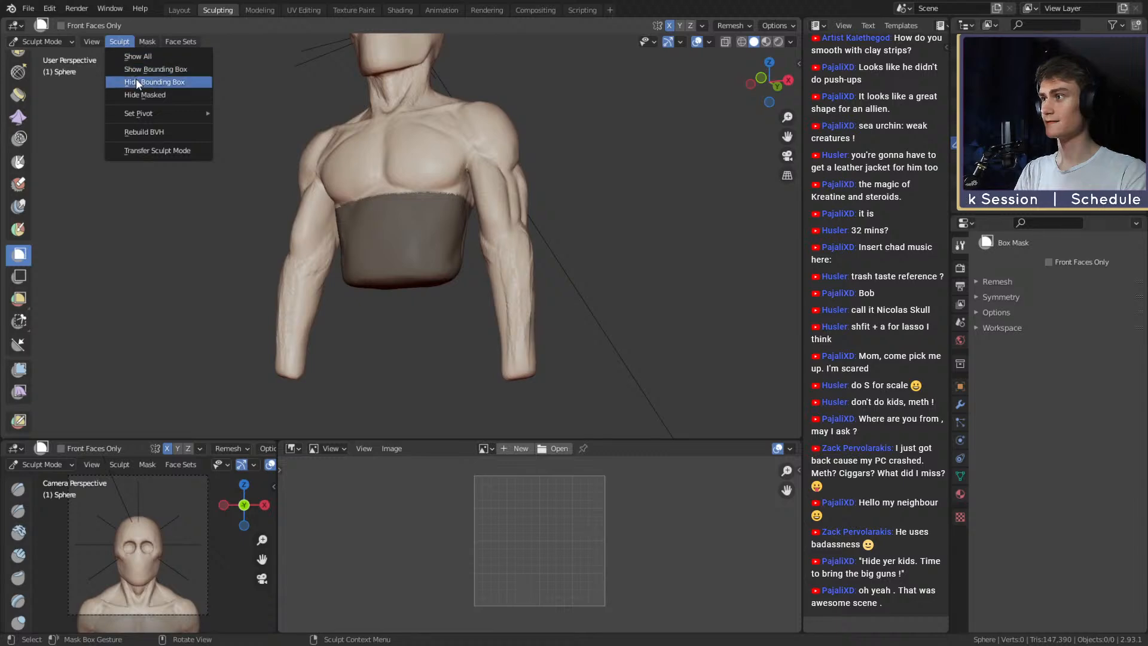
pyautogui.click(144, 94)
pyautogui.moveTo(248, 180); pyautogui.dragTo(299, 195, button='middle')
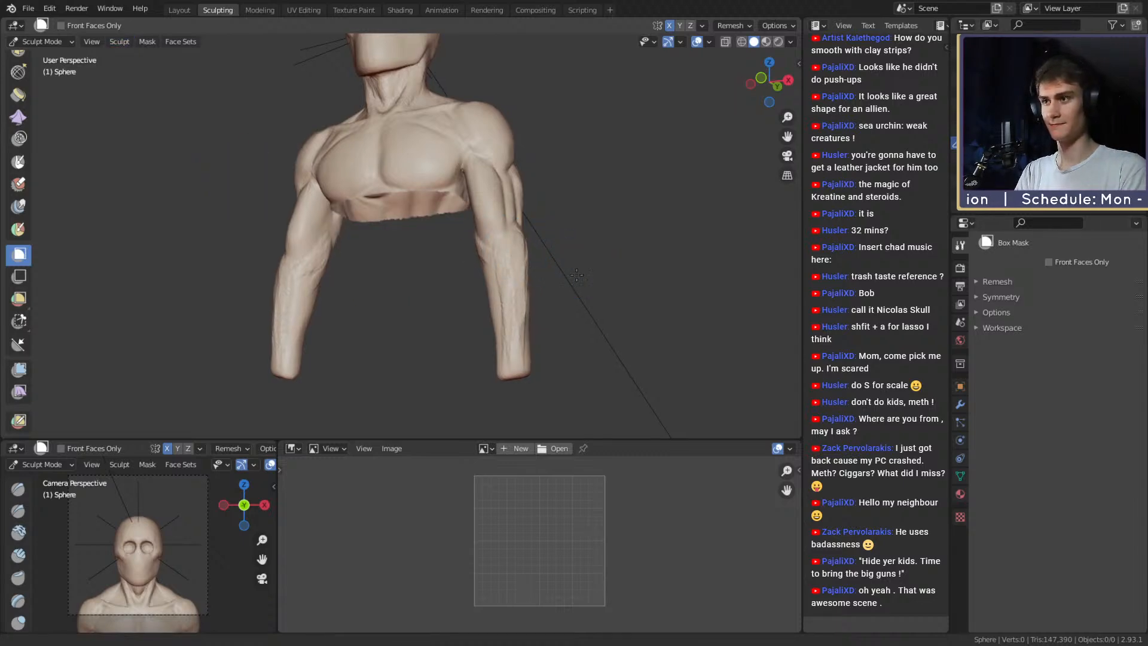
# Build up the inner forearm muscle below the elbow with the Clay Strips brush at a 53 px radius.
pyautogui.scroll(2, 497, 275)
pyautogui.moveTo(488, 269)
pyautogui.mouseDown(button='middle')
pyautogui.moveTo(510, 285)
pyautogui.moveTo(517, 275)
pyautogui.moveTo(411, 174)
pyautogui.moveTo(461, 249)
pyautogui.mouseUp(button='middle')
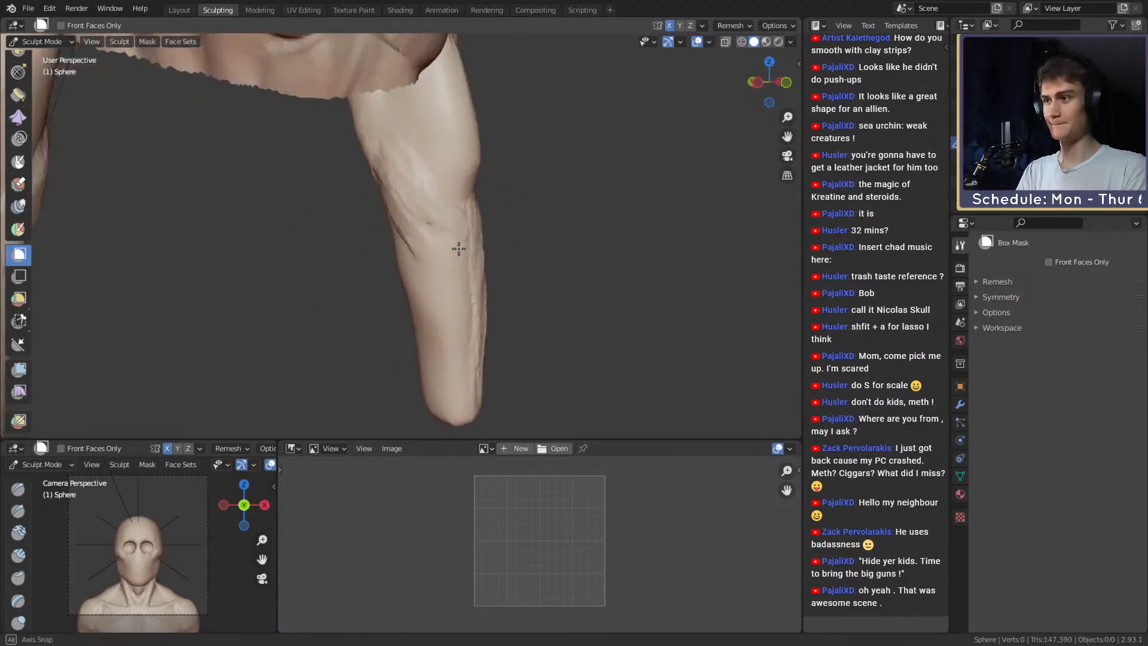
pyautogui.scroll(2, 461, 249)
pyautogui.press('c')
pyautogui.press('f')
pyautogui.click(433, 209)
pyautogui.moveTo(433, 209)
pyautogui.mouseDown(button='middle')
pyautogui.moveTo(471, 205)
pyautogui.moveTo(436, 123)
pyautogui.moveTo(436, 179)
pyautogui.moveTo(379, 241)
pyautogui.moveTo(347, 228)
pyautogui.mouseUp(button='middle')
pyautogui.moveTo(429, 276); pyautogui.dragTo(512, 234, button='middle')
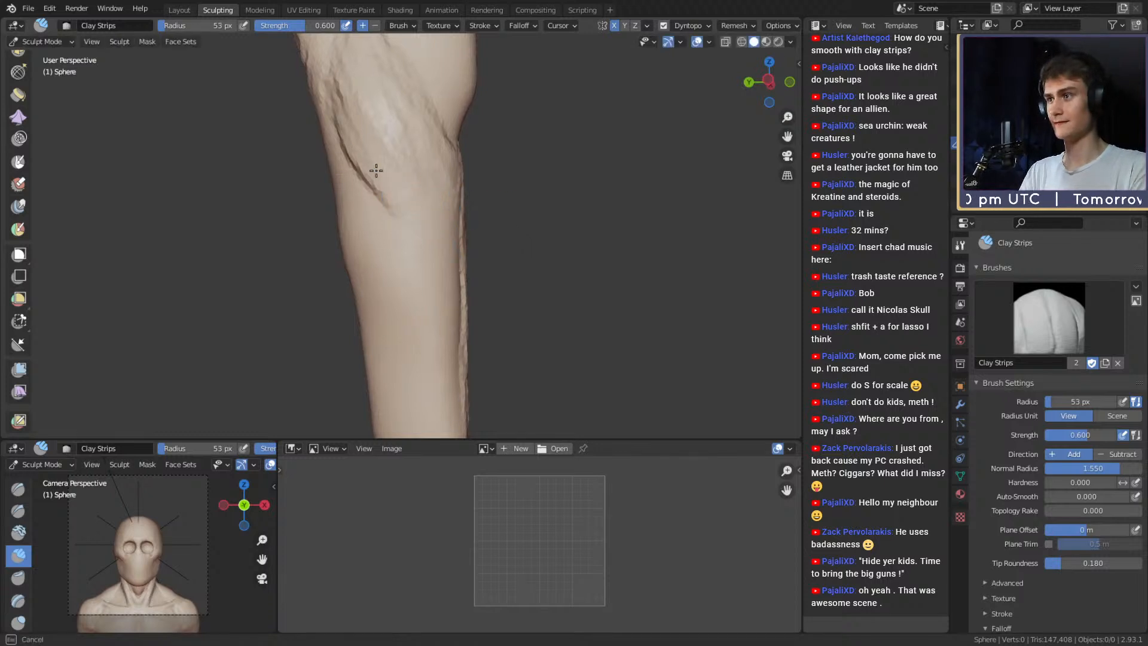
# Run Clay Strips strokes along the inner forearm from the elbow down to the wrist.
pyautogui.moveTo(417, 223); pyautogui.dragTo(380, 222, button='middle')
pyautogui.moveTo(368, 151); pyautogui.dragTo(347, 234, button='middle')
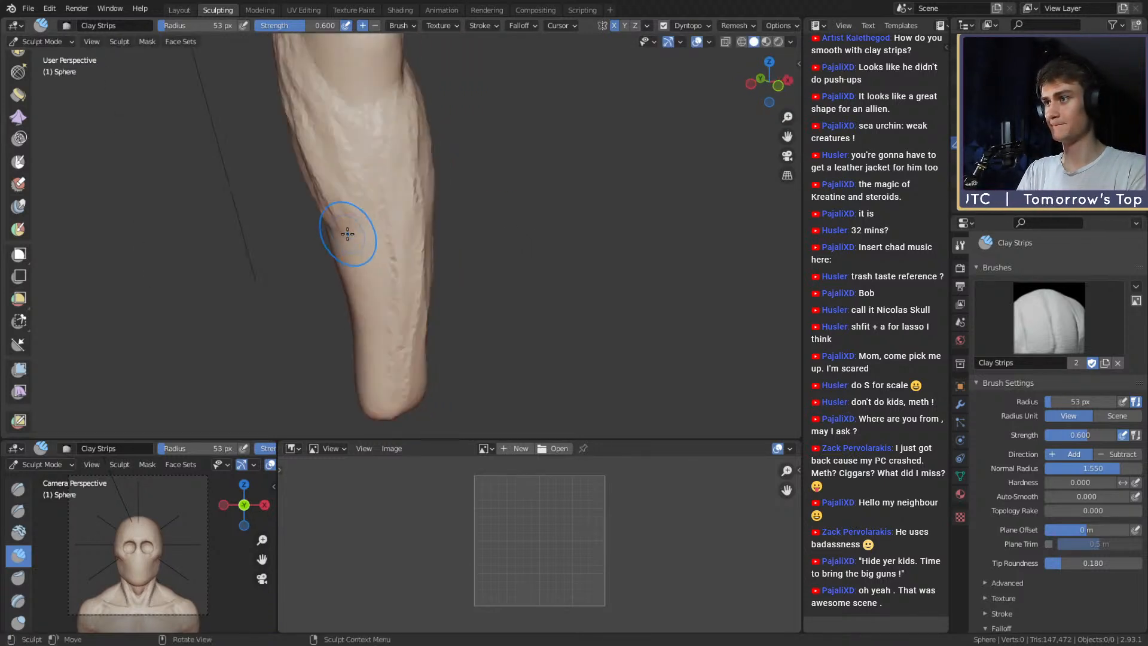
pyautogui.moveTo(342, 178); pyautogui.dragTo(351, 200)
pyautogui.moveTo(353, 239); pyautogui.dragTo(418, 253, button='middle')
pyautogui.press('f')
pyautogui.click(412, 254)
pyautogui.moveTo(410, 263); pyautogui.dragTo(407, 368)
# Add muscle strips across the inner elbow and upper forearm with Clay Strips at a 48 px radius.
pyautogui.moveTo(395, 257)
pyautogui.mouseDown(button='middle')
pyautogui.moveTo(361, 234)
pyautogui.moveTo(347, 198)
pyautogui.mouseUp(button='middle')
pyautogui.moveTo(357, 104); pyautogui.dragTo(372, 156)
pyautogui.moveTo(383, 174); pyautogui.dragTo(424, 209, button='middle')
pyautogui.press('f')
pyautogui.click(429, 210)
pyautogui.moveTo(359, 113); pyautogui.dragTo(372, 141)
pyautogui.moveTo(385, 240)
pyautogui.mouseDown(button='middle')
pyautogui.moveTo(416, 275)
pyautogui.moveTo(374, 251)
pyautogui.mouseUp(button='middle')
pyautogui.moveTo(360, 194); pyautogui.dragTo(363, 205)
pyautogui.moveTo(363, 206)
pyautogui.mouseDown(button='middle')
pyautogui.moveTo(456, 249)
pyautogui.moveTo(365, 235)
pyautogui.moveTo(340, 249)
pyautogui.moveTo(402, 220)
pyautogui.moveTo(312, 147)
pyautogui.mouseUp(button='middle')
pyautogui.moveTo(400, 277); pyautogui.dragTo(351, 300, button='middle')
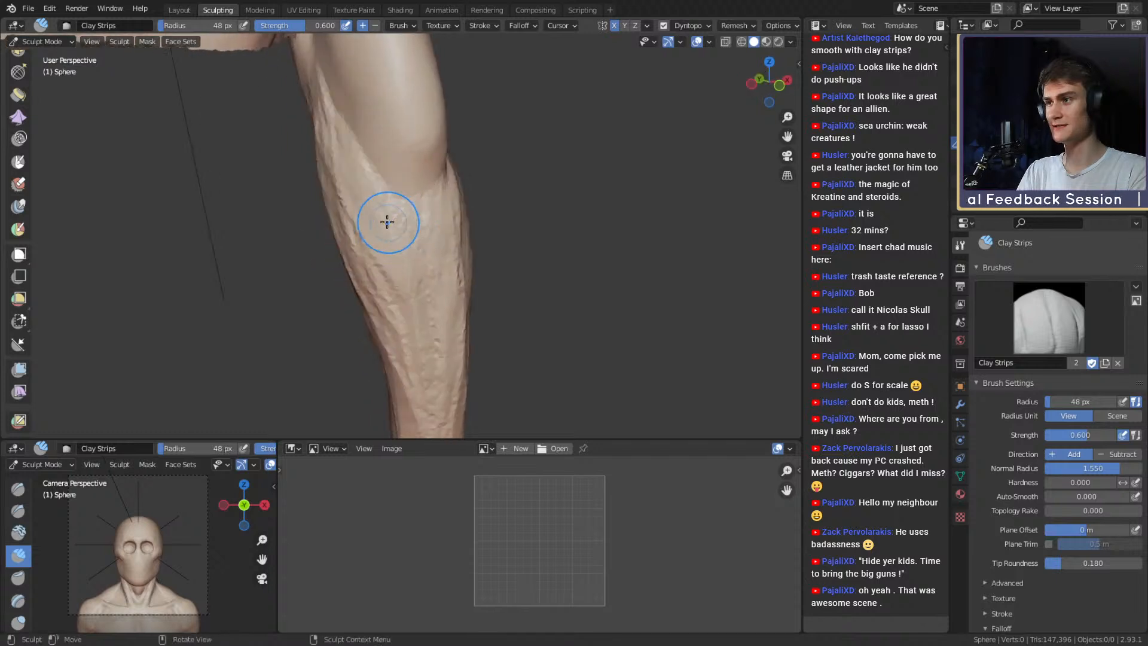
# Strengthen the muscle crossing diagonally from the inner elbow onto the forearm with Clay Strips at a 44 px radius.
pyautogui.moveTo(336, 175); pyautogui.dragTo(407, 223, button='middle')
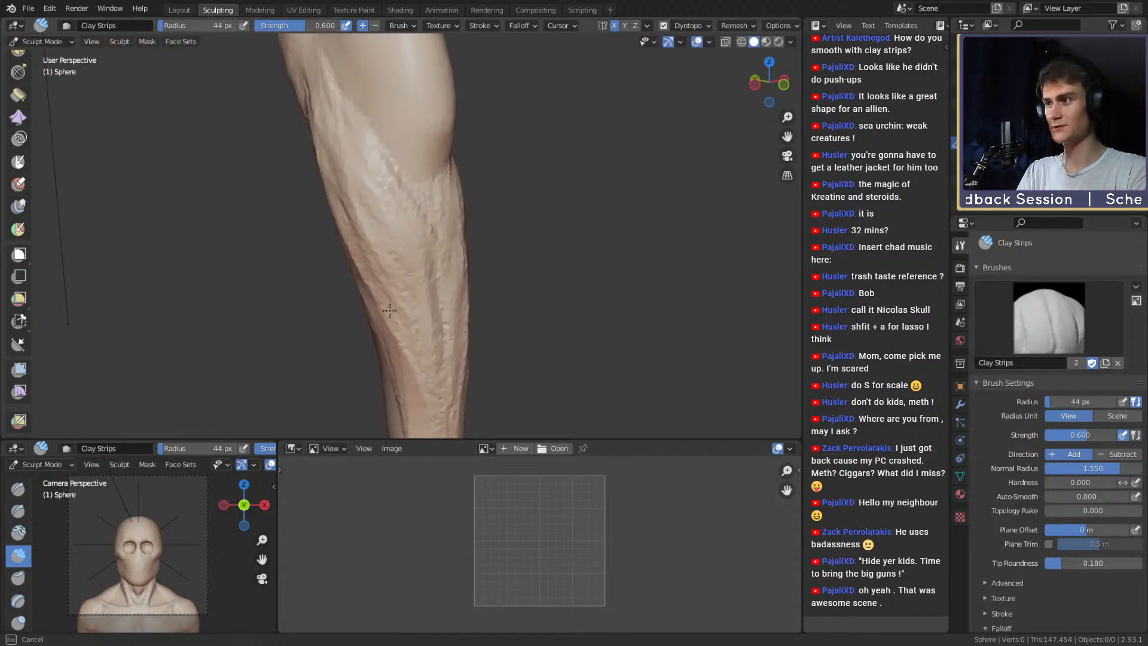
pyautogui.moveTo(389, 310); pyautogui.dragTo(408, 247, button='middle')
pyautogui.keyDown('shift'); pyautogui.moveTo(408, 250); pyautogui.dragTo(399, 192, button='middle'); pyautogui.keyUp('shift')
# Define the long flexor muscles down the inner forearm with the Clay Strips brush at a 50 px radius.
pyautogui.press('f')
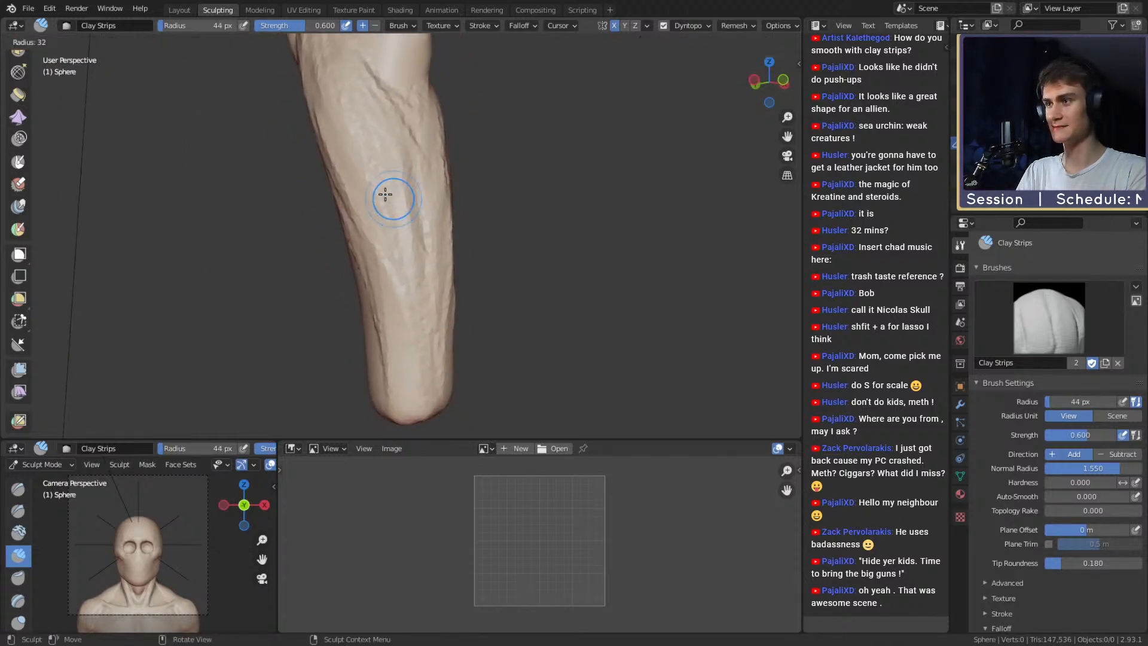
pyautogui.click(388, 195)
pyautogui.moveTo(390, 218); pyautogui.dragTo(365, 166)
pyautogui.moveTo(381, 192); pyautogui.dragTo(418, 206, button='middle')
pyautogui.moveTo(426, 173); pyautogui.dragTo(430, 310)
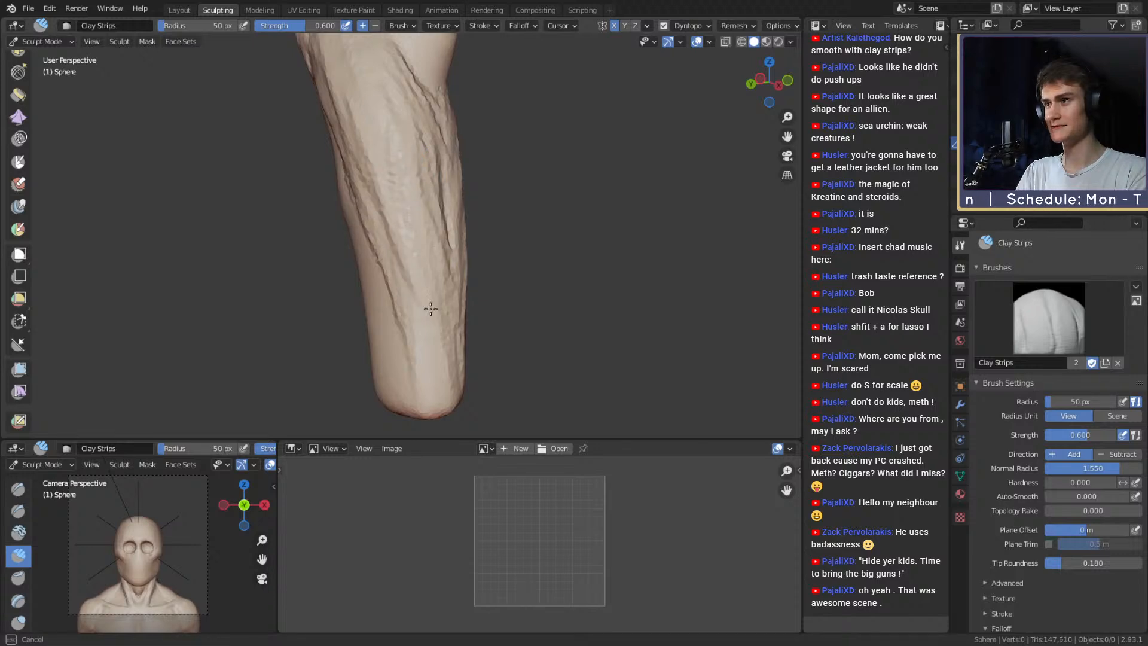
# Refine the inner forearm strips toward the wrist with the Clay Strips brush at a 46 px radius.
pyautogui.keyDown('shift'); pyautogui.moveTo(430, 310); pyautogui.dragTo(436, 323, button='middle'); pyautogui.keyUp('shift')
pyautogui.press('f')
pyautogui.click(408, 244)
pyautogui.moveTo(411, 243)
pyautogui.mouseDown()
pyautogui.moveTo(420, 307)
pyautogui.moveTo(437, 271)
pyautogui.mouseUp()
pyautogui.keyDown('alt'); pyautogui.moveTo(430, 165); pyautogui.dragTo(446, 239); pyautogui.keyUp('alt')
pyautogui.moveTo(448, 251)
pyautogui.keyDown('alt'); pyautogui.keyDown('shift'); pyautogui.mouseDown()
pyautogui.moveTo(530, 235)
pyautogui.moveTo(509, 251)
pyautogui.moveTo(517, 218)
pyautogui.moveTo(461, 210)
pyautogui.mouseUp(); pyautogui.keyUp('shift'); pyautogui.keyUp('alt')
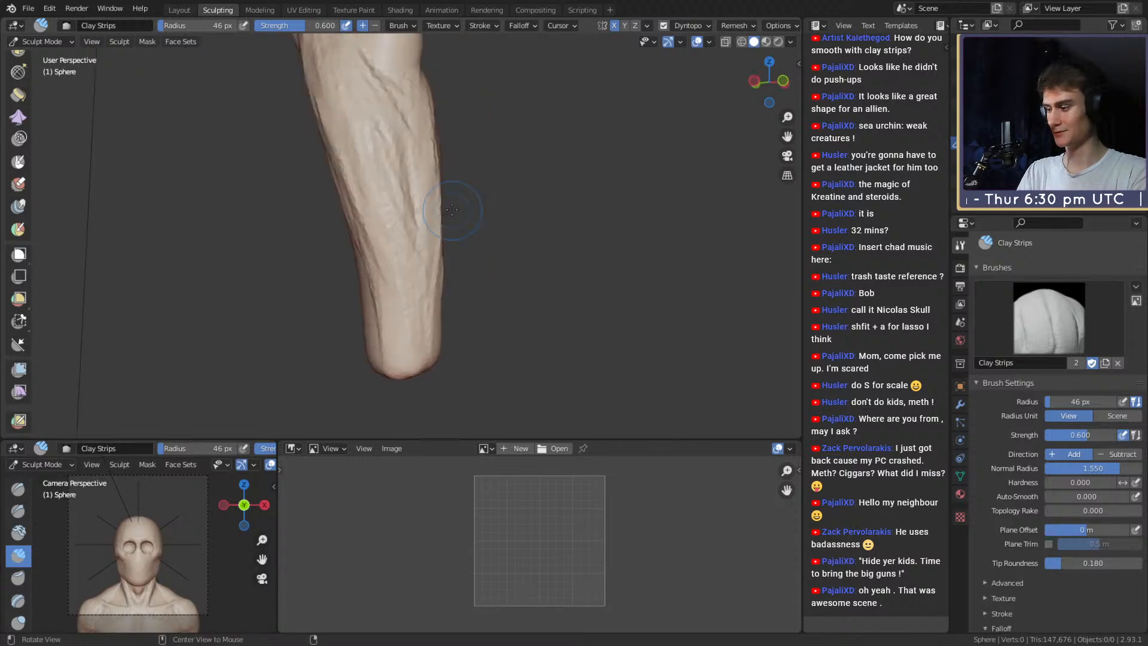
# Carve grooves between the inner forearm muscles with the Crease brush at a 38 px radius.
pyautogui.hotkey('shift', 'c')
pyautogui.moveTo(434, 158)
pyautogui.keyDown('alt'); pyautogui.mouseDown()
pyautogui.moveTo(456, 195)
pyautogui.moveTo(445, 120)
pyautogui.moveTo(438, 194)
pyautogui.mouseUp(); pyautogui.keyUp('alt')
pyautogui.moveTo(443, 185)
pyautogui.keyDown('alt'); pyautogui.mouseDown()
pyautogui.moveTo(412, 174)
pyautogui.moveTo(424, 153)
pyautogui.moveTo(428, 195)
pyautogui.moveTo(426, 183)
pyautogui.mouseUp(); pyautogui.keyUp('alt')
pyautogui.press('f')
pyautogui.click(434, 148)
pyautogui.moveTo(426, 179)
pyautogui.mouseDown()
pyautogui.moveTo(420, 234)
pyautogui.moveTo(462, 154)
pyautogui.moveTo(439, 287)
pyautogui.mouseUp()
pyautogui.moveTo(440, 293)
pyautogui.keyDown('alt'); pyautogui.keyDown('shift'); pyautogui.mouseDown()
pyautogui.moveTo(421, 200)
pyautogui.moveTo(444, 171)
pyautogui.mouseUp(); pyautogui.keyUp('shift'); pyautogui.keyUp('alt')
pyautogui.moveTo(444, 164); pyautogui.dragTo(414, 227)
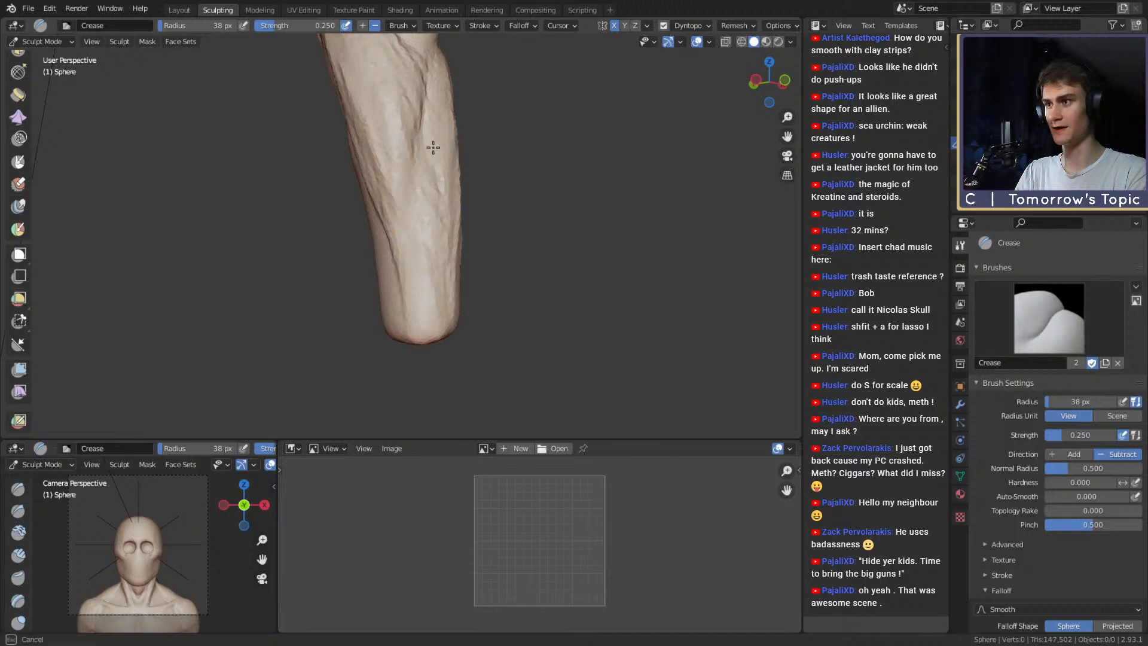
pyautogui.moveTo(434, 148); pyautogui.dragTo(420, 189)
pyautogui.moveTo(419, 192)
pyautogui.keyDown('alt'); pyautogui.mouseDown()
pyautogui.moveTo(422, 210)
pyautogui.moveTo(361, 78)
pyautogui.mouseUp(); pyautogui.keyUp('alt')
pyautogui.moveTo(379, 138)
pyautogui.keyDown('alt'); pyautogui.mouseDown()
pyautogui.moveTo(495, 197)
pyautogui.moveTo(419, 224)
pyautogui.mouseUp(); pyautogui.keyUp('alt')
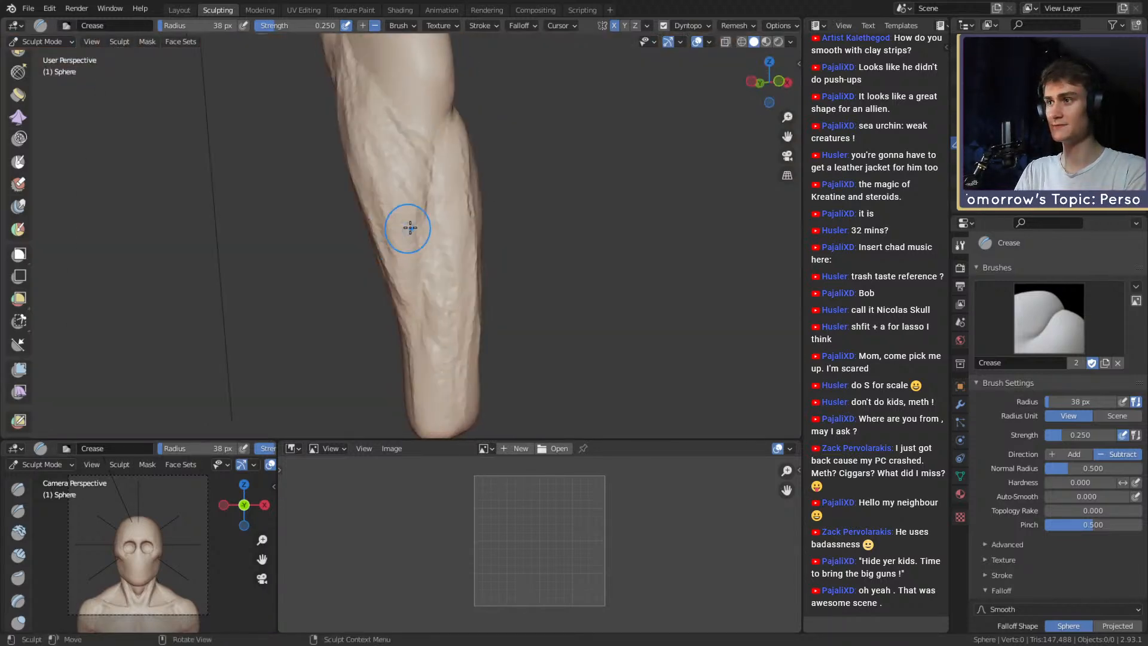
# Build up the long muscle strips along the inner side of the forearm with Clay Strips at a 43 px radius.
pyautogui.press('c')
pyautogui.moveTo(410, 167)
pyautogui.mouseDown()
pyautogui.moveTo(410, 137)
pyautogui.moveTo(381, 198)
pyautogui.mouseUp()
pyautogui.moveTo(448, 185)
pyautogui.keyDown('alt'); pyautogui.mouseDown()
pyautogui.moveTo(402, 206)
pyautogui.moveTo(396, 180)
pyautogui.moveTo(402, 310)
pyautogui.moveTo(398, 162)
pyautogui.mouseUp(); pyautogui.keyUp('alt')
pyautogui.press('f')
pyautogui.click(424, 230)
pyautogui.press('f')
pyautogui.moveTo(386, 269)
pyautogui.mouseDown()
pyautogui.moveTo(374, 79)
pyautogui.moveTo(377, 161)
pyautogui.moveTo(407, 225)
pyautogui.moveTo(390, 264)
pyautogui.moveTo(372, 174)
pyautogui.mouseUp()
pyautogui.moveTo(386, 180)
pyautogui.keyDown('alt'); pyautogui.mouseDown()
pyautogui.moveTo(412, 251)
pyautogui.moveTo(368, 284)
pyautogui.mouseUp(); pyautogui.keyUp('alt')
pyautogui.keyDown('alt'); pyautogui.keyDown('shift'); pyautogui.moveTo(397, 299); pyautogui.dragTo(390, 197); pyautogui.keyUp('shift'); pyautogui.keyUp('alt')
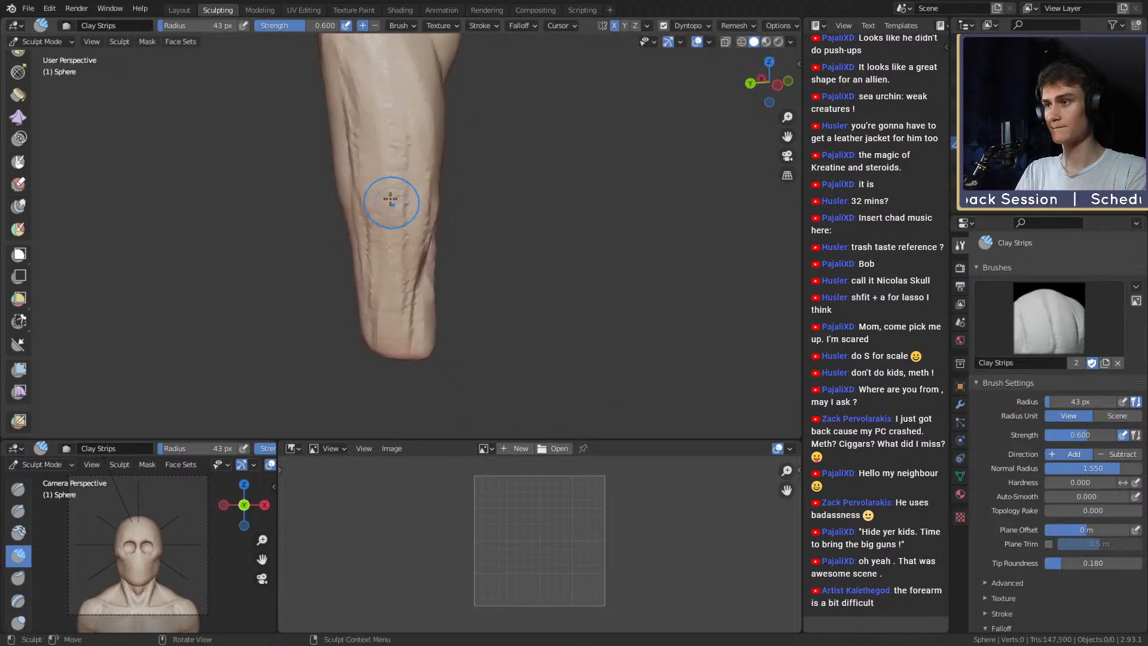
# Add another strip near the wrist and blend the inner forearm muscles at a 92 px radius.
pyautogui.moveTo(372, 275)
pyautogui.mouseDown()
pyautogui.moveTo(385, 78)
pyautogui.moveTo(370, 201)
pyautogui.mouseUp()
pyautogui.moveTo(412, 201)
pyautogui.keyDown('alt'); pyautogui.keyDown('shift'); pyautogui.mouseDown()
pyautogui.moveTo(423, 233)
pyautogui.moveTo(405, 213)
pyautogui.moveTo(407, 238)
pyautogui.mouseUp(); pyautogui.keyUp('shift'); pyautogui.keyUp('alt')
pyautogui.moveTo(418, 236)
pyautogui.keyDown('alt'); pyautogui.mouseDown()
pyautogui.moveTo(389, 235)
pyautogui.moveTo(419, 228)
pyautogui.moveTo(418, 200)
pyautogui.mouseUp(); pyautogui.keyUp('alt')
pyautogui.press('f')
pyautogui.click(410, 236)
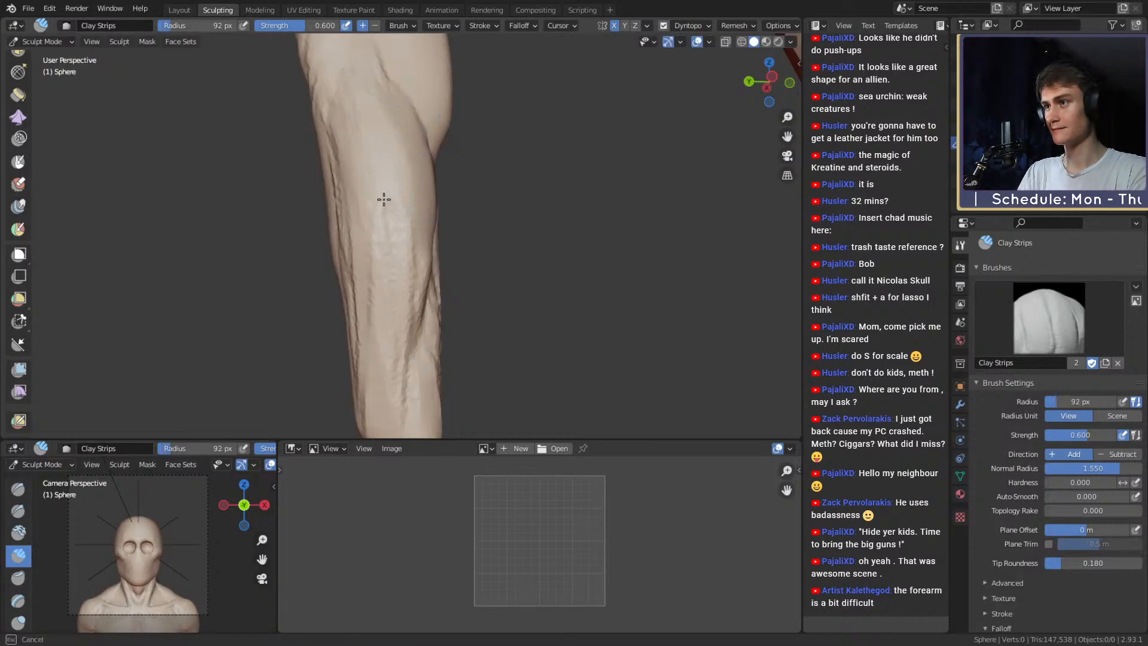
# Reshape the bulge of the upper inner forearm with the Grab brush at a 135 px radius.
pyautogui.press('g')
pyautogui.press('f')
pyautogui.click(432, 215)
pyautogui.moveTo(415, 254); pyautogui.dragTo(402, 234)
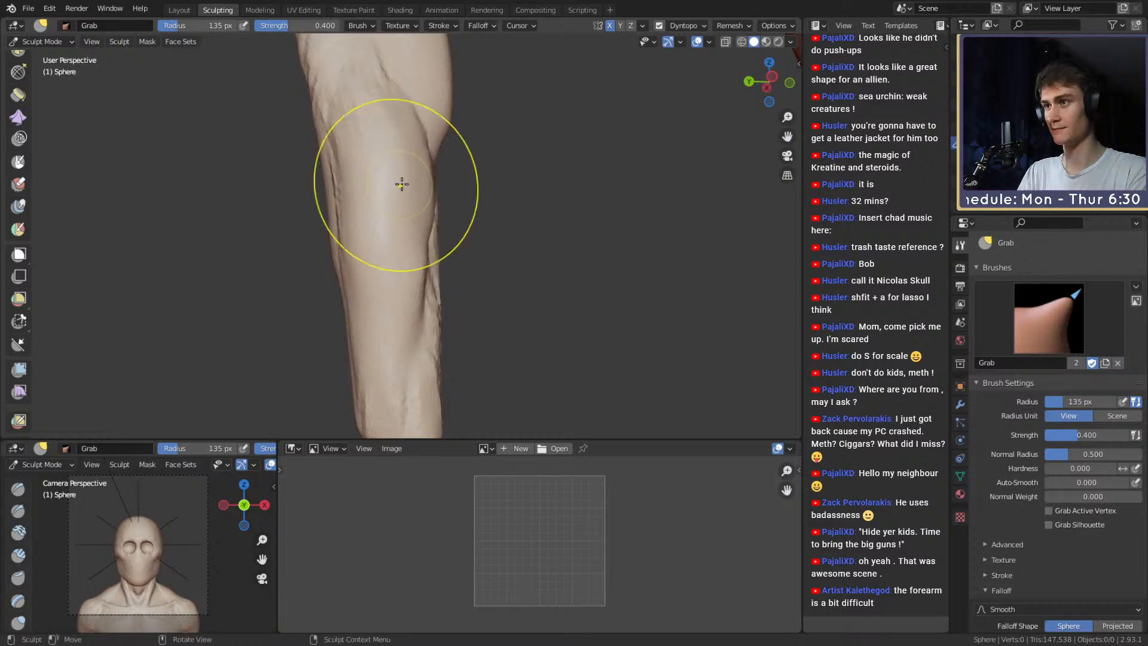
pyautogui.moveTo(405, 185); pyautogui.dragTo(403, 157)
pyautogui.press('f')
pyautogui.click(413, 212)
pyautogui.press('f')
pyautogui.click(413, 220)
pyautogui.moveTo(413, 223)
pyautogui.keyDown('alt'); pyautogui.mouseDown()
pyautogui.moveTo(350, 233)
pyautogui.moveTo(380, 279)
pyautogui.moveTo(383, 198)
pyautogui.mouseUp(); pyautogui.keyUp('alt')
pyautogui.moveTo(358, 128)
pyautogui.keyDown('alt'); pyautogui.mouseDown()
pyautogui.moveTo(359, 277)
pyautogui.moveTo(513, 225)
pyautogui.mouseUp(); pyautogui.keyUp('alt')
# Build up the outer side of the elbow with Clay Strips at a 37 px radius.
pyautogui.press('c')
pyautogui.press('f')
pyautogui.click(397, 233)
pyautogui.moveTo(397, 232)
pyautogui.keyDown('alt'); pyautogui.mouseDown()
pyautogui.moveTo(389, 215)
pyautogui.moveTo(375, 220)
pyautogui.moveTo(399, 218)
pyautogui.mouseUp(); pyautogui.keyUp('alt')
pyautogui.moveTo(448, 205)
pyautogui.mouseDown(button='middle')
pyautogui.moveTo(536, 231)
pyautogui.moveTo(469, 223)
pyautogui.mouseUp(button='middle')
# Adjust the profile of the elbow point with the Grab brush, starting from a 125 px radius.
pyautogui.press('g')
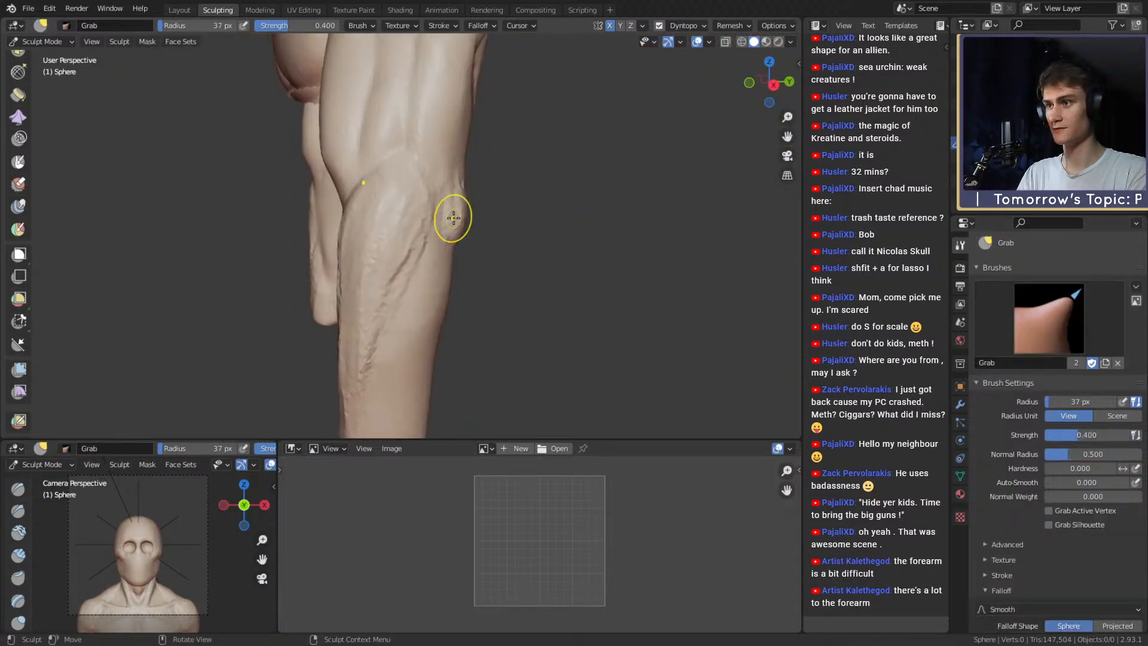
pyautogui.press('f')
pyautogui.click(483, 230)
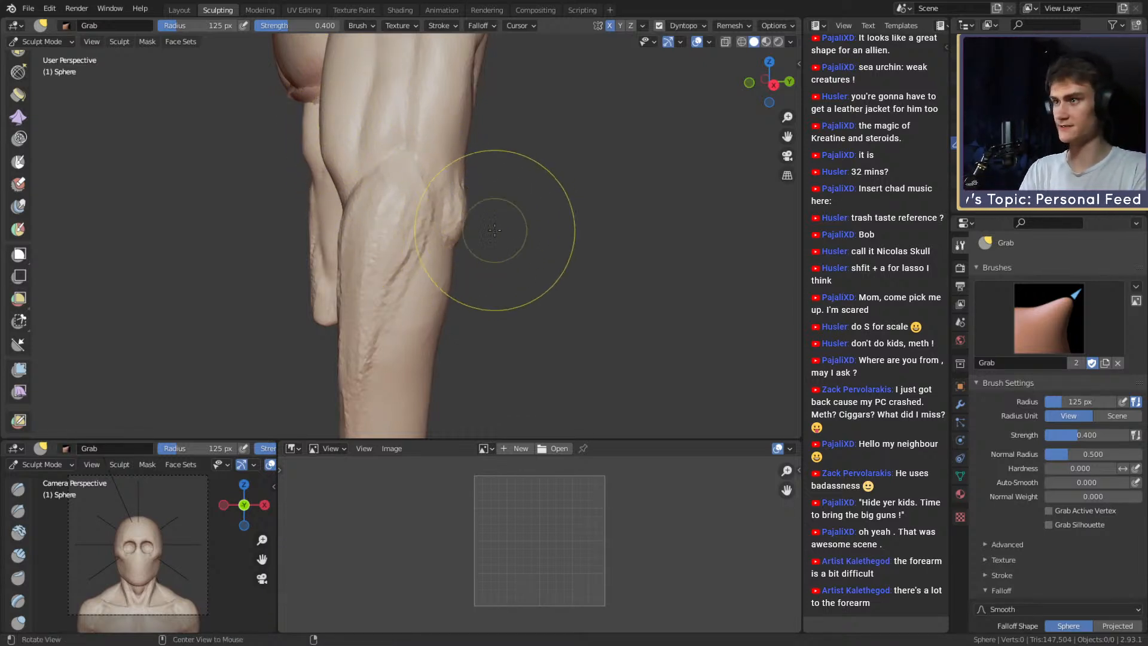
pyautogui.moveTo(504, 231); pyautogui.dragTo(533, 232, button='middle')
pyautogui.press('f')
pyautogui.click(561, 230)
pyautogui.moveTo(452, 204); pyautogui.dragTo(458, 237)
pyautogui.press('f')
pyautogui.click(555, 230)
pyautogui.moveTo(547, 230)
pyautogui.mouseDown(button='middle')
pyautogui.moveTo(412, 254)
pyautogui.moveTo(389, 228)
pyautogui.moveTo(410, 217)
pyautogui.moveTo(384, 198)
pyautogui.moveTo(423, 217)
pyautogui.moveTo(434, 194)
pyautogui.moveTo(436, 226)
pyautogui.moveTo(365, 151)
pyautogui.mouseUp(button='middle')
# Add strips from the elbow point up the back of the upper arm with Clay Strips at a 32 px radius.
pyautogui.press('c')
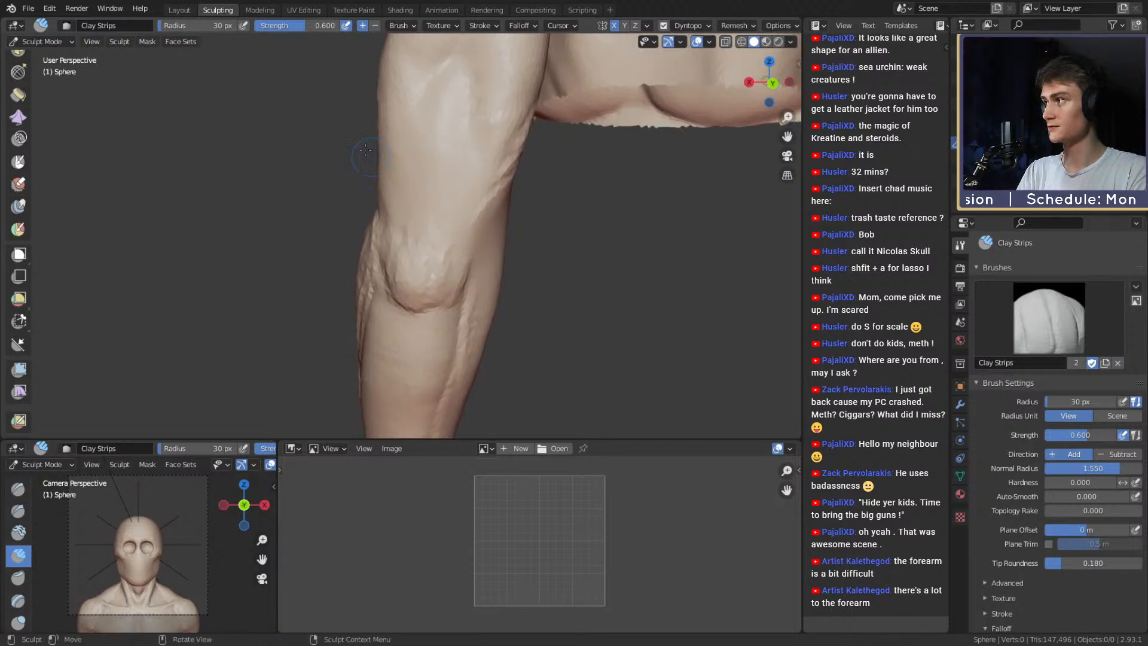
pyautogui.press('f')
pyautogui.moveTo(468, 219); pyautogui.dragTo(446, 227, button='middle')
pyautogui.click(461, 215)
pyautogui.moveTo(451, 258); pyautogui.dragTo(417, 161)
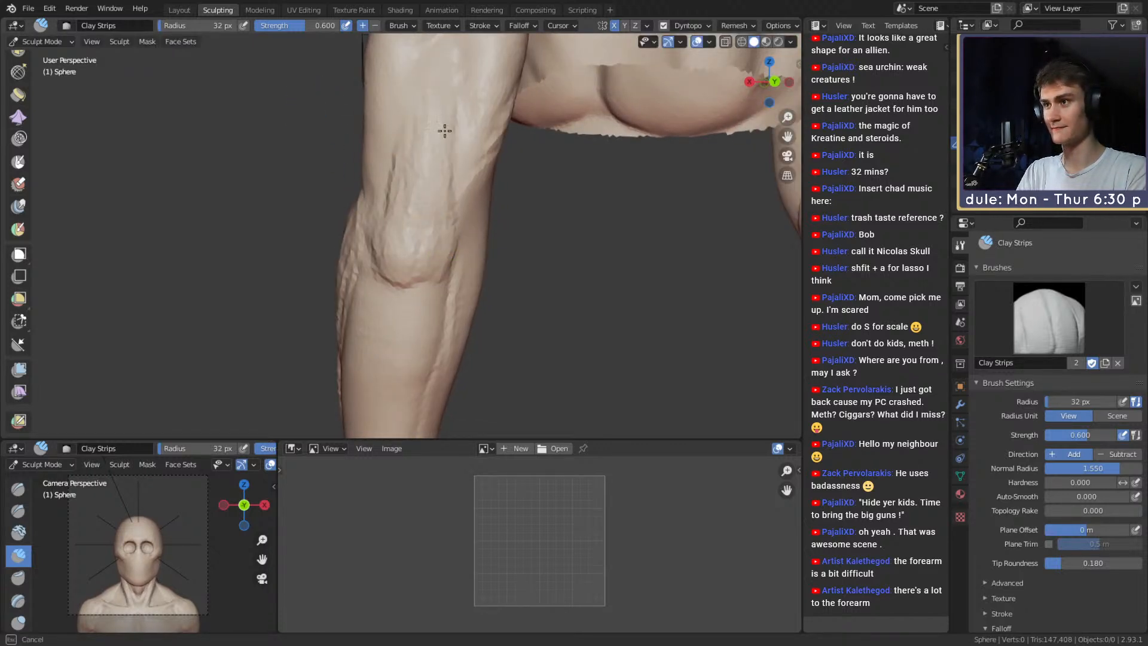
# Strengthen the triceps strips above the elbow with Clay Strips at a 45 px radius.
pyautogui.press('f')
pyautogui.moveTo(433, 181)
pyautogui.mouseDown(button='middle')
pyautogui.moveTo(433, 219)
pyautogui.moveTo(490, 227)
pyautogui.moveTo(377, 221)
pyautogui.moveTo(436, 210)
pyautogui.moveTo(402, 223)
pyautogui.moveTo(451, 163)
pyautogui.moveTo(448, 182)
pyautogui.moveTo(428, 141)
pyautogui.moveTo(446, 175)
pyautogui.mouseUp(button='middle')
pyautogui.click(439, 222)
pyautogui.press('f')
pyautogui.click(436, 209)
# Fill out the inner triceps down toward the elbow and blend it at an 82 px radius.
pyautogui.press('f')
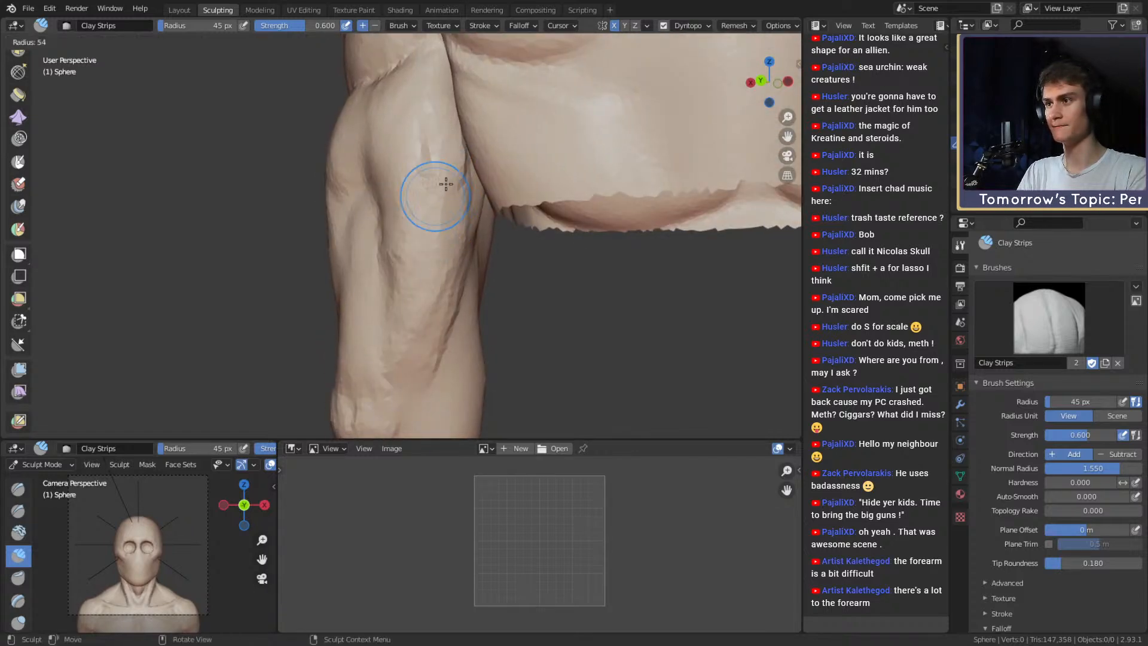
pyautogui.click(459, 140)
pyautogui.moveTo(458, 129); pyautogui.dragTo(448, 256)
pyautogui.moveTo(449, 256)
pyautogui.mouseDown(button='middle')
pyautogui.moveTo(440, 183)
pyautogui.moveTo(473, 161)
pyautogui.mouseUp(button='middle')
pyautogui.press('f')
pyautogui.click(486, 149)
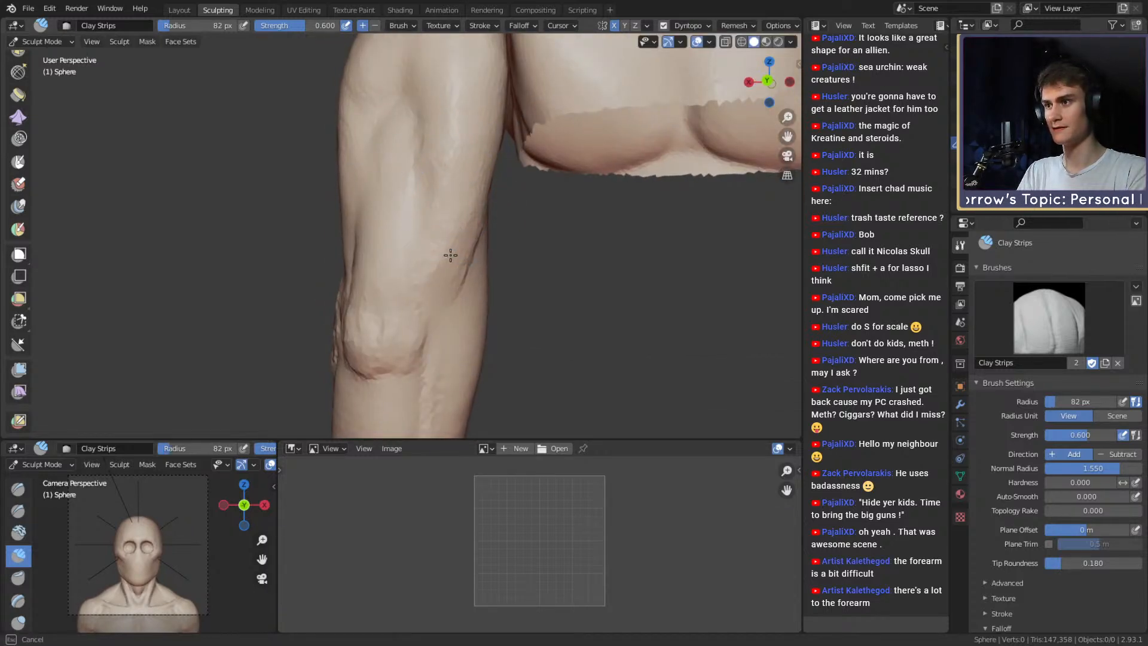
pyautogui.moveTo(451, 255); pyautogui.dragTo(531, 218, button='middle')
pyautogui.press('f')
pyautogui.click(501, 216)
# Define the triceps on the outer back of the upper arm with Clay Strips at a 41 px radius.
pyautogui.moveTo(407, 195)
pyautogui.mouseDown(button='middle')
pyautogui.moveTo(439, 183)
pyautogui.moveTo(442, 209)
pyautogui.mouseUp(button='middle')
pyautogui.press('f')
pyautogui.click(445, 210)
pyautogui.moveTo(445, 173); pyautogui.dragTo(457, 287)
pyautogui.moveTo(472, 245); pyautogui.dragTo(432, 205, button='middle')
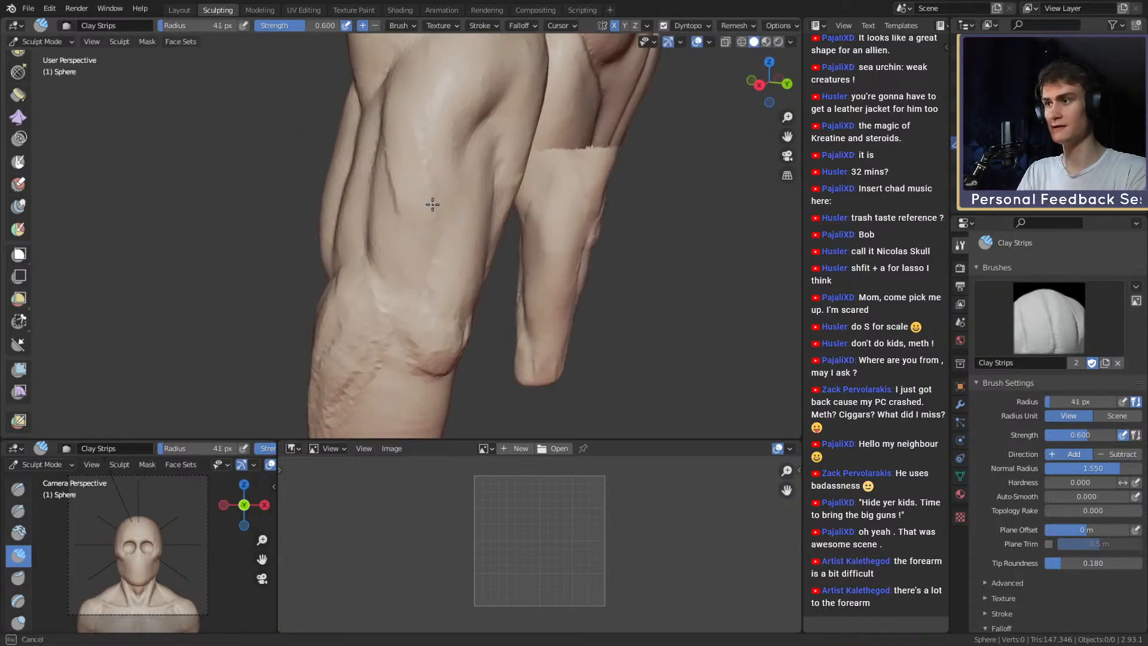
pyautogui.moveTo(424, 259)
pyautogui.mouseDown(button='middle')
pyautogui.moveTo(452, 210)
pyautogui.moveTo(424, 197)
pyautogui.mouseUp(button='middle')
# Crease the outer arm above the elbow at 34 px and add muscle strips there with Clay Strips at 31 px.
pyautogui.hotkey('shift', 'c')
pyautogui.moveTo(405, 150)
pyautogui.mouseDown(button='middle')
pyautogui.moveTo(415, 174)
pyautogui.moveTo(414, 136)
pyautogui.moveTo(435, 191)
pyautogui.mouseUp(button='middle')
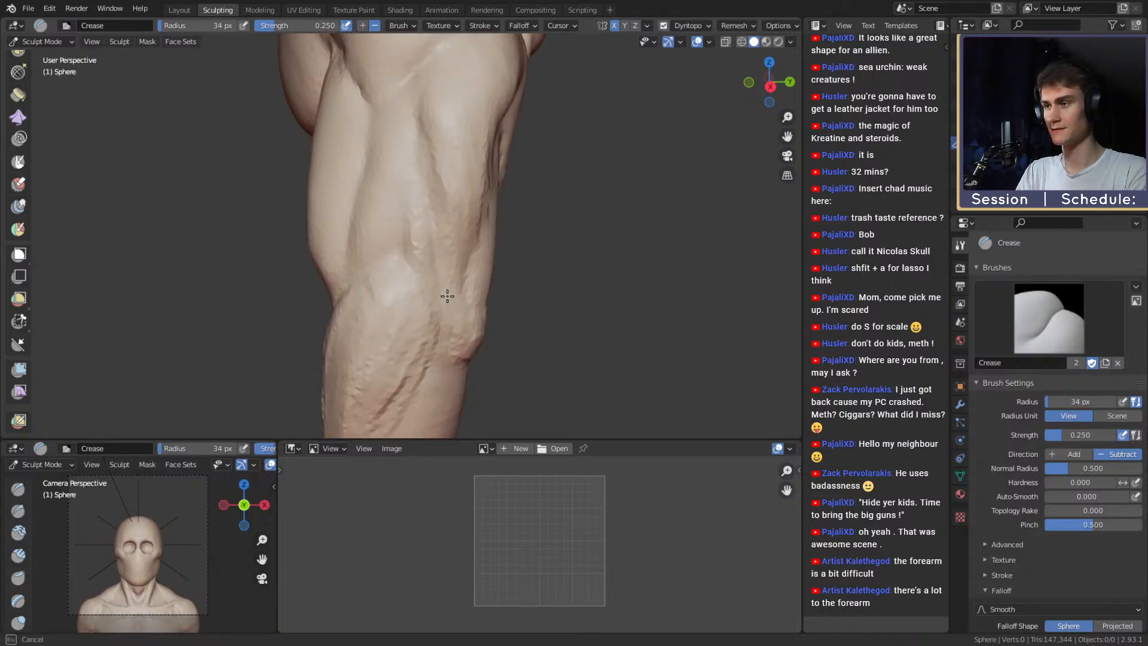
pyautogui.press('c')
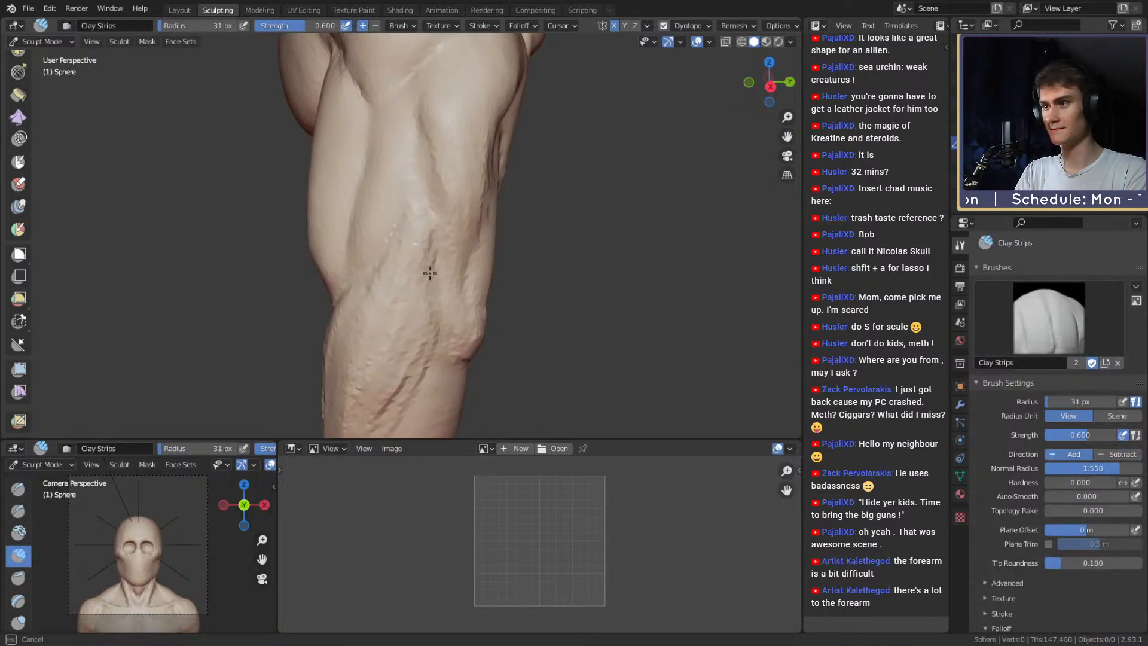
pyautogui.moveTo(430, 311); pyautogui.dragTo(409, 266)
pyautogui.moveTo(405, 262); pyautogui.dragTo(434, 220, button='middle')
# Build up and blend the muscle crossing the outer elbow onto the forearm with Clay Strips at 48 to 50 px radius.
pyautogui.press('f')
pyautogui.click(437, 216)
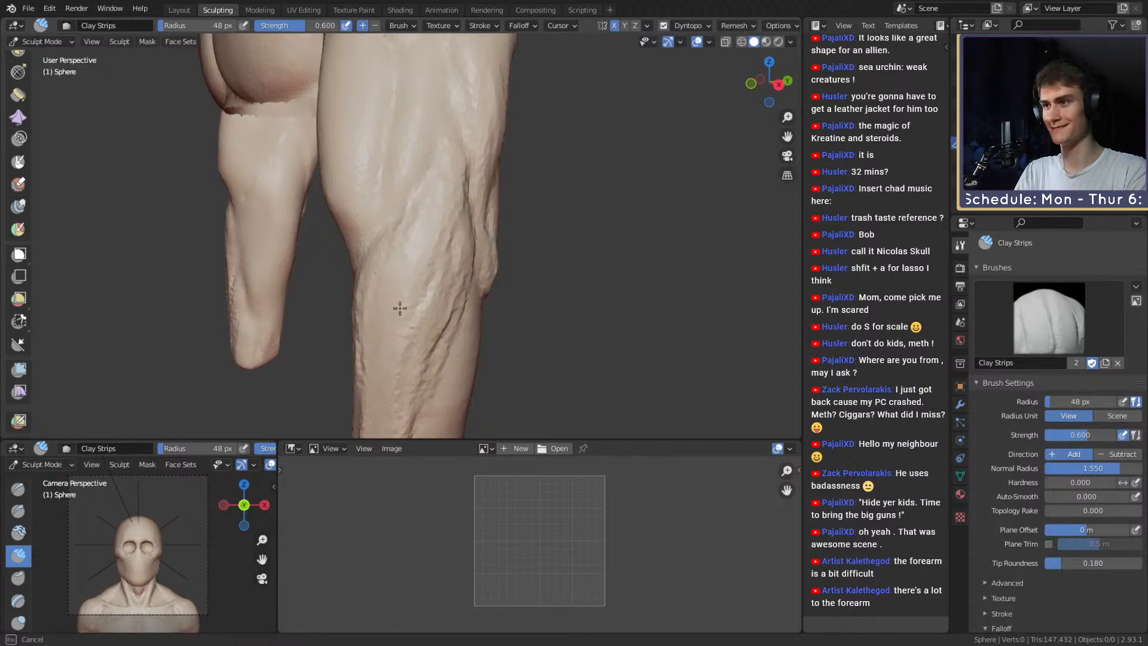
pyautogui.click(460, 220)
pyautogui.moveTo(400, 308)
pyautogui.mouseDown(button='middle')
pyautogui.moveTo(459, 219)
pyautogui.moveTo(417, 249)
pyautogui.moveTo(451, 231)
pyautogui.moveTo(436, 225)
pyautogui.moveTo(482, 229)
pyautogui.moveTo(341, 213)
pyautogui.moveTo(400, 246)
pyautogui.moveTo(377, 277)
pyautogui.moveTo(512, 326)
pyautogui.moveTo(451, 263)
pyautogui.mouseUp(button='middle')
pyautogui.click(437, 204)
pyautogui.click(397, 247)
pyautogui.moveTo(419, 221)
pyautogui.mouseDown(button='middle')
pyautogui.moveTo(438, 197)
pyautogui.moveTo(395, 201)
pyautogui.mouseUp(button='middle')
pyautogui.press('f')
pyautogui.click(475, 152)
pyautogui.moveTo(474, 152)
pyautogui.mouseDown(button='middle')
pyautogui.moveTo(439, 192)
pyautogui.moveTo(457, 168)
pyautogui.mouseUp(button='middle')
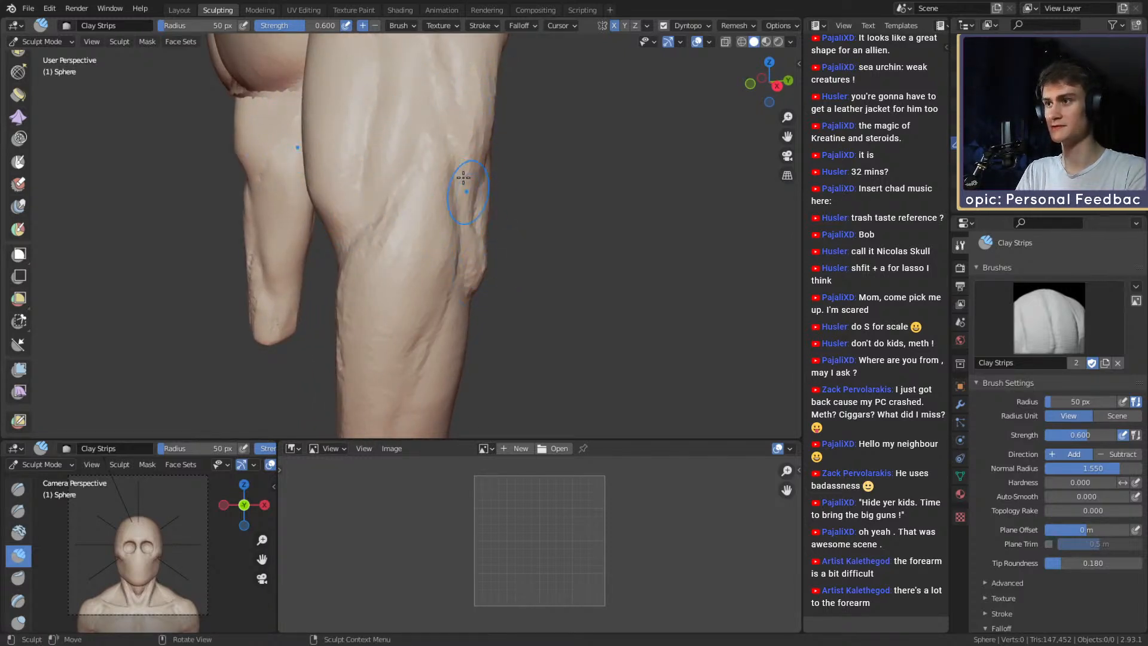
# Add a long muscle strip down the middle of the inner forearm with Clay Strips at a 52 px radius.
pyautogui.moveTo(322, 238)
pyautogui.mouseDown(button='middle')
pyautogui.moveTo(461, 217)
pyautogui.moveTo(418, 228)
pyautogui.moveTo(389, 197)
pyautogui.moveTo(379, 203)
pyautogui.moveTo(440, 303)
pyautogui.moveTo(347, 159)
pyautogui.moveTo(380, 232)
pyautogui.moveTo(369, 197)
pyautogui.mouseUp(button='middle')
pyautogui.press('f')
pyautogui.click(348, 158)
pyautogui.press('f')
pyautogui.click(380, 201)
pyautogui.moveTo(389, 238); pyautogui.dragTo(389, 187, button='middle')
pyautogui.moveTo(365, 137); pyautogui.dragTo(369, 296)
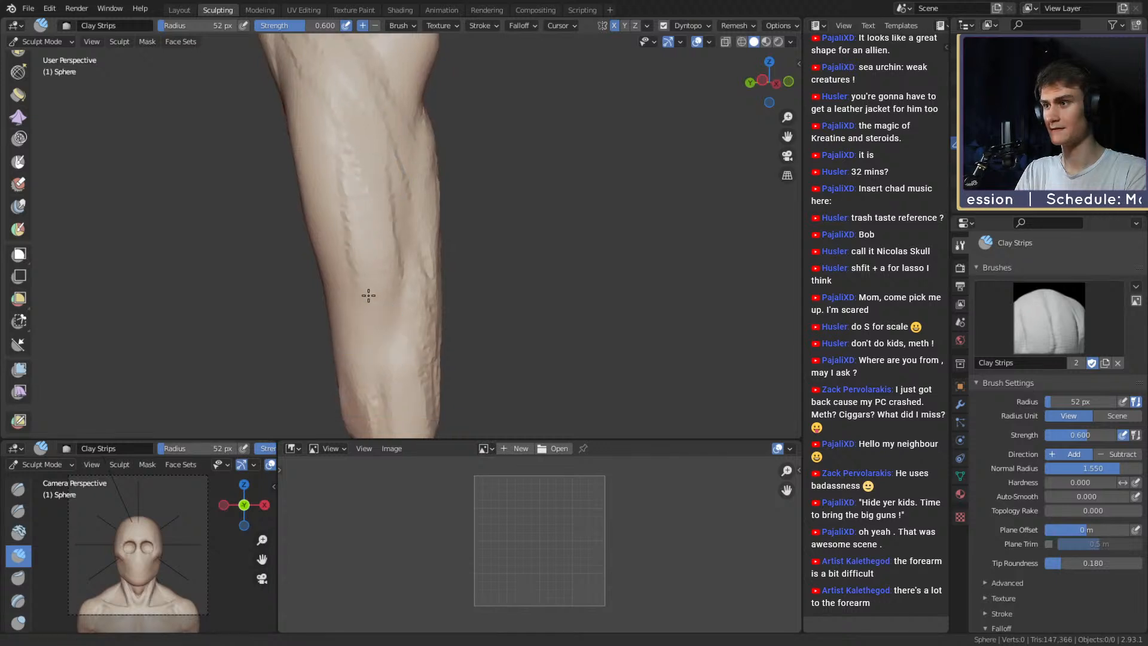
pyautogui.press('f')
pyautogui.click(371, 207)
pyautogui.moveTo(372, 277)
pyautogui.mouseDown(button='middle')
pyautogui.moveTo(385, 207)
pyautogui.moveTo(412, 223)
pyautogui.moveTo(443, 197)
pyautogui.moveTo(397, 195)
pyautogui.moveTo(431, 170)
pyautogui.moveTo(403, 167)
pyautogui.moveTo(393, 277)
pyautogui.moveTo(491, 242)
pyautogui.mouseUp(button='middle')
# Carve and soften the groove above the wrist with the Crease brush at 42 px and 62 px radius.
pyautogui.hotkey('shift', 'c')
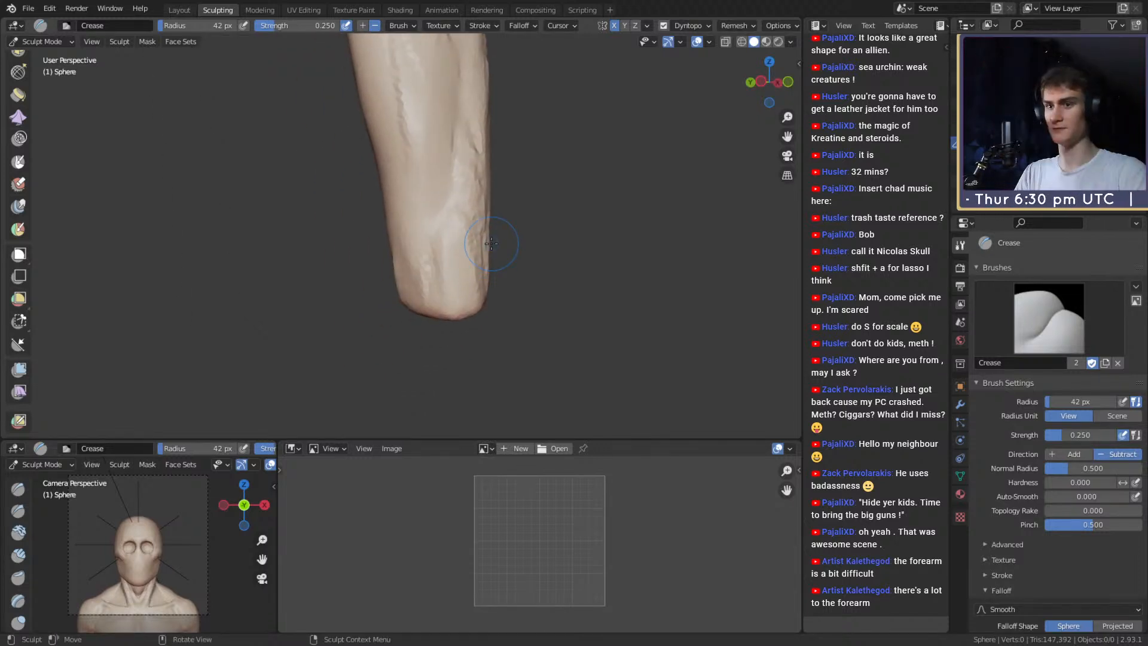
pyautogui.moveTo(475, 268); pyautogui.dragTo(443, 210, button='middle')
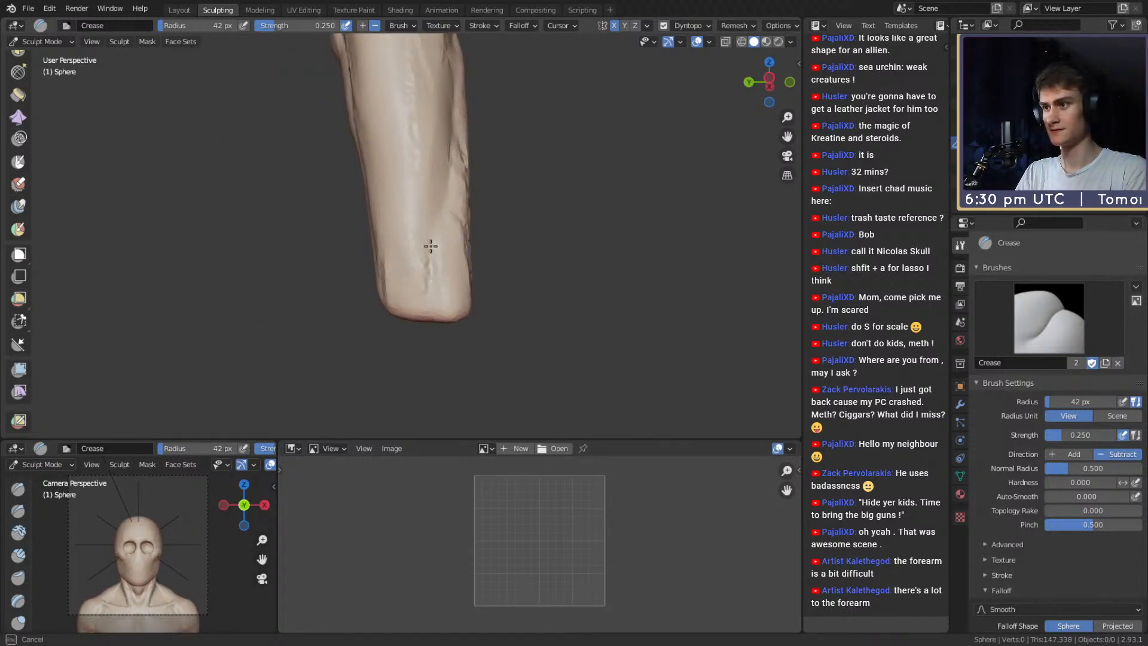
pyautogui.moveTo(431, 246); pyautogui.dragTo(432, 238)
pyautogui.moveTo(453, 242); pyautogui.dragTo(446, 249, button='middle')
pyautogui.press('f')
pyautogui.click(440, 298)
pyautogui.moveTo(438, 293); pyautogui.dragTo(433, 257)
pyautogui.moveTo(440, 263); pyautogui.dragTo(420, 281, button='middle')
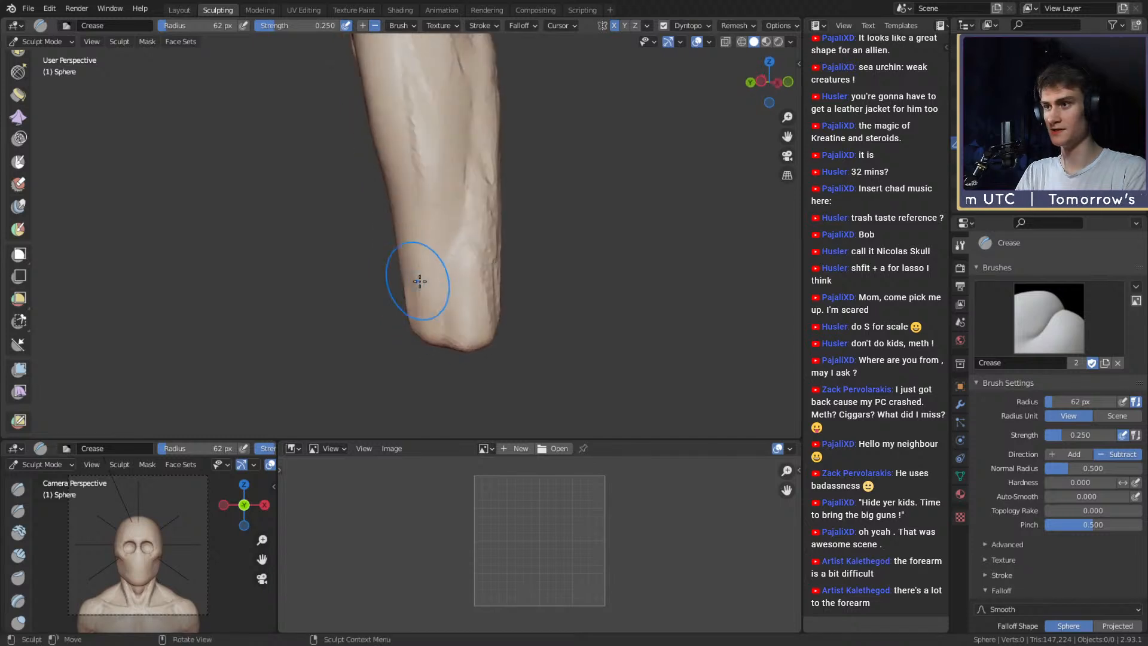
# Build up the muscle along the front edge of the lower forearm with Clay Strips.
pyautogui.moveTo(473, 182); pyautogui.dragTo(444, 190, button='middle')
pyautogui.press('c')
pyautogui.moveTo(472, 186)
pyautogui.mouseDown()
pyautogui.moveTo(479, 131)
pyautogui.moveTo(485, 143)
pyautogui.mouseUp()
pyautogui.moveTo(487, 173); pyautogui.dragTo(458, 207, button='middle')
pyautogui.press('f')
pyautogui.click(503, 211)
pyautogui.moveTo(486, 219); pyautogui.dragTo(475, 242)
# Rework the inner forearm below the elbow at a 56 px radius and smooth it toward the wrist at 105 px.
pyautogui.moveTo(478, 338)
pyautogui.mouseDown(button='middle')
pyautogui.moveTo(464, 200)
pyautogui.moveTo(443, 289)
pyautogui.moveTo(478, 265)
pyautogui.moveTo(436, 210)
pyautogui.moveTo(526, 231)
pyautogui.moveTo(416, 238)
pyautogui.mouseUp(button='middle')
pyautogui.press('f')
pyautogui.click(402, 238)
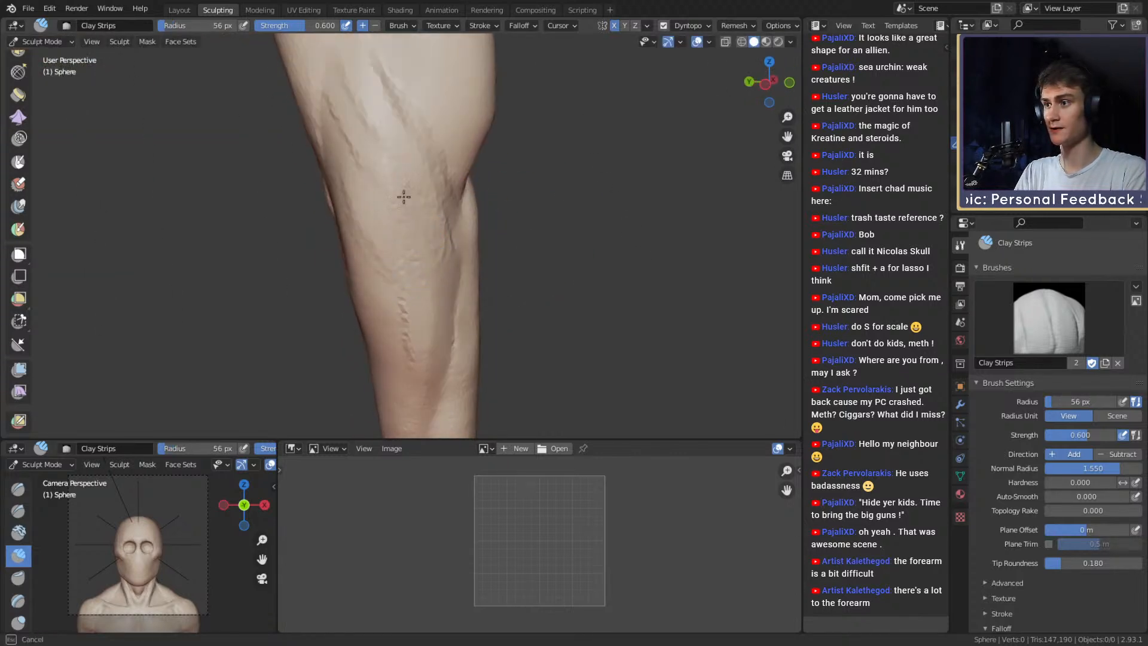
pyautogui.press('f')
pyautogui.click(429, 210)
pyautogui.moveTo(404, 197)
pyautogui.keyDown('shift'); pyautogui.mouseDown()
pyautogui.moveTo(400, 206)
pyautogui.moveTo(359, 107)
pyautogui.moveTo(425, 375)
pyautogui.mouseUp(); pyautogui.keyUp('shift')
pyautogui.keyDown('shift'); pyautogui.moveTo(432, 368); pyautogui.dragTo(414, 252, button='middle'); pyautogui.keyUp('shift')
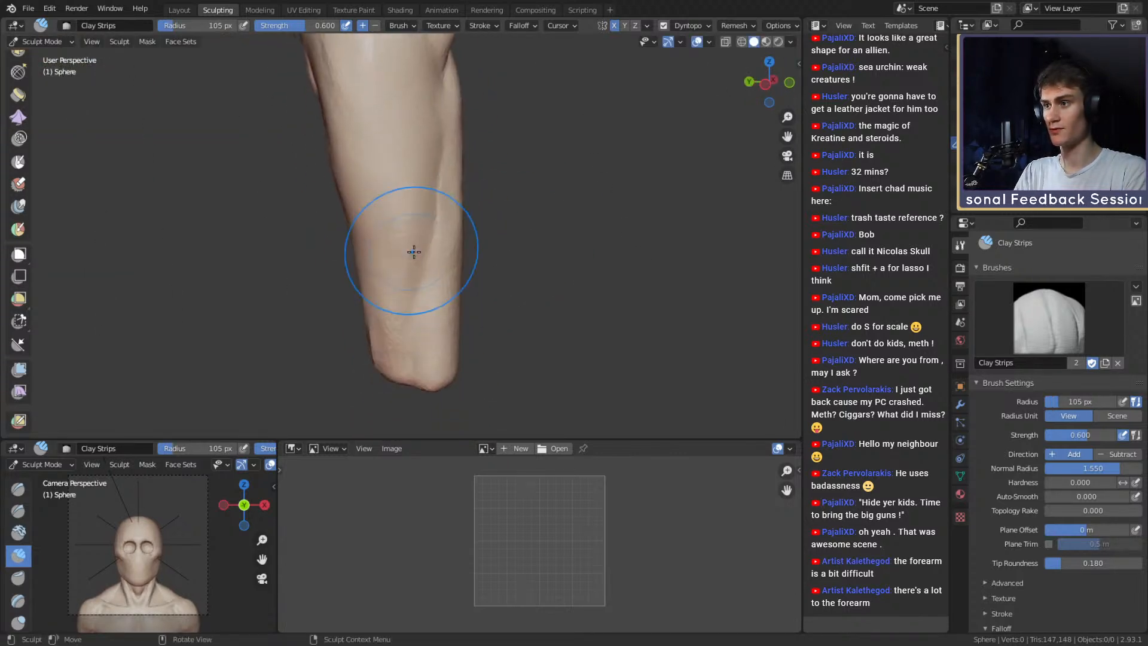
# Add thin tendon strips along the inner lower forearm up from the wrist with Clay Strips at a 32 px radius.
pyautogui.press('f')
pyautogui.click(382, 254)
pyautogui.moveTo(383, 329); pyautogui.dragTo(413, 318, button='middle')
pyautogui.press('f')
pyautogui.click(397, 318)
pyautogui.moveTo(397, 251)
pyautogui.mouseDown()
pyautogui.moveTo(395, 348)
pyautogui.moveTo(397, 158)
pyautogui.mouseUp()
pyautogui.press('f')
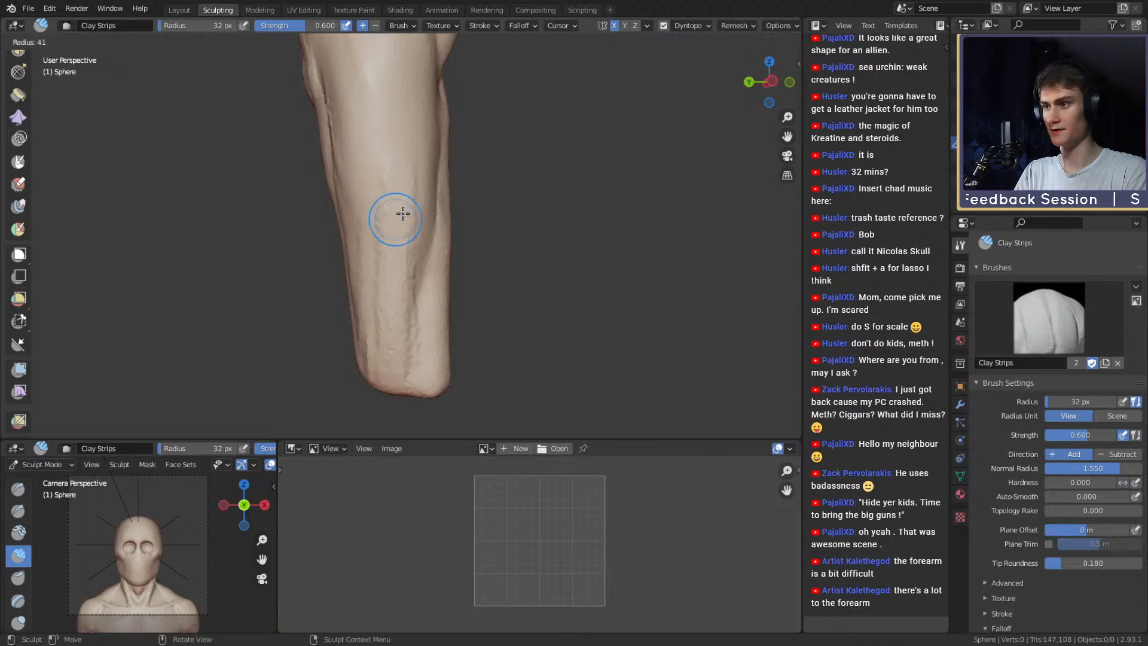
pyautogui.click(389, 275)
pyautogui.moveTo(384, 243)
pyautogui.mouseDown(button='middle')
pyautogui.moveTo(505, 231)
pyautogui.moveTo(470, 274)
pyautogui.moveTo(423, 239)
pyautogui.mouseUp(button='middle')
# Adjust the silhouette of the back of the forearm below the elbow with the Grab brush at about 140 px radius.
pyautogui.press('g')
pyautogui.press('f')
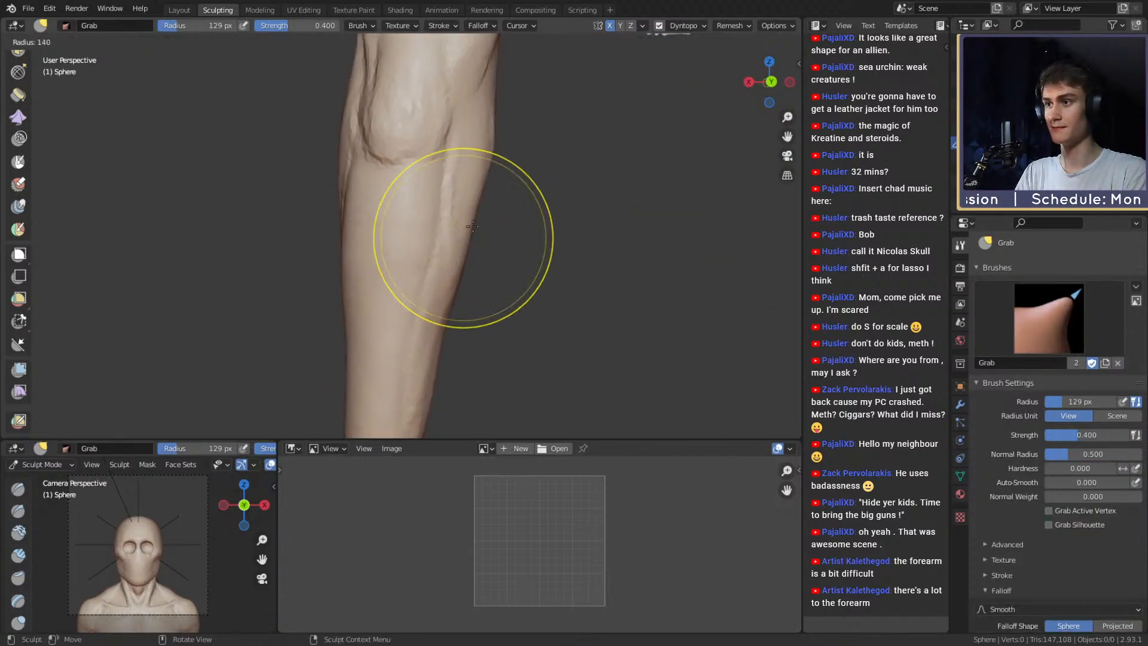
pyautogui.click(472, 226)
pyautogui.press('f')
pyautogui.click(463, 200)
# Refine the forearm's outline from the front with the Grab brush at a 119 px radius.
pyautogui.press('f')
pyautogui.moveTo(508, 206)
pyautogui.mouseDown(button='middle')
pyautogui.moveTo(477, 207)
pyautogui.moveTo(504, 221)
pyautogui.moveTo(402, 236)
pyautogui.moveTo(359, 257)
pyautogui.moveTo(382, 272)
pyautogui.moveTo(391, 231)
pyautogui.mouseUp(button='middle')
pyautogui.click(472, 207)
pyautogui.press('f')
pyautogui.click(395, 267)
pyautogui.press('f')
pyautogui.click(383, 241)
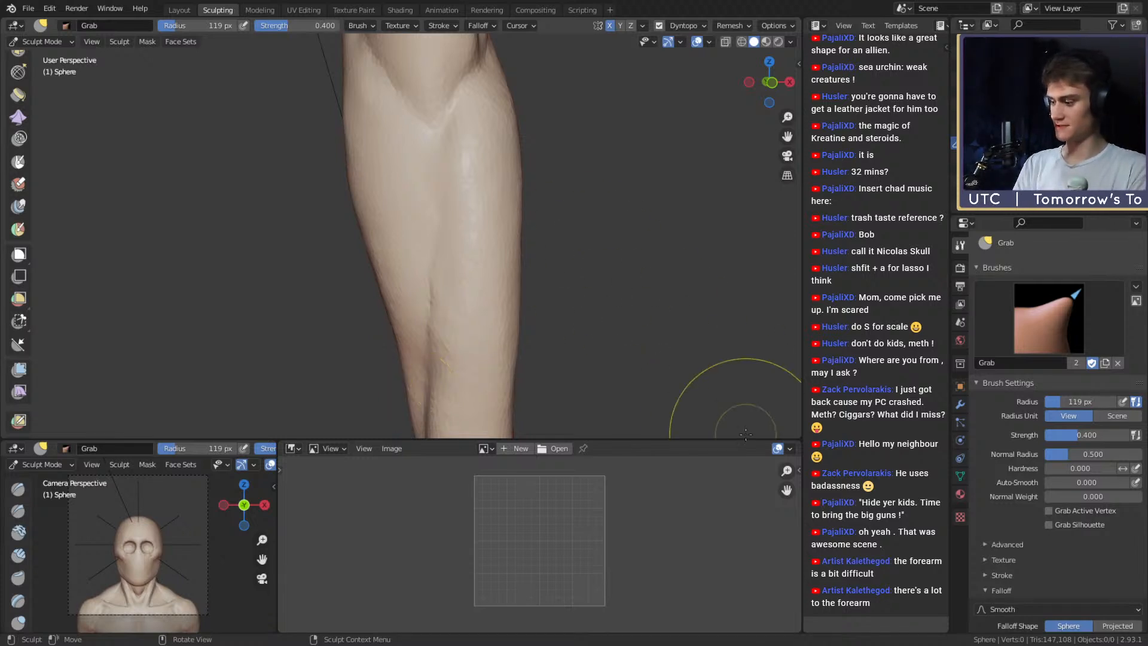
pyautogui.moveTo(395, 230); pyautogui.dragTo(519, 223, button='middle')
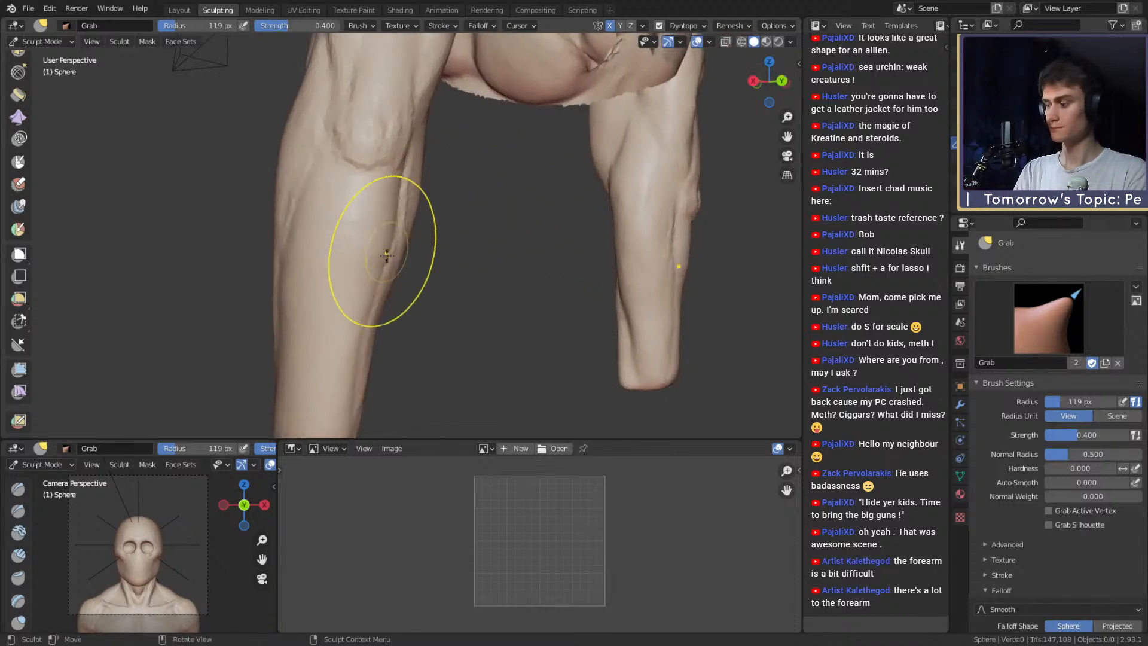
# Try to mark a line down the back of the forearm from elbow to wrist with the Mask brush at 42 px.
pyautogui.press('m')
pyautogui.press('f')
pyautogui.click(441, 232)
pyautogui.keyDown('shift'); pyautogui.moveTo(364, 263); pyautogui.dragTo(424, 219, button='middle'); pyautogui.keyUp('shift')
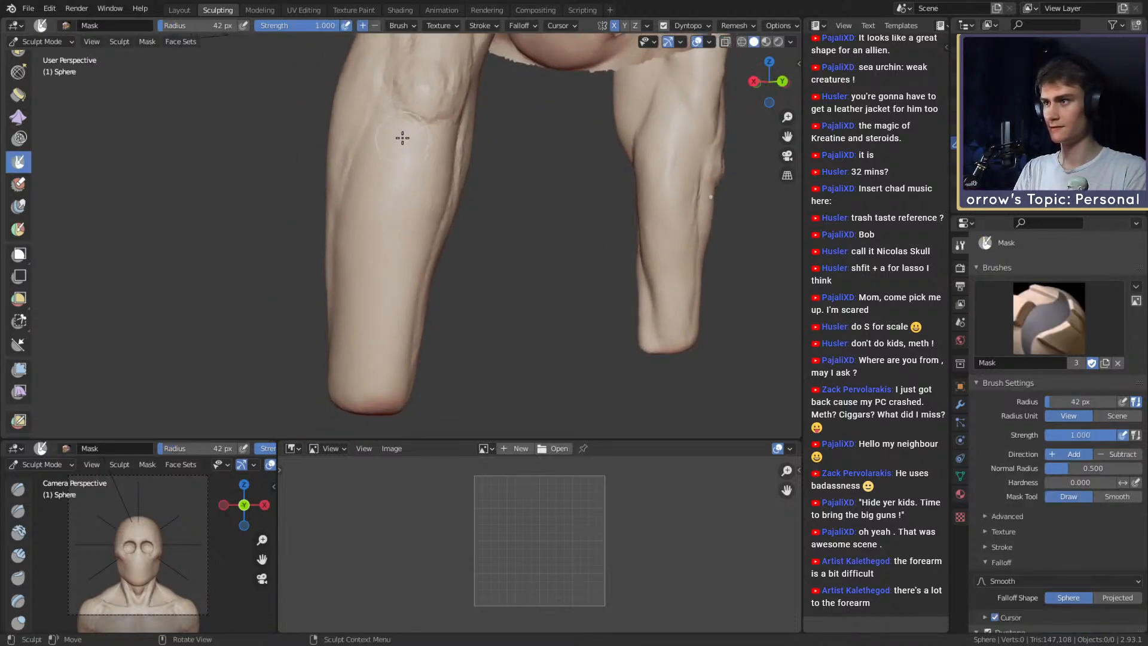
pyautogui.moveTo(406, 121); pyautogui.dragTo(361, 413)
pyautogui.hotkey('ctrl', 'z')
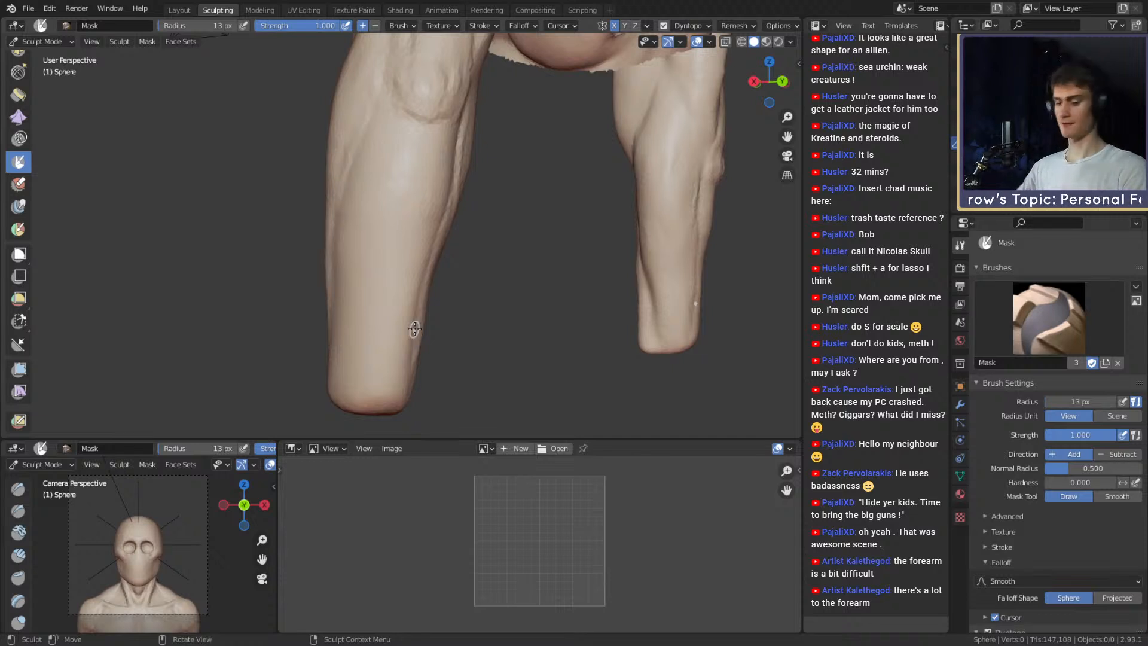
# Lay in thin muscle strips on the outer back of the forearm below the elbow with Clay Strips at a 21 px radius.
pyautogui.moveTo(404, 212)
pyautogui.mouseDown(button='middle')
pyautogui.moveTo(417, 201)
pyautogui.moveTo(397, 187)
pyautogui.moveTo(410, 178)
pyautogui.mouseUp(button='middle')
pyautogui.press('c')
pyautogui.press('f')
pyautogui.click(416, 173)
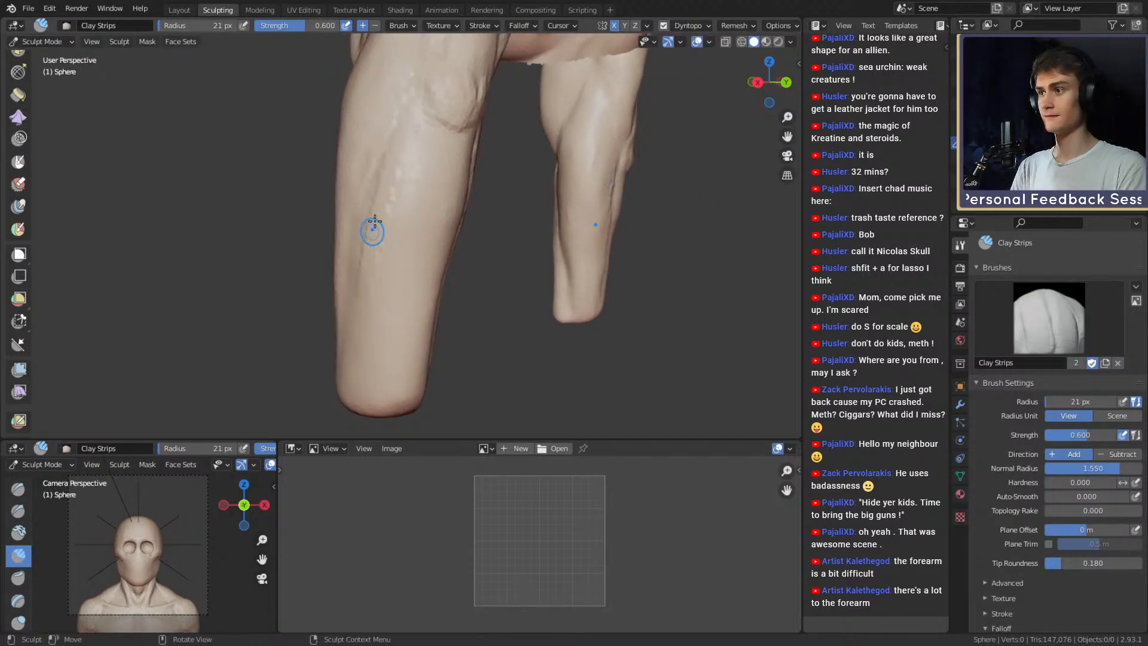
pyautogui.moveTo(374, 226)
pyautogui.mouseDown(button='middle')
pyautogui.moveTo(372, 262)
pyautogui.moveTo(376, 218)
pyautogui.moveTo(413, 203)
pyautogui.mouseUp(button='middle')
# Extend the outer forearm muscle strips toward the wrist with Clay Strips at a 34 px radius.
pyautogui.press('f')
pyautogui.click(411, 200)
pyautogui.moveTo(390, 198); pyautogui.dragTo(363, 324)
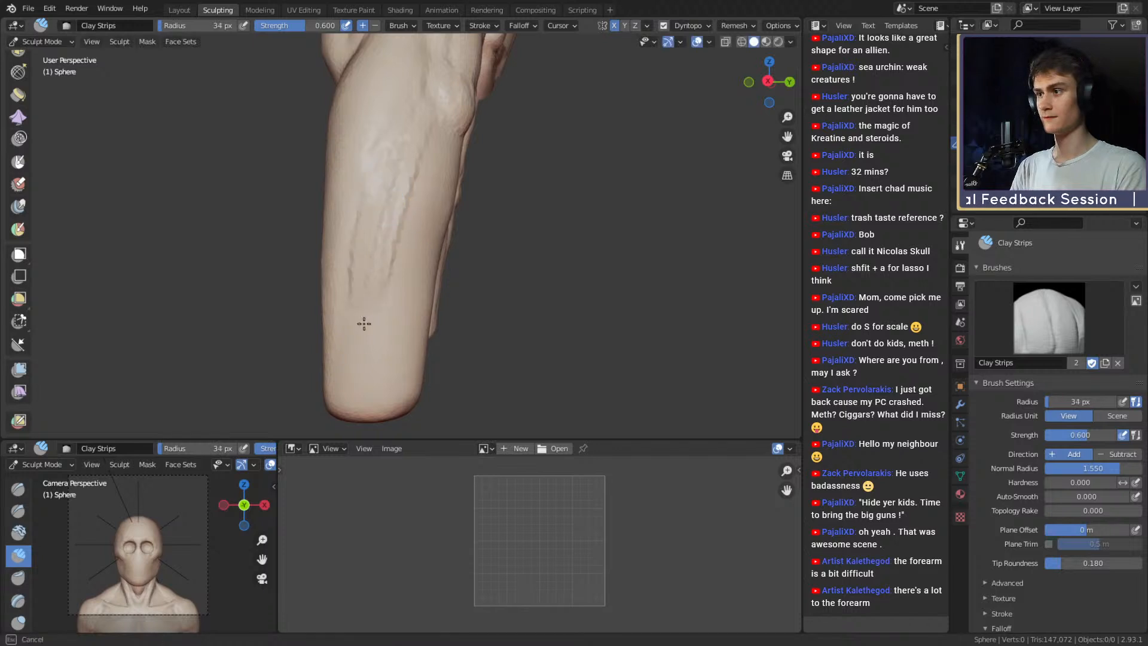
# Build up a long strip from the outer elbow down to the wrist with Clay Strips at a 34 px radius.
pyautogui.moveTo(432, 189); pyautogui.dragTo(408, 176, button='middle')
pyautogui.moveTo(419, 105); pyautogui.dragTo(350, 392)
pyautogui.moveTo(392, 295)
pyautogui.mouseDown(button='middle')
pyautogui.moveTo(402, 225)
pyautogui.moveTo(375, 288)
pyautogui.moveTo(403, 353)
pyautogui.mouseUp(button='middle')
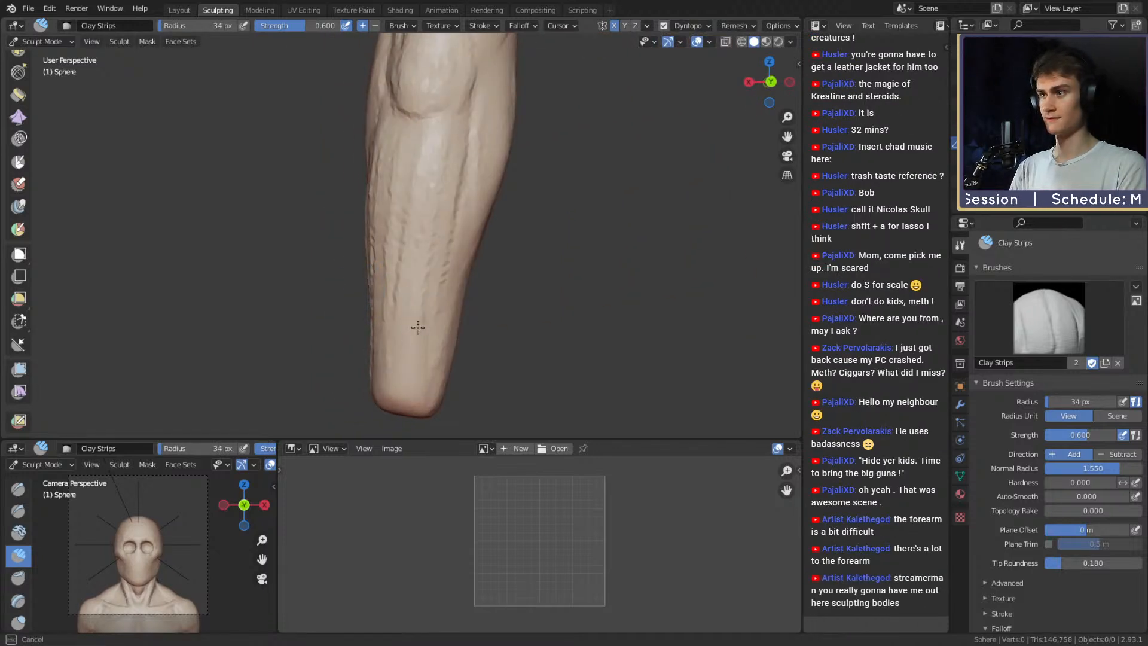
# Carve grooves between the outer and back forearm muscle strips down to the wrist with the Crease brush at a 27 px radius.
pyautogui.hotkey('shift', 'c')
pyautogui.moveTo(425, 185); pyautogui.dragTo(441, 133, button='middle')
pyautogui.press('f')
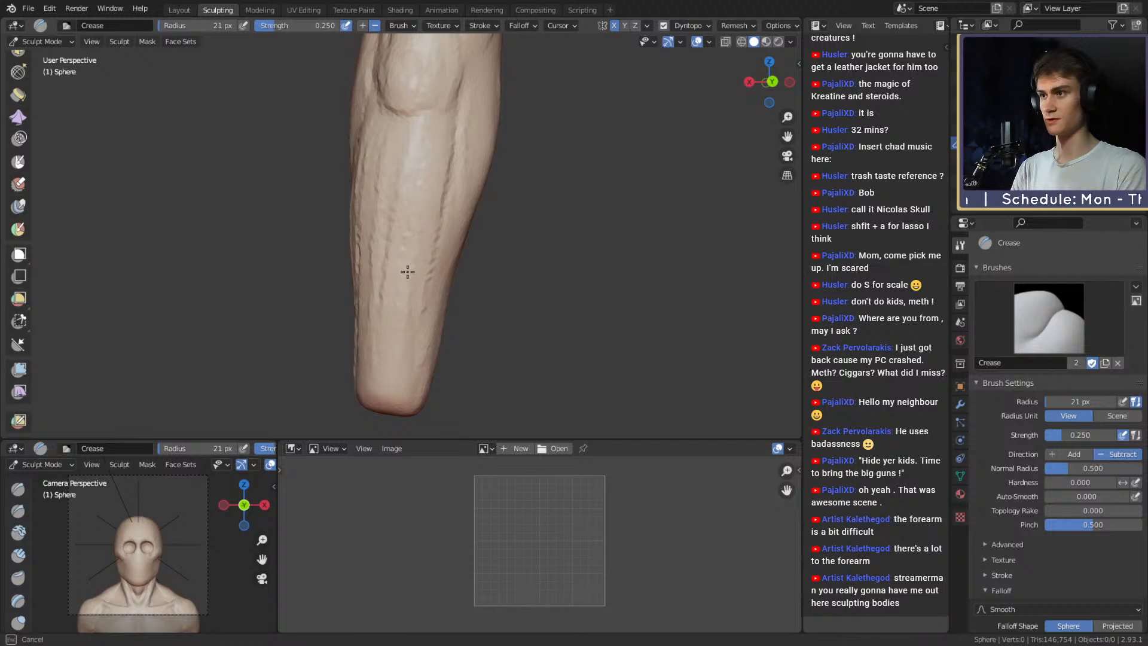
pyautogui.moveTo(419, 225)
pyautogui.mouseDown(button='middle')
pyautogui.moveTo(422, 179)
pyautogui.moveTo(386, 244)
pyautogui.moveTo(417, 228)
pyautogui.mouseUp(button='middle')
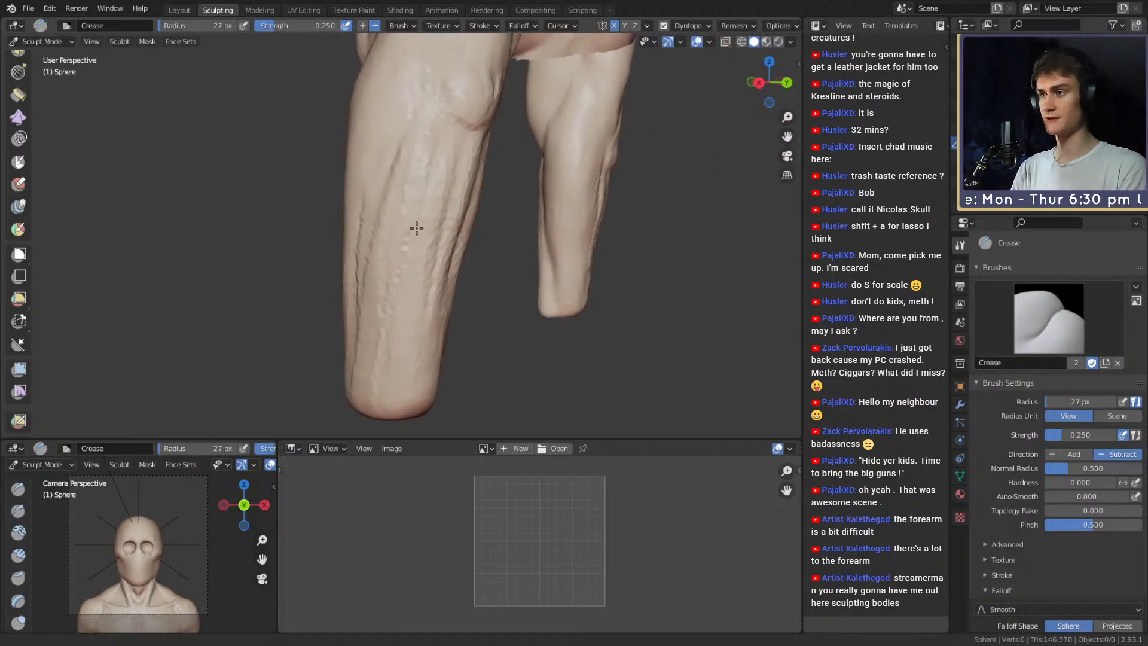
pyautogui.moveTo(409, 321)
pyautogui.keyDown('shift'); pyautogui.mouseDown(button='middle')
pyautogui.moveTo(388, 245)
pyautogui.moveTo(372, 236)
pyautogui.mouseUp(button='middle'); pyautogui.keyUp('shift')
pyautogui.moveTo(428, 210); pyautogui.dragTo(413, 311)
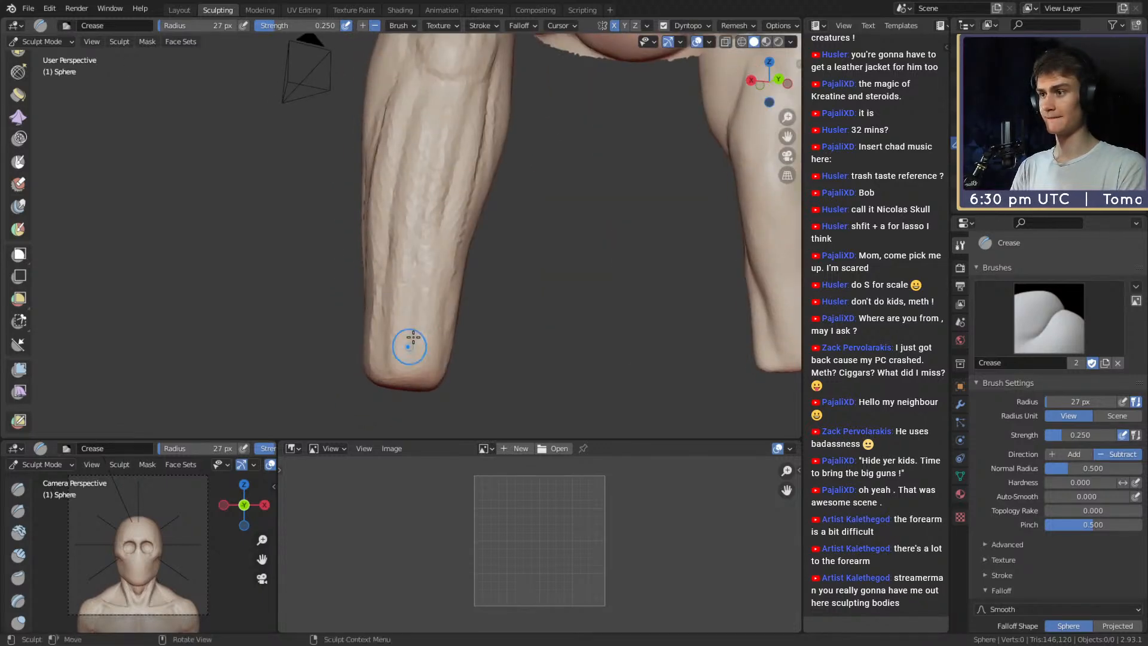
pyautogui.moveTo(413, 337); pyautogui.dragTo(423, 269, button='middle')
pyautogui.moveTo(417, 310); pyautogui.dragTo(378, 269, button='middle')
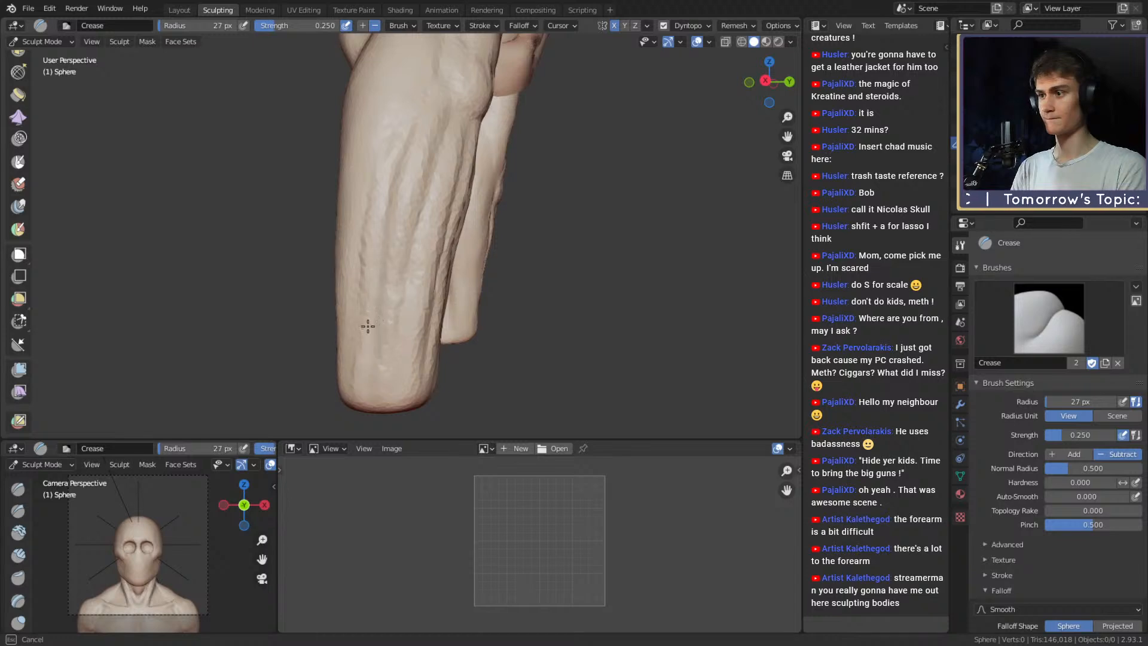
pyautogui.moveTo(368, 326); pyautogui.dragTo(387, 193, button='middle')
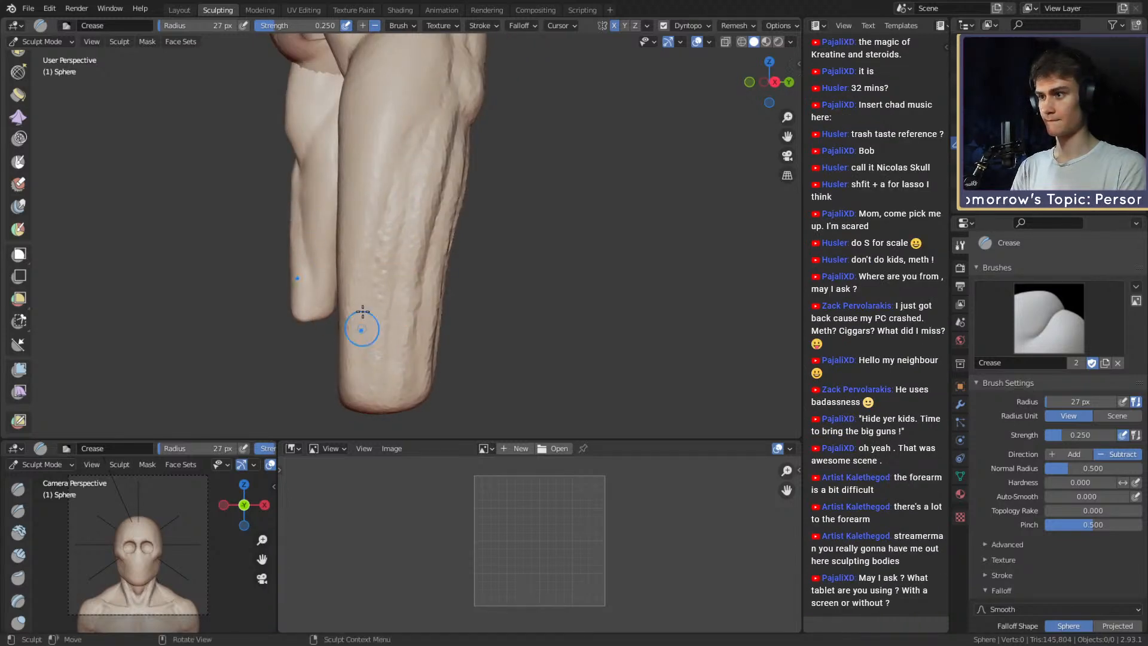
pyautogui.moveTo(419, 129)
pyautogui.mouseDown(button='middle')
pyautogui.moveTo(417, 236)
pyautogui.moveTo(395, 224)
pyautogui.moveTo(470, 223)
pyautogui.moveTo(437, 164)
pyautogui.mouseUp(button='middle')
# Reshape the forearm's bulge just below the elbow crease with the Grab brush at a 174 px radius.
pyautogui.press('g')
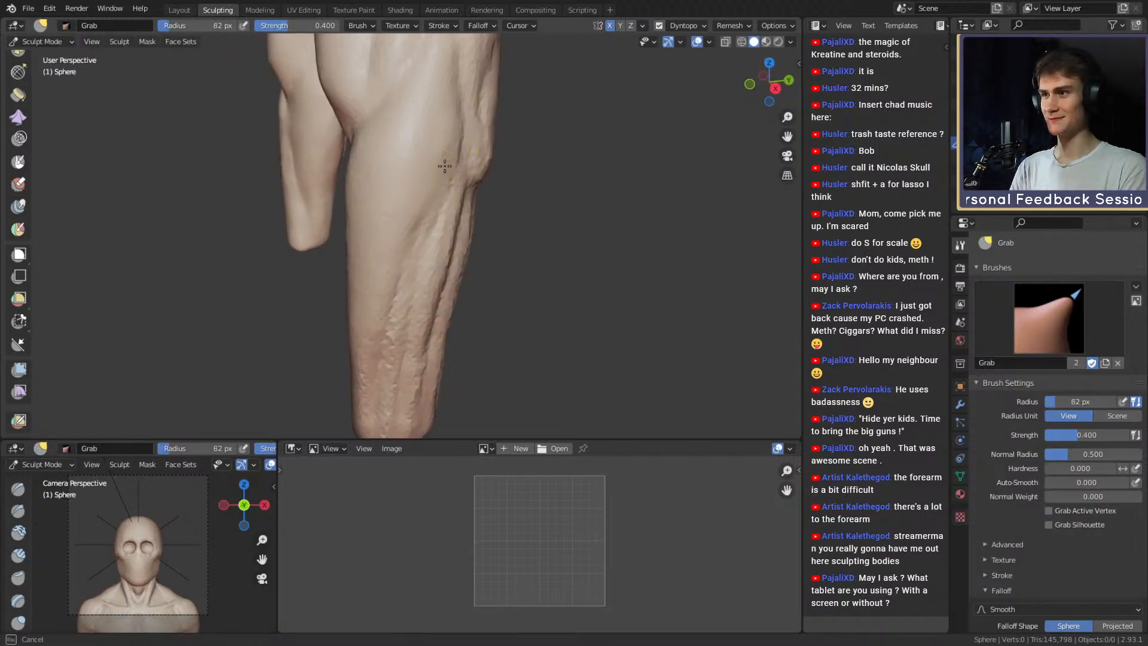
pyautogui.moveTo(444, 209); pyautogui.dragTo(426, 222, button='middle')
pyautogui.keyDown('alt'); pyautogui.moveTo(427, 222); pyautogui.dragTo(531, 219); pyautogui.keyUp('alt')
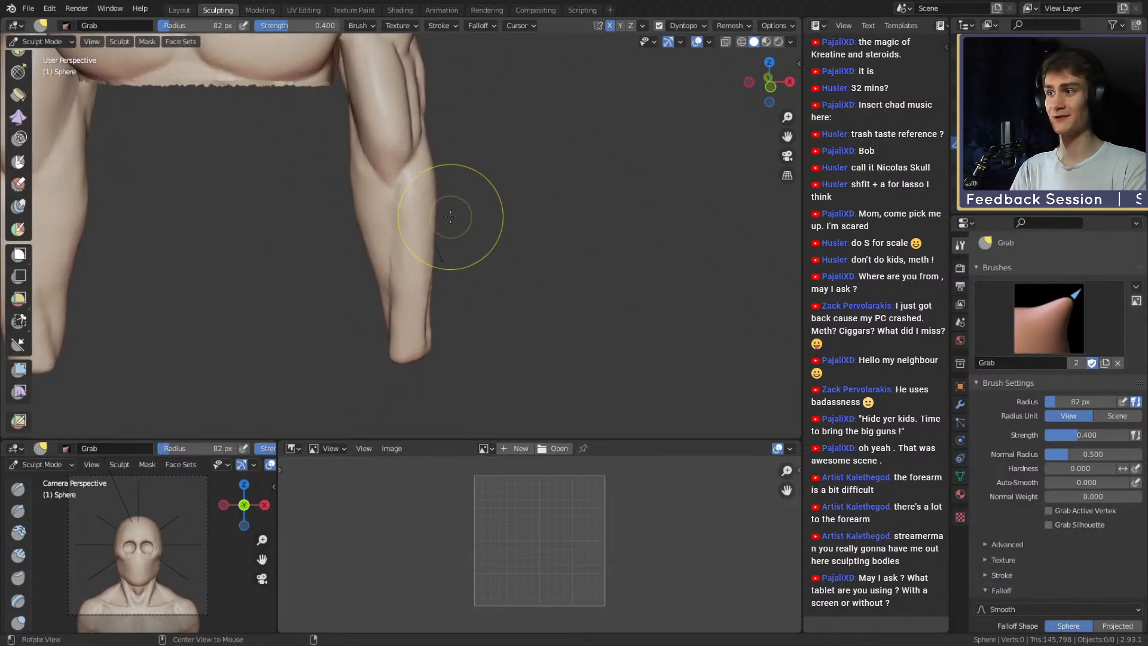
pyautogui.keyDown('alt'); pyautogui.moveTo(457, 222); pyautogui.dragTo(403, 246); pyautogui.keyUp('alt')
pyautogui.press('f')
pyautogui.click(393, 221)
pyautogui.moveTo(404, 246); pyautogui.dragTo(415, 256, button='middle')
pyautogui.press('f')
pyautogui.click(396, 257)
pyautogui.moveTo(377, 256); pyautogui.dragTo(376, 264)
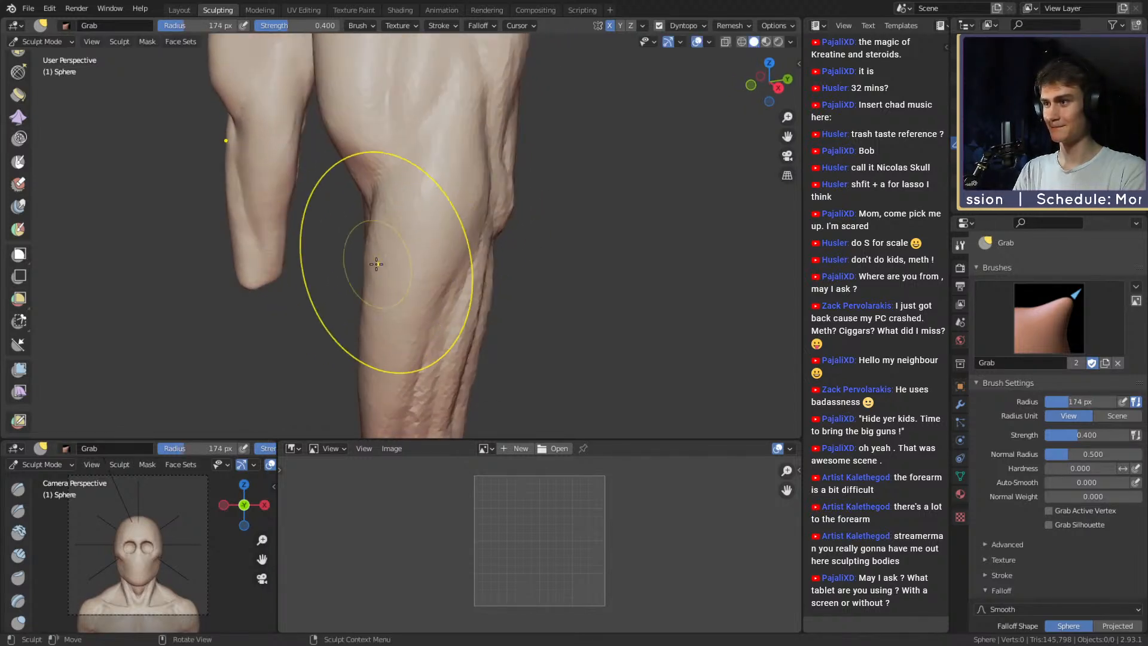
# Adjust the outer forearm's silhouette with the Grab brush at radii of 137 and 210 px.
pyautogui.moveTo(400, 256); pyautogui.dragTo(358, 251, button='middle')
pyautogui.press('f')
pyautogui.click(371, 256)
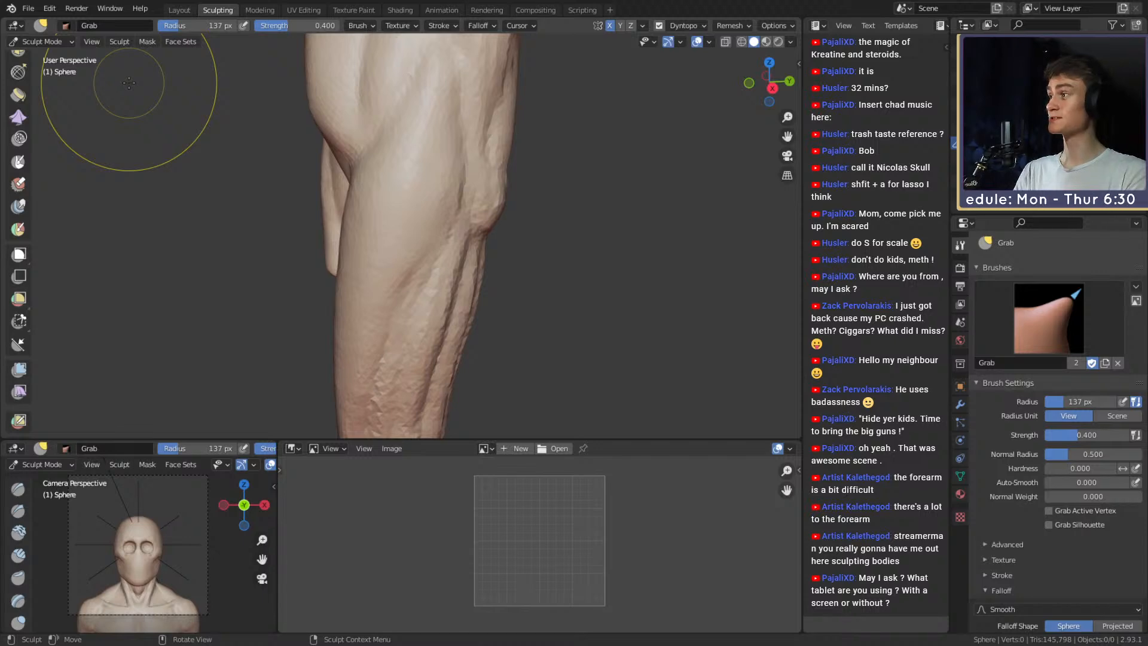
pyautogui.moveTo(377, 262)
pyautogui.mouseDown(button='middle')
pyautogui.moveTo(351, 234)
pyautogui.moveTo(379, 217)
pyautogui.moveTo(546, 225)
pyautogui.moveTo(287, 243)
pyautogui.moveTo(379, 258)
pyautogui.moveTo(397, 222)
pyautogui.moveTo(356, 252)
pyautogui.moveTo(392, 267)
pyautogui.moveTo(375, 297)
pyautogui.moveTo(394, 250)
pyautogui.moveTo(372, 266)
pyautogui.mouseUp(button='middle')
pyautogui.press('f')
pyautogui.click(539, 262)
pyautogui.press('f')
pyautogui.click(293, 248)
pyautogui.moveTo(309, 244); pyautogui.dragTo(467, 244, button='middle')
# Refine the forearm's taper toward the wrist from the side and front with the Grab brush.
pyautogui.press('f')
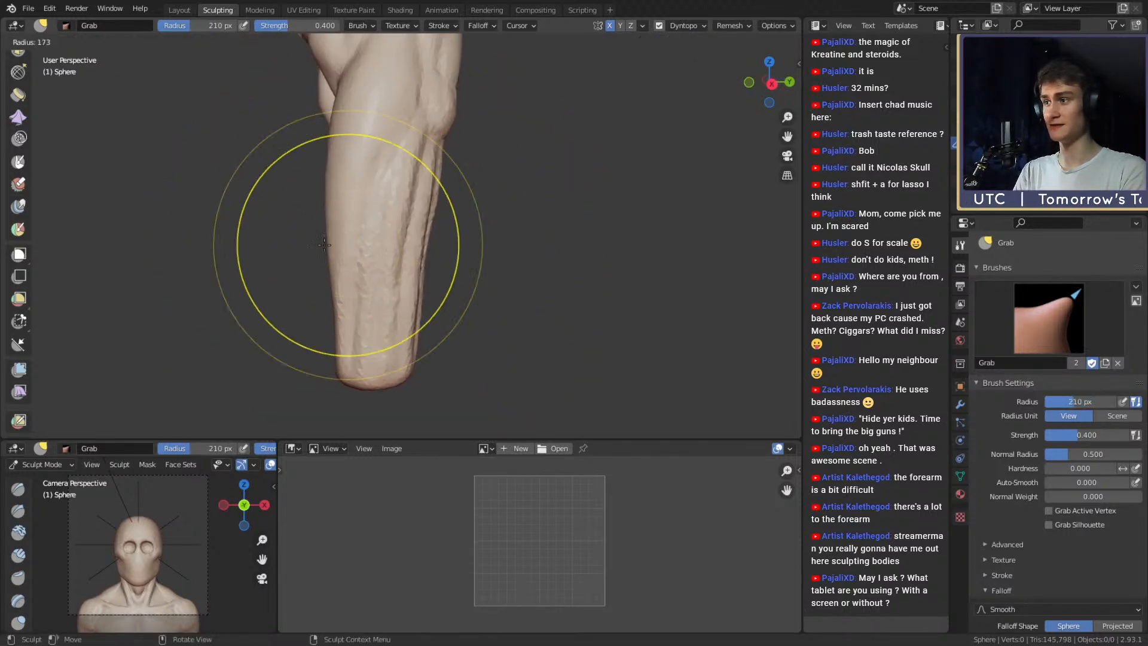
pyautogui.click(443, 245)
pyautogui.moveTo(353, 252); pyautogui.dragTo(444, 252, button='middle')
pyautogui.moveTo(443, 252)
pyautogui.keyDown('alt'); pyautogui.mouseDown()
pyautogui.moveTo(456, 286)
pyautogui.moveTo(439, 273)
pyautogui.moveTo(453, 277)
pyautogui.moveTo(341, 281)
pyautogui.mouseUp(); pyautogui.keyUp('alt')
pyautogui.press('f')
pyautogui.click(492, 277)
pyautogui.moveTo(469, 274)
pyautogui.keyDown('alt'); pyautogui.mouseDown()
pyautogui.moveTo(339, 287)
pyautogui.moveTo(377, 268)
pyautogui.moveTo(368, 259)
pyautogui.mouseUp(); pyautogui.keyUp('alt')
pyautogui.press('f')
pyautogui.click(360, 265)
pyautogui.moveTo(368, 259)
pyautogui.mouseDown(button='middle')
pyautogui.moveTo(423, 285)
pyautogui.moveTo(425, 263)
pyautogui.mouseUp(button='middle')
# Shape the inner side of the lower forearm with the Grab brush at radii of 60 and 92 px.
pyautogui.press('f')
pyautogui.click(407, 258)
pyautogui.moveTo(406, 257); pyautogui.dragTo(405, 253)
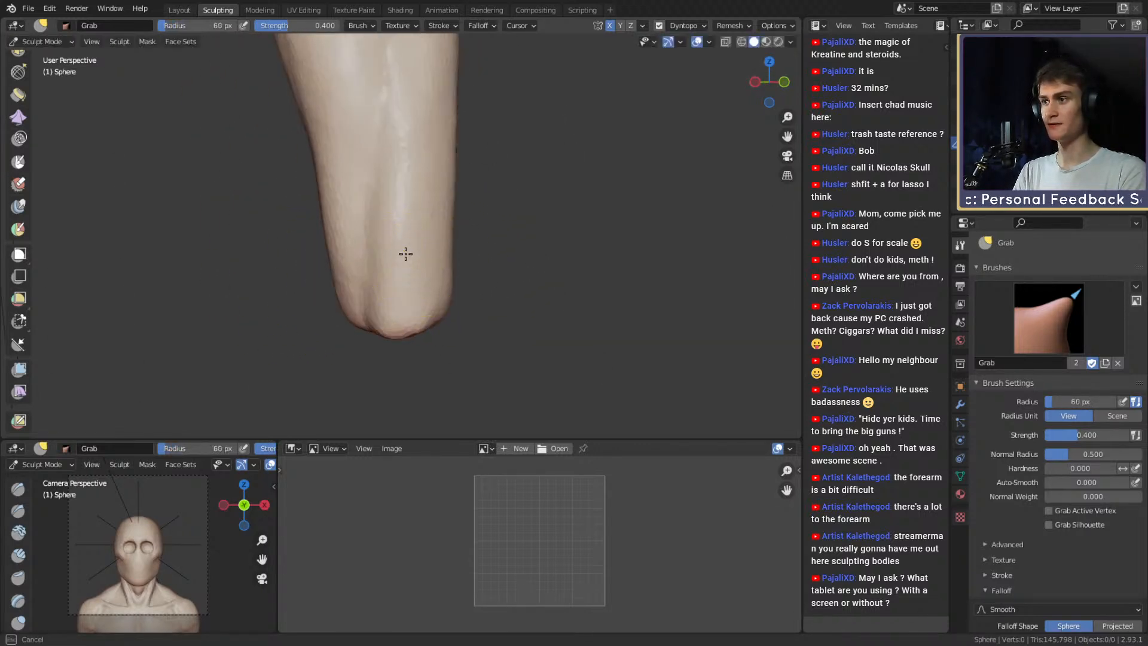
pyautogui.keyDown('shift'); pyautogui.moveTo(416, 175); pyautogui.dragTo(405, 251, button='middle'); pyautogui.keyUp('shift')
pyautogui.press('f')
pyautogui.click(420, 211)
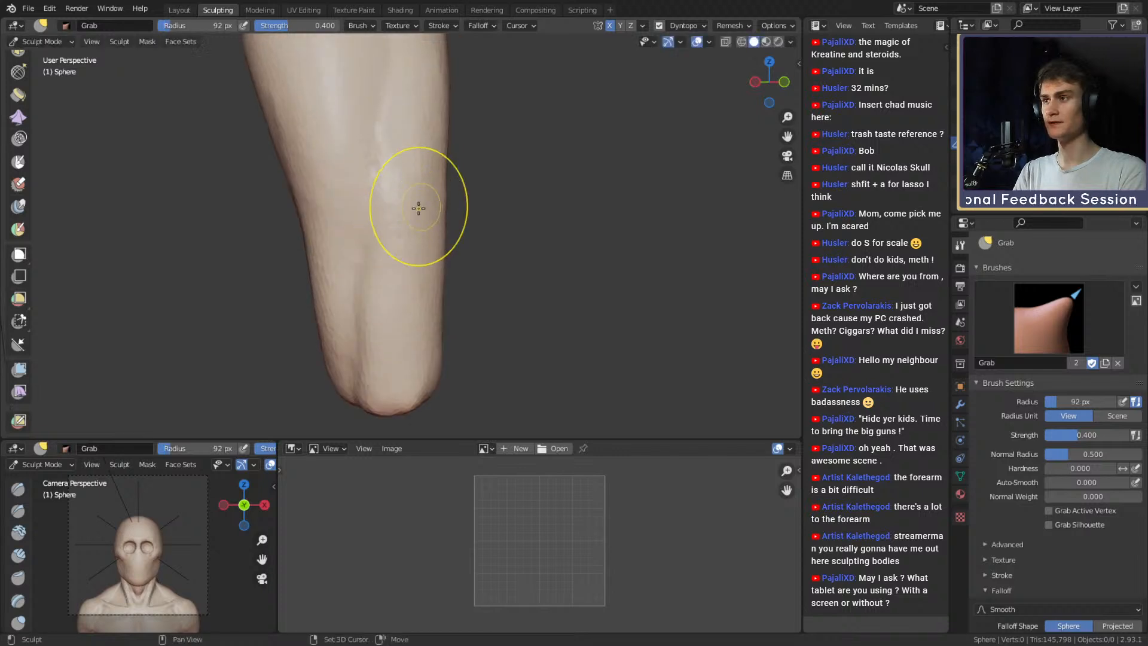
# Define the groove running down the inner forearm from the elbow crease with the Crease brush at 59, 33 and 75 px.
pyautogui.hotkey('shift', 'c')
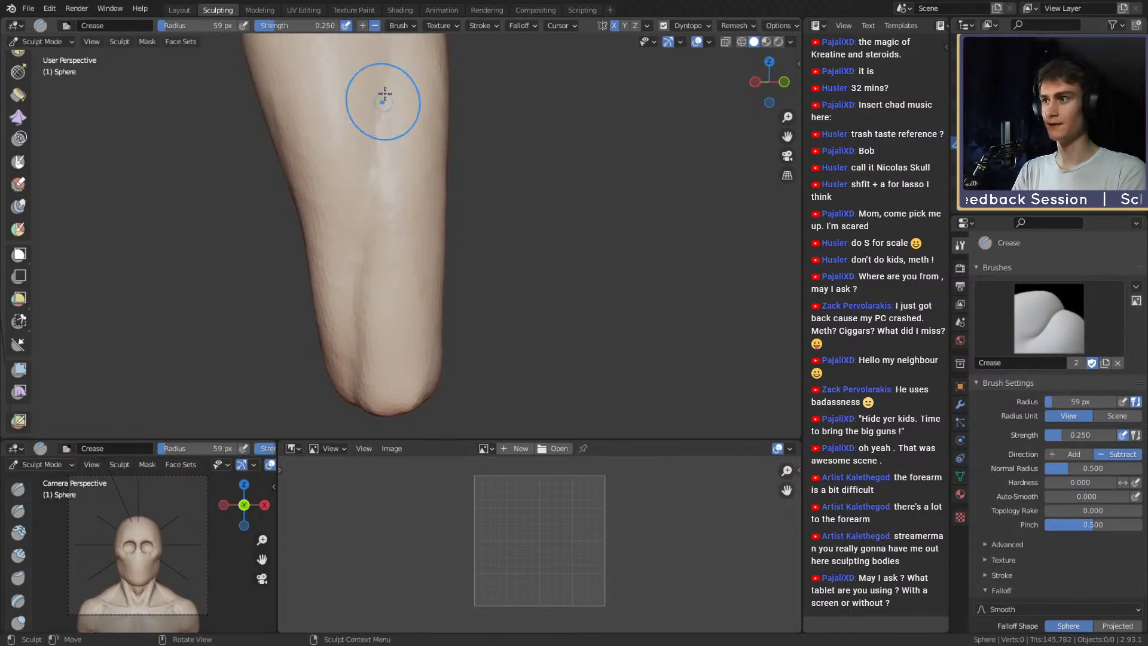
pyautogui.moveTo(402, 168)
pyautogui.mouseDown(button='middle')
pyautogui.moveTo(295, 218)
pyautogui.moveTo(434, 244)
pyautogui.mouseUp(button='middle')
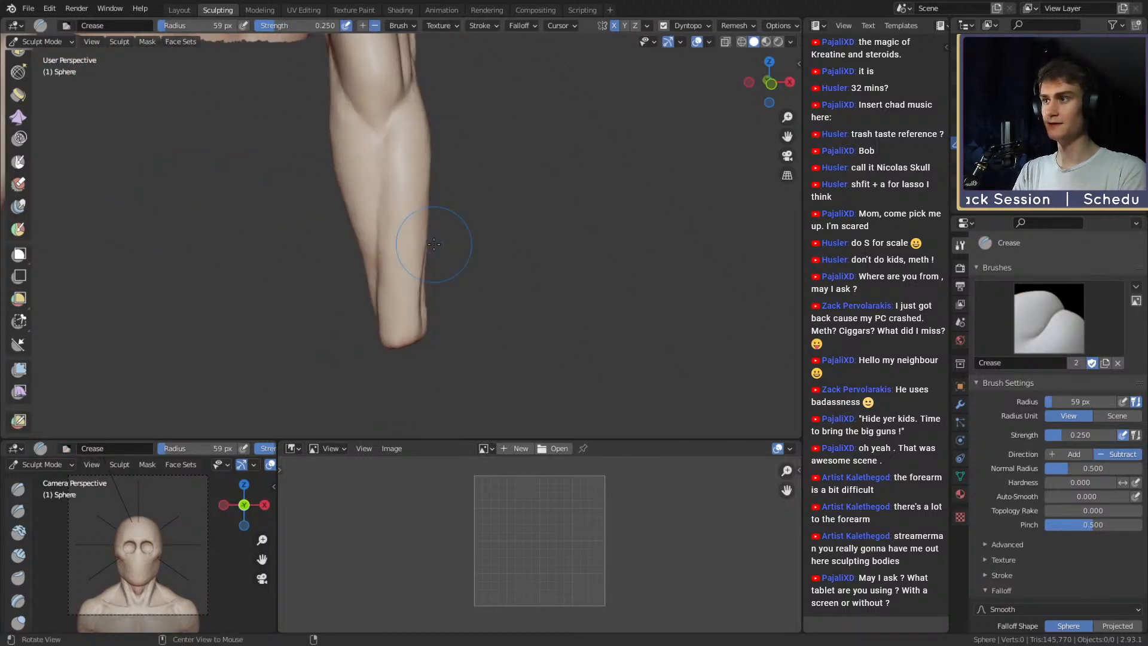
pyautogui.press('f')
pyautogui.click(378, 183)
pyautogui.moveTo(379, 184)
pyautogui.keyDown('shift'); pyautogui.mouseDown(button='middle')
pyautogui.moveTo(364, 221)
pyautogui.moveTo(397, 222)
pyautogui.mouseUp(button='middle'); pyautogui.keyUp('shift')
pyautogui.keyDown('ctrl'); pyautogui.moveTo(398, 222); pyautogui.dragTo(377, 189, button='middle'); pyautogui.keyUp('ctrl')
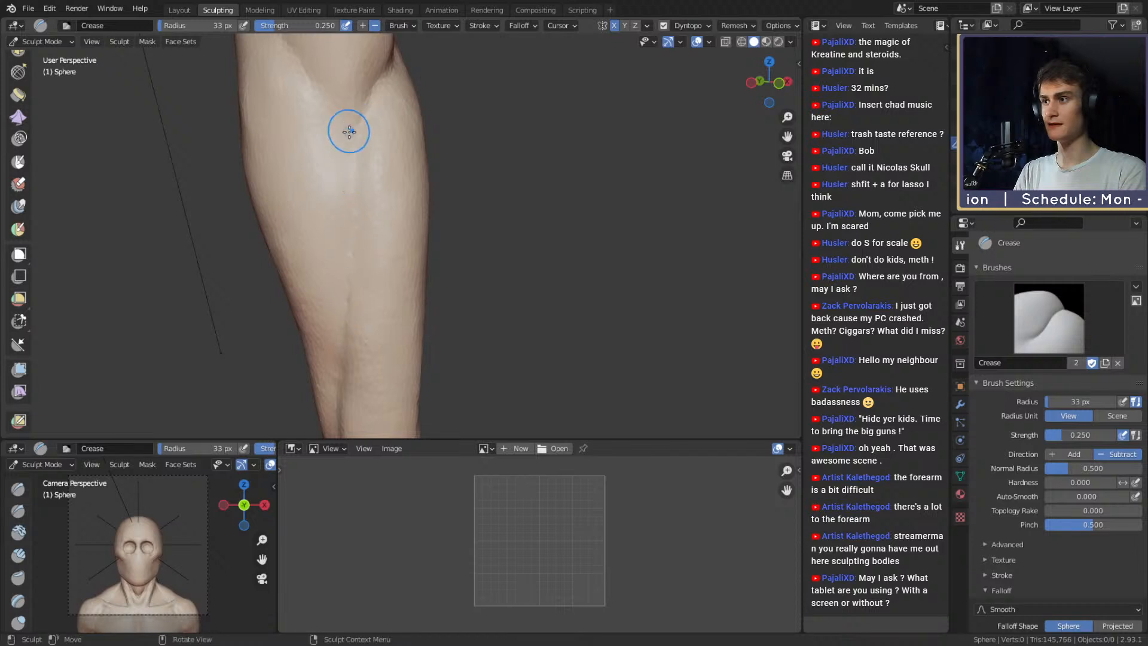
pyautogui.press('f')
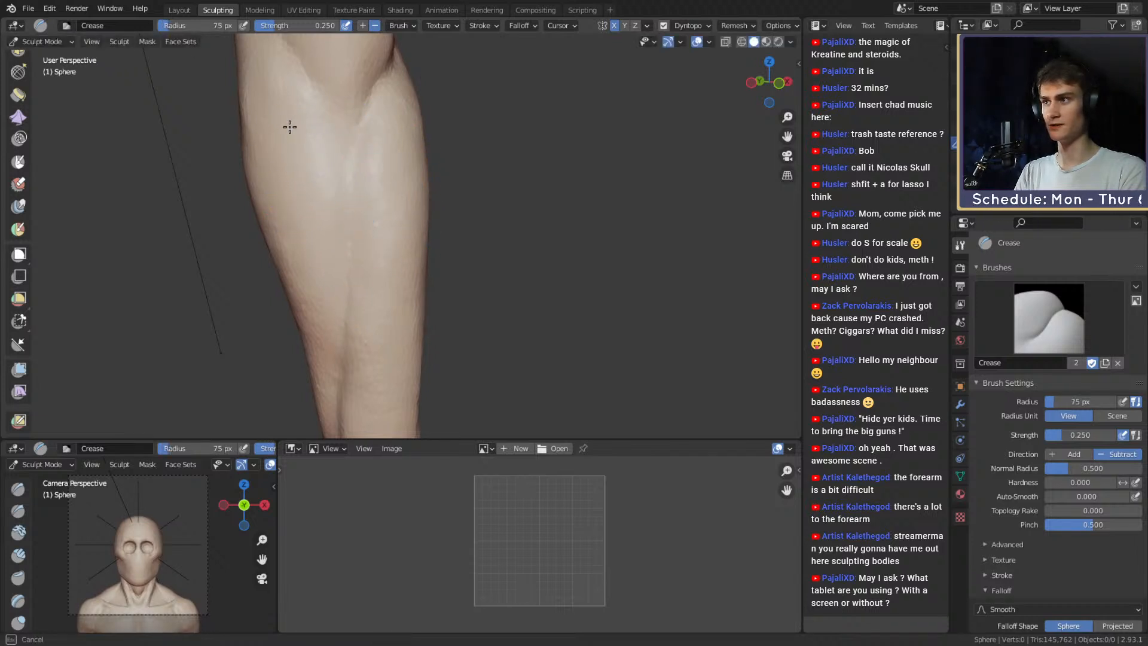
pyautogui.moveTo(290, 126)
pyautogui.mouseDown(button='middle')
pyautogui.moveTo(380, 180)
pyautogui.moveTo(397, 230)
pyautogui.moveTo(390, 192)
pyautogui.moveTo(407, 203)
pyautogui.moveTo(385, 174)
pyautogui.moveTo(377, 225)
pyautogui.mouseUp(button='middle')
# Build up the inner forearm muscle below the elbow crease with Clay Strips at a 49 px radius.
pyautogui.press('c')
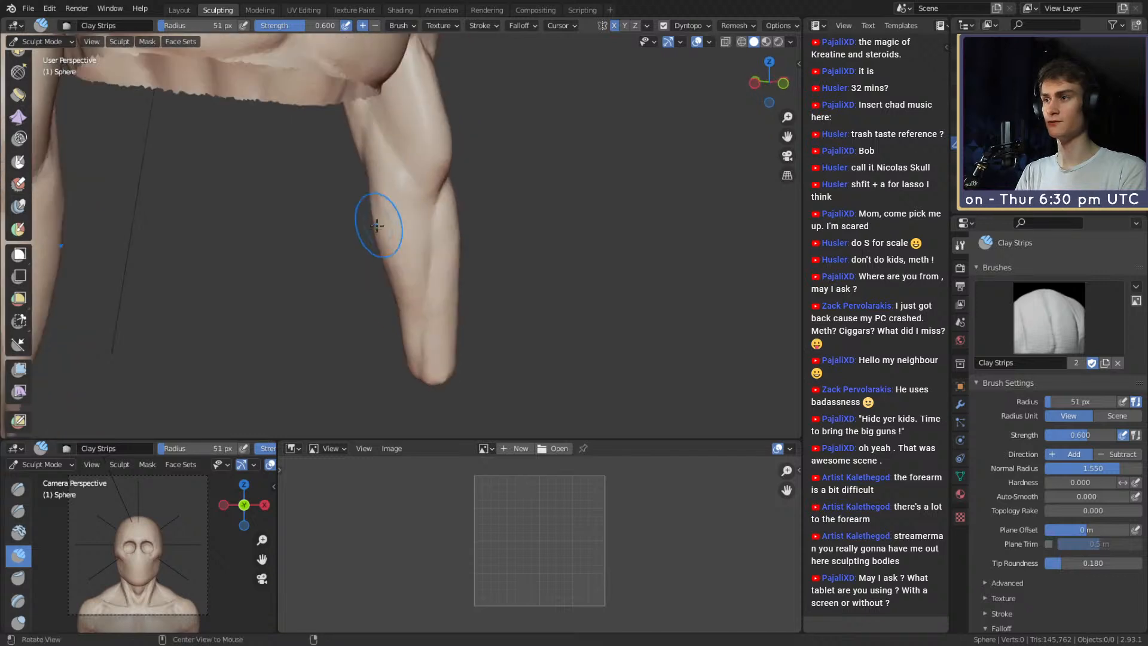
pyautogui.keyDown('ctrl'); pyautogui.keyDown('alt'); pyautogui.moveTo(377, 225); pyautogui.dragTo(392, 200); pyautogui.keyUp('alt'); pyautogui.keyUp('ctrl')
pyautogui.press('f')
pyautogui.click(377, 192)
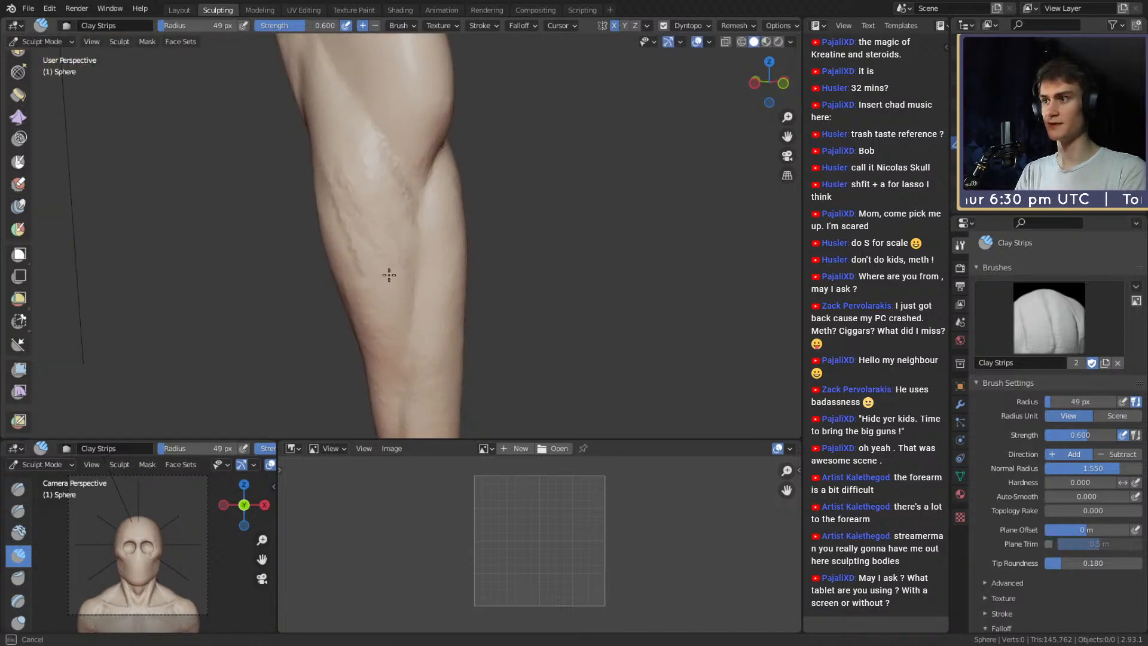
pyautogui.click(356, 256)
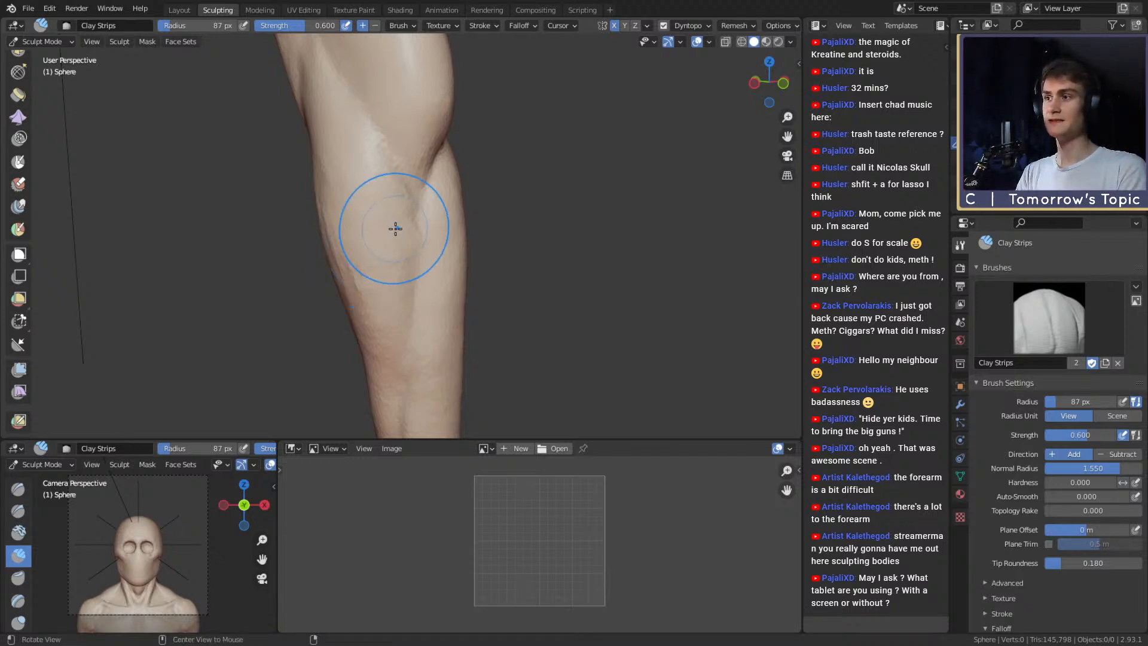
# Add volume around the inner side of the elbow and the adjoining forearm with Clay Strips at a 55 px radius.
pyautogui.moveTo(397, 226)
pyautogui.mouseDown(button='middle')
pyautogui.moveTo(377, 225)
pyautogui.moveTo(461, 200)
pyautogui.moveTo(387, 228)
pyautogui.mouseUp(button='middle')
pyautogui.click(371, 229)
pyautogui.moveTo(388, 257)
pyautogui.mouseDown()
pyautogui.moveTo(382, 202)
pyautogui.moveTo(328, 202)
pyautogui.moveTo(353, 288)
pyautogui.mouseUp()
pyautogui.moveTo(365, 269); pyautogui.dragTo(388, 252, button='middle')
pyautogui.moveTo(388, 251); pyautogui.dragTo(364, 189)
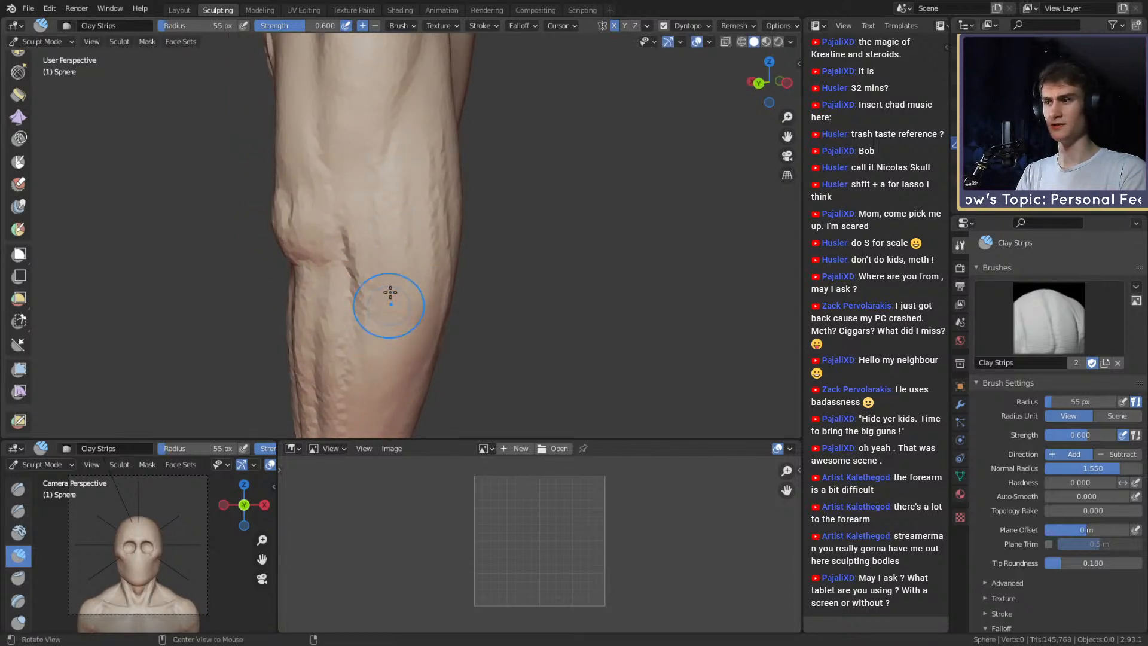
pyautogui.moveTo(390, 295); pyautogui.dragTo(364, 254, button='middle')
pyautogui.moveTo(361, 248)
pyautogui.mouseDown()
pyautogui.moveTo(344, 210)
pyautogui.moveTo(326, 207)
pyautogui.mouseUp()
pyautogui.moveTo(366, 140); pyautogui.dragTo(392, 182, button='middle')
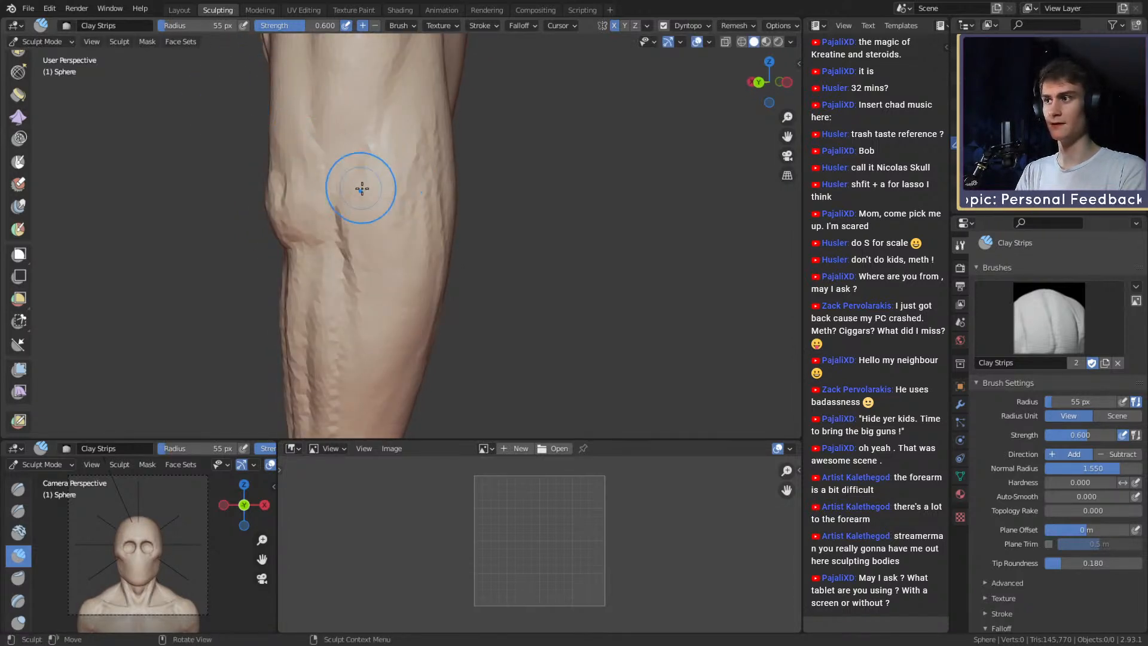
pyautogui.moveTo(362, 188); pyautogui.dragTo(386, 287)
pyautogui.moveTo(387, 269); pyautogui.dragTo(353, 262, button='middle')
pyautogui.moveTo(346, 226); pyautogui.dragTo(366, 139)
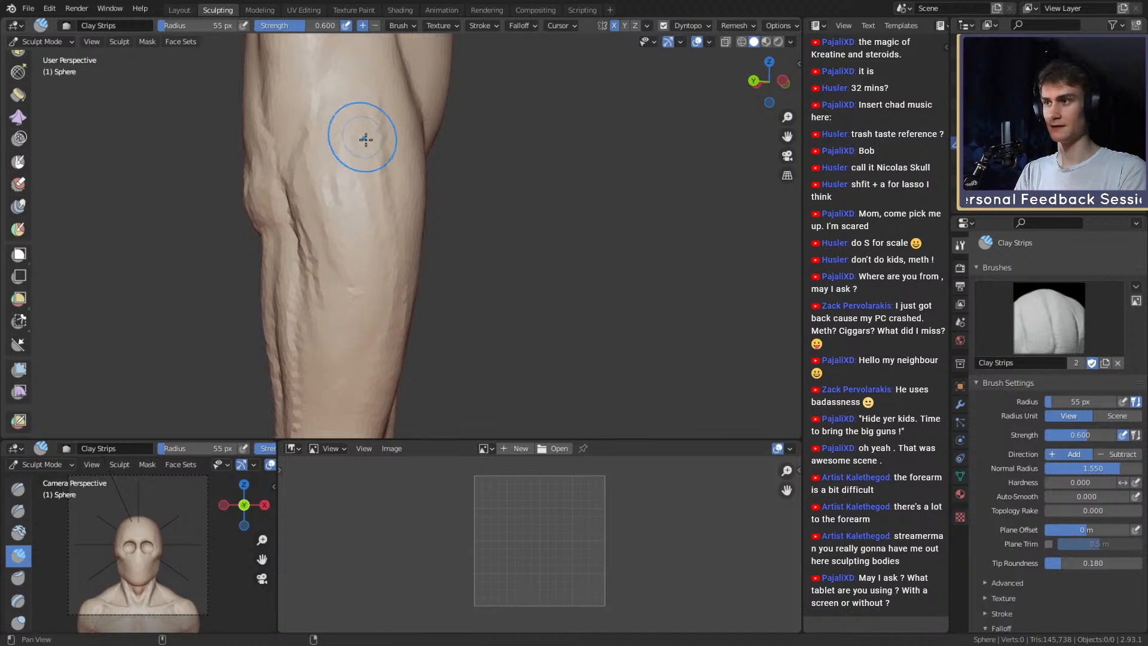
# Smooth the built-up clay on the inner side of the elbow at a 128 px brush radius.
pyautogui.moveTo(367, 140); pyautogui.dragTo(320, 144, button='middle')
pyautogui.moveTo(315, 172); pyautogui.dragTo(301, 232)
pyautogui.press('f')
pyautogui.click(311, 147)
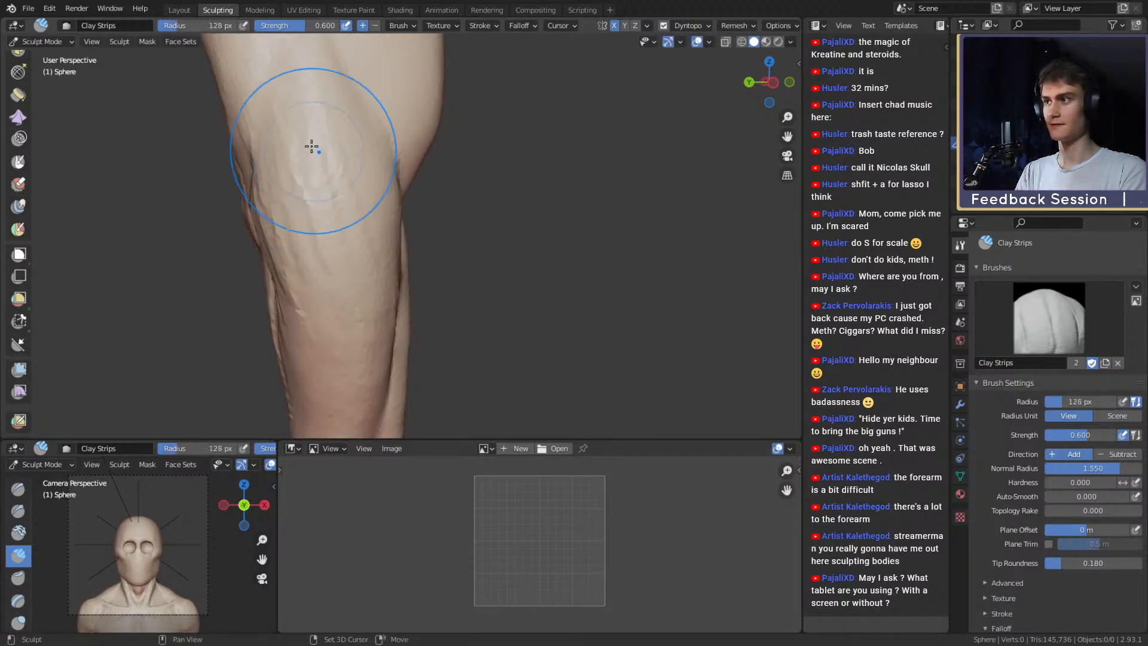
pyautogui.moveTo(312, 146); pyautogui.dragTo(274, 233)
pyautogui.moveTo(275, 233); pyautogui.dragTo(380, 205, button='middle')
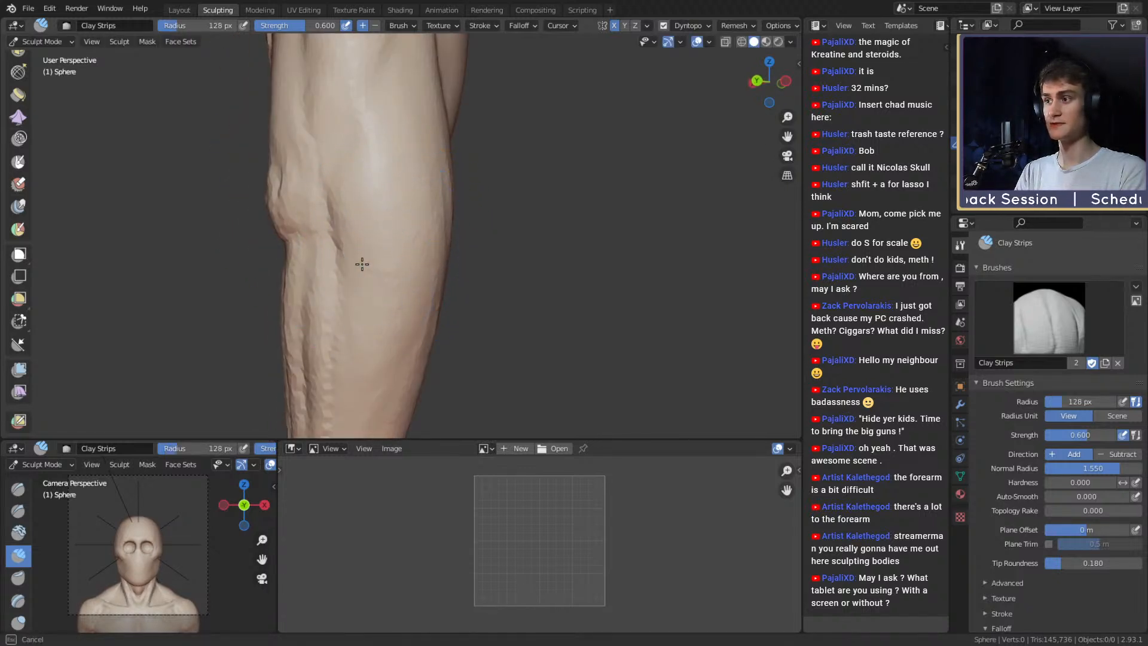
# Carve the inner edge of the triceps tendon on the back of the upper arm with the Crease brush at 38 and 29 px.
pyautogui.moveTo(413, 239)
pyautogui.mouseDown(button='middle')
pyautogui.moveTo(436, 211)
pyautogui.moveTo(493, 195)
pyautogui.moveTo(403, 254)
pyautogui.moveTo(436, 261)
pyautogui.mouseUp(button='middle')
pyautogui.hotkey('shift', 'c')
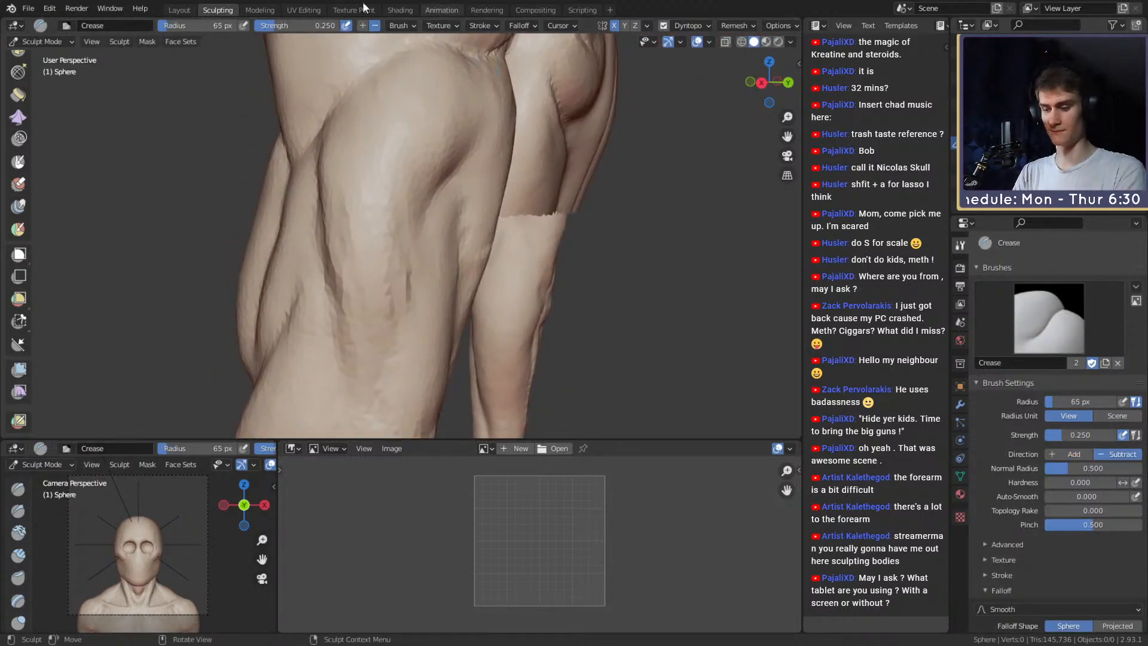
pyautogui.moveTo(400, 211); pyautogui.dragTo(431, 232, button='middle')
pyautogui.press('f')
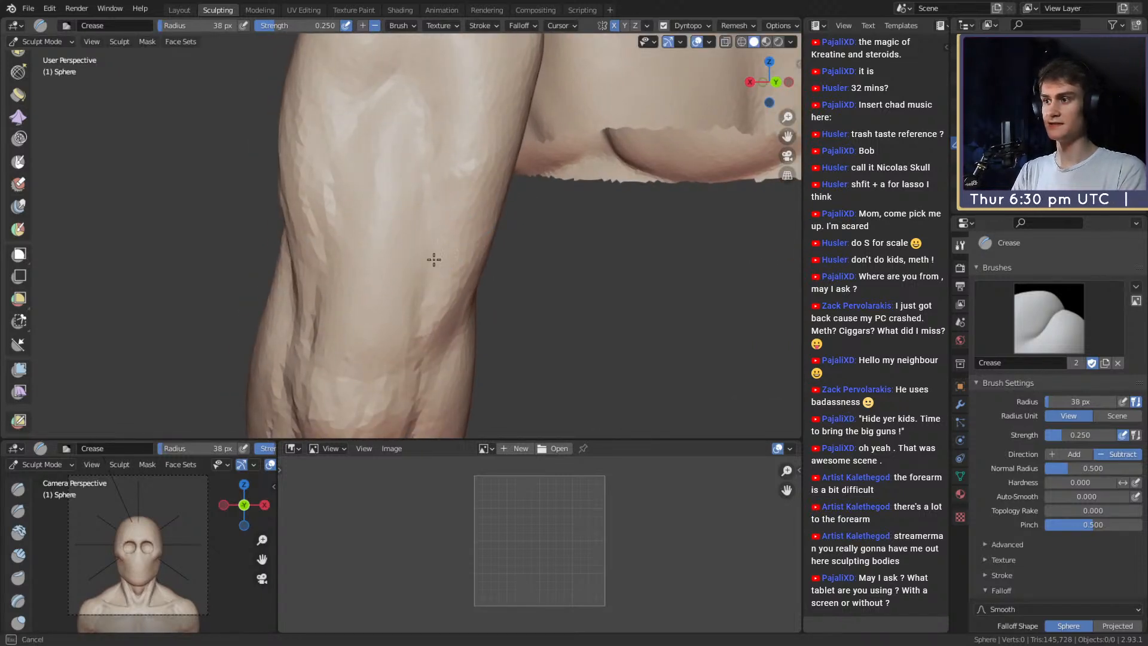
pyautogui.moveTo(445, 116); pyautogui.dragTo(440, 131)
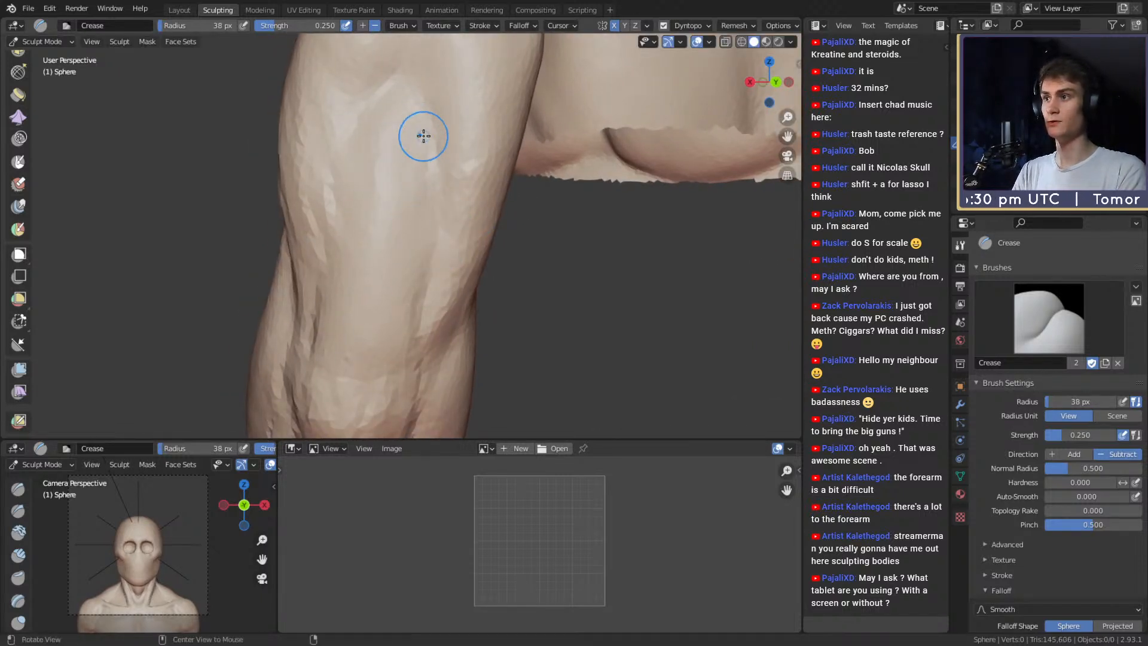
pyautogui.moveTo(501, 183); pyautogui.dragTo(477, 202, button='middle')
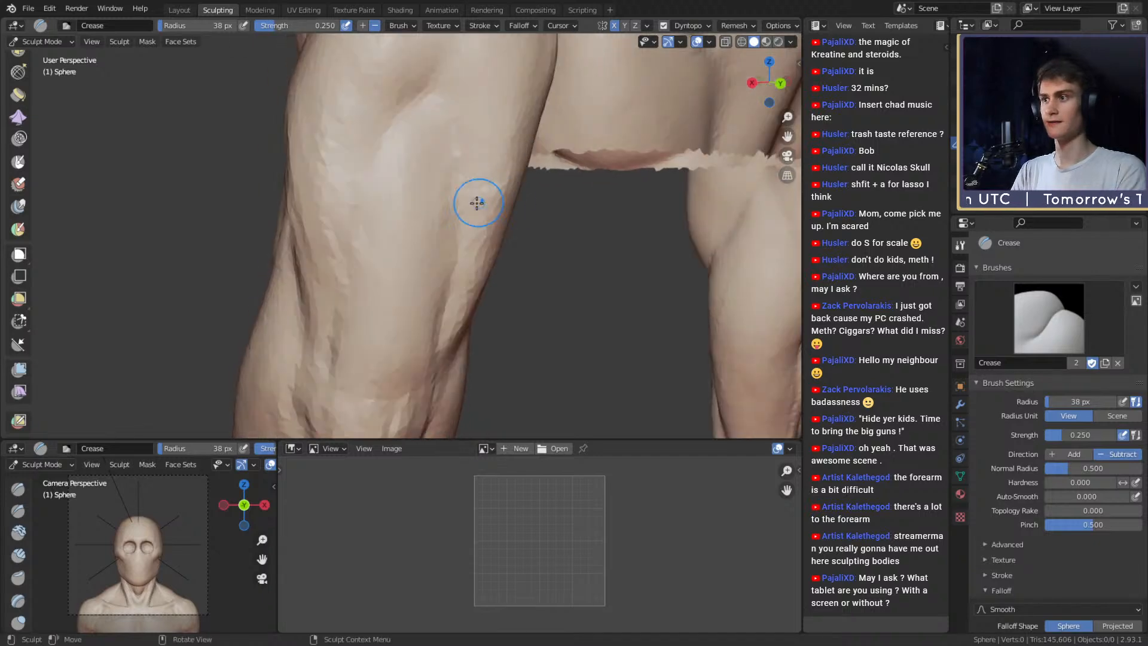
pyautogui.press('f')
pyautogui.click(472, 202)
pyautogui.moveTo(474, 203)
pyautogui.mouseDown()
pyautogui.moveTo(465, 237)
pyautogui.moveTo(439, 99)
pyautogui.mouseUp()
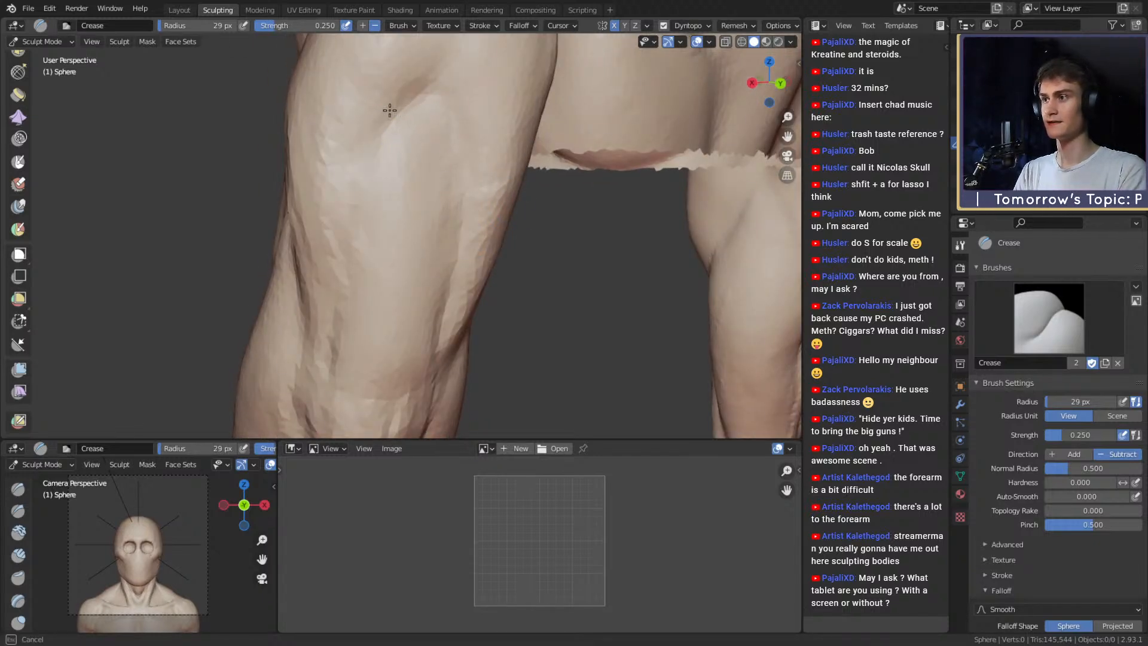
# Carve the outer edge of the triceps tendon up to the muscle heads with the Crease brush at a 38 px radius.
pyautogui.moveTo(347, 238); pyautogui.dragTo(374, 204, button='middle')
pyautogui.press('f')
pyautogui.click(376, 195)
pyautogui.moveTo(363, 226); pyautogui.dragTo(401, 98)
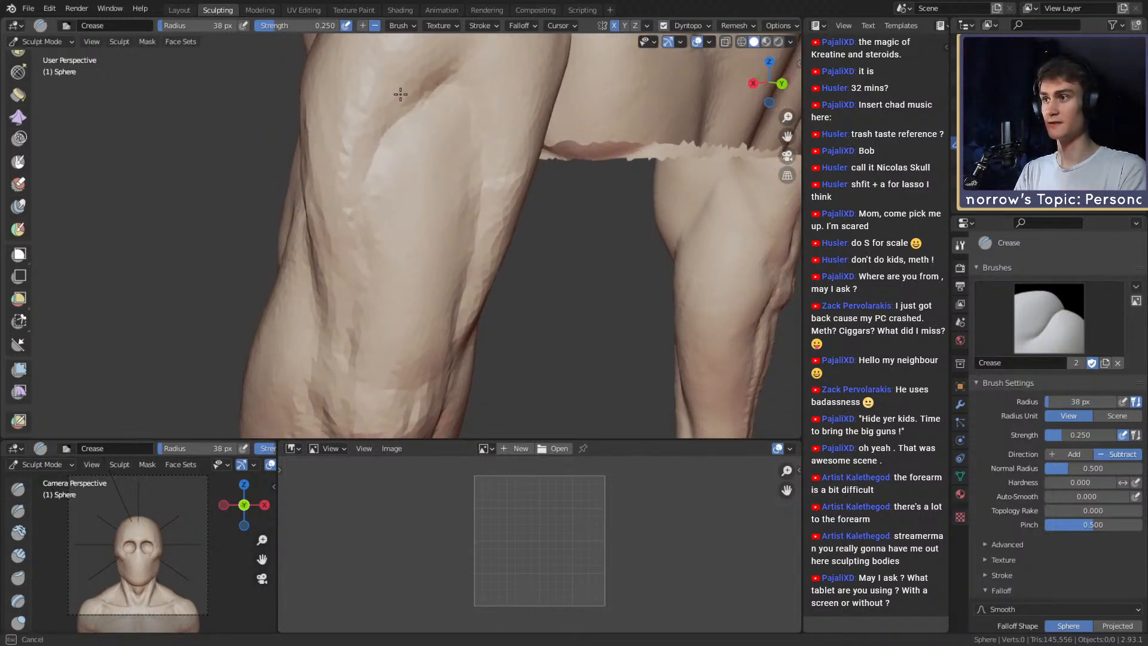
# Extend the creases along the triceps tendon down toward the elbow with the 38 px Crease brush.
pyautogui.moveTo(401, 94)
pyautogui.mouseDown(button='middle')
pyautogui.moveTo(389, 220)
pyautogui.moveTo(374, 170)
pyautogui.moveTo(423, 215)
pyautogui.mouseUp(button='middle')
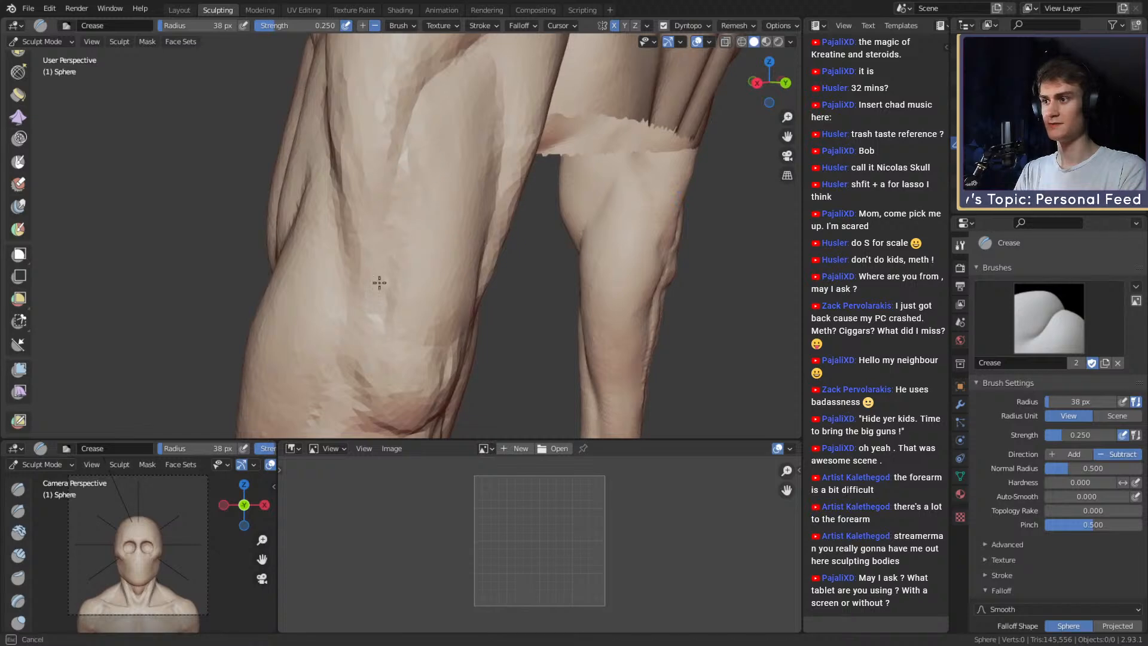
pyautogui.moveTo(379, 283); pyautogui.dragTo(384, 272)
pyautogui.moveTo(385, 272); pyautogui.dragTo(428, 256, button='middle')
pyautogui.moveTo(453, 135); pyautogui.dragTo(447, 195)
pyautogui.moveTo(448, 201); pyautogui.dragTo(412, 223, button='middle')
pyautogui.moveTo(409, 158); pyautogui.dragTo(404, 206)
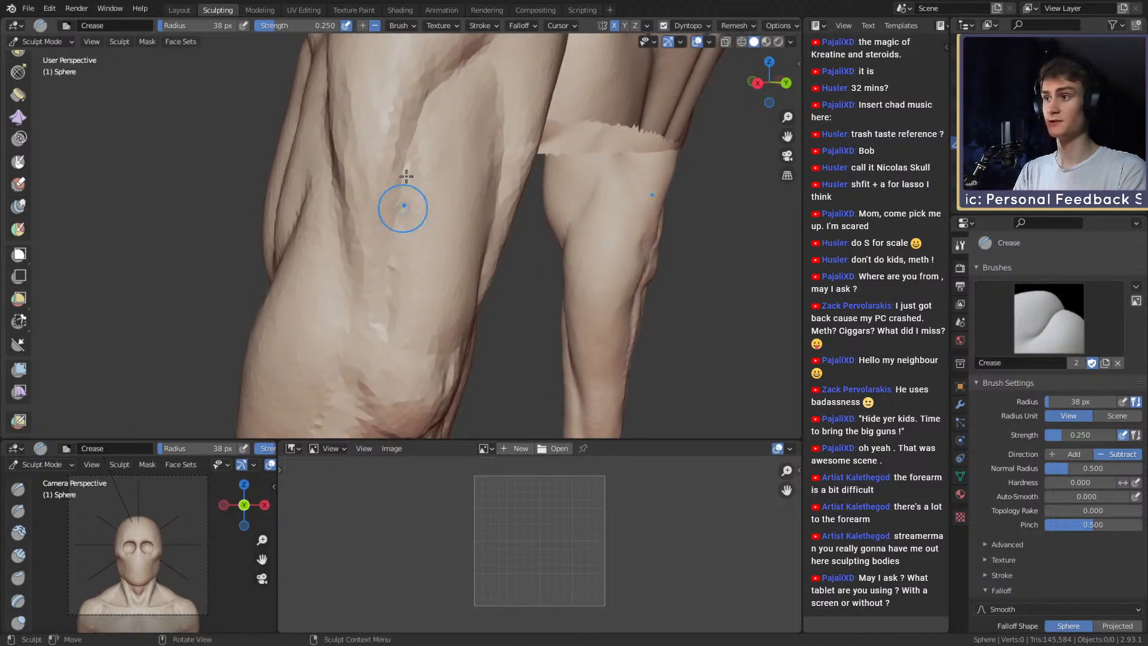
# Sharpen the muscle separations on the outer upper arm up to the deltoid with the 38 px Crease brush.
pyautogui.moveTo(406, 176)
pyautogui.mouseDown(button='middle')
pyautogui.moveTo(482, 185)
pyautogui.moveTo(436, 250)
pyautogui.mouseUp(button='middle')
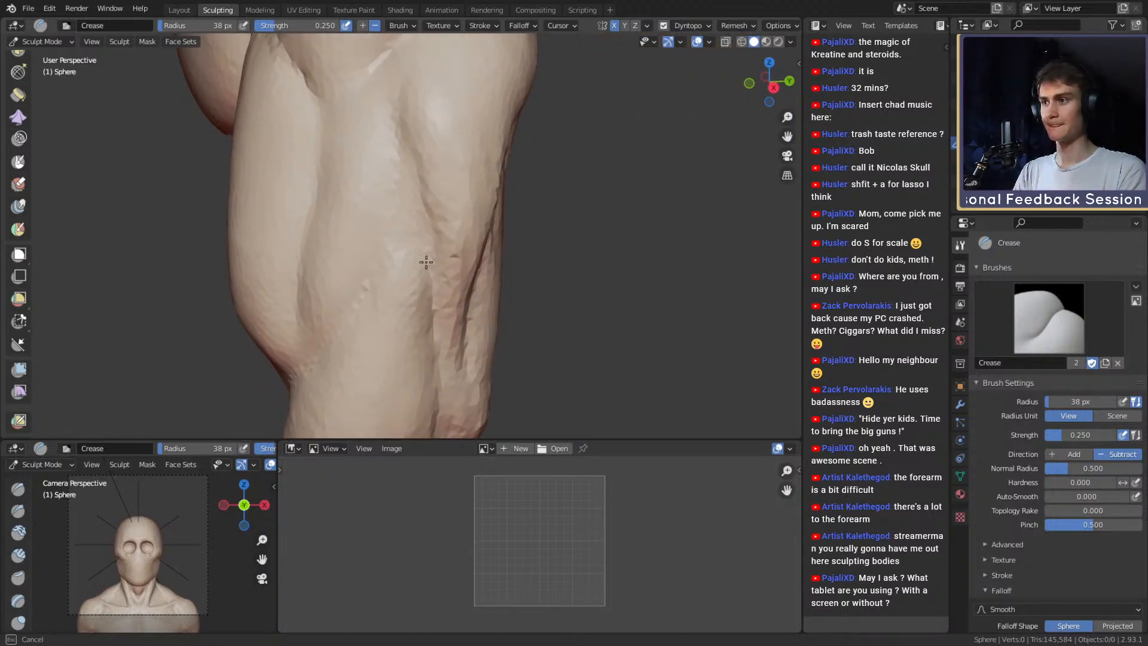
pyautogui.moveTo(426, 262); pyautogui.dragTo(400, 124)
pyautogui.moveTo(403, 116); pyautogui.dragTo(392, 138, button='middle')
pyautogui.moveTo(392, 136); pyautogui.dragTo(384, 79)
pyautogui.keyDown('ctrl'); pyautogui.moveTo(410, 74); pyautogui.dragTo(466, 240, button='middle'); pyautogui.keyUp('ctrl')
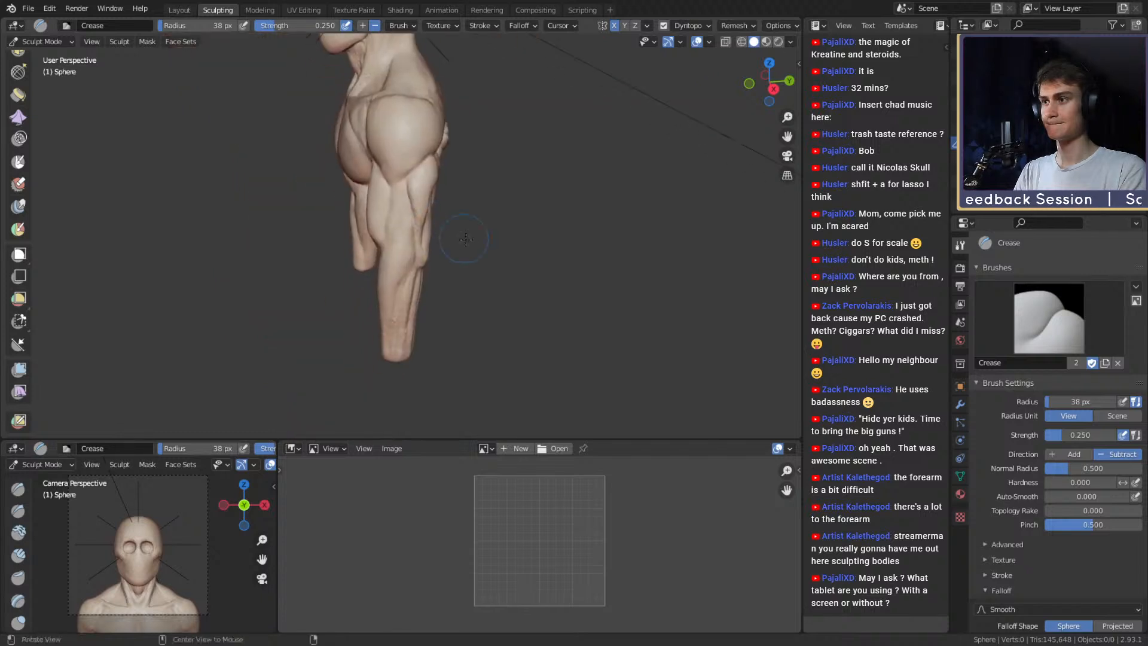
# Build up the inner side of the upper arm just above the elbow with the Clay Strips brush at 24 and 64 px.
pyautogui.moveTo(466, 240)
pyautogui.keyDown('alt'); pyautogui.mouseDown()
pyautogui.moveTo(329, 239)
pyautogui.moveTo(146, 77)
pyautogui.mouseUp(); pyautogui.keyUp('alt')
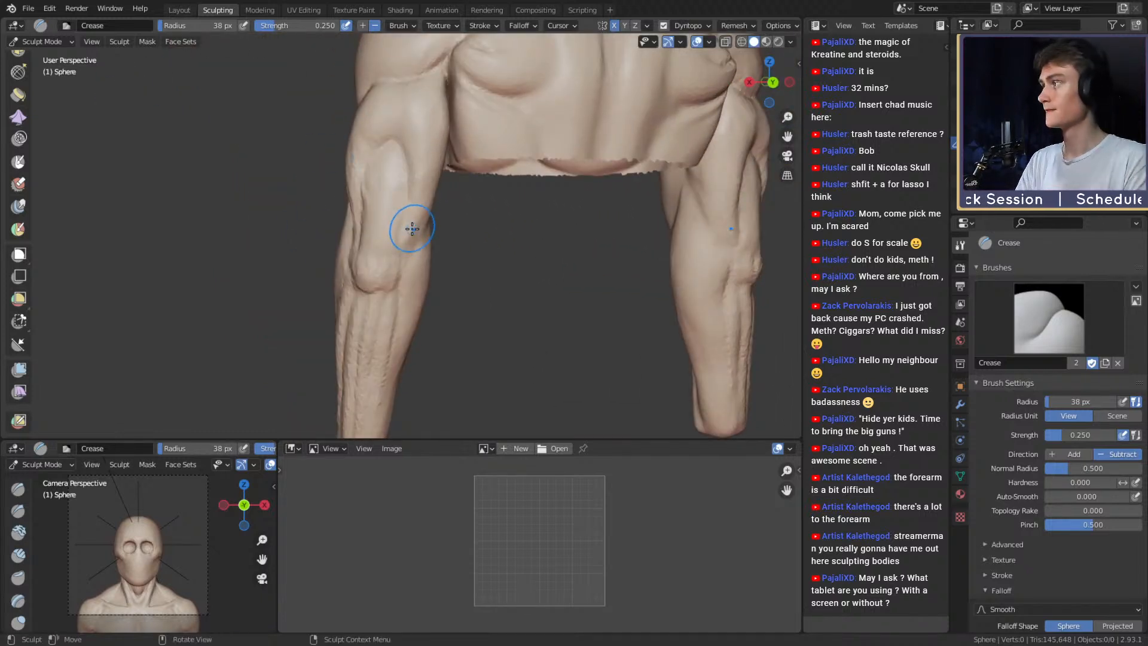
pyautogui.press('f')
pyautogui.press('Escape')
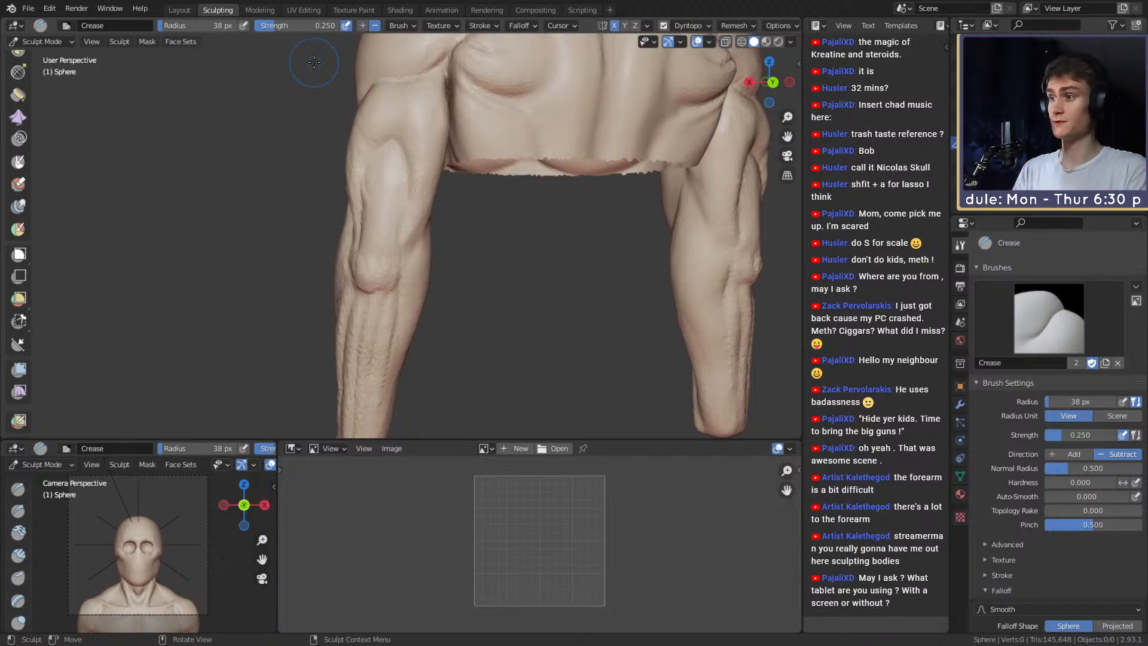
pyautogui.moveTo(446, 216)
pyautogui.keyDown('alt'); pyautogui.mouseDown()
pyautogui.moveTo(487, 243)
pyautogui.moveTo(423, 223)
pyautogui.moveTo(486, 252)
pyautogui.moveTo(447, 231)
pyautogui.moveTo(441, 200)
pyautogui.moveTo(422, 193)
pyautogui.moveTo(433, 215)
pyautogui.moveTo(426, 209)
pyautogui.moveTo(447, 213)
pyautogui.mouseUp(); pyautogui.keyUp('alt')
pyautogui.press('c')
pyautogui.press('f')
pyautogui.click(448, 152)
pyautogui.press('f')
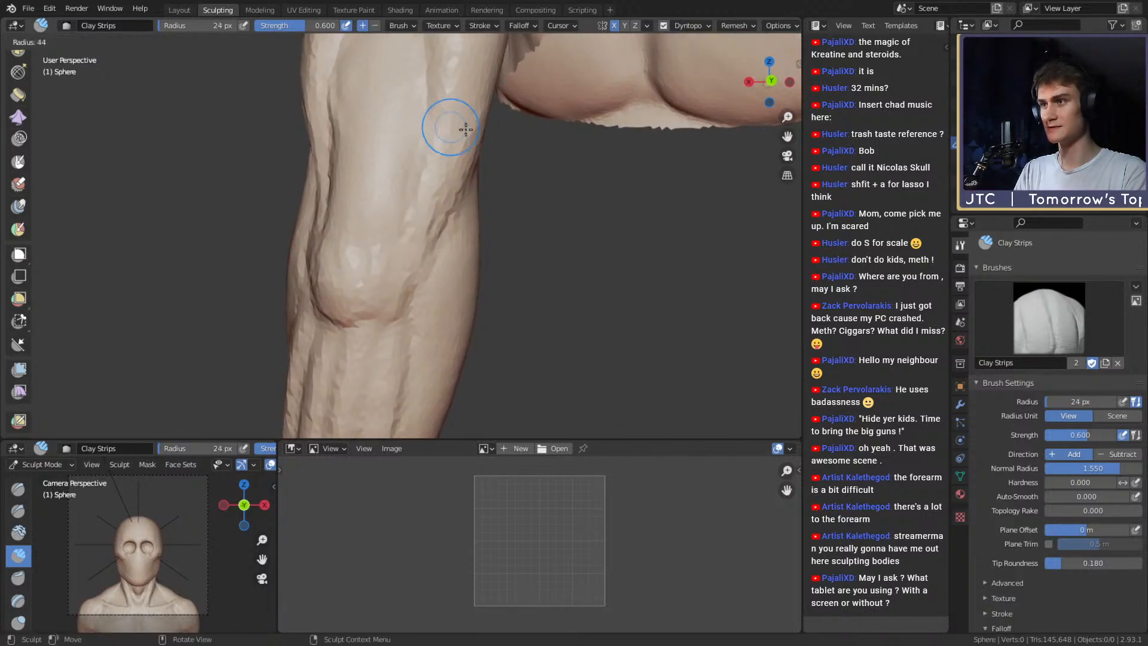
pyautogui.click(448, 188)
# Recut the groove along the inner back of the arm near the elbow with the Crease brush at 62 px.
pyautogui.hotkey('shift', 'c')
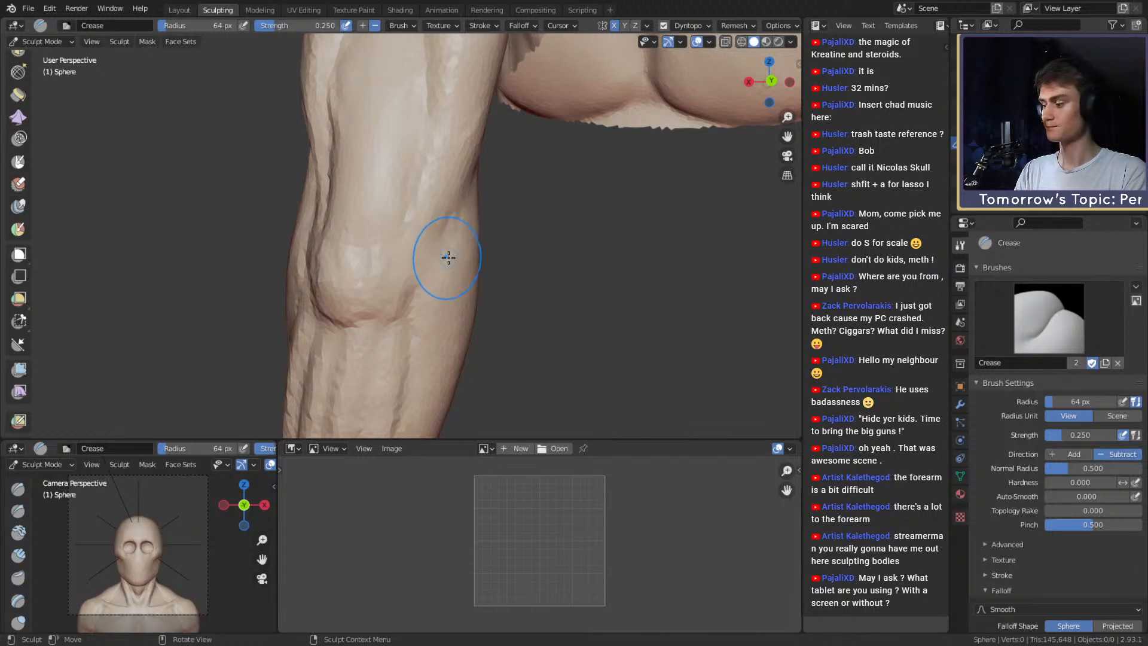
pyautogui.press('f')
pyautogui.click(428, 252)
pyautogui.moveTo(418, 230)
pyautogui.keyDown('alt'); pyautogui.mouseDown()
pyautogui.moveTo(428, 234)
pyautogui.moveTo(446, 128)
pyautogui.mouseUp(); pyautogui.keyUp('alt')
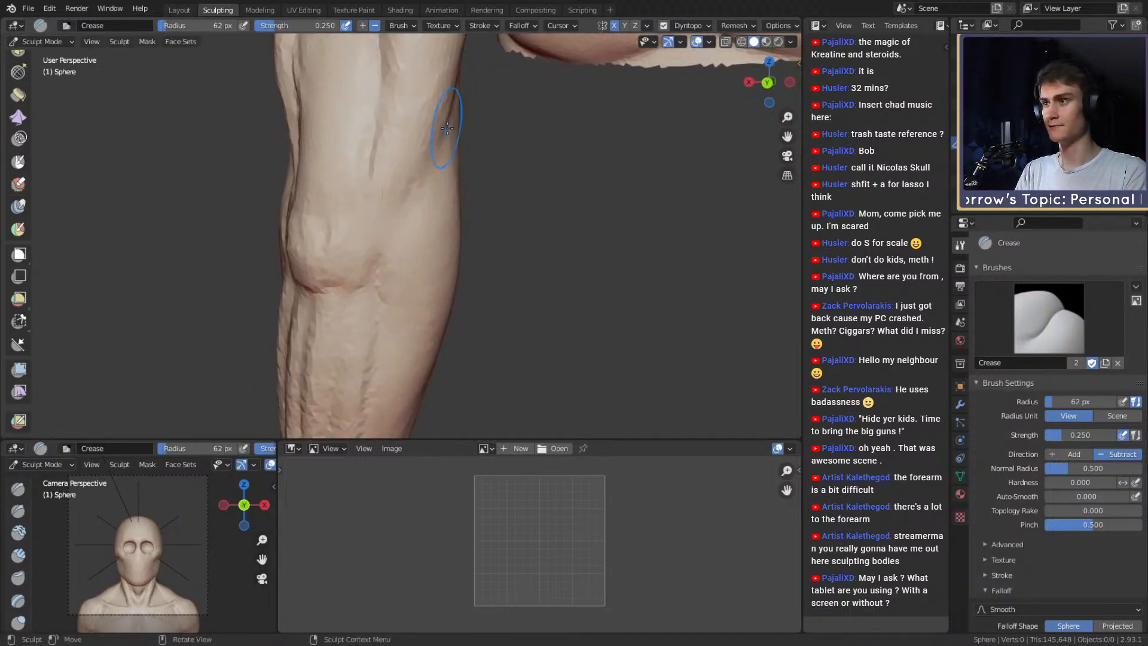
pyautogui.keyDown('alt'); pyautogui.keyDown('shift'); pyautogui.moveTo(375, 249); pyautogui.dragTo(383, 273); pyautogui.keyUp('shift'); pyautogui.keyUp('alt')
pyautogui.press('f')
pyautogui.click(425, 216)
# Sharpen the muscle separation on the inner upper arm with the Crease brush at a 40 px radius.
pyautogui.moveTo(419, 215)
pyautogui.keyDown('alt'); pyautogui.mouseDown()
pyautogui.moveTo(392, 237)
pyautogui.moveTo(447, 114)
pyautogui.mouseUp(); pyautogui.keyUp('alt')
pyautogui.moveTo(461, 230)
pyautogui.keyDown('alt'); pyautogui.mouseDown()
pyautogui.moveTo(469, 260)
pyautogui.moveTo(460, 243)
pyautogui.moveTo(418, 236)
pyautogui.moveTo(425, 245)
pyautogui.mouseUp(); pyautogui.keyUp('alt')
pyautogui.keyDown('alt'); pyautogui.moveTo(399, 155); pyautogui.dragTo(455, 160); pyautogui.keyUp('alt')
pyautogui.keyDown('alt'); pyautogui.keyDown('shift'); pyautogui.moveTo(441, 178); pyautogui.dragTo(451, 213); pyautogui.keyUp('shift'); pyautogui.keyUp('alt')
pyautogui.press('f')
pyautogui.click(436, 191)
pyautogui.moveTo(435, 157); pyautogui.dragTo(439, 157)
# Deepen the separation between the outer triceps and the side of the upper arm with the Crease brush at 40 and 56 px.
pyautogui.moveTo(419, 179)
pyautogui.keyDown('alt'); pyautogui.mouseDown()
pyautogui.moveTo(487, 191)
pyautogui.moveTo(513, 213)
pyautogui.moveTo(513, 281)
pyautogui.moveTo(514, 209)
pyautogui.mouseUp(); pyautogui.keyUp('alt')
pyautogui.moveTo(520, 197)
pyautogui.keyDown('alt'); pyautogui.mouseDown()
pyautogui.moveTo(427, 186)
pyautogui.moveTo(428, 196)
pyautogui.mouseUp(); pyautogui.keyUp('alt')
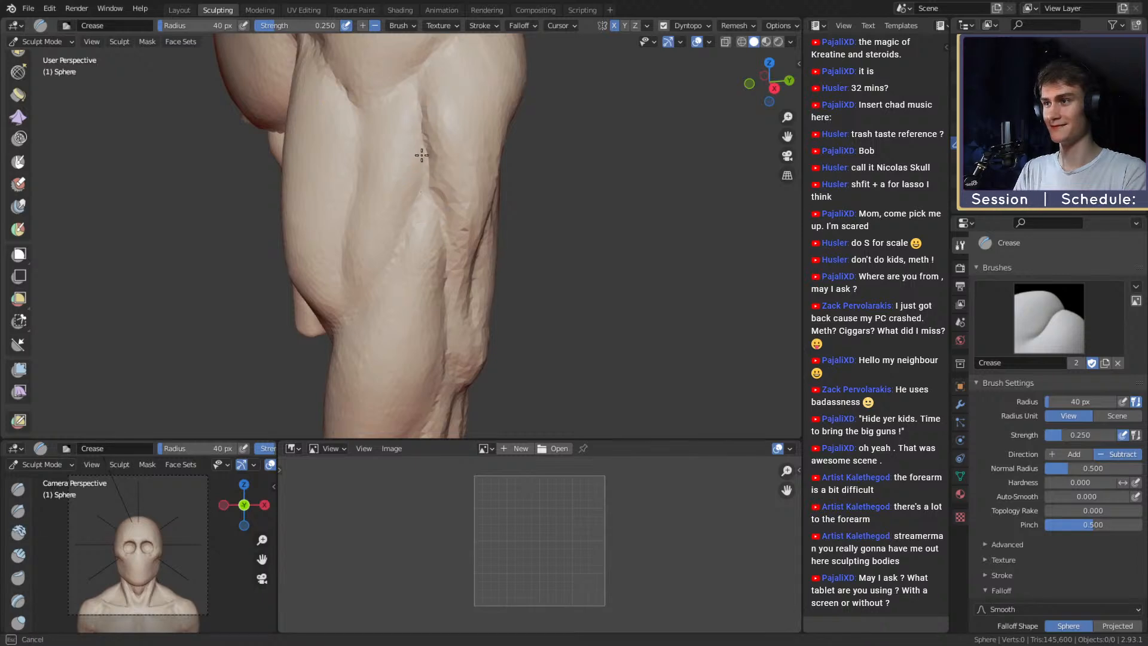
pyautogui.moveTo(422, 155); pyautogui.dragTo(424, 168)
pyautogui.moveTo(422, 173)
pyautogui.keyDown('ctrl'); pyautogui.keyDown('alt'); pyautogui.mouseDown()
pyautogui.moveTo(415, 259)
pyautogui.moveTo(488, 257)
pyautogui.moveTo(427, 254)
pyautogui.mouseUp(); pyautogui.keyUp('alt'); pyautogui.keyUp('ctrl')
pyautogui.moveTo(427, 254)
pyautogui.keyDown('ctrl'); pyautogui.keyDown('alt'); pyautogui.mouseDown()
pyautogui.moveTo(446, 185)
pyautogui.moveTo(419, 222)
pyautogui.moveTo(413, 256)
pyautogui.mouseUp(); pyautogui.keyUp('alt'); pyautogui.keyUp('ctrl')
pyautogui.press('f')
pyautogui.click(413, 244)
pyautogui.moveTo(417, 204)
pyautogui.keyDown('ctrl'); pyautogui.keyDown('alt'); pyautogui.mouseDown()
pyautogui.moveTo(418, 266)
pyautogui.moveTo(518, 239)
pyautogui.mouseUp(); pyautogui.keyUp('alt'); pyautogui.keyUp('ctrl')
pyautogui.moveTo(490, 323)
pyautogui.keyDown('ctrl'); pyautogui.keyDown('alt'); pyautogui.mouseDown()
pyautogui.moveTo(479, 289)
pyautogui.moveTo(354, 277)
pyautogui.mouseUp(); pyautogui.keyUp('alt'); pyautogui.keyUp('ctrl')
pyautogui.moveTo(366, 321)
pyautogui.keyDown('ctrl'); pyautogui.keyDown('alt'); pyautogui.mouseDown()
pyautogui.moveTo(389, 257)
pyautogui.moveTo(419, 253)
pyautogui.moveTo(412, 268)
pyautogui.mouseUp(); pyautogui.keyUp('alt'); pyautogui.keyUp('ctrl')
pyautogui.press('f')
pyautogui.click(435, 257)
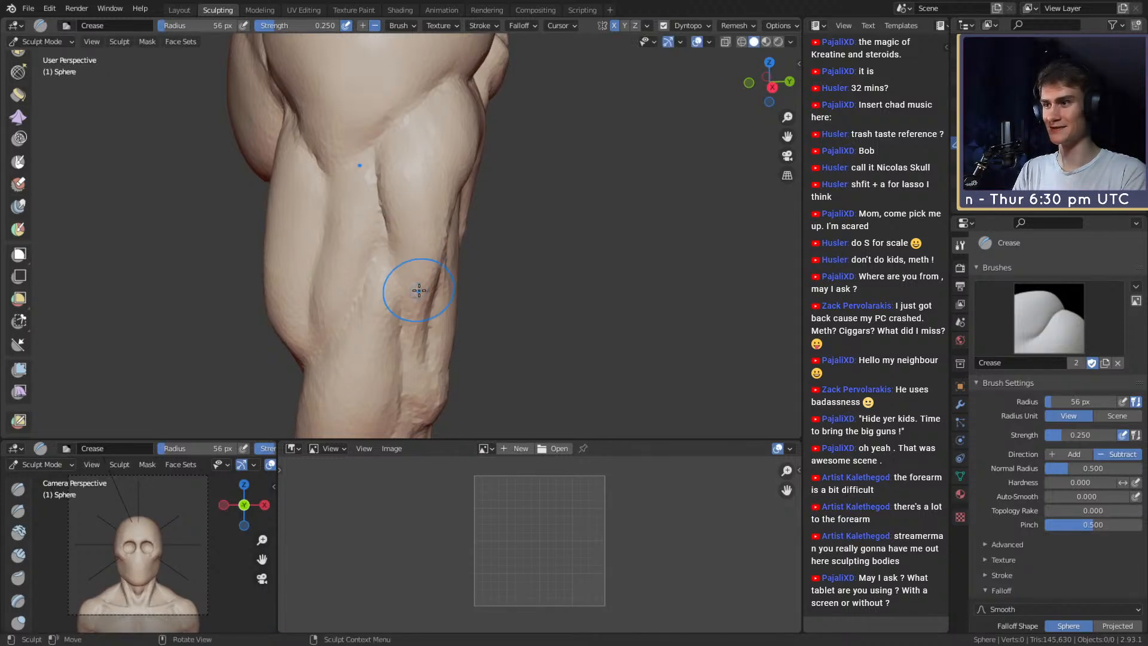
# Check the arms from the front and save the file.
pyautogui.keyDown('ctrl'); pyautogui.keyDown('alt'); pyautogui.moveTo(417, 168); pyautogui.dragTo(497, 219); pyautogui.keyUp('alt'); pyautogui.keyUp('ctrl')
pyautogui.keyDown('ctrl'); pyautogui.keyDown('alt'); pyautogui.moveTo(461, 171); pyautogui.dragTo(496, 233); pyautogui.keyUp('alt'); pyautogui.keyUp('ctrl')
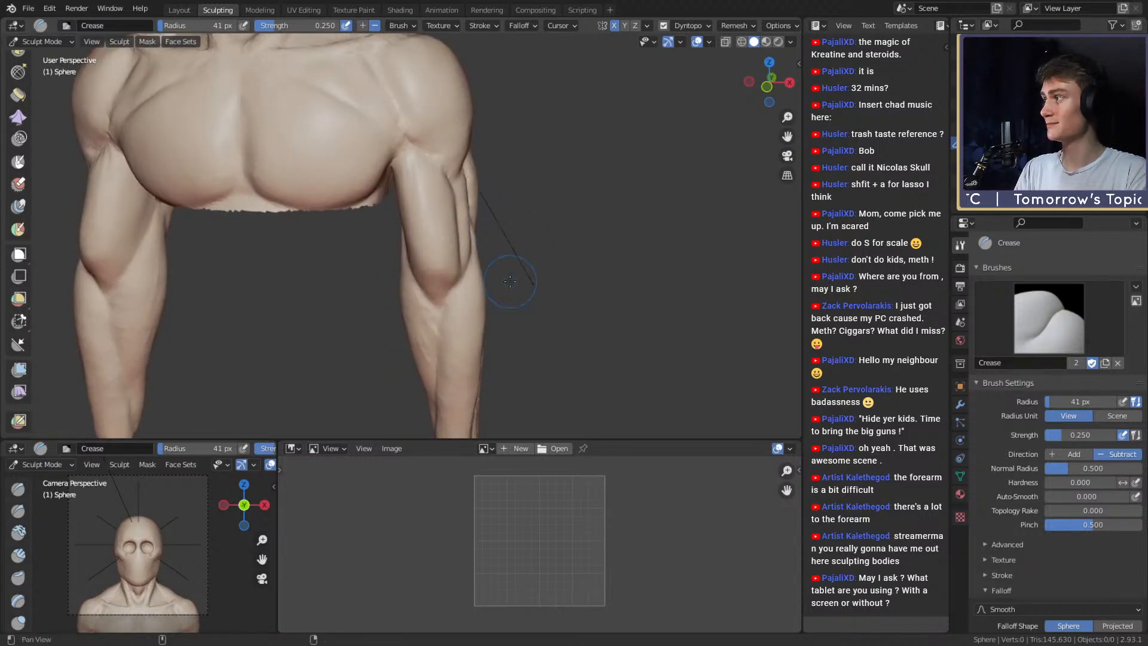
pyautogui.keyDown('alt'); pyautogui.keyDown('shift'); pyautogui.moveTo(510, 281); pyautogui.dragTo(532, 256); pyautogui.keyUp('shift'); pyautogui.keyUp('alt')
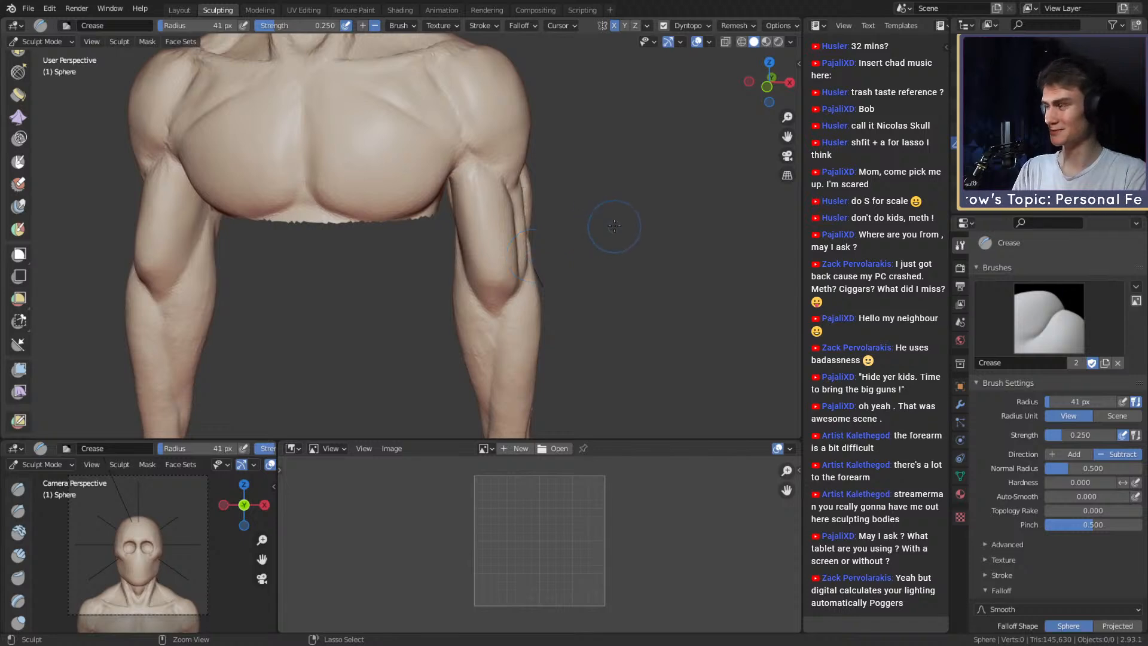
pyautogui.hotkey('ctrl', 's')
pyautogui.moveTo(441, 128)
pyautogui.keyDown('alt'); pyautogui.mouseDown()
pyautogui.moveTo(513, 300)
pyautogui.moveTo(577, 228)
pyautogui.moveTo(451, 231)
pyautogui.moveTo(526, 249)
pyautogui.moveTo(481, 320)
pyautogui.moveTo(382, 167)
pyautogui.mouseUp(); pyautogui.keyUp('alt')
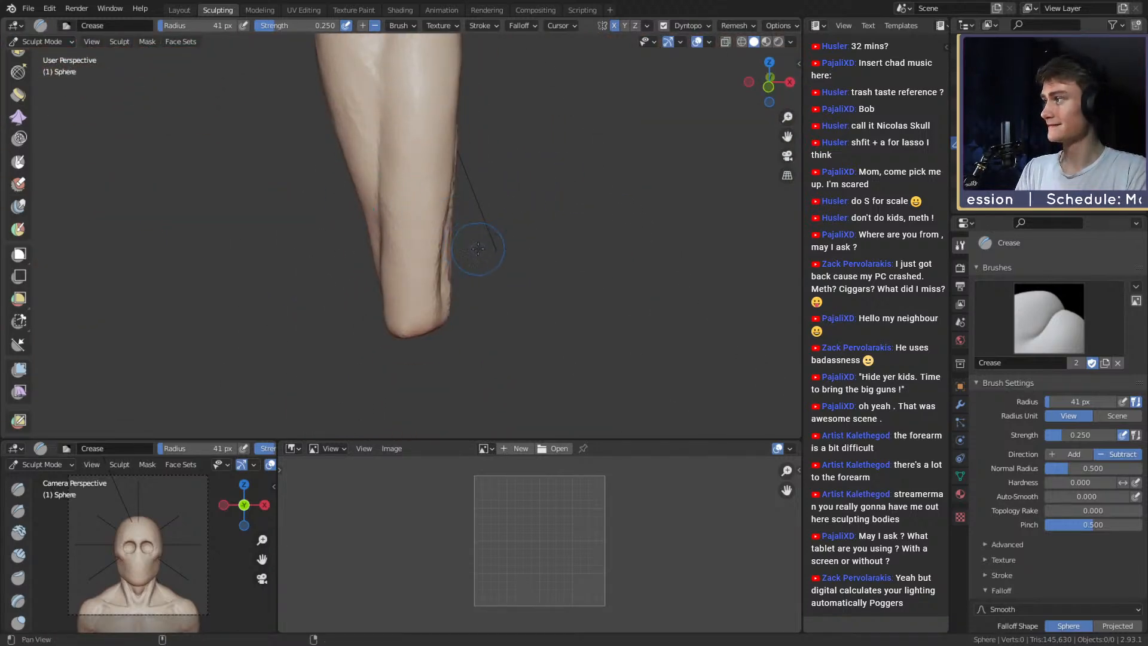
pyautogui.keyDown('alt'); pyautogui.keyDown('shift'); pyautogui.moveTo(478, 248); pyautogui.dragTo(491, 240); pyautogui.keyUp('shift'); pyautogui.keyUp('alt')
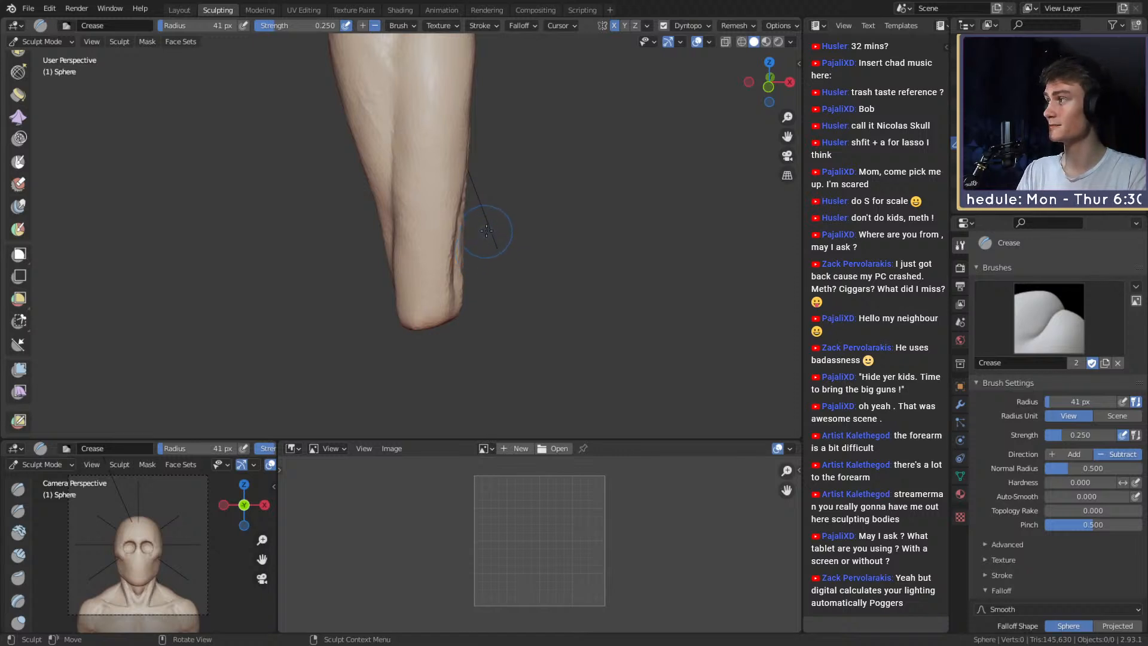
# Crease the muscle boundary on the inner forearm below the elbow with the Crease brush at a 66 px radius.
pyautogui.moveTo(486, 231)
pyautogui.keyDown('alt'); pyautogui.mouseDown()
pyautogui.moveTo(512, 192)
pyautogui.moveTo(409, 246)
pyautogui.moveTo(444, 332)
pyautogui.mouseUp(); pyautogui.keyUp('alt')
pyautogui.press('f')
pyautogui.click(393, 190)
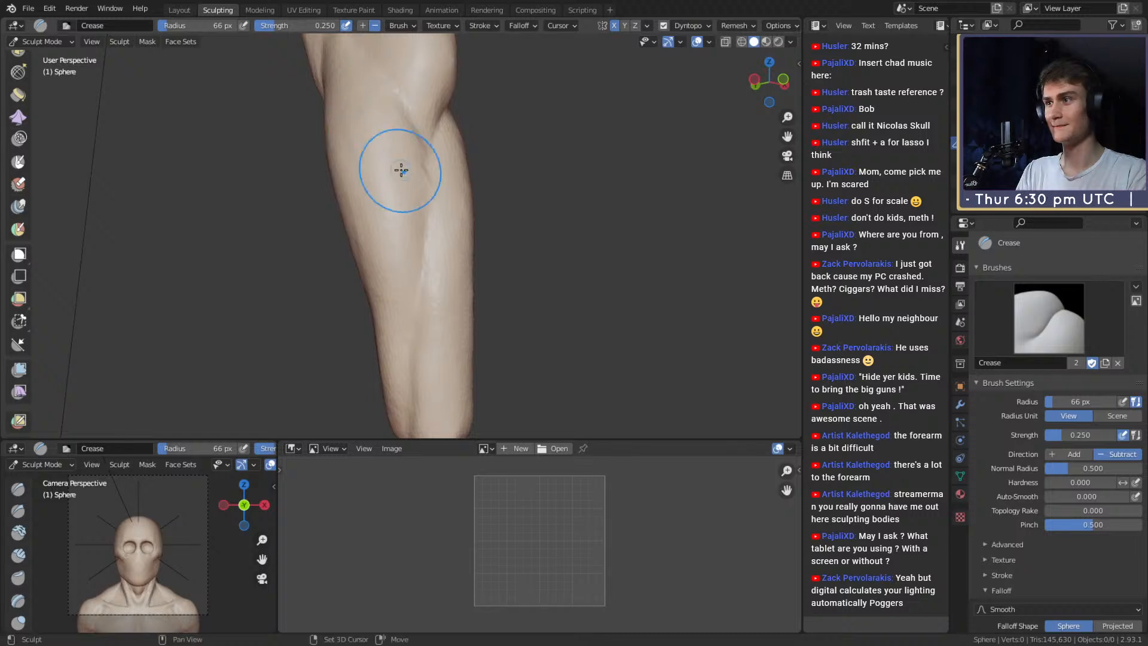
pyautogui.moveTo(402, 170)
pyautogui.keyDown('alt'); pyautogui.mouseDown()
pyautogui.moveTo(403, 190)
pyautogui.moveTo(418, 177)
pyautogui.moveTo(449, 226)
pyautogui.moveTo(315, 203)
pyautogui.moveTo(403, 242)
pyautogui.moveTo(425, 197)
pyautogui.moveTo(390, 211)
pyautogui.moveTo(390, 252)
pyautogui.moveTo(405, 192)
pyautogui.mouseUp(); pyautogui.keyUp('alt')
pyautogui.press('f')
pyautogui.click(412, 169)
# Reshape the forearm's contour below the elbow with the Grab brush at a radius of up to 218 px.
pyautogui.press('g')
pyautogui.press('f')
pyautogui.click(407, 231)
pyautogui.press('f')
pyautogui.click(361, 221)
# Adjust the biceps profile in side view with the Grab brush at 187 and 174 px.
pyautogui.moveTo(530, 237); pyautogui.dragTo(500, 274, button='middle')
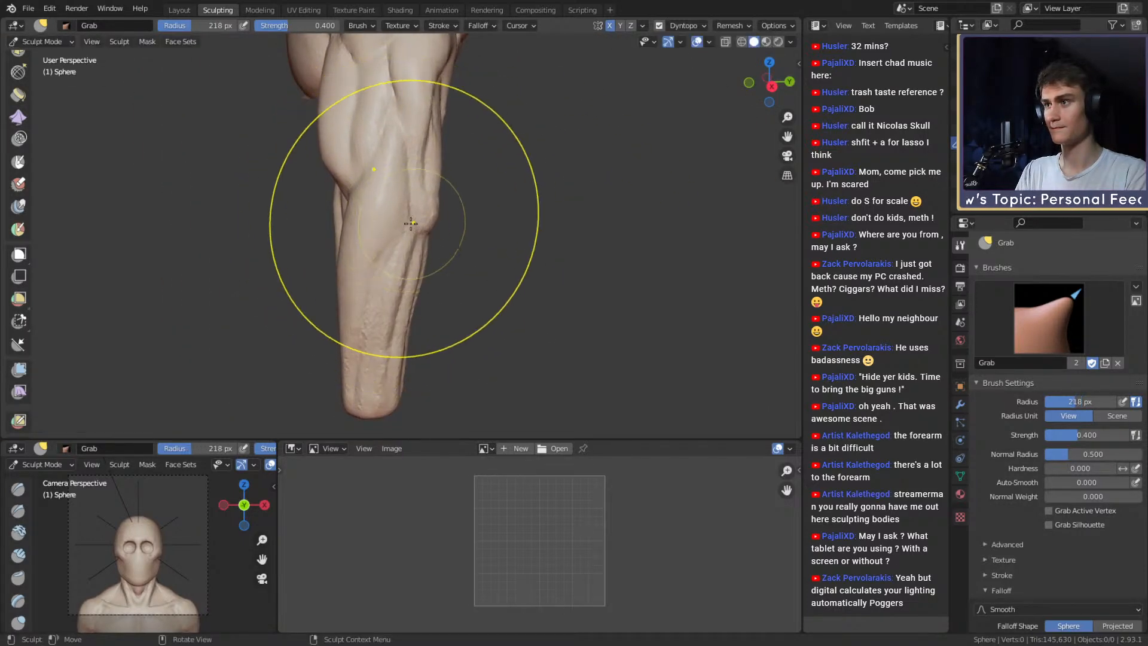
pyautogui.press('f')
pyautogui.click(390, 222)
pyautogui.keyDown('alt'); pyautogui.keyDown('shift'); pyautogui.moveTo(381, 223); pyautogui.dragTo(389, 237); pyautogui.keyUp('shift'); pyautogui.keyUp('alt')
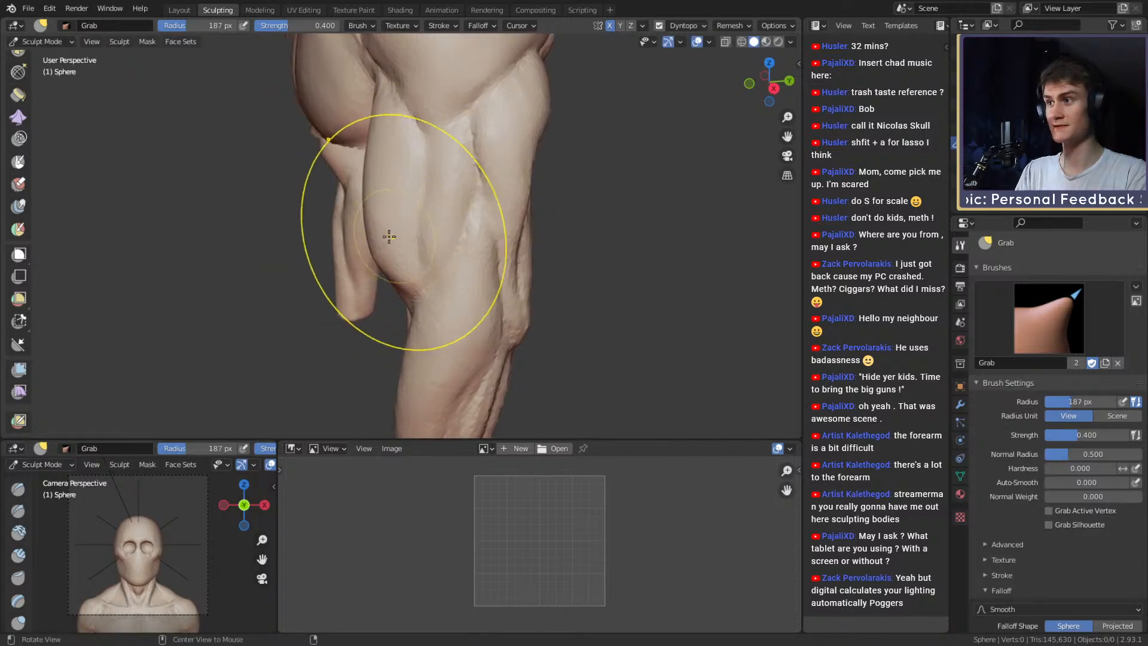
pyautogui.click(403, 233)
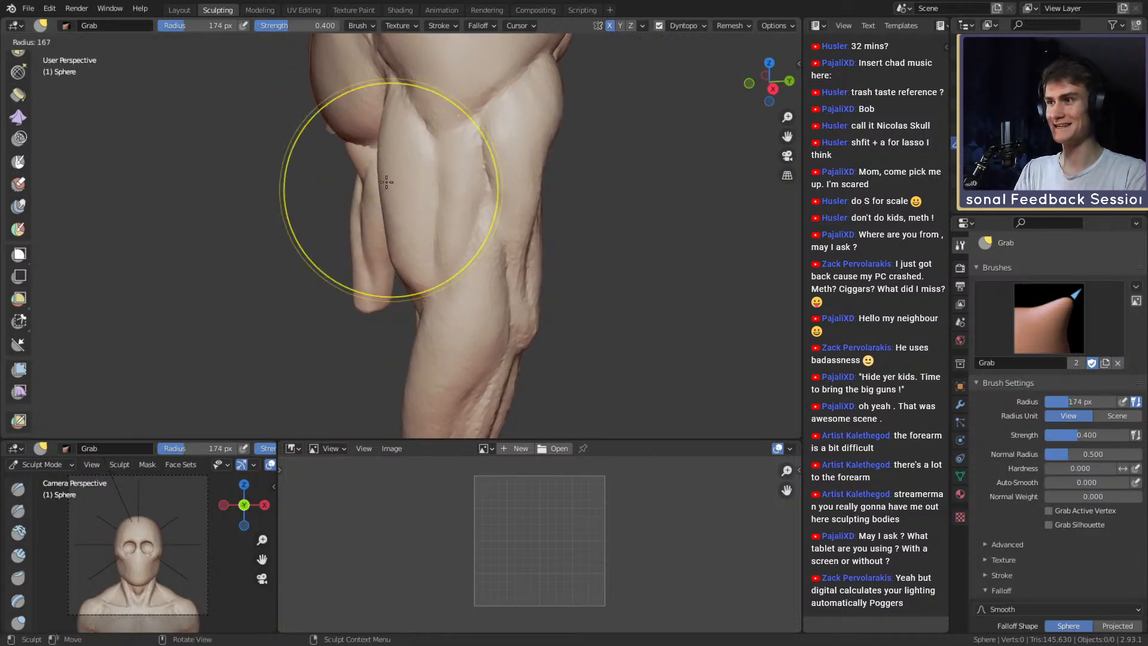
# Refine the lower end of the biceps above the elbow crease with the Grab brush at 112 px.
pyautogui.keyDown('alt'); pyautogui.moveTo(399, 181); pyautogui.dragTo(521, 204); pyautogui.keyUp('alt')
pyautogui.keyDown('alt'); pyautogui.moveTo(341, 226); pyautogui.dragTo(366, 239); pyautogui.keyUp('alt')
pyautogui.press('f')
pyautogui.click(451, 209)
pyautogui.keyDown('alt'); pyautogui.keyDown('shift'); pyautogui.moveTo(392, 359); pyautogui.dragTo(423, 288); pyautogui.keyUp('shift'); pyautogui.keyUp('alt')
pyautogui.press('f')
pyautogui.click(383, 265)
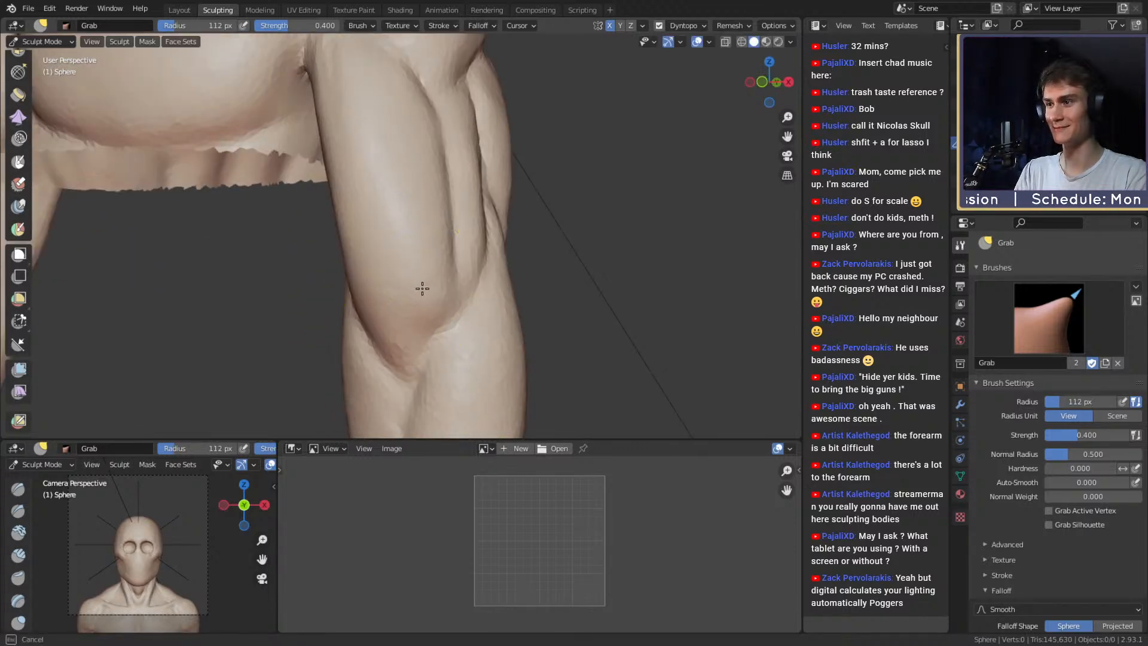
# Pull the front contour of the biceps into shape with the Grab brush at 203 and 156 px.
pyautogui.moveTo(411, 241)
pyautogui.keyDown('alt'); pyautogui.mouseDown()
pyautogui.moveTo(381, 279)
pyautogui.moveTo(448, 325)
pyautogui.moveTo(422, 306)
pyautogui.moveTo(494, 180)
pyautogui.moveTo(410, 253)
pyautogui.moveTo(427, 212)
pyautogui.moveTo(417, 232)
pyautogui.mouseUp(); pyautogui.keyUp('alt')
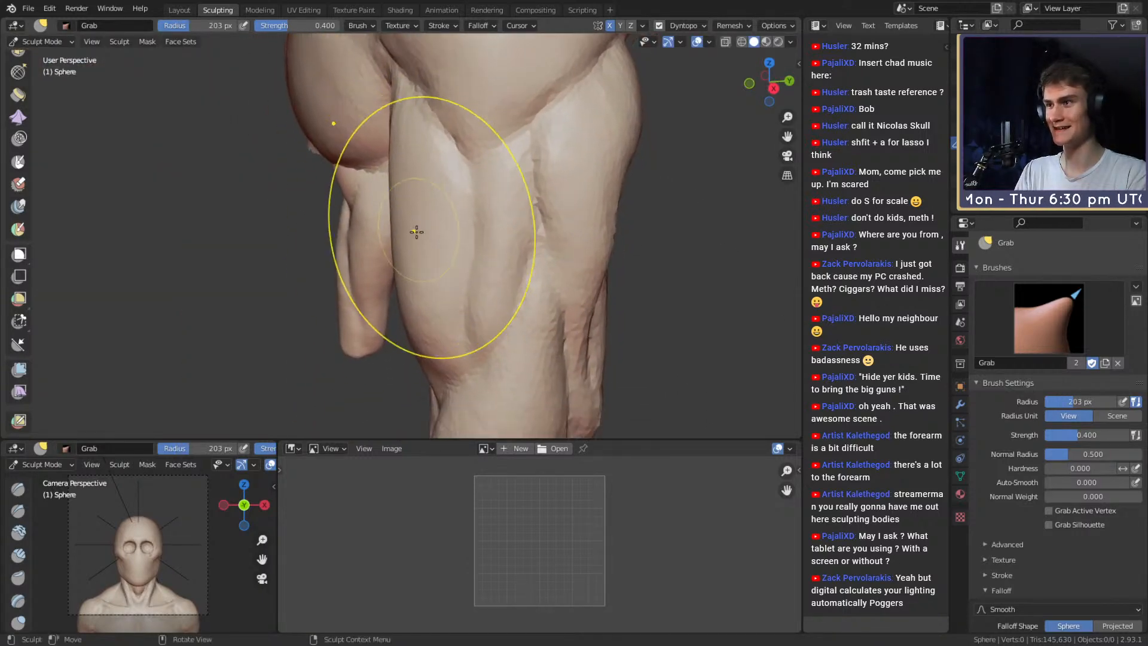
pyautogui.moveTo(414, 246); pyautogui.dragTo(422, 270, button='middle')
pyautogui.press('f')
pyautogui.click(415, 205)
pyautogui.moveTo(416, 205)
pyautogui.mouseDown(button='middle')
pyautogui.moveTo(390, 195)
pyautogui.moveTo(548, 174)
pyautogui.mouseUp(button='middle')
# Shift the biceps' upper outer contour from the front with a smaller Grab brush.
pyautogui.press('f')
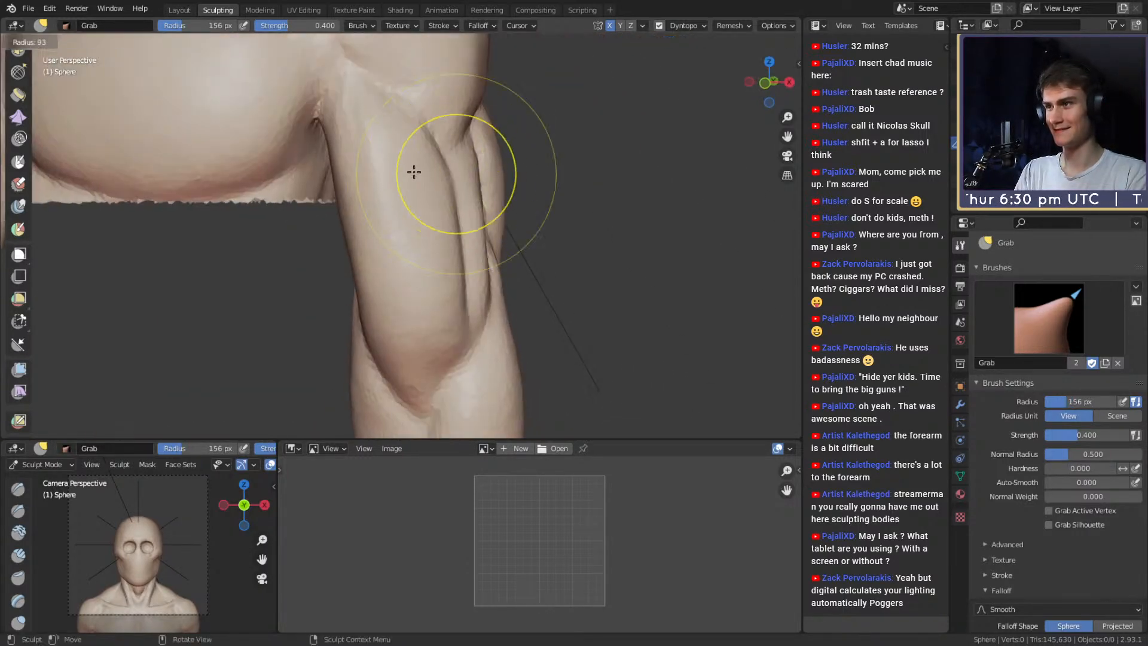
pyautogui.click(410, 173)
pyautogui.moveTo(410, 173); pyautogui.dragTo(416, 185, button='middle')
pyautogui.moveTo(355, 142); pyautogui.dragTo(430, 159, button='middle')
pyautogui.moveTo(441, 213)
pyautogui.keyDown('alt'); pyautogui.mouseDown()
pyautogui.moveTo(441, 200)
pyautogui.moveTo(504, 213)
pyautogui.moveTo(433, 207)
pyautogui.moveTo(418, 160)
pyautogui.moveTo(426, 288)
pyautogui.moveTo(413, 222)
pyautogui.mouseUp(); pyautogui.keyUp('alt')
pyautogui.moveTo(365, 185); pyautogui.dragTo(428, 259, button='middle')
pyautogui.moveTo(429, 259); pyautogui.dragTo(490, 220, button='middle')
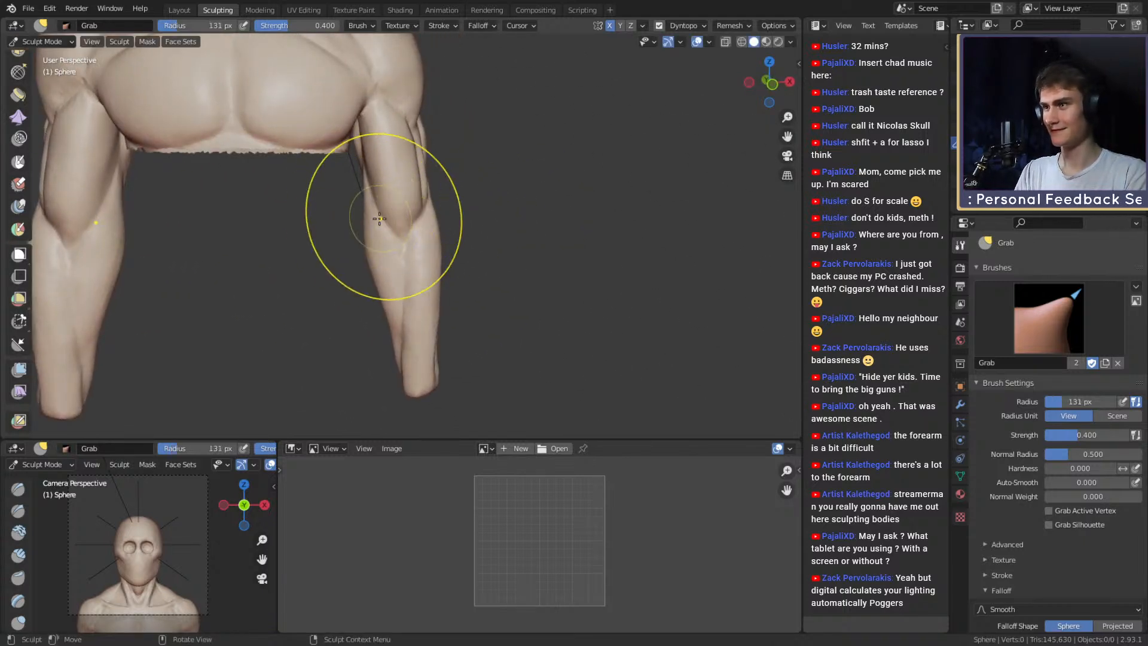
# Nudge the edges of the lower forearm and wrist into shape with the Grab brush at 101 and 117 px.
pyautogui.moveTo(390, 301); pyautogui.dragTo(397, 299)
pyautogui.moveTo(383, 296)
pyautogui.mouseDown(button='middle')
pyautogui.moveTo(453, 292)
pyautogui.moveTo(401, 307)
pyautogui.mouseUp(button='middle')
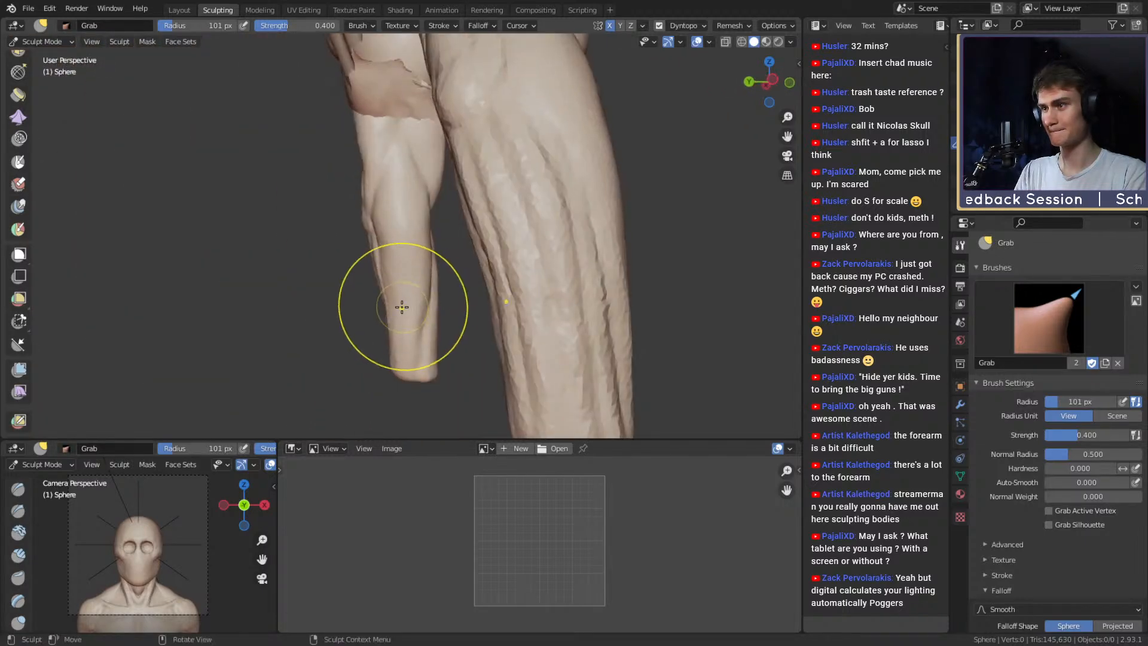
pyautogui.moveTo(385, 307); pyautogui.dragTo(387, 308)
pyautogui.moveTo(441, 314); pyautogui.dragTo(434, 315)
pyautogui.press('f')
pyautogui.click(426, 335)
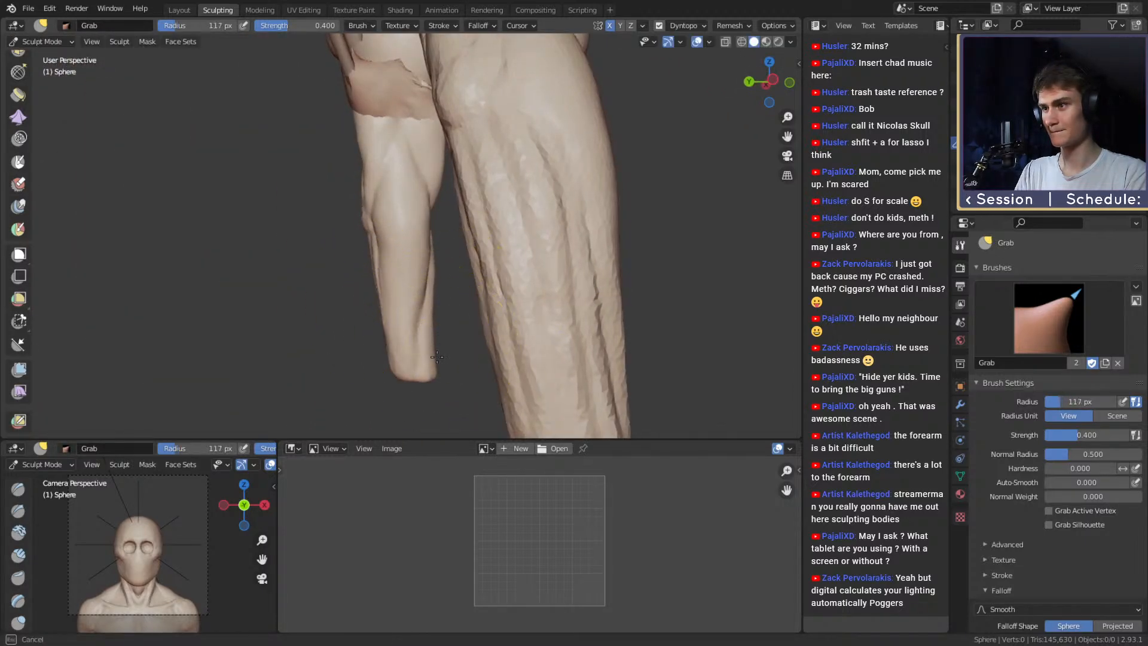
pyautogui.moveTo(440, 354); pyautogui.dragTo(436, 357)
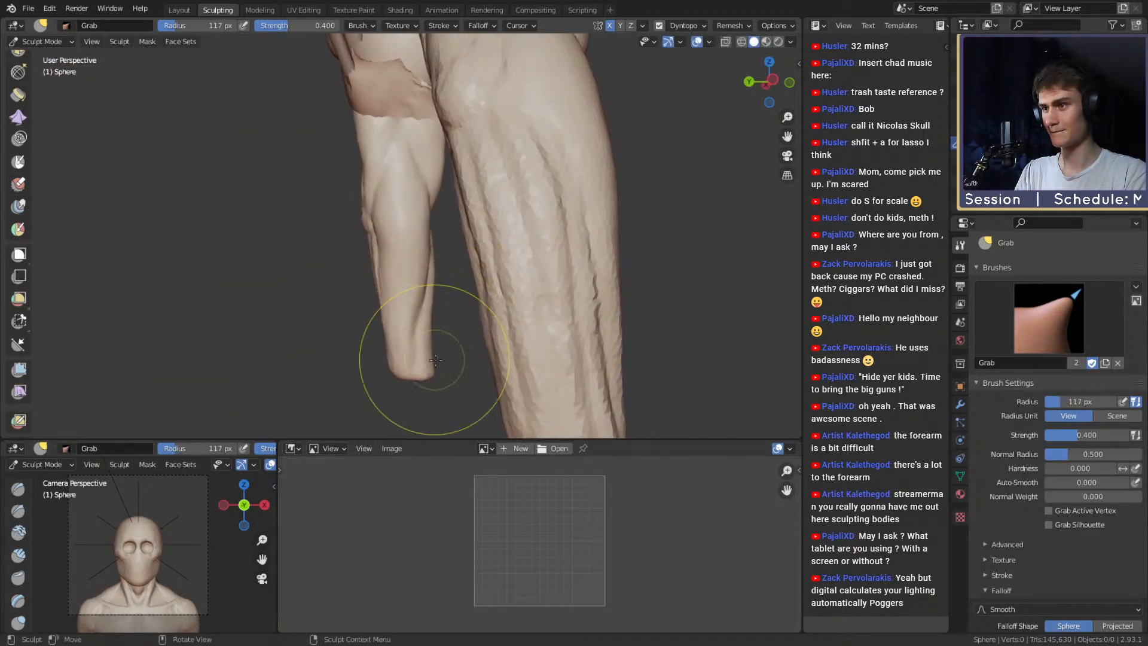
pyautogui.click(464, 276)
# Refine the arm's silhouette from several angles with the Grab brush, varying its radius and ending at 158 px.
pyautogui.moveTo(443, 267)
pyautogui.mouseDown(button='middle')
pyautogui.moveTo(441, 241)
pyautogui.moveTo(474, 235)
pyautogui.mouseUp(button='middle')
pyautogui.press('f')
pyautogui.click(428, 239)
pyautogui.press('f')
pyautogui.click(477, 236)
pyautogui.moveTo(391, 247); pyautogui.dragTo(386, 248)
pyautogui.moveTo(398, 250)
pyautogui.mouseDown(button='middle')
pyautogui.moveTo(405, 257)
pyautogui.moveTo(422, 210)
pyautogui.moveTo(413, 238)
pyautogui.moveTo(433, 249)
pyautogui.moveTo(418, 229)
pyautogui.moveTo(513, 205)
pyautogui.moveTo(389, 246)
pyautogui.moveTo(498, 257)
pyautogui.moveTo(462, 282)
pyautogui.moveTo(469, 266)
pyautogui.moveTo(459, 366)
pyautogui.mouseUp(button='middle')
pyautogui.press('f')
pyautogui.click(417, 257)
pyautogui.press('f')
pyautogui.press('f')
pyautogui.click(418, 236)
pyautogui.press('f')
pyautogui.click(419, 280)
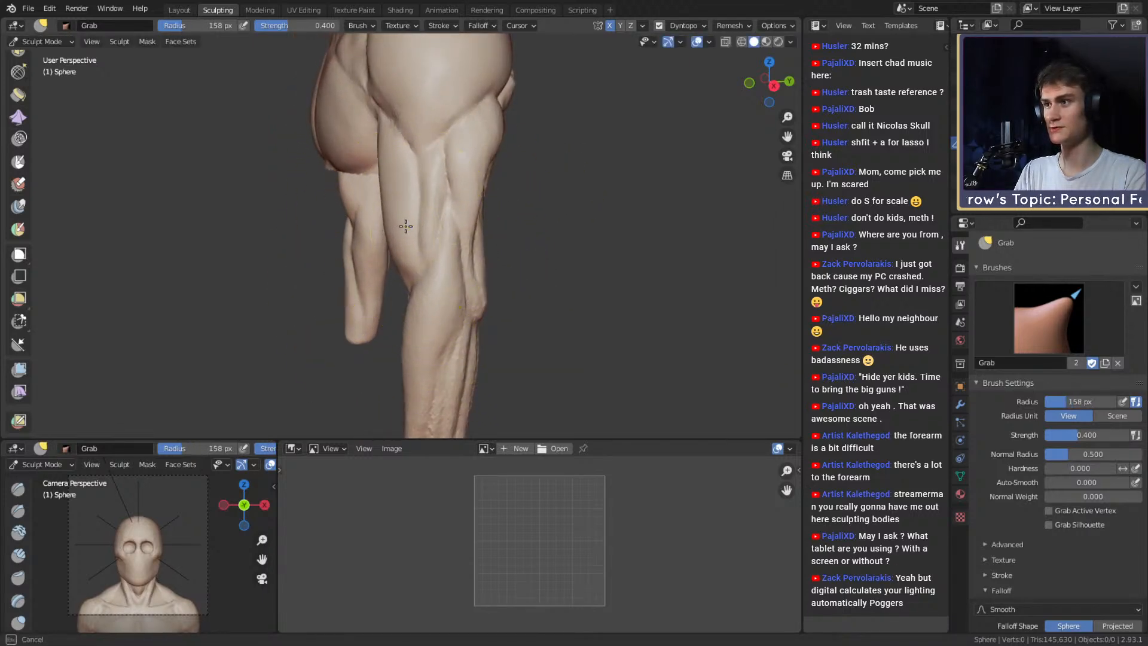
# Pull the wrist end of the forearm outward with the Grab brush at a 241 px radius.
pyautogui.moveTo(406, 226); pyautogui.dragTo(474, 287, button='middle')
pyautogui.press('f')
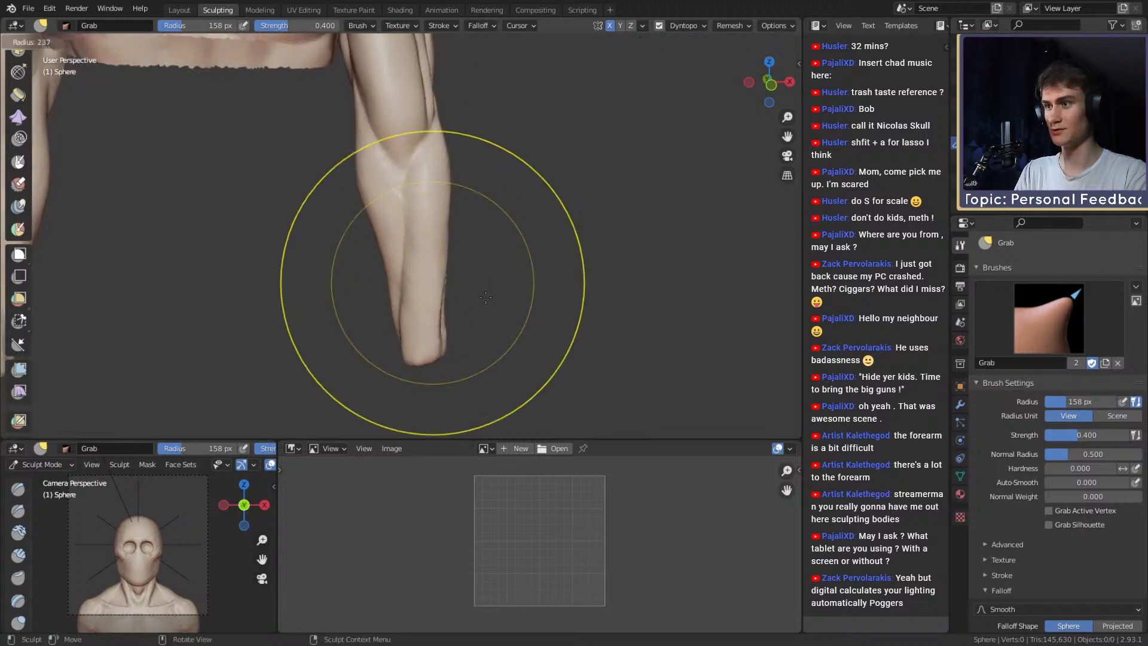
pyautogui.click(488, 298)
pyautogui.moveTo(434, 345); pyautogui.dragTo(444, 339)
pyautogui.keyDown('shift'); pyautogui.moveTo(430, 315); pyautogui.dragTo(422, 301, button='middle'); pyautogui.keyUp('shift')
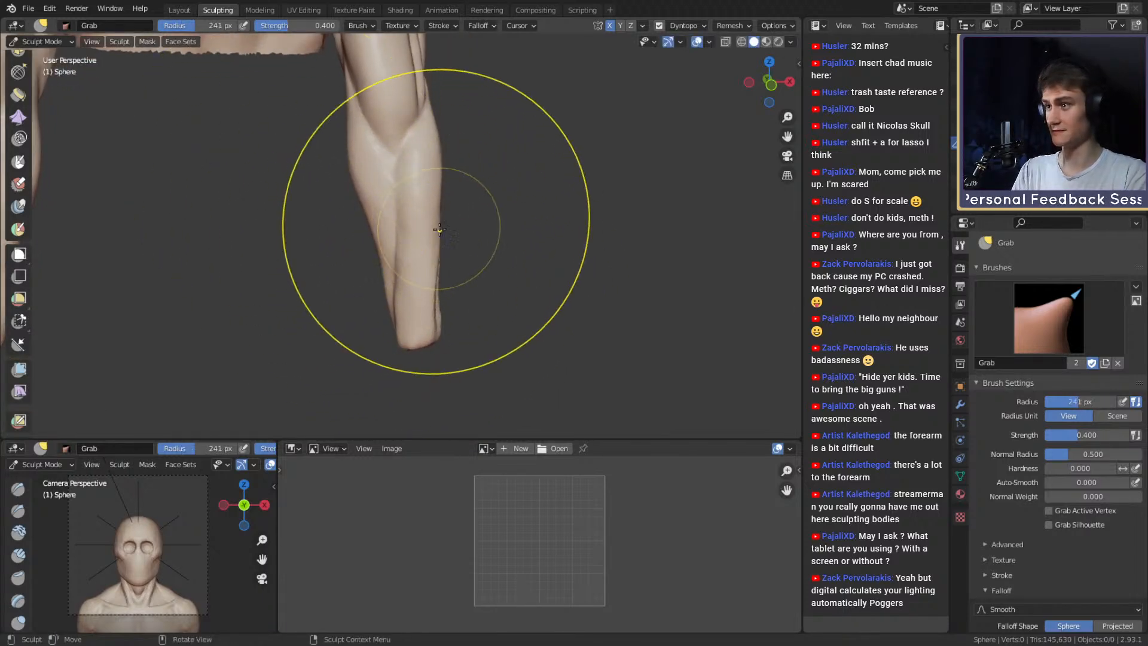
# Mask the arms from the wrist to the shoulder in front view with the symmetrical Lasso Mask tool.
pyautogui.press('KP_1')
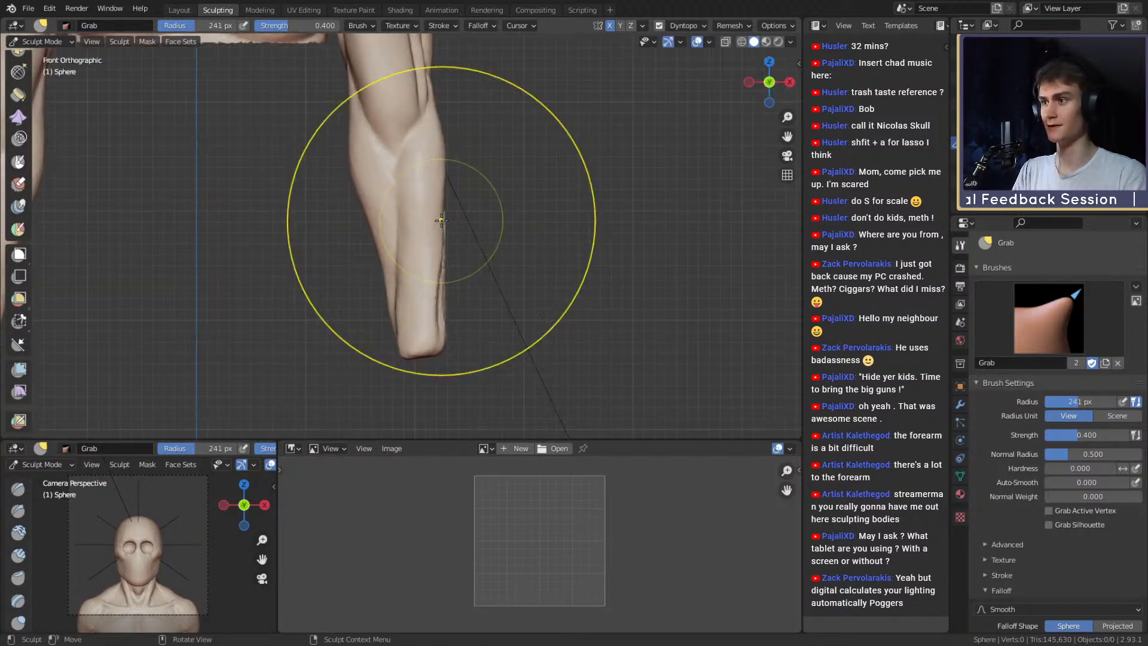
pyautogui.keyDown('ctrl'); pyautogui.moveTo(441, 221); pyautogui.dragTo(518, 270, button='middle'); pyautogui.keyUp('ctrl')
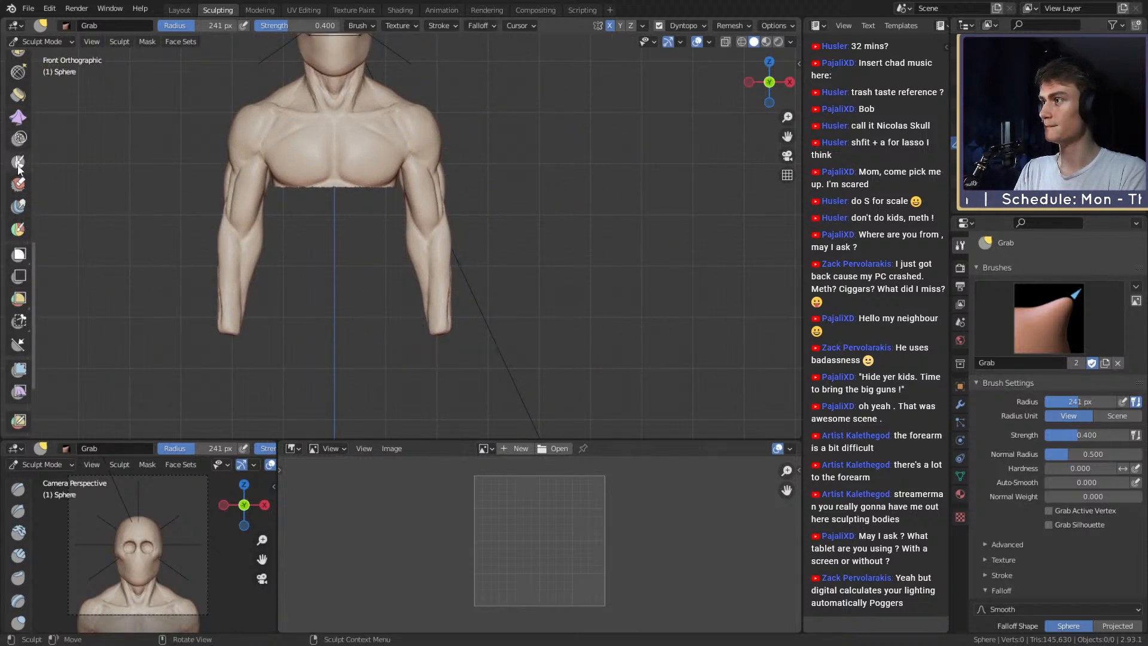
pyautogui.scroll(-2, 28, 278)
pyautogui.moveTo(19, 209); pyautogui.dragTo(71, 242)
pyautogui.press('f')
pyautogui.click(373, 263)
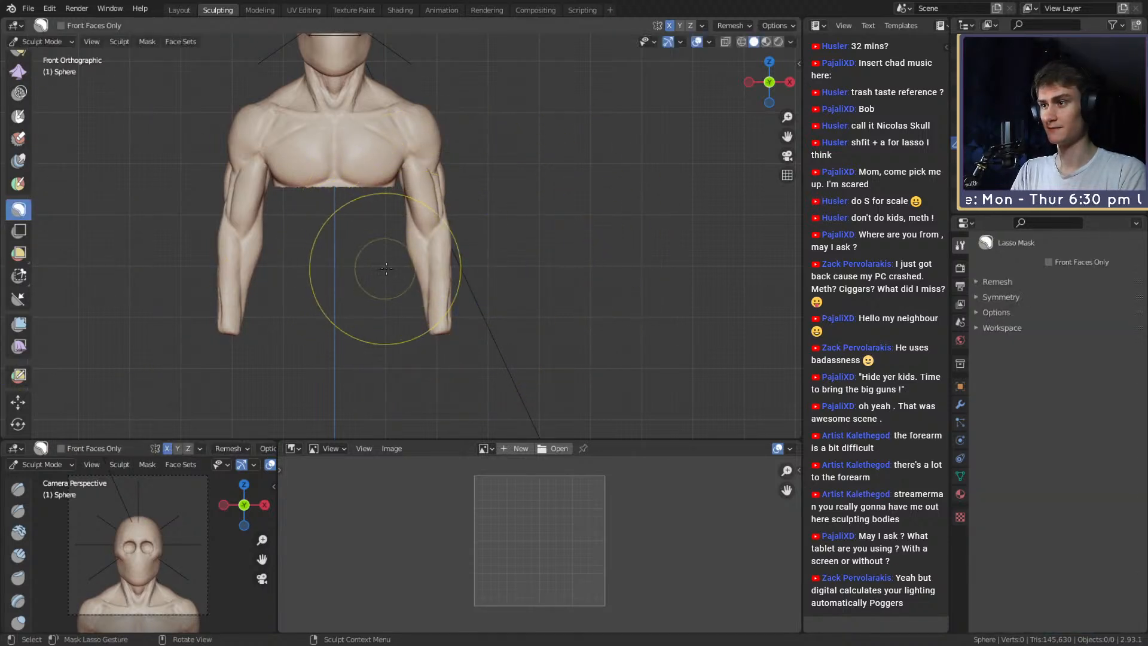
pyautogui.moveTo(401, 245)
pyautogui.mouseDown()
pyautogui.moveTo(405, 346)
pyautogui.moveTo(470, 202)
pyautogui.mouseUp()
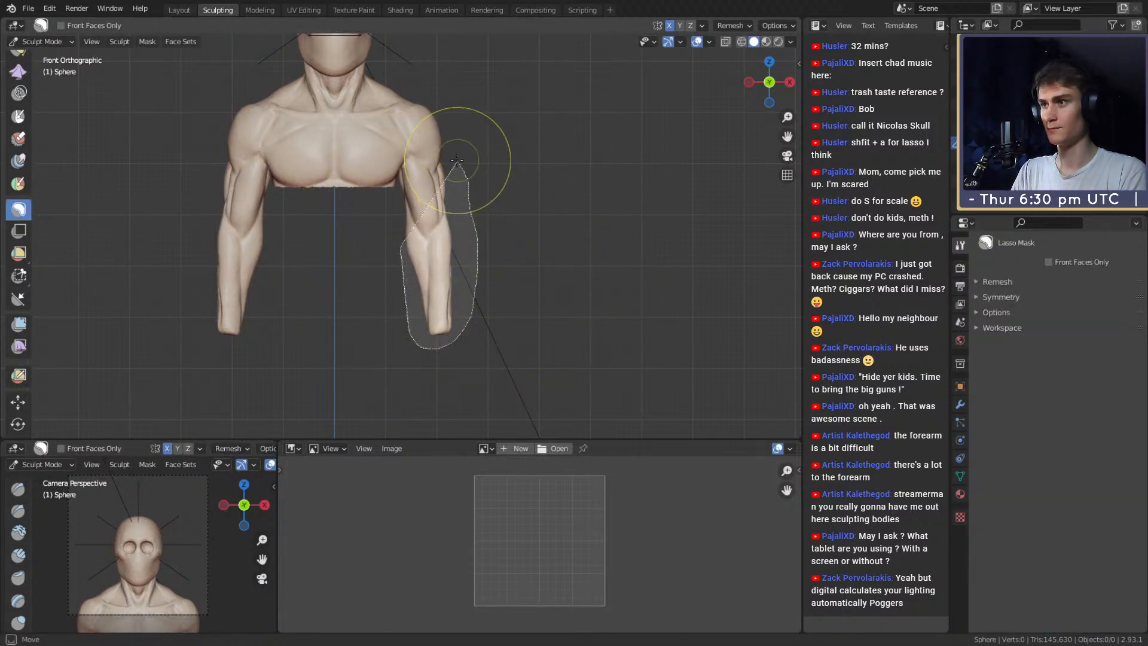
pyautogui.moveTo(450, 153)
pyautogui.mouseDown()
pyautogui.moveTo(439, 110)
pyautogui.moveTo(389, 120)
pyautogui.moveTo(404, 154)
pyautogui.moveTo(400, 234)
pyautogui.moveTo(397, 223)
pyautogui.moveTo(445, 190)
pyautogui.mouseUp()
# Erase the mask spilling onto the side of the chest beside the armpit with the Mask brush at 51 px.
pyautogui.press('m')
pyautogui.press('m')
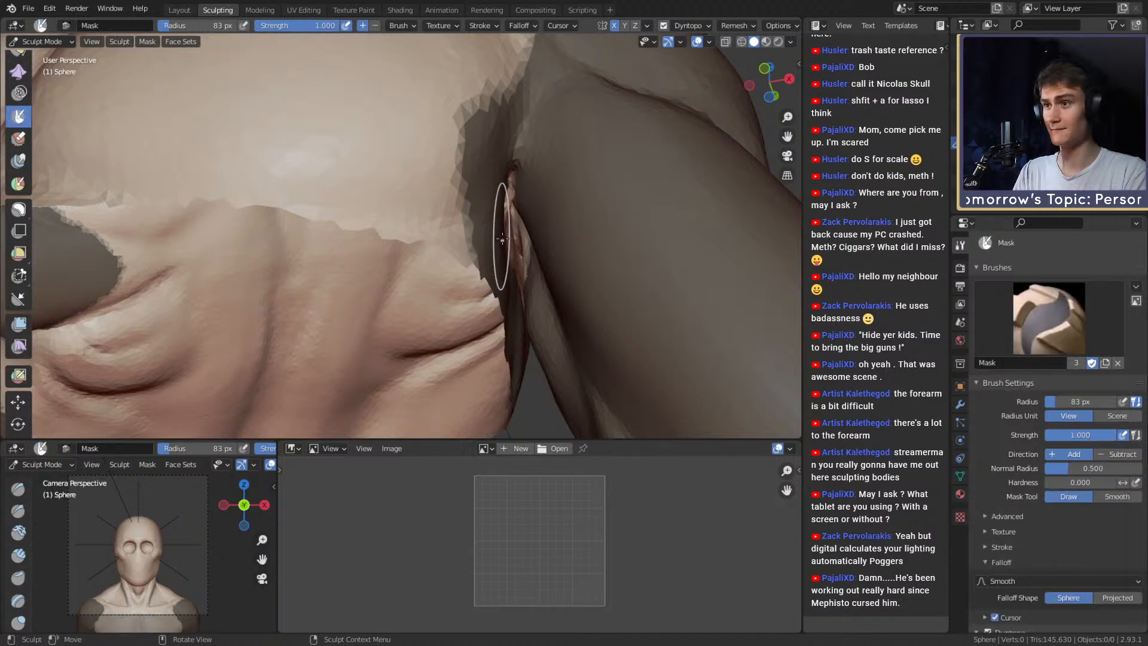
pyautogui.moveTo(502, 225)
pyautogui.mouseDown(button='middle')
pyautogui.moveTo(464, 202)
pyautogui.moveTo(452, 216)
pyautogui.mouseUp(button='middle')
pyautogui.press('f')
pyautogui.click(454, 219)
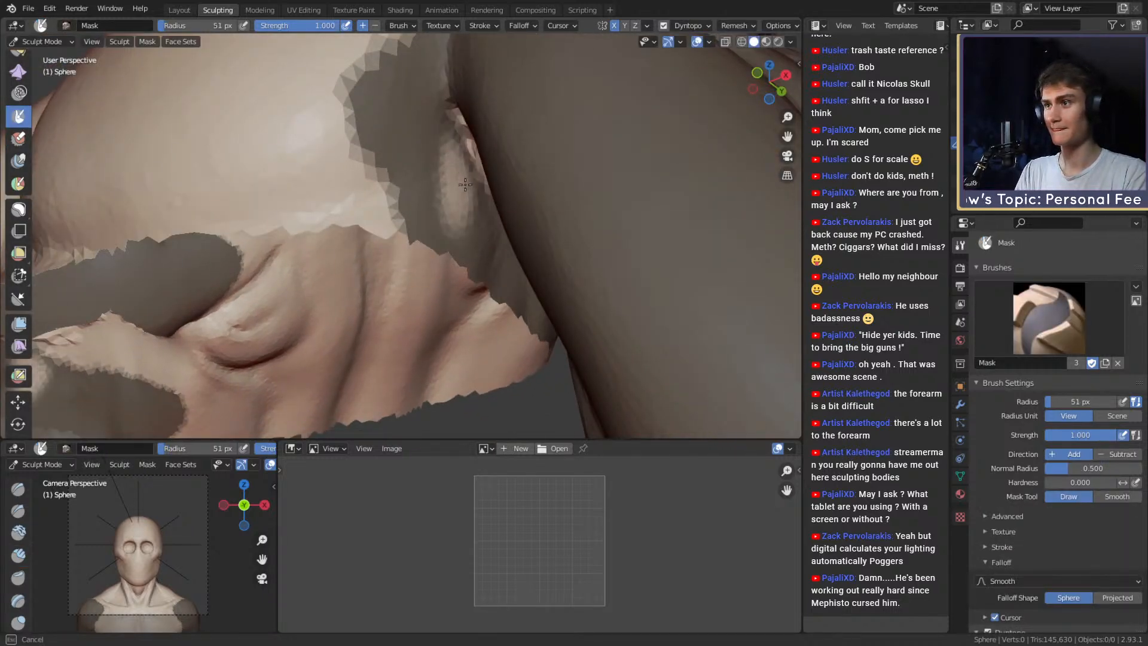
pyautogui.moveTo(455, 151)
pyautogui.keyDown('ctrl'); pyautogui.mouseDown()
pyautogui.moveTo(419, 101)
pyautogui.moveTo(400, 192)
pyautogui.mouseUp(); pyautogui.keyUp('ctrl')
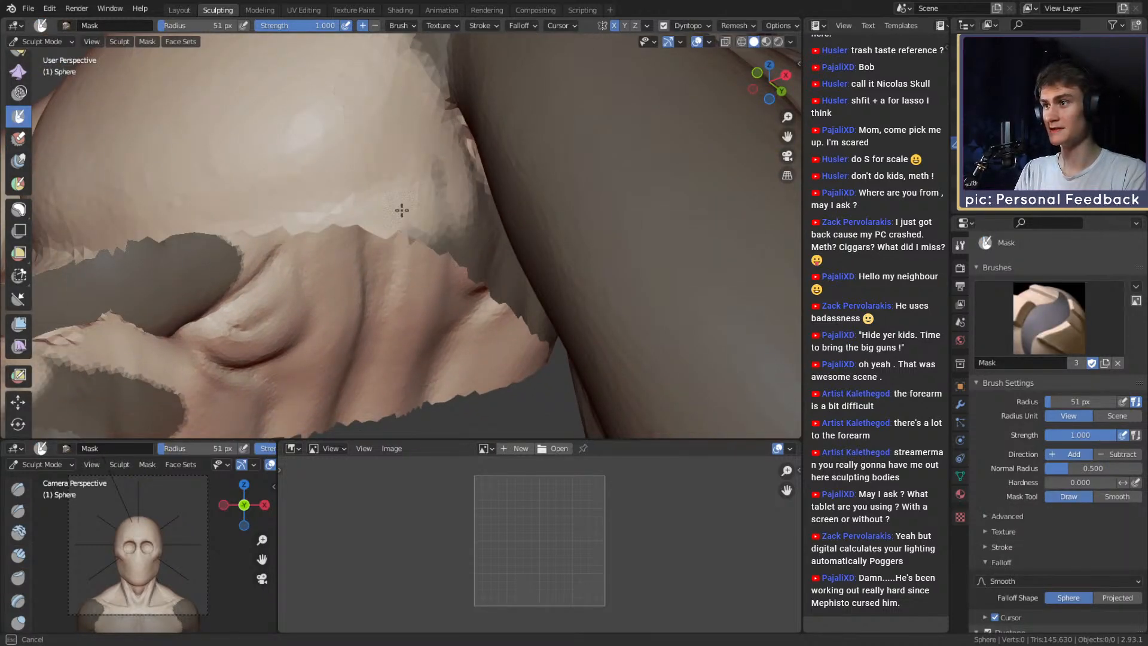
pyautogui.keyDown('ctrl'); pyautogui.moveTo(468, 222); pyautogui.dragTo(475, 235); pyautogui.keyUp('ctrl')
# Clear the remaining mask along the torso's side below the armpit with the Mask brush at 35 px.
pyautogui.moveTo(478, 224); pyautogui.dragTo(461, 200, button='middle')
pyautogui.press('f')
pyautogui.click(461, 184)
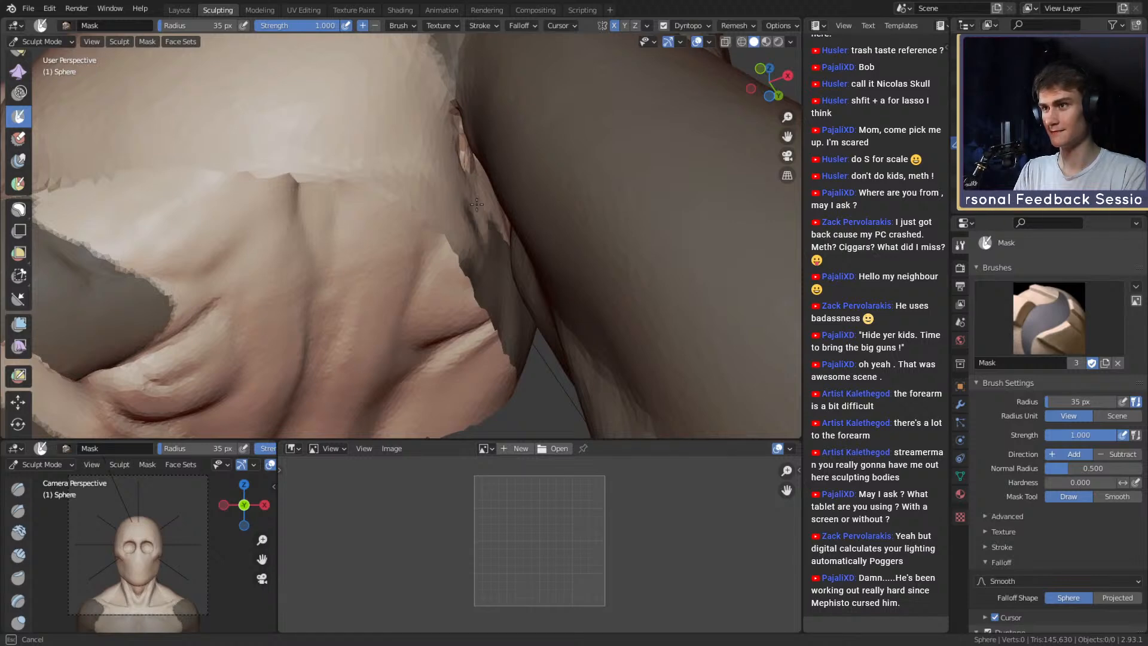
pyautogui.keyDown('ctrl'); pyautogui.moveTo(469, 238); pyautogui.dragTo(485, 291); pyautogui.keyUp('ctrl')
pyautogui.moveTo(485, 293); pyautogui.dragTo(482, 258, button='middle')
pyautogui.keyDown('ctrl'); pyautogui.moveTo(482, 259); pyautogui.dragTo(479, 336); pyautogui.keyUp('ctrl')
pyautogui.moveTo(480, 336); pyautogui.dragTo(440, 357, button='middle')
pyautogui.keyDown('ctrl'); pyautogui.moveTo(433, 335); pyautogui.dragTo(407, 263, button='middle'); pyautogui.keyUp('ctrl')
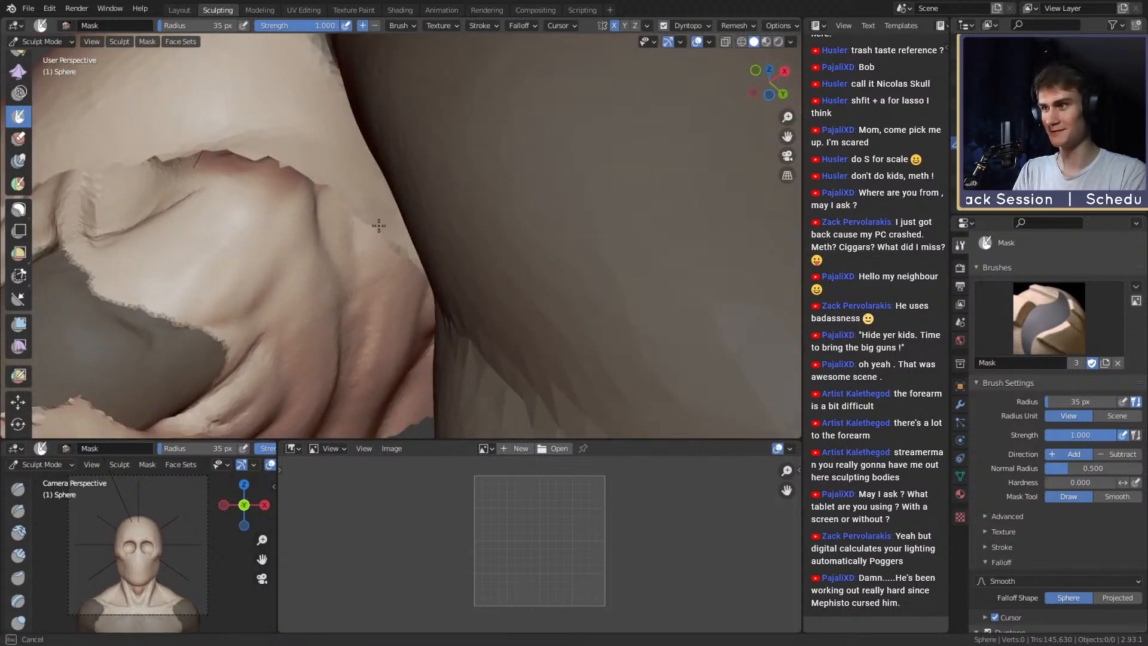
# Clean up the mask edge around the armpit with the Mask brush at a 22 px radius.
pyautogui.moveTo(379, 225)
pyautogui.mouseDown(button='middle')
pyautogui.moveTo(436, 225)
pyautogui.moveTo(539, 284)
pyautogui.moveTo(507, 230)
pyautogui.mouseUp(button='middle')
pyautogui.moveTo(454, 199); pyautogui.dragTo(460, 201)
pyautogui.moveTo(459, 201)
pyautogui.mouseDown(button='middle')
pyautogui.moveTo(495, 233)
pyautogui.moveTo(437, 214)
pyautogui.mouseUp(button='middle')
pyautogui.press('f')
pyautogui.click(444, 239)
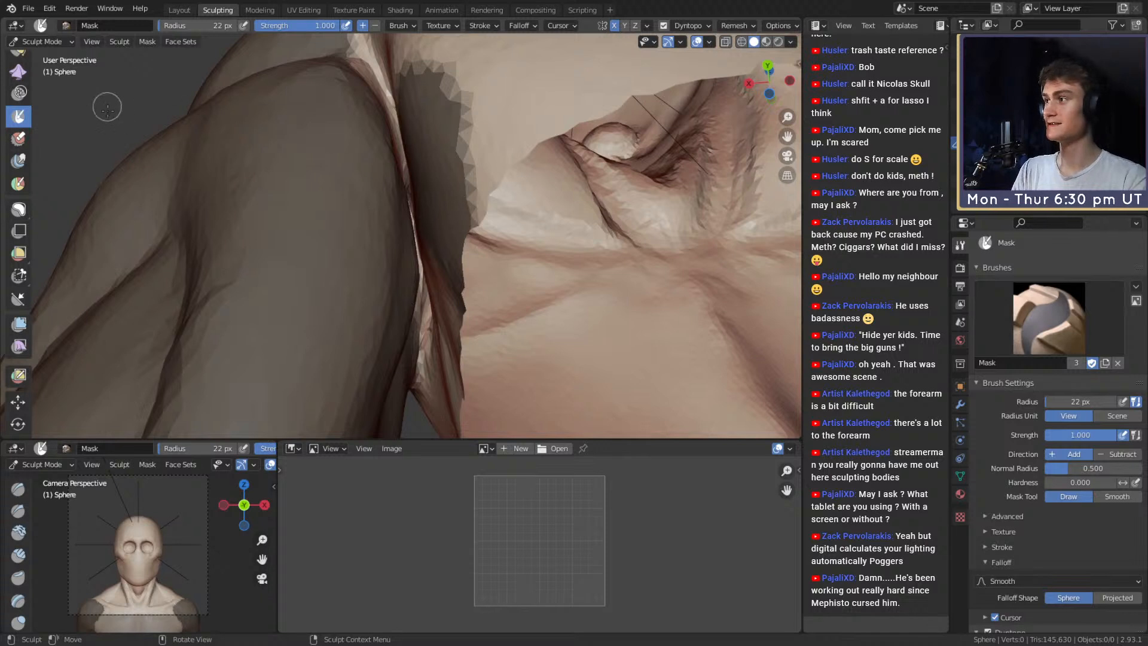
# Erase the mask patches spilling onto the torso beside the armpit, front and back, using the Lasso Mask tool.
pyautogui.moveTo(19, 234)
pyautogui.mouseDown()
pyautogui.moveTo(81, 246)
pyautogui.moveTo(72, 225)
pyautogui.moveTo(82, 242)
pyautogui.mouseUp()
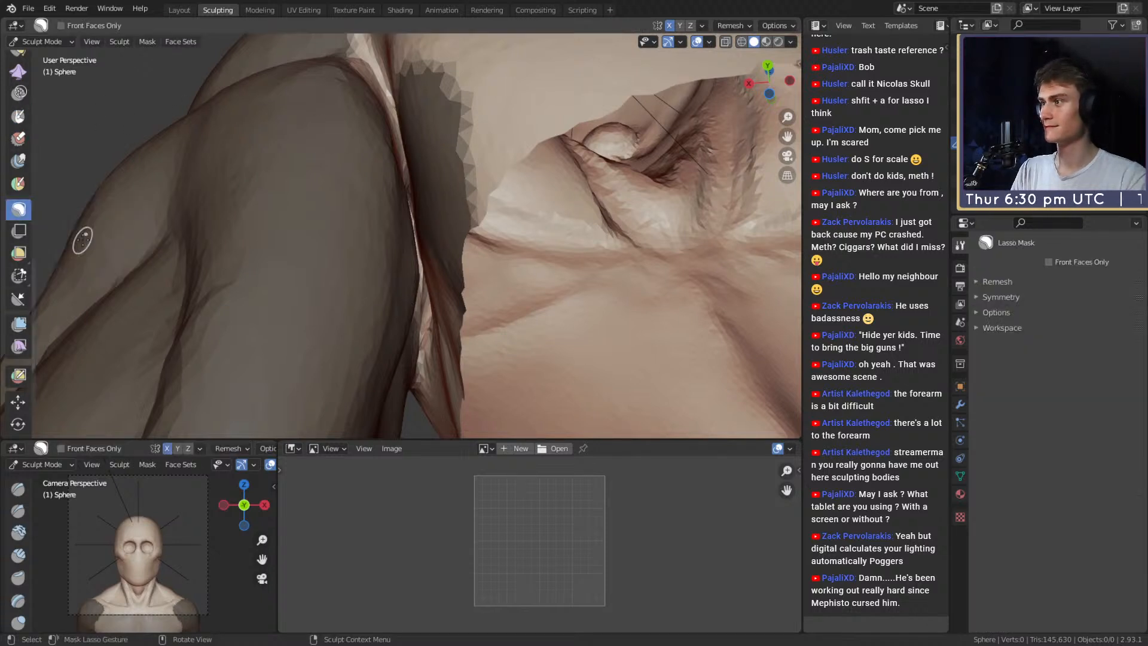
pyautogui.keyDown('ctrl'); pyautogui.moveTo(447, 92); pyautogui.dragTo(522, 230); pyautogui.keyUp('ctrl')
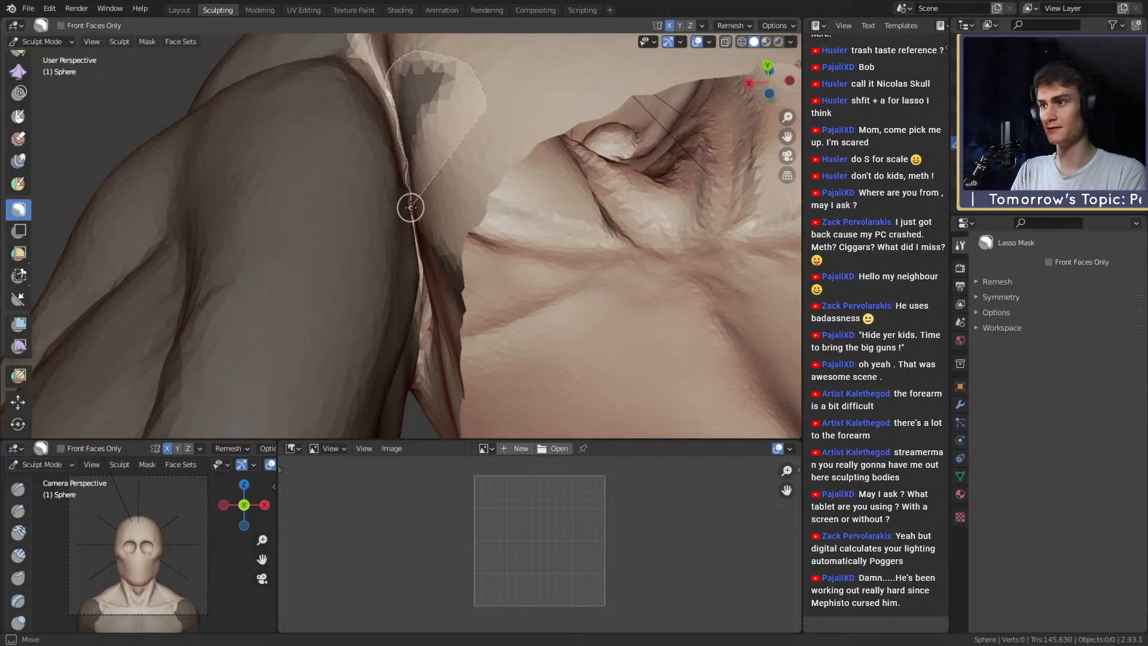
pyautogui.moveTo(421, 262)
pyautogui.keyDown('ctrl'); pyautogui.mouseDown()
pyautogui.moveTo(465, 327)
pyautogui.moveTo(533, 163)
pyautogui.moveTo(527, 143)
pyautogui.mouseUp(); pyautogui.keyUp('ctrl')
pyautogui.moveTo(514, 150)
pyautogui.mouseDown(button='middle')
pyautogui.moveTo(415, 201)
pyautogui.moveTo(402, 205)
pyautogui.moveTo(399, 186)
pyautogui.mouseUp(button='middle')
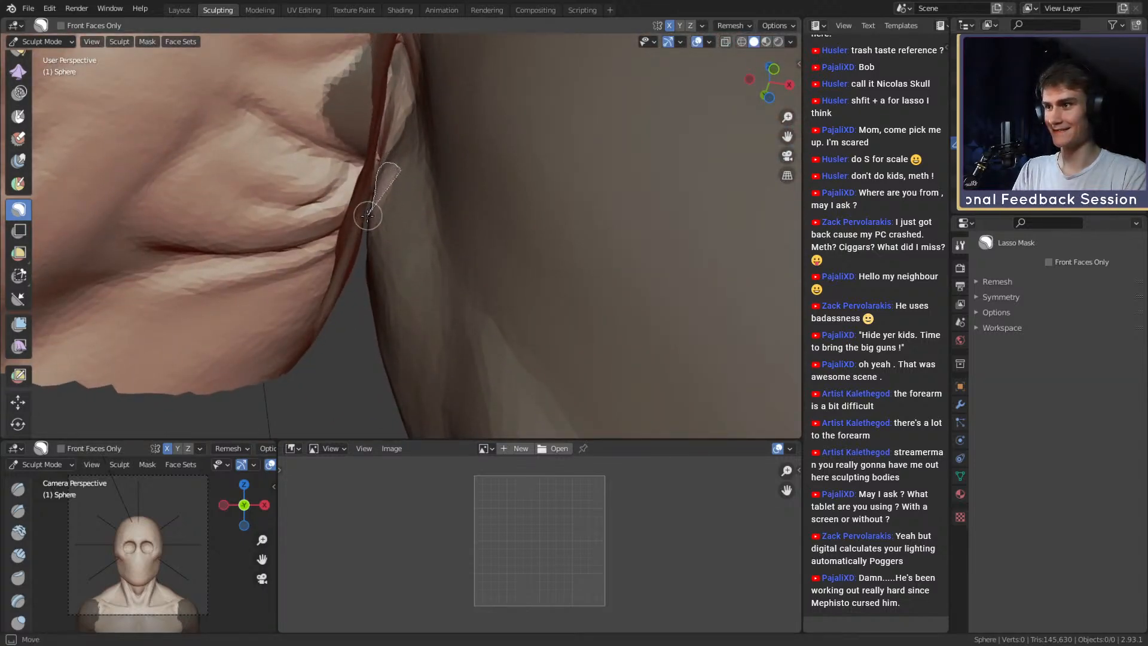
pyautogui.moveTo(420, 202); pyautogui.dragTo(419, 208)
pyautogui.moveTo(413, 194)
pyautogui.mouseDown(button='middle')
pyautogui.moveTo(556, 154)
pyautogui.moveTo(542, 141)
pyautogui.moveTo(575, 199)
pyautogui.moveTo(464, 133)
pyautogui.moveTo(584, 295)
pyautogui.moveTo(387, 186)
pyautogui.moveTo(403, 196)
pyautogui.mouseUp(button='middle')
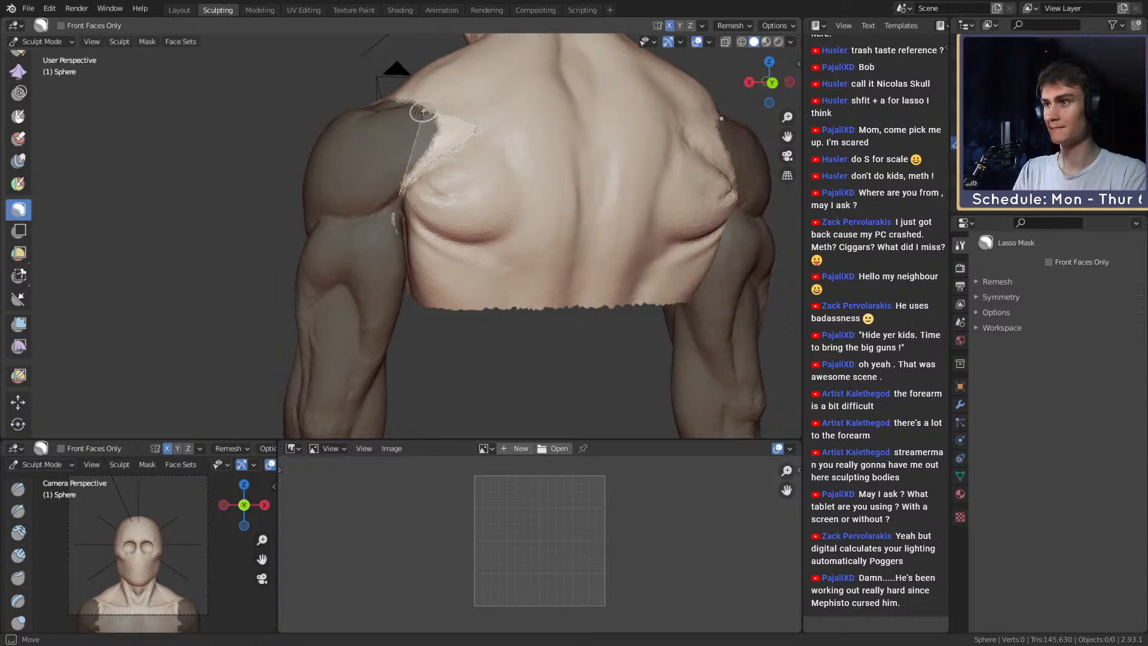
pyautogui.moveTo(422, 112); pyautogui.dragTo(414, 114)
pyautogui.moveTo(257, 230); pyautogui.dragTo(510, 248, button='middle')
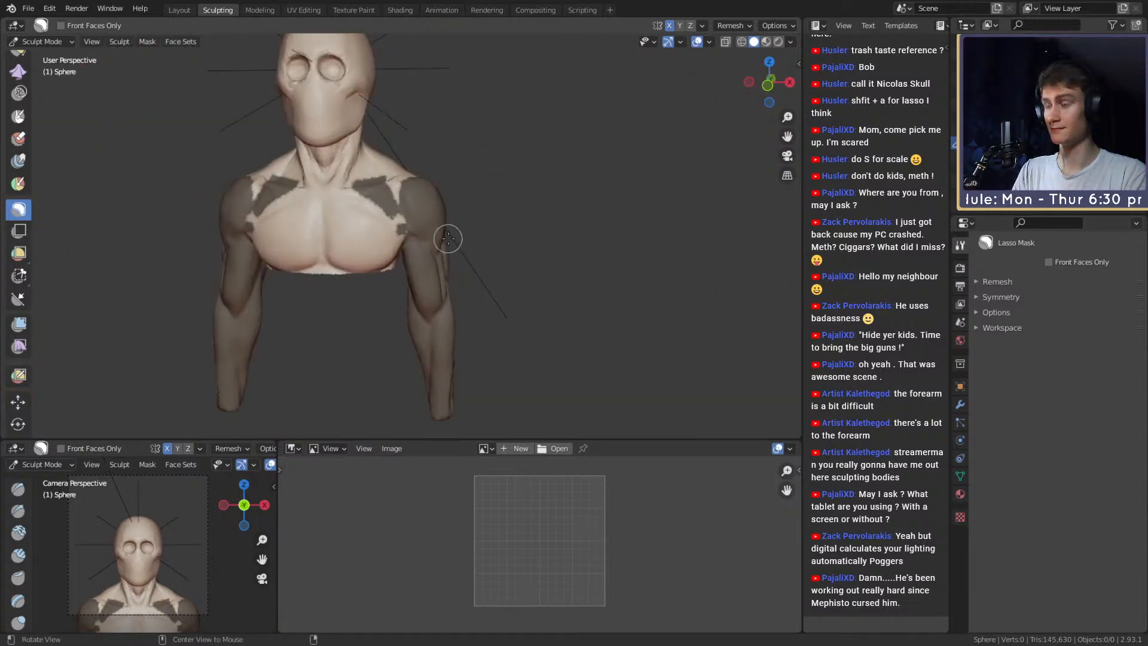
pyautogui.hotkey('ctrl', 'z')
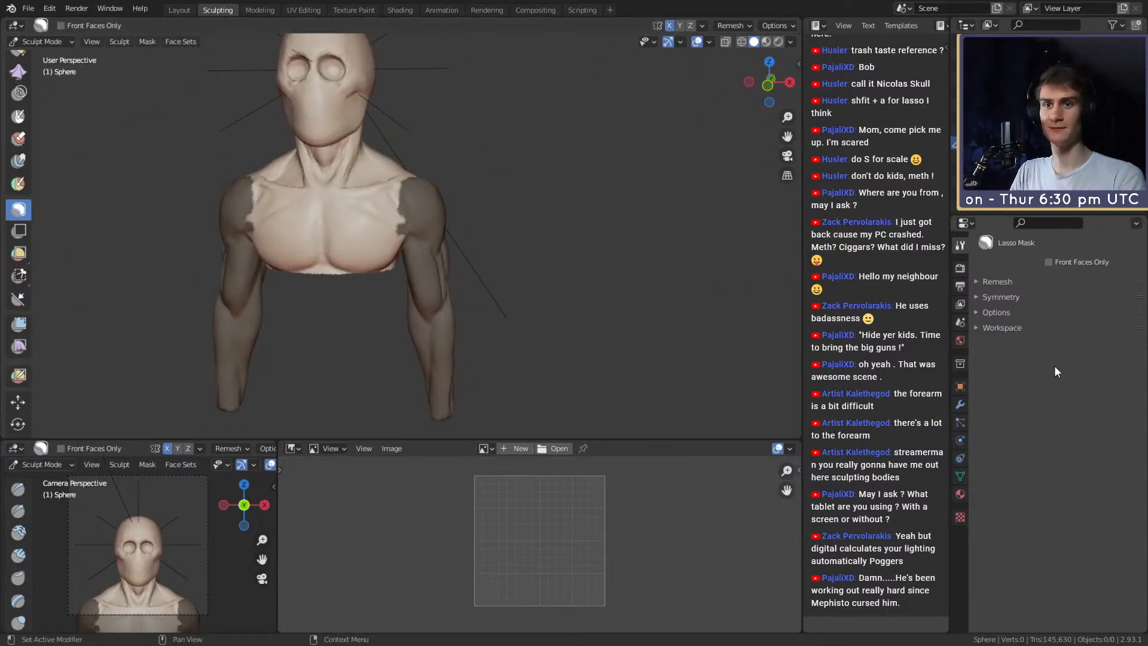
# Restrict Lasso Mask to Front Faces Only and tidy the mask border where the front of the shoulder meets the chest.
pyautogui.click(1049, 263)
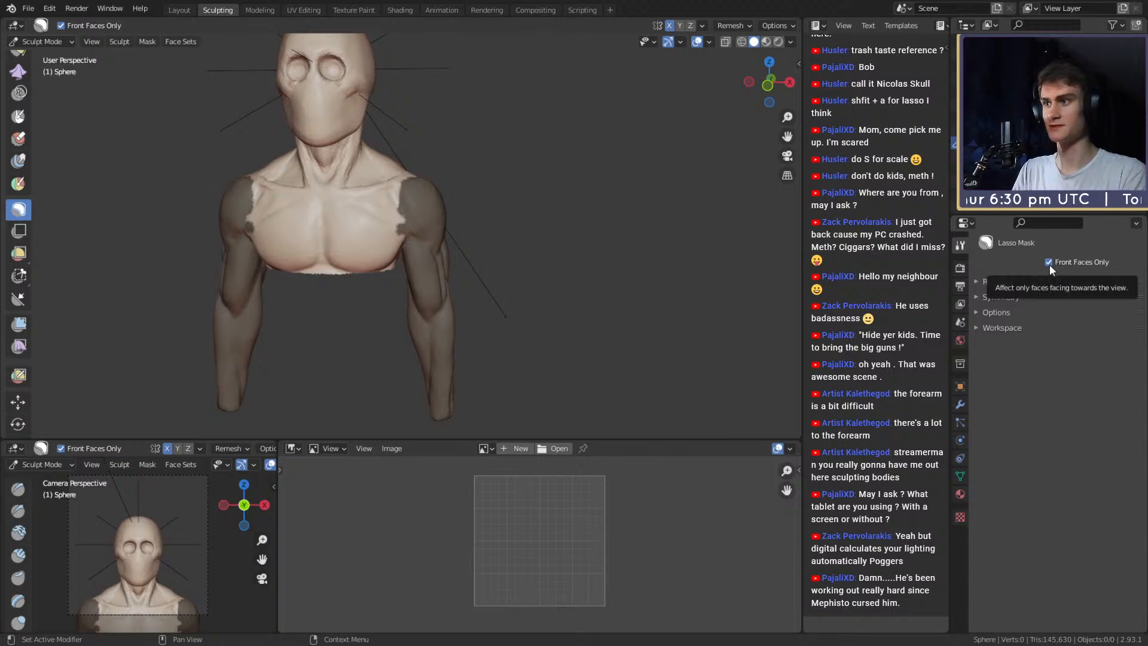
pyautogui.scroll(6, 462, 206)
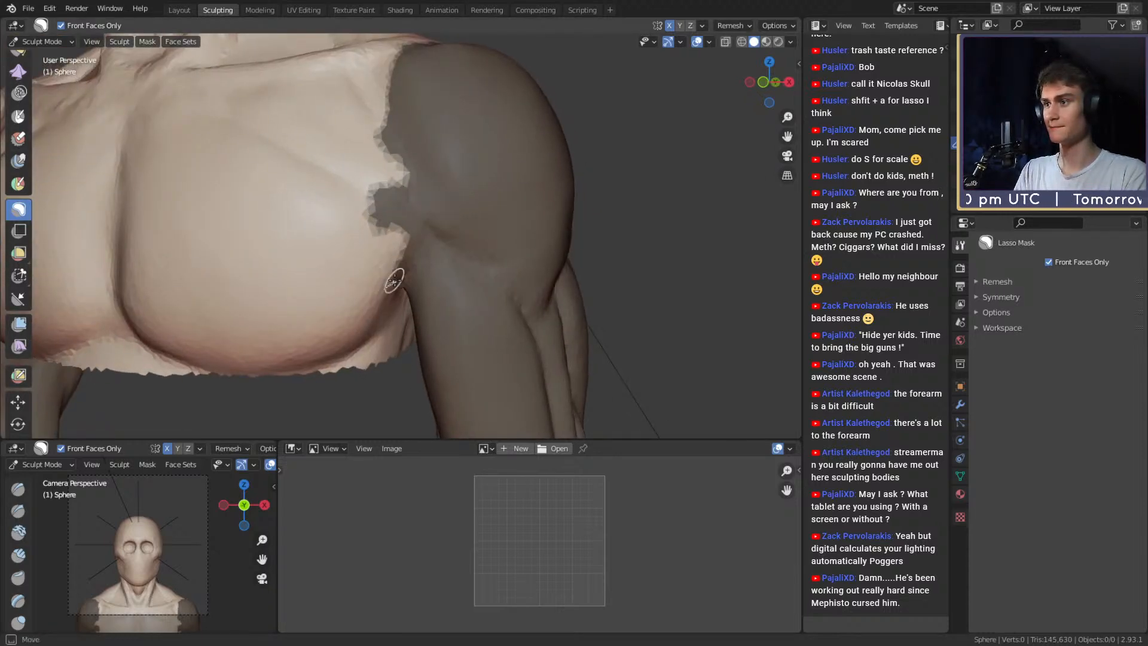
pyautogui.moveTo(393, 170); pyautogui.dragTo(377, 223)
pyautogui.moveTo(377, 223); pyautogui.dragTo(448, 281, button='middle')
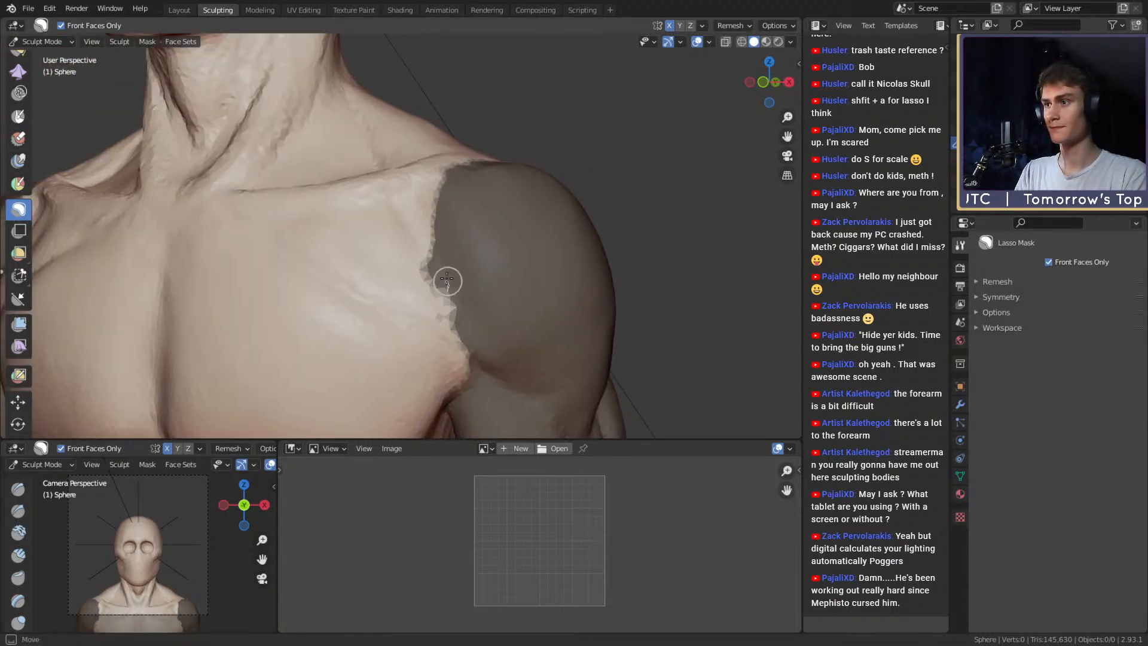
pyautogui.moveTo(424, 181)
pyautogui.mouseDown()
pyautogui.moveTo(469, 300)
pyautogui.moveTo(418, 324)
pyautogui.mouseUp()
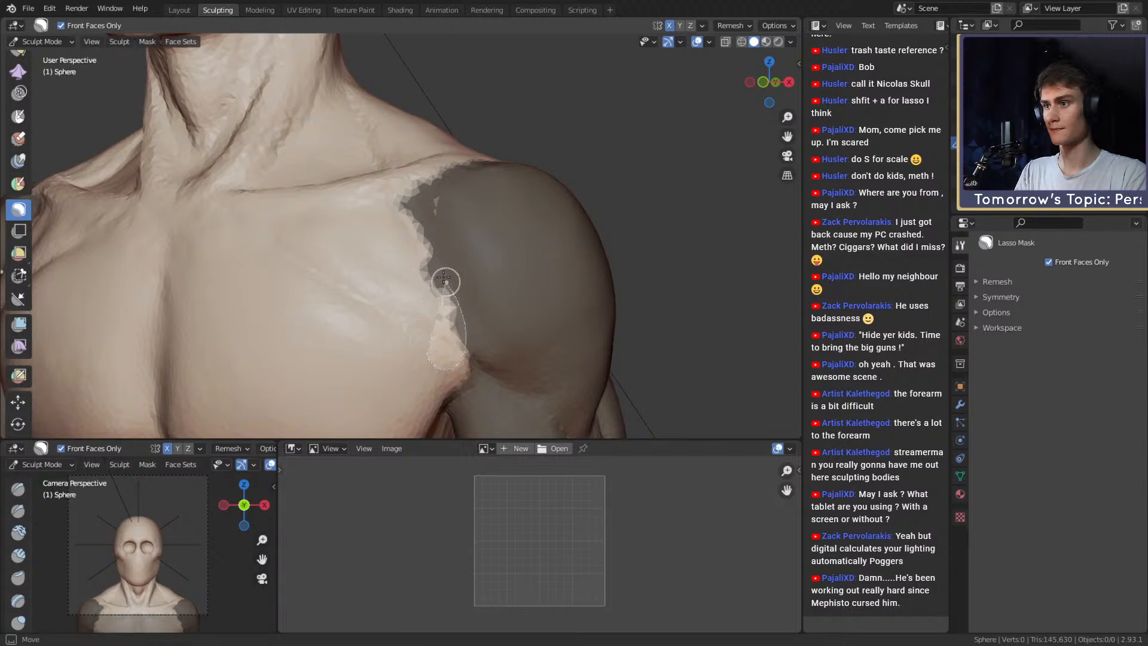
pyautogui.moveTo(444, 277); pyautogui.dragTo(445, 281)
# Tidy the mask border on the rear of the shoulder with Lasso Mask and invert the mask to protect the head and torso.
pyautogui.moveTo(487, 313); pyautogui.dragTo(394, 259, button='middle')
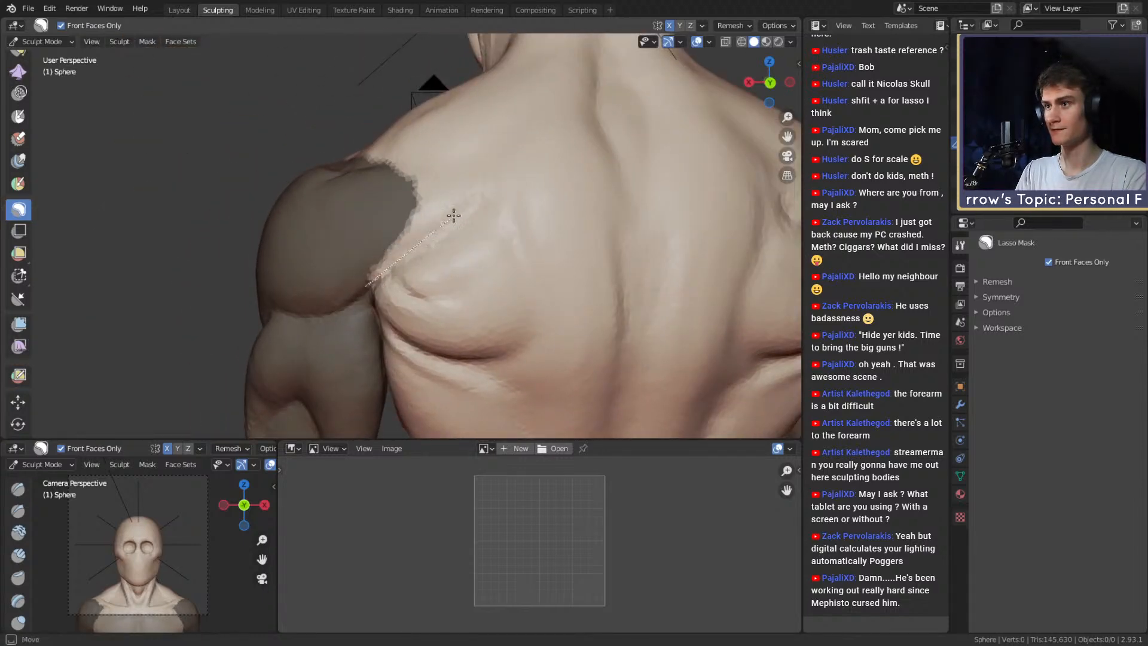
pyautogui.moveTo(454, 215)
pyautogui.mouseDown()
pyautogui.moveTo(404, 181)
pyautogui.moveTo(363, 284)
pyautogui.mouseUp()
pyautogui.scroll(-3, 362, 287)
pyautogui.moveTo(359, 287)
pyautogui.mouseDown(button='middle')
pyautogui.moveTo(507, 317)
pyautogui.moveTo(441, 202)
pyautogui.mouseUp(button='middle')
pyautogui.hotkey('ctrl', 'i')
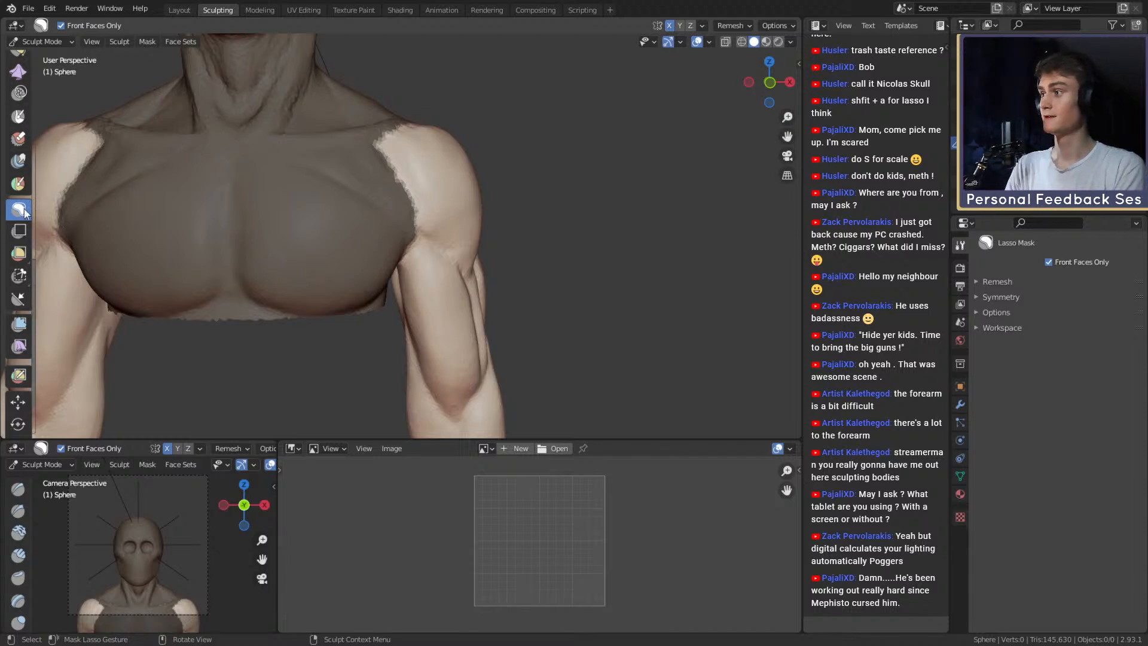
# Thicken the unmasked arms with the Mesh Filter tool set to Inflate at strength 1.000.
pyautogui.click(19, 323)
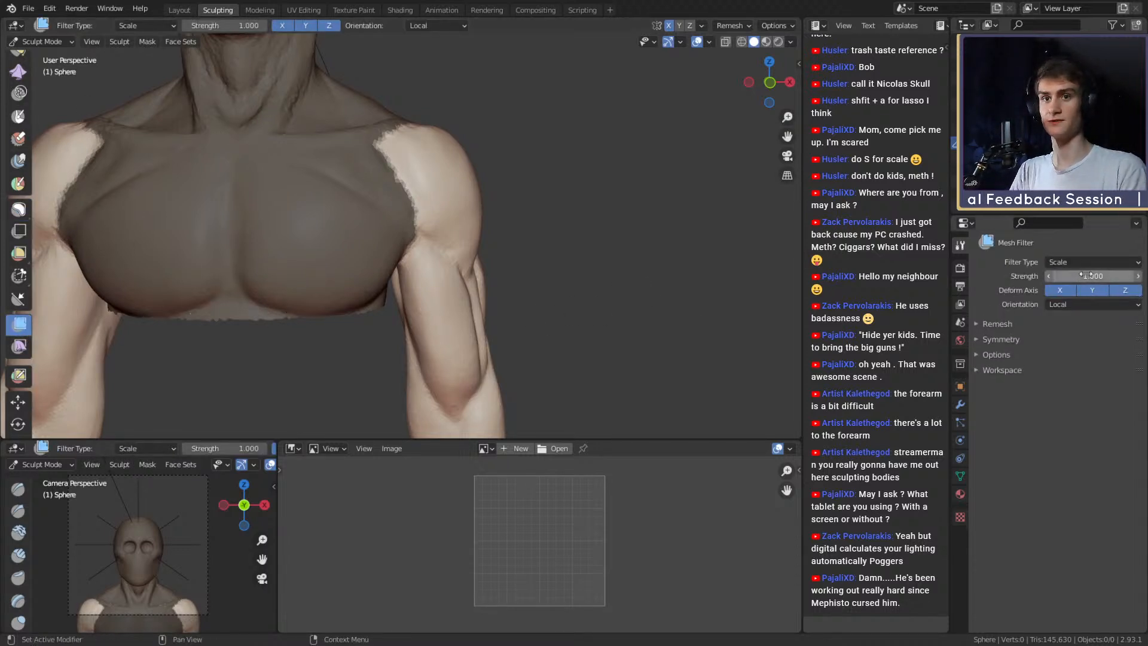
pyautogui.click(1056, 261)
pyautogui.click(1063, 305)
pyautogui.scroll(-5, 457, 247)
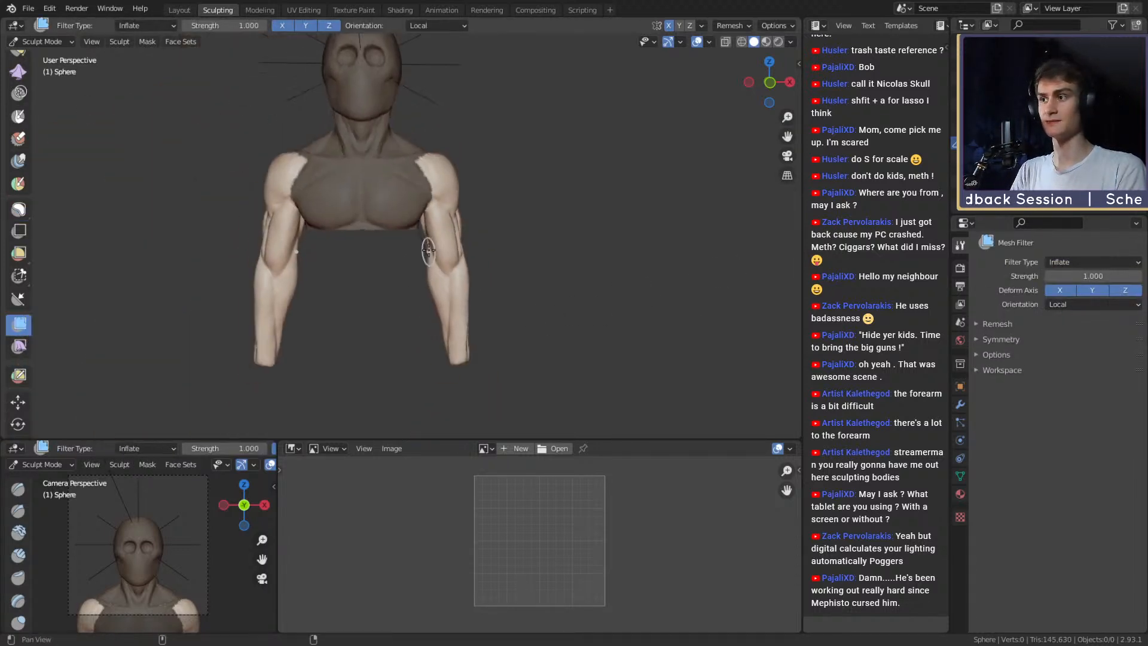
pyautogui.scroll(2, 474, 249)
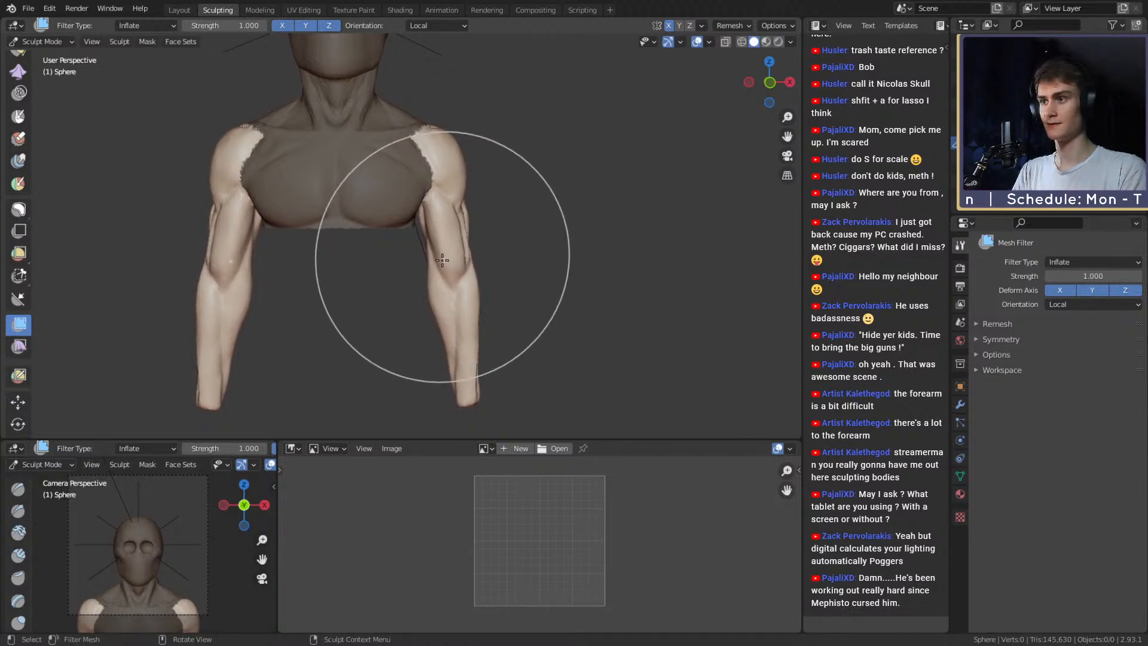
pyautogui.scroll(-5, 452, 277)
pyautogui.scroll(6, 441, 249)
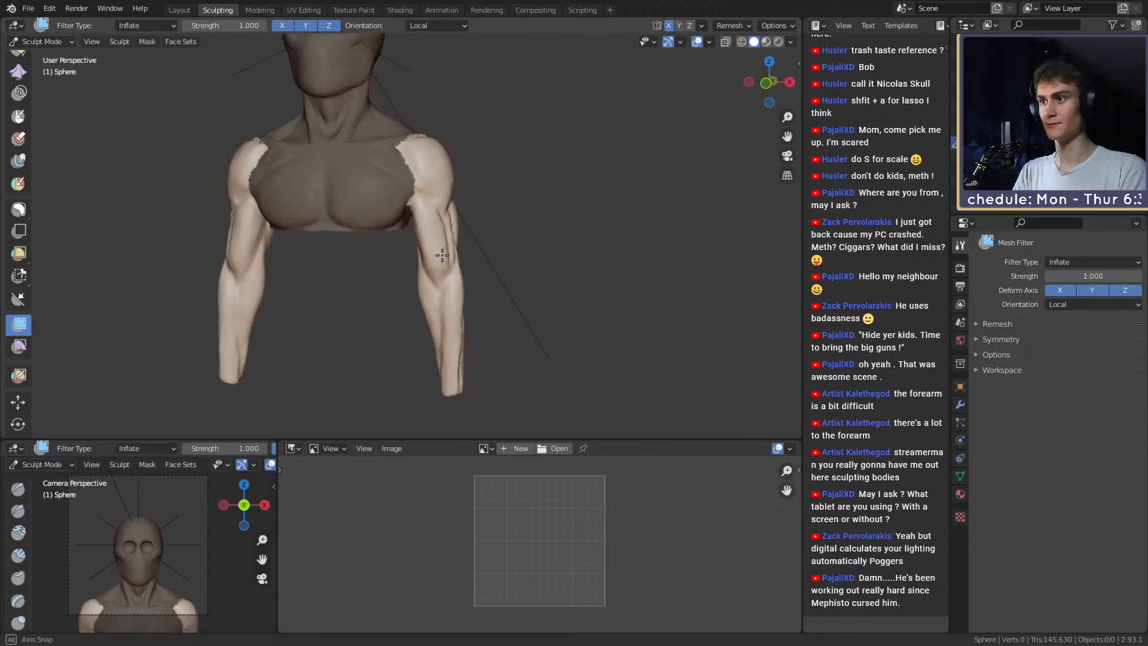
pyautogui.moveTo(418, 199)
pyautogui.mouseDown(button='middle')
pyautogui.moveTo(446, 268)
pyautogui.moveTo(431, 203)
pyautogui.mouseUp(button='middle')
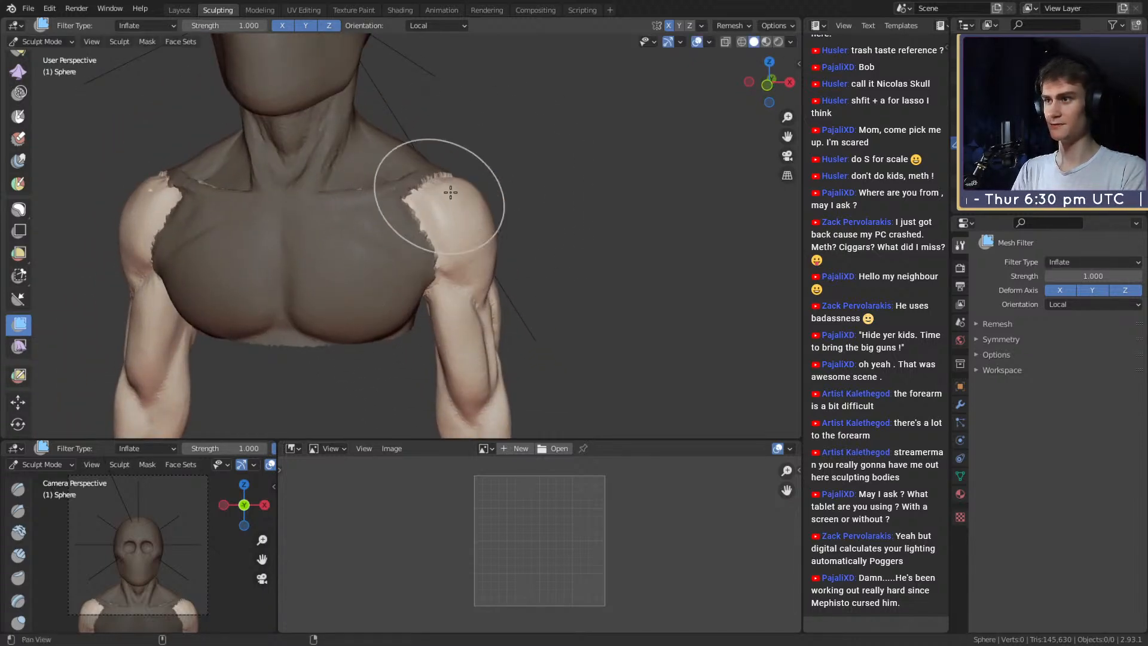
pyautogui.scroll(4, 444, 161)
# Pull the upper edge of the shoulder into shape beside the collarbone with the Grab brush at 135 px.
pyautogui.press('g')
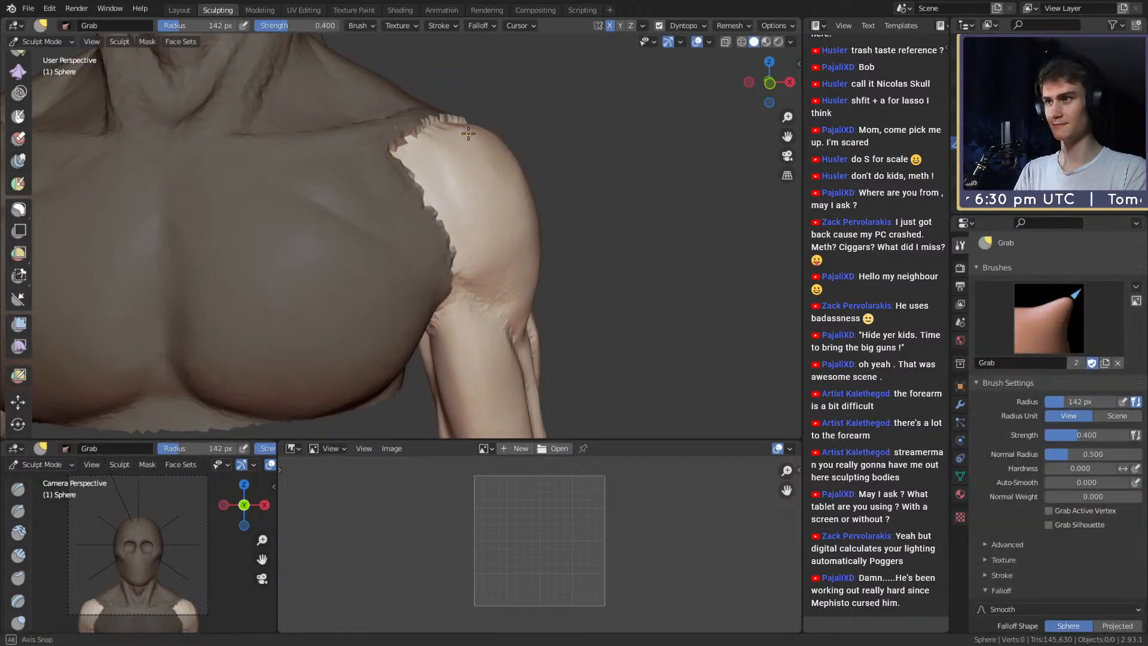
pyautogui.press('f')
pyautogui.click(466, 125)
pyautogui.moveTo(465, 124); pyautogui.dragTo(466, 113)
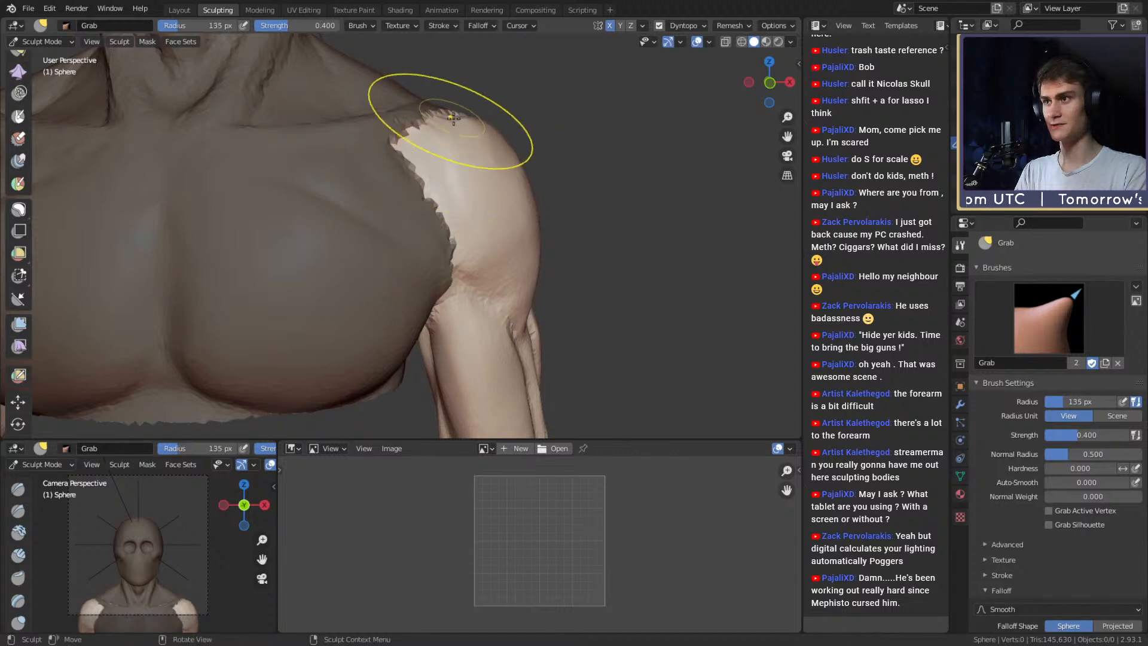
pyautogui.moveTo(463, 123); pyautogui.dragTo(413, 138, button='middle')
# Reshape the top and rear of the deltoid with the Grab brush at radii of 157 px and 194 px.
pyautogui.press('f')
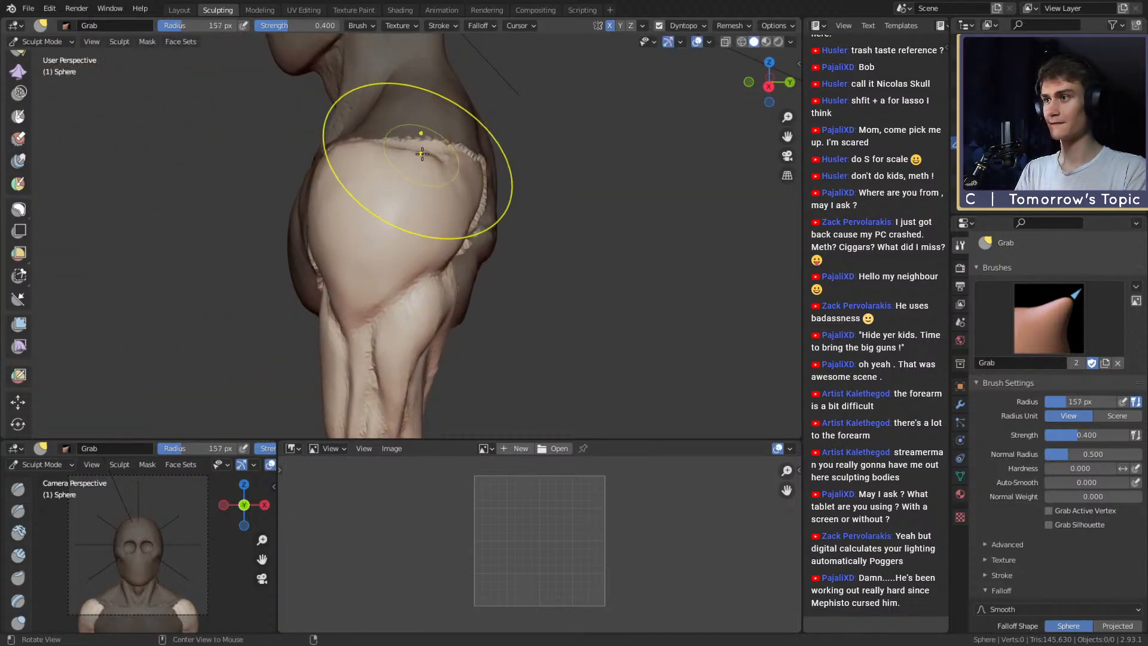
pyautogui.click(393, 149)
pyautogui.moveTo(416, 192)
pyautogui.mouseDown(button='middle')
pyautogui.moveTo(341, 148)
pyautogui.moveTo(367, 141)
pyautogui.moveTo(513, 200)
pyautogui.moveTo(415, 220)
pyautogui.mouseUp(button='middle')
pyautogui.press('f')
pyautogui.click(458, 205)
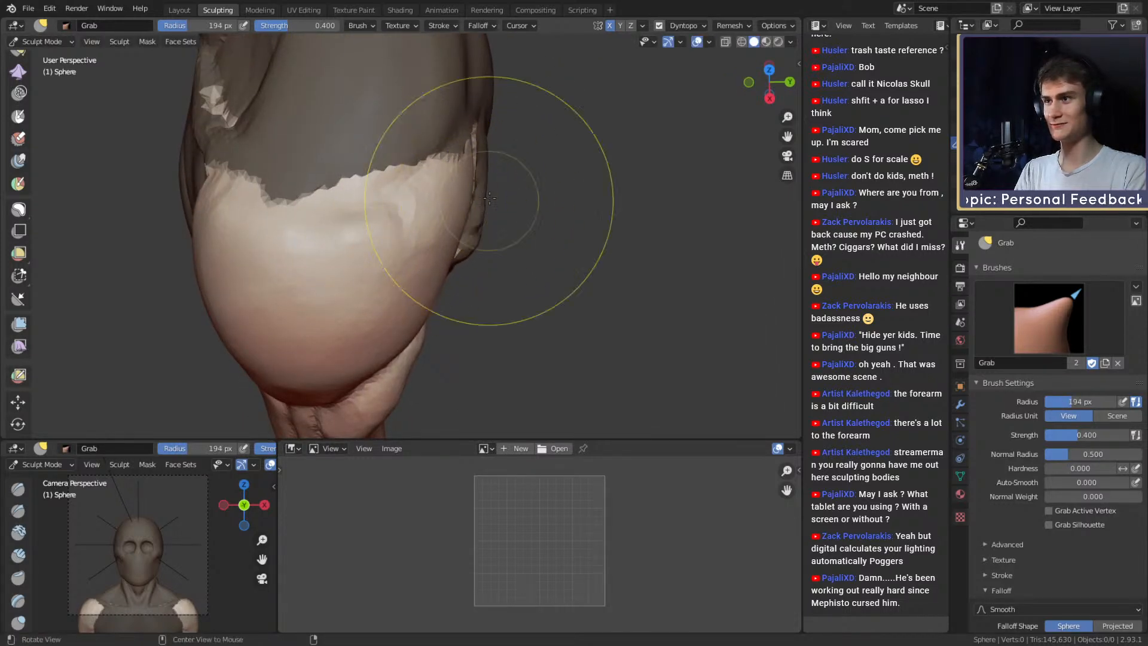
pyautogui.moveTo(495, 197)
pyautogui.mouseDown(button='middle')
pyautogui.moveTo(417, 179)
pyautogui.moveTo(466, 241)
pyautogui.moveTo(443, 137)
pyautogui.moveTo(468, 190)
pyautogui.mouseUp(button='middle')
pyautogui.moveTo(395, 220); pyautogui.dragTo(421, 200, button='middle')
pyautogui.press('f')
pyautogui.click(326, 225)
# Clear the mask and fill the jagged seam between the deltoid and chest with Clay Strips at 33 px.
pyautogui.moveTo(436, 257)
pyautogui.mouseDown(button='middle')
pyautogui.moveTo(463, 234)
pyautogui.moveTo(389, 217)
pyautogui.mouseUp(button='middle')
pyautogui.moveTo(389, 216)
pyautogui.keyDown('ctrl'); pyautogui.mouseDown(button='middle')
pyautogui.moveTo(364, 210)
pyautogui.moveTo(410, 215)
pyautogui.moveTo(430, 244)
pyautogui.mouseUp(button='middle'); pyautogui.keyUp('ctrl')
pyautogui.press('c')
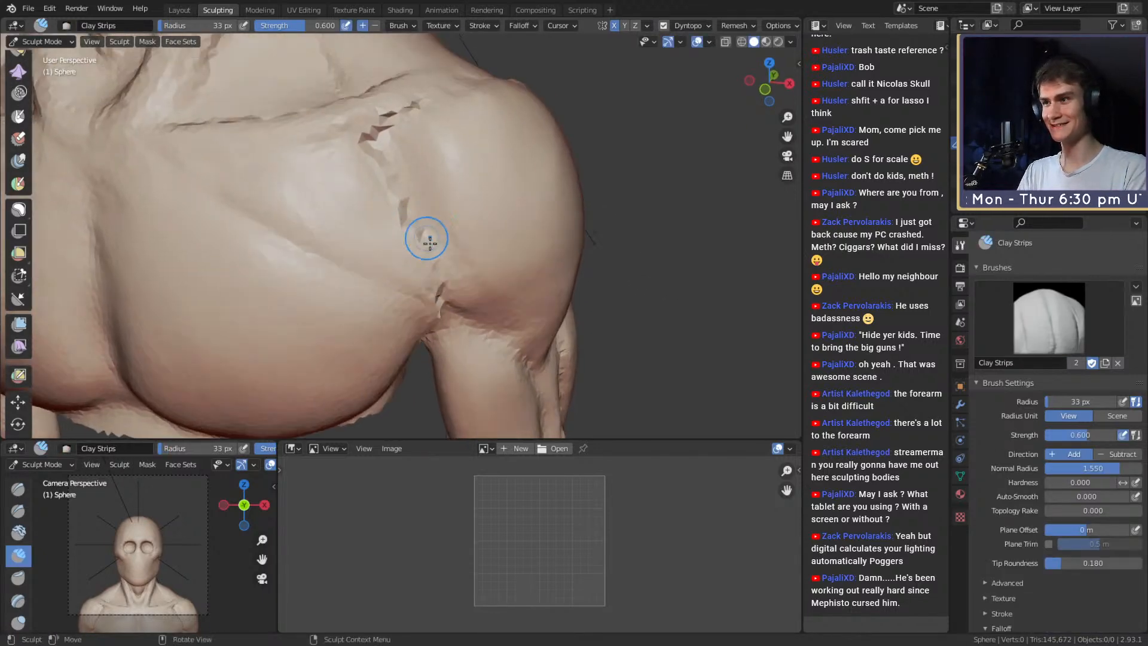
pyautogui.moveTo(376, 145)
pyautogui.mouseDown(button='middle')
pyautogui.moveTo(423, 252)
pyautogui.moveTo(449, 277)
pyautogui.moveTo(467, 171)
pyautogui.moveTo(446, 199)
pyautogui.moveTo(449, 220)
pyautogui.moveTo(361, 225)
pyautogui.moveTo(368, 256)
pyautogui.moveTo(436, 182)
pyautogui.moveTo(458, 213)
pyautogui.mouseUp(button='middle')
pyautogui.scroll(-9, 369, 256)
pyautogui.scroll(4, 471, 141)
pyautogui.moveTo(471, 141)
pyautogui.keyDown('shift'); pyautogui.mouseDown(button='middle')
pyautogui.moveTo(415, 239)
pyautogui.moveTo(418, 227)
pyautogui.moveTo(367, 243)
pyautogui.moveTo(401, 197)
pyautogui.moveTo(384, 169)
pyautogui.moveTo(410, 198)
pyautogui.moveTo(388, 215)
pyautogui.moveTo(359, 209)
pyautogui.moveTo(390, 192)
pyautogui.moveTo(276, 206)
pyautogui.moveTo(359, 194)
pyautogui.mouseUp(button='middle'); pyautogui.keyUp('shift')
# Fill the broken seam inside the armpit with Clay Strips at radii of 43 px and 69 px.
pyautogui.press('f')
pyautogui.click(426, 221)
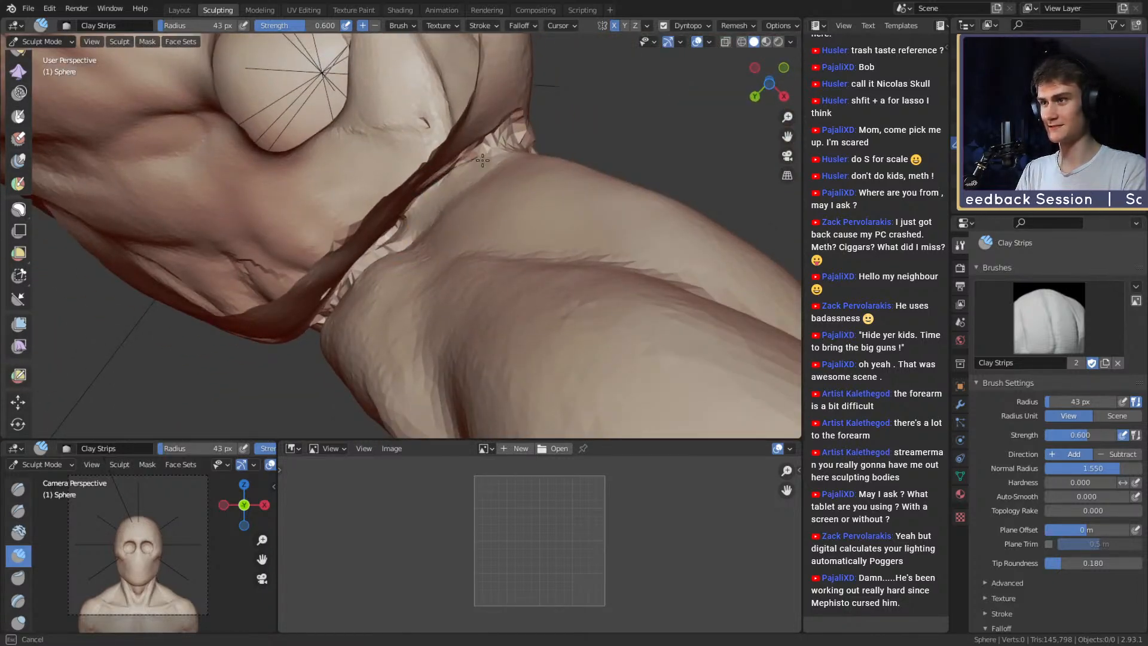
pyautogui.moveTo(524, 132); pyautogui.dragTo(407, 223, button='middle')
pyautogui.press('f')
pyautogui.click(326, 222)
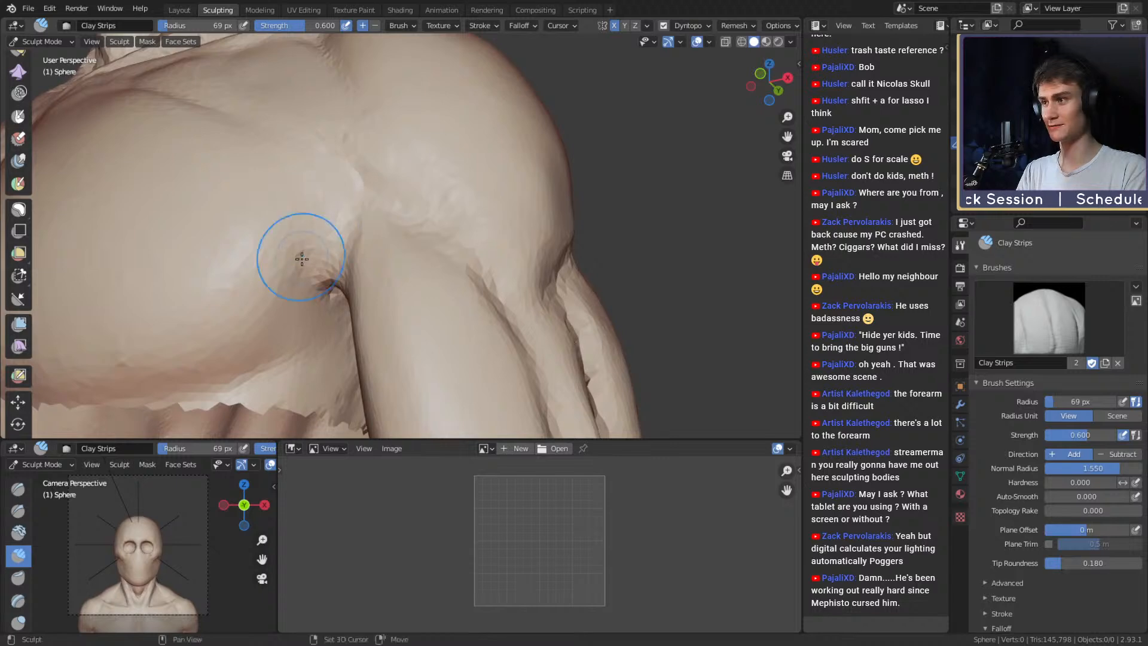
# Smooth the junction between the rear deltoid and the upper arm behind the armpit.
pyautogui.moveTo(302, 258); pyautogui.dragTo(357, 217, button='middle')
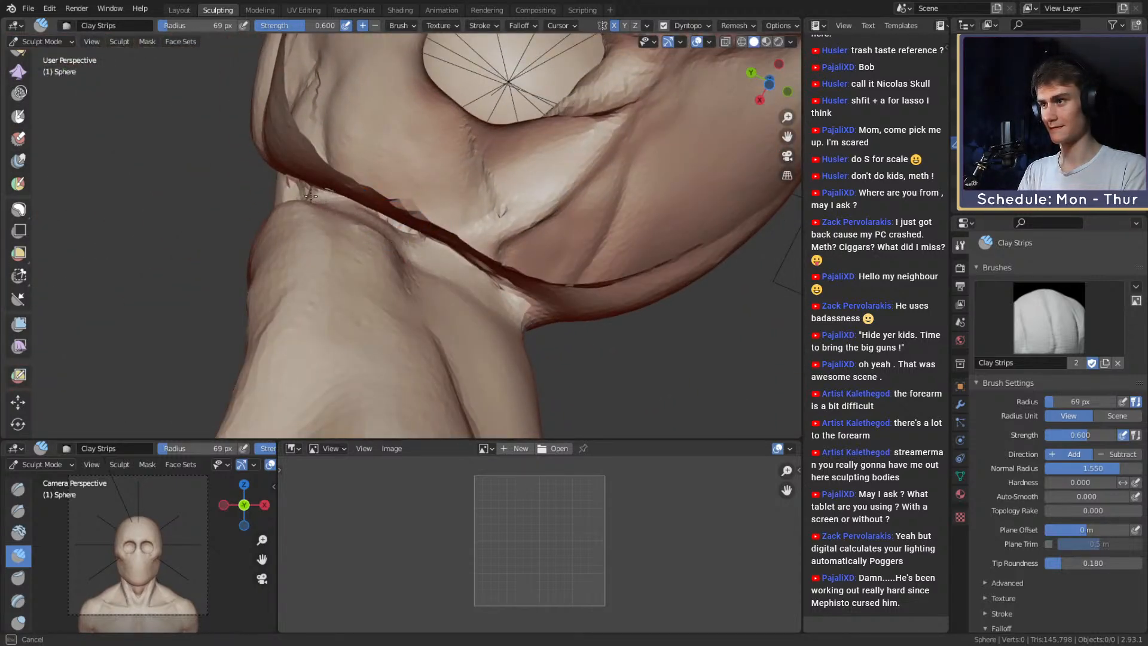
pyautogui.moveTo(306, 191); pyautogui.dragTo(427, 263, button='middle')
pyautogui.moveTo(413, 151); pyautogui.dragTo(447, 213, button='middle')
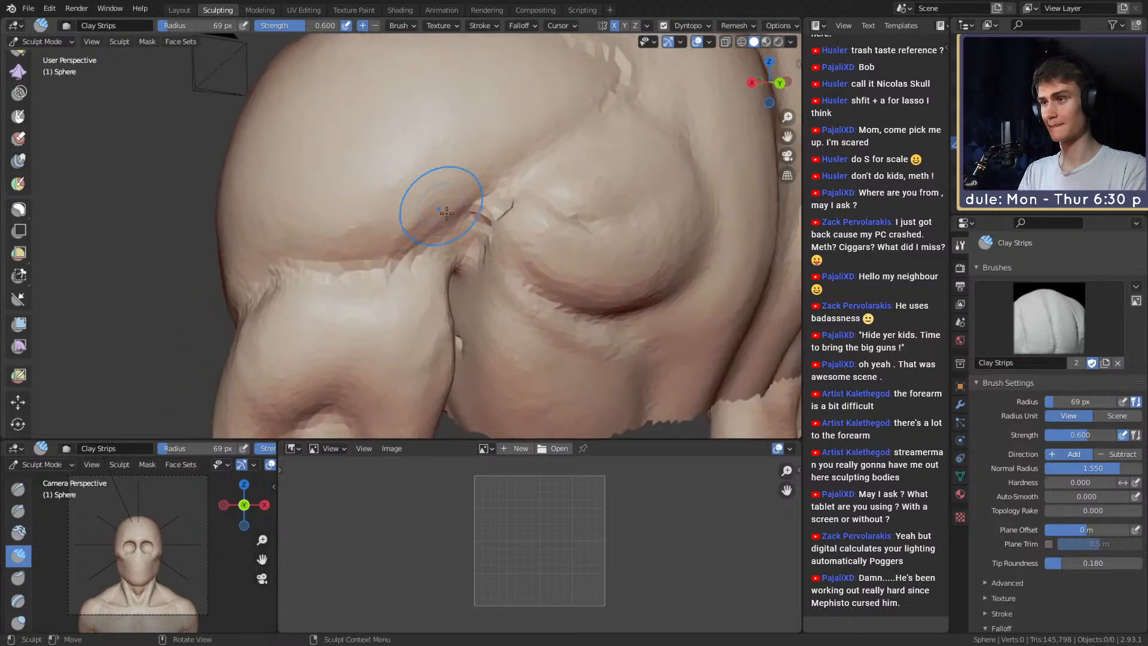
pyautogui.press('f')
pyautogui.click(382, 263)
pyautogui.keyDown('shift'); pyautogui.moveTo(363, 257); pyautogui.dragTo(426, 206); pyautogui.keyUp('shift')
# Push the upper triceps up under the rear deltoid with the Grab brush at a 211 px radius.
pyautogui.press('g')
pyautogui.press('f')
pyautogui.moveTo(367, 251)
pyautogui.mouseDown(button='middle')
pyautogui.moveTo(420, 249)
pyautogui.moveTo(380, 261)
pyautogui.mouseUp(button='middle')
pyautogui.click(397, 247)
pyautogui.press('f')
pyautogui.click(402, 269)
pyautogui.moveTo(385, 270); pyautogui.dragTo(365, 308)
pyautogui.moveTo(438, 240); pyautogui.dragTo(376, 218, button='middle')
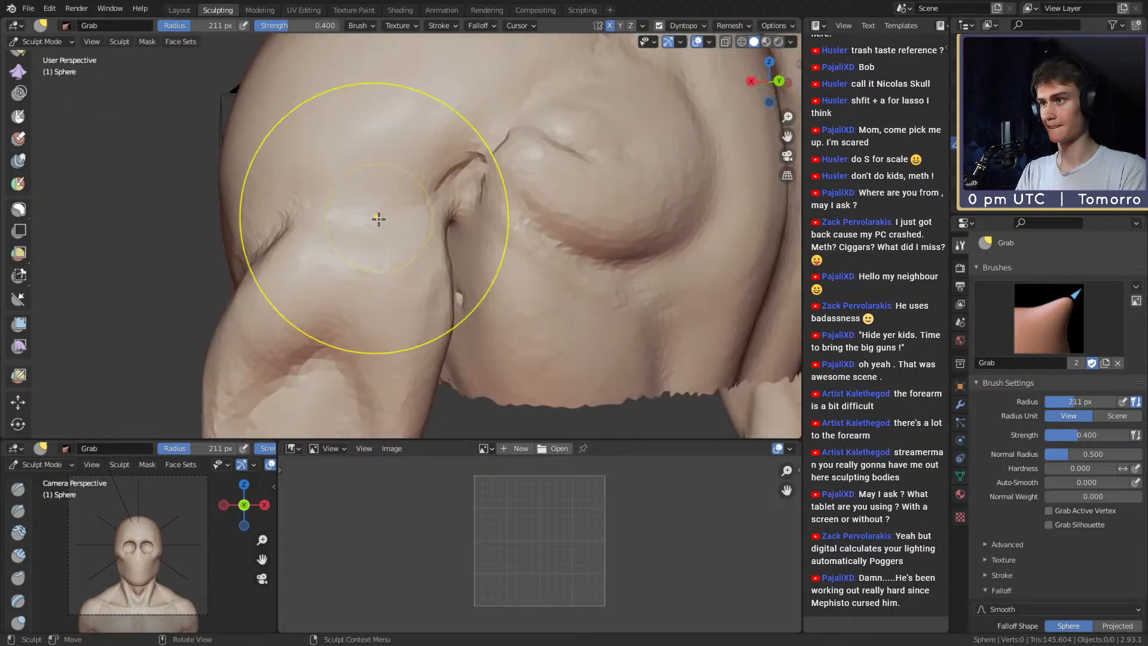
pyautogui.moveTo(346, 246); pyautogui.dragTo(349, 229)
# Carve the groove between the rear deltoid and the triceps with the Crease brush at 39 px.
pyautogui.press('f')
pyautogui.click(350, 205)
pyautogui.hotkey('shift', 'c')
pyautogui.moveTo(429, 172); pyautogui.dragTo(425, 187)
pyautogui.press('f')
pyautogui.click(360, 203)
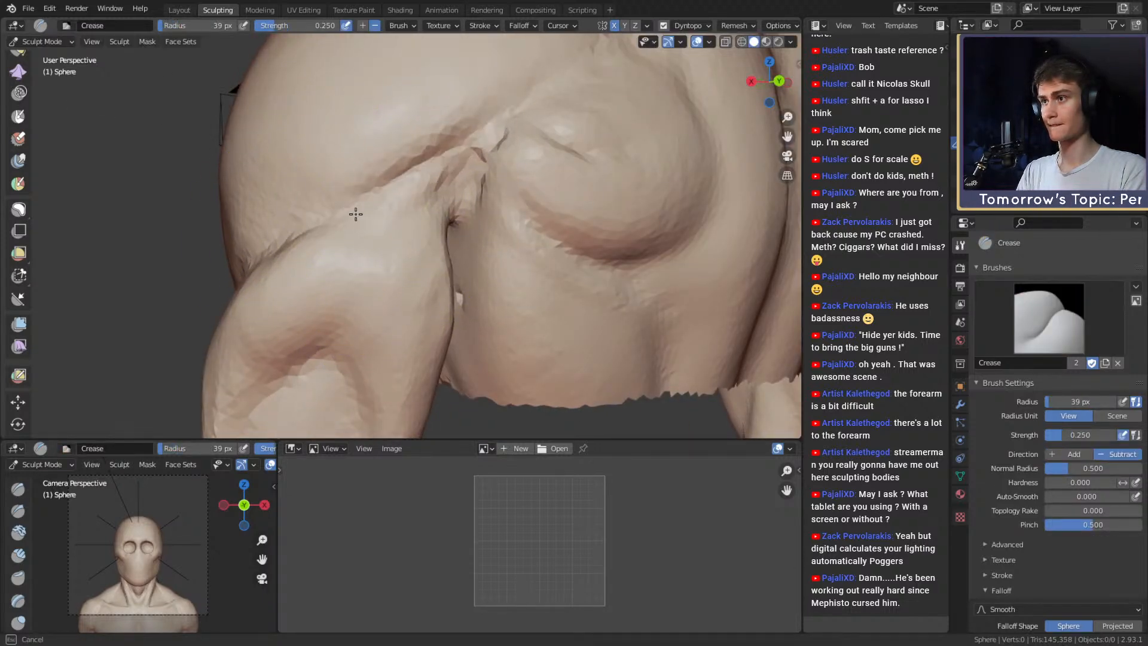
# Soften the hollow at the back of the upper arm below the deltoid, using Clay Strips at 35 px and 123 px.
pyautogui.scroll(-4, 442, 153)
pyautogui.press('c')
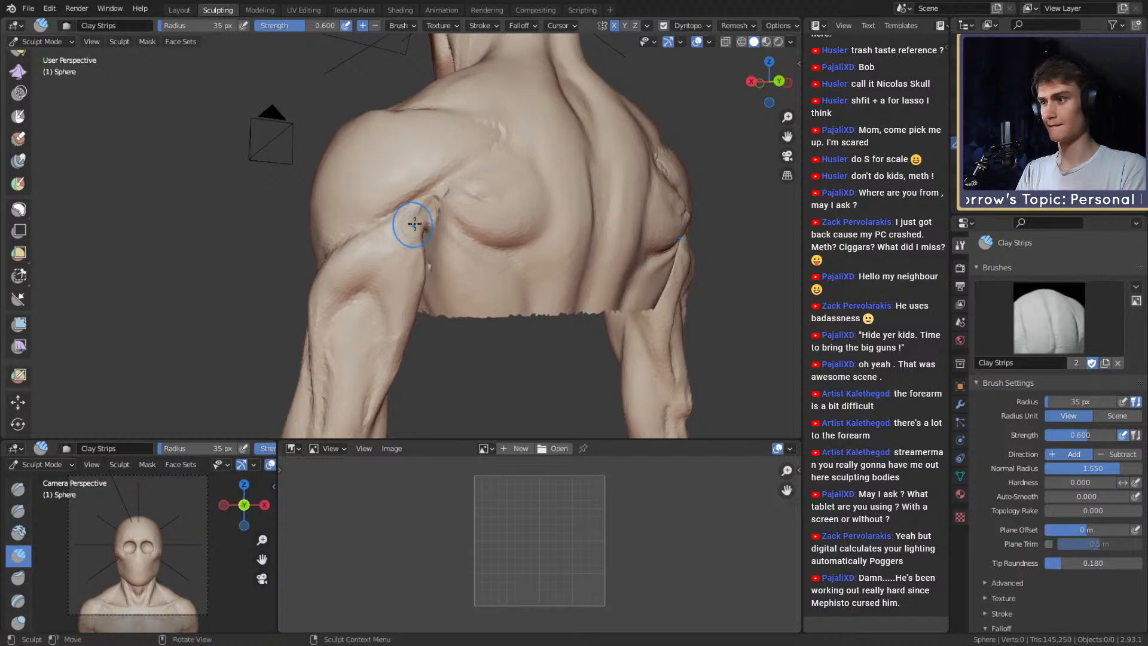
pyautogui.moveTo(408, 242)
pyautogui.keyDown('shift'); pyautogui.mouseDown(button='middle')
pyautogui.moveTo(408, 152)
pyautogui.moveTo(407, 219)
pyautogui.mouseUp(button='middle'); pyautogui.keyUp('shift')
pyautogui.scroll(2, 408, 181)
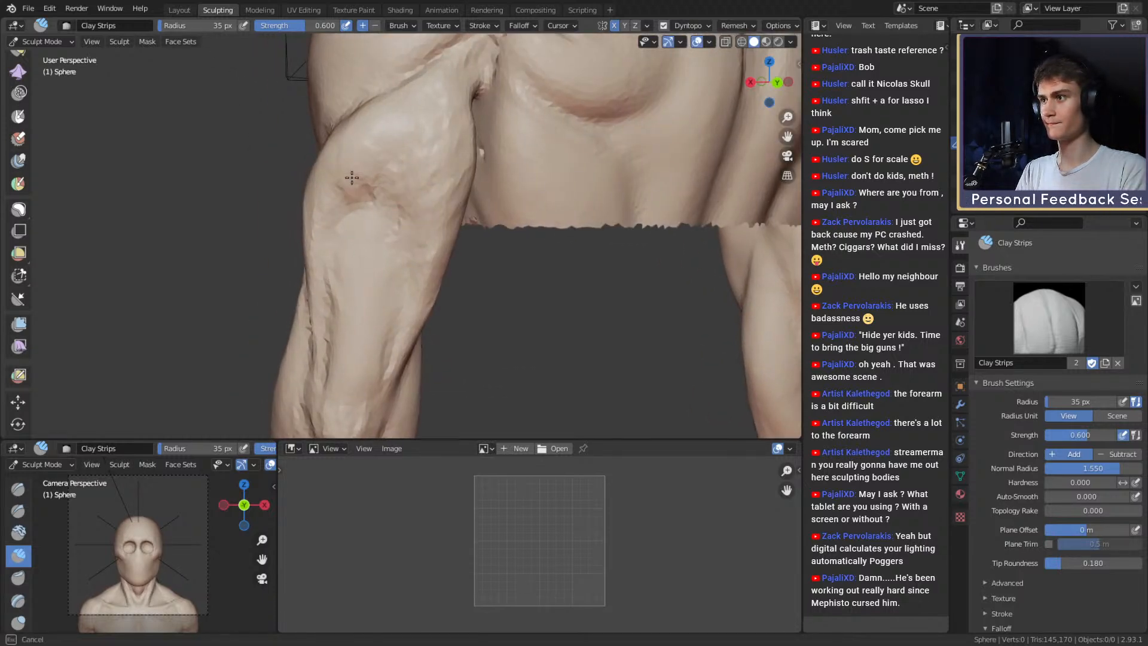
pyautogui.press('f')
pyautogui.moveTo(352, 178)
pyautogui.mouseDown()
pyautogui.moveTo(407, 228)
pyautogui.moveTo(628, 224)
pyautogui.mouseUp()
pyautogui.click(419, 202)
# Smooth the ridges running down the outer side of the upper arm with the brush radius at 99 px.
pyautogui.scroll(-4, 409, 228)
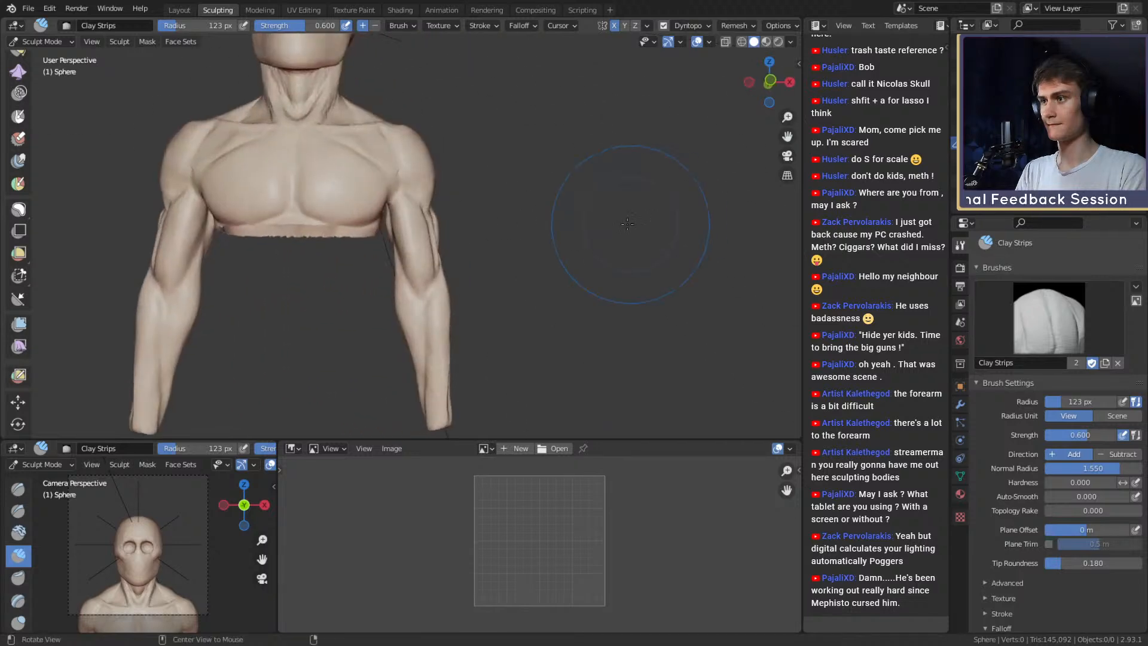
pyautogui.scroll(-3, 505, 245)
pyautogui.scroll(6, 499, 246)
pyautogui.keyDown('alt'); pyautogui.moveTo(493, 244); pyautogui.dragTo(376, 230); pyautogui.keyUp('alt')
pyautogui.keyDown('alt'); pyautogui.keyDown('shift'); pyautogui.moveTo(383, 230); pyautogui.dragTo(426, 219); pyautogui.keyUp('shift'); pyautogui.keyUp('alt')
pyautogui.press('f')
pyautogui.click(392, 245)
pyautogui.moveTo(391, 255)
pyautogui.keyDown('alt'); pyautogui.keyDown('shift'); pyautogui.mouseDown()
pyautogui.moveTo(375, 206)
pyautogui.moveTo(311, 180)
pyautogui.moveTo(383, 231)
pyautogui.mouseUp(); pyautogui.keyUp('shift'); pyautogui.keyUp('alt')
pyautogui.scroll(2, 308, 155)
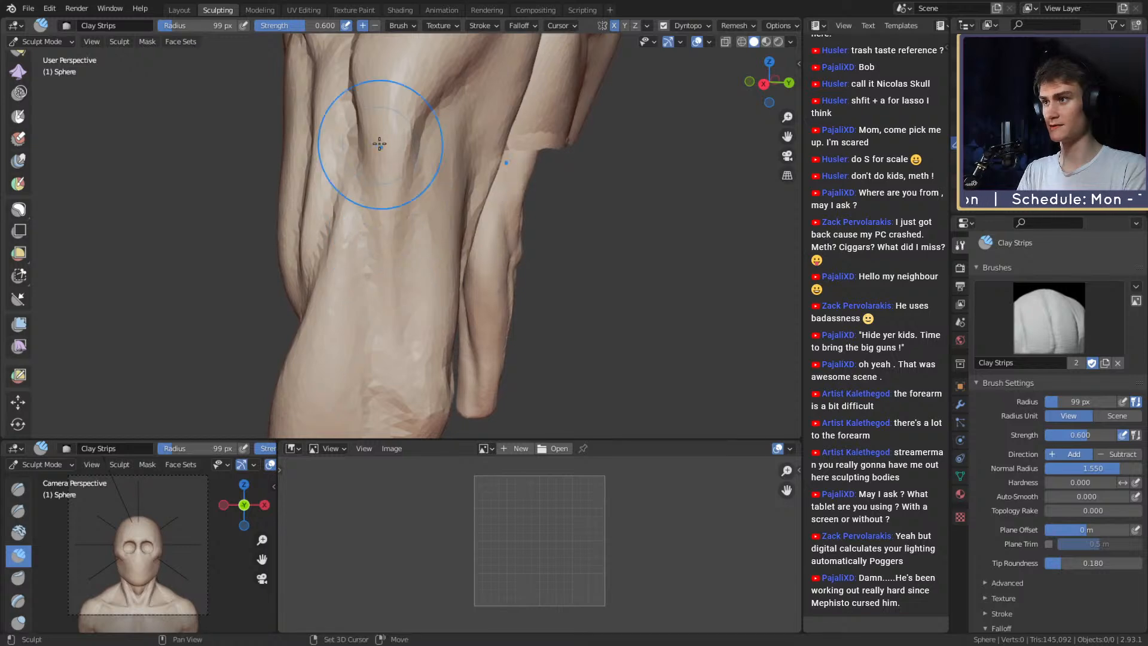
pyautogui.keyDown('alt'); pyautogui.moveTo(333, 216); pyautogui.dragTo(420, 208); pyautogui.keyUp('alt')
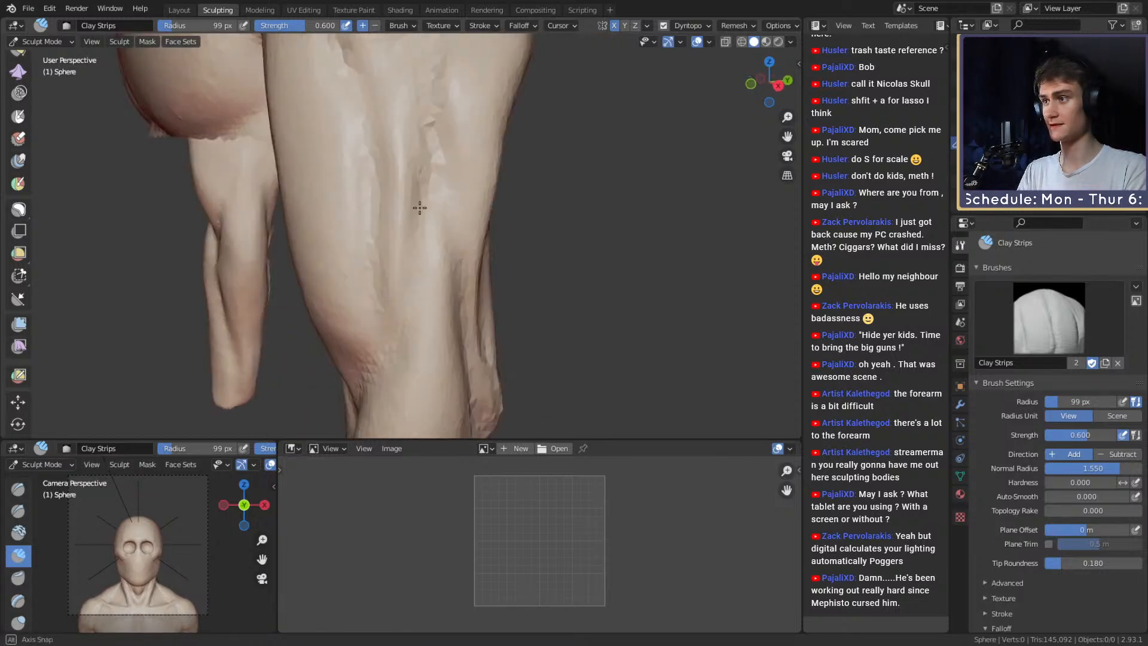
pyautogui.keyDown('alt'); pyautogui.moveTo(385, 113); pyautogui.dragTo(392, 247); pyautogui.keyUp('alt')
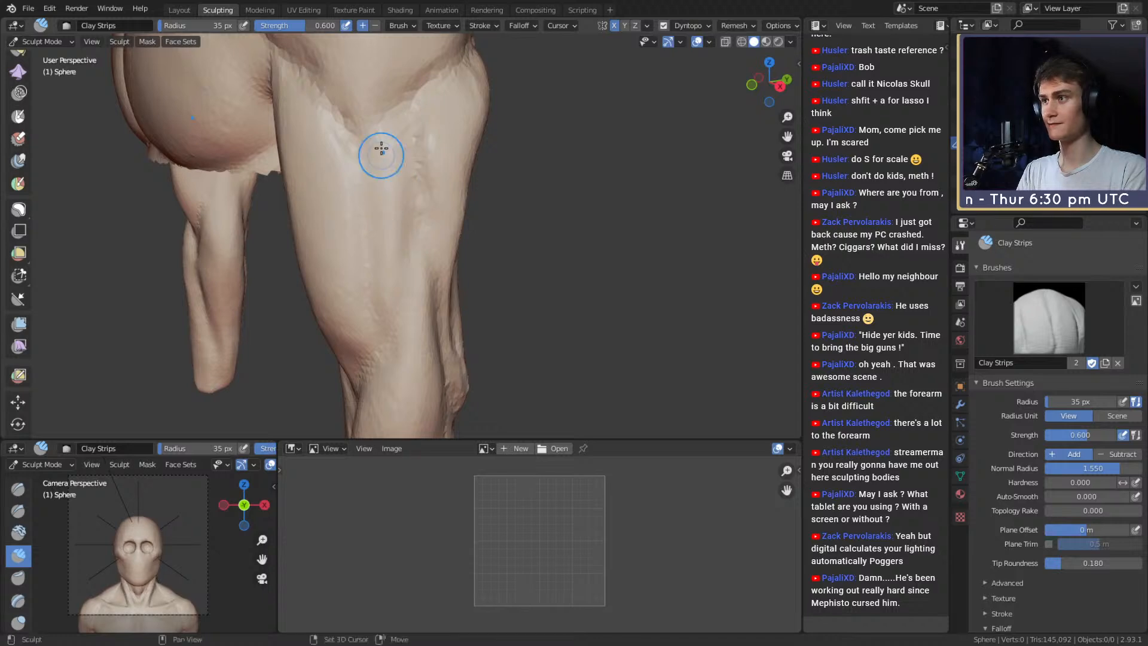
# Unhide the lower torso and clear the mask covering it.
pyautogui.keyDown('alt'); pyautogui.keyDown('shift'); pyautogui.moveTo(382, 148); pyautogui.dragTo(508, 210); pyautogui.keyUp('shift'); pyautogui.keyUp('alt')
pyautogui.keyDown('ctrl'); pyautogui.keyDown('alt'); pyautogui.moveTo(413, 180); pyautogui.dragTo(430, 225); pyautogui.keyUp('alt'); pyautogui.keyUp('ctrl')
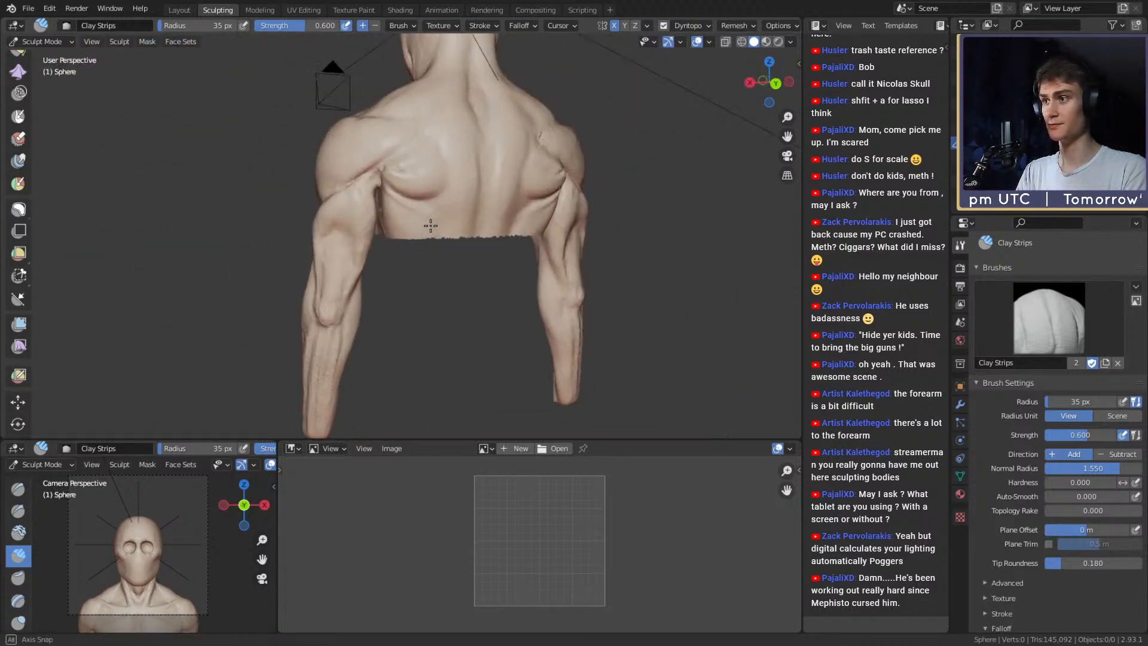
pyautogui.moveTo(431, 225); pyautogui.dragTo(428, 201, button='middle')
pyautogui.keyDown('ctrl'); pyautogui.moveTo(389, 240); pyautogui.dragTo(395, 281, button='middle'); pyautogui.keyUp('ctrl')
pyautogui.moveTo(300, 239); pyautogui.dragTo(501, 258, button='middle')
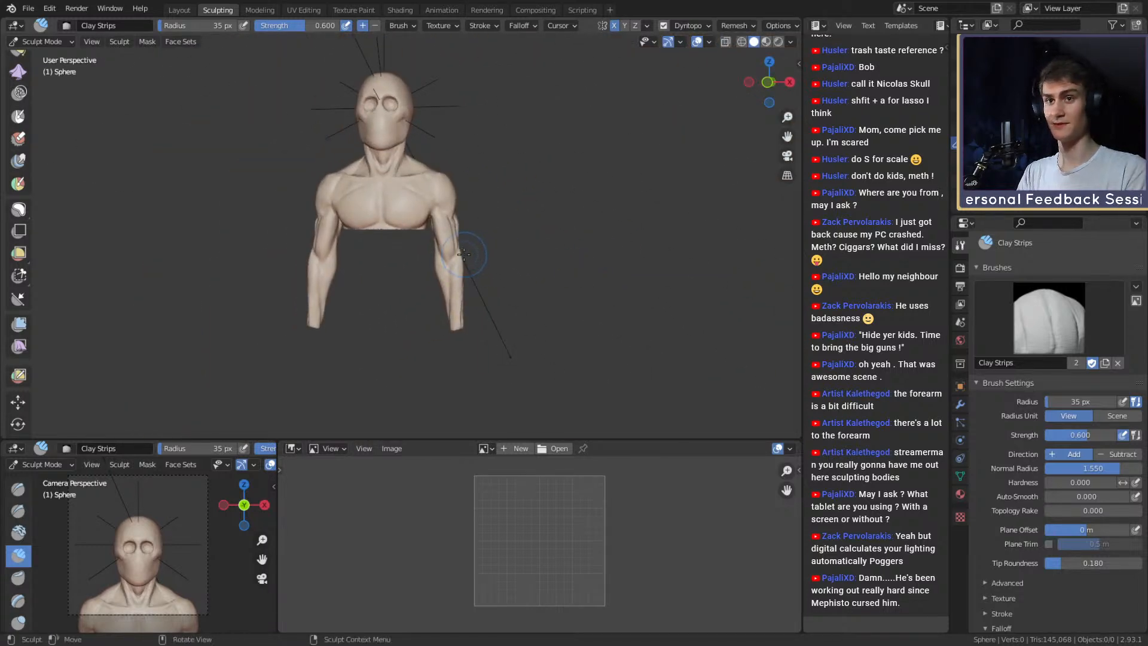
pyautogui.click(123, 41)
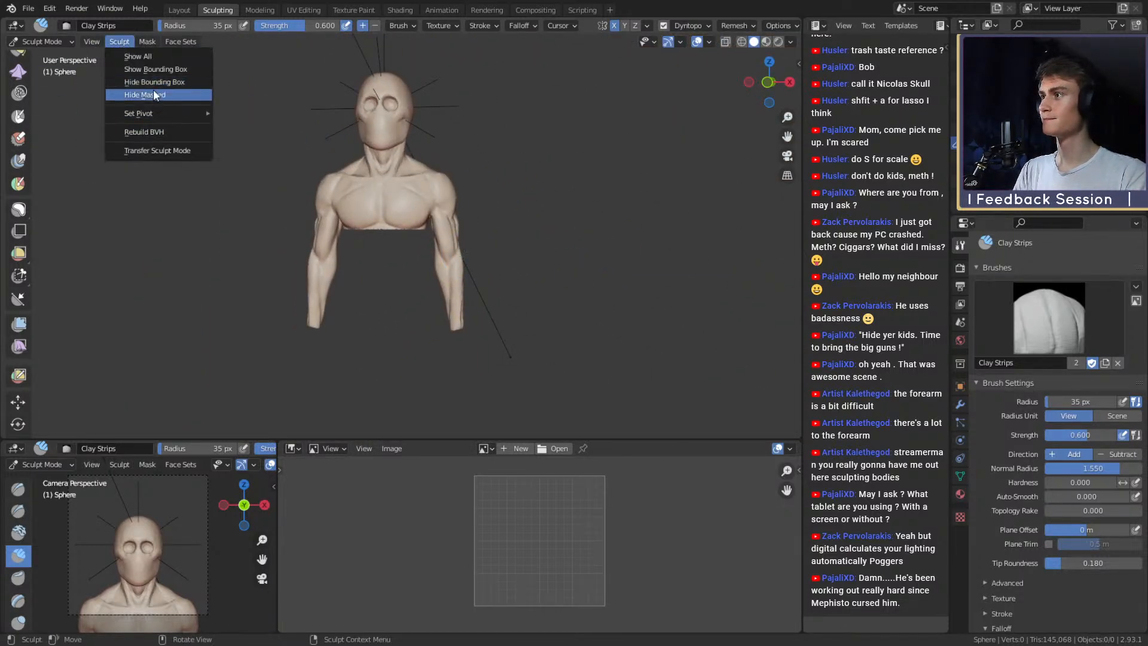
pyautogui.click(171, 72)
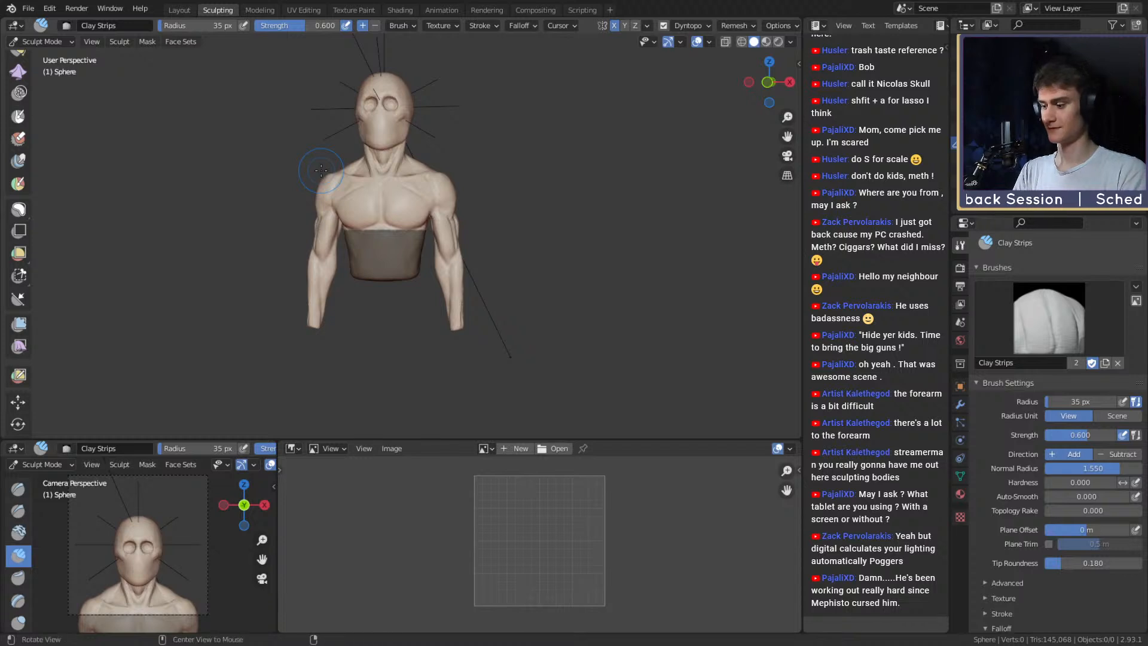
pyautogui.moveTo(322, 170)
pyautogui.mouseDown(button='middle')
pyautogui.moveTo(487, 205)
pyautogui.moveTo(477, 215)
pyautogui.mouseUp(button='middle')
pyautogui.moveTo(457, 243)
pyautogui.keyDown('ctrl'); pyautogui.keyDown('alt'); pyautogui.mouseDown()
pyautogui.moveTo(459, 154)
pyautogui.moveTo(466, 215)
pyautogui.mouseUp(); pyautogui.keyUp('alt'); pyautogui.keyUp('ctrl')
pyautogui.moveTo(482, 335)
pyautogui.keyDown('alt'); pyautogui.keyDown('shift'); pyautogui.mouseDown()
pyautogui.moveTo(466, 172)
pyautogui.moveTo(482, 258)
pyautogui.mouseUp(); pyautogui.keyUp('shift'); pyautogui.keyUp('alt')
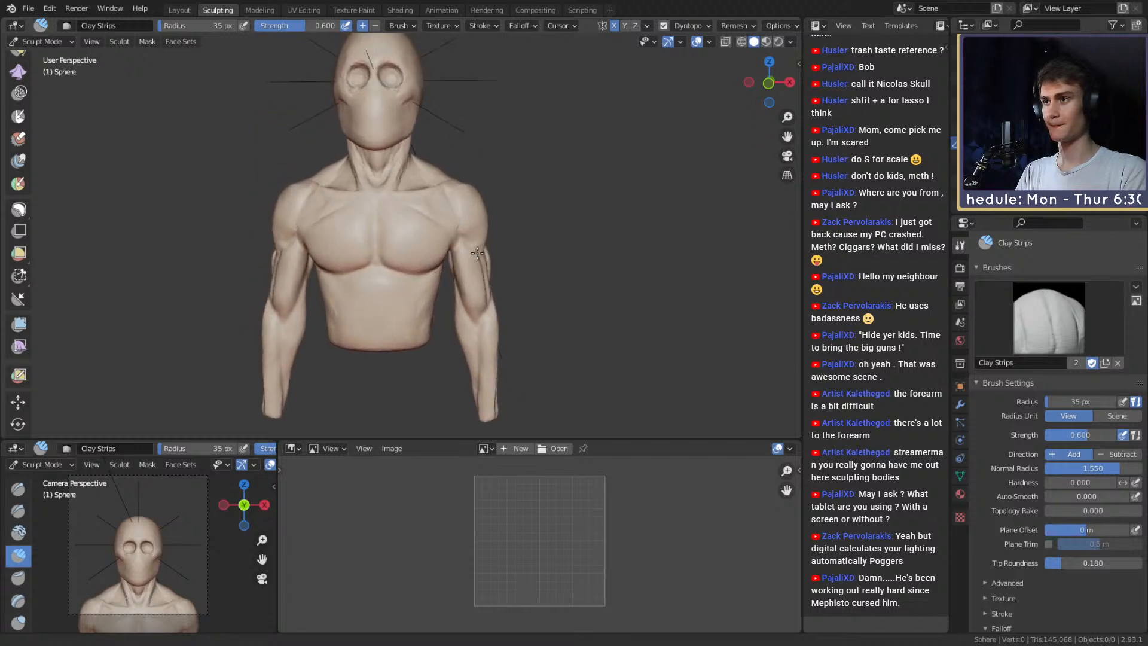
# Check the whole figure's proportions and save the file.
pyautogui.moveTo(472, 159)
pyautogui.keyDown('ctrl'); pyautogui.keyDown('alt'); pyautogui.mouseDown()
pyautogui.moveTo(483, 262)
pyautogui.moveTo(482, 210)
pyautogui.mouseUp(); pyautogui.keyUp('alt'); pyautogui.keyUp('ctrl')
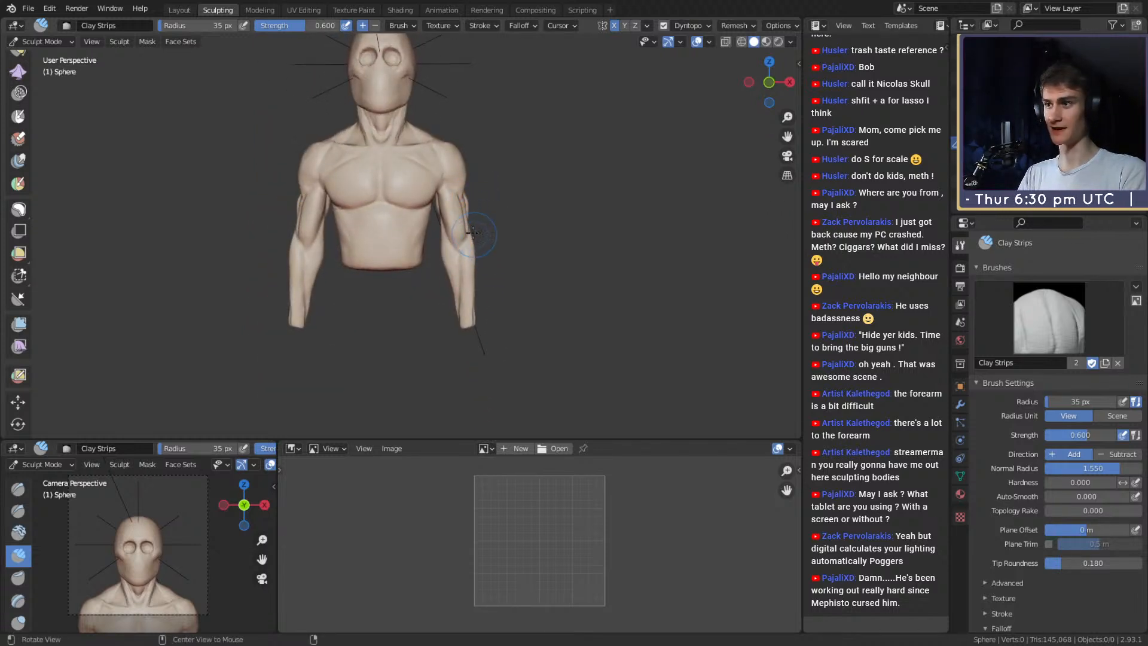
pyautogui.moveTo(445, 253)
pyautogui.keyDown('ctrl'); pyautogui.keyDown('alt'); pyautogui.mouseDown()
pyautogui.moveTo(400, 257)
pyautogui.moveTo(426, 243)
pyautogui.moveTo(431, 192)
pyautogui.moveTo(457, 166)
pyautogui.moveTo(495, 182)
pyautogui.moveTo(338, 197)
pyautogui.moveTo(292, 167)
pyautogui.mouseUp(); pyautogui.keyUp('alt'); pyautogui.keyUp('ctrl')
pyautogui.moveTo(326, 89)
pyautogui.keyDown('ctrl'); pyautogui.keyDown('alt'); pyautogui.mouseDown()
pyautogui.moveTo(397, 215)
pyautogui.moveTo(464, 240)
pyautogui.moveTo(496, 212)
pyautogui.mouseUp(); pyautogui.keyUp('alt'); pyautogui.keyUp('ctrl')
pyautogui.hotkey('ctrl', 's')
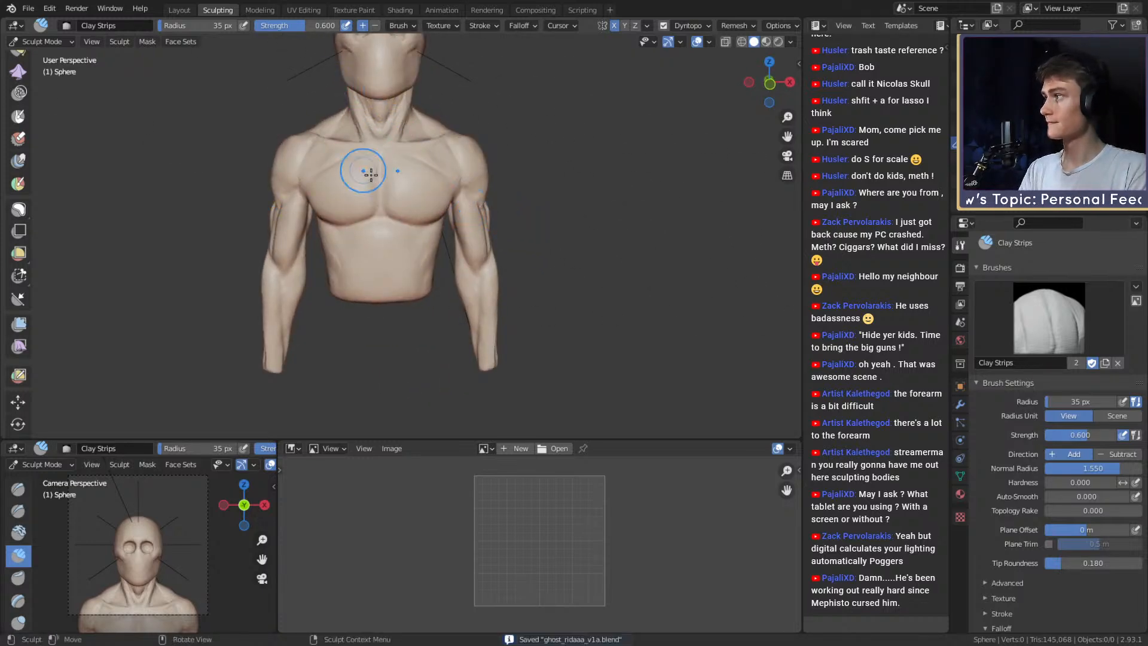
# Adjust the lower forearm and wrist end with the Grab brush, finishing at a 113 px radius.
pyautogui.moveTo(511, 241)
pyautogui.keyDown('alt'); pyautogui.keyDown('shift'); pyautogui.mouseDown()
pyautogui.moveTo(508, 318)
pyautogui.moveTo(467, 195)
pyautogui.moveTo(488, 269)
pyautogui.mouseUp(); pyautogui.keyUp('shift'); pyautogui.keyUp('alt')
pyautogui.moveTo(487, 269)
pyautogui.keyDown('alt'); pyautogui.mouseDown()
pyautogui.moveTo(479, 237)
pyautogui.moveTo(440, 217)
pyautogui.moveTo(479, 328)
pyautogui.moveTo(433, 158)
pyautogui.mouseUp(); pyautogui.keyUp('alt')
pyautogui.press('g')
pyautogui.press('f')
pyautogui.click(498, 225)
pyautogui.press('f')
pyautogui.click(420, 246)
pyautogui.keyDown('alt'); pyautogui.moveTo(442, 254); pyautogui.dragTo(458, 278); pyautogui.keyUp('alt')
pyautogui.moveTo(479, 329)
pyautogui.keyDown('ctrl'); pyautogui.keyDown('alt'); pyautogui.mouseDown()
pyautogui.moveTo(504, 264)
pyautogui.moveTo(383, 207)
pyautogui.mouseUp(); pyautogui.keyUp('alt'); pyautogui.keyUp('ctrl')
pyautogui.moveTo(383, 206)
pyautogui.keyDown('alt'); pyautogui.mouseDown()
pyautogui.moveTo(479, 146)
pyautogui.moveTo(492, 296)
pyautogui.moveTo(431, 293)
pyautogui.moveTo(413, 264)
pyautogui.mouseUp(); pyautogui.keyUp('alt')
pyautogui.moveTo(412, 263)
pyautogui.keyDown('alt'); pyautogui.keyDown('shift'); pyautogui.mouseDown()
pyautogui.moveTo(460, 275)
pyautogui.moveTo(372, 303)
pyautogui.moveTo(420, 290)
pyautogui.mouseUp(); pyautogui.keyUp('shift'); pyautogui.keyUp('alt')
pyautogui.press('f')
pyautogui.click(449, 298)
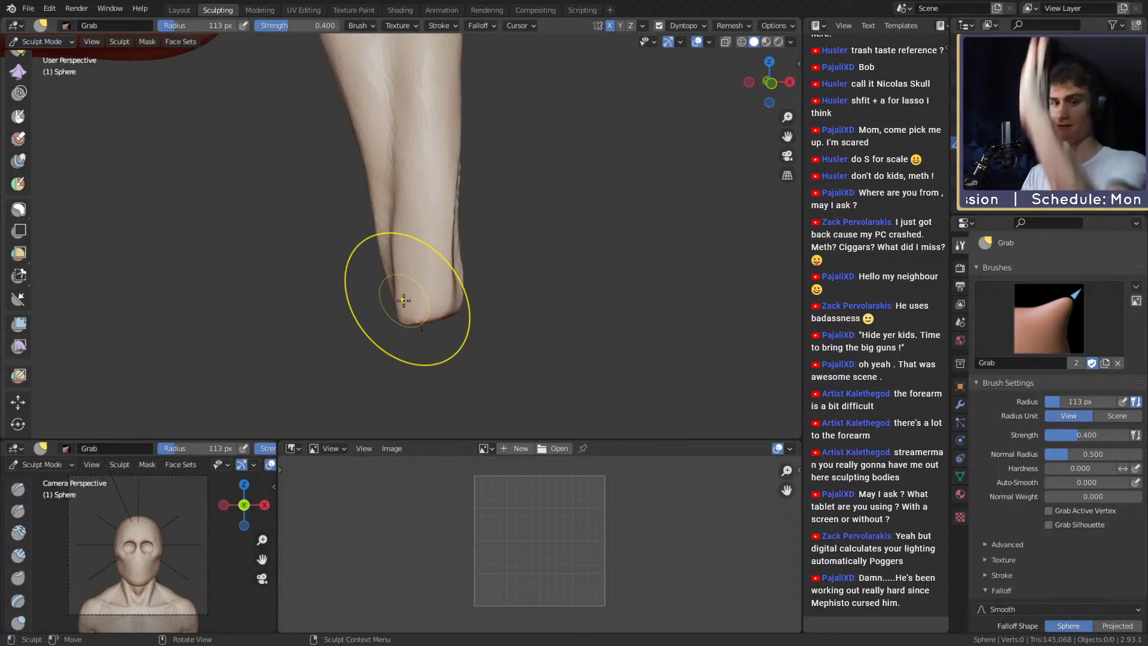
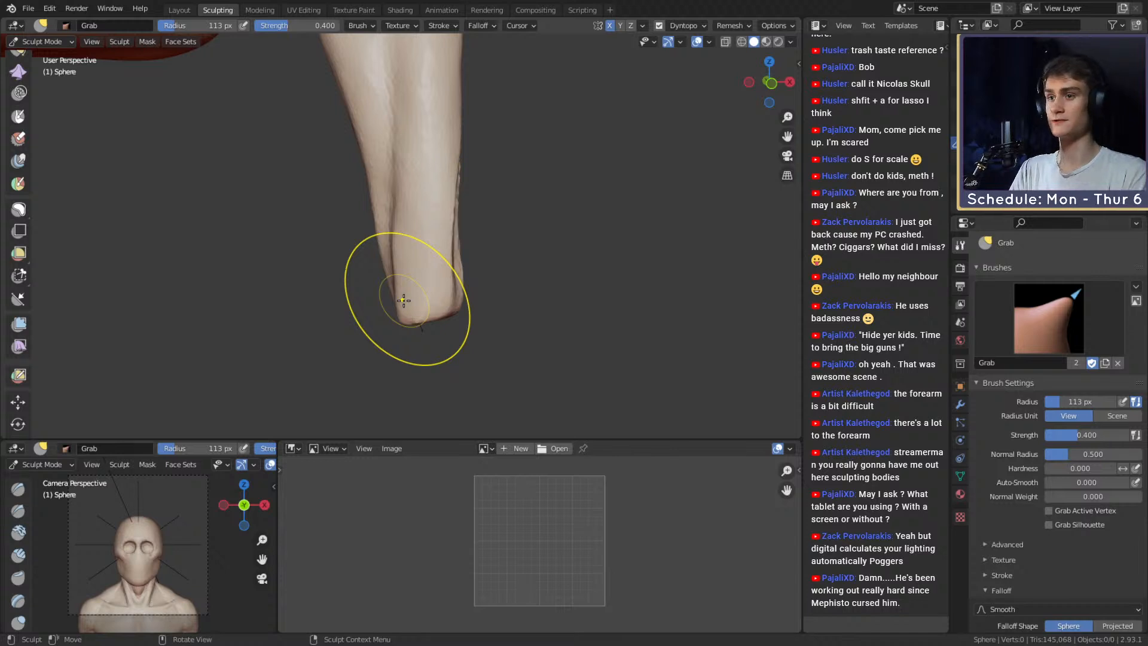
# Pull the wrist end with the Grab brush at 157 px and shift its inner edge at 122 px.
pyautogui.moveTo(513, 192)
pyautogui.mouseDown(button='middle')
pyautogui.moveTo(410, 269)
pyautogui.moveTo(428, 270)
pyautogui.mouseUp(button='middle')
pyautogui.press('f')
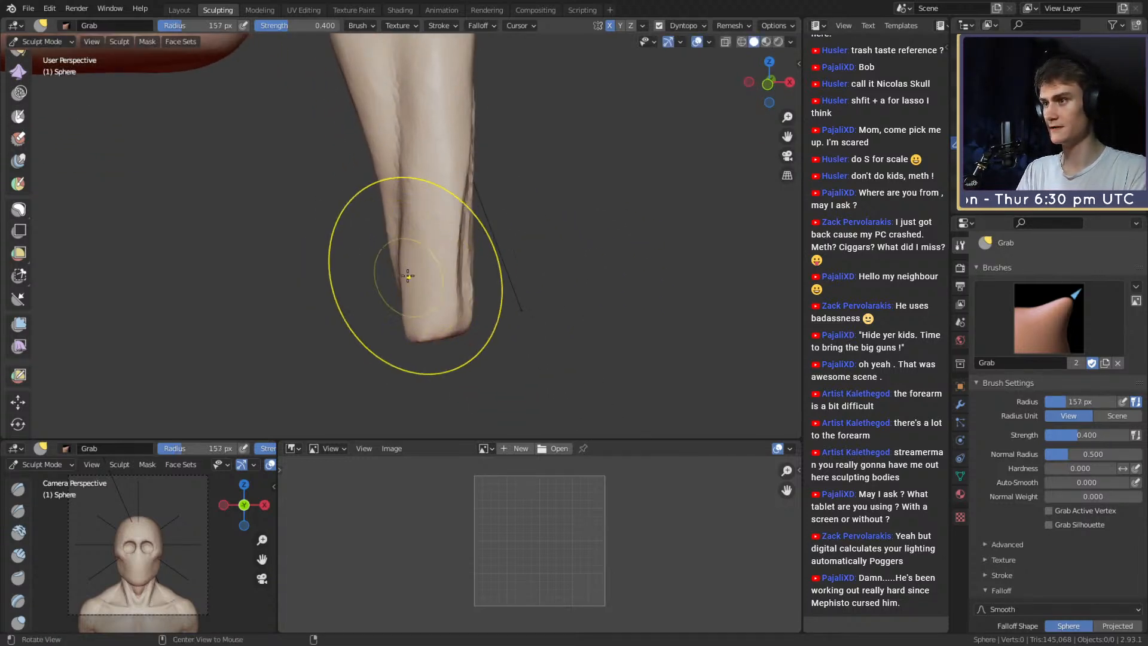
pyautogui.click(427, 279)
pyautogui.moveTo(411, 291); pyautogui.dragTo(423, 333)
pyautogui.press('f')
pyautogui.click(375, 304)
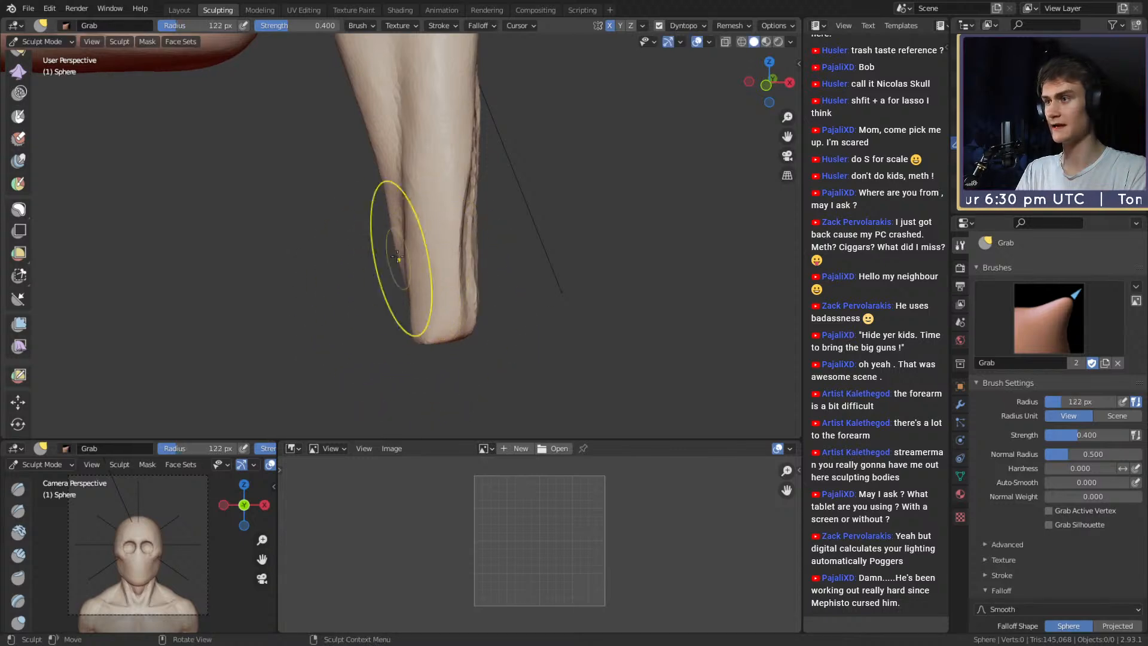
pyautogui.moveTo(401, 257); pyautogui.dragTo(408, 252)
pyautogui.keyDown('shift'); pyautogui.moveTo(408, 242); pyautogui.dragTo(449, 235, button='middle'); pyautogui.keyUp('shift')
# Adjust the lower forearm's contour from the front and side with the Grab brush.
pyautogui.press('f')
pyautogui.click(443, 239)
pyautogui.press('f')
pyautogui.moveTo(483, 155)
pyautogui.keyDown('shift'); pyautogui.mouseDown(button='middle')
pyautogui.moveTo(491, 225)
pyautogui.moveTo(513, 206)
pyautogui.moveTo(460, 223)
pyautogui.mouseUp(button='middle'); pyautogui.keyUp('shift')
pyautogui.click(479, 219)
pyautogui.press('f')
pyautogui.click(507, 223)
pyautogui.moveTo(460, 223)
pyautogui.keyDown('alt'); pyautogui.mouseDown()
pyautogui.moveTo(418, 243)
pyautogui.moveTo(605, 255)
pyautogui.mouseUp(); pyautogui.keyUp('alt')
pyautogui.press('f')
pyautogui.click(577, 256)
# Reshape the corners of the wrist end with the Grab brush, finishing at a 70 px radius.
pyautogui.keyDown('alt'); pyautogui.keyDown('shift'); pyautogui.moveTo(478, 262); pyautogui.dragTo(484, 258); pyautogui.keyUp('shift'); pyautogui.keyUp('alt')
pyautogui.keyDown('ctrl'); pyautogui.keyDown('alt'); pyautogui.moveTo(483, 258); pyautogui.dragTo(486, 239); pyautogui.keyUp('alt'); pyautogui.keyUp('ctrl')
pyautogui.press('f')
pyautogui.click(569, 234)
pyautogui.moveTo(446, 294)
pyautogui.keyDown('alt'); pyautogui.mouseDown()
pyautogui.moveTo(432, 287)
pyautogui.moveTo(453, 226)
pyautogui.moveTo(538, 257)
pyautogui.moveTo(537, 238)
pyautogui.moveTo(485, 303)
pyautogui.moveTo(495, 307)
pyautogui.mouseUp(); pyautogui.keyUp('alt')
pyautogui.press('f')
pyautogui.click(493, 251)
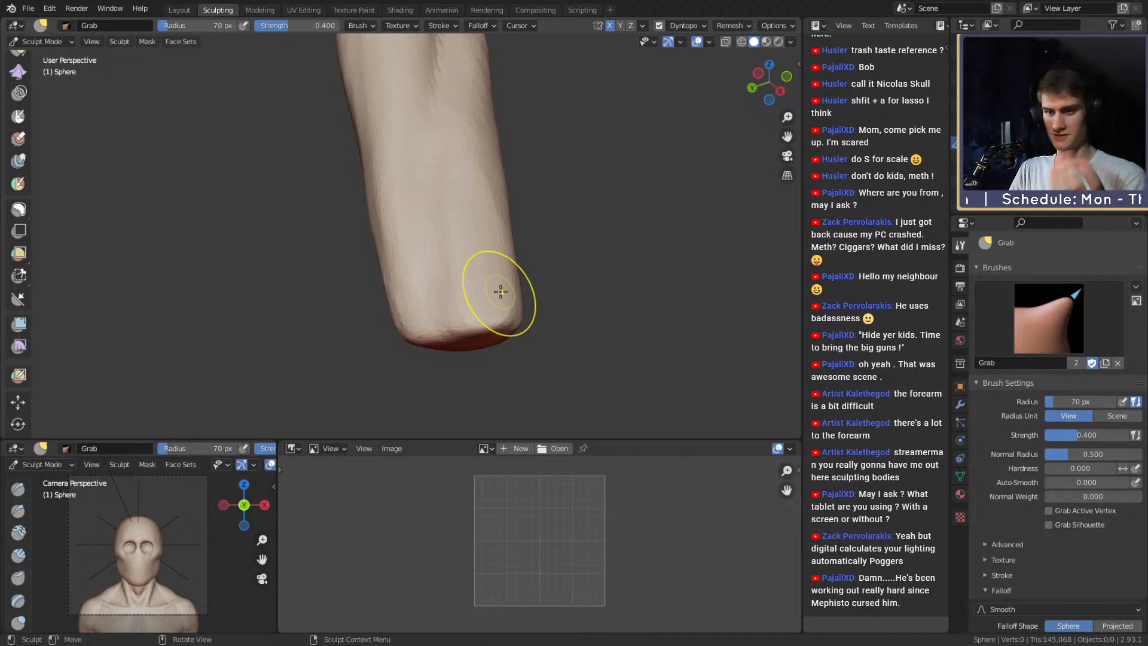
# Shorten the forearm by pushing the wrist end upward with a large Grab brush, starting at 271 px.
pyautogui.moveTo(501, 292)
pyautogui.mouseDown(button='middle')
pyautogui.moveTo(425, 221)
pyautogui.moveTo(385, 267)
pyautogui.moveTo(461, 318)
pyautogui.moveTo(397, 205)
pyautogui.moveTo(359, 180)
pyautogui.moveTo(443, 218)
pyautogui.mouseUp(button='middle')
pyautogui.scroll(4, 443, 219)
pyautogui.press('f')
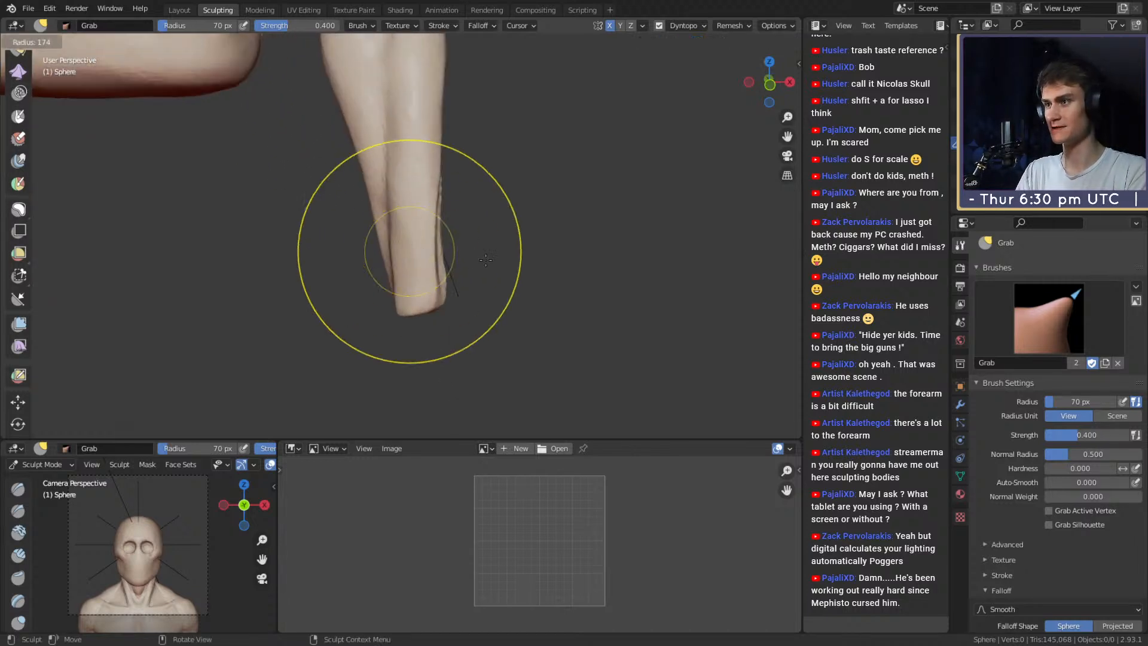
pyautogui.moveTo(420, 288); pyautogui.dragTo(421, 271)
pyautogui.moveTo(411, 282); pyautogui.dragTo(452, 283, button='middle')
pyautogui.press('f')
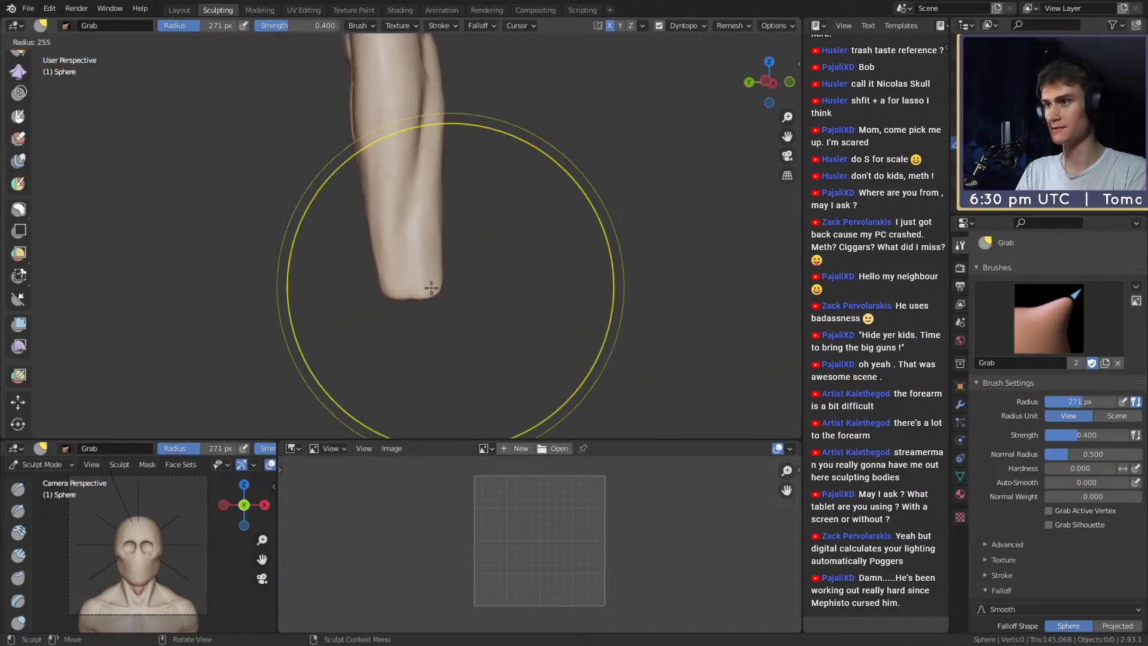
pyautogui.click(425, 288)
pyautogui.moveTo(404, 301); pyautogui.dragTo(409, 274)
# Refine the lower forearm near the wrist with the Grab brush at a 96 px radius.
pyautogui.moveTo(411, 273)
pyautogui.mouseDown(button='middle')
pyautogui.moveTo(383, 271)
pyautogui.moveTo(422, 254)
pyautogui.mouseUp(button='middle')
pyautogui.press('f')
pyautogui.click(389, 269)
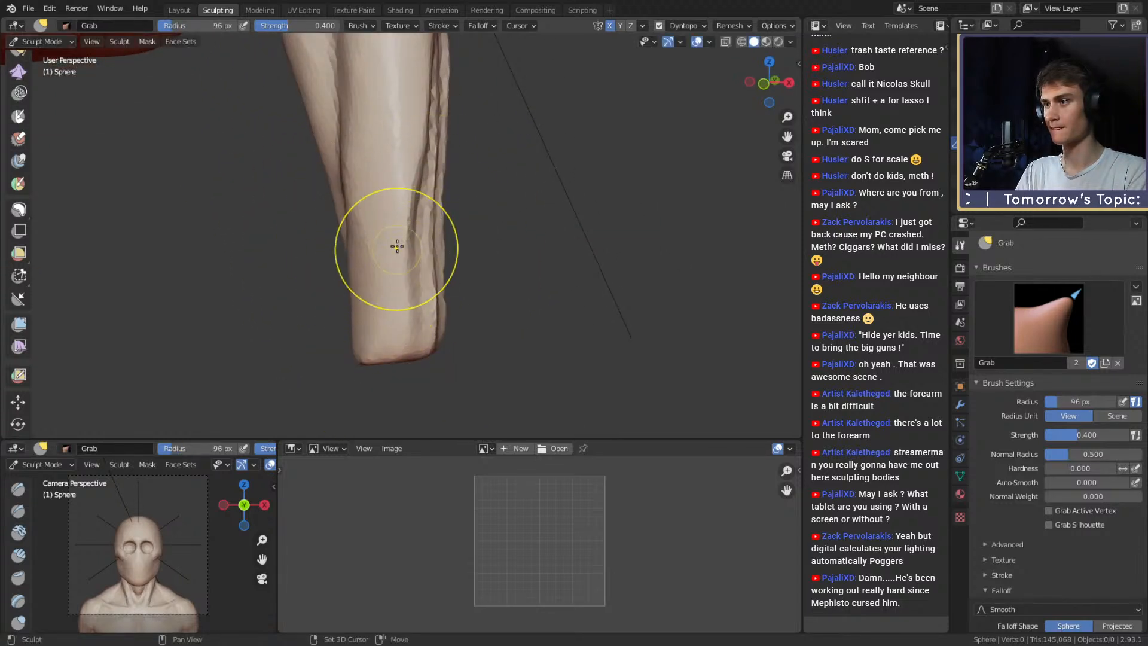
pyautogui.keyDown('ctrl'); pyautogui.moveTo(416, 198); pyautogui.dragTo(490, 278, button='middle'); pyautogui.keyUp('ctrl')
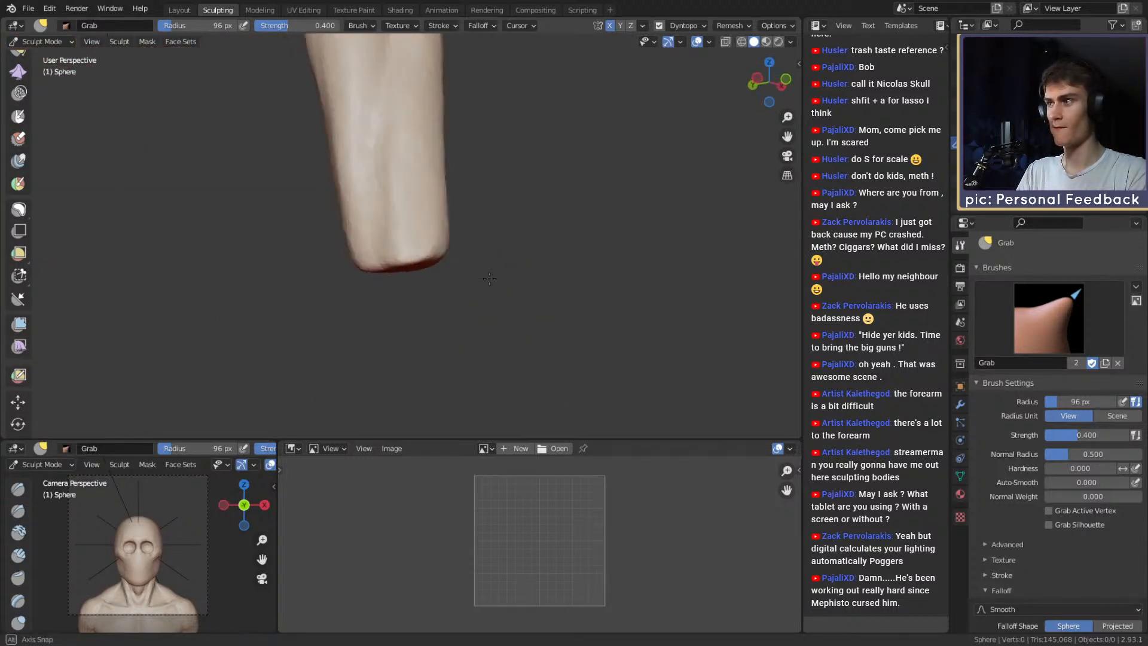
# Mask the flat underside of the wrist end at a 38 px radius and invert the mask.
pyautogui.moveTo(558, 272); pyautogui.dragTo(400, 207, button='middle')
pyautogui.scroll(6, 488, 263)
pyautogui.keyDown('alt'); pyautogui.moveTo(399, 207); pyautogui.dragTo(380, 156); pyautogui.keyUp('alt')
pyautogui.press('m')
pyautogui.moveTo(416, 205)
pyautogui.keyDown('alt'); pyautogui.mouseDown()
pyautogui.moveTo(410, 248)
pyautogui.moveTo(391, 252)
pyautogui.moveTo(396, 261)
pyautogui.moveTo(414, 213)
pyautogui.mouseUp(); pyautogui.keyUp('alt')
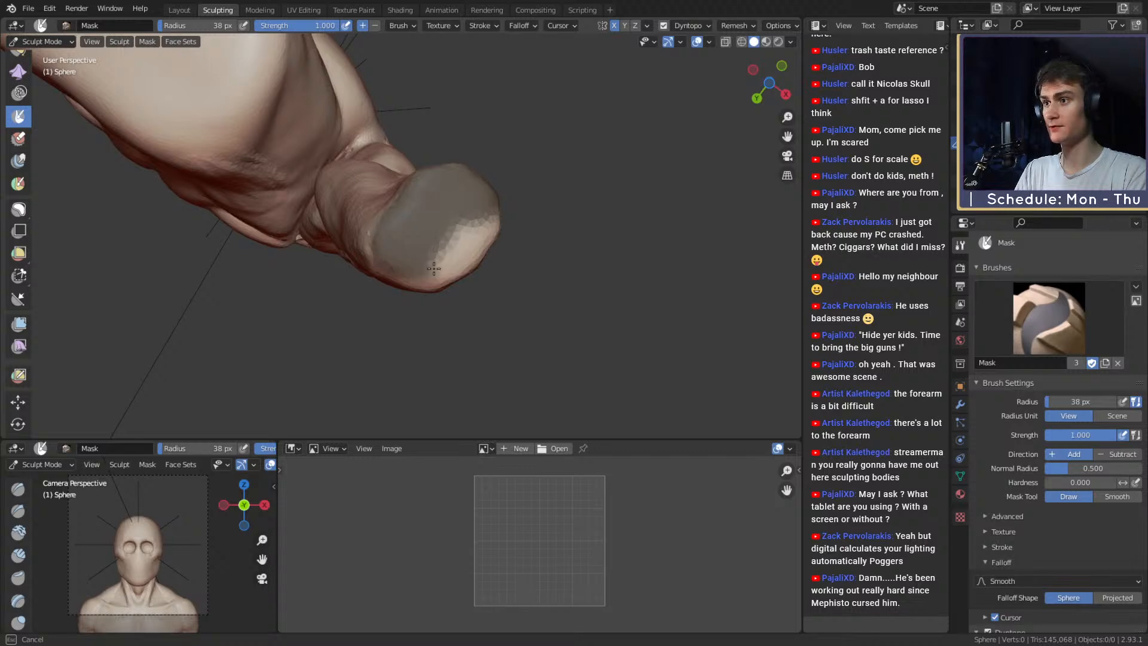
pyautogui.moveTo(488, 224)
pyautogui.keyDown('alt'); pyautogui.mouseDown()
pyautogui.moveTo(377, 255)
pyautogui.moveTo(366, 273)
pyautogui.moveTo(411, 236)
pyautogui.moveTo(483, 264)
pyautogui.mouseUp(); pyautogui.keyUp('alt')
pyautogui.keyDown('alt'); pyautogui.moveTo(372, 266); pyautogui.dragTo(374, 223); pyautogui.keyUp('alt')
pyautogui.keyDown('alt'); pyautogui.moveTo(301, 221); pyautogui.dragTo(487, 222); pyautogui.keyUp('alt')
pyautogui.keyDown('alt'); pyautogui.moveTo(360, 245); pyautogui.dragTo(419, 159); pyautogui.keyUp('alt')
pyautogui.hotkey('ctrl', 'i')
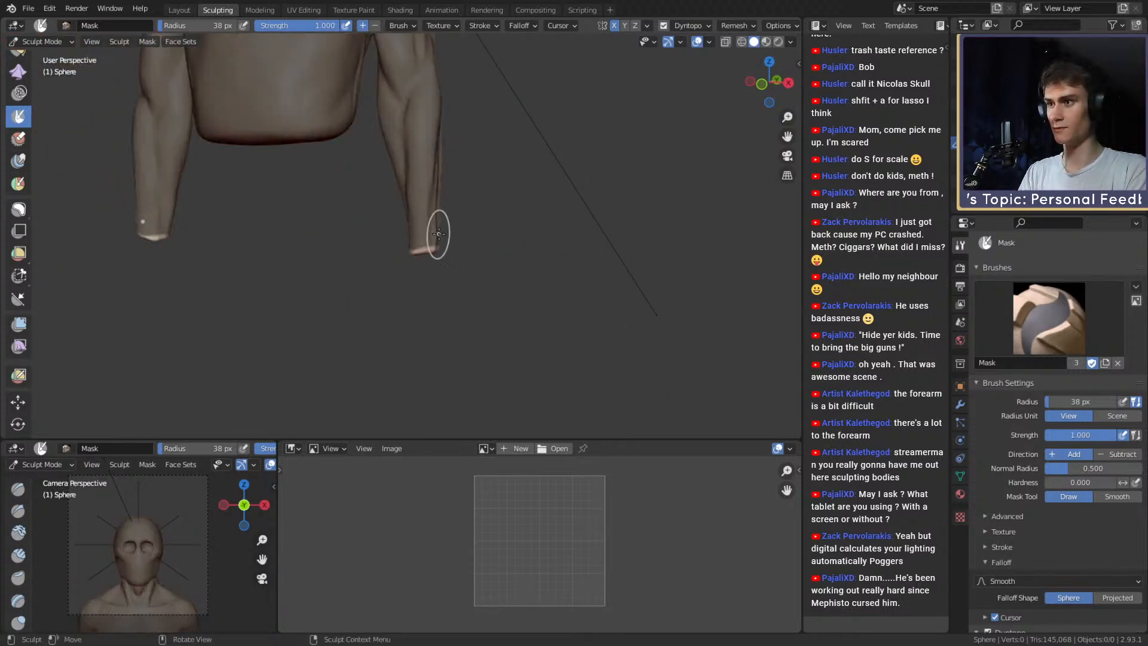
pyautogui.keyDown('alt'); pyautogui.moveTo(438, 236); pyautogui.dragTo(453, 204); pyautogui.keyUp('alt')
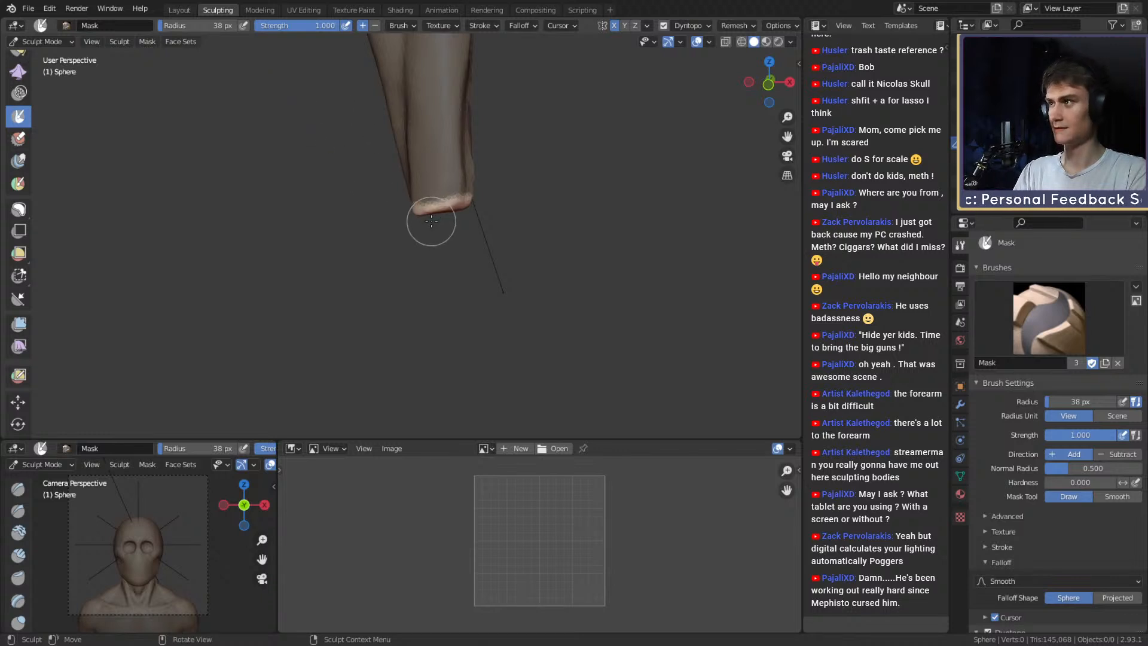
# Extend the unmasked wrist end downward to start the hand, using the Snake Hook brush up to 217 px.
pyautogui.press('k')
pyautogui.press('f')
pyautogui.click(531, 219)
pyautogui.keyDown('ctrl'); pyautogui.keyDown('alt'); pyautogui.moveTo(444, 211); pyautogui.dragTo(454, 305); pyautogui.keyUp('alt'); pyautogui.keyUp('ctrl')
pyautogui.keyDown('ctrl'); pyautogui.keyDown('alt'); pyautogui.moveTo(454, 305); pyautogui.dragTo(429, 310); pyautogui.keyUp('alt'); pyautogui.keyUp('ctrl')
pyautogui.press('f')
pyautogui.click(448, 216)
pyautogui.keyDown('alt'); pyautogui.moveTo(428, 269); pyautogui.dragTo(452, 263); pyautogui.keyUp('alt')
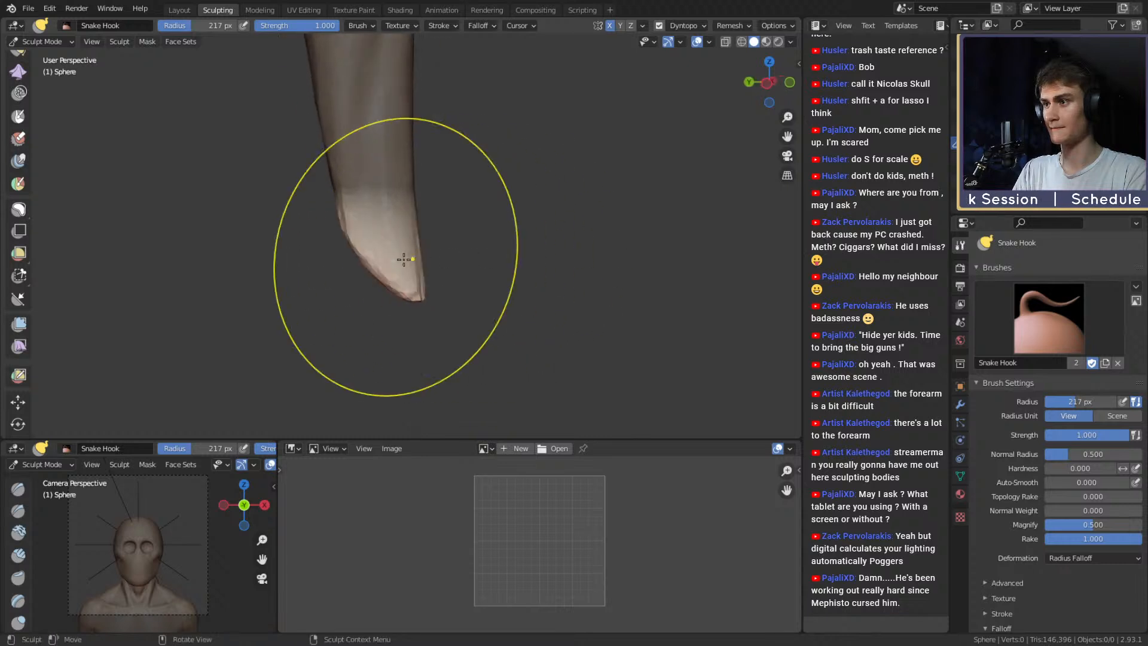
pyautogui.moveTo(379, 262); pyautogui.dragTo(384, 308)
# Fill out the lower end of the hand mass with the Snake Hook brush at varying radii.
pyautogui.keyDown('alt'); pyautogui.keyDown('shift'); pyautogui.moveTo(385, 288); pyautogui.dragTo(488, 335); pyautogui.keyUp('shift'); pyautogui.keyUp('alt')
pyautogui.press('f')
pyautogui.click(412, 276)
pyautogui.press('f')
pyautogui.click(404, 281)
pyautogui.press('f')
pyautogui.click(408, 273)
pyautogui.keyDown('alt'); pyautogui.moveTo(533, 282); pyautogui.dragTo(306, 253); pyautogui.keyUp('alt')
pyautogui.moveTo(486, 246)
pyautogui.keyDown('alt'); pyautogui.mouseDown()
pyautogui.moveTo(440, 246)
pyautogui.moveTo(431, 263)
pyautogui.moveTo(428, 244)
pyautogui.moveTo(418, 245)
pyautogui.moveTo(465, 263)
pyautogui.moveTo(474, 248)
pyautogui.mouseUp(); pyautogui.keyUp('alt')
# Widen the upper part of the hand mass just below the wrist with the Snake Hook brush.
pyautogui.press('f')
pyautogui.click(432, 263)
pyautogui.press('f')
pyautogui.click(454, 188)
pyautogui.moveTo(456, 177); pyautogui.dragTo(469, 175)
pyautogui.keyDown('alt'); pyautogui.keyDown('shift'); pyautogui.moveTo(379, 186); pyautogui.dragTo(459, 209); pyautogui.keyUp('shift'); pyautogui.keyUp('alt')
pyautogui.press('f')
pyautogui.click(432, 184)
# Broaden the hand's lower side with Snake Hook at 256 px and adjust both sides near the wrist at 224 px.
pyautogui.moveTo(464, 251)
pyautogui.keyDown('alt'); pyautogui.keyDown('shift'); pyautogui.mouseDown()
pyautogui.moveTo(420, 225)
pyautogui.moveTo(350, 231)
pyautogui.mouseUp(); pyautogui.keyUp('shift'); pyautogui.keyUp('alt')
pyautogui.press('f')
pyautogui.click(425, 222)
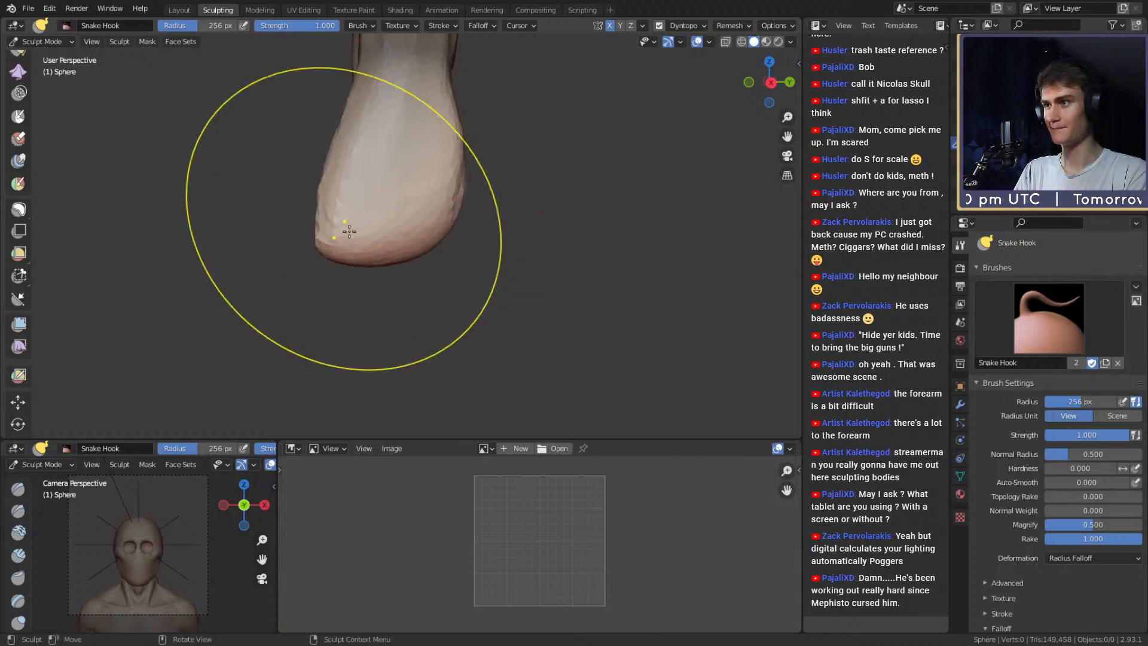
pyautogui.moveTo(453, 227); pyautogui.dragTo(472, 247)
pyautogui.press('f')
pyautogui.click(418, 185)
pyautogui.moveTo(463, 136); pyautogui.dragTo(471, 133)
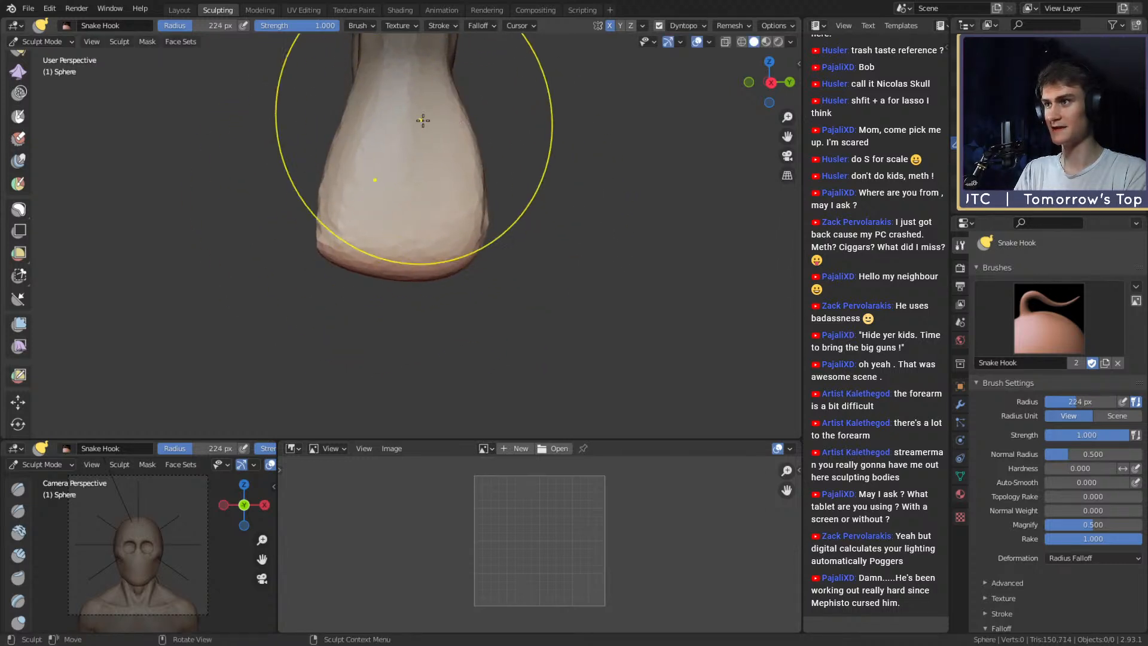
pyautogui.moveTo(360, 104); pyautogui.dragTo(352, 99)
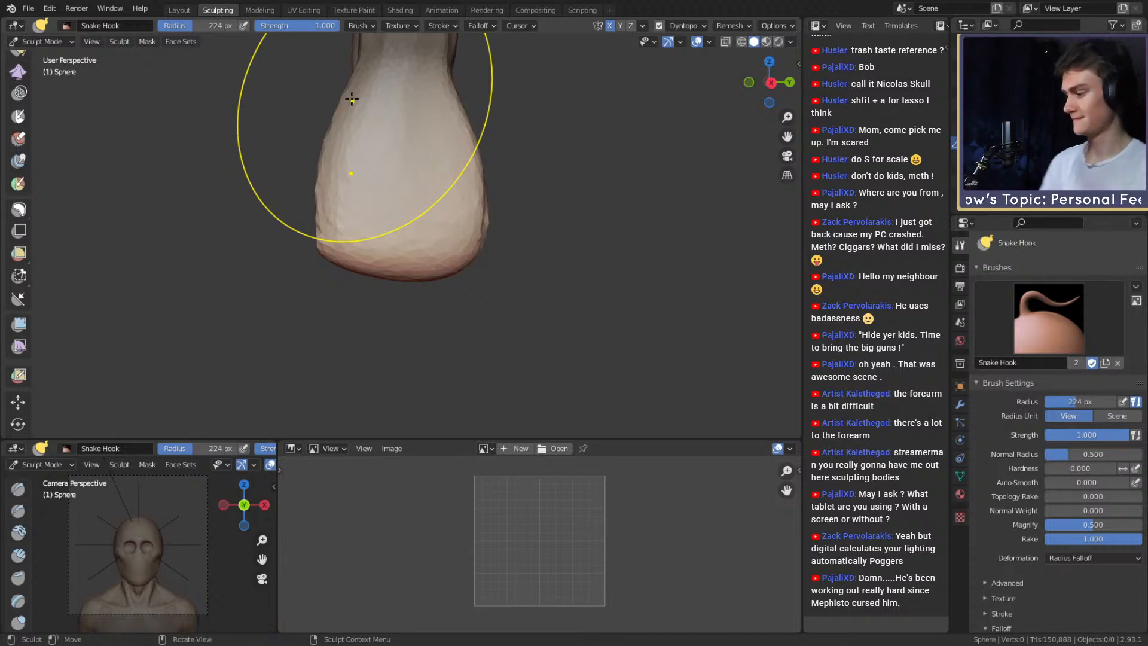
# Shift the hand sideways in line with the forearm, using the Snake Hook brush at 293 px.
pyautogui.moveTo(389, 269)
pyautogui.mouseDown(button='middle')
pyautogui.moveTo(487, 244)
pyautogui.moveTo(396, 242)
pyautogui.moveTo(392, 229)
pyautogui.mouseUp(button='middle')
pyautogui.press('f')
pyautogui.click(431, 235)
pyautogui.moveTo(370, 230); pyautogui.dragTo(393, 233)
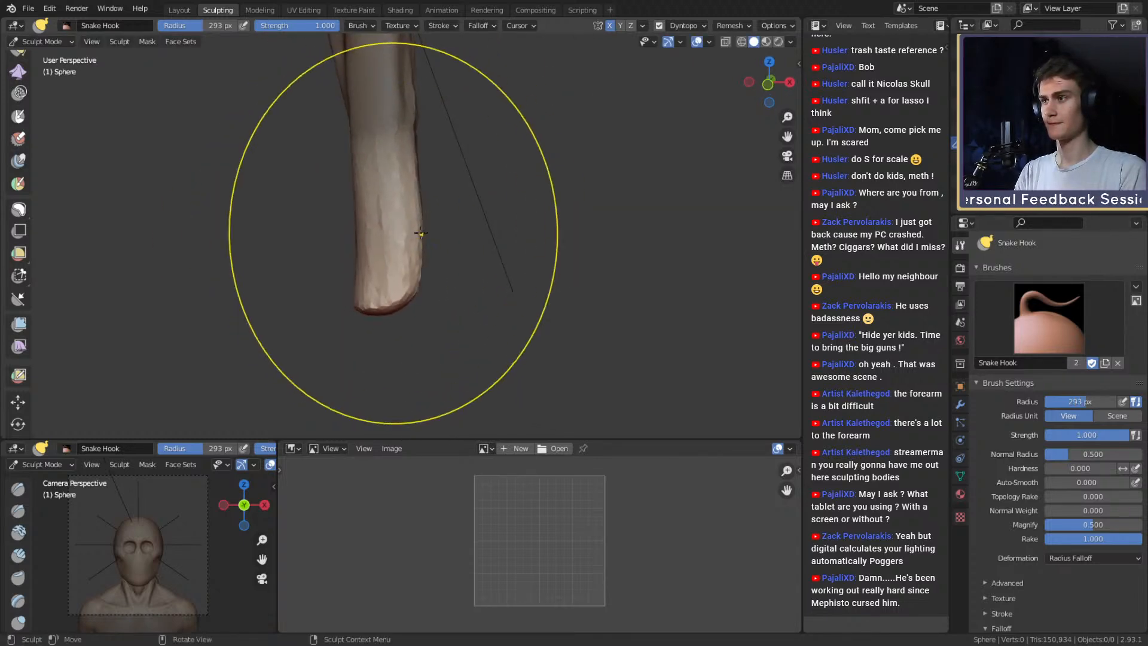
# Reshape the hand's side contour below the wrist with the Snake Hook brush at 180 px.
pyautogui.moveTo(394, 233)
pyautogui.mouseDown(button='middle')
pyautogui.moveTo(495, 244)
pyautogui.moveTo(433, 261)
pyautogui.moveTo(367, 202)
pyautogui.mouseUp(button='middle')
pyautogui.press('f')
pyautogui.click(305, 195)
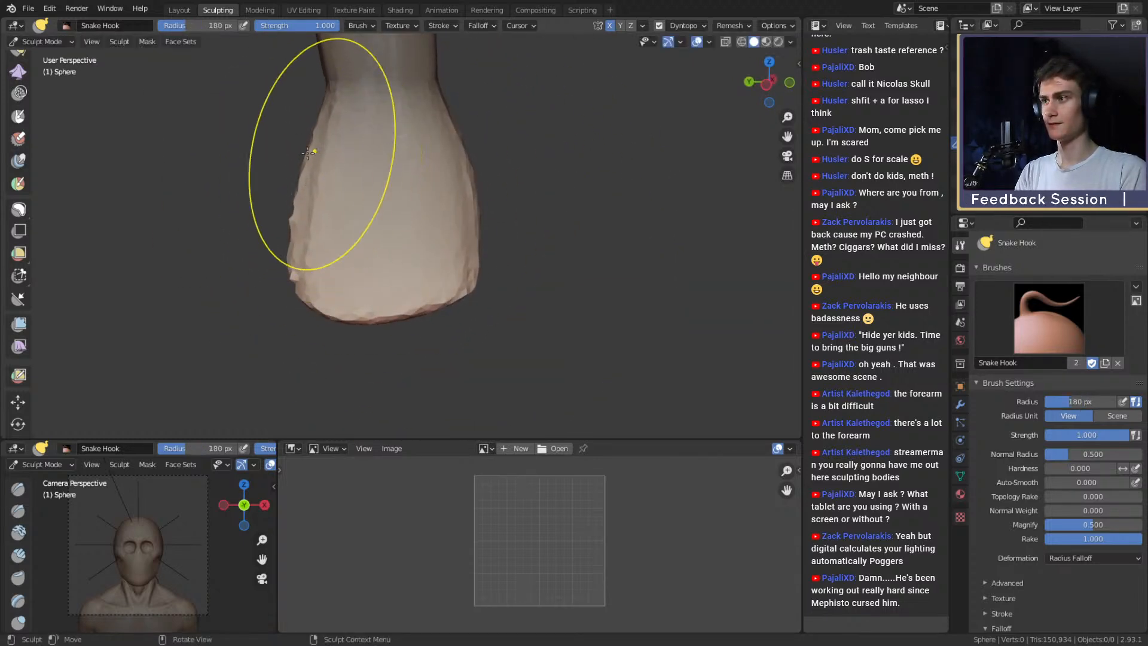
pyautogui.moveTo(314, 155); pyautogui.dragTo(313, 173)
pyautogui.moveTo(312, 173)
pyautogui.mouseDown(button='middle')
pyautogui.moveTo(410, 192)
pyautogui.moveTo(356, 256)
pyautogui.mouseUp(button='middle')
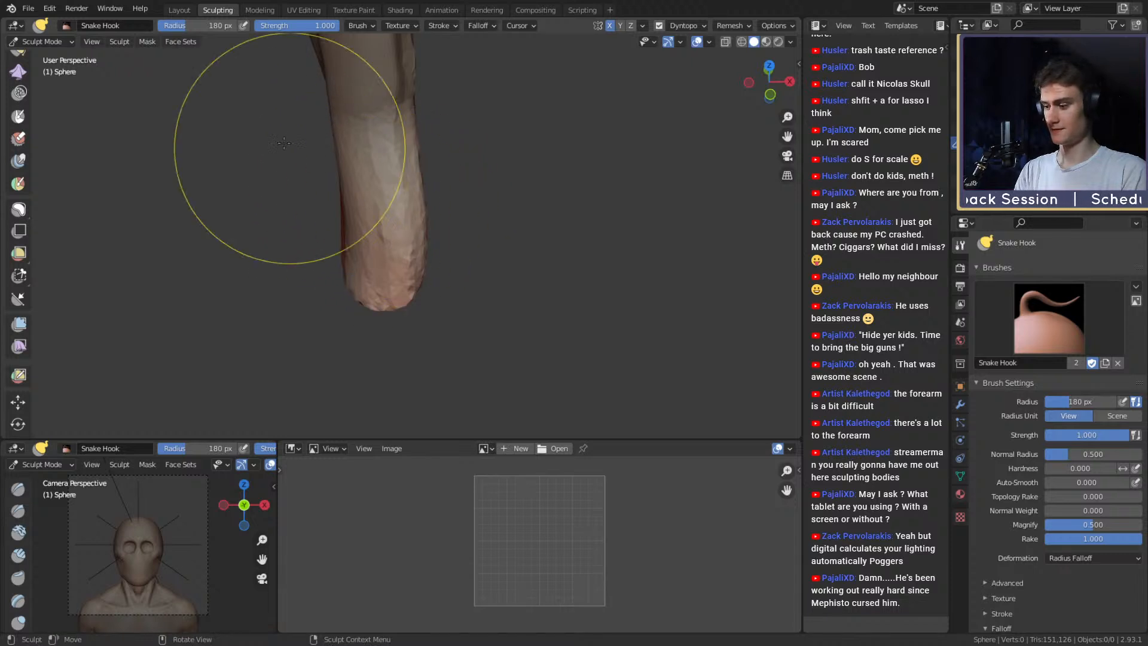
# Pull the base of the thumb out of the hand's front edge with the Snake Hook brush, finishing at 191 px.
pyautogui.moveTo(287, 146)
pyautogui.mouseDown(button='middle')
pyautogui.moveTo(385, 224)
pyautogui.moveTo(375, 232)
pyautogui.mouseUp(button='middle')
pyautogui.press('f')
pyautogui.click(403, 218)
pyautogui.moveTo(403, 207)
pyautogui.mouseDown()
pyautogui.moveTo(369, 237)
pyautogui.moveTo(351, 219)
pyautogui.mouseUp()
pyautogui.press('f')
pyautogui.click(323, 232)
pyautogui.press('f')
pyautogui.click(389, 210)
# Draw the thumb base further down and outward with a smaller Snake Hook brush.
pyautogui.moveTo(371, 223)
pyautogui.mouseDown(button='middle')
pyautogui.moveTo(377, 203)
pyautogui.moveTo(378, 220)
pyautogui.mouseUp(button='middle')
pyautogui.press('f')
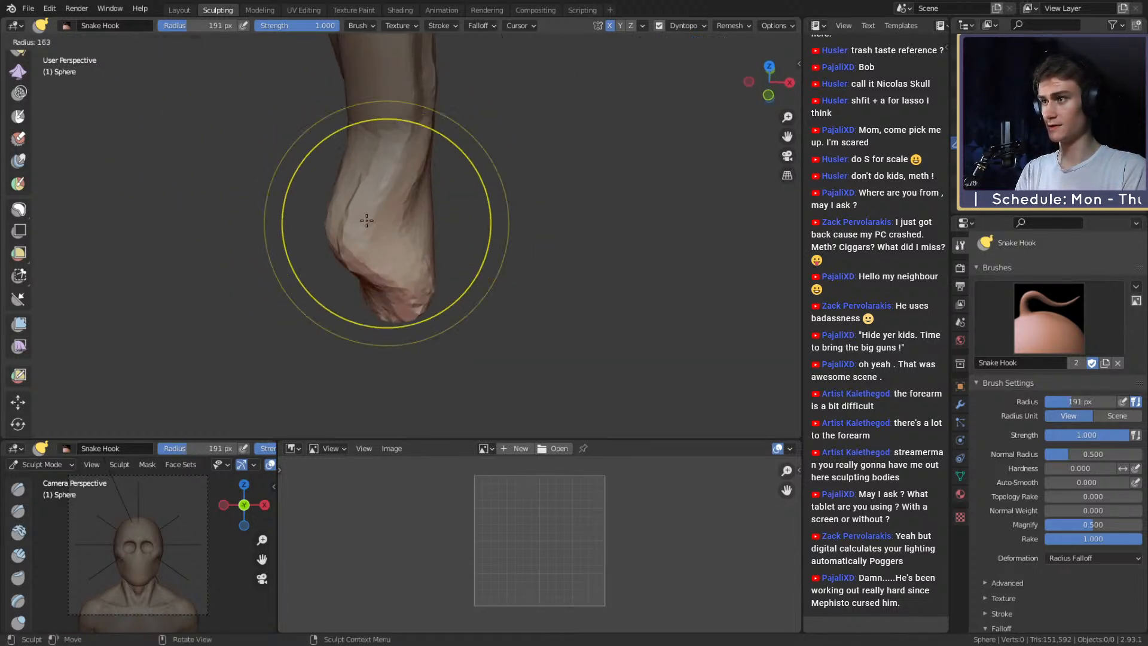
pyautogui.click(364, 220)
pyautogui.moveTo(369, 213); pyautogui.dragTo(356, 236)
pyautogui.moveTo(355, 236)
pyautogui.mouseDown(button='middle')
pyautogui.moveTo(508, 190)
pyautogui.moveTo(476, 210)
pyautogui.mouseUp(button='middle')
pyautogui.moveTo(476, 210); pyautogui.dragTo(486, 209)
# Push the edge of the palm below the thumb inward with the Snake Hook brush.
pyautogui.moveTo(489, 209)
pyautogui.mouseDown(button='middle')
pyautogui.moveTo(390, 236)
pyautogui.moveTo(404, 223)
pyautogui.moveTo(423, 236)
pyautogui.moveTo(392, 226)
pyautogui.mouseUp(button='middle')
pyautogui.press('f')
pyautogui.click(392, 226)
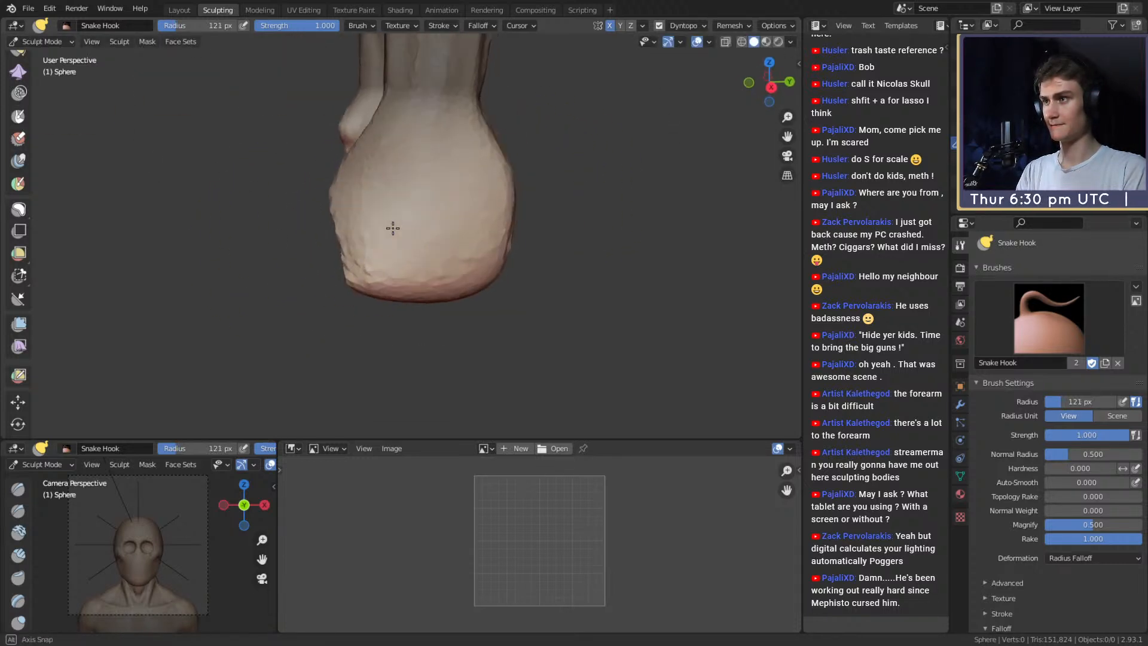
pyautogui.press('f')
pyautogui.click(367, 241)
pyautogui.press('f')
pyautogui.click(372, 243)
pyautogui.moveTo(362, 248); pyautogui.dragTo(379, 253)
# Refine the notch between the thumb base and the palm's lower edge with Snake Hook at 143 px.
pyautogui.moveTo(377, 247); pyautogui.dragTo(382, 239, button='middle')
pyautogui.press('f')
pyautogui.click(375, 246)
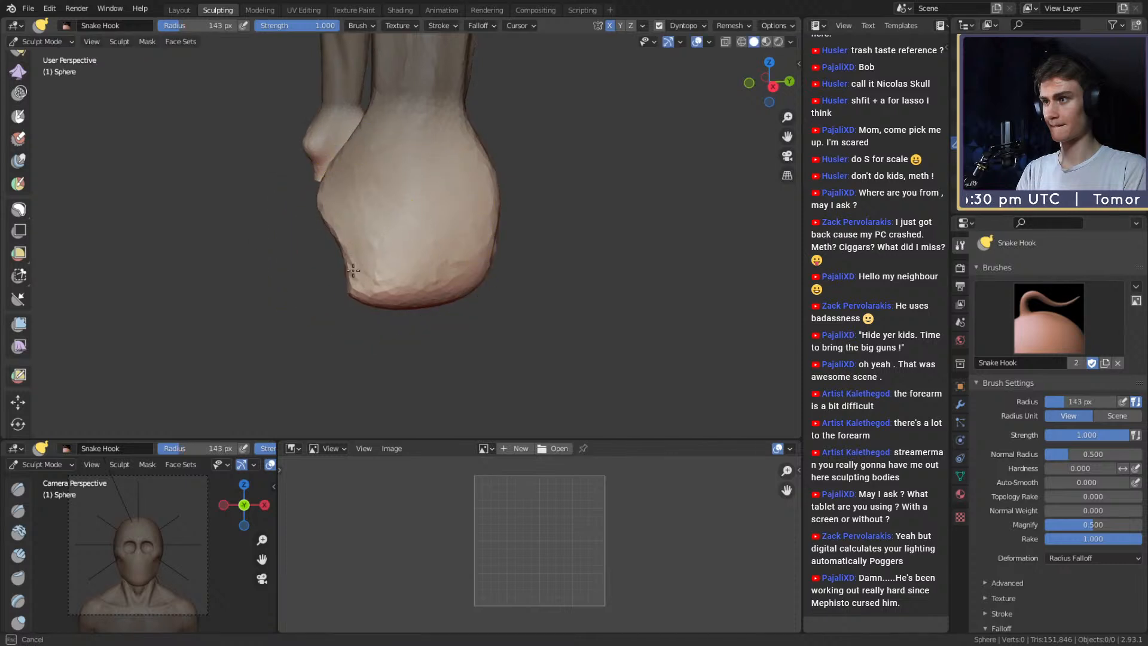
pyautogui.moveTo(371, 251); pyautogui.dragTo(359, 254)
# Pull the thumb base farther out from the palm with the Snake Hook brush at 183 px.
pyautogui.moveTo(360, 254); pyautogui.dragTo(580, 258, button='middle')
pyautogui.moveTo(473, 239); pyautogui.dragTo(438, 223, button='middle')
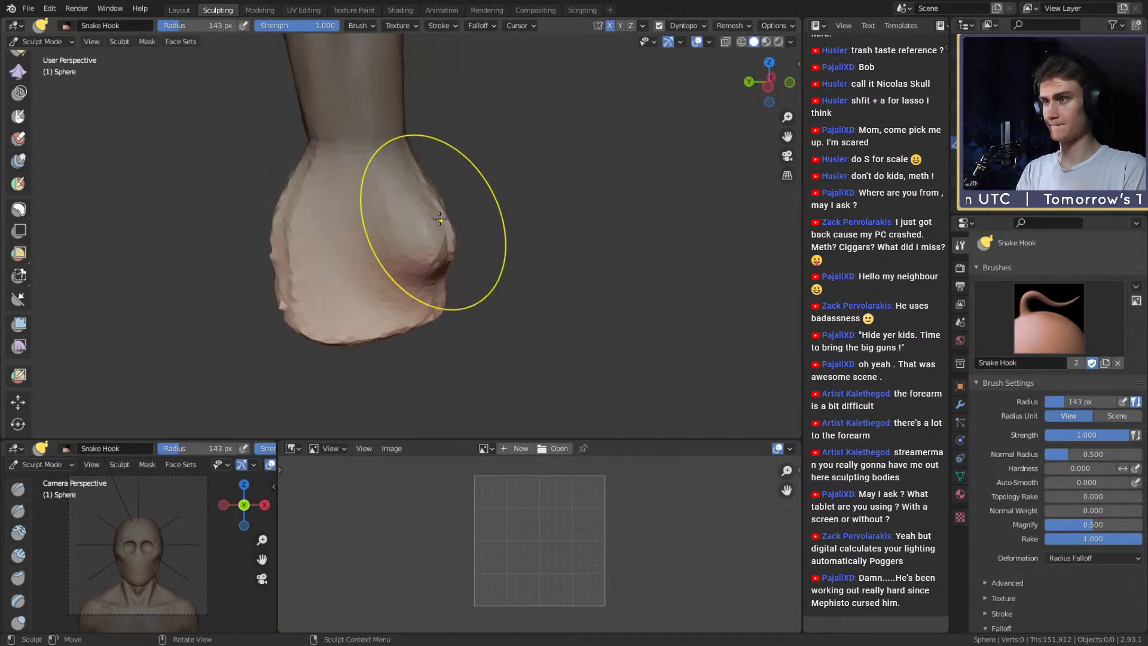
pyautogui.press('f')
pyautogui.click(440, 226)
pyautogui.moveTo(436, 227); pyautogui.dragTo(448, 226)
pyautogui.moveTo(448, 225); pyautogui.dragTo(334, 231, button='middle')
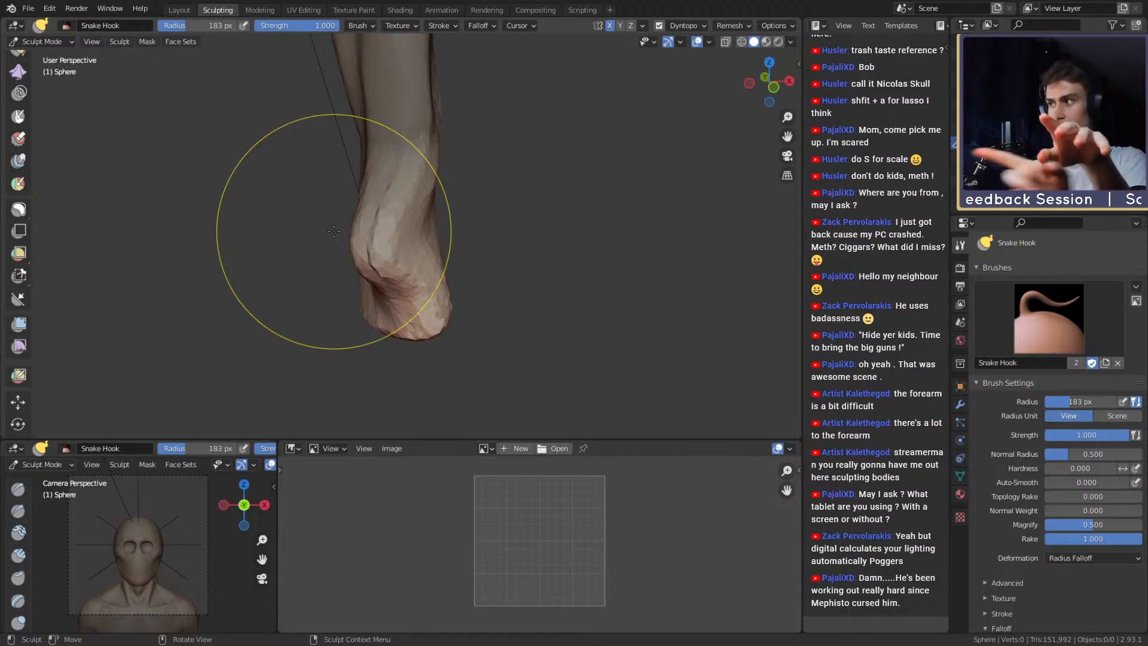
# Smooth the creased surface of the thumb base at a 107 px radius.
pyautogui.moveTo(400, 267)
pyautogui.mouseDown(button='middle')
pyautogui.moveTo(421, 243)
pyautogui.moveTo(357, 258)
pyautogui.mouseUp(button='middle')
pyautogui.press('f')
pyautogui.click(392, 236)
pyautogui.moveTo(357, 258)
pyautogui.keyDown('shift'); pyautogui.mouseDown()
pyautogui.moveTo(361, 196)
pyautogui.moveTo(365, 248)
pyautogui.mouseUp(); pyautogui.keyUp('shift')
# Build up the back of the hand with Clay Strips at 46 px and smooth it at a 111 px radius.
pyautogui.moveTo(379, 279); pyautogui.dragTo(533, 226, button='middle')
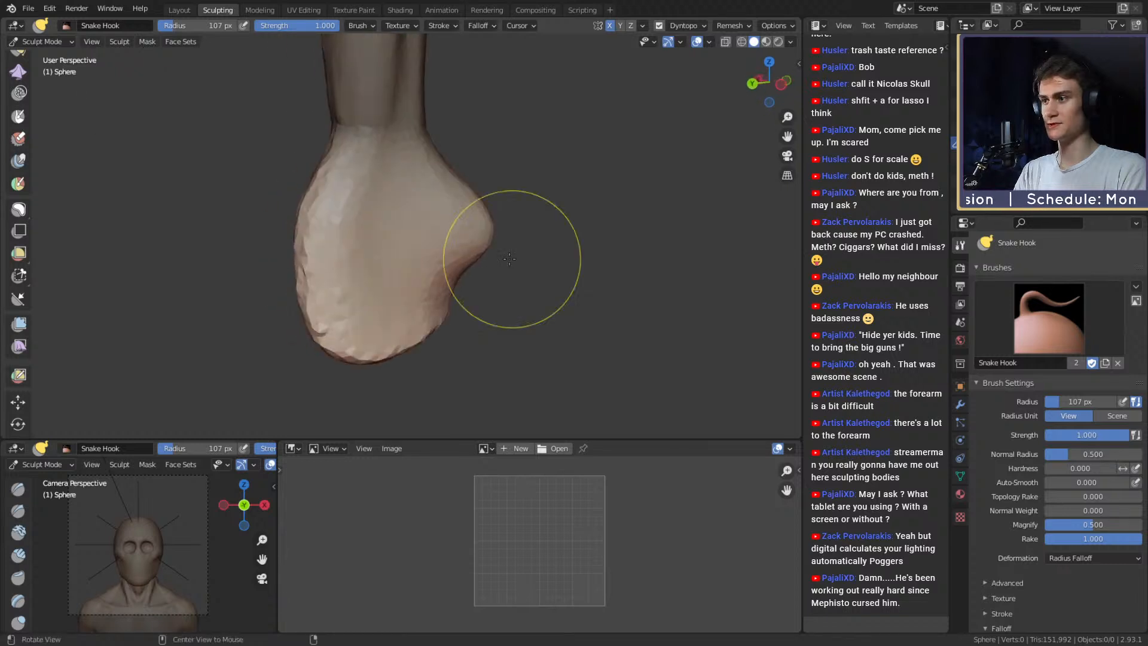
pyautogui.moveTo(329, 209)
pyautogui.mouseDown(button='middle')
pyautogui.moveTo(494, 225)
pyautogui.moveTo(358, 231)
pyautogui.mouseUp(button='middle')
pyautogui.press('c')
pyautogui.moveTo(296, 287); pyautogui.dragTo(297, 281)
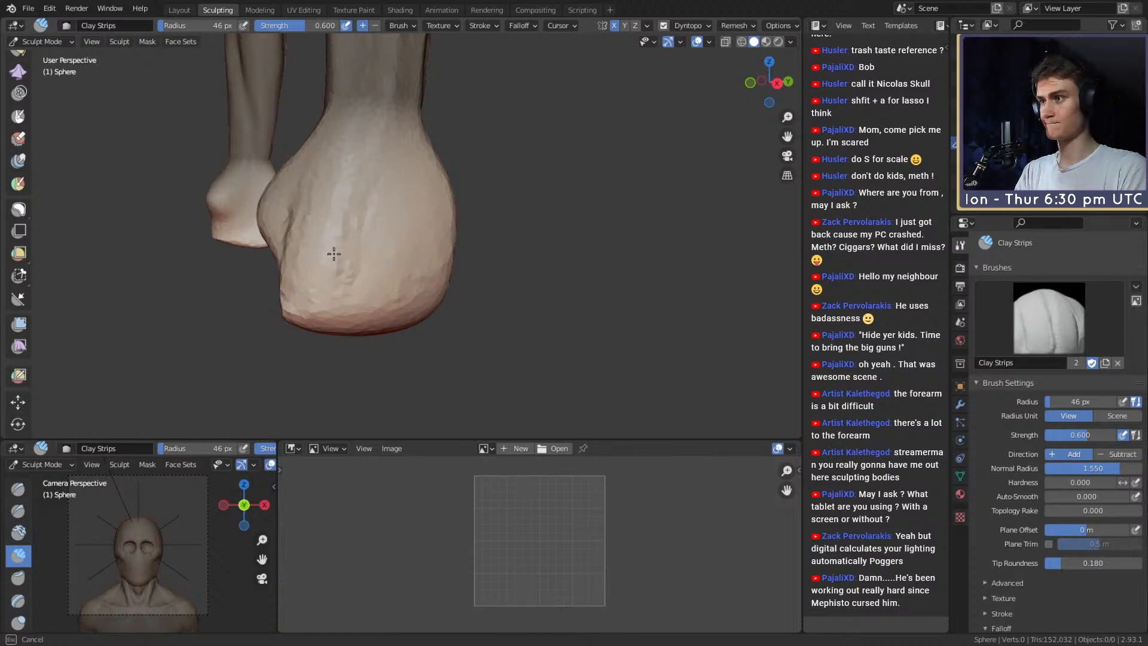
pyautogui.press('f')
pyautogui.click(373, 253)
pyautogui.moveTo(348, 244)
pyautogui.keyDown('shift'); pyautogui.mouseDown()
pyautogui.moveTo(408, 259)
pyautogui.moveTo(362, 219)
pyautogui.mouseUp(); pyautogui.keyUp('shift')
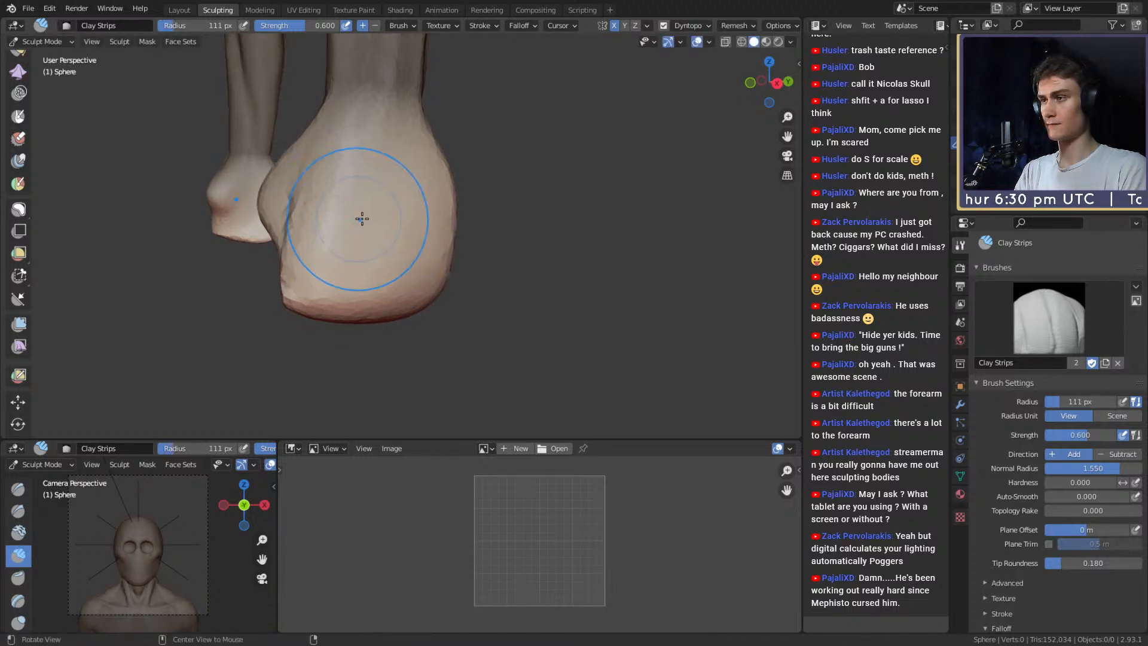
# Adjust the side profile of the hand just below the wrist with the Grab brush.
pyautogui.moveTo(362, 219)
pyautogui.mouseDown(button='middle')
pyautogui.moveTo(384, 281)
pyautogui.moveTo(389, 242)
pyautogui.mouseUp(button='middle')
pyautogui.press('g')
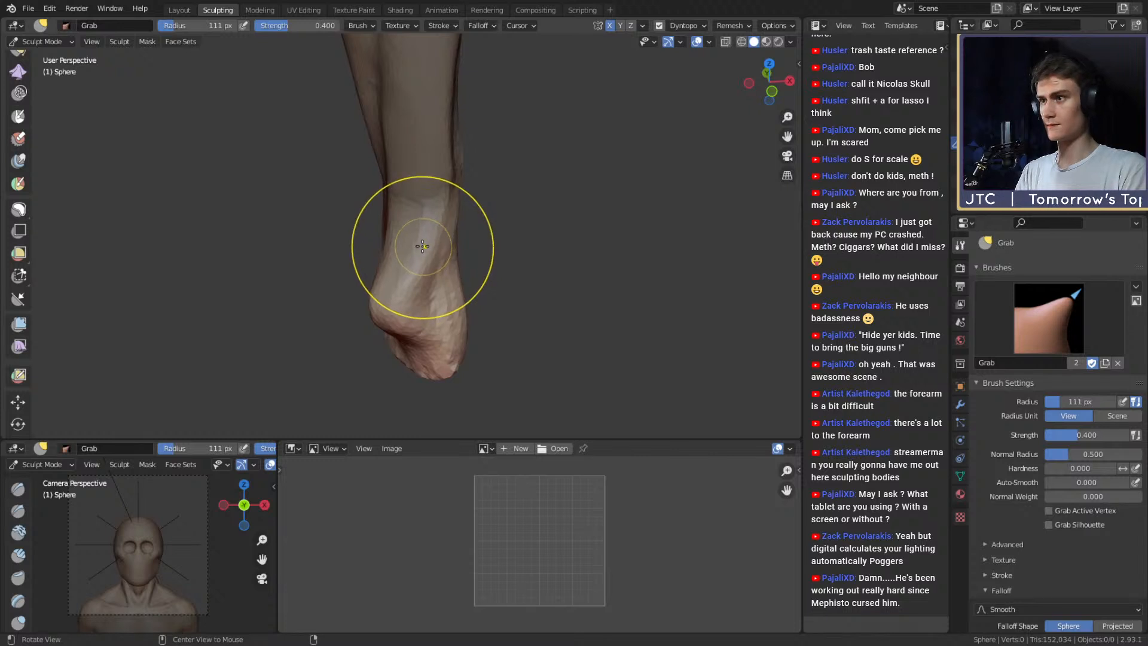
pyautogui.hotkey('alt', 'm')
pyautogui.press('f')
pyautogui.click(408, 239)
pyautogui.moveTo(421, 239)
pyautogui.mouseDown(button='middle')
pyautogui.moveTo(518, 214)
pyautogui.moveTo(474, 256)
pyautogui.moveTo(404, 208)
pyautogui.mouseUp(button='middle')
pyautogui.moveTo(404, 208); pyautogui.dragTo(431, 182, button='middle')
# Deepen the fold under the thumb base toward the palm with the Crease brush at 59 px.
pyautogui.hotkey('shift', 'c')
pyautogui.moveTo(469, 241); pyautogui.dragTo(432, 221, button='middle')
pyautogui.moveTo(459, 246)
pyautogui.mouseDown()
pyautogui.moveTo(400, 228)
pyautogui.moveTo(465, 227)
pyautogui.moveTo(412, 224)
pyautogui.mouseUp()
pyautogui.moveTo(431, 227); pyautogui.dragTo(450, 226, button='middle')
pyautogui.moveTo(472, 238); pyautogui.dragTo(408, 208)
pyautogui.moveTo(377, 197); pyautogui.dragTo(385, 210, button='middle')
pyautogui.moveTo(446, 237); pyautogui.dragTo(400, 216)
pyautogui.moveTo(401, 209)
pyautogui.mouseDown(button='middle')
pyautogui.moveTo(389, 205)
pyautogui.moveTo(413, 206)
pyautogui.mouseUp(button='middle')
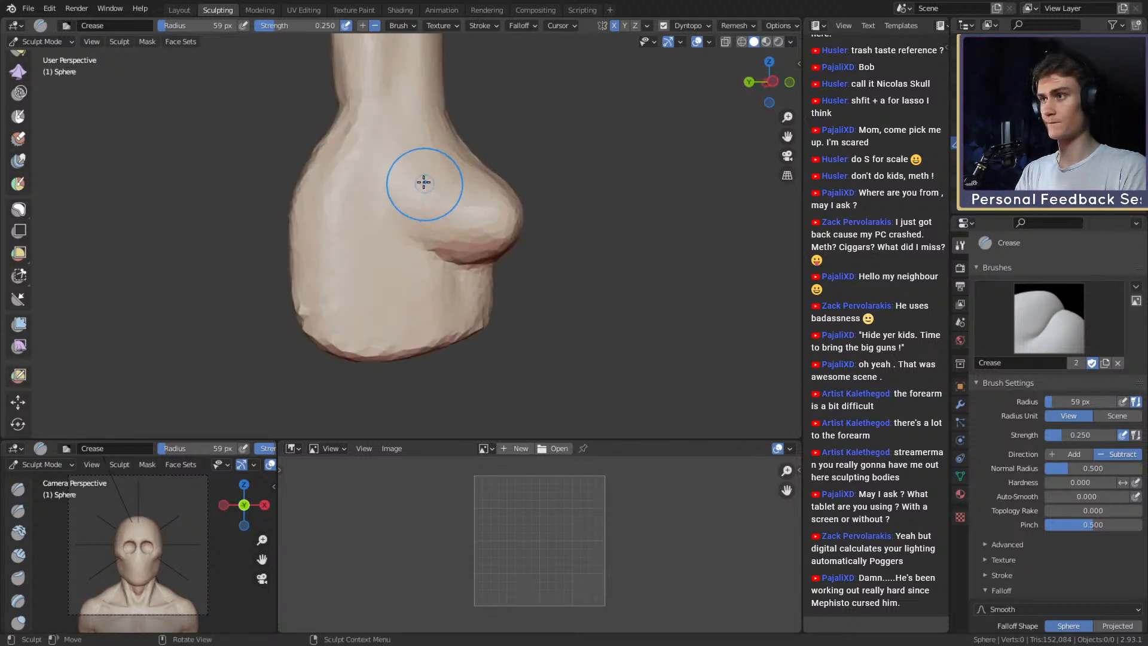
# Build up the palm heel and thumb base with Clay Strips at 62 px and shift the heel with Grab at 106 px.
pyautogui.press('c')
pyautogui.moveTo(424, 161); pyautogui.dragTo(462, 177, button='middle')
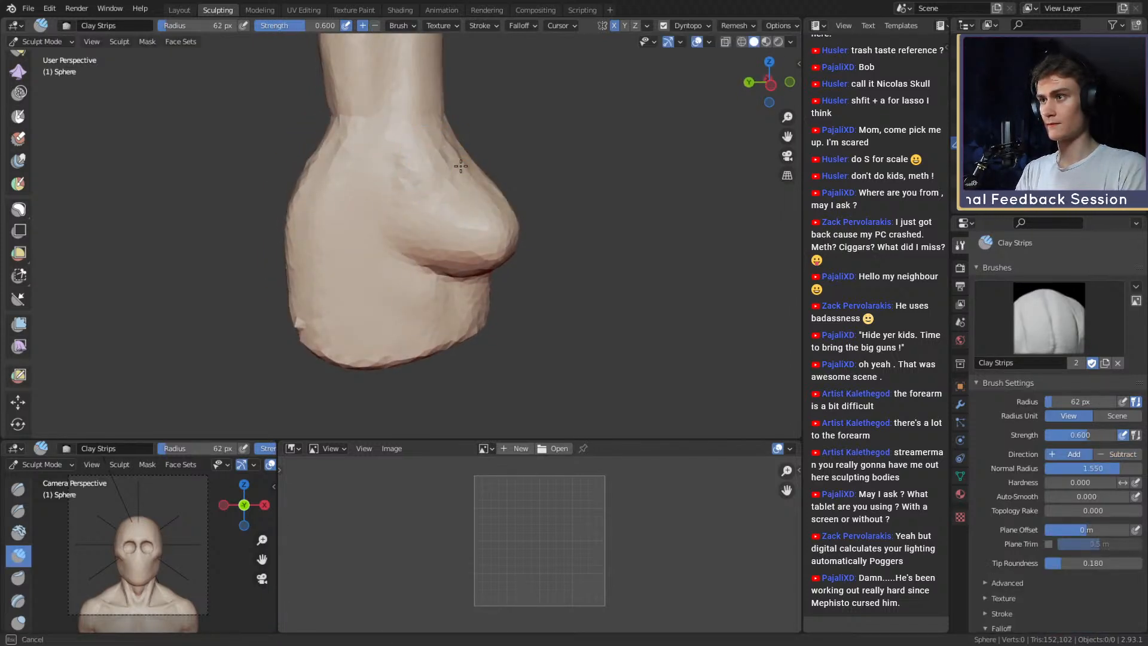
pyautogui.press('g')
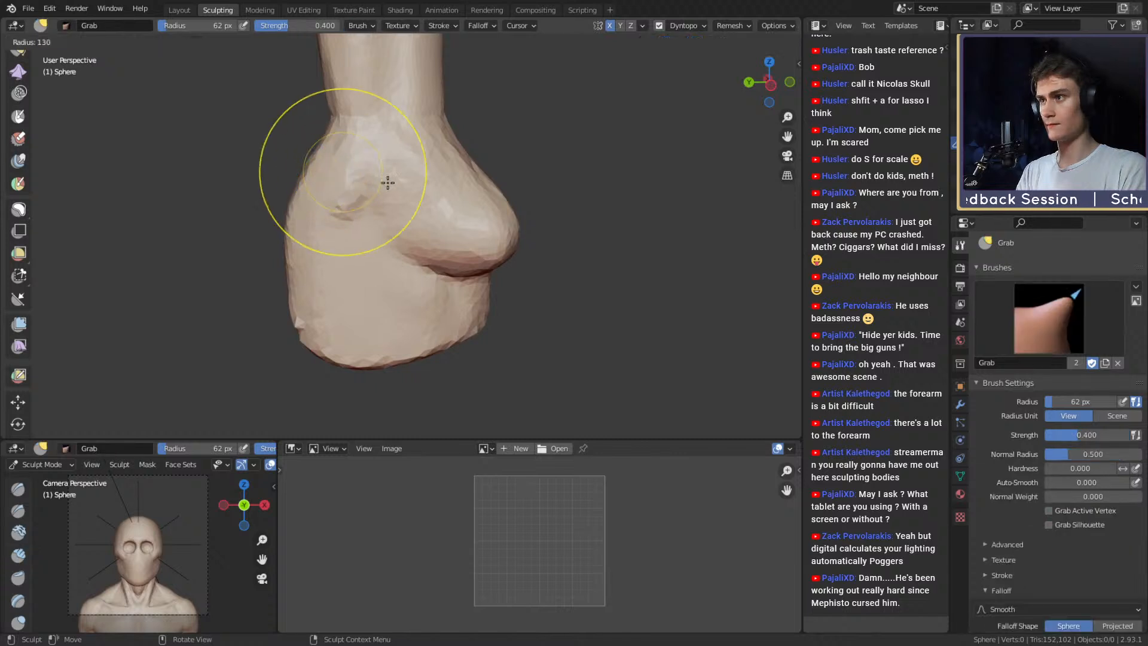
pyautogui.moveTo(384, 182)
pyautogui.mouseDown()
pyautogui.moveTo(341, 199)
pyautogui.moveTo(305, 167)
pyautogui.mouseUp()
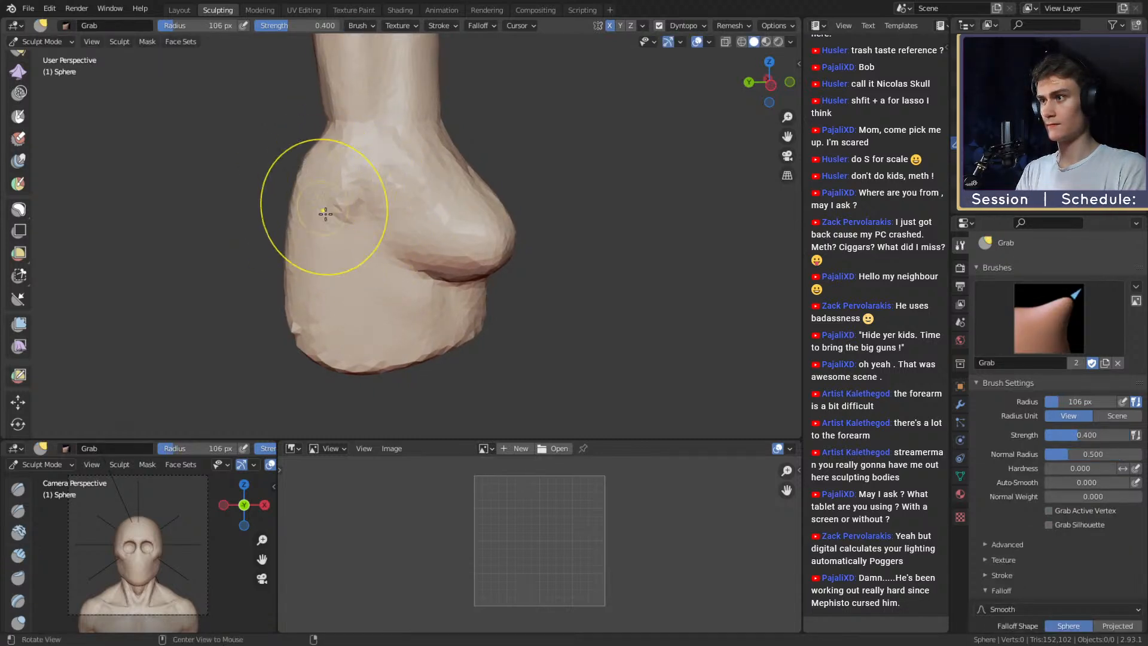
# Adjust the palm surface beside the thumb base with the Grab brush, reducing the radius to 61 px.
pyautogui.moveTo(333, 212); pyautogui.dragTo(323, 248, button='middle')
pyautogui.press('f')
pyautogui.click(330, 262)
pyautogui.moveTo(416, 257); pyautogui.dragTo(409, 245, button='middle')
pyautogui.press('f')
pyautogui.click(415, 250)
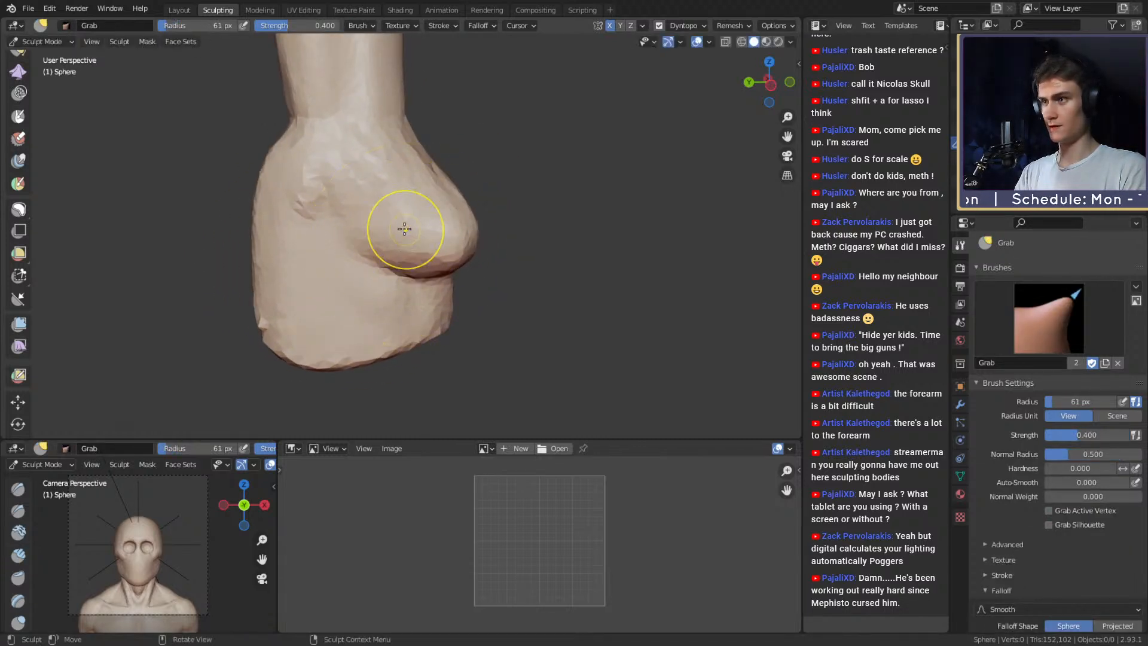
# Reshape the thumb base and its junction with the palm using Grab, ending at a 55 px radius.
pyautogui.press('f')
pyautogui.click(430, 231)
pyautogui.press('f')
pyautogui.click(460, 229)
pyautogui.moveTo(444, 235); pyautogui.dragTo(446, 220)
pyautogui.press('f')
pyautogui.click(421, 220)
pyautogui.moveTo(418, 218); pyautogui.dragTo(395, 212, button='middle')
pyautogui.press('f')
pyautogui.click(361, 207)
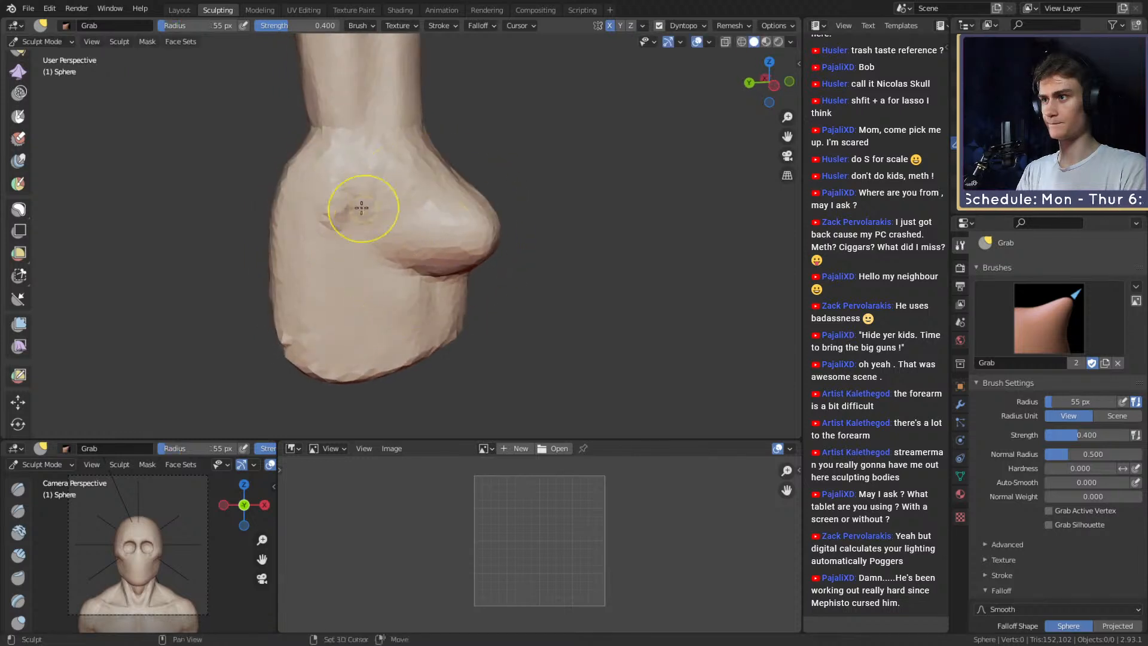
pyautogui.moveTo(389, 260)
pyautogui.mouseDown(button='middle')
pyautogui.moveTo(443, 239)
pyautogui.moveTo(474, 252)
pyautogui.moveTo(364, 250)
pyautogui.mouseUp(button='middle')
# Fill out the middle of the palm beside the thumb fold with Clay Strips at 71 px.
pyautogui.press('c')
pyautogui.press('f')
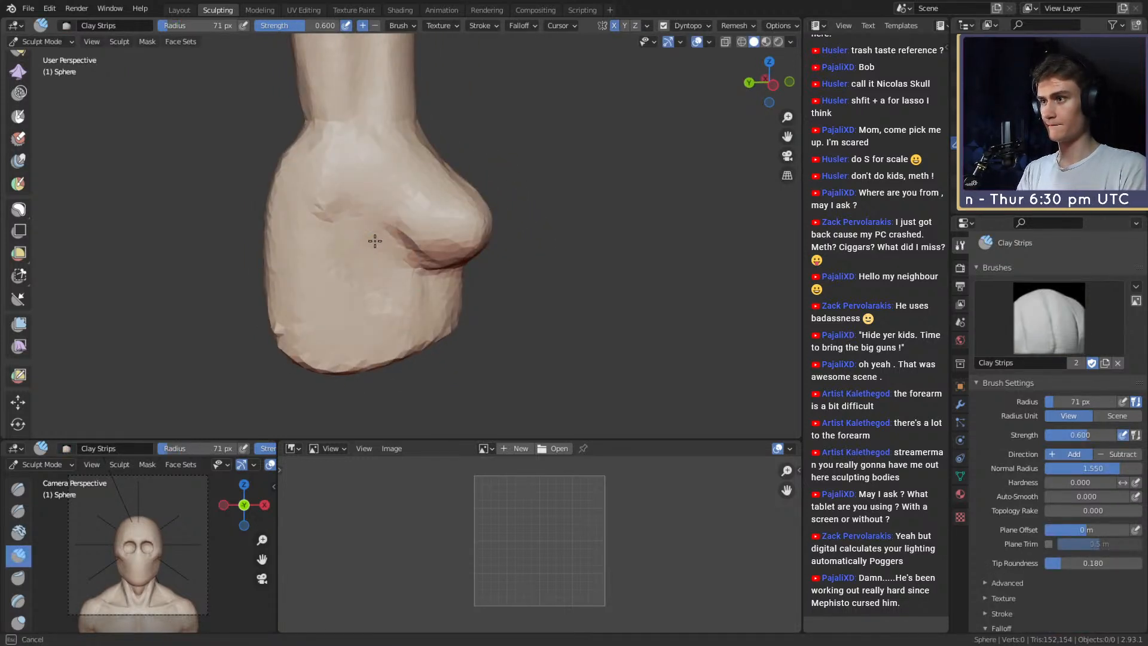
pyautogui.moveTo(429, 252)
pyautogui.mouseDown()
pyautogui.moveTo(374, 249)
pyautogui.moveTo(318, 279)
pyautogui.moveTo(370, 237)
pyautogui.moveTo(330, 240)
pyautogui.mouseUp()
pyautogui.moveTo(412, 240); pyautogui.dragTo(311, 246, button='middle')
pyautogui.moveTo(407, 198)
pyautogui.keyDown('ctrl'); pyautogui.mouseDown(button='middle')
pyautogui.moveTo(445, 320)
pyautogui.moveTo(480, 325)
pyautogui.moveTo(487, 257)
pyautogui.moveTo(422, 226)
pyautogui.moveTo(379, 226)
pyautogui.moveTo(366, 239)
pyautogui.mouseUp(button='middle'); pyautogui.keyUp('ctrl')
# Reshape the thumb-side profile of the hand with the Grab brush at 91 px.
pyautogui.press('g')
pyautogui.moveTo(410, 272)
pyautogui.mouseDown(button='middle')
pyautogui.moveTo(395, 257)
pyautogui.moveTo(384, 264)
pyautogui.moveTo(420, 256)
pyautogui.mouseUp(button='middle')
pyautogui.press('f')
pyautogui.click(442, 262)
pyautogui.moveTo(312, 258); pyautogui.dragTo(326, 267)
pyautogui.keyDown('alt'); pyautogui.moveTo(365, 239); pyautogui.dragTo(336, 240); pyautogui.keyUp('alt')
pyautogui.press('f')
pyautogui.click(307, 238)
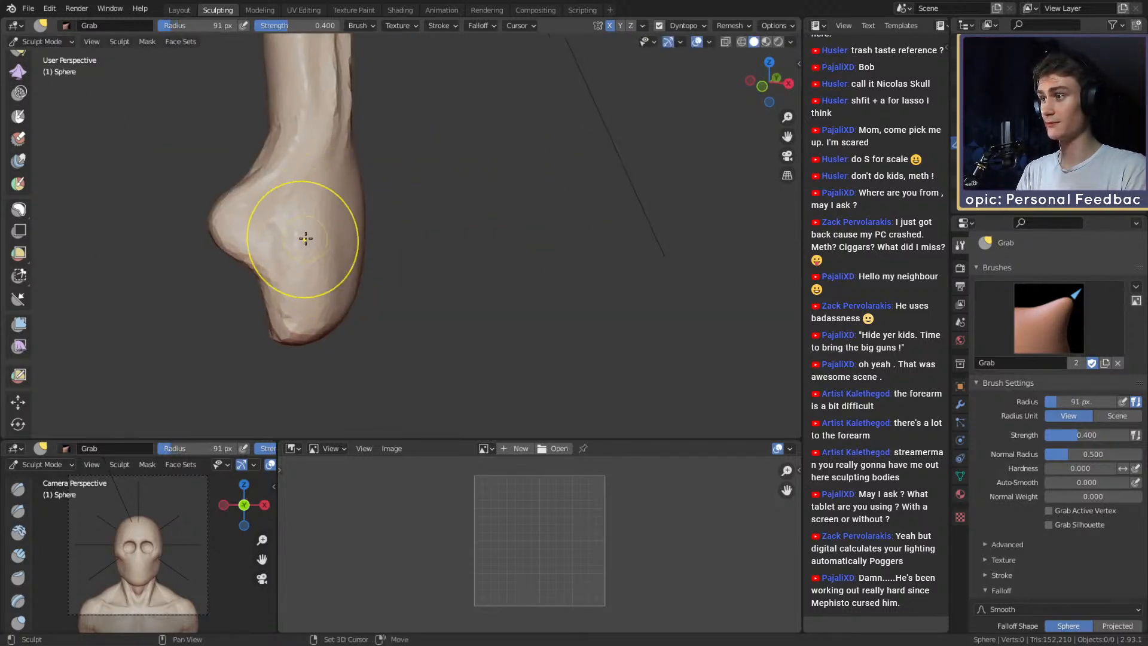
pyautogui.keyDown('alt'); pyautogui.keyDown('shift'); pyautogui.moveTo(303, 289); pyautogui.dragTo(397, 269); pyautogui.keyUp('shift'); pyautogui.keyUp('alt')
pyautogui.moveTo(362, 190)
pyautogui.keyDown('alt'); pyautogui.mouseDown()
pyautogui.moveTo(347, 190)
pyautogui.moveTo(484, 180)
pyautogui.moveTo(359, 203)
pyautogui.moveTo(367, 189)
pyautogui.moveTo(357, 221)
pyautogui.moveTo(328, 200)
pyautogui.mouseUp(); pyautogui.keyUp('alt')
# Add fine volume to the thumb base with Clay Strips at 29 px.
pyautogui.press('c')
pyautogui.press('f')
pyautogui.click(321, 220)
pyautogui.press('f')
pyautogui.click(329, 200)
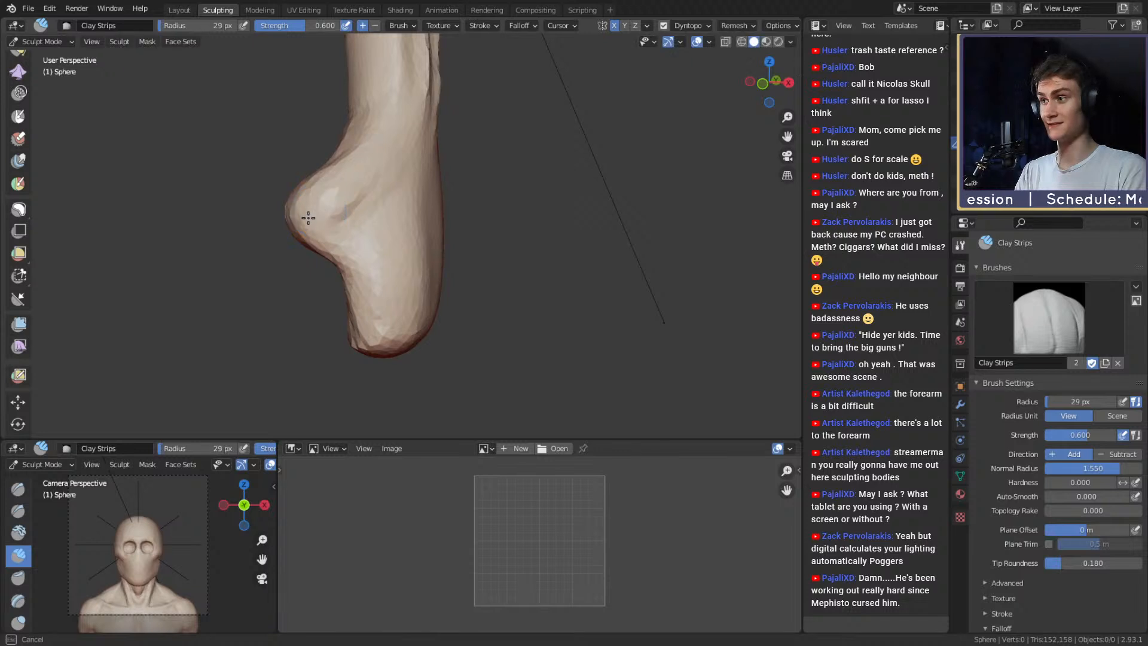
pyautogui.press('f')
pyautogui.click(370, 185)
# Build up the palm surface below the thumb with Clay Strips at 40 px.
pyautogui.moveTo(419, 198); pyautogui.dragTo(438, 258, button='middle')
pyautogui.press('f')
pyautogui.click(360, 265)
pyautogui.press('f')
pyautogui.click(352, 270)
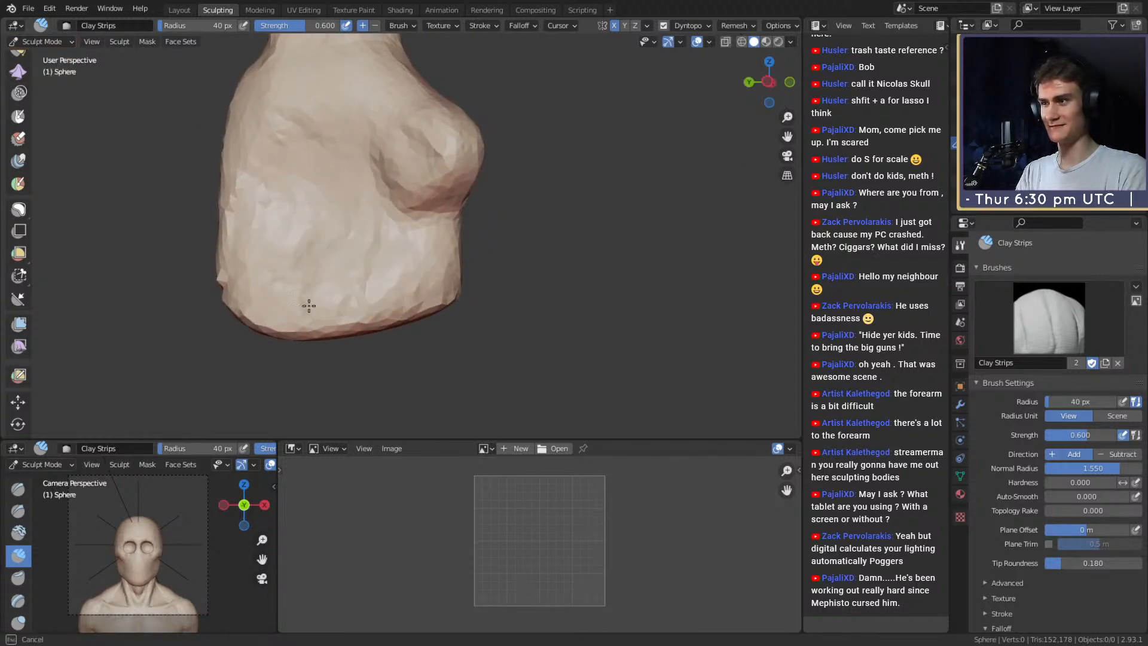
pyautogui.moveTo(308, 306); pyautogui.dragTo(357, 322, button='middle')
pyautogui.moveTo(264, 255)
pyautogui.mouseDown(button='middle')
pyautogui.moveTo(390, 267)
pyautogui.moveTo(410, 230)
pyautogui.moveTo(496, 274)
pyautogui.moveTo(461, 292)
pyautogui.mouseUp(button='middle')
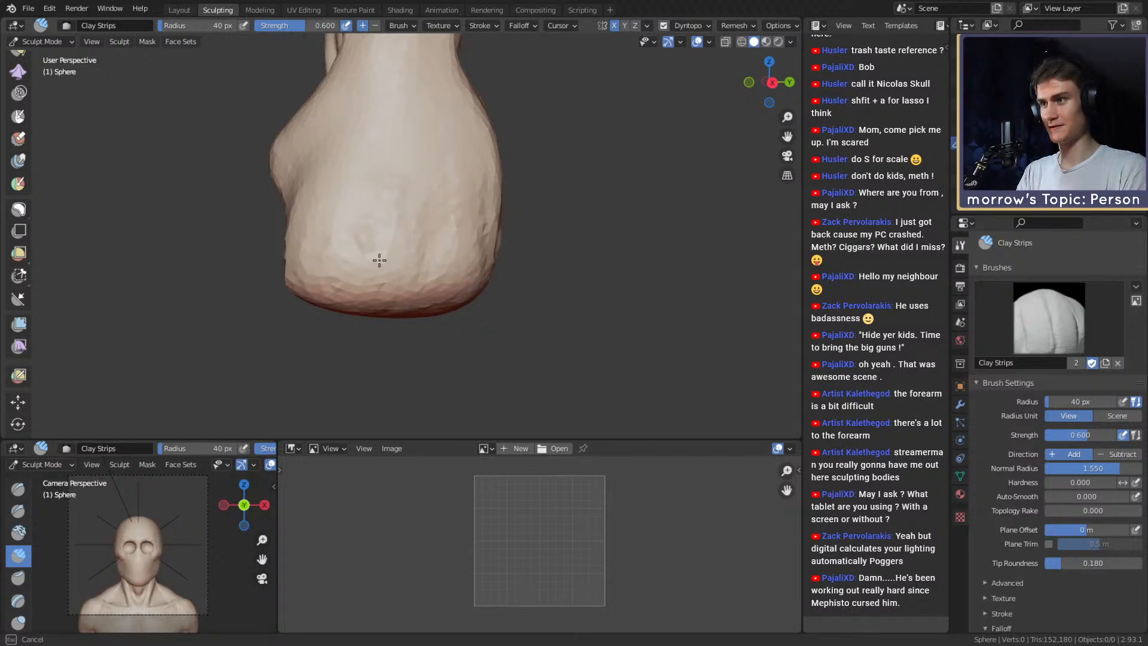
# Lay a ridge along the back of the hand with Clay Strips and cut grooves between the knuckles with Crease.
pyautogui.moveTo(380, 261); pyautogui.dragTo(378, 195)
pyautogui.moveTo(354, 228)
pyautogui.mouseDown(button='middle')
pyautogui.moveTo(349, 243)
pyautogui.moveTo(411, 246)
pyautogui.moveTo(379, 254)
pyautogui.moveTo(433, 303)
pyautogui.mouseUp(button='middle')
pyautogui.press('f')
pyautogui.click(399, 256)
pyautogui.hotkey('shift', 'c')
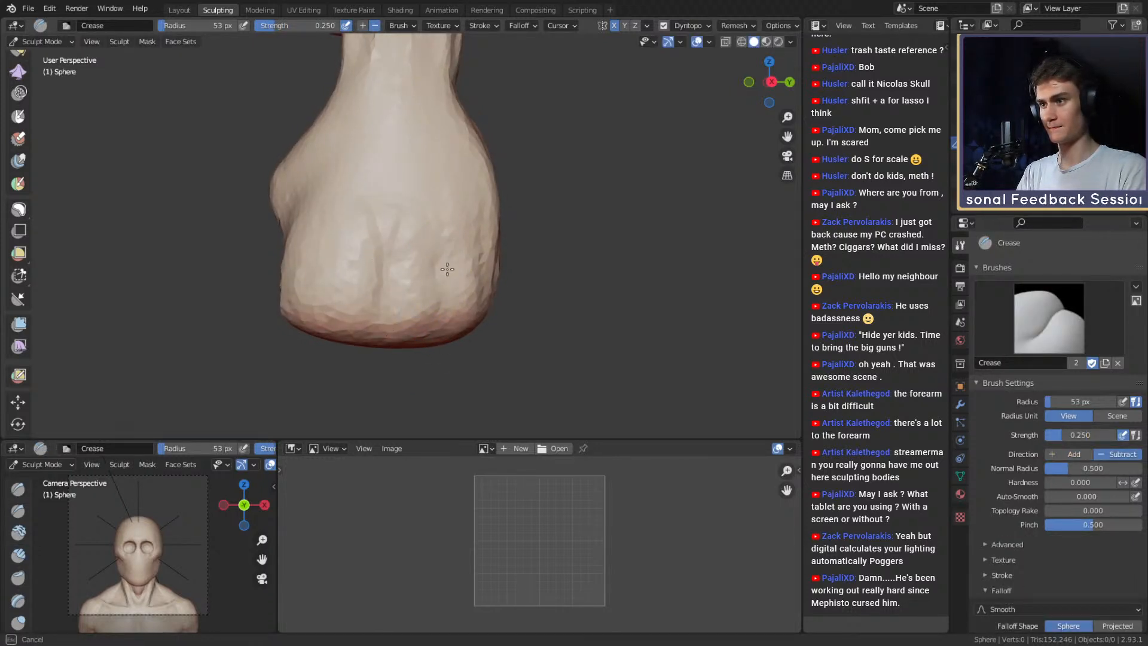
pyautogui.moveTo(320, 319); pyautogui.dragTo(382, 285, button='middle')
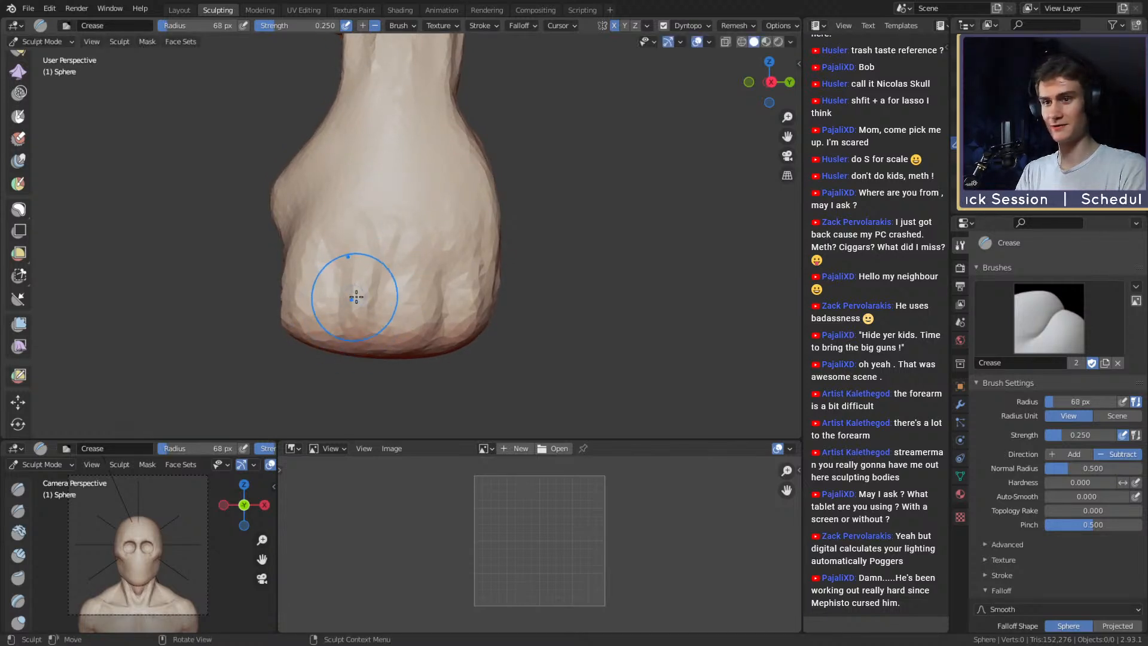
# Shift the knuckle row on the back of the hand with the Grab brush at 99 px.
pyautogui.press('g')
pyautogui.press('f')
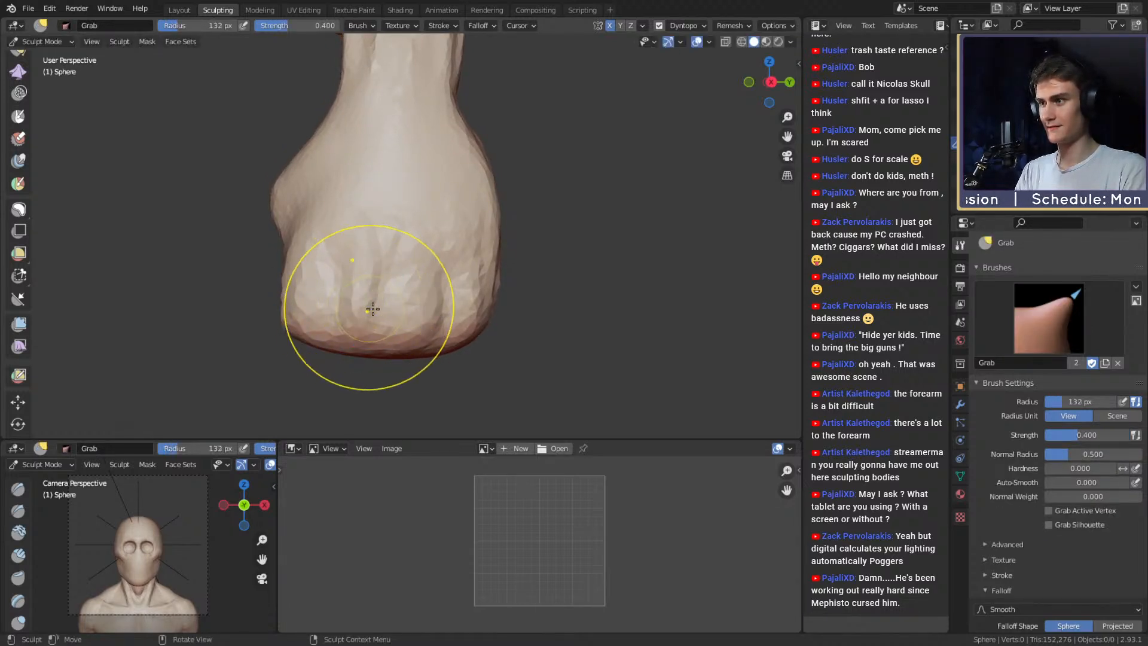
pyautogui.click(388, 312)
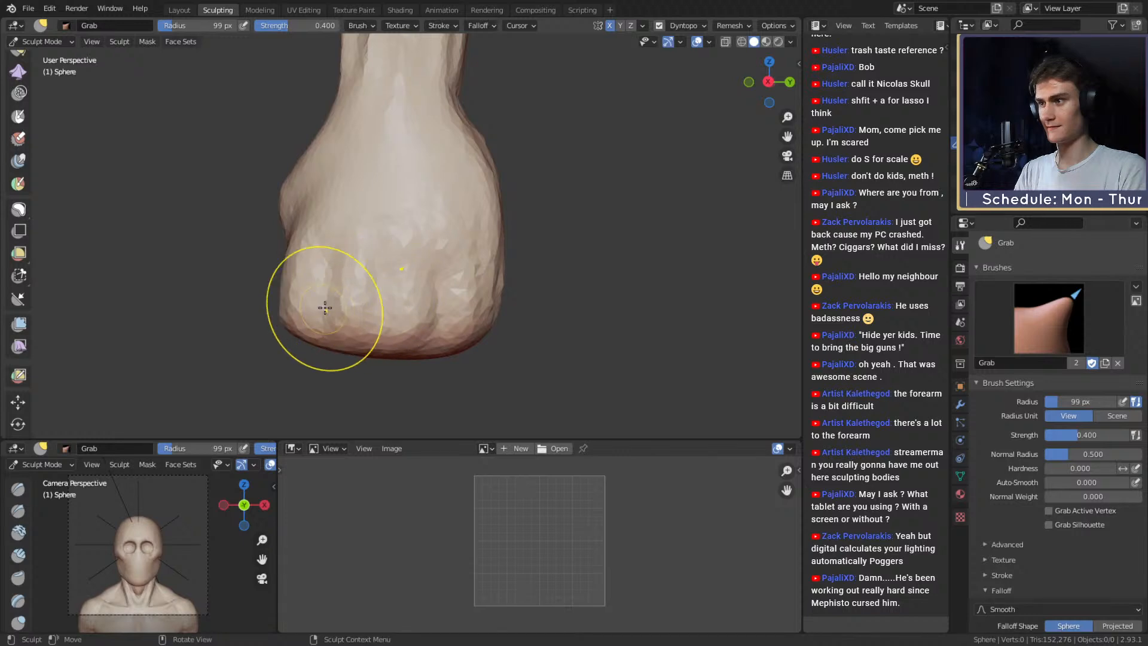
pyautogui.moveTo(325, 308)
pyautogui.mouseDown(button='middle')
pyautogui.moveTo(419, 279)
pyautogui.moveTo(441, 200)
pyautogui.moveTo(461, 213)
pyautogui.moveTo(487, 203)
pyautogui.moveTo(482, 173)
pyautogui.mouseUp(button='middle')
# Curve the finger end of the hand from below with the Grab brush at 183 to 186 px.
pyautogui.press('f')
pyautogui.click(417, 225)
pyautogui.moveTo(372, 221); pyautogui.dragTo(348, 218)
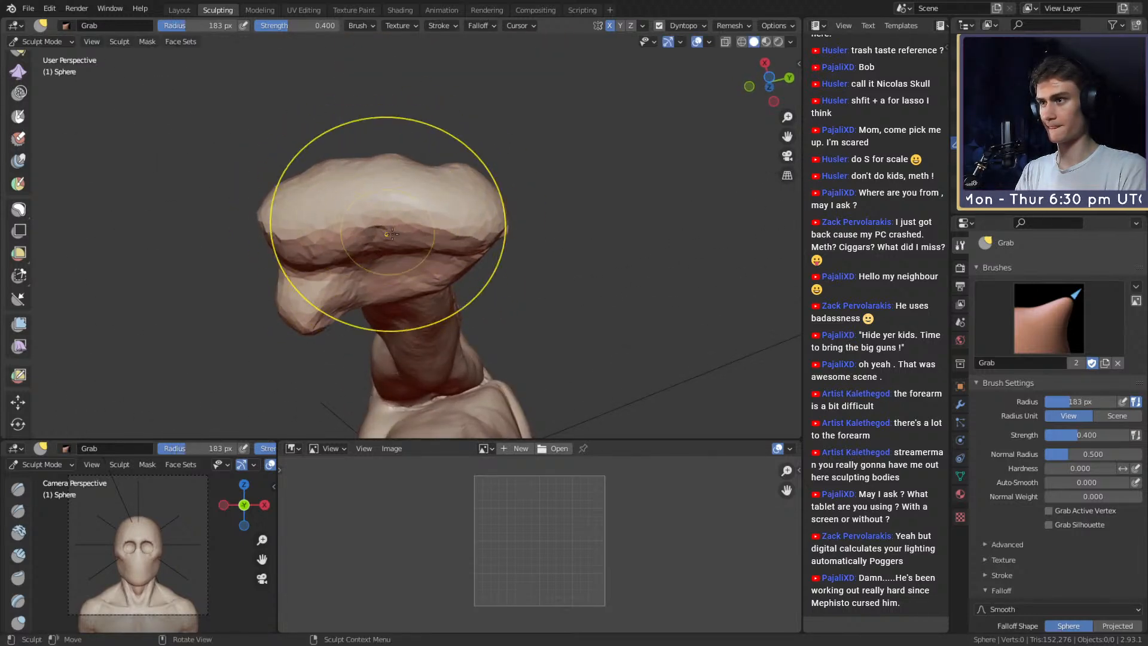
pyautogui.moveTo(391, 233)
pyautogui.mouseDown(button='middle')
pyautogui.moveTo(446, 210)
pyautogui.moveTo(638, 207)
pyautogui.moveTo(482, 314)
pyautogui.moveTo(449, 227)
pyautogui.moveTo(458, 278)
pyautogui.mouseUp(button='middle')
pyautogui.moveTo(447, 189)
pyautogui.mouseDown(button='middle')
pyautogui.moveTo(400, 223)
pyautogui.moveTo(421, 260)
pyautogui.moveTo(441, 254)
pyautogui.moveTo(430, 289)
pyautogui.mouseUp(button='middle')
pyautogui.press('f')
pyautogui.click(603, 293)
pyautogui.moveTo(431, 289); pyautogui.dragTo(428, 293)
pyautogui.press('f')
pyautogui.click(423, 284)
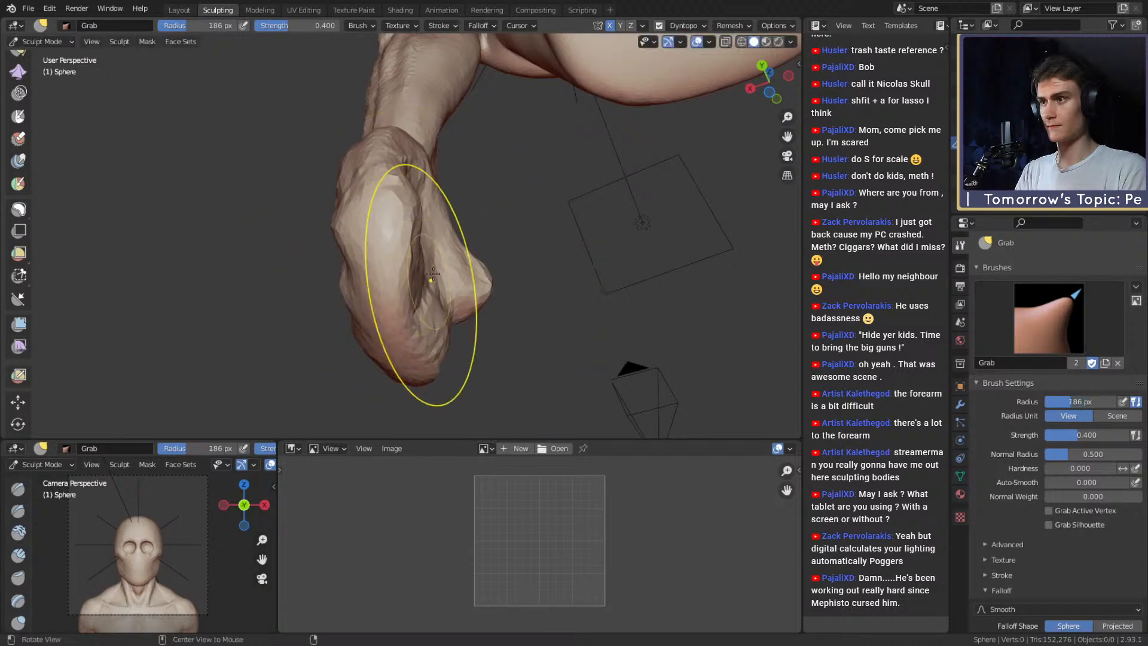
# Adjust the outer edge of the palm with the Grab brush at 128 px.
pyautogui.moveTo(428, 248)
pyautogui.mouseDown(button='middle')
pyautogui.moveTo(451, 304)
pyautogui.moveTo(416, 304)
pyautogui.mouseUp(button='middle')
pyautogui.press('f')
pyautogui.click(412, 306)
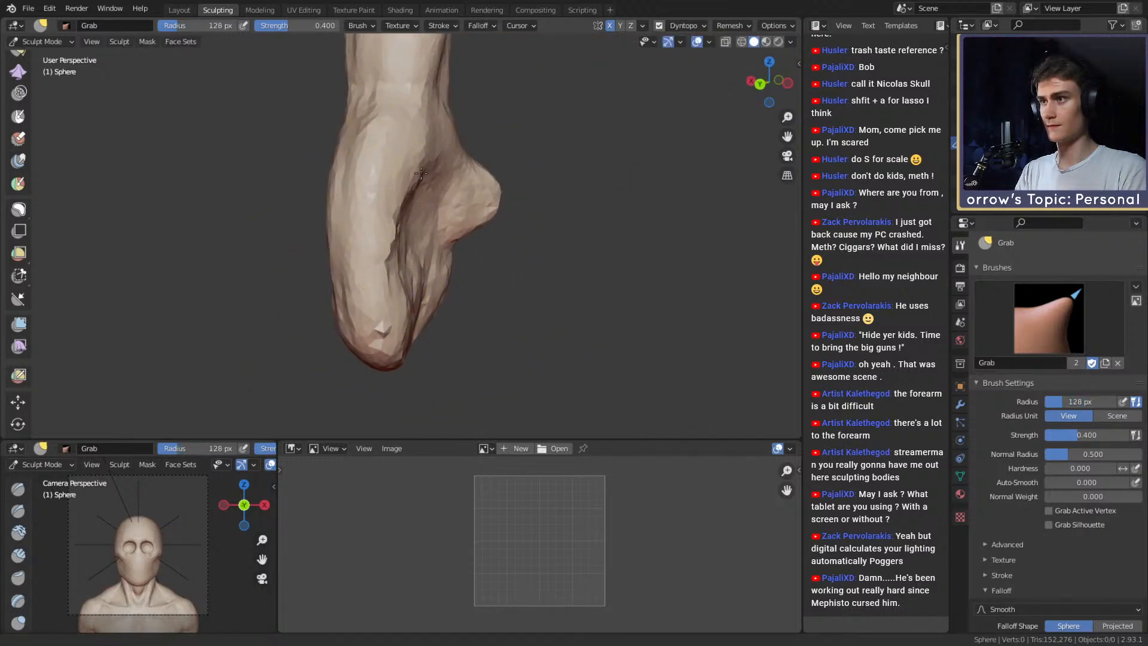
pyautogui.press('f')
pyautogui.moveTo(421, 173)
pyautogui.mouseDown(button='middle')
pyautogui.moveTo(423, 257)
pyautogui.moveTo(456, 236)
pyautogui.moveTo(418, 277)
pyautogui.mouseUp(button='middle')
pyautogui.click(486, 267)
# Reshape the little-finger side of the hand near the wrist with the Grab brush at 74 px.
pyautogui.keyDown('alt'); pyautogui.moveTo(418, 277); pyautogui.dragTo(403, 289); pyautogui.keyUp('alt')
pyautogui.press('f')
pyautogui.click(386, 276)
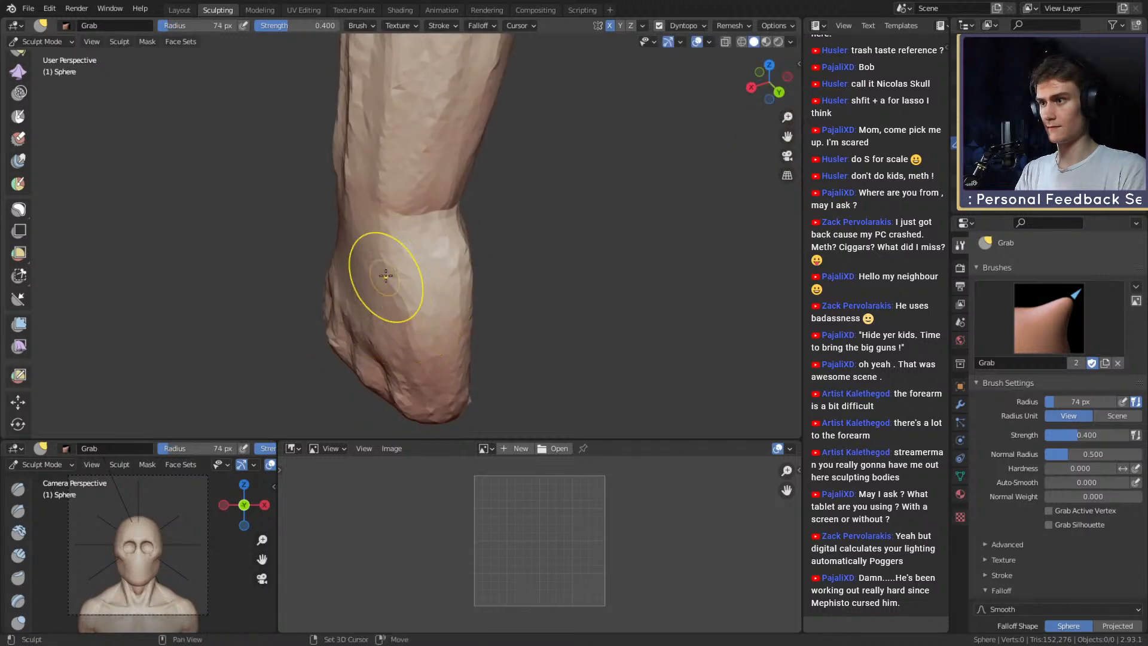
pyautogui.moveTo(415, 367); pyautogui.dragTo(441, 302, button='middle')
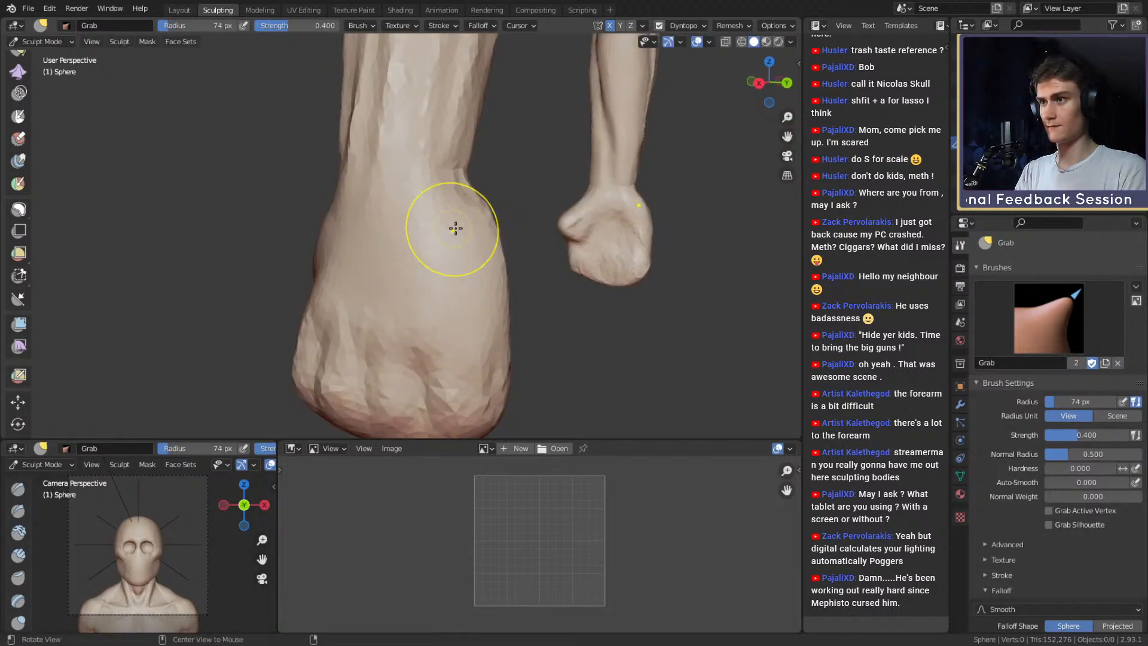
pyautogui.moveTo(456, 227); pyautogui.dragTo(403, 224, button='middle')
pyautogui.moveTo(444, 268); pyautogui.dragTo(457, 265, button='middle')
# Add volume to the thumb base with Clay Strips at 56 px and sharpen its form with Crease.
pyautogui.press('c')
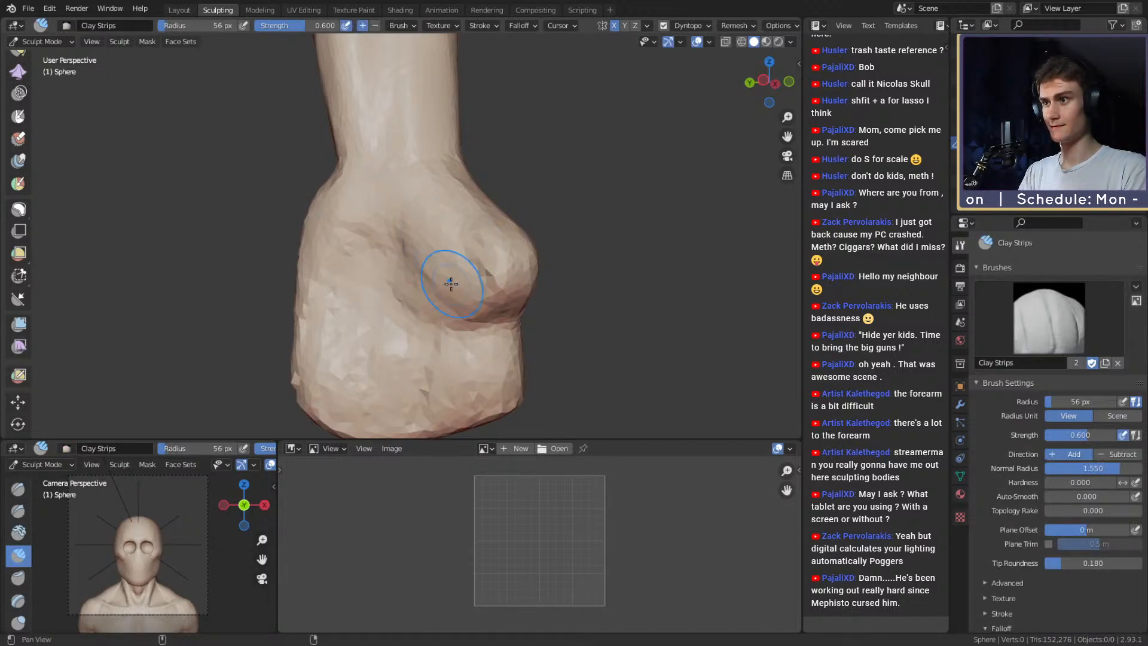
pyautogui.moveTo(451, 283); pyautogui.dragTo(461, 233, button='middle')
pyautogui.hotkey('shift', 'c')
pyautogui.moveTo(494, 230); pyautogui.dragTo(498, 232)
pyautogui.moveTo(497, 232)
pyautogui.keyDown('ctrl'); pyautogui.keyDown('alt'); pyautogui.mouseDown()
pyautogui.moveTo(484, 256)
pyautogui.moveTo(520, 281)
pyautogui.moveTo(424, 298)
pyautogui.moveTo(433, 233)
pyautogui.moveTo(544, 239)
pyautogui.moveTo(610, 263)
pyautogui.mouseUp(); pyautogui.keyUp('alt'); pyautogui.keyUp('ctrl')
pyautogui.keyDown('ctrl'); pyautogui.keyDown('alt'); pyautogui.moveTo(527, 287); pyautogui.dragTo(291, 256); pyautogui.keyUp('alt'); pyautogui.keyUp('ctrl')
# Carve tendon grooves from the knuckles up the back of the hand with Crease at 48 px.
pyautogui.moveTo(290, 256)
pyautogui.mouseDown(button='middle')
pyautogui.moveTo(443, 257)
pyautogui.moveTo(402, 256)
pyautogui.moveTo(433, 213)
pyautogui.mouseUp(button='middle')
pyautogui.press('f')
pyautogui.click(430, 239)
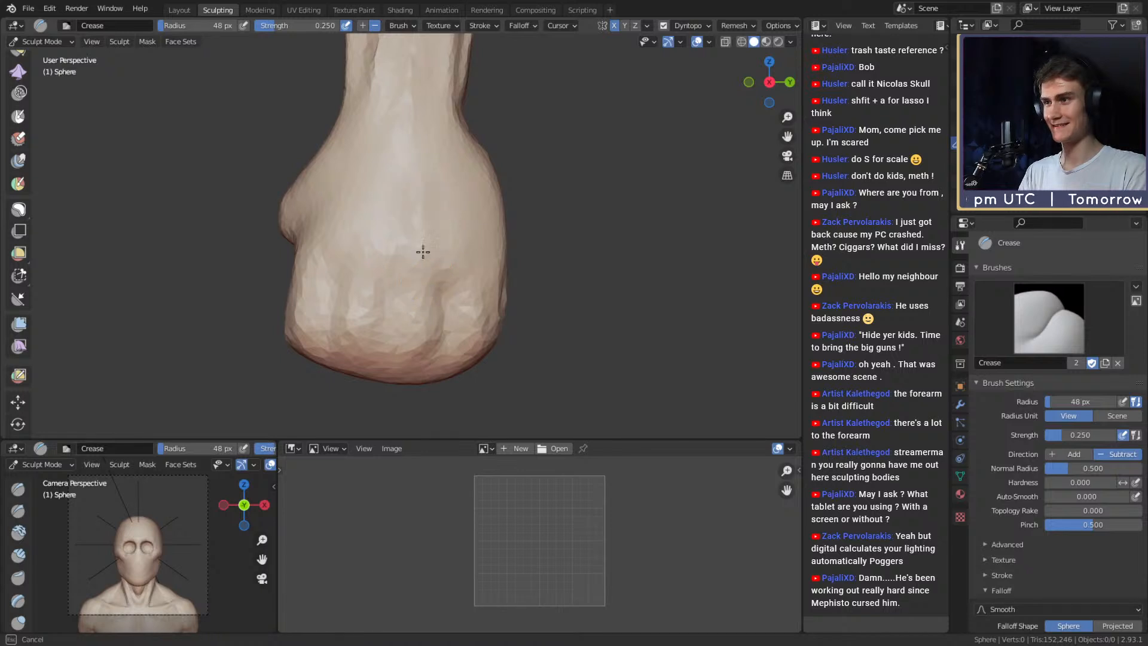
pyautogui.moveTo(369, 301); pyautogui.dragTo(378, 194, button='middle')
pyautogui.moveTo(384, 255); pyautogui.dragTo(478, 257, button='middle')
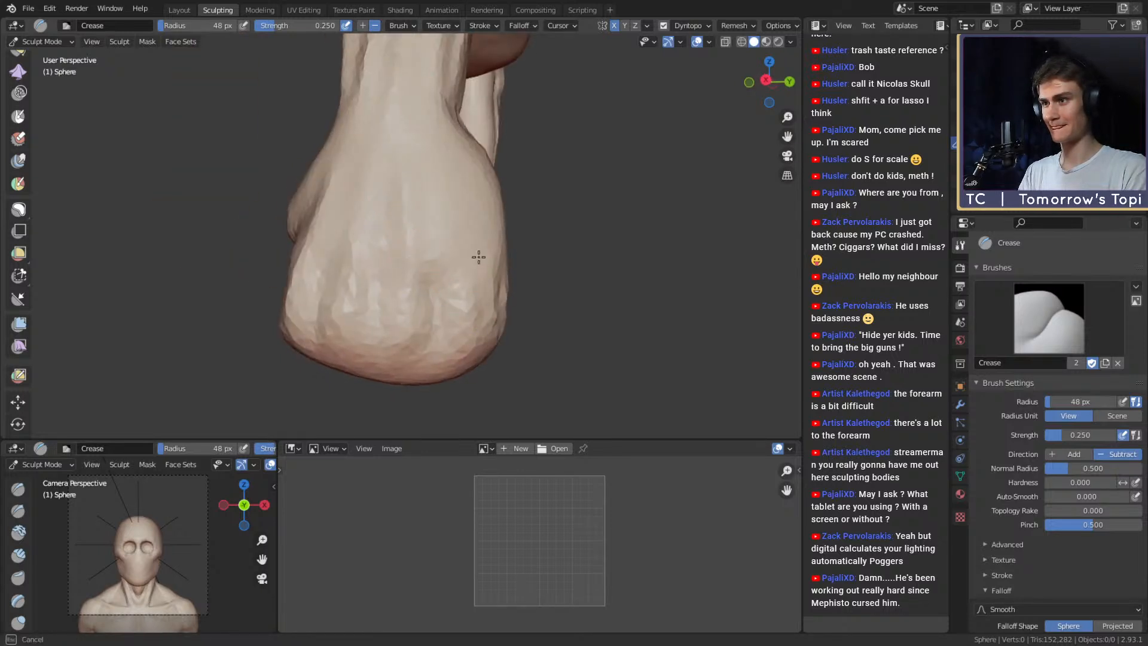
pyautogui.moveTo(468, 315); pyautogui.dragTo(520, 243, button='middle')
# Refine the outer contour of the hand and wrist with Grab, going from 149 px down to 82 px.
pyautogui.press('g')
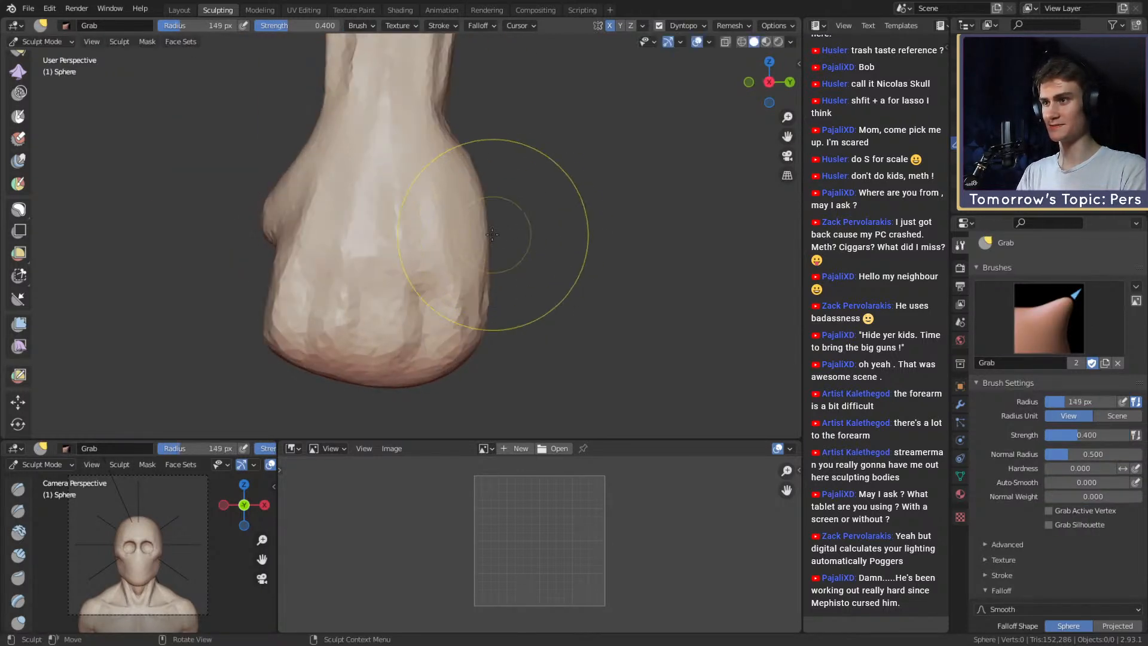
pyautogui.moveTo(489, 208)
pyautogui.mouseDown(button='middle')
pyautogui.moveTo(433, 198)
pyautogui.moveTo(397, 216)
pyautogui.moveTo(445, 223)
pyautogui.mouseUp(button='middle')
pyautogui.press('f')
pyautogui.click(436, 221)
pyautogui.press('f')
pyautogui.click(432, 206)
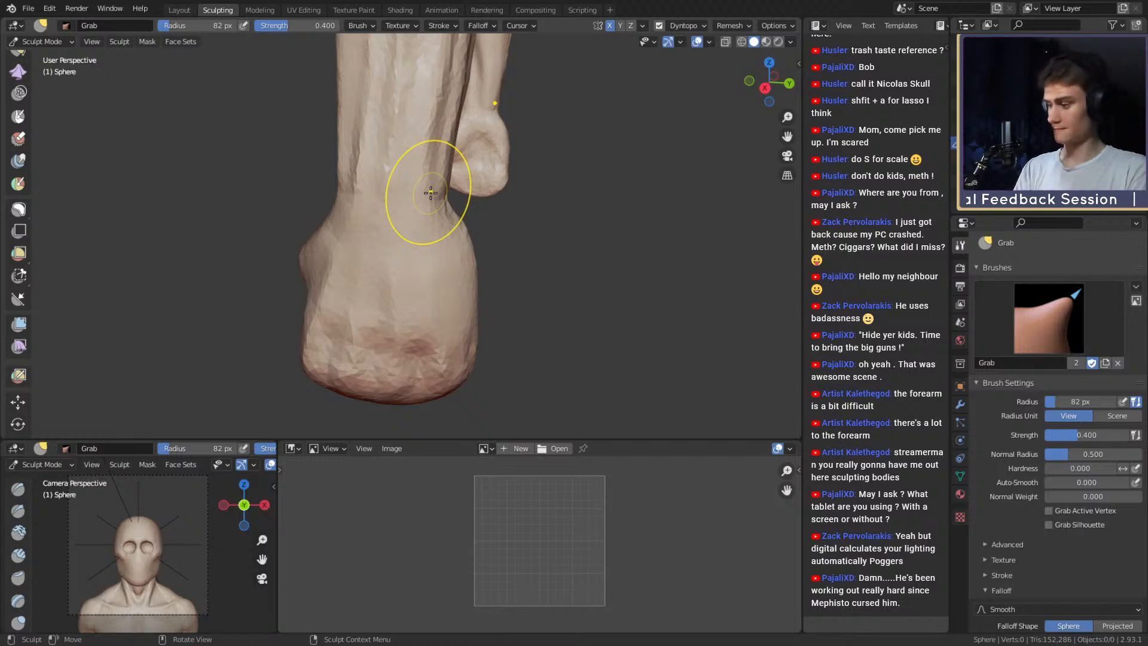
pyautogui.moveTo(431, 193)
pyautogui.mouseDown(button='middle')
pyautogui.moveTo(535, 246)
pyautogui.moveTo(426, 223)
pyautogui.moveTo(604, 228)
pyautogui.mouseUp(button='middle')
# Start building up the outer side of the wrist with Clay Strips, raising the radius from 34 to 48 px.
pyautogui.press('c')
pyautogui.moveTo(516, 229); pyautogui.dragTo(445, 237, button='middle')
pyautogui.press('f')
pyautogui.click(431, 232)
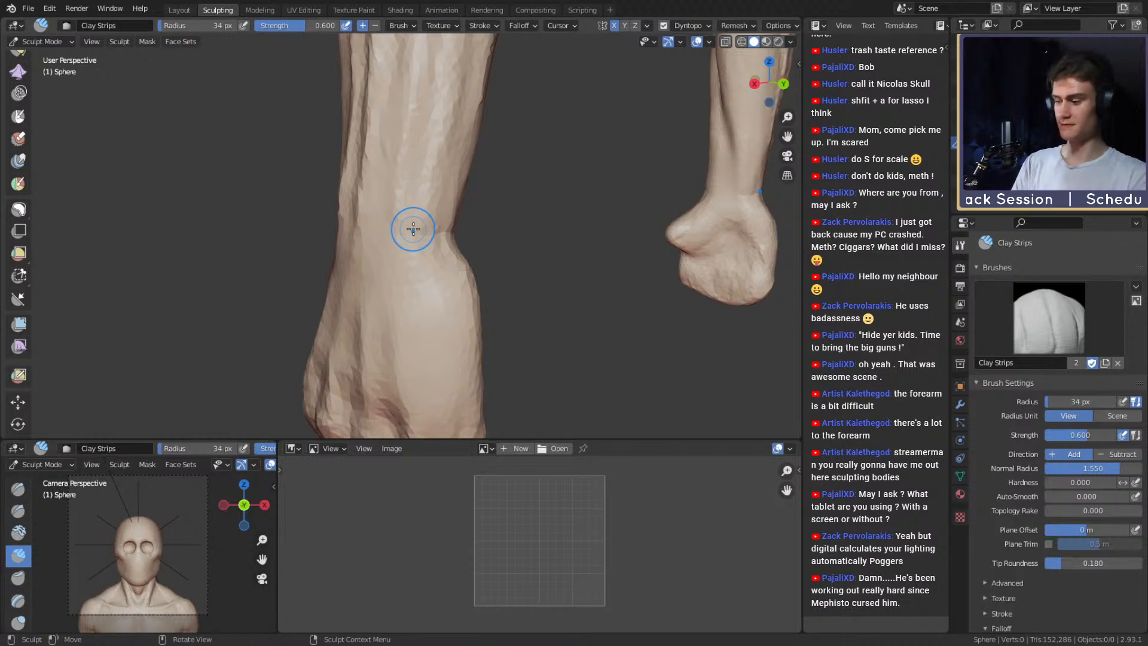
pyautogui.keyDown('shift'); pyautogui.moveTo(413, 230); pyautogui.dragTo(420, 253, button='middle'); pyautogui.keyUp('shift')
pyautogui.press('f')
pyautogui.click(401, 236)
# Form the wrist bone bump at the lower end of the forearm with Clay Strips at 30 px.
pyautogui.press('f')
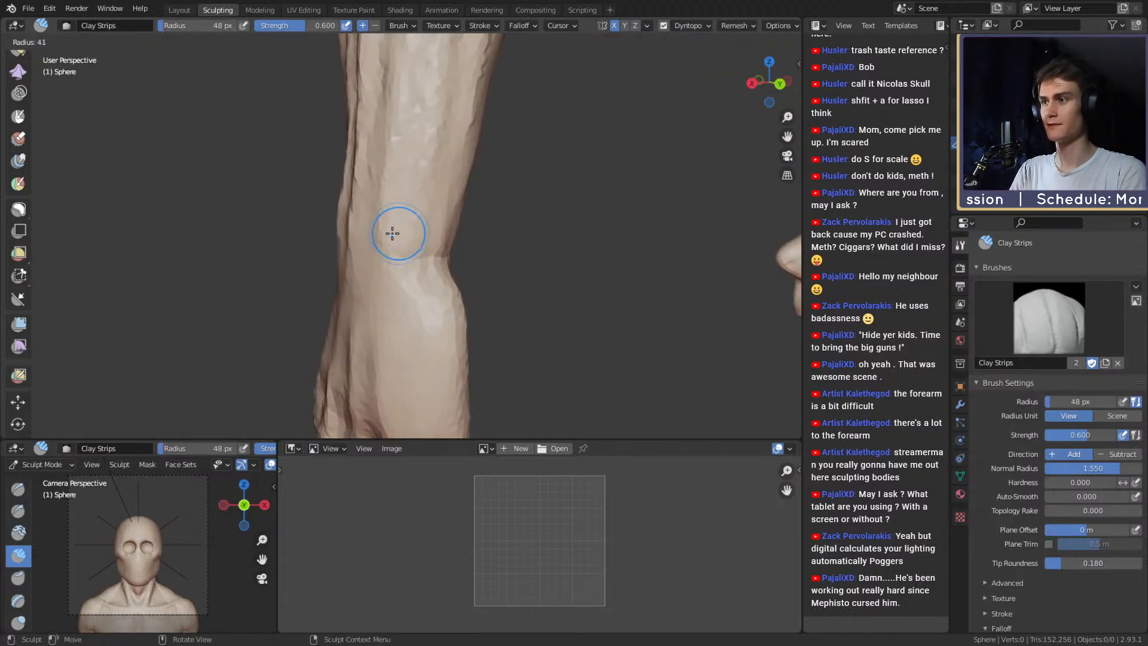
pyautogui.click(392, 233)
pyautogui.moveTo(404, 221)
pyautogui.mouseDown()
pyautogui.moveTo(410, 235)
pyautogui.moveTo(399, 232)
pyautogui.mouseUp()
pyautogui.press('f')
pyautogui.click(394, 218)
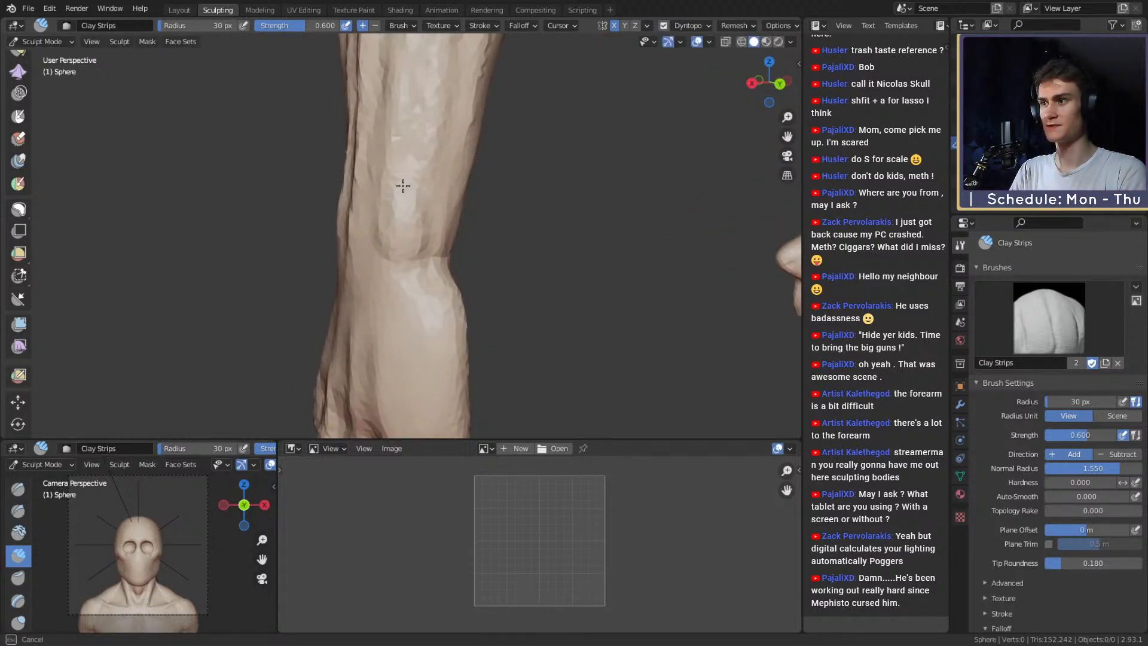
pyautogui.moveTo(404, 186); pyautogui.dragTo(399, 210)
# Blend the wrist bone into the forearm with downward Clay Strips strokes at 40 px.
pyautogui.moveTo(431, 156); pyautogui.dragTo(435, 147, button='middle')
pyautogui.press('f')
pyautogui.click(419, 201)
pyautogui.moveTo(413, 175)
pyautogui.mouseDown()
pyautogui.moveTo(411, 159)
pyautogui.moveTo(405, 223)
pyautogui.mouseUp()
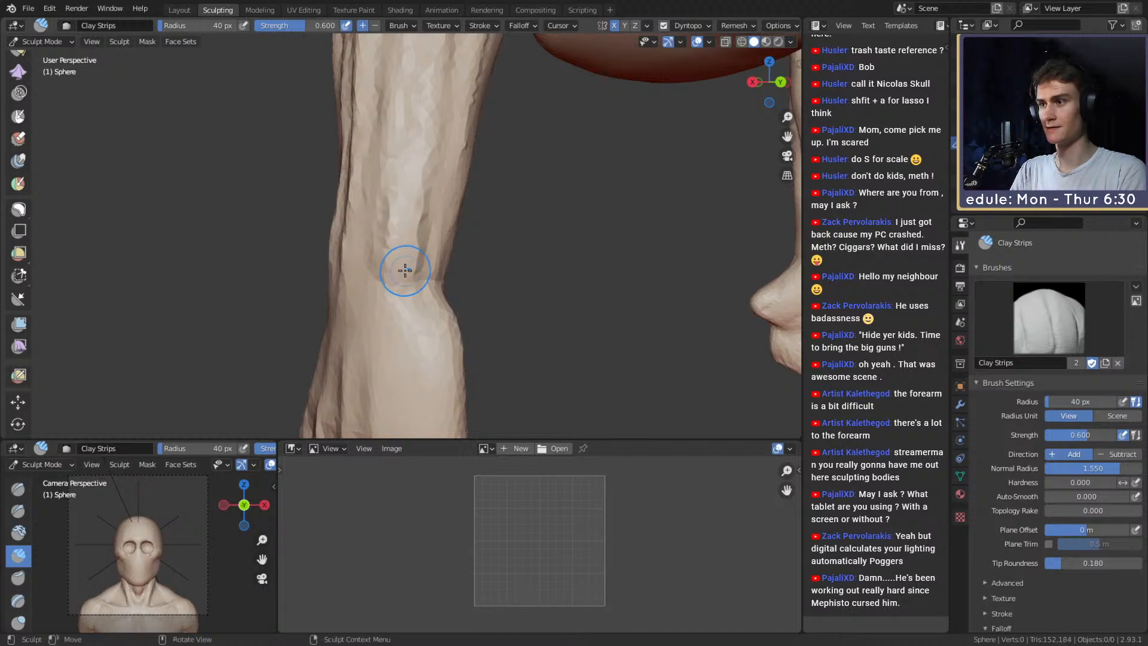
pyautogui.moveTo(405, 271); pyautogui.dragTo(394, 251)
# Build up the lower forearm above the wrist bone with Clay Strips at 40 and 22 px, and smooth it at 88 px.
pyautogui.moveTo(393, 242)
pyautogui.mouseDown(button='middle')
pyautogui.moveTo(526, 256)
pyautogui.moveTo(432, 248)
pyautogui.mouseUp(button='middle')
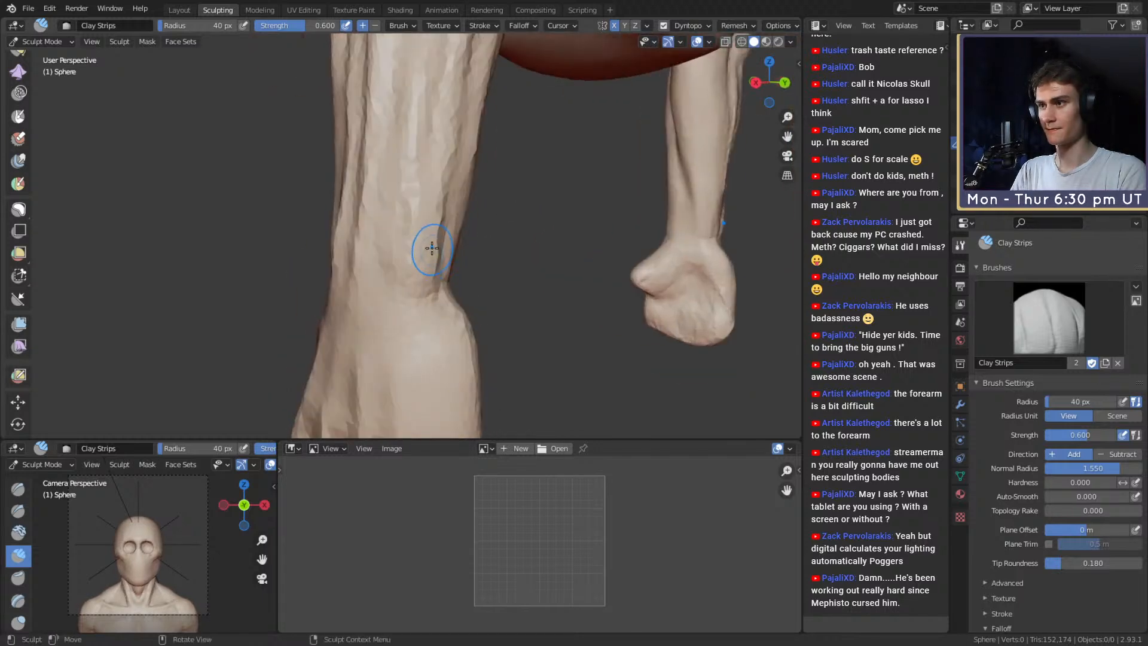
pyautogui.moveTo(423, 98); pyautogui.dragTo(429, 210)
pyautogui.moveTo(447, 202); pyautogui.dragTo(417, 207, button='middle')
pyautogui.moveTo(413, 294)
pyautogui.mouseDown()
pyautogui.moveTo(405, 261)
pyautogui.moveTo(410, 272)
pyautogui.mouseUp()
pyautogui.press('f')
pyautogui.click(395, 263)
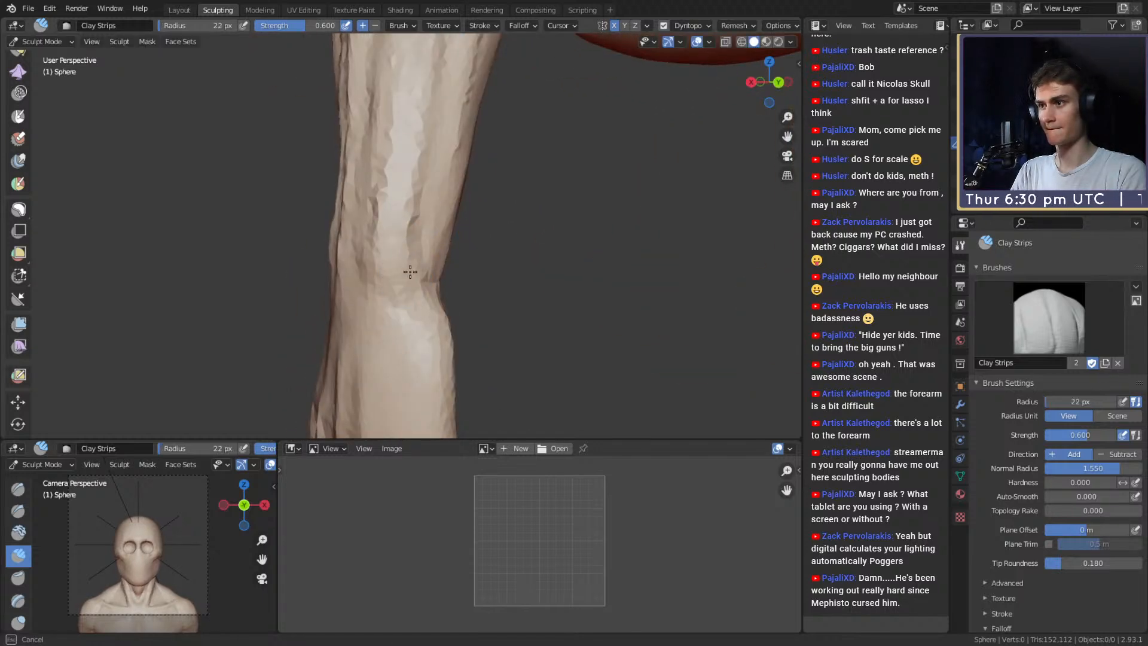
pyautogui.press('f')
pyautogui.click(395, 263)
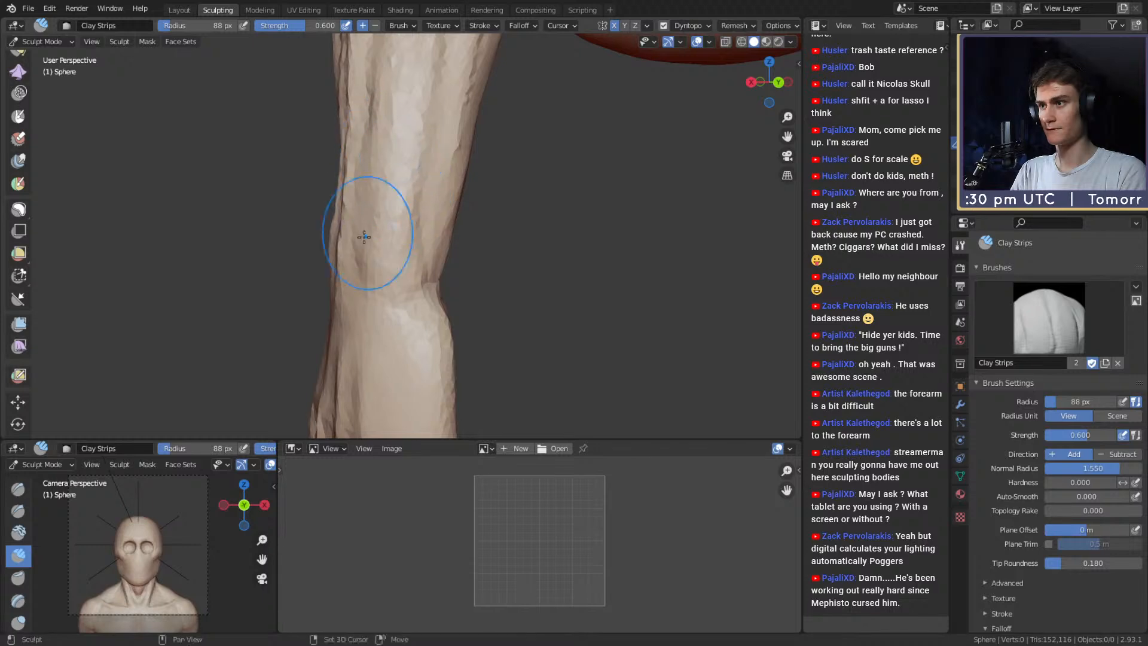
# Adjust the inner contour of the wrist and lower forearm with Grab at 84 px.
pyautogui.scroll(-2, 418, 282)
pyautogui.moveTo(419, 283)
pyautogui.keyDown('alt'); pyautogui.mouseDown()
pyautogui.moveTo(500, 274)
pyautogui.moveTo(482, 276)
pyautogui.mouseUp(); pyautogui.keyUp('alt')
pyautogui.moveTo(482, 300)
pyautogui.keyDown('ctrl'); pyautogui.keyDown('alt'); pyautogui.mouseDown()
pyautogui.moveTo(473, 264)
pyautogui.moveTo(450, 267)
pyautogui.moveTo(485, 275)
pyautogui.moveTo(475, 284)
pyautogui.moveTo(377, 264)
pyautogui.moveTo(381, 216)
pyautogui.moveTo(373, 248)
pyautogui.mouseUp(); pyautogui.keyUp('alt'); pyautogui.keyUp('ctrl')
pyautogui.press('g')
pyautogui.press('f')
pyautogui.click(468, 274)
pyautogui.press('f')
pyautogui.click(481, 264)
pyautogui.moveTo(372, 256); pyautogui.dragTo(372, 270)
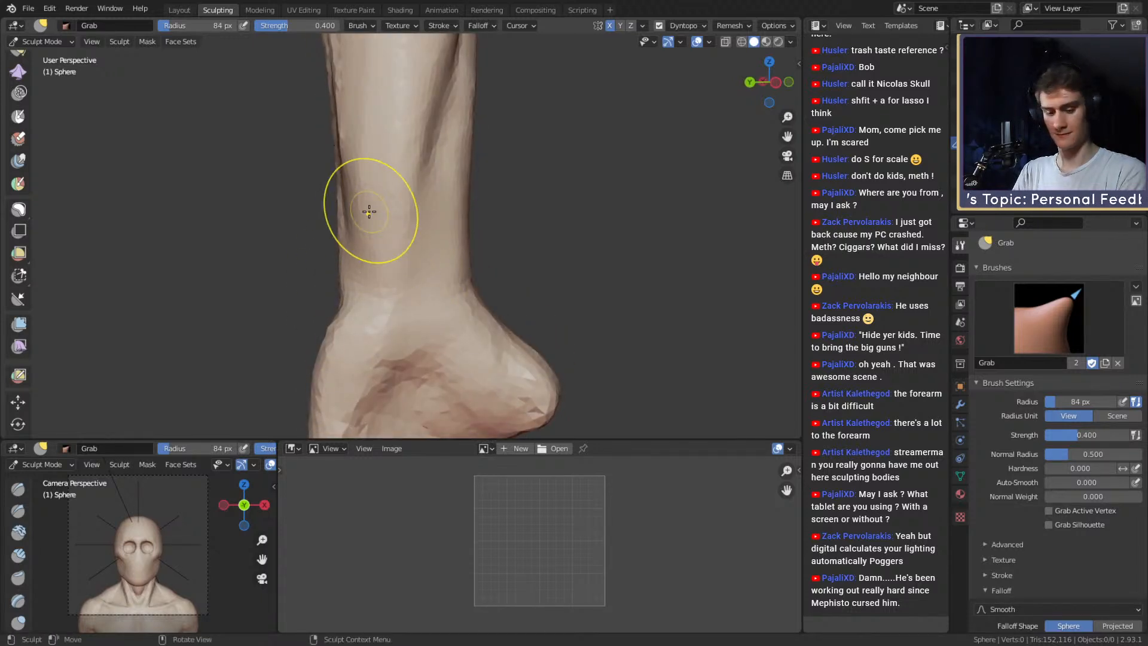
pyautogui.keyDown('alt'); pyautogui.moveTo(369, 211); pyautogui.dragTo(373, 254); pyautogui.keyUp('alt')
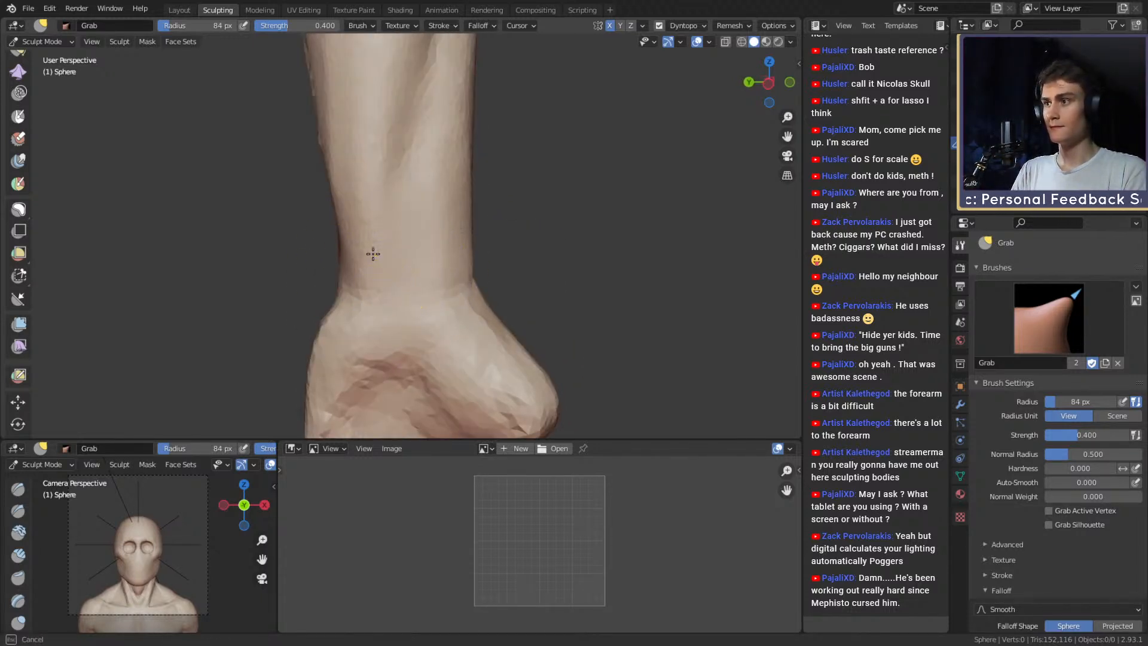
# Reshape the forearm and wrist outline from several sides with Grab, using radii of 126, 141 and 95 px.
pyautogui.keyDown('alt'); pyautogui.moveTo(346, 190); pyautogui.dragTo(449, 193); pyautogui.keyUp('alt')
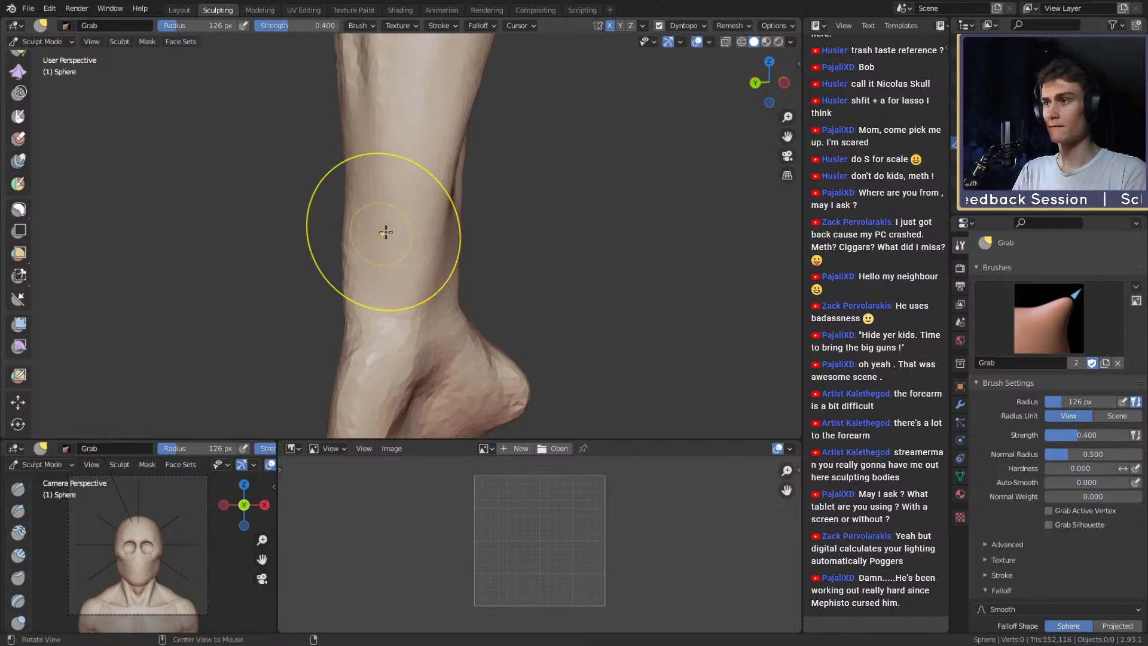
pyautogui.keyDown('alt'); pyautogui.moveTo(385, 231); pyautogui.dragTo(468, 209); pyautogui.keyUp('alt')
pyautogui.keyDown('ctrl'); pyautogui.keyDown('alt'); pyautogui.moveTo(447, 149); pyautogui.dragTo(451, 213); pyautogui.keyUp('alt'); pyautogui.keyUp('ctrl')
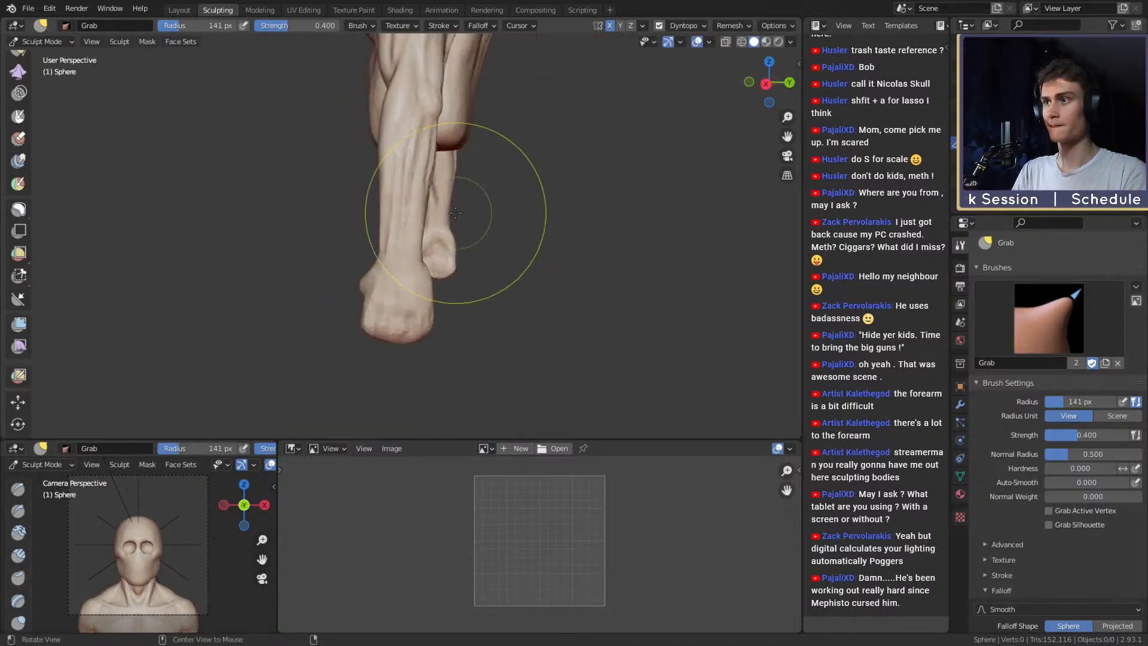
pyautogui.moveTo(335, 257)
pyautogui.keyDown('alt'); pyautogui.mouseDown()
pyautogui.moveTo(547, 285)
pyautogui.moveTo(543, 209)
pyautogui.mouseUp(); pyautogui.keyUp('alt')
pyautogui.keyDown('alt'); pyautogui.moveTo(543, 210); pyautogui.dragTo(466, 186); pyautogui.keyUp('alt')
pyautogui.press('f')
pyautogui.click(433, 177)
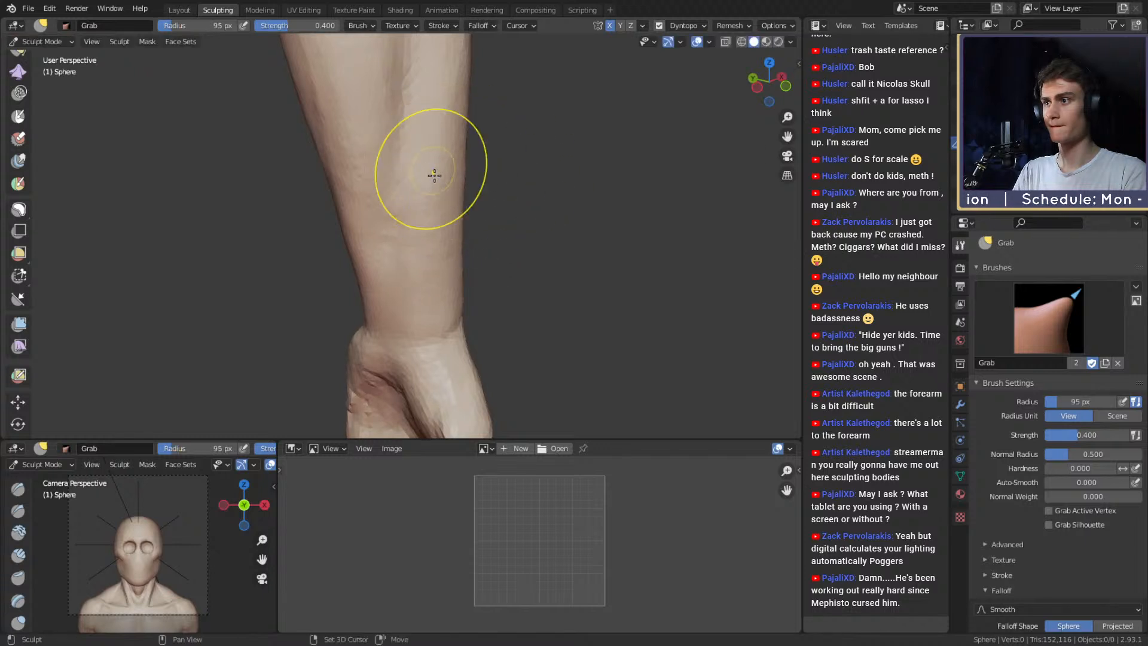
# Adjust the wrist width on the back-of-hand side with Grab at 151 px.
pyautogui.moveTo(419, 234)
pyautogui.keyDown('alt'); pyautogui.mouseDown()
pyautogui.moveTo(470, 254)
pyautogui.moveTo(405, 249)
pyautogui.moveTo(459, 256)
pyautogui.moveTo(379, 199)
pyautogui.moveTo(422, 178)
pyautogui.mouseUp(); pyautogui.keyUp('alt')
pyautogui.press('f')
pyautogui.click(473, 221)
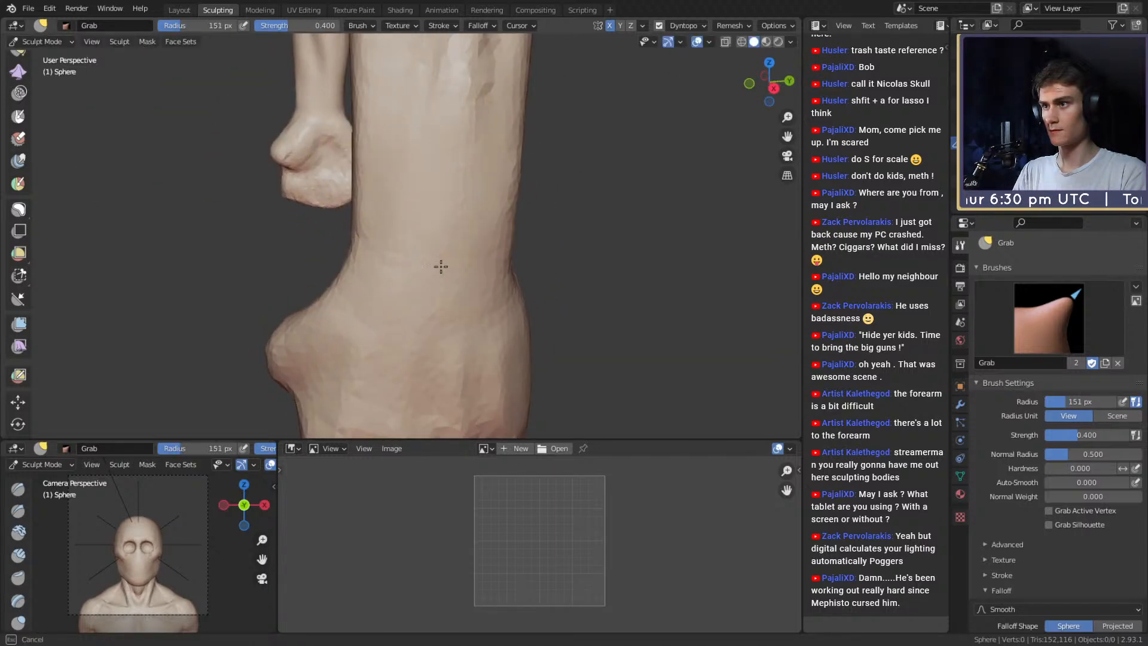
pyautogui.moveTo(472, 72); pyautogui.dragTo(472, 75)
pyautogui.keyDown('alt'); pyautogui.moveTo(437, 257); pyautogui.dragTo(522, 258); pyautogui.keyUp('alt')
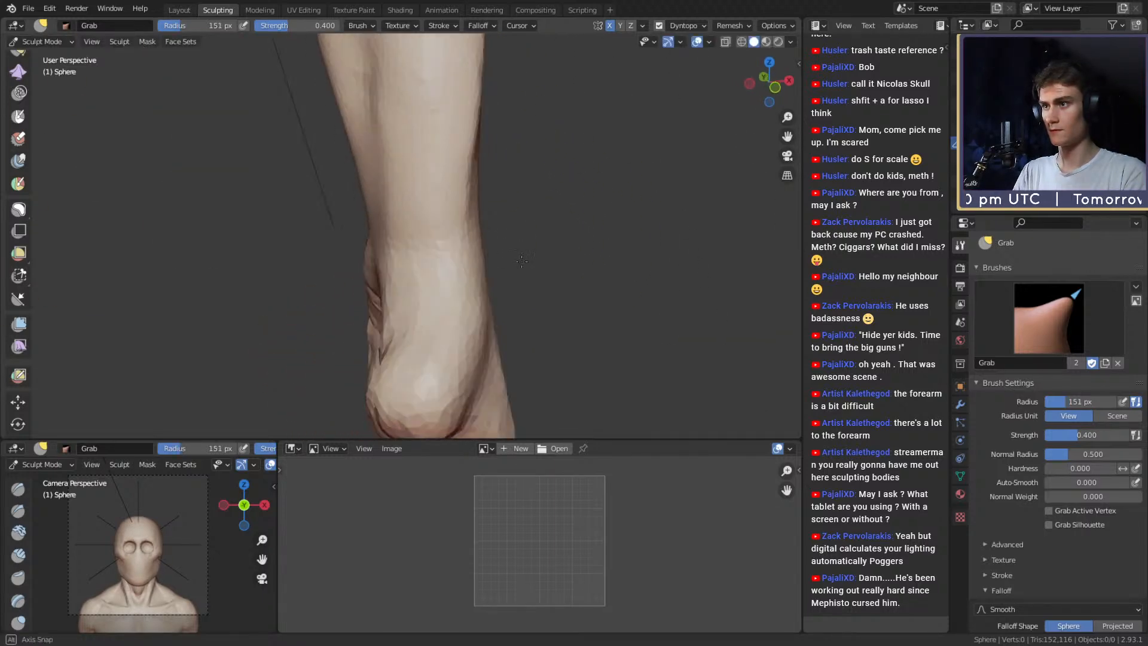
# Build up the thumb side of the wrist with Clay Strips at about 42 px, and smooth it at 81 px.
pyautogui.press('f')
pyautogui.click(471, 244)
pyautogui.press('c')
pyautogui.moveTo(440, 231)
pyautogui.keyDown('alt'); pyautogui.mouseDown()
pyautogui.moveTo(470, 236)
pyautogui.moveTo(407, 235)
pyautogui.mouseUp(); pyautogui.keyUp('alt')
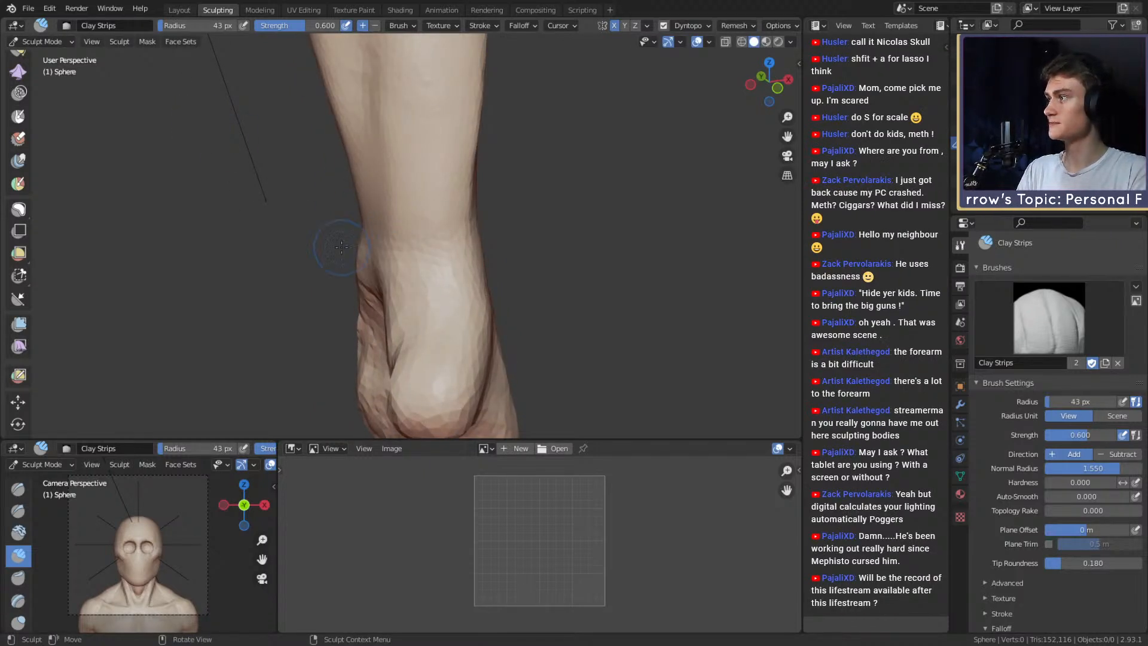
pyautogui.keyDown('alt'); pyautogui.moveTo(440, 260); pyautogui.dragTo(417, 211); pyautogui.keyUp('alt')
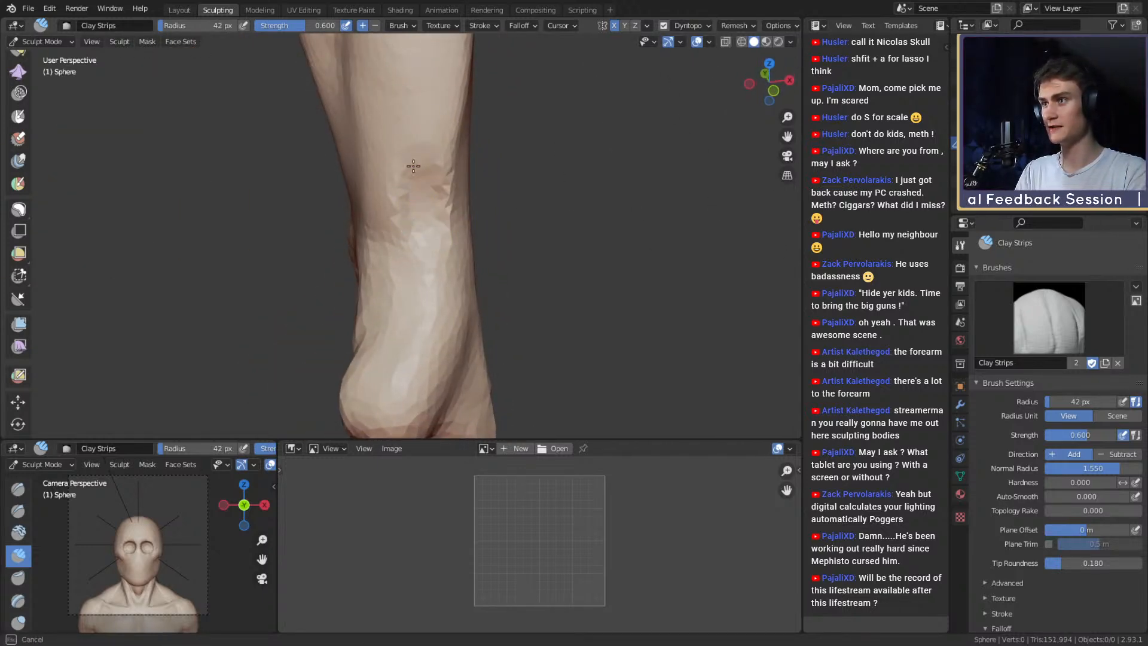
pyautogui.keyDown('alt'); pyautogui.moveTo(413, 166); pyautogui.dragTo(447, 225); pyautogui.keyUp('alt')
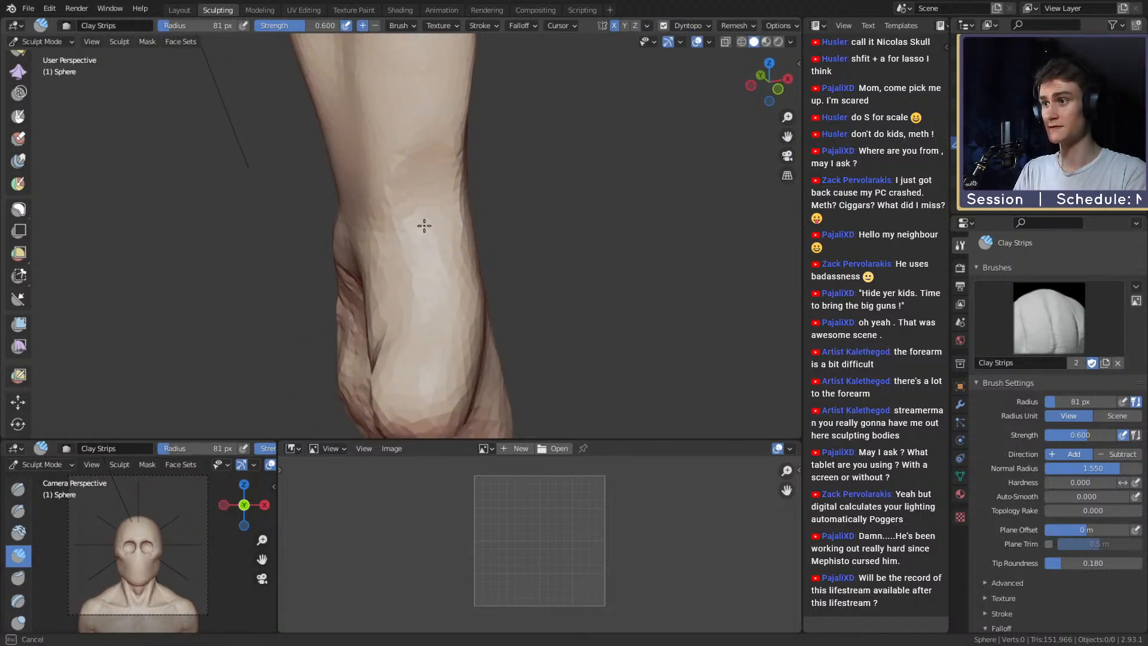
# Even out the transition from the thumb side of the wrist into the forearm at 79 px.
pyautogui.moveTo(496, 230)
pyautogui.keyDown('alt'); pyautogui.mouseDown()
pyautogui.moveTo(346, 215)
pyautogui.moveTo(464, 195)
pyautogui.moveTo(513, 219)
pyautogui.mouseUp(); pyautogui.keyUp('alt')
pyautogui.press('f')
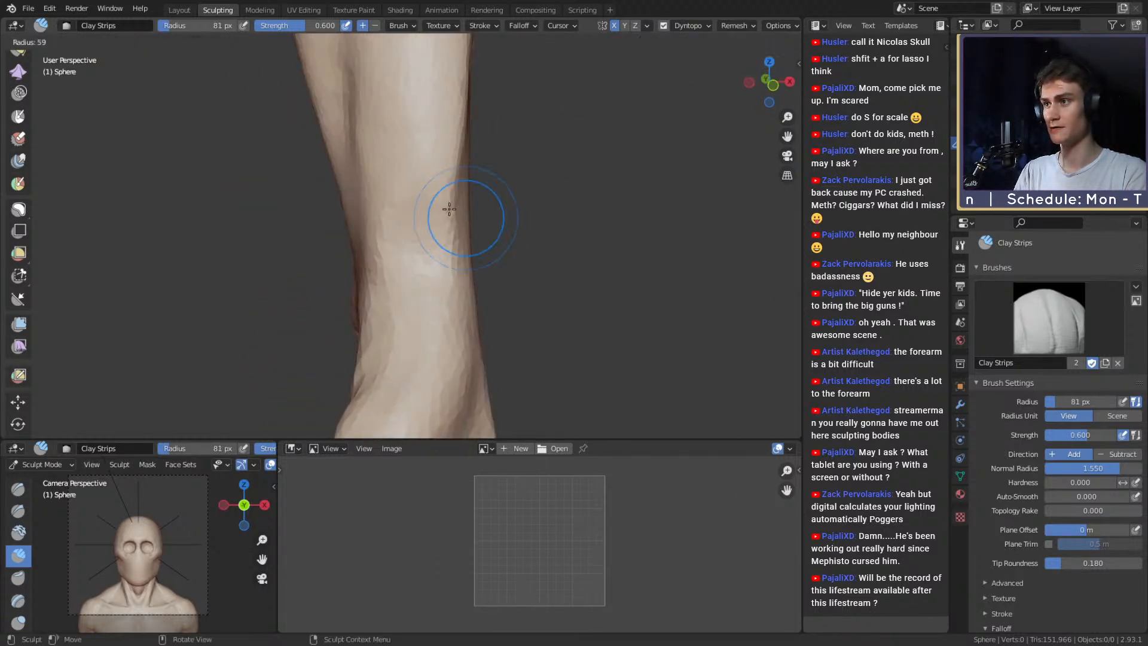
pyautogui.click(452, 211)
pyautogui.moveTo(412, 129); pyautogui.dragTo(411, 134)
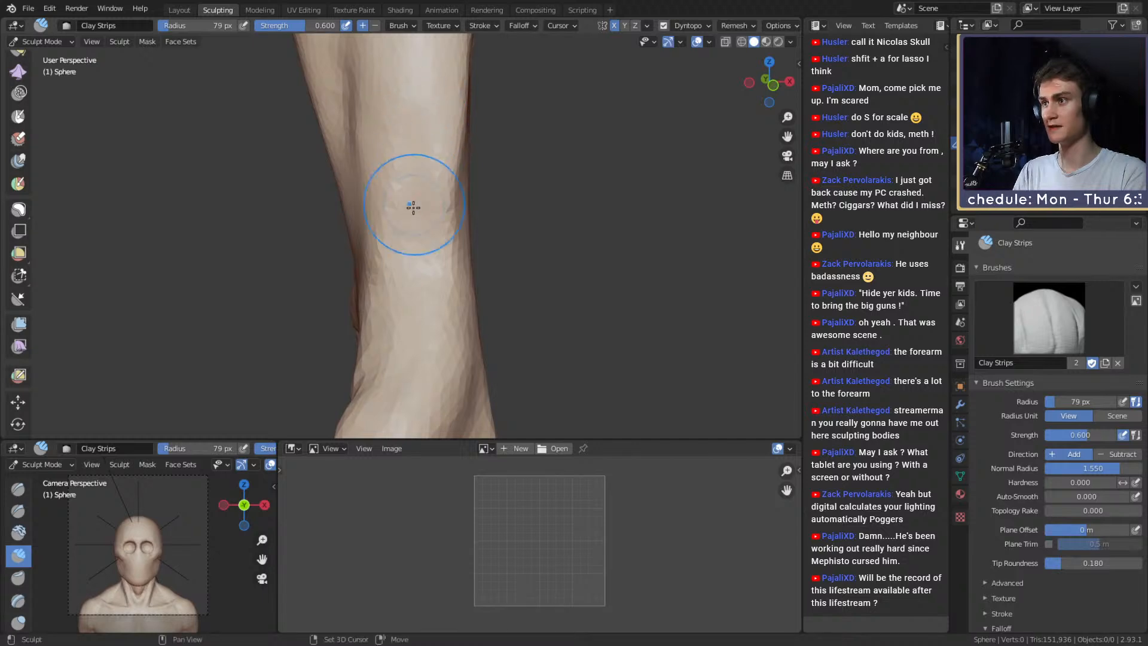
pyautogui.keyDown('alt'); pyautogui.moveTo(414, 207); pyautogui.dragTo(435, 233); pyautogui.keyUp('alt')
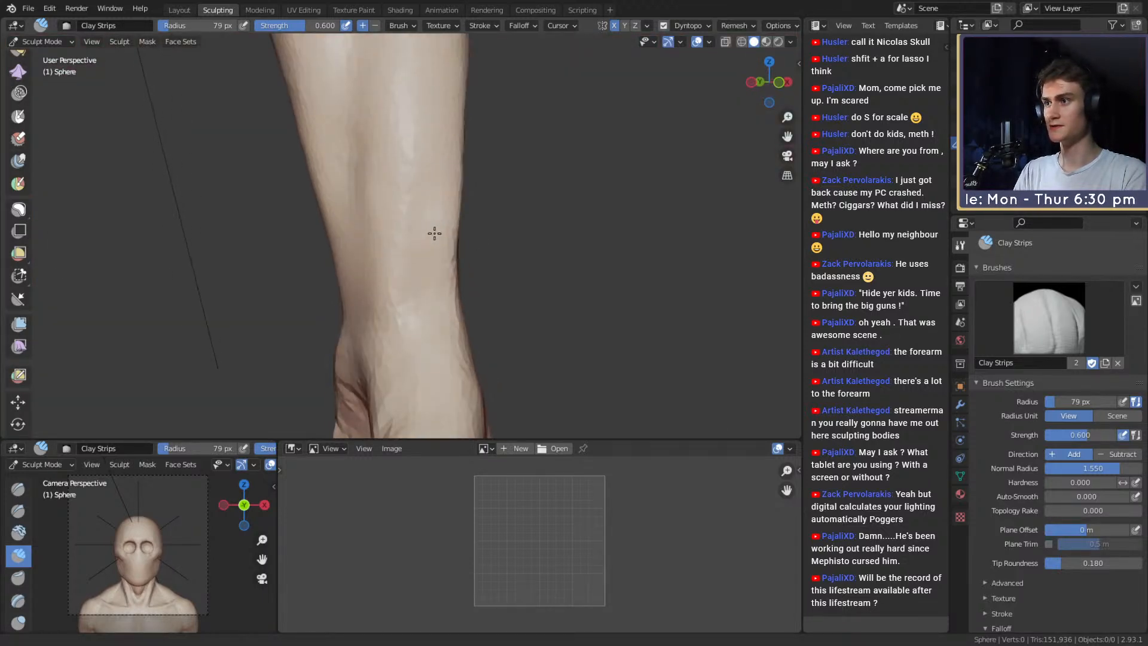
# Add volume along the thumb side of the lower forearm with Clay Strips at 47 px.
pyautogui.press('f')
pyautogui.click(438, 198)
pyautogui.press('f')
pyautogui.click(444, 193)
pyautogui.keyDown('alt'); pyautogui.moveTo(445, 192); pyautogui.dragTo(420, 174); pyautogui.keyUp('alt')
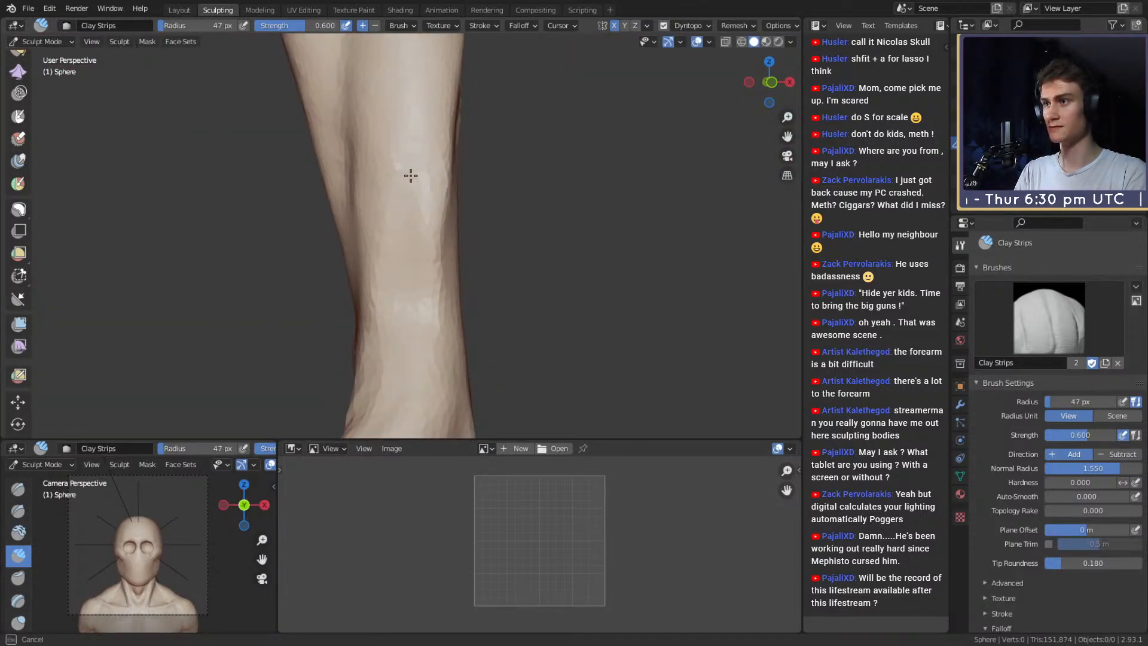
pyautogui.press('f')
pyautogui.click(415, 149)
# Lay tendon strips down the inner forearm toward the wrist with Clay Strips at 44 px, and smooth them at 127 px.
pyautogui.moveTo(409, 226)
pyautogui.keyDown('alt'); pyautogui.mouseDown()
pyautogui.moveTo(460, 204)
pyautogui.moveTo(485, 215)
pyautogui.moveTo(426, 197)
pyautogui.mouseUp(); pyautogui.keyUp('alt')
pyautogui.press('f')
pyautogui.click(415, 208)
pyautogui.keyDown('alt'); pyautogui.moveTo(421, 256); pyautogui.dragTo(391, 221); pyautogui.keyUp('alt')
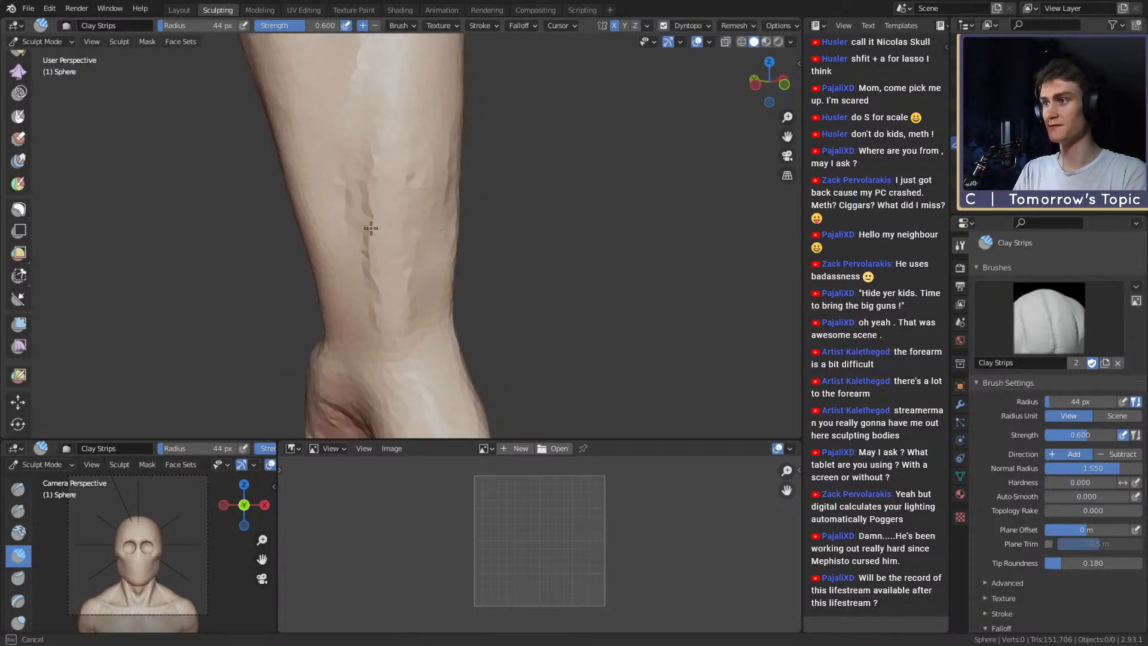
pyautogui.press('f')
pyautogui.click(377, 157)
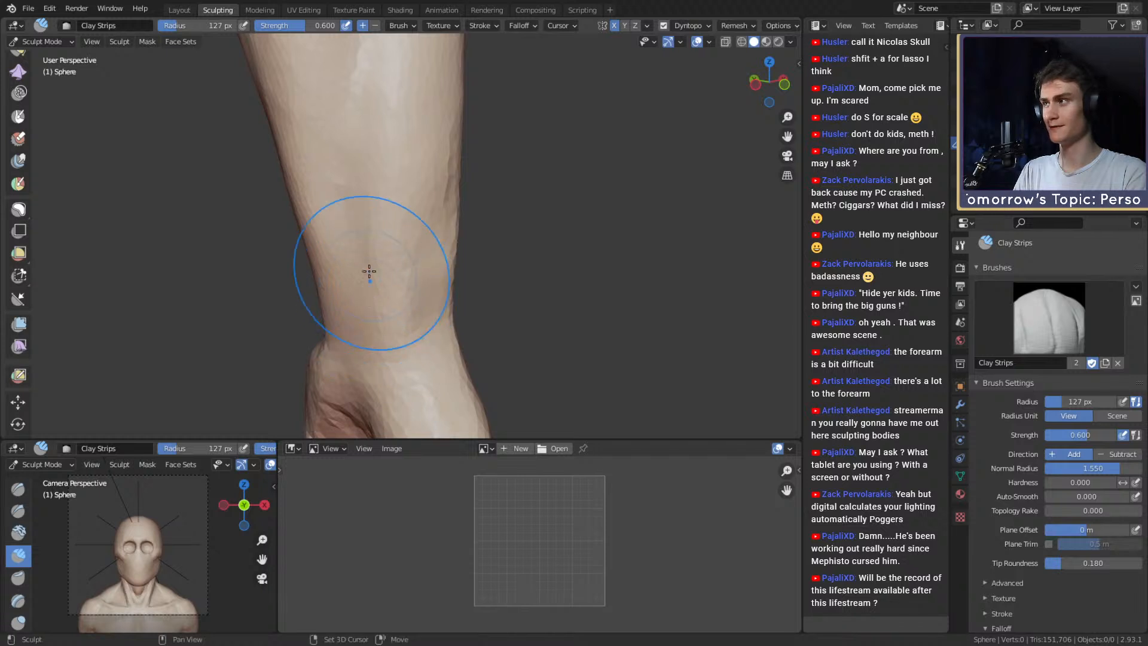
# Save the file and check the shape of both forearms and hands from the side and the front.
pyautogui.hotkey('ctrl', 's')
pyautogui.keyDown('alt'); pyautogui.moveTo(449, 205); pyautogui.dragTo(415, 195); pyautogui.keyUp('alt')
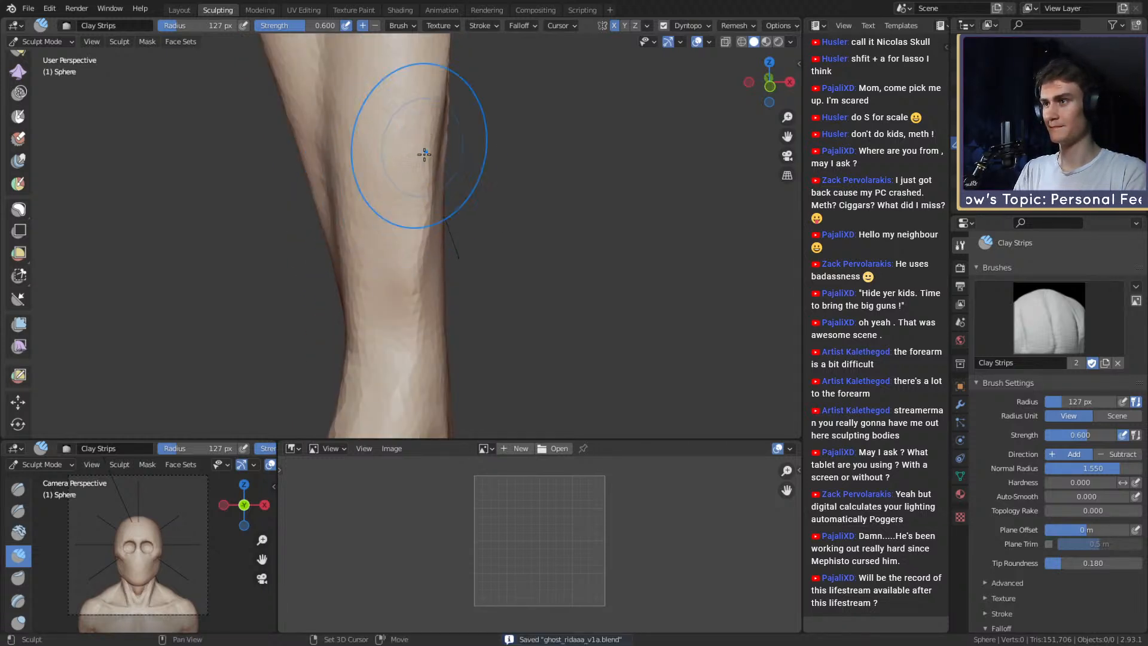
pyautogui.moveTo(423, 127)
pyautogui.keyDown('alt'); pyautogui.mouseDown()
pyautogui.moveTo(342, 169)
pyautogui.moveTo(383, 233)
pyautogui.mouseUp(); pyautogui.keyUp('alt')
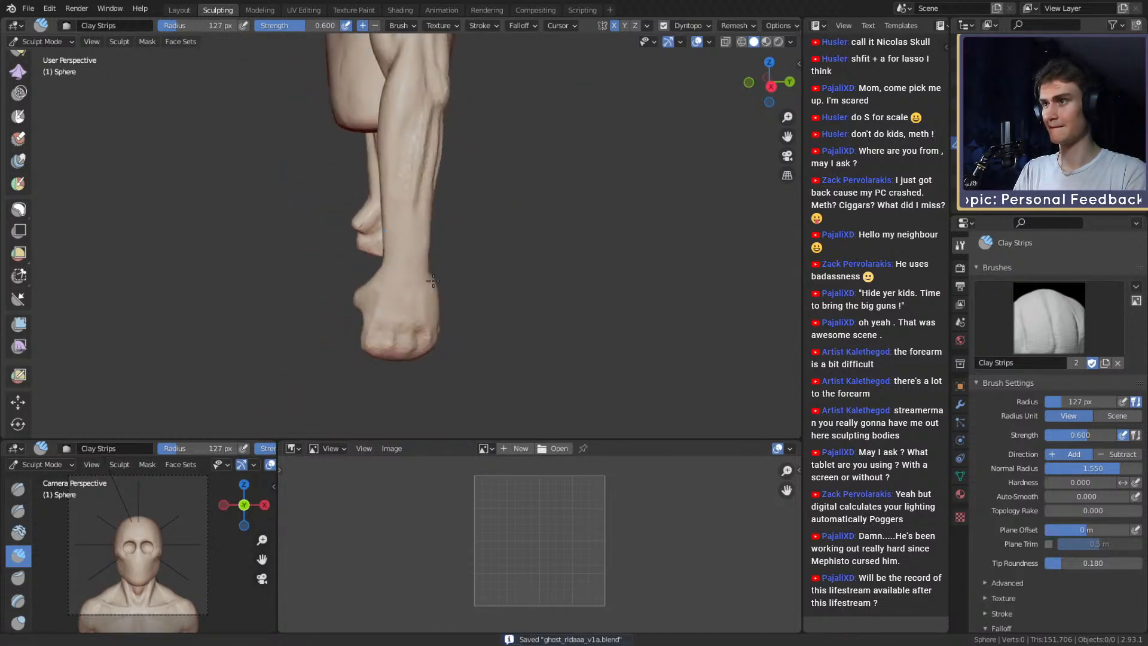
pyautogui.press('f')
pyautogui.click(458, 179)
pyautogui.moveTo(432, 123); pyautogui.dragTo(353, 152)
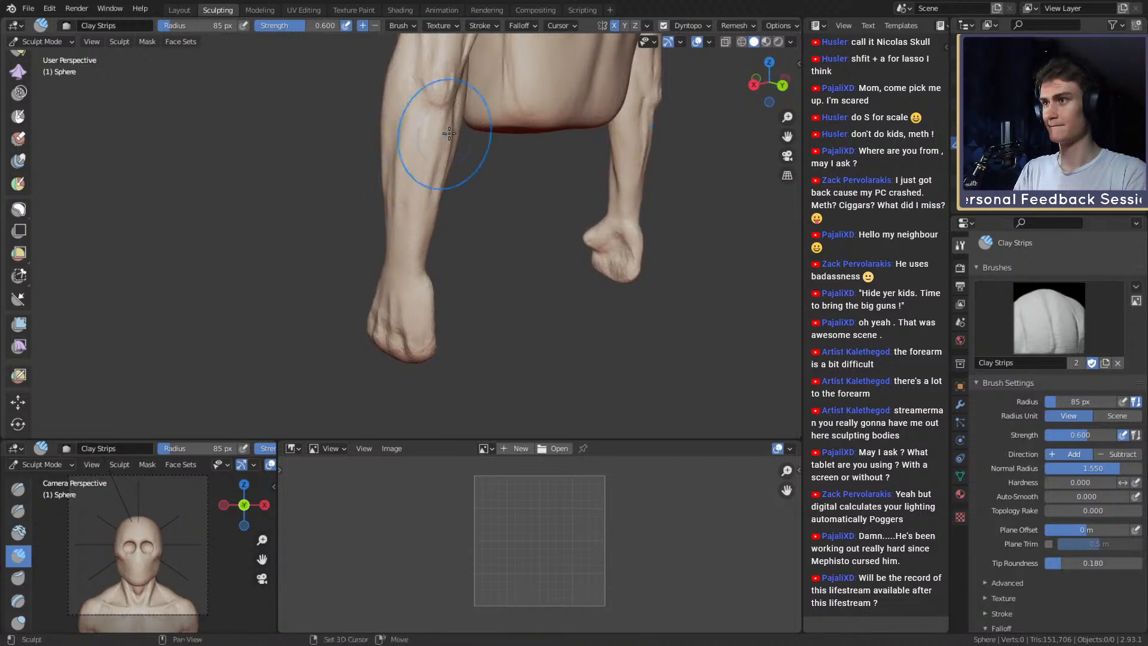
pyautogui.keyDown('alt'); pyautogui.moveTo(435, 199); pyautogui.dragTo(567, 271); pyautogui.keyUp('alt')
pyautogui.keyDown('alt'); pyautogui.keyDown('shift'); pyautogui.moveTo(489, 268); pyautogui.dragTo(498, 250); pyautogui.keyUp('shift'); pyautogui.keyUp('alt')
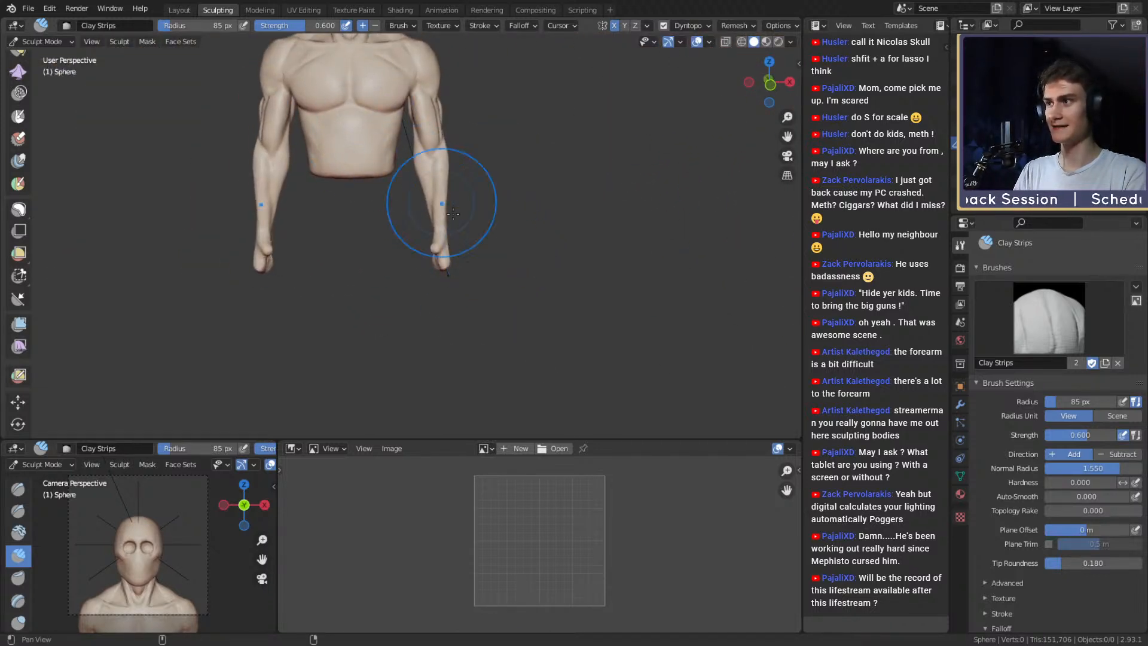
pyautogui.moveTo(453, 214)
pyautogui.keyDown('alt'); pyautogui.mouseDown()
pyautogui.moveTo(429, 244)
pyautogui.moveTo(441, 179)
pyautogui.moveTo(442, 218)
pyautogui.moveTo(400, 202)
pyautogui.moveTo(466, 199)
pyautogui.moveTo(513, 249)
pyautogui.moveTo(357, 247)
pyautogui.moveTo(387, 272)
pyautogui.moveTo(365, 269)
pyautogui.moveTo(412, 288)
pyautogui.mouseUp(); pyautogui.keyUp('alt')
# Carve the groove beside the outermost finger on the back of the fist with Crease at 50 px.
pyautogui.press('f')
pyautogui.click(359, 269)
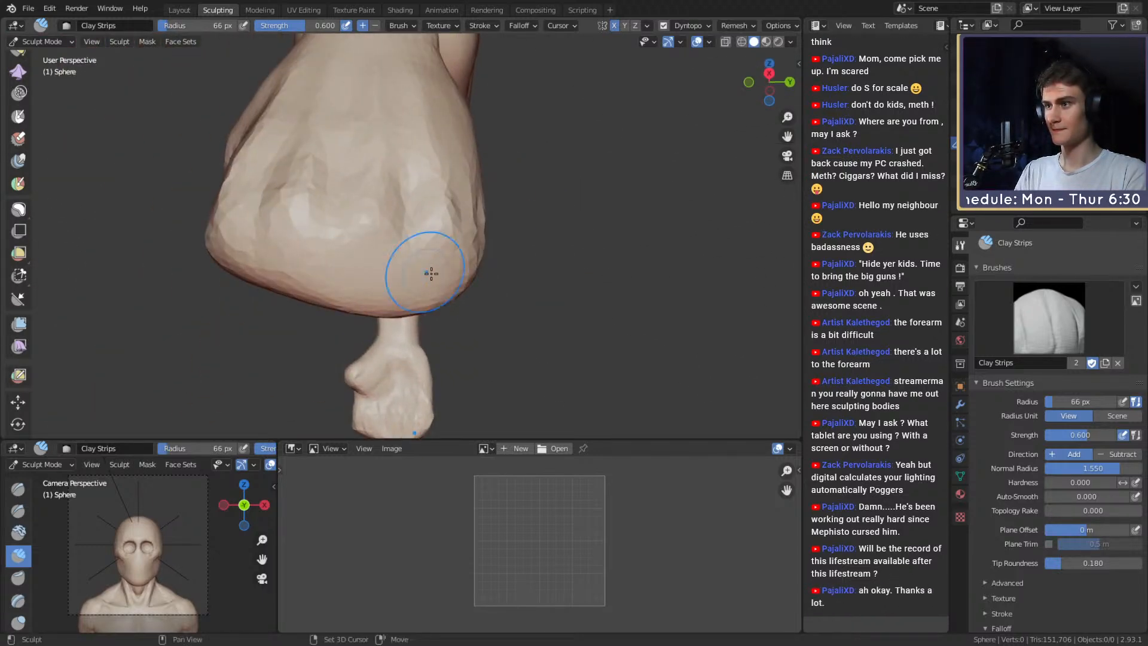
pyautogui.moveTo(368, 250)
pyautogui.keyDown('alt'); pyautogui.keyDown('shift'); pyautogui.mouseDown()
pyautogui.moveTo(430, 261)
pyautogui.moveTo(419, 261)
pyautogui.moveTo(472, 249)
pyautogui.mouseUp(); pyautogui.keyUp('shift'); pyautogui.keyUp('alt')
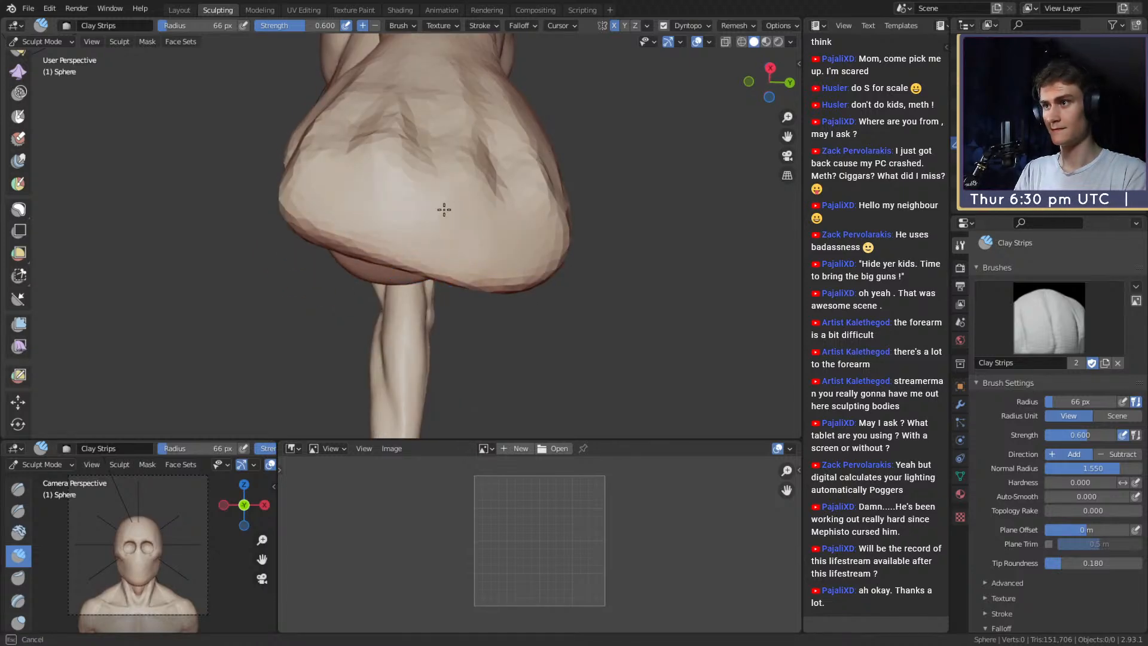
pyautogui.moveTo(441, 208)
pyautogui.keyDown('alt'); pyautogui.mouseDown()
pyautogui.moveTo(422, 218)
pyautogui.moveTo(430, 195)
pyautogui.moveTo(443, 303)
pyautogui.moveTo(438, 163)
pyautogui.mouseUp(); pyautogui.keyUp('alt')
pyautogui.hotkey('shift', 'c')
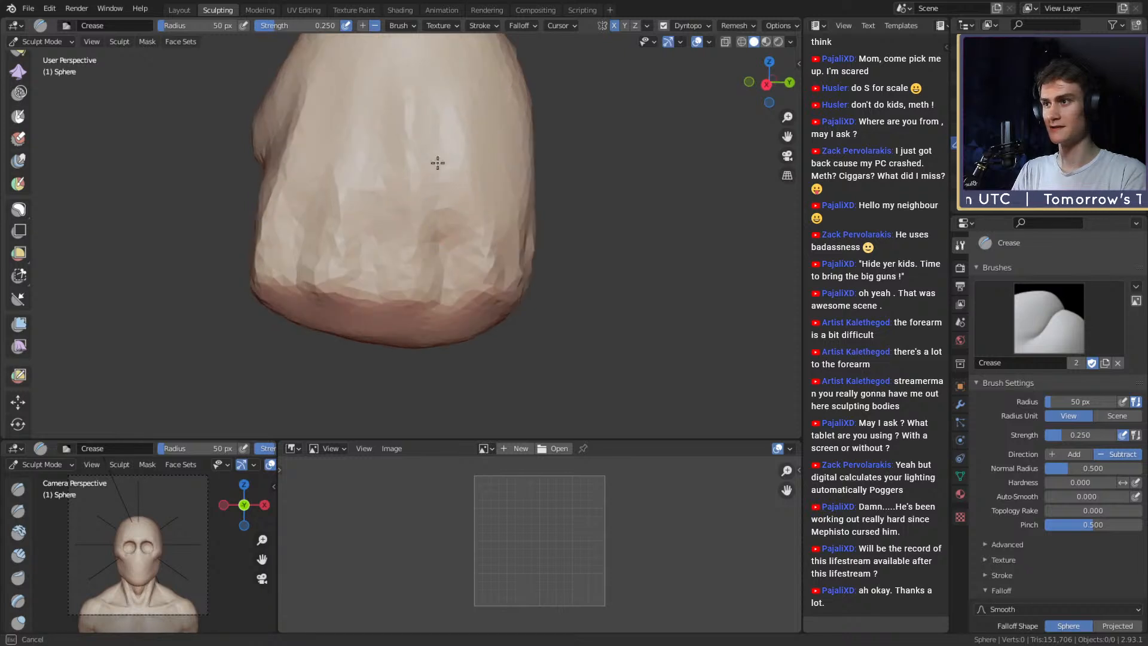
pyautogui.moveTo(442, 238); pyautogui.dragTo(442, 258)
pyautogui.keyDown('alt'); pyautogui.moveTo(444, 284); pyautogui.dragTo(452, 293); pyautogui.keyUp('alt')
pyautogui.keyDown('alt'); pyautogui.moveTo(435, 233); pyautogui.dragTo(392, 287); pyautogui.keyUp('alt')
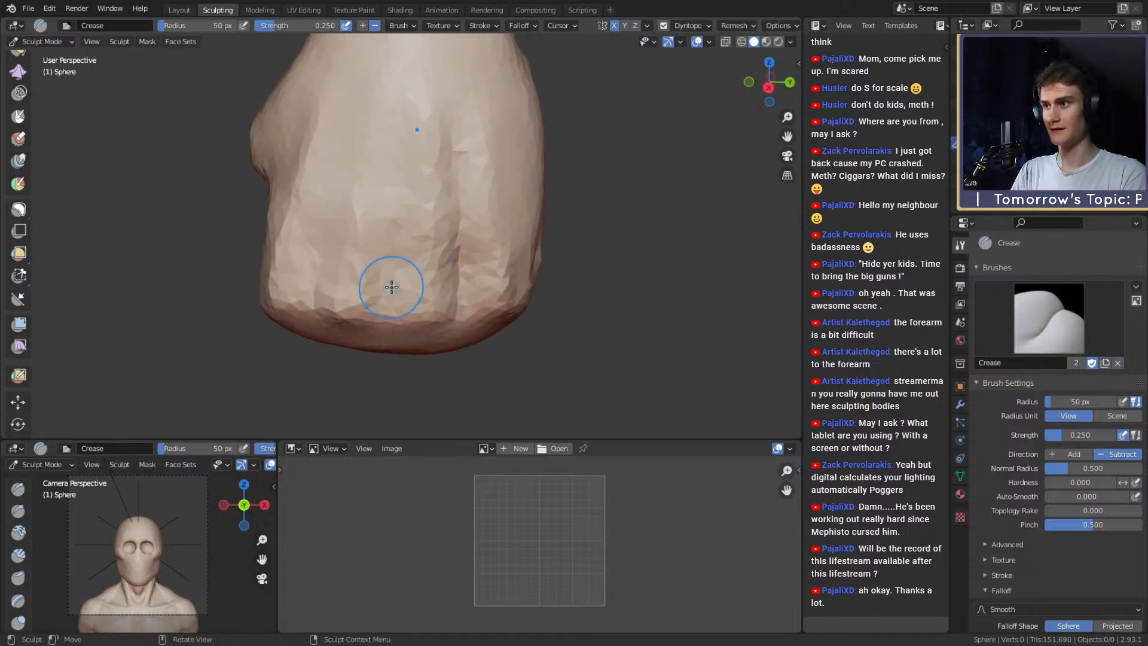
# Carve the remaining finger grooves across the back of the fist with Crease at 50 px.
pyautogui.keyDown('alt'); pyautogui.moveTo(392, 171); pyautogui.dragTo(413, 251); pyautogui.keyUp('alt')
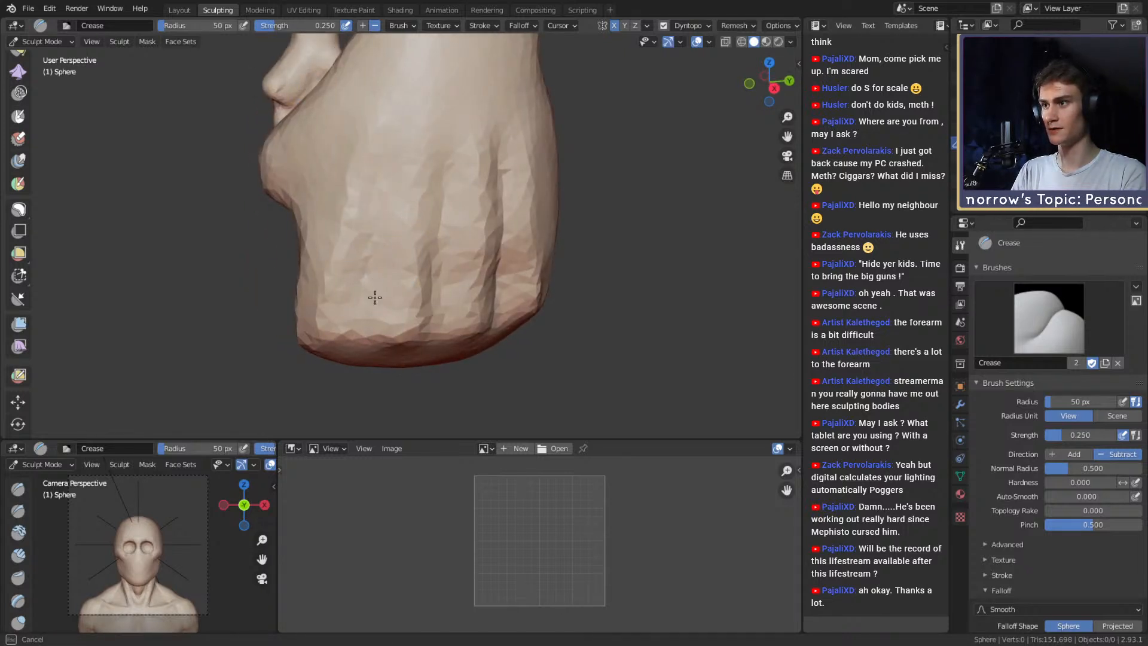
pyautogui.moveTo(375, 297); pyautogui.dragTo(377, 306)
pyautogui.keyDown('alt'); pyautogui.moveTo(397, 257); pyautogui.dragTo(422, 209); pyautogui.keyUp('alt')
pyautogui.moveTo(386, 161); pyautogui.dragTo(389, 240)
pyautogui.moveTo(392, 266)
pyautogui.keyDown('alt'); pyautogui.mouseDown()
pyautogui.moveTo(403, 234)
pyautogui.moveTo(420, 239)
pyautogui.moveTo(436, 200)
pyautogui.moveTo(384, 141)
pyautogui.mouseUp(); pyautogui.keyUp('alt')
# Shape the knuckle outline from below the fist with Grab, reducing the radius to 77 px.
pyautogui.press('g')
pyautogui.moveTo(461, 167)
pyautogui.keyDown('alt'); pyautogui.mouseDown()
pyautogui.moveTo(467, 156)
pyautogui.moveTo(448, 168)
pyautogui.mouseUp(); pyautogui.keyUp('alt')
pyautogui.press('f')
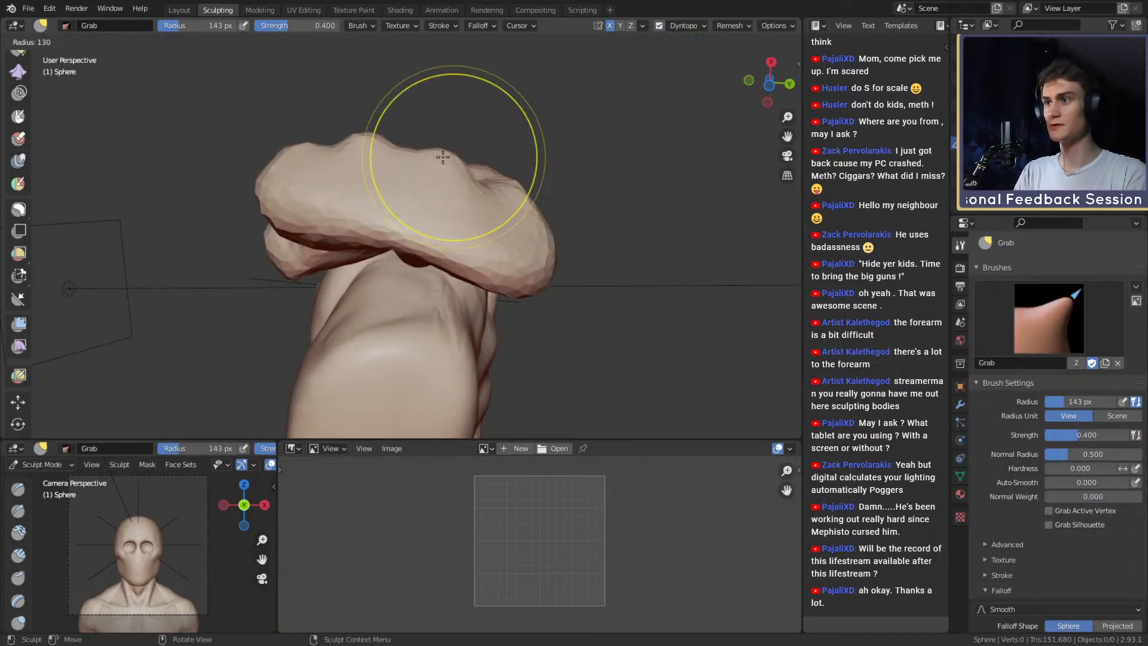
pyautogui.click(444, 159)
pyautogui.press('f')
pyautogui.click(486, 182)
pyautogui.moveTo(534, 186)
pyautogui.keyDown('alt'); pyautogui.mouseDown()
pyautogui.moveTo(453, 205)
pyautogui.moveTo(457, 185)
pyautogui.mouseUp(); pyautogui.keyUp('alt')
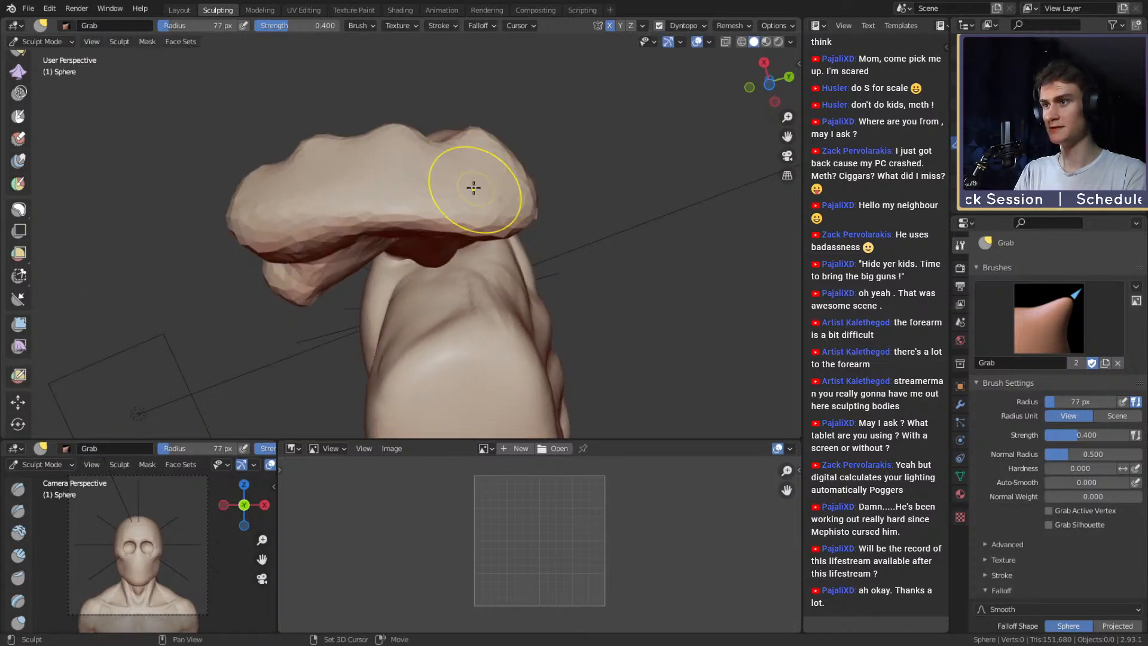
# Adjust the palm side of the hand with Grab at 87 px.
pyautogui.moveTo(386, 175)
pyautogui.keyDown('alt'); pyautogui.mouseDown()
pyautogui.moveTo(434, 182)
pyautogui.moveTo(410, 174)
pyautogui.moveTo(423, 218)
pyautogui.moveTo(462, 218)
pyautogui.moveTo(445, 196)
pyautogui.moveTo(397, 205)
pyautogui.moveTo(346, 192)
pyautogui.moveTo(445, 273)
pyautogui.moveTo(473, 269)
pyautogui.moveTo(363, 254)
pyautogui.mouseUp(); pyautogui.keyUp('alt')
pyautogui.press('f')
pyautogui.click(445, 196)
pyautogui.moveTo(363, 254)
pyautogui.mouseDown(button='middle')
pyautogui.moveTo(431, 264)
pyautogui.moveTo(497, 254)
pyautogui.mouseUp(button='middle')
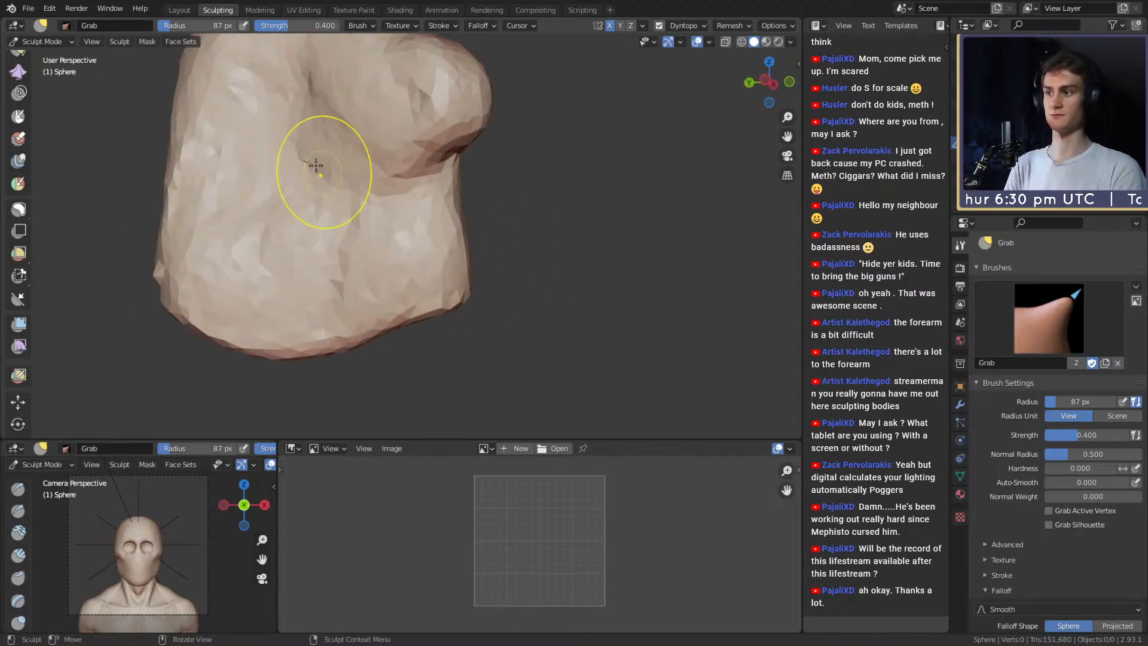
pyautogui.press('c')
pyautogui.moveTo(413, 239)
pyautogui.mouseDown(button='middle')
pyautogui.moveTo(480, 216)
pyautogui.moveTo(507, 174)
pyautogui.moveTo(515, 185)
pyautogui.moveTo(485, 198)
pyautogui.moveTo(474, 240)
pyautogui.mouseUp(button='middle')
# Reshape the thumb base and the palm edge beneath it with Grab, ending at 99 px.
pyautogui.press('g')
pyautogui.press('f')
pyautogui.click(491, 188)
pyautogui.press('f')
pyautogui.click(526, 251)
pyautogui.moveTo(526, 250); pyautogui.dragTo(500, 242)
pyautogui.keyDown('shift'); pyautogui.moveTo(473, 225); pyautogui.dragTo(526, 265, button='middle'); pyautogui.keyUp('shift')
pyautogui.press('f')
pyautogui.click(457, 219)
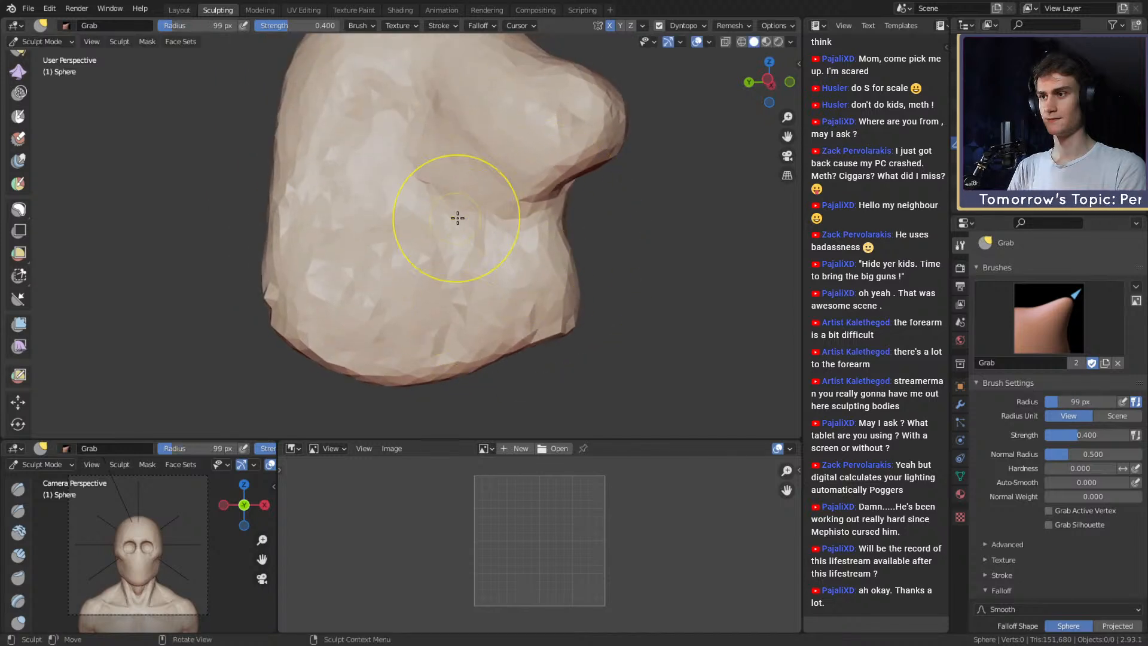
# Define the fold between thumb base and palm with Crease, and build up the thumb base with Clay Strips at 53 px.
pyautogui.hotkey('shift', 'c')
pyautogui.moveTo(482, 197)
pyautogui.mouseDown(button='middle')
pyautogui.moveTo(474, 174)
pyautogui.moveTo(441, 174)
pyautogui.mouseUp(button='middle')
pyautogui.press('c')
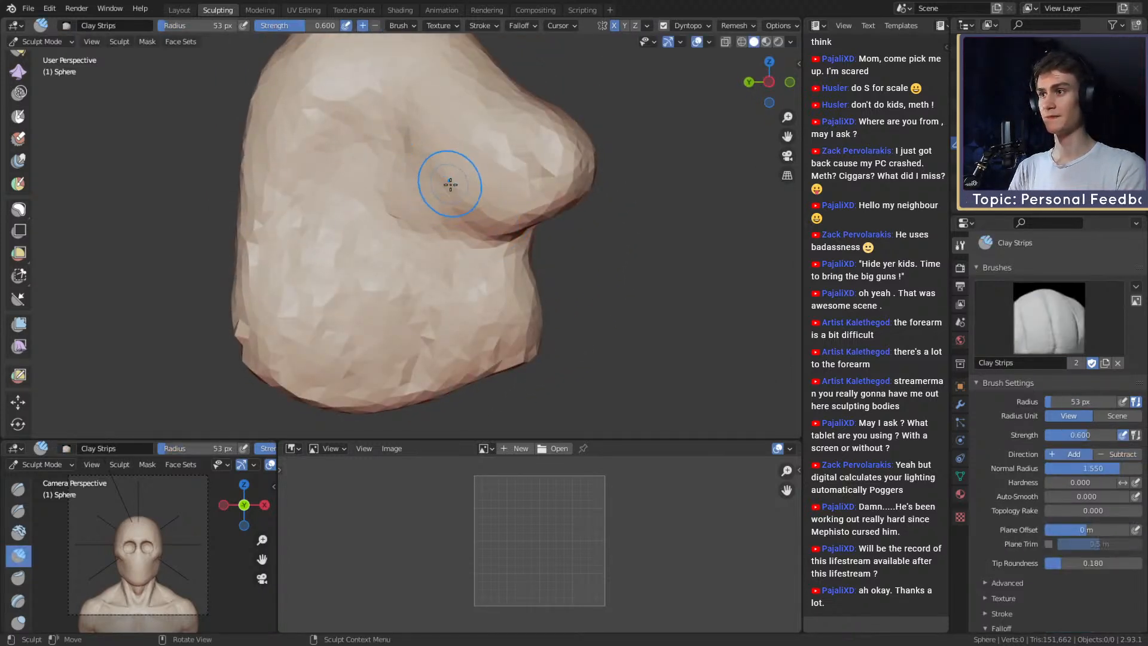
pyautogui.moveTo(478, 212); pyautogui.dragTo(451, 199, button='middle')
pyautogui.moveTo(414, 130)
pyautogui.mouseDown(button='middle')
pyautogui.moveTo(487, 141)
pyautogui.moveTo(451, 180)
pyautogui.moveTo(495, 164)
pyautogui.moveTo(451, 144)
pyautogui.moveTo(455, 222)
pyautogui.mouseUp(button='middle')
pyautogui.moveTo(454, 222)
pyautogui.mouseDown(button='middle')
pyautogui.moveTo(504, 269)
pyautogui.moveTo(492, 181)
pyautogui.mouseUp(button='middle')
# Refine the thumb mound and the palm hollow beside it with Clay Strips at 41 px.
pyautogui.press('f')
pyautogui.click(485, 183)
pyautogui.moveTo(486, 208); pyautogui.dragTo(483, 221)
pyautogui.moveTo(460, 252); pyautogui.dragTo(458, 191, button='middle')
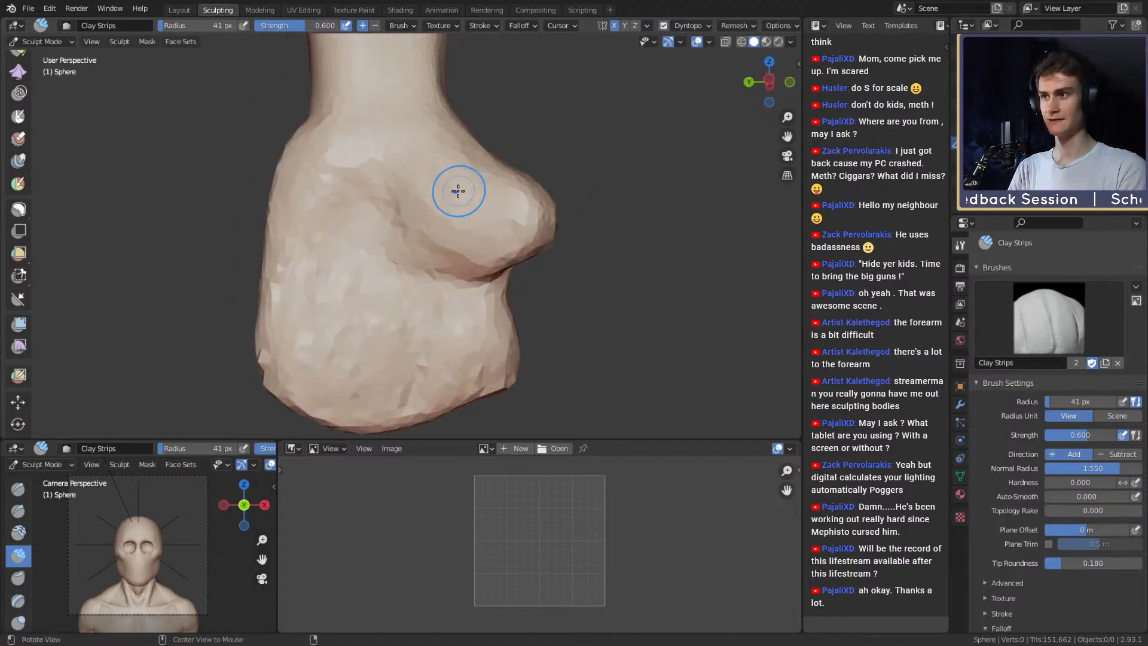
pyautogui.moveTo(413, 154)
pyautogui.mouseDown(button='middle')
pyautogui.moveTo(408, 232)
pyautogui.moveTo(385, 217)
pyautogui.mouseUp(button='middle')
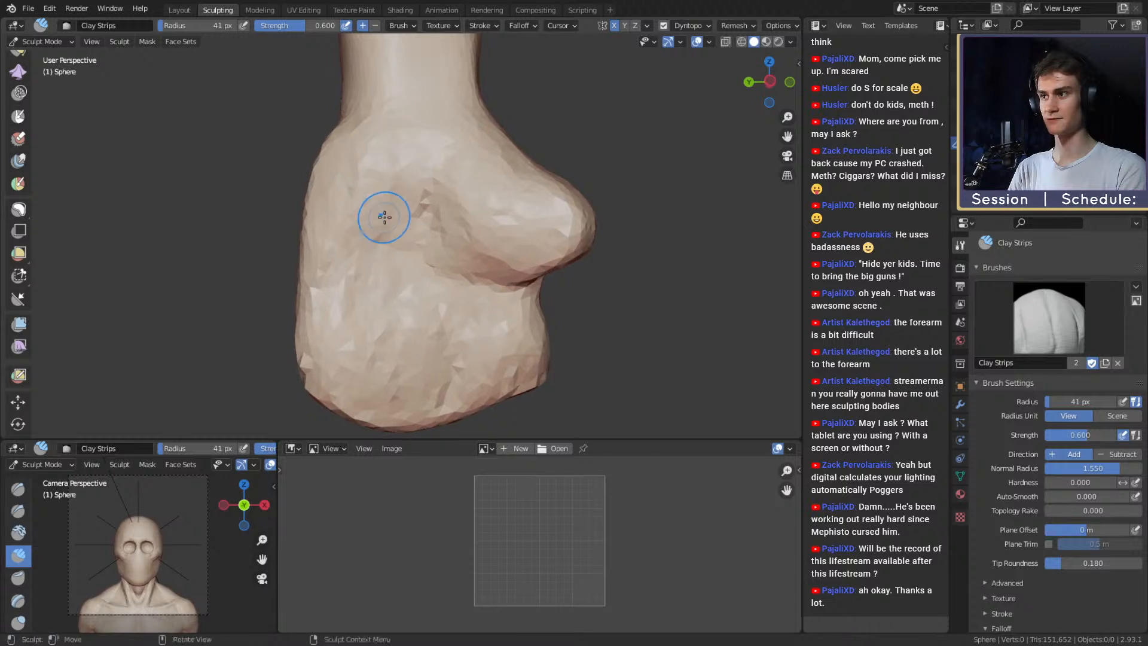
# Reshape the thumb base and the palm beside it with Grab, ending at 105 px.
pyautogui.moveTo(417, 179)
pyautogui.mouseDown(button='middle')
pyautogui.moveTo(429, 146)
pyautogui.moveTo(415, 174)
pyautogui.moveTo(335, 234)
pyautogui.moveTo(360, 186)
pyautogui.moveTo(445, 186)
pyautogui.moveTo(384, 142)
pyautogui.moveTo(389, 110)
pyautogui.moveTo(418, 160)
pyautogui.moveTo(389, 169)
pyautogui.moveTo(417, 162)
pyautogui.moveTo(402, 153)
pyautogui.mouseUp(button='middle')
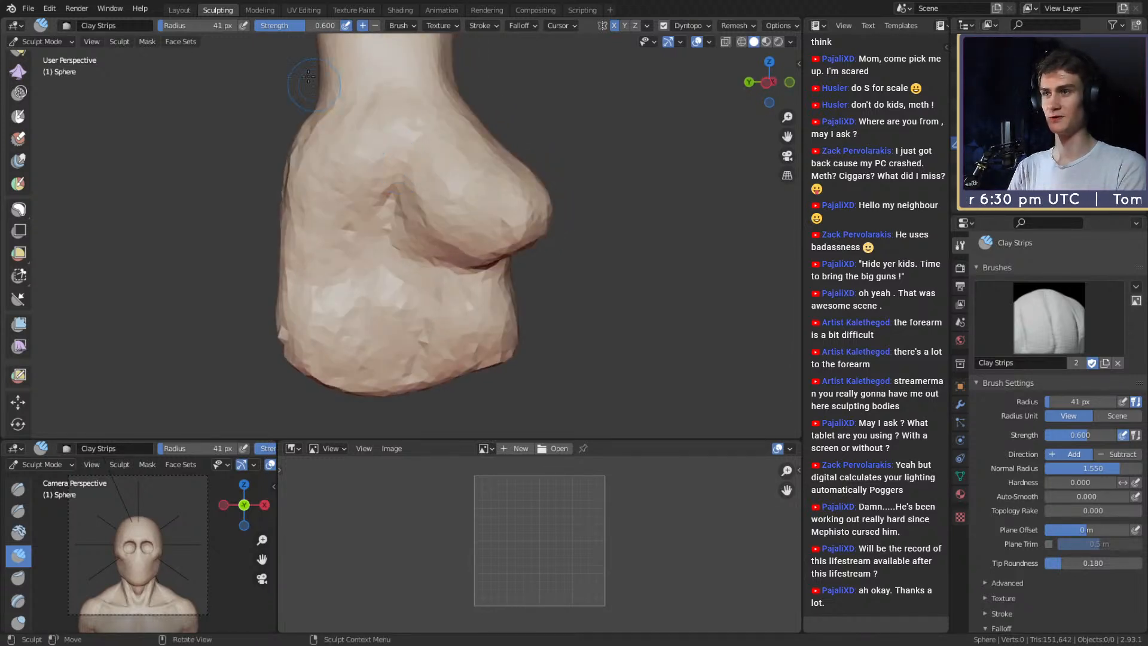
pyautogui.hotkey('shift', 'c')
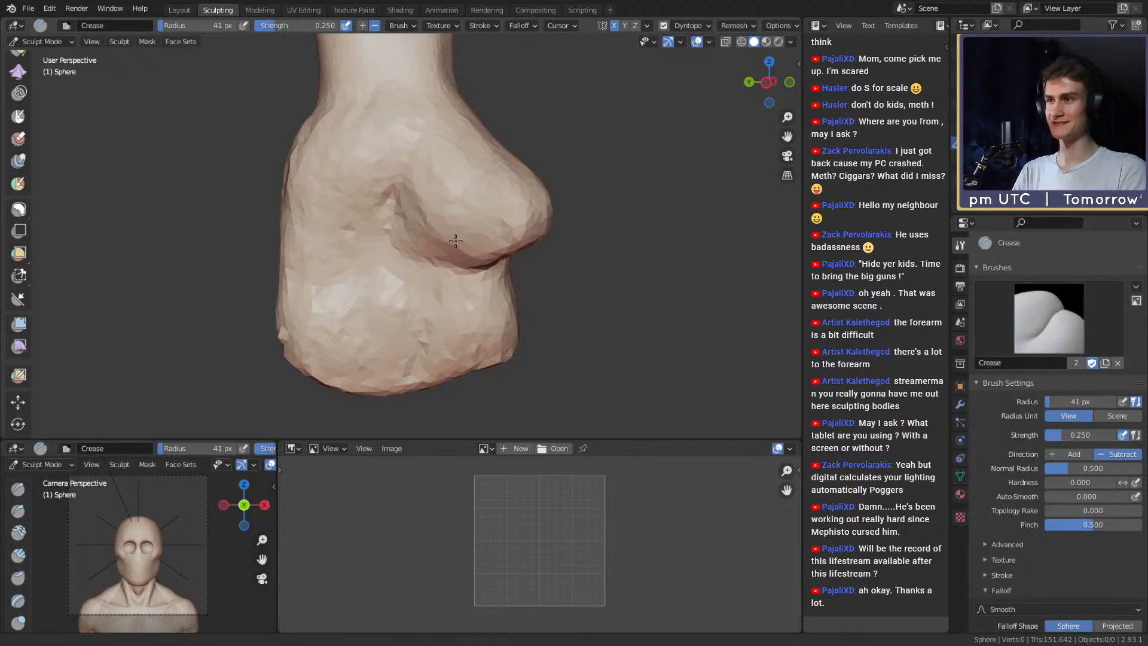
pyautogui.moveTo(448, 209)
pyautogui.mouseDown(button='middle')
pyautogui.moveTo(433, 208)
pyautogui.moveTo(455, 218)
pyautogui.moveTo(371, 195)
pyautogui.moveTo(404, 185)
pyautogui.moveTo(423, 207)
pyautogui.moveTo(235, 214)
pyautogui.moveTo(429, 243)
pyautogui.moveTo(423, 185)
pyautogui.moveTo(427, 231)
pyautogui.moveTo(457, 241)
pyautogui.moveTo(490, 230)
pyautogui.mouseUp(button='middle')
pyautogui.press('c')
pyautogui.press('g')
pyautogui.press('f')
pyautogui.click(480, 232)
pyautogui.moveTo(435, 239); pyautogui.dragTo(432, 233)
pyautogui.press('f')
pyautogui.moveTo(371, 251)
pyautogui.mouseDown()
pyautogui.moveTo(401, 233)
pyautogui.moveTo(396, 225)
pyautogui.mouseUp()
pyautogui.click(451, 263)
# Adjust the knuckle row and the blunt end of the hand with Grab at varying brush sizes.
pyautogui.moveTo(479, 211)
pyautogui.keyDown('alt'); pyautogui.mouseDown()
pyautogui.moveTo(509, 274)
pyautogui.moveTo(484, 258)
pyautogui.mouseUp(); pyautogui.keyUp('alt')
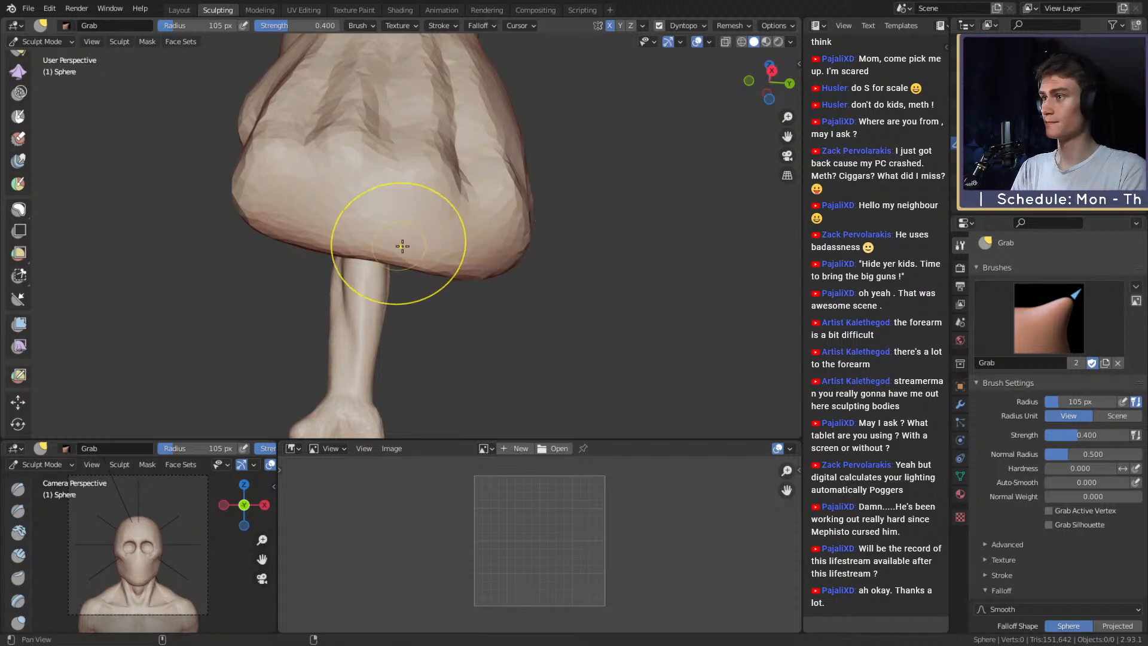
pyautogui.moveTo(402, 245)
pyautogui.keyDown('alt'); pyautogui.mouseDown()
pyautogui.moveTo(345, 223)
pyautogui.moveTo(418, 182)
pyautogui.mouseUp(); pyautogui.keyUp('alt')
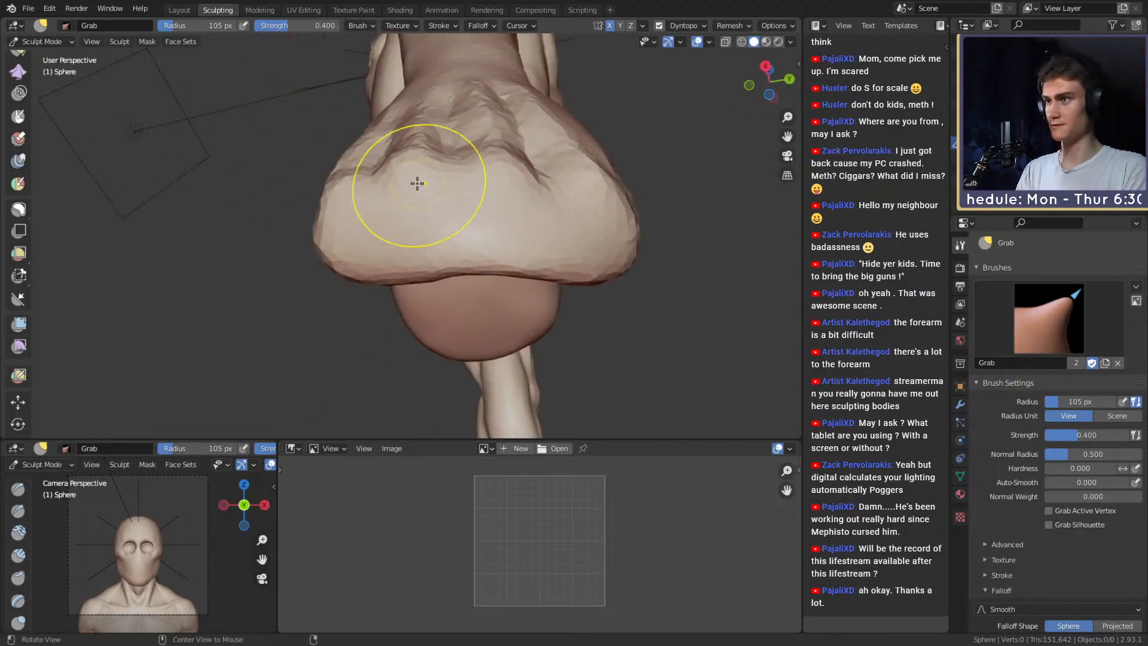
pyautogui.press('f')
pyautogui.click(440, 232)
pyautogui.moveTo(361, 231)
pyautogui.keyDown('alt'); pyautogui.mouseDown()
pyautogui.moveTo(408, 213)
pyautogui.moveTo(339, 181)
pyautogui.mouseUp(); pyautogui.keyUp('alt')
pyautogui.press('f')
pyautogui.click(508, 216)
pyautogui.keyDown('alt'); pyautogui.moveTo(377, 206); pyautogui.dragTo(307, 178); pyautogui.keyUp('alt')
pyautogui.moveTo(495, 239)
pyautogui.keyDown('alt'); pyautogui.mouseDown()
pyautogui.moveTo(436, 223)
pyautogui.moveTo(488, 246)
pyautogui.moveTo(506, 311)
pyautogui.mouseUp(); pyautogui.keyUp('alt')
pyautogui.press('f')
pyautogui.click(628, 232)
pyautogui.press('f')
pyautogui.click(461, 232)
# Adjust the palm's overall outline and its outer edge with a wide Grab brush.
pyautogui.moveTo(486, 181)
pyautogui.keyDown('alt'); pyautogui.mouseDown()
pyautogui.moveTo(473, 222)
pyautogui.moveTo(441, 171)
pyautogui.mouseUp(); pyautogui.keyUp('alt')
pyautogui.press('f')
pyautogui.click(444, 221)
pyautogui.scroll(-3, 446, 143)
pyautogui.moveTo(446, 144)
pyautogui.keyDown('alt'); pyautogui.mouseDown()
pyautogui.moveTo(434, 190)
pyautogui.moveTo(293, 198)
pyautogui.mouseUp(); pyautogui.keyUp('alt')
pyautogui.press('f')
pyautogui.click(445, 202)
pyautogui.press('f')
pyautogui.click(360, 196)
pyautogui.press('f')
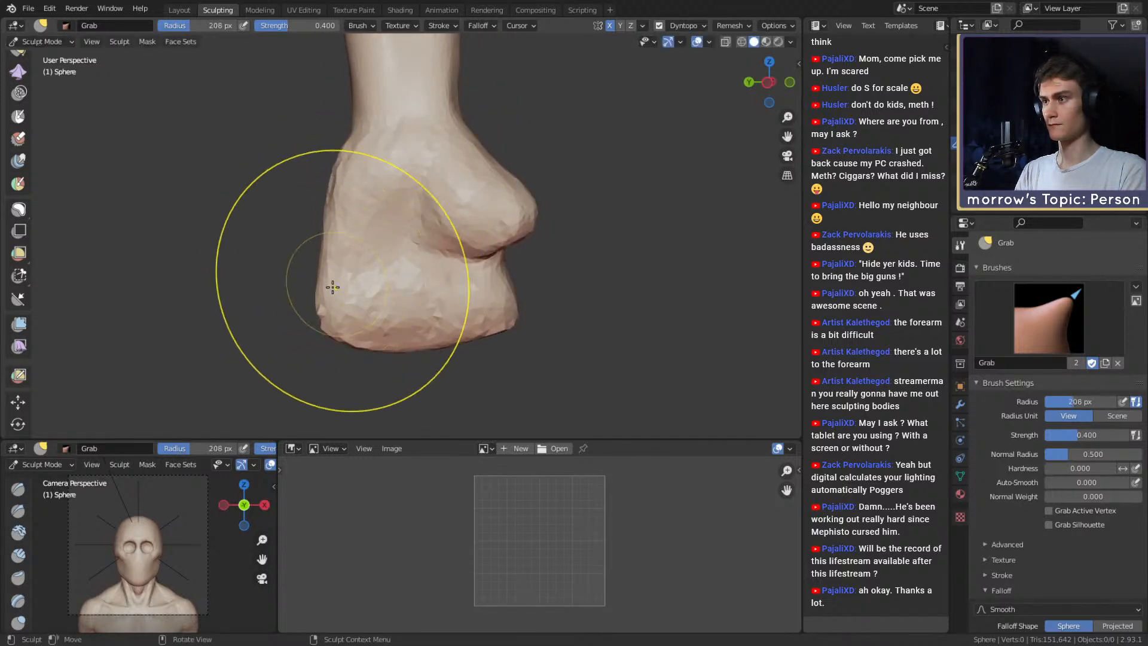
pyautogui.click(299, 275)
# Refine the shape of the back of the hand with Grab at 92 px, ending at 105 px.
pyautogui.moveTo(385, 272)
pyautogui.keyDown('alt'); pyautogui.mouseDown()
pyautogui.moveTo(431, 267)
pyautogui.moveTo(412, 259)
pyautogui.mouseUp(); pyautogui.keyUp('alt')
pyautogui.press('f')
pyautogui.click(428, 220)
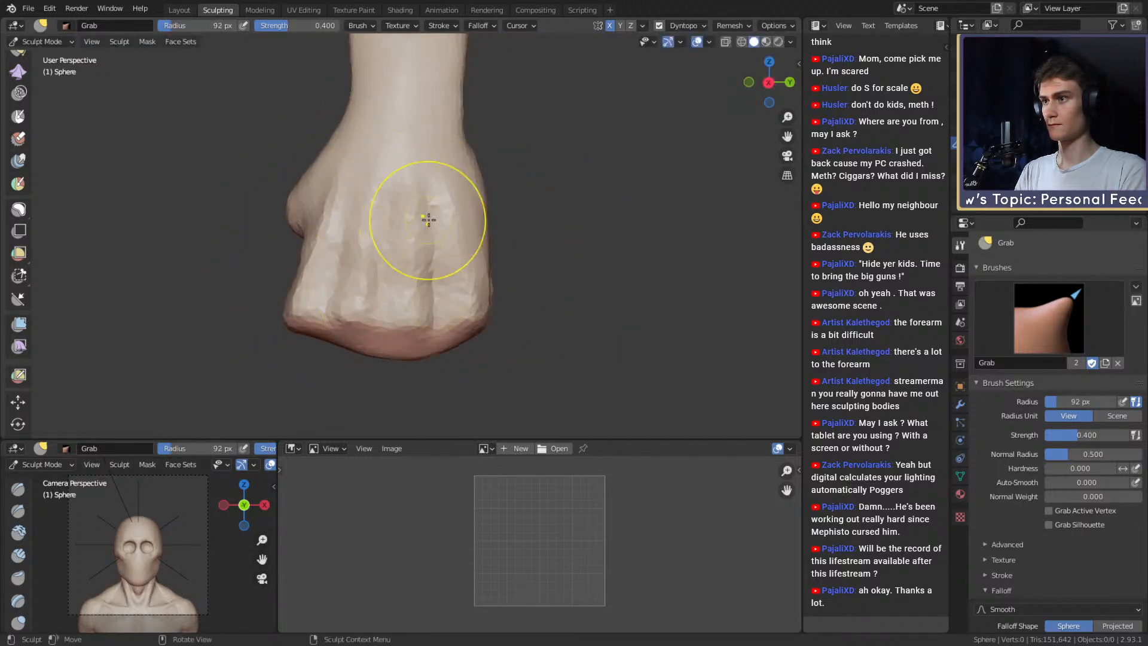
pyautogui.keyDown('alt'); pyautogui.moveTo(378, 199); pyautogui.dragTo(414, 204); pyautogui.keyUp('alt')
pyautogui.press('f')
pyautogui.click(370, 206)
pyautogui.moveTo(349, 276)
pyautogui.keyDown('alt'); pyautogui.mouseDown()
pyautogui.moveTo(350, 257)
pyautogui.moveTo(333, 259)
pyautogui.moveTo(369, 256)
pyautogui.moveTo(357, 271)
pyautogui.moveTo(379, 231)
pyautogui.moveTo(482, 185)
pyautogui.moveTo(466, 233)
pyautogui.moveTo(438, 189)
pyautogui.moveTo(449, 254)
pyautogui.moveTo(377, 157)
pyautogui.moveTo(395, 203)
pyautogui.mouseUp(); pyautogui.keyUp('alt')
pyautogui.press('f')
pyautogui.click(330, 274)
pyautogui.press('f')
pyautogui.click(292, 272)
# Check the proportions of the arms and torso from the front with the Grab radius set to 71 px.
pyautogui.moveTo(396, 203)
pyautogui.keyDown('alt'); pyautogui.keyDown('shift'); pyautogui.mouseDown()
pyautogui.moveTo(482, 254)
pyautogui.moveTo(449, 287)
pyautogui.mouseUp(); pyautogui.keyUp('shift'); pyautogui.keyUp('alt')
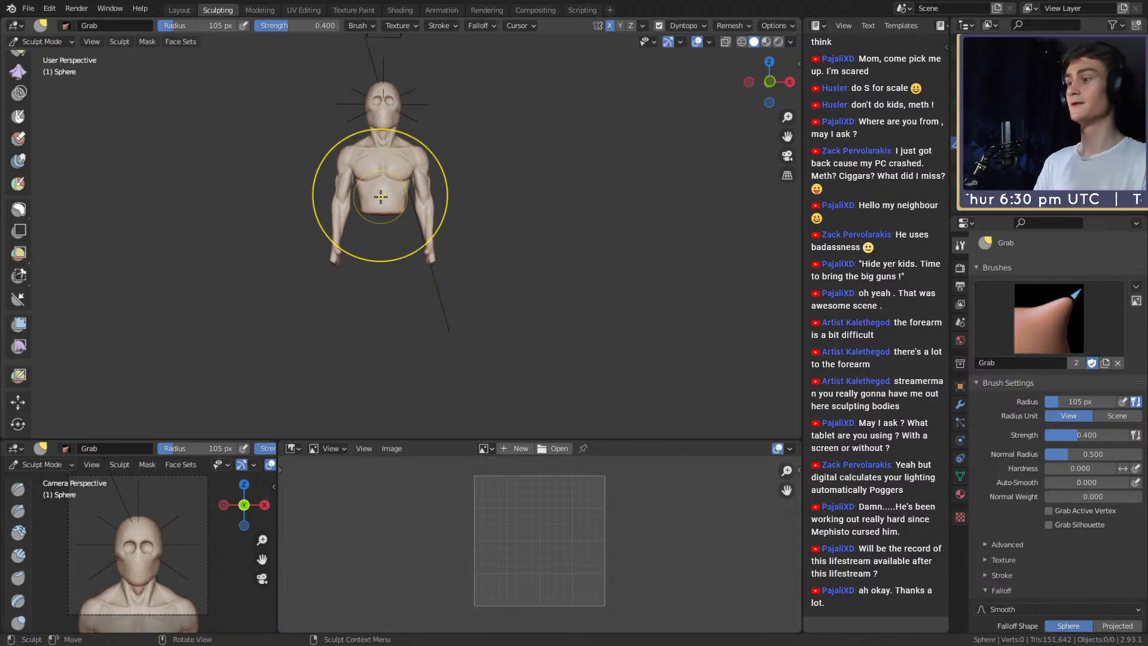
pyautogui.moveTo(477, 243)
pyautogui.keyDown('alt'); pyautogui.mouseDown()
pyautogui.moveTo(454, 266)
pyautogui.moveTo(499, 193)
pyautogui.moveTo(543, 244)
pyautogui.mouseUp(); pyautogui.keyUp('alt')
pyautogui.press('f')
pyautogui.click(435, 241)
pyautogui.moveTo(478, 220)
pyautogui.keyDown('alt'); pyautogui.keyDown('shift'); pyautogui.mouseDown()
pyautogui.moveTo(454, 171)
pyautogui.moveTo(490, 200)
pyautogui.mouseUp(); pyautogui.keyUp('shift'); pyautogui.keyUp('alt')
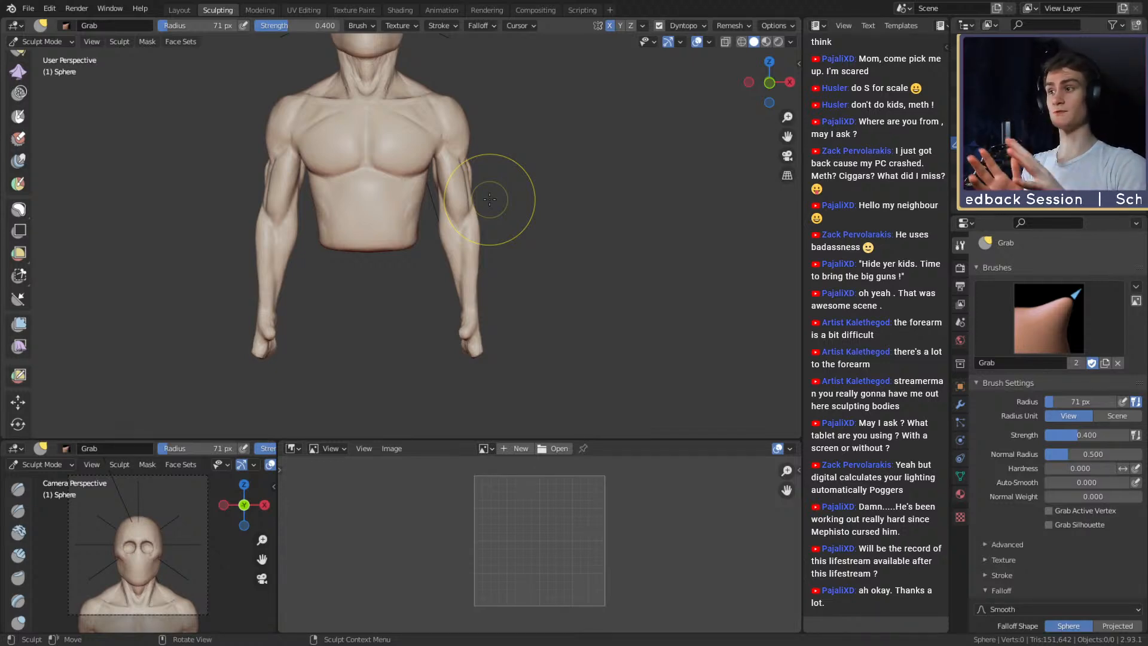
# Build up the muscle forms on the back of the upper arm with Clay Strips at 34 px.
pyautogui.press('c')
pyautogui.moveTo(541, 233)
pyautogui.mouseDown(button='middle')
pyautogui.moveTo(359, 241)
pyautogui.moveTo(367, 200)
pyautogui.moveTo(397, 200)
pyautogui.mouseUp(button='middle')
pyautogui.press('f')
pyautogui.click(379, 253)
pyautogui.press('f')
pyautogui.click(382, 201)
pyautogui.moveTo(381, 201); pyautogui.dragTo(372, 187)
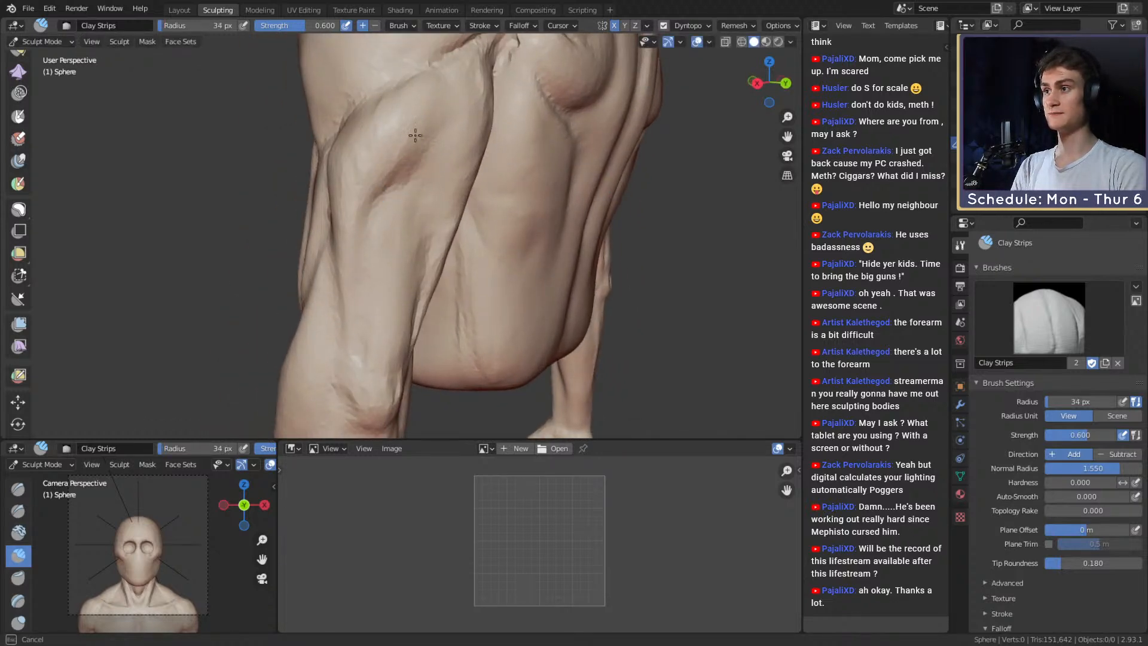
pyautogui.moveTo(415, 135); pyautogui.dragTo(417, 131)
pyautogui.moveTo(417, 137)
pyautogui.mouseDown(button='middle')
pyautogui.moveTo(356, 156)
pyautogui.moveTo(385, 224)
pyautogui.mouseUp(button='middle')
pyautogui.moveTo(386, 224); pyautogui.dragTo(433, 208, button='middle')
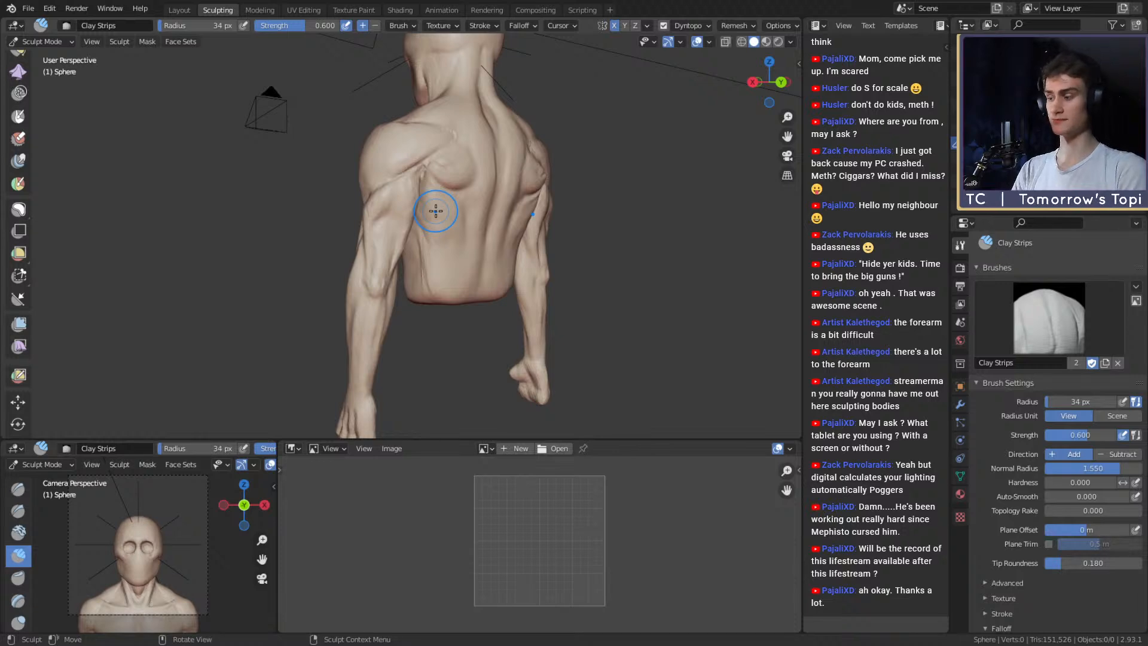
# Activate the Mesh Filter tool with the Inflate type at strength 1.000, facing the front of the torso.
pyautogui.keyDown('alt'); pyautogui.moveTo(440, 212); pyautogui.dragTo(569, 210); pyautogui.keyUp('alt')
pyautogui.click(19, 326)
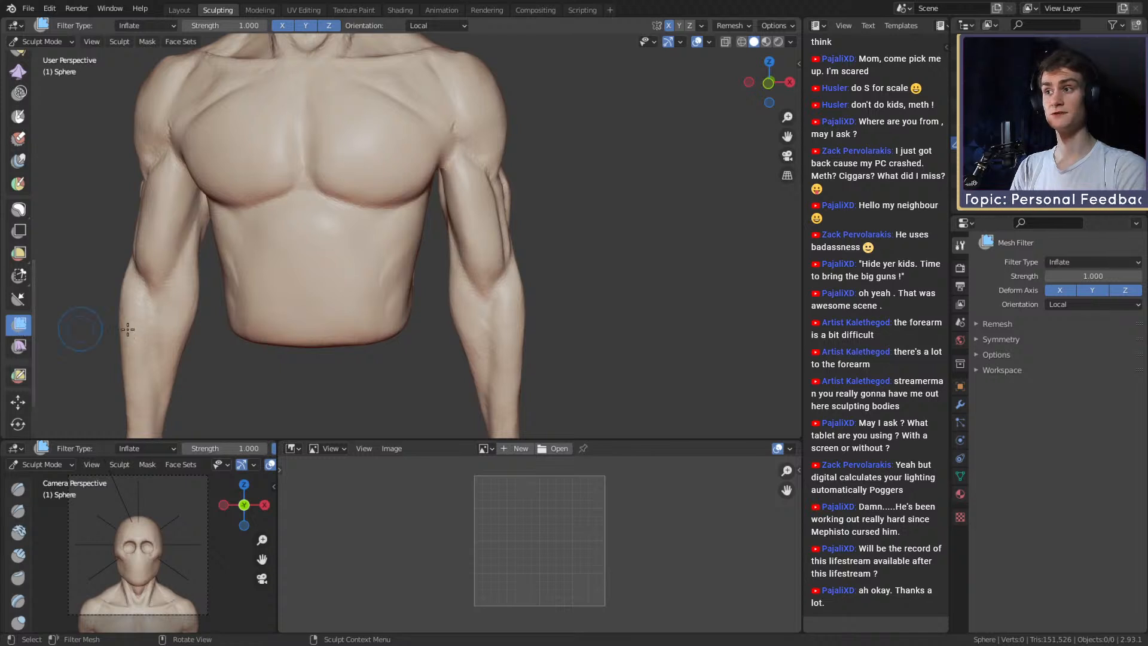
pyautogui.scroll(-4, 450, 207)
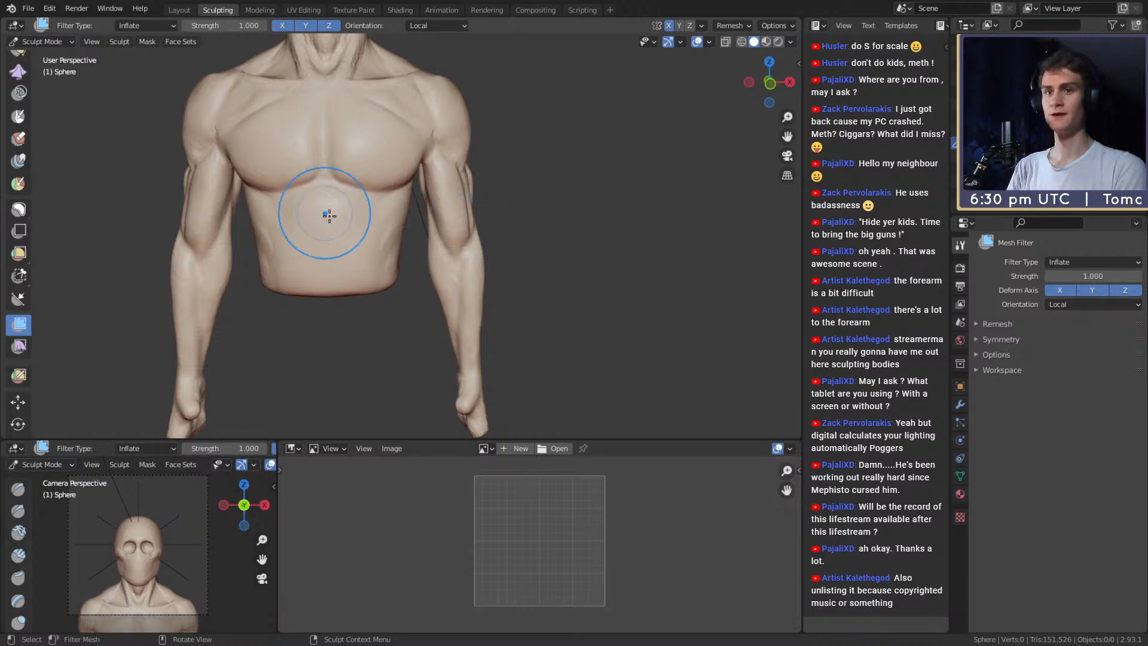
# Examine the sculpted torso, forearms and hands from the front, side and below.
pyautogui.moveTo(328, 213); pyautogui.dragTo(397, 222, button='middle')
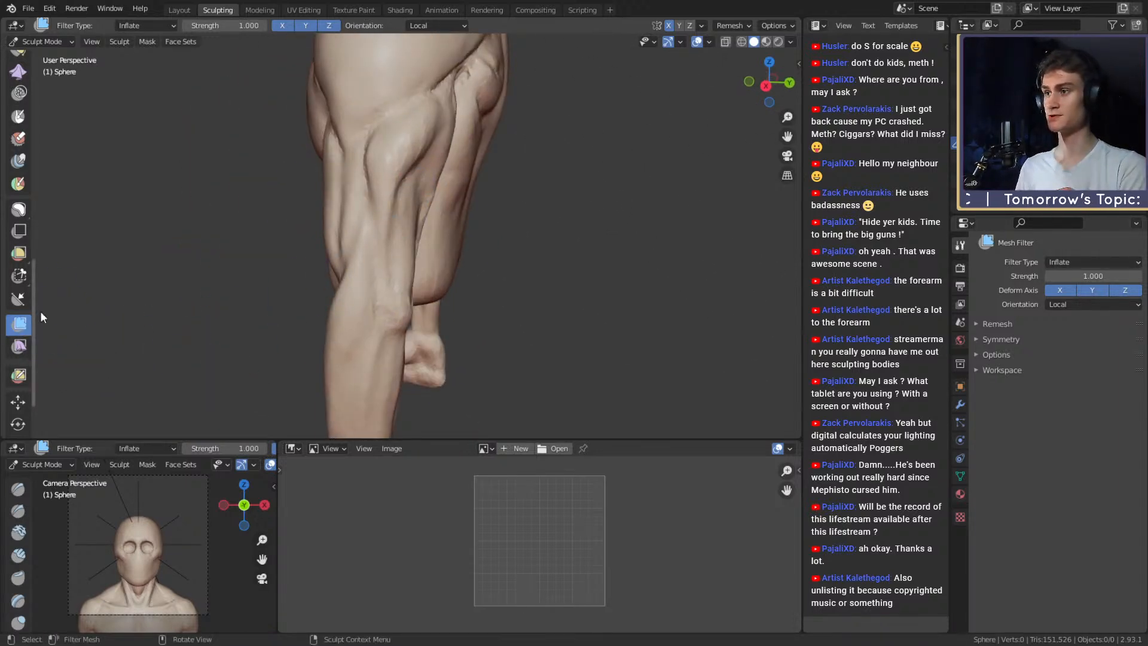
pyautogui.keyDown('ctrl'); pyautogui.keyDown('alt'); pyautogui.moveTo(425, 151); pyautogui.dragTo(433, 209); pyautogui.keyUp('alt'); pyautogui.keyUp('ctrl')
pyautogui.keyDown('alt'); pyautogui.moveTo(574, 206); pyautogui.dragTo(478, 179); pyautogui.keyUp('alt')
pyautogui.keyDown('alt'); pyautogui.moveTo(508, 263); pyautogui.dragTo(359, 266); pyautogui.keyUp('alt')
pyautogui.keyDown('alt'); pyautogui.moveTo(244, 150); pyautogui.dragTo(479, 254); pyautogui.keyUp('alt')
pyautogui.keyDown('alt'); pyautogui.moveTo(487, 257); pyautogui.dragTo(406, 268); pyautogui.keyUp('alt')
pyautogui.keyDown('alt'); pyautogui.moveTo(237, 104); pyautogui.dragTo(435, 281); pyautogui.keyUp('alt')
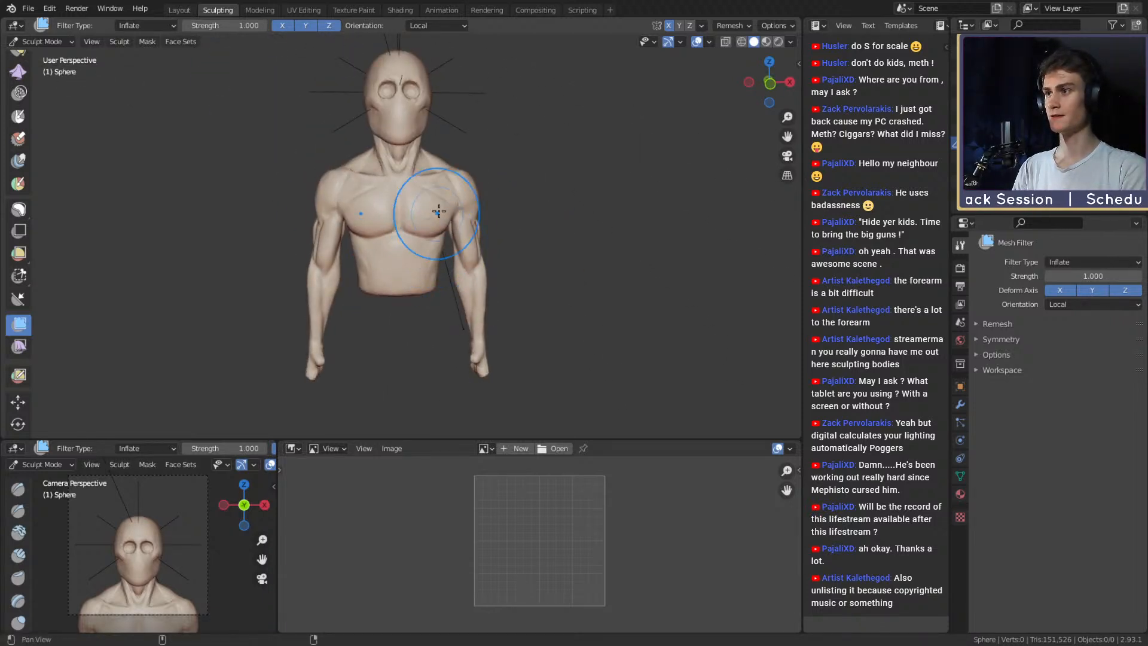
pyautogui.keyDown('alt'); pyautogui.keyDown('shift'); pyautogui.moveTo(440, 212); pyautogui.dragTo(440, 175); pyautogui.keyUp('shift'); pyautogui.keyUp('alt')
pyautogui.keyDown('alt'); pyautogui.moveTo(459, 252); pyautogui.dragTo(452, 241); pyautogui.keyUp('alt')
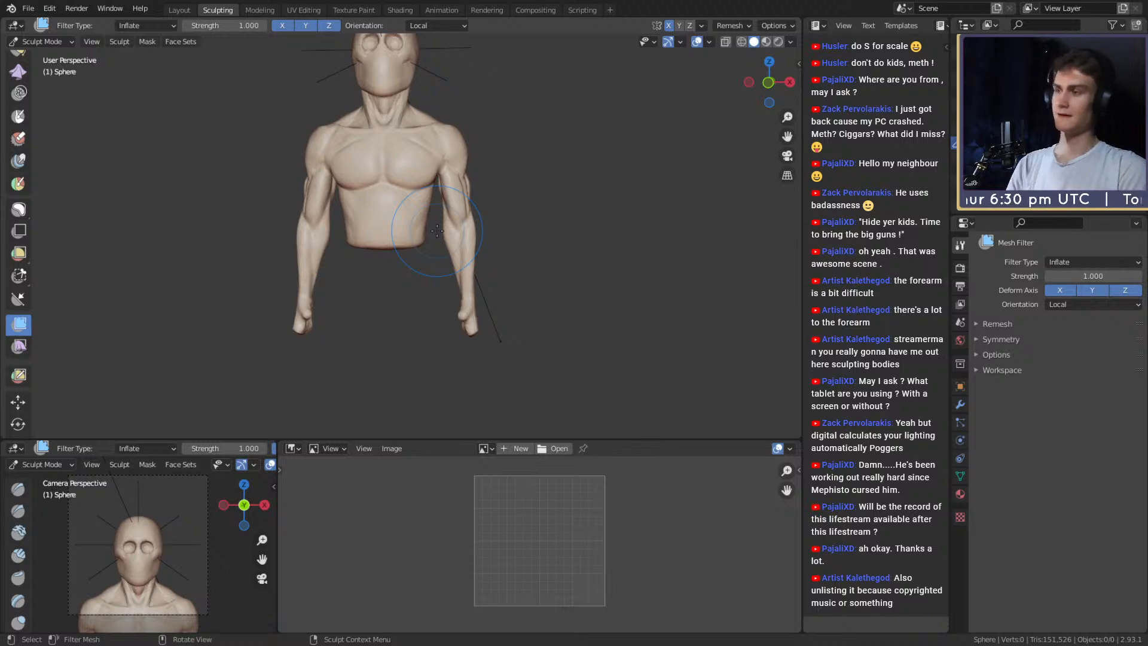
# Push up the lower edge of the hand on the palm side with the Grab brush enlarged to 124 px.
pyautogui.moveTo(280, 192)
pyautogui.mouseDown(button='middle')
pyautogui.moveTo(383, 243)
pyautogui.moveTo(269, 257)
pyautogui.moveTo(352, 271)
pyautogui.mouseUp(button='middle')
pyautogui.scroll(6, 352, 271)
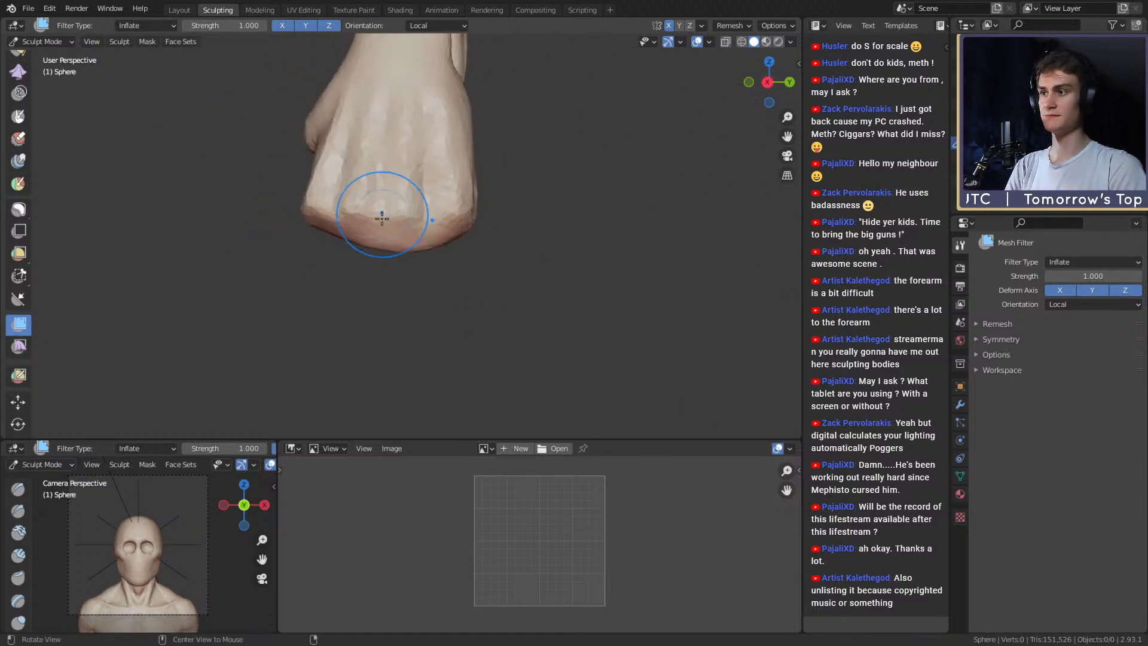
pyautogui.moveTo(390, 244)
pyautogui.mouseDown(button='middle')
pyautogui.moveTo(503, 205)
pyautogui.moveTo(461, 242)
pyautogui.moveTo(432, 241)
pyautogui.moveTo(382, 271)
pyautogui.mouseUp(button='middle')
pyautogui.press('g')
pyautogui.press(']')
pyautogui.press(']')
pyautogui.press(']')
pyautogui.press(']')
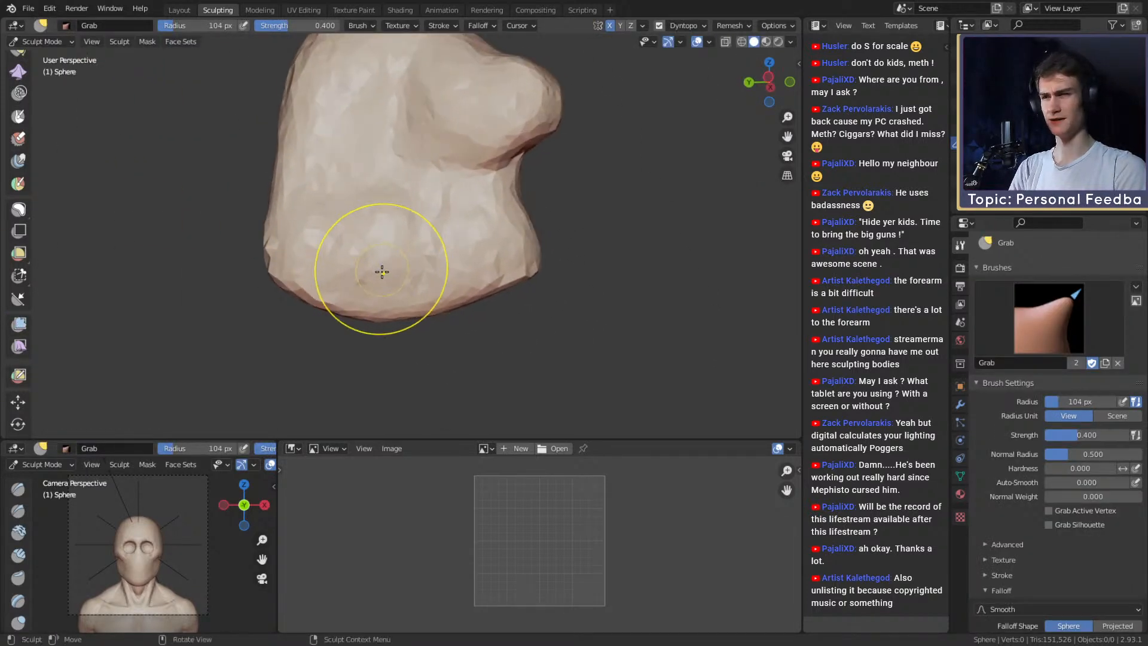
pyautogui.press(']')
pyautogui.moveTo(383, 292); pyautogui.dragTo(381, 292)
pyautogui.moveTo(401, 305); pyautogui.dragTo(436, 290)
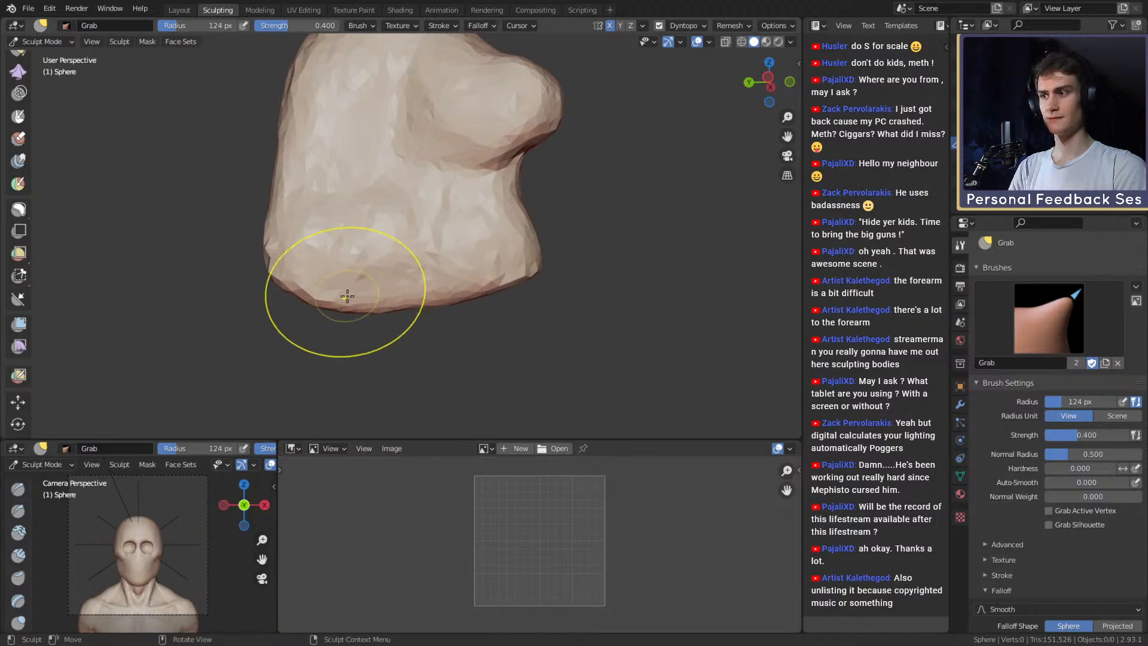
# Reshape the blunt finger end seen from below the hand with the Grab brush at about 117 px.
pyautogui.moveTo(341, 287)
pyautogui.mouseDown(button='middle')
pyautogui.moveTo(469, 274)
pyautogui.moveTo(469, 56)
pyautogui.moveTo(441, 233)
pyautogui.moveTo(458, 218)
pyautogui.moveTo(443, 225)
pyautogui.mouseUp(button='middle')
pyautogui.press('f')
pyautogui.keyDown('alt'); pyautogui.moveTo(397, 220); pyautogui.dragTo(421, 207); pyautogui.keyUp('alt')
pyautogui.click(428, 214)
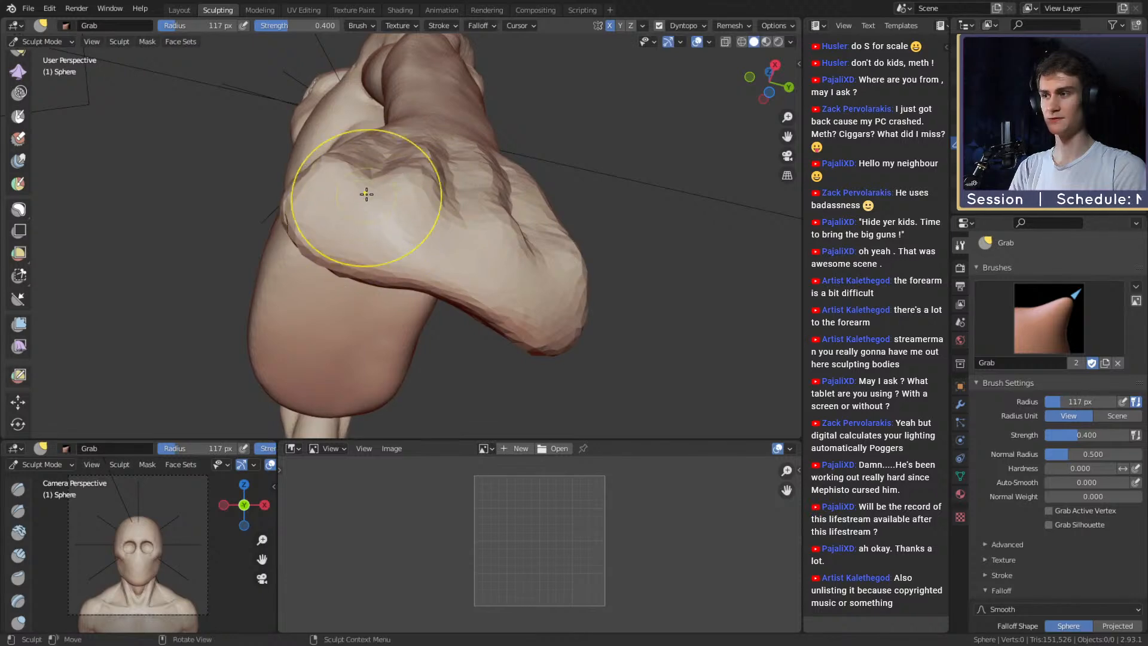
pyautogui.press('f')
pyautogui.click(380, 199)
# Adjust the overall shape of the back of the hand with the Grab brush at about 176 px.
pyautogui.moveTo(387, 223)
pyautogui.mouseDown(button='middle')
pyautogui.moveTo(388, 206)
pyautogui.moveTo(371, 218)
pyautogui.moveTo(440, 237)
pyautogui.moveTo(426, 298)
pyautogui.moveTo(405, 305)
pyautogui.moveTo(436, 187)
pyautogui.moveTo(431, 164)
pyautogui.mouseUp(button='middle')
pyautogui.press('f')
pyautogui.click(429, 296)
pyautogui.press('f')
pyautogui.click(418, 170)
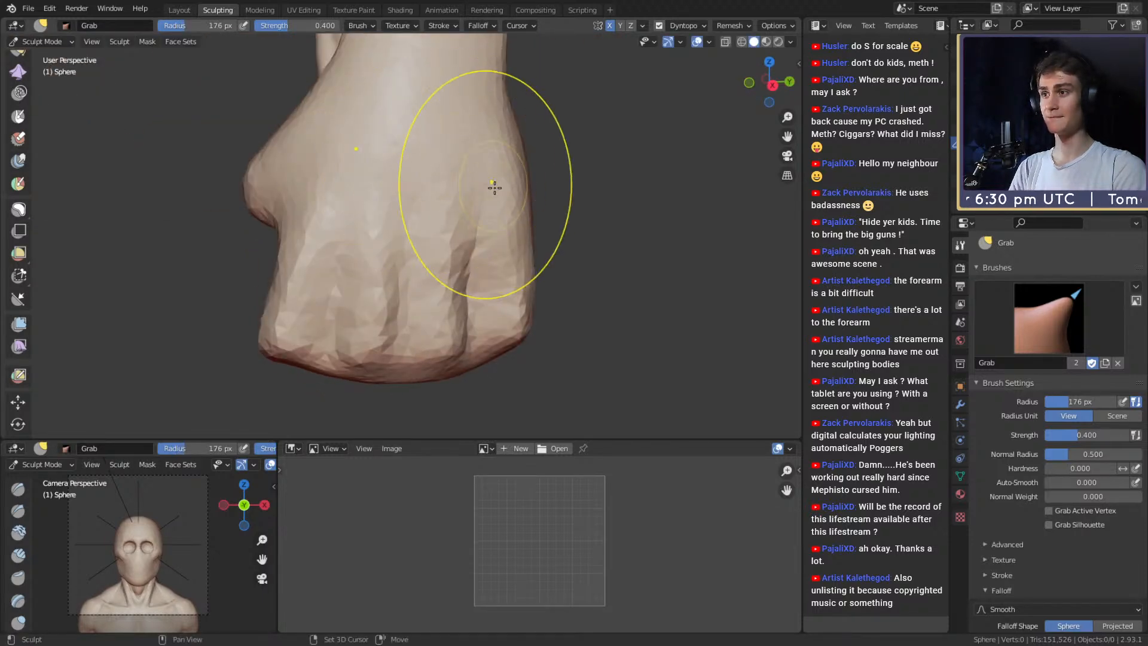
# Refine the curve of the knuckle row from below with the Grab brush at about 161 px.
pyautogui.moveTo(382, 282)
pyautogui.keyDown('alt'); pyautogui.mouseDown()
pyautogui.moveTo(371, 146)
pyautogui.moveTo(397, 226)
pyautogui.moveTo(348, 209)
pyautogui.mouseUp(); pyautogui.keyUp('alt')
pyautogui.press('f')
pyautogui.click(364, 233)
pyautogui.press('f')
pyautogui.click(369, 231)
pyautogui.press('f')
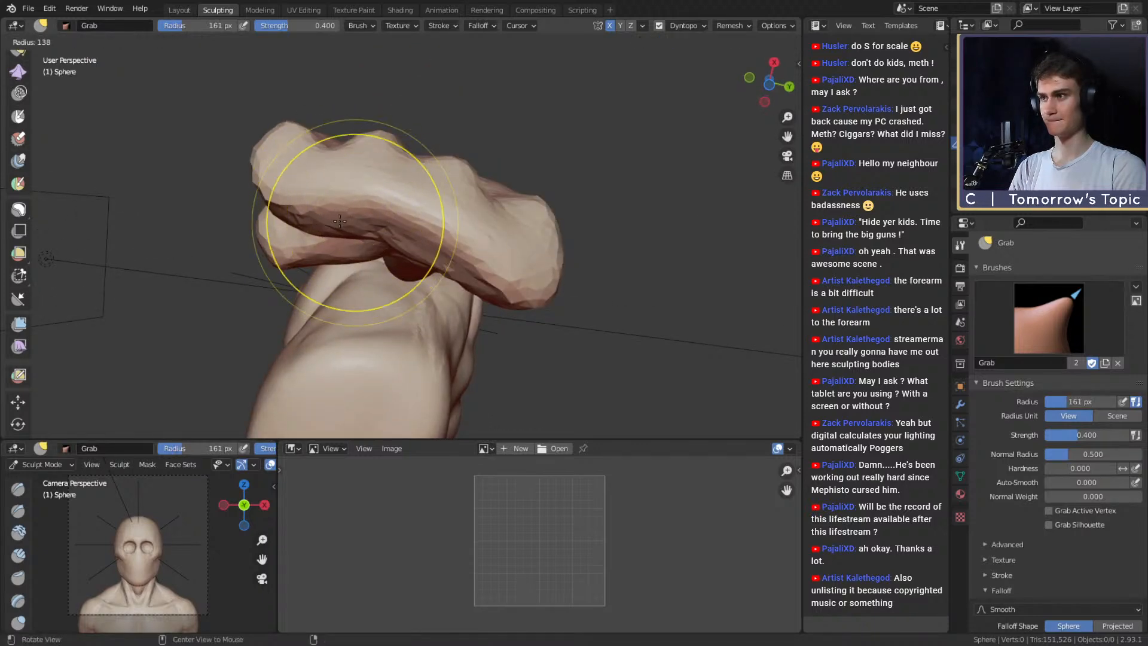
pyautogui.click(429, 210)
# Pull the palm side and finger edge into shape with the Grab brush at 173 px.
pyautogui.moveTo(328, 206)
pyautogui.mouseDown(button='middle')
pyautogui.moveTo(434, 264)
pyautogui.moveTo(436, 278)
pyautogui.mouseUp(button='middle')
pyautogui.press('f')
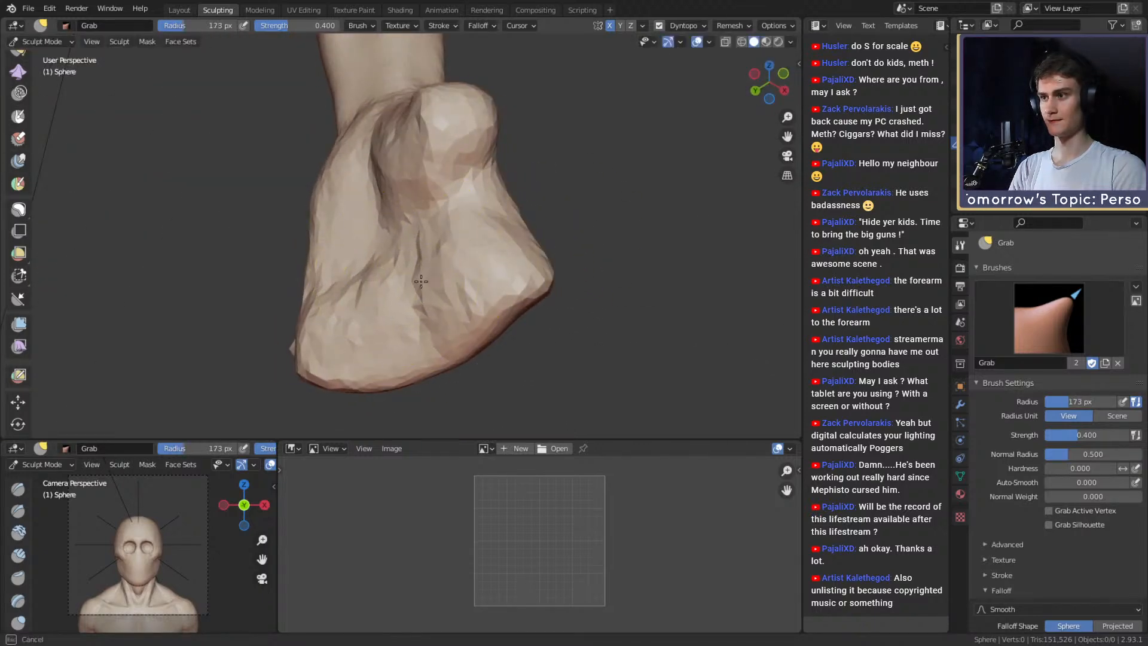
pyautogui.click(367, 297)
# Build up the palm near the wrist beside the thumb with the Clay Strips brush at 65 px.
pyautogui.moveTo(367, 297)
pyautogui.keyDown('alt'); pyautogui.mouseDown()
pyautogui.moveTo(451, 221)
pyautogui.moveTo(437, 262)
pyautogui.moveTo(392, 238)
pyautogui.mouseUp(); pyautogui.keyUp('alt')
pyautogui.press('c')
pyautogui.press('f')
pyautogui.click(333, 264)
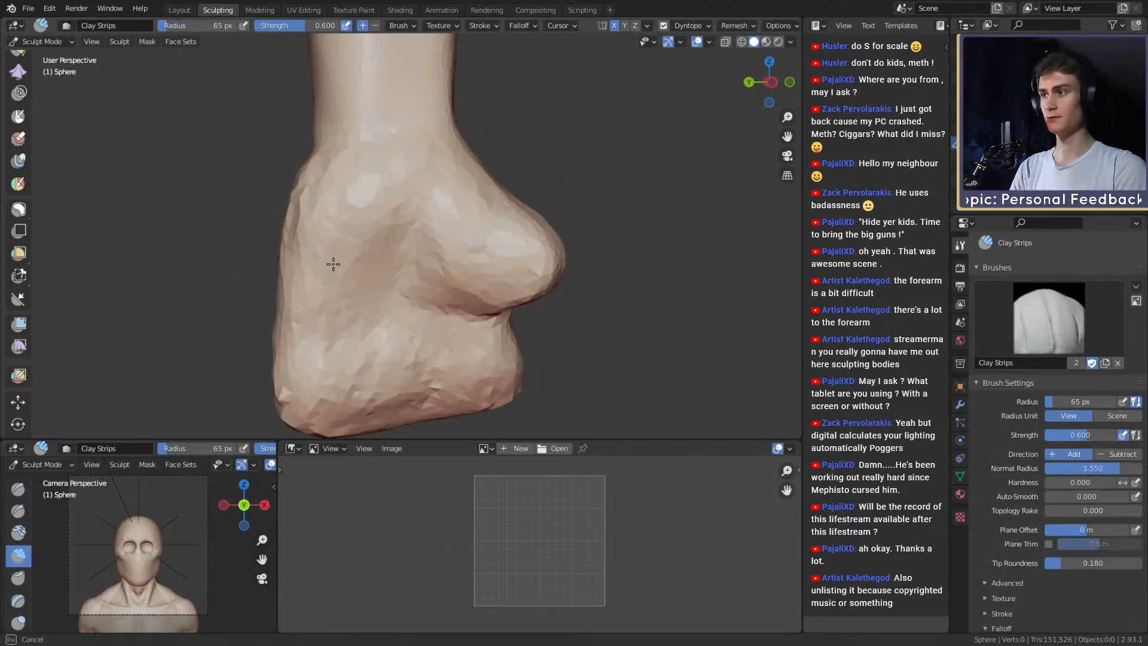
pyautogui.moveTo(315, 265); pyautogui.dragTo(359, 209)
pyautogui.keyDown('alt'); pyautogui.moveTo(390, 195); pyautogui.dragTo(384, 204); pyautogui.keyUp('alt')
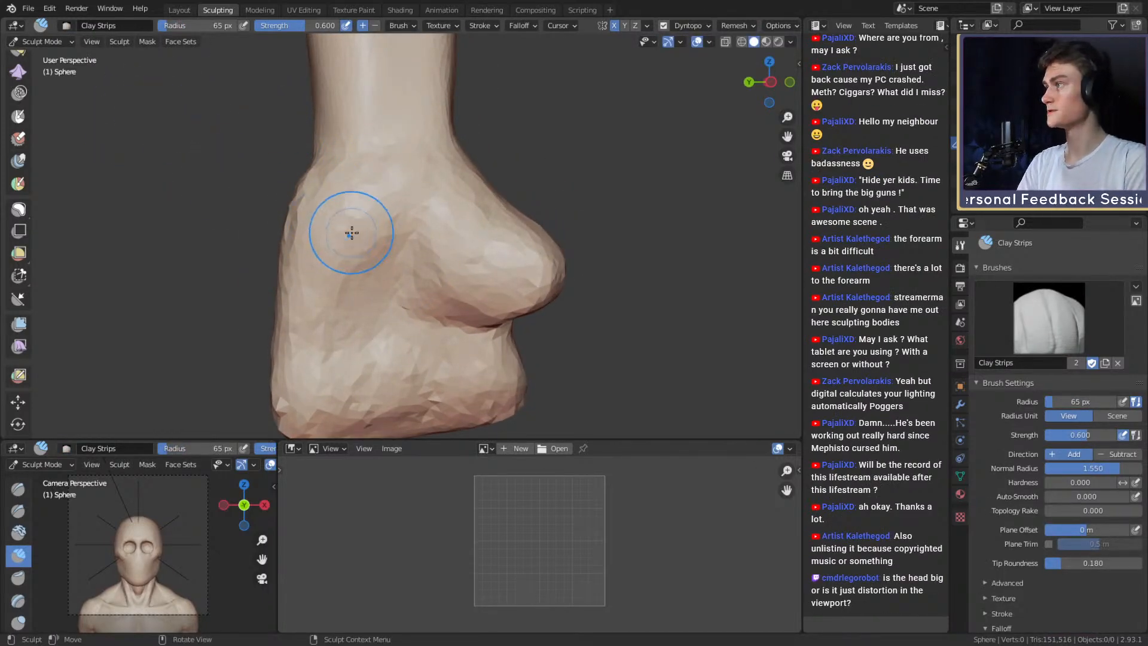
# Switch to the Snake Hook brush at 103 px and check the hands from below and the front.
pyautogui.moveTo(487, 313)
pyautogui.keyDown('alt'); pyautogui.mouseDown()
pyautogui.moveTo(389, 205)
pyautogui.moveTo(417, 214)
pyautogui.moveTo(397, 226)
pyautogui.moveTo(415, 208)
pyautogui.mouseUp(); pyautogui.keyUp('alt')
pyautogui.press('k')
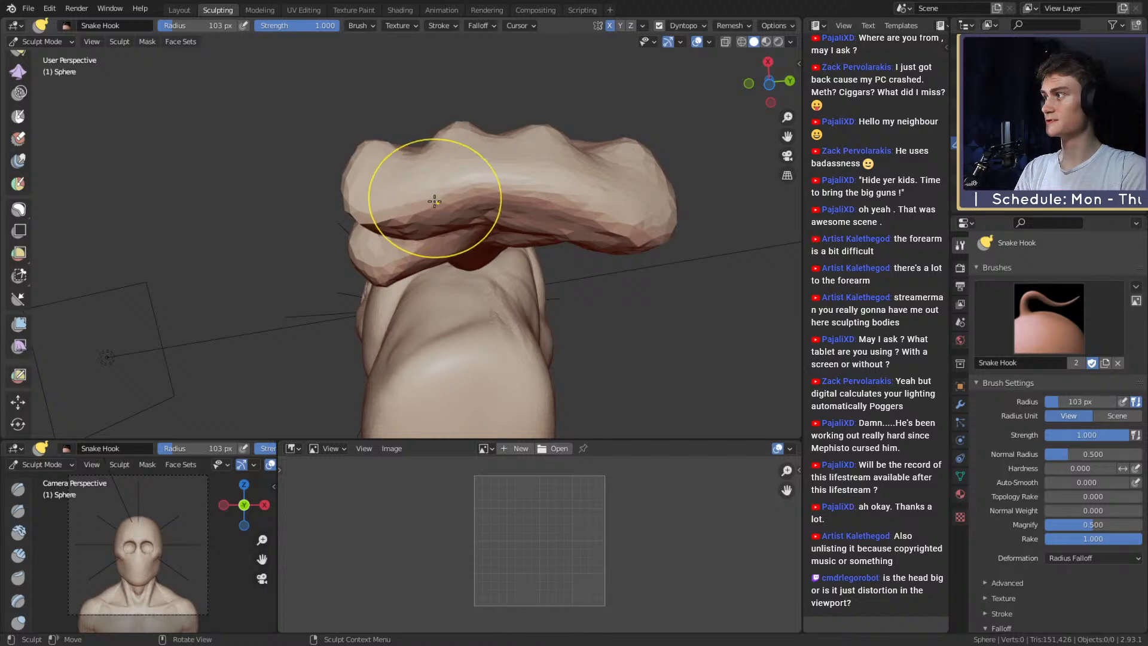
pyautogui.moveTo(435, 202)
pyautogui.mouseDown(button='middle')
pyautogui.moveTo(423, 177)
pyautogui.moveTo(546, 269)
pyautogui.moveTo(464, 176)
pyautogui.moveTo(508, 261)
pyautogui.mouseUp(button='middle')
pyautogui.moveTo(478, 201)
pyautogui.keyDown('shift'); pyautogui.mouseDown(button='middle')
pyautogui.moveTo(499, 275)
pyautogui.moveTo(482, 200)
pyautogui.mouseUp(button='middle'); pyautogui.keyUp('shift')
pyautogui.moveTo(506, 271)
pyautogui.keyDown('shift'); pyautogui.mouseDown(button='middle')
pyautogui.moveTo(508, 293)
pyautogui.moveTo(505, 243)
pyautogui.moveTo(531, 277)
pyautogui.moveTo(520, 251)
pyautogui.moveTo(551, 153)
pyautogui.moveTo(567, 266)
pyautogui.mouseUp(button='middle'); pyautogui.keyUp('shift')
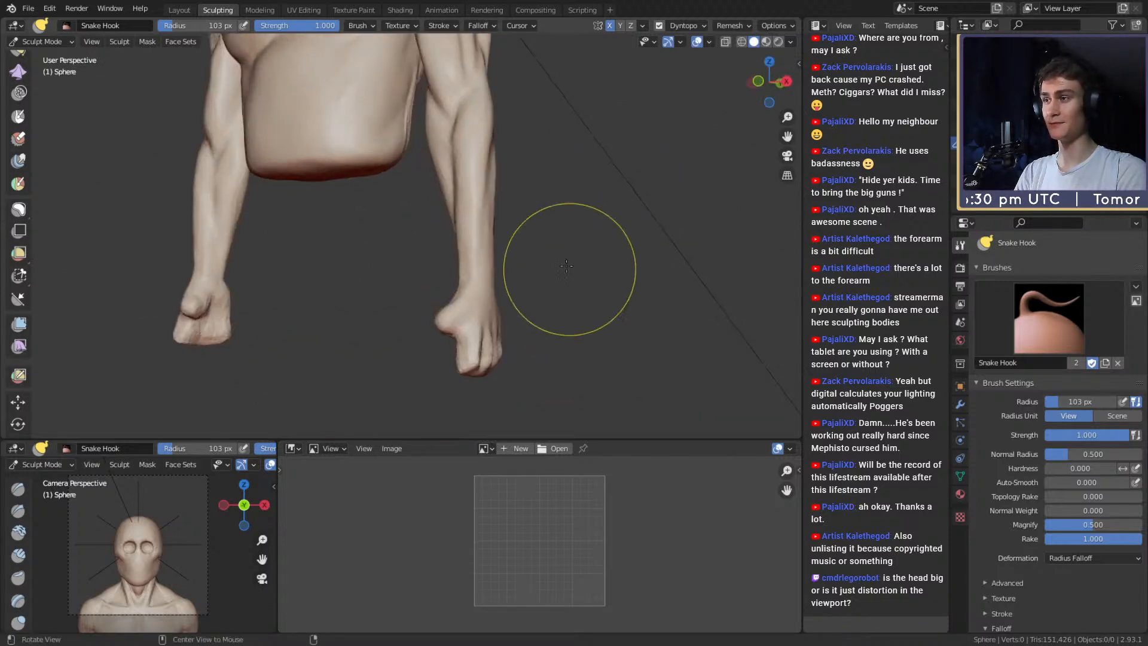
# Load the flaming-skull reference picture 367166786b78e5aa955be85a27769270.jpg in the image editor and frame the figure.
pyautogui.keyDown('alt'); pyautogui.moveTo(566, 266); pyautogui.dragTo(553, 240); pyautogui.keyUp('alt')
pyautogui.moveTo(479, 108)
pyautogui.keyDown('alt'); pyautogui.keyDown('shift'); pyautogui.mouseDown()
pyautogui.moveTo(510, 197)
pyautogui.moveTo(500, 257)
pyautogui.moveTo(461, 205)
pyautogui.mouseUp(); pyautogui.keyUp('shift'); pyautogui.keyUp('alt')
pyautogui.keyDown('alt'); pyautogui.keyDown('shift'); pyautogui.moveTo(492, 419); pyautogui.dragTo(510, 191); pyautogui.keyUp('shift'); pyautogui.keyUp('alt')
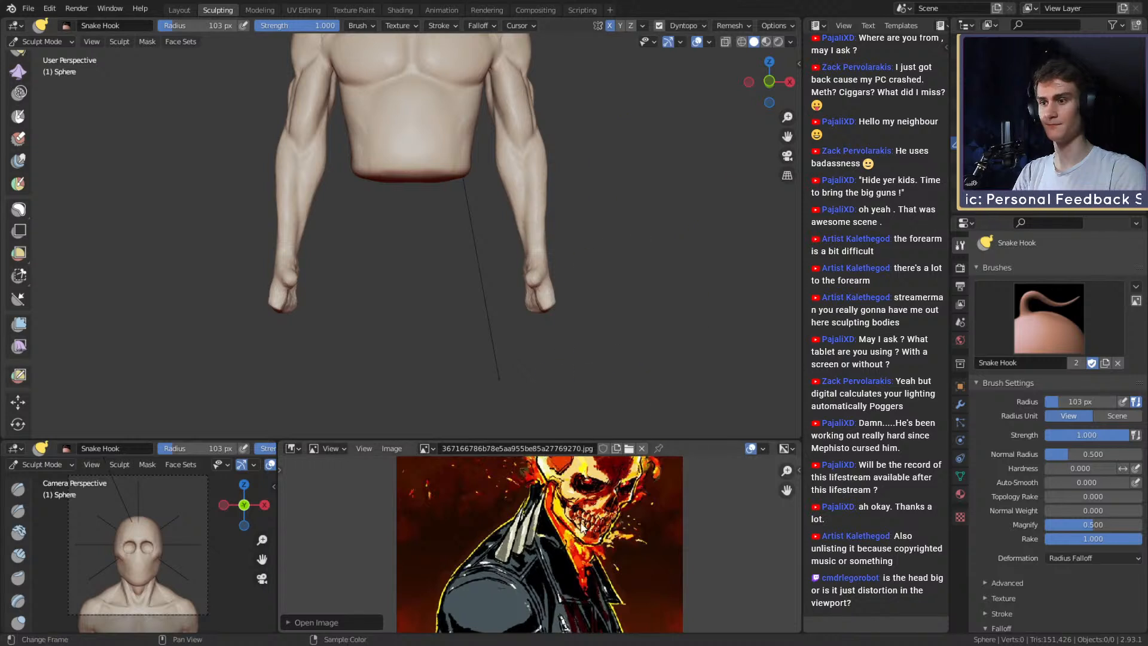
pyautogui.moveTo(563, 576); pyautogui.dragTo(546, 632, button='middle')
pyautogui.scroll(-2, 567, 428)
pyautogui.scroll(-2, 564, 530)
pyautogui.moveTo(580, 559); pyautogui.dragTo(551, 561, button='middle')
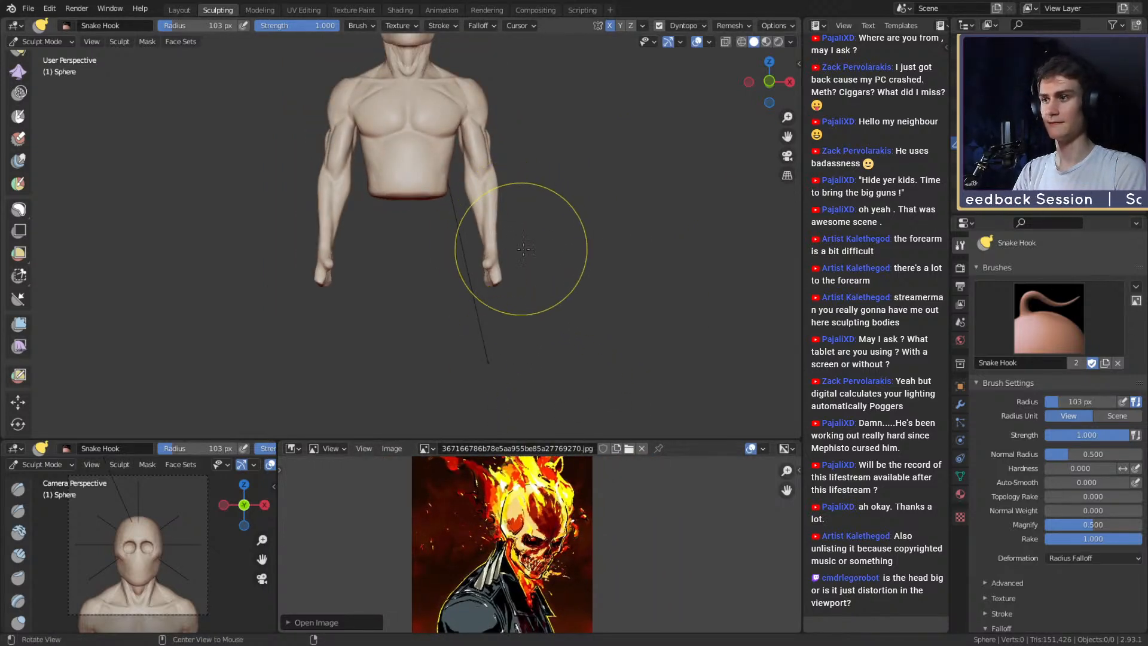
# Mask the first finger's end on the underside of the hand with the Mask brush at 42 px.
pyautogui.moveTo(526, 243)
pyautogui.mouseDown(button='middle')
pyautogui.moveTo(441, 241)
pyautogui.moveTo(368, 176)
pyautogui.mouseUp(button='middle')
pyautogui.moveTo(470, 196)
pyautogui.mouseDown(button='middle')
pyautogui.moveTo(433, 227)
pyautogui.moveTo(441, 179)
pyautogui.moveTo(456, 192)
pyautogui.moveTo(421, 194)
pyautogui.moveTo(320, 115)
pyautogui.mouseUp(button='middle')
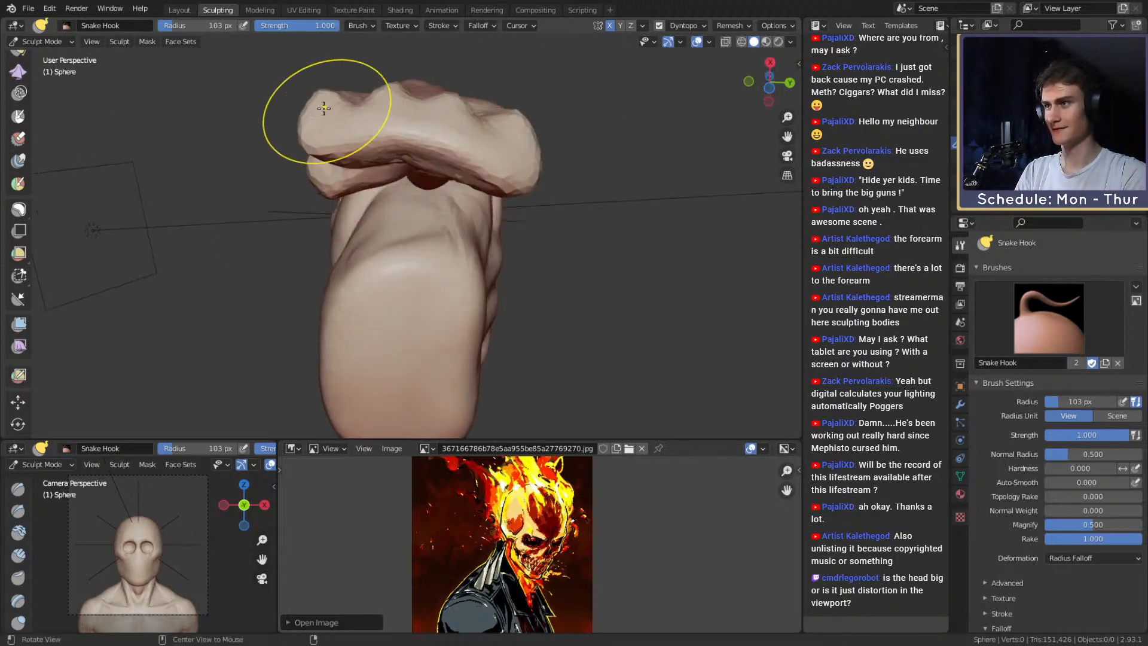
pyautogui.press('m')
pyautogui.moveTo(398, 185)
pyautogui.mouseDown(button='middle')
pyautogui.moveTo(410, 172)
pyautogui.moveTo(393, 204)
pyautogui.mouseUp(button='middle')
pyautogui.press('f')
pyautogui.click(386, 199)
pyautogui.moveTo(372, 186)
pyautogui.mouseDown()
pyautogui.moveTo(366, 200)
pyautogui.moveTo(394, 213)
pyautogui.mouseUp()
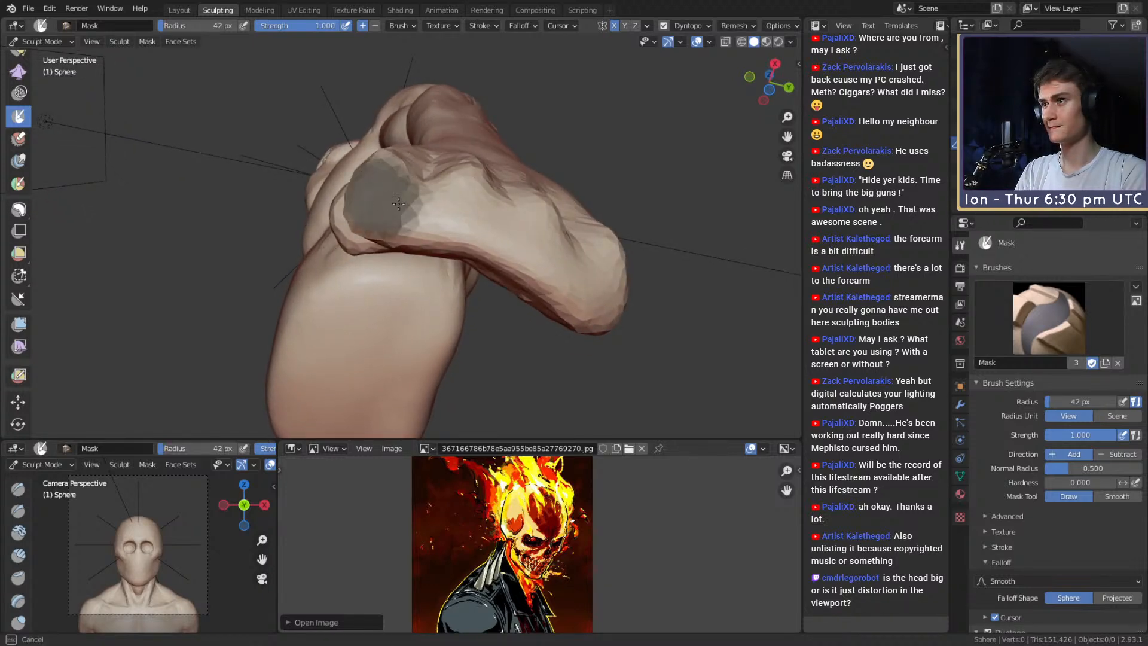
pyautogui.hotkey('ctrl', 'd')
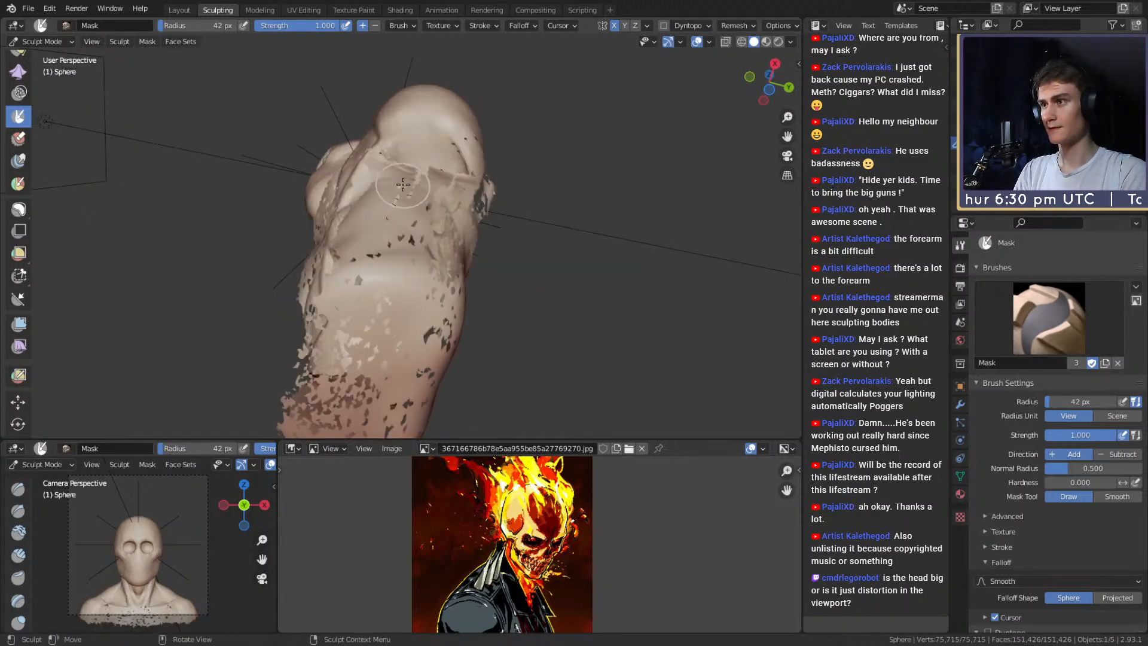
pyautogui.moveTo(430, 174)
pyautogui.mouseDown(button='middle')
pyautogui.moveTo(512, 271)
pyautogui.moveTo(499, 268)
pyautogui.mouseUp(button='middle')
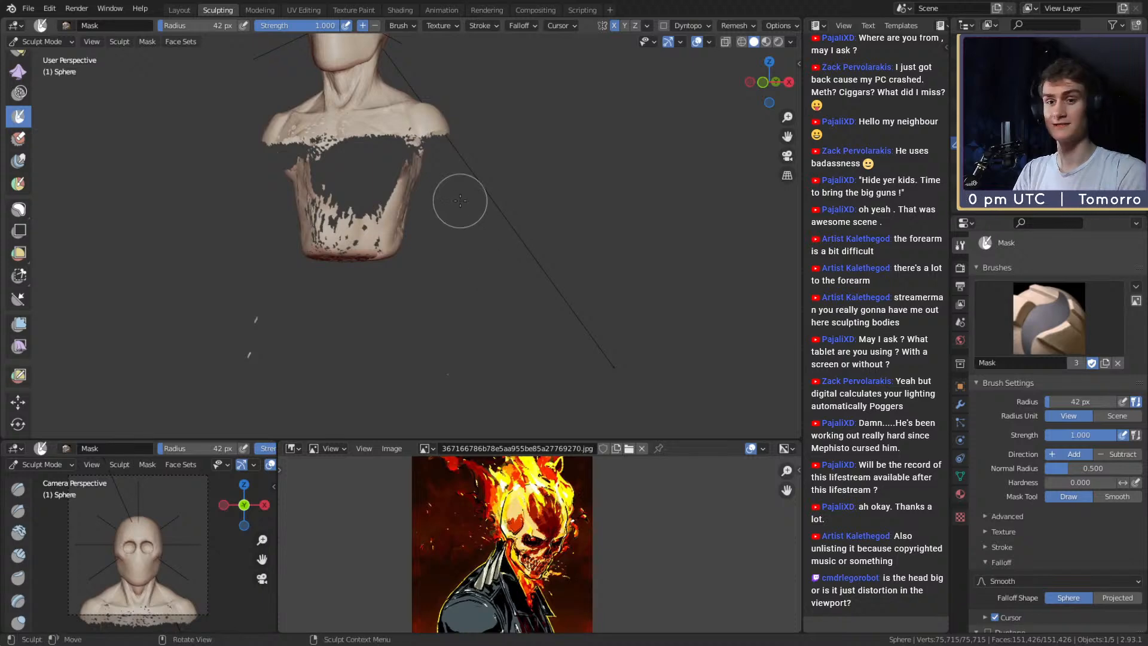
pyautogui.scroll(-5, 1021, 407)
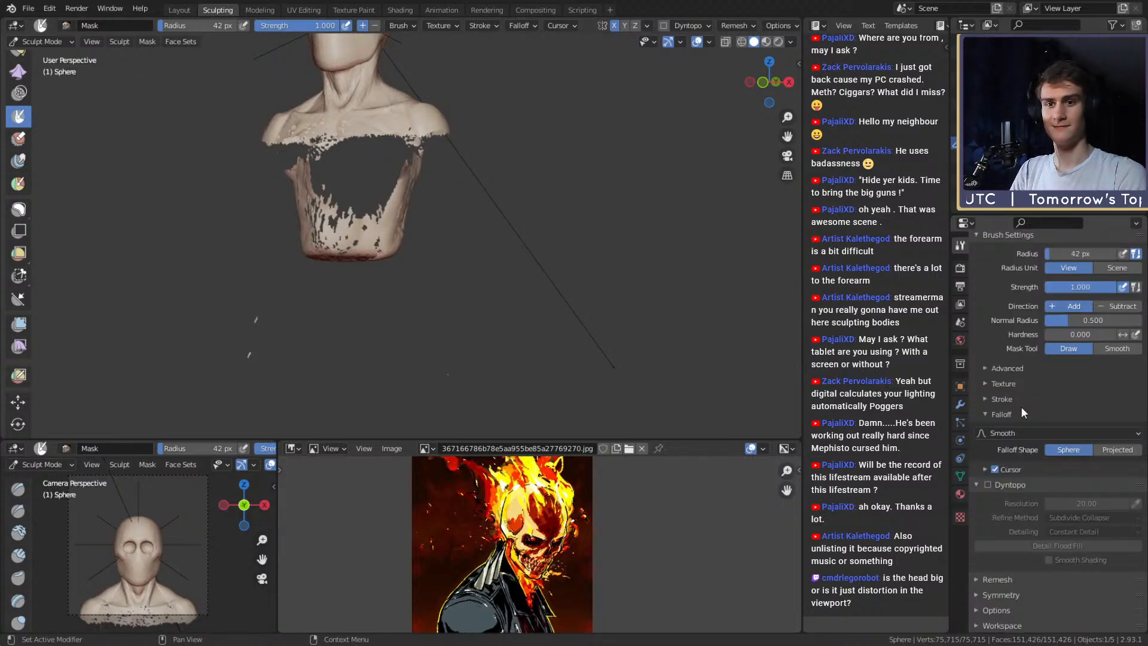
pyautogui.click(992, 472)
pyautogui.click(992, 476)
pyautogui.click(988, 485)
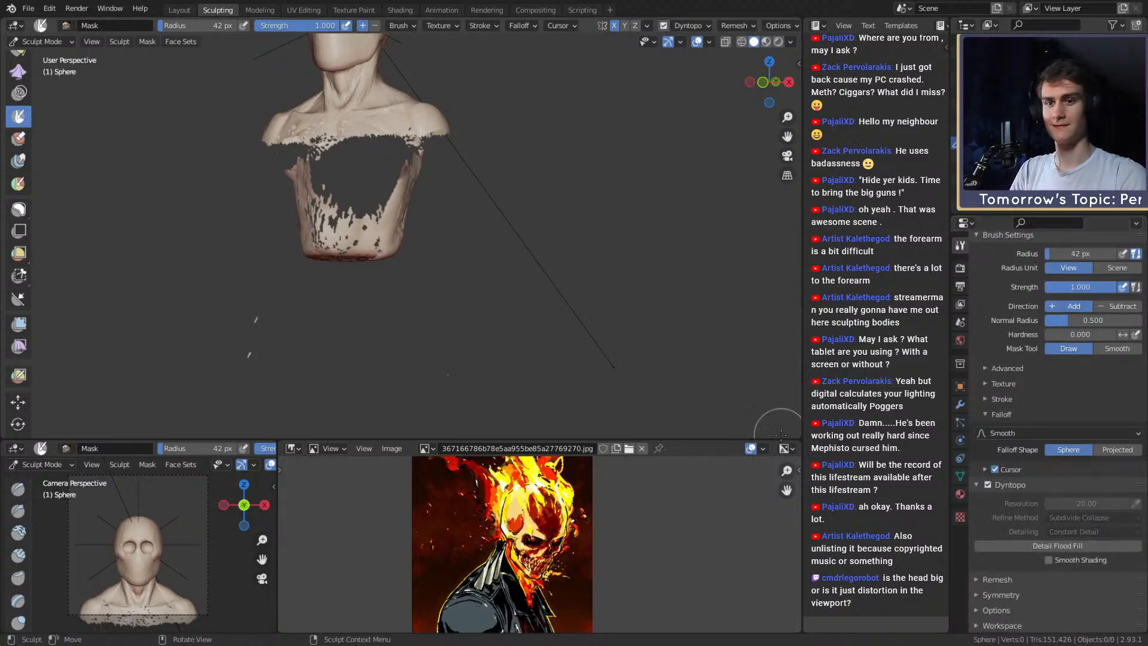
pyautogui.hotkey('ctrl', 'z')
# Mask separate finger ends across the underside of the hand with the Mask brush at 34 px, reduced to 28 px.
pyautogui.moveTo(457, 214)
pyautogui.mouseDown(button='middle')
pyautogui.moveTo(394, 219)
pyautogui.moveTo(380, 153)
pyautogui.moveTo(428, 196)
pyautogui.mouseUp(button='middle')
pyautogui.press('m')
pyautogui.press('f')
pyautogui.click(373, 153)
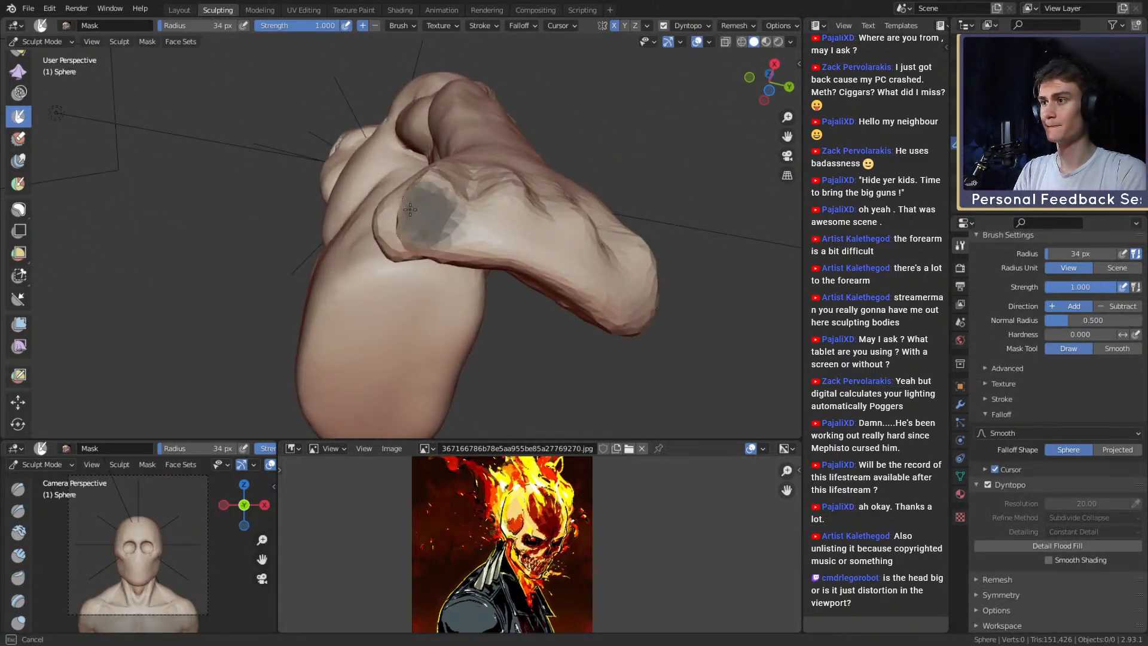
pyautogui.moveTo(503, 220); pyautogui.dragTo(451, 192, button='middle')
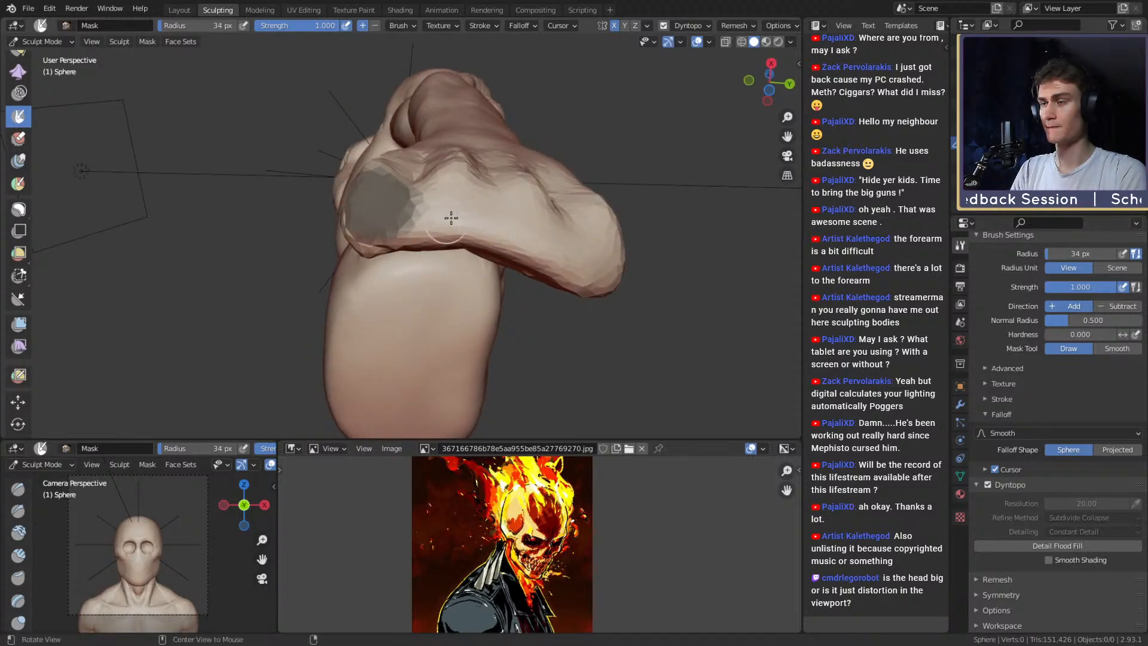
pyautogui.moveTo(451, 218)
pyautogui.keyDown('alt'); pyautogui.mouseDown()
pyautogui.moveTo(473, 287)
pyautogui.moveTo(359, 269)
pyautogui.moveTo(486, 195)
pyautogui.moveTo(452, 168)
pyautogui.moveTo(436, 197)
pyautogui.moveTo(455, 222)
pyautogui.moveTo(454, 202)
pyautogui.moveTo(435, 222)
pyautogui.moveTo(461, 251)
pyautogui.moveTo(423, 205)
pyautogui.moveTo(490, 197)
pyautogui.moveTo(454, 220)
pyautogui.mouseUp(); pyautogui.keyUp('alt')
pyautogui.keyDown('alt'); pyautogui.moveTo(497, 189); pyautogui.dragTo(492, 239); pyautogui.keyUp('alt')
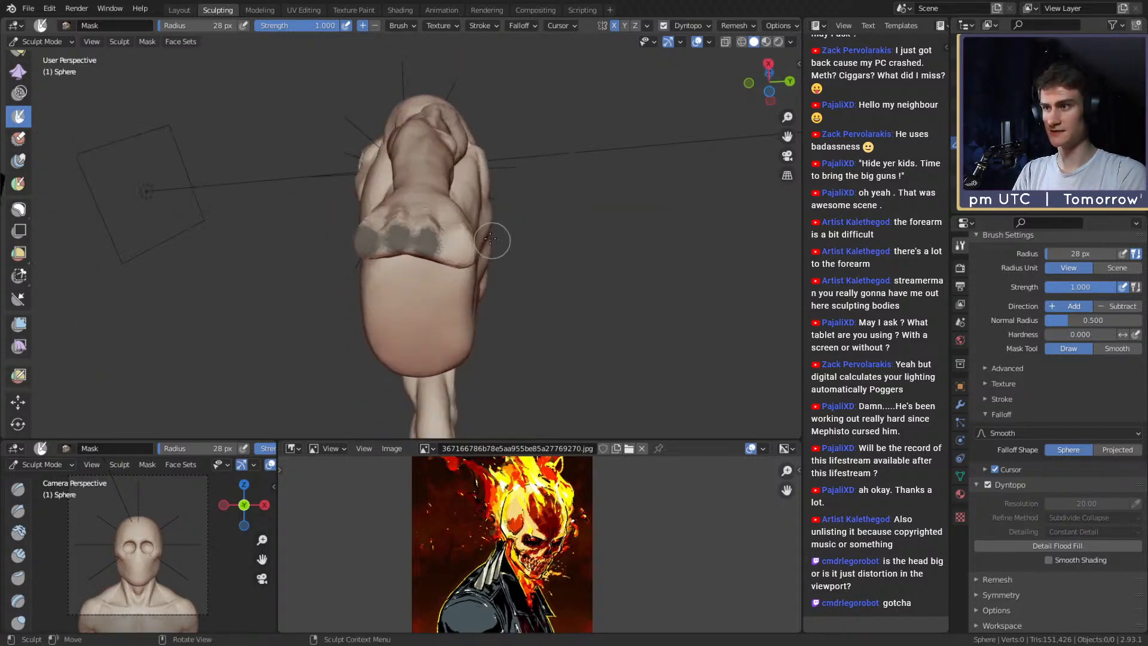
# Clear the finger masks and work over the hand's blunt finger end with the Clay Strips brush at 70 px.
pyautogui.press('c')
pyautogui.scroll(3, 436, 230)
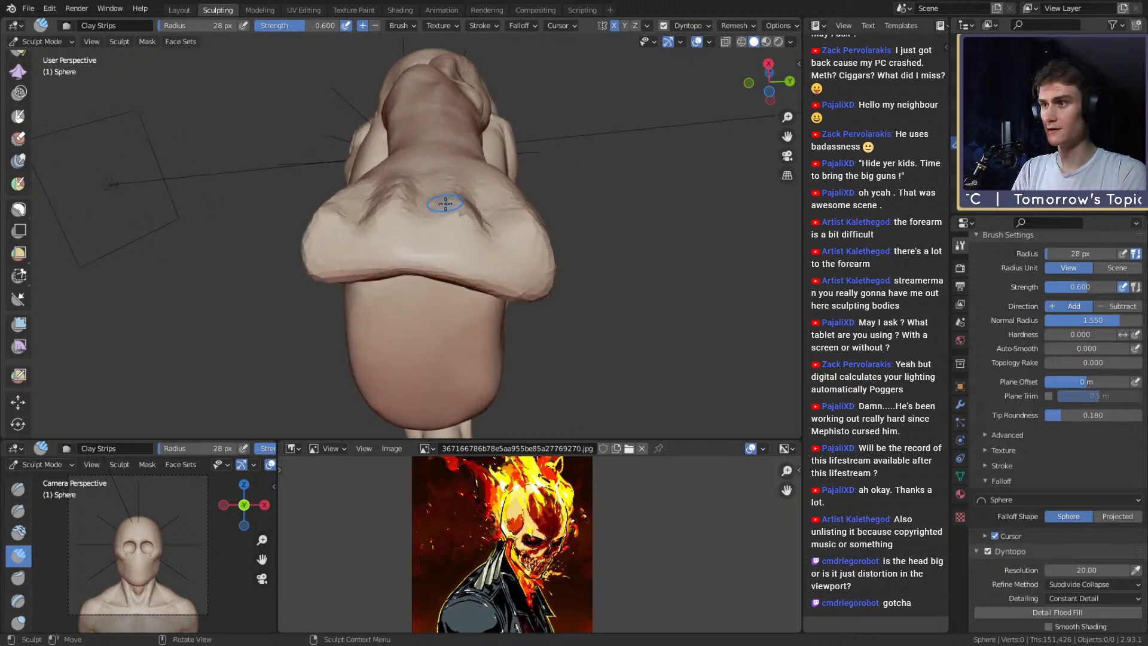
pyautogui.press('f')
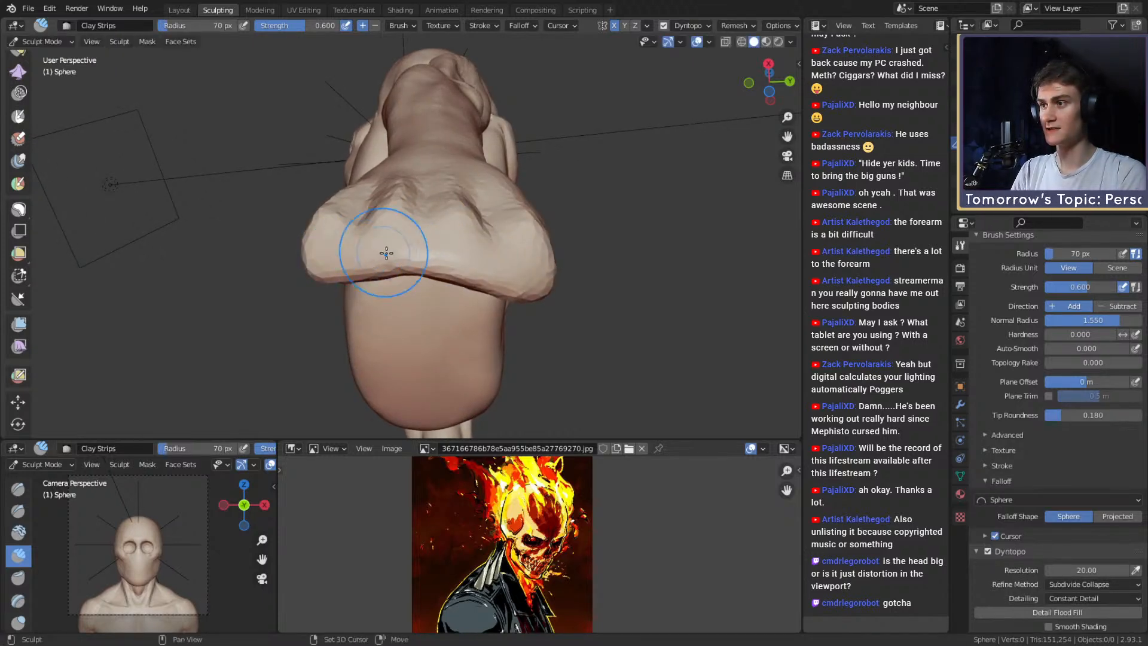
pyautogui.click(470, 271)
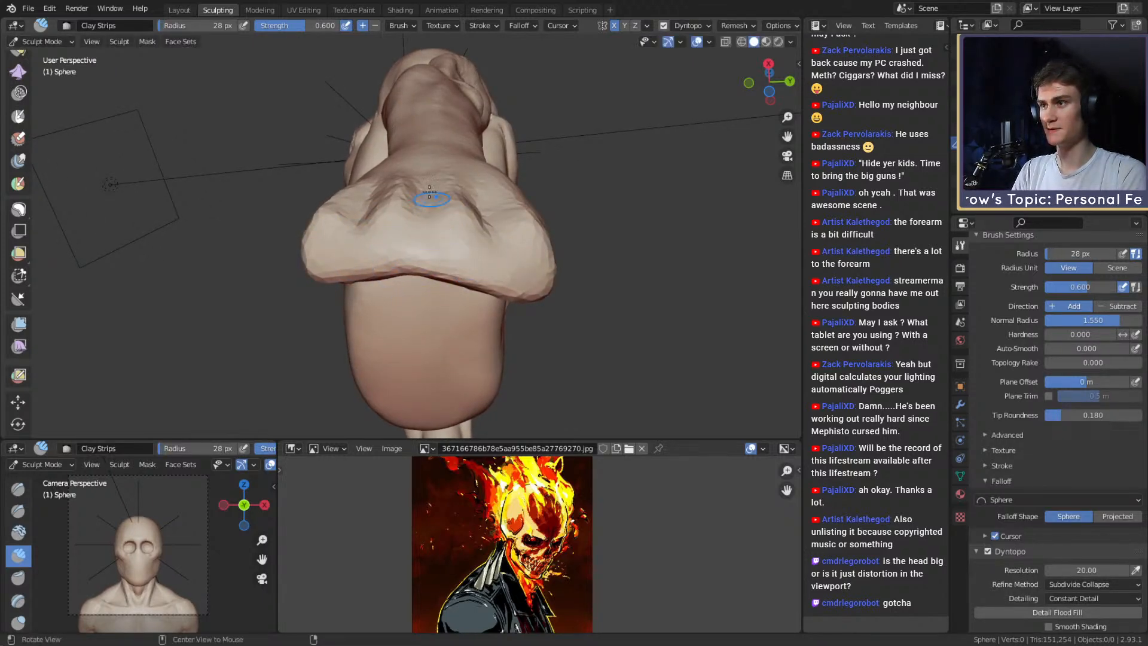
# Carve a crease beneath the thumb on the palm side with the Crease brush at 62 px.
pyautogui.moveTo(429, 192)
pyautogui.mouseDown(button='middle')
pyautogui.moveTo(502, 198)
pyautogui.moveTo(487, 262)
pyautogui.moveTo(487, 192)
pyautogui.moveTo(523, 196)
pyautogui.moveTo(462, 223)
pyautogui.moveTo(466, 255)
pyautogui.mouseUp(button='middle')
pyautogui.hotkey('shift', 'c')
pyautogui.moveTo(474, 256); pyautogui.dragTo(467, 251)
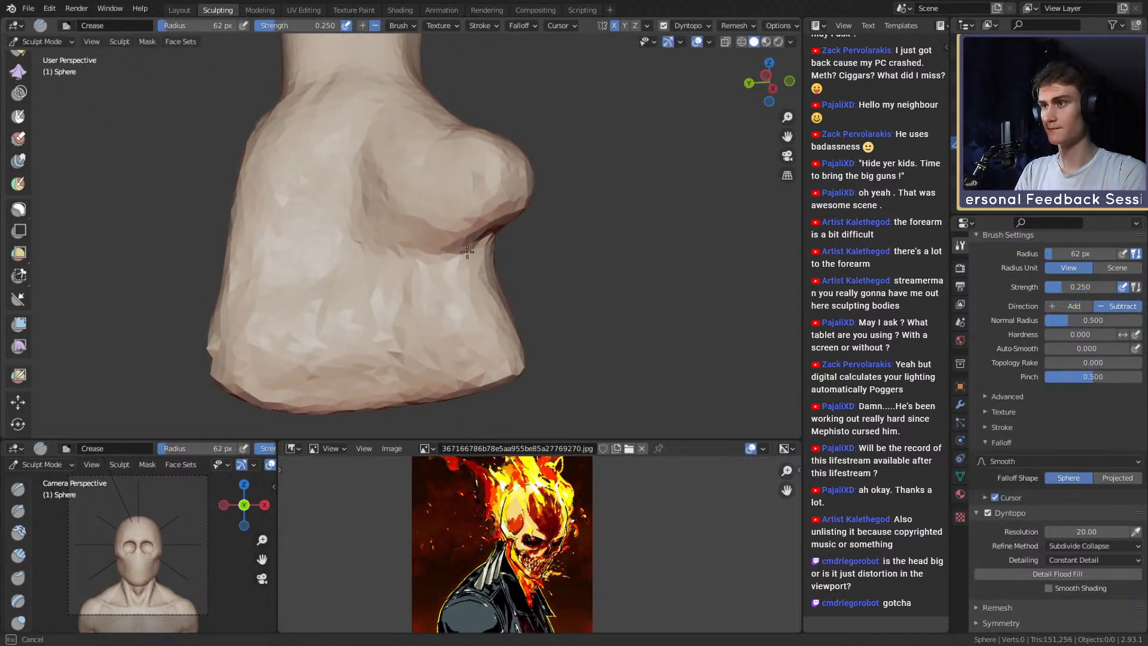
pyautogui.moveTo(385, 198)
pyautogui.mouseDown(button='middle')
pyautogui.moveTo(463, 227)
pyautogui.moveTo(438, 252)
pyautogui.moveTo(509, 251)
pyautogui.moveTo(564, 267)
pyautogui.mouseUp(button='middle')
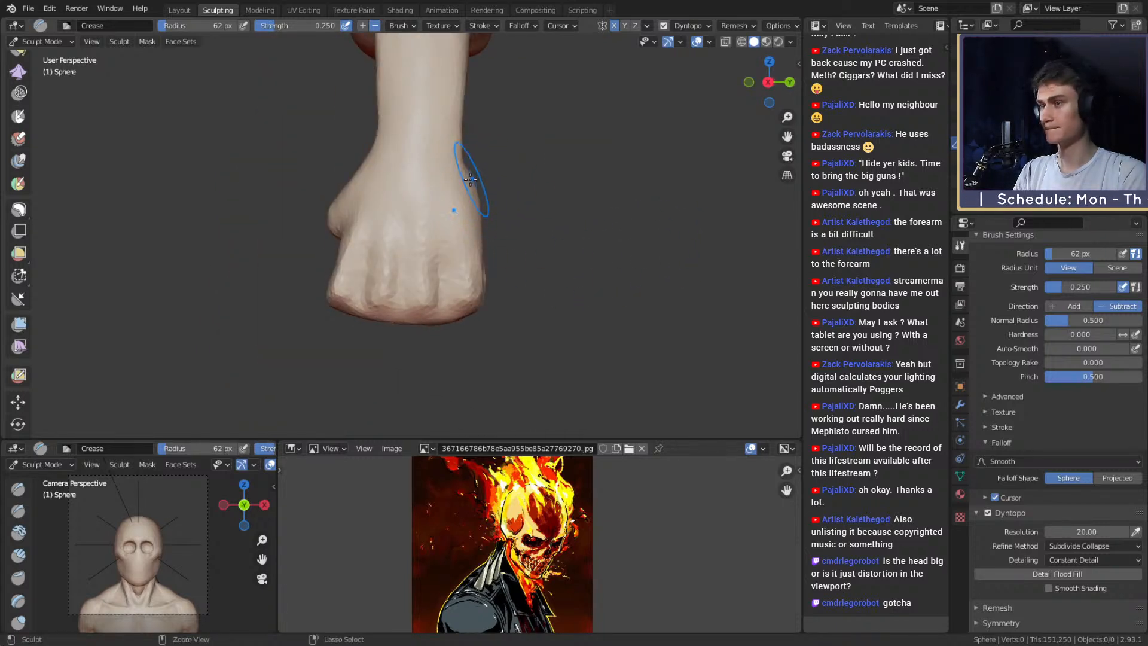
# Save the sculpt to ghost_ridaaa_v1a.blend and check the whole torso from the front.
pyautogui.moveTo(428, 213); pyautogui.dragTo(616, 293, button='middle')
pyautogui.scroll(-5, 551, 209)
pyautogui.scroll(-4, 563, 245)
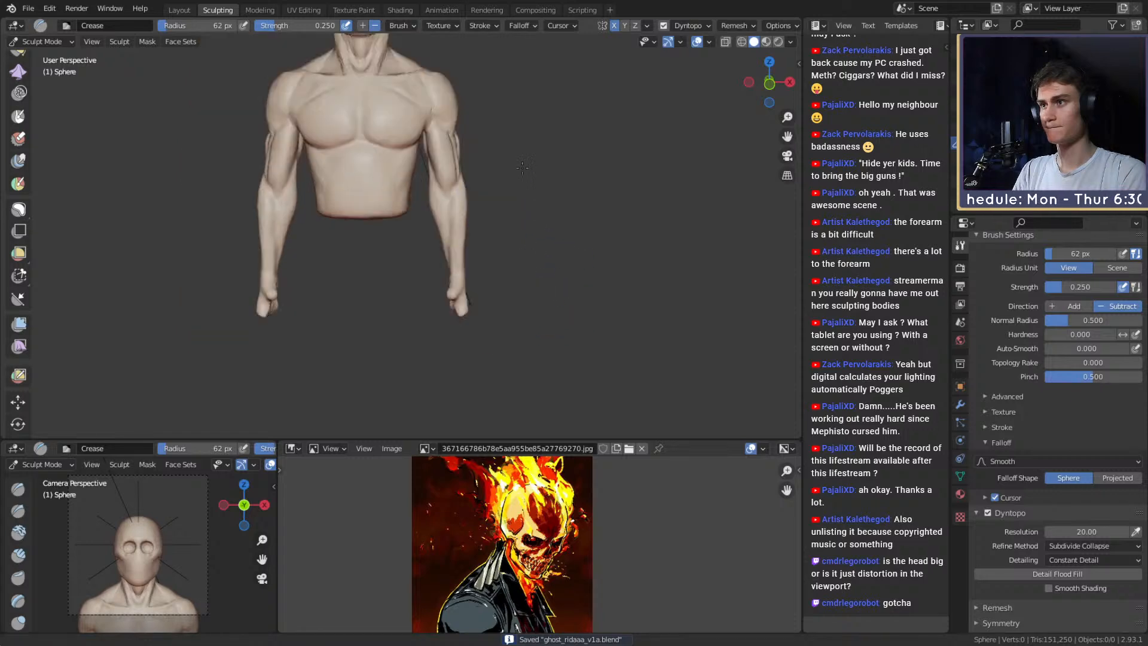
pyautogui.moveTo(521, 207); pyautogui.dragTo(519, 212, button='middle')
# Set the Dyntopo resolution to 50 and remesh the hand's blunt finger end with the Simplify brush at 119 px.
pyautogui.keyDown('alt'); pyautogui.moveTo(518, 212); pyautogui.dragTo(435, 207); pyautogui.keyUp('alt')
pyautogui.moveTo(436, 207)
pyautogui.keyDown('ctrl'); pyautogui.keyDown('alt'); pyautogui.mouseDown()
pyautogui.moveTo(440, 179)
pyautogui.moveTo(434, 207)
pyautogui.mouseUp(); pyautogui.keyUp('alt'); pyautogui.keyUp('ctrl')
pyautogui.keyDown('ctrl'); pyautogui.keyDown('alt'); pyautogui.moveTo(434, 206); pyautogui.dragTo(467, 217); pyautogui.keyUp('alt'); pyautogui.keyUp('ctrl')
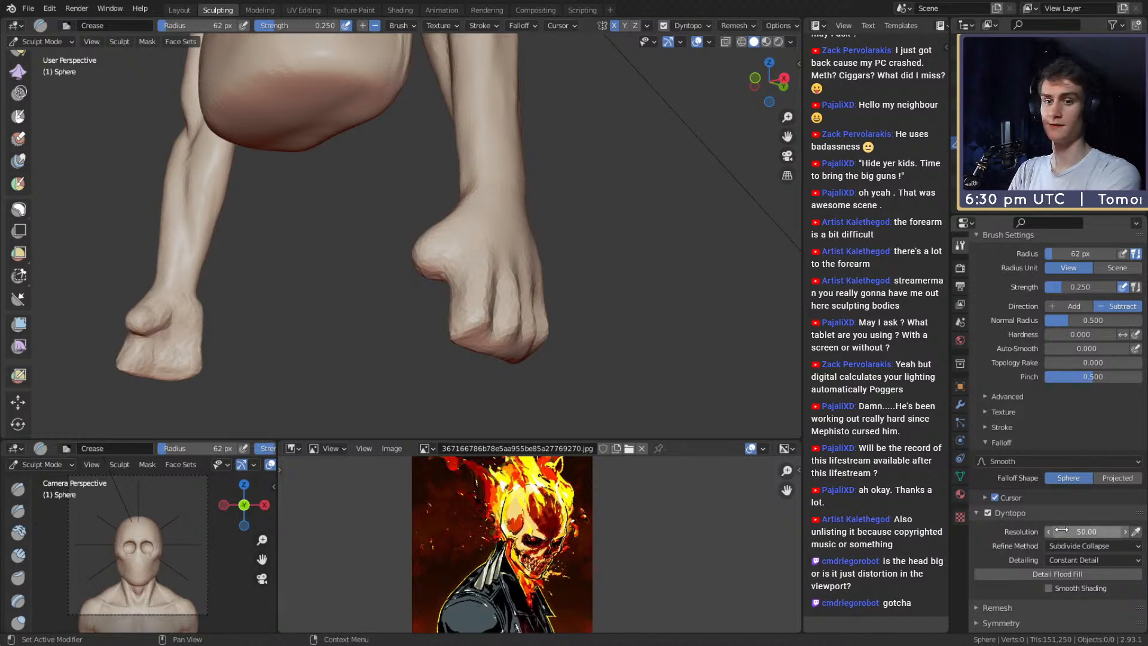
pyautogui.keyDown('alt'); pyautogui.moveTo(438, 233); pyautogui.dragTo(465, 209); pyautogui.keyUp('alt')
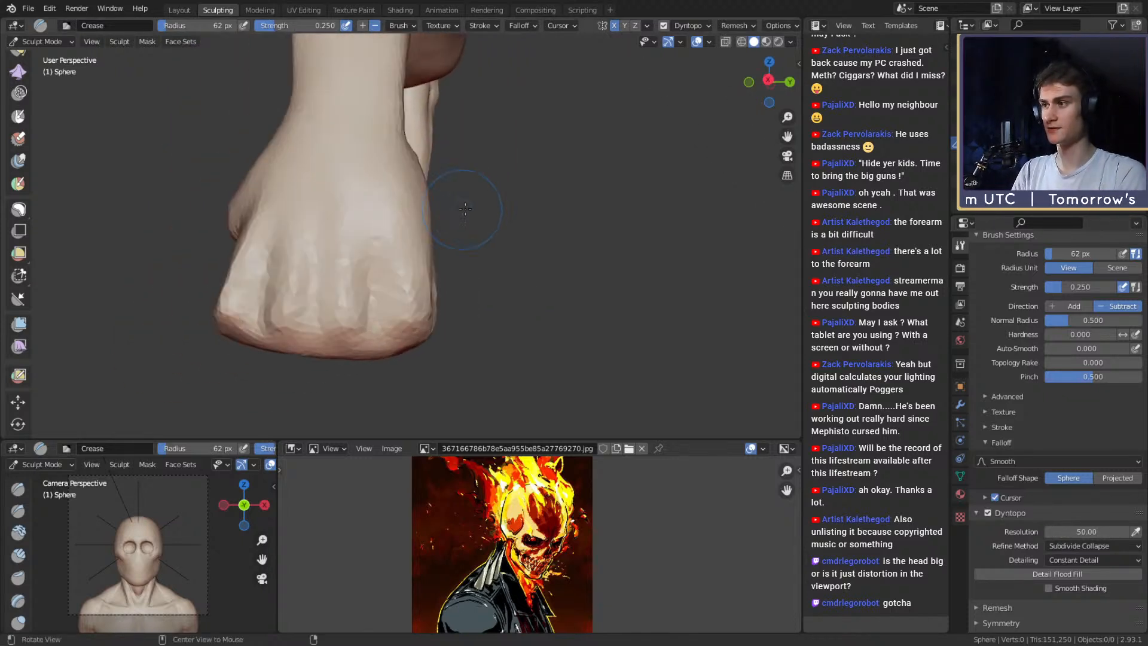
pyautogui.scroll(5, 18, 287)
pyautogui.click(20, 260)
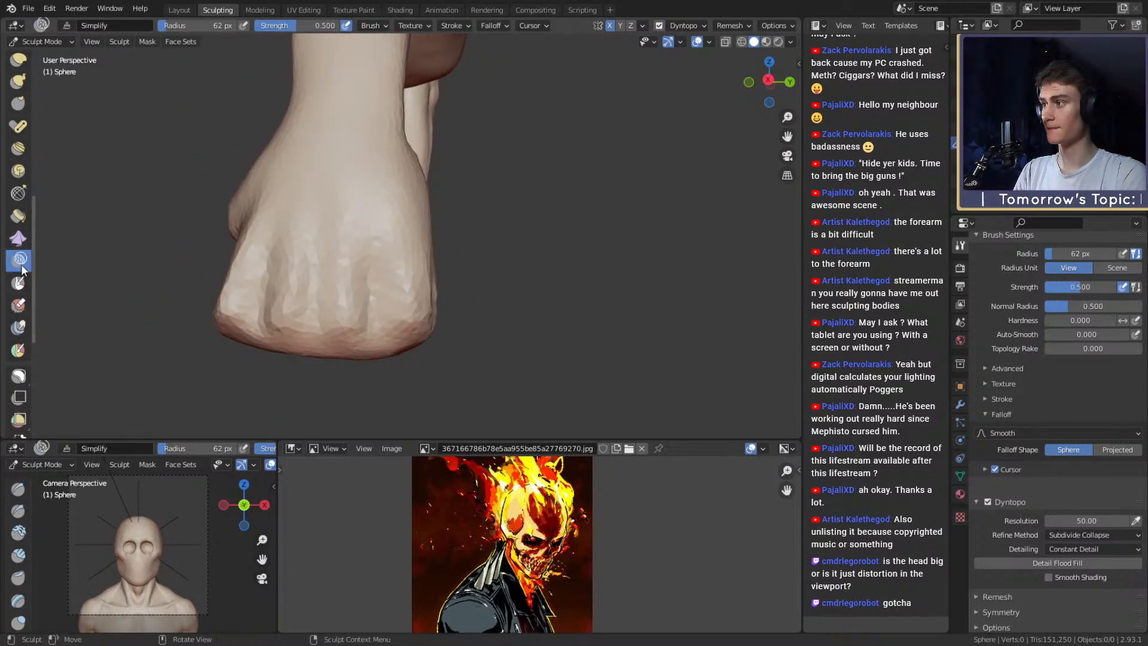
pyautogui.moveTo(365, 251)
pyautogui.keyDown('alt'); pyautogui.mouseDown()
pyautogui.moveTo(381, 241)
pyautogui.moveTo(249, 259)
pyautogui.mouseUp(); pyautogui.keyUp('alt')
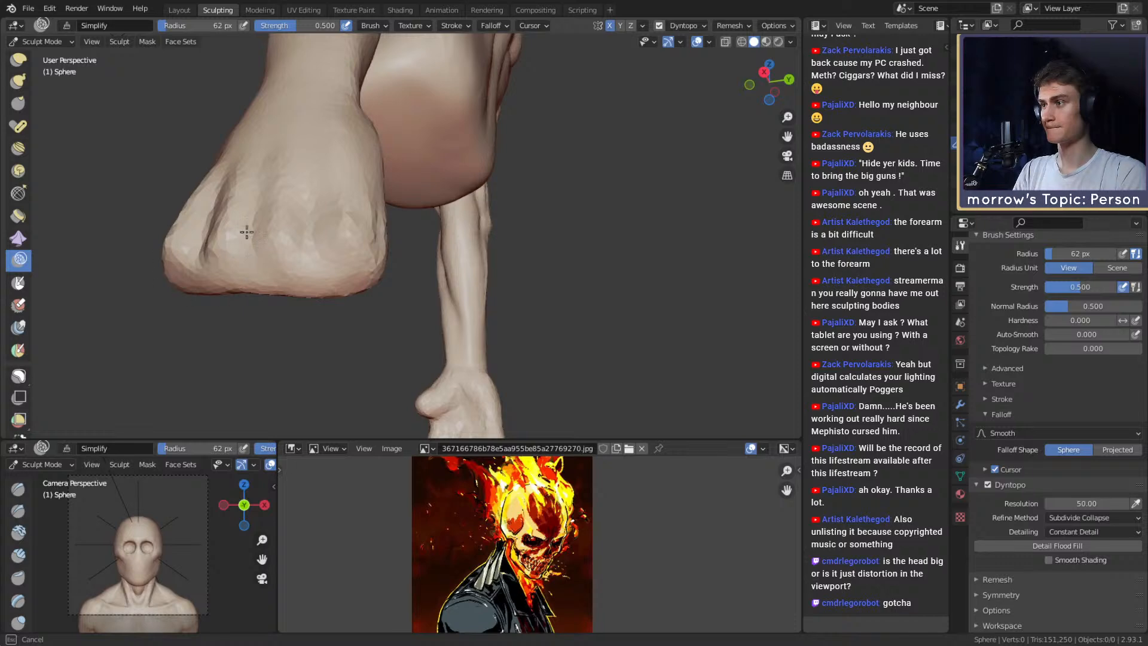
pyautogui.keyDown('alt'); pyautogui.moveTo(329, 261); pyautogui.dragTo(270, 217); pyautogui.keyUp('alt')
pyautogui.press('f')
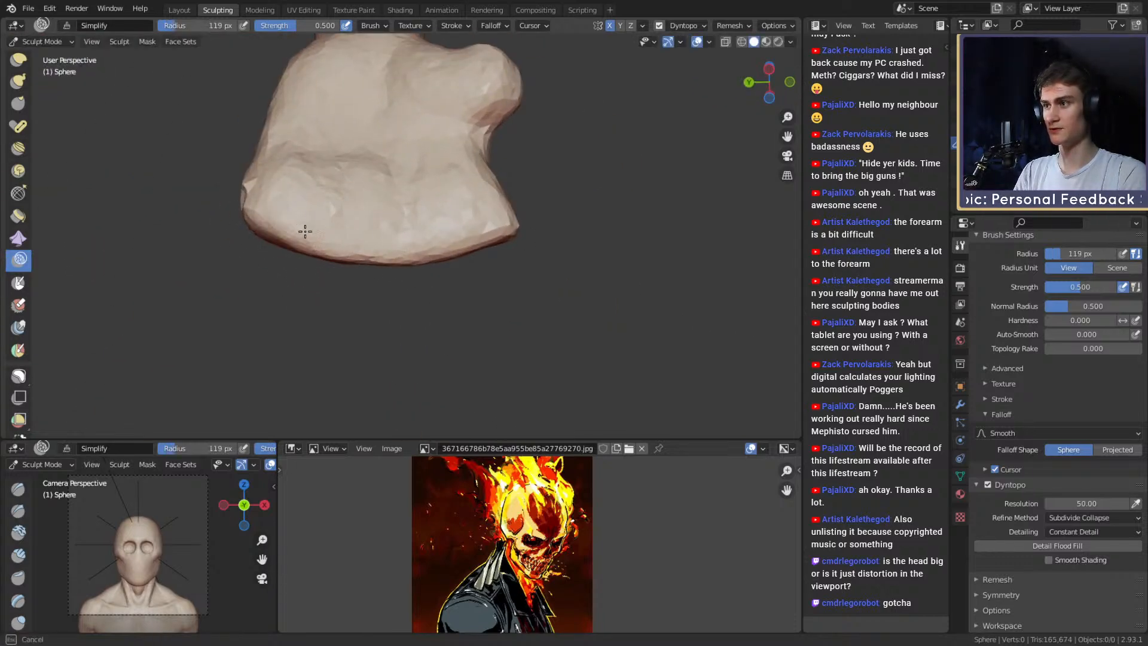
pyautogui.click(483, 252)
# Show the hand in wireframe and remesh the back of the hand and wrist with the Simplify brush, reduced to 54 px and 38 px.
pyautogui.moveTo(497, 232)
pyautogui.keyDown('alt'); pyautogui.mouseDown()
pyautogui.moveTo(577, 226)
pyautogui.moveTo(384, 184)
pyautogui.moveTo(541, 259)
pyautogui.moveTo(509, 206)
pyautogui.moveTo(517, 254)
pyautogui.moveTo(506, 257)
pyautogui.mouseUp(); pyautogui.keyUp('alt')
pyautogui.hotkey('shift', 'z')
pyautogui.press('f')
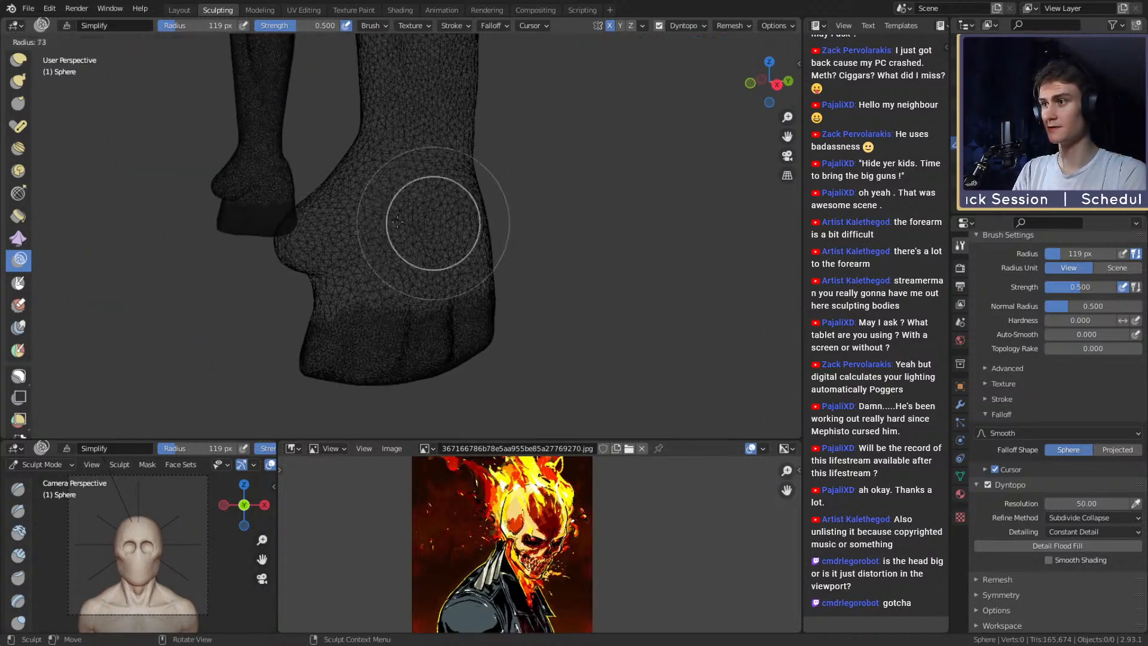
pyautogui.click(470, 217)
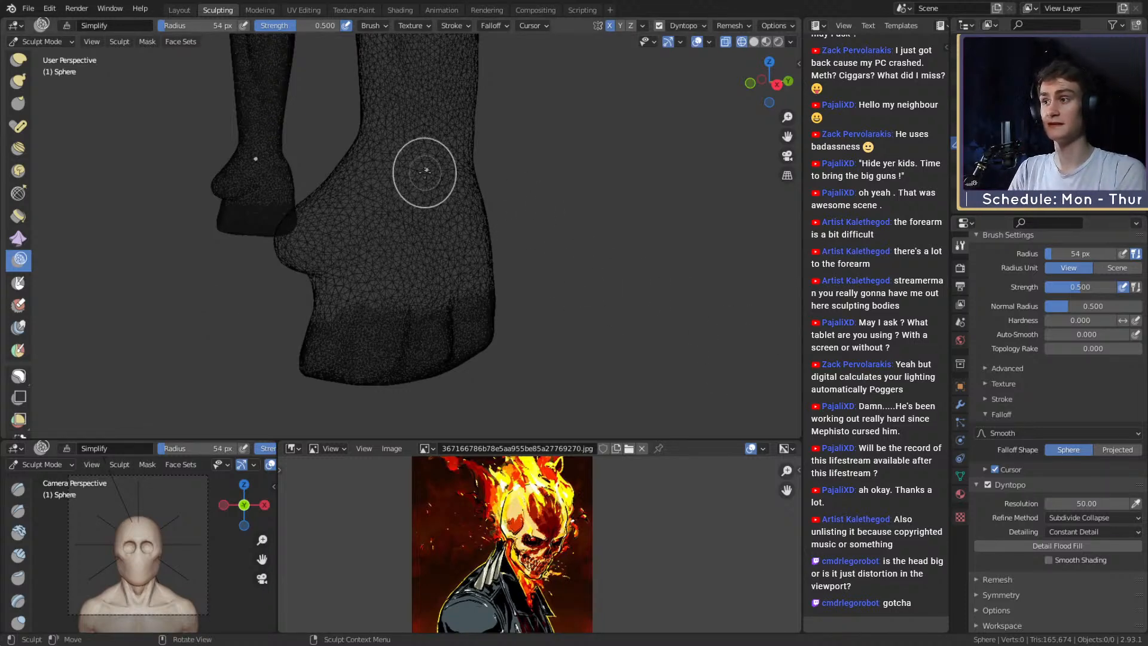
pyautogui.moveTo(431, 174)
pyautogui.keyDown('alt'); pyautogui.mouseDown()
pyautogui.moveTo(419, 211)
pyautogui.moveTo(493, 211)
pyautogui.moveTo(452, 210)
pyautogui.mouseUp(); pyautogui.keyUp('alt')
pyautogui.press('f')
pyautogui.click(432, 209)
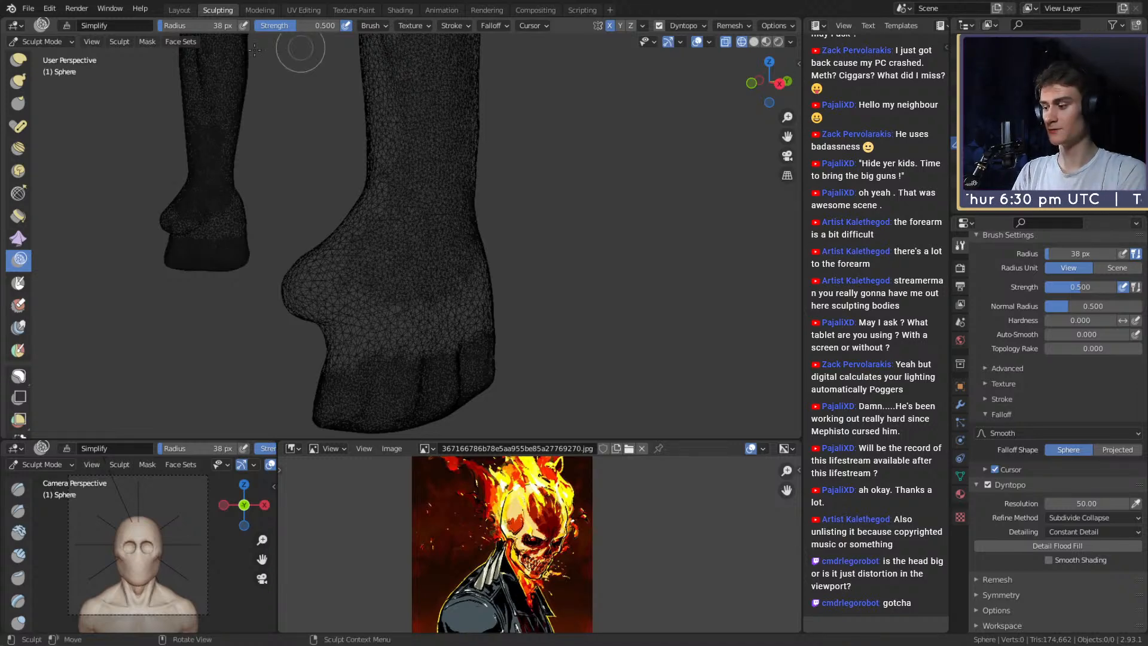
# Remesh the area around the thumb with the Simplify brush at 58 px and return to solid shading.
pyautogui.moveTo(416, 193)
pyautogui.keyDown('alt'); pyautogui.mouseDown()
pyautogui.moveTo(393, 179)
pyautogui.moveTo(492, 187)
pyautogui.moveTo(477, 239)
pyautogui.moveTo(436, 282)
pyautogui.moveTo(526, 236)
pyautogui.moveTo(468, 197)
pyautogui.moveTo(489, 157)
pyautogui.mouseUp(); pyautogui.keyUp('alt')
pyautogui.press('f')
pyautogui.click(491, 182)
pyautogui.moveTo(489, 157)
pyautogui.keyDown('alt'); pyautogui.mouseDown()
pyautogui.moveTo(415, 144)
pyautogui.moveTo(469, 183)
pyautogui.mouseUp(); pyautogui.keyUp('alt')
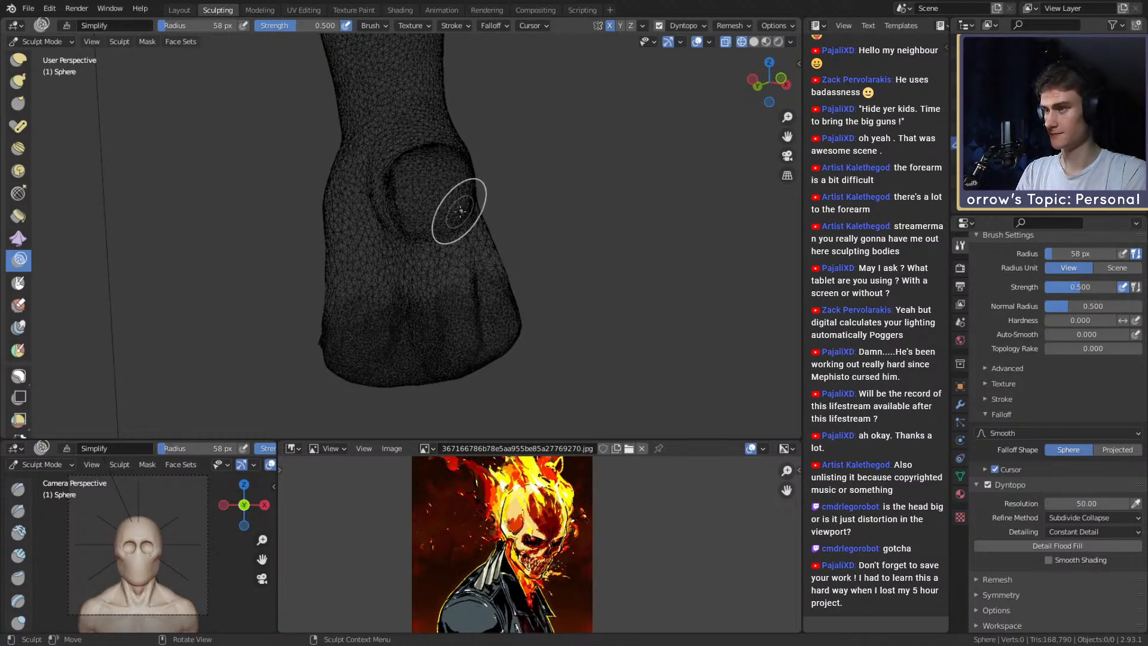
pyautogui.press('z')
pyautogui.click(661, 192)
# Mask the index finger's end on the underside of the hand with the Mask brush at 55 px, reduced to 43 px.
pyautogui.moveTo(661, 192)
pyautogui.keyDown('alt'); pyautogui.mouseDown()
pyautogui.moveTo(430, 206)
pyautogui.moveTo(431, 216)
pyautogui.moveTo(234, 102)
pyautogui.mouseUp(); pyautogui.keyUp('alt')
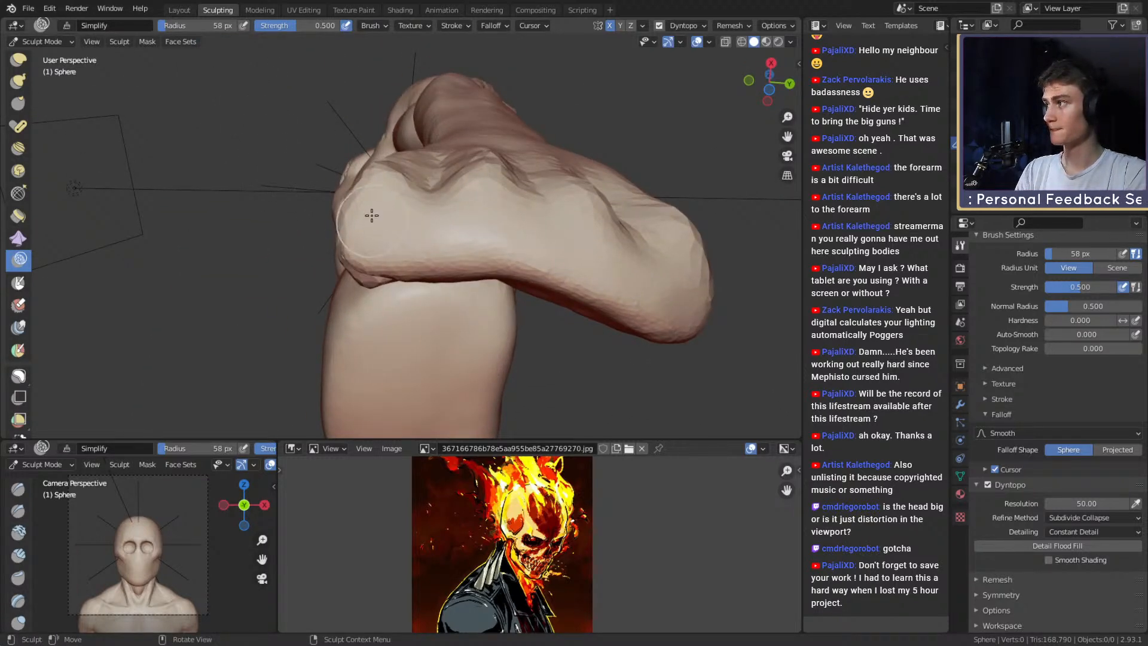
pyautogui.moveTo(431, 201)
pyautogui.keyDown('alt'); pyautogui.mouseDown()
pyautogui.moveTo(431, 177)
pyautogui.moveTo(440, 207)
pyautogui.mouseUp(); pyautogui.keyUp('alt')
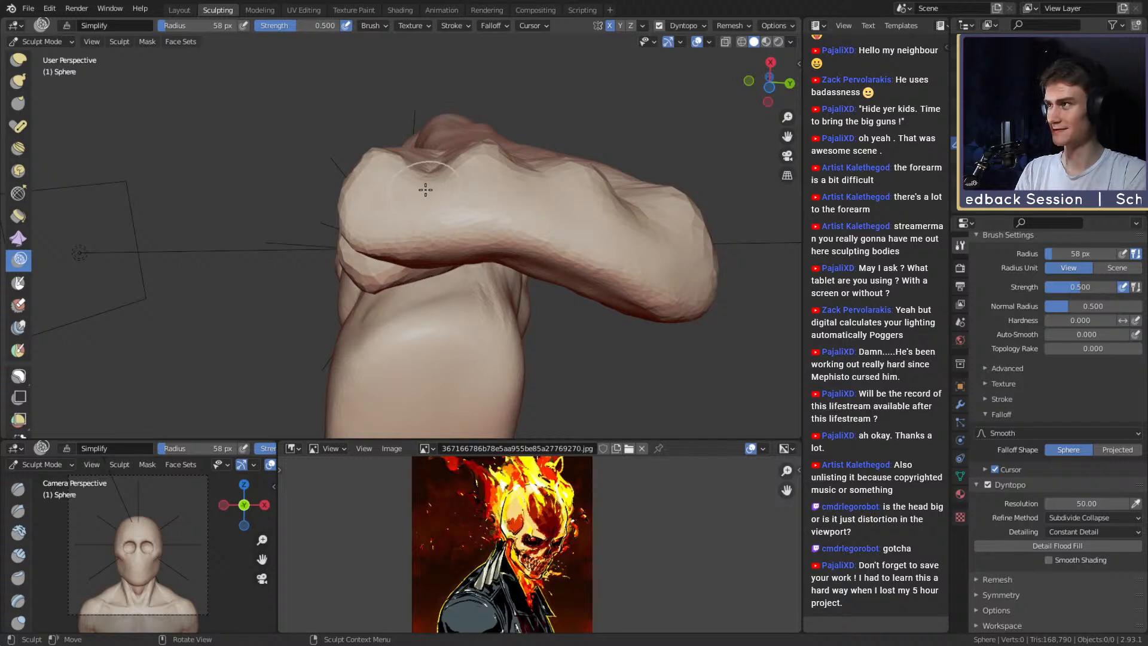
pyautogui.press('[')
pyautogui.press('[')
pyautogui.moveTo(438, 195)
pyautogui.keyDown('alt'); pyautogui.mouseDown()
pyautogui.moveTo(395, 201)
pyautogui.moveTo(402, 173)
pyautogui.mouseUp(); pyautogui.keyUp('alt')
pyautogui.press('m')
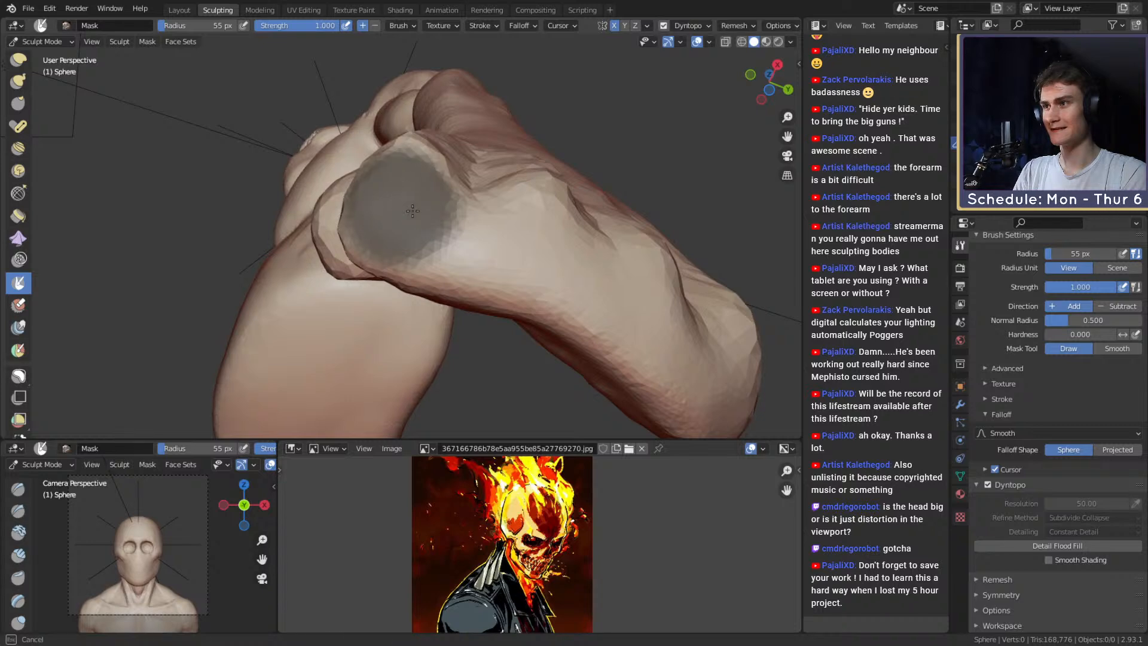
pyautogui.moveTo(411, 216); pyautogui.dragTo(437, 206, button='middle')
pyautogui.press('f')
pyautogui.click(456, 185)
pyautogui.moveTo(411, 222); pyautogui.dragTo(385, 195)
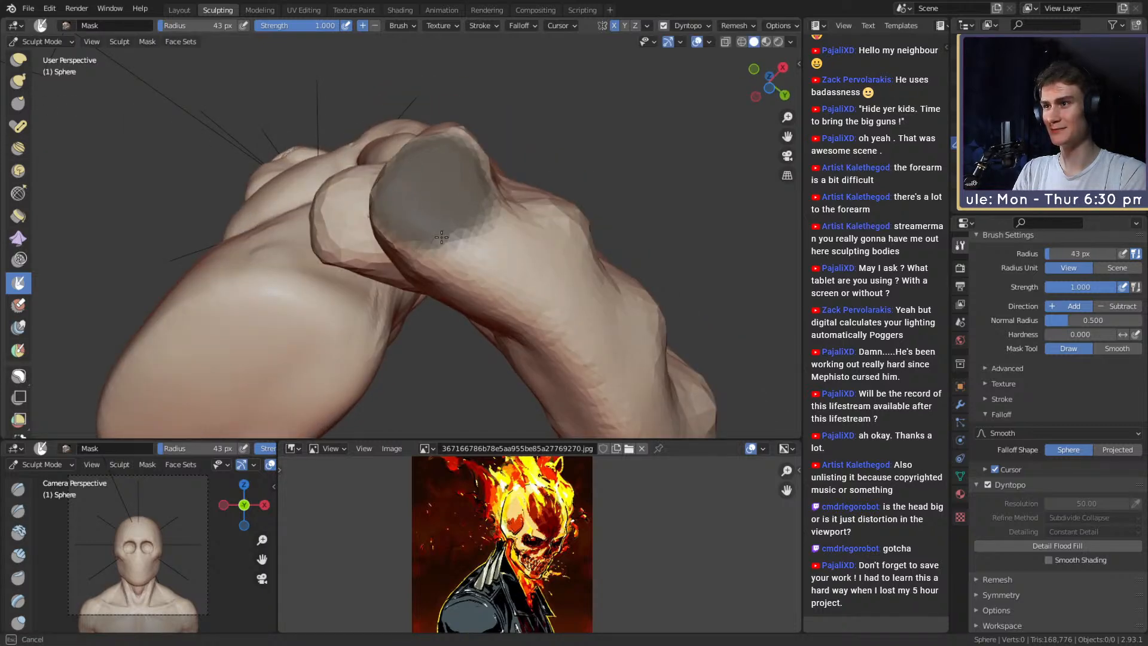
# Fill out the edges of the index finger's mask with the Mask brush at 30 px.
pyautogui.click(28, 8)
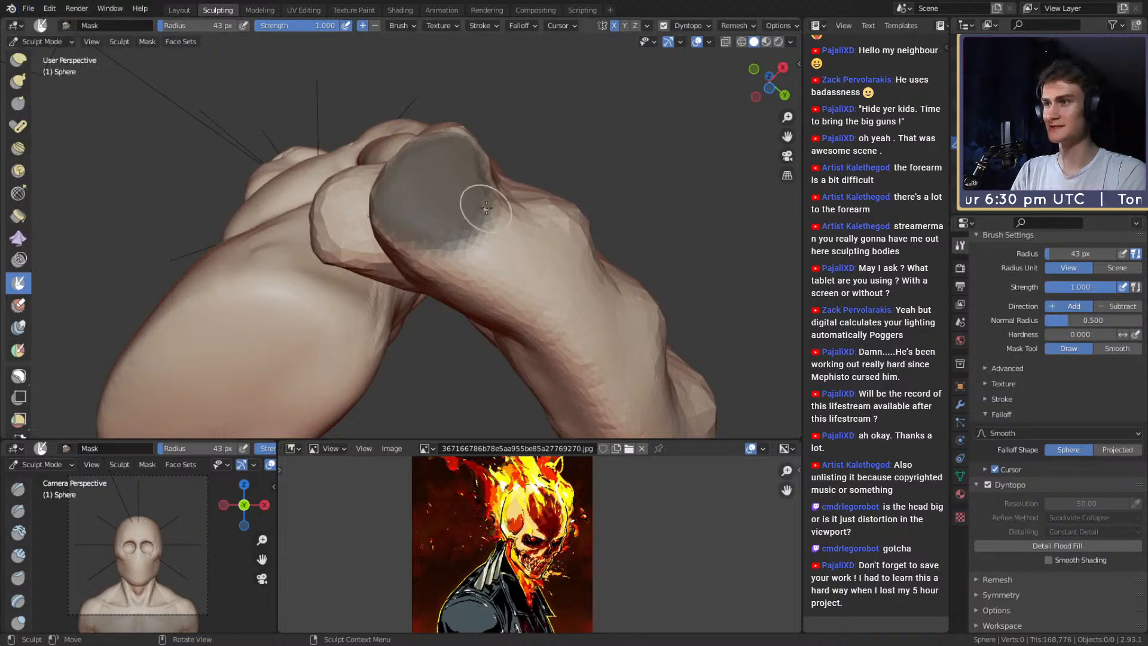
pyautogui.moveTo(473, 199)
pyautogui.mouseDown(button='middle')
pyautogui.moveTo(510, 224)
pyautogui.moveTo(433, 241)
pyautogui.moveTo(418, 203)
pyautogui.moveTo(405, 213)
pyautogui.mouseUp(button='middle')
pyautogui.press('f')
pyautogui.click(397, 213)
pyautogui.moveTo(386, 220); pyautogui.dragTo(365, 234)
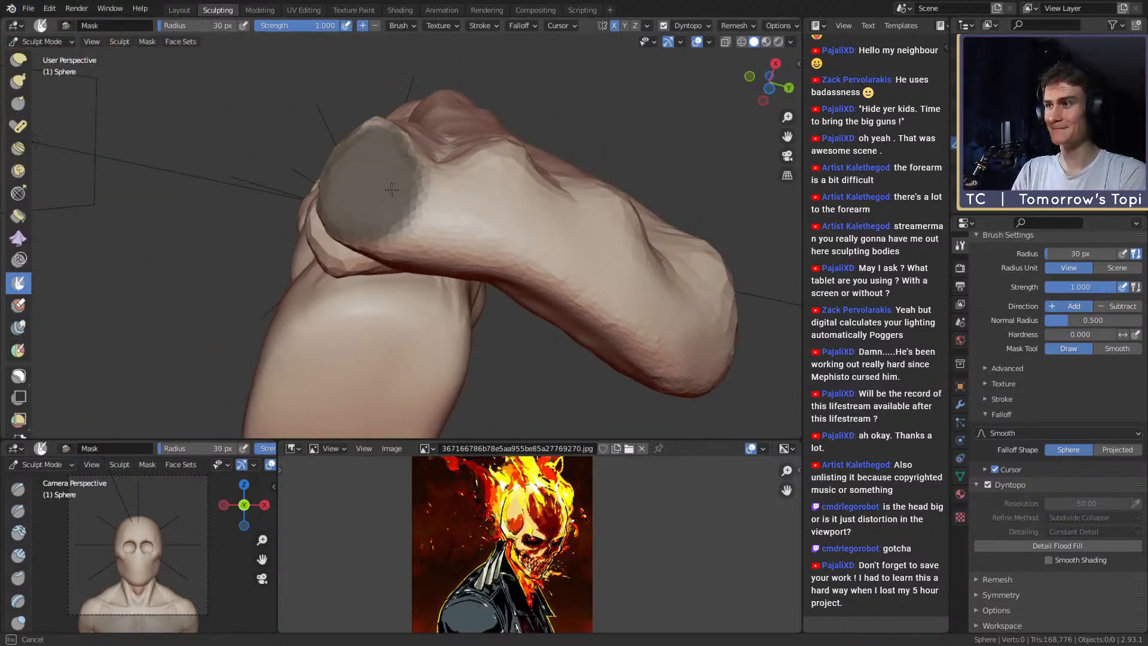
# Mask the middle and ring finger ends as separate round patches with the Mask brush at 28 px.
pyautogui.moveTo(392, 189)
pyautogui.mouseDown(button='middle')
pyautogui.moveTo(385, 177)
pyautogui.moveTo(441, 198)
pyautogui.moveTo(465, 326)
pyautogui.moveTo(418, 213)
pyautogui.moveTo(436, 218)
pyautogui.mouseUp(button='middle')
pyautogui.press('f')
pyautogui.click(434, 217)
pyautogui.moveTo(427, 215)
pyautogui.mouseDown()
pyautogui.moveTo(439, 233)
pyautogui.moveTo(432, 268)
pyautogui.mouseUp()
pyautogui.moveTo(429, 254)
pyautogui.mouseDown(button='middle')
pyautogui.moveTo(426, 222)
pyautogui.moveTo(454, 222)
pyautogui.moveTo(454, 204)
pyautogui.mouseUp(button='middle')
pyautogui.press('f')
pyautogui.click(432, 196)
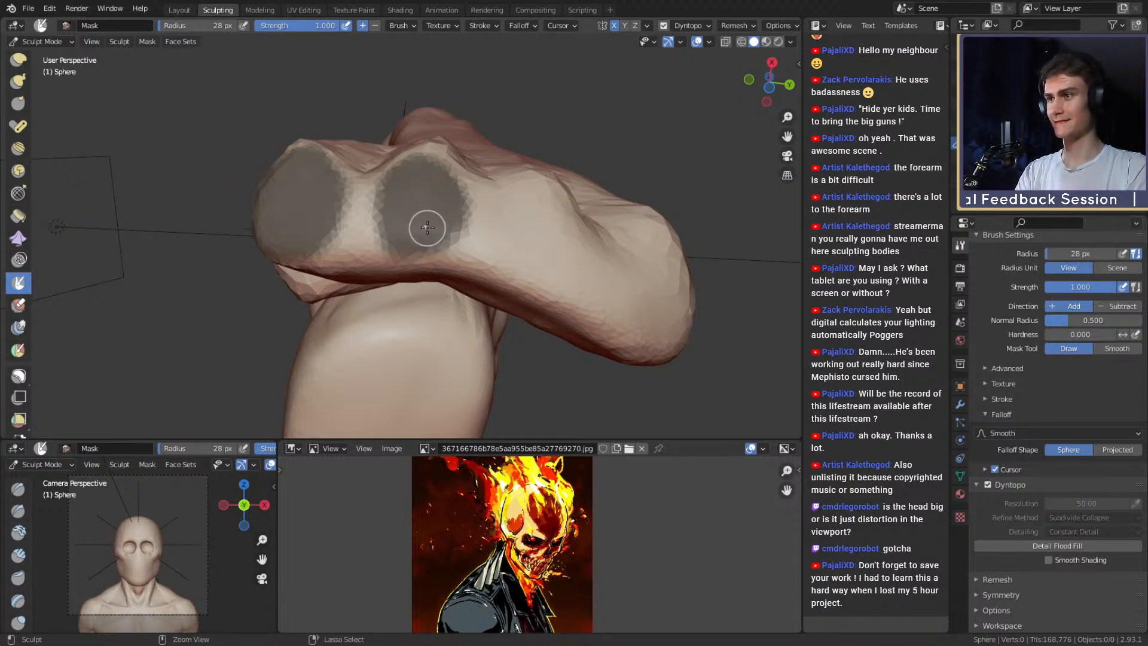
pyautogui.moveTo(475, 197); pyautogui.dragTo(429, 210, button='middle')
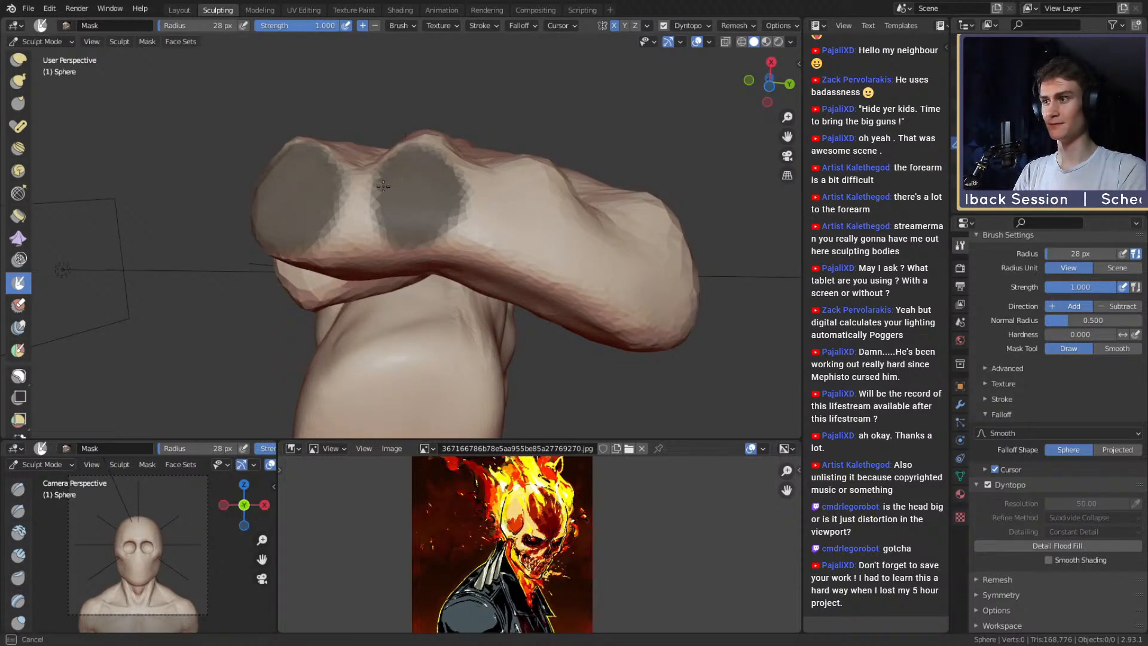
pyautogui.moveTo(440, 167); pyautogui.dragTo(434, 210, button='middle')
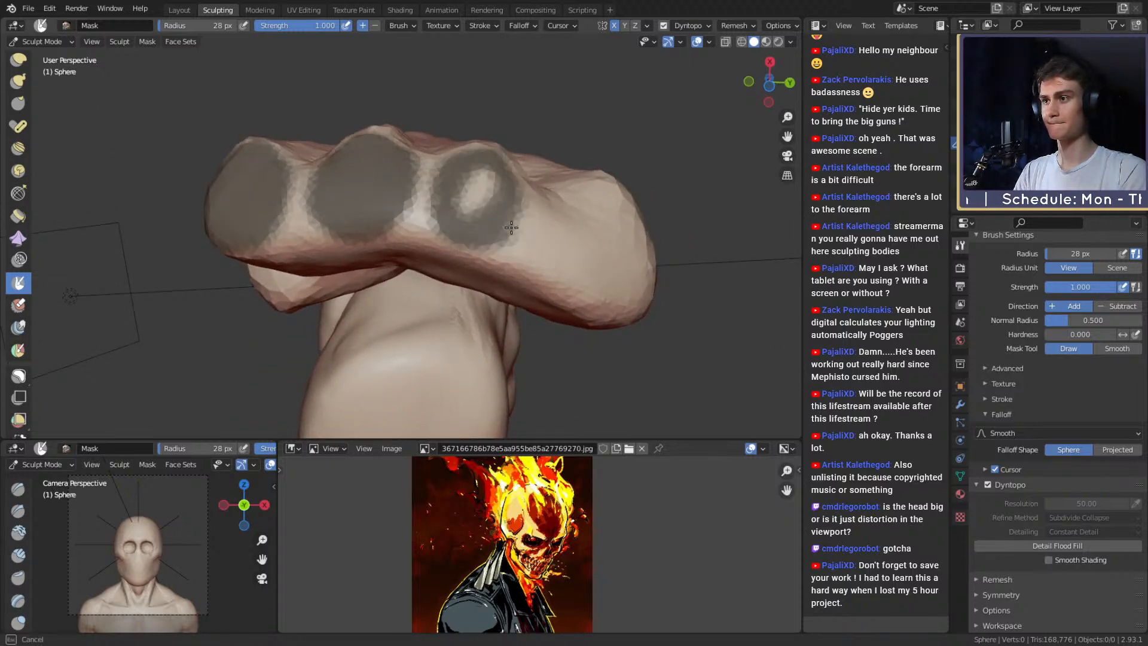
# Mask the little finger's end with the Mask brush at 44 px.
pyautogui.moveTo(508, 201)
pyautogui.keyDown('shift'); pyautogui.mouseDown(button='middle')
pyautogui.moveTo(451, 185)
pyautogui.moveTo(451, 197)
pyautogui.mouseUp(button='middle'); pyautogui.keyUp('shift')
pyautogui.press('f')
pyautogui.click(457, 205)
pyautogui.moveTo(448, 193); pyautogui.dragTo(457, 261)
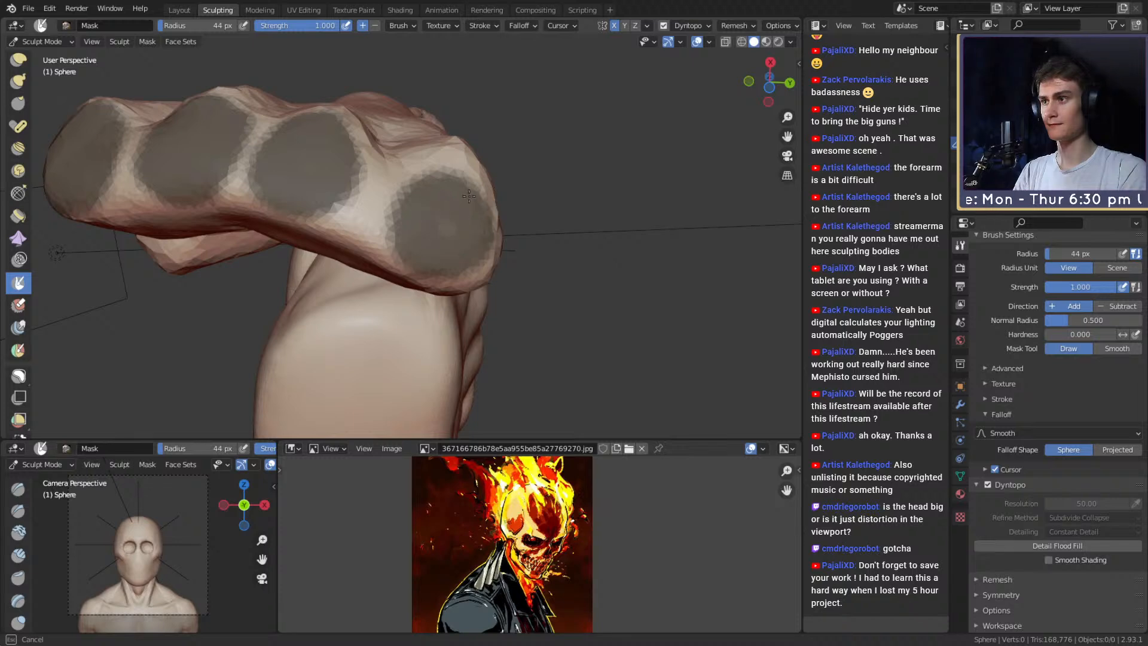
pyautogui.moveTo(463, 209); pyautogui.dragTo(432, 195, button='middle')
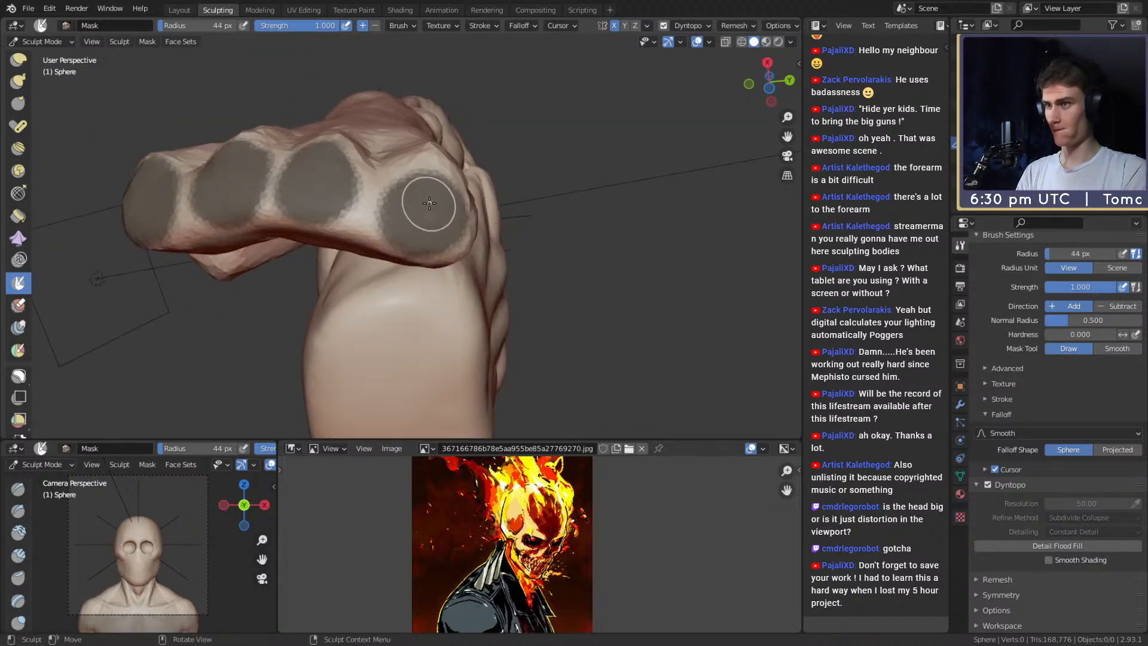
# Reshape the little finger's side of the hand with the Grab brush at about 185 px.
pyautogui.press('g')
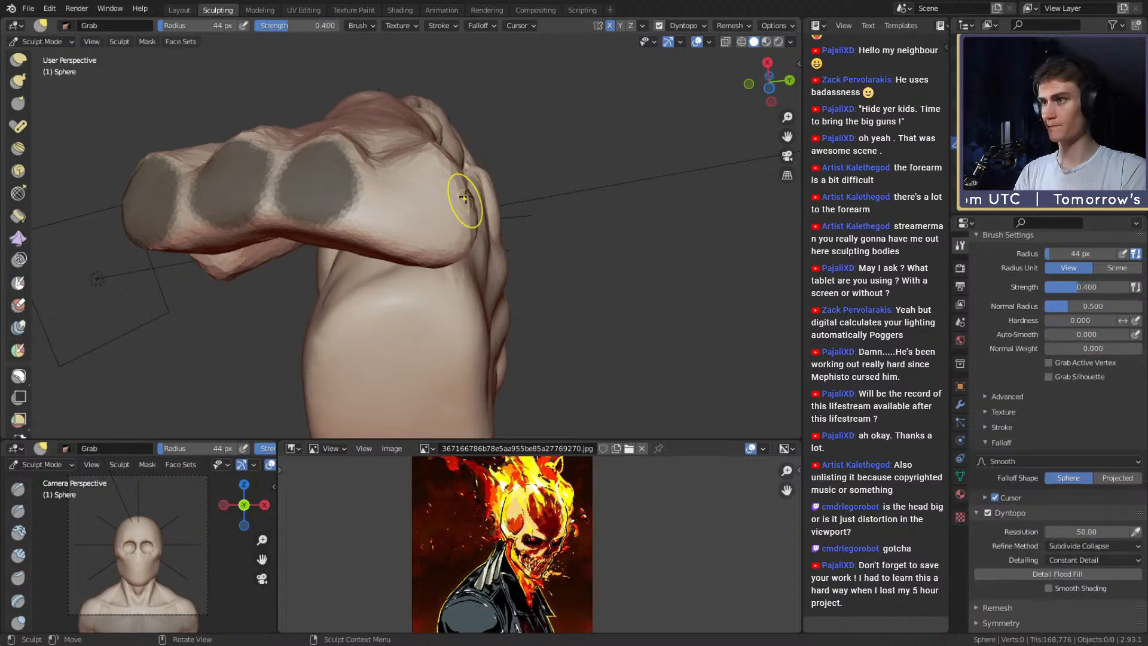
pyautogui.moveTo(456, 192); pyautogui.dragTo(435, 277, button='middle')
pyautogui.press('f')
pyautogui.moveTo(436, 293); pyautogui.dragTo(435, 252)
pyautogui.moveTo(436, 242); pyautogui.dragTo(459, 270, button='middle')
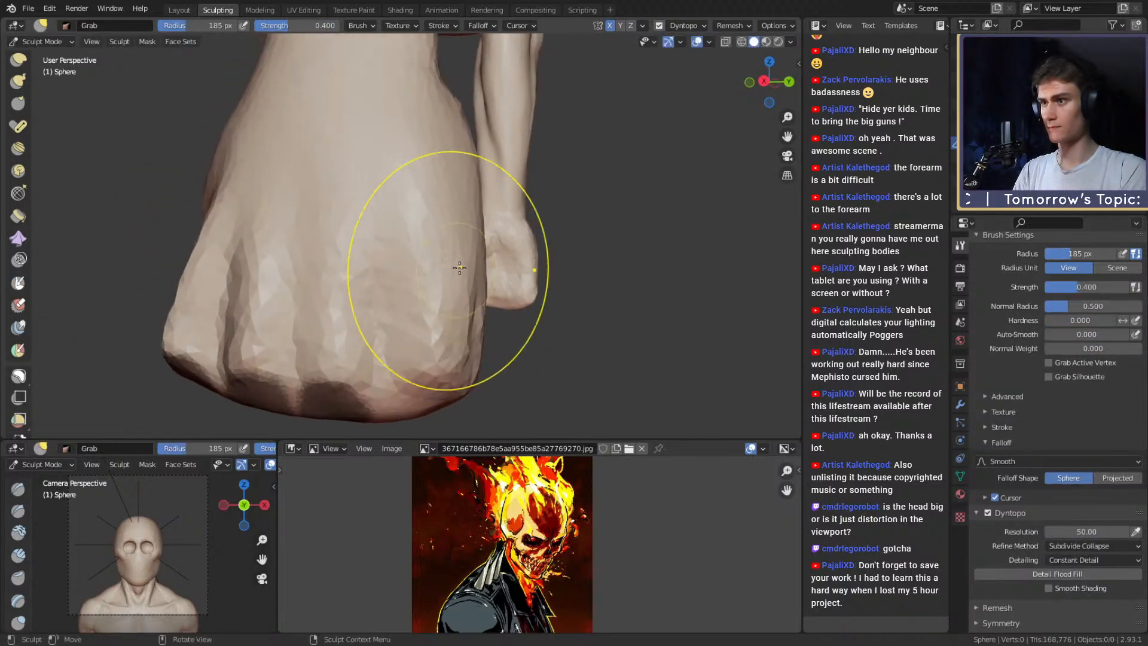
pyautogui.moveTo(458, 281); pyautogui.dragTo(432, 254)
pyautogui.moveTo(428, 251); pyautogui.dragTo(493, 249, button='middle')
pyautogui.moveTo(458, 228); pyautogui.dragTo(448, 225)
pyautogui.moveTo(473, 287); pyautogui.dragTo(473, 250, button='middle')
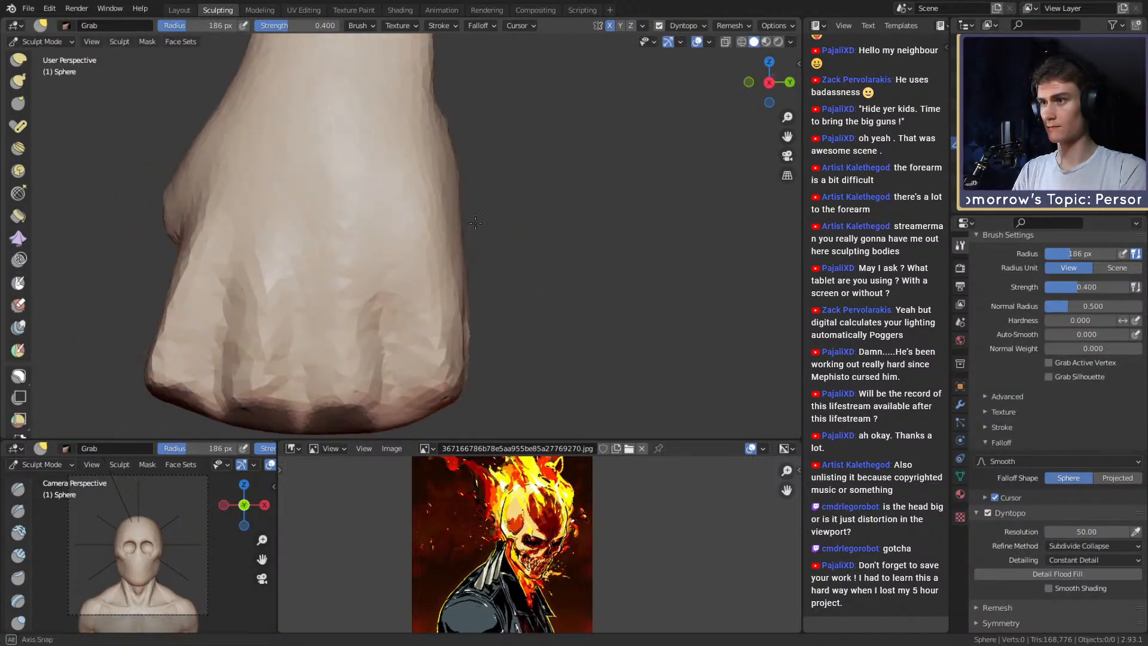
# Refine the shape around the little finger's end with the Grab brush at 109 px.
pyautogui.press('f')
pyautogui.click(440, 251)
pyautogui.moveTo(469, 305)
pyautogui.mouseDown(button='middle')
pyautogui.moveTo(478, 273)
pyautogui.moveTo(463, 271)
pyautogui.moveTo(458, 225)
pyautogui.moveTo(448, 298)
pyautogui.moveTo(462, 258)
pyautogui.mouseUp(button='middle')
pyautogui.press('f')
pyautogui.click(448, 242)
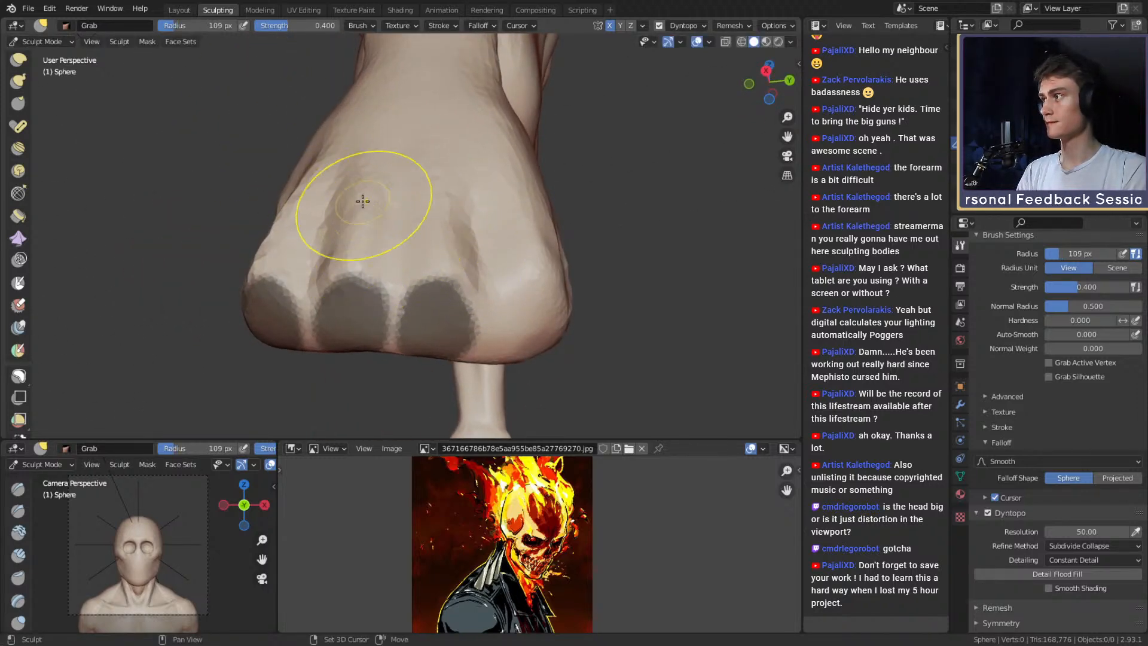
# Mask the reshaped little finger's end with the Mask brush at 54 px.
pyautogui.moveTo(363, 202)
pyautogui.mouseDown(button='middle')
pyautogui.moveTo(470, 202)
pyautogui.moveTo(448, 205)
pyautogui.moveTo(335, 144)
pyautogui.mouseUp(button='middle')
pyautogui.press('m')
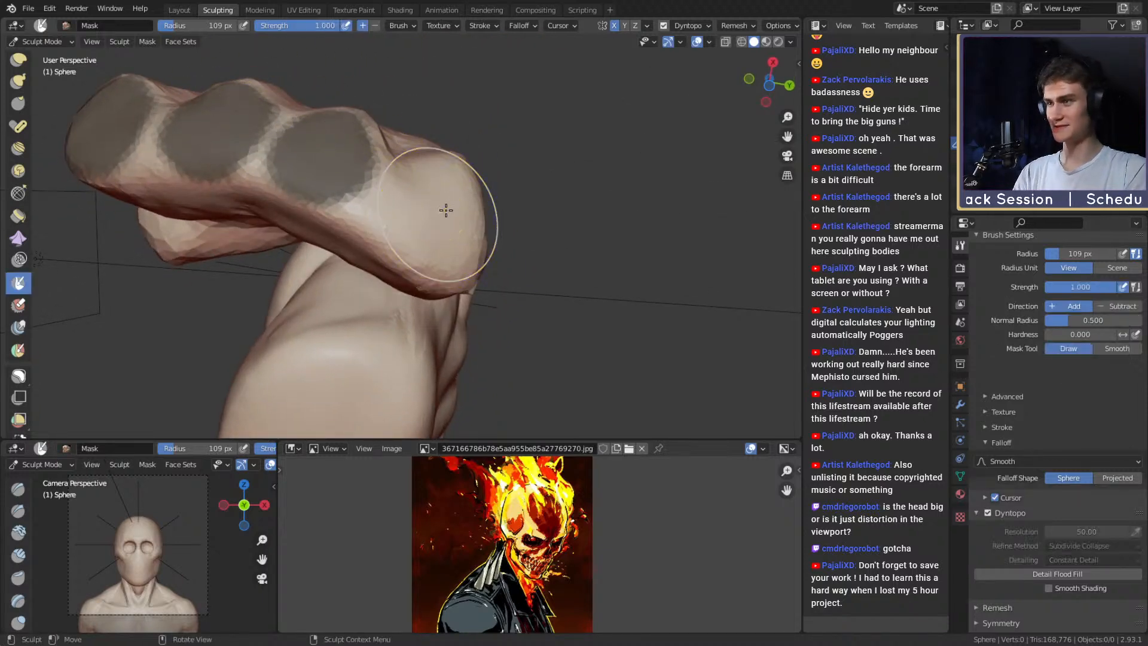
pyautogui.moveTo(449, 205); pyautogui.dragTo(432, 239, button='middle')
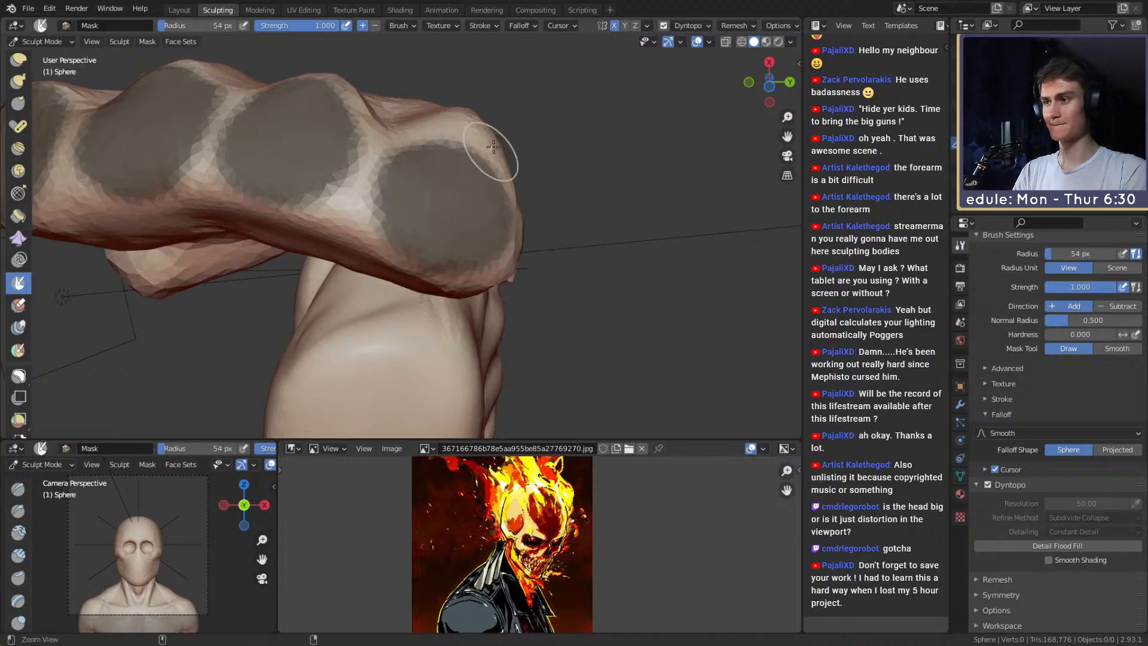
pyautogui.keyDown('ctrl'); pyautogui.moveTo(494, 146); pyautogui.dragTo(478, 239, button='middle'); pyautogui.keyUp('ctrl')
pyautogui.moveTo(478, 240); pyautogui.dragTo(521, 254, button='middle')
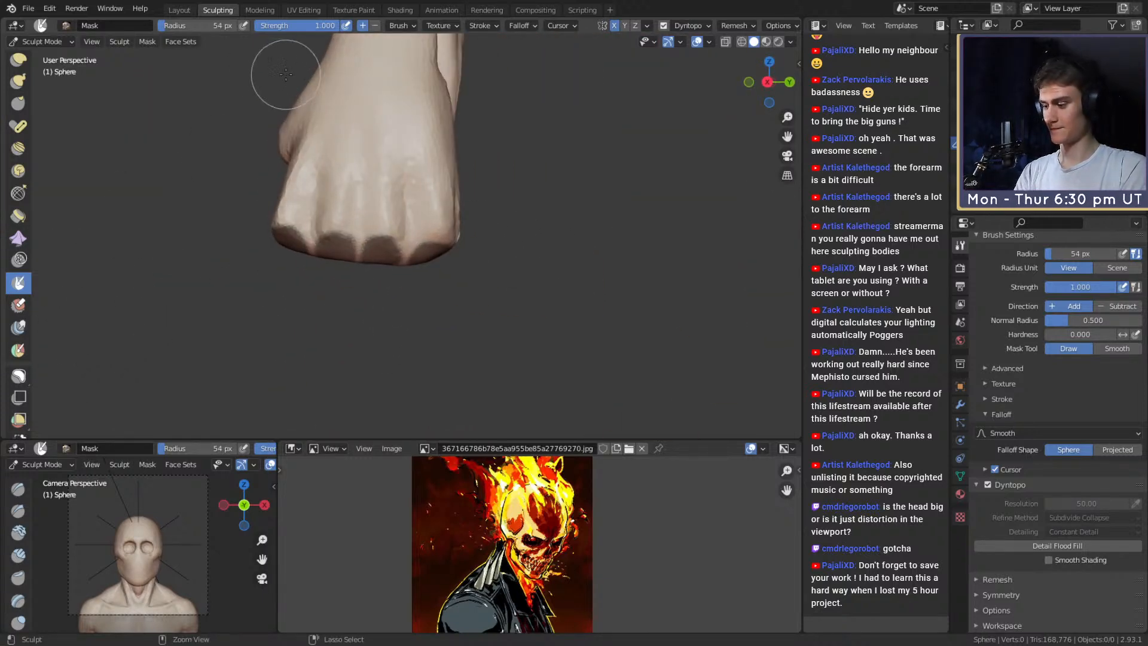
# Invert the mask and paint clean masked gaps between the finger ends with the Mask brush at 33 px.
pyautogui.hotkey('ctrl', 'i')
pyautogui.moveTo(445, 271)
pyautogui.mouseDown(button='middle')
pyautogui.moveTo(413, 210)
pyautogui.moveTo(449, 194)
pyautogui.moveTo(447, 211)
pyautogui.mouseUp(button='middle')
pyautogui.press('f')
pyautogui.click(438, 198)
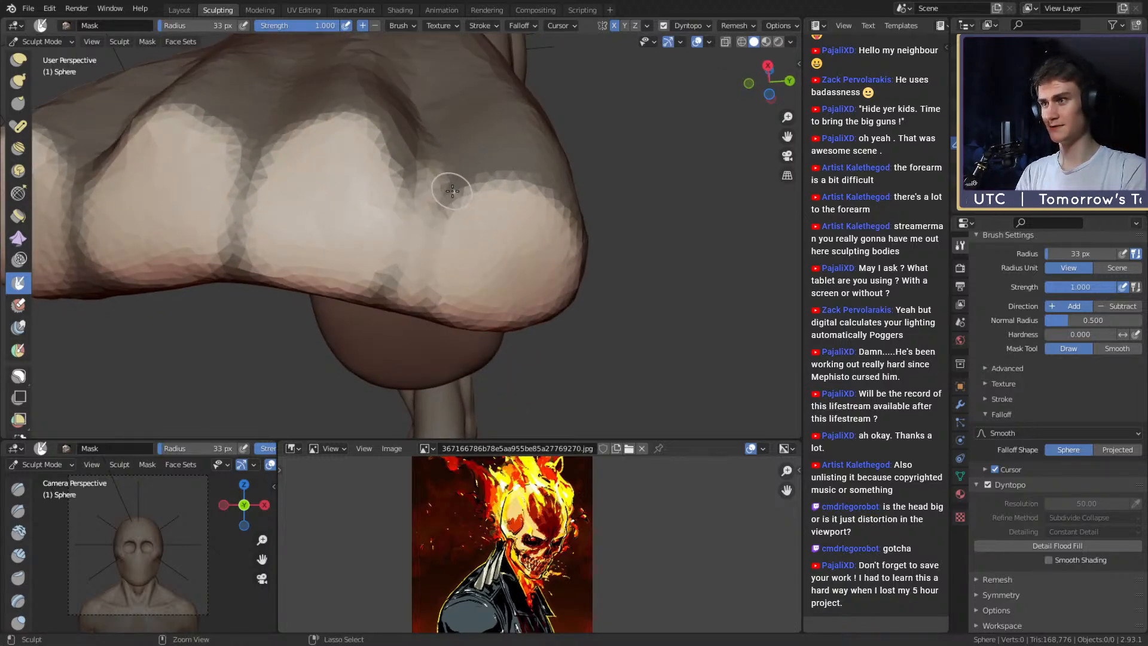
pyautogui.keyDown('shift'); pyautogui.moveTo(376, 194); pyautogui.dragTo(428, 217, button='middle'); pyautogui.keyUp('shift')
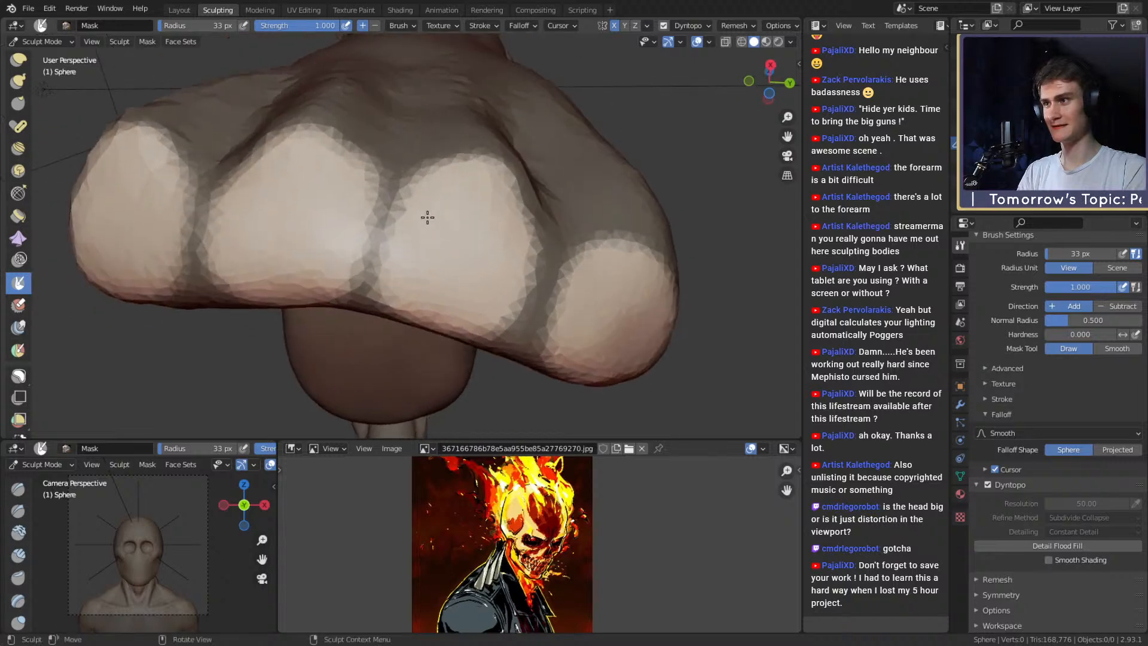
pyautogui.moveTo(396, 194)
pyautogui.mouseDown()
pyautogui.moveTo(386, 269)
pyautogui.moveTo(381, 192)
pyautogui.moveTo(360, 259)
pyautogui.mouseUp()
pyautogui.moveTo(361, 259)
pyautogui.mouseDown(button='middle')
pyautogui.moveTo(371, 225)
pyautogui.moveTo(444, 290)
pyautogui.moveTo(436, 341)
pyautogui.mouseUp(button='middle')
pyautogui.moveTo(392, 236); pyautogui.dragTo(407, 254, button='middle')
pyautogui.moveTo(385, 248)
pyautogui.mouseDown()
pyautogui.moveTo(367, 305)
pyautogui.moveTo(373, 241)
pyautogui.mouseUp()
pyautogui.moveTo(373, 240)
pyautogui.mouseDown(button='middle')
pyautogui.moveTo(456, 328)
pyautogui.moveTo(432, 370)
pyautogui.mouseUp(button='middle')
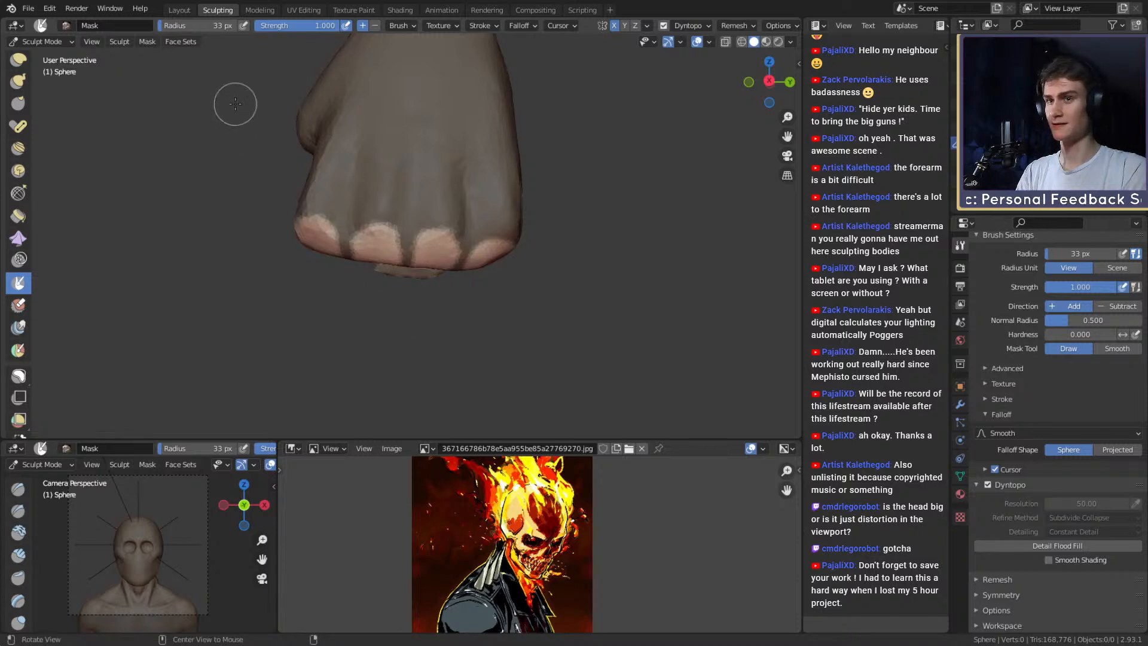
# Check the mask on the finger ends by inverting it and inverting it back.
pyautogui.hotkey('ctrl', 'i')
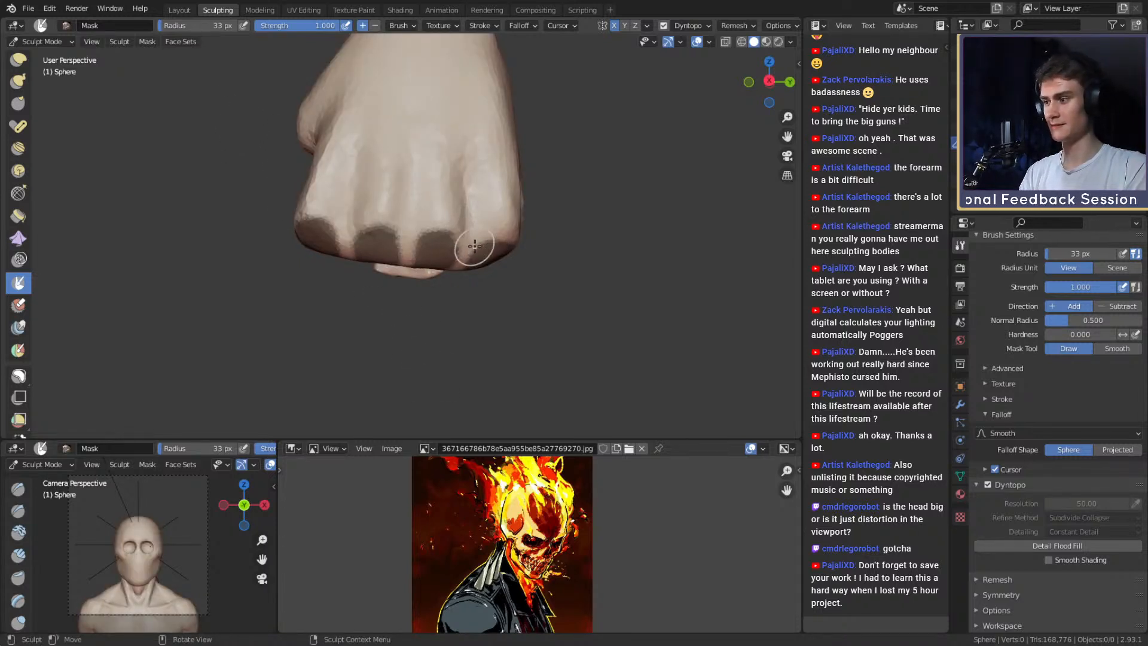
pyautogui.hotkey('ctrl', 'i')
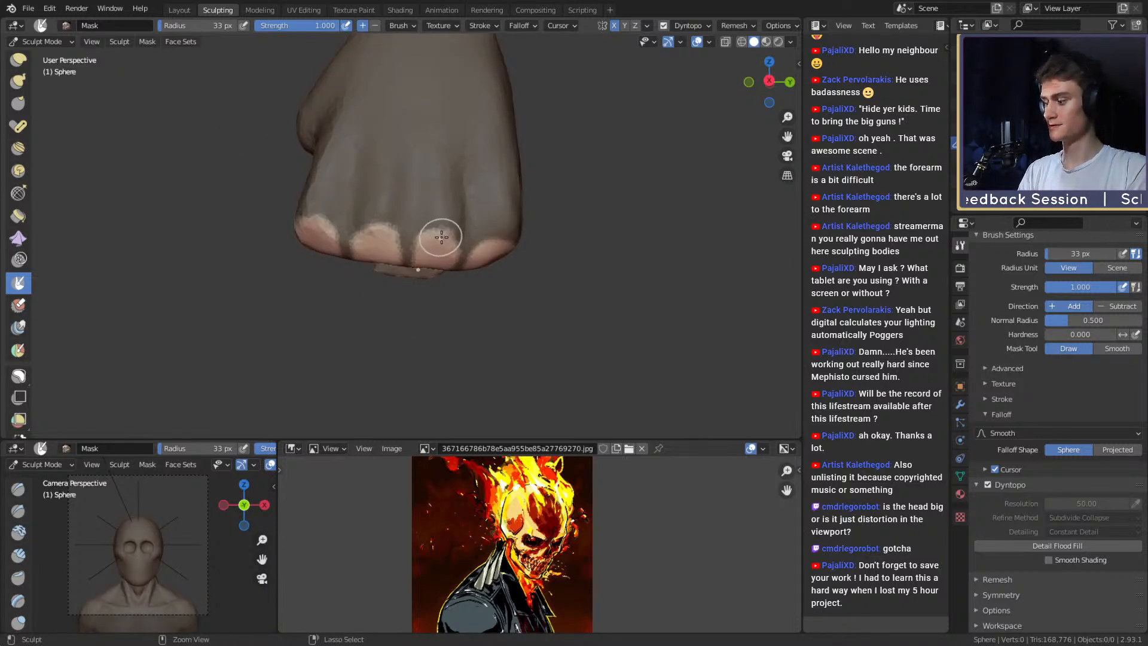
pyautogui.moveTo(410, 286); pyautogui.dragTo(283, 107, button='middle')
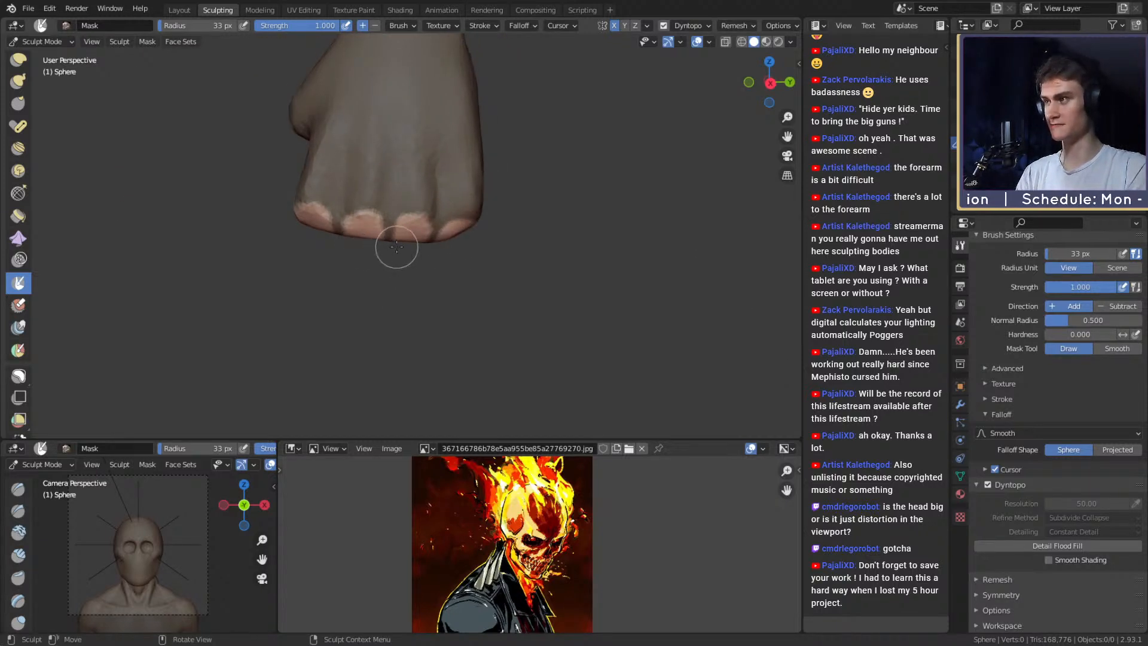
# Try to pull the four finger ends out from the back of the hand with the Snake Hook brush at 332 px.
pyautogui.press('k')
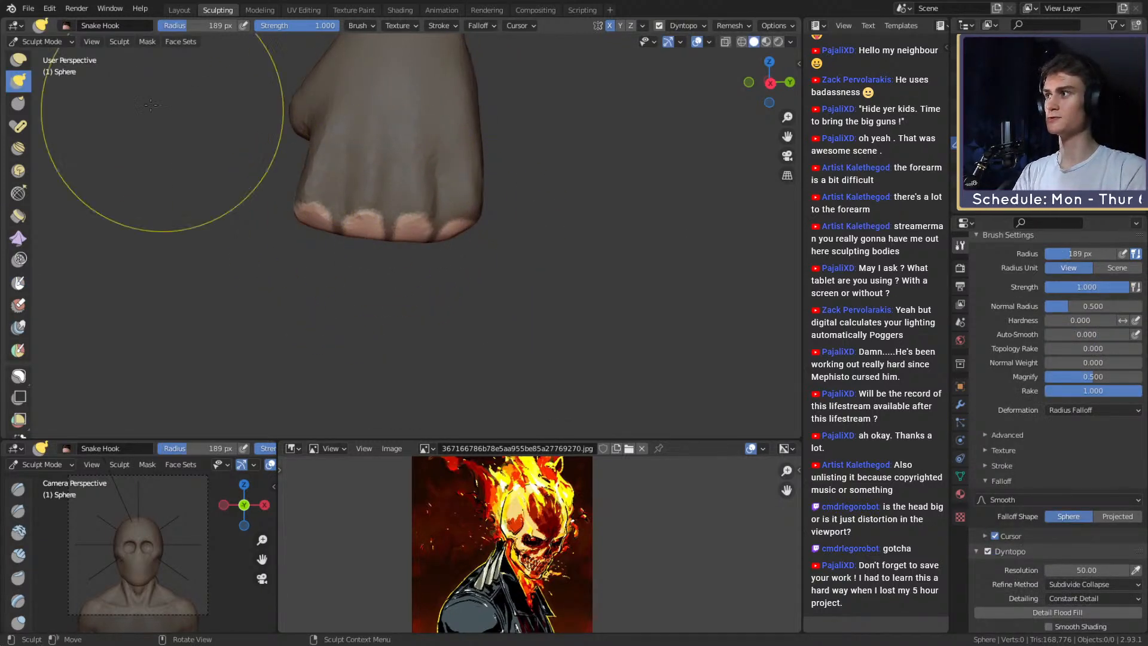
pyautogui.click(28, 8)
pyautogui.moveTo(112, 74)
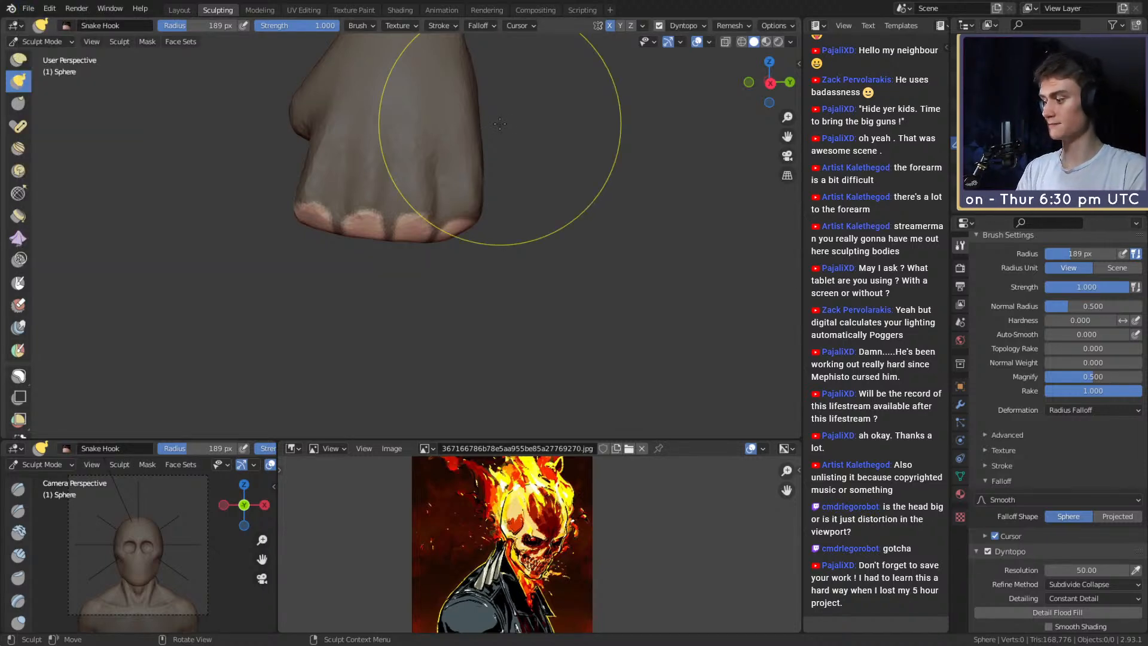
pyautogui.moveTo(472, 223); pyautogui.dragTo(418, 227, button='middle')
pyautogui.press('f')
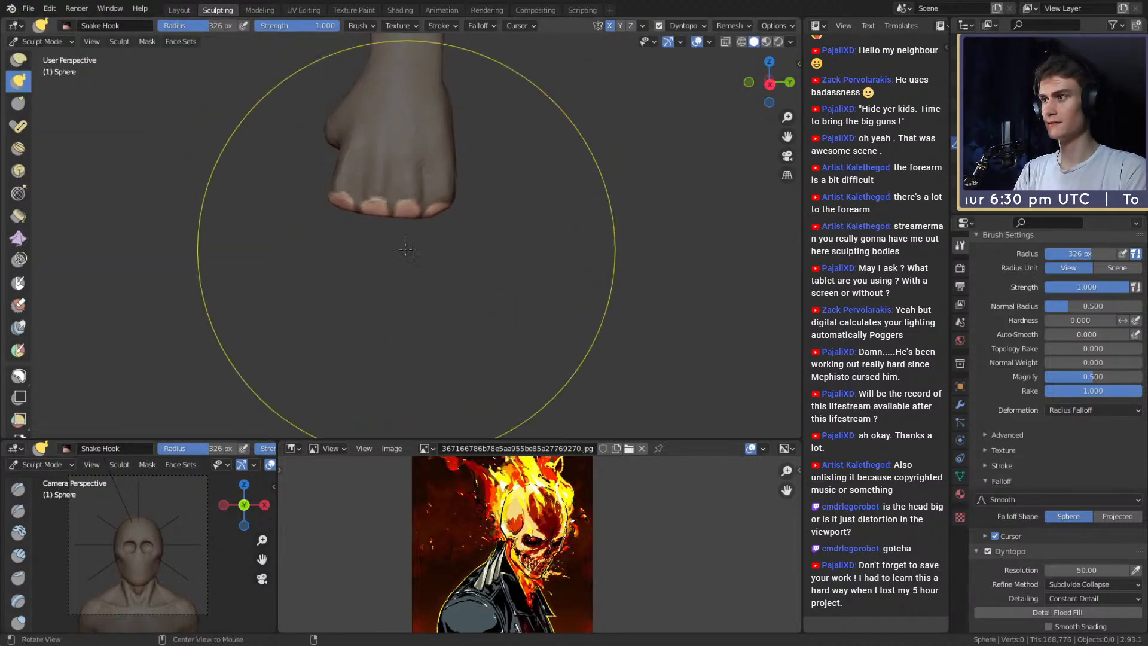
pyautogui.click(410, 230)
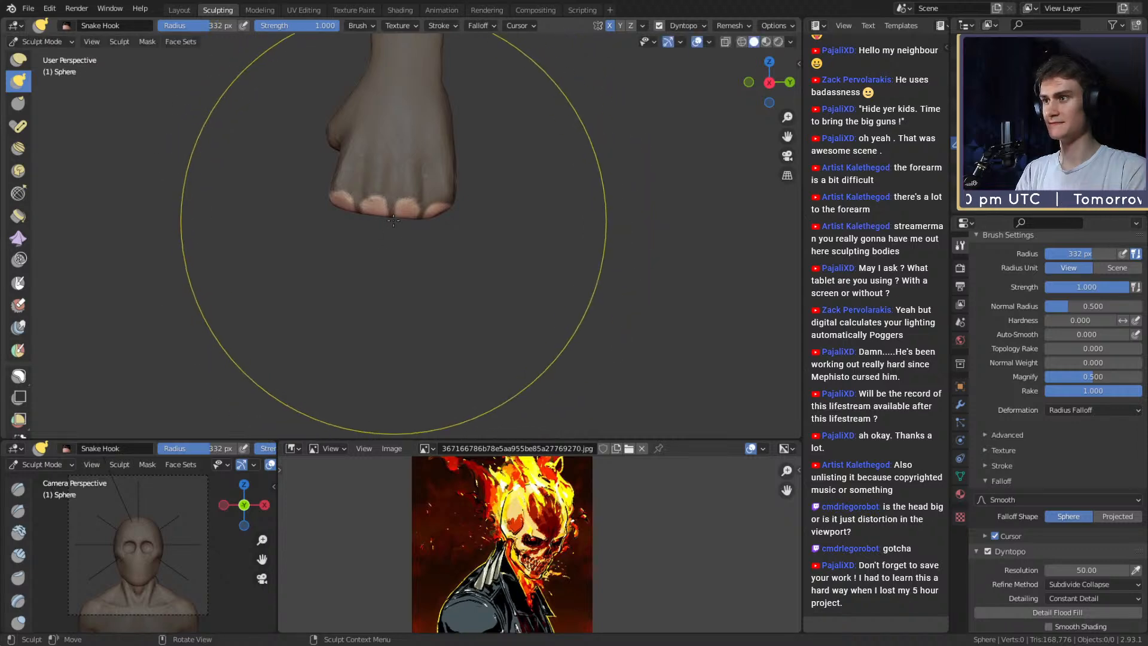
pyautogui.moveTo(389, 209); pyautogui.dragTo(383, 328)
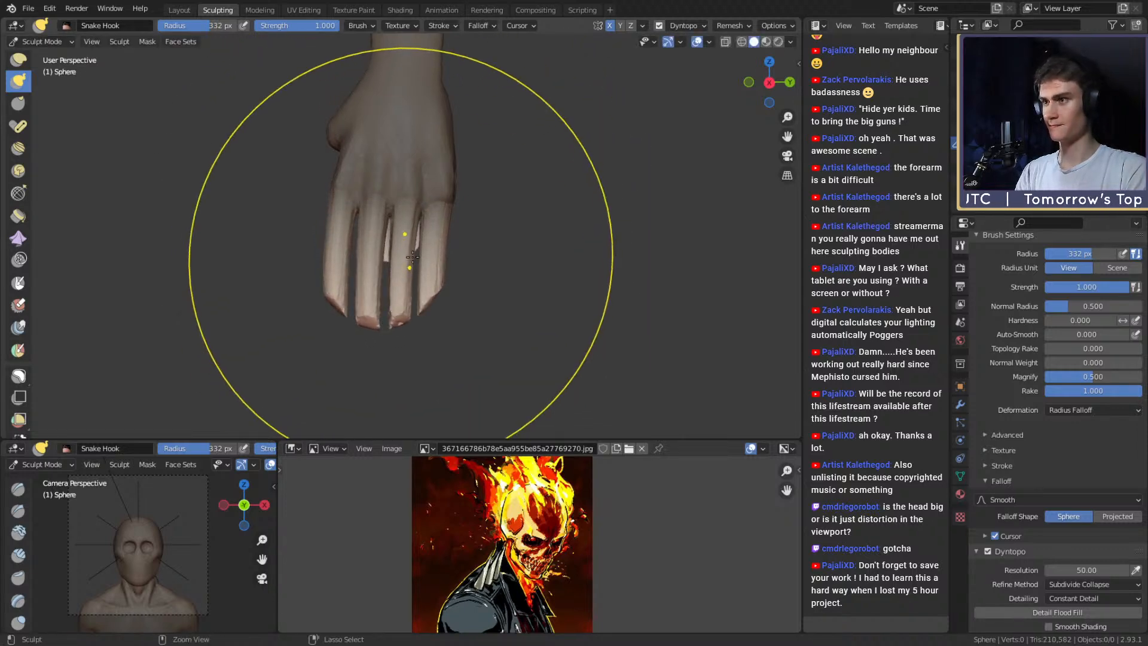
pyautogui.hotkey('ctrl', 'z')
# Try to pull the finger ends out again from another angle with the Snake Hook brush.
pyautogui.moveTo(420, 245)
pyautogui.mouseDown(button='middle')
pyautogui.moveTo(517, 240)
pyautogui.moveTo(509, 171)
pyautogui.moveTo(556, 238)
pyautogui.moveTo(553, 125)
pyautogui.moveTo(545, 182)
pyautogui.mouseUp(button='middle')
pyautogui.moveTo(436, 240); pyautogui.dragTo(429, 399)
pyautogui.hotkey('ctrl', 'z')
# Pull the unmasked finger ends straight down from the palm side with a resized Snake Hook brush to form four long fingers.
pyautogui.keyDown('ctrl'); pyautogui.moveTo(436, 200); pyautogui.dragTo(448, 251, button='middle'); pyautogui.keyUp('ctrl')
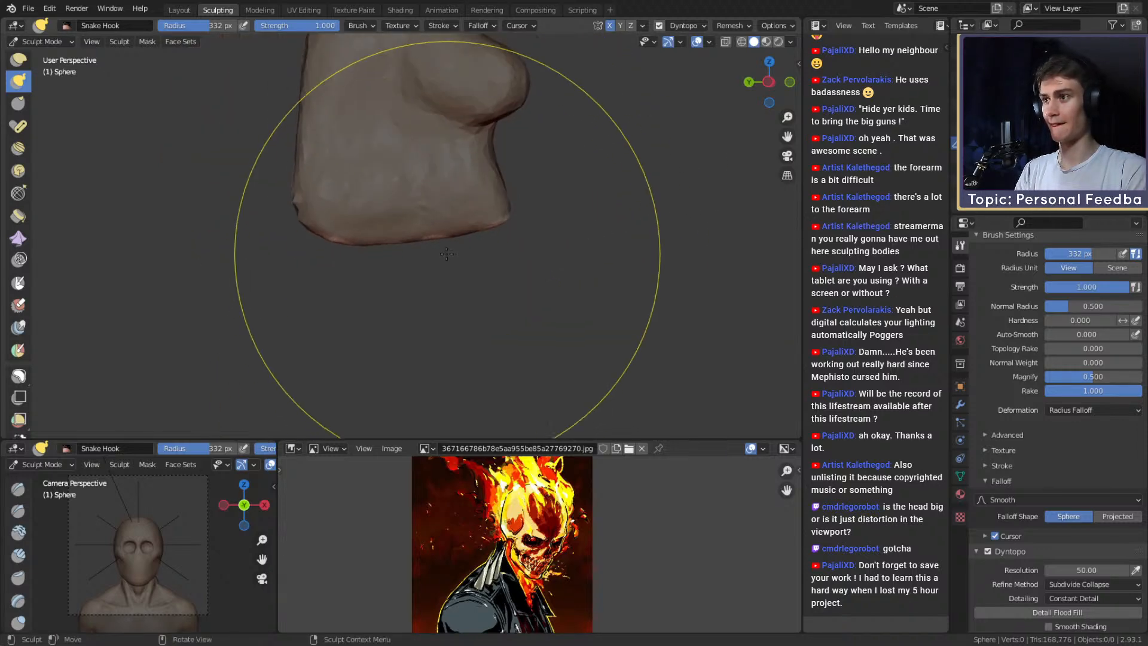
pyautogui.press('f')
pyautogui.click(430, 244)
pyautogui.moveTo(430, 245); pyautogui.dragTo(431, 412)
# Adjust the pulled-out fingers from the back of the hand with the Snake Hook brush at 217 px and 71 px.
pyautogui.moveTo(447, 353)
pyautogui.mouseDown(button='middle')
pyautogui.moveTo(550, 281)
pyautogui.moveTo(624, 179)
pyautogui.mouseUp(button='middle')
pyautogui.moveTo(625, 178); pyautogui.dragTo(538, 290, button='middle')
pyautogui.moveTo(503, 237)
pyautogui.keyDown('ctrl'); pyautogui.mouseDown(button='middle')
pyautogui.moveTo(501, 330)
pyautogui.moveTo(461, 314)
pyautogui.moveTo(441, 254)
pyautogui.mouseUp(button='middle'); pyautogui.keyUp('ctrl')
pyautogui.press('f')
pyautogui.click(431, 319)
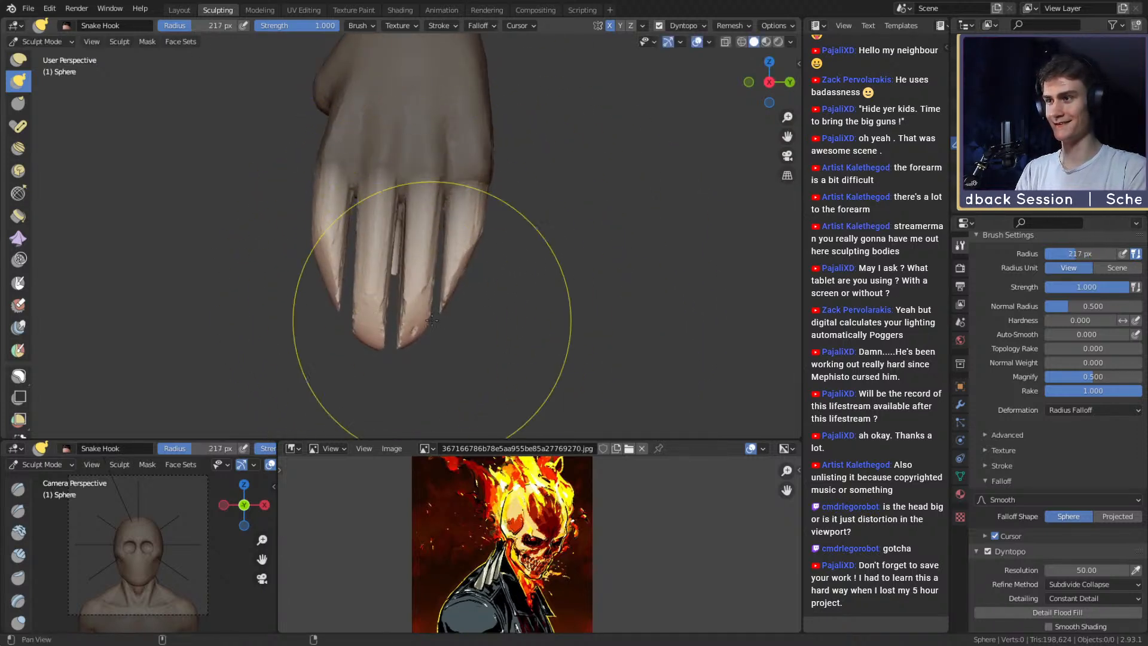
pyautogui.moveTo(431, 320); pyautogui.dragTo(427, 298, button='middle')
pyautogui.press('f')
pyautogui.click(441, 287)
pyautogui.press('f')
pyautogui.click(459, 260)
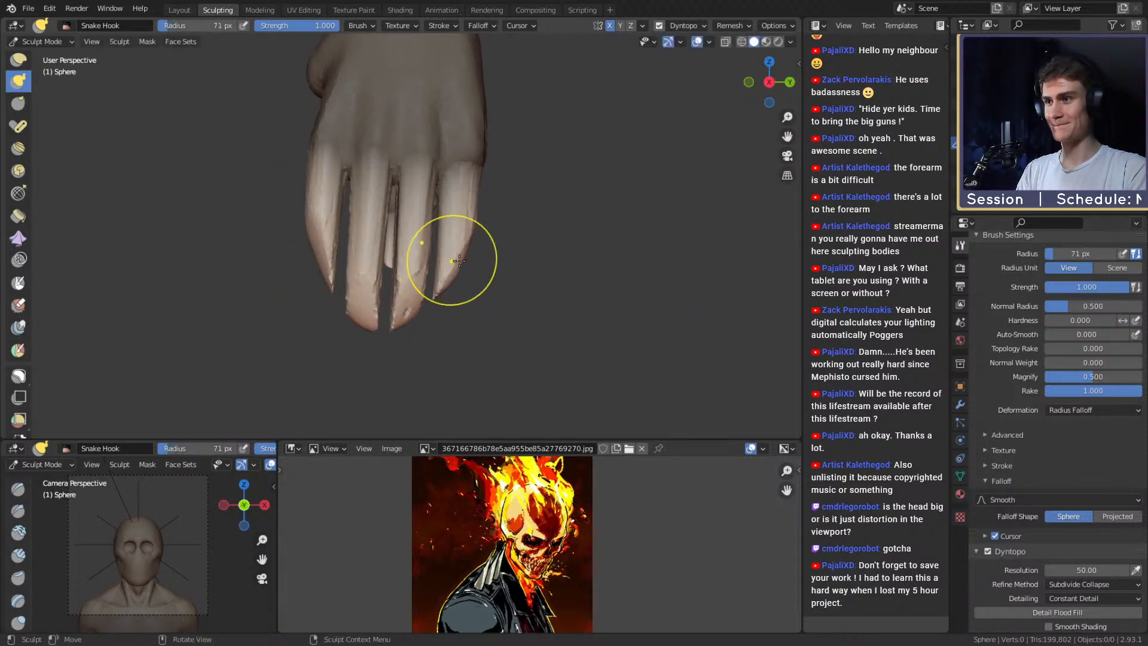
# Extend the ring and little fingertips and shape the index fingertip with the Snake Hook brush at about 90 px.
pyautogui.press('f')
pyautogui.click(413, 299)
pyautogui.moveTo(409, 313); pyautogui.dragTo(414, 308)
pyautogui.moveTo(412, 305)
pyautogui.keyDown('shift'); pyautogui.mouseDown(button='middle')
pyautogui.moveTo(441, 306)
pyautogui.moveTo(377, 299)
pyautogui.mouseUp(button='middle'); pyautogui.keyUp('shift')
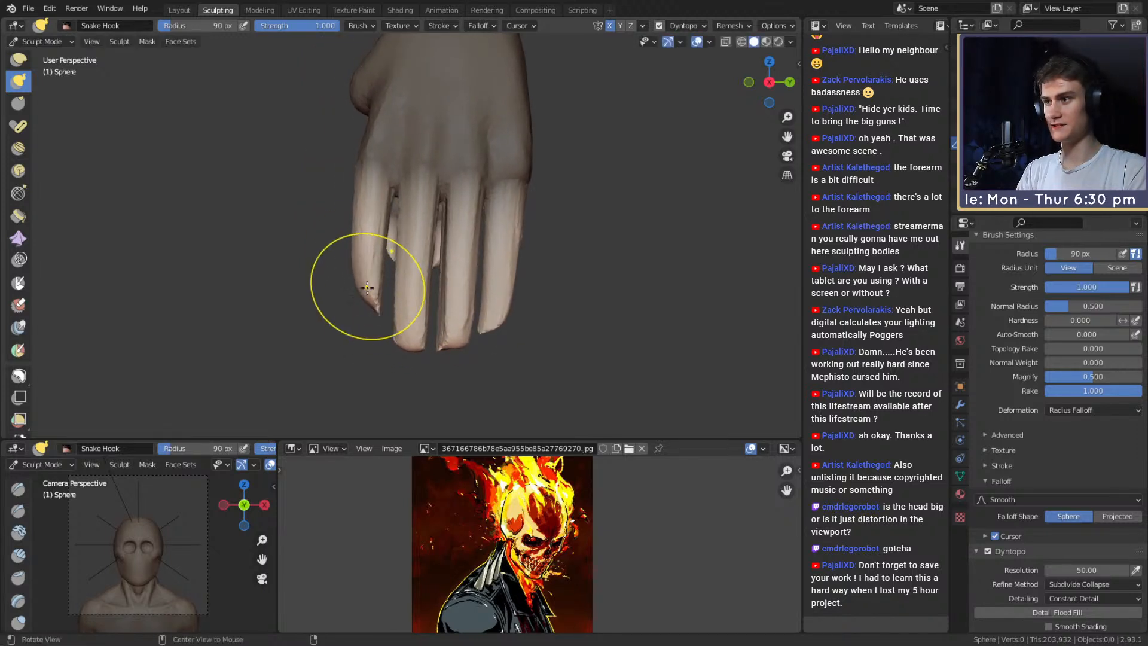
pyautogui.keyDown('alt'); pyautogui.moveTo(367, 288); pyautogui.dragTo(367, 293); pyautogui.keyUp('alt')
pyautogui.press('f')
pyautogui.click(363, 293)
# Refine the fingers from the palm side with the Snake Hook brush, starting at 119 px and ending on the middle fingertip.
pyautogui.moveTo(373, 299); pyautogui.dragTo(541, 279, button='middle')
pyautogui.moveTo(466, 263); pyautogui.dragTo(538, 233, button='middle')
pyautogui.keyDown('ctrl'); pyautogui.moveTo(492, 287); pyautogui.dragTo(464, 239, button='middle'); pyautogui.keyUp('ctrl')
pyautogui.moveTo(452, 263); pyautogui.dragTo(444, 305, button='middle')
pyautogui.press('f')
pyautogui.click(433, 216)
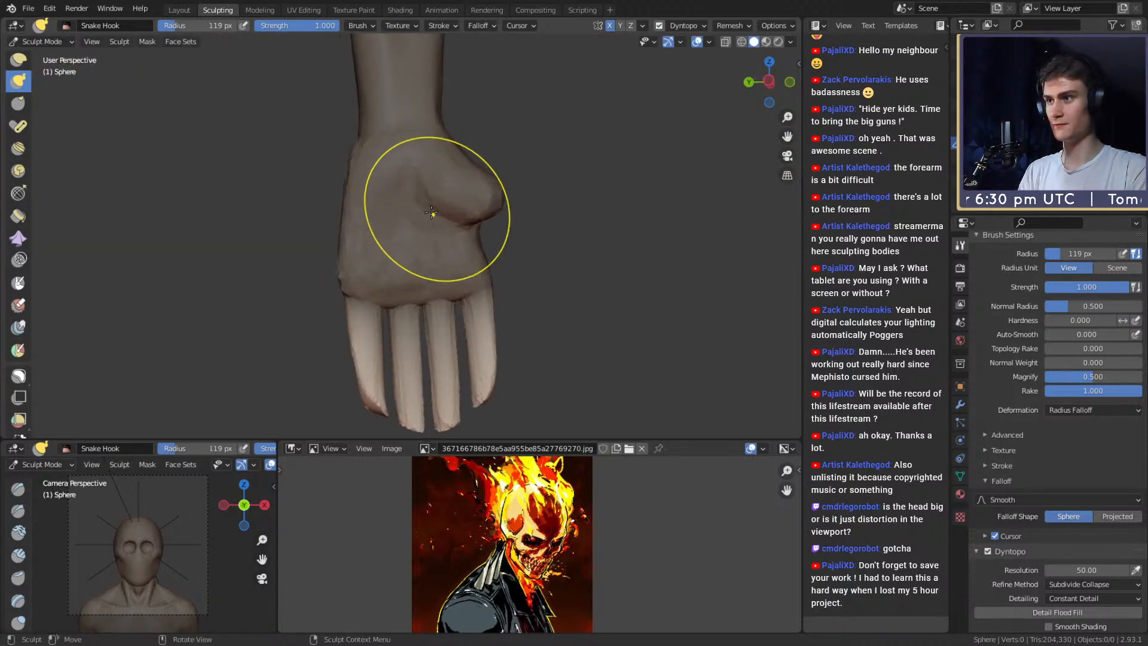
pyautogui.keyDown('shift'); pyautogui.moveTo(411, 219); pyautogui.dragTo(400, 123, button='middle'); pyautogui.keyUp('shift')
pyautogui.keyDown('ctrl'); pyautogui.moveTo(435, 343); pyautogui.dragTo(425, 256, button='middle'); pyautogui.keyUp('ctrl')
pyautogui.press('f')
pyautogui.click(457, 298)
pyautogui.moveTo(435, 301); pyautogui.dragTo(438, 305)
# Shape the index finger's tip from the palm side with the Snake Hook brush at 102 px and 88 px.
pyautogui.press('f')
pyautogui.click(477, 263)
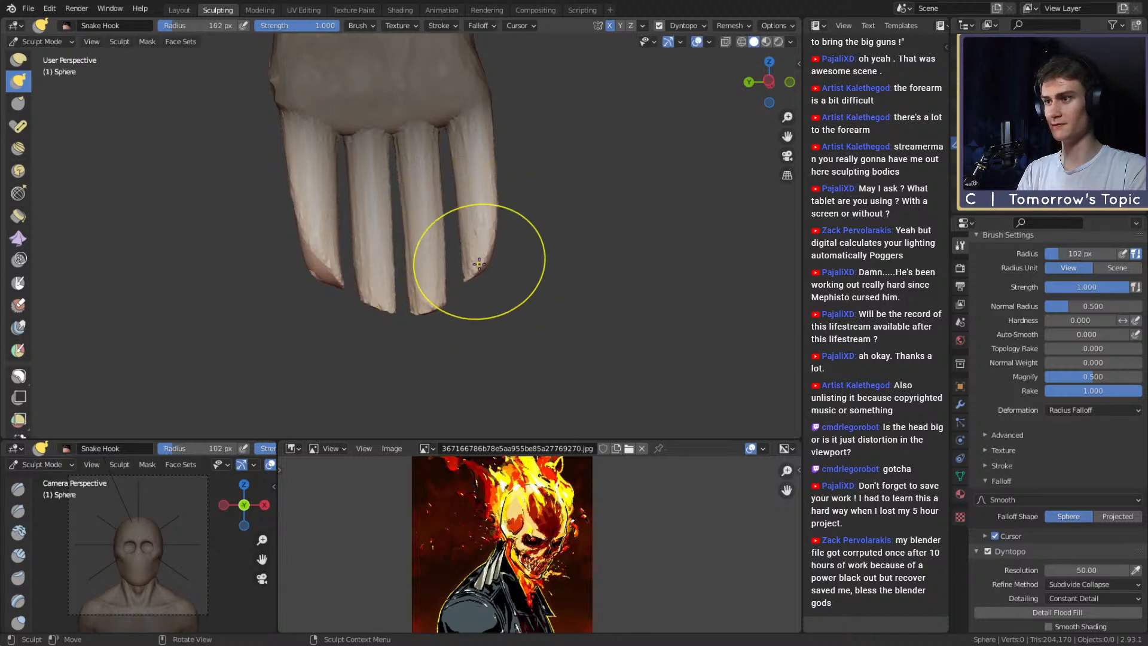
pyautogui.moveTo(480, 261); pyautogui.dragTo(483, 254)
pyautogui.press('f')
pyautogui.click(480, 245)
# Shorten the little finger by pushing its tip toward the palm with the Snake Hook brush at 173 px.
pyautogui.press('f')
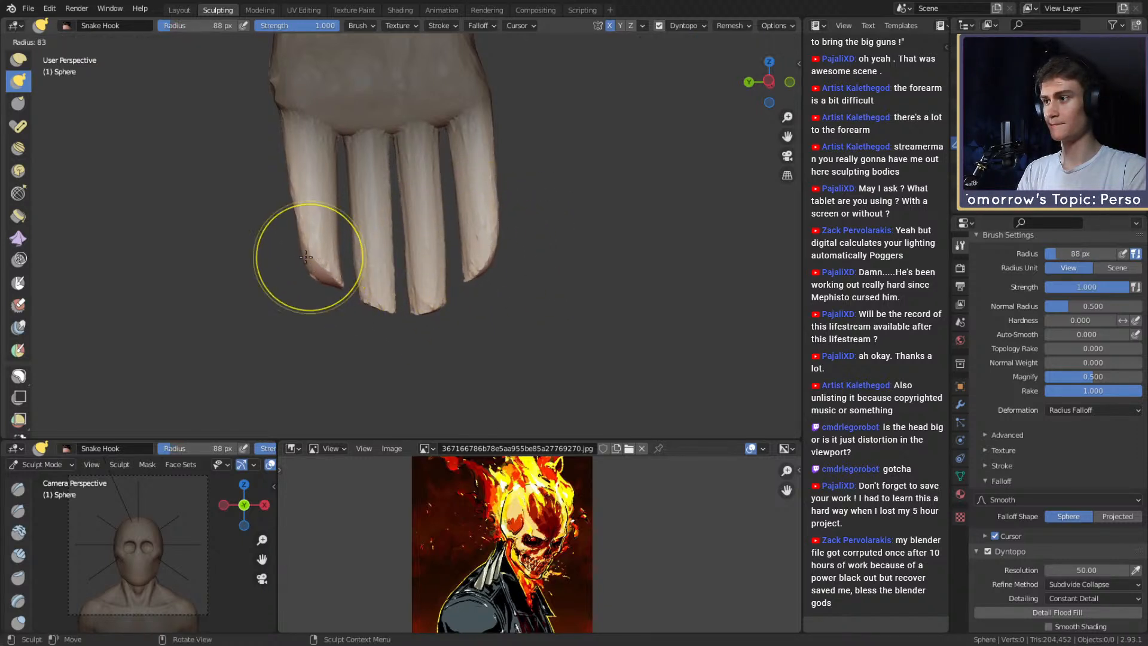
pyautogui.click(366, 261)
pyautogui.moveTo(317, 256); pyautogui.dragTo(323, 247)
pyautogui.keyDown('shift'); pyautogui.moveTo(326, 246); pyautogui.dragTo(342, 263, button='middle'); pyautogui.keyUp('shift')
pyautogui.press('f')
pyautogui.click(413, 269)
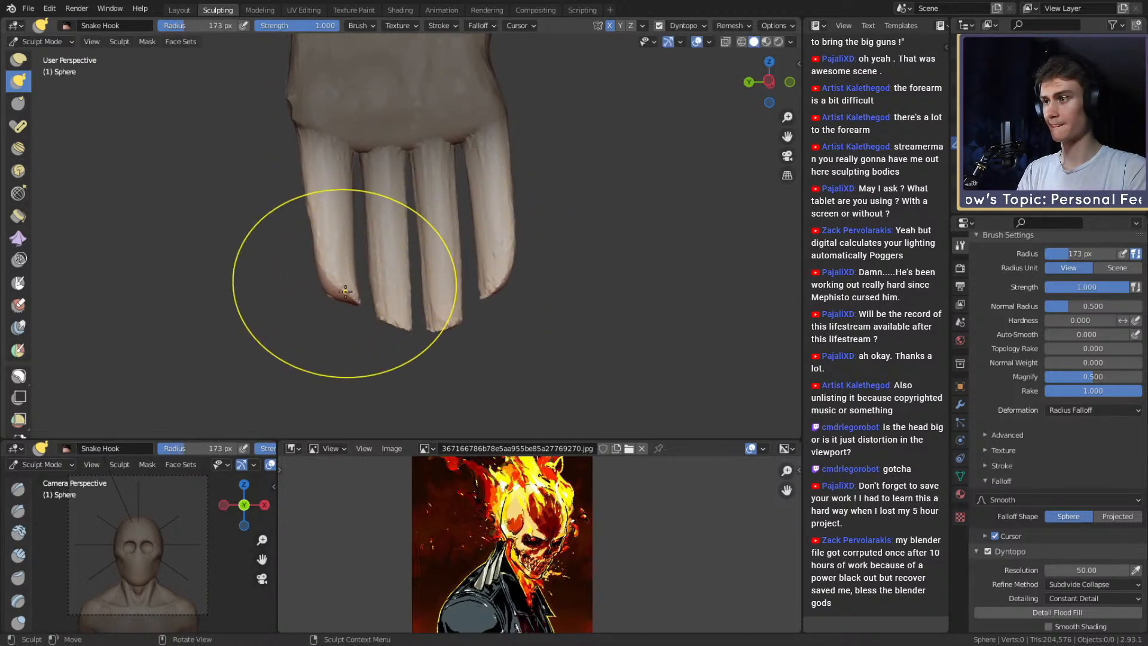
pyautogui.moveTo(345, 282); pyautogui.dragTo(334, 261)
# Even out the little finger's sides and blunt its tip with the Snake Hook brush at 53 px and 93 px.
pyautogui.press('f')
pyautogui.click(349, 256)
pyautogui.moveTo(316, 220); pyautogui.dragTo(330, 239)
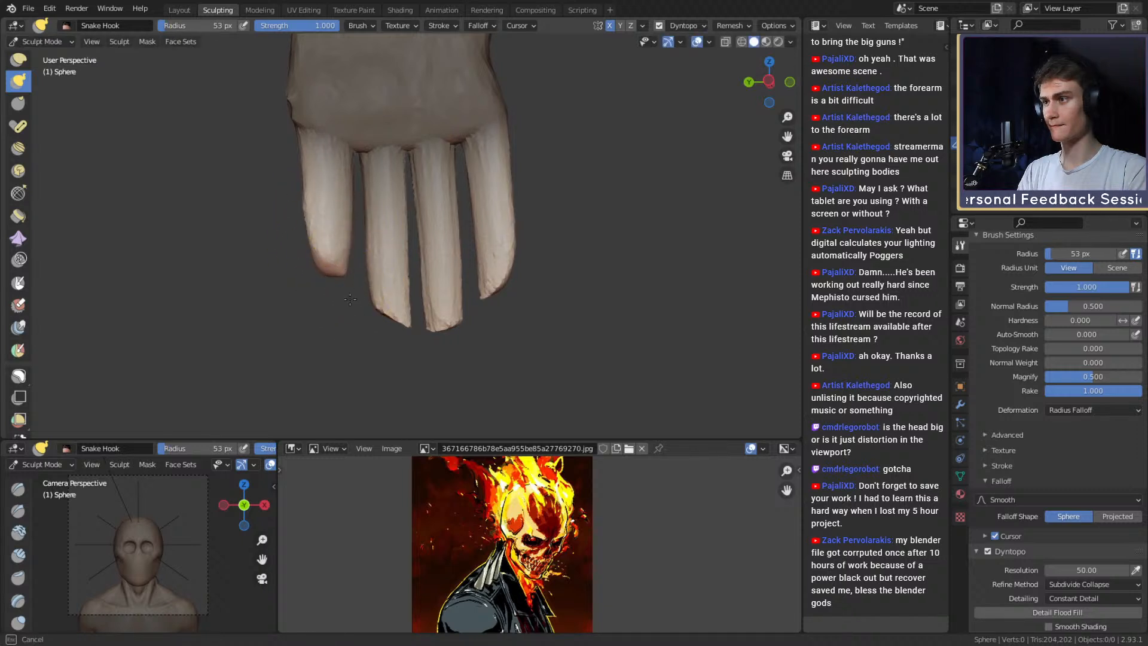
pyautogui.moveTo(322, 214); pyautogui.dragTo(342, 206)
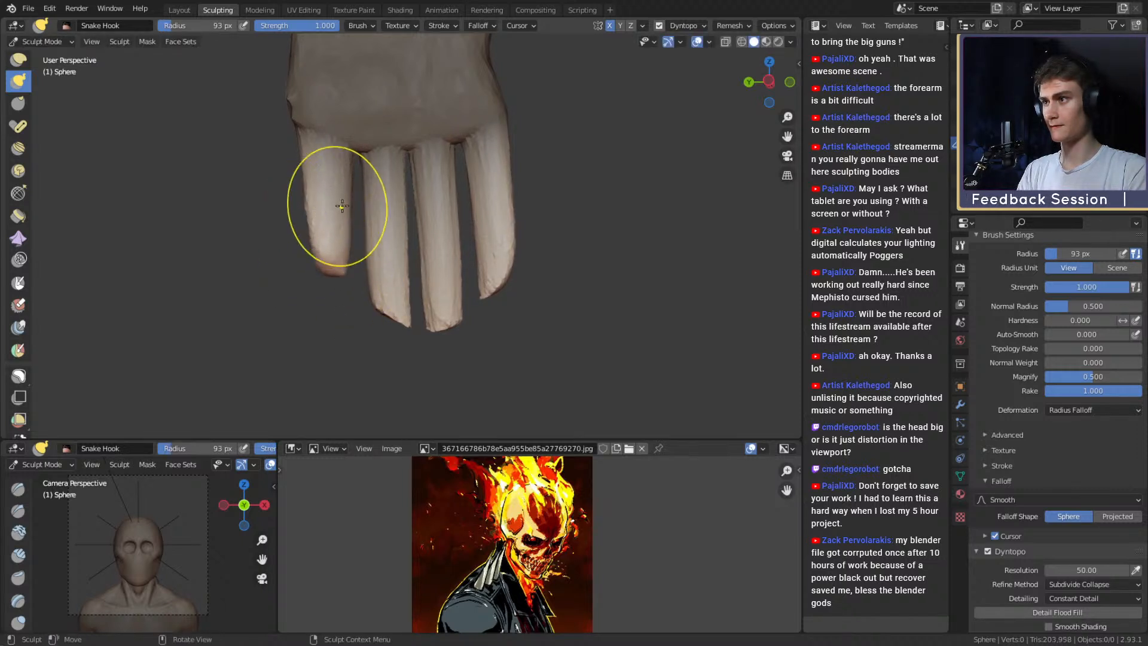
# Round off the fingertips with the Snake Hook brush at 59 px and 35 px.
pyautogui.moveTo(402, 320)
pyautogui.mouseDown(button='middle')
pyautogui.moveTo(398, 235)
pyautogui.moveTo(422, 285)
pyautogui.mouseUp(button='middle')
pyautogui.press('f')
pyautogui.click(395, 277)
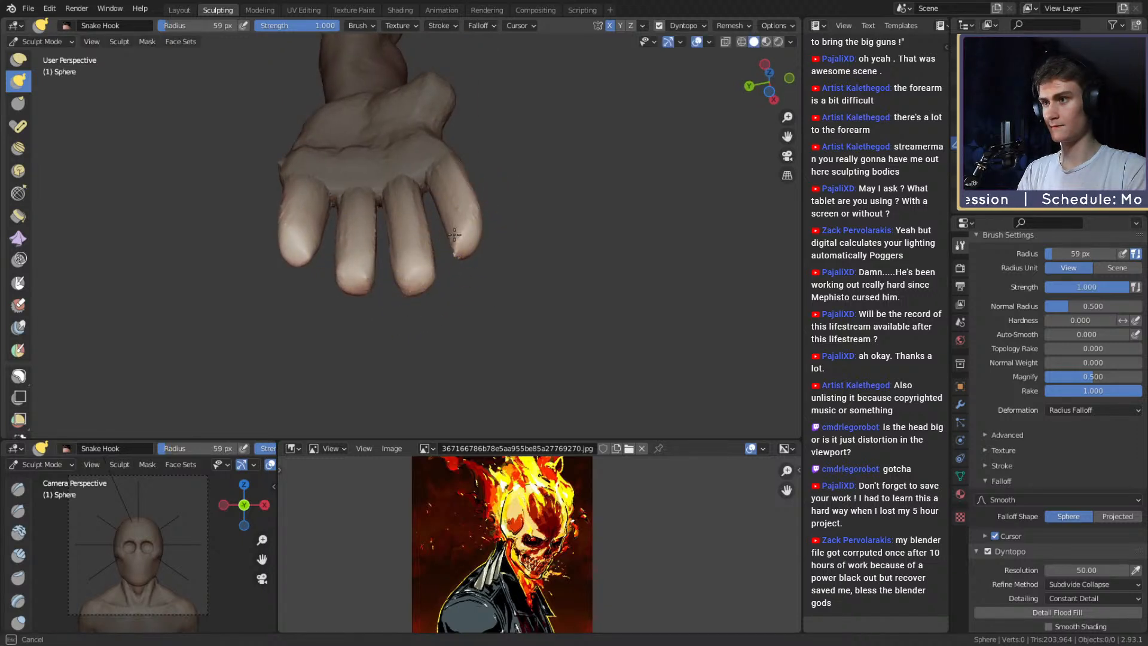
pyautogui.moveTo(472, 238); pyautogui.dragTo(502, 293, button='middle')
pyautogui.press('f')
pyautogui.click(412, 283)
pyautogui.keyDown('ctrl'); pyautogui.moveTo(427, 323); pyautogui.dragTo(282, 150, button='middle'); pyautogui.keyUp('ctrl')
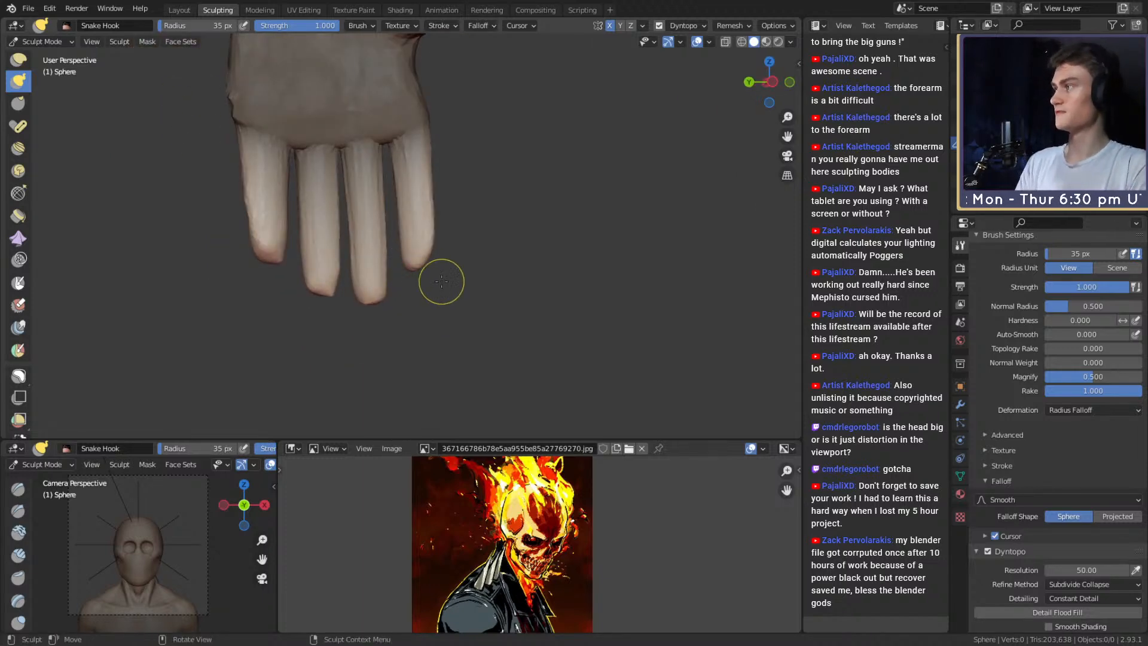
# Examine the fingers' shape and the gaps between them from the back and both sides of the hand.
pyautogui.moveTo(506, 247); pyautogui.dragTo(366, 205, button='middle')
pyautogui.moveTo(409, 275); pyautogui.dragTo(403, 203, button='middle')
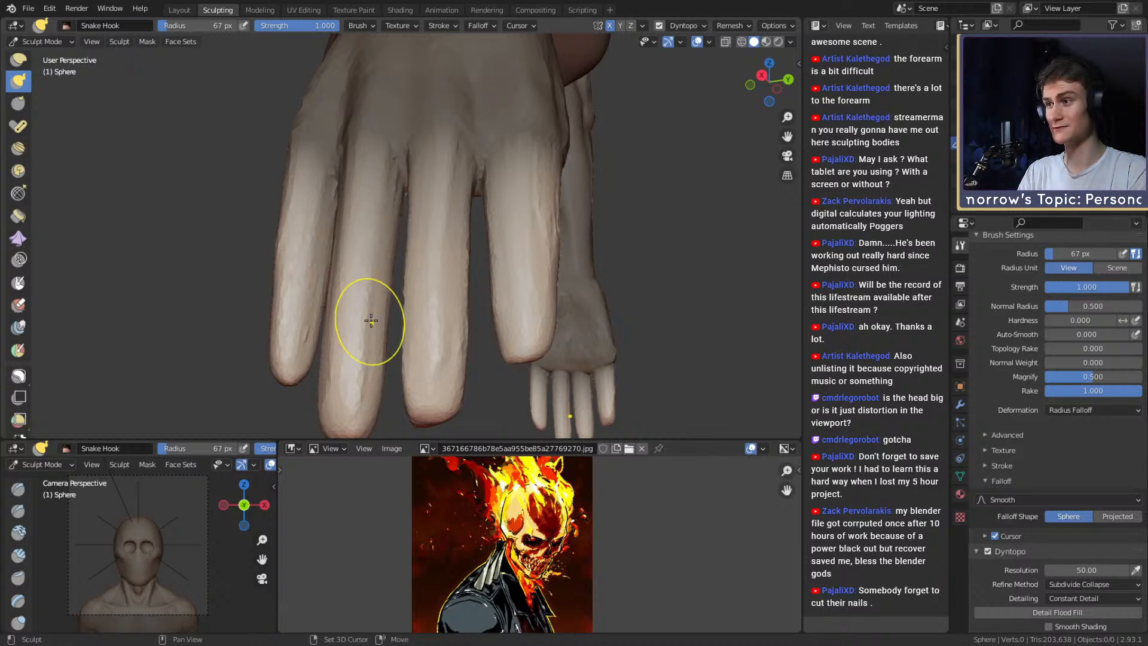
pyautogui.moveTo(371, 322)
pyautogui.mouseDown(button='middle')
pyautogui.moveTo(384, 241)
pyautogui.moveTo(436, 294)
pyautogui.mouseUp(button='middle')
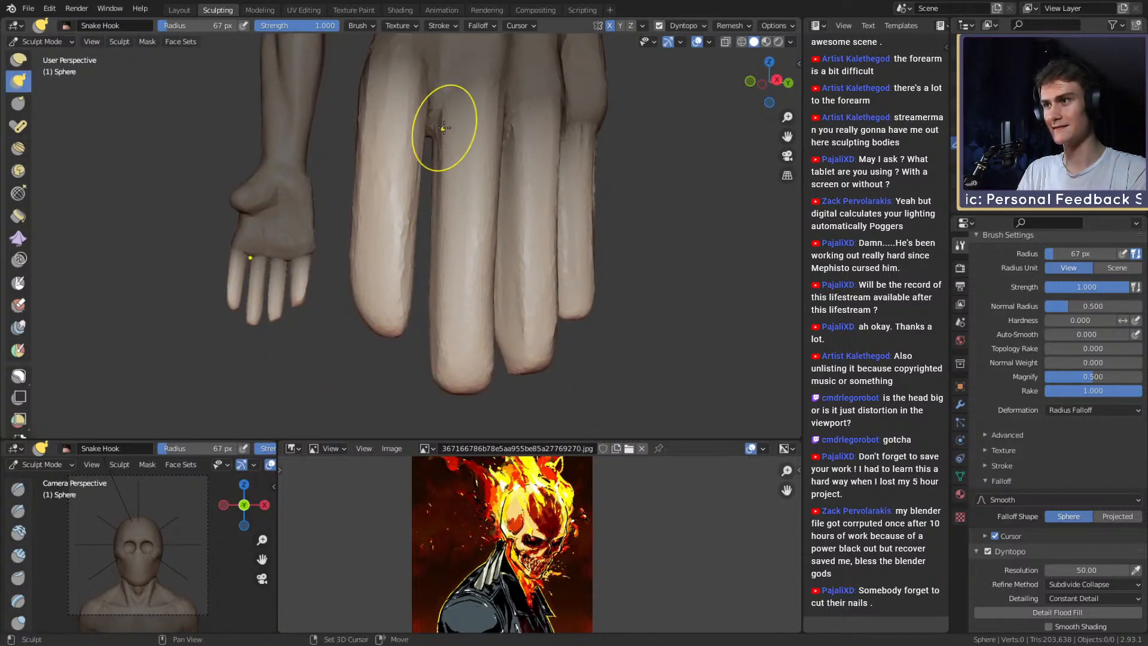
pyautogui.moveTo(444, 127); pyautogui.dragTo(365, 191, button='middle')
pyautogui.moveTo(392, 281)
pyautogui.mouseDown(button='middle')
pyautogui.moveTo(513, 259)
pyautogui.moveTo(449, 246)
pyautogui.moveTo(486, 231)
pyautogui.mouseUp(button='middle')
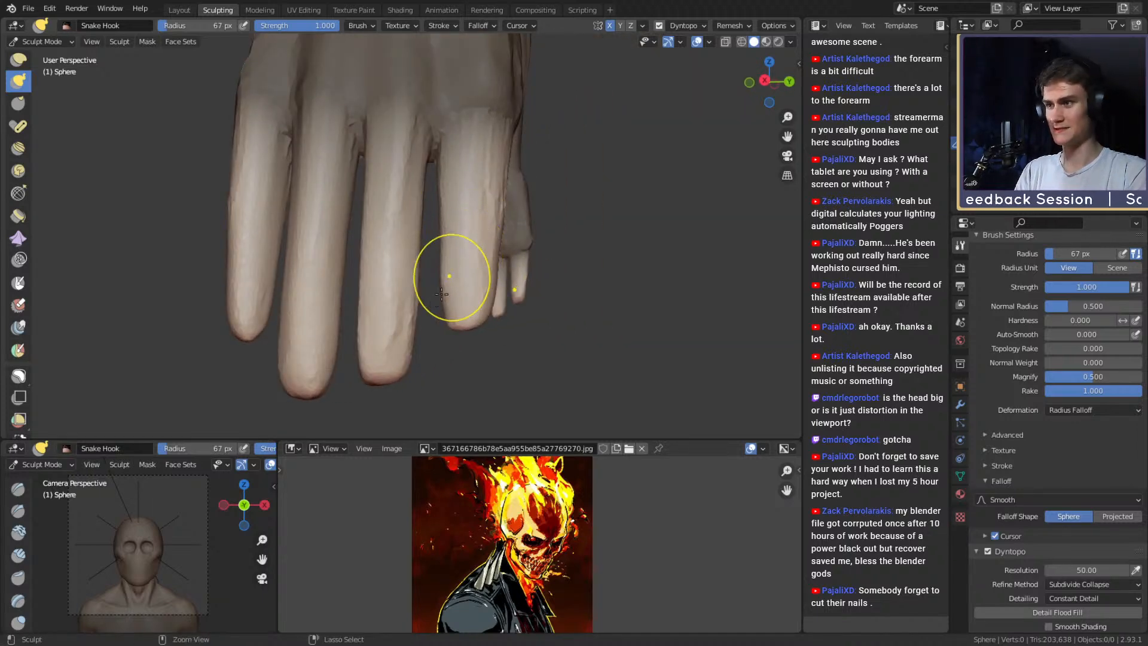
pyautogui.moveTo(441, 294); pyautogui.dragTo(448, 291, button='middle')
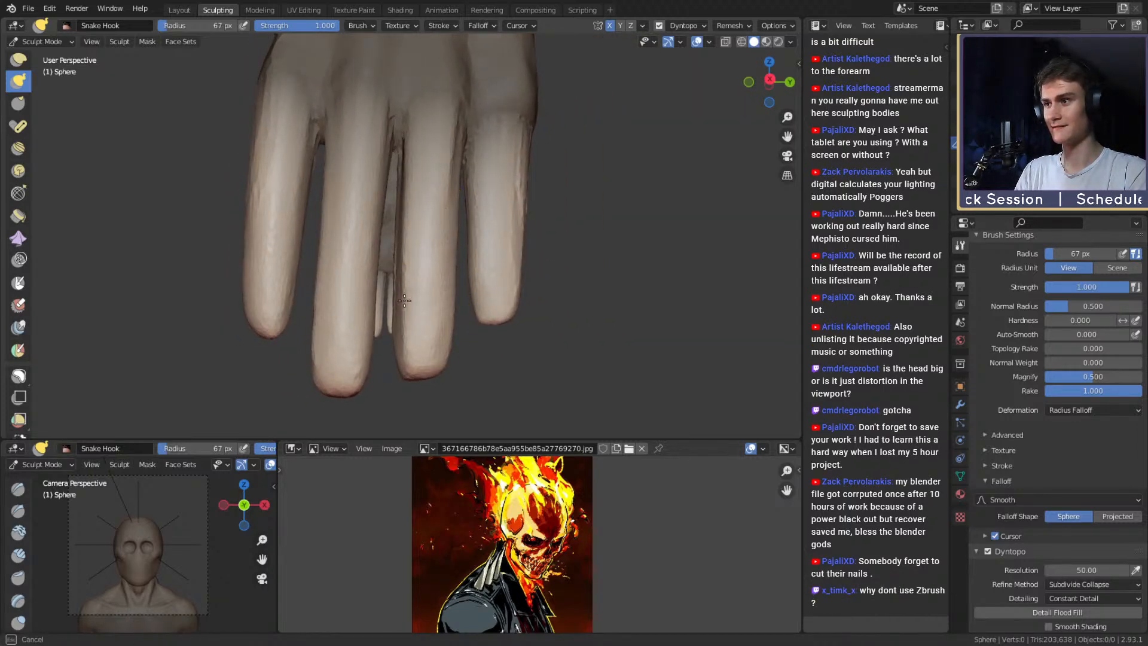
pyautogui.moveTo(414, 149); pyautogui.dragTo(419, 181, button='middle')
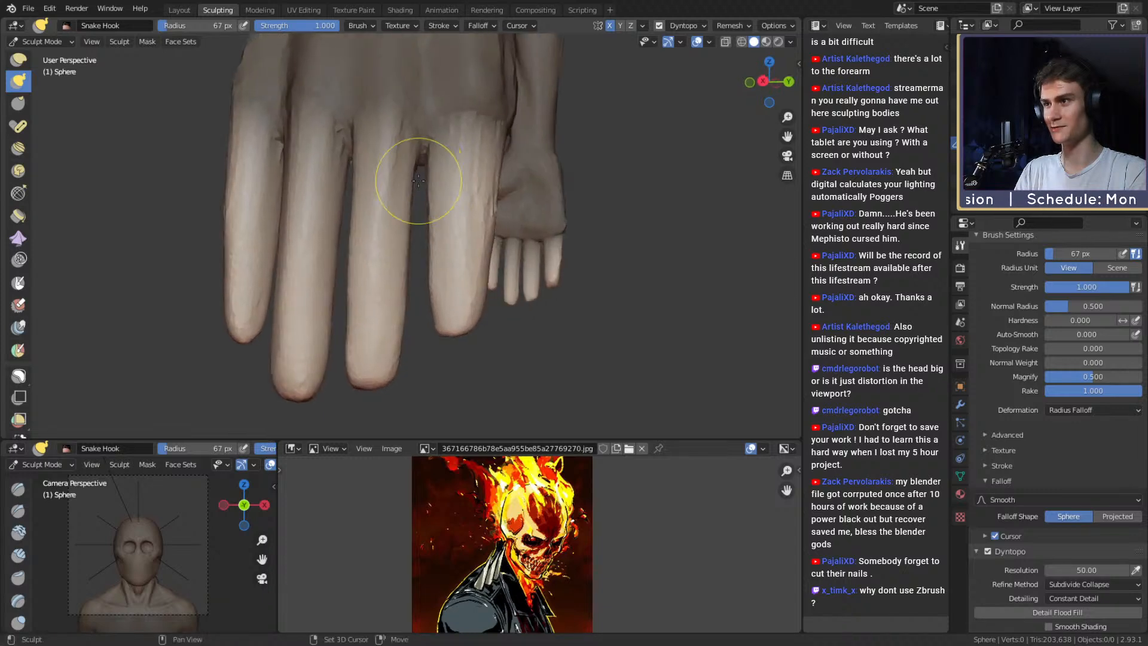
pyautogui.moveTo(393, 131); pyautogui.dragTo(412, 193, button='middle')
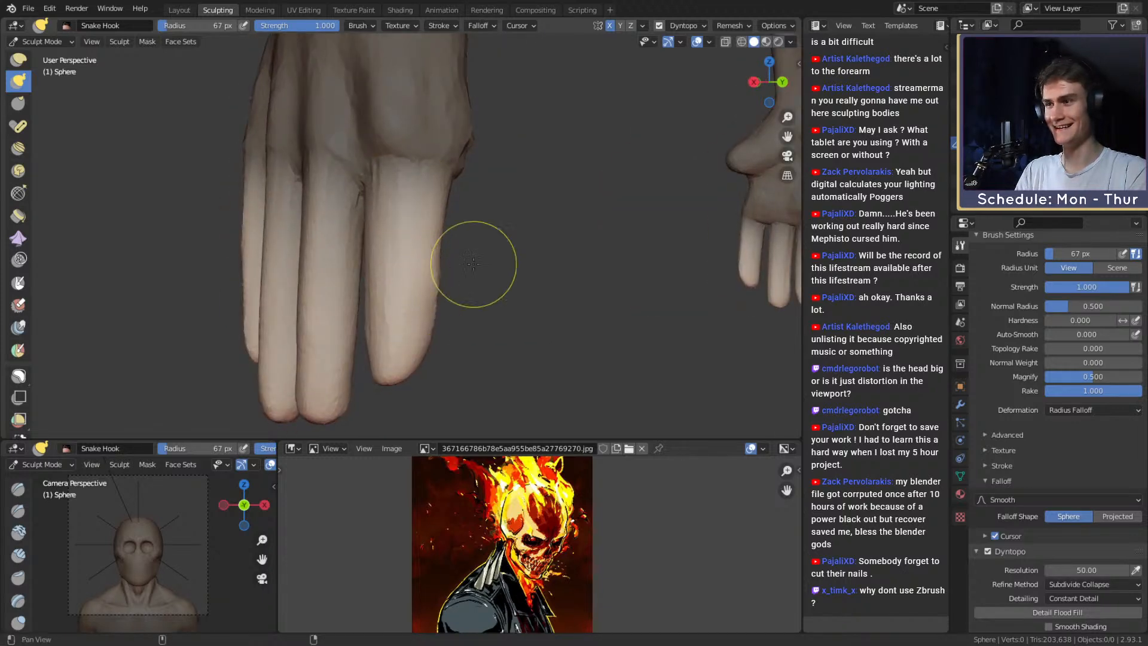
pyautogui.moveTo(473, 264)
pyautogui.mouseDown(button='middle')
pyautogui.moveTo(341, 236)
pyautogui.moveTo(379, 276)
pyautogui.moveTo(385, 239)
pyautogui.moveTo(538, 223)
pyautogui.moveTo(454, 233)
pyautogui.mouseUp(button='middle')
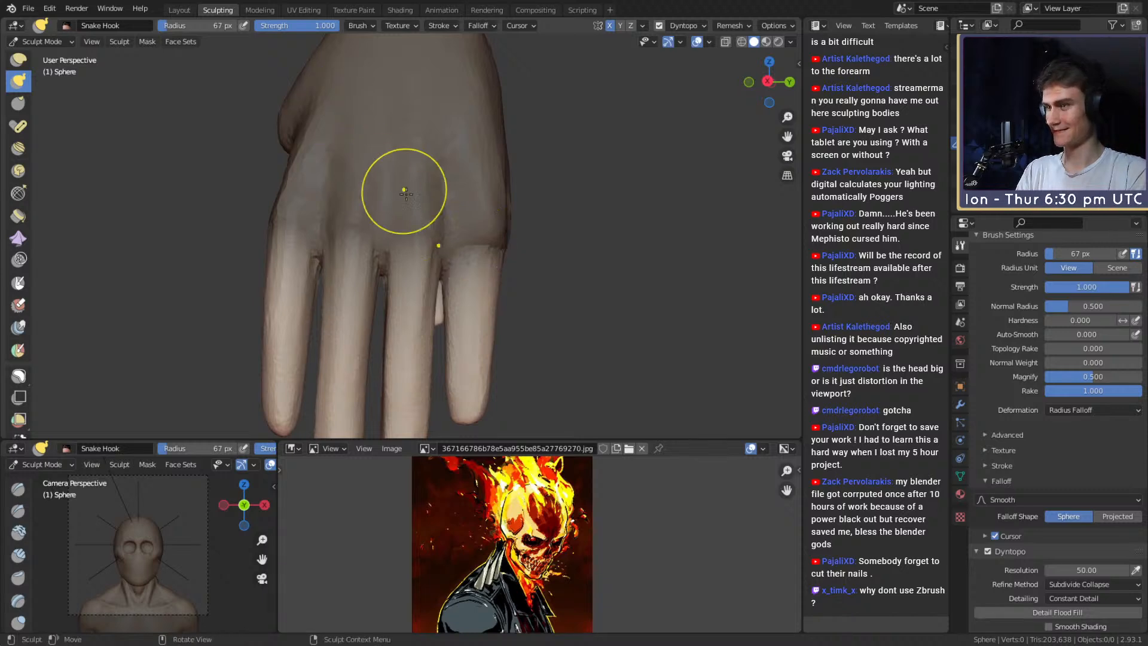
# Clear the mask and reshape the base of the little finger with the Grab brush at 0.400 strength.
pyautogui.press('g')
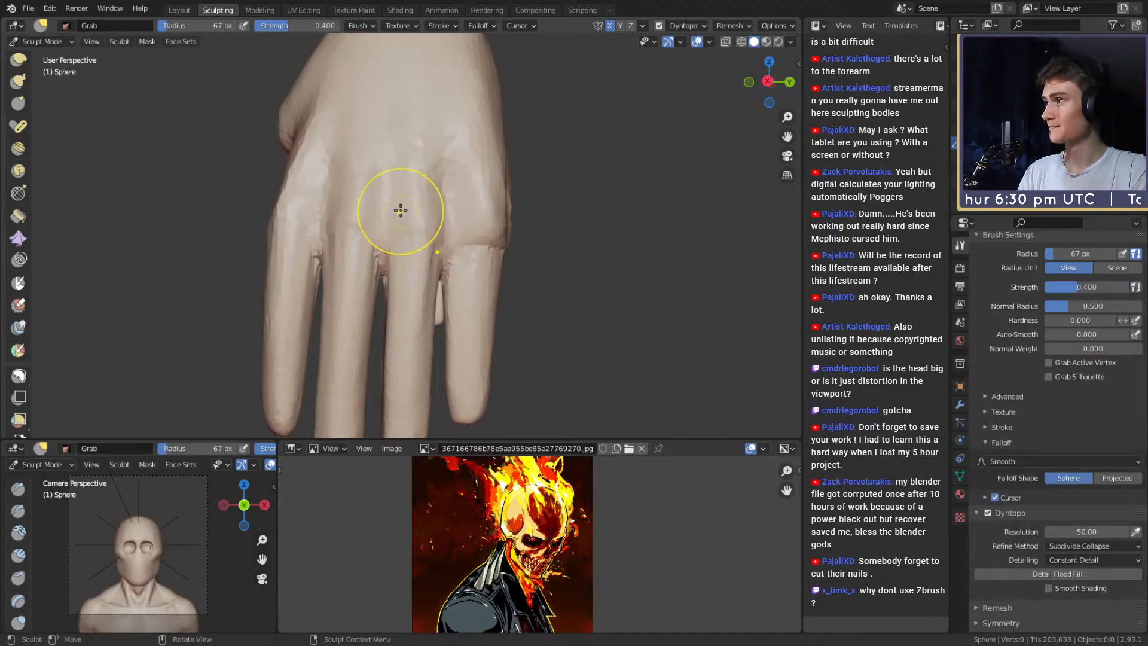
pyautogui.press('f')
pyautogui.click(446, 205)
pyautogui.moveTo(445, 206)
pyautogui.mouseDown(button='middle')
pyautogui.moveTo(456, 230)
pyautogui.moveTo(440, 239)
pyautogui.mouseUp(button='middle')
pyautogui.press('f')
pyautogui.click(468, 244)
pyautogui.press('f')
pyautogui.click(462, 240)
pyautogui.moveTo(464, 289); pyautogui.dragTo(454, 261)
# Reshape the palm's edge at the finger bases with the Grab brush at about 181 px.
pyautogui.moveTo(457, 264)
pyautogui.mouseDown(button='middle')
pyautogui.moveTo(333, 262)
pyautogui.moveTo(386, 264)
pyautogui.moveTo(341, 239)
pyautogui.mouseUp(button='middle')
pyautogui.press('f')
pyautogui.click(356, 262)
pyautogui.press('f')
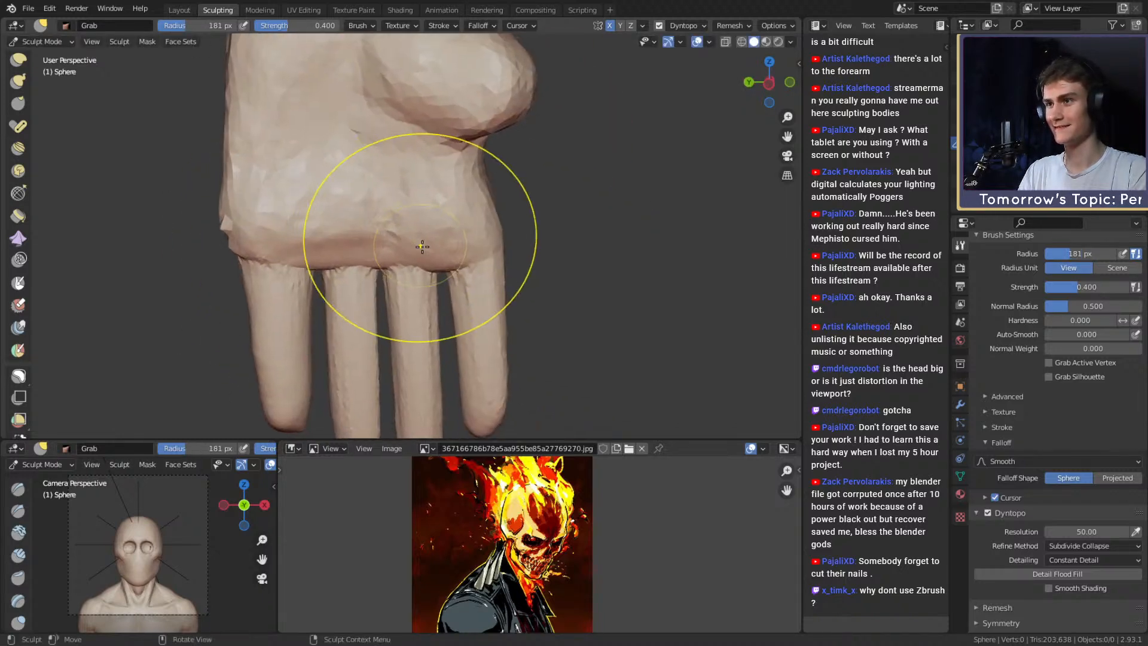
pyautogui.click(469, 232)
pyautogui.moveTo(466, 223)
pyautogui.mouseDown(button='middle')
pyautogui.moveTo(483, 215)
pyautogui.moveTo(494, 238)
pyautogui.moveTo(495, 212)
pyautogui.moveTo(392, 219)
pyautogui.moveTo(502, 223)
pyautogui.mouseUp(button='middle')
pyautogui.press('f')
pyautogui.click(509, 227)
# Even out the little-finger side of the palm with the Grab brush, reducing its radius to 68 px.
pyautogui.press('f')
pyautogui.click(451, 224)
pyautogui.press('f')
pyautogui.click(506, 228)
pyautogui.moveTo(449, 197)
pyautogui.keyDown('shift'); pyautogui.mouseDown(button='middle')
pyautogui.moveTo(449, 229)
pyautogui.moveTo(387, 253)
pyautogui.moveTo(462, 243)
pyautogui.moveTo(370, 244)
pyautogui.mouseUp(button='middle'); pyautogui.keyUp('shift')
pyautogui.press('f')
pyautogui.click(387, 251)
pyautogui.keyDown('shift'); pyautogui.moveTo(445, 159); pyautogui.dragTo(402, 213, button='middle'); pyautogui.keyUp('shift')
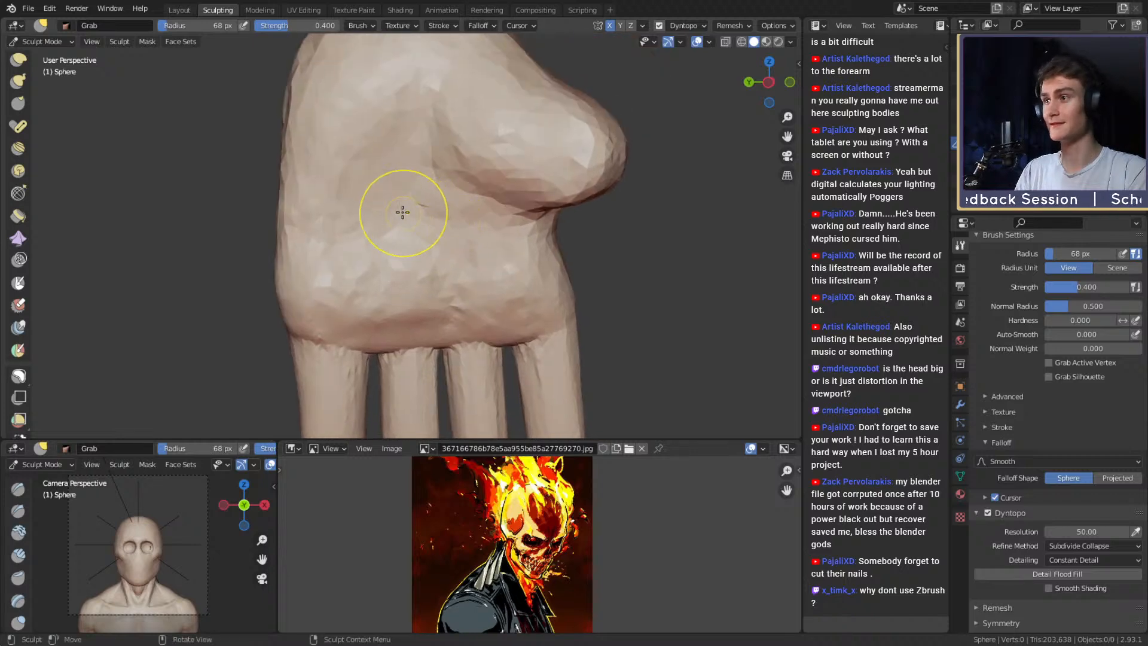
# Build up the palm pad above the little finger with the Clay Strips brush at 42 px and 52 px.
pyautogui.press('c')
pyautogui.press('f')
pyautogui.click(413, 198)
pyautogui.keyDown('shift'); pyautogui.moveTo(406, 253); pyautogui.dragTo(406, 193, button='middle'); pyautogui.keyUp('shift')
pyautogui.press('f')
pyautogui.click(359, 250)
pyautogui.moveTo(359, 266); pyautogui.dragTo(348, 291)
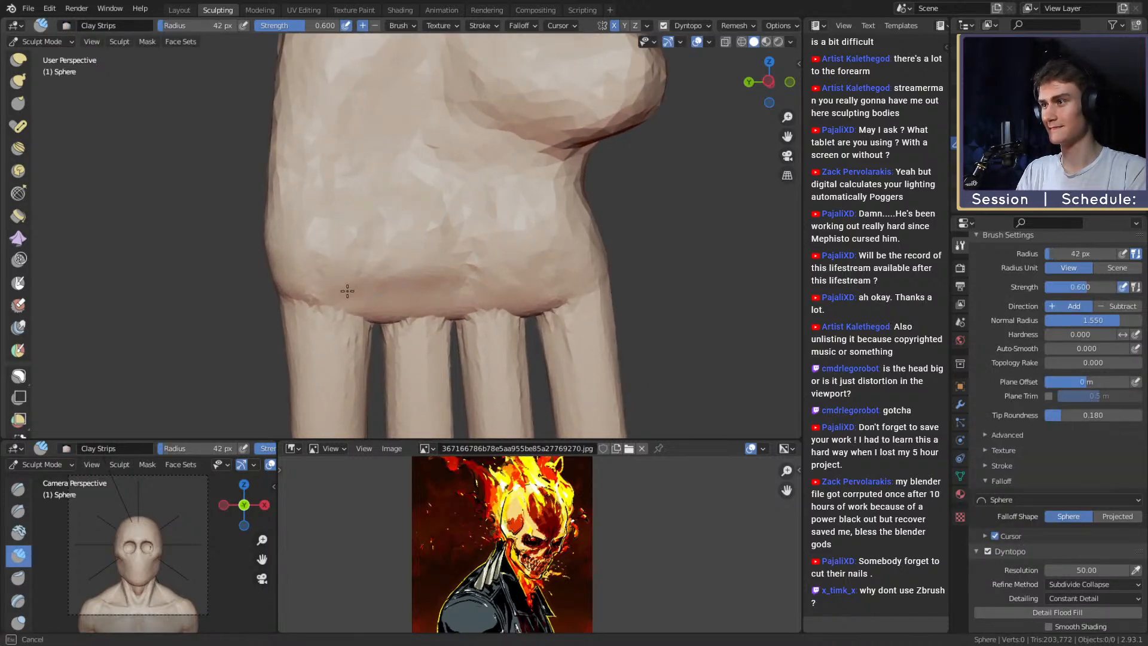
pyautogui.moveTo(320, 254); pyautogui.dragTo(327, 237, button='middle')
pyautogui.press('f')
pyautogui.click(336, 236)
pyautogui.moveTo(329, 245); pyautogui.dragTo(317, 257)
# Smooth the palm pad across the finger bases with the brush enlarged to 121 px.
pyautogui.moveTo(354, 241); pyautogui.dragTo(346, 227, button='middle')
pyautogui.press('f')
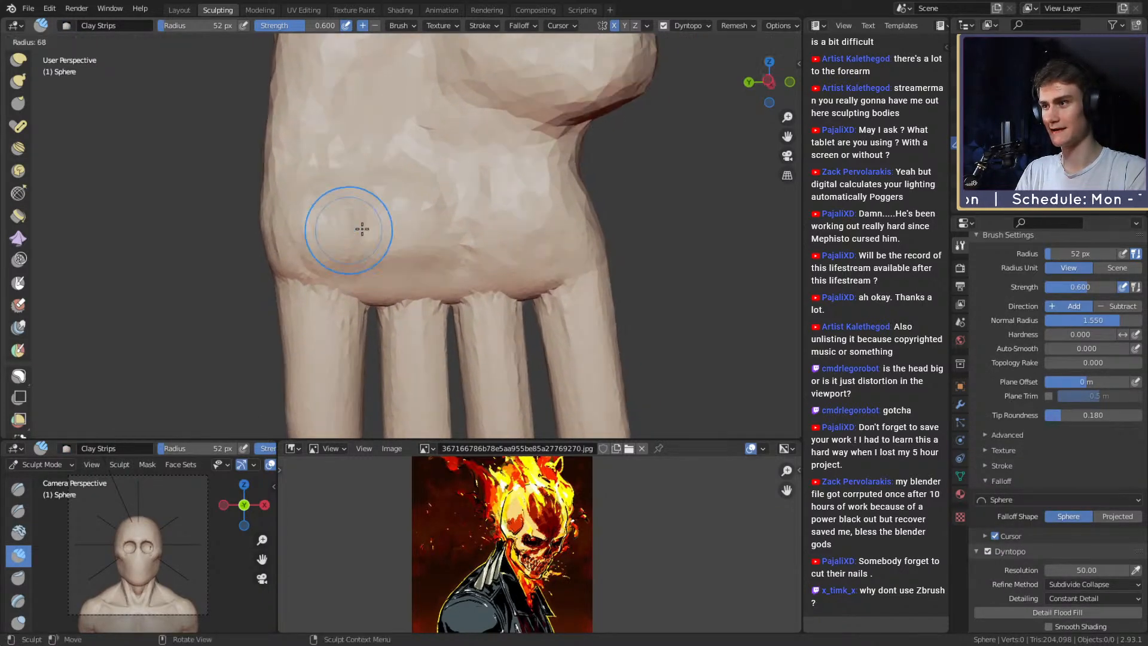
pyautogui.click(389, 227)
pyautogui.moveTo(335, 231); pyautogui.dragTo(318, 223)
pyautogui.moveTo(317, 223); pyautogui.dragTo(366, 227, button='middle')
pyautogui.moveTo(461, 238); pyautogui.dragTo(479, 239)
pyautogui.press('f')
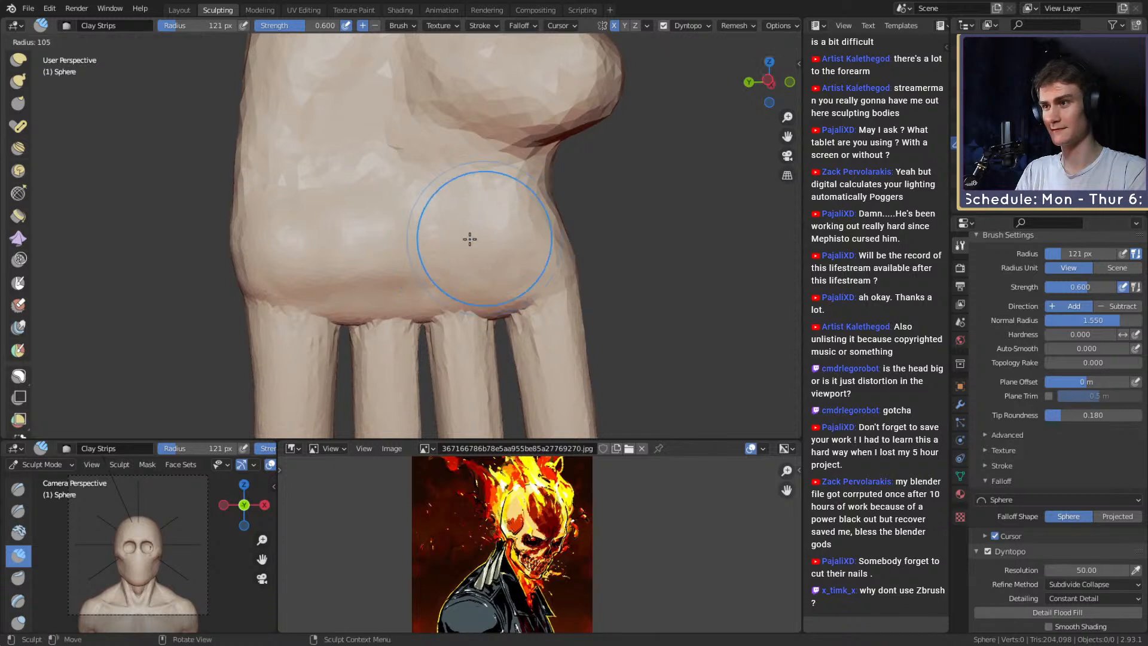
pyautogui.click(452, 237)
# Build up the palm pad above the middle and index fingers with the Clay Strips brush at 40 px and 56 px.
pyautogui.moveTo(449, 234); pyautogui.dragTo(425, 223, button='middle')
pyautogui.press('f')
pyautogui.click(404, 220)
pyautogui.moveTo(390, 179); pyautogui.dragTo(386, 162)
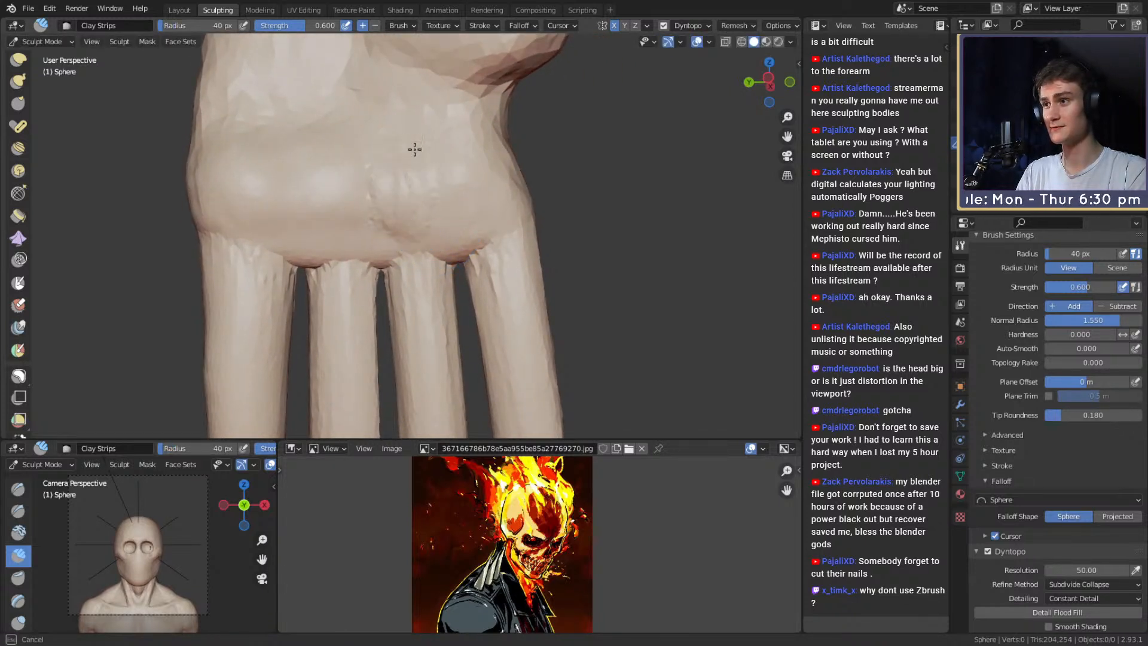
pyautogui.click(434, 185)
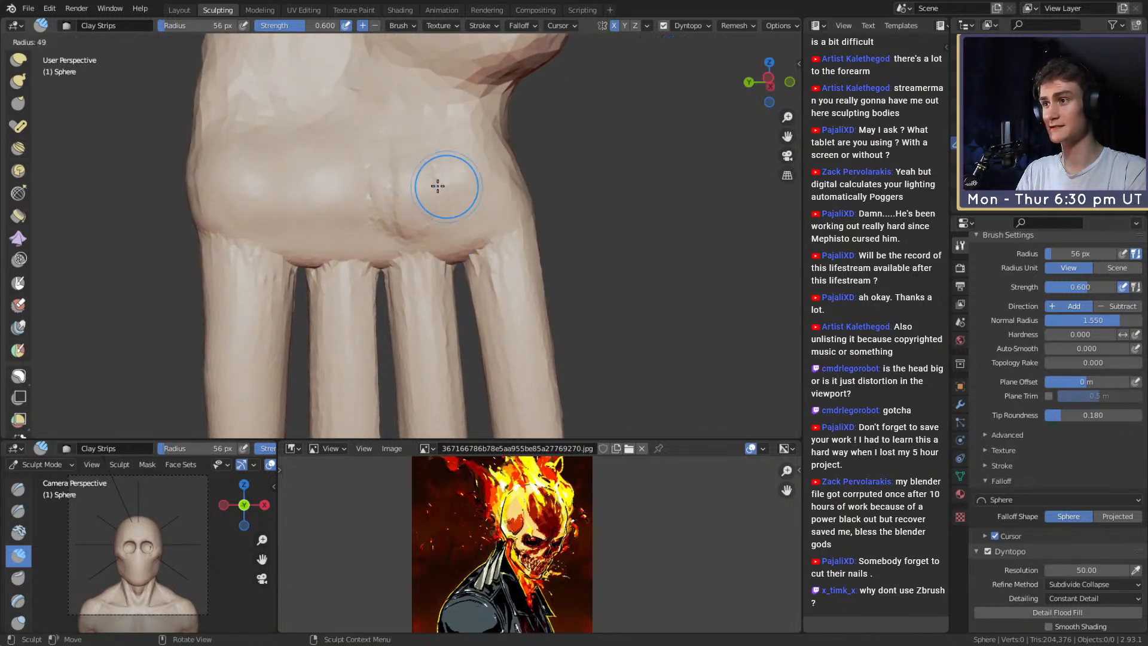
pyautogui.moveTo(496, 183); pyautogui.dragTo(492, 170)
# Blend the palm pad above the ring and middle fingers, enlarging the brush radius to 87 px and 121 px.
pyautogui.press('f')
pyautogui.click(504, 169)
pyautogui.moveTo(394, 191); pyautogui.dragTo(418, 200, button='middle')
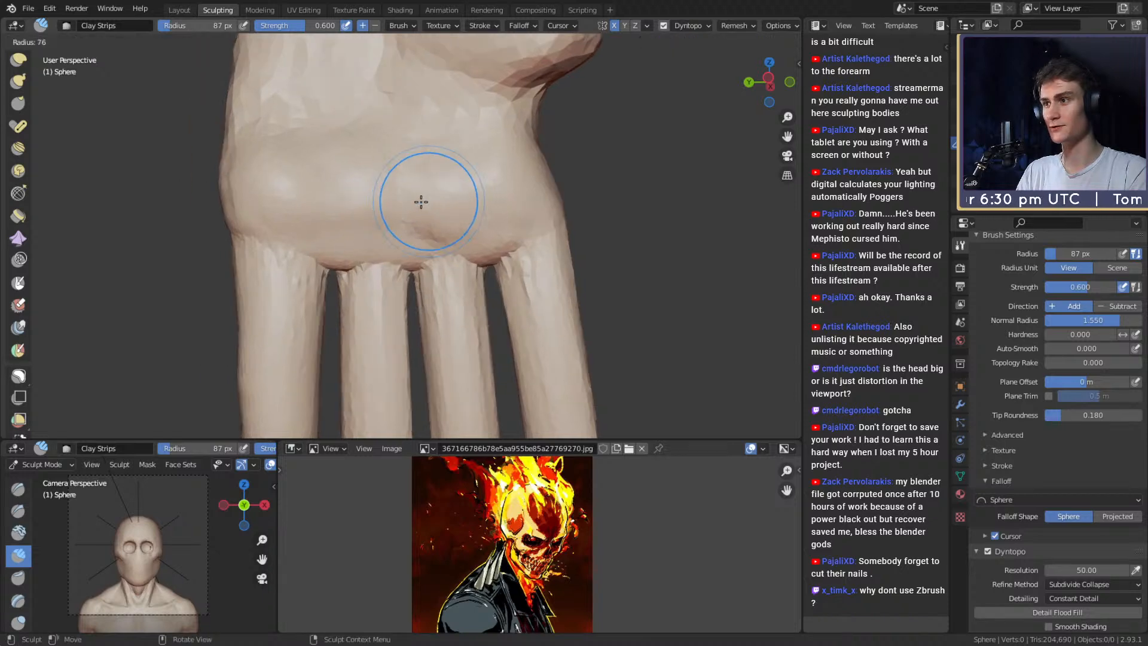
pyautogui.press('f')
pyautogui.click(394, 232)
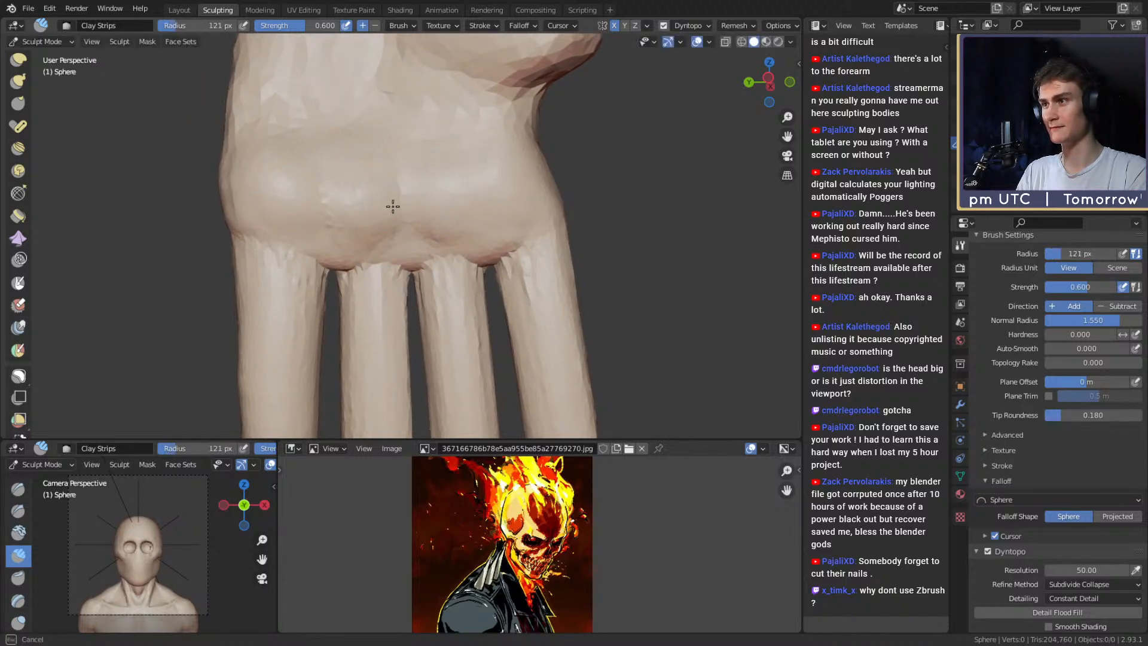
pyautogui.keyDown('shift'); pyautogui.moveTo(393, 206); pyautogui.dragTo(349, 206); pyautogui.keyUp('shift')
# Adjust the palm's edge above the middle finger bases with the Grab brush at 152 px.
pyautogui.moveTo(366, 204)
pyautogui.keyDown('shift'); pyautogui.mouseDown(button='middle')
pyautogui.moveTo(394, 224)
pyautogui.moveTo(487, 192)
pyautogui.moveTo(375, 233)
pyautogui.moveTo(418, 249)
pyautogui.moveTo(392, 239)
pyautogui.moveTo(398, 268)
pyautogui.mouseUp(button='middle'); pyautogui.keyUp('shift')
pyautogui.press('f')
pyautogui.click(351, 229)
pyautogui.press('f')
pyautogui.click(295, 213)
pyautogui.press('g')
pyautogui.press('f')
pyautogui.click(475, 290)
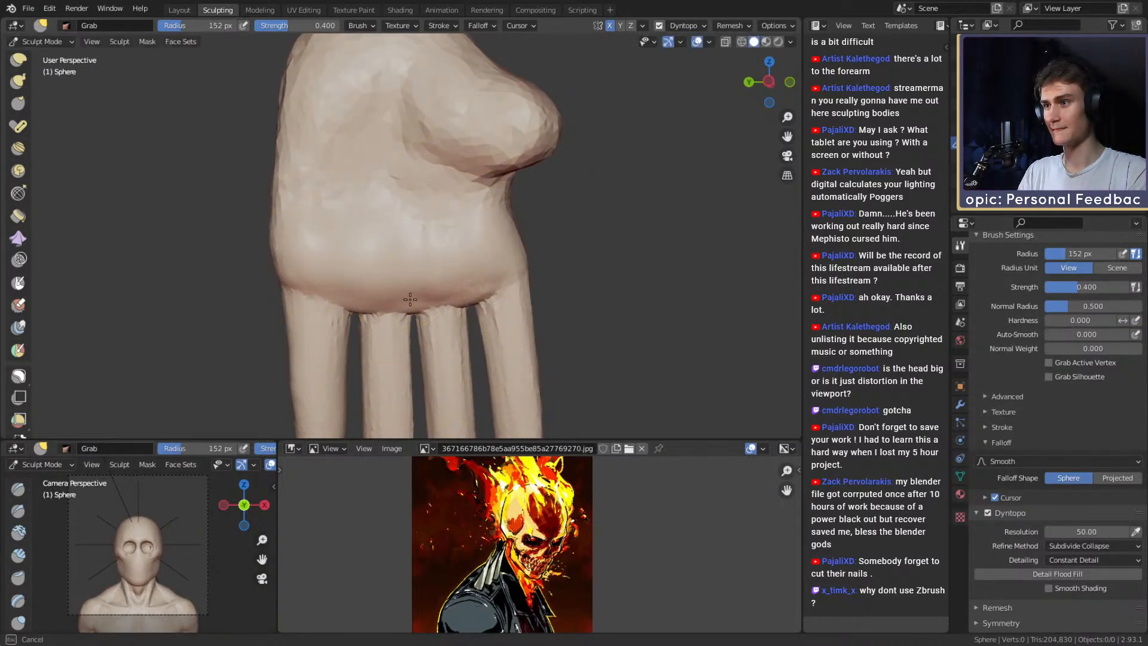
pyautogui.moveTo(475, 290)
pyautogui.mouseDown(button='middle')
pyautogui.moveTo(572, 272)
pyautogui.moveTo(444, 271)
pyautogui.mouseUp(button='middle')
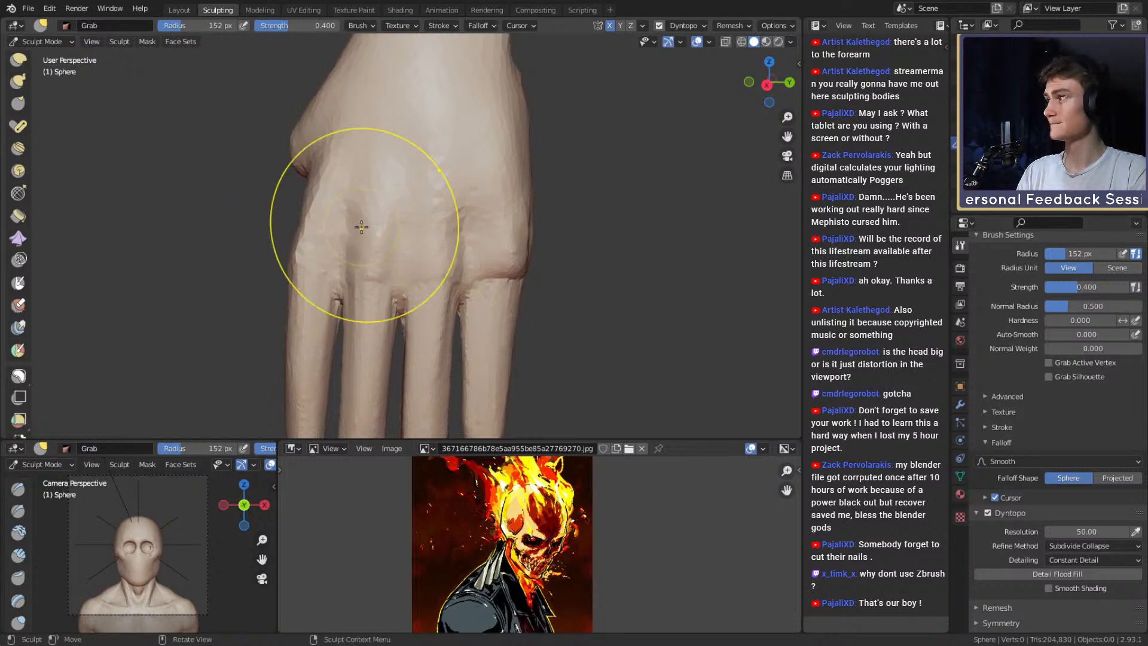
# Carve grooves between the knuckles on the back of the hand with the Crease brush at 80 px and strength 0.194.
pyautogui.hotkey('shift', 'c')
pyautogui.press('f')
pyautogui.click(383, 243)
pyautogui.moveTo(384, 242); pyautogui.dragTo(420, 233, button='middle')
pyautogui.hotkey('shift', 'f')
pyautogui.click(406, 237)
pyautogui.press('f')
pyautogui.click(412, 275)
pyautogui.moveTo(425, 148); pyautogui.dragTo(399, 200, button='middle')
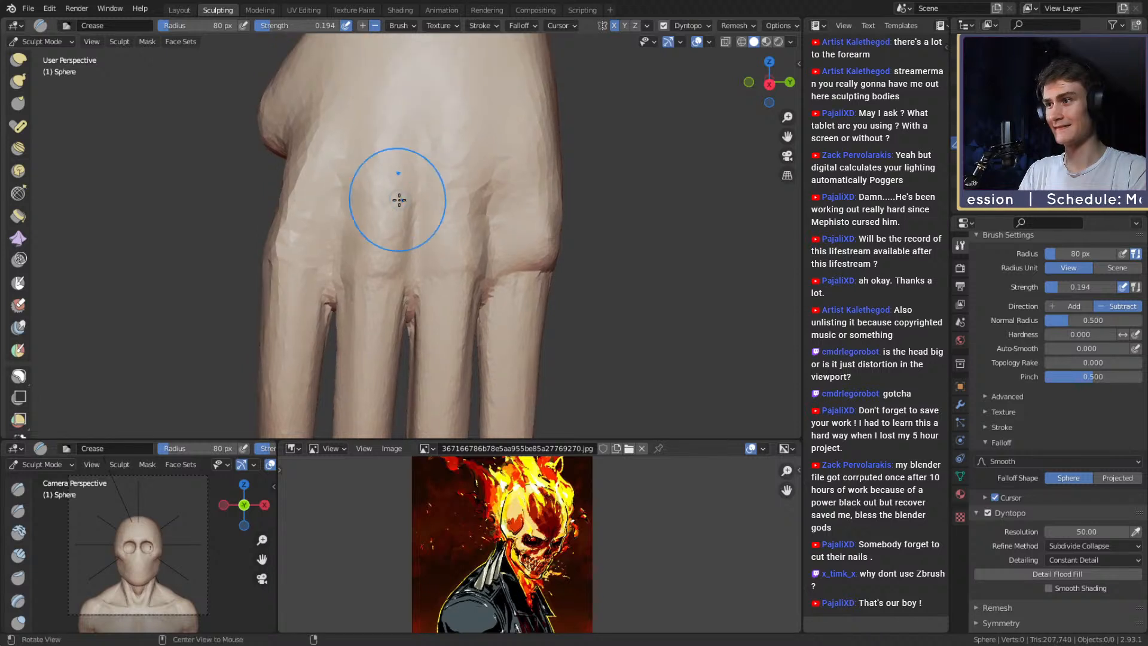
# Extend the knuckle grooves up the back of the hand with the Crease brush at 80 px.
pyautogui.moveTo(411, 275); pyautogui.dragTo(434, 210, button='middle')
pyautogui.moveTo(393, 274)
pyautogui.mouseDown(button='middle')
pyautogui.moveTo(441, 180)
pyautogui.moveTo(410, 161)
pyautogui.moveTo(444, 221)
pyautogui.mouseUp(button='middle')
pyautogui.moveTo(396, 163)
pyautogui.mouseDown(button='middle')
pyautogui.moveTo(457, 197)
pyautogui.moveTo(472, 242)
pyautogui.mouseUp(button='middle')
pyautogui.moveTo(464, 81); pyautogui.dragTo(461, 93)
pyautogui.keyDown('shift'); pyautogui.moveTo(458, 131); pyautogui.dragTo(464, 144, button='middle'); pyautogui.keyUp('shift')
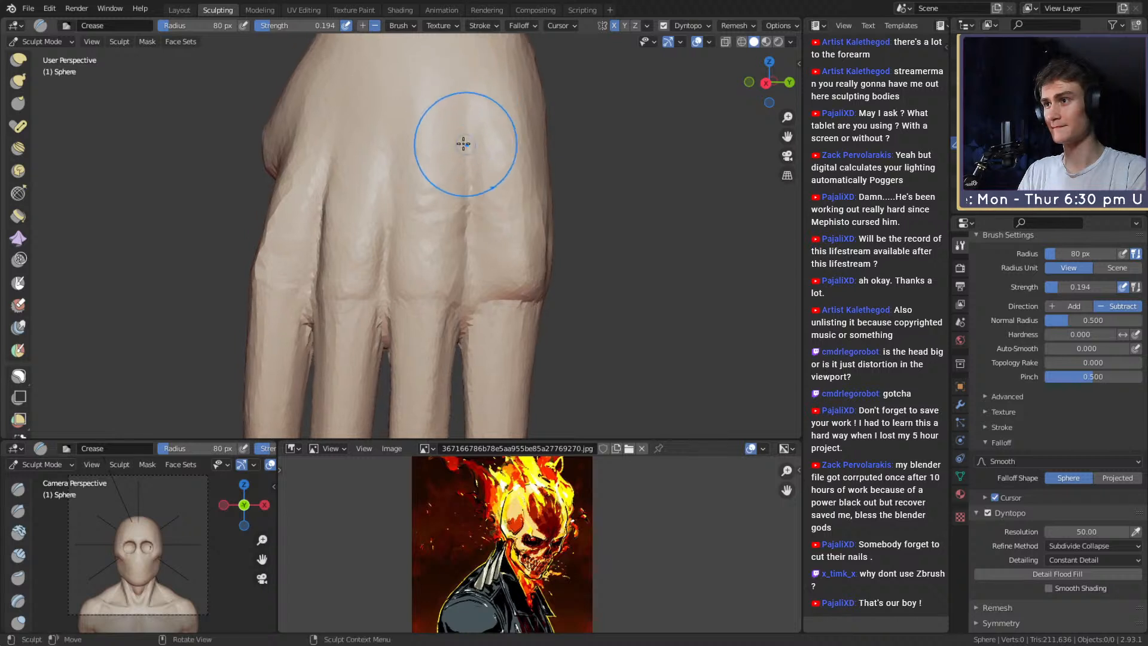
# Crease the groove between the ring and little finger knuckles at 56 px, and set the brush's pinch to 0.250.
pyautogui.press('f')
pyautogui.click(450, 113)
pyautogui.moveTo(450, 114); pyautogui.dragTo(451, 123)
pyautogui.moveTo(455, 217); pyautogui.dragTo(462, 213, button='middle')
pyautogui.press('f')
pyautogui.click(460, 203)
pyautogui.moveTo(461, 204); pyautogui.dragTo(461, 220)
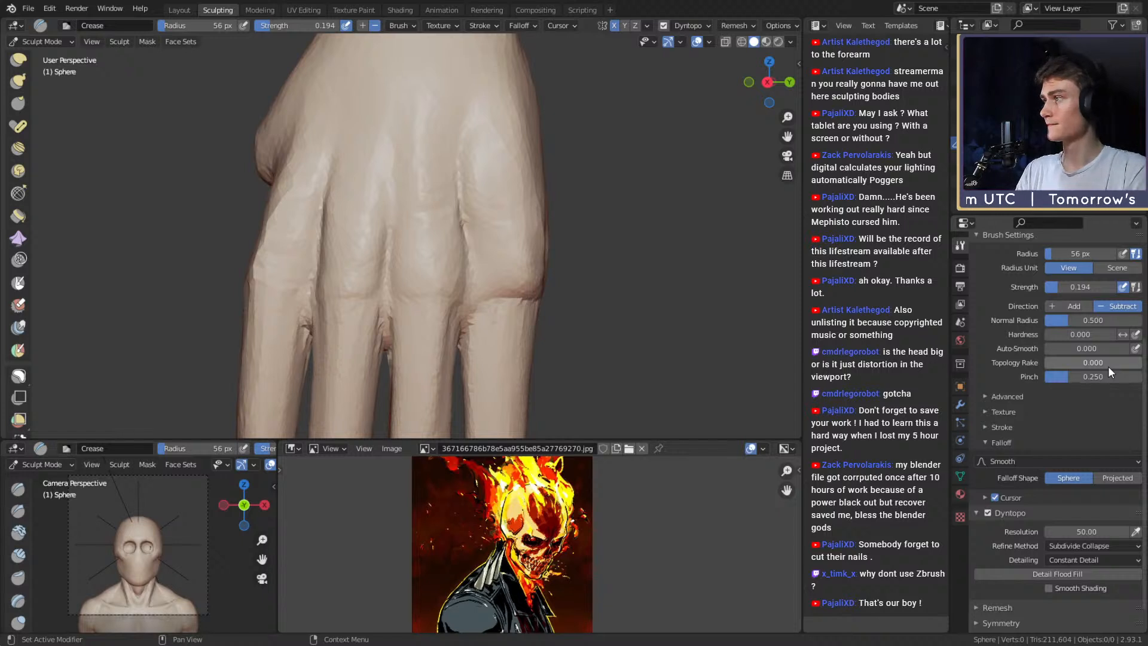
# Refine the grooves between the index, middle and ring knuckles with the Crease brush at 42 px.
pyautogui.moveTo(447, 160); pyautogui.dragTo(413, 217, button='middle')
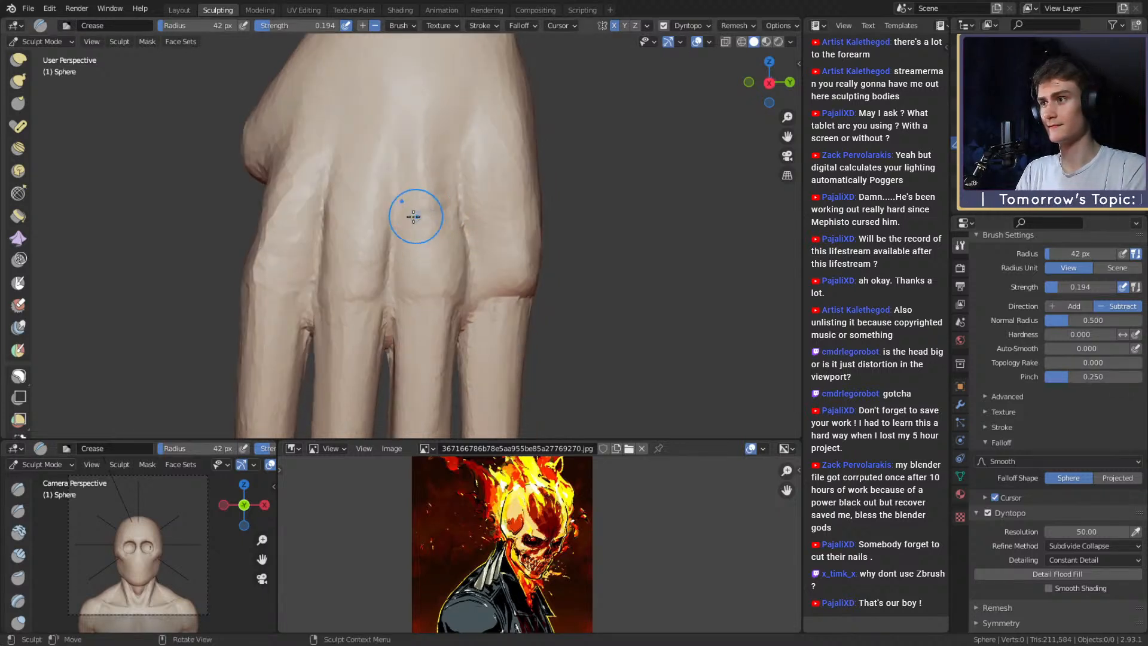
pyautogui.moveTo(412, 193); pyautogui.dragTo(411, 178)
pyautogui.moveTo(405, 201); pyautogui.dragTo(410, 213, button='middle')
pyautogui.moveTo(403, 226); pyautogui.dragTo(397, 200)
pyautogui.moveTo(392, 188); pyautogui.dragTo(399, 209, button='middle')
pyautogui.moveTo(399, 224); pyautogui.dragTo(391, 184)
pyautogui.moveTo(397, 226); pyautogui.dragTo(403, 241, button='middle')
pyautogui.moveTo(370, 218); pyautogui.dragTo(369, 205)
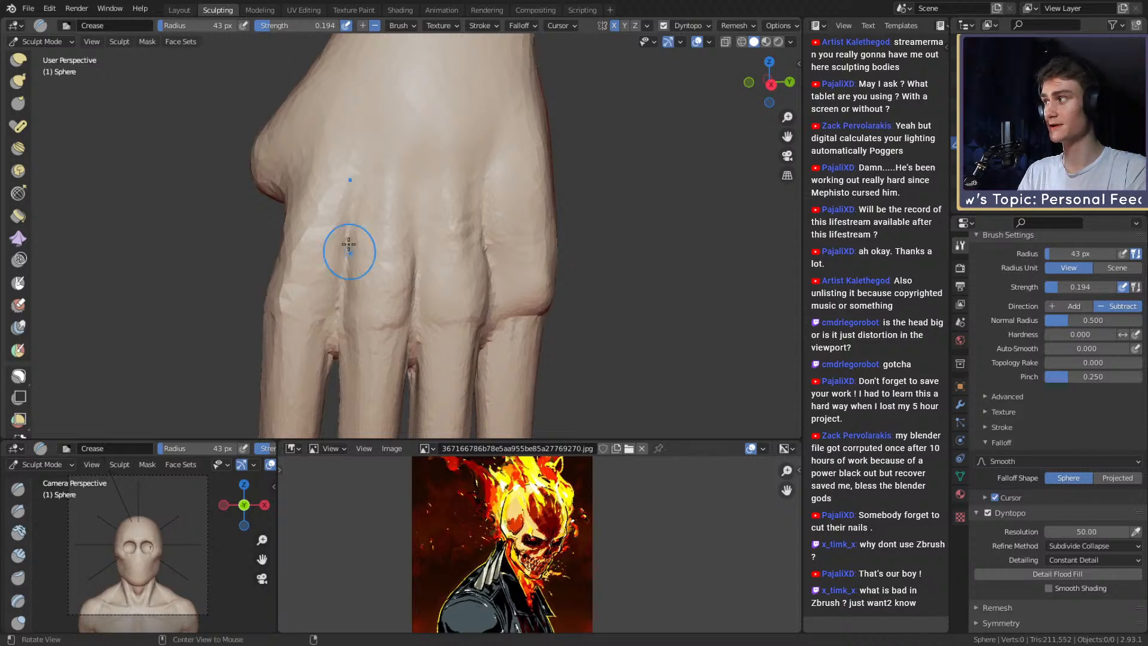
# Define the tendon lines along the back of the hand with the Crease brush at 64 px and 52 px.
pyautogui.moveTo(349, 244)
pyautogui.mouseDown(button='middle')
pyautogui.moveTo(412, 235)
pyautogui.moveTo(437, 256)
pyautogui.moveTo(418, 213)
pyautogui.moveTo(439, 250)
pyautogui.mouseUp(button='middle')
pyautogui.keyDown('shift'); pyautogui.moveTo(423, 183); pyautogui.dragTo(436, 197, button='middle'); pyautogui.keyUp('shift')
pyautogui.press('f')
pyautogui.click(439, 198)
pyautogui.moveTo(409, 114); pyautogui.dragTo(410, 217)
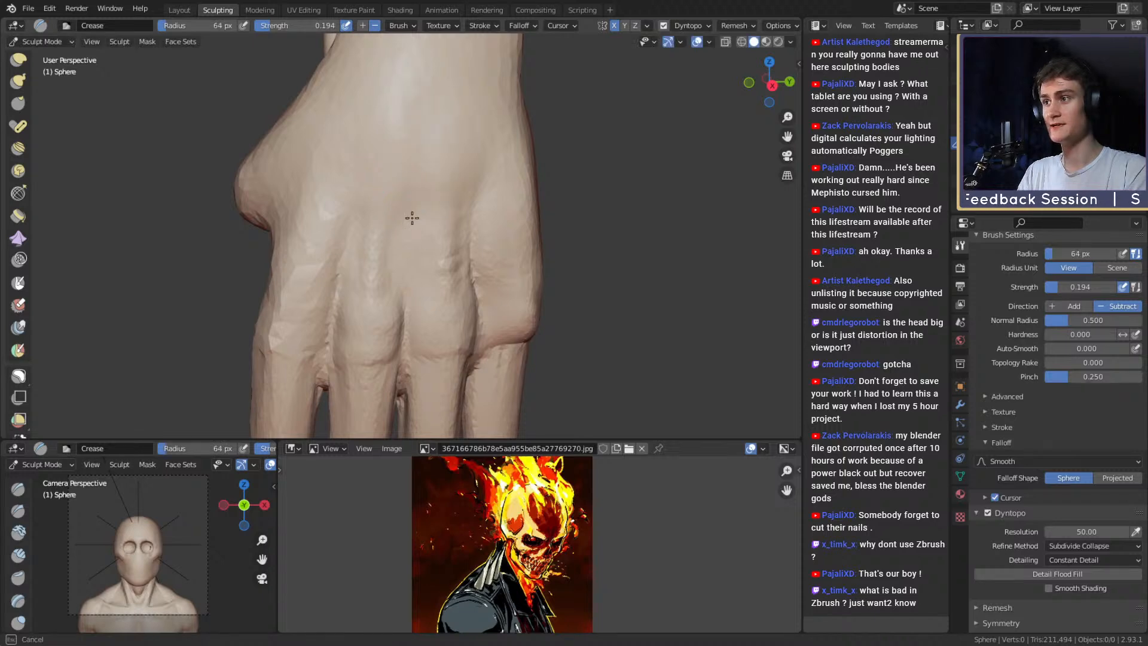
pyautogui.moveTo(423, 169); pyautogui.dragTo(429, 181, button='middle')
pyautogui.press('f')
pyautogui.click(458, 141)
pyautogui.moveTo(459, 128); pyautogui.dragTo(451, 164, button='middle')
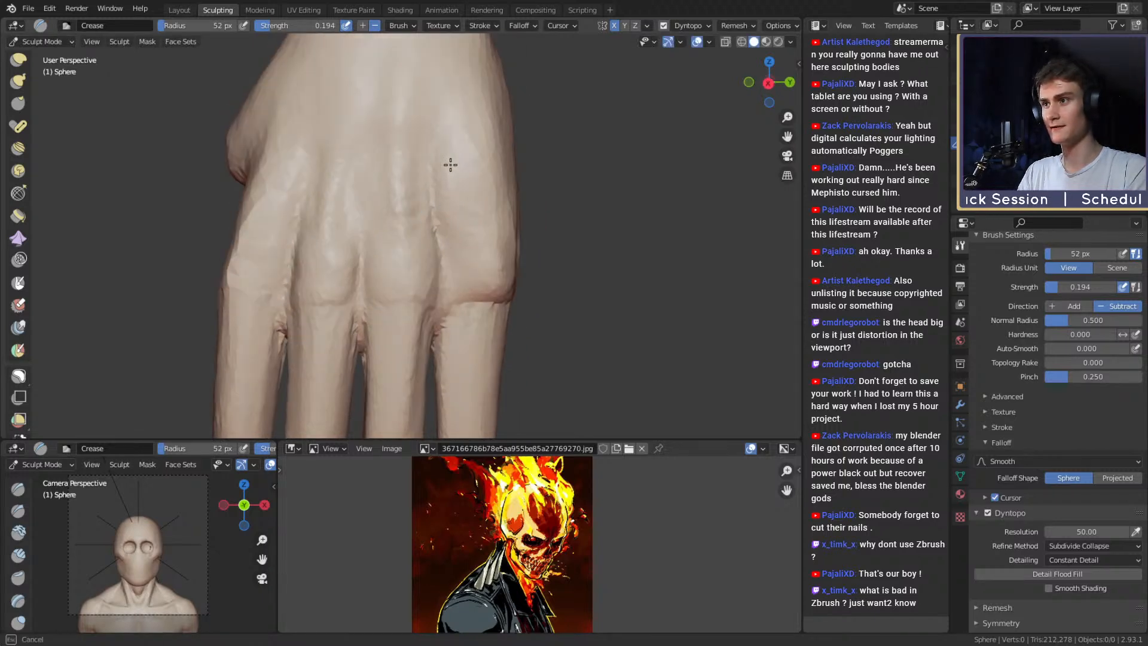
# Carry the tendon creases towards the wrist with the Crease brush reduced to 39 px.
pyautogui.keyDown('shift'); pyautogui.moveTo(477, 201); pyautogui.dragTo(432, 238, button='middle'); pyautogui.keyUp('shift')
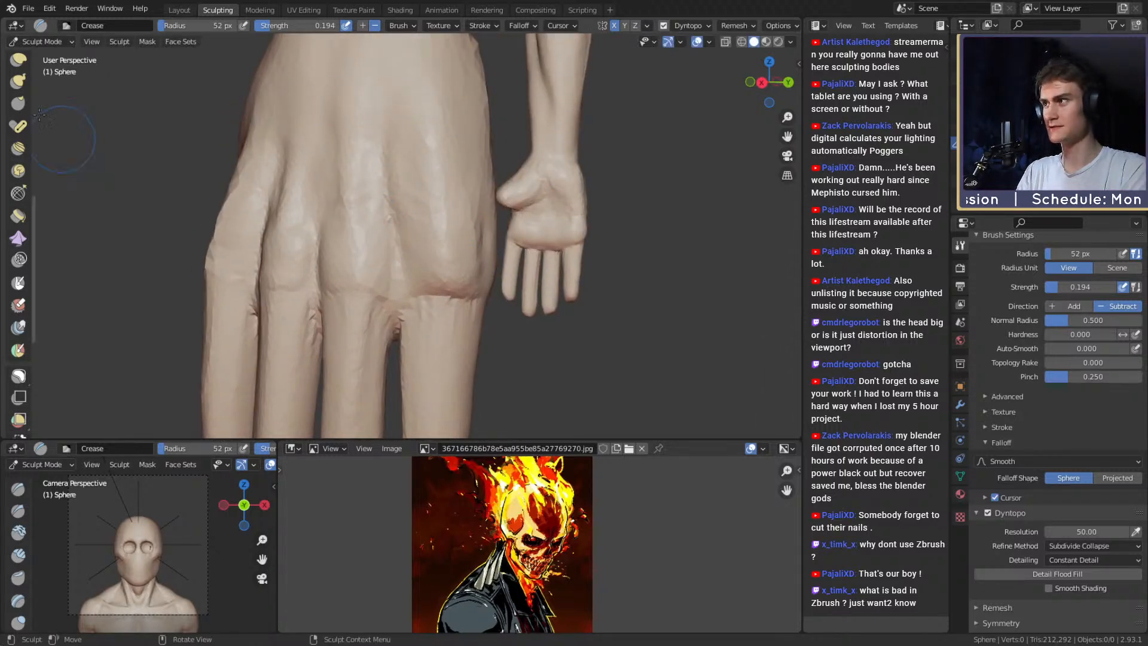
pyautogui.moveTo(397, 198)
pyautogui.keyDown('shift'); pyautogui.mouseDown(button='middle')
pyautogui.moveTo(426, 264)
pyautogui.moveTo(443, 272)
pyautogui.mouseUp(button='middle'); pyautogui.keyUp('shift')
pyautogui.press('f')
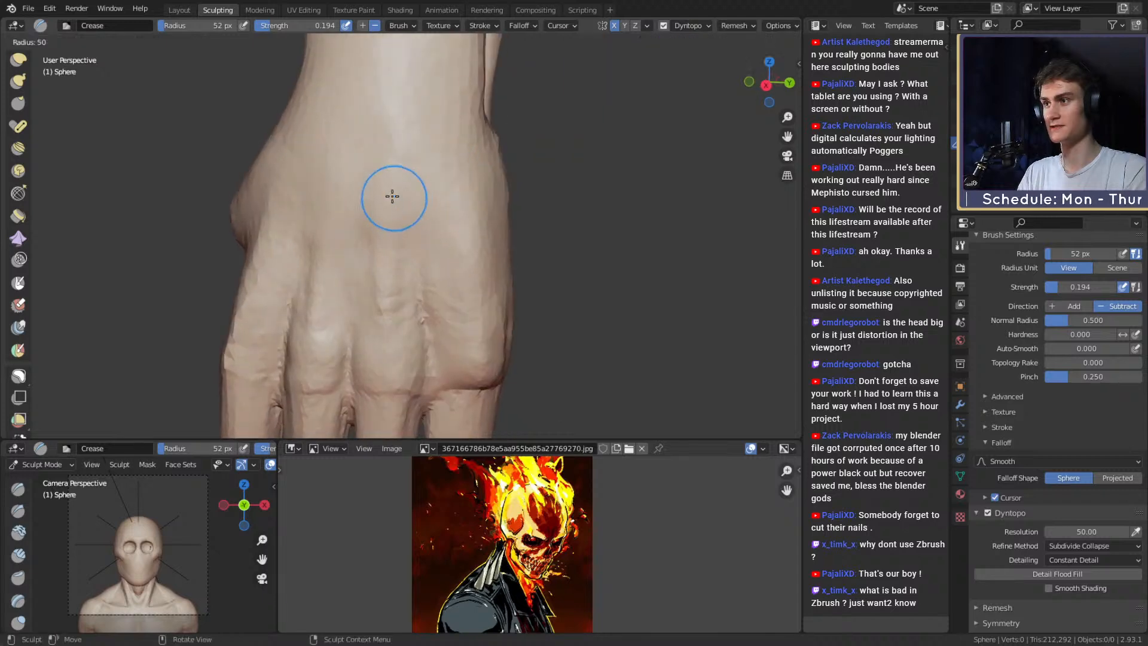
pyautogui.click(384, 199)
pyautogui.moveTo(382, 202); pyautogui.dragTo(378, 195)
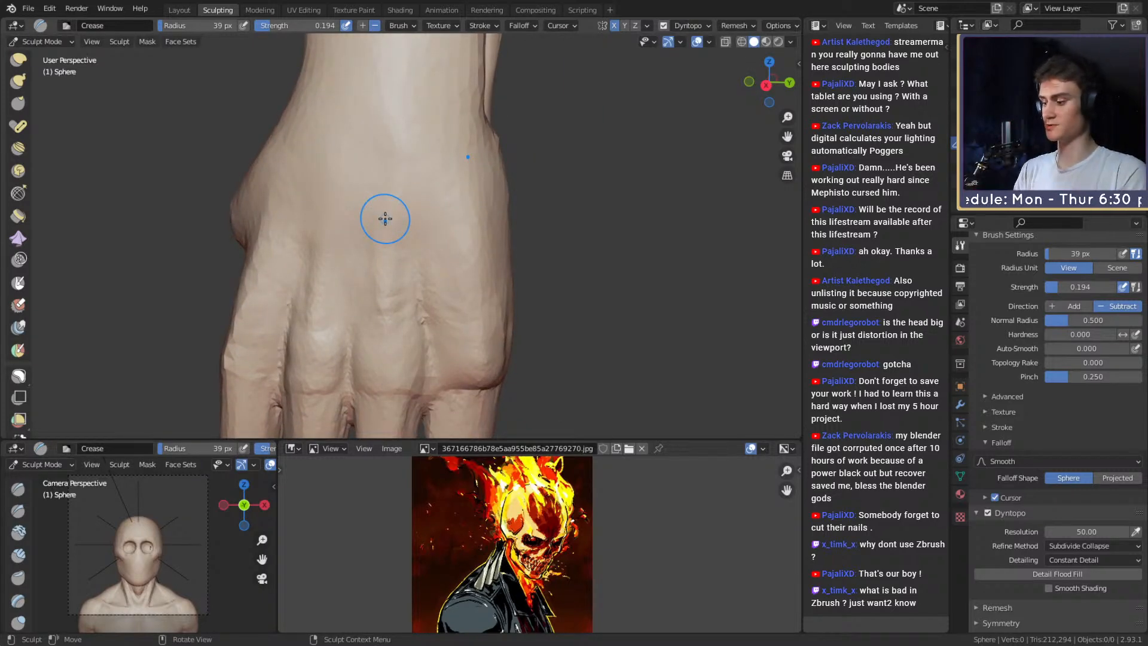
# Crease the valley and web between the ring and little finger knuckles at 39 px, keeping strength at 0.194.
pyautogui.moveTo(432, 263); pyautogui.dragTo(435, 217, button='middle')
pyautogui.moveTo(455, 197)
pyautogui.keyDown('alt'); pyautogui.mouseDown()
pyautogui.moveTo(394, 320)
pyautogui.moveTo(396, 339)
pyautogui.mouseUp(); pyautogui.keyUp('alt')
pyautogui.press('f')
pyautogui.click(442, 280)
pyautogui.keyDown('alt'); pyautogui.moveTo(399, 308); pyautogui.dragTo(397, 263); pyautogui.keyUp('alt')
pyautogui.press('f')
pyautogui.click(387, 257)
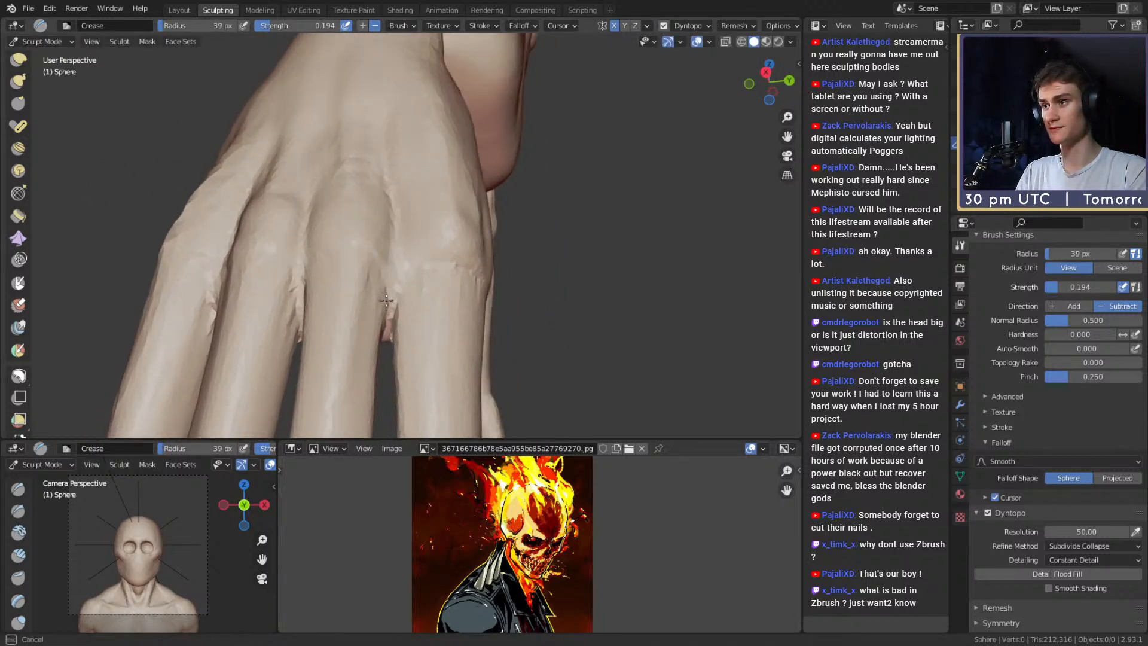
pyautogui.moveTo(390, 209)
pyautogui.mouseDown()
pyautogui.moveTo(389, 246)
pyautogui.moveTo(404, 241)
pyautogui.mouseUp()
pyautogui.hotkey('shift', 'f')
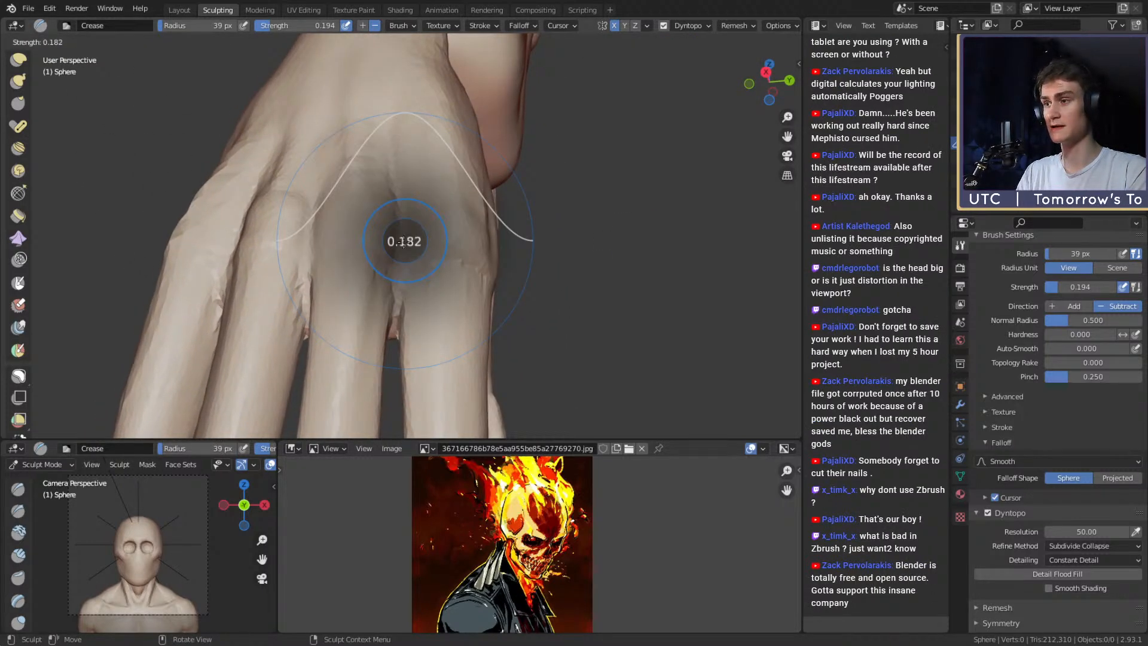
pyautogui.press('Escape')
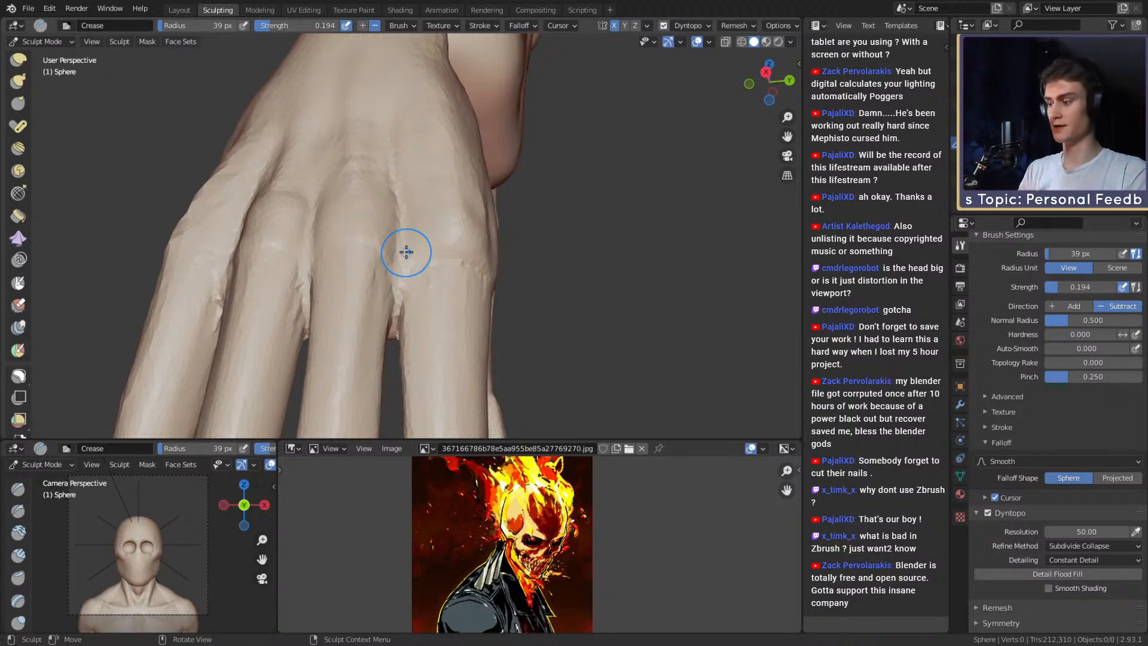
# Deepen the creases at the webs between the fingers with the Crease brush at 56 px.
pyautogui.moveTo(406, 252)
pyautogui.mouseDown(button='middle')
pyautogui.moveTo(462, 249)
pyautogui.moveTo(397, 256)
pyautogui.mouseUp(button='middle')
pyautogui.press('f')
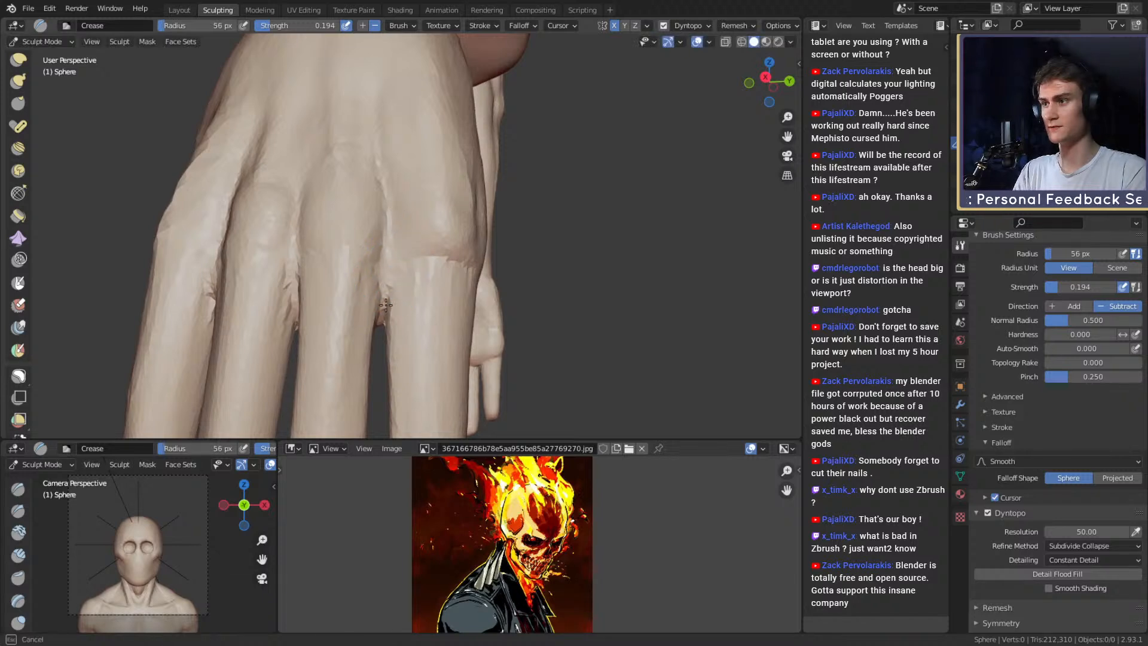
pyautogui.moveTo(386, 184)
pyautogui.mouseDown(button='middle')
pyautogui.moveTo(313, 236)
pyautogui.moveTo(357, 202)
pyautogui.mouseUp(button='middle')
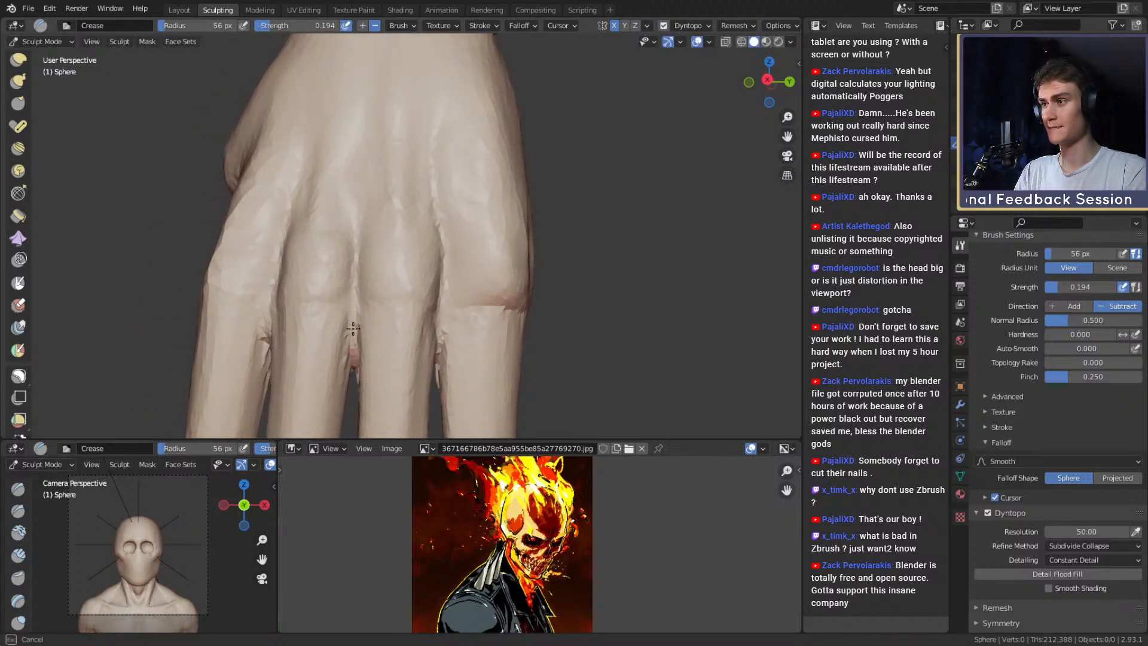
# Reshape the hand around the knuckles with the Grab brush, varying its radius.
pyautogui.moveTo(353, 329)
pyautogui.mouseDown(button='middle')
pyautogui.moveTo(363, 264)
pyautogui.moveTo(422, 248)
pyautogui.moveTo(379, 225)
pyautogui.moveTo(410, 257)
pyautogui.moveTo(374, 265)
pyautogui.moveTo(492, 232)
pyautogui.mouseUp(button='middle')
pyautogui.press('g')
pyautogui.press('f')
pyautogui.click(491, 232)
pyautogui.press('f')
pyautogui.click(566, 229)
pyautogui.moveTo(481, 222); pyautogui.dragTo(470, 232)
pyautogui.moveTo(461, 230)
pyautogui.mouseDown(button='middle')
pyautogui.moveTo(500, 254)
pyautogui.moveTo(307, 269)
pyautogui.moveTo(396, 265)
pyautogui.mouseUp(button='middle')
pyautogui.press('f')
pyautogui.click(568, 234)
pyautogui.press('f')
pyautogui.click(469, 236)
# Reshape the index finger with the Snake Hook brush at 148 px and 214 px.
pyautogui.press('k')
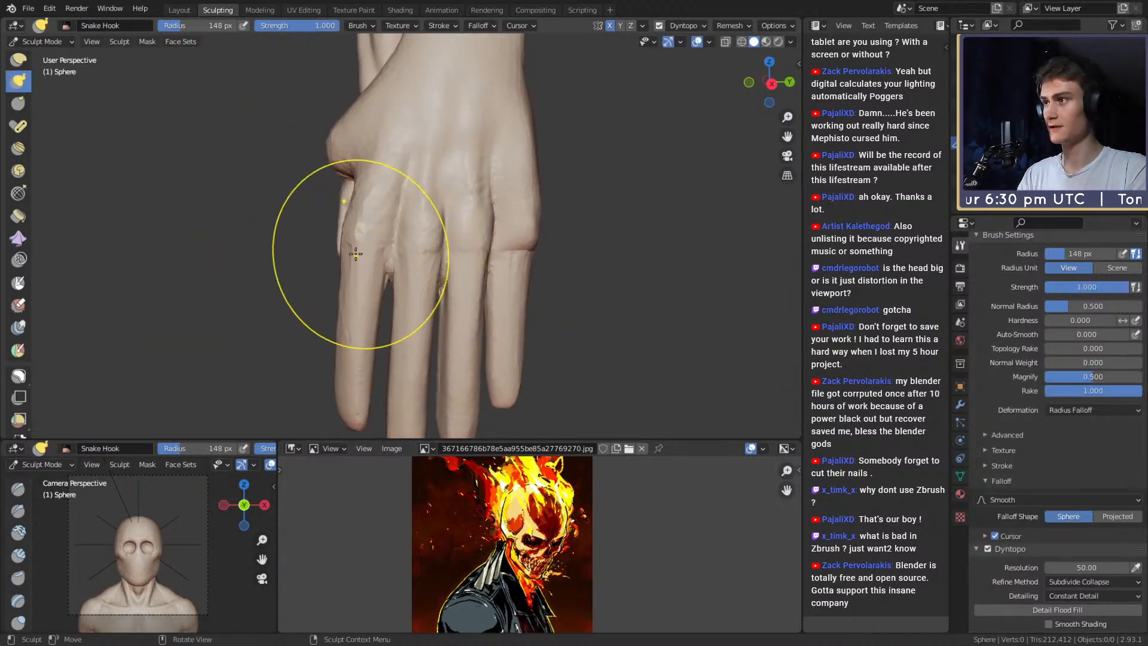
pyautogui.moveTo(370, 247)
pyautogui.keyDown('shift'); pyautogui.mouseDown(button='middle')
pyautogui.moveTo(360, 249)
pyautogui.moveTo(366, 207)
pyautogui.mouseUp(button='middle'); pyautogui.keyUp('shift')
pyautogui.press('f')
pyautogui.click(339, 252)
pyautogui.keyDown('shift'); pyautogui.moveTo(336, 280); pyautogui.dragTo(361, 259, button='middle'); pyautogui.keyUp('shift')
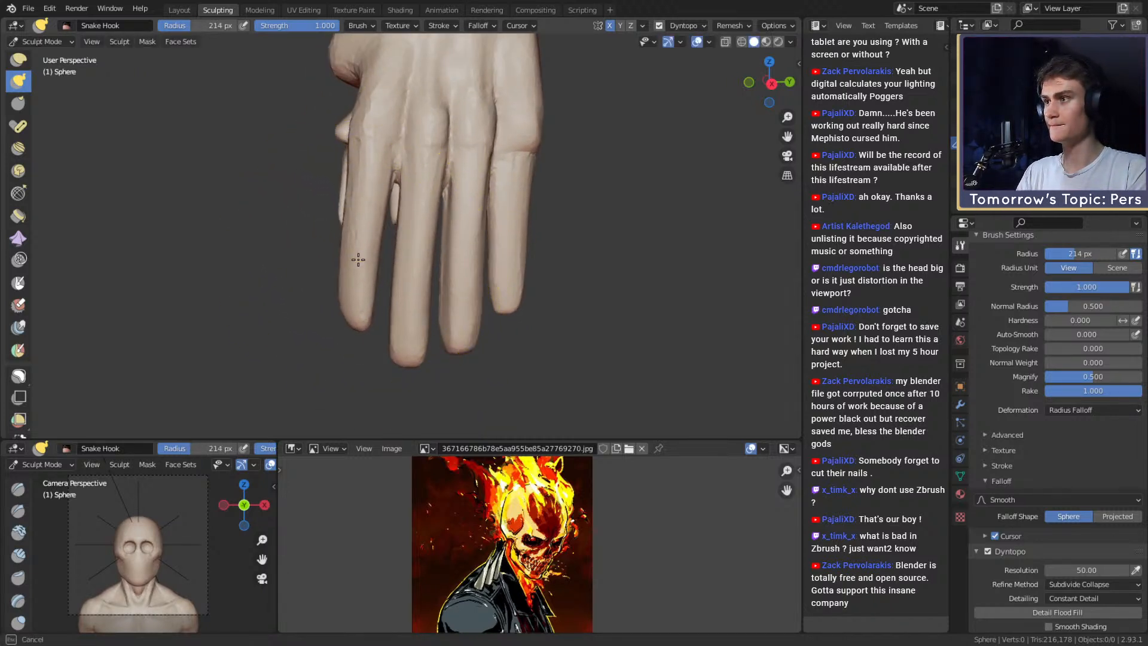
# Adjust the little finger's shape with the Snake Hook brush at 206 px and 185 px.
pyautogui.press('f')
pyautogui.moveTo(393, 251)
pyautogui.mouseDown(button='middle')
pyautogui.moveTo(508, 249)
pyautogui.moveTo(385, 281)
pyautogui.moveTo(403, 232)
pyautogui.moveTo(426, 244)
pyautogui.moveTo(433, 218)
pyautogui.moveTo(423, 235)
pyautogui.moveTo(444, 287)
pyautogui.mouseUp(button='middle')
pyautogui.click(474, 249)
pyautogui.press('f')
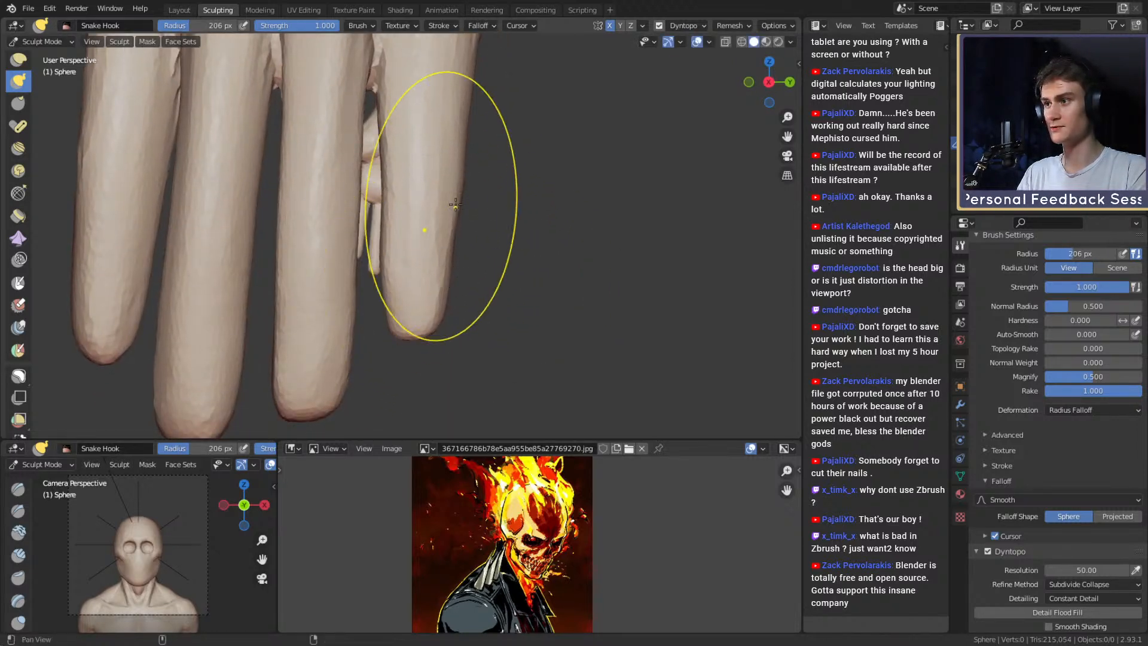
pyautogui.press('f')
pyautogui.click(439, 235)
# Pull the hand's outer contour at the little finger knuckle into shape with the Snake Hook brush.
pyautogui.moveTo(456, 204)
pyautogui.keyDown('shift'); pyautogui.mouseDown(button='middle')
pyautogui.moveTo(451, 237)
pyautogui.moveTo(470, 251)
pyautogui.mouseUp(button='middle'); pyautogui.keyUp('shift')
pyautogui.keyDown('shift'); pyautogui.moveTo(462, 128); pyautogui.dragTo(469, 251, button='middle'); pyautogui.keyUp('shift')
pyautogui.press('f')
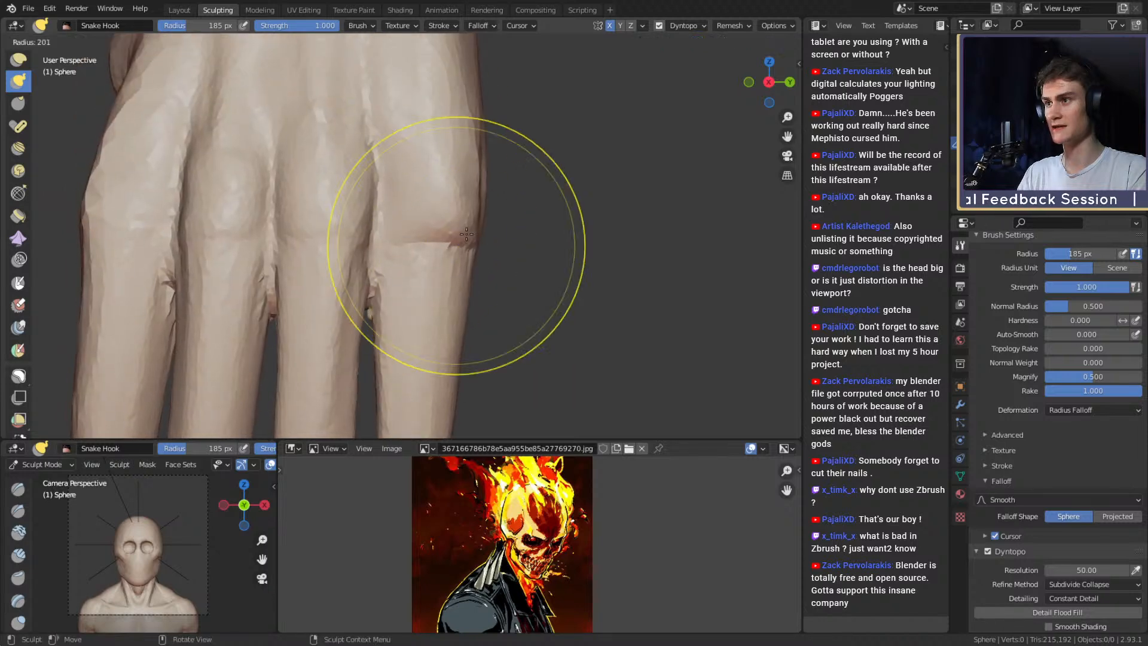
pyautogui.click(589, 241)
pyautogui.moveTo(475, 77); pyautogui.dragTo(494, 72)
pyautogui.keyDown('shift'); pyautogui.moveTo(478, 144); pyautogui.dragTo(478, 259, button='middle'); pyautogui.keyUp('shift')
# Reshape the wrist contour on the little finger side with the Snake Hook brush at 121 px.
pyautogui.press('f')
pyautogui.click(593, 259)
pyautogui.moveTo(472, 170)
pyautogui.keyDown('shift'); pyautogui.mouseDown(button='middle')
pyautogui.moveTo(492, 236)
pyautogui.moveTo(458, 197)
pyautogui.mouseUp(button='middle'); pyautogui.keyUp('shift')
pyautogui.press('f')
pyautogui.press('f')
pyautogui.click(530, 197)
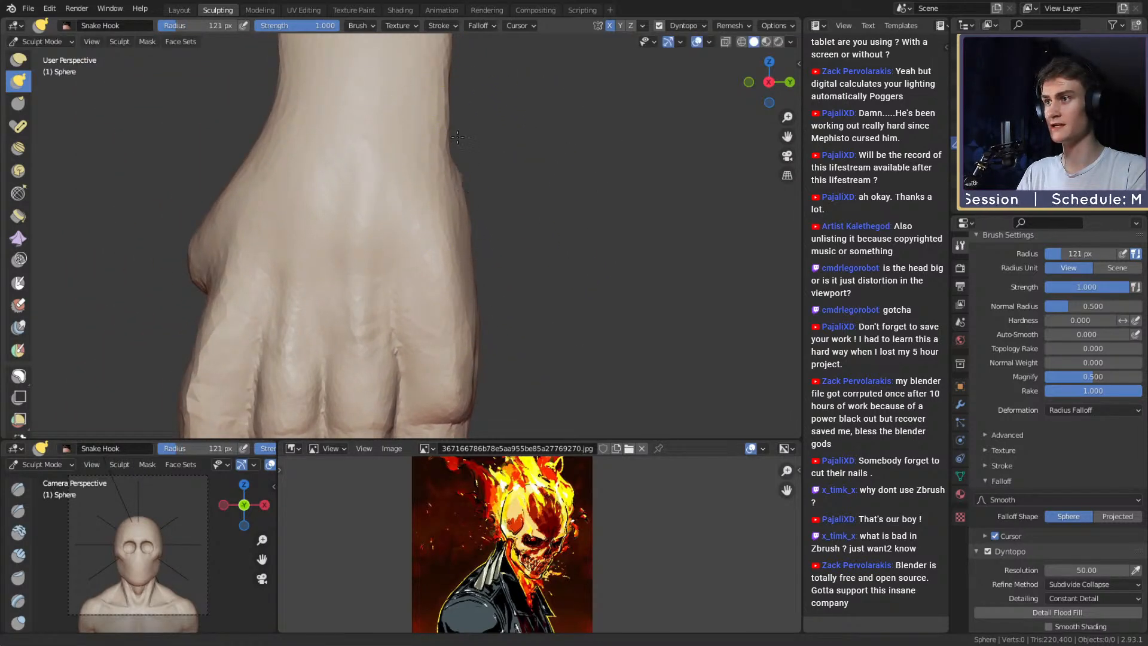
pyautogui.press('f')
pyautogui.click(464, 211)
pyautogui.keyDown('shift'); pyautogui.moveTo(457, 138); pyautogui.dragTo(326, 221, button='middle'); pyautogui.keyUp('shift')
# Build up the heel of the palm on the little finger side with the Clay Strips brush at 65 px.
pyautogui.moveTo(473, 231)
pyautogui.mouseDown(button='middle')
pyautogui.moveTo(357, 244)
pyautogui.moveTo(351, 171)
pyautogui.moveTo(363, 187)
pyautogui.moveTo(382, 170)
pyautogui.moveTo(417, 166)
pyautogui.mouseUp(button='middle')
pyautogui.press('f')
pyautogui.click(368, 241)
pyautogui.press('c')
pyautogui.moveTo(418, 162)
pyautogui.keyDown('shift'); pyautogui.mouseDown(button='middle')
pyautogui.moveTo(428, 244)
pyautogui.moveTo(459, 215)
pyautogui.moveTo(393, 169)
pyautogui.mouseUp(button='middle'); pyautogui.keyUp('shift')
pyautogui.press('f')
pyautogui.click(426, 166)
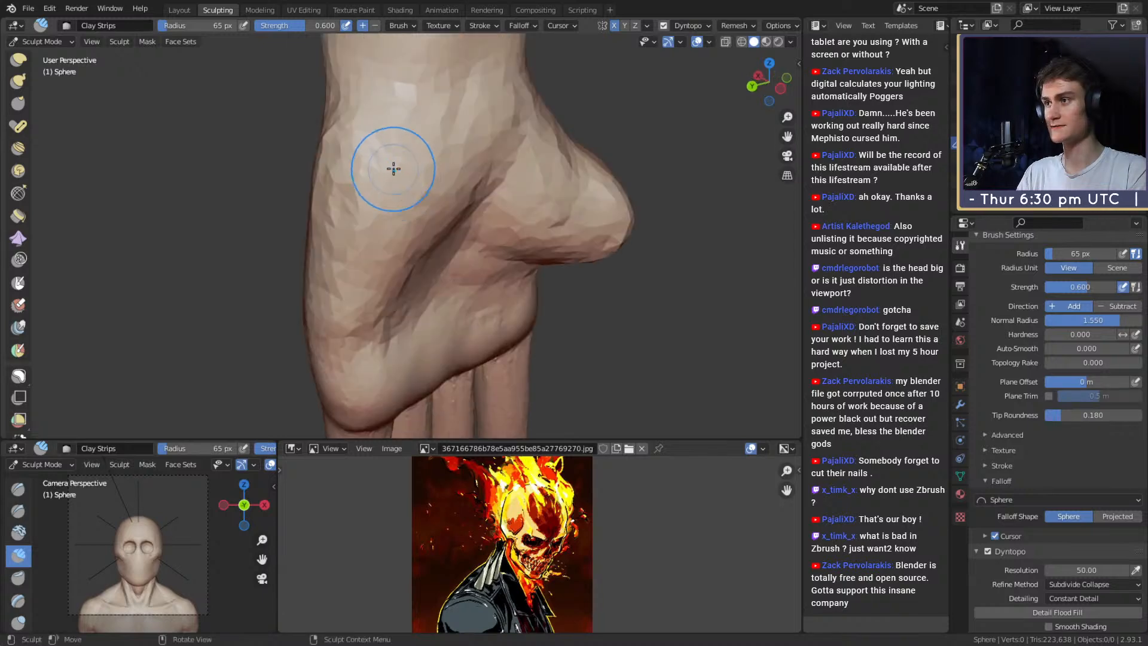
# Build up the thumb side of the wrist and the thumb base with the Clay Strips brush at 100 px.
pyautogui.moveTo(410, 109)
pyautogui.mouseDown(button='middle')
pyautogui.moveTo(460, 209)
pyautogui.moveTo(526, 215)
pyautogui.moveTo(483, 164)
pyautogui.mouseUp(button='middle')
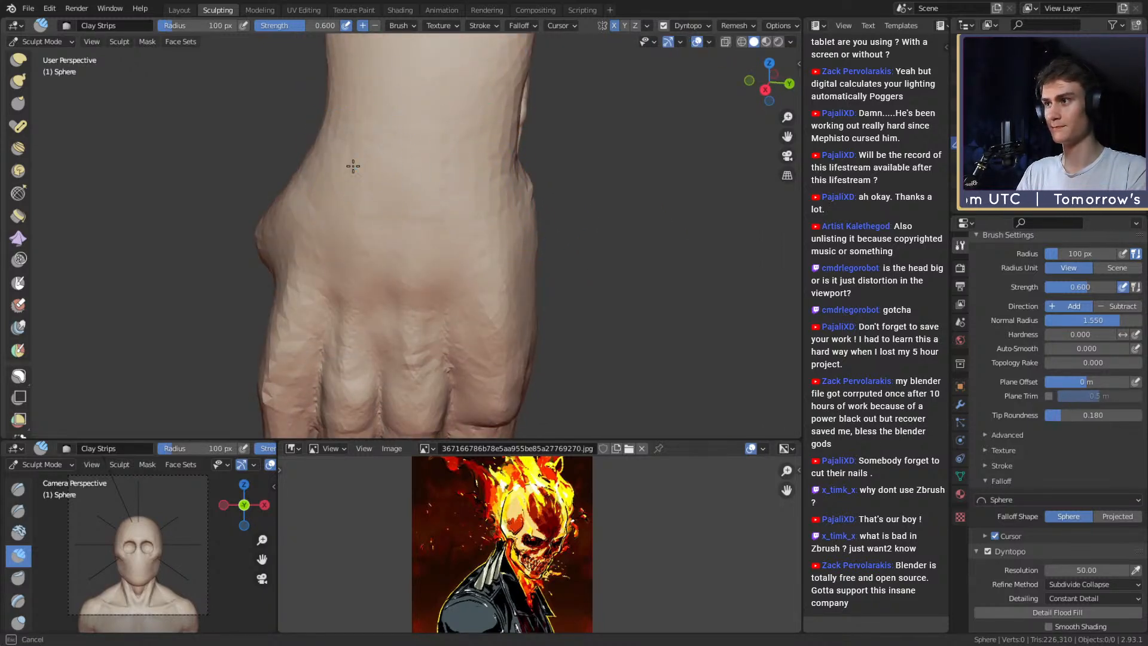
pyautogui.moveTo(352, 167); pyautogui.dragTo(366, 206)
pyautogui.moveTo(350, 174)
pyautogui.mouseDown(button='middle')
pyautogui.moveTo(439, 179)
pyautogui.moveTo(395, 179)
pyautogui.mouseUp(button='middle')
pyautogui.moveTo(369, 203); pyautogui.dragTo(336, 299)
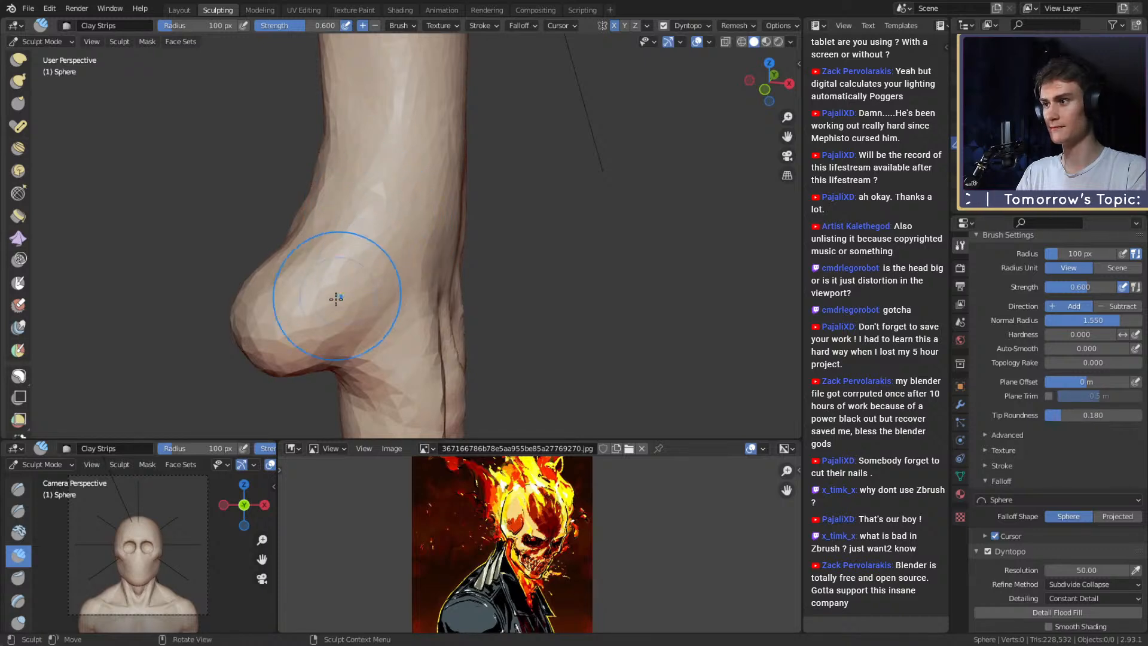
pyautogui.moveTo(353, 160); pyautogui.dragTo(372, 206)
pyautogui.moveTo(350, 201); pyautogui.dragTo(457, 174, button='middle')
pyautogui.moveTo(491, 304); pyautogui.dragTo(356, 222, button='middle')
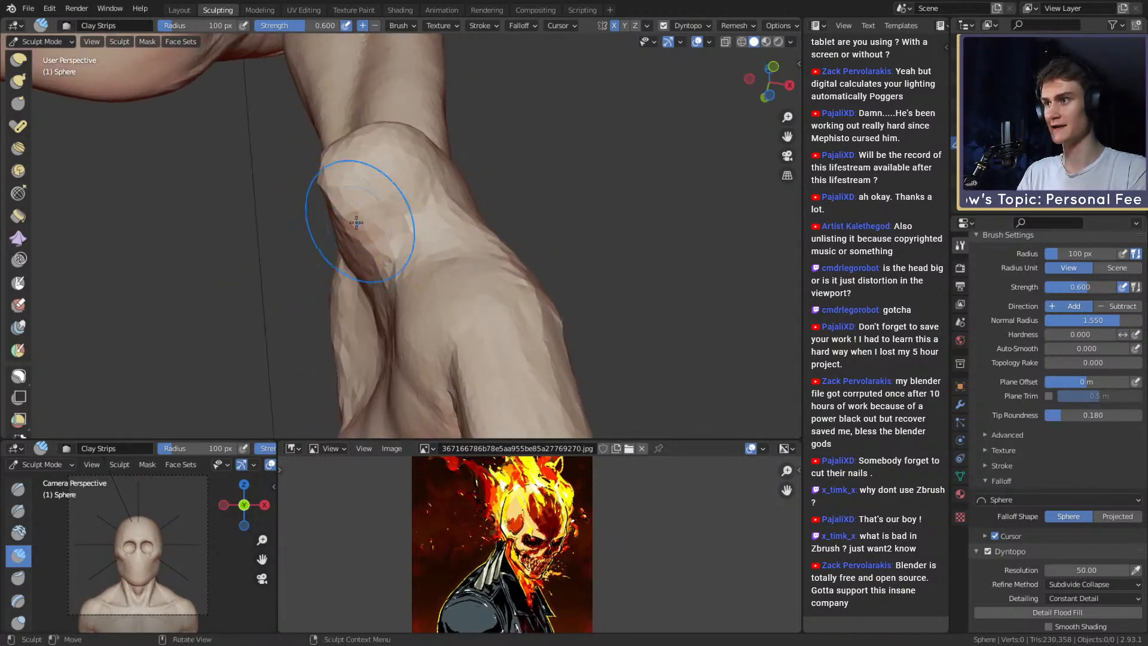
pyautogui.moveTo(430, 177); pyautogui.dragTo(358, 399, button='middle')
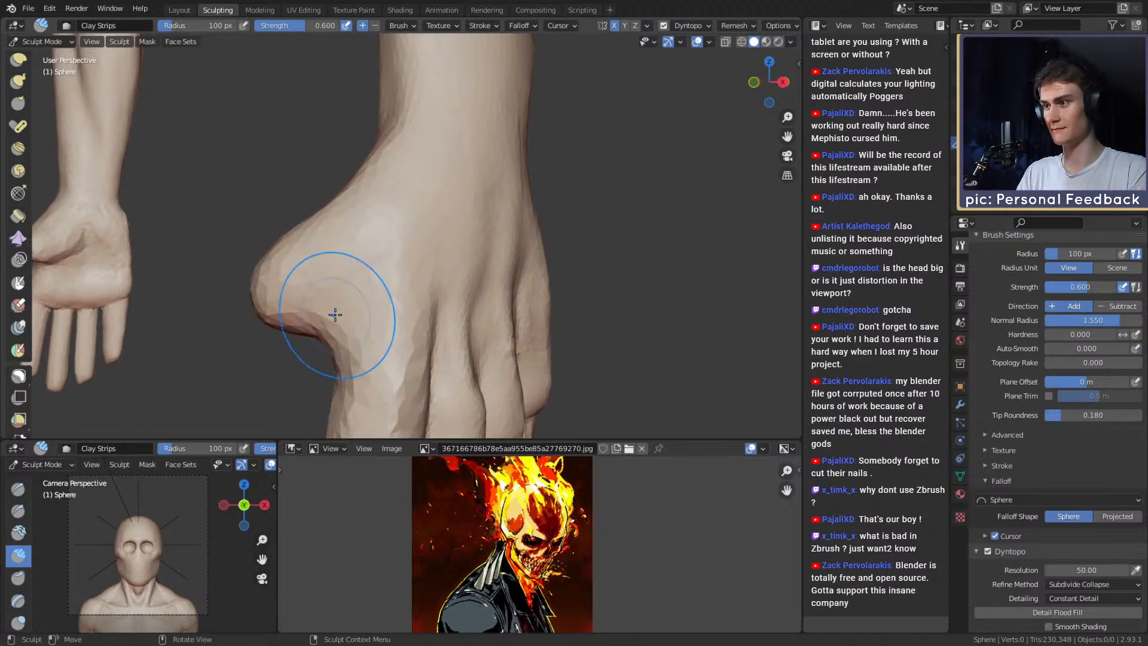
pyautogui.keyDown('alt'); pyautogui.keyDown('shift'); pyautogui.moveTo(356, 394); pyautogui.dragTo(391, 252); pyautogui.keyUp('shift'); pyautogui.keyUp('alt')
# Nudge the thumb base's form with the Snake Hook brush.
pyautogui.press('k')
pyautogui.moveTo(397, 249)
pyautogui.mouseDown(button='middle')
pyautogui.moveTo(541, 221)
pyautogui.moveTo(487, 231)
pyautogui.moveTo(455, 214)
pyautogui.mouseUp(button='middle')
pyautogui.moveTo(455, 213); pyautogui.dragTo(459, 210)
pyautogui.moveTo(459, 211)
pyautogui.keyDown('ctrl'); pyautogui.mouseDown(button='middle')
pyautogui.moveTo(441, 221)
pyautogui.moveTo(481, 219)
pyautogui.moveTo(453, 257)
pyautogui.mouseUp(button='middle'); pyautogui.keyUp('ctrl')
# Smooth the palm hollow and thumb base with the brush radius at 152 px.
pyautogui.hotkey('shift', 'c')
pyautogui.press('f')
pyautogui.click(429, 217)
pyautogui.press('f')
pyautogui.click(403, 217)
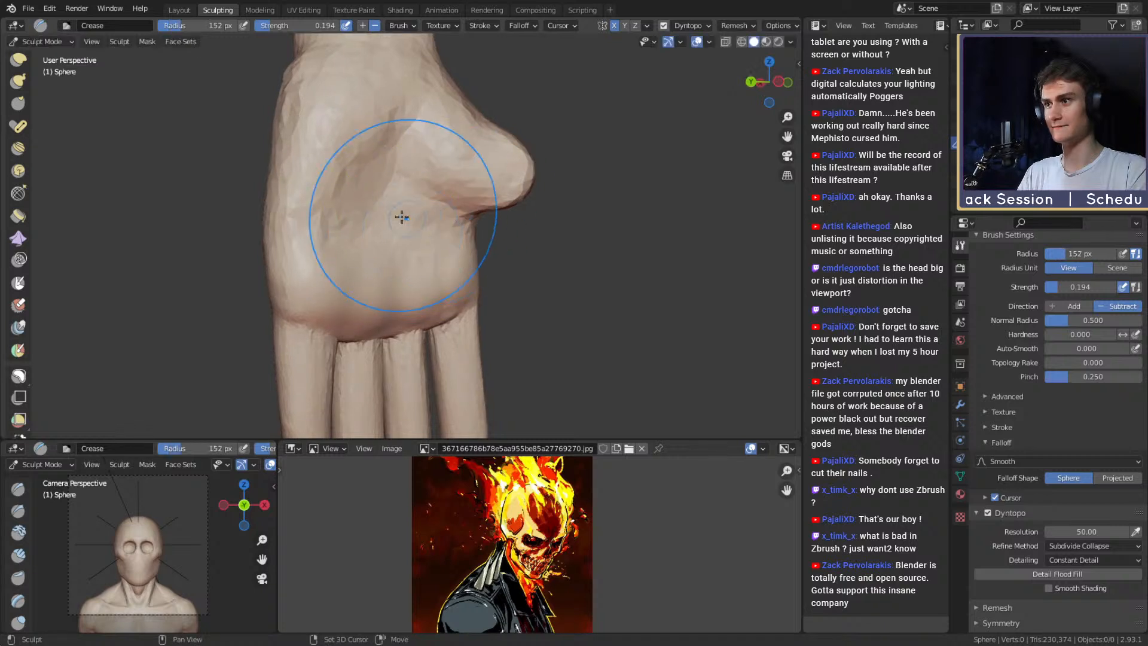
pyautogui.keyDown('shift'); pyautogui.moveTo(410, 98); pyautogui.dragTo(430, 152); pyautogui.keyUp('shift')
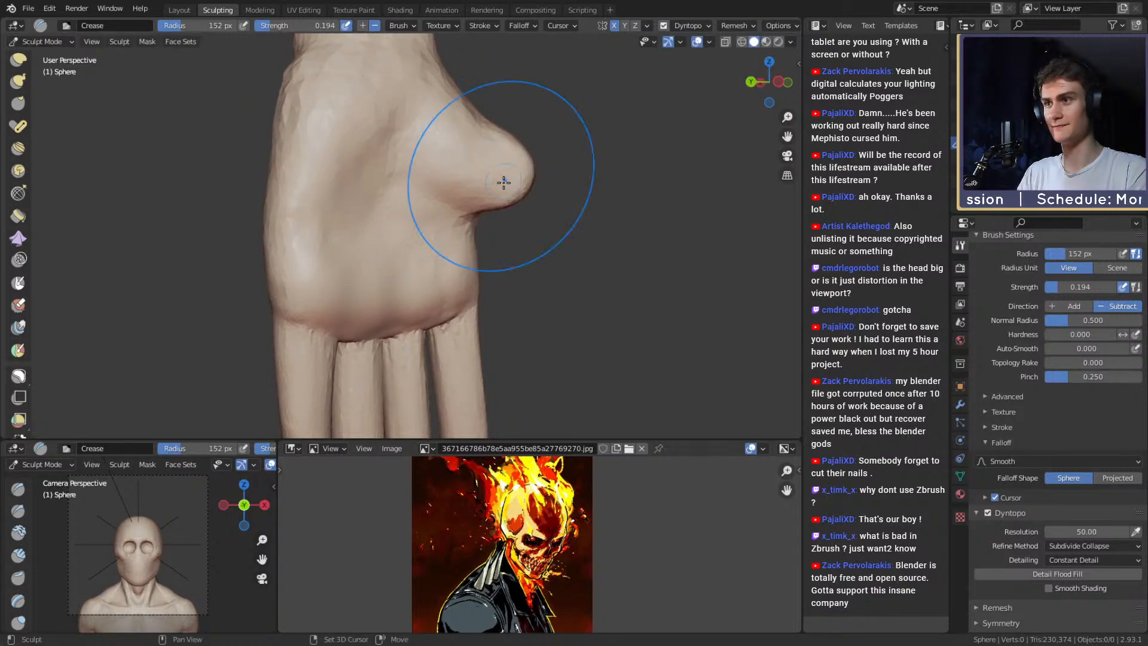
pyautogui.moveTo(504, 183); pyautogui.dragTo(385, 141, button='middle')
pyautogui.keyDown('alt'); pyautogui.moveTo(397, 230); pyautogui.dragTo(341, 281, button='middle'); pyautogui.keyUp('alt')
pyautogui.moveTo(402, 139); pyautogui.dragTo(407, 191, button='middle')
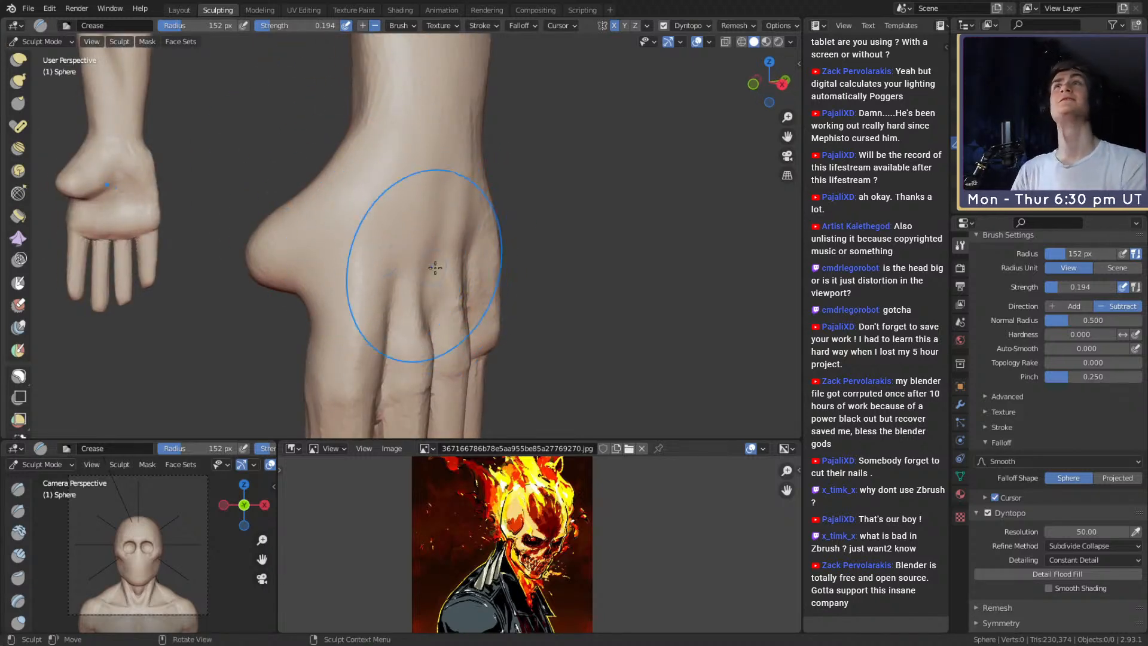
# Pull the knuckle contour on the back of the hand into shape with the Snake Hook brush at 124 px.
pyautogui.press('k')
pyautogui.moveTo(443, 261); pyautogui.dragTo(434, 240, button='middle')
pyautogui.press('f')
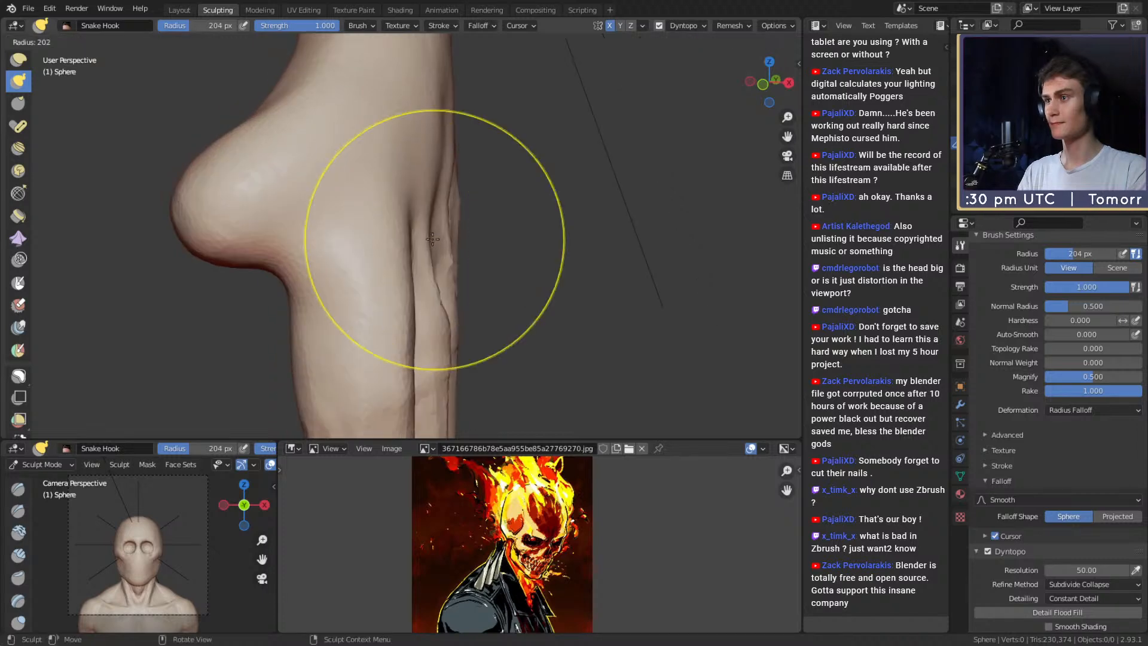
pyautogui.click(466, 240)
pyautogui.moveTo(466, 238)
pyautogui.mouseDown()
pyautogui.moveTo(448, 232)
pyautogui.moveTo(449, 260)
pyautogui.mouseUp()
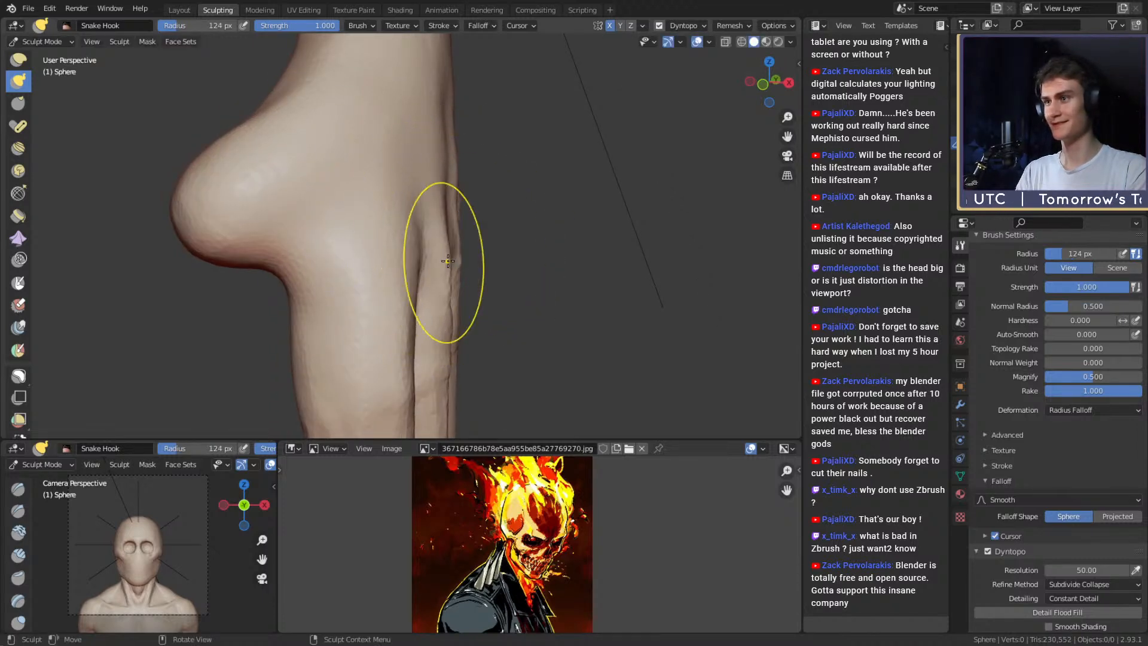
# Adjust the knuckles toward the little finger side with the Snake Hook brush at 188 px and 176 px.
pyautogui.moveTo(448, 259); pyautogui.dragTo(378, 251, button='middle')
pyautogui.press('f')
pyautogui.click(460, 256)
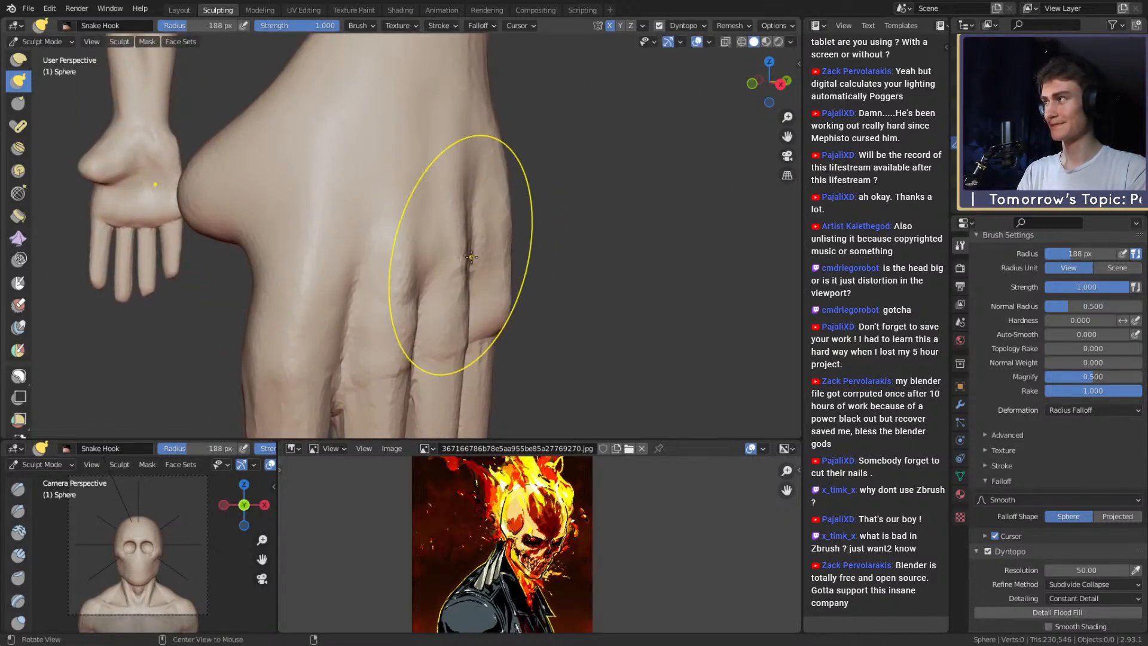
pyautogui.keyDown('alt'); pyautogui.moveTo(472, 257); pyautogui.dragTo(360, 255); pyautogui.keyUp('alt')
pyautogui.press('f')
pyautogui.click(360, 268)
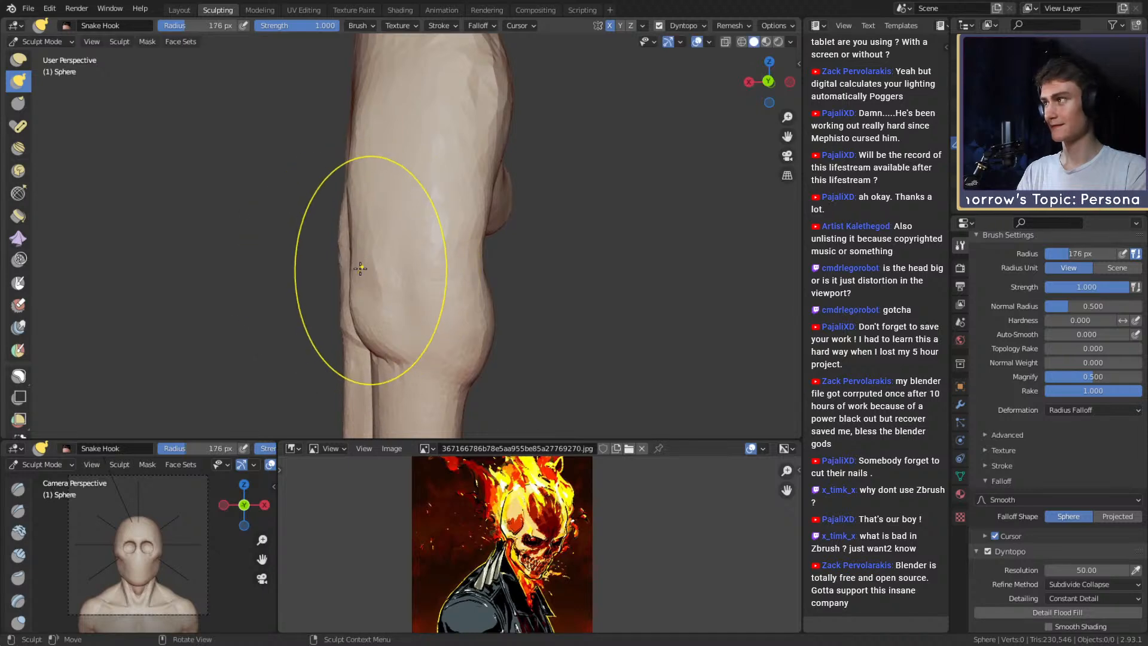
# Nudge the surface of the back of the hand with the Snake Hook brush at 105 px.
pyautogui.moveTo(360, 269)
pyautogui.mouseDown(button='middle')
pyautogui.moveTo(477, 256)
pyautogui.moveTo(426, 243)
pyautogui.mouseUp(button='middle')
pyautogui.press('f')
pyautogui.click(413, 242)
pyautogui.moveTo(435, 242); pyautogui.dragTo(440, 242)
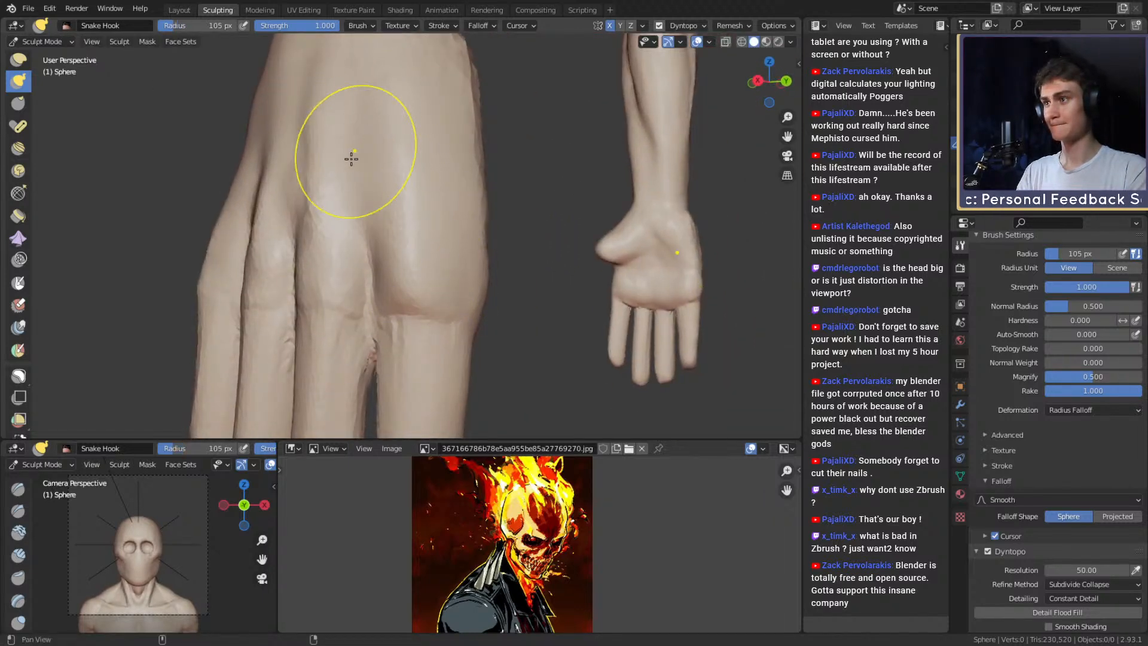
# Reshape the knuckles and the back of the hand from several angles with the Snake Hook brush.
pyautogui.moveTo(374, 225); pyautogui.dragTo(411, 223, button='middle')
pyautogui.moveTo(338, 217)
pyautogui.mouseDown(button='middle')
pyautogui.moveTo(379, 222)
pyautogui.moveTo(369, 208)
pyautogui.moveTo(371, 254)
pyautogui.moveTo(441, 238)
pyautogui.moveTo(438, 251)
pyautogui.moveTo(564, 251)
pyautogui.mouseUp(button='middle')
pyautogui.press('f')
pyautogui.click(410, 220)
pyautogui.press('f')
pyautogui.click(456, 262)
pyautogui.moveTo(359, 242); pyautogui.dragTo(556, 239, button='middle')
pyautogui.keyDown('ctrl'); pyautogui.moveTo(508, 254); pyautogui.dragTo(554, 257, button='middle'); pyautogui.keyUp('ctrl')
pyautogui.press('f')
pyautogui.click(510, 261)
pyautogui.moveTo(422, 266)
pyautogui.mouseDown(button='middle')
pyautogui.moveTo(411, 245)
pyautogui.moveTo(412, 268)
pyautogui.moveTo(408, 239)
pyautogui.moveTo(369, 278)
pyautogui.moveTo(340, 175)
pyautogui.mouseUp(button='middle')
# Carve the groove between the index and middle knuckles with the Crease brush, setting its strength to 0.509.
pyautogui.hotkey('shift', 'c')
pyautogui.press('f')
pyautogui.click(450, 244)
pyautogui.press('f')
pyautogui.keyDown('shift'); pyautogui.moveTo(354, 282); pyautogui.dragTo(416, 213, button='middle'); pyautogui.keyUp('shift')
pyautogui.click(414, 238)
pyautogui.moveTo(366, 229); pyautogui.dragTo(364, 232)
pyautogui.hotkey('shift', 'f')
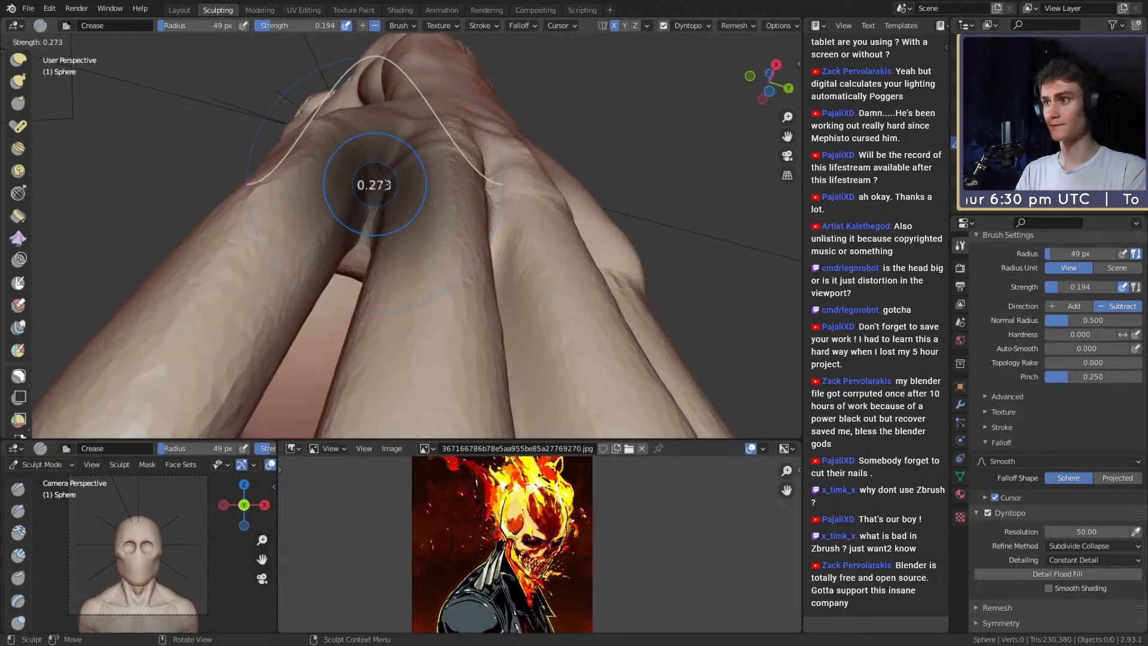
pyautogui.click(370, 228)
pyautogui.moveTo(368, 216); pyautogui.dragTo(390, 240, button='middle')
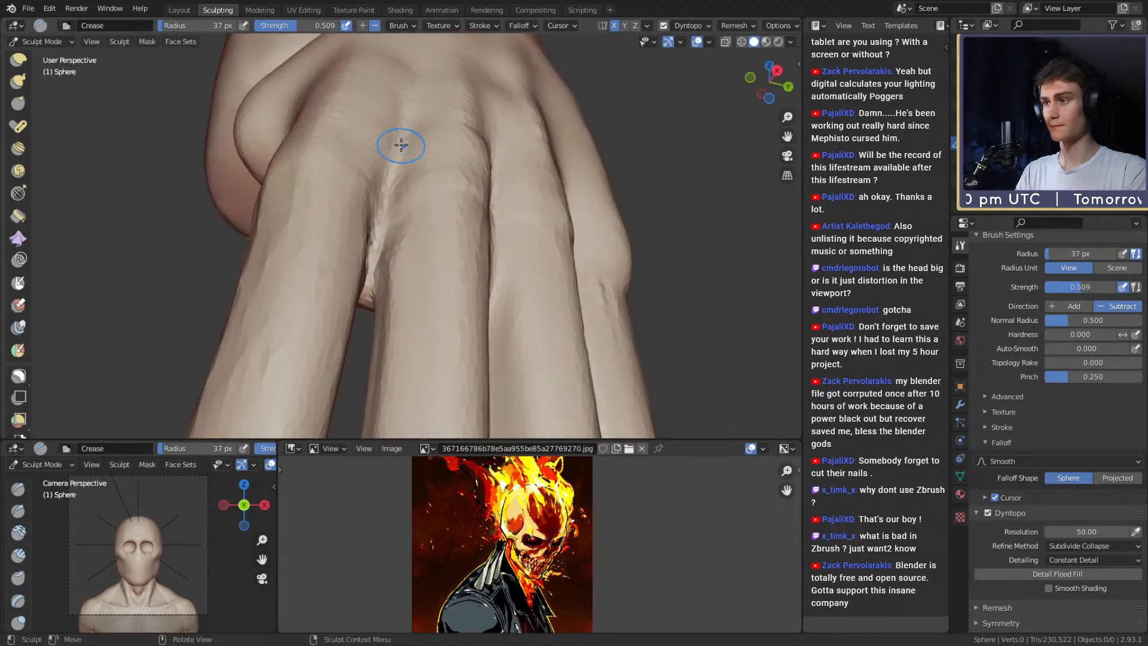
# Deepen the groove between the index and middle fingers with the Crease brush at 73 px and smooth the webbing.
pyautogui.moveTo(401, 145); pyautogui.dragTo(388, 144, button='middle')
pyautogui.press('f')
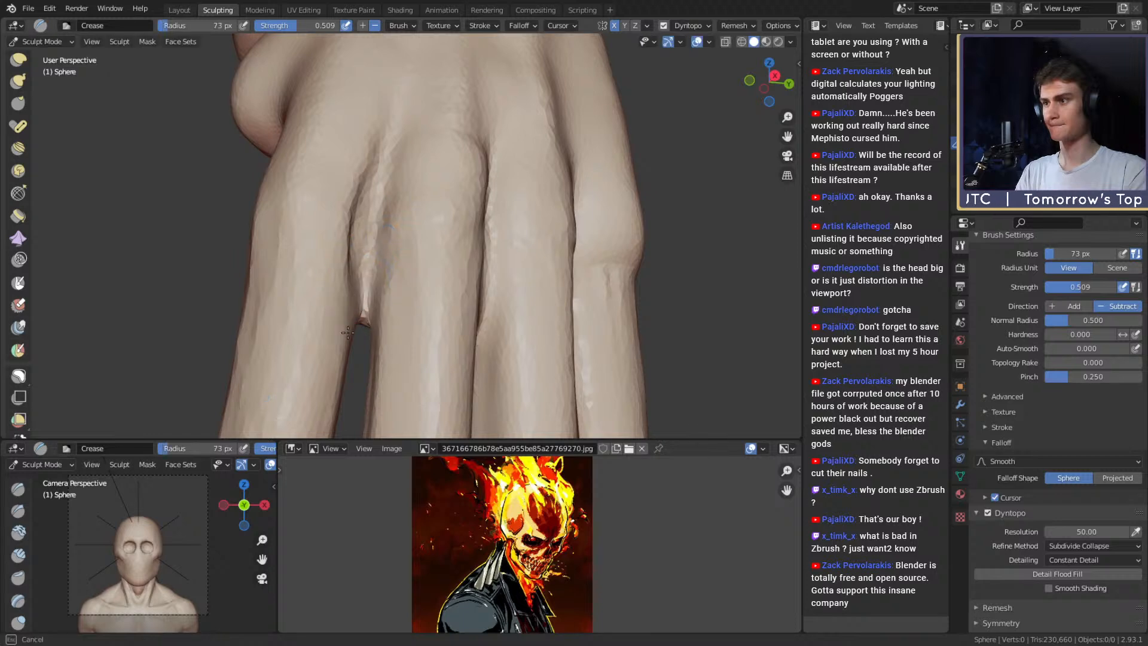
pyautogui.keyDown('shift'); pyautogui.moveTo(365, 319); pyautogui.dragTo(366, 329); pyautogui.keyUp('shift')
pyautogui.moveTo(413, 245); pyautogui.dragTo(433, 234, button='middle')
pyautogui.moveTo(459, 275)
pyautogui.mouseDown(button='middle')
pyautogui.moveTo(459, 238)
pyautogui.moveTo(421, 263)
pyautogui.mouseUp(button='middle')
# Crease the gap between the middle and ring knuckles down to the webbing at 60 px.
pyautogui.press('f')
pyautogui.moveTo(419, 270); pyautogui.dragTo(417, 317)
pyautogui.keyDown('shift'); pyautogui.moveTo(462, 272); pyautogui.dragTo(420, 237, button='middle'); pyautogui.keyUp('shift')
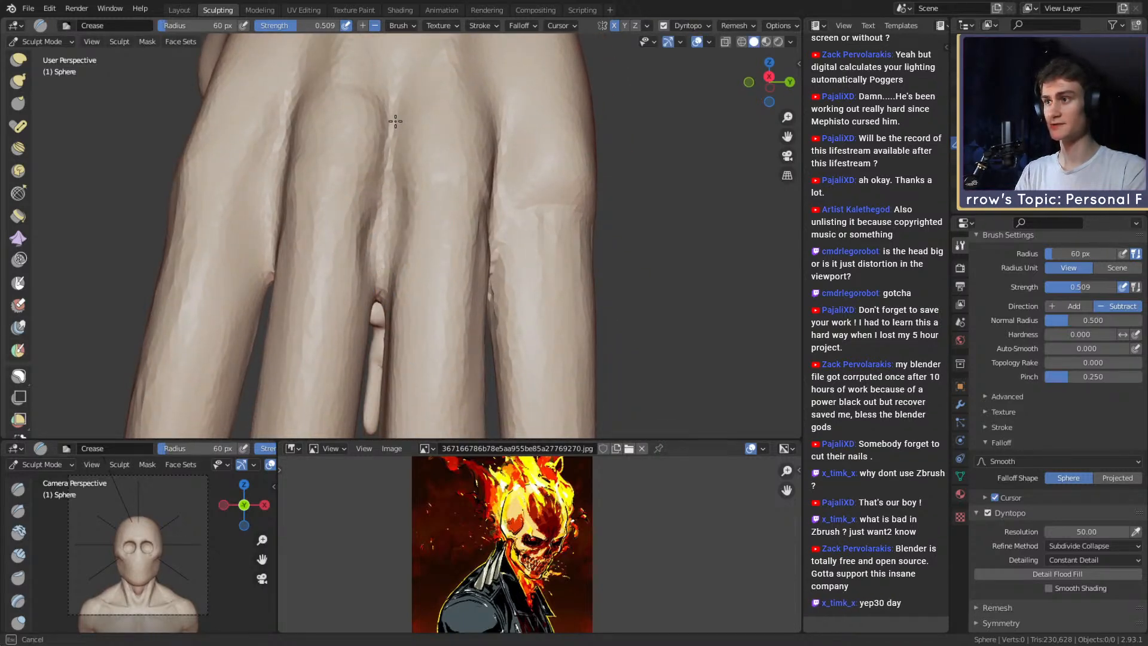
pyautogui.moveTo(395, 122); pyautogui.dragTo(390, 143)
pyautogui.press('f')
pyautogui.click(413, 147)
pyautogui.moveTo(390, 150); pyautogui.dragTo(378, 216)
# Crease the gap between the ring and little finger knuckles and set the brush radius to 78 px.
pyautogui.keyDown('shift'); pyautogui.moveTo(429, 265); pyautogui.dragTo(347, 254, button='middle'); pyautogui.keyUp('shift')
pyautogui.press('f')
pyautogui.click(486, 228)
pyautogui.moveTo(409, 209); pyautogui.dragTo(400, 275)
pyautogui.press('f')
pyautogui.click(408, 238)
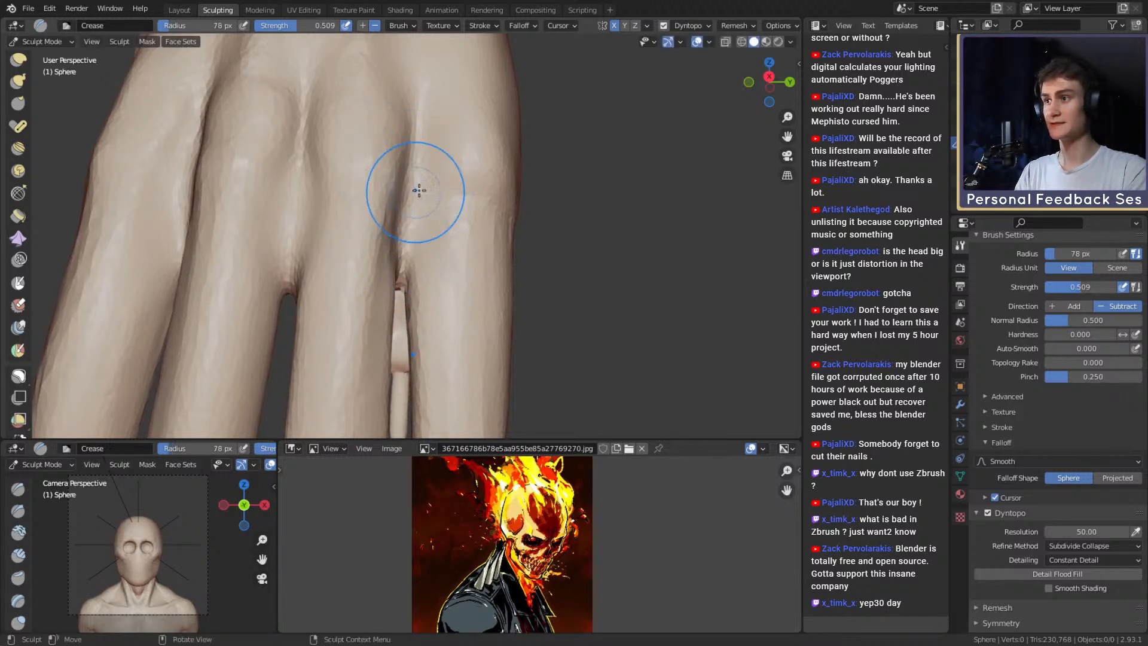
pyautogui.scroll(-5, 419, 190)
pyautogui.scroll(6, 437, 282)
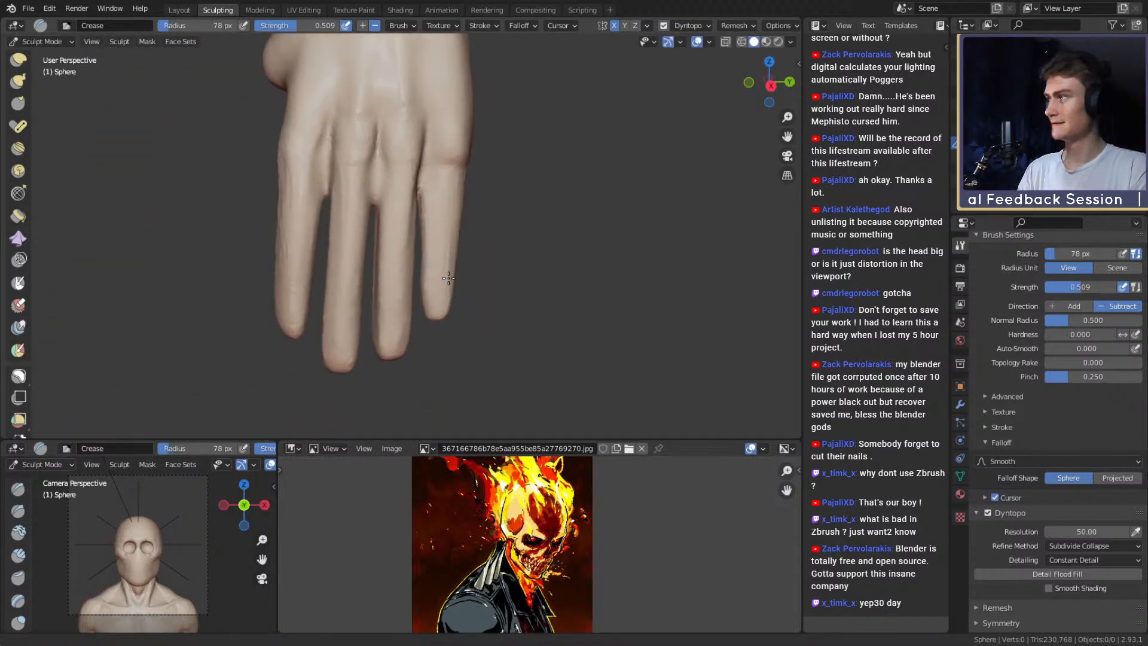
# Adjust the base of the index finger with the Grab brush at 147 px.
pyautogui.moveTo(403, 247)
pyautogui.mouseDown(button='middle')
pyautogui.moveTo(372, 256)
pyautogui.moveTo(448, 225)
pyautogui.moveTo(459, 188)
pyautogui.mouseUp(button='middle')
pyautogui.press('g')
pyautogui.press('f')
pyautogui.click(501, 194)
pyautogui.moveTo(551, 200); pyautogui.dragTo(359, 241, button='middle')
pyautogui.press('f')
pyautogui.click(405, 239)
pyautogui.moveTo(387, 235); pyautogui.dragTo(390, 233)
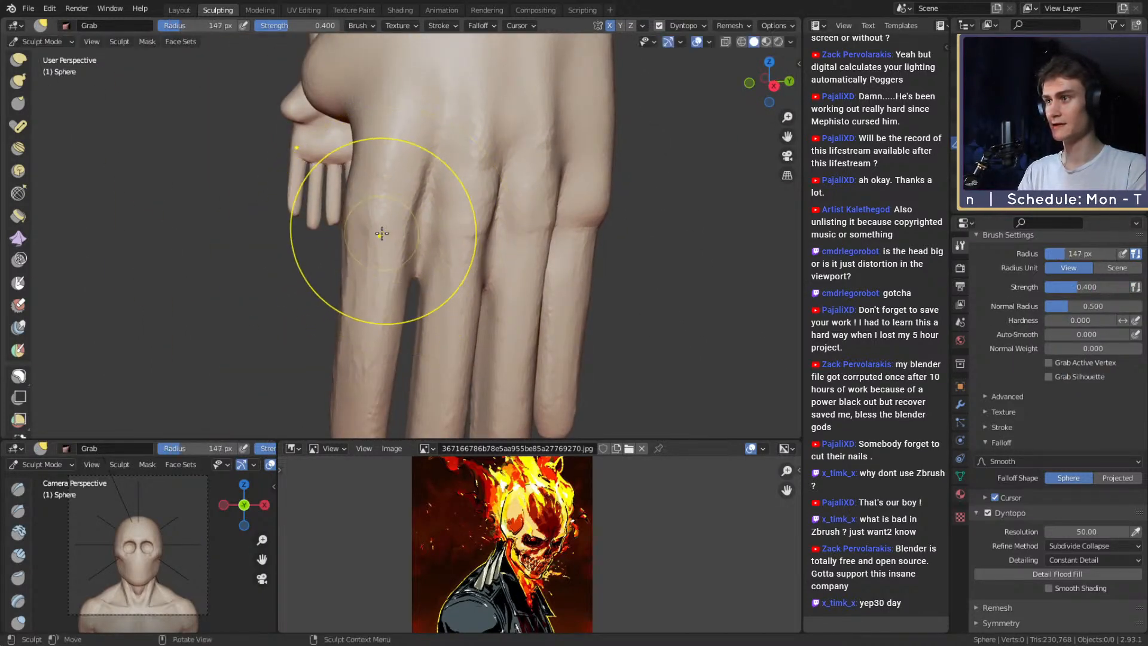
# Refine the side profile of the index finger with the Grab brush at 104 px.
pyautogui.moveTo(382, 234)
pyautogui.mouseDown(button='middle')
pyautogui.moveTo(397, 223)
pyautogui.moveTo(367, 221)
pyautogui.moveTo(432, 218)
pyautogui.mouseUp(button='middle')
pyautogui.press('f')
pyautogui.click(422, 226)
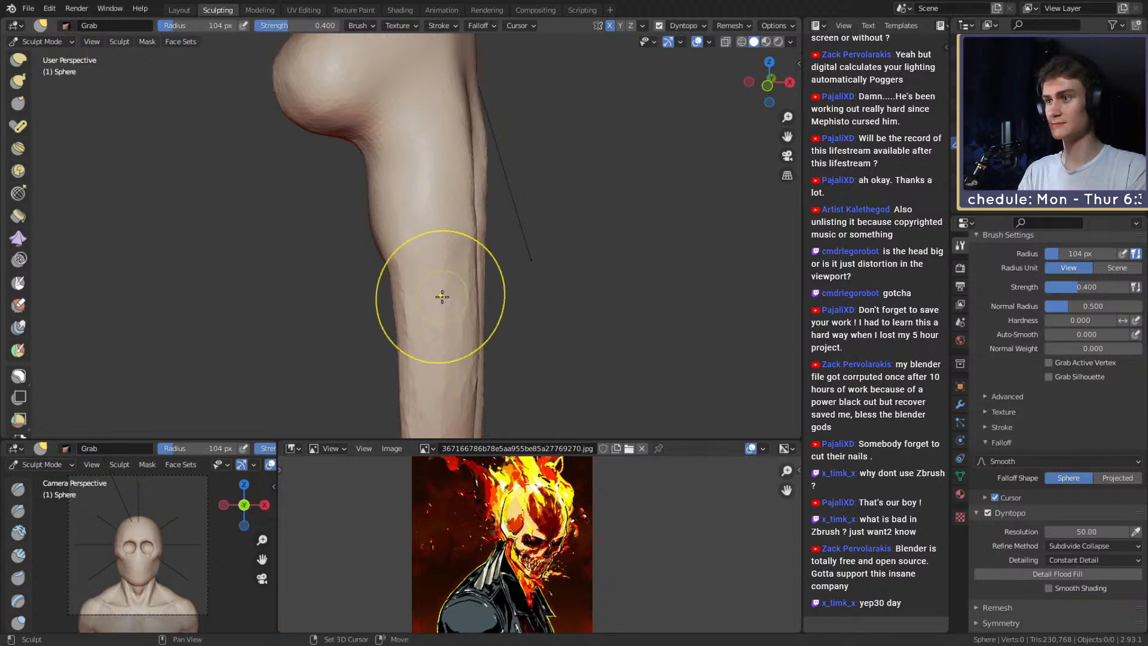
pyautogui.moveTo(442, 297); pyautogui.dragTo(415, 238, button='middle')
pyautogui.moveTo(377, 415)
pyautogui.mouseDown(button='middle')
pyautogui.moveTo(326, 213)
pyautogui.moveTo(337, 208)
pyautogui.mouseUp(button='middle')
pyautogui.moveTo(370, 173); pyautogui.dragTo(404, 190, button='middle')
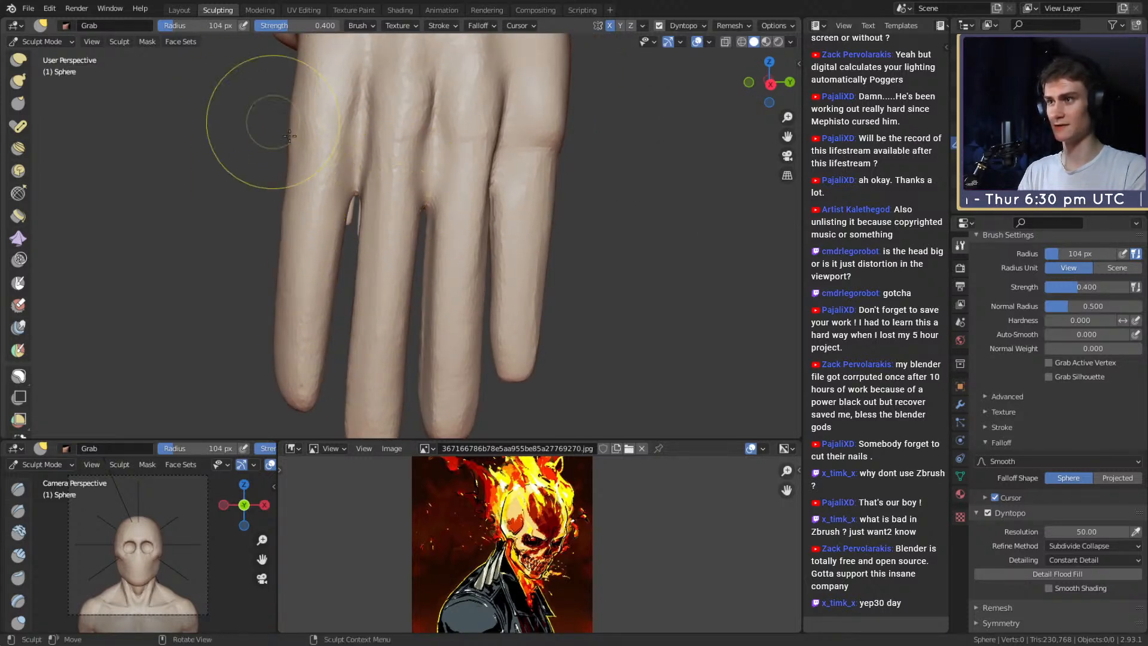
pyautogui.moveTo(290, 137); pyautogui.dragTo(436, 240, button='middle')
# Reshape the webbing between the index, middle and ring fingers with the Snake Hook brush at 101 px and 56 px.
pyautogui.press('k')
pyautogui.press('f')
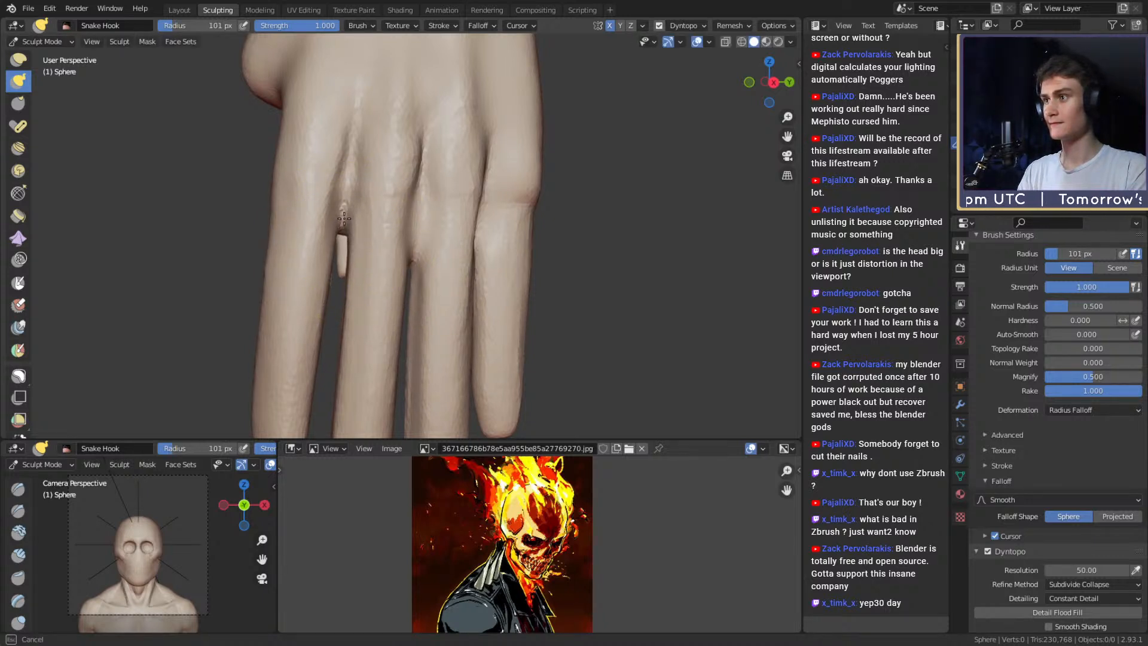
pyautogui.moveTo(355, 214); pyautogui.dragTo(384, 249, button='middle')
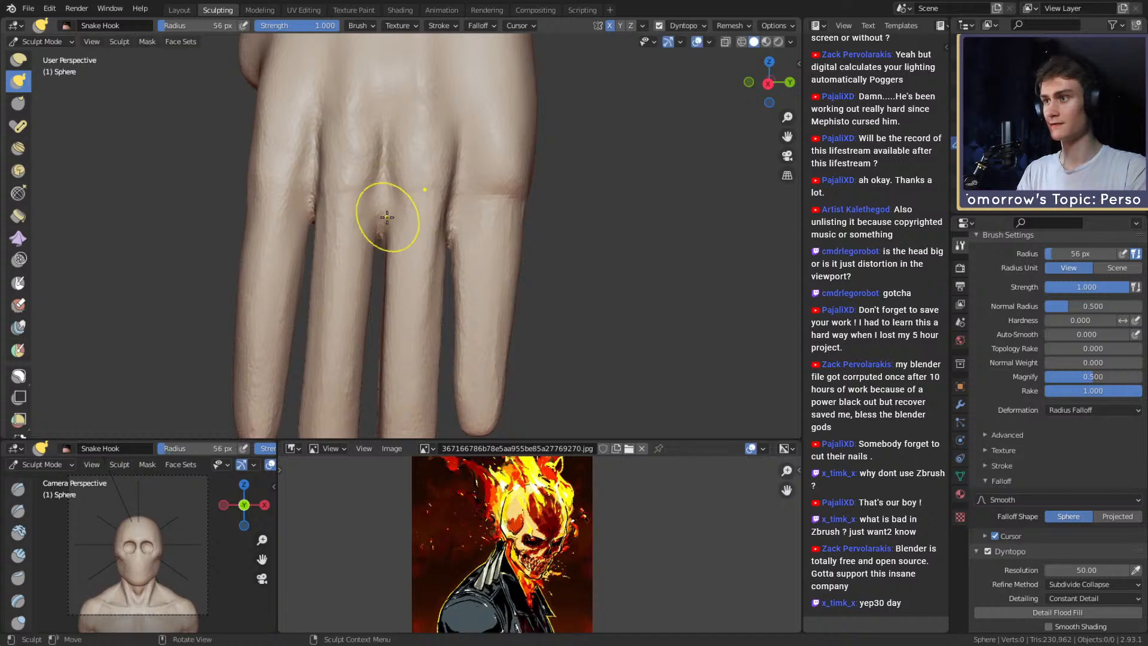
pyautogui.moveTo(382, 209); pyautogui.dragTo(382, 205)
# Pull the webbing between the ring and little fingers into shape with the Snake Hook brush at 88 px and 38 px.
pyautogui.moveTo(427, 221); pyautogui.dragTo(418, 223, button='middle')
pyautogui.press('f')
pyautogui.click(443, 235)
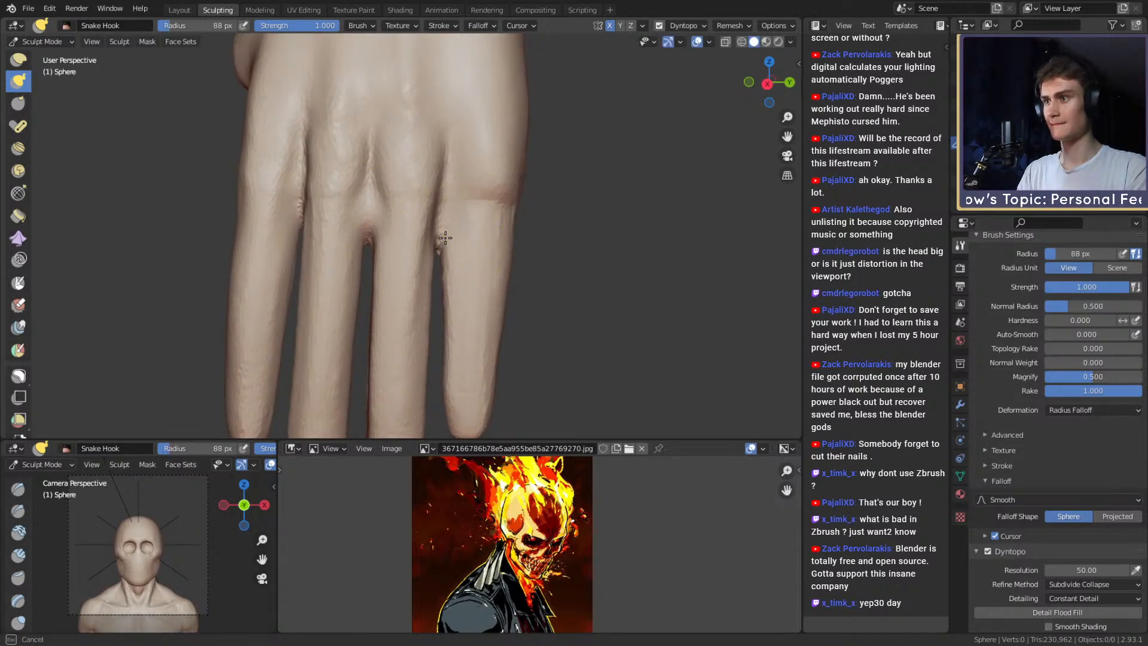
pyautogui.moveTo(457, 232)
pyautogui.mouseDown(button='middle')
pyautogui.moveTo(426, 210)
pyautogui.moveTo(351, 226)
pyautogui.moveTo(380, 237)
pyautogui.moveTo(397, 184)
pyautogui.moveTo(556, 225)
pyautogui.moveTo(481, 199)
pyautogui.mouseUp(button='middle')
pyautogui.press('f')
pyautogui.click(428, 199)
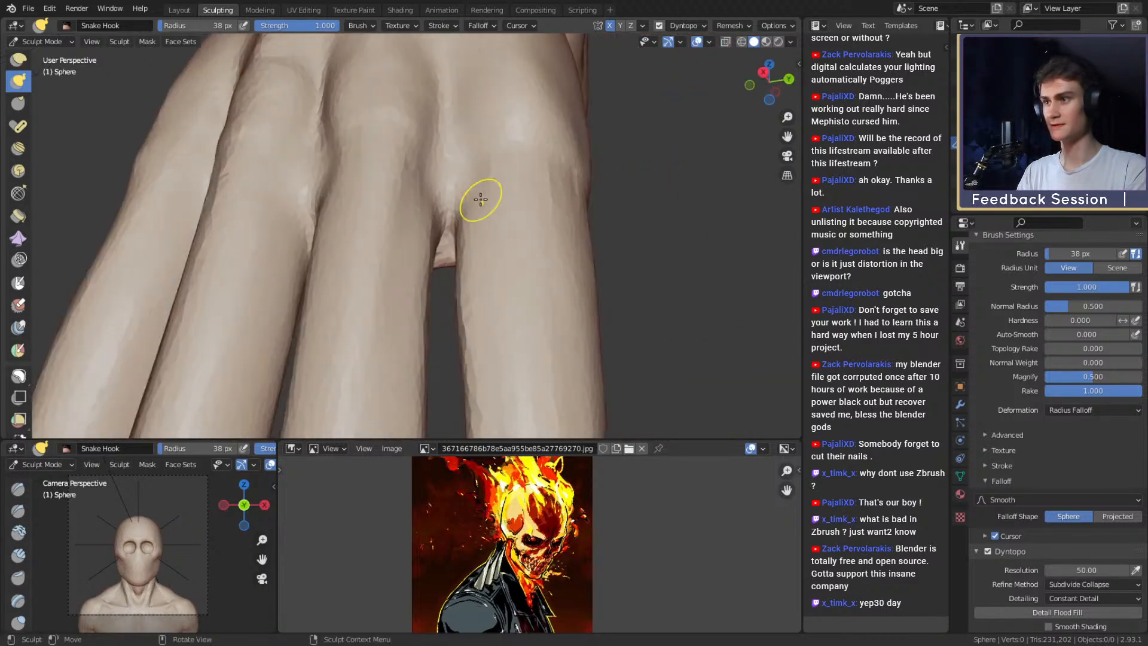
pyautogui.moveTo(445, 269); pyautogui.dragTo(459, 221, button='middle')
pyautogui.press('f')
pyautogui.click(462, 221)
pyautogui.moveTo(436, 235)
pyautogui.mouseDown()
pyautogui.moveTo(434, 224)
pyautogui.moveTo(448, 246)
pyautogui.moveTo(461, 220)
pyautogui.moveTo(445, 224)
pyautogui.mouseUp()
# Crease the webbing between the ring and little fingers with the Crease brush at 42 px.
pyautogui.hotkey('shift', 'c')
pyautogui.moveTo(440, 230); pyautogui.dragTo(437, 167)
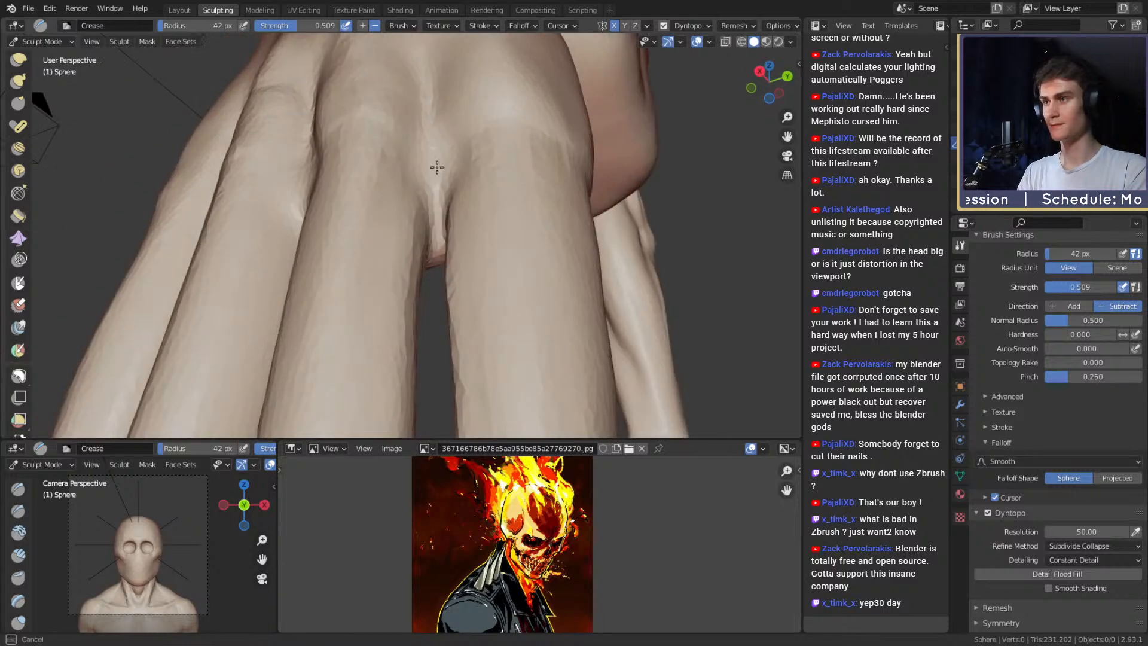
pyautogui.press('f')
pyautogui.moveTo(440, 154)
pyautogui.keyDown('ctrl'); pyautogui.mouseDown(button='middle')
pyautogui.moveTo(447, 219)
pyautogui.moveTo(431, 244)
pyautogui.mouseUp(button='middle'); pyautogui.keyUp('ctrl')
pyautogui.click(463, 220)
# Sharpen the groove between the middle and ring fingers with short Crease strokes.
pyautogui.press('f')
pyautogui.click(395, 231)
pyautogui.moveTo(403, 214); pyautogui.dragTo(406, 187)
pyautogui.moveTo(406, 190); pyautogui.dragTo(414, 226, button='middle')
pyautogui.moveTo(411, 236); pyautogui.dragTo(415, 205)
pyautogui.moveTo(431, 167); pyautogui.dragTo(422, 196, button='middle')
pyautogui.moveTo(421, 200); pyautogui.dragTo(418, 217)
pyautogui.moveTo(418, 191); pyautogui.dragTo(414, 204, button='middle')
# Extend the grooves between the knuckles onto the back of the hand with the Crease brush at 75 px and 41 px.
pyautogui.press('f')
pyautogui.click(422, 202)
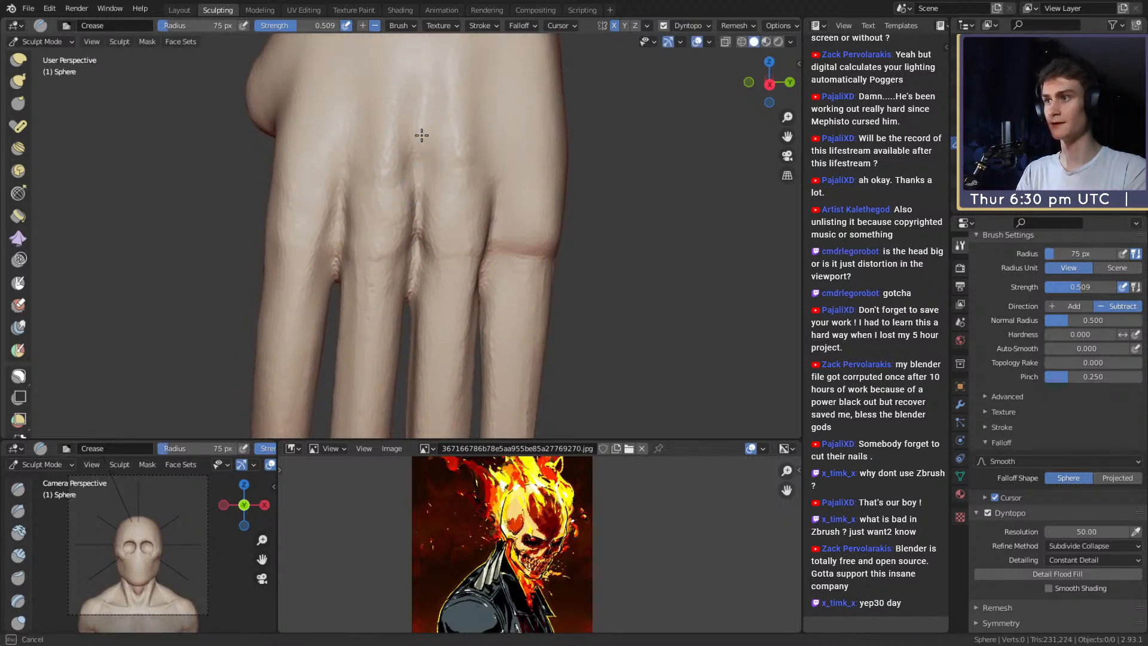
pyautogui.moveTo(422, 135); pyautogui.dragTo(422, 124)
pyautogui.moveTo(424, 196); pyautogui.dragTo(452, 207, button='middle')
pyautogui.press('f')
pyautogui.click(397, 207)
pyautogui.moveTo(414, 227); pyautogui.dragTo(419, 174)
pyautogui.press('f')
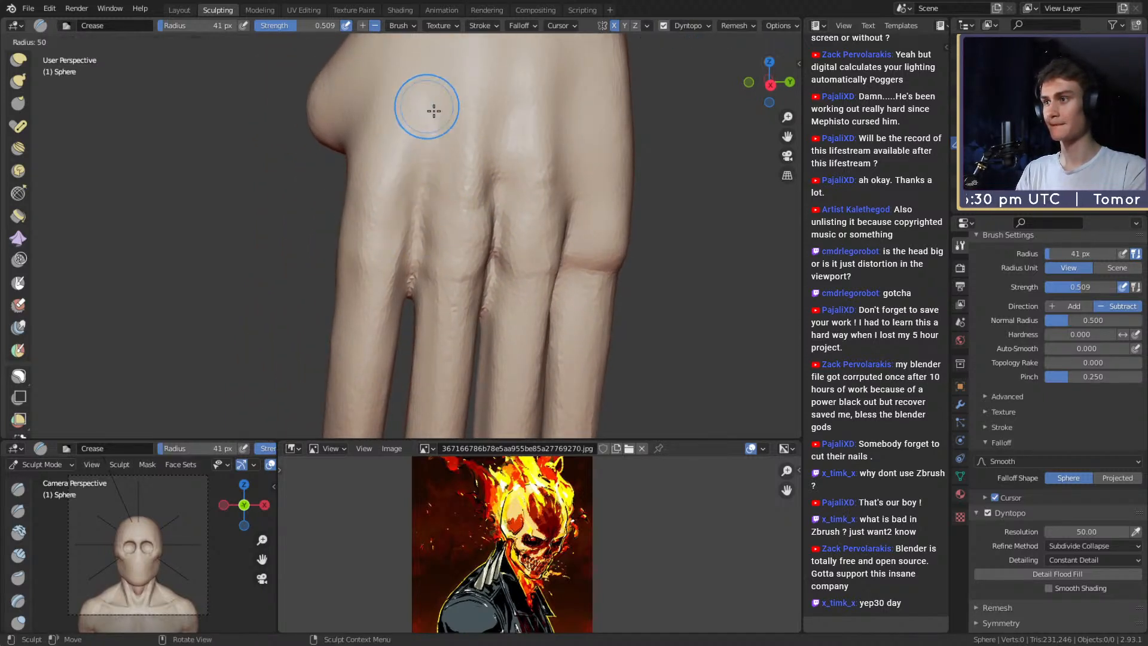
pyautogui.click(434, 111)
# Adjust the palm-side bases of the little and ring fingers with the Grab brush at about 156 px.
pyautogui.moveTo(400, 308); pyautogui.dragTo(579, 202, button='middle')
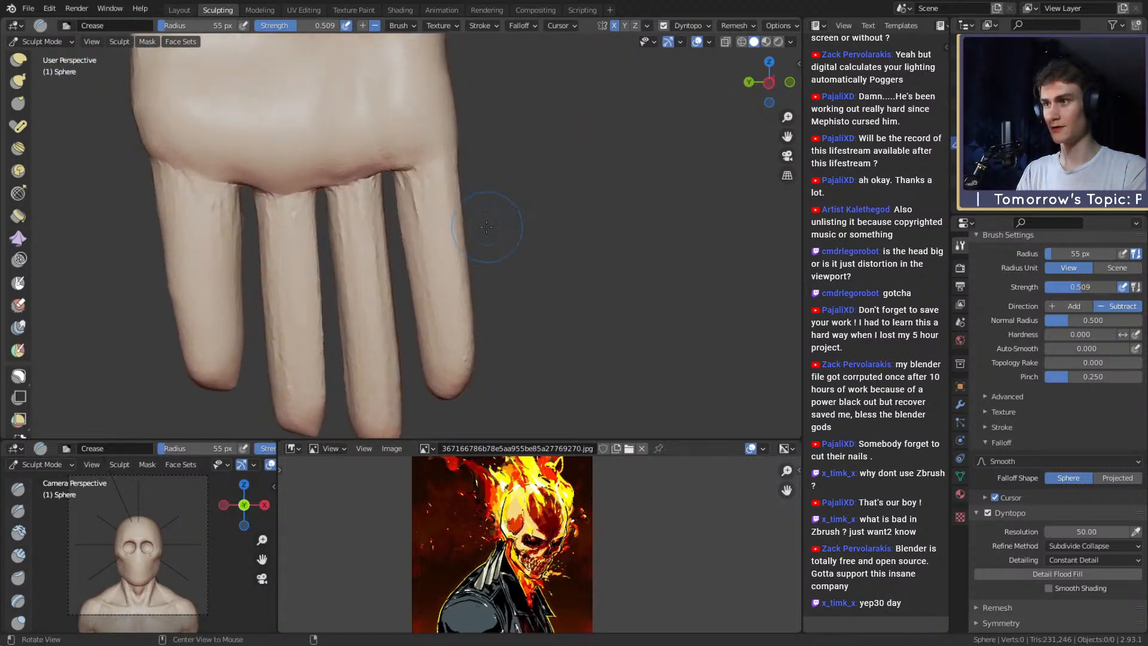
pyautogui.scroll(2, 491, 230)
pyautogui.keyDown('alt'); pyautogui.keyDown('shift'); pyautogui.moveTo(215, 241); pyautogui.dragTo(445, 246); pyautogui.keyUp('shift'); pyautogui.keyUp('alt')
pyautogui.press('g')
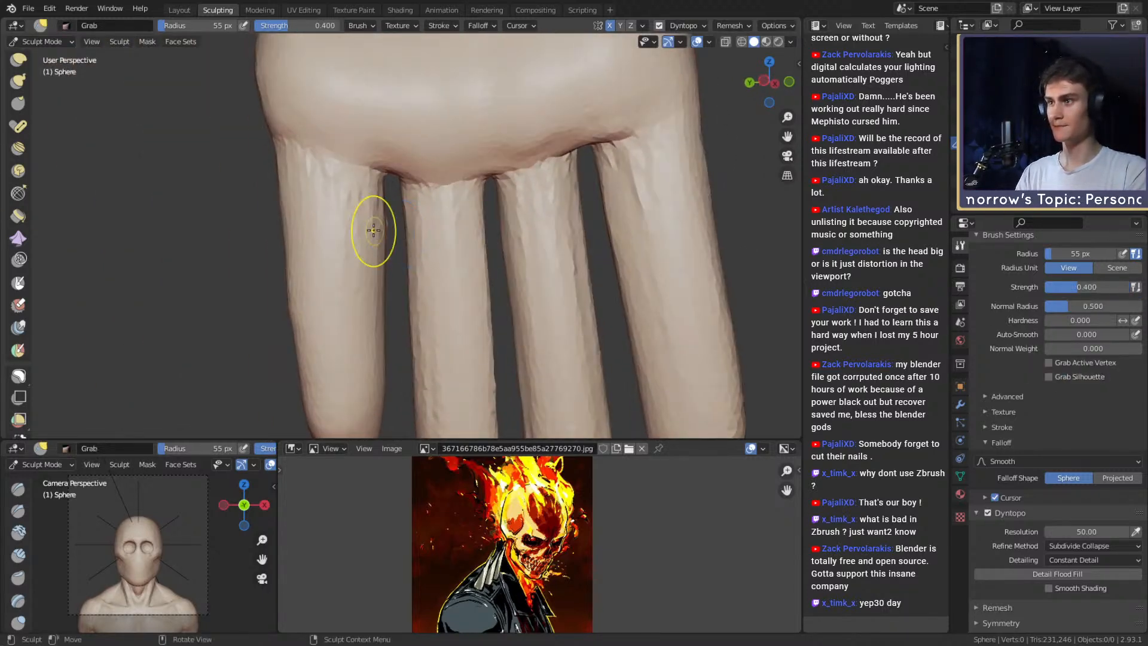
pyautogui.moveTo(372, 232)
pyautogui.keyDown('alt'); pyautogui.keyDown('shift'); pyautogui.mouseDown()
pyautogui.moveTo(423, 249)
pyautogui.moveTo(413, 299)
pyautogui.moveTo(374, 262)
pyautogui.moveTo(380, 245)
pyautogui.moveTo(361, 203)
pyautogui.mouseUp(); pyautogui.keyUp('shift'); pyautogui.keyUp('alt')
pyautogui.press('f')
pyautogui.click(461, 216)
pyautogui.press('f')
pyautogui.click(433, 234)
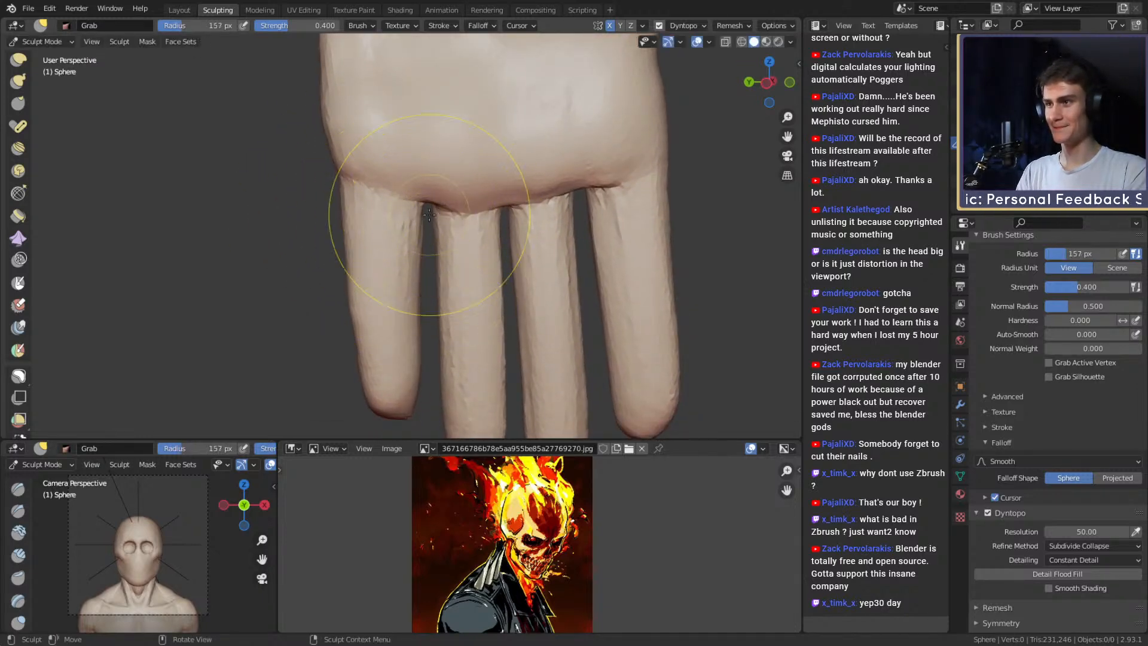
pyautogui.keyDown('alt'); pyautogui.keyDown('shift'); pyautogui.moveTo(427, 250); pyautogui.dragTo(420, 228); pyautogui.keyUp('shift'); pyautogui.keyUp('alt')
pyautogui.press('f')
pyautogui.click(430, 256)
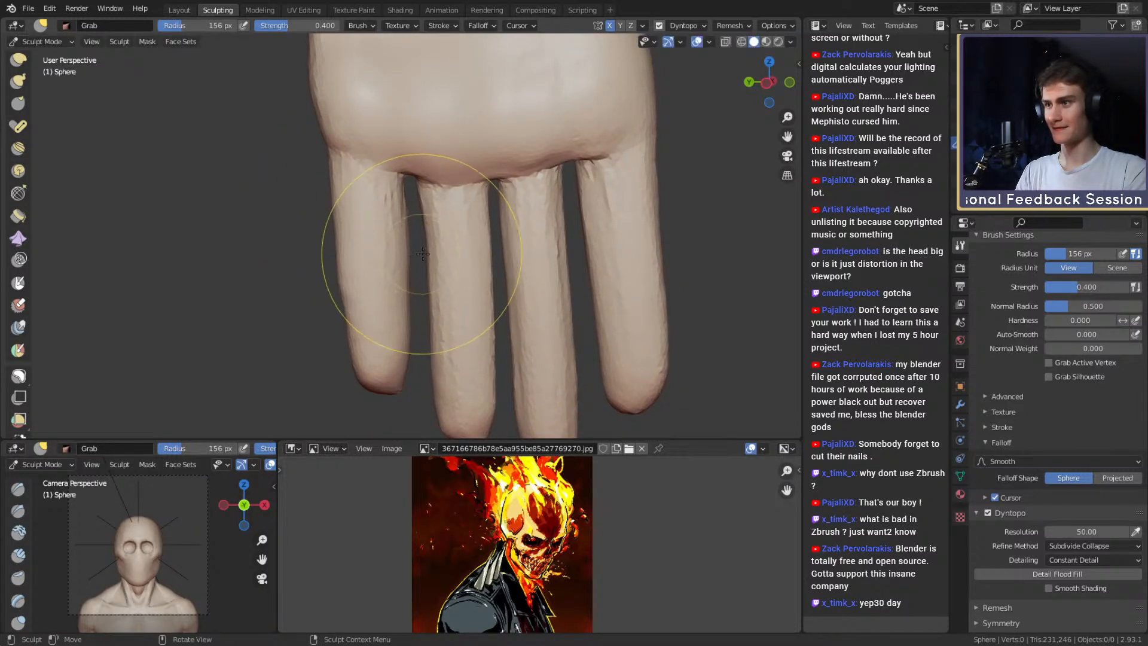
pyautogui.press('m')
pyautogui.hotkey('shift', 'a')
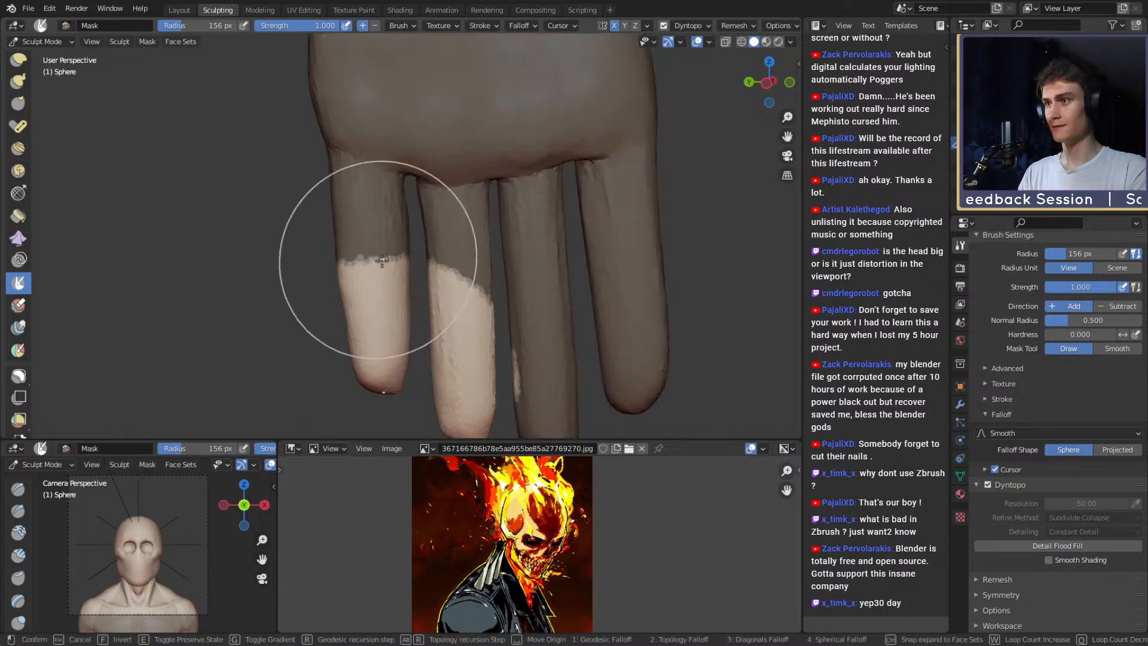
pyautogui.press('Escape')
# Turn on the Screencast Keys display in the viewport.
pyautogui.press('n')
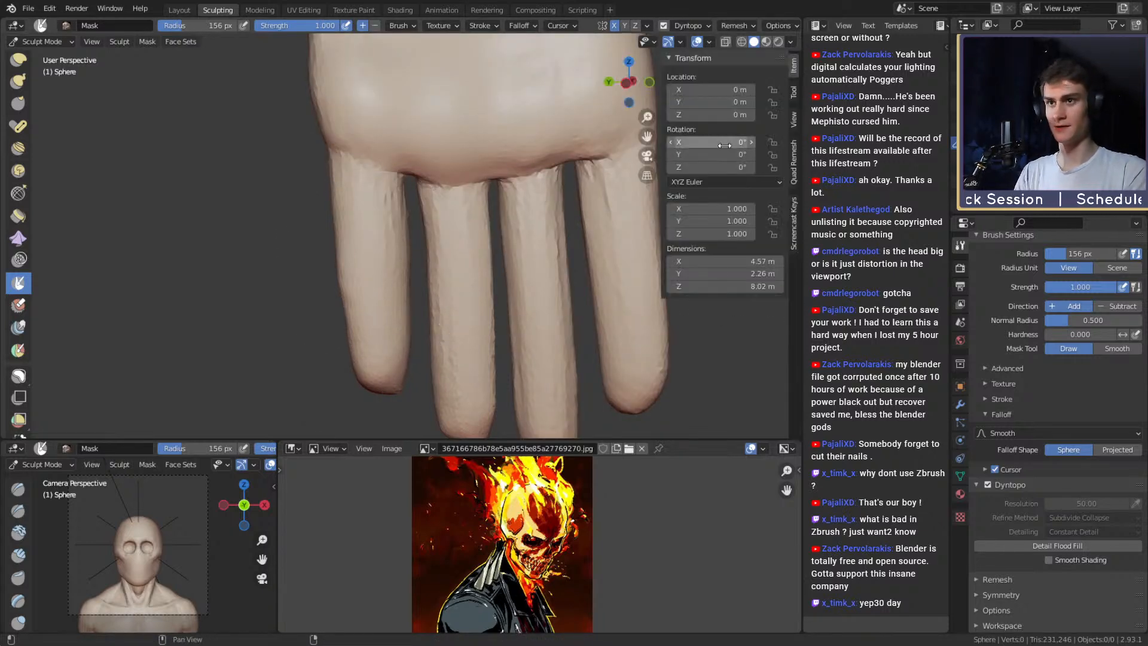
pyautogui.click(792, 226)
pyautogui.click(680, 61)
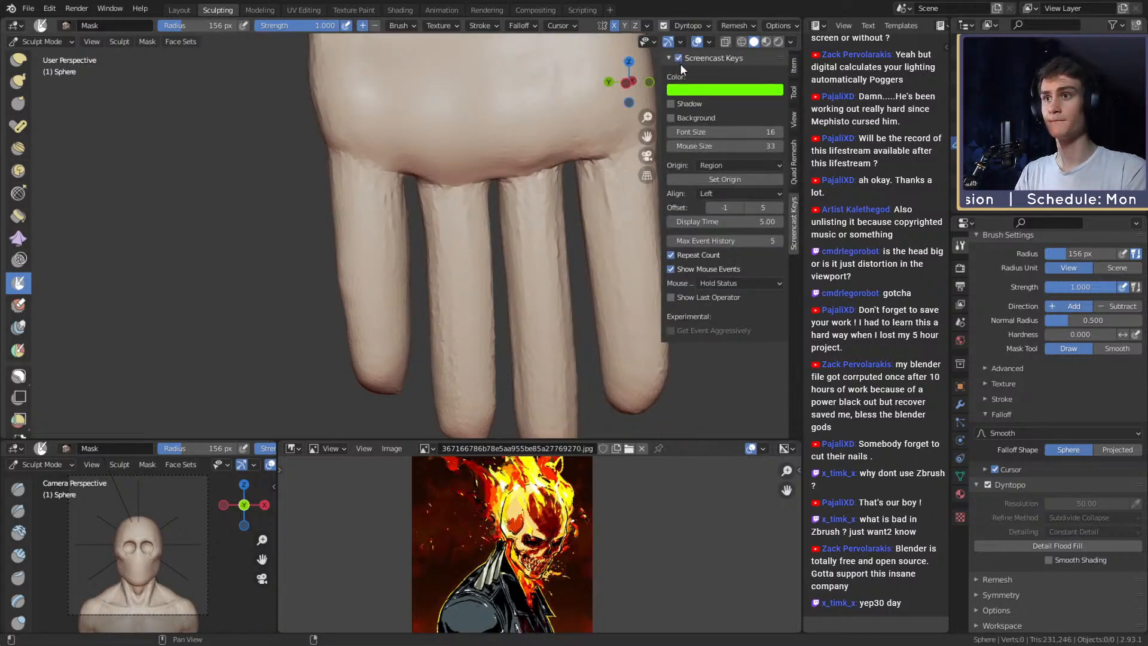
pyautogui.press('n')
# Mask the model except the little finger by expanding a mask from its fingertip.
pyautogui.keyDown('alt'); pyautogui.keyDown('shift'); pyautogui.moveTo(342, 323); pyautogui.dragTo(343, 248, button='middle'); pyautogui.keyUp('shift'); pyautogui.keyUp('alt')
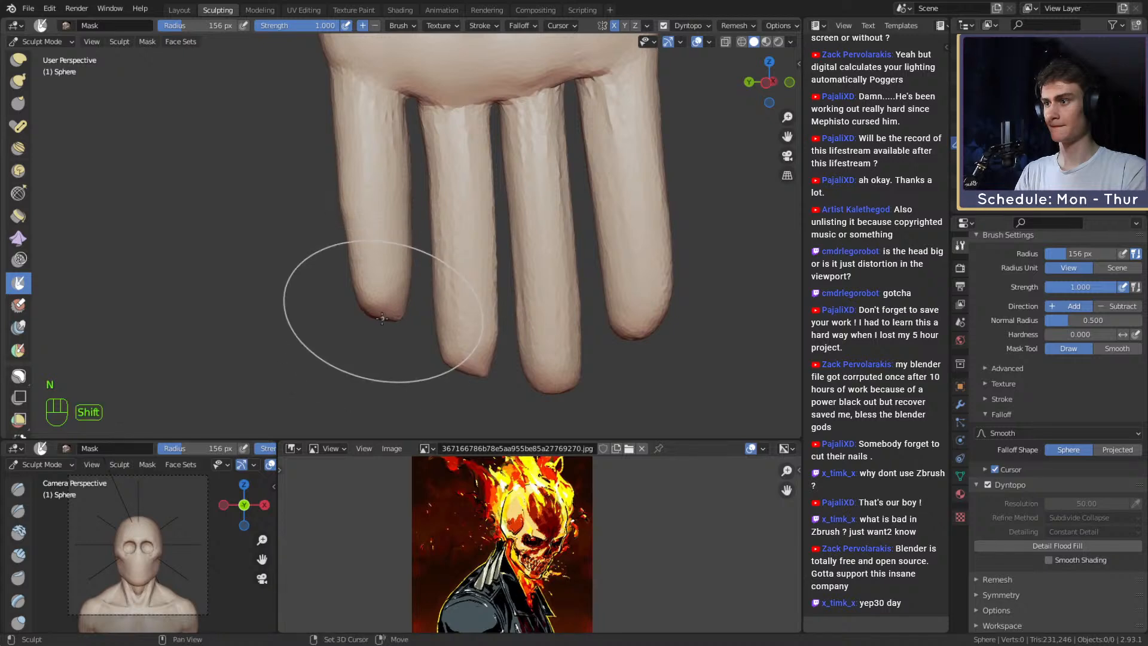
pyautogui.hotkey('shift', 'a')
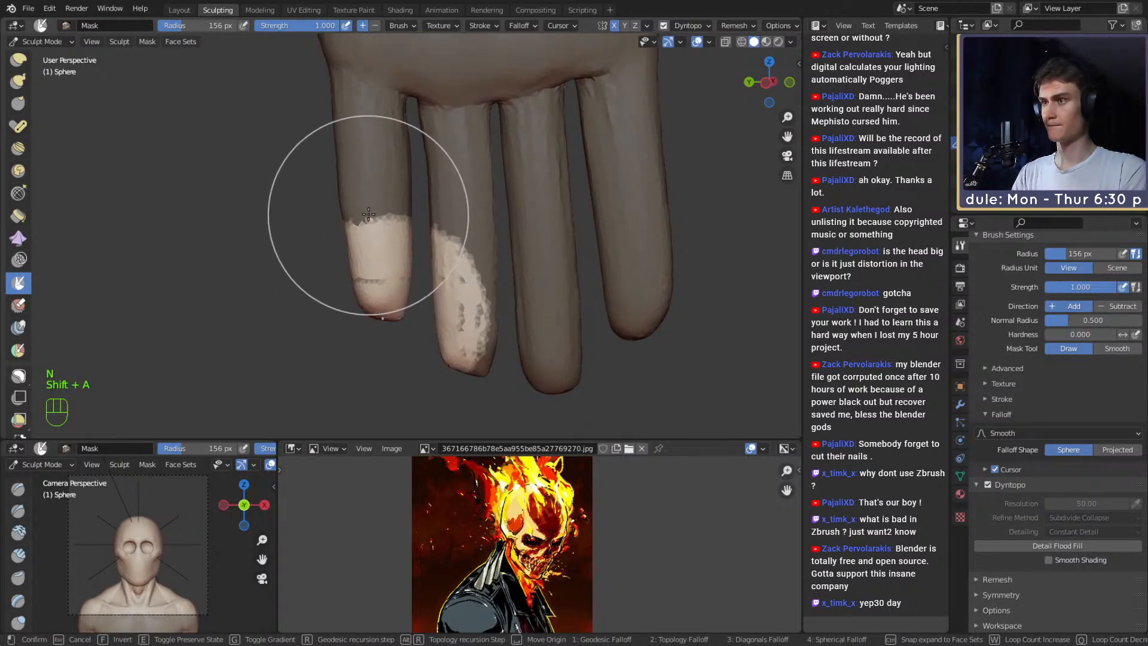
pyautogui.click(366, 96)
# Unmask the back of the little finger up to its knuckle with the Mask brush at 67 px.
pyautogui.keyDown('alt'); pyautogui.keyDown('shift'); pyautogui.moveTo(383, 87); pyautogui.dragTo(414, 201); pyautogui.keyUp('shift'); pyautogui.keyUp('alt')
pyautogui.moveTo(414, 201)
pyautogui.keyDown('alt'); pyautogui.mouseDown()
pyautogui.moveTo(533, 210)
pyautogui.moveTo(528, 227)
pyautogui.moveTo(478, 197)
pyautogui.moveTo(534, 207)
pyautogui.moveTo(504, 184)
pyautogui.moveTo(526, 184)
pyautogui.moveTo(453, 202)
pyautogui.mouseUp(); pyautogui.keyUp('alt')
pyautogui.press('4')
pyautogui.press('f')
pyautogui.click(491, 197)
pyautogui.hotkey('ctrl', 'z')
pyautogui.keyDown('ctrl'); pyautogui.moveTo(453, 206); pyautogui.dragTo(451, 200); pyautogui.keyUp('ctrl')
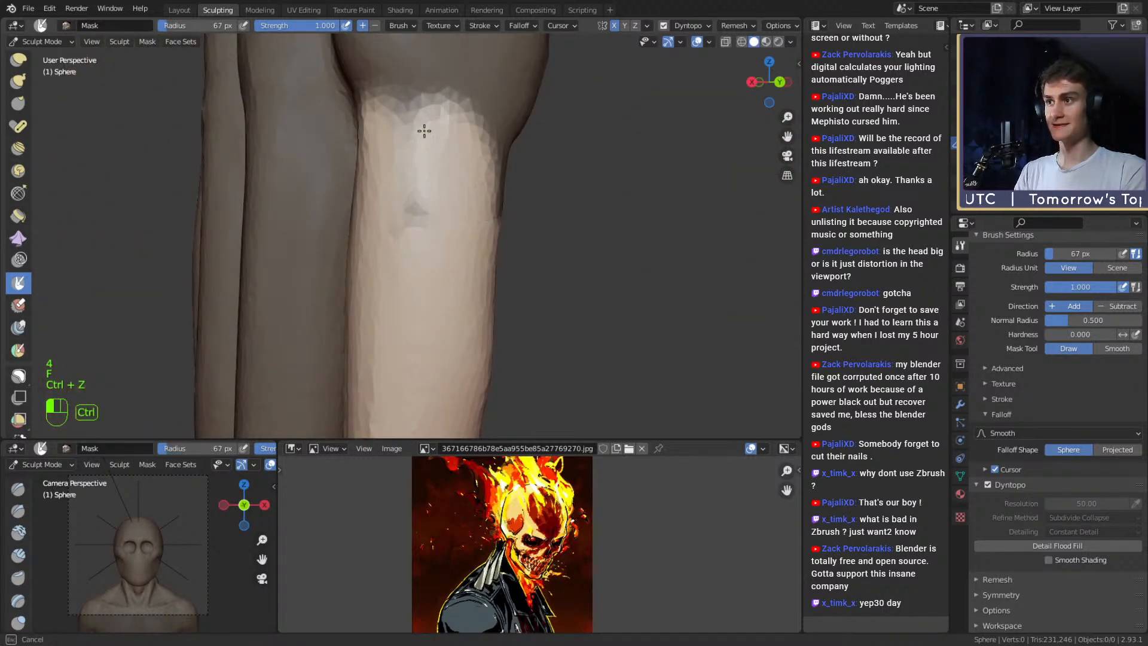
pyautogui.keyDown('ctrl'); pyautogui.moveTo(424, 131); pyautogui.dragTo(413, 110); pyautogui.keyUp('ctrl')
# Clear leftover mask around the little finger's base beside the ring finger with the Mask brush at 49 px.
pyautogui.moveTo(467, 174)
pyautogui.keyDown('alt'); pyautogui.keyDown('shift'); pyautogui.mouseDown()
pyautogui.moveTo(441, 185)
pyautogui.moveTo(526, 182)
pyautogui.mouseUp(); pyautogui.keyUp('shift'); pyautogui.keyUp('alt')
pyautogui.press('f')
pyautogui.click(516, 180)
pyautogui.keyDown('ctrl'); pyautogui.moveTo(458, 231); pyautogui.dragTo(454, 235); pyautogui.keyUp('ctrl')
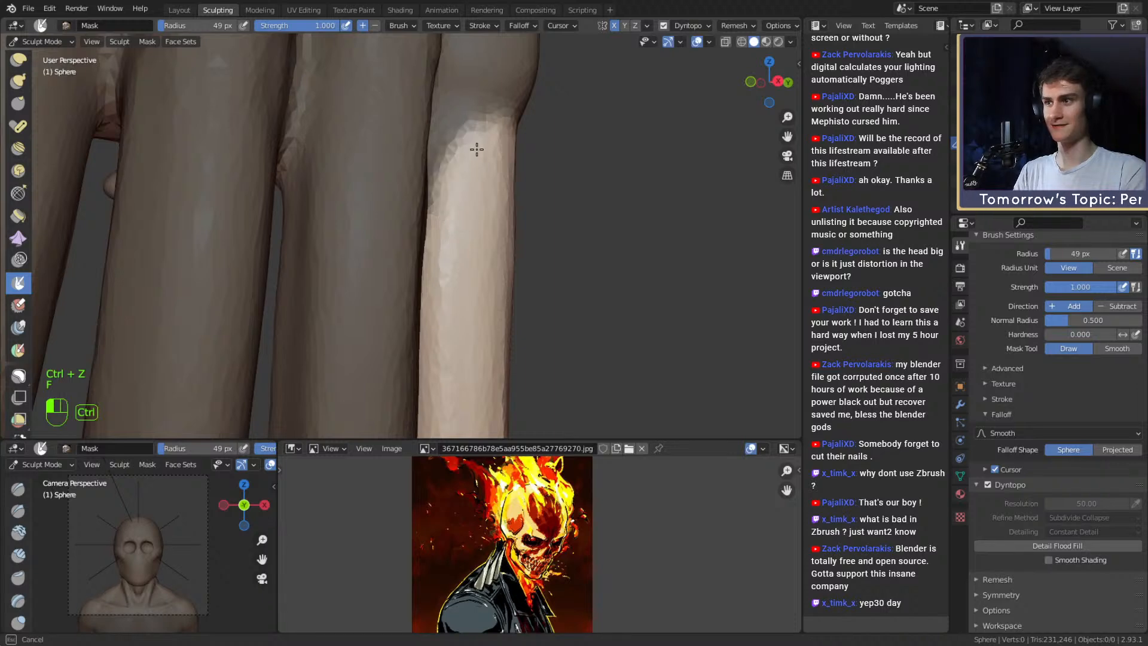
pyautogui.keyDown('ctrl'); pyautogui.moveTo(477, 150); pyautogui.dragTo(477, 163); pyautogui.keyUp('ctrl')
# Clean the mask edge around the palm side of the little finger's base with the Mask brush at 38 px.
pyautogui.keyDown('alt'); pyautogui.moveTo(479, 169); pyautogui.dragTo(389, 160); pyautogui.keyUp('alt')
pyautogui.moveTo(359, 140)
pyautogui.keyDown('ctrl'); pyautogui.mouseDown()
pyautogui.moveTo(385, 164)
pyautogui.moveTo(350, 141)
pyautogui.mouseUp(); pyautogui.keyUp('ctrl')
pyautogui.moveTo(356, 165)
pyautogui.keyDown('alt'); pyautogui.keyDown('shift'); pyautogui.mouseDown()
pyautogui.moveTo(390, 177)
pyautogui.moveTo(341, 186)
pyautogui.mouseUp(); pyautogui.keyUp('shift'); pyautogui.keyUp('alt')
pyautogui.keyDown('alt'); pyautogui.keyDown('shift'); pyautogui.moveTo(341, 186); pyautogui.dragTo(397, 203); pyautogui.keyUp('shift'); pyautogui.keyUp('alt')
pyautogui.moveTo(364, 206)
pyautogui.keyDown('ctrl'); pyautogui.mouseDown()
pyautogui.moveTo(383, 215)
pyautogui.moveTo(344, 233)
pyautogui.mouseUp(); pyautogui.keyUp('ctrl')
pyautogui.press('f')
pyautogui.moveTo(447, 244)
pyautogui.keyDown('alt'); pyautogui.mouseDown()
pyautogui.moveTo(404, 223)
pyautogui.moveTo(650, 276)
pyautogui.moveTo(484, 231)
pyautogui.moveTo(604, 157)
pyautogui.moveTo(454, 239)
pyautogui.mouseUp(); pyautogui.keyUp('alt')
pyautogui.click(394, 213)
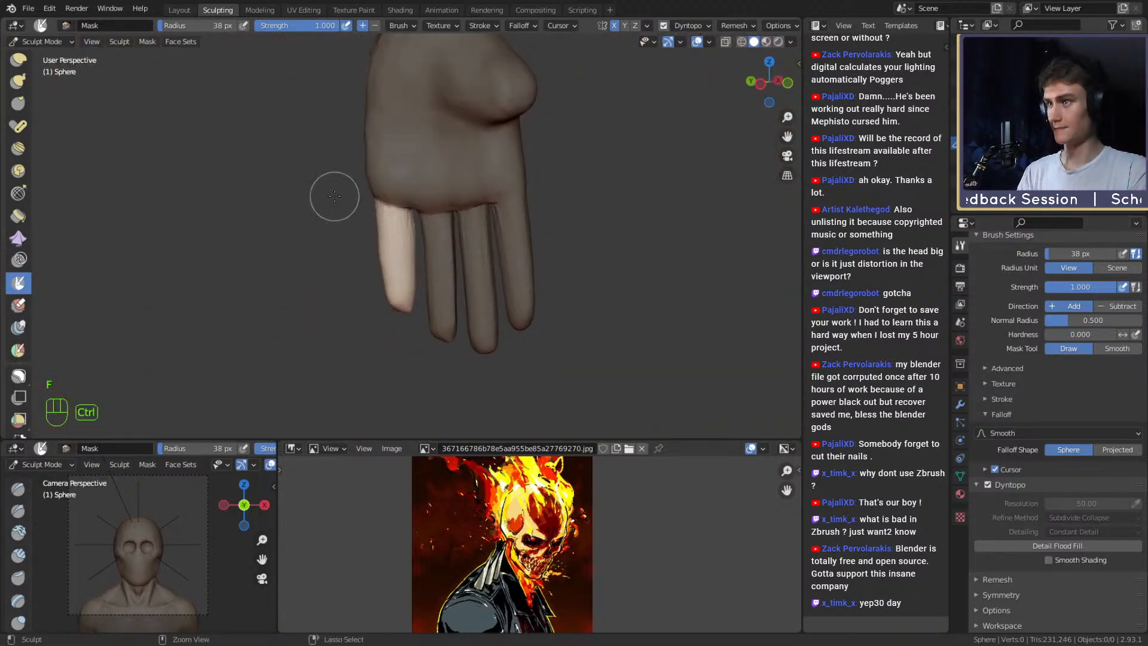
# Unmask the outer edge of the palm above the little finger with the Mask brush at 68 px.
pyautogui.keyDown('ctrl'); pyautogui.keyDown('alt'); pyautogui.moveTo(437, 280); pyautogui.dragTo(443, 210); pyautogui.keyUp('alt'); pyautogui.keyUp('ctrl')
pyautogui.click(399, 209)
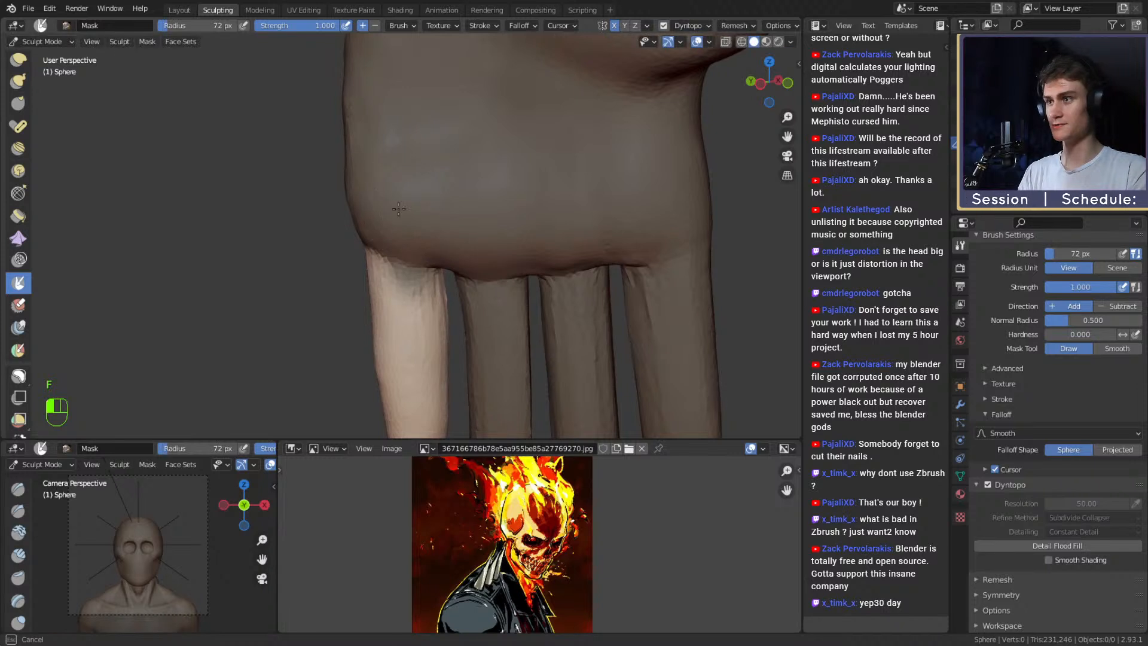
pyautogui.hotkey('ctrl', 'z')
pyautogui.keyDown('ctrl'); pyautogui.moveTo(412, 224); pyautogui.dragTo(402, 194); pyautogui.keyUp('ctrl')
pyautogui.moveTo(402, 194); pyautogui.dragTo(434, 198, button='middle')
pyautogui.moveTo(415, 180)
pyautogui.keyDown('ctrl'); pyautogui.mouseDown()
pyautogui.moveTo(403, 228)
pyautogui.moveTo(419, 222)
pyautogui.mouseUp(); pyautogui.keyUp('ctrl')
pyautogui.moveTo(416, 212); pyautogui.dragTo(439, 206, button='middle')
pyautogui.keyDown('ctrl'); pyautogui.moveTo(445, 186); pyautogui.dragTo(421, 81); pyautogui.keyUp('ctrl')
pyautogui.moveTo(412, 131); pyautogui.dragTo(484, 142, button='middle')
pyautogui.keyDown('ctrl'); pyautogui.moveTo(450, 96); pyautogui.dragTo(457, 146); pyautogui.keyUp('ctrl')
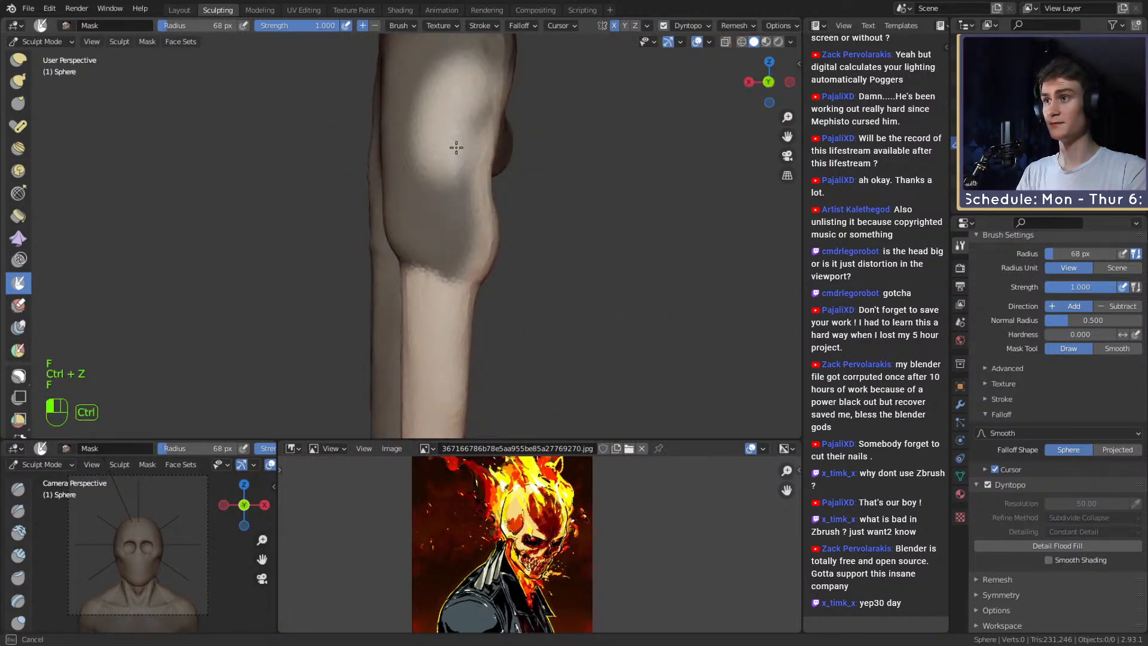
# Unmask the remaining gap between the outer palm edge and the little finger's knuckle with the Mask brush.
pyautogui.moveTo(445, 173); pyautogui.dragTo(500, 180, button='middle')
pyautogui.press('f')
pyautogui.click(439, 209)
pyautogui.keyDown('ctrl'); pyautogui.moveTo(440, 225); pyautogui.dragTo(433, 301); pyautogui.keyUp('ctrl')
pyautogui.moveTo(444, 227)
pyautogui.keyDown('alt'); pyautogui.mouseDown()
pyautogui.moveTo(418, 225)
pyautogui.moveTo(431, 276)
pyautogui.mouseUp(); pyautogui.keyUp('alt')
pyautogui.press('f')
pyautogui.click(503, 257)
pyautogui.moveTo(413, 257)
pyautogui.keyDown('alt'); pyautogui.mouseDown()
pyautogui.moveTo(478, 257)
pyautogui.moveTo(425, 203)
pyautogui.mouseUp(); pyautogui.keyUp('alt')
pyautogui.moveTo(425, 204); pyautogui.dragTo(447, 251, button='middle')
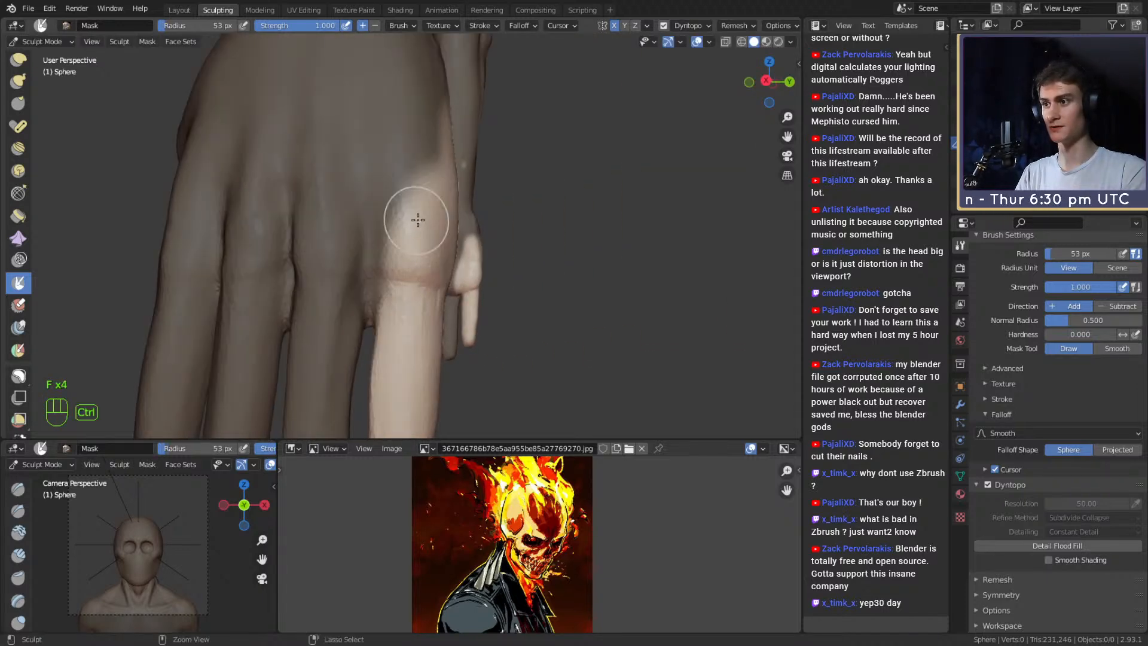
# Extend the unmasked area along the back of the hand above the little finger's knuckle with the Mask brush at 53 px.
pyautogui.keyDown('alt'); pyautogui.moveTo(419, 219); pyautogui.dragTo(427, 272); pyautogui.keyUp('alt')
pyautogui.keyDown('ctrl'); pyautogui.moveTo(436, 213); pyautogui.dragTo(435, 209); pyautogui.keyUp('ctrl')
pyautogui.keyDown('alt'); pyautogui.moveTo(436, 218); pyautogui.dragTo(351, 225); pyautogui.keyUp('alt')
pyautogui.moveTo(382, 179)
pyautogui.keyDown('ctrl'); pyautogui.mouseDown()
pyautogui.moveTo(423, 138)
pyautogui.moveTo(420, 108)
pyautogui.mouseUp(); pyautogui.keyUp('ctrl')
pyautogui.keyDown('alt'); pyautogui.keyDown('shift'); pyautogui.moveTo(461, 164); pyautogui.dragTo(383, 167); pyautogui.keyUp('shift'); pyautogui.keyUp('alt')
pyautogui.moveTo(395, 167)
pyautogui.keyDown('alt'); pyautogui.mouseDown()
pyautogui.moveTo(488, 165)
pyautogui.moveTo(457, 169)
pyautogui.mouseUp(); pyautogui.keyUp('alt')
pyautogui.press('f')
pyautogui.click(430, 190)
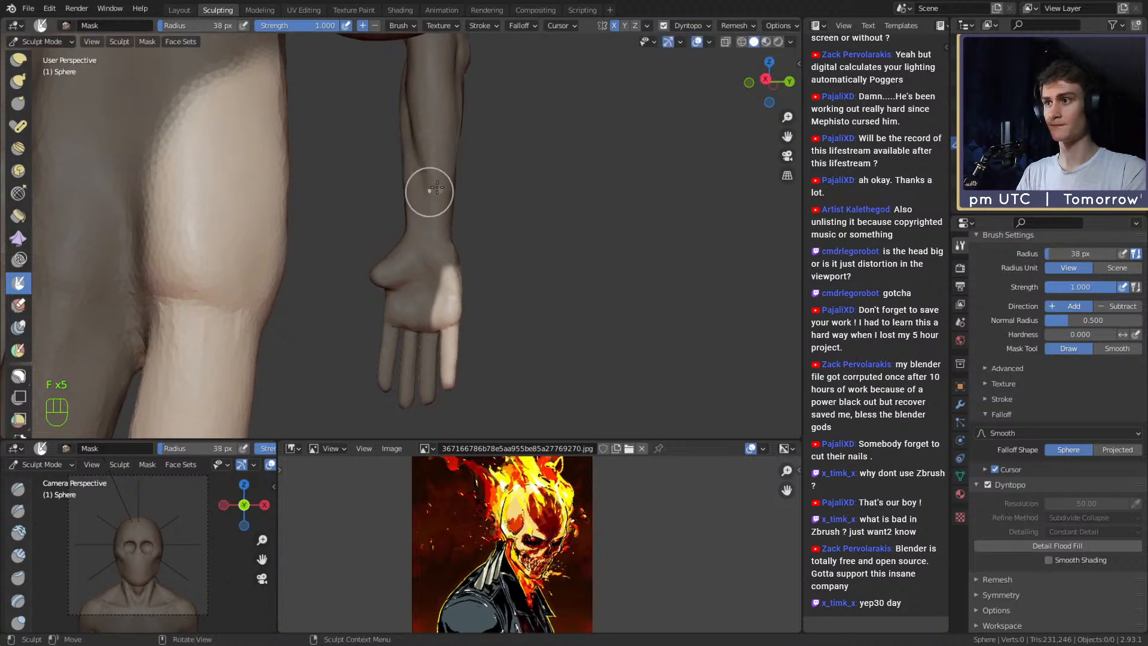
# Pull the unmasked little finger toward the ring finger with the Grab brush at 92 px.
pyautogui.moveTo(387, 233)
pyautogui.keyDown('alt'); pyautogui.keyDown('shift'); pyautogui.mouseDown()
pyautogui.moveTo(257, 250)
pyautogui.moveTo(433, 228)
pyautogui.mouseUp(); pyautogui.keyUp('shift'); pyautogui.keyUp('alt')
pyautogui.press('3')
pyautogui.moveTo(508, 263)
pyautogui.keyDown('alt'); pyautogui.keyDown('shift'); pyautogui.mouseDown()
pyautogui.moveTo(388, 204)
pyautogui.moveTo(403, 206)
pyautogui.mouseUp(); pyautogui.keyUp('shift'); pyautogui.keyUp('alt')
pyautogui.press('f')
pyautogui.click(461, 218)
pyautogui.moveTo(378, 283); pyautogui.dragTo(432, 272)
pyautogui.press('f')
pyautogui.click(365, 292)
pyautogui.press('f')
pyautogui.click(440, 287)
pyautogui.press('f')
pyautogui.click(429, 264)
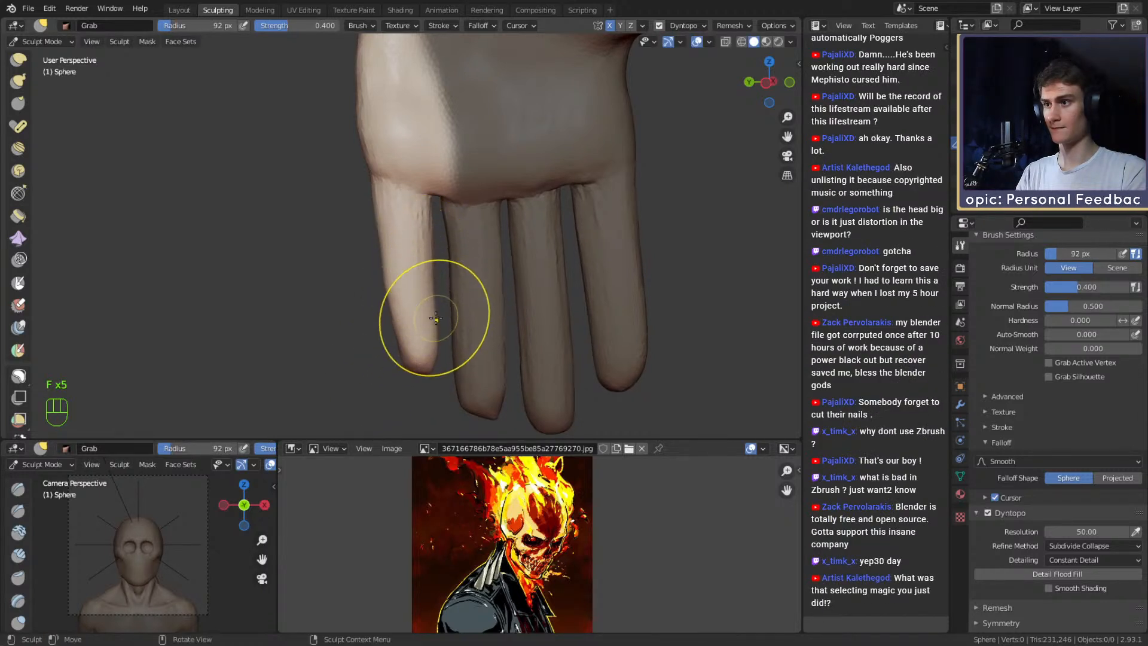
# Reshape the unmasked outer palm edge above the little finger with the Grab brush at 125 px.
pyautogui.moveTo(423, 311)
pyautogui.mouseDown(button='middle')
pyautogui.moveTo(430, 286)
pyautogui.moveTo(436, 322)
pyautogui.moveTo(407, 293)
pyautogui.moveTo(405, 255)
pyautogui.moveTo(408, 325)
pyautogui.mouseUp(button='middle')
pyautogui.press('f')
pyautogui.click(467, 257)
pyautogui.press('f')
pyautogui.click(472, 364)
pyautogui.press('f')
pyautogui.click(467, 257)
pyautogui.press('f')
pyautogui.click(383, 206)
pyautogui.moveTo(374, 198); pyautogui.dragTo(409, 235)
pyautogui.press('f')
pyautogui.click(381, 174)
pyautogui.moveTo(379, 172); pyautogui.dragTo(390, 174)
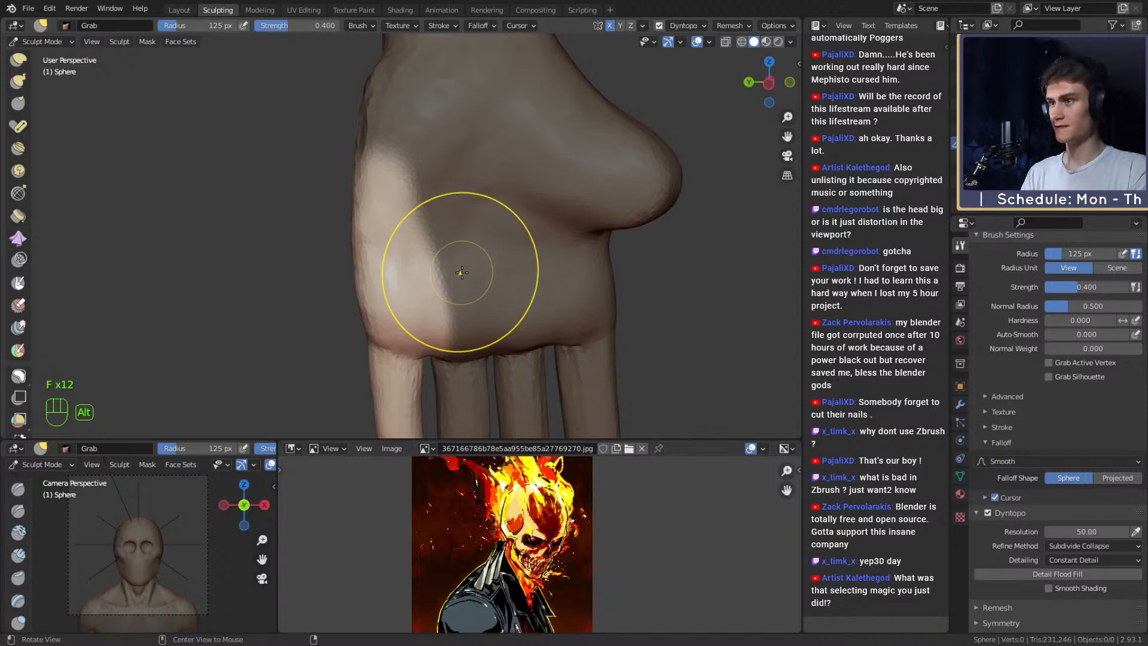
# Clear the mask from the whole model and check the little finger from the back of the hand.
pyautogui.hotkey('alt', 'm')
pyautogui.keyDown('alt'); pyautogui.keyDown('shift'); pyautogui.moveTo(436, 344); pyautogui.dragTo(389, 174); pyautogui.keyUp('shift'); pyautogui.keyUp('alt')
pyautogui.moveTo(391, 179)
pyautogui.keyDown('alt'); pyautogui.mouseDown()
pyautogui.moveTo(531, 231)
pyautogui.moveTo(586, 234)
pyautogui.mouseUp(); pyautogui.keyUp('alt')
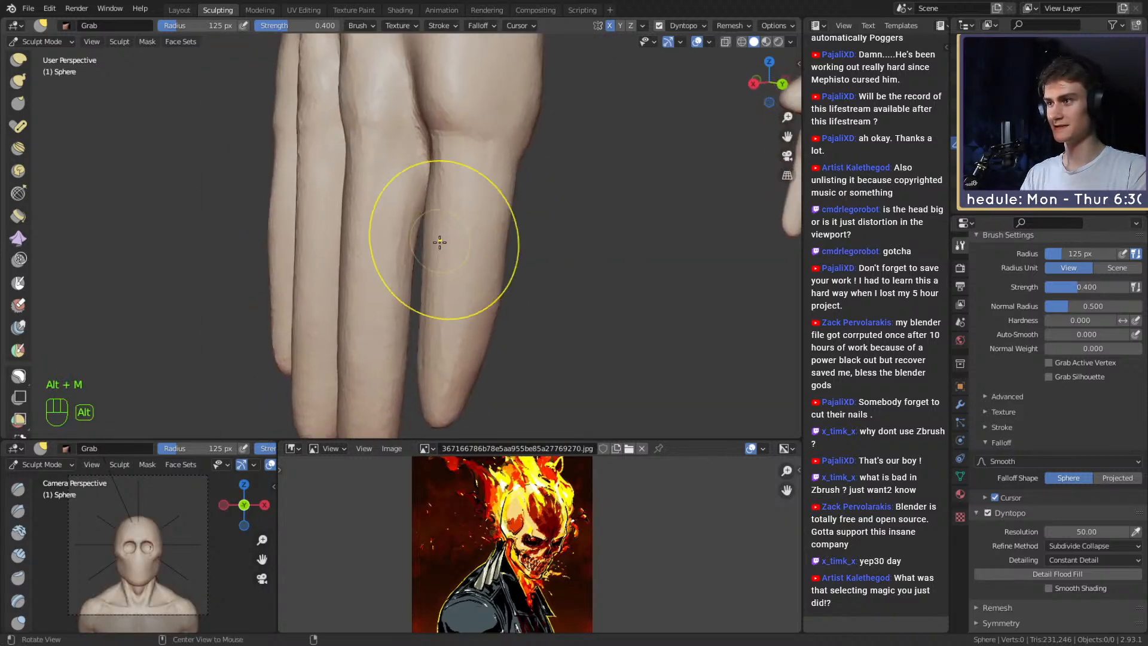
pyautogui.keyDown('alt'); pyautogui.moveTo(440, 242); pyautogui.dragTo(496, 245); pyautogui.keyUp('alt')
pyautogui.keyDown('ctrl'); pyautogui.keyDown('alt'); pyautogui.moveTo(496, 197); pyautogui.dragTo(495, 262); pyautogui.keyUp('alt'); pyautogui.keyUp('ctrl')
pyautogui.keyDown('alt'); pyautogui.moveTo(420, 279); pyautogui.dragTo(455, 287); pyautogui.keyUp('alt')
pyautogui.press('4')
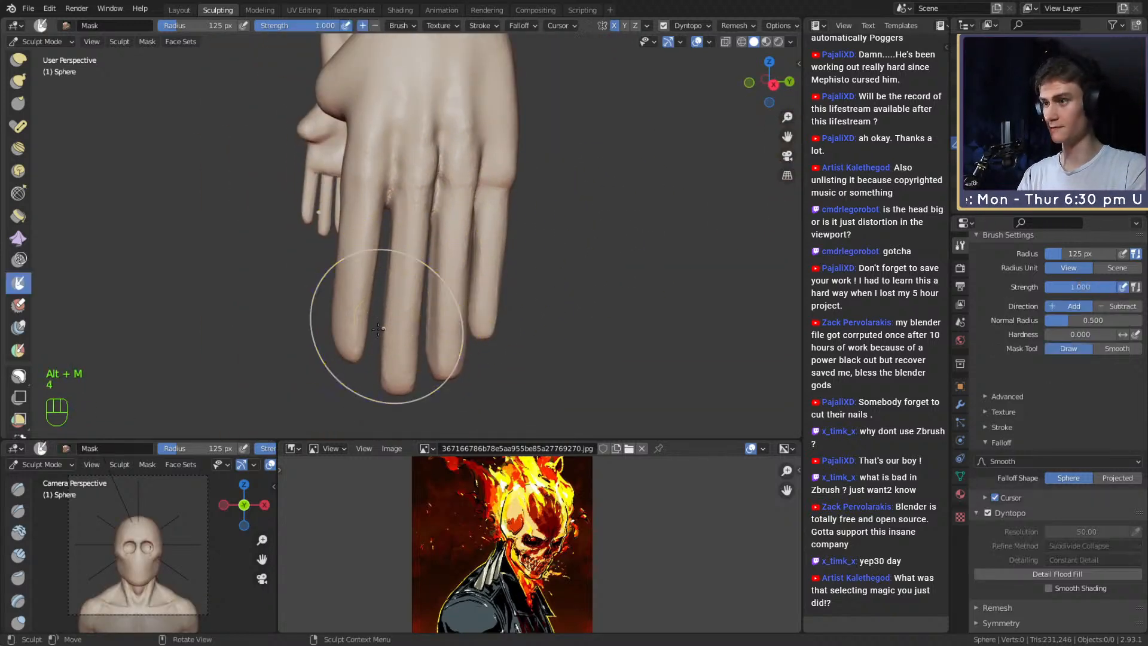
pyautogui.keyDown('alt'); pyautogui.keyDown('shift'); pyautogui.moveTo(383, 326); pyautogui.dragTo(402, 299); pyautogui.keyUp('shift'); pyautogui.keyUp('alt')
pyautogui.moveTo(402, 299)
pyautogui.keyDown('alt'); pyautogui.mouseDown()
pyautogui.moveTo(370, 286)
pyautogui.moveTo(353, 233)
pyautogui.mouseUp(); pyautogui.keyUp('alt')
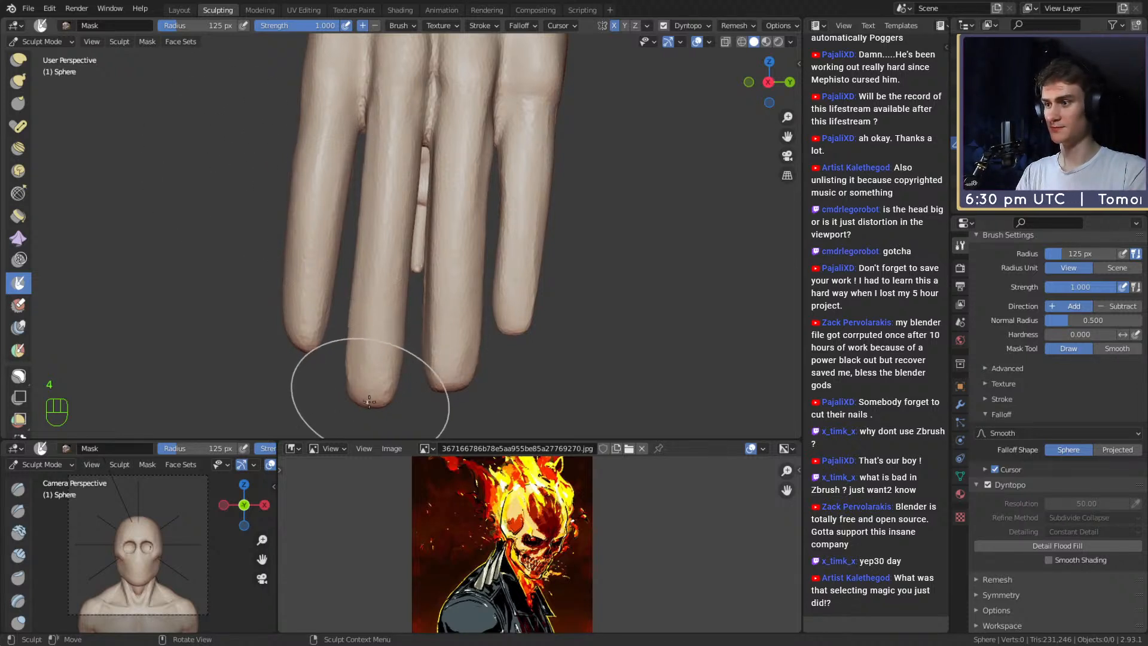
pyautogui.hotkey('shift', 'a')
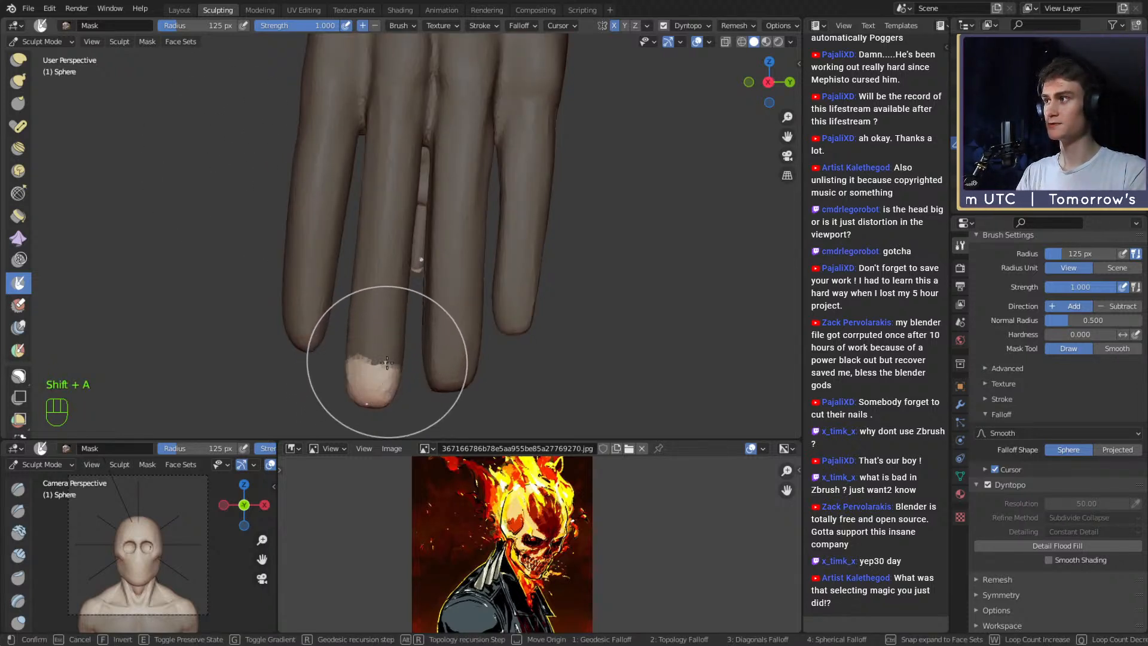
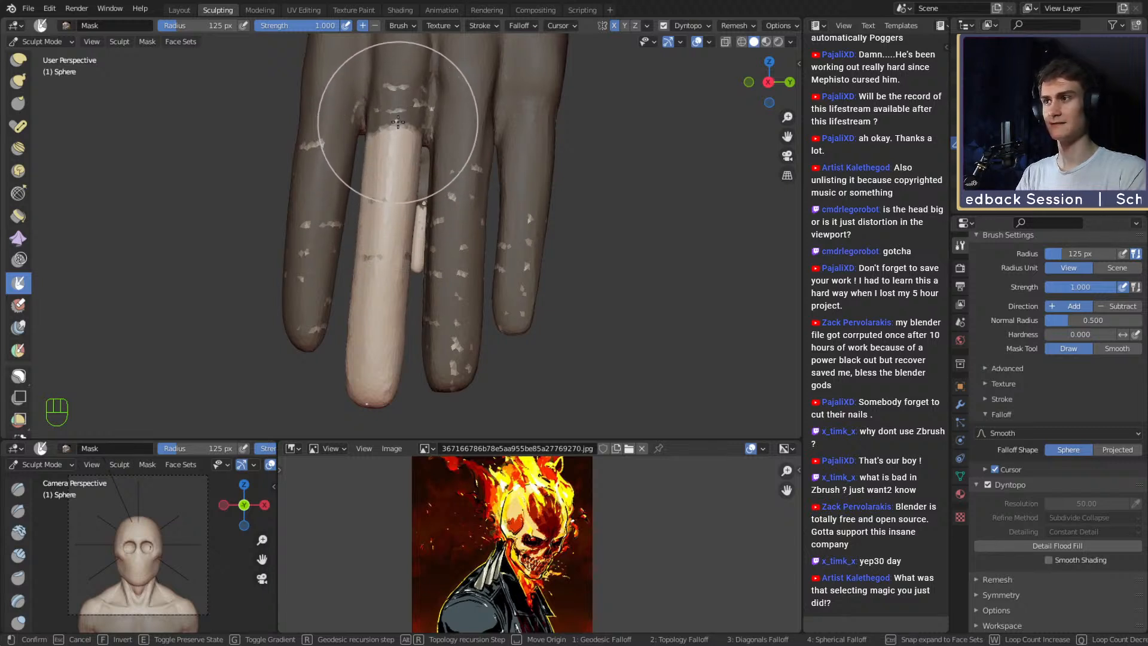
pyautogui.press('Escape')
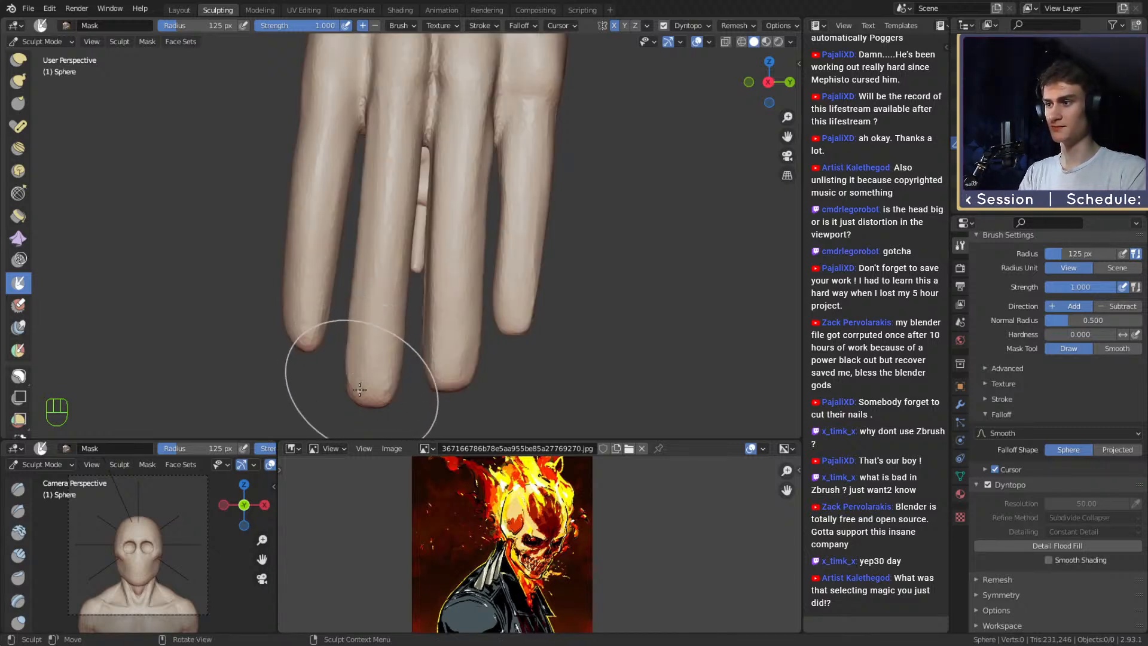
pyautogui.hotkey('shift', 'a')
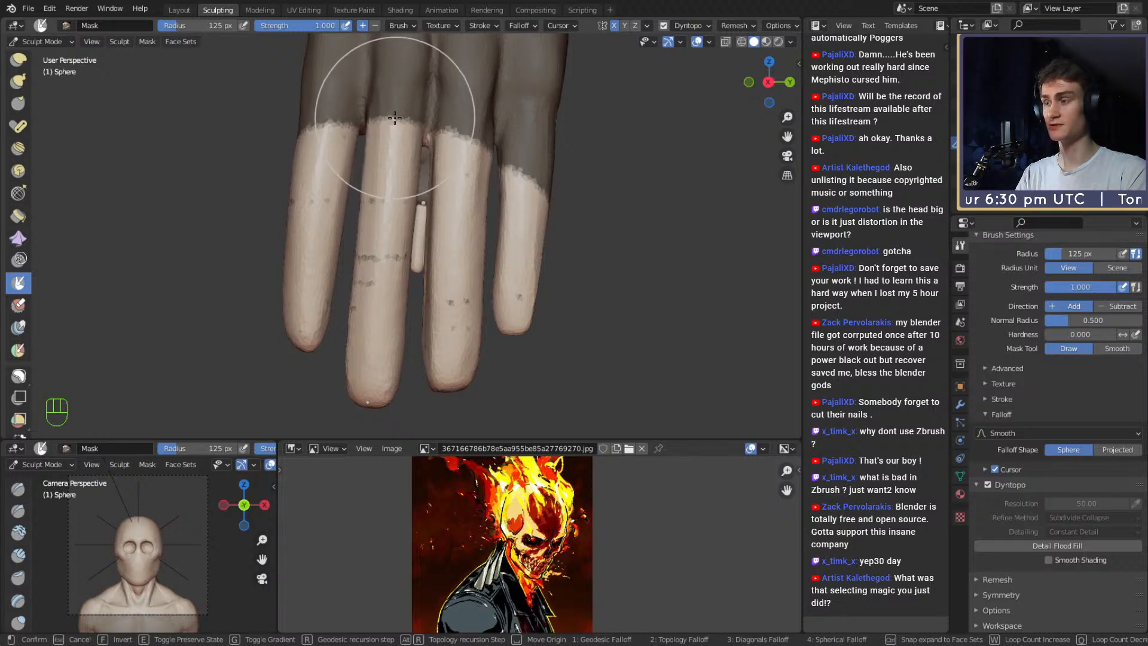
pyautogui.press('2')
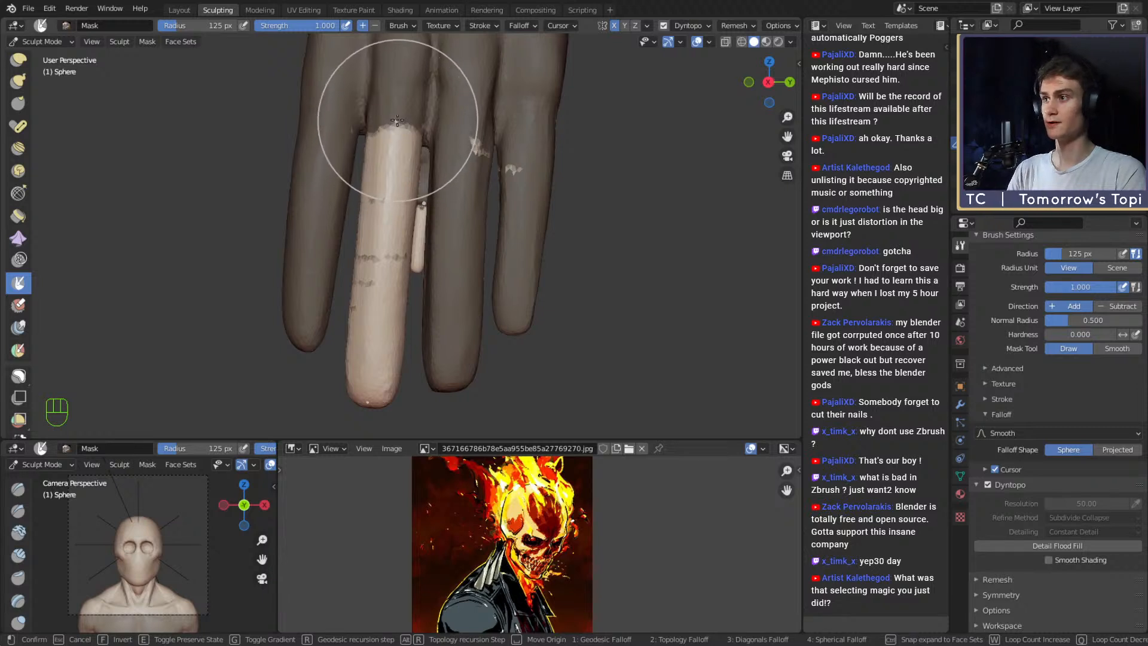
pyautogui.press('4')
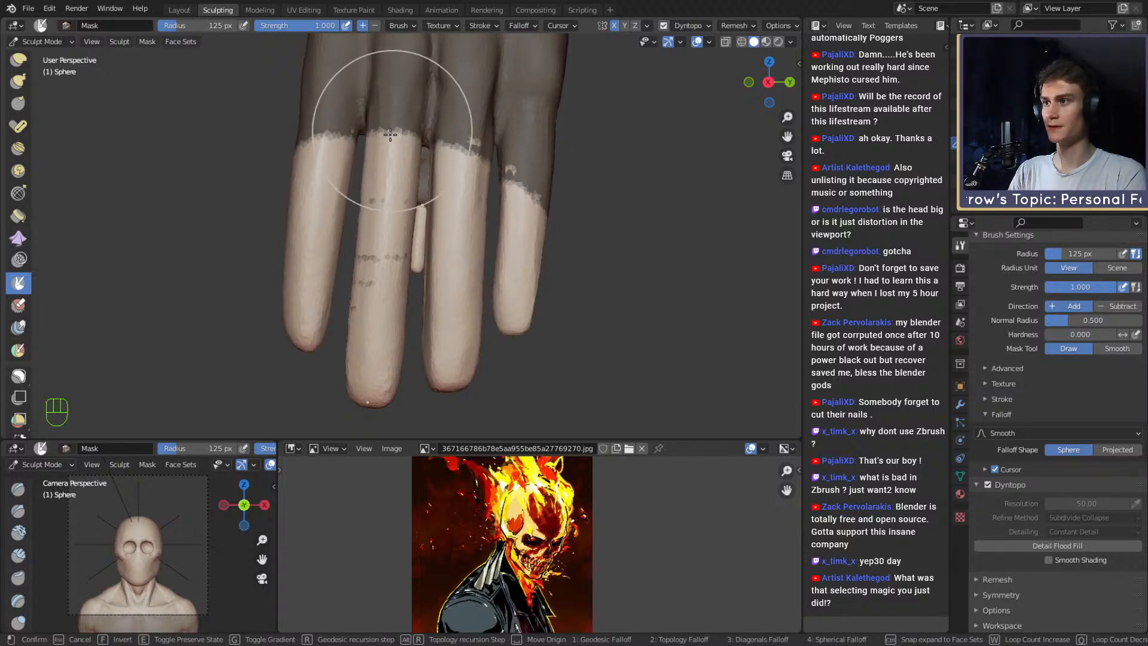
pyautogui.press('2')
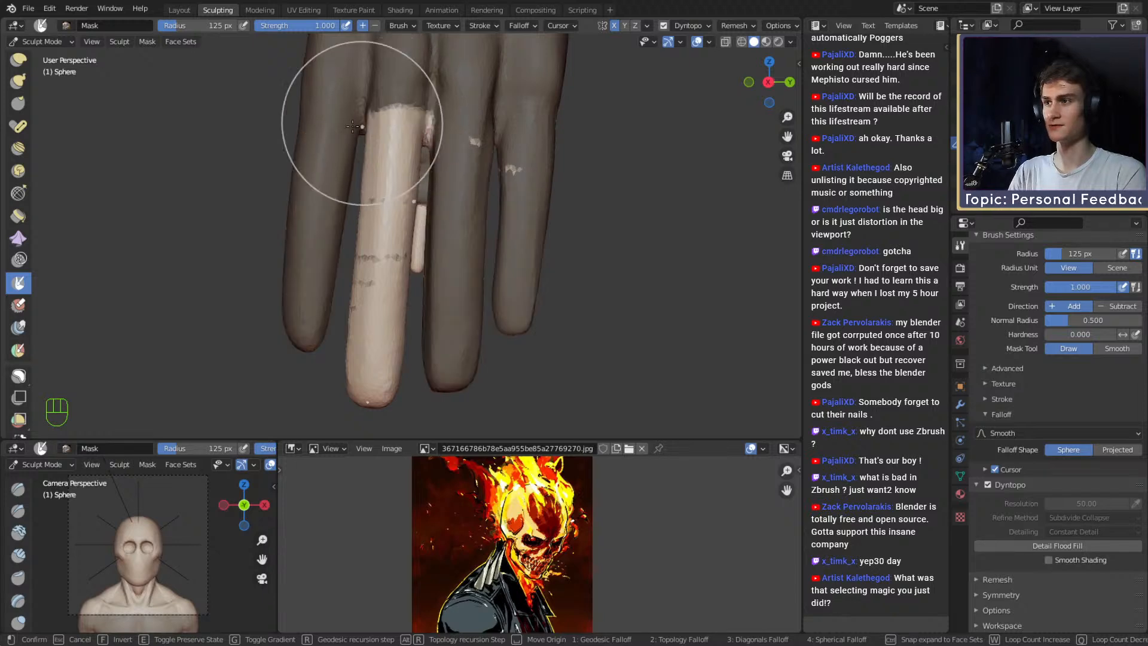
pyautogui.press('Escape')
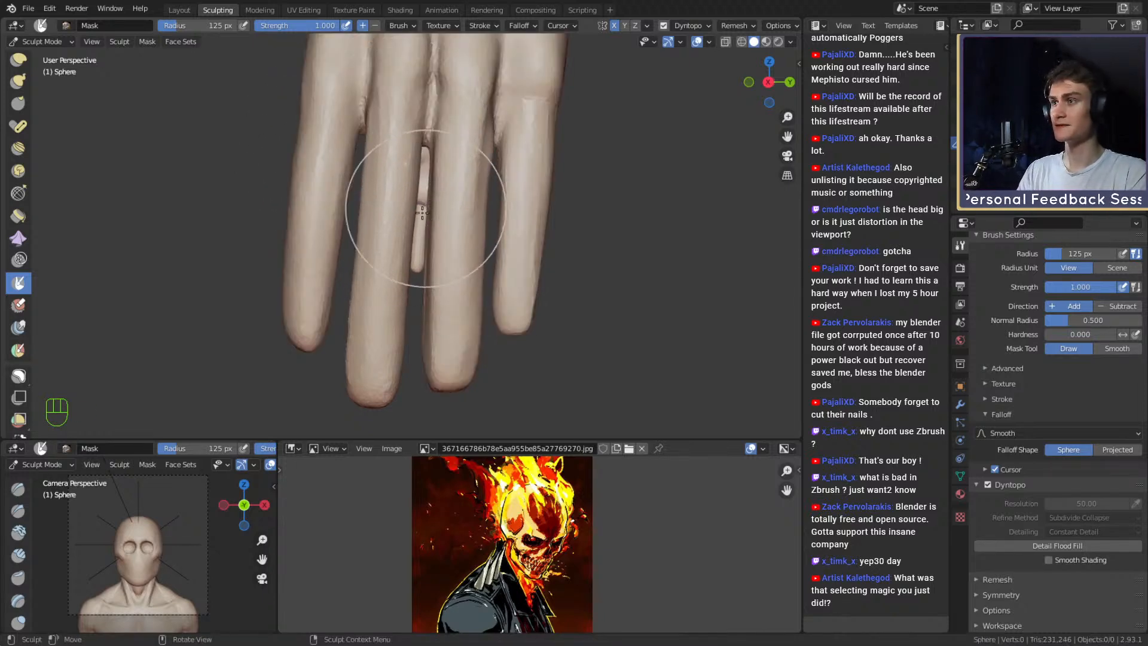
# Nudge the index finger slightly toward the middle finger with the Grab brush at 108 px.
pyautogui.moveTo(227, 206)
pyautogui.keyDown('alt'); pyautogui.mouseDown()
pyautogui.moveTo(475, 233)
pyautogui.moveTo(402, 210)
pyautogui.moveTo(402, 224)
pyautogui.moveTo(389, 162)
pyautogui.mouseUp(); pyautogui.keyUp('alt')
pyautogui.press('3')
pyautogui.press('f')
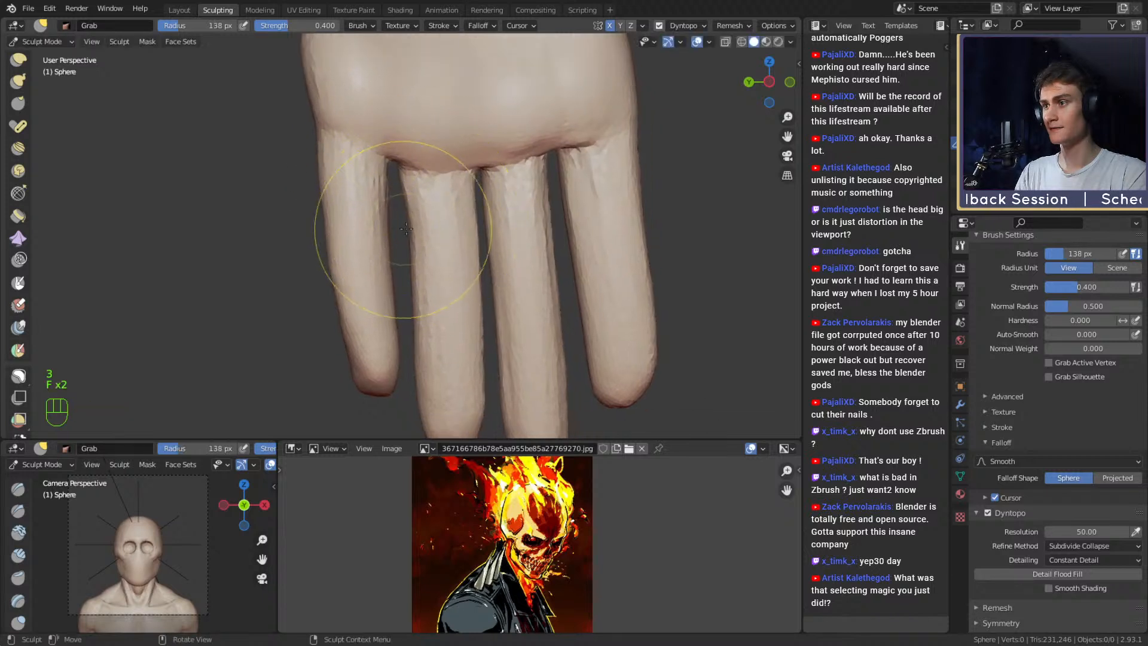
pyautogui.press('f')
pyautogui.click(421, 236)
pyautogui.keyDown('alt'); pyautogui.keyDown('shift'); pyautogui.moveTo(422, 285); pyautogui.dragTo(369, 239); pyautogui.keyUp('shift'); pyautogui.keyUp('alt')
pyautogui.moveTo(413, 207)
pyautogui.keyDown('ctrl'); pyautogui.keyDown('alt'); pyautogui.mouseDown()
pyautogui.moveTo(441, 241)
pyautogui.moveTo(455, 210)
pyautogui.mouseUp(); pyautogui.keyUp('alt'); pyautogui.keyUp('ctrl')
pyautogui.press('f')
pyautogui.click(541, 290)
pyautogui.moveTo(466, 319); pyautogui.dragTo(457, 320)
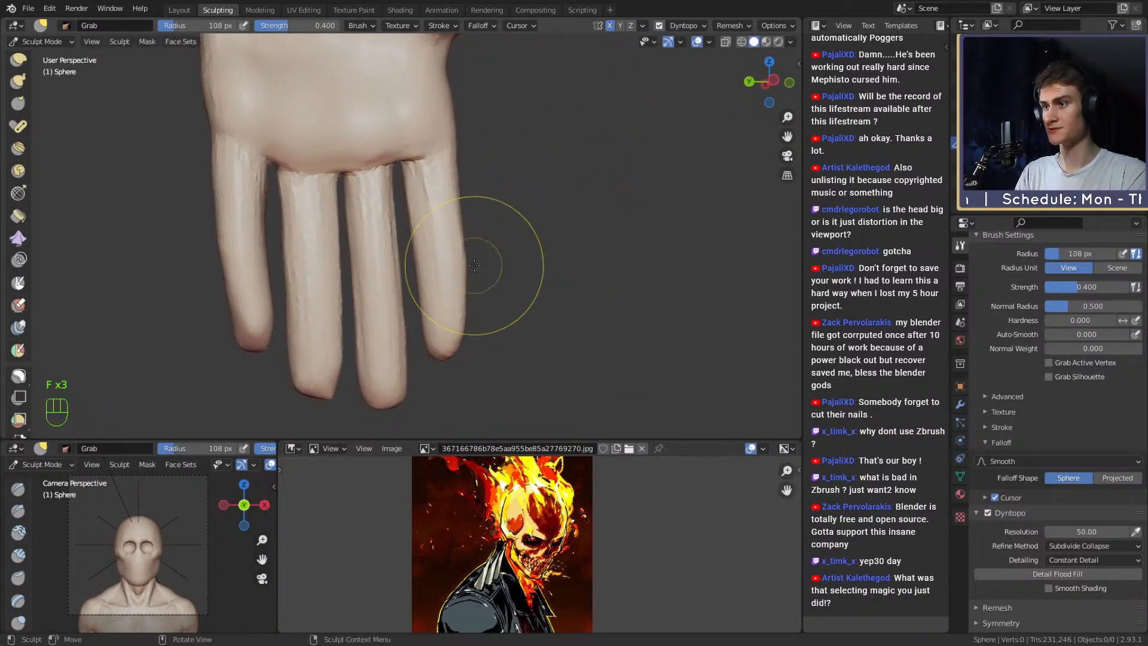
# Adjust the shape and spacing of the ring and middle fingers with the Grab brush at varying radii.
pyautogui.moveTo(464, 205)
pyautogui.keyDown('shift'); pyautogui.mouseDown(button='middle')
pyautogui.moveTo(454, 228)
pyautogui.moveTo(474, 213)
pyautogui.moveTo(457, 231)
pyautogui.moveTo(448, 180)
pyautogui.mouseUp(button='middle'); pyautogui.keyUp('shift')
pyautogui.press('f')
pyautogui.click(476, 229)
pyautogui.press('f')
pyautogui.click(381, 303)
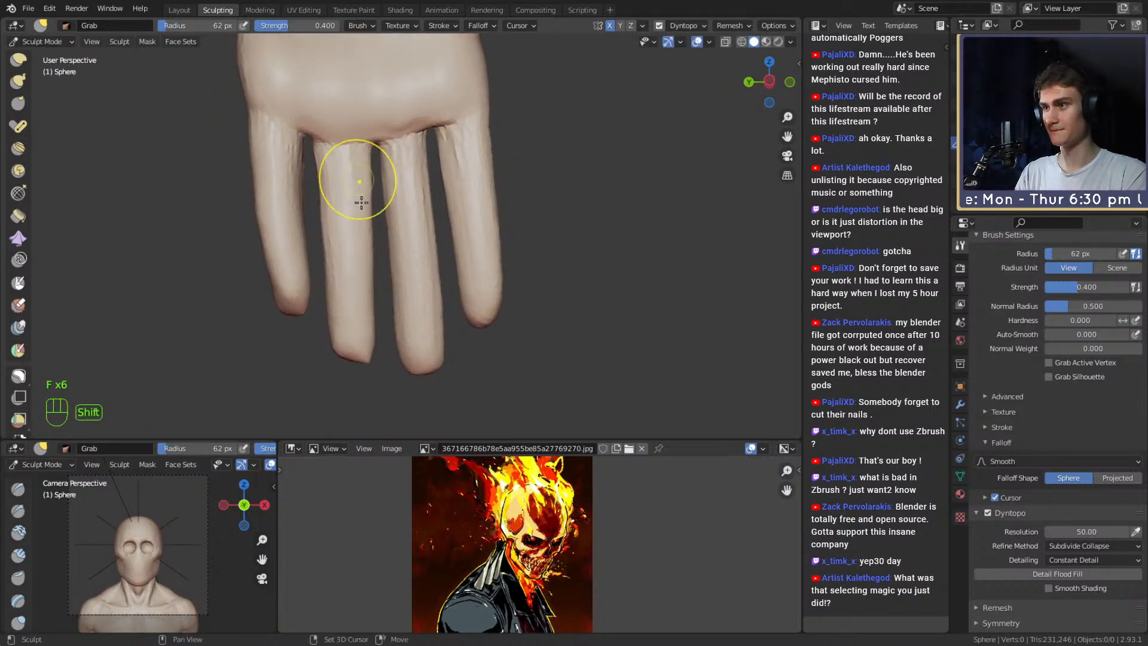
pyautogui.keyDown('shift'); pyautogui.moveTo(362, 220); pyautogui.dragTo(371, 211, button='middle'); pyautogui.keyUp('shift')
pyautogui.press('f')
pyautogui.click(383, 265)
pyautogui.press('f')
pyautogui.click(427, 326)
pyautogui.press('f')
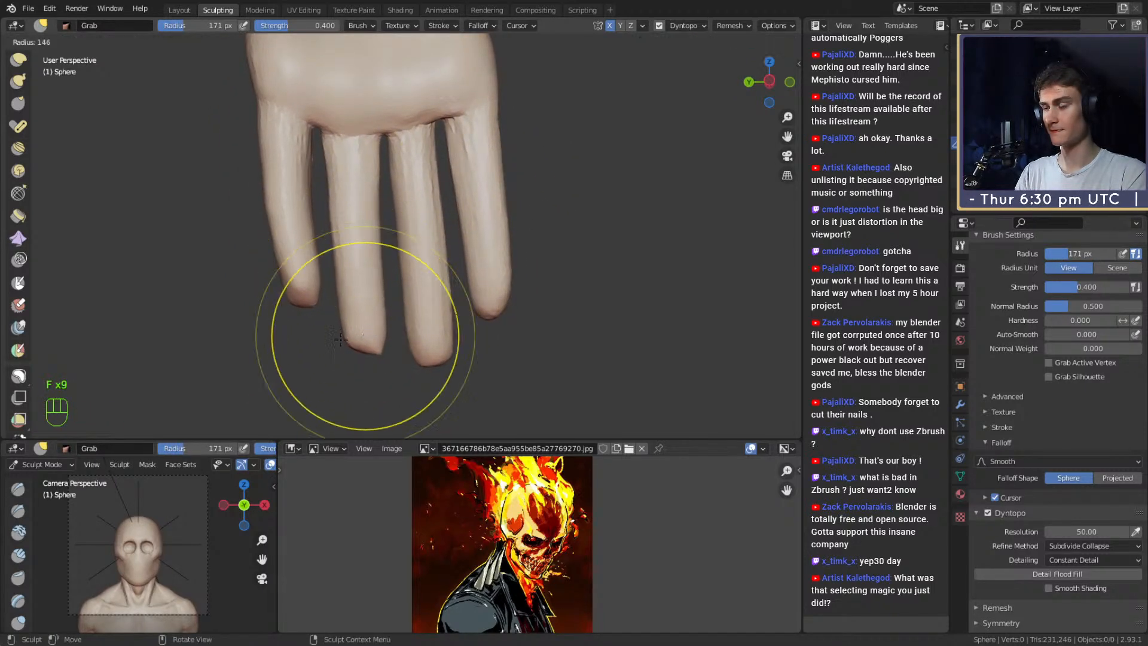
pyautogui.click(427, 343)
# Round off the ring finger's pointed tip with the Snake Hook brush at 85 px.
pyautogui.press('f')
pyautogui.scroll(4, 374, 355)
pyautogui.press('k')
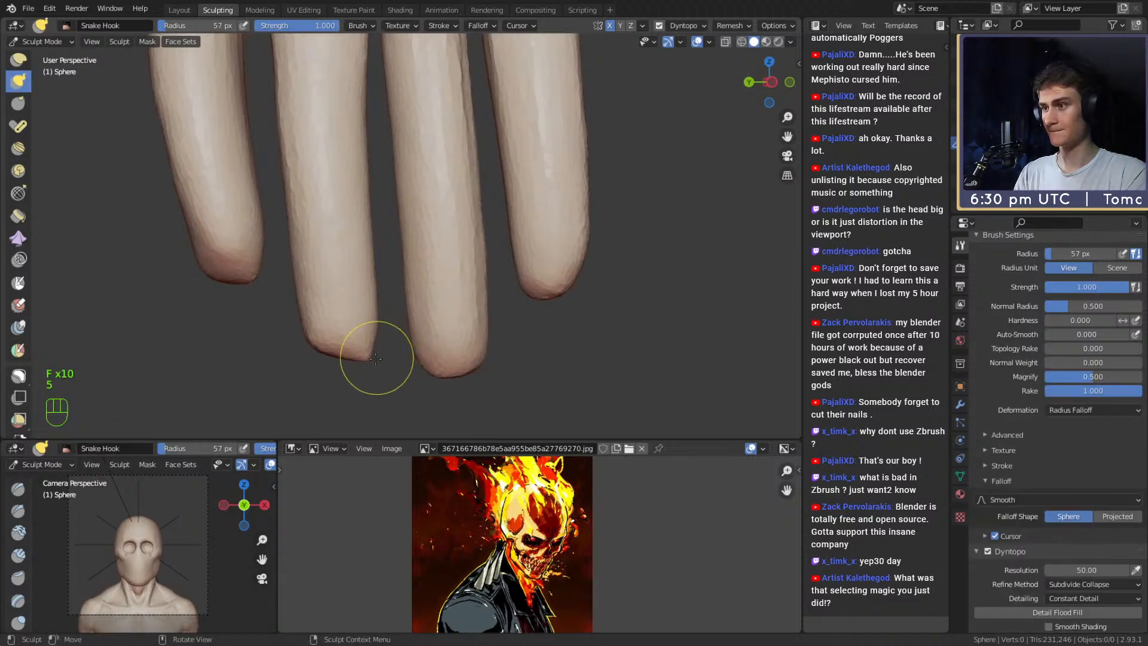
pyautogui.scroll(1, 383, 314)
pyautogui.press('f')
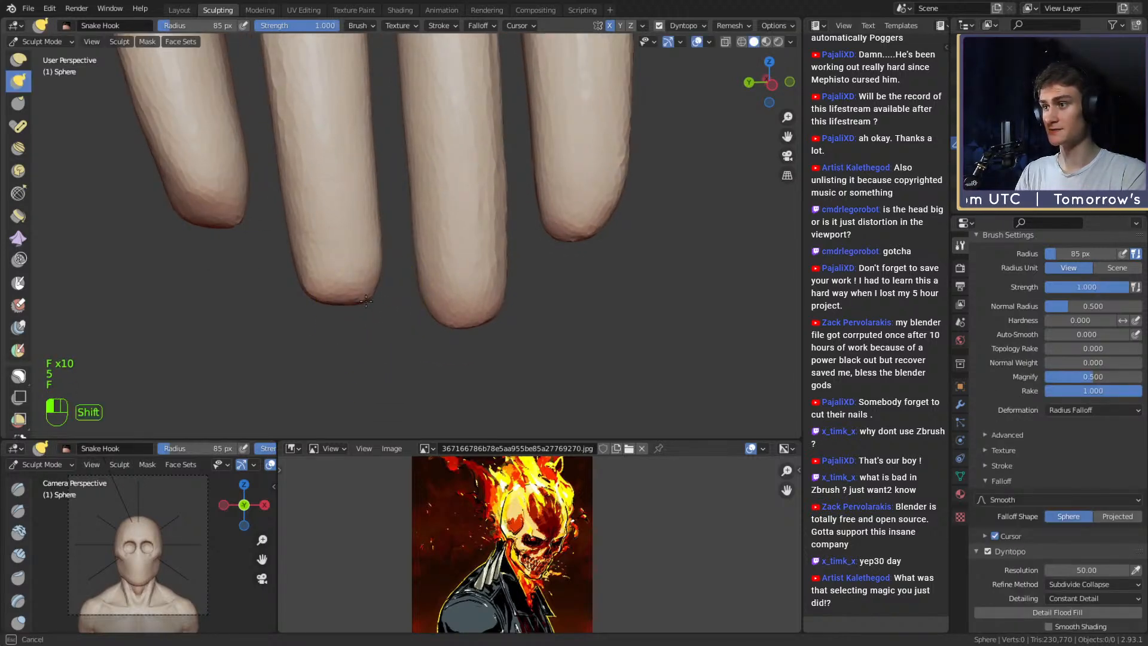
pyautogui.keyDown('shift'); pyautogui.moveTo(374, 267); pyautogui.dragTo(388, 280, button='middle'); pyautogui.keyUp('shift')
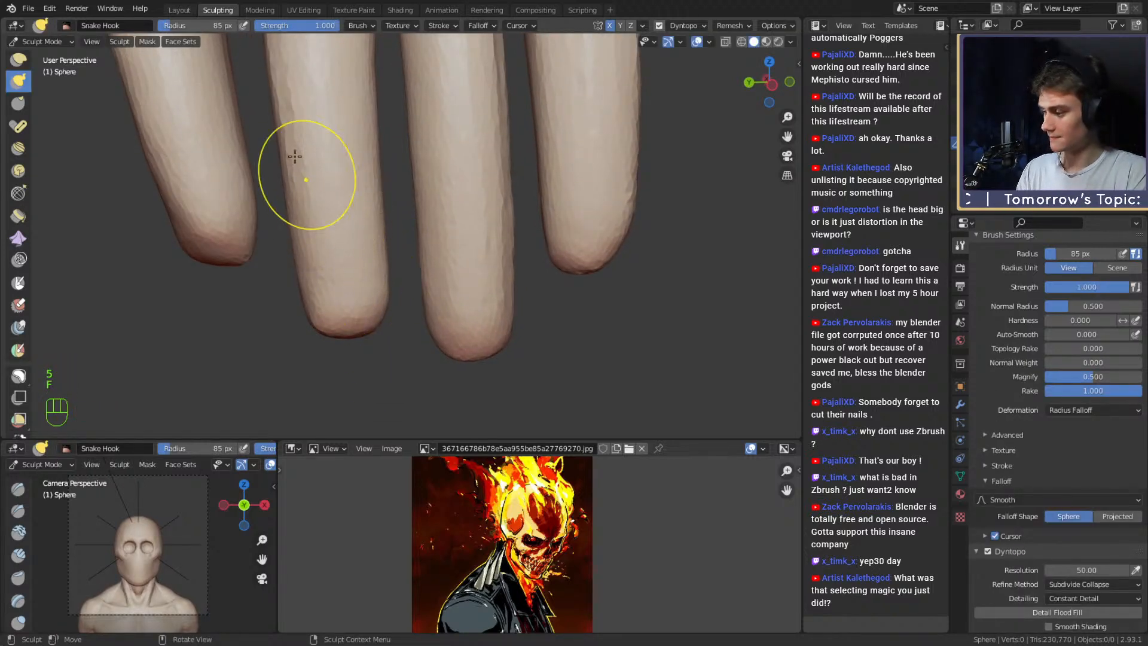
# Switch to the Crease brush and examine the fingers' shape and joint positions from the back and palm sides.
pyautogui.keyDown('alt'); pyautogui.keyDown('shift'); pyautogui.moveTo(383, 251); pyautogui.dragTo(413, 353); pyautogui.keyUp('shift'); pyautogui.keyUp('alt')
pyautogui.moveTo(414, 159)
pyautogui.keyDown('ctrl'); pyautogui.keyDown('alt'); pyautogui.mouseDown()
pyautogui.moveTo(407, 248)
pyautogui.moveTo(382, 210)
pyautogui.moveTo(597, 223)
pyautogui.mouseUp(); pyautogui.keyUp('alt'); pyautogui.keyUp('ctrl')
pyautogui.hotkey('shift', 'c')
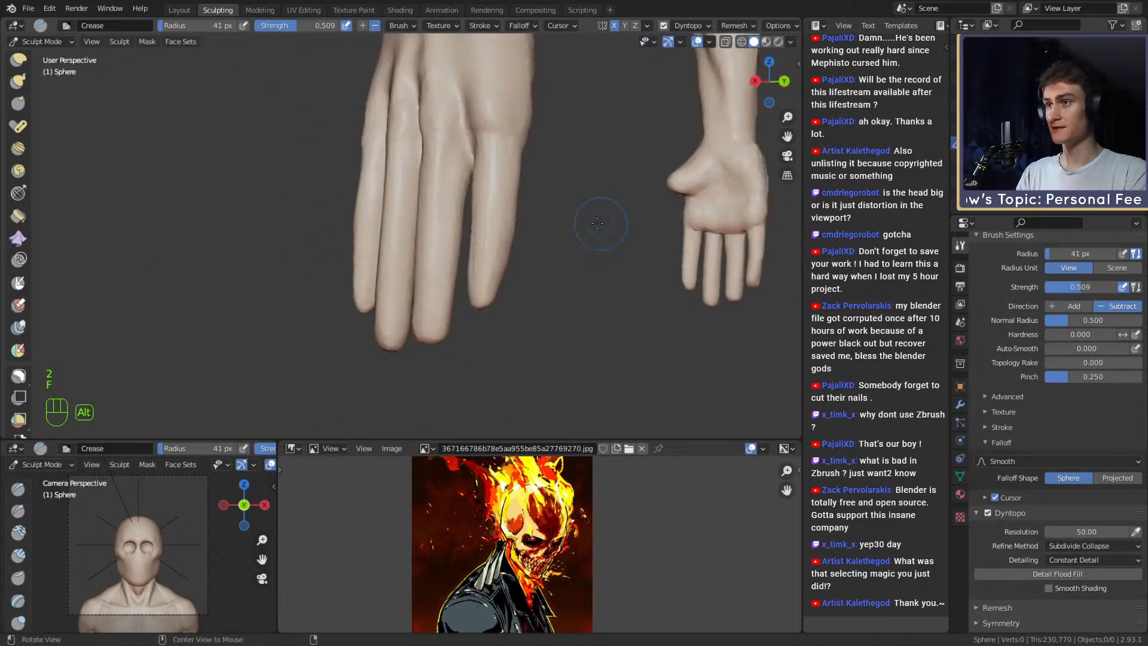
pyautogui.keyDown('alt'); pyautogui.moveTo(496, 231); pyautogui.dragTo(542, 203); pyautogui.keyUp('alt')
pyautogui.keyDown('alt'); pyautogui.keyDown('shift'); pyautogui.moveTo(383, 167); pyautogui.dragTo(351, 149); pyautogui.keyUp('shift'); pyautogui.keyUp('alt')
pyautogui.moveTo(442, 263)
pyautogui.keyDown('alt'); pyautogui.keyDown('shift'); pyautogui.mouseDown()
pyautogui.moveTo(428, 225)
pyautogui.moveTo(414, 224)
pyautogui.mouseUp(); pyautogui.keyUp('shift'); pyautogui.keyUp('alt')
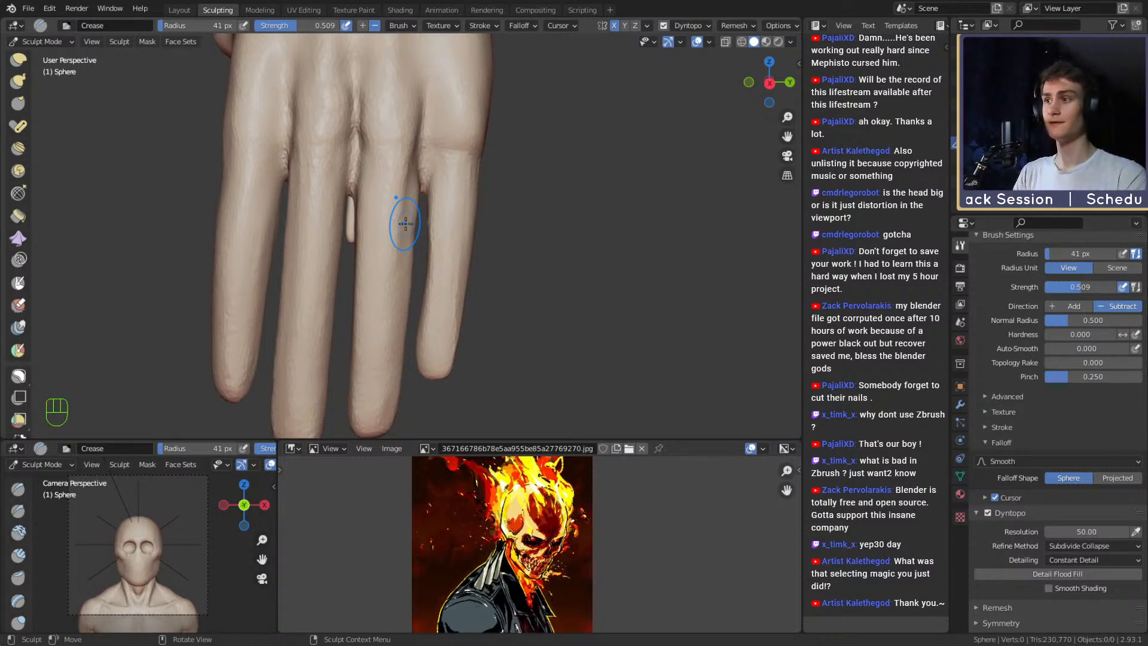
pyautogui.keyDown('alt'); pyautogui.moveTo(455, 251); pyautogui.dragTo(455, 183); pyautogui.keyUp('alt')
pyautogui.keyDown('alt'); pyautogui.moveTo(455, 183); pyautogui.dragTo(233, 227, button='middle'); pyautogui.keyUp('alt')
pyautogui.moveTo(454, 228)
pyautogui.keyDown('alt'); pyautogui.mouseDown(button='middle')
pyautogui.moveTo(413, 227)
pyautogui.moveTo(437, 225)
pyautogui.mouseUp(button='middle'); pyautogui.keyUp('alt')
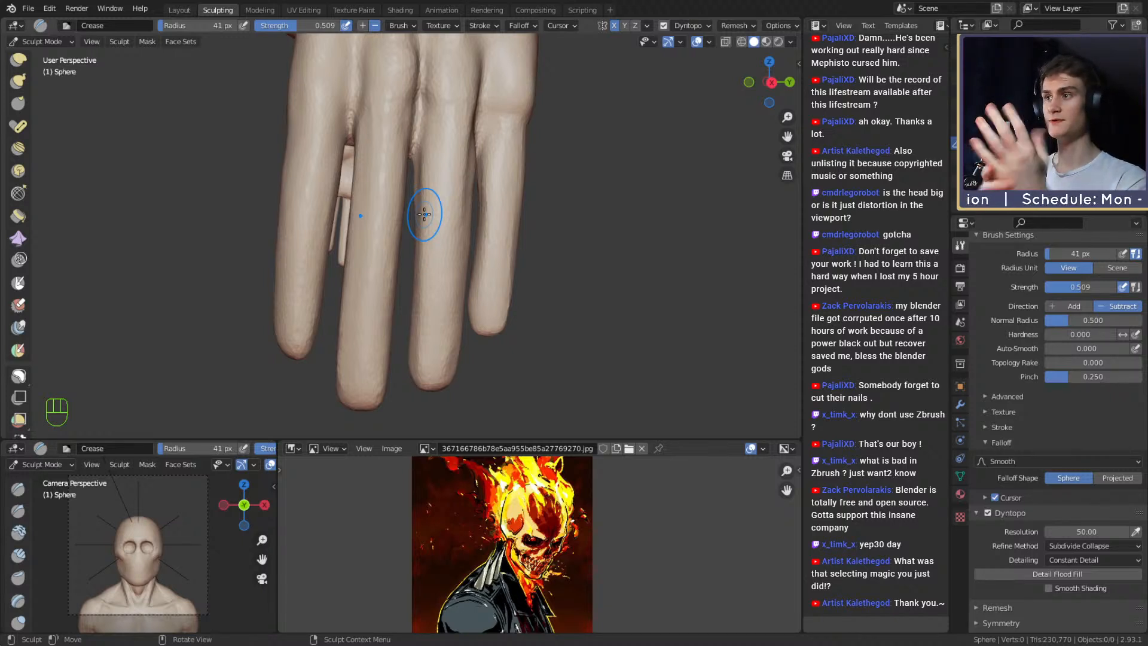
pyautogui.moveTo(424, 213)
pyautogui.keyDown('alt'); pyautogui.mouseDown()
pyautogui.moveTo(426, 195)
pyautogui.moveTo(418, 225)
pyautogui.moveTo(352, 137)
pyautogui.mouseUp(); pyautogui.keyUp('alt')
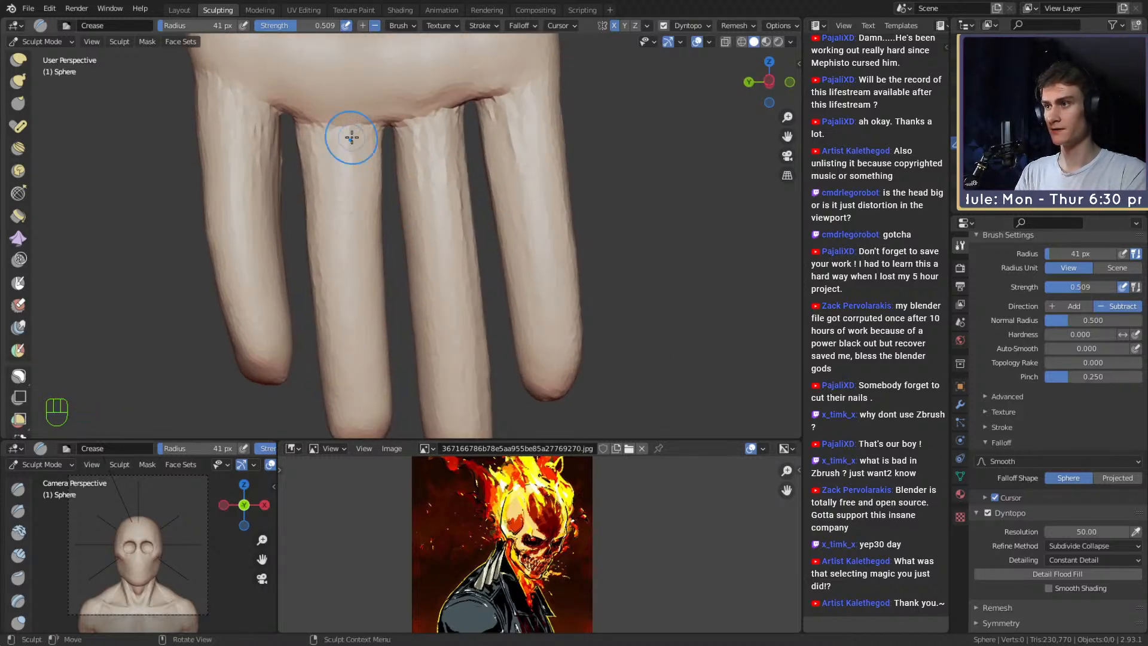
# Carve two joint creases across the palm side of the ring finger with the Crease brush at 20 px.
pyautogui.press('f')
pyautogui.moveTo(357, 215)
pyautogui.keyDown('alt'); pyautogui.keyDown('shift'); pyautogui.mouseDown()
pyautogui.moveTo(399, 187)
pyautogui.moveTo(383, 213)
pyautogui.moveTo(385, 193)
pyautogui.moveTo(375, 197)
pyautogui.mouseUp(); pyautogui.keyUp('shift'); pyautogui.keyUp('alt')
pyautogui.click(394, 203)
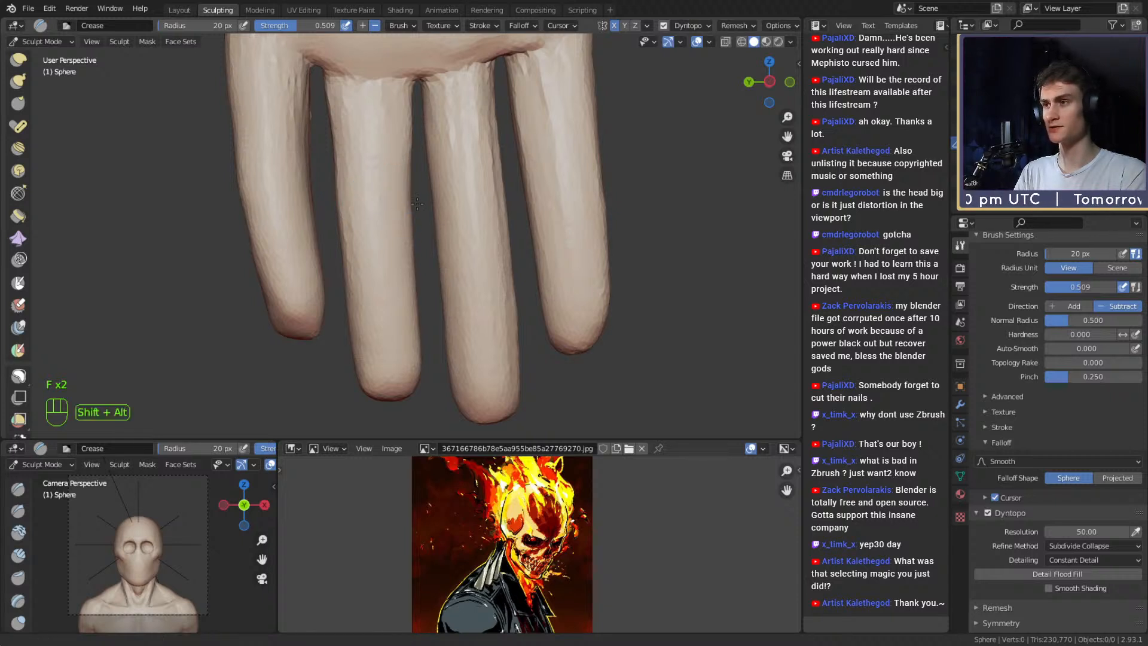
pyautogui.moveTo(407, 221)
pyautogui.keyDown('alt'); pyautogui.keyDown('shift'); pyautogui.mouseDown()
pyautogui.moveTo(422, 237)
pyautogui.moveTo(410, 245)
pyautogui.moveTo(403, 208)
pyautogui.moveTo(406, 270)
pyautogui.mouseUp(); pyautogui.keyUp('shift'); pyautogui.keyUp('alt')
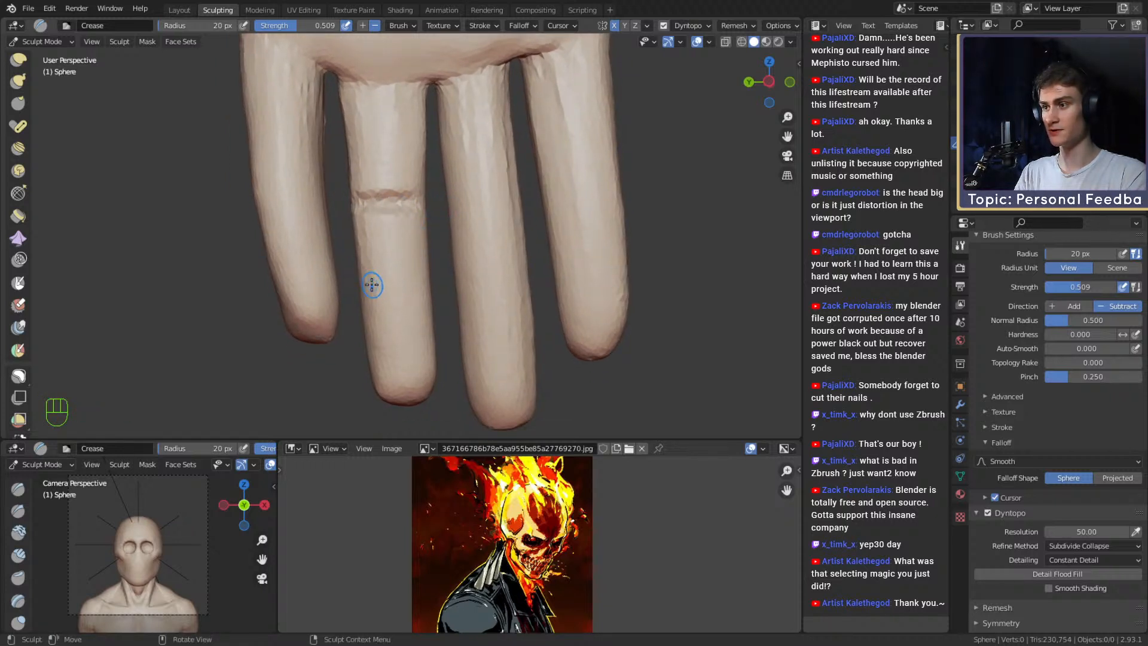
pyautogui.moveTo(374, 290); pyautogui.dragTo(422, 286)
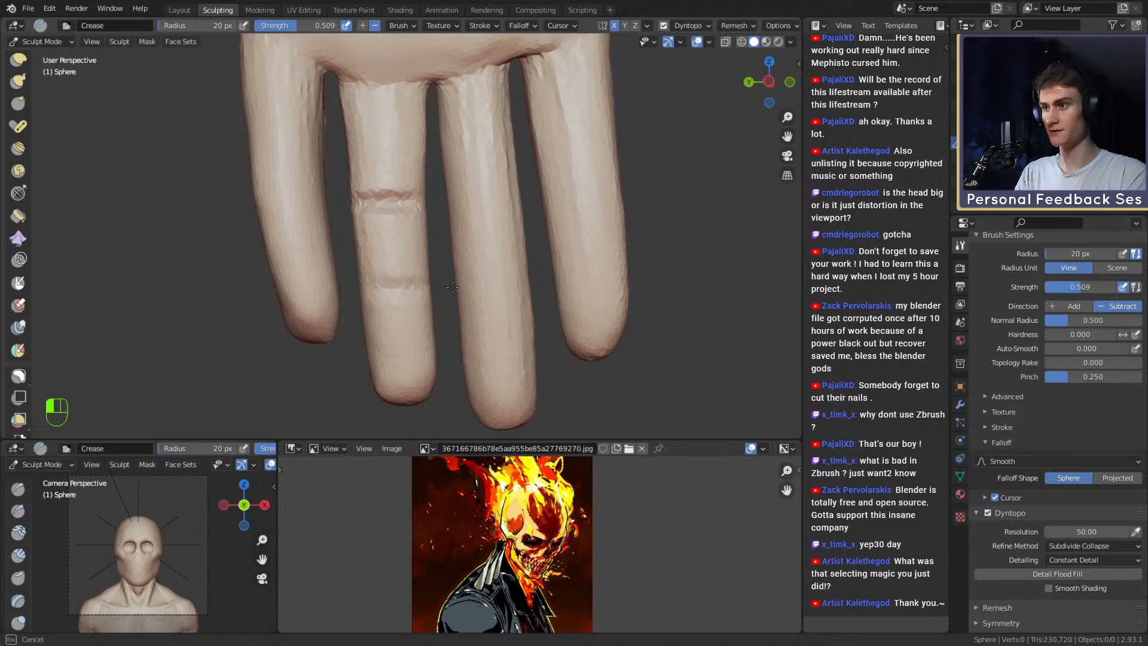
pyautogui.hotkey('ctrl', 'z')
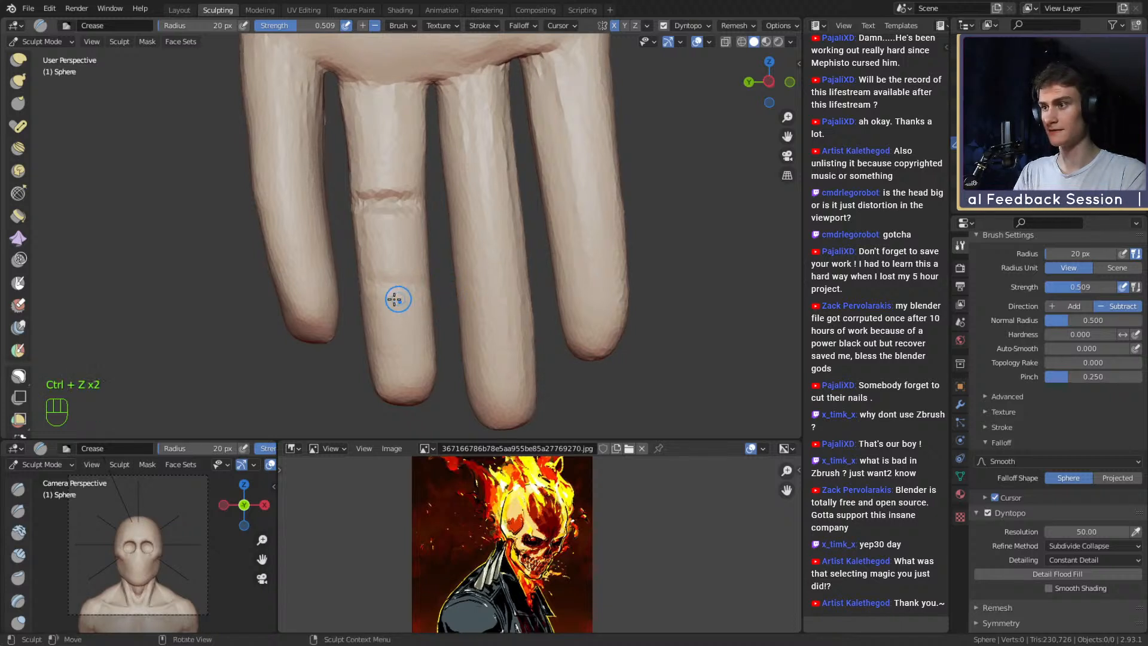
pyautogui.moveTo(363, 292)
pyautogui.mouseDown()
pyautogui.moveTo(418, 290)
pyautogui.moveTo(398, 251)
pyautogui.mouseUp()
pyautogui.moveTo(418, 316)
pyautogui.keyDown('alt'); pyautogui.keyDown('shift'); pyautogui.mouseDown()
pyautogui.moveTo(412, 281)
pyautogui.moveTo(412, 320)
pyautogui.mouseUp(); pyautogui.keyUp('shift'); pyautogui.keyUp('alt')
# Reshape the ring finger around its lower joint crease with the Grab brush at 118 px.
pyautogui.press('3')
pyautogui.press('f')
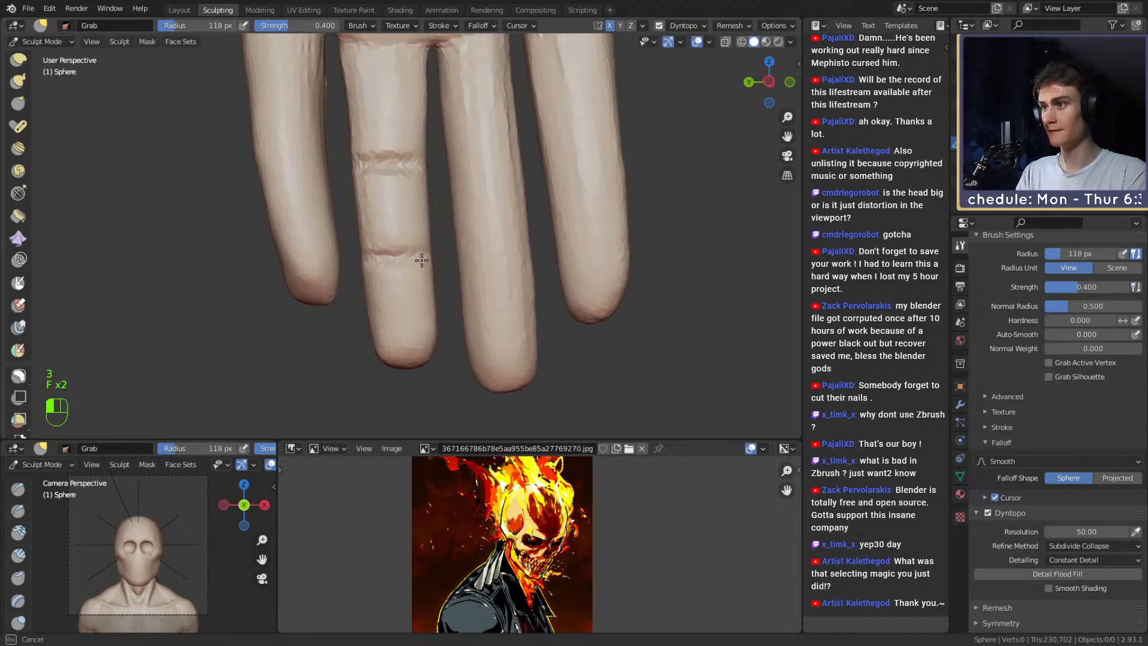
pyautogui.press('f')
pyautogui.moveTo(373, 275)
pyautogui.mouseDown()
pyautogui.moveTo(423, 270)
pyautogui.moveTo(397, 288)
pyautogui.mouseUp()
pyautogui.press('f')
pyautogui.click(414, 256)
# Carve two joint creases across the palm side of the middle finger with the Crease brush at 20 px.
pyautogui.press('f')
pyautogui.click(424, 311)
pyautogui.keyDown('shift'); pyautogui.moveTo(448, 310); pyautogui.dragTo(411, 262, button='middle'); pyautogui.keyUp('shift')
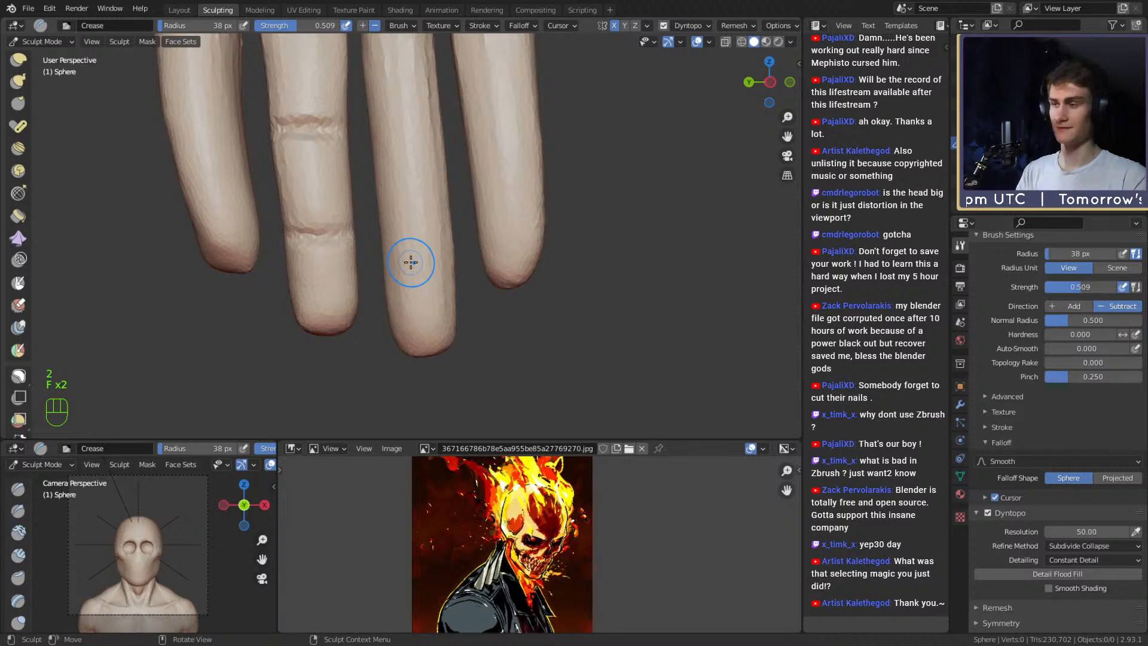
pyautogui.moveTo(429, 255)
pyautogui.mouseDown(button='middle')
pyautogui.moveTo(423, 269)
pyautogui.moveTo(401, 236)
pyautogui.mouseUp(button='middle')
pyautogui.press('f')
pyautogui.click(417, 257)
pyautogui.press('f')
pyautogui.click(399, 233)
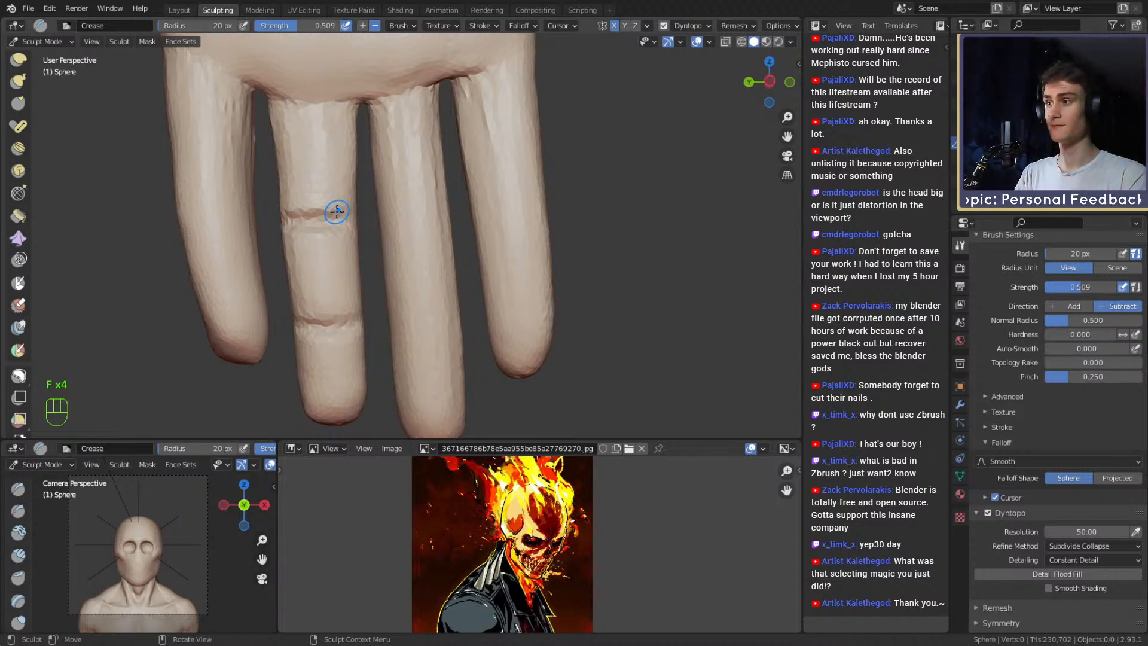
pyautogui.keyDown('shift'); pyautogui.moveTo(448, 306); pyautogui.dragTo(383, 221, button='middle'); pyautogui.keyUp('shift')
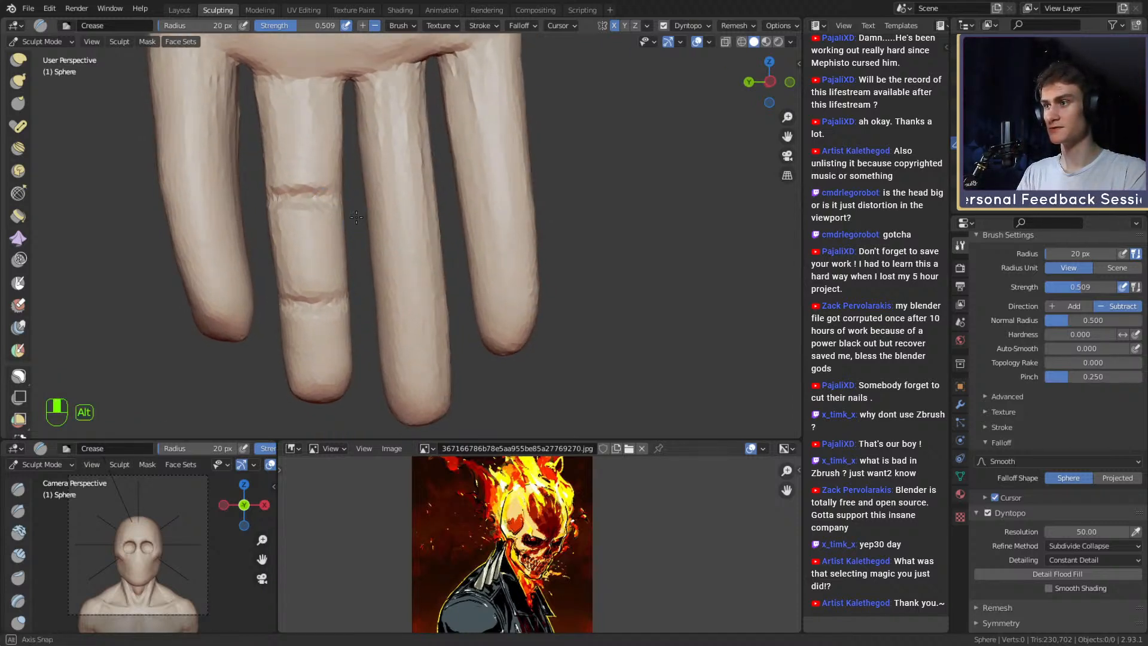
pyautogui.moveTo(379, 214)
pyautogui.mouseDown()
pyautogui.moveTo(445, 217)
pyautogui.moveTo(435, 216)
pyautogui.mouseUp()
pyautogui.keyDown('shift'); pyautogui.moveTo(444, 257); pyautogui.dragTo(423, 225, button='middle'); pyautogui.keyUp('shift')
pyautogui.moveTo(364, 291); pyautogui.dragTo(438, 289)
pyautogui.keyDown('shift'); pyautogui.moveTo(396, 190); pyautogui.dragTo(404, 241, button='middle'); pyautogui.keyUp('shift')
# Deepen the middle finger's upper joint crease with the Crease brush at 31 px and smooth it.
pyautogui.press('f')
pyautogui.click(402, 228)
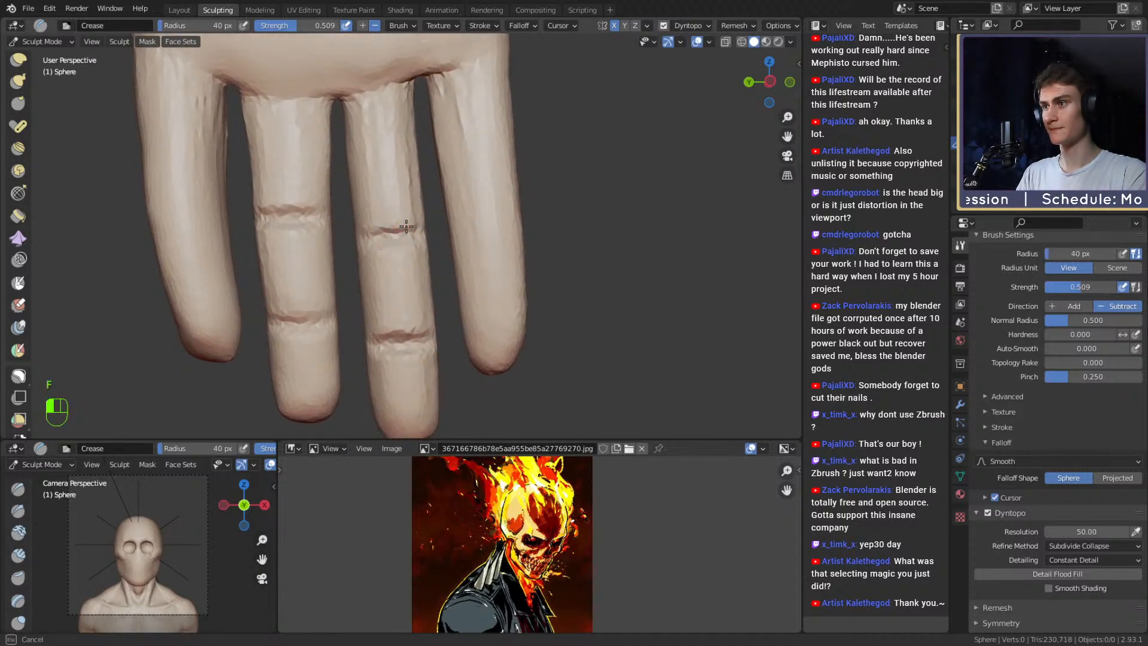
pyautogui.press('f')
pyautogui.click(412, 228)
pyautogui.moveTo(382, 230); pyautogui.dragTo(427, 226)
pyautogui.keyDown('shift'); pyautogui.moveTo(412, 230); pyautogui.dragTo(390, 233); pyautogui.keyUp('shift')
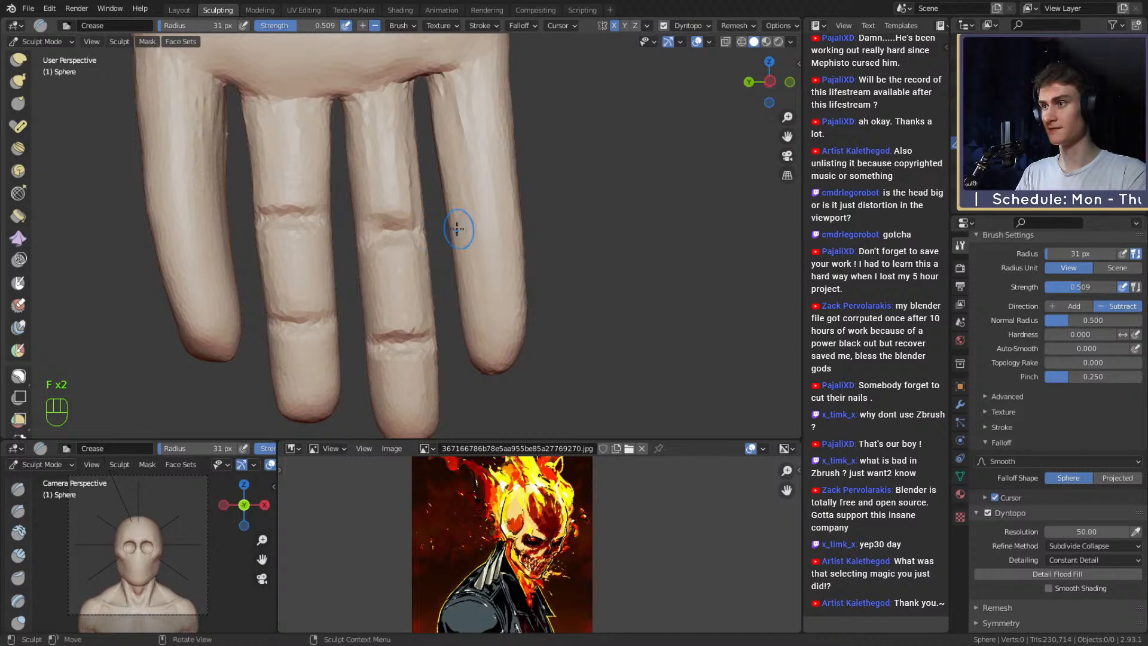
# Carve two joint creases across the palm side of the index finger with the Crease brush at 24 px.
pyautogui.keyDown('shift'); pyautogui.moveTo(405, 225); pyautogui.dragTo(412, 232, button='middle'); pyautogui.keyUp('shift')
pyautogui.press('f')
pyautogui.click(374, 240)
pyautogui.moveTo(378, 229)
pyautogui.mouseDown()
pyautogui.moveTo(426, 228)
pyautogui.moveTo(415, 223)
pyautogui.moveTo(425, 241)
pyautogui.moveTo(448, 221)
pyautogui.mouseUp()
pyautogui.press('f')
pyautogui.click(428, 215)
pyautogui.press('f')
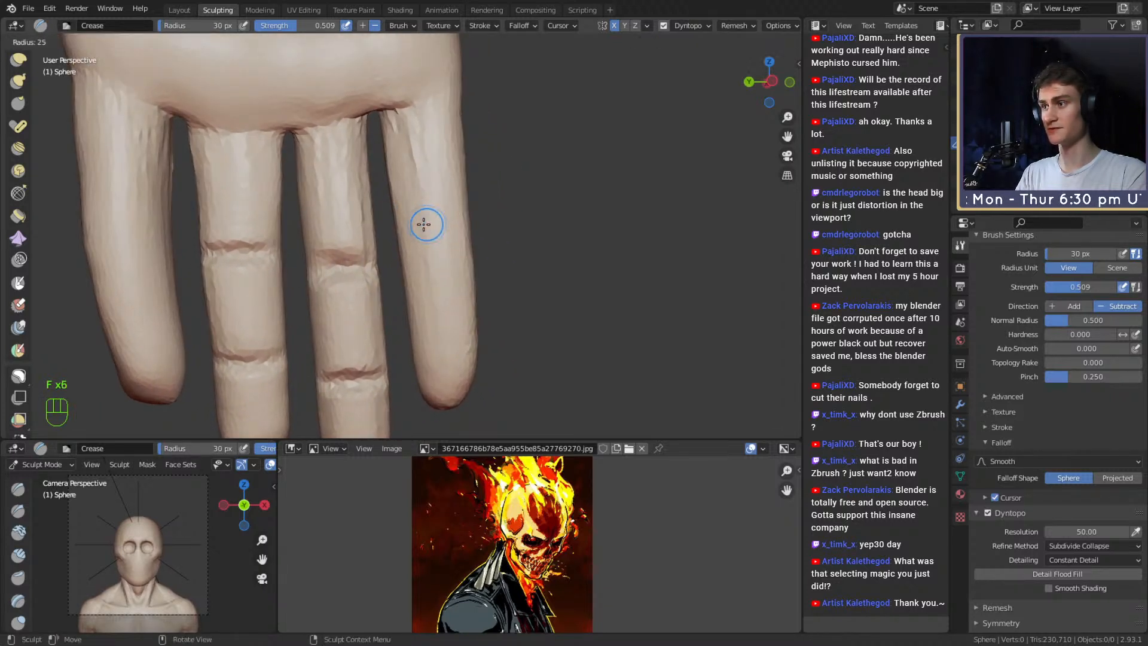
pyautogui.click(419, 217)
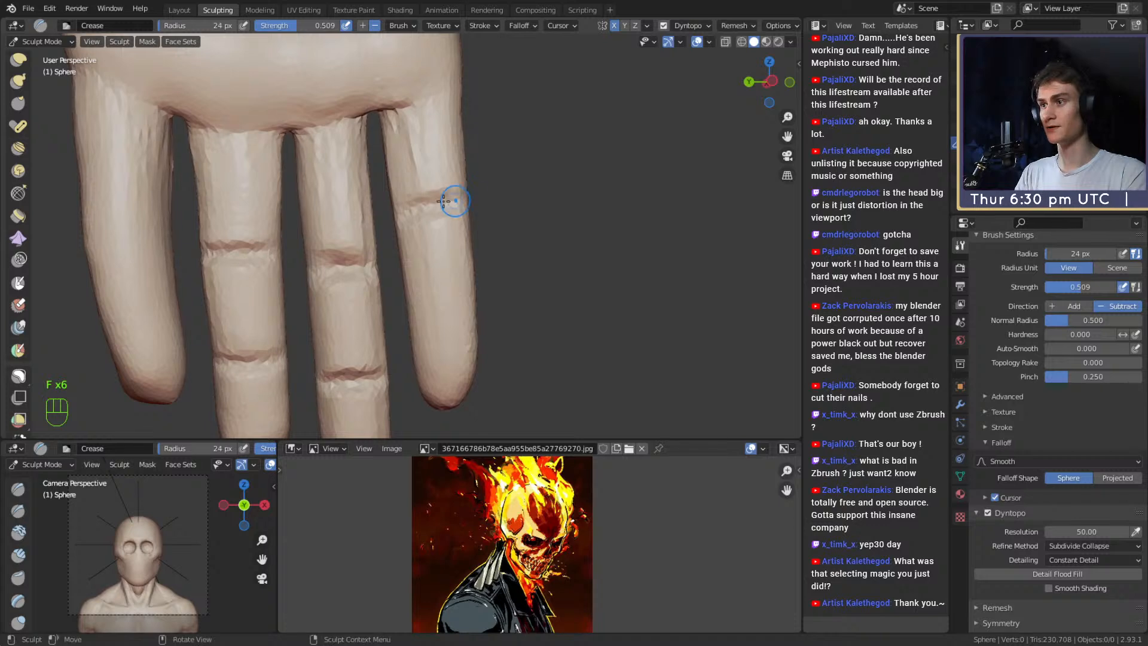
pyautogui.moveTo(443, 201); pyautogui.dragTo(472, 198)
pyautogui.keyDown('alt'); pyautogui.keyDown('shift'); pyautogui.moveTo(455, 259); pyautogui.dragTo(460, 242); pyautogui.keyUp('shift'); pyautogui.keyUp('alt')
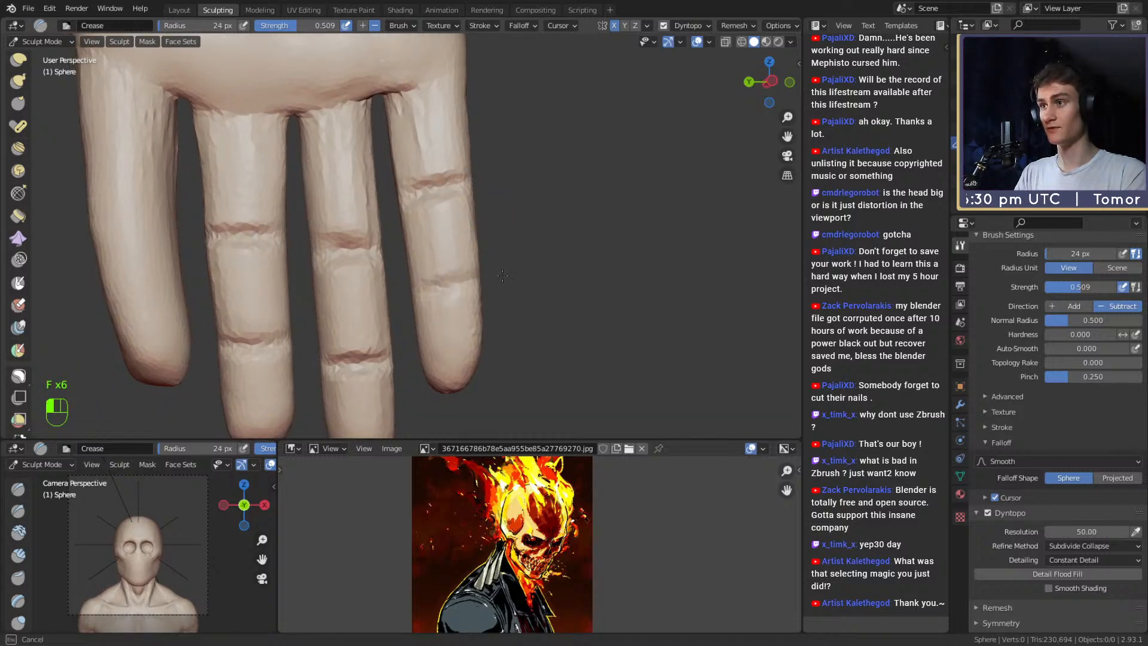
pyautogui.moveTo(409, 285); pyautogui.dragTo(408, 285)
# Adjust the index finger's shape at its upper joint crease with the Grab brush at 115 px.
pyautogui.press('3')
pyautogui.press('f')
pyautogui.click(466, 198)
pyautogui.press('f')
pyautogui.click(464, 190)
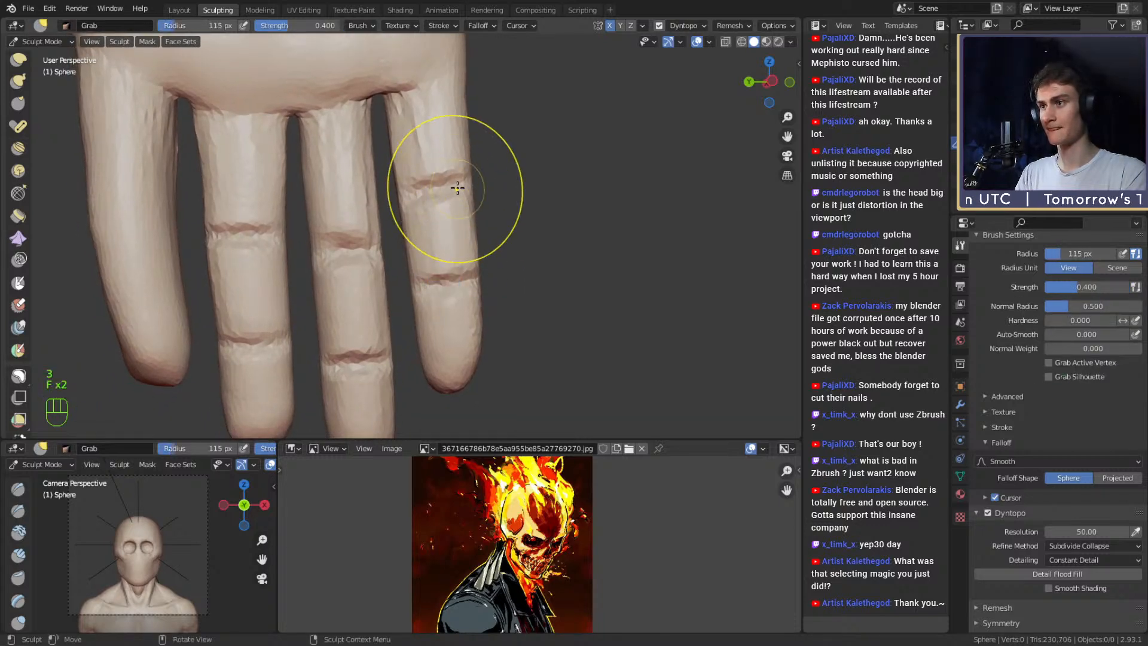
pyautogui.moveTo(456, 185); pyautogui.dragTo(459, 193)
pyautogui.keyDown('alt'); pyautogui.keyDown('shift'); pyautogui.moveTo(330, 214); pyautogui.dragTo(506, 220); pyautogui.keyUp('shift'); pyautogui.keyUp('alt')
# Reshape the end of the little finger with the Grab brush at 136 px.
pyautogui.press('f')
pyautogui.click(399, 227)
pyautogui.moveTo(378, 232)
pyautogui.keyDown('alt'); pyautogui.keyDown('shift'); pyautogui.mouseDown()
pyautogui.moveTo(441, 235)
pyautogui.moveTo(425, 238)
pyautogui.mouseUp(); pyautogui.keyUp('shift'); pyautogui.keyUp('alt')
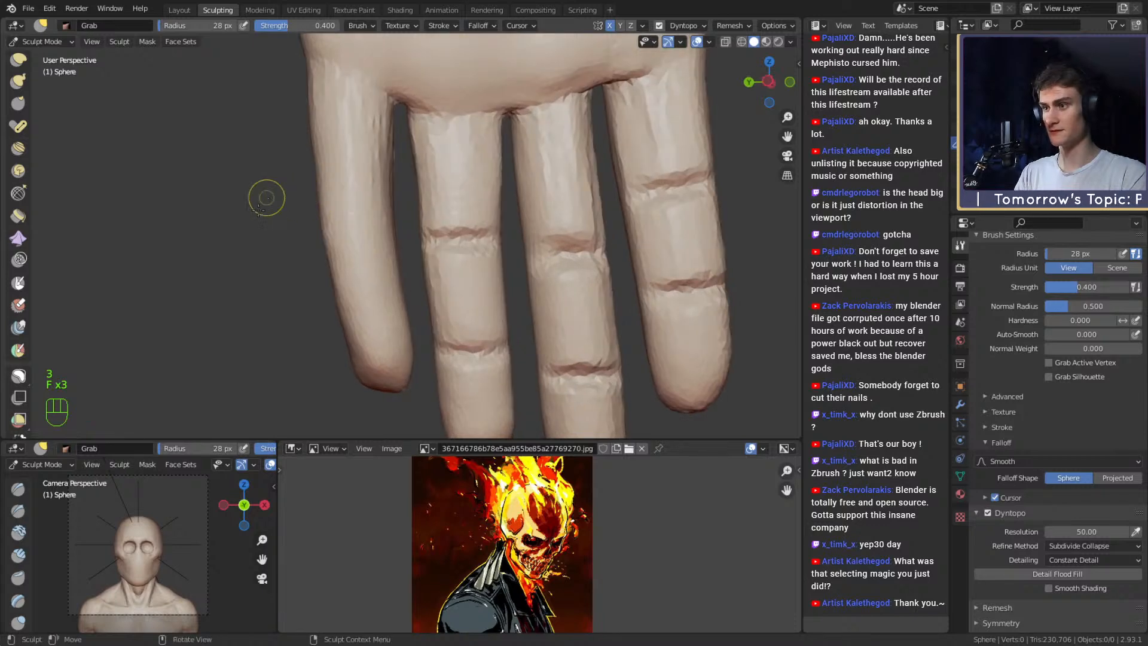
pyautogui.keyDown('alt'); pyautogui.keyDown('shift'); pyautogui.moveTo(405, 312); pyautogui.dragTo(397, 275); pyautogui.keyUp('shift'); pyautogui.keyUp('alt')
pyautogui.press('3')
pyautogui.press('f')
pyautogui.click(397, 306)
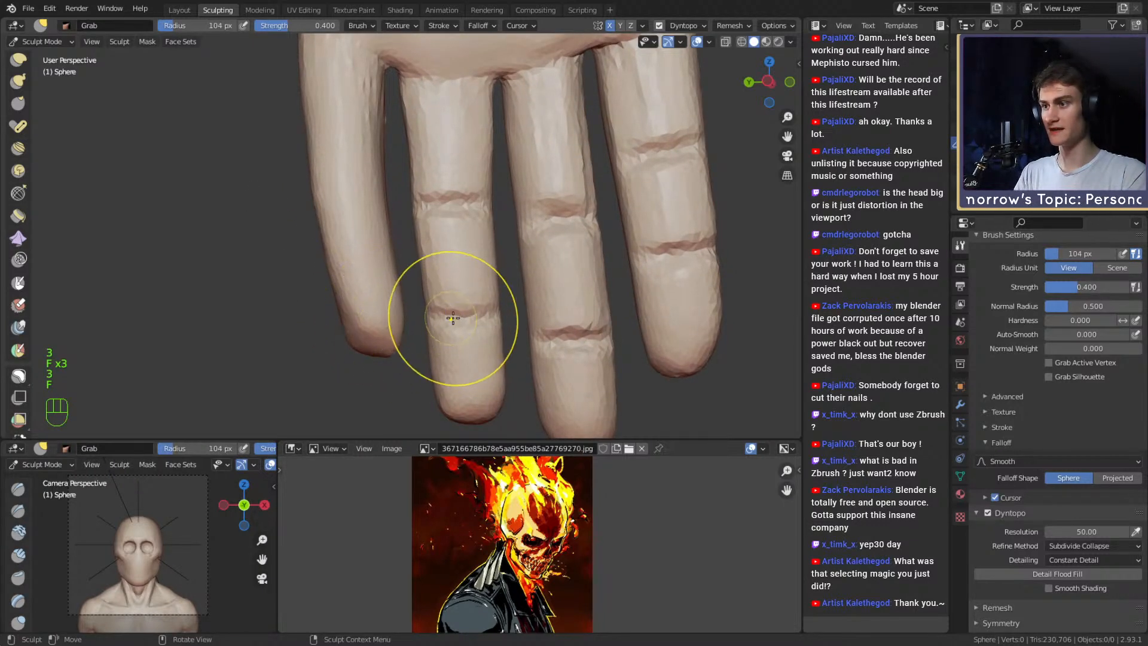
pyautogui.press('f')
pyautogui.click(417, 323)
pyautogui.moveTo(376, 341)
pyautogui.mouseDown()
pyautogui.moveTo(369, 308)
pyautogui.moveTo(566, 291)
pyautogui.moveTo(469, 276)
pyautogui.mouseUp()
pyautogui.moveTo(470, 276)
pyautogui.keyDown('alt'); pyautogui.mouseDown()
pyautogui.moveTo(508, 278)
pyautogui.moveTo(502, 292)
pyautogui.moveTo(418, 297)
pyautogui.moveTo(365, 284)
pyautogui.mouseUp(); pyautogui.keyUp('alt')
pyautogui.press('f')
pyautogui.click(479, 293)
pyautogui.keyDown('alt'); pyautogui.keyDown('shift'); pyautogui.moveTo(365, 284); pyautogui.dragTo(419, 284); pyautogui.keyUp('shift'); pyautogui.keyUp('alt')
pyautogui.keyDown('alt'); pyautogui.moveTo(418, 284); pyautogui.dragTo(336, 295); pyautogui.keyUp('alt')
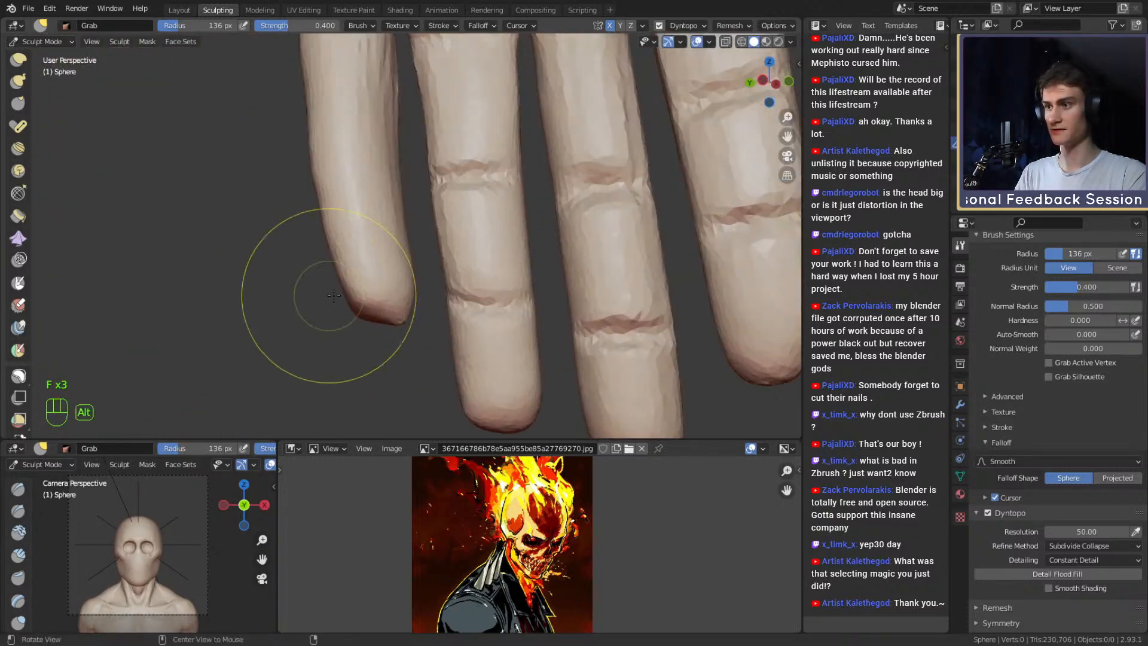
# Smooth the little finger's tip and outer side with the brush at 90 px.
pyautogui.press('f')
pyautogui.click(426, 299)
pyautogui.moveTo(412, 310)
pyautogui.keyDown('shift'); pyautogui.mouseDown()
pyautogui.moveTo(379, 328)
pyautogui.moveTo(359, 280)
pyautogui.mouseUp(); pyautogui.keyUp('shift')
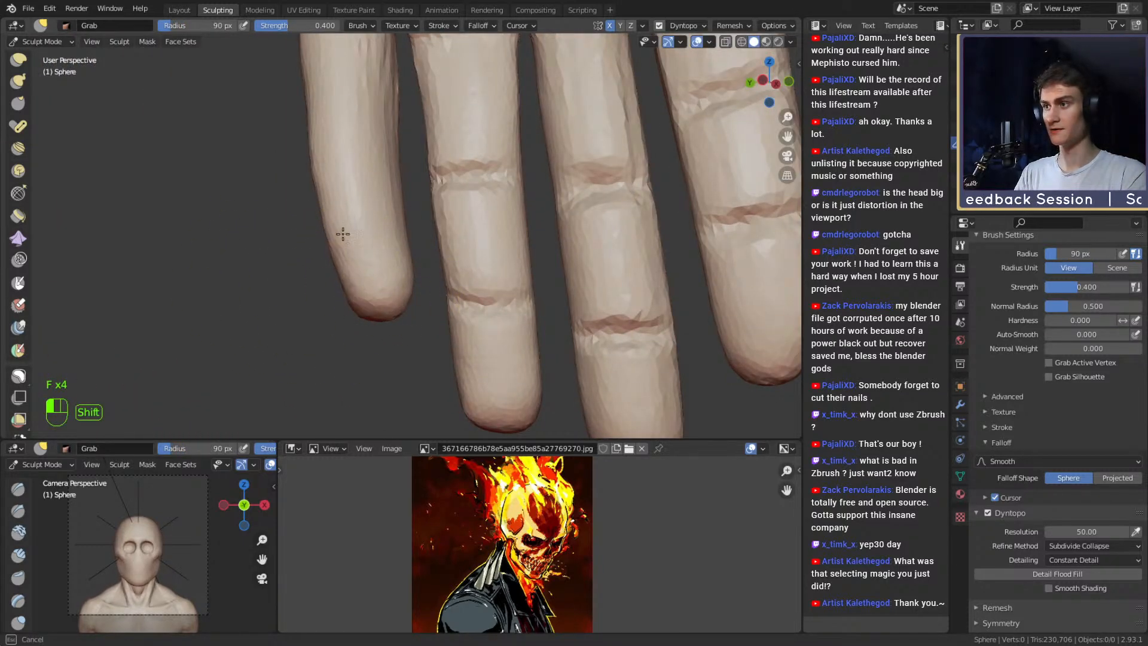
pyautogui.keyDown('shift'); pyautogui.moveTo(345, 127); pyautogui.dragTo(349, 124); pyautogui.keyUp('shift')
pyautogui.keyDown('alt'); pyautogui.moveTo(359, 120); pyautogui.dragTo(392, 129); pyautogui.keyUp('alt')
pyautogui.keyDown('alt'); pyautogui.keyDown('shift'); pyautogui.moveTo(392, 129); pyautogui.dragTo(413, 180); pyautogui.keyUp('shift'); pyautogui.keyUp('alt')
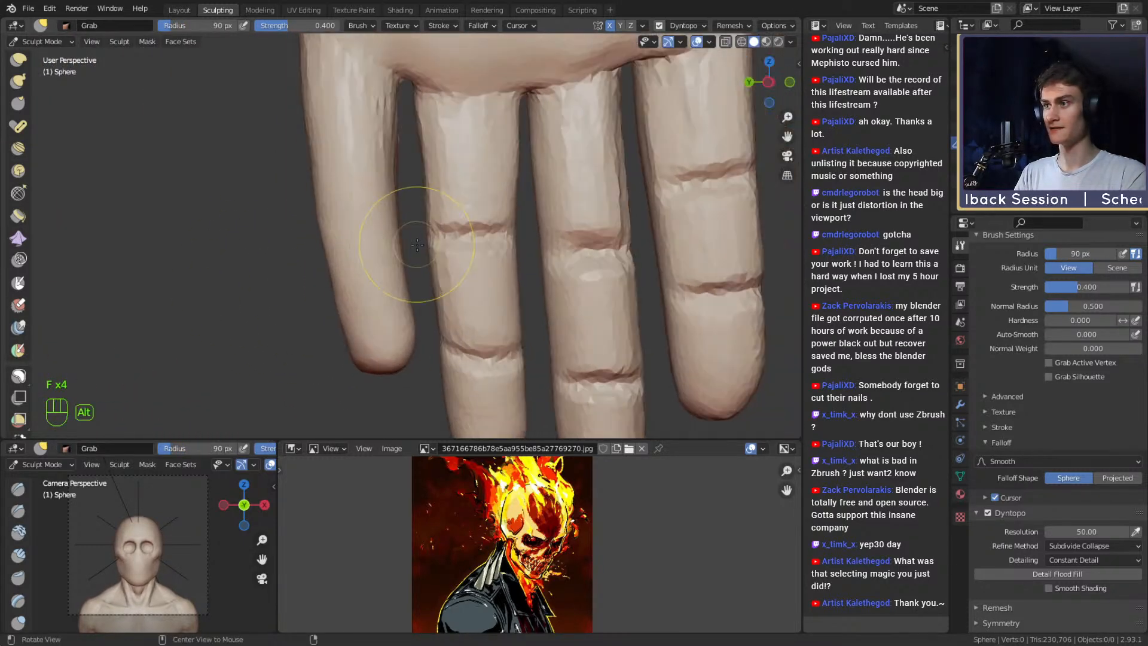
# Carve two joint creases across the palm side of the little finger with the Crease brush at 26 px.
pyautogui.press('2')
pyautogui.press('f')
pyautogui.click(357, 252)
pyautogui.moveTo(372, 229)
pyautogui.keyDown('alt'); pyautogui.keyDown('shift'); pyautogui.mouseDown()
pyautogui.moveTo(375, 267)
pyautogui.moveTo(369, 220)
pyautogui.mouseUp(); pyautogui.keyUp('shift'); pyautogui.keyUp('alt')
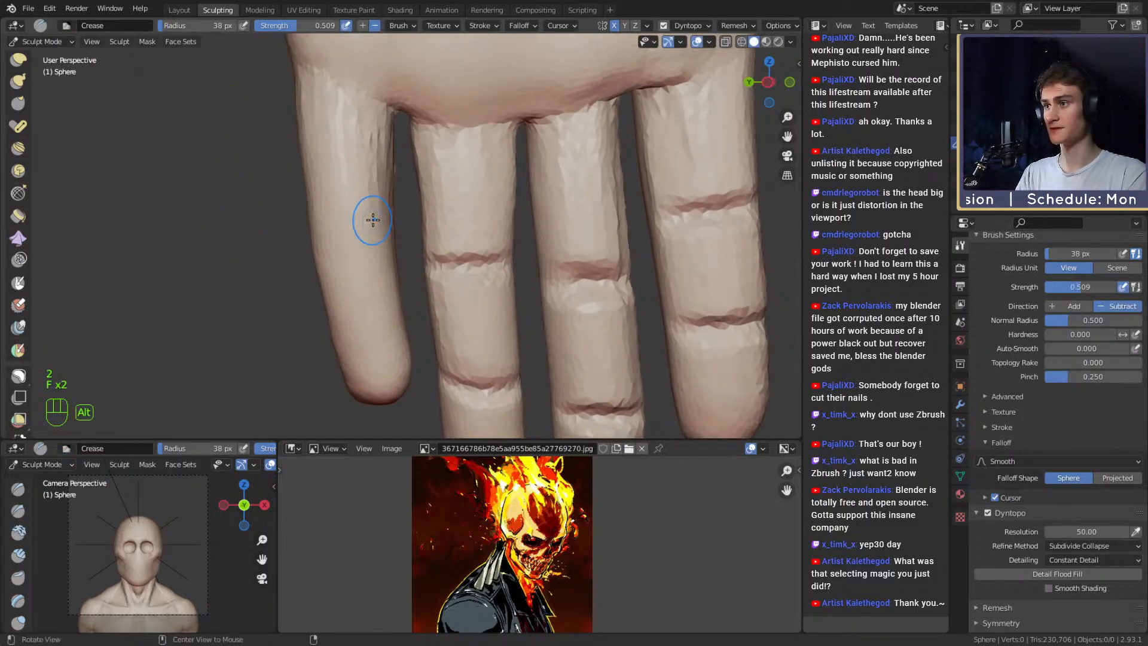
pyautogui.press('f')
pyautogui.press('f')
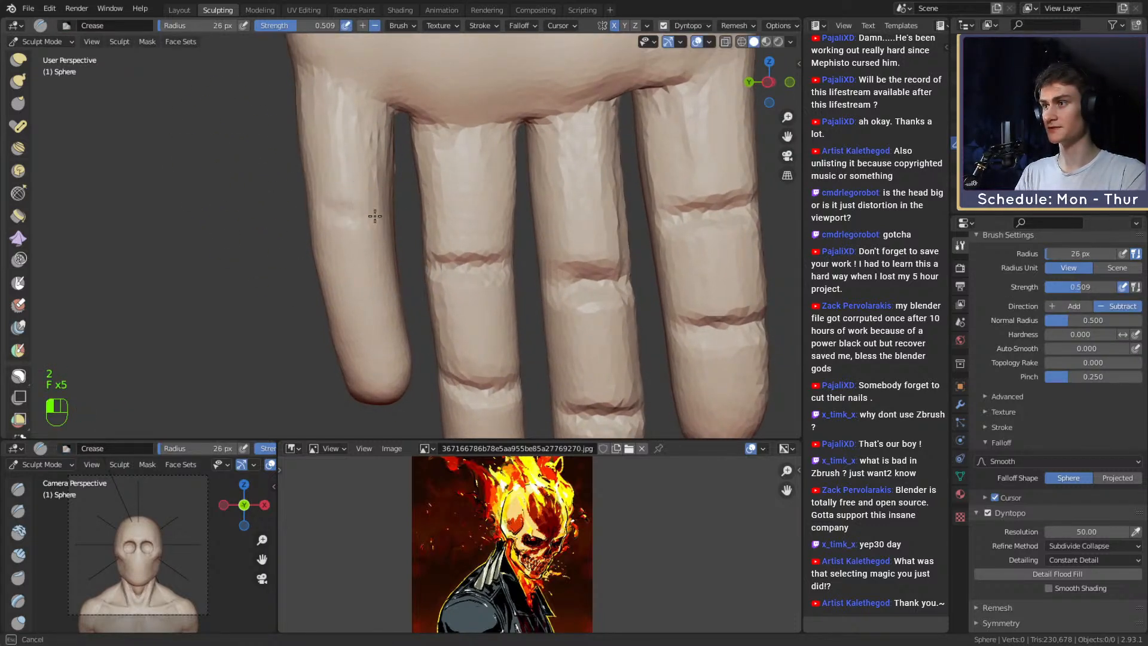
pyautogui.moveTo(312, 209); pyautogui.dragTo(382, 204)
pyautogui.moveTo(341, 299)
pyautogui.mouseDown()
pyautogui.moveTo(376, 308)
pyautogui.moveTo(419, 295)
pyautogui.mouseUp()
pyautogui.moveTo(414, 292)
pyautogui.mouseDown()
pyautogui.moveTo(373, 310)
pyautogui.moveTo(386, 305)
pyautogui.mouseUp()
# Build up the fleshy pad between the ring finger's joint creases with the Clay Strips brush at 52 px.
pyautogui.moveTo(411, 255)
pyautogui.keyDown('alt'); pyautogui.mouseDown()
pyautogui.moveTo(518, 218)
pyautogui.moveTo(514, 282)
pyautogui.mouseUp(); pyautogui.keyUp('alt')
pyautogui.moveTo(514, 263)
pyautogui.keyDown('alt'); pyautogui.mouseDown()
pyautogui.moveTo(645, 239)
pyautogui.moveTo(478, 236)
pyautogui.mouseUp(); pyautogui.keyUp('alt')
pyautogui.keyDown('alt'); pyautogui.moveTo(478, 234); pyautogui.dragTo(584, 219); pyautogui.keyUp('alt')
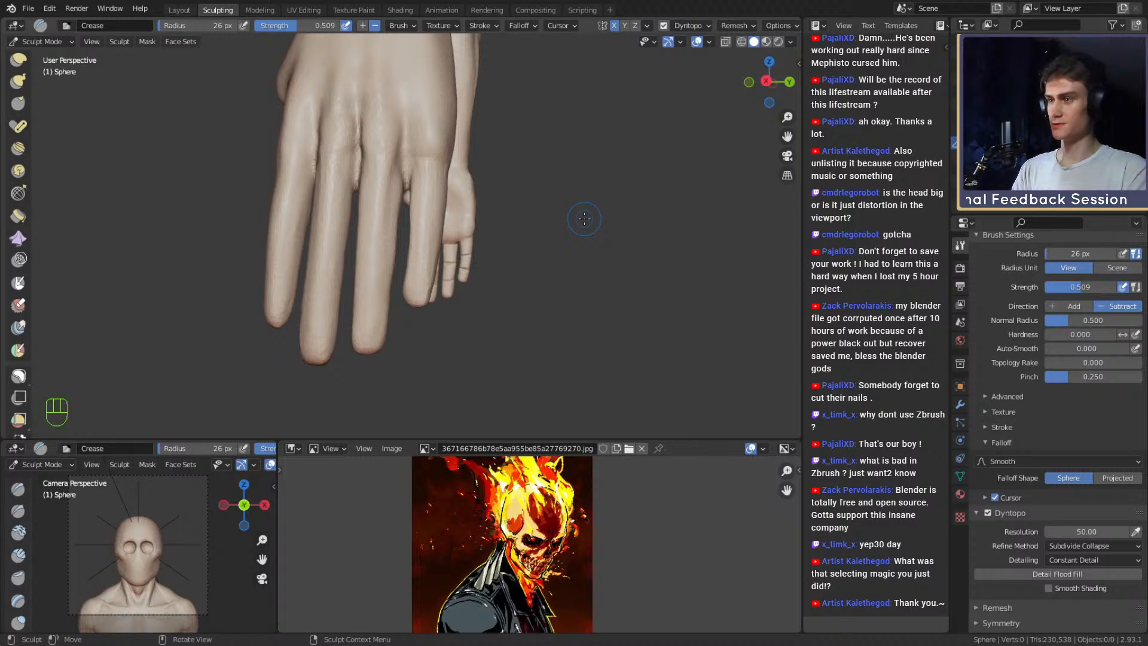
pyautogui.keyDown('alt'); pyautogui.moveTo(453, 239); pyautogui.dragTo(389, 235); pyautogui.keyUp('alt')
pyautogui.moveTo(389, 235)
pyautogui.keyDown('ctrl'); pyautogui.keyDown('alt'); pyautogui.mouseDown()
pyautogui.moveTo(386, 190)
pyautogui.moveTo(393, 213)
pyautogui.moveTo(385, 200)
pyautogui.mouseUp(); pyautogui.keyUp('alt'); pyautogui.keyUp('ctrl')
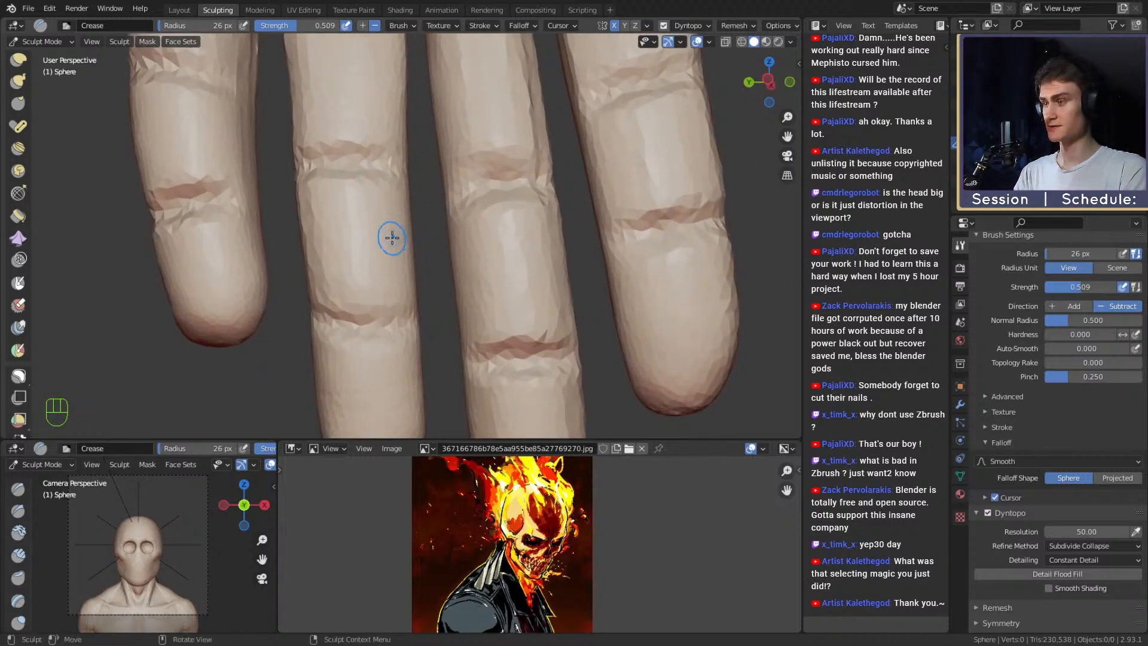
pyautogui.press('c')
pyautogui.press('f')
pyautogui.click(428, 234)
pyautogui.keyDown('alt'); pyautogui.moveTo(429, 234); pyautogui.dragTo(400, 238); pyautogui.keyUp('alt')
pyautogui.press('f')
pyautogui.keyDown('alt'); pyautogui.moveTo(467, 224); pyautogui.dragTo(420, 219); pyautogui.keyUp('alt')
pyautogui.click(383, 243)
pyautogui.moveTo(420, 227)
pyautogui.keyDown('alt'); pyautogui.mouseDown()
pyautogui.moveTo(337, 247)
pyautogui.moveTo(323, 238)
pyautogui.moveTo(393, 252)
pyautogui.moveTo(468, 240)
pyautogui.moveTo(369, 232)
pyautogui.mouseUp(); pyautogui.keyUp('alt')
pyautogui.press('f')
pyautogui.click(373, 247)
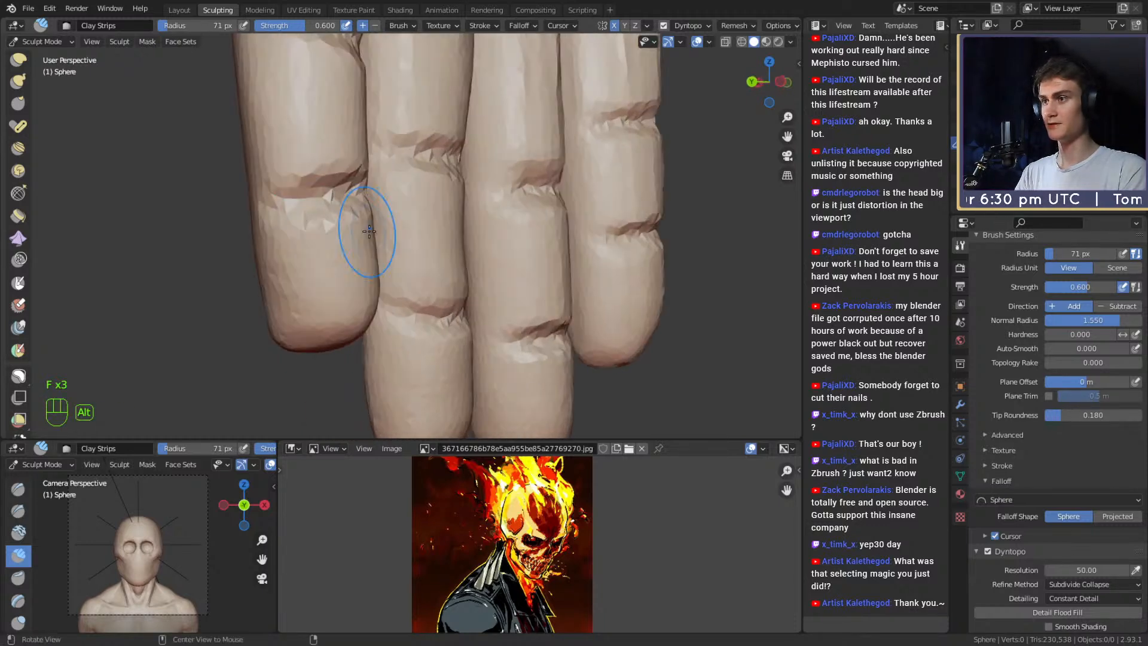
pyautogui.keyDown('alt'); pyautogui.moveTo(451, 237); pyautogui.dragTo(423, 263); pyautogui.keyUp('alt')
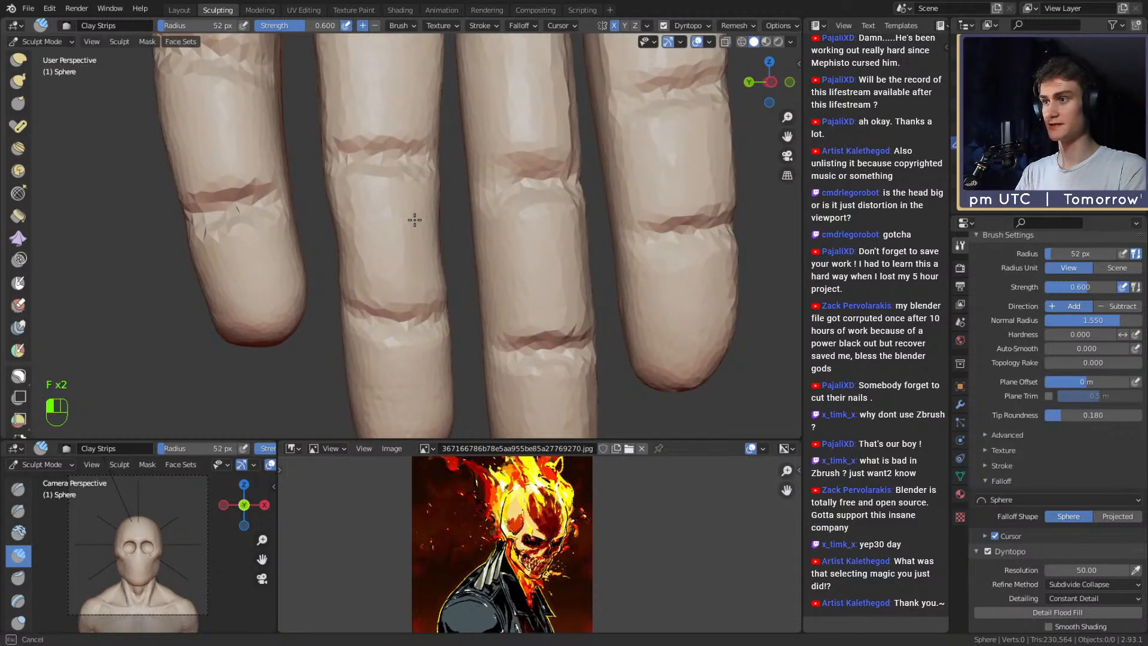
# Build up the palm side of the finger segments nearest the palm with the Clay Strips brush at about 60 px.
pyautogui.moveTo(362, 217)
pyautogui.keyDown('alt'); pyautogui.mouseDown()
pyautogui.moveTo(469, 220)
pyautogui.moveTo(441, 226)
pyautogui.moveTo(490, 230)
pyautogui.moveTo(426, 214)
pyautogui.moveTo(479, 236)
pyautogui.moveTo(574, 224)
pyautogui.moveTo(598, 209)
pyautogui.moveTo(583, 213)
pyautogui.mouseUp(); pyautogui.keyUp('alt')
pyautogui.press('f')
pyautogui.click(503, 231)
pyautogui.press('f')
pyautogui.click(451, 235)
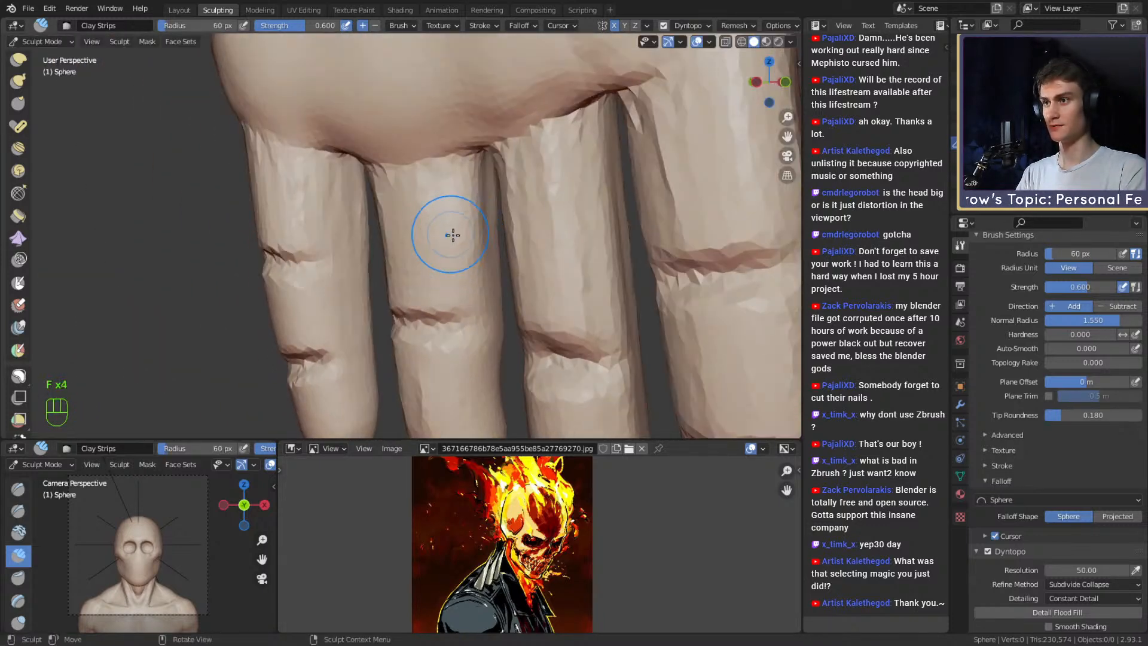
pyautogui.moveTo(451, 235)
pyautogui.keyDown('alt'); pyautogui.mouseDown()
pyautogui.moveTo(319, 252)
pyautogui.moveTo(387, 243)
pyautogui.moveTo(363, 234)
pyautogui.moveTo(356, 254)
pyautogui.mouseUp(); pyautogui.keyUp('alt')
pyautogui.press('f')
pyautogui.click(366, 240)
pyautogui.press('f')
pyautogui.click(342, 234)
pyautogui.moveTo(355, 254)
pyautogui.keyDown('alt'); pyautogui.mouseDown()
pyautogui.moveTo(410, 244)
pyautogui.moveTo(377, 230)
pyautogui.mouseUp(); pyautogui.keyUp('alt')
pyautogui.press('f')
pyautogui.click(382, 228)
# Smooth the palm-side finger pads around the joint creases with the brush at 82 px.
pyautogui.moveTo(352, 174)
pyautogui.keyDown('shift'); pyautogui.mouseDown()
pyautogui.moveTo(357, 201)
pyautogui.moveTo(421, 239)
pyautogui.moveTo(444, 190)
pyautogui.moveTo(402, 225)
pyautogui.moveTo(369, 219)
pyautogui.mouseUp(); pyautogui.keyUp('shift')
pyautogui.press('f')
pyautogui.click(398, 233)
pyautogui.keyDown('shift'); pyautogui.moveTo(351, 258); pyautogui.dragTo(354, 281); pyautogui.keyUp('shift')
pyautogui.keyDown('alt'); pyautogui.keyDown('shift'); pyautogui.moveTo(406, 383); pyautogui.dragTo(386, 227); pyautogui.keyUp('shift'); pyautogui.keyUp('alt')
pyautogui.moveTo(400, 237)
pyautogui.keyDown('shift'); pyautogui.mouseDown()
pyautogui.moveTo(408, 267)
pyautogui.moveTo(415, 242)
pyautogui.mouseUp(); pyautogui.keyUp('shift')
pyautogui.moveTo(418, 247)
pyautogui.keyDown('alt'); pyautogui.mouseDown()
pyautogui.moveTo(347, 223)
pyautogui.moveTo(346, 245)
pyautogui.mouseUp(); pyautogui.keyUp('alt')
pyautogui.moveTo(350, 236)
pyautogui.keyDown('alt'); pyautogui.mouseDown()
pyautogui.moveTo(443, 226)
pyautogui.moveTo(503, 248)
pyautogui.mouseUp(); pyautogui.keyUp('alt')
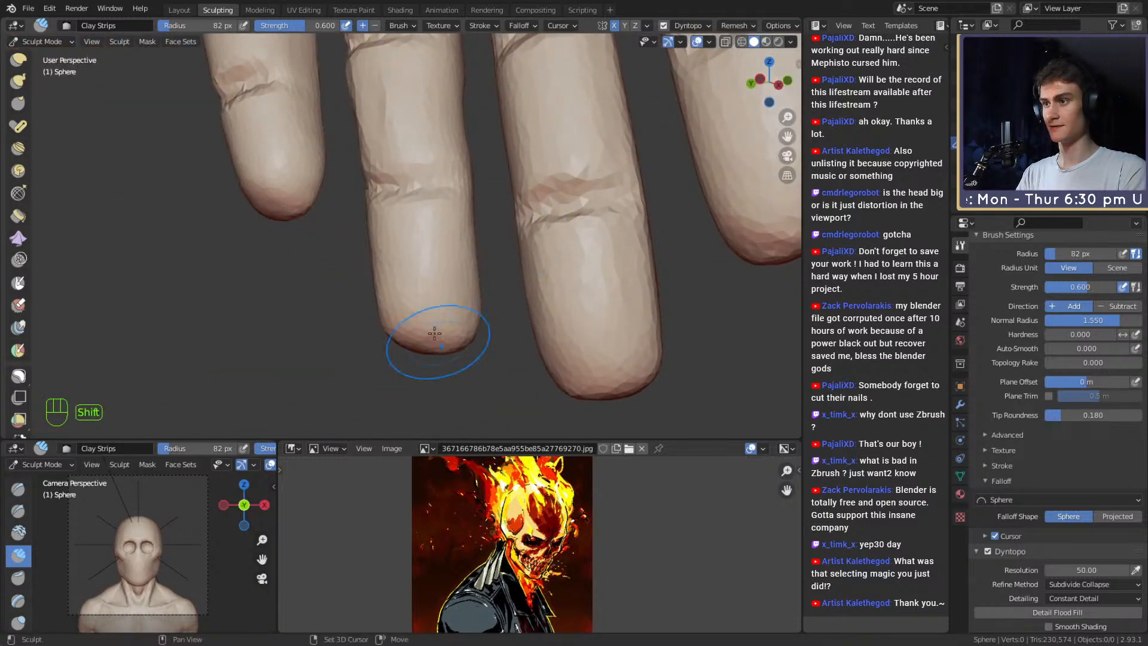
# Reshape the ring finger's side profile with the Grab brush at 153 px.
pyautogui.keyDown('alt'); pyautogui.moveTo(489, 256); pyautogui.dragTo(514, 261); pyautogui.keyUp('alt')
pyautogui.keyDown('alt'); pyautogui.keyDown('shift'); pyautogui.moveTo(490, 282); pyautogui.dragTo(472, 245); pyautogui.keyUp('shift'); pyautogui.keyUp('alt')
pyautogui.keyDown('alt'); pyautogui.moveTo(473, 257); pyautogui.dragTo(529, 261); pyautogui.keyUp('alt')
pyautogui.moveTo(508, 267)
pyautogui.keyDown('ctrl'); pyautogui.keyDown('alt'); pyautogui.mouseDown()
pyautogui.moveTo(487, 218)
pyautogui.moveTo(464, 248)
pyautogui.moveTo(415, 223)
pyautogui.moveTo(418, 213)
pyautogui.moveTo(567, 204)
pyautogui.mouseUp(); pyautogui.keyUp('alt'); pyautogui.keyUp('ctrl')
pyautogui.press('3')
pyautogui.press('f')
pyautogui.press('f')
pyautogui.click(430, 200)
pyautogui.press('f')
pyautogui.click(547, 205)
pyautogui.moveTo(423, 204)
pyautogui.mouseDown()
pyautogui.moveTo(360, 200)
pyautogui.moveTo(404, 207)
pyautogui.mouseUp()
pyautogui.press('f')
pyautogui.click(415, 310)
pyautogui.moveTo(418, 305)
pyautogui.keyDown('alt'); pyautogui.mouseDown()
pyautogui.moveTo(541, 293)
pyautogui.moveTo(572, 307)
pyautogui.mouseUp(); pyautogui.keyUp('alt')
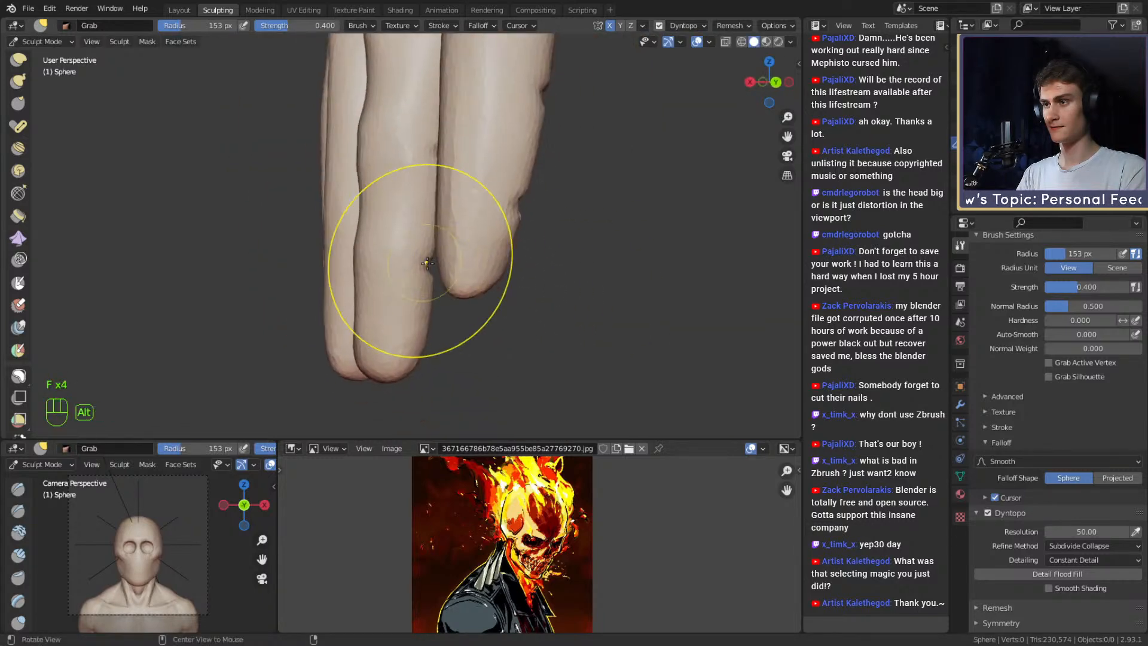
# Refine the ring finger's outline around its joints from the back of the hand with the Grab brush at 205 px.
pyautogui.moveTo(430, 259)
pyautogui.keyDown('alt'); pyautogui.mouseDown()
pyautogui.moveTo(472, 197)
pyautogui.moveTo(469, 254)
pyautogui.moveTo(431, 247)
pyautogui.mouseUp(); pyautogui.keyUp('alt')
pyautogui.press('f')
pyautogui.click(459, 253)
pyautogui.keyDown('alt'); pyautogui.keyDown('shift'); pyautogui.moveTo(437, 213); pyautogui.dragTo(435, 299); pyautogui.keyUp('shift'); pyautogui.keyUp('alt')
pyautogui.press('f')
pyautogui.click(448, 189)
pyautogui.moveTo(435, 192)
pyautogui.keyDown('alt'); pyautogui.keyDown('shift'); pyautogui.mouseDown()
pyautogui.moveTo(422, 263)
pyautogui.moveTo(472, 258)
pyautogui.moveTo(458, 213)
pyautogui.moveTo(425, 199)
pyautogui.mouseUp(); pyautogui.keyUp('shift'); pyautogui.keyUp('alt')
pyautogui.press('f')
pyautogui.click(413, 197)
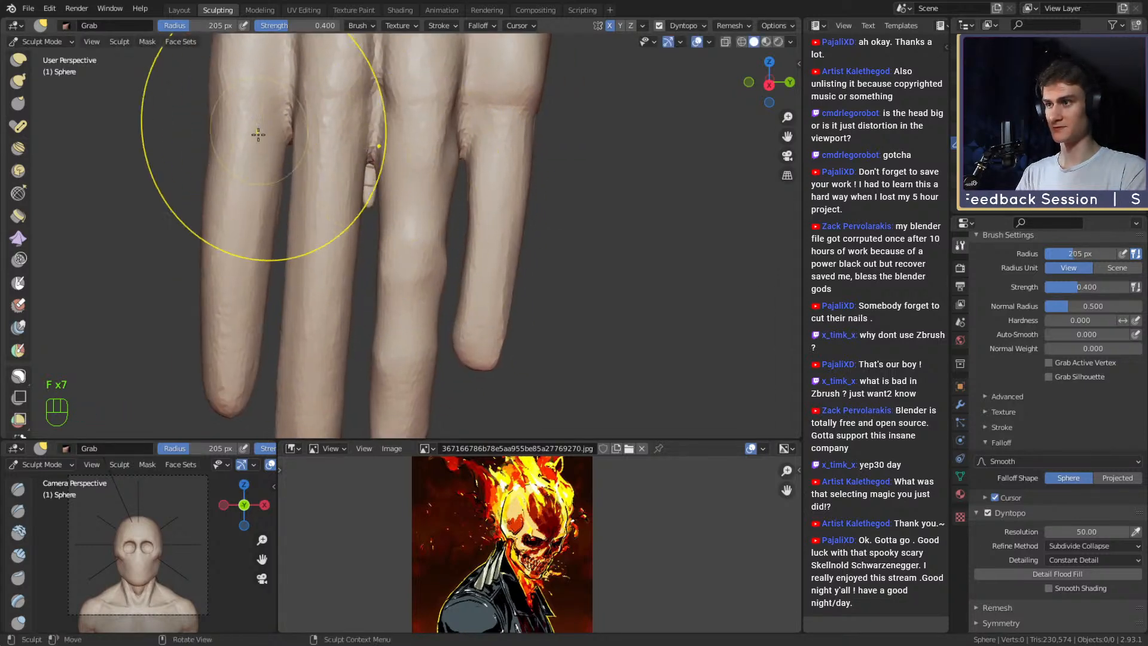
pyautogui.press('f')
pyautogui.click(400, 263)
pyautogui.moveTo(411, 278)
pyautogui.keyDown('alt'); pyautogui.keyDown('shift'); pyautogui.mouseDown()
pyautogui.moveTo(383, 235)
pyautogui.moveTo(402, 246)
pyautogui.moveTo(384, 207)
pyautogui.moveTo(411, 221)
pyautogui.mouseUp(); pyautogui.keyUp('shift'); pyautogui.keyUp('alt')
# Set the Clay Strips brush to 62 px and examine the ring finger's middle joint from the back of the hand.
pyautogui.press('1')
pyautogui.press('f')
pyautogui.click(352, 246)
pyautogui.press('f')
pyautogui.click(366, 192)
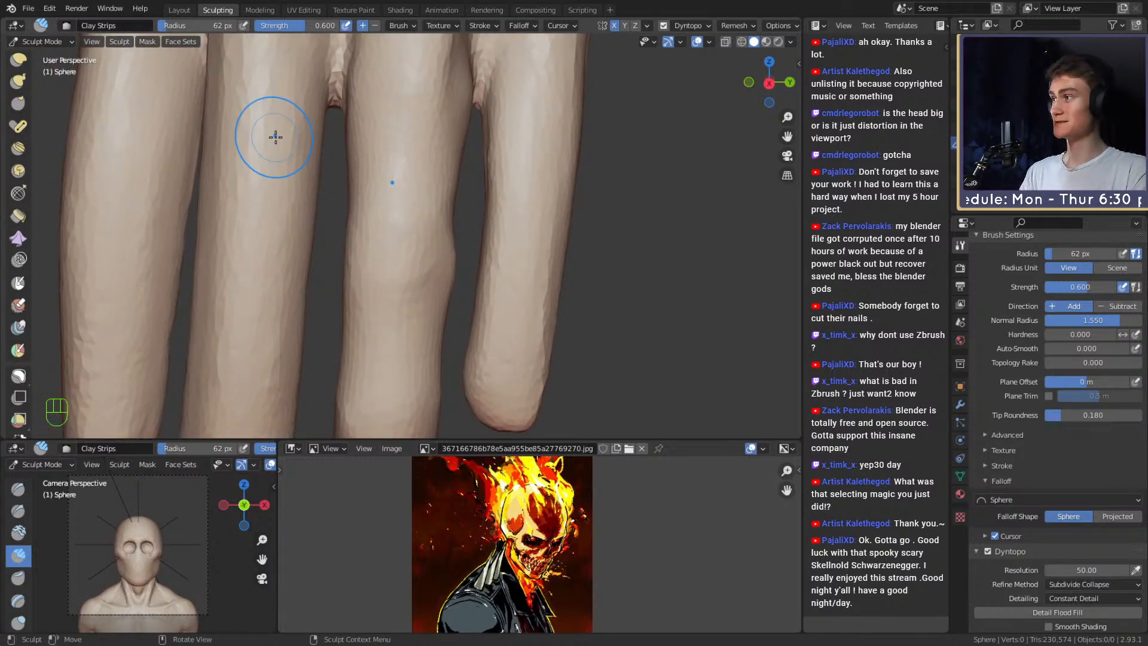
pyautogui.keyDown('alt'); pyautogui.keyDown('shift'); pyautogui.moveTo(410, 184); pyautogui.dragTo(442, 219); pyautogui.keyUp('shift'); pyautogui.keyUp('alt')
pyautogui.moveTo(443, 218)
pyautogui.keyDown('alt'); pyautogui.mouseDown()
pyautogui.moveTo(398, 231)
pyautogui.moveTo(418, 235)
pyautogui.mouseUp(); pyautogui.keyUp('alt')
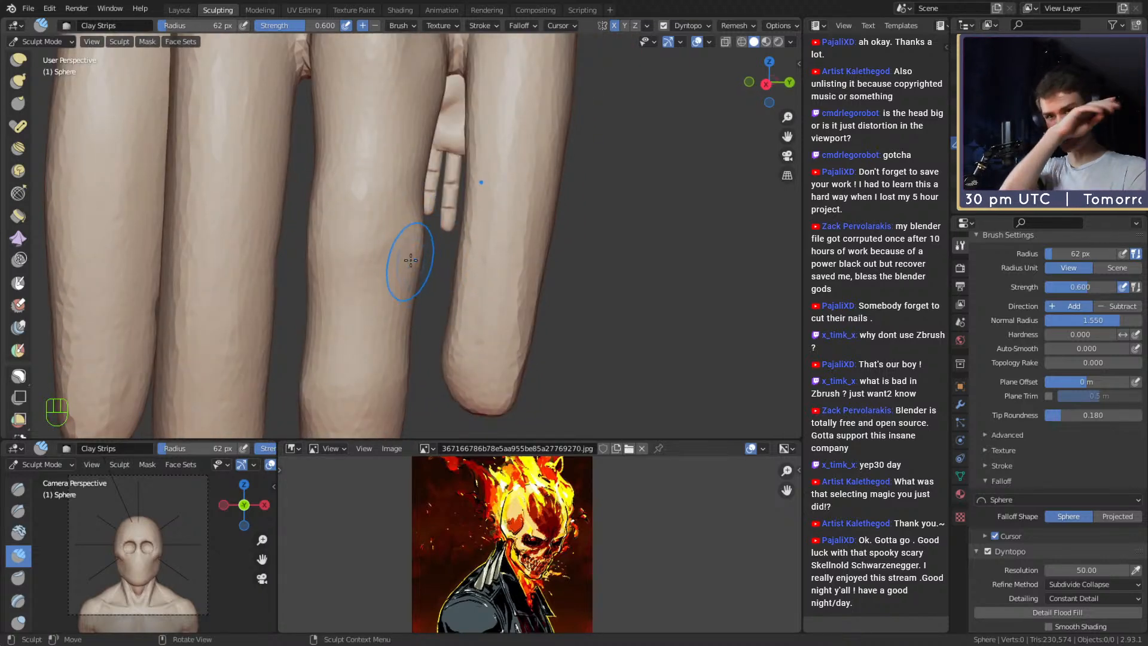
# Adjust the bulging outline of the ring finger's middle joint with the Grab brush.
pyautogui.moveTo(416, 225)
pyautogui.keyDown('alt'); pyautogui.mouseDown()
pyautogui.moveTo(420, 234)
pyautogui.moveTo(379, 227)
pyautogui.moveTo(396, 236)
pyautogui.moveTo(367, 216)
pyautogui.moveTo(383, 212)
pyautogui.mouseUp(); pyautogui.keyUp('alt')
pyautogui.press('3')
pyautogui.press('f')
pyautogui.click(359, 216)
pyautogui.press('f')
pyautogui.click(356, 243)
pyautogui.press('f')
pyautogui.click(414, 256)
# Smooth the outer edge of the ring finger's middle joint using the Clay Strips brush at 83 px.
pyautogui.press('1')
pyautogui.press('f')
pyautogui.click(377, 231)
pyautogui.press('f')
pyautogui.press('f')
pyautogui.click(403, 223)
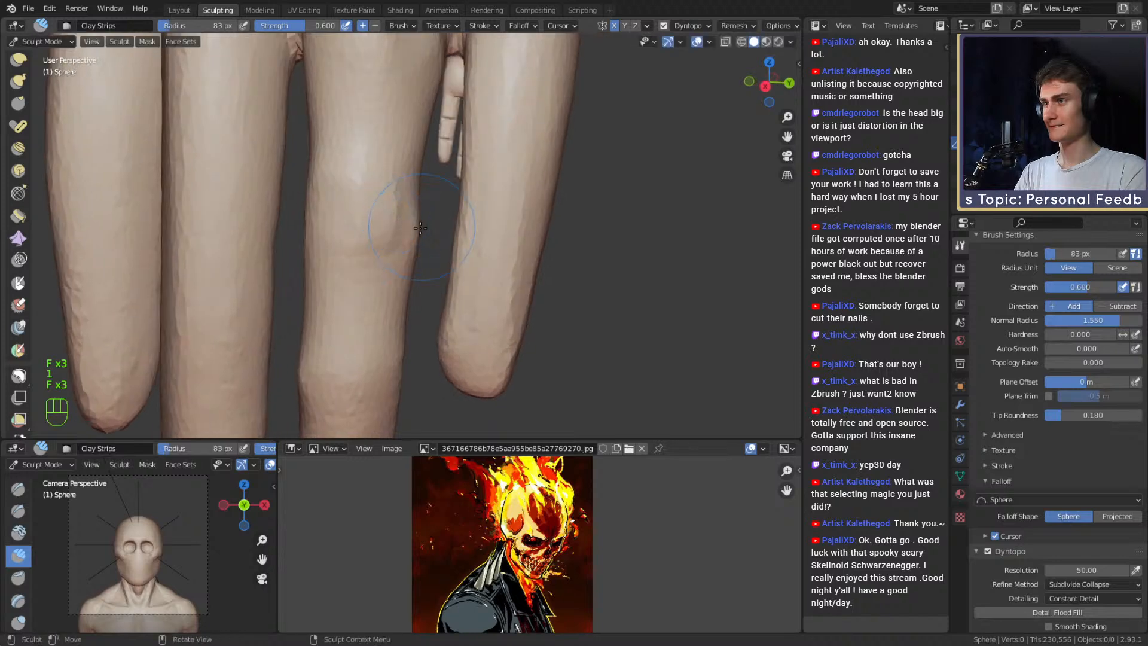
pyautogui.keyDown('shift'); pyautogui.moveTo(406, 254); pyautogui.dragTo(396, 305); pyautogui.keyUp('shift')
# Smooth across the underside of the ring finger's middle joint at 106 px and save the file.
pyautogui.press('f')
pyautogui.moveTo(396, 293)
pyautogui.keyDown('alt'); pyautogui.mouseDown()
pyautogui.moveTo(400, 270)
pyautogui.moveTo(389, 286)
pyautogui.mouseUp(); pyautogui.keyUp('alt')
pyautogui.click(400, 271)
pyautogui.keyDown('shift'); pyautogui.moveTo(365, 287); pyautogui.dragTo(333, 282); pyautogui.keyUp('shift')
pyautogui.keyDown('shift'); pyautogui.moveTo(325, 280); pyautogui.dragTo(330, 281); pyautogui.keyUp('shift')
pyautogui.moveTo(361, 167)
pyautogui.keyDown('alt'); pyautogui.mouseDown()
pyautogui.moveTo(374, 153)
pyautogui.moveTo(404, 261)
pyautogui.mouseUp(); pyautogui.keyUp('alt')
pyautogui.hotkey('ctrl', 's')
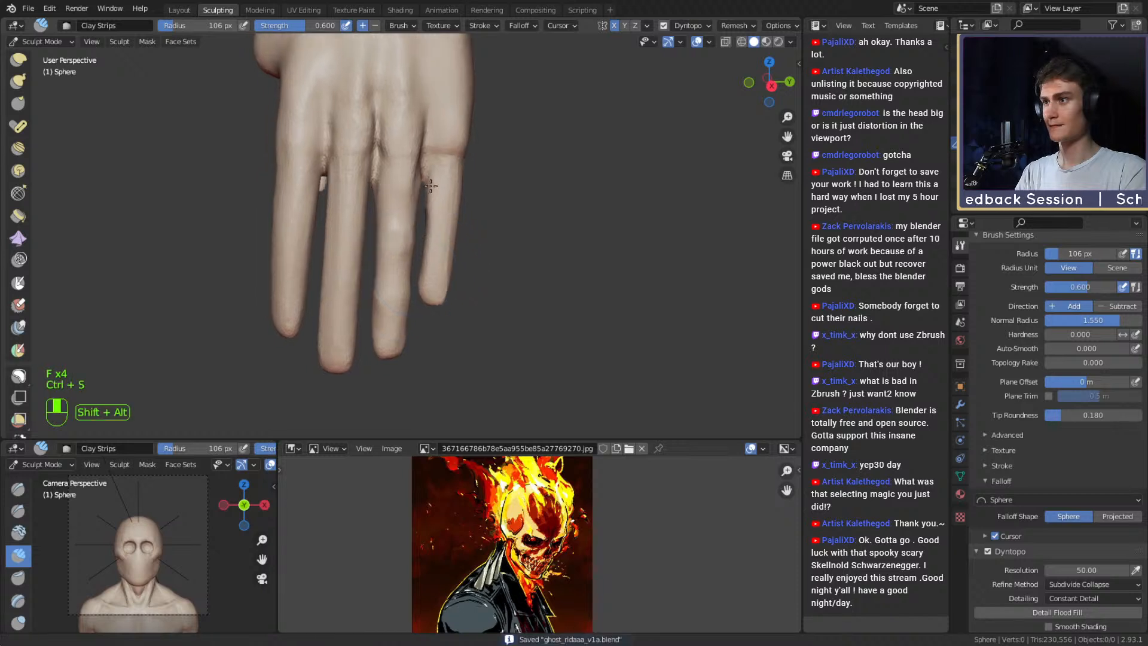
# Build up the ring finger's knuckle on the back of the hand with the Clay Strips brush at 31 px.
pyautogui.scroll(3, 384, 185)
pyautogui.press('f')
pyautogui.click(418, 173)
pyautogui.moveTo(418, 173)
pyautogui.keyDown('alt'); pyautogui.keyDown('shift'); pyautogui.mouseDown()
pyautogui.moveTo(415, 213)
pyautogui.moveTo(413, 192)
pyautogui.mouseUp(); pyautogui.keyUp('shift'); pyautogui.keyUp('alt')
pyautogui.press('f')
pyautogui.click(400, 185)
pyautogui.moveTo(377, 158); pyautogui.dragTo(391, 140)
pyautogui.keyDown('alt'); pyautogui.keyDown('shift'); pyautogui.moveTo(412, 119); pyautogui.dragTo(418, 141); pyautogui.keyUp('shift'); pyautogui.keyUp('alt')
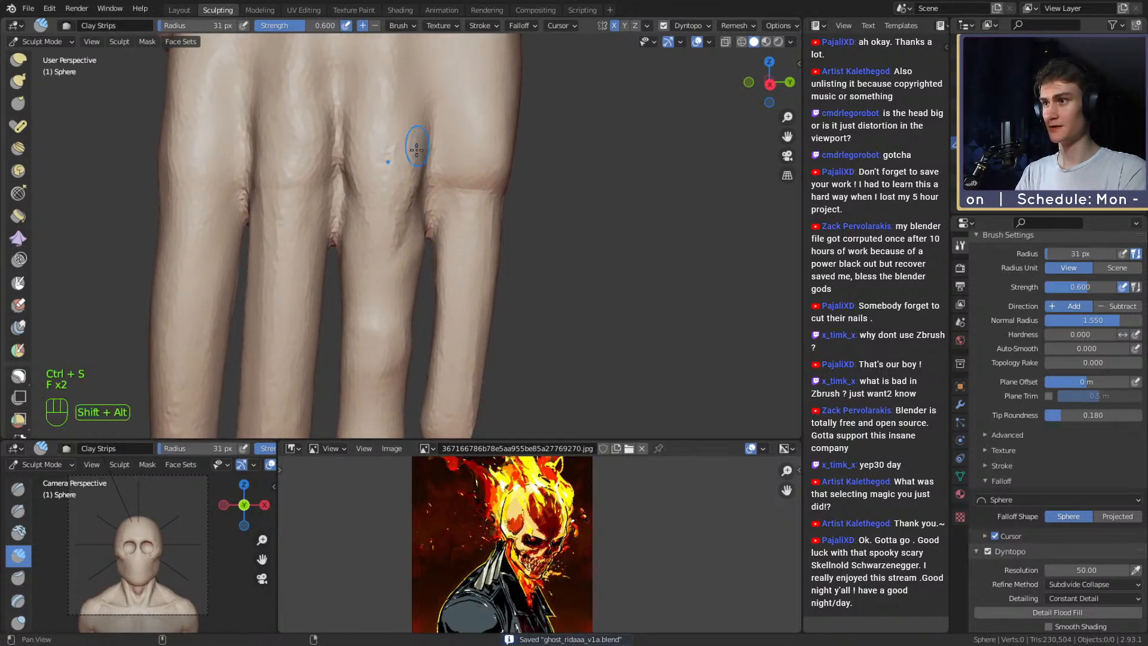
# Extend Clay Strips strokes from the ring finger's knuckle down onto the base of the finger.
pyautogui.press('f')
pyautogui.click(413, 179)
pyautogui.moveTo(401, 218); pyautogui.dragTo(400, 232)
pyautogui.keyDown('alt'); pyautogui.moveTo(382, 271); pyautogui.dragTo(383, 254); pyautogui.keyUp('alt')
pyautogui.moveTo(388, 215); pyautogui.dragTo(400, 175)
# Add Clay Strips strokes over the little finger's knuckle and the base of that finger.
pyautogui.moveTo(477, 210)
pyautogui.keyDown('alt'); pyautogui.keyDown('shift'); pyautogui.mouseDown()
pyautogui.moveTo(431, 228)
pyautogui.moveTo(447, 217)
pyautogui.mouseUp(); pyautogui.keyUp('shift'); pyautogui.keyUp('alt')
pyautogui.keyDown('alt'); pyautogui.moveTo(447, 208); pyautogui.dragTo(418, 210); pyautogui.keyUp('alt')
pyautogui.moveTo(445, 161); pyautogui.dragTo(437, 176)
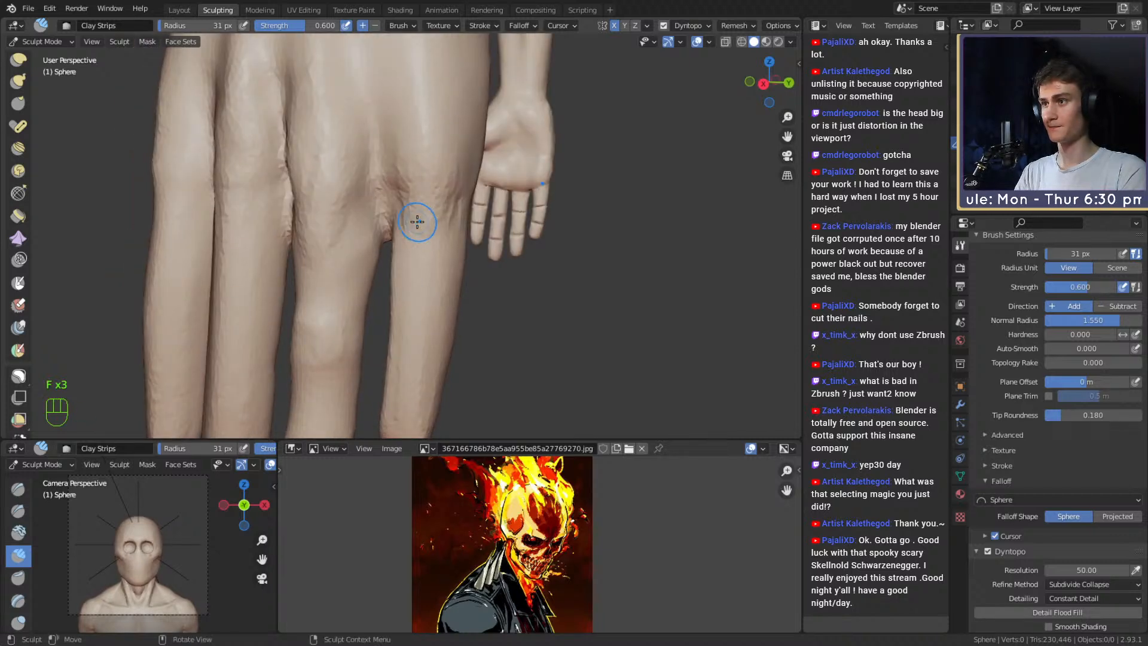
pyautogui.moveTo(406, 240); pyautogui.dragTo(404, 245)
pyautogui.keyDown('alt'); pyautogui.moveTo(359, 206); pyautogui.dragTo(479, 197); pyautogui.keyUp('alt')
# Build up the middle and index finger knuckles with short Clay Strips strokes on the back of the hand.
pyautogui.moveTo(393, 164); pyautogui.dragTo(391, 175)
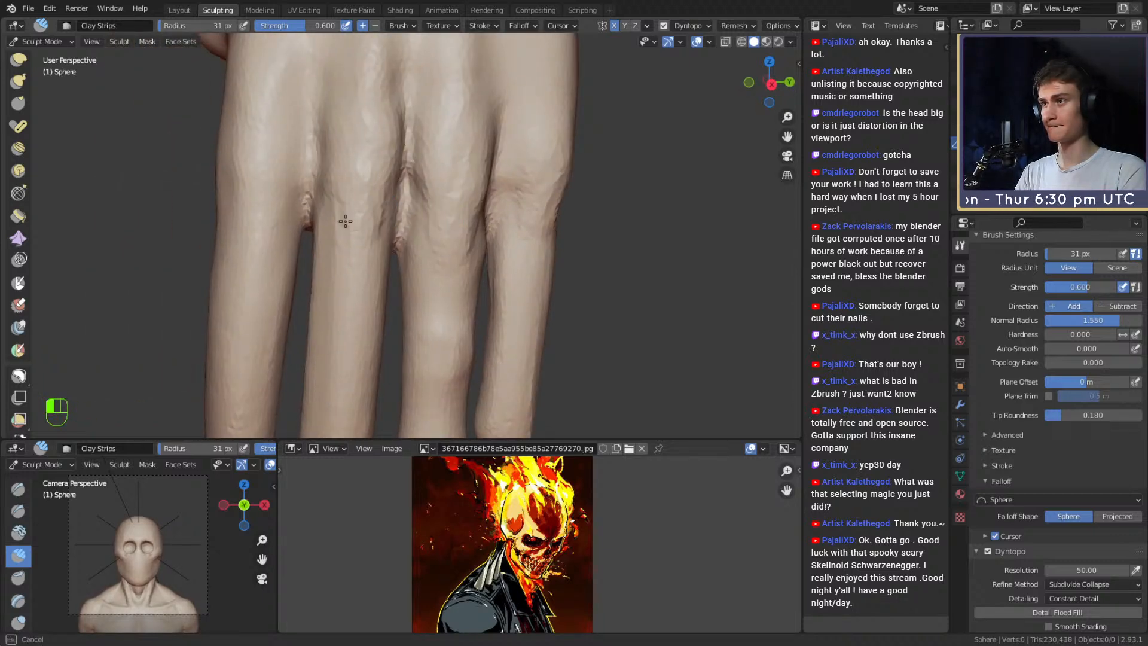
pyautogui.moveTo(345, 222); pyautogui.dragTo(347, 220)
pyautogui.keyDown('alt'); pyautogui.keyDown('shift'); pyautogui.moveTo(347, 220); pyautogui.dragTo(382, 210); pyautogui.keyUp('shift'); pyautogui.keyUp('alt')
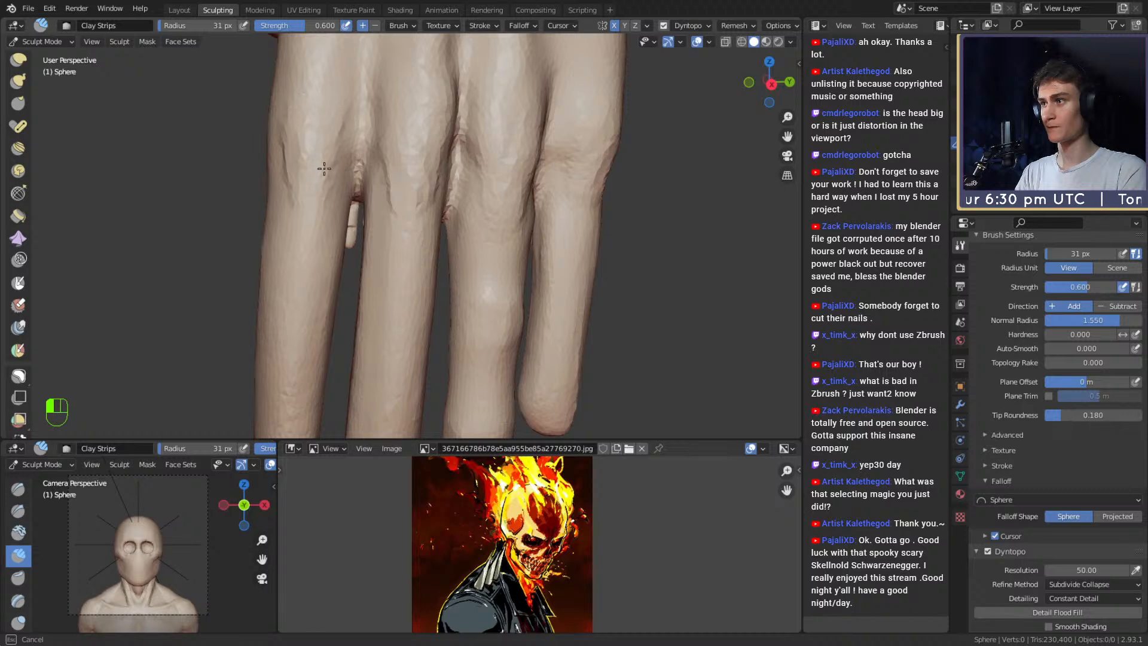
pyautogui.moveTo(318, 144); pyautogui.dragTo(317, 149)
pyautogui.keyDown('alt'); pyautogui.keyDown('shift'); pyautogui.moveTo(284, 143); pyautogui.dragTo(324, 171); pyautogui.keyUp('shift'); pyautogui.keyUp('alt')
pyautogui.moveTo(324, 160); pyautogui.dragTo(323, 156)
pyautogui.keyDown('alt'); pyautogui.keyDown('shift'); pyautogui.moveTo(433, 175); pyautogui.dragTo(343, 192); pyautogui.keyUp('shift'); pyautogui.keyUp('alt')
pyautogui.keyDown('alt'); pyautogui.keyDown('shift'); pyautogui.moveTo(478, 188); pyautogui.dragTo(392, 193); pyautogui.keyUp('shift'); pyautogui.keyUp('alt')
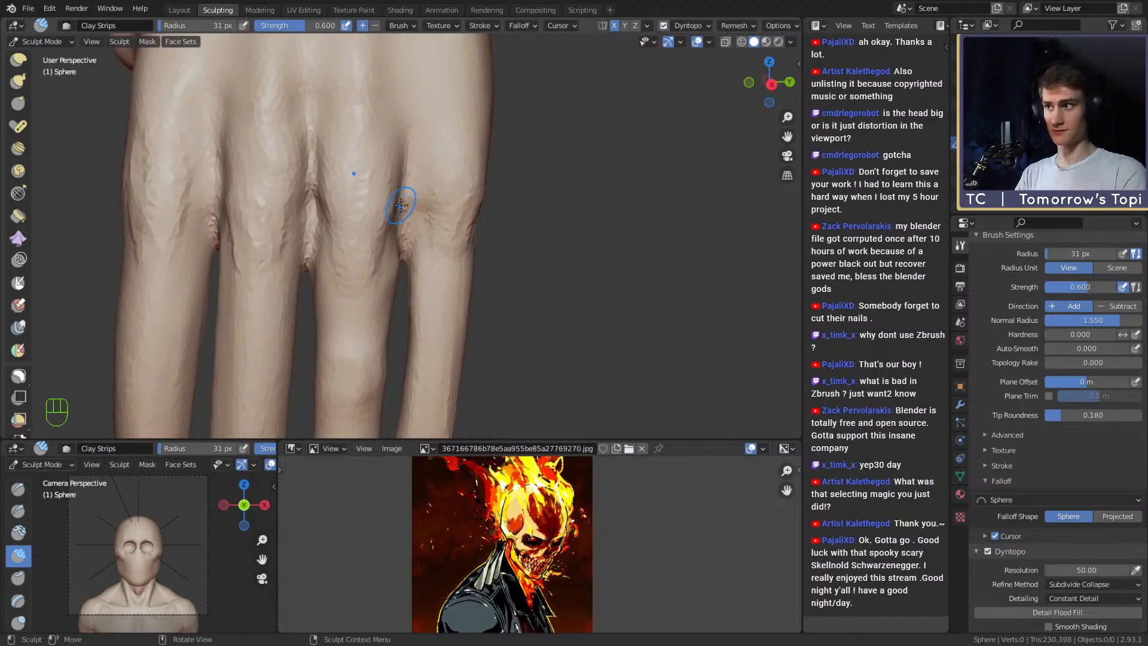
# Reshape the knuckle area beside the ring and little fingers with the Grab brush.
pyautogui.press('3')
pyautogui.moveTo(425, 205)
pyautogui.keyDown('ctrl'); pyautogui.keyDown('alt'); pyautogui.mouseDown()
pyautogui.moveTo(439, 264)
pyautogui.moveTo(388, 234)
pyautogui.moveTo(474, 228)
pyautogui.mouseUp(); pyautogui.keyUp('alt'); pyautogui.keyUp('ctrl')
pyautogui.press('f')
pyautogui.click(416, 228)
pyautogui.press('f')
pyautogui.click(519, 226)
pyautogui.moveTo(405, 223)
pyautogui.mouseDown()
pyautogui.moveTo(405, 236)
pyautogui.moveTo(443, 233)
pyautogui.mouseUp()
# Resize the Grab brush and nudge the index and middle finger knuckles into shape.
pyautogui.press('f')
pyautogui.click(399, 233)
pyautogui.press('f')
pyautogui.click(383, 231)
pyautogui.press('f')
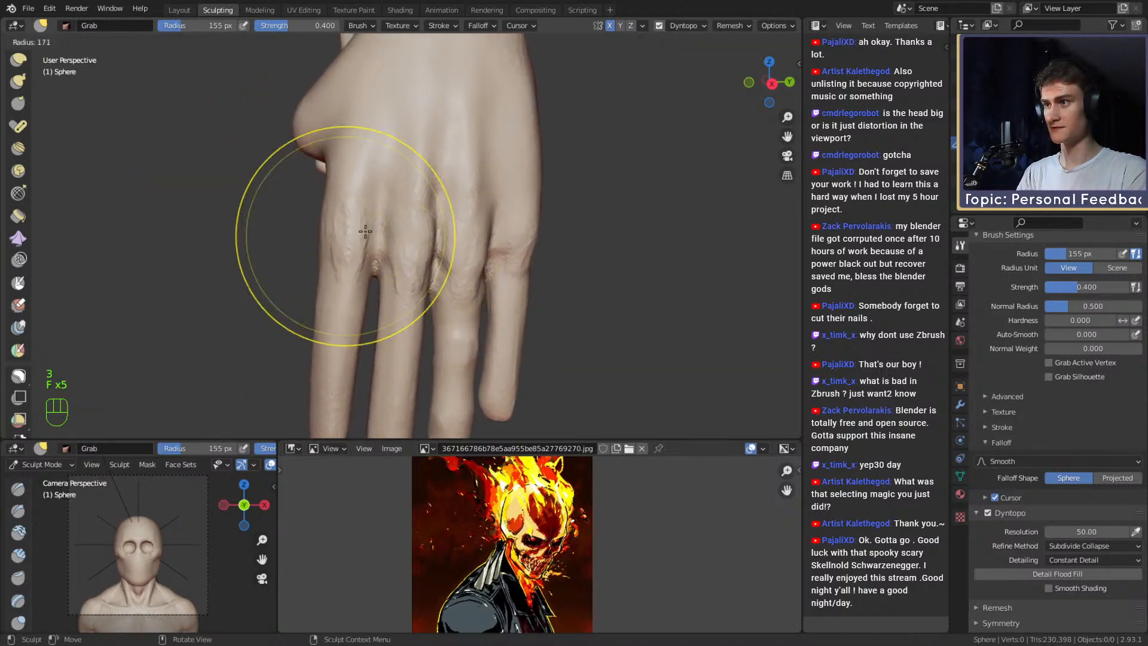
pyautogui.click(367, 233)
pyautogui.moveTo(352, 234); pyautogui.dragTo(347, 225)
# Refine the hand's knuckle line from several angles with the Grab brush at varying sizes.
pyautogui.keyDown('alt'); pyautogui.moveTo(454, 230); pyautogui.dragTo(454, 314); pyautogui.keyUp('alt')
pyautogui.press('f')
pyautogui.click(457, 239)
pyautogui.press('f')
pyautogui.click(412, 275)
pyautogui.keyDown('alt'); pyautogui.moveTo(434, 266); pyautogui.dragTo(606, 257); pyautogui.keyUp('alt')
pyautogui.press('f')
pyautogui.click(422, 201)
pyautogui.press('f')
pyautogui.click(394, 276)
# Adjust the spread of the fingers from the back of the hand with the Grab brush at 96 px.
pyautogui.moveTo(607, 257)
pyautogui.keyDown('ctrl'); pyautogui.keyDown('alt'); pyautogui.mouseDown()
pyautogui.moveTo(436, 280)
pyautogui.moveTo(391, 213)
pyautogui.moveTo(412, 225)
pyautogui.mouseUp(); pyautogui.keyUp('alt'); pyautogui.keyUp('ctrl')
pyautogui.press('f')
pyautogui.click(506, 282)
pyautogui.moveTo(417, 243)
pyautogui.keyDown('alt'); pyautogui.mouseDown()
pyautogui.moveTo(422, 250)
pyautogui.moveTo(442, 200)
pyautogui.mouseUp(); pyautogui.keyUp('alt')
pyautogui.press('f')
pyautogui.click(381, 292)
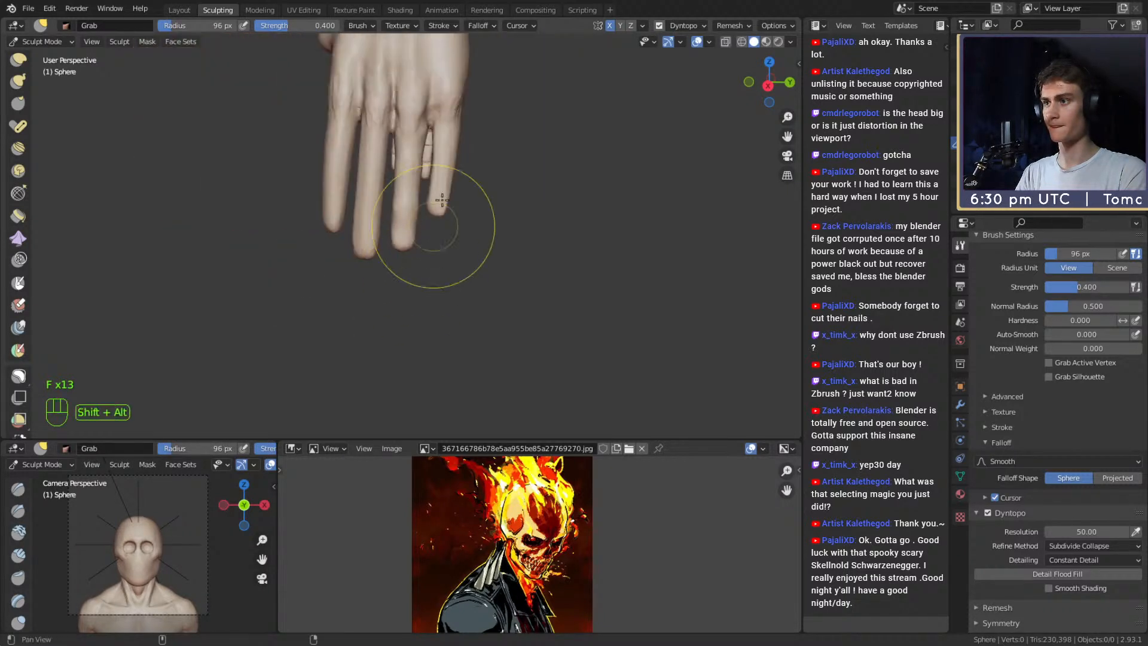
pyautogui.keyDown('ctrl'); pyautogui.keyDown('alt'); pyautogui.moveTo(467, 271); pyautogui.dragTo(442, 207); pyautogui.keyUp('alt'); pyautogui.keyUp('ctrl')
pyautogui.keyDown('alt'); pyautogui.moveTo(442, 207); pyautogui.dragTo(433, 206); pyautogui.keyUp('alt')
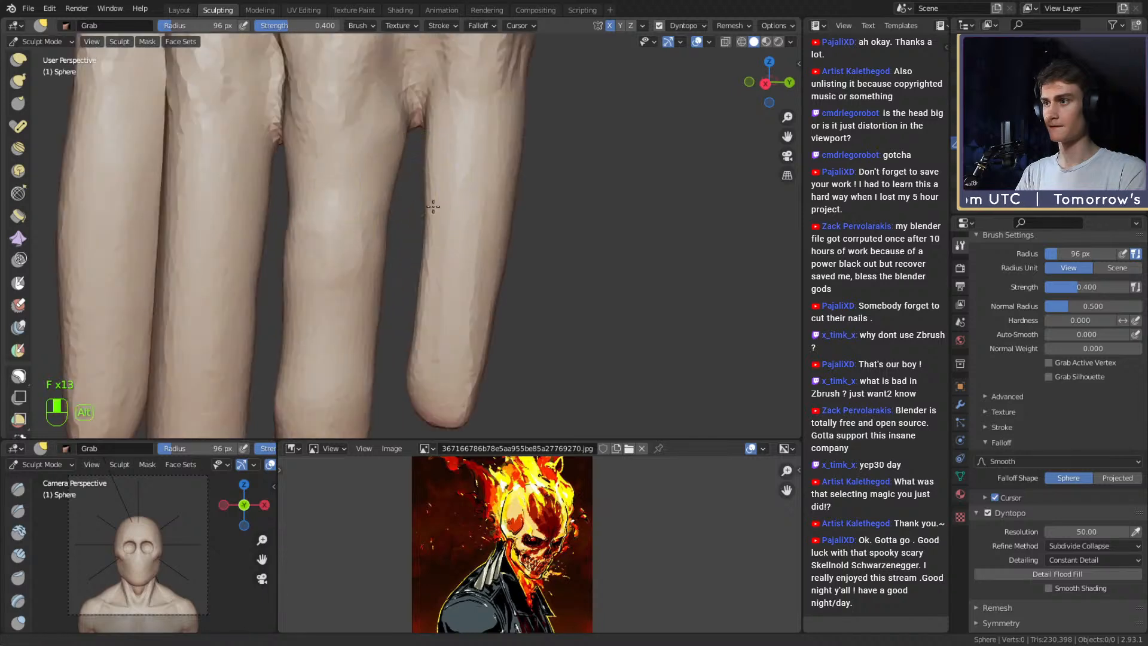
# Refine the ring finger's contour around its middle joint from back, palm and side with the Grab brush up to 117 px.
pyautogui.keyDown('alt'); pyautogui.moveTo(383, 154); pyautogui.dragTo(425, 202); pyautogui.keyUp('alt')
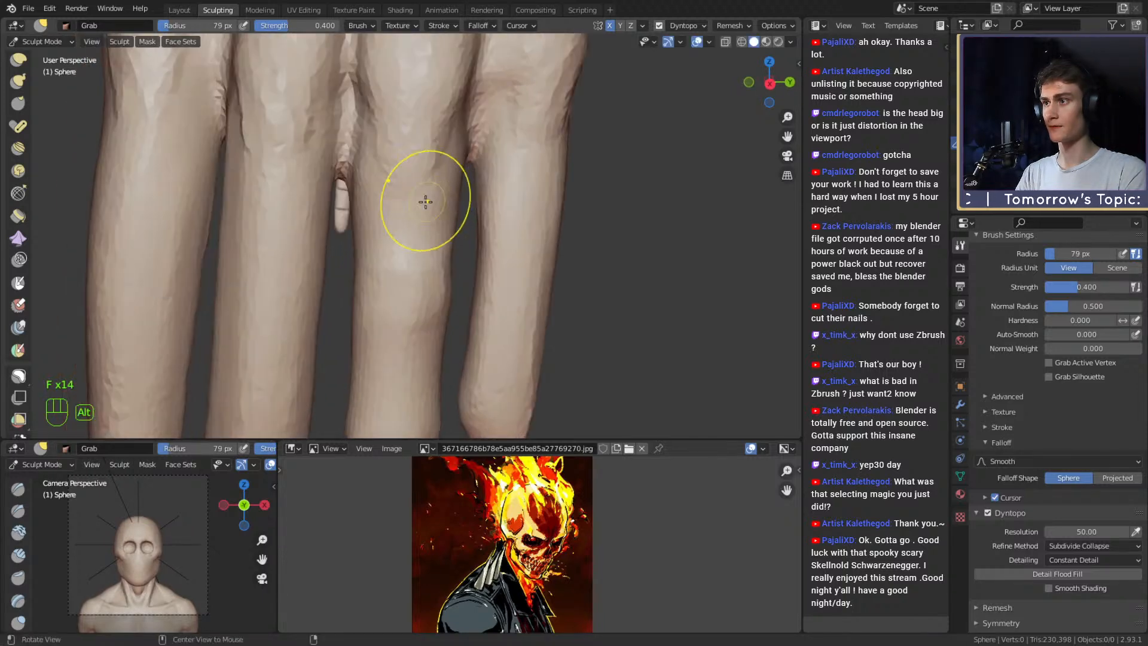
pyautogui.keyDown('alt'); pyautogui.keyDown('shift'); pyautogui.moveTo(344, 172); pyautogui.dragTo(382, 240); pyautogui.keyUp('shift'); pyautogui.keyUp('alt')
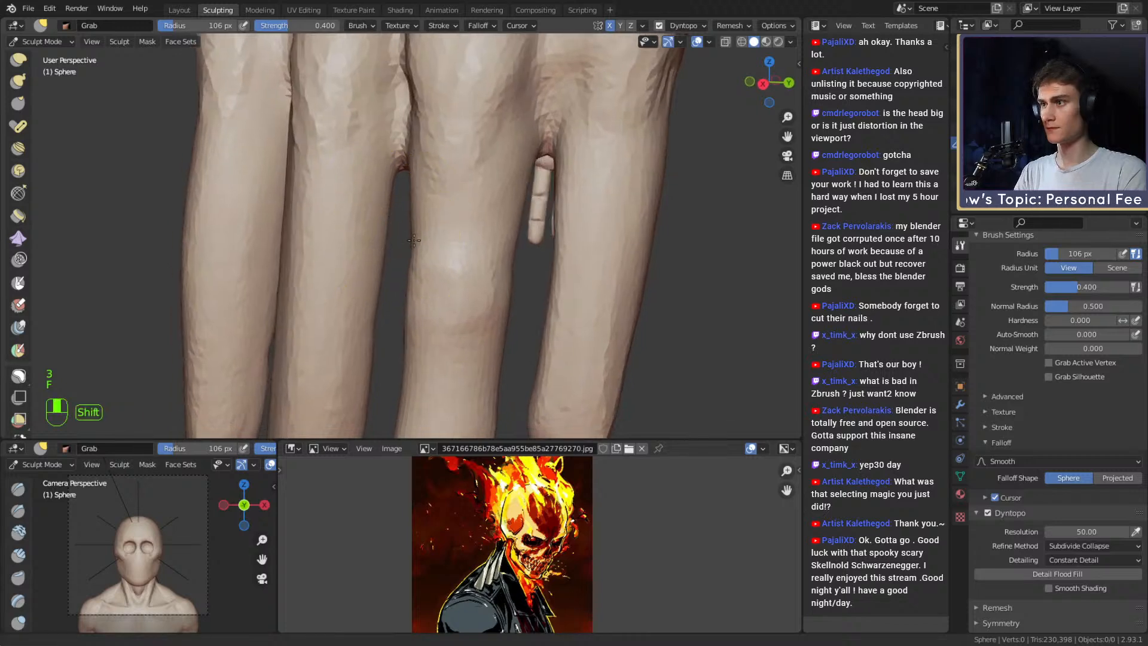
pyautogui.keyDown('alt'); pyautogui.moveTo(455, 224); pyautogui.dragTo(341, 218); pyautogui.keyUp('alt')
pyautogui.keyDown('alt'); pyautogui.moveTo(509, 222); pyautogui.dragTo(415, 227); pyautogui.keyUp('alt')
pyautogui.scroll(3, 414, 226)
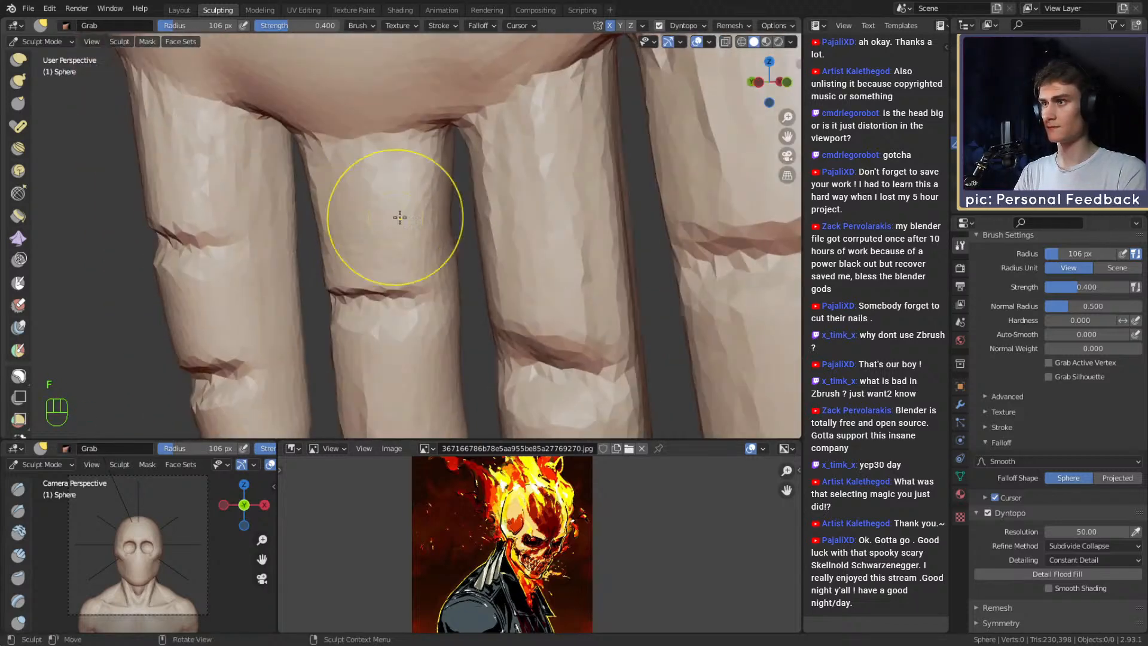
pyautogui.moveTo(455, 186)
pyautogui.keyDown('shift'); pyautogui.mouseDown(button='middle')
pyautogui.moveTo(371, 206)
pyautogui.moveTo(286, 180)
pyautogui.mouseUp(button='middle'); pyautogui.keyUp('shift')
pyautogui.keyDown('alt'); pyautogui.moveTo(271, 217); pyautogui.dragTo(449, 196); pyautogui.keyUp('alt')
pyautogui.press('f')
pyautogui.click(423, 195)
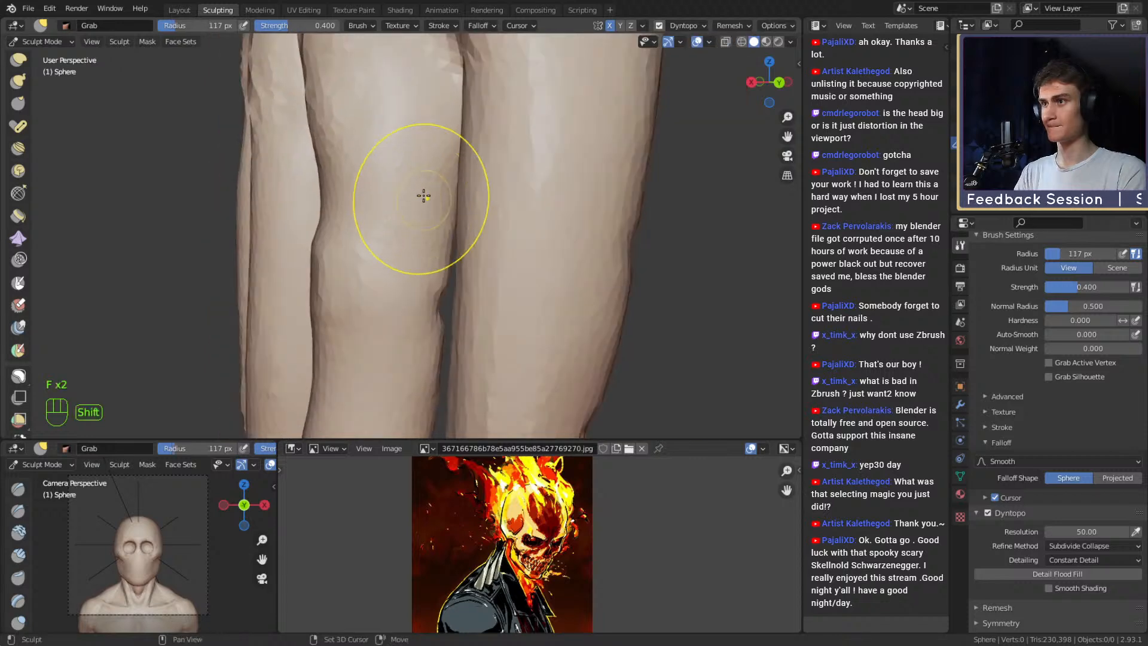
# Shape the middle finger's side profile with the Grab brush at 146 px and smooth its surface.
pyautogui.moveTo(386, 225)
pyautogui.keyDown('alt'); pyautogui.keyDown('shift'); pyautogui.mouseDown()
pyautogui.moveTo(461, 177)
pyautogui.moveTo(458, 204)
pyautogui.moveTo(493, 205)
pyautogui.moveTo(460, 213)
pyautogui.mouseUp(); pyautogui.keyUp('shift'); pyautogui.keyUp('alt')
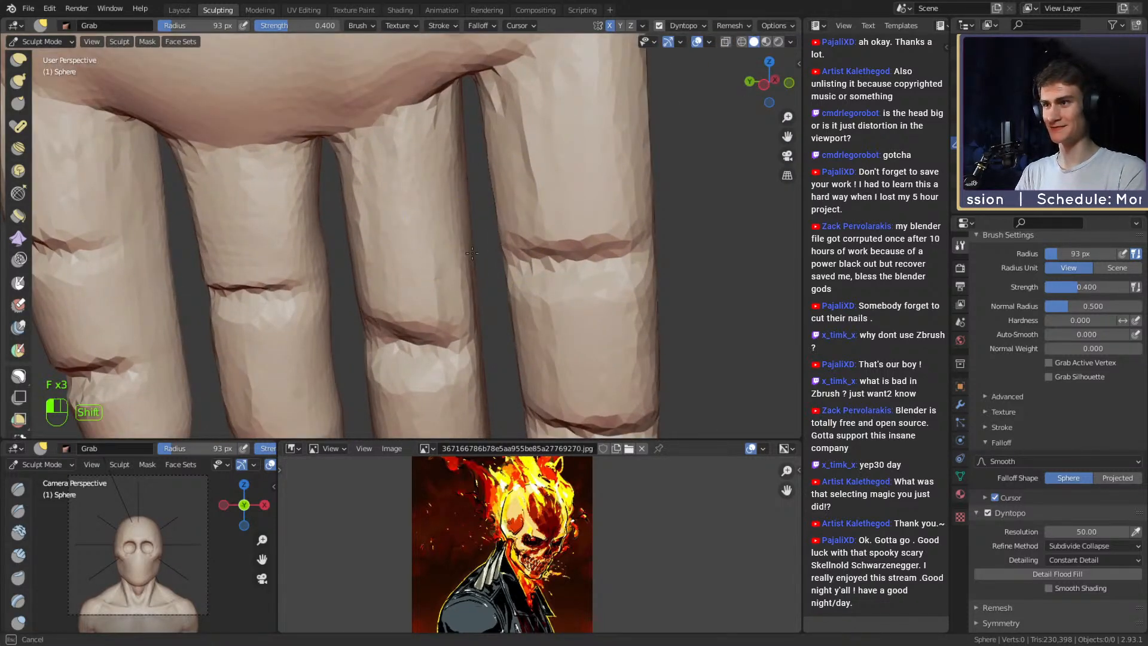
pyautogui.keyDown('alt'); pyautogui.moveTo(473, 253); pyautogui.dragTo(329, 231); pyautogui.keyUp('alt')
pyautogui.press('f')
pyautogui.keyDown('alt'); pyautogui.moveTo(382, 204); pyautogui.dragTo(338, 190); pyautogui.keyUp('alt')
pyautogui.press('f')
pyautogui.click(370, 183)
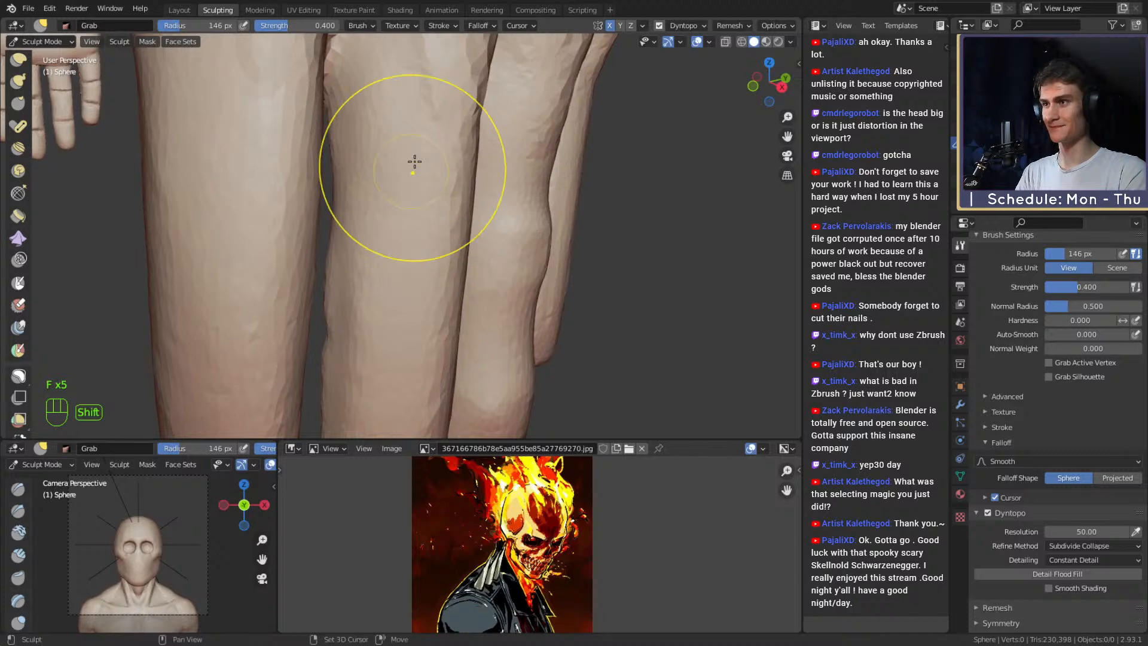
pyautogui.keyDown('alt'); pyautogui.moveTo(457, 211); pyautogui.dragTo(402, 213); pyautogui.keyUp('alt')
pyautogui.keyDown('shift'); pyautogui.moveTo(398, 206); pyautogui.dragTo(397, 231); pyautogui.keyUp('shift')
# Smooth the back and side of the middle finger around its middle joint and set the Grab brush to 106 px.
pyautogui.moveTo(445, 212)
pyautogui.keyDown('alt'); pyautogui.mouseDown()
pyautogui.moveTo(407, 210)
pyautogui.moveTo(449, 240)
pyautogui.mouseUp(); pyautogui.keyUp('alt')
pyautogui.press('f')
pyautogui.click(407, 210)
pyautogui.keyDown('alt'); pyautogui.moveTo(428, 210); pyautogui.dragTo(444, 211); pyautogui.keyUp('alt')
pyautogui.keyDown('shift'); pyautogui.moveTo(411, 194); pyautogui.dragTo(407, 217); pyautogui.keyUp('shift')
pyautogui.keyDown('alt'); pyautogui.moveTo(402, 207); pyautogui.dragTo(446, 218); pyautogui.keyUp('alt')
pyautogui.keyDown('shift'); pyautogui.moveTo(421, 157); pyautogui.dragTo(418, 174); pyautogui.keyUp('shift')
pyautogui.keyDown('alt'); pyautogui.moveTo(389, 178); pyautogui.dragTo(535, 186); pyautogui.keyUp('alt')
pyautogui.press('f')
pyautogui.click(414, 157)
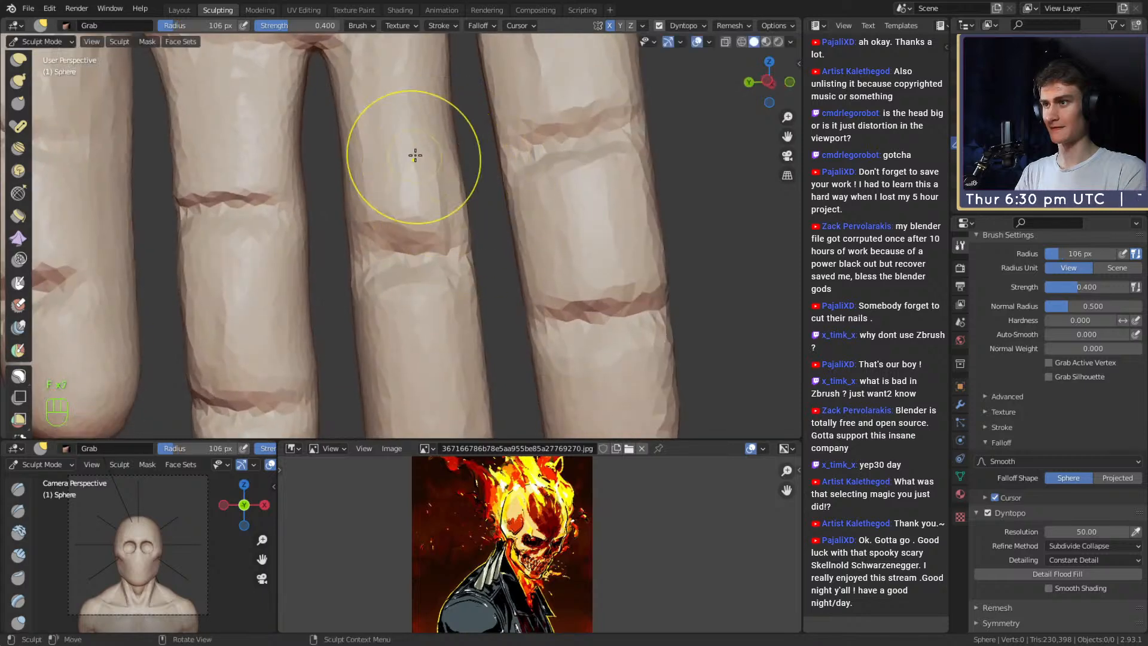
# Smooth the middle finger's lower segments below the middle joint from the side and back.
pyautogui.keyDown('alt'); pyautogui.keyDown('shift'); pyautogui.moveTo(453, 167); pyautogui.dragTo(449, 92); pyautogui.keyUp('shift'); pyautogui.keyUp('alt')
pyautogui.moveTo(448, 263)
pyautogui.keyDown('alt'); pyautogui.mouseDown()
pyautogui.moveTo(438, 268)
pyautogui.moveTo(480, 249)
pyautogui.mouseUp(); pyautogui.keyUp('alt')
pyautogui.keyDown('alt'); pyautogui.moveTo(487, 249); pyautogui.dragTo(359, 254); pyautogui.keyUp('alt')
pyautogui.keyDown('shift'); pyautogui.moveTo(358, 254); pyautogui.dragTo(355, 261); pyautogui.keyUp('shift')
pyautogui.keyDown('shift'); pyautogui.moveTo(418, 299); pyautogui.dragTo(419, 304); pyautogui.keyUp('shift')
pyautogui.moveTo(463, 273)
pyautogui.keyDown('alt'); pyautogui.mouseDown()
pyautogui.moveTo(374, 261)
pyautogui.moveTo(372, 275)
pyautogui.mouseUp(); pyautogui.keyUp('alt')
pyautogui.keyDown('alt'); pyautogui.moveTo(497, 272); pyautogui.dragTo(427, 274); pyautogui.keyUp('alt')
pyautogui.moveTo(432, 276)
pyautogui.keyDown('shift'); pyautogui.mouseDown()
pyautogui.moveTo(433, 287)
pyautogui.moveTo(314, 250)
pyautogui.moveTo(375, 253)
pyautogui.mouseUp(); pyautogui.keyUp('shift')
pyautogui.keyDown('shift'); pyautogui.moveTo(375, 253); pyautogui.dragTo(416, 234); pyautogui.keyUp('shift')
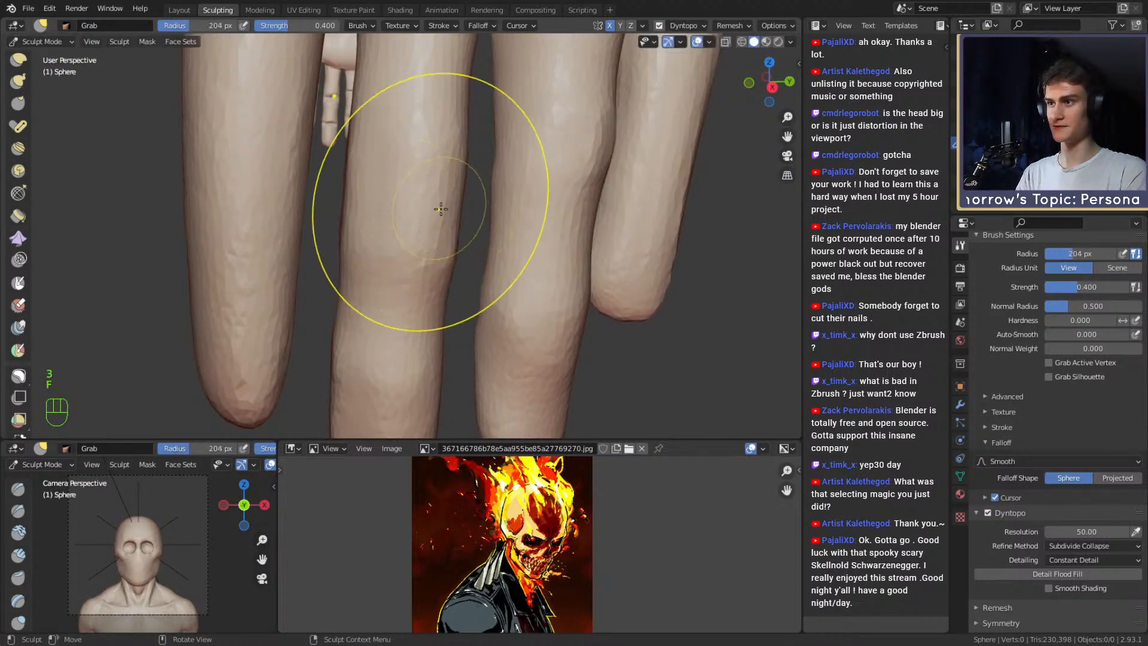
# Refine the middle finger's outline above its end joint with smoothing and the Grab brush at 101 px.
pyautogui.press('f')
pyautogui.click(411, 174)
pyautogui.keyDown('shift'); pyautogui.moveTo(459, 133); pyautogui.dragTo(436, 163); pyautogui.keyUp('shift')
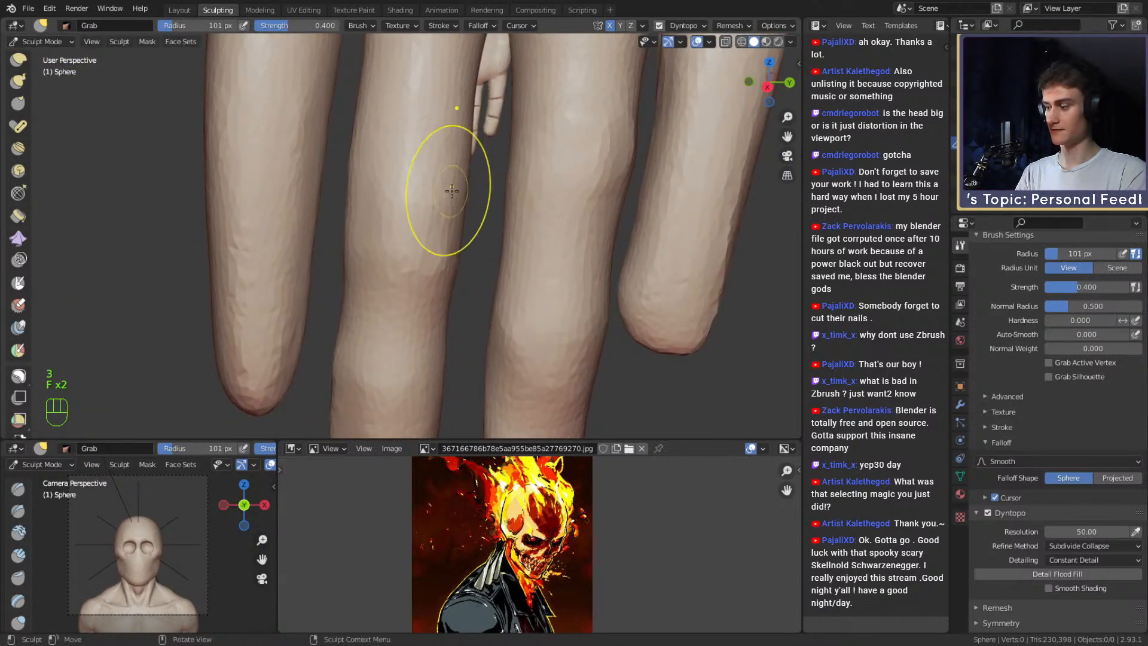
pyautogui.press('3')
pyautogui.press('f')
pyautogui.click(429, 203)
# Adjust the middle finger's shape around its palm-side creases with the Grab brush at 168 px and 75 px.
pyautogui.moveTo(429, 203)
pyautogui.keyDown('ctrl'); pyautogui.keyDown('alt'); pyautogui.mouseDown()
pyautogui.moveTo(419, 257)
pyautogui.moveTo(413, 227)
pyautogui.moveTo(543, 221)
pyautogui.moveTo(445, 223)
pyautogui.mouseUp(); pyautogui.keyUp('alt'); pyautogui.keyUp('ctrl')
pyautogui.press('f')
pyautogui.click(411, 224)
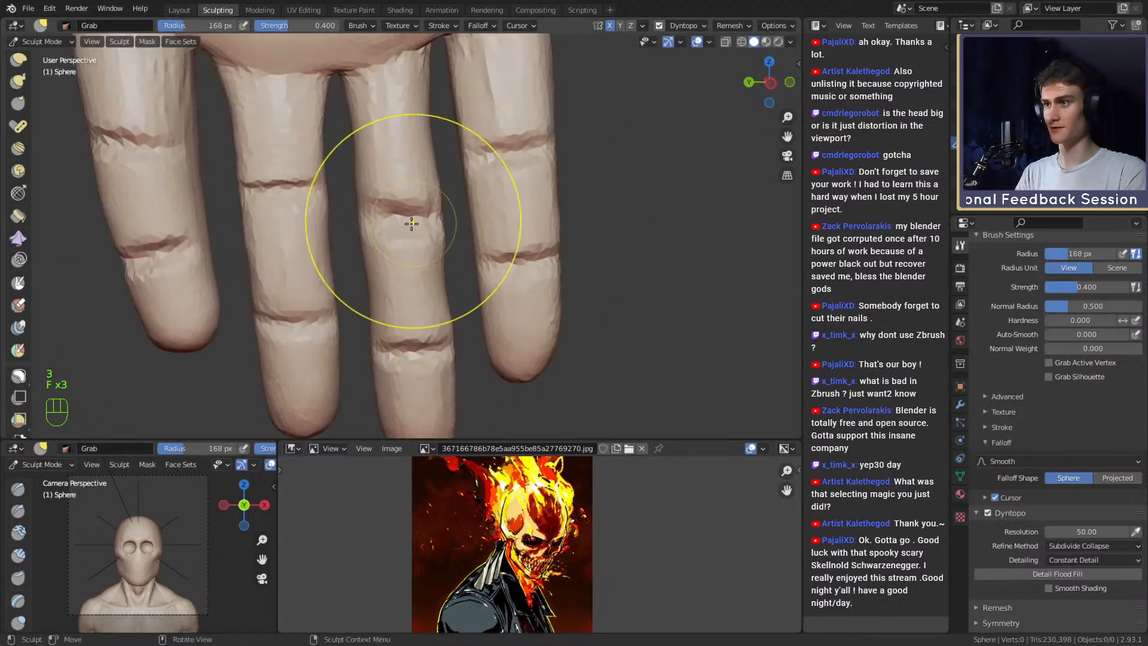
pyautogui.moveTo(517, 212)
pyautogui.mouseDown(button='middle')
pyautogui.moveTo(279, 238)
pyautogui.moveTo(502, 229)
pyautogui.mouseUp(button='middle')
pyautogui.press('f')
pyautogui.click(398, 236)
pyautogui.moveTo(395, 231)
pyautogui.keyDown('alt'); pyautogui.mouseDown()
pyautogui.moveTo(412, 155)
pyautogui.moveTo(366, 150)
pyautogui.mouseUp(); pyautogui.keyUp('alt')
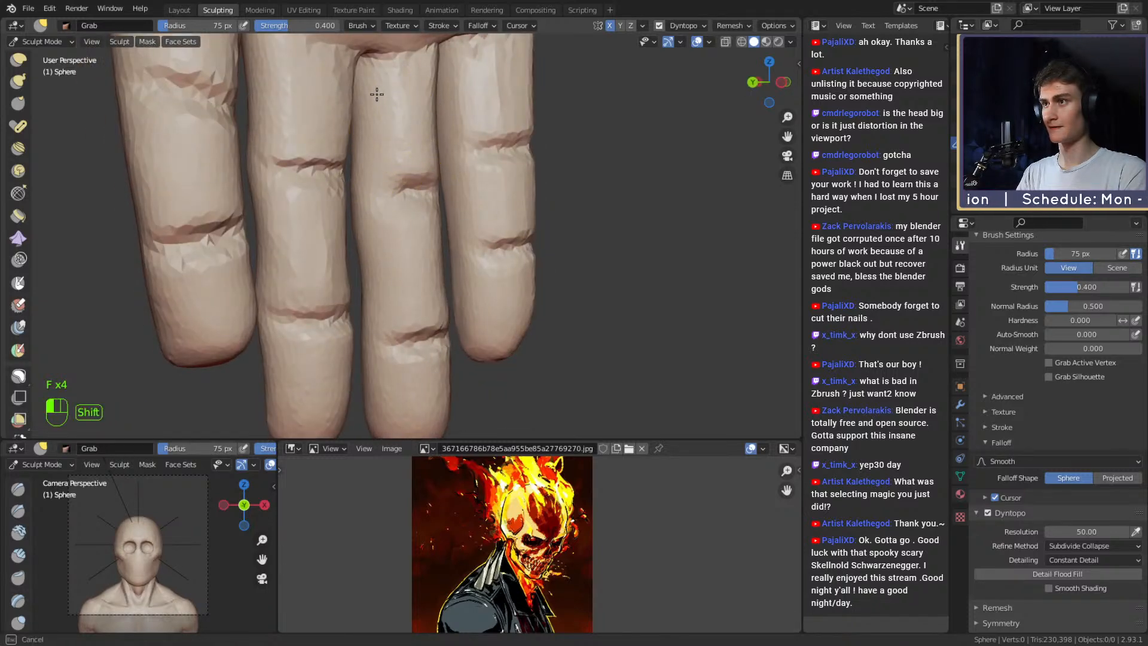
# Smooth the upper part of the middle finger along its edges from the back of the hand.
pyautogui.moveTo(377, 93)
pyautogui.keyDown('alt'); pyautogui.mouseDown()
pyautogui.moveTo(518, 146)
pyautogui.moveTo(482, 142)
pyautogui.mouseUp(); pyautogui.keyUp('alt')
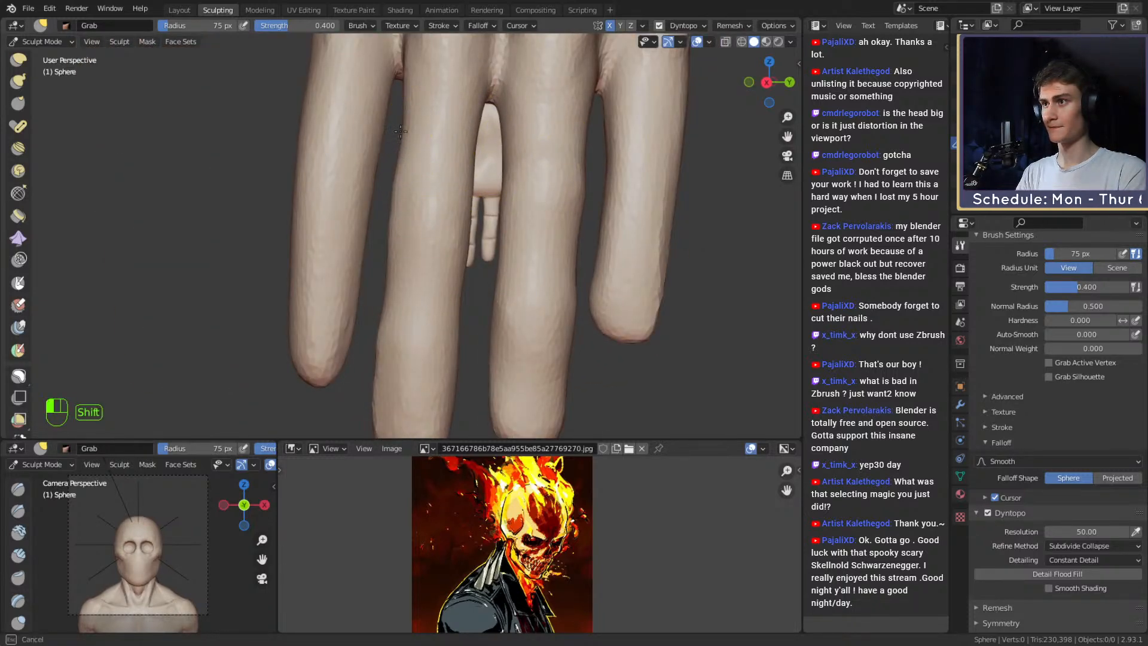
pyautogui.keyDown('shift'); pyautogui.moveTo(400, 132); pyautogui.dragTo(399, 150); pyautogui.keyUp('shift')
pyautogui.moveTo(400, 149)
pyautogui.keyDown('alt'); pyautogui.mouseDown()
pyautogui.moveTo(407, 169)
pyautogui.moveTo(413, 157)
pyautogui.mouseUp(); pyautogui.keyUp('alt')
pyautogui.moveTo(413, 156)
pyautogui.keyDown('shift'); pyautogui.mouseDown()
pyautogui.moveTo(395, 144)
pyautogui.moveTo(379, 187)
pyautogui.moveTo(550, 232)
pyautogui.mouseUp(); pyautogui.keyUp('shift')
pyautogui.moveTo(464, 226)
pyautogui.keyDown('alt'); pyautogui.mouseDown()
pyautogui.moveTo(397, 256)
pyautogui.moveTo(369, 241)
pyautogui.moveTo(383, 275)
pyautogui.mouseUp(); pyautogui.keyUp('alt')
pyautogui.moveTo(423, 266)
pyautogui.keyDown('alt'); pyautogui.mouseDown()
pyautogui.moveTo(386, 260)
pyautogui.moveTo(419, 312)
pyautogui.mouseUp(); pyautogui.keyUp('alt')
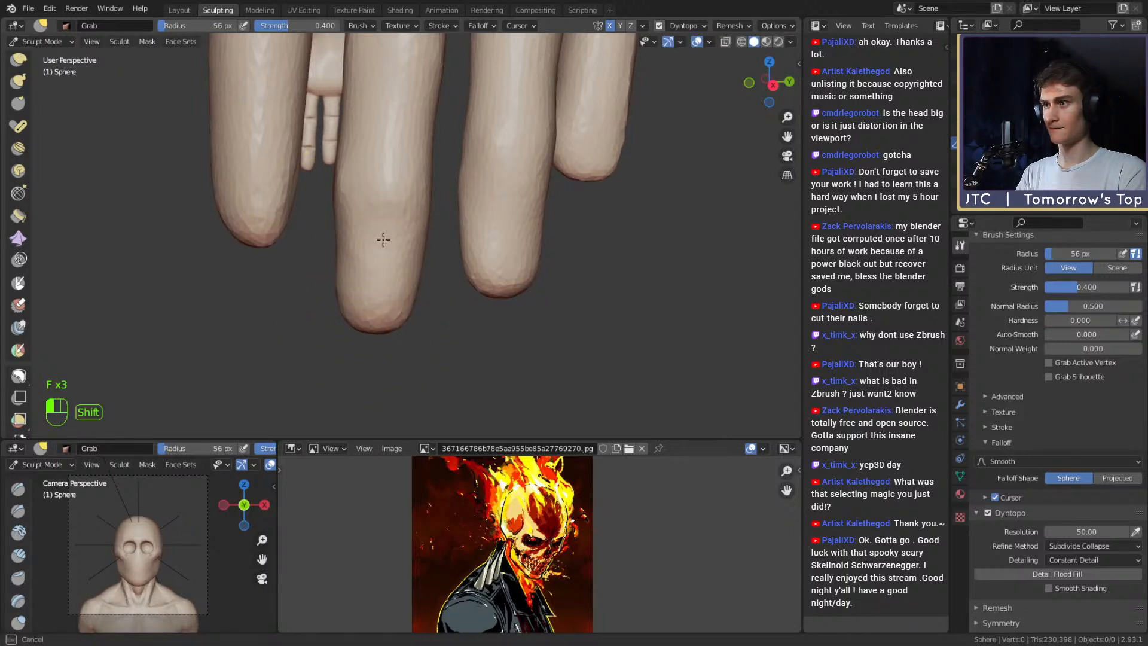
# Smooth the back of the middle fingertip and check the whole hand from a distance.
pyautogui.keyDown('shift'); pyautogui.moveTo(378, 266); pyautogui.dragTo(381, 273); pyautogui.keyUp('shift')
pyautogui.moveTo(389, 263)
pyautogui.keyDown('alt'); pyautogui.mouseDown()
pyautogui.moveTo(494, 231)
pyautogui.moveTo(518, 210)
pyautogui.moveTo(479, 257)
pyautogui.mouseUp(); pyautogui.keyUp('alt')
pyautogui.moveTo(478, 257)
pyautogui.keyDown('alt'); pyautogui.mouseDown()
pyautogui.moveTo(351, 257)
pyautogui.moveTo(430, 180)
pyautogui.moveTo(461, 276)
pyautogui.mouseUp(); pyautogui.keyUp('alt')
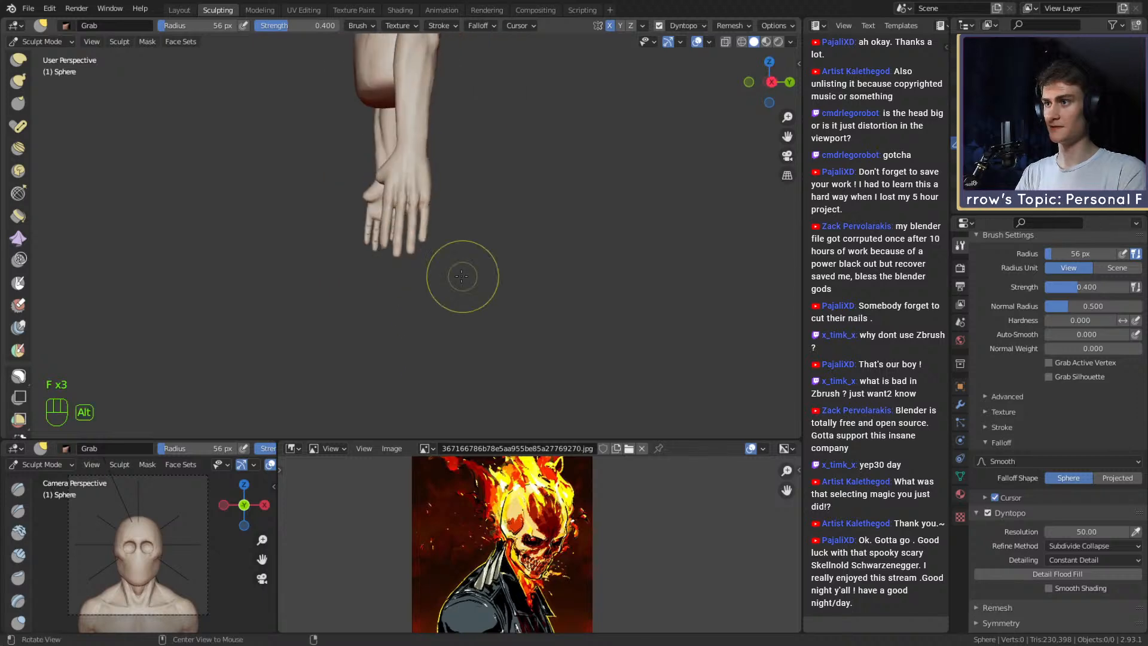
# Try to reposition the fingers from the back of the hand with the Grab brush.
pyautogui.keyDown('alt'); pyautogui.keyDown('shift'); pyautogui.moveTo(440, 237); pyautogui.dragTo(437, 230); pyautogui.keyUp('shift'); pyautogui.keyUp('alt')
pyautogui.moveTo(437, 229)
pyautogui.keyDown('ctrl'); pyautogui.keyDown('alt'); pyautogui.mouseDown()
pyautogui.moveTo(420, 263)
pyautogui.moveTo(382, 281)
pyautogui.moveTo(397, 249)
pyautogui.moveTo(403, 269)
pyautogui.moveTo(412, 257)
pyautogui.mouseUp(); pyautogui.keyUp('alt'); pyautogui.keyUp('ctrl')
pyautogui.press('f')
pyautogui.click(478, 263)
pyautogui.press('f')
pyautogui.click(391, 284)
pyautogui.hotkey('ctrl', 'z')
# Resize the Grab brush and pull the end of a finger upward from the back of the hand.
pyautogui.press('f')
pyautogui.click(426, 262)
pyautogui.keyDown('alt'); pyautogui.moveTo(412, 257); pyautogui.dragTo(390, 268); pyautogui.keyUp('alt')
pyautogui.press('f')
pyautogui.click(422, 275)
pyautogui.moveTo(379, 308); pyautogui.dragTo(378, 263)
pyautogui.press('f')
# Reshape the end of the little finger from the back of the hand with a 78 px Grab brush and smooth it.
pyautogui.moveTo(378, 263)
pyautogui.keyDown('alt'); pyautogui.mouseDown()
pyautogui.moveTo(400, 273)
pyautogui.moveTo(420, 231)
pyautogui.moveTo(440, 306)
pyautogui.mouseUp(); pyautogui.keyUp('alt')
pyautogui.click(321, 260)
pyautogui.press('f')
pyautogui.click(395, 268)
pyautogui.press('f')
pyautogui.click(388, 267)
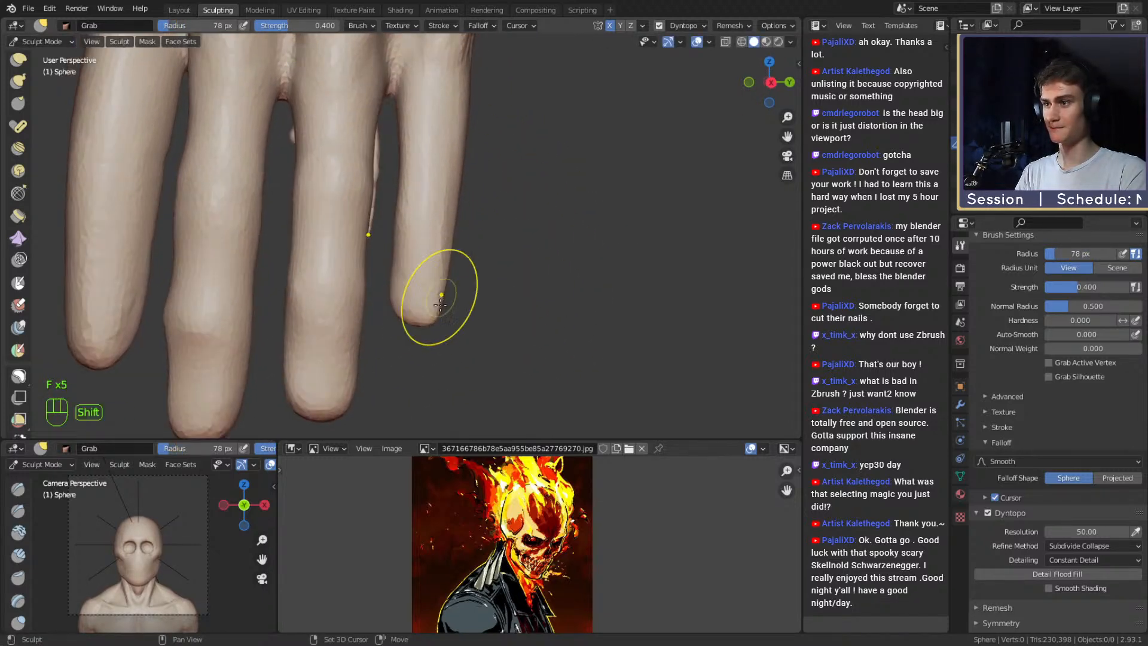
pyautogui.keyDown('shift'); pyautogui.moveTo(441, 200); pyautogui.dragTo(419, 249); pyautogui.keyUp('shift')
# Resize the Grab brush to about 84 px and smooth the upper part of the little finger below its knuckle.
pyautogui.press('f')
pyautogui.click(405, 248)
pyautogui.moveTo(436, 206)
pyautogui.keyDown('alt'); pyautogui.mouseDown()
pyautogui.moveTo(264, 210)
pyautogui.moveTo(372, 226)
pyautogui.moveTo(431, 203)
pyautogui.moveTo(392, 206)
pyautogui.moveTo(455, 210)
pyautogui.moveTo(423, 215)
pyautogui.moveTo(467, 201)
pyautogui.moveTo(445, 221)
pyautogui.mouseUp(); pyautogui.keyUp('alt')
pyautogui.press('f')
pyautogui.click(439, 203)
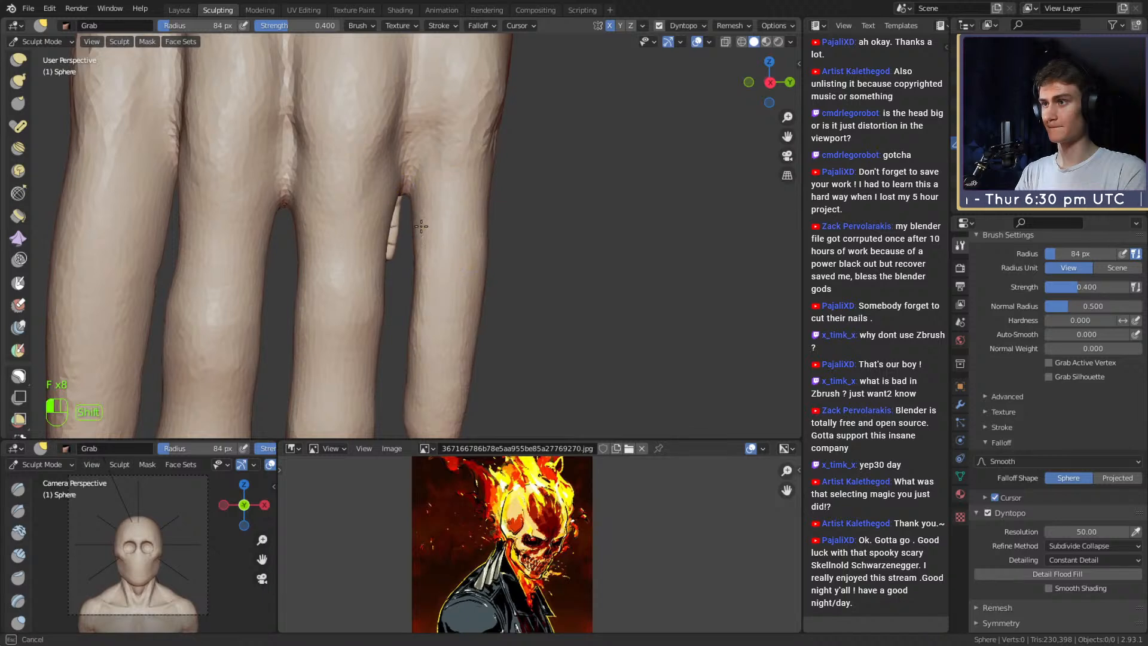
pyautogui.keyDown('shift'); pyautogui.moveTo(426, 263); pyautogui.dragTo(426, 267); pyautogui.keyUp('shift')
# Adjust the little finger's profile around its upper joint with a Grab brush of about 102 px.
pyautogui.moveTo(443, 239)
pyautogui.keyDown('alt'); pyautogui.mouseDown()
pyautogui.moveTo(360, 208)
pyautogui.moveTo(377, 200)
pyautogui.mouseUp(); pyautogui.keyUp('alt')
pyautogui.press('f')
pyautogui.click(354, 207)
pyautogui.press('3')
pyautogui.press('f')
pyautogui.click(375, 211)
pyautogui.press('f')
pyautogui.keyDown('alt'); pyautogui.moveTo(394, 206); pyautogui.dragTo(372, 234); pyautogui.keyUp('alt')
pyautogui.click(381, 215)
pyautogui.keyDown('alt'); pyautogui.moveTo(378, 289); pyautogui.dragTo(342, 178); pyautogui.keyUp('alt')
pyautogui.press('f')
pyautogui.press('f')
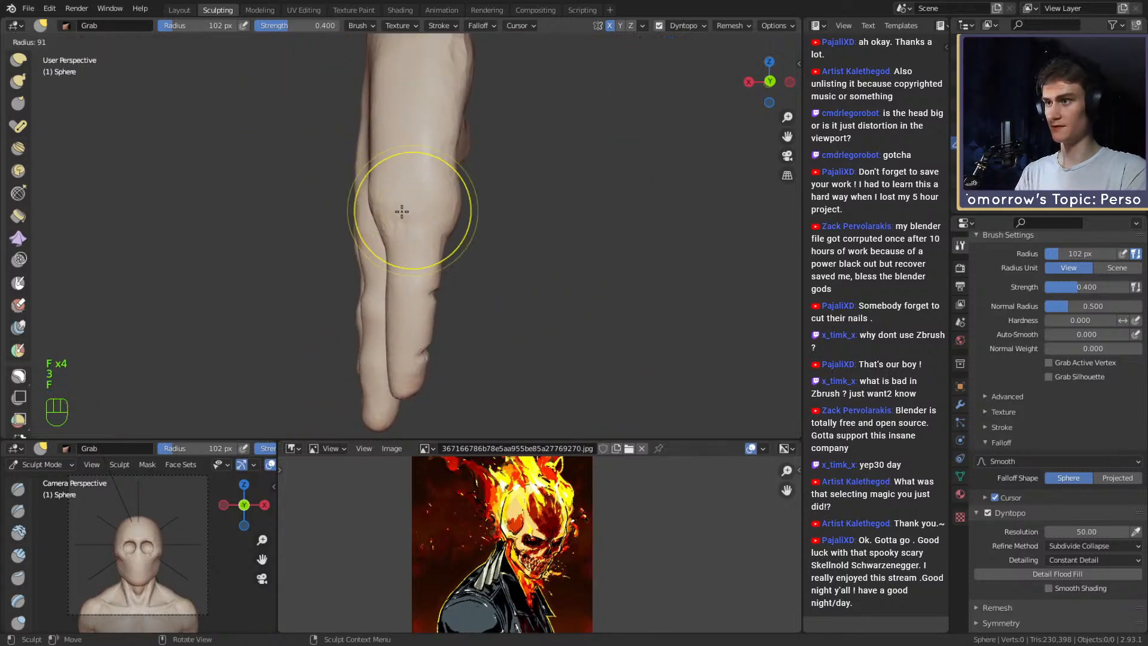
pyautogui.click(382, 200)
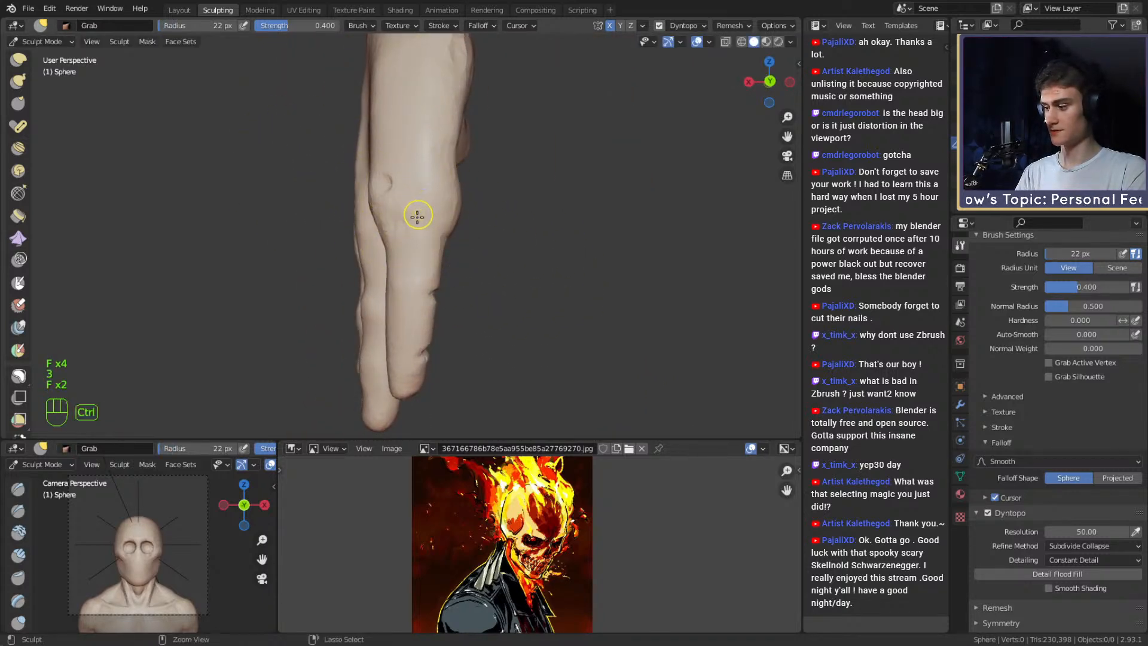
pyautogui.press('4')
pyautogui.moveTo(390, 182); pyautogui.dragTo(446, 242)
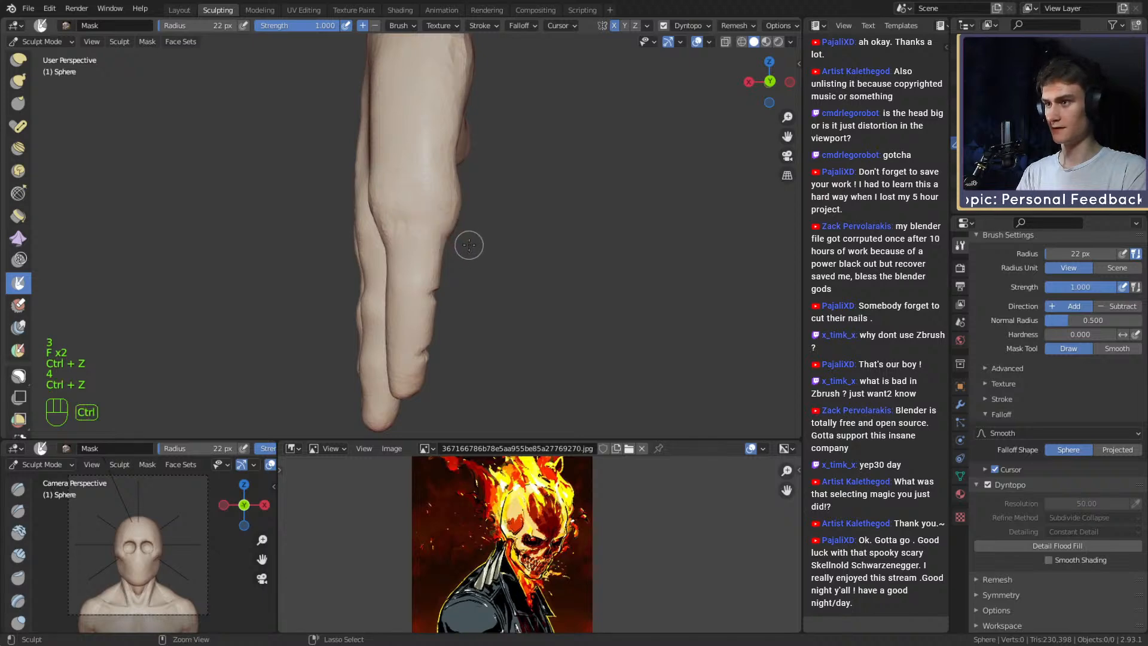
# Switch to Clay Strips with a larger radius and refine the back of the little finger around its joints.
pyautogui.keyDown('alt'); pyautogui.moveTo(514, 232); pyautogui.dragTo(446, 151); pyautogui.keyUp('alt')
pyautogui.press('1')
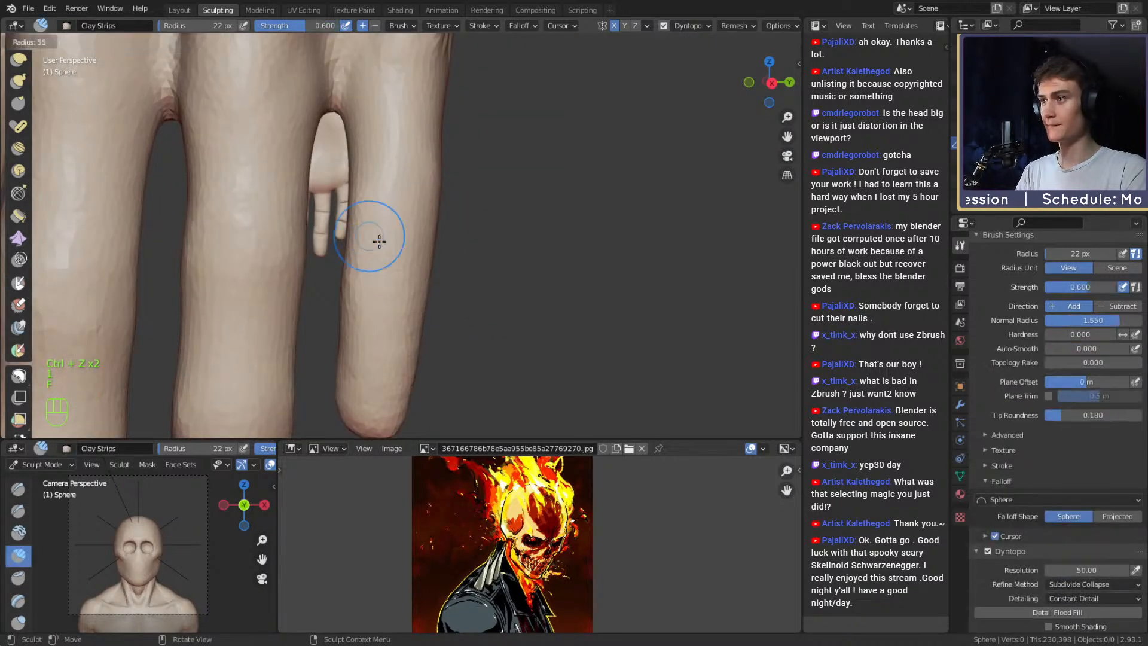
pyautogui.press('f')
pyautogui.keyDown('alt'); pyautogui.keyDown('shift'); pyautogui.moveTo(352, 225); pyautogui.dragTo(395, 242); pyautogui.keyUp('shift'); pyautogui.keyUp('alt')
pyautogui.moveTo(500, 232)
pyautogui.keyDown('alt'); pyautogui.mouseDown()
pyautogui.moveTo(400, 246)
pyautogui.moveTo(451, 235)
pyautogui.moveTo(459, 246)
pyautogui.mouseUp(); pyautogui.keyUp('alt')
pyautogui.press('f')
pyautogui.click(419, 246)
# Smooth the little fingertip from its palm side with the brush set to about 67 px.
pyautogui.keyDown('alt'); pyautogui.moveTo(462, 247); pyautogui.dragTo(419, 259); pyautogui.keyUp('alt')
pyautogui.moveTo(429, 246)
pyautogui.keyDown('alt'); pyautogui.mouseDown()
pyautogui.moveTo(391, 236)
pyautogui.moveTo(367, 256)
pyautogui.mouseUp(); pyautogui.keyUp('alt')
pyautogui.press('f')
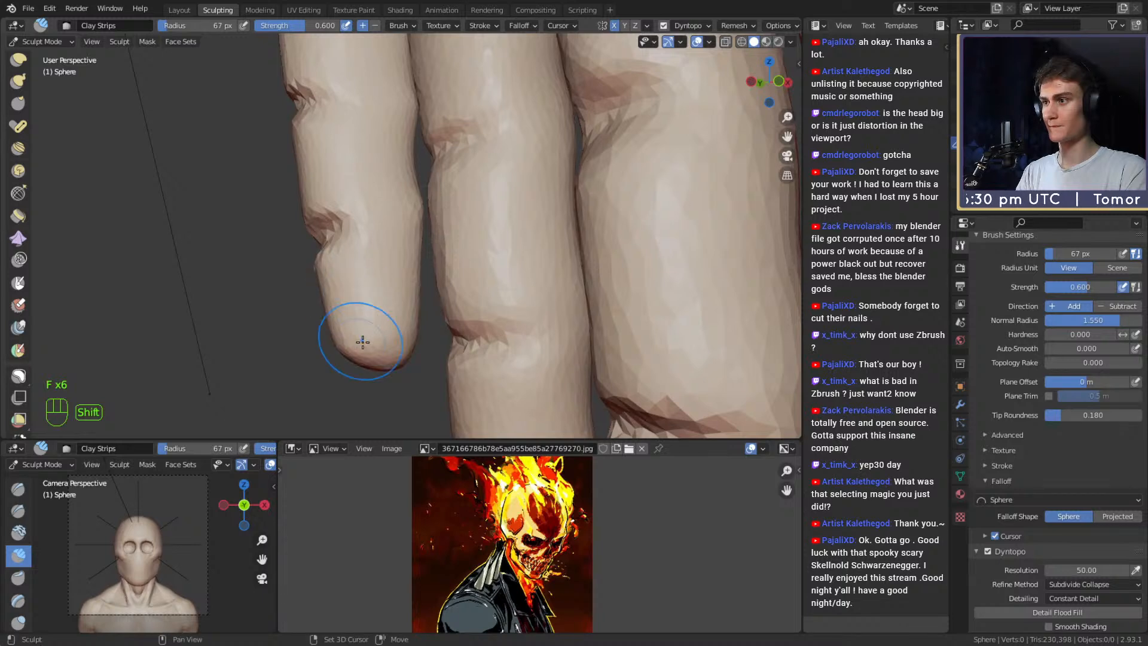
pyautogui.press('f')
pyautogui.moveTo(362, 342)
pyautogui.keyDown('alt'); pyautogui.mouseDown()
pyautogui.moveTo(419, 335)
pyautogui.moveTo(383, 349)
pyautogui.moveTo(392, 347)
pyautogui.mouseUp(); pyautogui.keyUp('alt')
pyautogui.click(467, 302)
pyautogui.moveTo(335, 257)
pyautogui.keyDown('alt'); pyautogui.mouseDown()
pyautogui.moveTo(419, 247)
pyautogui.moveTo(381, 240)
pyautogui.moveTo(366, 222)
pyautogui.moveTo(383, 191)
pyautogui.mouseUp(); pyautogui.keyUp('alt')
# Reshape the little finger's last segment from the palm side with a 79 px Grab brush and smooth below its lower crease.
pyautogui.press('3')
pyautogui.press('f')
pyautogui.press('f')
pyautogui.click(363, 226)
pyautogui.press('f')
pyautogui.click(363, 224)
pyautogui.press('f')
pyautogui.click(367, 220)
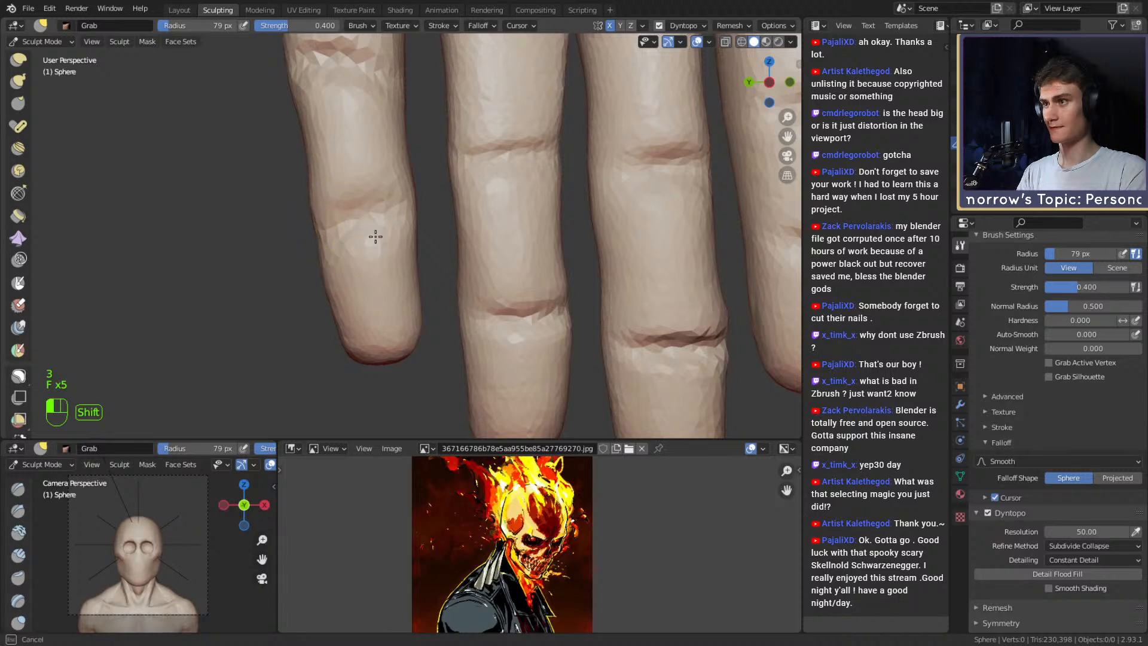
pyautogui.keyDown('shift'); pyautogui.moveTo(376, 236); pyautogui.dragTo(386, 232); pyautogui.keyUp('shift')
# Refine the little fingertip's outline from the back of the hand with a Grab brush of about 80 px and smooth it.
pyautogui.moveTo(396, 229)
pyautogui.keyDown('alt'); pyautogui.mouseDown()
pyautogui.moveTo(426, 226)
pyautogui.moveTo(383, 223)
pyautogui.moveTo(501, 223)
pyautogui.moveTo(505, 246)
pyautogui.moveTo(477, 256)
pyautogui.mouseUp(); pyautogui.keyUp('alt')
pyautogui.press('f')
pyautogui.click(461, 250)
pyautogui.press('f')
pyautogui.click(409, 255)
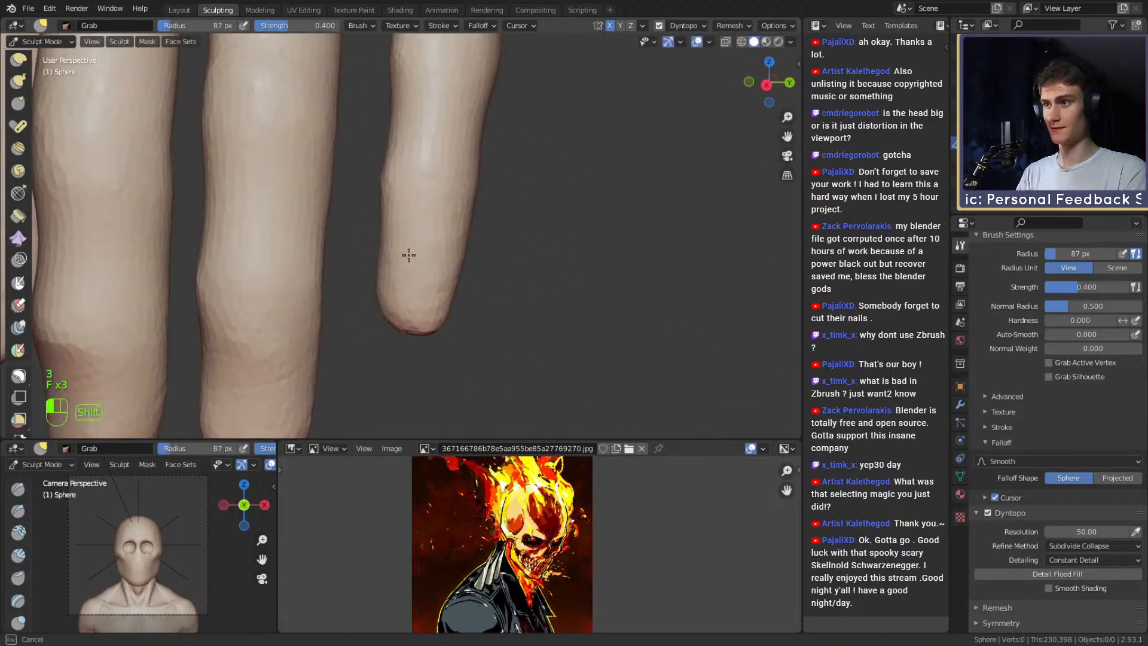
pyautogui.press('f')
pyautogui.click(413, 234)
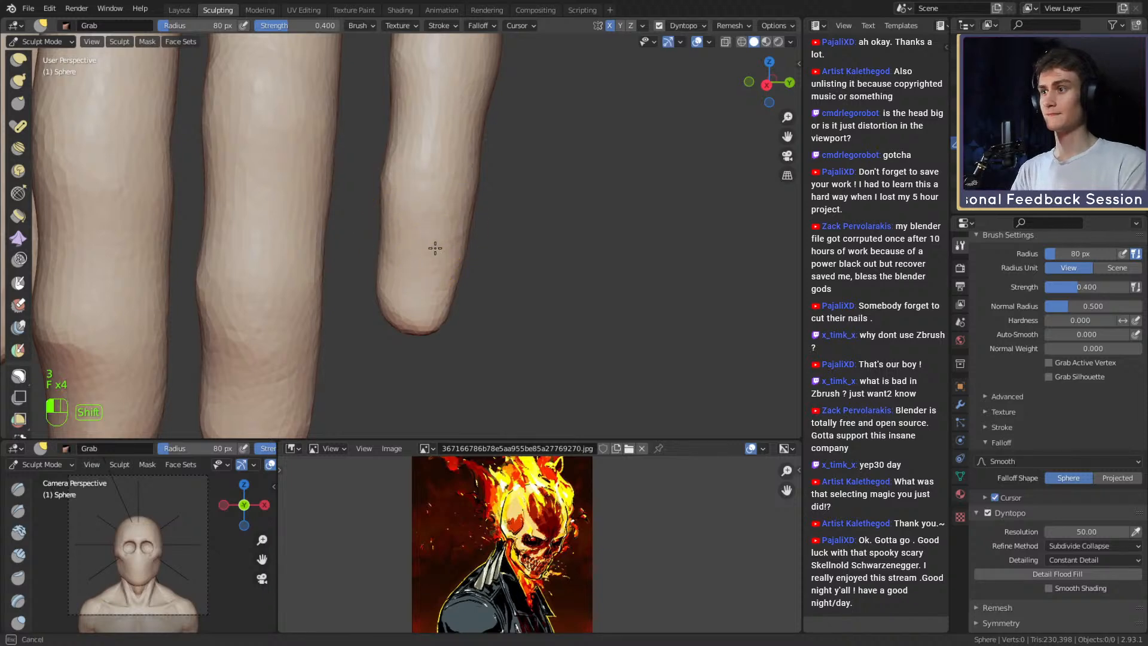
# Adjust the lower half of the little finger from the back of the hand, with the Grab brush reduced to 89 px.
pyautogui.keyDown('alt'); pyautogui.keyDown('shift'); pyautogui.moveTo(453, 222); pyautogui.dragTo(392, 219); pyautogui.keyUp('shift'); pyautogui.keyUp('alt')
pyautogui.moveTo(395, 210)
pyautogui.keyDown('ctrl'); pyautogui.keyDown('alt'); pyautogui.mouseDown()
pyautogui.moveTo(449, 250)
pyautogui.moveTo(440, 135)
pyautogui.mouseUp(); pyautogui.keyUp('alt'); pyautogui.keyUp('ctrl')
pyautogui.keyDown('alt'); pyautogui.keyDown('shift'); pyautogui.moveTo(439, 134); pyautogui.dragTo(404, 213); pyautogui.keyUp('shift'); pyautogui.keyUp('alt')
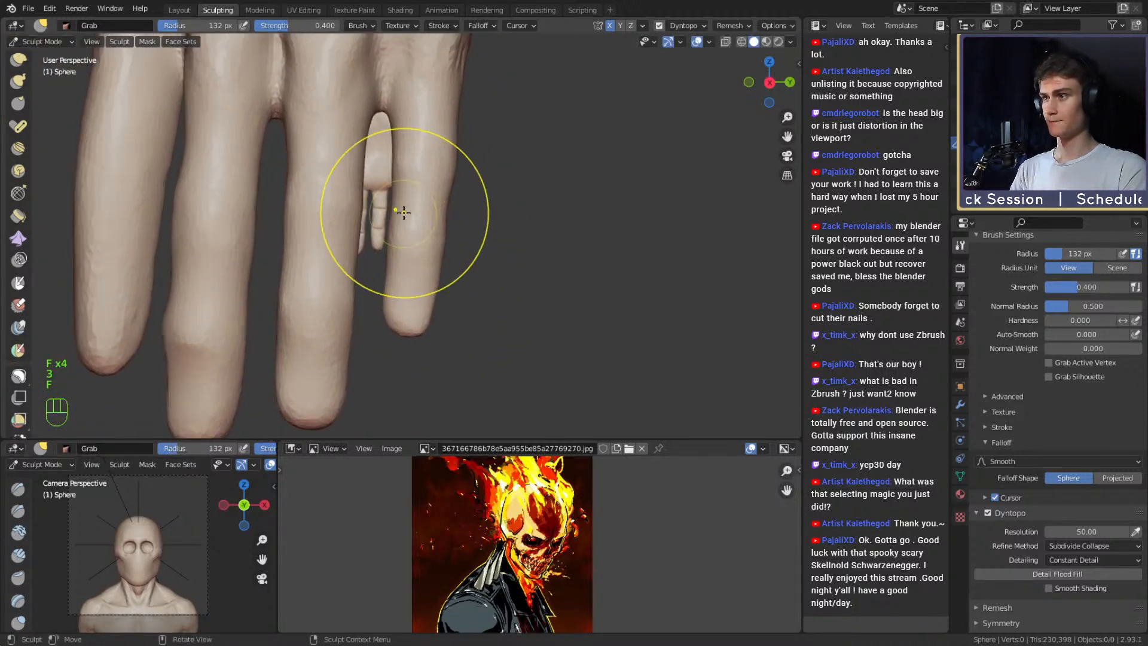
pyautogui.press('f')
pyautogui.click(407, 210)
pyautogui.keyDown('alt'); pyautogui.keyDown('shift'); pyautogui.moveTo(397, 278); pyautogui.dragTo(410, 256); pyautogui.keyUp('shift'); pyautogui.keyUp('alt')
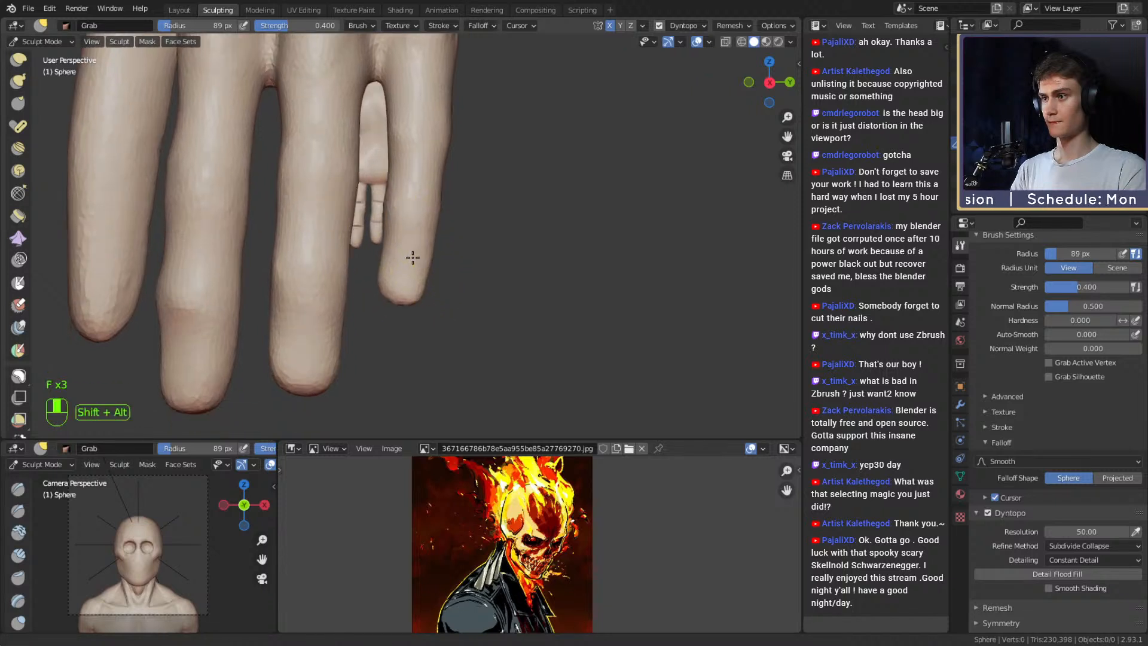
# Enlarge the Grab brush to about 163 px and shift the little finger's overall direction.
pyautogui.keyDown('alt'); pyautogui.keyDown('shift'); pyautogui.moveTo(427, 212); pyautogui.dragTo(430, 267); pyautogui.keyUp('shift'); pyautogui.keyUp('alt')
pyautogui.press('f')
pyautogui.click(469, 287)
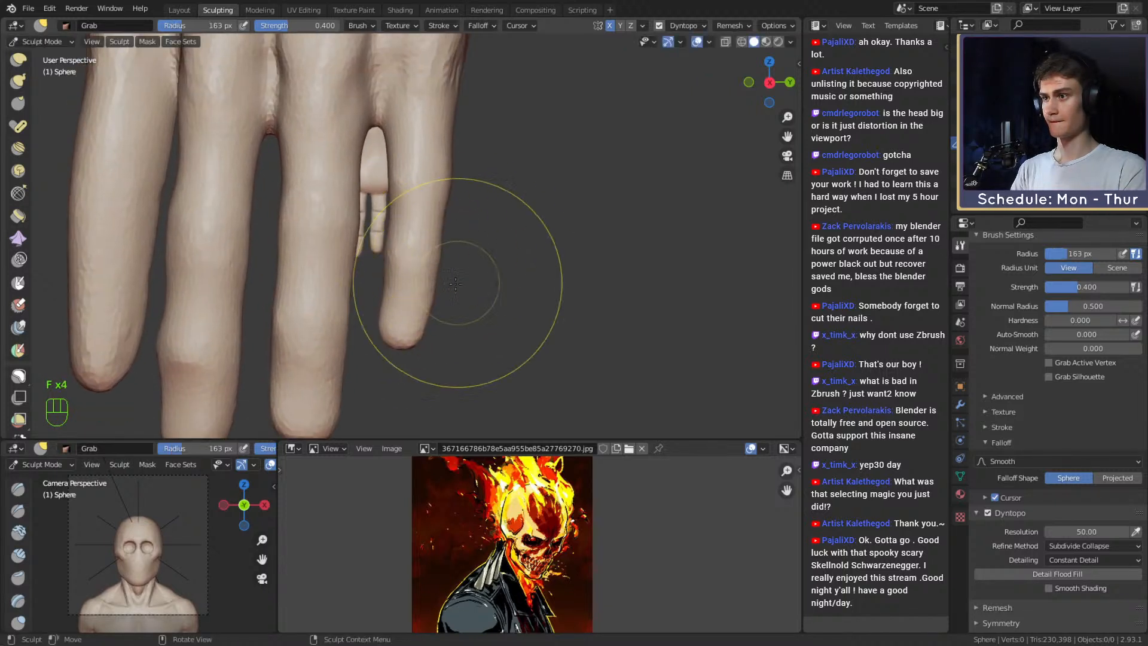
pyautogui.press('f')
pyautogui.click(440, 244)
# Adjust the fingertip positions around the middle finger from the back of the hand with a 177 px Grab brush.
pyautogui.moveTo(447, 143)
pyautogui.keyDown('ctrl'); pyautogui.keyDown('alt'); pyautogui.mouseDown()
pyautogui.moveTo(460, 236)
pyautogui.moveTo(515, 239)
pyautogui.moveTo(426, 230)
pyautogui.mouseUp(); pyautogui.keyUp('alt'); pyautogui.keyUp('ctrl')
pyautogui.moveTo(425, 230)
pyautogui.keyDown('alt'); pyautogui.mouseDown()
pyautogui.moveTo(443, 232)
pyautogui.moveTo(402, 221)
pyautogui.moveTo(392, 204)
pyautogui.moveTo(440, 252)
pyautogui.mouseUp(); pyautogui.keyUp('alt')
pyautogui.press('f')
pyautogui.click(402, 288)
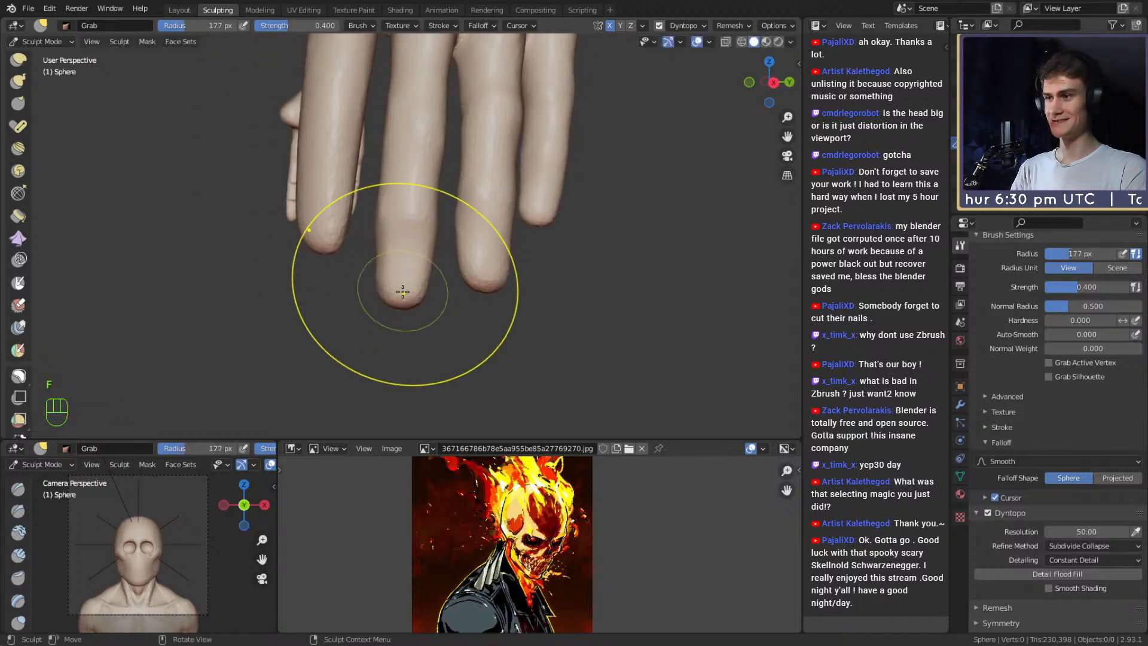
pyautogui.keyDown('ctrl'); pyautogui.keyDown('alt'); pyautogui.moveTo(402, 288); pyautogui.dragTo(541, 254); pyautogui.keyUp('alt'); pyautogui.keyUp('ctrl')
pyautogui.keyDown('alt'); pyautogui.moveTo(416, 268); pyautogui.dragTo(491, 242); pyautogui.keyUp('alt')
pyautogui.press('f')
pyautogui.click(376, 264)
# Refine the index finger around its middle joint from the back of the hand with a 93 px Grab brush.
pyautogui.keyDown('alt'); pyautogui.moveTo(380, 275); pyautogui.dragTo(343, 175); pyautogui.keyUp('alt')
pyautogui.press('f')
pyautogui.click(407, 221)
pyautogui.press('f')
pyautogui.click(427, 226)
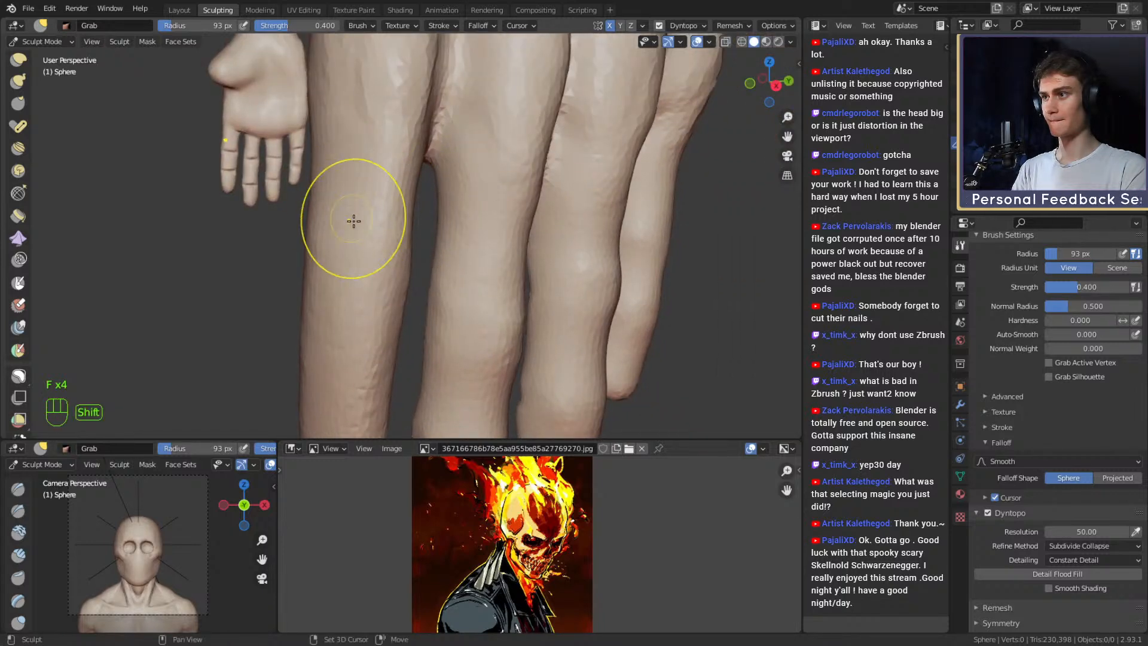
pyautogui.keyDown('alt'); pyautogui.keyDown('shift'); pyautogui.moveTo(353, 221); pyautogui.dragTo(413, 217); pyautogui.keyUp('shift'); pyautogui.keyUp('alt')
# Enlarge the Grab brush to 230 px and adjust the index finger from the palm side.
pyautogui.keyDown('alt'); pyautogui.moveTo(413, 218); pyautogui.dragTo(239, 203); pyautogui.keyUp('alt')
pyautogui.moveTo(372, 193)
pyautogui.keyDown('alt'); pyautogui.keyDown('shift'); pyautogui.mouseDown()
pyautogui.moveTo(433, 211)
pyautogui.moveTo(482, 204)
pyautogui.moveTo(389, 102)
pyautogui.mouseUp(); pyautogui.keyUp('shift'); pyautogui.keyUp('alt')
pyautogui.press('f')
pyautogui.click(595, 212)
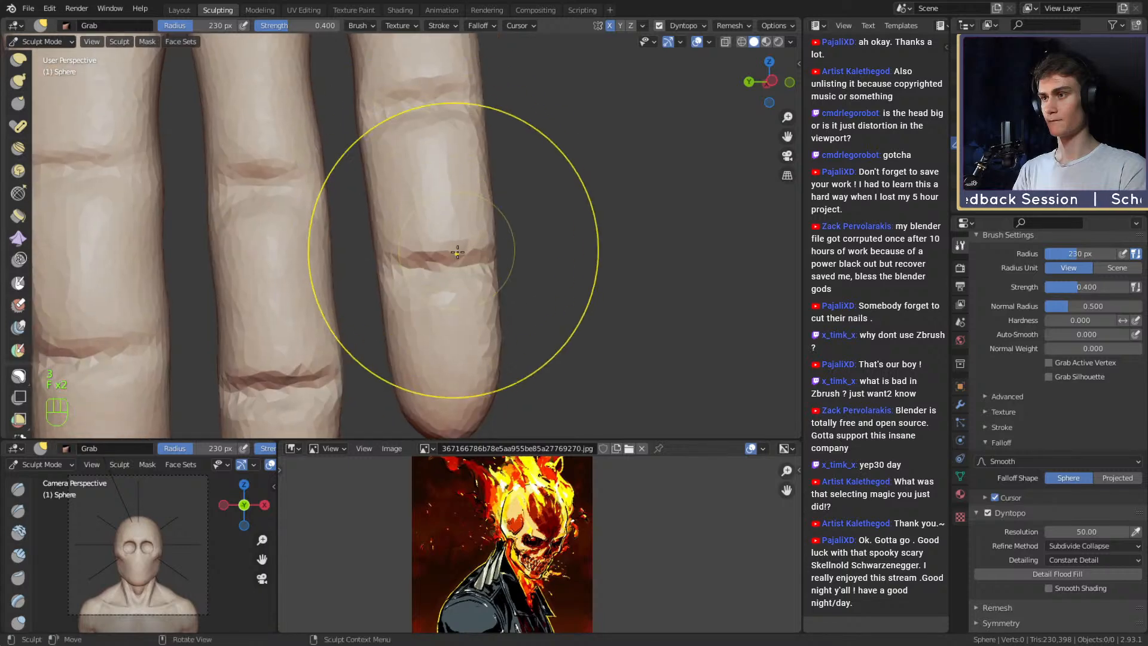
# Reshape the index finger around its lower crease from the palm side with a Grab brush of about 214 px.
pyautogui.keyDown('alt'); pyautogui.keyDown('shift'); pyautogui.moveTo(458, 138); pyautogui.dragTo(481, 262); pyautogui.keyUp('shift'); pyautogui.keyUp('alt')
pyautogui.press('f')
pyautogui.click(598, 236)
pyautogui.keyDown('alt'); pyautogui.keyDown('shift'); pyautogui.moveTo(427, 226); pyautogui.dragTo(418, 115); pyautogui.keyUp('shift'); pyautogui.keyUp('alt')
pyautogui.press('f')
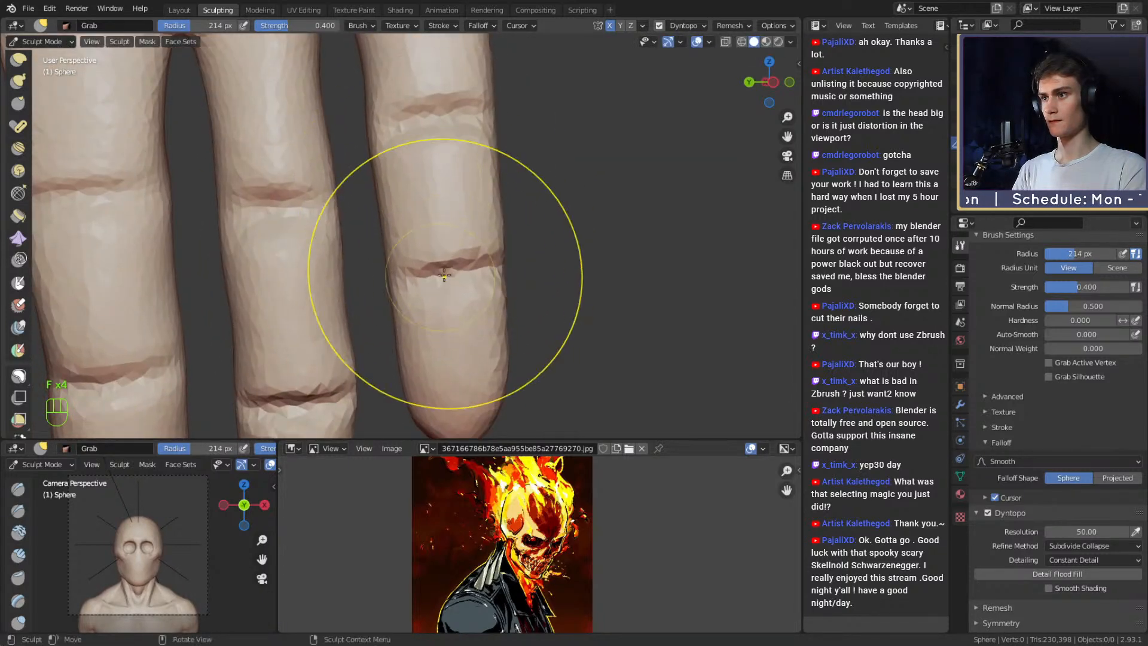
pyautogui.click(543, 263)
pyautogui.press('f')
# Reduce the Grab brush to 107 px and smooth the index finger's middle segment from the thumb side.
pyautogui.moveTo(498, 228)
pyautogui.keyDown('alt'); pyautogui.mouseDown()
pyautogui.moveTo(434, 218)
pyautogui.moveTo(389, 184)
pyautogui.moveTo(423, 210)
pyautogui.mouseUp(); pyautogui.keyUp('alt')
pyautogui.click(476, 212)
pyautogui.press('f')
pyautogui.click(443, 188)
pyautogui.press('f')
pyautogui.click(434, 207)
pyautogui.keyDown('shift'); pyautogui.moveTo(392, 196); pyautogui.dragTo(388, 190); pyautogui.keyUp('shift')
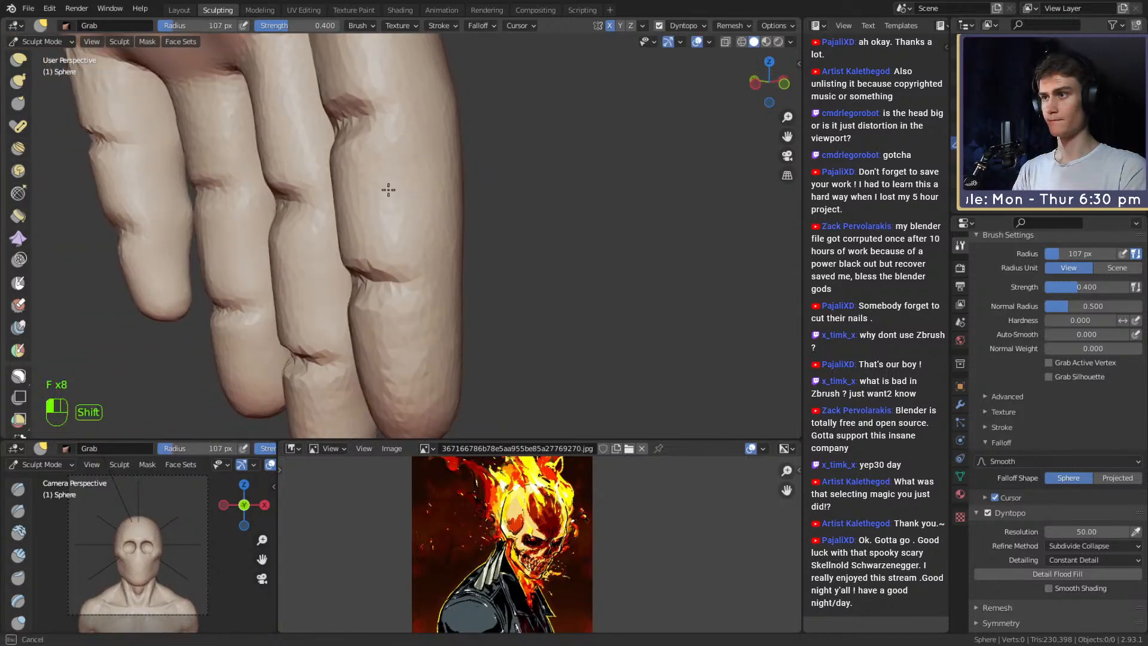
# Smooth the back of the index finger along its middle segment.
pyautogui.keyDown('alt'); pyautogui.moveTo(467, 210); pyautogui.dragTo(362, 201); pyautogui.keyUp('alt')
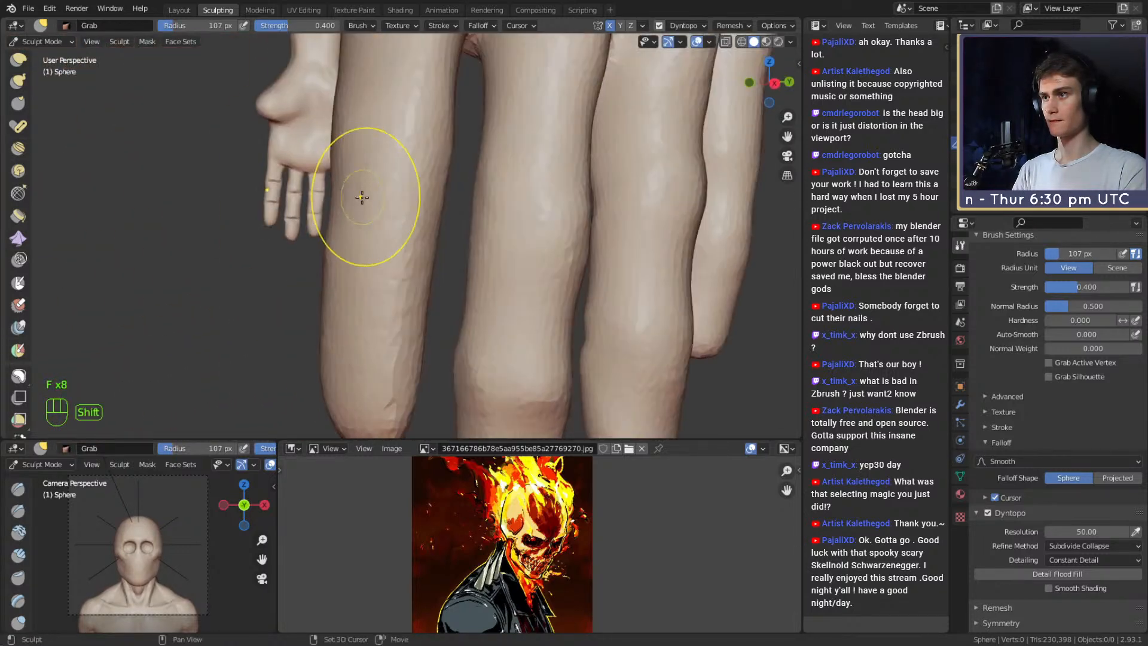
pyautogui.keyDown('alt'); pyautogui.moveTo(417, 236); pyautogui.dragTo(425, 192); pyautogui.keyUp('alt')
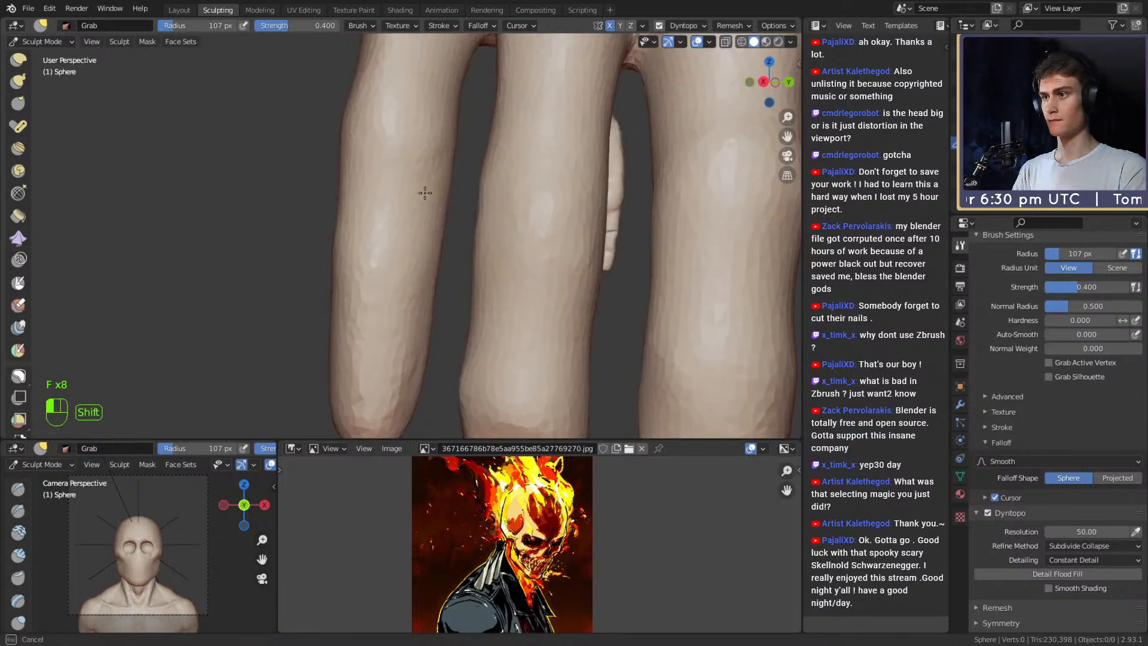
pyautogui.keyDown('alt'); pyautogui.keyDown('shift'); pyautogui.moveTo(447, 121); pyautogui.dragTo(393, 176); pyautogui.keyUp('shift'); pyautogui.keyUp('alt')
# Push in the inner edge of the index finger's base beside the web with the Grab brush.
pyautogui.moveTo(397, 222)
pyautogui.keyDown('alt'); pyautogui.mouseDown()
pyautogui.moveTo(428, 180)
pyautogui.moveTo(428, 189)
pyautogui.mouseUp(); pyautogui.keyUp('alt')
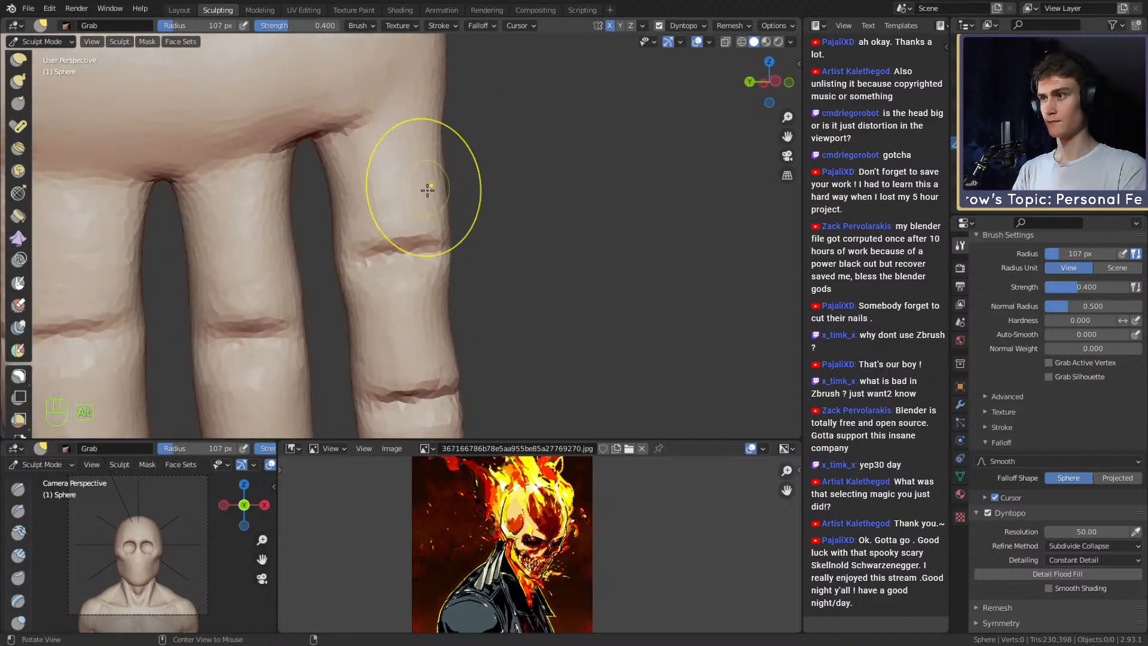
pyautogui.moveTo(419, 335)
pyautogui.keyDown('alt'); pyautogui.keyDown('shift'); pyautogui.mouseDown()
pyautogui.moveTo(420, 192)
pyautogui.moveTo(432, 191)
pyautogui.mouseUp(); pyautogui.keyUp('shift'); pyautogui.keyUp('alt')
pyautogui.moveTo(343, 130); pyautogui.dragTo(366, 142)
pyautogui.moveTo(456, 190)
pyautogui.keyDown('alt'); pyautogui.mouseDown()
pyautogui.moveTo(436, 189)
pyautogui.moveTo(432, 133)
pyautogui.mouseUp(); pyautogui.keyUp('alt')
# Smooth the index finger's outer side and its lower segment from several angles.
pyautogui.keyDown('alt'); pyautogui.moveTo(352, 242); pyautogui.dragTo(554, 237); pyautogui.keyUp('alt')
pyautogui.keyDown('shift'); pyautogui.moveTo(435, 267); pyautogui.dragTo(422, 266); pyautogui.keyUp('shift')
pyautogui.keyDown('alt'); pyautogui.moveTo(419, 270); pyautogui.dragTo(443, 271); pyautogui.keyUp('alt')
pyautogui.moveTo(398, 290)
pyautogui.keyDown('shift'); pyautogui.mouseDown()
pyautogui.moveTo(402, 314)
pyautogui.moveTo(382, 308)
pyautogui.mouseUp(); pyautogui.keyUp('shift')
pyautogui.moveTo(388, 299)
pyautogui.keyDown('alt'); pyautogui.mouseDown()
pyautogui.moveTo(422, 269)
pyautogui.moveTo(561, 244)
pyautogui.mouseUp(); pyautogui.keyUp('alt')
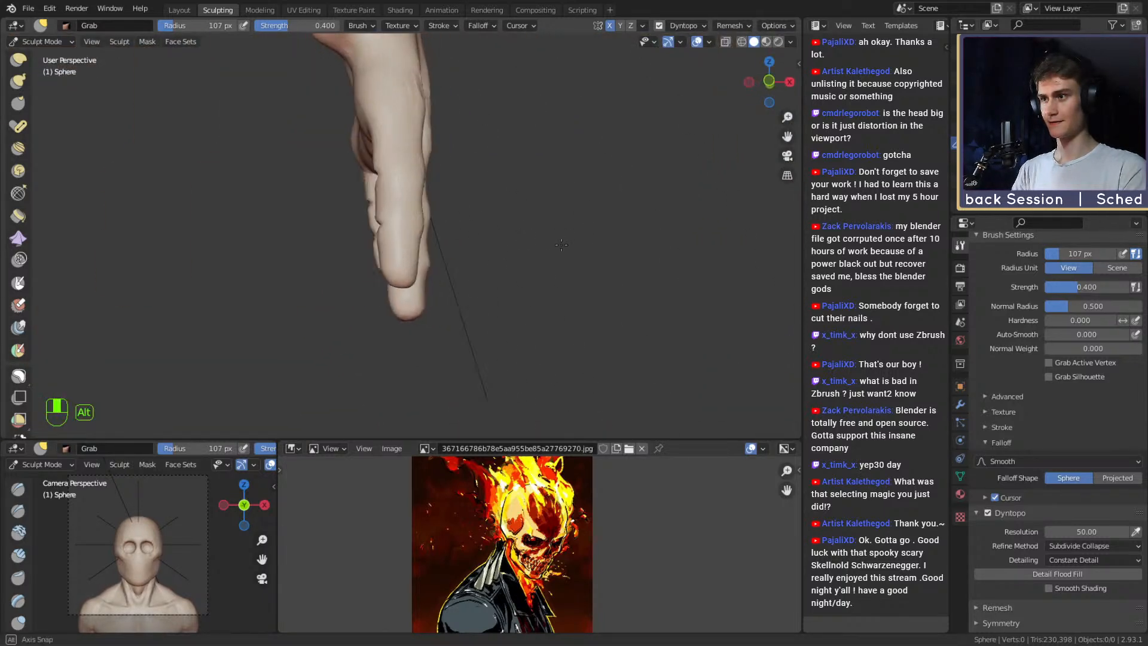
# Bend the end of the index finger toward the back of the hand from the side with the Snake Hook brush.
pyautogui.press('5')
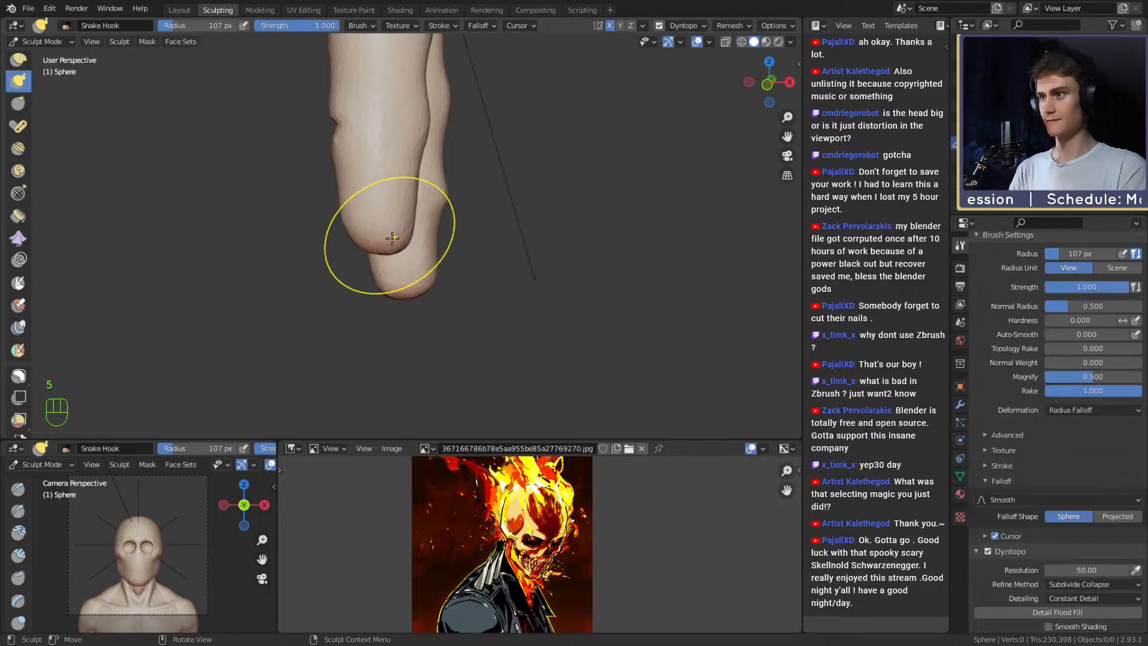
pyautogui.press('f')
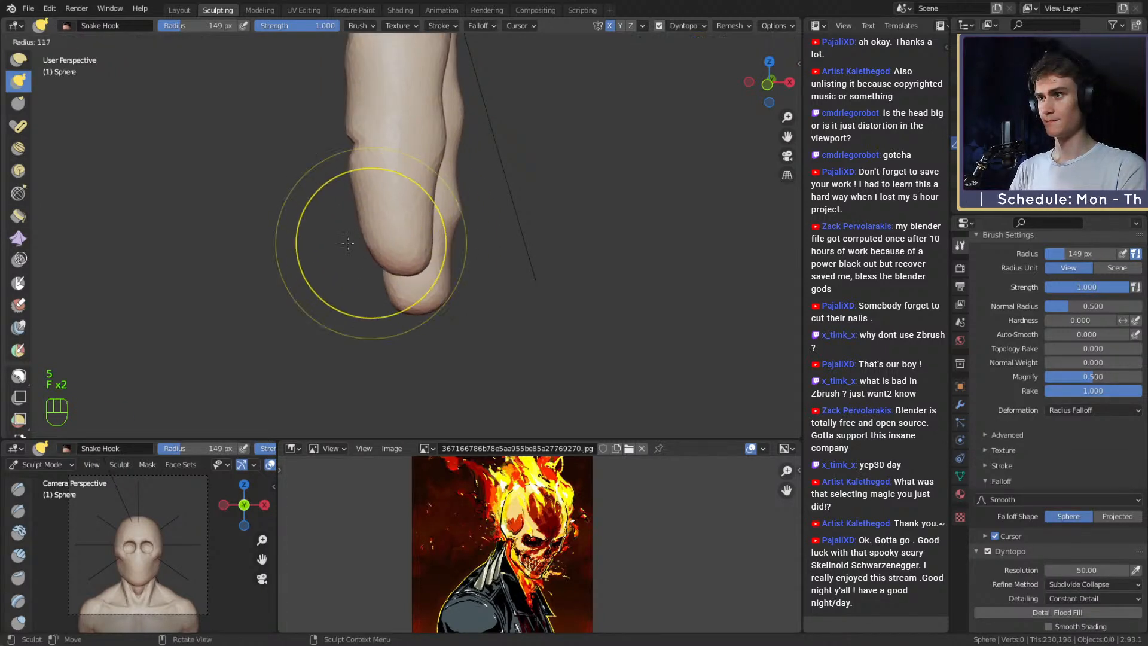
pyautogui.click(363, 209)
pyautogui.moveTo(382, 146)
pyautogui.keyDown('ctrl'); pyautogui.keyDown('alt'); pyautogui.mouseDown()
pyautogui.moveTo(404, 271)
pyautogui.moveTo(419, 273)
pyautogui.mouseUp(); pyautogui.keyUp('alt'); pyautogui.keyUp('ctrl')
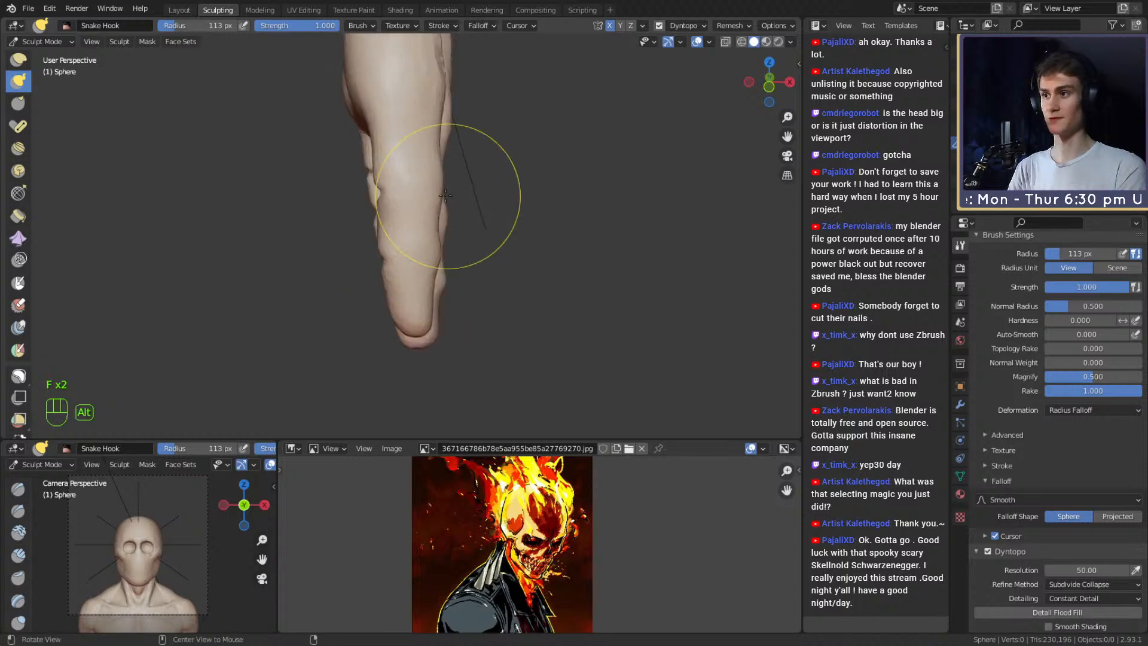
# Switch to the Grab brush, resize it and refine the lower half of the index finger's side profile.
pyautogui.press('3')
pyautogui.keyDown('alt'); pyautogui.moveTo(390, 263); pyautogui.dragTo(394, 246); pyautogui.keyUp('alt')
pyautogui.press('f')
pyautogui.click(400, 253)
pyautogui.press('3')
pyautogui.press('f')
pyautogui.click(392, 250)
# Pull the upper part of the index finger's side profile toward the back of the hand with the Grab brush.
pyautogui.press('f')
pyautogui.click(389, 231)
pyautogui.moveTo(381, 200); pyautogui.dragTo(405, 167)
pyautogui.press('f')
pyautogui.click(402, 192)
# Mask the whole hand and body except the index finger by expanding a mask from its tip.
pyautogui.keyDown('alt'); pyautogui.moveTo(392, 124); pyautogui.dragTo(492, 215); pyautogui.keyUp('alt')
pyautogui.keyDown('alt'); pyautogui.moveTo(412, 219); pyautogui.dragTo(513, 228); pyautogui.keyUp('alt')
pyautogui.moveTo(513, 227)
pyautogui.keyDown('alt'); pyautogui.keyDown('shift'); pyautogui.mouseDown()
pyautogui.moveTo(492, 234)
pyautogui.moveTo(416, 192)
pyautogui.moveTo(533, 225)
pyautogui.mouseUp(); pyautogui.keyUp('shift'); pyautogui.keyUp('alt')
pyautogui.keyDown('alt'); pyautogui.moveTo(533, 225); pyautogui.dragTo(568, 225, button='middle'); pyautogui.keyUp('alt')
pyautogui.keyDown('alt'); pyautogui.keyDown('shift'); pyautogui.moveTo(568, 225); pyautogui.dragTo(425, 256, button='middle'); pyautogui.keyUp('shift'); pyautogui.keyUp('alt')
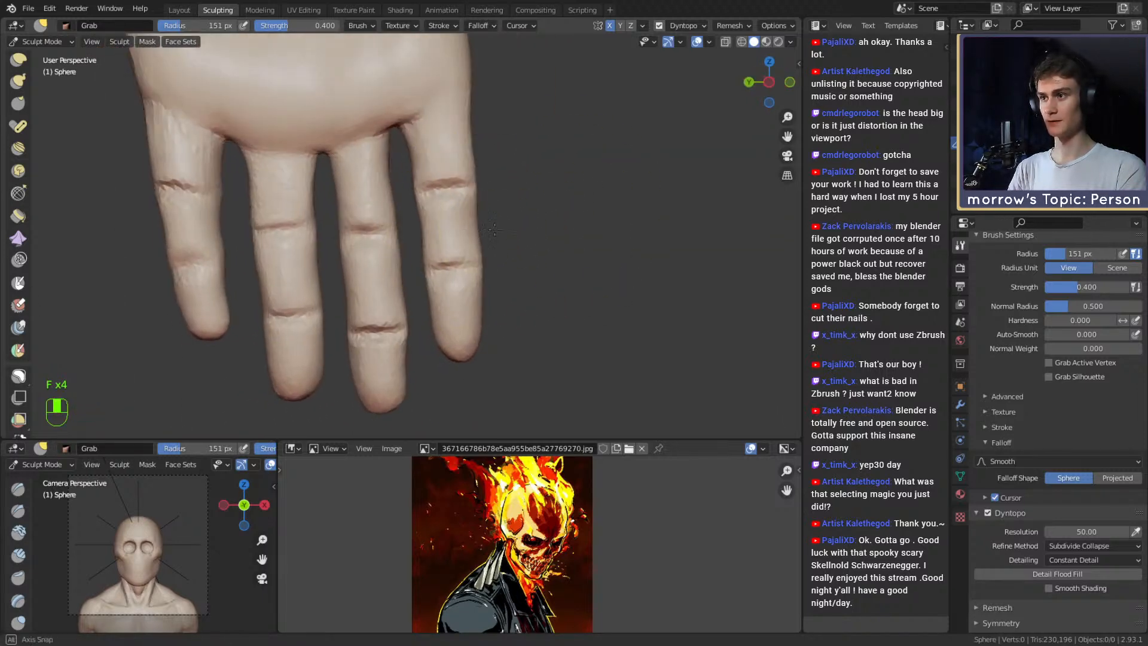
pyautogui.press('4')
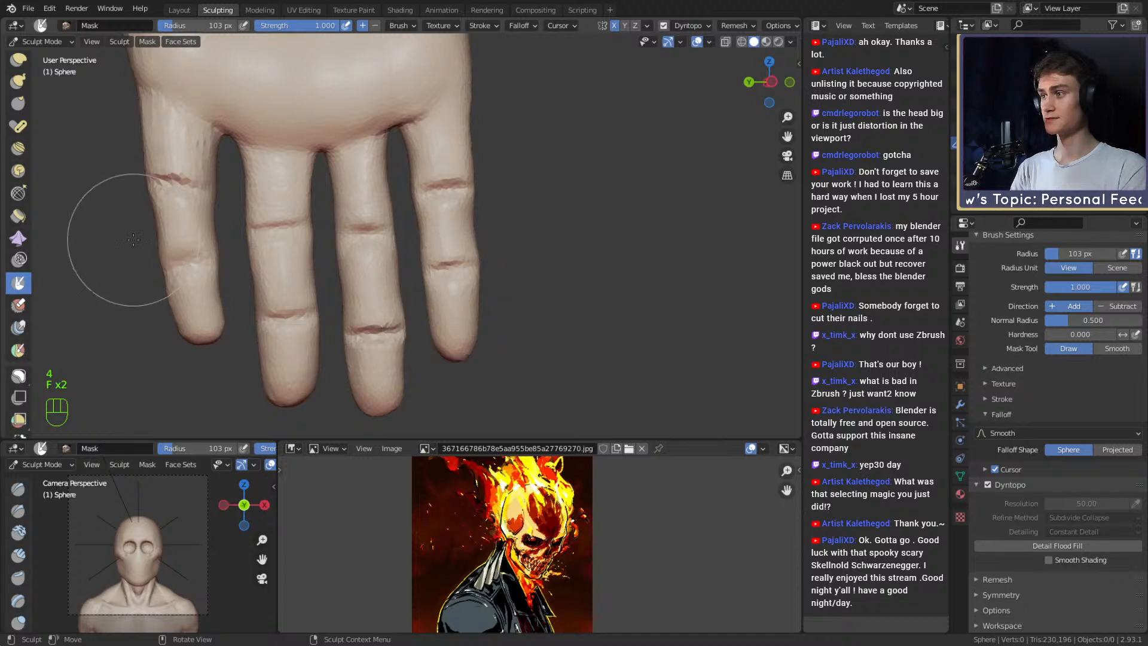
pyautogui.hotkey('shift', 'a')
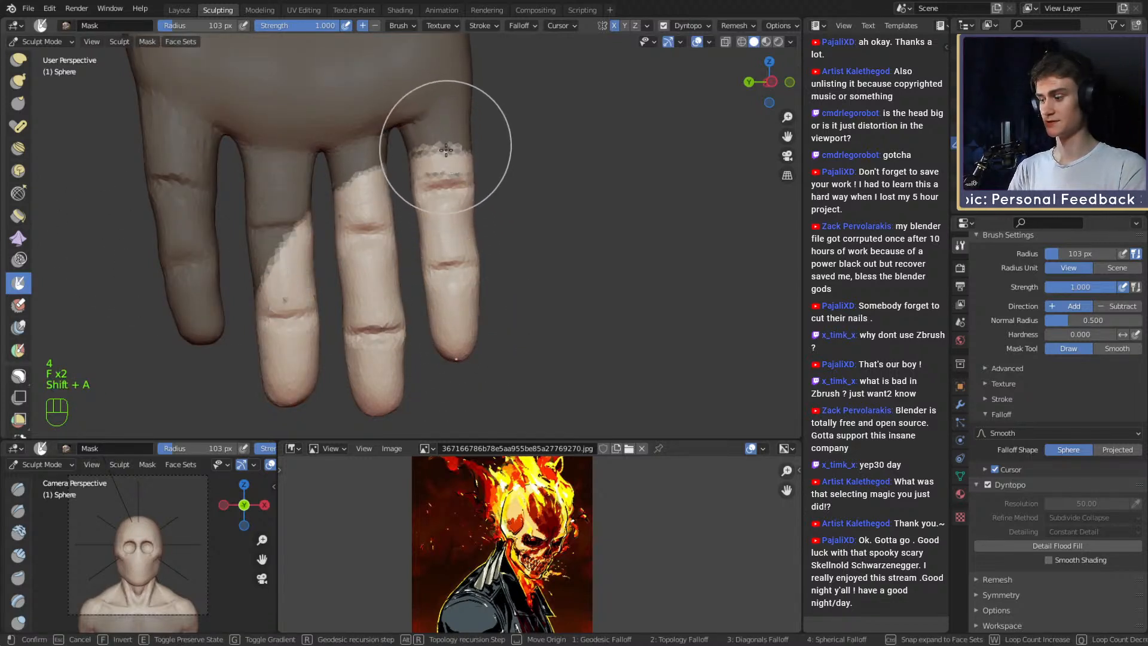
pyautogui.click(461, 223)
pyautogui.moveTo(461, 223); pyautogui.dragTo(289, 227, button='middle')
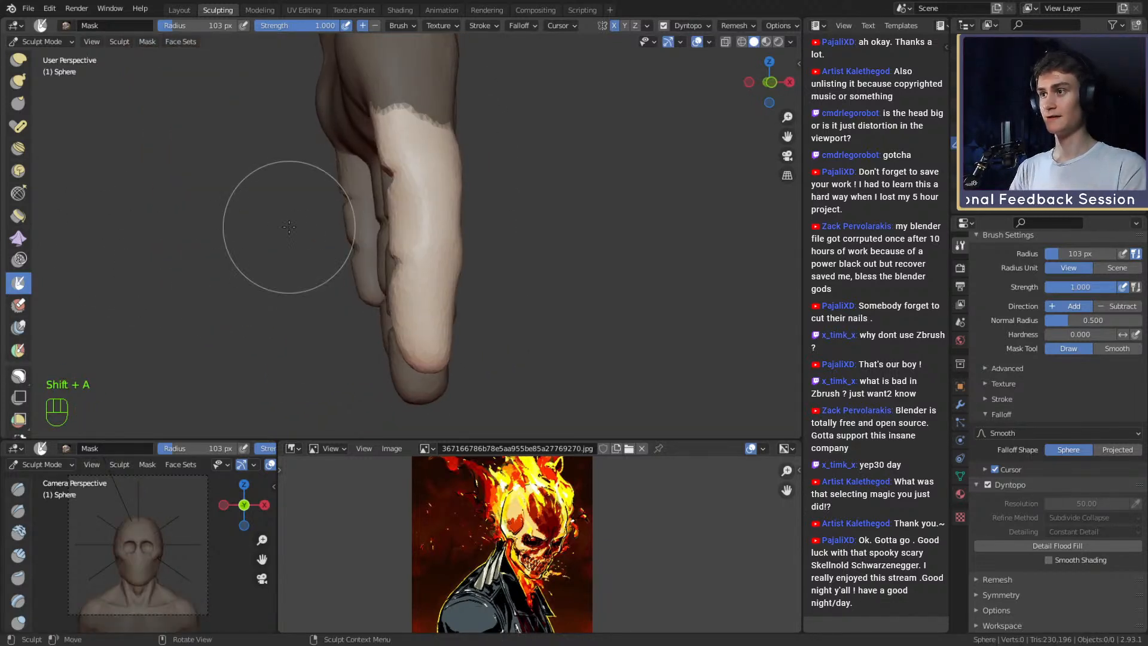
# Try to isolate the index finger by hiding the masked geometry and inverting the mask, then show everything again.
pyautogui.click(122, 43)
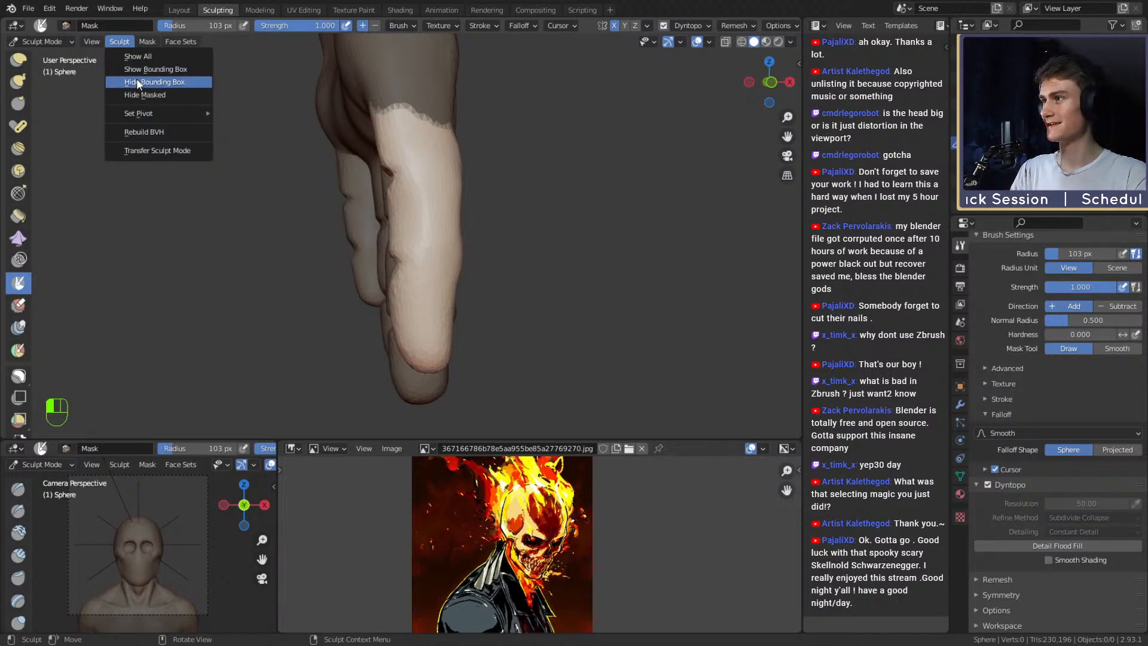
pyautogui.click(139, 93)
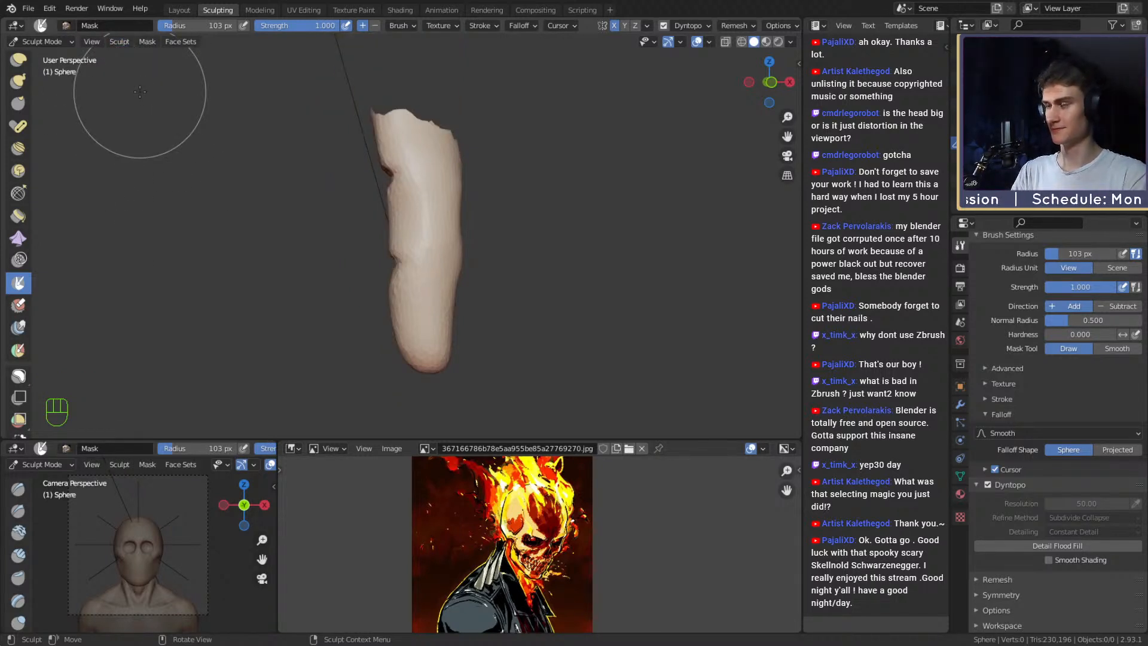
pyautogui.hotkey('ctrl', 'i')
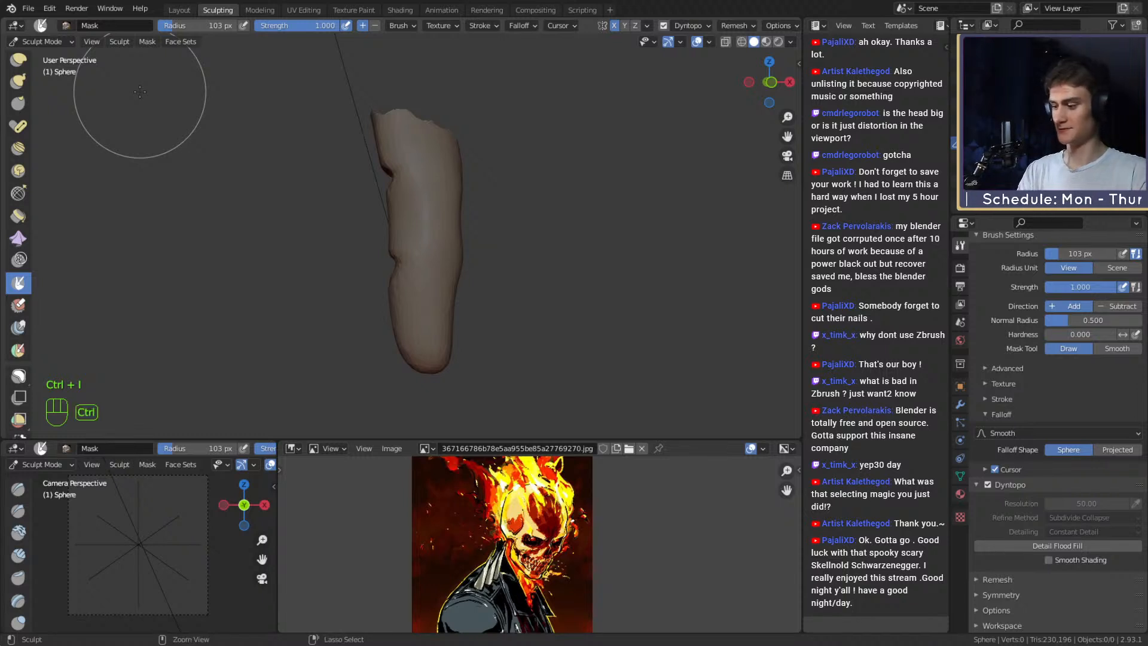
pyautogui.hotkey('ctrl', 'i')
pyautogui.click(131, 45)
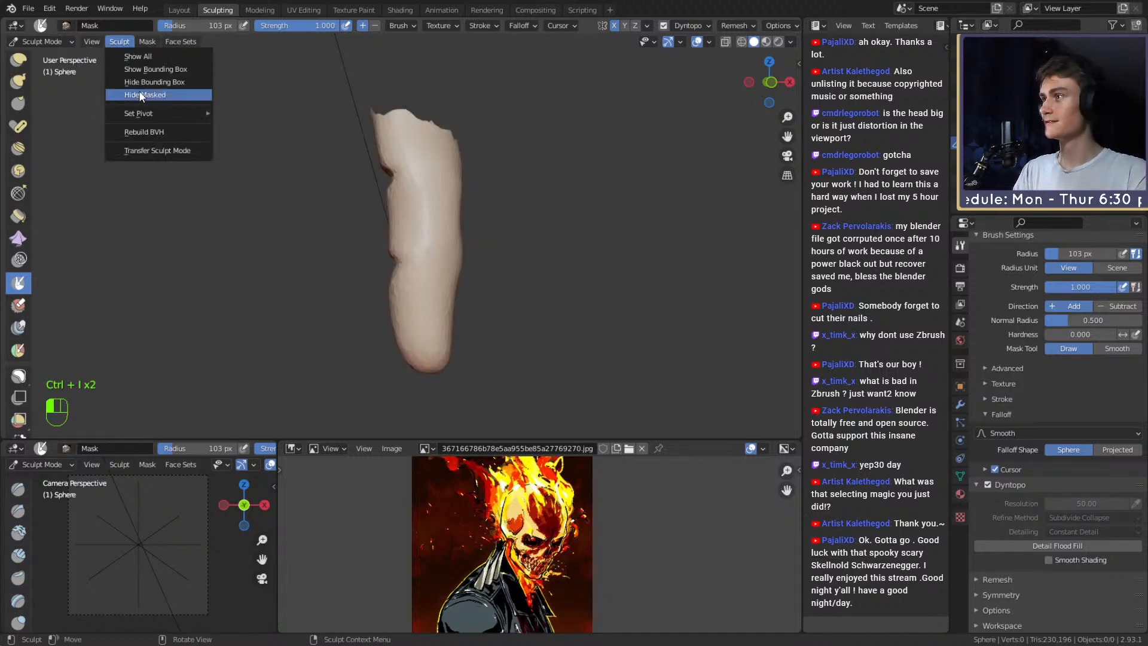
pyautogui.click(146, 55)
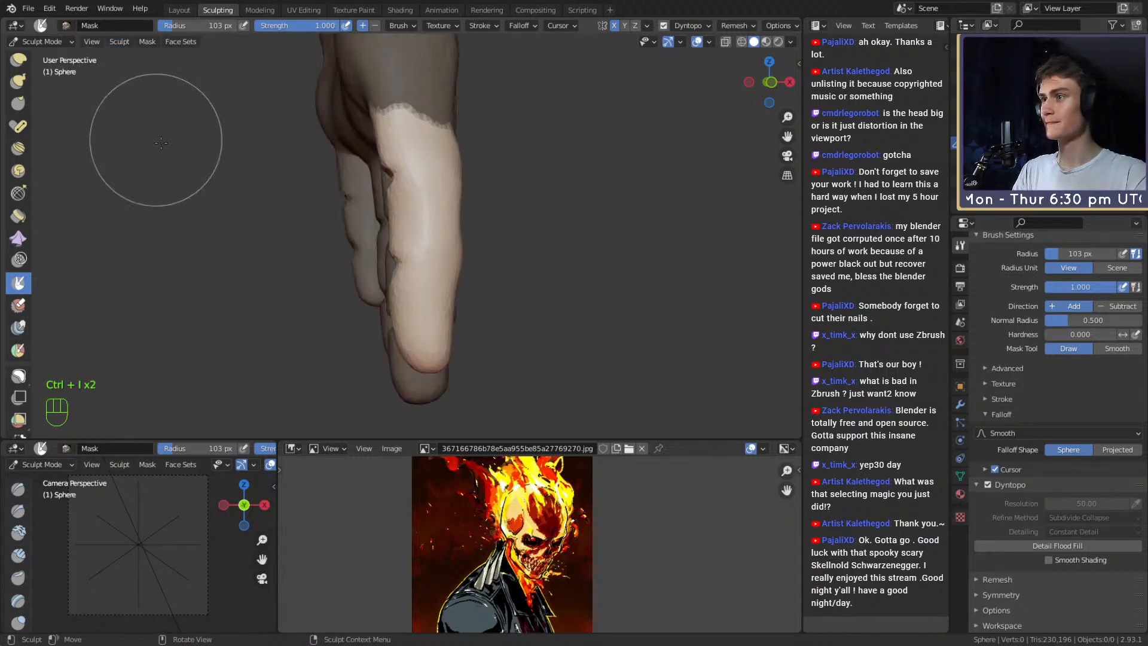
# Invert the mask onto the index finger and hide the masked geometry to expose the middle finger.
pyautogui.hotkey('ctrl', 'i')
pyautogui.click(147, 41)
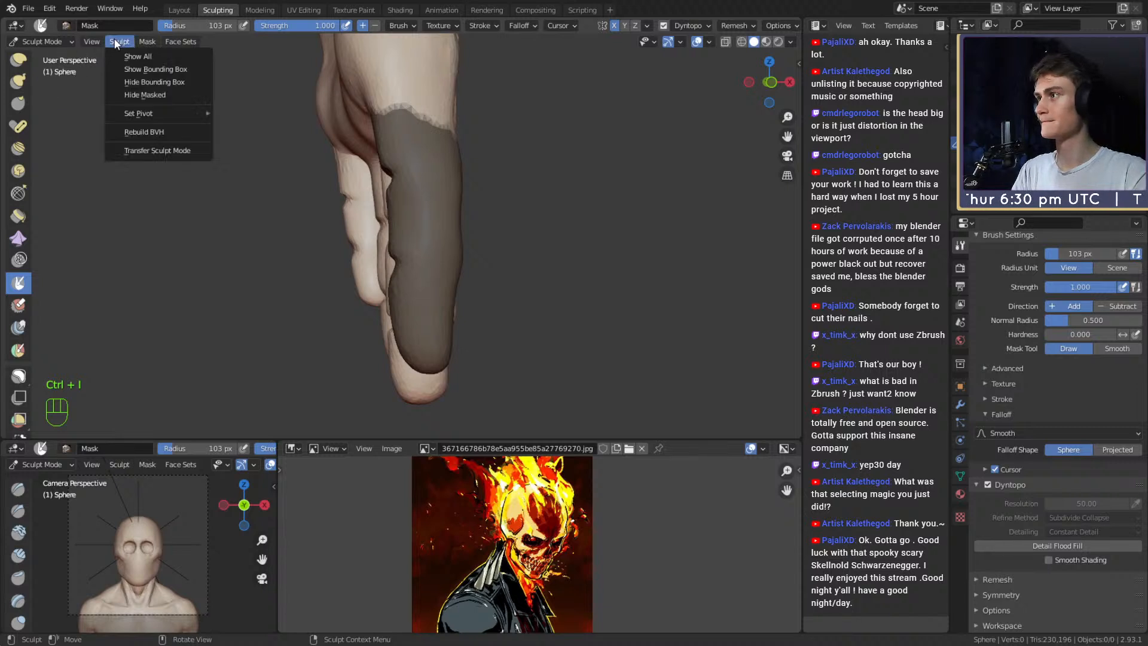
pyautogui.click(149, 95)
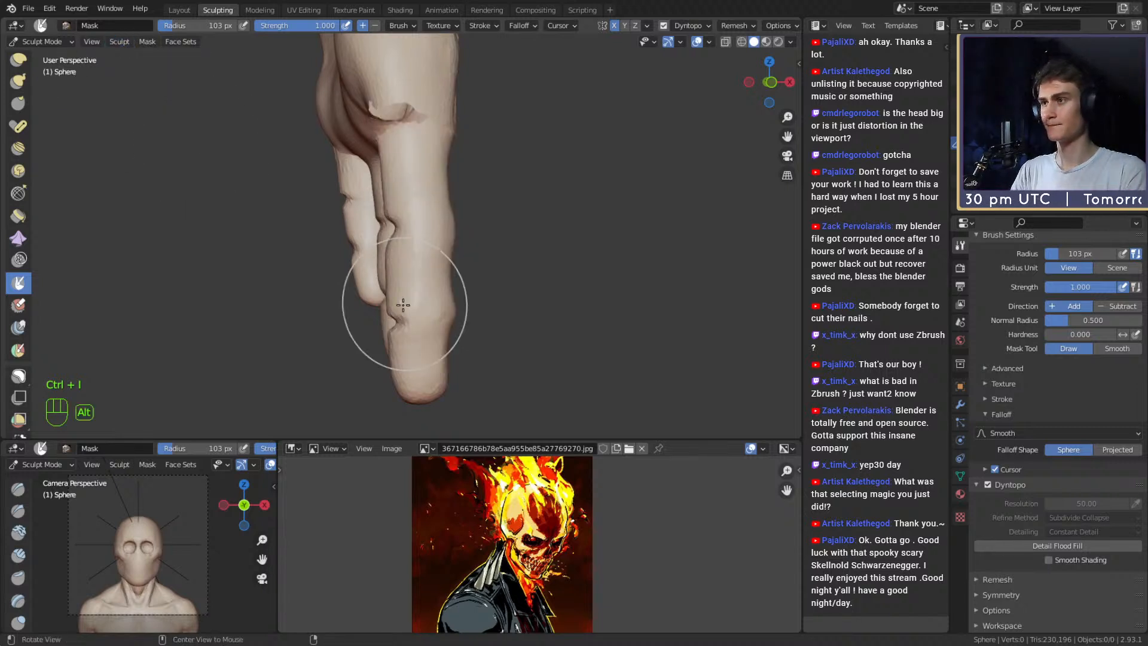
# Switch to the Grab brush, resize it and refine the middle finger's side profile around its joints.
pyautogui.moveTo(402, 295)
pyautogui.mouseDown(button='middle')
pyautogui.moveTo(430, 341)
pyautogui.moveTo(430, 274)
pyautogui.mouseUp(button='middle')
pyautogui.press('3')
pyautogui.press('f')
pyautogui.click(431, 265)
pyautogui.moveTo(414, 269); pyautogui.dragTo(417, 262)
pyautogui.press('f')
pyautogui.click(395, 262)
# Adjust the middle finger's upper side outline with the Grab brush at 55 px and smooth its palm-side creases.
pyautogui.press('f')
pyautogui.click(405, 233)
pyautogui.press('f')
pyautogui.click(370, 211)
pyautogui.moveTo(369, 213)
pyautogui.mouseDown(button='middle')
pyautogui.moveTo(469, 231)
pyautogui.moveTo(442, 206)
pyautogui.mouseUp(button='middle')
pyautogui.keyDown('shift'); pyautogui.moveTo(399, 209); pyautogui.dragTo(377, 210); pyautogui.keyUp('shift')
pyautogui.keyDown('shift'); pyautogui.moveTo(396, 225); pyautogui.dragTo(404, 214, button='middle'); pyautogui.keyUp('shift')
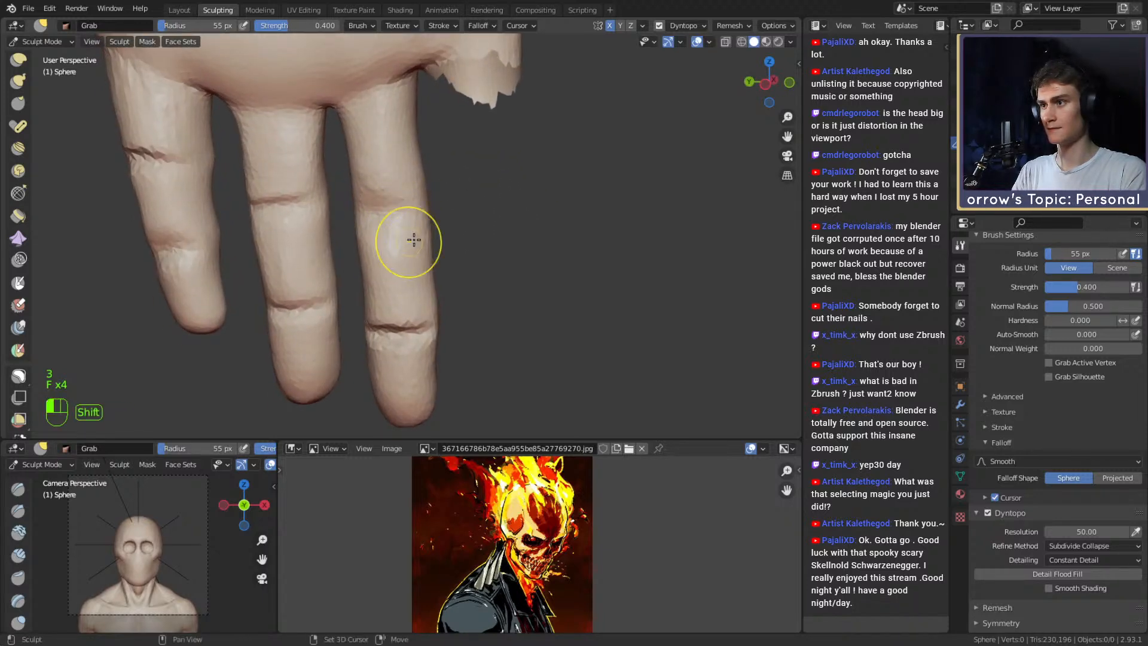
pyautogui.keyDown('shift'); pyautogui.moveTo(420, 342); pyautogui.dragTo(407, 298, button='middle'); pyautogui.keyUp('shift')
# Reshape the last segment of the middle finger from the palm side and back with the Grab brush at 143 and 65 px.
pyautogui.press('f')
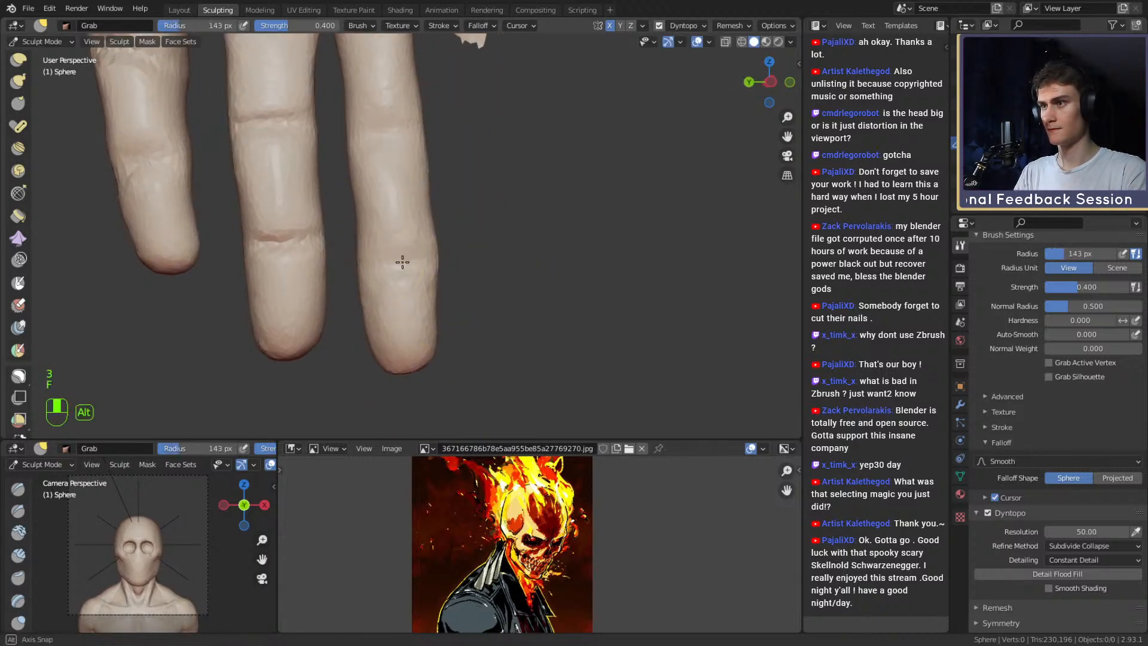
pyautogui.click(394, 243)
pyautogui.moveTo(425, 259)
pyautogui.mouseDown(button='middle')
pyautogui.moveTo(402, 264)
pyautogui.moveTo(435, 266)
pyautogui.moveTo(369, 267)
pyautogui.mouseUp(button='middle')
pyautogui.press('f')
pyautogui.click(410, 268)
pyautogui.press('f')
pyautogui.click(411, 262)
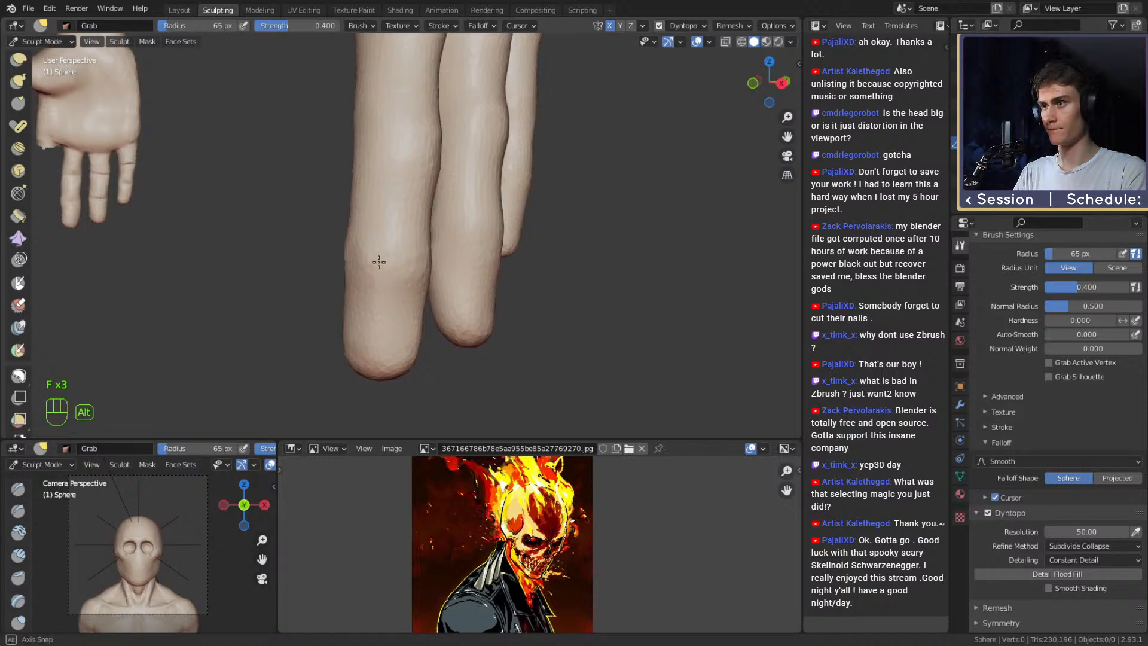
# Refine the contour of the middle fingertip from the back of the hand with a resized Grab brush.
pyautogui.press('f')
pyautogui.click(405, 259)
pyautogui.keyDown('alt'); pyautogui.moveTo(378, 262); pyautogui.dragTo(401, 269); pyautogui.keyUp('alt')
pyautogui.keyDown('alt'); pyautogui.keyDown('shift'); pyautogui.moveTo(377, 279); pyautogui.dragTo(372, 263); pyautogui.keyUp('shift'); pyautogui.keyUp('alt')
pyautogui.press('f')
pyautogui.click(428, 333)
# Adjust the sides of the middle fingertip with the Grab brush and smooth the surface around its last joint.
pyautogui.moveTo(428, 329)
pyautogui.keyDown('alt'); pyautogui.mouseDown()
pyautogui.moveTo(509, 312)
pyautogui.moveTo(369, 336)
pyautogui.moveTo(385, 335)
pyautogui.mouseUp(); pyautogui.keyUp('alt')
pyautogui.press('f')
pyautogui.click(358, 332)
pyautogui.keyDown('alt'); pyautogui.moveTo(362, 329); pyautogui.dragTo(464, 308); pyautogui.keyUp('alt')
pyautogui.press('f')
pyautogui.click(427, 293)
pyautogui.moveTo(427, 287)
pyautogui.keyDown('shift'); pyautogui.mouseDown()
pyautogui.moveTo(436, 302)
pyautogui.moveTo(418, 276)
pyautogui.mouseUp(); pyautogui.keyUp('shift')
pyautogui.keyDown('alt'); pyautogui.moveTo(383, 287); pyautogui.dragTo(502, 302); pyautogui.keyUp('alt')
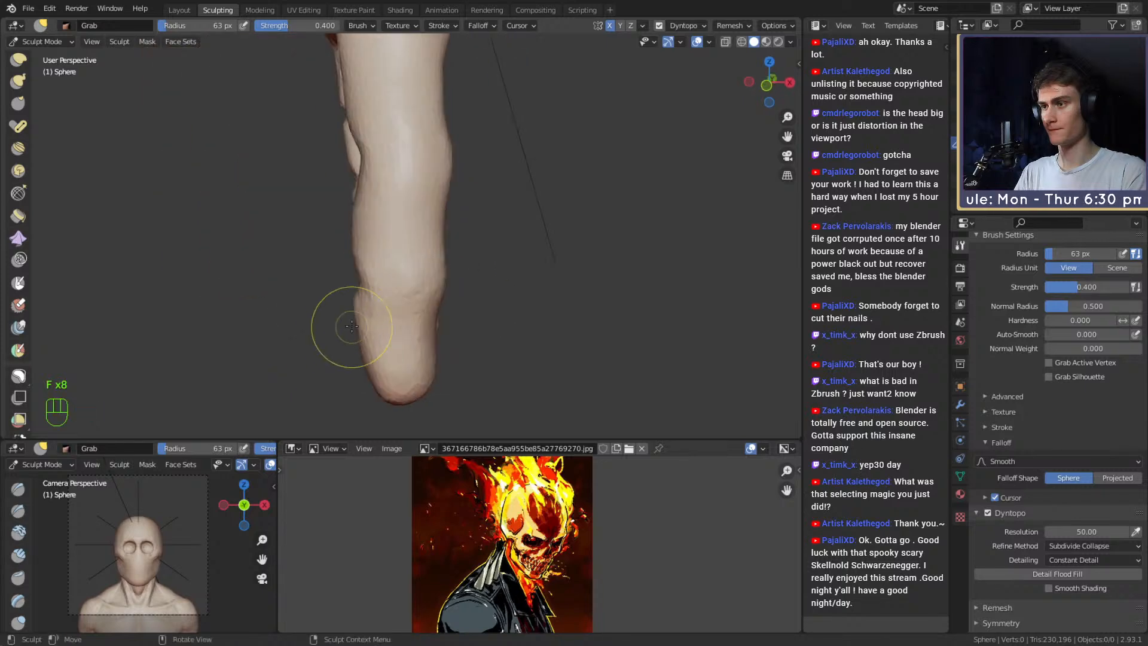
# Grab the lower end of the middle finger's side profile to refine the shape of its tip.
pyautogui.press('f')
pyautogui.click(398, 335)
pyautogui.press('f')
pyautogui.click(482, 334)
# Reshape the middle finger's side profile around the middle joint with a larger Grab brush, ending at 133 px.
pyautogui.moveTo(367, 206)
pyautogui.keyDown('shift'); pyautogui.mouseDown(button='middle')
pyautogui.moveTo(389, 260)
pyautogui.moveTo(426, 254)
pyautogui.moveTo(409, 276)
pyautogui.moveTo(428, 257)
pyautogui.mouseUp(button='middle'); pyautogui.keyUp('shift')
pyautogui.press('f')
pyautogui.click(394, 241)
pyautogui.press('f')
pyautogui.click(531, 241)
pyautogui.press('f')
pyautogui.click(489, 249)
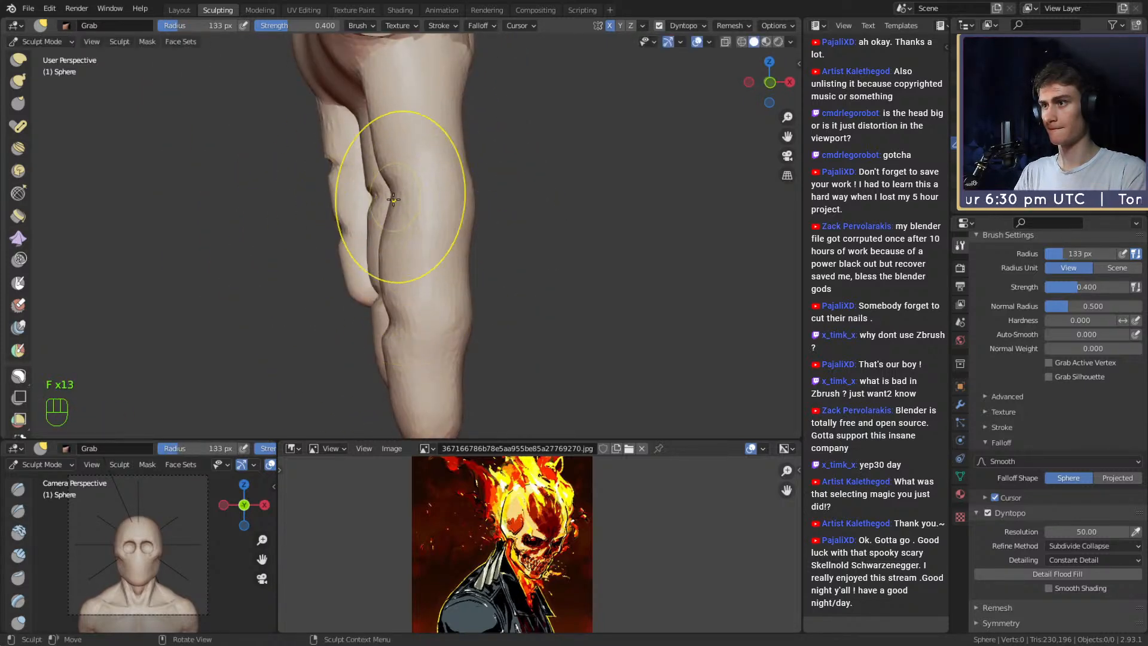
# Pull the palm-side outline of the middle finger's upper segment into shape with the Grab brush.
pyautogui.moveTo(402, 192)
pyautogui.mouseDown(button='middle')
pyautogui.moveTo(378, 181)
pyautogui.moveTo(392, 206)
pyautogui.mouseUp(button='middle')
pyautogui.moveTo(365, 154); pyautogui.dragTo(370, 150)
pyautogui.keyDown('alt'); pyautogui.moveTo(383, 228); pyautogui.dragTo(385, 213); pyautogui.keyUp('alt')
pyautogui.press('f')
pyautogui.click(371, 215)
# Refine the lower half of the middle finger with the Grab brush and smooth its surface.
pyautogui.moveTo(391, 278)
pyautogui.keyDown('alt'); pyautogui.mouseDown()
pyautogui.moveTo(383, 243)
pyautogui.moveTo(413, 302)
pyautogui.moveTo(445, 308)
pyautogui.mouseUp(); pyautogui.keyUp('alt')
pyautogui.press('f')
pyautogui.click(363, 292)
pyautogui.press('f')
pyautogui.click(419, 317)
pyautogui.keyDown('shift'); pyautogui.moveTo(413, 327); pyautogui.dragTo(444, 329); pyautogui.keyUp('shift')
pyautogui.moveTo(437, 326)
pyautogui.keyDown('alt'); pyautogui.mouseDown()
pyautogui.moveTo(499, 330)
pyautogui.moveTo(480, 322)
pyautogui.moveTo(419, 353)
pyautogui.mouseUp(); pyautogui.keyUp('alt')
# Adjust the shape of the middle fingertip from the palm side with the Grab brush at 172 px.
pyautogui.press('f')
pyautogui.click(535, 334)
pyautogui.press('f')
pyautogui.click(414, 358)
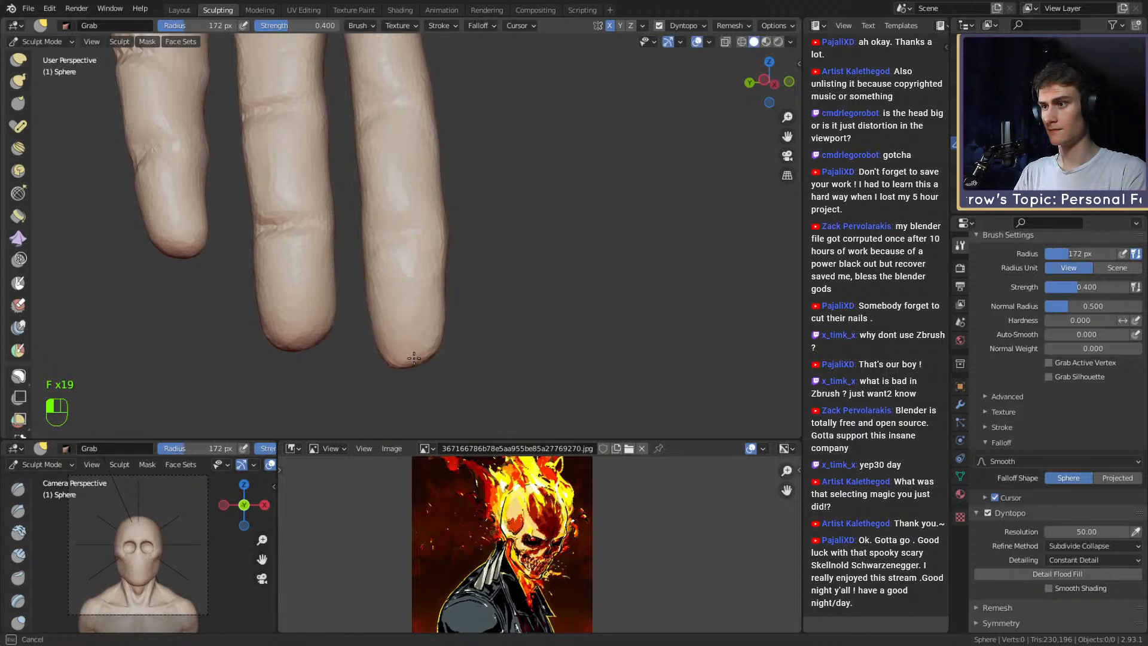
pyautogui.press('f')
pyautogui.click(414, 310)
# Reduce the Grab brush to 115 px and adjust the middle finger's outer edge at the last joint.
pyautogui.moveTo(431, 311)
pyautogui.keyDown('alt'); pyautogui.mouseDown()
pyautogui.moveTo(441, 315)
pyautogui.moveTo(382, 299)
pyautogui.moveTo(407, 279)
pyautogui.mouseUp(); pyautogui.keyUp('alt')
pyautogui.press('f')
pyautogui.click(419, 307)
pyautogui.press('f')
pyautogui.click(440, 258)
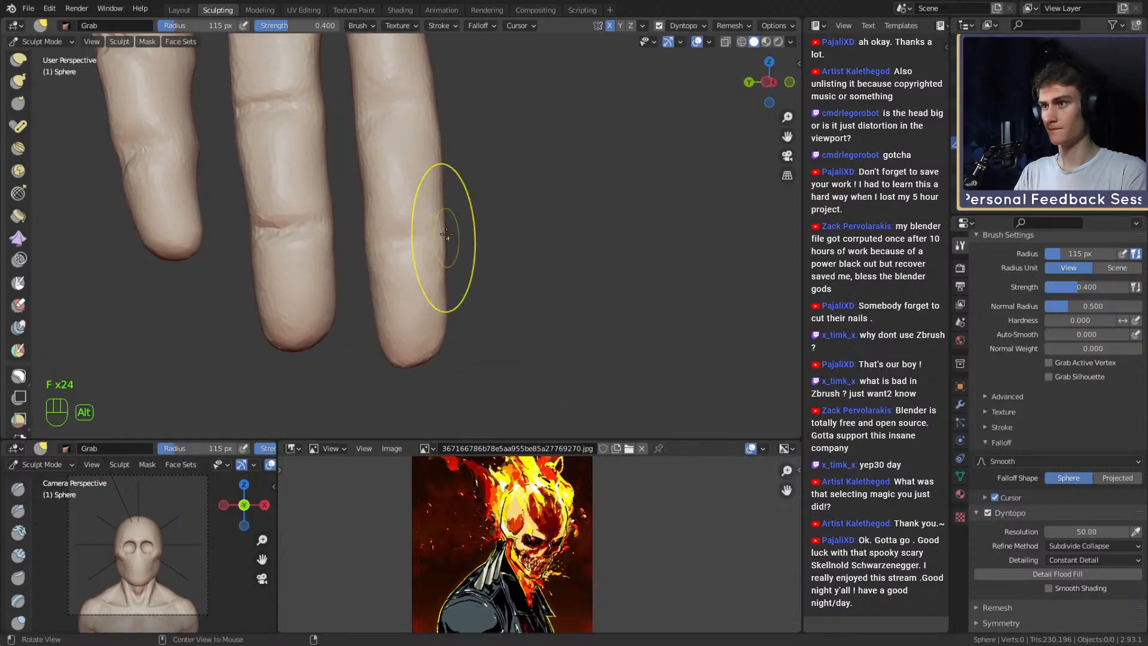
# Refine the width and roundness of the middle finger's last segment with the Grab brush from several angles.
pyautogui.keyDown('alt'); pyautogui.moveTo(446, 234); pyautogui.dragTo(453, 286); pyautogui.keyUp('alt')
pyautogui.press('f')
pyautogui.click(433, 302)
pyautogui.press('f')
pyautogui.click(432, 338)
pyautogui.moveTo(433, 374)
pyautogui.keyDown('alt'); pyautogui.mouseDown()
pyautogui.moveTo(453, 344)
pyautogui.moveTo(431, 264)
pyautogui.moveTo(649, 325)
pyautogui.moveTo(482, 295)
pyautogui.moveTo(425, 338)
pyautogui.moveTo(423, 309)
pyautogui.moveTo(397, 315)
pyautogui.moveTo(559, 282)
pyautogui.moveTo(422, 293)
pyautogui.moveTo(419, 317)
pyautogui.mouseUp(); pyautogui.keyUp('alt')
pyautogui.press('f')
pyautogui.click(415, 336)
# Smooth the middle finger's last segment and correct its outline with a resized Grab brush.
pyautogui.keyDown('alt'); pyautogui.moveTo(398, 317); pyautogui.dragTo(476, 321); pyautogui.keyUp('alt')
pyautogui.keyDown('shift'); pyautogui.moveTo(394, 329); pyautogui.dragTo(386, 341); pyautogui.keyUp('shift')
pyautogui.moveTo(432, 289)
pyautogui.keyDown('alt'); pyautogui.mouseDown()
pyautogui.moveTo(512, 323)
pyautogui.moveTo(405, 308)
pyautogui.moveTo(399, 323)
pyautogui.mouseUp(); pyautogui.keyUp('alt')
pyautogui.press('f')
pyautogui.click(554, 317)
pyautogui.press('f')
pyautogui.click(399, 329)
# Grab the back outline of the middle finger in side view with the brush at 130 px.
pyautogui.keyDown('ctrl'); pyautogui.moveTo(432, 272); pyautogui.dragTo(437, 302, button='middle'); pyautogui.keyUp('ctrl')
pyautogui.keyDown('ctrl'); pyautogui.keyDown('alt'); pyautogui.moveTo(437, 302); pyautogui.dragTo(440, 310); pyautogui.keyUp('alt'); pyautogui.keyUp('ctrl')
pyautogui.keyDown('alt'); pyautogui.moveTo(439, 310); pyautogui.dragTo(341, 287); pyautogui.keyUp('alt')
pyautogui.keyDown('alt'); pyautogui.keyDown('shift'); pyautogui.moveTo(377, 281); pyautogui.dragTo(432, 258); pyautogui.keyUp('shift'); pyautogui.keyUp('alt')
pyautogui.keyDown('alt'); pyautogui.keyDown('shift'); pyautogui.moveTo(432, 257); pyautogui.dragTo(429, 290); pyautogui.keyUp('shift'); pyautogui.keyUp('alt')
pyautogui.press('f')
pyautogui.click(425, 268)
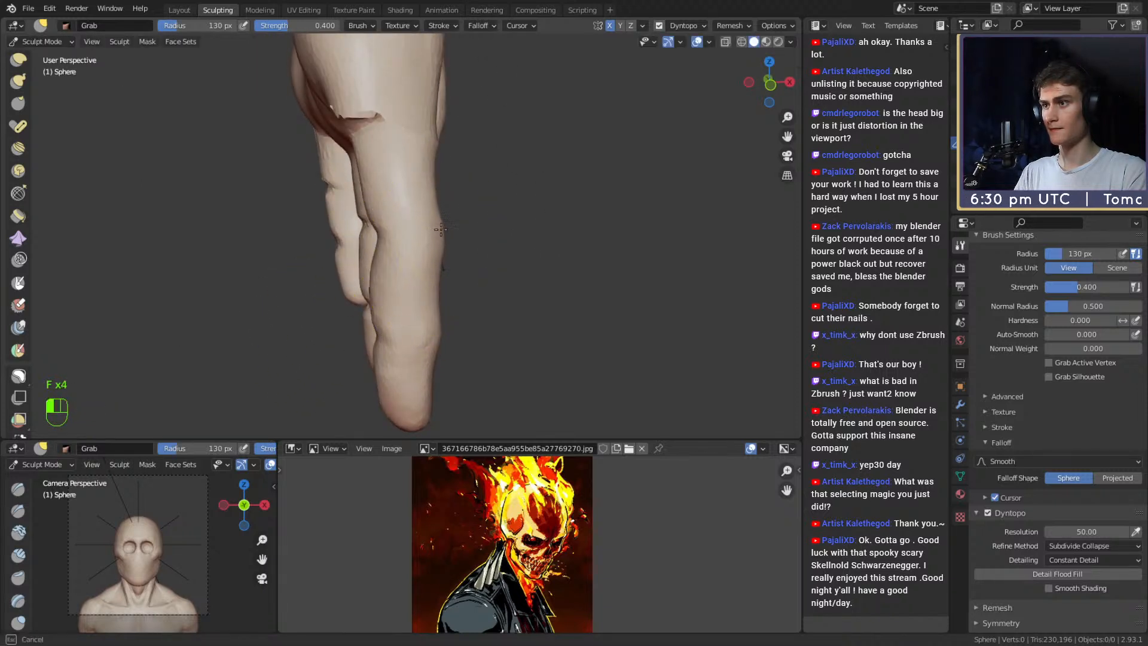
# Fine-tune the middle finger's outline with the Grab brush, ending at 86 px, and save the file.
pyautogui.keyDown('alt'); pyautogui.moveTo(441, 229); pyautogui.dragTo(444, 249); pyautogui.keyUp('alt')
pyautogui.moveTo(435, 319)
pyautogui.keyDown('alt'); pyautogui.mouseDown()
pyautogui.moveTo(413, 264)
pyautogui.moveTo(555, 270)
pyautogui.moveTo(533, 251)
pyautogui.moveTo(478, 278)
pyautogui.moveTo(462, 251)
pyautogui.moveTo(373, 216)
pyautogui.mouseUp(); pyautogui.keyUp('alt')
pyautogui.press('f')
pyautogui.click(417, 266)
pyautogui.press('f')
pyautogui.click(427, 229)
pyautogui.moveTo(377, 218)
pyautogui.keyDown('ctrl'); pyautogui.keyDown('alt'); pyautogui.mouseDown()
pyautogui.moveTo(461, 202)
pyautogui.moveTo(429, 279)
pyautogui.moveTo(410, 268)
pyautogui.moveTo(431, 236)
pyautogui.mouseUp(); pyautogui.keyUp('alt'); pyautogui.keyUp('ctrl')
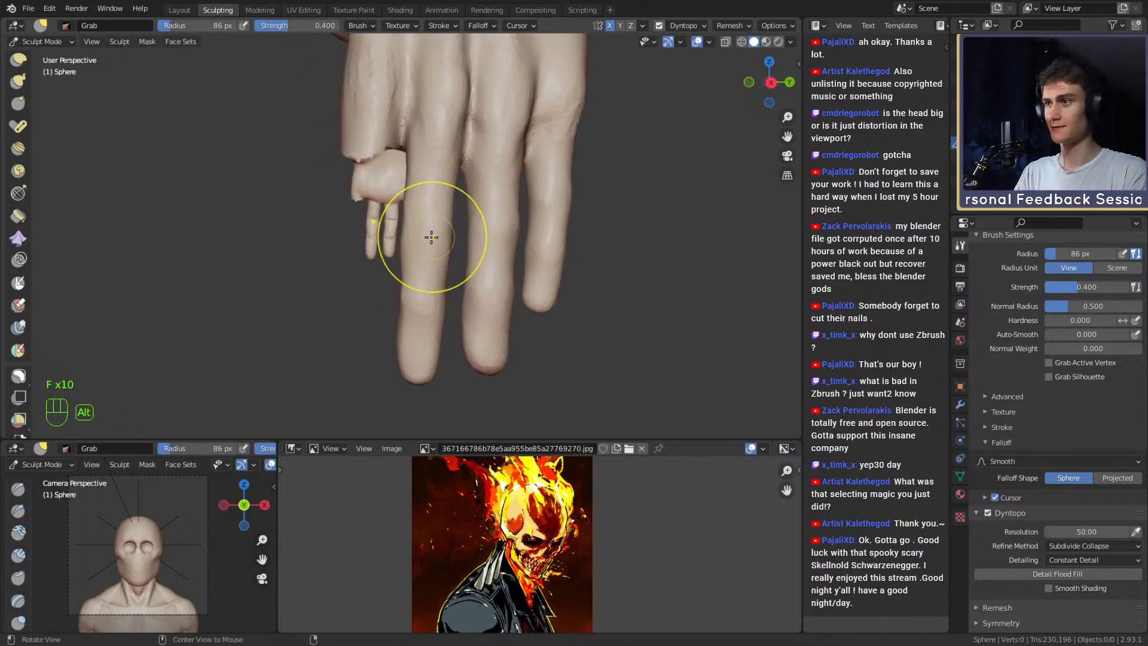
pyautogui.hotkey('ctrl', 's')
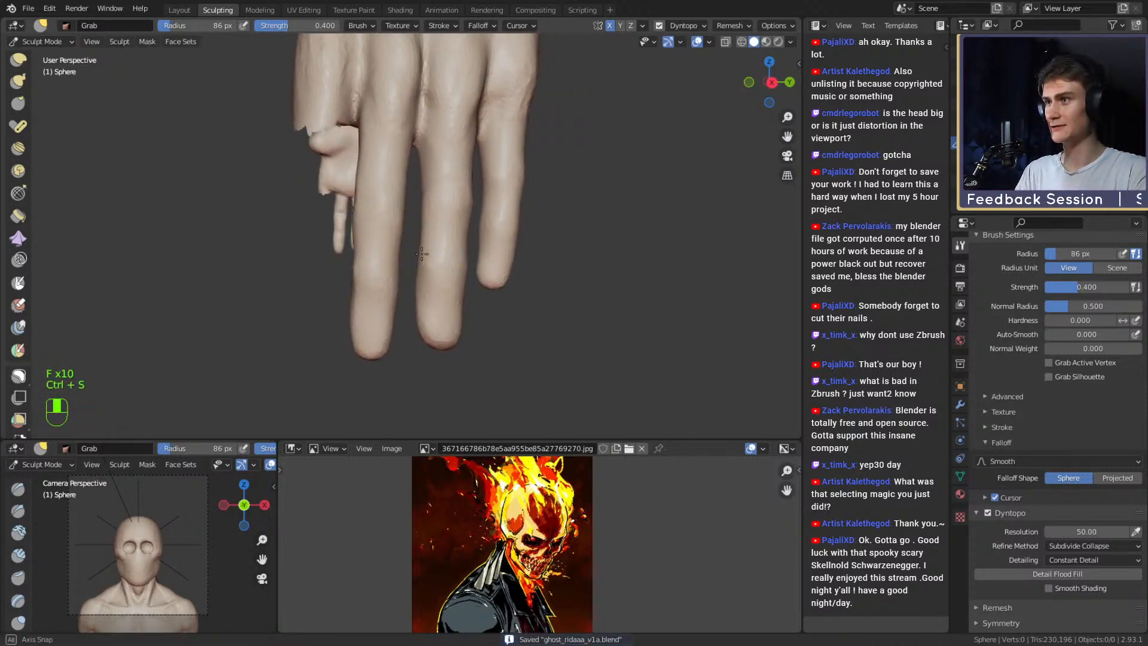
# Switch to the Lasso Mask tool and mask the middle finger from the palm side.
pyautogui.moveTo(465, 287); pyautogui.dragTo(479, 198, button='middle')
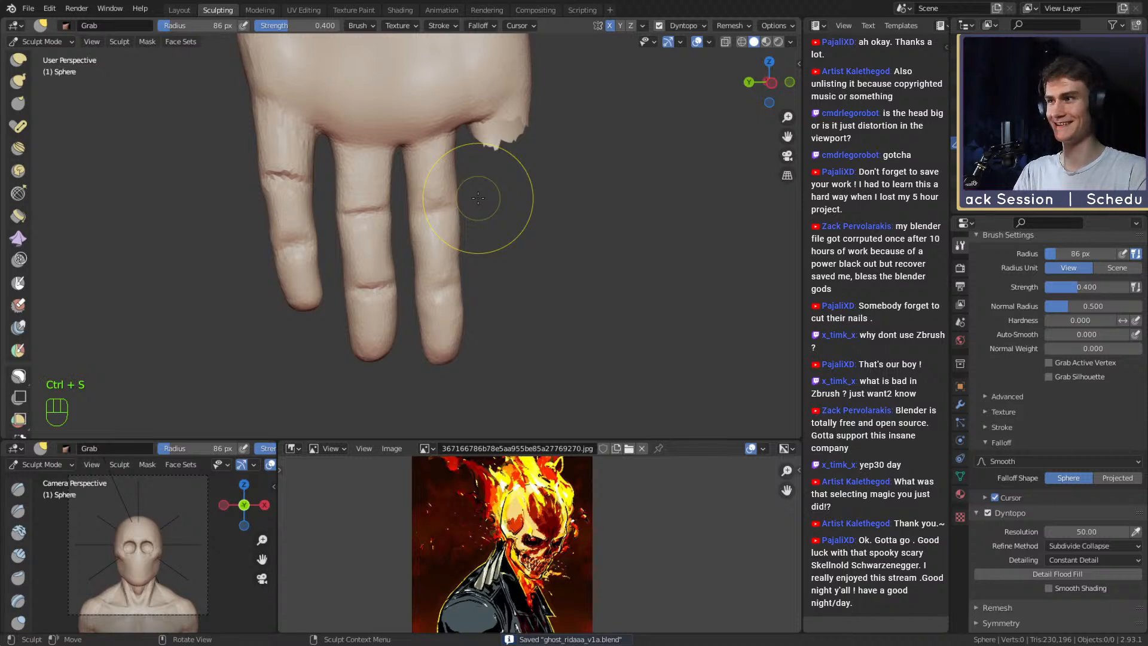
pyautogui.click(19, 376)
pyautogui.moveTo(294, 328); pyautogui.dragTo(424, 250, button='middle')
pyautogui.moveTo(438, 161); pyautogui.dragTo(438, 160)
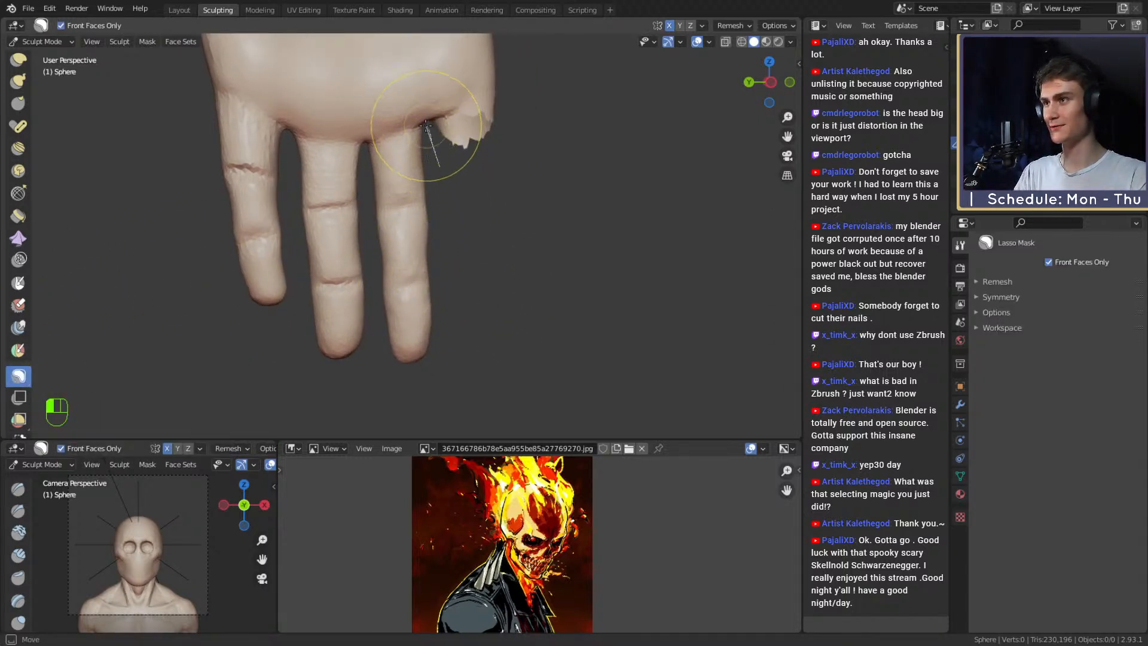
pyautogui.moveTo(363, 195)
pyautogui.mouseDown()
pyautogui.moveTo(379, 301)
pyautogui.moveTo(439, 368)
pyautogui.moveTo(469, 237)
pyautogui.mouseUp()
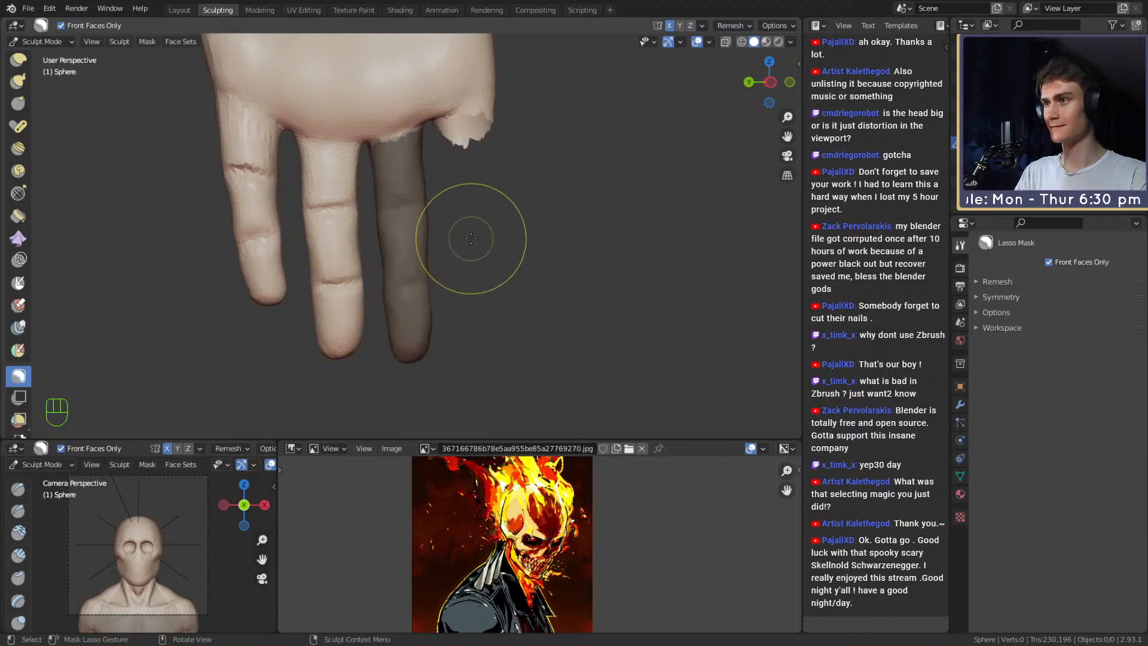
# Try to hide the masked part of the middle finger and undo the hiding.
pyautogui.click(118, 42)
pyautogui.click(145, 95)
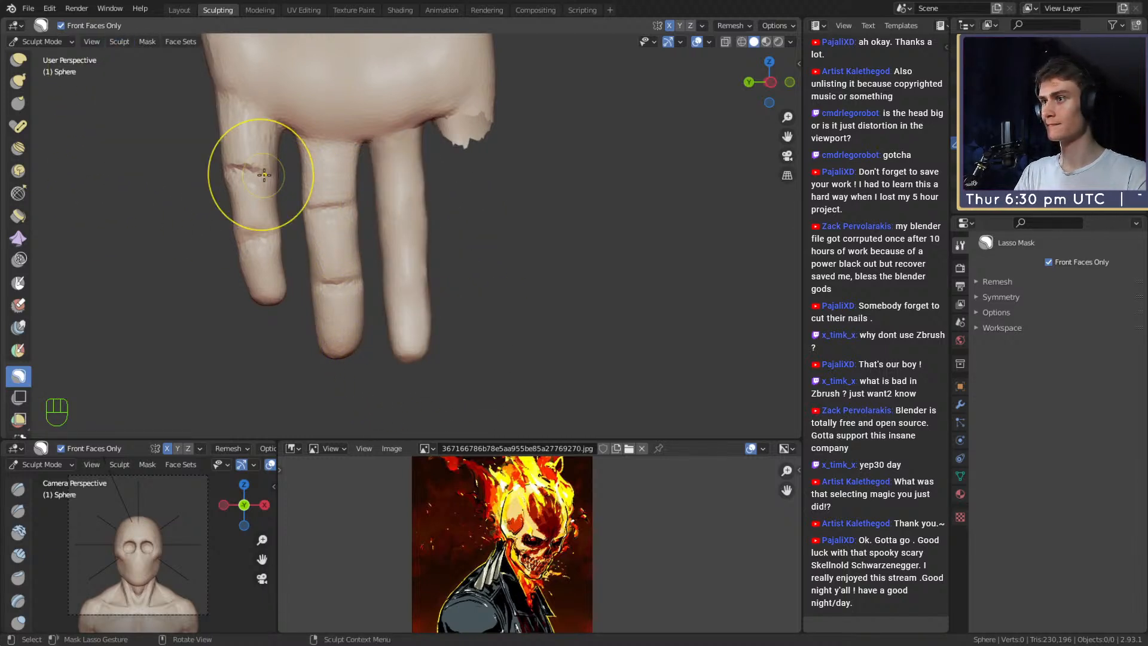
pyautogui.moveTo(264, 175)
pyautogui.mouseDown(button='middle')
pyautogui.moveTo(343, 185)
pyautogui.moveTo(357, 216)
pyautogui.mouseUp(button='middle')
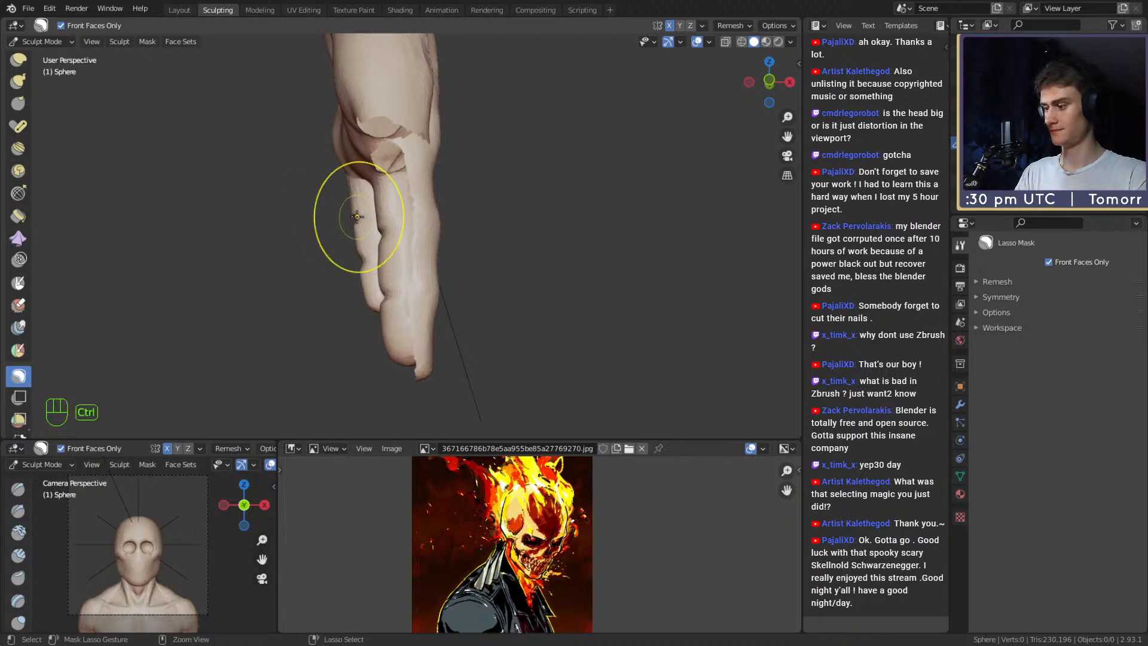
pyautogui.hotkey('ctrl', 'z')
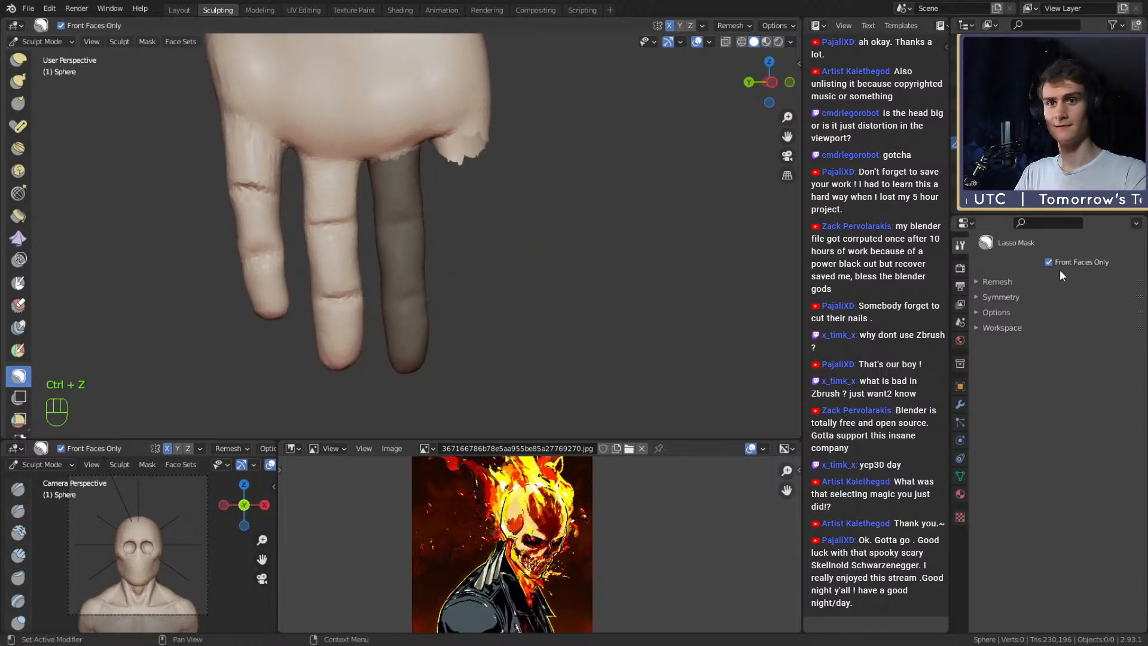
# Turn off Front Faces Only, lasso-mask the whole middle finger again and hide the masked geometry.
pyautogui.moveTo(437, 165); pyautogui.dragTo(427, 152, button='middle')
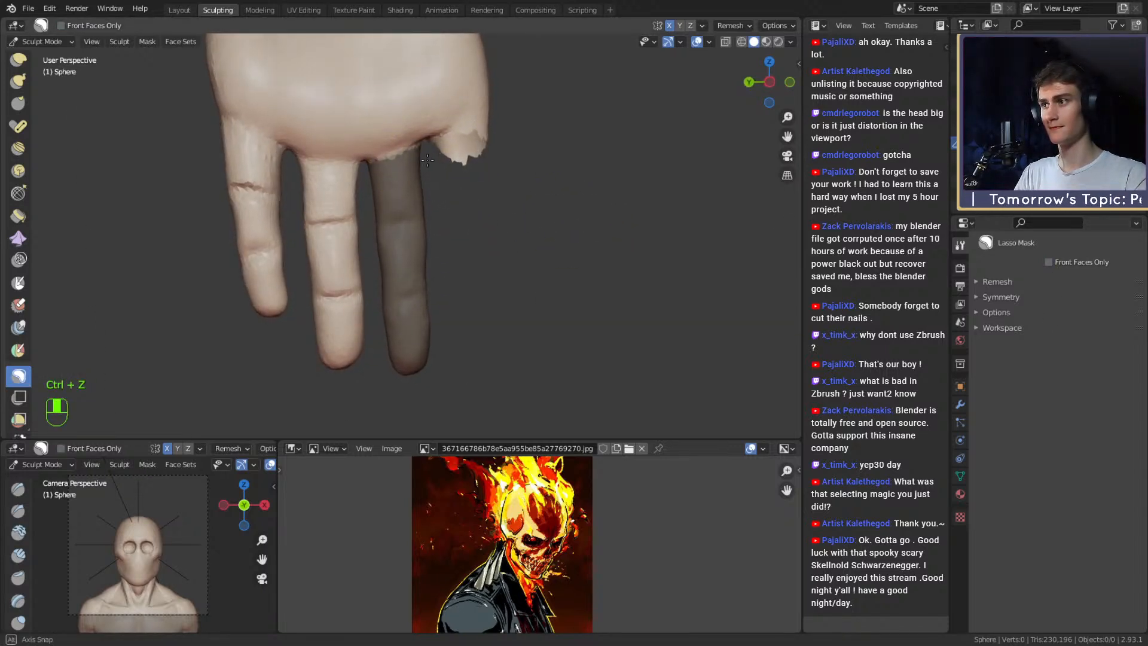
pyautogui.moveTo(426, 149)
pyautogui.mouseDown()
pyautogui.moveTo(365, 167)
pyautogui.moveTo(398, 323)
pyautogui.moveTo(421, 359)
pyautogui.moveTo(440, 207)
pyautogui.mouseUp()
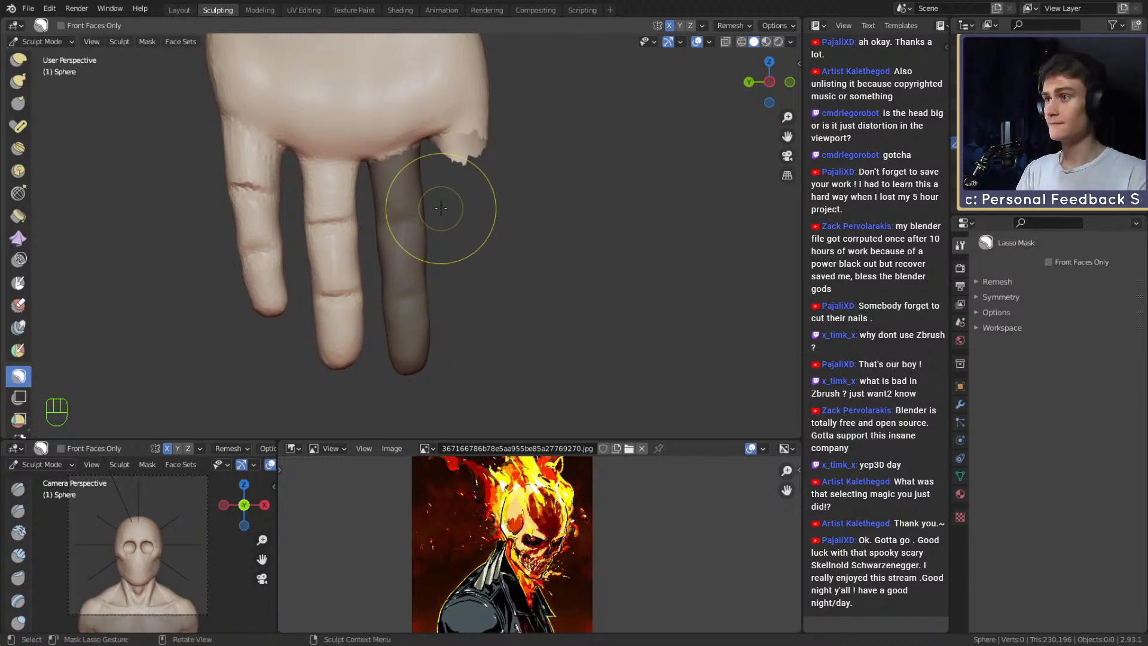
pyautogui.click(119, 41)
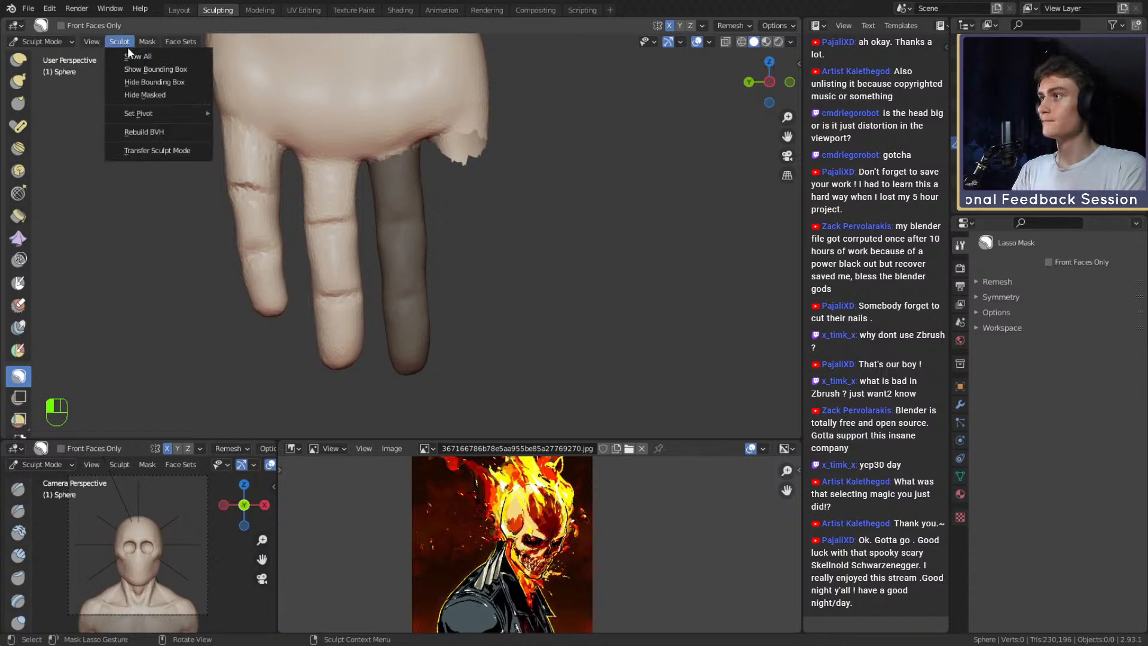
pyautogui.click(145, 94)
# Switch to the Grab brush, resize it and reshape the ring finger's side profile around its middle joint.
pyautogui.keyDown('alt'); pyautogui.moveTo(423, 192); pyautogui.dragTo(357, 224); pyautogui.keyUp('alt')
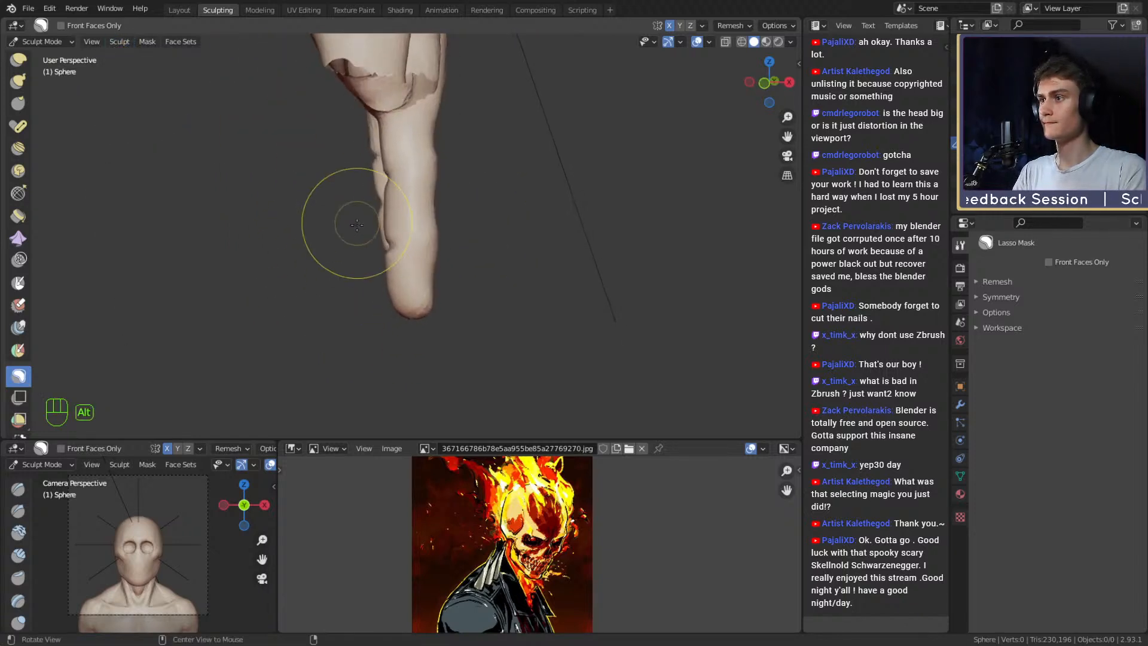
pyautogui.keyDown('ctrl'); pyautogui.keyDown('alt'); pyautogui.moveTo(392, 291); pyautogui.dragTo(395, 251); pyautogui.keyUp('alt'); pyautogui.keyUp('ctrl')
pyautogui.moveTo(395, 251)
pyautogui.keyDown('alt'); pyautogui.mouseDown()
pyautogui.moveTo(445, 254)
pyautogui.moveTo(406, 200)
pyautogui.mouseUp(); pyautogui.keyUp('alt')
pyautogui.press('3')
pyautogui.keyDown('alt'); pyautogui.keyDown('shift'); pyautogui.moveTo(407, 200); pyautogui.dragTo(399, 188); pyautogui.keyUp('shift'); pyautogui.keyUp('alt')
pyautogui.keyDown('shift'); pyautogui.moveTo(399, 189); pyautogui.dragTo(397, 281, button='middle'); pyautogui.keyUp('shift')
pyautogui.moveTo(397, 282); pyautogui.dragTo(392, 251, button='middle')
pyautogui.moveTo(446, 206); pyautogui.dragTo(461, 195, button='middle')
pyautogui.press('f')
pyautogui.click(546, 183)
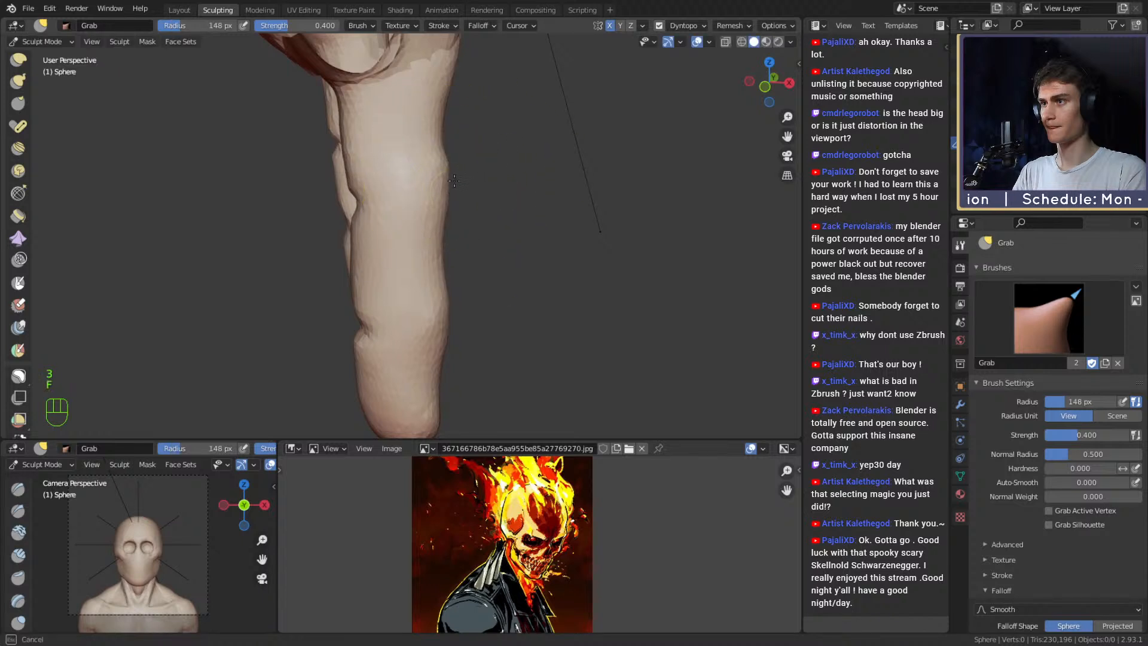
pyautogui.press('f')
pyautogui.click(519, 178)
# Shape the lower end of the ring finger in side view with the Grab brush at 170 px.
pyautogui.moveTo(426, 187)
pyautogui.keyDown('alt'); pyautogui.keyDown('shift'); pyautogui.mouseDown()
pyautogui.moveTo(427, 157)
pyautogui.moveTo(441, 277)
pyautogui.moveTo(443, 251)
pyautogui.mouseUp(); pyautogui.keyUp('shift'); pyautogui.keyUp('alt')
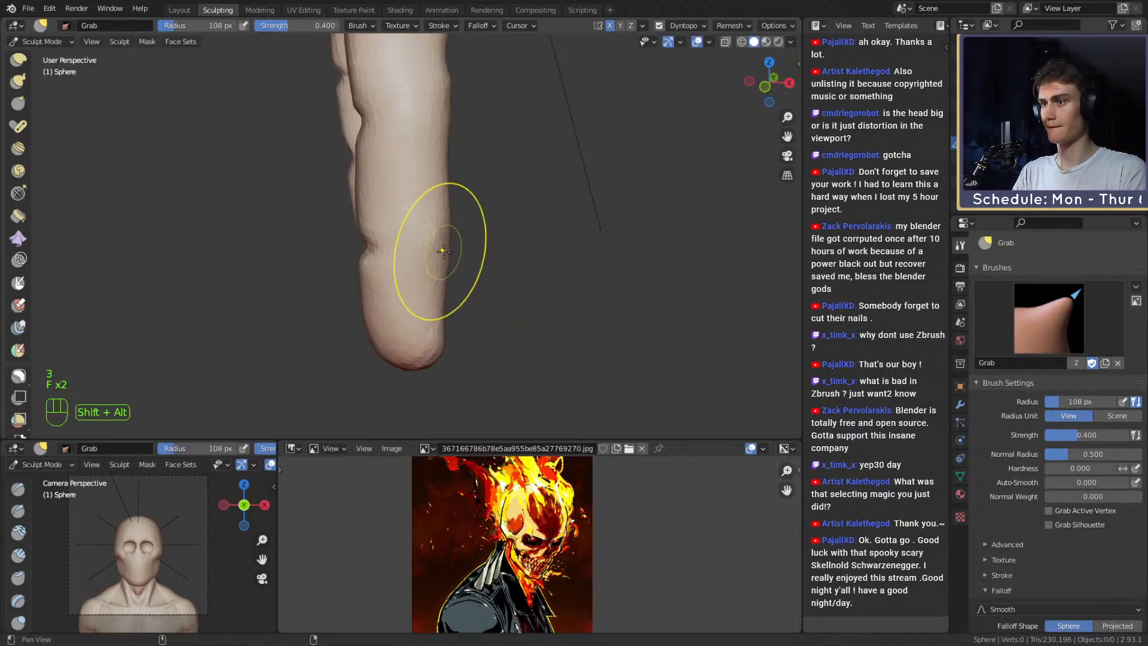
pyautogui.press('f')
pyautogui.click(394, 270)
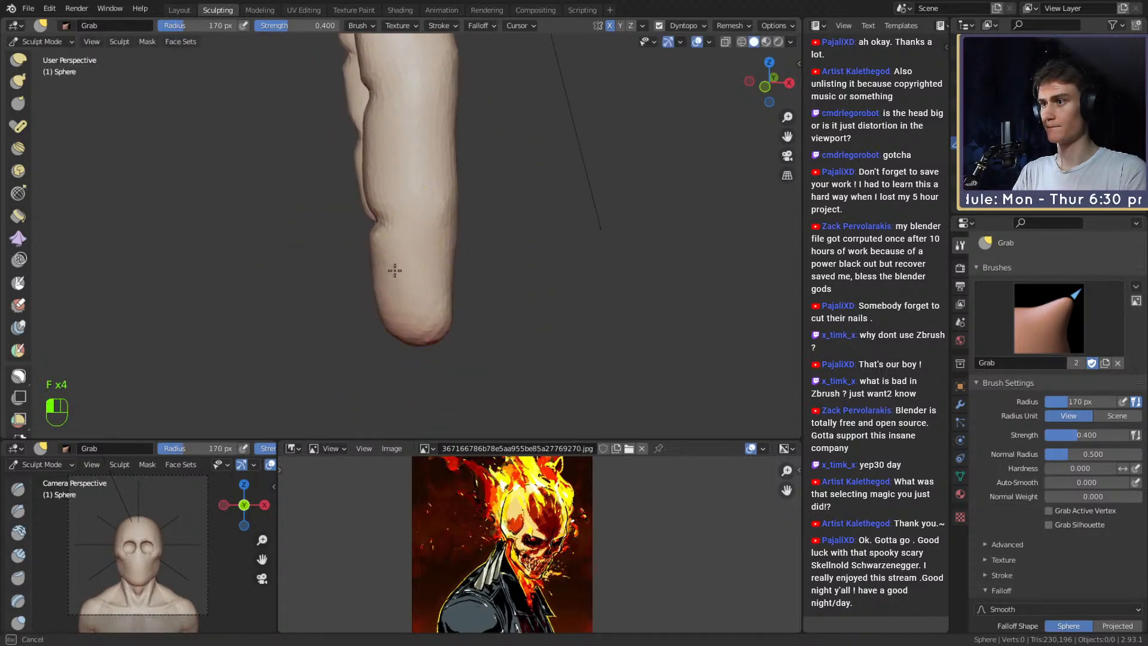
pyautogui.moveTo(398, 290); pyautogui.dragTo(397, 285)
pyautogui.moveTo(394, 239)
pyautogui.keyDown('alt'); pyautogui.keyDown('shift'); pyautogui.mouseDown()
pyautogui.moveTo(390, 261)
pyautogui.moveTo(396, 219)
pyautogui.moveTo(389, 251)
pyautogui.mouseUp(); pyautogui.keyUp('shift'); pyautogui.keyUp('alt')
# Refine the palm-side outline of the ring finger's middle and upper segments with a resized Grab brush.
pyautogui.press('f')
pyautogui.click(379, 230)
pyautogui.press('f')
pyautogui.click(394, 203)
pyautogui.moveTo(395, 203)
pyautogui.mouseDown()
pyautogui.moveTo(402, 180)
pyautogui.moveTo(387, 195)
pyautogui.moveTo(359, 146)
pyautogui.moveTo(372, 128)
pyautogui.mouseUp()
pyautogui.press('f')
pyautogui.click(359, 173)
# Adjust the ring finger's inner edge at the middle crease with the Grab brush at 86 px from the palm side.
pyautogui.moveTo(380, 128)
pyautogui.keyDown('alt'); pyautogui.mouseDown()
pyautogui.moveTo(562, 145)
pyautogui.moveTo(372, 164)
pyautogui.moveTo(418, 173)
pyautogui.moveTo(379, 159)
pyautogui.moveTo(431, 144)
pyautogui.mouseUp(); pyautogui.keyUp('alt')
pyautogui.press('f')
pyautogui.click(368, 183)
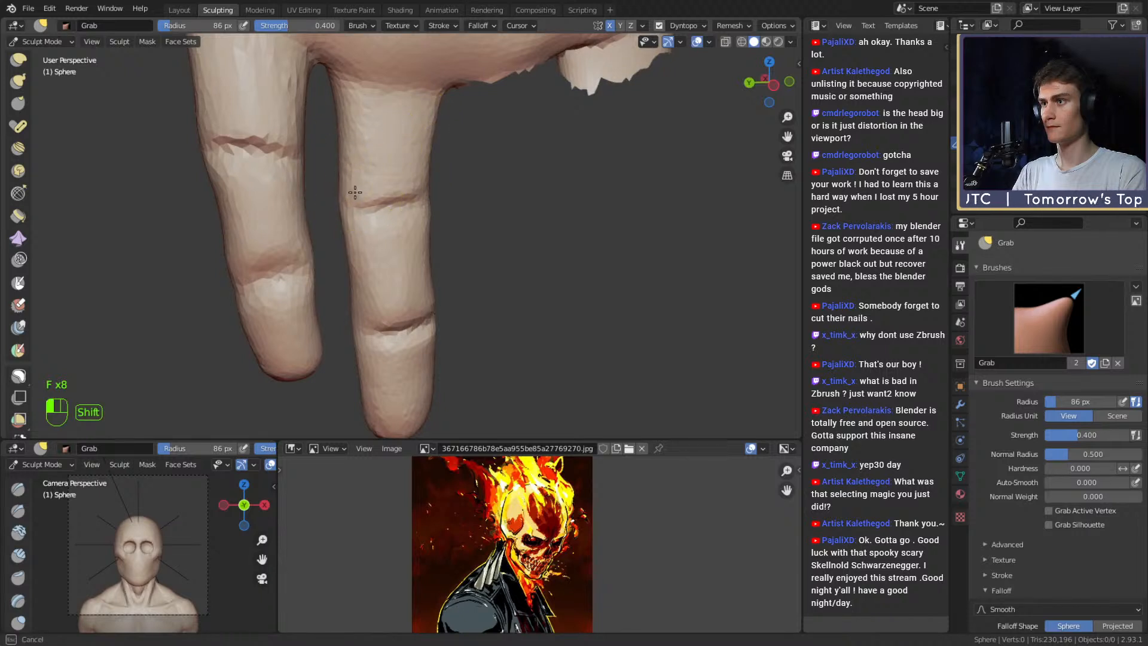
pyautogui.keyDown('alt'); pyautogui.moveTo(369, 177); pyautogui.dragTo(383, 250); pyautogui.keyUp('alt')
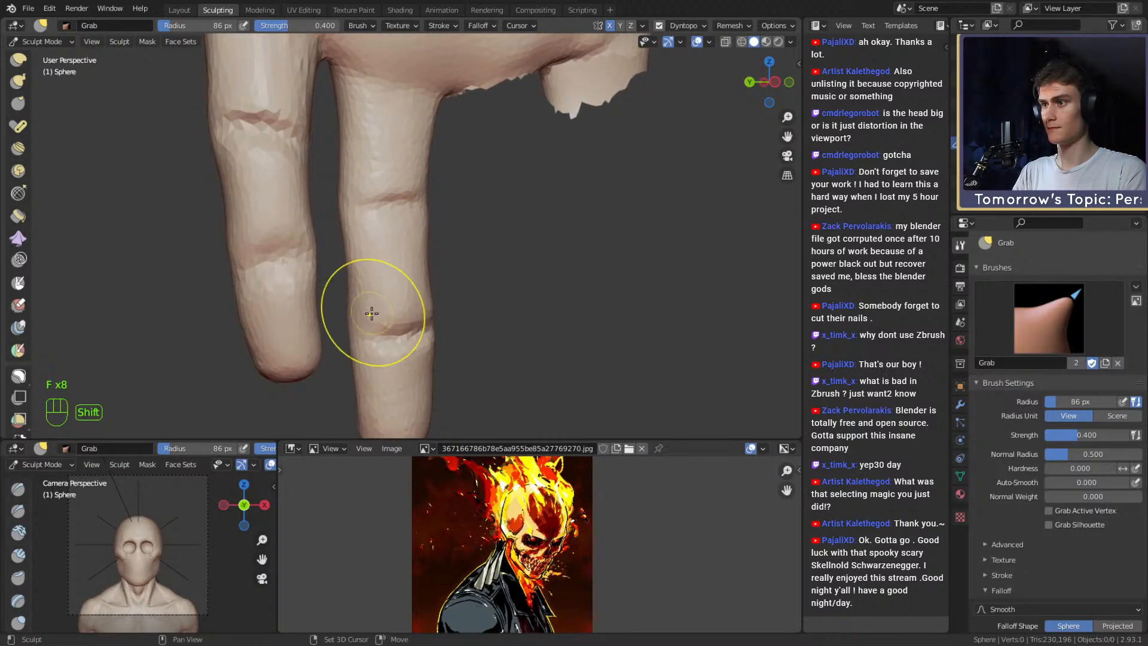
# Smooth the outer side and palm-side creases of the ring finger down to its last joint.
pyautogui.moveTo(372, 314)
pyautogui.keyDown('alt'); pyautogui.keyDown('shift'); pyautogui.mouseDown()
pyautogui.moveTo(399, 254)
pyautogui.moveTo(418, 264)
pyautogui.mouseUp(); pyautogui.keyUp('shift'); pyautogui.keyUp('alt')
pyautogui.moveTo(426, 252)
pyautogui.keyDown('shift'); pyautogui.mouseDown()
pyautogui.moveTo(441, 263)
pyautogui.moveTo(428, 240)
pyautogui.mouseUp(); pyautogui.keyUp('shift')
pyautogui.moveTo(428, 239)
pyautogui.keyDown('alt'); pyautogui.keyDown('shift'); pyautogui.mouseDown()
pyautogui.moveTo(413, 221)
pyautogui.moveTo(423, 227)
pyautogui.mouseUp(); pyautogui.keyUp('shift'); pyautogui.keyUp('alt')
pyautogui.keyDown('shift'); pyautogui.moveTo(422, 230); pyautogui.dragTo(421, 308); pyautogui.keyUp('shift')
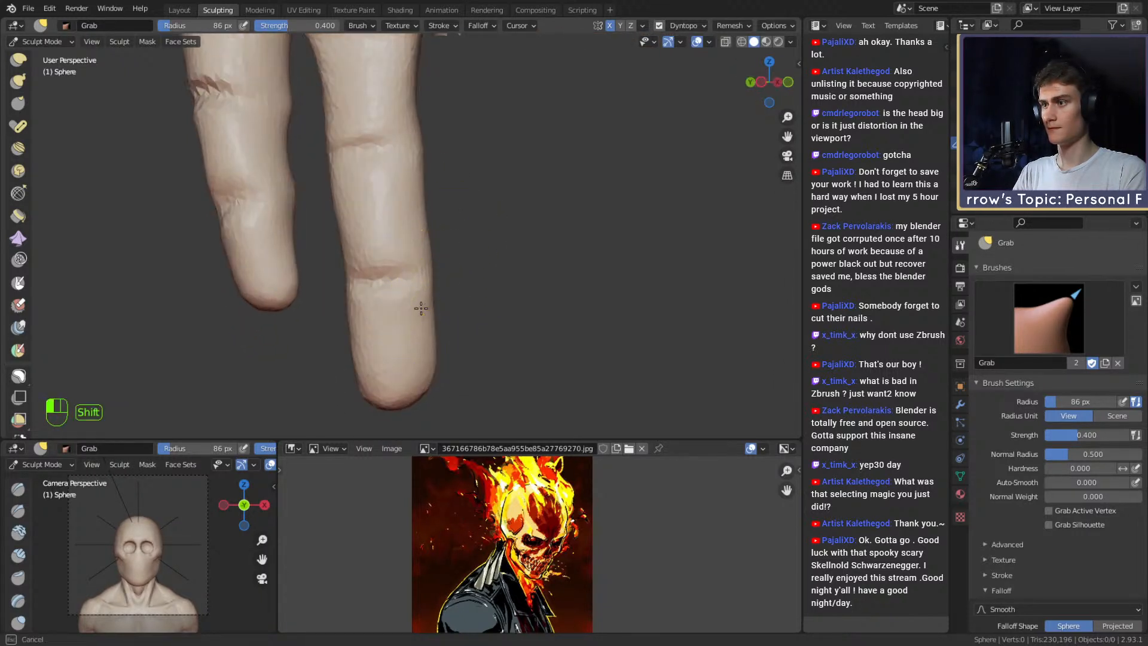
# Smooth the palm-side pad and sides of the ring finger's last segment down to the tip.
pyautogui.keyDown('shift'); pyautogui.moveTo(362, 339); pyautogui.dragTo(367, 353); pyautogui.keyUp('shift')
pyautogui.keyDown('alt'); pyautogui.moveTo(359, 344); pyautogui.dragTo(481, 308); pyautogui.keyUp('alt')
pyautogui.keyDown('shift'); pyautogui.moveTo(383, 336); pyautogui.dragTo(379, 347); pyautogui.keyUp('shift')
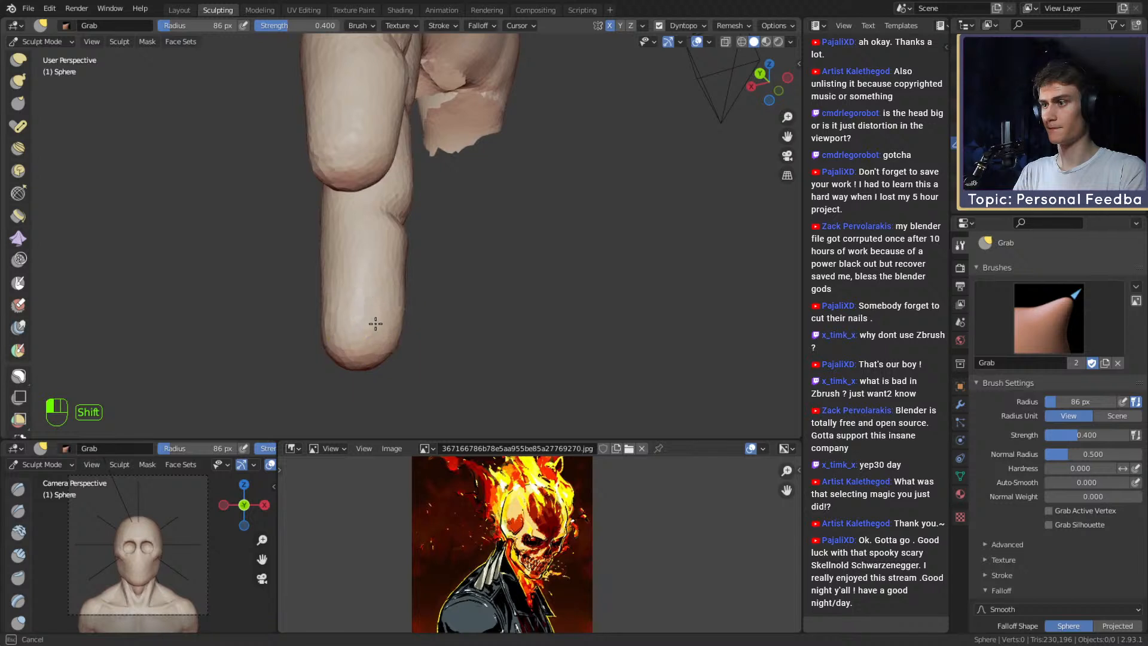
pyautogui.keyDown('shift'); pyautogui.moveTo(376, 304); pyautogui.dragTo(372, 317); pyautogui.keyUp('shift')
pyautogui.moveTo(359, 323)
pyautogui.keyDown('alt'); pyautogui.mouseDown()
pyautogui.moveTo(398, 324)
pyautogui.moveTo(356, 314)
pyautogui.mouseUp(); pyautogui.keyUp('alt')
pyautogui.keyDown('shift'); pyautogui.moveTo(375, 271); pyautogui.dragTo(379, 284); pyautogui.keyUp('shift')
pyautogui.moveTo(379, 284)
pyautogui.keyDown('alt'); pyautogui.mouseDown()
pyautogui.moveTo(298, 290)
pyautogui.moveTo(340, 290)
pyautogui.mouseUp(); pyautogui.keyUp('alt')
# Adjust the ring fingertip's side outline with the Grab brush at 126 px.
pyautogui.moveTo(340, 287)
pyautogui.keyDown('alt'); pyautogui.mouseDown()
pyautogui.moveTo(392, 244)
pyautogui.moveTo(418, 259)
pyautogui.moveTo(382, 261)
pyautogui.moveTo(415, 249)
pyautogui.mouseUp(); pyautogui.keyUp('alt')
pyautogui.press('f')
pyautogui.click(450, 243)
pyautogui.press('f')
pyautogui.click(359, 261)
pyautogui.press('f')
pyautogui.click(424, 246)
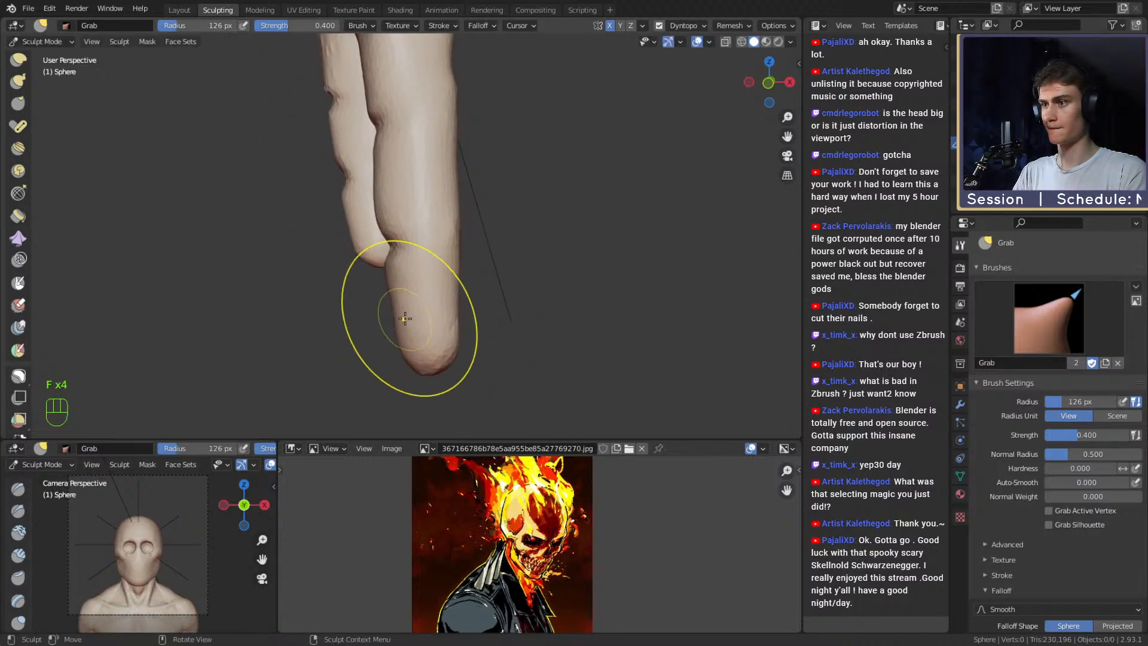
pyautogui.keyDown('alt'); pyautogui.keyDown('shift'); pyautogui.moveTo(405, 319); pyautogui.dragTo(366, 293); pyautogui.keyUp('shift'); pyautogui.keyUp('alt')
# Refine the ring finger's overall side profile with the Grab brush at 122 px.
pyautogui.press('f')
pyautogui.click(511, 295)
pyautogui.keyDown('alt'); pyautogui.keyDown('shift'); pyautogui.moveTo(440, 201); pyautogui.dragTo(376, 266); pyautogui.keyUp('shift'); pyautogui.keyUp('alt')
pyautogui.keyDown('ctrl'); pyautogui.keyDown('alt'); pyautogui.moveTo(407, 317); pyautogui.dragTo(493, 226); pyautogui.keyUp('alt'); pyautogui.keyUp('ctrl')
pyautogui.press('f')
pyautogui.click(552, 259)
pyautogui.keyDown('ctrl'); pyautogui.keyDown('alt'); pyautogui.moveTo(412, 218); pyautogui.dragTo(463, 266); pyautogui.keyUp('alt'); pyautogui.keyUp('ctrl')
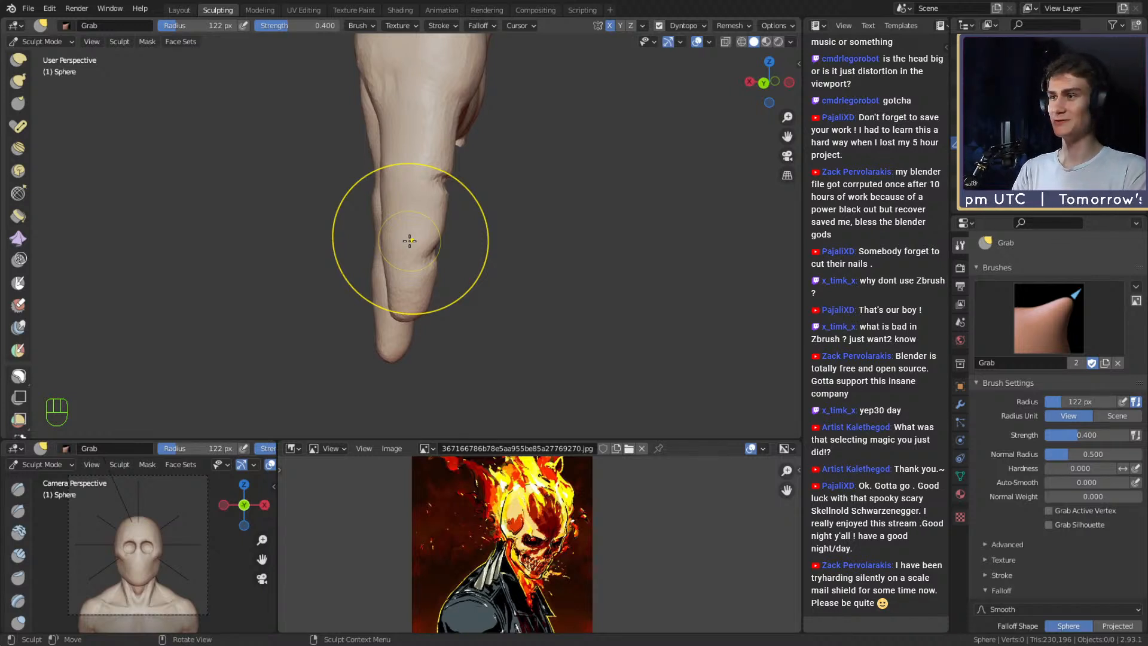
# Refine the little finger's side outline between its joint creases with a resized Grab brush.
pyautogui.moveTo(442, 211)
pyautogui.keyDown('alt'); pyautogui.mouseDown()
pyautogui.moveTo(417, 200)
pyautogui.moveTo(464, 200)
pyautogui.moveTo(421, 180)
pyautogui.moveTo(428, 208)
pyautogui.moveTo(418, 214)
pyautogui.mouseUp(); pyautogui.keyUp('alt')
pyautogui.press('3')
pyautogui.press('f')
pyautogui.click(435, 185)
pyautogui.press('f')
pyautogui.click(426, 213)
pyautogui.press('f')
pyautogui.moveTo(426, 231)
pyautogui.keyDown('alt'); pyautogui.keyDown('shift'); pyautogui.mouseDown()
pyautogui.moveTo(401, 228)
pyautogui.moveTo(431, 220)
pyautogui.moveTo(413, 218)
pyautogui.mouseUp(); pyautogui.keyUp('shift'); pyautogui.keyUp('alt')
pyautogui.press('f')
pyautogui.click(411, 231)
# Reshape the little finger's upper segment in side view with a Grab brush of about 246 px.
pyautogui.press('f')
pyautogui.click(429, 216)
pyautogui.press('f')
pyautogui.click(390, 227)
pyautogui.press('f')
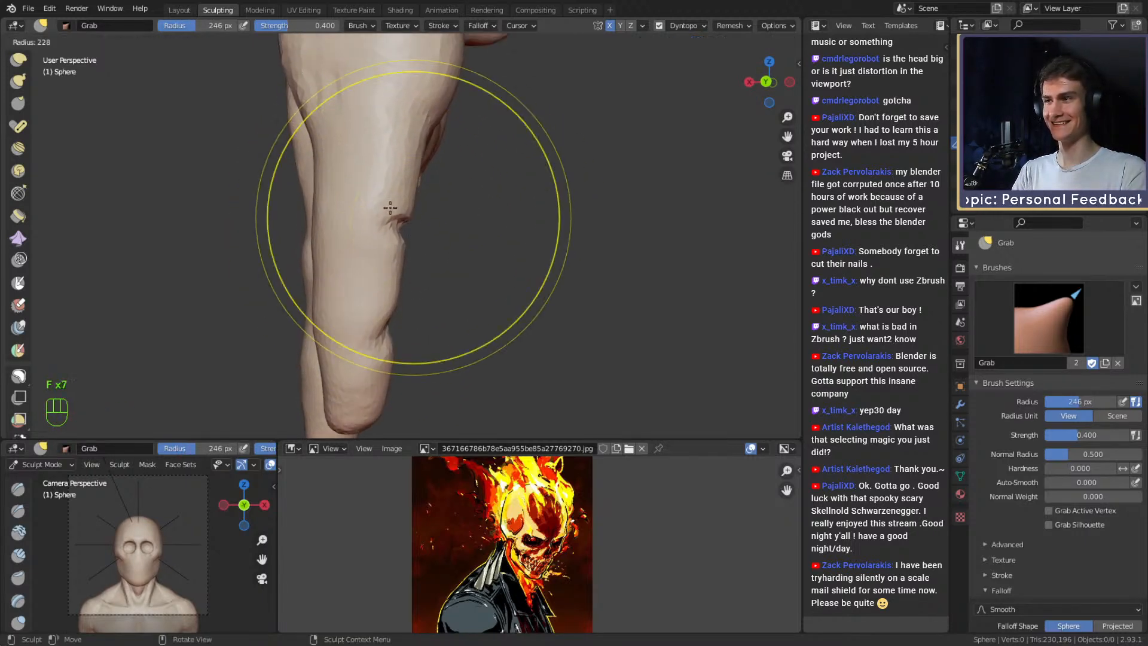
pyautogui.click(390, 208)
pyautogui.press('f')
pyautogui.click(383, 174)
pyautogui.moveTo(395, 156)
pyautogui.keyDown('alt'); pyautogui.keyDown('shift'); pyautogui.mouseDown()
pyautogui.moveTo(404, 239)
pyautogui.moveTo(443, 213)
pyautogui.mouseUp(); pyautogui.keyUp('shift'); pyautogui.keyUp('alt')
pyautogui.moveTo(506, 183)
pyautogui.keyDown('alt'); pyautogui.keyDown('shift'); pyautogui.mouseDown()
pyautogui.moveTo(418, 178)
pyautogui.moveTo(413, 197)
pyautogui.moveTo(426, 150)
pyautogui.moveTo(405, 218)
pyautogui.moveTo(417, 209)
pyautogui.moveTo(444, 228)
pyautogui.moveTo(436, 245)
pyautogui.mouseUp(); pyautogui.keyUp('shift'); pyautogui.keyUp('alt')
# Adjust the base of the little finger where it joins the palm with the Grab brush at 191 px.
pyautogui.press('f')
pyautogui.click(426, 177)
pyautogui.press('f')
pyautogui.press('f')
pyautogui.click(500, 208)
pyautogui.press('f')
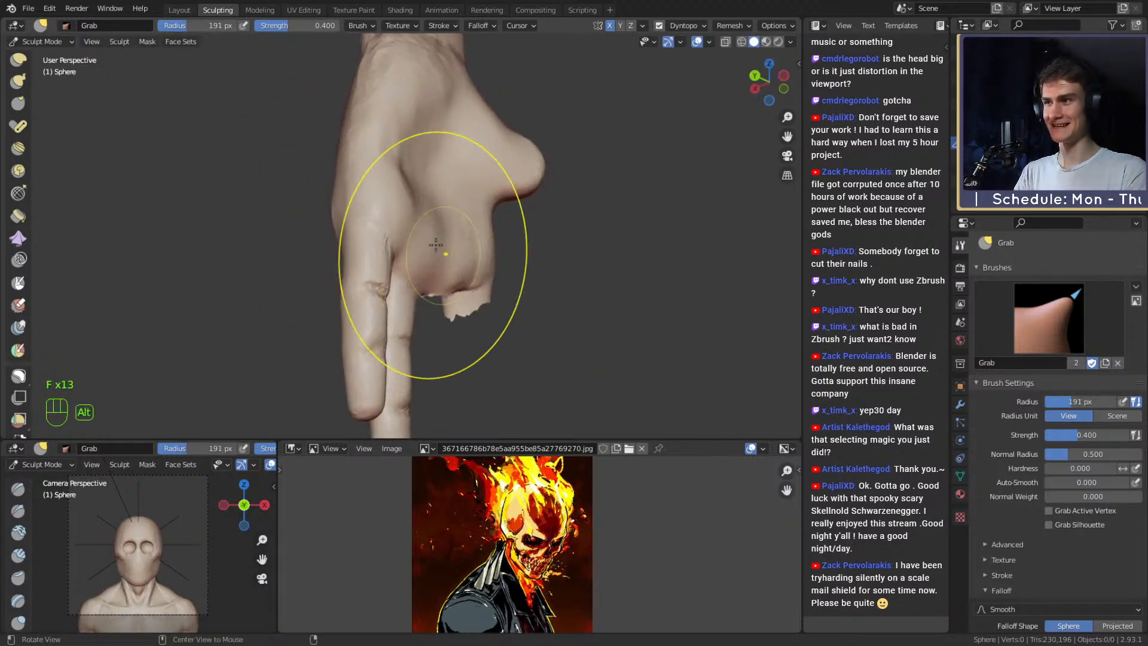
pyautogui.press('f')
pyautogui.moveTo(422, 205)
pyautogui.keyDown('alt'); pyautogui.keyDown('shift'); pyautogui.mouseDown()
pyautogui.moveTo(435, 271)
pyautogui.moveTo(415, 180)
pyautogui.moveTo(365, 154)
pyautogui.moveTo(415, 190)
pyautogui.moveTo(450, 192)
pyautogui.moveTo(446, 149)
pyautogui.moveTo(469, 170)
pyautogui.moveTo(389, 186)
pyautogui.moveTo(412, 240)
pyautogui.moveTo(461, 231)
pyautogui.moveTo(429, 228)
pyautogui.moveTo(432, 190)
pyautogui.mouseUp(); pyautogui.keyUp('shift'); pyautogui.keyUp('alt')
pyautogui.click(383, 252)
# Refine the palm's outer edge above the little finger with a resized Grab brush.
pyautogui.press('f')
pyautogui.click(495, 171)
pyautogui.press('f')
pyautogui.click(506, 210)
pyautogui.press('f')
pyautogui.click(565, 244)
pyautogui.keyDown('alt'); pyautogui.keyDown('shift'); pyautogui.moveTo(432, 190); pyautogui.dragTo(450, 222); pyautogui.keyUp('shift'); pyautogui.keyUp('alt')
# Set the brush radius to 99 px and smooth the outer palm down toward the little finger's base.
pyautogui.press('f')
pyautogui.click(401, 219)
pyautogui.press('f')
pyautogui.moveTo(385, 192)
pyautogui.keyDown('alt'); pyautogui.mouseDown()
pyautogui.moveTo(402, 193)
pyautogui.moveTo(307, 218)
pyautogui.moveTo(353, 222)
pyautogui.mouseUp(); pyautogui.keyUp('alt')
pyautogui.click(376, 200)
pyautogui.keyDown('shift'); pyautogui.moveTo(373, 231); pyautogui.dragTo(375, 242); pyautogui.keyUp('shift')
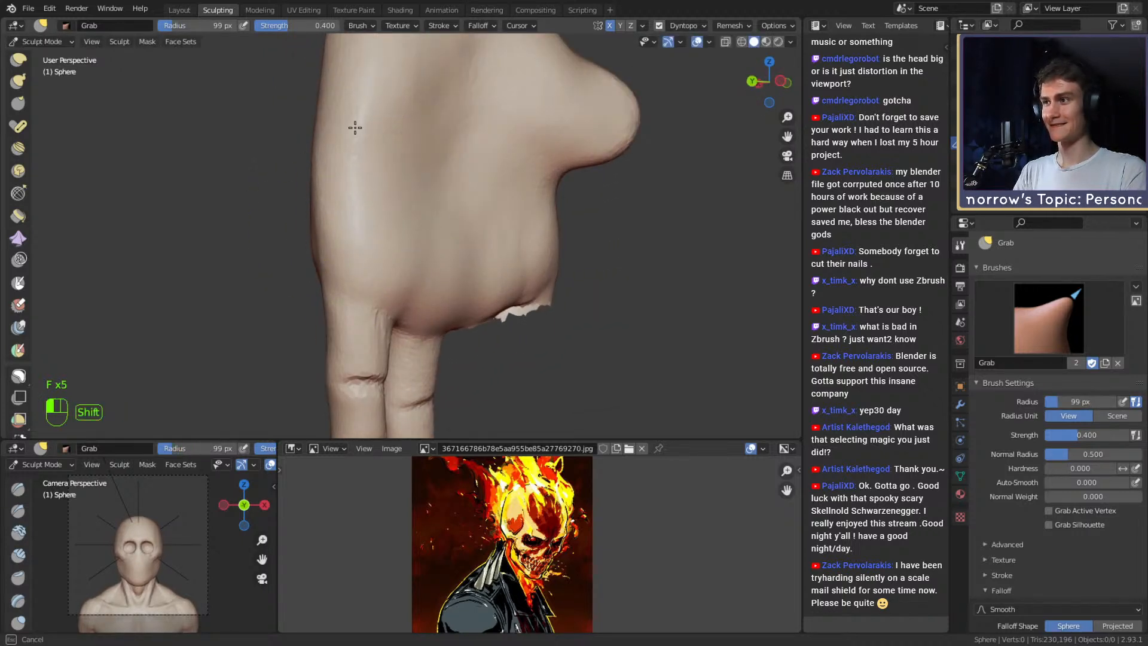
pyautogui.keyDown('shift'); pyautogui.moveTo(355, 128); pyautogui.dragTo(357, 140); pyautogui.keyUp('shift')
pyautogui.moveTo(365, 230)
pyautogui.keyDown('alt'); pyautogui.mouseDown()
pyautogui.moveTo(441, 241)
pyautogui.moveTo(419, 211)
pyautogui.mouseUp(); pyautogui.keyUp('alt')
# Shape the little finger's middle segment in side view with the Grab brush at 189 to 198 px.
pyautogui.press('f')
pyautogui.click(472, 210)
pyautogui.press('f')
pyautogui.click(409, 204)
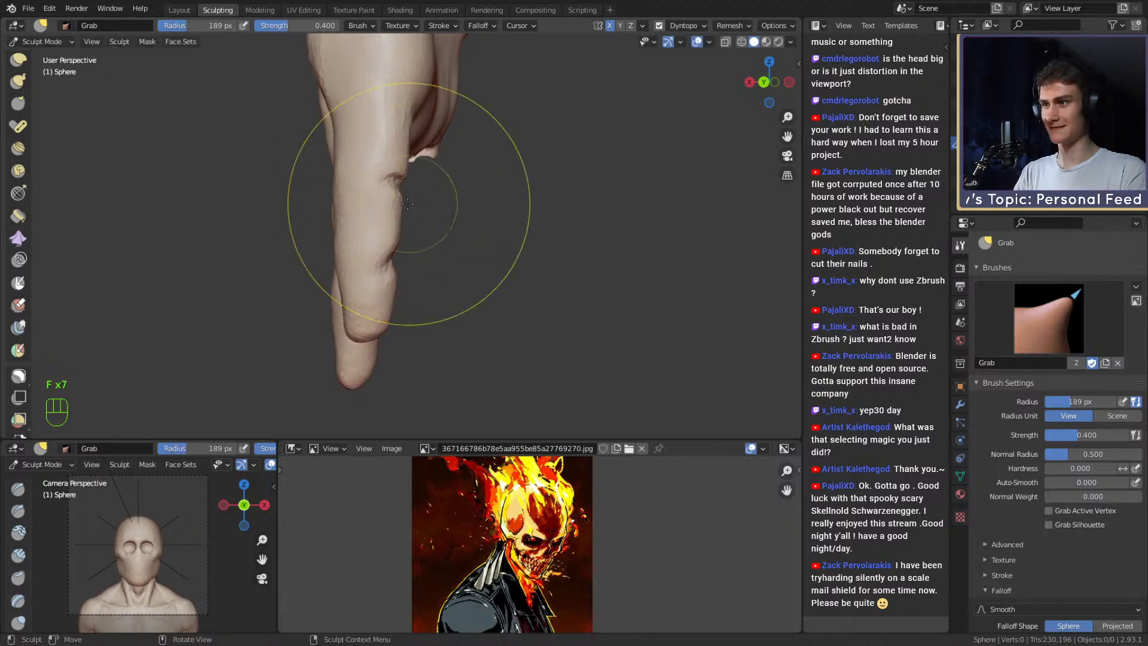
pyautogui.press('f')
pyautogui.click(362, 207)
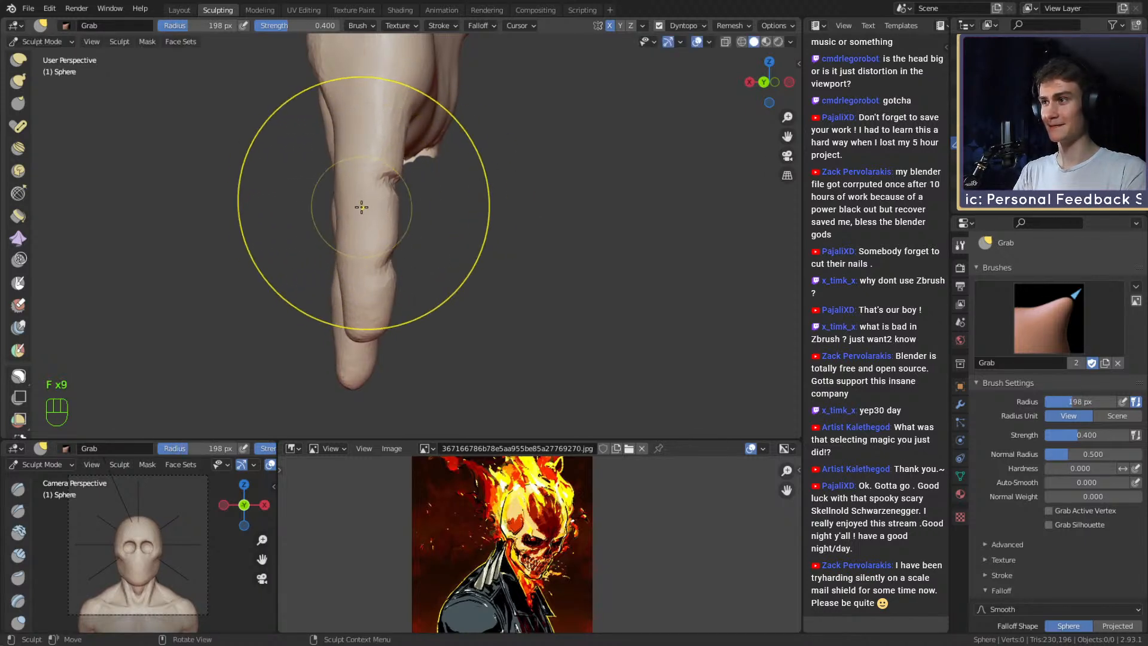
pyautogui.press('f')
pyautogui.click(379, 256)
# Adjust the little finger's palm-side outline around its last joint with a Grab brush of about 204 px.
pyautogui.moveTo(379, 255)
pyautogui.keyDown('alt'); pyautogui.mouseDown()
pyautogui.moveTo(293, 256)
pyautogui.moveTo(350, 281)
pyautogui.moveTo(348, 311)
pyautogui.mouseUp(); pyautogui.keyUp('alt')
pyautogui.keyDown('alt'); pyautogui.moveTo(356, 287); pyautogui.dragTo(485, 281); pyautogui.keyUp('alt')
pyautogui.press('f')
pyautogui.click(520, 286)
pyautogui.keyDown('alt'); pyautogui.keyDown('shift'); pyautogui.moveTo(410, 210); pyautogui.dragTo(406, 278); pyautogui.keyUp('shift'); pyautogui.keyUp('alt')
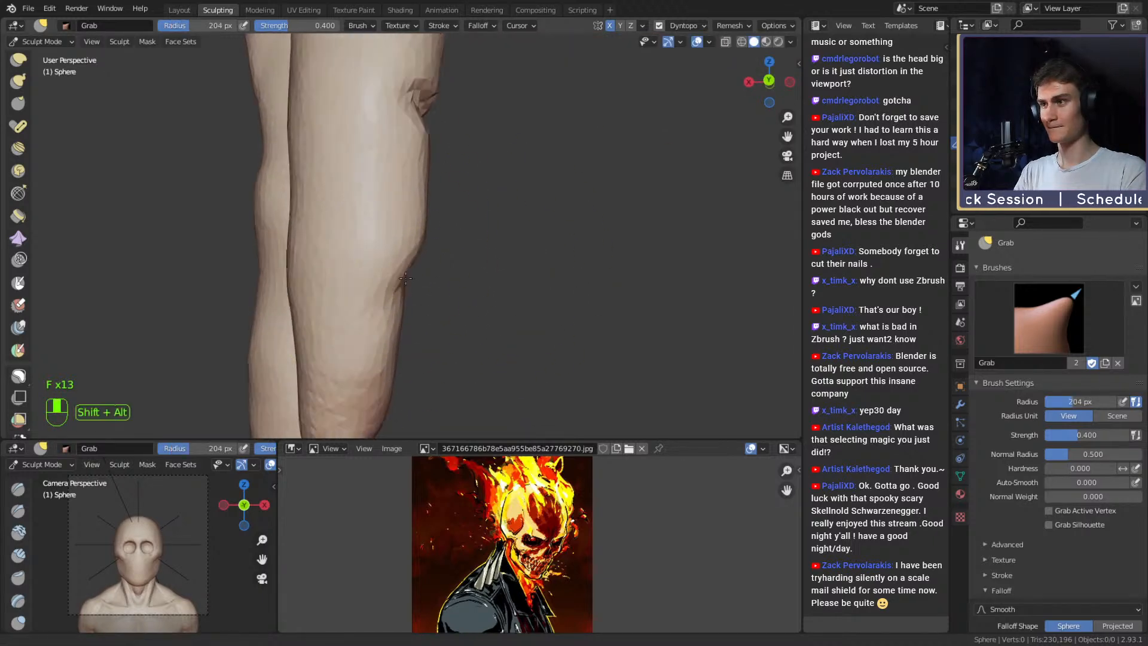
pyautogui.press('f')
pyautogui.click(439, 272)
pyautogui.moveTo(395, 239)
pyautogui.mouseDown()
pyautogui.moveTo(407, 233)
pyautogui.moveTo(288, 228)
pyautogui.moveTo(366, 191)
pyautogui.mouseUp()
# Smooth the little finger's side beside the upper joint crease.
pyautogui.press('f')
pyautogui.click(353, 226)
pyautogui.keyDown('shift'); pyautogui.moveTo(382, 84); pyautogui.dragTo(378, 78); pyautogui.keyUp('shift')
pyautogui.press('f')
pyautogui.click(407, 119)
pyautogui.moveTo(371, 189)
pyautogui.keyDown('alt'); pyautogui.mouseDown()
pyautogui.moveTo(390, 184)
pyautogui.moveTo(415, 247)
pyautogui.mouseUp(); pyautogui.keyUp('alt')
# Pull in the little finger's palm-side contour near the upper joint with a resized Grab brush.
pyautogui.keyDown('alt'); pyautogui.keyDown('shift'); pyautogui.moveTo(406, 195); pyautogui.dragTo(407, 240); pyautogui.keyUp('shift'); pyautogui.keyUp('alt')
pyautogui.press('f')
pyautogui.press('f')
pyautogui.click(442, 233)
pyautogui.keyDown('alt'); pyautogui.keyDown('shift'); pyautogui.moveTo(439, 156); pyautogui.dragTo(442, 219); pyautogui.keyUp('shift'); pyautogui.keyUp('alt')
pyautogui.moveTo(444, 178)
pyautogui.mouseDown()
pyautogui.moveTo(445, 209)
pyautogui.moveTo(417, 240)
pyautogui.moveTo(412, 212)
pyautogui.mouseUp()
# Correct the little finger's lower side outline with the Grab brush at 222 px and check the hand from the back.
pyautogui.press('f')
pyautogui.click(454, 230)
pyautogui.press('f')
pyautogui.click(551, 271)
pyautogui.moveTo(413, 299); pyautogui.dragTo(397, 296)
pyautogui.keyDown('ctrl'); pyautogui.keyDown('alt'); pyautogui.moveTo(407, 251); pyautogui.dragTo(408, 293); pyautogui.keyUp('alt'); pyautogui.keyUp('ctrl')
pyautogui.keyDown('alt'); pyautogui.moveTo(413, 269); pyautogui.dragTo(573, 256); pyautogui.keyUp('alt')
pyautogui.moveTo(394, 242)
pyautogui.keyDown('alt'); pyautogui.mouseDown()
pyautogui.moveTo(475, 229)
pyautogui.moveTo(401, 212)
pyautogui.mouseUp(); pyautogui.keyUp('alt')
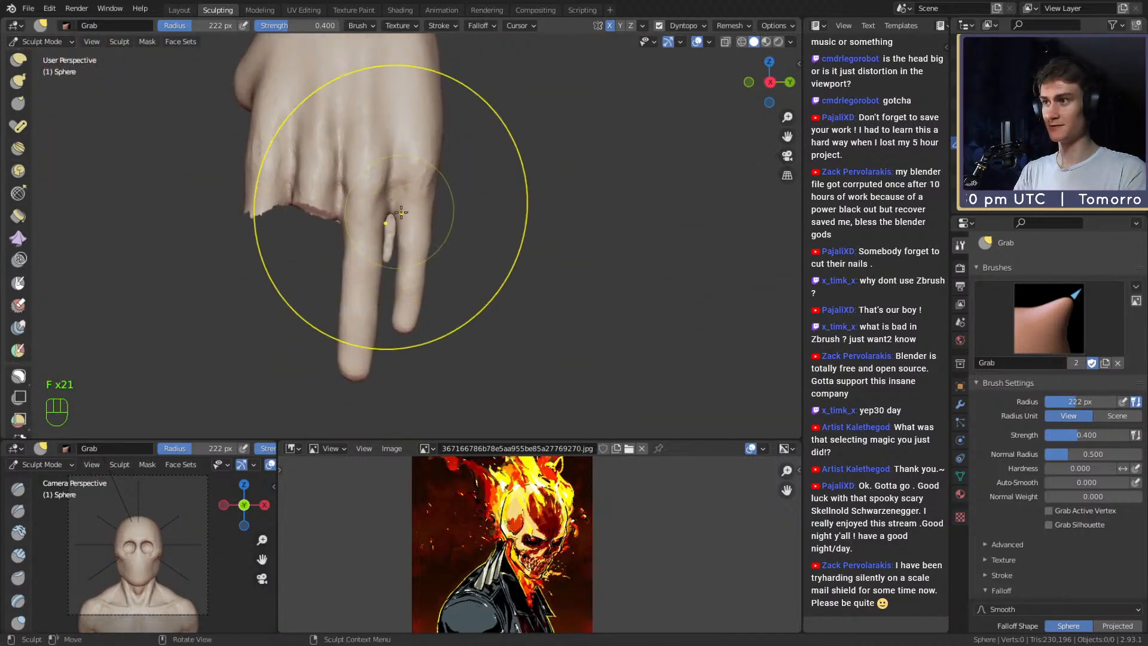
# Restore the whole hand by showing the hidden fingers and clearing the mask, and save the file.
pyautogui.click(28, 8)
pyautogui.click(45, 94)
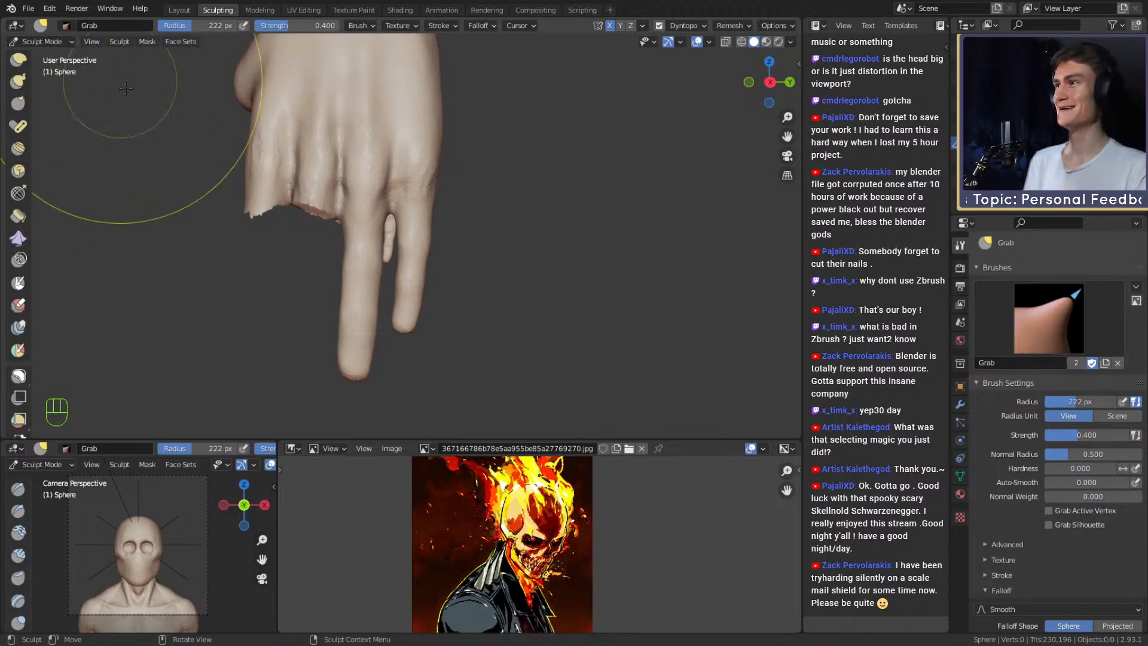
pyautogui.click(120, 41)
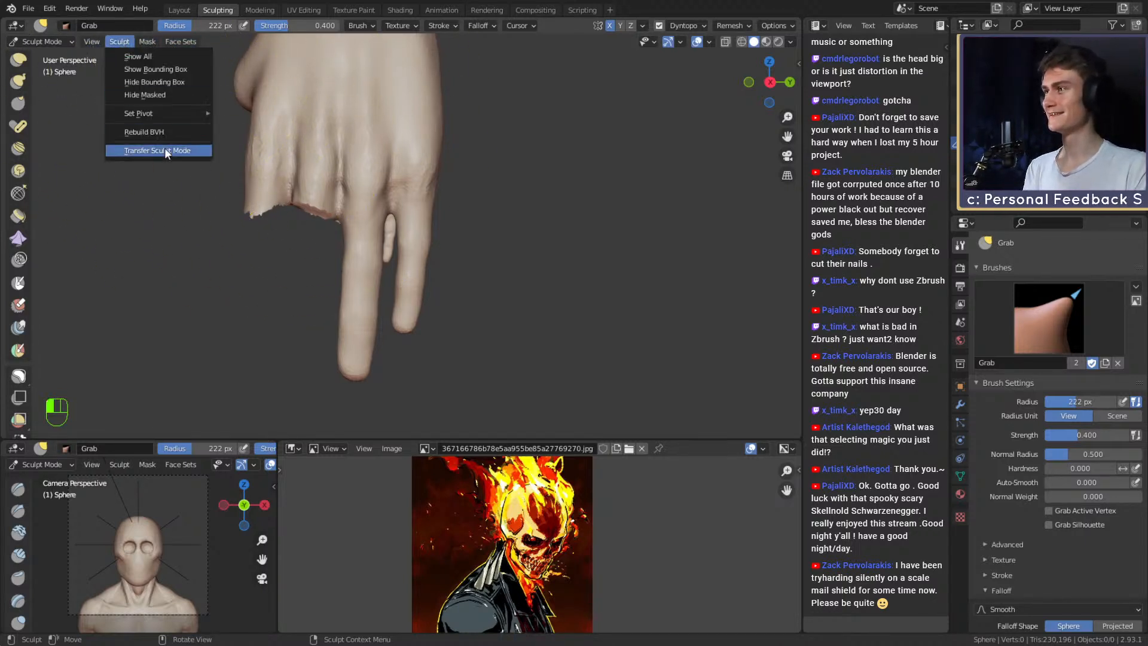
pyautogui.click(156, 53)
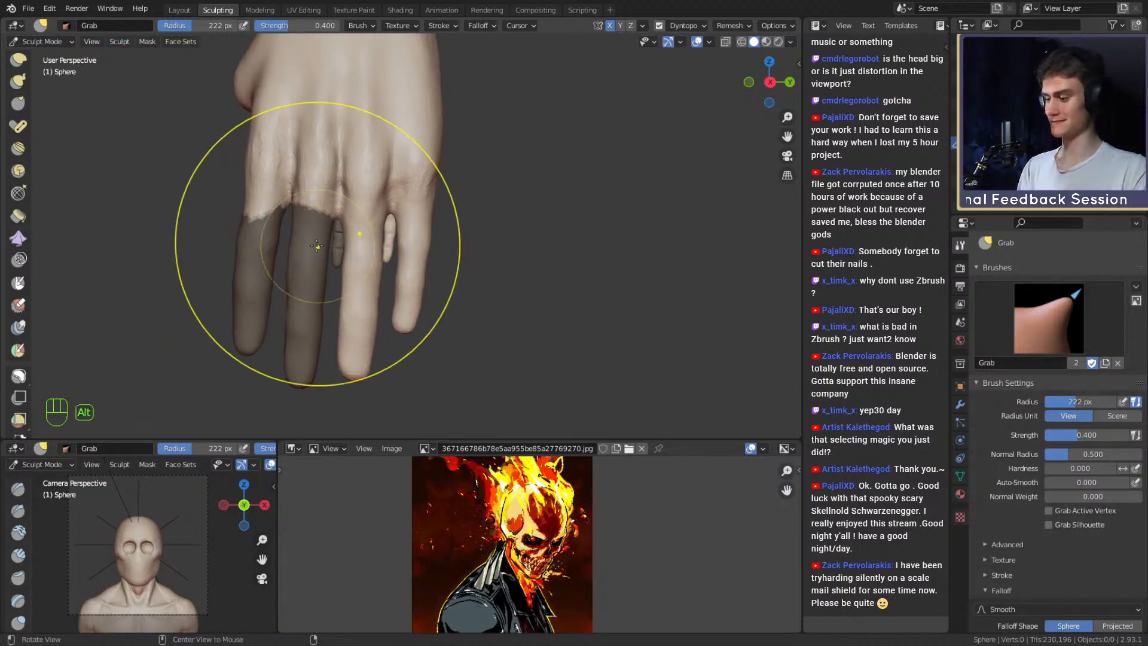
pyautogui.hotkey('alt', 'm')
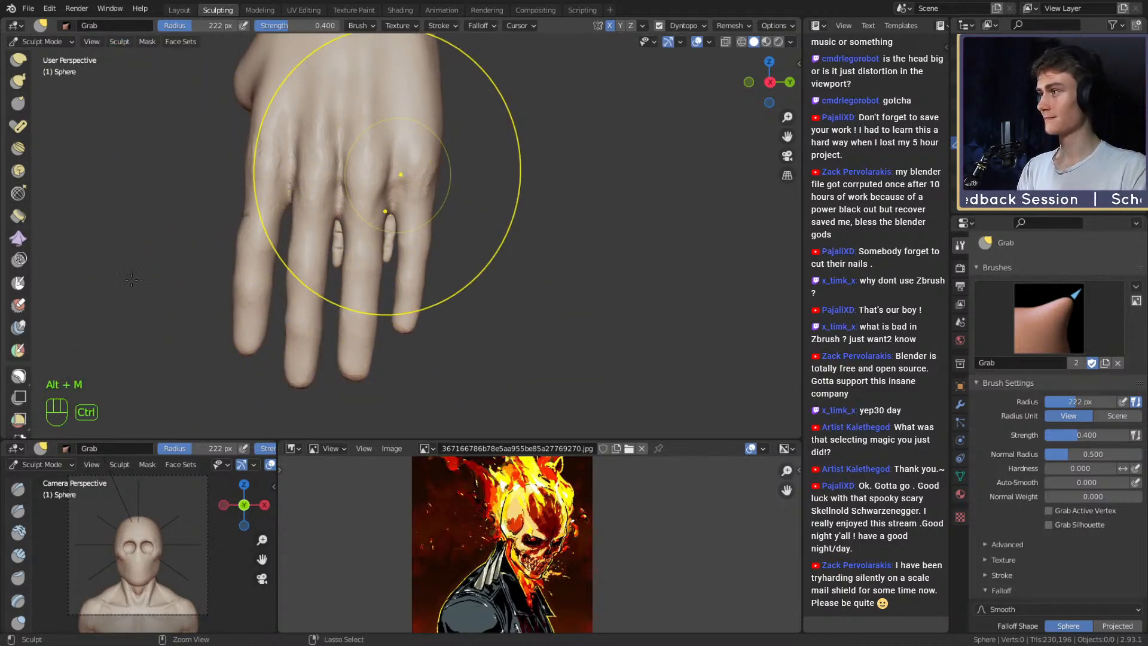
pyautogui.hotkey('ctrl', 's')
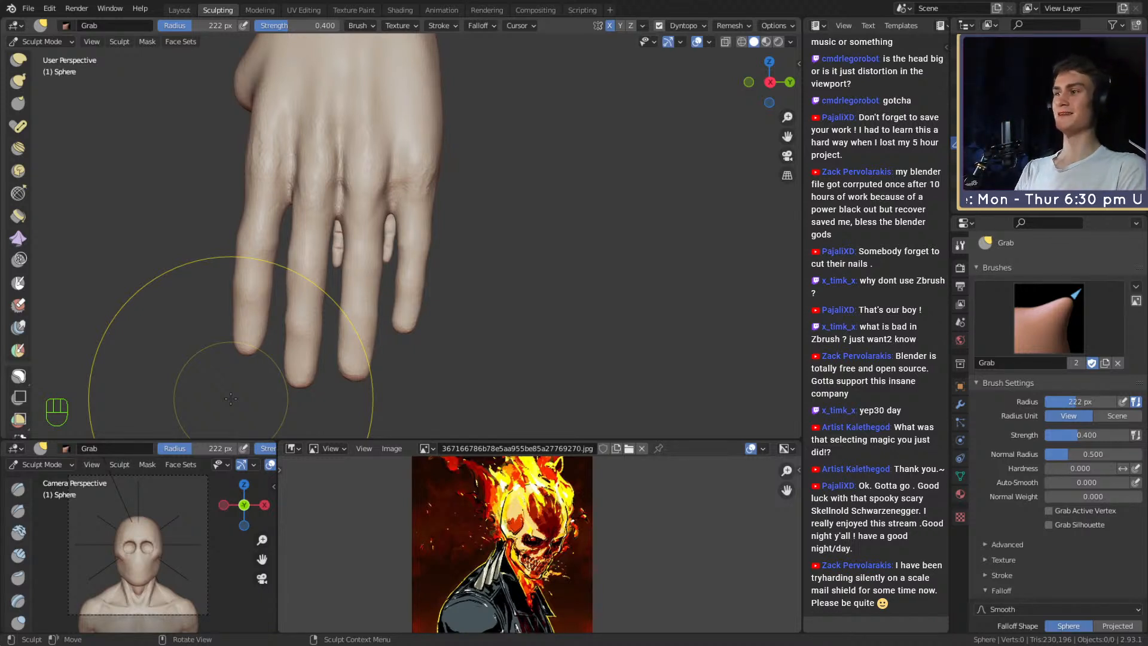
# Adjust the webbing at the finger bases from the palm side with the Grab brush at 184 px.
pyautogui.keyDown('alt'); pyautogui.moveTo(402, 205); pyautogui.dragTo(526, 207); pyautogui.keyUp('alt')
pyautogui.moveTo(526, 207)
pyautogui.keyDown('alt'); pyautogui.keyDown('shift'); pyautogui.mouseDown()
pyautogui.moveTo(539, 197)
pyautogui.moveTo(411, 225)
pyautogui.moveTo(436, 219)
pyautogui.mouseUp(); pyautogui.keyUp('shift'); pyautogui.keyUp('alt')
pyautogui.press('f')
pyautogui.click(466, 227)
pyautogui.press('f')
pyautogui.click(489, 241)
pyautogui.press('f')
pyautogui.click(398, 234)
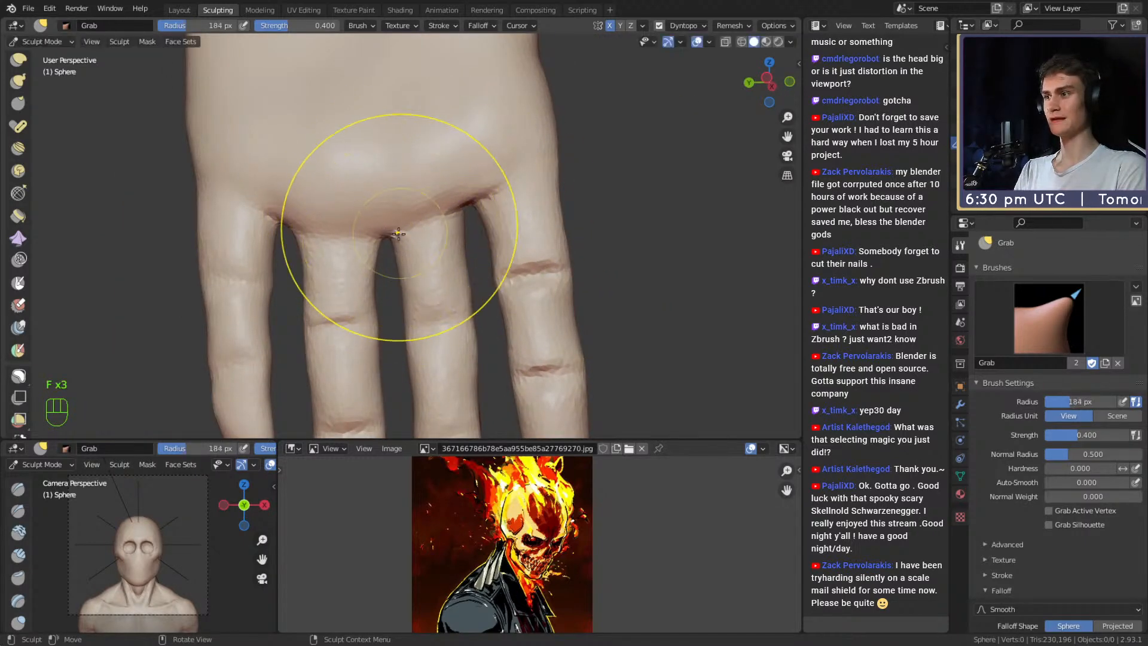
pyautogui.moveTo(398, 233); pyautogui.dragTo(498, 187, button='middle')
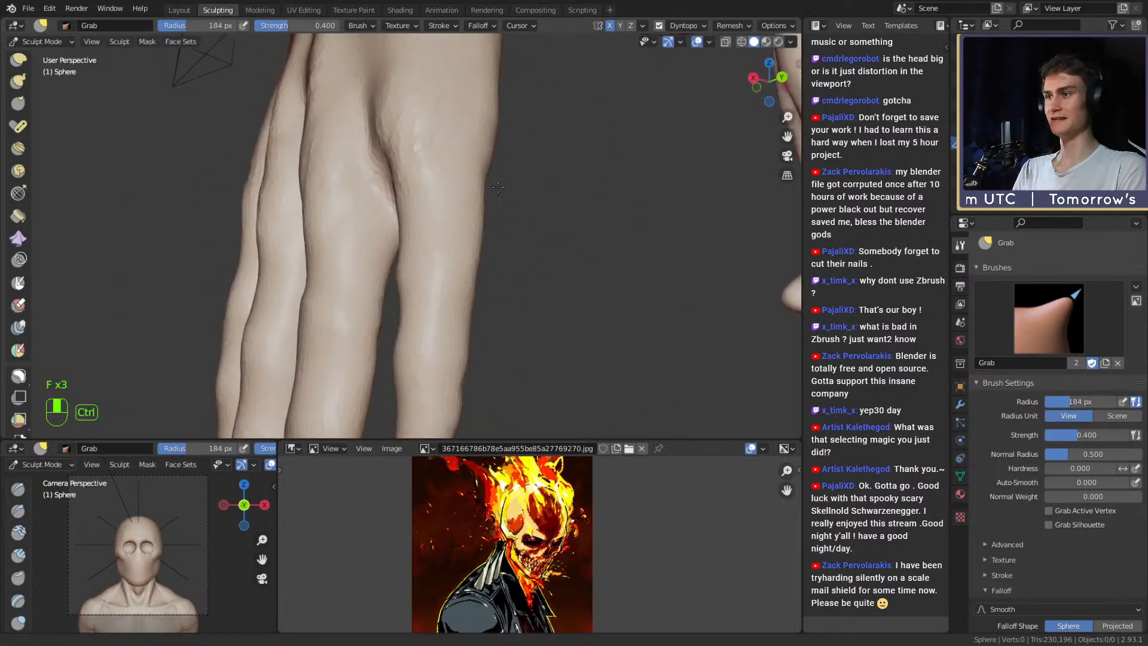
# Smooth the knuckle area on the back of the hand with a resized brush.
pyautogui.keyDown('alt'); pyautogui.moveTo(498, 187); pyautogui.dragTo(604, 209); pyautogui.keyUp('alt')
pyautogui.press('f')
pyautogui.click(581, 209)
pyautogui.moveTo(479, 205)
pyautogui.keyDown('shift'); pyautogui.mouseDown()
pyautogui.moveTo(458, 181)
pyautogui.moveTo(436, 244)
pyautogui.moveTo(403, 251)
pyautogui.moveTo(387, 213)
pyautogui.moveTo(401, 214)
pyautogui.moveTo(375, 223)
pyautogui.moveTo(401, 223)
pyautogui.moveTo(388, 212)
pyautogui.mouseUp(); pyautogui.keyUp('shift')
pyautogui.press('f')
pyautogui.click(488, 225)
# Build up the back of the hand above the gap between the index and middle knuckles with Clay Strips at 44 px.
pyautogui.press('1')
pyautogui.press('f')
pyautogui.click(383, 211)
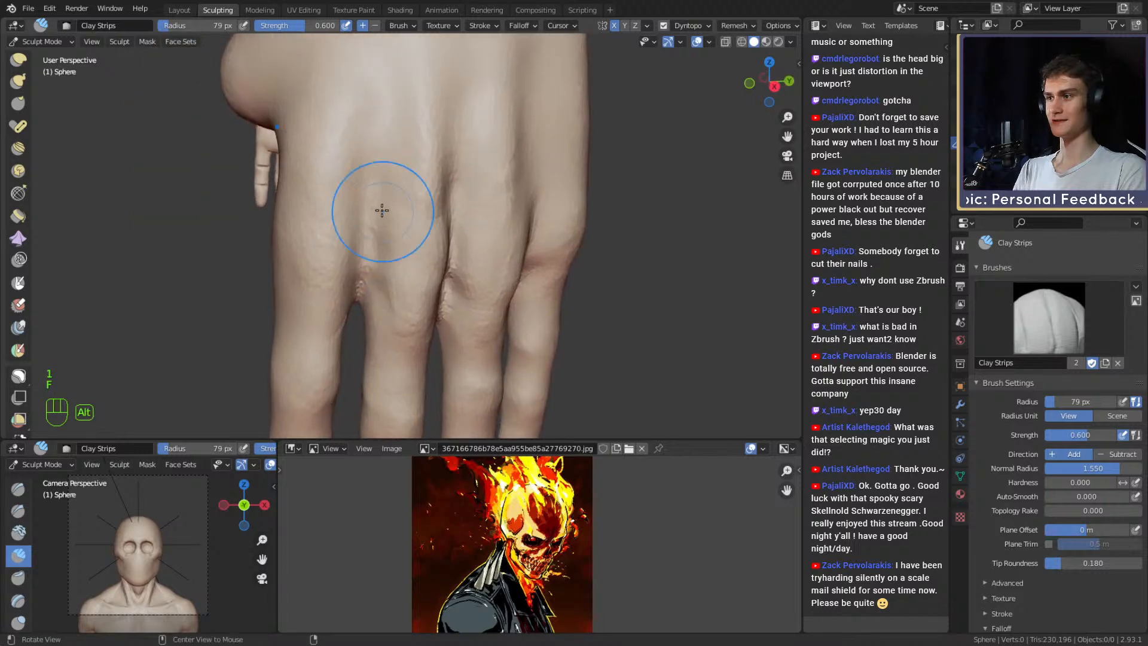
pyautogui.press('f')
pyautogui.click(382, 227)
pyautogui.moveTo(368, 165); pyautogui.dragTo(369, 90)
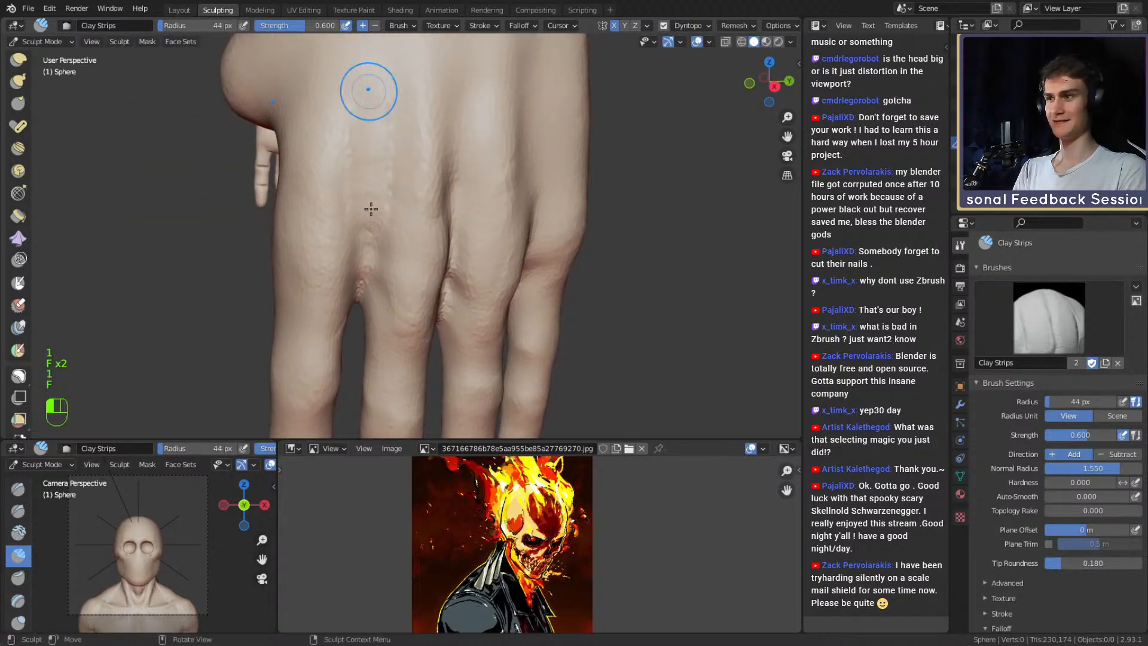
pyautogui.moveTo(371, 210); pyautogui.dragTo(371, 132)
pyautogui.press('f')
pyautogui.click(380, 110)
# Smooth the back of the hand above the middle knuckle and add a small Clay Strips stroke higher up.
pyautogui.keyDown('alt'); pyautogui.moveTo(383, 239); pyautogui.dragTo(399, 209); pyautogui.keyUp('alt')
pyautogui.keyDown('alt'); pyautogui.keyDown('shift'); pyautogui.moveTo(399, 209); pyautogui.dragTo(418, 187); pyautogui.keyUp('shift'); pyautogui.keyUp('alt')
pyautogui.press('f')
pyautogui.click(397, 190)
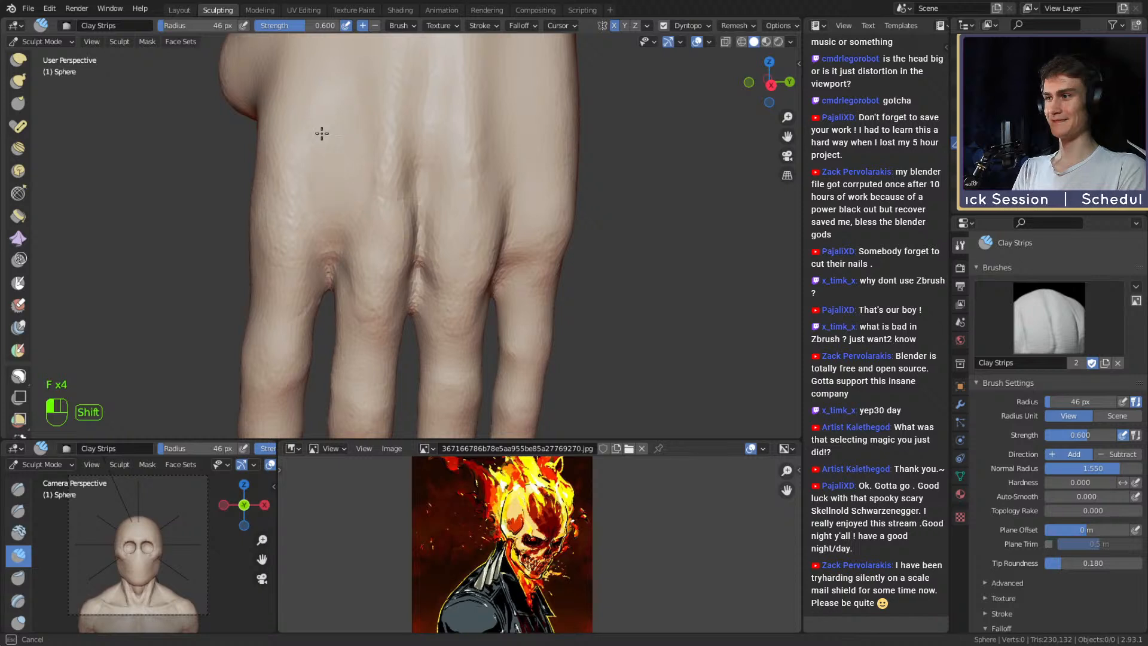
pyautogui.keyDown('shift'); pyautogui.moveTo(322, 133); pyautogui.dragTo(413, 179); pyautogui.keyUp('shift')
pyautogui.keyDown('alt'); pyautogui.moveTo(426, 196); pyautogui.dragTo(416, 194); pyautogui.keyUp('alt')
pyautogui.moveTo(416, 55); pyautogui.dragTo(415, 53)
pyautogui.keyDown('alt'); pyautogui.keyDown('shift'); pyautogui.moveTo(416, 180); pyautogui.dragTo(400, 204); pyautogui.keyUp('shift'); pyautogui.keyUp('alt')
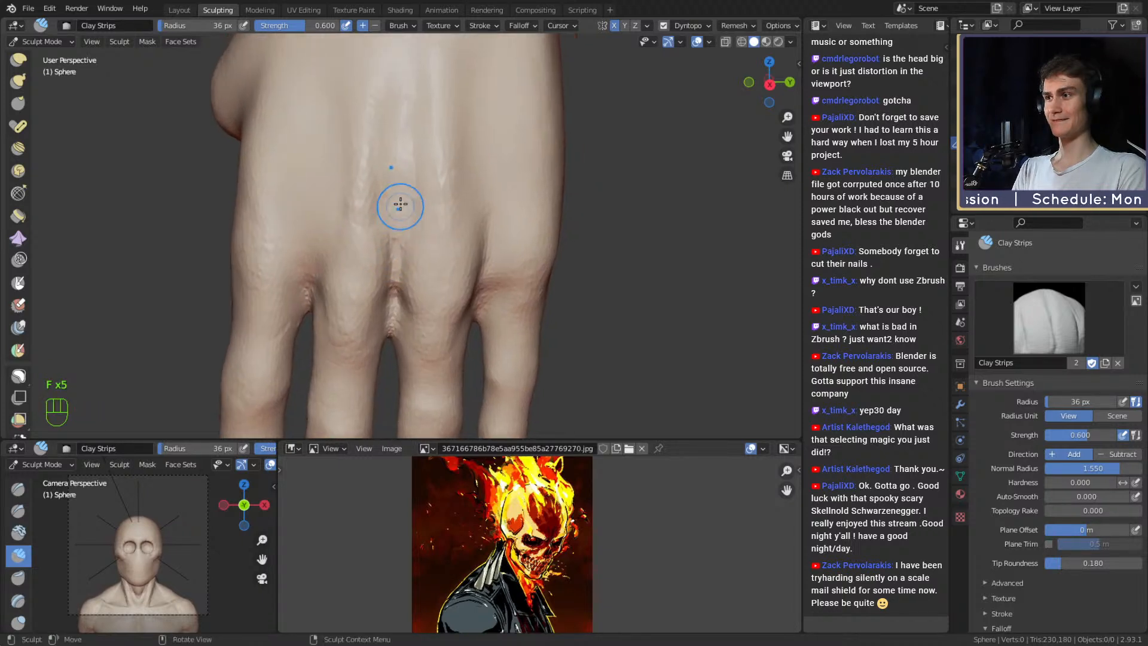
# Smooth the back of the hand above the knuckles and refine the tendon area with Clay Strips at 41 px.
pyautogui.keyDown('shift'); pyautogui.moveTo(366, 155); pyautogui.dragTo(367, 138); pyautogui.keyUp('shift')
pyautogui.keyDown('alt'); pyautogui.keyDown('shift'); pyautogui.moveTo(444, 142); pyautogui.dragTo(381, 152); pyautogui.keyUp('shift'); pyautogui.keyUp('alt')
pyautogui.press('f')
pyautogui.click(392, 179)
pyautogui.keyDown('alt'); pyautogui.moveTo(425, 232); pyautogui.dragTo(413, 205); pyautogui.keyUp('alt')
pyautogui.press('f')
pyautogui.click(404, 211)
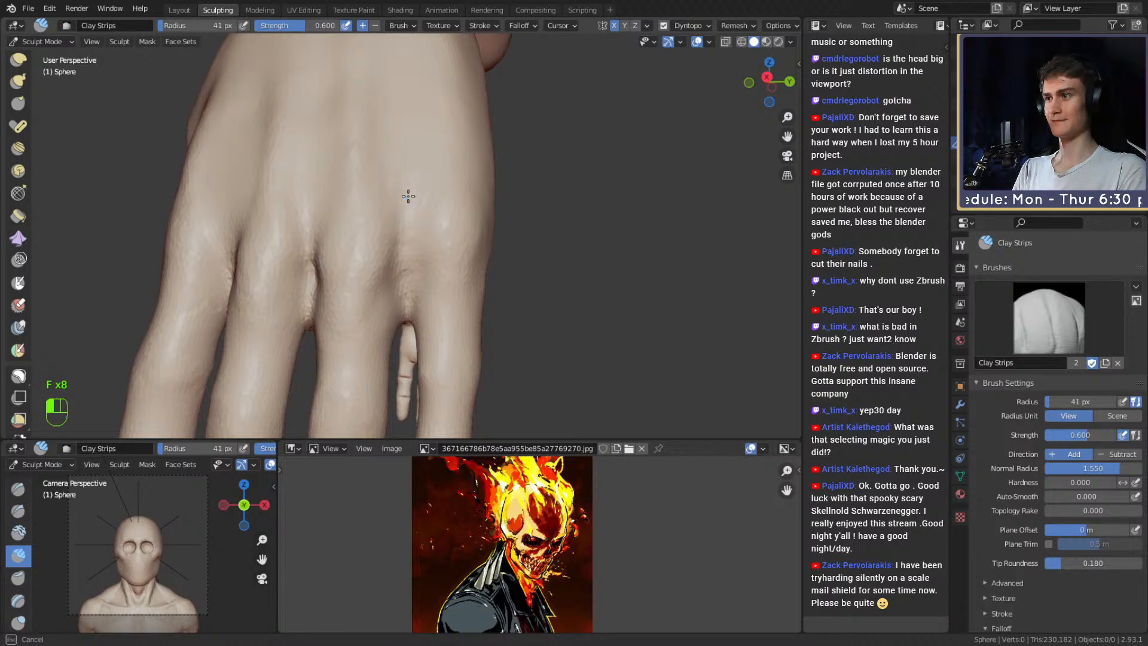
# Adjust the overall shape of the hand around the palm and thumb base with the Grab brush, enlarging it to 214 px.
pyautogui.moveTo(404, 163)
pyautogui.keyDown('alt'); pyautogui.mouseDown()
pyautogui.moveTo(410, 218)
pyautogui.moveTo(546, 256)
pyautogui.moveTo(510, 233)
pyautogui.moveTo(539, 237)
pyautogui.moveTo(486, 241)
pyautogui.moveTo(465, 196)
pyautogui.moveTo(493, 217)
pyautogui.mouseUp(); pyautogui.keyUp('alt')
pyautogui.press('3')
pyautogui.press('f')
pyautogui.click(477, 207)
pyautogui.press('f')
pyautogui.click(522, 219)
pyautogui.moveTo(421, 232)
pyautogui.keyDown('alt'); pyautogui.mouseDown()
pyautogui.moveTo(365, 225)
pyautogui.moveTo(451, 205)
pyautogui.moveTo(359, 217)
pyautogui.moveTo(413, 229)
pyautogui.moveTo(403, 237)
pyautogui.moveTo(398, 213)
pyautogui.moveTo(472, 205)
pyautogui.moveTo(513, 244)
pyautogui.moveTo(413, 256)
pyautogui.moveTo(396, 293)
pyautogui.moveTo(418, 259)
pyautogui.moveTo(425, 200)
pyautogui.moveTo(408, 179)
pyautogui.mouseUp(); pyautogui.keyUp('alt')
pyautogui.press('f')
pyautogui.click(435, 228)
pyautogui.press('f')
pyautogui.click(413, 228)
pyautogui.press('f')
pyautogui.click(379, 218)
pyautogui.press('f')
pyautogui.click(414, 255)
pyautogui.press('f')
pyautogui.click(399, 280)
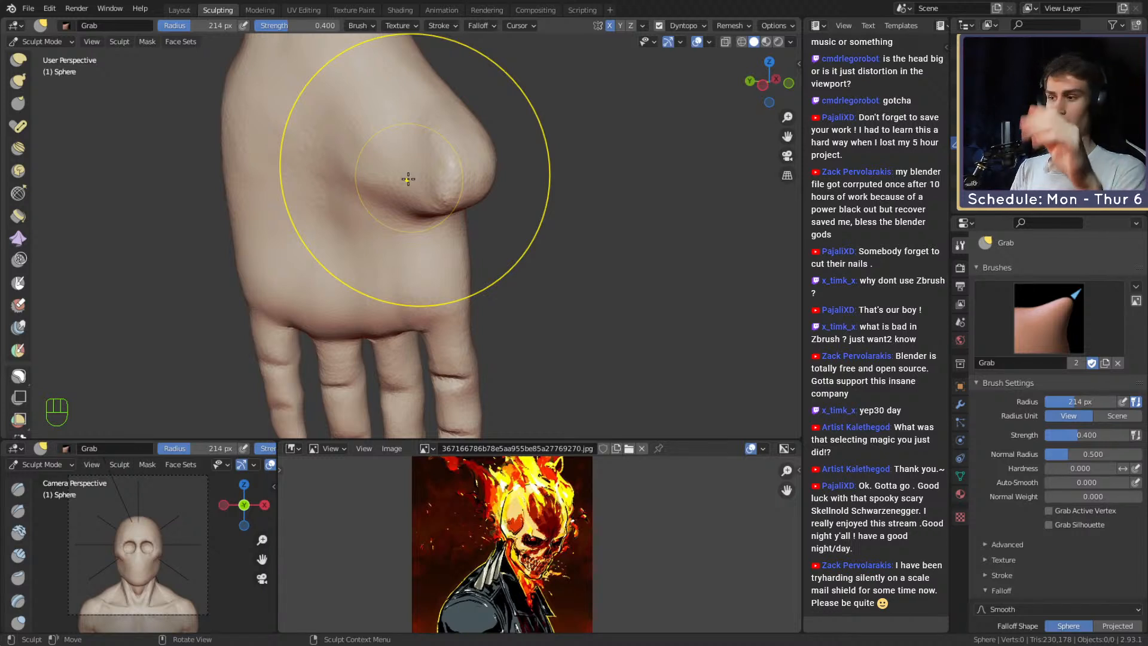
# Reshape the thumb base with the Grab brush at 129 px and smooth the palm beside the thumb fold.
pyautogui.keyDown('alt'); pyautogui.moveTo(420, 249); pyautogui.dragTo(464, 254); pyautogui.keyUp('alt')
pyautogui.moveTo(430, 200)
pyautogui.keyDown('alt'); pyautogui.keyDown('shift'); pyautogui.mouseDown()
pyautogui.moveTo(431, 248)
pyautogui.moveTo(344, 264)
pyautogui.mouseUp(); pyautogui.keyUp('shift'); pyautogui.keyUp('alt')
pyautogui.press('f')
pyautogui.click(386, 248)
pyautogui.keyDown('alt'); pyautogui.moveTo(345, 264); pyautogui.dragTo(390, 246); pyautogui.keyUp('alt')
pyautogui.press('f')
pyautogui.click(480, 246)
pyautogui.keyDown('shift'); pyautogui.moveTo(466, 257); pyautogui.dragTo(436, 267); pyautogui.keyUp('shift')
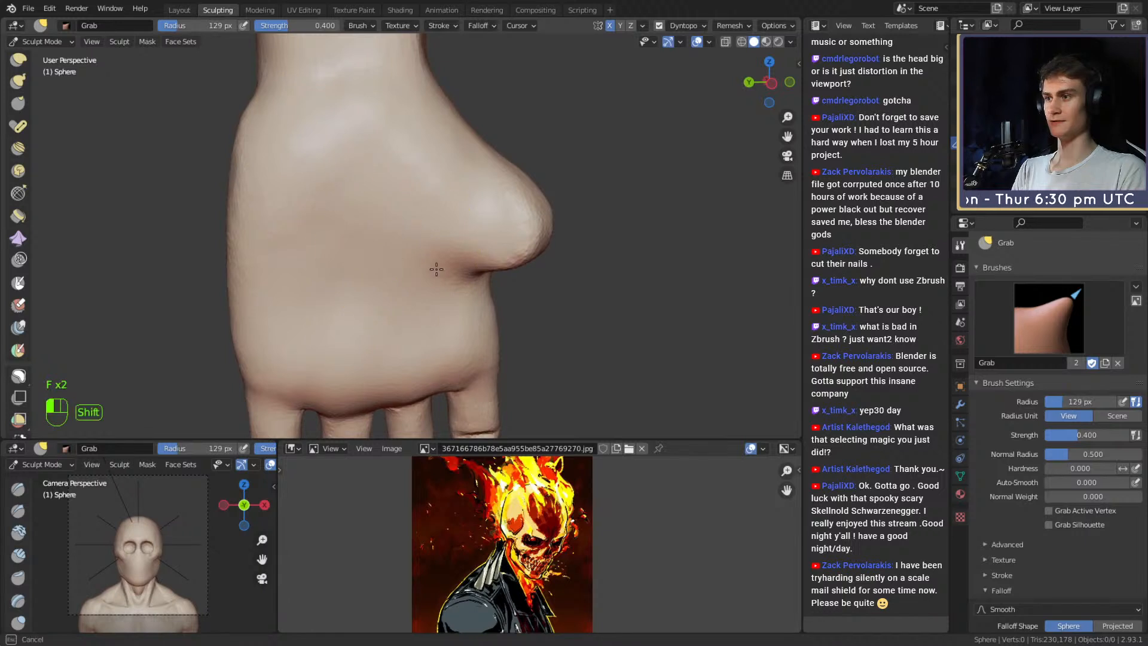
# Carve the fold between the thumb stub and the palm with the Crease brush at 95 px and 0.485 strength.
pyautogui.keyDown('alt'); pyautogui.moveTo(421, 211); pyautogui.dragTo(446, 233); pyautogui.keyUp('alt')
pyautogui.press('2')
pyautogui.scroll(3, 408, 213)
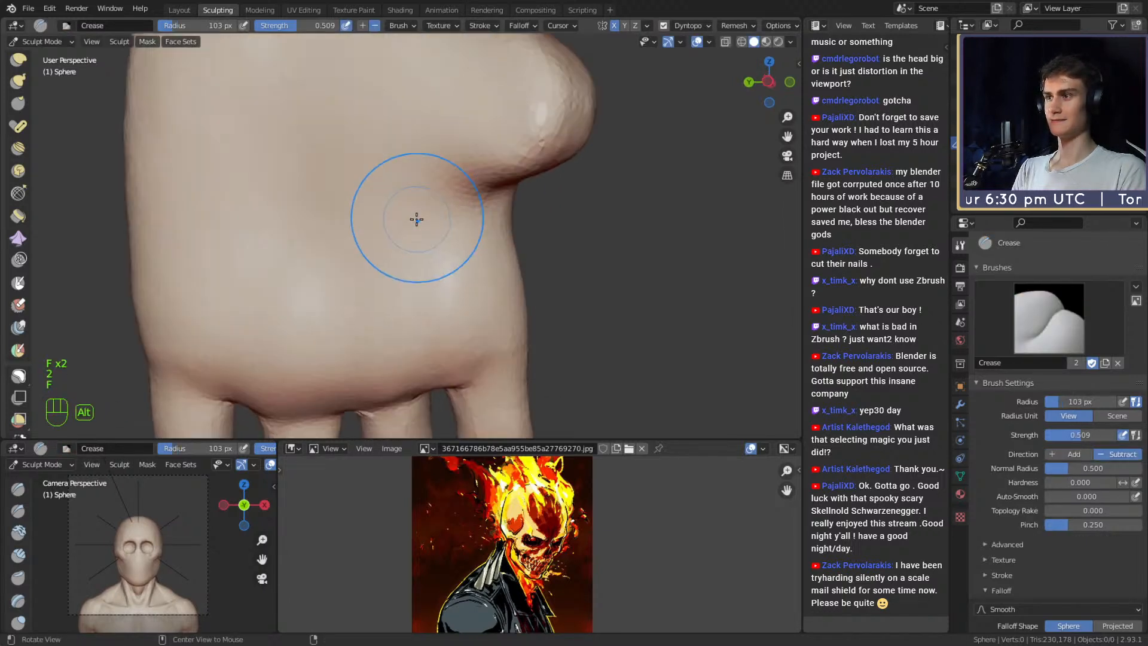
pyautogui.press('f')
pyautogui.click(423, 213)
pyautogui.hotkey('shift', 'f')
pyautogui.click(422, 215)
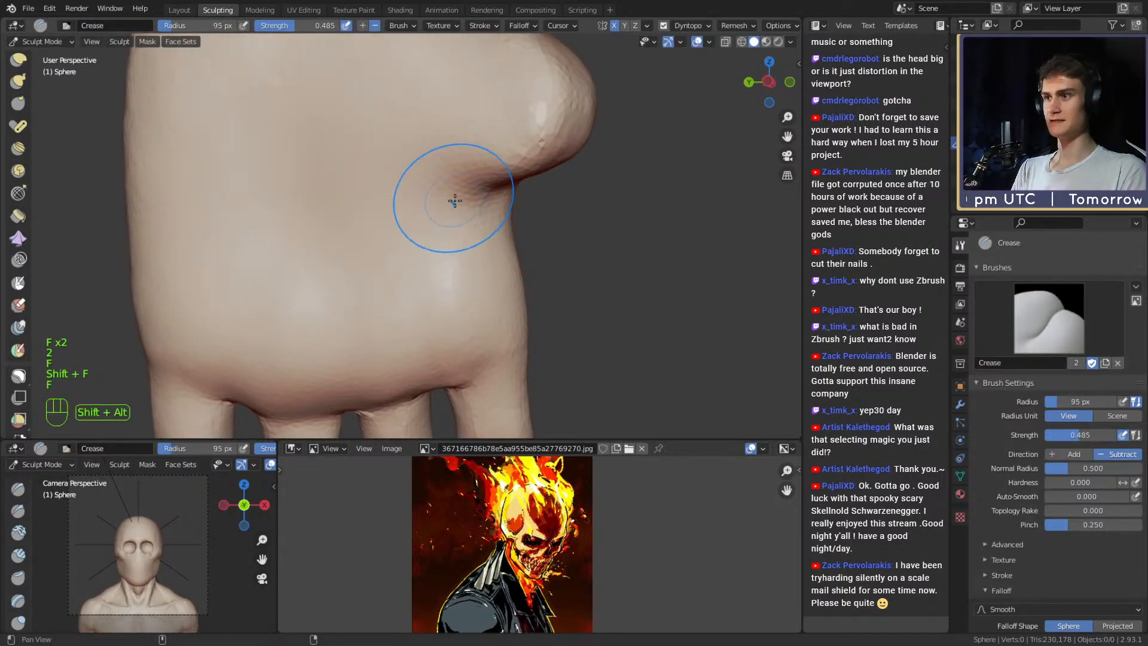
pyautogui.moveTo(456, 198)
pyautogui.keyDown('alt'); pyautogui.keyDown('shift'); pyautogui.mouseDown()
pyautogui.moveTo(472, 215)
pyautogui.moveTo(447, 184)
pyautogui.moveTo(416, 223)
pyautogui.mouseUp(); pyautogui.keyUp('shift'); pyautogui.keyUp('alt')
pyautogui.press('f')
pyautogui.click(443, 214)
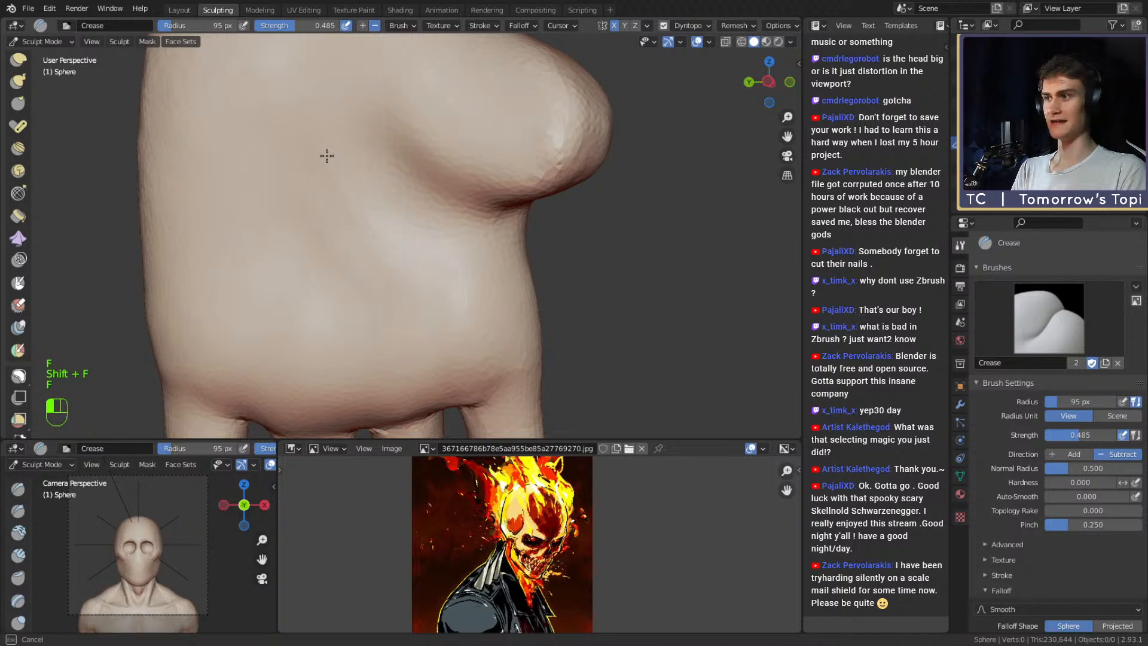
# Add a short Crease stroke on the upper palm and reduce the brush to 45 px for finer creasing.
pyautogui.moveTo(326, 157); pyautogui.dragTo(323, 151)
pyautogui.moveTo(424, 258)
pyautogui.keyDown('ctrl'); pyautogui.keyDown('alt'); pyautogui.mouseDown()
pyautogui.moveTo(438, 248)
pyautogui.moveTo(427, 185)
pyautogui.mouseUp(); pyautogui.keyUp('alt'); pyautogui.keyUp('ctrl')
pyautogui.press('f')
pyautogui.click(409, 224)
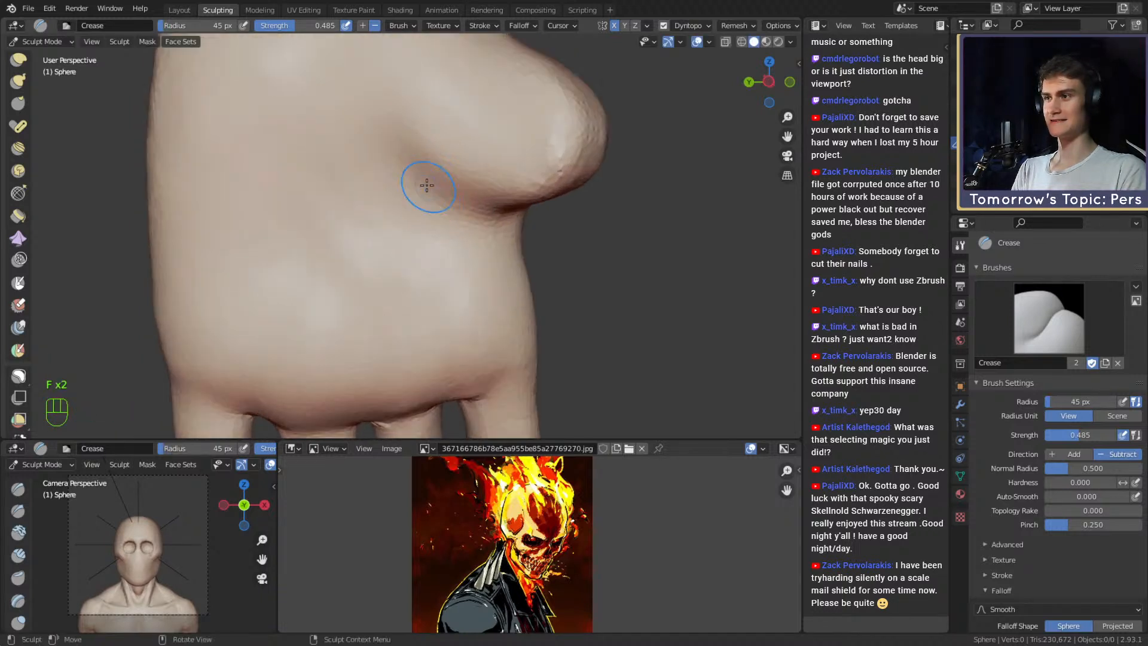
# Enlarge the Clay Strips brush to 124 px and smooth the palm along the thumb mound's fold.
pyautogui.press('1')
pyautogui.press('f')
pyautogui.press('f')
pyautogui.press('f')
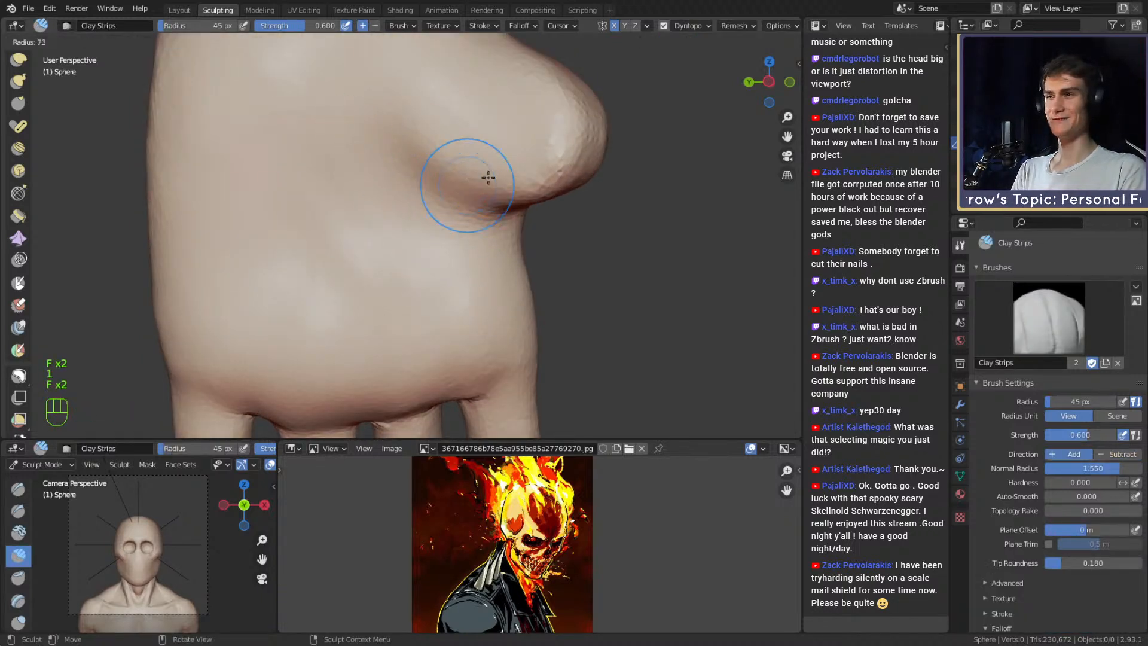
pyautogui.click(460, 153)
pyautogui.moveTo(418, 178)
pyautogui.keyDown('shift'); pyautogui.mouseDown()
pyautogui.moveTo(312, 205)
pyautogui.moveTo(307, 270)
pyautogui.mouseUp(); pyautogui.keyUp('shift')
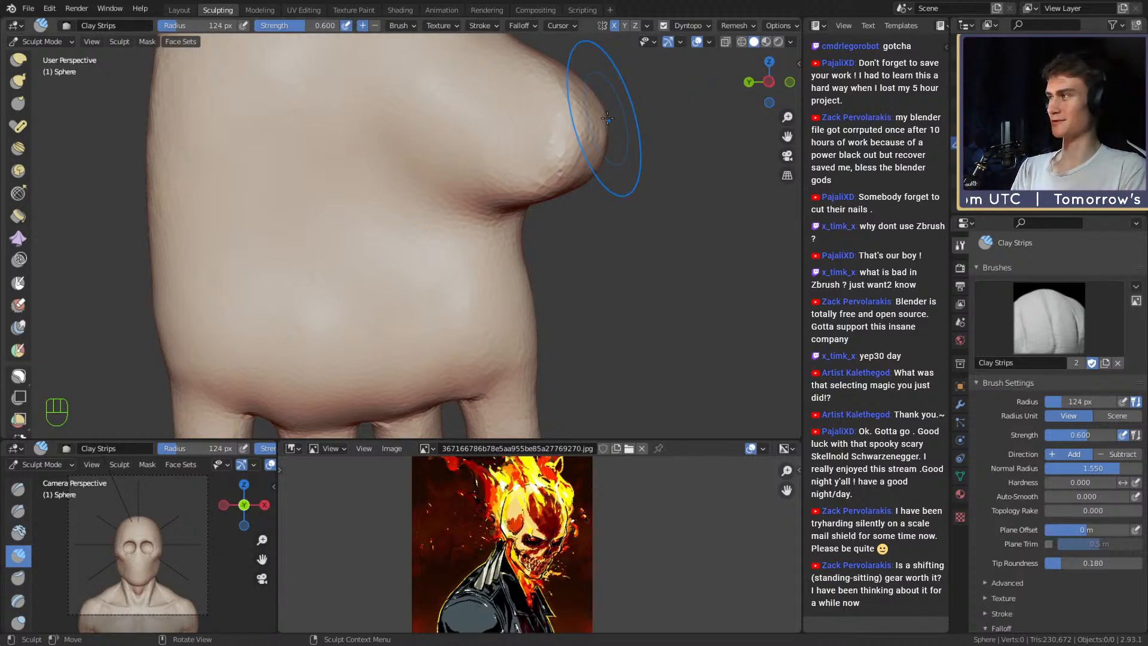
# Refine the fold around the thumb mound with the Crease brush at 87 px.
pyautogui.keyDown('alt'); pyautogui.keyDown('shift'); pyautogui.moveTo(384, 228); pyautogui.dragTo(402, 242); pyautogui.keyUp('shift'); pyautogui.keyUp('alt')
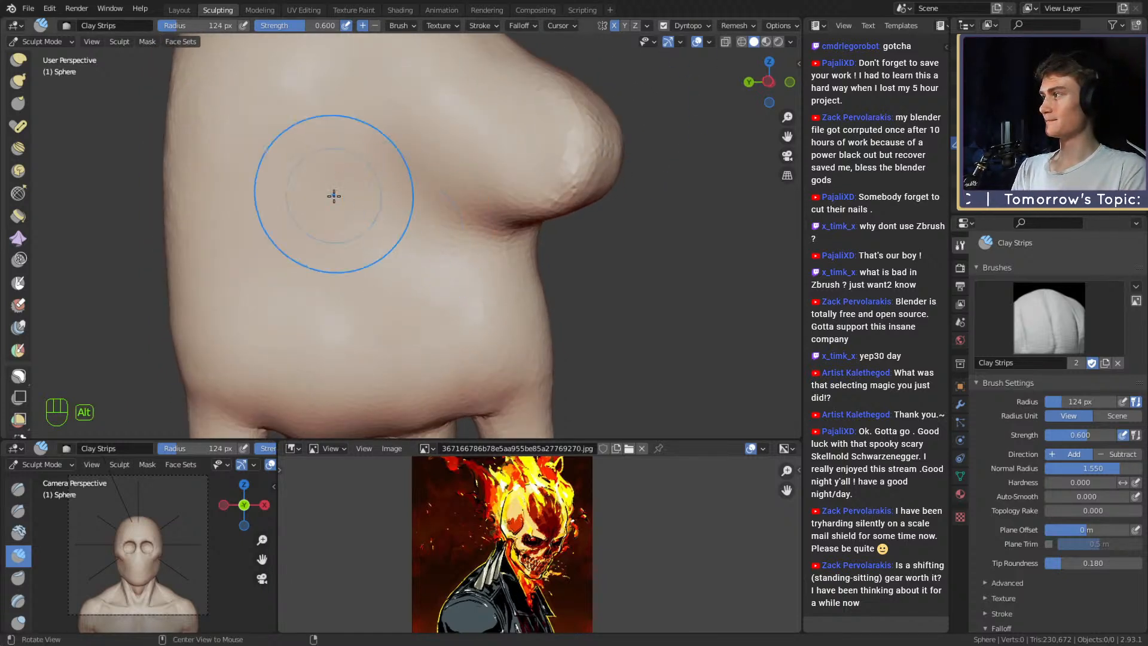
pyautogui.moveTo(441, 197)
pyautogui.keyDown('alt'); pyautogui.keyDown('shift'); pyautogui.mouseDown()
pyautogui.moveTo(457, 223)
pyautogui.moveTo(449, 155)
pyautogui.moveTo(428, 188)
pyautogui.moveTo(418, 176)
pyautogui.moveTo(422, 205)
pyautogui.moveTo(418, 156)
pyautogui.moveTo(424, 214)
pyautogui.moveTo(407, 211)
pyautogui.moveTo(417, 192)
pyautogui.moveTo(465, 210)
pyautogui.moveTo(457, 190)
pyautogui.mouseUp(); pyautogui.keyUp('shift'); pyautogui.keyUp('alt')
pyautogui.press('f')
pyautogui.click(419, 177)
pyautogui.press('2')
pyautogui.press('f')
pyautogui.click(421, 201)
pyautogui.press('f')
pyautogui.click(414, 192)
pyautogui.keyDown('alt'); pyautogui.moveTo(409, 194); pyautogui.dragTo(404, 161); pyautogui.keyUp('alt')
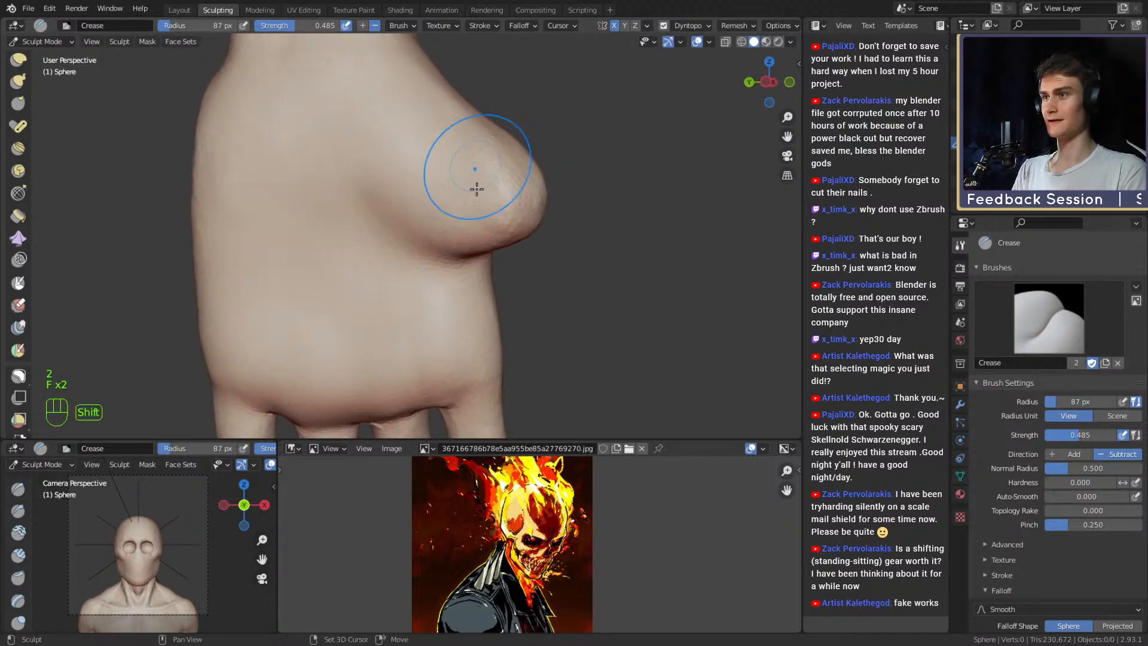
# Smooth the thumb stub and the palm around its base, reducing the brush to 72 px.
pyautogui.moveTo(477, 189)
pyautogui.keyDown('shift'); pyautogui.mouseDown()
pyautogui.moveTo(484, 144)
pyautogui.moveTo(348, 187)
pyautogui.moveTo(449, 249)
pyautogui.moveTo(497, 177)
pyautogui.mouseUp(); pyautogui.keyUp('shift')
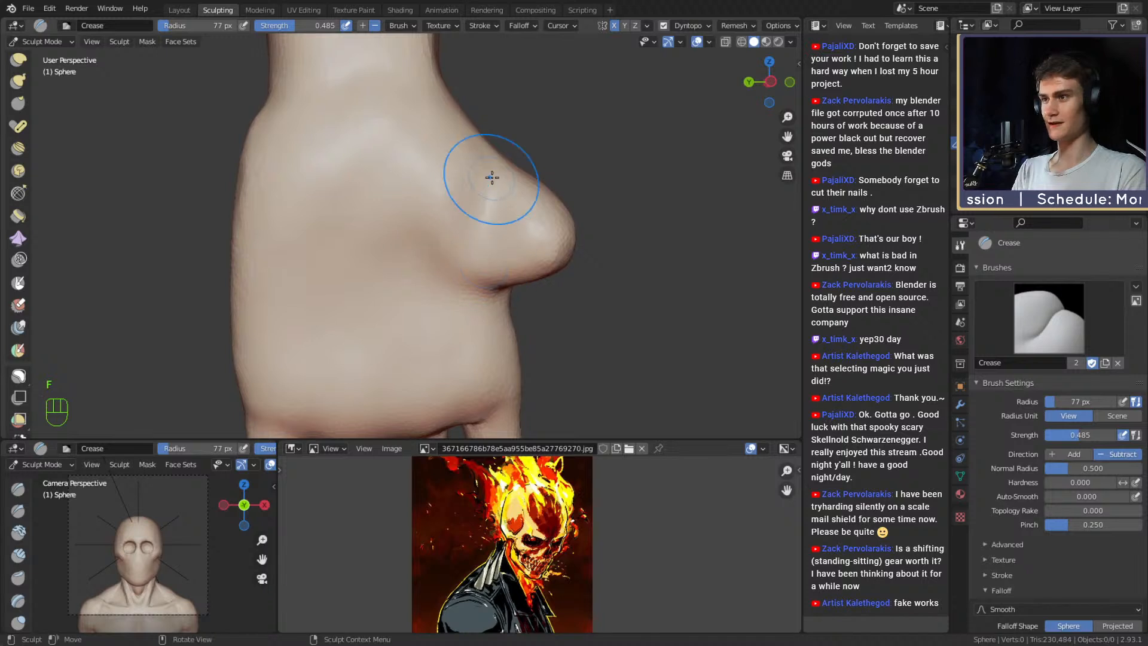
pyautogui.moveTo(458, 217)
pyautogui.keyDown('shift'); pyautogui.mouseDown()
pyautogui.moveTo(415, 151)
pyautogui.moveTo(412, 162)
pyautogui.mouseUp(); pyautogui.keyUp('shift')
pyautogui.moveTo(399, 200)
pyautogui.keyDown('alt'); pyautogui.keyDown('shift'); pyautogui.mouseDown()
pyautogui.moveTo(422, 200)
pyautogui.moveTo(345, 223)
pyautogui.mouseUp(); pyautogui.keyUp('shift'); pyautogui.keyUp('alt')
pyautogui.press('f')
pyautogui.click(403, 196)
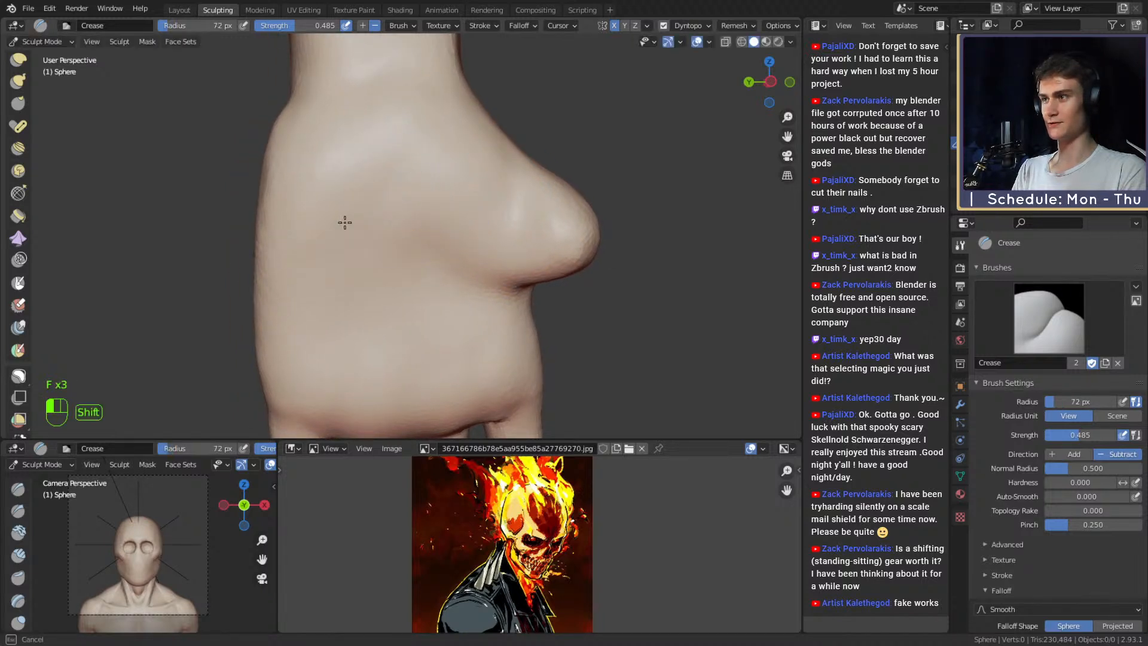
pyautogui.keyDown('shift'); pyautogui.moveTo(436, 198); pyautogui.dragTo(402, 181); pyautogui.keyUp('shift')
# Reshape the outer edge and heel of the palm with the Grab brush at 202 px and 119 px.
pyautogui.moveTo(413, 230)
pyautogui.keyDown('alt'); pyautogui.keyDown('shift'); pyautogui.mouseDown()
pyautogui.moveTo(417, 185)
pyautogui.moveTo(500, 221)
pyautogui.moveTo(526, 218)
pyautogui.mouseUp(); pyautogui.keyUp('shift'); pyautogui.keyUp('alt')
pyautogui.press('3')
pyautogui.moveTo(453, 200)
pyautogui.keyDown('alt'); pyautogui.mouseDown()
pyautogui.moveTo(441, 213)
pyautogui.moveTo(423, 195)
pyautogui.moveTo(422, 224)
pyautogui.moveTo(414, 213)
pyautogui.mouseUp(); pyautogui.keyUp('alt')
pyautogui.press('f')
pyautogui.click(566, 213)
pyautogui.press('f')
pyautogui.click(573, 197)
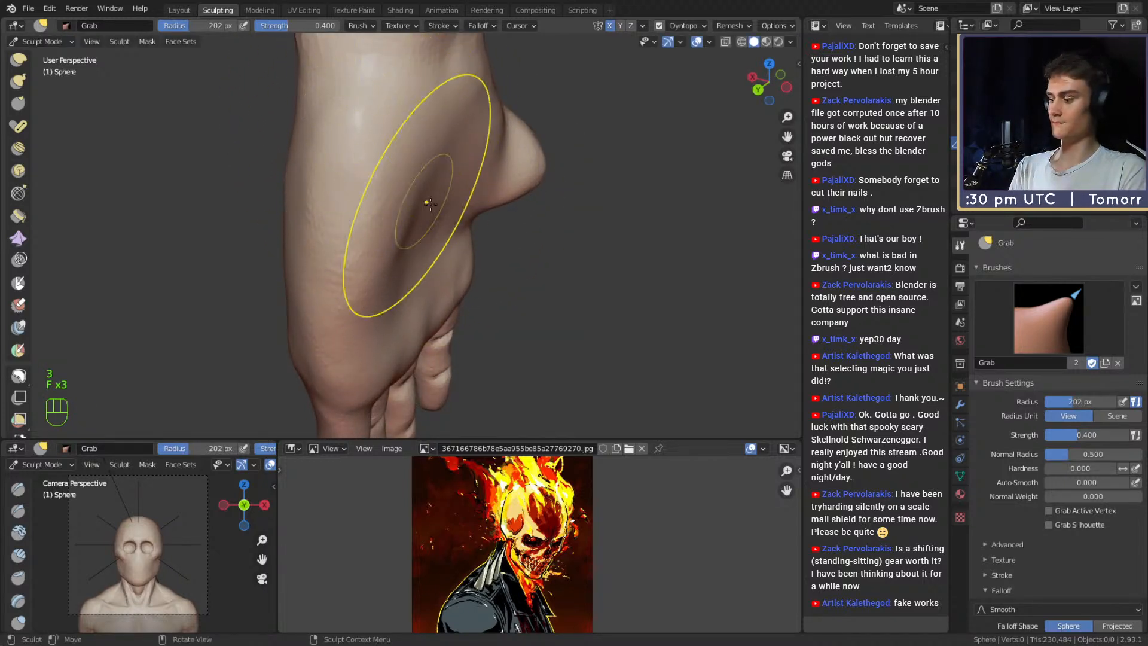
pyautogui.press('f')
pyautogui.click(515, 204)
pyautogui.moveTo(426, 208); pyautogui.dragTo(384, 198, button='middle')
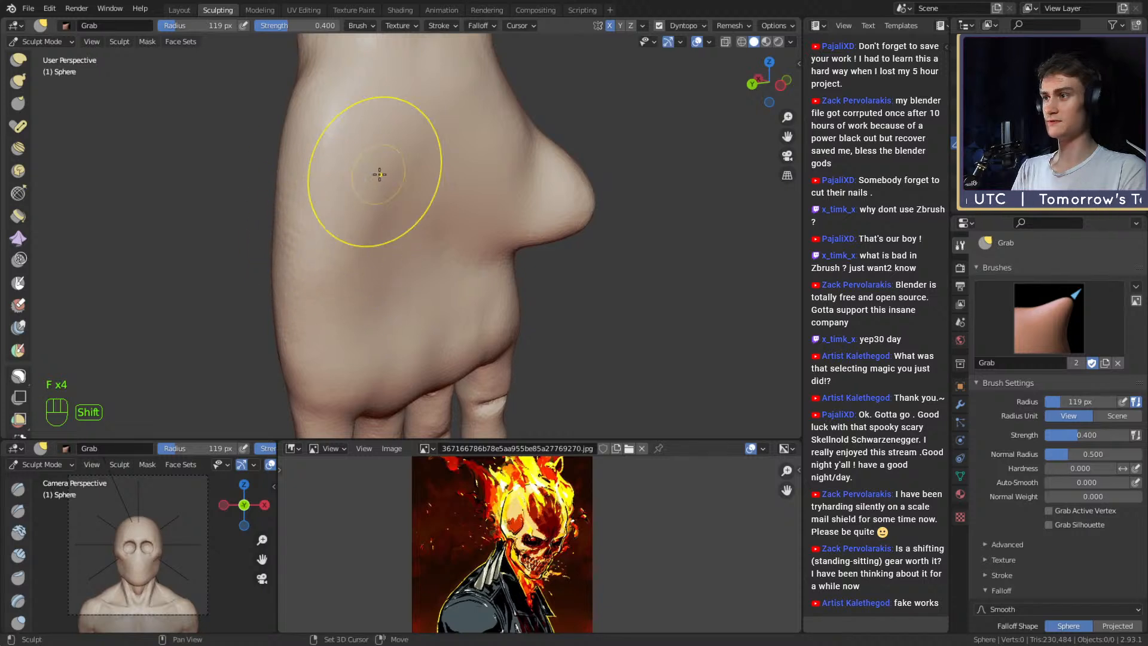
pyautogui.keyDown('alt'); pyautogui.moveTo(436, 148); pyautogui.dragTo(464, 213); pyautogui.keyUp('alt')
pyautogui.keyDown('alt'); pyautogui.moveTo(465, 214); pyautogui.dragTo(393, 218, button='middle'); pyautogui.keyUp('alt')
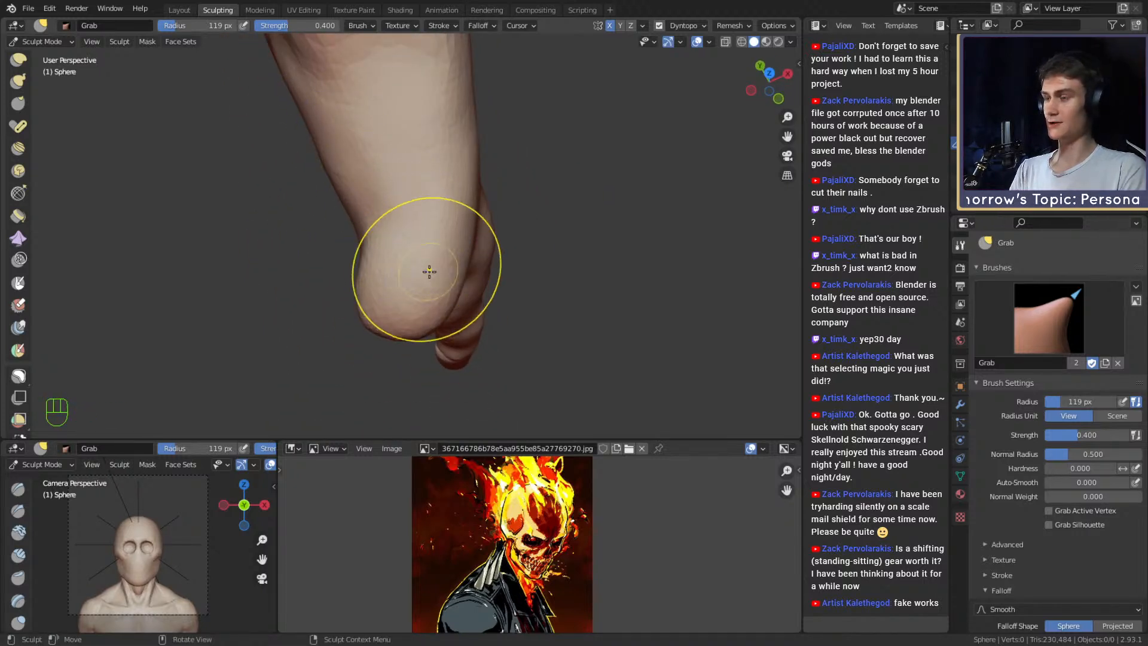
# Pull the tip of the thumb stub slightly downward with a resized Grab brush.
pyautogui.press('f')
pyautogui.press('f')
pyautogui.click(448, 281)
pyautogui.moveTo(417, 317)
pyautogui.mouseDown()
pyautogui.moveTo(422, 309)
pyautogui.moveTo(409, 322)
pyautogui.moveTo(422, 323)
pyautogui.mouseUp()
# Stretch and reposition the thumb stub with the Snake Hook brush at 194 px.
pyautogui.press('5')
pyautogui.press('f')
pyautogui.click(400, 293)
pyautogui.keyDown('alt'); pyautogui.keyDown('shift'); pyautogui.moveTo(432, 287); pyautogui.dragTo(412, 239, button='middle'); pyautogui.keyUp('shift'); pyautogui.keyUp('alt')
pyautogui.moveTo(395, 269)
pyautogui.keyDown('alt'); pyautogui.mouseDown(button='middle')
pyautogui.moveTo(362, 231)
pyautogui.moveTo(421, 274)
pyautogui.moveTo(448, 275)
pyautogui.moveTo(426, 247)
pyautogui.moveTo(471, 246)
pyautogui.moveTo(446, 249)
pyautogui.moveTo(440, 266)
pyautogui.moveTo(410, 257)
pyautogui.mouseUp(button='middle'); pyautogui.keyUp('alt')
pyautogui.press('f')
pyautogui.click(418, 244)
pyautogui.press('f')
pyautogui.press('f')
pyautogui.press('f')
pyautogui.click(418, 269)
pyautogui.press('f')
pyautogui.click(412, 281)
pyautogui.moveTo(407, 292); pyautogui.dragTo(427, 290)
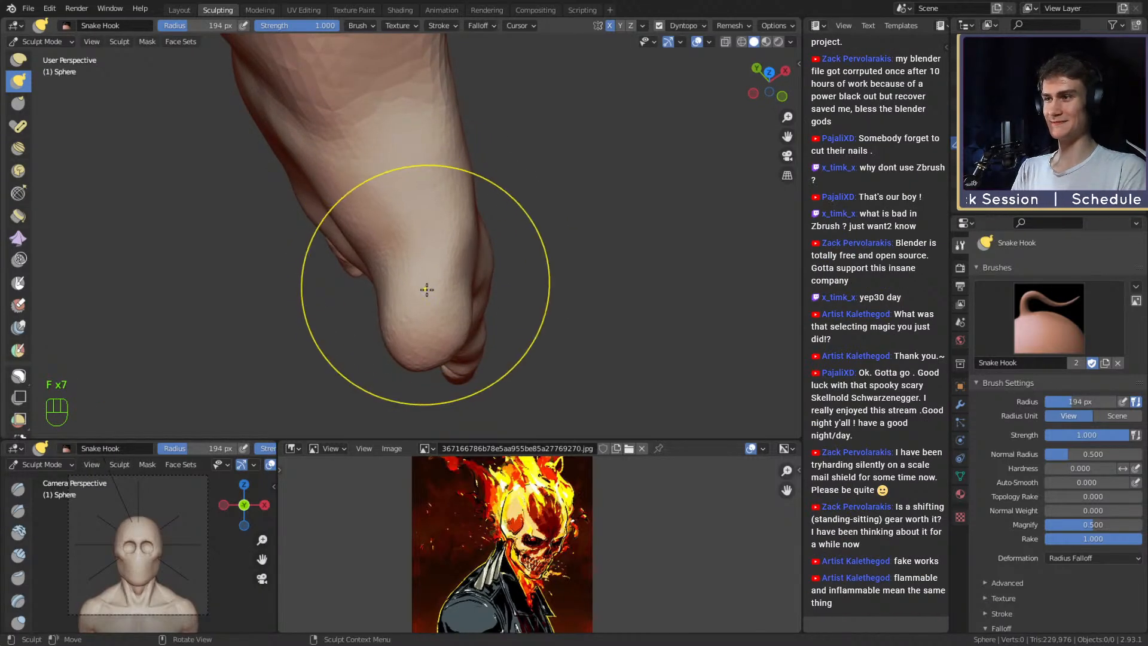
# Nudge the thumb stub sideways with the Snake Hook brush at 167 px.
pyautogui.moveTo(427, 289)
pyautogui.keyDown('alt'); pyautogui.mouseDown(button='middle')
pyautogui.moveTo(438, 241)
pyautogui.moveTo(393, 251)
pyautogui.mouseUp(button='middle'); pyautogui.keyUp('alt')
pyautogui.press('f')
pyautogui.press('f')
pyautogui.click(395, 255)
pyautogui.moveTo(397, 255); pyautogui.dragTo(389, 259)
pyautogui.keyDown('alt'); pyautogui.moveTo(395, 259); pyautogui.dragTo(465, 202, button='middle'); pyautogui.keyUp('alt')
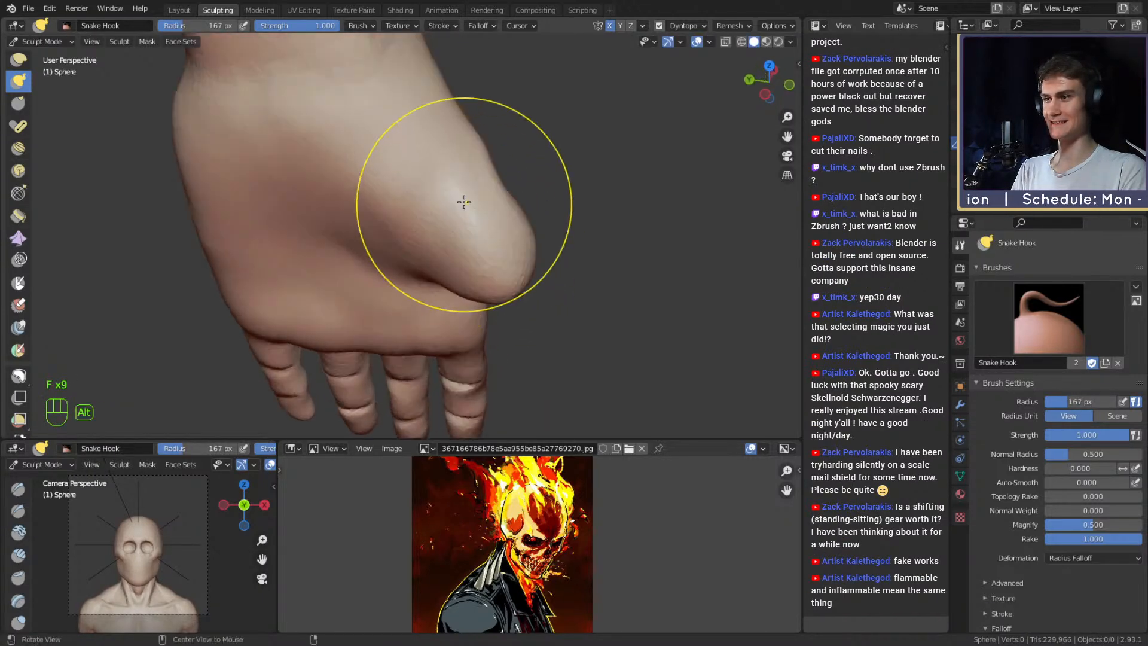
# Adjust the thumb stub's profile from the side with the Snake Hook brush at 229 px.
pyautogui.keyDown('alt'); pyautogui.moveTo(464, 202); pyautogui.dragTo(446, 222); pyautogui.keyUp('alt')
pyautogui.keyDown('alt'); pyautogui.keyDown('shift'); pyautogui.moveTo(445, 222); pyautogui.dragTo(459, 197); pyautogui.keyUp('shift'); pyautogui.keyUp('alt')
pyautogui.press('f')
pyautogui.click(452, 239)
pyautogui.moveTo(454, 244)
pyautogui.keyDown('alt'); pyautogui.keyDown('shift'); pyautogui.mouseDown()
pyautogui.moveTo(443, 228)
pyautogui.moveTo(461, 241)
pyautogui.moveTo(417, 247)
pyautogui.moveTo(436, 223)
pyautogui.moveTo(321, 231)
pyautogui.moveTo(289, 282)
pyautogui.moveTo(411, 247)
pyautogui.moveTo(372, 248)
pyautogui.mouseUp(); pyautogui.keyUp('shift'); pyautogui.keyUp('alt')
pyautogui.press('f')
pyautogui.click(436, 245)
pyautogui.press('f')
pyautogui.click(384, 246)
pyautogui.press('f')
pyautogui.click(387, 245)
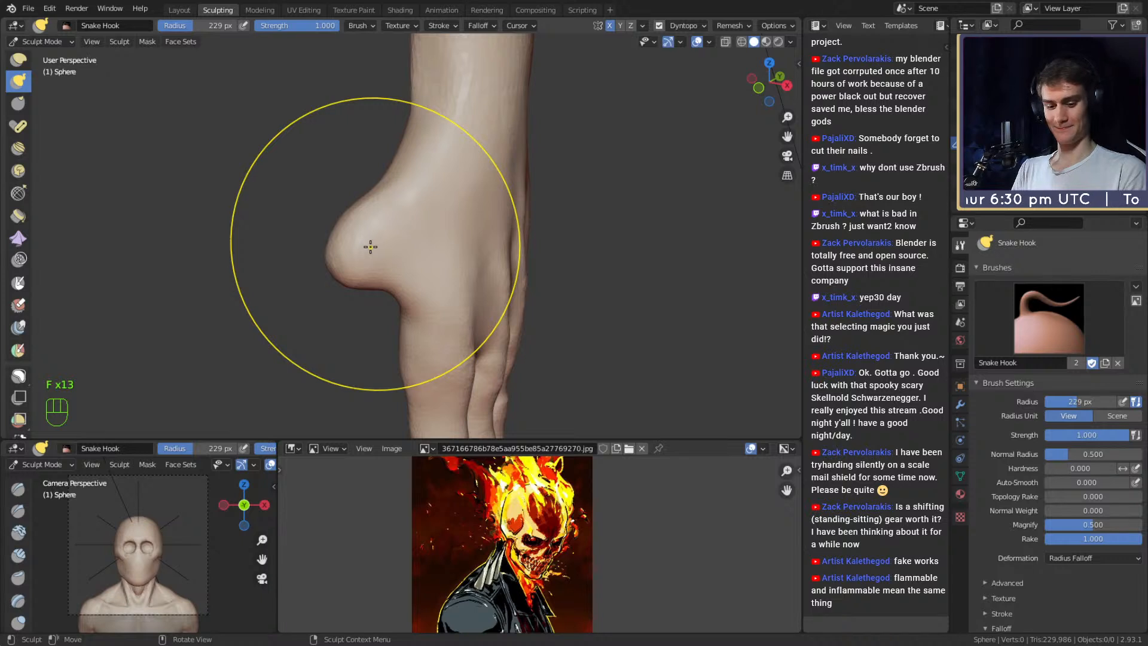
# Refine the transition from the thumb base to the wrist on the back of the hand with Snake Hook at 103 px.
pyautogui.press('f')
pyautogui.click(420, 182)
pyautogui.moveTo(419, 182)
pyautogui.keyDown('alt'); pyautogui.mouseDown()
pyautogui.moveTo(389, 181)
pyautogui.moveTo(399, 180)
pyautogui.mouseUp(); pyautogui.keyUp('alt')
pyautogui.press('f')
pyautogui.click(395, 181)
pyautogui.moveTo(421, 188)
pyautogui.keyDown('alt'); pyautogui.mouseDown()
pyautogui.moveTo(375, 238)
pyautogui.moveTo(362, 191)
pyautogui.moveTo(372, 195)
pyautogui.moveTo(393, 162)
pyautogui.moveTo(418, 165)
pyautogui.mouseUp(); pyautogui.keyUp('alt')
pyautogui.press('f')
pyautogui.click(372, 192)
pyautogui.press('f')
pyautogui.click(379, 164)
pyautogui.press('f')
pyautogui.click(380, 162)
pyautogui.keyDown('alt'); pyautogui.moveTo(433, 165); pyautogui.dragTo(398, 149); pyautogui.keyUp('alt')
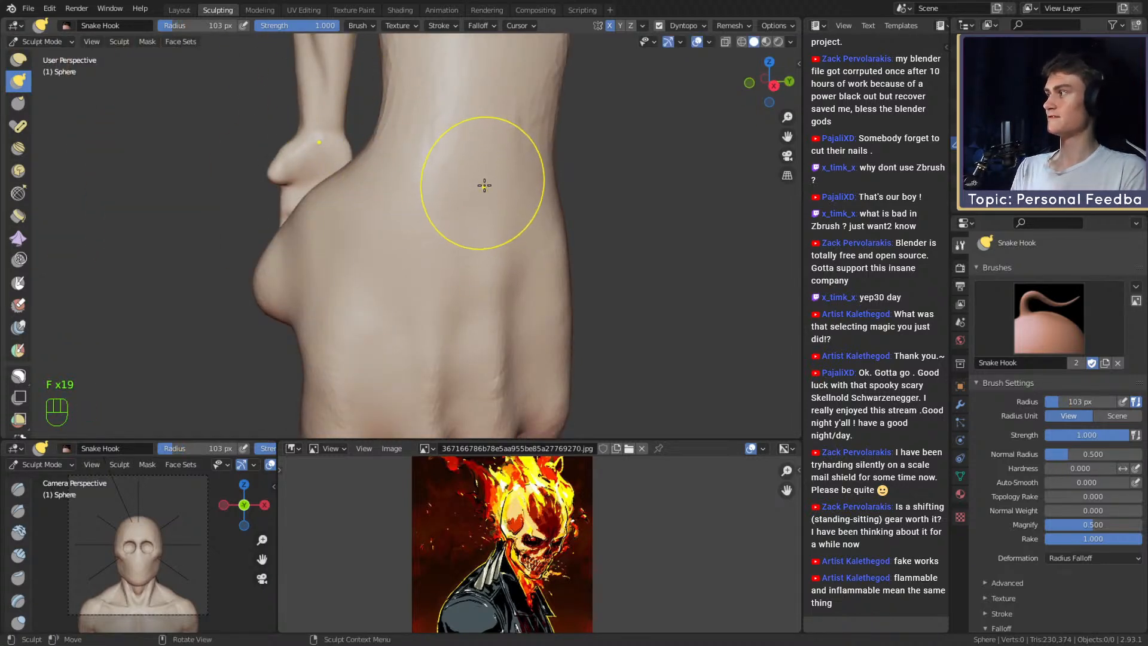
# Adjust the wrist contours above the back of the hand with the Snake Hook brush at 147 px.
pyautogui.keyDown('alt'); pyautogui.keyDown('shift'); pyautogui.moveTo(507, 159); pyautogui.dragTo(469, 172); pyautogui.keyUp('shift'); pyautogui.keyUp('alt')
pyautogui.press('f')
pyautogui.click(582, 168)
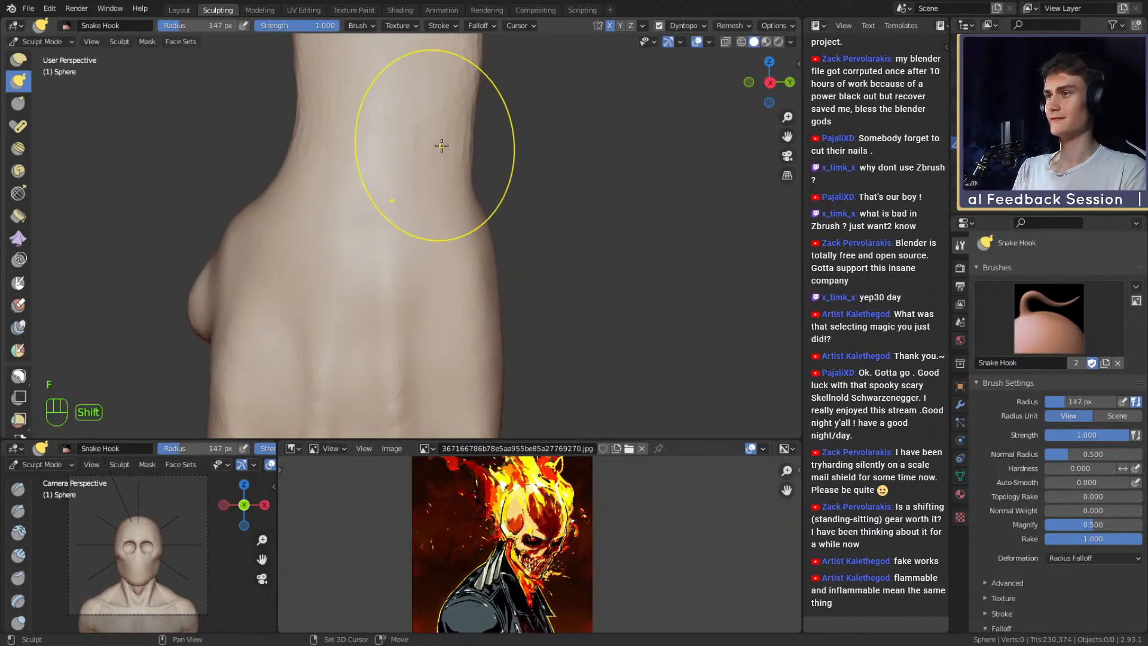
pyautogui.keyDown('alt'); pyautogui.moveTo(335, 151); pyautogui.dragTo(482, 151); pyautogui.keyUp('alt')
pyautogui.moveTo(362, 167)
pyautogui.keyDown('alt'); pyautogui.mouseDown()
pyautogui.moveTo(472, 155)
pyautogui.moveTo(428, 147)
pyautogui.mouseUp(); pyautogui.keyUp('alt')
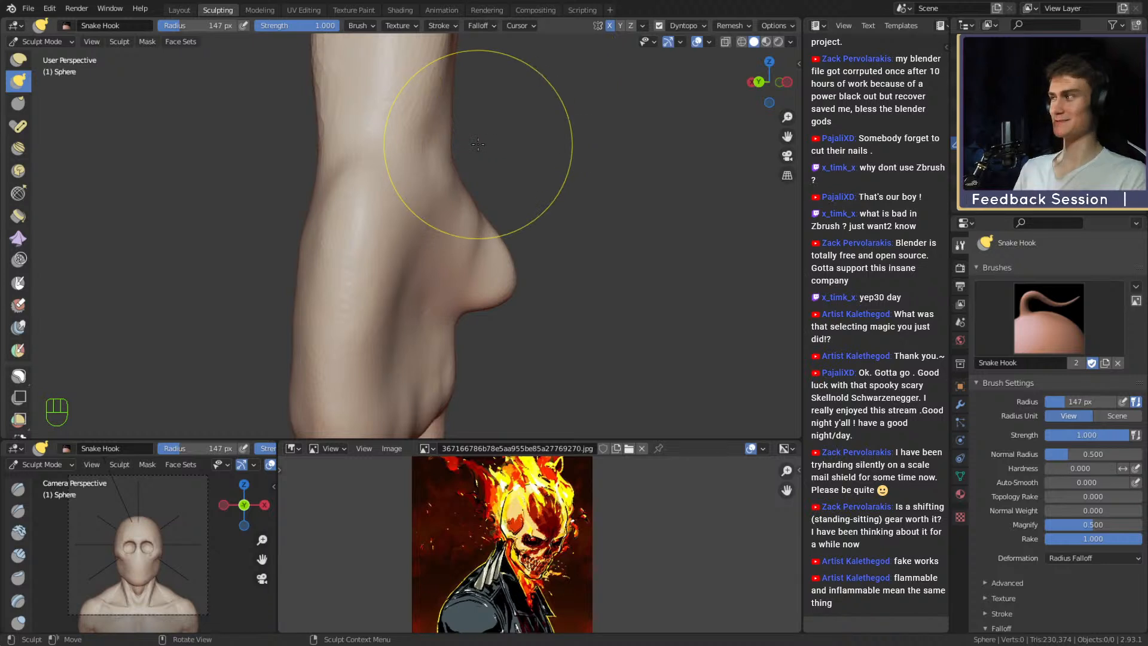
# Reshape the little-finger side of the hand with the Grab brush, starting at 196 px.
pyautogui.press('3')
pyautogui.keyDown('alt'); pyautogui.keyDown('shift'); pyautogui.moveTo(477, 144); pyautogui.dragTo(451, 96); pyautogui.keyUp('shift'); pyautogui.keyUp('alt')
pyautogui.press('f')
pyautogui.click(512, 249)
pyautogui.keyDown('alt'); pyautogui.moveTo(402, 270); pyautogui.dragTo(387, 275); pyautogui.keyUp('alt')
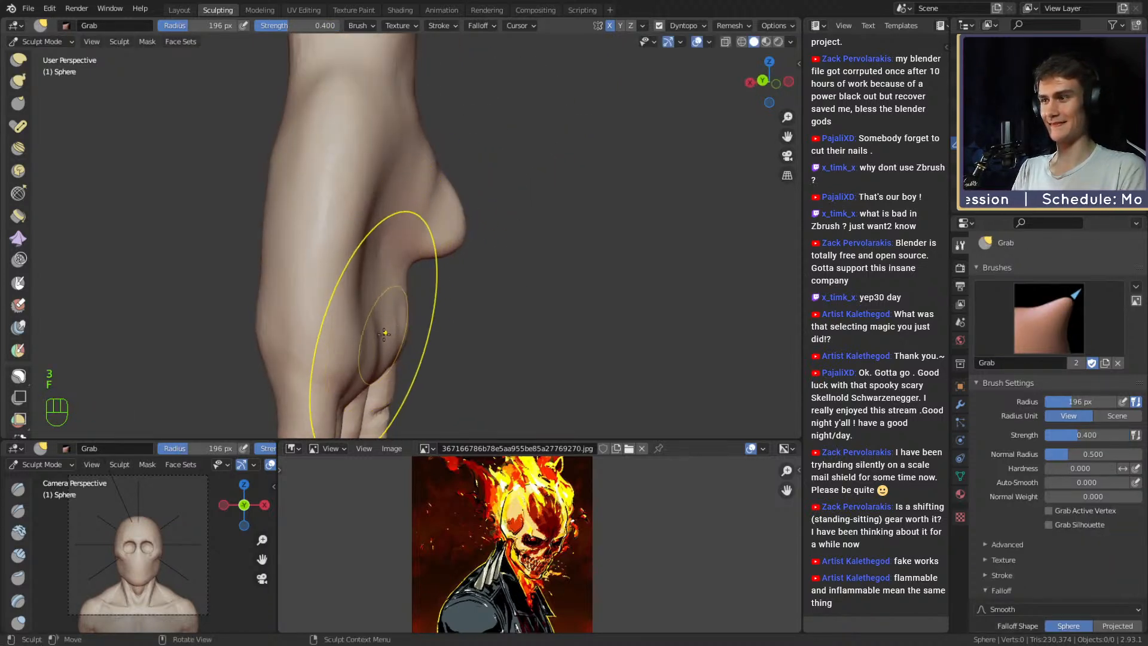
pyautogui.moveTo(385, 326)
pyautogui.keyDown('alt'); pyautogui.keyDown('shift'); pyautogui.mouseDown()
pyautogui.moveTo(392, 281)
pyautogui.moveTo(352, 242)
pyautogui.moveTo(353, 210)
pyautogui.moveTo(434, 271)
pyautogui.moveTo(299, 353)
pyautogui.moveTo(347, 341)
pyautogui.moveTo(418, 296)
pyautogui.mouseUp(); pyautogui.keyUp('shift'); pyautogui.keyUp('alt')
pyautogui.press('f')
pyautogui.click(357, 244)
pyautogui.press('f')
pyautogui.click(359, 223)
# Adjust the hand's proportions with a resized Grab brush and smooth the reshaped surface.
pyautogui.moveTo(536, 313)
pyautogui.keyDown('alt'); pyautogui.mouseDown()
pyautogui.moveTo(447, 255)
pyautogui.moveTo(443, 236)
pyautogui.moveTo(385, 217)
pyautogui.moveTo(404, 215)
pyautogui.moveTo(423, 180)
pyautogui.moveTo(403, 275)
pyautogui.moveTo(372, 314)
pyautogui.mouseUp(); pyautogui.keyUp('alt')
pyautogui.press('f')
pyautogui.click(421, 247)
pyautogui.press('f')
pyautogui.click(386, 249)
pyautogui.moveTo(372, 314)
pyautogui.keyDown('ctrl'); pyautogui.keyDown('alt'); pyautogui.mouseDown()
pyautogui.moveTo(375, 289)
pyautogui.moveTo(398, 266)
pyautogui.mouseUp(); pyautogui.keyUp('alt'); pyautogui.keyUp('ctrl')
pyautogui.press('f')
pyautogui.click(414, 269)
pyautogui.keyDown('shift'); pyautogui.moveTo(414, 272); pyautogui.dragTo(400, 282); pyautogui.keyUp('shift')
# Set the Grab brush to 159 px and examine the hand and fingertips from several angles.
pyautogui.moveTo(485, 264)
pyautogui.keyDown('alt'); pyautogui.mouseDown()
pyautogui.moveTo(431, 310)
pyautogui.moveTo(359, 330)
pyautogui.moveTo(205, 324)
pyautogui.mouseUp(); pyautogui.keyUp('alt')
pyautogui.moveTo(335, 302)
pyautogui.keyDown('alt'); pyautogui.mouseDown()
pyautogui.moveTo(467, 282)
pyautogui.moveTo(402, 265)
pyautogui.moveTo(495, 264)
pyautogui.moveTo(445, 279)
pyautogui.mouseUp(); pyautogui.keyUp('alt')
pyautogui.press('f')
pyautogui.click(395, 255)
pyautogui.keyDown('alt'); pyautogui.moveTo(442, 229); pyautogui.dragTo(482, 211); pyautogui.keyUp('alt')
pyautogui.moveTo(435, 170)
pyautogui.keyDown('alt'); pyautogui.keyDown('shift'); pyautogui.mouseDown()
pyautogui.moveTo(426, 189)
pyautogui.moveTo(438, 188)
pyautogui.mouseUp(); pyautogui.keyUp('shift'); pyautogui.keyUp('alt')
pyautogui.keyDown('alt'); pyautogui.moveTo(419, 295); pyautogui.dragTo(257, 263); pyautogui.keyUp('alt')
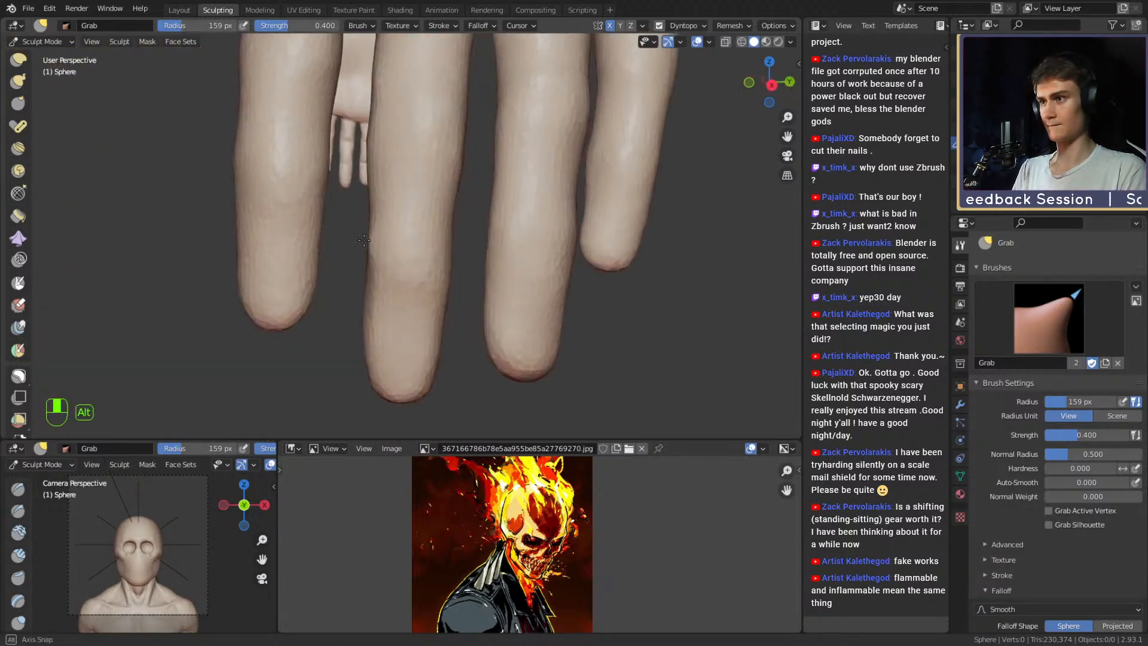
# Adjust the shape of the fingers from several angles with the Grab brush, resizing it to 106 px and 151 px.
pyautogui.press('f')
pyautogui.click(381, 257)
pyautogui.press('f')
pyautogui.click(342, 258)
pyautogui.press('f')
pyautogui.keyDown('alt'); pyautogui.moveTo(408, 261); pyautogui.dragTo(402, 220); pyautogui.keyUp('alt')
pyautogui.click(442, 253)
pyautogui.keyDown('alt'); pyautogui.keyDown('shift'); pyautogui.moveTo(402, 220); pyautogui.dragTo(366, 244); pyautogui.keyUp('shift'); pyautogui.keyUp('alt')
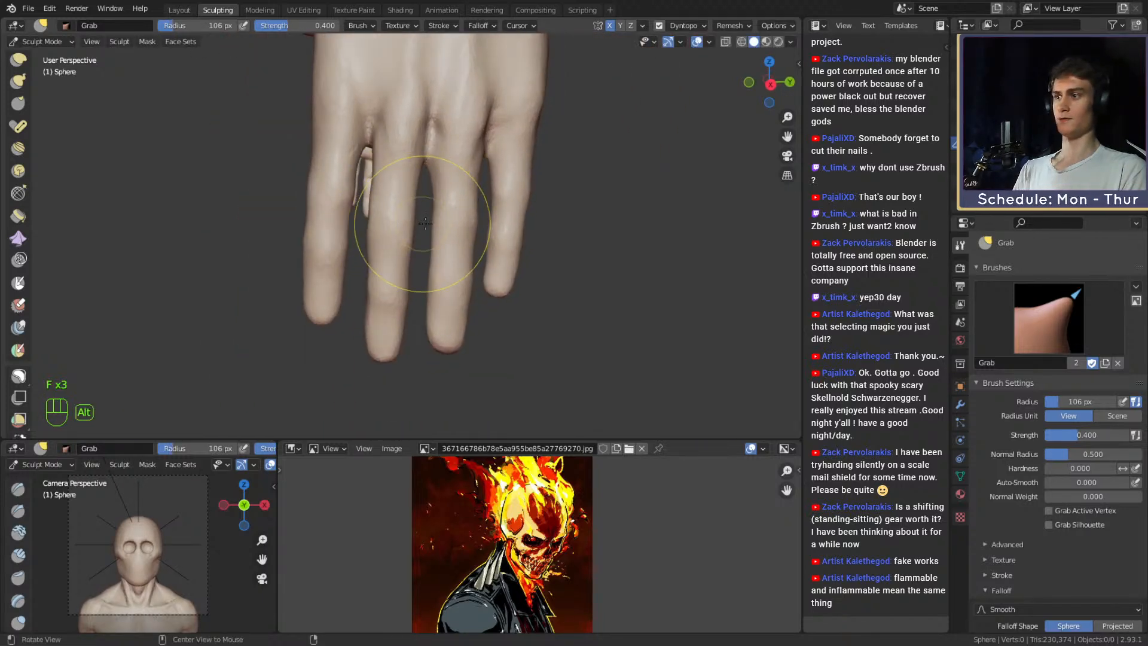
pyautogui.keyDown('alt'); pyautogui.moveTo(458, 226); pyautogui.dragTo(402, 257); pyautogui.keyUp('alt')
pyautogui.keyDown('ctrl'); pyautogui.keyDown('alt'); pyautogui.moveTo(402, 257); pyautogui.dragTo(520, 213); pyautogui.keyUp('alt'); pyautogui.keyUp('ctrl')
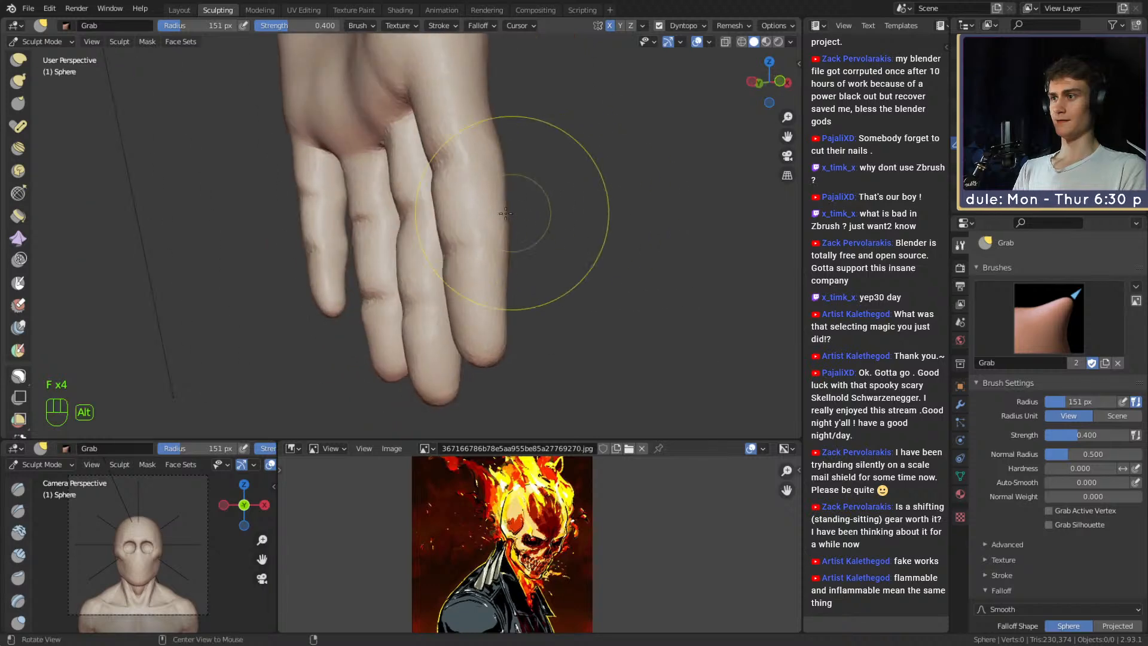
# Set the brush to 85 px and smooth the palm side of the fingers.
pyautogui.keyDown('alt'); pyautogui.moveTo(426, 217); pyautogui.dragTo(559, 219); pyautogui.keyUp('alt')
pyautogui.press('f')
pyautogui.click(448, 252)
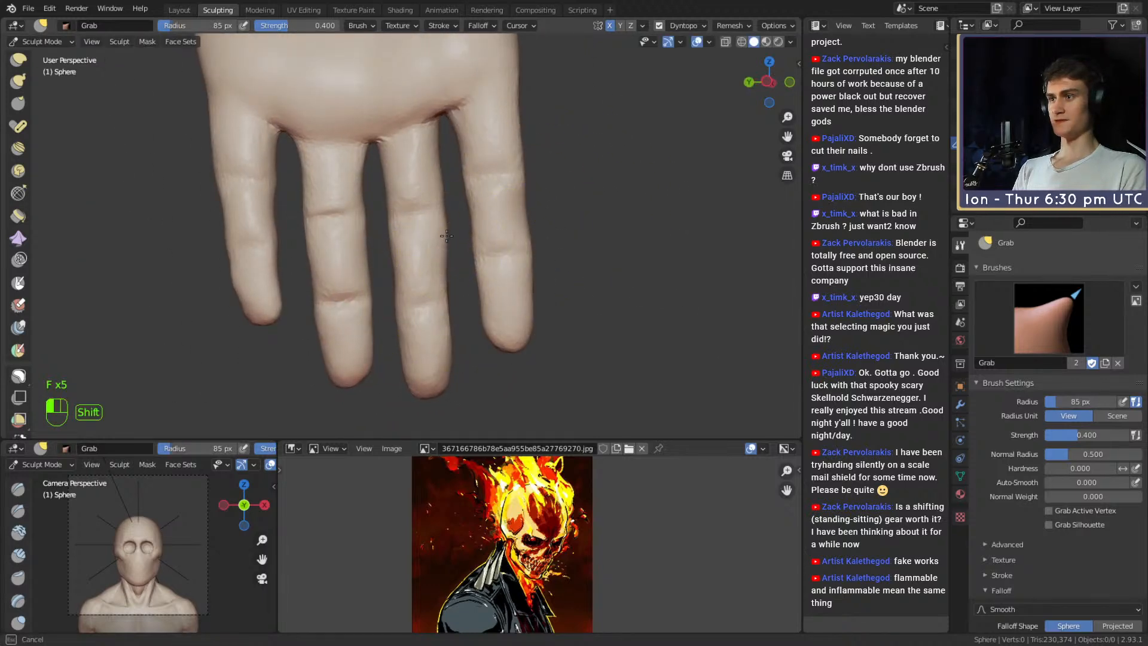
pyautogui.moveTo(438, 175)
pyautogui.keyDown('ctrl'); pyautogui.keyDown('alt'); pyautogui.mouseDown()
pyautogui.moveTo(448, 244)
pyautogui.moveTo(456, 218)
pyautogui.moveTo(440, 264)
pyautogui.moveTo(694, 234)
pyautogui.moveTo(670, 261)
pyautogui.mouseUp(); pyautogui.keyUp('alt'); pyautogui.keyUp('ctrl')
pyautogui.keyDown('alt'); pyautogui.moveTo(500, 242); pyautogui.dragTo(621, 244); pyautogui.keyUp('alt')
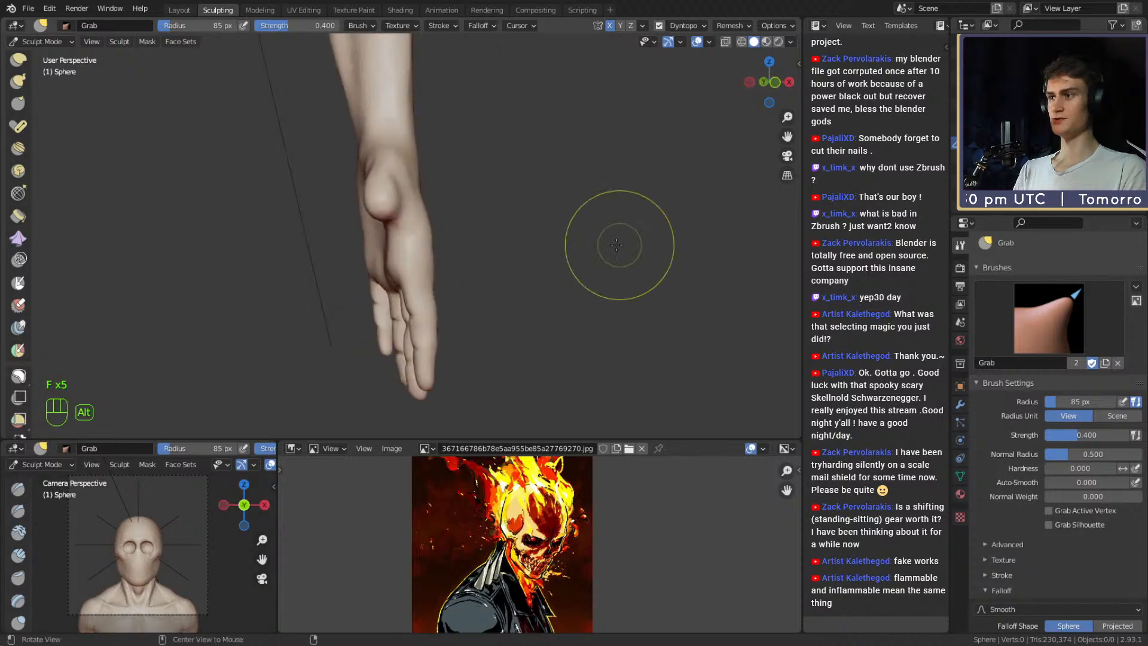
# Reshape the lower palm and finger bases with the Grab brush at 175, 106 and 151 px.
pyautogui.moveTo(434, 254)
pyautogui.keyDown('alt'); pyautogui.mouseDown()
pyautogui.moveTo(551, 251)
pyautogui.moveTo(398, 243)
pyautogui.mouseUp(); pyautogui.keyUp('alt')
pyautogui.press('f')
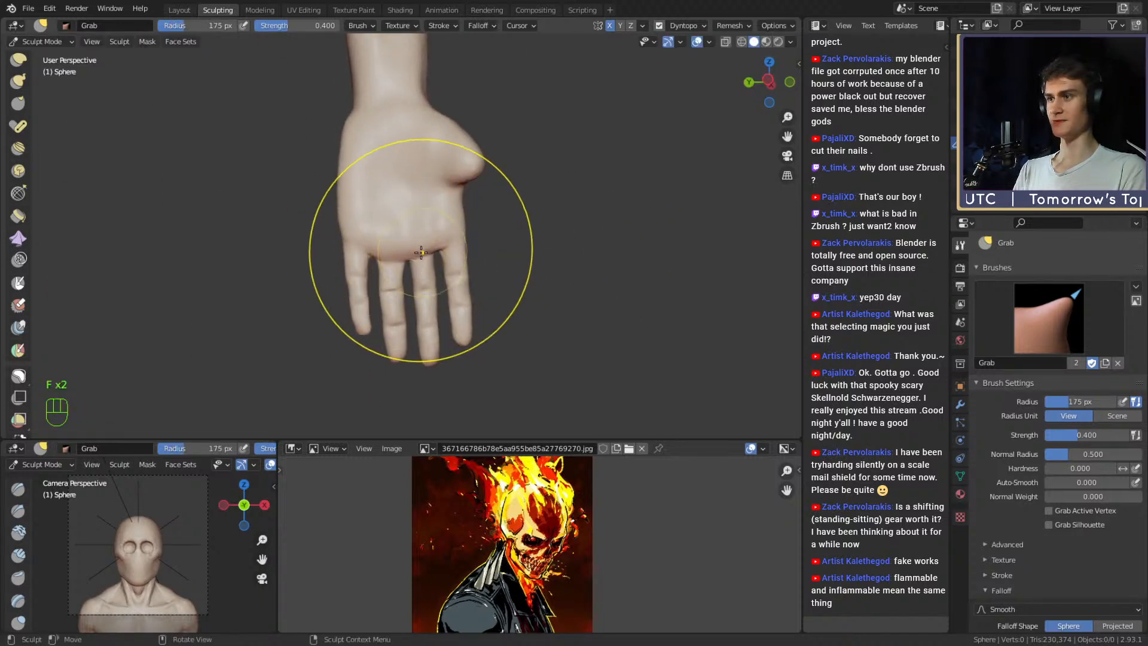
pyautogui.press('f')
pyautogui.click(382, 231)
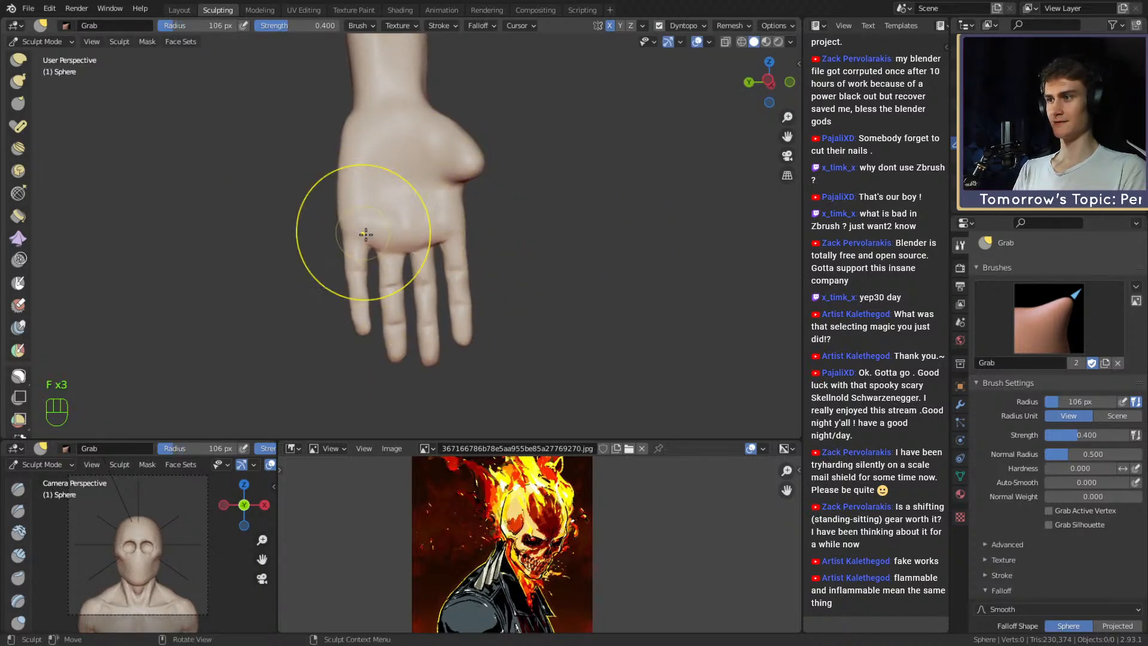
pyautogui.press('f')
pyautogui.click(404, 249)
pyautogui.press('f')
pyautogui.click(410, 234)
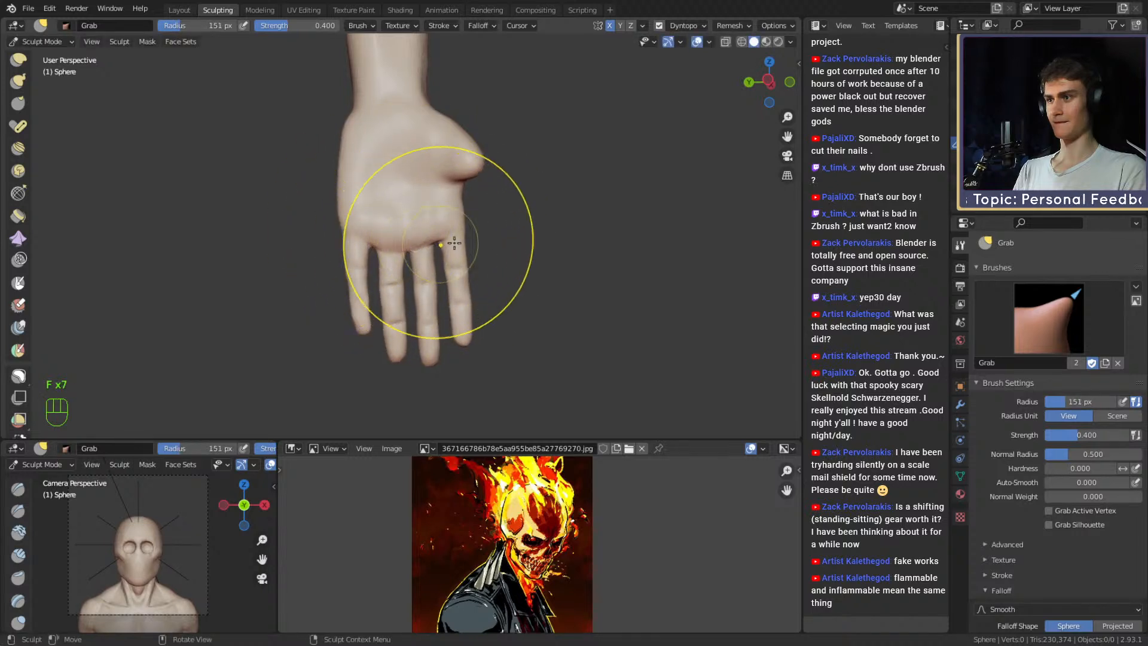
# Smooth the back of the hand around the knuckles with the brush at 46 px.
pyautogui.moveTo(455, 242)
pyautogui.keyDown('alt'); pyautogui.mouseDown()
pyautogui.moveTo(310, 278)
pyautogui.moveTo(376, 253)
pyautogui.moveTo(397, 231)
pyautogui.mouseUp(); pyautogui.keyUp('alt')
pyautogui.press('f')
pyautogui.click(354, 230)
pyautogui.press('f')
pyautogui.click(383, 233)
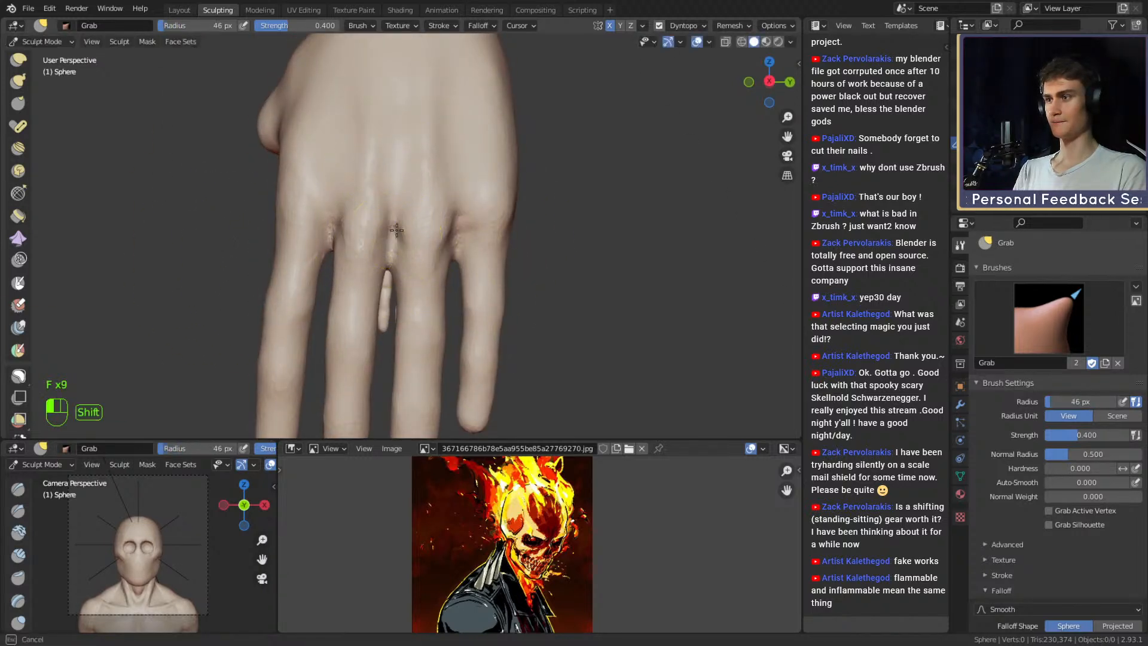
pyautogui.moveTo(333, 212)
pyautogui.keyDown('alt'); pyautogui.mouseDown()
pyautogui.moveTo(461, 239)
pyautogui.moveTo(392, 231)
pyautogui.mouseUp(); pyautogui.keyUp('alt')
pyautogui.keyDown('ctrl'); pyautogui.keyDown('alt'); pyautogui.moveTo(430, 149); pyautogui.dragTo(455, 204); pyautogui.keyUp('alt'); pyautogui.keyUp('ctrl')
pyautogui.moveTo(456, 205)
pyautogui.keyDown('alt'); pyautogui.keyDown('shift'); pyautogui.mouseDown()
pyautogui.moveTo(455, 216)
pyautogui.moveTo(495, 234)
pyautogui.mouseUp(); pyautogui.keyUp('shift'); pyautogui.keyUp('alt')
pyautogui.keyDown('ctrl'); pyautogui.keyDown('alt'); pyautogui.moveTo(460, 269); pyautogui.dragTo(419, 179); pyautogui.keyUp('alt'); pyautogui.keyUp('ctrl')
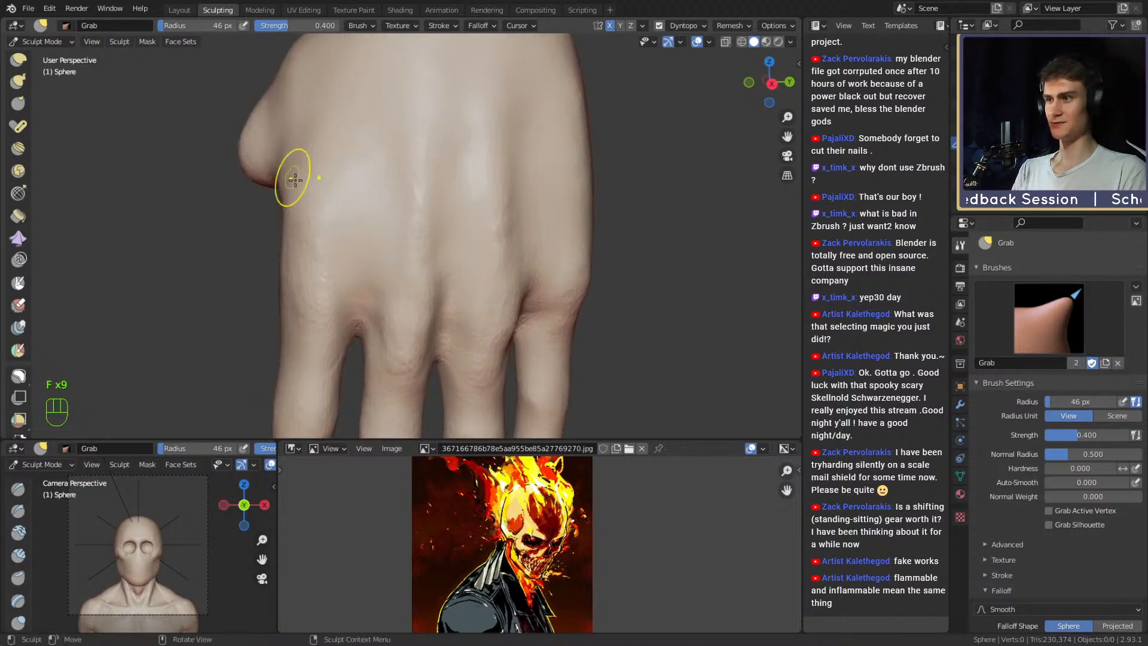
# Build up the middle finger's knuckle with a resized Clay Strips brush.
pyautogui.press('1')
pyautogui.press('f')
pyautogui.click(393, 253)
pyautogui.moveTo(386, 247)
pyautogui.keyDown('alt'); pyautogui.keyDown('shift'); pyautogui.mouseDown()
pyautogui.moveTo(401, 251)
pyautogui.moveTo(408, 233)
pyautogui.moveTo(418, 246)
pyautogui.mouseUp(); pyautogui.keyUp('shift'); pyautogui.keyUp('alt')
pyautogui.press('2')
pyautogui.press('1')
pyautogui.press('f')
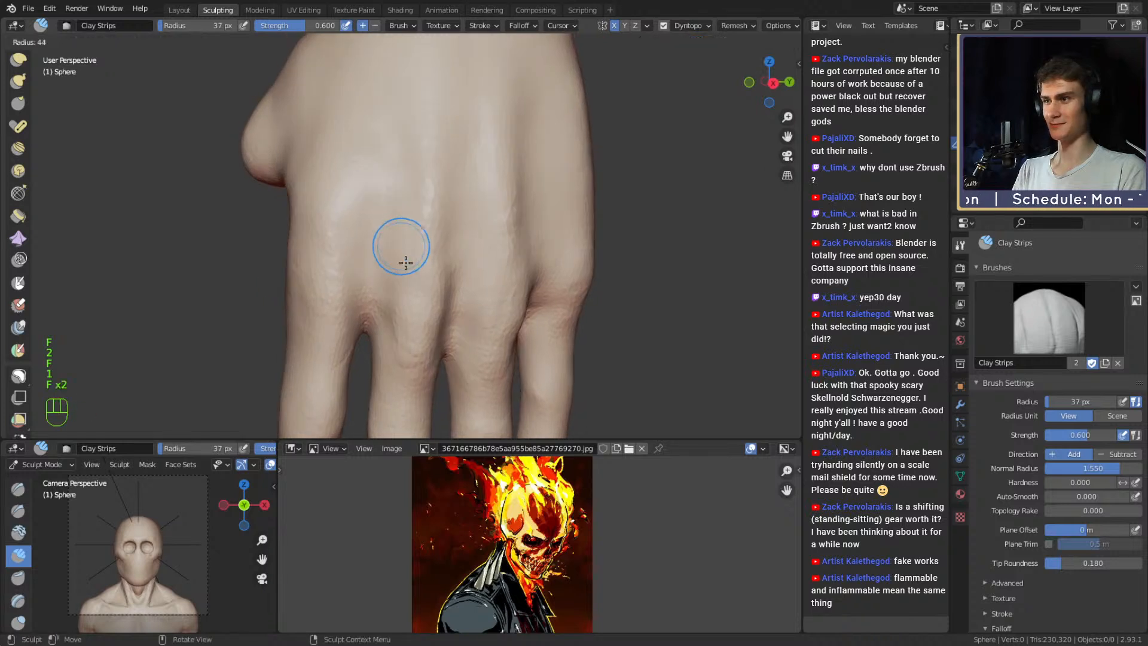
pyautogui.click(404, 264)
pyautogui.moveTo(402, 293); pyautogui.dragTo(405, 332)
# Add a clay strip above the middle finger's knuckle with the Clay Strips brush at 36 px.
pyautogui.moveTo(427, 321)
pyautogui.keyDown('alt'); pyautogui.mouseDown()
pyautogui.moveTo(415, 313)
pyautogui.moveTo(429, 269)
pyautogui.mouseUp(); pyautogui.keyUp('alt')
pyautogui.press('f')
pyautogui.click(423, 258)
pyautogui.moveTo(424, 242); pyautogui.dragTo(427, 259)
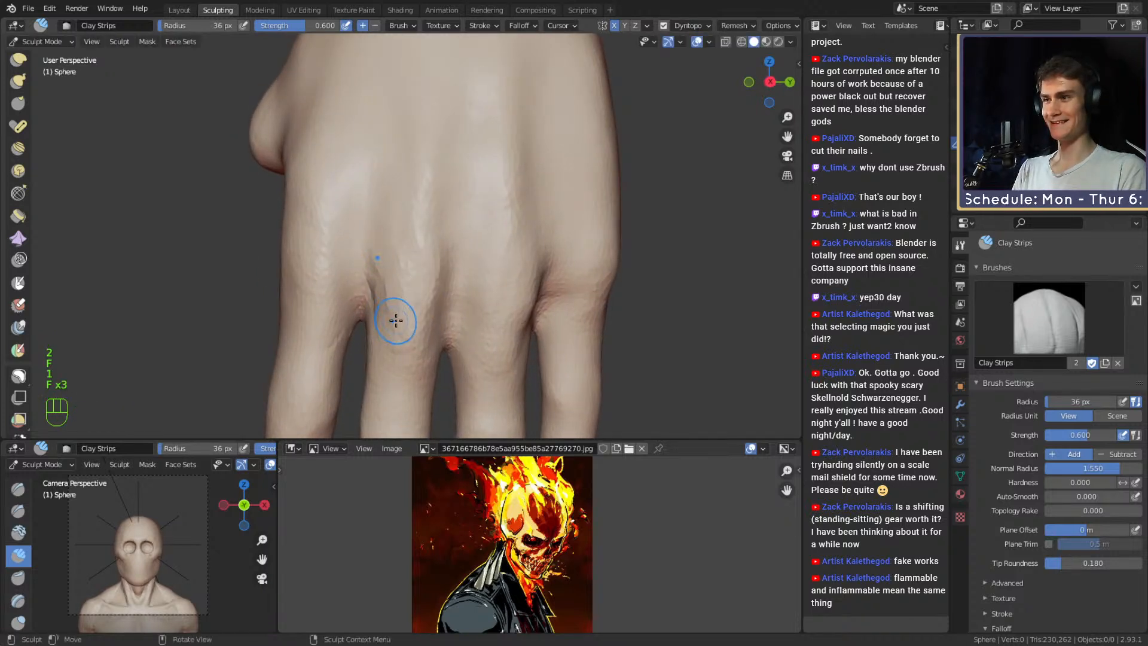
pyautogui.moveTo(396, 320); pyautogui.dragTo(398, 266, button='middle')
pyautogui.keyDown('alt'); pyautogui.moveTo(381, 215); pyautogui.dragTo(404, 258); pyautogui.keyUp('alt')
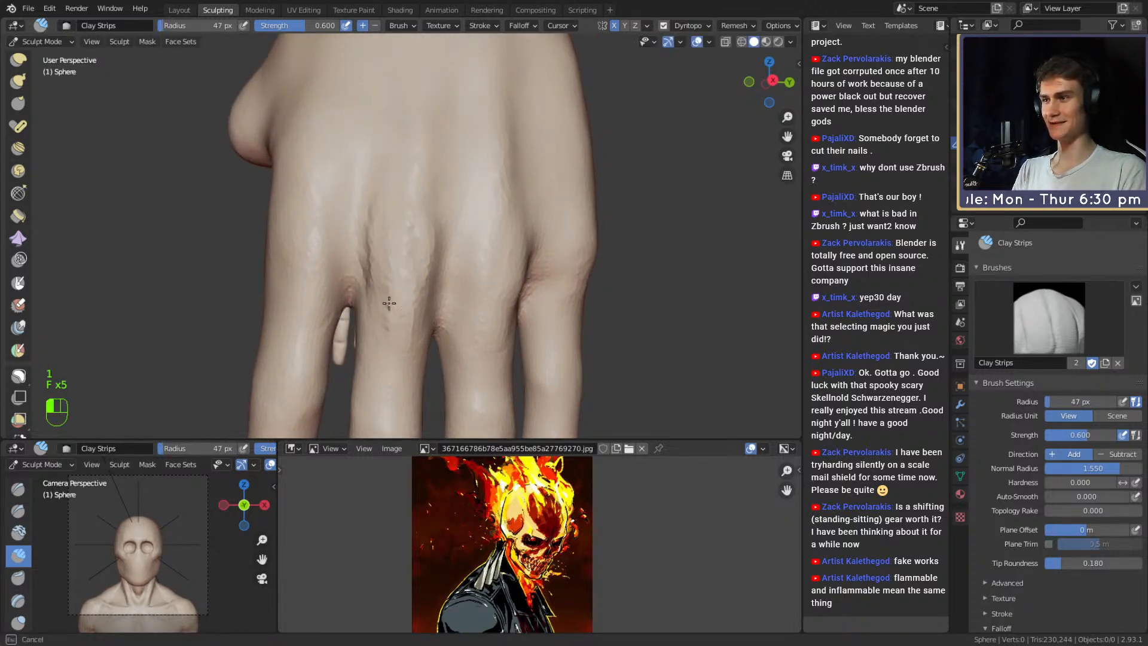
# Thicken the middle finger's base with Clay Strips at 47 px and smooth the back of the hand above it.
pyautogui.moveTo(412, 301); pyautogui.dragTo(406, 309)
pyautogui.press('f')
pyautogui.click(411, 304)
pyautogui.keyDown('shift'); pyautogui.moveTo(390, 186); pyautogui.dragTo(399, 195); pyautogui.keyUp('shift')
# Build up the little finger's knuckle and base with the Clay Strips brush at 41 px and 26 px.
pyautogui.moveTo(402, 190)
pyautogui.keyDown('alt'); pyautogui.keyDown('shift'); pyautogui.mouseDown(button='middle')
pyautogui.moveTo(351, 274)
pyautogui.moveTo(405, 276)
pyautogui.moveTo(365, 235)
pyautogui.moveTo(332, 243)
pyautogui.moveTo(328, 262)
pyautogui.moveTo(382, 287)
pyautogui.mouseUp(button='middle'); pyautogui.keyUp('shift'); pyautogui.keyUp('alt')
pyautogui.press('f')
pyautogui.click(347, 275)
pyautogui.keyDown('alt'); pyautogui.moveTo(383, 287); pyautogui.dragTo(512, 264, button='middle'); pyautogui.keyUp('alt')
pyautogui.keyDown('alt'); pyautogui.keyDown('shift'); pyautogui.moveTo(512, 263); pyautogui.dragTo(446, 233, button='middle'); pyautogui.keyUp('shift'); pyautogui.keyUp('alt')
pyautogui.press('f')
pyautogui.click(441, 231)
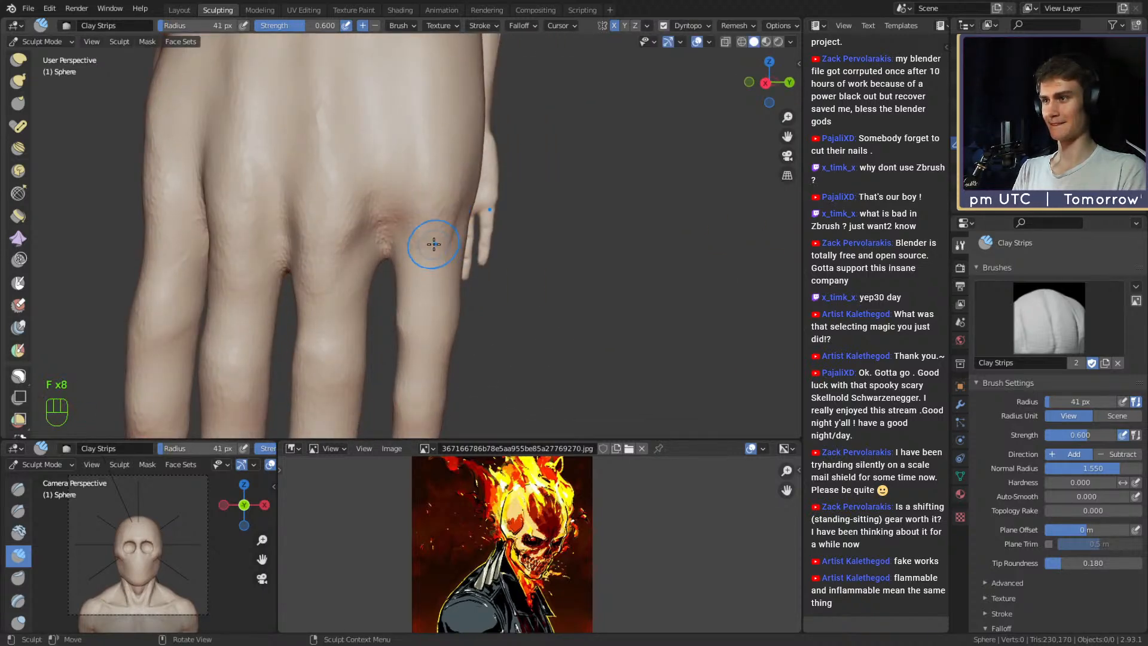
pyautogui.moveTo(440, 273)
pyautogui.keyDown('alt'); pyautogui.keyDown('shift'); pyautogui.mouseDown(button='middle')
pyautogui.moveTo(415, 178)
pyautogui.moveTo(401, 223)
pyautogui.mouseUp(button='middle'); pyautogui.keyUp('shift'); pyautogui.keyUp('alt')
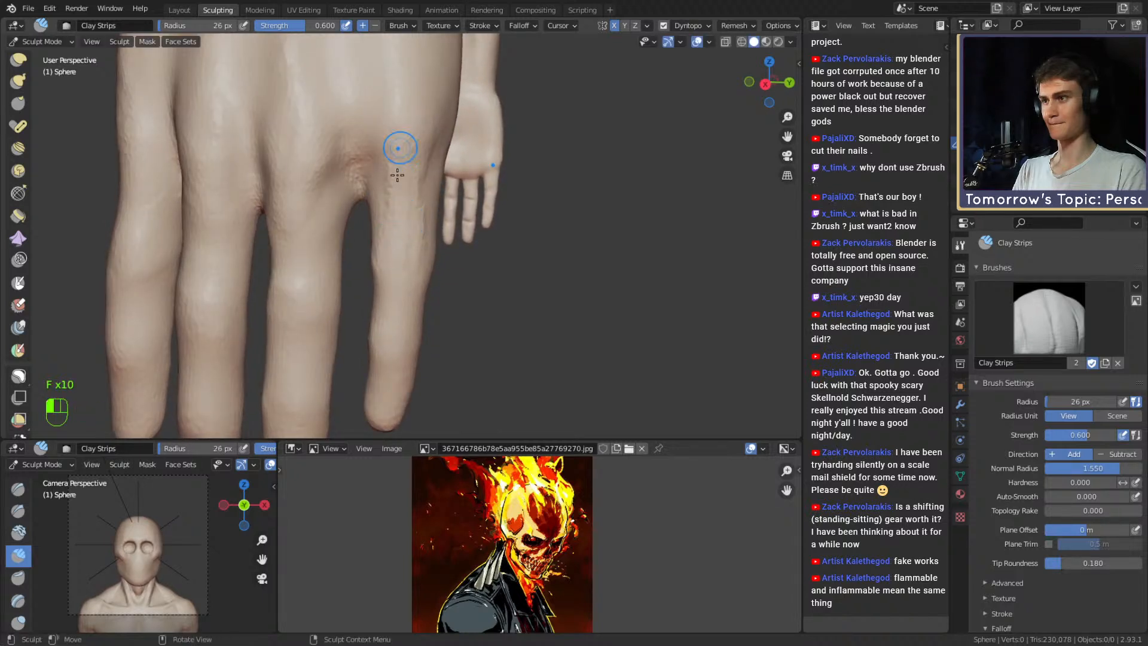
pyautogui.moveTo(406, 251); pyautogui.dragTo(406, 242)
# Smooth the little finger's knuckle with the brush at 72 px.
pyautogui.press('f')
pyautogui.click(423, 183)
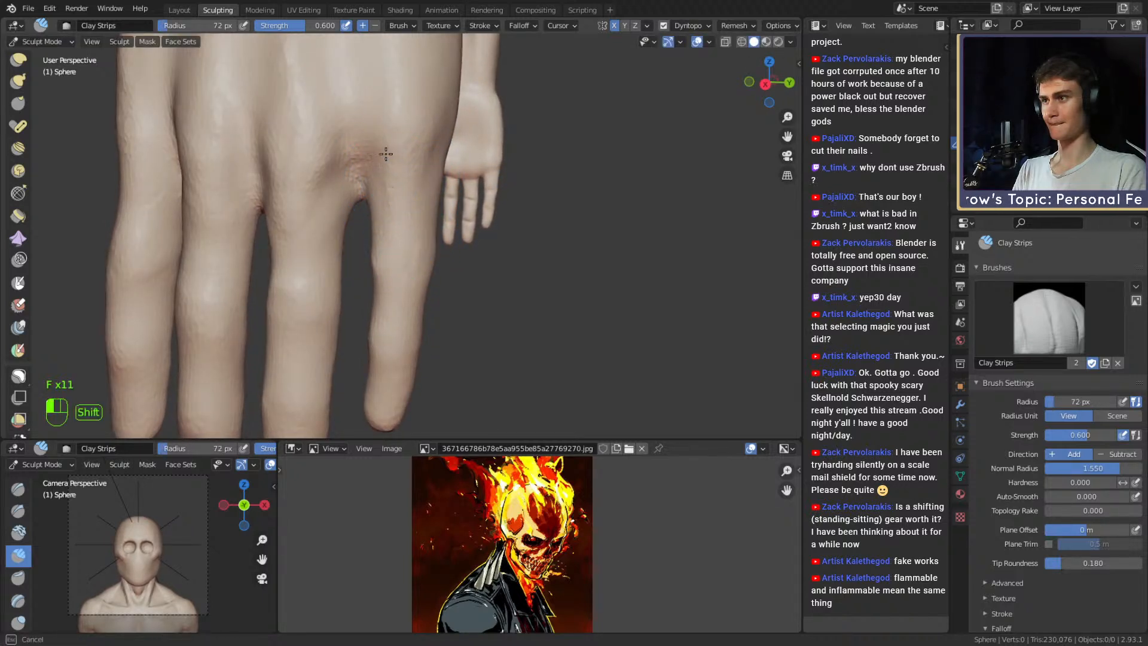
pyautogui.keyDown('shift'); pyautogui.moveTo(385, 154); pyautogui.dragTo(388, 159); pyautogui.keyUp('shift')
# Add clay to the back of the ring finger with the Clay Strips brush at 35 px.
pyautogui.keyDown('alt'); pyautogui.moveTo(383, 200); pyautogui.dragTo(410, 212, button='middle'); pyautogui.keyUp('alt')
pyautogui.press('f')
pyautogui.click(388, 212)
pyautogui.moveTo(400, 277); pyautogui.dragTo(400, 269)
pyautogui.keyDown('alt'); pyautogui.moveTo(401, 263); pyautogui.dragTo(410, 251, button='middle'); pyautogui.keyUp('alt')
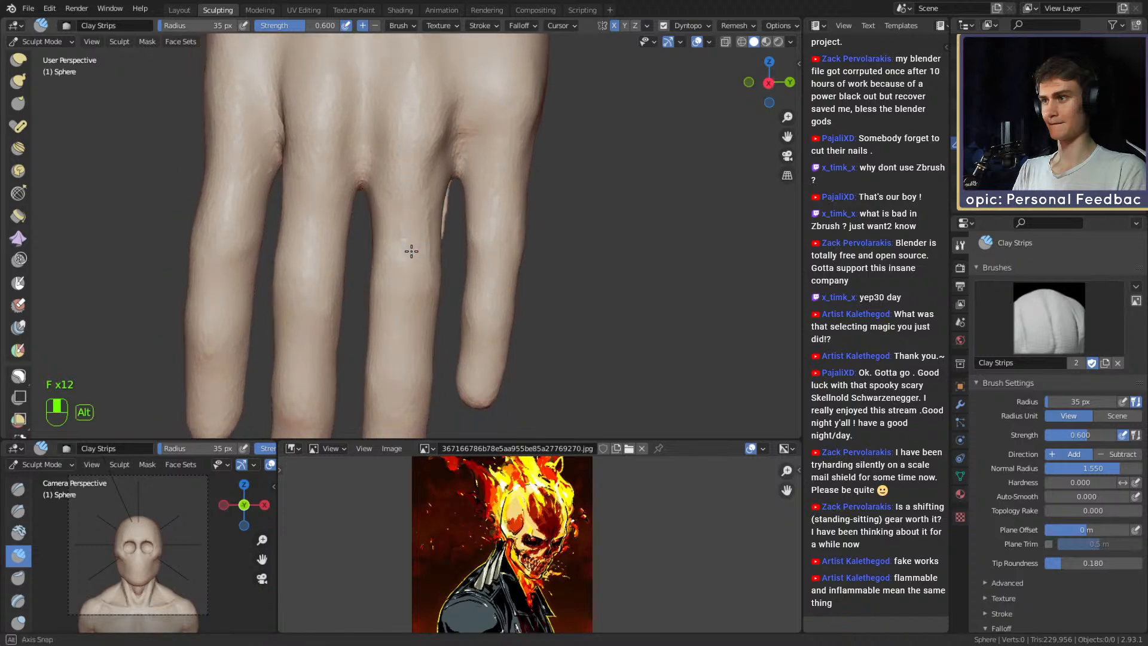
# Reshape the base of the ring finger with the Grab brush, starting at 93 px.
pyautogui.press('3')
pyautogui.press('f')
pyautogui.keyDown('alt'); pyautogui.moveTo(400, 207); pyautogui.dragTo(412, 232, button='middle'); pyautogui.keyUp('alt')
pyautogui.press('f')
pyautogui.click(425, 234)
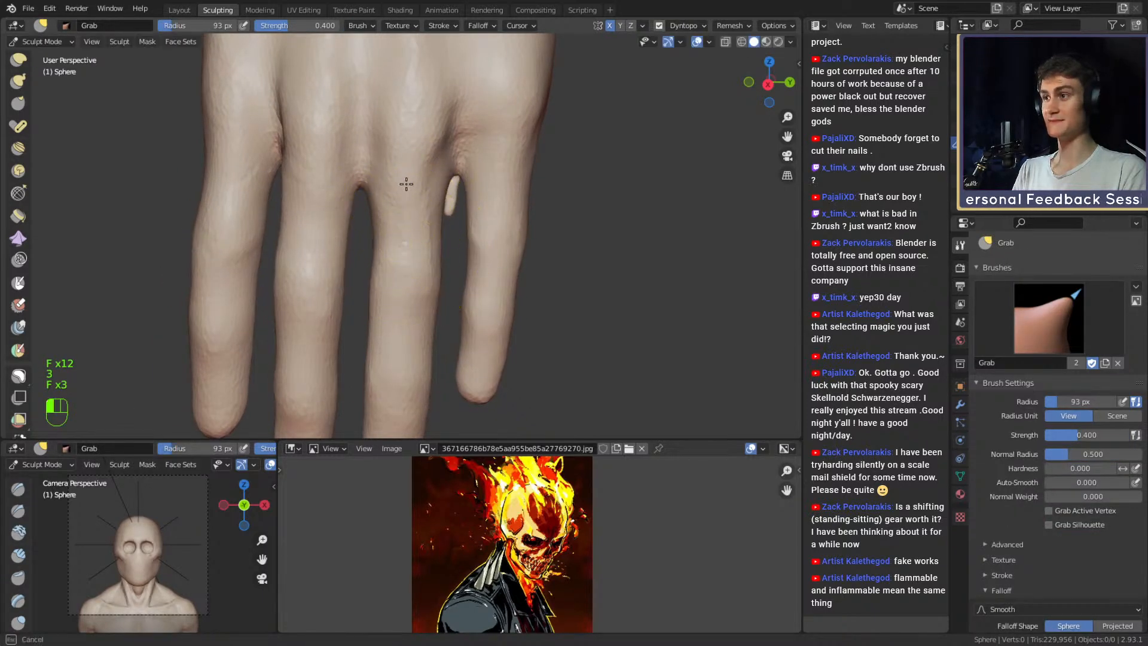
pyautogui.moveTo(407, 184); pyautogui.dragTo(409, 178)
pyautogui.keyDown('alt'); pyautogui.keyDown('shift'); pyautogui.moveTo(410, 174); pyautogui.dragTo(419, 179, button='middle'); pyautogui.keyUp('shift'); pyautogui.keyUp('alt')
pyautogui.press('f')
pyautogui.click(401, 217)
pyautogui.moveTo(400, 217)
pyautogui.keyDown('alt'); pyautogui.keyDown('shift'); pyautogui.mouseDown(button='middle')
pyautogui.moveTo(455, 232)
pyautogui.moveTo(409, 220)
pyautogui.moveTo(509, 226)
pyautogui.moveTo(431, 231)
pyautogui.mouseUp(button='middle'); pyautogui.keyUp('shift'); pyautogui.keyUp('alt')
pyautogui.press('f')
pyautogui.click(420, 230)
# Build up the middle joint on the back of the middle finger with Clay Strips at 37 px.
pyautogui.press('1')
pyautogui.press('f')
pyautogui.click(419, 211)
pyautogui.moveTo(396, 226); pyautogui.dragTo(396, 233)
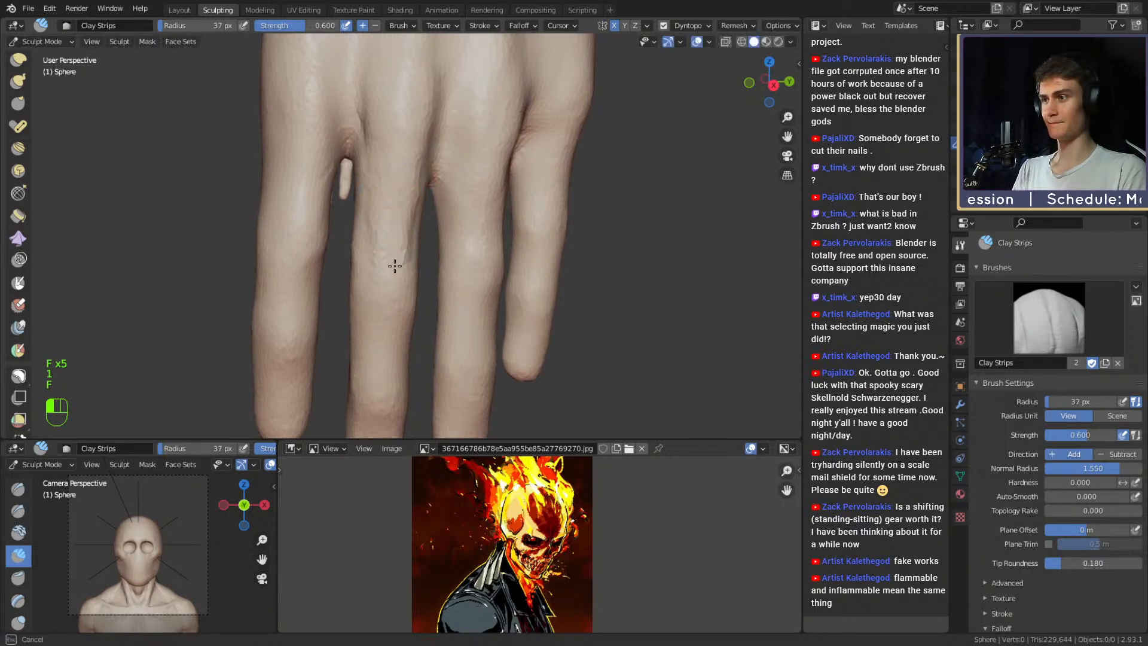
pyautogui.moveTo(376, 256); pyautogui.dragTo(377, 262)
pyautogui.moveTo(401, 240)
pyautogui.keyDown('alt'); pyautogui.mouseDown(button='middle')
pyautogui.moveTo(502, 237)
pyautogui.moveTo(407, 230)
pyautogui.moveTo(435, 222)
pyautogui.mouseUp(button='middle'); pyautogui.keyUp('alt')
# Smooth the base of the middle finger up to its knuckle with a resized brush.
pyautogui.press('f')
pyautogui.click(404, 189)
pyautogui.press('f')
pyautogui.click(408, 174)
pyautogui.keyDown('shift'); pyautogui.moveTo(402, 158); pyautogui.dragTo(403, 102); pyautogui.keyUp('shift')
pyautogui.moveTo(410, 156)
pyautogui.keyDown('alt'); pyautogui.mouseDown(button='middle')
pyautogui.moveTo(457, 169)
pyautogui.moveTo(467, 189)
pyautogui.moveTo(366, 246)
pyautogui.mouseUp(button='middle'); pyautogui.keyUp('alt')
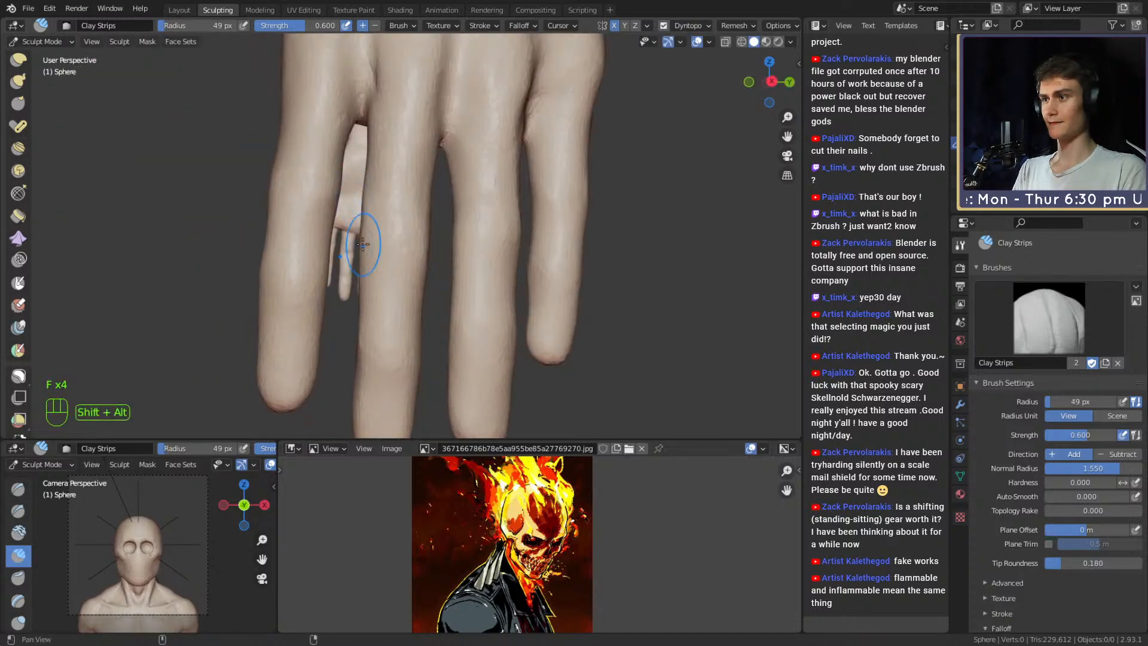
# Smooth the back of the middle finger with the brush at 74 px.
pyautogui.press('f')
pyautogui.click(399, 235)
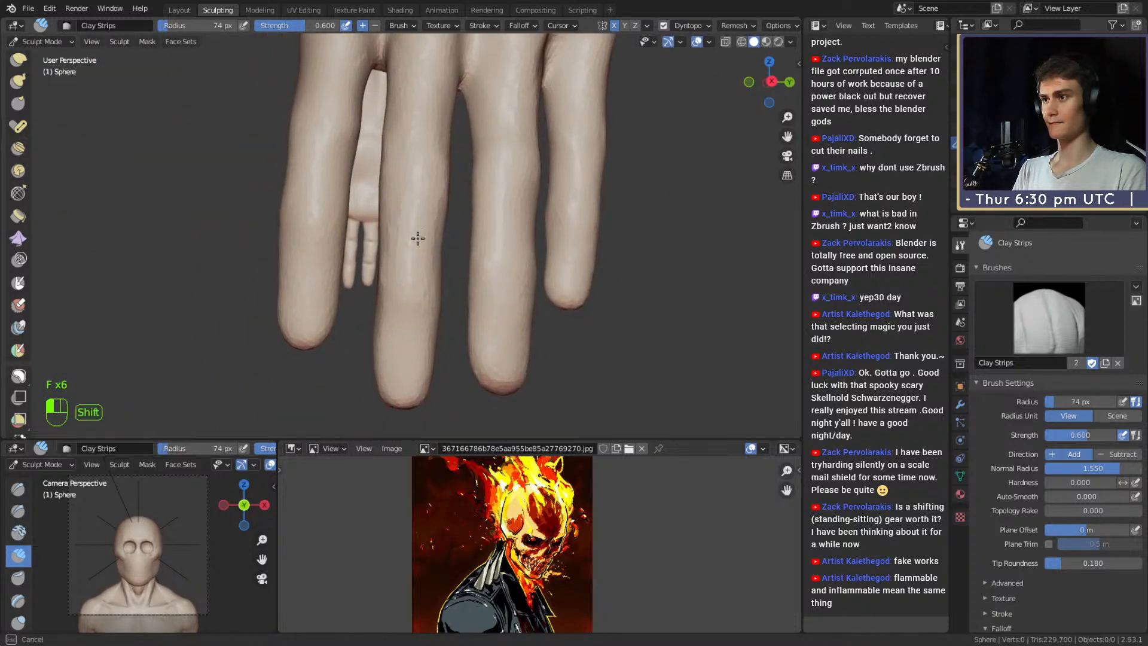
pyautogui.keyDown('shift'); pyautogui.moveTo(418, 238); pyautogui.dragTo(415, 231); pyautogui.keyUp('shift')
pyautogui.moveTo(388, 231)
pyautogui.keyDown('alt'); pyautogui.mouseDown(button='middle')
pyautogui.moveTo(414, 241)
pyautogui.moveTo(431, 277)
pyautogui.moveTo(534, 243)
pyautogui.moveTo(396, 261)
pyautogui.mouseUp(button='middle'); pyautogui.keyUp('alt')
# Add a clay stroke along the back of the fingers toward the tips with a resized Clay Strips brush.
pyautogui.press('f')
pyautogui.click(392, 253)
pyautogui.press('f')
pyautogui.click(382, 263)
pyautogui.moveTo(382, 265); pyautogui.dragTo(379, 307)
pyautogui.moveTo(392, 284)
pyautogui.keyDown('alt'); pyautogui.mouseDown(button='middle')
pyautogui.moveTo(377, 213)
pyautogui.moveTo(508, 192)
pyautogui.mouseUp(button='middle'); pyautogui.keyUp('alt')
# Reshape the outer edge of the index finger from the palm side with the Grab brush, starting at 107 px.
pyautogui.press('g')
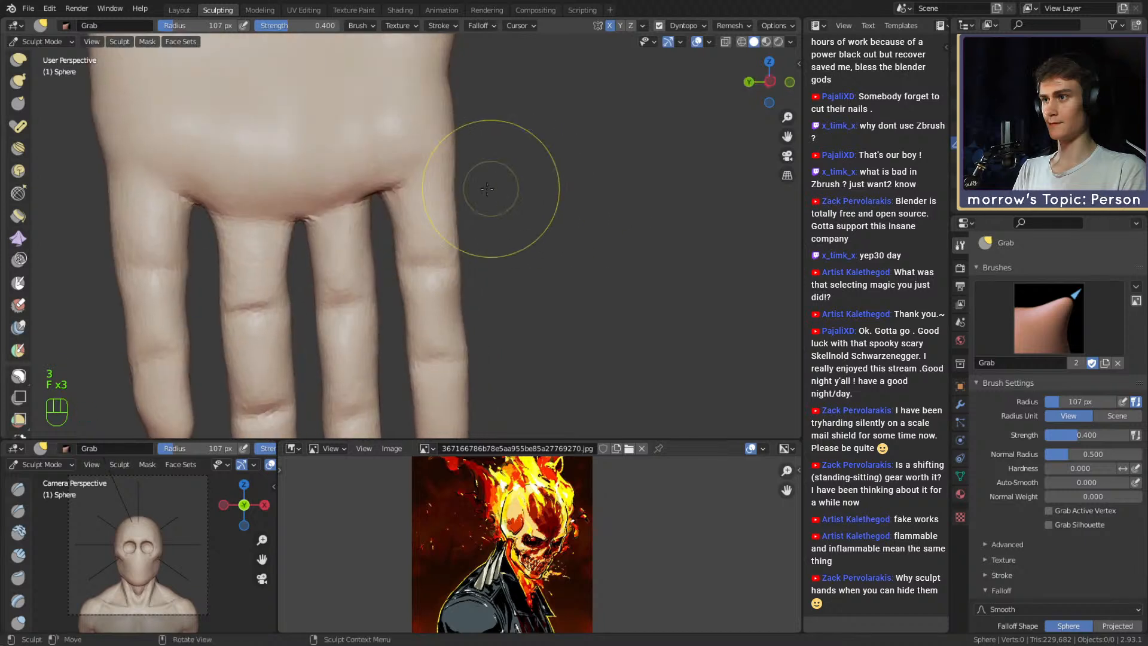
pyautogui.press('f')
pyautogui.click(456, 181)
pyautogui.moveTo(456, 181); pyautogui.dragTo(443, 192)
pyautogui.keyDown('alt'); pyautogui.keyDown('shift'); pyautogui.moveTo(443, 192); pyautogui.dragTo(439, 173, button='middle'); pyautogui.keyUp('shift'); pyautogui.keyUp('alt')
pyautogui.press('f')
pyautogui.click(436, 217)
pyautogui.keyDown('alt'); pyautogui.keyDown('shift'); pyautogui.moveTo(436, 218); pyautogui.dragTo(432, 163, button='middle'); pyautogui.keyUp('shift'); pyautogui.keyUp('alt')
pyautogui.moveTo(460, 274); pyautogui.dragTo(458, 276)
# Refine the palm side of the index finger and switch to the Clay Strips brush at 31 px.
pyautogui.keyDown('alt'); pyautogui.moveTo(467, 287); pyautogui.dragTo(433, 211, button='middle'); pyautogui.keyUp('alt')
pyautogui.press('f')
pyautogui.click(440, 242)
pyautogui.press('f')
pyautogui.click(428, 238)
pyautogui.press('1')
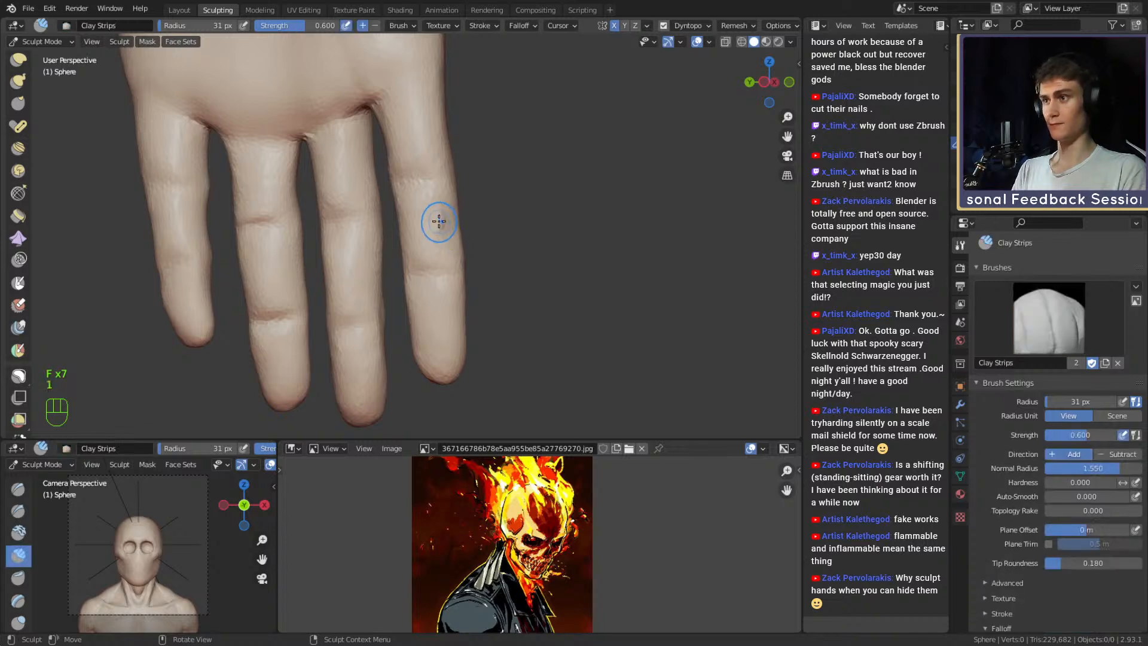
pyautogui.moveTo(447, 221)
pyautogui.keyDown('alt'); pyautogui.keyDown('shift'); pyautogui.mouseDown(button='middle')
pyautogui.moveTo(410, 223)
pyautogui.moveTo(376, 249)
pyautogui.moveTo(450, 235)
pyautogui.moveTo(469, 210)
pyautogui.moveTo(458, 257)
pyautogui.moveTo(525, 230)
pyautogui.moveTo(431, 213)
pyautogui.moveTo(508, 200)
pyautogui.moveTo(525, 286)
pyautogui.moveTo(459, 238)
pyautogui.moveTo(330, 46)
pyautogui.mouseUp(button='middle'); pyautogui.keyUp('shift'); pyautogui.keyUp('alt')
# Return to the Grab brush at 95 px and save the file.
pyautogui.press('3')
pyautogui.scroll(-4, 412, 248)
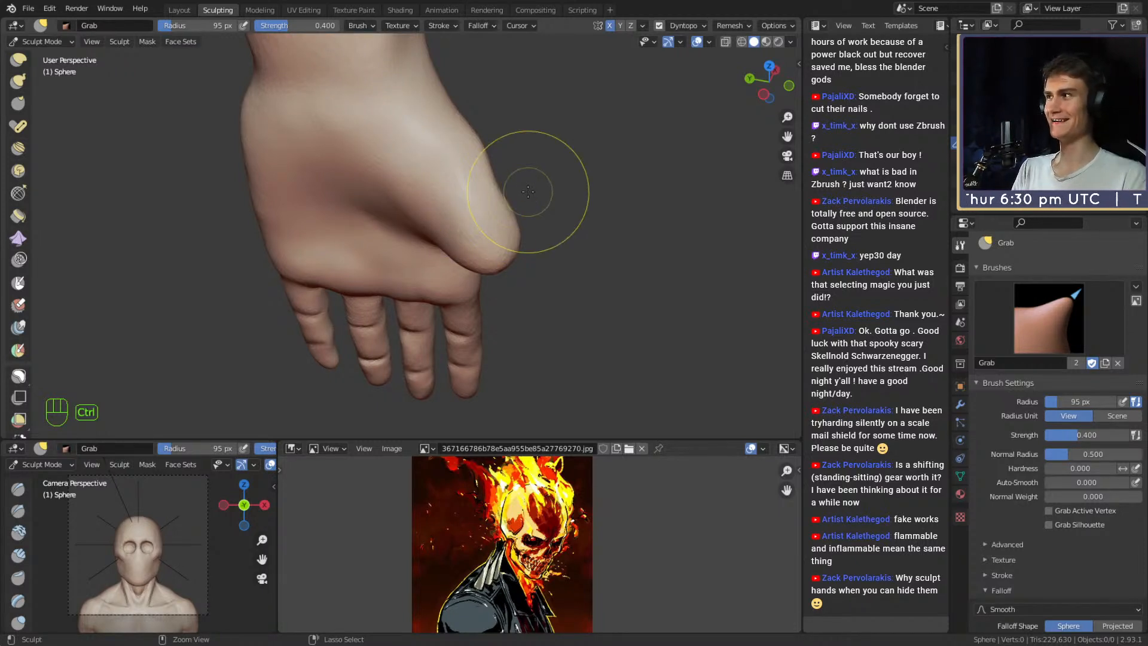
pyautogui.hotkey('ctrl', 's')
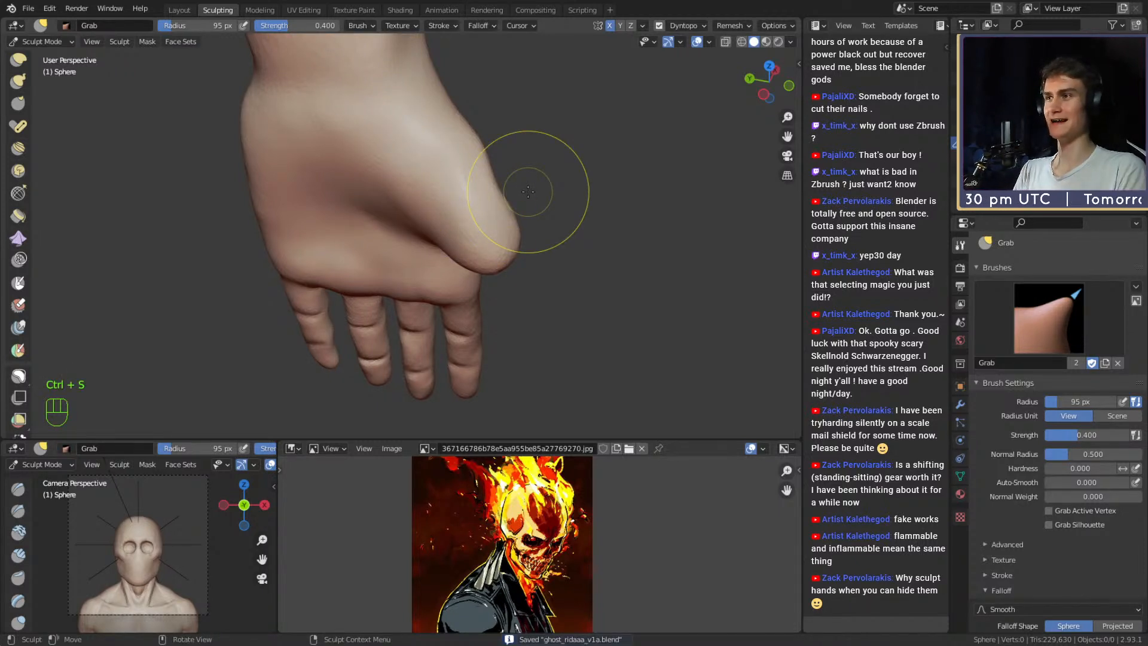
# Reshape the thumb stub from several angles with a resized Grab brush and smooth its surface.
pyautogui.moveTo(529, 192)
pyautogui.keyDown('alt'); pyautogui.mouseDown()
pyautogui.moveTo(495, 218)
pyautogui.moveTo(441, 228)
pyautogui.moveTo(484, 234)
pyautogui.moveTo(541, 202)
pyautogui.mouseUp(); pyautogui.keyUp('alt')
pyautogui.moveTo(476, 264)
pyautogui.keyDown('alt'); pyautogui.mouseDown()
pyautogui.moveTo(514, 248)
pyautogui.moveTo(487, 236)
pyautogui.moveTo(513, 239)
pyautogui.mouseUp(); pyautogui.keyUp('alt')
pyautogui.press('f')
pyautogui.click(518, 234)
pyautogui.moveTo(509, 239)
pyautogui.keyDown('alt'); pyautogui.mouseDown()
pyautogui.moveTo(407, 232)
pyautogui.moveTo(433, 231)
pyautogui.moveTo(455, 253)
pyautogui.mouseUp(); pyautogui.keyUp('alt')
pyautogui.press('f')
pyautogui.click(412, 231)
pyautogui.press('f')
pyautogui.click(423, 230)
pyautogui.keyDown('alt'); pyautogui.moveTo(452, 254); pyautogui.dragTo(396, 243); pyautogui.keyUp('alt')
pyautogui.keyDown('shift'); pyautogui.moveTo(398, 244); pyautogui.dragTo(402, 239); pyautogui.keyUp('shift')
pyautogui.moveTo(413, 230)
pyautogui.keyDown('alt'); pyautogui.mouseDown()
pyautogui.moveTo(440, 223)
pyautogui.moveTo(384, 249)
pyautogui.moveTo(397, 256)
pyautogui.moveTo(302, 120)
pyautogui.mouseUp(); pyautogui.keyUp('alt')
# Build up the thumb's base toward the wrist with the Clay Strips brush, starting at 66 px.
pyautogui.press('c')
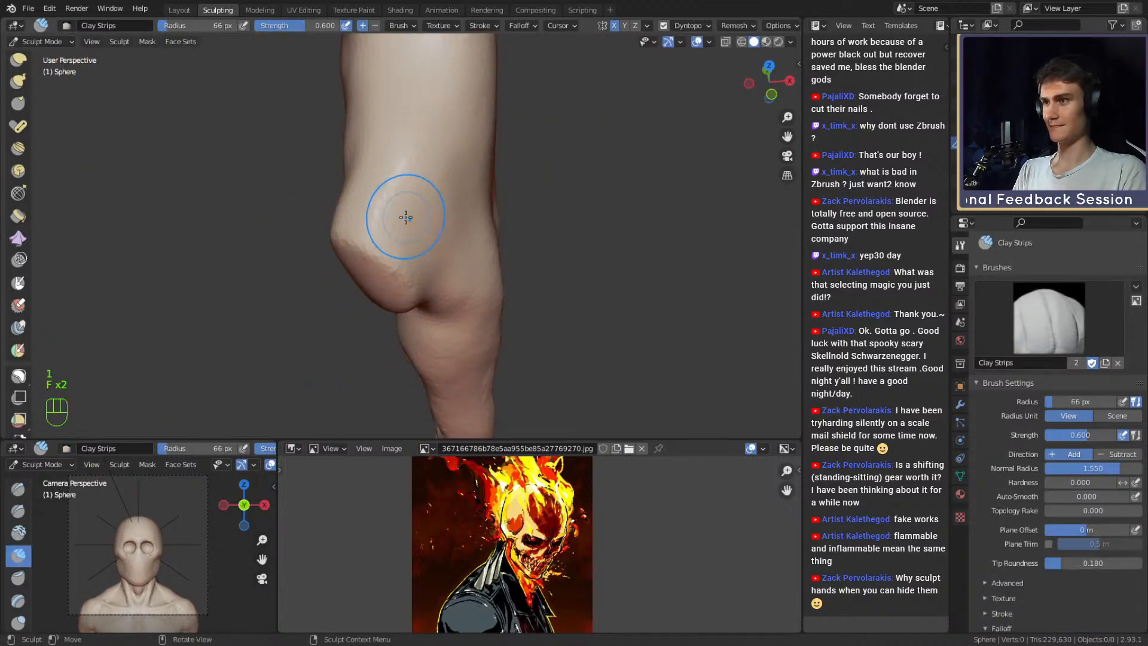
pyautogui.moveTo(405, 217); pyautogui.dragTo(446, 149)
pyautogui.press('f')
pyautogui.click(403, 237)
pyautogui.moveTo(418, 186)
pyautogui.keyDown('alt'); pyautogui.mouseDown()
pyautogui.moveTo(385, 208)
pyautogui.moveTo(423, 228)
pyautogui.moveTo(398, 257)
pyautogui.mouseUp(); pyautogui.keyUp('alt')
pyautogui.press('f')
pyautogui.click(404, 221)
pyautogui.press('f')
pyautogui.click(413, 246)
pyautogui.moveTo(411, 230)
pyautogui.mouseDown()
pyautogui.moveTo(410, 216)
pyautogui.moveTo(373, 263)
pyautogui.moveTo(409, 218)
pyautogui.mouseUp()
# Extend the clay ridge from the thumb stub up toward the wrist with Clay Strips, ending at 30 px.
pyautogui.press('f')
pyautogui.click(358, 261)
pyautogui.press('f')
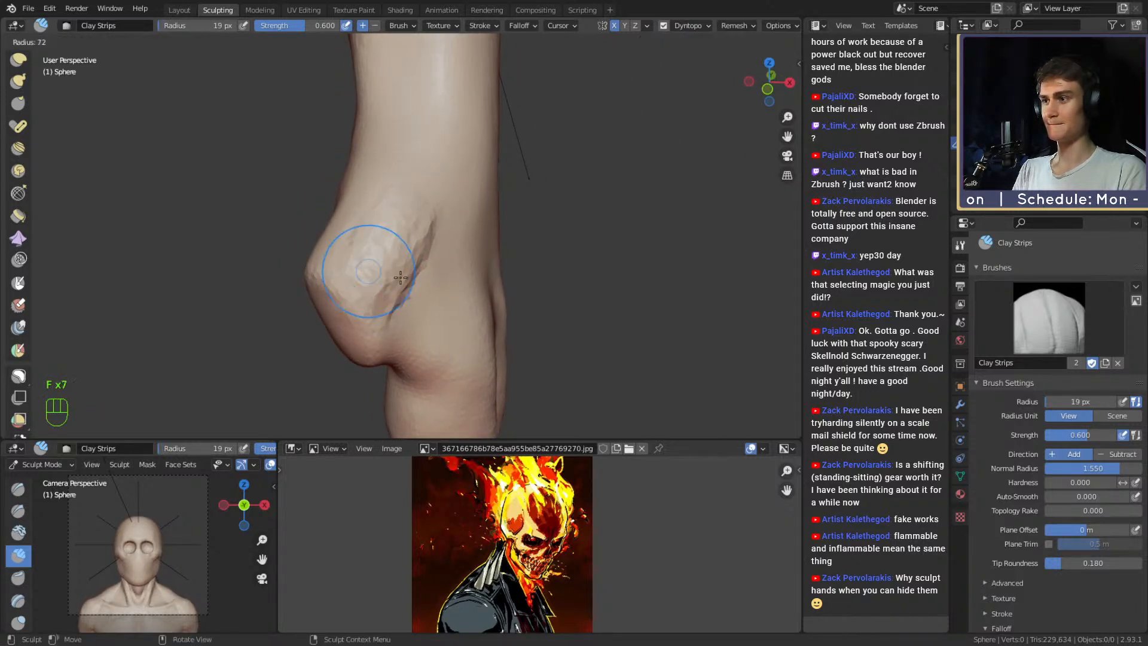
pyautogui.click(397, 277)
pyautogui.moveTo(377, 275); pyautogui.dragTo(408, 208)
pyautogui.press('f')
pyautogui.click(409, 218)
pyautogui.moveTo(416, 212); pyautogui.dragTo(434, 175)
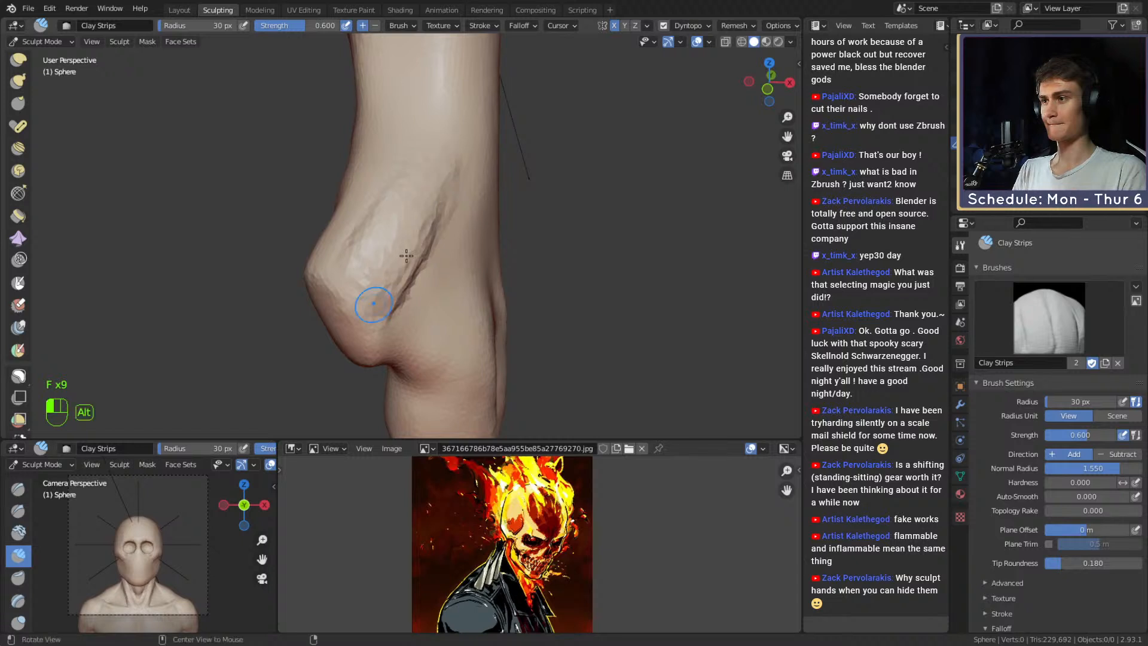
# Build up clay on the palm side of the thumb's base with the Clay Strips brush at 50 px.
pyautogui.keyDown('alt'); pyautogui.moveTo(406, 256); pyautogui.dragTo(363, 265); pyautogui.keyUp('alt')
pyautogui.moveTo(378, 308)
pyautogui.keyDown('alt'); pyautogui.mouseDown()
pyautogui.moveTo(402, 254)
pyautogui.moveTo(395, 295)
pyautogui.mouseUp(); pyautogui.keyUp('alt')
pyautogui.press('2')
pyautogui.press('f')
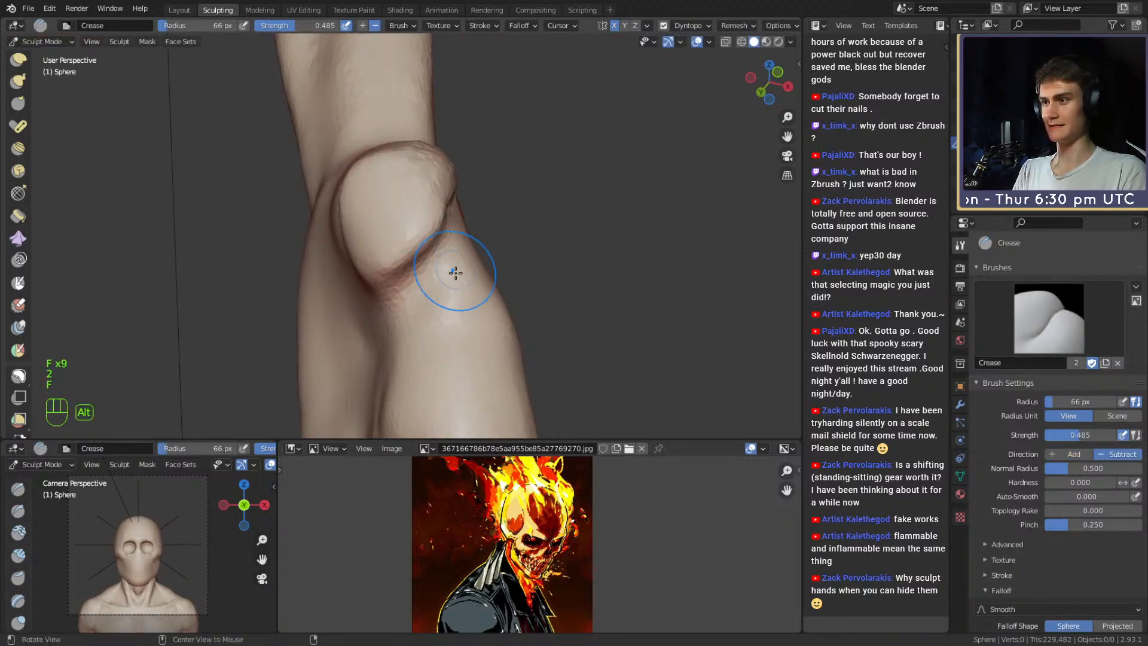
pyautogui.keyDown('alt'); pyautogui.moveTo(455, 273); pyautogui.dragTo(363, 291); pyautogui.keyUp('alt')
pyautogui.moveTo(473, 288)
pyautogui.keyDown('alt'); pyautogui.mouseDown()
pyautogui.moveTo(407, 278)
pyautogui.moveTo(464, 236)
pyautogui.moveTo(462, 263)
pyautogui.mouseUp(); pyautogui.keyUp('alt')
pyautogui.press('1')
pyautogui.press('f')
pyautogui.click(448, 269)
pyautogui.moveTo(460, 277); pyautogui.dragTo(415, 283)
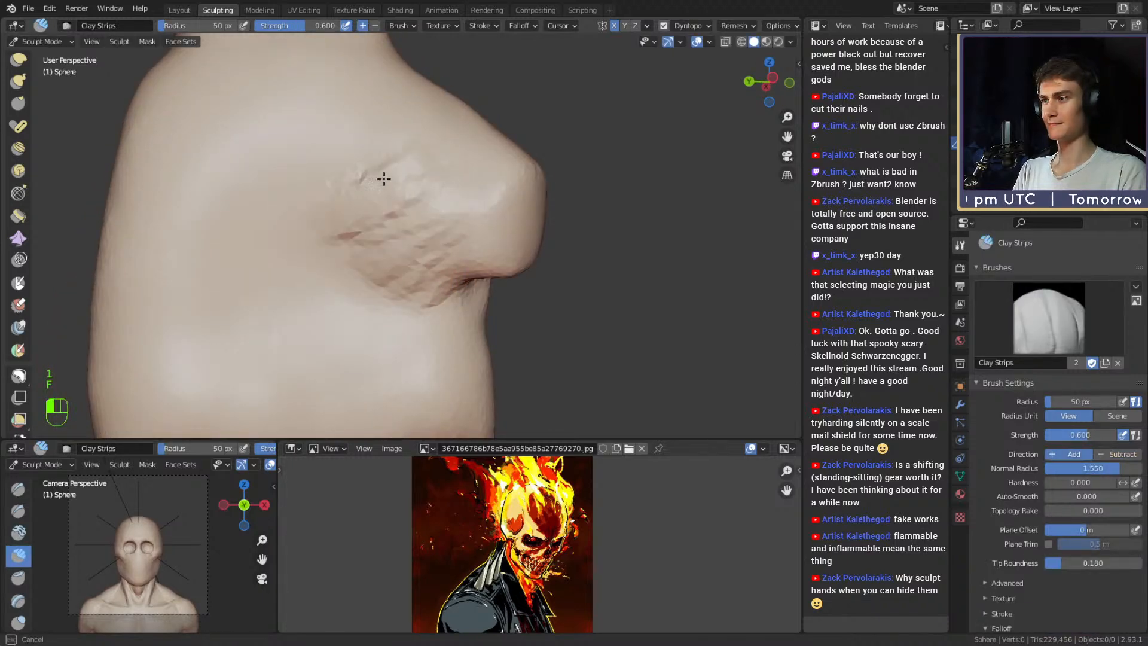
# Blend the new clay strips into the palm below the thumb stub with resized brush strokes.
pyautogui.press('f')
pyautogui.moveTo(384, 179)
pyautogui.mouseDown()
pyautogui.moveTo(413, 169)
pyautogui.moveTo(410, 241)
pyautogui.moveTo(431, 222)
pyautogui.moveTo(320, 214)
pyautogui.moveTo(384, 217)
pyautogui.moveTo(474, 257)
pyautogui.moveTo(479, 240)
pyautogui.moveTo(422, 263)
pyautogui.moveTo(446, 254)
pyautogui.moveTo(426, 210)
pyautogui.mouseUp()
pyautogui.click(447, 167)
pyautogui.press('f')
pyautogui.click(420, 233)
# Reshape the thumb stub's palm-side bulge with the Grab brush, starting at 130 px.
pyautogui.press('3')
pyautogui.press('f')
pyautogui.click(448, 275)
pyautogui.press('f')
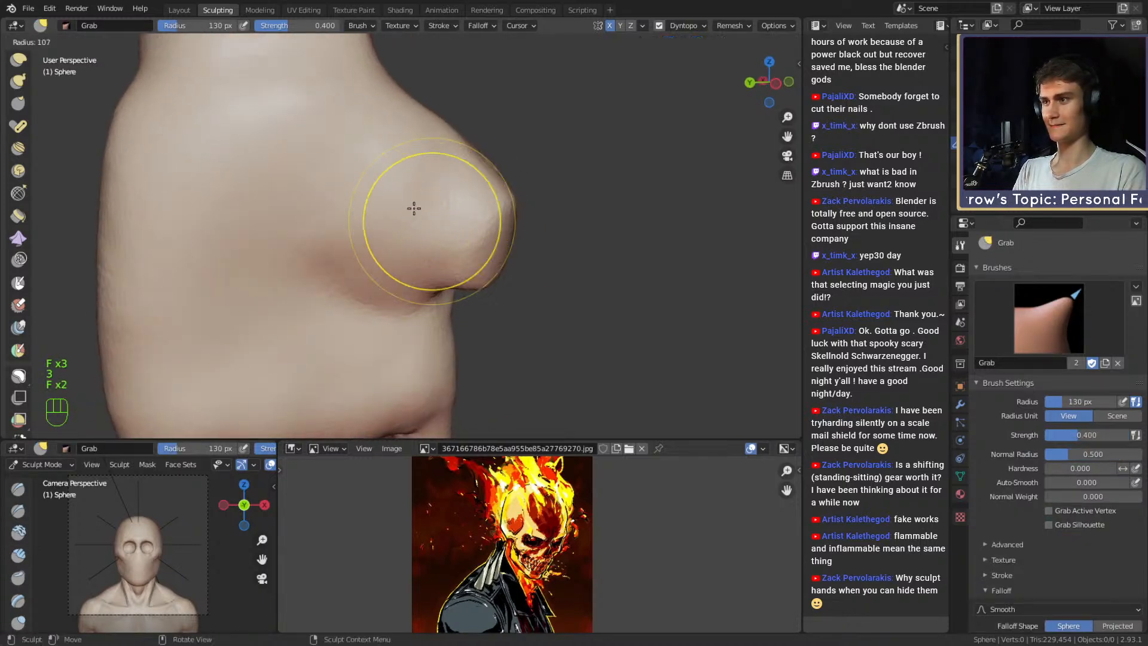
pyautogui.click(410, 207)
# Return to the Clay Strips brush at 96 px and refine the thumb stub's tip and outer side.
pyautogui.press('1')
pyautogui.keyDown('alt'); pyautogui.moveTo(407, 164); pyautogui.dragTo(407, 189); pyautogui.keyUp('alt')
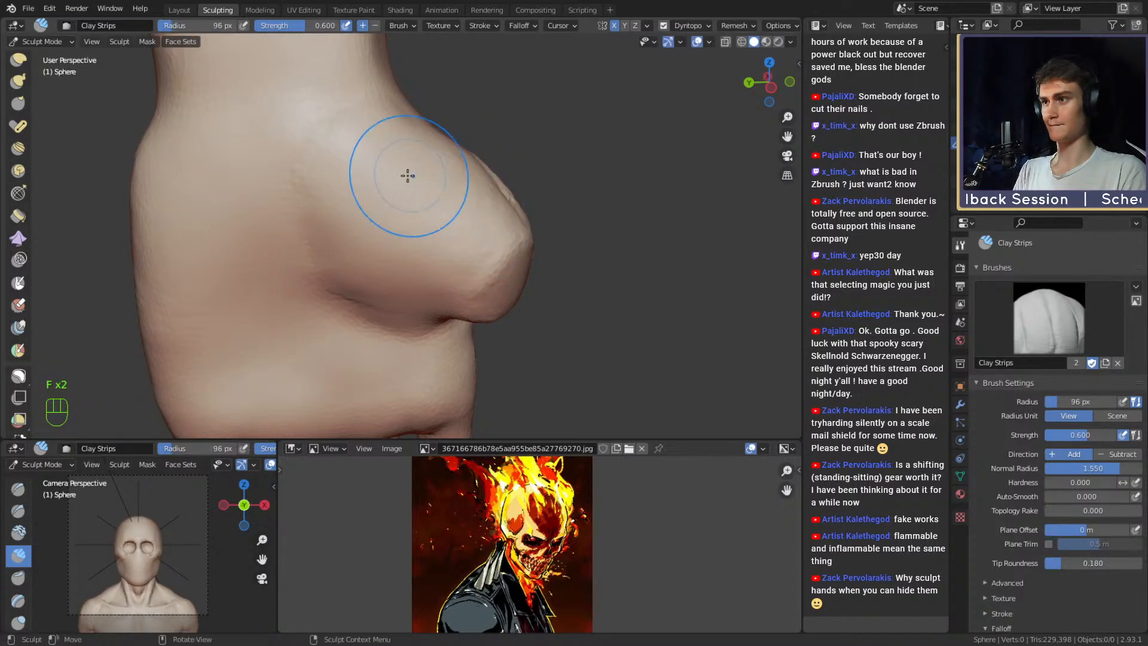
pyautogui.moveTo(408, 175); pyautogui.dragTo(417, 253, button='middle')
pyautogui.moveTo(449, 188); pyautogui.dragTo(392, 125, button='middle')
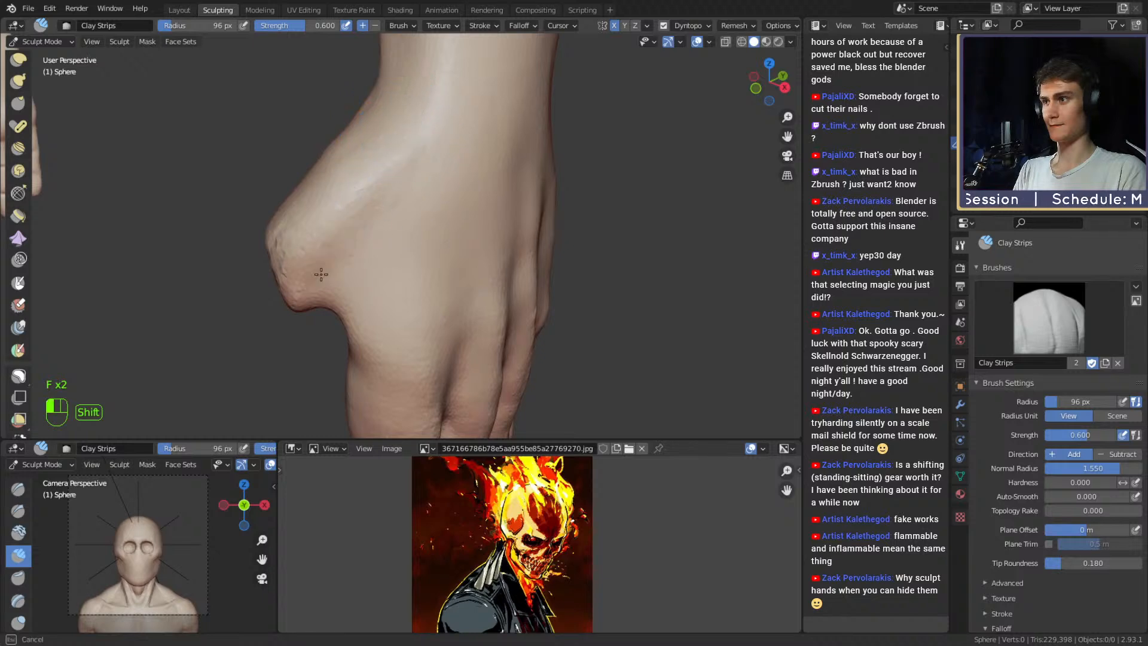
# Refine the outer side of the thumb stub with the Grab brush, using radii of 176 px and 120 px.
pyautogui.moveTo(321, 275)
pyautogui.mouseDown(button='middle')
pyautogui.moveTo(389, 223)
pyautogui.moveTo(479, 223)
pyautogui.mouseUp(button='middle')
pyautogui.press('3')
pyautogui.press('f')
pyautogui.click(500, 195)
pyautogui.press('f')
pyautogui.click(464, 229)
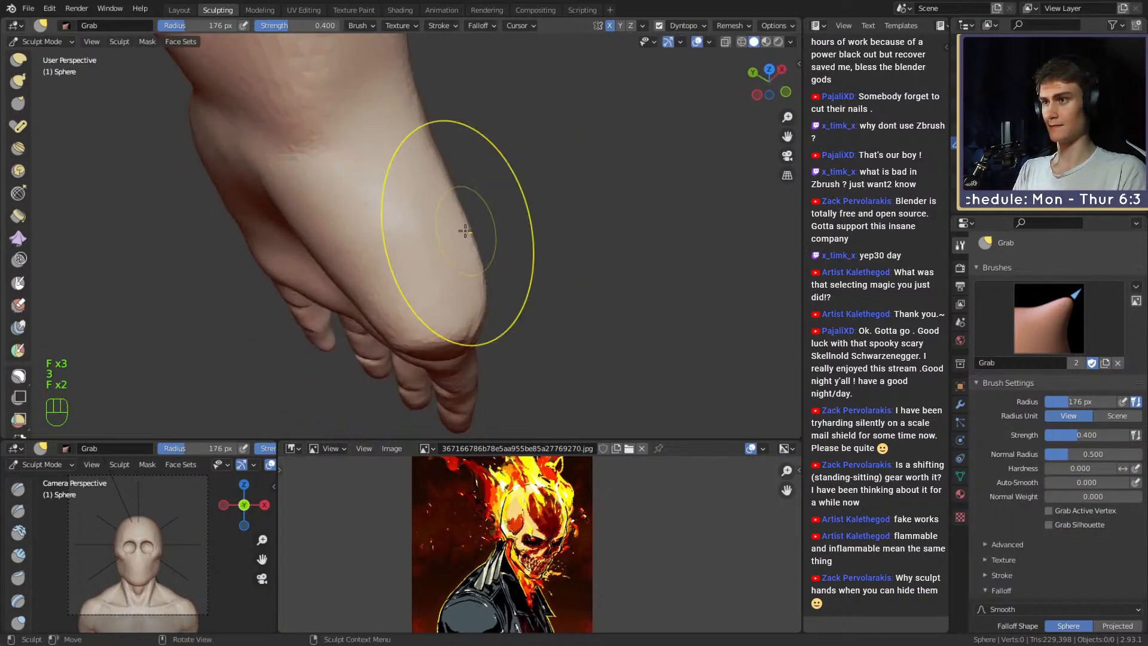
pyautogui.press('f')
pyautogui.click(429, 202)
pyautogui.moveTo(425, 185); pyautogui.dragTo(463, 242, button='middle')
pyautogui.press('f')
pyautogui.click(449, 257)
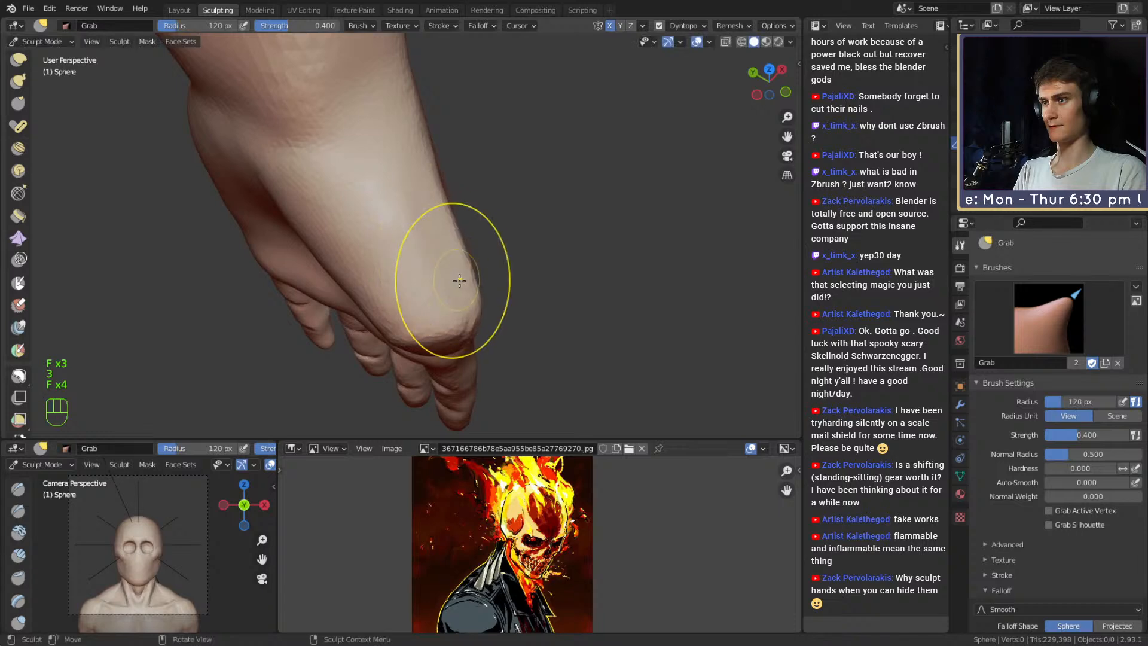
# Nudge the rounded end of the thumb stub into shape with the Grab brush.
pyautogui.keyDown('alt'); pyautogui.moveTo(459, 282); pyautogui.dragTo(469, 197, button='middle'); pyautogui.keyUp('alt')
pyautogui.moveTo(469, 198); pyautogui.dragTo(464, 223)
pyautogui.moveTo(466, 236)
pyautogui.keyDown('ctrl'); pyautogui.mouseDown(button='middle')
pyautogui.moveTo(501, 256)
pyautogui.moveTo(464, 257)
pyautogui.moveTo(501, 230)
pyautogui.moveTo(476, 249)
pyautogui.moveTo(423, 226)
pyautogui.moveTo(454, 221)
pyautogui.moveTo(428, 219)
pyautogui.moveTo(443, 241)
pyautogui.mouseUp(button='middle'); pyautogui.keyUp('ctrl')
pyautogui.press('f')
pyautogui.click(489, 257)
pyautogui.press('f')
pyautogui.click(574, 255)
# Mask the end face of the thumb stub with the Mask brush at a 38 px radius and invert the mask.
pyautogui.press('m')
pyautogui.press('f')
pyautogui.click(432, 227)
pyautogui.press('f')
pyautogui.click(452, 225)
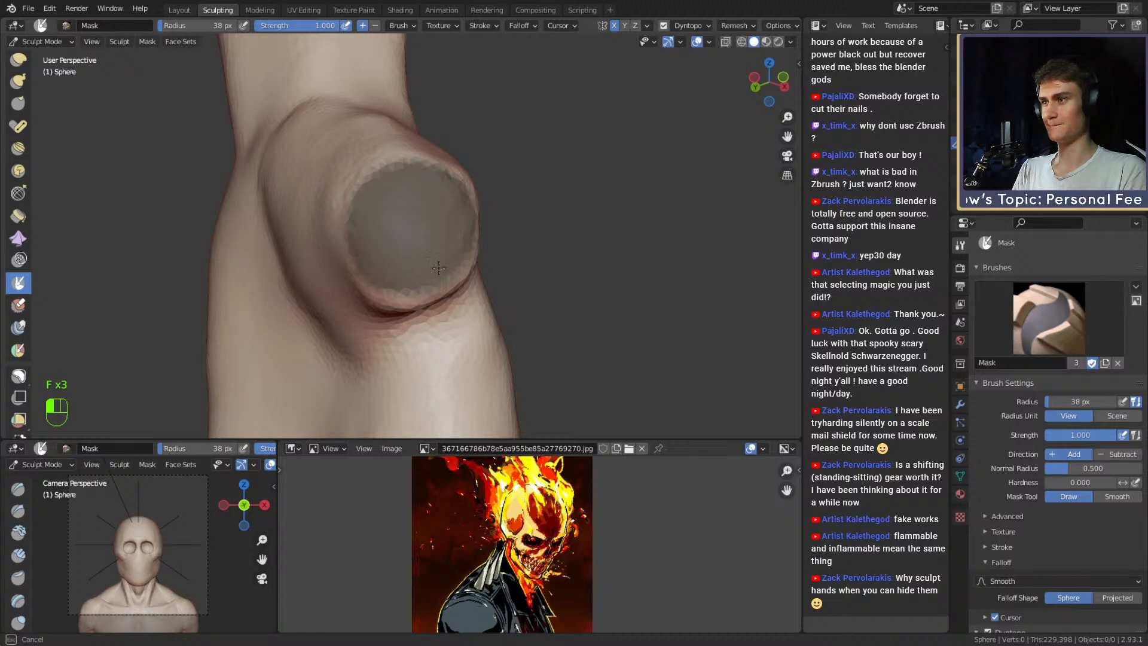
pyautogui.hotkey('ctrl', 'i')
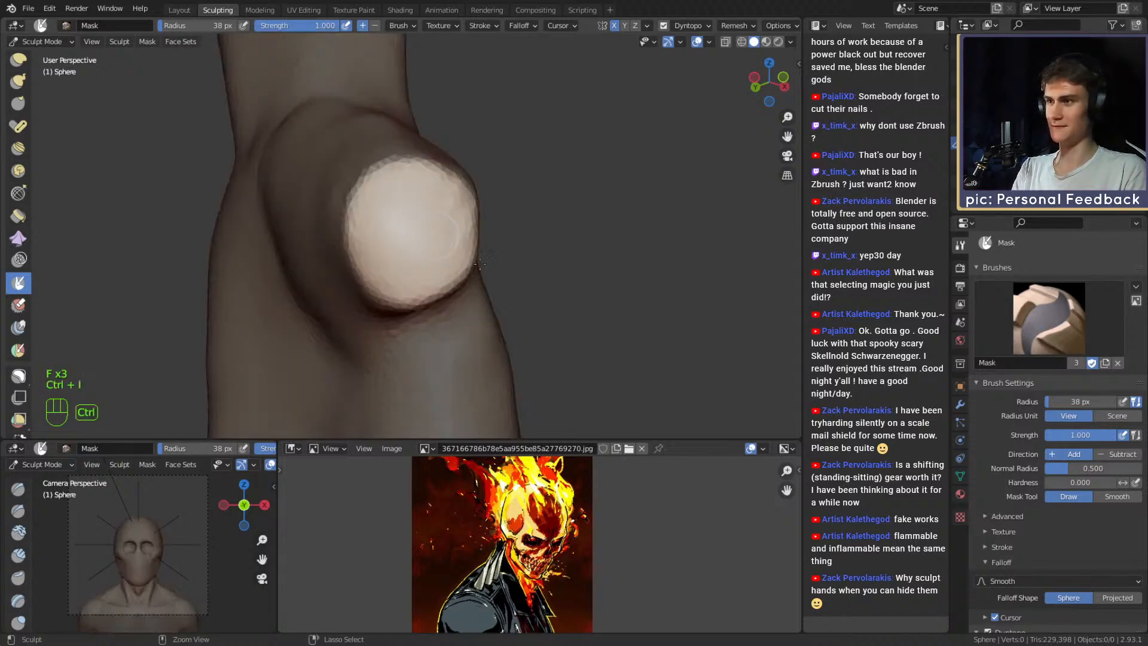
# Try to pull the unmasked end of the stub out into a thumb segment with Snake Hook at a 272 px radius, and undo it.
pyautogui.keyDown('alt'); pyautogui.moveTo(494, 249); pyautogui.dragTo(436, 272, button='middle'); pyautogui.keyUp('alt')
pyautogui.keyDown('alt'); pyautogui.keyDown('shift'); pyautogui.moveTo(437, 272); pyautogui.dragTo(363, 218, button='middle'); pyautogui.keyUp('shift'); pyautogui.keyUp('alt')
pyautogui.moveTo(363, 219)
pyautogui.keyDown('alt'); pyautogui.mouseDown()
pyautogui.moveTo(497, 293)
pyautogui.moveTo(489, 258)
pyautogui.moveTo(452, 242)
pyautogui.mouseUp(); pyautogui.keyUp('alt')
pyautogui.press('5')
pyautogui.press('f')
pyautogui.click(509, 275)
pyautogui.press('f')
pyautogui.click(505, 258)
pyautogui.press('f')
pyautogui.click(466, 249)
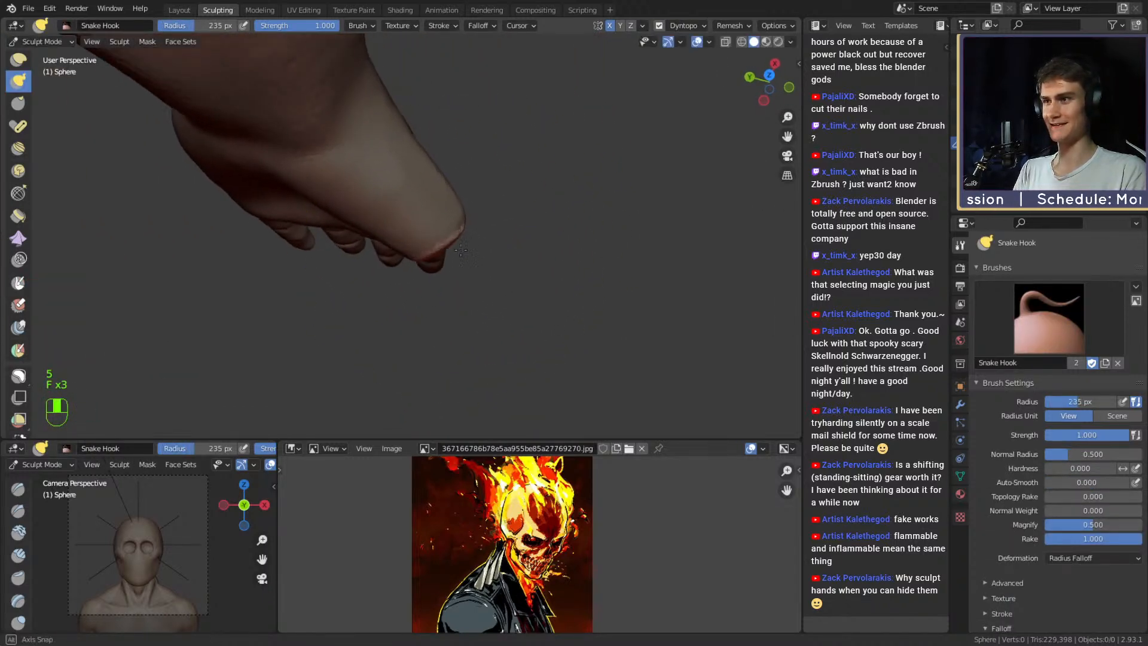
pyautogui.press('f')
pyautogui.keyDown('alt'); pyautogui.moveTo(463, 333); pyautogui.dragTo(479, 297); pyautogui.keyUp('alt')
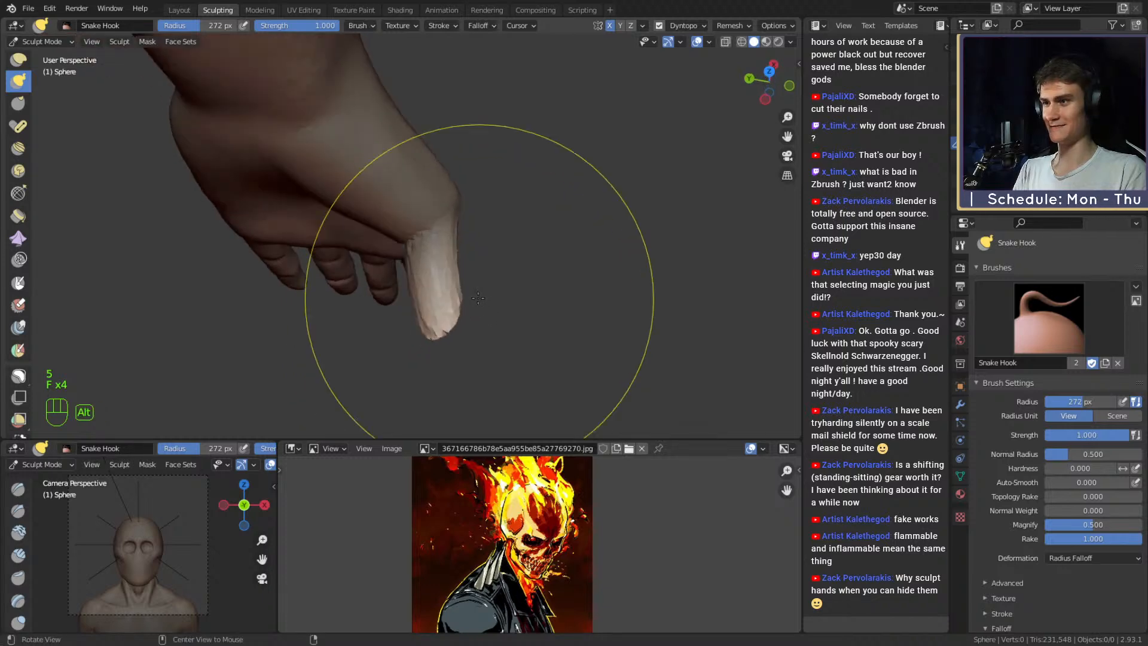
pyautogui.hotkey('ctrl', 'z')
# Pull the unmasked end of the stub out into a new thumb segment with Snake Hook, enlarging the radius to 336 px.
pyautogui.press('f')
pyautogui.keyDown('shift'); pyautogui.moveTo(441, 268); pyautogui.dragTo(437, 246, button='middle'); pyautogui.keyUp('shift')
pyautogui.press('f')
pyautogui.click(391, 246)
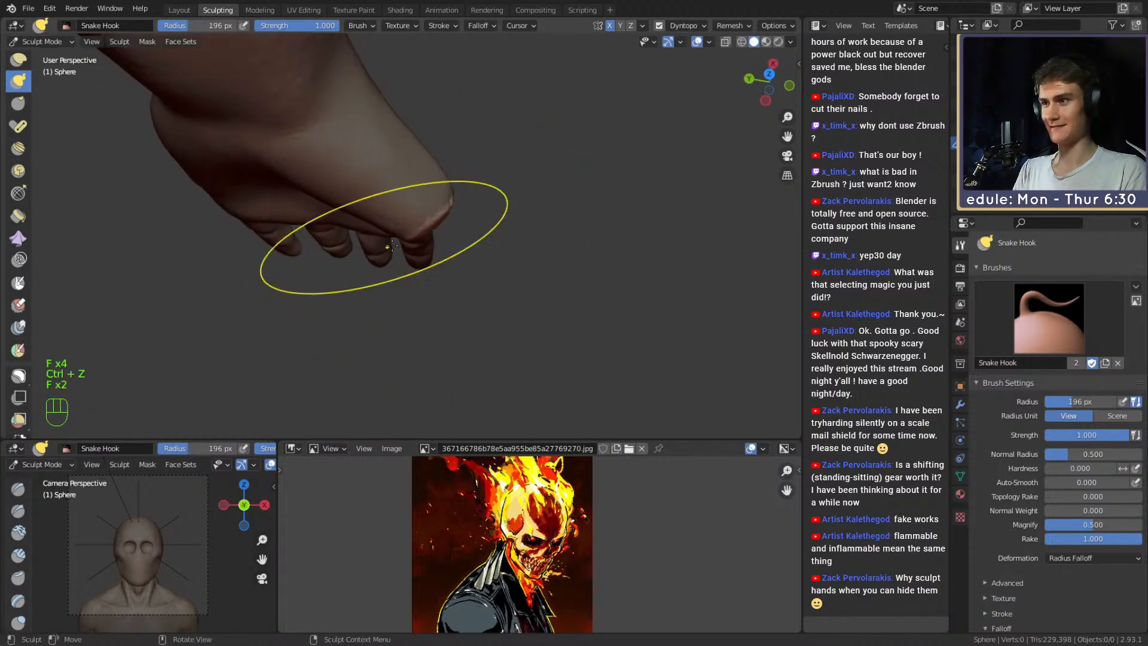
pyautogui.moveTo(473, 266)
pyautogui.keyDown('alt'); pyautogui.mouseDown()
pyautogui.moveTo(403, 205)
pyautogui.moveTo(387, 230)
pyautogui.moveTo(407, 251)
pyautogui.moveTo(457, 240)
pyautogui.moveTo(371, 224)
pyautogui.moveTo(440, 224)
pyautogui.moveTo(427, 232)
pyautogui.mouseUp(); pyautogui.keyUp('alt')
pyautogui.press('f')
pyautogui.click(563, 251)
pyautogui.press('f')
pyautogui.click(413, 230)
pyautogui.press('f')
pyautogui.click(407, 231)
pyautogui.keyDown('alt'); pyautogui.moveTo(450, 190); pyautogui.dragTo(413, 203); pyautogui.keyUp('alt')
pyautogui.press('f')
pyautogui.click(446, 205)
pyautogui.press('f')
pyautogui.click(448, 209)
pyautogui.press('f')
pyautogui.click(454, 212)
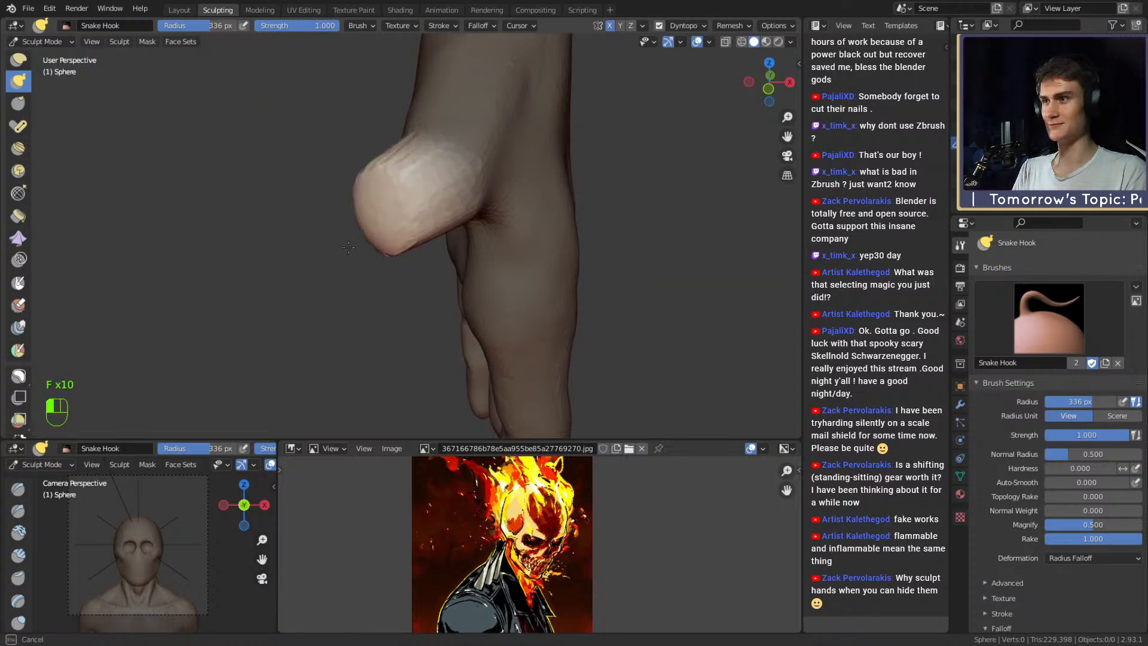
pyautogui.moveTo(349, 247); pyautogui.dragTo(347, 251)
pyautogui.moveTo(353, 251)
pyautogui.keyDown('alt'); pyautogui.mouseDown()
pyautogui.moveTo(433, 224)
pyautogui.moveTo(397, 215)
pyautogui.moveTo(397, 273)
pyautogui.mouseUp(); pyautogui.keyUp('alt')
# Adjust the tip of the new thumb segment with Snake Hook, reducing the radius to 165 px.
pyautogui.press('f')
pyautogui.press('f')
pyautogui.click(399, 207)
pyautogui.keyDown('alt'); pyautogui.moveTo(412, 263); pyautogui.dragTo(515, 251); pyautogui.keyUp('alt')
pyautogui.keyDown('ctrl'); pyautogui.moveTo(514, 251); pyautogui.dragTo(526, 287, button='middle'); pyautogui.keyUp('ctrl')
pyautogui.keyDown('alt'); pyautogui.moveTo(539, 257); pyautogui.dragTo(619, 245); pyautogui.keyUp('alt')
pyautogui.keyDown('ctrl'); pyautogui.moveTo(598, 269); pyautogui.dragTo(538, 223, button='middle'); pyautogui.keyUp('ctrl')
pyautogui.keyDown('shift'); pyautogui.moveTo(534, 224); pyautogui.dragTo(519, 230, button='middle'); pyautogui.keyUp('shift')
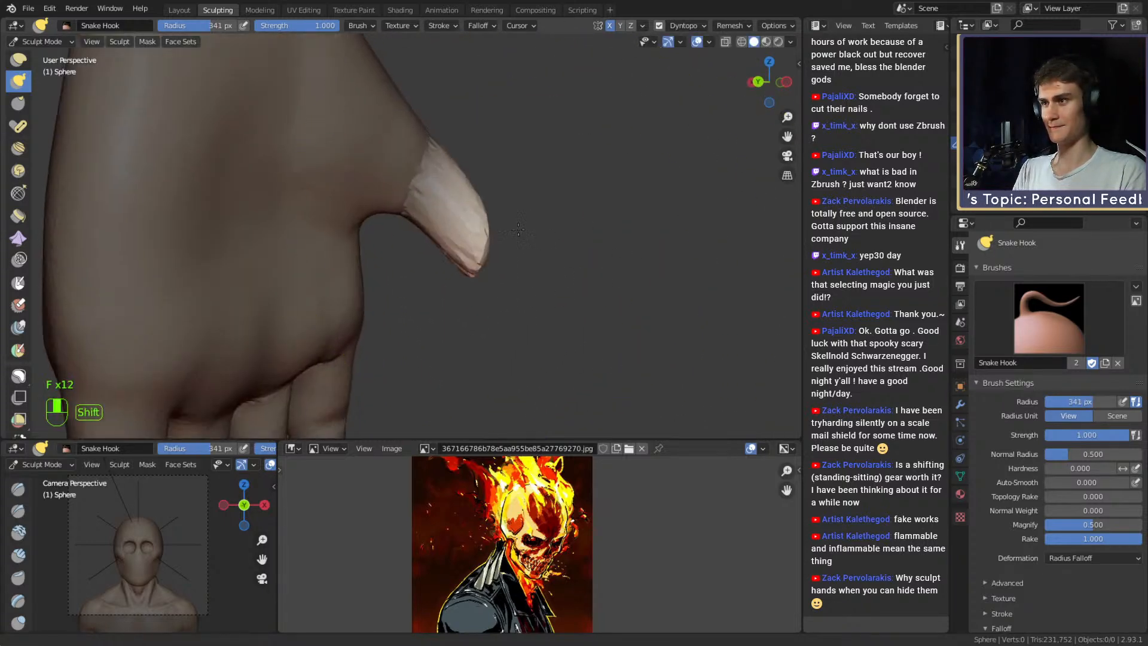
pyautogui.moveTo(541, 233)
pyautogui.keyDown('alt'); pyautogui.mouseDown()
pyautogui.moveTo(455, 308)
pyautogui.moveTo(413, 305)
pyautogui.mouseUp(); pyautogui.keyUp('alt')
pyautogui.press('f')
pyautogui.click(589, 296)
pyautogui.press('f')
pyautogui.click(453, 257)
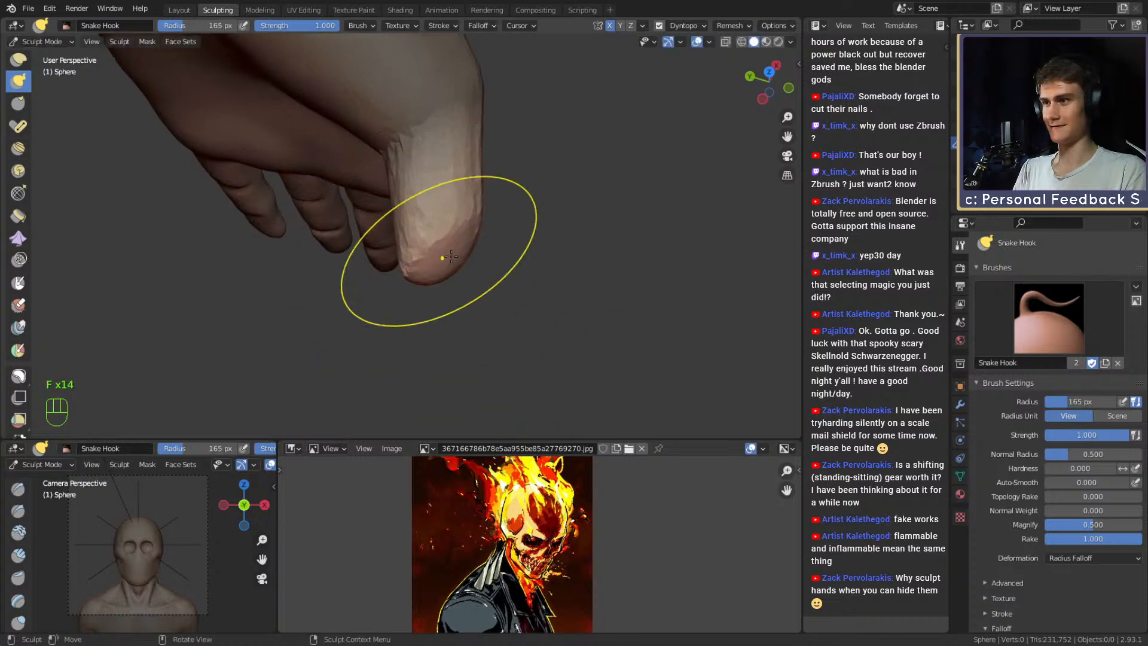
pyautogui.moveTo(445, 267); pyautogui.dragTo(446, 270)
# Tighten the sides of the thumb segment with small Snake Hook strokes, reducing the radius to 98 px.
pyautogui.moveTo(514, 287)
pyautogui.keyDown('alt'); pyautogui.mouseDown()
pyautogui.moveTo(413, 248)
pyautogui.moveTo(439, 251)
pyautogui.mouseUp(); pyautogui.keyUp('alt')
pyautogui.press('f')
pyautogui.click(413, 266)
pyautogui.moveTo(362, 271); pyautogui.dragTo(365, 278)
pyautogui.moveTo(366, 272)
pyautogui.keyDown('alt'); pyautogui.keyDown('shift'); pyautogui.mouseDown()
pyautogui.moveTo(449, 250)
pyautogui.moveTo(523, 261)
pyautogui.mouseUp(); pyautogui.keyUp('shift'); pyautogui.keyUp('alt')
pyautogui.press('f')
pyautogui.click(450, 274)
pyautogui.keyDown('alt'); pyautogui.moveTo(451, 269); pyautogui.dragTo(365, 242); pyautogui.keyUp('alt')
pyautogui.moveTo(415, 210)
pyautogui.keyDown('alt'); pyautogui.mouseDown()
pyautogui.moveTo(355, 228)
pyautogui.moveTo(385, 174)
pyautogui.moveTo(460, 239)
pyautogui.mouseUp(); pyautogui.keyUp('alt')
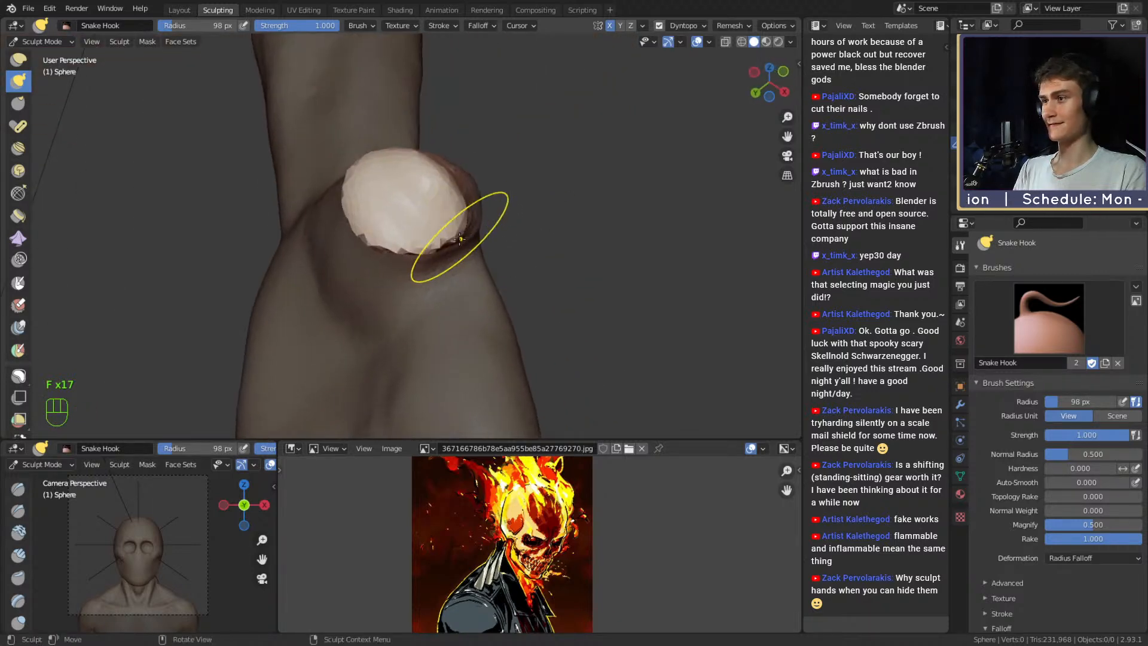
# Lengthen and shape the thumb segment in side view with Snake Hook, using radii of 145 px and 157 px.
pyautogui.moveTo(394, 213)
pyautogui.keyDown('alt'); pyautogui.mouseDown()
pyautogui.moveTo(422, 194)
pyautogui.moveTo(435, 245)
pyautogui.moveTo(473, 225)
pyautogui.moveTo(490, 245)
pyautogui.moveTo(409, 217)
pyautogui.moveTo(391, 245)
pyautogui.moveTo(456, 203)
pyautogui.moveTo(496, 147)
pyautogui.moveTo(431, 198)
pyautogui.mouseUp(); pyautogui.keyUp('alt')
pyautogui.press('f')
pyautogui.click(477, 223)
pyautogui.press('f')
pyautogui.click(497, 239)
pyautogui.press('f')
pyautogui.click(393, 217)
pyautogui.press('f')
pyautogui.click(380, 224)
pyautogui.press('f')
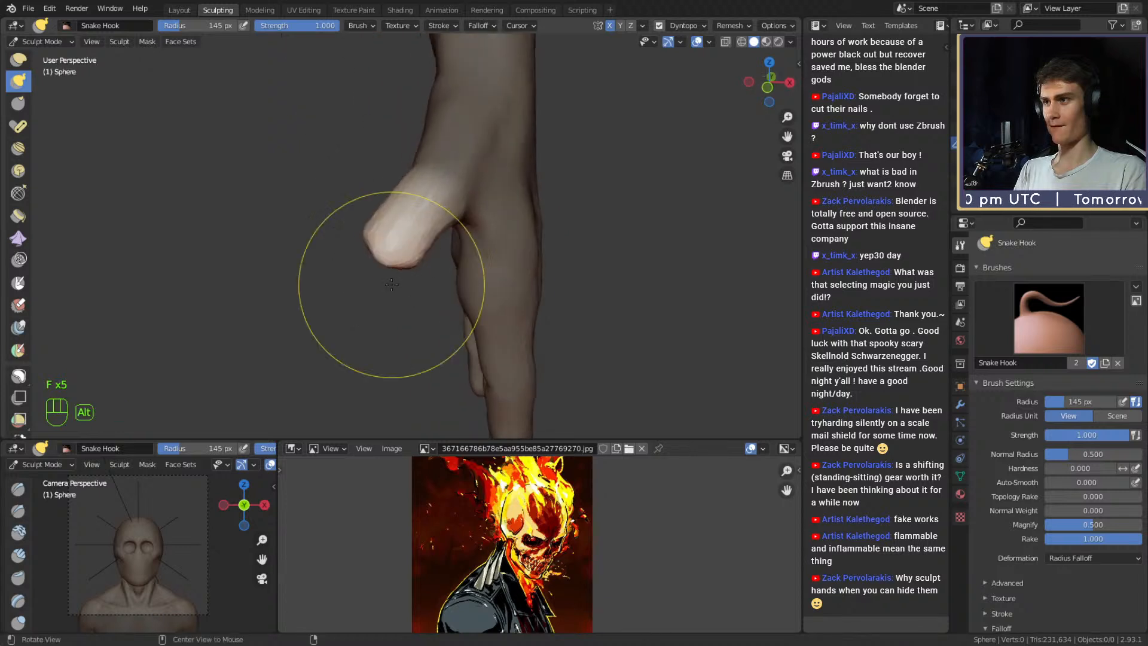
pyautogui.click(384, 254)
pyautogui.press('f')
pyautogui.click(398, 220)
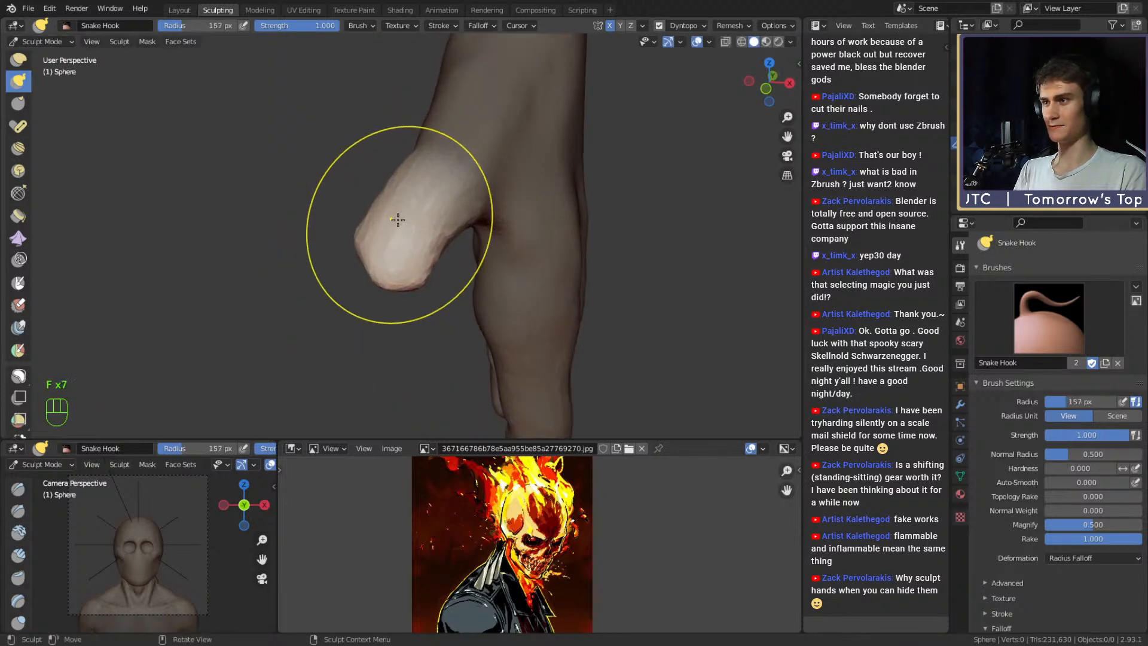
# Smooth the surface of the thumb segment on its palm-facing side.
pyautogui.keyDown('alt'); pyautogui.moveTo(416, 216); pyautogui.dragTo(413, 205); pyautogui.keyUp('alt')
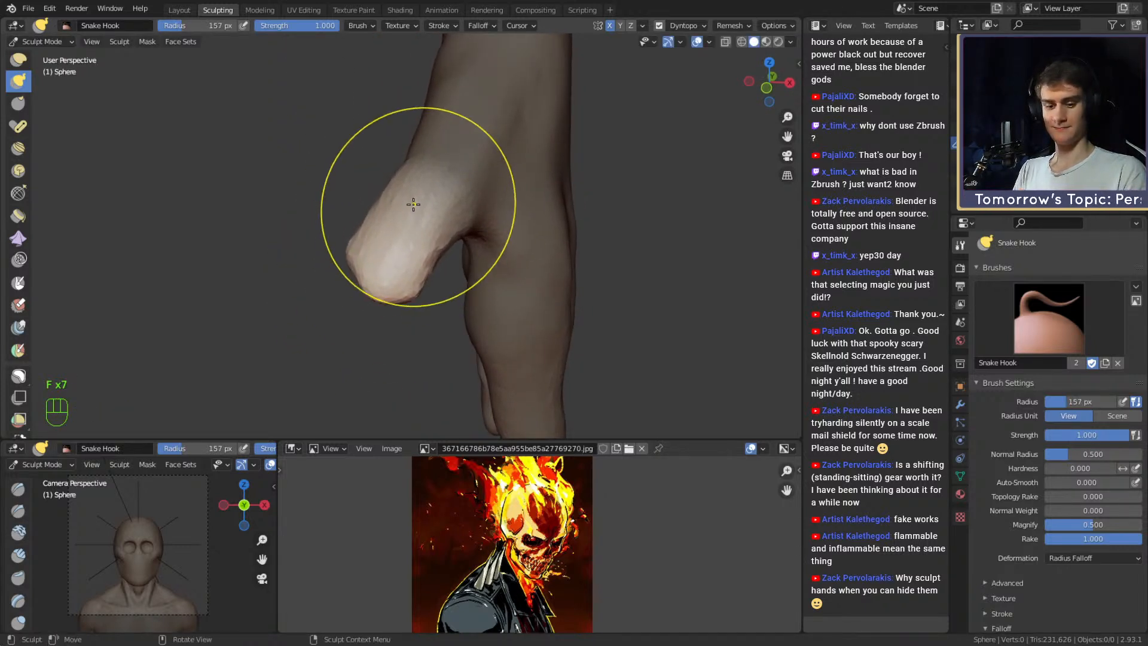
pyautogui.keyDown('alt'); pyautogui.moveTo(414, 205); pyautogui.dragTo(681, 205); pyautogui.keyUp('alt')
pyautogui.keyDown('ctrl'); pyautogui.keyDown('alt'); pyautogui.moveTo(543, 290); pyautogui.dragTo(500, 223); pyautogui.keyUp('alt'); pyautogui.keyUp('ctrl')
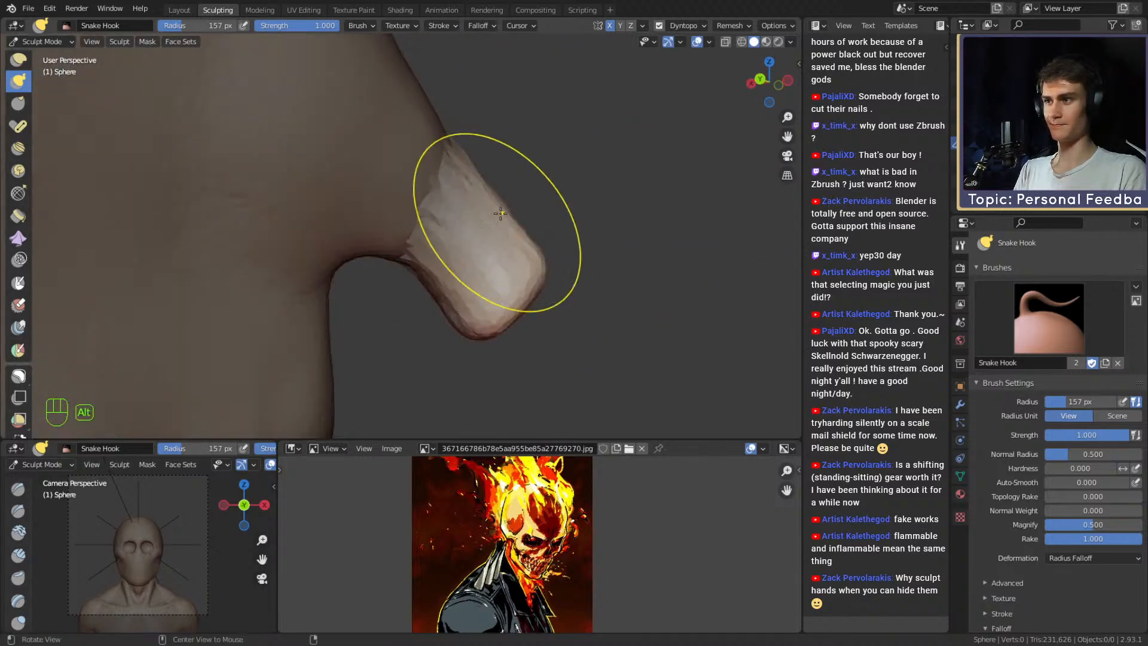
pyautogui.keyDown('shift'); pyautogui.moveTo(479, 266); pyautogui.dragTo(473, 211); pyautogui.keyUp('shift')
pyautogui.keyDown('shift'); pyautogui.moveTo(439, 304); pyautogui.dragTo(464, 290); pyautogui.keyUp('shift')
# Correct the contour of the thumb segment with Snake Hook at about a 154 px radius.
pyautogui.moveTo(532, 270)
pyautogui.keyDown('alt'); pyautogui.mouseDown()
pyautogui.moveTo(328, 289)
pyautogui.moveTo(409, 275)
pyautogui.moveTo(378, 257)
pyautogui.moveTo(421, 161)
pyautogui.moveTo(492, 226)
pyautogui.moveTo(411, 196)
pyautogui.moveTo(415, 159)
pyautogui.moveTo(461, 232)
pyautogui.moveTo(464, 310)
pyautogui.moveTo(477, 239)
pyautogui.moveTo(478, 272)
pyautogui.moveTo(473, 258)
pyautogui.mouseUp(); pyautogui.keyUp('alt')
pyautogui.moveTo(392, 240)
pyautogui.keyDown('alt'); pyautogui.keyDown('shift'); pyautogui.mouseDown()
pyautogui.moveTo(428, 256)
pyautogui.moveTo(372, 220)
pyautogui.moveTo(377, 197)
pyautogui.moveTo(512, 241)
pyautogui.moveTo(425, 245)
pyautogui.mouseUp(); pyautogui.keyUp('shift'); pyautogui.keyUp('alt')
pyautogui.press('f')
pyautogui.click(402, 236)
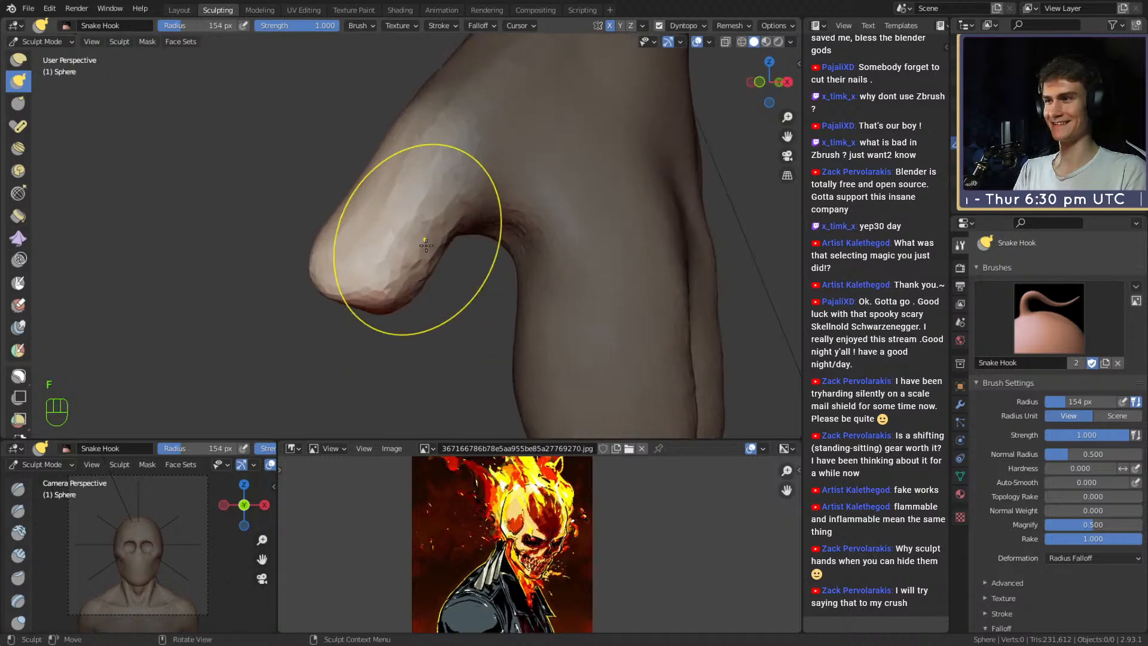
pyautogui.moveTo(411, 205)
pyautogui.keyDown('alt'); pyautogui.mouseDown()
pyautogui.moveTo(418, 263)
pyautogui.moveTo(405, 244)
pyautogui.moveTo(391, 246)
pyautogui.moveTo(419, 281)
pyautogui.moveTo(467, 290)
pyautogui.moveTo(499, 212)
pyautogui.moveTo(460, 230)
pyautogui.moveTo(436, 225)
pyautogui.moveTo(456, 215)
pyautogui.moveTo(448, 210)
pyautogui.moveTo(556, 299)
pyautogui.moveTo(441, 221)
pyautogui.moveTo(449, 213)
pyautogui.moveTo(500, 213)
pyautogui.moveTo(333, 328)
pyautogui.moveTo(410, 302)
pyautogui.moveTo(441, 262)
pyautogui.moveTo(408, 253)
pyautogui.moveTo(418, 256)
pyautogui.mouseUp(); pyautogui.keyUp('alt')
pyautogui.press('f')
pyautogui.click(381, 273)
pyautogui.press('f')
pyautogui.click(379, 274)
# Flatten the rounded tip of the thumb segment with Snake Hook, ending at a 162 px radius.
pyautogui.press('f')
pyautogui.click(464, 207)
pyautogui.press('f')
pyautogui.click(421, 233)
pyautogui.press('f')
pyautogui.click(451, 203)
pyautogui.press('f')
pyautogui.click(445, 254)
pyautogui.moveTo(432, 257)
pyautogui.keyDown('alt'); pyautogui.keyDown('shift'); pyautogui.mouseDown()
pyautogui.moveTo(466, 264)
pyautogui.moveTo(395, 196)
pyautogui.mouseUp(); pyautogui.keyUp('shift'); pyautogui.keyUp('alt')
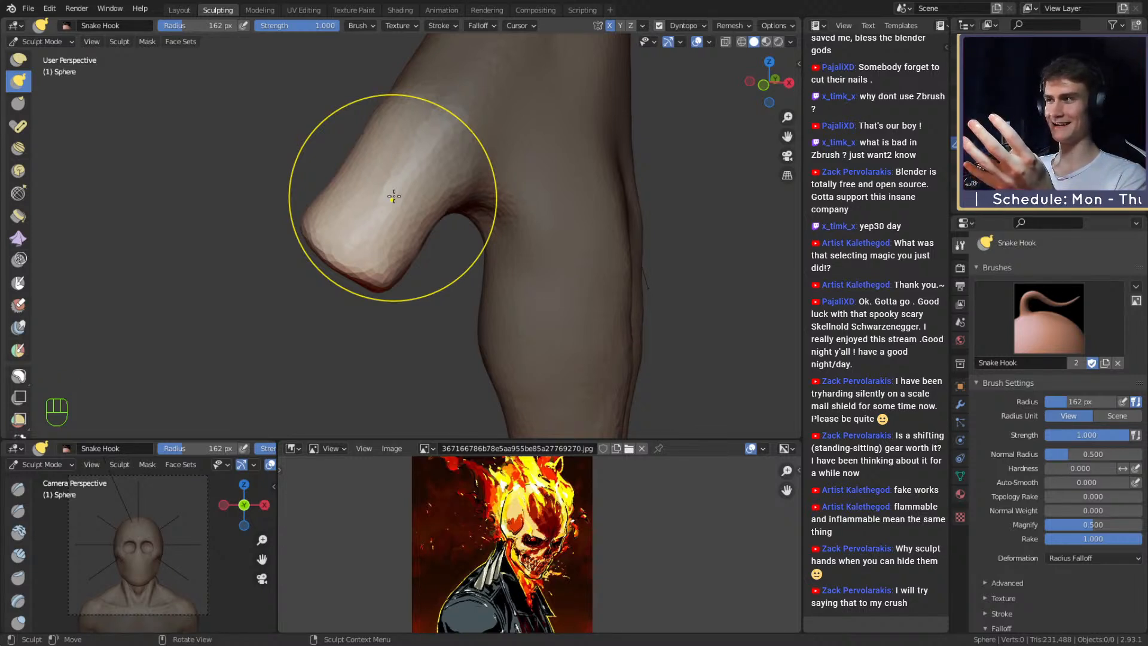
# Even out the thumb segment's thickness and blunt end from several angles with Snake Hook at varying radii.
pyautogui.moveTo(452, 259)
pyautogui.keyDown('alt'); pyautogui.mouseDown()
pyautogui.moveTo(466, 263)
pyautogui.moveTo(362, 224)
pyautogui.moveTo(410, 245)
pyautogui.moveTo(505, 174)
pyautogui.moveTo(543, 288)
pyautogui.moveTo(494, 242)
pyautogui.moveTo(421, 243)
pyautogui.mouseUp(); pyautogui.keyUp('alt')
pyautogui.press('f')
pyautogui.click(390, 225)
pyautogui.press('f')
pyautogui.click(449, 246)
pyautogui.press('f')
pyautogui.click(498, 249)
pyautogui.press('f')
pyautogui.click(408, 241)
pyautogui.moveTo(426, 245); pyautogui.dragTo(431, 241)
pyautogui.moveTo(521, 237)
pyautogui.keyDown('alt'); pyautogui.mouseDown()
pyautogui.moveTo(361, 246)
pyautogui.moveTo(368, 196)
pyautogui.moveTo(482, 243)
pyautogui.moveTo(448, 241)
pyautogui.moveTo(472, 220)
pyautogui.moveTo(377, 219)
pyautogui.moveTo(394, 189)
pyautogui.mouseUp(); pyautogui.keyUp('alt')
pyautogui.press('f')
pyautogui.click(435, 242)
# Paint over the thumb segment's end with the Mask brush at a 50 px radius, and clear the whole mask.
pyautogui.press('4')
pyautogui.press('f')
pyautogui.press('f')
pyautogui.click(444, 224)
pyautogui.press('f')
pyautogui.click(433, 225)
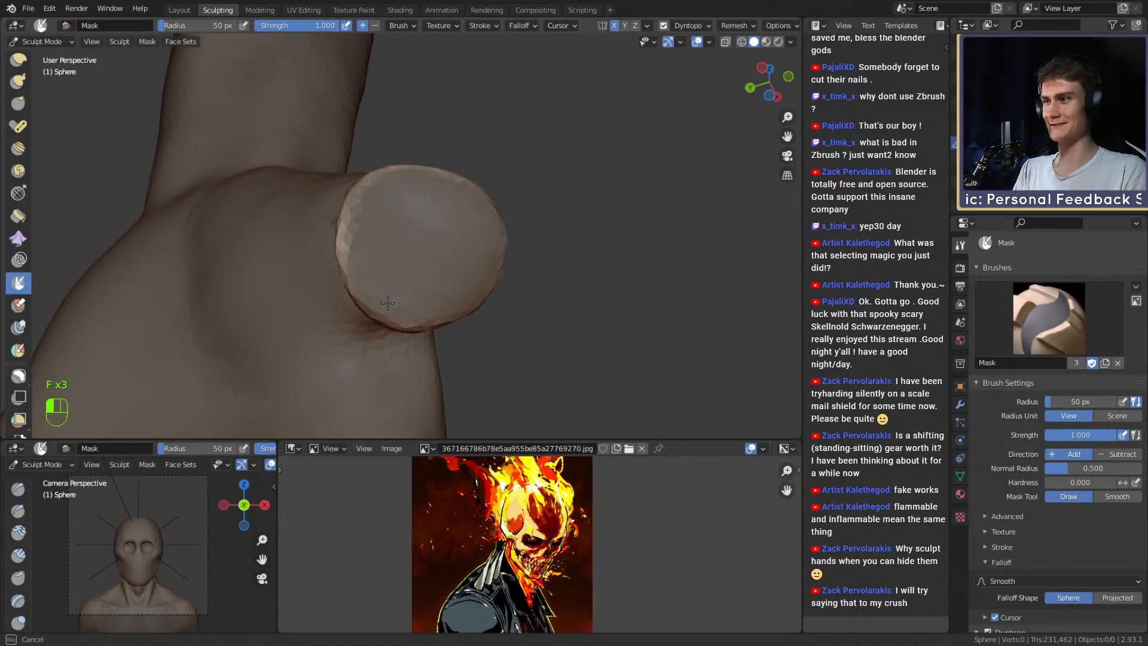
pyautogui.moveTo(366, 216)
pyautogui.keyDown('alt'); pyautogui.mouseDown()
pyautogui.moveTo(392, 257)
pyautogui.moveTo(449, 192)
pyautogui.moveTo(467, 224)
pyautogui.mouseUp(); pyautogui.keyUp('alt')
pyautogui.moveTo(466, 224); pyautogui.dragTo(395, 216, button='middle')
pyautogui.moveTo(386, 227)
pyautogui.keyDown('ctrl'); pyautogui.mouseDown()
pyautogui.moveTo(392, 206)
pyautogui.moveTo(466, 235)
pyautogui.mouseUp(); pyautogui.keyUp('ctrl')
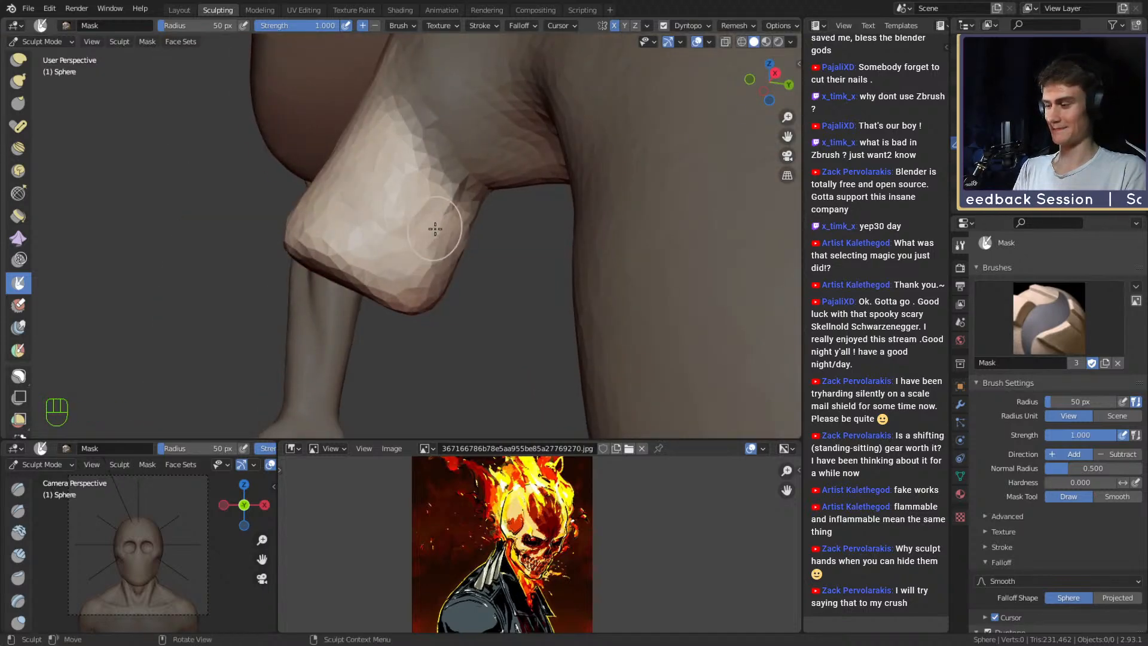
pyautogui.hotkey('alt', 'm')
# Mask the thumb segment's blunt end face with the Mask brush at a 41 px radius and invert the mask.
pyautogui.moveTo(449, 186)
pyautogui.keyDown('alt'); pyautogui.mouseDown()
pyautogui.moveTo(628, 137)
pyautogui.moveTo(415, 241)
pyautogui.moveTo(397, 263)
pyautogui.mouseUp(); pyautogui.keyUp('alt')
pyautogui.press('f')
pyautogui.click(466, 213)
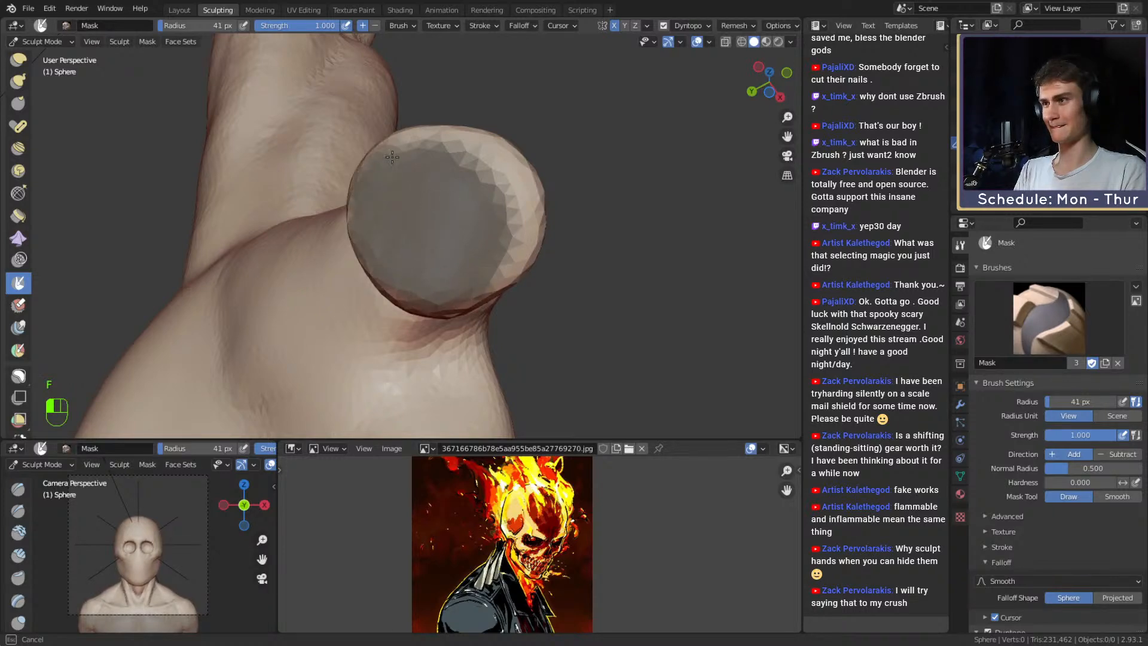
pyautogui.moveTo(392, 156); pyautogui.dragTo(373, 256, button='middle')
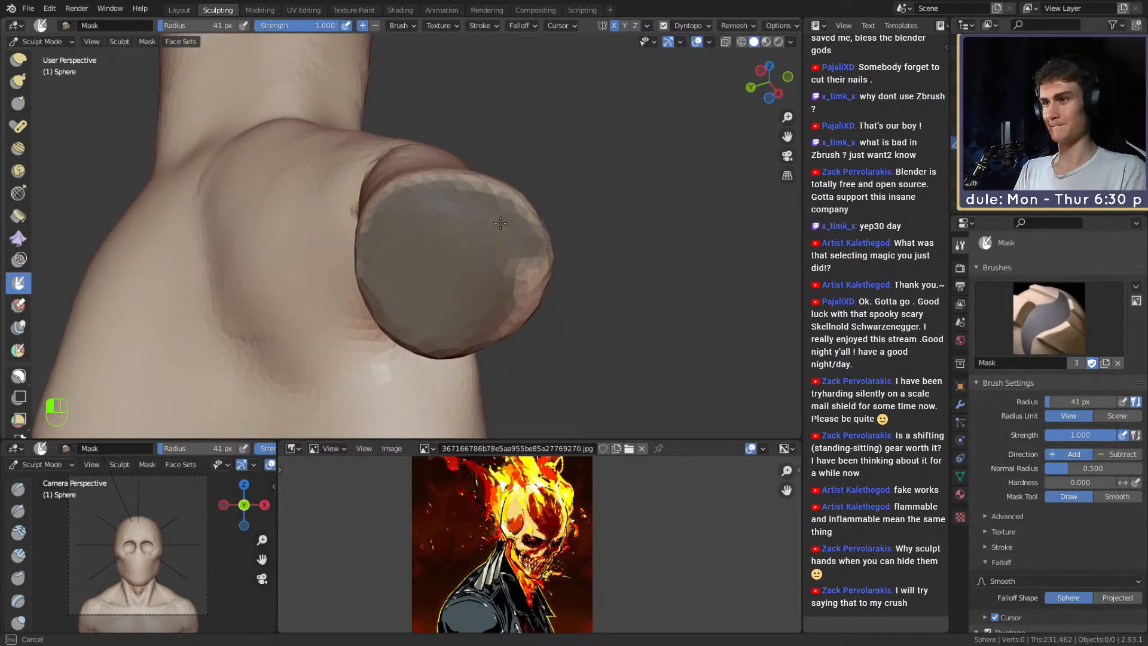
pyautogui.moveTo(499, 208); pyautogui.dragTo(394, 204, button='middle')
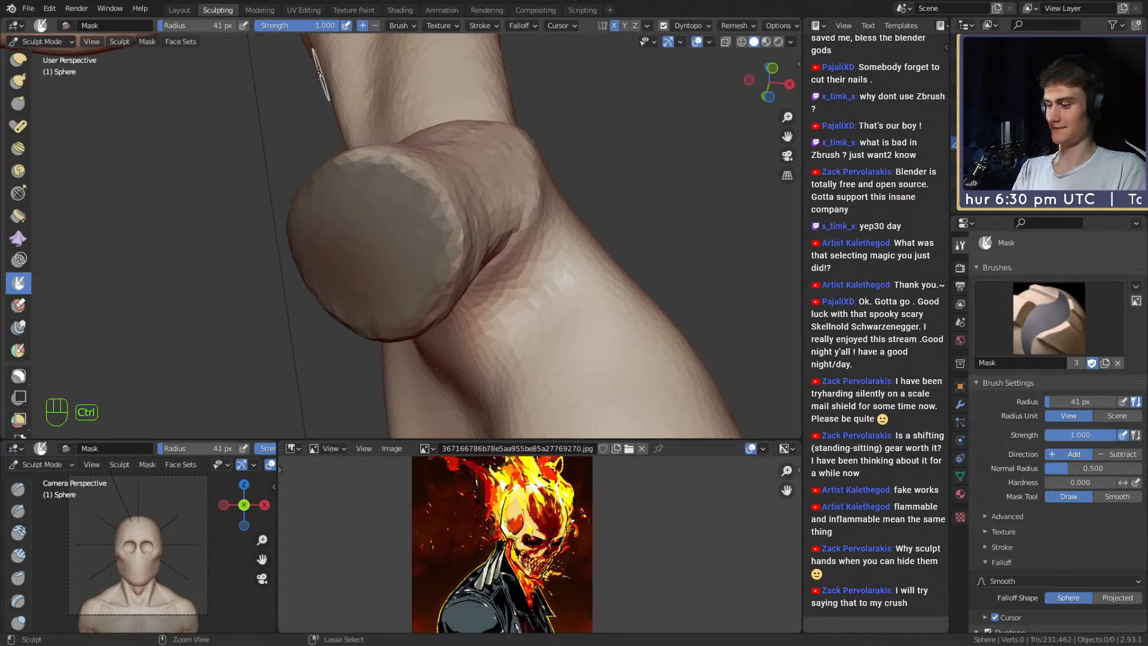
pyautogui.hotkey('ctrl', 'i')
# Try to pull the unmasked end face out into the next thumb segment with Snake Hook at a 262 px radius, and undo it.
pyautogui.keyDown('ctrl'); pyautogui.keyDown('alt'); pyautogui.moveTo(474, 239); pyautogui.dragTo(487, 311); pyautogui.keyUp('alt'); pyautogui.keyUp('ctrl')
pyautogui.moveTo(443, 228)
pyautogui.keyDown('alt'); pyautogui.mouseDown()
pyautogui.moveTo(509, 292)
pyautogui.moveTo(488, 288)
pyautogui.moveTo(492, 243)
pyautogui.moveTo(481, 248)
pyautogui.mouseUp(); pyautogui.keyUp('alt')
pyautogui.press('5')
pyautogui.press('f')
pyautogui.click(472, 266)
pyautogui.press('f')
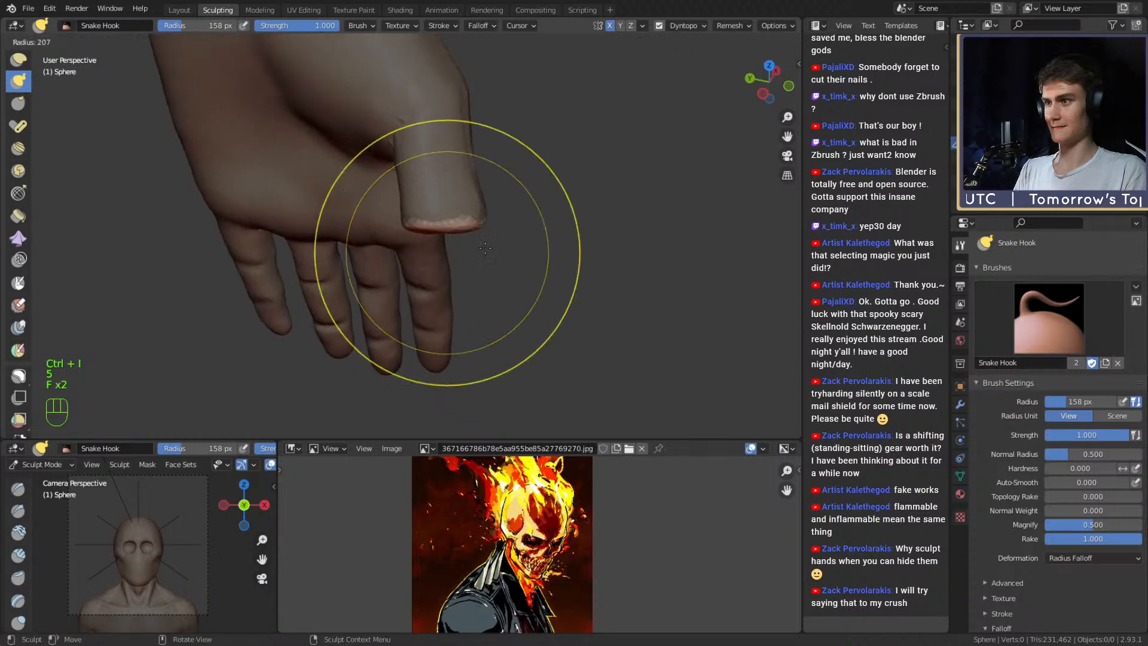
pyautogui.click(485, 247)
pyautogui.press('f')
pyautogui.click(478, 245)
pyautogui.keyDown('alt'); pyautogui.moveTo(427, 223); pyautogui.dragTo(417, 300); pyautogui.keyUp('alt')
pyautogui.hotkey('ctrl', 'z')
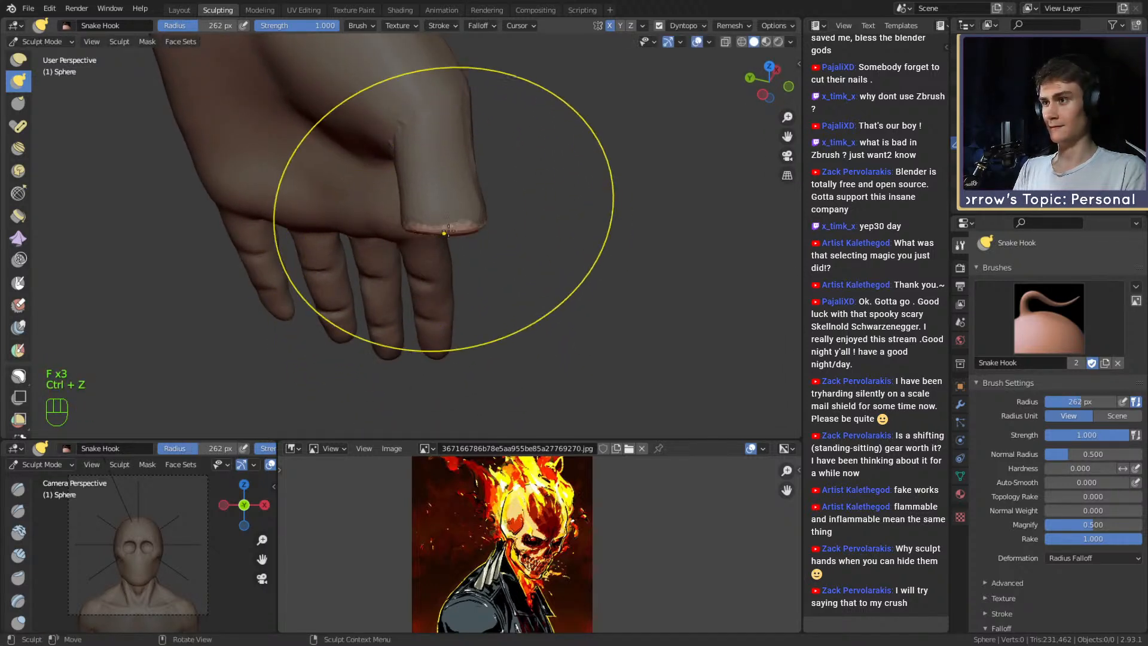
# Pull the unmasked end face out into the next thumb segment with Snake Hook, starting at a 262 px radius.
pyautogui.moveTo(443, 220); pyautogui.dragTo(414, 315)
pyautogui.press('f')
pyautogui.click(392, 210)
pyautogui.press('f')
pyautogui.moveTo(367, 284)
pyautogui.keyDown('alt'); pyautogui.mouseDown()
pyautogui.moveTo(395, 257)
pyautogui.moveTo(590, 244)
pyautogui.moveTo(482, 285)
pyautogui.moveTo(418, 279)
pyautogui.moveTo(354, 240)
pyautogui.moveTo(354, 256)
pyautogui.moveTo(375, 273)
pyautogui.moveTo(379, 243)
pyautogui.moveTo(380, 302)
pyautogui.mouseUp(); pyautogui.keyUp('alt')
pyautogui.click(550, 287)
# Shape the new end segment's length and outline with Snake Hook at smaller radii down to 101 px.
pyautogui.press('f')
pyautogui.click(346, 244)
pyautogui.press('f')
pyautogui.press('f')
pyautogui.click(351, 264)
pyautogui.press('f')
pyautogui.click(366, 275)
pyautogui.moveTo(422, 262)
pyautogui.keyDown('alt'); pyautogui.mouseDown()
pyautogui.moveTo(423, 231)
pyautogui.moveTo(536, 264)
pyautogui.moveTo(579, 247)
pyautogui.moveTo(531, 242)
pyautogui.moveTo(543, 277)
pyautogui.mouseUp(); pyautogui.keyUp('alt')
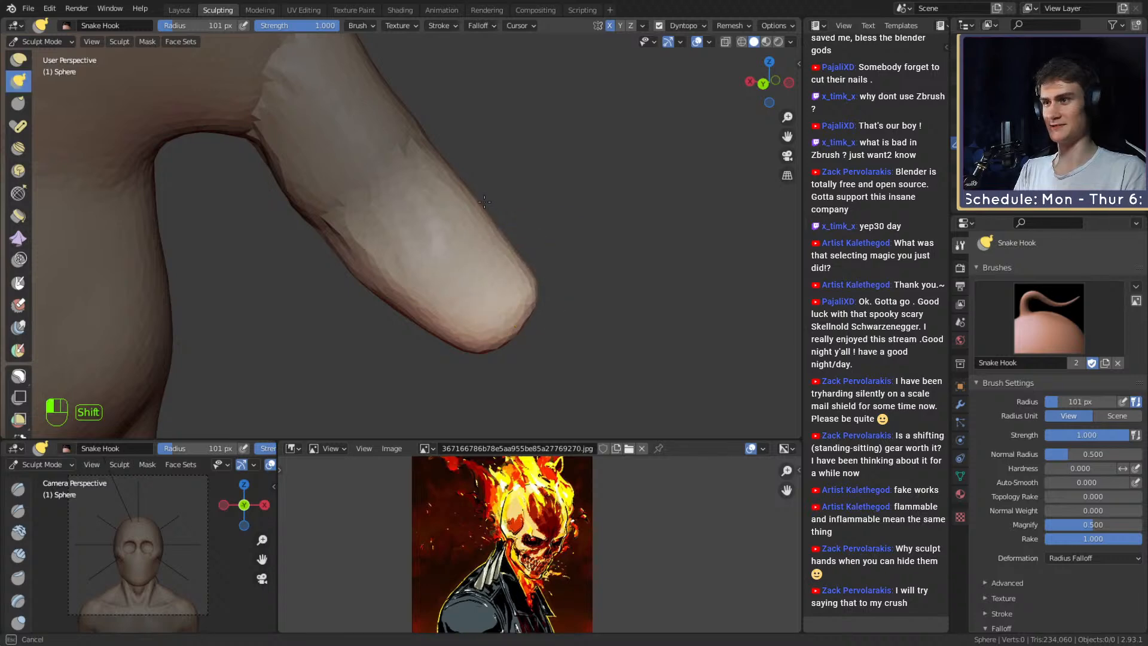
# Smooth the new thumb segment's surface and reshape its rounded tip with Snake Hook at a 122 px radius.
pyautogui.keyDown('shift'); pyautogui.moveTo(484, 202); pyautogui.dragTo(483, 209); pyautogui.keyUp('shift')
pyautogui.moveTo(459, 246)
pyautogui.keyDown('alt'); pyautogui.mouseDown()
pyautogui.moveTo(477, 249)
pyautogui.moveTo(497, 338)
pyautogui.moveTo(454, 287)
pyautogui.mouseUp(); pyautogui.keyUp('alt')
pyautogui.press('f')
pyautogui.click(519, 250)
pyautogui.press('f')
pyautogui.click(435, 310)
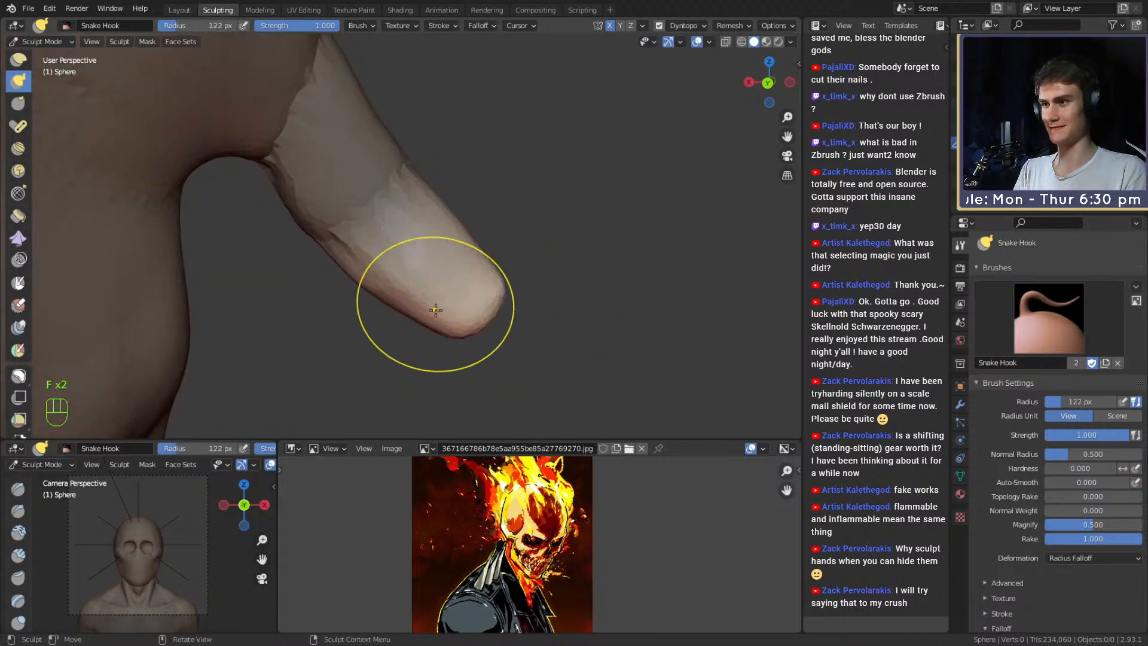
pyautogui.moveTo(422, 325)
pyautogui.keyDown('alt'); pyautogui.mouseDown()
pyautogui.moveTo(468, 298)
pyautogui.moveTo(389, 311)
pyautogui.moveTo(351, 297)
pyautogui.moveTo(498, 330)
pyautogui.moveTo(367, 285)
pyautogui.mouseUp(); pyautogui.keyUp('alt')
pyautogui.press('f')
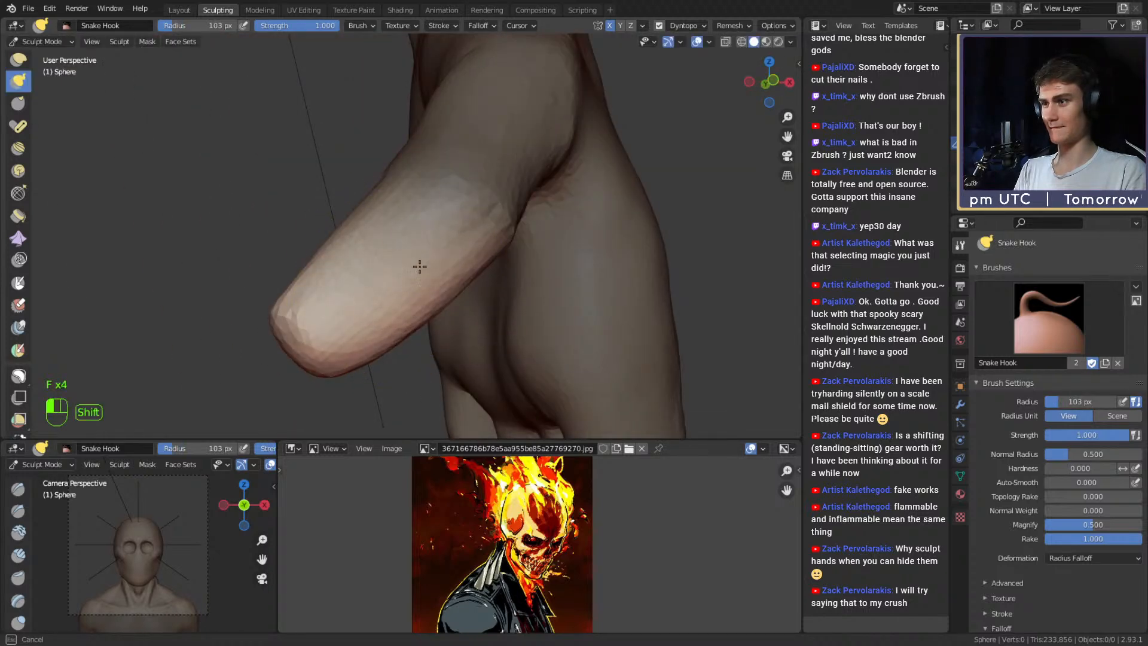
# Smooth the end segment's opposite side and adjust its silhouette with Snake Hook at a 182 px radius.
pyautogui.keyDown('shift'); pyautogui.moveTo(364, 324); pyautogui.dragTo(348, 335); pyautogui.keyUp('shift')
pyautogui.moveTo(348, 335)
pyautogui.keyDown('alt'); pyautogui.mouseDown()
pyautogui.moveTo(397, 282)
pyautogui.moveTo(402, 335)
pyautogui.mouseUp(); pyautogui.keyUp('alt')
pyautogui.moveTo(402, 335)
pyautogui.keyDown('alt'); pyautogui.mouseDown()
pyautogui.moveTo(545, 345)
pyautogui.moveTo(542, 317)
pyautogui.mouseUp(); pyautogui.keyUp('alt')
pyautogui.keyDown('alt'); pyautogui.keyDown('shift'); pyautogui.moveTo(542, 317); pyautogui.dragTo(548, 257); pyautogui.keyUp('shift'); pyautogui.keyUp('alt')
pyautogui.moveTo(548, 257)
pyautogui.keyDown('ctrl'); pyautogui.keyDown('alt'); pyautogui.mouseDown()
pyautogui.moveTo(538, 185)
pyautogui.moveTo(517, 299)
pyautogui.moveTo(371, 310)
pyautogui.moveTo(445, 290)
pyautogui.moveTo(407, 260)
pyautogui.moveTo(411, 270)
pyautogui.mouseUp(); pyautogui.keyUp('alt'); pyautogui.keyUp('ctrl')
pyautogui.press('f')
pyautogui.press('f')
pyautogui.click(372, 292)
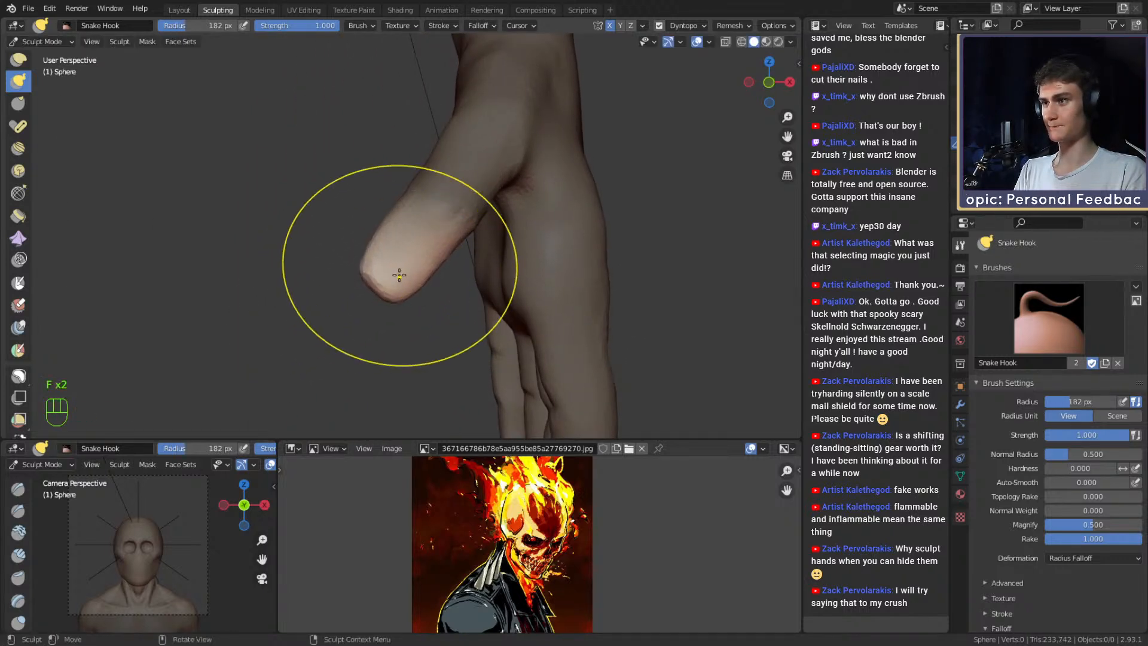
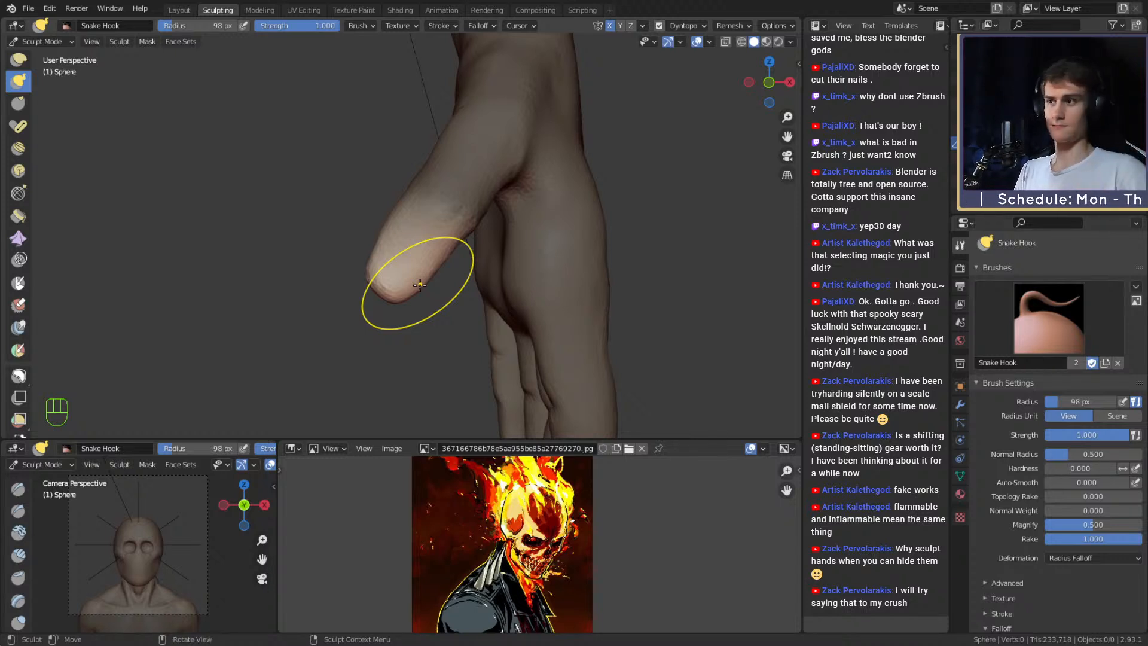
# Refine the end segment's thickness and tip from several angles with Snake Hook at 153 px and 89 px radii.
pyautogui.moveTo(490, 249)
pyautogui.keyDown('alt'); pyautogui.mouseDown()
pyautogui.moveTo(422, 273)
pyautogui.moveTo(413, 252)
pyautogui.moveTo(392, 257)
pyautogui.moveTo(371, 234)
pyautogui.mouseUp(); pyautogui.keyUp('alt')
pyautogui.press('f')
pyautogui.click(412, 257)
pyautogui.press('f')
pyautogui.moveTo(371, 234)
pyautogui.keyDown('alt'); pyautogui.mouseDown()
pyautogui.moveTo(454, 263)
pyautogui.moveTo(648, 249)
pyautogui.moveTo(485, 241)
pyautogui.mouseUp(); pyautogui.keyUp('alt')
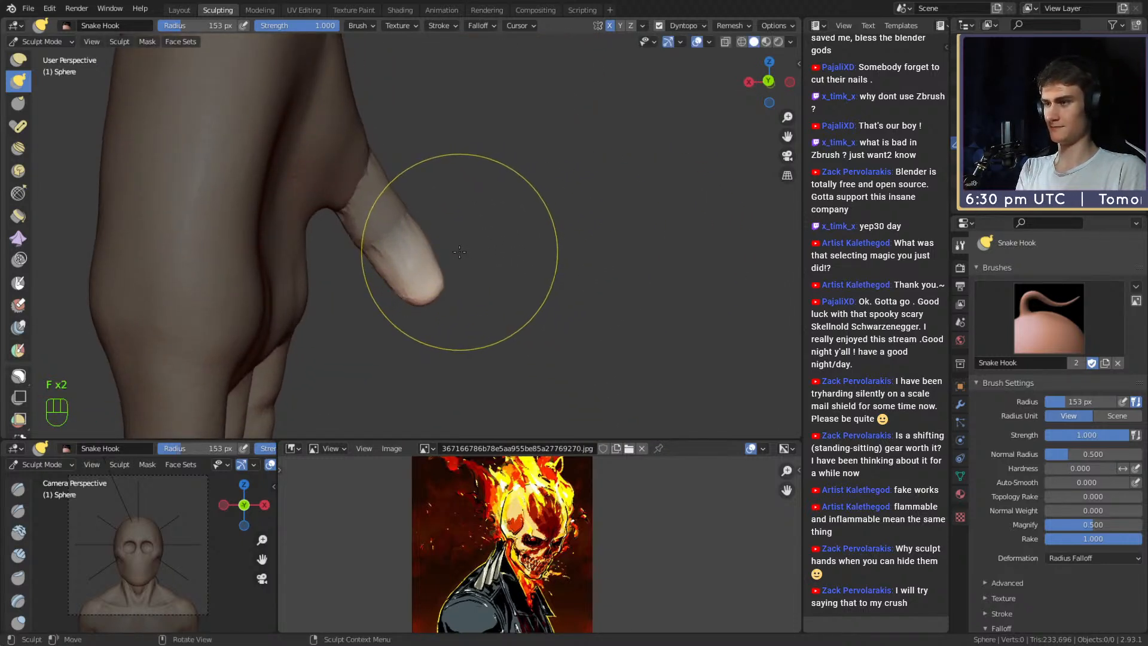
pyautogui.moveTo(410, 257)
pyautogui.keyDown('alt'); pyautogui.mouseDown()
pyautogui.moveTo(389, 327)
pyautogui.moveTo(397, 277)
pyautogui.mouseUp(); pyautogui.keyUp('alt')
pyautogui.press('f')
pyautogui.click(397, 270)
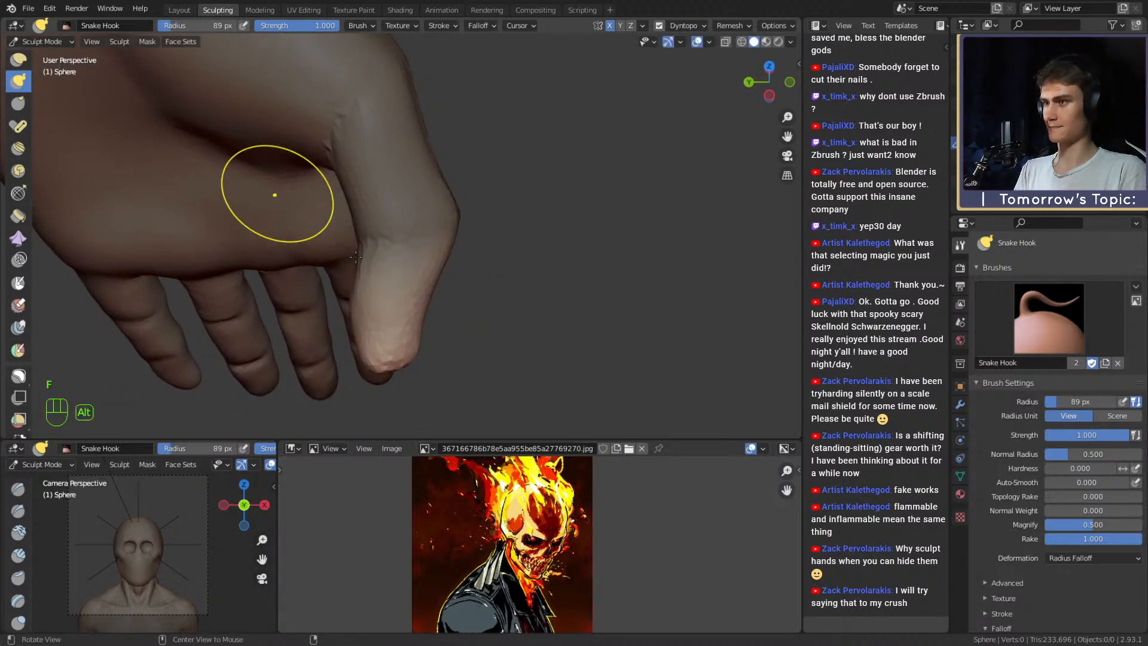
# Clear the mask and even out the joint between the two thumb segments with Snake Hook at a 143 px radius.
pyautogui.hotkey('alt', 'm')
pyautogui.press('f')
pyautogui.press('f')
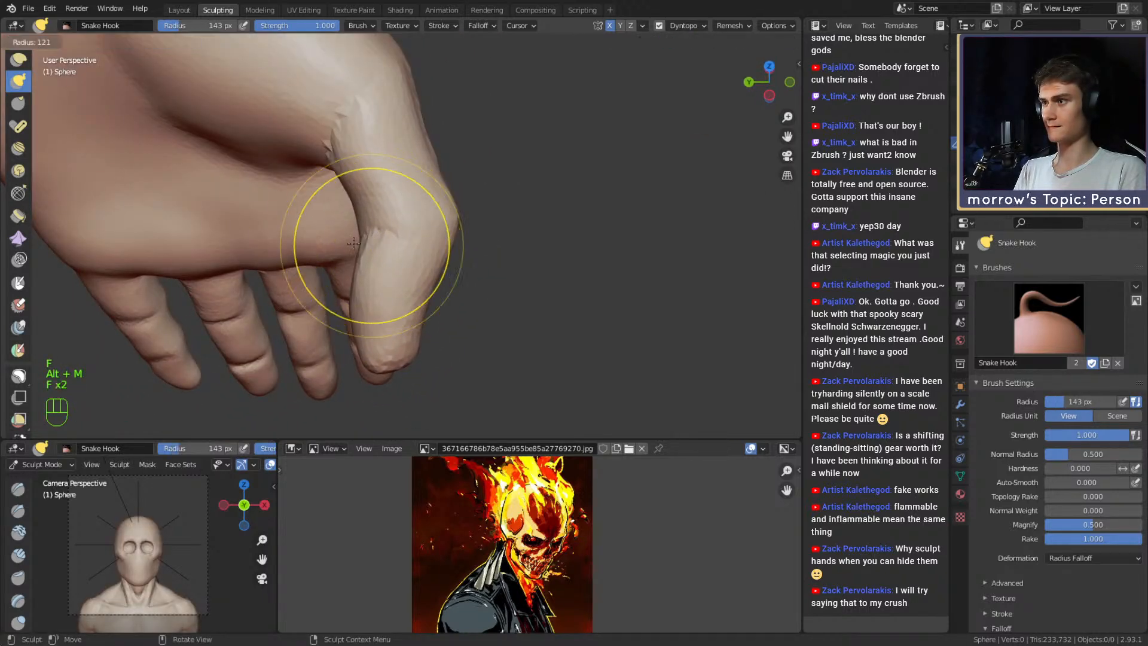
pyautogui.click(428, 247)
pyautogui.moveTo(428, 247)
pyautogui.keyDown('alt'); pyautogui.mouseDown(button='middle')
pyautogui.moveTo(479, 227)
pyautogui.moveTo(428, 249)
pyautogui.moveTo(392, 204)
pyautogui.mouseUp(button='middle'); pyautogui.keyUp('alt')
# Fill the uneven seam at the thumb's base with Clay Strips, starting at a 58 px radius, and smooth the surface.
pyautogui.press('1')
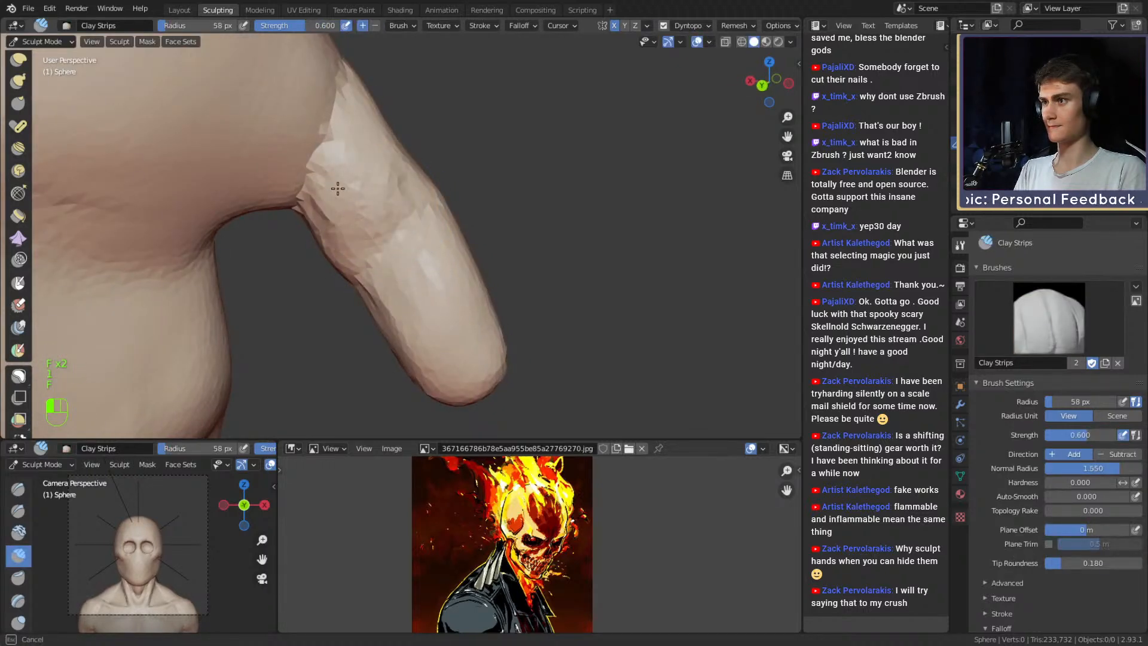
pyautogui.press('f')
pyautogui.click(359, 196)
pyautogui.keyDown('shift'); pyautogui.moveTo(324, 249); pyautogui.dragTo(328, 255); pyautogui.keyUp('shift')
pyautogui.moveTo(328, 255)
pyautogui.keyDown('alt'); pyautogui.mouseDown()
pyautogui.moveTo(402, 199)
pyautogui.moveTo(364, 204)
pyautogui.mouseUp(); pyautogui.keyUp('alt')
pyautogui.press('f')
pyautogui.click(375, 200)
pyautogui.moveTo(298, 247)
pyautogui.keyDown('alt'); pyautogui.mouseDown()
pyautogui.moveTo(495, 197)
pyautogui.moveTo(441, 241)
pyautogui.moveTo(400, 213)
pyautogui.moveTo(400, 239)
pyautogui.moveTo(392, 230)
pyautogui.mouseUp(); pyautogui.keyUp('alt')
# Reshape the back of the thumb's lower segment with the Grab brush at a 178 px radius.
pyautogui.press('3')
pyautogui.press('f')
pyautogui.press('f')
pyautogui.click(391, 210)
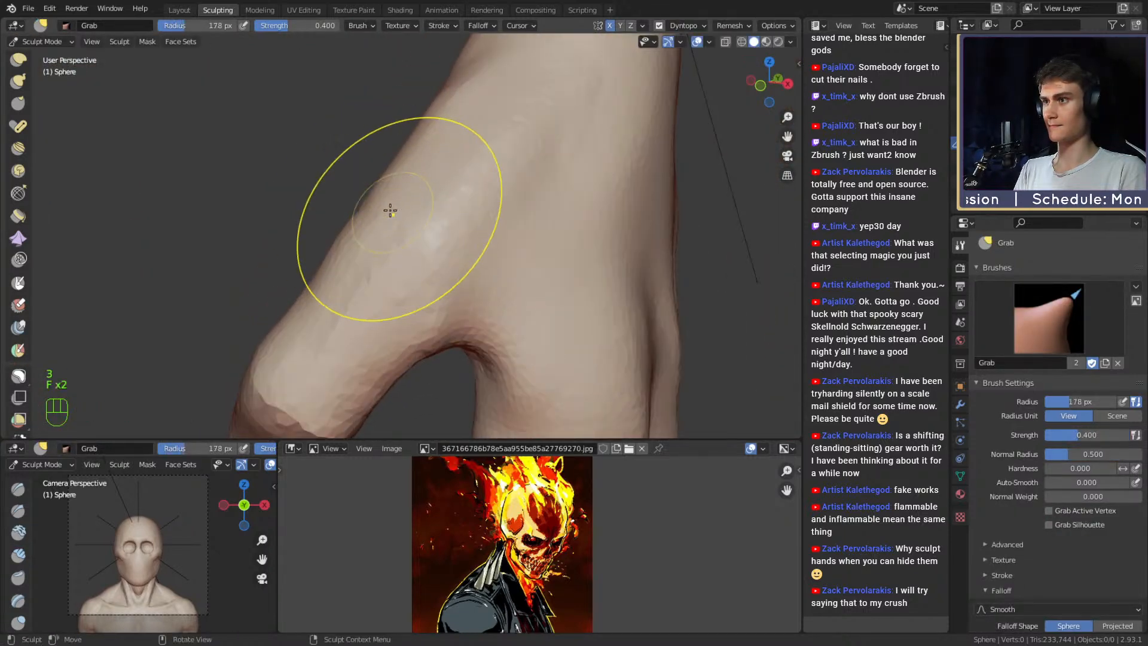
pyautogui.keyDown('alt'); pyautogui.moveTo(399, 189); pyautogui.dragTo(398, 221); pyautogui.keyUp('alt')
pyautogui.press('f')
pyautogui.click(342, 266)
# Define the web between the thumb and index finger with the Crease brush at 66 px and 123 px radii.
pyautogui.press('2')
pyautogui.press('f')
pyautogui.click(374, 230)
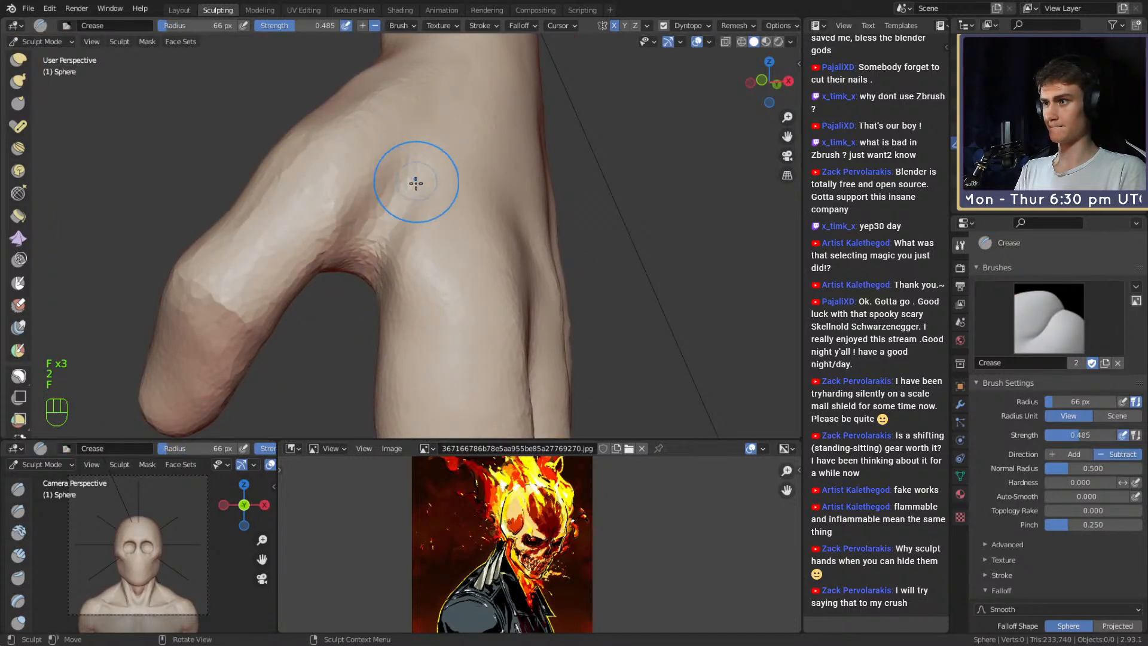
pyautogui.keyDown('alt'); pyautogui.moveTo(416, 183); pyautogui.dragTo(414, 182); pyautogui.keyUp('alt')
pyautogui.press('f')
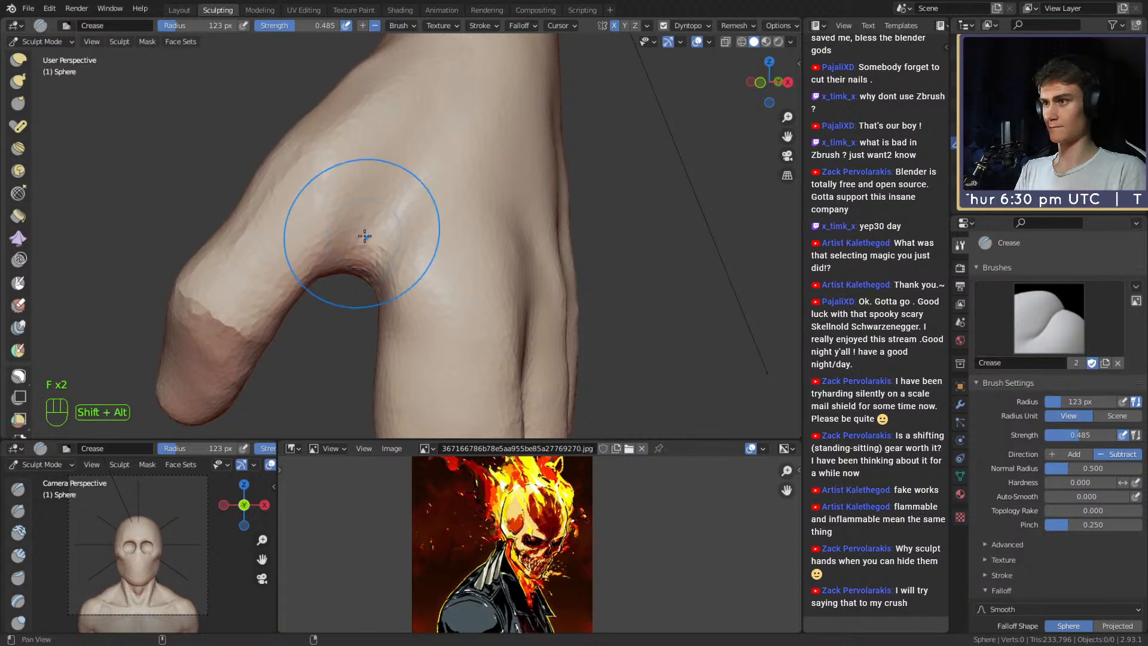
pyautogui.press('f')
pyautogui.click(381, 237)
pyautogui.moveTo(365, 236)
pyautogui.keyDown('alt'); pyautogui.keyDown('shift'); pyautogui.mouseDown()
pyautogui.moveTo(394, 240)
pyautogui.moveTo(385, 251)
pyautogui.moveTo(472, 238)
pyautogui.moveTo(397, 216)
pyautogui.moveTo(448, 257)
pyautogui.moveTo(530, 184)
pyautogui.moveTo(478, 183)
pyautogui.moveTo(464, 223)
pyautogui.moveTo(458, 184)
pyautogui.mouseUp(); pyautogui.keyUp('shift'); pyautogui.keyUp('alt')
# Build up volume around the web between the thumb and hand with Clay Strips at varying radii.
pyautogui.press('1')
pyautogui.press('f')
pyautogui.click(429, 236)
pyautogui.moveTo(425, 235)
pyautogui.mouseDown()
pyautogui.moveTo(380, 229)
pyautogui.moveTo(411, 226)
pyautogui.moveTo(419, 269)
pyautogui.moveTo(364, 226)
pyautogui.moveTo(418, 254)
pyautogui.moveTo(361, 240)
pyautogui.mouseUp()
pyautogui.press('f')
pyautogui.click(394, 226)
pyautogui.moveTo(361, 239)
pyautogui.mouseDown()
pyautogui.moveTo(367, 203)
pyautogui.moveTo(357, 228)
pyautogui.mouseUp()
# Build up and smooth the fleshy base of the thumb with Clay Strips at 182 px and 153 px radii.
pyautogui.moveTo(354, 209)
pyautogui.keyDown('alt'); pyautogui.keyDown('shift'); pyautogui.mouseDown()
pyautogui.moveTo(351, 228)
pyautogui.moveTo(397, 234)
pyautogui.moveTo(426, 220)
pyautogui.moveTo(461, 248)
pyautogui.moveTo(451, 281)
pyautogui.mouseUp(); pyautogui.keyUp('shift'); pyautogui.keyUp('alt')
pyautogui.press('f')
pyautogui.click(410, 235)
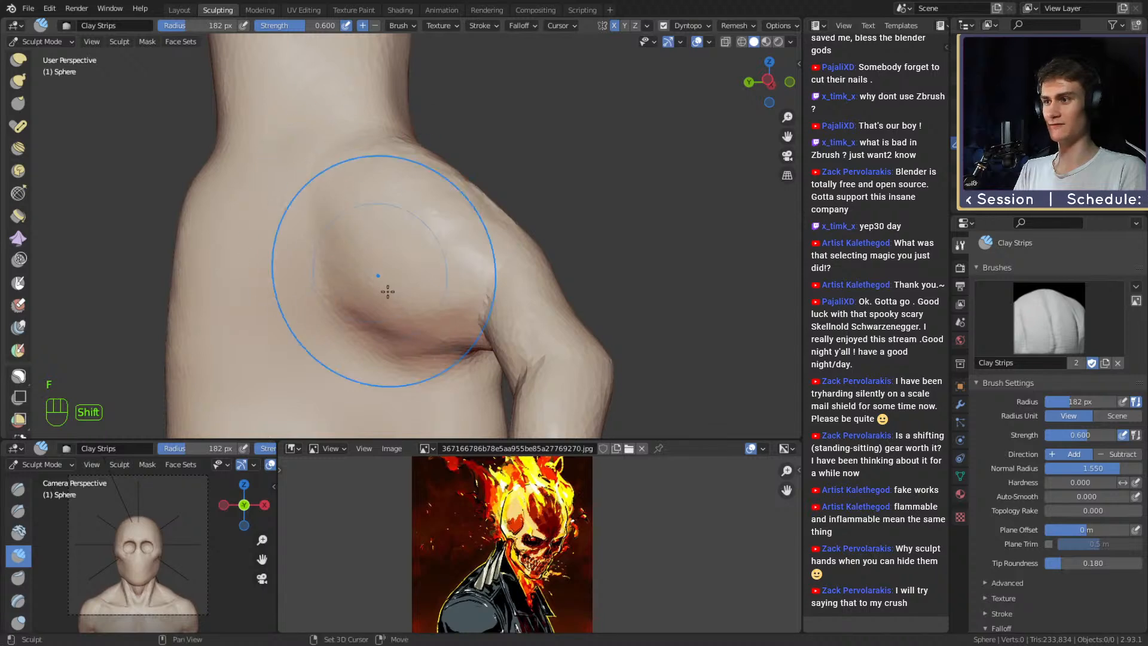
pyautogui.keyDown('alt'); pyautogui.moveTo(365, 287); pyautogui.dragTo(371, 285); pyautogui.keyUp('alt')
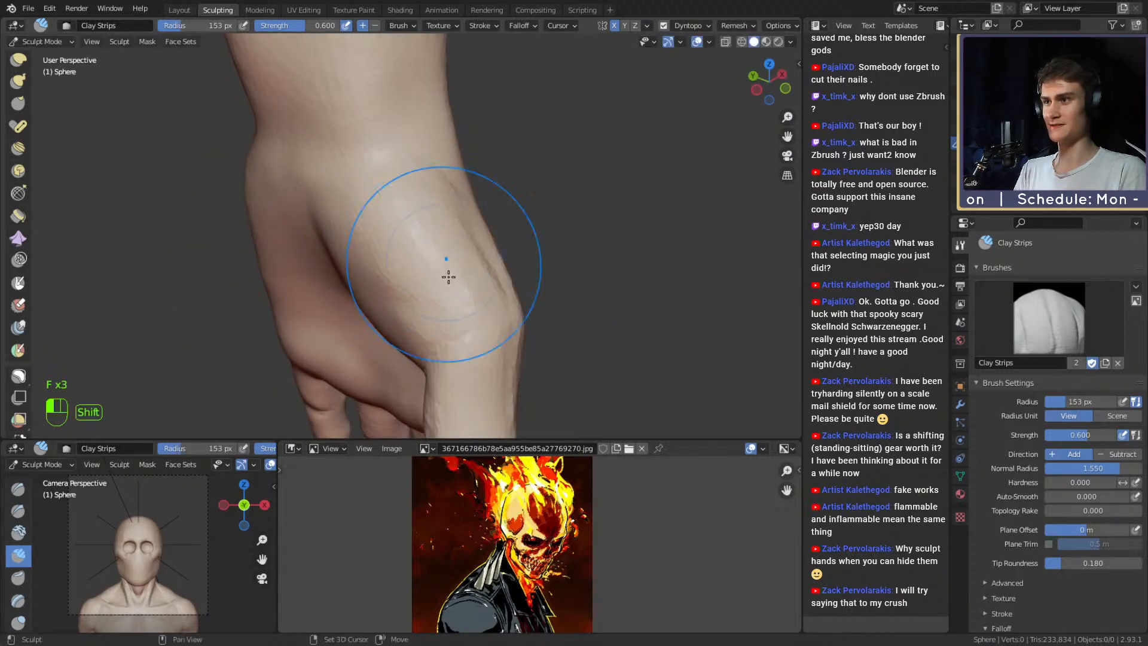
pyautogui.keyDown('shift'); pyautogui.moveTo(449, 277); pyautogui.dragTo(455, 266); pyautogui.keyUp('shift')
pyautogui.keyDown('alt'); pyautogui.moveTo(461, 251); pyautogui.dragTo(392, 206); pyautogui.keyUp('alt')
# Adjust the outer contour of the thumb's base near the wrist with the Grab brush at a 145 px radius.
pyautogui.press('f')
pyautogui.click(386, 201)
pyautogui.moveTo(376, 265)
pyautogui.mouseDown(button='middle')
pyautogui.moveTo(477, 254)
pyautogui.moveTo(470, 220)
pyautogui.mouseUp(button='middle')
pyautogui.press('3')
pyautogui.press('f')
pyautogui.press('f')
pyautogui.click(471, 164)
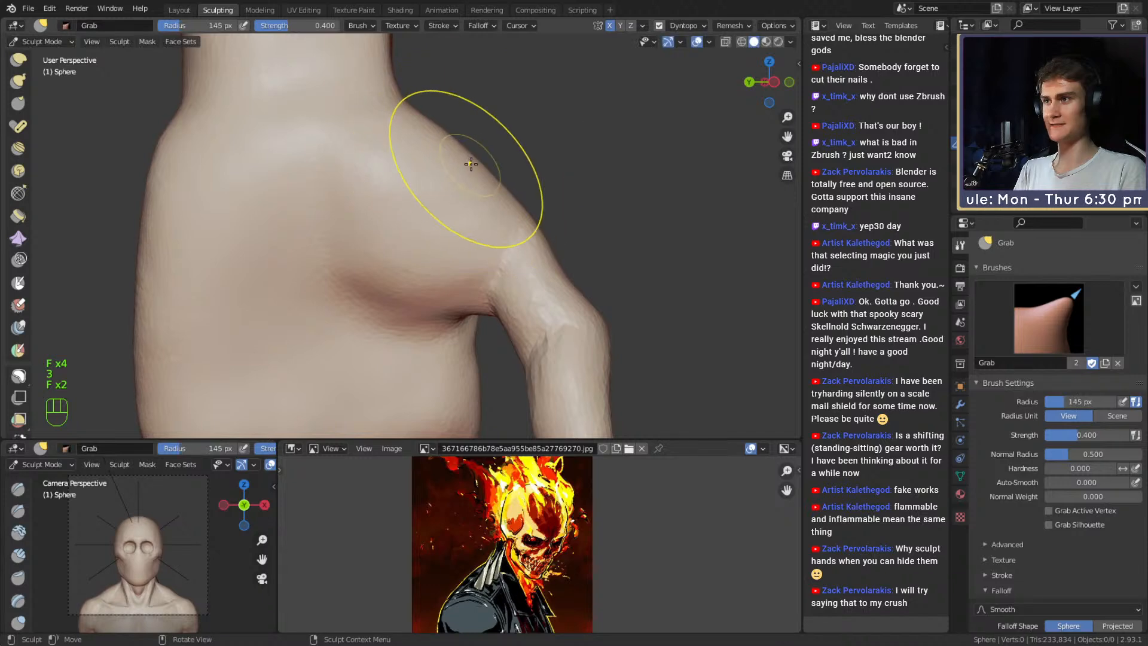
pyautogui.keyDown('ctrl'); pyautogui.keyDown('alt'); pyautogui.moveTo(473, 149); pyautogui.dragTo(443, 207); pyautogui.keyUp('alt'); pyautogui.keyUp('ctrl')
pyautogui.moveTo(444, 206)
pyautogui.keyDown('alt'); pyautogui.keyDown('shift'); pyautogui.mouseDown()
pyautogui.moveTo(330, 140)
pyautogui.moveTo(410, 234)
pyautogui.mouseUp(); pyautogui.keyUp('shift'); pyautogui.keyUp('alt')
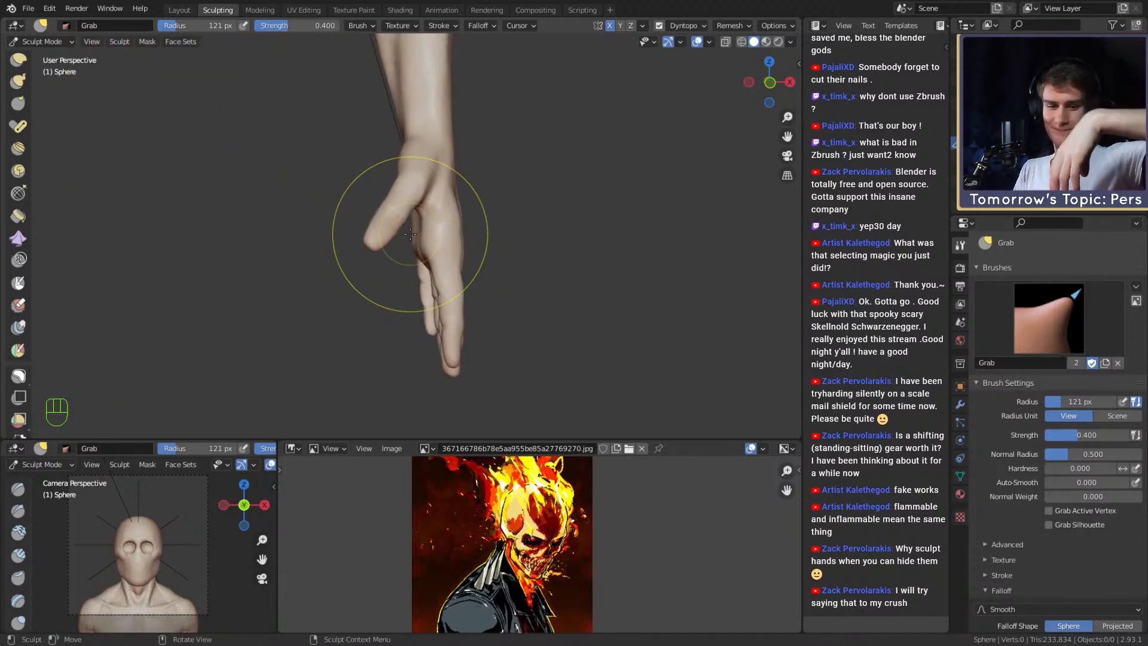
# Rotate the thumb's end segment away from the palm with the Pose brush at a 161 px radius.
pyautogui.moveTo(410, 234)
pyautogui.keyDown('alt'); pyautogui.mouseDown()
pyautogui.moveTo(436, 218)
pyautogui.moveTo(552, 213)
pyautogui.moveTo(487, 236)
pyautogui.mouseUp(); pyautogui.keyUp('alt')
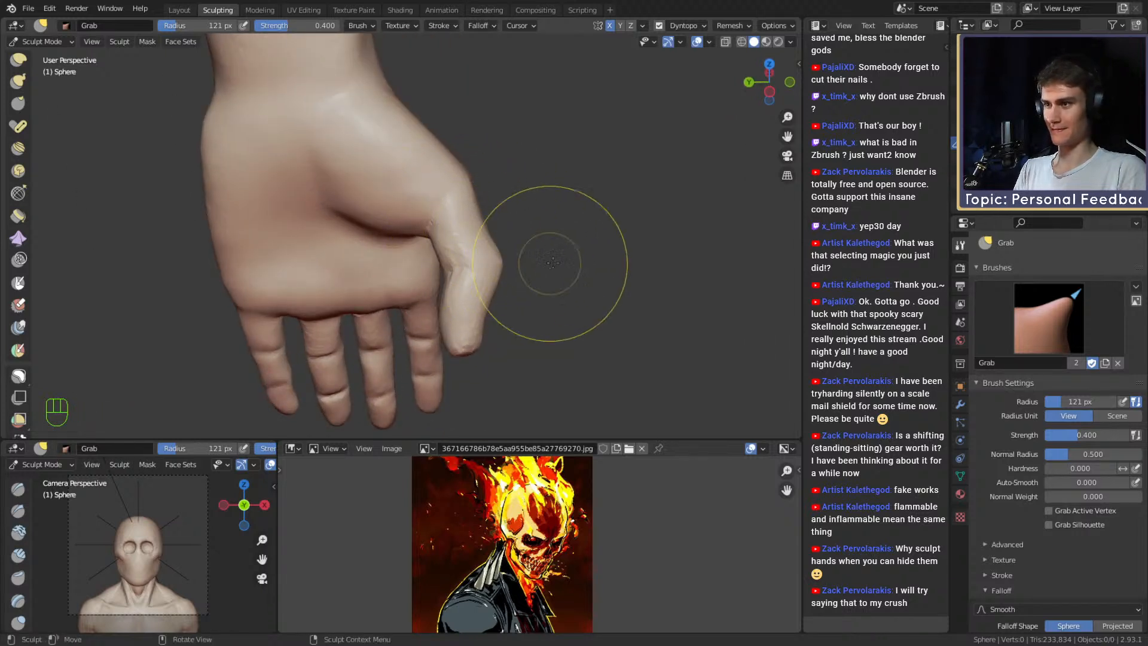
pyautogui.moveTo(544, 299)
pyautogui.keyDown('alt'); pyautogui.keyDown('shift'); pyautogui.mouseDown()
pyautogui.moveTo(482, 274)
pyautogui.moveTo(457, 224)
pyautogui.mouseUp(); pyautogui.keyUp('shift'); pyautogui.keyUp('alt')
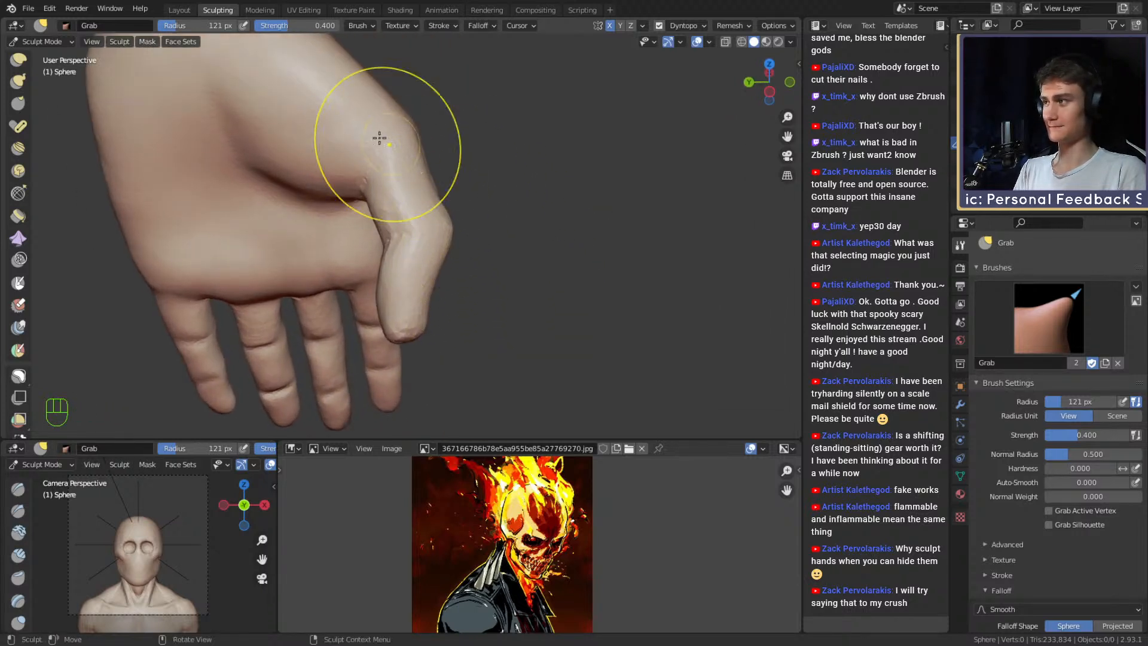
pyautogui.click(19, 127)
pyautogui.press('f')
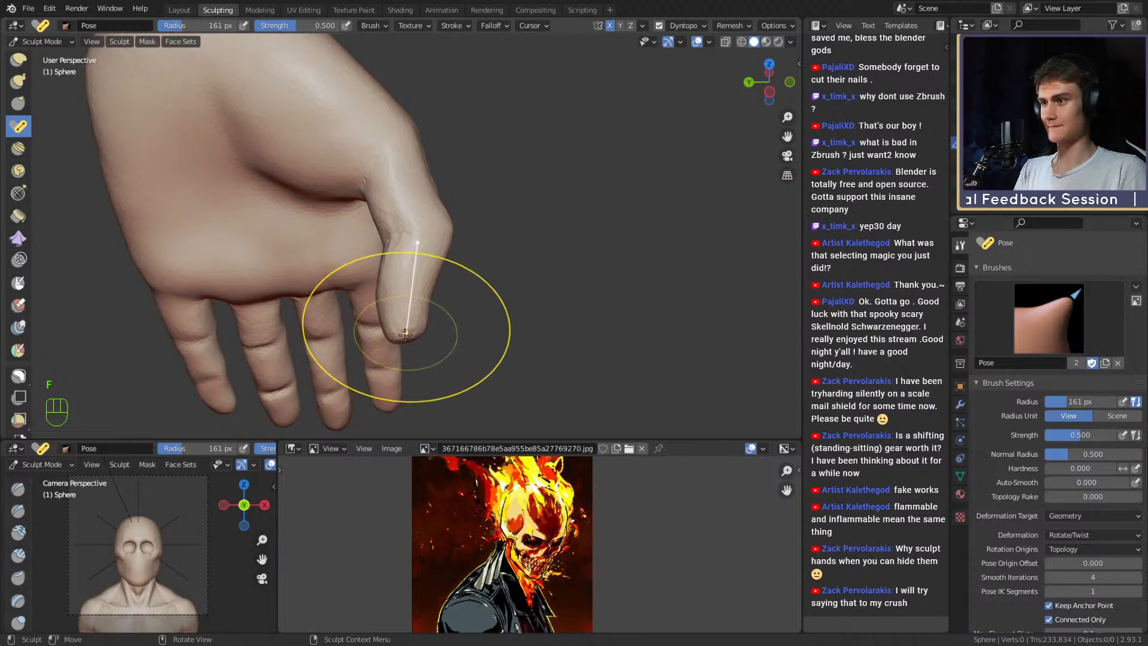
pyautogui.moveTo(419, 337); pyautogui.dragTo(439, 328)
# Adjust the bend of the whole thumb with the Pose brush at 307 px and 288 px radii.
pyautogui.press('f')
pyautogui.click(477, 304)
pyautogui.press('f')
pyautogui.click(473, 312)
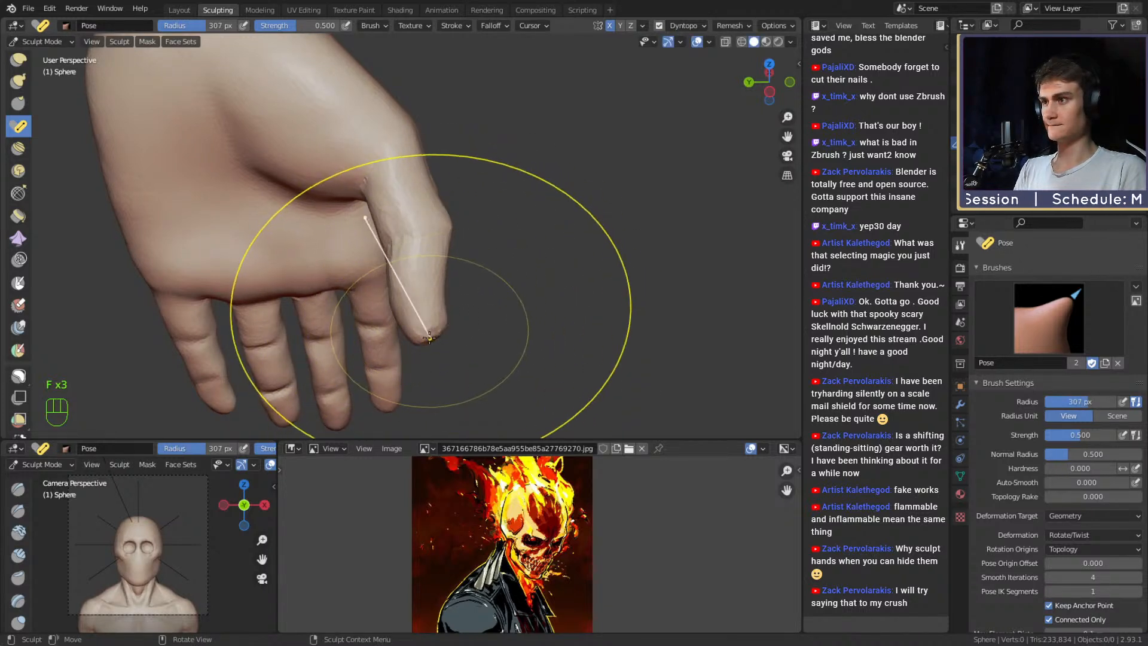
pyautogui.press('f')
pyautogui.click(429, 338)
pyautogui.moveTo(424, 339)
pyautogui.mouseDown()
pyautogui.moveTo(448, 334)
pyautogui.moveTo(430, 337)
pyautogui.mouseUp()
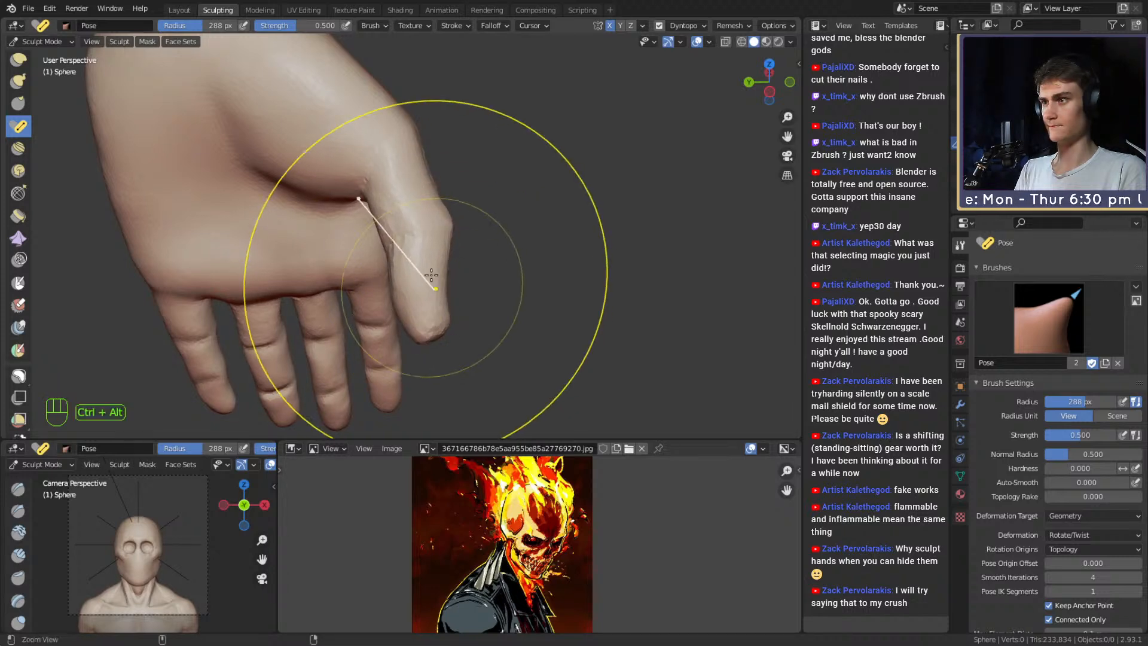
pyautogui.keyDown('ctrl'); pyautogui.keyDown('alt'); pyautogui.moveTo(431, 275); pyautogui.dragTo(431, 284); pyautogui.keyUp('alt'); pyautogui.keyUp('ctrl')
pyautogui.keyDown('alt'); pyautogui.keyDown('shift'); pyautogui.moveTo(432, 283); pyautogui.dragTo(480, 277); pyautogui.keyUp('shift'); pyautogui.keyUp('alt')
# Mask the hand up to the thumb's base by expanding a mask from the thumb tip, leaving the thumb unmasked.
pyautogui.press('5')
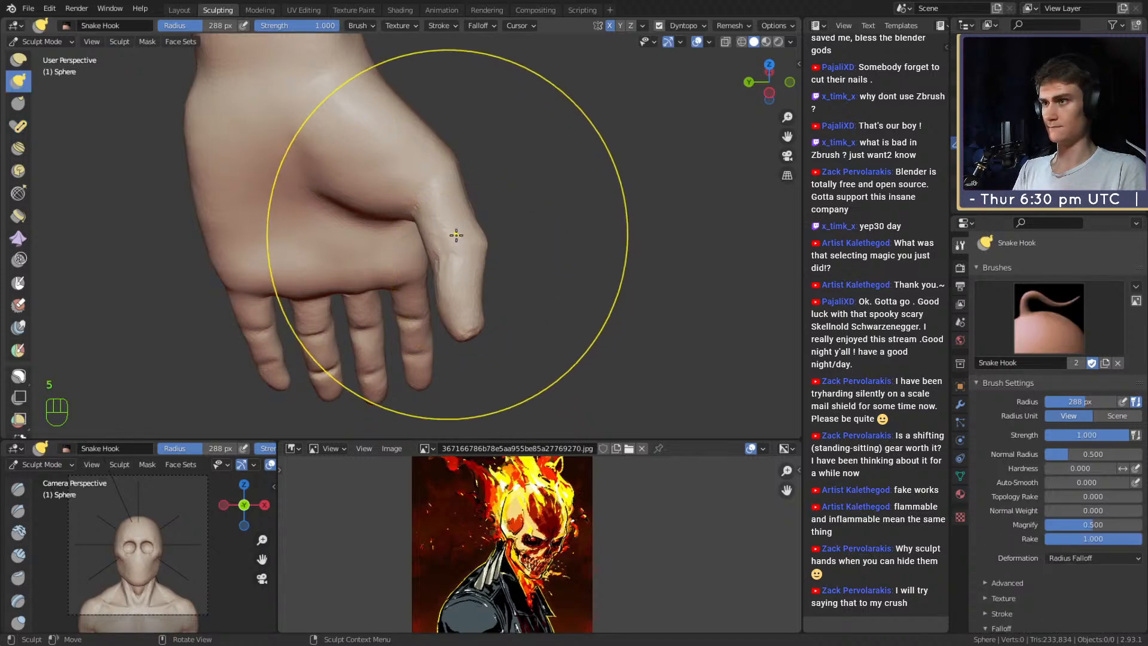
pyautogui.press('f')
pyautogui.press('f')
pyautogui.click(443, 230)
pyautogui.press('4')
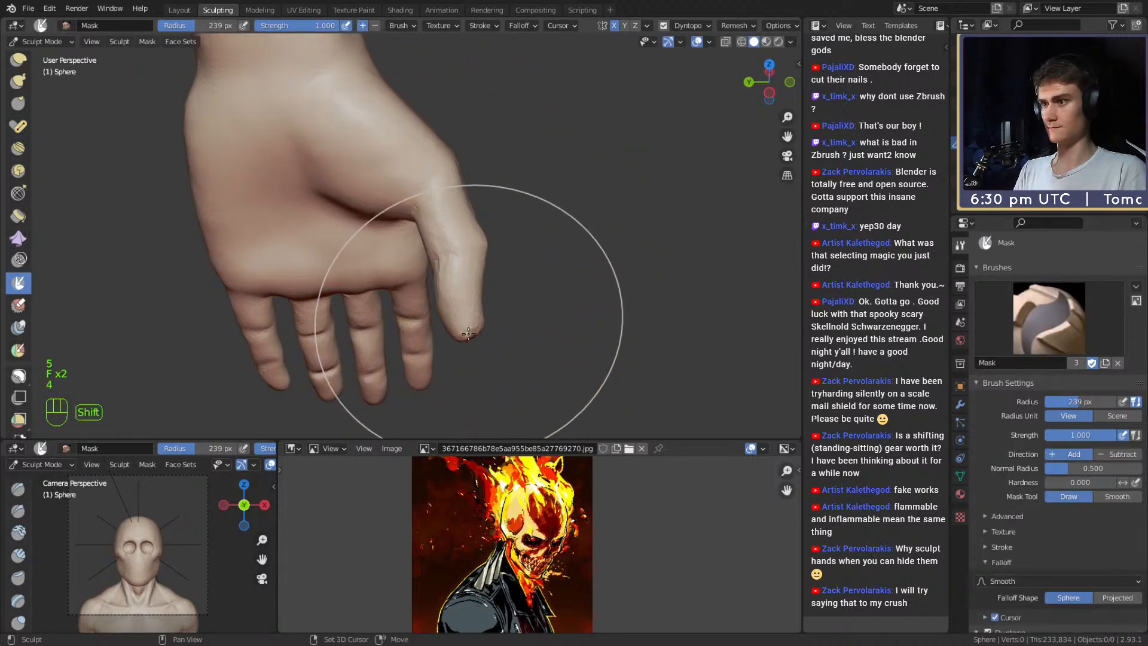
pyautogui.hotkey('shift', 'a')
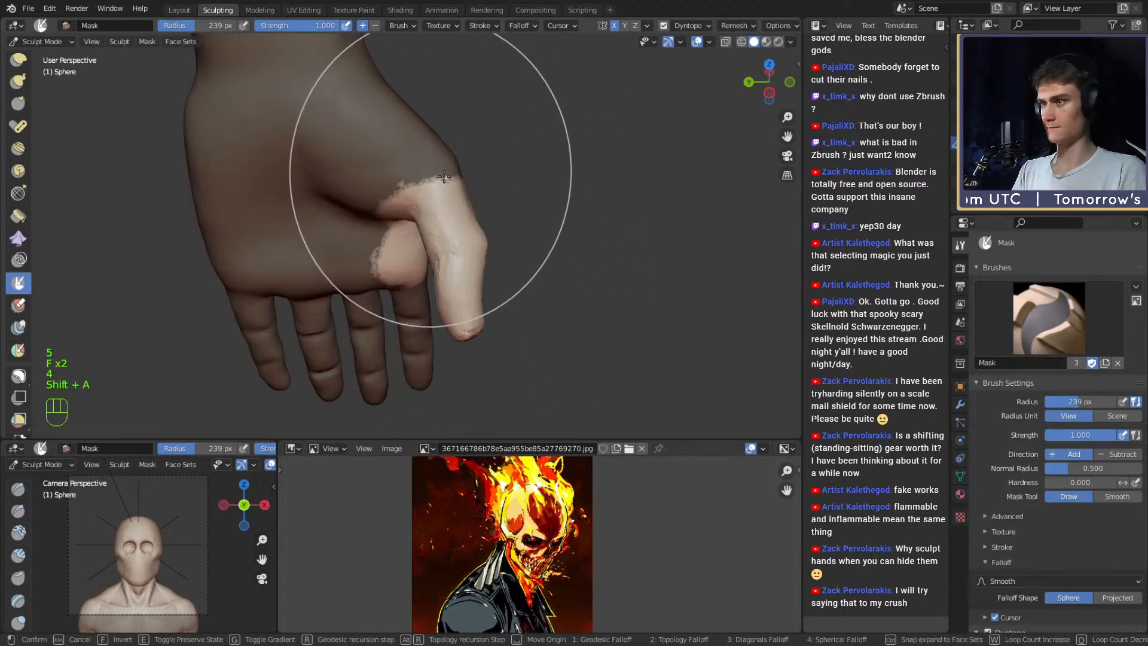
pyautogui.click(423, 159)
# Clean up the mask border around the thumb's base and web with the Mask brush at 63 px and 41 px radii.
pyautogui.moveTo(421, 162)
pyautogui.keyDown('alt'); pyautogui.mouseDown()
pyautogui.moveTo(295, 212)
pyautogui.moveTo(291, 231)
pyautogui.mouseUp(); pyautogui.keyUp('alt')
pyautogui.keyDown('alt'); pyautogui.keyDown('shift'); pyautogui.moveTo(292, 231); pyautogui.dragTo(413, 263); pyautogui.keyUp('shift'); pyautogui.keyUp('alt')
pyautogui.press('4')
pyautogui.press('f')
pyautogui.click(336, 278)
pyautogui.keyDown('alt'); pyautogui.moveTo(344, 281); pyautogui.dragTo(360, 203); pyautogui.keyUp('alt')
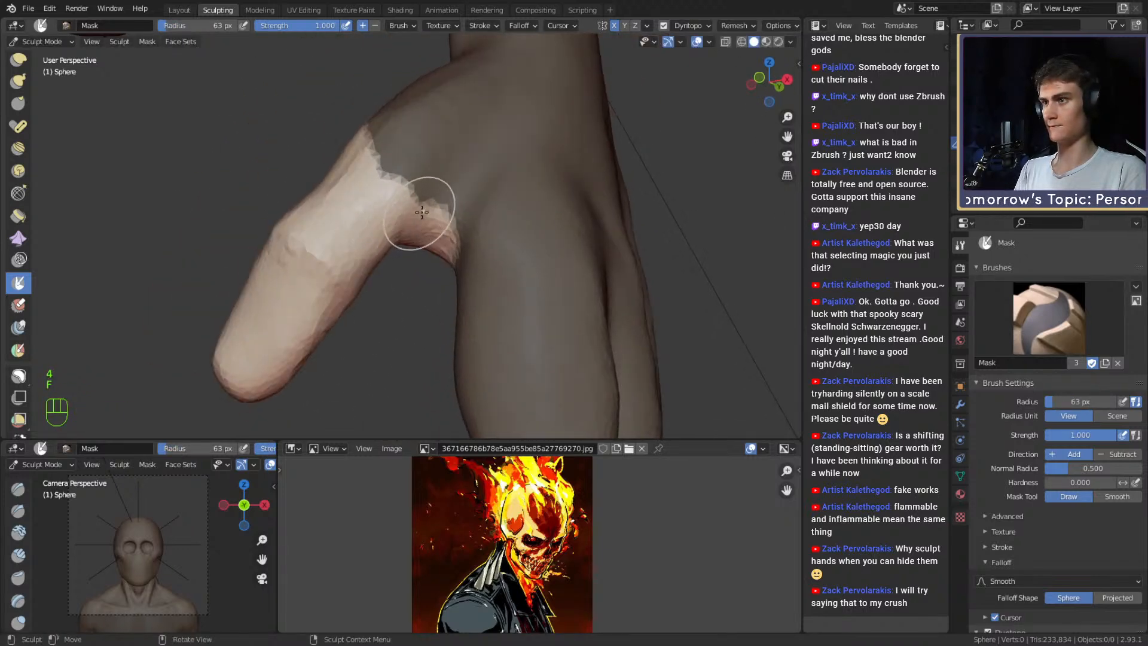
pyautogui.press('f')
pyautogui.click(410, 213)
pyautogui.moveTo(413, 157)
pyautogui.keyDown('ctrl'); pyautogui.mouseDown()
pyautogui.moveTo(431, 200)
pyautogui.moveTo(432, 144)
pyautogui.mouseUp(); pyautogui.keyUp('ctrl')
pyautogui.keyDown('alt'); pyautogui.keyDown('shift'); pyautogui.moveTo(450, 179); pyautogui.dragTo(394, 203); pyautogui.keyUp('shift'); pyautogui.keyUp('alt')
pyautogui.moveTo(386, 200)
pyautogui.keyDown('ctrl'); pyautogui.mouseDown()
pyautogui.moveTo(378, 216)
pyautogui.moveTo(613, 183)
pyautogui.mouseUp(); pyautogui.keyUp('ctrl')
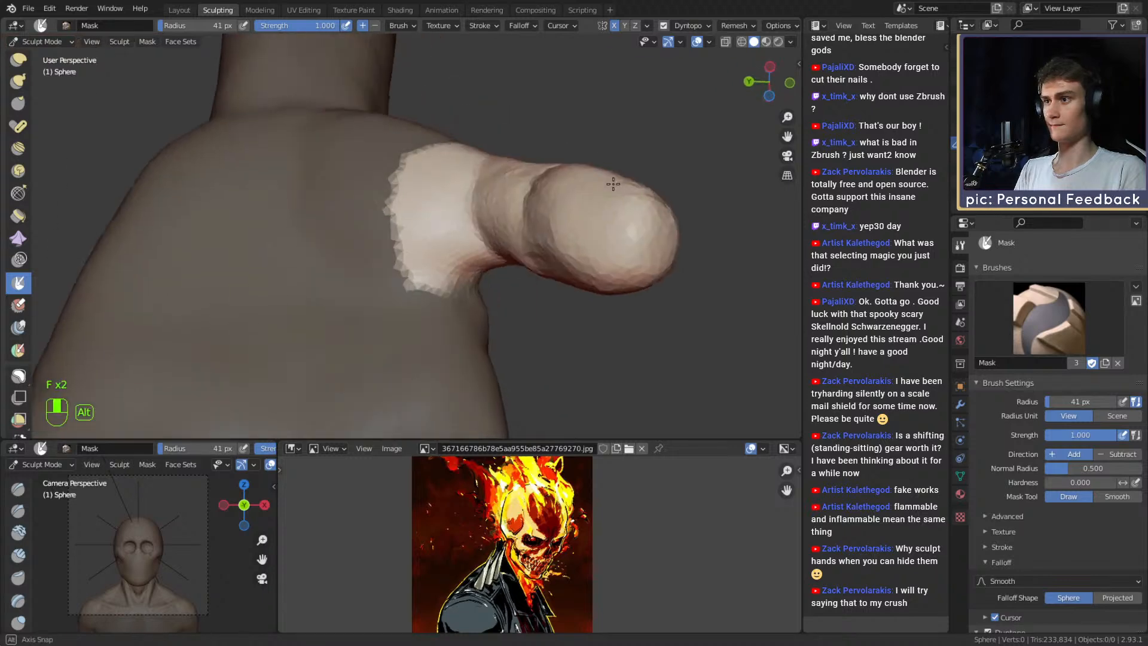
pyautogui.moveTo(350, 188)
pyautogui.keyDown('alt'); pyautogui.mouseDown()
pyautogui.moveTo(522, 277)
pyautogui.moveTo(513, 236)
pyautogui.moveTo(473, 259)
pyautogui.moveTo(470, 274)
pyautogui.mouseUp(); pyautogui.keyUp('alt')
# Reposition the unmasked thumb relative to the palm with the Grab brush at radii of 191, 304, 355 and 276 px.
pyautogui.press('g')
pyautogui.press('f')
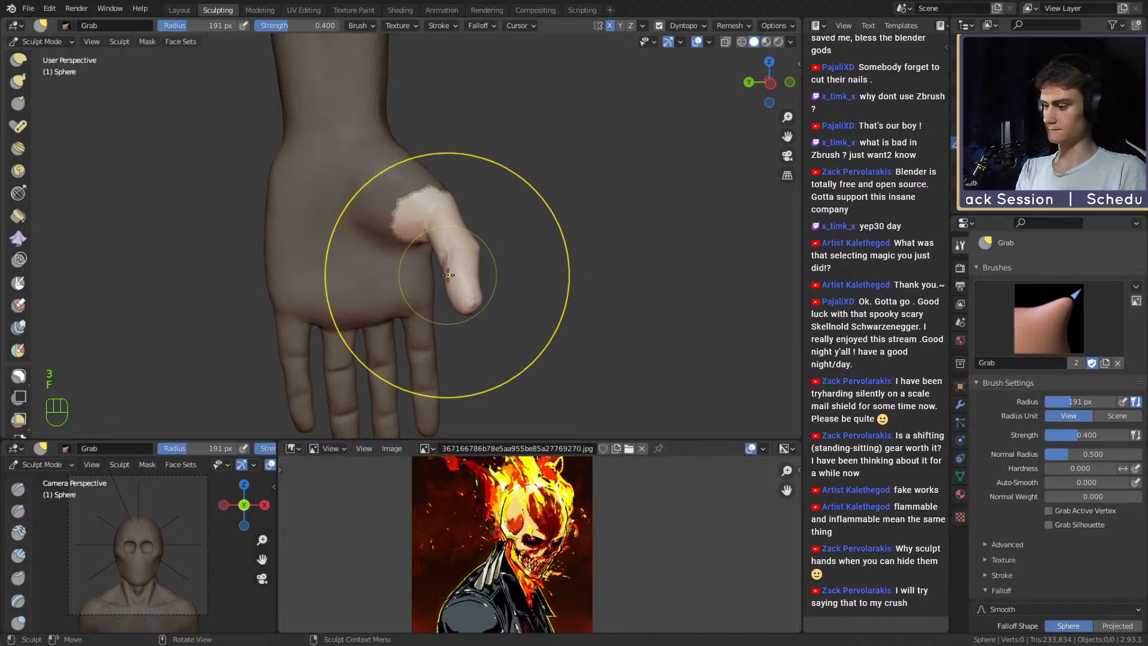
pyautogui.keyDown('ctrl'); pyautogui.keyDown('alt'); pyautogui.moveTo(426, 275); pyautogui.dragTo(506, 250); pyautogui.keyUp('alt'); pyautogui.keyUp('ctrl')
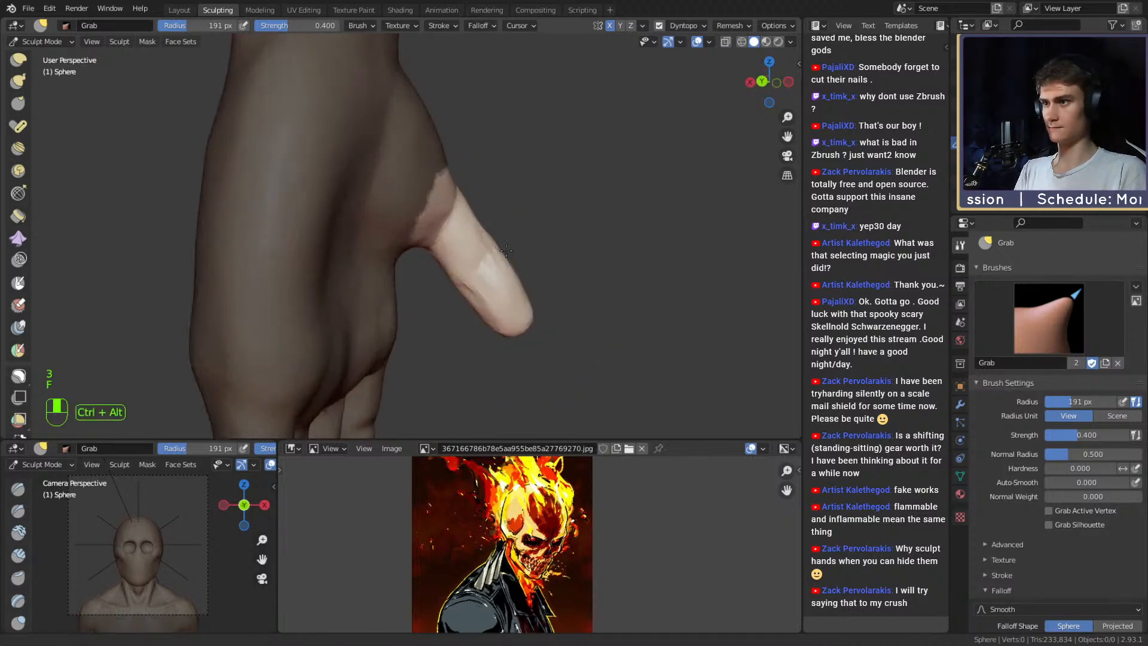
pyautogui.click(505, 324)
pyautogui.press('f')
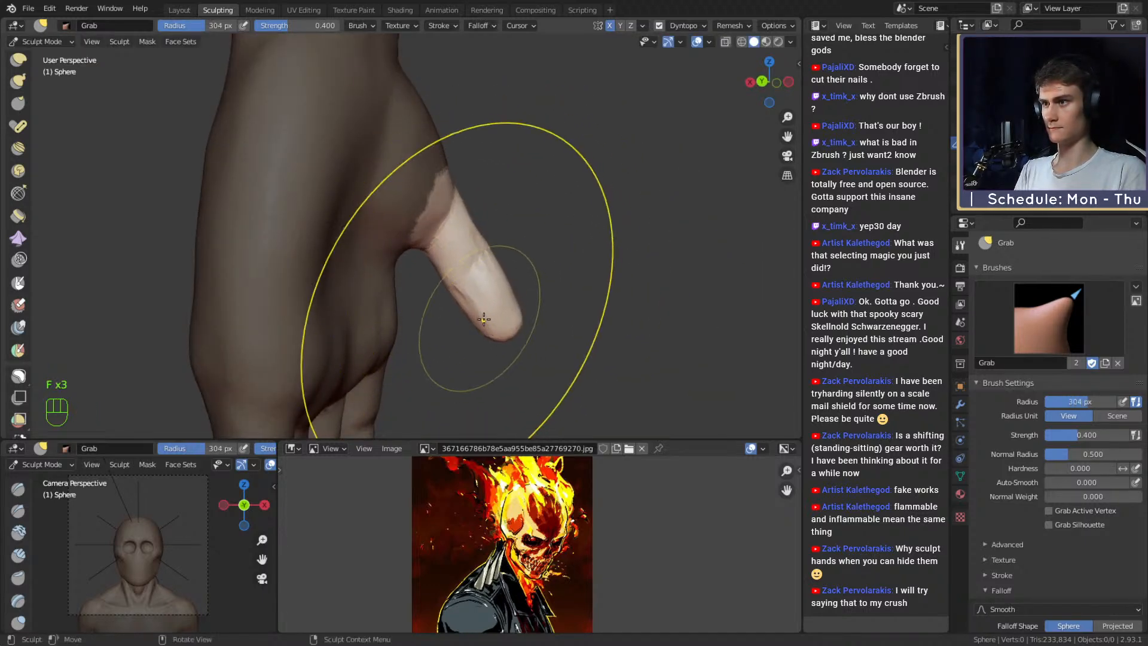
pyautogui.keyDown('alt'); pyautogui.moveTo(551, 286); pyautogui.dragTo(461, 317); pyautogui.keyUp('alt')
pyautogui.press('f')
pyautogui.click(517, 330)
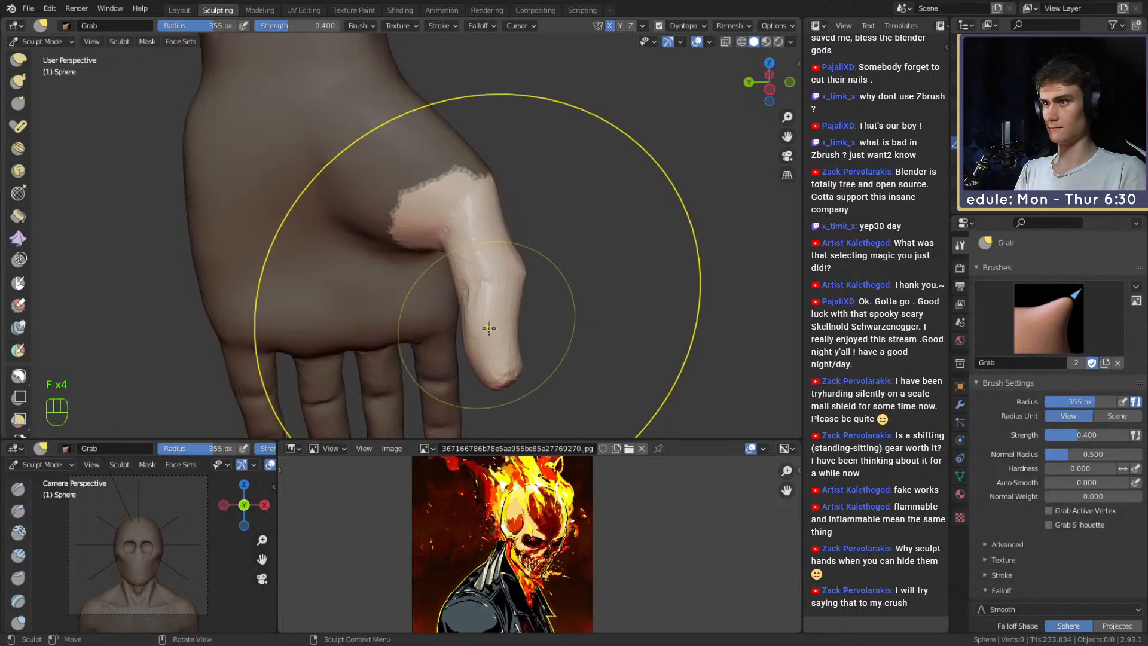
pyautogui.press('f')
pyautogui.click(488, 333)
pyautogui.keyDown('alt'); pyautogui.moveTo(488, 333); pyautogui.dragTo(393, 286); pyautogui.keyUp('alt')
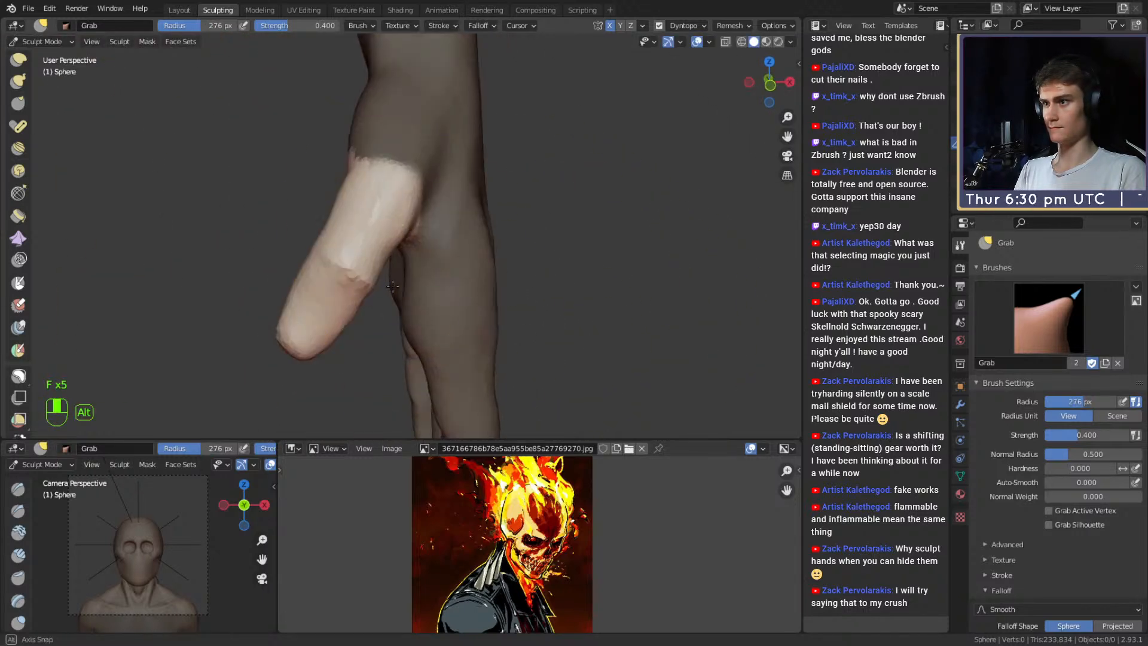
# Refine the unmasked thumb's shape and angle from several sides with the Grab brush at 157 px and 194 px radii.
pyautogui.press('f')
pyautogui.click(362, 220)
pyautogui.keyDown('alt'); pyautogui.moveTo(362, 220); pyautogui.dragTo(537, 275); pyautogui.keyUp('alt')
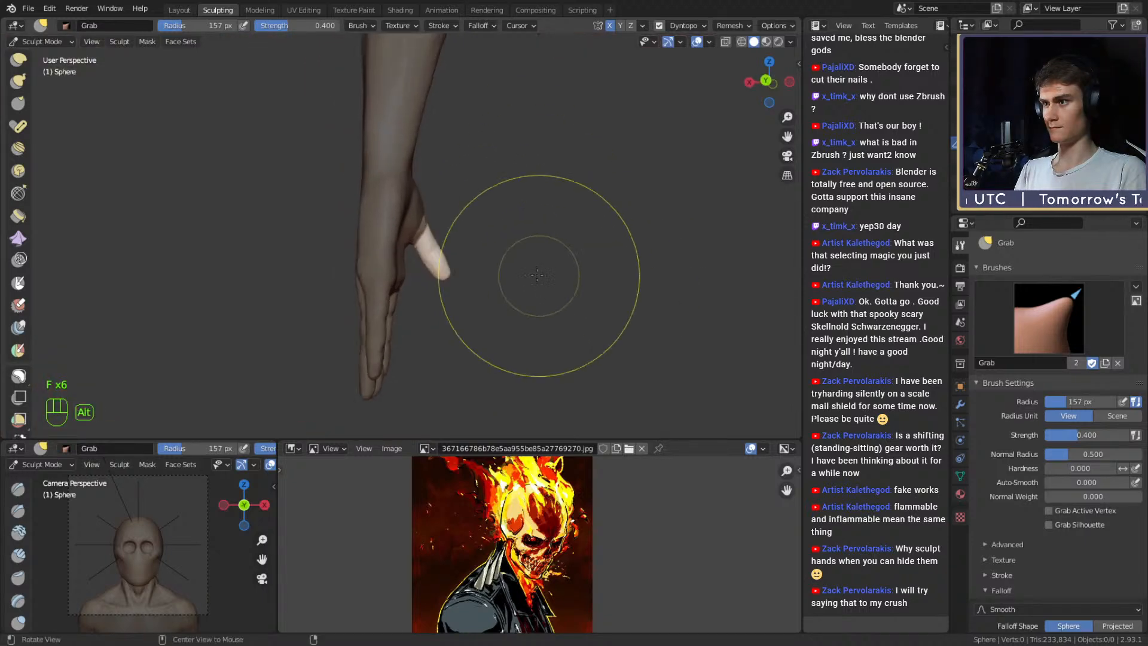
pyautogui.keyDown('alt'); pyautogui.moveTo(413, 257); pyautogui.dragTo(556, 271); pyautogui.keyUp('alt')
pyautogui.keyDown('alt'); pyautogui.moveTo(478, 263); pyautogui.dragTo(450, 312); pyautogui.keyUp('alt')
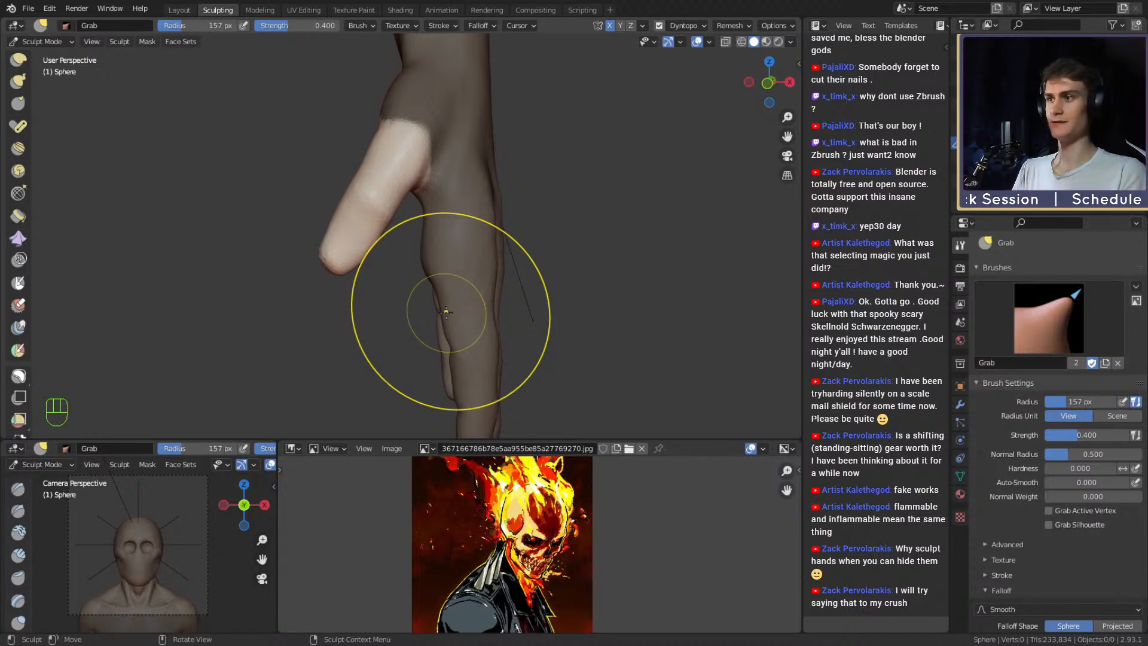
pyautogui.moveTo(446, 312)
pyautogui.mouseDown(button='middle')
pyautogui.moveTo(551, 240)
pyautogui.moveTo(320, 256)
pyautogui.moveTo(334, 294)
pyautogui.moveTo(431, 265)
pyautogui.moveTo(425, 299)
pyautogui.moveTo(408, 310)
pyautogui.moveTo(493, 254)
pyautogui.mouseUp(button='middle')
pyautogui.press('f')
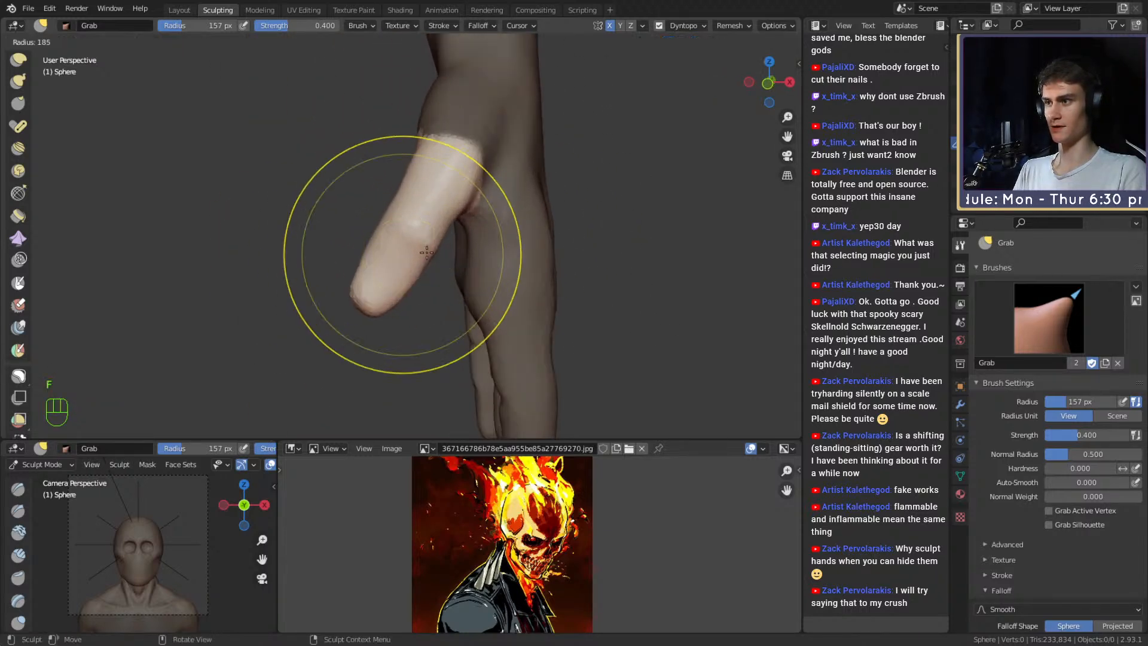
pyautogui.click(518, 254)
pyautogui.keyDown('alt'); pyautogui.moveTo(421, 263); pyautogui.dragTo(358, 229, button='middle'); pyautogui.keyUp('alt')
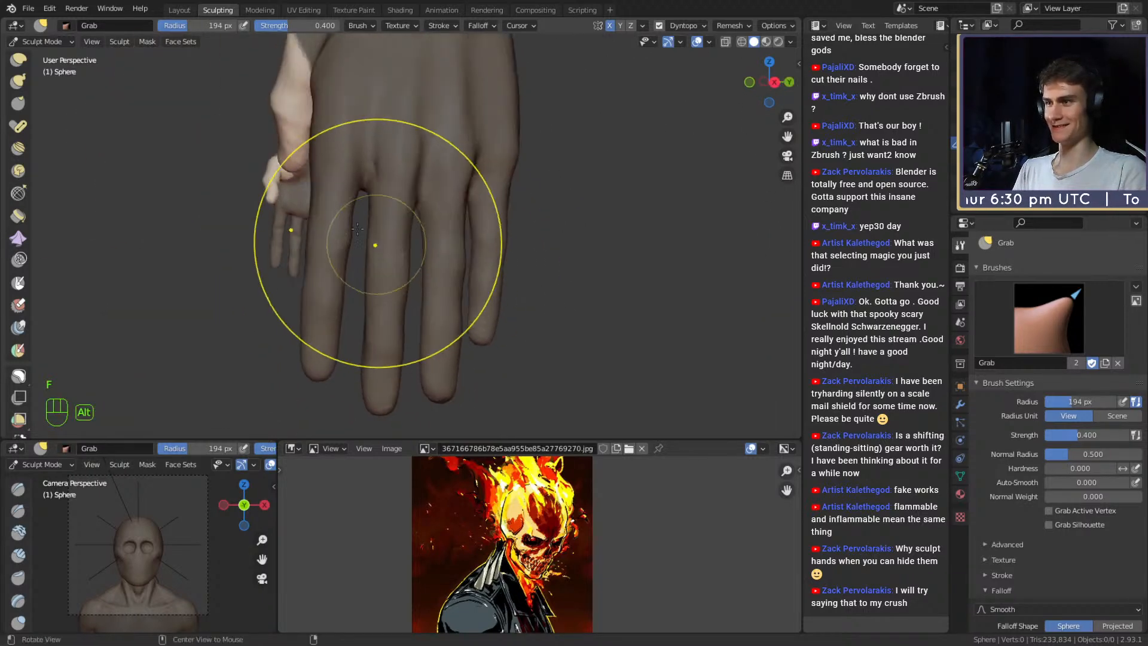
# Clear the sculpt mask and smooth the transition between the thumb's base and the palm at a brush radius of 89 px.
pyautogui.hotkey('alt', 'm')
pyautogui.moveTo(387, 277)
pyautogui.keyDown('alt'); pyautogui.mouseDown(button='middle')
pyautogui.moveTo(549, 267)
pyautogui.moveTo(436, 244)
pyautogui.mouseUp(button='middle'); pyautogui.keyUp('alt')
pyautogui.moveTo(435, 244)
pyautogui.keyDown('alt'); pyautogui.mouseDown()
pyautogui.moveTo(492, 263)
pyautogui.moveTo(428, 256)
pyautogui.moveTo(499, 214)
pyautogui.moveTo(473, 305)
pyautogui.mouseUp(); pyautogui.keyUp('alt')
pyautogui.press('f')
pyautogui.keyDown('shift'); pyautogui.click(432, 170); pyautogui.keyUp('shift')
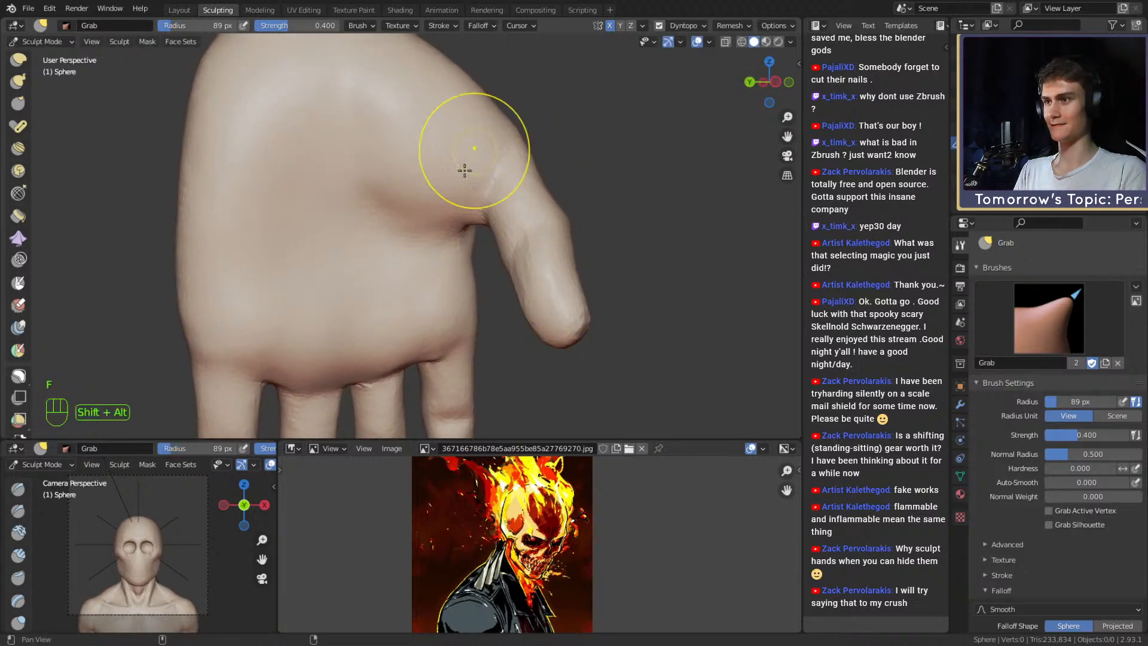
pyautogui.keyDown('alt'); pyautogui.keyDown('shift'); pyautogui.moveTo(465, 170); pyautogui.dragTo(501, 99); pyautogui.keyUp('shift'); pyautogui.keyUp('alt')
pyautogui.keyDown('alt'); pyautogui.moveTo(501, 99); pyautogui.dragTo(446, 255); pyautogui.keyUp('alt')
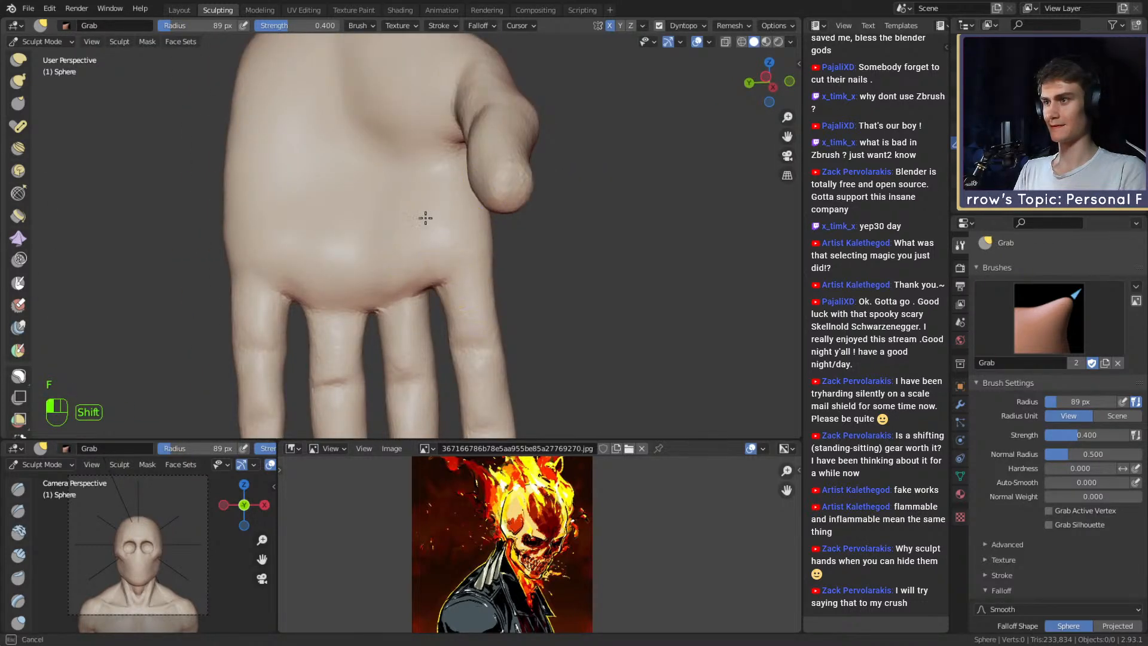
pyautogui.keyDown('alt'); pyautogui.keyDown('shift'); pyautogui.moveTo(348, 237); pyautogui.dragTo(390, 254); pyautogui.keyUp('shift'); pyautogui.keyUp('alt')
# Build up the palm just below the thumb's web with Clay Strips strokes at a 50 px radius.
pyautogui.press('1')
pyautogui.press('f')
pyautogui.click(428, 185)
pyautogui.moveTo(428, 184)
pyautogui.keyDown('alt'); pyautogui.mouseDown()
pyautogui.moveTo(433, 228)
pyautogui.moveTo(476, 207)
pyautogui.mouseUp(); pyautogui.keyUp('alt')
pyautogui.keyDown('alt'); pyautogui.moveTo(475, 206); pyautogui.dragTo(433, 224); pyautogui.keyUp('alt')
pyautogui.moveTo(432, 224); pyautogui.dragTo(464, 209, button='middle')
pyautogui.press('f')
pyautogui.click(458, 207)
pyautogui.moveTo(458, 203); pyautogui.dragTo(442, 218)
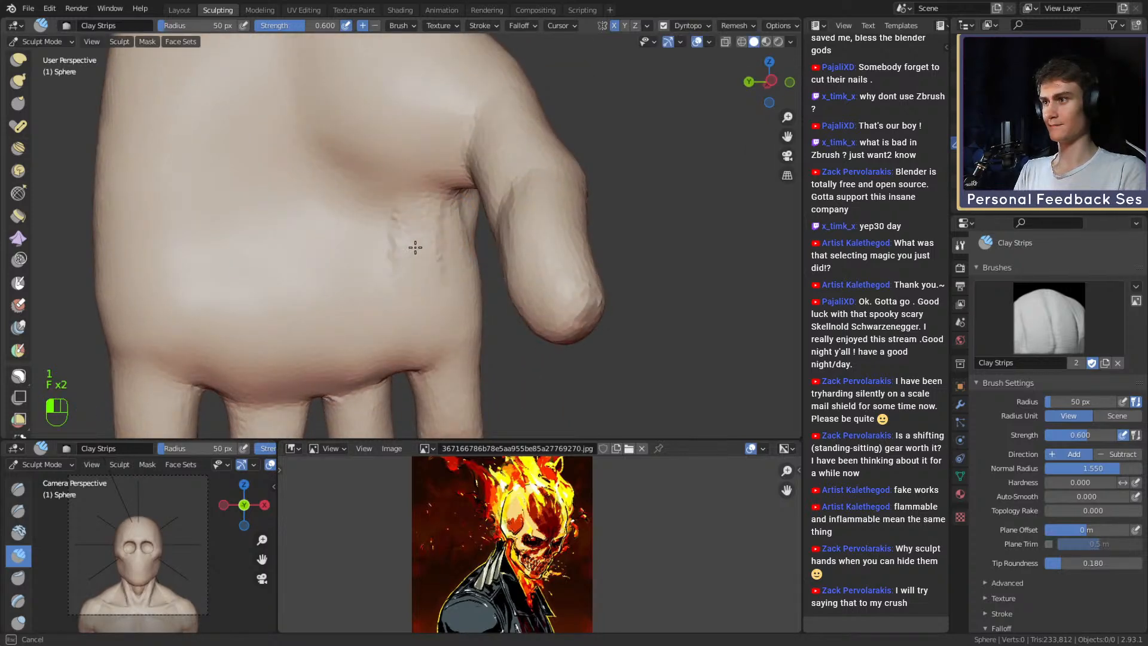
# Smooth the new clay strokes into the surrounding palm at a 122 px brush radius.
pyautogui.press('f')
pyautogui.click(358, 225)
pyautogui.keyDown('shift'); pyautogui.moveTo(359, 228); pyautogui.dragTo(427, 263); pyautogui.keyUp('shift')
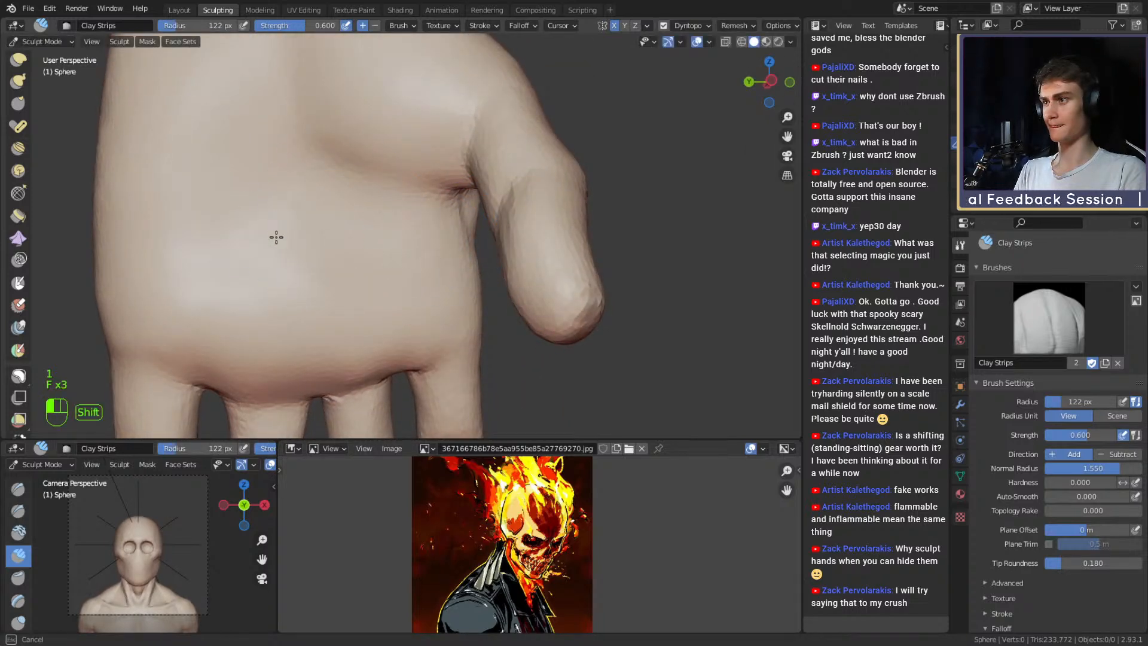
pyautogui.keyDown('shift'); pyautogui.moveTo(277, 238); pyautogui.dragTo(299, 240); pyautogui.keyUp('shift')
pyautogui.keyDown('alt'); pyautogui.moveTo(419, 243); pyautogui.dragTo(284, 258); pyautogui.keyUp('alt')
pyautogui.keyDown('alt'); pyautogui.moveTo(379, 251); pyautogui.dragTo(342, 239); pyautogui.keyUp('alt')
pyautogui.moveTo(326, 192)
pyautogui.keyDown('shift'); pyautogui.mouseDown()
pyautogui.moveTo(324, 224)
pyautogui.moveTo(395, 228)
pyautogui.moveTo(389, 207)
pyautogui.moveTo(445, 197)
pyautogui.mouseUp(); pyautogui.keyUp('shift')
# Add another Clay Strips pass across the palm beside the thumb and smooth it at an adjusted brush radius.
pyautogui.press('f')
pyautogui.click(369, 226)
pyautogui.moveTo(441, 184); pyautogui.dragTo(370, 214)
pyautogui.press('f')
pyautogui.click(382, 192)
pyautogui.keyDown('shift'); pyautogui.moveTo(356, 161); pyautogui.dragTo(364, 140); pyautogui.keyUp('shift')
# Reshape the index-finger edge of the palm with the Grab brush at a 129 px radius and smooth it.
pyautogui.moveTo(407, 233)
pyautogui.keyDown('alt'); pyautogui.mouseDown()
pyautogui.moveTo(305, 248)
pyautogui.moveTo(306, 274)
pyautogui.moveTo(346, 254)
pyautogui.moveTo(478, 231)
pyautogui.moveTo(515, 254)
pyautogui.moveTo(496, 295)
pyautogui.mouseUp(); pyautogui.keyUp('alt')
pyautogui.press('3')
pyautogui.press('f')
pyautogui.click(313, 275)
pyautogui.press('f')
pyautogui.click(308, 282)
pyautogui.press('f')
pyautogui.click(491, 289)
pyautogui.keyDown('shift'); pyautogui.moveTo(477, 287); pyautogui.dragTo(469, 286); pyautogui.keyUp('shift')
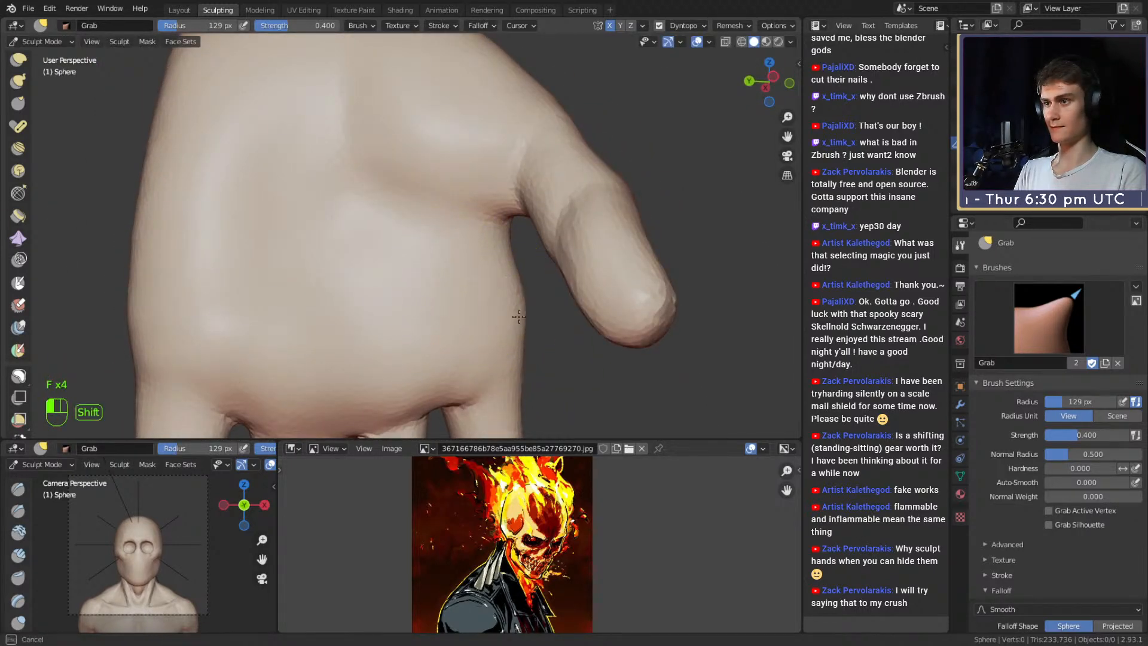
# Refine the thumb side of the hand around the web with the Grab brush at a radius down to 77 px.
pyautogui.keyDown('alt'); pyautogui.moveTo(519, 317); pyautogui.dragTo(478, 264); pyautogui.keyUp('alt')
pyautogui.press('f')
pyautogui.click(469, 245)
pyautogui.keyDown('ctrl'); pyautogui.keyDown('alt'); pyautogui.moveTo(456, 222); pyautogui.dragTo(380, 284); pyautogui.keyUp('alt'); pyautogui.keyUp('ctrl')
pyautogui.moveTo(389, 290)
pyautogui.keyDown('ctrl'); pyautogui.keyDown('alt'); pyautogui.mouseDown()
pyautogui.moveTo(406, 254)
pyautogui.moveTo(382, 229)
pyautogui.moveTo(402, 231)
pyautogui.moveTo(390, 266)
pyautogui.moveTo(425, 234)
pyautogui.moveTo(411, 274)
pyautogui.moveTo(335, 263)
pyautogui.moveTo(419, 201)
pyautogui.mouseUp(); pyautogui.keyUp('alt'); pyautogui.keyUp('ctrl')
pyautogui.press('f')
pyautogui.click(391, 202)
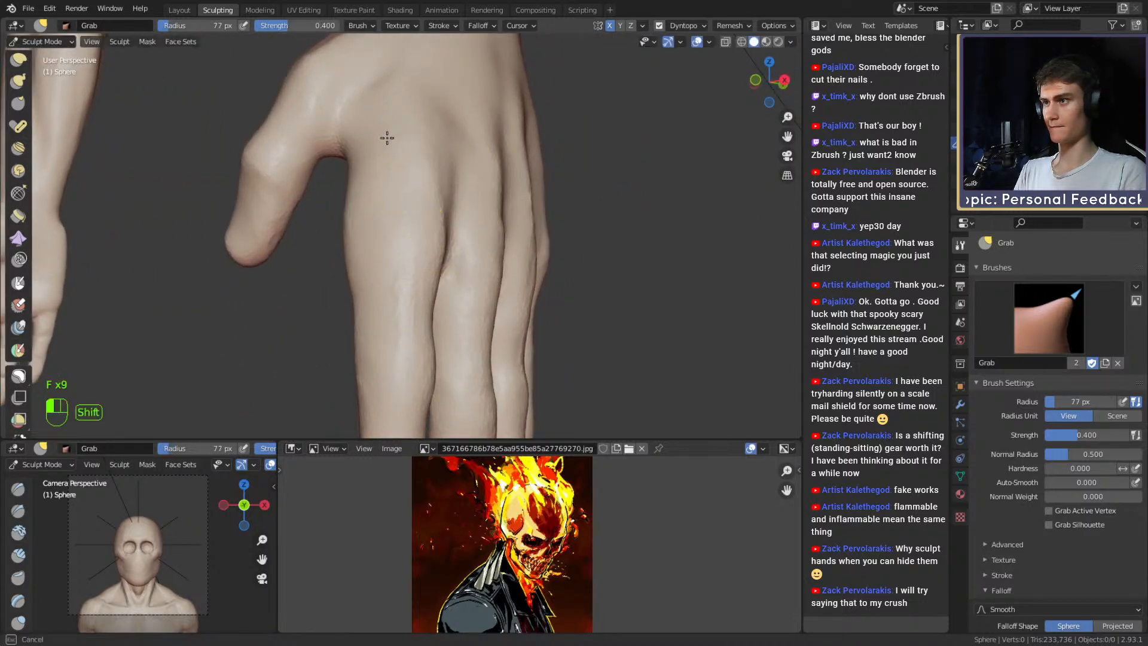
# Adjust the hand's outline near the index knuckle with the Grab brush at 181 px, then ready Clay Strips at 74 px.
pyautogui.keyDown('alt'); pyautogui.moveTo(387, 138); pyautogui.dragTo(480, 211); pyautogui.keyUp('alt')
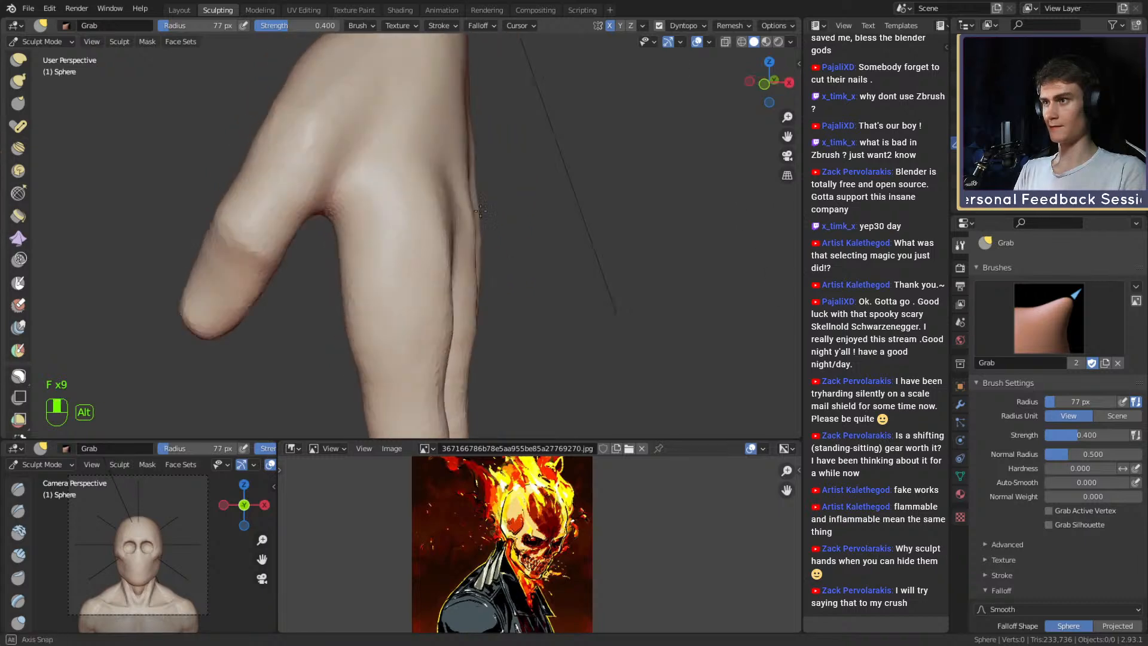
pyautogui.press('f')
pyautogui.click(541, 220)
pyautogui.moveTo(481, 210)
pyautogui.keyDown('alt'); pyautogui.mouseDown(button='middle')
pyautogui.moveTo(506, 216)
pyautogui.moveTo(364, 231)
pyautogui.moveTo(375, 250)
pyautogui.mouseUp(button='middle'); pyautogui.keyUp('alt')
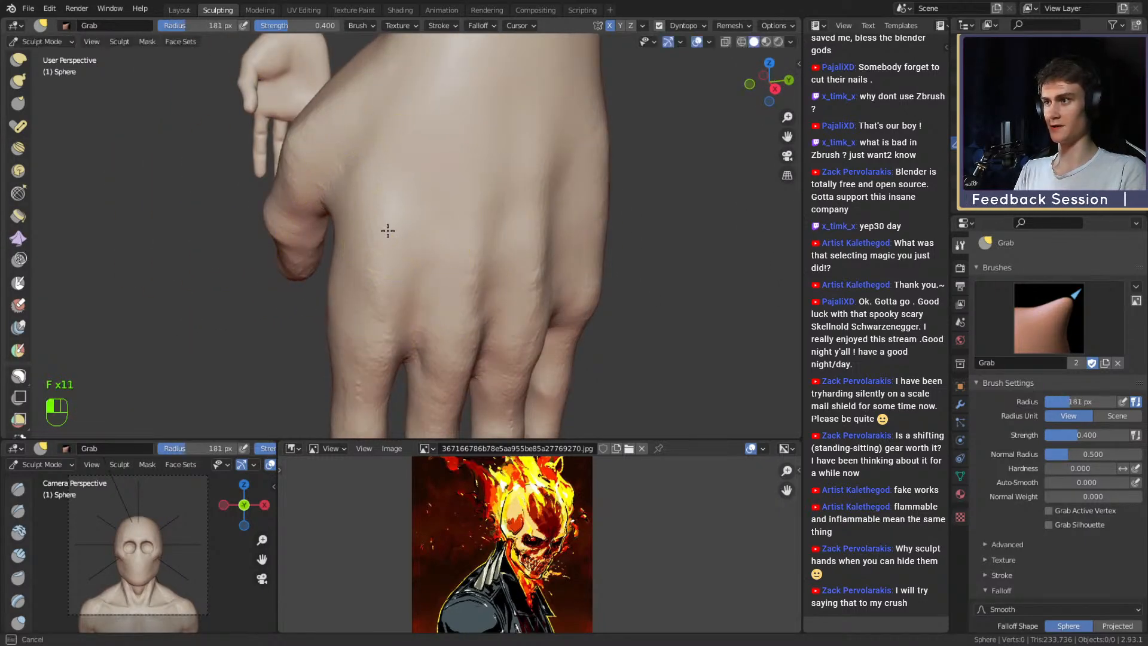
pyautogui.press('1')
pyautogui.press('f')
pyautogui.click(332, 227)
pyautogui.moveTo(313, 226)
pyautogui.keyDown('alt'); pyautogui.mouseDown()
pyautogui.moveTo(414, 216)
pyautogui.moveTo(491, 236)
pyautogui.mouseUp(); pyautogui.keyUp('alt')
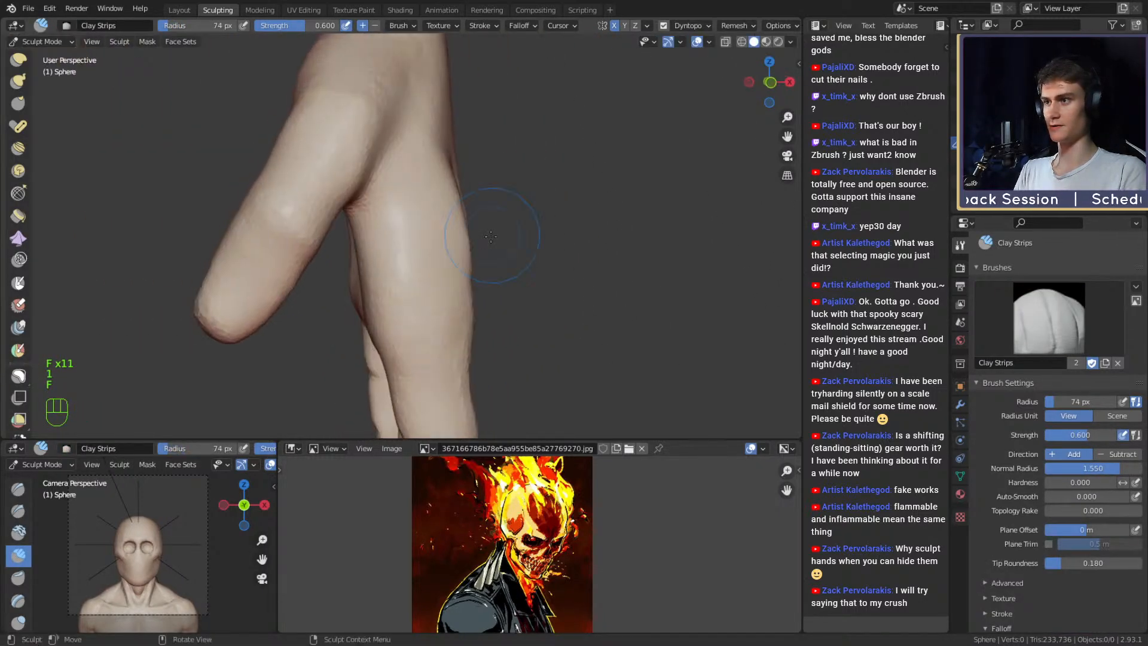
# Reshape the side of the hand between thumb and index finger with the Grab brush at 176 px and 116 px radii.
pyautogui.press('3')
pyautogui.press('f')
pyautogui.click(488, 225)
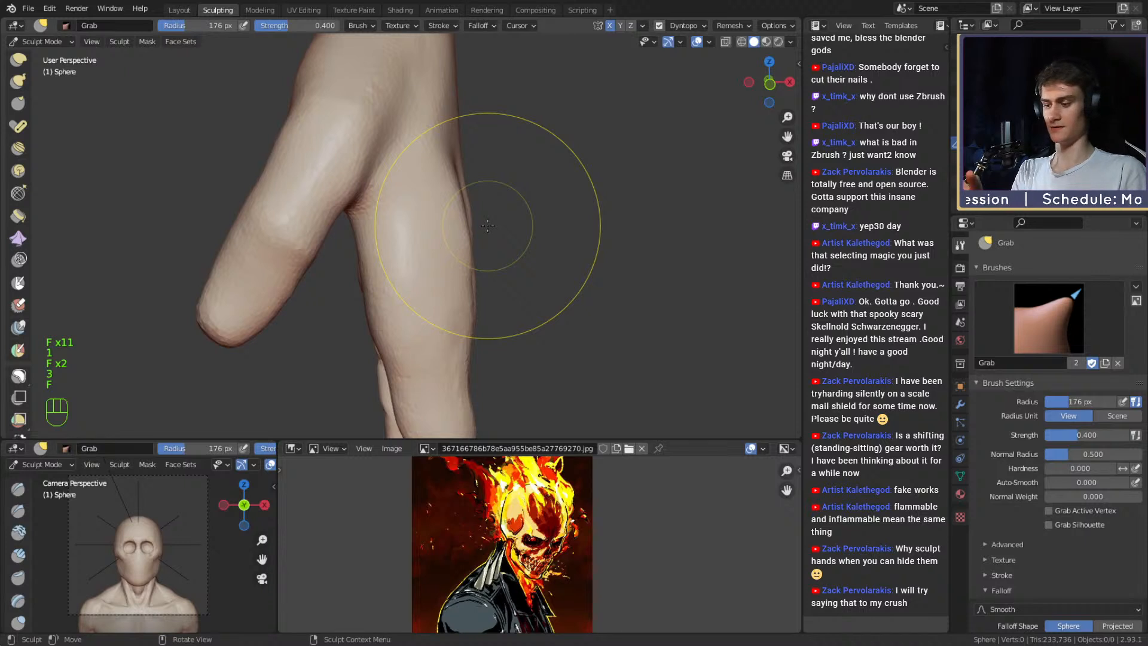
pyautogui.press('f')
pyautogui.click(466, 262)
pyautogui.keyDown('alt'); pyautogui.moveTo(443, 268); pyautogui.dragTo(447, 231); pyautogui.keyUp('alt')
pyautogui.press('f')
pyautogui.click(414, 244)
pyautogui.press('f')
pyautogui.click(452, 220)
pyautogui.press('f')
pyautogui.click(409, 237)
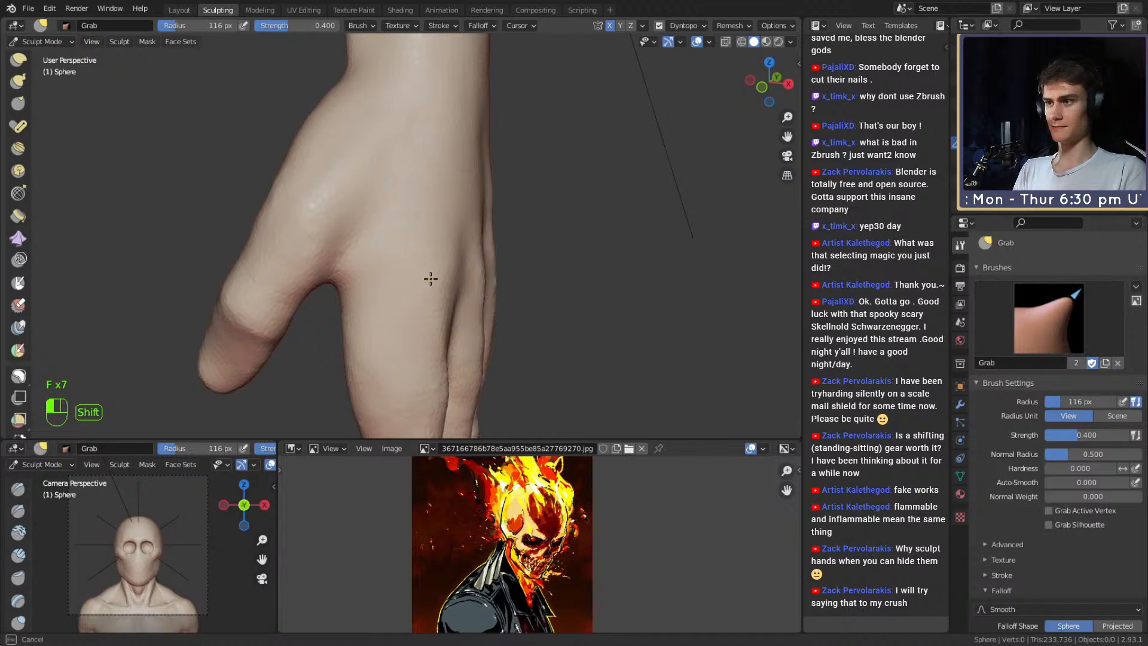
# Smooth the back of the hand and the index knuckle area at brush radii of 116 px and 72 px.
pyautogui.keyDown('shift'); pyautogui.moveTo(431, 279); pyautogui.dragTo(433, 326); pyautogui.keyUp('shift')
pyautogui.moveTo(423, 328)
pyautogui.keyDown('alt'); pyautogui.keyDown('shift'); pyautogui.mouseDown()
pyautogui.moveTo(425, 223)
pyautogui.moveTo(372, 224)
pyautogui.mouseUp(); pyautogui.keyUp('shift'); pyautogui.keyUp('alt')
pyautogui.press('f')
pyautogui.click(366, 217)
pyautogui.keyDown('shift'); pyautogui.moveTo(367, 214); pyautogui.dragTo(366, 219); pyautogui.keyUp('shift')
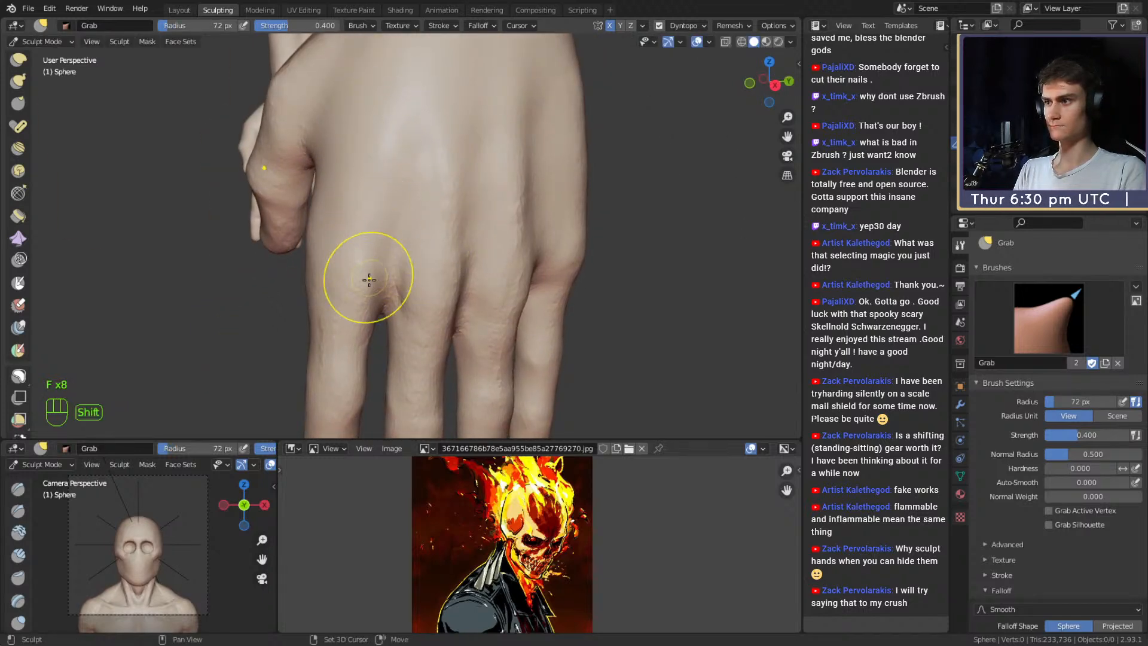
pyautogui.keyDown('alt'); pyautogui.keyDown('shift'); pyautogui.moveTo(367, 292); pyautogui.dragTo(413, 305); pyautogui.keyUp('shift'); pyautogui.keyUp('alt')
pyautogui.keyDown('alt'); pyautogui.moveTo(413, 306); pyautogui.dragTo(393, 306); pyautogui.keyUp('alt')
pyautogui.moveTo(459, 269)
pyautogui.keyDown('alt'); pyautogui.mouseDown()
pyautogui.moveTo(492, 282)
pyautogui.moveTo(482, 239)
pyautogui.mouseUp(); pyautogui.keyUp('alt')
pyautogui.keyDown('ctrl'); pyautogui.moveTo(482, 239); pyautogui.dragTo(461, 265, button='middle'); pyautogui.keyUp('ctrl')
pyautogui.keyDown('alt'); pyautogui.moveTo(461, 265); pyautogui.dragTo(251, 257); pyautogui.keyUp('alt')
# Adjust the little finger's tip from the palm side with the Grab brush, using large radii such as 250 px.
pyautogui.keyDown('ctrl'); pyautogui.keyDown('alt'); pyautogui.moveTo(383, 288); pyautogui.dragTo(390, 232); pyautogui.keyUp('alt'); pyautogui.keyUp('ctrl')
pyautogui.press('f')
pyautogui.click(386, 214)
pyautogui.press('f')
pyautogui.click(362, 283)
pyautogui.moveTo(401, 320)
pyautogui.keyDown('alt'); pyautogui.keyDown('shift'); pyautogui.mouseDown()
pyautogui.moveTo(384, 280)
pyautogui.moveTo(390, 311)
pyautogui.mouseUp(); pyautogui.keyUp('shift'); pyautogui.keyUp('alt')
pyautogui.keyDown('alt'); pyautogui.keyDown('shift'); pyautogui.moveTo(386, 350); pyautogui.dragTo(395, 298); pyautogui.keyUp('shift'); pyautogui.keyUp('alt')
pyautogui.press('f')
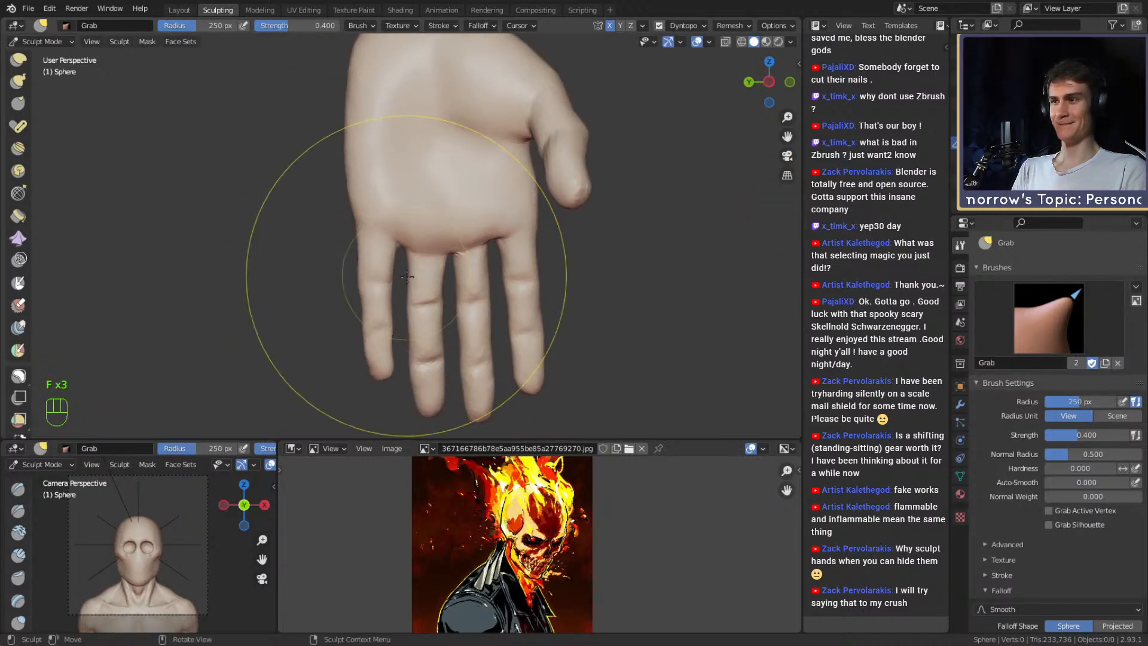
pyautogui.click(385, 326)
pyautogui.moveTo(380, 364); pyautogui.dragTo(384, 360)
pyautogui.keyDown('alt'); pyautogui.keyDown('shift'); pyautogui.moveTo(388, 359); pyautogui.dragTo(368, 336); pyautogui.keyUp('shift'); pyautogui.keyUp('alt')
# Nudge the index finger's tip and side into better proportion with the Grab brush, resizing its radius between strokes.
pyautogui.press('f')
pyautogui.click(479, 337)
pyautogui.moveTo(511, 359); pyautogui.dragTo(502, 338)
pyautogui.keyDown('alt'); pyautogui.keyDown('shift'); pyautogui.moveTo(482, 236); pyautogui.dragTo(466, 341); pyautogui.keyUp('shift'); pyautogui.keyUp('alt')
pyautogui.press('f')
pyautogui.click(535, 253)
pyautogui.moveTo(490, 278)
pyautogui.mouseDown()
pyautogui.moveTo(483, 255)
pyautogui.moveTo(506, 253)
pyautogui.mouseUp()
pyautogui.press('f')
pyautogui.click(461, 276)
pyautogui.moveTo(485, 437)
pyautogui.keyDown('alt'); pyautogui.keyDown('shift'); pyautogui.mouseDown()
pyautogui.moveTo(475, 255)
pyautogui.moveTo(461, 257)
pyautogui.moveTo(445, 210)
pyautogui.moveTo(442, 254)
pyautogui.moveTo(482, 259)
pyautogui.moveTo(432, 269)
pyautogui.moveTo(418, 256)
pyautogui.moveTo(502, 185)
pyautogui.moveTo(509, 261)
pyautogui.moveTo(526, 223)
pyautogui.moveTo(483, 214)
pyautogui.mouseUp(); pyautogui.keyUp('shift'); pyautogui.keyUp('alt')
# Rework the proportions of the fingers with the Grab brush, alternating between large and small radii.
pyautogui.press('f')
pyautogui.click(586, 251)
pyautogui.press('f')
pyautogui.click(359, 143)
pyautogui.press('f')
pyautogui.click(581, 252)
pyautogui.press('f')
pyautogui.click(514, 219)
pyautogui.press('f')
pyautogui.click(555, 235)
# Refine the hand's silhouette from several angles with the Grab brush, bringing its radius to 134 px.
pyautogui.keyDown('alt'); pyautogui.moveTo(527, 254); pyautogui.dragTo(492, 229); pyautogui.keyUp('alt')
pyautogui.press('f')
pyautogui.click(393, 250)
pyautogui.moveTo(422, 252)
pyautogui.keyDown('alt'); pyautogui.mouseDown()
pyautogui.moveTo(431, 264)
pyautogui.moveTo(418, 240)
pyautogui.moveTo(320, 269)
pyautogui.moveTo(426, 266)
pyautogui.moveTo(356, 225)
pyautogui.moveTo(367, 222)
pyautogui.mouseUp(); pyautogui.keyUp('alt')
pyautogui.press('f')
pyautogui.click(441, 242)
pyautogui.moveTo(367, 223)
pyautogui.keyDown('alt'); pyautogui.keyDown('shift'); pyautogui.mouseDown()
pyautogui.moveTo(361, 199)
pyautogui.moveTo(582, 223)
pyautogui.moveTo(525, 239)
pyautogui.moveTo(468, 225)
pyautogui.moveTo(465, 269)
pyautogui.mouseUp(); pyautogui.keyUp('shift'); pyautogui.keyUp('alt')
pyautogui.moveTo(444, 208)
pyautogui.keyDown('alt'); pyautogui.mouseDown()
pyautogui.moveTo(243, 231)
pyautogui.moveTo(509, 206)
pyautogui.mouseUp(); pyautogui.keyUp('alt')
# Reshape the base of the thumb where it flows into the wrist with the Grab brush at adjusted radii.
pyautogui.press('f')
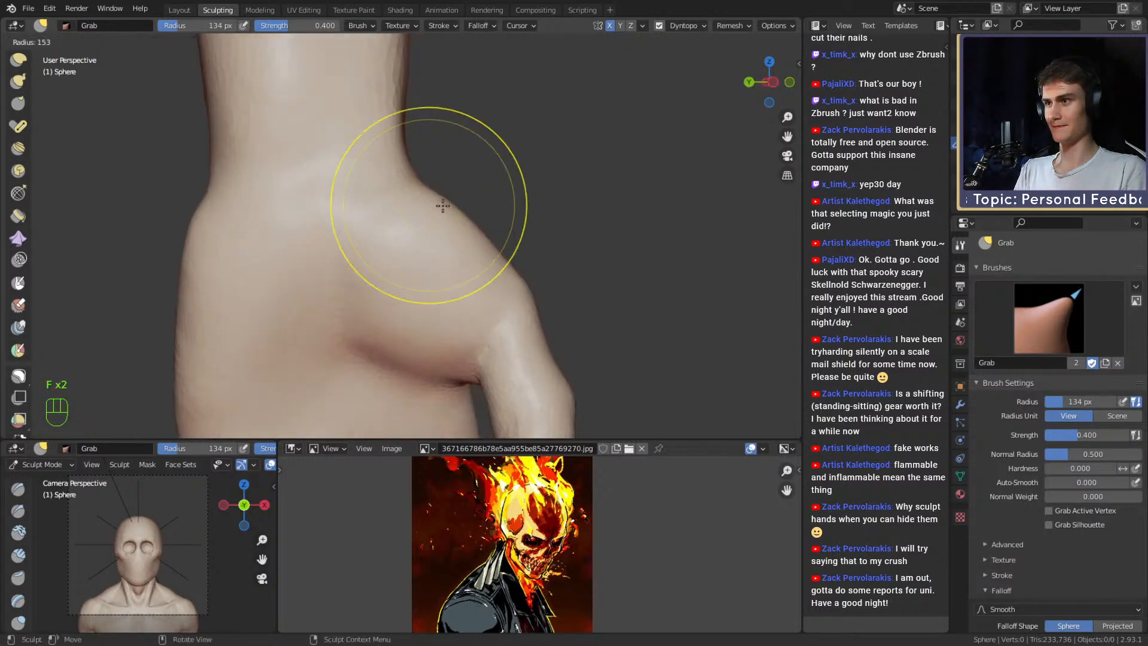
pyautogui.click(524, 205)
pyautogui.moveTo(436, 205)
pyautogui.keyDown('ctrl'); pyautogui.keyDown('alt'); pyautogui.mouseDown()
pyautogui.moveTo(454, 289)
pyautogui.moveTo(451, 187)
pyautogui.moveTo(471, 194)
pyautogui.mouseUp(); pyautogui.keyUp('alt'); pyautogui.keyUp('ctrl')
pyautogui.press('f')
pyautogui.click(448, 159)
pyautogui.click(420, 181)
pyautogui.moveTo(471, 194)
pyautogui.keyDown('ctrl'); pyautogui.keyDown('alt'); pyautogui.mouseDown()
pyautogui.moveTo(466, 269)
pyautogui.moveTo(478, 230)
pyautogui.moveTo(524, 272)
pyautogui.moveTo(556, 263)
pyautogui.moveTo(509, 272)
pyautogui.mouseUp(); pyautogui.keyUp('alt'); pyautogui.keyUp('ctrl')
pyautogui.moveTo(479, 263)
pyautogui.keyDown('alt'); pyautogui.mouseDown()
pyautogui.moveTo(387, 251)
pyautogui.moveTo(454, 261)
pyautogui.moveTo(440, 233)
pyautogui.moveTo(449, 240)
pyautogui.moveTo(385, 209)
pyautogui.moveTo(354, 242)
pyautogui.moveTo(410, 230)
pyautogui.moveTo(411, 202)
pyautogui.moveTo(420, 207)
pyautogui.mouseUp(); pyautogui.keyUp('alt')
pyautogui.click(401, 198)
pyautogui.moveTo(428, 204)
pyautogui.keyDown('alt'); pyautogui.mouseDown()
pyautogui.moveTo(444, 228)
pyautogui.moveTo(500, 239)
pyautogui.moveTo(428, 245)
pyautogui.moveTo(403, 224)
pyautogui.mouseUp(); pyautogui.keyUp('alt')
# Work over the lower palm with Clay Strips at a 101 px radius and smooth the surface.
pyautogui.press('f')
pyautogui.click(472, 244)
pyautogui.press('1')
pyautogui.press('f')
pyautogui.click(440, 239)
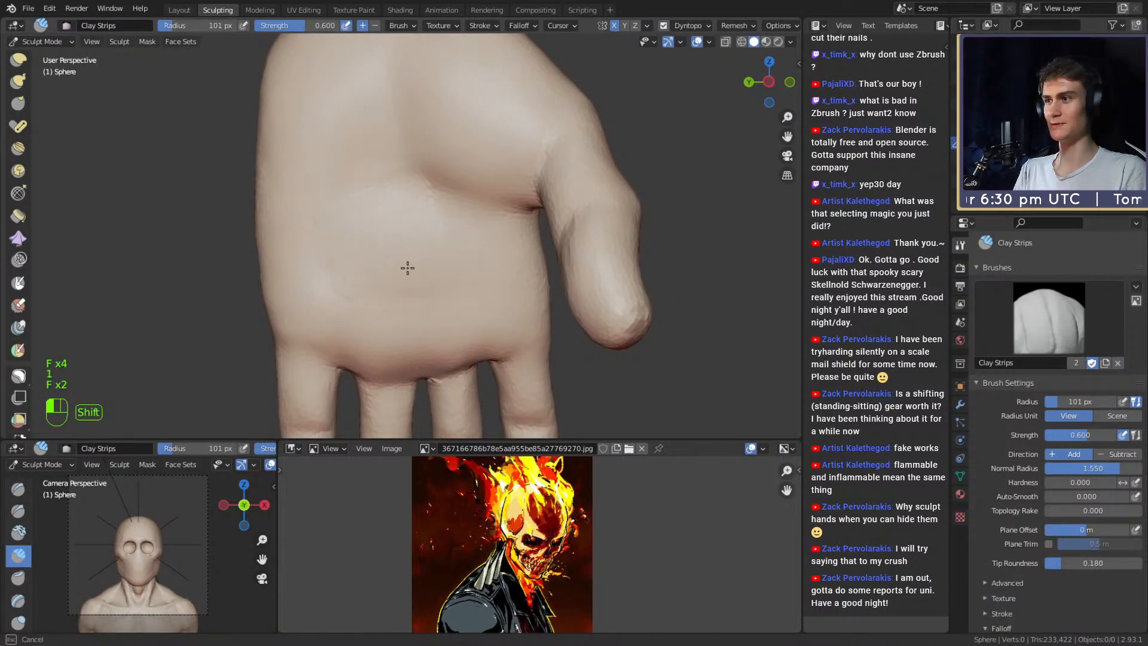
pyautogui.keyDown('alt'); pyautogui.keyDown('shift'); pyautogui.moveTo(417, 253); pyautogui.dragTo(440, 216); pyautogui.keyUp('shift'); pyautogui.keyUp('alt')
# Build up the palm's centre beside the thumb pad with Clay Strips at 59 px and smooth it at 117 px.
pyautogui.keyDown('alt'); pyautogui.moveTo(401, 175); pyautogui.dragTo(387, 176); pyautogui.keyUp('alt')
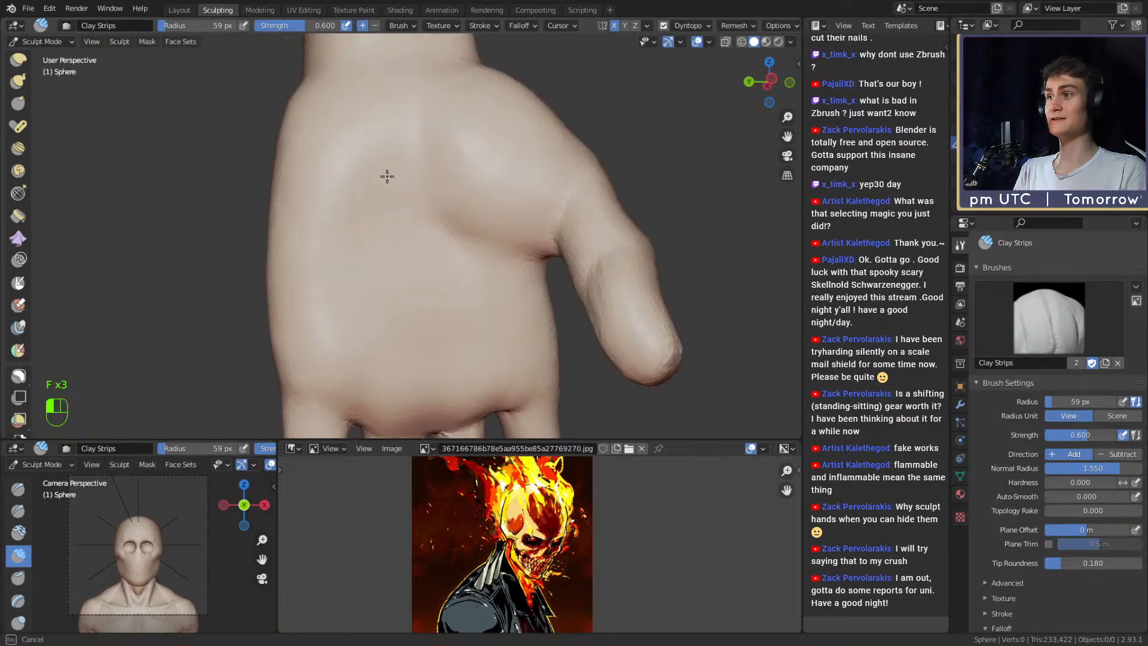
pyautogui.moveTo(357, 222); pyautogui.dragTo(353, 219)
pyautogui.press('f')
pyautogui.click(387, 206)
pyautogui.keyDown('shift'); pyautogui.moveTo(374, 186); pyautogui.dragTo(364, 206); pyautogui.keyUp('shift')
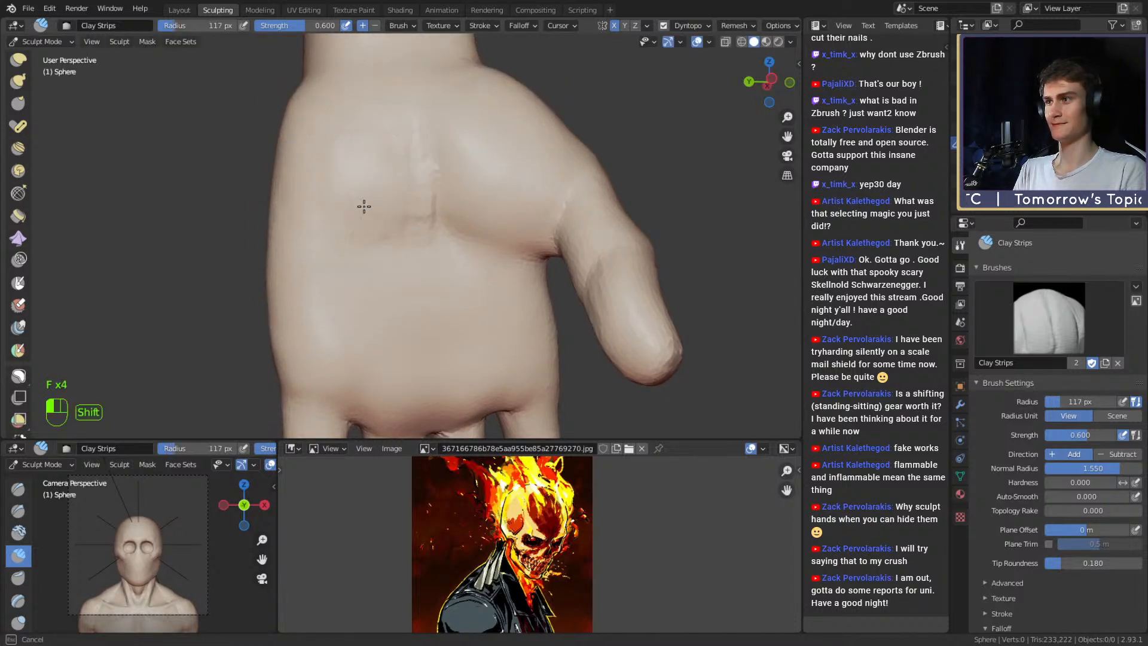
# Set the Clay Strips radius to 70 px and smooth the palm and the back of the hand.
pyautogui.moveTo(419, 249)
pyautogui.keyDown('alt'); pyautogui.keyDown('shift'); pyautogui.mouseDown()
pyautogui.moveTo(400, 203)
pyautogui.moveTo(392, 217)
pyautogui.mouseUp(); pyautogui.keyUp('shift'); pyautogui.keyUp('alt')
pyautogui.press('f')
pyautogui.click(372, 204)
pyautogui.keyDown('alt'); pyautogui.moveTo(386, 303); pyautogui.dragTo(461, 266); pyautogui.keyUp('alt')
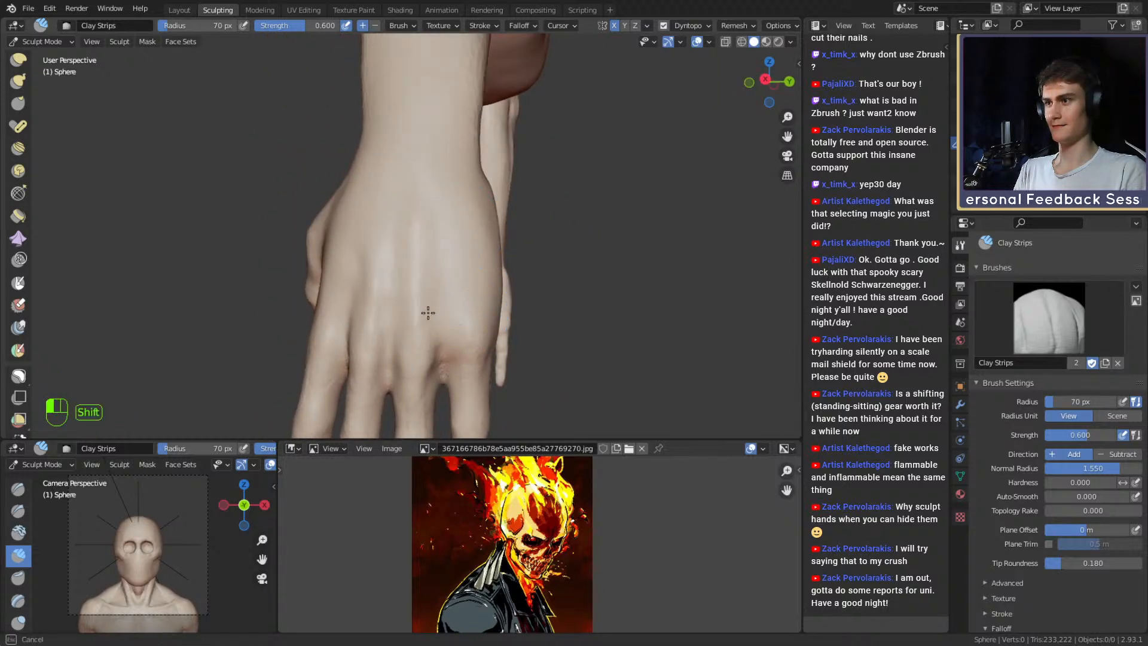
pyautogui.keyDown('alt'); pyautogui.keyDown('shift'); pyautogui.moveTo(428, 313); pyautogui.dragTo(421, 261); pyautogui.keyUp('shift'); pyautogui.keyUp('alt')
pyautogui.moveTo(501, 236)
pyautogui.keyDown('alt'); pyautogui.keyDown('shift'); pyautogui.mouseDown()
pyautogui.moveTo(457, 225)
pyautogui.moveTo(473, 231)
pyautogui.moveTo(425, 179)
pyautogui.moveTo(474, 195)
pyautogui.moveTo(319, 204)
pyautogui.moveTo(425, 241)
pyautogui.moveTo(386, 224)
pyautogui.moveTo(357, 238)
pyautogui.mouseUp(); pyautogui.keyUp('shift'); pyautogui.keyUp('alt')
# Reshape the palm's heel and little-finger edge with the Grab brush at 164 px and 190 px radii.
pyautogui.press('3')
pyautogui.press('f')
pyautogui.click(461, 225)
pyautogui.press('f')
pyautogui.click(439, 177)
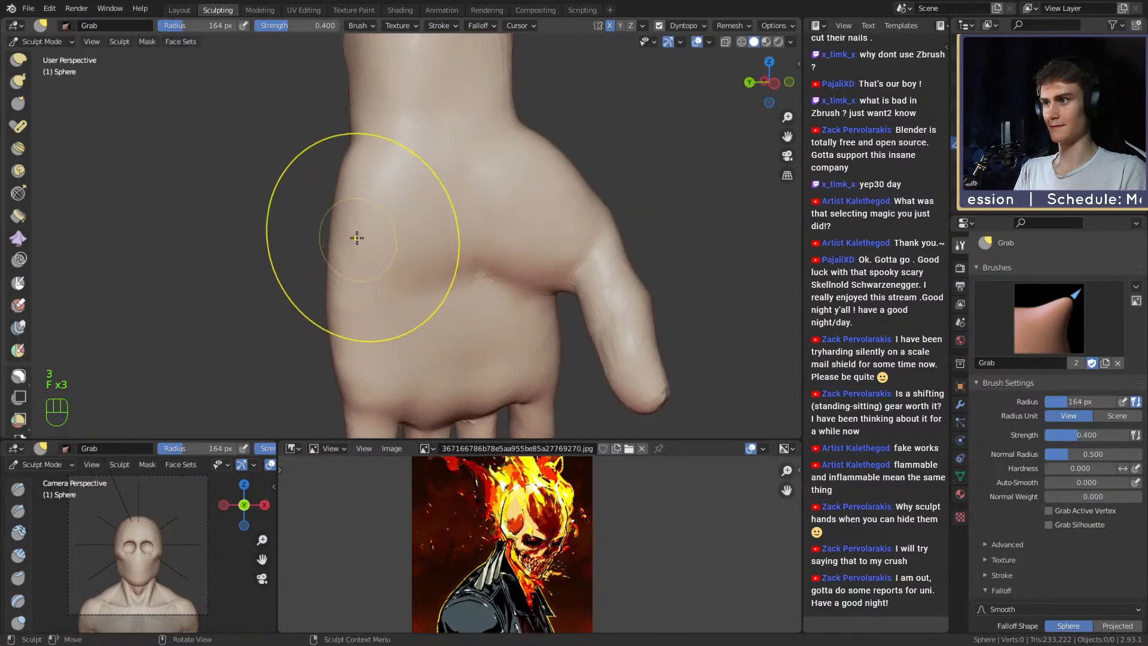
pyautogui.moveTo(368, 198); pyautogui.dragTo(365, 203)
pyautogui.moveTo(359, 323)
pyautogui.keyDown('alt'); pyautogui.keyDown('shift'); pyautogui.mouseDown()
pyautogui.moveTo(353, 257)
pyautogui.moveTo(342, 257)
pyautogui.moveTo(369, 261)
pyautogui.mouseUp(); pyautogui.keyUp('shift'); pyautogui.keyUp('alt')
pyautogui.press('f')
pyautogui.click(343, 251)
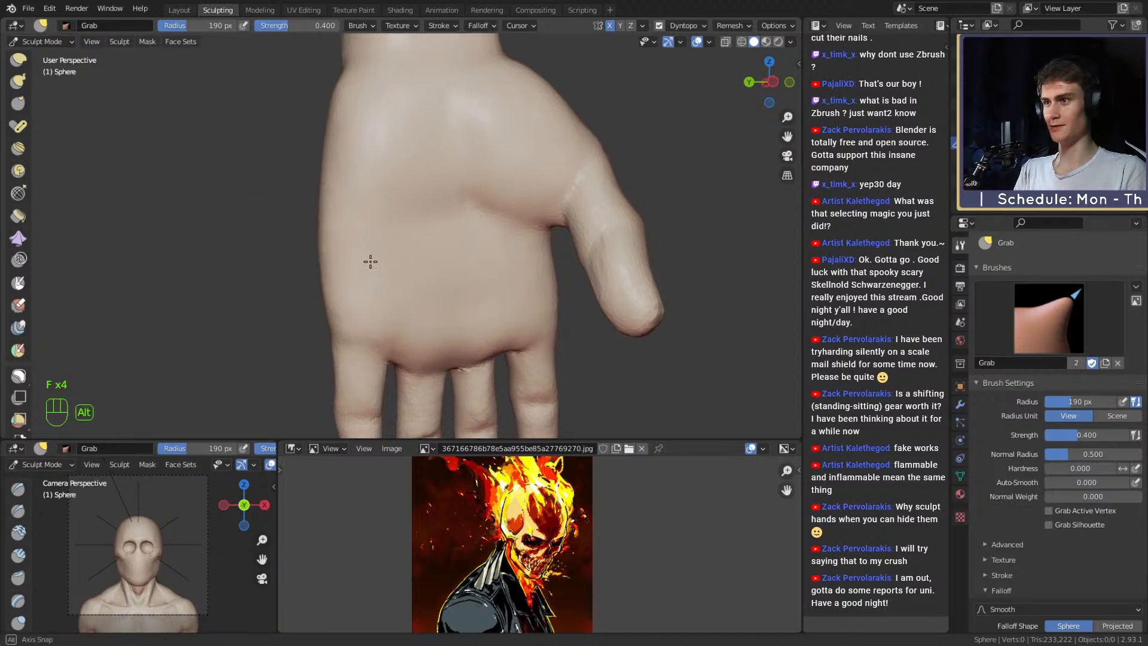
# Refine the palm's contour with the Grab brush, bringing its radius down to 110 px.
pyautogui.press('f')
pyautogui.click(406, 230)
pyautogui.keyDown('alt'); pyautogui.keyDown('shift'); pyautogui.moveTo(479, 207); pyautogui.dragTo(418, 216); pyautogui.keyUp('shift'); pyautogui.keyUp('alt')
pyautogui.press('f')
pyautogui.click(413, 218)
pyautogui.press('f')
pyautogui.click(397, 216)
pyautogui.moveTo(281, 218)
pyautogui.keyDown('alt'); pyautogui.mouseDown()
pyautogui.moveTo(485, 233)
pyautogui.moveTo(432, 225)
pyautogui.mouseUp(); pyautogui.keyUp('alt')
pyautogui.moveTo(418, 228)
pyautogui.keyDown('alt'); pyautogui.mouseDown()
pyautogui.moveTo(402, 231)
pyautogui.moveTo(400, 278)
pyautogui.moveTo(395, 244)
pyautogui.mouseUp(); pyautogui.keyUp('alt')
pyautogui.moveTo(397, 247)
pyautogui.keyDown('alt'); pyautogui.mouseDown()
pyautogui.moveTo(423, 254)
pyautogui.moveTo(392, 267)
pyautogui.moveTo(415, 310)
pyautogui.moveTo(416, 280)
pyautogui.moveTo(599, 254)
pyautogui.mouseUp(); pyautogui.keyUp('alt')
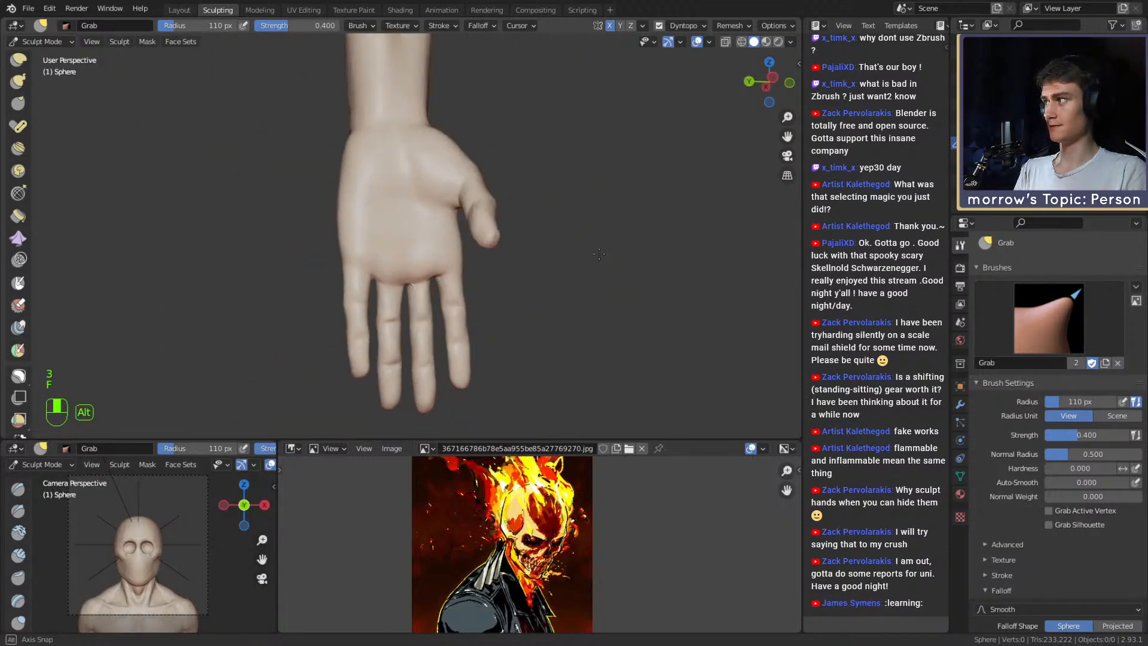
# Reshape the finger bases along the palm's lower edge with the Grab brush at a 178 px radius.
pyautogui.moveTo(524, 314)
pyautogui.keyDown('ctrl'); pyautogui.keyDown('alt'); pyautogui.mouseDown()
pyautogui.moveTo(482, 256)
pyautogui.moveTo(449, 303)
pyautogui.moveTo(415, 256)
pyautogui.moveTo(440, 254)
pyautogui.mouseUp(); pyautogui.keyUp('alt'); pyautogui.keyUp('ctrl')
pyautogui.press('f')
pyautogui.click(463, 238)
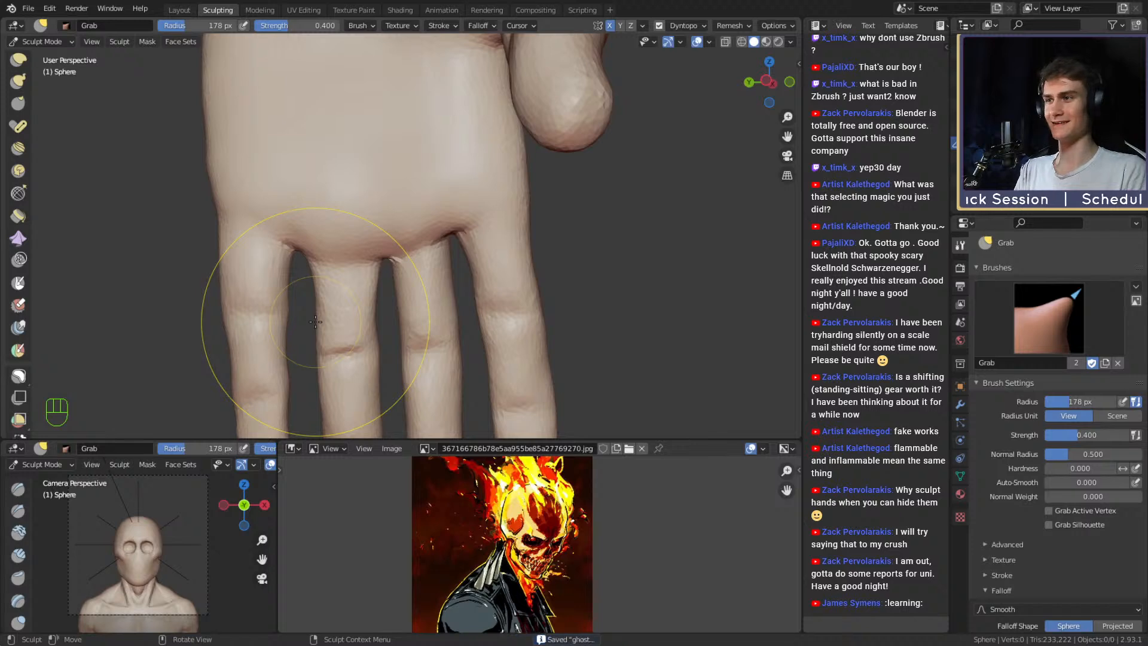
# Refine the thumb's shape from several angles with the Grab brush at 150 px and 64 px radii.
pyautogui.moveTo(486, 197)
pyautogui.keyDown('alt'); pyautogui.mouseDown()
pyautogui.moveTo(457, 230)
pyautogui.moveTo(318, 274)
pyautogui.moveTo(531, 241)
pyautogui.moveTo(425, 247)
pyautogui.moveTo(364, 297)
pyautogui.moveTo(433, 228)
pyautogui.moveTo(529, 197)
pyautogui.mouseUp(); pyautogui.keyUp('alt')
pyautogui.press('f')
pyautogui.click(418, 249)
pyautogui.moveTo(531, 136)
pyautogui.keyDown('alt'); pyautogui.mouseDown()
pyautogui.moveTo(382, 205)
pyautogui.moveTo(502, 215)
pyautogui.moveTo(453, 207)
pyautogui.mouseUp(); pyautogui.keyUp('alt')
pyautogui.press('f')
pyautogui.click(398, 216)
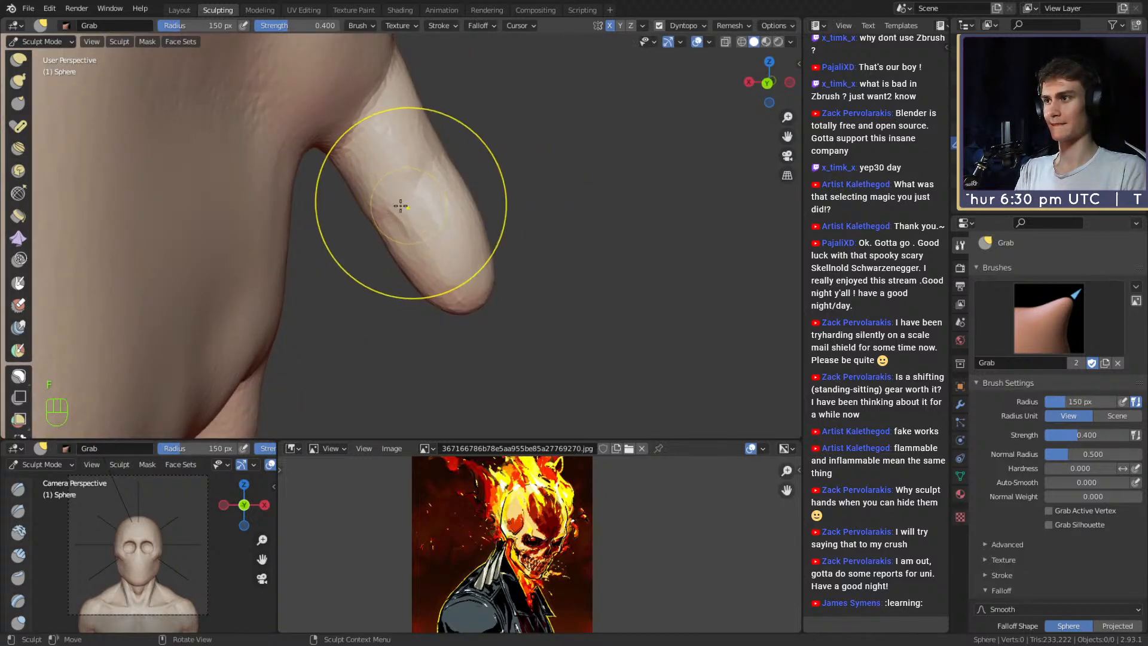
pyautogui.keyDown('alt'); pyautogui.moveTo(430, 188); pyautogui.dragTo(411, 191); pyautogui.keyUp('alt')
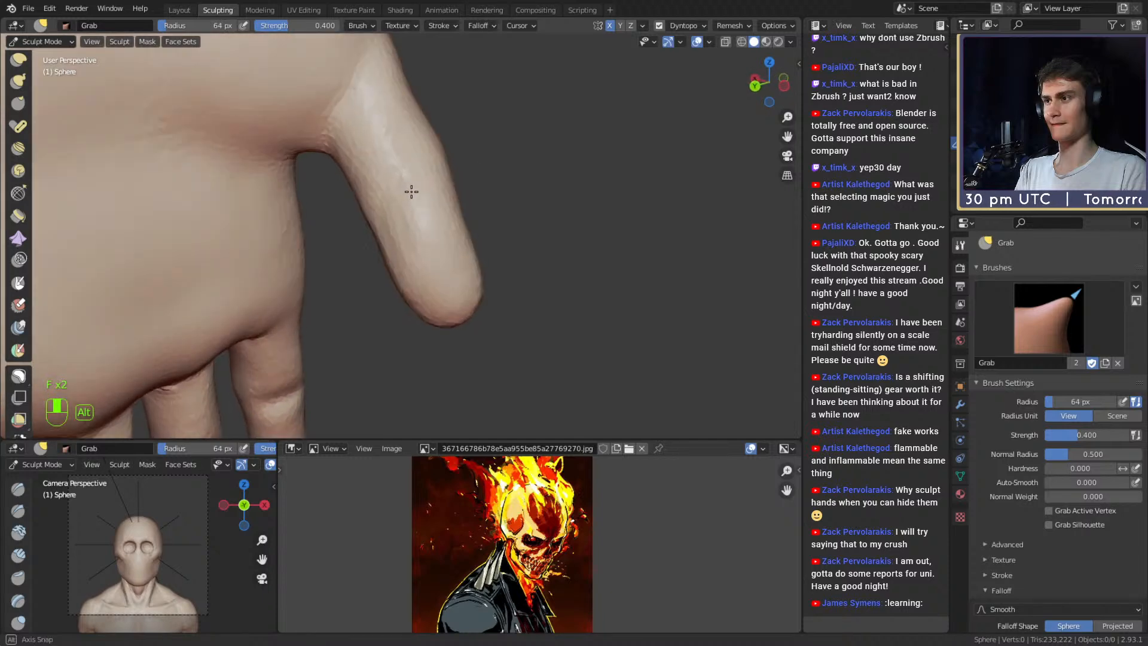
pyautogui.keyDown('alt'); pyautogui.moveTo(572, 180); pyautogui.dragTo(287, 203); pyautogui.keyUp('alt')
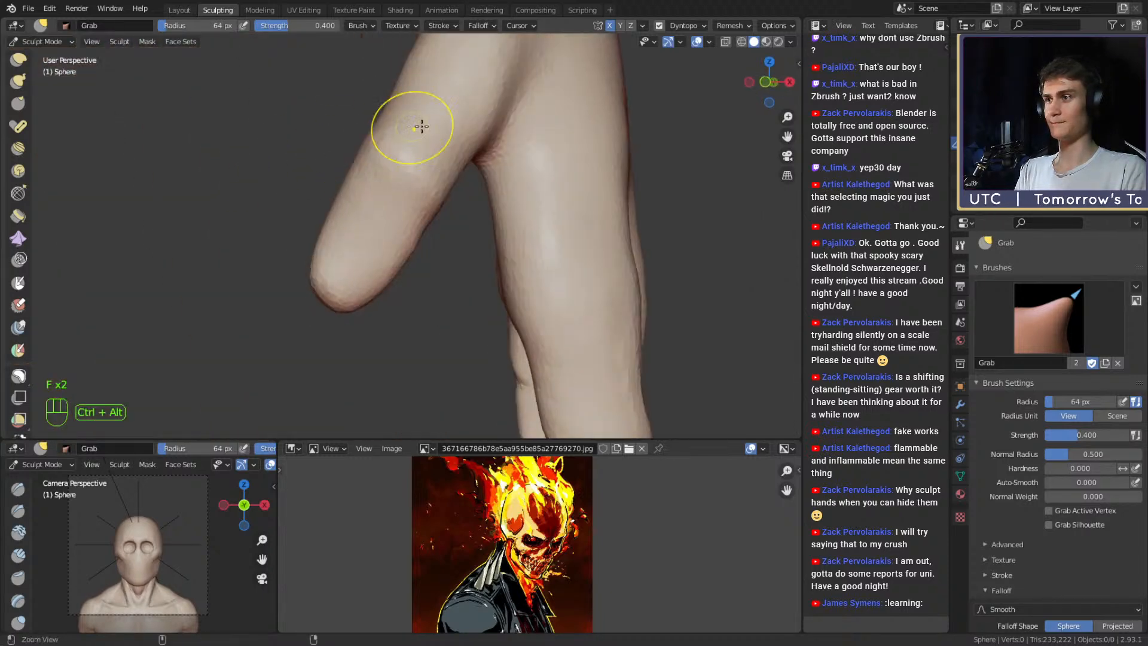
pyautogui.keyDown('ctrl'); pyautogui.keyDown('alt'); pyautogui.moveTo(421, 125); pyautogui.dragTo(419, 239); pyautogui.keyUp('alt'); pyautogui.keyUp('ctrl')
pyautogui.moveTo(493, 224)
pyautogui.keyDown('alt'); pyautogui.mouseDown()
pyautogui.moveTo(420, 233)
pyautogui.moveTo(470, 267)
pyautogui.mouseUp(); pyautogui.keyUp('alt')
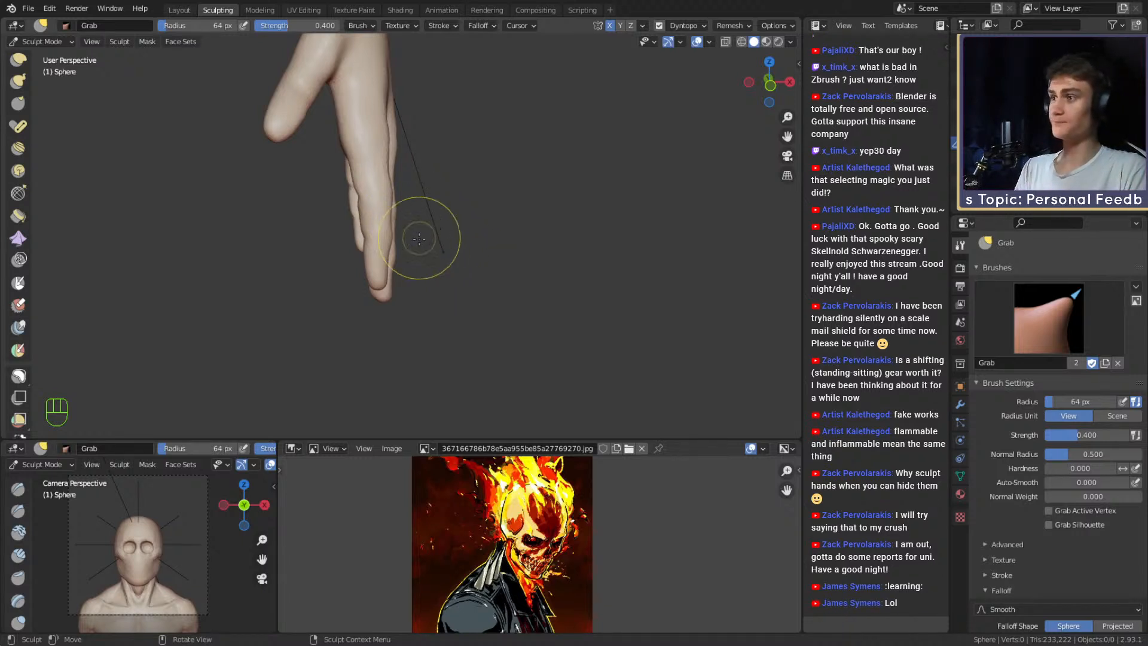
pyautogui.moveTo(419, 238)
pyautogui.keyDown('alt'); pyautogui.mouseDown()
pyautogui.moveTo(518, 246)
pyautogui.moveTo(518, 261)
pyautogui.moveTo(316, 254)
pyautogui.moveTo(410, 267)
pyautogui.moveTo(431, 282)
pyautogui.moveTo(400, 273)
pyautogui.mouseUp(); pyautogui.keyUp('alt')
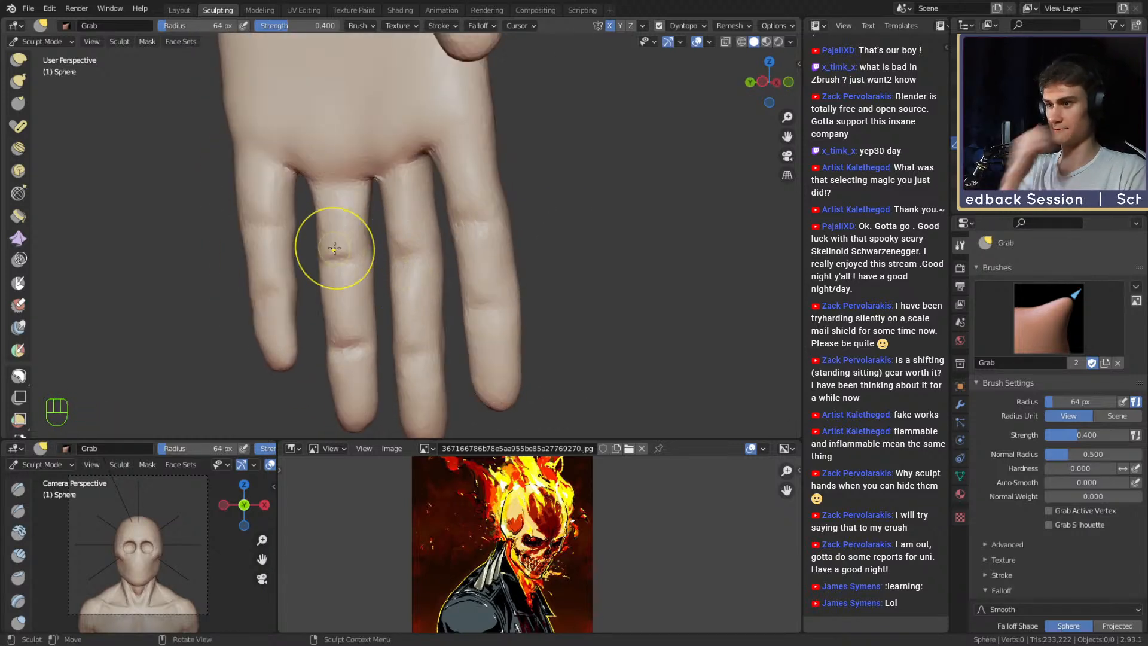
# Adjust the shape of the fingers from the palm side with the Grab brush at 137 px and 191 px radii.
pyautogui.keyDown('alt'); pyautogui.moveTo(326, 239); pyautogui.dragTo(365, 244); pyautogui.keyUp('alt')
pyautogui.moveTo(403, 320)
pyautogui.keyDown('alt'); pyautogui.keyDown('shift'); pyautogui.mouseDown()
pyautogui.moveTo(375, 279)
pyautogui.moveTo(390, 298)
pyautogui.moveTo(391, 286)
pyautogui.mouseUp(); pyautogui.keyUp('shift'); pyautogui.keyUp('alt')
pyautogui.press('f')
pyautogui.click(466, 282)
pyautogui.press('f')
pyautogui.click(391, 350)
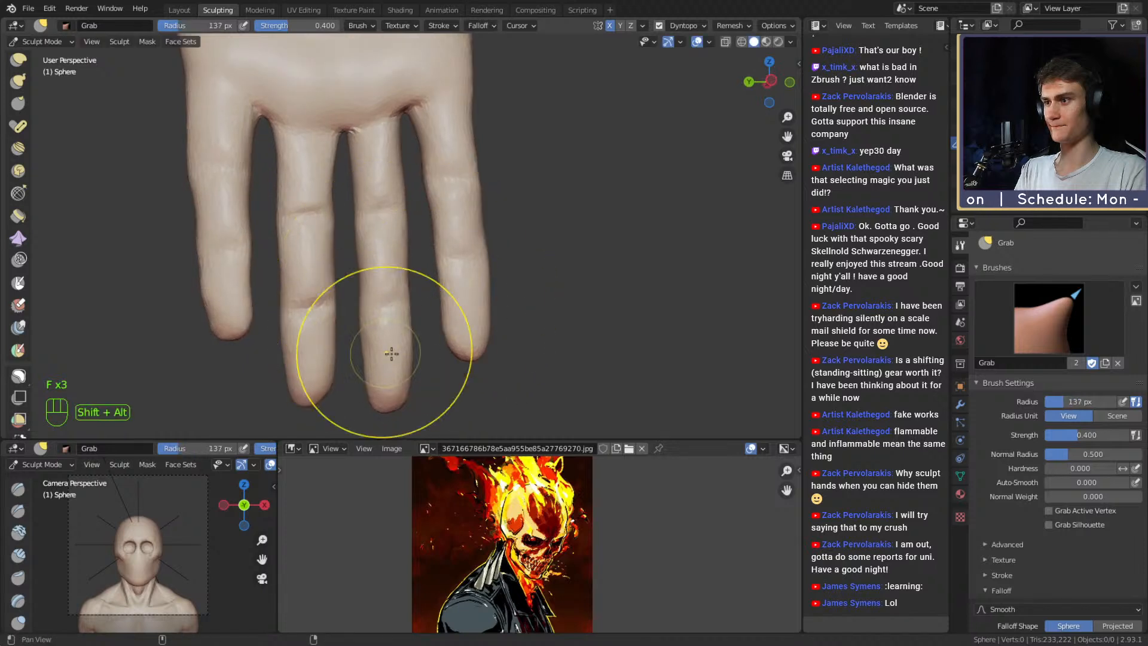
pyautogui.press('f')
pyautogui.click(412, 344)
# Reshape and smooth the fingertips with the Grab brush at 94 px and 124 px radii.
pyautogui.moveTo(392, 354)
pyautogui.keyDown('alt'); pyautogui.keyDown('shift'); pyautogui.mouseDown()
pyautogui.moveTo(392, 298)
pyautogui.moveTo(389, 328)
pyautogui.mouseUp(); pyautogui.keyUp('shift'); pyautogui.keyUp('alt')
pyautogui.press('f')
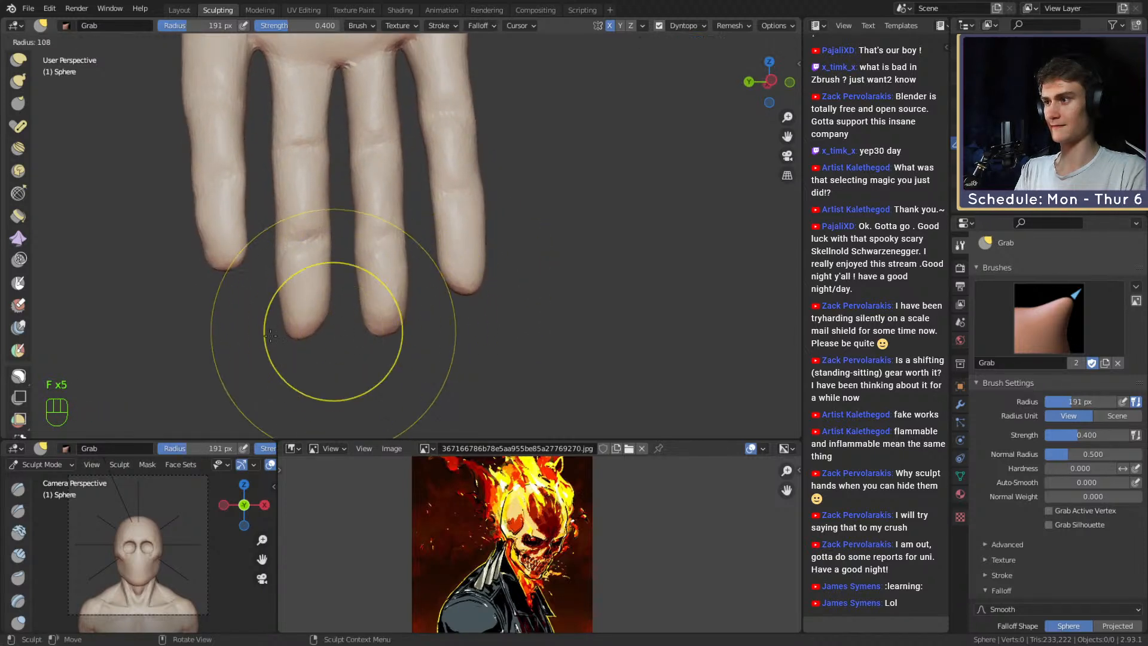
pyautogui.click(376, 333)
pyautogui.moveTo(311, 336)
pyautogui.keyDown('alt'); pyautogui.keyDown('shift'); pyautogui.mouseDown()
pyautogui.moveTo(372, 306)
pyautogui.moveTo(366, 293)
pyautogui.mouseUp(); pyautogui.keyUp('shift'); pyautogui.keyUp('alt')
pyautogui.press('f')
pyautogui.click(374, 309)
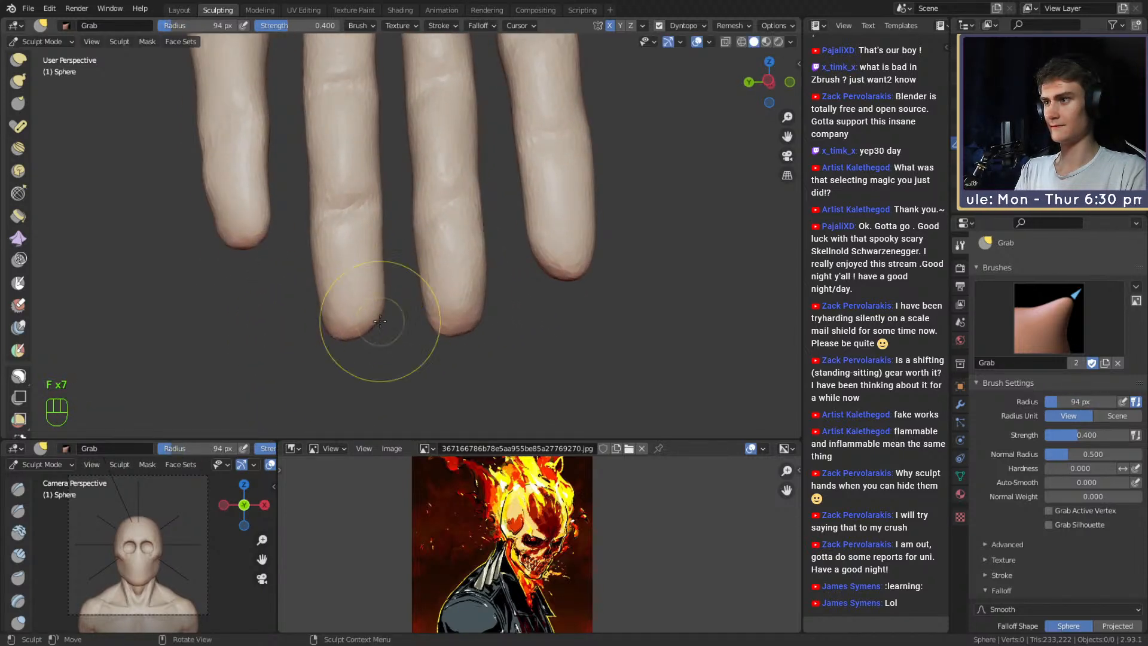
pyautogui.press('f')
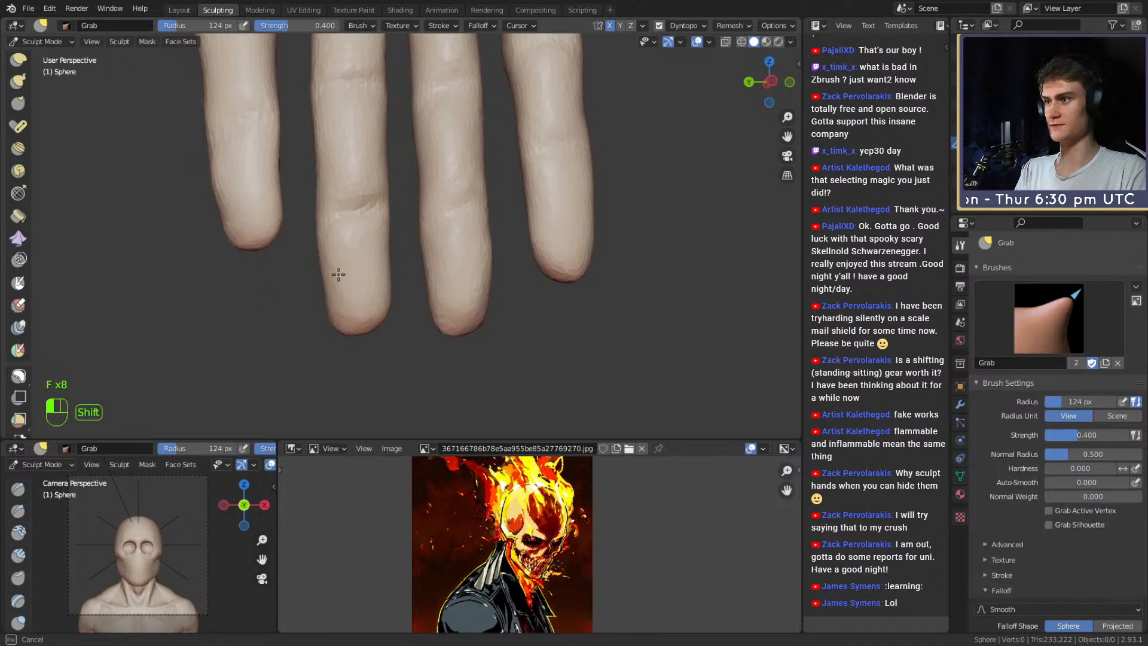
pyautogui.keyDown('alt'); pyautogui.keyDown('shift'); pyautogui.moveTo(338, 274); pyautogui.dragTo(348, 290); pyautogui.keyUp('shift'); pyautogui.keyUp('alt')
# Adjust the finger segments between the palm and the tips with the Grab brush at a 131 px radius.
pyautogui.press('f')
pyautogui.click(356, 256)
pyautogui.keyDown('alt'); pyautogui.keyDown('shift'); pyautogui.moveTo(349, 202); pyautogui.dragTo(307, 292); pyautogui.keyUp('shift'); pyautogui.keyUp('alt')
pyautogui.press('f')
pyautogui.click(417, 219)
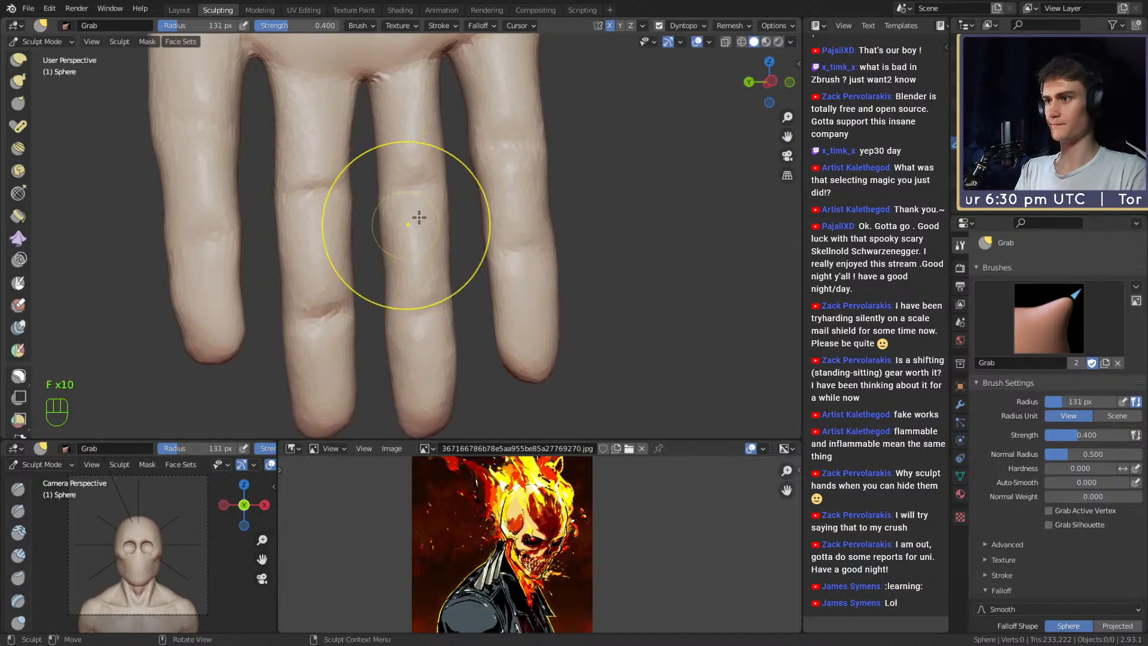
pyautogui.keyDown('ctrl'); pyautogui.keyDown('alt'); pyautogui.moveTo(419, 217); pyautogui.dragTo(397, 192); pyautogui.keyUp('alt'); pyautogui.keyUp('ctrl')
pyautogui.press('f')
# Isolate the middle finger by expanding a mask from its tip and leaving the rest of the hand masked.
pyautogui.press('4')
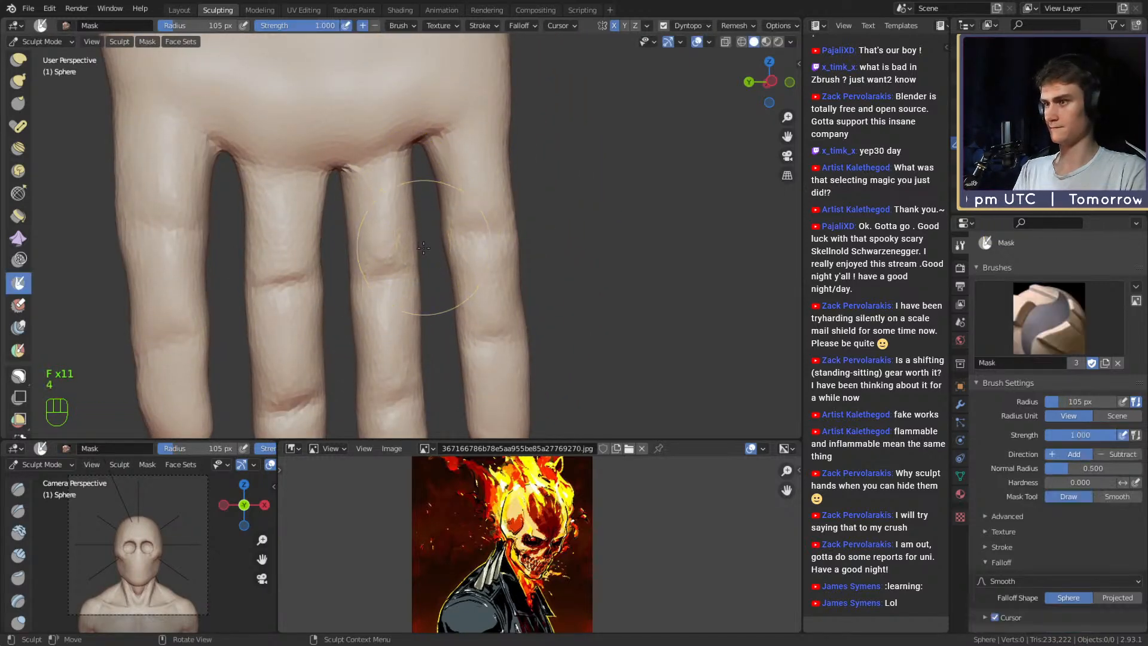
pyautogui.keyDown('alt'); pyautogui.keyDown('shift'); pyautogui.moveTo(426, 324); pyautogui.dragTo(420, 201); pyautogui.keyUp('shift'); pyautogui.keyUp('alt')
pyautogui.keyDown('alt'); pyautogui.moveTo(411, 376); pyautogui.dragTo(397, 395); pyautogui.keyUp('alt')
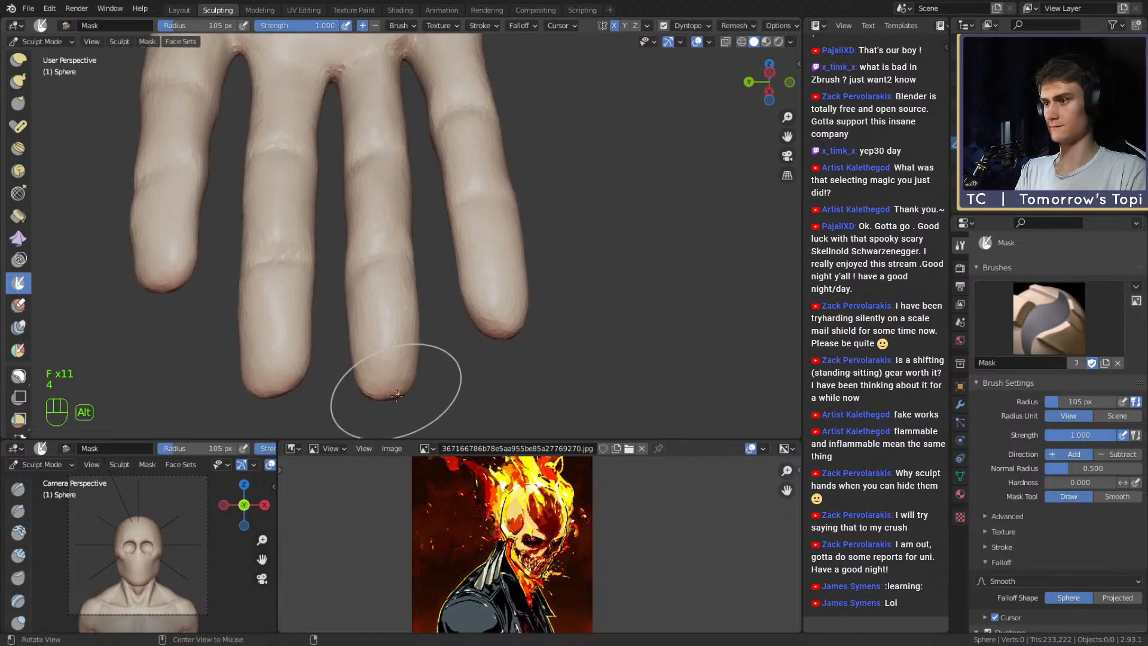
pyautogui.hotkey('shift', 'a')
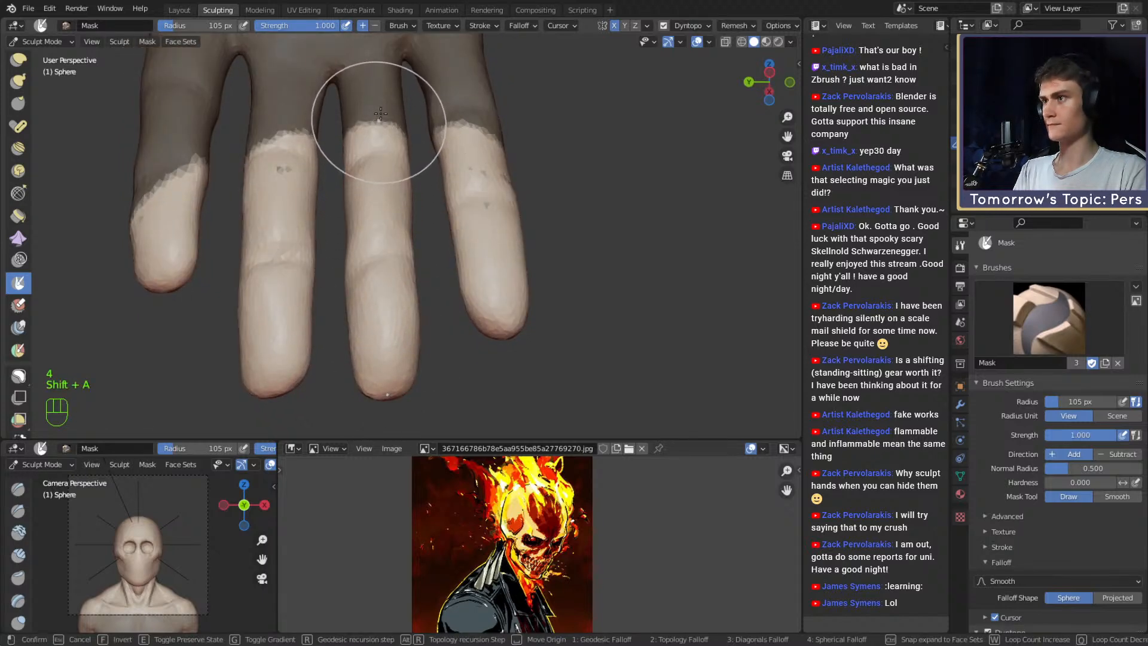
pyautogui.click(388, 50)
pyautogui.keyDown('ctrl'); pyautogui.keyDown('alt'); pyautogui.moveTo(388, 51); pyautogui.dragTo(392, 143); pyautogui.keyUp('alt'); pyautogui.keyUp('ctrl')
pyautogui.moveTo(392, 143)
pyautogui.keyDown('alt'); pyautogui.mouseDown()
pyautogui.moveTo(455, 180)
pyautogui.moveTo(387, 216)
pyautogui.moveTo(386, 257)
pyautogui.moveTo(401, 257)
pyautogui.moveTo(420, 214)
pyautogui.mouseUp(); pyautogui.keyUp('alt')
# Clean up the mask edge around the middle finger's base with the Mask brush at a 73 px radius.
pyautogui.press('4')
pyautogui.press('f')
pyautogui.click(400, 247)
pyautogui.keyDown('alt'); pyautogui.moveTo(420, 214); pyautogui.dragTo(387, 210); pyautogui.keyUp('alt')
pyautogui.moveTo(387, 209)
pyautogui.keyDown('ctrl'); pyautogui.mouseDown()
pyautogui.moveTo(397, 199)
pyautogui.moveTo(376, 195)
pyautogui.mouseUp(); pyautogui.keyUp('ctrl')
pyautogui.keyDown('alt'); pyautogui.moveTo(377, 195); pyautogui.dragTo(433, 195); pyautogui.keyUp('alt')
pyautogui.keyDown('ctrl'); pyautogui.moveTo(434, 195); pyautogui.dragTo(421, 195); pyautogui.keyUp('ctrl')
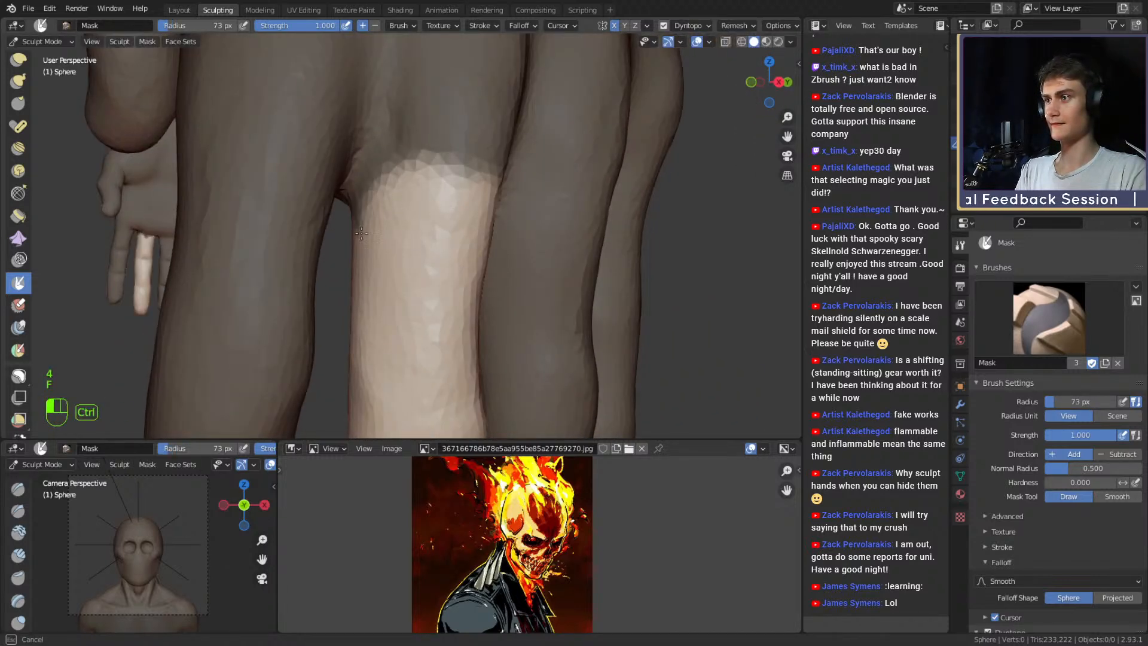
pyautogui.keyDown('alt'); pyautogui.moveTo(361, 234); pyautogui.dragTo(582, 207); pyautogui.keyUp('alt')
pyautogui.moveTo(475, 250)
pyautogui.keyDown('alt'); pyautogui.keyDown('shift'); pyautogui.mouseDown()
pyautogui.moveTo(456, 223)
pyautogui.moveTo(445, 245)
pyautogui.moveTo(463, 241)
pyautogui.mouseUp(); pyautogui.keyUp('shift'); pyautogui.keyUp('alt')
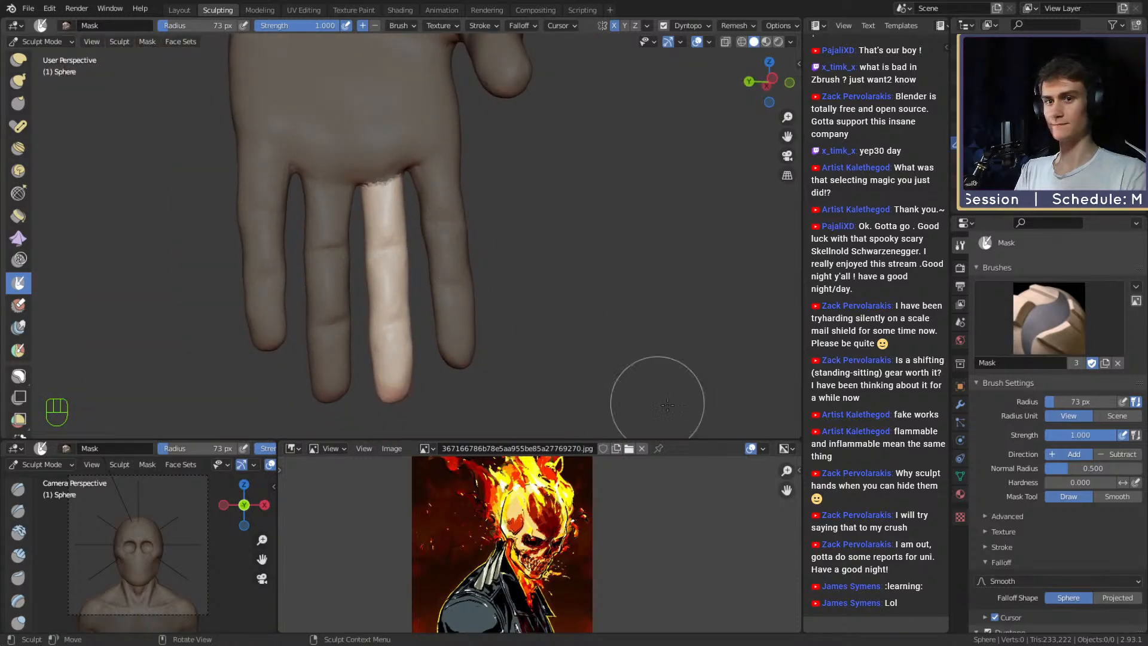
# Thicken the unmasked middle finger slightly with the Inflate mesh filter and clear the mask.
pyautogui.scroll(-5, 28, 295)
pyautogui.click(19, 252)
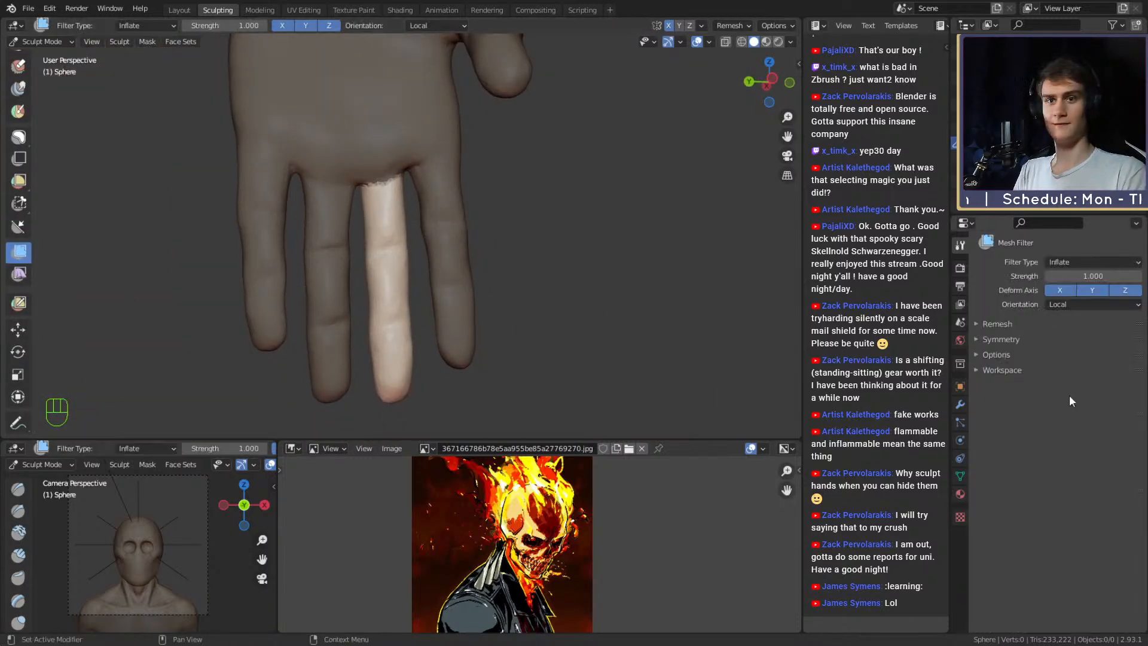
pyautogui.press('f')
pyautogui.click(469, 230)
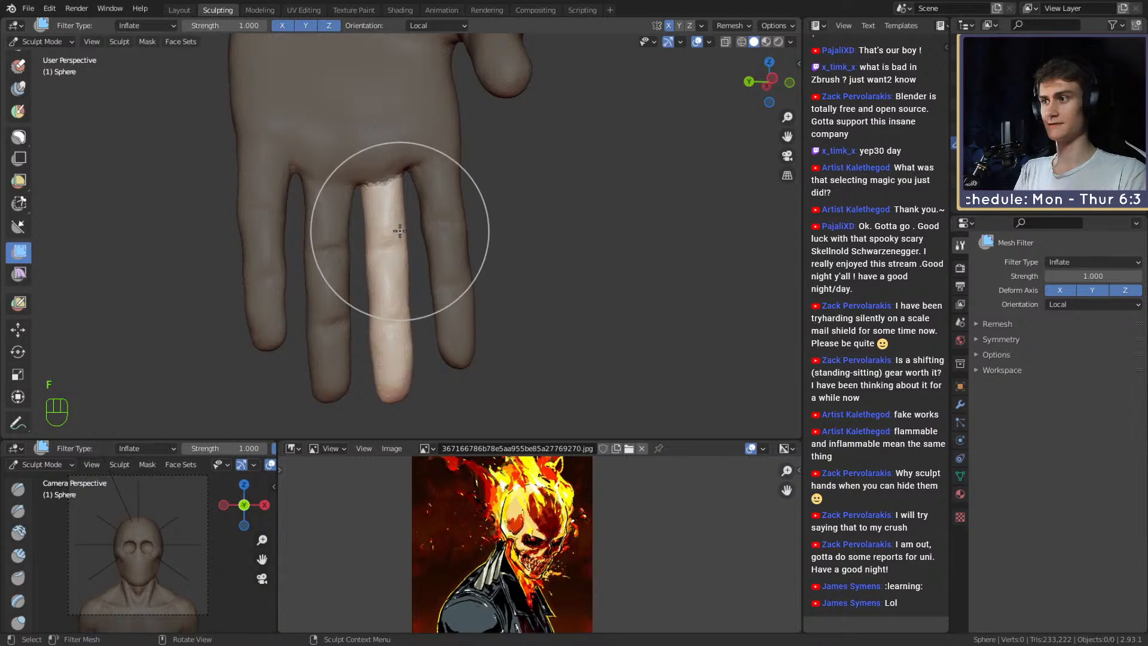
pyautogui.moveTo(398, 232)
pyautogui.mouseDown()
pyautogui.moveTo(409, 231)
pyautogui.moveTo(399, 233)
pyautogui.mouseUp()
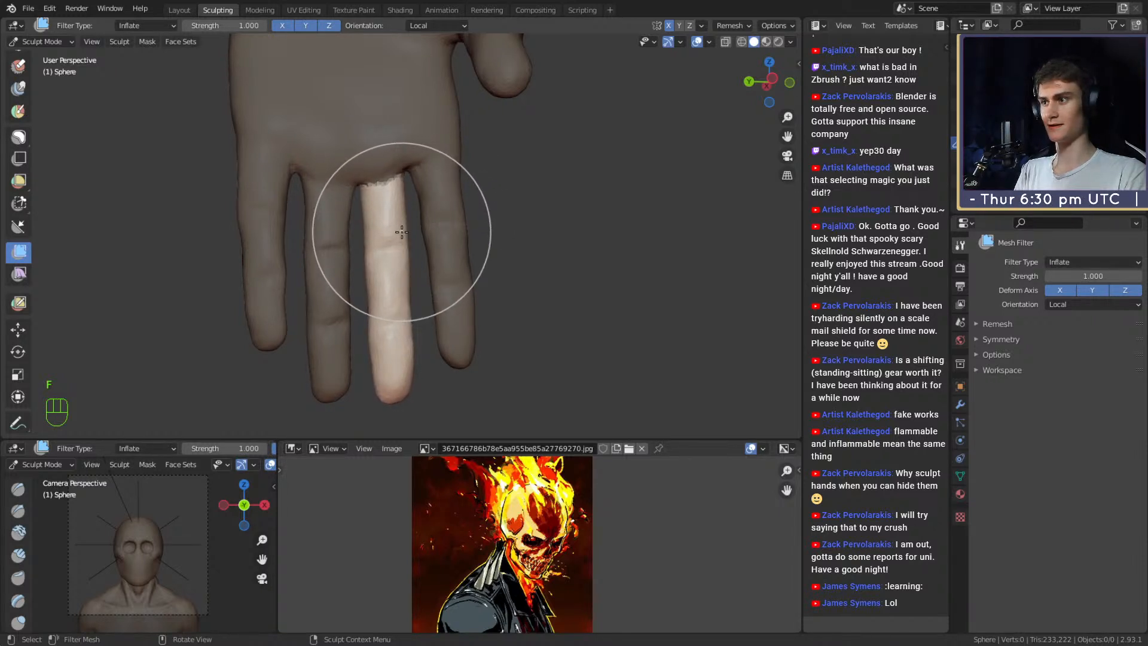
pyautogui.hotkey('alt', 'm')
# Work over the finger bases and the gaps between them with Clay Strips at a 54 px radius.
pyautogui.keyDown('alt'); pyautogui.keyDown('shift'); pyautogui.moveTo(493, 204); pyautogui.dragTo(433, 263); pyautogui.keyUp('shift'); pyautogui.keyUp('alt')
pyautogui.moveTo(458, 272)
pyautogui.keyDown('alt'); pyautogui.mouseDown()
pyautogui.moveTo(388, 289)
pyautogui.moveTo(377, 204)
pyautogui.mouseUp(); pyautogui.keyUp('alt')
pyautogui.press('f')
pyautogui.click(307, 204)
pyautogui.press('1')
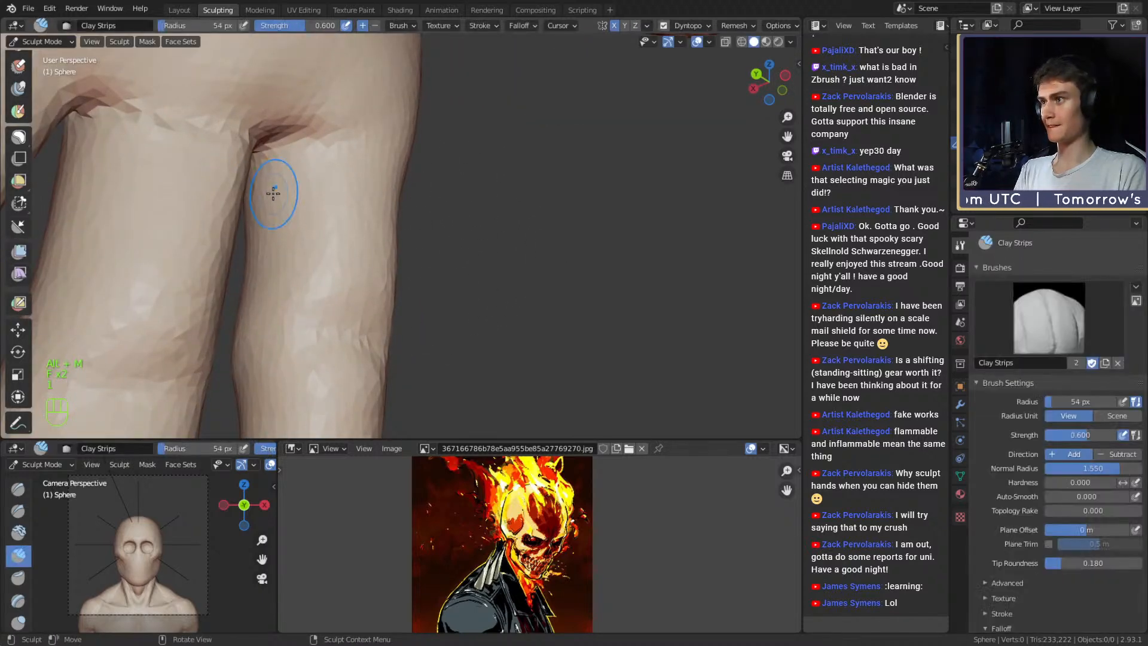
pyautogui.moveTo(266, 195)
pyautogui.keyDown('ctrl'); pyautogui.keyDown('alt'); pyautogui.mouseDown()
pyautogui.moveTo(269, 257)
pyautogui.moveTo(556, 285)
pyautogui.moveTo(526, 270)
pyautogui.moveTo(416, 259)
pyautogui.moveTo(424, 243)
pyautogui.moveTo(375, 249)
pyautogui.moveTo(387, 233)
pyautogui.moveTo(399, 320)
pyautogui.moveTo(372, 198)
pyautogui.mouseUp(); pyautogui.keyUp('alt'); pyautogui.keyUp('ctrl')
pyautogui.press('f')
pyautogui.press('f')
pyautogui.click(412, 268)
# Build up and smooth the knuckles on the back of the hand with Clay Strips at a 74 px radius.
pyautogui.keyDown('alt'); pyautogui.keyDown('shift'); pyautogui.moveTo(372, 197); pyautogui.dragTo(387, 296); pyautogui.keyUp('shift'); pyautogui.keyUp('alt')
pyautogui.keyDown('alt'); pyautogui.keyDown('shift'); pyautogui.moveTo(369, 239); pyautogui.dragTo(356, 317); pyautogui.keyUp('shift'); pyautogui.keyUp('alt')
pyautogui.press('f')
pyautogui.click(347, 267)
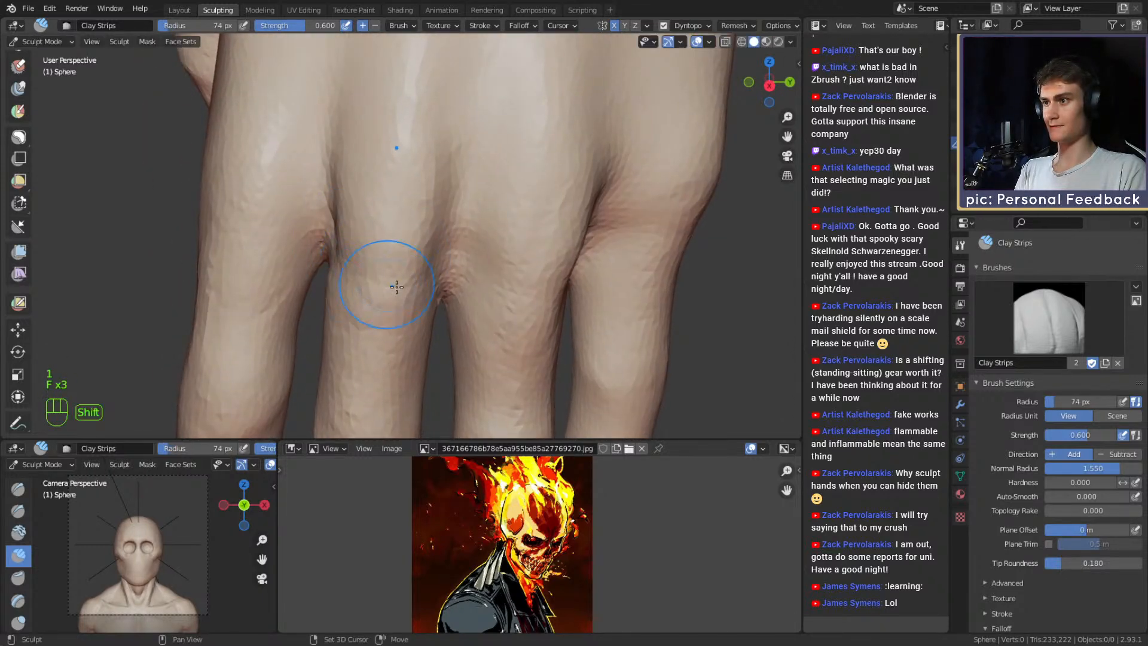
# Reshape the knuckles and finger bases on the back of the hand with the Grab brush at a 141 px radius.
pyautogui.moveTo(424, 276)
pyautogui.keyDown('alt'); pyautogui.mouseDown()
pyautogui.moveTo(507, 261)
pyautogui.moveTo(375, 287)
pyautogui.moveTo(394, 257)
pyautogui.mouseUp(); pyautogui.keyUp('alt')
pyautogui.press('3')
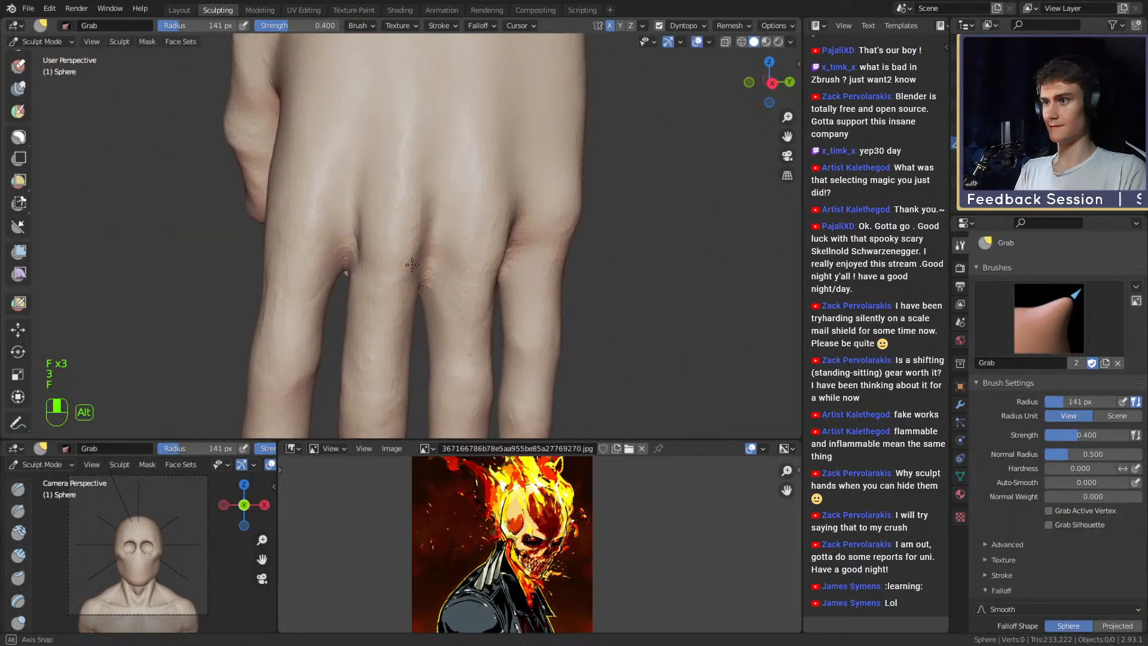
pyautogui.press('f')
pyautogui.click(401, 256)
pyautogui.press('f')
pyautogui.click(368, 228)
pyautogui.keyDown('alt'); pyautogui.keyDown('shift'); pyautogui.moveTo(351, 218); pyautogui.dragTo(376, 273); pyautogui.keyUp('shift'); pyautogui.keyUp('alt')
# Adjust the hand's profile from the thumb side with the Grab brush at a 64 px radius.
pyautogui.moveTo(376, 272)
pyautogui.keyDown('alt'); pyautogui.mouseDown()
pyautogui.moveTo(421, 290)
pyautogui.moveTo(387, 296)
pyautogui.moveTo(401, 257)
pyautogui.moveTo(383, 242)
pyautogui.moveTo(504, 247)
pyautogui.mouseUp(); pyautogui.keyUp('alt')
pyautogui.press('f')
pyautogui.click(409, 278)
pyautogui.press('f')
pyautogui.click(362, 297)
pyautogui.press('f')
pyautogui.click(384, 243)
pyautogui.keyDown('alt'); pyautogui.keyDown('shift'); pyautogui.moveTo(503, 246); pyautogui.dragTo(457, 254); pyautogui.keyUp('shift'); pyautogui.keyUp('alt')
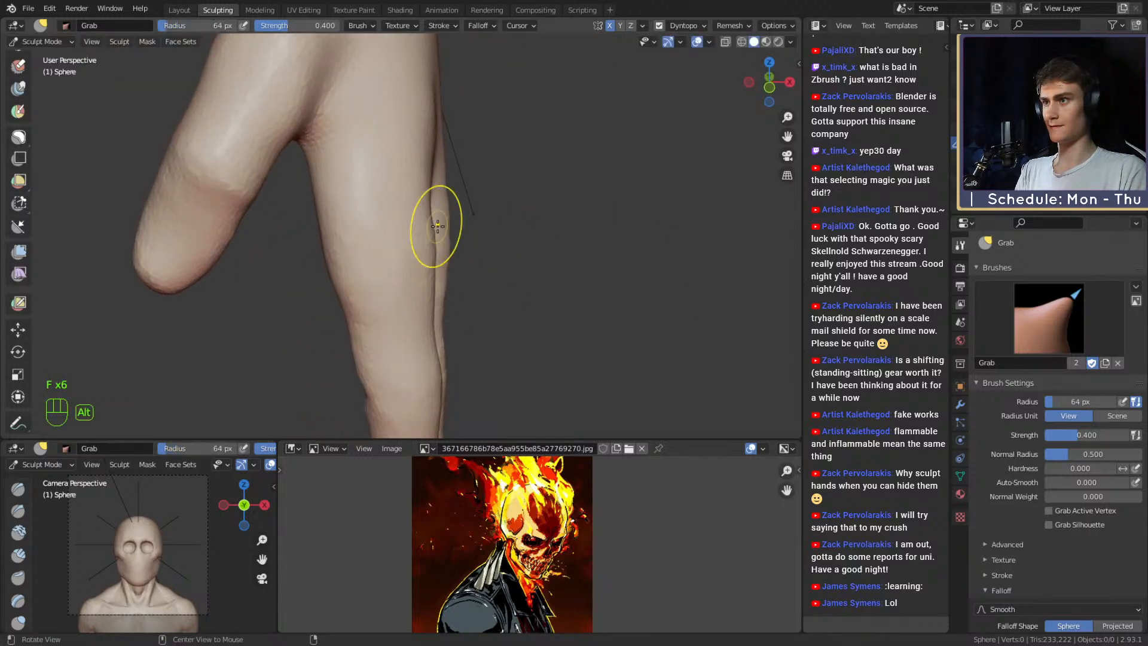
# Refine the knuckle line in the side profile with the Grab brush, raising its radius to 105 px.
pyautogui.press('f')
pyautogui.click(460, 206)
pyautogui.keyDown('alt'); pyautogui.keyDown('shift'); pyautogui.moveTo(455, 187); pyautogui.dragTo(450, 234); pyautogui.keyUp('shift'); pyautogui.keyUp('alt')
pyautogui.press('f')
pyautogui.click(441, 229)
pyautogui.moveTo(472, 240)
pyautogui.keyDown('alt'); pyautogui.mouseDown()
pyautogui.moveTo(384, 244)
pyautogui.moveTo(433, 315)
pyautogui.moveTo(431, 295)
pyautogui.moveTo(449, 277)
pyautogui.moveTo(414, 258)
pyautogui.mouseUp(); pyautogui.keyUp('alt')
# Adjust the fingers' placement and profile from the back and side with the Grab brush at 176 px and 202 px radii.
pyautogui.press('f')
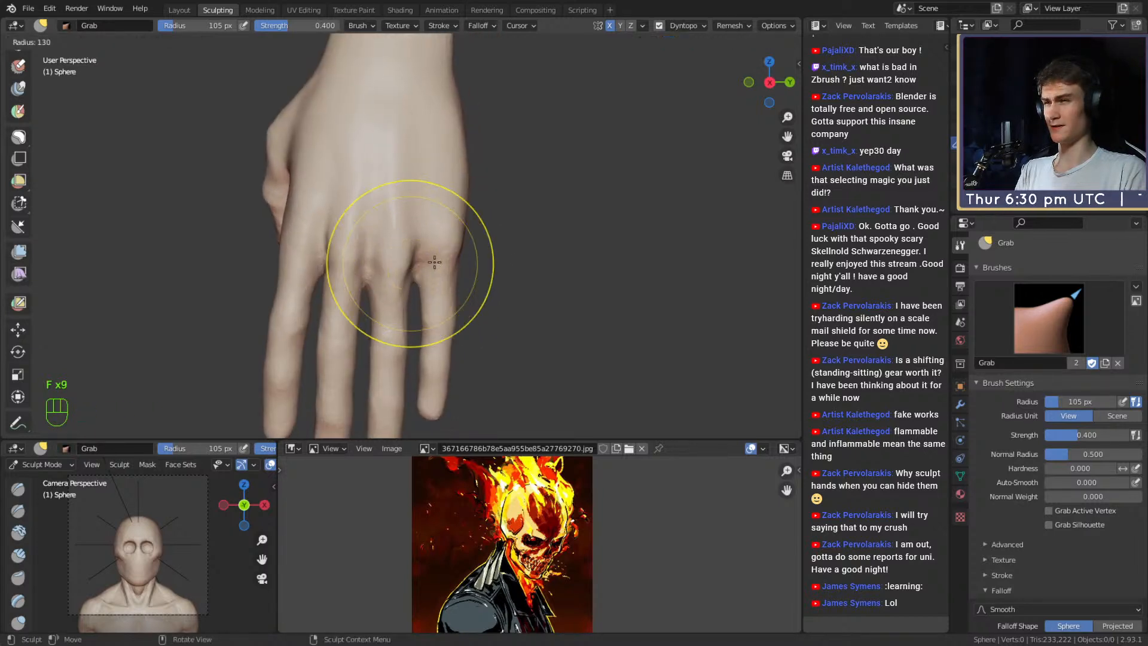
pyautogui.click(437, 260)
pyautogui.keyDown('shift'); pyautogui.moveTo(405, 252); pyautogui.dragTo(420, 253, button='middle'); pyautogui.keyUp('shift')
pyautogui.press('f')
pyautogui.click(435, 261)
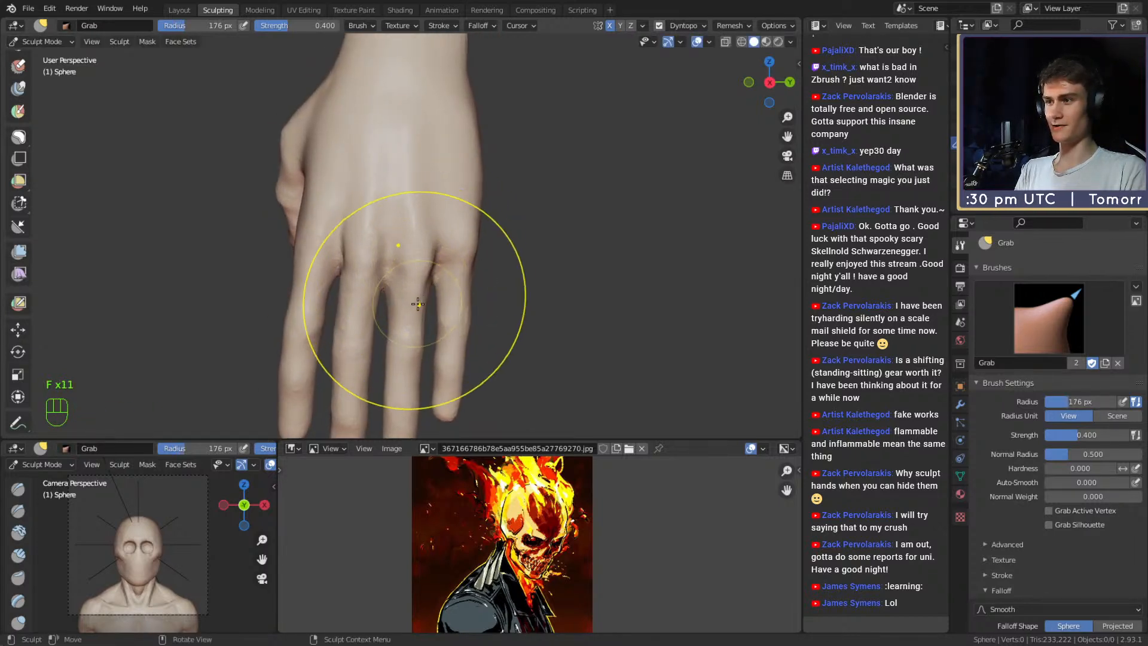
pyautogui.moveTo(417, 304); pyautogui.dragTo(417, 263)
pyautogui.press('f')
pyautogui.moveTo(440, 260)
pyautogui.mouseDown(button='middle')
pyautogui.moveTo(428, 258)
pyautogui.moveTo(435, 242)
pyautogui.moveTo(417, 271)
pyautogui.moveTo(391, 276)
pyautogui.moveTo(394, 302)
pyautogui.moveTo(511, 317)
pyautogui.mouseUp(button='middle')
pyautogui.click(450, 226)
pyautogui.keyDown('alt'); pyautogui.moveTo(464, 297); pyautogui.dragTo(451, 284); pyautogui.keyUp('alt')
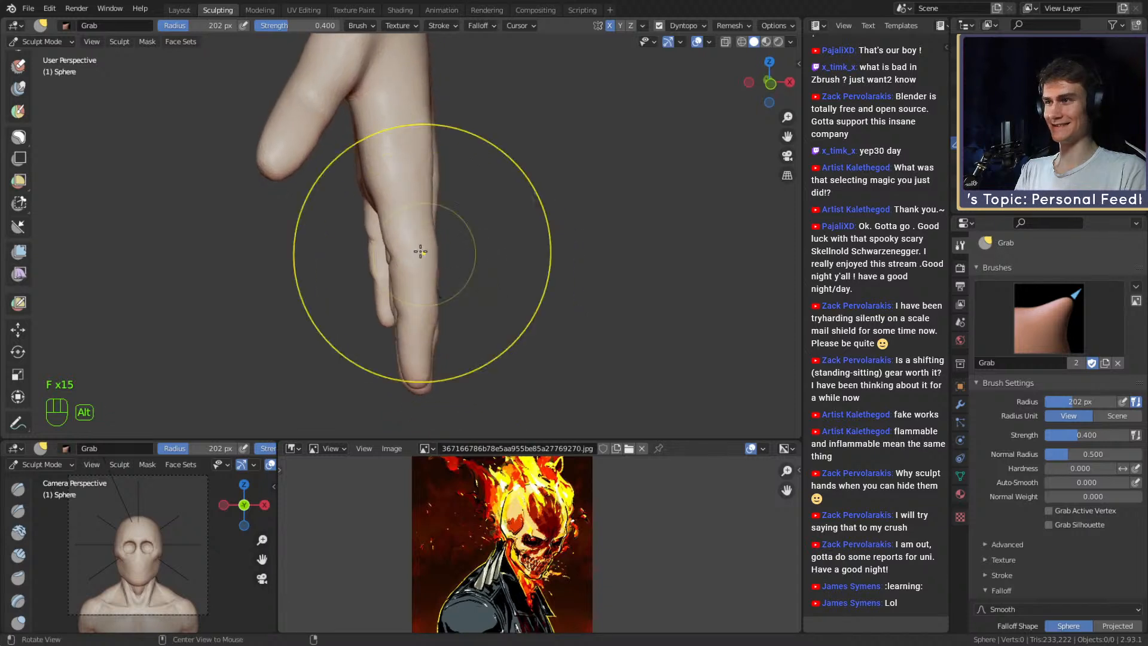
# Turn off Dyntopo for the sculpted mesh.
pyautogui.press('4')
pyautogui.moveTo(451, 296); pyautogui.dragTo(387, 273, button='middle')
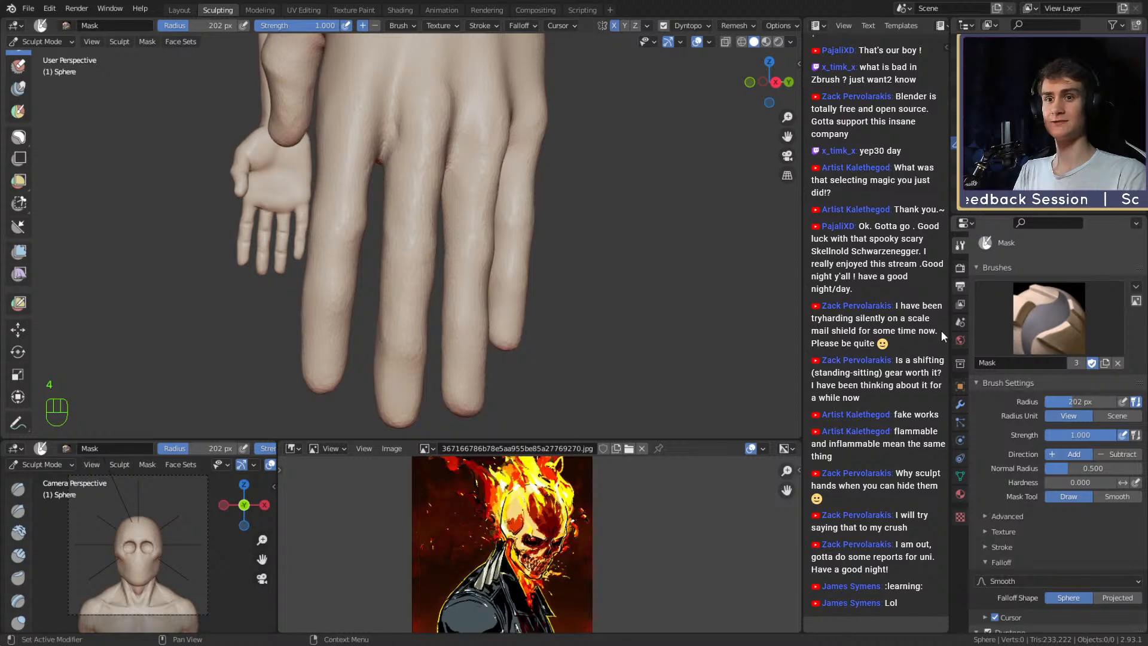
pyautogui.press('1')
pyautogui.scroll(-6, 982, 393)
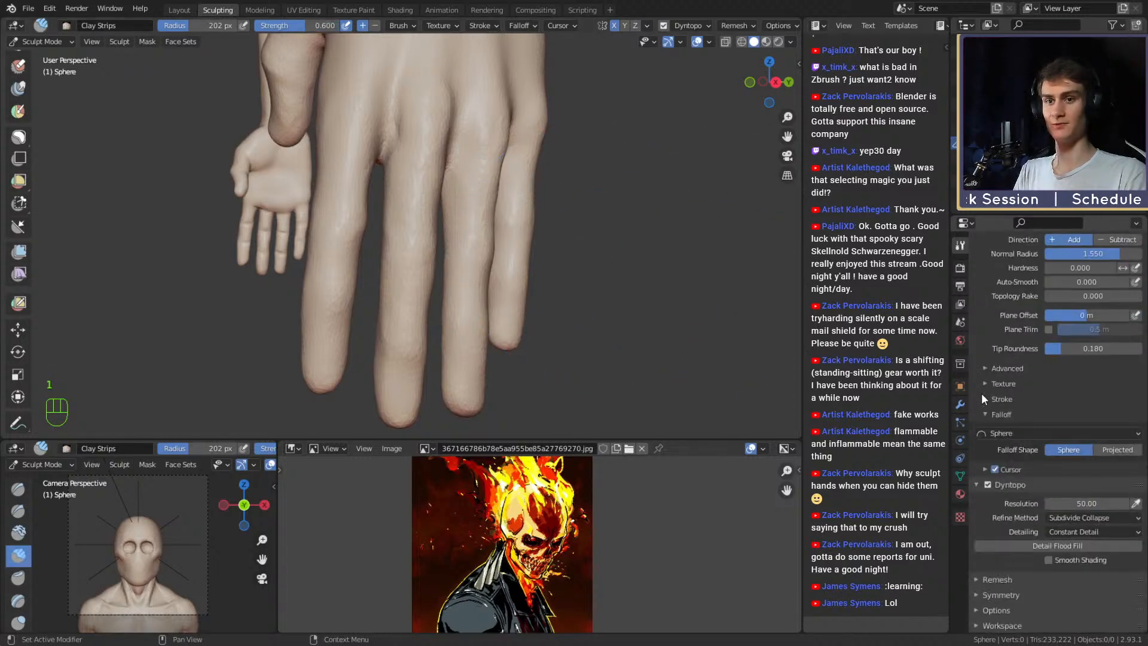
pyautogui.hotkey('ctrl', 'd')
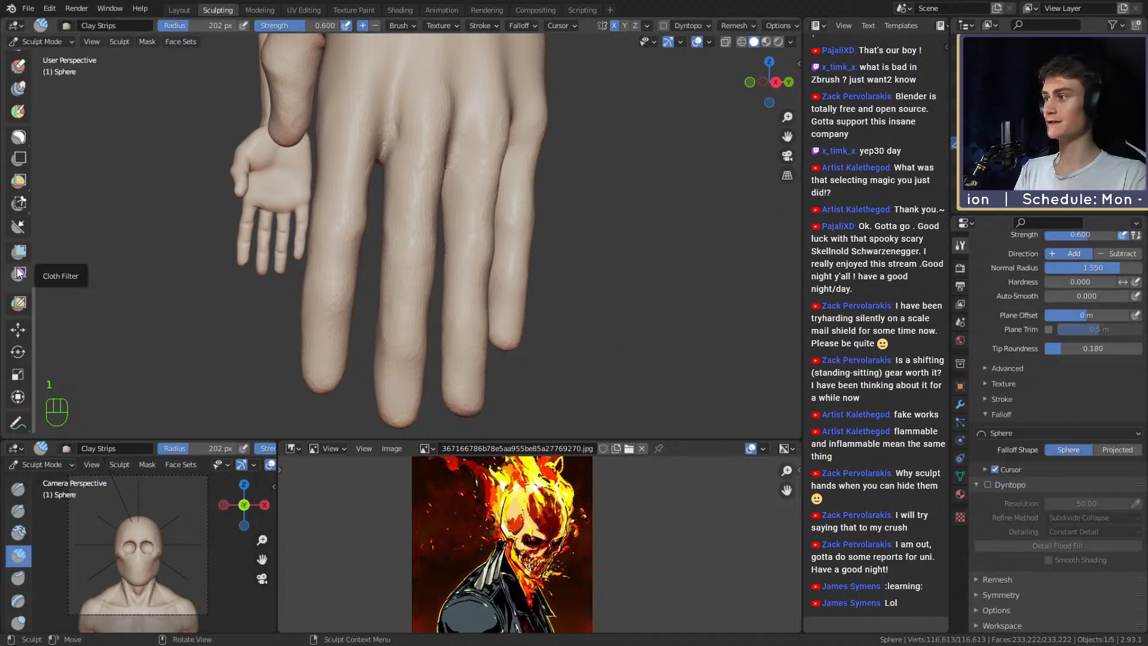
# Create a face set on the index finger's base segment with Lasso Face Set.
pyautogui.click(18, 189)
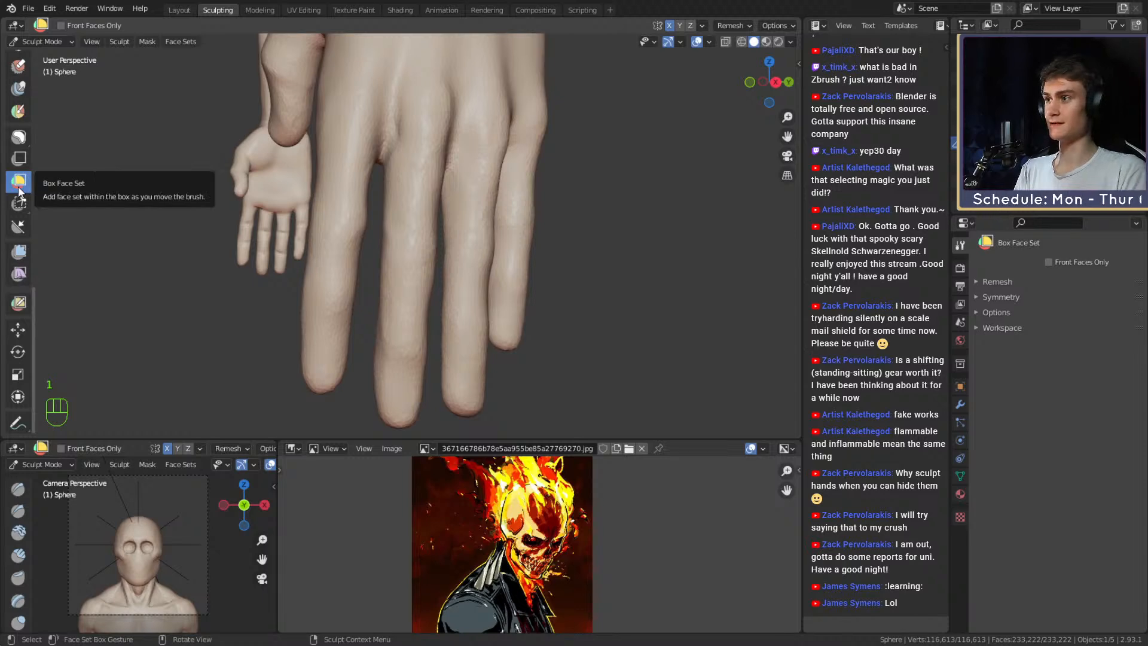
pyautogui.moveTo(484, 206); pyautogui.dragTo(483, 230, button='middle')
pyautogui.moveTo(21, 186); pyautogui.dragTo(88, 214)
pyautogui.moveTo(335, 233)
pyautogui.mouseDown(button='middle')
pyautogui.moveTo(519, 236)
pyautogui.moveTo(476, 215)
pyautogui.moveTo(505, 214)
pyautogui.moveTo(453, 224)
pyautogui.moveTo(445, 187)
pyautogui.mouseUp(button='middle')
pyautogui.press('f')
pyautogui.click(413, 216)
pyautogui.moveTo(443, 178)
pyautogui.mouseDown()
pyautogui.moveTo(435, 164)
pyautogui.moveTo(392, 177)
pyautogui.moveTo(396, 233)
pyautogui.moveTo(423, 226)
pyautogui.moveTo(444, 179)
pyautogui.mouseUp()
pyautogui.moveTo(446, 200); pyautogui.dragTo(463, 226, button='middle')
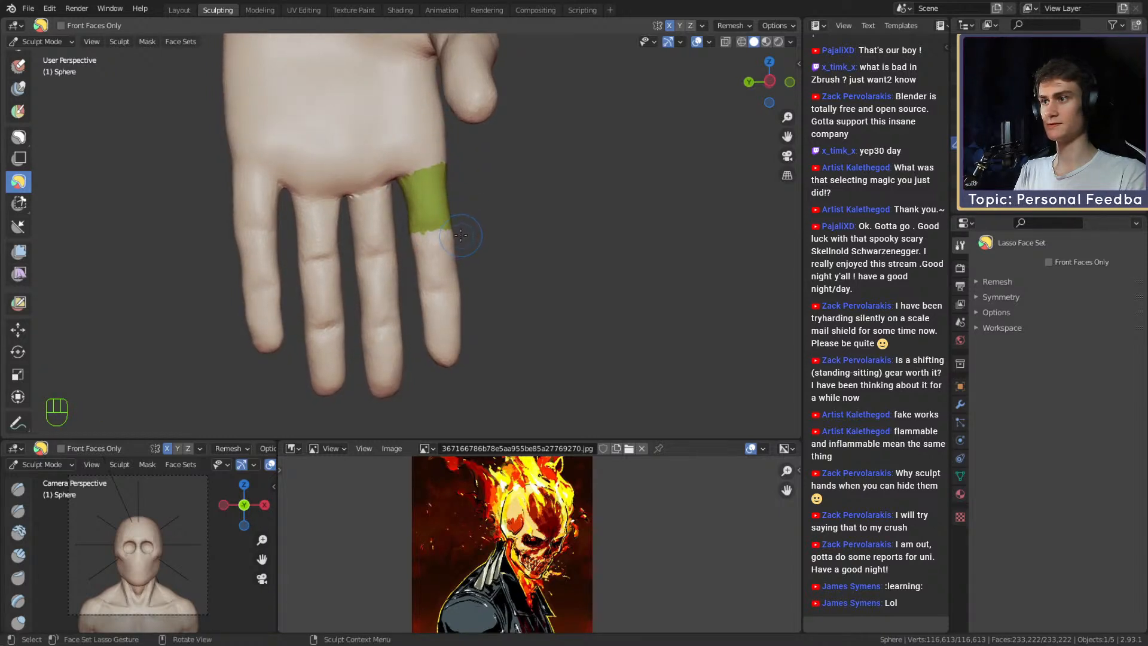
# Assign separate face sets to the index finger's middle segment and its tip segment.
pyautogui.moveTo(457, 231)
pyautogui.mouseDown()
pyautogui.moveTo(416, 230)
pyautogui.moveTo(415, 281)
pyautogui.moveTo(450, 288)
pyautogui.mouseUp()
pyautogui.moveTo(450, 289); pyautogui.dragTo(461, 295, button='middle')
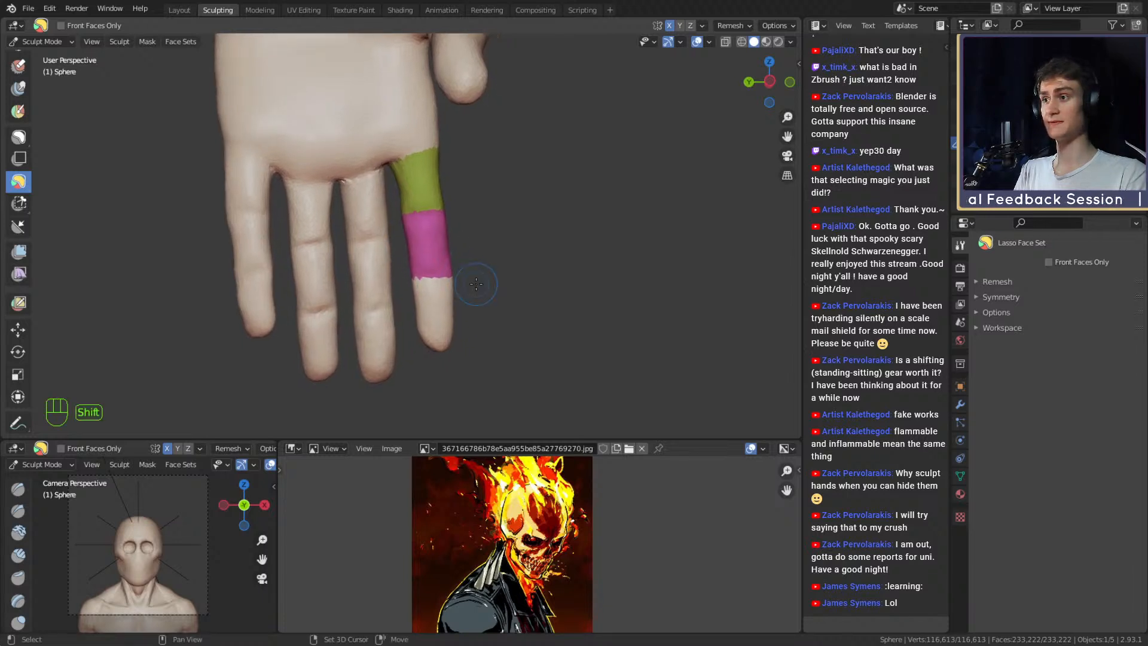
pyautogui.moveTo(461, 295)
pyautogui.mouseDown()
pyautogui.moveTo(458, 281)
pyautogui.moveTo(408, 279)
pyautogui.moveTo(421, 359)
pyautogui.moveTo(470, 303)
pyautogui.moveTo(465, 293)
pyautogui.mouseUp()
pyautogui.keyDown('shift'); pyautogui.moveTo(429, 290); pyautogui.dragTo(457, 290, button='middle'); pyautogui.keyUp('shift')
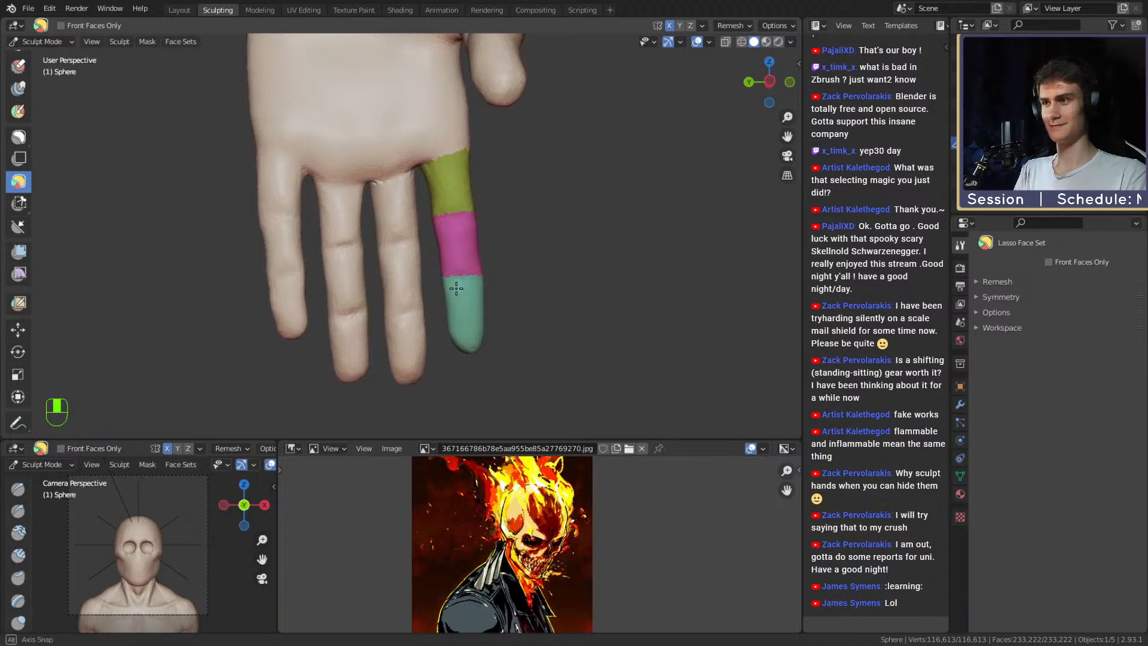
# Create separate face sets on the middle finger's base, middle and tip segments with Lasso Face Set.
pyautogui.moveTo(421, 193); pyautogui.dragTo(417, 177)
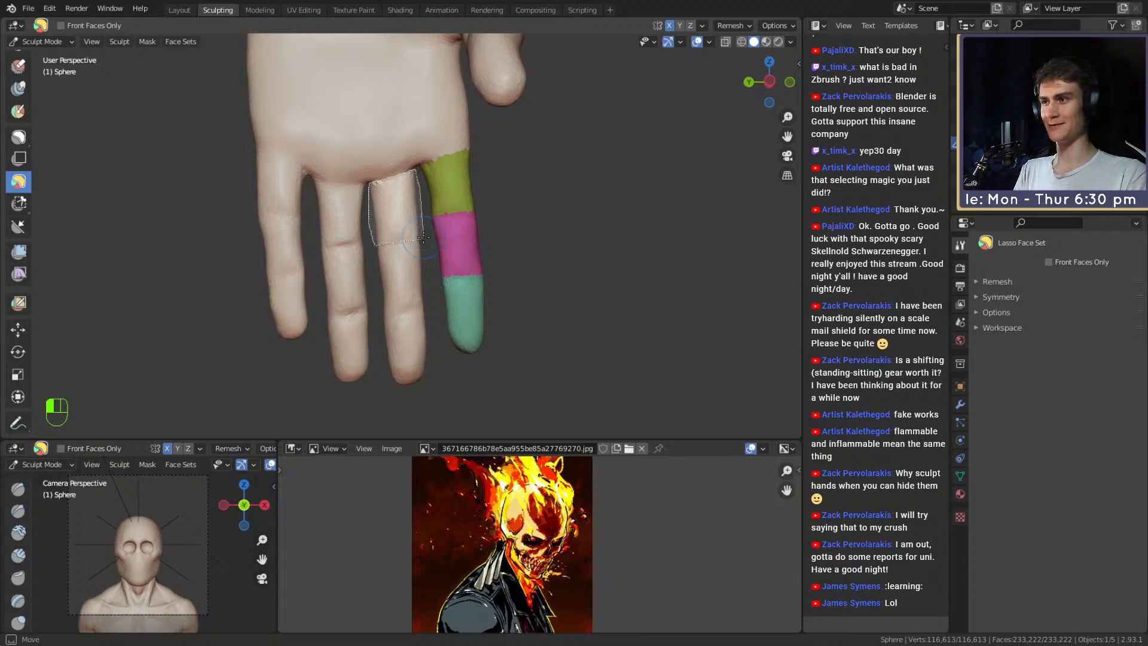
pyautogui.moveTo(423, 237); pyautogui.dragTo(422, 239)
pyautogui.keyDown('shift'); pyautogui.moveTo(423, 239); pyautogui.dragTo(422, 232, button='middle'); pyautogui.keyUp('shift')
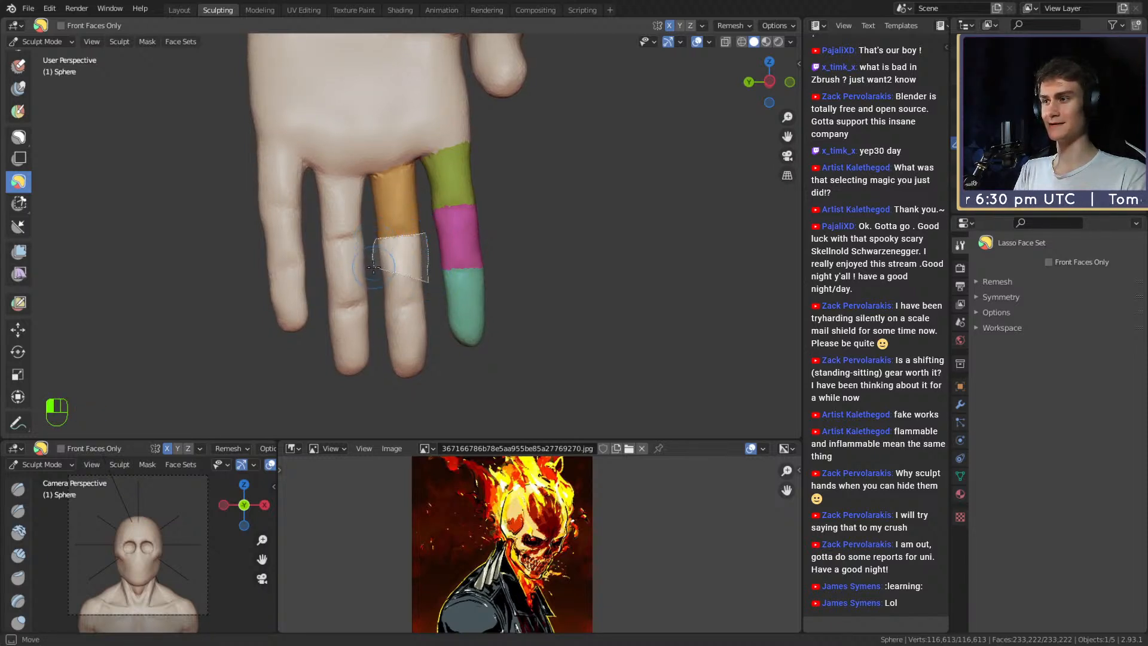
pyautogui.moveTo(431, 299); pyautogui.dragTo(430, 299)
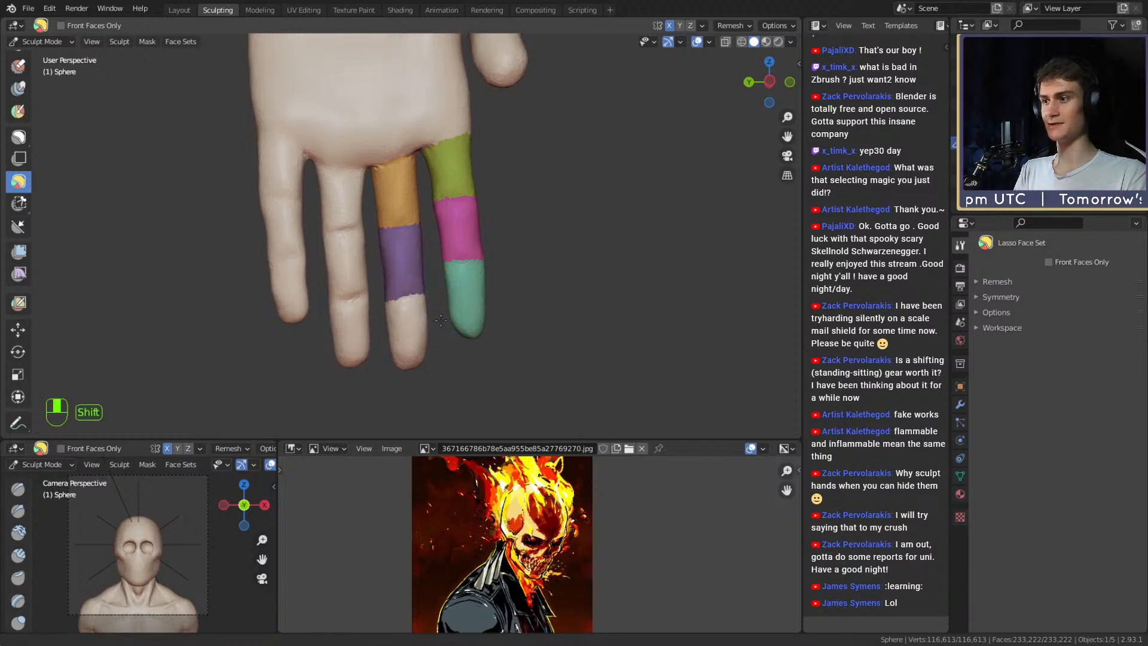
pyautogui.keyDown('shift'); pyautogui.moveTo(431, 300); pyautogui.dragTo(430, 291, button='middle'); pyautogui.keyUp('shift')
pyautogui.moveTo(431, 336); pyautogui.dragTo(430, 292)
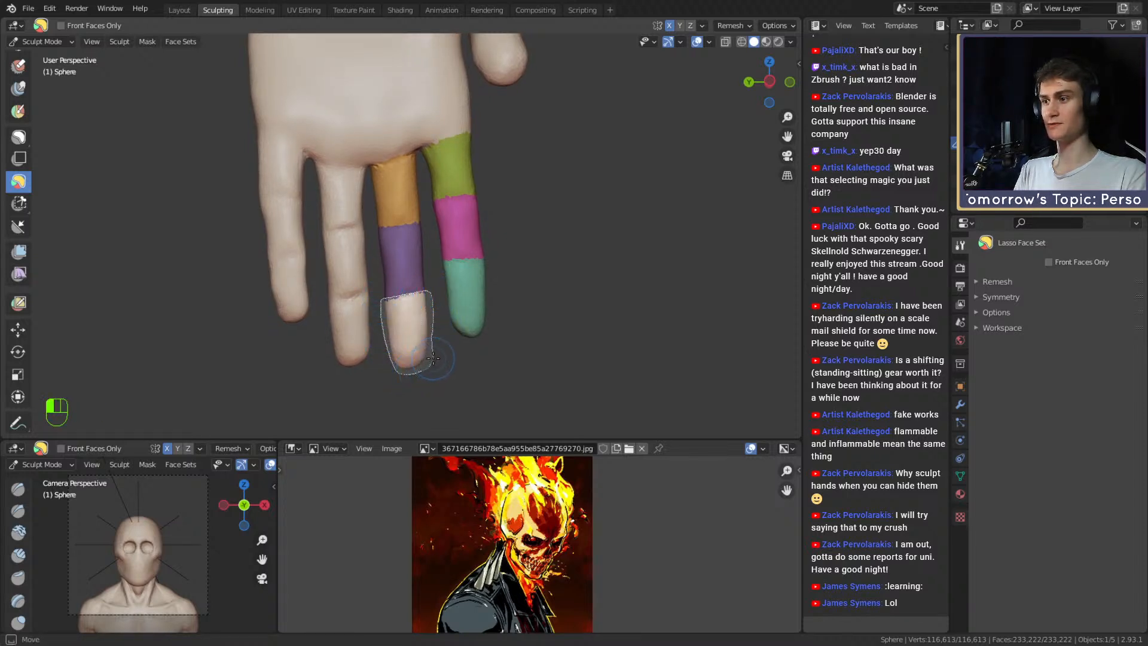
pyautogui.moveTo(433, 359); pyautogui.dragTo(433, 355)
# Create separate face sets on the ring finger's base, middle and tip segments with Lasso Face Set.
pyautogui.keyDown('shift'); pyautogui.moveTo(428, 299); pyautogui.dragTo(441, 307, button='middle'); pyautogui.keyUp('shift')
pyautogui.keyDown('shift'); pyautogui.moveTo(371, 222); pyautogui.dragTo(410, 245, button='middle'); pyautogui.keyUp('shift')
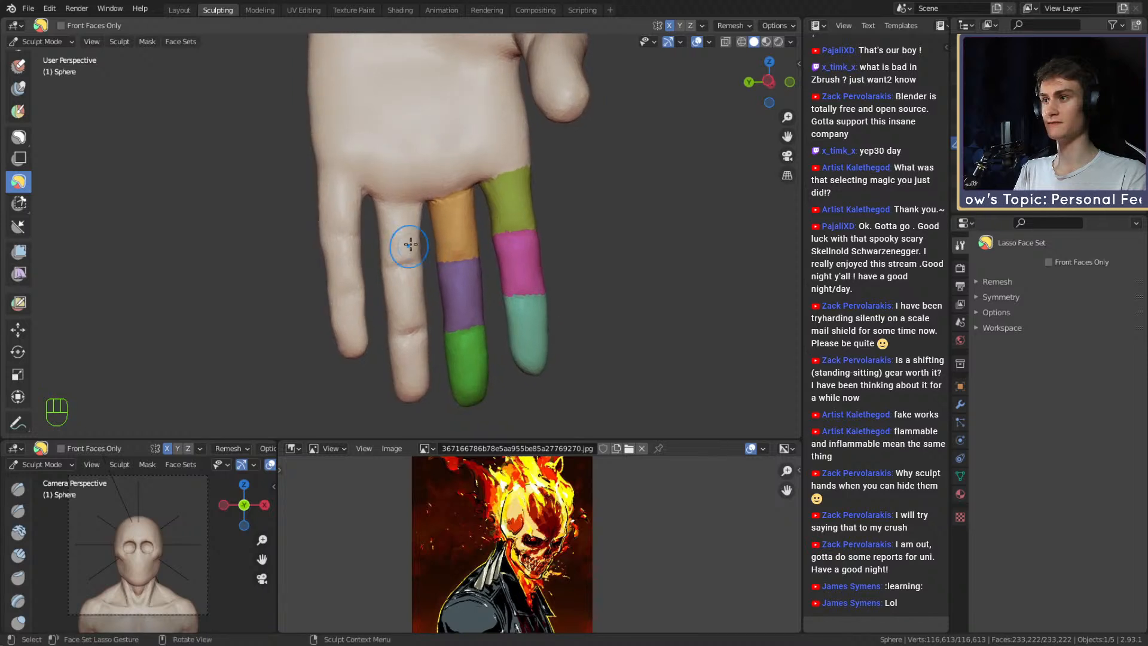
pyautogui.moveTo(426, 242); pyautogui.dragTo(426, 209)
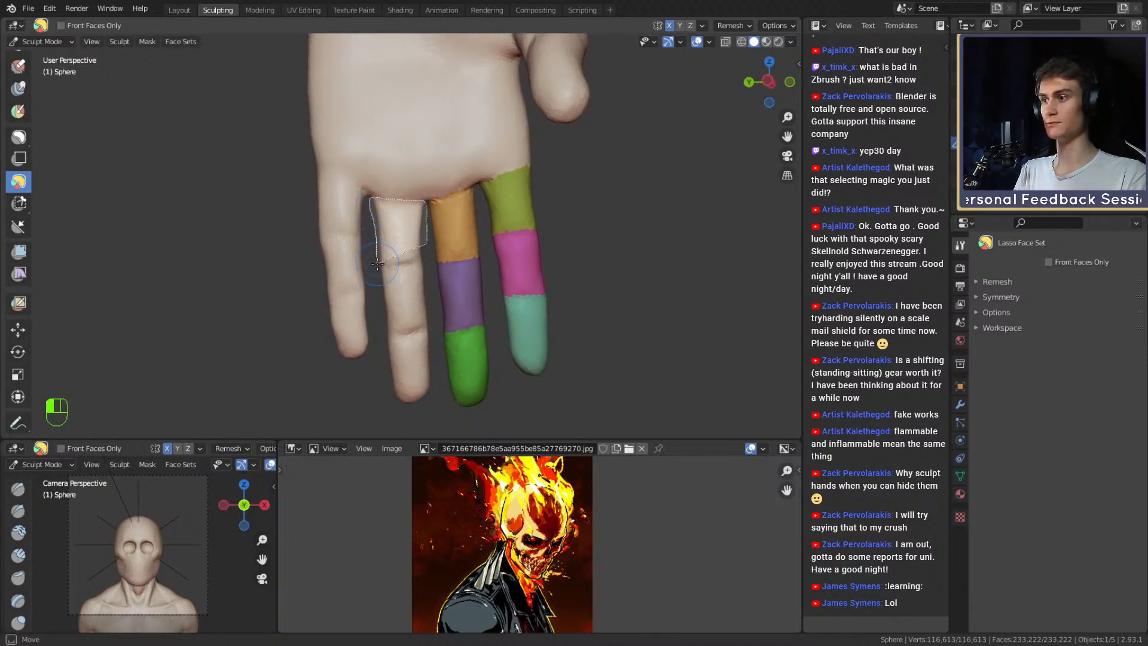
pyautogui.moveTo(417, 262); pyautogui.dragTo(430, 282)
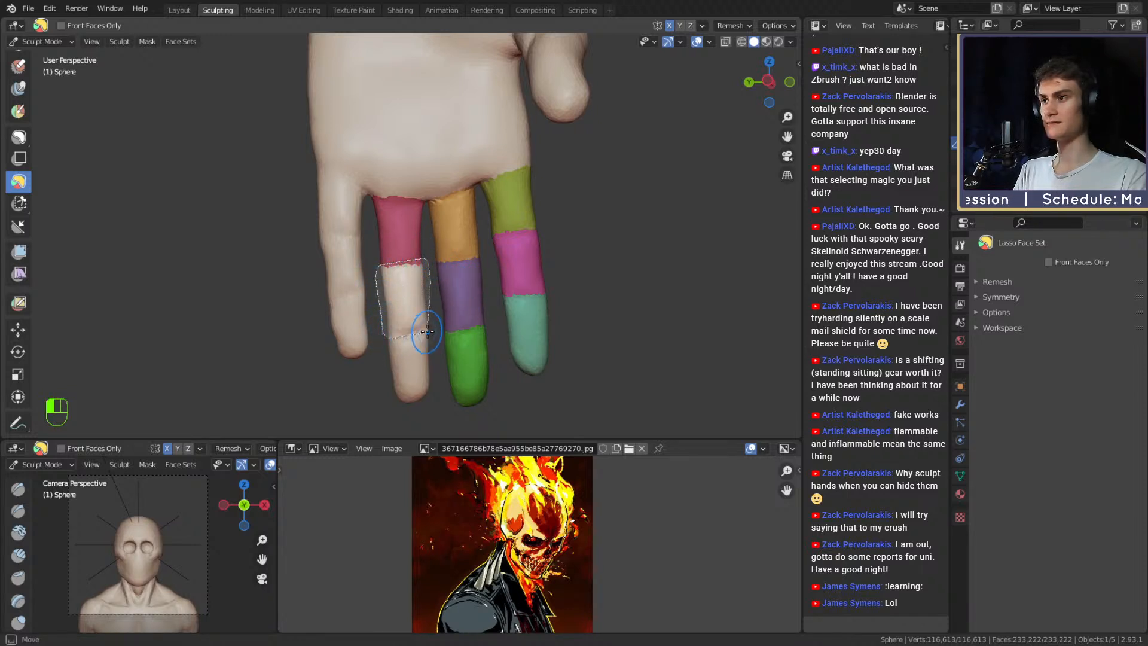
pyautogui.moveTo(434, 327); pyautogui.dragTo(433, 327)
pyautogui.keyDown('shift'); pyautogui.moveTo(430, 387); pyautogui.dragTo(429, 356, button='middle'); pyautogui.keyUp('shift')
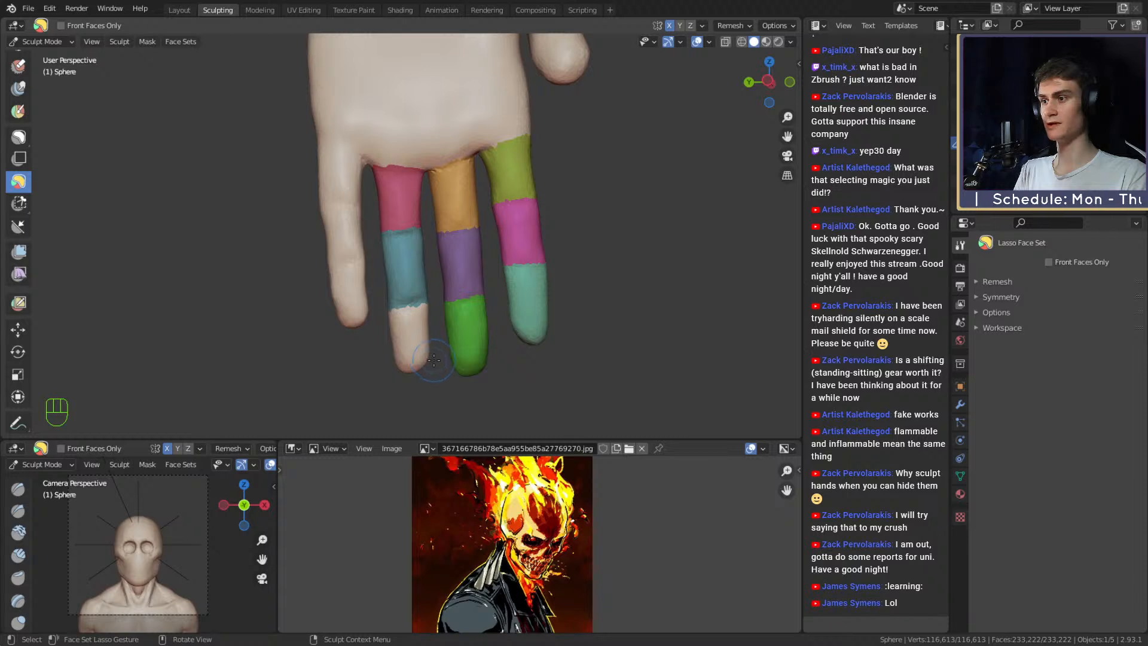
pyautogui.moveTo(434, 359); pyautogui.dragTo(435, 311)
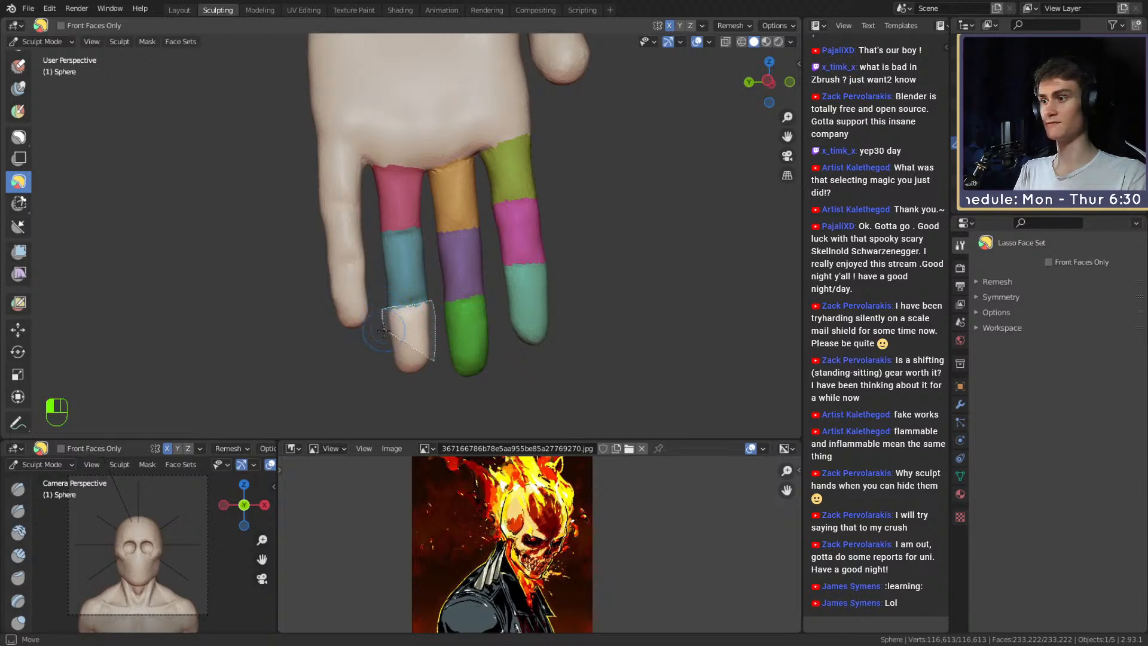
pyautogui.moveTo(425, 373); pyautogui.dragTo(426, 373)
# Create separate face sets on the little finger's base, middle and tip segments with Lasso Face Set.
pyautogui.moveTo(425, 373); pyautogui.dragTo(417, 257, button='middle')
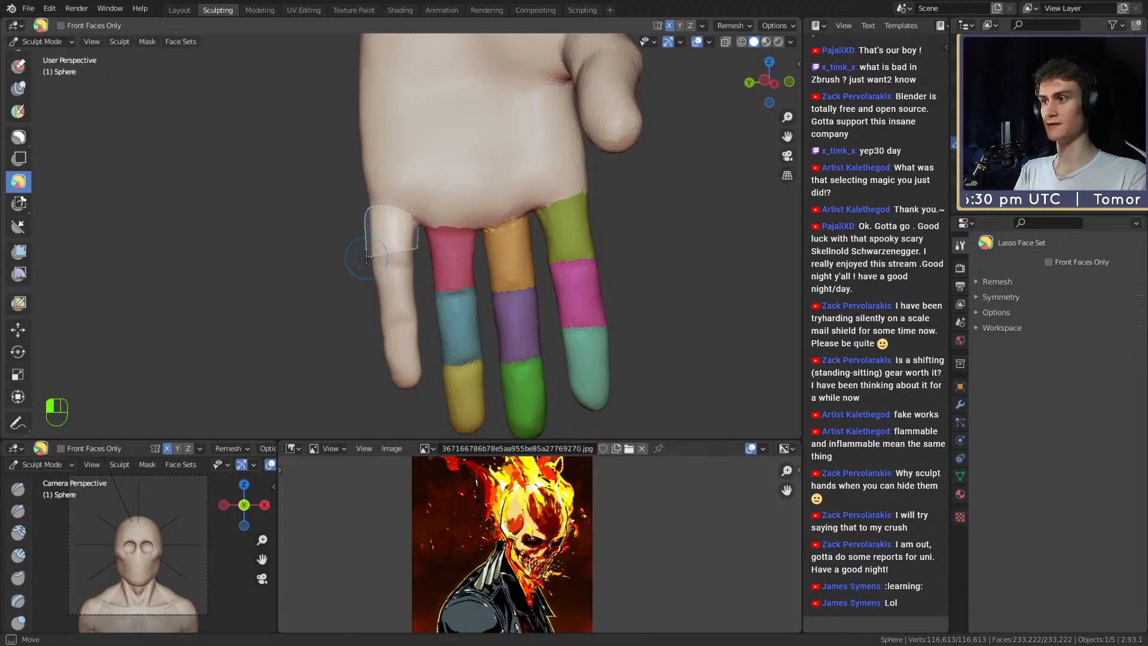
pyautogui.moveTo(419, 265); pyautogui.dragTo(419, 266)
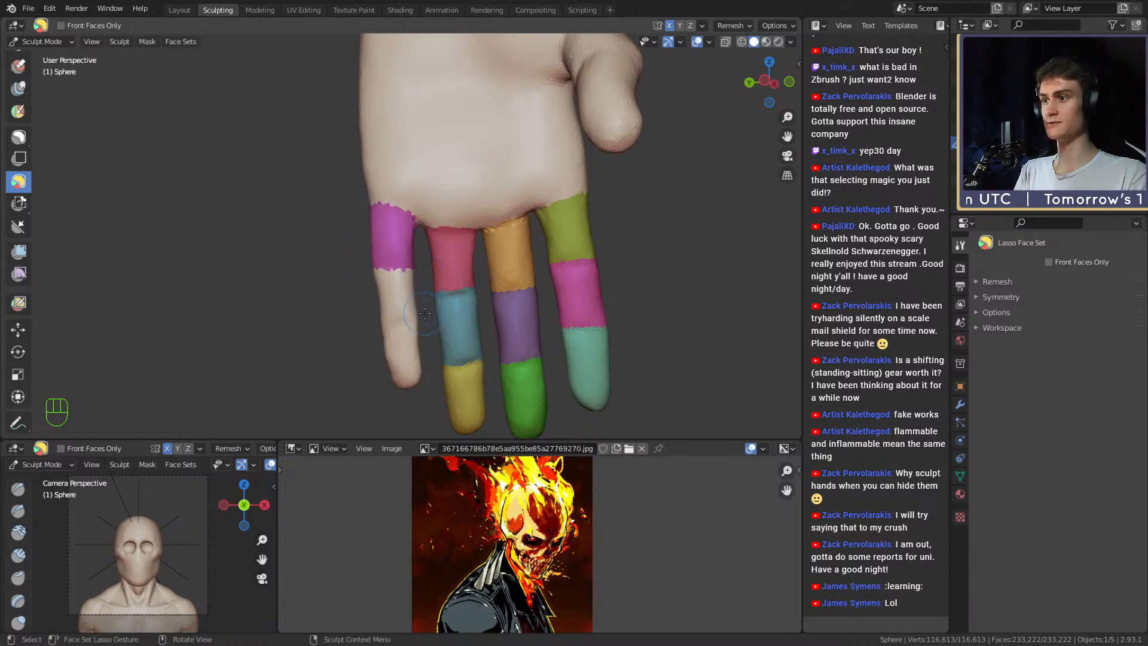
pyautogui.moveTo(422, 307); pyautogui.dragTo(419, 273)
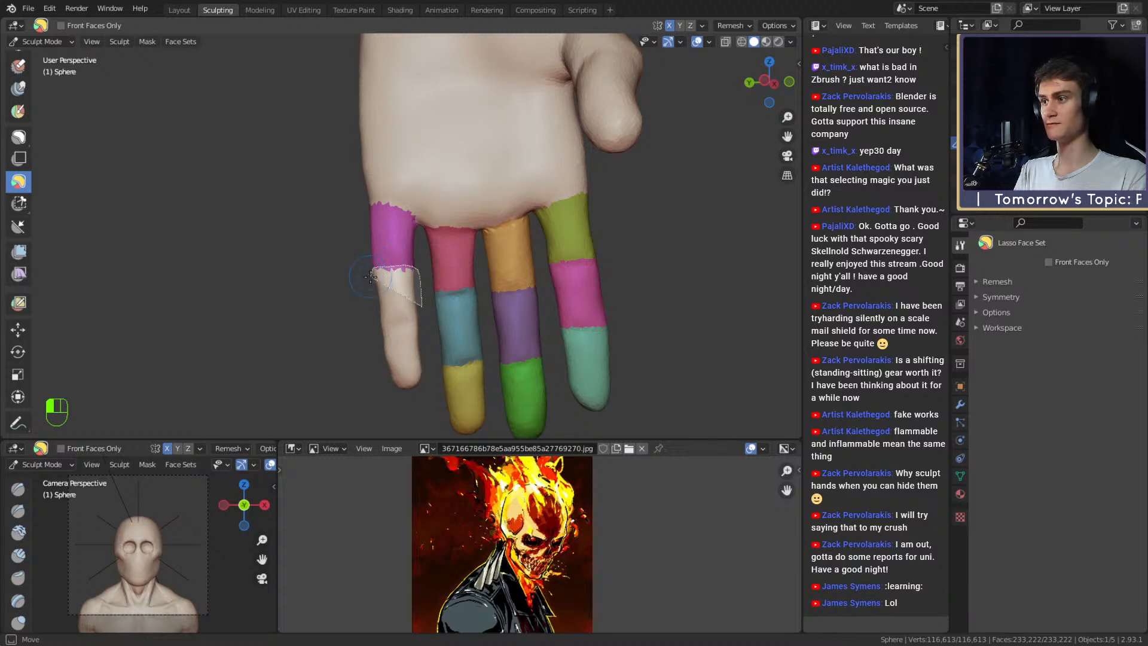
pyautogui.moveTo(406, 323); pyautogui.dragTo(425, 321)
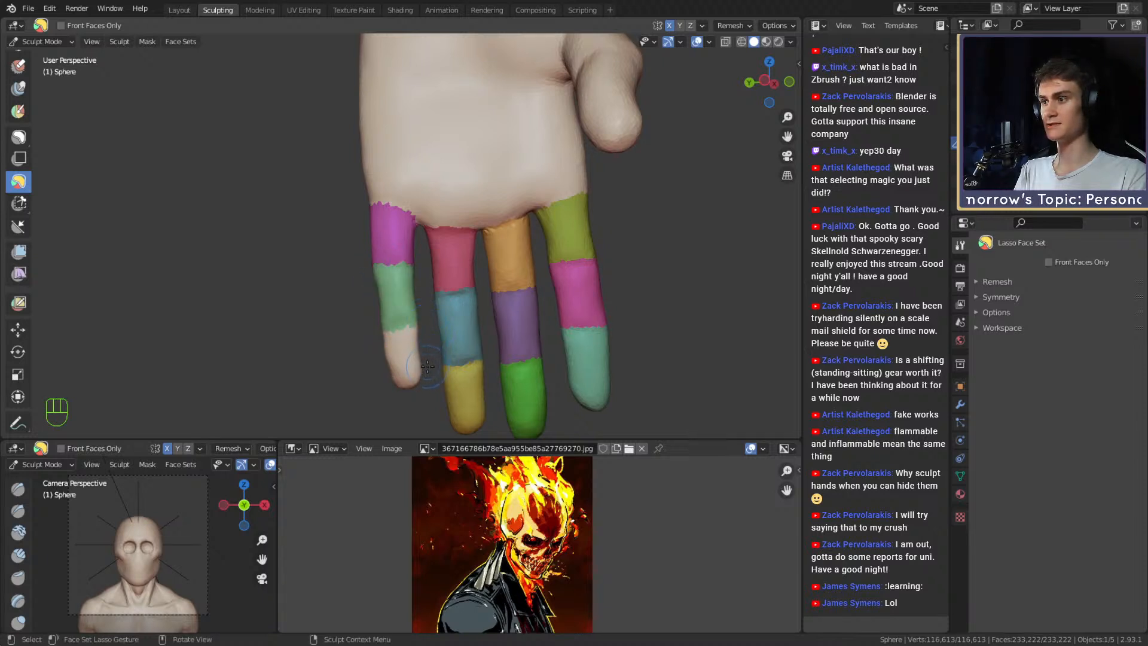
pyautogui.moveTo(428, 366); pyautogui.dragTo(425, 342)
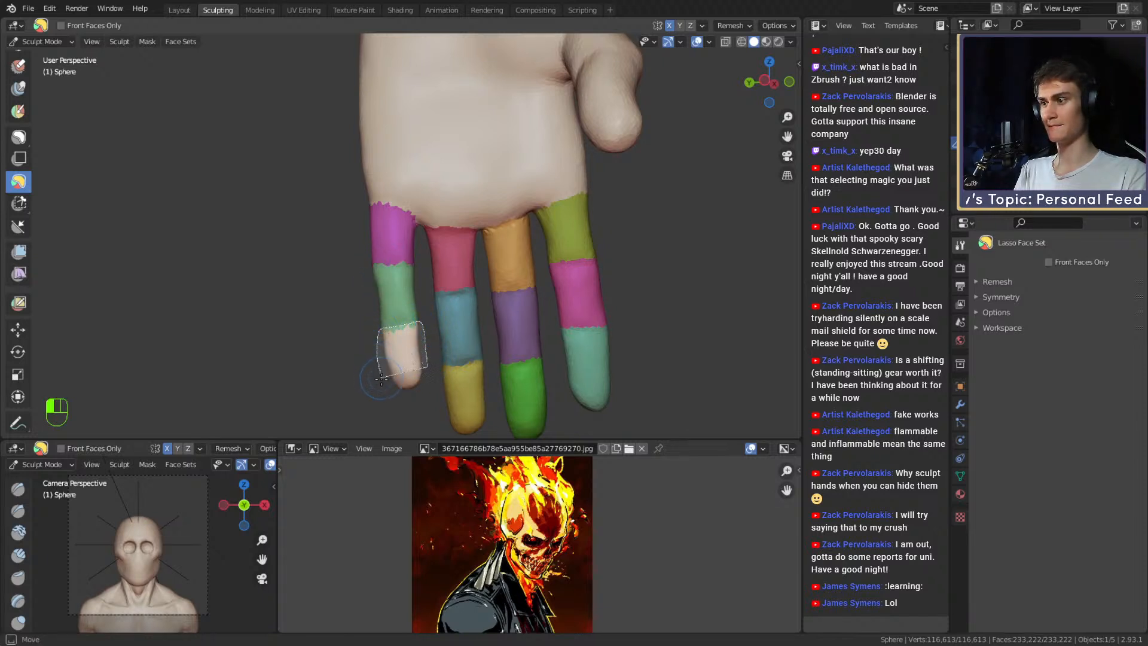
pyautogui.moveTo(423, 393); pyautogui.dragTo(426, 390)
# Clean up the face-set border between the index finger's base and middle segments using Draw Face Sets at 33 px radius.
pyautogui.keyDown('shift'); pyautogui.moveTo(539, 340); pyautogui.dragTo(514, 333, button='middle'); pyautogui.keyUp('shift')
pyautogui.moveTo(515, 332); pyautogui.dragTo(323, 299, button='middle')
pyautogui.moveTo(323, 299)
pyautogui.keyDown('shift'); pyautogui.mouseDown(button='middle')
pyautogui.moveTo(397, 291)
pyautogui.moveTo(341, 292)
pyautogui.mouseUp(button='middle'); pyautogui.keyUp('shift')
pyautogui.keyDown('shift'); pyautogui.moveTo(341, 291); pyautogui.dragTo(386, 296, button='middle'); pyautogui.keyUp('shift')
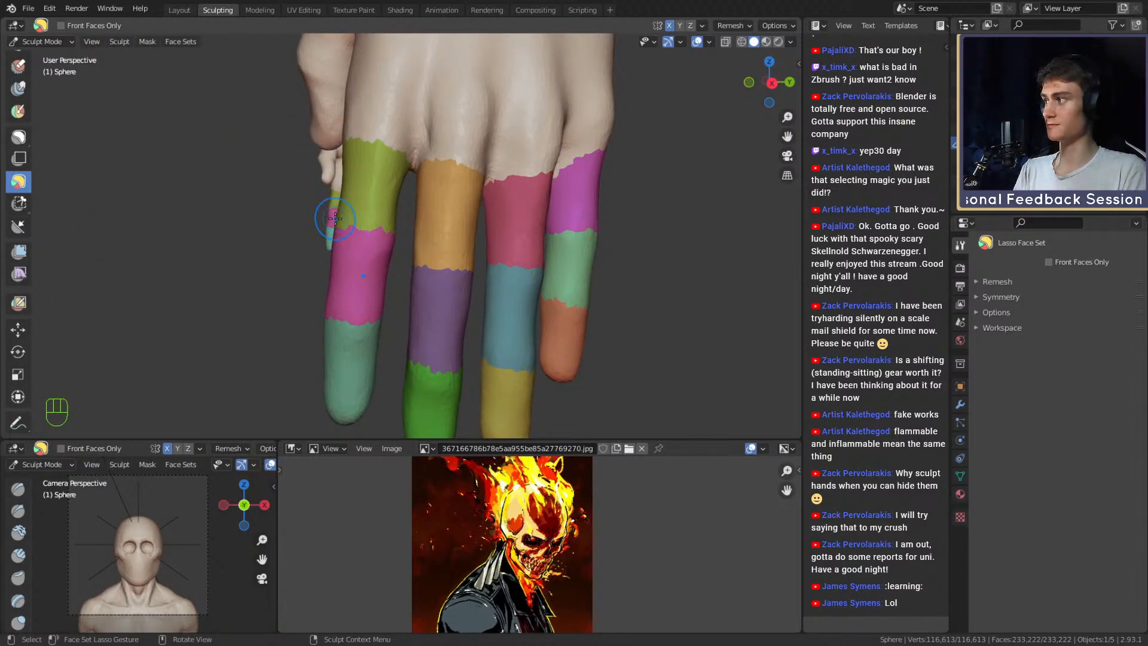
pyautogui.click(19, 112)
pyautogui.moveTo(335, 206); pyautogui.dragTo(371, 200, button='middle')
pyautogui.moveTo(371, 200)
pyautogui.keyDown('shift'); pyautogui.mouseDown(button='middle')
pyautogui.moveTo(410, 197)
pyautogui.moveTo(389, 251)
pyautogui.mouseUp(button='middle'); pyautogui.keyUp('shift')
pyautogui.moveTo(389, 251)
pyautogui.keyDown('ctrl'); pyautogui.mouseDown(button='middle')
pyautogui.moveTo(367, 199)
pyautogui.moveTo(403, 168)
pyautogui.mouseUp(button='middle'); pyautogui.keyUp('ctrl')
pyautogui.keyDown('ctrl'); pyautogui.moveTo(363, 241); pyautogui.dragTo(276, 238); pyautogui.keyUp('ctrl')
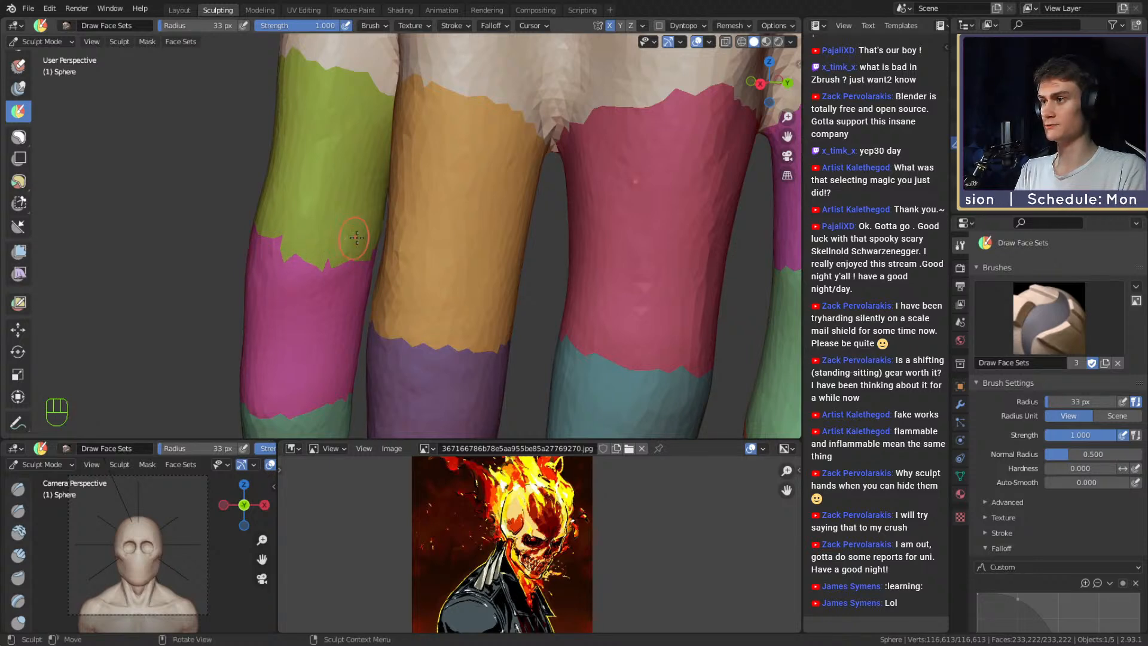
pyautogui.moveTo(269, 257); pyautogui.dragTo(311, 256, button='middle')
pyautogui.keyDown('shift'); pyautogui.moveTo(311, 256); pyautogui.dragTo(391, 224, button='middle'); pyautogui.keyUp('shift')
pyautogui.moveTo(483, 197)
pyautogui.keyDown('ctrl'); pyautogui.mouseDown()
pyautogui.moveTo(469, 197)
pyautogui.moveTo(494, 225)
pyautogui.mouseUp(); pyautogui.keyUp('ctrl')
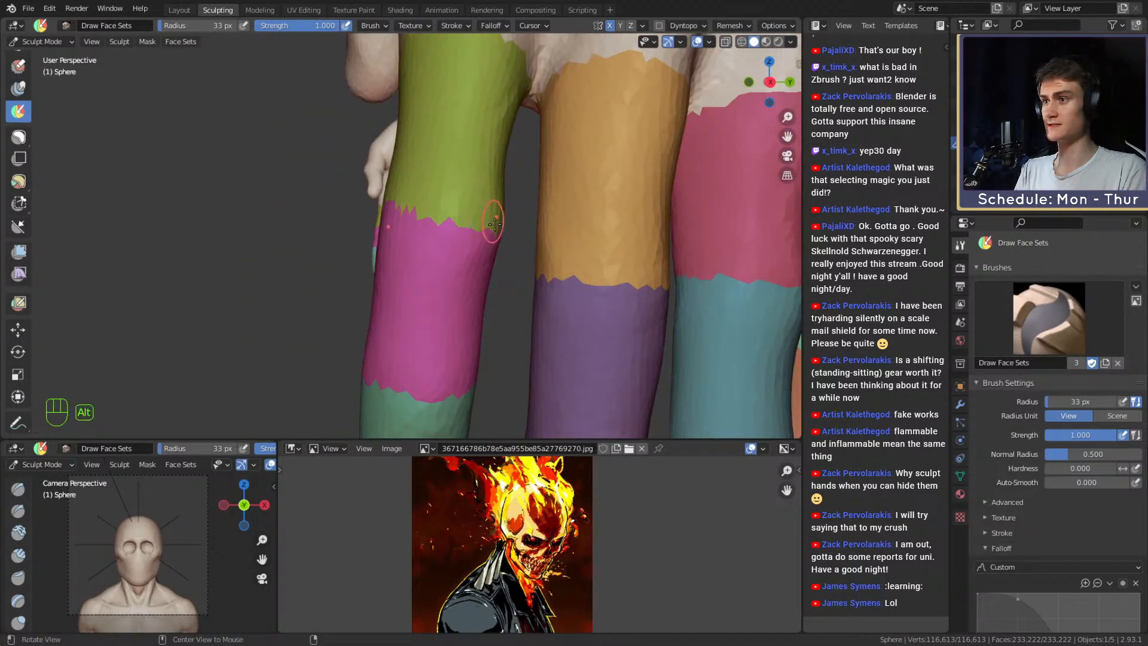
# Even out the border between the index finger's middle and tip face sets, and undo the stray stroke on the middle finger.
pyautogui.keyDown('alt'); pyautogui.moveTo(495, 225); pyautogui.dragTo(457, 263, button='middle'); pyautogui.keyUp('alt')
pyautogui.moveTo(457, 264)
pyautogui.keyDown('alt'); pyautogui.keyDown('shift'); pyautogui.mouseDown(button='middle')
pyautogui.moveTo(431, 216)
pyautogui.moveTo(553, 233)
pyautogui.mouseUp(button='middle'); pyautogui.keyUp('shift'); pyautogui.keyUp('alt')
pyautogui.moveTo(553, 233)
pyautogui.keyDown('alt'); pyautogui.keyDown('shift'); pyautogui.mouseDown(button='middle')
pyautogui.moveTo(519, 196)
pyautogui.moveTo(343, 203)
pyautogui.mouseUp(button='middle'); pyautogui.keyUp('shift'); pyautogui.keyUp('alt')
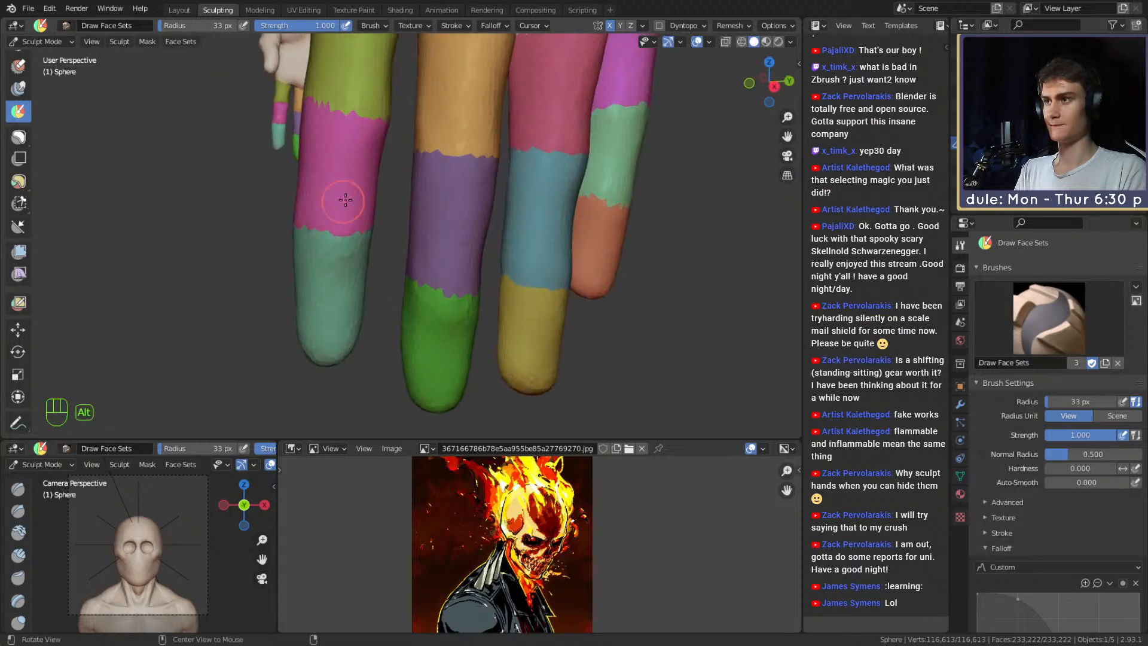
pyautogui.keyDown('alt'); pyautogui.keyDown('shift'); pyautogui.moveTo(413, 144); pyautogui.dragTo(399, 220, button='middle'); pyautogui.keyUp('shift'); pyautogui.keyUp('alt')
pyautogui.moveTo(354, 270)
pyautogui.keyDown('ctrl'); pyautogui.mouseDown()
pyautogui.moveTo(308, 263)
pyautogui.moveTo(357, 273)
pyautogui.mouseUp(); pyautogui.keyUp('ctrl')
pyautogui.keyDown('alt'); pyautogui.keyDown('shift'); pyautogui.moveTo(421, 172); pyautogui.dragTo(418, 233, button='middle'); pyautogui.keyUp('shift'); pyautogui.keyUp('alt')
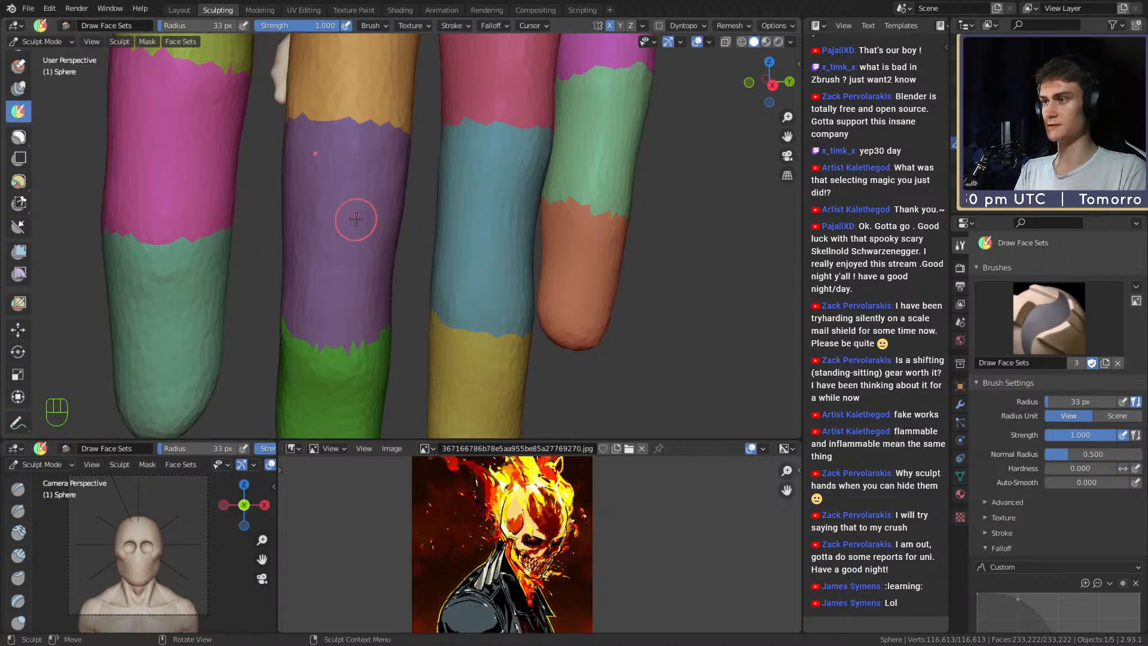
pyautogui.moveTo(333, 230); pyautogui.dragTo(336, 209)
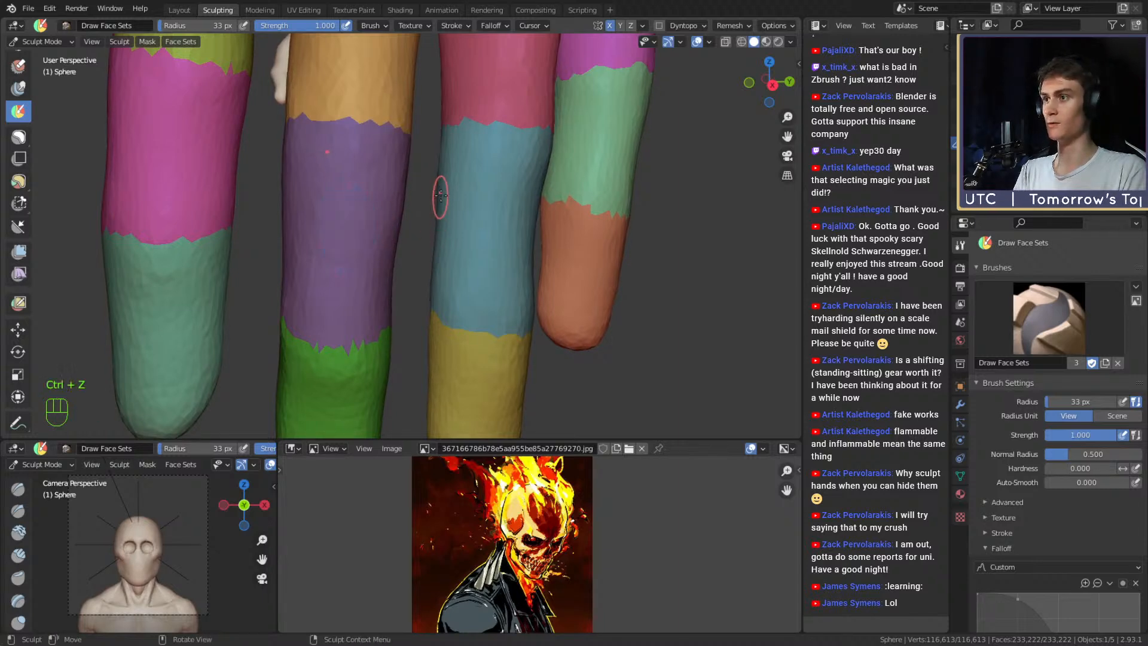
# Refine the little finger's face-set borders from several sides, mainly between its middle and tip segments.
pyautogui.keyDown('alt'); pyautogui.moveTo(441, 194); pyautogui.dragTo(260, 223); pyautogui.keyUp('alt')
pyautogui.moveTo(433, 142)
pyautogui.keyDown('ctrl'); pyautogui.mouseDown()
pyautogui.moveTo(379, 156)
pyautogui.moveTo(445, 157)
pyautogui.mouseUp(); pyautogui.keyUp('ctrl')
pyautogui.moveTo(428, 303)
pyautogui.keyDown('alt'); pyautogui.mouseDown()
pyautogui.moveTo(472, 213)
pyautogui.moveTo(600, 225)
pyautogui.moveTo(609, 197)
pyautogui.moveTo(461, 224)
pyautogui.mouseUp(); pyautogui.keyUp('alt')
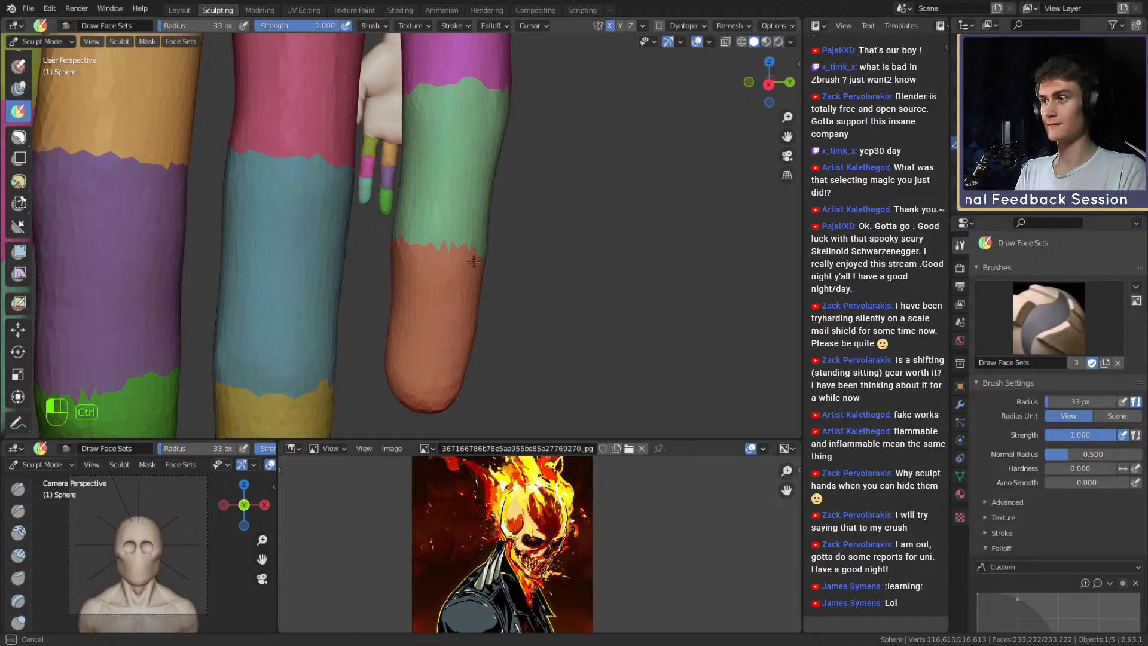
pyautogui.moveTo(501, 240)
pyautogui.keyDown('alt'); pyautogui.mouseDown()
pyautogui.moveTo(446, 266)
pyautogui.moveTo(469, 275)
pyautogui.moveTo(392, 236)
pyautogui.moveTo(425, 236)
pyautogui.moveTo(383, 247)
pyautogui.mouseUp(); pyautogui.keyUp('alt')
pyautogui.moveTo(374, 253)
pyautogui.keyDown('ctrl'); pyautogui.mouseDown()
pyautogui.moveTo(450, 239)
pyautogui.moveTo(344, 246)
pyautogui.mouseUp(); pyautogui.keyUp('ctrl')
pyautogui.moveTo(334, 253)
pyautogui.keyDown('ctrl'); pyautogui.mouseDown()
pyautogui.moveTo(369, 243)
pyautogui.moveTo(395, 338)
pyautogui.mouseUp(); pyautogui.keyUp('ctrl')
pyautogui.keyDown('alt'); pyautogui.moveTo(395, 338); pyautogui.dragTo(455, 333); pyautogui.keyUp('alt')
pyautogui.keyDown('ctrl'); pyautogui.moveTo(339, 230); pyautogui.dragTo(422, 236); pyautogui.keyUp('ctrl')
# Straighten the border between the little finger's base and middle face sets on its outer side.
pyautogui.keyDown('alt'); pyautogui.moveTo(373, 227); pyautogui.dragTo(524, 218); pyautogui.keyUp('alt')
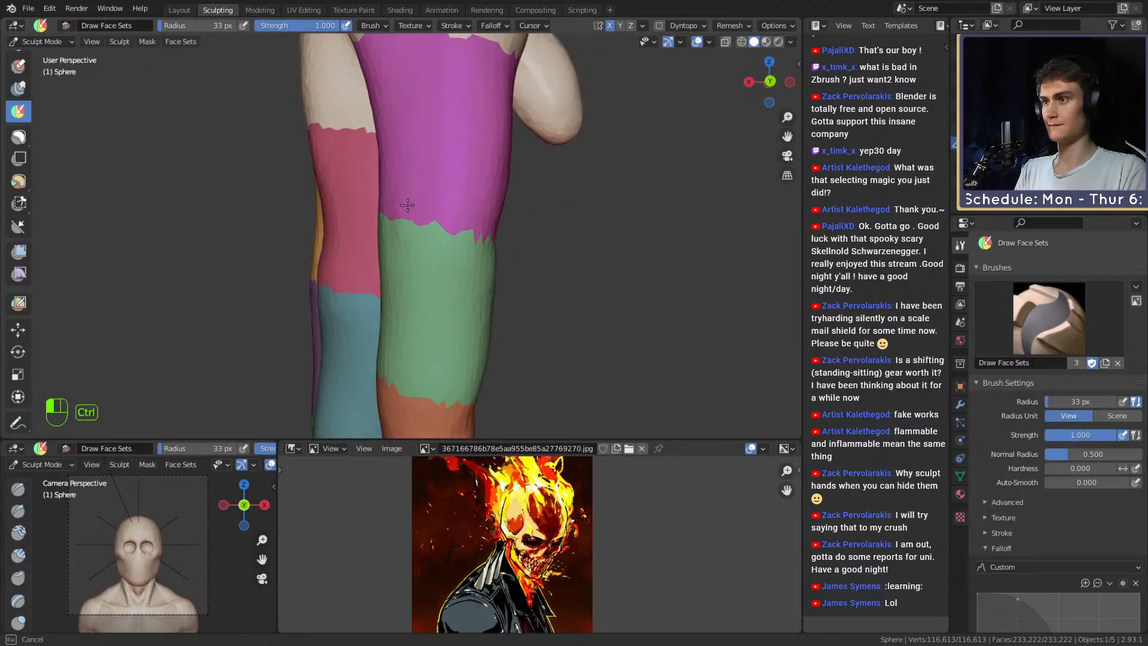
pyautogui.keyDown('ctrl'); pyautogui.moveTo(408, 205); pyautogui.dragTo(415, 208); pyautogui.keyUp('ctrl')
pyautogui.moveTo(386, 216)
pyautogui.keyDown('alt'); pyautogui.mouseDown()
pyautogui.moveTo(518, 220)
pyautogui.moveTo(393, 228)
pyautogui.mouseUp(); pyautogui.keyUp('alt')
pyautogui.moveTo(390, 75)
pyautogui.keyDown('alt'); pyautogui.keyDown('shift'); pyautogui.mouseDown()
pyautogui.moveTo(395, 230)
pyautogui.moveTo(355, 227)
pyautogui.moveTo(499, 222)
pyautogui.mouseUp(); pyautogui.keyUp('shift'); pyautogui.keyUp('alt')
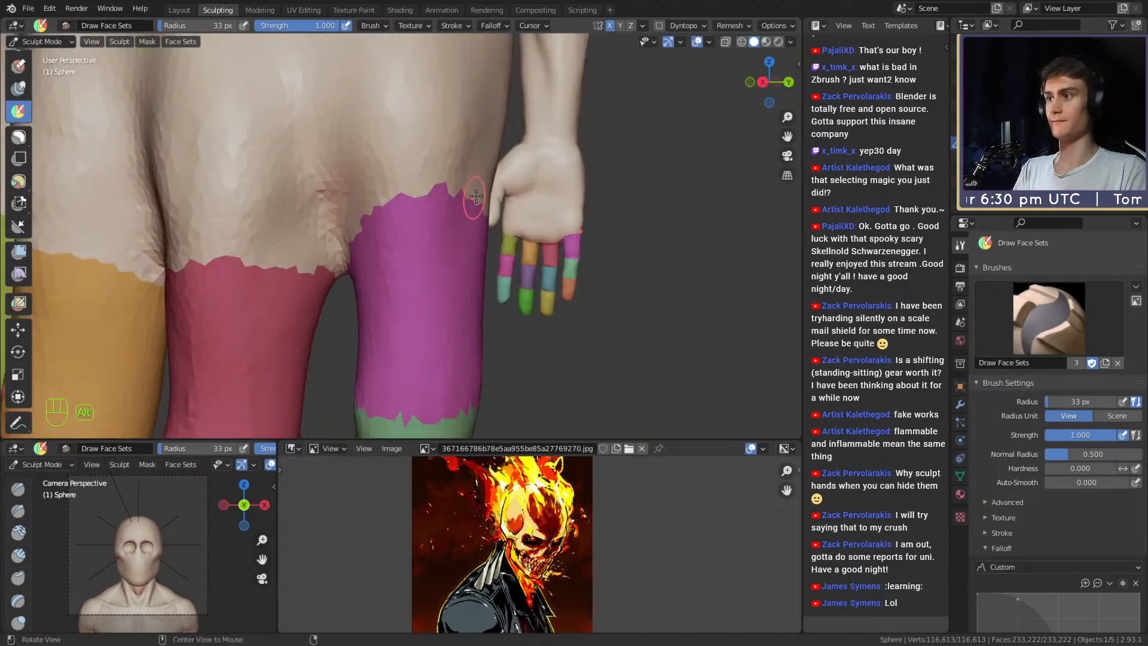
pyautogui.keyDown('ctrl'); pyautogui.keyDown('alt'); pyautogui.moveTo(419, 209); pyautogui.dragTo(443, 208); pyautogui.keyUp('alt'); pyautogui.keyUp('ctrl')
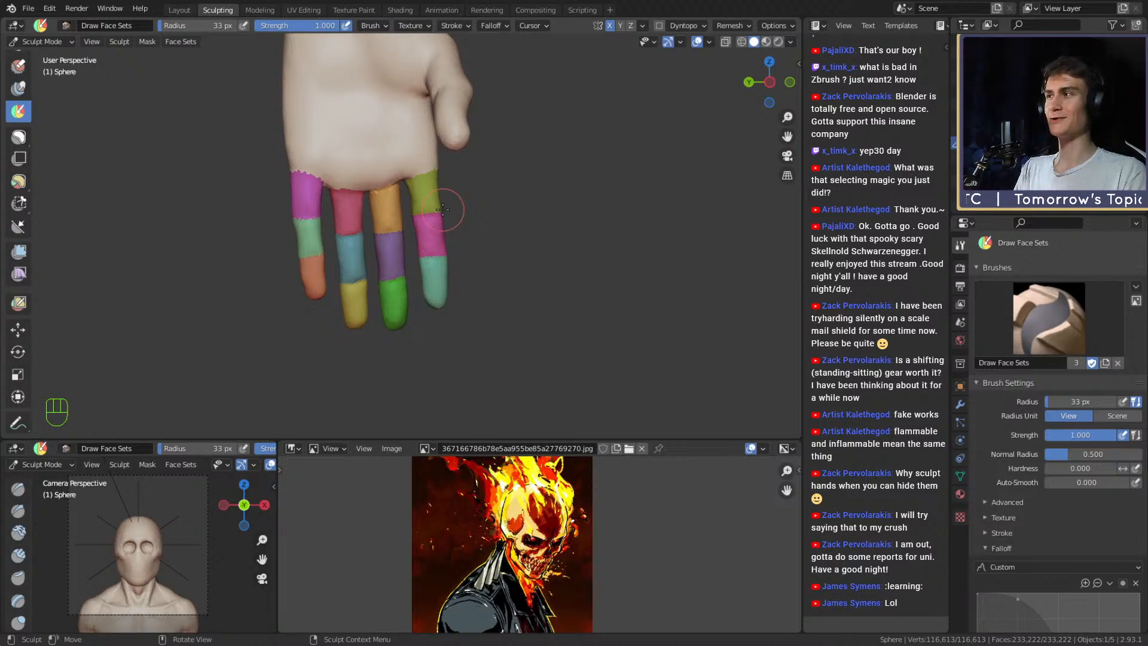
# Switch to the Pose brush and set its radius to 78 px for bending the index finger.
pyautogui.moveTo(412, 273); pyautogui.dragTo(359, 246, button='middle')
pyautogui.moveTo(359, 245); pyautogui.dragTo(383, 245, button='middle')
pyautogui.moveTo(383, 246); pyautogui.dragTo(527, 254, button='middle')
pyautogui.keyDown('shift'); pyautogui.moveTo(526, 254); pyautogui.dragTo(209, 98, button='middle'); pyautogui.keyUp('shift')
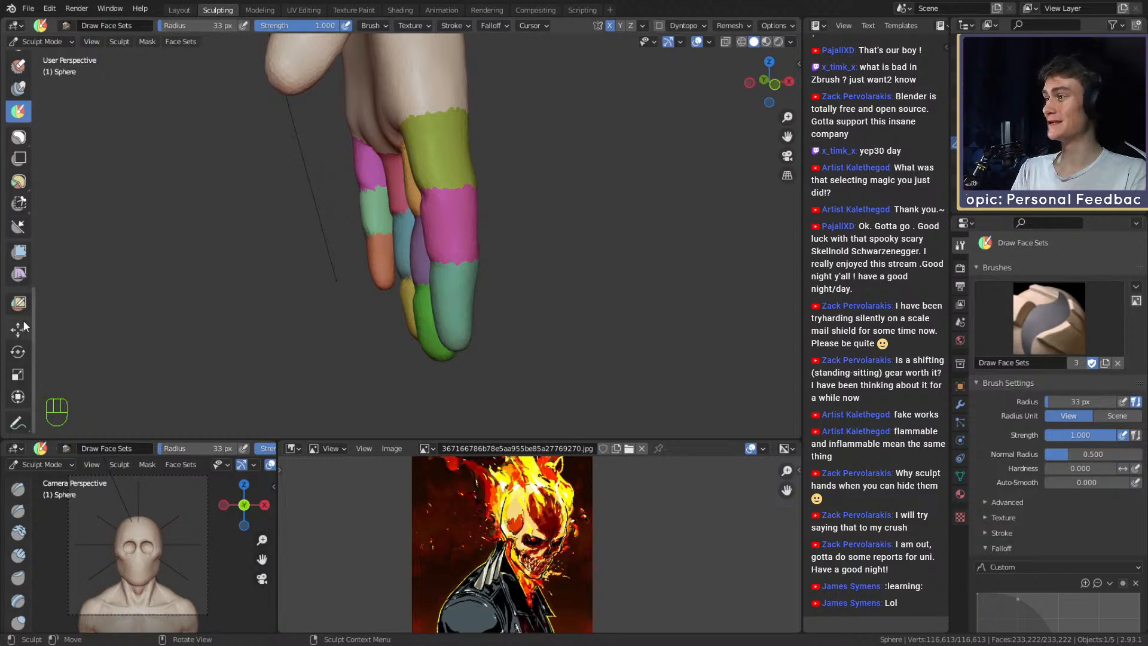
pyautogui.scroll(10, 15, 245)
pyautogui.click(18, 220)
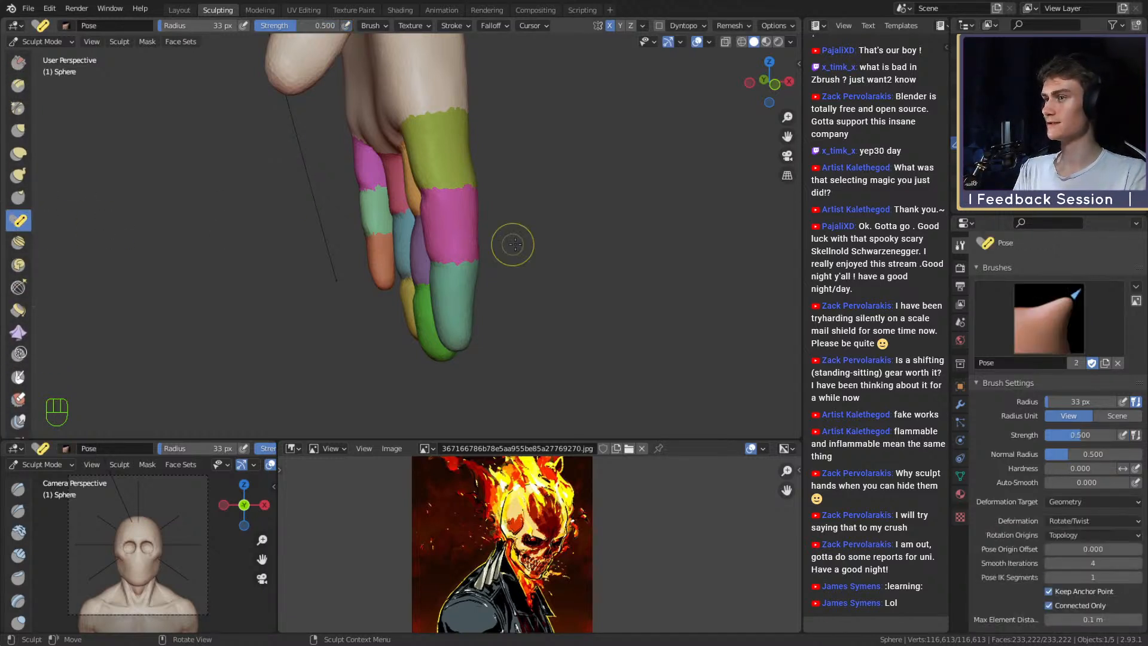
pyautogui.moveTo(513, 244)
pyautogui.mouseDown(button='middle')
pyautogui.moveTo(426, 256)
pyautogui.moveTo(452, 262)
pyautogui.moveTo(438, 228)
pyautogui.mouseUp(button='middle')
pyautogui.press('f')
pyautogui.click(462, 277)
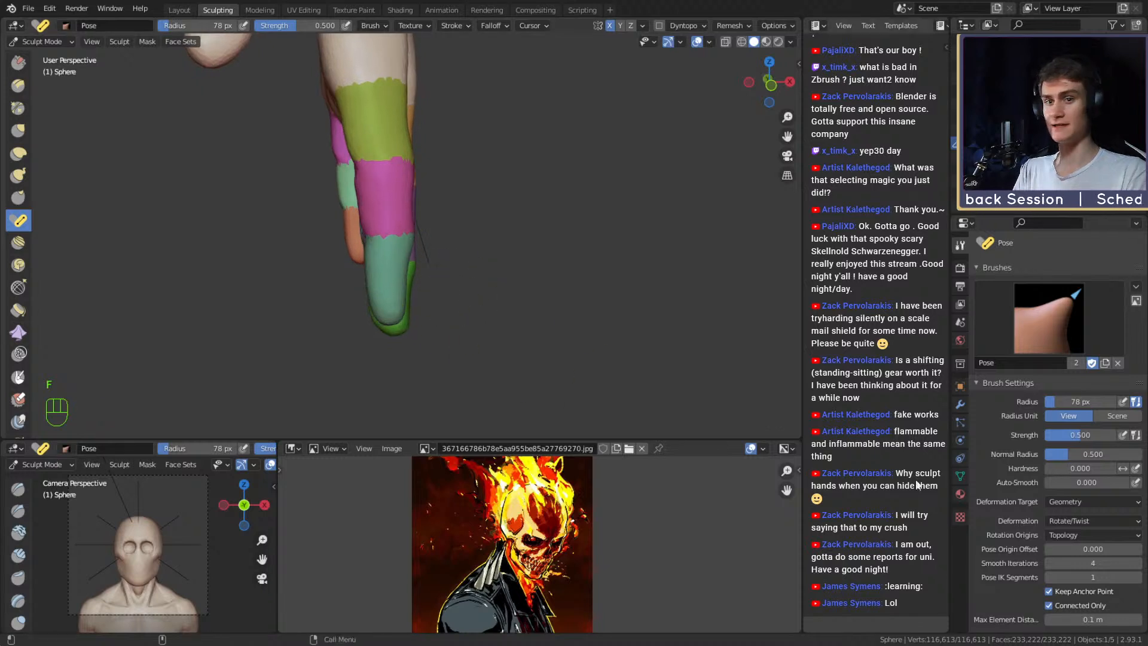
# Set the Pose brush's rotation origins to Face Sets.
pyautogui.scroll(-8, 1020, 403)
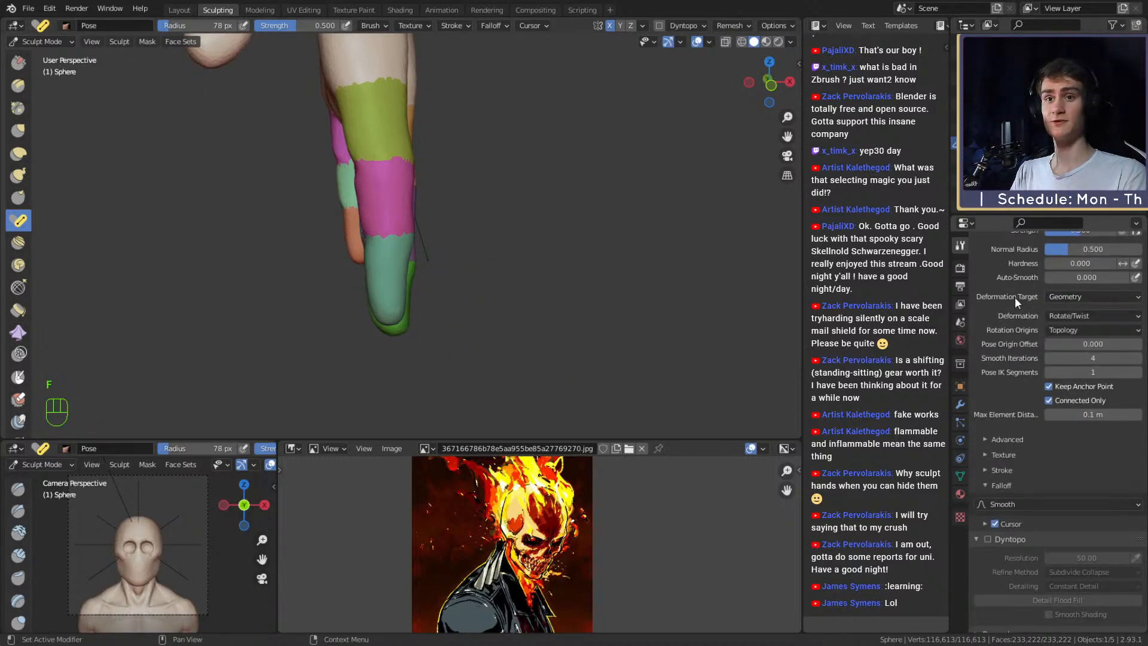
pyautogui.click(1064, 297)
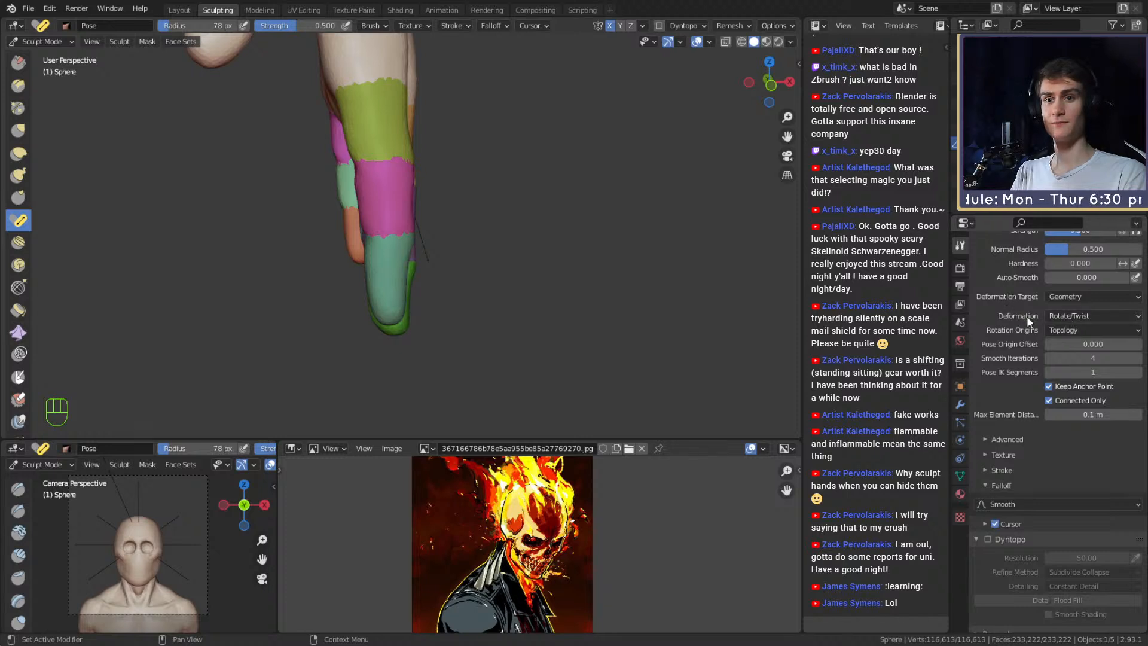
pyautogui.click(1067, 330)
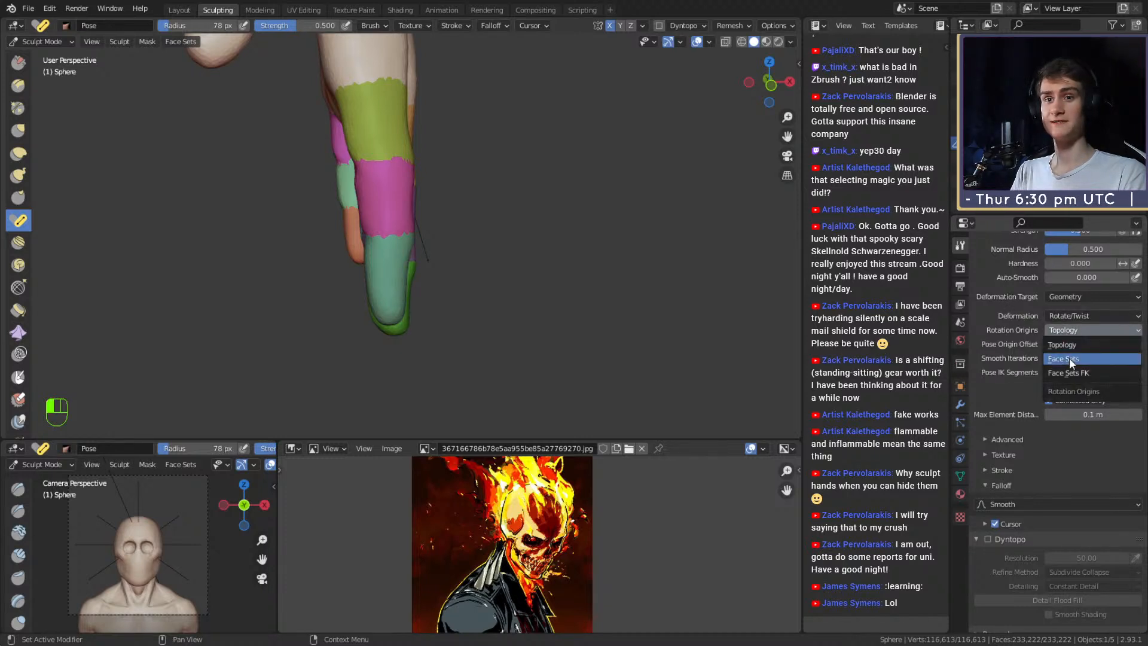
pyautogui.click(1069, 358)
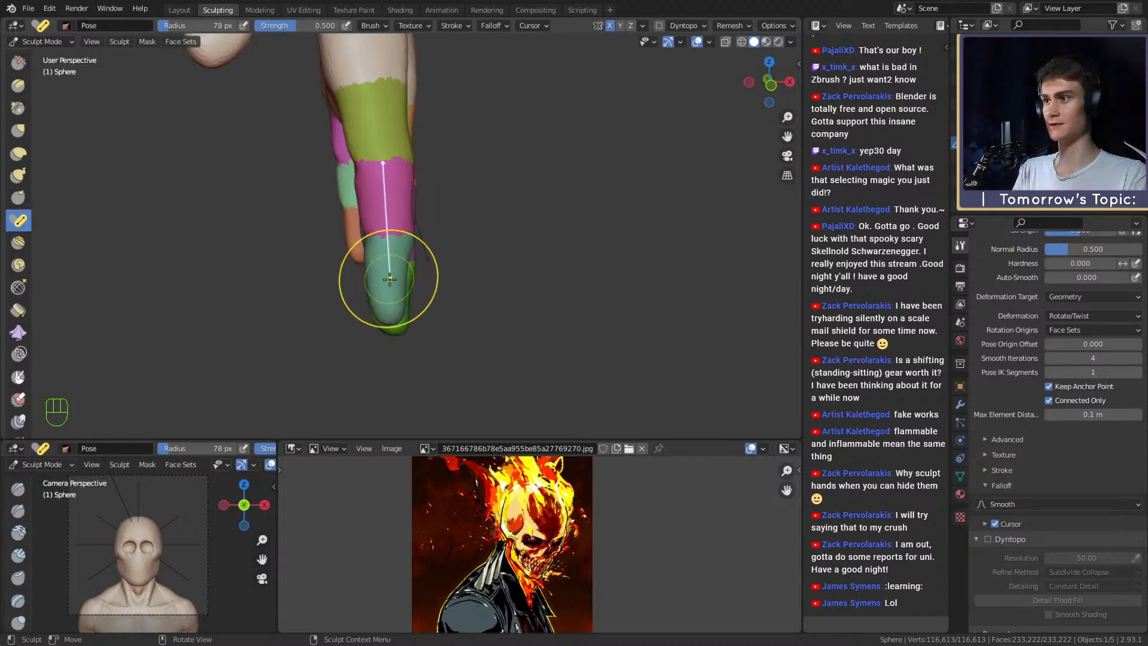
# Try larger Pose brush radii, including 128, 200 and 228 px, over the index fingertip.
pyautogui.moveTo(417, 300)
pyautogui.mouseDown(button='middle')
pyautogui.moveTo(539, 272)
pyautogui.moveTo(517, 271)
pyautogui.mouseUp(button='middle')
pyautogui.press('f')
pyautogui.click(545, 269)
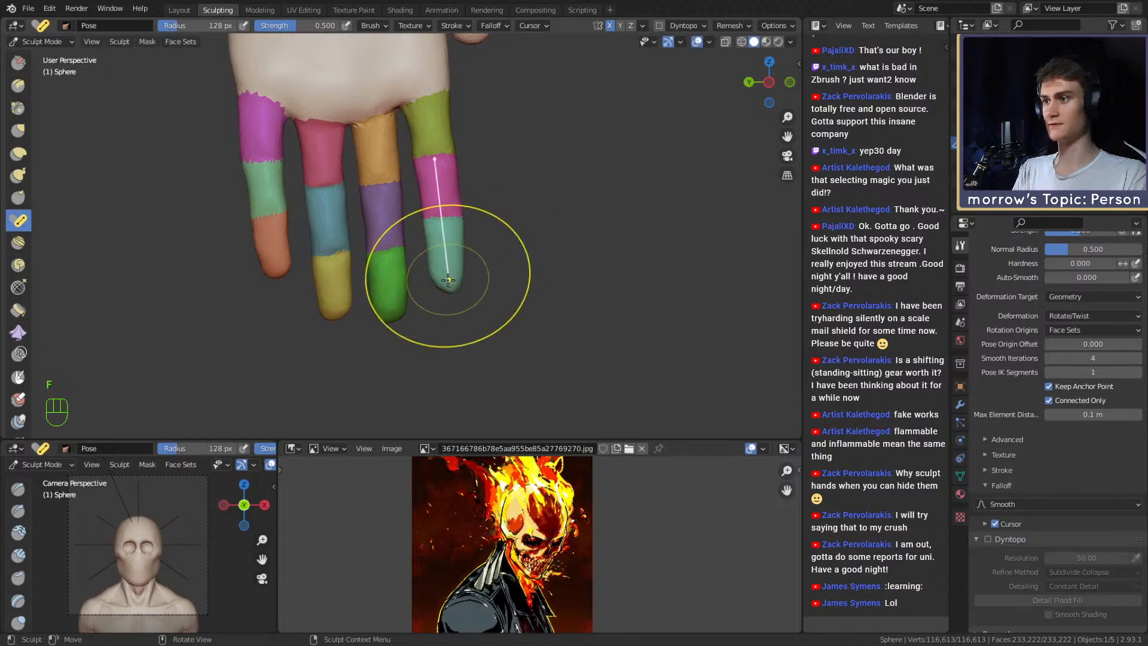
pyautogui.press('f')
pyautogui.click(538, 316)
pyautogui.press('f')
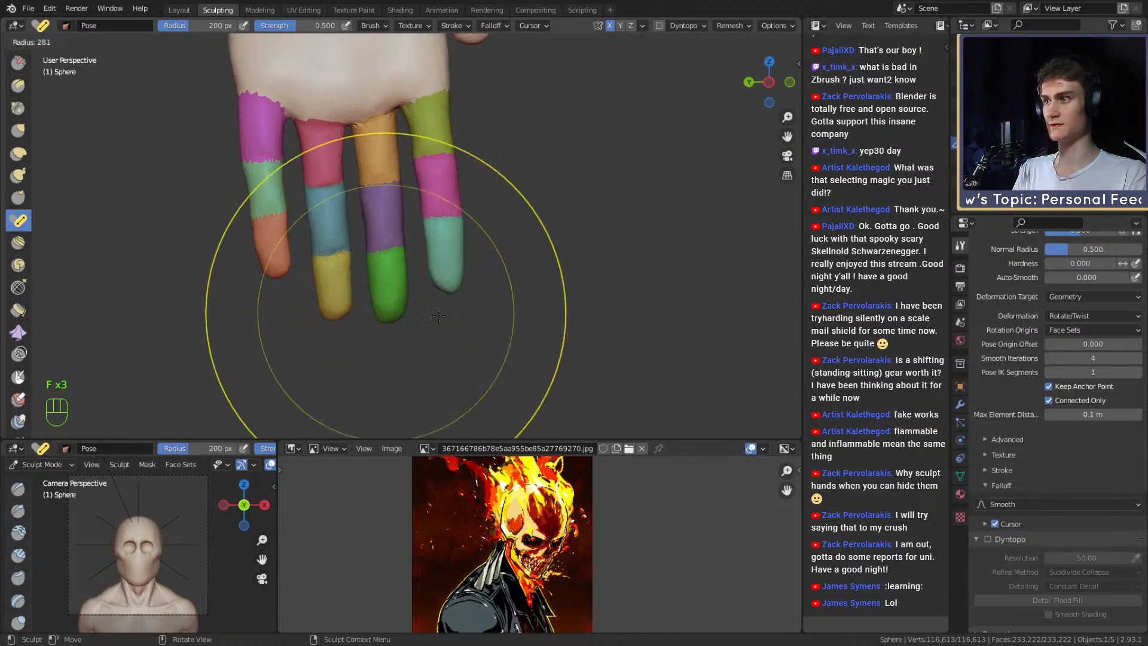
pyautogui.click(557, 312)
pyautogui.moveTo(389, 328)
pyautogui.mouseDown(button='middle')
pyautogui.moveTo(398, 252)
pyautogui.moveTo(385, 299)
pyautogui.moveTo(422, 284)
pyautogui.moveTo(441, 304)
pyautogui.moveTo(445, 284)
pyautogui.mouseUp(button='middle')
pyautogui.press('f')
pyautogui.click(387, 285)
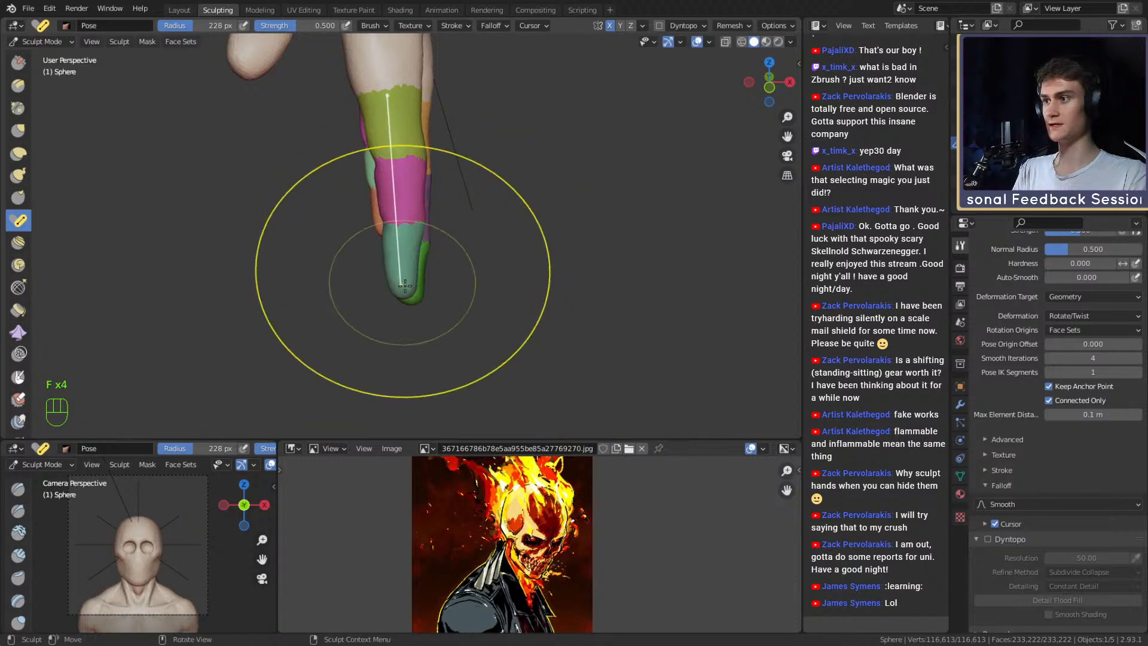
# Reduce the Pose brush radius to 96 px over the index finger's tip segment.
pyautogui.press('f')
pyautogui.click(353, 286)
pyautogui.press('f')
pyautogui.click(394, 289)
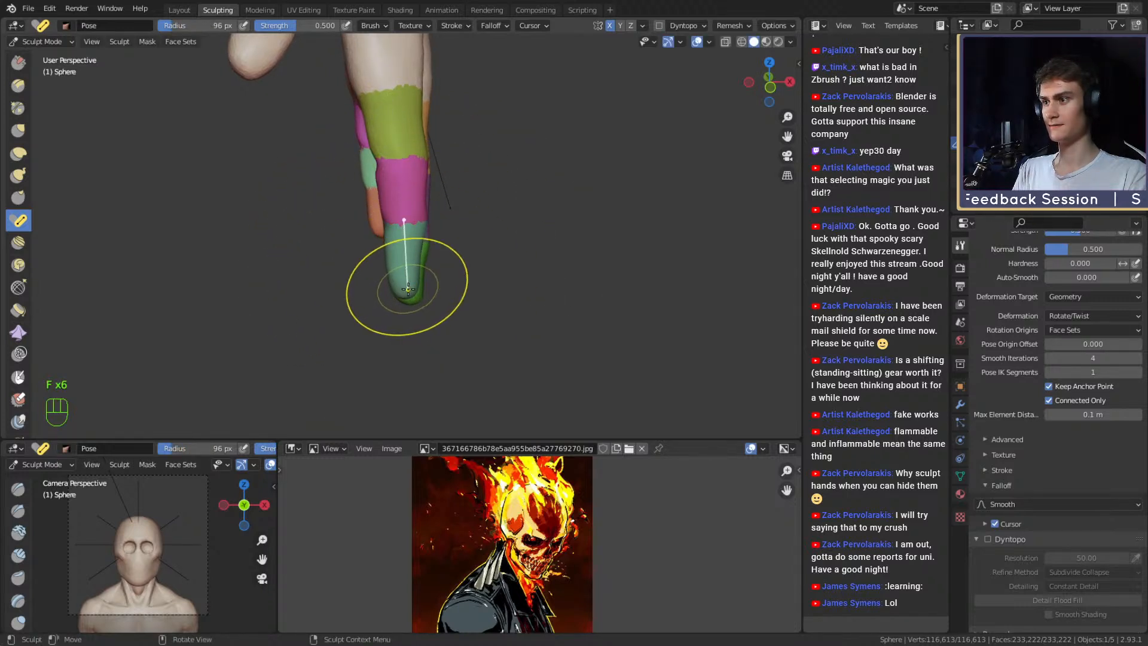
# Try to bend the index finger's tip segment with a single Pose IK segment.
pyautogui.moveTo(407, 289); pyautogui.dragTo(398, 292)
pyautogui.moveTo(337, 262); pyautogui.dragTo(342, 256)
pyautogui.moveTo(360, 252)
pyautogui.mouseDown(button='middle')
pyautogui.moveTo(413, 269)
pyautogui.moveTo(540, 267)
pyautogui.mouseUp(button='middle')
pyautogui.hotkey('ctrl', 'z')
pyautogui.moveTo(460, 283); pyautogui.dragTo(468, 256, button='middle')
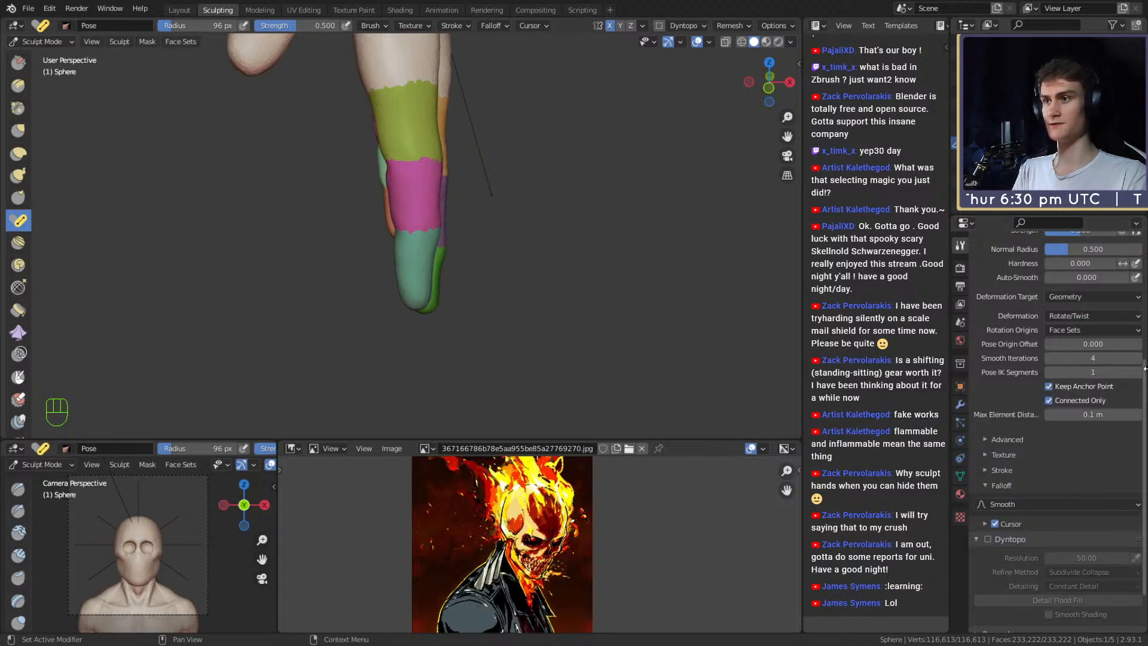
# Try the index finger bend with 2 Pose IK segments and raise the setting to 3.
pyautogui.click(1139, 373)
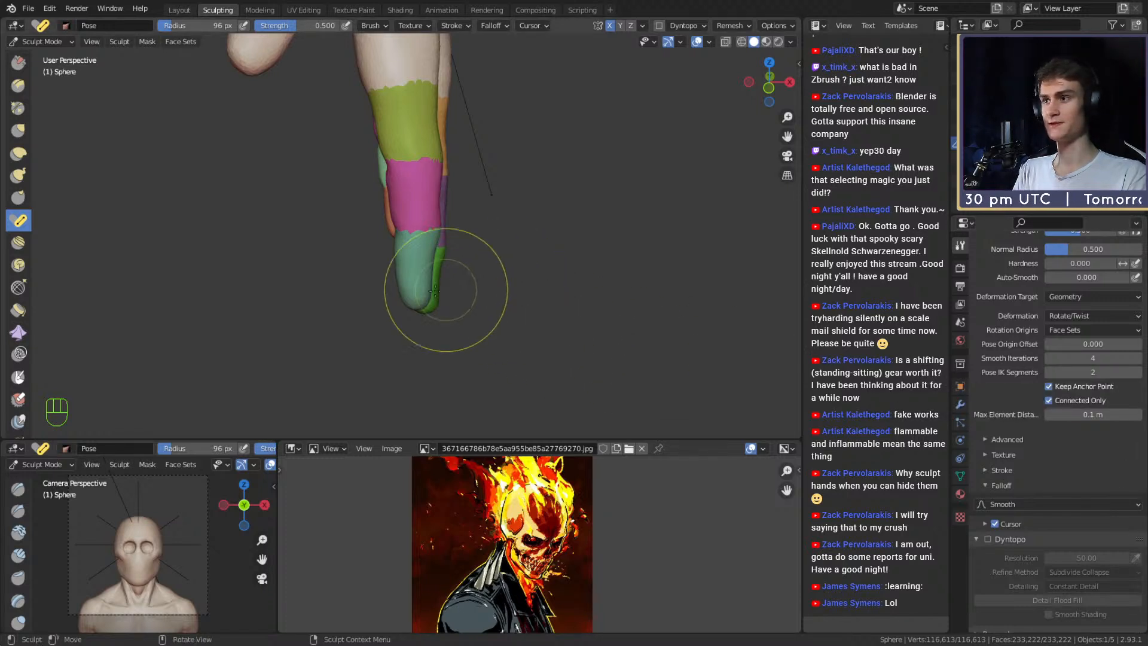
pyautogui.moveTo(415, 306)
pyautogui.mouseDown()
pyautogui.moveTo(314, 272)
pyautogui.moveTo(407, 293)
pyautogui.moveTo(517, 184)
pyautogui.moveTo(454, 239)
pyautogui.moveTo(386, 236)
pyautogui.moveTo(371, 281)
pyautogui.moveTo(343, 294)
pyautogui.moveTo(388, 275)
pyautogui.mouseUp()
pyautogui.hotkey('ctrl', 'z')
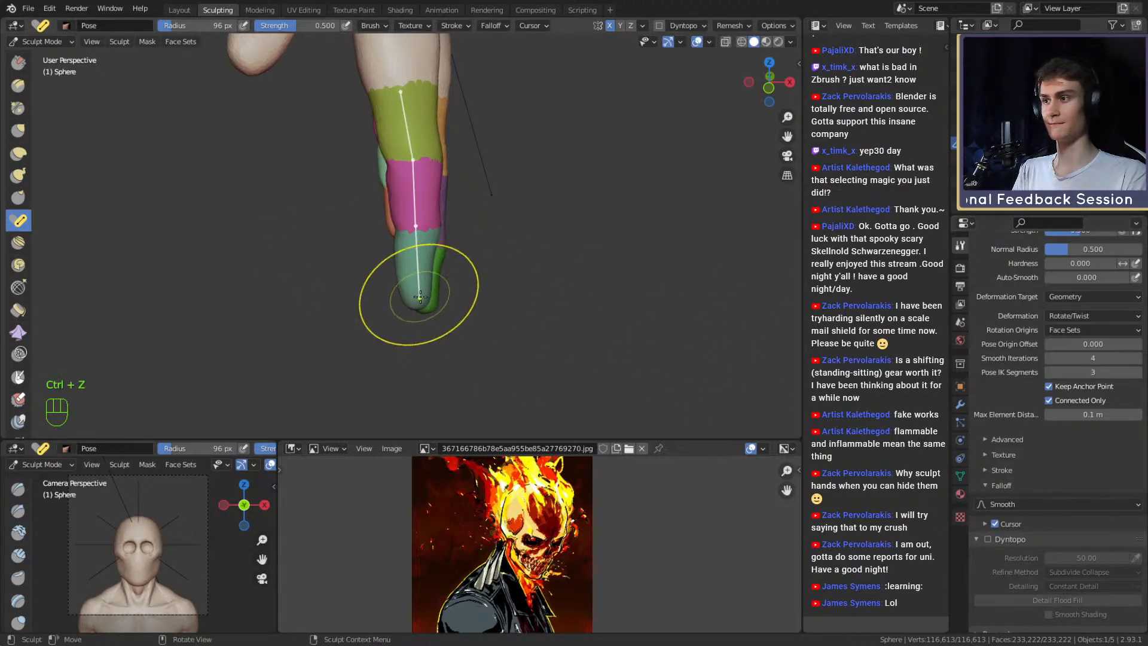
# Bend the index finger toward the palm across its three segments with the Pose brush.
pyautogui.moveTo(417, 301); pyautogui.dragTo(378, 307)
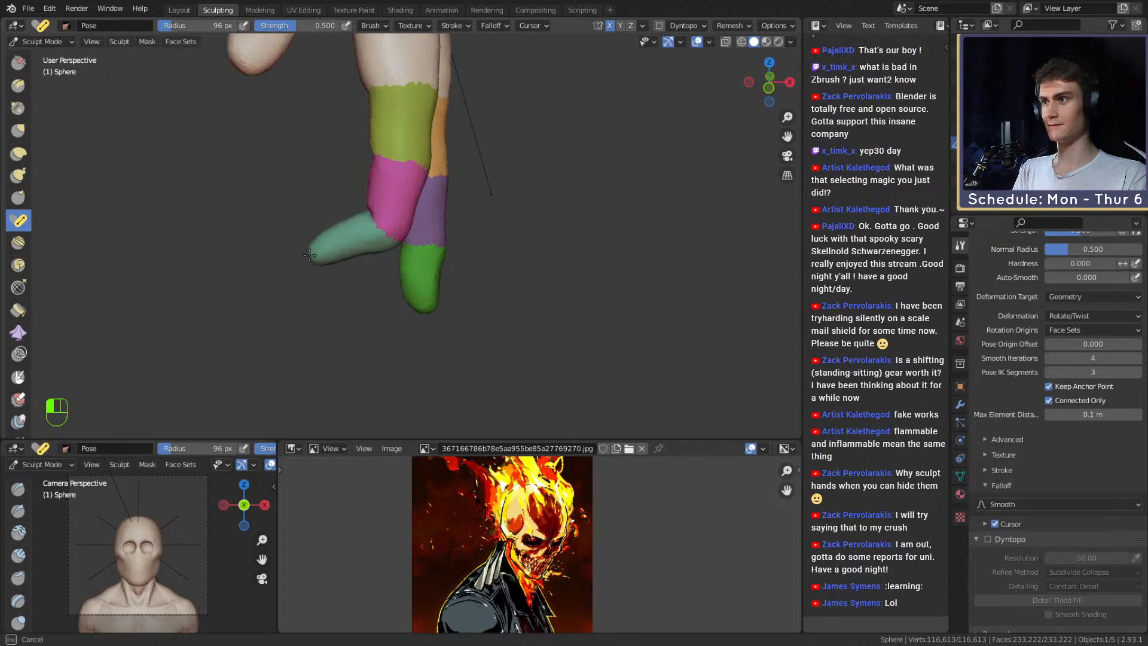
pyautogui.moveTo(285, 227)
pyautogui.mouseDown()
pyautogui.moveTo(266, 179)
pyautogui.moveTo(310, 251)
pyautogui.mouseUp()
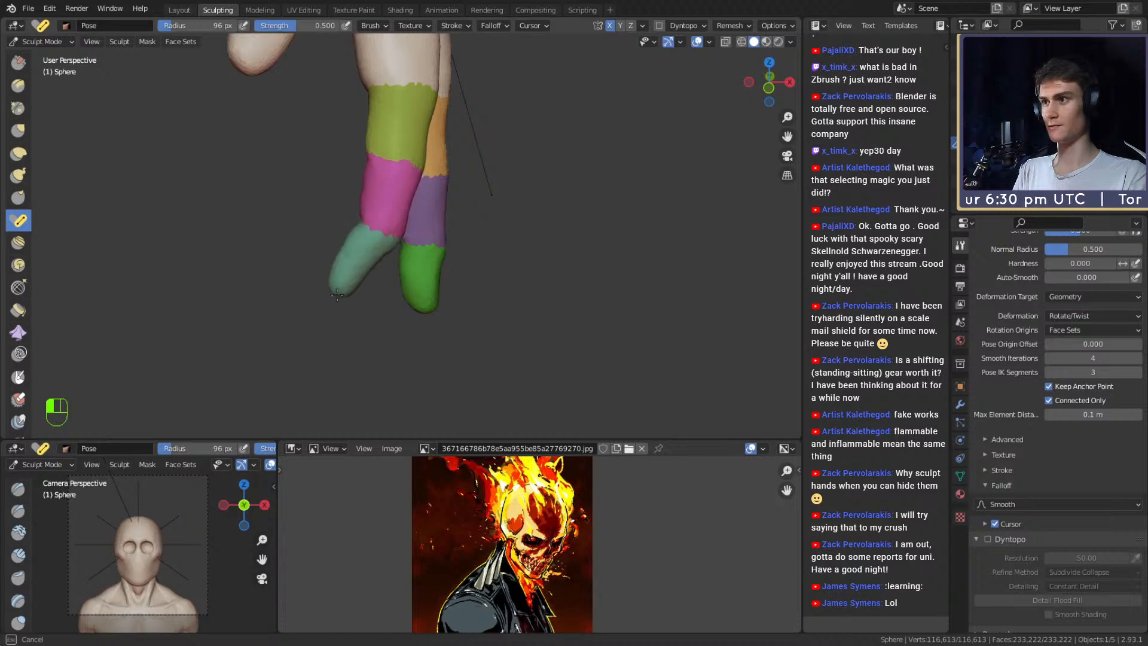
pyautogui.moveTo(353, 304)
pyautogui.mouseDown()
pyautogui.moveTo(385, 329)
pyautogui.moveTo(375, 293)
pyautogui.mouseUp()
pyautogui.hotkey('ctrl', 'z')
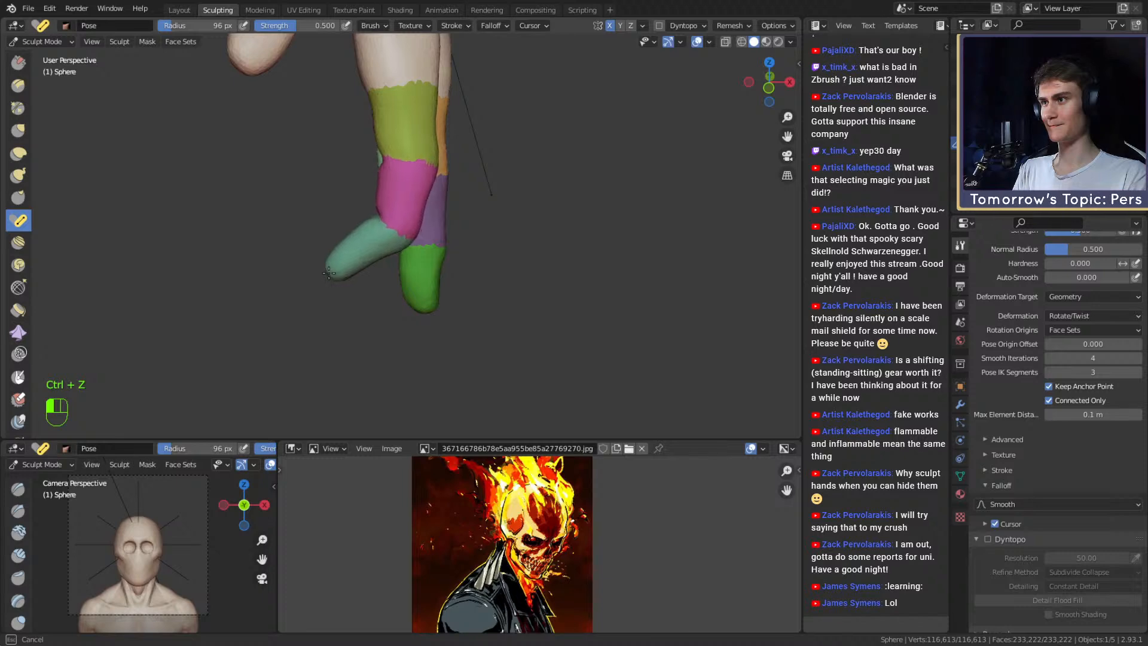
pyautogui.moveTo(340, 285); pyautogui.dragTo(341, 284)
pyautogui.moveTo(358, 262); pyautogui.dragTo(646, 243, button='middle')
pyautogui.moveTo(420, 241); pyautogui.dragTo(562, 248, button='middle')
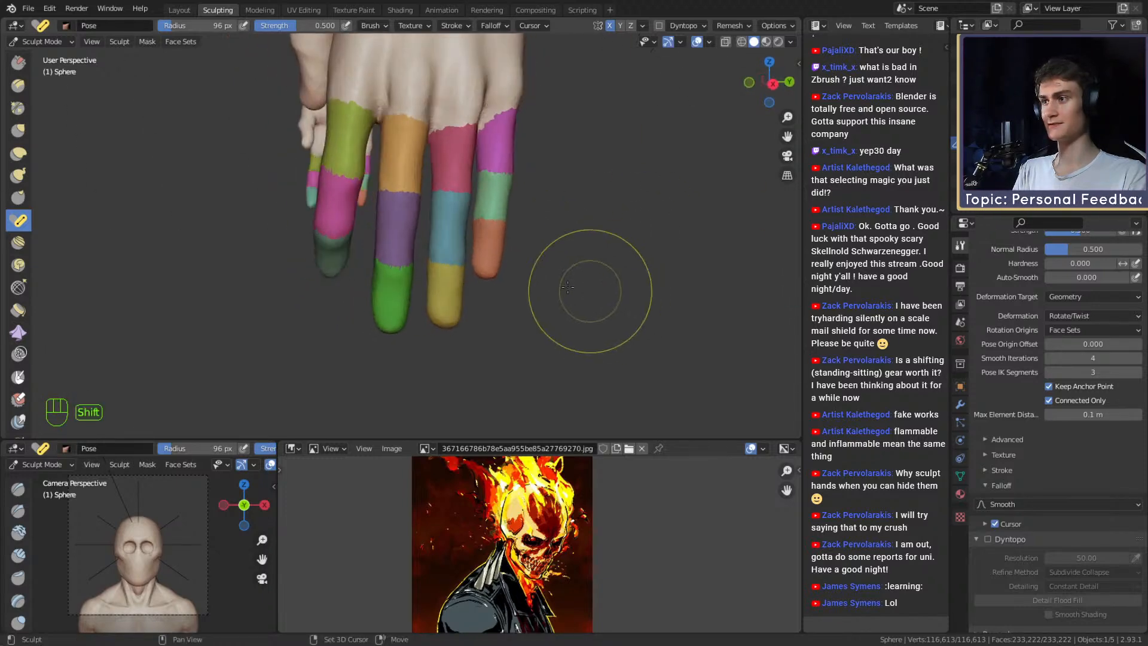
# Isolate the index finger's base face set and reveal the full hand again.
pyautogui.moveTo(347, 280)
pyautogui.mouseDown(button='middle')
pyautogui.moveTo(494, 283)
pyautogui.moveTo(475, 283)
pyautogui.moveTo(381, 163)
pyautogui.mouseUp(button='middle')
pyautogui.press('h')
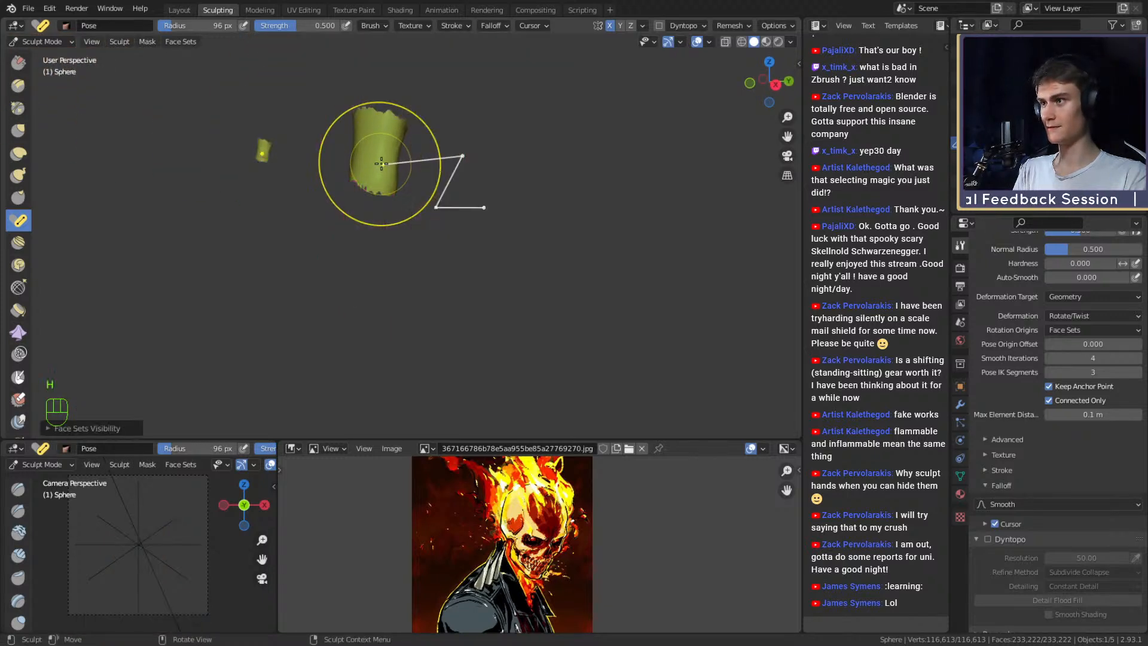
pyautogui.press('z')
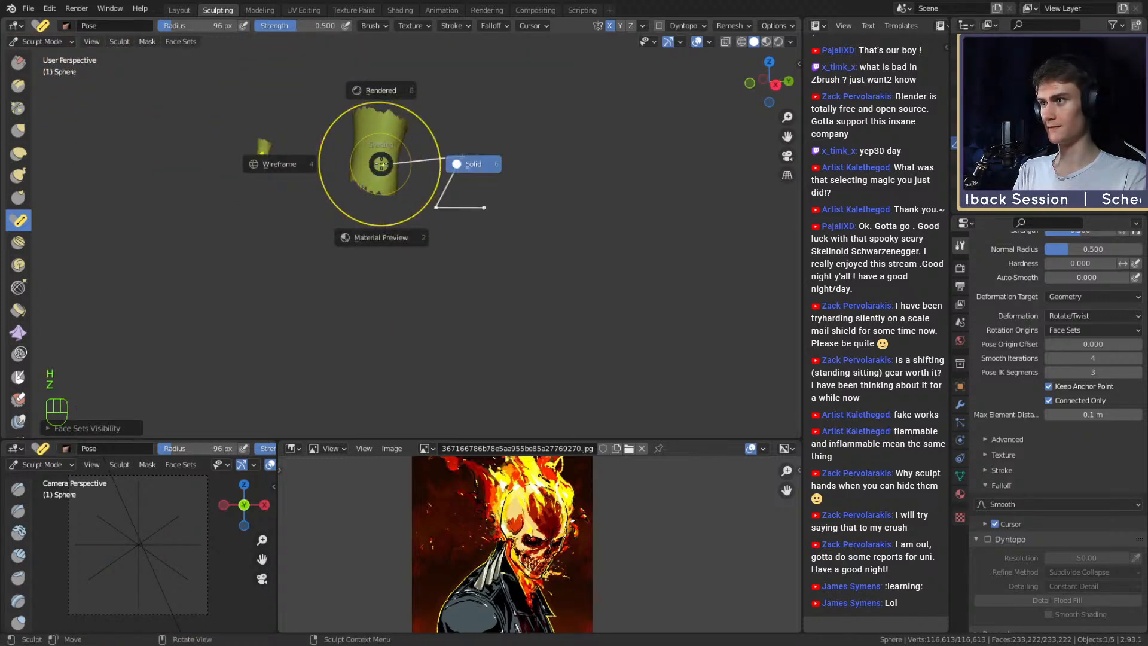
pyautogui.press('Escape')
pyautogui.hotkey('alt', 'h')
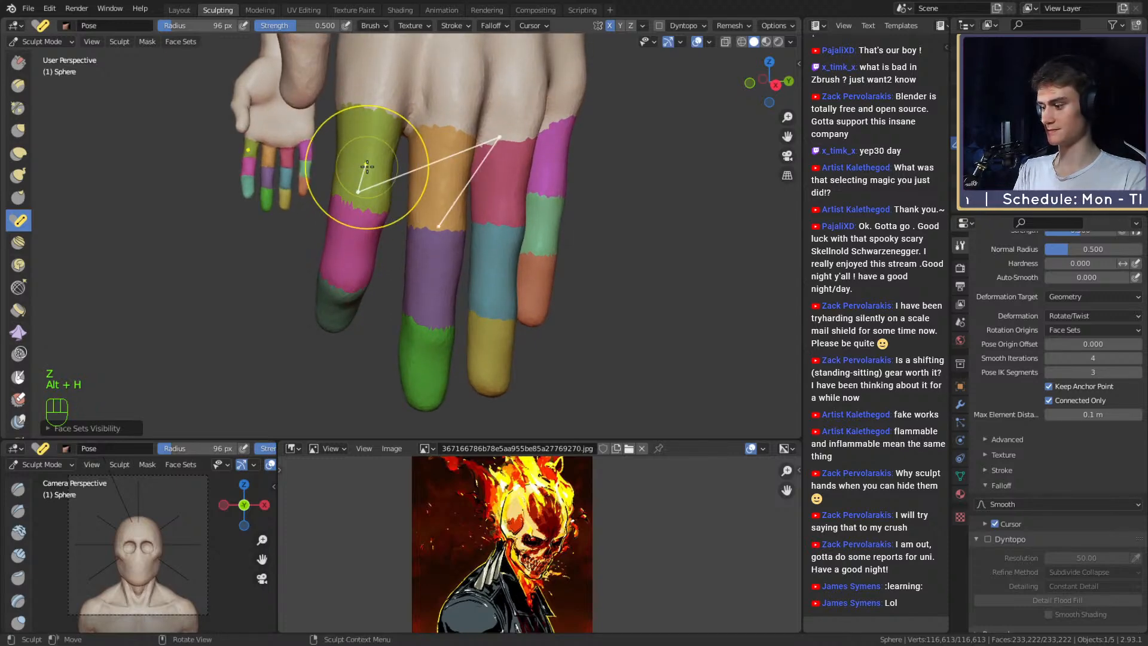
# Hide the index finger's three face sets, keeping the middle finger's base segment shown.
pyautogui.moveTo(373, 171)
pyautogui.mouseDown(button='middle')
pyautogui.moveTo(350, 249)
pyautogui.moveTo(383, 299)
pyautogui.mouseUp(button='middle')
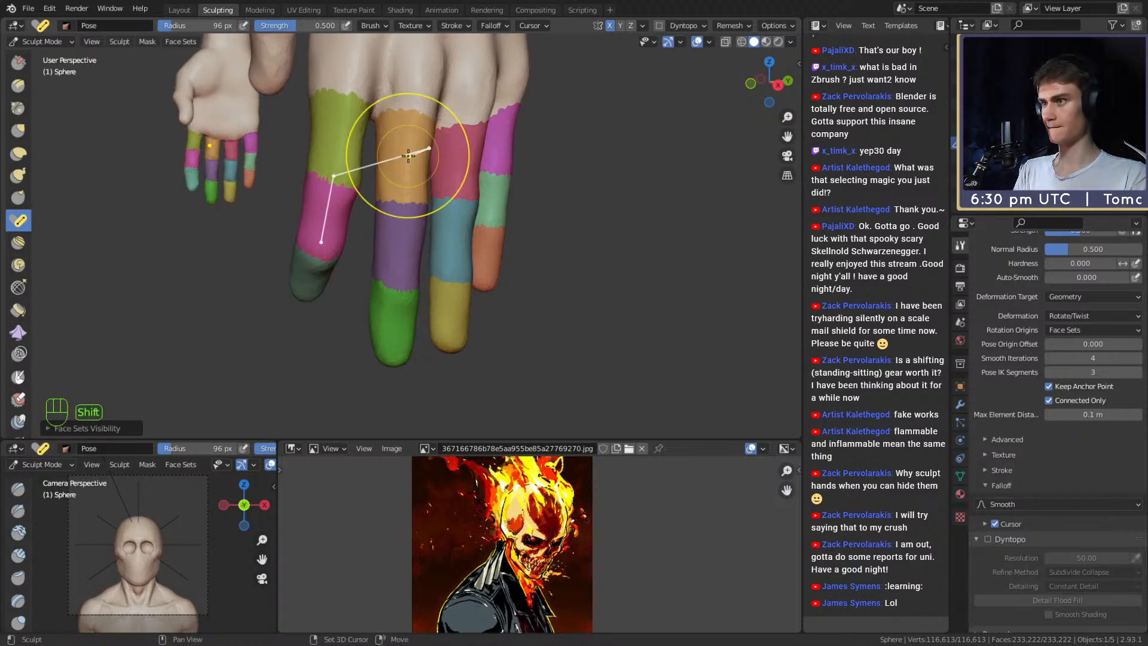
pyautogui.hotkey('shift', 'h')
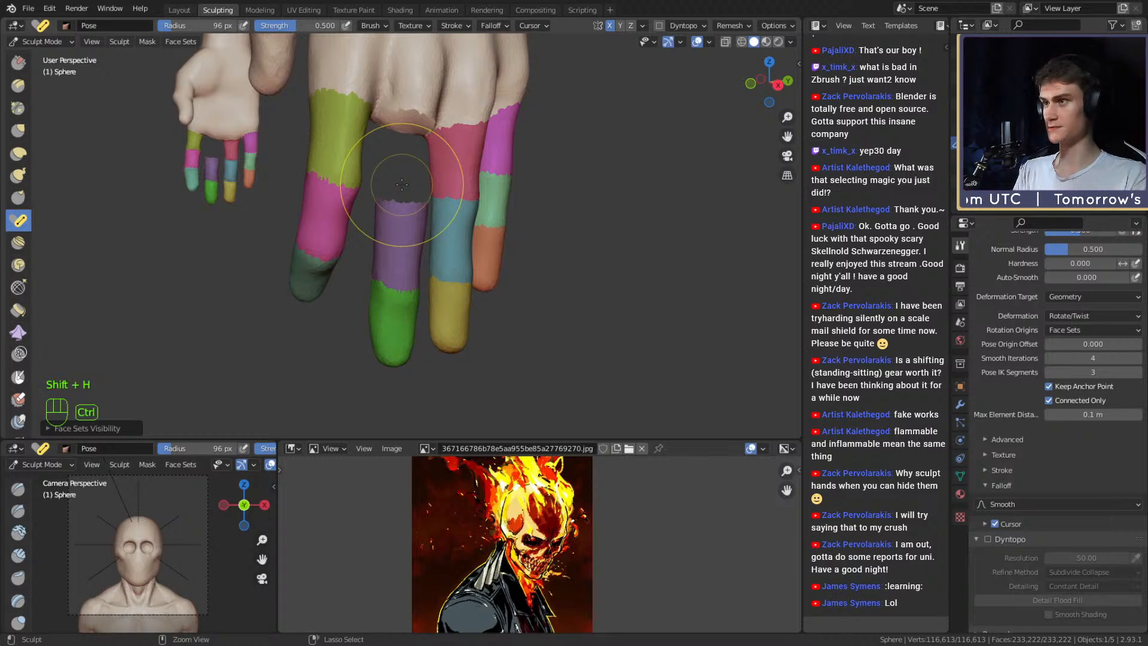
pyautogui.hotkey('ctrl', 'z')
pyautogui.hotkey('shift', 'h')
pyautogui.hotkey('shift', 'h')
pyautogui.hotkey('shift', 'h')
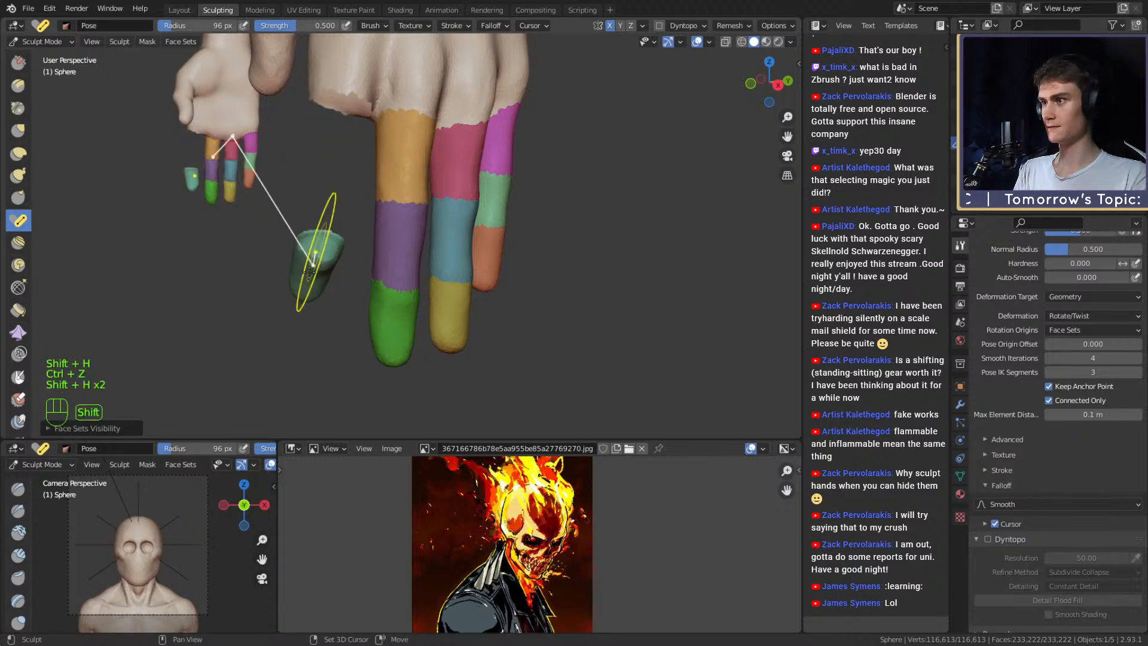
# Bend the middle finger toward the palm with the Pose brush, curling its tip segment the most.
pyautogui.moveTo(383, 245)
pyautogui.mouseDown(button='middle')
pyautogui.moveTo(507, 249)
pyautogui.moveTo(451, 223)
pyautogui.mouseUp(button='middle')
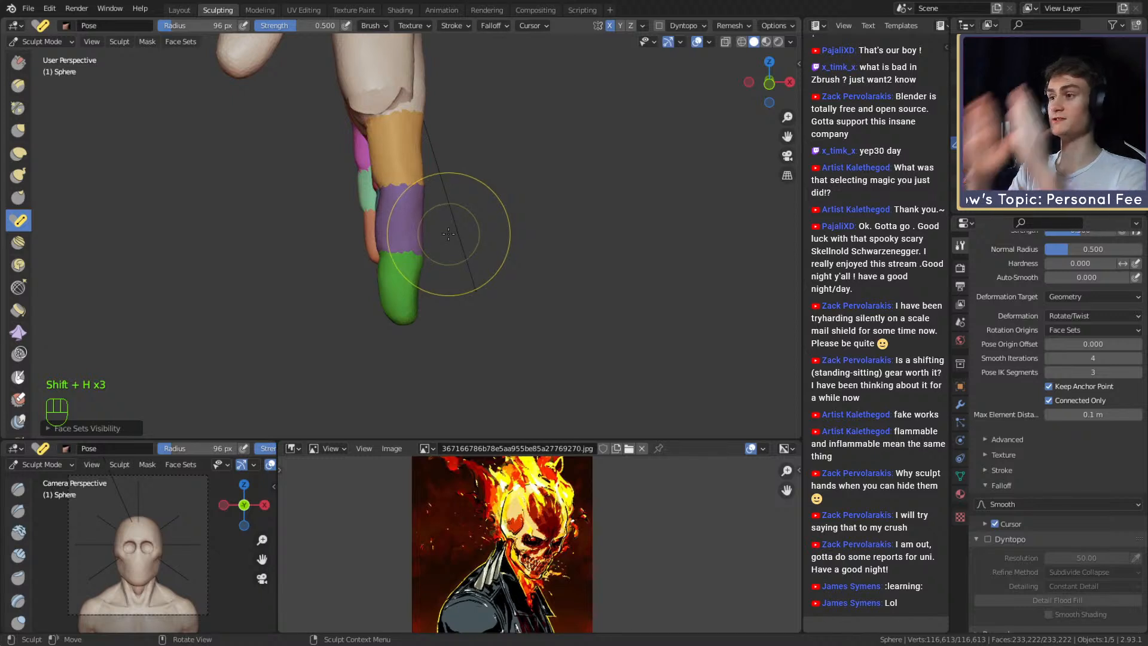
pyautogui.moveTo(448, 234); pyautogui.dragTo(437, 237, button='middle')
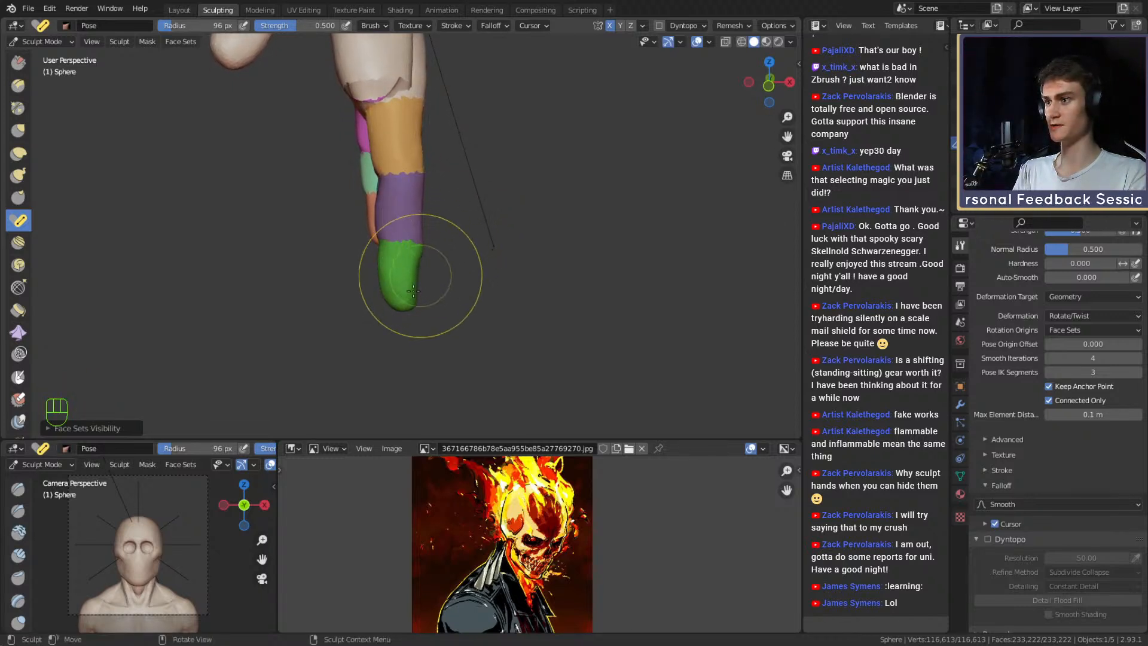
pyautogui.moveTo(403, 307); pyautogui.dragTo(384, 299)
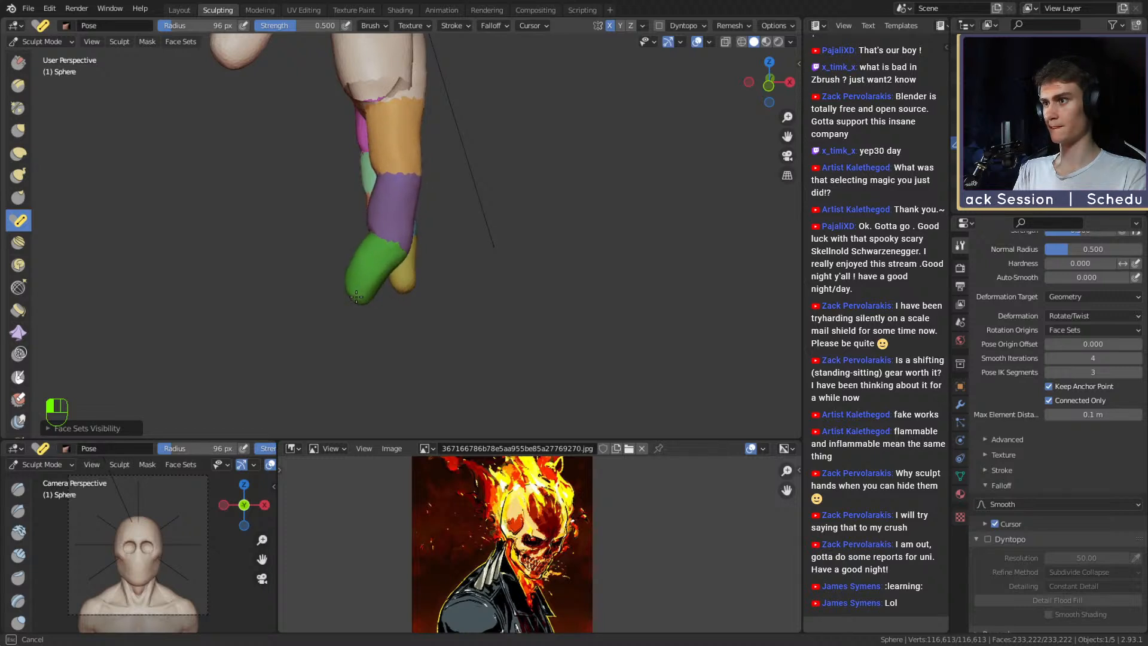
pyautogui.moveTo(358, 296); pyautogui.dragTo(359, 276)
# Hide the middle finger's three face sets to expose the ring finger.
pyautogui.moveTo(359, 277)
pyautogui.mouseDown(button='middle')
pyautogui.moveTo(462, 256)
pyautogui.moveTo(356, 257)
pyautogui.moveTo(508, 266)
pyautogui.moveTo(459, 275)
pyautogui.mouseUp(button='middle')
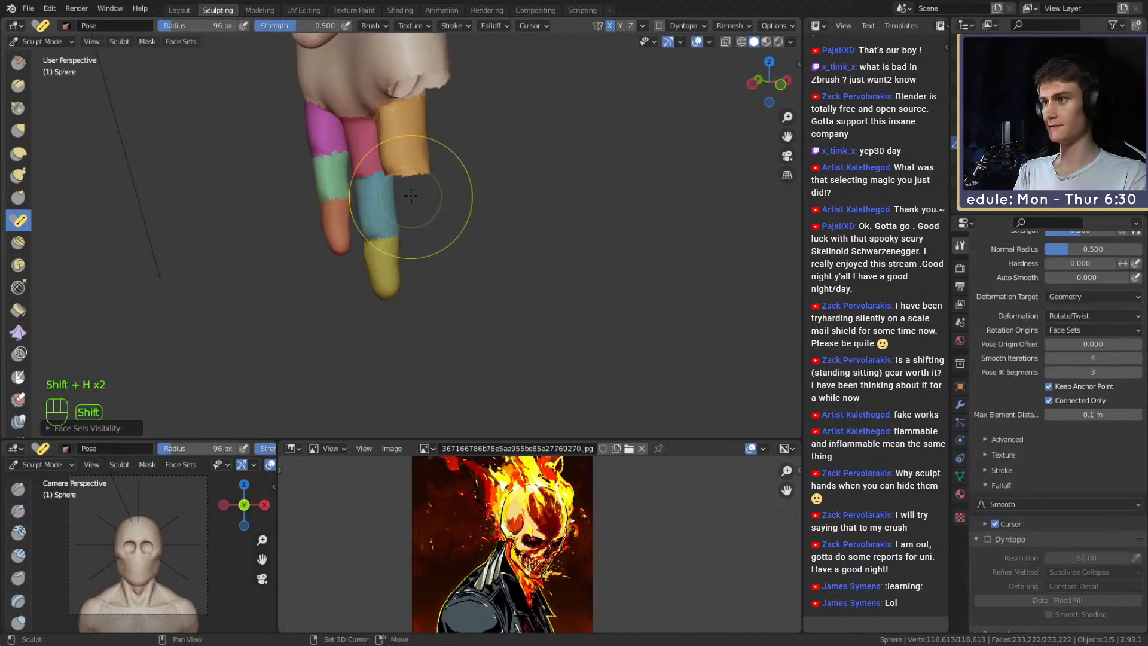
pyautogui.hotkey('shift', 'h')
pyautogui.moveTo(441, 192)
pyautogui.mouseDown(button='middle')
pyautogui.moveTo(405, 226)
pyautogui.moveTo(422, 257)
pyautogui.moveTo(451, 237)
pyautogui.moveTo(418, 275)
pyautogui.mouseUp(button='middle')
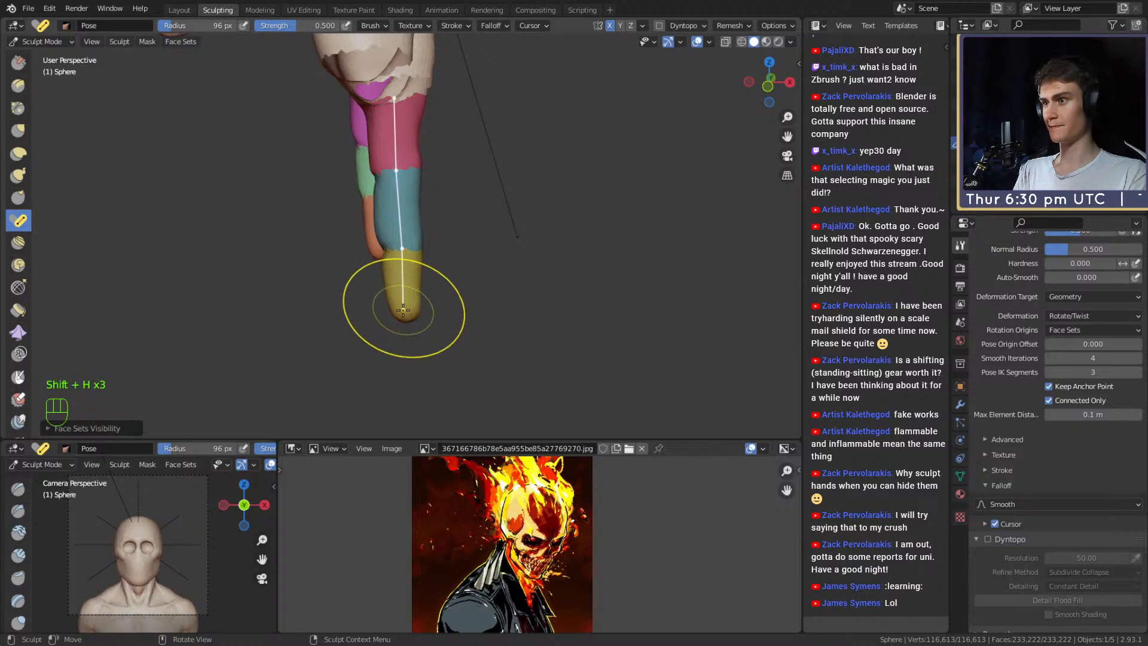
# Try two different bends of the ring finger toward the palm, undoing each one.
pyautogui.moveTo(404, 309); pyautogui.dragTo(390, 310)
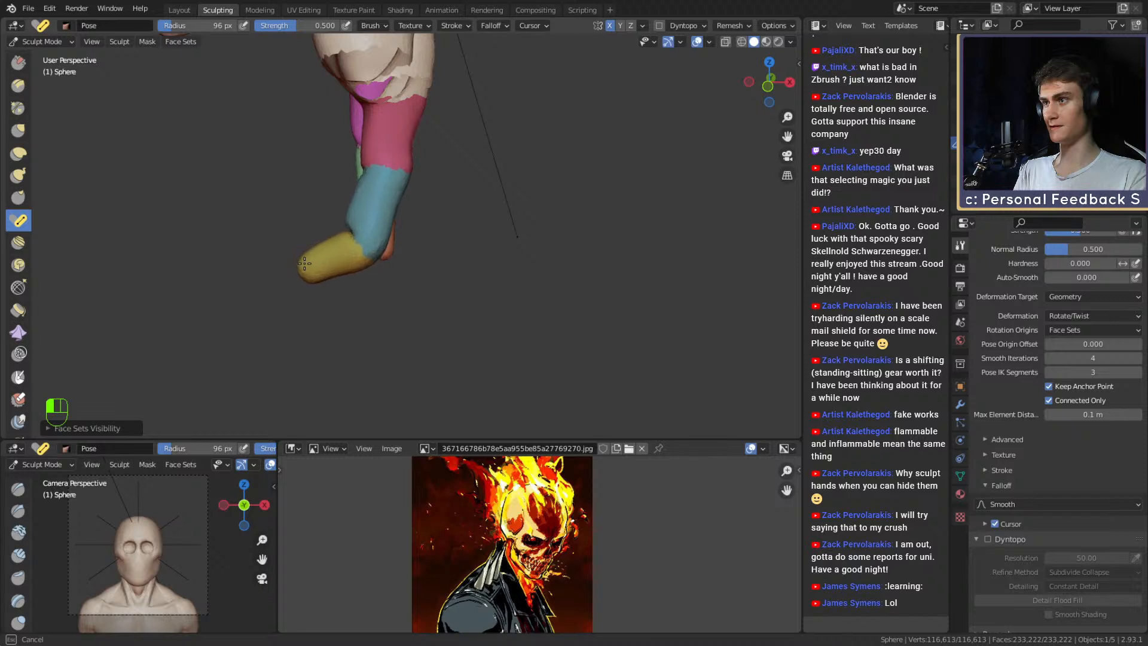
pyautogui.moveTo(305, 263); pyautogui.dragTo(306, 260)
pyautogui.keyDown('shift'); pyautogui.moveTo(380, 248); pyautogui.dragTo(399, 282, button='middle'); pyautogui.keyUp('shift')
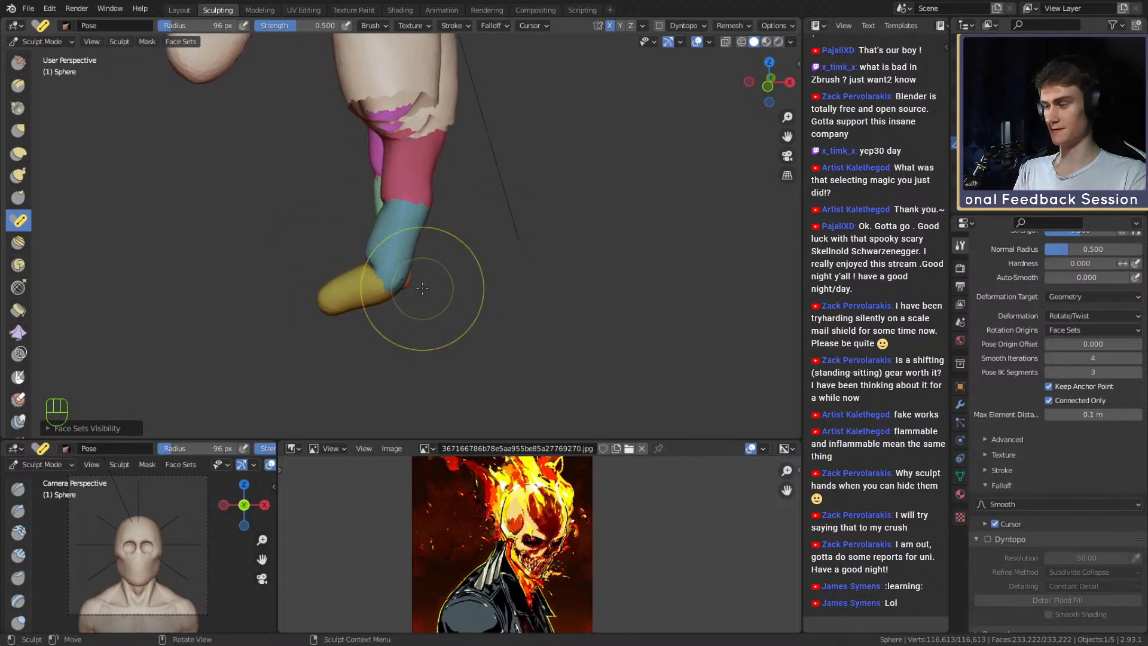
pyautogui.hotkey('ctrl', 'z')
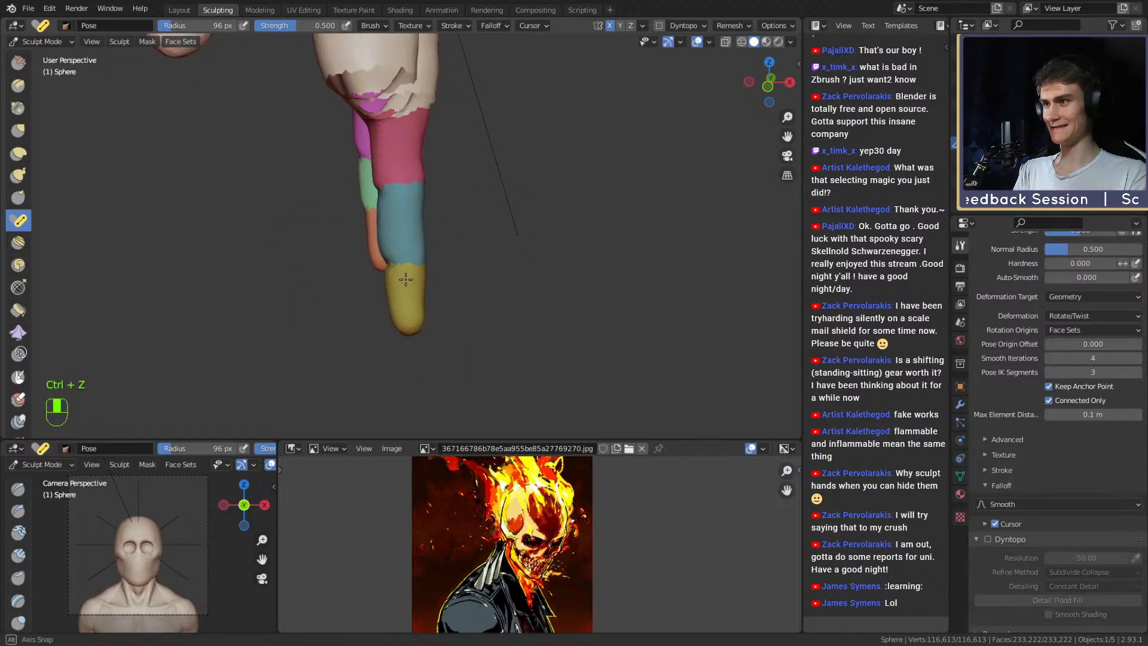
pyautogui.moveTo(409, 326); pyautogui.dragTo(345, 311)
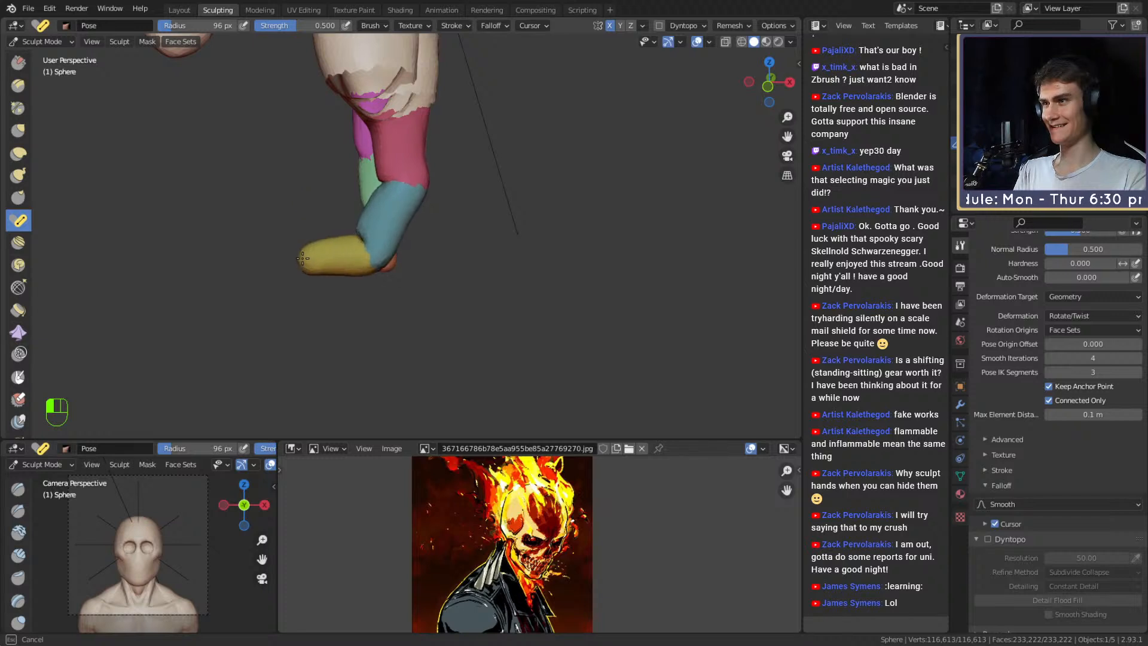
pyautogui.moveTo(302, 290); pyautogui.dragTo(322, 285)
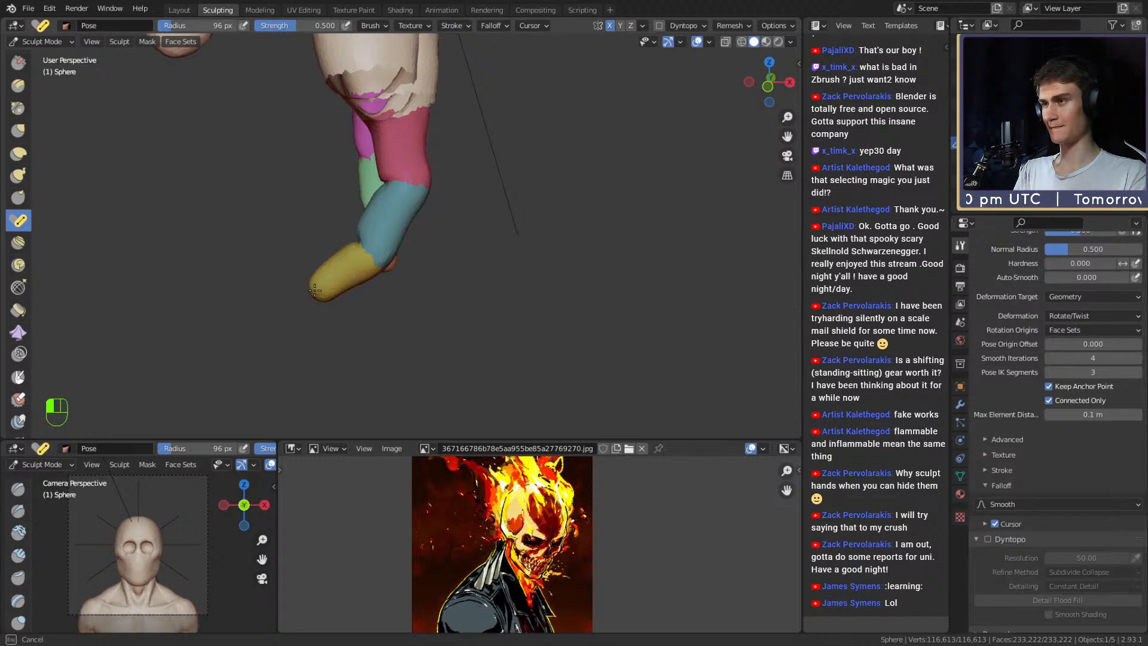
pyautogui.moveTo(315, 290); pyautogui.dragTo(316, 291)
pyautogui.moveTo(347, 272); pyautogui.dragTo(549, 259, button='middle')
pyautogui.moveTo(459, 284)
pyautogui.keyDown('shift'); pyautogui.mouseDown(button='middle')
pyautogui.moveTo(347, 244)
pyautogui.moveTo(409, 255)
pyautogui.mouseUp(button='middle'); pyautogui.keyUp('shift')
pyautogui.hotkey('ctrl', 'z')
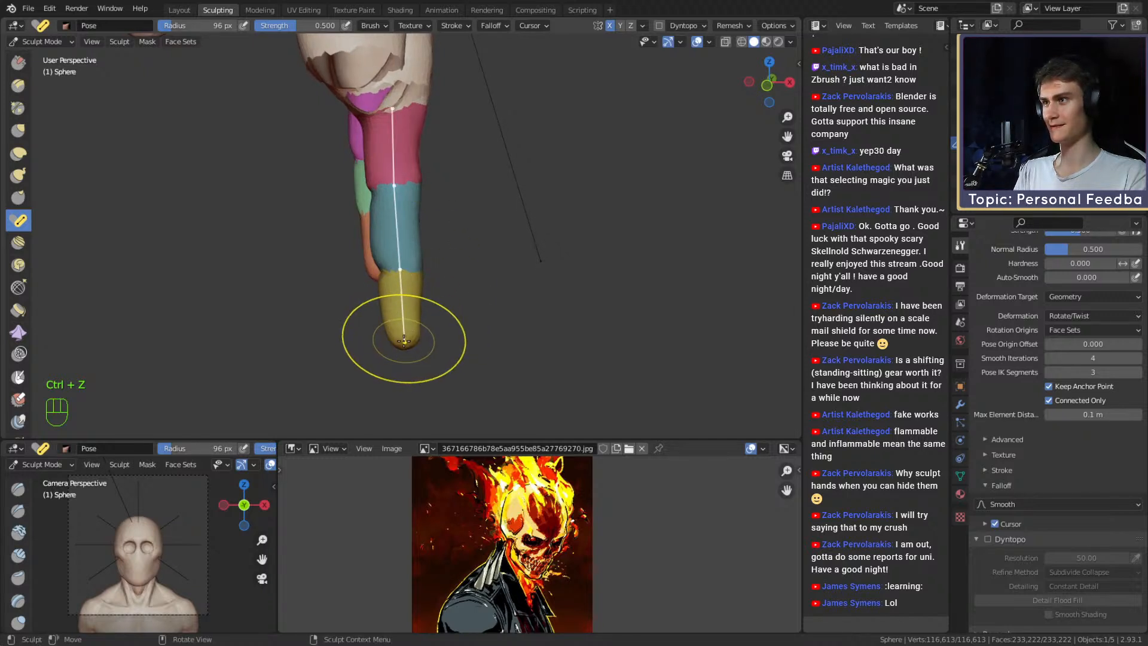
# Bend the ring finger toward the palm with the Pose brush and angle its tip sideways, away from the little finger.
pyautogui.moveTo(410, 328); pyautogui.dragTo(299, 295)
pyautogui.moveTo(312, 293); pyautogui.dragTo(509, 305, button='middle')
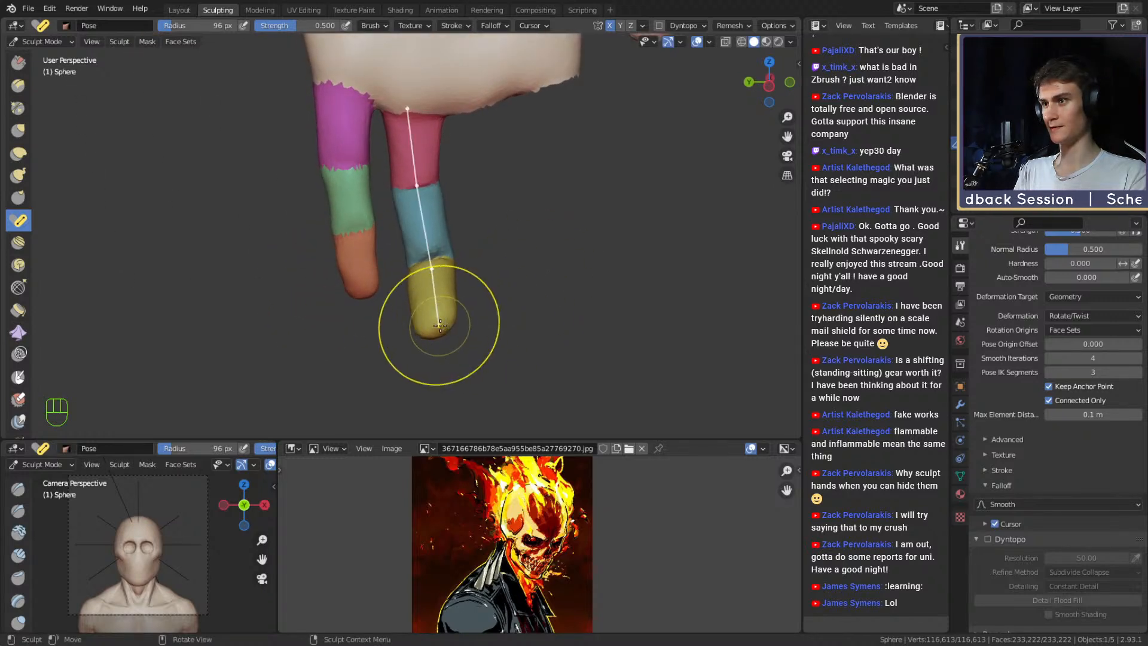
pyautogui.moveTo(432, 326); pyautogui.dragTo(449, 319)
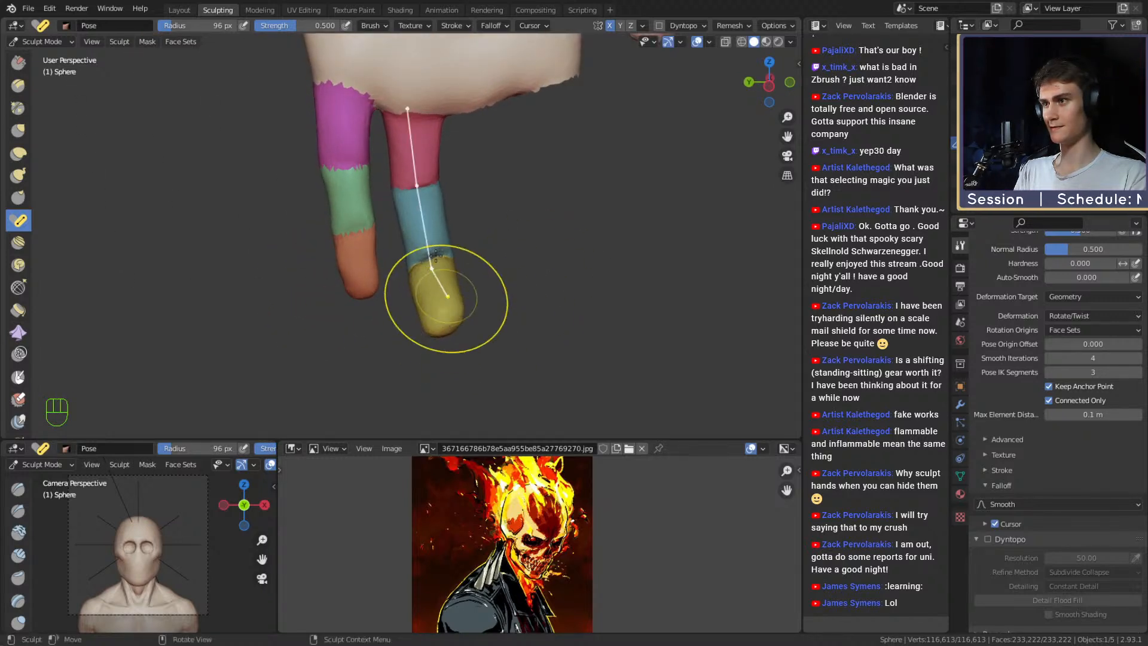
# Nudge the ring finger's lower knuckle sideways with the Grab brush at a 114 px radius.
pyautogui.moveTo(456, 266); pyautogui.dragTo(460, 269, button='middle')
pyautogui.press('3')
pyautogui.press('f')
pyautogui.click(521, 182)
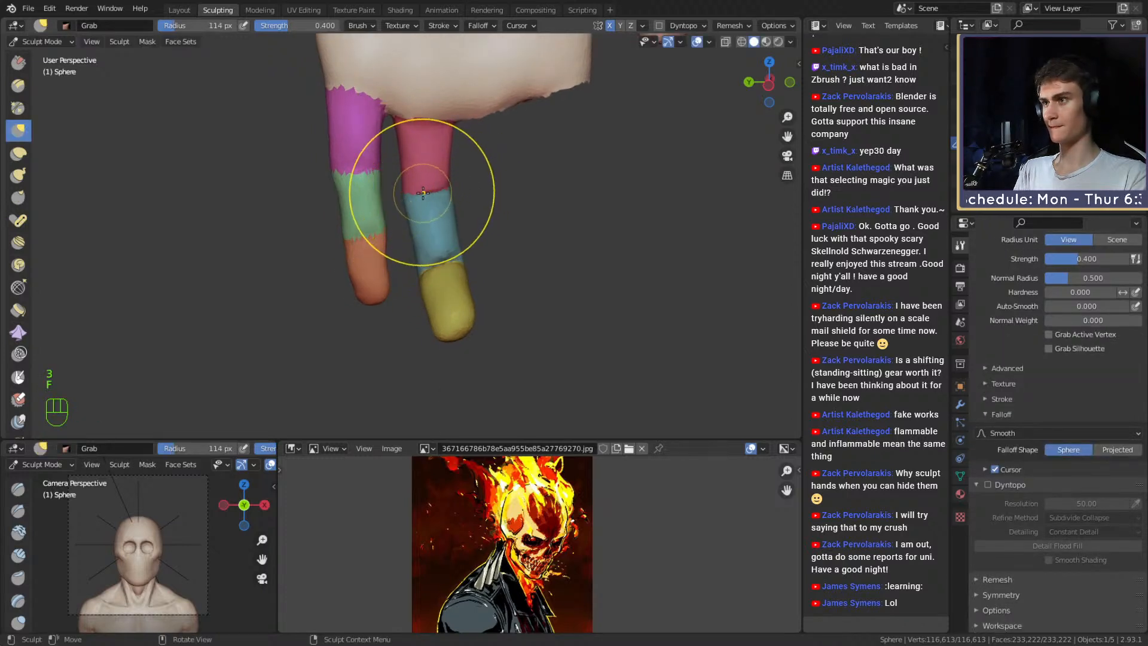
pyautogui.moveTo(426, 189); pyautogui.dragTo(435, 195)
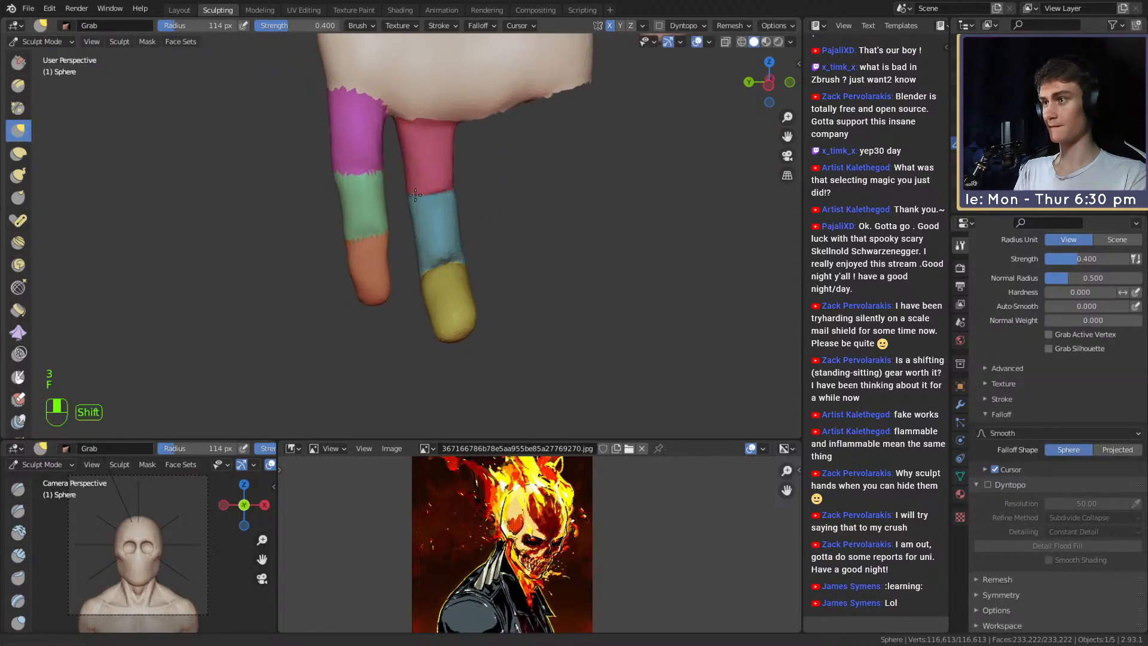
# Bend the little finger toward the palm with the Pose brush at an 89 px radius.
pyautogui.click(18, 220)
pyautogui.moveTo(227, 253)
pyautogui.mouseDown(button='middle')
pyautogui.moveTo(542, 249)
pyautogui.moveTo(438, 256)
pyautogui.moveTo(398, 299)
pyautogui.mouseUp(button='middle')
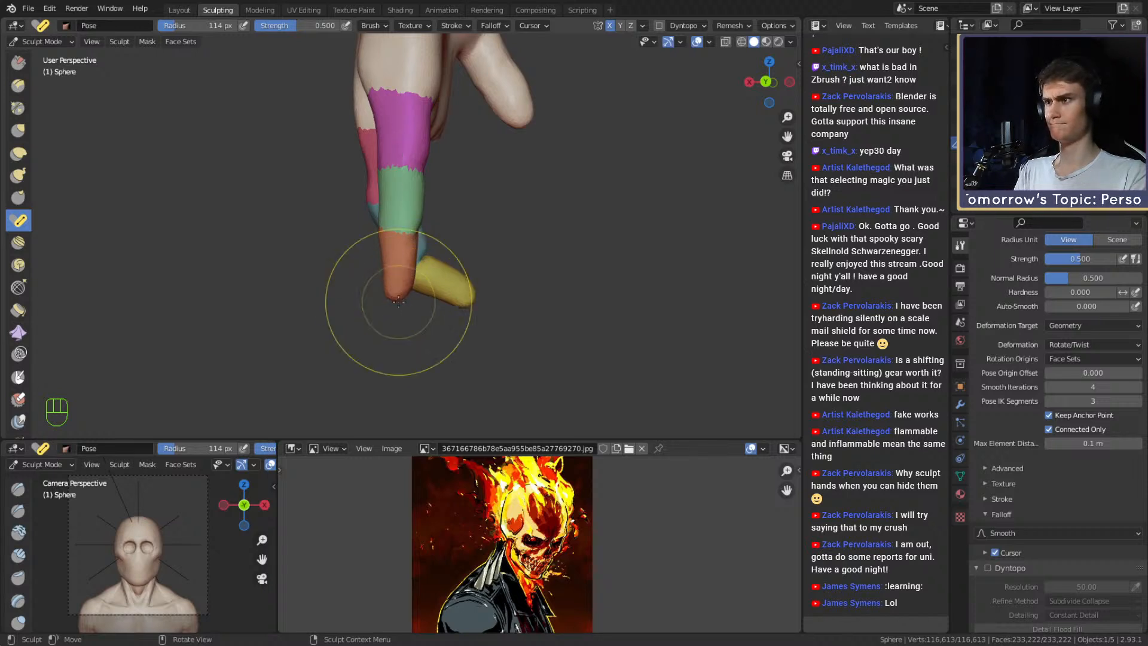
pyautogui.press('f')
pyautogui.click(397, 296)
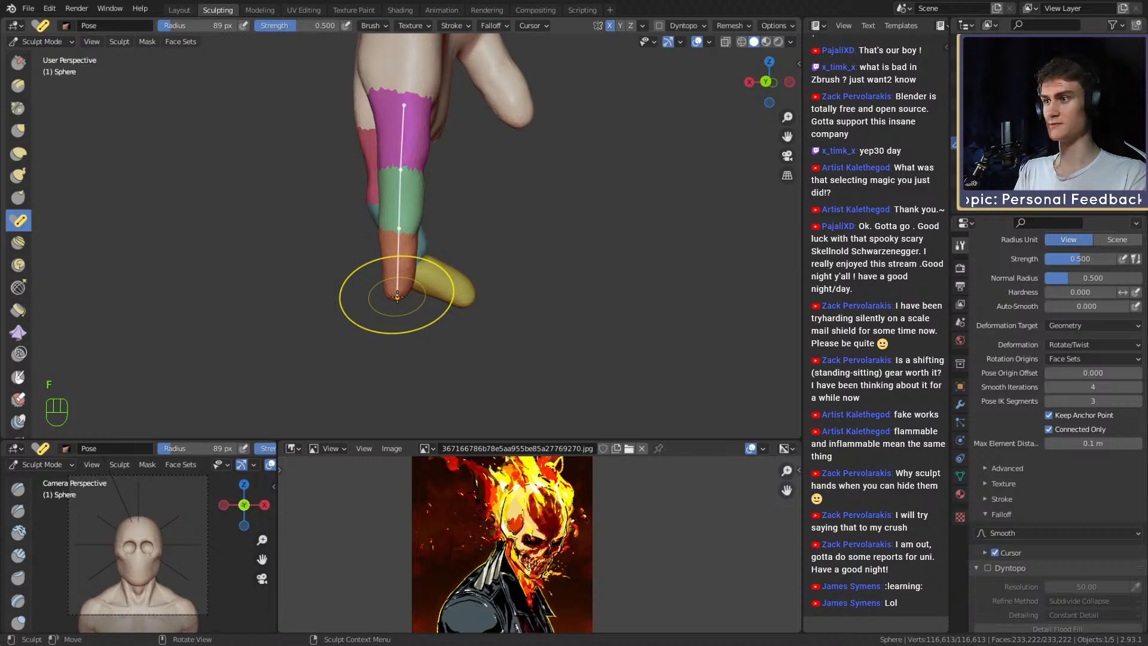
pyautogui.moveTo(397, 295); pyautogui.dragTo(415, 292)
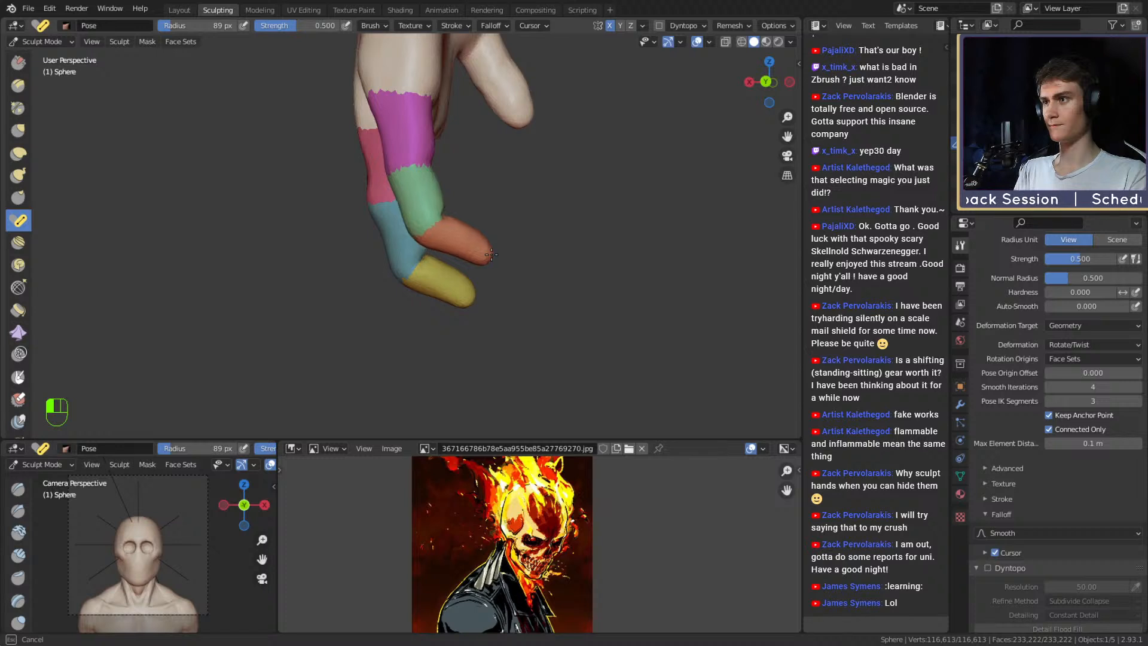
pyautogui.moveTo(491, 254); pyautogui.dragTo(407, 264, button='middle')
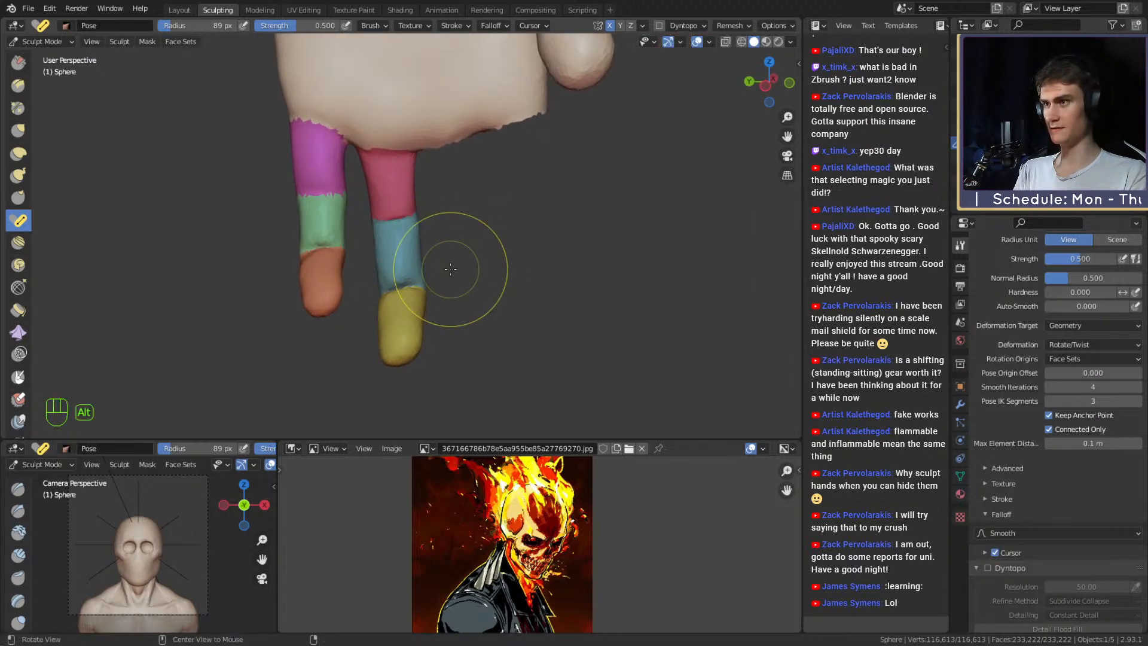
# Reveal all hidden face sets and bring the bent fingers into close side view.
pyautogui.hotkey('alt', 'h')
pyautogui.moveTo(487, 226)
pyautogui.mouseDown(button='middle')
pyautogui.moveTo(347, 225)
pyautogui.moveTo(431, 270)
pyautogui.moveTo(585, 269)
pyautogui.moveTo(419, 257)
pyautogui.moveTo(448, 231)
pyautogui.moveTo(653, 269)
pyautogui.moveTo(543, 248)
pyautogui.moveTo(437, 248)
pyautogui.moveTo(461, 254)
pyautogui.moveTo(391, 269)
pyautogui.moveTo(451, 275)
pyautogui.mouseUp(button='middle')
pyautogui.scroll(2, 467, 256)
pyautogui.scroll(2, 396, 270)
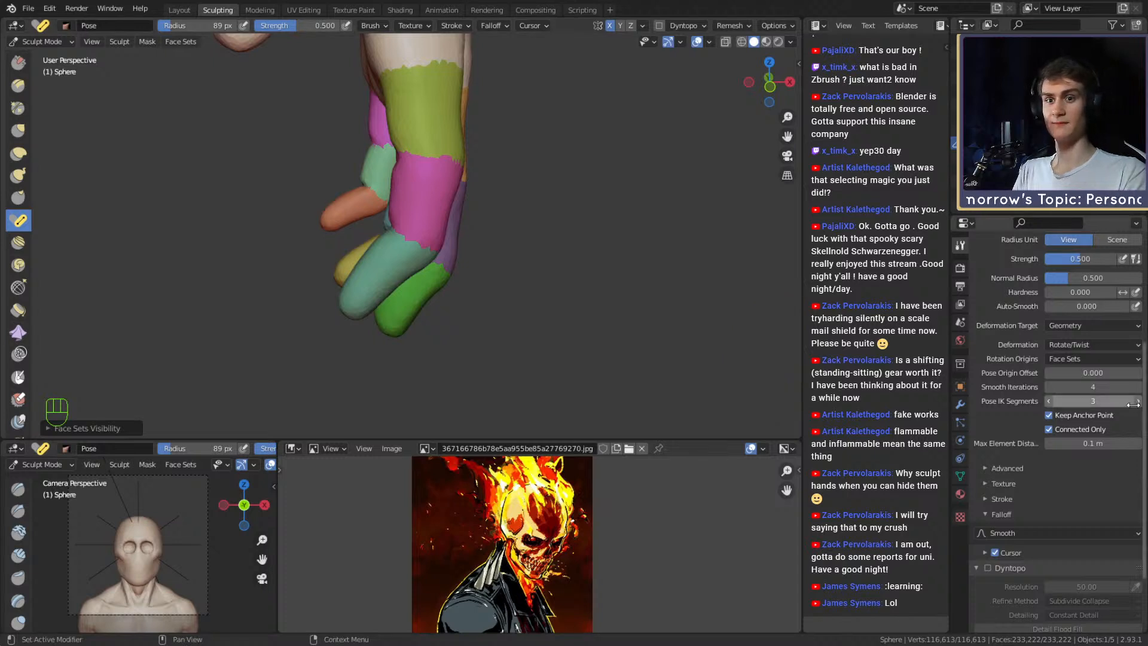
# Set the Pose IK Segments to 1 and the Pose brush radius to 174 px over the middle fingertip.
pyautogui.click(1139, 401)
pyautogui.click(1045, 401)
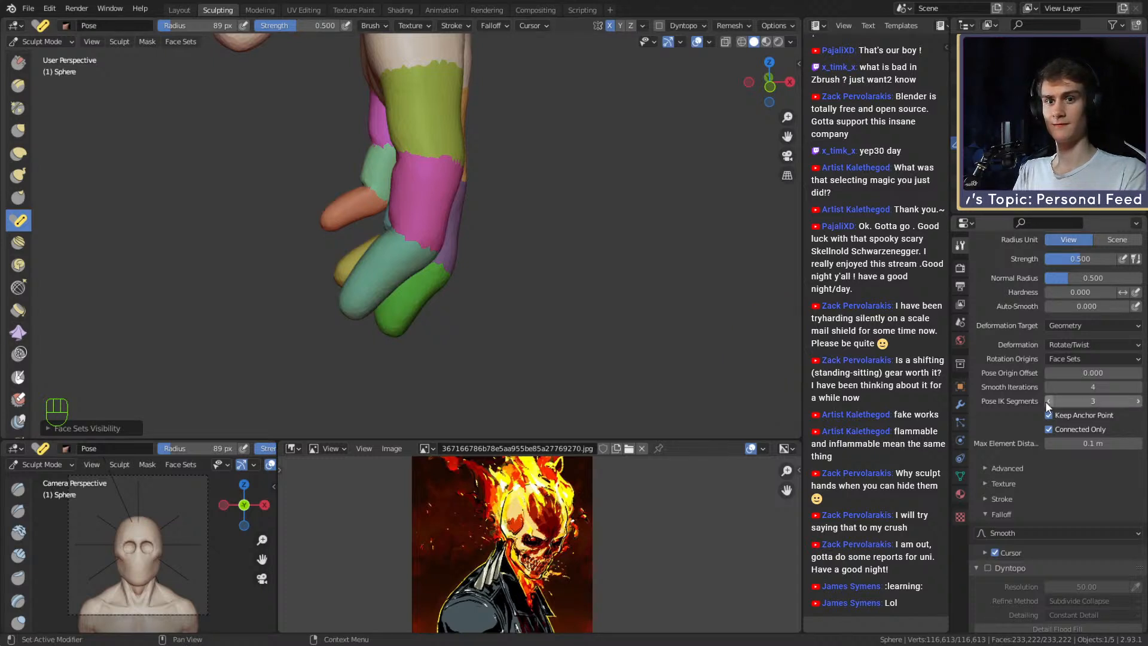
pyautogui.click(1046, 400)
pyautogui.click(1045, 400)
pyautogui.press('f')
pyautogui.click(419, 293)
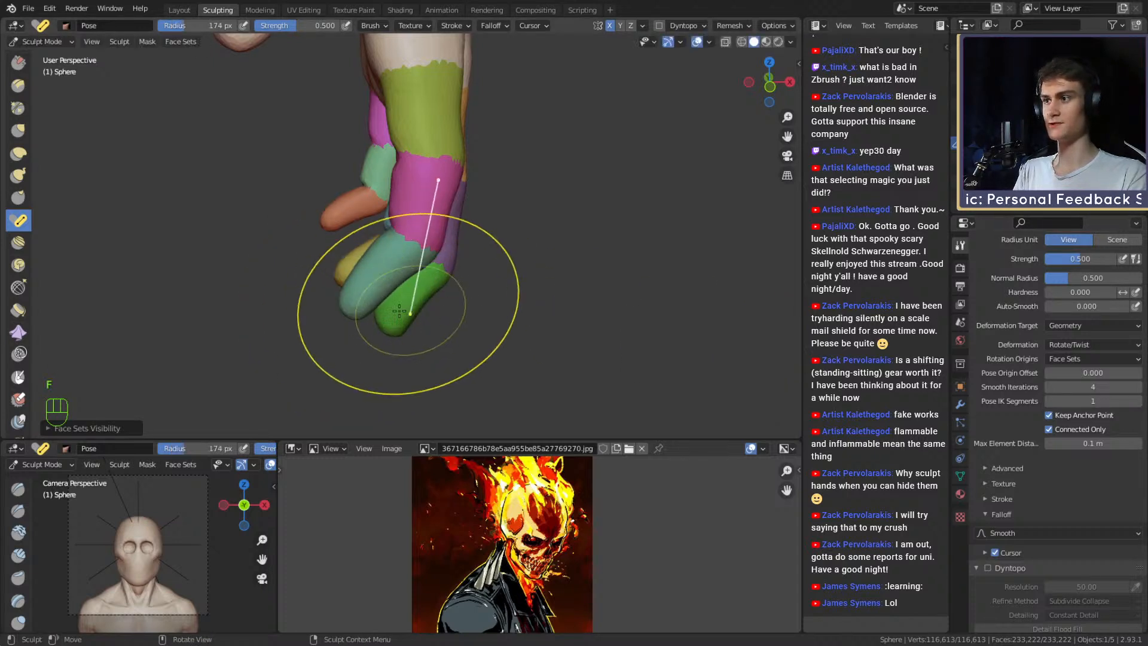
# Bend the index finger toward the palm with the Pose brush at a 266 px radius.
pyautogui.press('f')
pyautogui.click(461, 299)
pyautogui.scroll(-1, 355, 296)
pyautogui.moveTo(355, 296); pyautogui.dragTo(370, 299, button='middle')
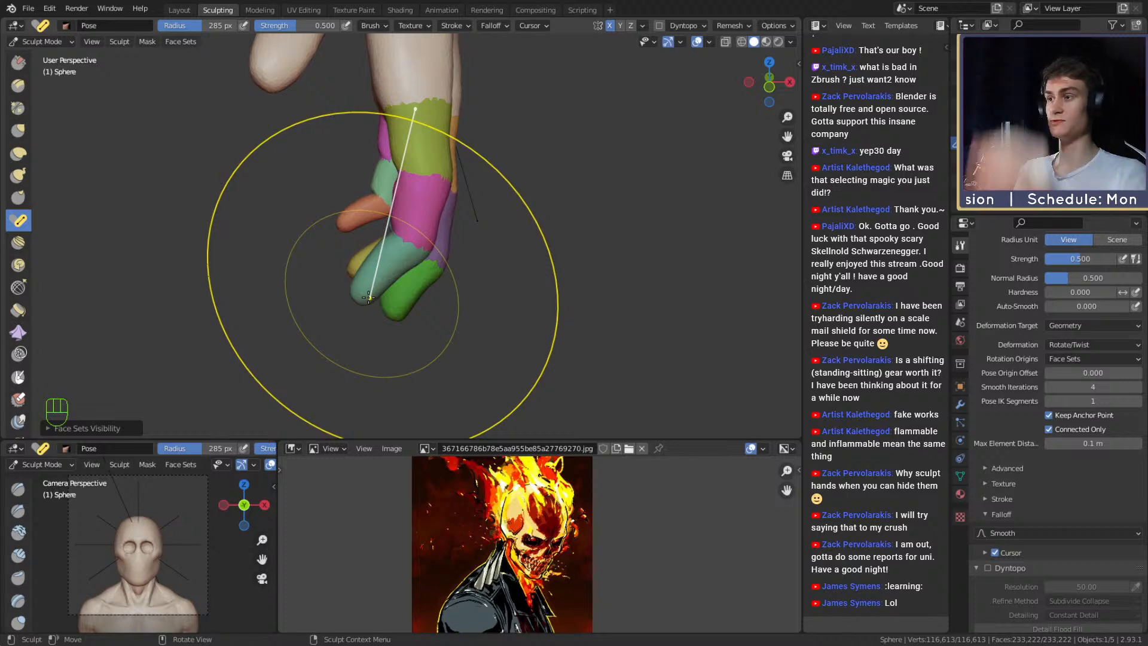
pyautogui.keyDown('shift'); pyautogui.moveTo(371, 282); pyautogui.dragTo(376, 280, button='middle'); pyautogui.keyUp('shift')
pyautogui.press('f')
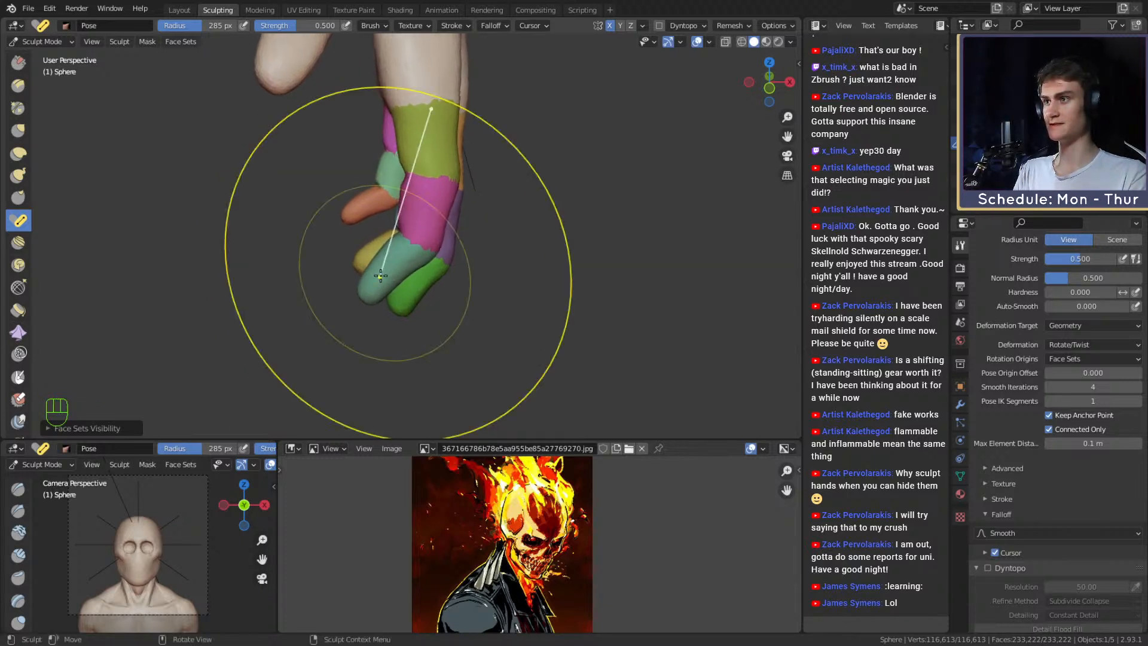
pyautogui.click(368, 290)
pyautogui.moveTo(368, 290); pyautogui.dragTo(338, 272)
pyautogui.moveTo(392, 260); pyautogui.dragTo(538, 254, button='middle')
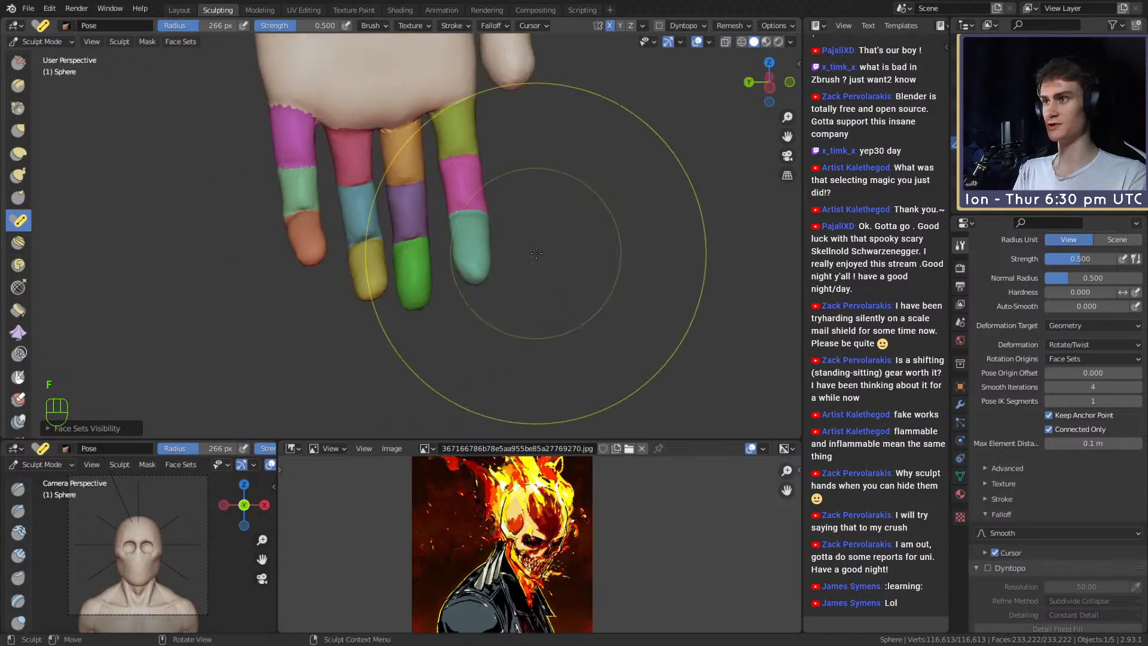
# Curl the middle finger toward the palm beside the index finger with the Pose brush at a 266 px radius.
pyautogui.moveTo(430, 246)
pyautogui.mouseDown(button='middle')
pyautogui.moveTo(565, 218)
pyautogui.moveTo(475, 251)
pyautogui.moveTo(634, 256)
pyautogui.moveTo(538, 249)
pyautogui.mouseUp(button='middle')
pyautogui.scroll(-4, 485, 233)
pyautogui.scroll(4, 431, 278)
pyautogui.moveTo(420, 282)
pyautogui.keyDown('shift'); pyautogui.mouseDown(button='middle')
pyautogui.moveTo(451, 279)
pyautogui.moveTo(398, 284)
pyautogui.mouseUp(button='middle'); pyautogui.keyUp('shift')
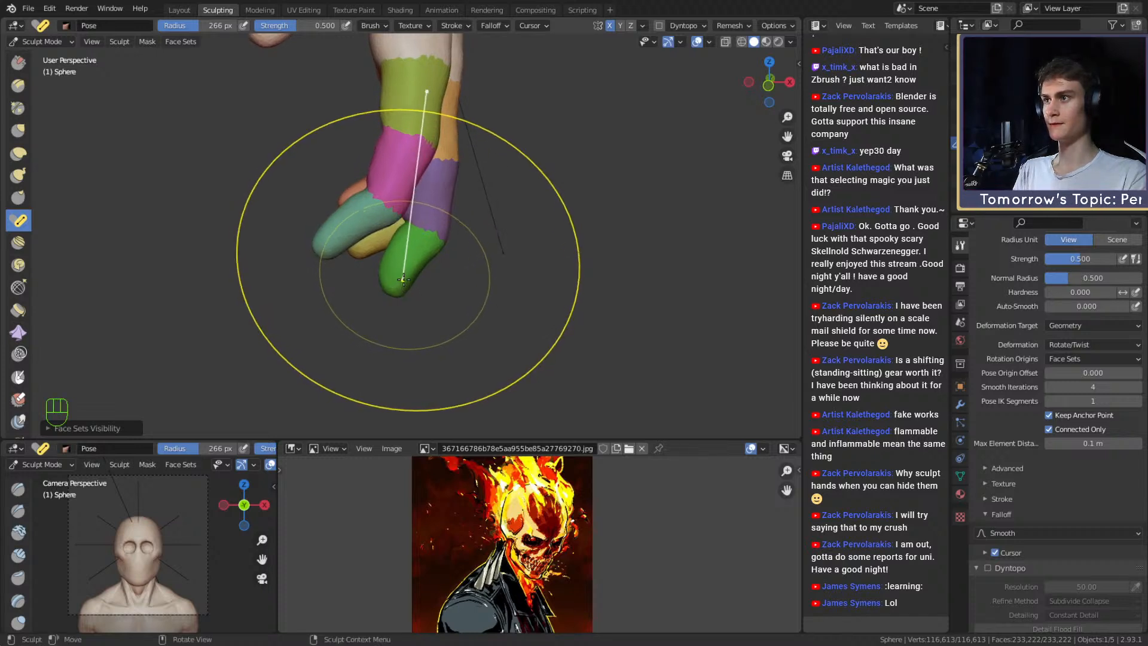
pyautogui.moveTo(398, 284); pyautogui.dragTo(392, 283)
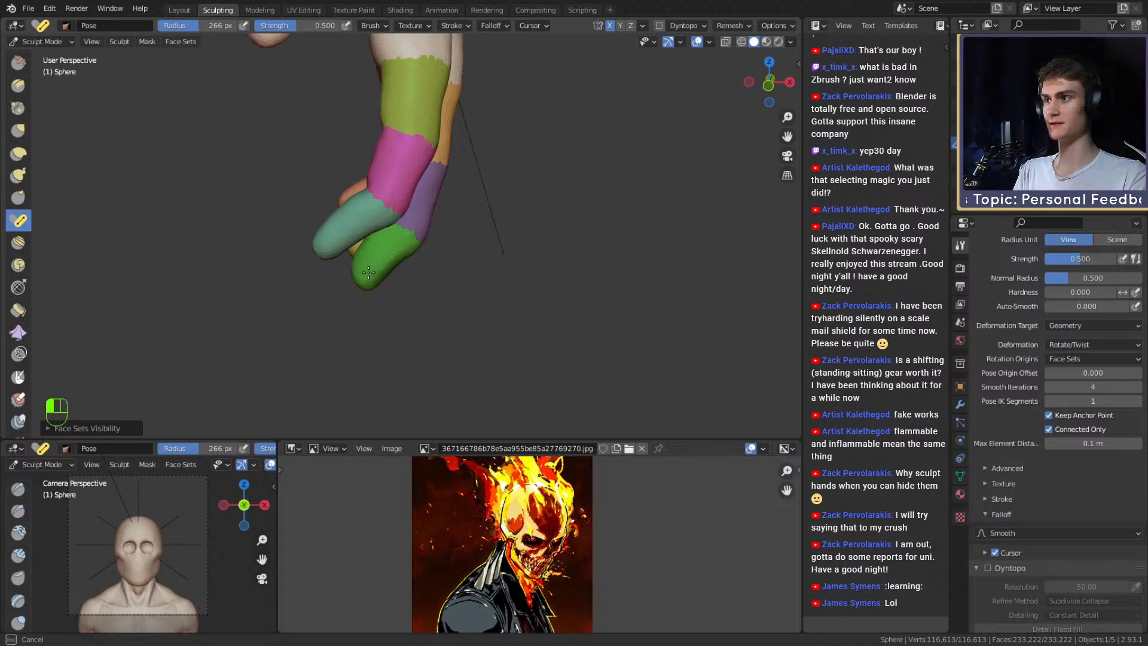
pyautogui.moveTo(368, 273); pyautogui.dragTo(389, 226)
pyautogui.moveTo(389, 226); pyautogui.dragTo(466, 258, button='middle')
pyautogui.moveTo(427, 291); pyautogui.dragTo(429, 293)
# Swing the little finger sideways toward the ring finger with the Pose brush at a 193 px radius.
pyautogui.keyDown('shift'); pyautogui.moveTo(429, 293); pyautogui.dragTo(450, 302, button='middle'); pyautogui.keyUp('shift')
pyautogui.keyDown('shift'); pyautogui.moveTo(339, 266); pyautogui.dragTo(372, 289, button='middle'); pyautogui.keyUp('shift')
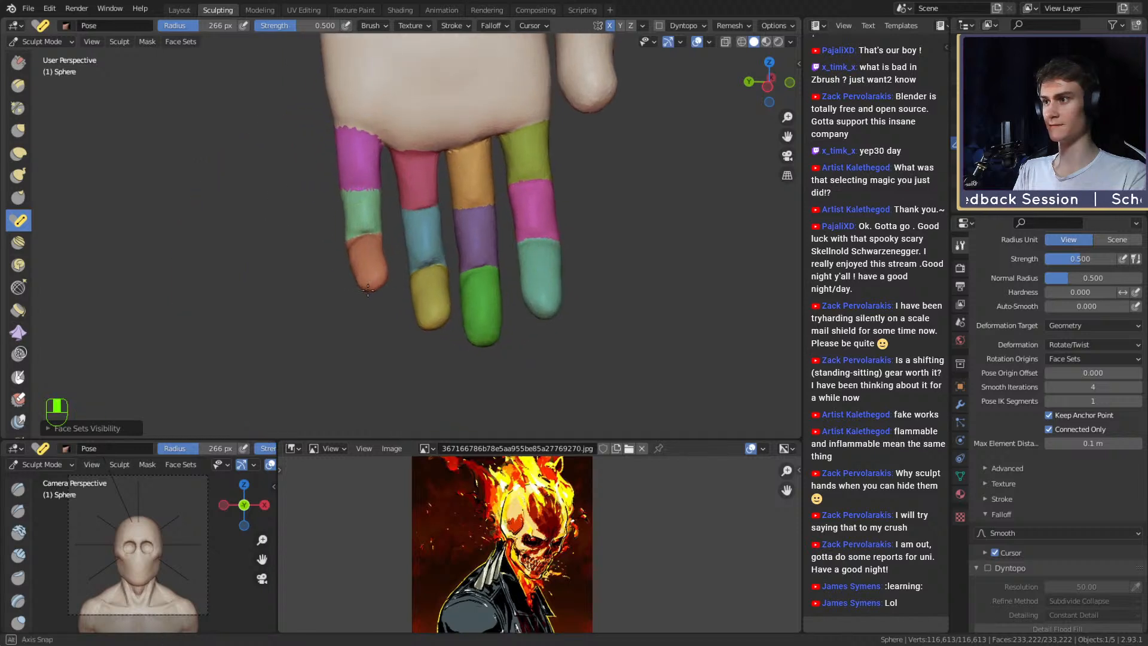
pyautogui.press('f')
pyautogui.click(372, 286)
pyautogui.press('f')
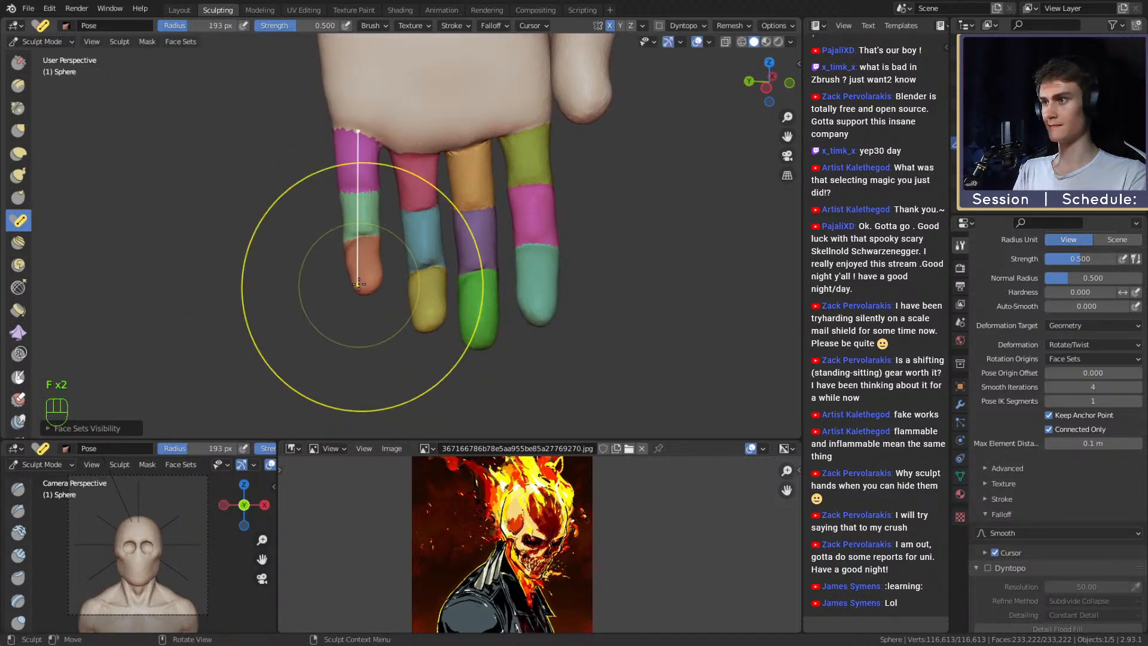
pyautogui.click(368, 286)
pyautogui.moveTo(368, 286); pyautogui.dragTo(385, 282)
# Nudge the index finger sideways toward the middle finger with the Pose brush at a 243 px radius.
pyautogui.keyDown('shift'); pyautogui.moveTo(486, 272); pyautogui.dragTo(456, 269, button='middle'); pyautogui.keyUp('shift')
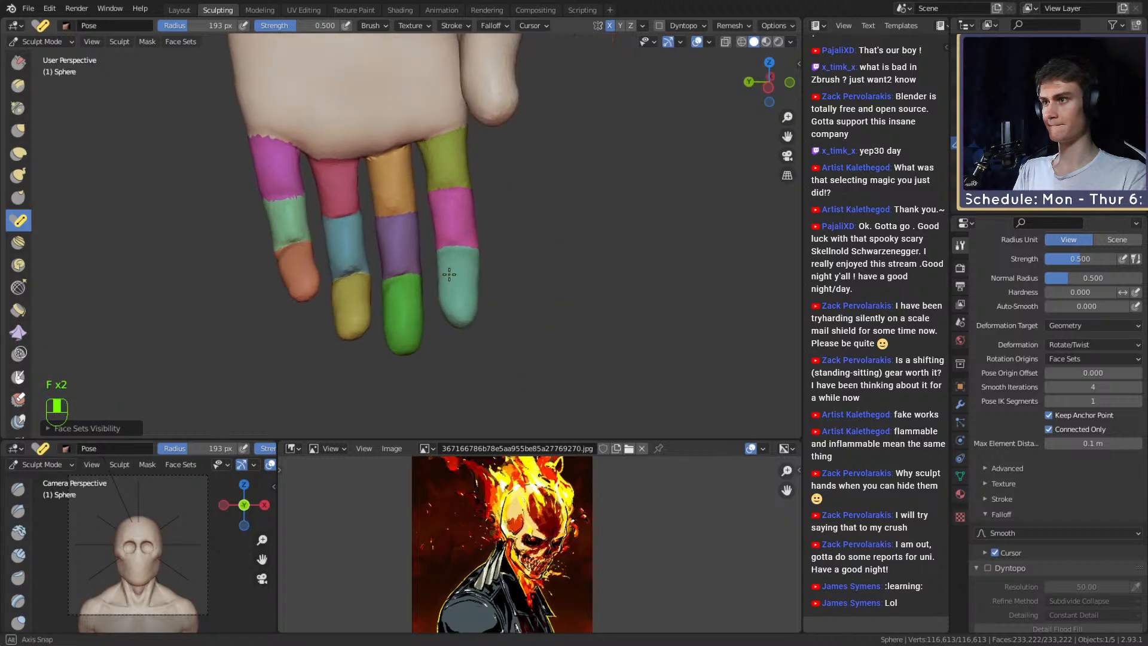
pyautogui.press('f')
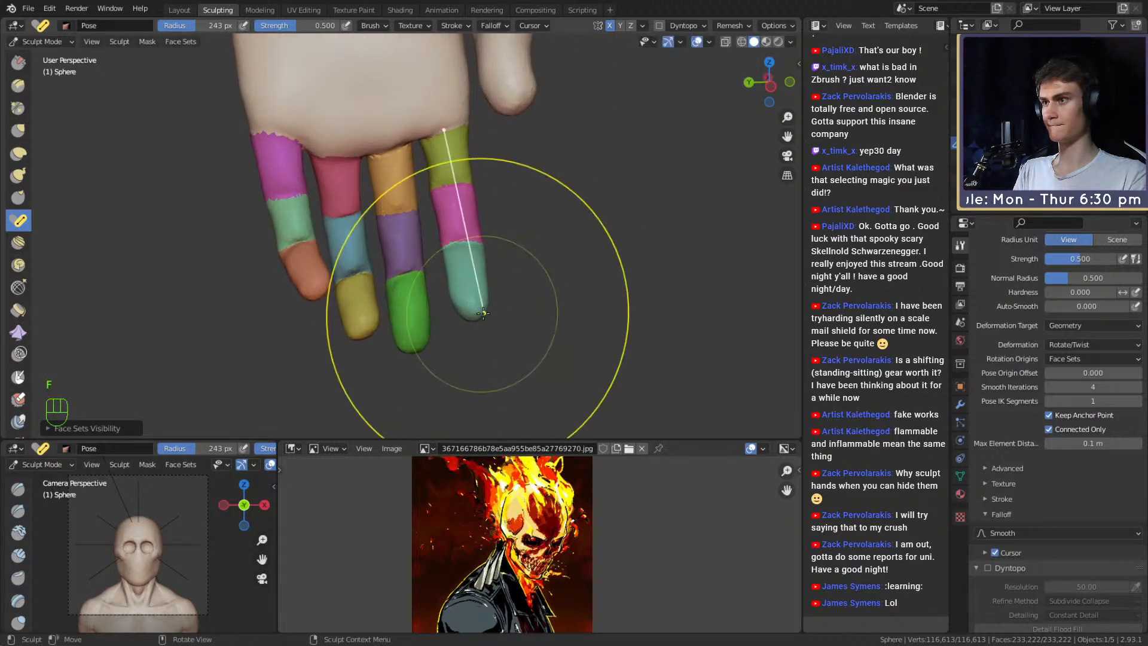
pyautogui.moveTo(464, 314); pyautogui.dragTo(459, 310)
# Examine the curled fingers from the side, within the full torso, and from the back of the hand.
pyautogui.scroll(-5, 440, 290)
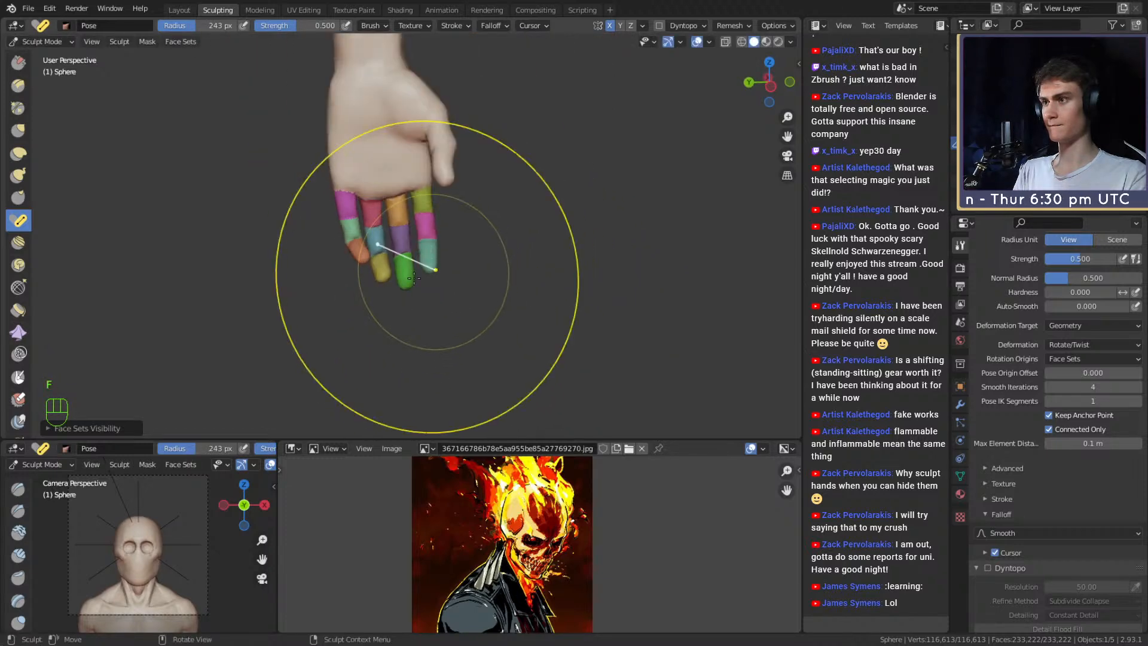
pyautogui.moveTo(427, 278); pyautogui.dragTo(548, 262, button='middle')
pyautogui.moveTo(547, 261)
pyautogui.keyDown('shift'); pyautogui.mouseDown(button='middle')
pyautogui.moveTo(426, 300)
pyautogui.moveTo(706, 304)
pyautogui.mouseUp(button='middle'); pyautogui.keyUp('shift')
pyautogui.scroll(-4, 658, 299)
pyautogui.keyDown('shift'); pyautogui.moveTo(562, 284); pyautogui.dragTo(455, 250, button='middle'); pyautogui.keyUp('shift')
pyautogui.scroll(4, 497, 309)
pyautogui.scroll(4, 451, 254)
pyautogui.scroll(-3, 455, 250)
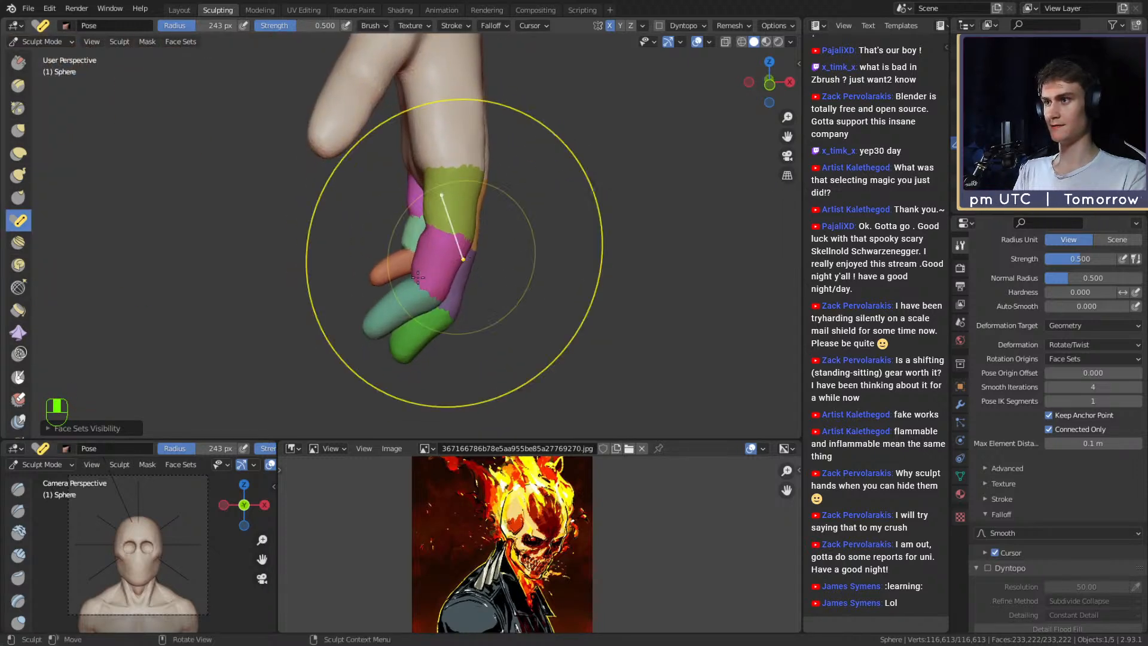
pyautogui.scroll(-2, 456, 293)
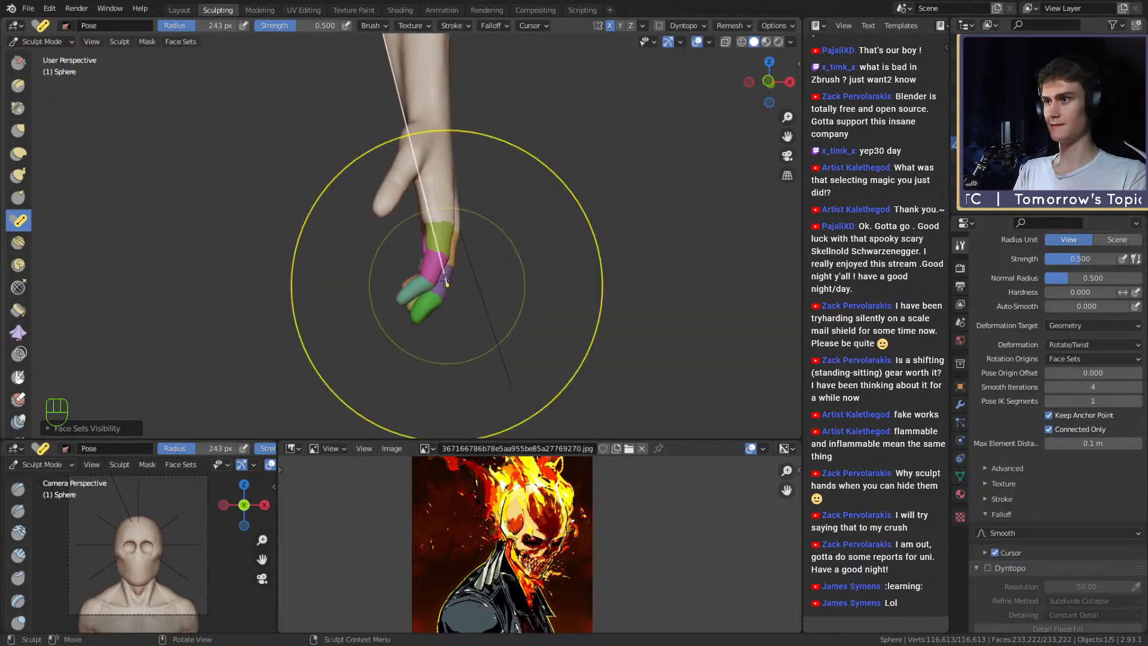
pyautogui.scroll(-6, 456, 305)
pyautogui.scroll(3, 448, 291)
pyautogui.scroll(-5, 447, 289)
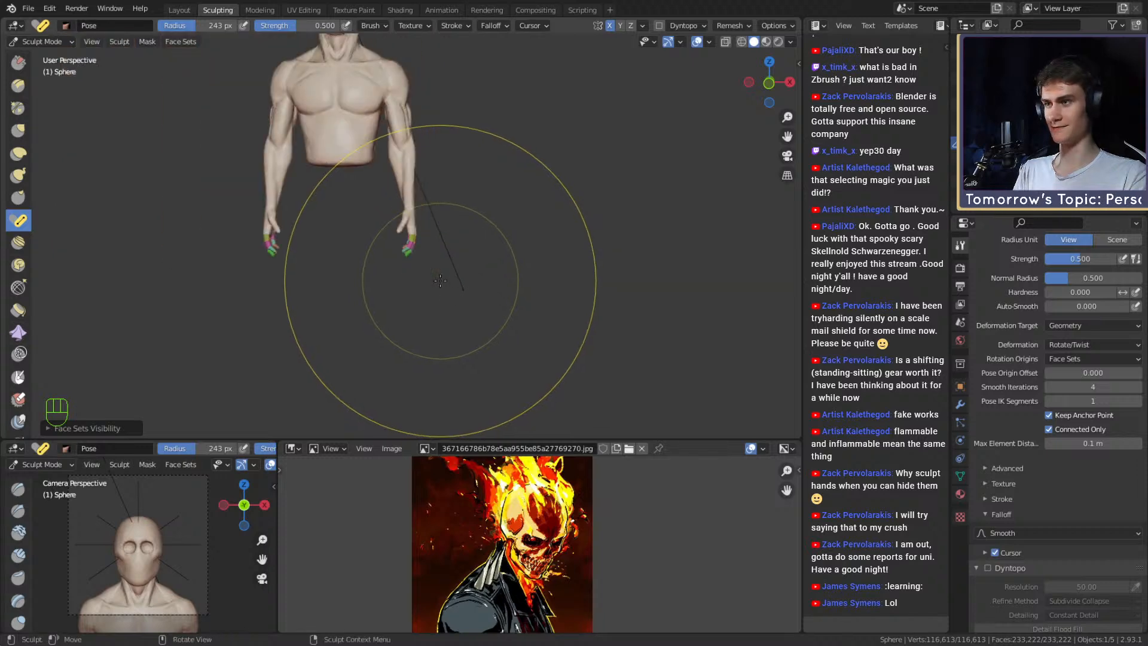
pyautogui.moveTo(442, 283); pyautogui.dragTo(359, 324, button='middle')
pyautogui.scroll(3, 454, 285)
pyautogui.moveTo(359, 324)
pyautogui.keyDown('shift'); pyautogui.mouseDown(button='middle')
pyautogui.moveTo(372, 323)
pyautogui.moveTo(414, 263)
pyautogui.moveTo(442, 287)
pyautogui.moveTo(398, 338)
pyautogui.moveTo(383, 335)
pyautogui.mouseUp(button='middle'); pyautogui.keyUp('shift')
pyautogui.scroll(4, 414, 263)
pyautogui.scroll(4, 417, 304)
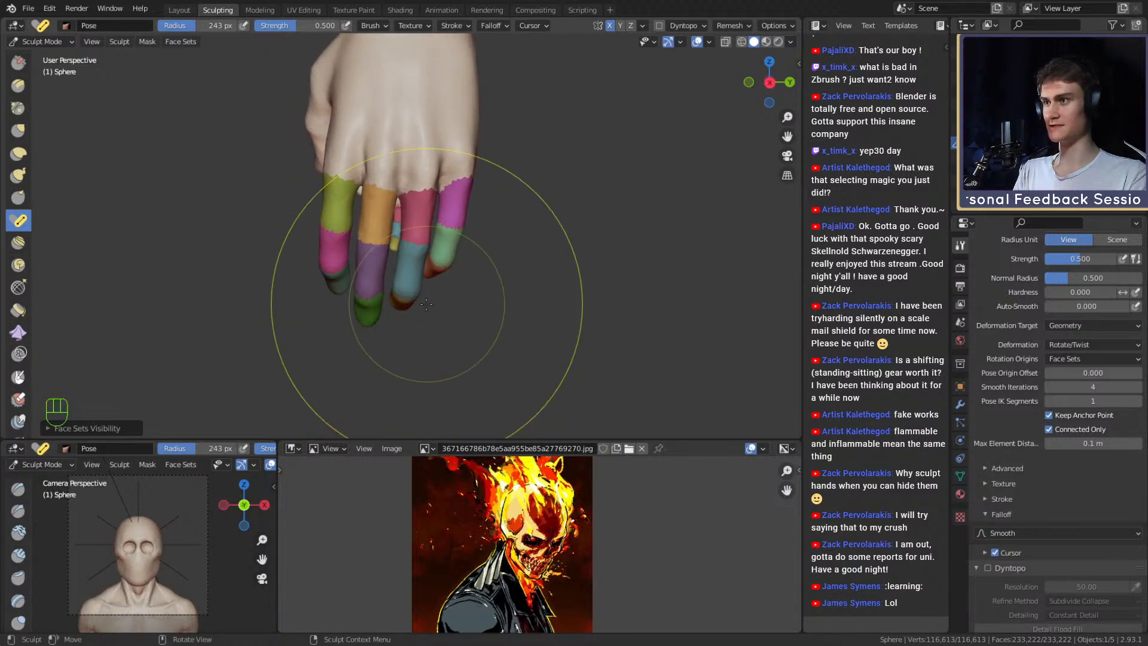
# Adjust the sideways spread of the fingers from the back of the hand with the Pose brush at a 180 px radius.
pyautogui.press('f')
pyautogui.click(366, 320)
pyautogui.press('f')
pyautogui.click(361, 320)
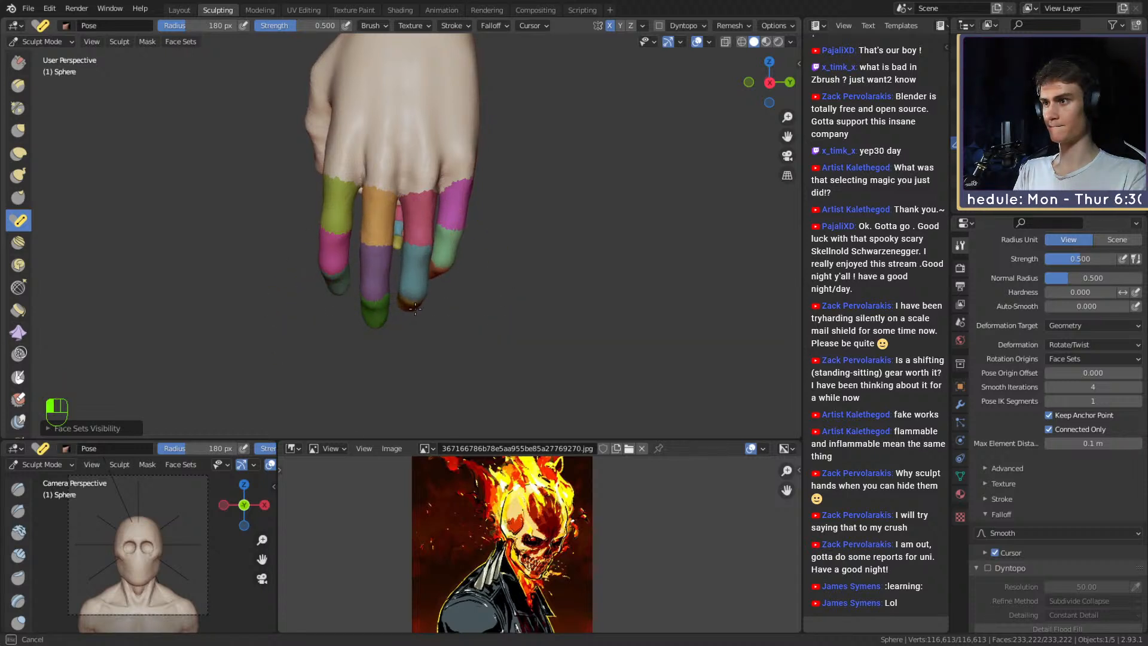
pyautogui.moveTo(416, 308); pyautogui.dragTo(344, 293)
pyautogui.moveTo(439, 275); pyautogui.dragTo(431, 271, button='middle')
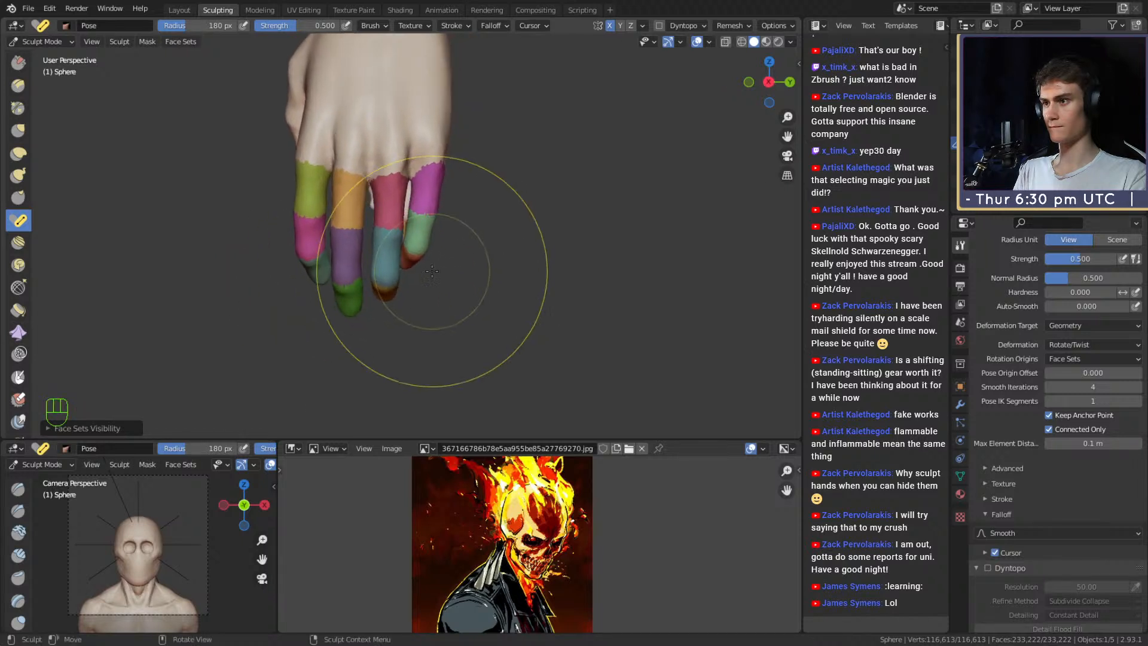
# Adjust the little finger's sideways angle from below with the Pose brush at a 120 px radius.
pyautogui.press('f')
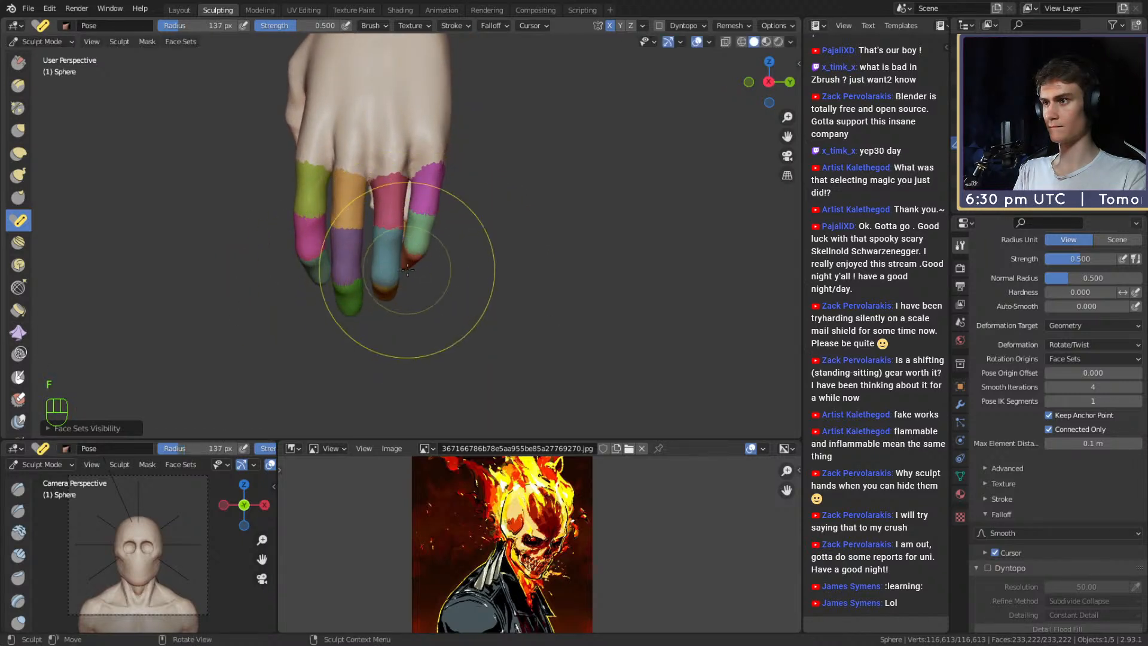
pyautogui.click(407, 272)
pyautogui.moveTo(407, 272)
pyautogui.mouseDown(button='middle')
pyautogui.moveTo(431, 241)
pyautogui.moveTo(422, 204)
pyautogui.mouseUp(button='middle')
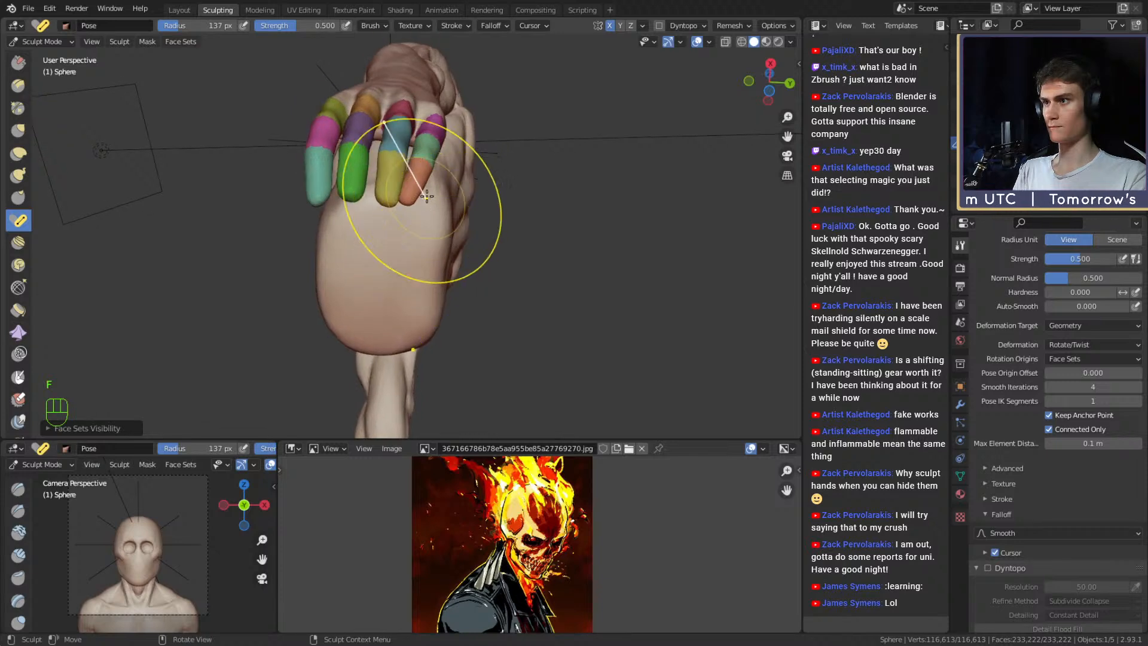
pyautogui.press('f')
pyautogui.click(421, 191)
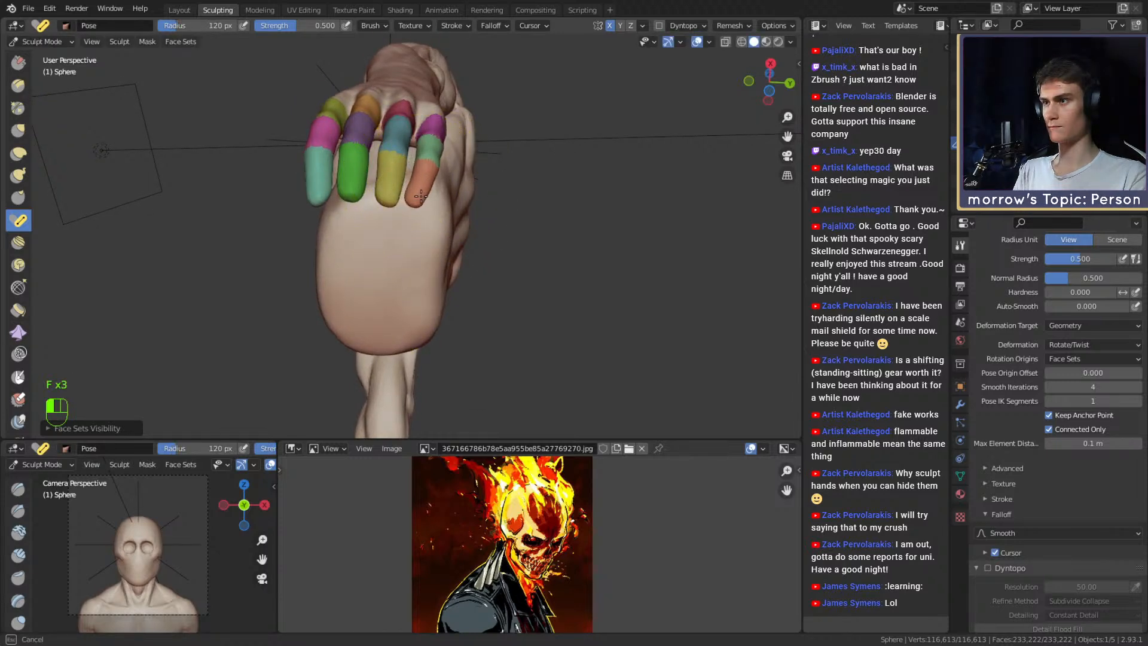
pyautogui.moveTo(430, 187); pyautogui.dragTo(564, 292, button='middle')
pyautogui.moveTo(425, 296); pyautogui.dragTo(719, 326, button='middle')
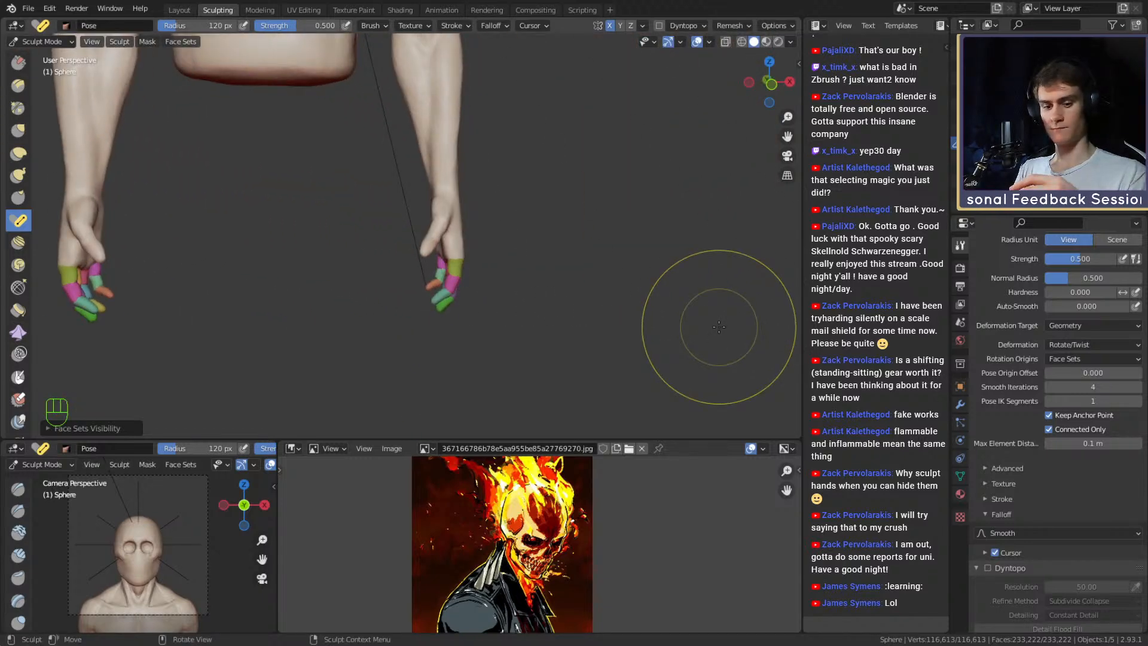
# Switch to the Grab brush and set its radius to 131 px over the index finger's base knuckle.
pyautogui.scroll(3, 513, 322)
pyautogui.moveTo(487, 321); pyautogui.dragTo(454, 241, button='middle')
pyautogui.scroll(3, 467, 305)
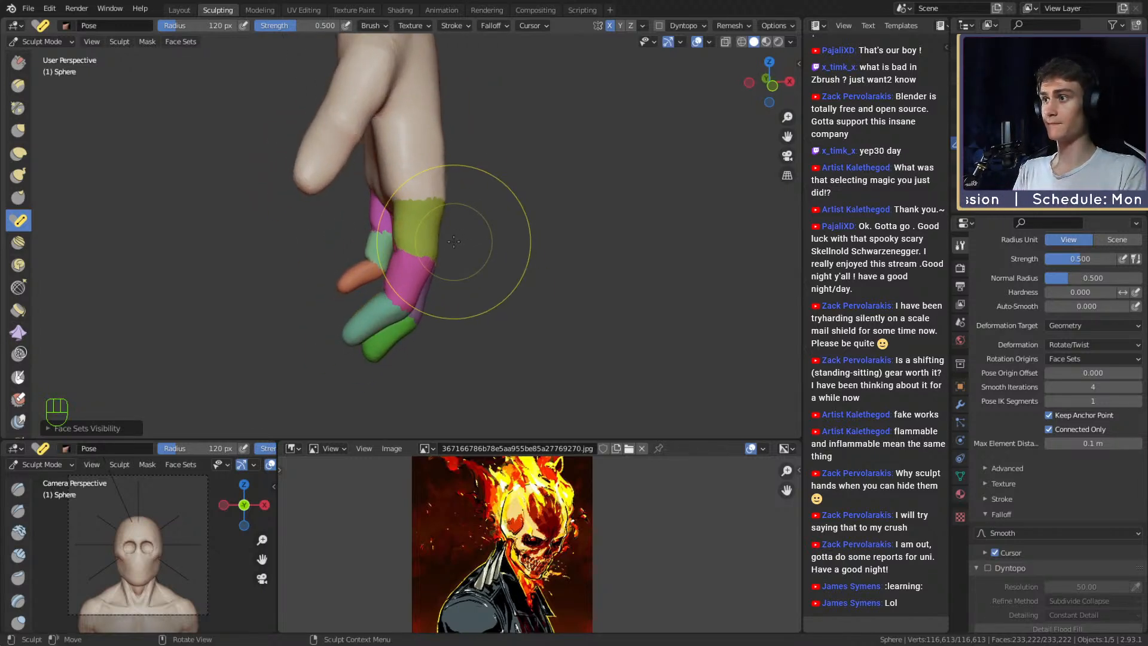
pyautogui.moveTo(497, 202)
pyautogui.mouseDown(button='middle')
pyautogui.moveTo(410, 243)
pyautogui.moveTo(491, 236)
pyautogui.mouseUp(button='middle')
pyautogui.press('g')
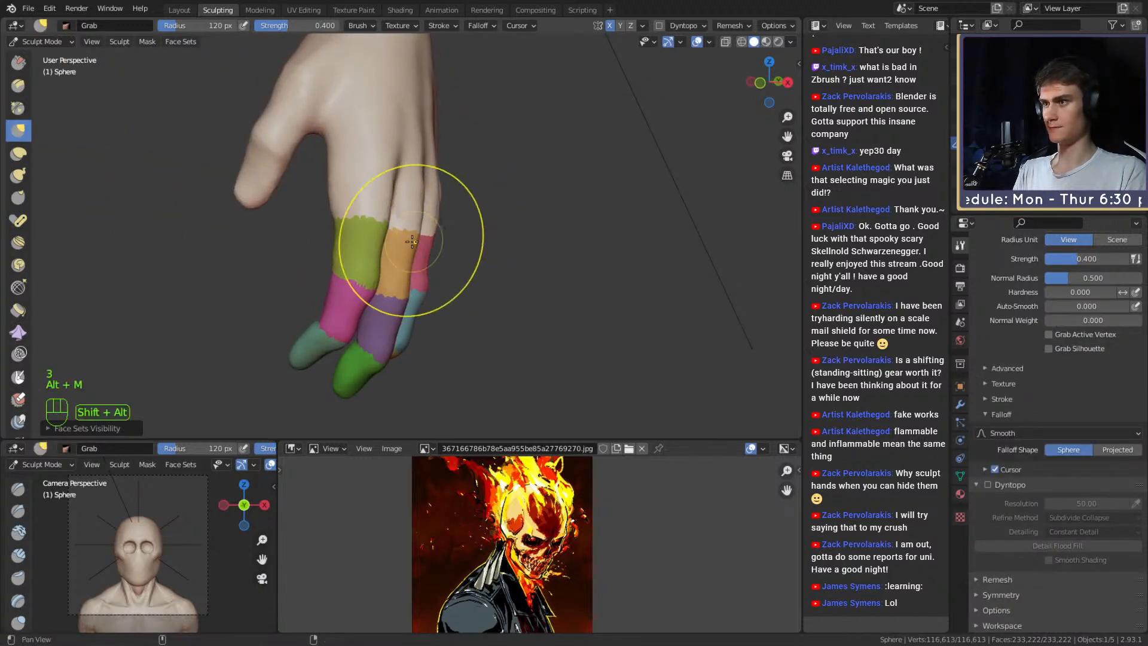
pyautogui.keyDown('alt'); pyautogui.moveTo(412, 241); pyautogui.dragTo(392, 303, button='middle'); pyautogui.keyUp('alt')
pyautogui.moveTo(419, 207)
pyautogui.keyDown('ctrl'); pyautogui.keyDown('alt'); pyautogui.mouseDown(button='middle')
pyautogui.moveTo(379, 321)
pyautogui.moveTo(412, 217)
pyautogui.mouseUp(button='middle'); pyautogui.keyUp('alt'); pyautogui.keyUp('ctrl')
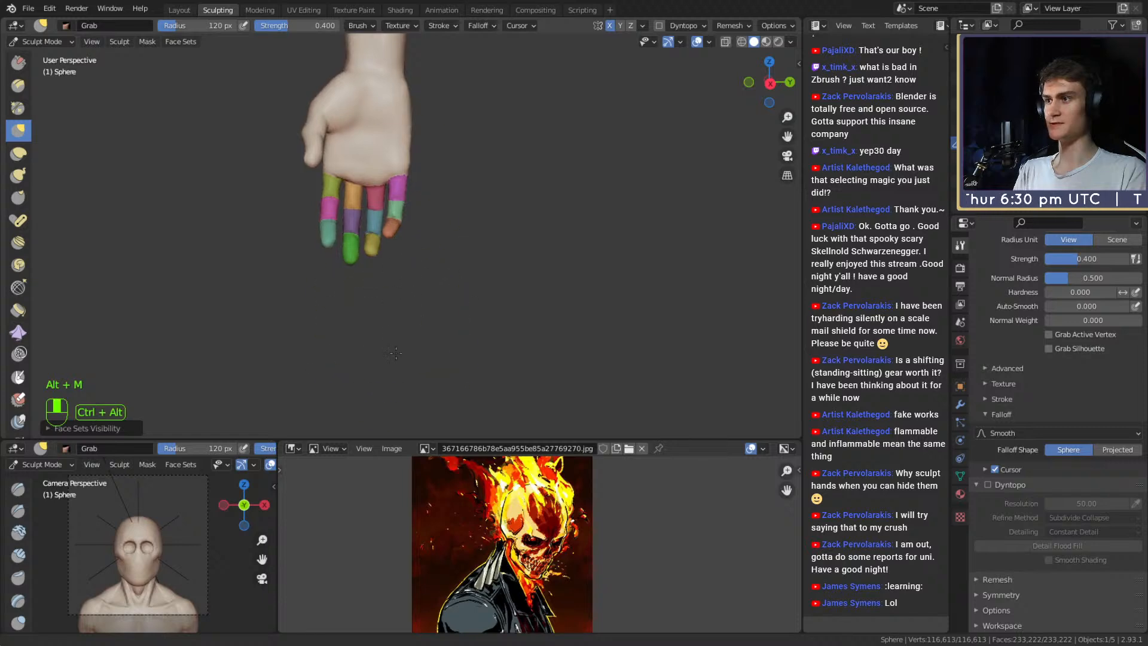
pyautogui.press('KP_Decimal')
pyautogui.moveTo(372, 277)
pyautogui.keyDown('ctrl'); pyautogui.keyDown('alt'); pyautogui.mouseDown(button='middle')
pyautogui.moveTo(365, 344)
pyautogui.moveTo(499, 262)
pyautogui.moveTo(478, 279)
pyautogui.moveTo(451, 221)
pyautogui.moveTo(441, 267)
pyautogui.moveTo(450, 249)
pyautogui.moveTo(452, 269)
pyautogui.moveTo(433, 254)
pyautogui.mouseUp(button='middle'); pyautogui.keyUp('alt'); pyautogui.keyUp('ctrl')
pyautogui.press('f')
pyautogui.click(439, 279)
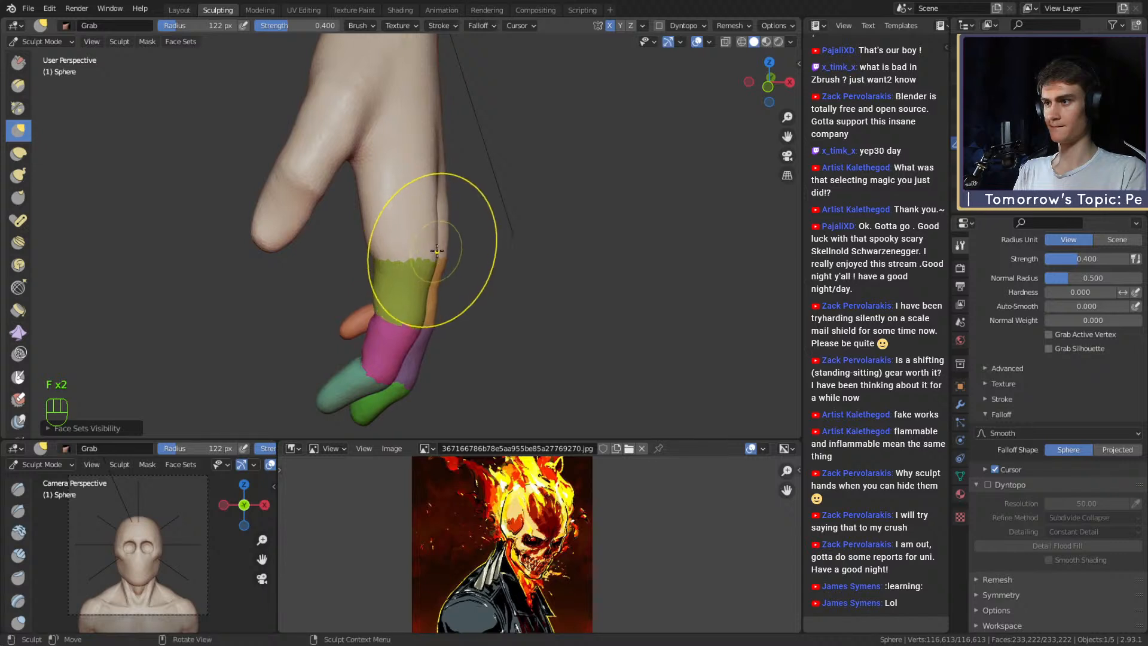
pyautogui.press('f')
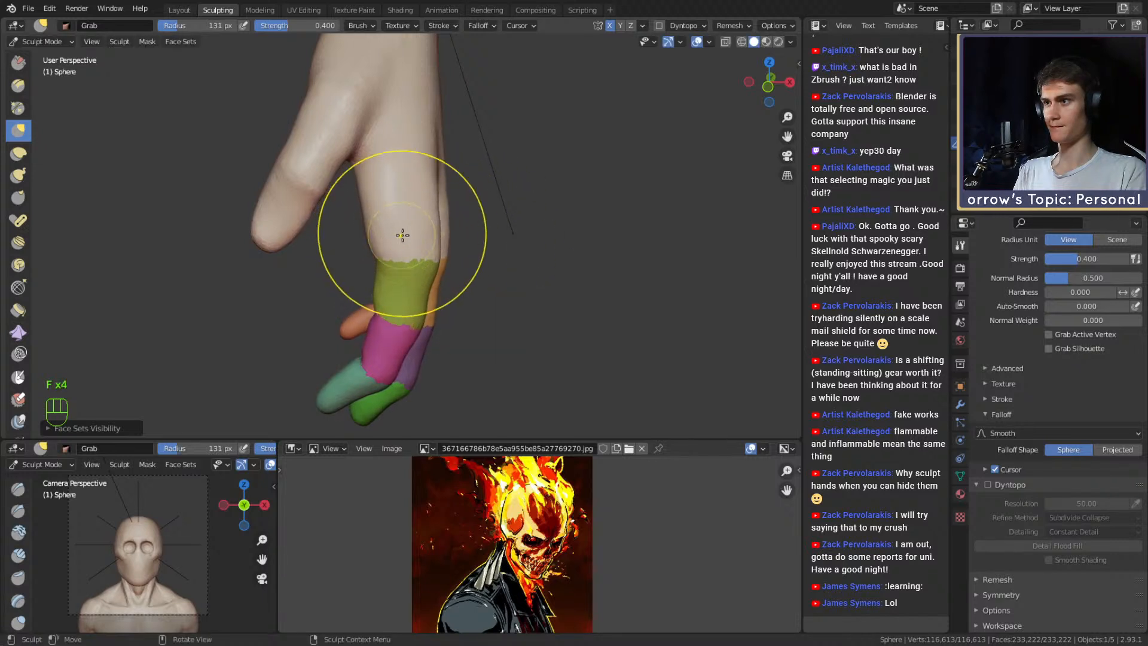
# Reshape the base of the thumb with the Grab brush, using a radius of about 205 px.
pyautogui.moveTo(403, 235); pyautogui.dragTo(436, 246, button='middle')
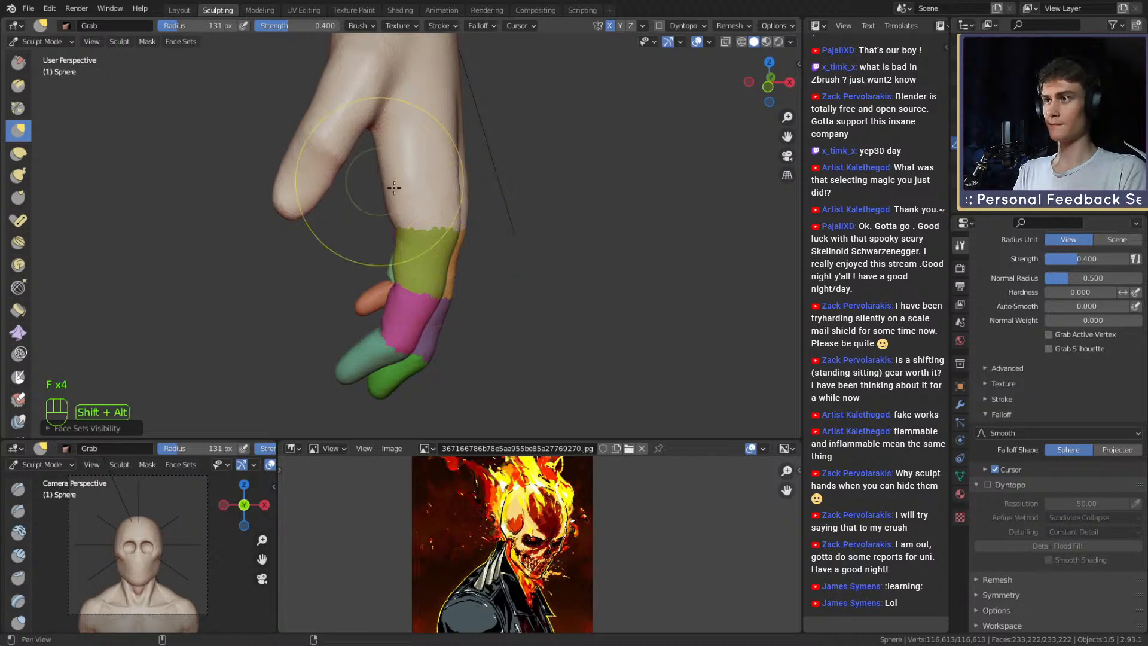
pyautogui.keyDown('alt'); pyautogui.keyDown('shift'); pyautogui.moveTo(394, 188); pyautogui.dragTo(410, 299); pyautogui.keyUp('shift'); pyautogui.keyUp('alt')
pyautogui.keyDown('alt'); pyautogui.moveTo(409, 299); pyautogui.dragTo(411, 224); pyautogui.keyUp('alt')
pyautogui.moveTo(411, 224)
pyautogui.keyDown('ctrl'); pyautogui.keyDown('alt'); pyautogui.mouseDown()
pyautogui.moveTo(413, 177)
pyautogui.moveTo(416, 249)
pyautogui.moveTo(394, 271)
pyautogui.moveTo(400, 264)
pyautogui.mouseUp(); pyautogui.keyUp('alt'); pyautogui.keyUp('ctrl')
pyautogui.press('f')
pyautogui.click(388, 221)
pyautogui.press('f')
pyautogui.click(421, 264)
pyautogui.moveTo(399, 263)
pyautogui.keyDown('alt'); pyautogui.mouseDown()
pyautogui.moveTo(394, 296)
pyautogui.moveTo(372, 266)
pyautogui.mouseUp(); pyautogui.keyUp('alt')
pyautogui.keyDown('alt'); pyautogui.moveTo(373, 248); pyautogui.dragTo(336, 280); pyautogui.keyUp('alt')
pyautogui.press('f')
pyautogui.click(453, 273)
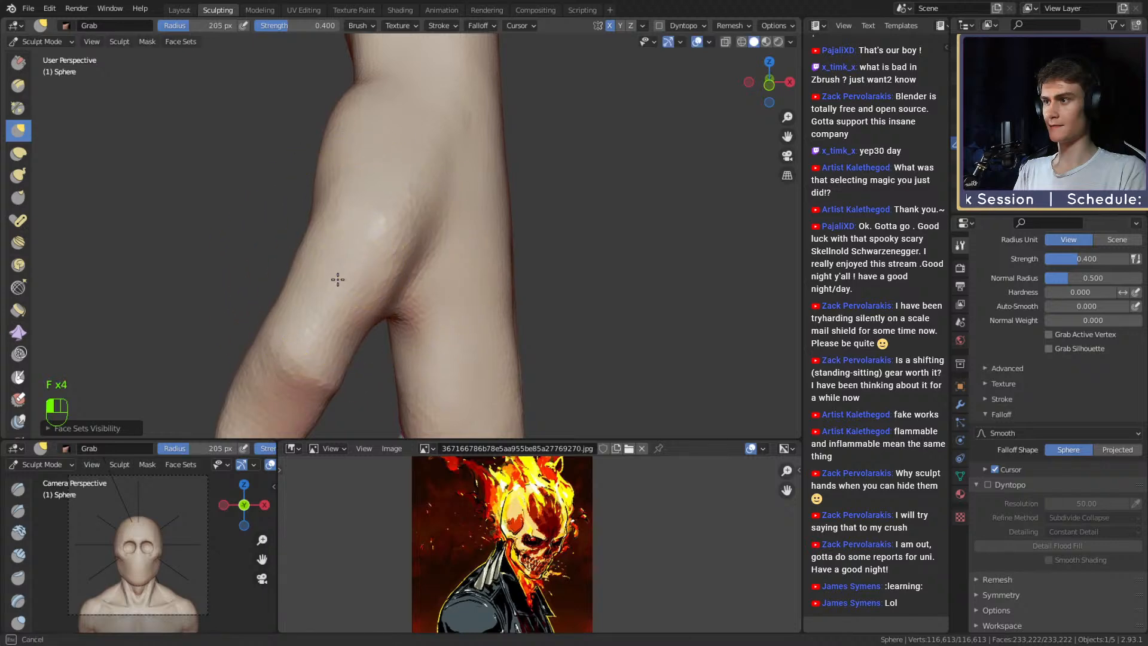
pyautogui.press('f')
pyautogui.click(478, 230)
pyautogui.moveTo(364, 225); pyautogui.dragTo(376, 218)
# Adjust the webbing between the thumb and index finger with the Grab brush at a 161 px radius.
pyautogui.keyDown('alt'); pyautogui.keyDown('shift'); pyautogui.moveTo(425, 270); pyautogui.dragTo(374, 180); pyautogui.keyUp('shift'); pyautogui.keyUp('alt')
pyautogui.press('f')
pyautogui.click(350, 274)
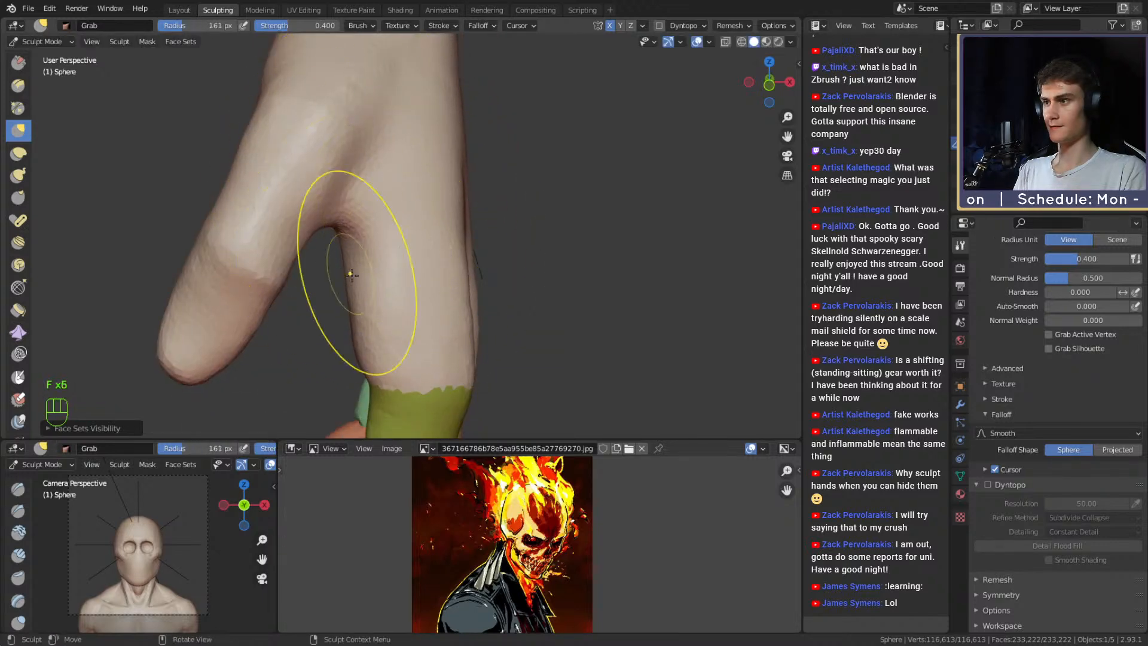
pyautogui.press('f')
pyautogui.click(459, 288)
# Crease and smooth the fold between the thumb and index finger with the Crease brush at a 101 px radius.
pyautogui.press('2')
pyautogui.press('f')
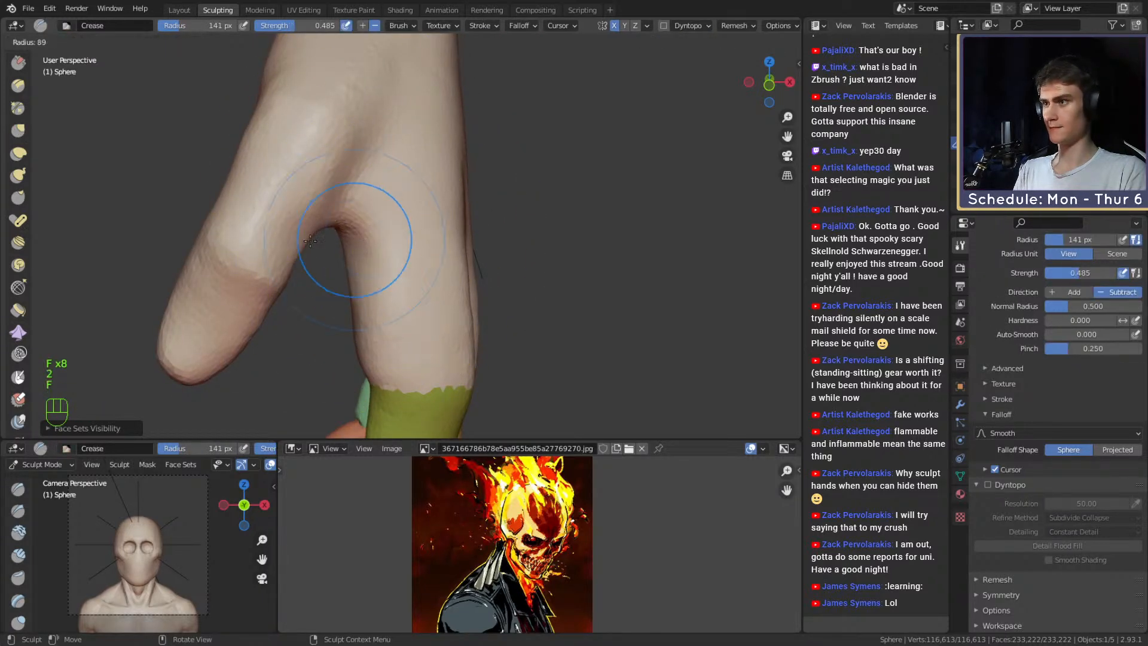
pyautogui.click(401, 239)
pyautogui.keyDown('alt'); pyautogui.moveTo(344, 270); pyautogui.dragTo(374, 172); pyautogui.keyUp('alt')
pyautogui.press('f')
pyautogui.click(361, 170)
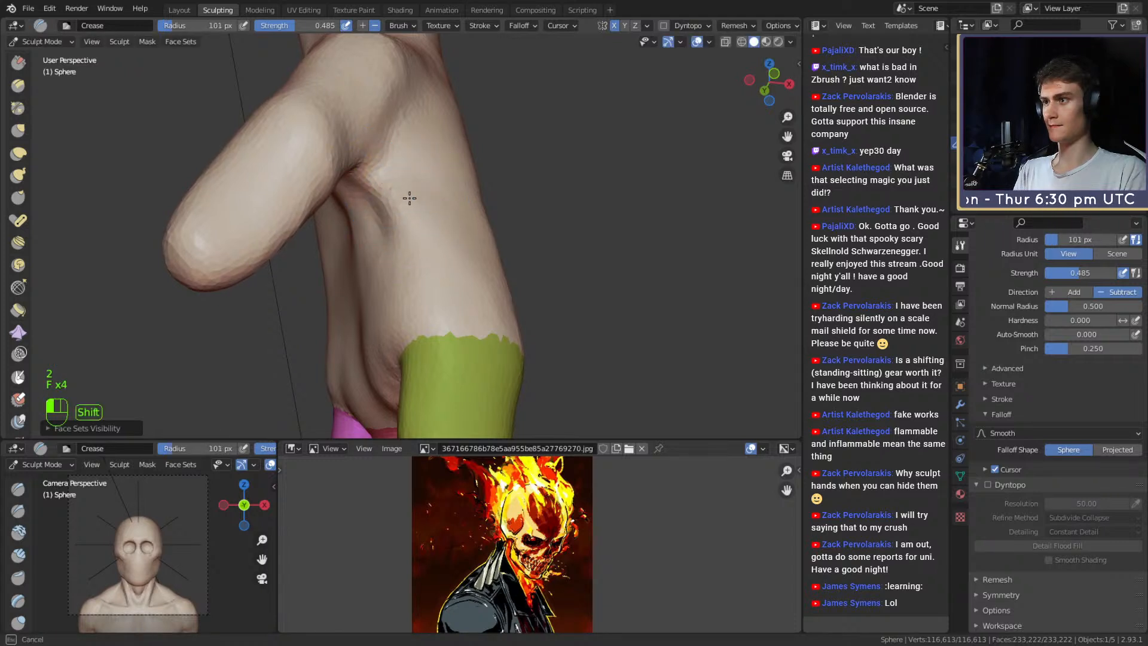
pyautogui.press('f')
pyautogui.click(412, 174)
pyautogui.keyDown('shift'); pyautogui.moveTo(406, 168); pyautogui.dragTo(424, 150); pyautogui.keyUp('shift')
# Pull the thumb webbing slightly upward with the Grab brush at a 97 px radius, then enlarge the radius to 129 px.
pyautogui.moveTo(346, 323)
pyautogui.keyDown('alt'); pyautogui.keyDown('shift'); pyautogui.mouseDown()
pyautogui.moveTo(324, 246)
pyautogui.moveTo(293, 239)
pyautogui.mouseUp(); pyautogui.keyUp('shift'); pyautogui.keyUp('alt')
pyautogui.press('3')
pyautogui.keyDown('alt'); pyautogui.keyDown('shift'); pyautogui.moveTo(267, 230); pyautogui.dragTo(333, 243); pyautogui.keyUp('shift'); pyautogui.keyUp('alt')
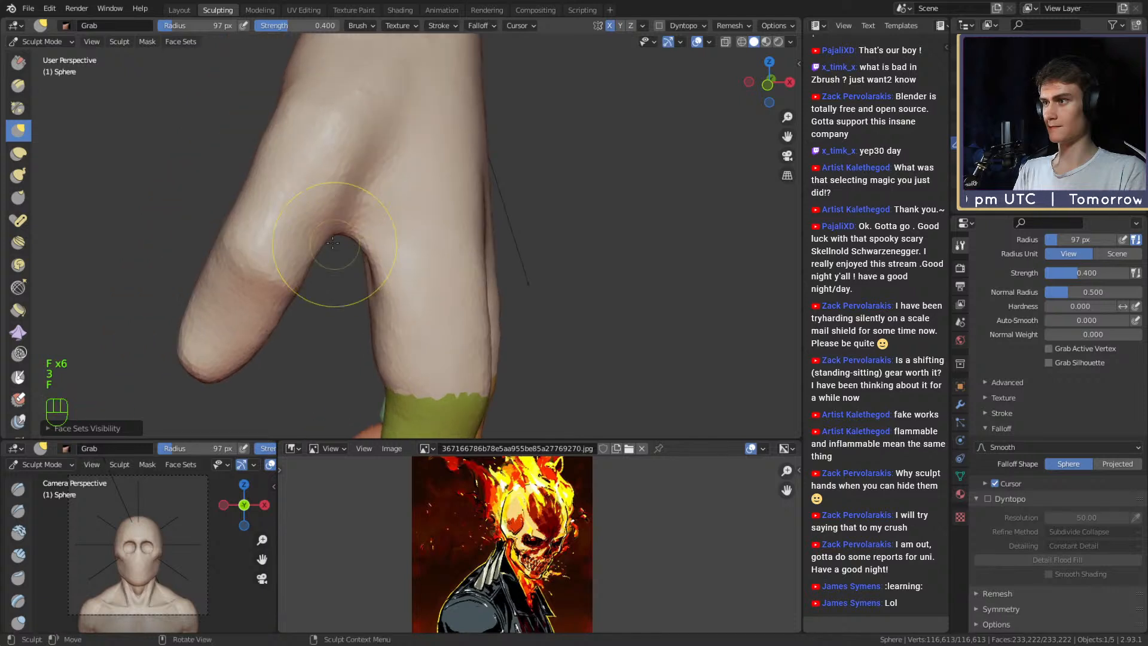
pyautogui.moveTo(352, 204); pyautogui.dragTo(357, 199)
pyautogui.keyDown('alt'); pyautogui.keyDown('shift'); pyautogui.moveTo(373, 199); pyautogui.dragTo(351, 204); pyautogui.keyUp('shift'); pyautogui.keyUp('alt')
pyautogui.press('f')
pyautogui.click(348, 239)
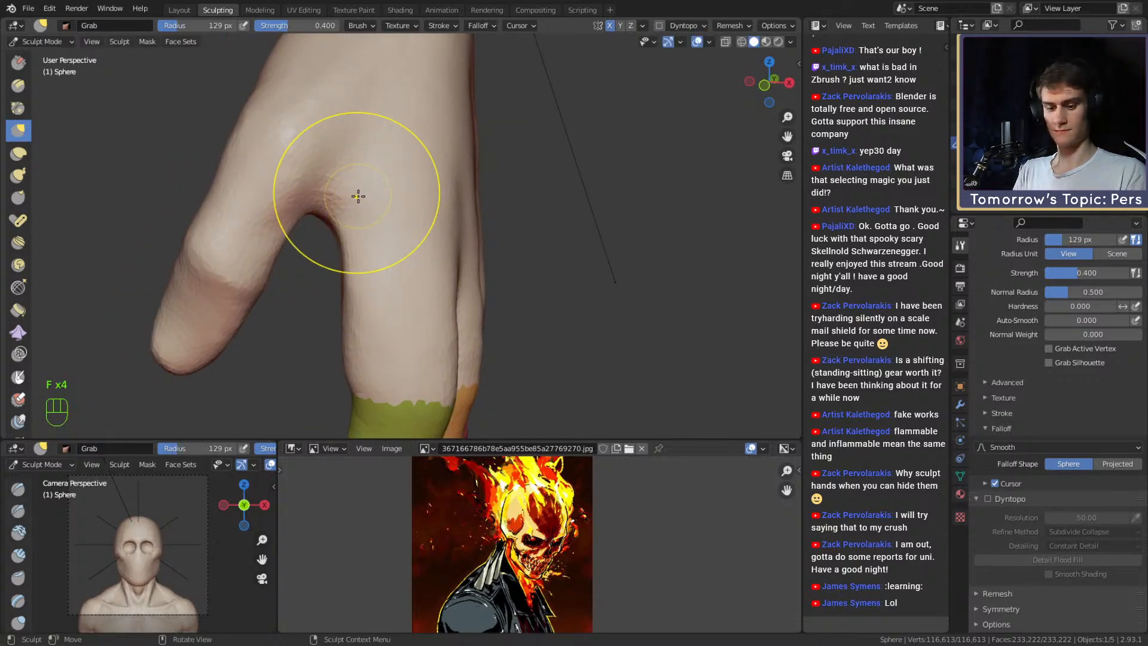
# Nudge the index finger side of the thumb webbing with the Grab brush at a 184 px radius.
pyautogui.press('f')
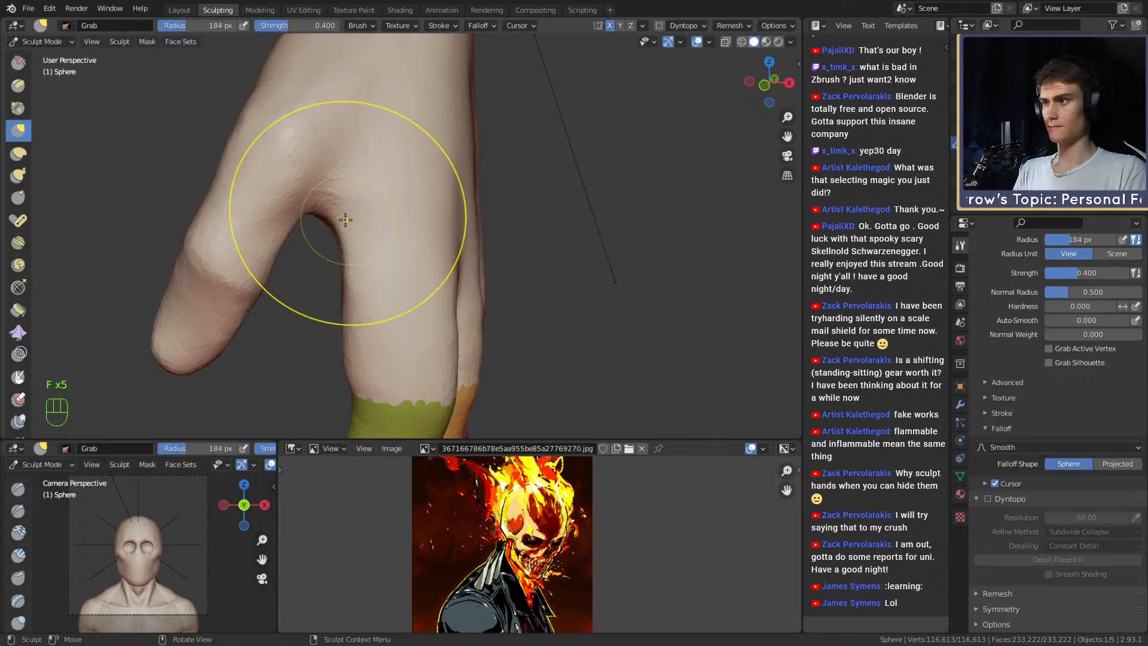
pyautogui.click(349, 219)
pyautogui.keyDown('alt'); pyautogui.keyDown('shift'); pyautogui.moveTo(346, 259); pyautogui.dragTo(357, 257); pyautogui.keyUp('shift'); pyautogui.keyUp('alt')
pyautogui.keyDown('alt'); pyautogui.moveTo(357, 257); pyautogui.dragTo(378, 255); pyautogui.keyUp('alt')
pyautogui.moveTo(331, 215); pyautogui.dragTo(333, 215)
pyautogui.moveTo(336, 219)
pyautogui.keyDown('alt'); pyautogui.mouseDown()
pyautogui.moveTo(545, 182)
pyautogui.moveTo(431, 235)
pyautogui.moveTo(439, 247)
pyautogui.moveTo(417, 285)
pyautogui.mouseUp(); pyautogui.keyUp('alt')
# Examine the hand's overall shape from the side, and the thumb and palm up close.
pyautogui.press('f')
pyautogui.click(461, 205)
pyautogui.keyDown('ctrl'); pyautogui.keyDown('alt'); pyautogui.moveTo(417, 285); pyautogui.dragTo(414, 213); pyautogui.keyUp('alt'); pyautogui.keyUp('ctrl')
pyautogui.press('f')
pyautogui.click(460, 230)
pyautogui.keyDown('ctrl'); pyautogui.keyDown('alt'); pyautogui.moveTo(415, 213); pyautogui.dragTo(431, 266); pyautogui.keyUp('alt'); pyautogui.keyUp('ctrl')
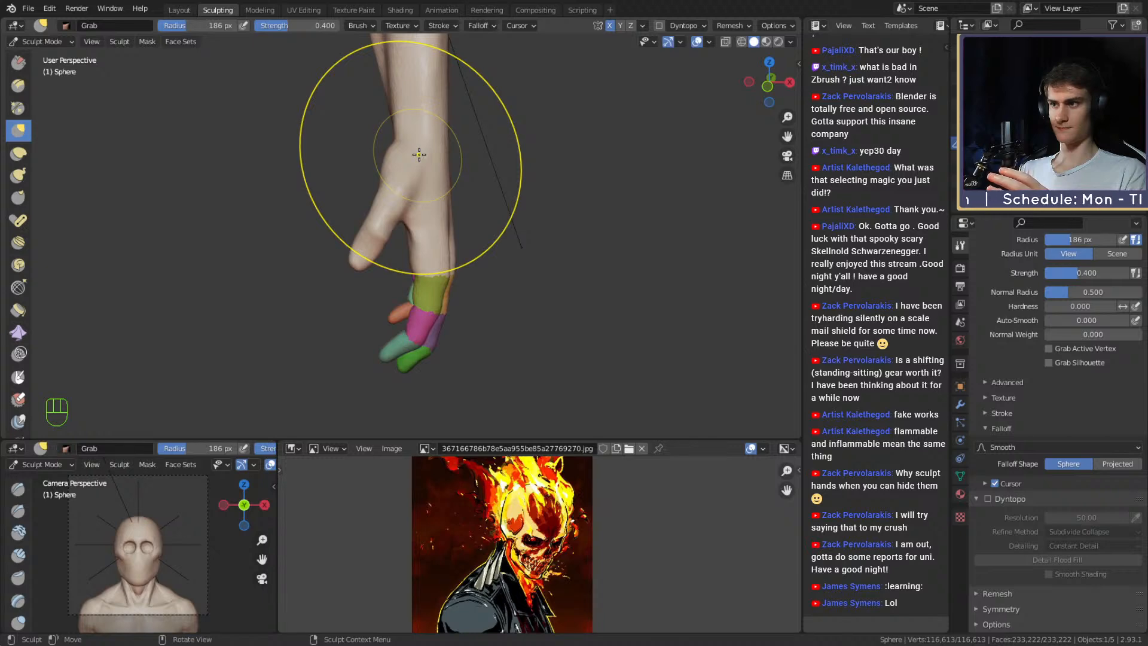
pyautogui.keyDown('alt'); pyautogui.moveTo(419, 155); pyautogui.dragTo(435, 239); pyautogui.keyUp('alt')
pyautogui.keyDown('alt'); pyautogui.keyDown('shift'); pyautogui.moveTo(435, 240); pyautogui.dragTo(502, 276); pyautogui.keyUp('shift'); pyautogui.keyUp('alt')
pyautogui.keyDown('alt'); pyautogui.keyDown('shift'); pyautogui.moveTo(503, 276); pyautogui.dragTo(534, 231); pyautogui.keyUp('shift'); pyautogui.keyUp('alt')
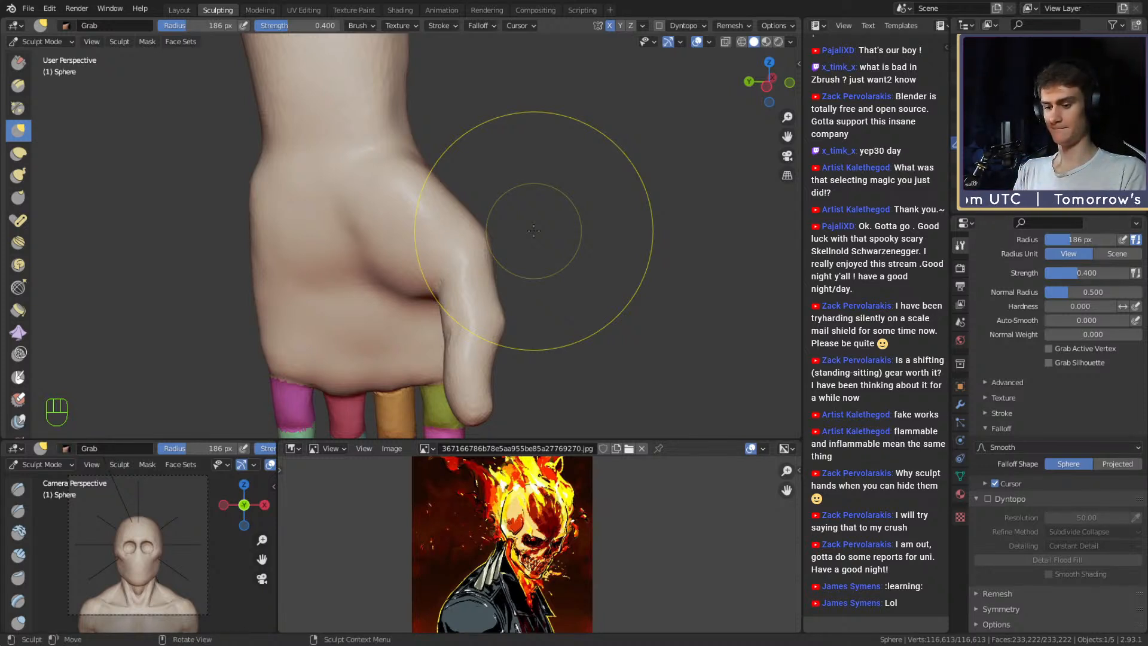
# Reshape the thumb base and the adjoining palm contour with the Grab brush, varying the radius between pulls.
pyautogui.moveTo(534, 231)
pyautogui.keyDown('alt'); pyautogui.mouseDown()
pyautogui.moveTo(437, 226)
pyautogui.moveTo(462, 205)
pyautogui.moveTo(250, 230)
pyautogui.mouseUp(); pyautogui.keyUp('alt')
pyautogui.moveTo(354, 230)
pyautogui.keyDown('alt'); pyautogui.mouseDown()
pyautogui.moveTo(339, 233)
pyautogui.moveTo(359, 236)
pyautogui.moveTo(341, 223)
pyautogui.moveTo(359, 197)
pyautogui.moveTo(415, 257)
pyautogui.mouseUp(); pyautogui.keyUp('alt')
pyautogui.press('f')
pyautogui.click(356, 221)
pyautogui.press('f')
pyautogui.click(512, 240)
pyautogui.press('f')
pyautogui.keyDown('alt'); pyautogui.moveTo(512, 240); pyautogui.dragTo(387, 221); pyautogui.keyUp('alt')
pyautogui.click(601, 202)
# Refine the thumb's outer contour with the Grab brush, resizing it to suit each pull.
pyautogui.moveTo(472, 239)
pyautogui.keyDown('alt'); pyautogui.mouseDown()
pyautogui.moveTo(387, 228)
pyautogui.moveTo(577, 234)
pyautogui.moveTo(484, 205)
pyautogui.moveTo(473, 190)
pyautogui.moveTo(526, 171)
pyautogui.moveTo(397, 180)
pyautogui.mouseUp(); pyautogui.keyUp('alt')
pyautogui.press('f')
pyautogui.click(561, 235)
pyautogui.press('f')
pyautogui.click(457, 179)
pyautogui.press('f')
pyautogui.click(526, 172)
# Adjust the thumb side of the hand below the wrist with the Grab brush at a 126 px radius.
pyautogui.moveTo(397, 180)
pyautogui.keyDown('alt'); pyautogui.keyDown('shift'); pyautogui.mouseDown()
pyautogui.moveTo(419, 202)
pyautogui.moveTo(386, 255)
pyautogui.moveTo(432, 254)
pyautogui.moveTo(392, 252)
pyautogui.moveTo(417, 249)
pyautogui.mouseUp(); pyautogui.keyUp('shift'); pyautogui.keyUp('alt')
pyautogui.press('f')
pyautogui.click(391, 256)
pyautogui.press('f')
pyautogui.click(423, 248)
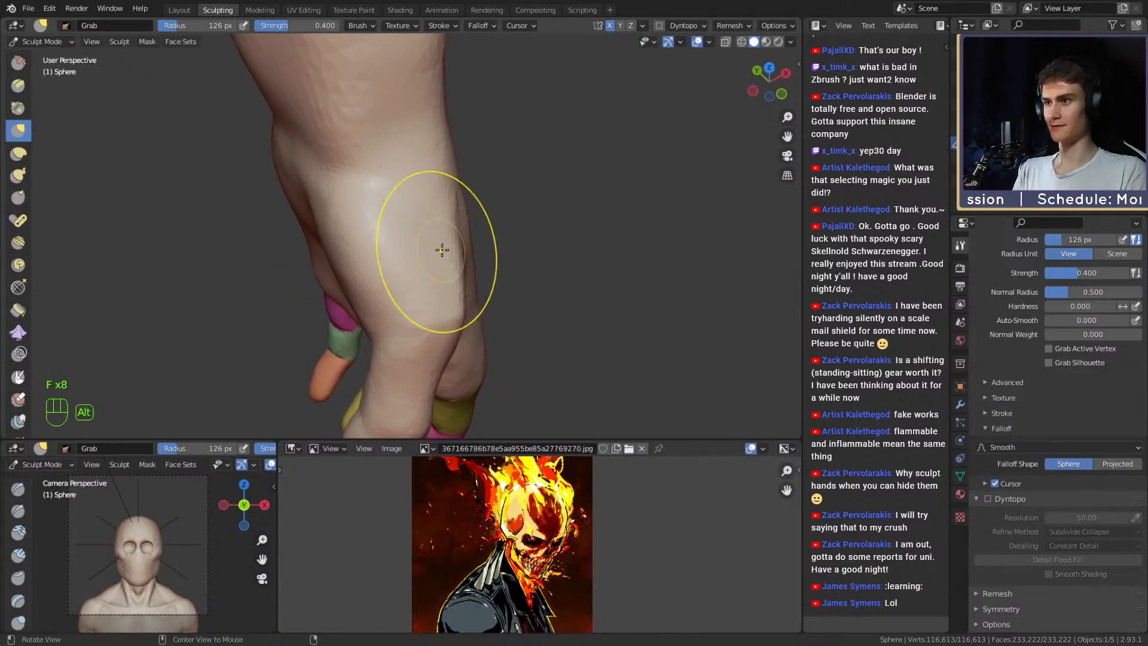
pyautogui.moveTo(480, 282)
pyautogui.keyDown('alt'); pyautogui.mouseDown()
pyautogui.moveTo(512, 256)
pyautogui.moveTo(375, 200)
pyautogui.moveTo(368, 175)
pyautogui.moveTo(351, 174)
pyautogui.moveTo(443, 264)
pyautogui.moveTo(384, 235)
pyautogui.moveTo(405, 231)
pyautogui.moveTo(418, 246)
pyautogui.moveTo(366, 245)
pyautogui.mouseUp(); pyautogui.keyUp('alt')
pyautogui.press('f')
pyautogui.click(387, 255)
# Sculpt the webbing between the thumb and index finger with the Clay Strips brush, carving into it at a 44 px radius.
pyautogui.press('1')
pyautogui.press('f')
pyautogui.click(349, 247)
pyautogui.moveTo(358, 250)
pyautogui.keyDown('ctrl'); pyautogui.mouseDown()
pyautogui.moveTo(374, 244)
pyautogui.moveTo(362, 195)
pyautogui.mouseUp(); pyautogui.keyUp('ctrl')
pyautogui.press('f')
pyautogui.click(388, 248)
pyautogui.press('f')
pyautogui.click(374, 212)
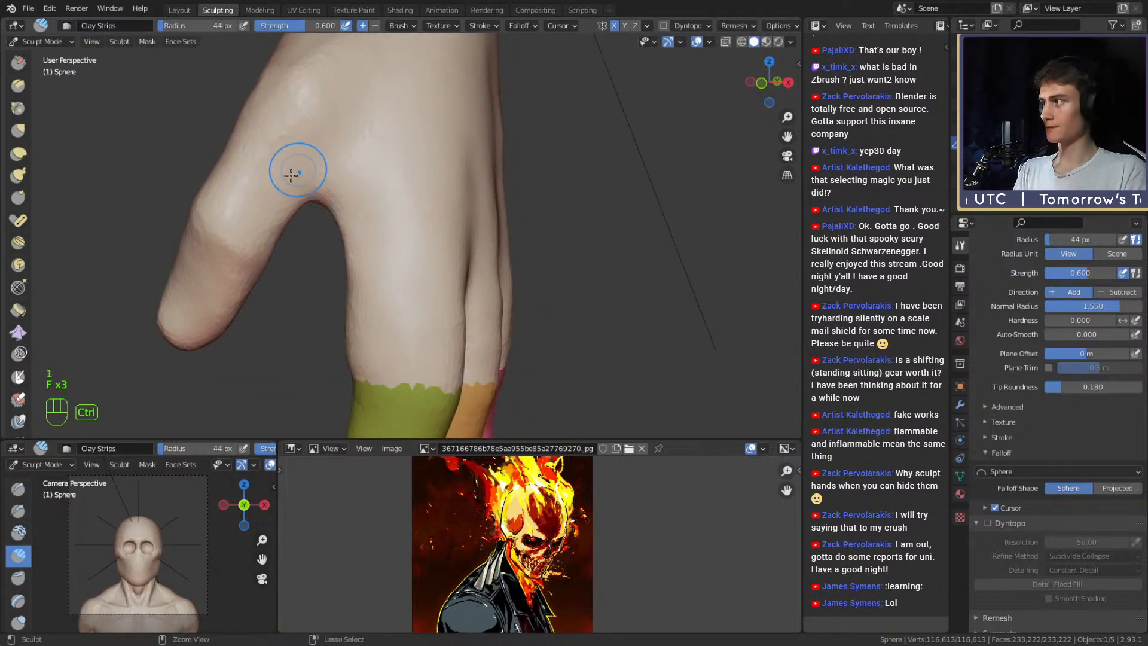
pyautogui.moveTo(450, 222)
pyautogui.keyDown('ctrl'); pyautogui.keyDown('alt'); pyautogui.mouseDown()
pyautogui.moveTo(488, 248)
pyautogui.moveTo(466, 218)
pyautogui.mouseUp(); pyautogui.keyUp('alt'); pyautogui.keyUp('ctrl')
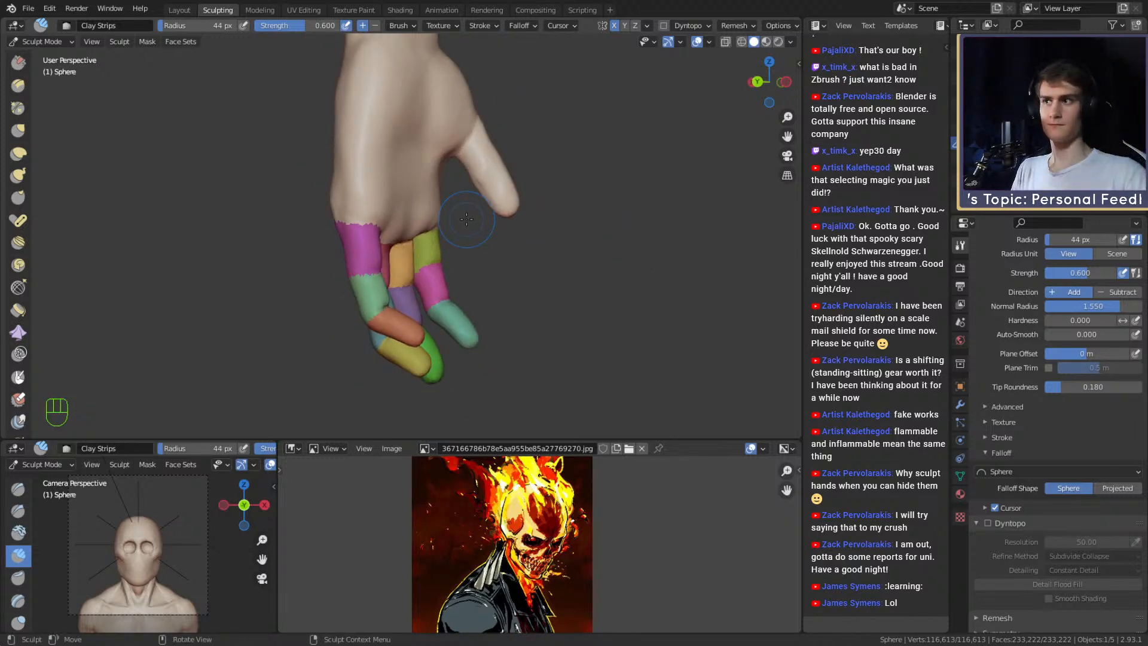
# Build up the thumb pad on the palm with the Clay Strips brush and smooth it at a 60 px radius.
pyautogui.moveTo(466, 219)
pyautogui.keyDown('alt'); pyautogui.mouseDown()
pyautogui.moveTo(491, 222)
pyautogui.moveTo(432, 250)
pyautogui.moveTo(441, 258)
pyautogui.mouseUp(); pyautogui.keyUp('alt')
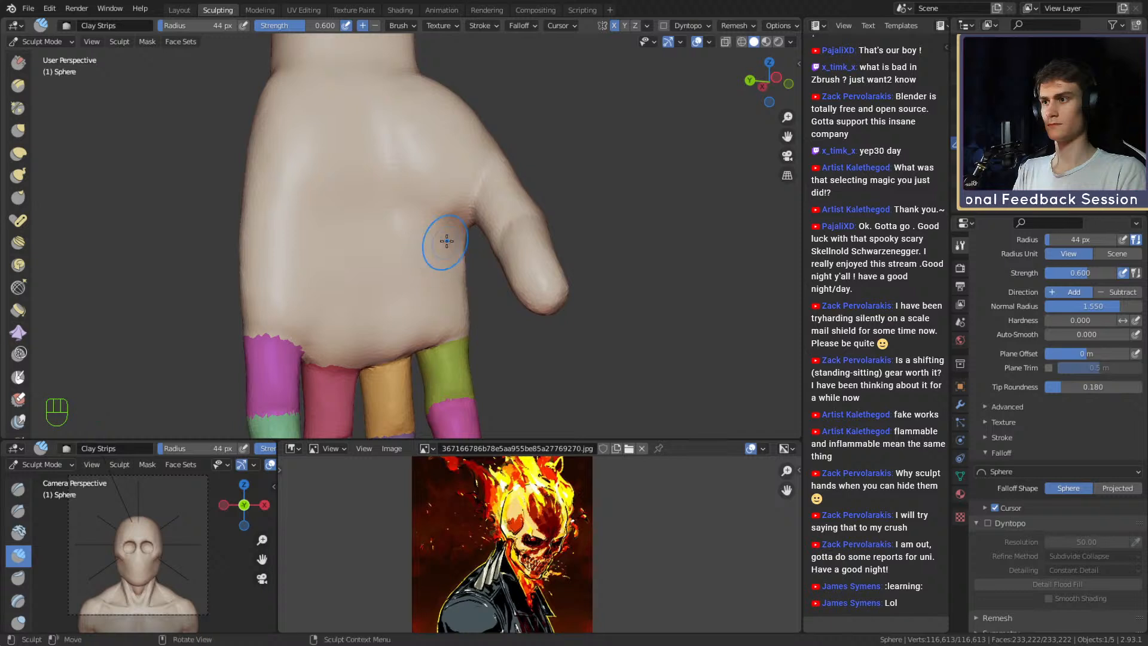
pyautogui.press('f')
pyautogui.moveTo(413, 150); pyautogui.dragTo(410, 157)
pyautogui.press('f')
pyautogui.click(423, 159)
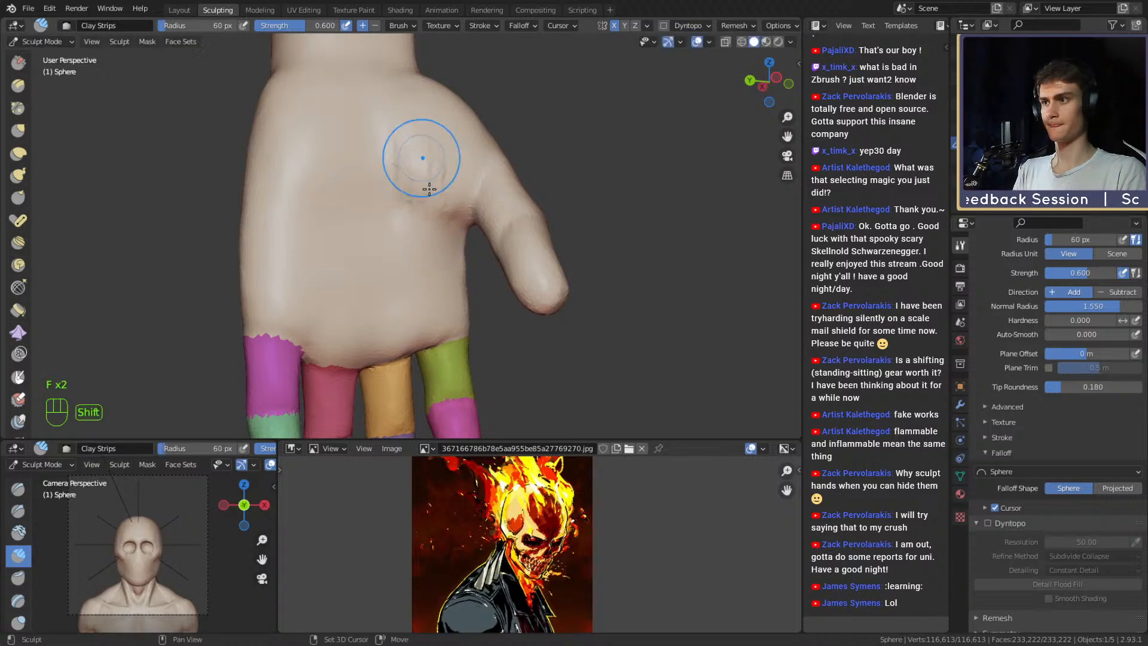
pyautogui.click(430, 233)
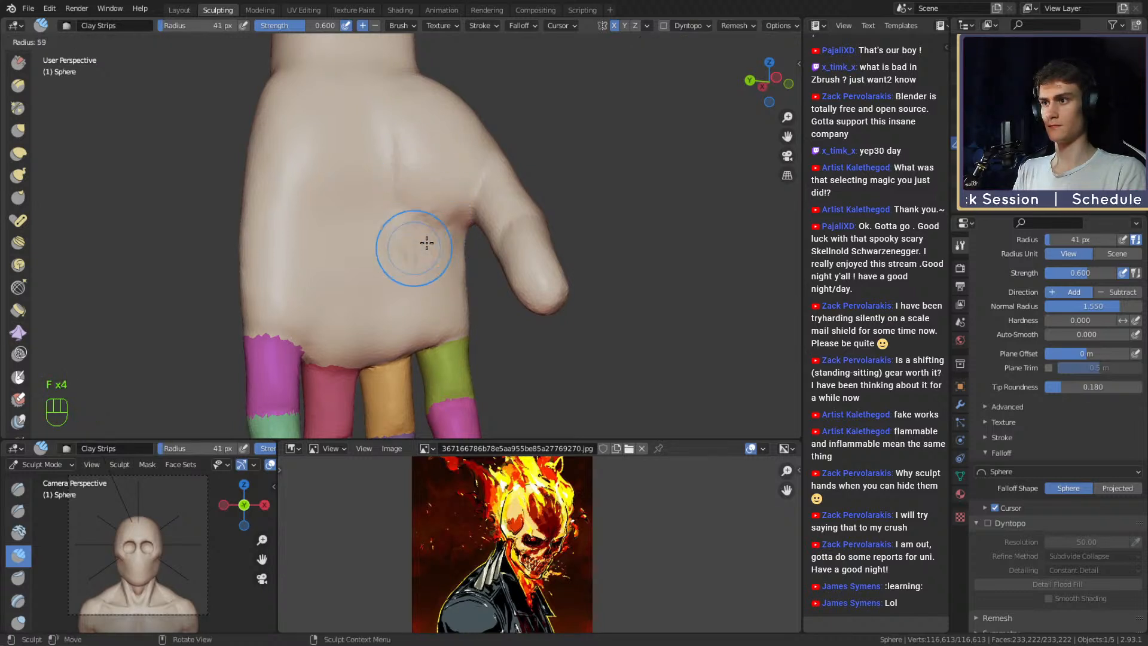
# Shape the palm beside the thumb fold with the Clay Strips brush at a 41 px radius, then smooth it at 91 px.
pyautogui.press('f')
pyautogui.keyDown('ctrl'); pyautogui.keyDown('alt'); pyautogui.moveTo(422, 208); pyautogui.dragTo(426, 261); pyautogui.keyUp('alt'); pyautogui.keyUp('ctrl')
pyautogui.moveTo(426, 261)
pyautogui.keyDown('alt'); pyautogui.mouseDown()
pyautogui.moveTo(521, 264)
pyautogui.moveTo(405, 261)
pyautogui.moveTo(431, 212)
pyautogui.moveTo(415, 205)
pyautogui.mouseUp(); pyautogui.keyUp('alt')
pyautogui.press('f')
pyautogui.click(434, 211)
pyautogui.press('f')
pyautogui.click(500, 155)
pyautogui.keyDown('shift'); pyautogui.moveTo(441, 157); pyautogui.dragTo(447, 173); pyautogui.keyUp('shift')
pyautogui.keyDown('shift'); pyautogui.moveTo(382, 247); pyautogui.dragTo(383, 243); pyautogui.keyUp('shift')
pyautogui.keyDown('alt'); pyautogui.keyDown('shift'); pyautogui.moveTo(444, 198); pyautogui.dragTo(474, 231); pyautogui.keyUp('shift'); pyautogui.keyUp('alt')
# Carve the thumb pad above the webbing with the Clay Strips brush at a 50 px radius and smooth it at 73 px.
pyautogui.press('f')
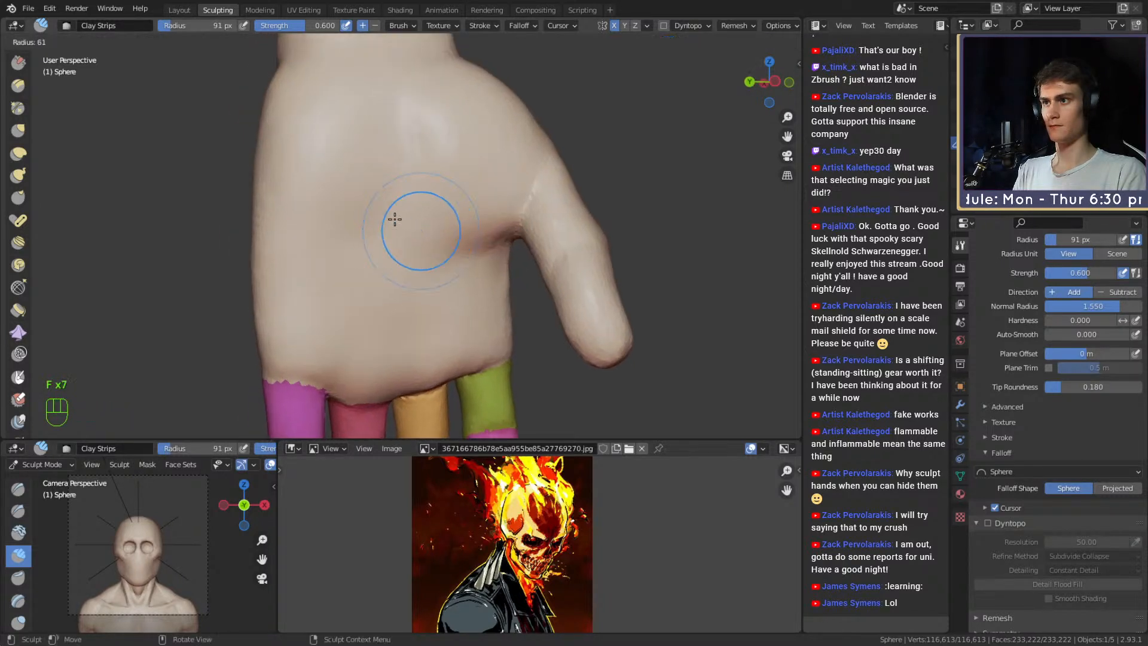
pyautogui.click(394, 221)
pyautogui.moveTo(396, 222)
pyautogui.keyDown('alt'); pyautogui.mouseDown()
pyautogui.moveTo(433, 226)
pyautogui.moveTo(474, 206)
pyautogui.mouseUp(); pyautogui.keyUp('alt')
pyautogui.keyDown('ctrl'); pyautogui.moveTo(491, 135); pyautogui.dragTo(470, 189); pyautogui.keyUp('ctrl')
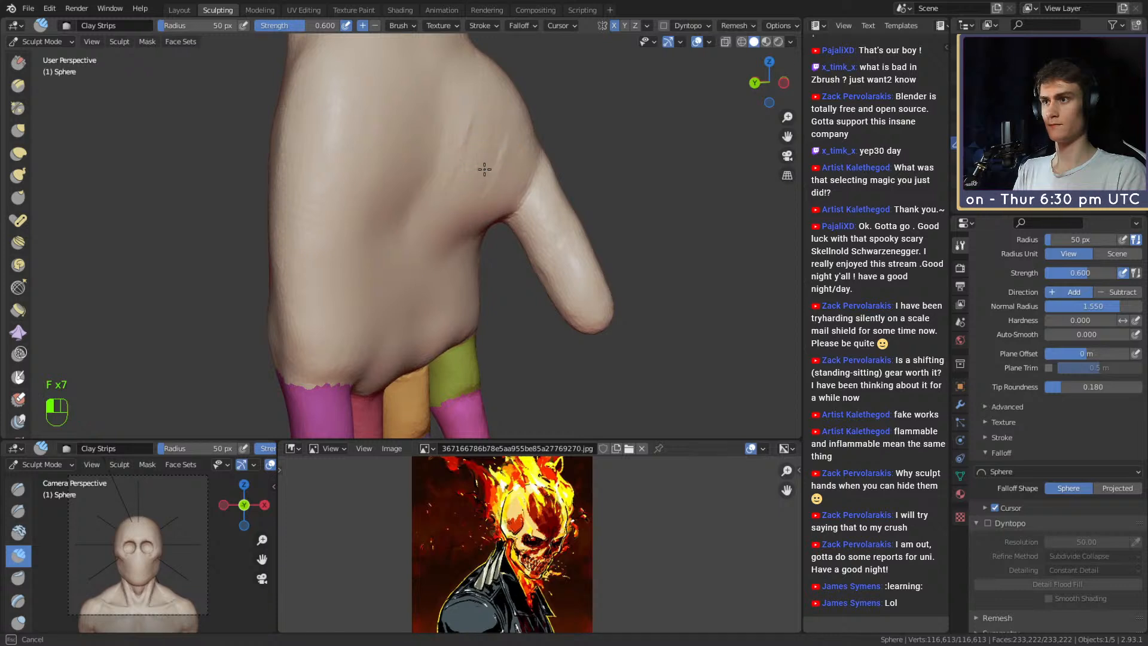
pyautogui.press('f')
pyautogui.click(483, 186)
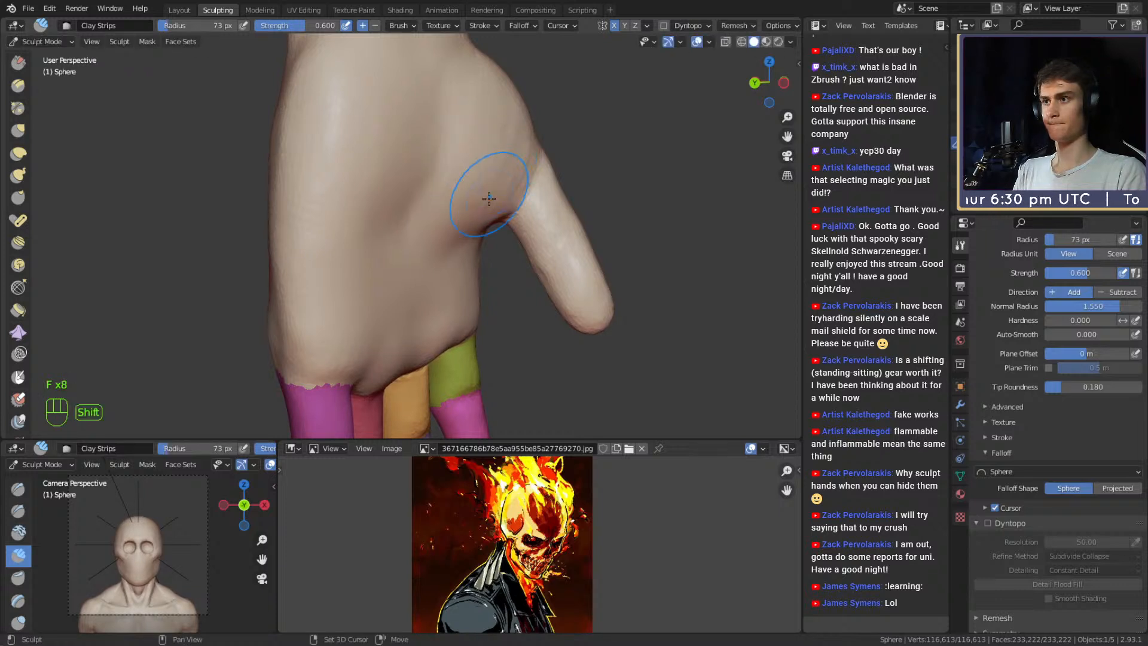
# Add clay strips across the heel and outer side of the palm at a 46 px radius.
pyautogui.moveTo(476, 142)
pyautogui.keyDown('alt'); pyautogui.mouseDown()
pyautogui.moveTo(423, 136)
pyautogui.moveTo(407, 239)
pyautogui.moveTo(443, 251)
pyautogui.mouseUp(); pyautogui.keyUp('alt')
pyautogui.moveTo(442, 251)
pyautogui.keyDown('ctrl'); pyautogui.keyDown('alt'); pyautogui.mouseDown()
pyautogui.moveTo(482, 189)
pyautogui.moveTo(430, 227)
pyautogui.mouseUp(); pyautogui.keyUp('alt'); pyautogui.keyUp('ctrl')
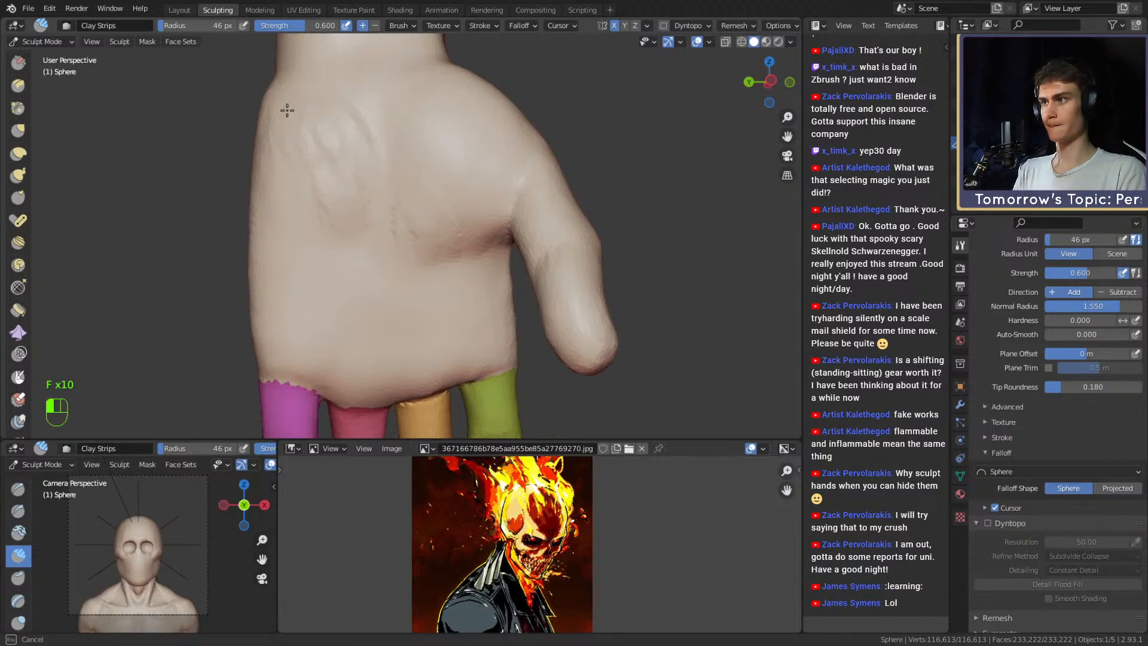
pyautogui.keyDown('alt'); pyautogui.moveTo(411, 166); pyautogui.dragTo(426, 208); pyautogui.keyUp('alt')
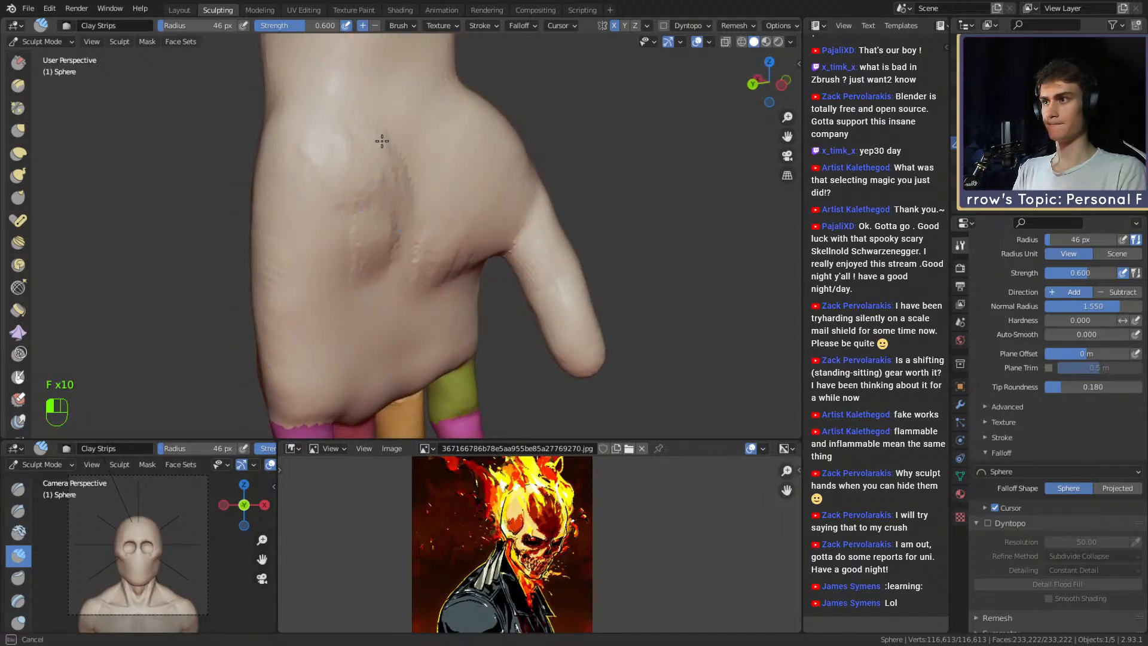
pyautogui.keyDown('alt'); pyautogui.moveTo(428, 140); pyautogui.dragTo(336, 185); pyautogui.keyUp('alt')
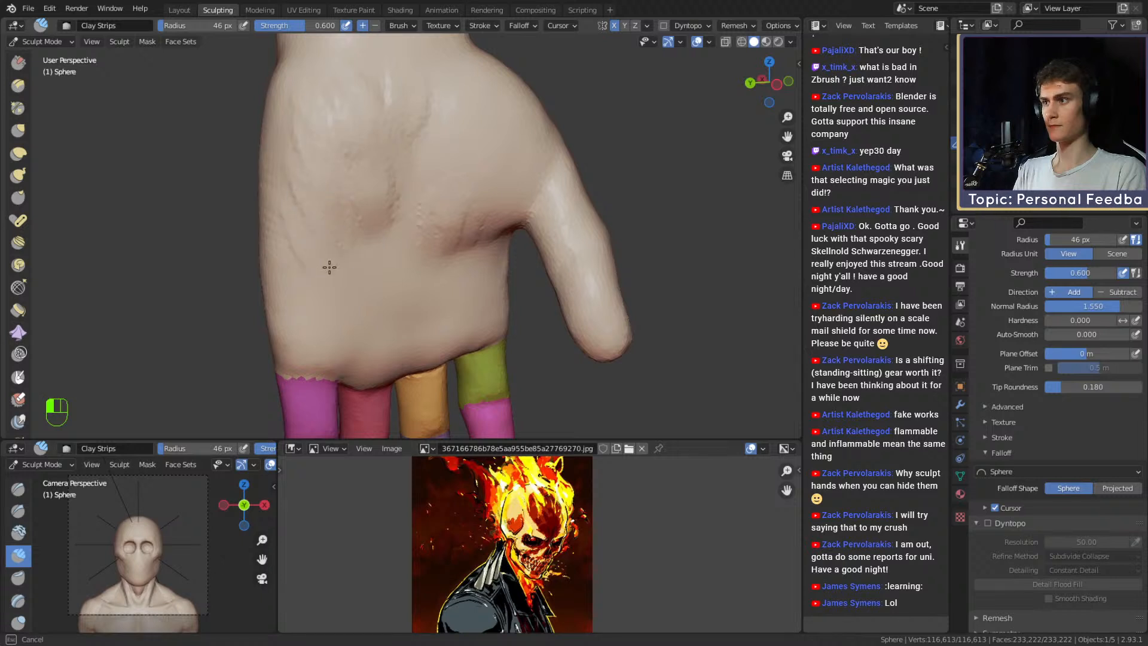
# Smooth the new clay on the heel and outer side of the palm, setting the radius to 75 px.
pyautogui.press('f')
pyautogui.click(359, 131)
pyautogui.moveTo(439, 252)
pyautogui.keyDown('alt'); pyautogui.mouseDown()
pyautogui.moveTo(443, 195)
pyautogui.moveTo(425, 235)
pyautogui.moveTo(507, 217)
pyautogui.moveTo(487, 210)
pyautogui.moveTo(384, 244)
pyautogui.moveTo(405, 249)
pyautogui.moveTo(417, 293)
pyautogui.moveTo(239, 154)
pyautogui.mouseUp(); pyautogui.keyUp('alt')
pyautogui.press('f')
pyautogui.click(426, 195)
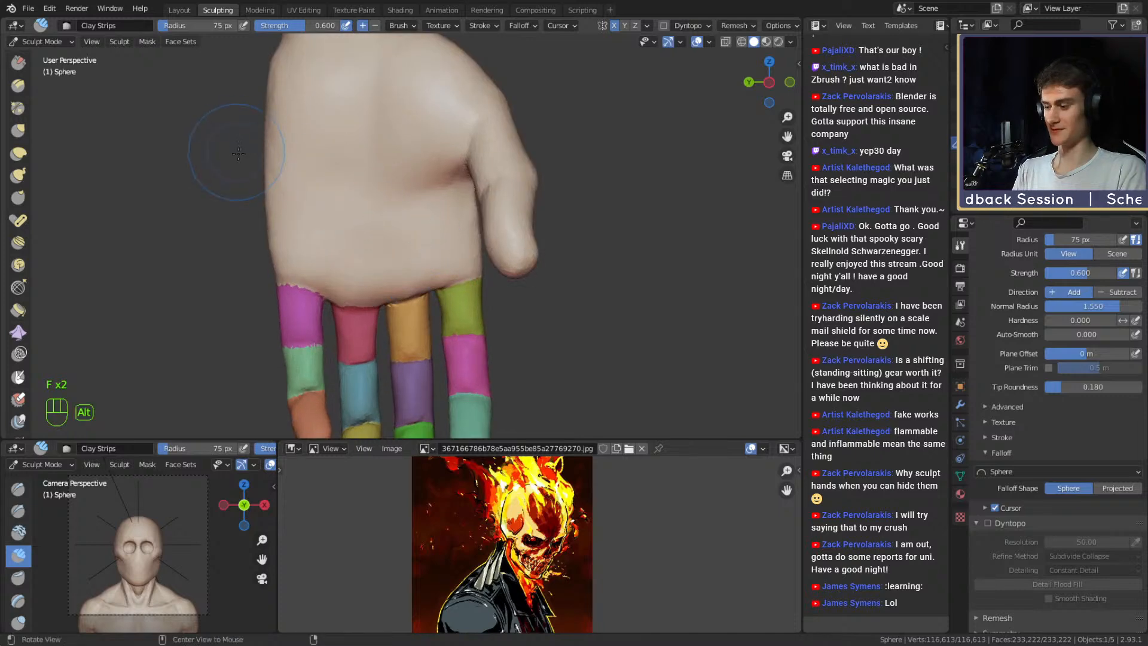
# Reshape the palm edge above the finger bases with the Grab brush at a 240 px radius.
pyautogui.keyDown('alt'); pyautogui.moveTo(417, 283); pyautogui.dragTo(407, 270); pyautogui.keyUp('alt')
pyautogui.moveTo(406, 270)
pyautogui.keyDown('alt'); pyautogui.keyDown('shift'); pyautogui.mouseDown()
pyautogui.moveTo(395, 264)
pyautogui.moveTo(390, 277)
pyautogui.moveTo(389, 256)
pyautogui.mouseUp(); pyautogui.keyUp('shift'); pyautogui.keyUp('alt')
pyautogui.press('3')
pyautogui.press('f')
pyautogui.click(385, 277)
pyautogui.press('f')
pyautogui.click(390, 278)
pyautogui.press('f')
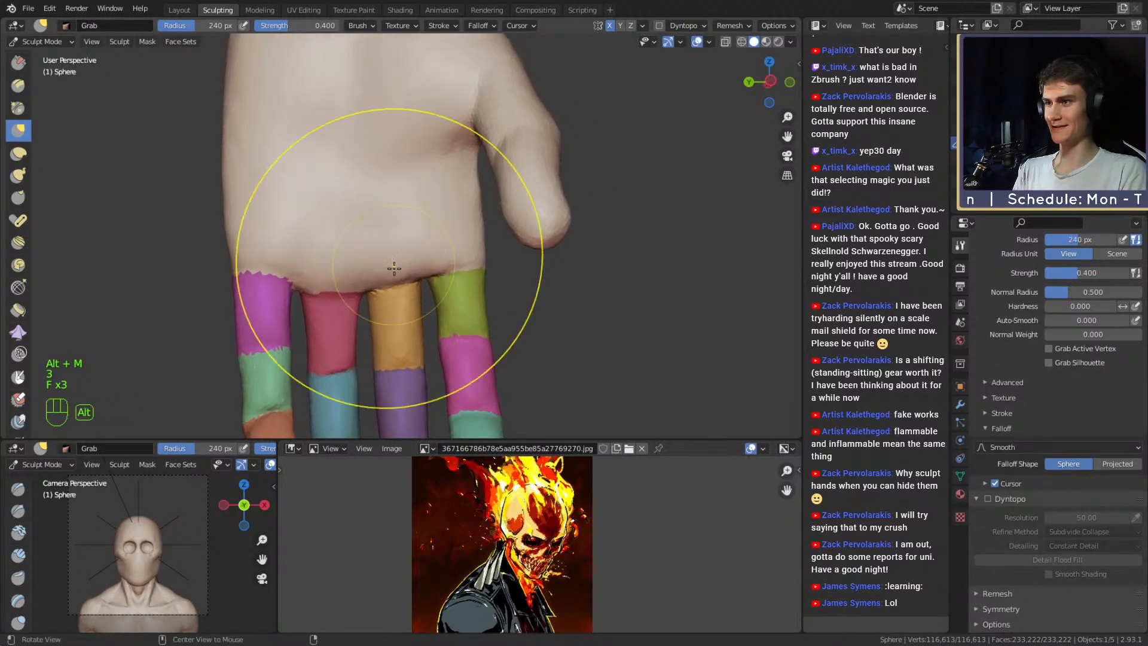
pyautogui.press('f')
# Fine-tune the palm's lower edge from other angles with the Grab brush at varied radii.
pyautogui.moveTo(467, 262)
pyautogui.keyDown('alt'); pyautogui.mouseDown()
pyautogui.moveTo(369, 275)
pyautogui.moveTo(383, 270)
pyautogui.moveTo(347, 267)
pyautogui.moveTo(589, 251)
pyautogui.mouseUp(); pyautogui.keyUp('alt')
pyautogui.press('f')
pyautogui.click(422, 279)
pyautogui.press('f')
pyautogui.click(354, 270)
pyautogui.press('f')
pyautogui.click(353, 267)
pyautogui.moveTo(386, 254)
pyautogui.keyDown('alt'); pyautogui.mouseDown()
pyautogui.moveTo(407, 230)
pyautogui.moveTo(419, 257)
pyautogui.moveTo(413, 239)
pyautogui.moveTo(427, 241)
pyautogui.moveTo(405, 234)
pyautogui.moveTo(421, 263)
pyautogui.moveTo(412, 255)
pyautogui.mouseUp(); pyautogui.keyUp('alt')
# Build up the pads above the finger bases with the Clay Strips brush at a 40 px radius and smooth them.
pyautogui.press('1')
pyautogui.press('f')
pyautogui.click(393, 232)
pyautogui.press('f')
pyautogui.click(407, 250)
pyautogui.press('f')
pyautogui.moveTo(360, 284); pyautogui.dragTo(351, 309)
pyautogui.keyDown('alt'); pyautogui.moveTo(419, 270); pyautogui.dragTo(399, 259); pyautogui.keyUp('alt')
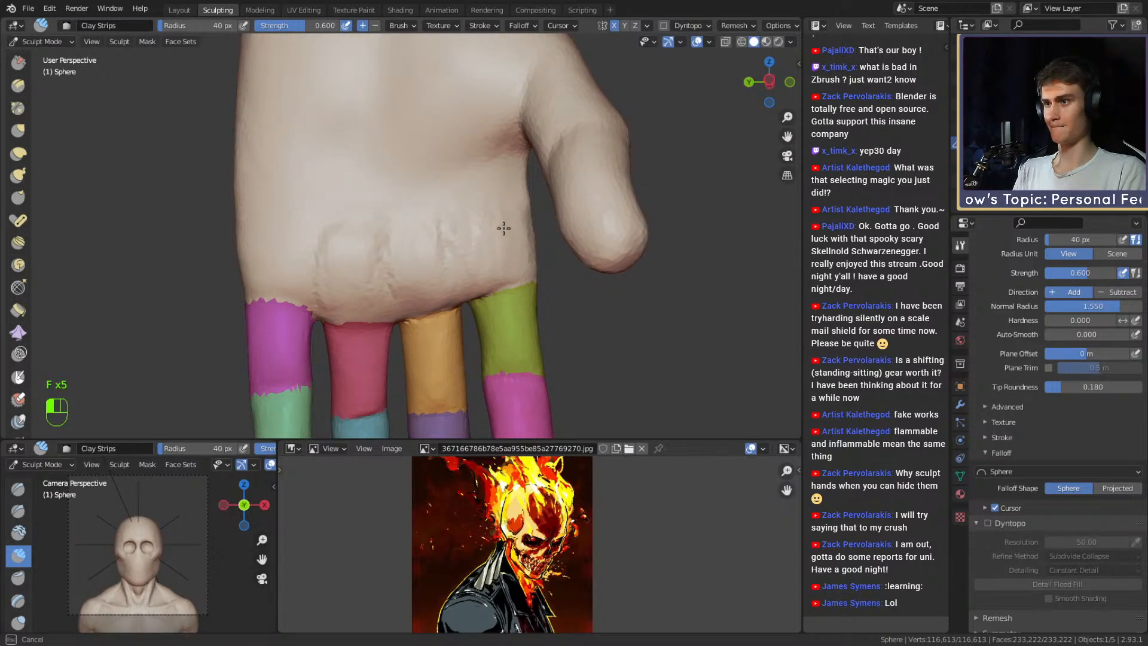
pyautogui.keyDown('alt'); pyautogui.keyDown('shift'); pyautogui.moveTo(503, 228); pyautogui.dragTo(472, 257); pyautogui.keyUp('shift'); pyautogui.keyUp('alt')
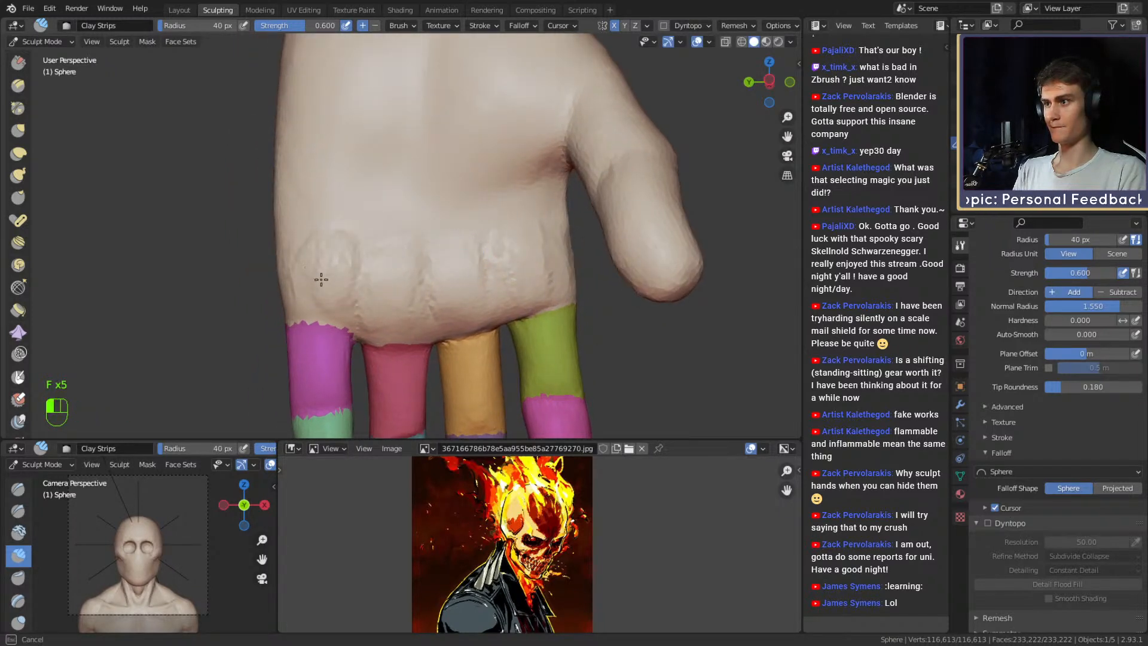
pyautogui.press('f')
pyautogui.click(396, 280)
# Add clay to the pads above the little and index fingers at a 41 px radius, then smooth them into the palm.
pyautogui.keyDown('alt'); pyautogui.keyDown('shift'); pyautogui.moveTo(506, 260); pyautogui.dragTo(395, 271); pyautogui.keyUp('shift'); pyautogui.keyUp('alt')
pyautogui.press('f')
pyautogui.click(441, 269)
pyautogui.press('f')
pyautogui.click(454, 275)
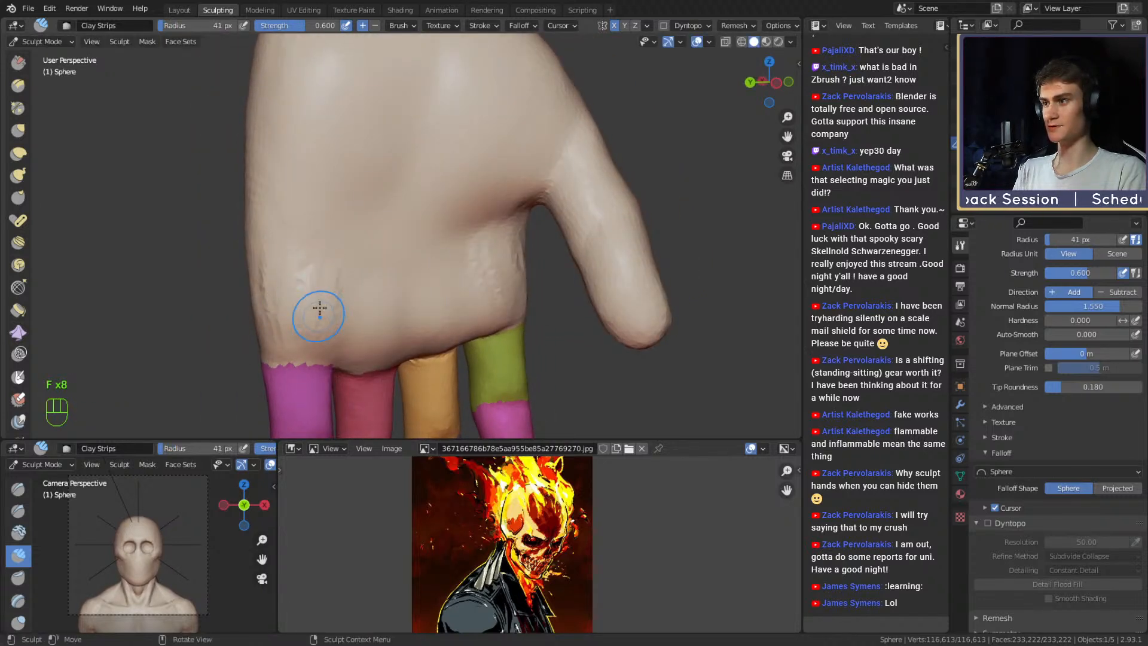
pyautogui.keyDown('shift'); pyautogui.moveTo(507, 274); pyautogui.dragTo(503, 275); pyautogui.keyUp('shift')
pyautogui.moveTo(419, 261)
pyautogui.keyDown('alt'); pyautogui.mouseDown()
pyautogui.moveTo(497, 249)
pyautogui.moveTo(454, 290)
pyautogui.moveTo(449, 256)
pyautogui.moveTo(416, 266)
pyautogui.moveTo(507, 201)
pyautogui.mouseUp(); pyautogui.keyUp('alt')
pyautogui.press('f')
pyautogui.click(433, 239)
pyautogui.moveTo(507, 201)
pyautogui.keyDown('alt'); pyautogui.keyDown('shift'); pyautogui.mouseDown()
pyautogui.moveTo(404, 230)
pyautogui.moveTo(397, 251)
pyautogui.mouseUp(); pyautogui.keyUp('shift'); pyautogui.keyUp('alt')
pyautogui.moveTo(398, 290)
pyautogui.keyDown('ctrl'); pyautogui.keyDown('alt'); pyautogui.mouseDown()
pyautogui.moveTo(374, 236)
pyautogui.moveTo(335, 236)
pyautogui.moveTo(371, 238)
pyautogui.mouseUp(); pyautogui.keyUp('alt'); pyautogui.keyUp('ctrl')
# Adjust the outer edge of the palm below the wrist with the Grab brush, reducing the radius to 54 px.
pyautogui.press('3')
pyautogui.press('f')
pyautogui.click(413, 240)
pyautogui.press('f')
pyautogui.click(383, 231)
pyautogui.press('f')
pyautogui.click(323, 235)
pyautogui.press('f')
pyautogui.click(351, 238)
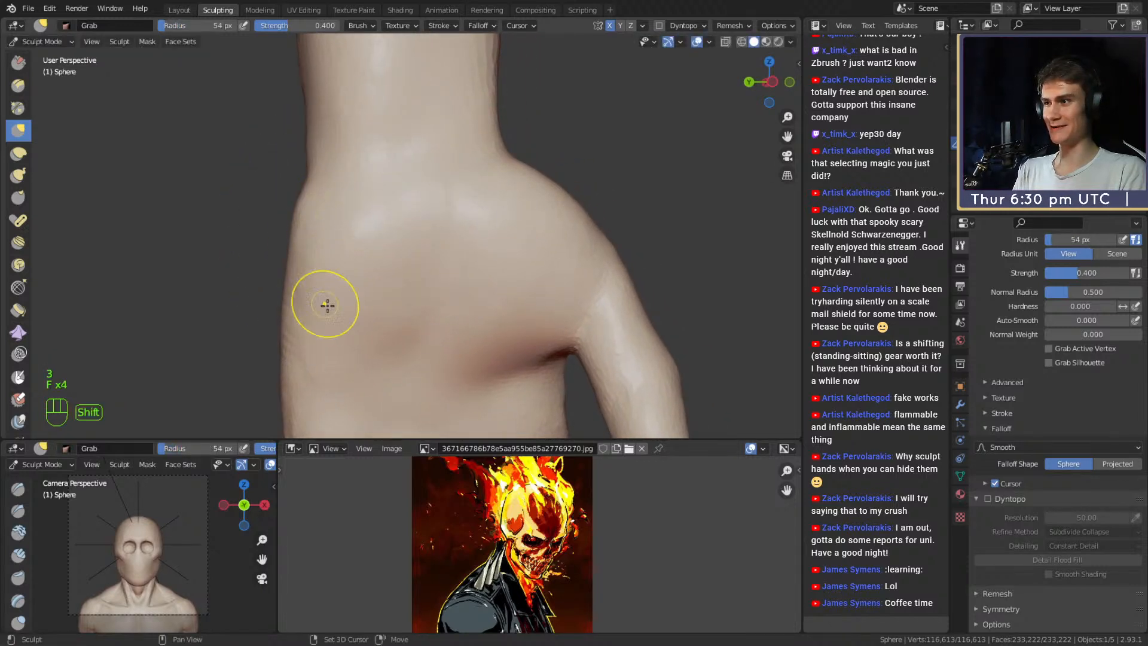
pyautogui.moveTo(326, 305)
pyautogui.keyDown('alt'); pyautogui.mouseDown()
pyautogui.moveTo(438, 297)
pyautogui.moveTo(397, 226)
pyautogui.moveTo(328, 256)
pyautogui.mouseUp(); pyautogui.keyUp('alt')
# Build up the outer heel of the palm with the Clay Strips brush and smooth it at a 76 px radius.
pyautogui.press('1')
pyautogui.press('f')
pyautogui.click(386, 228)
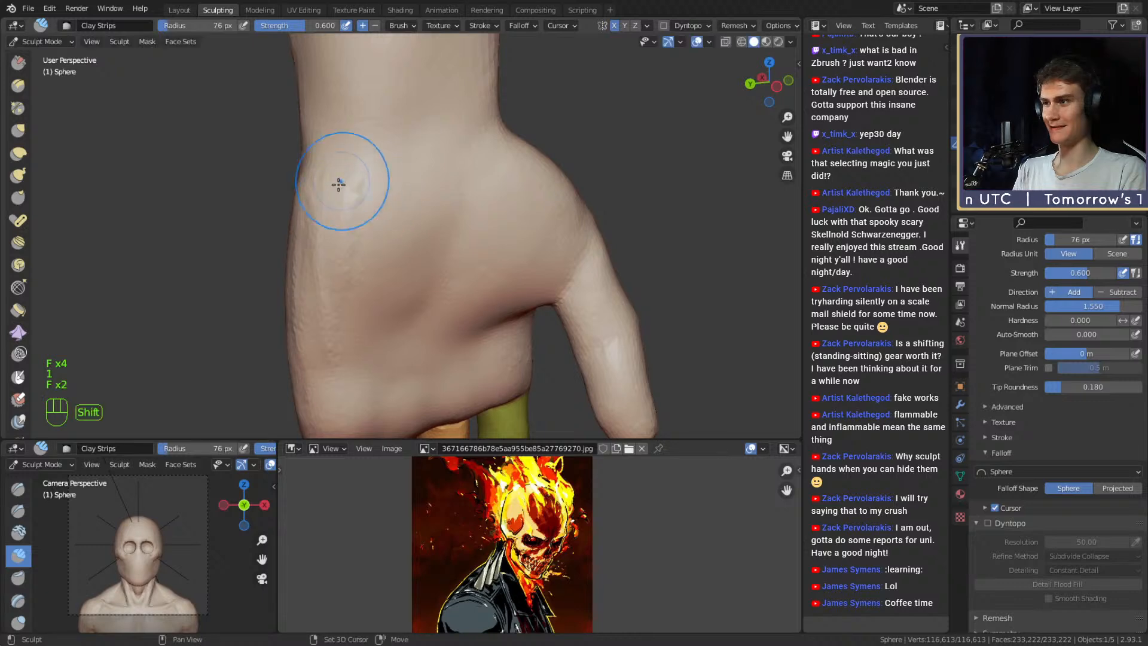
pyautogui.keyDown('shift'); pyautogui.moveTo(343, 206); pyautogui.dragTo(352, 141); pyautogui.keyUp('shift')
# Smooth the transition from the outer side of the hand into the wrist and lower forearm.
pyautogui.moveTo(354, 210)
pyautogui.keyDown('alt'); pyautogui.mouseDown()
pyautogui.moveTo(541, 217)
pyautogui.moveTo(478, 200)
pyautogui.mouseUp(); pyautogui.keyUp('alt')
pyautogui.keyDown('shift'); pyautogui.moveTo(474, 203); pyautogui.dragTo(470, 190); pyautogui.keyUp('shift')
pyautogui.keyDown('shift'); pyautogui.moveTo(420, 126); pyautogui.dragTo(421, 97); pyautogui.keyUp('shift')
pyautogui.moveTo(420, 95)
pyautogui.keyDown('alt'); pyautogui.keyDown('shift'); pyautogui.mouseDown()
pyautogui.moveTo(410, 185)
pyautogui.moveTo(432, 154)
pyautogui.moveTo(421, 154)
pyautogui.mouseUp(); pyautogui.keyUp('shift'); pyautogui.keyUp('alt')
pyautogui.moveTo(407, 164)
pyautogui.keyDown('alt'); pyautogui.mouseDown()
pyautogui.moveTo(488, 205)
pyautogui.moveTo(426, 200)
pyautogui.mouseUp(); pyautogui.keyUp('alt')
pyautogui.press('f')
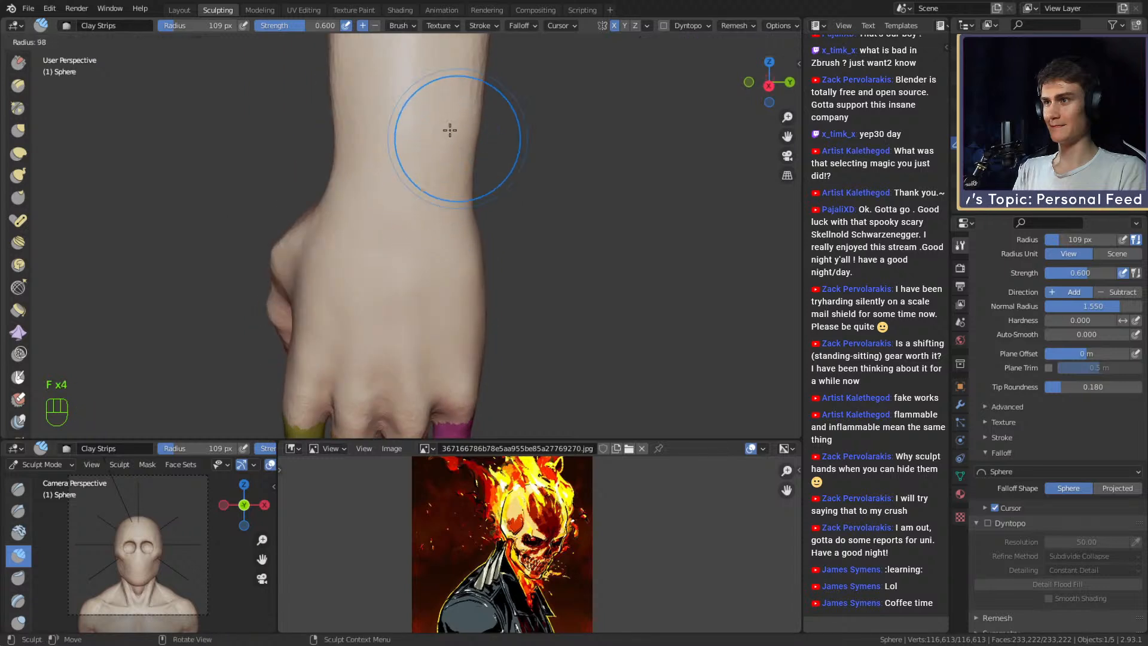
pyautogui.click(508, 127)
pyautogui.keyDown('shift'); pyautogui.moveTo(480, 90); pyautogui.dragTo(474, 128); pyautogui.keyUp('shift')
# Build up the bony bump on the outer back of the wrist with the Clay Strips brush at a 56 px radius.
pyautogui.moveTo(466, 161)
pyautogui.keyDown('alt'); pyautogui.mouseDown()
pyautogui.moveTo(405, 223)
pyautogui.moveTo(410, 199)
pyautogui.mouseUp(); pyautogui.keyUp('alt')
pyautogui.press('1')
pyautogui.press('f')
pyautogui.click(394, 198)
pyautogui.press('f')
pyautogui.click(397, 224)
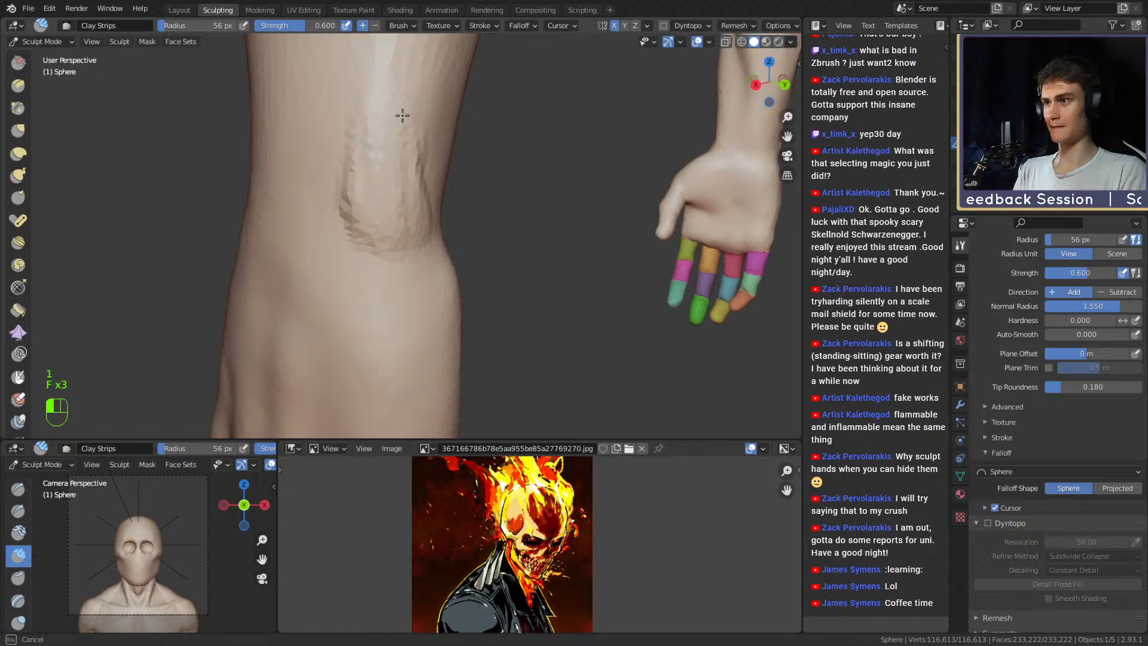
# Smooth the wrist bump into the forearm at a 126 px radius.
pyautogui.press('f')
pyautogui.click(397, 194)
pyautogui.keyDown('shift'); pyautogui.moveTo(366, 170); pyautogui.dragTo(353, 214); pyautogui.keyUp('shift')
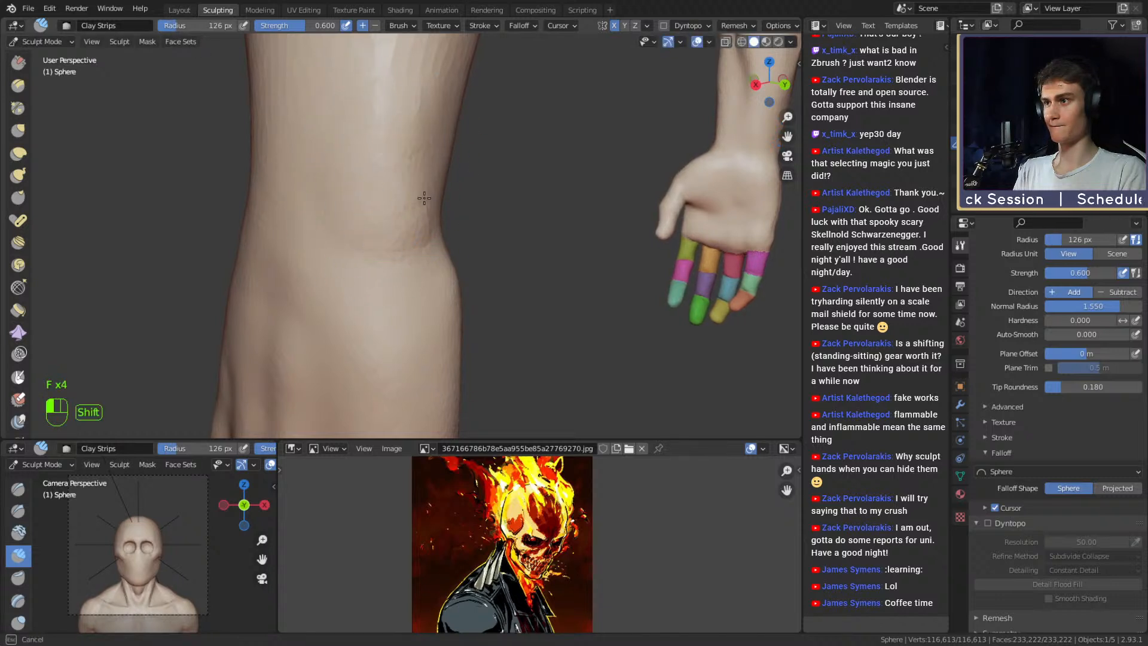
pyautogui.keyDown('shift'); pyautogui.moveTo(424, 198); pyautogui.dragTo(426, 211); pyautogui.keyUp('shift')
pyautogui.keyDown('alt'); pyautogui.moveTo(429, 211); pyautogui.dragTo(389, 215); pyautogui.keyUp('alt')
# Define the forearm surface around the wrist bump with the Crease brush at a 68 px radius and smooth it.
pyautogui.press('f')
pyautogui.click(355, 218)
pyautogui.press('2')
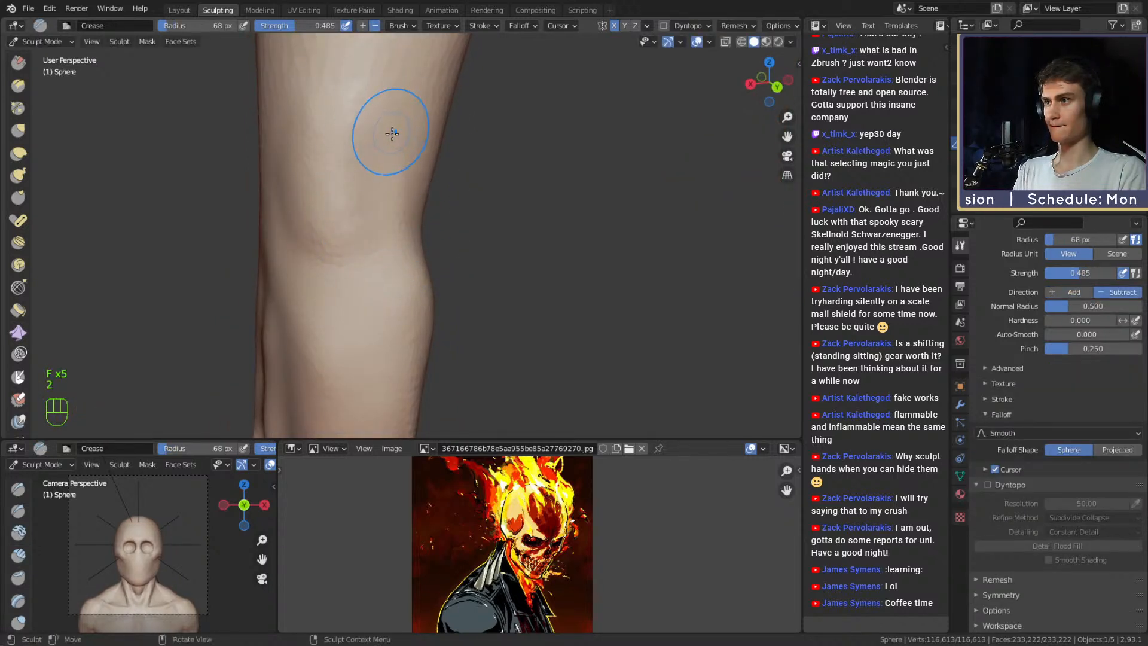
pyautogui.keyDown('shift'); pyautogui.moveTo(311, 151); pyautogui.dragTo(327, 153); pyautogui.keyUp('shift')
pyautogui.moveTo(330, 152)
pyautogui.keyDown('alt'); pyautogui.mouseDown()
pyautogui.moveTo(501, 150)
pyautogui.moveTo(477, 160)
pyautogui.mouseUp(); pyautogui.keyUp('alt')
# Adjust the outer forearm contour above the wrist with the Grab brush, then smooth it at a 124 px radius.
pyautogui.press('3')
pyautogui.press('f')
pyautogui.click(499, 149)
pyautogui.press('f')
pyautogui.click(501, 150)
pyautogui.press('f')
pyautogui.click(475, 127)
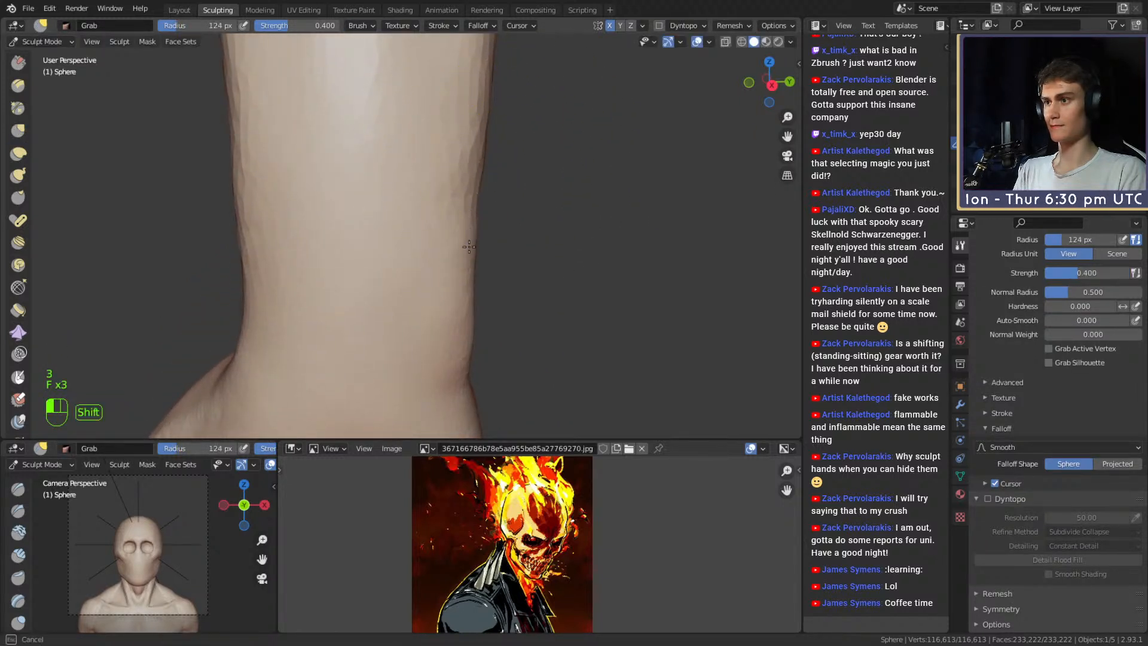
pyautogui.keyDown('alt'); pyautogui.keyDown('shift'); pyautogui.moveTo(469, 246); pyautogui.dragTo(478, 209); pyautogui.keyUp('shift'); pyautogui.keyUp('alt')
# Pull the outer wrist contour upward with the Grab brush where the hand meets the forearm.
pyautogui.press('f')
pyautogui.click(479, 290)
pyautogui.moveTo(469, 287)
pyautogui.mouseDown()
pyautogui.moveTo(475, 263)
pyautogui.moveTo(346, 212)
pyautogui.moveTo(382, 230)
pyautogui.moveTo(488, 237)
pyautogui.mouseUp()
pyautogui.press('f')
pyautogui.click(480, 235)
# Add clay to the back of the wrist with the Clay Strips brush and smooth it into the hand at a 78 px radius.
pyautogui.press('1')
pyautogui.press('f')
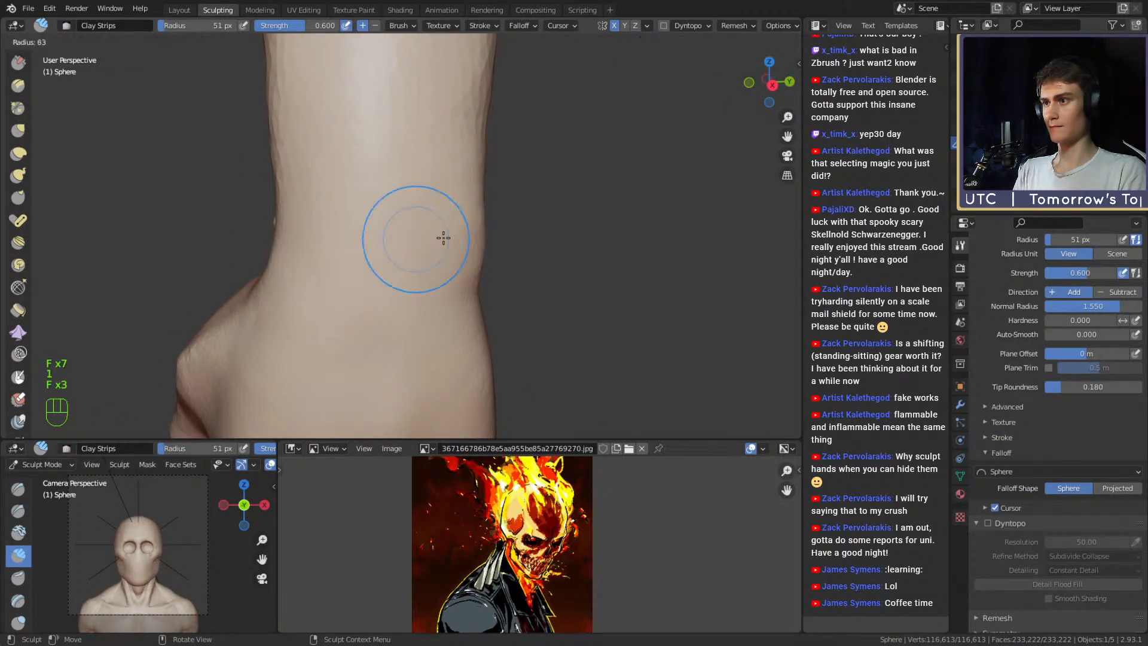
pyautogui.click(442, 239)
pyautogui.moveTo(397, 231)
pyautogui.keyDown('alt'); pyautogui.mouseDown()
pyautogui.moveTo(385, 254)
pyautogui.moveTo(539, 223)
pyautogui.moveTo(432, 238)
pyautogui.moveTo(425, 187)
pyautogui.moveTo(425, 254)
pyautogui.moveTo(362, 251)
pyautogui.mouseUp(); pyautogui.keyUp('alt')
pyautogui.press('f')
pyautogui.click(413, 191)
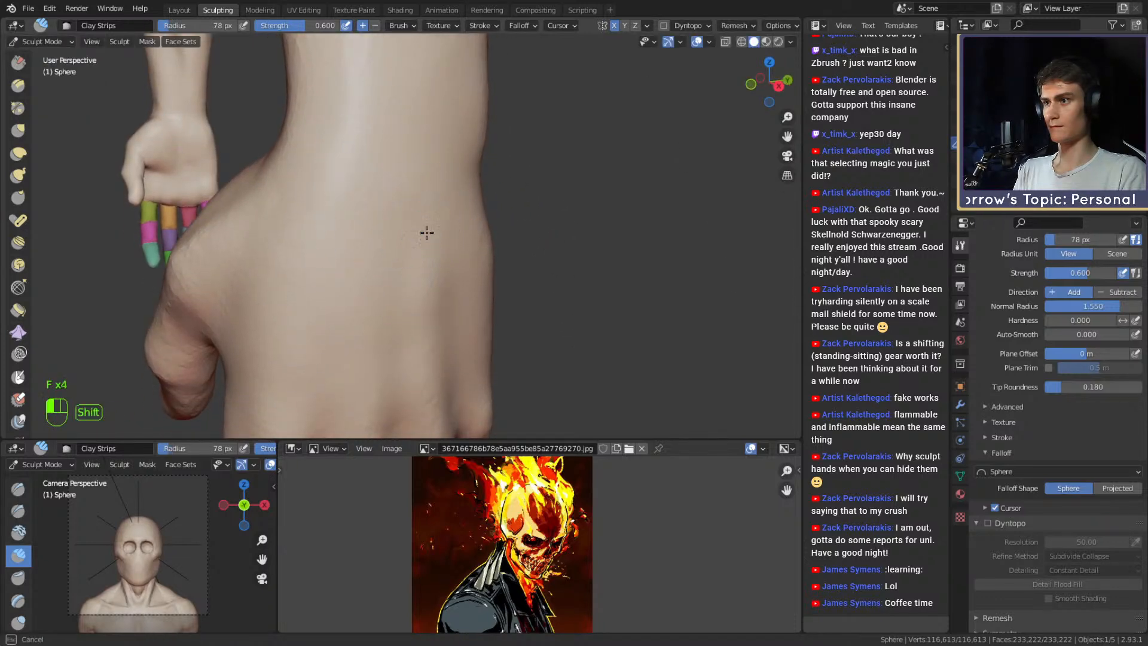
# Reshape the back of the hand and the thumb-side wrist contour with the Grab brush at up to a 217 px radius.
pyautogui.keyDown('alt'); pyautogui.moveTo(381, 314); pyautogui.dragTo(464, 305); pyautogui.keyUp('alt')
pyautogui.keyDown('alt'); pyautogui.keyDown('shift'); pyautogui.moveTo(464, 299); pyautogui.dragTo(464, 353); pyautogui.keyUp('shift'); pyautogui.keyUp('alt')
pyautogui.press('3')
pyautogui.press('f')
pyautogui.click(540, 206)
pyautogui.moveTo(382, 230)
pyautogui.keyDown('alt'); pyautogui.mouseDown()
pyautogui.moveTo(405, 233)
pyautogui.moveTo(409, 254)
pyautogui.moveTo(338, 246)
pyautogui.mouseUp(); pyautogui.keyUp('alt')
pyautogui.press('f')
pyautogui.click(374, 234)
pyautogui.moveTo(311, 179)
pyautogui.mouseDown()
pyautogui.moveTo(392, 200)
pyautogui.moveTo(371, 180)
pyautogui.moveTo(382, 311)
pyautogui.mouseUp()
pyautogui.press('f')
pyautogui.click(359, 248)
pyautogui.moveTo(350, 248)
pyautogui.mouseDown()
pyautogui.moveTo(374, 251)
pyautogui.moveTo(395, 156)
pyautogui.mouseUp()
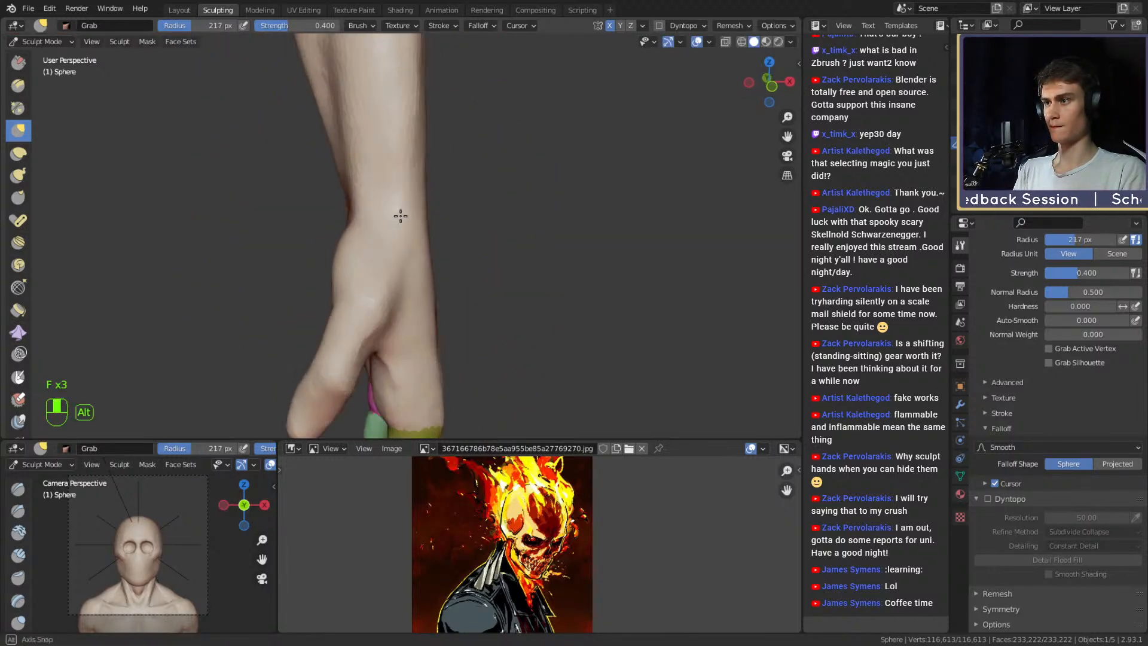
# Adjust the wrist's transition into the thumb base with the Grab brush.
pyautogui.press('f')
pyautogui.click(366, 270)
pyautogui.keyDown('alt'); pyautogui.moveTo(400, 215); pyautogui.dragTo(389, 245); pyautogui.keyUp('alt')
pyautogui.moveTo(389, 246)
pyautogui.keyDown('alt'); pyautogui.mouseDown()
pyautogui.moveTo(397, 274)
pyautogui.moveTo(383, 239)
pyautogui.moveTo(471, 234)
pyautogui.moveTo(439, 219)
pyautogui.mouseUp(); pyautogui.keyUp('alt')
pyautogui.press('f')
pyautogui.click(368, 266)
pyautogui.keyDown('alt'); pyautogui.moveTo(440, 239); pyautogui.dragTo(433, 217); pyautogui.keyUp('alt')
pyautogui.moveTo(436, 207)
pyautogui.mouseDown()
pyautogui.moveTo(446, 245)
pyautogui.moveTo(506, 256)
pyautogui.mouseUp()
# Refine the palm-side wrist contour above the thumb pad with the Grab brush at an 87 px radius.
pyautogui.press('f')
pyautogui.click(438, 255)
pyautogui.press('f')
pyautogui.click(463, 263)
pyautogui.moveTo(441, 286)
pyautogui.mouseDown()
pyautogui.moveTo(397, 236)
pyautogui.moveTo(454, 221)
pyautogui.mouseUp()
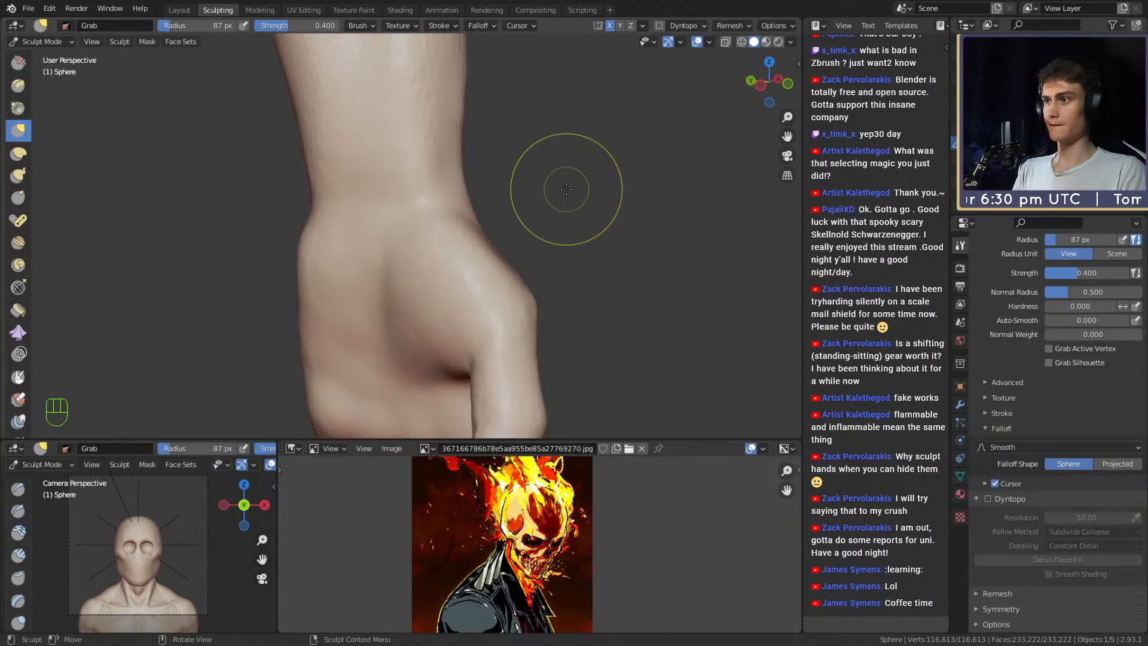
# Build up the underside of the wrist with the Clay Strips brush at a 34 px radius and smooth it at 99 px.
pyautogui.moveTo(466, 239)
pyautogui.keyDown('alt'); pyautogui.mouseDown()
pyautogui.moveTo(407, 269)
pyautogui.moveTo(376, 258)
pyautogui.mouseUp(); pyautogui.keyUp('alt')
pyautogui.press('1')
pyautogui.keyDown('alt'); pyautogui.moveTo(334, 195); pyautogui.dragTo(381, 266); pyautogui.keyUp('alt')
pyautogui.press('f')
pyautogui.click(359, 272)
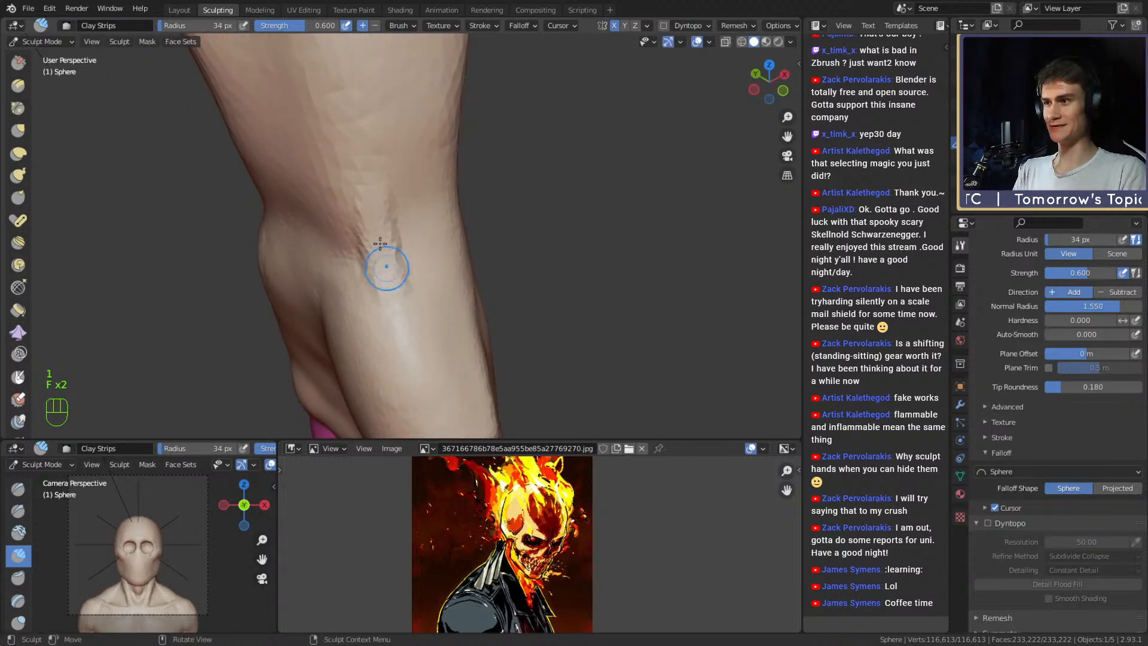
pyautogui.press('f')
pyautogui.click(431, 206)
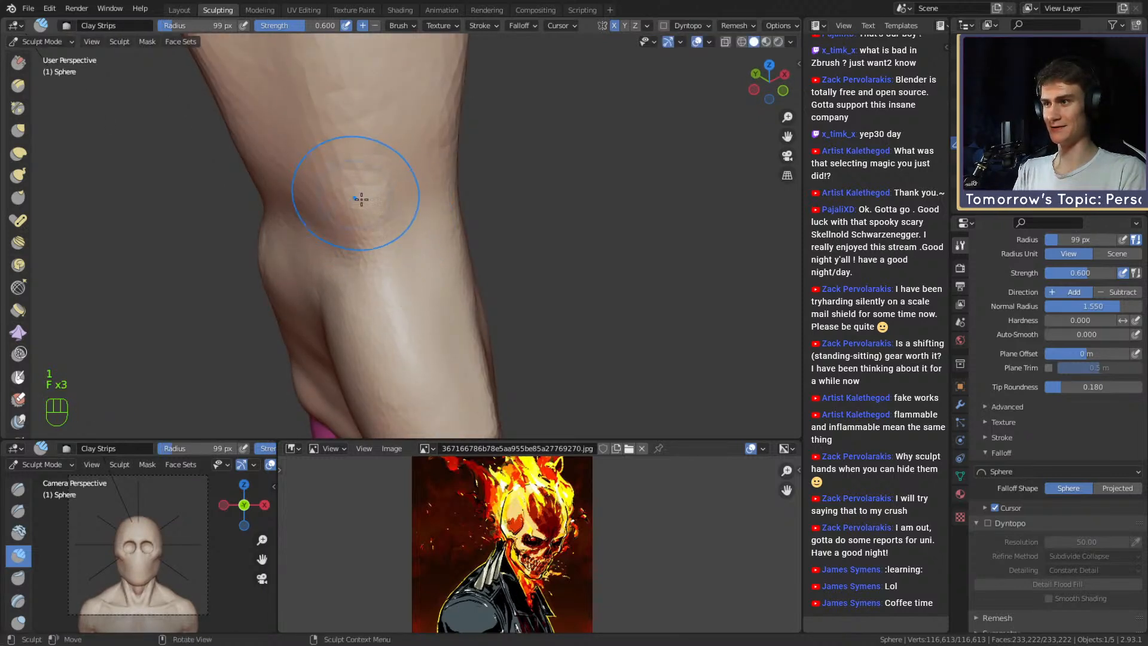
pyautogui.moveTo(361, 199)
pyautogui.keyDown('ctrl'); pyautogui.mouseDown(button='middle')
pyautogui.moveTo(388, 245)
pyautogui.moveTo(477, 251)
pyautogui.moveTo(457, 208)
pyautogui.moveTo(404, 216)
pyautogui.moveTo(403, 200)
pyautogui.mouseUp(button='middle'); pyautogui.keyUp('ctrl')
pyautogui.press('f')
pyautogui.click(423, 209)
# Reshape the inner wrist and heel of the palm with the Grab brush at 164 px and 132 px radii.
pyautogui.press('3')
pyautogui.press('f')
pyautogui.click(402, 227)
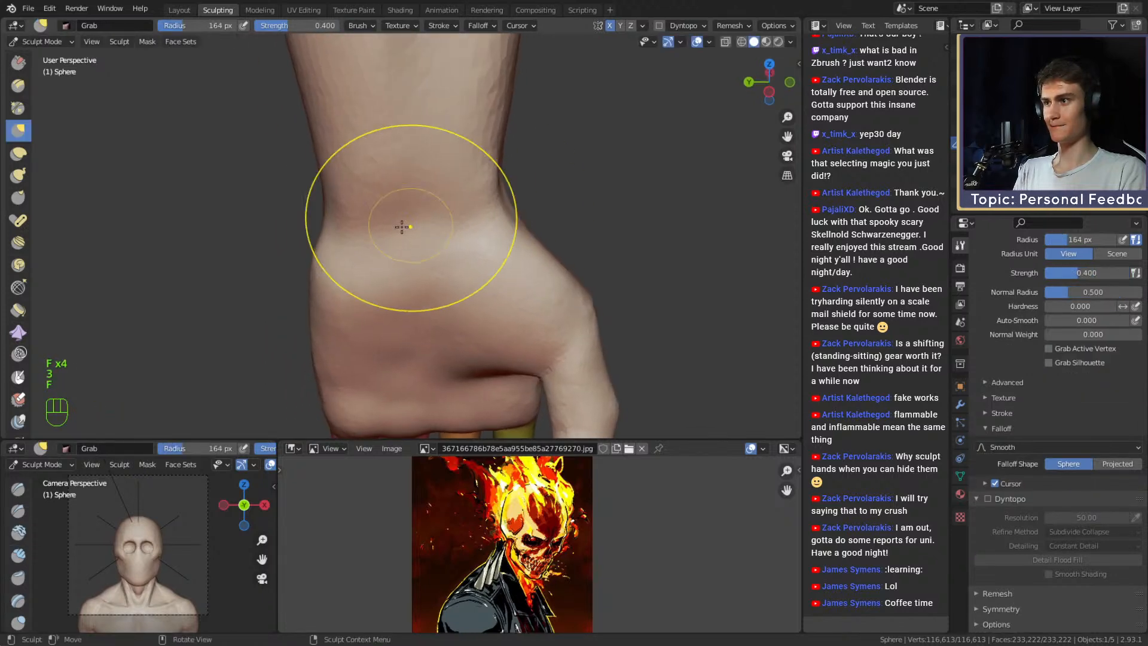
pyautogui.moveTo(368, 241)
pyautogui.mouseDown(button='middle')
pyautogui.moveTo(379, 225)
pyautogui.moveTo(281, 234)
pyautogui.moveTo(365, 242)
pyautogui.mouseUp(button='middle')
pyautogui.moveTo(364, 243)
pyautogui.mouseDown(button='middle')
pyautogui.moveTo(301, 244)
pyautogui.moveTo(335, 248)
pyautogui.mouseUp(button='middle')
pyautogui.press('f')
pyautogui.click(363, 255)
pyautogui.keyDown('shift'); pyautogui.moveTo(390, 274); pyautogui.dragTo(389, 266); pyautogui.keyUp('shift')
pyautogui.moveTo(389, 266); pyautogui.dragTo(385, 249, button='middle')
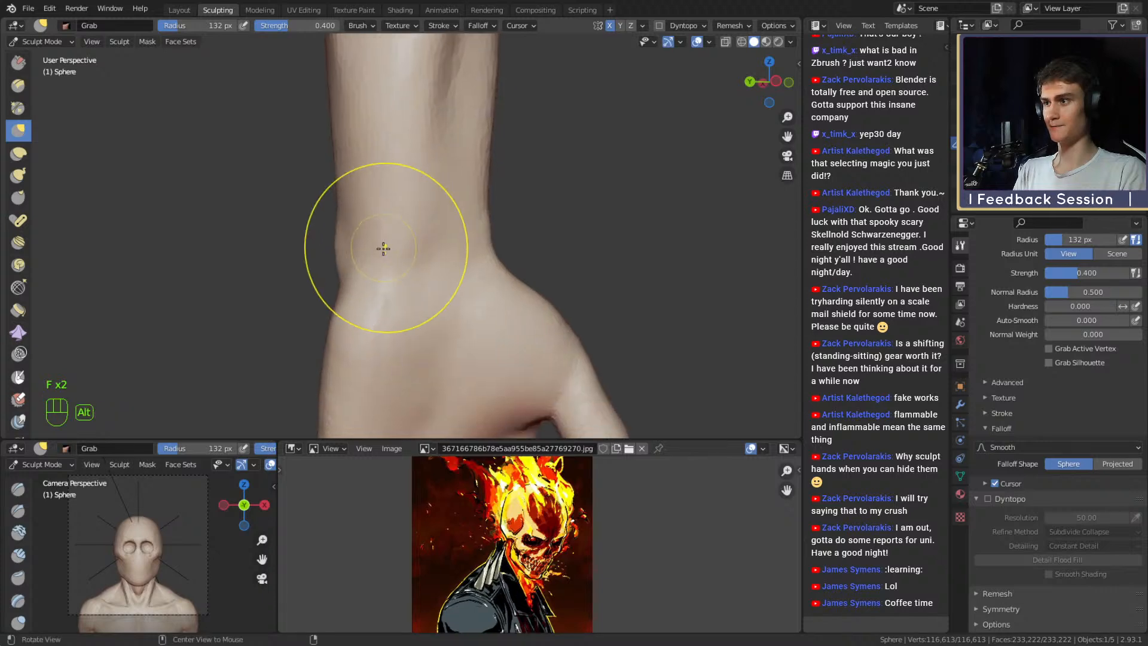
# Tune the little-finger side of the wrist where it meets the palm with the Grab brush at an 86 px radius.
pyautogui.press('f')
pyautogui.click(390, 249)
pyautogui.moveTo(353, 254); pyautogui.dragTo(365, 253)
pyautogui.moveTo(368, 252); pyautogui.dragTo(400, 239, button='middle')
pyautogui.keyDown('shift'); pyautogui.moveTo(449, 284); pyautogui.dragTo(441, 177, button='middle'); pyautogui.keyUp('shift')
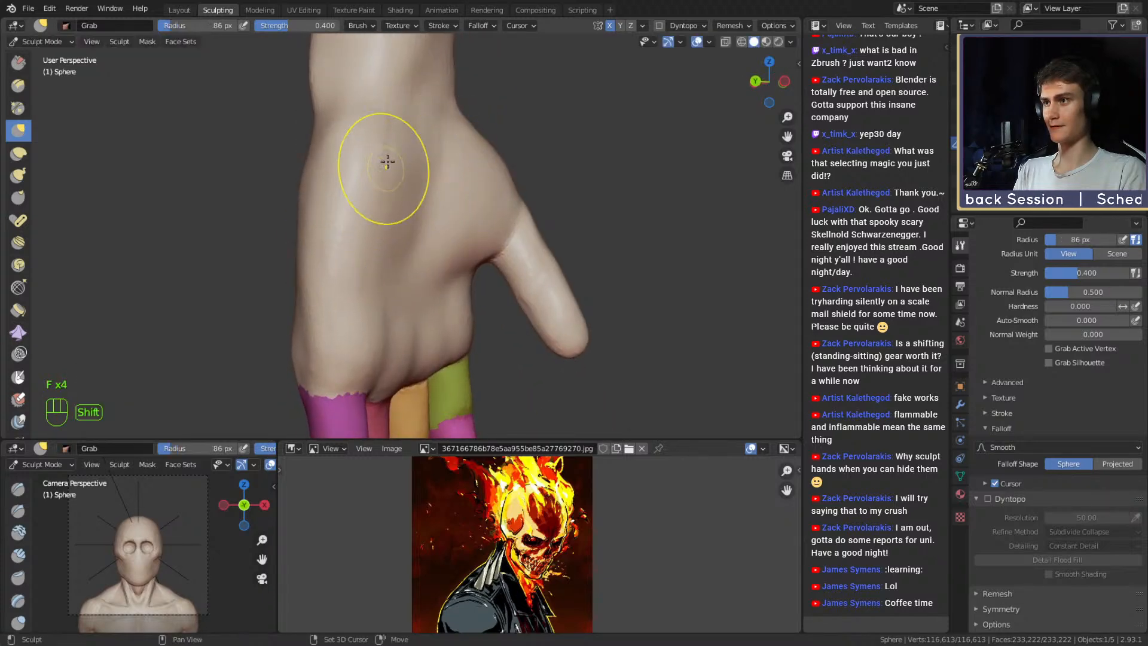
# Adjust the outer edge of the hand on the little-finger side with the Grab brush at 99 px and 177 px radii.
pyautogui.keyDown('alt'); pyautogui.moveTo(367, 239); pyautogui.dragTo(405, 232, button='middle'); pyautogui.keyUp('alt')
pyautogui.keyDown('alt'); pyautogui.moveTo(351, 261); pyautogui.dragTo(474, 282, button='middle'); pyautogui.keyUp('alt')
pyautogui.press('f')
pyautogui.press('f')
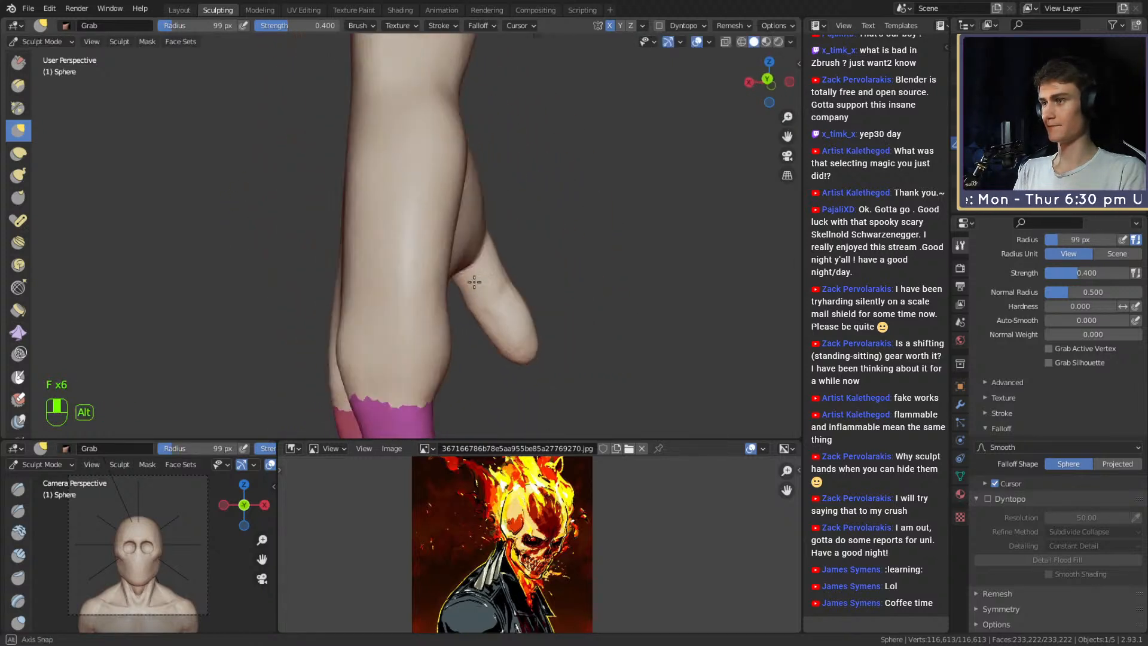
pyautogui.press('f')
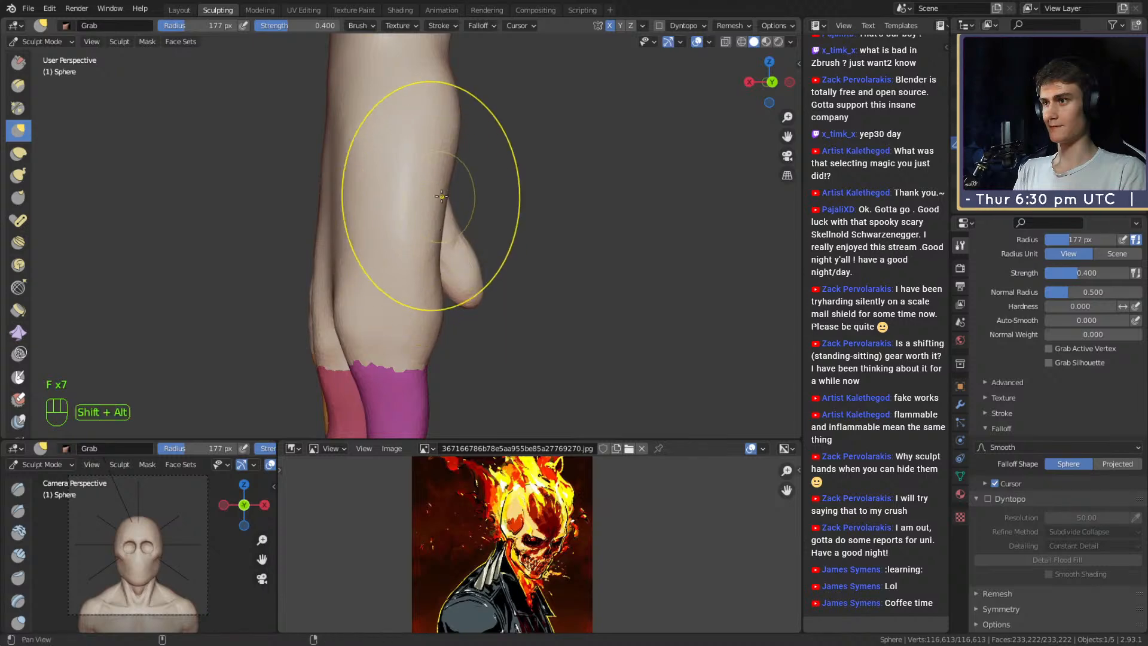
pyautogui.keyDown('alt'); pyautogui.moveTo(421, 238); pyautogui.dragTo(453, 219, button='middle'); pyautogui.keyUp('alt')
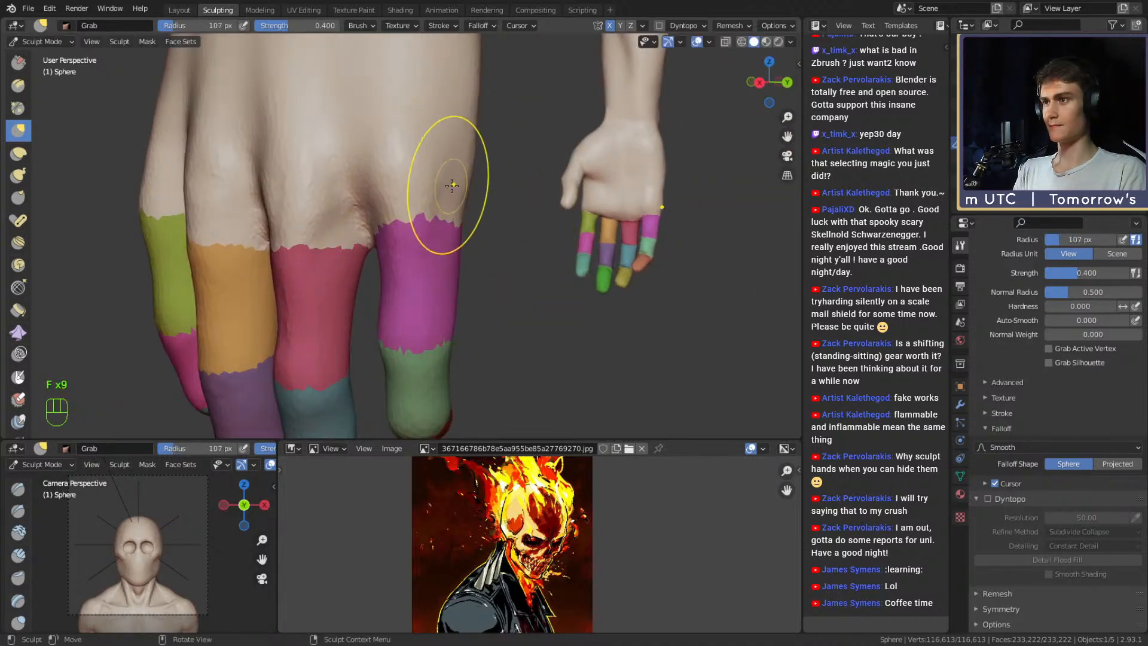
# Shift the little finger's knuckle and the adjoining finger gap with the Grab brush at 107 px and 124 px radii.
pyautogui.moveTo(454, 178); pyautogui.dragTo(453, 177)
pyautogui.moveTo(441, 176)
pyautogui.keyDown('alt'); pyautogui.mouseDown(button='middle')
pyautogui.moveTo(469, 213)
pyautogui.moveTo(461, 228)
pyautogui.mouseUp(button='middle'); pyautogui.keyUp('alt')
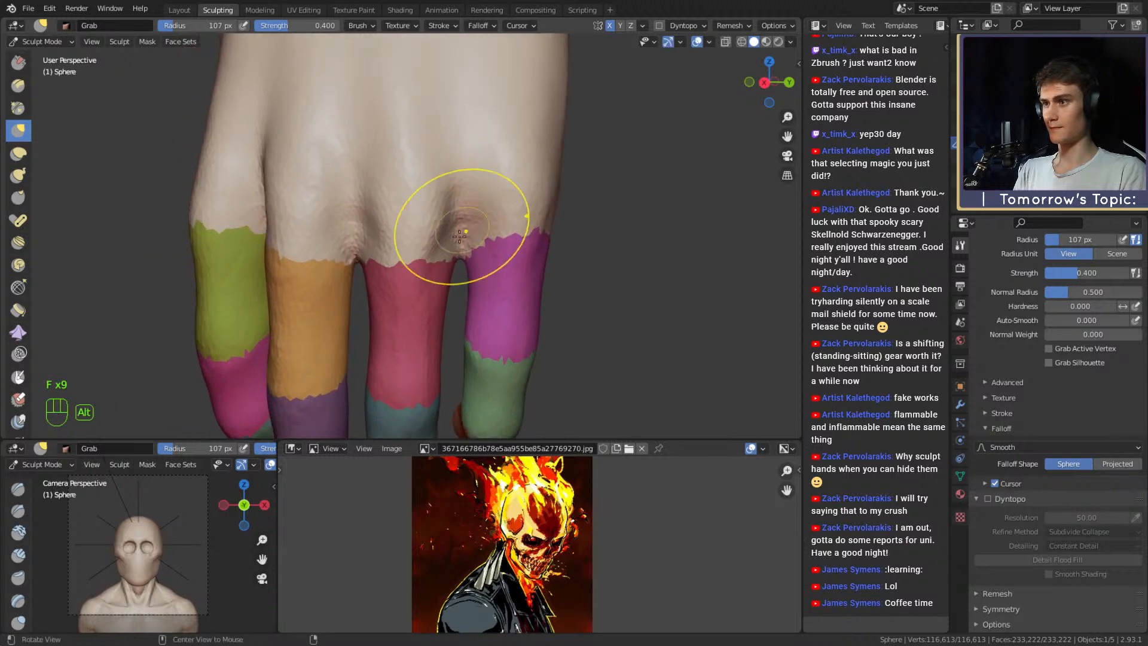
pyautogui.press('f')
pyautogui.click(452, 239)
pyautogui.moveTo(444, 246); pyautogui.dragTo(442, 249)
pyautogui.keyDown('alt'); pyautogui.keyDown('shift'); pyautogui.moveTo(424, 199); pyautogui.dragTo(440, 239); pyautogui.keyUp('shift'); pyautogui.keyUp('alt')
pyautogui.keyDown('alt'); pyautogui.moveTo(439, 239); pyautogui.dragTo(566, 287); pyautogui.keyUp('alt')
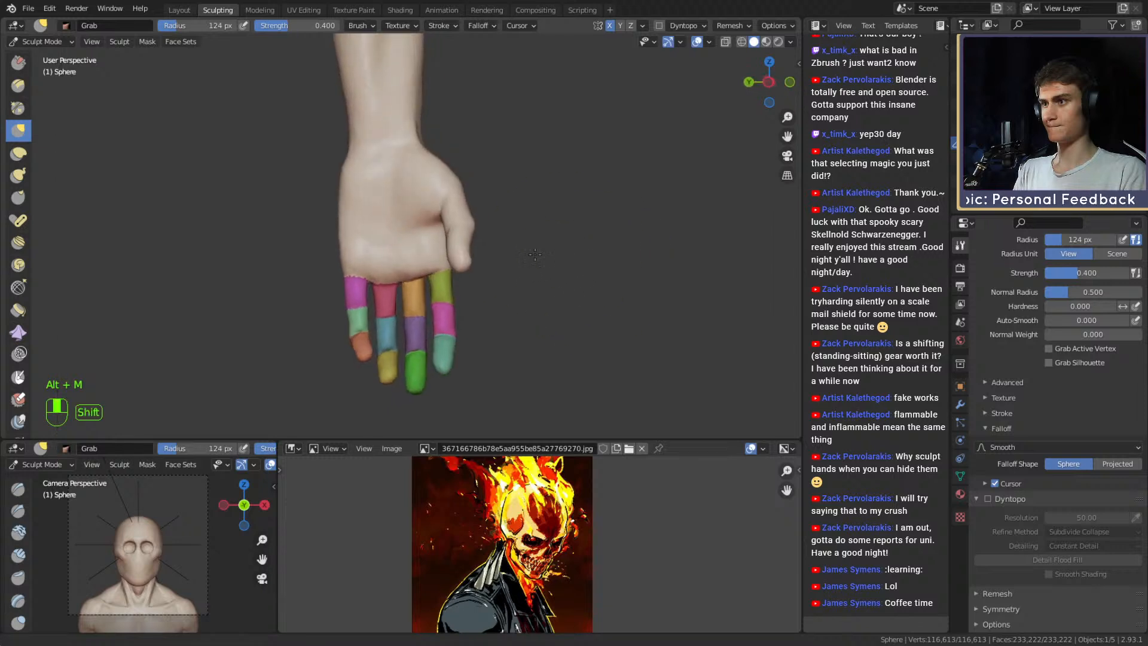
# Examine the hand's shape and its proportions against the arms and torso from several angles.
pyautogui.keyDown('ctrl'); pyautogui.keyDown('alt'); pyautogui.moveTo(501, 160); pyautogui.dragTo(508, 263); pyautogui.keyUp('alt'); pyautogui.keyUp('ctrl')
pyautogui.keyDown('alt'); pyautogui.moveTo(509, 263); pyautogui.dragTo(538, 257); pyautogui.keyUp('alt')
pyautogui.keyDown('ctrl'); pyautogui.keyDown('alt'); pyautogui.moveTo(538, 257); pyautogui.dragTo(511, 301); pyautogui.keyUp('alt'); pyautogui.keyUp('ctrl')
pyautogui.keyDown('alt'); pyautogui.moveTo(512, 301); pyautogui.dragTo(480, 265); pyautogui.keyUp('alt')
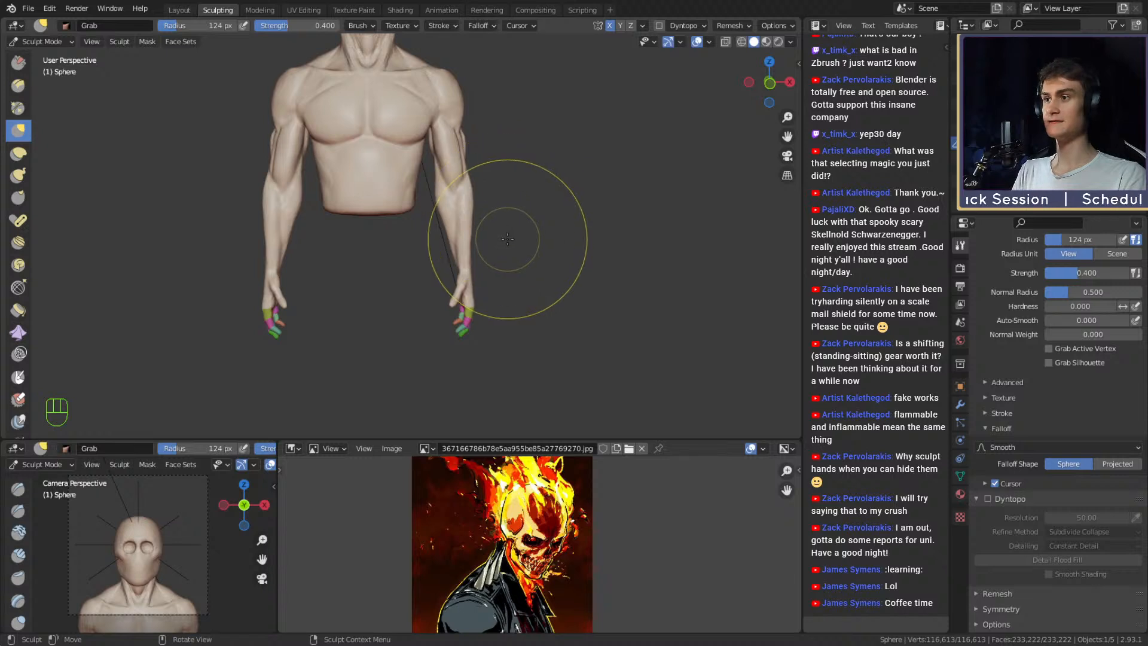
pyautogui.keyDown('shift'); pyautogui.moveTo(503, 300); pyautogui.dragTo(481, 264, button='middle'); pyautogui.keyUp('shift')
pyautogui.moveTo(482, 264)
pyautogui.mouseDown(button='middle')
pyautogui.moveTo(407, 284)
pyautogui.moveTo(439, 256)
pyautogui.moveTo(479, 275)
pyautogui.moveTo(419, 257)
pyautogui.mouseUp(button='middle')
pyautogui.moveTo(418, 257)
pyautogui.keyDown('shift'); pyautogui.mouseDown(button='middle')
pyautogui.moveTo(447, 260)
pyautogui.moveTo(446, 243)
pyautogui.moveTo(469, 264)
pyautogui.moveTo(464, 238)
pyautogui.mouseUp(button='middle'); pyautogui.keyUp('shift')
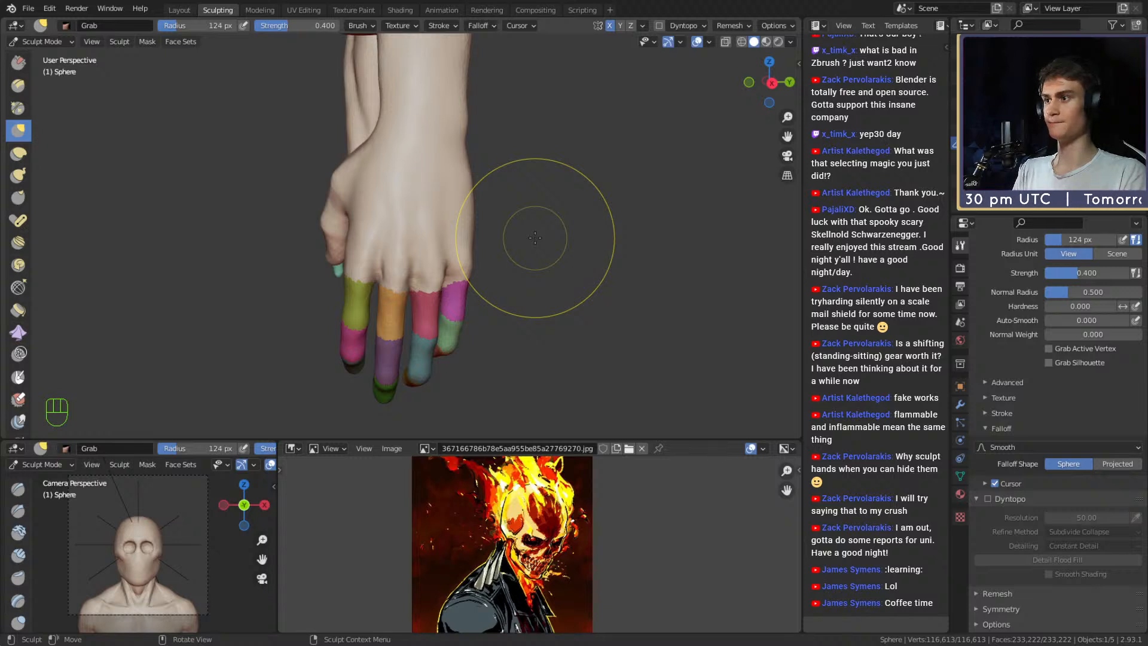
pyautogui.moveTo(505, 218); pyautogui.dragTo(523, 219, button='middle')
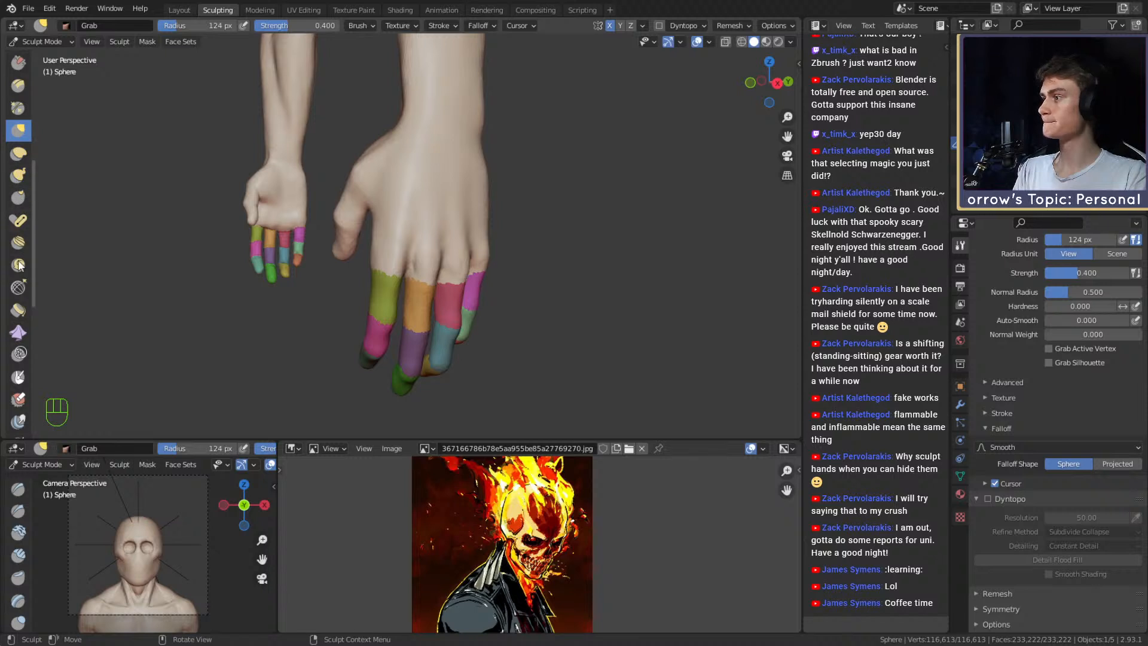
pyautogui.scroll(-6, 18, 295)
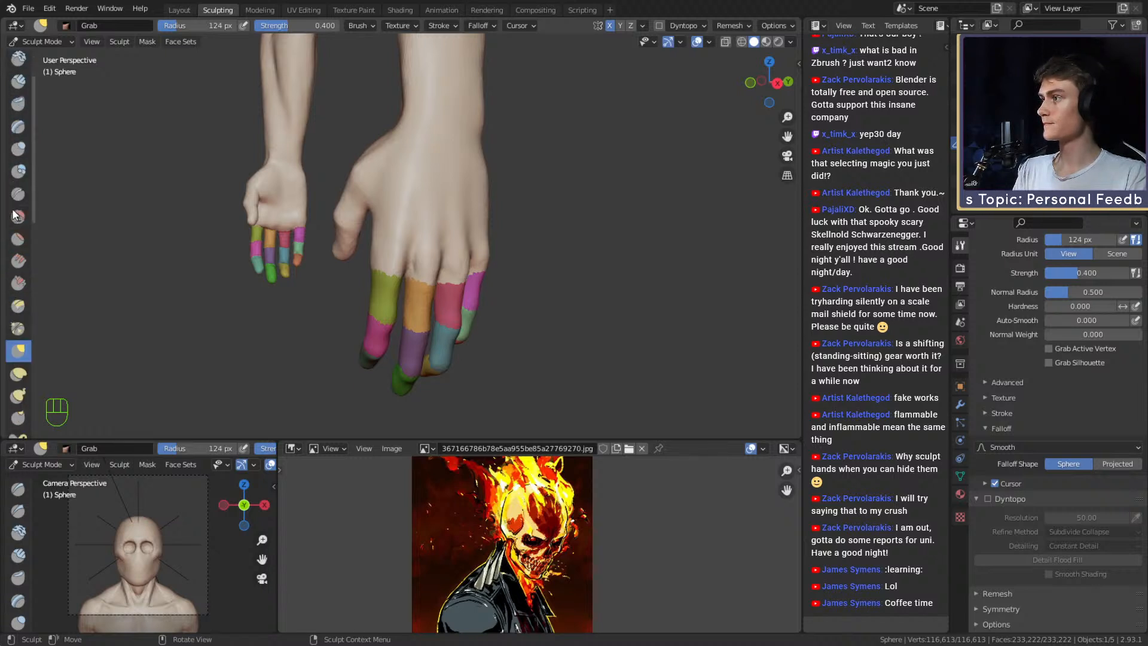
pyautogui.scroll(-6, 13, 214)
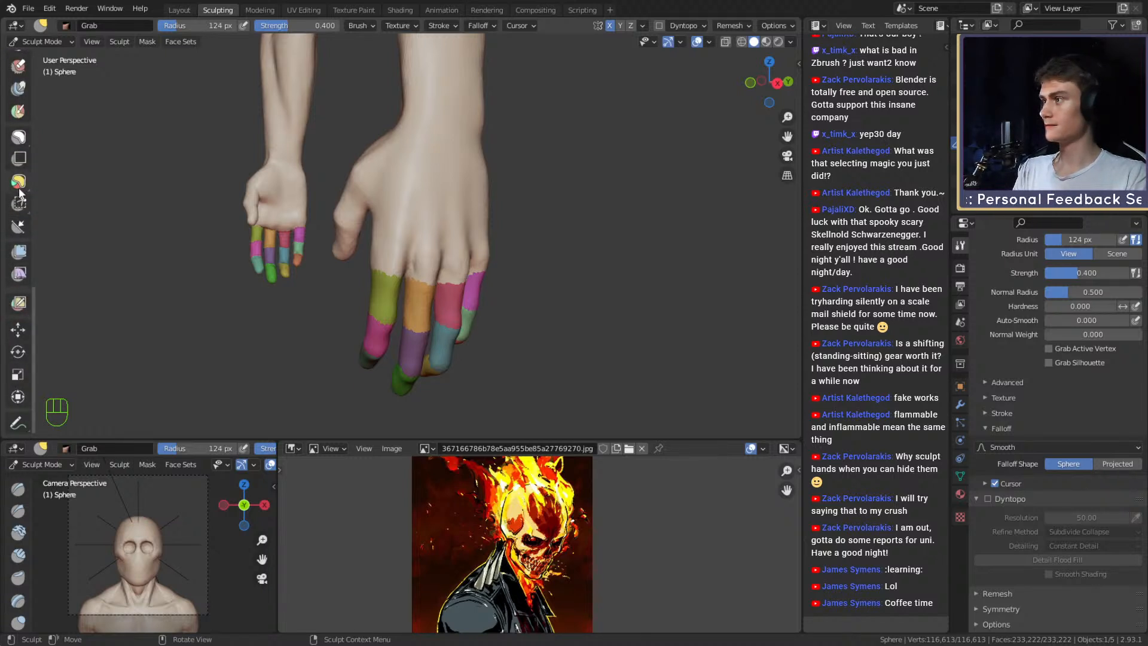
pyautogui.click(18, 187)
pyautogui.moveTo(398, 169)
pyautogui.keyDown('shift'); pyautogui.mouseDown(button='middle')
pyautogui.moveTo(410, 187)
pyautogui.moveTo(443, 192)
pyautogui.mouseUp(button='middle'); pyautogui.keyUp('shift')
pyautogui.moveTo(443, 193)
pyautogui.mouseDown(button='middle')
pyautogui.moveTo(307, 154)
pyautogui.moveTo(435, 187)
pyautogui.moveTo(366, 192)
pyautogui.moveTo(472, 206)
pyautogui.moveTo(492, 194)
pyautogui.moveTo(459, 200)
pyautogui.mouseUp(button='middle')
pyautogui.press('f')
pyautogui.press('f')
pyautogui.click(490, 192)
pyautogui.press('f')
pyautogui.click(500, 202)
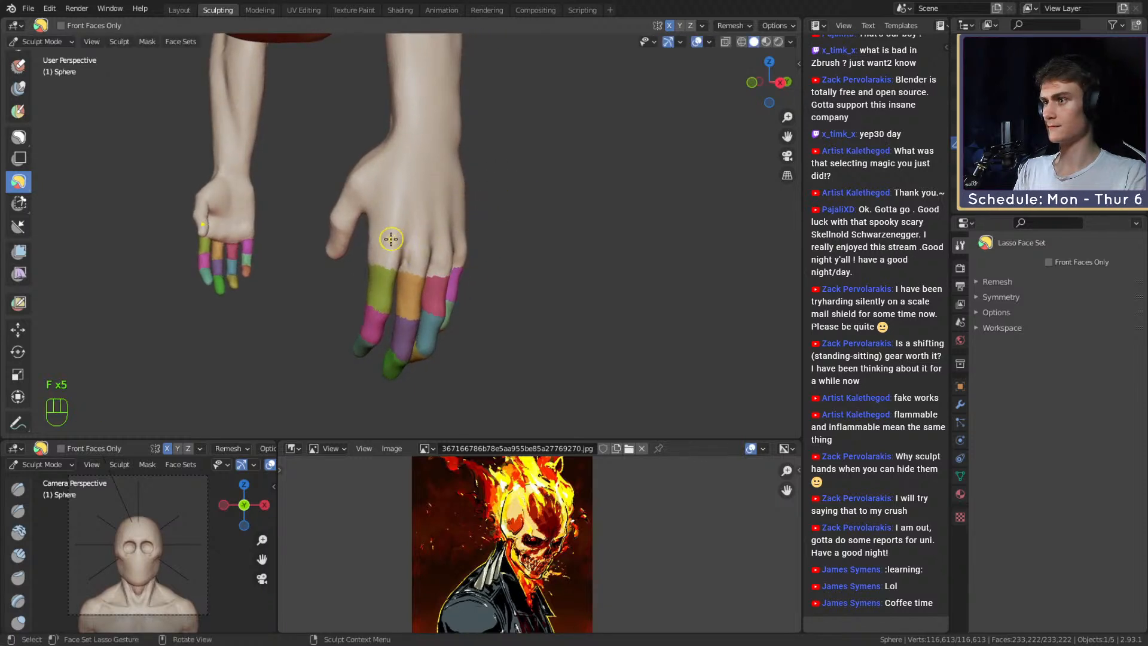
pyautogui.press('f')
pyautogui.click(392, 255)
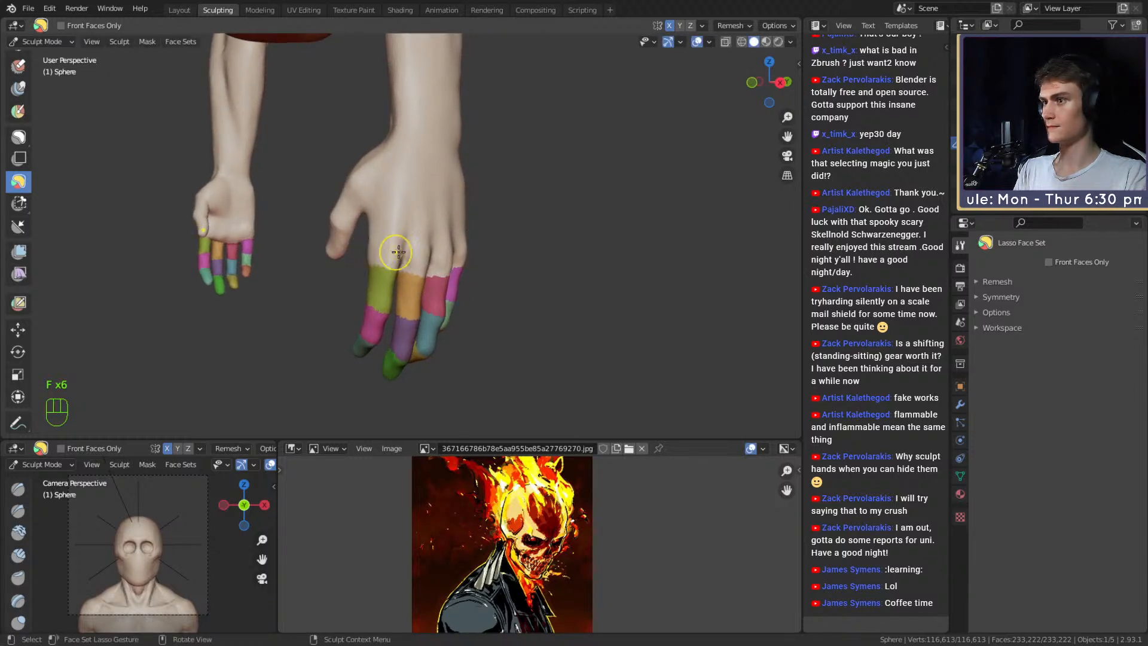
pyautogui.moveTo(399, 255)
pyautogui.mouseDown(button='middle')
pyautogui.moveTo(531, 249)
pyautogui.moveTo(460, 246)
pyautogui.moveTo(400, 296)
pyautogui.mouseUp(button='middle')
pyautogui.keyDown('ctrl'); pyautogui.moveTo(399, 296); pyautogui.dragTo(448, 216, button='middle'); pyautogui.keyUp('ctrl')
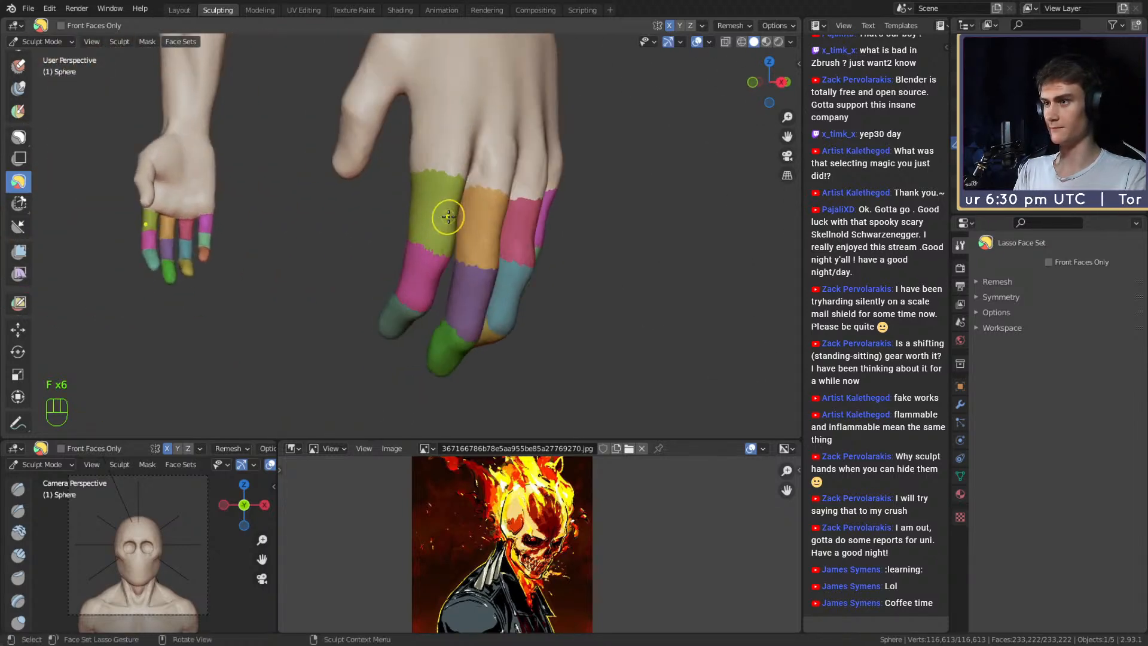
# Adjust the back contour of the middle finger's base with the Grab brush at a 132 px radius.
pyautogui.press('3')
pyautogui.moveTo(563, 245)
pyautogui.keyDown('alt'); pyautogui.mouseDown(button='middle')
pyautogui.moveTo(431, 251)
pyautogui.moveTo(532, 263)
pyautogui.mouseUp(button='middle'); pyautogui.keyUp('alt')
pyautogui.moveTo(532, 263)
pyautogui.keyDown('ctrl'); pyautogui.keyDown('alt'); pyautogui.mouseDown(button='middle')
pyautogui.moveTo(518, 233)
pyautogui.moveTo(470, 213)
pyautogui.moveTo(397, 211)
pyautogui.moveTo(455, 220)
pyautogui.mouseUp(button='middle'); pyautogui.keyUp('alt'); pyautogui.keyUp('ctrl')
pyautogui.press('f')
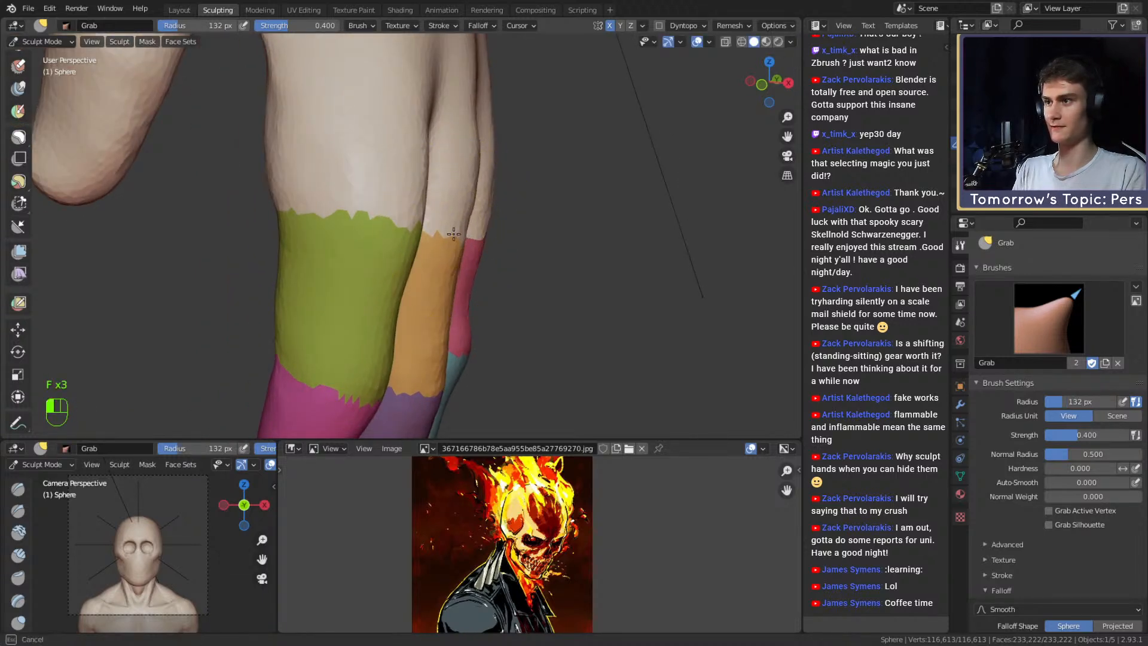
pyautogui.moveTo(454, 234); pyautogui.dragTo(455, 236)
pyautogui.keyDown('alt'); pyautogui.moveTo(455, 236); pyautogui.dragTo(484, 236, button='middle'); pyautogui.keyUp('alt')
pyautogui.press('f')
pyautogui.click(467, 235)
pyautogui.moveTo(470, 233); pyautogui.dragTo(464, 235)
# Move the back of the hand behind the middle knuckles with the Grab brush at a 138 px radius.
pyautogui.keyDown('alt'); pyautogui.keyDown('shift'); pyautogui.moveTo(497, 87); pyautogui.dragTo(511, 209, button='middle'); pyautogui.keyUp('shift'); pyautogui.keyUp('alt')
pyautogui.press('f')
pyautogui.click(565, 206)
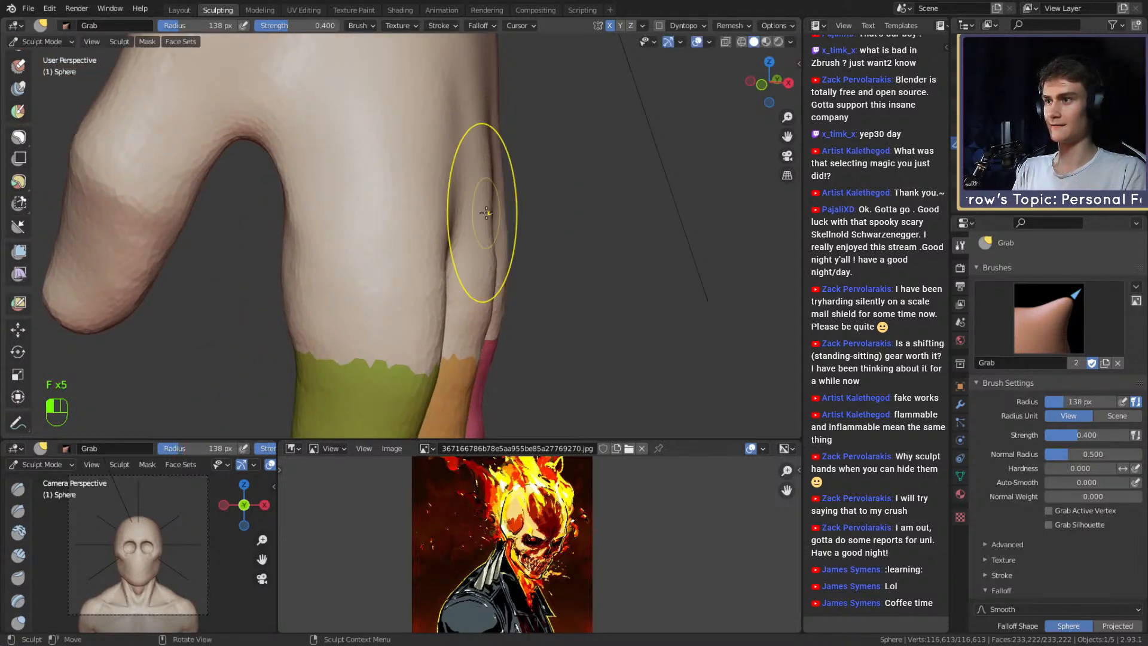
pyautogui.moveTo(493, 227); pyautogui.dragTo(514, 239)
# Refine the ring finger's knuckle contour with the Grab brush, starting at a 113 px radius.
pyautogui.moveTo(517, 243)
pyautogui.keyDown('alt'); pyautogui.keyDown('shift'); pyautogui.mouseDown(button='middle')
pyautogui.moveTo(410, 271)
pyautogui.moveTo(430, 220)
pyautogui.moveTo(475, 214)
pyautogui.mouseUp(button='middle'); pyautogui.keyUp('shift'); pyautogui.keyUp('alt')
pyautogui.press('f')
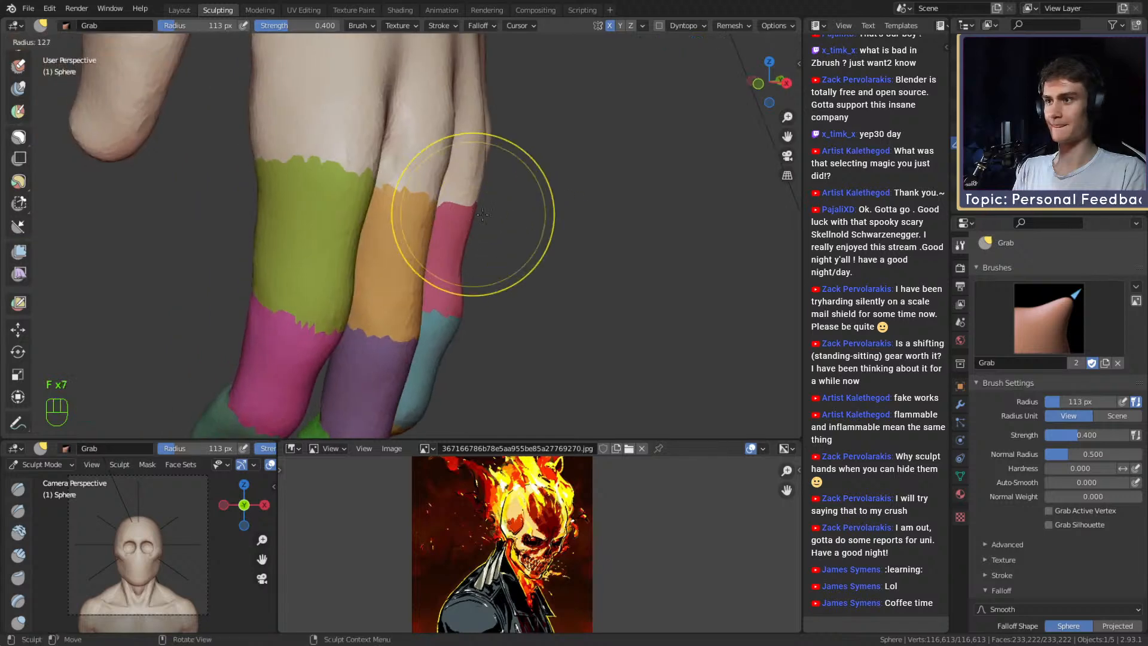
pyautogui.click(476, 213)
pyautogui.press('f')
pyautogui.click(474, 246)
pyautogui.moveTo(475, 202)
pyautogui.keyDown('alt'); pyautogui.keyDown('shift'); pyautogui.mouseDown()
pyautogui.moveTo(491, 259)
pyautogui.moveTo(499, 211)
pyautogui.mouseUp(); pyautogui.keyUp('shift'); pyautogui.keyUp('alt')
pyautogui.press('f')
pyautogui.click(492, 209)
# Nudge the base of the little finger with the Grab brush at a 115 px radius.
pyautogui.keyDown('alt'); pyautogui.moveTo(502, 217); pyautogui.dragTo(480, 220); pyautogui.keyUp('alt')
pyautogui.press('f')
pyautogui.click(429, 220)
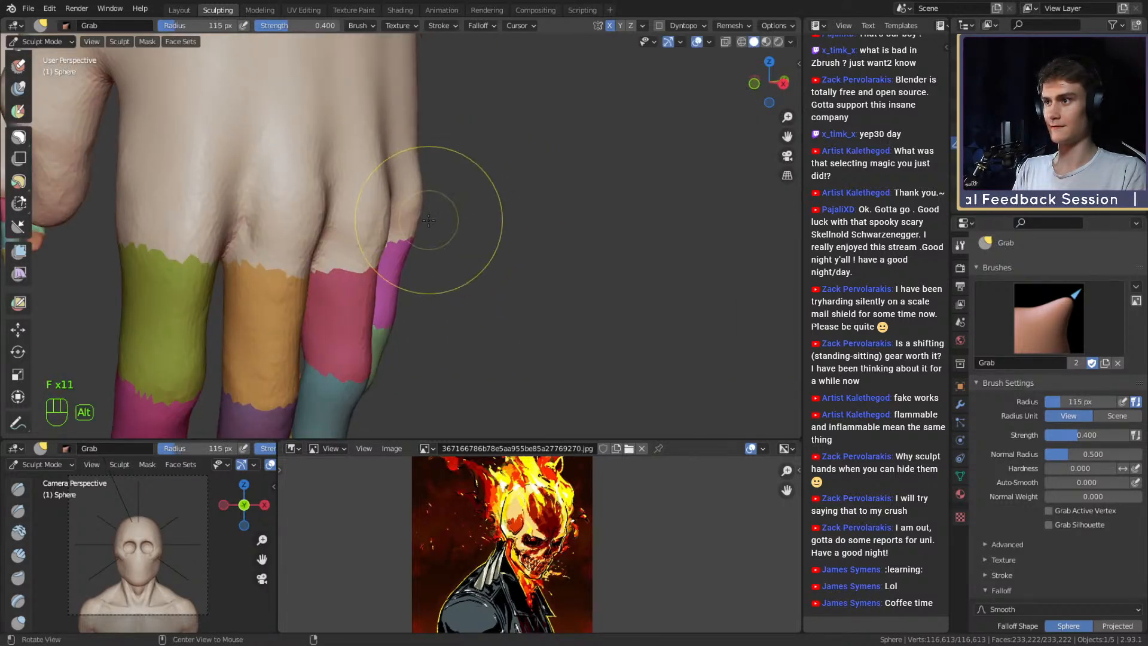
pyautogui.moveTo(403, 274); pyautogui.dragTo(400, 273)
# Adjust the knuckle profile beside the little finger from the hand's outer side with the Grab brush at a 93 px radius.
pyautogui.keyDown('alt'); pyautogui.moveTo(490, 257); pyautogui.dragTo(384, 256); pyautogui.keyUp('alt')
pyautogui.press('f')
pyautogui.click(383, 263)
pyautogui.press('f')
pyautogui.click(366, 229)
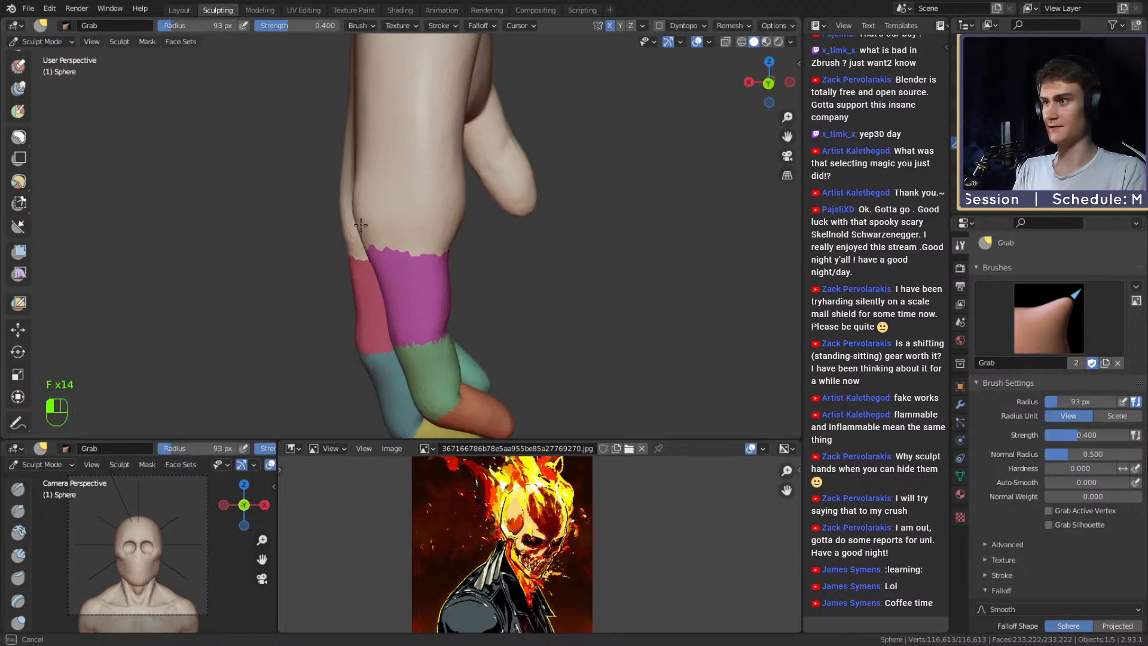
pyautogui.press('f')
pyautogui.click(364, 195)
# Reshape the thumb side of the hand and the web beside the index finger with the Grab brush at a 112 px radius.
pyautogui.moveTo(364, 195)
pyautogui.keyDown('alt'); pyautogui.mouseDown()
pyautogui.moveTo(359, 256)
pyautogui.moveTo(572, 256)
pyautogui.moveTo(438, 247)
pyautogui.moveTo(463, 292)
pyautogui.moveTo(589, 281)
pyautogui.moveTo(528, 212)
pyautogui.moveTo(449, 252)
pyautogui.moveTo(466, 262)
pyautogui.mouseUp(); pyautogui.keyUp('alt')
pyautogui.press('f')
pyautogui.click(447, 261)
pyautogui.keyDown('alt'); pyautogui.moveTo(467, 262); pyautogui.dragTo(506, 279); pyautogui.keyUp('alt')
pyautogui.press('f')
pyautogui.click(450, 282)
pyautogui.moveTo(443, 283)
pyautogui.mouseDown()
pyautogui.moveTo(317, 231)
pyautogui.moveTo(427, 302)
pyautogui.moveTo(398, 287)
pyautogui.mouseUp()
pyautogui.keyDown('ctrl'); pyautogui.keyDown('alt'); pyautogui.moveTo(398, 287); pyautogui.dragTo(422, 239); pyautogui.keyUp('alt'); pyautogui.keyUp('ctrl')
pyautogui.press('f')
pyautogui.click(389, 235)
pyautogui.keyDown('shift'); pyautogui.moveTo(389, 234); pyautogui.dragTo(393, 234, button='middle'); pyautogui.keyUp('shift')
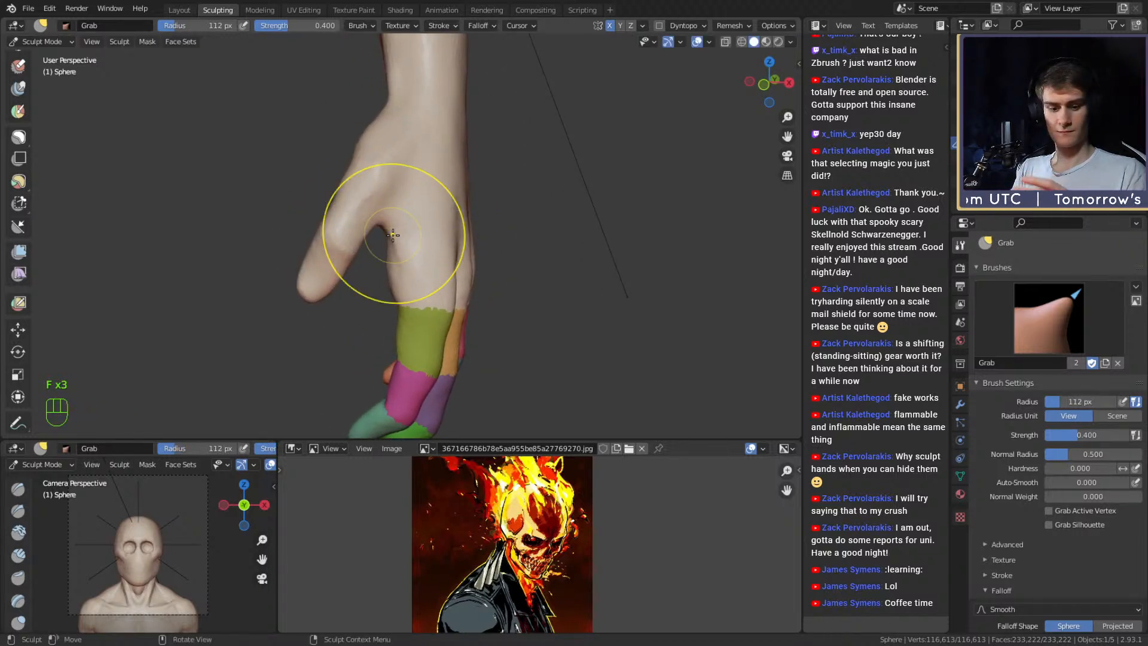
# Carve a fold across the web between thumb and index finger with the Crease brush at a 42 px radius.
pyautogui.press('2')
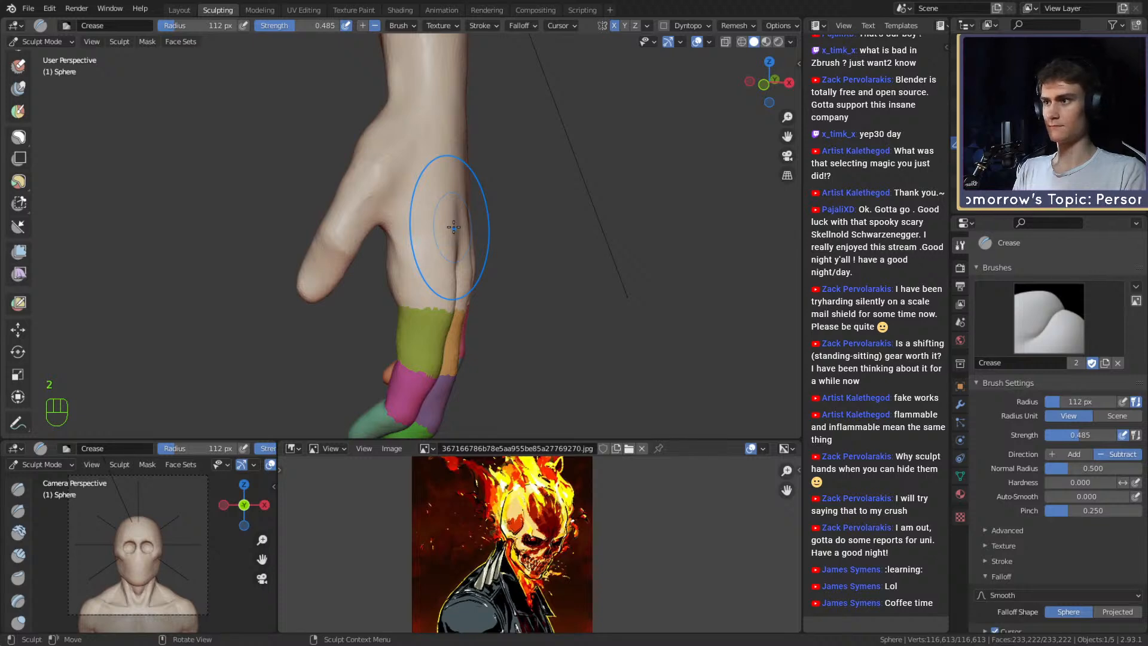
pyautogui.moveTo(454, 227)
pyautogui.keyDown('alt'); pyautogui.keyDown('shift'); pyautogui.mouseDown()
pyautogui.moveTo(392, 272)
pyautogui.moveTo(453, 234)
pyautogui.mouseUp(); pyautogui.keyUp('shift'); pyautogui.keyUp('alt')
pyautogui.keyDown('ctrl'); pyautogui.keyDown('alt'); pyautogui.moveTo(453, 235); pyautogui.dragTo(356, 204); pyautogui.keyUp('alt'); pyautogui.keyUp('ctrl')
pyautogui.press('f')
pyautogui.click(361, 161)
pyautogui.press('2')
pyautogui.press('f')
pyautogui.click(355, 203)
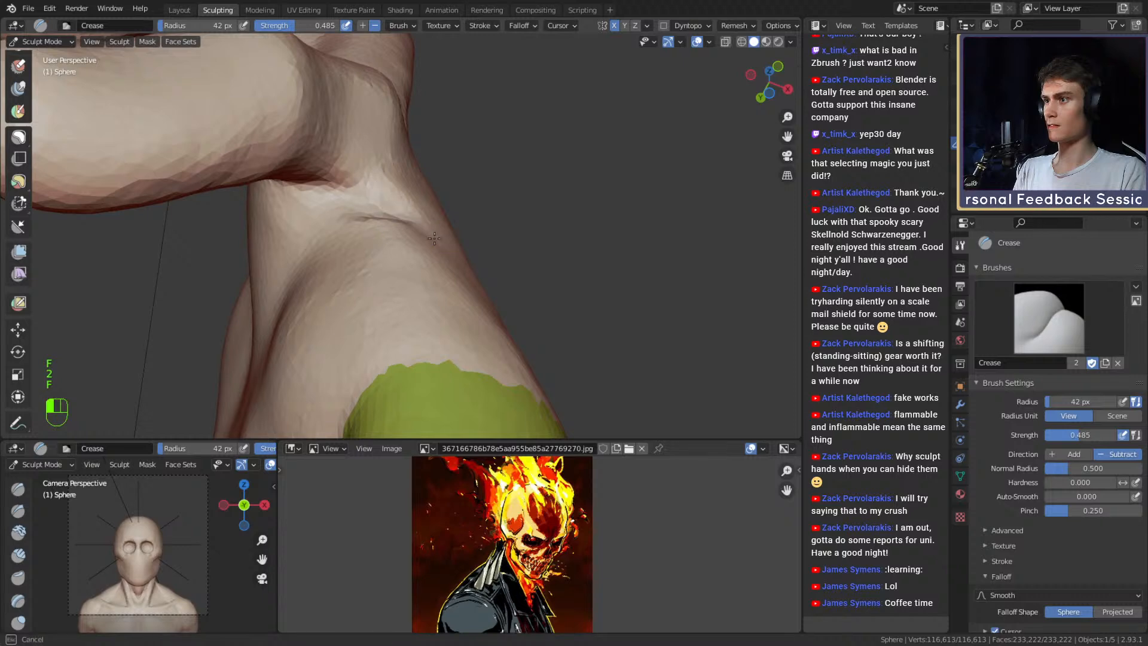
# Build up the palm side of the thumb web with the Clay Strips brush at a 62 px radius and smooth it at 159 px.
pyautogui.keyDown('alt'); pyautogui.moveTo(385, 230); pyautogui.dragTo(467, 224); pyautogui.keyUp('alt')
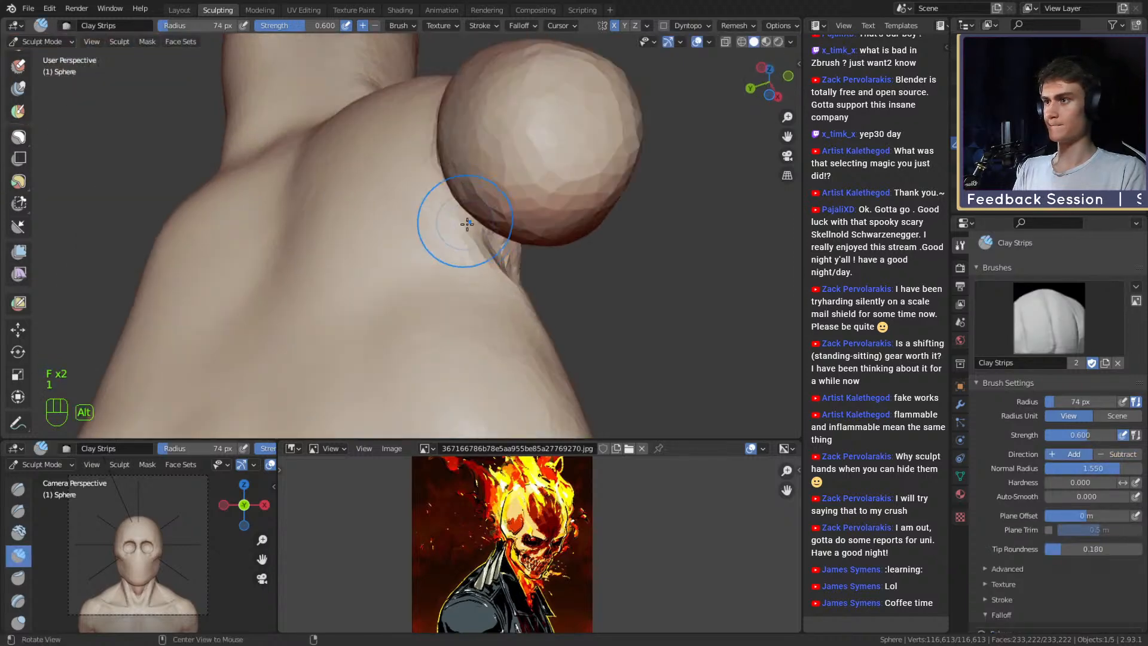
pyautogui.moveTo(410, 201); pyautogui.dragTo(489, 323, button='middle')
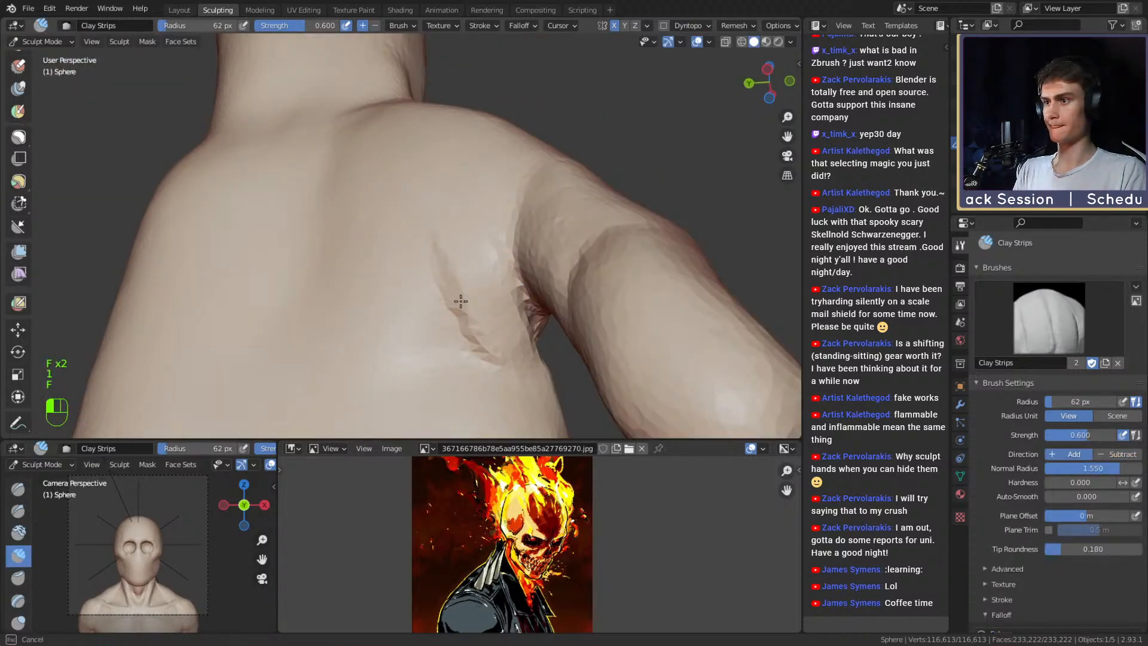
pyautogui.moveTo(460, 301)
pyautogui.mouseDown()
pyautogui.moveTo(418, 321)
pyautogui.moveTo(486, 346)
pyautogui.mouseUp()
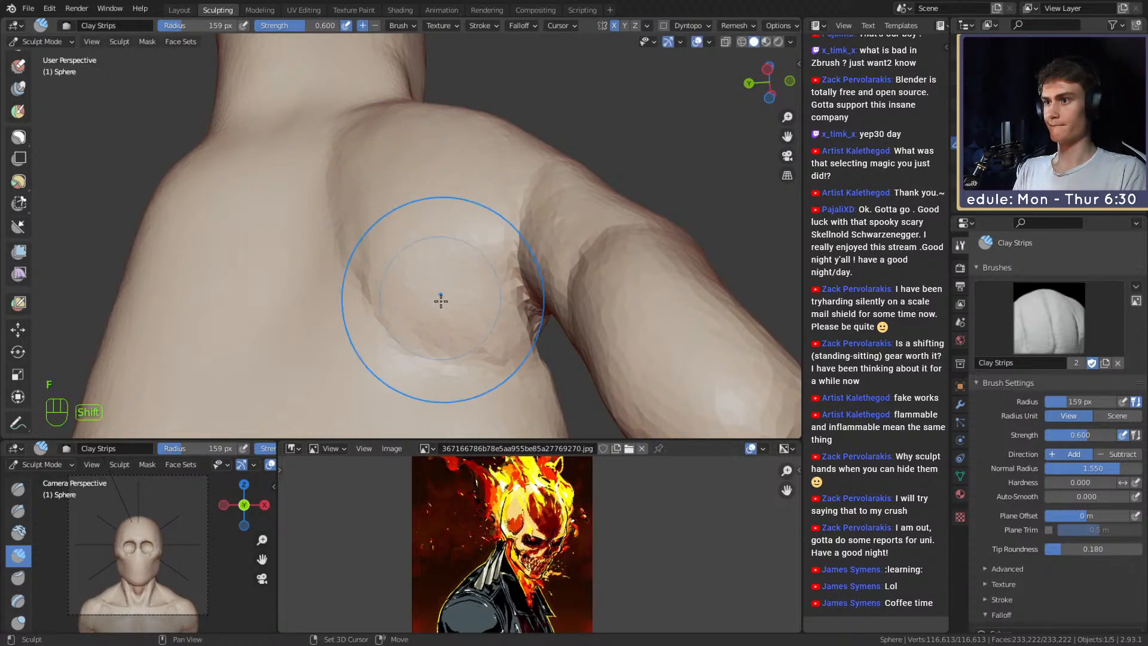
pyautogui.click(366, 271)
pyautogui.press('f')
pyautogui.moveTo(502, 224)
pyautogui.keyDown('alt'); pyautogui.mouseDown()
pyautogui.moveTo(361, 297)
pyautogui.moveTo(405, 241)
pyautogui.moveTo(410, 195)
pyautogui.mouseUp(); pyautogui.keyUp('alt')
pyautogui.press('f')
pyautogui.click(396, 233)
# Define the back of the thumb web with the Crease brush at a 53 px radius and smooth it at 88 px.
pyautogui.press('2')
pyautogui.press('f')
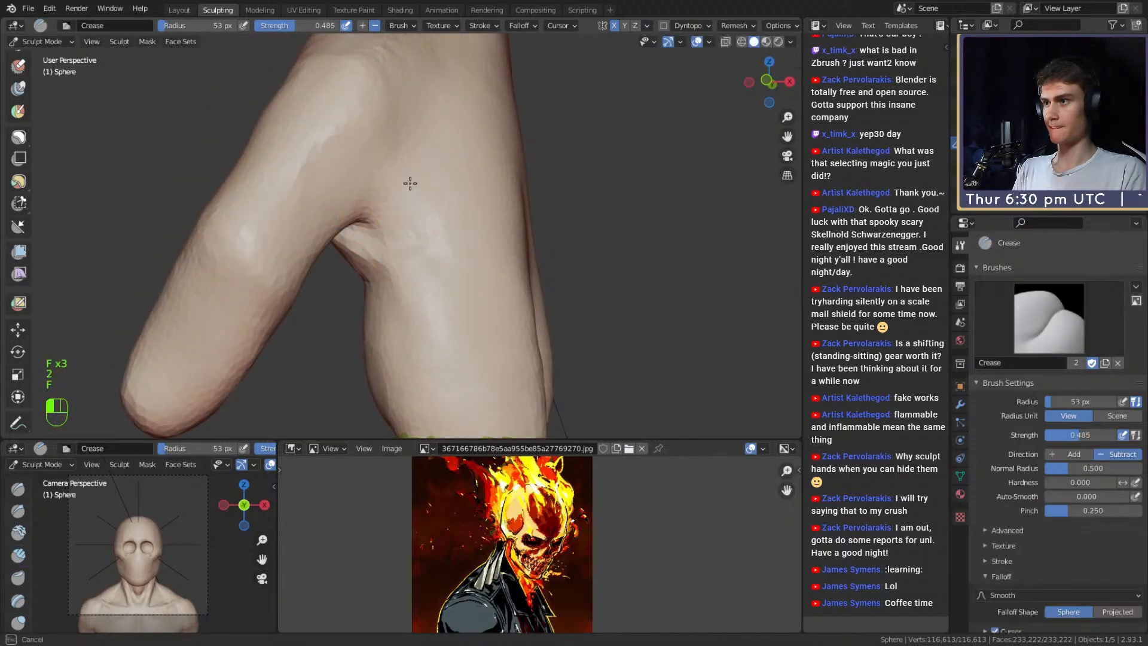
pyautogui.press('f')
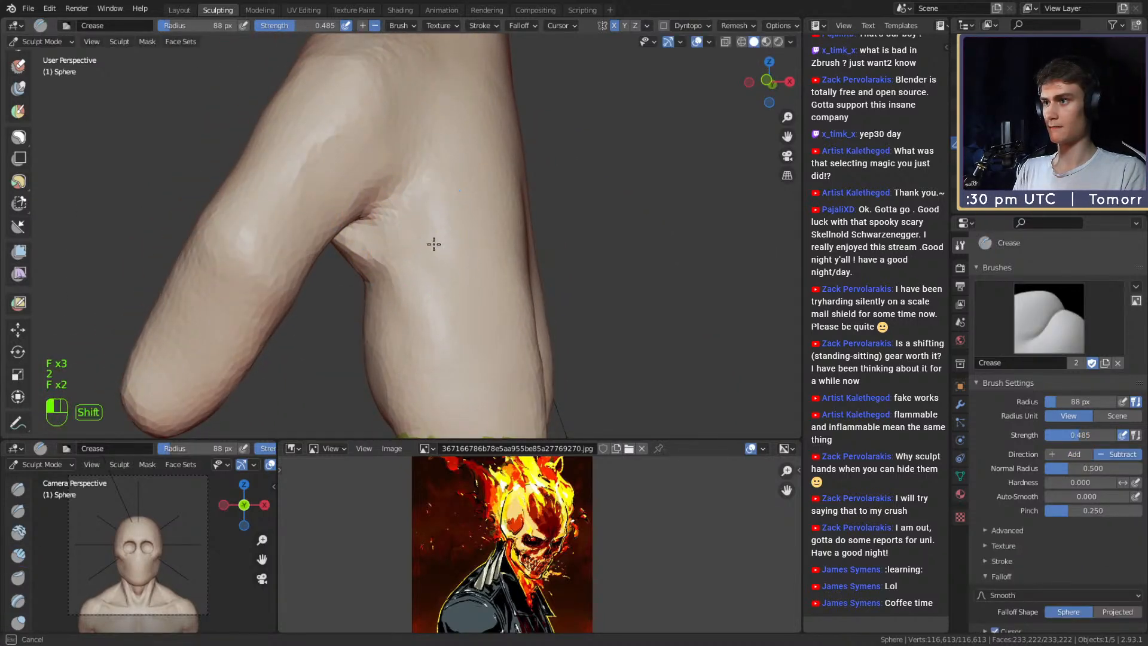
pyautogui.press('f')
pyautogui.keyDown('shift'); pyautogui.moveTo(428, 224); pyautogui.dragTo(413, 193); pyautogui.keyUp('shift')
# Refine the crease at the thumb web with the Crease brush at 0.242 strength and a 52 px radius, and smooth around it.
pyautogui.click(443, 219)
pyautogui.hotkey('shift', 'f')
pyautogui.click(467, 210)
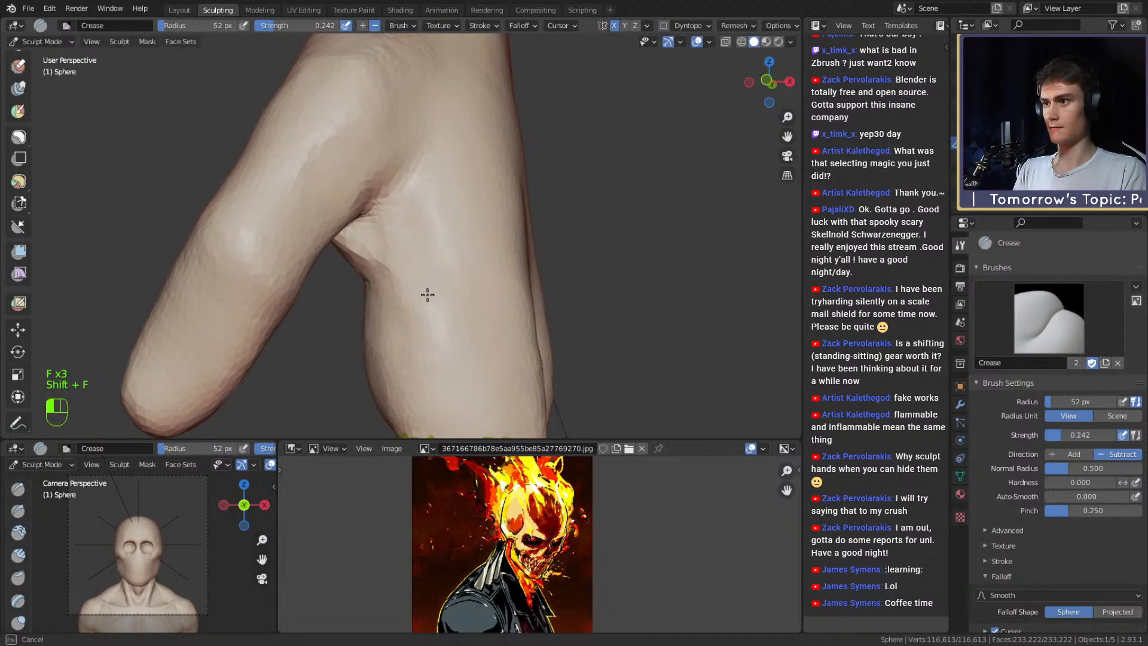
pyautogui.moveTo(389, 227); pyautogui.dragTo(399, 220)
pyautogui.press('f')
pyautogui.click(431, 214)
pyautogui.keyDown('ctrl'); pyautogui.moveTo(428, 216); pyautogui.dragTo(461, 208); pyautogui.keyUp('ctrl')
pyautogui.moveTo(458, 209)
pyautogui.keyDown('ctrl'); pyautogui.keyDown('alt'); pyautogui.mouseDown(button='middle')
pyautogui.moveTo(441, 257)
pyautogui.moveTo(377, 257)
pyautogui.moveTo(437, 259)
pyautogui.mouseUp(button='middle'); pyautogui.keyUp('alt'); pyautogui.keyUp('ctrl')
pyautogui.keyDown('ctrl'); pyautogui.keyDown('alt'); pyautogui.moveTo(436, 258); pyautogui.dragTo(440, 209, button='middle'); pyautogui.keyUp('alt'); pyautogui.keyUp('ctrl')
pyautogui.keyDown('shift'); pyautogui.moveTo(432, 211); pyautogui.dragTo(418, 209); pyautogui.keyUp('shift')
pyautogui.moveTo(418, 210)
pyautogui.keyDown('alt'); pyautogui.mouseDown(button='middle')
pyautogui.moveTo(510, 197)
pyautogui.moveTo(459, 235)
pyautogui.moveTo(377, 175)
pyautogui.moveTo(408, 177)
pyautogui.moveTo(289, 245)
pyautogui.moveTo(343, 264)
pyautogui.moveTo(433, 217)
pyautogui.moveTo(429, 281)
pyautogui.moveTo(383, 269)
pyautogui.moveTo(372, 281)
pyautogui.mouseUp(button='middle'); pyautogui.keyUp('alt')
# Pull the edge of the thumb web outward on the palm side with the Grab brush at a 131 px radius.
pyautogui.press('3')
pyautogui.press('f')
pyautogui.click(393, 174)
pyautogui.moveTo(372, 281)
pyautogui.keyDown('alt'); pyautogui.mouseDown(button='middle')
pyautogui.moveTo(428, 293)
pyautogui.moveTo(400, 201)
pyautogui.mouseUp(button='middle'); pyautogui.keyUp('alt')
pyautogui.press('f')
pyautogui.click(403, 230)
pyautogui.keyDown('alt'); pyautogui.moveTo(400, 200); pyautogui.dragTo(474, 239, button='middle'); pyautogui.keyUp('alt')
pyautogui.press('f')
pyautogui.click(474, 236)
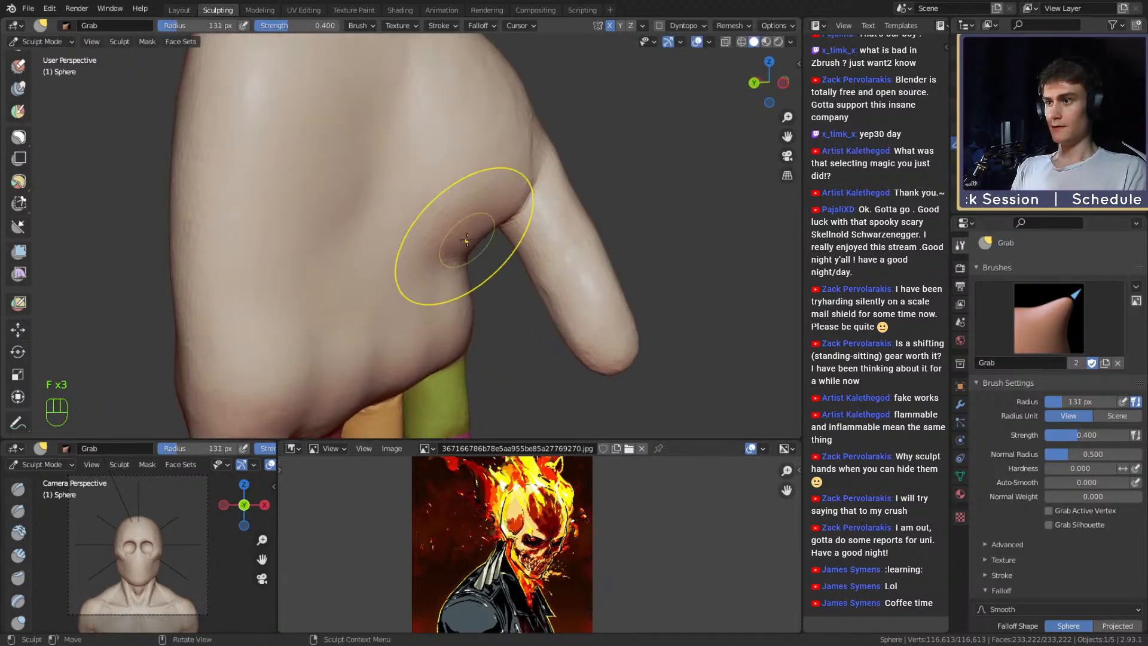
pyautogui.moveTo(466, 236); pyautogui.dragTo(485, 250)
# Adjust the index finger side of the hand beside the thumb web with the Grab brush, starting at 151 and 97 px radii.
pyautogui.keyDown('alt'); pyautogui.moveTo(486, 250); pyautogui.dragTo(305, 252, button='middle'); pyautogui.keyUp('alt')
pyautogui.press('f')
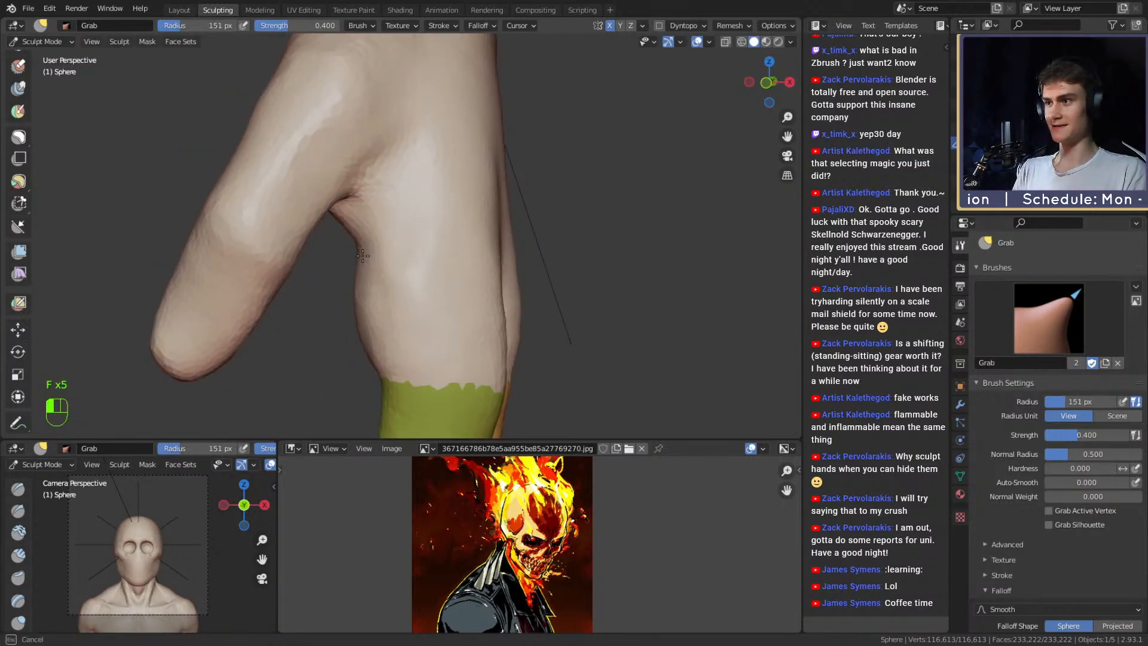
pyautogui.press('f')
pyautogui.keyDown('ctrl'); pyautogui.keyDown('alt'); pyautogui.moveTo(444, 261); pyautogui.dragTo(429, 234, button='middle'); pyautogui.keyUp('alt'); pyautogui.keyUp('ctrl')
pyautogui.press('f')
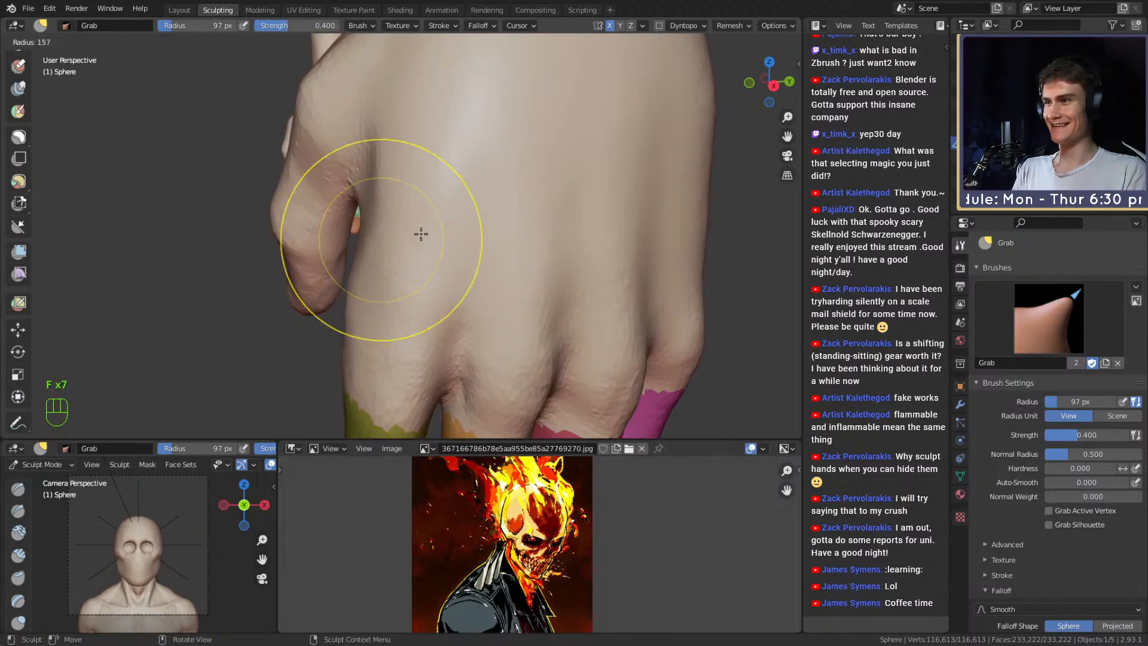
pyautogui.click(421, 233)
pyautogui.press('f')
pyautogui.click(378, 227)
pyautogui.moveTo(358, 221); pyautogui.dragTo(356, 221)
# Reshape the back of the thumb web and the thumb base with the Grab brush at 175 and 102 px radii.
pyautogui.keyDown('alt'); pyautogui.keyDown('shift'); pyautogui.moveTo(403, 207); pyautogui.dragTo(347, 219, button='middle'); pyautogui.keyUp('shift'); pyautogui.keyUp('alt')
pyautogui.keyDown('alt'); pyautogui.moveTo(347, 219); pyautogui.dragTo(385, 225, button='middle'); pyautogui.keyUp('alt')
pyautogui.press('f')
pyautogui.click(362, 224)
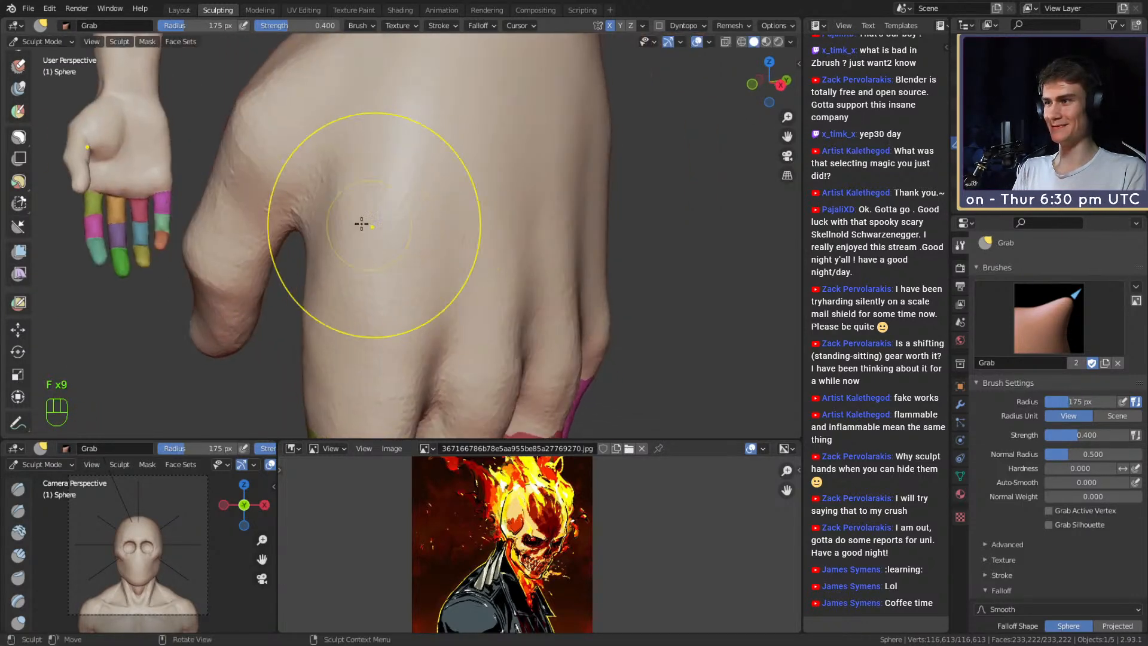
pyautogui.moveTo(347, 264); pyautogui.dragTo(501, 255, button='middle')
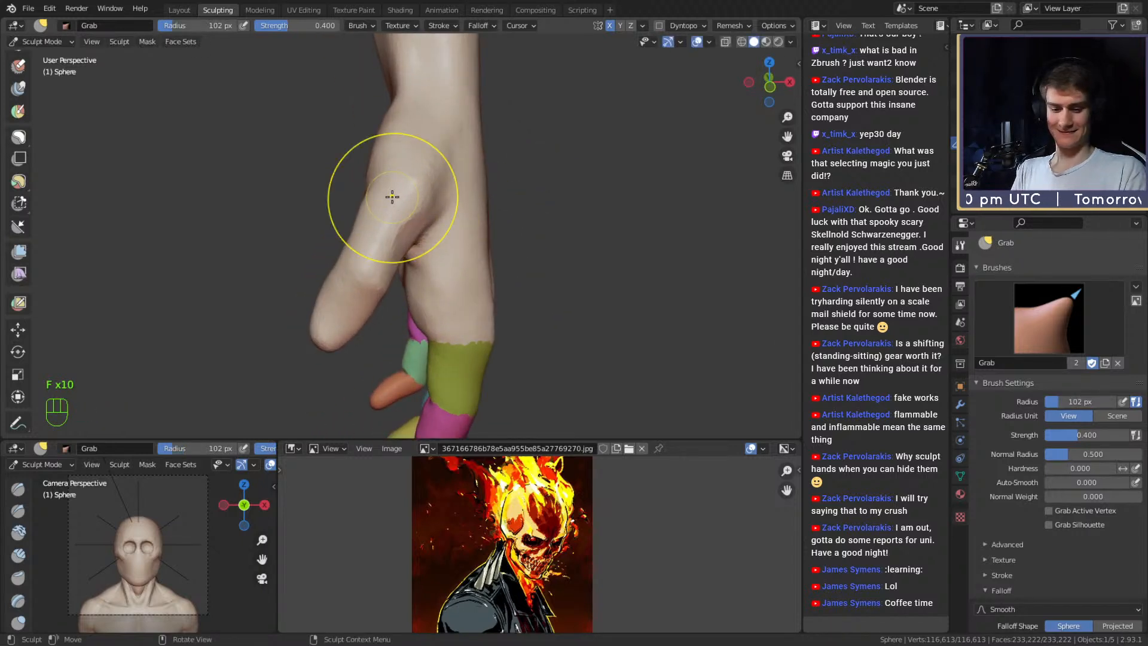
pyautogui.keyDown('alt'); pyautogui.moveTo(393, 197); pyautogui.dragTo(375, 247, button='middle'); pyautogui.keyUp('alt')
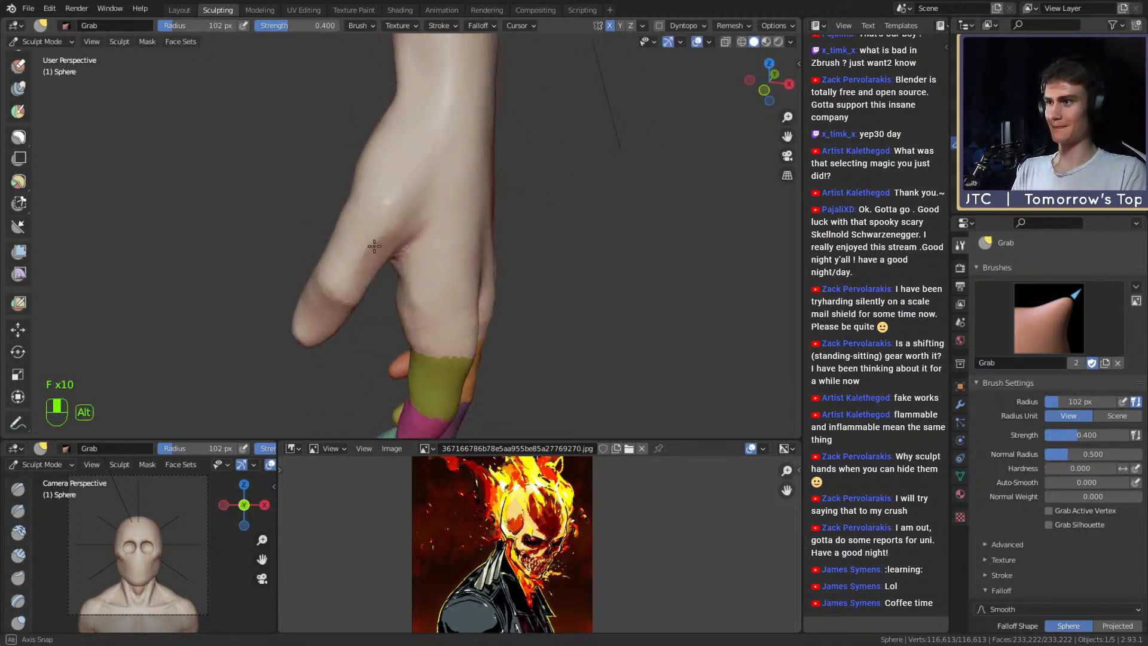
pyautogui.moveTo(407, 210)
pyautogui.mouseDown(button='middle')
pyautogui.moveTo(400, 230)
pyautogui.moveTo(365, 246)
pyautogui.moveTo(481, 187)
pyautogui.moveTo(429, 213)
pyautogui.mouseUp(button='middle')
# Adjust the thumb's shape and direction with the Snake Hook brush at 199 and 142 px radii.
pyautogui.press('5')
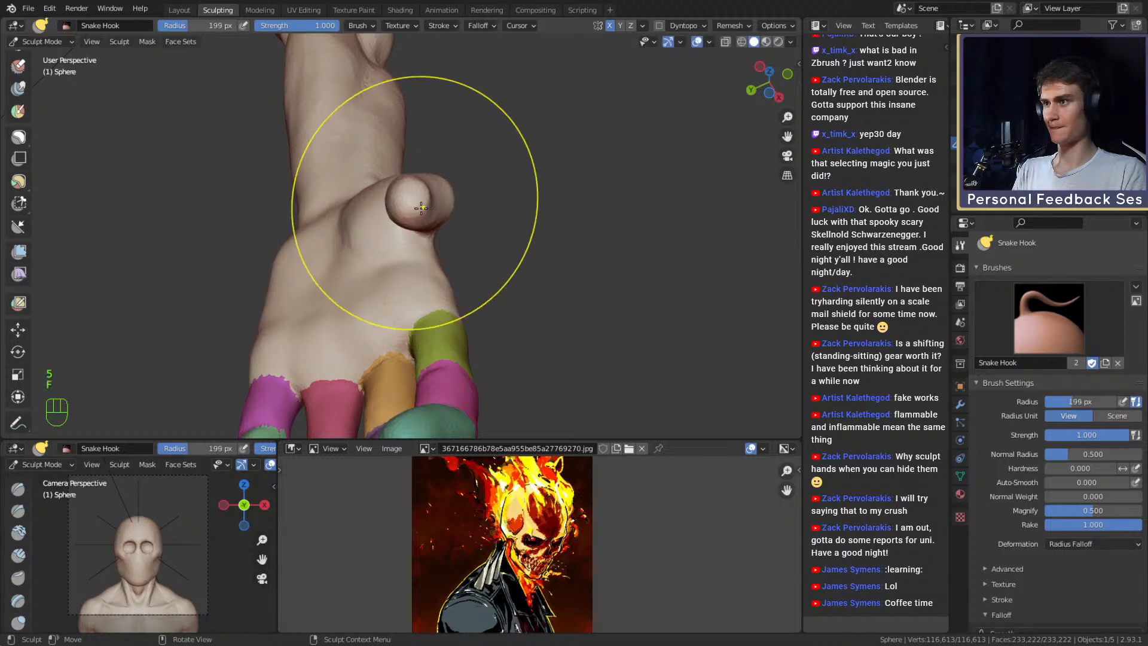
pyautogui.moveTo(438, 196); pyautogui.dragTo(474, 198, button='middle')
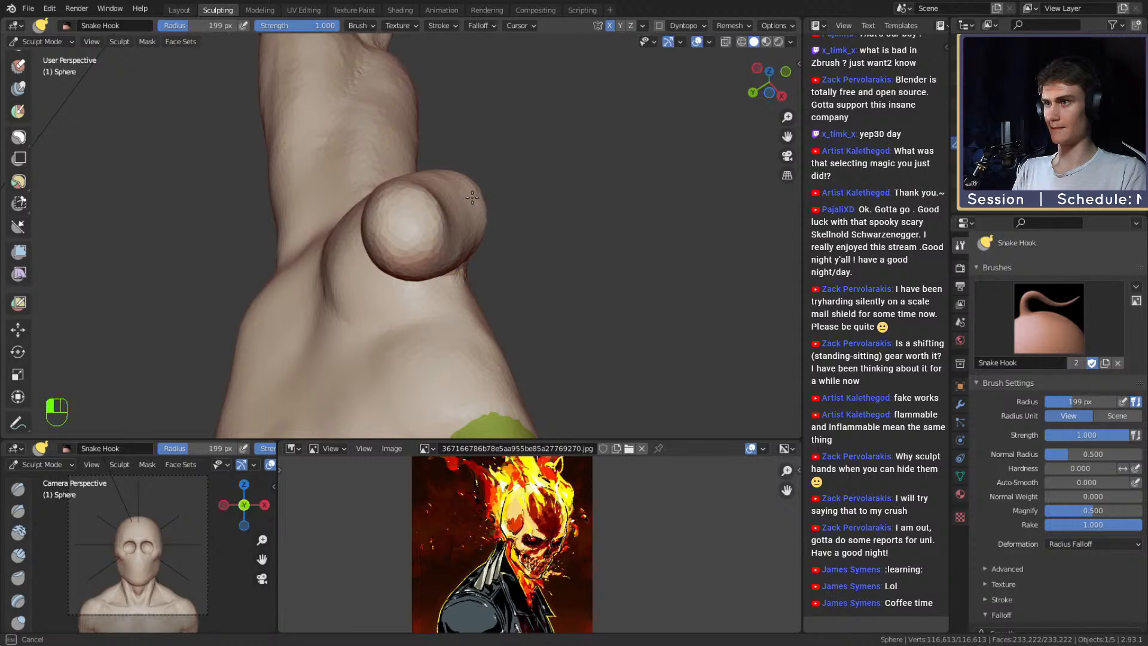
pyautogui.moveTo(481, 193)
pyautogui.keyDown('alt'); pyautogui.mouseDown()
pyautogui.moveTo(407, 261)
pyautogui.moveTo(456, 192)
pyautogui.moveTo(403, 253)
pyautogui.moveTo(403, 233)
pyautogui.moveTo(420, 246)
pyautogui.moveTo(426, 236)
pyautogui.moveTo(424, 276)
pyautogui.mouseUp(); pyautogui.keyUp('alt')
pyautogui.press('f')
pyautogui.click(456, 192)
pyautogui.press('f')
pyautogui.click(403, 230)
pyautogui.keyDown('alt'); pyautogui.moveTo(424, 277); pyautogui.dragTo(396, 268); pyautogui.keyUp('alt')
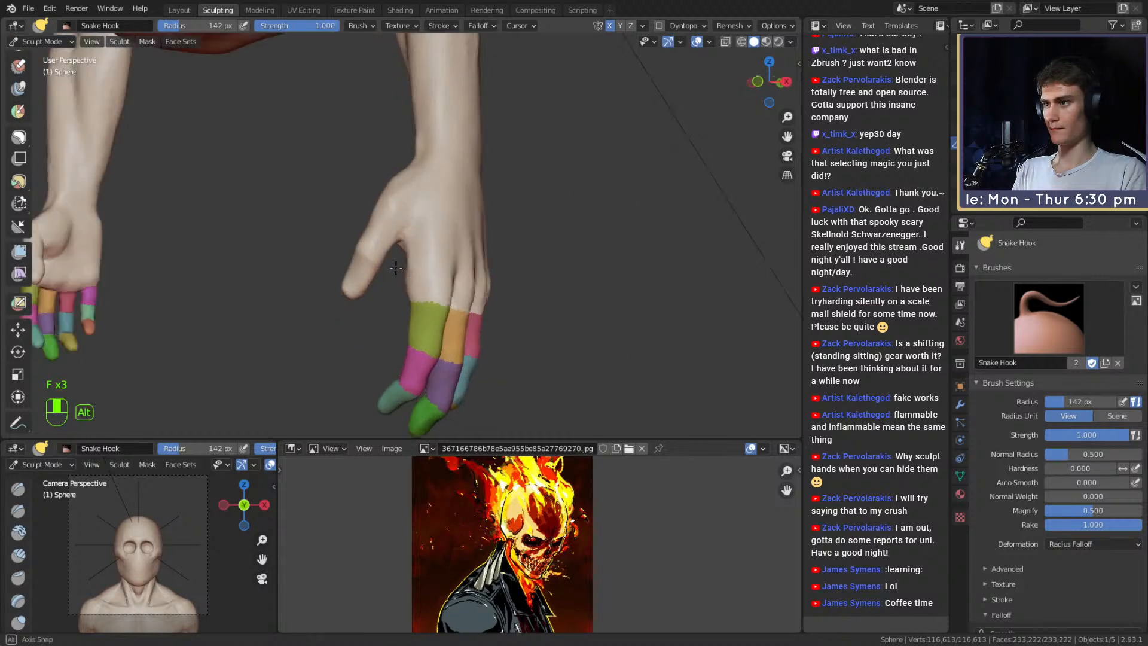
# Refine the thumb's tip from the palm side with the Snake Hook brush at a 115 px radius.
pyautogui.keyDown('alt'); pyautogui.moveTo(396, 268); pyautogui.dragTo(353, 261, button='middle'); pyautogui.keyUp('alt')
pyautogui.keyDown('alt'); pyautogui.moveTo(431, 249); pyautogui.dragTo(659, 302, button='middle'); pyautogui.keyUp('alt')
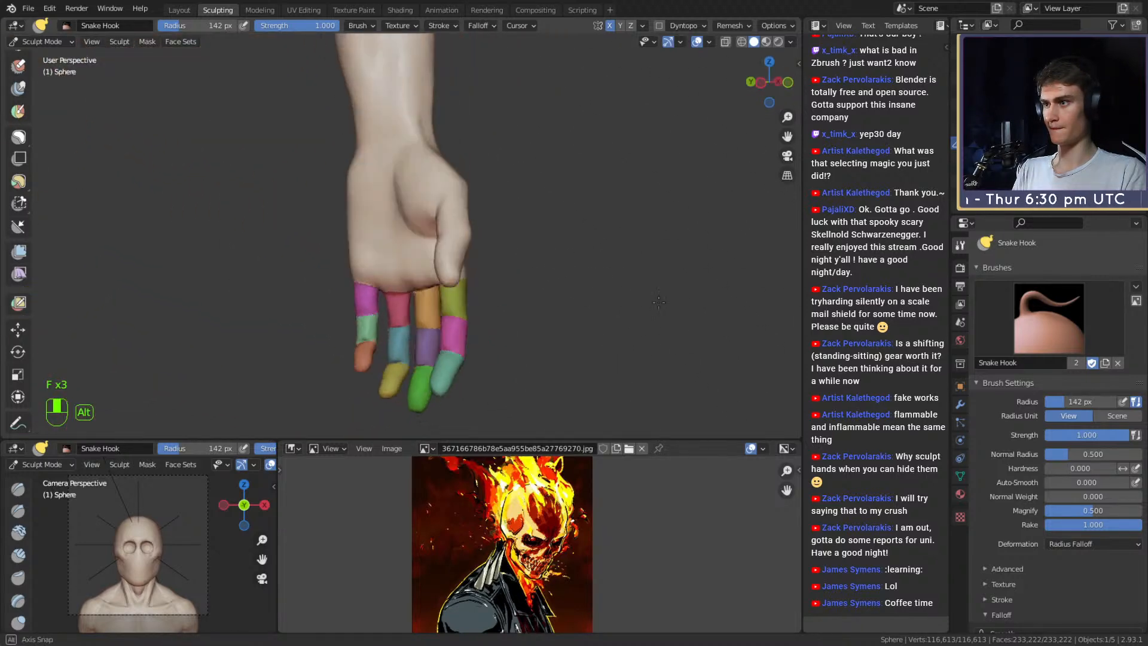
pyautogui.keyDown('ctrl'); pyautogui.keyDown('alt'); pyautogui.moveTo(538, 335); pyautogui.dragTo(455, 251, button='middle'); pyautogui.keyUp('alt'); pyautogui.keyUp('ctrl')
pyautogui.moveTo(454, 251)
pyautogui.keyDown('alt'); pyautogui.mouseDown(button='middle')
pyautogui.moveTo(474, 275)
pyautogui.moveTo(471, 254)
pyautogui.mouseUp(button='middle'); pyautogui.keyUp('alt')
pyautogui.press('f')
pyautogui.click(454, 258)
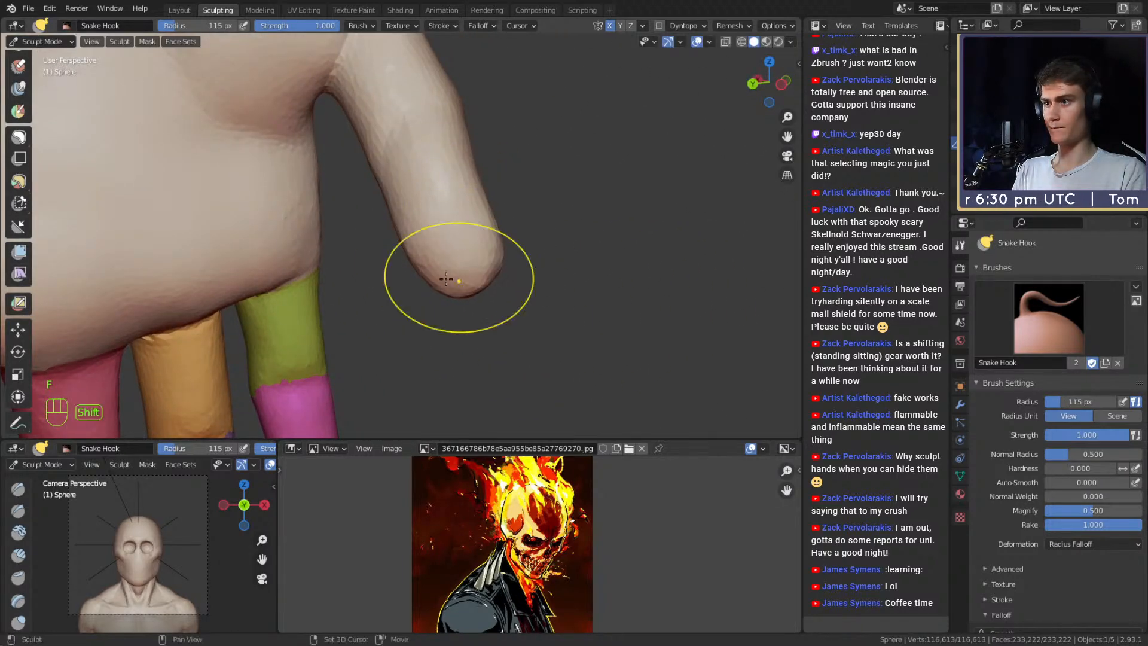
# Build up the palm near the thumb base with the Clay Strips brush at a 68 px radius and smooth it at 159 px.
pyautogui.keyDown('ctrl'); pyautogui.keyDown('alt'); pyautogui.moveTo(477, 191); pyautogui.dragTo(461, 239, button='middle'); pyautogui.keyUp('alt'); pyautogui.keyUp('ctrl')
pyautogui.moveTo(431, 221)
pyautogui.keyDown('alt'); pyautogui.keyDown('shift'); pyautogui.mouseDown(button='middle')
pyautogui.moveTo(478, 245)
pyautogui.moveTo(421, 216)
pyautogui.moveTo(431, 264)
pyautogui.moveTo(433, 230)
pyautogui.mouseUp(button='middle'); pyautogui.keyUp('shift'); pyautogui.keyUp('alt')
pyautogui.press('1')
pyautogui.press('f')
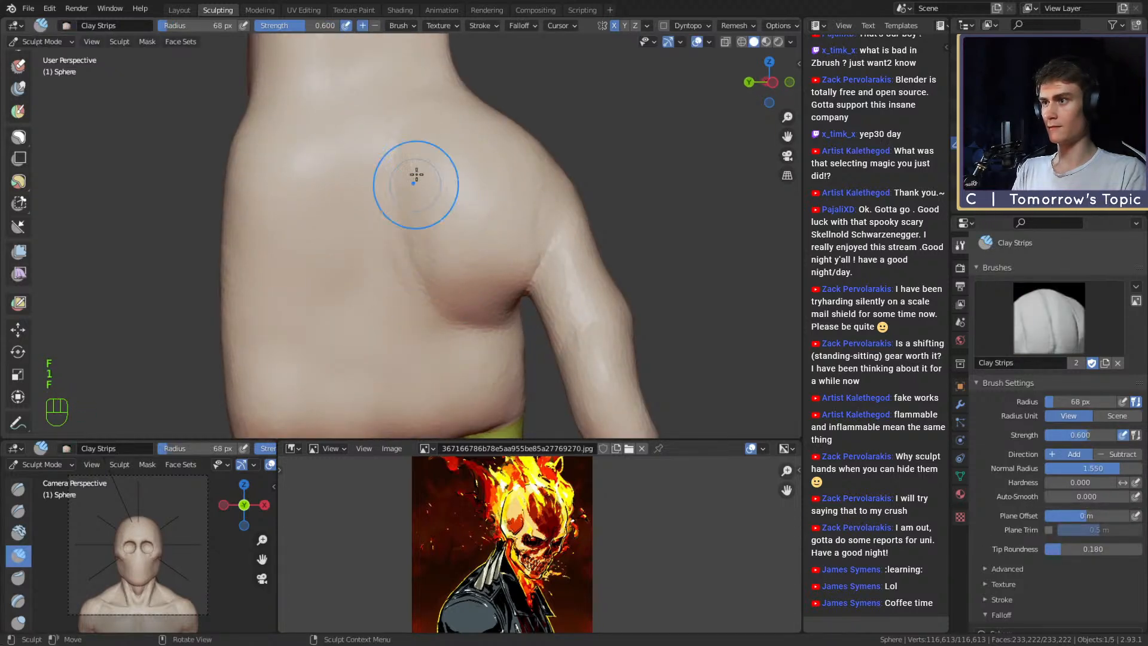
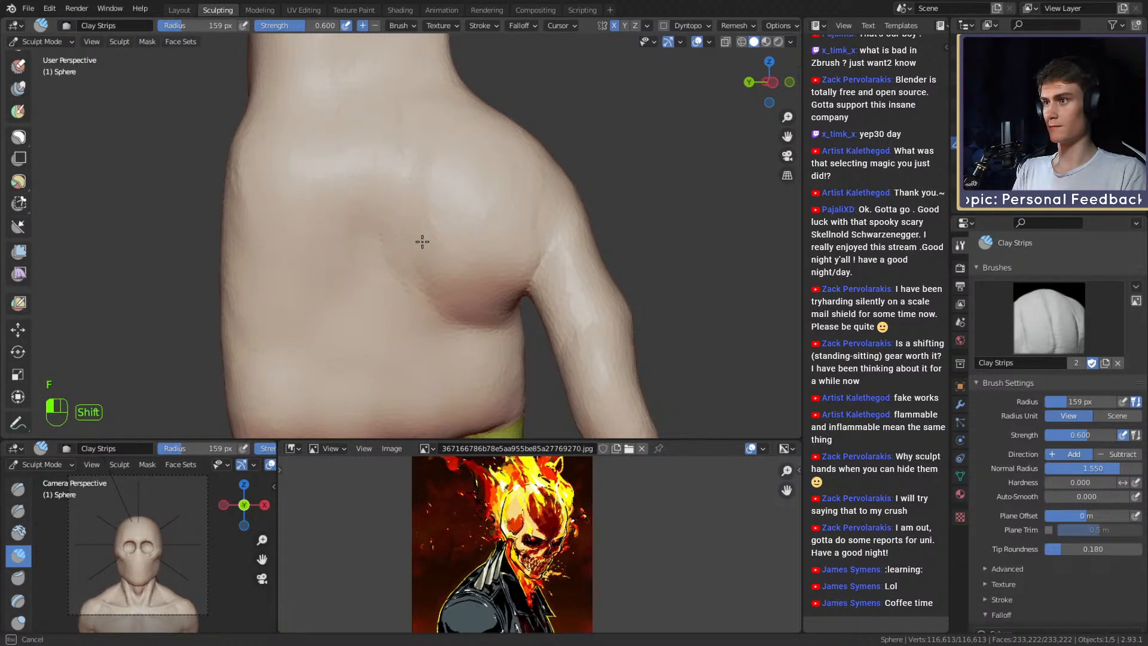
pyautogui.keyDown('shift'); pyautogui.moveTo(423, 241); pyautogui.dragTo(394, 248); pyautogui.keyUp('shift')
pyautogui.press('f')
pyautogui.click(374, 239)
# Add another Clay Strips pass to the upper palm below the wrist, smooth it, and set the brush radius to 136 px.
pyautogui.press('f')
pyautogui.moveTo(397, 187); pyautogui.dragTo(364, 174)
pyautogui.press('f')
pyautogui.click(389, 206)
pyautogui.moveTo(387, 221)
pyautogui.keyDown('shift'); pyautogui.mouseDown()
pyautogui.moveTo(390, 244)
pyautogui.moveTo(387, 225)
pyautogui.moveTo(433, 226)
pyautogui.moveTo(433, 200)
pyautogui.moveTo(430, 254)
pyautogui.mouseUp(); pyautogui.keyUp('shift')
pyautogui.press('f')
pyautogui.click(416, 200)
pyautogui.press('f')
pyautogui.click(384, 196)
# Assign the hand from the wrist to the knuckles, including the thumb, to one face set with Lasso Face Set.
pyautogui.keyDown('alt'); pyautogui.moveTo(430, 254); pyautogui.dragTo(551, 275); pyautogui.keyUp('alt')
pyautogui.keyDown('alt'); pyautogui.keyDown('shift'); pyautogui.moveTo(506, 226); pyautogui.dragTo(492, 154); pyautogui.keyUp('shift'); pyautogui.keyUp('alt')
pyautogui.keyDown('alt'); pyautogui.moveTo(443, 222); pyautogui.dragTo(529, 225); pyautogui.keyUp('alt')
pyautogui.keyDown('alt'); pyautogui.keyDown('shift'); pyautogui.moveTo(515, 263); pyautogui.dragTo(664, 242); pyautogui.keyUp('shift'); pyautogui.keyUp('alt')
pyautogui.keyDown('ctrl'); pyautogui.keyDown('alt'); pyautogui.moveTo(508, 222); pyautogui.dragTo(385, 326); pyautogui.keyUp('alt'); pyautogui.keyUp('ctrl')
pyautogui.keyDown('ctrl'); pyautogui.keyDown('alt'); pyautogui.moveTo(418, 347); pyautogui.dragTo(410, 287); pyautogui.keyUp('alt'); pyautogui.keyUp('ctrl')
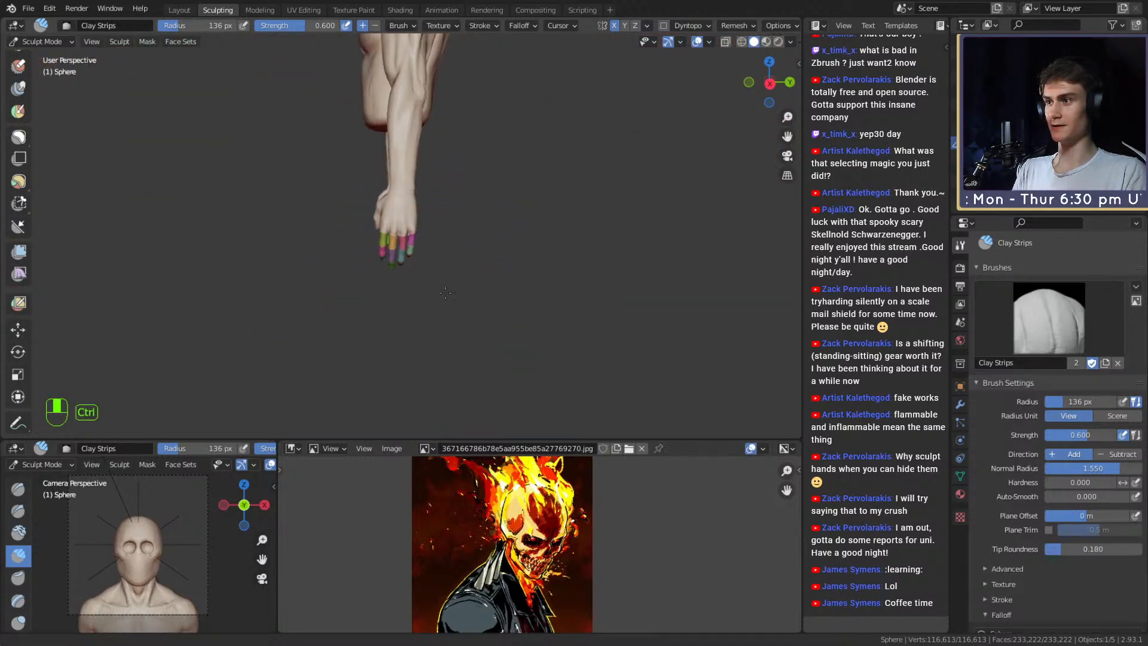
pyautogui.keyDown('ctrl'); pyautogui.keyDown('alt'); pyautogui.moveTo(439, 326); pyautogui.dragTo(451, 242); pyautogui.keyUp('alt'); pyautogui.keyUp('ctrl')
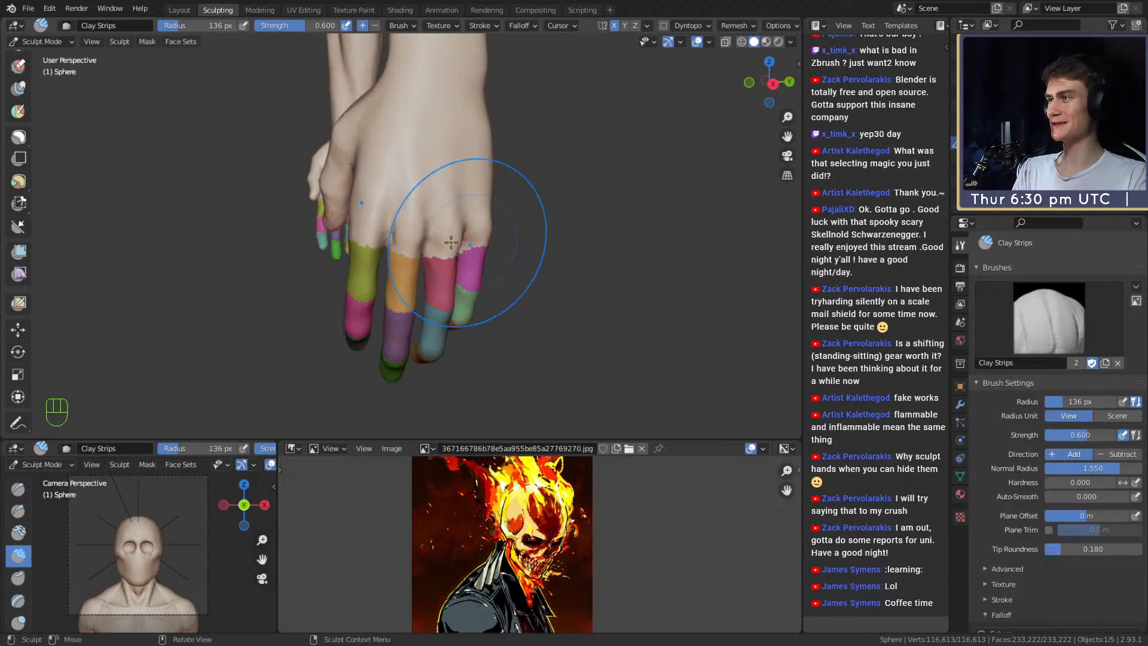
pyautogui.click(22, 188)
pyautogui.moveTo(407, 180)
pyautogui.mouseDown(button='middle')
pyautogui.moveTo(376, 189)
pyautogui.moveTo(422, 209)
pyautogui.moveTo(443, 246)
pyautogui.moveTo(406, 253)
pyautogui.mouseUp(button='middle')
pyautogui.press('f')
pyautogui.click(382, 251)
pyautogui.press('f')
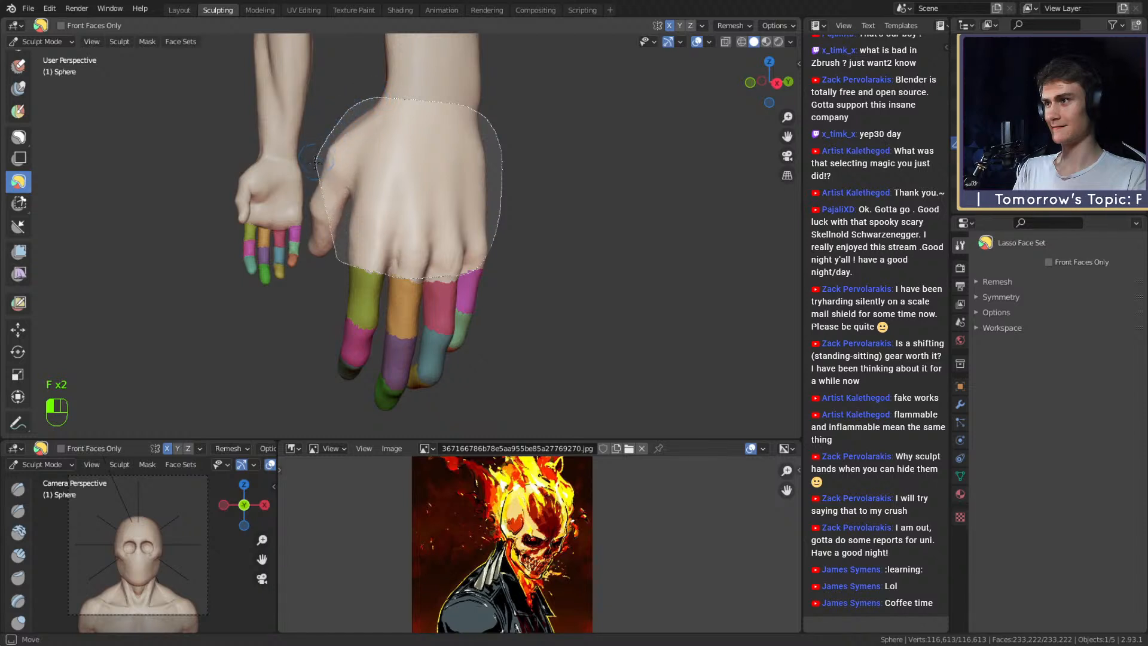
pyautogui.moveTo(330, 270); pyautogui.dragTo(326, 266)
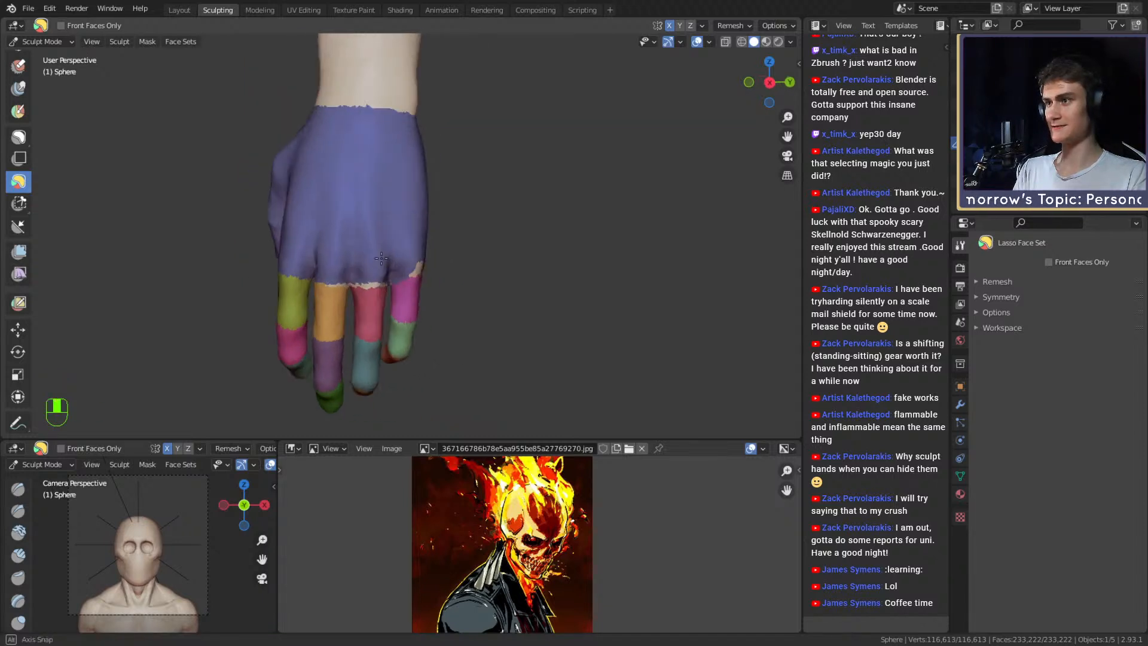
# Try to pose the fingers and hand with the Pose brush at 171 and 176 px radii.
pyautogui.moveTo(332, 266)
pyautogui.keyDown('alt'); pyautogui.mouseDown(button='middle')
pyautogui.moveTo(383, 242)
pyautogui.moveTo(442, 240)
pyautogui.mouseUp(button='middle'); pyautogui.keyUp('alt')
pyautogui.scroll(10, 20, 127)
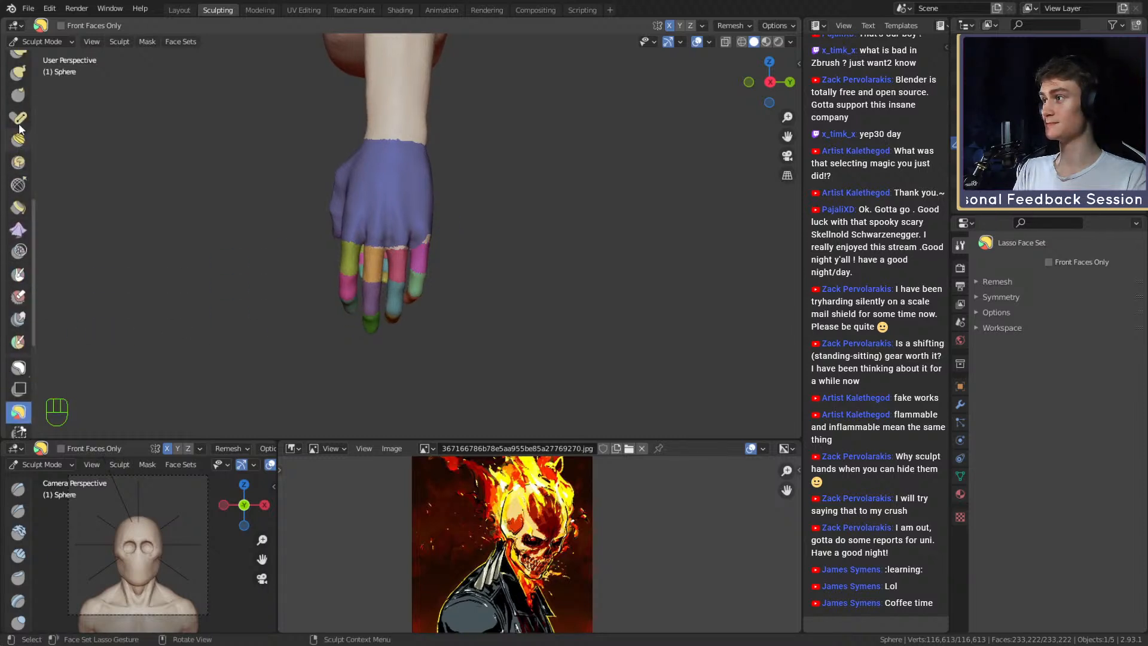
pyautogui.click(18, 144)
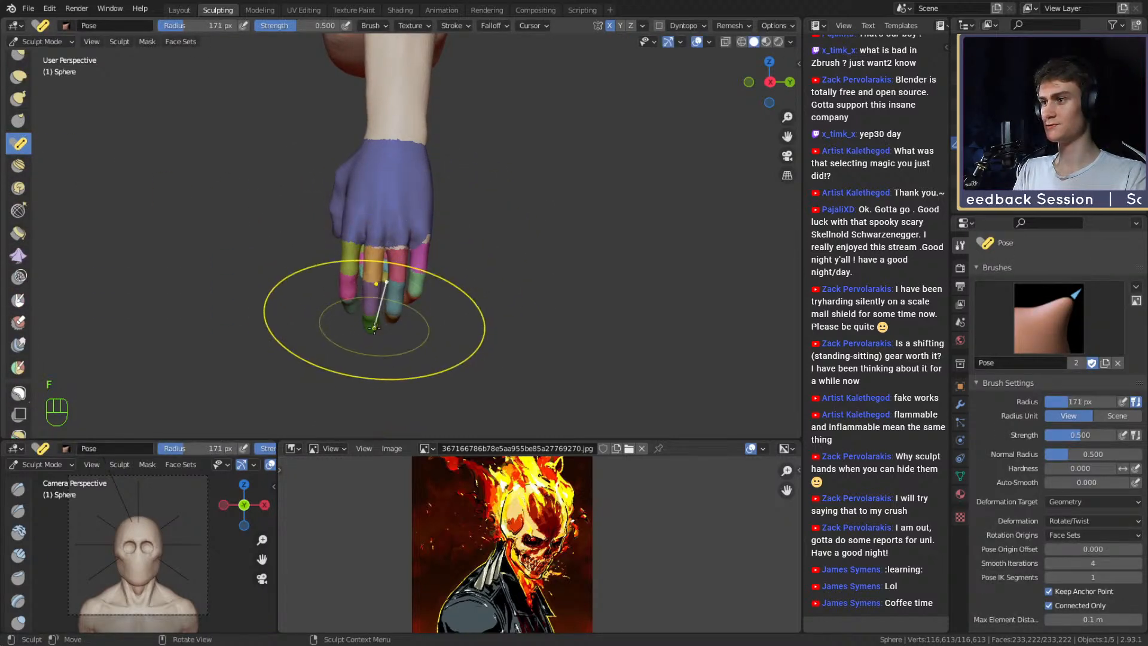
pyautogui.press('f')
pyautogui.click(374, 327)
pyautogui.press('f')
pyautogui.click(366, 325)
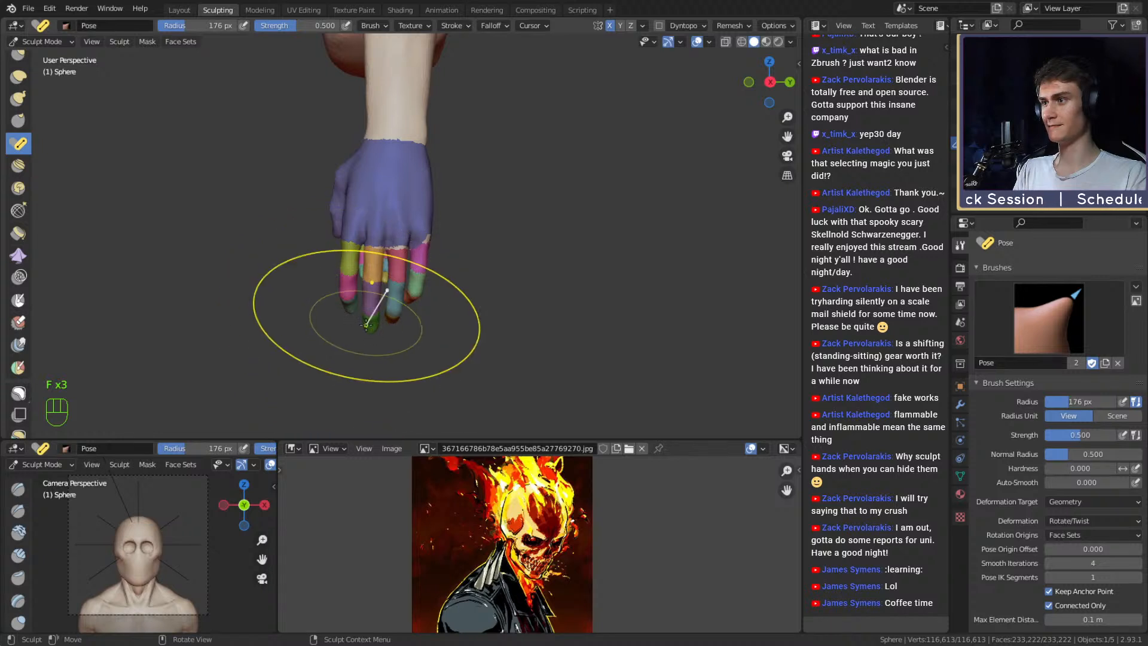
pyautogui.moveTo(372, 322)
pyautogui.mouseDown(button='middle')
pyautogui.moveTo(377, 340)
pyautogui.moveTo(403, 308)
pyautogui.moveTo(392, 328)
pyautogui.mouseUp(button='middle')
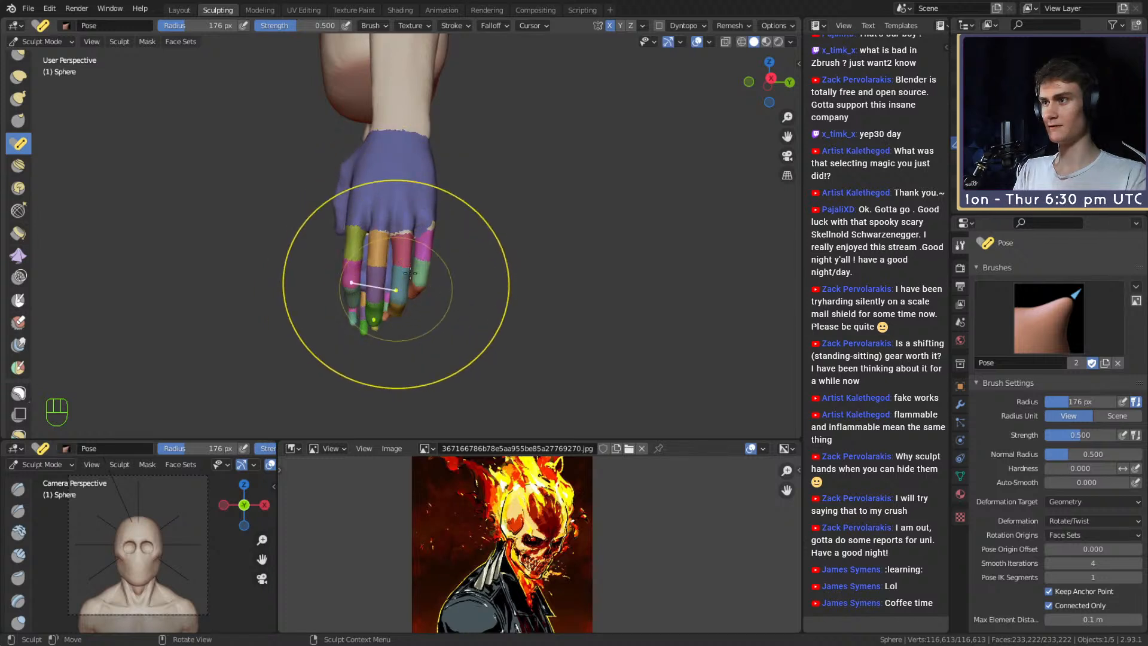
# Try the Pose brush on the hand from the middle fingertip at 137, 122 and 161 px radii.
pyautogui.moveTo(411, 251); pyautogui.dragTo(413, 267, button='middle')
pyautogui.press('f')
pyautogui.click(389, 266)
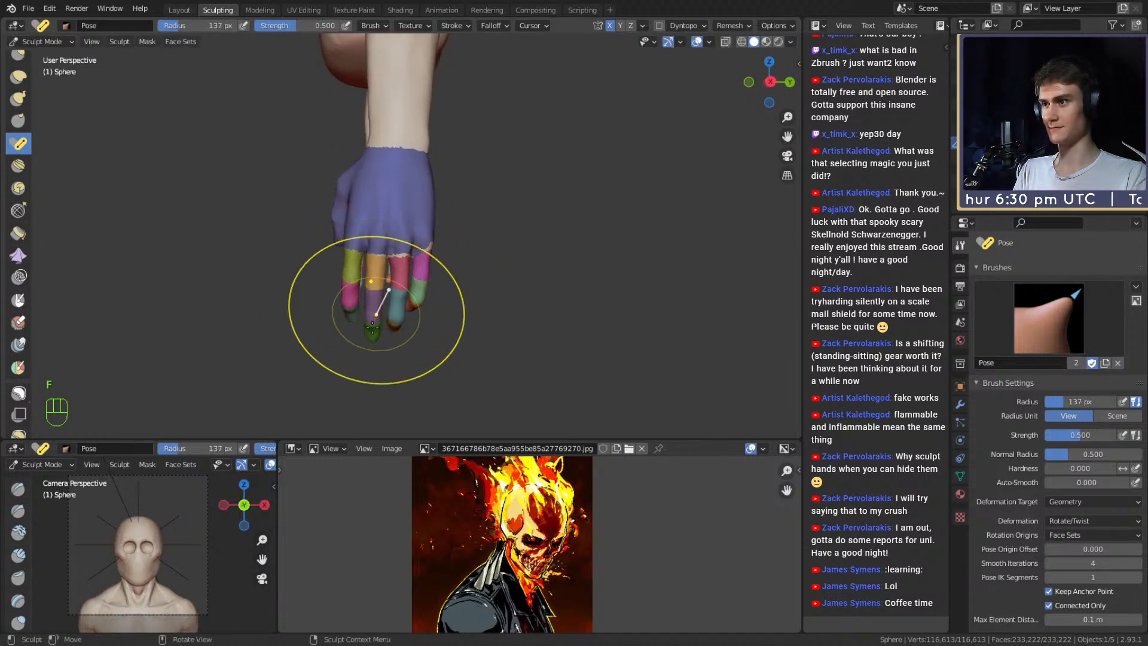
pyautogui.press('f')
pyautogui.click(387, 241)
pyautogui.press('f')
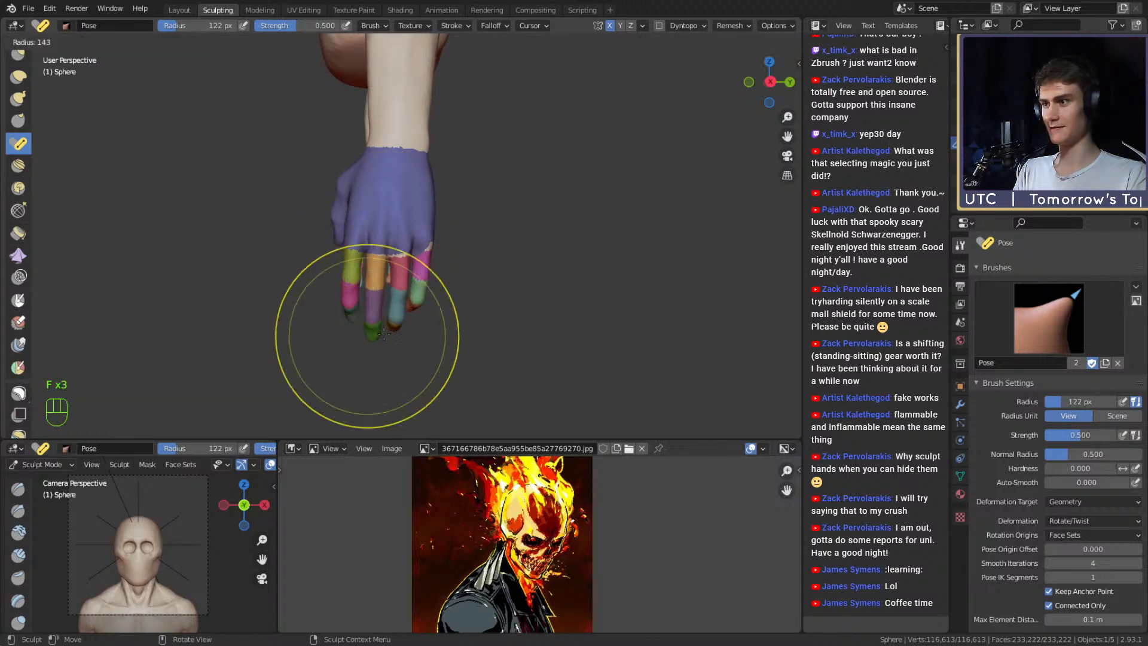
pyautogui.click(472, 331)
# Merge all finger segments into one face set with Lasso Face Set.
pyautogui.scroll(-3, 399, 329)
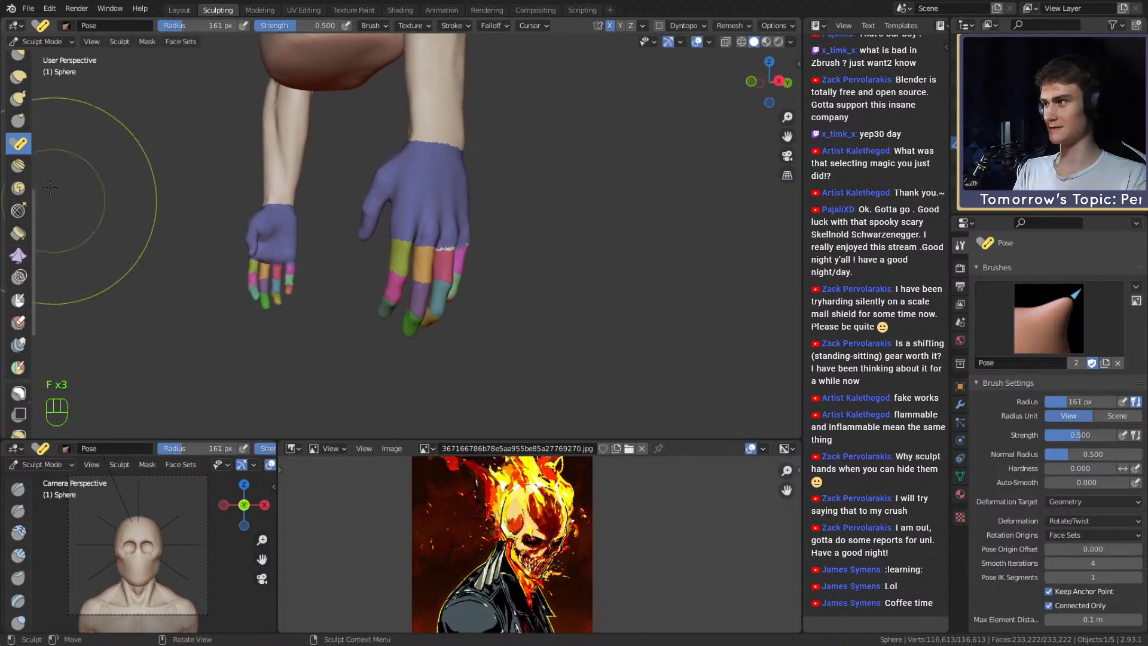
pyautogui.scroll(-5, 23, 266)
pyautogui.click(19, 283)
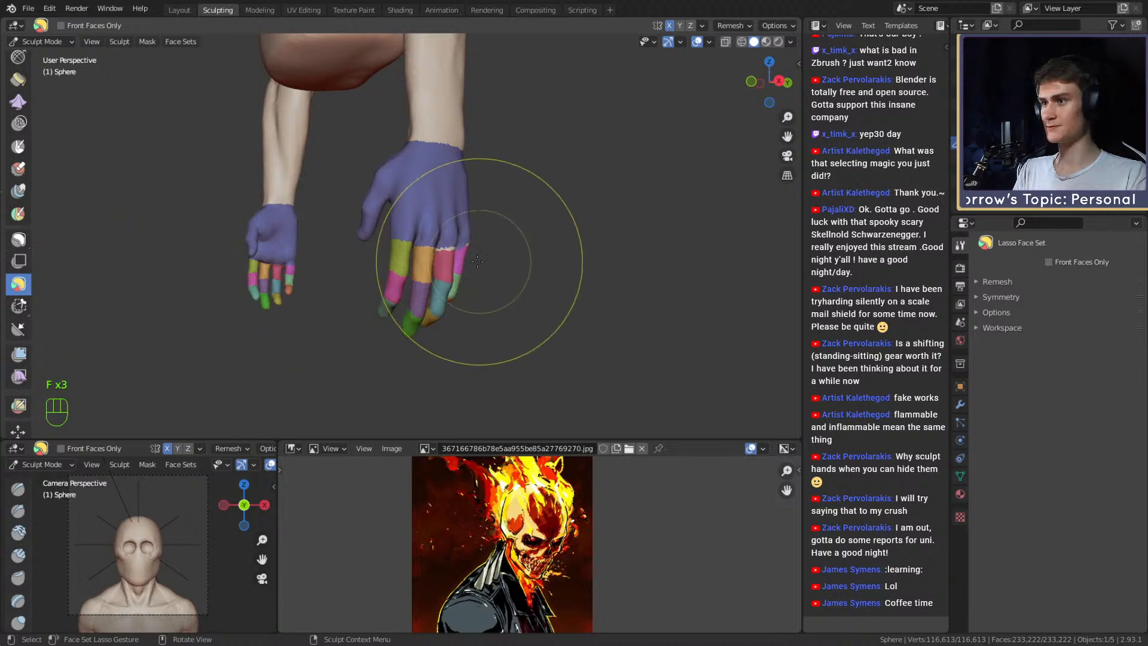
pyautogui.moveTo(472, 236); pyautogui.dragTo(458, 231)
pyautogui.moveTo(361, 301); pyautogui.dragTo(362, 300)
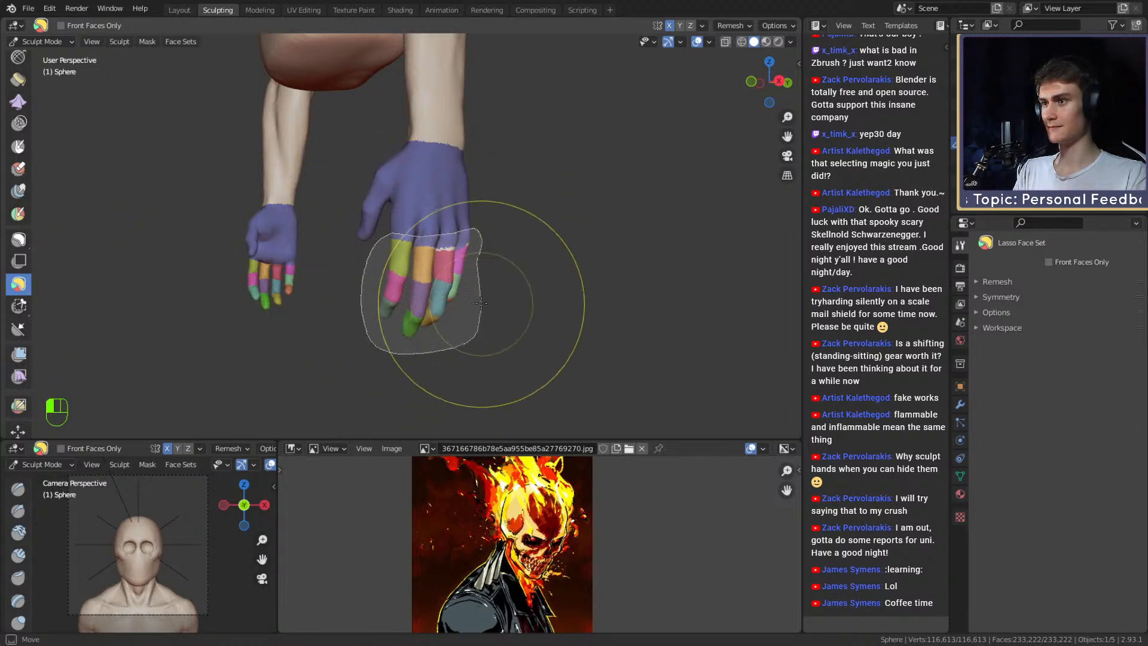
# Assign the whole hand below the wrist, including all fingers and the thumb, to a single face set with Lasso Face Set.
pyautogui.moveTo(485, 242); pyautogui.dragTo(401, 168, button='middle')
pyautogui.moveTo(402, 158); pyautogui.dragTo(340, 156)
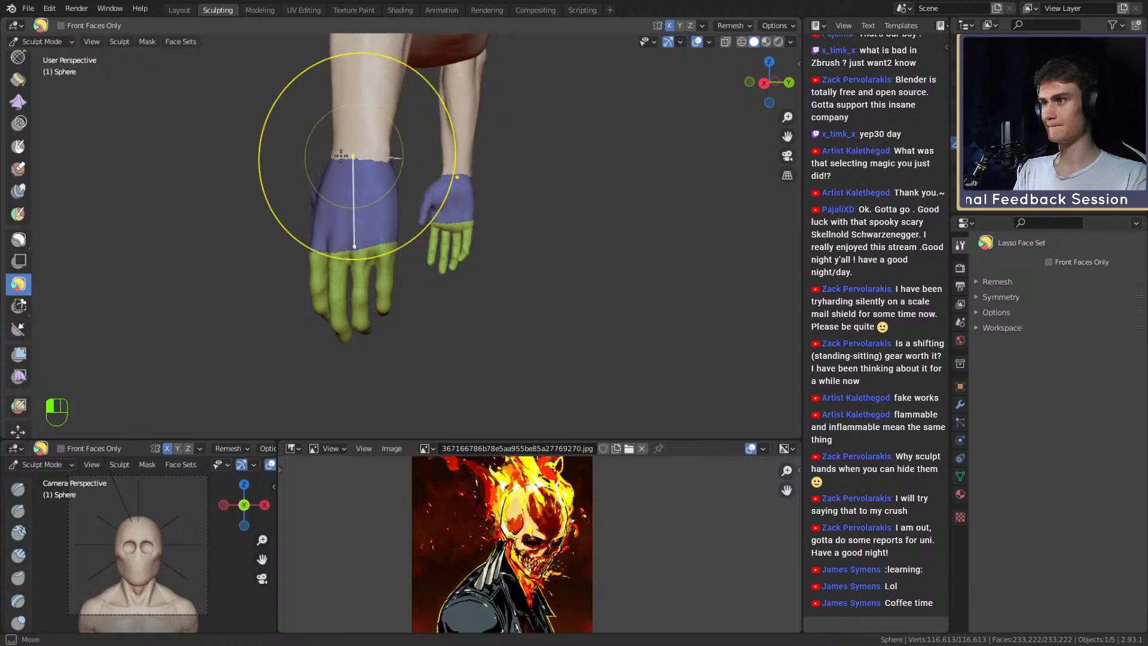
pyautogui.moveTo(299, 187); pyautogui.dragTo(319, 336)
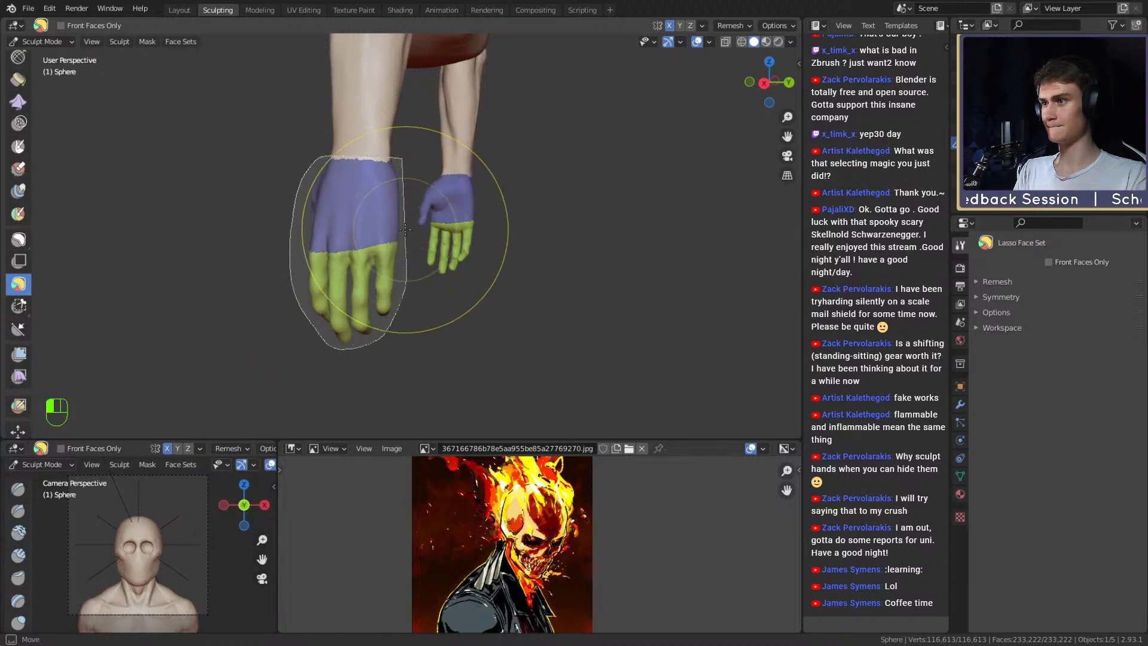
pyautogui.moveTo(405, 229); pyautogui.dragTo(404, 180)
pyautogui.moveTo(405, 179)
pyautogui.mouseDown(button='middle')
pyautogui.moveTo(460, 252)
pyautogui.moveTo(405, 247)
pyautogui.mouseUp(button='middle')
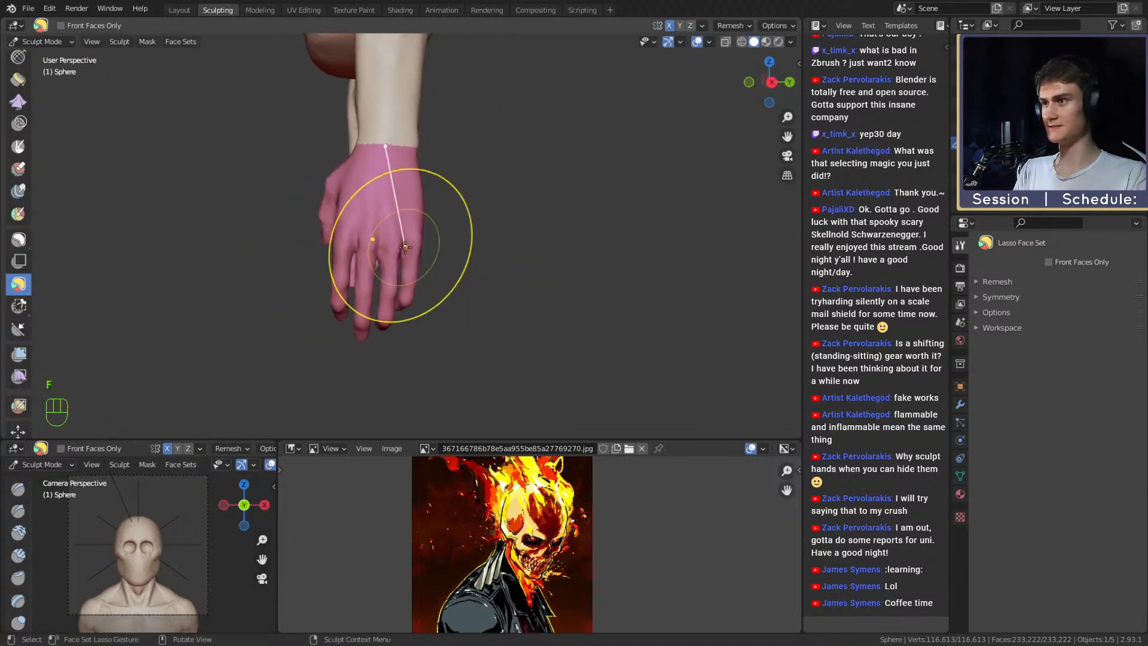
# Pose the hand about the wrist from the middle fingertip with the Pose brush at a 258 px radius.
pyautogui.press('f')
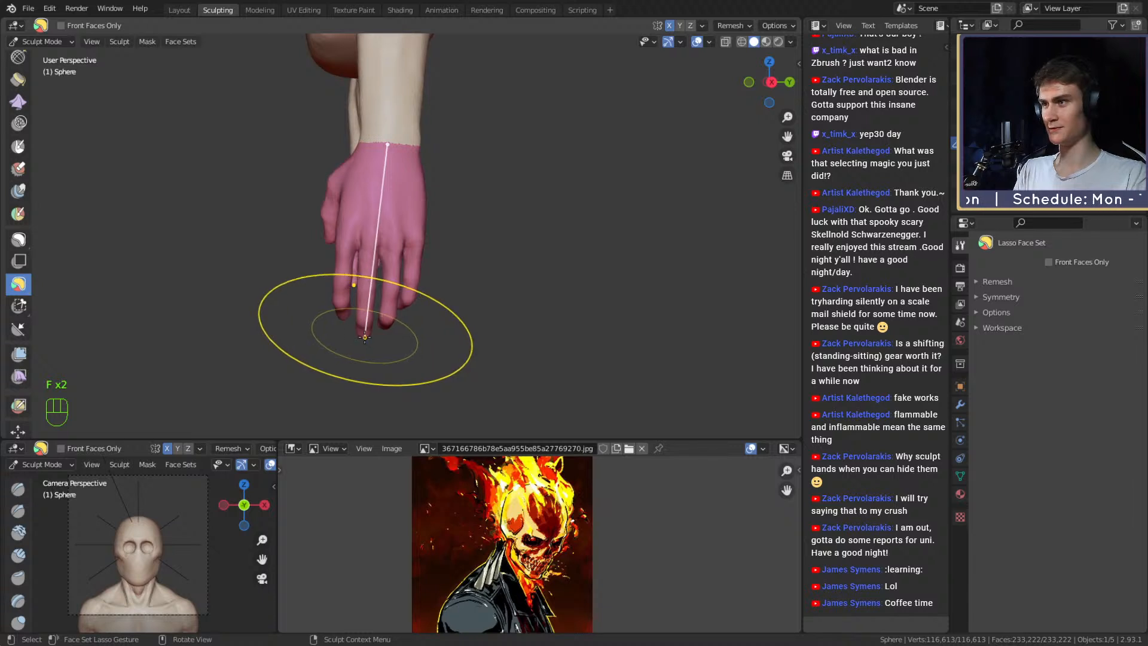
pyautogui.press('f')
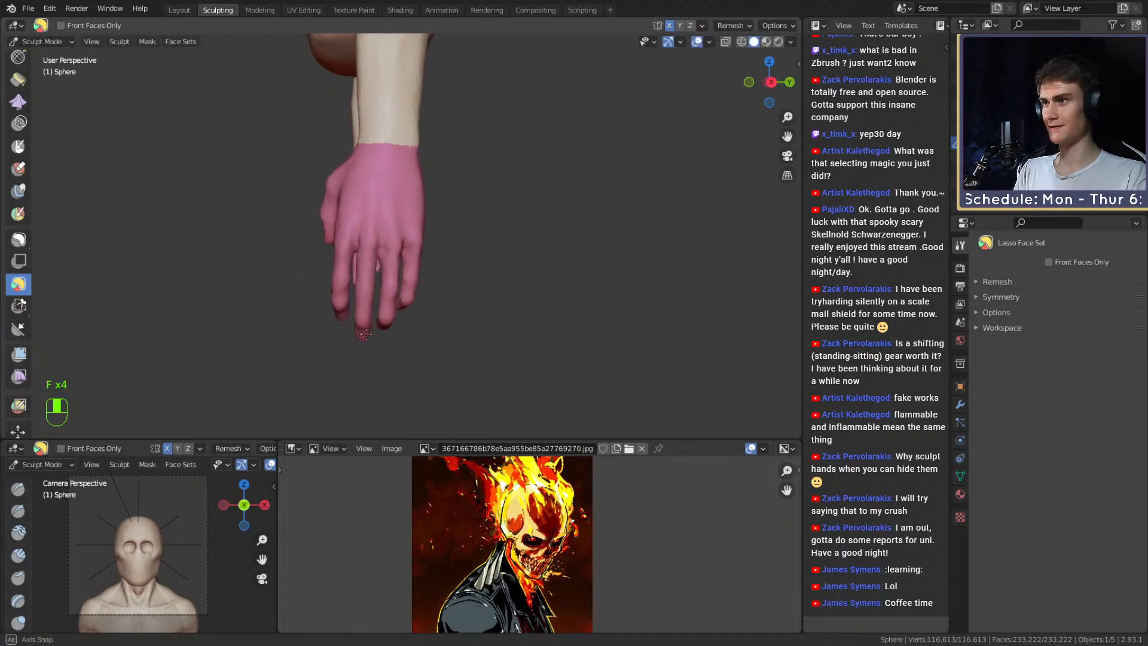
pyautogui.press('f')
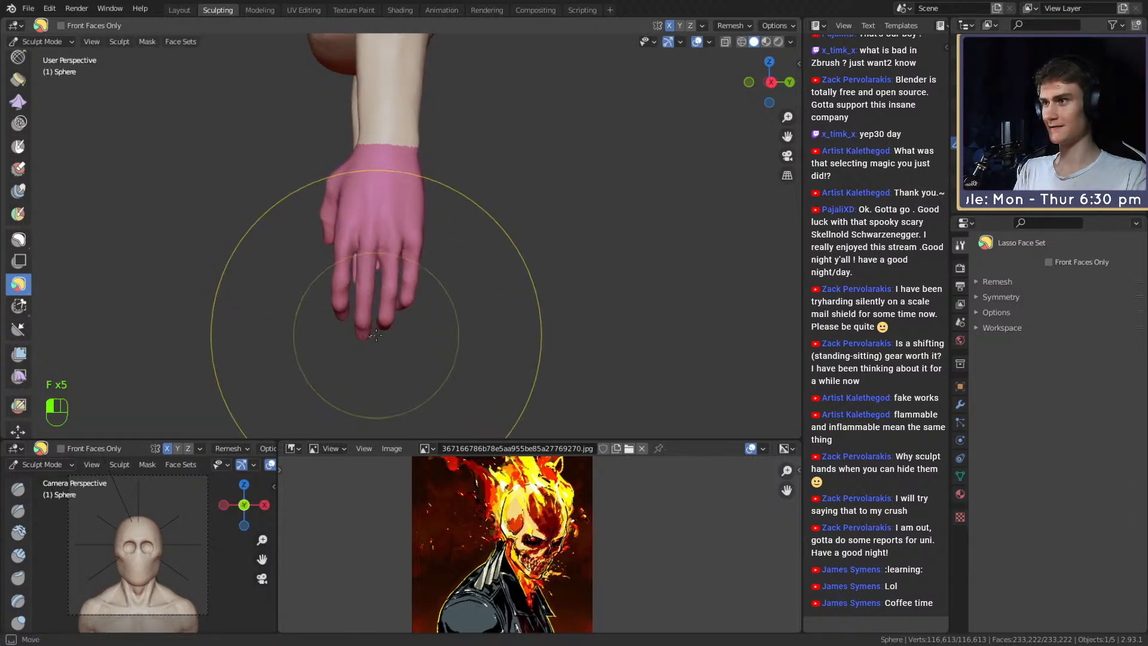
pyautogui.moveTo(384, 336); pyautogui.dragTo(391, 332)
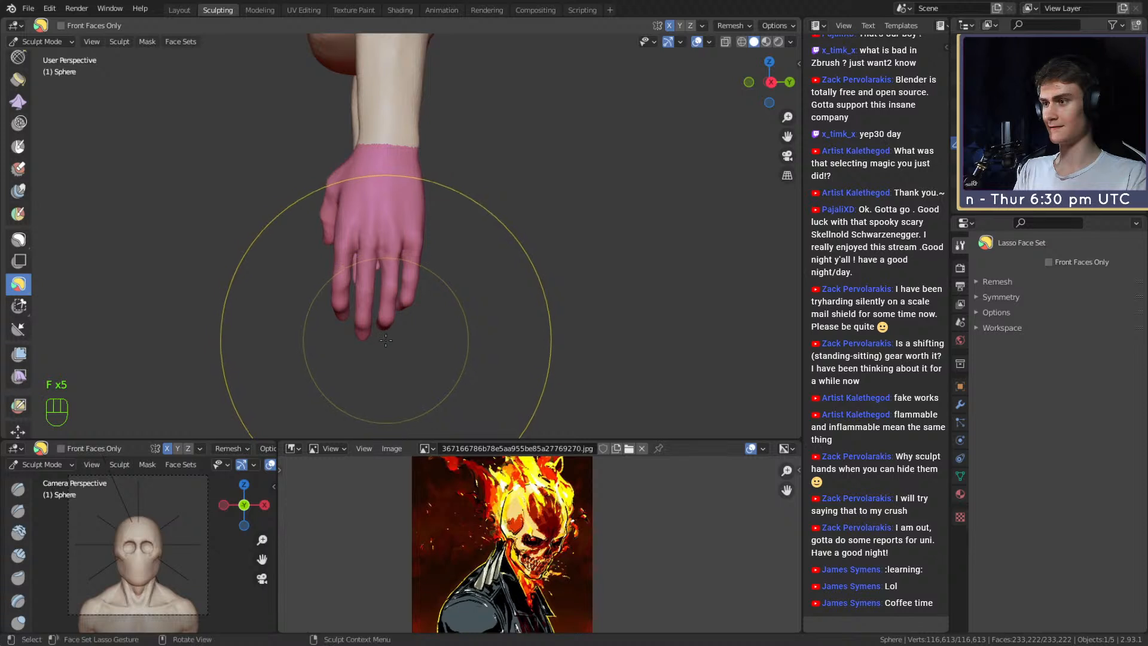
pyautogui.scroll(8, 23, 171)
pyautogui.scroll(3, 23, 171)
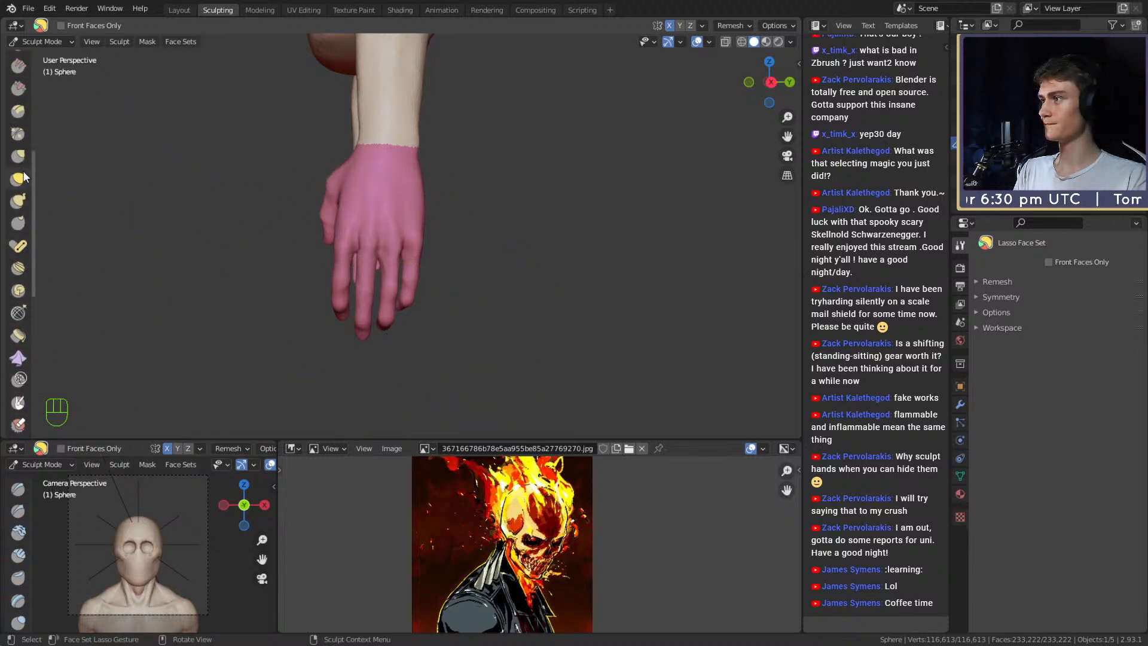
pyautogui.click(23, 250)
pyautogui.moveTo(366, 337); pyautogui.dragTo(380, 335)
# Examine both hands and forearms from the front and side against the torso's proportions.
pyautogui.moveTo(396, 206)
pyautogui.mouseDown(button='middle')
pyautogui.moveTo(519, 247)
pyautogui.moveTo(463, 268)
pyautogui.moveTo(464, 282)
pyautogui.moveTo(415, 293)
pyautogui.mouseUp(button='middle')
pyautogui.scroll(-3, 502, 235)
pyautogui.keyDown('shift'); pyautogui.moveTo(414, 293); pyautogui.dragTo(241, 256, button='middle'); pyautogui.keyUp('shift')
pyautogui.scroll(-2, 305, 261)
pyautogui.keyDown('shift'); pyautogui.moveTo(337, 266); pyautogui.dragTo(353, 276, button='middle'); pyautogui.keyUp('shift')
pyautogui.scroll(-2, 353, 276)
pyautogui.moveTo(353, 276); pyautogui.dragTo(473, 286, button='middle')
pyautogui.scroll(2, 470, 284)
pyautogui.scroll(-4, 463, 270)
pyautogui.scroll(4, 466, 269)
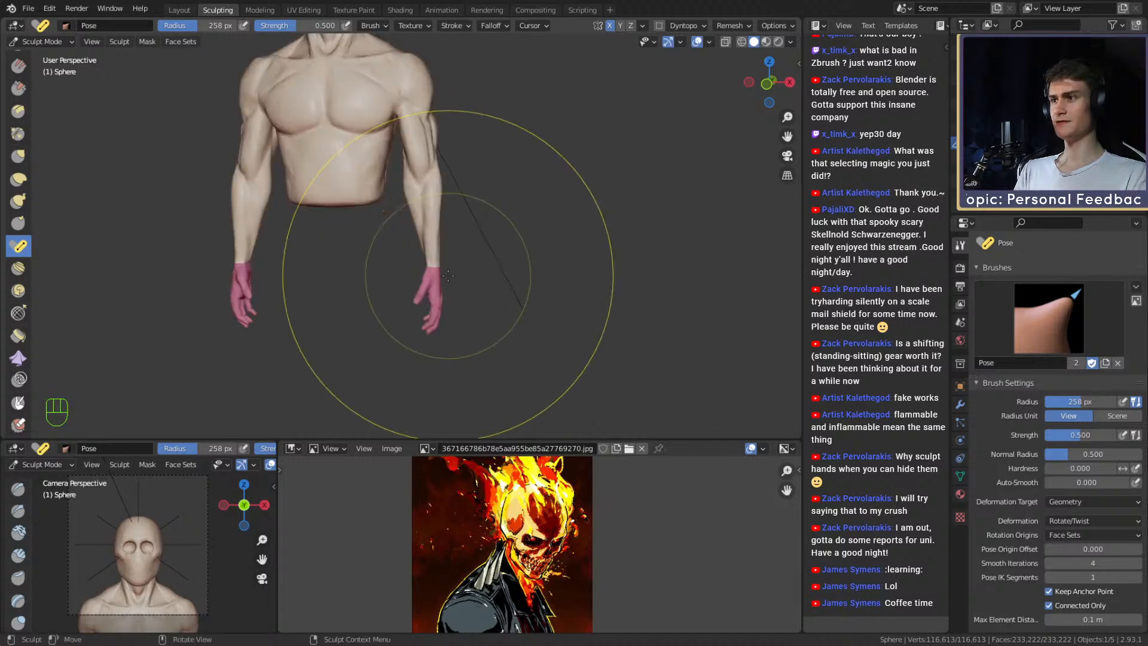
pyautogui.moveTo(380, 268); pyautogui.dragTo(469, 235, button='middle')
pyautogui.moveTo(469, 234); pyautogui.dragTo(519, 242, button='middle')
pyautogui.scroll(-3, 518, 226)
pyautogui.moveTo(478, 242); pyautogui.dragTo(442, 246, button='middle')
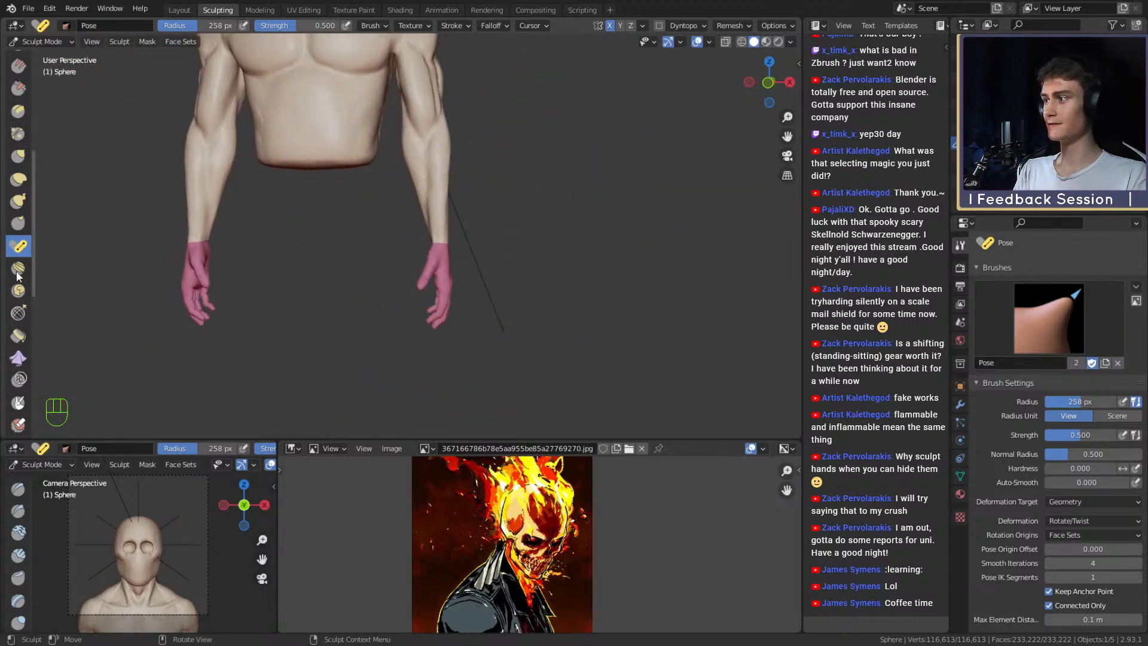
pyautogui.scroll(-8, 21, 264)
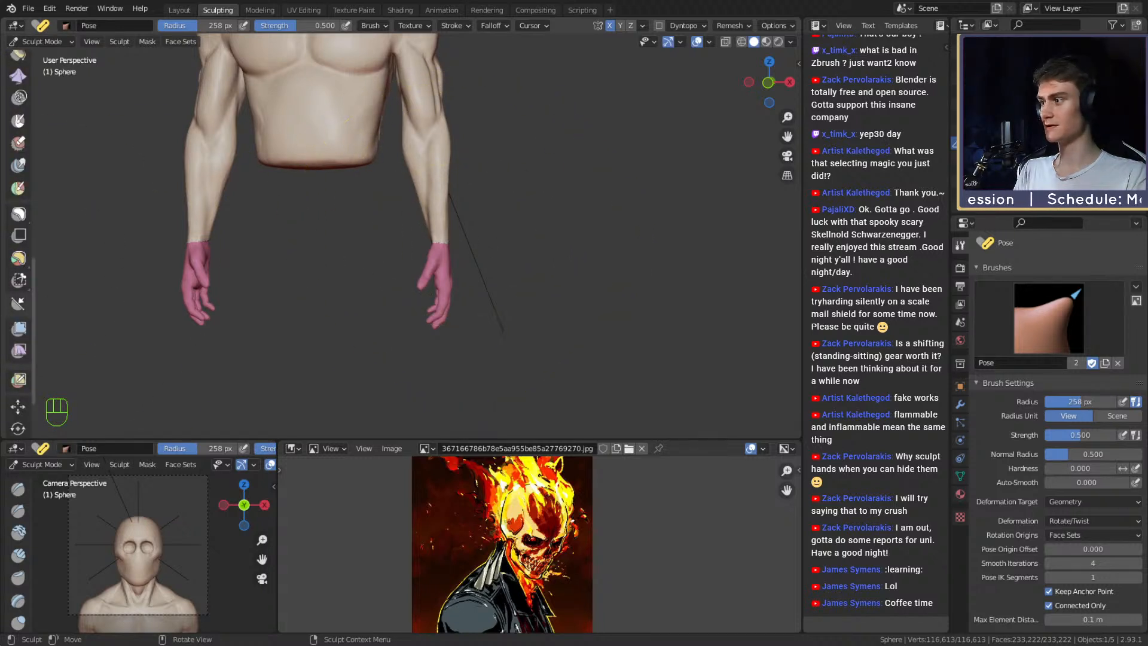
pyautogui.scroll(-3, 23, 333)
pyautogui.click(18, 330)
pyautogui.press('f')
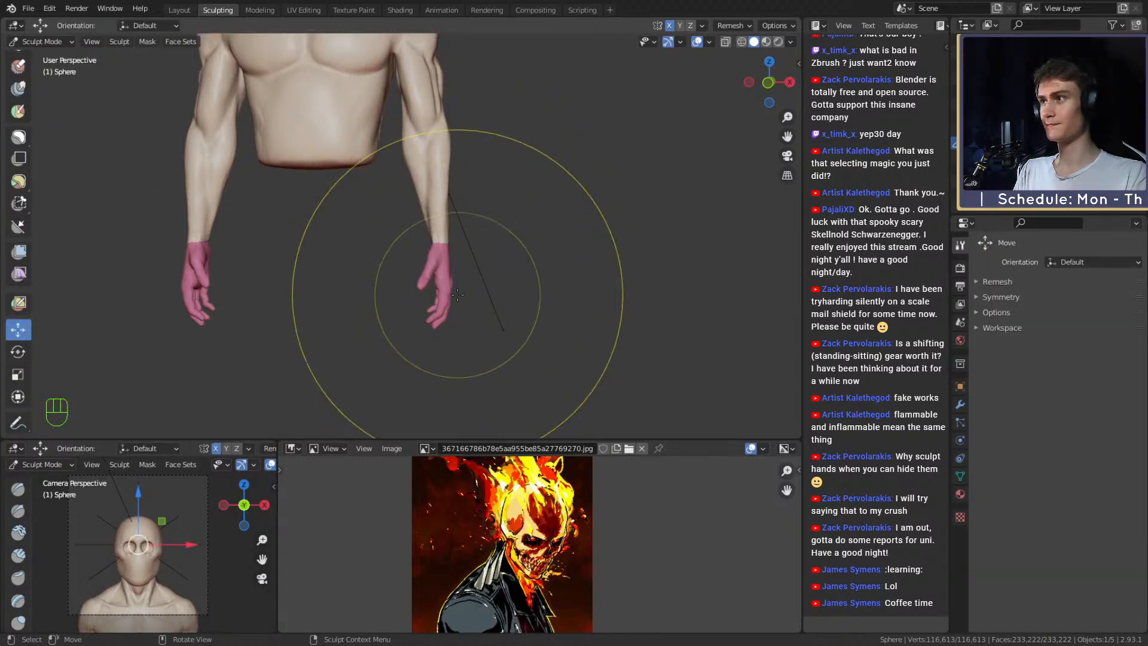
pyautogui.scroll(15, 13, 214)
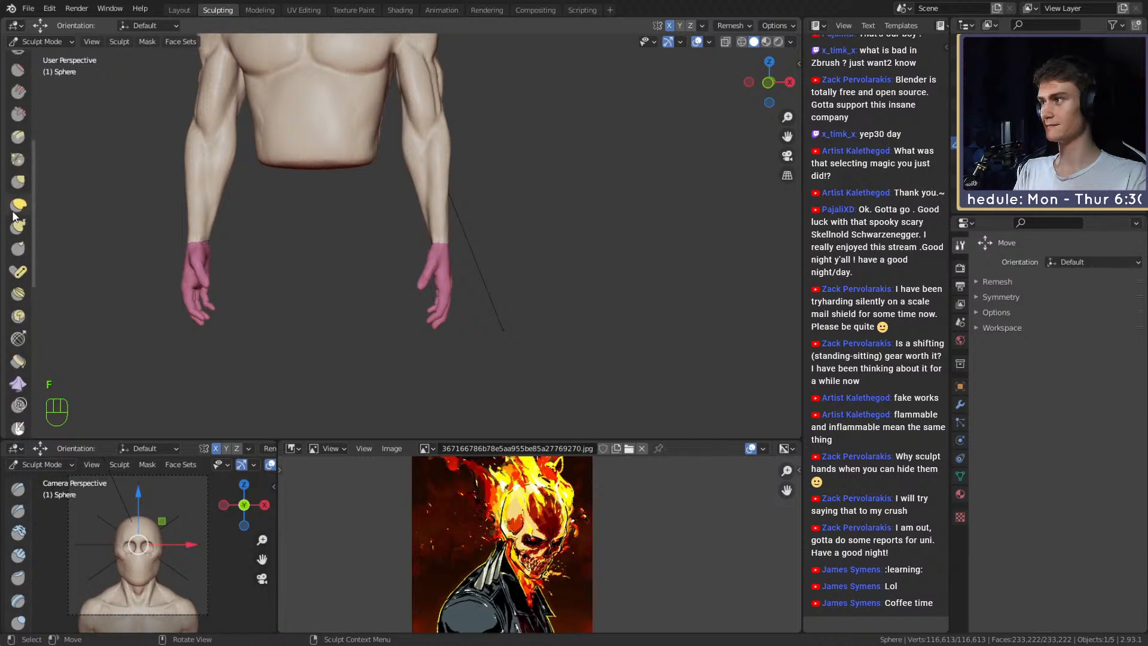
pyautogui.press('1')
pyautogui.scroll(-15, 18, 293)
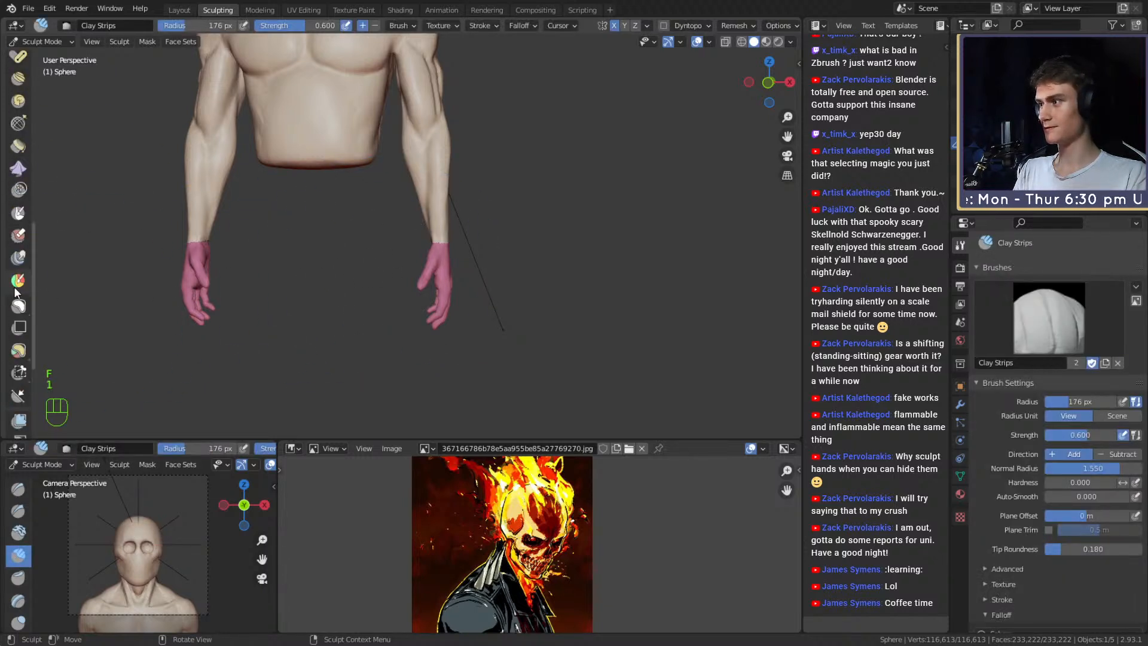
pyautogui.scroll(-1, 18, 287)
pyautogui.click(18, 330)
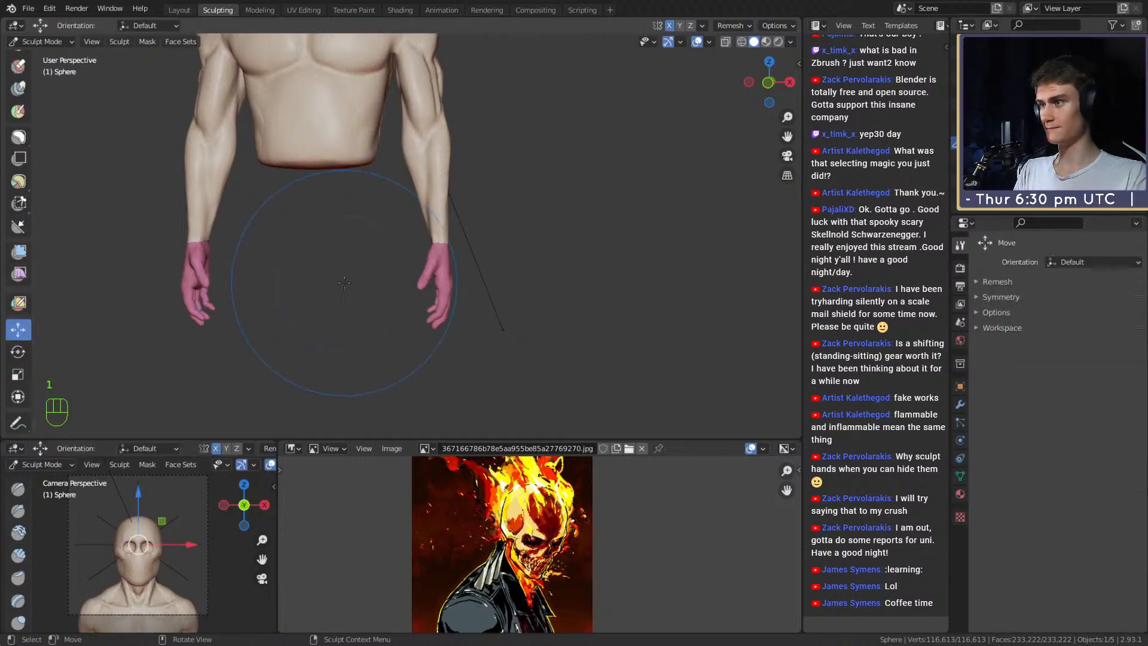
pyautogui.moveTo(344, 282)
pyautogui.mouseDown(button='middle')
pyautogui.moveTo(364, 236)
pyautogui.moveTo(305, 256)
pyautogui.moveTo(242, 251)
pyautogui.mouseUp(button='middle')
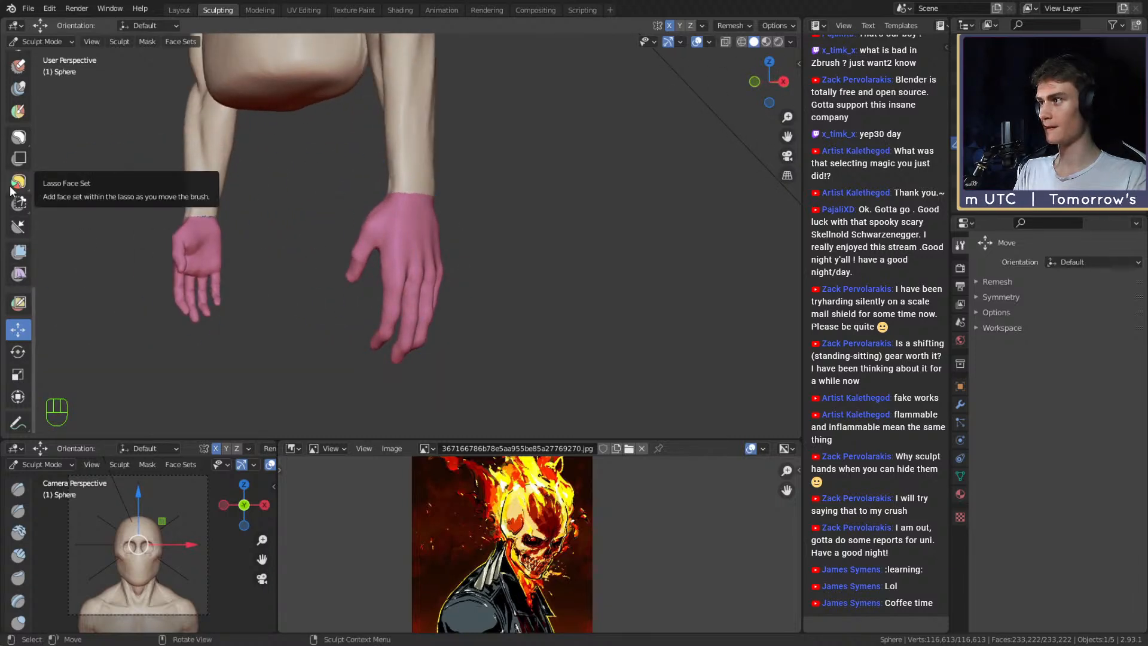
# Switch to the SculptDraw brush and enable Dyntopo for the figure.
pyautogui.scroll(15, 27, 119)
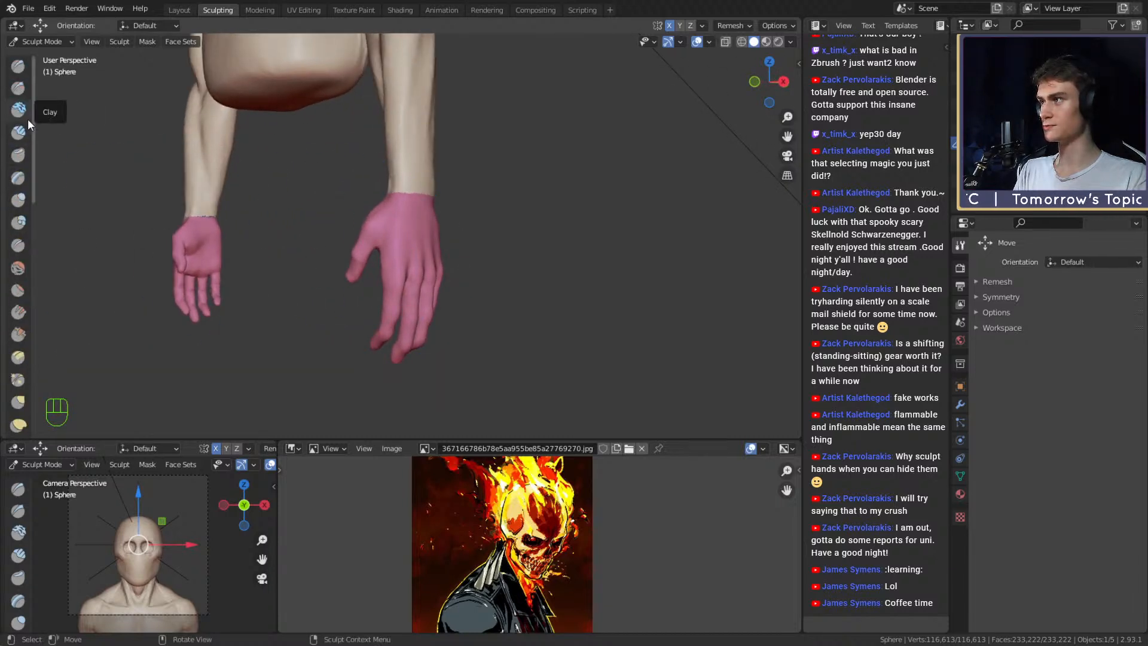
pyautogui.click(18, 67)
pyautogui.scroll(-3, 1018, 421)
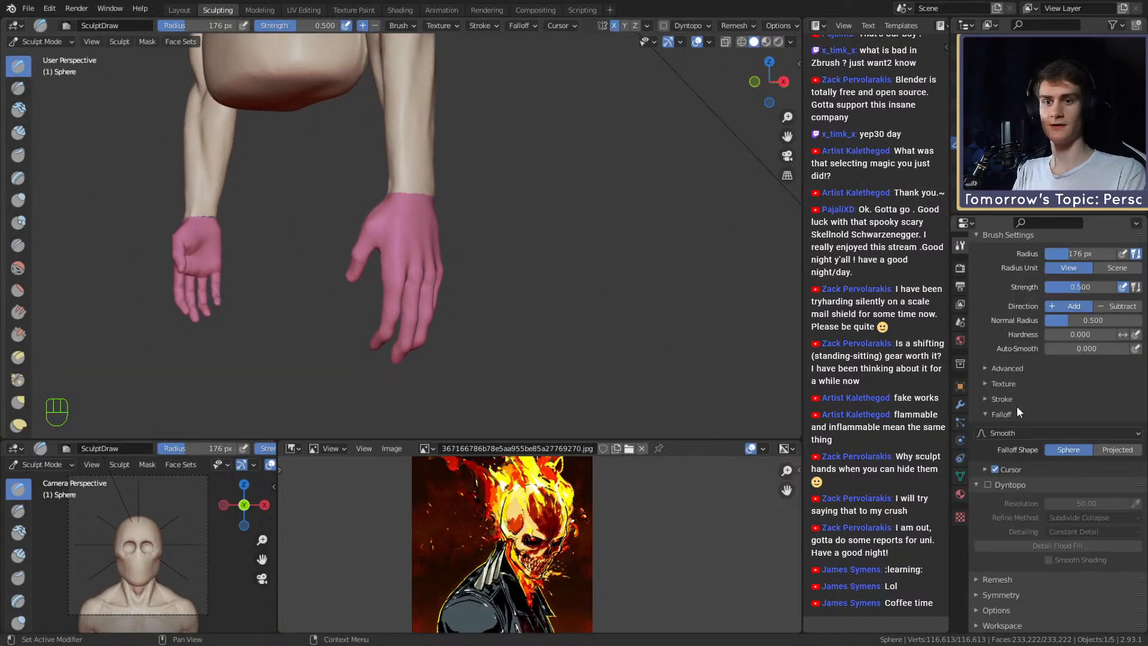
pyautogui.click(988, 486)
# Switch to the Mask brush and set its radius to 42 px.
pyautogui.moveTo(453, 195)
pyautogui.mouseDown(button='middle')
pyautogui.moveTo(526, 243)
pyautogui.moveTo(533, 262)
pyautogui.moveTo(458, 277)
pyautogui.moveTo(477, 279)
pyautogui.moveTo(347, 259)
pyautogui.moveTo(448, 296)
pyautogui.moveTo(491, 279)
pyautogui.moveTo(398, 281)
pyautogui.mouseUp(button='middle')
pyautogui.press('4')
pyautogui.press('f')
pyautogui.click(473, 272)
pyautogui.press('f')
pyautogui.click(502, 285)
pyautogui.scroll(3, 451, 290)
pyautogui.keyDown('shift'); pyautogui.moveTo(398, 281); pyautogui.dragTo(374, 275, button='middle'); pyautogui.keyUp('shift')
pyautogui.moveTo(404, 278)
pyautogui.keyDown('shift'); pyautogui.mouseDown(button='middle')
pyautogui.moveTo(485, 269)
pyautogui.moveTo(450, 269)
pyautogui.moveTo(484, 240)
pyautogui.moveTo(409, 236)
pyautogui.moveTo(592, 262)
pyautogui.mouseUp(button='middle'); pyautogui.keyUp('shift')
pyautogui.press('f')
pyautogui.click(455, 248)
pyautogui.scroll(-4, 520, 260)
pyautogui.keyDown('shift'); pyautogui.moveTo(430, 242); pyautogui.dragTo(446, 249, button='middle'); pyautogui.keyUp('shift')
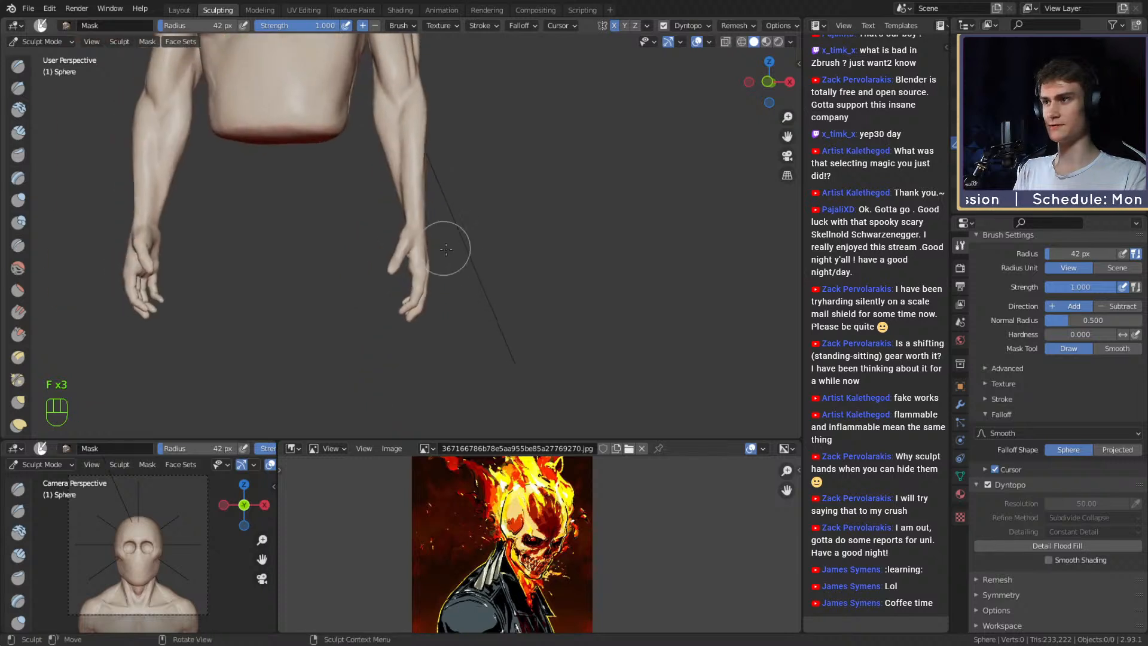
pyautogui.scroll(-3, 466, 246)
pyautogui.scroll(6, 485, 251)
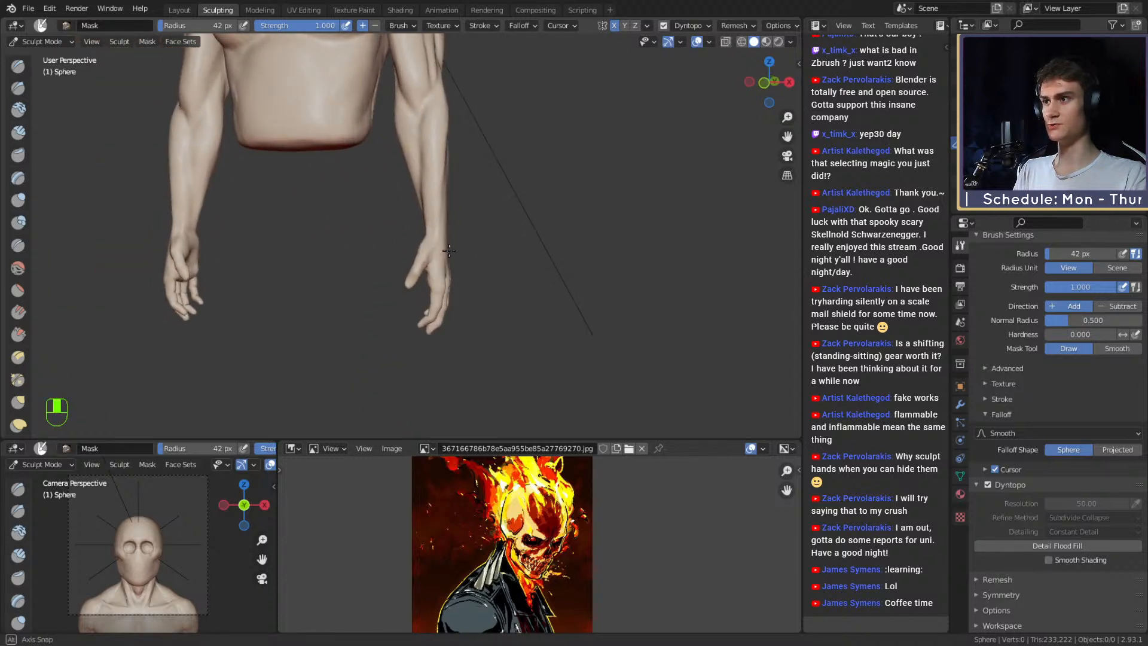
pyautogui.moveTo(490, 267); pyautogui.dragTo(448, 256, button='middle')
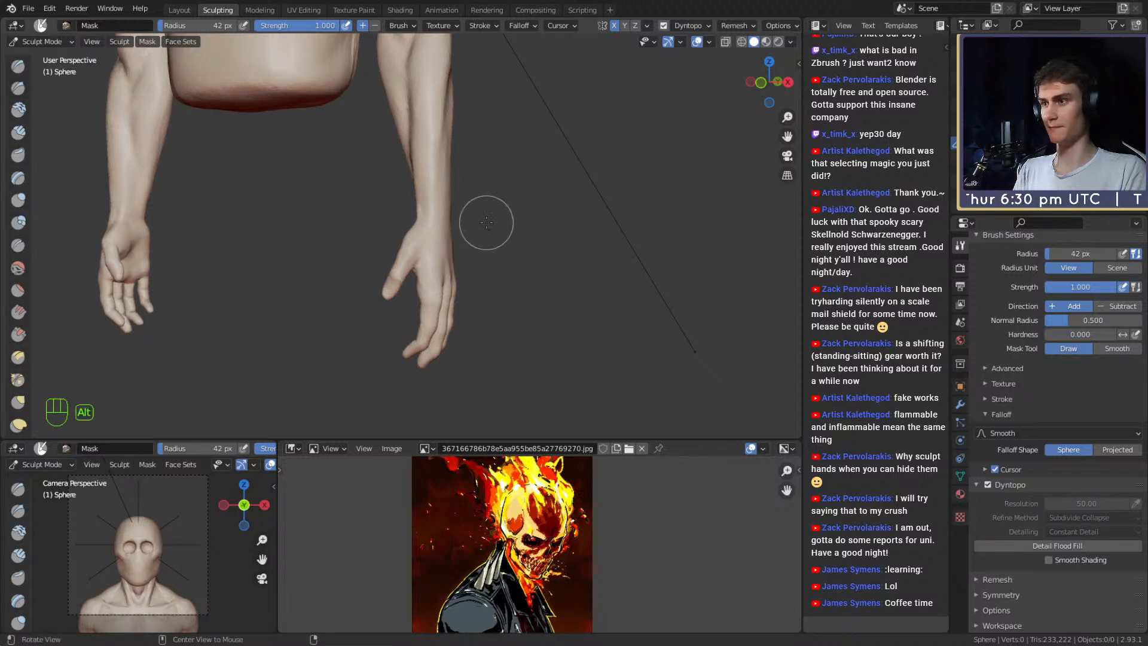
pyautogui.moveTo(487, 218); pyautogui.dragTo(476, 232, button='middle')
pyautogui.scroll(-10, 30, 292)
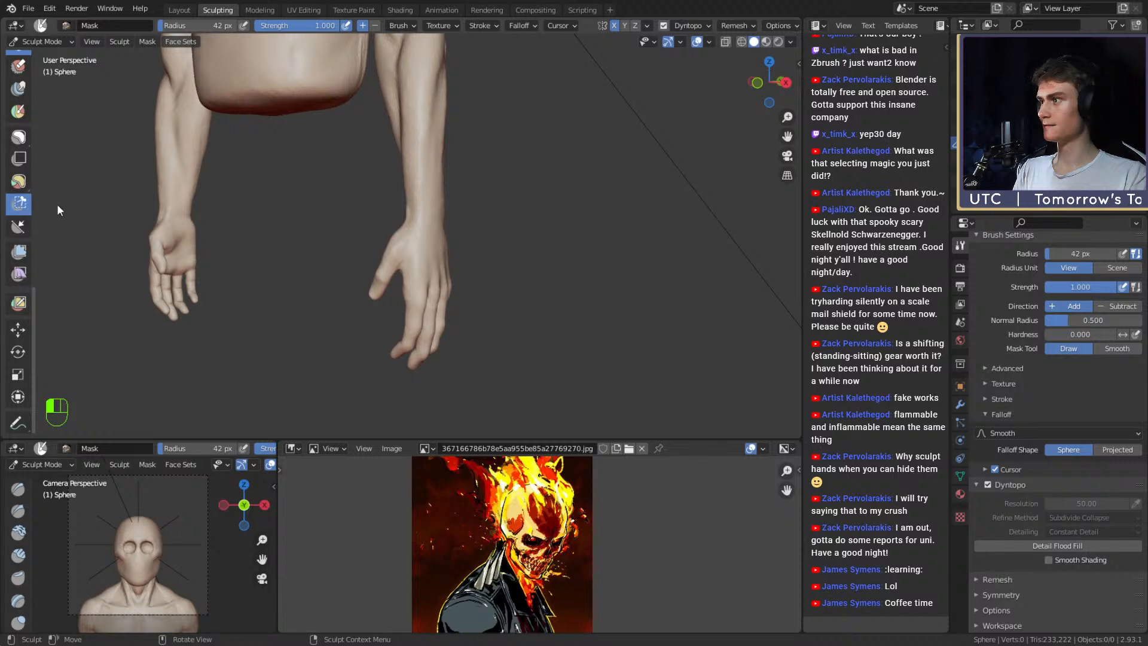
pyautogui.moveTo(58, 205); pyautogui.dragTo(62, 234)
pyautogui.moveTo(386, 242); pyautogui.dragTo(438, 248, button='middle')
pyautogui.scroll(-2, 445, 248)
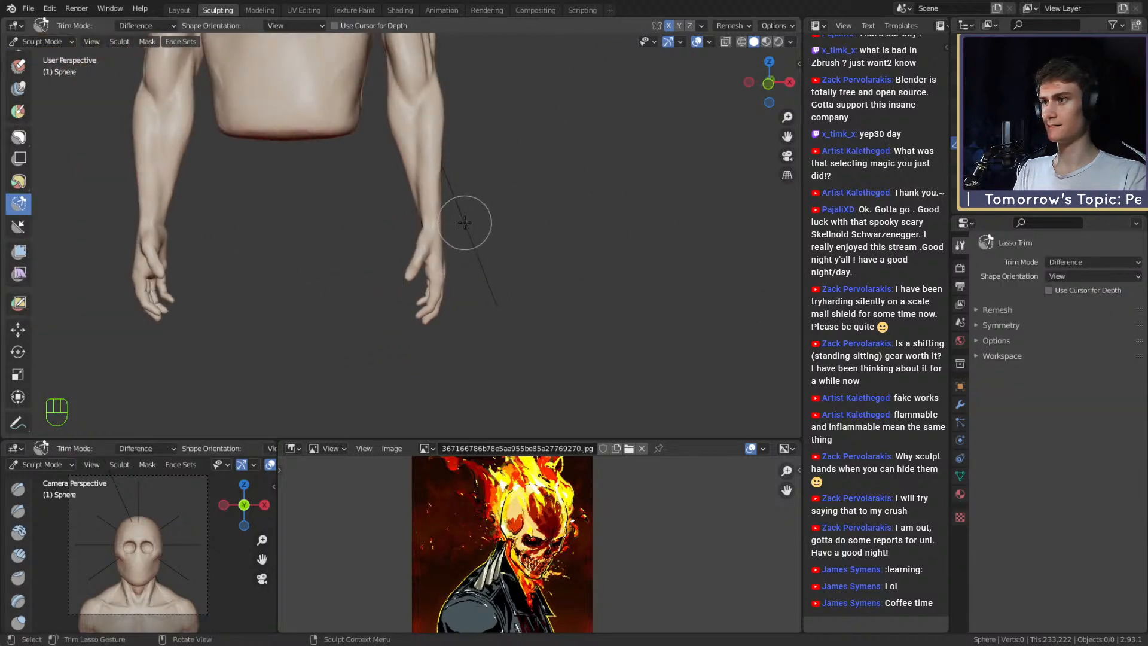
pyautogui.moveTo(461, 178)
pyautogui.mouseDown()
pyautogui.moveTo(396, 174)
pyautogui.moveTo(401, 299)
pyautogui.moveTo(467, 246)
pyautogui.mouseUp()
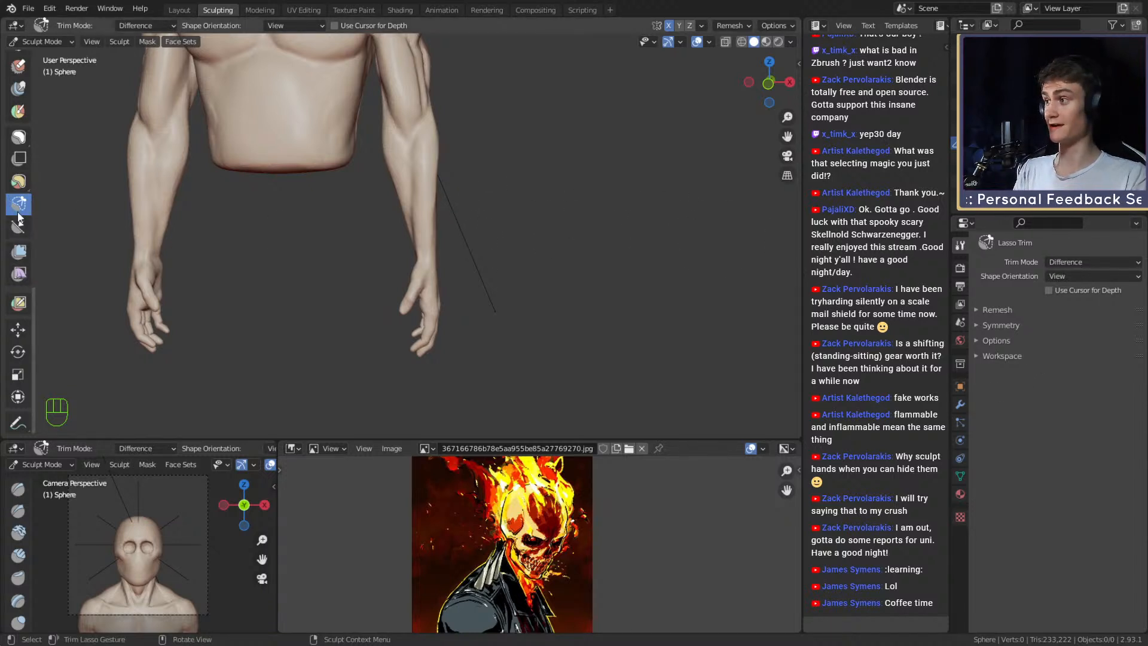
# Mask the forearm and hand from below the elbow with Lasso Mask, then trim the mask's upper edge slightly.
pyautogui.moveTo(21, 140)
pyautogui.mouseDown()
pyautogui.moveTo(71, 180)
pyautogui.moveTo(66, 166)
pyautogui.mouseUp()
pyautogui.moveTo(396, 268)
pyautogui.mouseDown()
pyautogui.moveTo(406, 344)
pyautogui.moveTo(461, 272)
pyautogui.moveTo(411, 169)
pyautogui.moveTo(383, 216)
pyautogui.mouseUp()
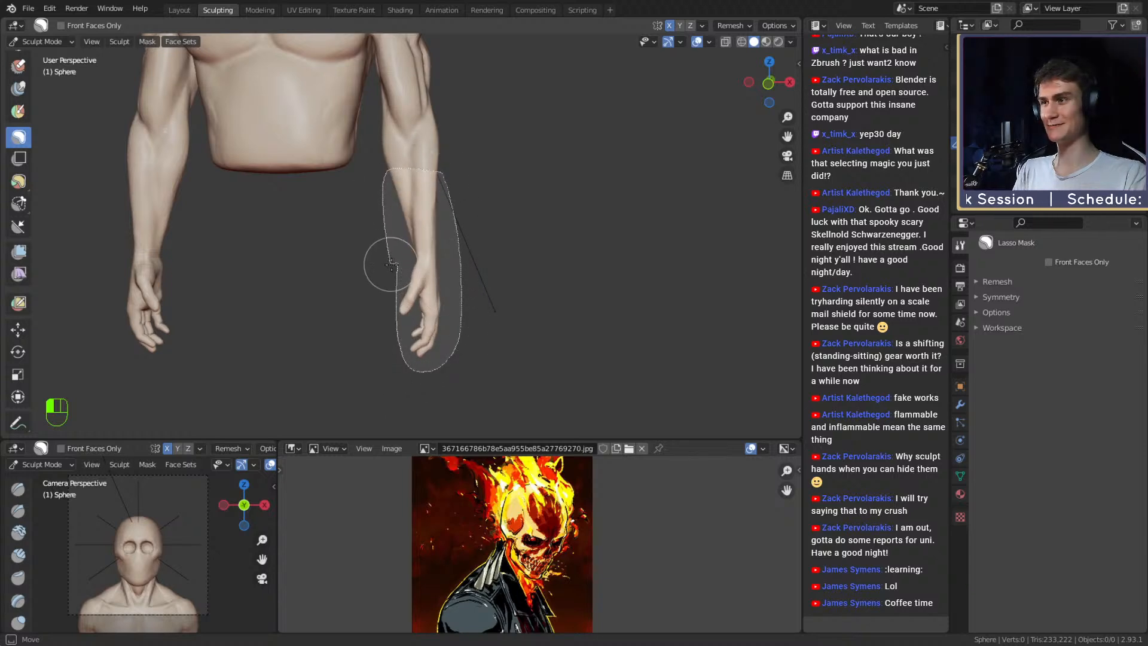
pyautogui.moveTo(391, 264); pyautogui.dragTo(393, 265)
pyautogui.moveTo(392, 264)
pyautogui.mouseDown(button='middle')
pyautogui.moveTo(454, 263)
pyautogui.moveTo(401, 258)
pyautogui.mouseUp(button='middle')
pyautogui.scroll(1, 406, 262)
pyautogui.keyDown('shift'); pyautogui.moveTo(401, 257); pyautogui.dragTo(412, 281, button='middle'); pyautogui.keyUp('shift')
pyautogui.moveTo(479, 269)
pyautogui.mouseDown(button='middle')
pyautogui.moveTo(523, 267)
pyautogui.moveTo(495, 261)
pyautogui.moveTo(477, 215)
pyautogui.moveTo(479, 224)
pyautogui.mouseUp(button='middle')
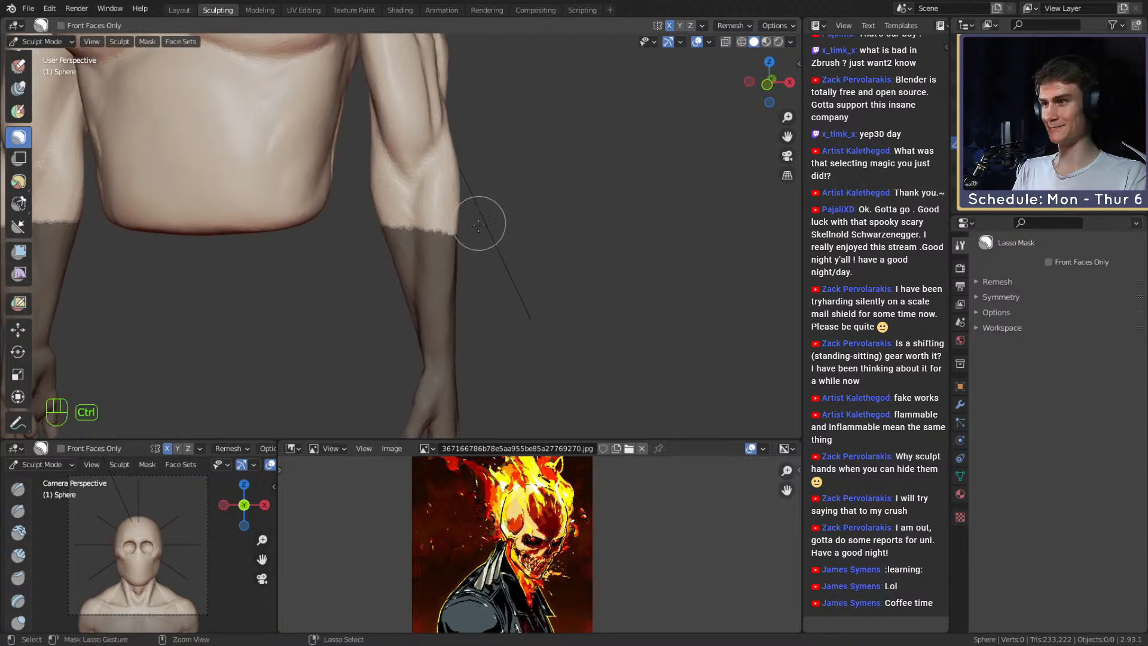
pyautogui.moveTo(478, 226)
pyautogui.keyDown('ctrl'); pyautogui.mouseDown()
pyautogui.moveTo(405, 241)
pyautogui.moveTo(483, 216)
pyautogui.mouseUp(); pyautogui.keyUp('ctrl')
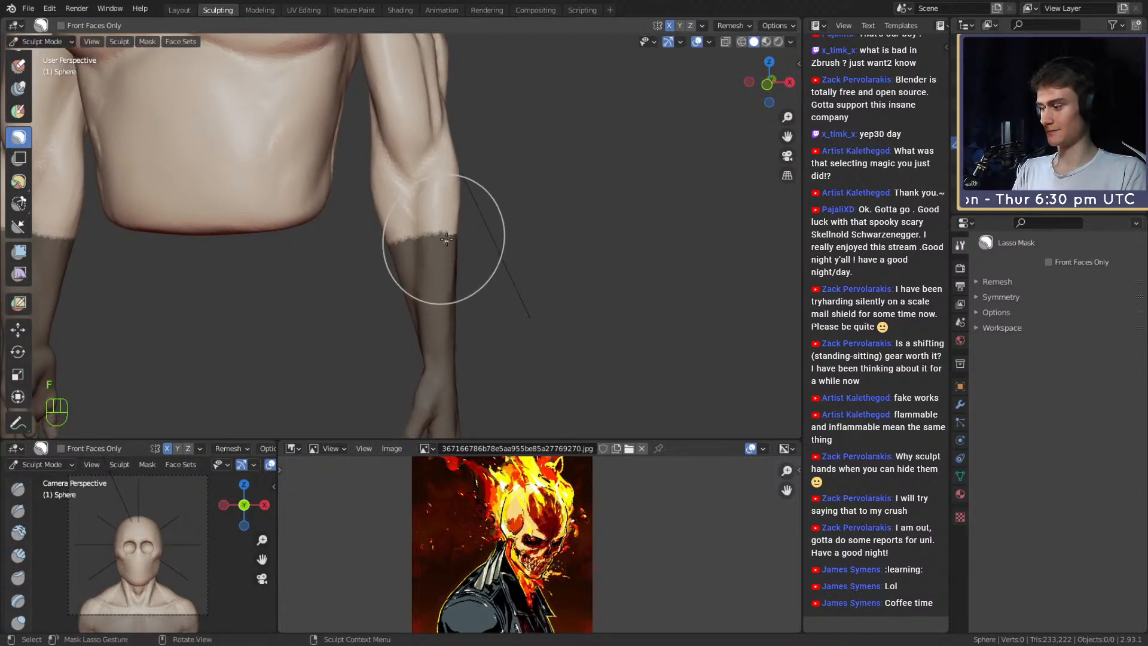
# Smooth the mask's edge around the forearm into a soft gradient with the Mask brush, using radii up to 121 px.
pyautogui.press('f')
pyautogui.click(425, 234)
pyautogui.press('4')
pyautogui.keyDown('shift'); pyautogui.moveTo(439, 244); pyautogui.dragTo(464, 226); pyautogui.keyUp('shift')
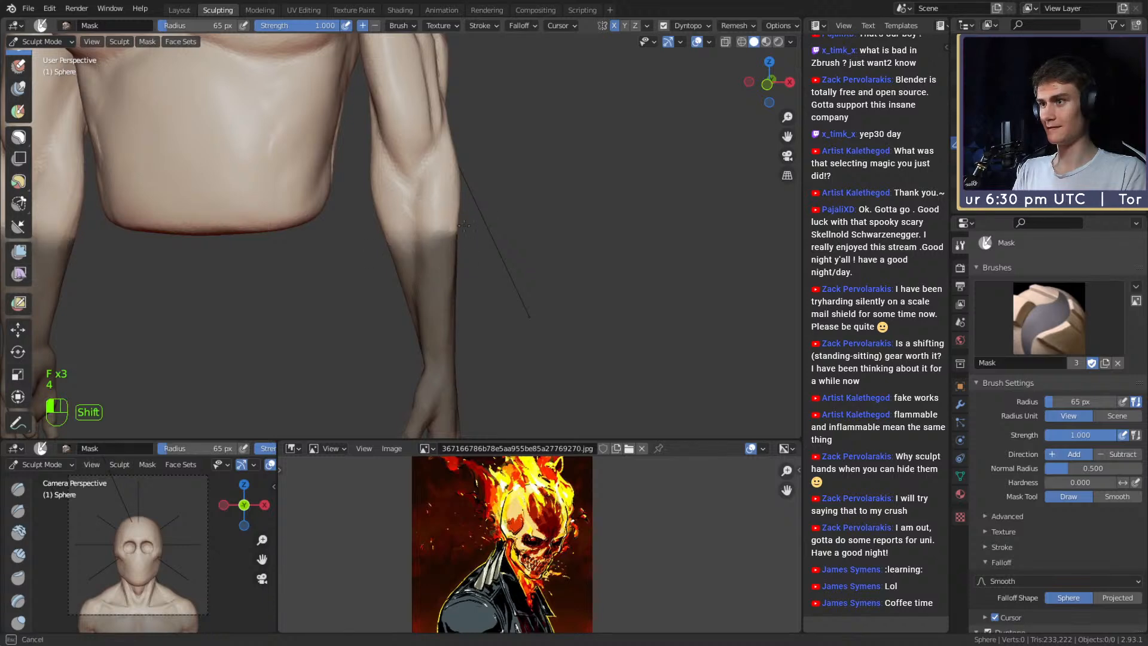
pyautogui.press('f')
pyautogui.click(432, 247)
pyautogui.keyDown('shift'); pyautogui.moveTo(370, 270); pyautogui.dragTo(469, 252); pyautogui.keyUp('shift')
pyautogui.keyDown('alt'); pyautogui.moveTo(575, 246); pyautogui.dragTo(381, 257); pyautogui.keyUp('alt')
pyautogui.press('f')
pyautogui.click(365, 259)
pyautogui.keyDown('shift'); pyautogui.moveTo(377, 269); pyautogui.dragTo(433, 298); pyautogui.keyUp('shift')
pyautogui.moveTo(394, 278)
pyautogui.keyDown('shift'); pyautogui.mouseDown()
pyautogui.moveTo(339, 263)
pyautogui.moveTo(551, 238)
pyautogui.mouseUp(); pyautogui.keyUp('shift')
# Invert the mask to free the forearms and hands, and set the Move tool's pivot to the unmasked area.
pyautogui.hotkey('ctrl', 'i')
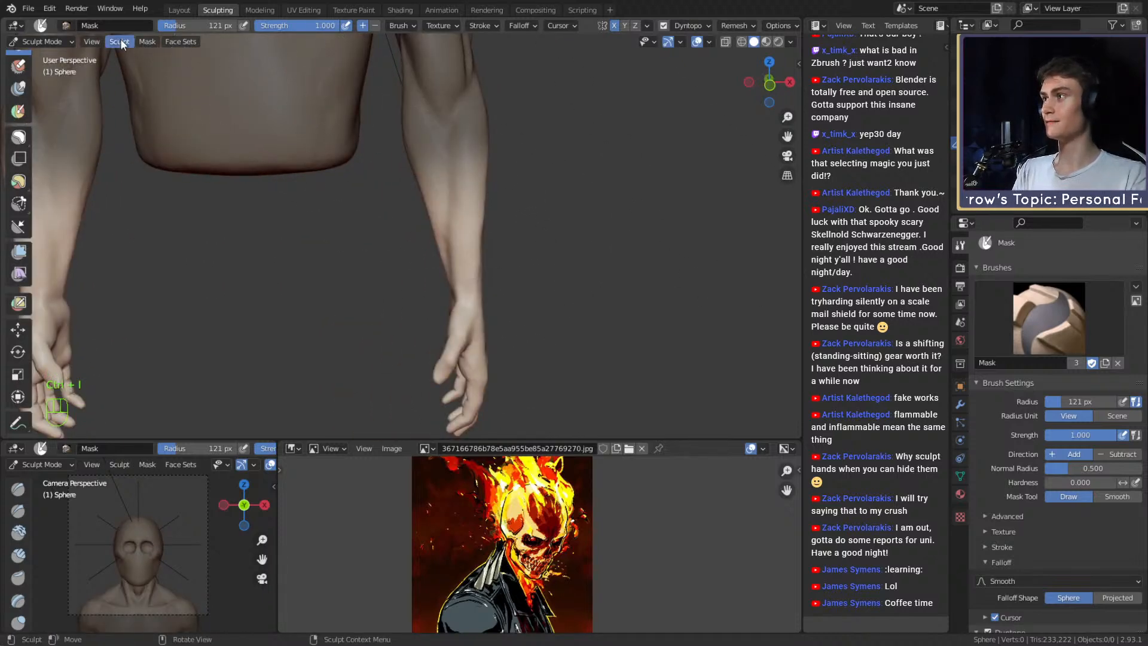
pyautogui.click(18, 329)
pyautogui.click(123, 43)
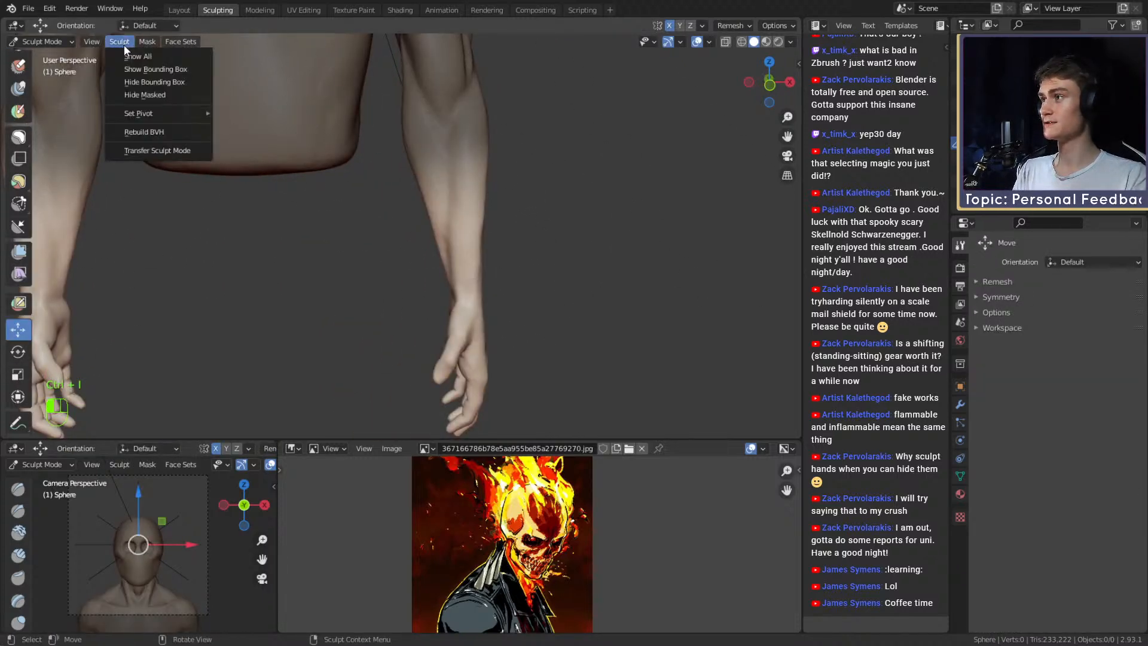
pyautogui.click(147, 41)
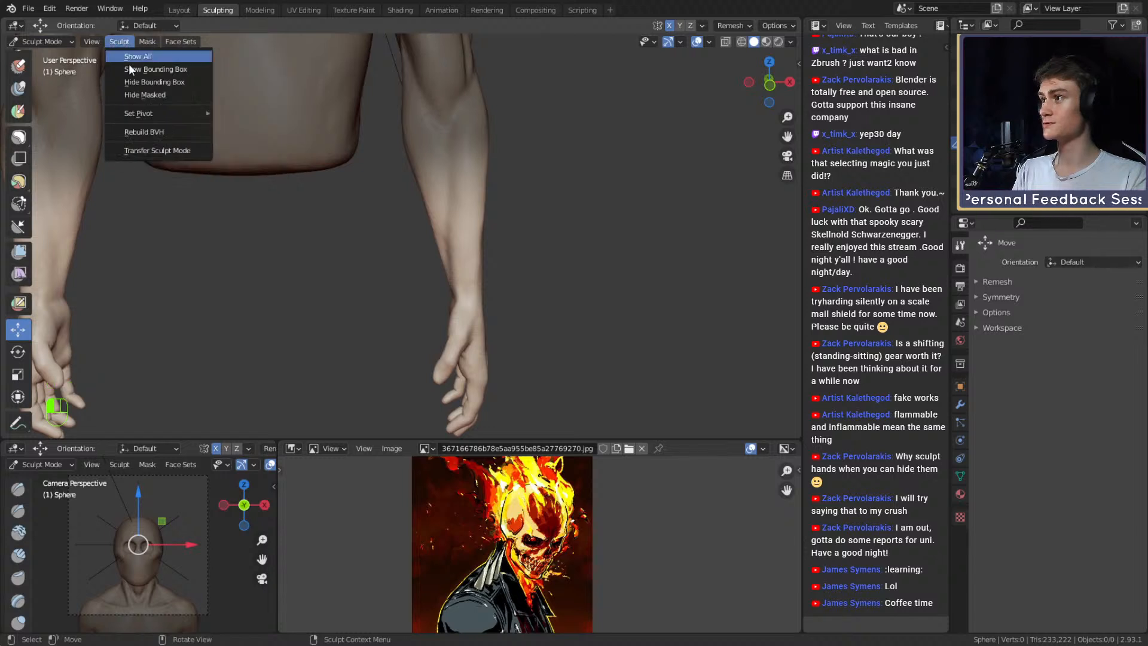
pyautogui.moveTo(142, 114)
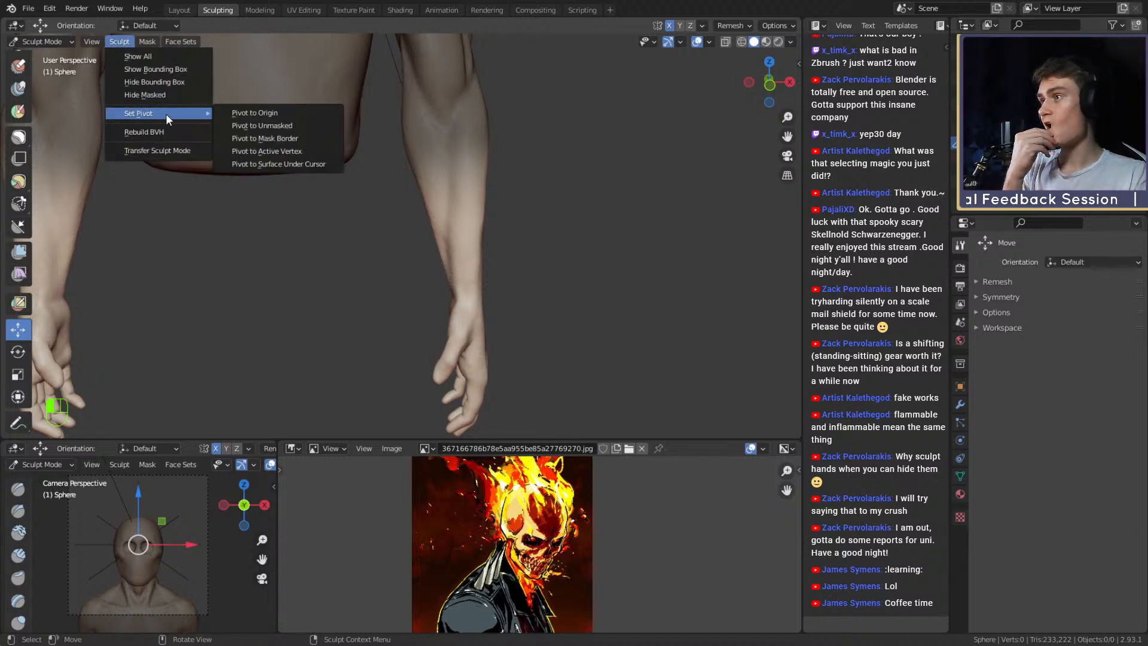
pyautogui.click(283, 126)
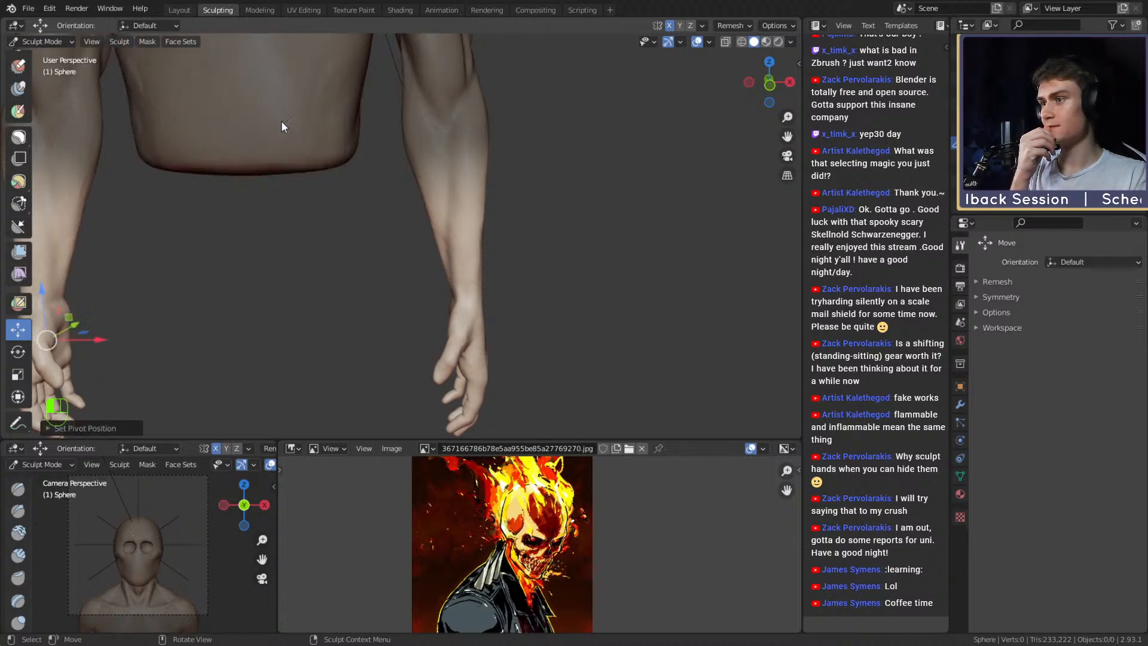
# Move the unmasked forearms and hands slightly with the Move tool to adjust the arm length.
pyautogui.scroll(-4, 416, 305)
pyautogui.keyDown('shift'); pyautogui.moveTo(273, 284); pyautogui.dragTo(405, 276, button='middle'); pyautogui.keyUp('shift')
pyautogui.scroll(2, 434, 269)
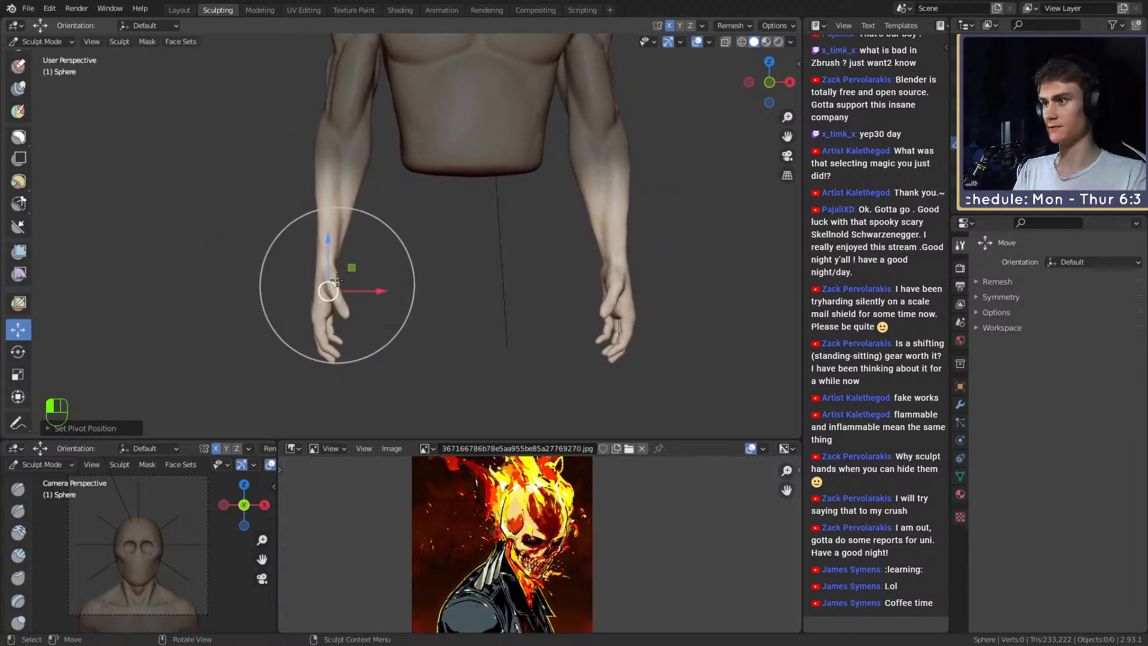
pyautogui.moveTo(335, 285); pyautogui.dragTo(340, 270)
pyautogui.keyDown('ctrl'); pyautogui.moveTo(395, 253); pyautogui.dragTo(447, 267, button='middle'); pyautogui.keyUp('ctrl')
pyautogui.moveTo(447, 267)
pyautogui.keyDown('shift'); pyautogui.mouseDown(button='middle')
pyautogui.moveTo(392, 303)
pyautogui.moveTo(434, 293)
pyautogui.mouseUp(button='middle'); pyautogui.keyUp('shift')
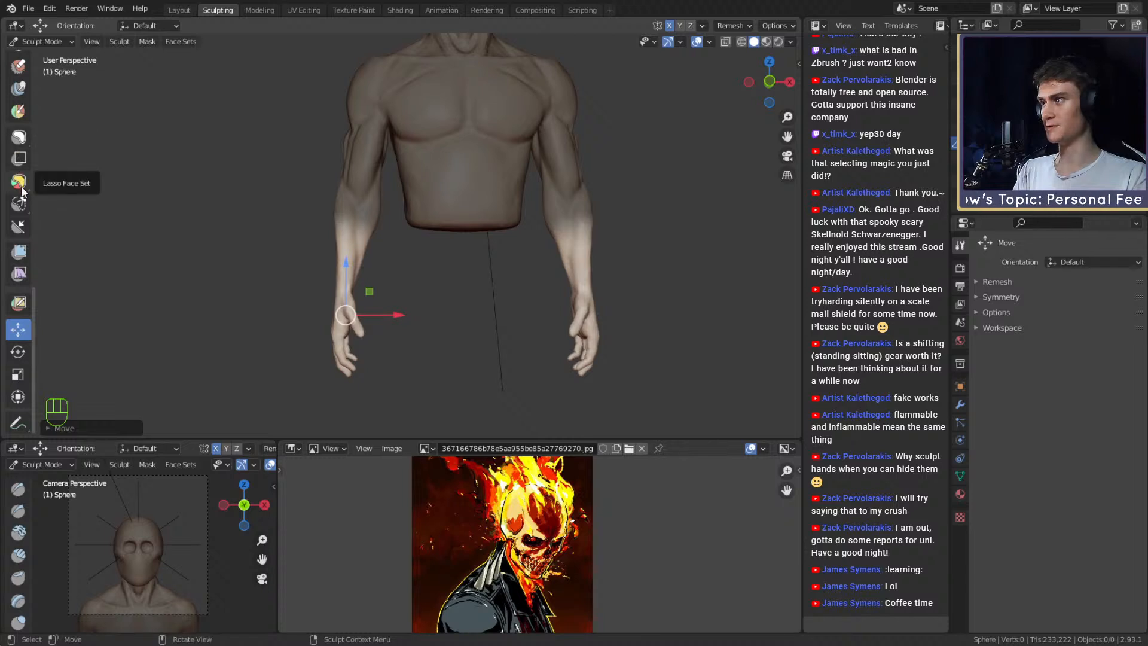
# Move the unmasked forearms and hands down about 0.036 m along the global Z axis.
pyautogui.moveTo(372, 328)
pyautogui.keyDown('shift'); pyautogui.mouseDown(button='middle')
pyautogui.moveTo(331, 280)
pyautogui.moveTo(385, 257)
pyautogui.moveTo(364, 256)
pyautogui.moveTo(585, 270)
pyautogui.moveTo(333, 269)
pyautogui.moveTo(424, 259)
pyautogui.moveTo(453, 237)
pyautogui.moveTo(580, 251)
pyautogui.moveTo(522, 241)
pyautogui.moveTo(516, 264)
pyautogui.mouseUp(button='middle'); pyautogui.keyUp('shift')
pyautogui.scroll(3, 424, 259)
pyautogui.scroll(-4, 577, 239)
pyautogui.scroll(3, 502, 311)
pyautogui.keyDown('shift'); pyautogui.moveTo(502, 312); pyautogui.dragTo(474, 242, button='middle'); pyautogui.keyUp('shift')
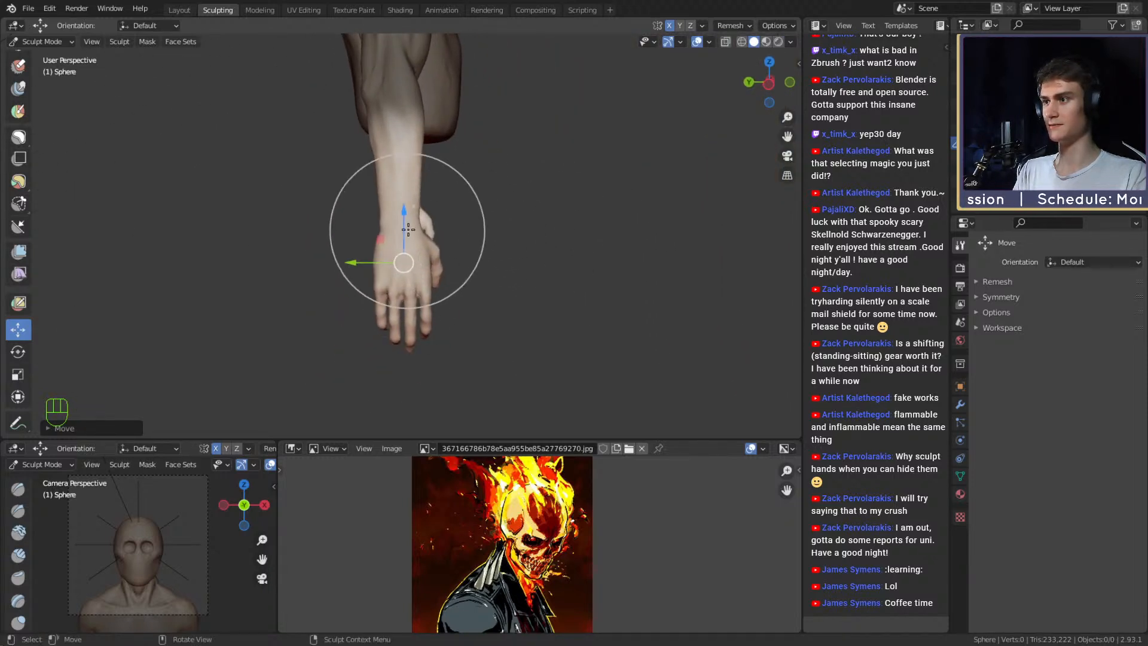
pyautogui.moveTo(404, 216); pyautogui.dragTo(404, 217)
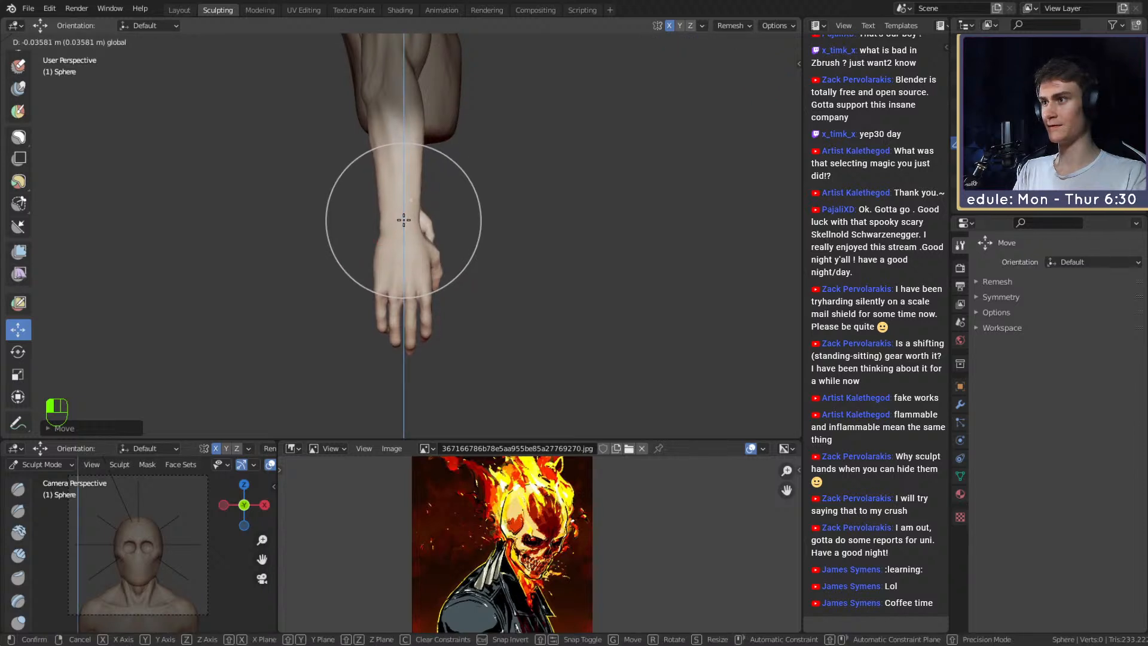
pyautogui.moveTo(432, 232); pyautogui.dragTo(436, 232)
pyautogui.moveTo(477, 236)
pyautogui.mouseDown(button='middle')
pyautogui.moveTo(389, 210)
pyautogui.moveTo(389, 269)
pyautogui.moveTo(432, 273)
pyautogui.moveTo(417, 268)
pyautogui.moveTo(428, 261)
pyautogui.mouseUp(button='middle')
pyautogui.scroll(-4, 407, 277)
pyautogui.scroll(4, 436, 260)
pyautogui.scroll(3, 429, 261)
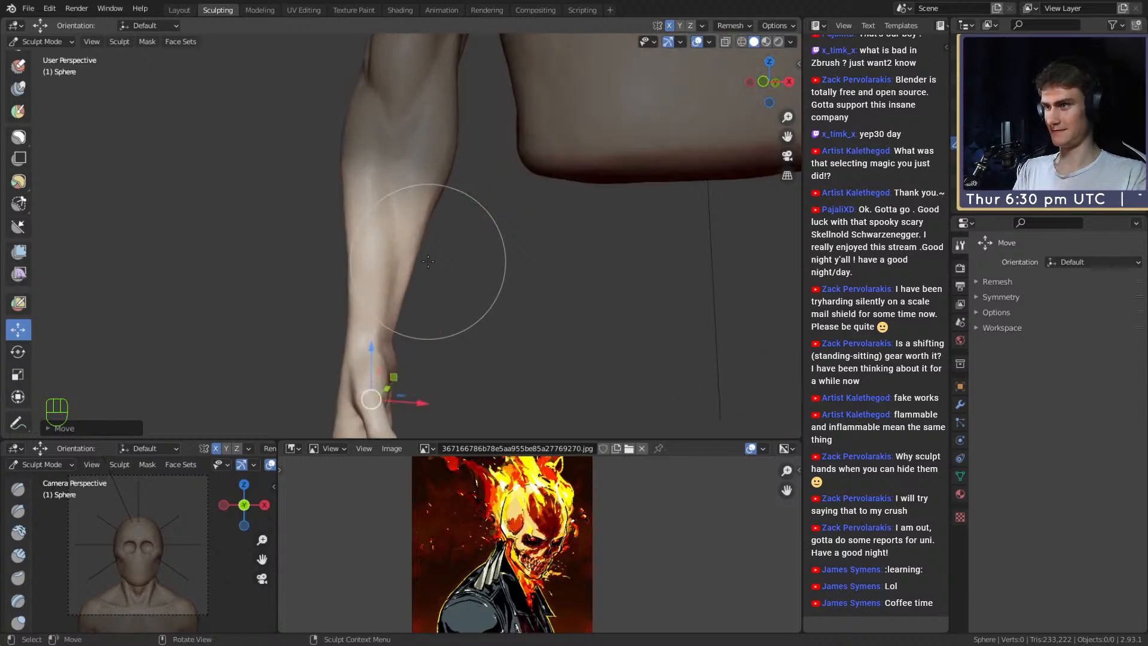
# Clear the mask and refine the forearm's shape with the Grab brush, using radii up to 141 px.
pyautogui.hotkey('alt', 'm')
pyautogui.press('3')
pyautogui.press('f')
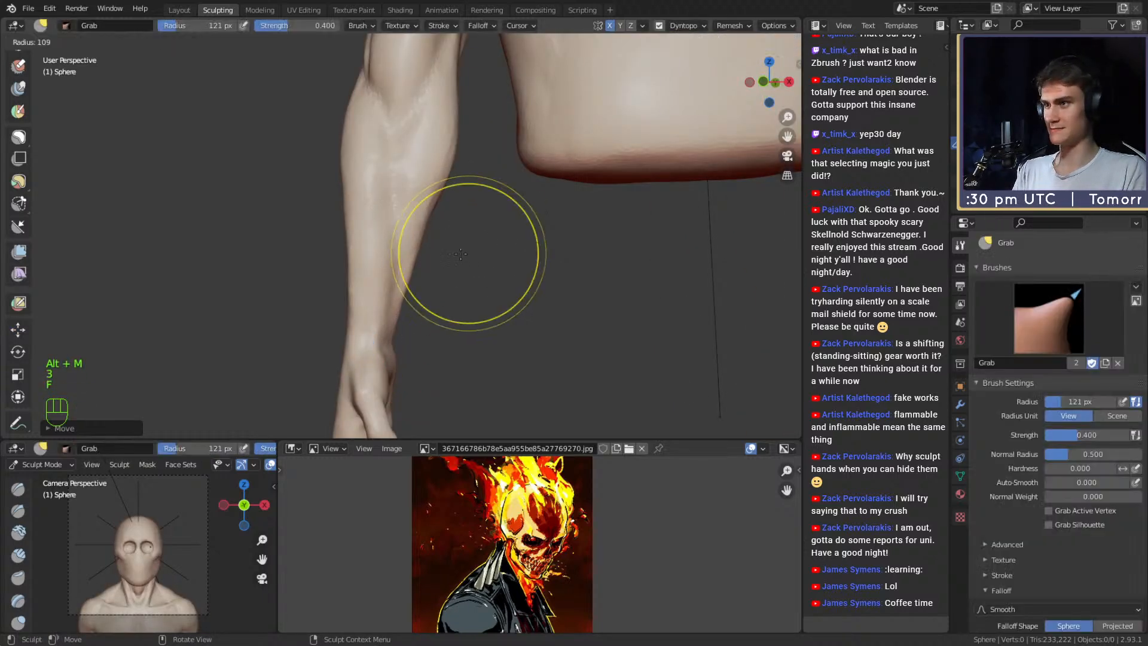
pyautogui.click(522, 250)
pyautogui.keyDown('alt'); pyautogui.moveTo(478, 248); pyautogui.dragTo(455, 257); pyautogui.keyUp('alt')
pyautogui.scroll(2, 457, 247)
pyautogui.press('f')
pyautogui.click(529, 245)
pyautogui.press('f')
pyautogui.click(478, 256)
pyautogui.moveTo(473, 251)
pyautogui.keyDown('alt'); pyautogui.mouseDown()
pyautogui.moveTo(441, 237)
pyautogui.moveTo(450, 243)
pyautogui.moveTo(402, 266)
pyautogui.moveTo(448, 268)
pyautogui.moveTo(405, 249)
pyautogui.moveTo(543, 263)
pyautogui.moveTo(440, 135)
pyautogui.mouseUp(); pyautogui.keyUp('alt')
pyautogui.press('f')
pyautogui.click(442, 269)
pyautogui.moveTo(421, 180)
pyautogui.keyDown('alt'); pyautogui.mouseDown()
pyautogui.moveTo(544, 215)
pyautogui.moveTo(475, 224)
pyautogui.mouseUp(); pyautogui.keyUp('alt')
pyautogui.press('f')
pyautogui.click(485, 214)
# Touch up the upper arm and smooth the back of the armpit, reducing the Grab brush radius to 87 px and 63 px.
pyautogui.moveTo(407, 141)
pyautogui.keyDown('ctrl'); pyautogui.keyDown('alt'); pyautogui.mouseDown()
pyautogui.moveTo(455, 209)
pyautogui.moveTo(407, 252)
pyautogui.moveTo(423, 291)
pyautogui.moveTo(436, 251)
pyautogui.moveTo(353, 263)
pyautogui.mouseUp(); pyautogui.keyUp('alt'); pyautogui.keyUp('ctrl')
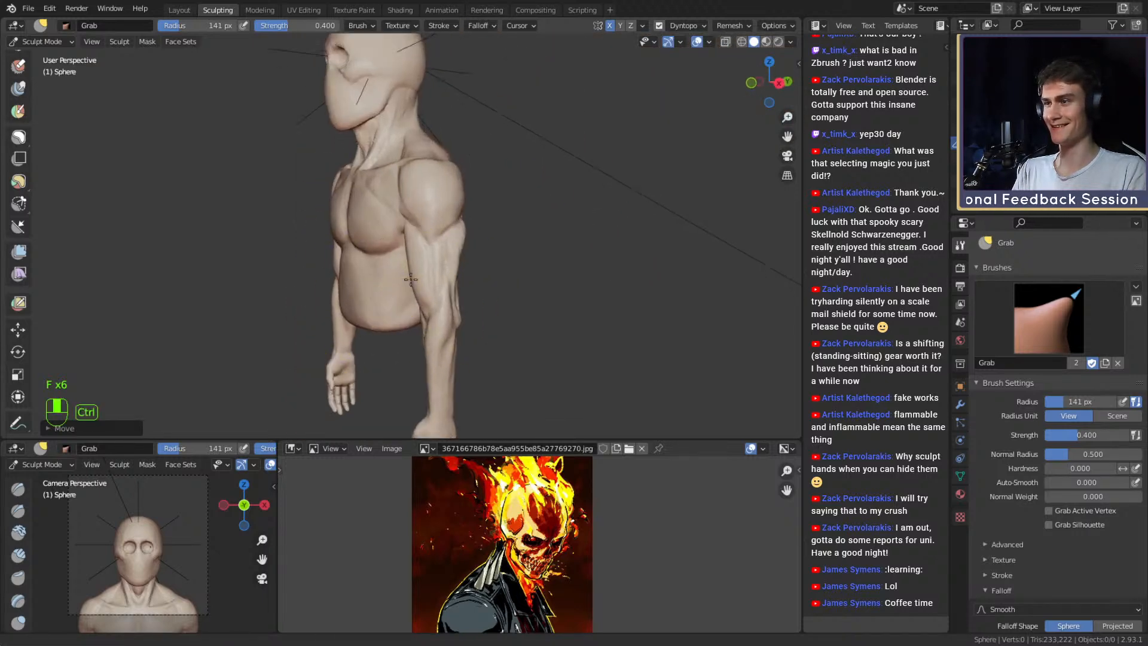
pyautogui.keyDown('ctrl'); pyautogui.keyDown('alt'); pyautogui.moveTo(371, 305); pyautogui.dragTo(413, 271); pyautogui.keyUp('alt'); pyautogui.keyUp('ctrl')
pyautogui.press('f')
pyautogui.click(414, 276)
pyautogui.keyDown('alt'); pyautogui.keyDown('shift'); pyautogui.moveTo(427, 326); pyautogui.dragTo(443, 278); pyautogui.keyUp('shift'); pyautogui.keyUp('alt')
pyautogui.keyDown('alt'); pyautogui.moveTo(526, 281); pyautogui.dragTo(397, 303); pyautogui.keyUp('alt')
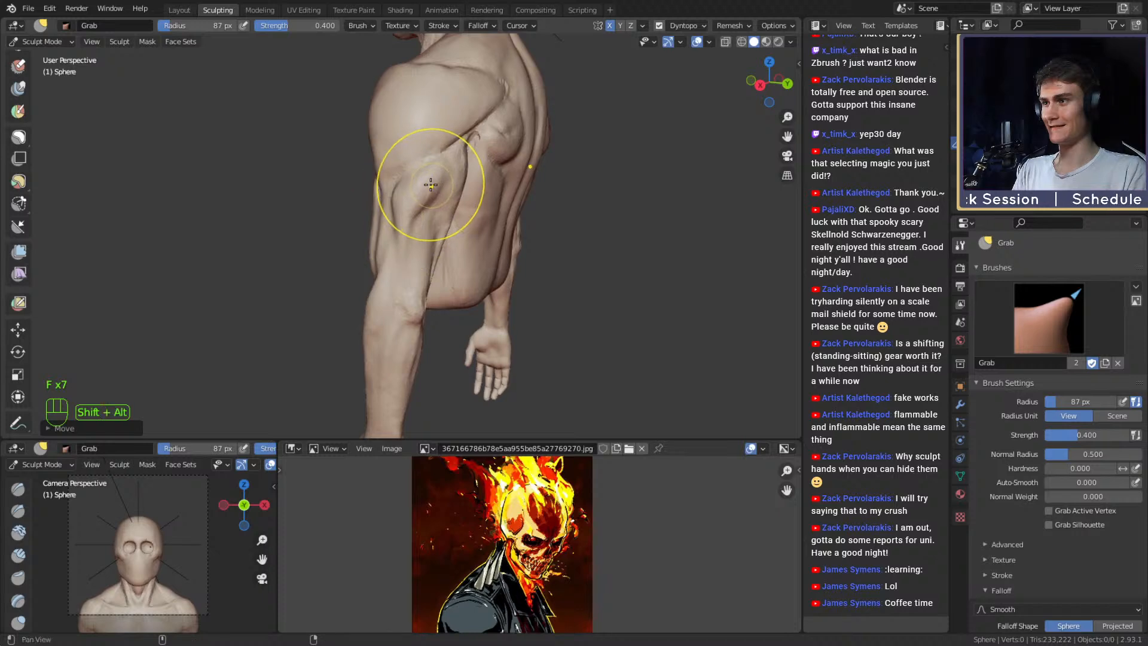
pyautogui.keyDown('alt'); pyautogui.keyDown('shift'); pyautogui.moveTo(446, 172); pyautogui.dragTo(449, 241); pyautogui.keyUp('shift'); pyautogui.keyUp('alt')
pyautogui.moveTo(469, 234)
pyautogui.keyDown('alt'); pyautogui.mouseDown()
pyautogui.moveTo(414, 227)
pyautogui.moveTo(423, 217)
pyautogui.mouseUp(); pyautogui.keyUp('alt')
pyautogui.press('f')
pyautogui.click(401, 222)
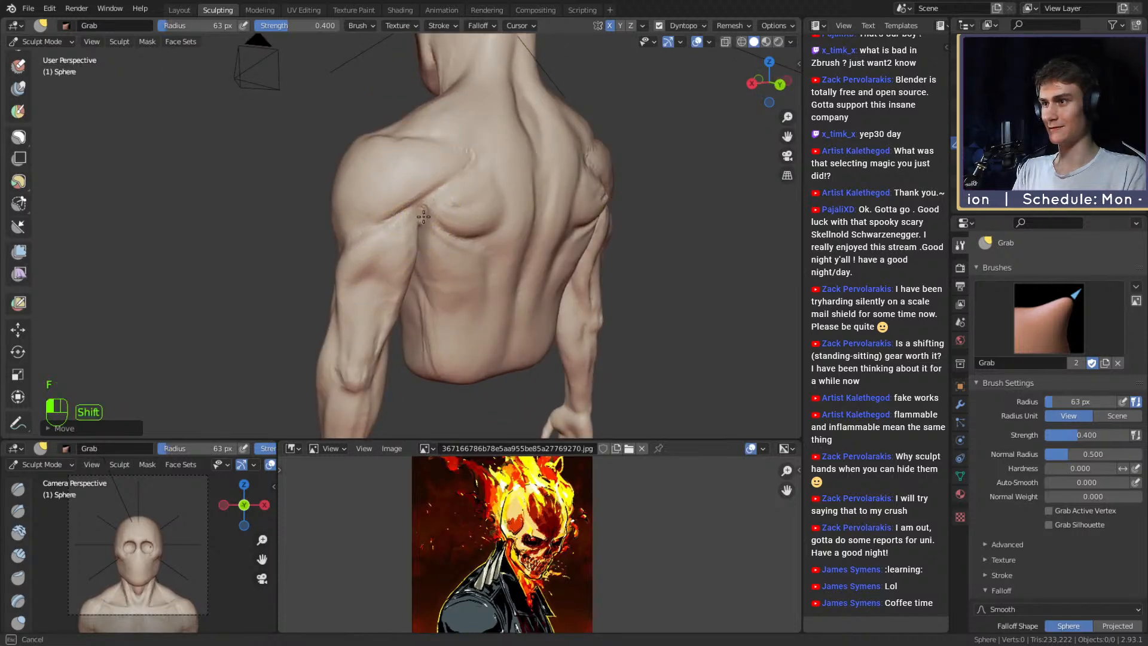
# Review the whole torso and arms from the front and save the file.
pyautogui.keyDown('ctrl'); pyautogui.keyDown('alt'); pyautogui.moveTo(420, 275); pyautogui.dragTo(422, 237); pyautogui.keyUp('alt'); pyautogui.keyUp('ctrl')
pyautogui.keyDown('alt'); pyautogui.moveTo(422, 236); pyautogui.dragTo(403, 338); pyautogui.keyUp('alt')
pyautogui.keyDown('alt'); pyautogui.keyDown('shift'); pyautogui.moveTo(404, 338); pyautogui.dragTo(615, 229); pyautogui.keyUp('shift'); pyautogui.keyUp('alt')
pyautogui.keyDown('ctrl'); pyautogui.keyDown('alt'); pyautogui.moveTo(506, 207); pyautogui.dragTo(491, 262); pyautogui.keyUp('alt'); pyautogui.keyUp('ctrl')
pyautogui.keyDown('alt'); pyautogui.keyDown('shift'); pyautogui.moveTo(491, 262); pyautogui.dragTo(500, 231); pyautogui.keyUp('shift'); pyautogui.keyUp('alt')
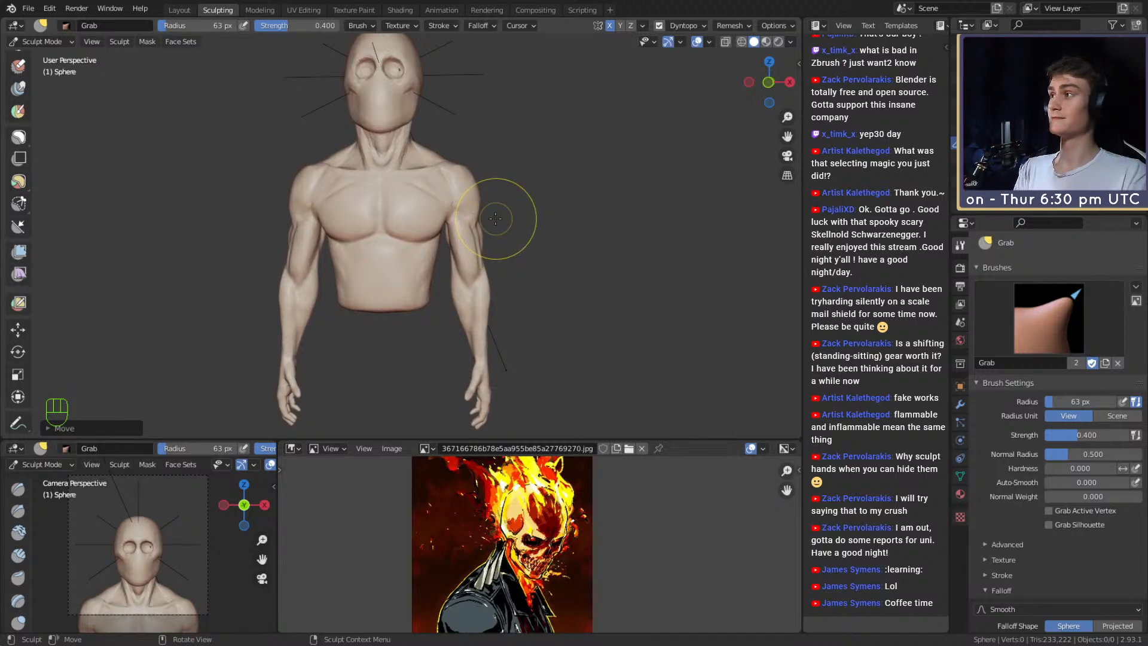
pyautogui.keyDown('ctrl'); pyautogui.keyDown('alt'); pyautogui.moveTo(494, 195); pyautogui.dragTo(507, 230); pyautogui.keyUp('alt'); pyautogui.keyUp('ctrl')
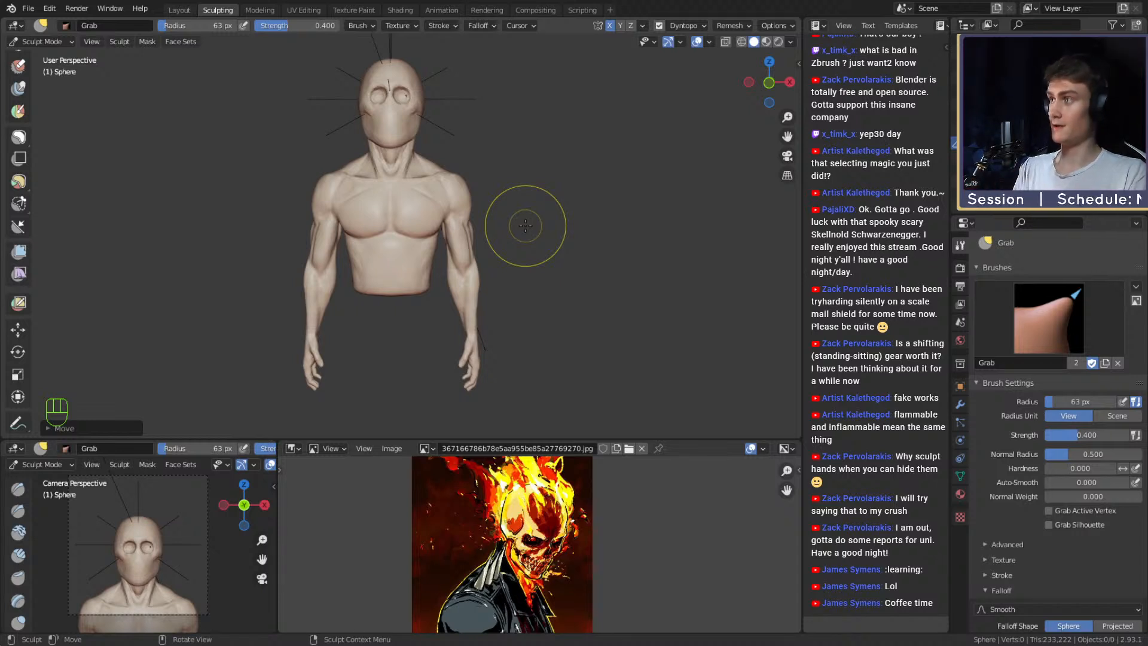
pyautogui.hotkey('ctrl', 's')
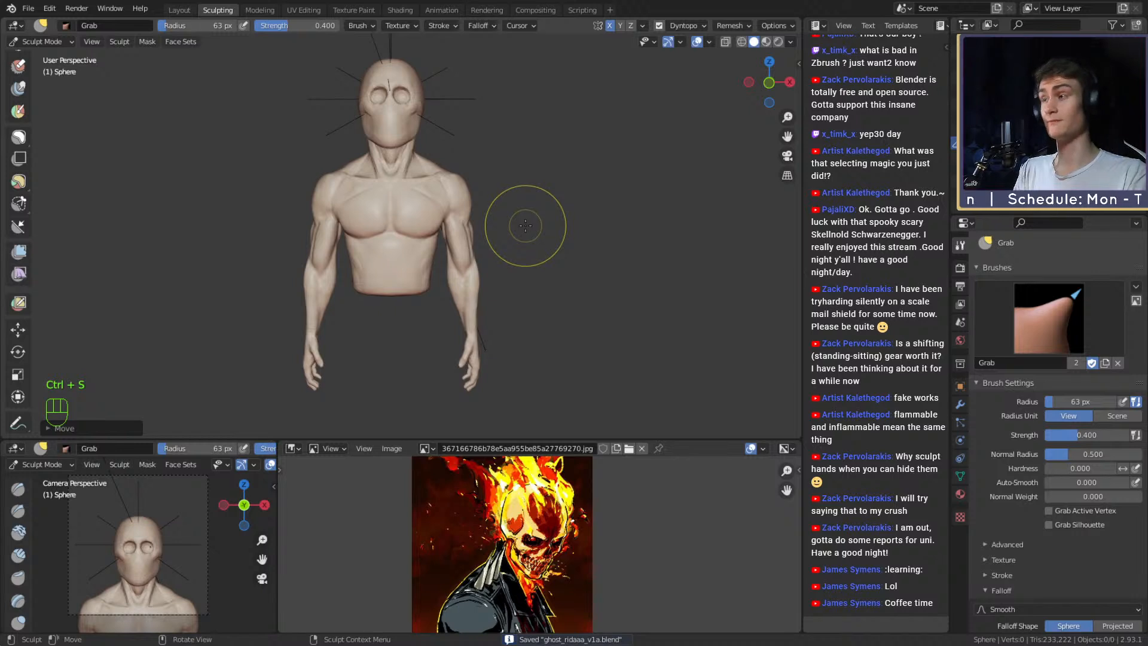
# Mask the whole head down to the jawline, leaving the neck and body unmasked.
pyautogui.scroll(5, 33, 259)
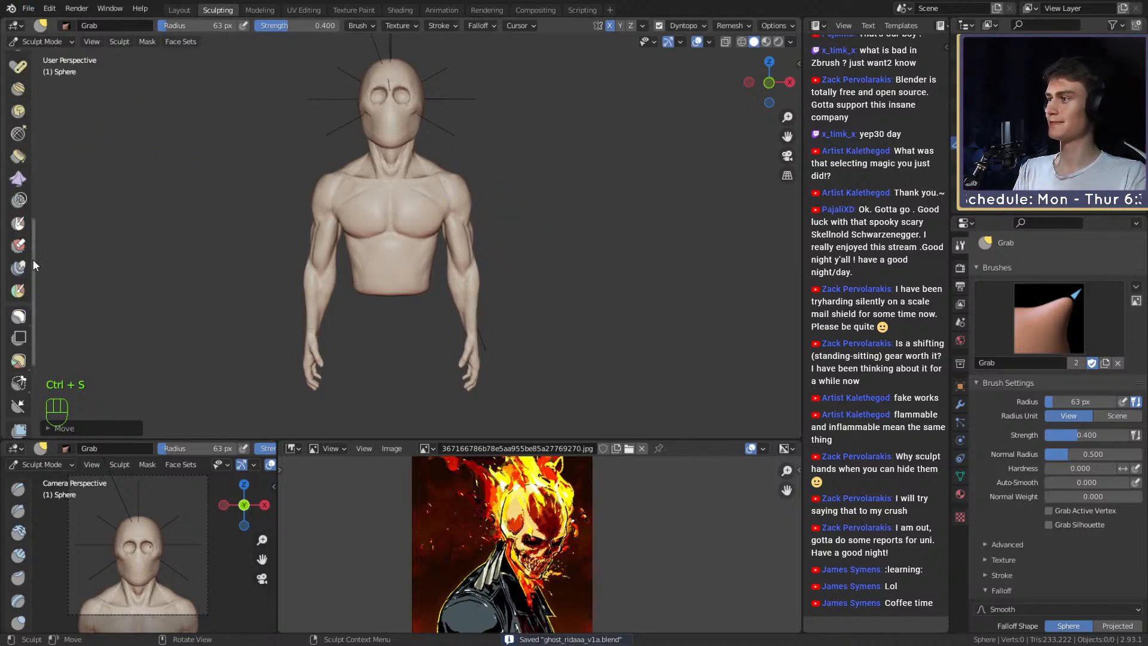
pyautogui.scroll(5, 32, 259)
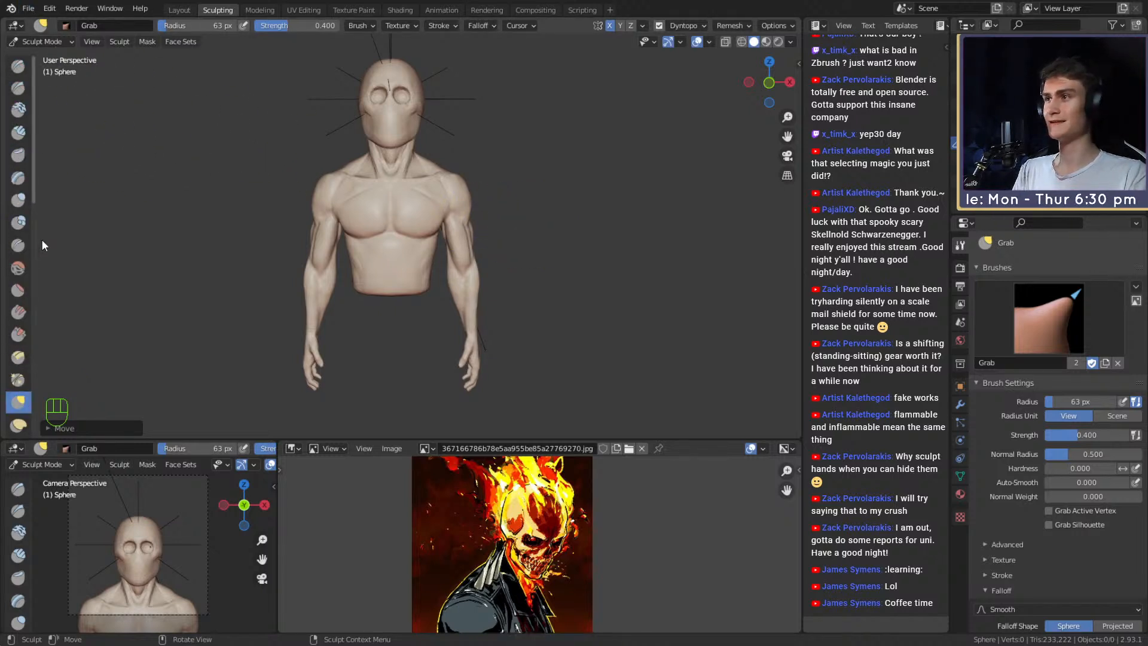
pyautogui.click(23, 70)
pyautogui.scroll(1, 422, 241)
pyautogui.moveTo(441, 162)
pyautogui.keyDown('shift'); pyautogui.mouseDown(button='middle')
pyautogui.moveTo(450, 251)
pyautogui.moveTo(453, 220)
pyautogui.moveTo(468, 234)
pyautogui.mouseUp(button='middle'); pyautogui.keyUp('shift')
pyautogui.scroll(2, 450, 251)
pyautogui.scroll(-3, 454, 221)
pyautogui.scroll(-1, 469, 234)
pyautogui.scroll(-8, 27, 189)
pyautogui.scroll(-4, 27, 184)
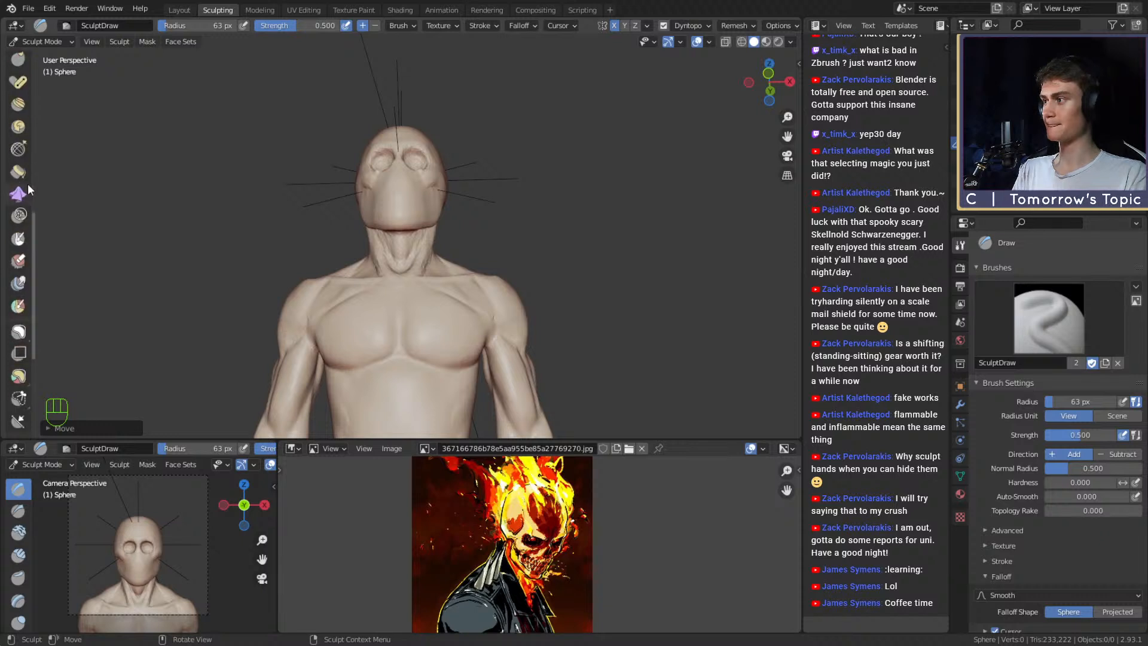
pyautogui.click(18, 203)
pyautogui.moveTo(357, 227)
pyautogui.mouseDown()
pyautogui.moveTo(385, 231)
pyautogui.moveTo(398, 105)
pyautogui.moveTo(342, 223)
pyautogui.moveTo(357, 227)
pyautogui.mouseUp()
pyautogui.moveTo(357, 226)
pyautogui.mouseDown(button='middle')
pyautogui.moveTo(391, 218)
pyautogui.moveTo(398, 238)
pyautogui.moveTo(451, 224)
pyautogui.moveTo(458, 239)
pyautogui.mouseUp(button='middle')
pyautogui.press('m')
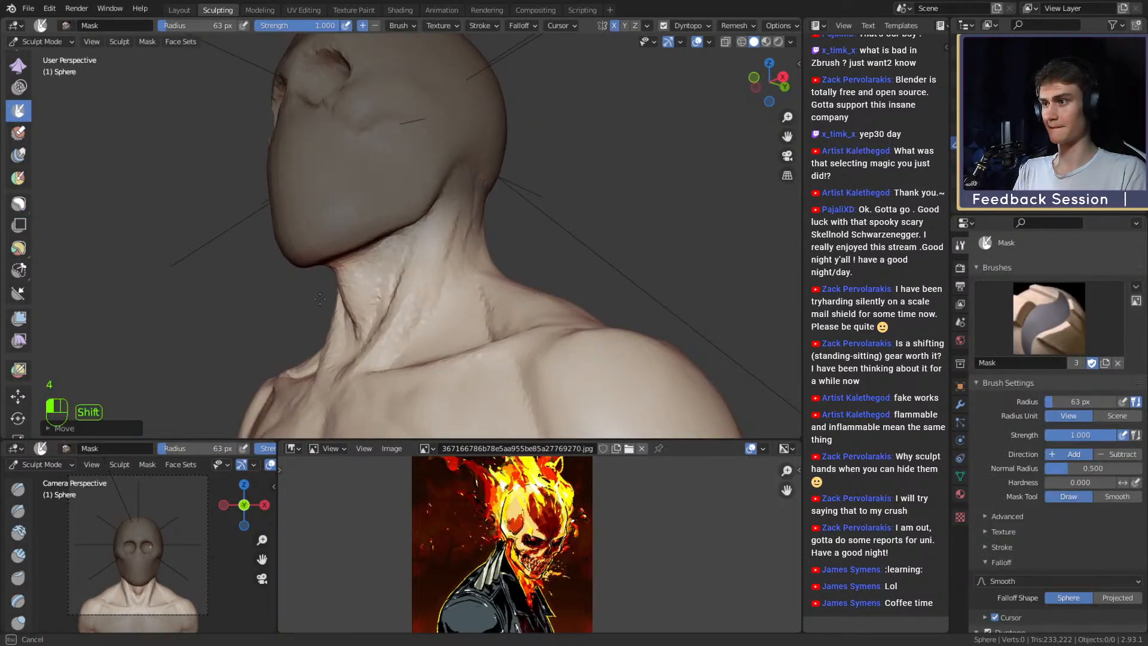
# Smooth the mask's edge under the jaw and around the back of the head with the Mask brush at 63 px.
pyautogui.moveTo(320, 299); pyautogui.dragTo(301, 205, button='middle')
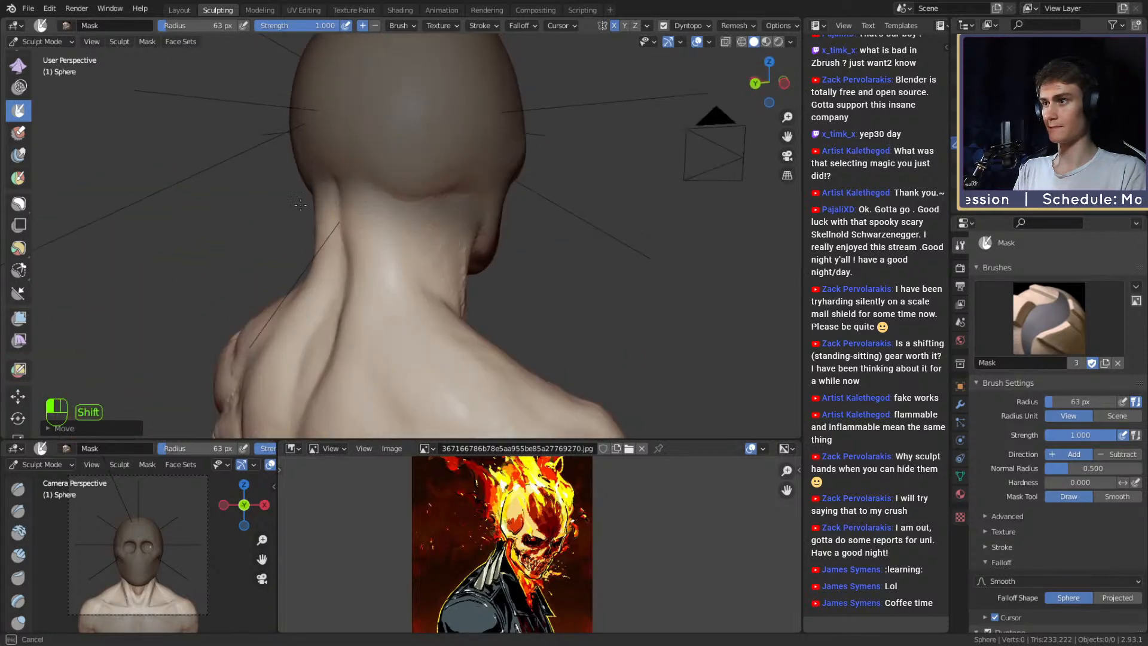
pyautogui.keyDown('alt'); pyautogui.moveTo(372, 234); pyautogui.dragTo(660, 249); pyautogui.keyUp('alt')
pyautogui.keyDown('ctrl'); pyautogui.keyDown('alt'); pyautogui.moveTo(660, 249); pyautogui.dragTo(552, 225); pyautogui.keyUp('alt'); pyautogui.keyUp('ctrl')
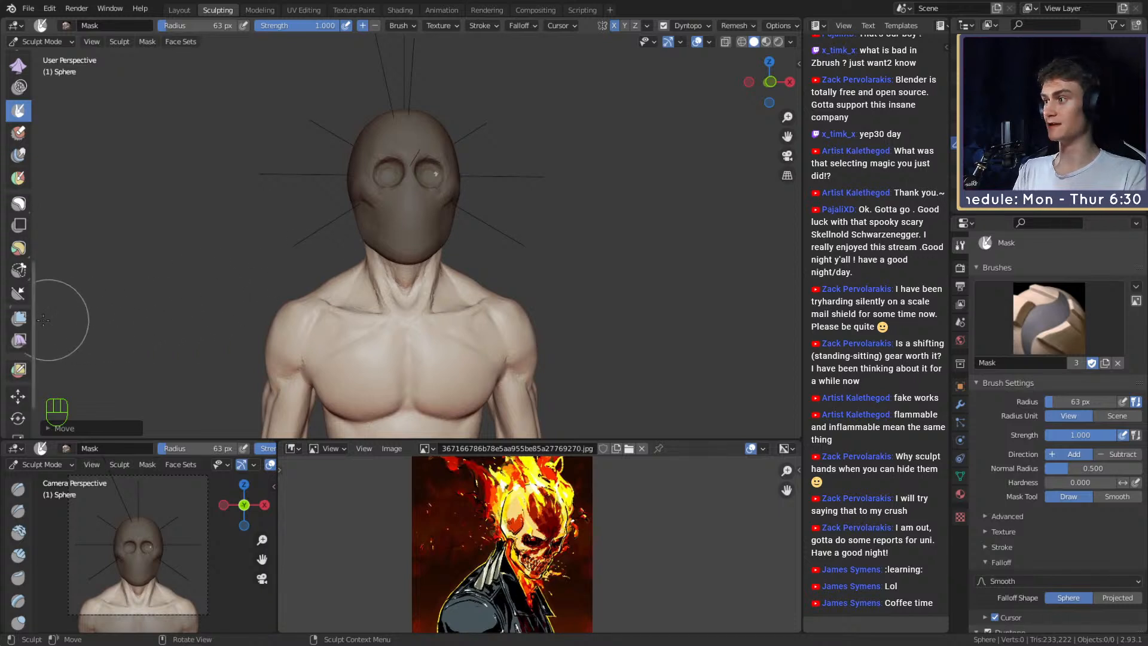
# Invert the mask to free the head and set up the Inflate mesh filter at strength 1.000.
pyautogui.click(20, 318)
pyautogui.press('f')
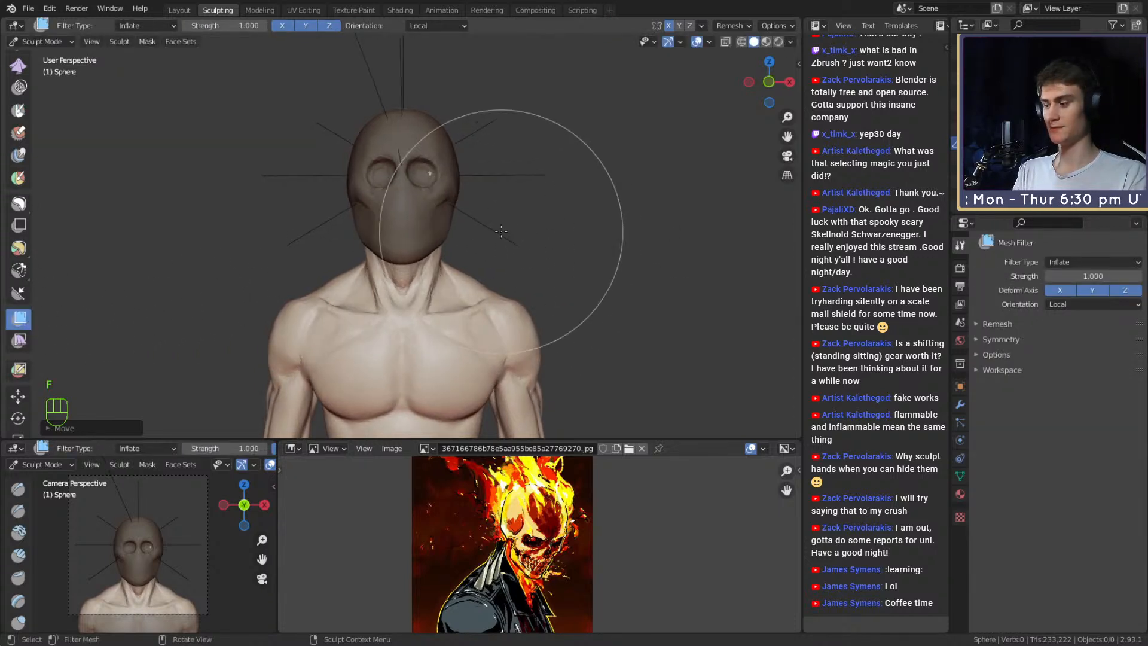
pyautogui.hotkey('ctrl', 'i')
pyautogui.press('f')
pyautogui.press('f')
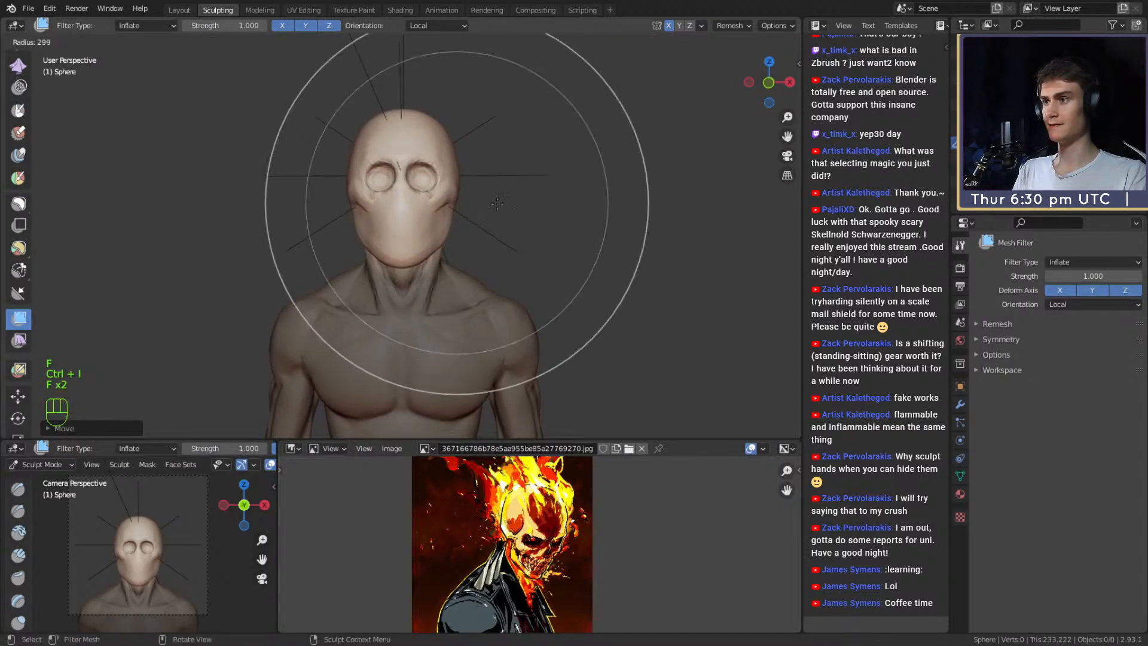
# Try to shrink the unmasked head with the Inflate mesh filter, and undo the attempt.
pyautogui.moveTo(449, 202); pyautogui.dragTo(445, 203)
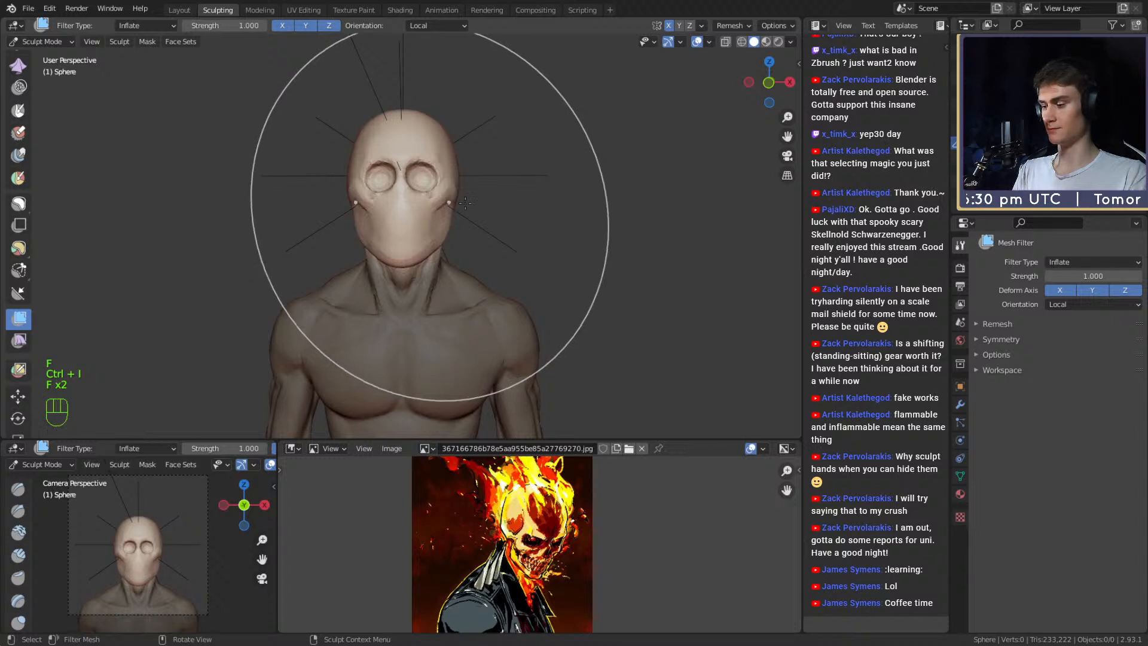
pyautogui.hotkey('ctrl', 'z')
pyautogui.press('f')
pyautogui.press('f')
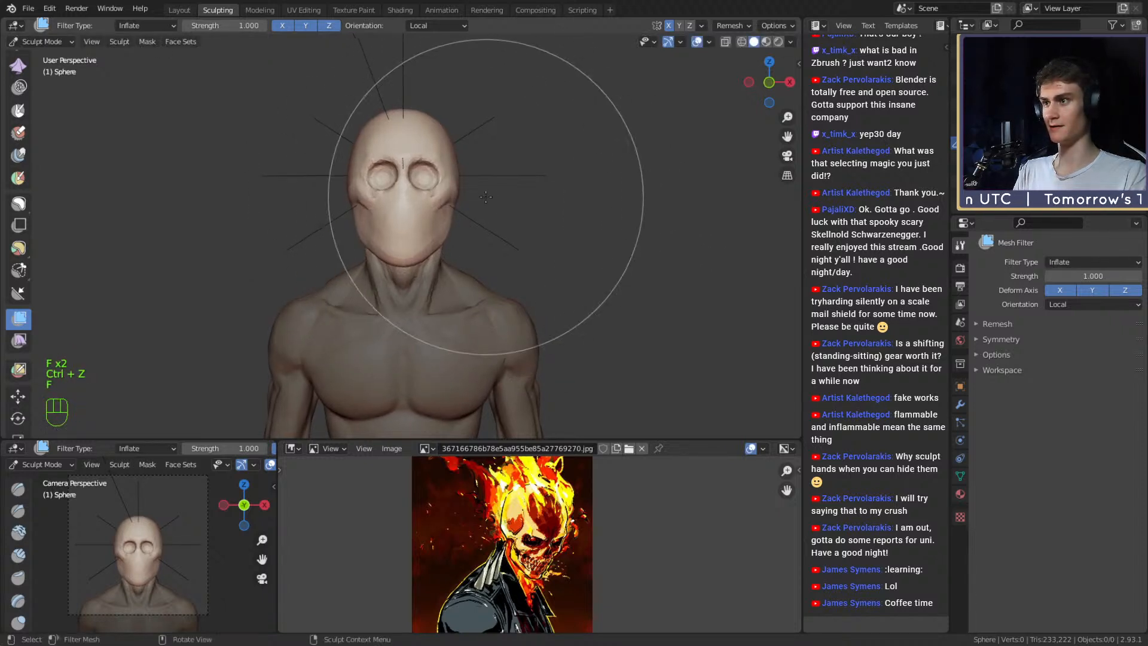
# Shrink the unmasked head in small passes with the Inflate mesh filter applied in reverse.
pyautogui.moveTo(441, 198); pyautogui.dragTo(420, 203)
pyautogui.moveTo(482, 175)
pyautogui.keyDown('ctrl'); pyautogui.mouseDown(button='middle')
pyautogui.moveTo(458, 241)
pyautogui.moveTo(463, 174)
pyautogui.moveTo(462, 220)
pyautogui.mouseUp(button='middle'); pyautogui.keyUp('ctrl')
pyautogui.keyDown('shift'); pyautogui.moveTo(466, 179); pyautogui.dragTo(466, 199, button='middle'); pyautogui.keyUp('shift')
pyautogui.press('f')
pyautogui.click(479, 199)
pyautogui.click(448, 195)
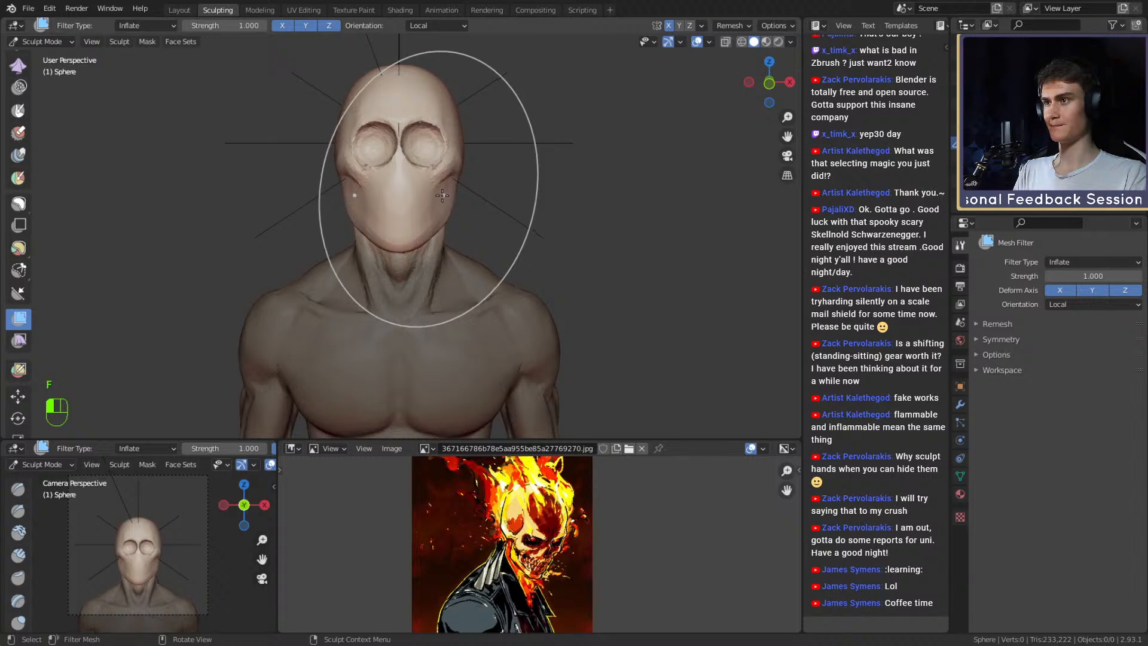
pyautogui.moveTo(446, 197); pyautogui.dragTo(441, 196)
# Smooth the jagged upper rims and inner surfaces of the eye sockets with the Clay Strips brush's smoothing at 83 px.
pyautogui.scroll(6, 402, 245)
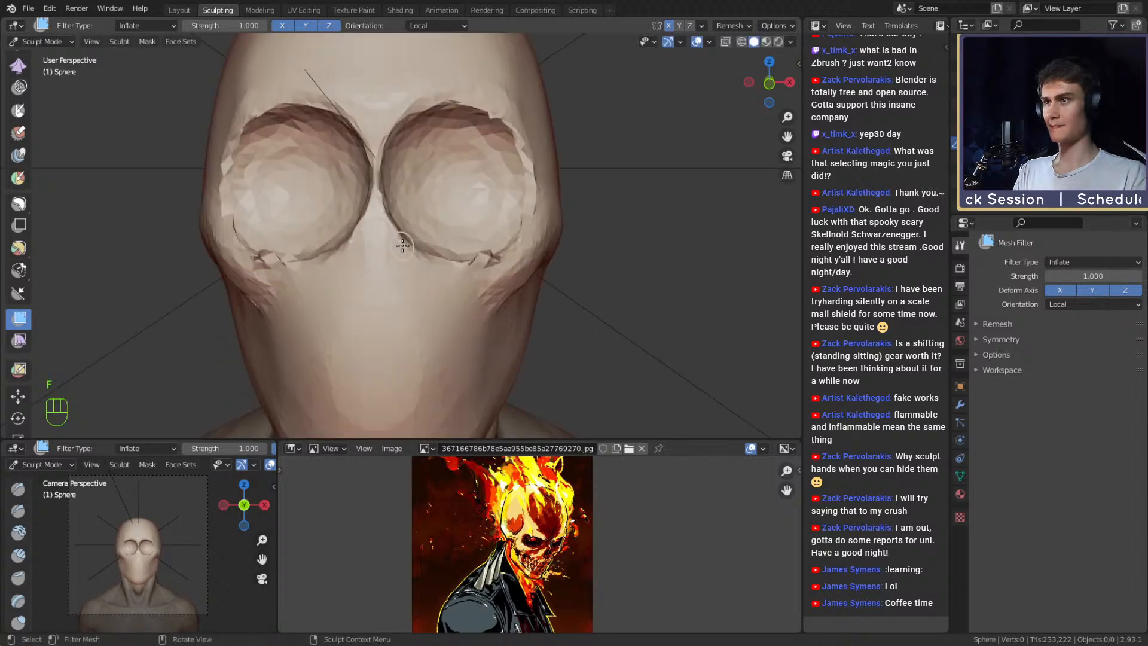
pyautogui.press('1')
pyautogui.press('f')
pyautogui.click(488, 169)
pyautogui.moveTo(488, 171); pyautogui.dragTo(462, 182, button='middle')
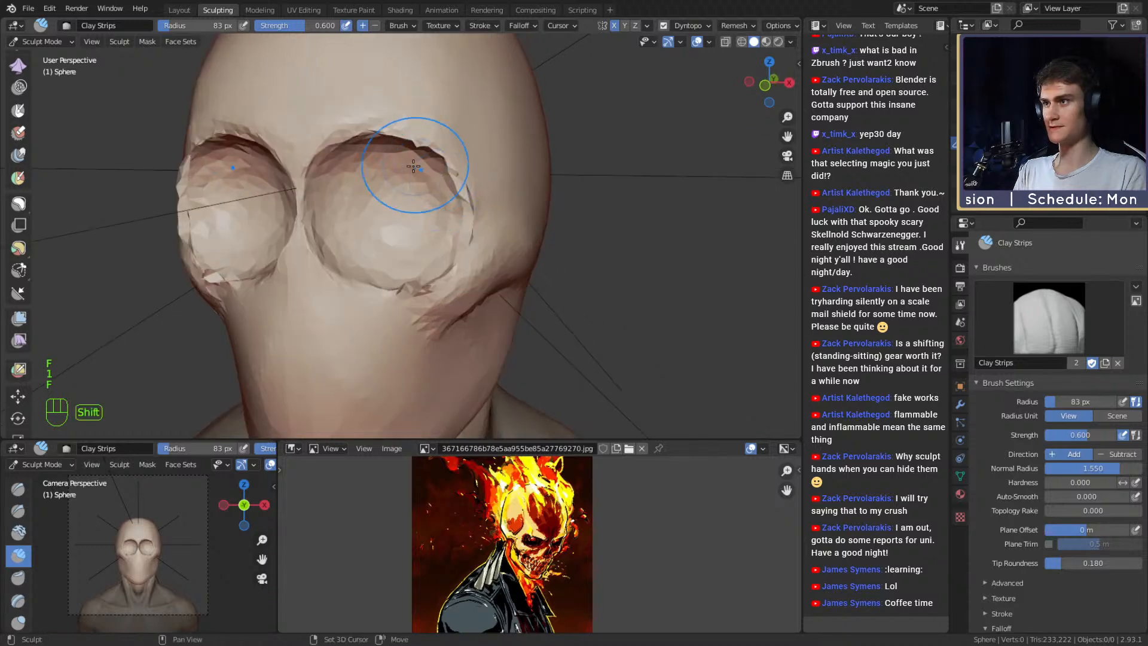
pyautogui.moveTo(409, 161)
pyautogui.keyDown('shift'); pyautogui.mouseDown()
pyautogui.moveTo(389, 148)
pyautogui.moveTo(417, 154)
pyautogui.moveTo(453, 194)
pyautogui.moveTo(451, 225)
pyautogui.moveTo(421, 158)
pyautogui.mouseUp(); pyautogui.keyUp('shift')
pyautogui.moveTo(361, 184)
pyautogui.keyDown('shift'); pyautogui.mouseDown()
pyautogui.moveTo(337, 173)
pyautogui.moveTo(383, 257)
pyautogui.mouseUp(); pyautogui.keyUp('shift')
# Try to build up the inner rims of the eye sockets with Clay Strips at 39 px, and undo the strokes.
pyautogui.press('f')
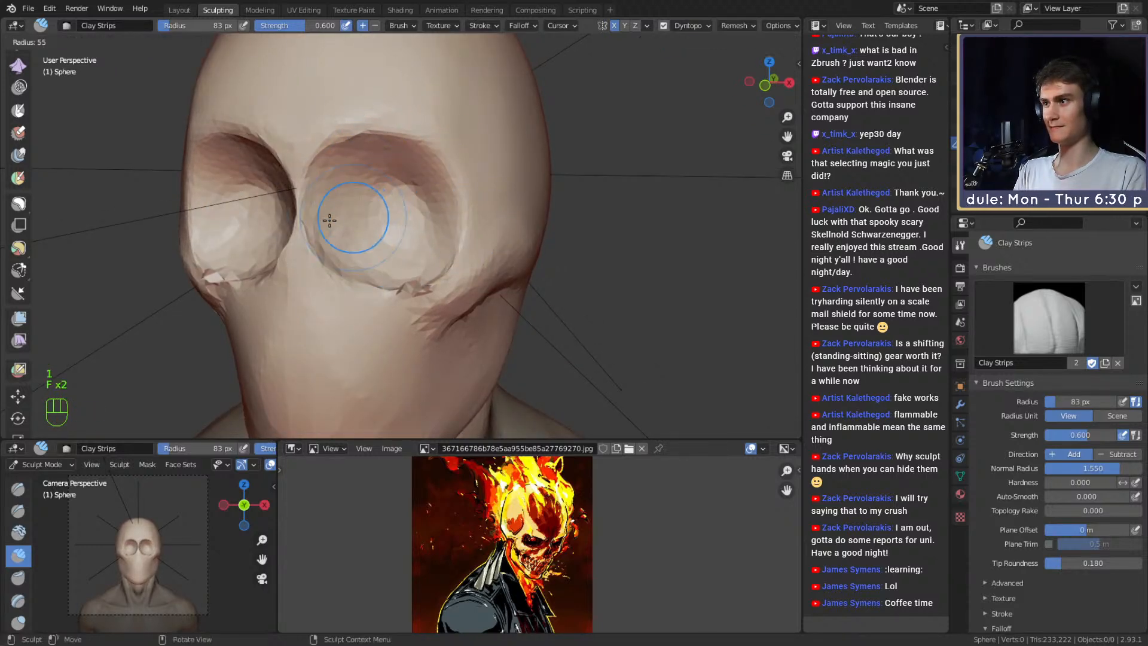
pyautogui.click(327, 221)
pyautogui.moveTo(329, 220)
pyautogui.keyDown('alt'); pyautogui.mouseDown()
pyautogui.moveTo(389, 210)
pyautogui.moveTo(429, 278)
pyautogui.moveTo(436, 244)
pyautogui.mouseUp(); pyautogui.keyUp('alt')
pyautogui.moveTo(435, 244)
pyautogui.keyDown('alt'); pyautogui.mouseDown()
pyautogui.moveTo(419, 239)
pyautogui.moveTo(421, 177)
pyautogui.moveTo(432, 239)
pyautogui.mouseUp(); pyautogui.keyUp('alt')
pyautogui.moveTo(432, 240)
pyautogui.keyDown('ctrl'); pyautogui.keyDown('alt'); pyautogui.mouseDown()
pyautogui.moveTo(412, 218)
pyautogui.moveTo(396, 250)
pyautogui.mouseUp(); pyautogui.keyUp('alt'); pyautogui.keyUp('ctrl')
pyautogui.press('1')
pyautogui.press('f')
pyautogui.click(410, 231)
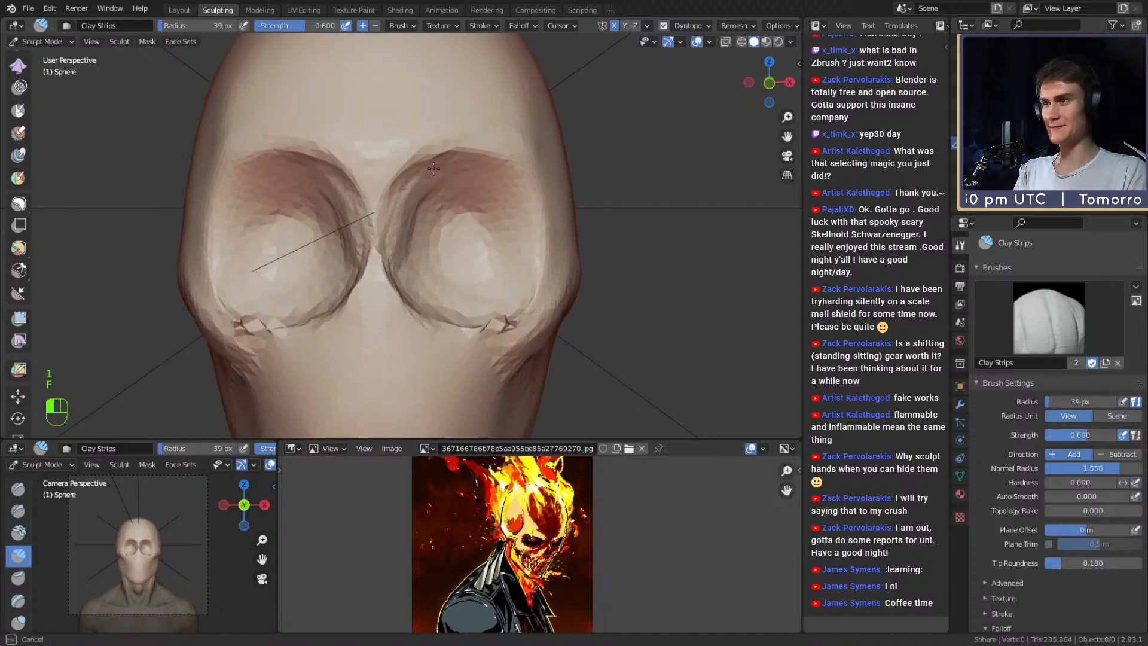
pyautogui.hotkey('ctrl', 'z')
pyautogui.hotkey('ctrl', 'z')
pyautogui.hotkey('ctrl', 'z')
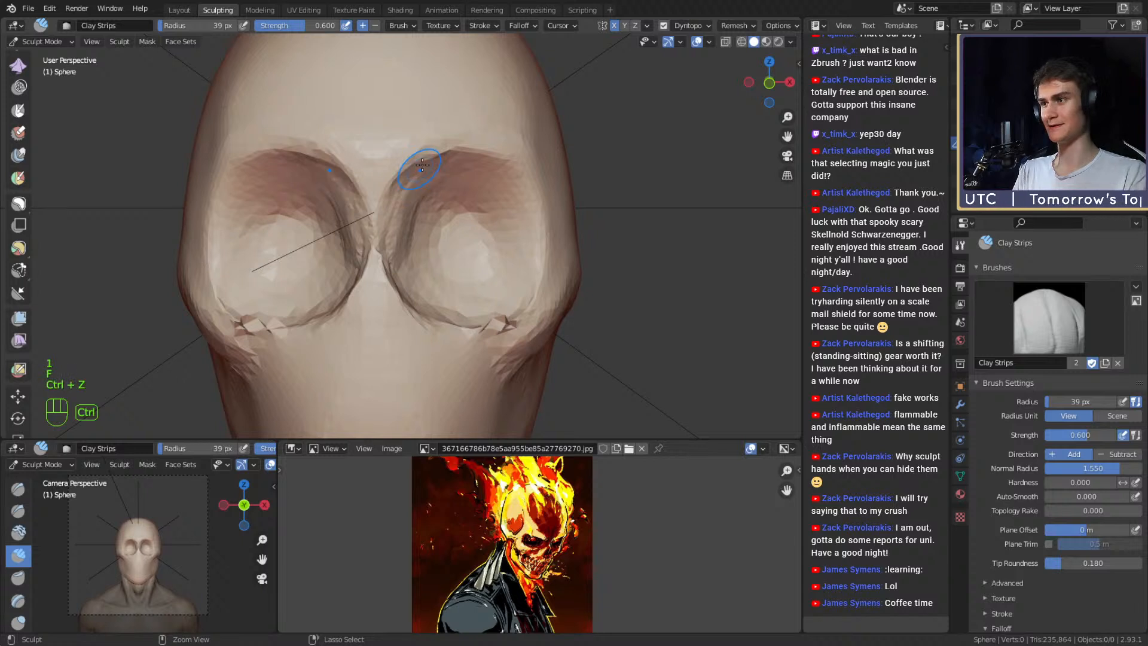
pyautogui.hotkey('ctrl', 'z')
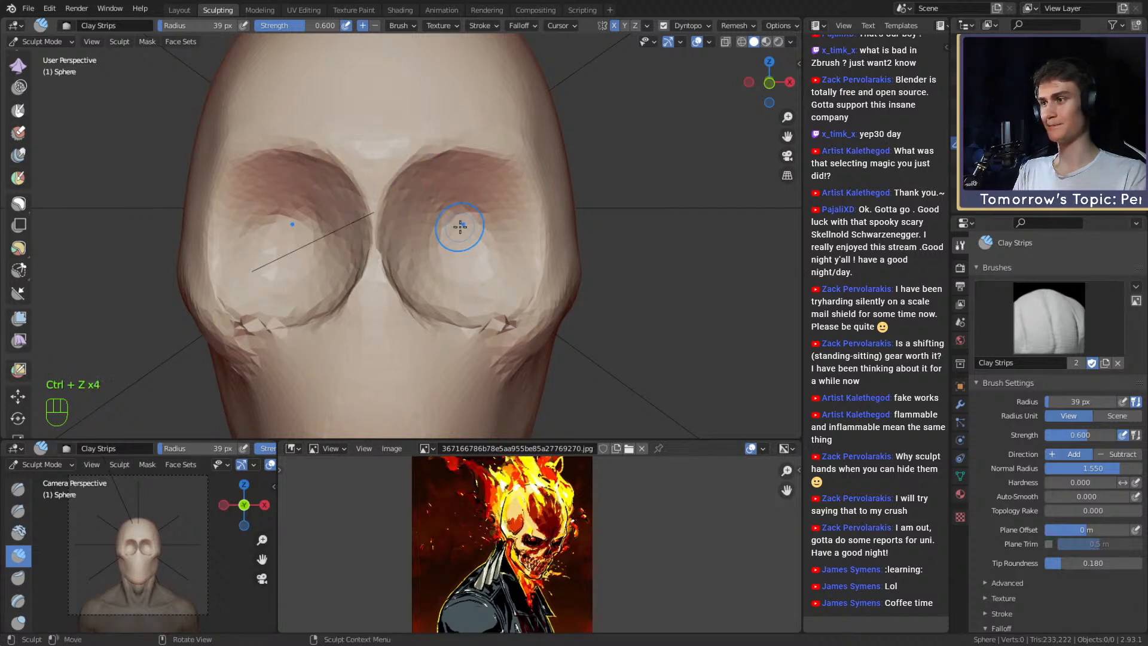
# Lower the unmasked head slightly along the Z axis with the Move tool.
pyautogui.scroll(-7, 460, 228)
pyautogui.scroll(3, 442, 241)
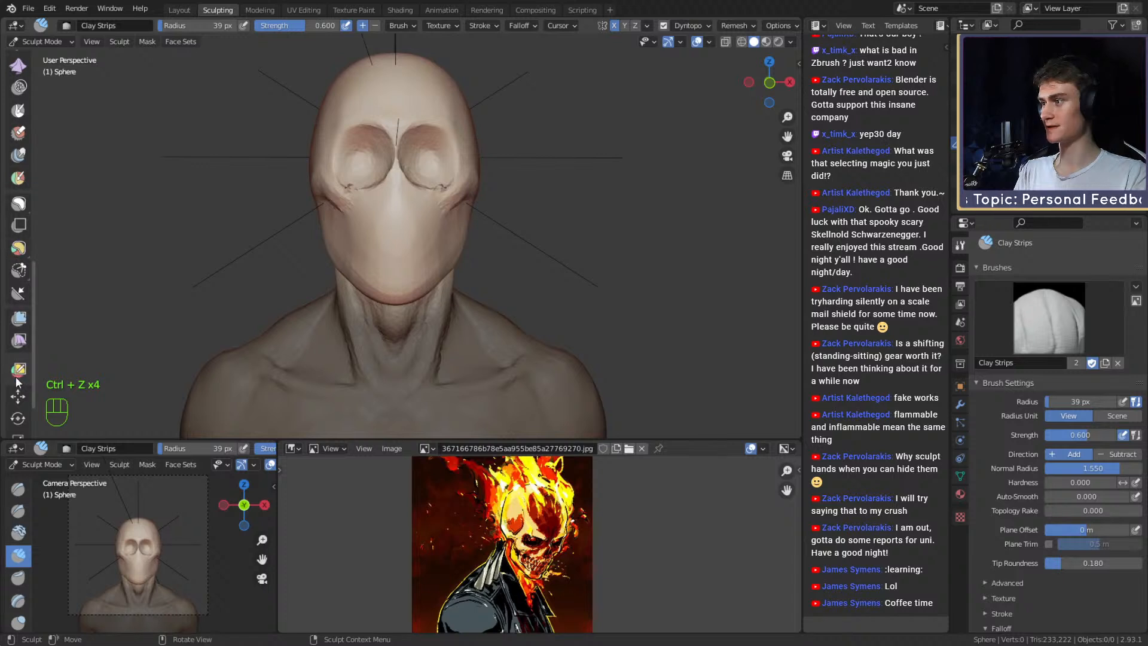
pyautogui.click(18, 396)
pyautogui.scroll(-5, 395, 240)
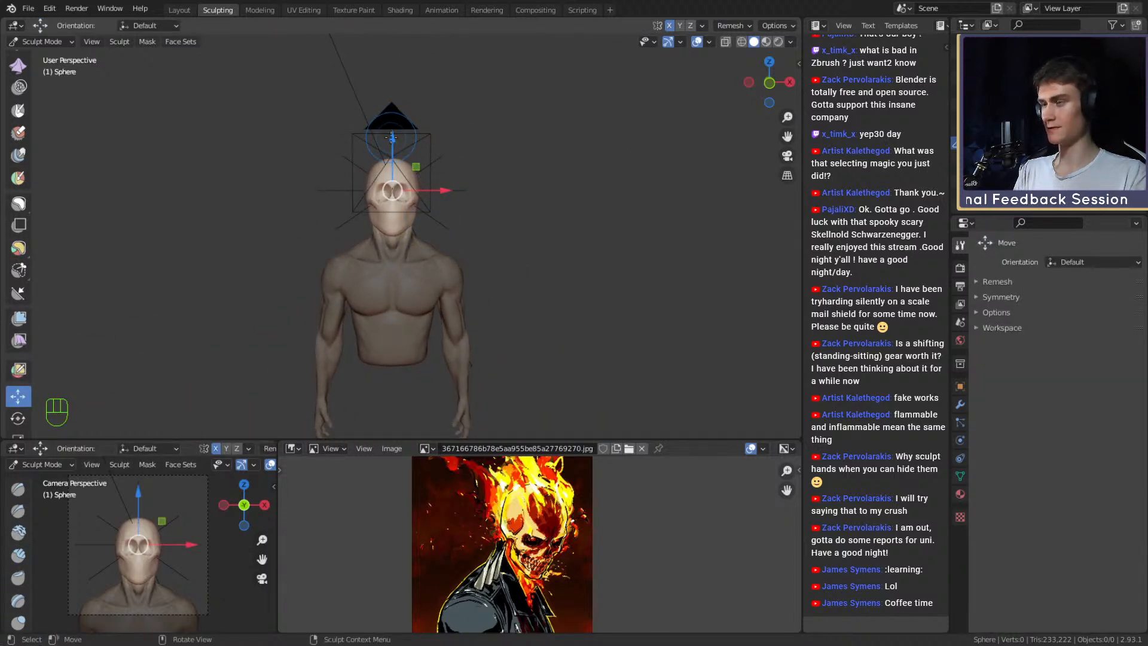
pyautogui.moveTo(391, 138); pyautogui.dragTo(401, 152)
pyautogui.moveTo(455, 179); pyautogui.dragTo(371, 203, button='middle')
pyautogui.keyDown('ctrl'); pyautogui.moveTo(371, 203); pyautogui.dragTo(502, 209, button='middle'); pyautogui.keyUp('ctrl')
pyautogui.scroll(-3, 483, 201)
pyautogui.moveTo(398, 133); pyautogui.dragTo(385, 143, button='middle')
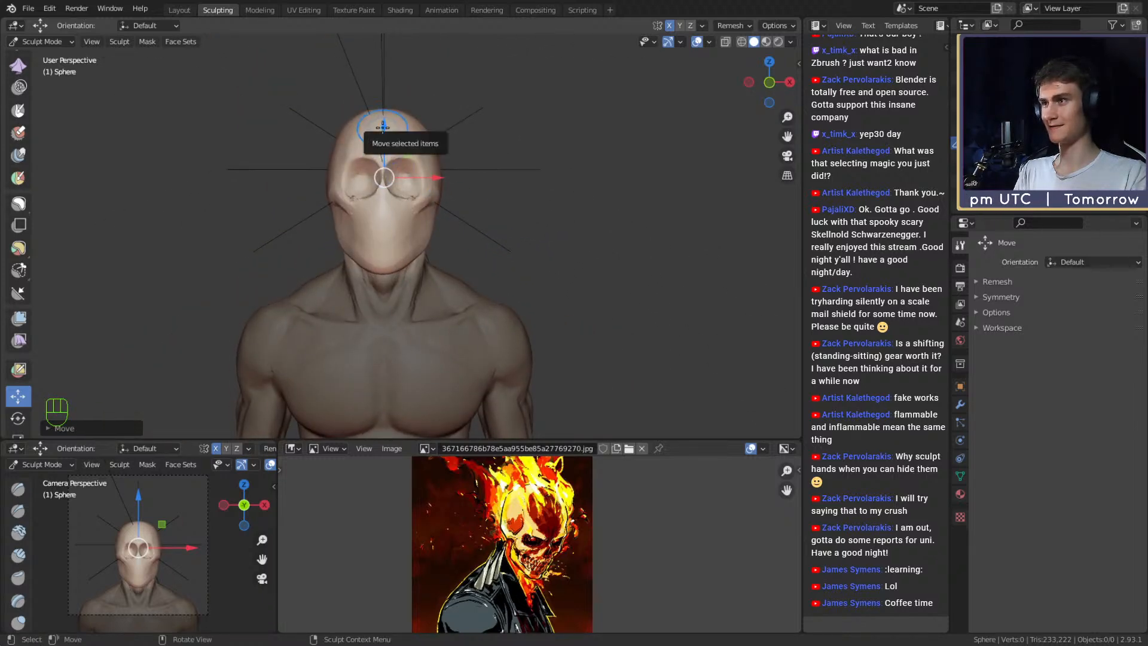
pyautogui.moveTo(383, 127); pyautogui.dragTo(383, 132)
# Shift the unmasked head slightly along the Y axis in side view, and check it from the front.
pyautogui.scroll(-2, 448, 261)
pyautogui.moveTo(448, 261); pyautogui.dragTo(514, 230, button='middle')
pyautogui.moveTo(363, 167); pyautogui.dragTo(362, 167)
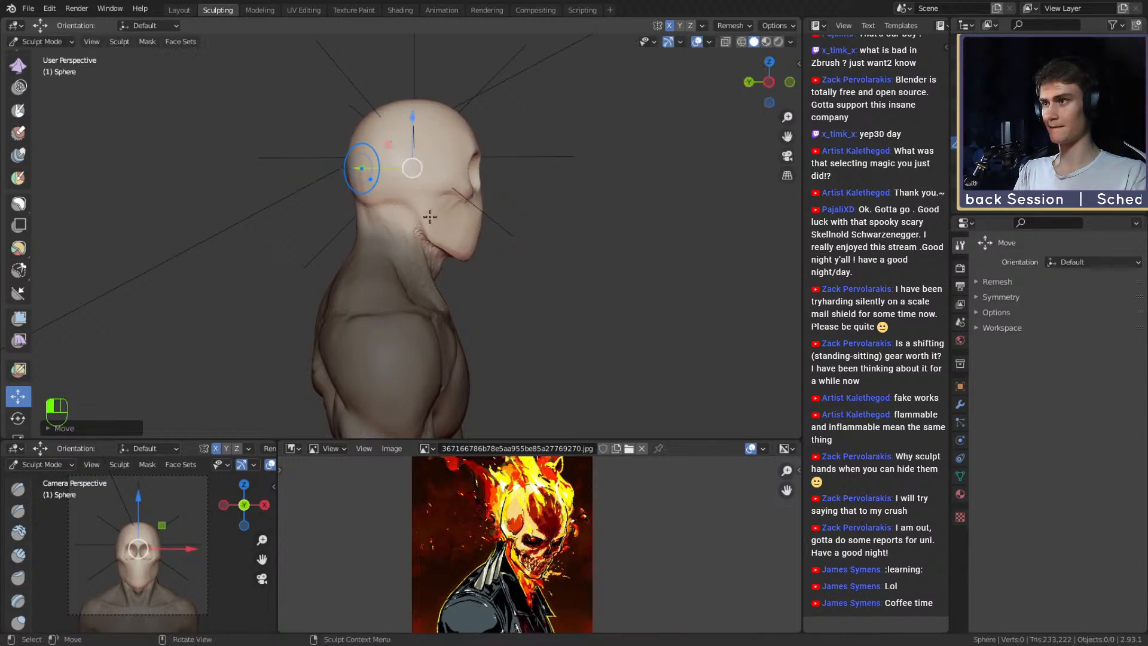
pyautogui.moveTo(529, 246); pyautogui.dragTo(422, 247, button='middle')
pyautogui.scroll(-5, 423, 247)
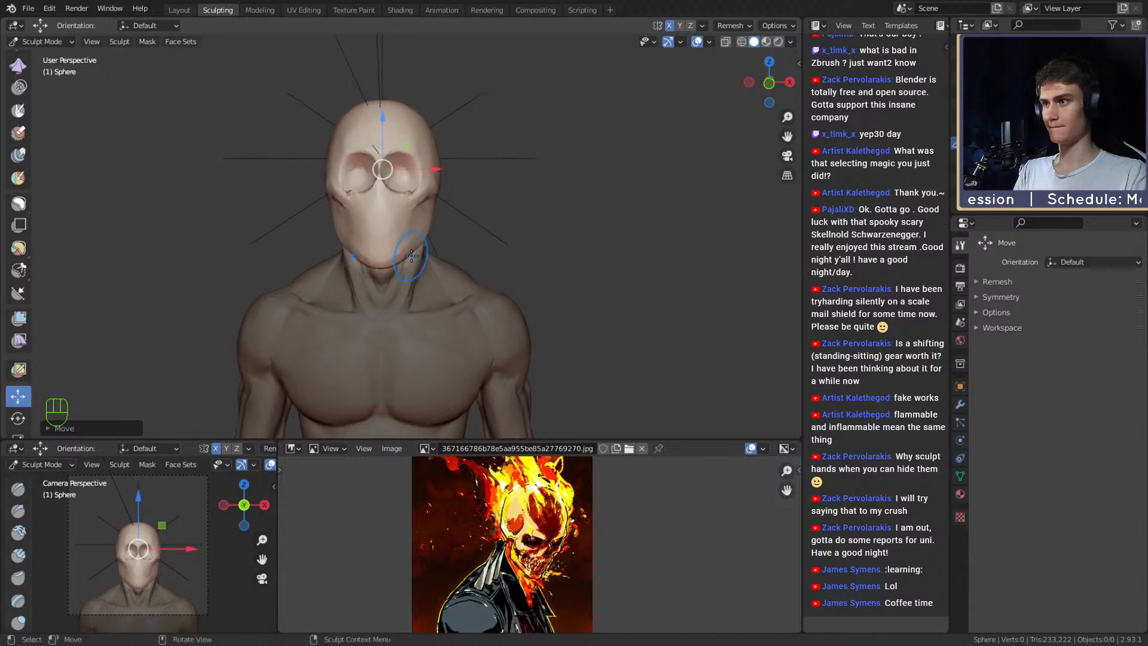
# Clear the mask, switch to the Draw brush and save the file.
pyautogui.hotkey('alt', 'm')
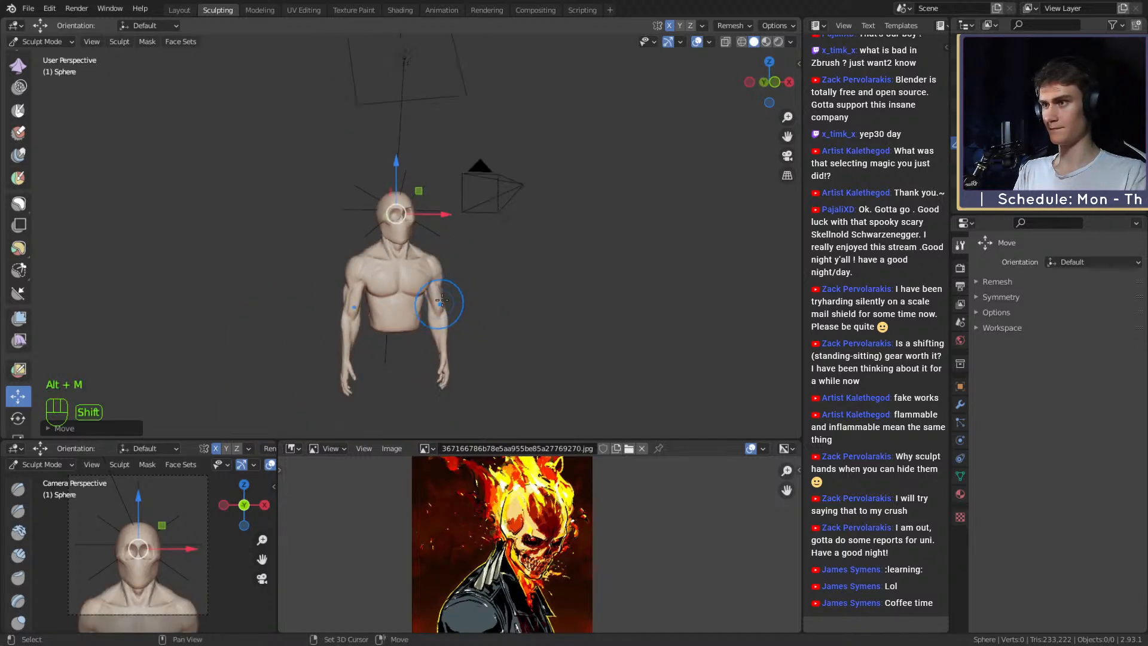
pyautogui.scroll(3, 419, 287)
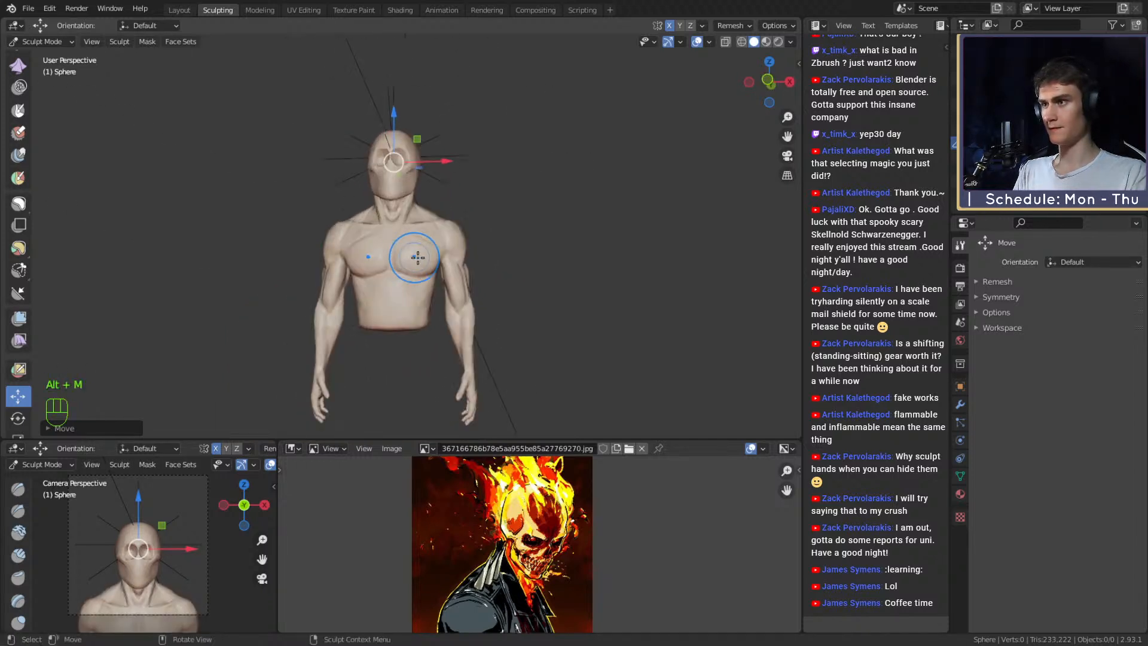
pyautogui.scroll(5, 18, 179)
pyautogui.click(18, 67)
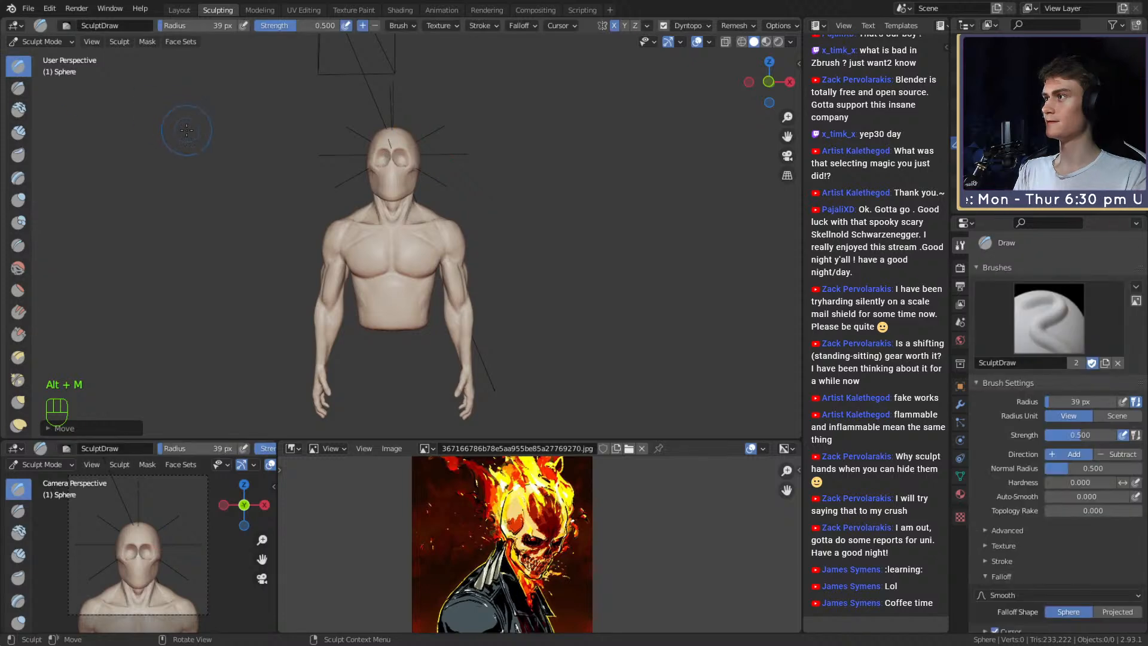
pyautogui.hotkey('ctrl', 's')
# Smooth the neck below the jaw using the Clay Strips brush's smoothing at 80 px.
pyautogui.press('1')
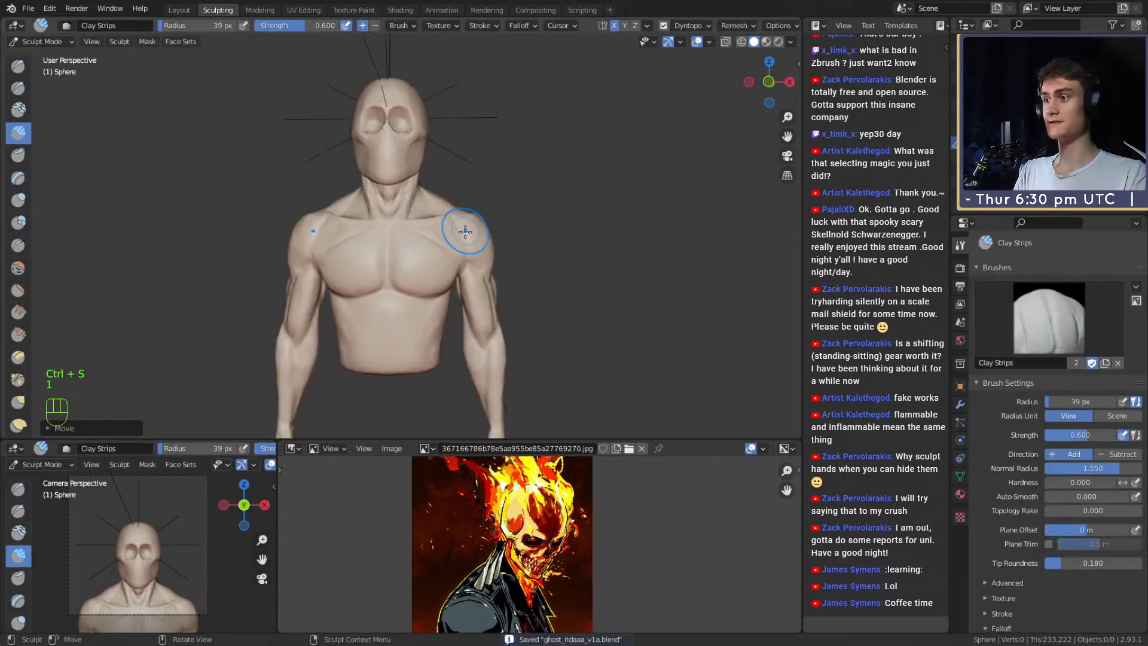
pyautogui.scroll(3, 461, 233)
pyautogui.moveTo(437, 218)
pyautogui.keyDown('alt'); pyautogui.keyDown('shift'); pyautogui.mouseDown()
pyautogui.moveTo(431, 243)
pyautogui.moveTo(396, 240)
pyautogui.mouseUp(); pyautogui.keyUp('shift'); pyautogui.keyUp('alt')
pyautogui.moveTo(396, 240)
pyautogui.keyDown('ctrl'); pyautogui.keyDown('alt'); pyautogui.mouseDown()
pyautogui.moveTo(394, 192)
pyautogui.moveTo(379, 246)
pyautogui.moveTo(364, 247)
pyautogui.moveTo(396, 190)
pyautogui.mouseUp(); pyautogui.keyUp('alt'); pyautogui.keyUp('ctrl')
pyautogui.press('f')
pyautogui.click(400, 258)
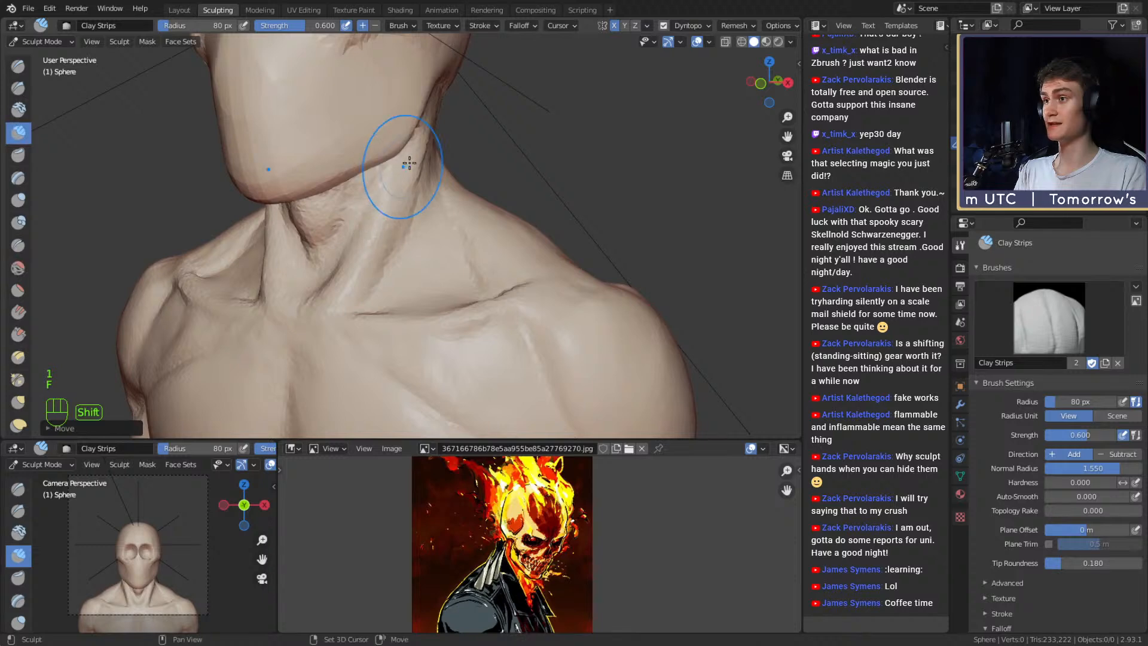
pyautogui.keyDown('alt'); pyautogui.moveTo(417, 147); pyautogui.dragTo(452, 123); pyautogui.keyUp('alt')
pyautogui.moveTo(387, 174)
pyautogui.keyDown('shift'); pyautogui.mouseDown()
pyautogui.moveTo(350, 171)
pyautogui.moveTo(423, 264)
pyautogui.moveTo(435, 305)
pyautogui.moveTo(436, 279)
pyautogui.mouseUp(); pyautogui.keyUp('shift')
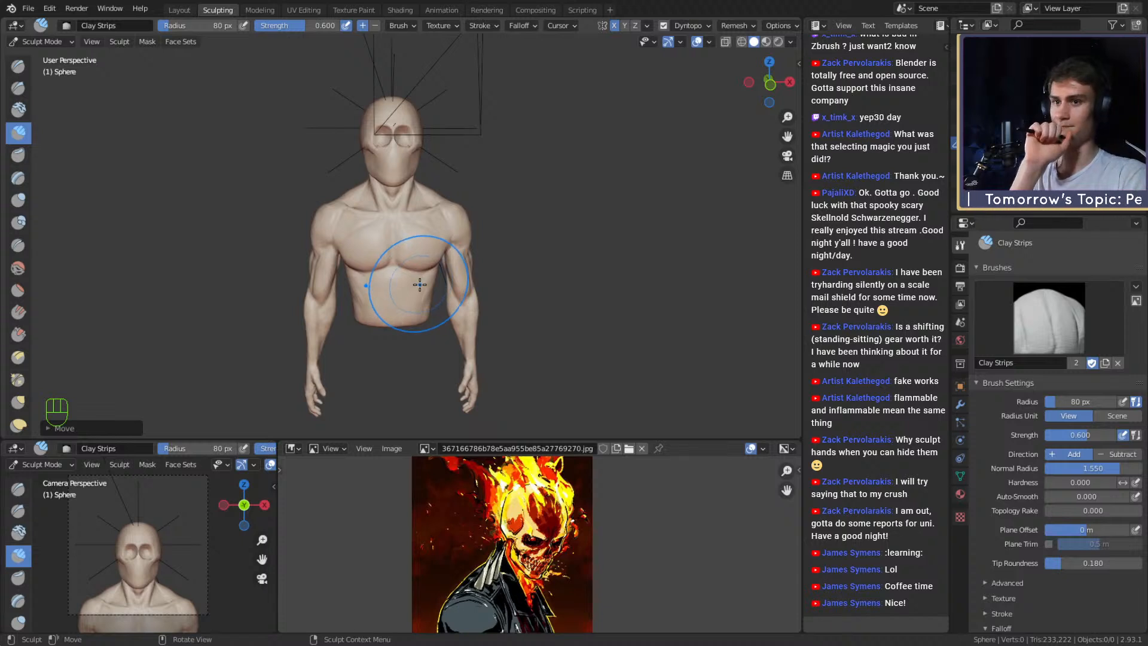
# Save the sculpt to its existing file ghost_ridaaa_v1a.blend, both before and after checking the figure's proportions from the front.
pyautogui.click(28, 9)
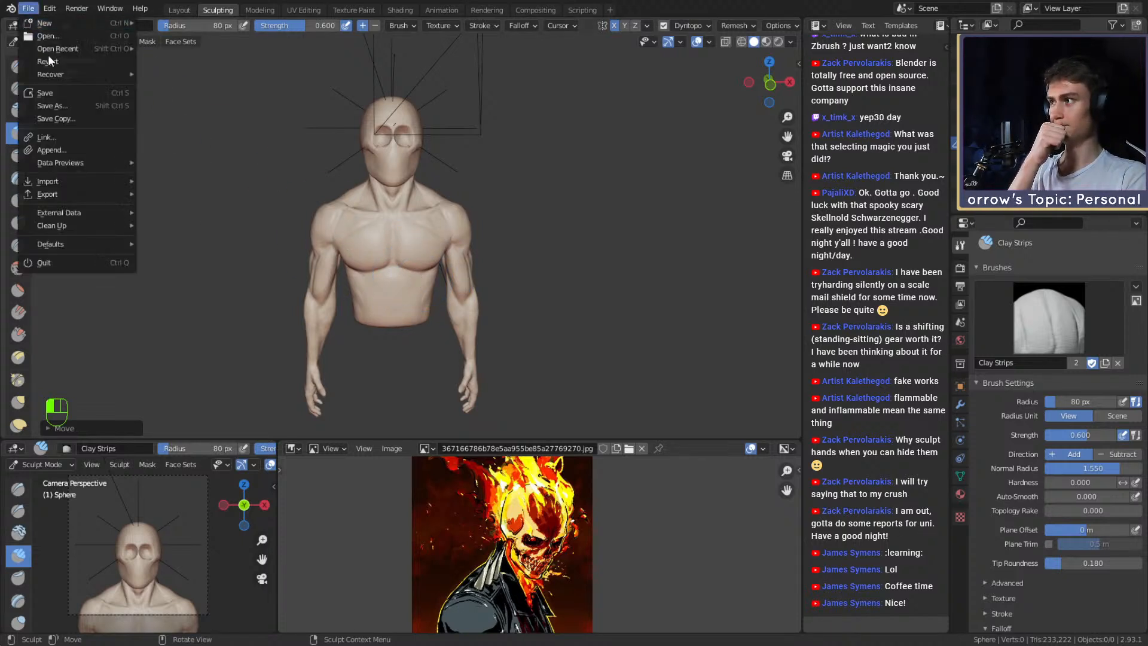
pyautogui.click(60, 92)
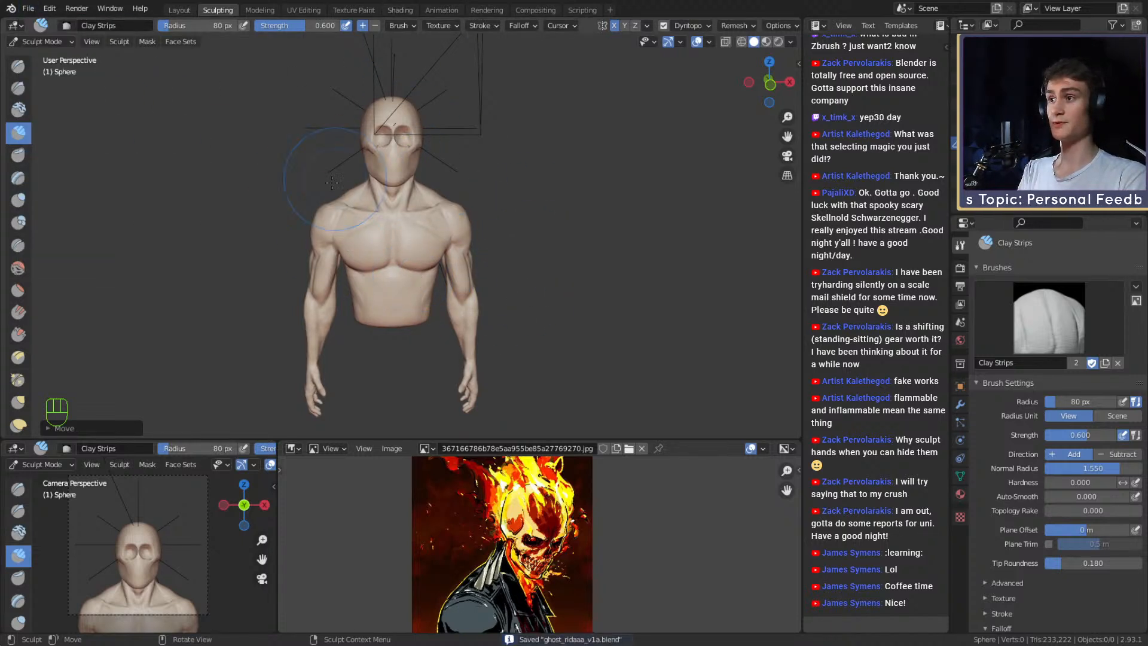
pyautogui.moveTo(507, 231); pyautogui.dragTo(371, 231, button='middle')
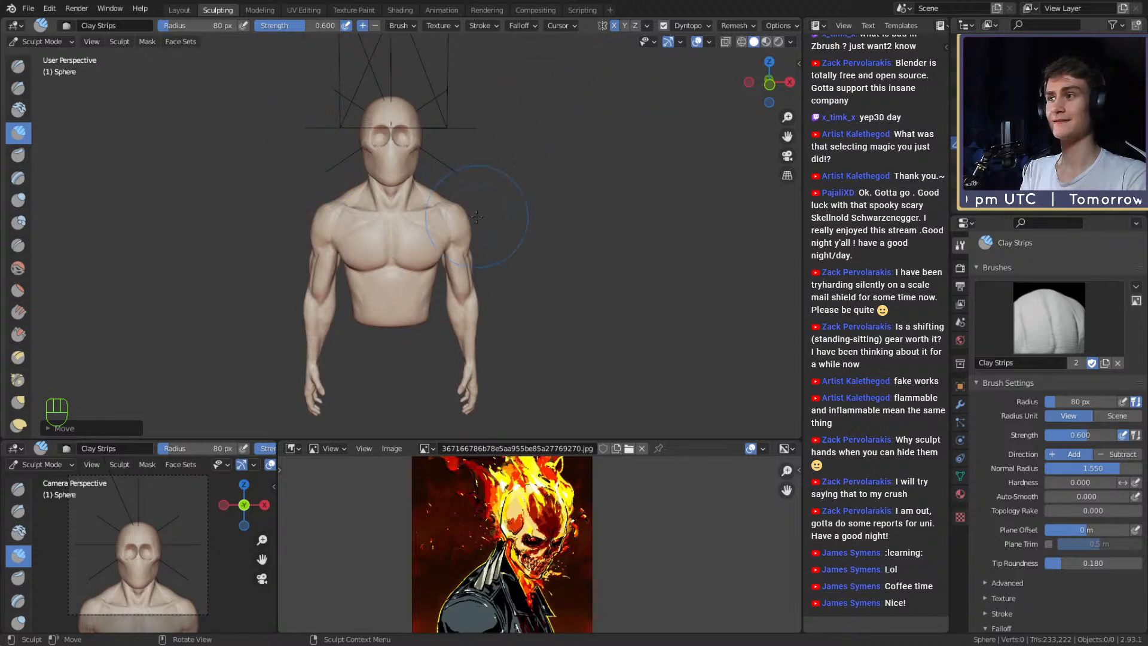
pyautogui.moveTo(371, 231); pyautogui.dragTo(395, 188, button='middle')
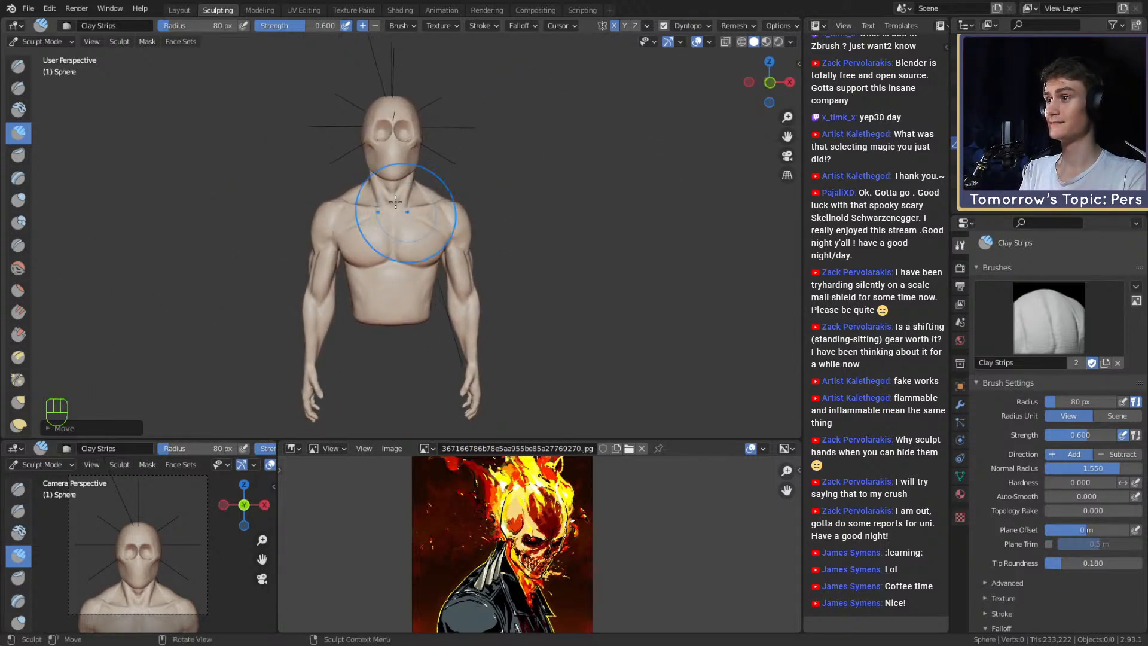
pyautogui.click(31, 9)
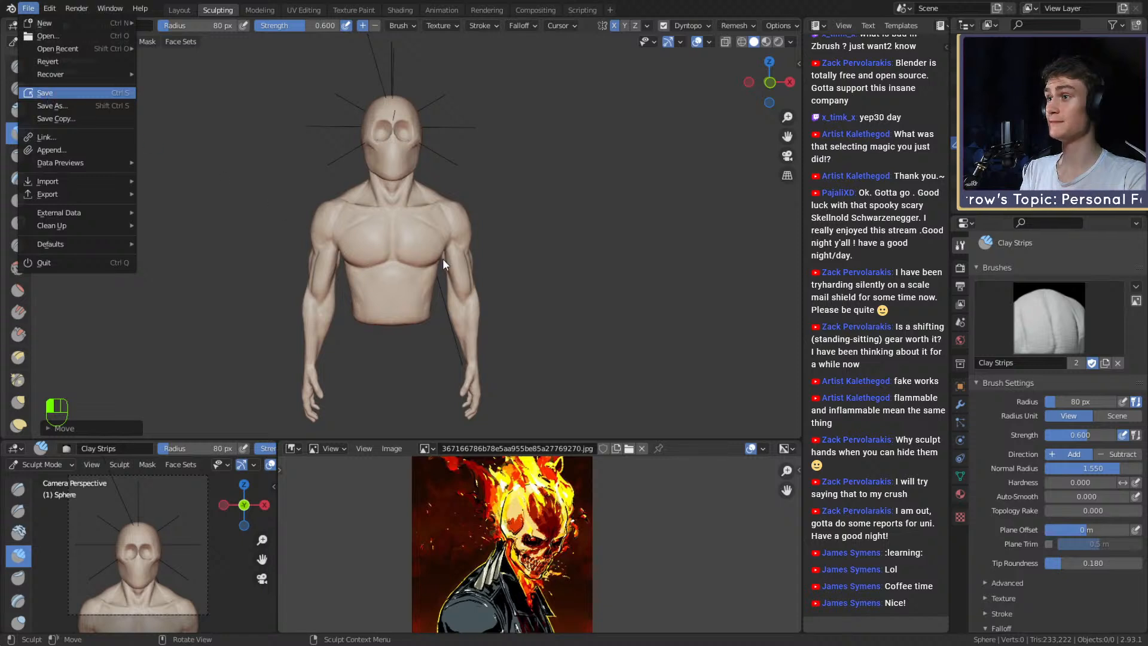
pyautogui.click(46, 93)
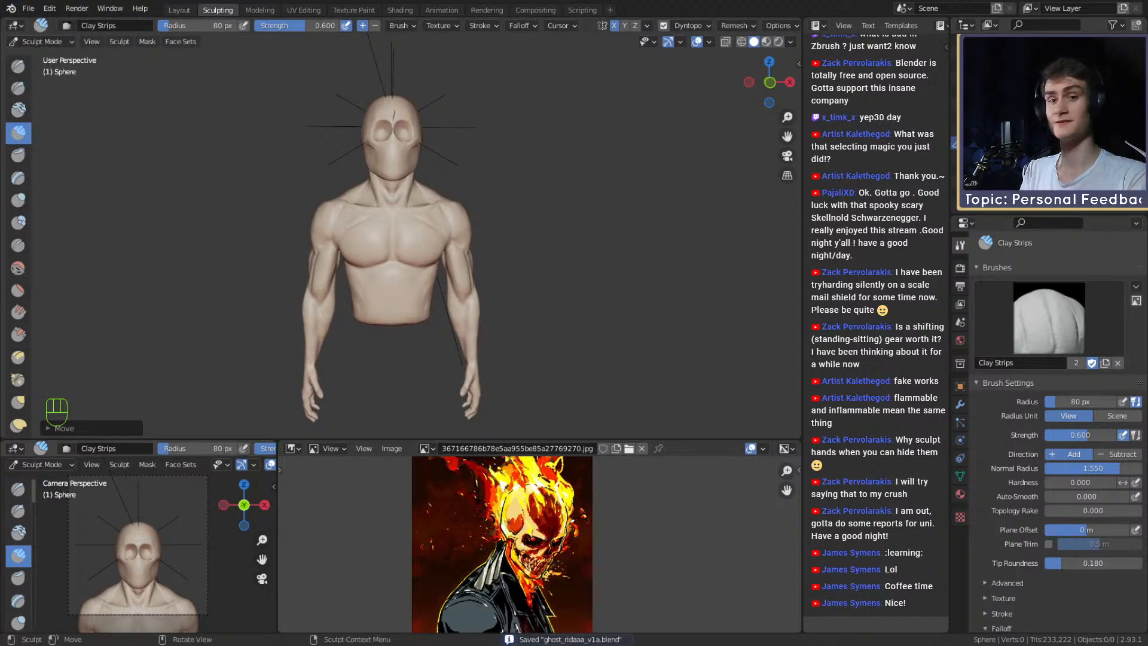